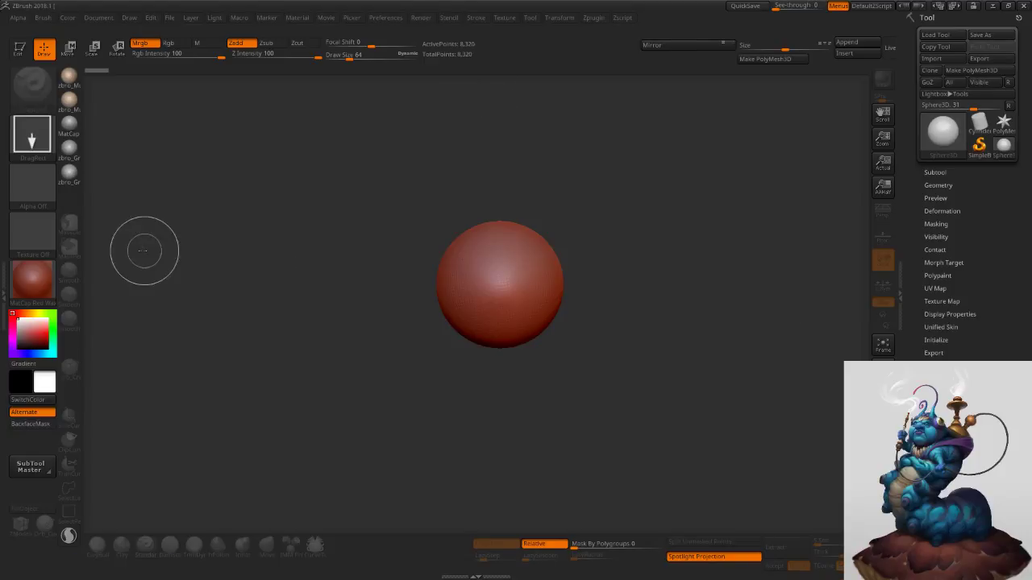
Apply the zbro_clayset_s06 clay matcap to the sphere, after trying zbro_clayset_s05.
click(34, 282)
click(95, 412)
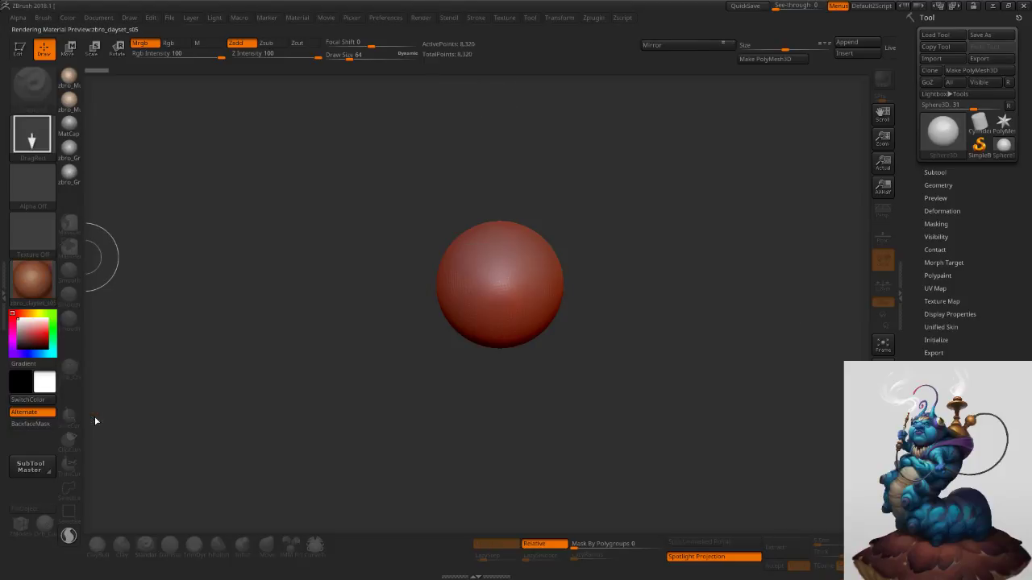
click(32, 281)
click(139, 418)
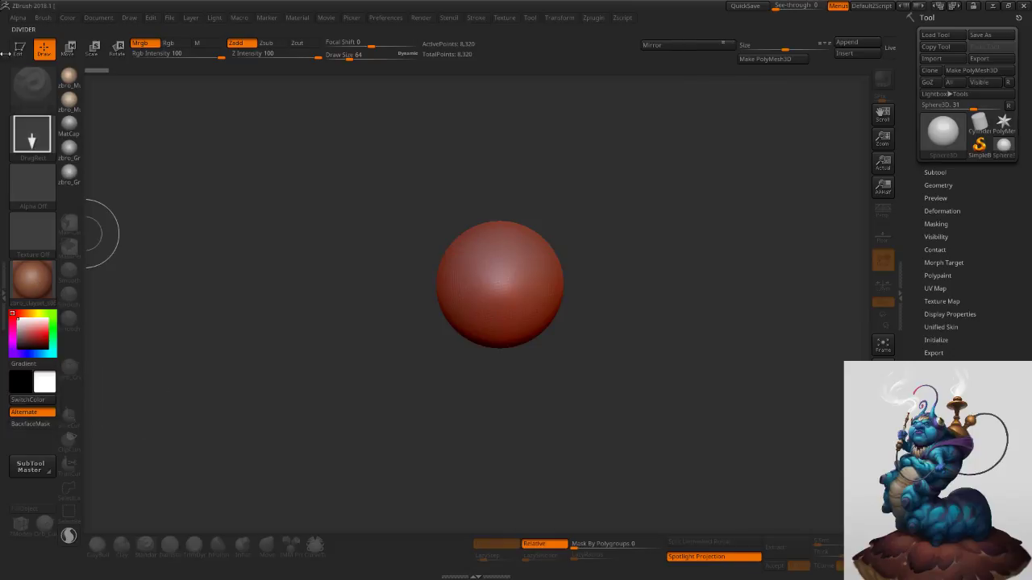
Put the sphere in Edit mode, enlarge it to fill the canvas, and convert it to a PolyMesh3D.
click(20, 49)
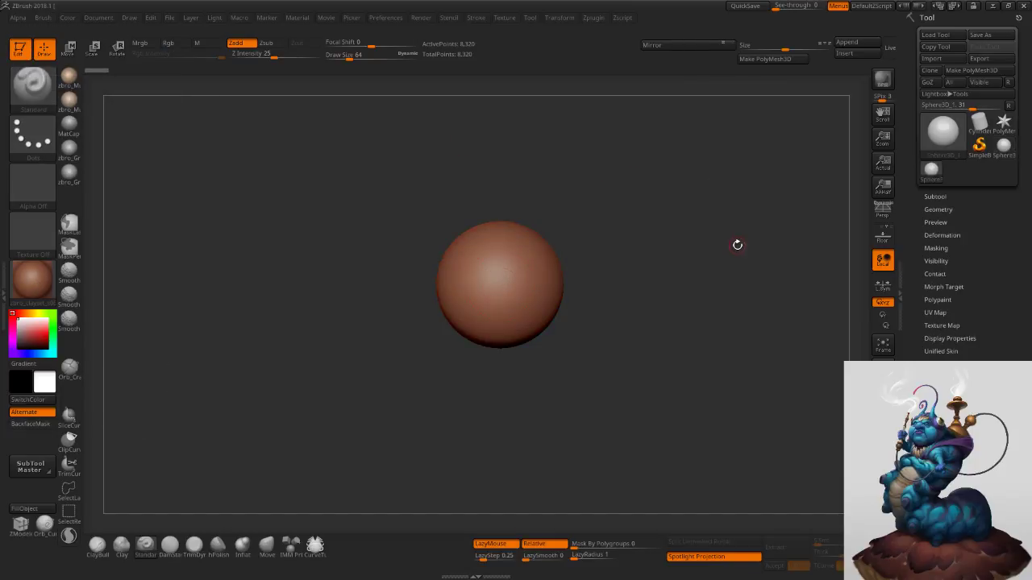
key(shift+f)
mouse_move(707, 257)
mouse_down()
mouse_move(696, 229)
mouse_move(702, 272)
mouse_move(699, 262)
mouse_up()
ctrl+right_drag(698, 260, 720, 282)
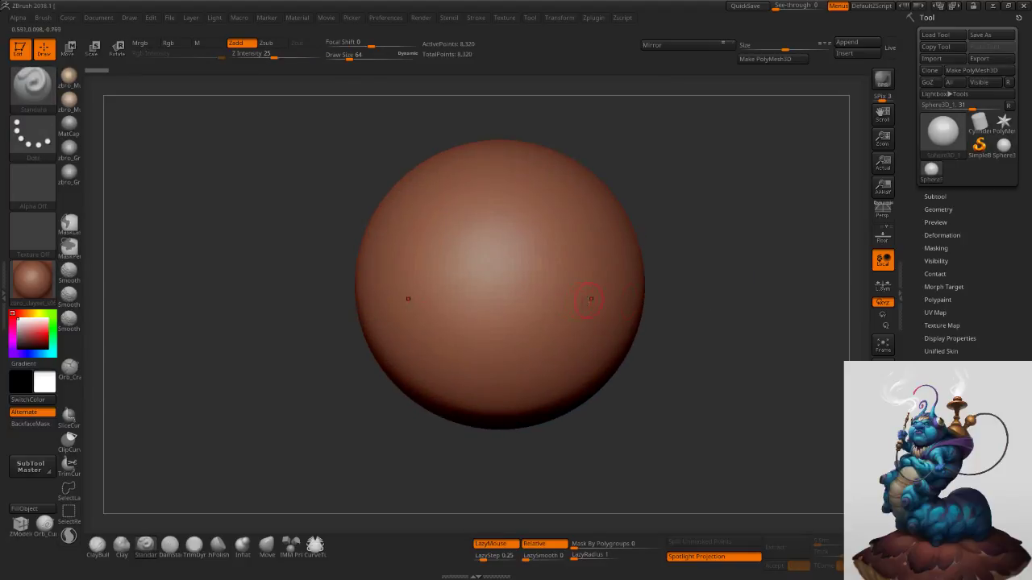
click(765, 59)
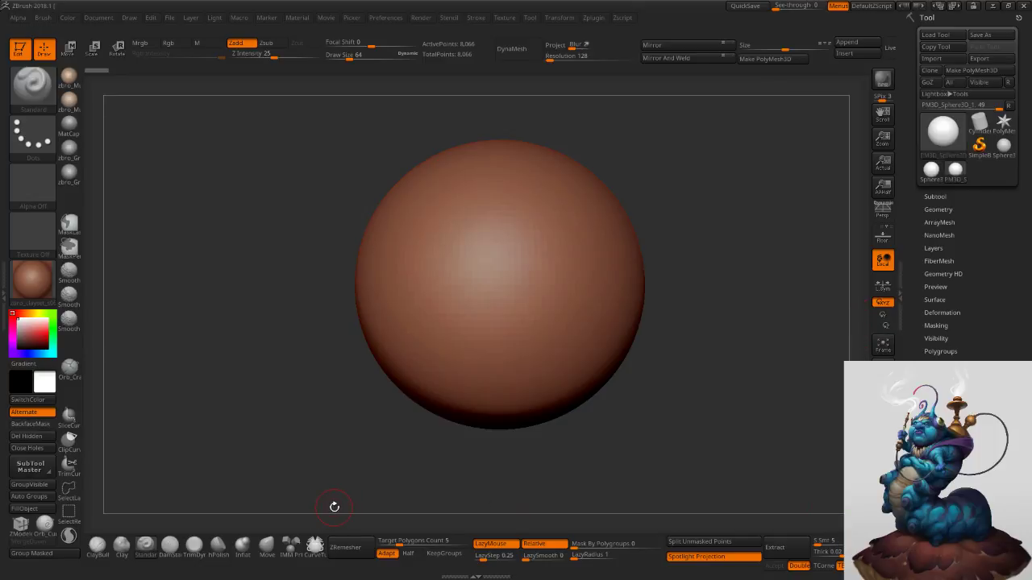
Open a Jamendo music page in Chrome, then minimize the ZBrush window.
key(super)
click(151, 573)
click(993, 6)
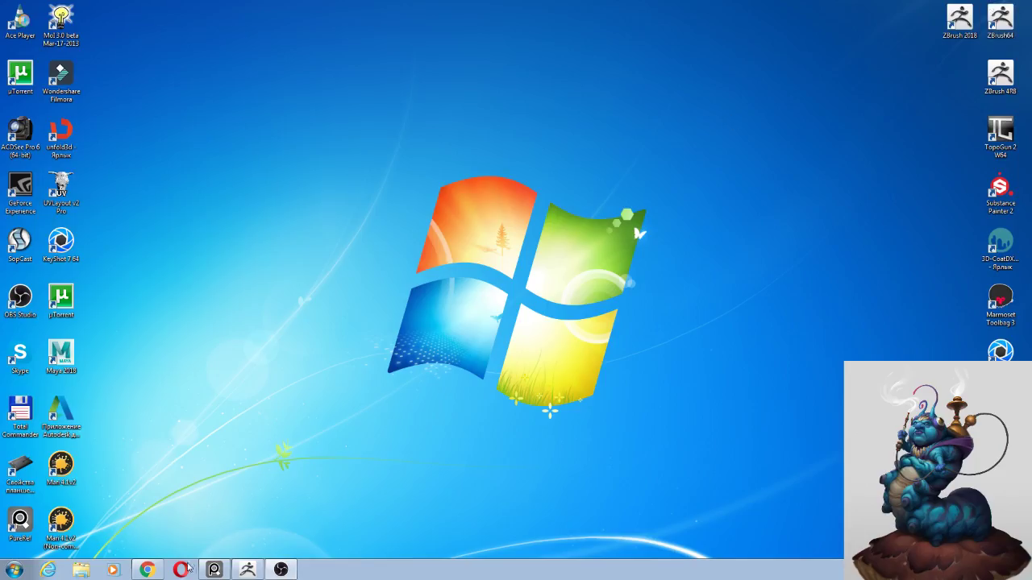
Launch Opera, move it mostly off screen, then restore ZBrush full screen with the sphere.
click(180, 570)
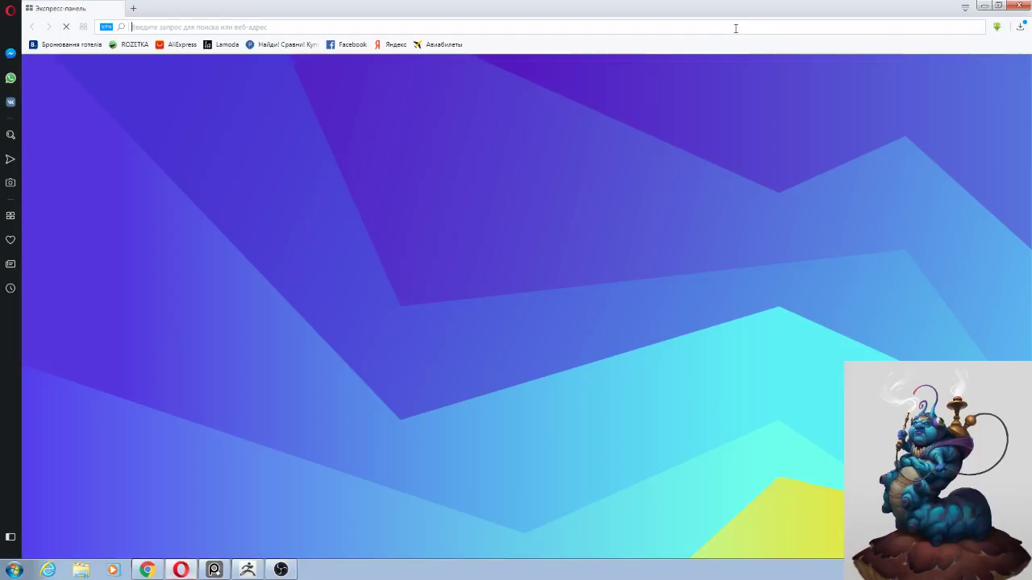
drag(708, 11, 1031, 11)
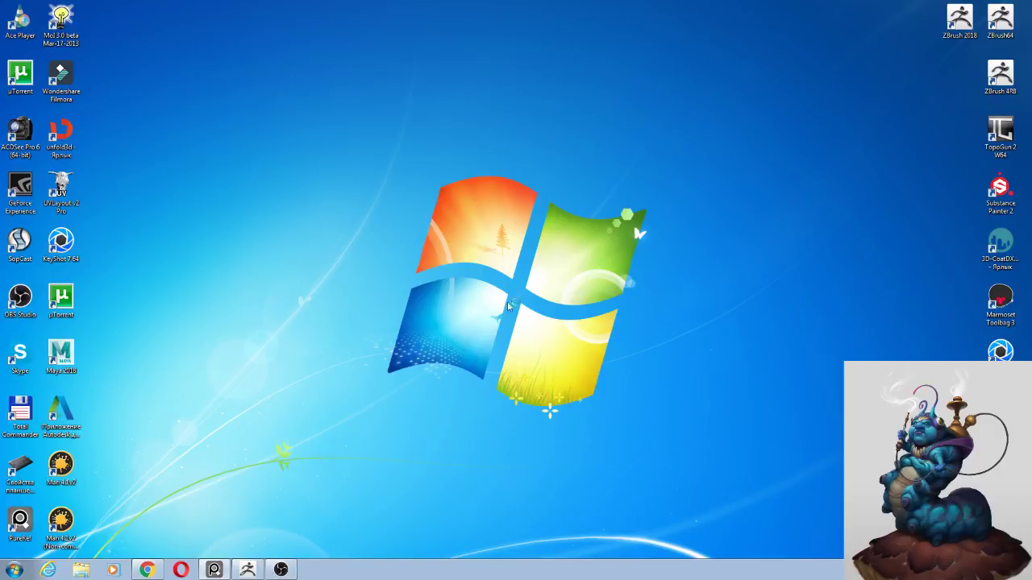
click(248, 570)
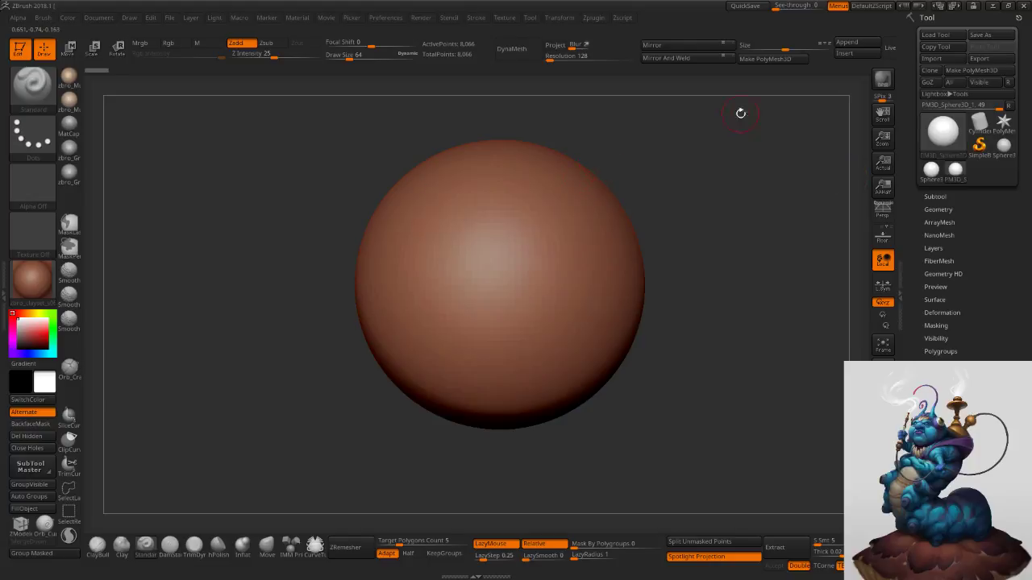
Carve two symmetric vertical grooves down the sphere's front with DamStandard.
key(s)
drag(731, 218, 758, 218)
key(ctrl)
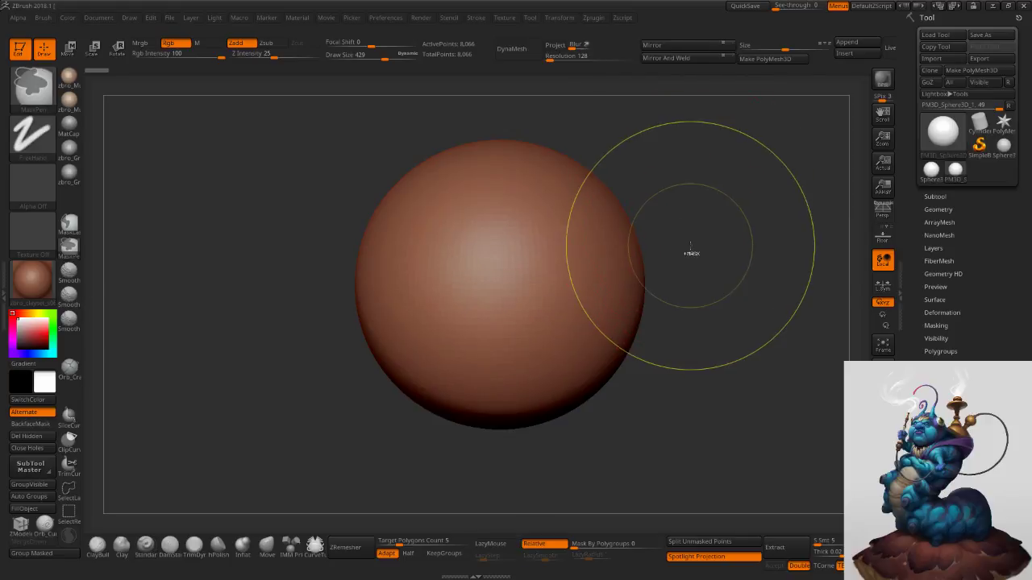
key(s)
drag(680, 254, 677, 253)
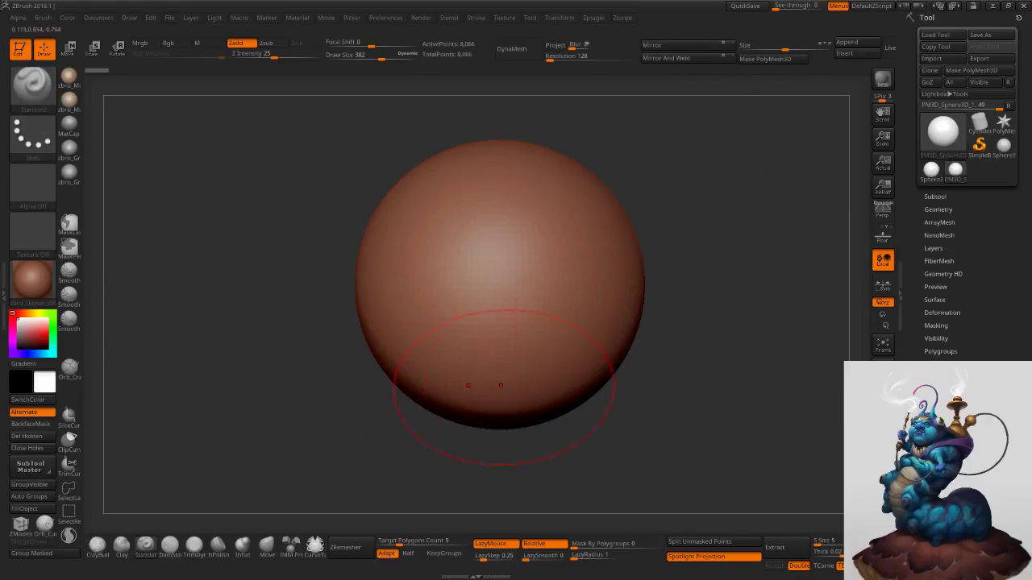
click(175, 549)
key(s)
mouse_move(543, 282)
mouse_down()
mouse_move(532, 262)
mouse_move(543, 338)
mouse_up()
key(s)
Switch to ClayBuildup and DynaMesh the sphere, lowering the resolution to 128.
key(s)
mouse_move(536, 268)
mouse_down()
mouse_move(549, 348)
mouse_move(563, 329)
mouse_move(559, 352)
mouse_up()
key(s)
key(s)
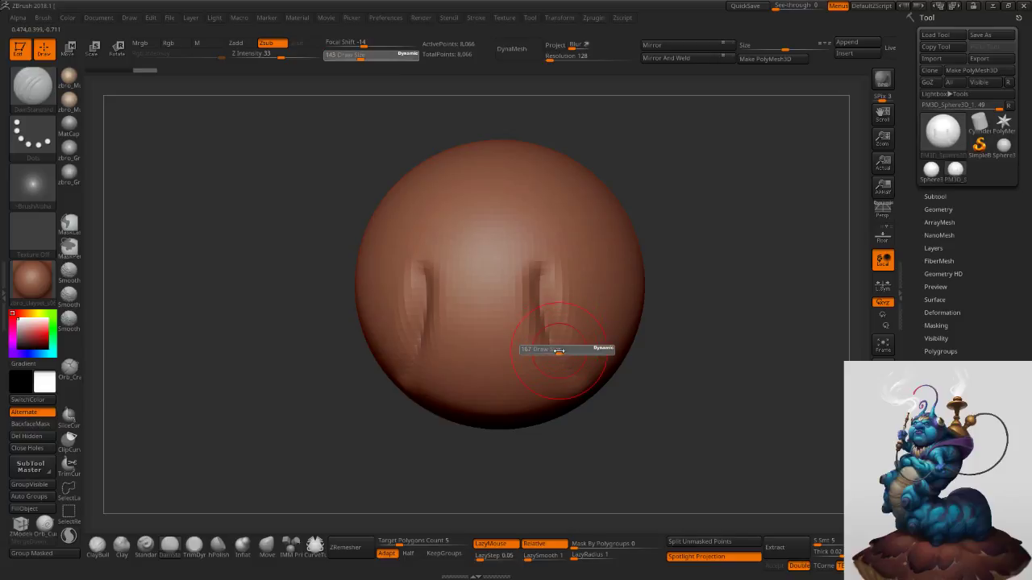
click(97, 545)
key(s)
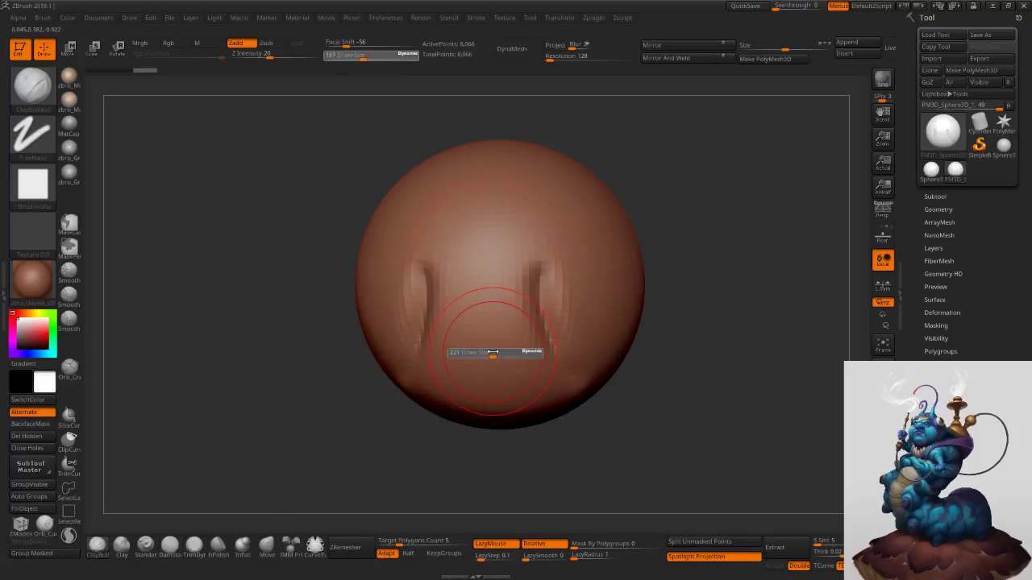
click(512, 48)
Shrink the brush and start masking everything except the sphere's bottom.
key(s)
drag(515, 358, 516, 357)
drag(784, 48, 734, 51)
ctrl+right_drag(514, 287, 484, 360)
alt+right_drag(485, 361, 470, 368)
key(s)
mouse_move(470, 369)
mouse_down()
mouse_move(458, 369)
mouse_move(488, 392)
mouse_up()
key(s)
ctrl+click(609, 370)
Mask the lower area, then build up and smooth a clay mouth bulge along the bottom.
right_drag(475, 374, 432, 392)
mouse_move(431, 391)
mouse_down()
mouse_move(472, 407)
mouse_move(439, 384)
mouse_up()
right_drag(434, 387, 478, 384)
shift+drag(479, 384, 506, 415)
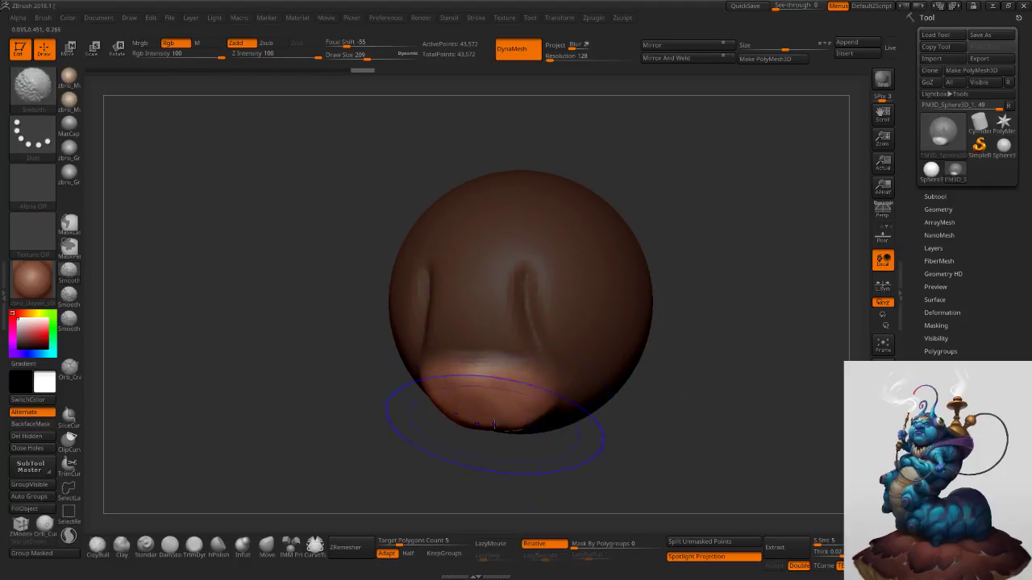
Switch to the Move brush and set its size to 112, checking the head from the side.
click(267, 549)
right_drag(420, 347, 484, 350)
key(s)
drag(490, 352, 487, 353)
right_drag(483, 359, 496, 384)
key(s)
drag(500, 386, 500, 387)
key(shift+s)
key(s)
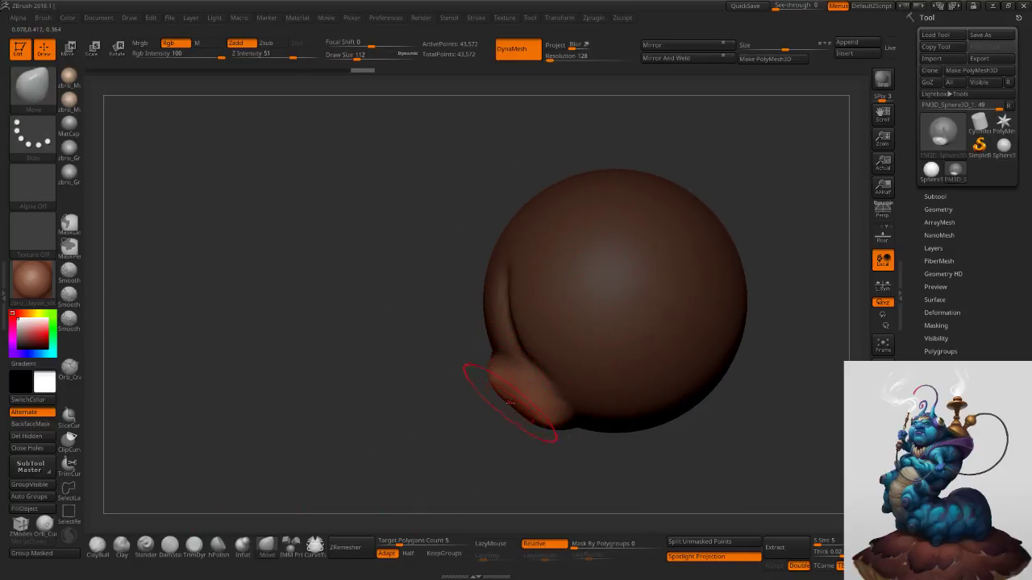
key(s)
right_drag(522, 407, 574, 398)
key(s)
drag(524, 395, 503, 387)
Reshape the lower mouth lobe and pull the lower cheeks outward symmetrically.
ctrl+click(621, 376)
key(s)
drag(564, 353, 569, 354)
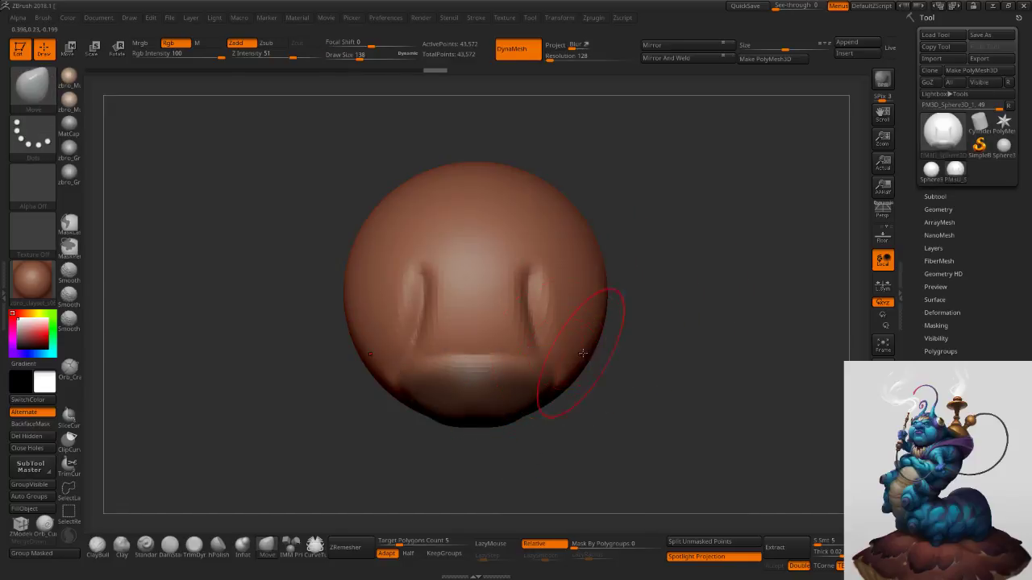
right_drag(569, 354, 550, 351)
key(s)
drag(584, 350, 586, 350)
shift+right_drag(574, 355, 583, 357)
mouse_move(572, 359)
mouse_down()
mouse_move(586, 360)
mouse_move(578, 347)
mouse_up()
Switch back to ClayBuildup with a smaller brush for fine ridges.
key(s)
right_drag(576, 322, 546, 314)
key(s)
drag(545, 314, 482, 301)
click(104, 550)
key(s)
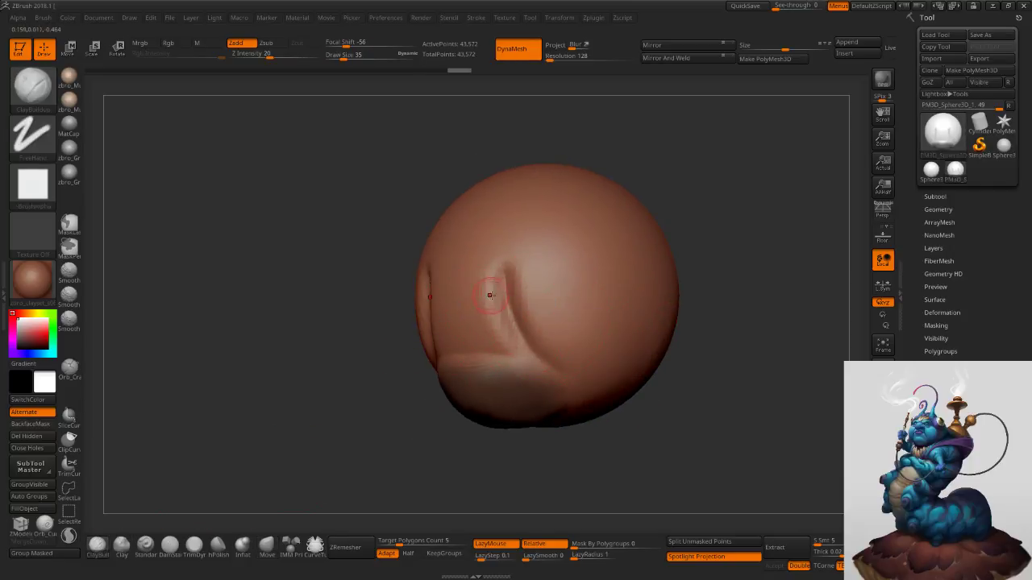
right_drag(491, 288, 500, 292)
key(s)
drag(493, 284, 509, 337)
Build raised clay ridges beside the mouth along both vertical grooves.
mouse_move(489, 276)
mouse_down()
mouse_move(503, 339)
mouse_move(519, 303)
mouse_up()
key(s)
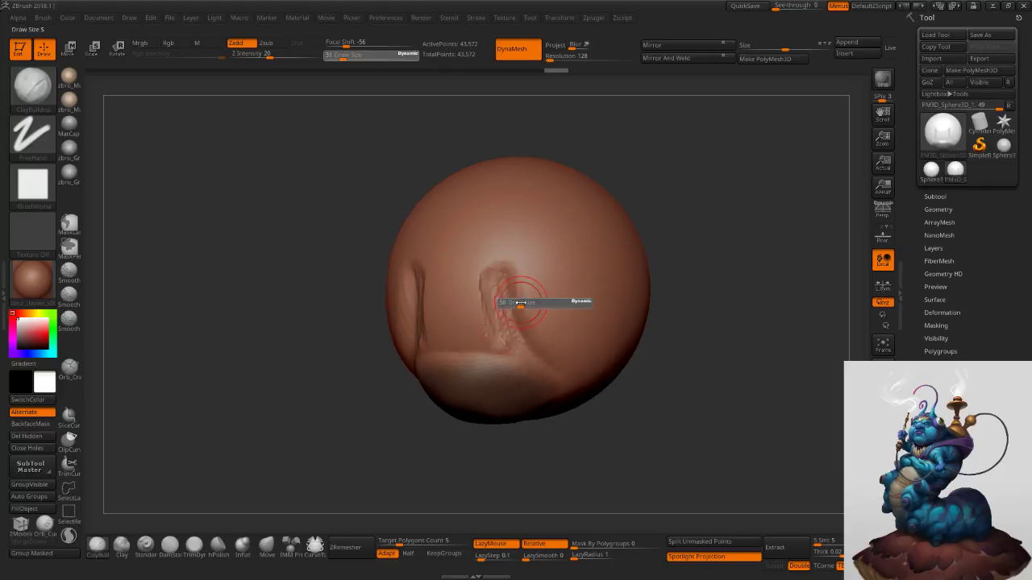
drag(517, 253, 546, 380)
key(s)
drag(495, 277, 498, 278)
shift+right_drag(491, 271, 520, 278)
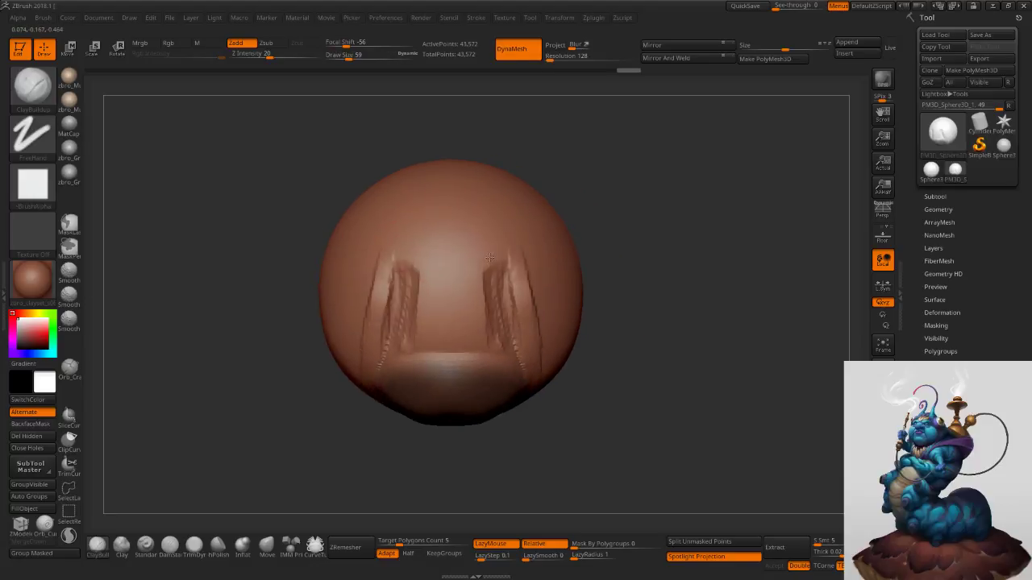
Insert a small PolySphere on the upper face with the IMM Primitives brush.
click(317, 546)
click(294, 547)
click(295, 548)
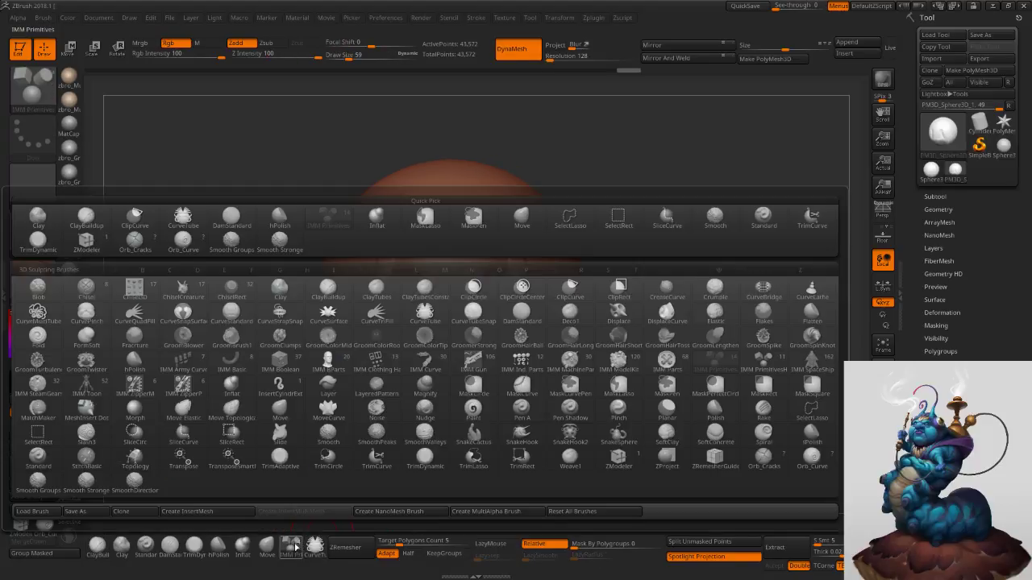
key(m)
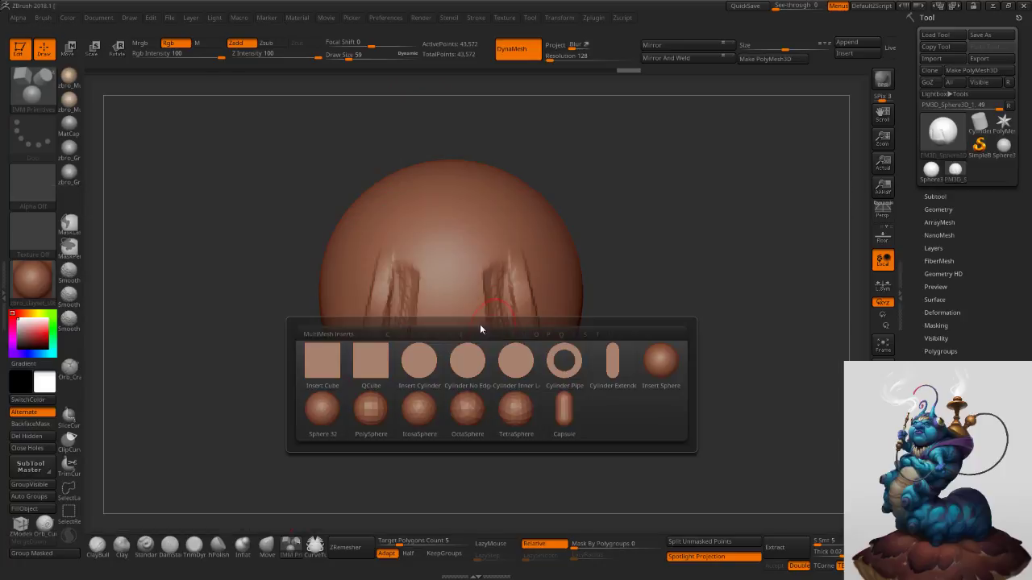
key(m)
click(316, 447)
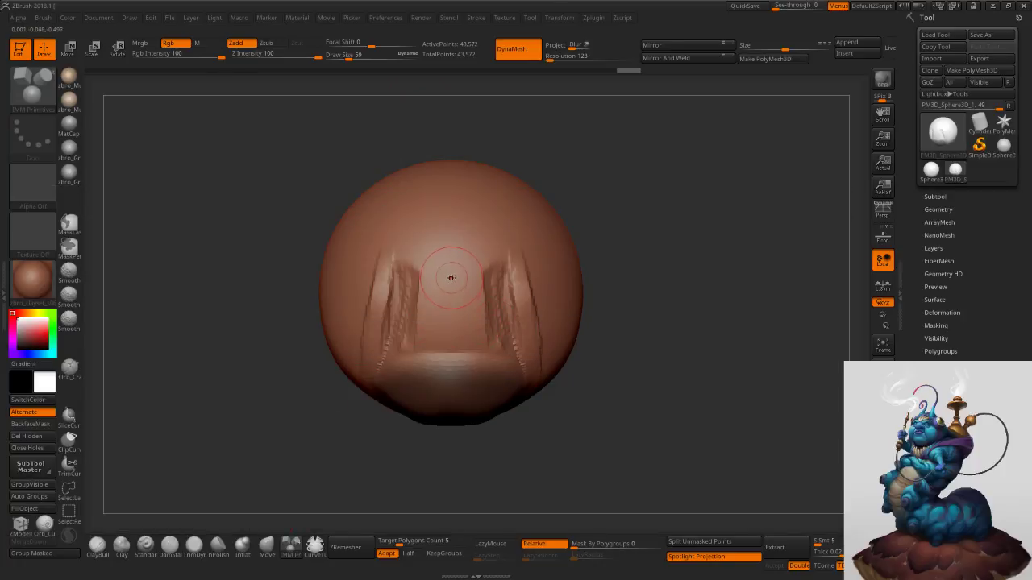
mouse_move(451, 255)
mouse_down()
mouse_move(473, 279)
mouse_move(481, 269)
mouse_up()
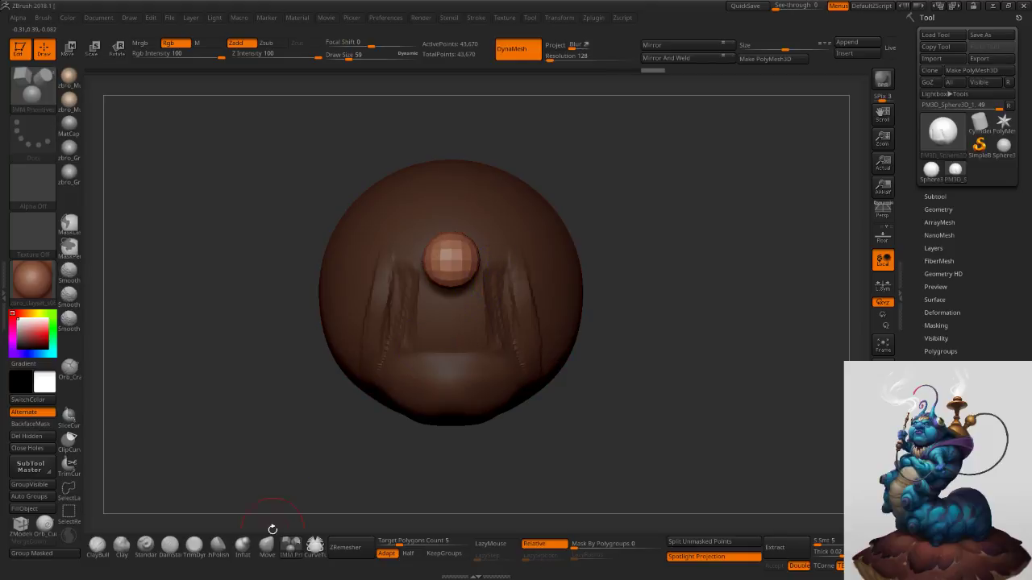
Flatten and widen the inserted sphere into a nose shape with the Move brush.
click(267, 545)
shift+drag(398, 412, 278, 409)
key(s)
mouse_move(475, 264)
mouse_down()
mouse_move(514, 253)
mouse_move(498, 259)
mouse_up()
key(s)
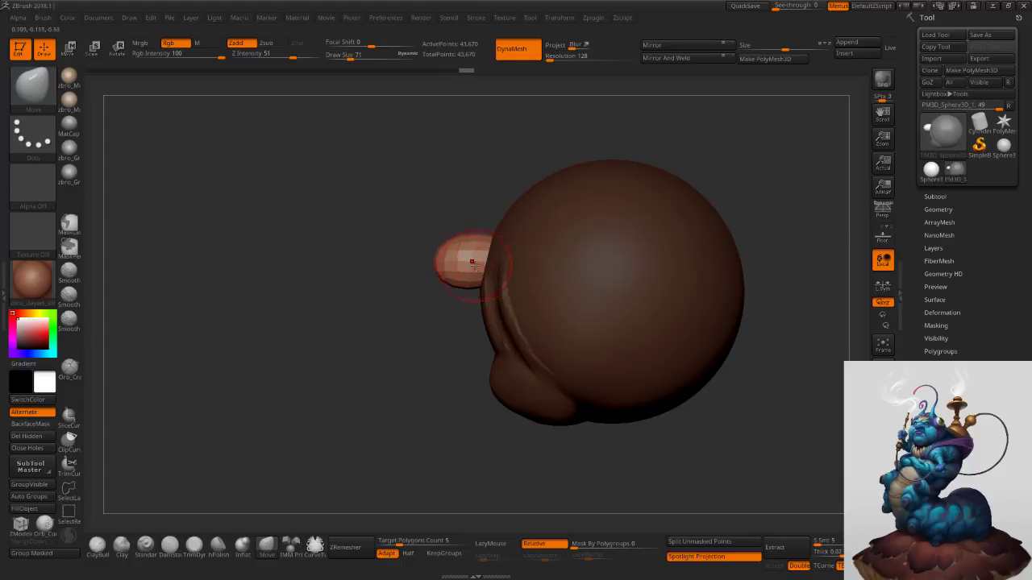
drag(379, 346, 415, 347)
key(s)
drag(487, 272, 484, 273)
drag(379, 347, 419, 347)
key(s)
drag(486, 264, 510, 266)
right_drag(464, 265, 501, 265)
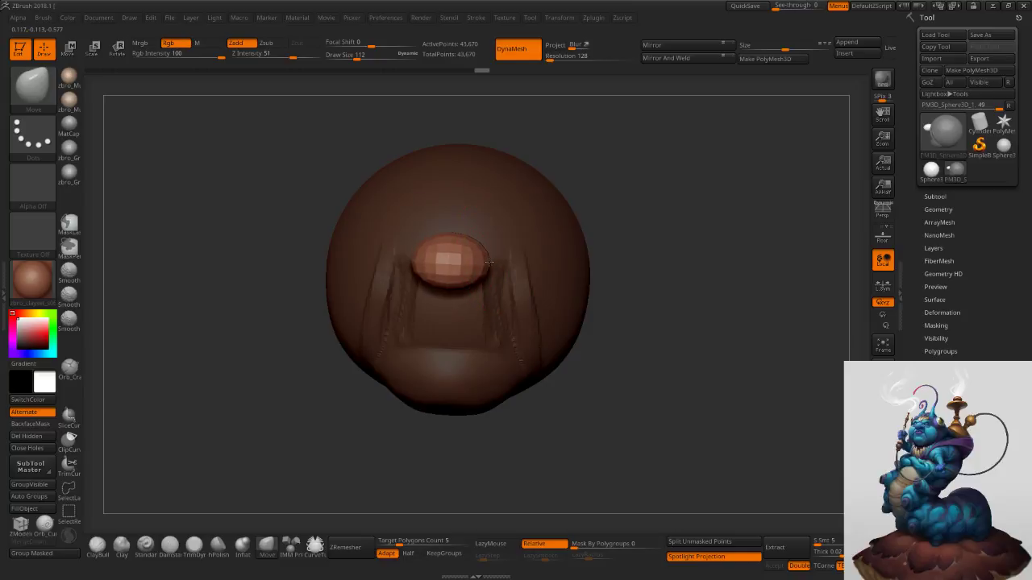
Round off the tip of the inserted nose lobe from a side profile.
drag(488, 262, 490, 262)
right_drag(525, 276, 492, 259)
key(s)
drag(484, 260, 467, 287)
key(s)
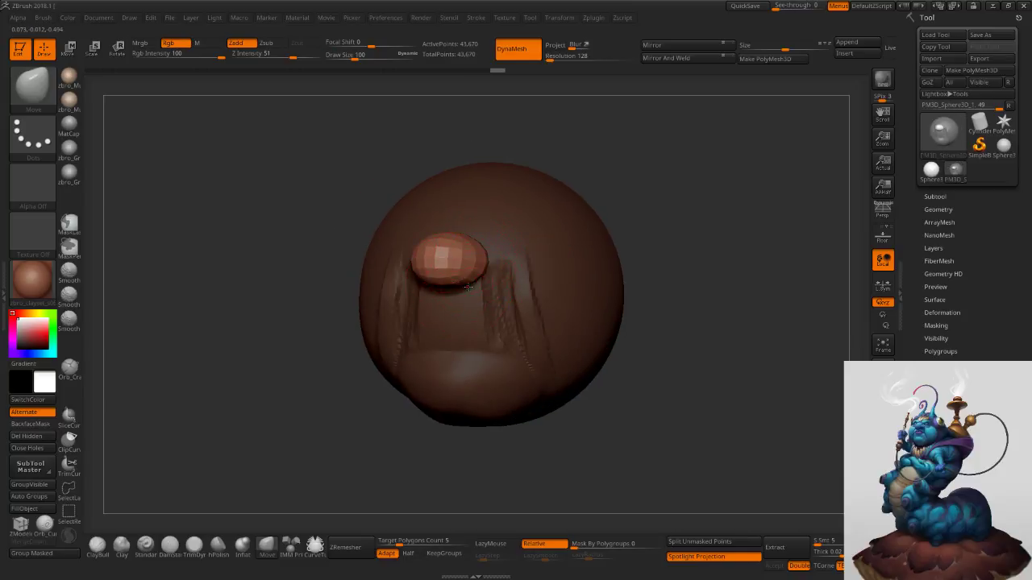
right_drag(467, 287, 448, 275)
key(s)
drag(446, 255, 448, 255)
right_drag(480, 261, 439, 260)
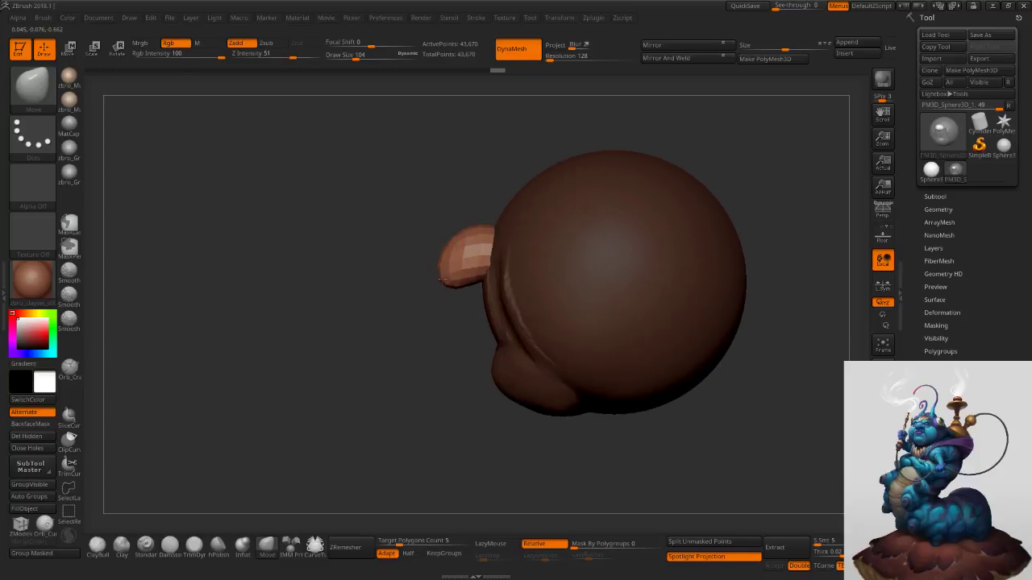
key(s)
drag(441, 279, 443, 276)
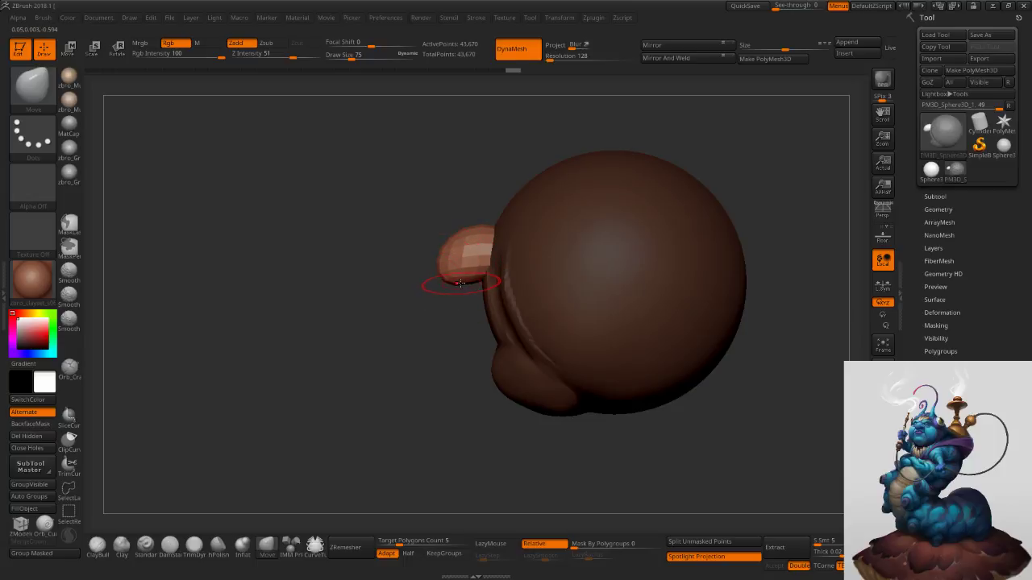
Turn to a front three-quarter view and shrink the brush to 62.
right_drag(459, 216, 484, 213)
right_drag(483, 212, 459, 216)
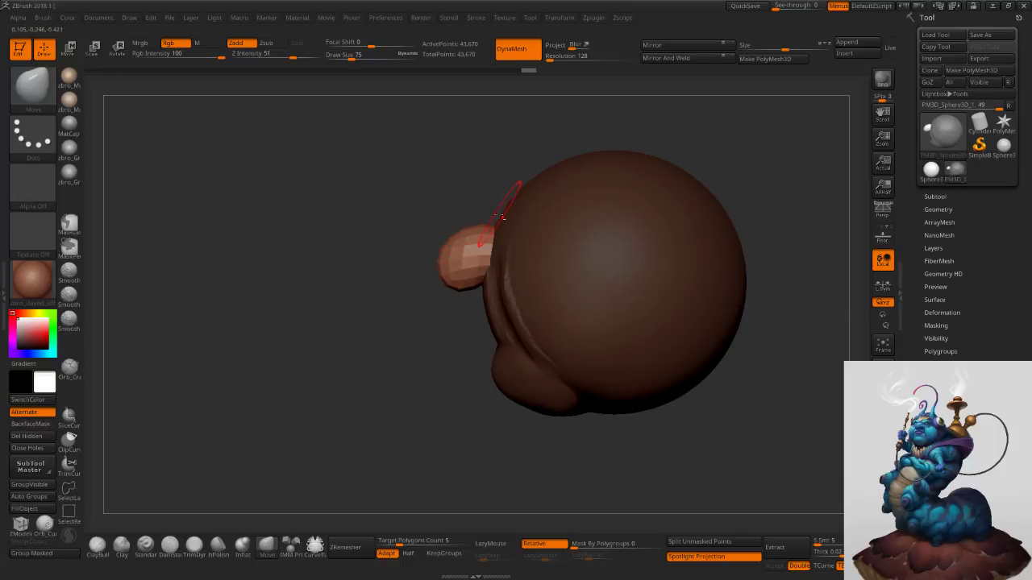
right_drag(528, 194, 551, 204)
alt+right_drag(555, 226, 573, 248)
key(s)
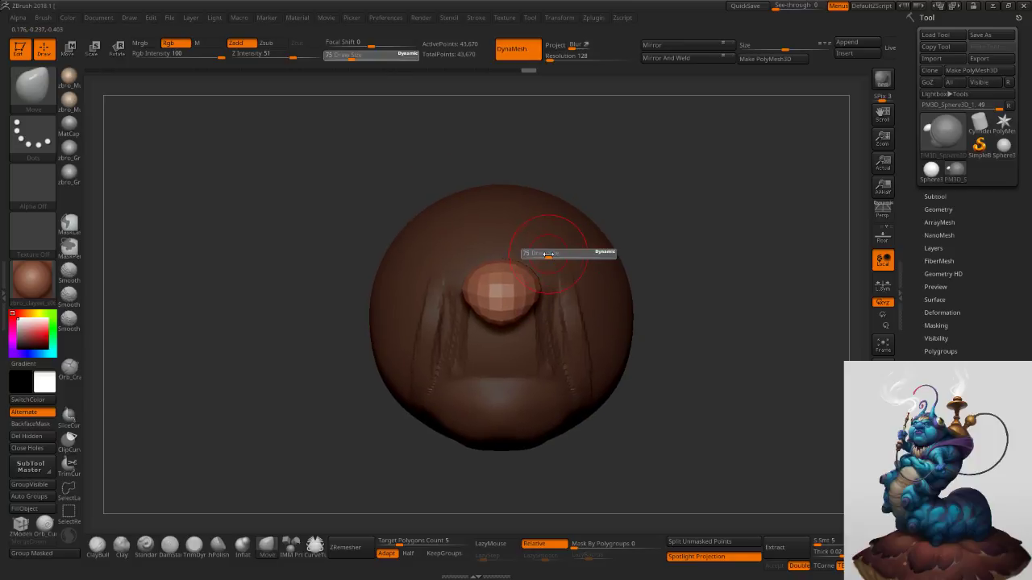
drag(554, 255, 551, 256)
Place two small spheres beside the nose and push them back into the head.
click(291, 546)
right_drag(621, 310, 533, 299)
drag(539, 311, 540, 312)
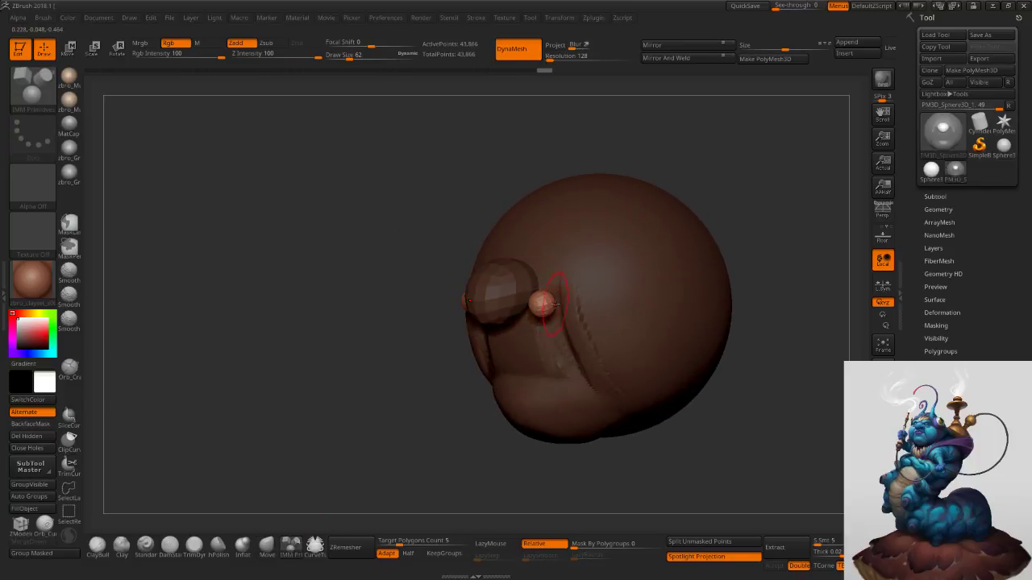
right_drag(358, 441, 434, 449)
key(w)
drag(594, 320, 581, 319)
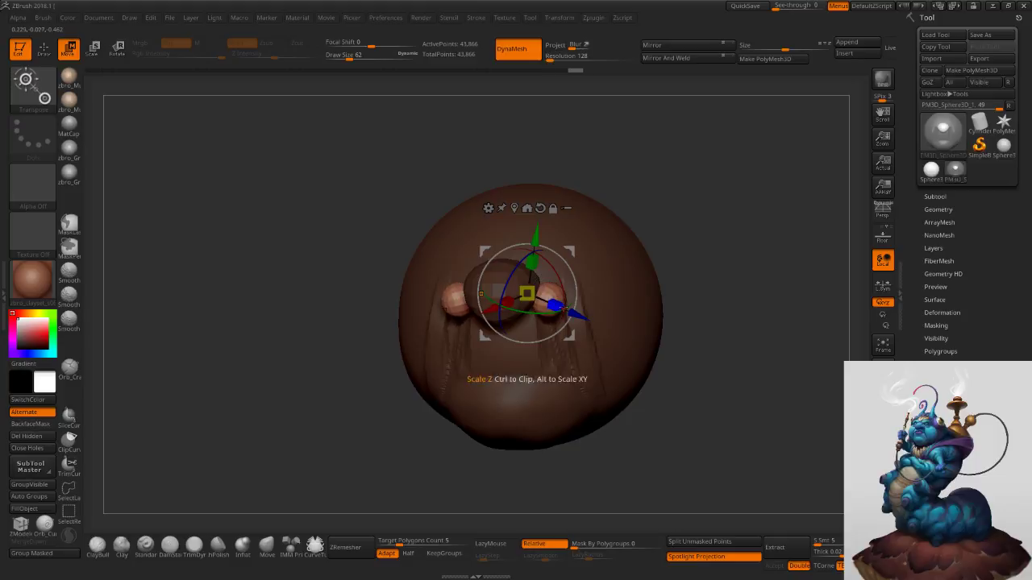
Push the small spheres deeper into the head and lift one slightly with an 85-size brush.
drag(580, 316, 569, 311)
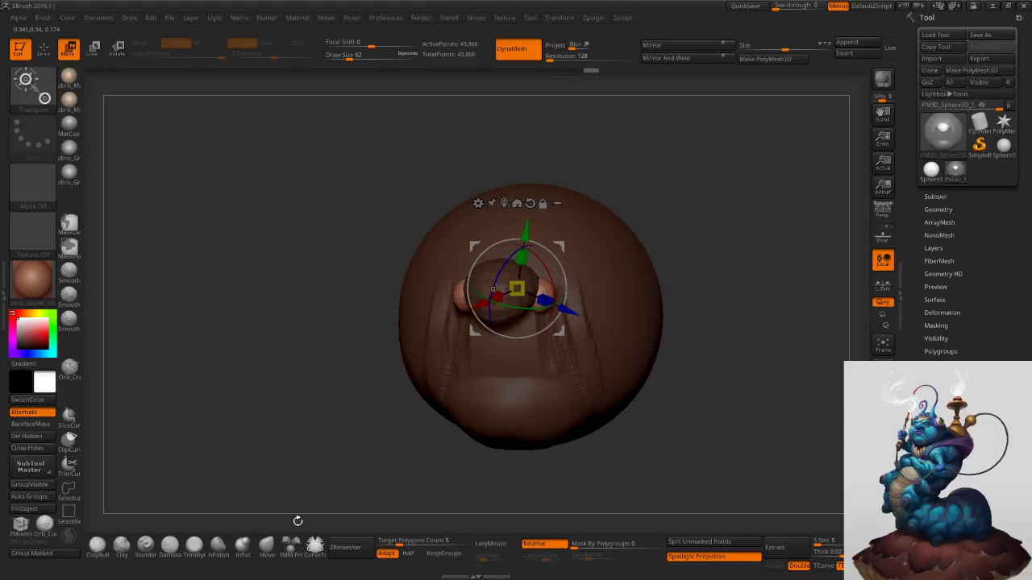
key(q)
key(s)
right_drag(601, 284, 545, 292)
key(s)
click(548, 292)
drag(546, 296, 546, 289)
key(s)
click(558, 313)
right_drag(561, 311, 611, 304)
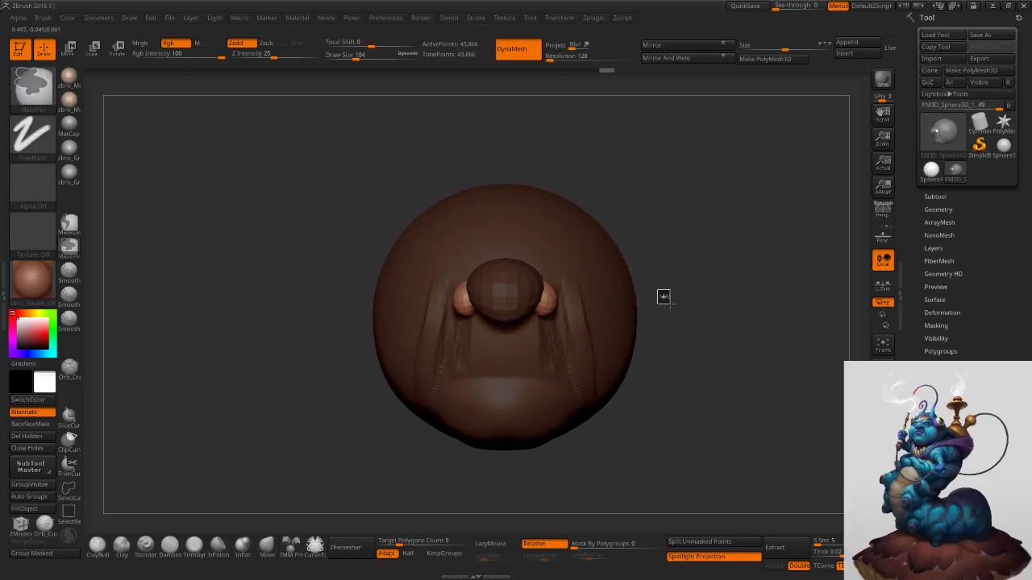
Rework the mask so it covers the nose and small nostril spheres instead of the head.
ctrl+click(657, 288)
key(s)
click(589, 321)
drag(587, 322, 577, 328)
key(ctrl+z)
key(ctrl+z)
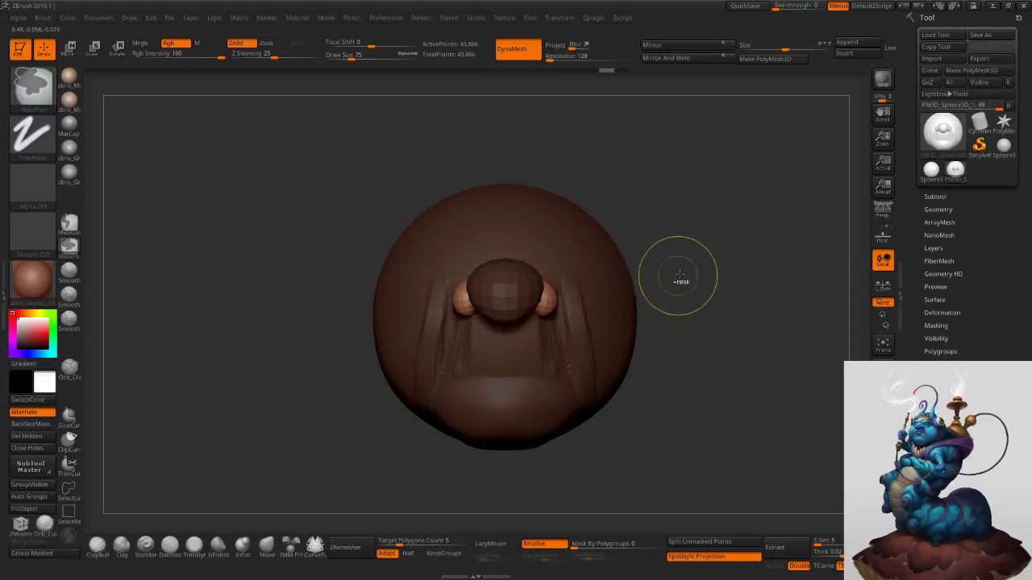
ctrl+click(669, 282)
ctrl+shift+click(505, 288)
ctrl+shift+drag(667, 272, 675, 282)
ctrl+shift+click(540, 303)
ctrl+click(667, 273)
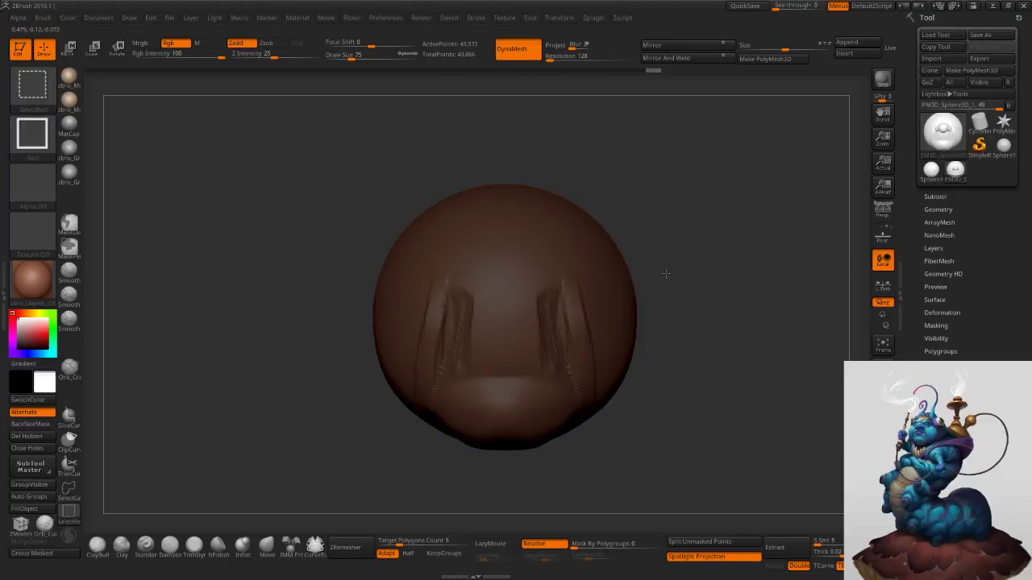
ctrl+shift+click(666, 273)
ctrl+click(686, 532)
Make the small sphere subtool active and zoom in close, brush size 29.
right_drag(679, 332, 613, 317)
key(s)
click(604, 310)
drag(603, 309, 605, 309)
right_drag(564, 280, 536, 329)
alt+click(520, 282)
mouse_move(536, 329)
right_down()
mouse_move(564, 286)
mouse_move(545, 332)
right_up()
key(s)
click(550, 291)
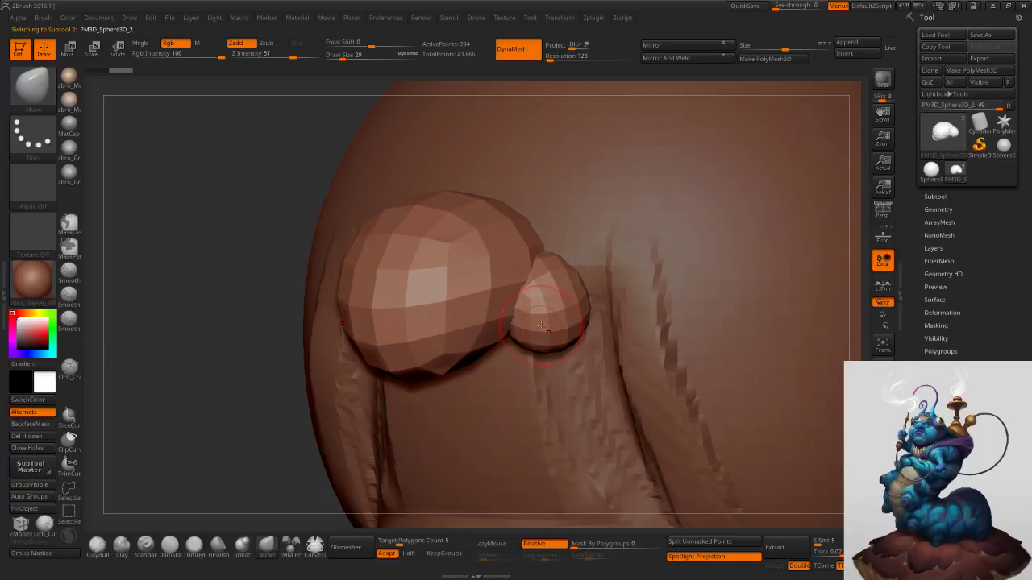
Set Mask By Polygroups to 100 and enable Dynamic Subdiv on the spheres, brush size 38.
drag(618, 546, 663, 544)
key(s)
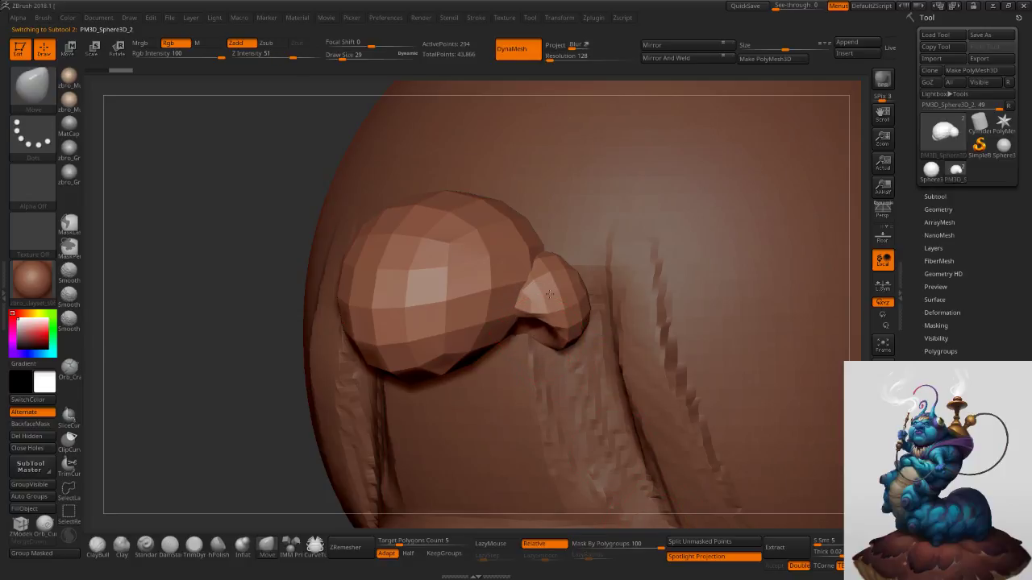
right_drag(544, 307, 556, 295)
key(d)
click(554, 202)
key(s)
drag(547, 322, 550, 322)
Pull the top of the nostril wing upward with a 68-size Move brush.
right_drag(644, 271, 559, 259)
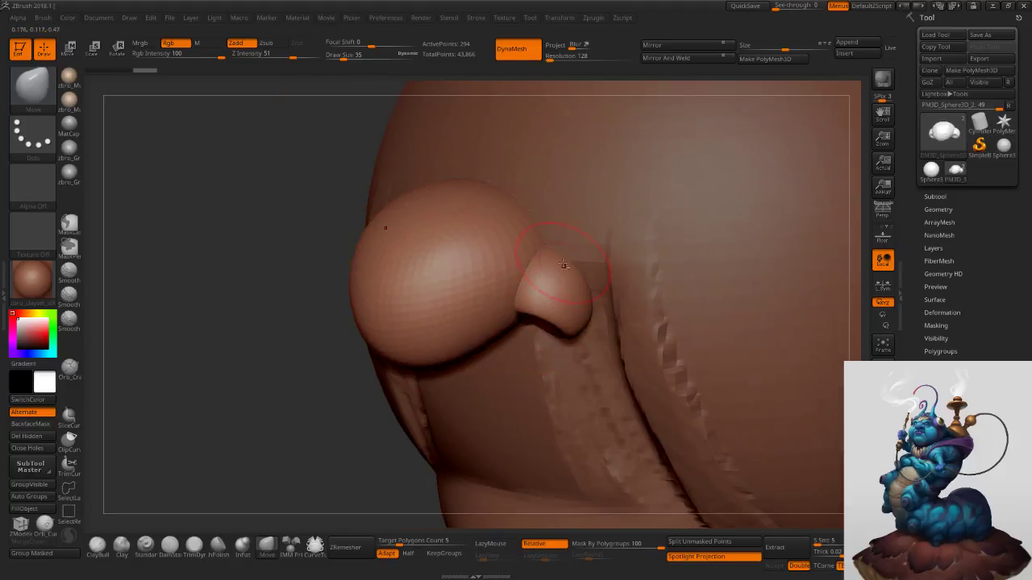
alt+right_drag(541, 171, 542, 293)
key(s)
drag(538, 293, 544, 292)
right_drag(543, 292, 514, 307)
drag(502, 317, 511, 266)
right_drag(503, 310, 556, 348)
key(s)
drag(535, 354, 533, 355)
mouse_move(592, 357)
ctrl+right_down()
mouse_move(537, 304)
mouse_move(564, 300)
ctrl+right_up()
Make the head subtool active and choose ClayBuildup at brush size 96.
right_drag(609, 337, 542, 337)
mouse_move(560, 375)
ctrl+right_down()
mouse_move(572, 341)
mouse_move(560, 350)
ctrl+right_up()
drag(562, 391, 569, 391)
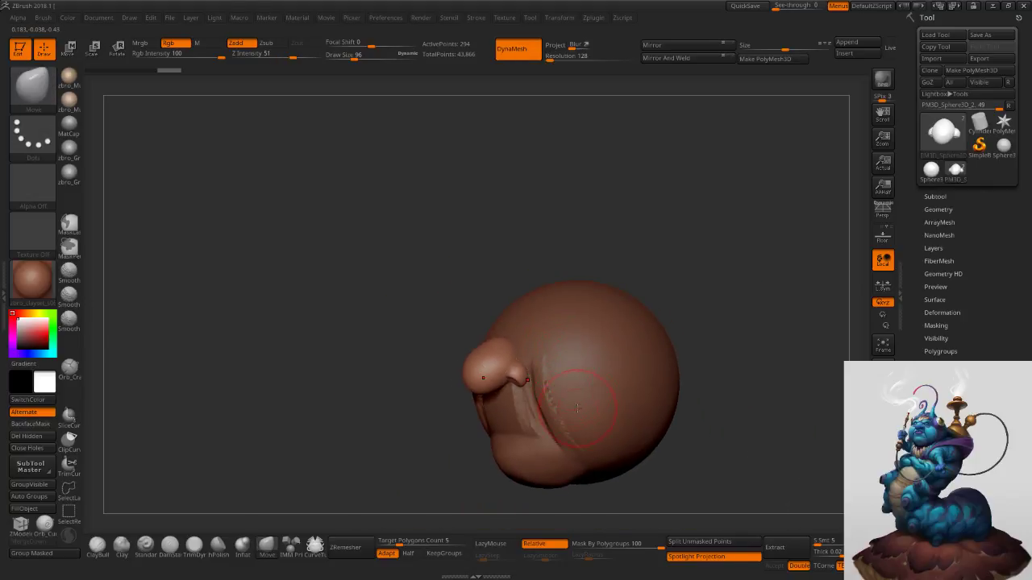
alt+click(584, 395)
click(99, 547)
mouse_move(508, 393)
ctrl+right_down()
mouse_move(521, 412)
mouse_move(578, 385)
ctrl+right_up()
Build up clay along and down the cheek with a 108-size ClayBuildup brush.
key(s)
drag(577, 385, 581, 385)
right_drag(574, 390, 556, 405)
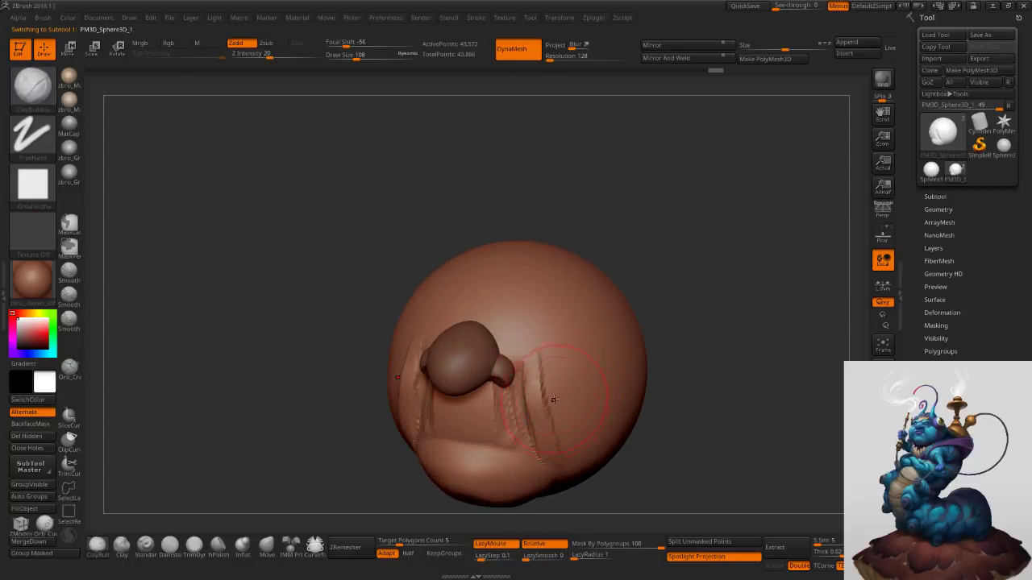
mouse_move(558, 411)
mouse_down()
mouse_move(542, 362)
mouse_move(589, 431)
mouse_up()
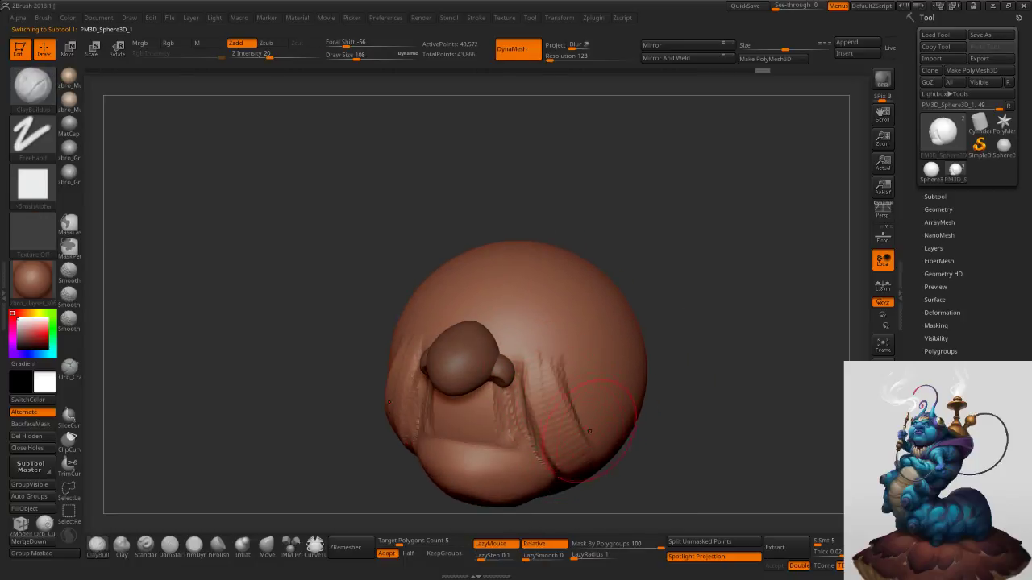
right_drag(595, 415, 571, 408)
drag(555, 363, 602, 437)
mouse_move(600, 441)
alt+right_down()
mouse_move(592, 371)
mouse_move(630, 377)
mouse_move(611, 381)
alt+right_up()
Carve the crease between the lips with DamStandard and smooth the lower lip and cheek crease.
key(s)
click(561, 390)
click(170, 548)
mouse_move(474, 351)
ctrl+right_down()
mouse_move(473, 390)
mouse_move(499, 391)
ctrl+right_up()
right_drag(435, 370, 473, 382)
drag(416, 382, 493, 372)
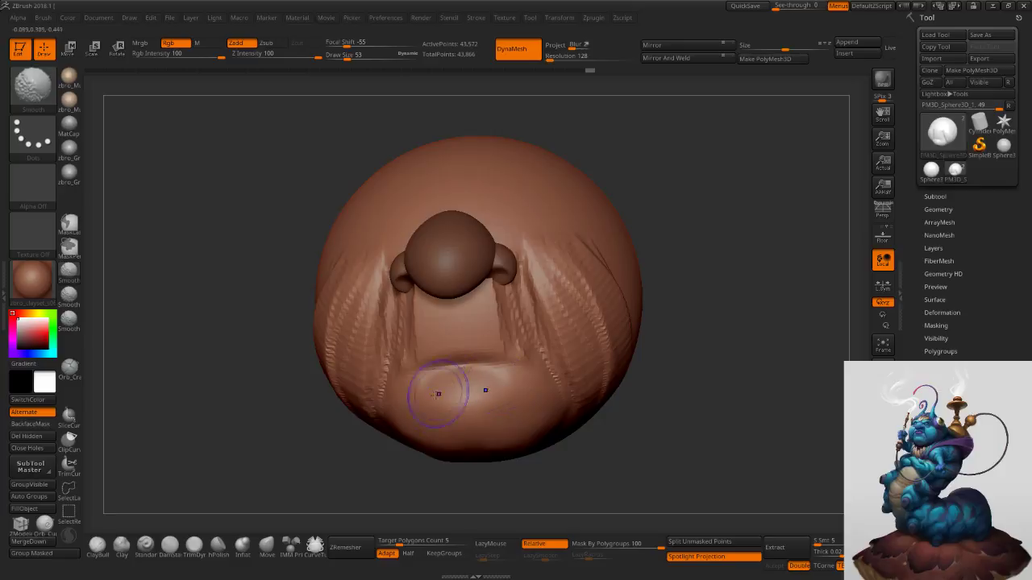
shift+drag(438, 394, 442, 392)
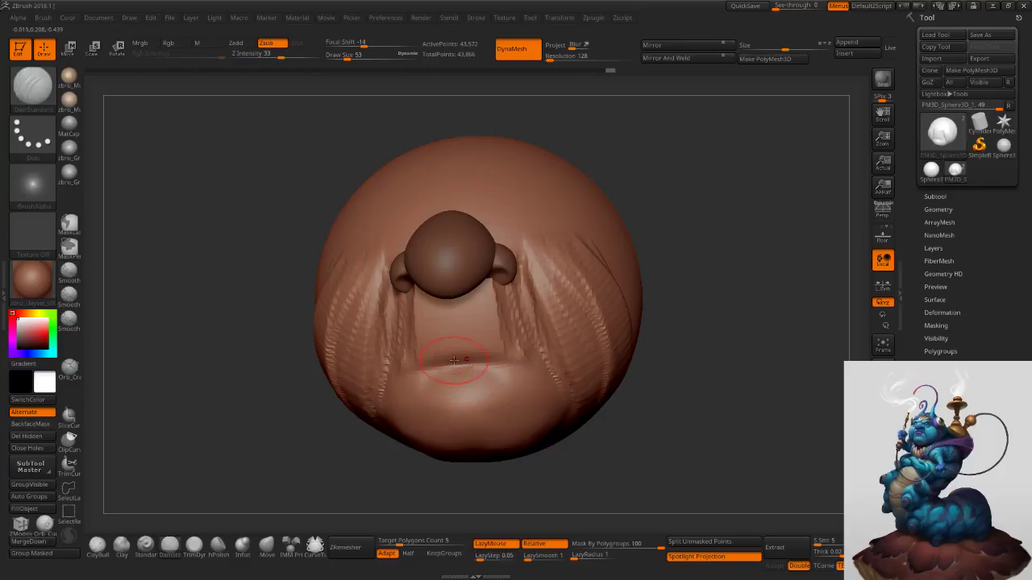
key(s)
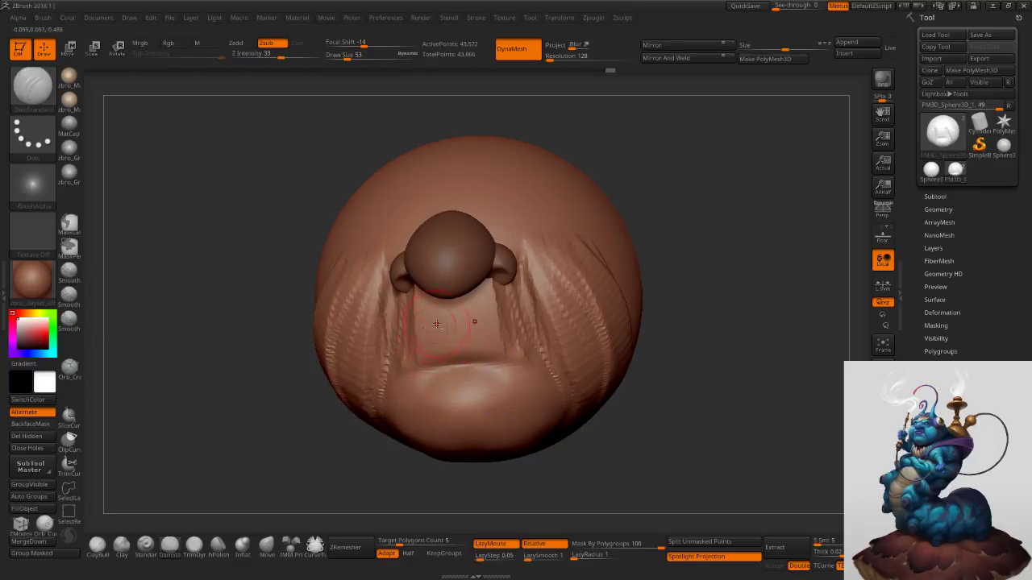
key(s)
right_drag(541, 303, 495, 295)
shift+drag(495, 297, 504, 295)
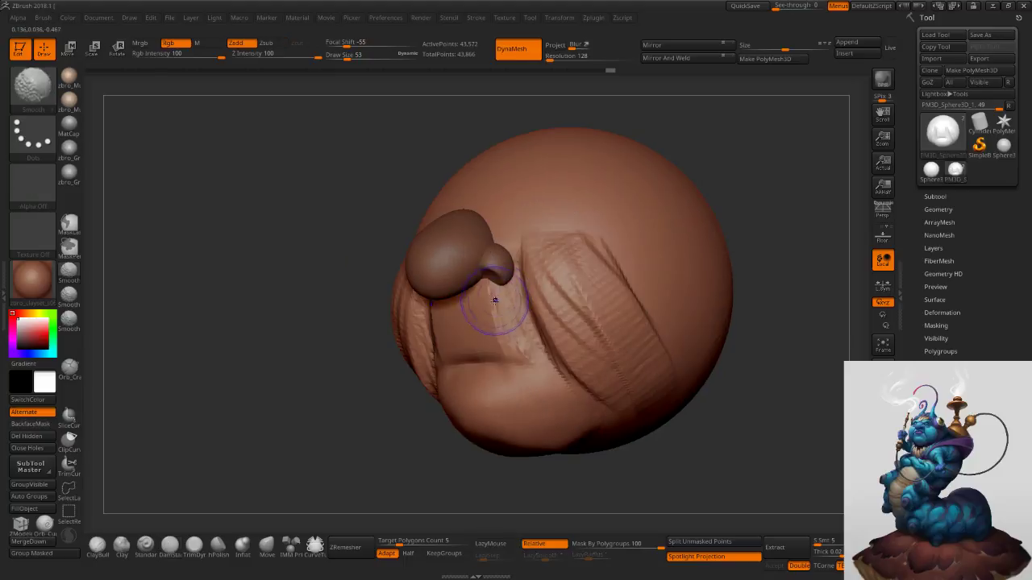
right_drag(495, 303, 541, 301)
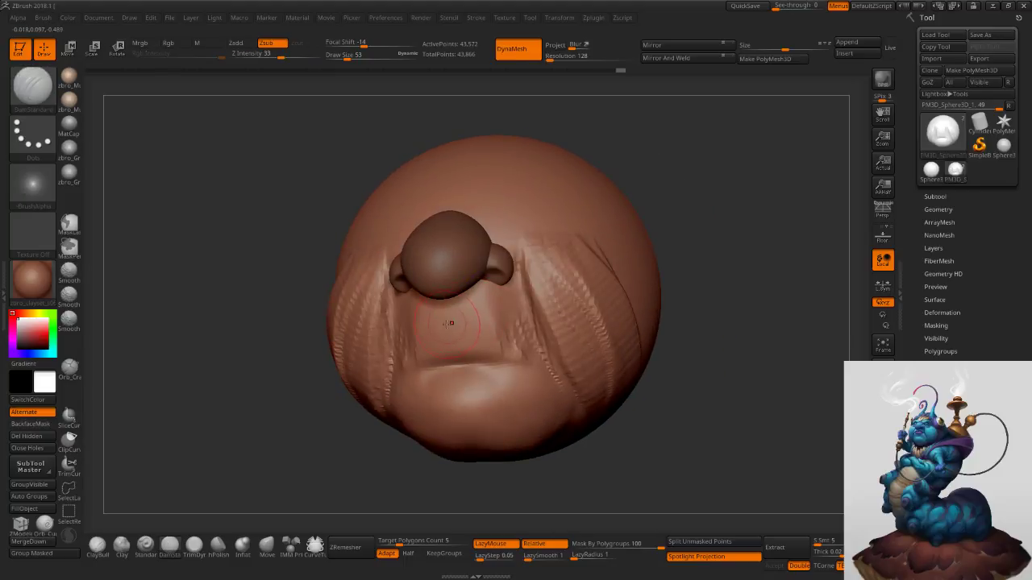
Undo the stray strokes at the mouth and nostril, shrinking the brush to 23.
key(s)
drag(449, 328, 447, 328)
right_drag(449, 328, 453, 321)
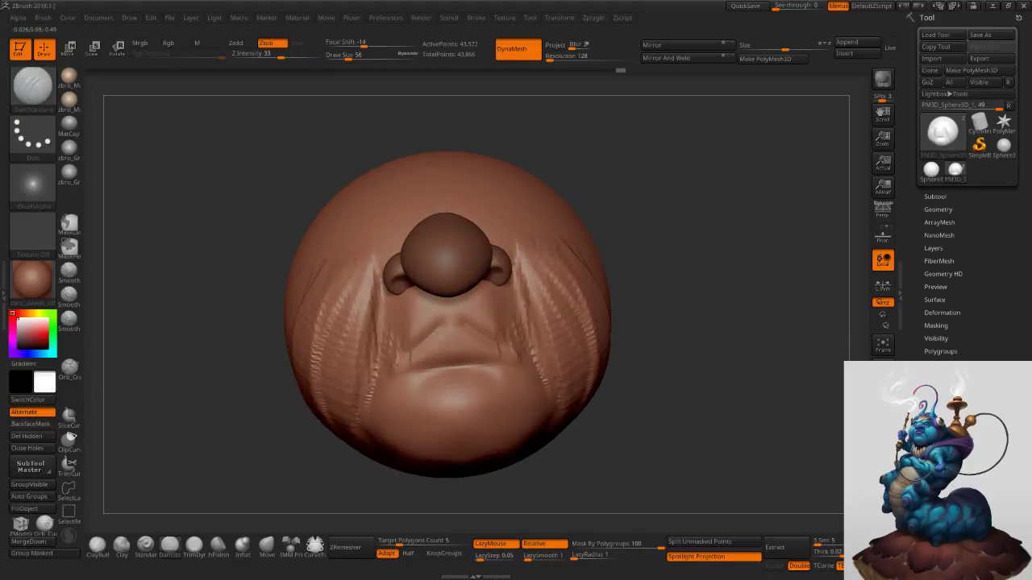
key(s)
drag(436, 331, 429, 331)
ctrl+right_drag(438, 325, 453, 328)
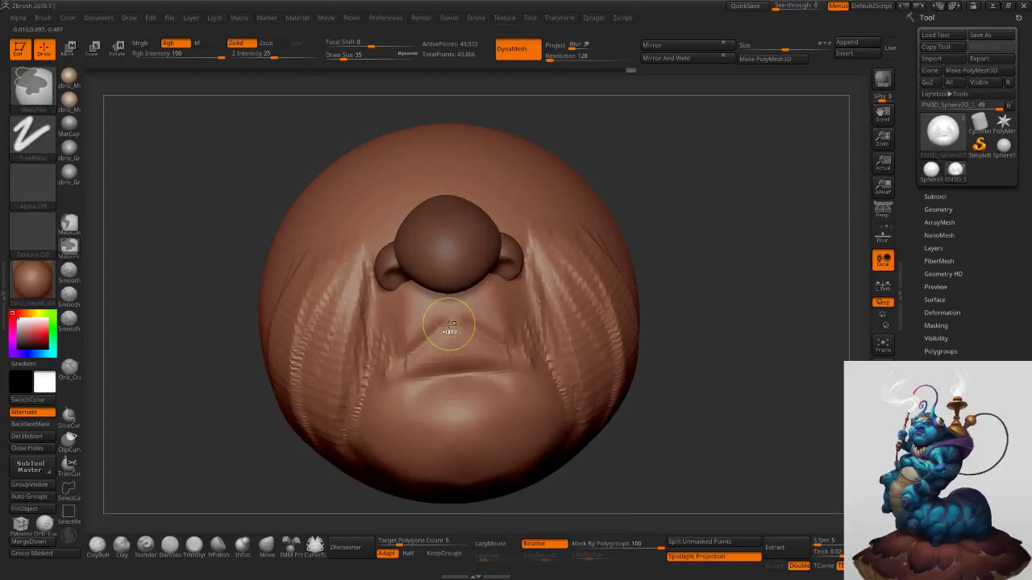
key(ctrl+z)
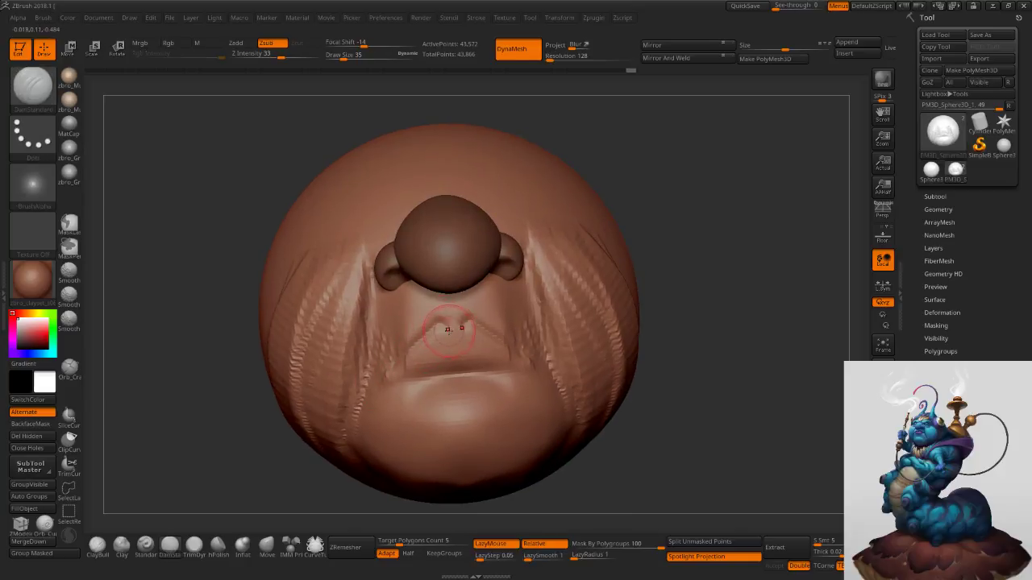
key(ctrl+z)
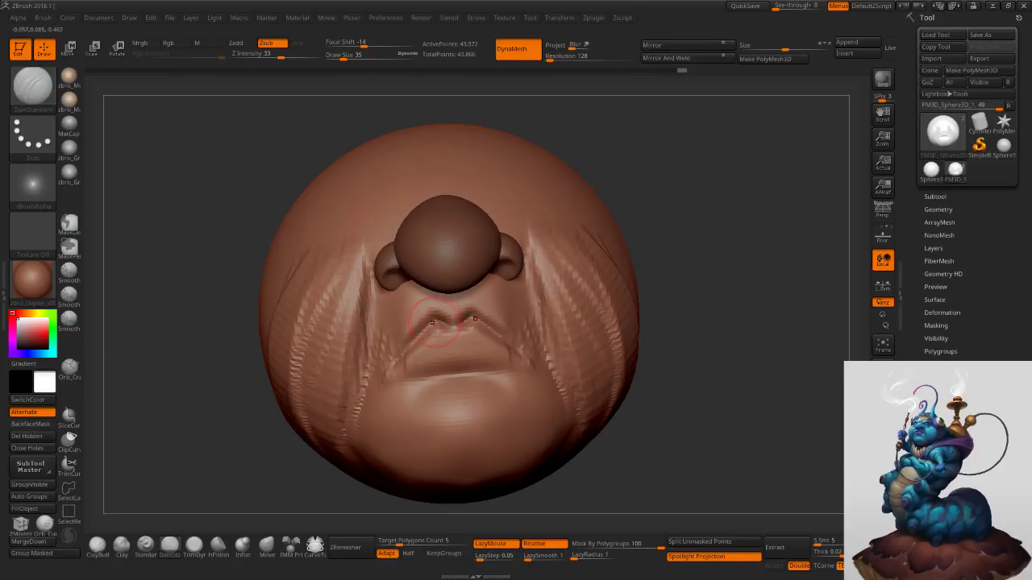
mouse_move(431, 330)
right_down()
mouse_move(486, 332)
mouse_move(435, 311)
mouse_move(419, 349)
right_up()
drag(402, 360, 398, 360)
Mask along the upper lip, down over the mouth, and across the lower lip.
right_drag(410, 355, 425, 348)
mouse_move(348, 376)
ctrl+mouse_down()
mouse_move(373, 357)
mouse_move(342, 375)
ctrl+mouse_up()
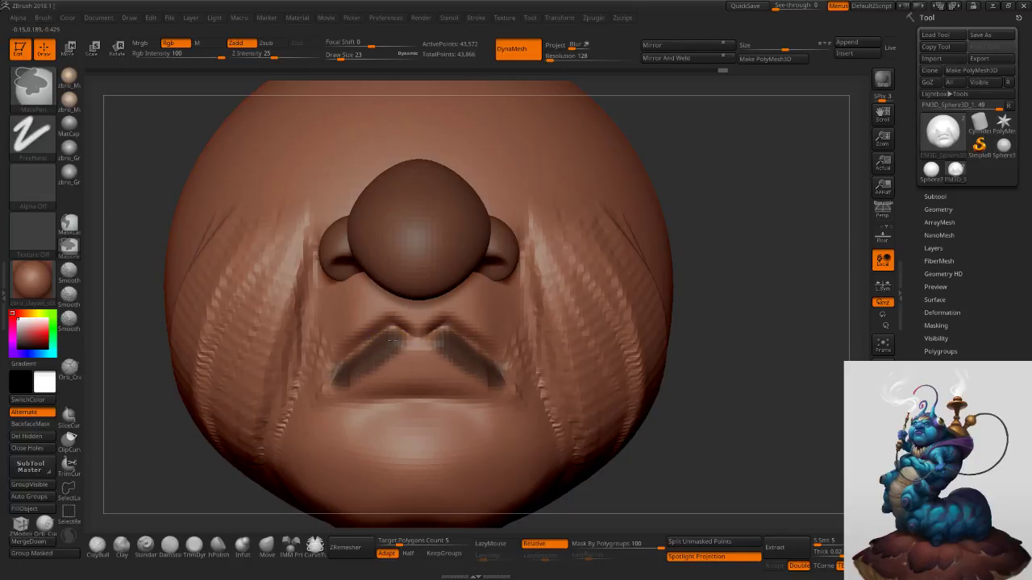
mouse_move(412, 351)
ctrl+mouse_down()
mouse_move(363, 373)
mouse_move(434, 382)
ctrl+mouse_up()
key(s)
ctrl+drag(428, 383, 335, 391)
ctrl+right_drag(542, 392, 540, 343)
right_drag(540, 343, 516, 351)
mouse_move(516, 350)
ctrl+right_down()
mouse_move(537, 401)
mouse_move(529, 414)
ctrl+right_up()
alt+right_drag(529, 414, 508, 366)
key(s)
mouse_move(506, 368)
mouse_down()
mouse_move(449, 369)
mouse_move(497, 365)
mouse_move(477, 346)
mouse_up()
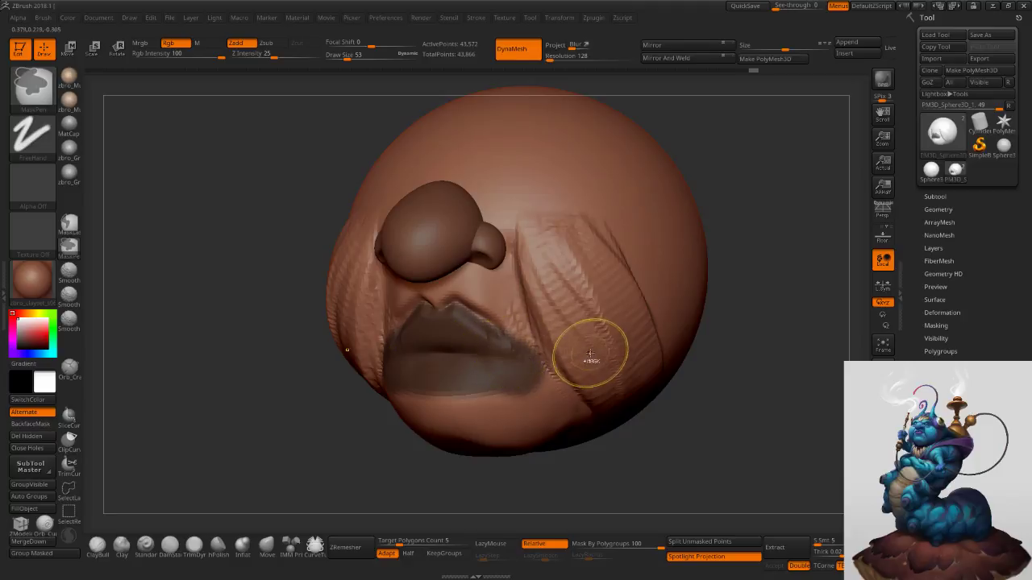
Clear the mask, then mask just the lip polygroup by isolating it and showing the head again.
key(ctrl+shift+a)
ctrl+right_drag(469, 307, 469, 346)
ctrl+shift+click(468, 347)
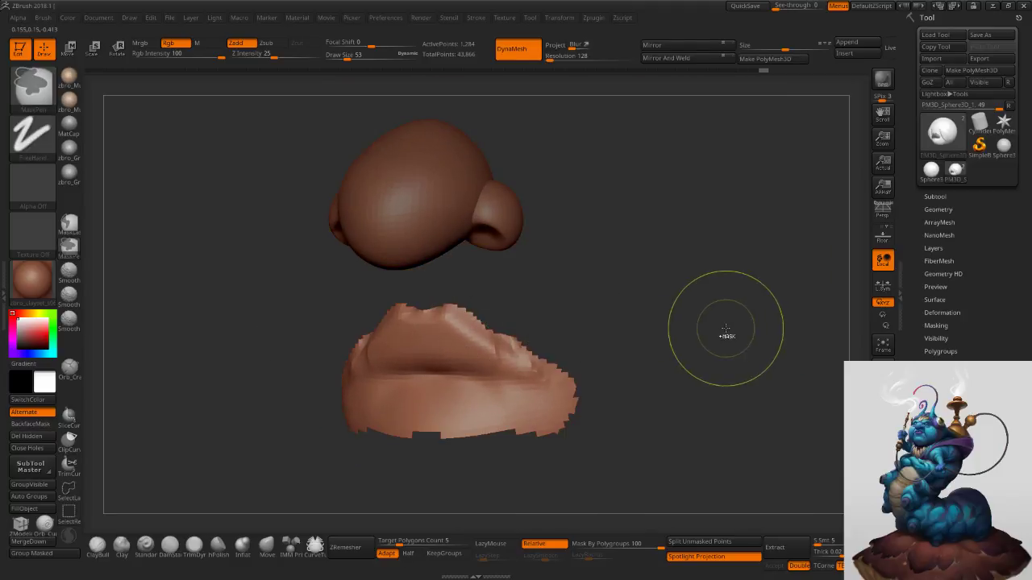
ctrl+click(728, 330)
ctrl+shift+click(737, 320)
ctrl+right_drag(601, 338, 601, 374)
key(s)
drag(446, 315, 440, 312)
Carve the philtrum crease above the upper lip with DamStandard at size 16.
shift+drag(129, 477, 153, 485)
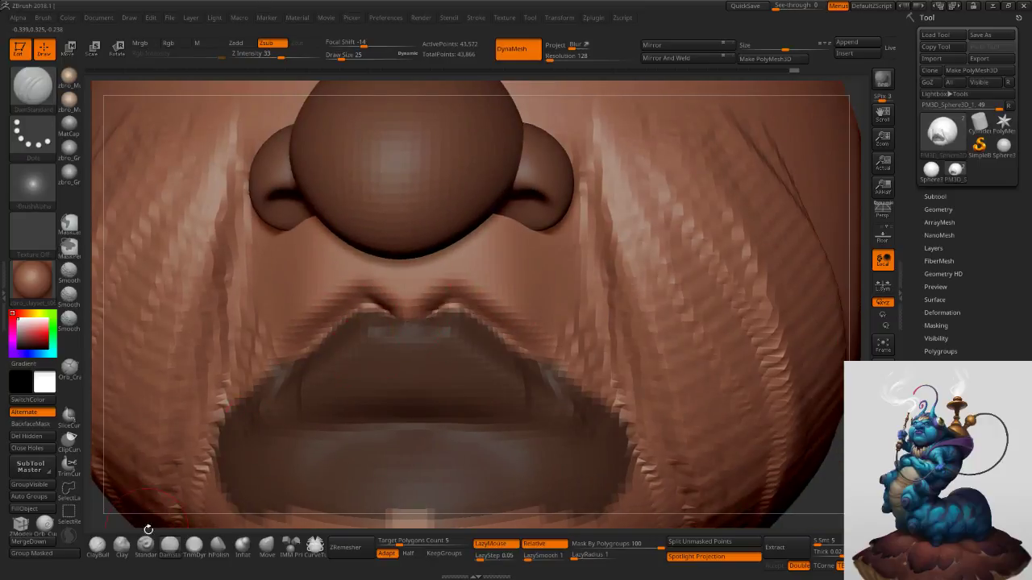
click(173, 547)
click(427, 339)
key(s)
drag(431, 316, 427, 316)
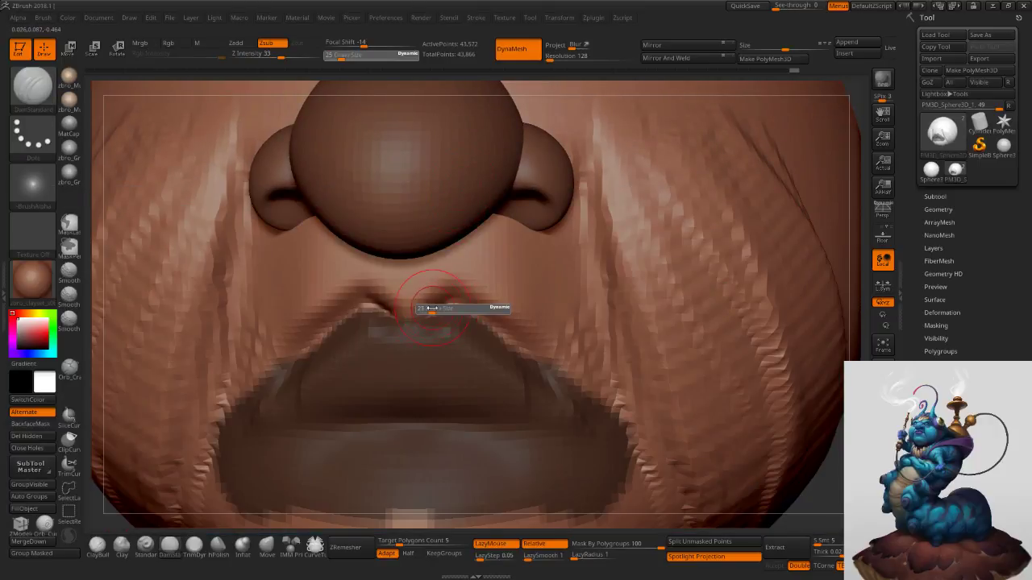
drag(453, 282, 409, 319)
key(s)
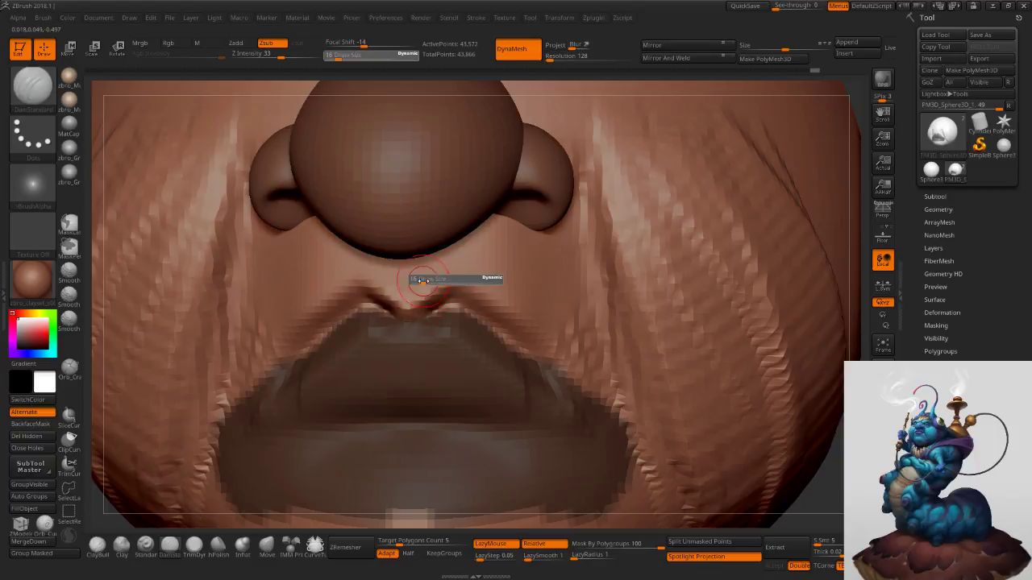
drag(420, 280, 422, 280)
Soften the philtrum area above the lip with ClayBuildup at size 21.
click(96, 546)
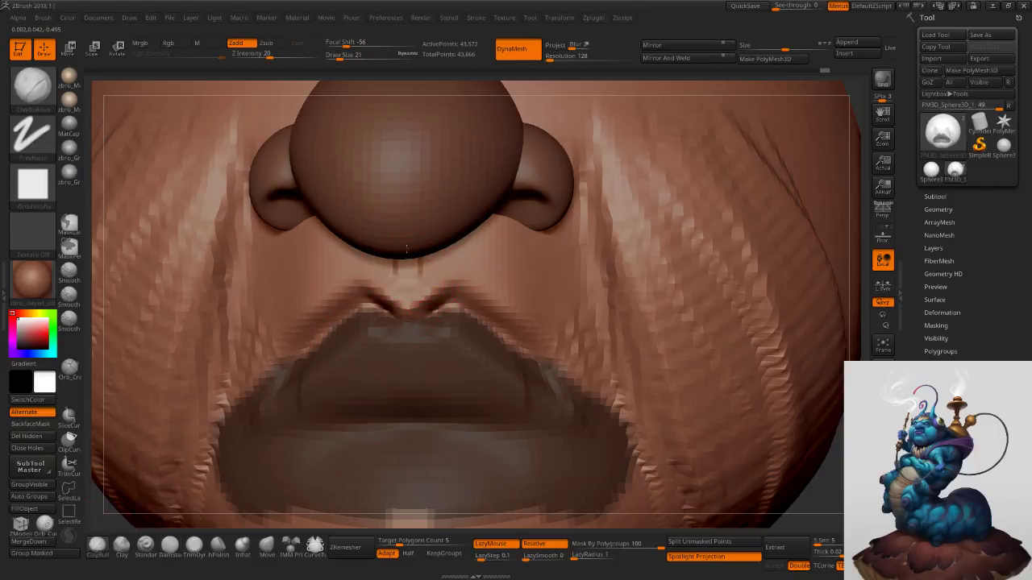
right_drag(417, 253, 416, 243)
shift+drag(410, 265, 408, 256)
mouse_move(463, 251)
right_down()
mouse_move(414, 272)
mouse_move(418, 246)
mouse_move(495, 263)
mouse_move(486, 229)
right_up()
right_drag(487, 229, 507, 244)
mouse_move(542, 278)
ctrl+right_down()
mouse_move(498, 249)
mouse_move(499, 299)
ctrl+right_up()
Tweak the mouth area with the Move brush, finishing at brush size 8.
click(269, 549)
key(s)
drag(419, 286, 430, 285)
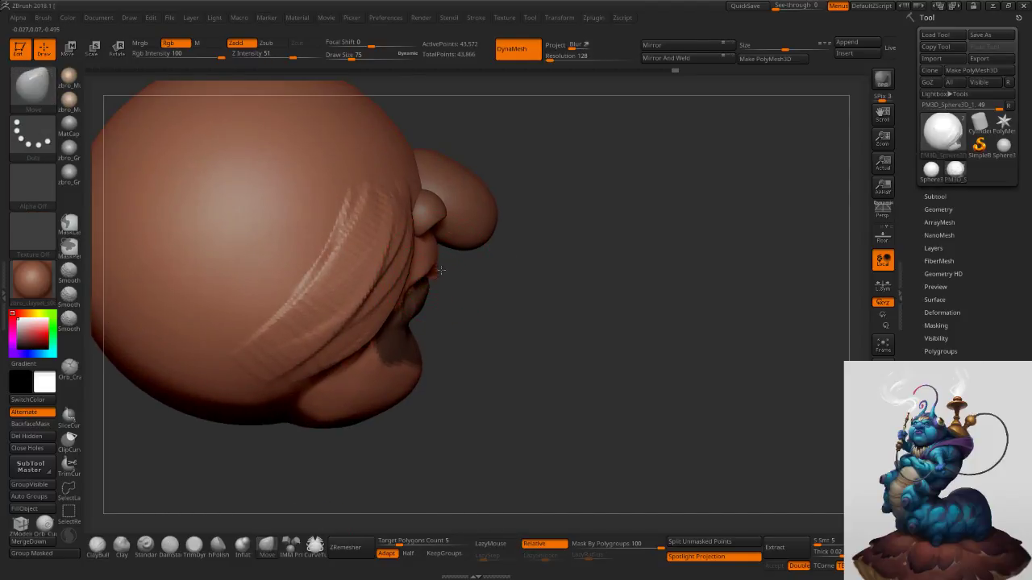
mouse_move(516, 282)
right_down()
mouse_move(451, 284)
mouse_move(466, 327)
right_up()
key(s)
drag(472, 281, 461, 279)
right_drag(398, 277, 449, 279)
key(s)
drag(468, 282, 448, 281)
right_drag(454, 284, 428, 302)
Invert the mask around the mouth and set the MaskPen size to 27.
key(ctrl)
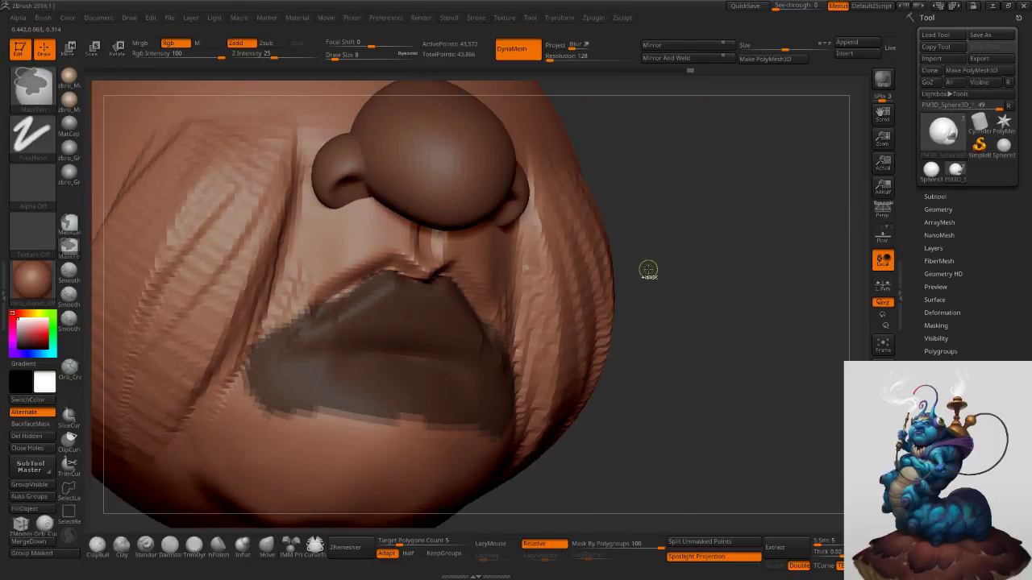
ctrl+click(645, 271)
key(s)
drag(424, 291, 435, 290)
Build two symmetric ClayBuildup bumps on the upper lip, growing the brush from 29 to about 45.
mouse_move(435, 290)
right_down()
mouse_move(419, 316)
mouse_move(179, 491)
right_up()
click(99, 545)
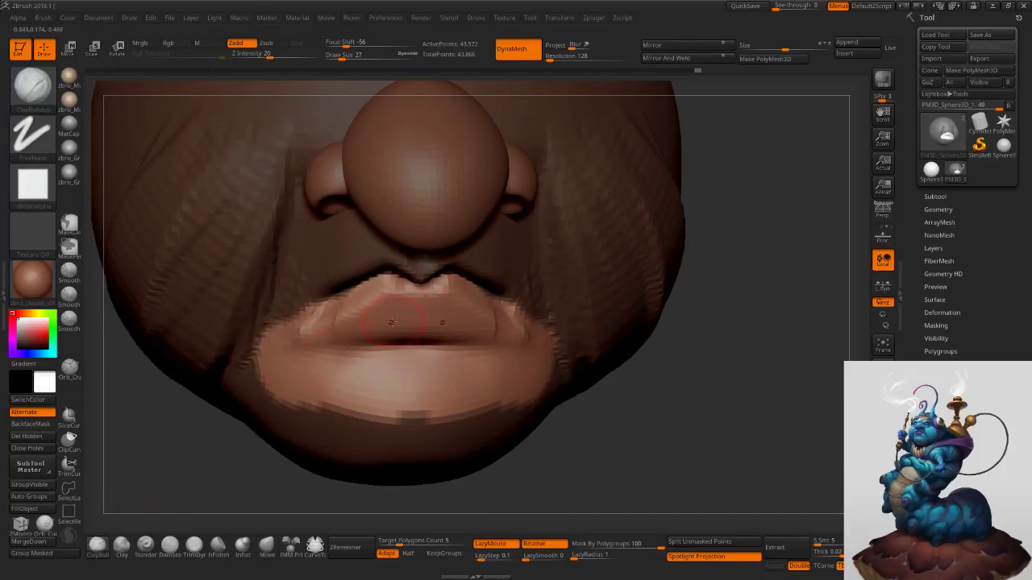
mouse_move(385, 299)
mouse_down()
mouse_move(390, 315)
mouse_move(399, 301)
mouse_up()
key(s)
right_drag(394, 303, 402, 287)
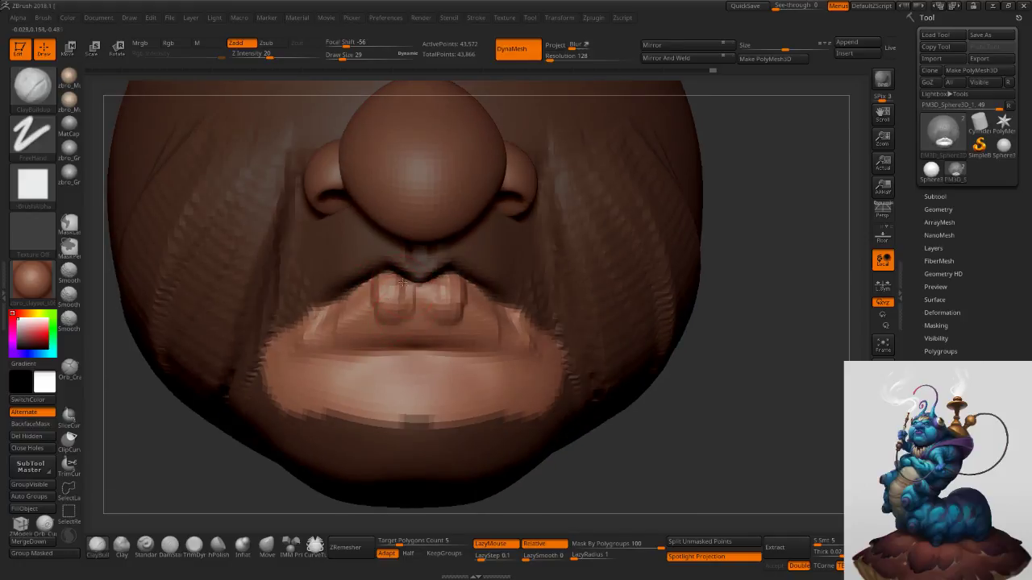
key(s)
drag(401, 302, 369, 313)
key(s)
right_drag(365, 302, 380, 297)
key(s)
drag(371, 294, 353, 312)
key(s)
key(s)
mouse_move(354, 313)
shift+right_down()
mouse_move(340, 332)
mouse_move(365, 329)
mouse_move(342, 325)
shift+right_up()
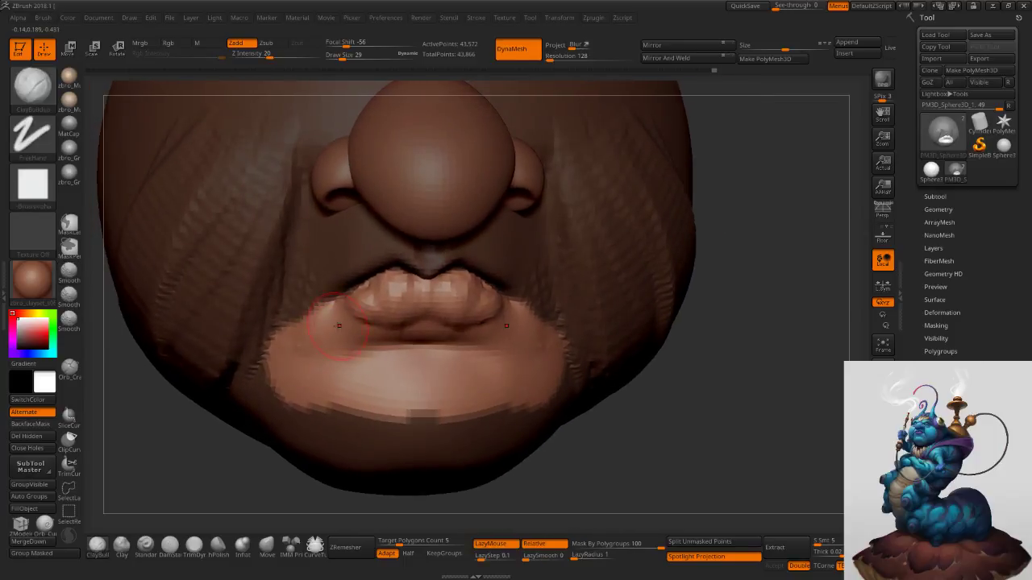
Mask around the lips and invert the mask so only the lips stay free.
click(167, 548)
key(s)
drag(337, 328, 334, 327)
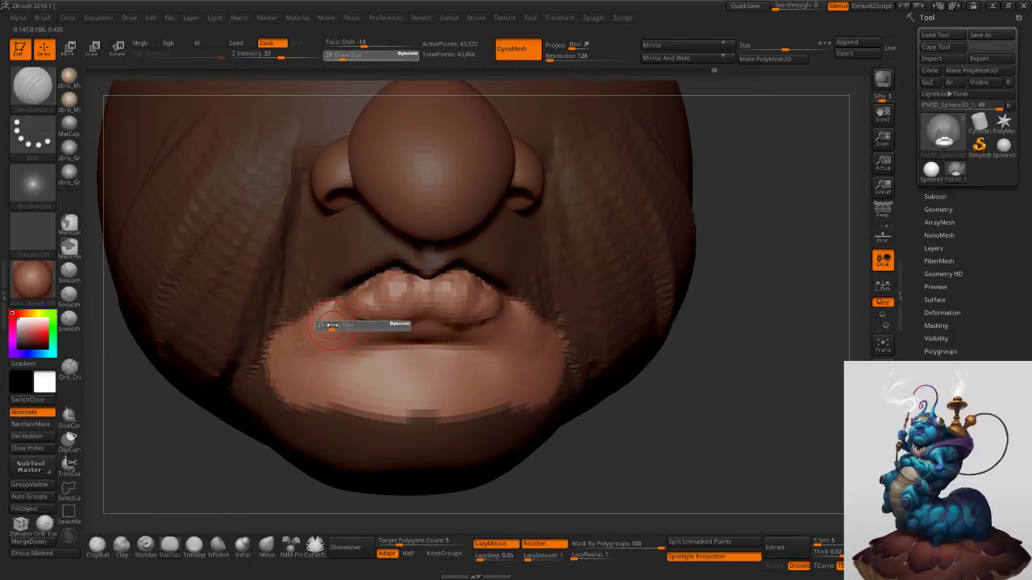
right_drag(319, 321, 331, 311)
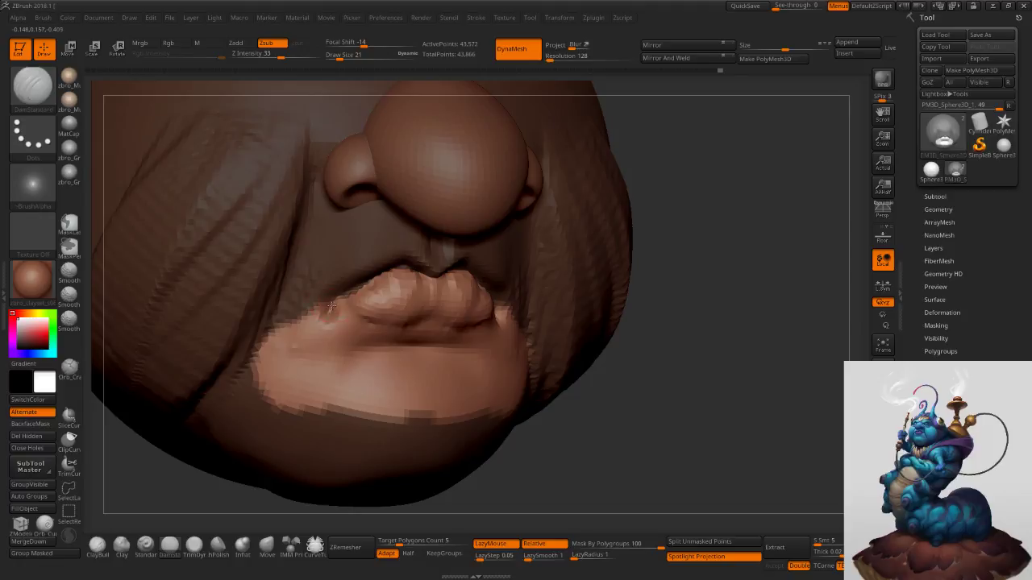
ctrl+right_drag(603, 329, 605, 265)
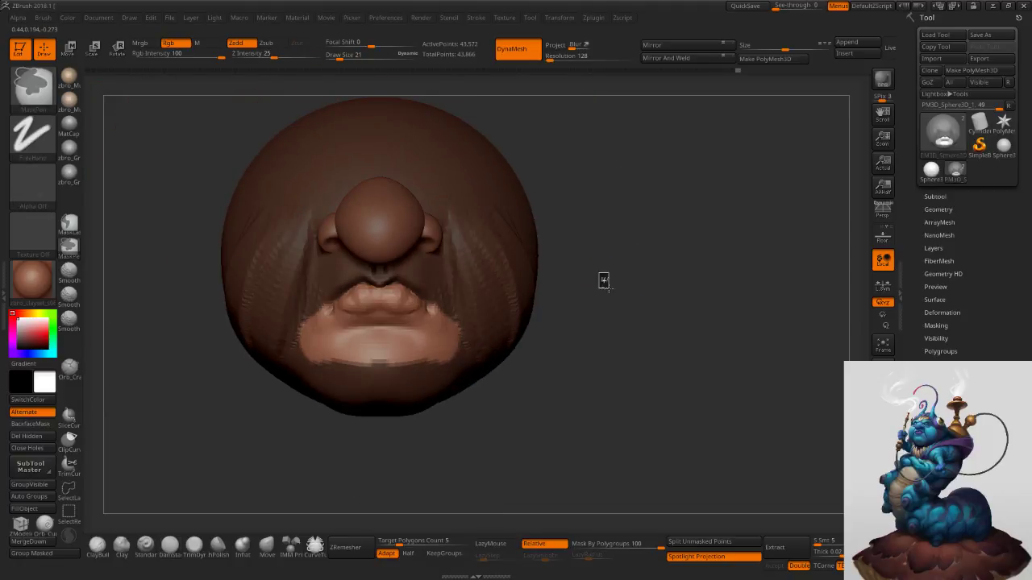
ctrl+drag(599, 272, 636, 341)
ctrl+right_drag(592, 315, 587, 354)
ctrl+right_drag(408, 277, 447, 275)
key(ctrl+z)
key(s)
drag(427, 270, 431, 270)
ctrl+click(823, 404)
key(s)
Pull the upper lip's top edge down and reshape its centre with Move, then clear the mask.
click(271, 551)
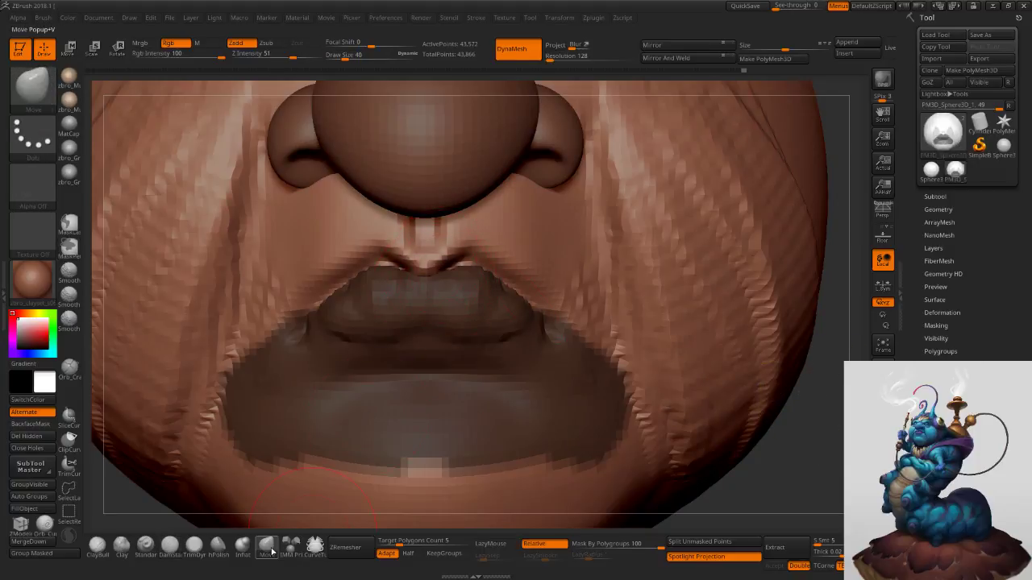
drag(374, 238, 374, 243)
drag(420, 278, 420, 264)
ctrl+right_drag(646, 344, 763, 295)
ctrl+drag(763, 295, 750, 302)
mouse_move(732, 308)
alt+right_down()
mouse_move(677, 326)
mouse_move(614, 317)
mouse_move(625, 314)
alt+right_up()
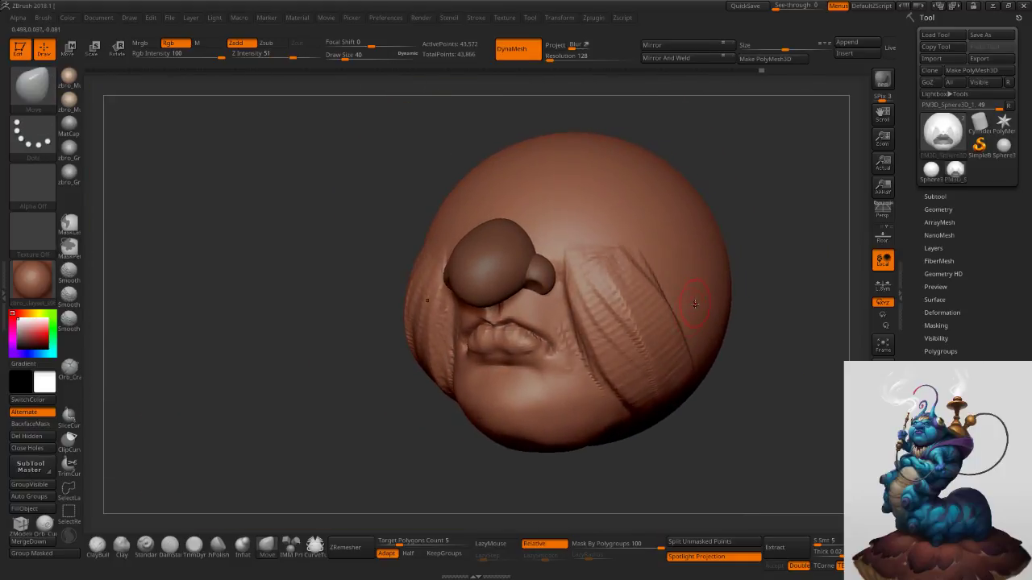
Smooth the cheeks and mouth with a size-75 brush, then refine at size 62.
key(s)
drag(588, 375, 595, 375)
shift+drag(600, 278, 607, 312)
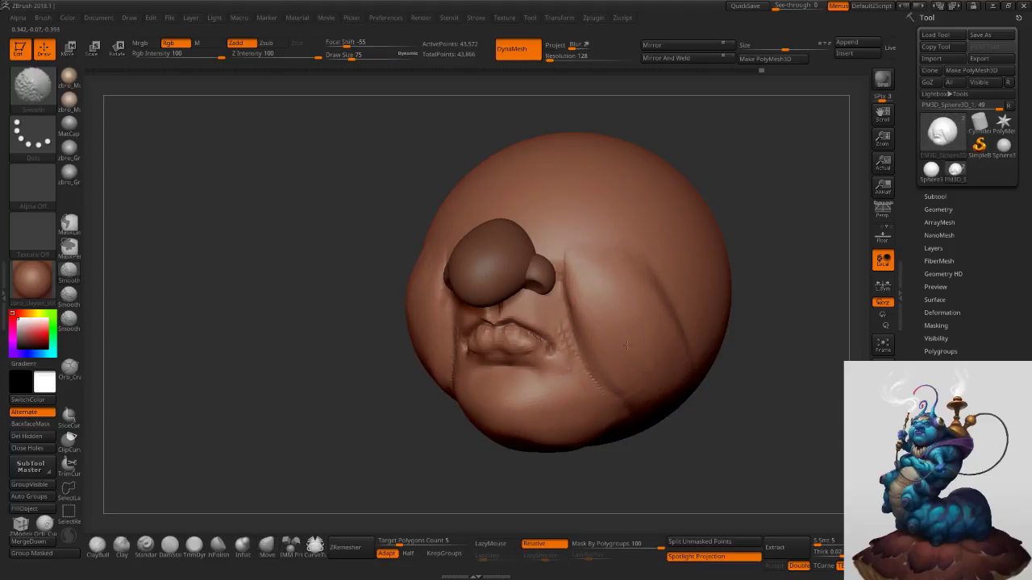
key(s)
drag(538, 354, 536, 353)
ctrl+right_drag(533, 329, 517, 384)
key(s)
drag(505, 377, 501, 377)
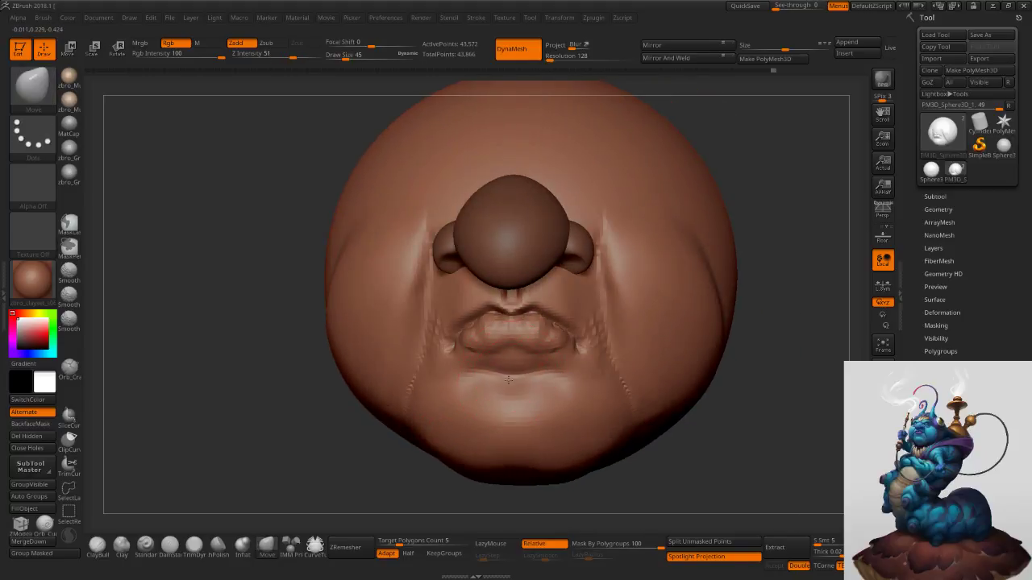
right_drag(507, 374, 506, 367)
key(s)
drag(506, 369, 502, 369)
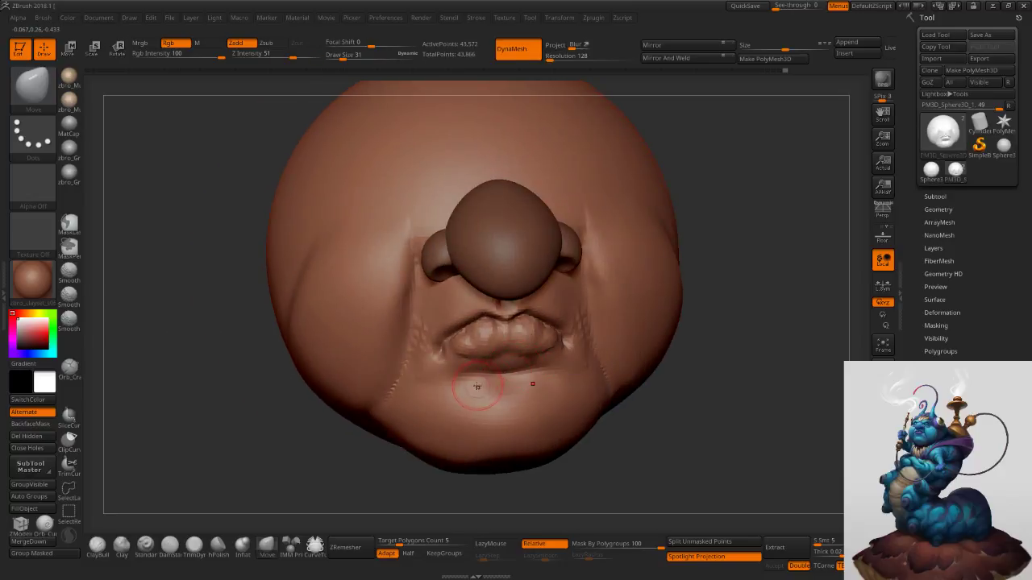
Carve a size-19 DamStandard crease below the lower lip and soften it.
click(179, 554)
key(s)
mouse_move(450, 399)
mouse_down()
mouse_move(472, 378)
mouse_move(463, 411)
mouse_up()
key(s)
mouse_move(675, 347)
right_down()
mouse_move(605, 348)
mouse_move(611, 317)
right_up()
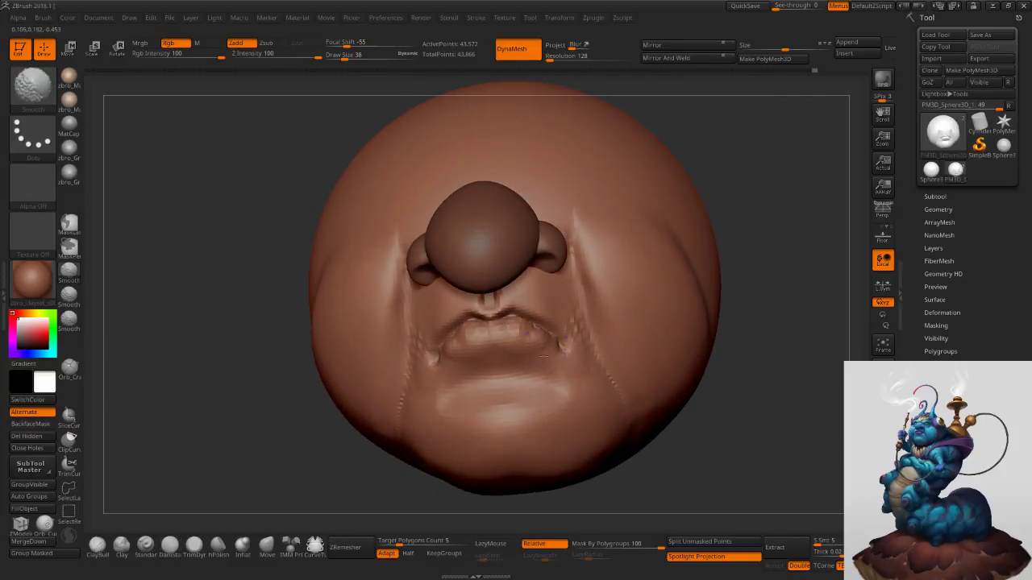
mouse_move(574, 353)
shift+right_down()
mouse_move(628, 326)
mouse_move(610, 315)
shift+right_up()
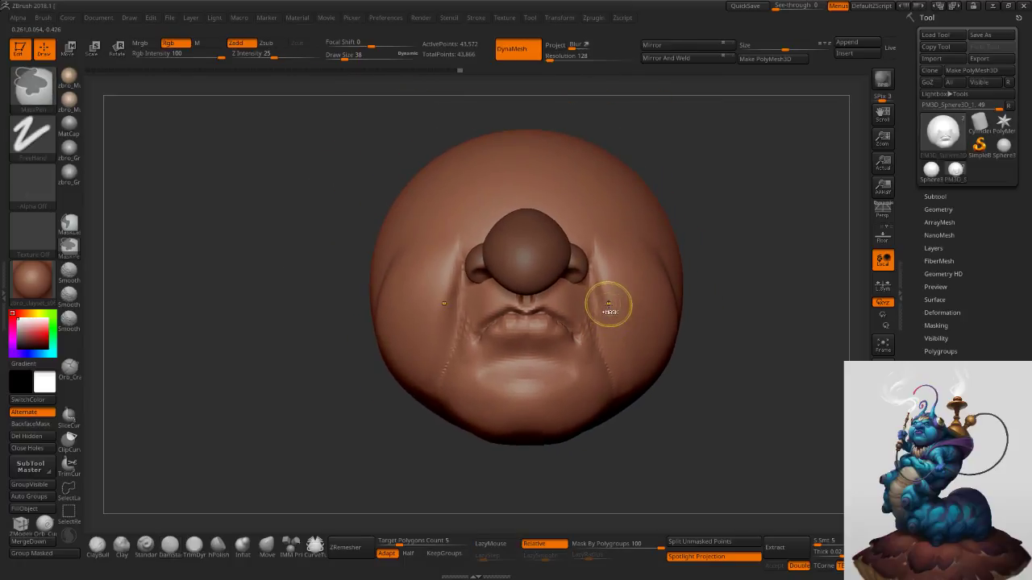
drag(707, 267, 625, 277)
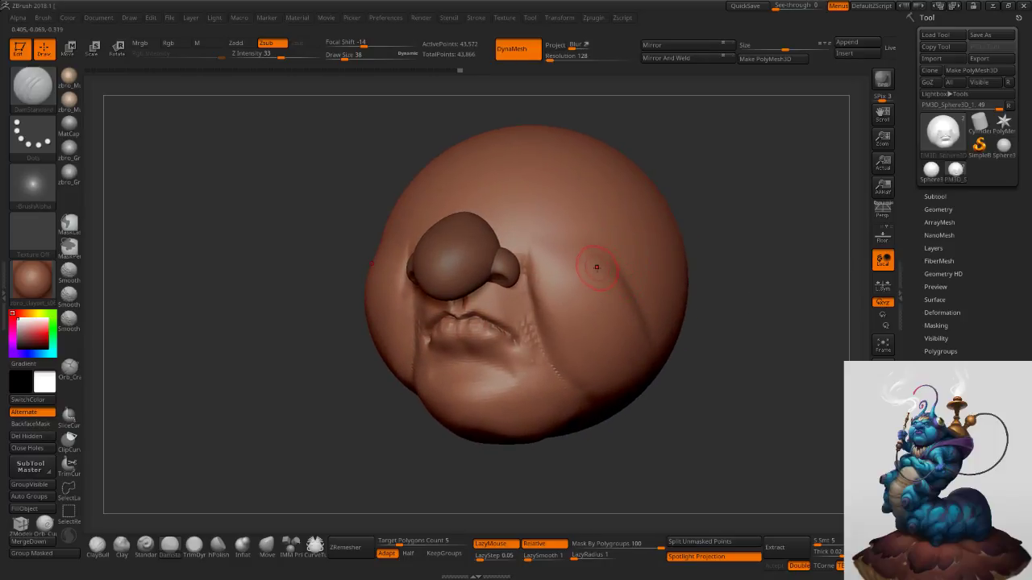
click(32, 279)
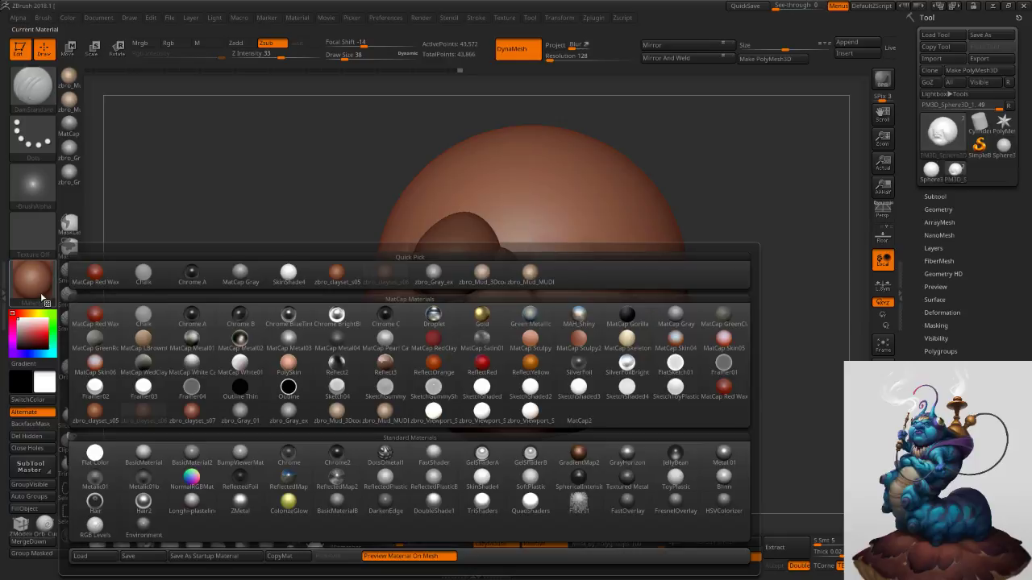
Apply the zbro_clayset_s06 material, check the head from the side, and select the nose subtool.
mouse_move(149, 420)
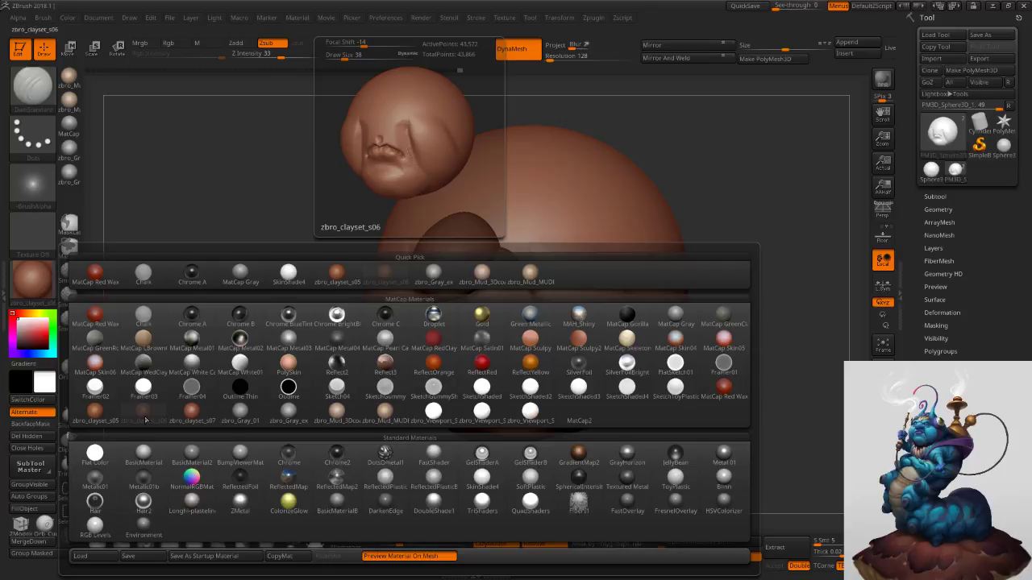
click(145, 420)
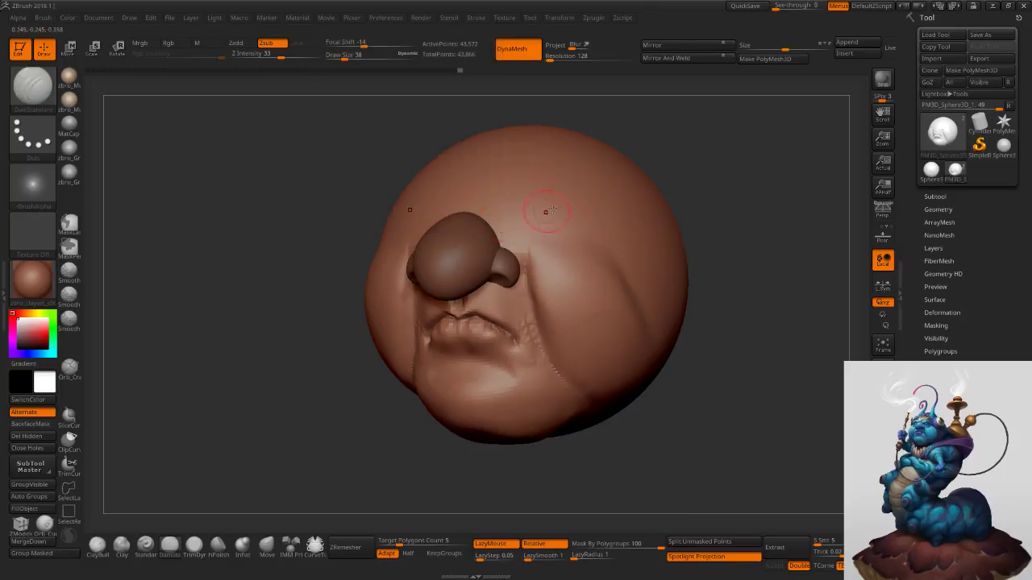
mouse_move(550, 256)
right_down()
mouse_move(491, 281)
mouse_move(510, 300)
right_up()
mouse_move(510, 300)
right_down()
mouse_move(489, 262)
mouse_move(486, 291)
right_up()
alt+click(485, 277)
Switch to the Move brush, set Mask By Polygroups to 0, and raise the brush to 65.
key(s)
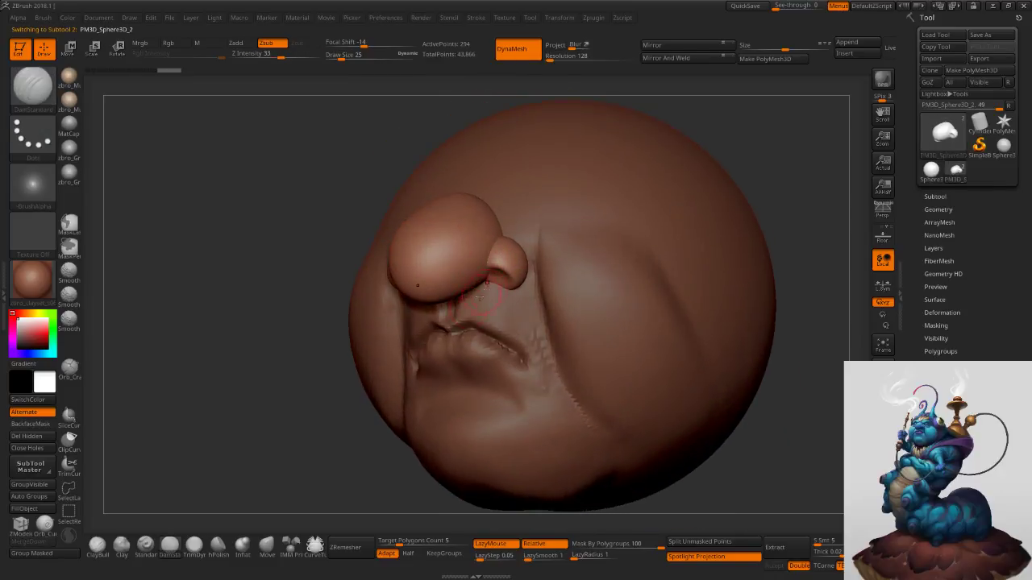
click(267, 544)
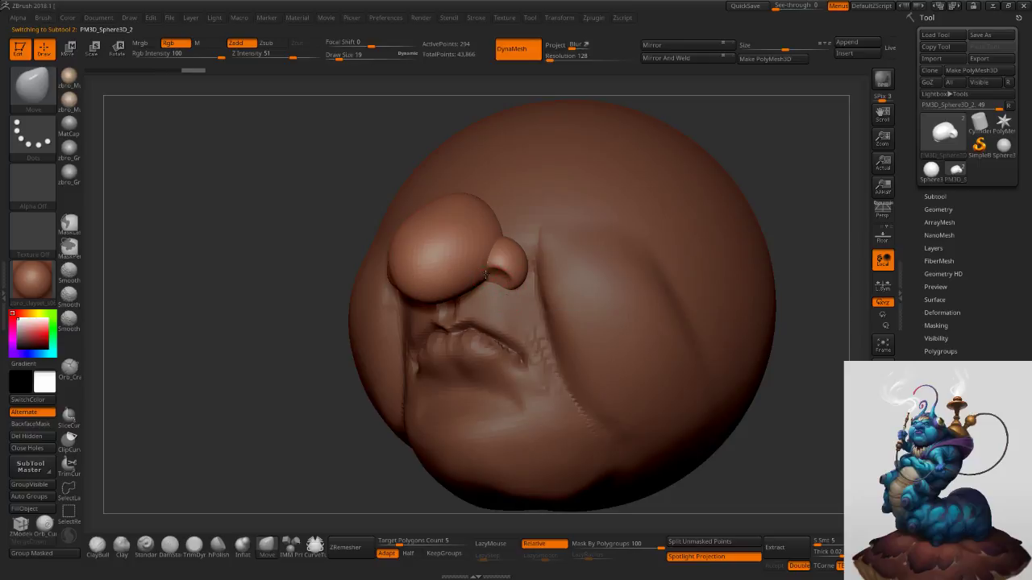
click(630, 546)
text(0)
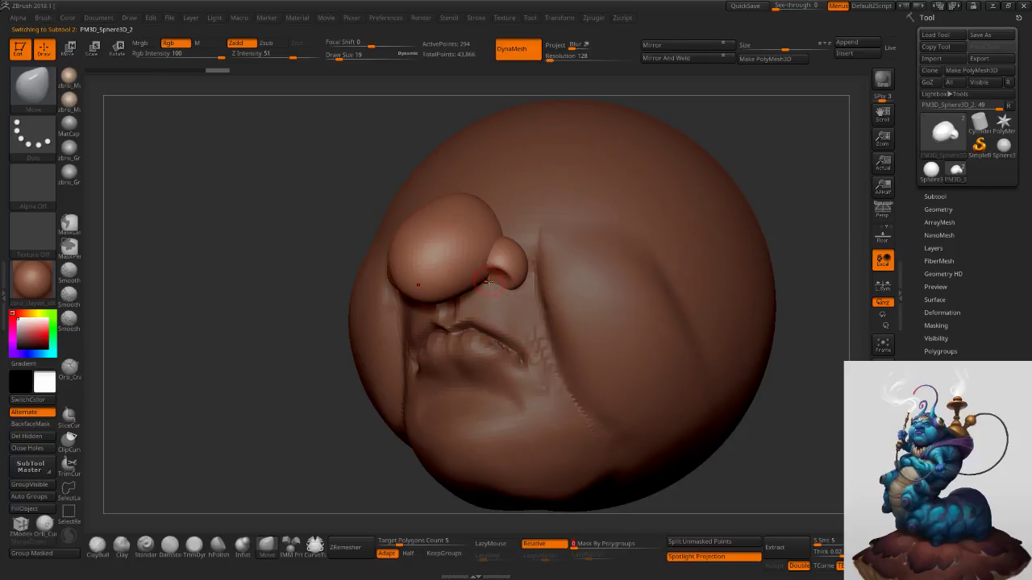
ctrl+right_drag(486, 275, 468, 299)
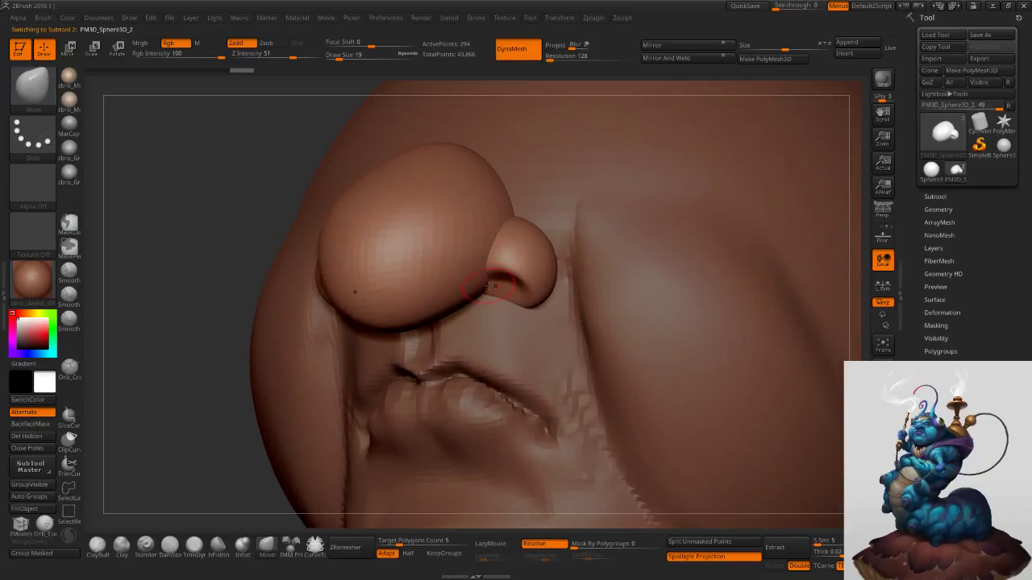
mouse_move(545, 290)
ctrl+right_down()
mouse_move(556, 242)
mouse_move(625, 258)
mouse_move(595, 285)
ctrl+right_up()
key(s)
drag(597, 284, 603, 285)
key(s)
drag(675, 263, 681, 262)
right_drag(685, 279, 624, 276)
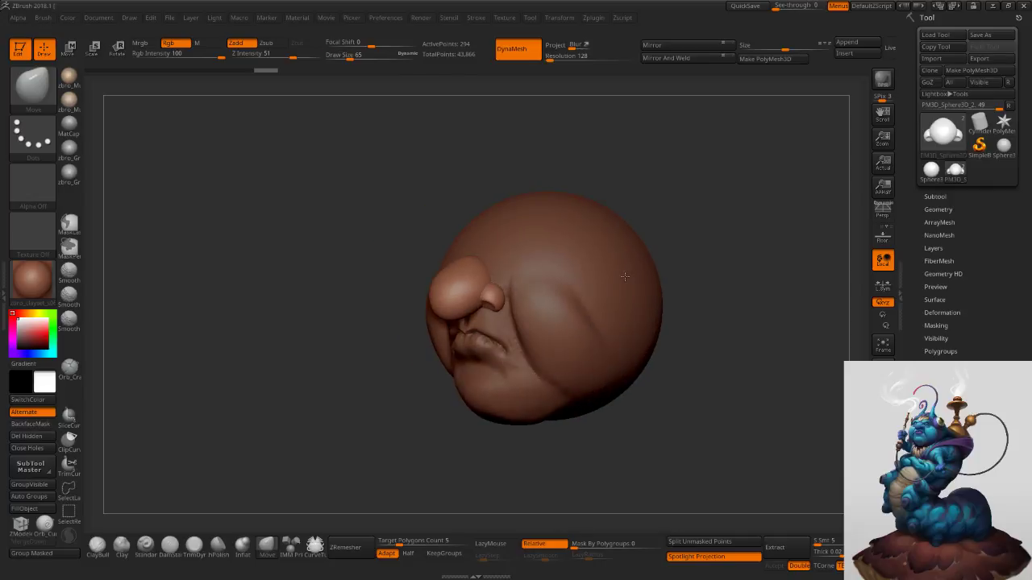
Select the head subtool, paint a size-96 mask across both brows, and invert it.
alt+click(512, 242)
key(s)
mouse_move(506, 240)
mouse_down()
mouse_move(544, 251)
mouse_move(501, 262)
mouse_move(534, 260)
mouse_up()
key(s)
key(s)
right_drag(535, 262, 541, 292)
mouse_move(493, 246)
ctrl+mouse_down()
mouse_move(531, 237)
mouse_move(556, 260)
mouse_move(541, 232)
ctrl+mouse_up()
ctrl+click(669, 255)
Pull the unmasked brows outward with a large Move brush and drag their inner ends down.
key(s)
right_drag(541, 230, 524, 231)
key(s)
drag(524, 232, 529, 232)
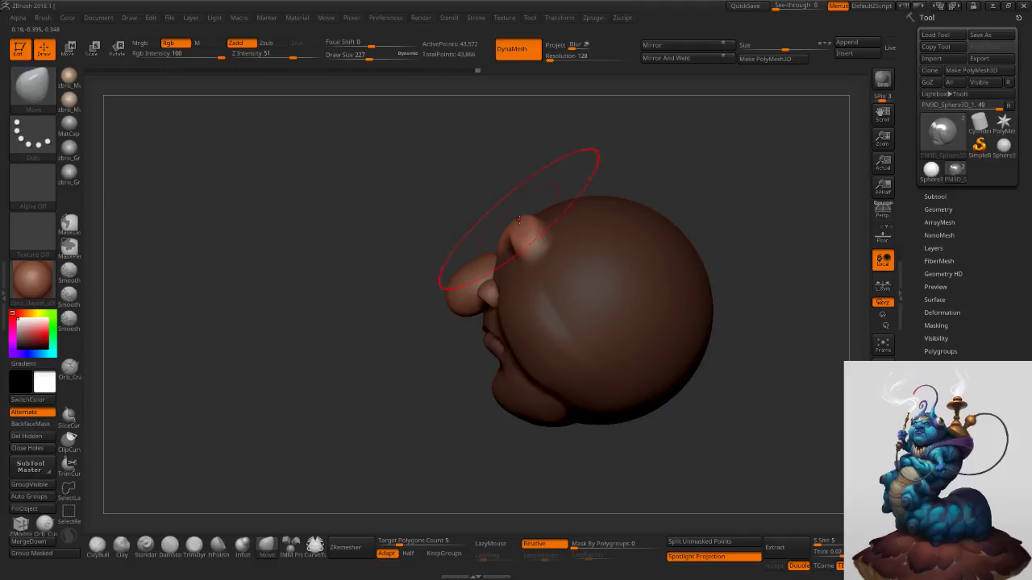
right_drag(519, 221, 530, 255)
drag(526, 226, 512, 219)
right_drag(512, 219, 550, 236)
key(s)
drag(528, 262, 519, 261)
right_drag(583, 262, 608, 255)
ctrl+right_drag(482, 249, 476, 268)
key(s)
mouse_move(461, 252)
mouse_down()
mouse_move(461, 294)
mouse_move(469, 250)
mouse_up()
key(s)
right_drag(475, 251, 511, 269)
drag(467, 212, 465, 224)
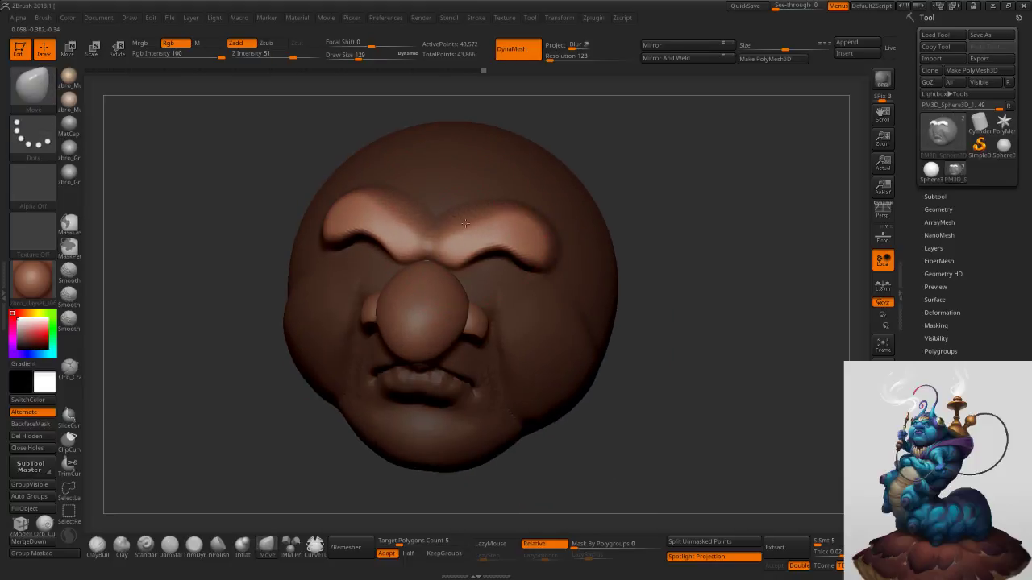
key(s)
Clear the brow mask and pull the inner brows down slightly with a size-71 brush.
ctrl+click(702, 258)
key(s)
drag(520, 244, 513, 243)
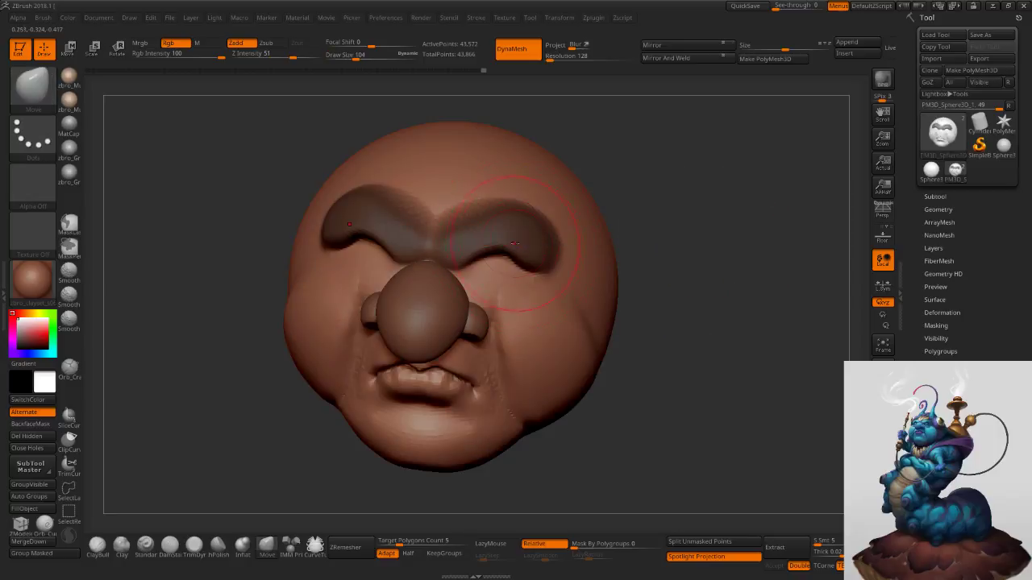
right_drag(637, 242, 608, 231)
ctrl+drag(739, 213, 745, 230)
key(s)
drag(538, 216, 542, 236)
right_drag(446, 251, 479, 247)
key(s)
drag(478, 247, 468, 247)
right_drag(469, 248, 456, 267)
drag(443, 271, 435, 288)
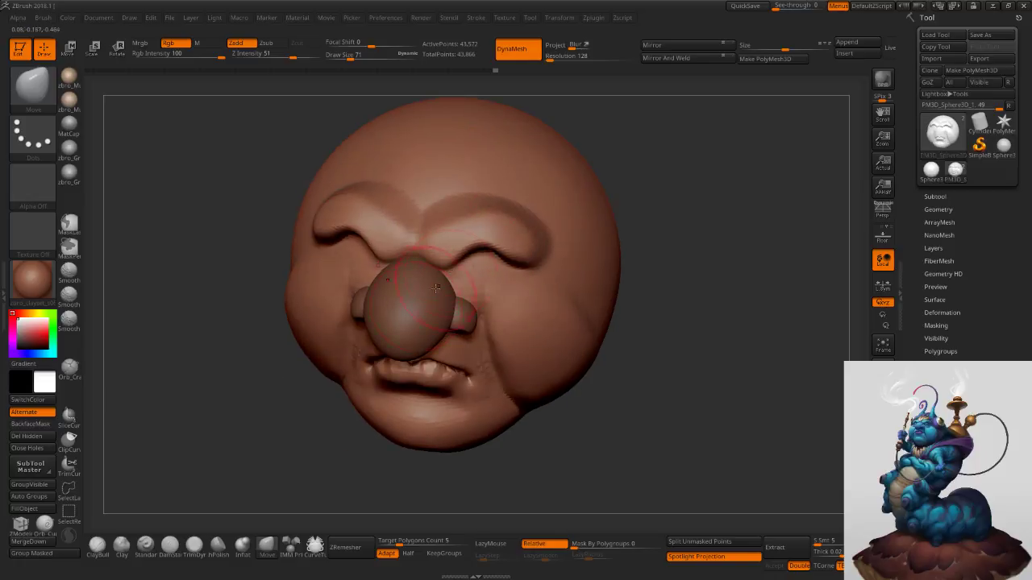
Fill both eye sockets with ClayBuildup at brush size 56.
click(100, 551)
right_drag(486, 261, 450, 252)
key(s)
drag(450, 252, 454, 237)
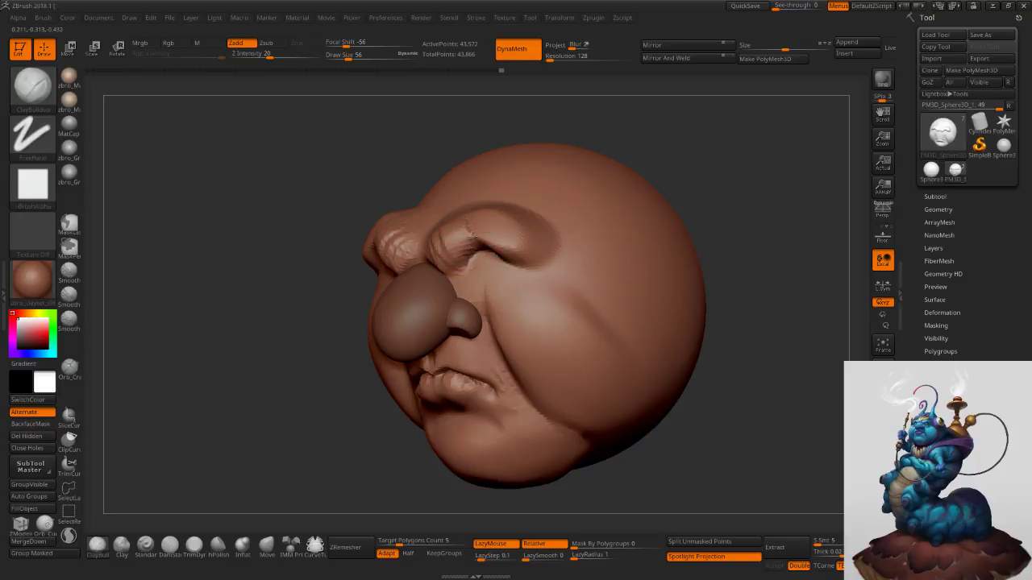
right_drag(469, 234, 478, 239)
drag(475, 263, 480, 277)
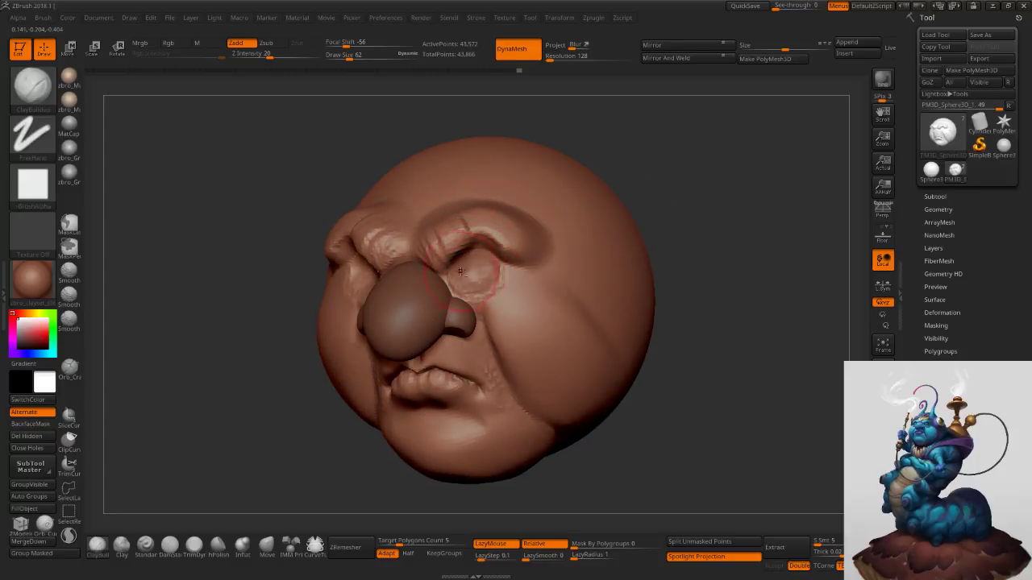
Smooth both eye sockets and review the furrowed brows from front and three-quarter views.
right_drag(480, 274, 489, 278)
shift+drag(479, 274, 500, 298)
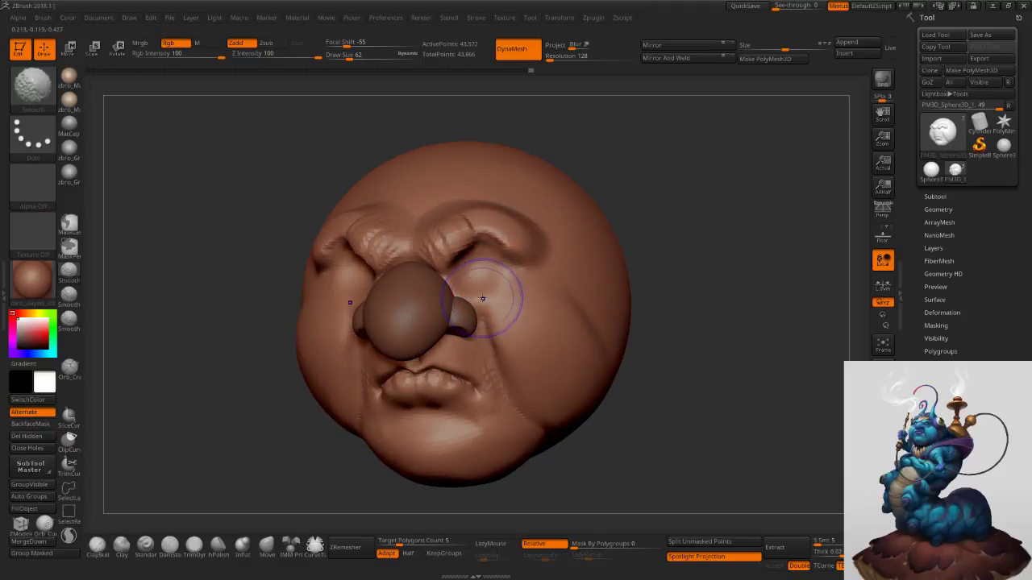
mouse_move(557, 302)
ctrl+right_down()
mouse_move(556, 257)
mouse_move(557, 270)
ctrl+right_up()
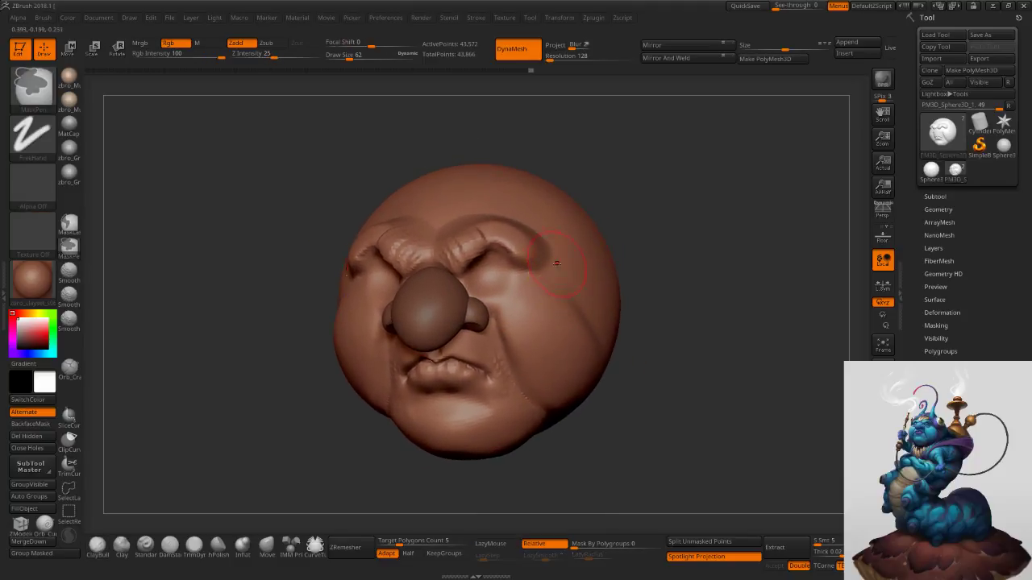
key(s)
drag(533, 255, 531, 255)
alt+right_drag(462, 207, 488, 250)
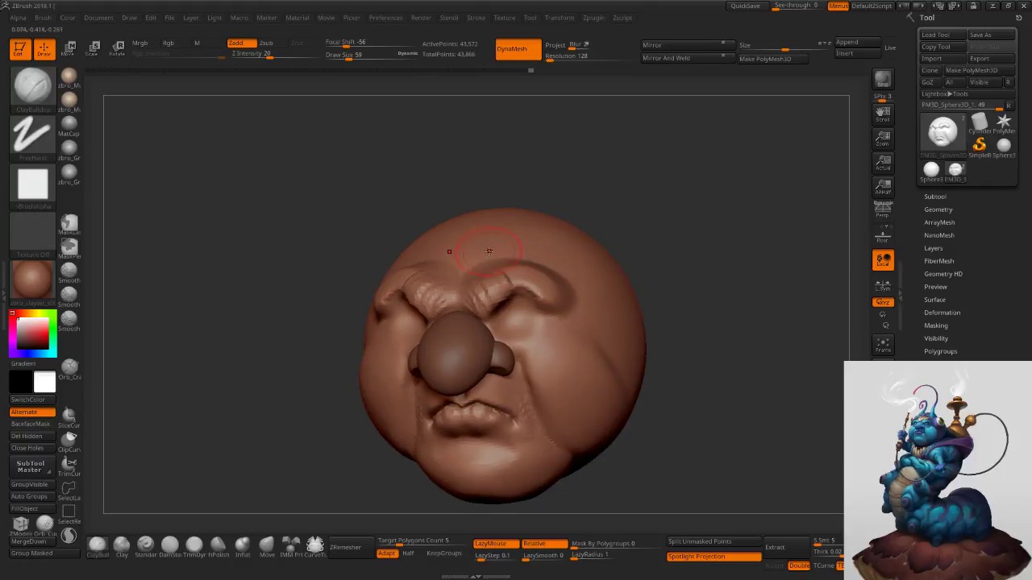
right_drag(513, 317, 464, 305)
mouse_move(501, 351)
ctrl+right_down()
mouse_move(502, 312)
mouse_move(560, 309)
mouse_move(454, 409)
ctrl+right_up()
click(171, 547)
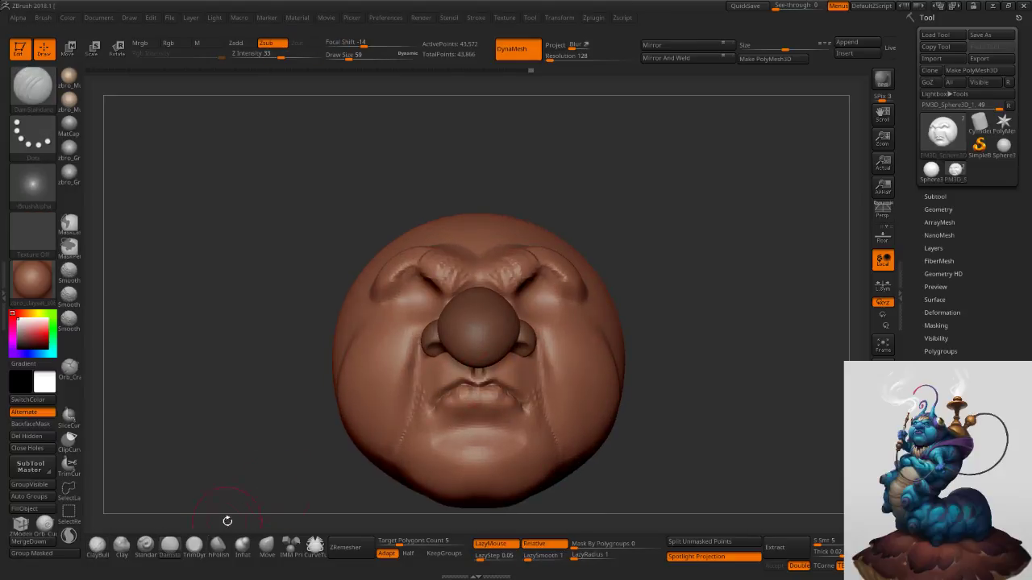
Carve a mirrored size-29 crease under the lower lip.
ctrl+right_drag(443, 367, 462, 411)
key(s)
drag(462, 412, 455, 412)
right_drag(405, 418, 456, 420)
key(shift)
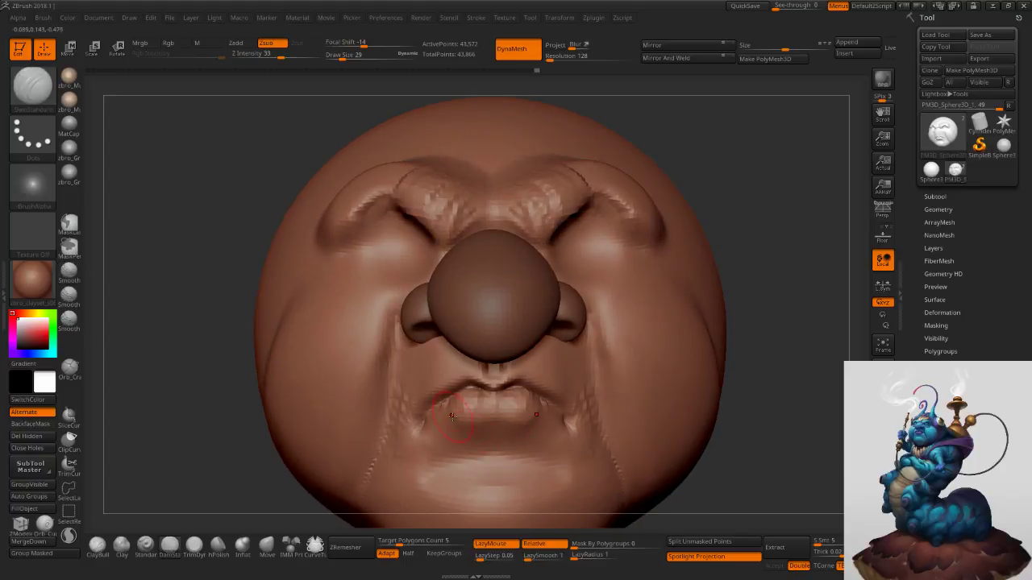
drag(441, 404, 506, 437)
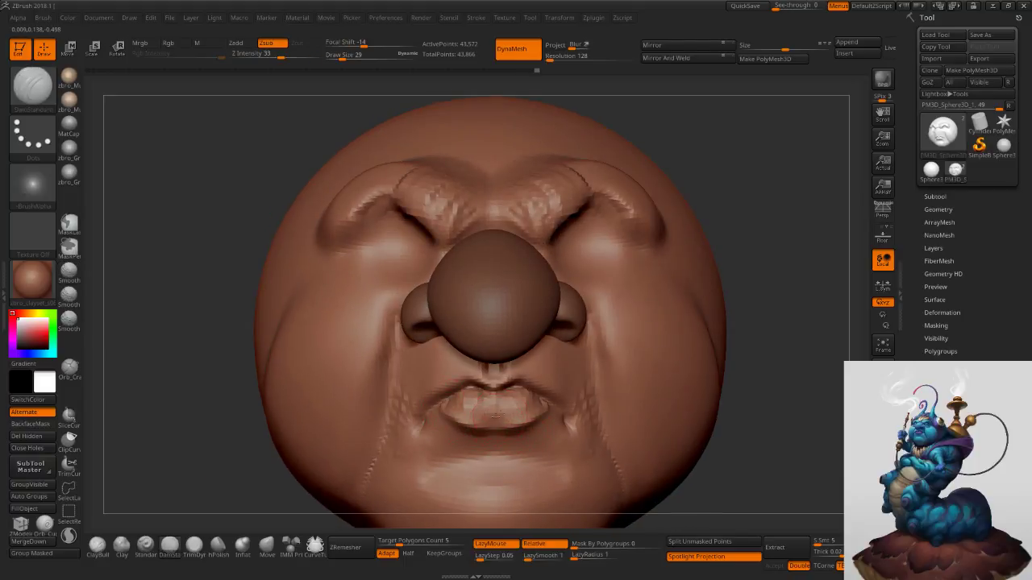
Smooth the crease with a size-18 brush, then raise Draw Size to 31.
right_drag(498, 415, 484, 413)
key(s)
click(481, 412)
key(shift)
mouse_move(511, 369)
right_down()
mouse_move(487, 369)
mouse_move(530, 369)
right_up()
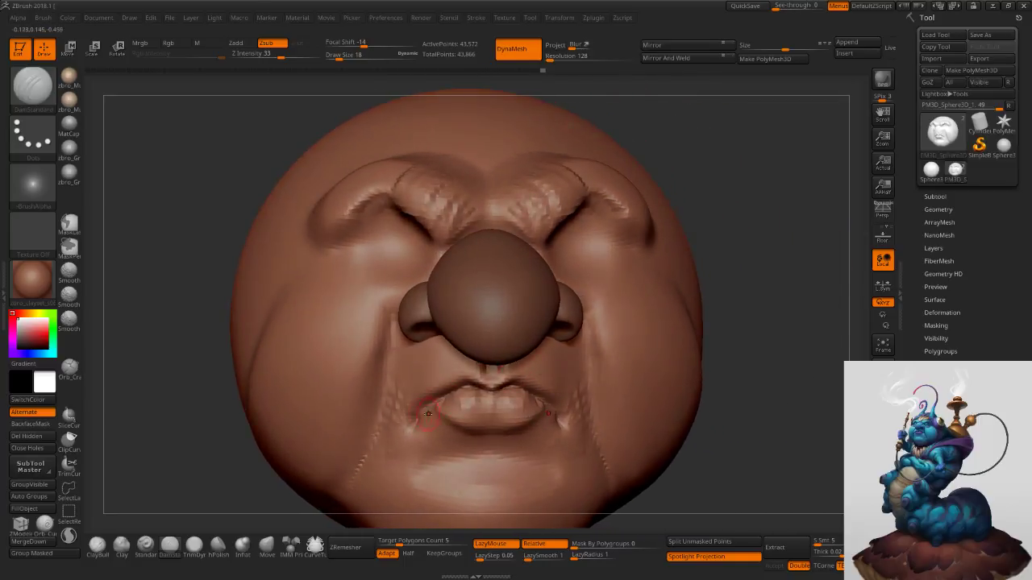
key(s)
click(424, 400)
key(s)
click(398, 392)
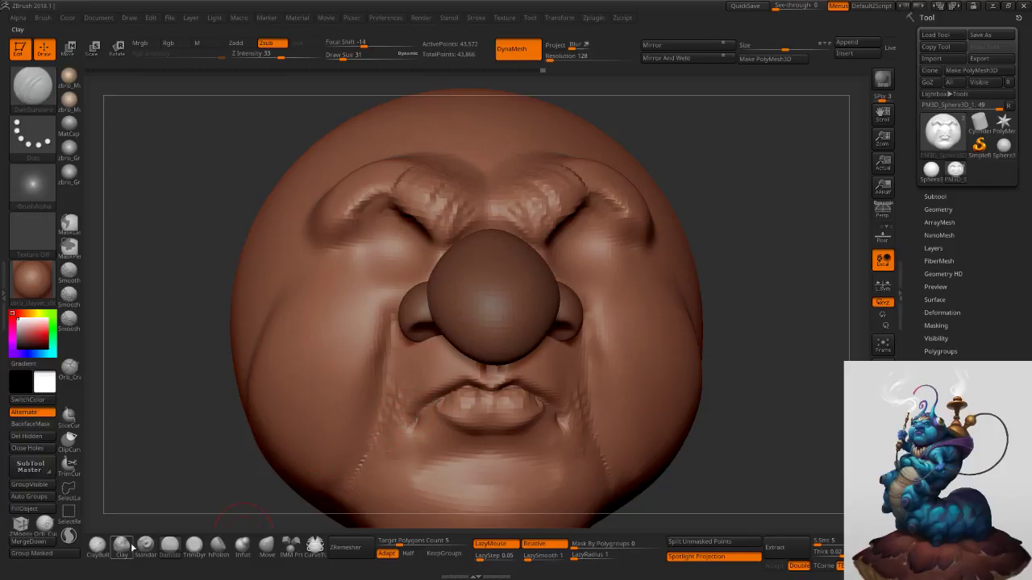
Build up clay at the mouth corners and smooth them, with brush sizes from 21 to 38.
click(99, 547)
right_drag(272, 471, 346, 468)
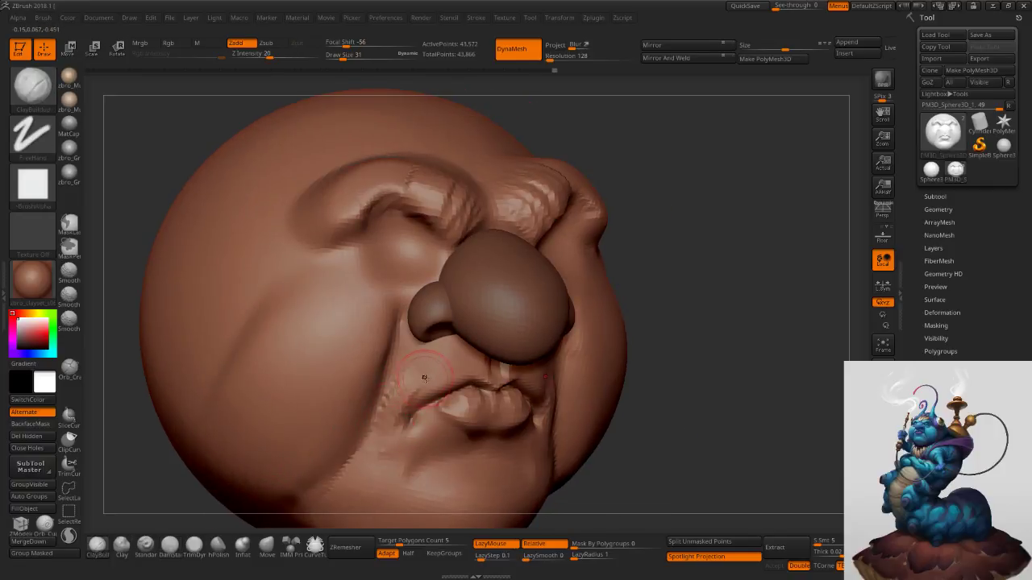
key(shift)
mouse_move(391, 413)
shift+mouse_down()
mouse_move(396, 406)
mouse_move(385, 457)
mouse_move(393, 394)
shift+mouse_up()
key(s)
key(s)
ctrl+right_drag(432, 450, 496, 372)
right_drag(496, 373, 460, 349)
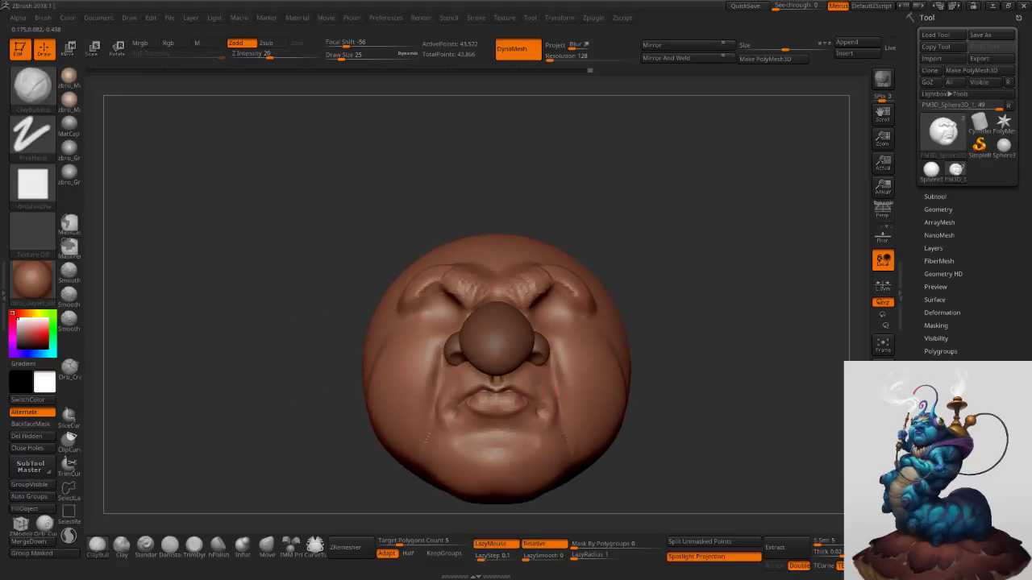
alt+right_drag(546, 395, 507, 376)
key(s)
drag(506, 381, 511, 381)
right_drag(516, 383, 455, 380)
mouse_move(518, 395)
shift+mouse_down()
mouse_move(524, 360)
mouse_move(546, 370)
mouse_move(545, 355)
shift+mouse_up()
key(s)
Reshape the cheek folds with the Move brush at size 82.
click(273, 542)
key(s)
right_drag(541, 353, 521, 346)
key(s)
mouse_move(524, 345)
mouse_down()
mouse_move(533, 391)
mouse_move(547, 383)
mouse_up()
key(s)
right_drag(553, 380, 541, 389)
drag(541, 388, 536, 390)
mouse_move(532, 388)
right_down()
mouse_move(553, 370)
mouse_move(530, 357)
right_up()
Switch to DamStandard and set its size to 45 with the head turned front-on.
click(170, 550)
key(s)
mouse_move(533, 356)
mouse_down()
mouse_move(520, 339)
mouse_move(539, 435)
mouse_up()
mouse_move(543, 375)
right_down()
mouse_move(593, 472)
mouse_move(584, 465)
right_up()
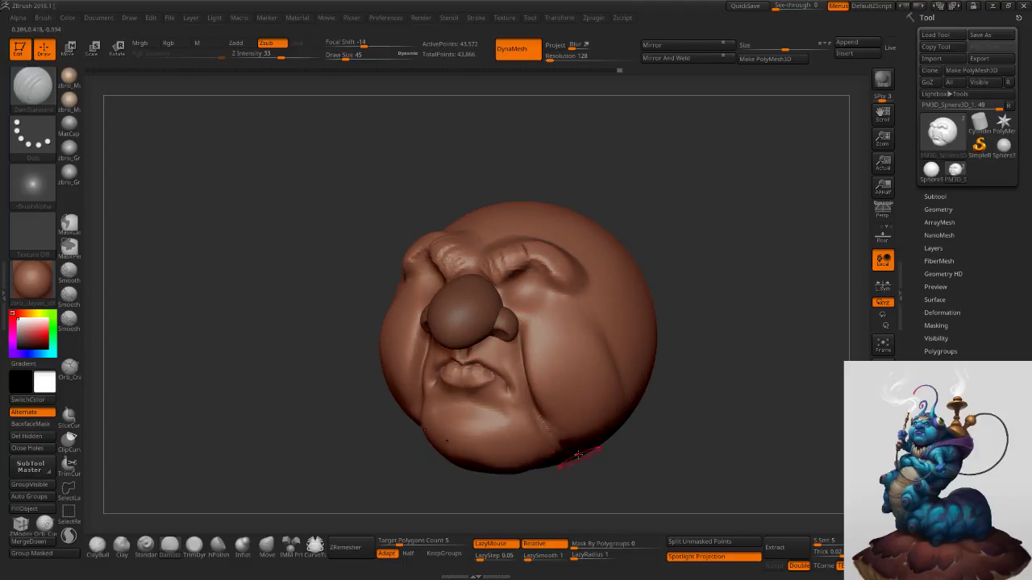
alt+right_drag(587, 387, 516, 345)
key(s)
drag(568, 347, 575, 346)
key(s)
drag(504, 381, 497, 383)
right_drag(497, 383, 552, 382)
key(s)
drag(501, 387, 446, 430)
Undo the first attempt, then carve, deepen and soften a curved crease under the chin.
key(ctrl+z)
drag(488, 387, 424, 419)
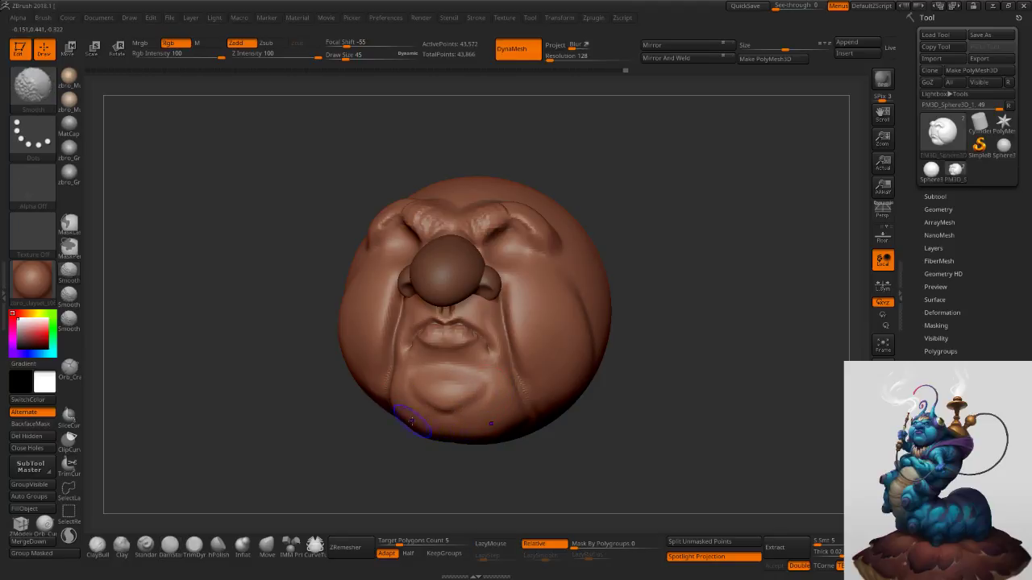
right_drag(507, 381, 493, 386)
mouse_move(472, 407)
mouse_down()
mouse_move(445, 419)
mouse_move(477, 406)
mouse_up()
mouse_move(553, 377)
ctrl+right_down()
mouse_move(536, 346)
mouse_move(554, 360)
mouse_move(531, 410)
ctrl+right_up()
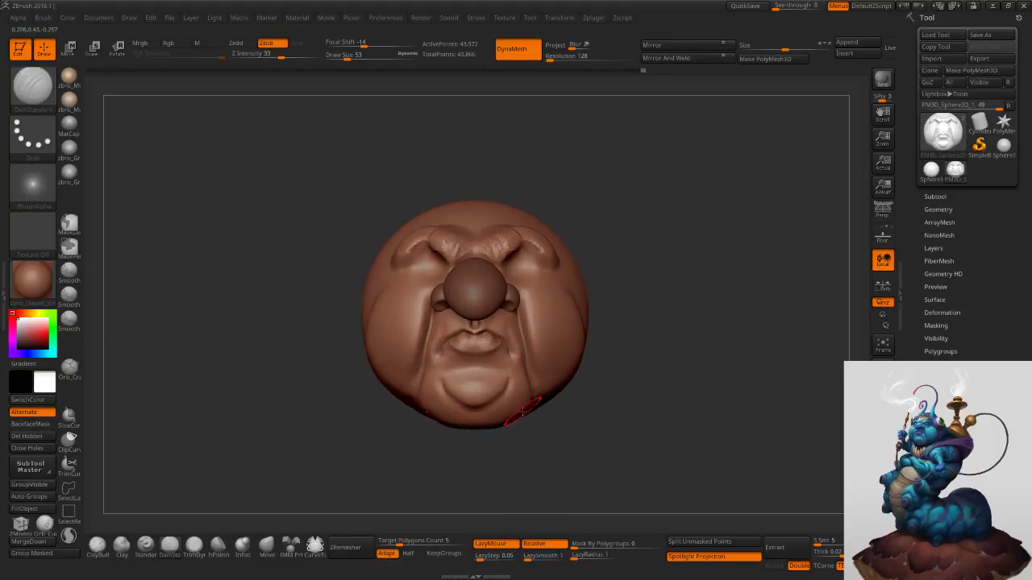
right_drag(603, 339, 568, 332)
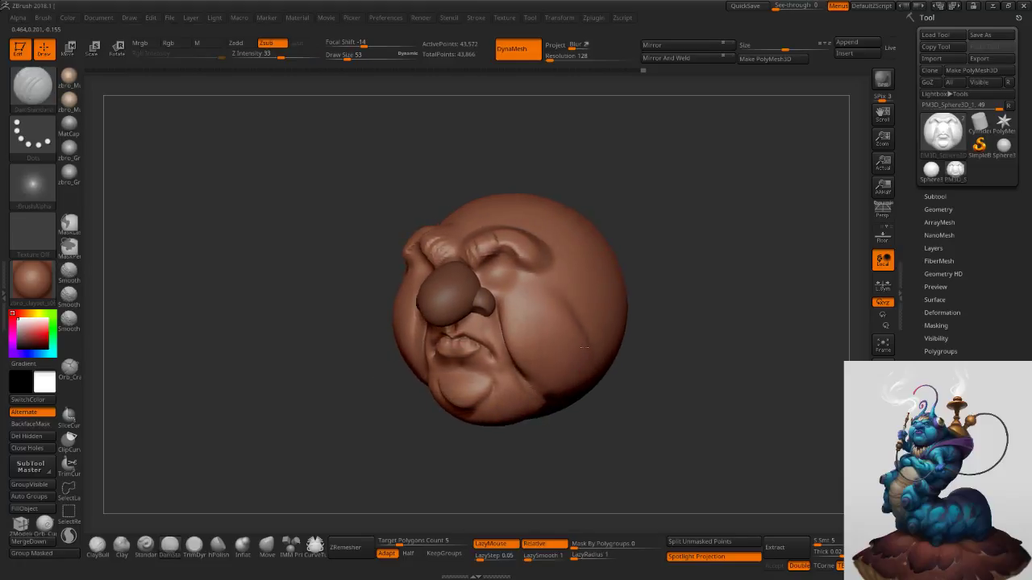
key(s)
drag(511, 286, 512, 286)
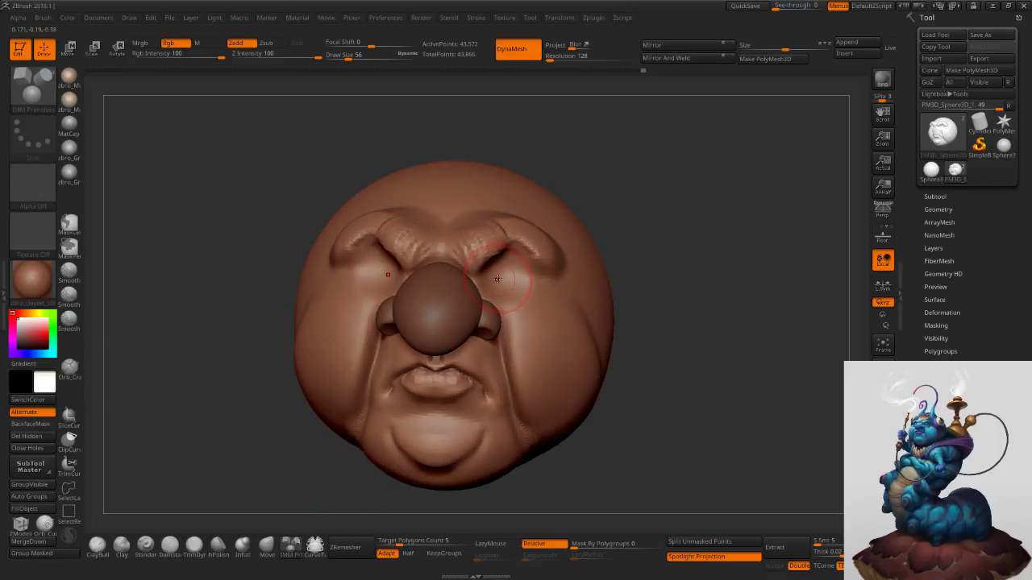
Draw two mirrored eyeball spheres and Transpose-move them back into the sockets.
drag(502, 272, 504, 298)
drag(685, 298, 514, 270)
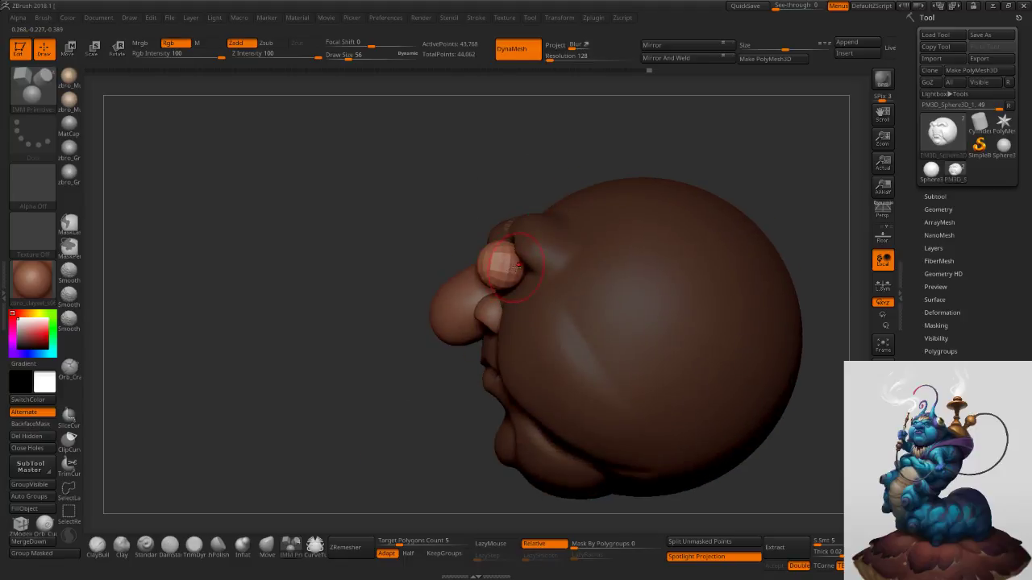
key(w)
drag(569, 223, 594, 231)
drag(347, 270, 450, 274)
shift+drag(601, 229, 670, 225)
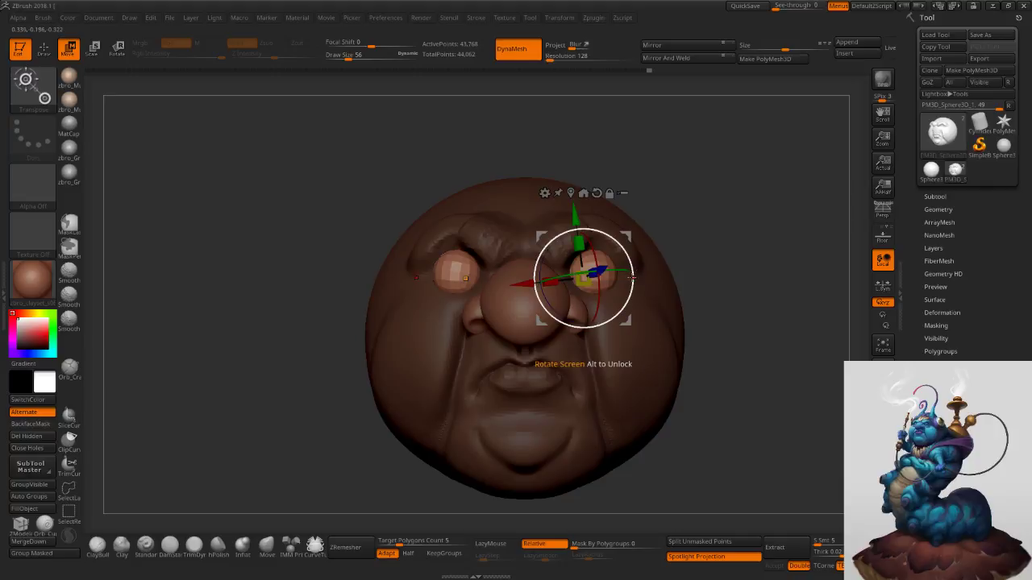
Pull the inner sides of both eyeballs toward the nose with the Move brush at size 71.
click(273, 551)
key(s)
click(577, 269)
right_drag(579, 270, 562, 280)
drag(560, 280, 542, 271)
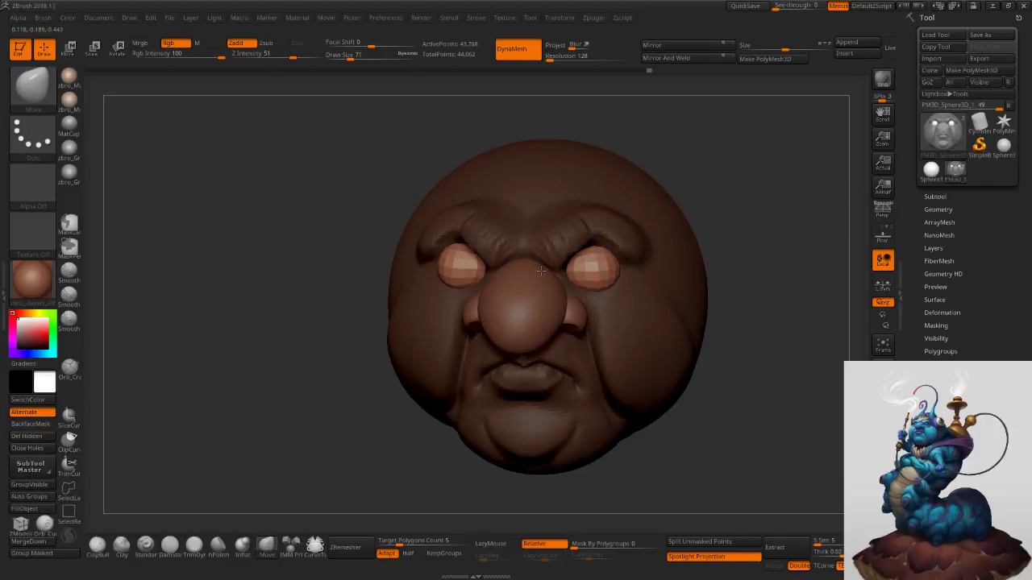
right_drag(577, 269, 535, 270)
Refine both eyeballs at Move size 89, then split them off as their own subtool.
key(s)
click(619, 272)
key(s)
click(630, 270)
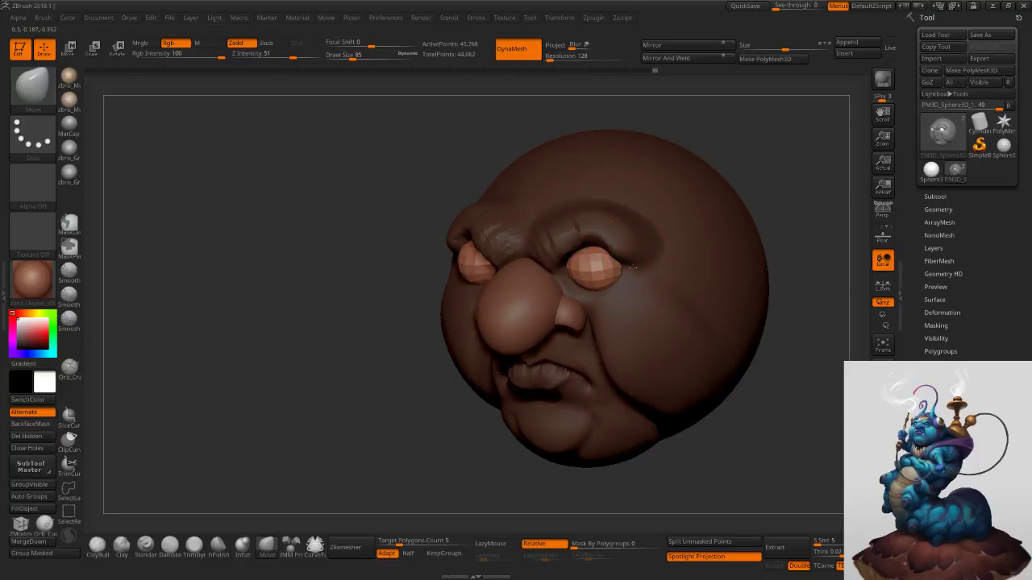
key(s)
click(615, 277)
drag(587, 280, 581, 281)
key(s)
click(594, 278)
mouse_move(597, 256)
ctrl+right_down()
mouse_move(618, 278)
mouse_move(694, 286)
ctrl+right_up()
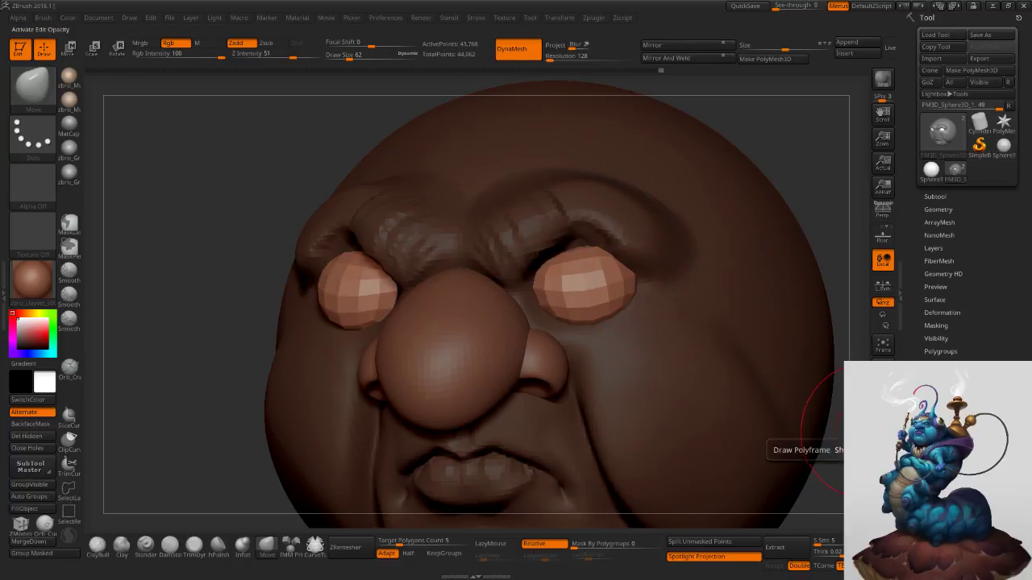
click(731, 541)
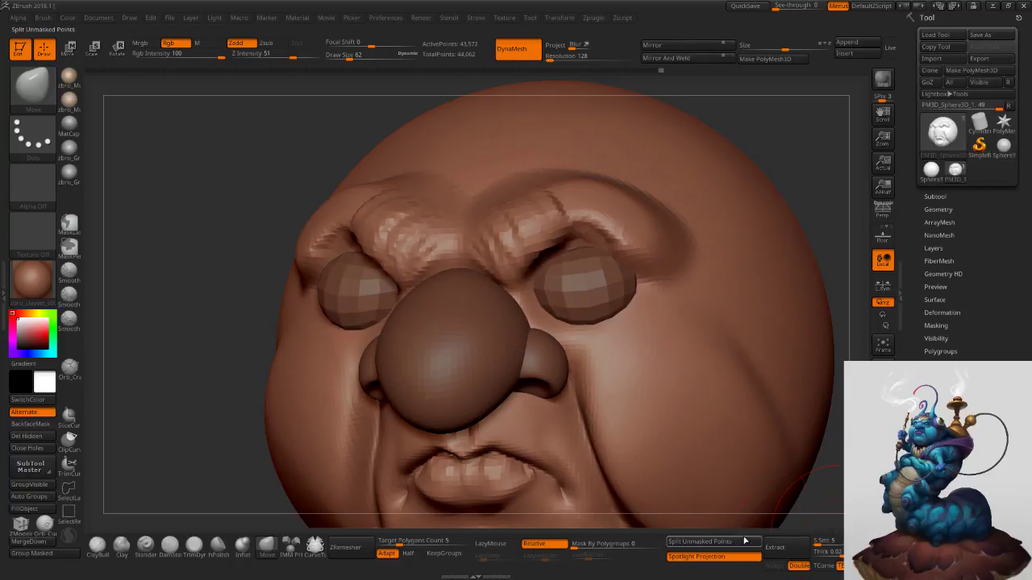
Select the eye subtool, show its polyframe and hide a polygon loop across both eyes.
alt+click(614, 297)
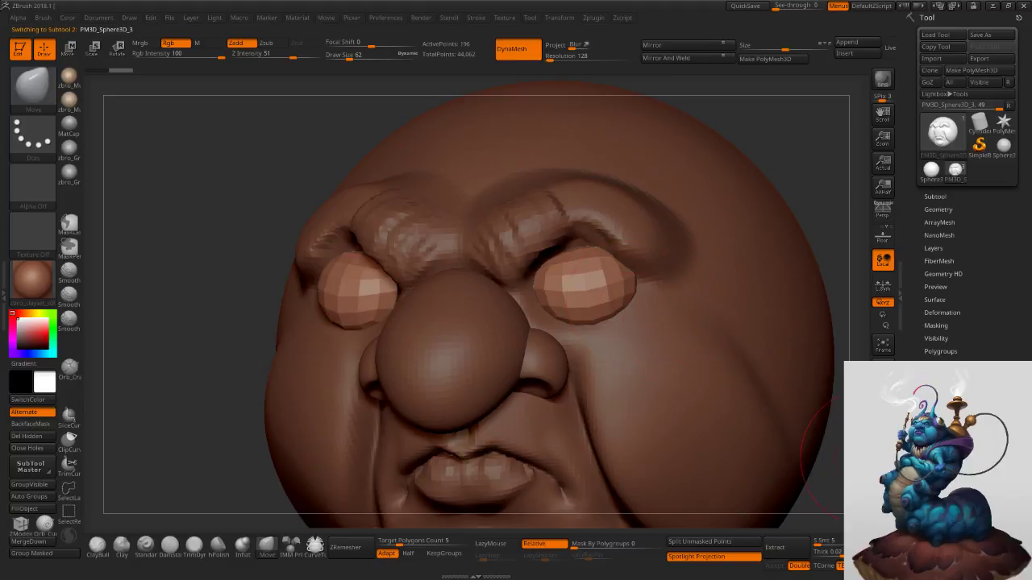
key(shift+f)
key(s)
drag(662, 316, 656, 316)
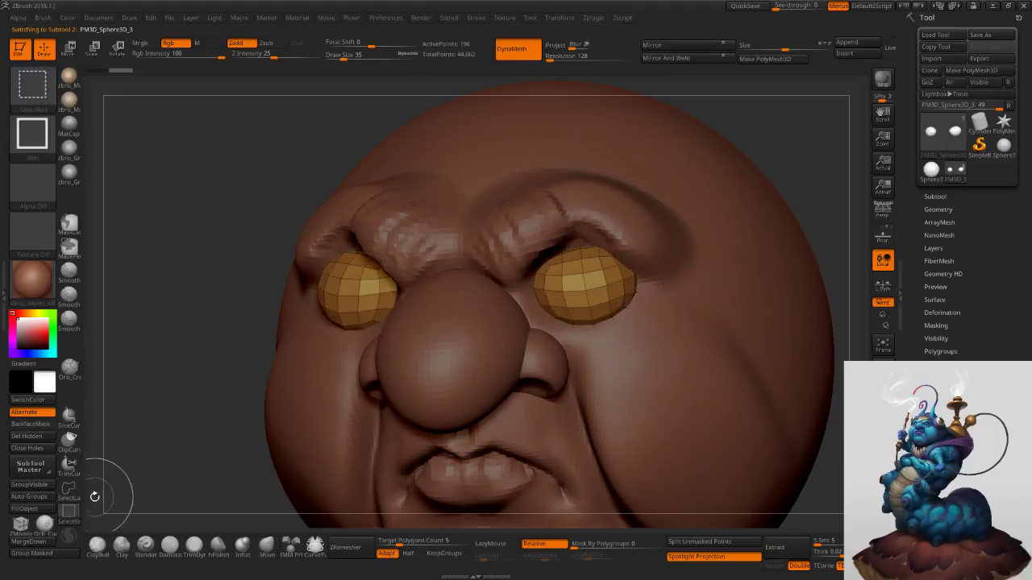
ctrl+shift+click(71, 491)
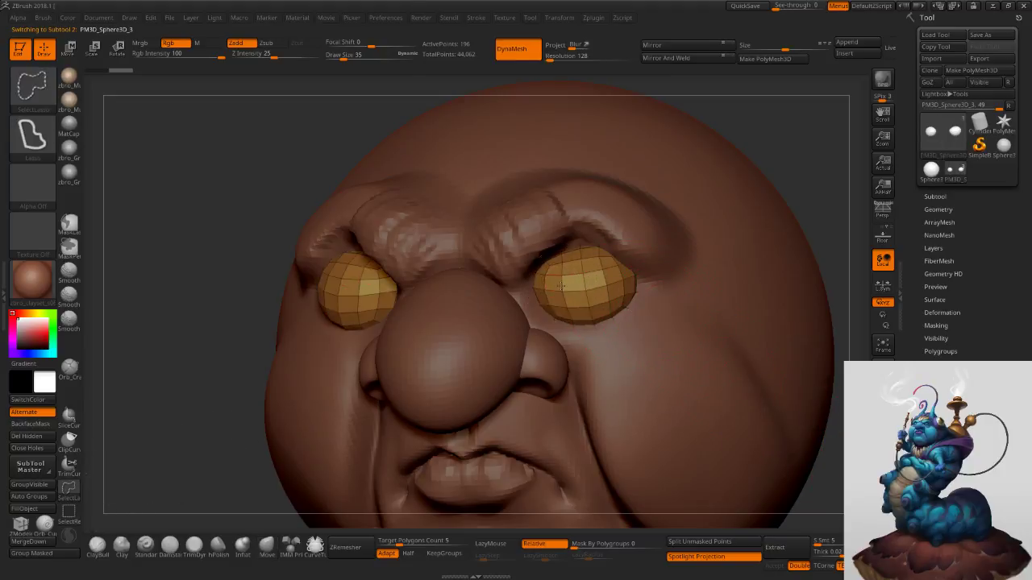
ctrl+shift+click(561, 286)
ctrl+right_drag(663, 296, 704, 346)
key(b)
key(m)
key(v)
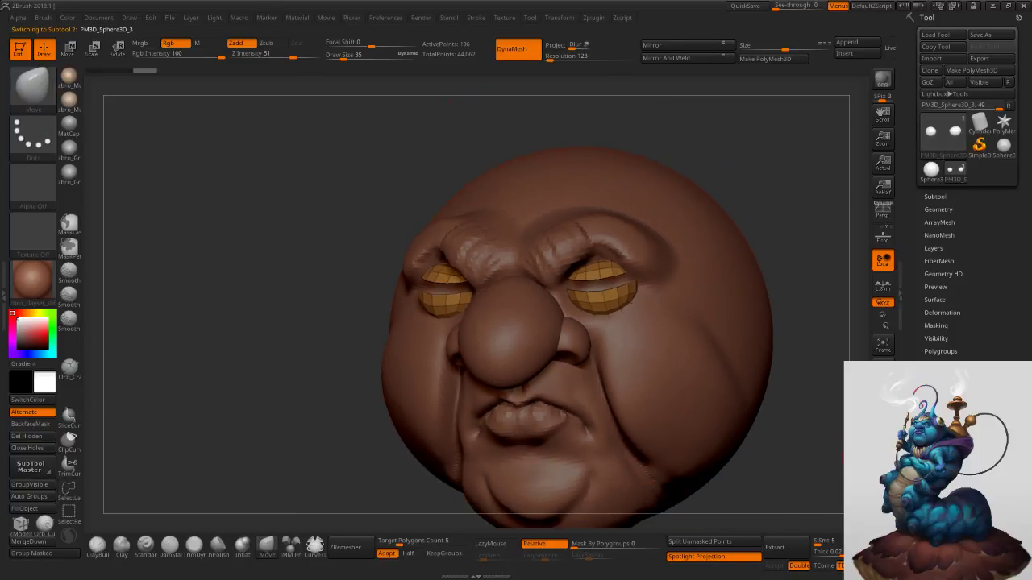
In Solo mode, lasso-hide the upper eye halves and group the lower halves with Ctrl+W.
click(883, 484)
mouse_move(640, 261)
alt+right_down()
mouse_move(591, 299)
mouse_move(606, 266)
mouse_move(500, 248)
alt+right_up()
mouse_move(445, 240)
ctrl+alt+shift+mouse_down()
mouse_move(606, 277)
mouse_move(549, 308)
mouse_move(500, 311)
mouse_move(465, 270)
ctrl+alt+shift+mouse_up()
key(ctrl+w)
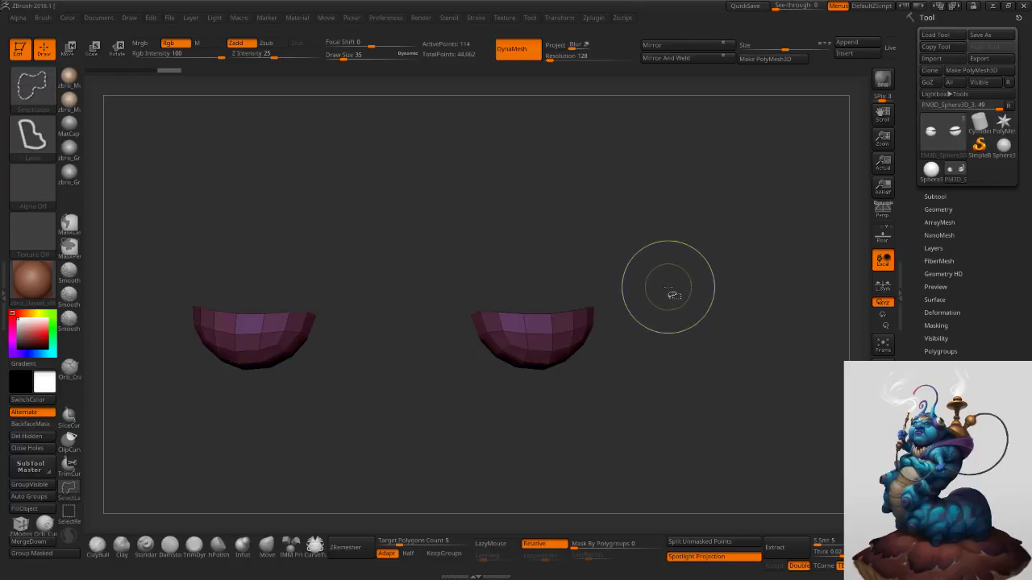
ctrl+shift+click(668, 288)
right_drag(703, 302, 694, 300)
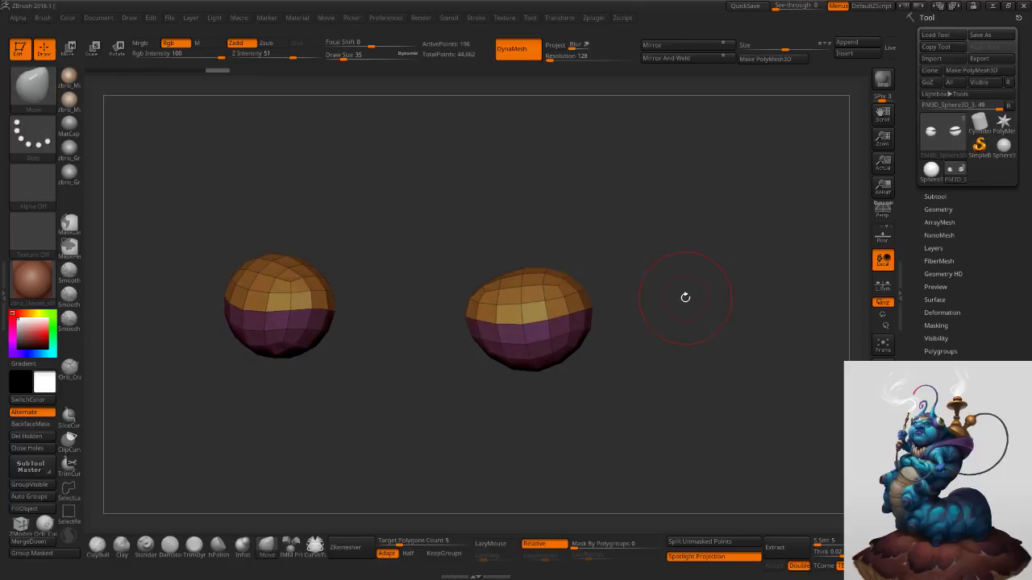
key(shift+f)
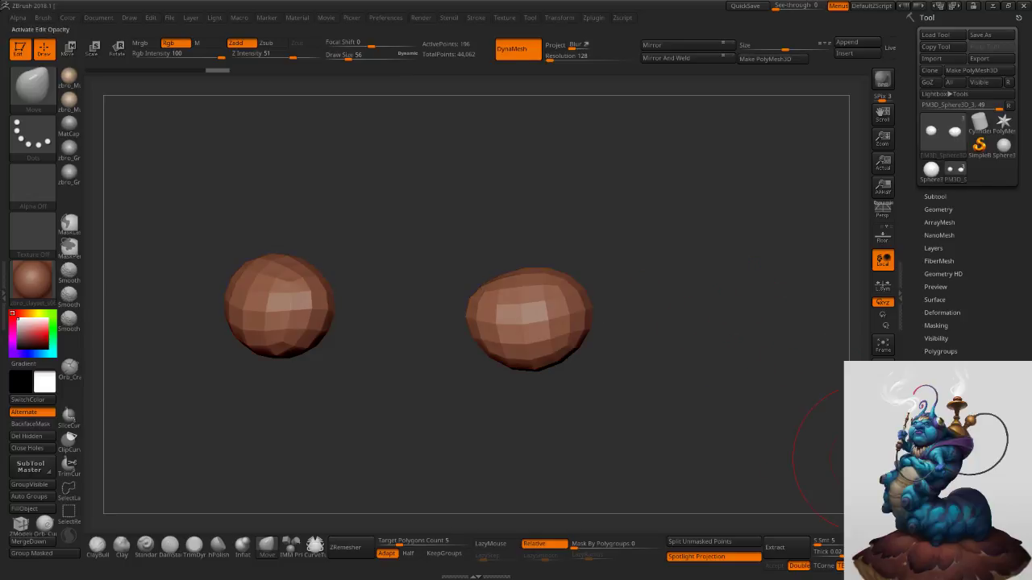
key(shift+f)
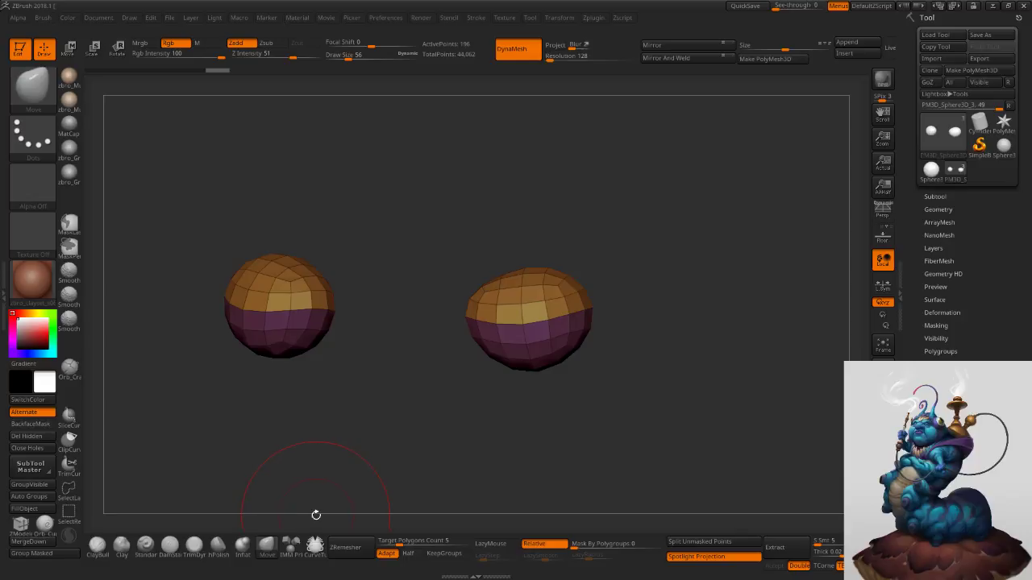
Mask the lower halves, split them off, cap them with Close Holes, and turn Solo off.
ctrl+shift+click(543, 338)
ctrl+click(634, 321)
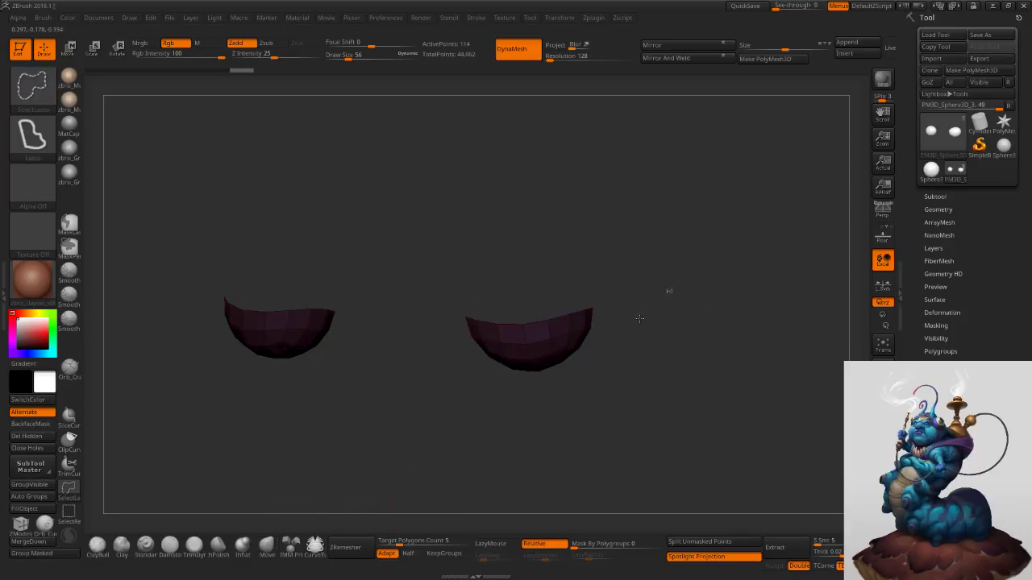
ctrl+shift+click(641, 320)
click(689, 543)
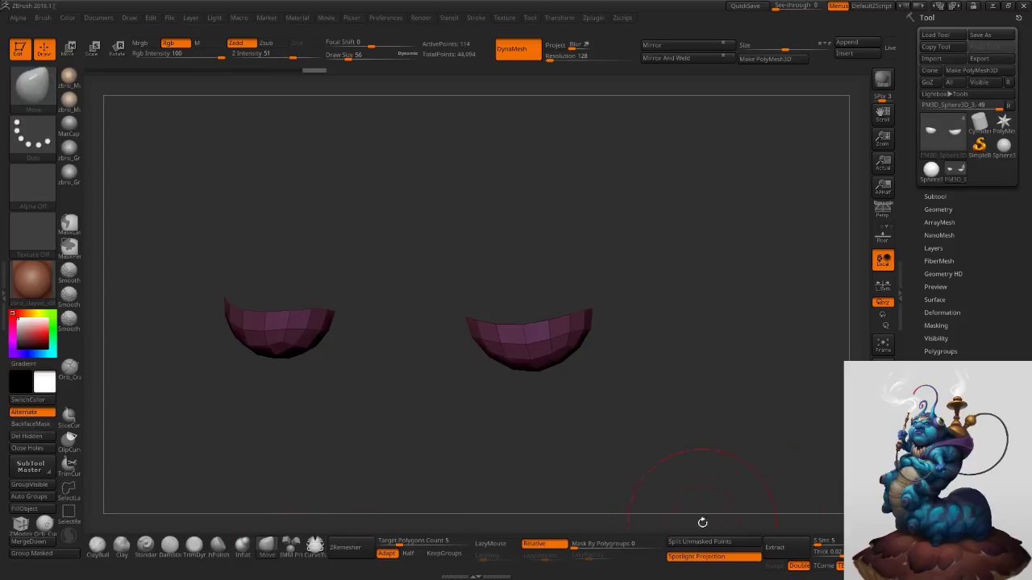
click(31, 449)
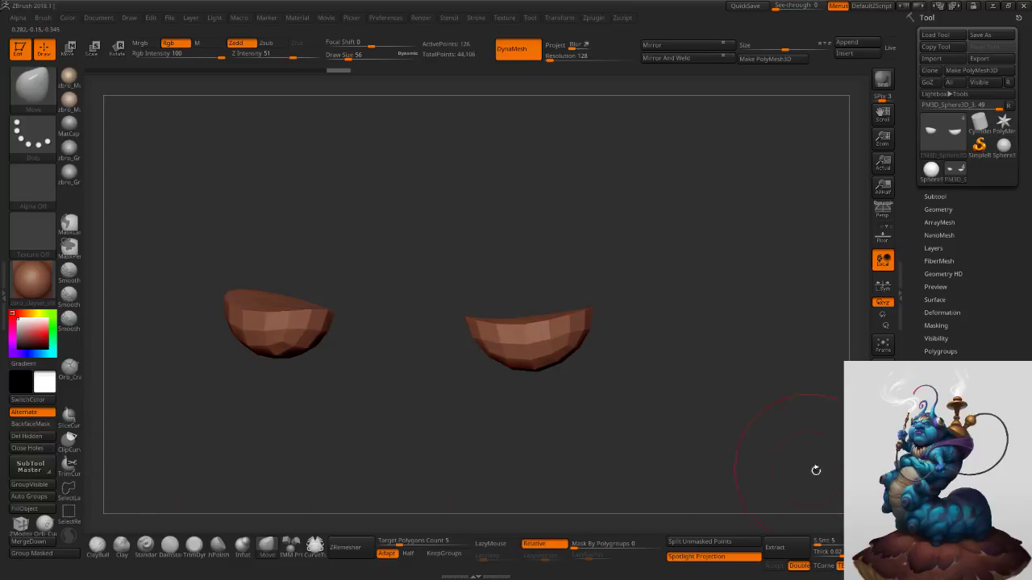
click(883, 502)
alt+click(546, 305)
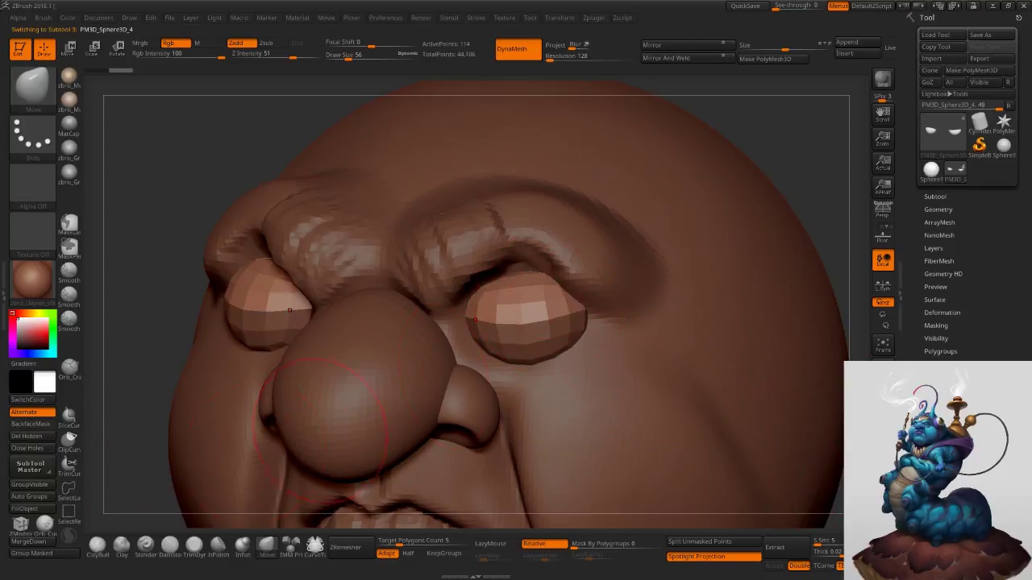
Cap the eyelid piece with Close Holes and shape the lids with the Move brush.
click(44, 452)
key(s)
key(s)
drag(532, 317, 534, 317)
right_drag(533, 316, 564, 315)
key(s)
drag(535, 315, 525, 315)
mouse_move(614, 290)
right_down()
mouse_move(593, 310)
mouse_move(509, 320)
right_up()
Reselect the eye subtool and turn the head to check the eyes from the front.
key(s)
drag(536, 329, 545, 329)
alt+click(516, 348)
key(s)
right_drag(477, 353, 520, 356)
key(s)
mouse_move(522, 356)
mouse_down()
mouse_move(525, 396)
mouse_move(479, 404)
mouse_up()
mouse_move(568, 346)
right_down()
mouse_move(556, 342)
mouse_move(546, 292)
mouse_move(566, 291)
mouse_move(565, 227)
right_up()
key([)
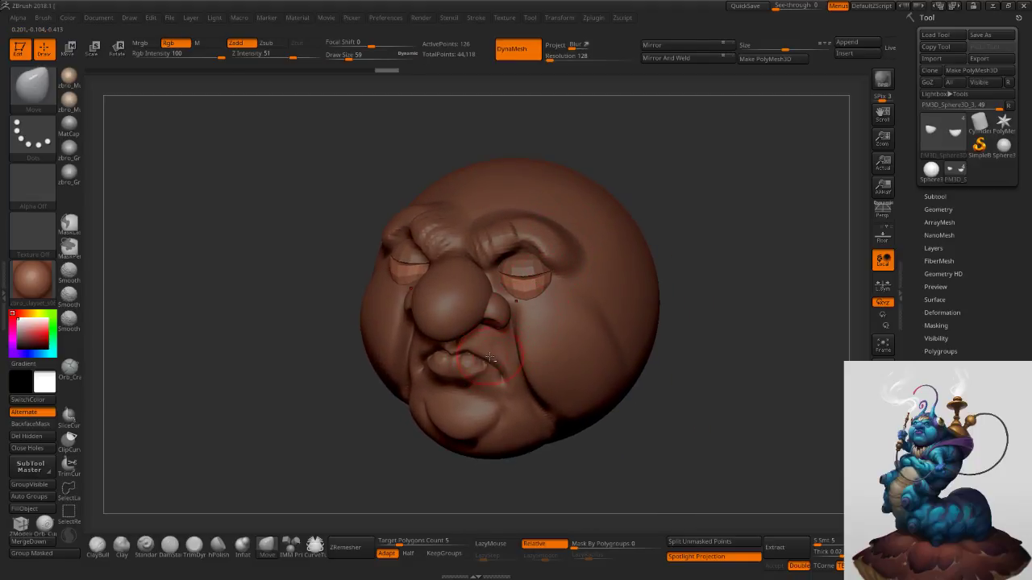
Select the nose subtool and push its lower right side inward with the Move brush.
alt+click(465, 291)
key(s)
drag(474, 289, 477, 289)
ctrl+right_drag(491, 285, 493, 304)
key(s)
drag(492, 304, 490, 303)
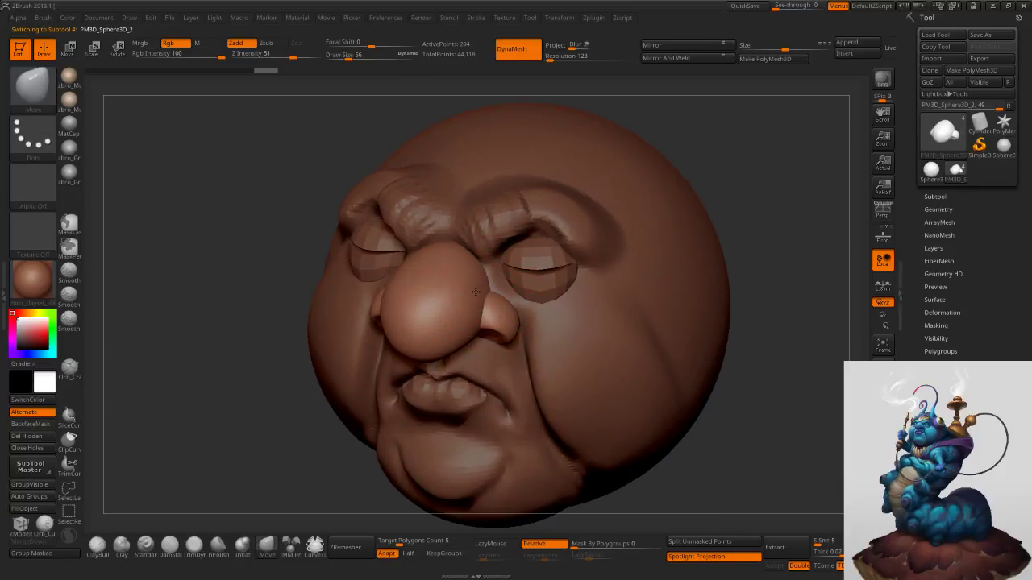
key(s)
drag(479, 323, 455, 325)
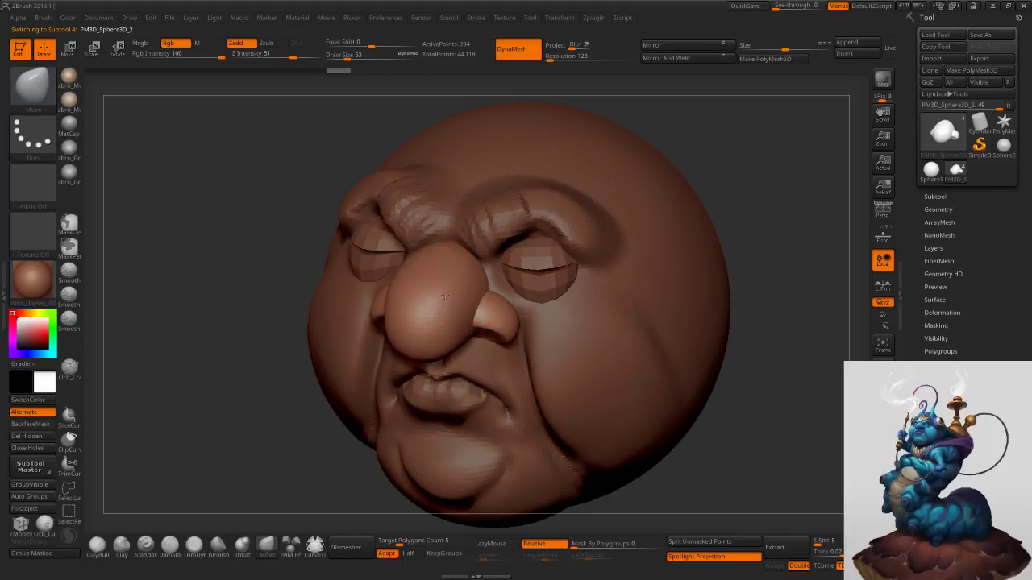
right_drag(464, 280, 462, 275)
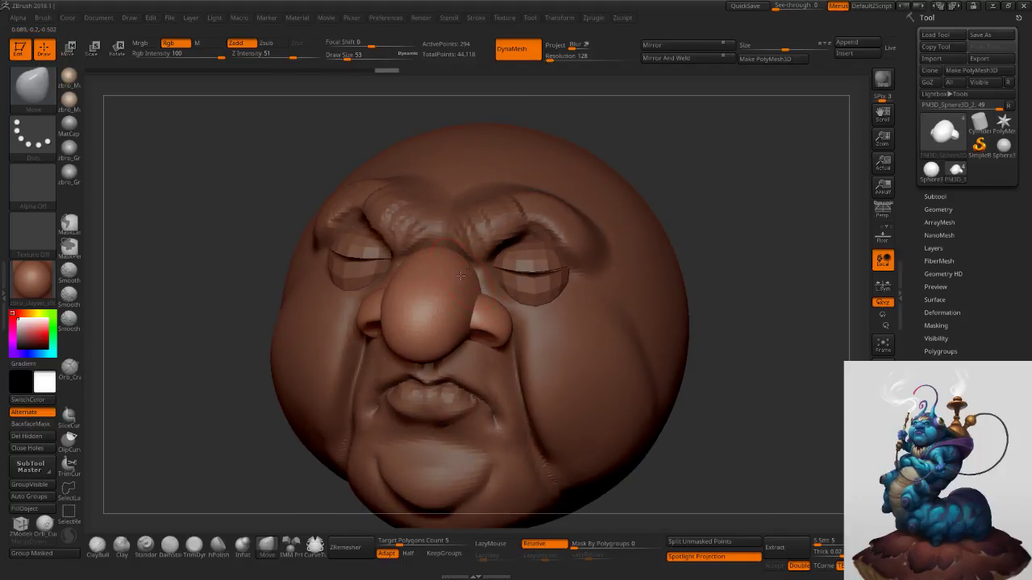
key(s)
drag(456, 268, 458, 268)
right_drag(457, 271, 451, 266)
key(s)
drag(453, 252, 456, 251)
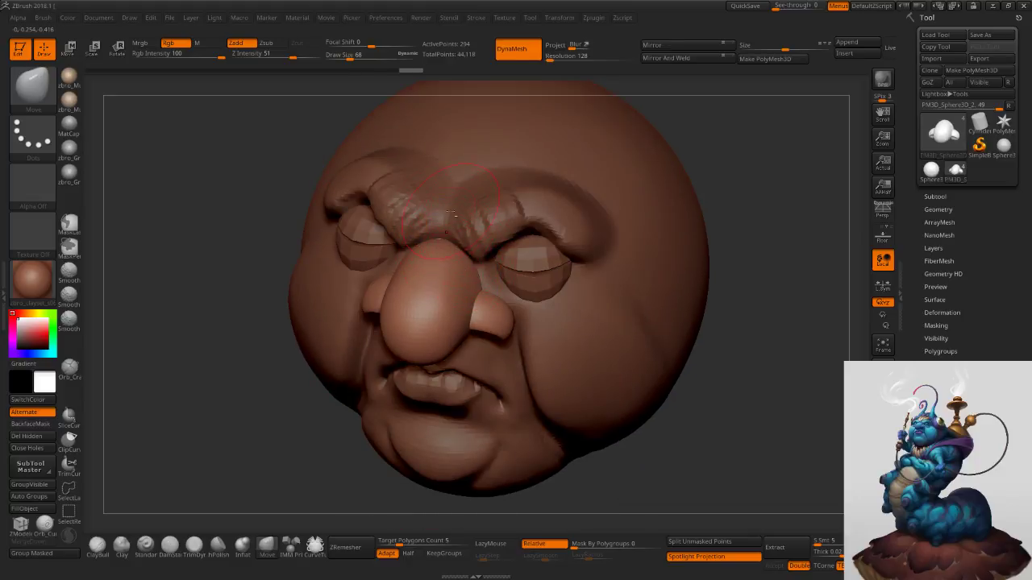
Return to the head subtool and Shift-smooth the chin.
ctrl+right_drag(450, 211, 516, 216)
mouse_move(516, 216)
right_down()
mouse_move(556, 243)
mouse_move(553, 284)
right_up()
key(s)
drag(553, 287, 557, 286)
right_drag(612, 296, 585, 303)
alt+click(528, 406)
ctrl+right_drag(486, 396, 497, 414)
key(s)
mouse_move(497, 414)
mouse_down()
mouse_move(477, 408)
mouse_move(493, 404)
mouse_move(498, 429)
mouse_up()
key(s)
right_drag(516, 427, 497, 424)
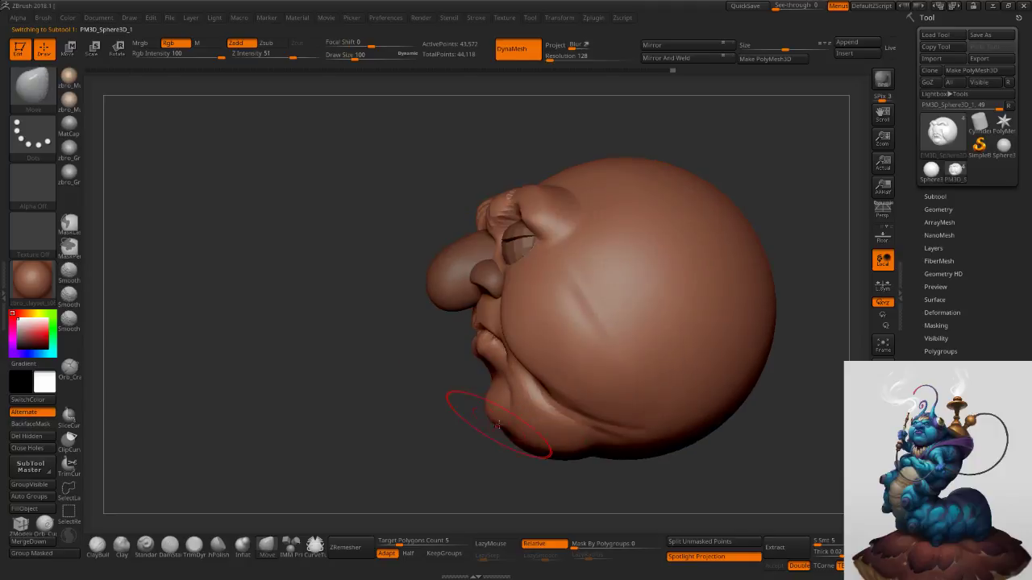
Pull the jaw and chin outward with the Move brush, using a smaller brush.
drag(518, 434, 508, 438)
mouse_move(514, 429)
right_down()
mouse_move(622, 392)
mouse_move(594, 318)
mouse_move(611, 349)
mouse_move(596, 332)
right_up()
key(s)
drag(595, 332, 587, 334)
alt+right_drag(579, 325, 629, 326)
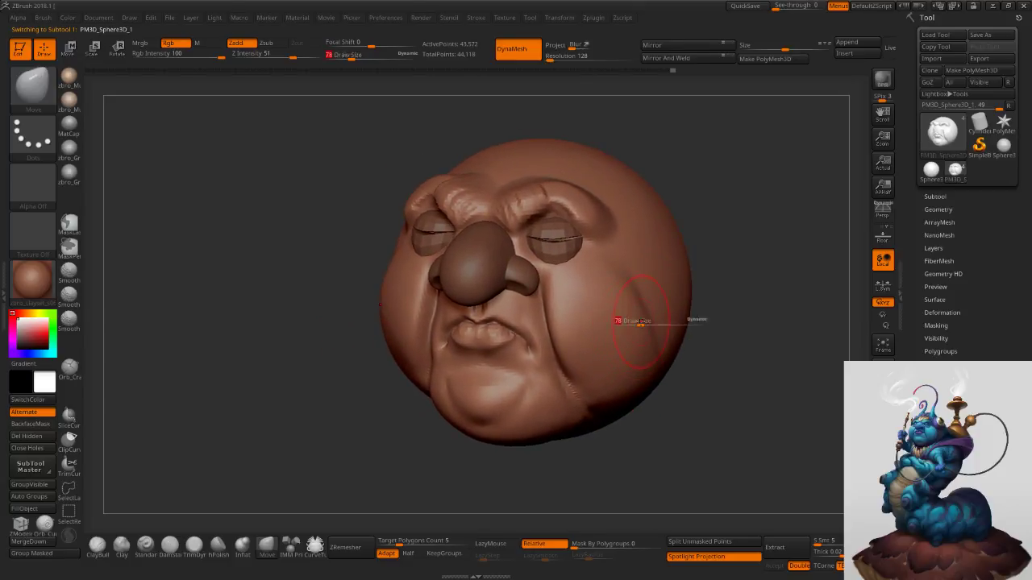
key(s)
drag(641, 322, 634, 323)
key(s)
drag(539, 284, 527, 292)
Pull the upper lip slightly to the left on the face piece.
alt+click(526, 278)
key(s)
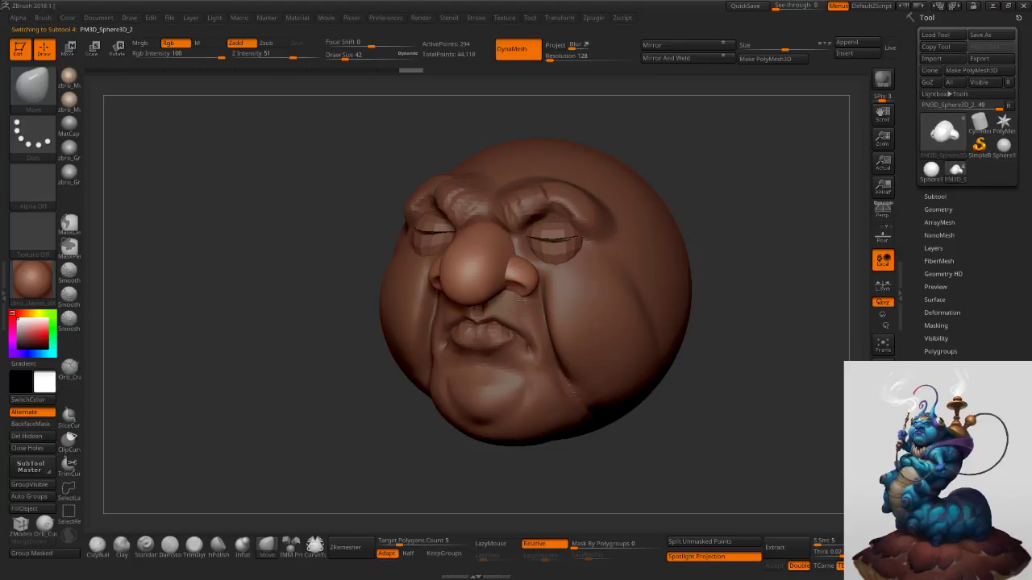
mouse_move(514, 303)
right_down()
mouse_move(483, 306)
mouse_move(495, 307)
right_up()
alt+click(510, 316)
key(s)
drag(513, 316, 524, 317)
right_drag(524, 317, 498, 326)
drag(505, 325, 496, 324)
Smooth the chin with a small smoothing brush from the front view.
right_drag(493, 323, 524, 355)
key(s)
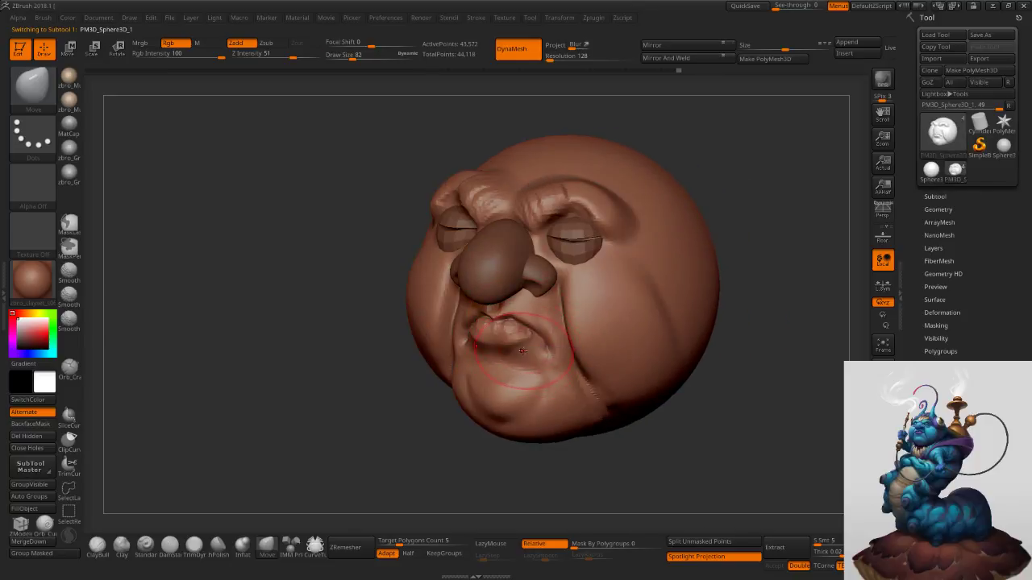
drag(519, 373, 498, 384)
key(s)
right_drag(494, 383, 538, 383)
key(s)
drag(525, 388, 515, 384)
Build several diagonal wrinkle ridges across the cheek with ClayBuildup.
right_drag(577, 399, 510, 388)
right_drag(640, 340, 660, 318)
key(s)
drag(659, 317, 667, 317)
click(96, 554)
drag(617, 270, 678, 383)
key(s)
drag(652, 319, 657, 318)
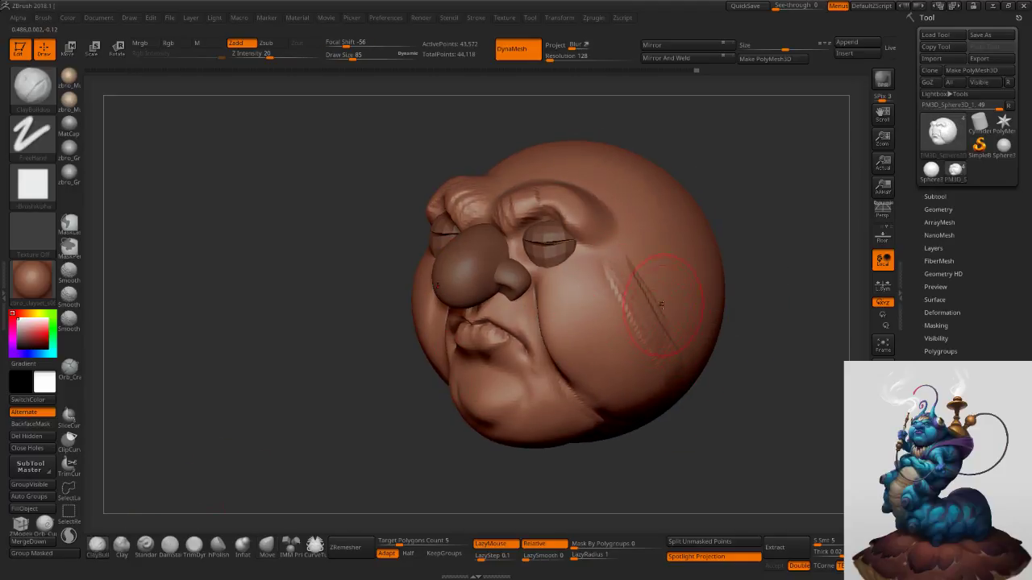
right_drag(661, 308, 634, 305)
drag(645, 263, 685, 374)
drag(622, 278, 682, 394)
Smooth the upper cheek ridges, then make the eyelid piece the active subtool.
right_drag(634, 326, 653, 316)
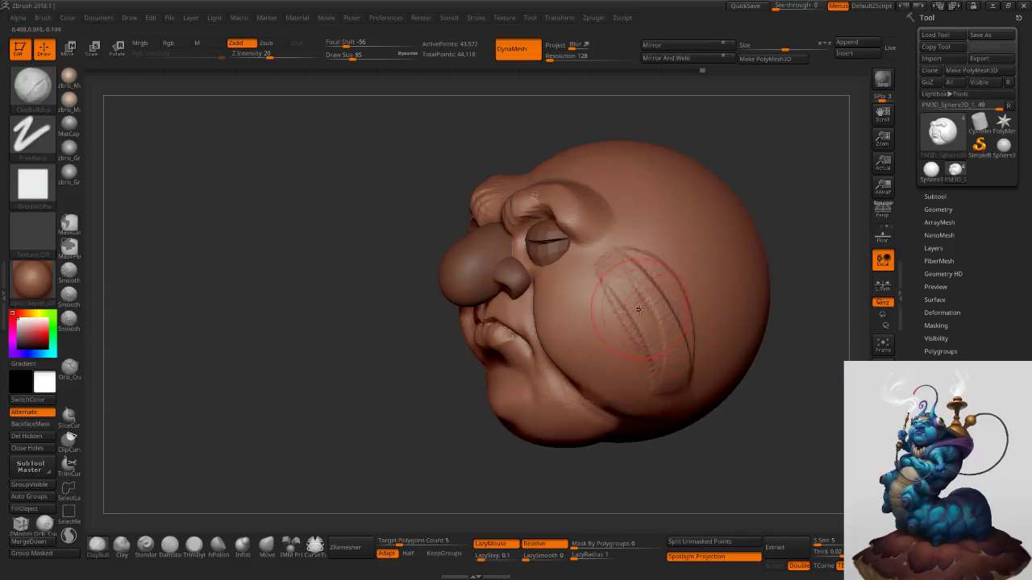
shift+drag(665, 325, 629, 297)
mouse_move(627, 310)
right_down()
mouse_move(670, 296)
mouse_move(703, 306)
right_up()
key(s)
drag(694, 302, 690, 303)
mouse_move(689, 304)
right_down()
mouse_move(635, 284)
mouse_move(606, 295)
right_up()
alt+click(603, 279)
key(s)
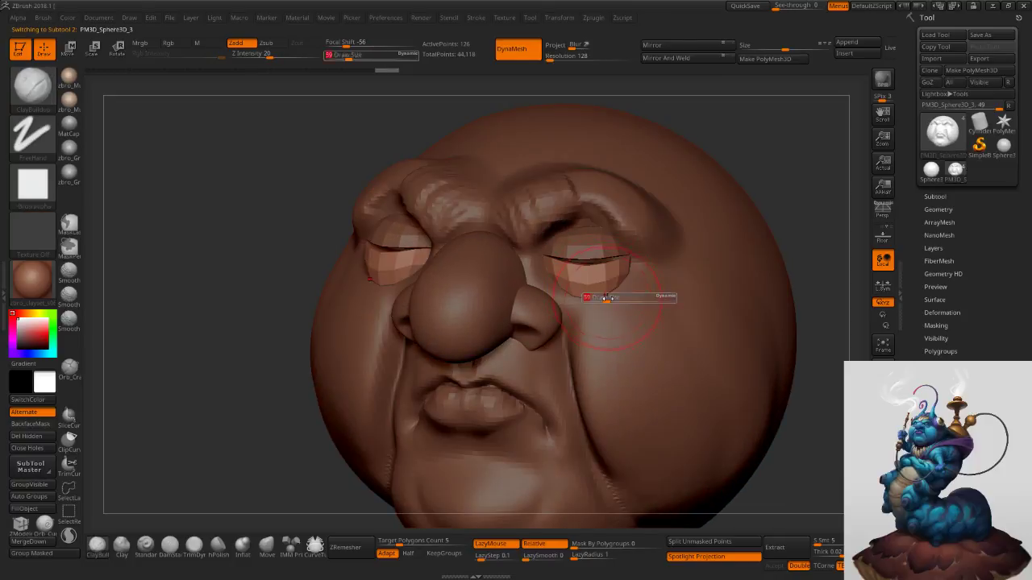
Save the project with QuickSave.
click(267, 547)
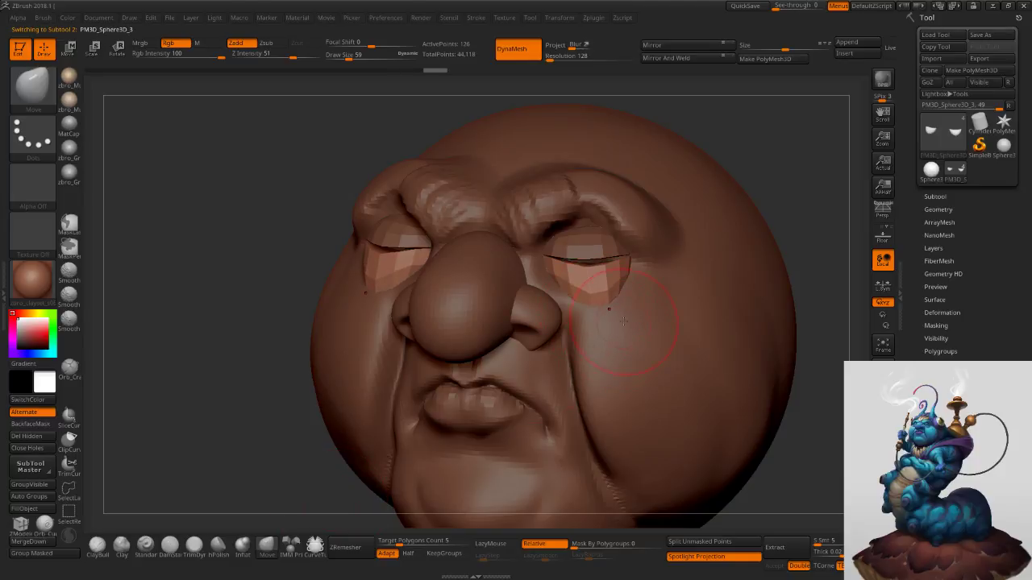
key(ctrl+s)
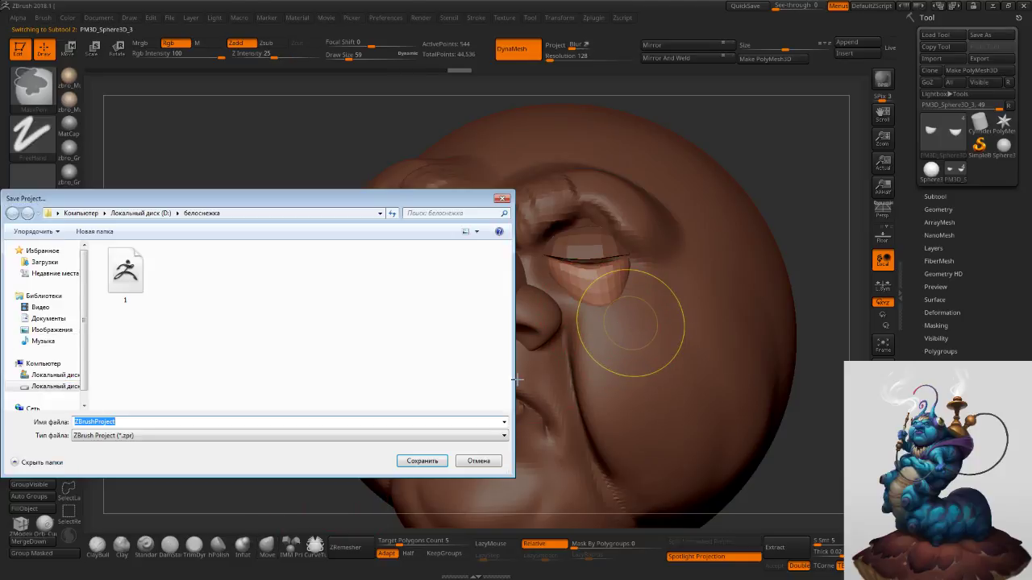
click(478, 461)
click(745, 7)
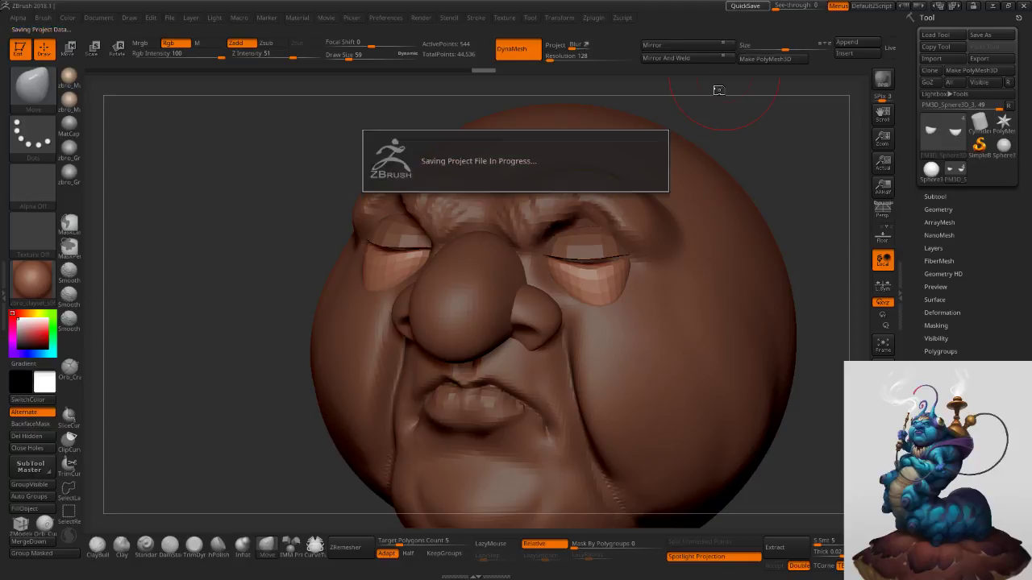
Nudge the lower edge of the eyelid bag with the Move brush.
right_drag(599, 303, 541, 309)
drag(582, 301, 577, 322)
right_drag(582, 317, 634, 307)
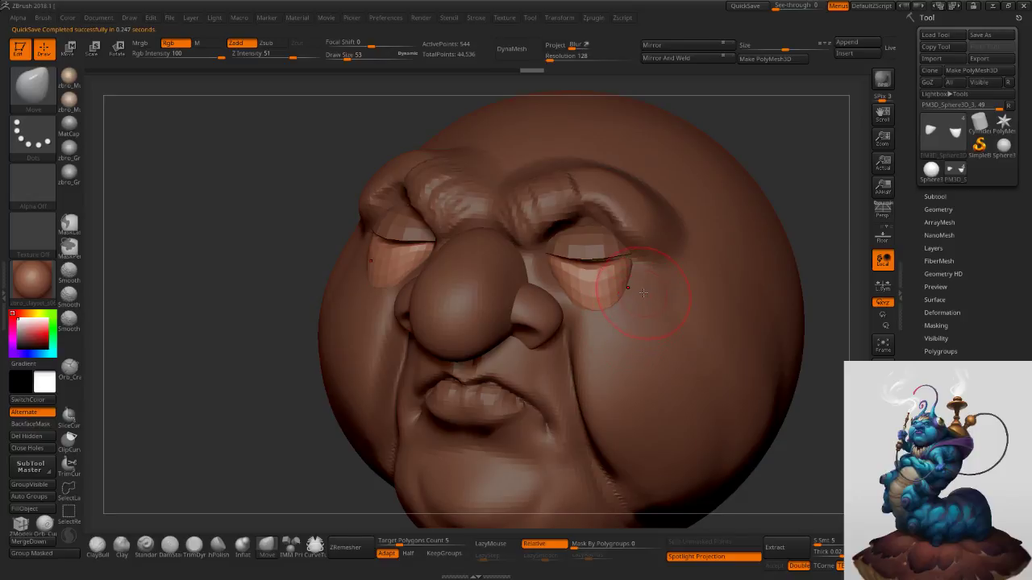
Select the upper eyelids subtool and subdivide it once with Ctrl+D.
mouse_move(681, 295)
ctrl+right_down()
mouse_move(662, 263)
mouse_move(687, 271)
ctrl+right_up()
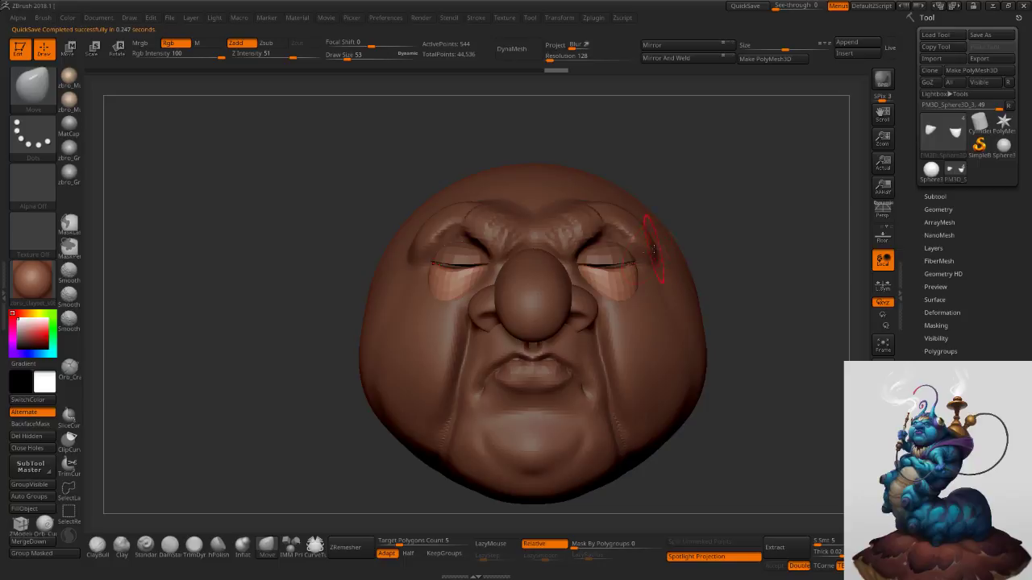
alt+click(605, 255)
mouse_move(610, 218)
ctrl+right_down()
mouse_move(614, 243)
mouse_move(600, 248)
ctrl+right_up()
key(s)
drag(600, 248, 598, 247)
right_drag(617, 257, 605, 238)
key(ctrl+d)
Enlarge the brush from 40 to 75 and frame the whole head frontally.
key(s)
drag(603, 237, 594, 233)
key(s)
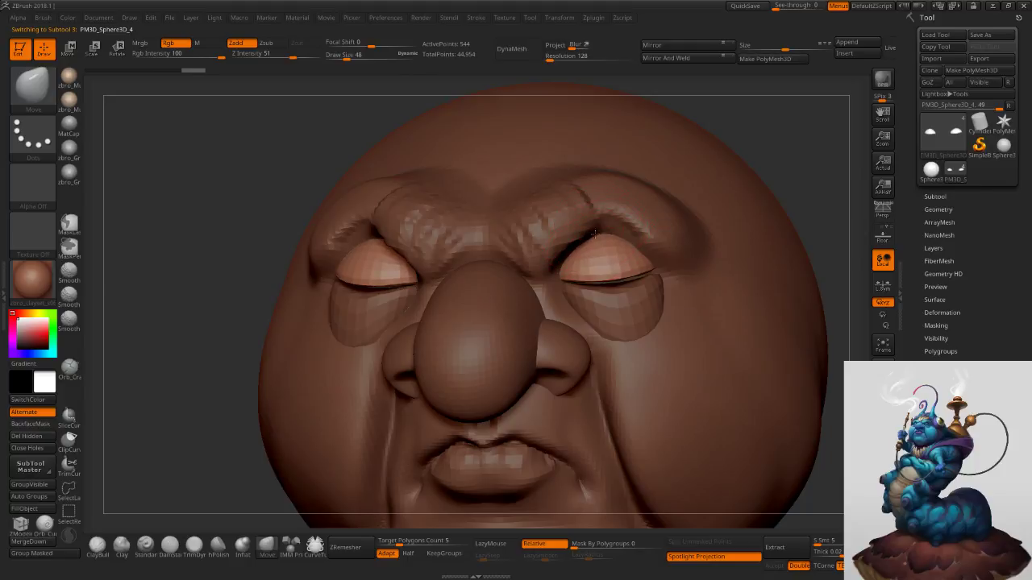
right_drag(595, 235, 613, 193)
mouse_move(737, 243)
mouse_down()
mouse_move(707, 238)
mouse_move(742, 215)
mouse_up()
key(s)
click(847, 45)
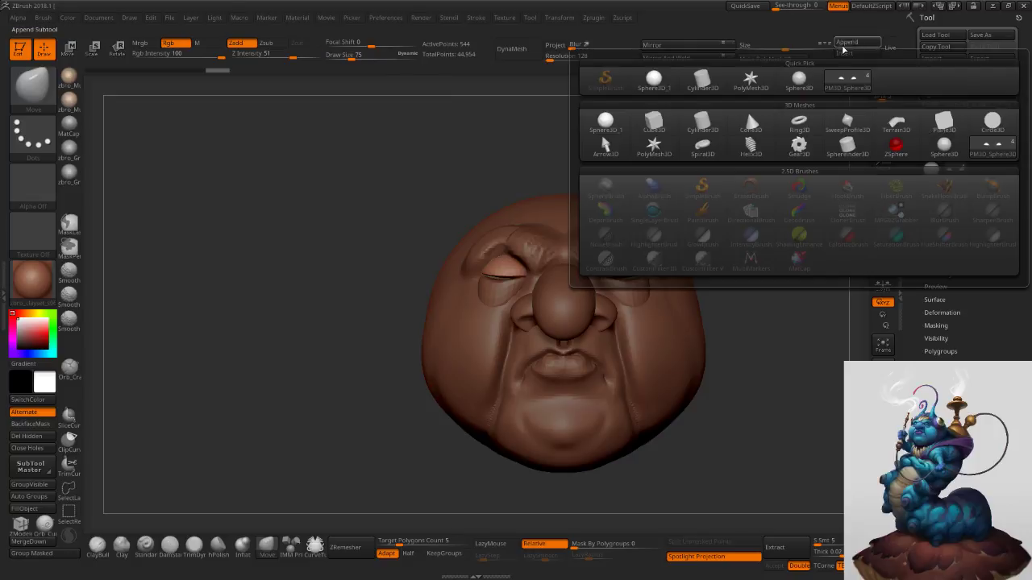
Append a Sphere3D subtool and set its Size to -92.
click(608, 121)
alt+click(639, 208)
drag(784, 52, 742, 56)
Push the sphere back with a large Move brush to reveal nostril, mouth, eye and cheek.
click(268, 543)
key(s)
drag(605, 253, 617, 254)
right_drag(645, 297, 570, 306)
key(s)
mouse_move(570, 307)
mouse_down()
mouse_move(660, 311)
mouse_move(692, 296)
mouse_up()
key(s)
right_drag(660, 293, 689, 291)
drag(650, 300, 700, 278)
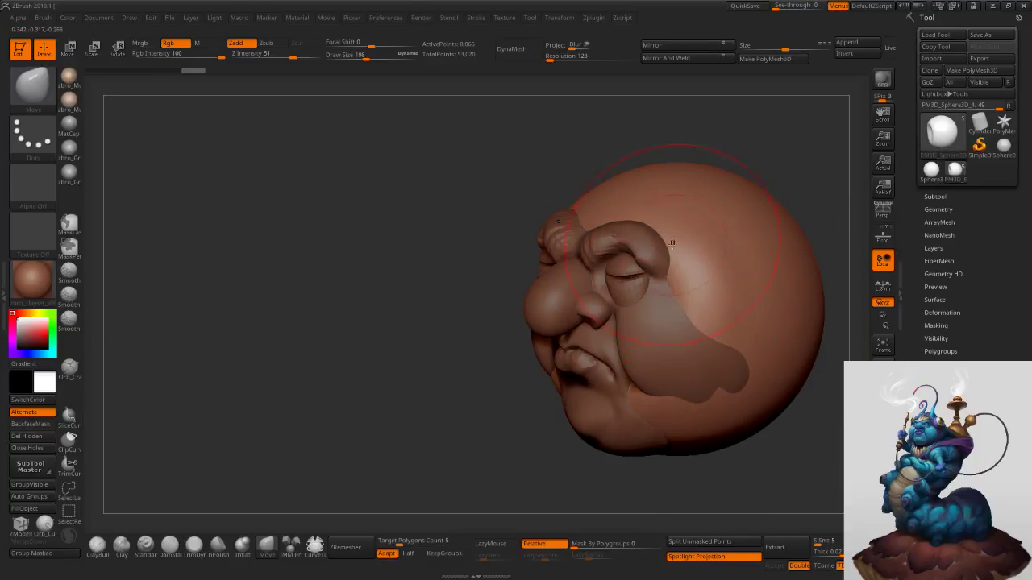
At brush size 182, pull the forehead out, push the hood beside the eye, reshape its jaw edge.
key(s)
mouse_move(607, 228)
mouse_down()
mouse_move(590, 225)
mouse_move(608, 200)
mouse_move(607, 210)
mouse_up()
key(s)
key(s)
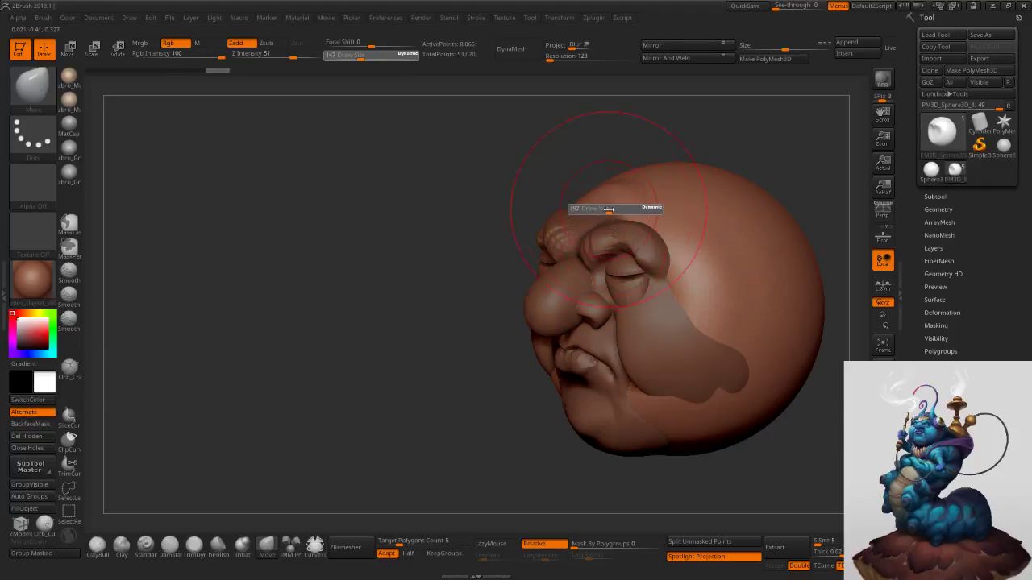
right_drag(635, 209, 626, 224)
drag(631, 222, 625, 205)
drag(672, 235, 699, 253)
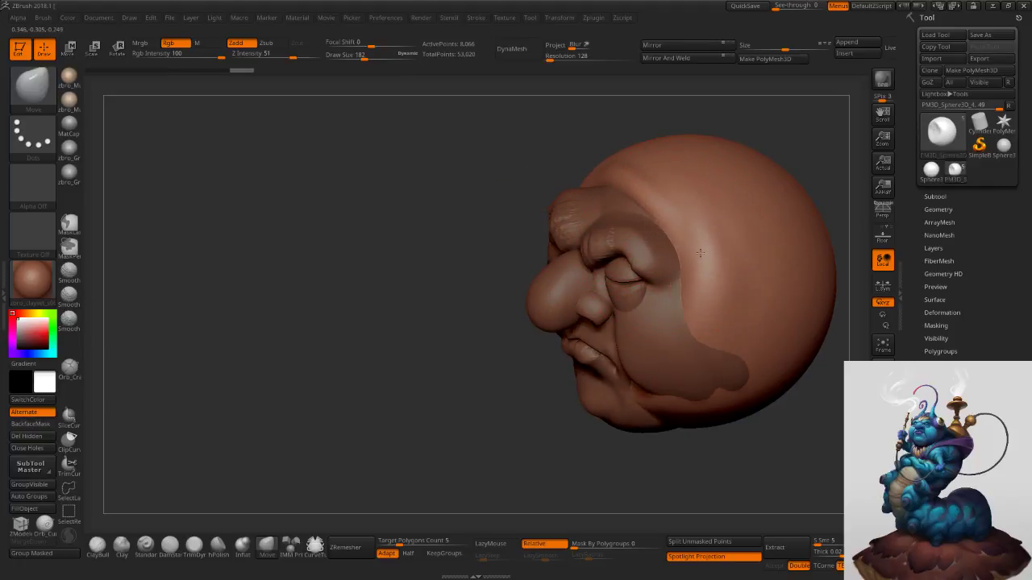
right_drag(698, 256, 711, 297)
drag(700, 444, 685, 420)
Enlarge the brush to 215 and pull the hood's cheek sides outward.
alt+right_drag(723, 345, 664, 288)
key(s)
drag(664, 288, 669, 288)
right_drag(669, 287, 676, 298)
drag(672, 300, 688, 318)
Pull the hood's chin area down and widen the right edge of the face opening.
key(s)
drag(555, 345, 559, 345)
right_drag(559, 346, 533, 359)
mouse_move(541, 374)
mouse_down()
mouse_move(553, 389)
mouse_move(564, 368)
mouse_up()
key(s)
right_drag(620, 339, 597, 331)
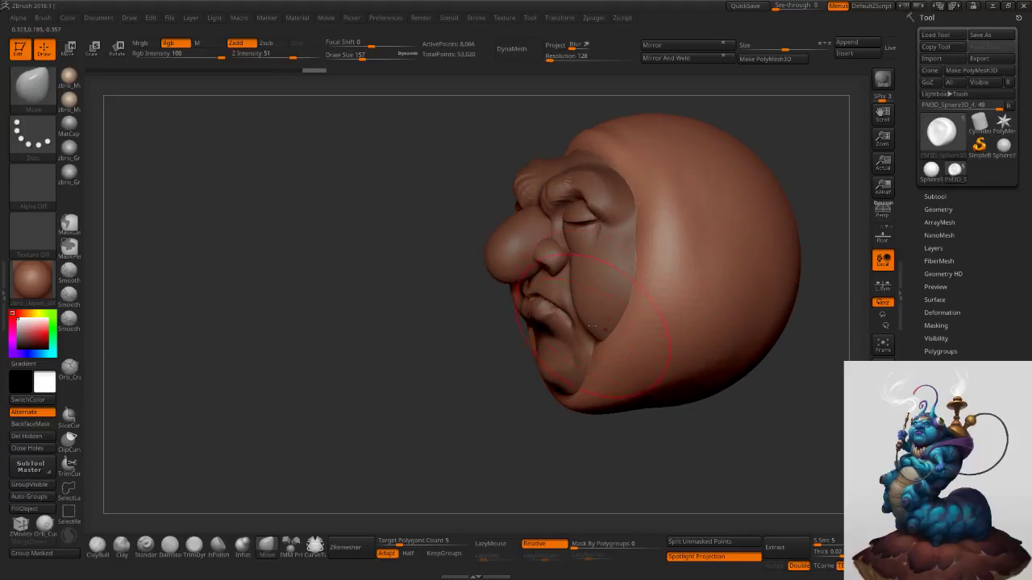
mouse_move(590, 303)
mouse_down()
mouse_move(617, 324)
mouse_move(614, 350)
mouse_up()
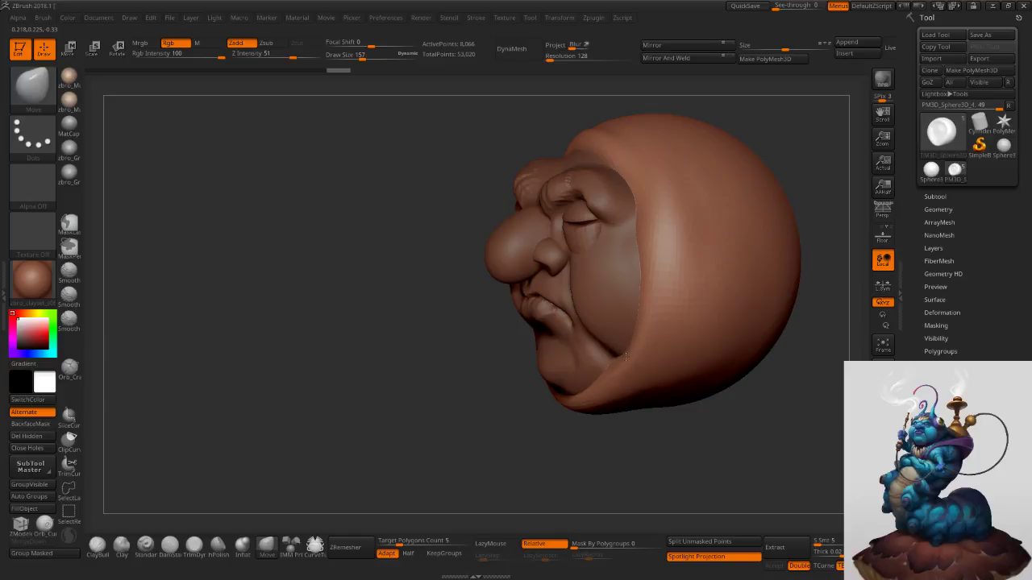
At brush size 233, pull the hood's lower rim down around the chin, then ease it up.
right_drag(587, 364, 609, 372)
key(s)
drag(598, 373, 605, 373)
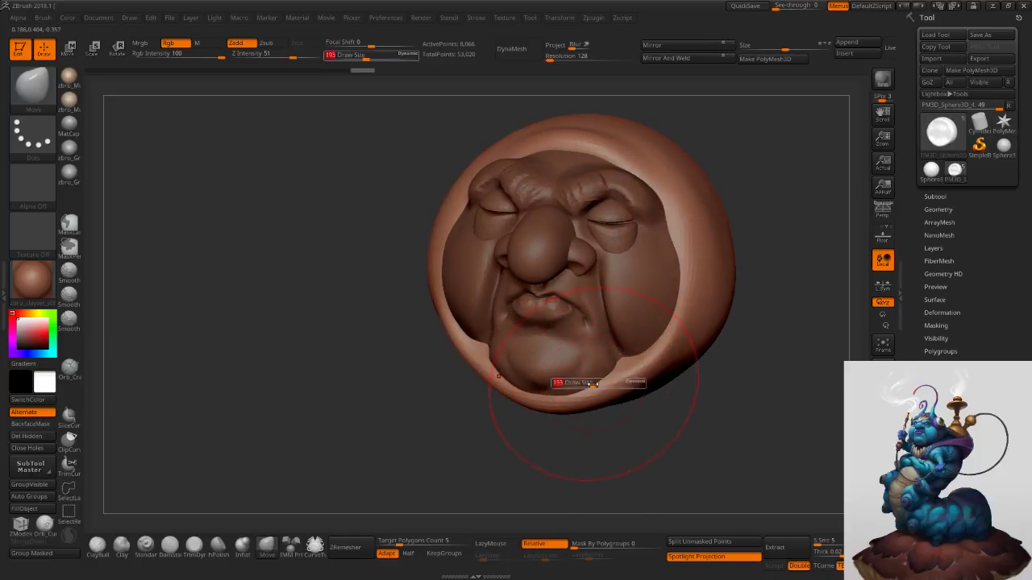
right_drag(594, 378, 582, 376)
mouse_move(592, 400)
mouse_down()
mouse_move(604, 435)
mouse_move(604, 423)
mouse_up()
mouse_move(660, 390)
alt+right_down()
mouse_move(645, 339)
mouse_move(604, 341)
alt+right_up()
mouse_move(582, 369)
mouse_down()
mouse_move(582, 395)
mouse_move(549, 433)
mouse_move(556, 406)
mouse_up()
right_drag(553, 385, 593, 377)
Reshape the hood's lower rim at size 167, then pull its chin down at size 245.
key(s)
drag(593, 378, 586, 377)
key(s)
right_drag(564, 375, 583, 371)
drag(583, 372, 589, 420)
drag(520, 350, 500, 342)
ctrl+right_drag(556, 385, 568, 347)
key(s)
drag(577, 384, 584, 384)
right_drag(595, 384, 582, 382)
mouse_move(584, 389)
mouse_down()
mouse_move(589, 416)
mouse_move(587, 406)
mouse_up()
Shrink the brush to 152, pick a crease brush, and zoom in on the hooded head.
mouse_move(671, 228)
alt+right_down()
mouse_move(664, 282)
mouse_move(644, 284)
alt+right_up()
key(s)
drag(645, 284, 633, 285)
right_drag(664, 230, 634, 300)
click(170, 547)
right_drag(564, 338, 629, 323)
mouse_move(629, 242)
right_down()
mouse_move(658, 201)
mouse_move(627, 240)
right_up()
Enable DynaMesh on the hood and carve mirrored V-shaped grooves across its front edge.
key(s)
drag(627, 265, 618, 265)
click(527, 58)
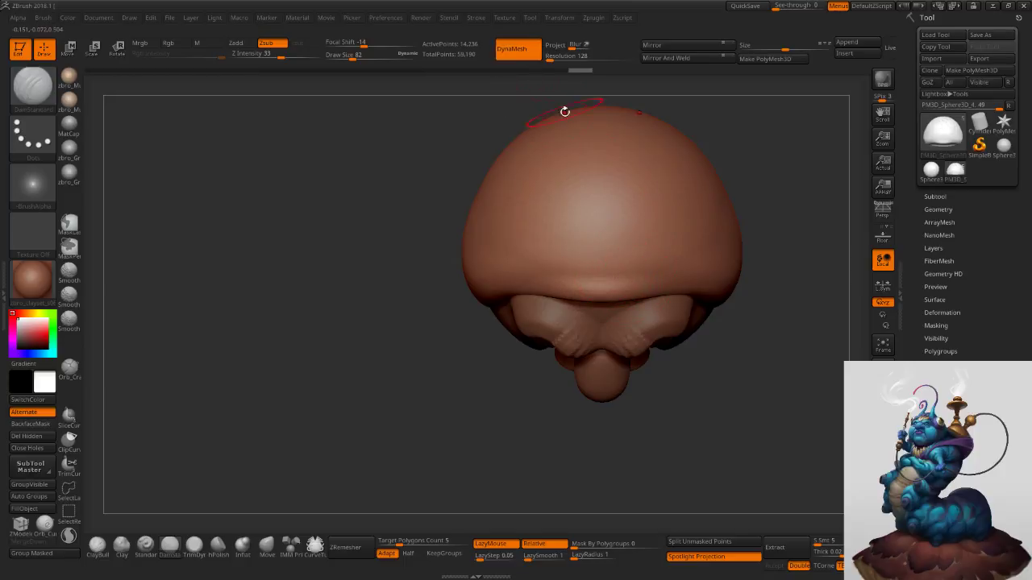
ctrl+right_drag(653, 277, 634, 287)
drag(582, 294, 571, 269)
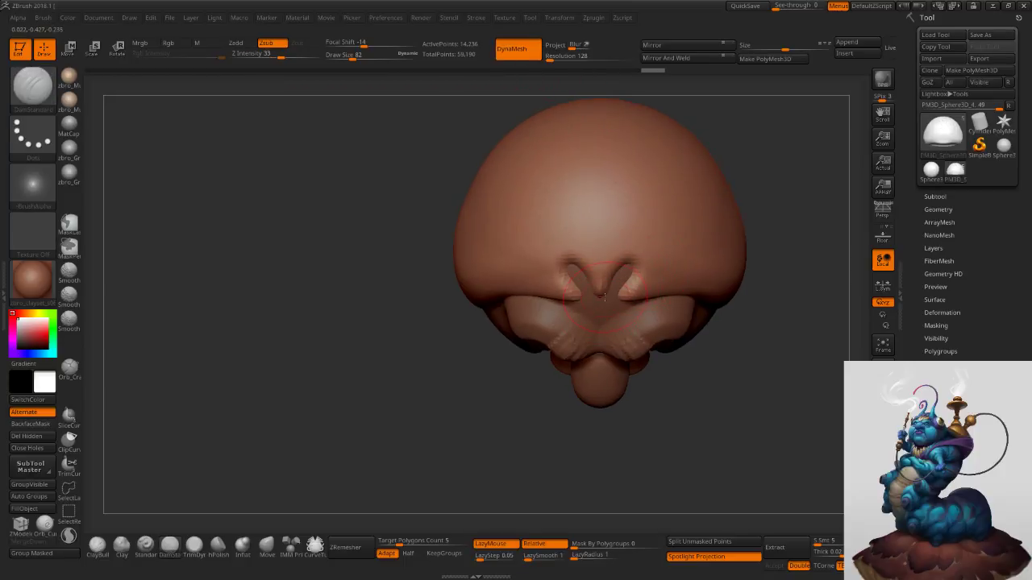
drag(600, 283, 599, 306)
mouse_move(630, 267)
mouse_down()
mouse_move(646, 280)
mouse_move(651, 313)
mouse_up()
Carve DamStandard creases along the V arms and a pointed notch into the hood edge.
key(s)
drag(634, 273, 601, 287)
mouse_move(637, 257)
right_down()
mouse_move(651, 266)
mouse_move(627, 235)
right_up()
mouse_move(636, 253)
mouse_down()
mouse_move(658, 297)
mouse_move(686, 286)
mouse_up()
key(s)
right_drag(686, 284, 696, 267)
mouse_move(658, 285)
mouse_down()
mouse_move(687, 257)
mouse_move(682, 297)
mouse_up()
key(])
key(])
mouse_move(686, 258)
mouse_down()
mouse_move(661, 288)
mouse_move(701, 285)
mouse_move(692, 299)
mouse_move(704, 302)
mouse_up()
mouse_move(686, 295)
right_down()
mouse_move(649, 297)
mouse_move(657, 251)
mouse_move(695, 254)
mouse_move(677, 294)
right_up()
Switch to ClayBuildup at size 48 and build up clay on the scalp.
click(314, 548)
key(s)
click(647, 265)
mouse_move(652, 250)
ctrl+right_down()
mouse_move(667, 246)
mouse_move(652, 272)
ctrl+right_up()
click(97, 546)
key(s)
alt+right_drag(637, 216, 652, 290)
click(623, 257)
key(s)
click(638, 265)
drag(633, 297, 655, 234)
drag(648, 287, 661, 270)
Build up the right hair tuft with size-45 clay strokes, then smooth the hairline.
right_drag(720, 270, 699, 311)
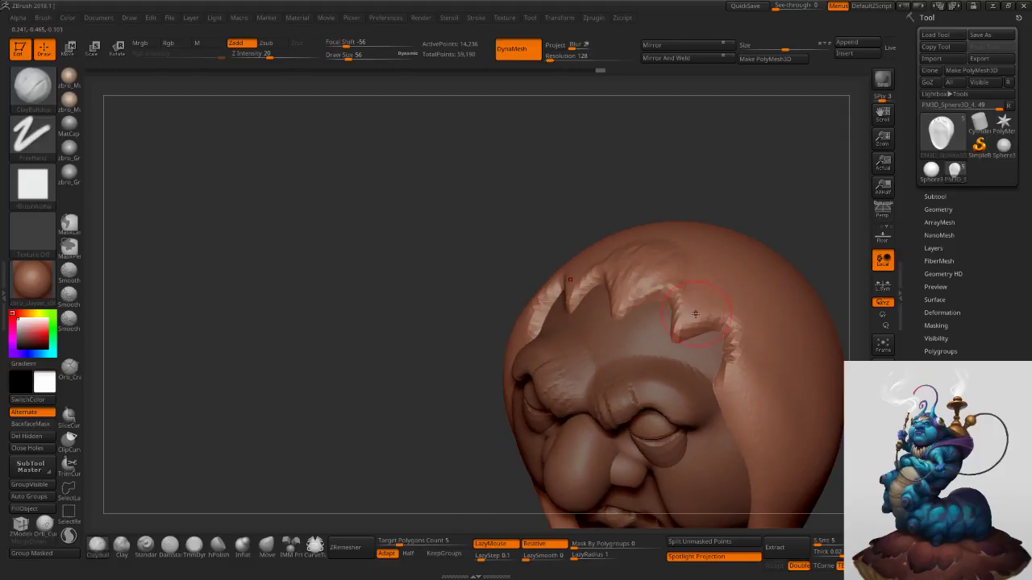
key(s)
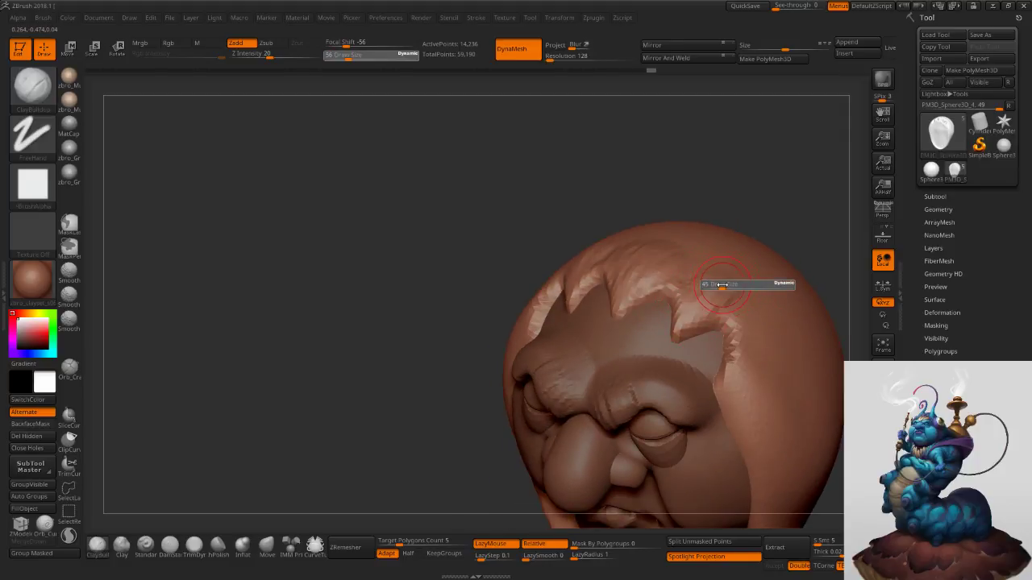
click(720, 288)
drag(699, 285, 682, 281)
right_drag(701, 260, 679, 263)
mouse_move(728, 297)
mouse_down()
mouse_move(727, 311)
mouse_move(701, 295)
mouse_up()
right_drag(648, 278, 681, 269)
key(shift)
shift+drag(645, 272, 689, 299)
Insert a single sphere on the forehead with the IMM Primitives brush, replacing an accidental pair.
click(291, 548)
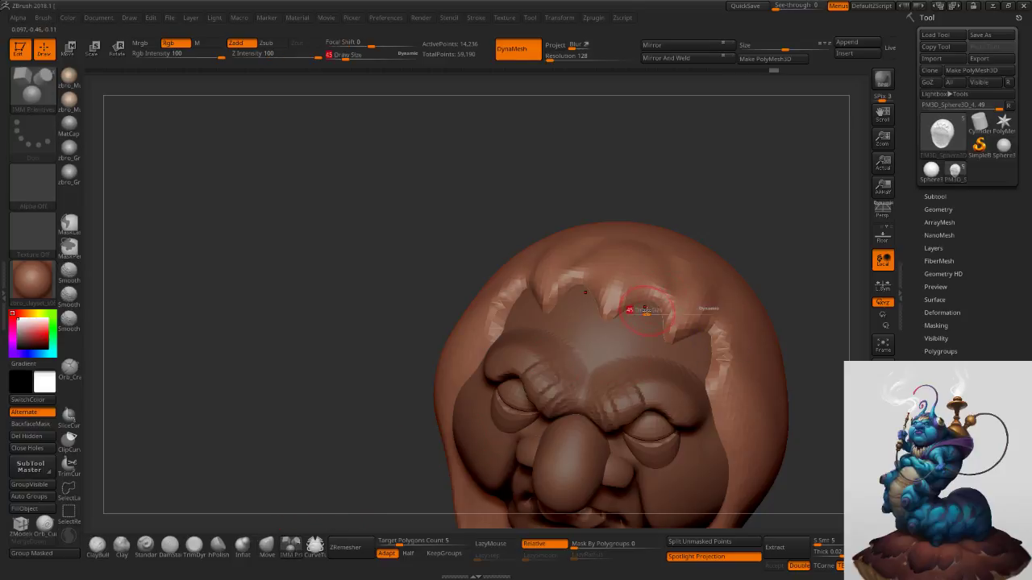
drag(651, 304, 661, 324)
key(ctrl+z)
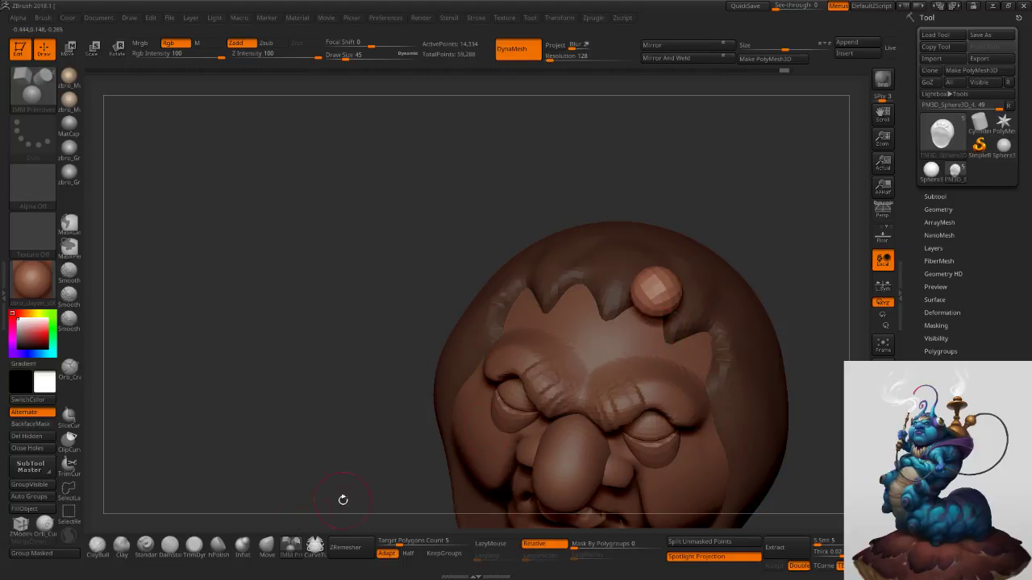
click(270, 547)
Stretch the forehead sphere downward with Move into a teardrop, tip pulled down-left.
mouse_move(637, 278)
right_down()
mouse_move(628, 289)
mouse_move(657, 335)
right_up()
key(s)
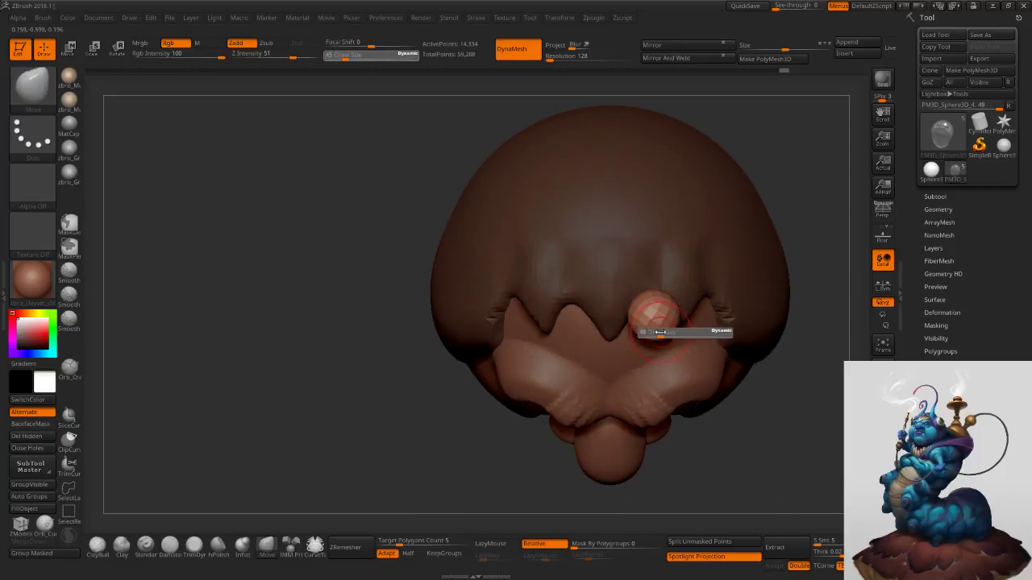
drag(656, 336, 661, 335)
right_drag(662, 336, 659, 300)
key(s)
drag(655, 327, 649, 465)
right_drag(652, 431, 627, 413)
key(s)
drag(666, 403, 645, 418)
Split the forehead piece into its own subtool via Split Unmasked Points and select it.
click(708, 543)
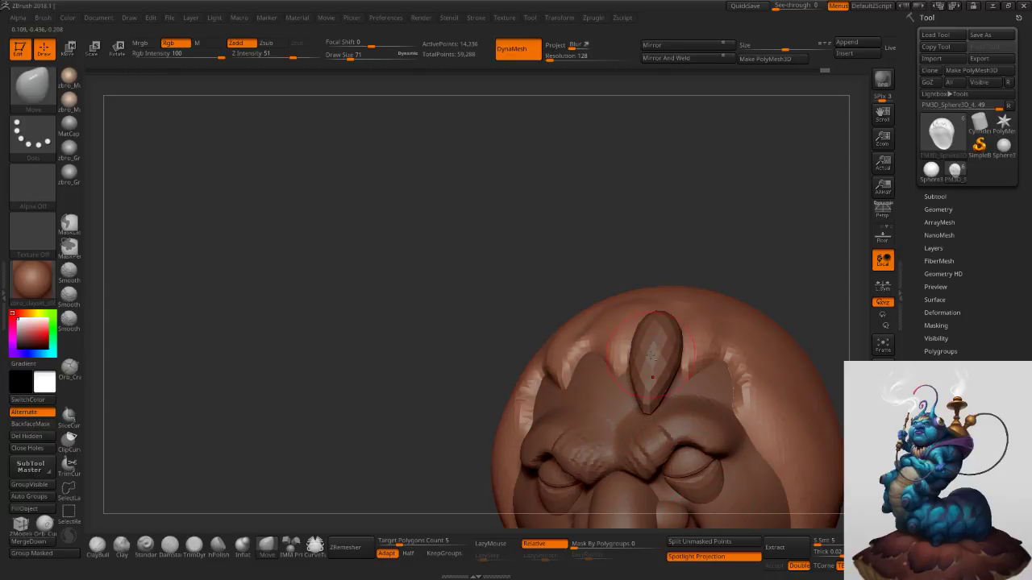
alt+click(659, 337)
key(s)
drag(659, 327, 668, 327)
Push and smooth the forehead piece with Move, drawing its tip to a point.
mouse_move(668, 327)
right_down()
mouse_move(685, 322)
mouse_move(677, 330)
right_up()
drag(674, 326, 666, 331)
right_drag(667, 332, 688, 347)
key(s)
drag(688, 359, 684, 359)
drag(686, 409, 681, 403)
key(shift)
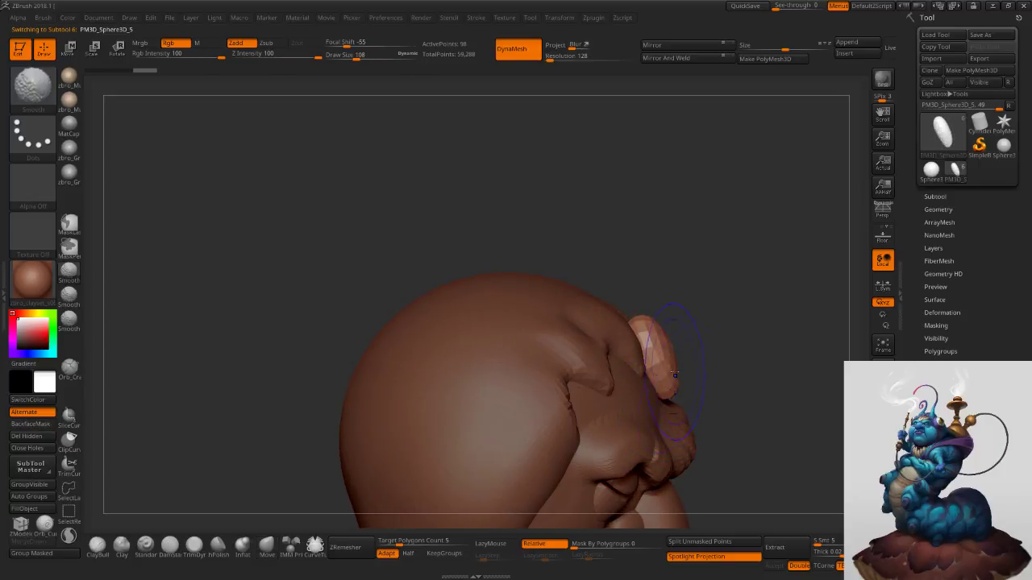
right_drag(675, 375, 650, 374)
key(s)
drag(675, 387, 670, 386)
drag(683, 392, 676, 392)
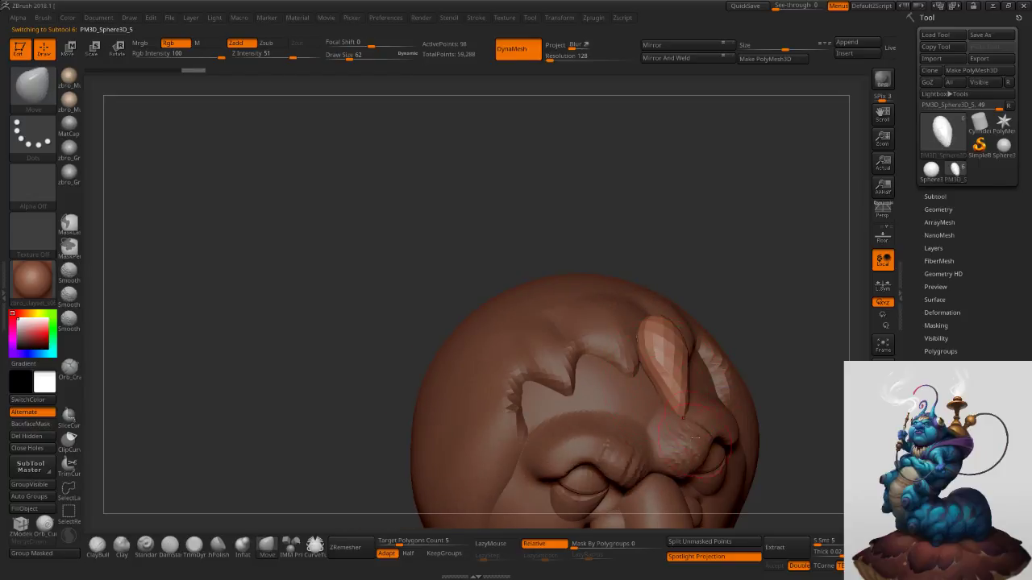
Keep reshaping the forehead piece with Move at sizes 100, 78 and 85, smoothing between.
right_drag(691, 449, 648, 446)
key(s)
drag(678, 396, 685, 397)
key(shift)
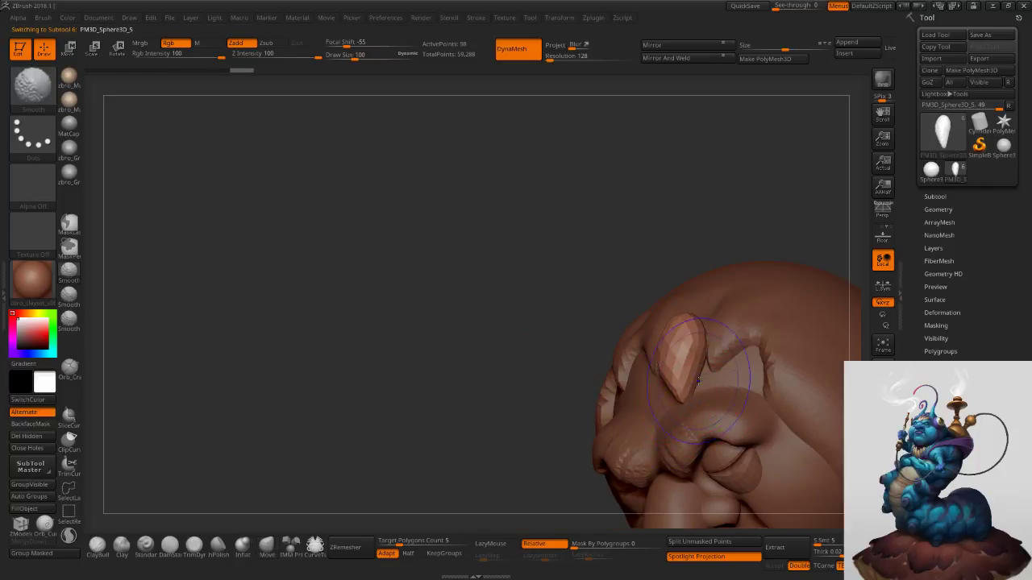
right_drag(699, 328, 744, 337)
key(s)
drag(690, 355, 687, 355)
mouse_move(686, 354)
mouse_down()
mouse_move(684, 373)
mouse_move(684, 360)
mouse_up()
right_drag(683, 360, 732, 377)
key(s)
drag(732, 377, 734, 377)
right_drag(734, 378, 762, 379)
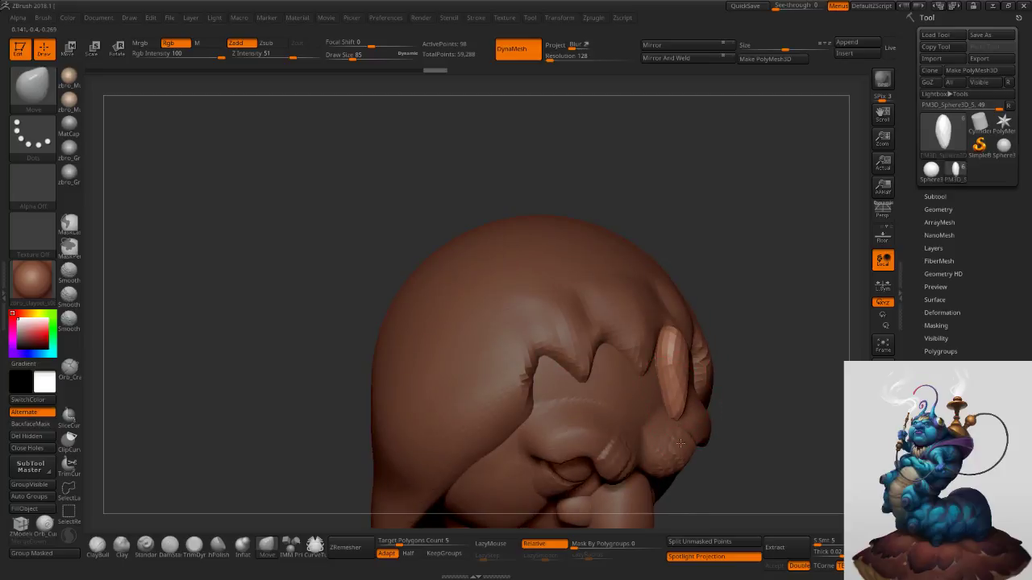
drag(680, 444, 680, 437)
Refine the horn piece from front and top views at brush sizes 134 and 116.
right_drag(661, 353, 696, 344)
drag(673, 315, 676, 313)
mouse_move(706, 305)
right_down()
mouse_move(633, 285)
mouse_move(730, 297)
right_up()
drag(731, 299, 715, 240)
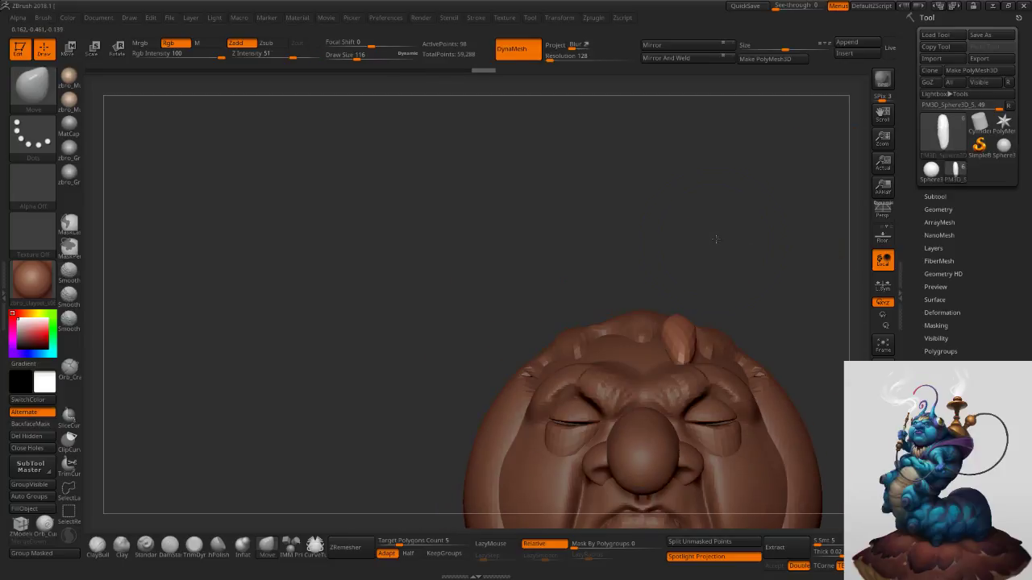
key(s)
drag(697, 305, 700, 305)
right_drag(698, 295, 693, 355)
drag(679, 357, 678, 364)
right_drag(677, 322, 678, 382)
Nudge the horn's lower half right and finish its shape at brush sizes 78–82.
key(s)
drag(678, 384, 672, 384)
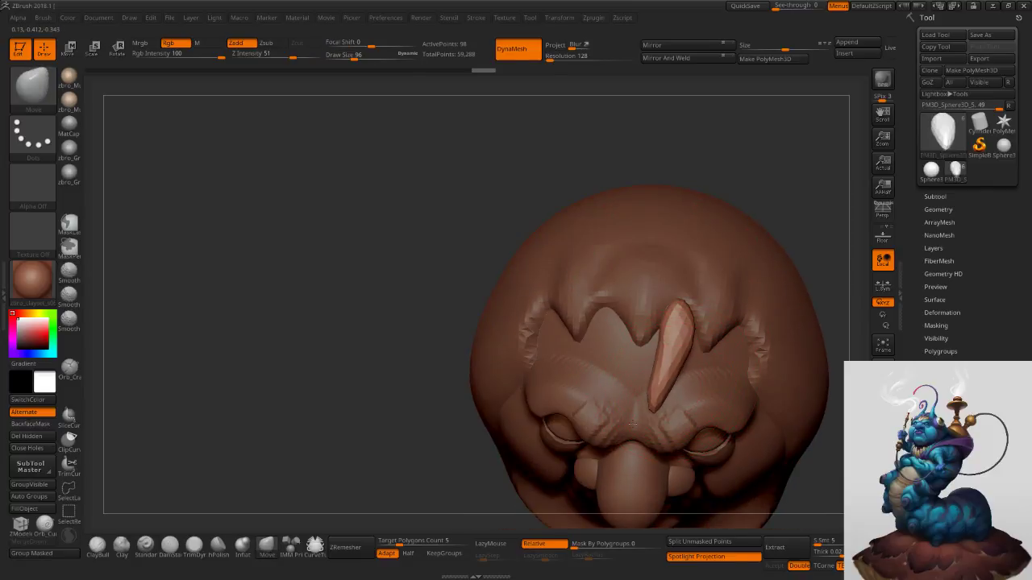
drag(684, 385, 659, 407)
key(s)
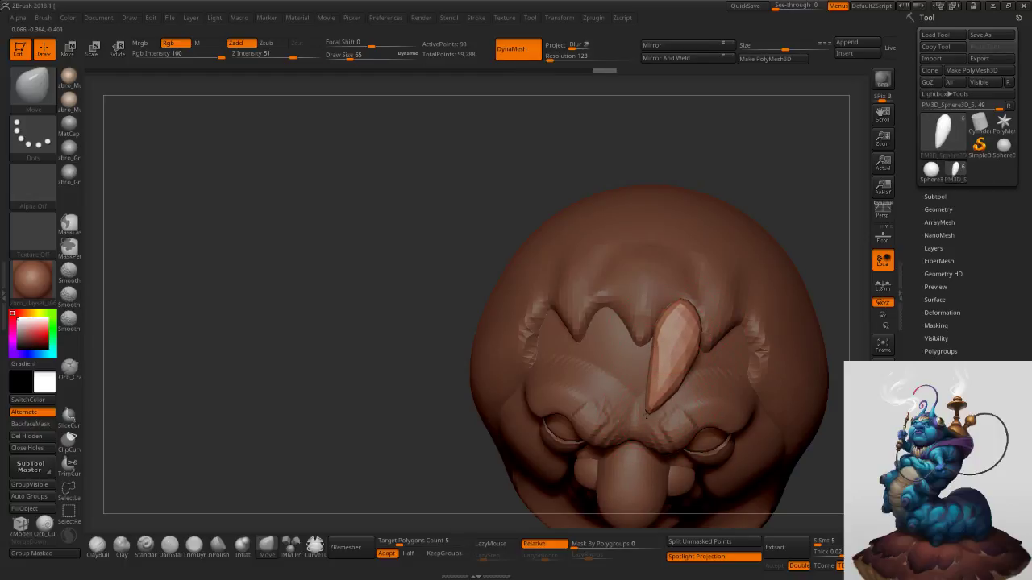
drag(672, 385, 677, 384)
right_drag(694, 370, 679, 339)
key(s)
drag(696, 338, 693, 337)
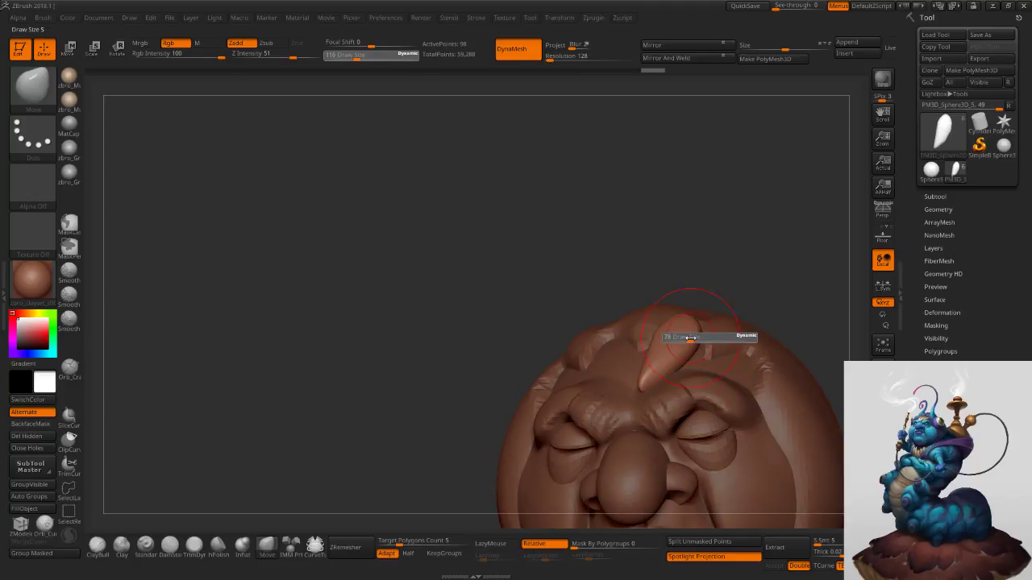
right_drag(692, 338, 621, 347)
Subdivide the horn with Ctrl+D, re-DynaMesh it to 444 points, and adjust its shape.
key(ctrl+d)
ctrl+drag(535, 321, 506, 270)
key(s)
drag(703, 339, 672, 353)
drag(703, 320, 720, 305)
key(s)
right_drag(723, 305, 711, 313)
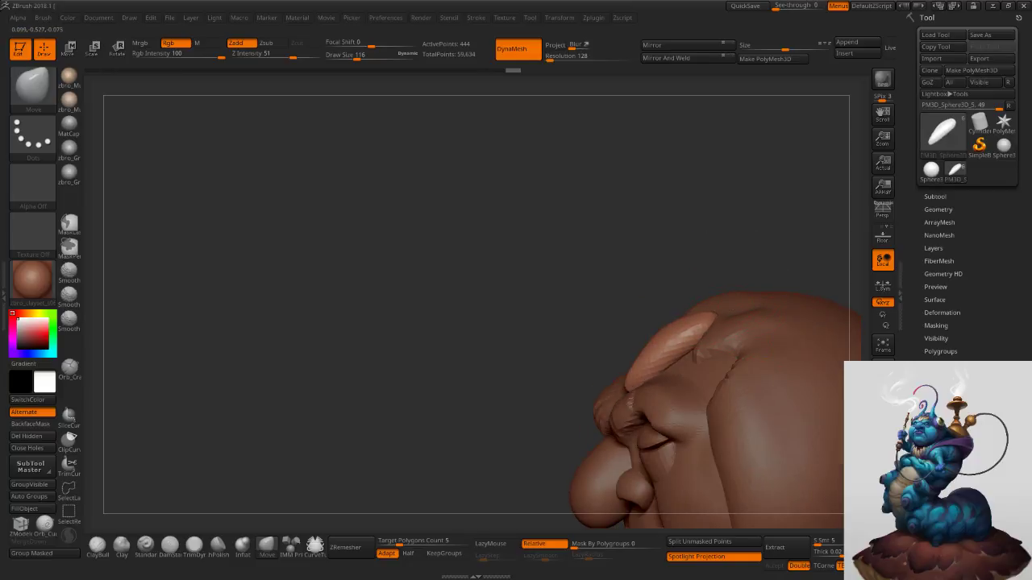
ZRemesh the forehead piece at Target Polygons 0.1 and Mirror And Weld it into a pair.
click(360, 552)
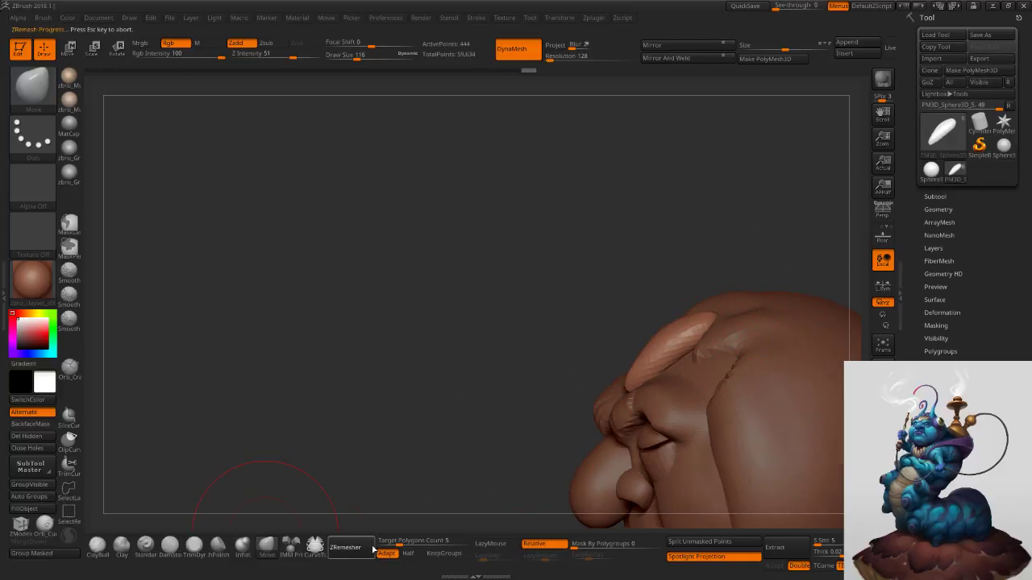
key(ctrl+z)
drag(399, 545, 375, 544)
click(359, 549)
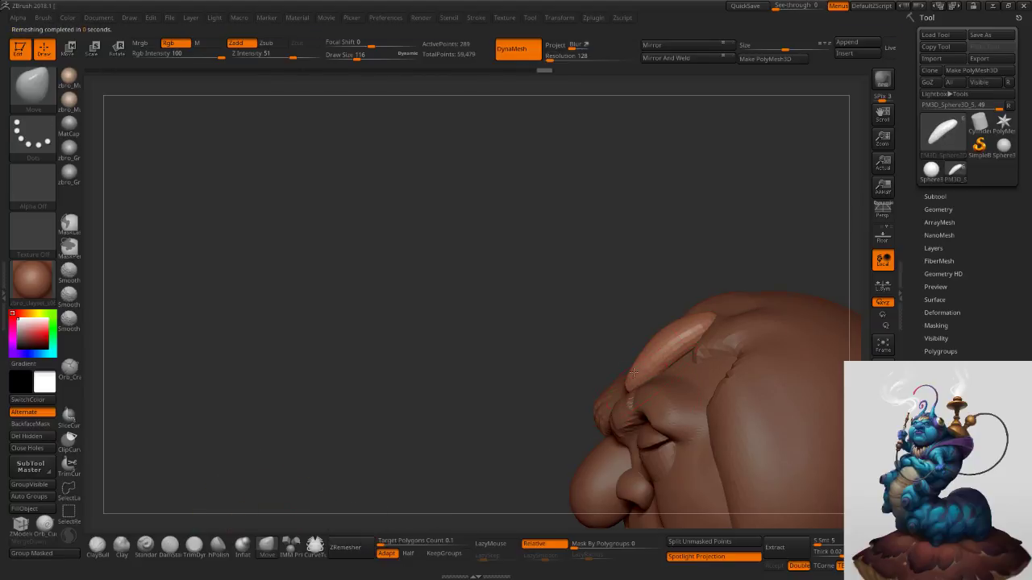
right_drag(614, 372, 687, 361)
click(656, 59)
Push the horns toward the right with the Move brush at sizes 96 to 125.
right_drag(665, 276, 651, 347)
key(s)
click(635, 347)
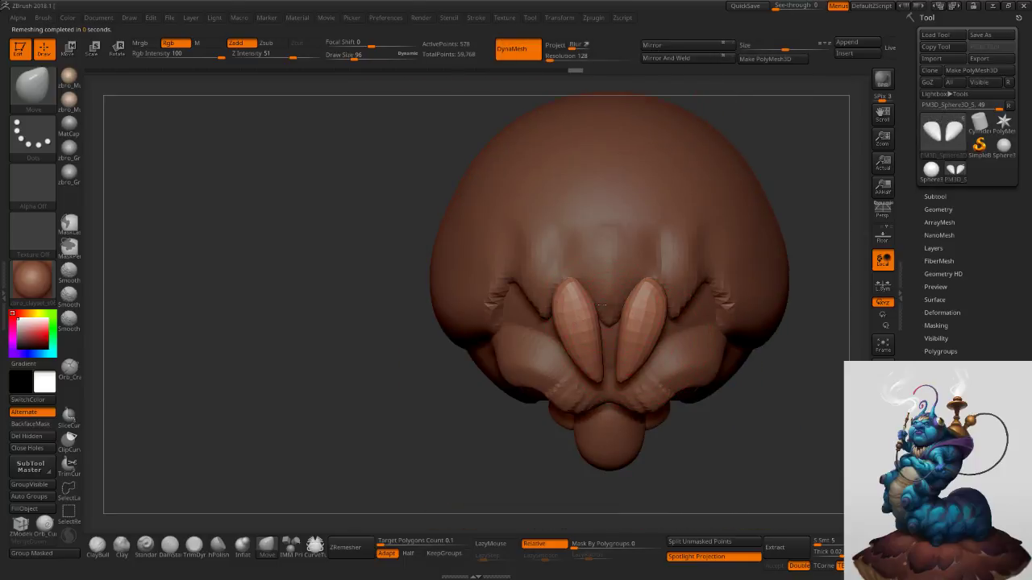
right_drag(613, 340, 615, 298)
key(s)
click(611, 338)
drag(607, 346, 619, 345)
key(s)
click(603, 382)
Pull the horn tips down and outward, then mirror the left horn onto the right.
drag(601, 396, 612, 412)
right_drag(612, 409, 610, 377)
drag(604, 386, 604, 395)
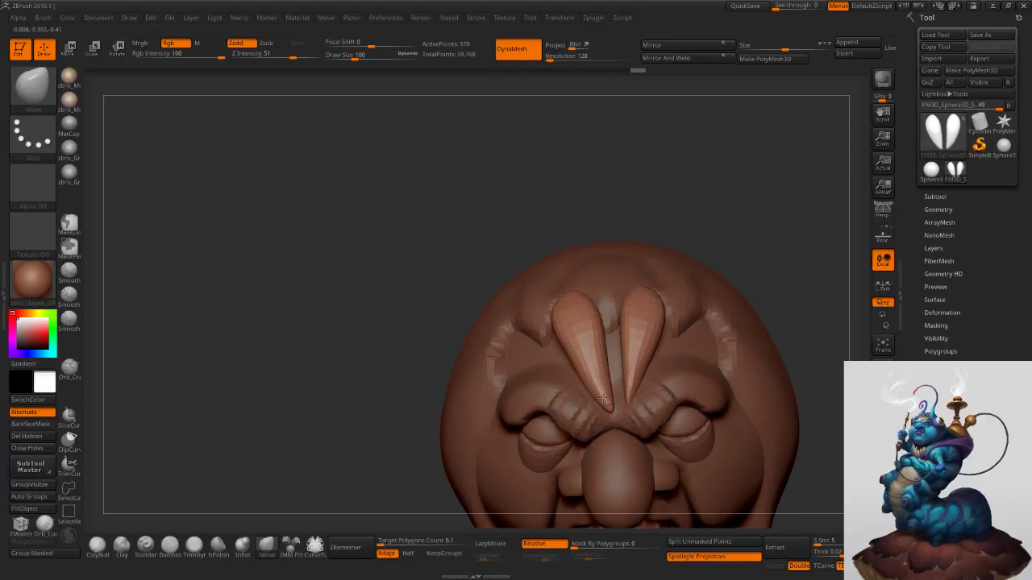
drag(600, 352, 597, 353)
drag(610, 419, 603, 425)
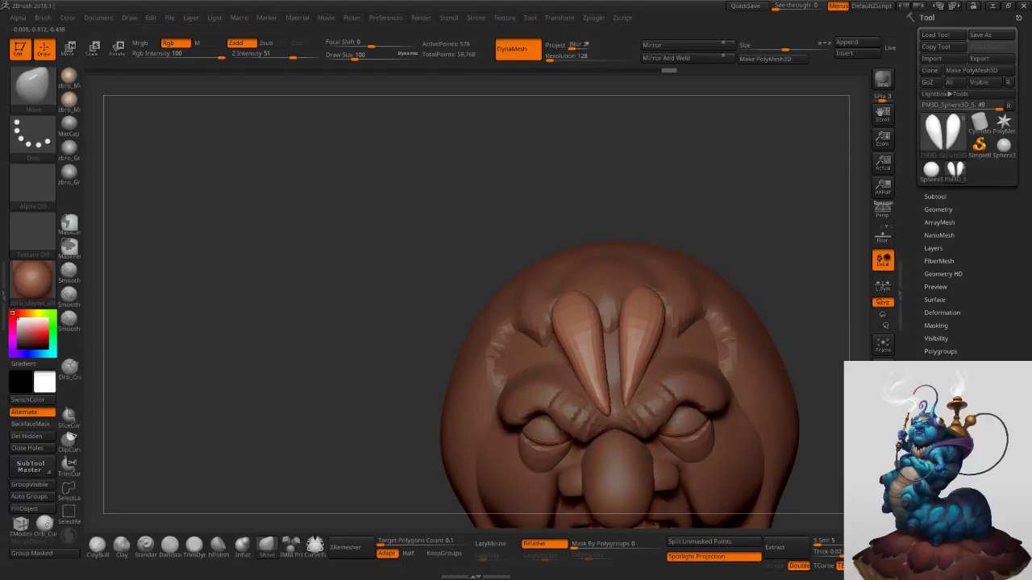
click(658, 60)
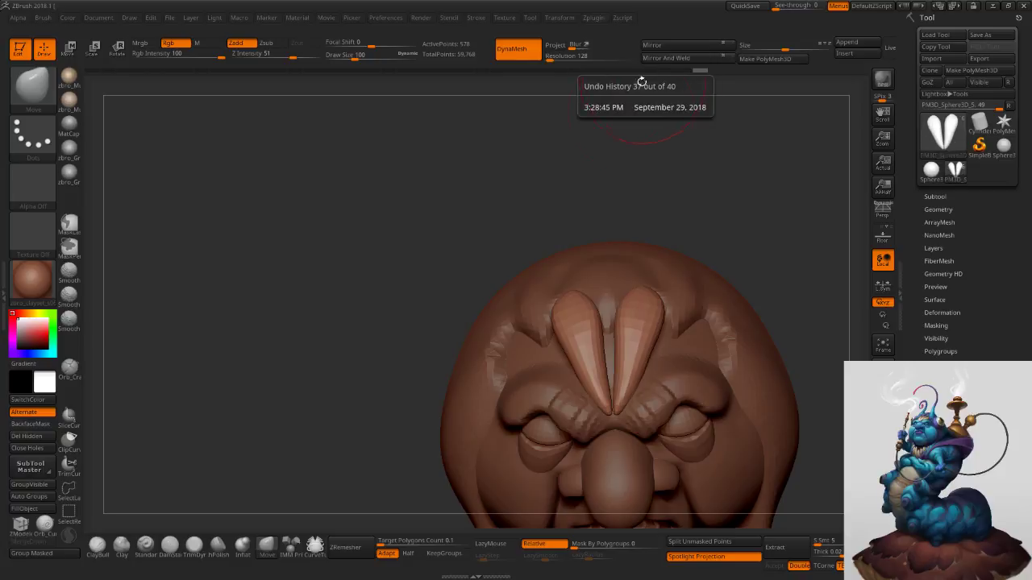
Resize the Move brush to 125 and mirror the left horn's shape onto the right horn.
key(s)
drag(619, 331, 616, 334)
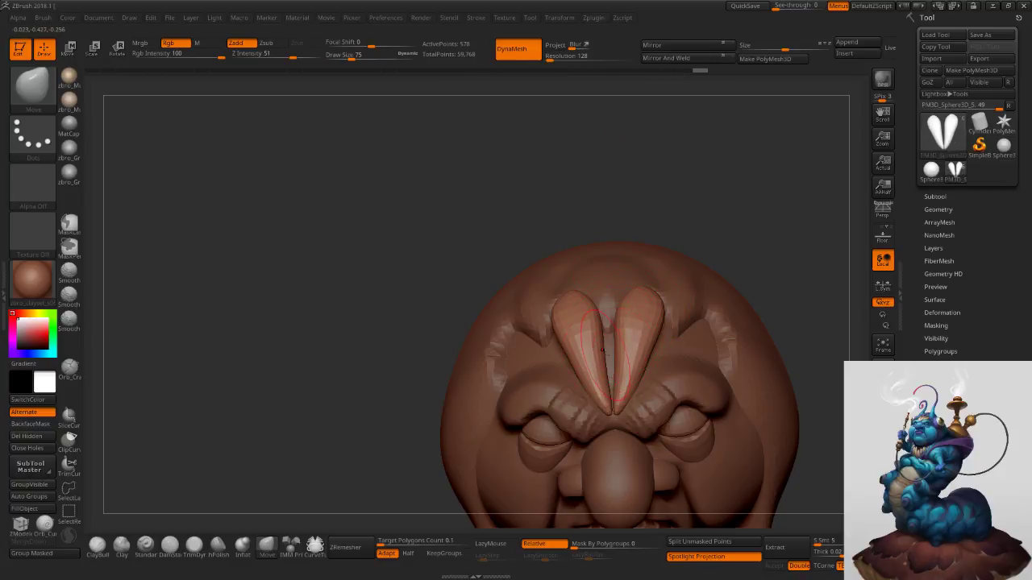
key(s)
drag(574, 354, 546, 364)
click(666, 61)
At brush size 89, then 108, shift the left horn's outer edge inward.
key(s)
drag(634, 333, 631, 332)
right_drag(620, 320, 614, 342)
key(s)
drag(613, 342, 610, 343)
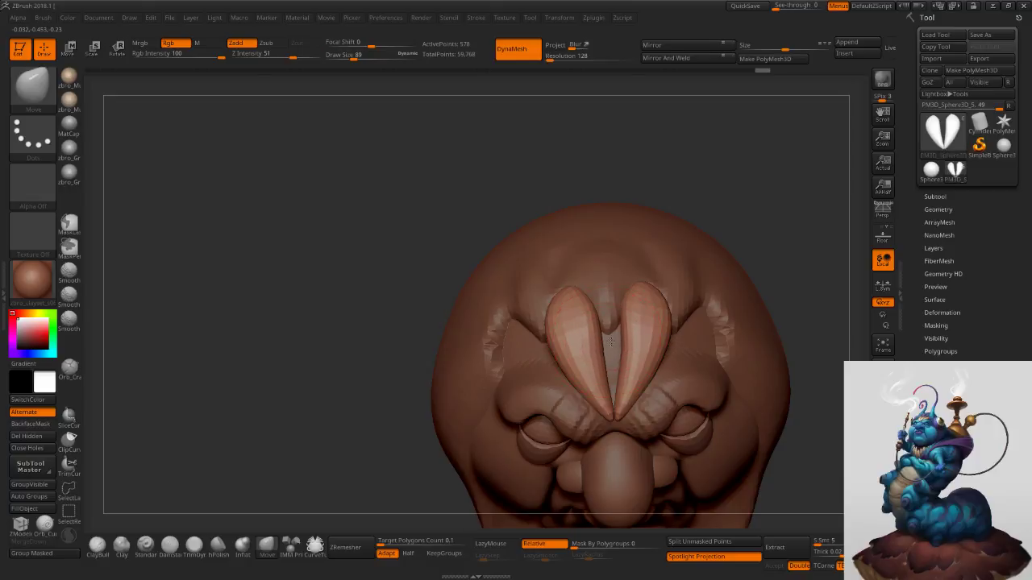
key(s)
drag(594, 280, 597, 281)
drag(550, 313, 558, 312)
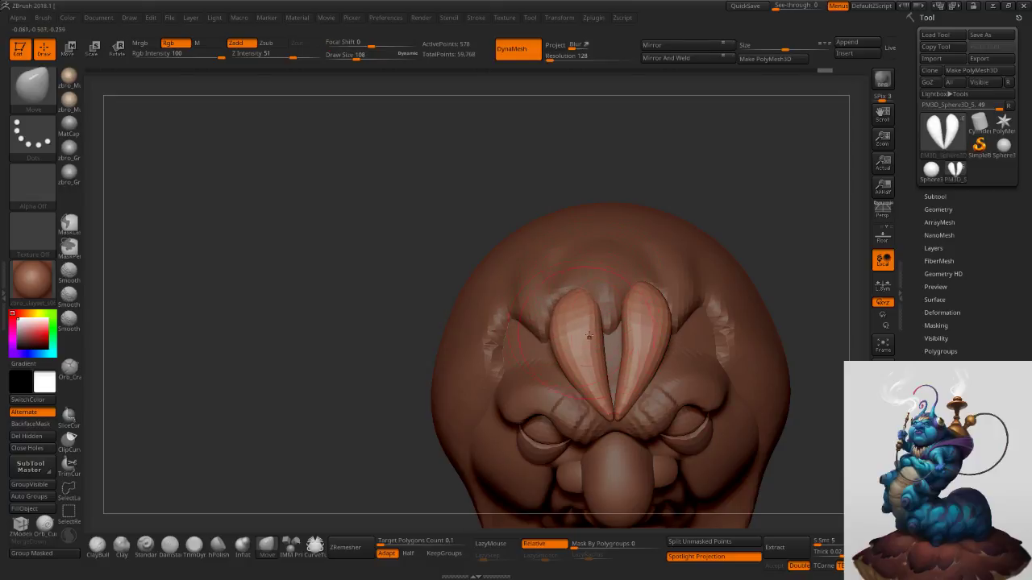
Shrink the brush to 85 and Mirror And Weld so both horns match again.
key(s)
drag(612, 404, 610, 407)
ctrl+right_drag(618, 399, 692, 428)
click(653, 61)
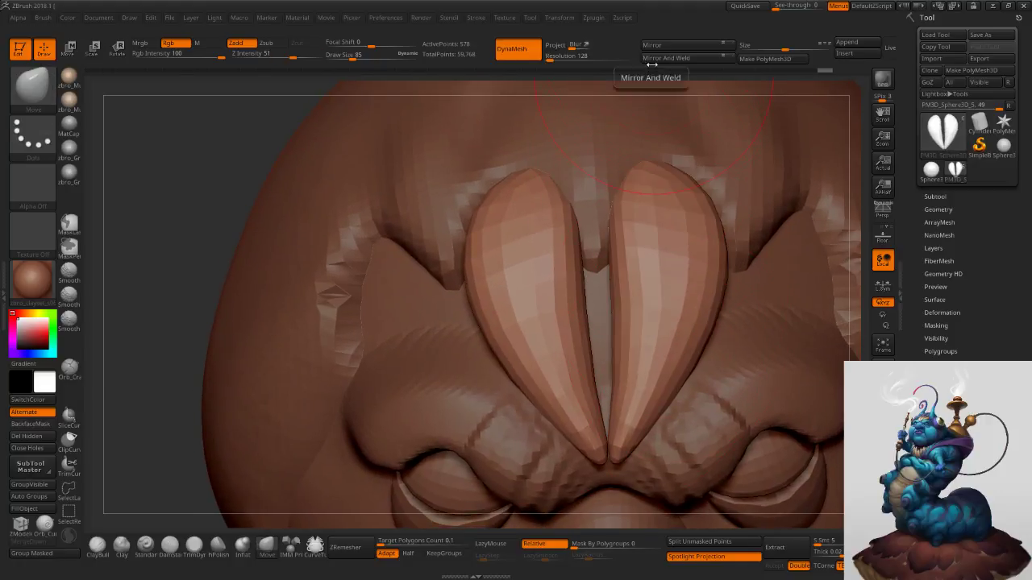
right_drag(630, 352, 691, 444)
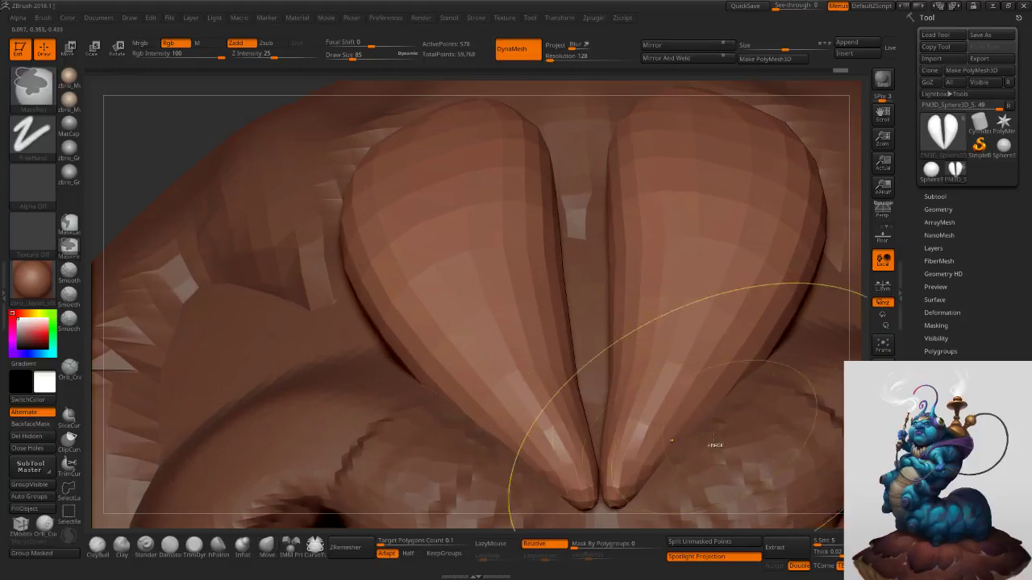
Show the horns' wireframe, give each horn its own polygroup, and push their inner edges toward centre.
key(shift+f)
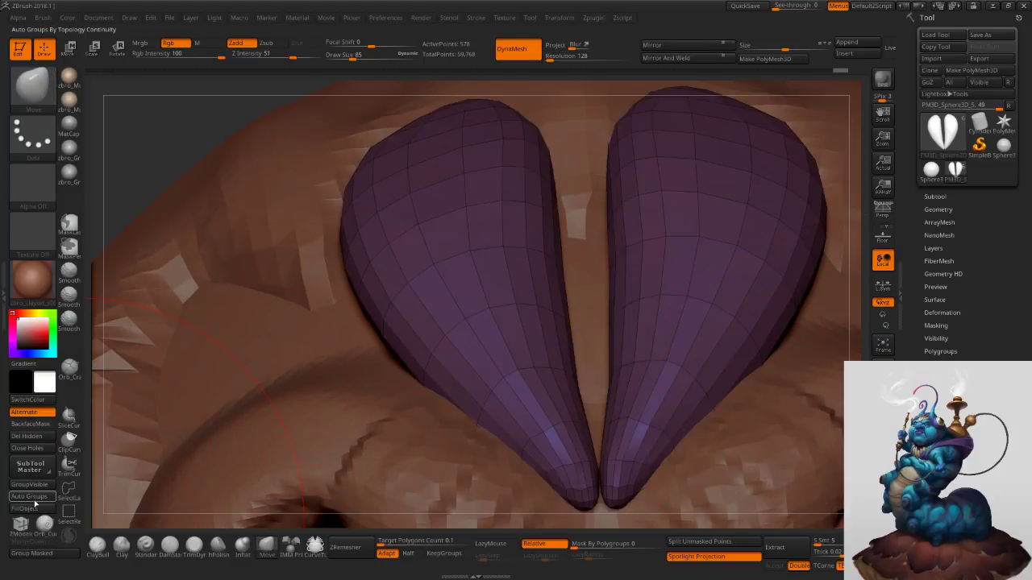
click(34, 497)
ctrl+right_drag(587, 431, 591, 288)
key(s)
click(592, 295)
drag(581, 297, 588, 301)
At brush size 59, push the red horn's lower edge to centre and Mirror And Weld both horns.
key(s)
click(588, 312)
drag(581, 349, 589, 349)
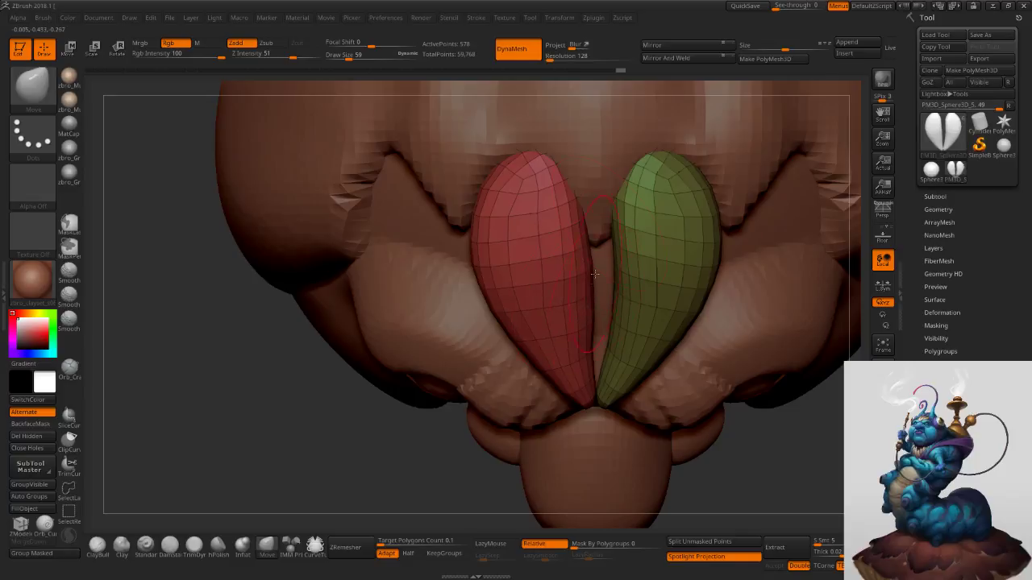
click(652, 61)
Shrink the brush to 33, regroup the horns by connected pieces, and hide the wireframe and group colours.
right_drag(649, 371, 636, 296)
key(s)
drag(618, 370, 591, 384)
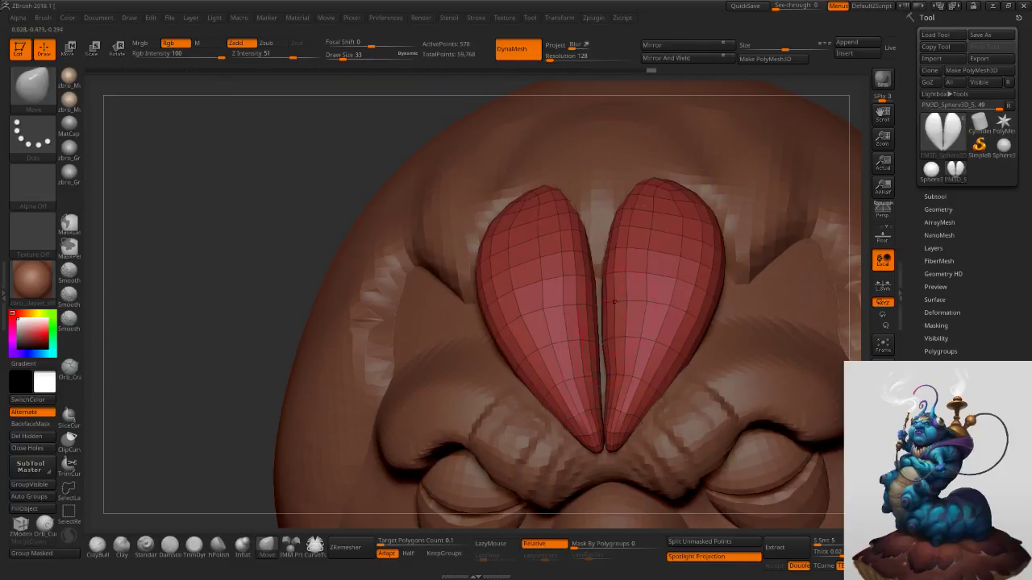
click(42, 500)
ctrl+right_drag(694, 305, 677, 212)
click(882, 442)
Adjust the brush size through 38, 68 and 78 to 71, then make the head SubTool active.
key(s)
click(706, 271)
mouse_move(729, 270)
right_down()
mouse_move(700, 292)
mouse_move(660, 290)
mouse_move(686, 291)
right_up()
key(bracketright)
key(bracketright)
key(bracketright)
key(s)
click(691, 279)
key(s)
click(701, 295)
alt+click(696, 305)
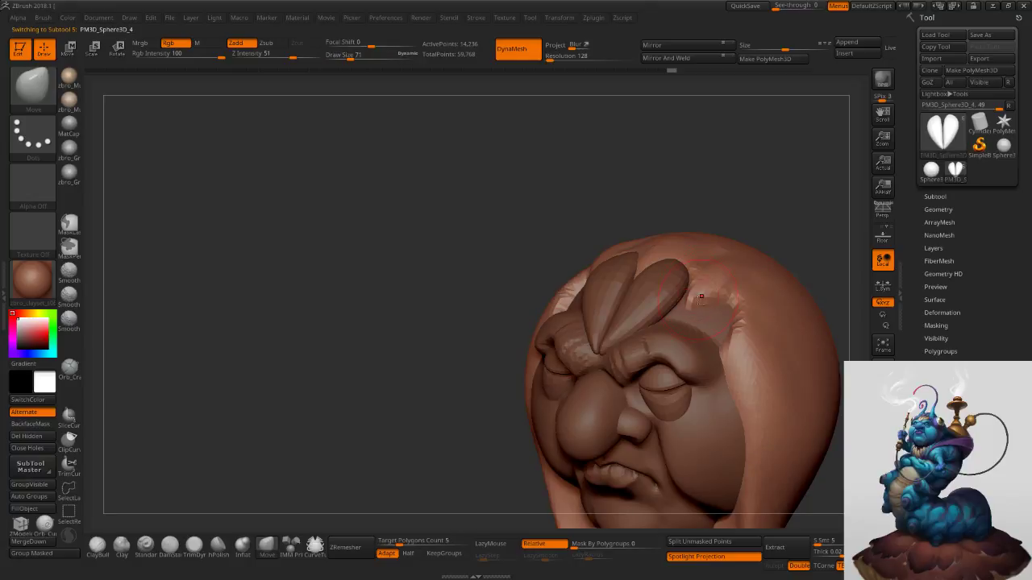
Set the brush size to 82 and make the forehead horns SubTool active.
key(s)
mouse_move(675, 306)
right_down()
mouse_move(691, 306)
mouse_move(682, 316)
right_up()
click(685, 306)
key(s)
click(677, 293)
key(s)
click(707, 308)
mouse_move(707, 310)
right_down()
mouse_move(682, 294)
mouse_move(700, 279)
mouse_move(717, 306)
mouse_move(686, 319)
right_up()
alt+click(656, 295)
With a Transpose Move line and X symmetry, duplicate the horns outward on both sides.
key(w)
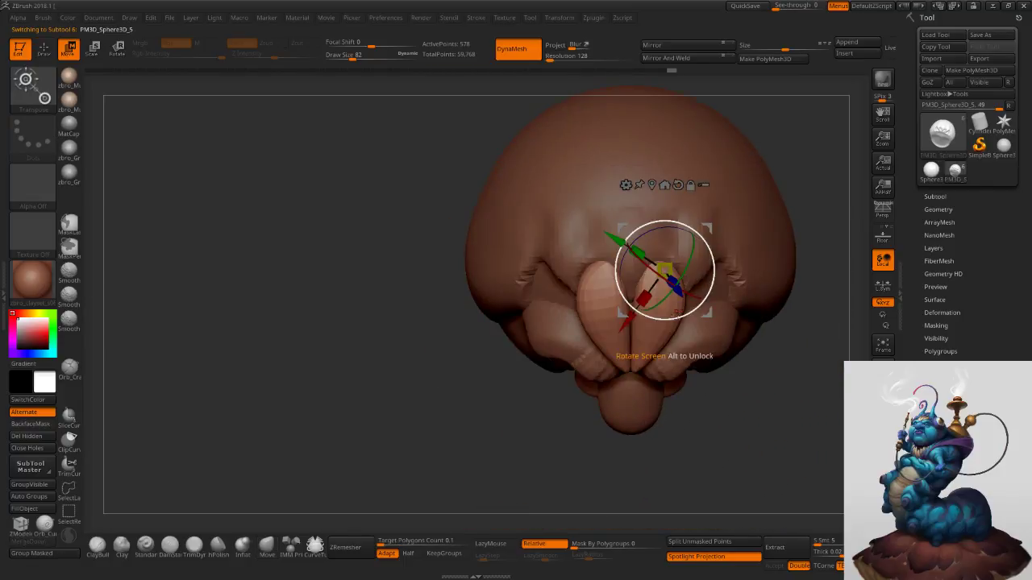
key(y)
shift+drag(655, 308, 740, 307)
key(ctrl+z)
key(x)
mouse_move(740, 307)
right_down()
mouse_move(745, 292)
mouse_move(745, 306)
right_up()
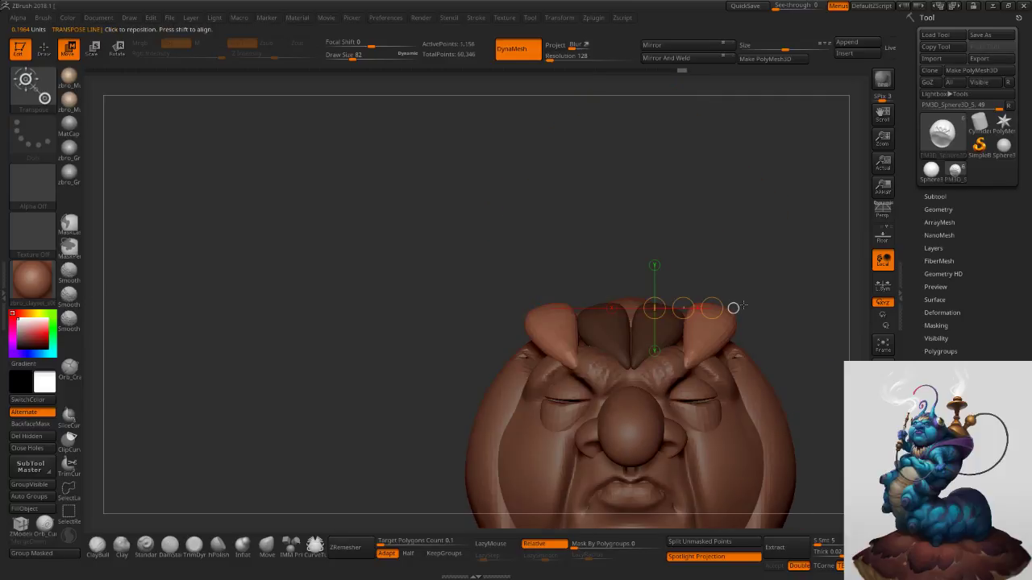
Try scaling the duplicates, undo it, and split the new outer pair into its own SubTool.
key(e)
shift+drag(722, 324, 721, 417)
shift+right_drag(760, 350, 763, 377)
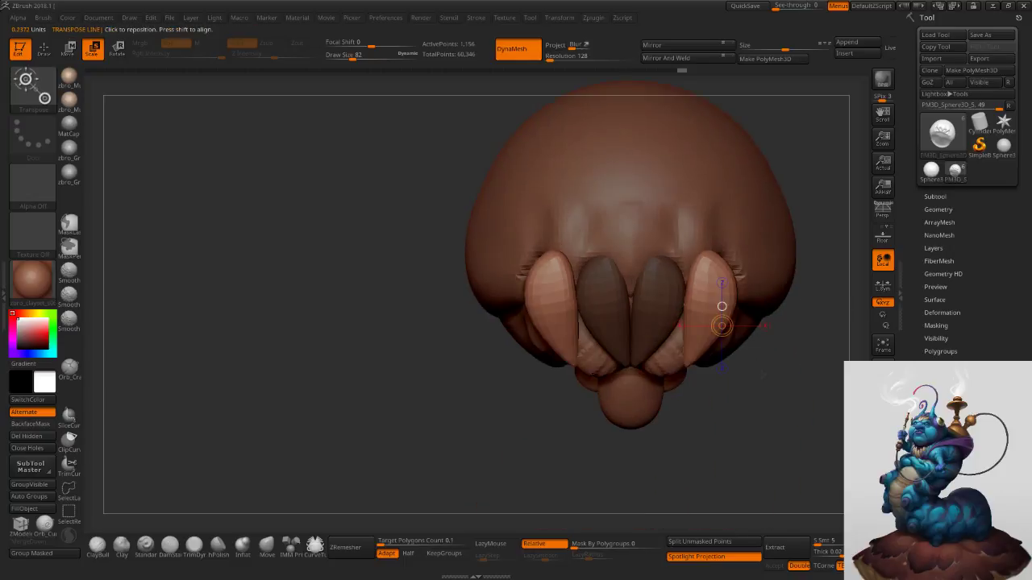
drag(710, 252, 697, 339)
key(ctrl+z)
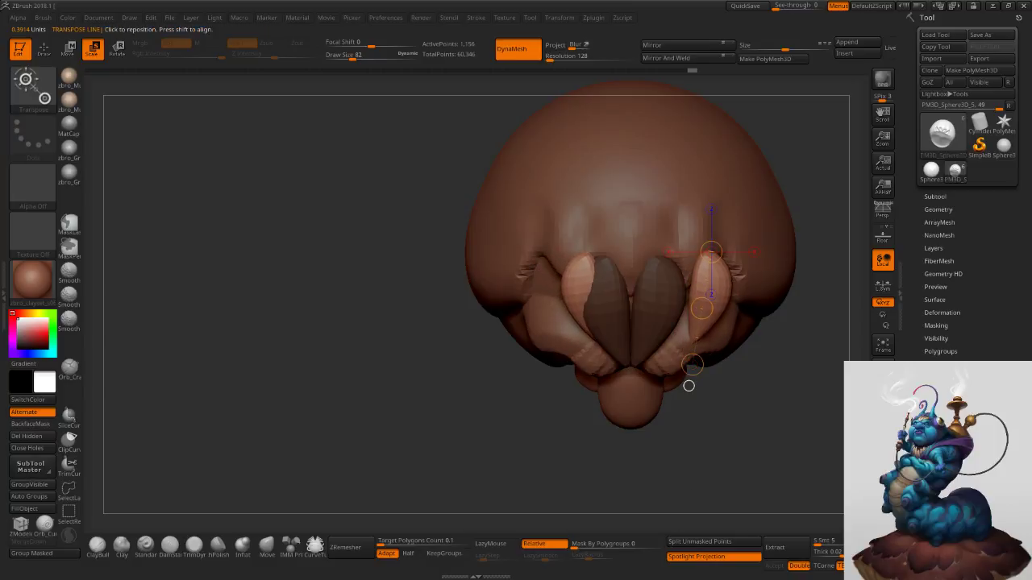
click(700, 544)
alt+click(711, 289)
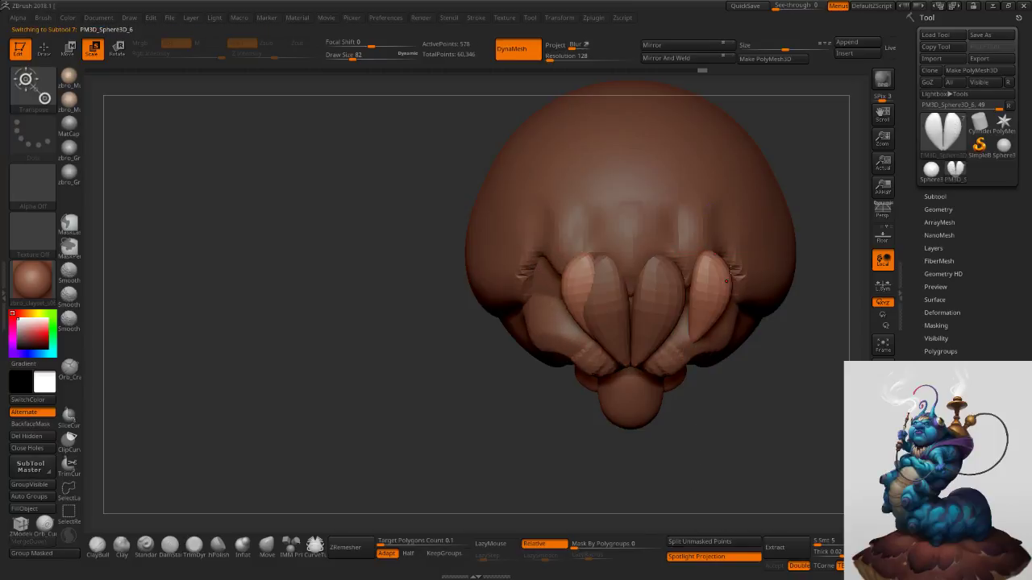
Mirror And Weld the outer horn, then rotate the outer pair inward and down along the brow.
click(678, 43)
click(668, 58)
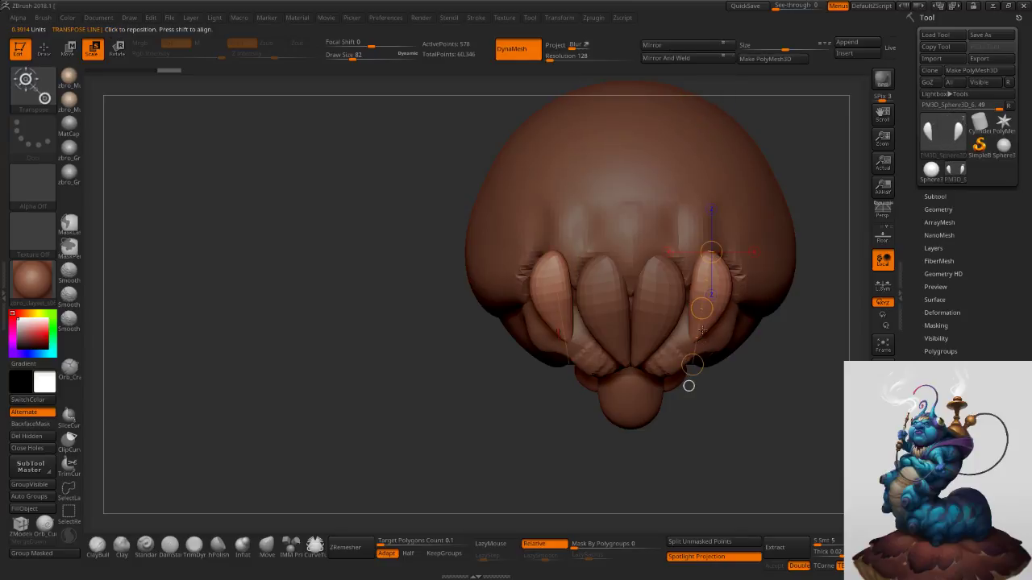
key(r)
drag(692, 364, 576, 294)
ctrl+right_drag(718, 286, 649, 364)
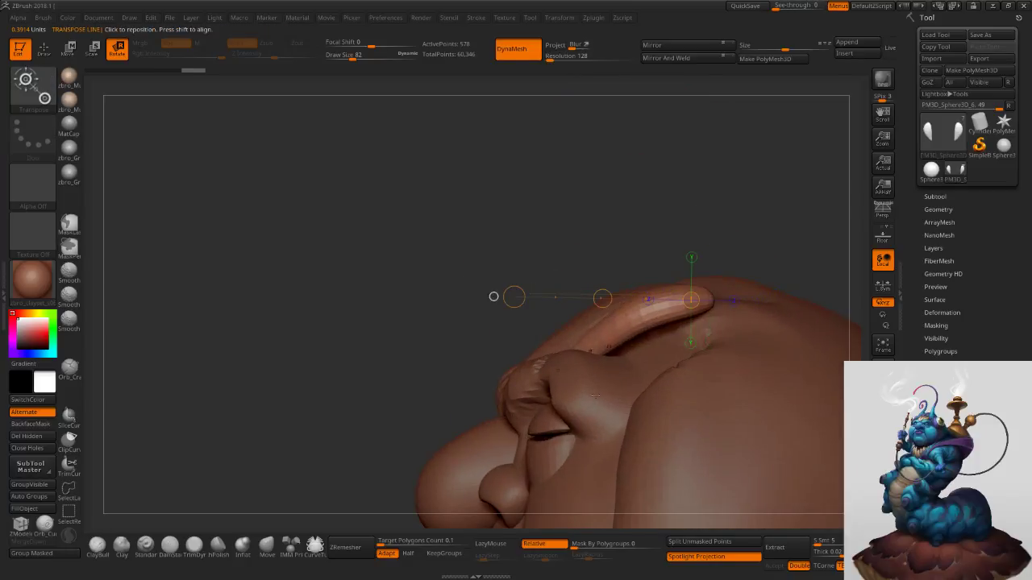
mouse_move(586, 346)
mouse_down()
mouse_move(712, 295)
mouse_move(704, 337)
mouse_up()
mouse_move(704, 338)
right_down()
mouse_move(752, 319)
mouse_move(698, 342)
right_up()
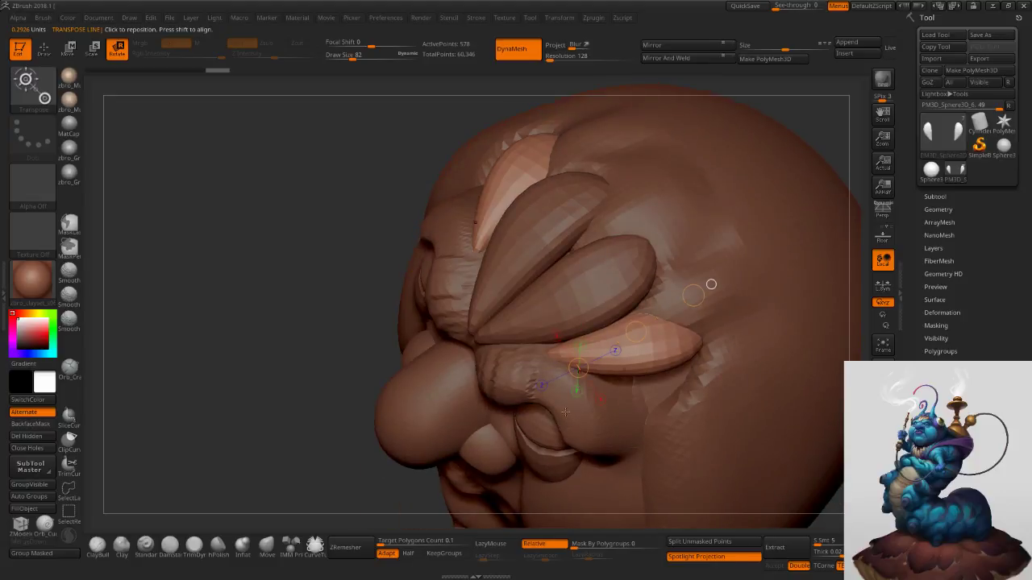
With the Move brush at size 120, nudge the brow piece's edges into place.
click(268, 546)
key(s)
drag(616, 345, 623, 345)
right_drag(625, 346, 633, 328)
drag(633, 328, 630, 320)
key(s)
drag(660, 371, 657, 371)
right_drag(657, 371, 646, 353)
mouse_move(650, 377)
mouse_down()
mouse_move(654, 386)
mouse_move(651, 378)
mouse_move(699, 357)
mouse_up()
Enlarge the brush to 177 and pull the brow piece's outer end upward.
key(s)
key(s)
right_drag(700, 357, 709, 383)
key(s)
mouse_move(691, 369)
mouse_down()
mouse_move(672, 355)
mouse_move(605, 358)
mouse_move(708, 376)
mouse_up()
Make the head active and, at brush size 59, pull its surface up under the lowest piece.
key(s)
key(s)
alt+right_drag(732, 377, 698, 301)
alt+click(687, 287)
key(s)
drag(680, 299, 676, 299)
right_drag(675, 301, 641, 295)
mouse_move(650, 297)
mouse_down()
mouse_move(598, 294)
mouse_move(608, 303)
mouse_up()
right_drag(610, 305, 638, 315)
drag(639, 315, 609, 313)
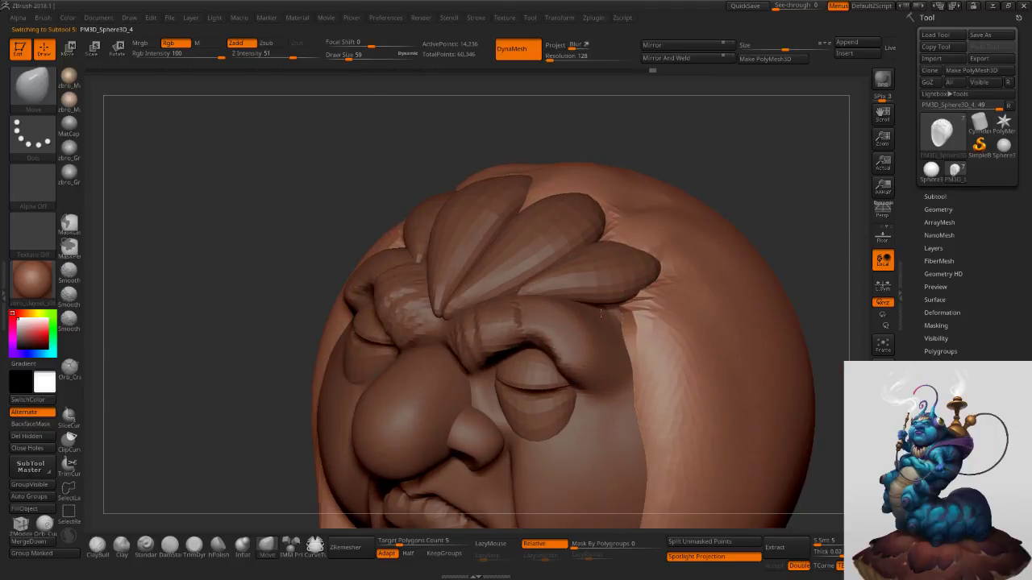
Mask a patch on the head's upper right at brush size 68 and invert the mask.
mouse_move(727, 328)
ctrl+right_down()
mouse_move(709, 280)
mouse_move(728, 251)
mouse_move(709, 267)
ctrl+right_up()
key(s)
key(s)
drag(709, 293, 711, 293)
ctrl+right_drag(712, 278, 714, 298)
ctrl+drag(712, 290, 720, 295)
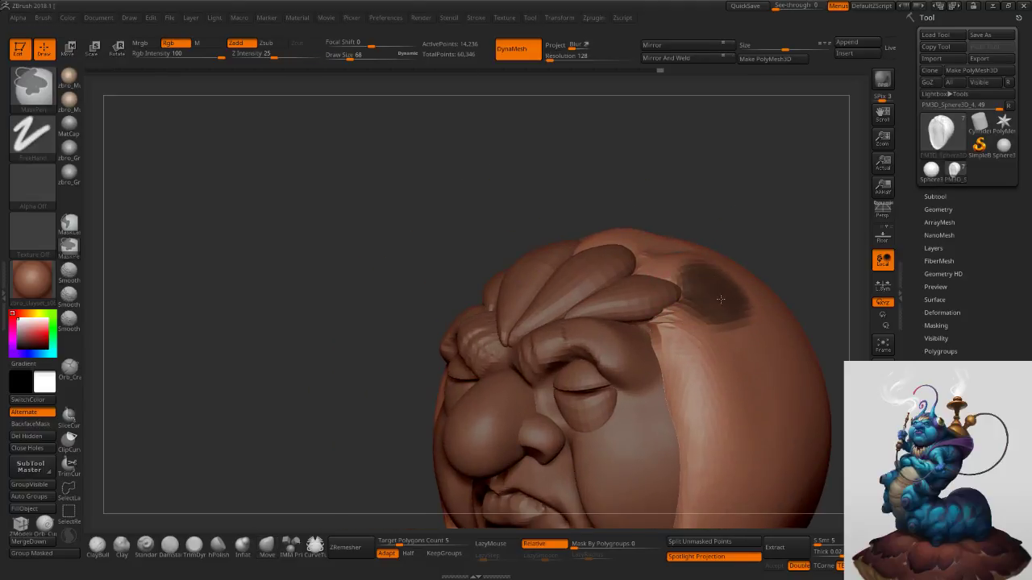
alt+right_drag(760, 243, 693, 291)
key(s)
drag(733, 265, 735, 265)
ctrl+right_drag(752, 279, 730, 252)
ctrl+click(714, 299)
At brush size 134, pull the patch beside the hair up and out into an ear.
key(s)
key(s)
drag(648, 336, 656, 336)
right_drag(655, 336, 658, 332)
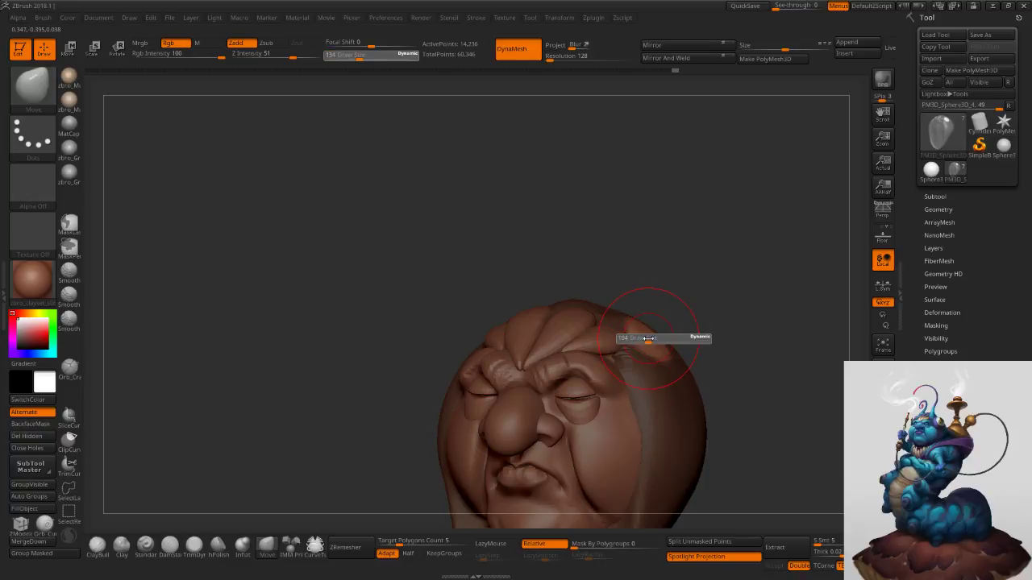
mouse_move(648, 340)
mouse_down()
mouse_move(657, 320)
mouse_move(672, 322)
mouse_up()
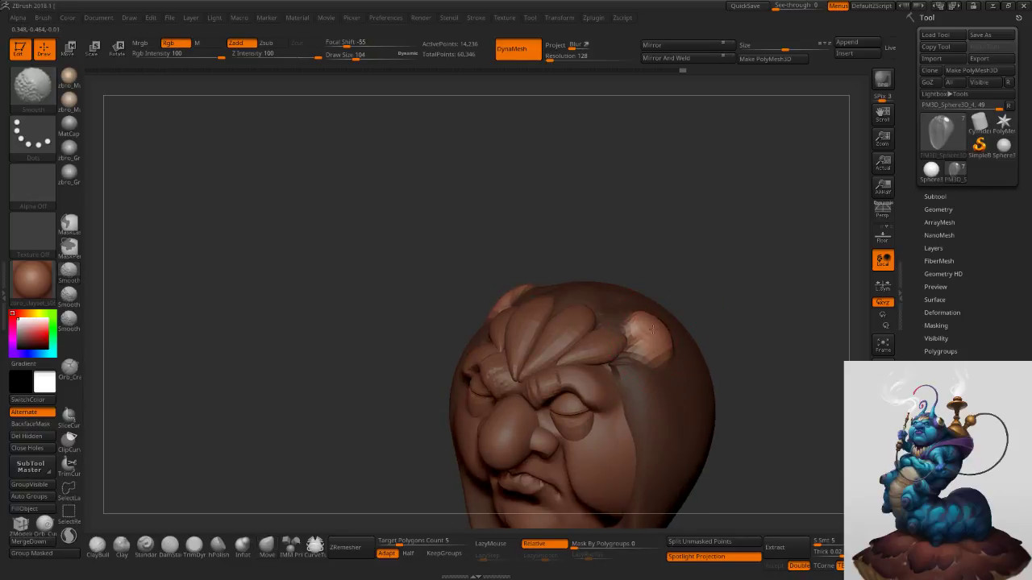
right_drag(676, 331, 645, 328)
key(s)
drag(663, 329, 656, 326)
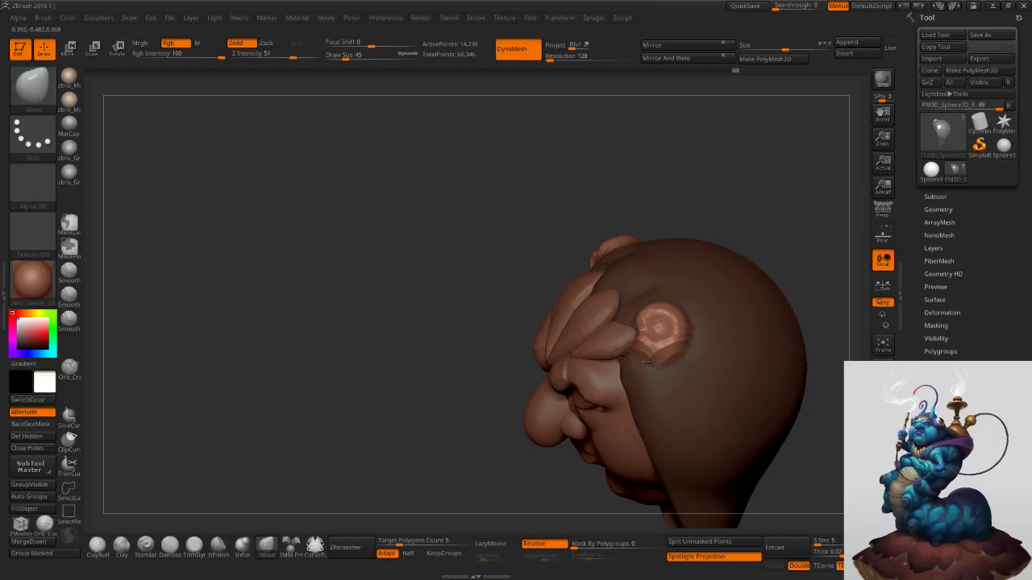
Build up the ear with ClayBuildup and clear the mask from the head.
click(94, 552)
ctrl+right_drag(445, 394, 449, 439)
drag(653, 338, 659, 389)
mouse_move(659, 310)
mouse_down()
mouse_move(700, 327)
mouse_move(669, 361)
mouse_move(674, 371)
mouse_up()
ctrl+drag(718, 153, 730, 167)
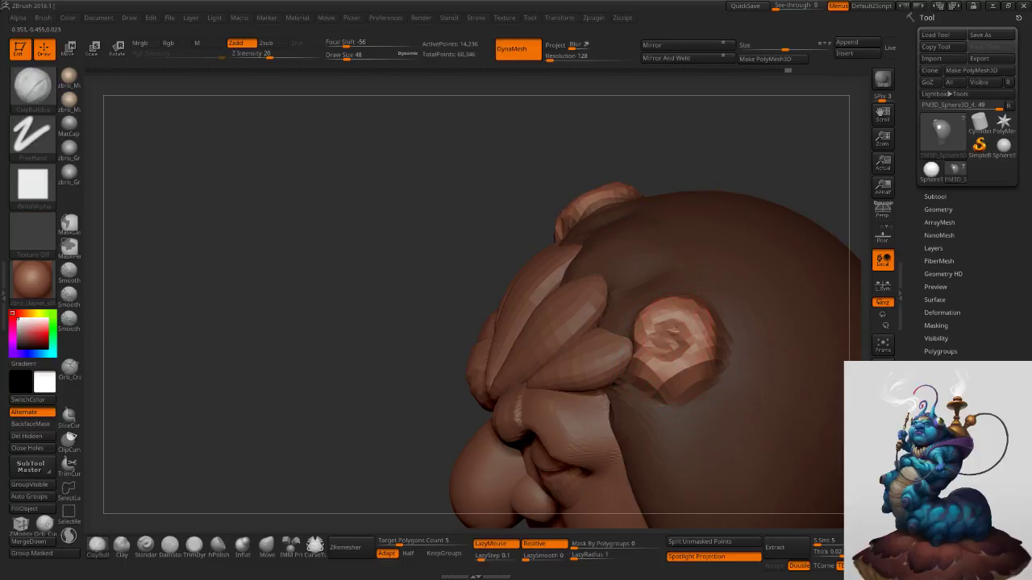
drag(668, 338, 672, 342)
Smooth the ear into a rounded bump, then select CurveTube and open the brush library.
ctrl+drag(718, 156, 731, 171)
mouse_move(732, 171)
right_down()
mouse_move(669, 194)
mouse_move(699, 145)
right_up()
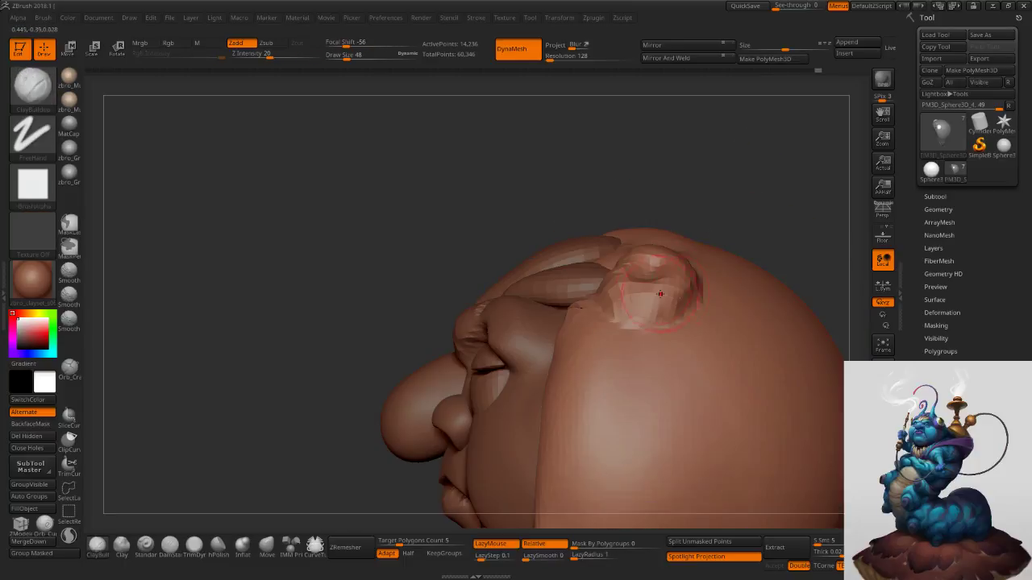
key(bracketright)
mouse_move(640, 281)
shift+mouse_down()
mouse_move(654, 295)
mouse_move(638, 249)
mouse_move(643, 290)
shift+mouse_up()
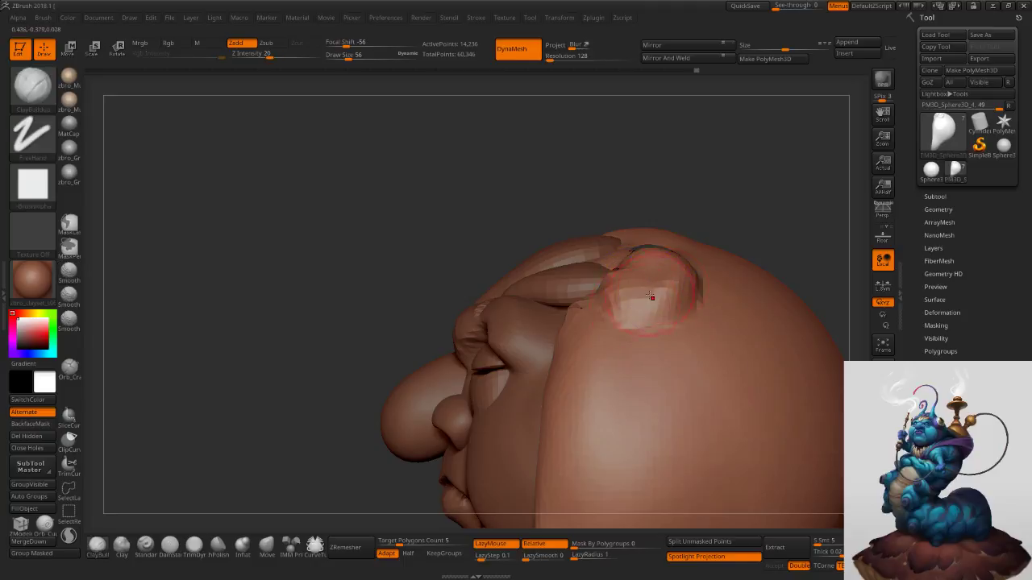
click(319, 547)
click(320, 548)
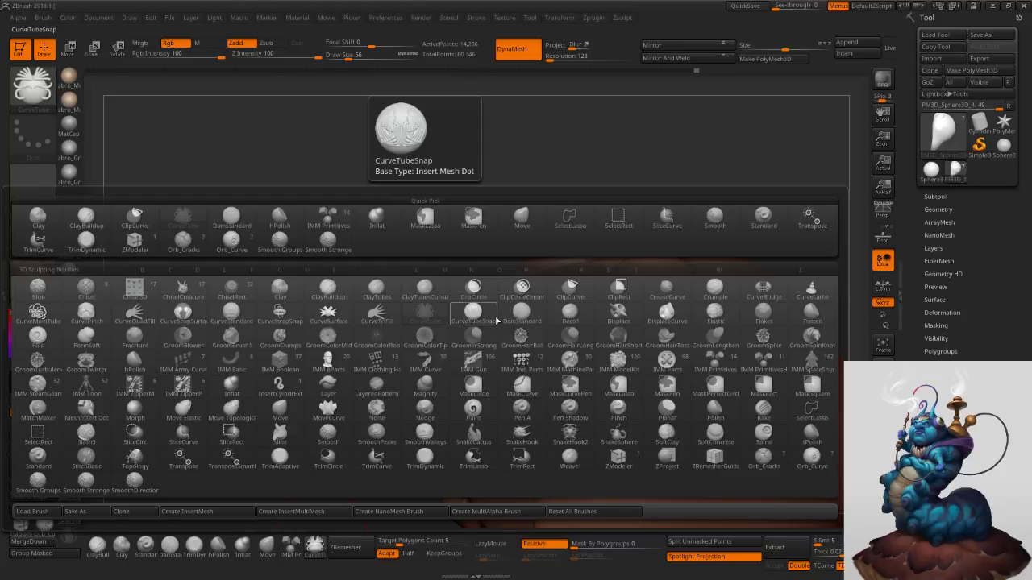
Keep the CurveTube brush and set its Brush Modifier to -12.
click(502, 319)
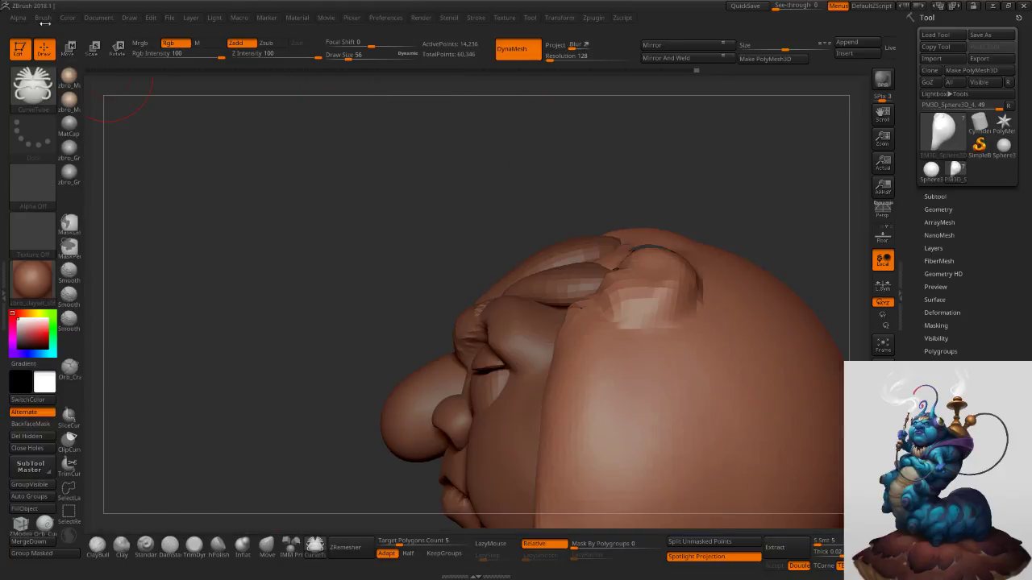
click(42, 17)
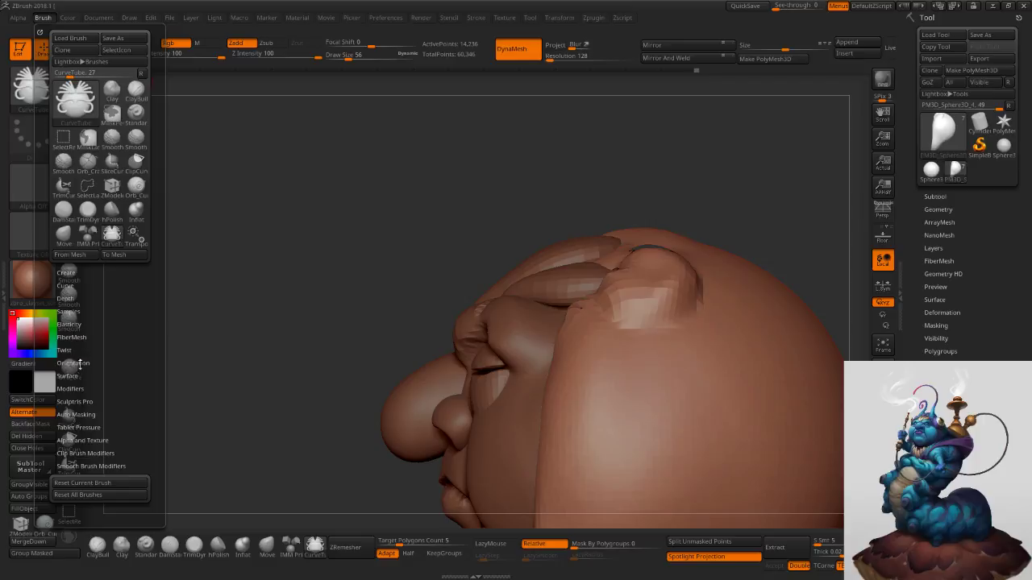
click(81, 390)
drag(108, 398, 96, 398)
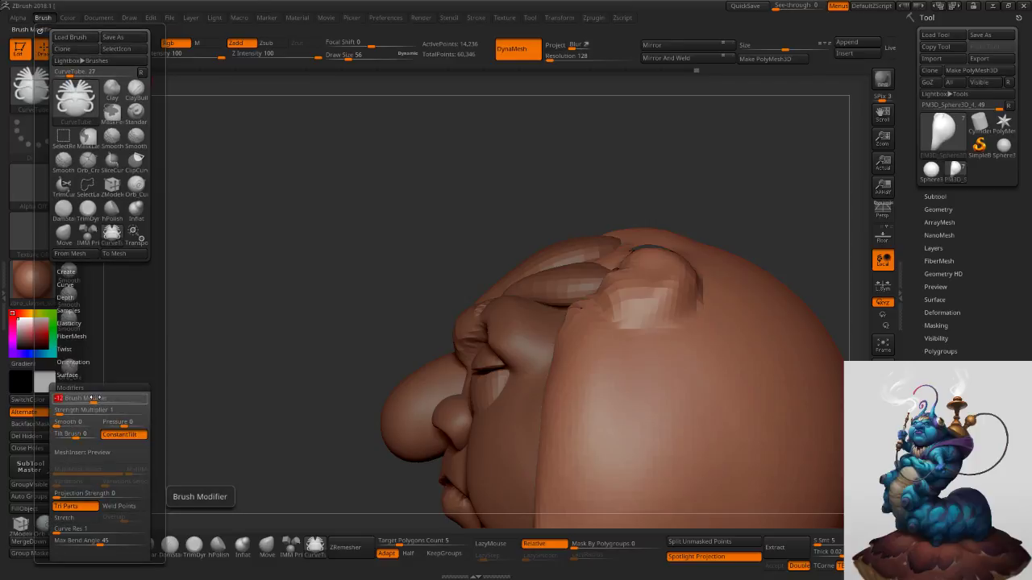
key(Return)
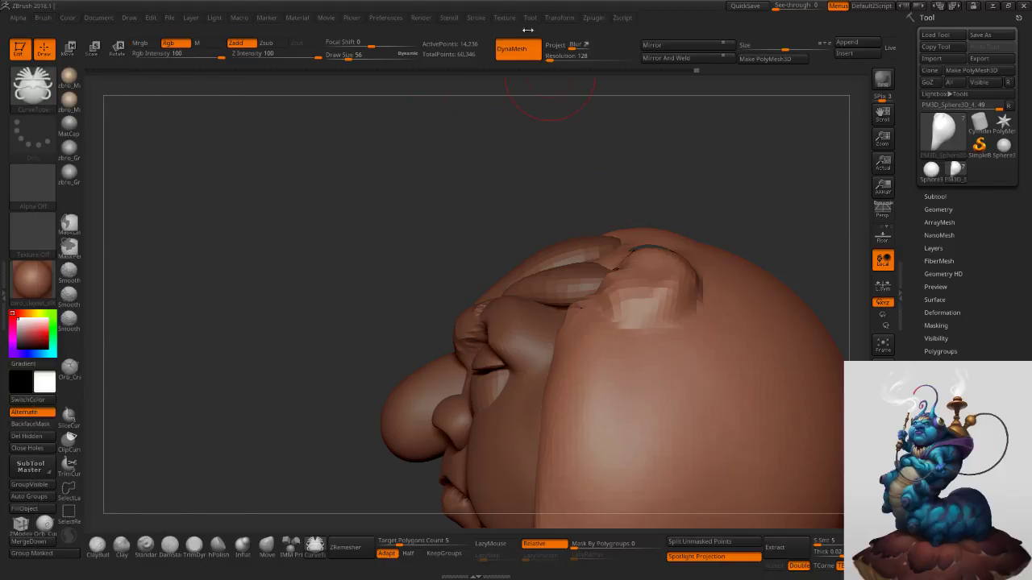
Dock the Stroke palette and enable Size under Curve Modifiers so tube size follows the falloff.
click(481, 20)
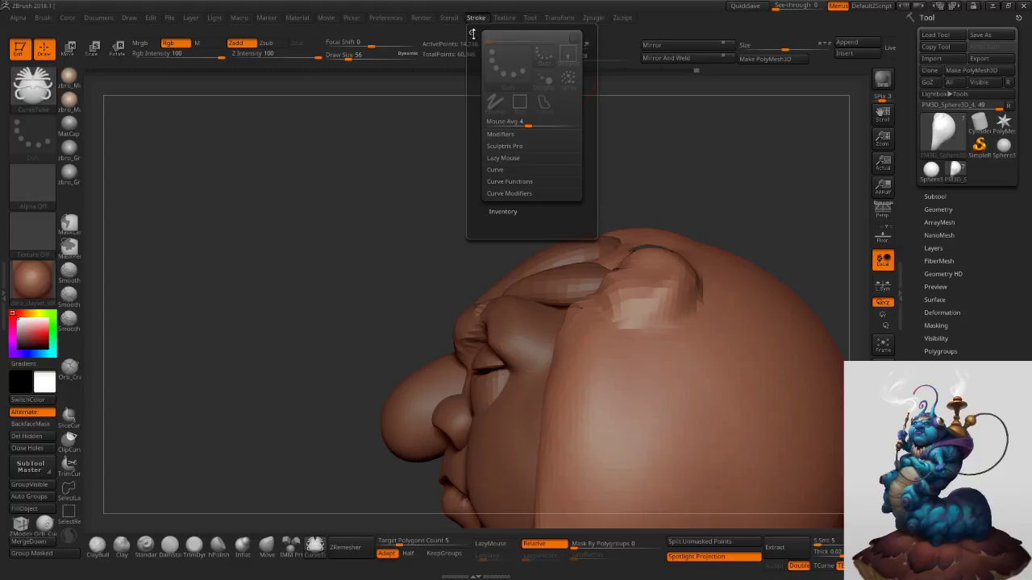
click(472, 32)
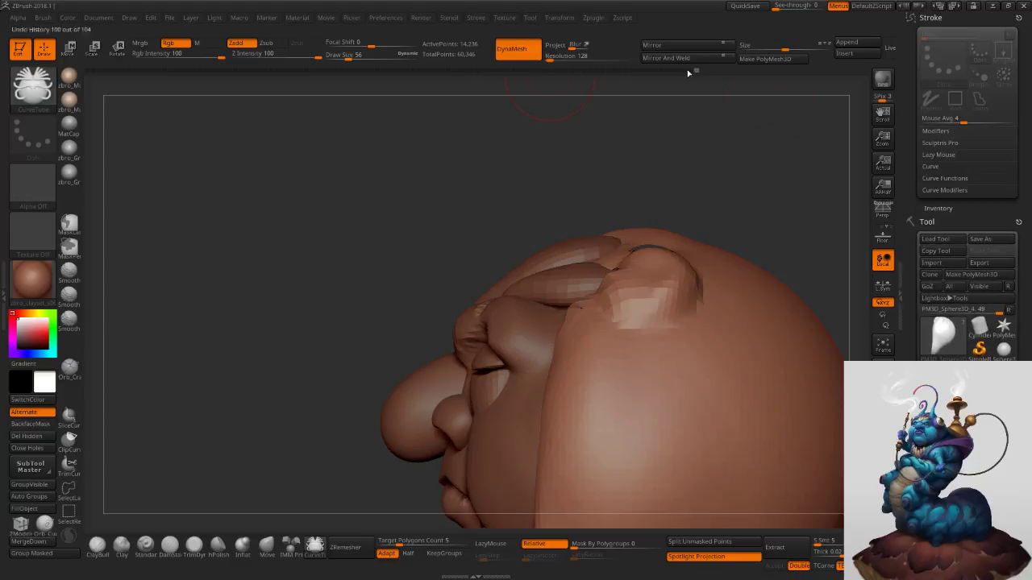
click(945, 191)
click(980, 204)
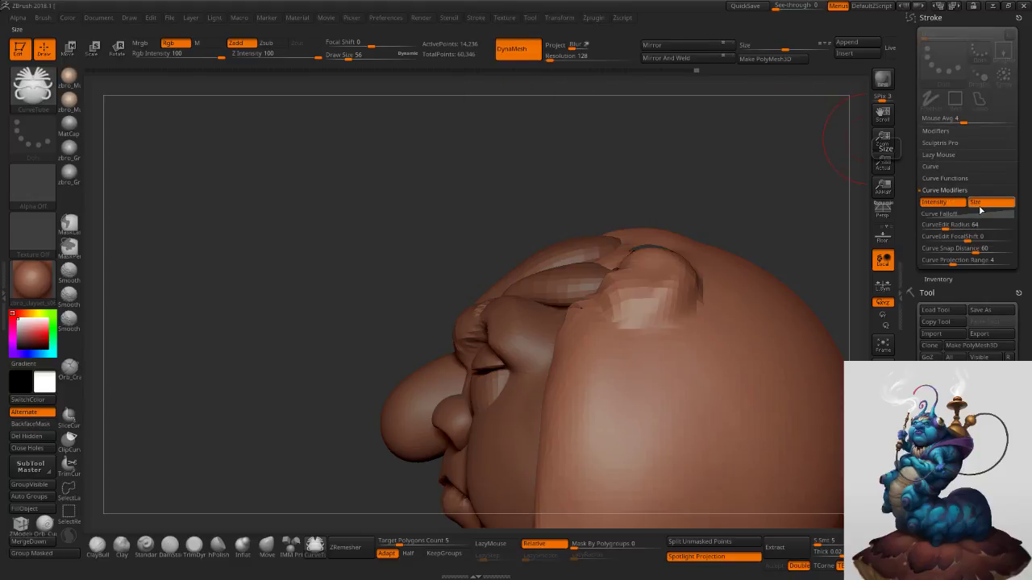
click(975, 215)
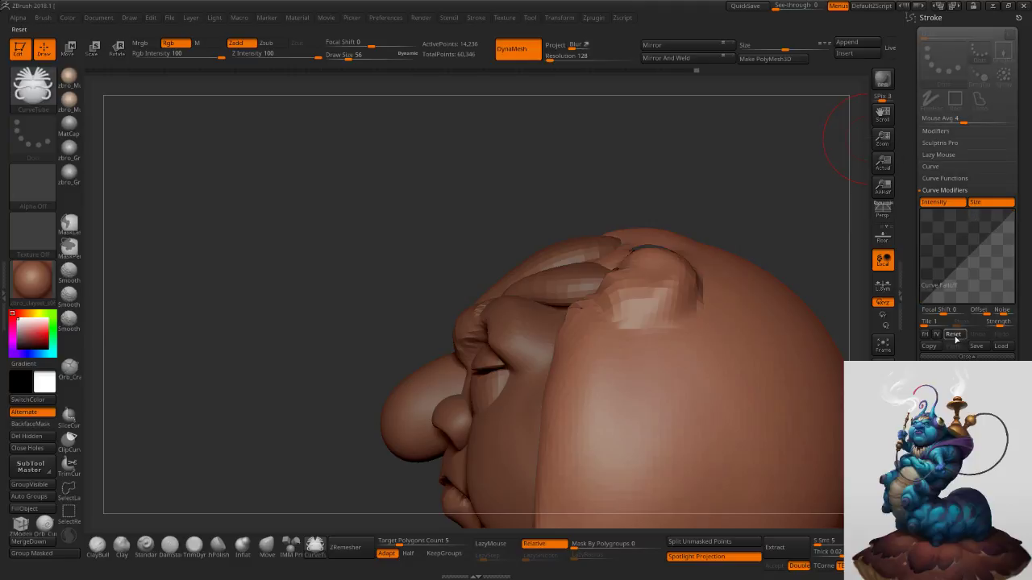
Reshape the Curve Falloff graph into a descending taper by adjusting its end and middle points.
click(926, 334)
drag(965, 255, 976, 246)
drag(922, 211, 922, 226)
drag(1013, 303, 1014, 294)
drag(976, 246, 976, 257)
drag(1014, 293, 1014, 286)
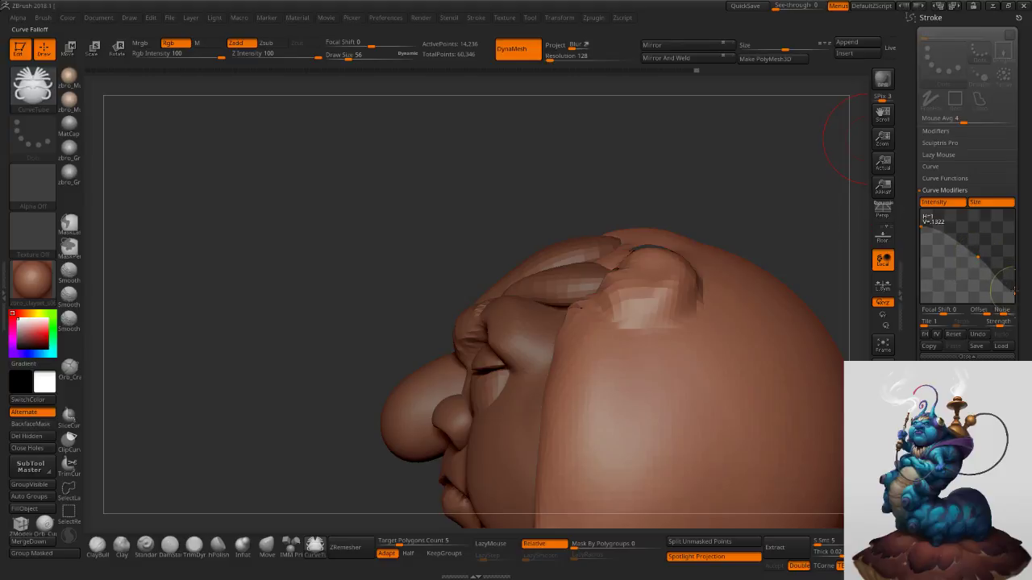
drag(978, 257, 991, 289)
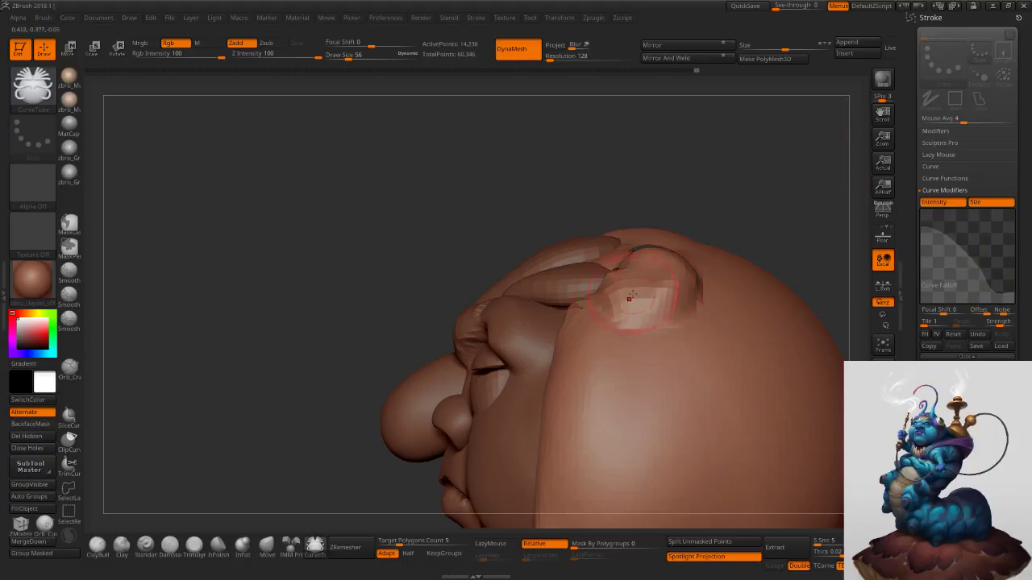
key(ctrl)
Draw a mirrored curled tube from the head top and apply the tweaked falloff curve to it.
ctrl+right_drag(682, 283, 638, 258)
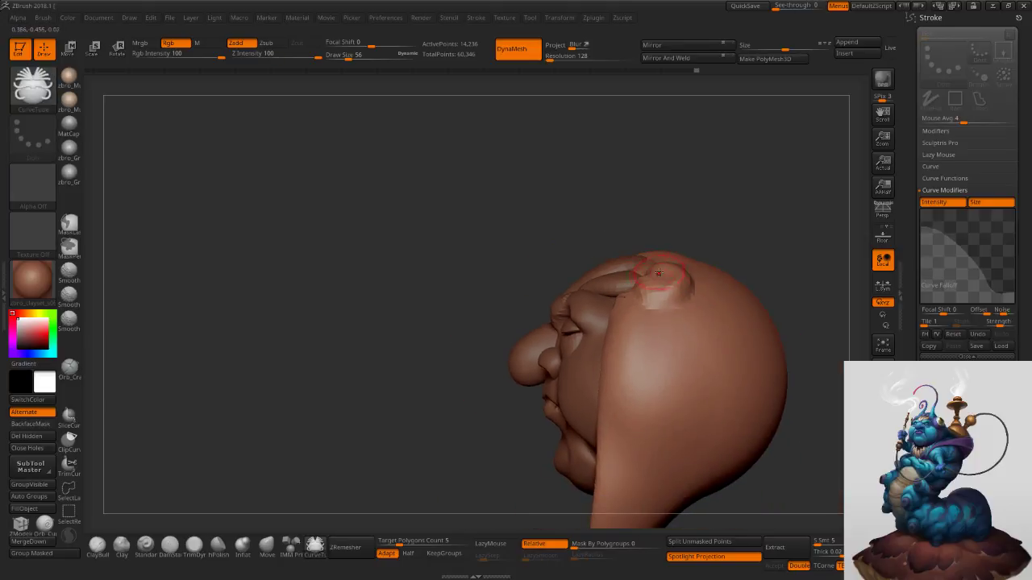
drag(475, 189, 546, 270)
key(ctrl+z)
drag(587, 120, 593, 173)
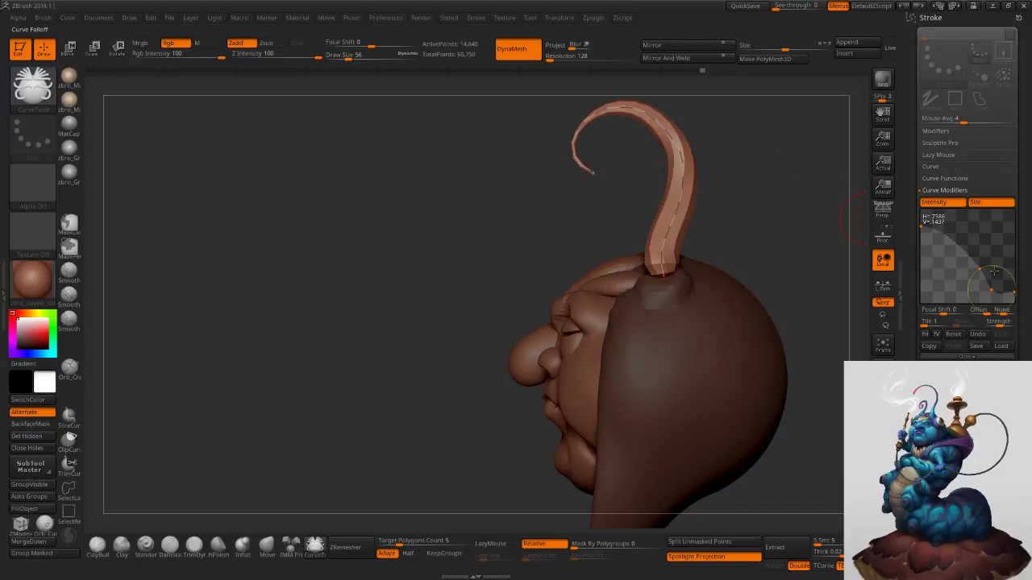
drag(991, 289, 975, 271)
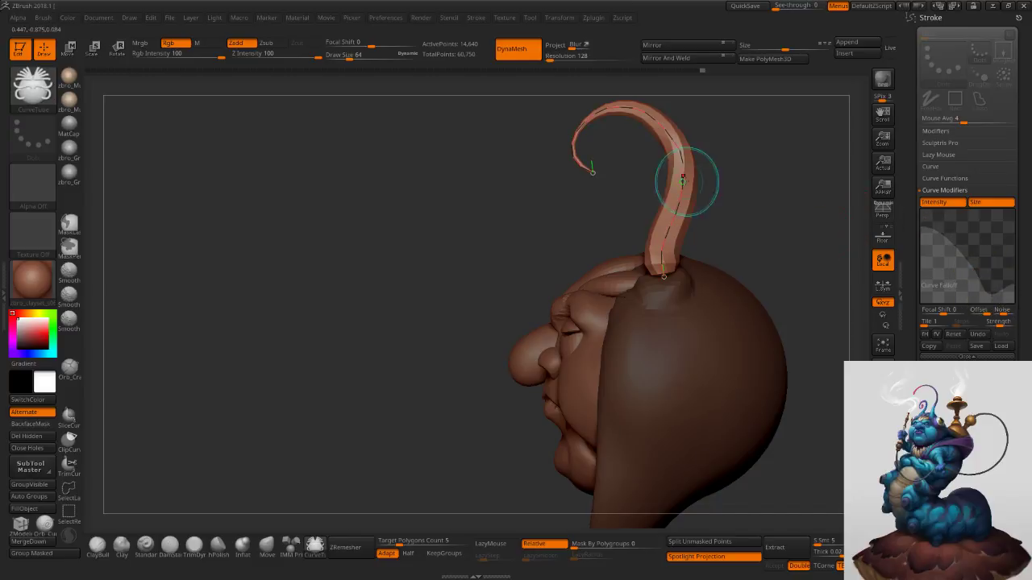
click(691, 187)
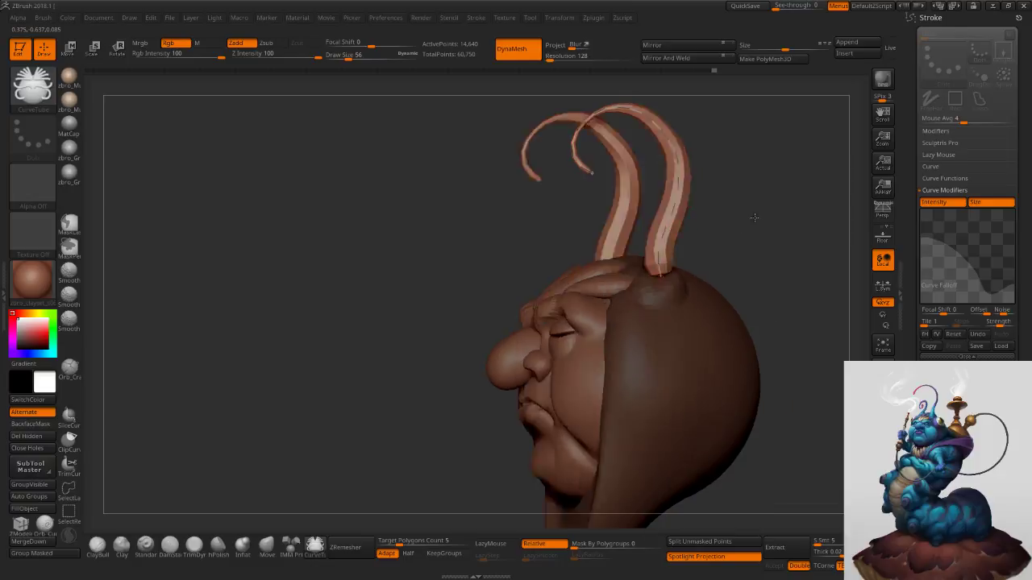
Bend the antenna bases toward the head and tighten the curl at the antenna tips.
drag(755, 218, 779, 224)
drag(666, 277, 654, 286)
drag(760, 225, 742, 227)
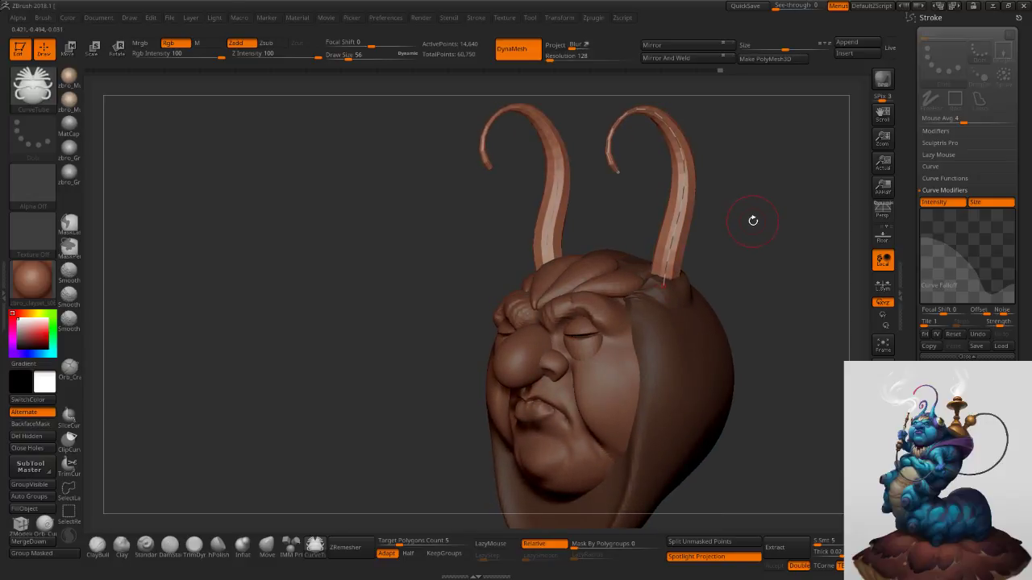
mouse_move(780, 206)
mouse_down()
mouse_move(765, 203)
mouse_move(797, 200)
mouse_up()
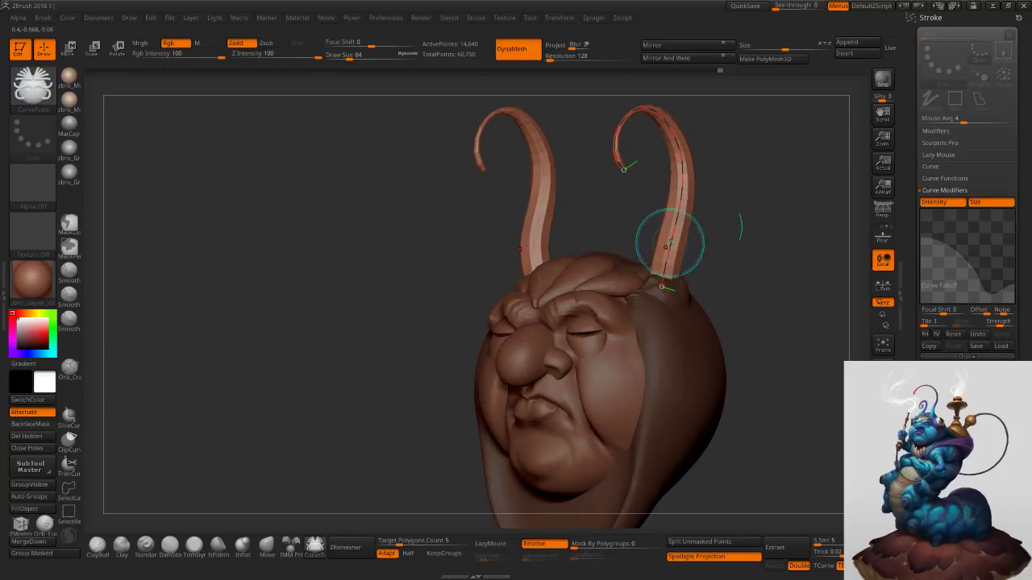
drag(556, 139, 528, 139)
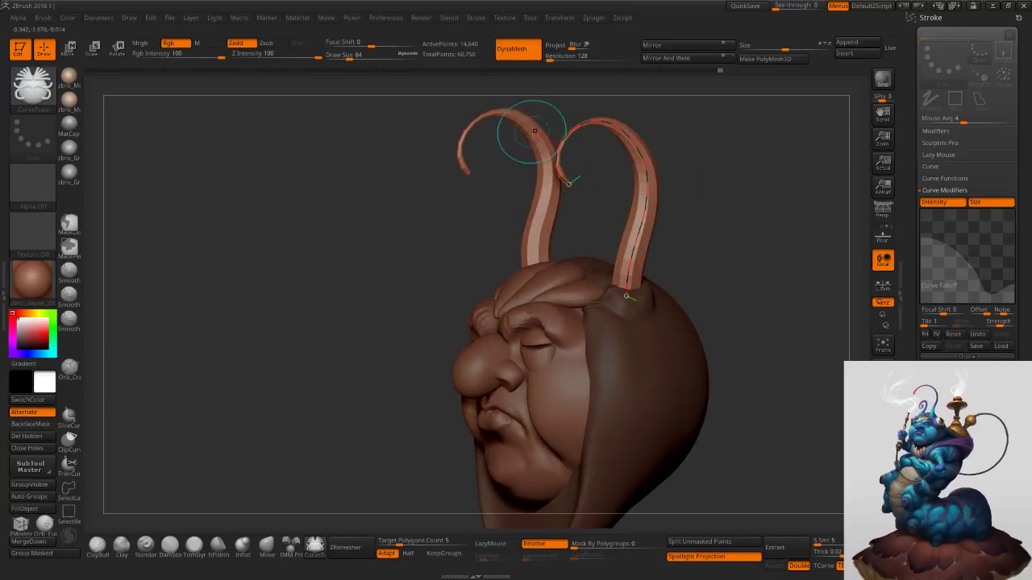
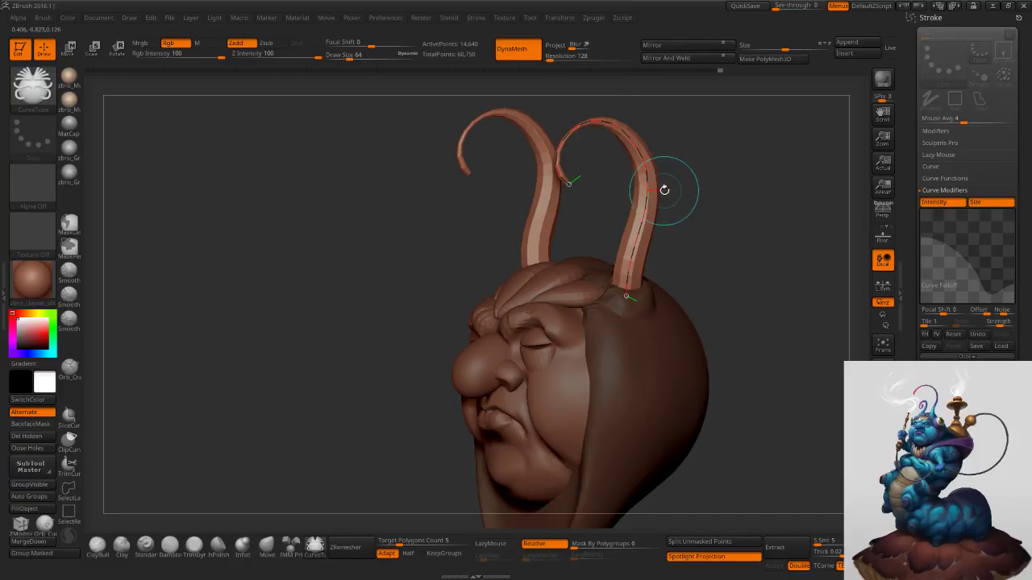
Duplicate the hood-and-antennae subtool as a new part.
key(bracketleft)
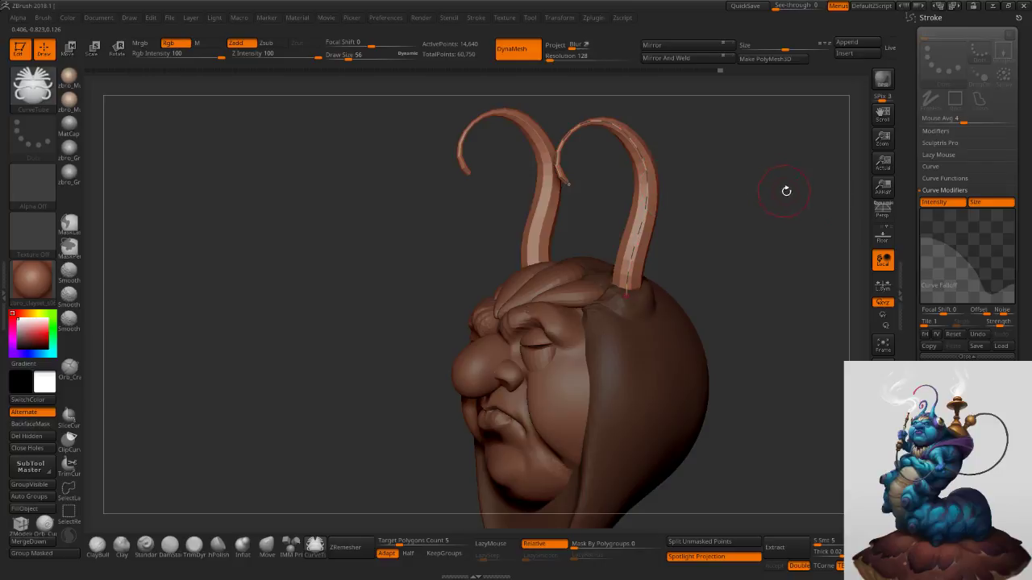
drag(914, 303, 905, 231)
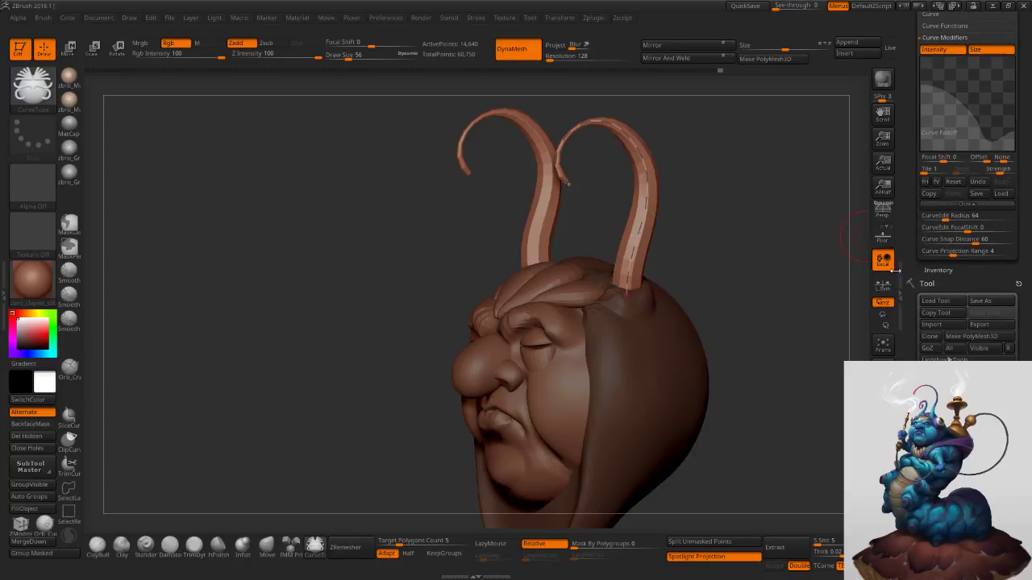
key(ctrl+shift+d)
drag(903, 247, 906, 188)
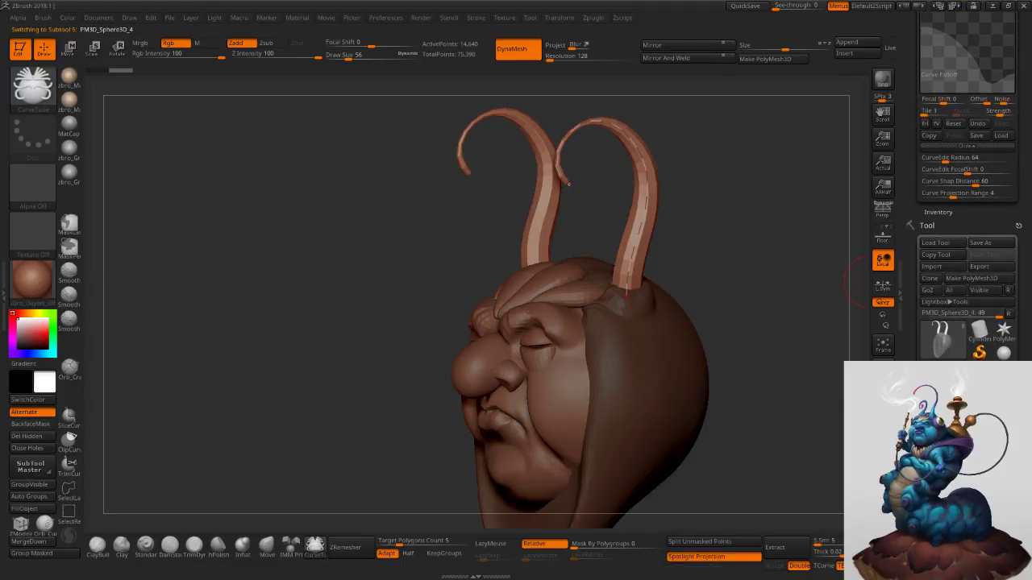
Reselect the original PM3D_Sphere3D_4 antenna part in an exact side profile and expand Stroke > Curve.
click(955, 492)
drag(783, 235, 677, 216)
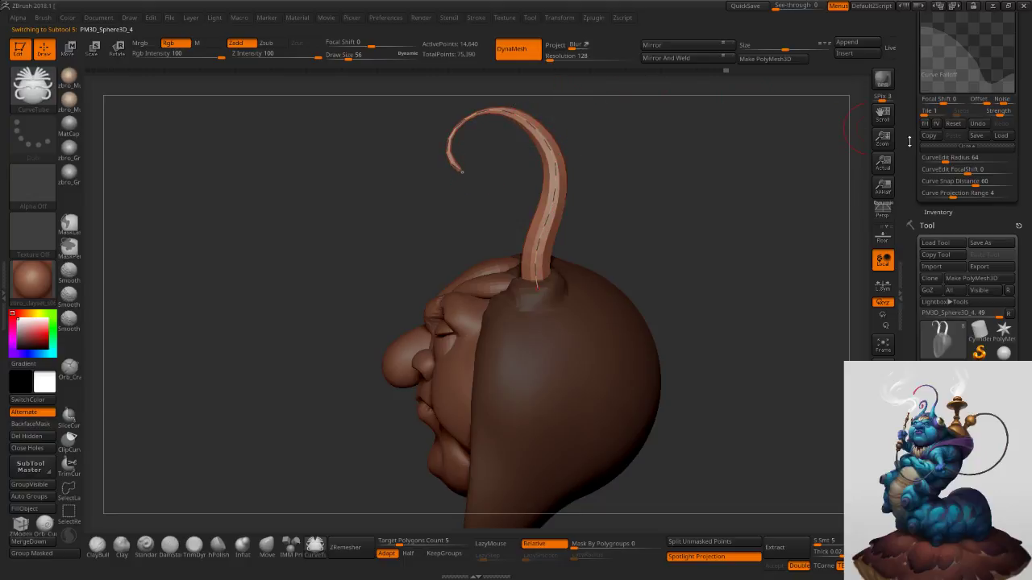
drag(912, 74, 914, 179)
click(940, 168)
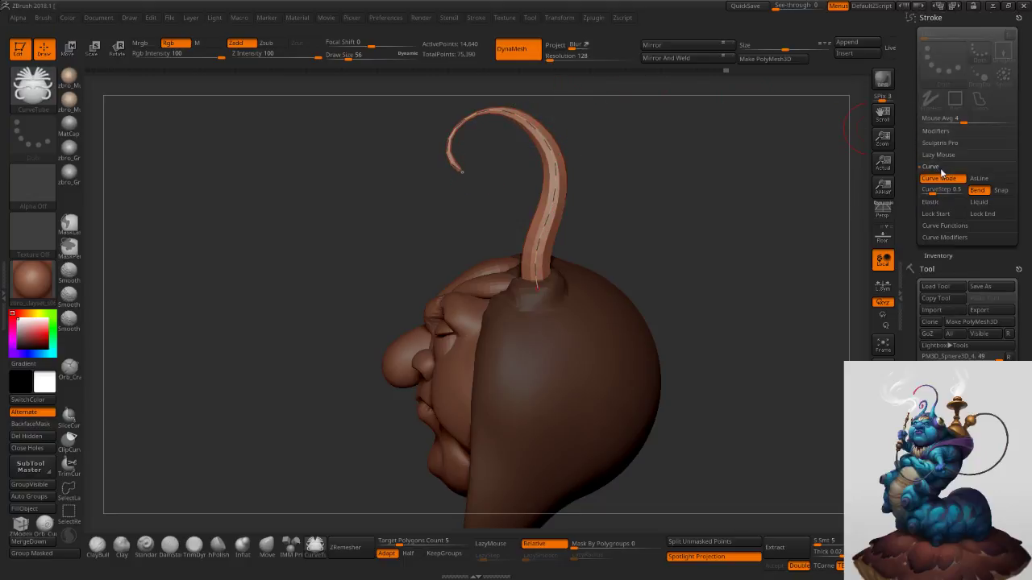
Enable Elastic curve mode and try curling the antenna tip, undoing the sharp corner.
click(930, 202)
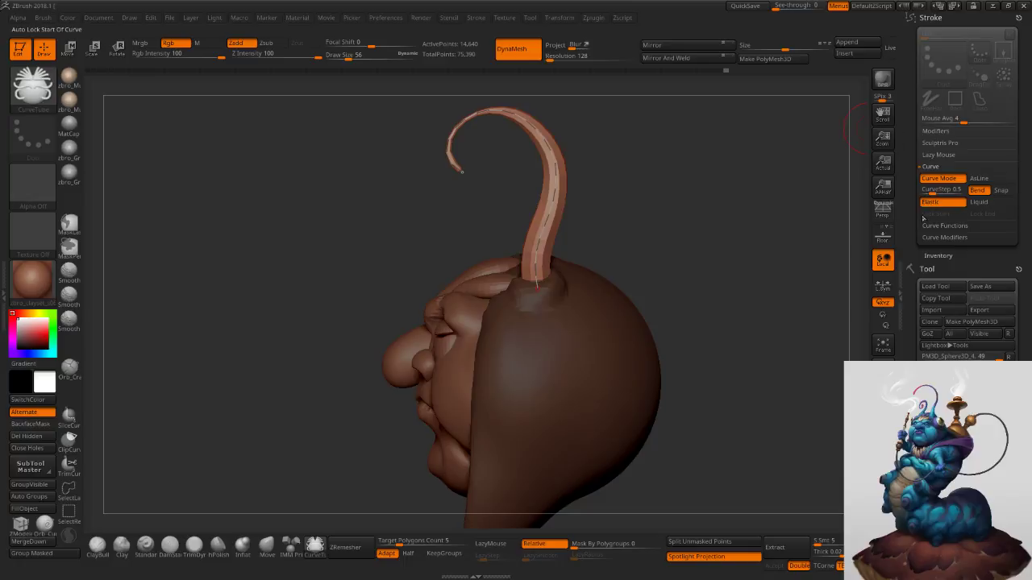
alt+drag(676, 161, 802, 188)
key(s)
drag(627, 142, 635, 144)
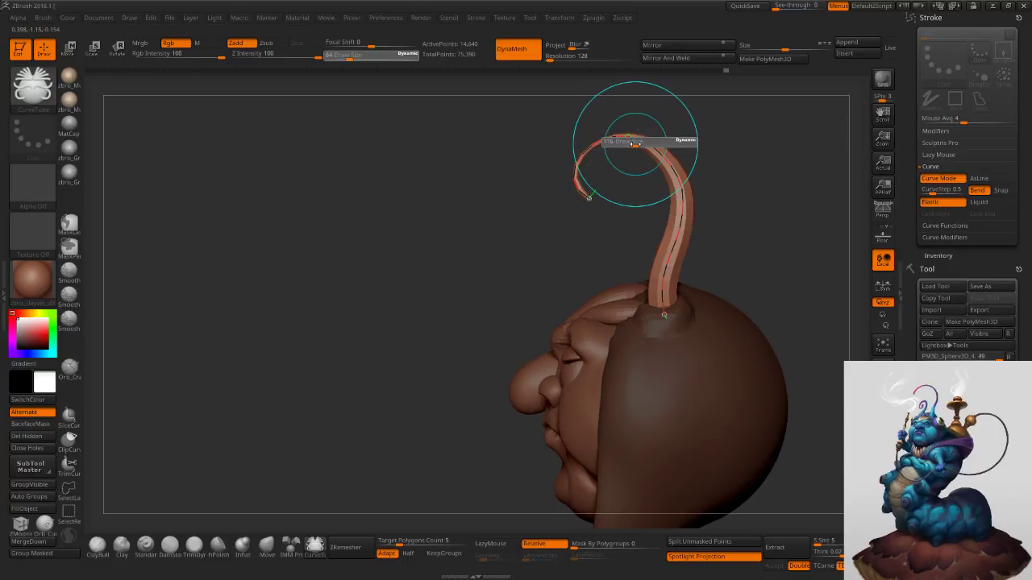
key(s)
mouse_move(599, 193)
mouse_down()
mouse_move(589, 193)
mouse_move(604, 229)
mouse_move(638, 217)
mouse_up()
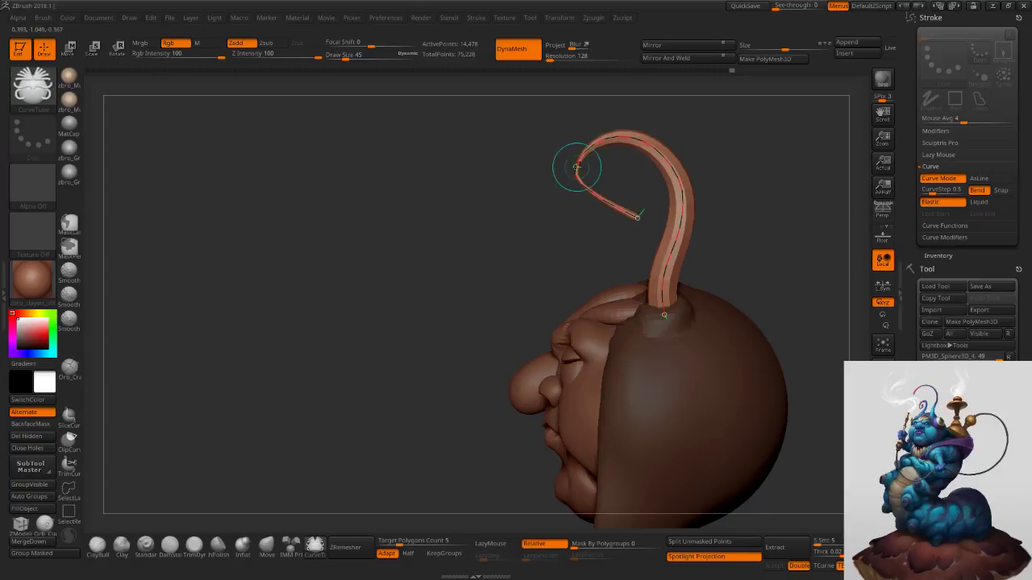
mouse_move(577, 168)
mouse_down()
mouse_move(588, 191)
mouse_move(656, 148)
mouse_move(652, 155)
mouse_up()
key(ctrl+z)
key(s)
key(ctrl+z)
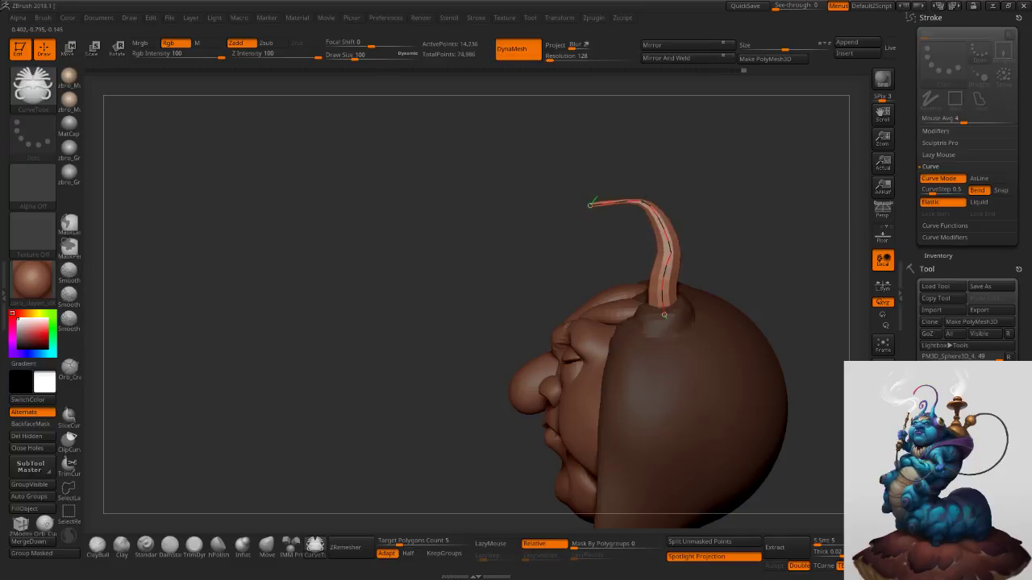
Pull the antenna curve's middle rightward and its lower bend left into a hook.
mouse_move(672, 239)
mouse_down()
mouse_move(694, 231)
mouse_move(677, 227)
mouse_up()
key(s)
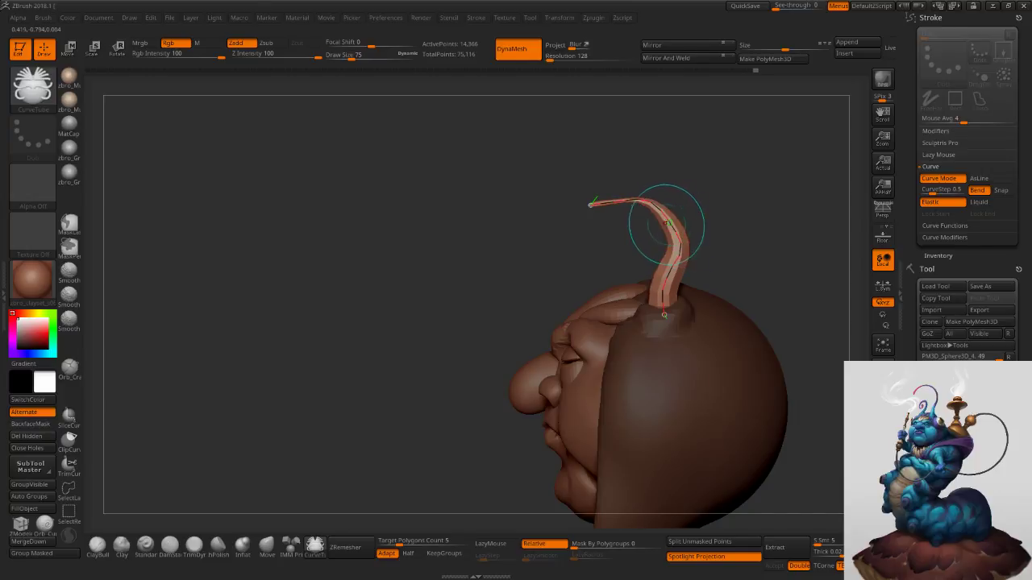
key(s)
drag(594, 206, 588, 206)
click(592, 205)
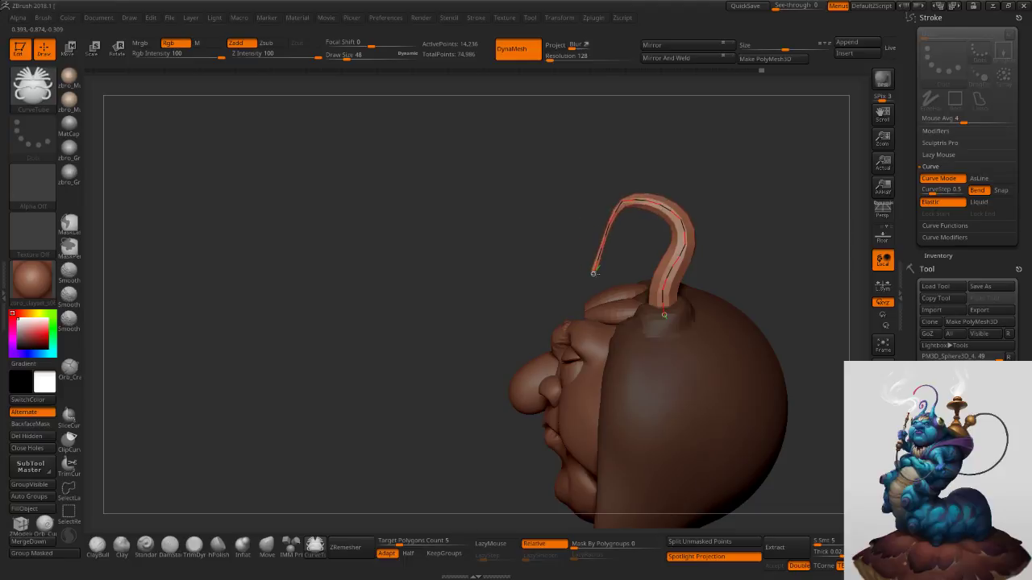
key(s)
mouse_move(590, 237)
mouse_down()
mouse_move(580, 242)
mouse_move(594, 279)
mouse_up()
Refine the curl and lift the antenna's upper arc slightly.
key([)
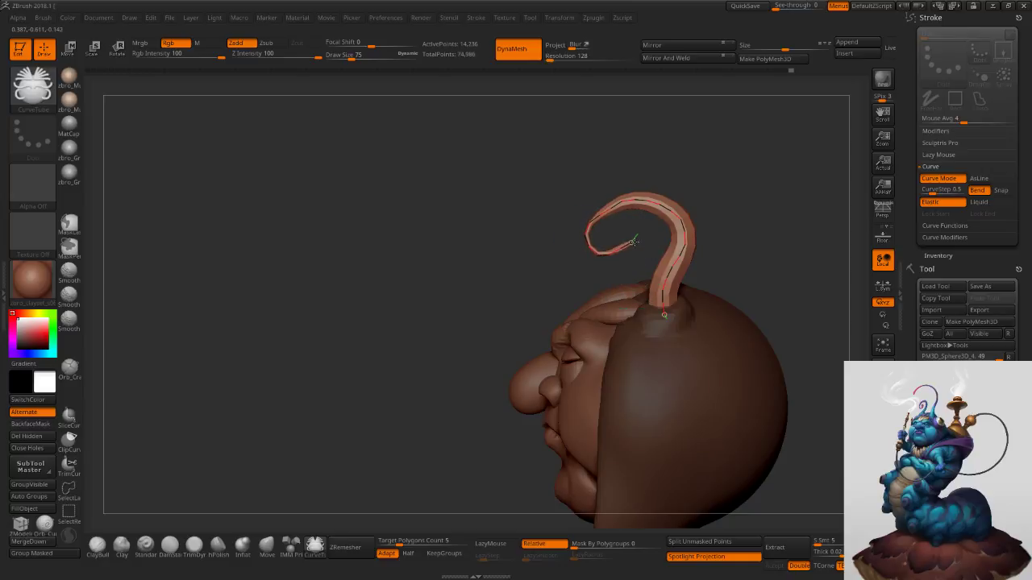
key(s)
mouse_move(630, 245)
mouse_down()
mouse_move(591, 248)
mouse_move(656, 226)
mouse_move(657, 207)
mouse_move(620, 253)
mouse_move(635, 262)
mouse_up()
key(s)
click(594, 253)
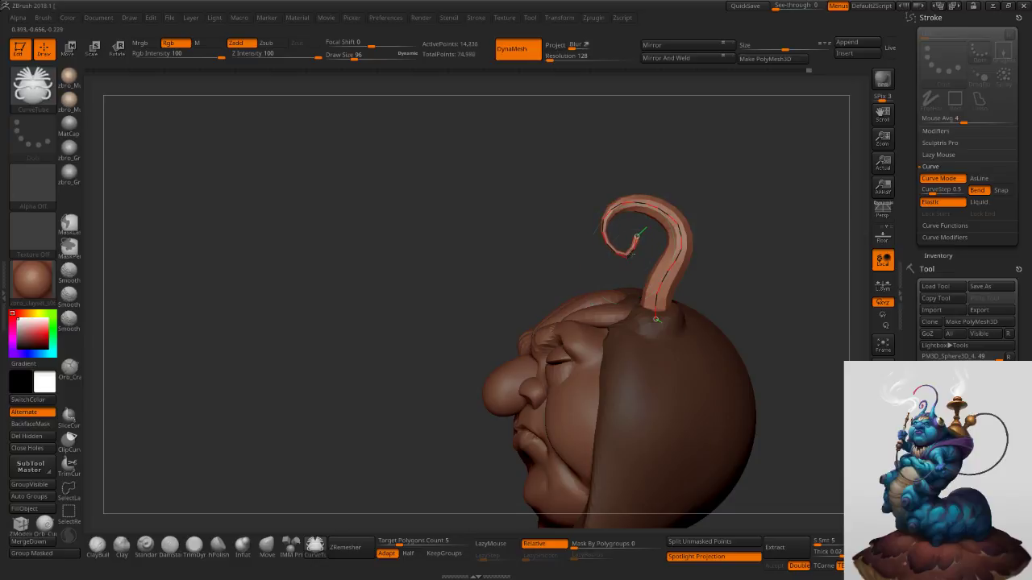
drag(669, 208, 669, 194)
key(bracketleft)
key(bracketleft)
key(bracketleft)
key(bracketleft)
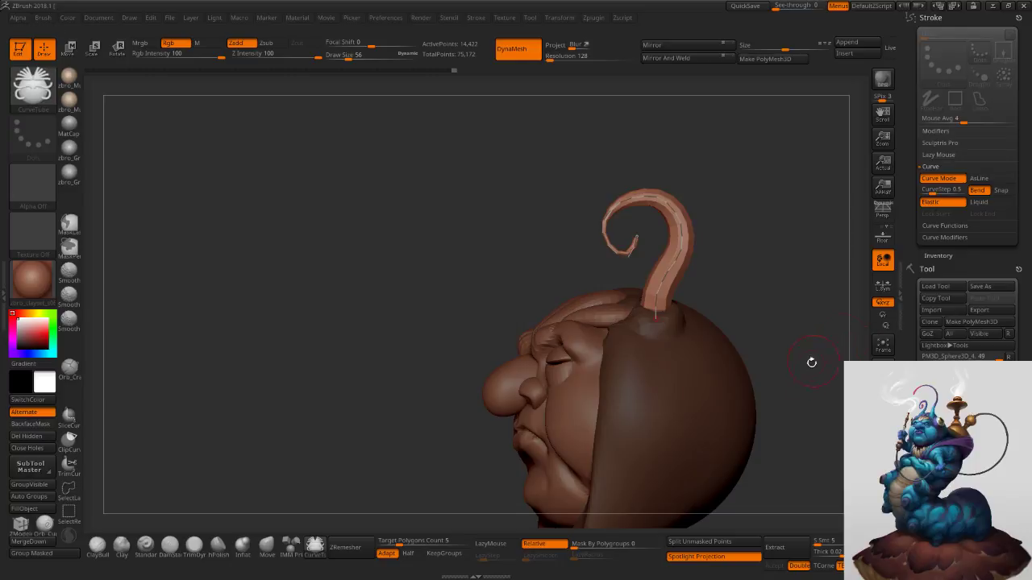
Commit the curled antenna as a solid tube and bring the Subtool list into view.
click(739, 392)
click(901, 252)
drag(912, 243, 910, 151)
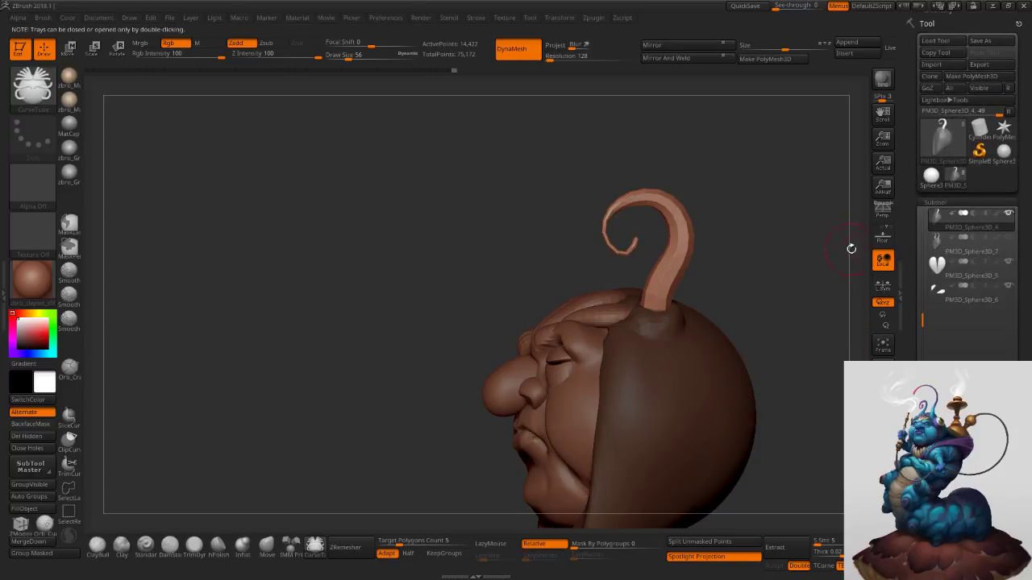
Mirror And Weld the curled antenna onto the other side of the head.
drag(656, 82, 684, 87)
click(680, 59)
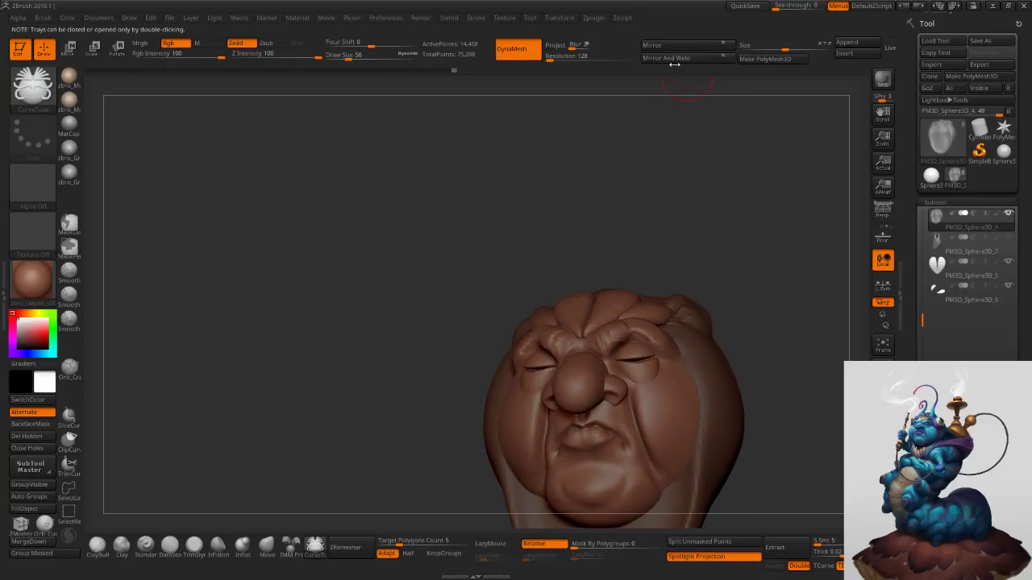
click(676, 60)
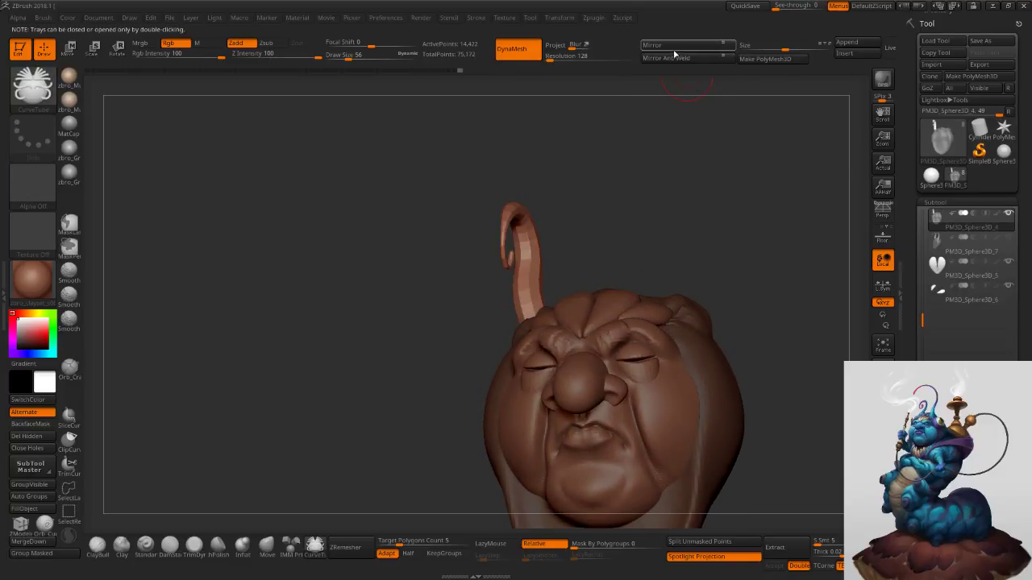
On Sphere3D_7, split the straight horns off the hood with Split Unmasked Points.
click(937, 245)
drag(794, 240, 768, 258)
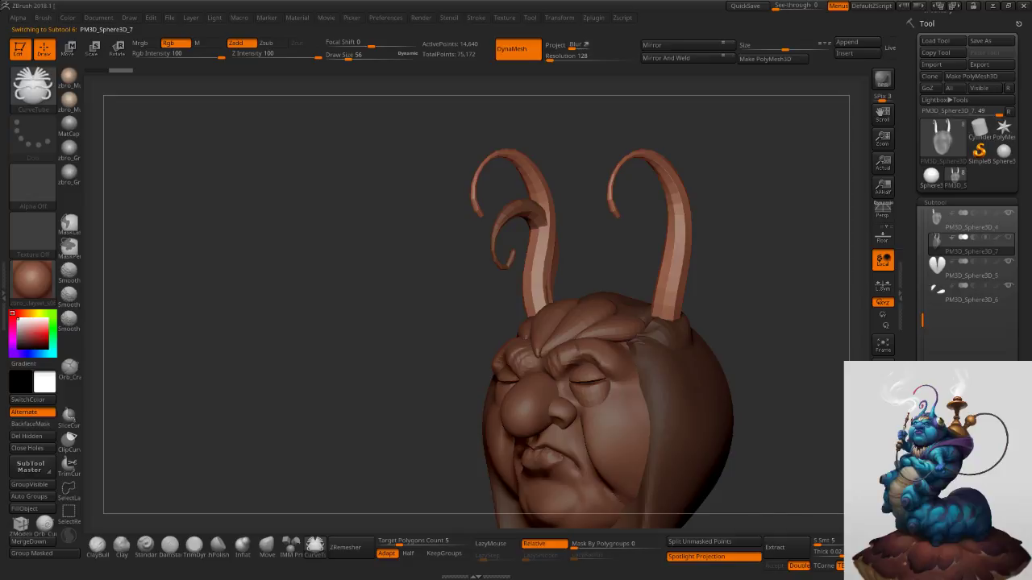
click(883, 496)
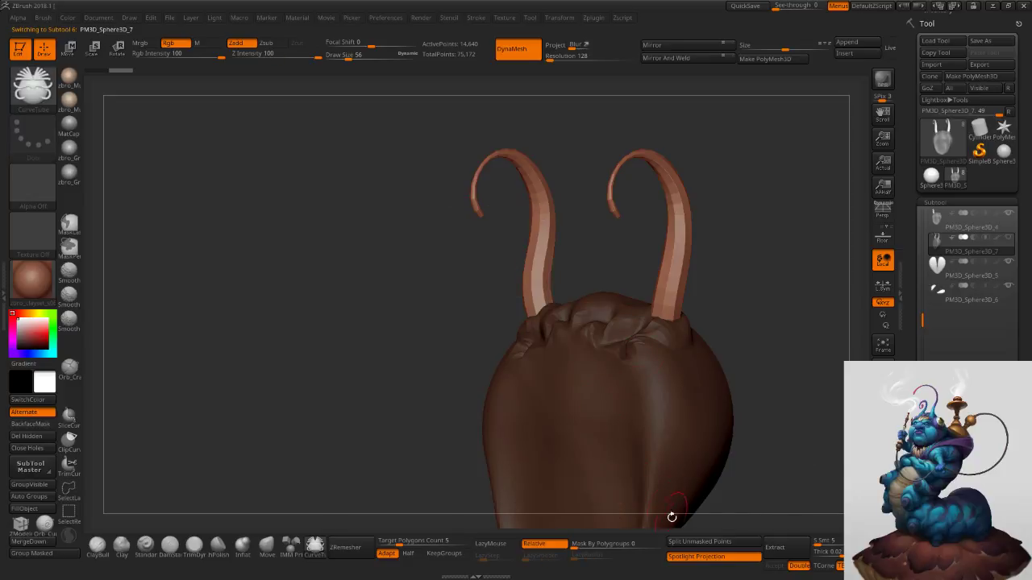
click(682, 544)
click(883, 494)
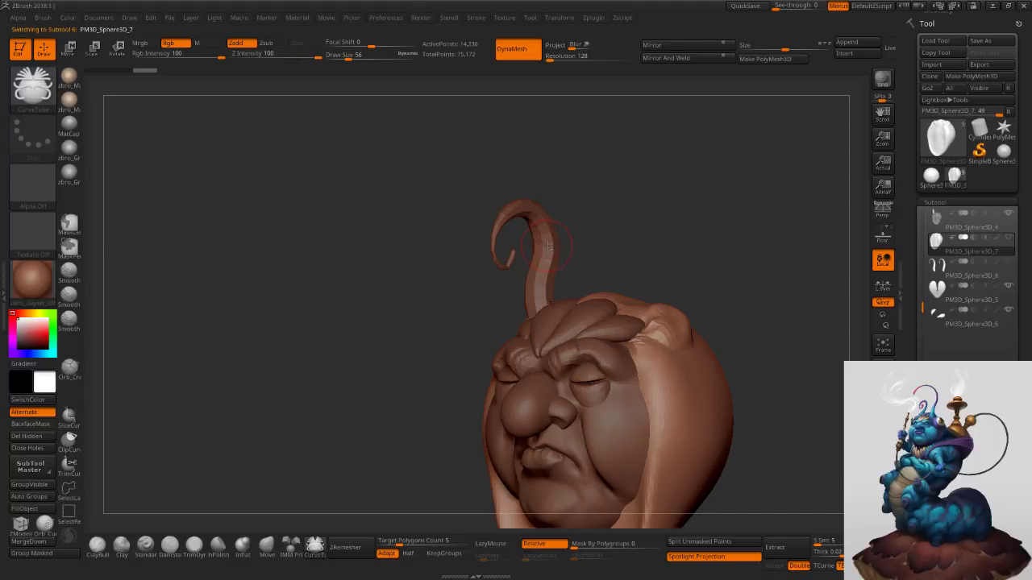
click(1008, 262)
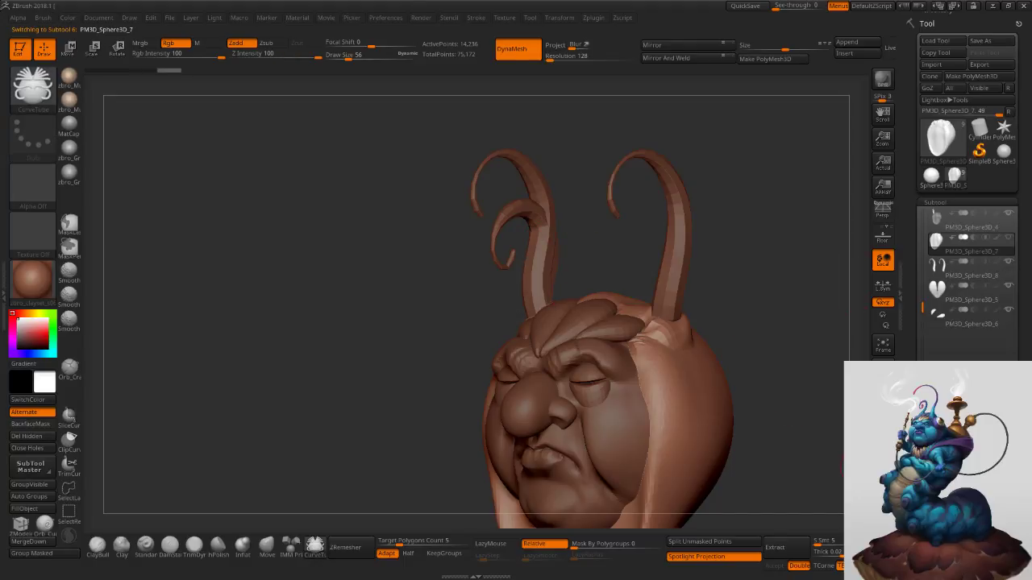
On Sphere3D_8, lasso-hide the left horn and delete it with Del Hidden.
click(942, 269)
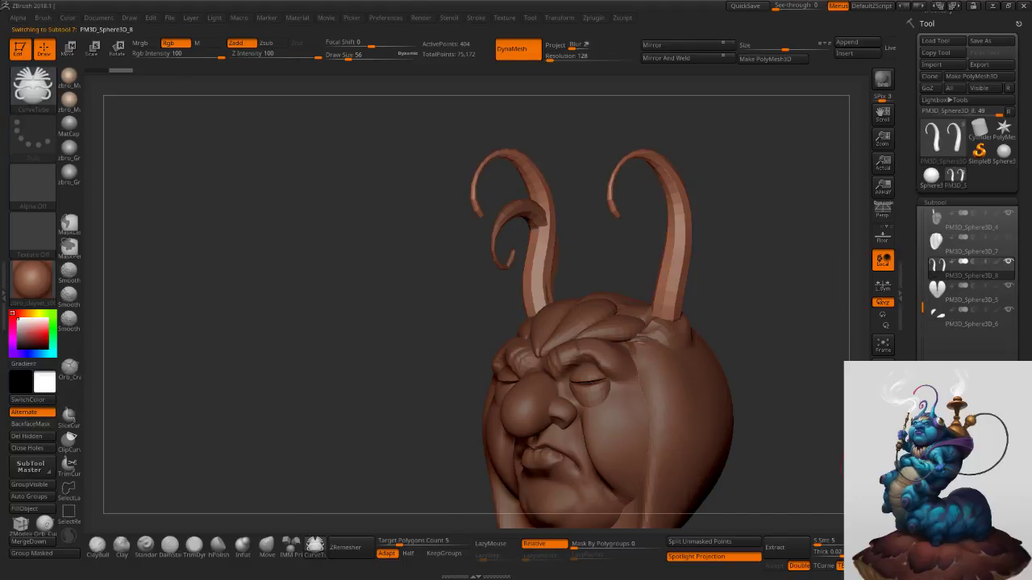
click(882, 485)
mouse_move(412, 118)
ctrl+shift+mouse_down()
mouse_move(495, 210)
mouse_move(572, 347)
mouse_move(569, 167)
mouse_move(441, 372)
ctrl+shift+mouse_up()
key(ctrl+z)
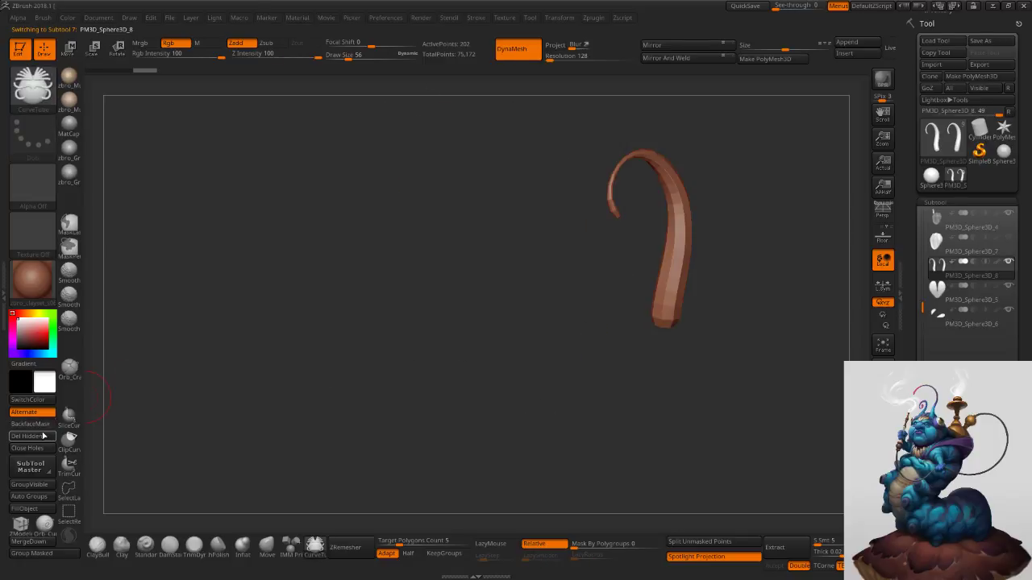
click(43, 436)
click(883, 486)
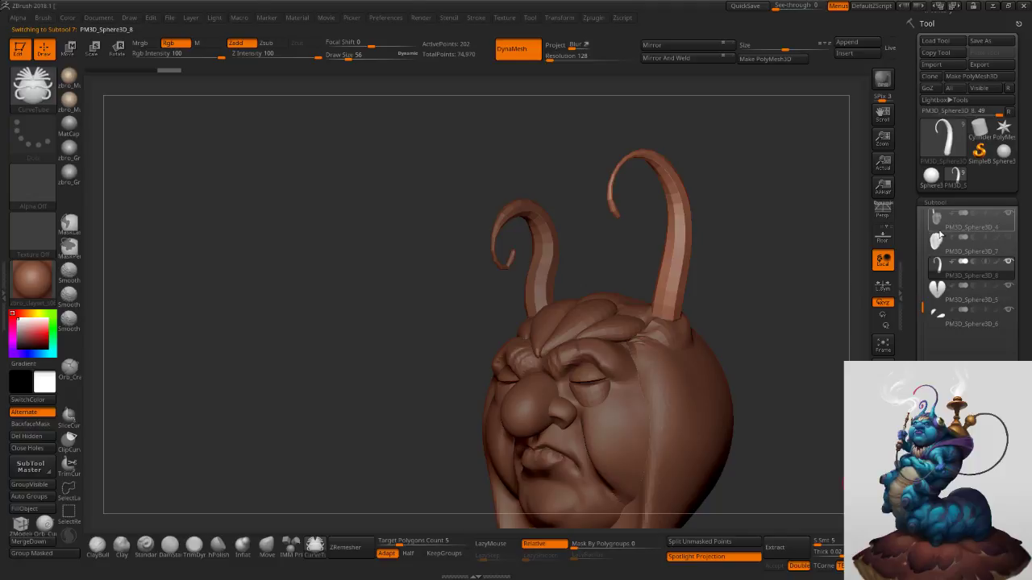
Isolate the curled antennae with SelectLasso, then show all parts and the hood again.
mouse_move(937, 227)
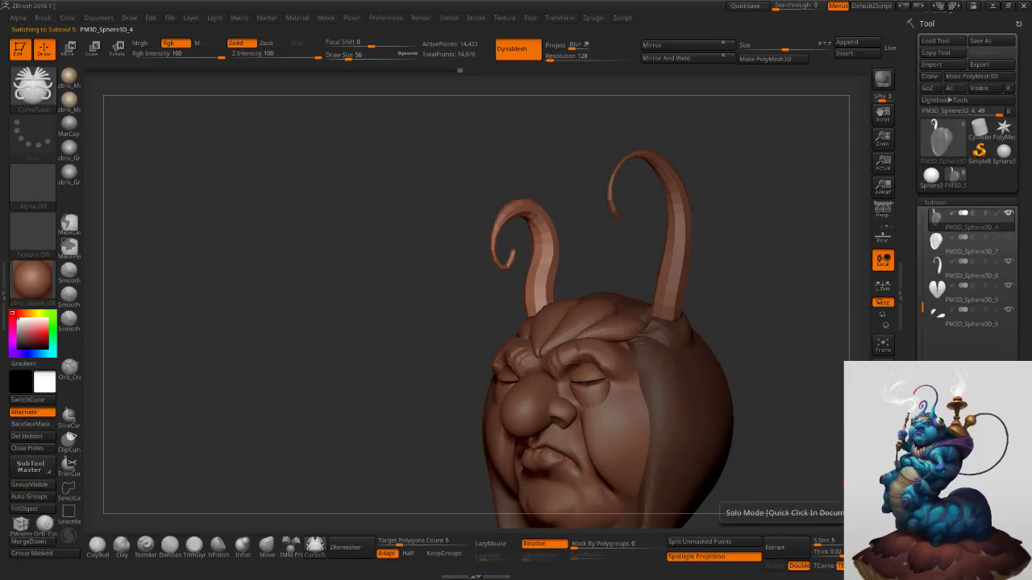
click(883, 505)
key(ctrl+shift)
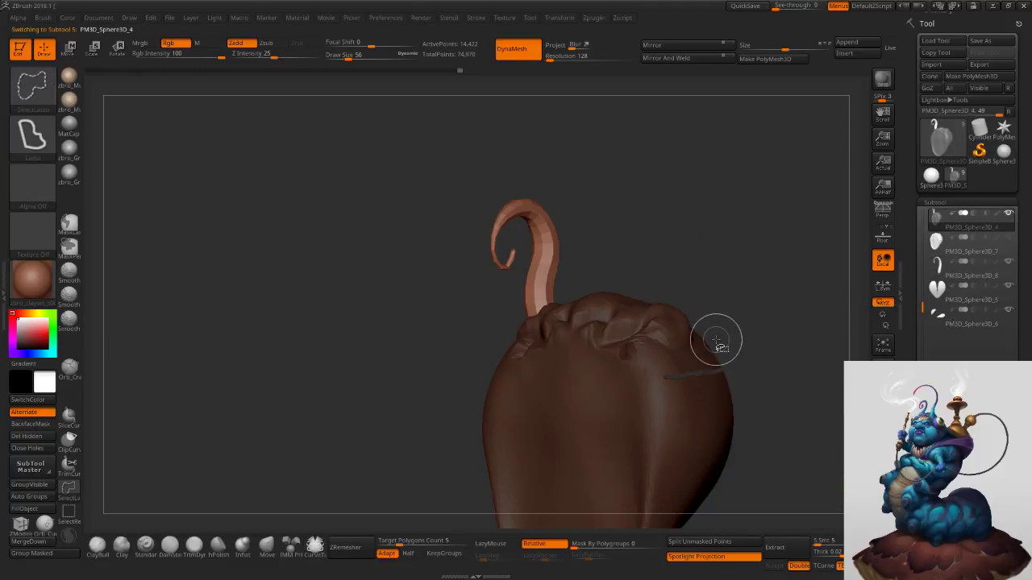
ctrl+shift+click(553, 276)
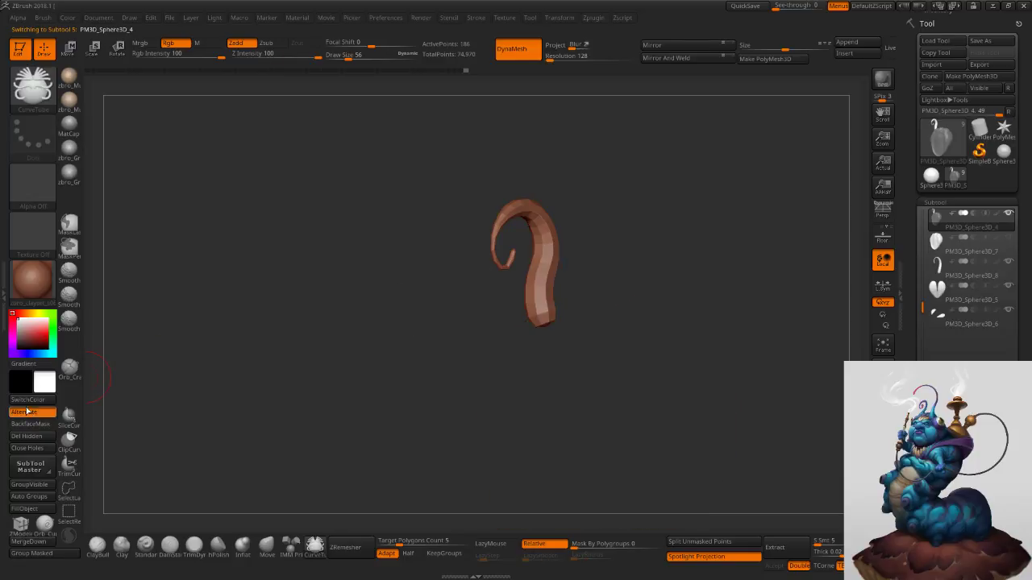
click(882, 506)
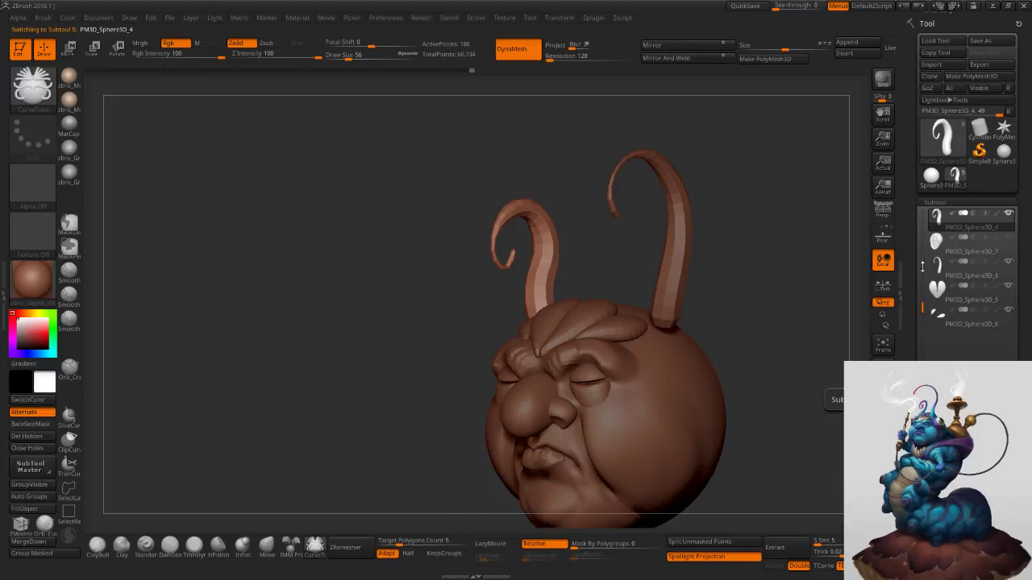
mouse_move(939, 251)
click(1007, 241)
Orbit around the head and select the hood part with a 204 brush size.
mouse_move(721, 347)
ctrl+right_down()
mouse_move(689, 307)
mouse_move(702, 310)
ctrl+right_up()
mouse_move(650, 362)
right_down()
mouse_move(687, 365)
mouse_move(645, 370)
right_up()
mouse_move(648, 211)
ctrl+right_down()
mouse_move(650, 263)
mouse_move(628, 284)
ctrl+right_up()
key(s)
drag(634, 284, 645, 282)
right_drag(709, 284, 657, 290)
alt+click(575, 312)
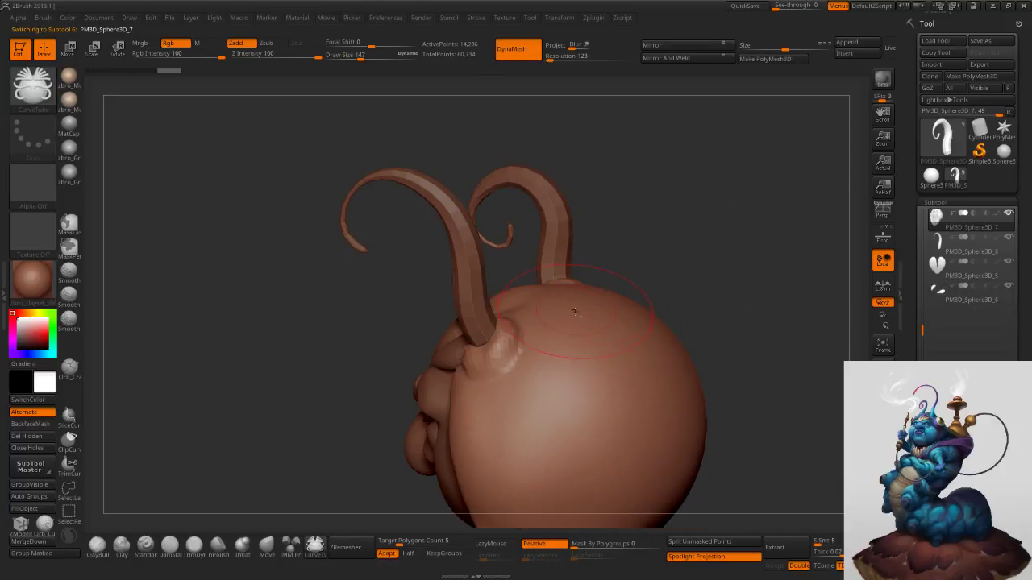
right_drag(561, 278, 535, 304)
key(s)
drag(535, 304, 544, 304)
With the Move brush, pull the hood's top contour upward.
click(268, 546)
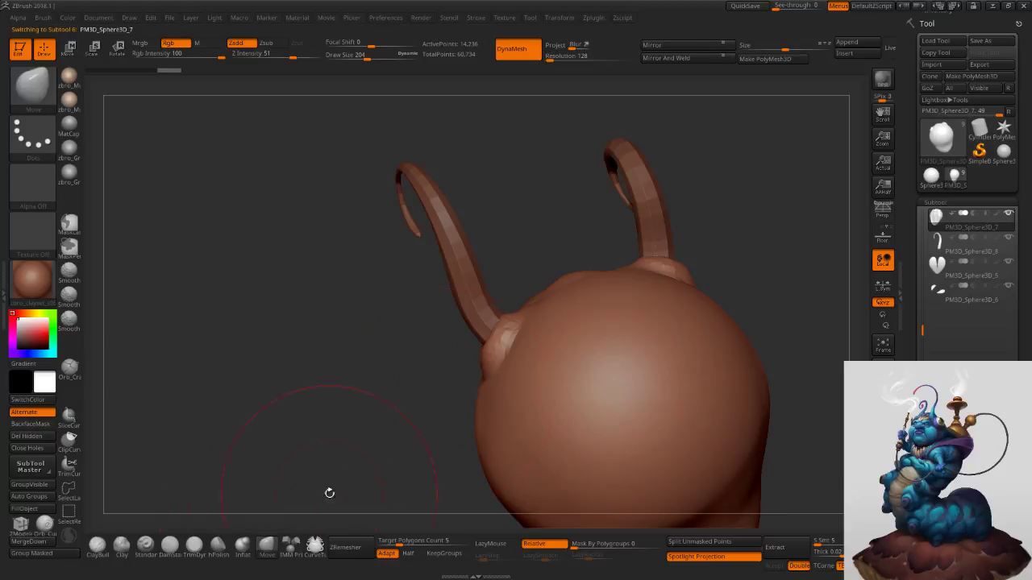
right_drag(528, 304, 571, 299)
key(ctrl+z)
mouse_move(604, 280)
mouse_down()
mouse_move(600, 270)
mouse_move(668, 264)
mouse_up()
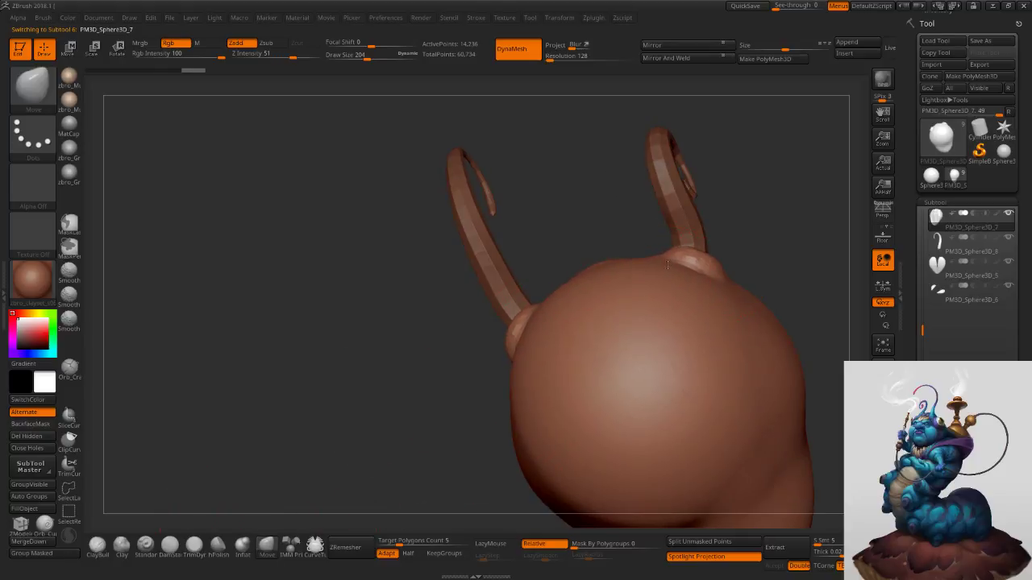
right_drag(565, 272, 681, 257)
mouse_move(766, 270)
right_down()
mouse_move(693, 266)
mouse_move(687, 326)
right_up()
On the right horn, pull the curled tip up and left and lift the arch.
alt+click(598, 317)
key(s)
drag(619, 237, 626, 237)
right_drag(626, 237, 609, 237)
key(s)
drag(608, 237, 513, 223)
key(s)
mouse_move(556, 226)
right_down()
mouse_move(538, 218)
mouse_move(535, 286)
right_up()
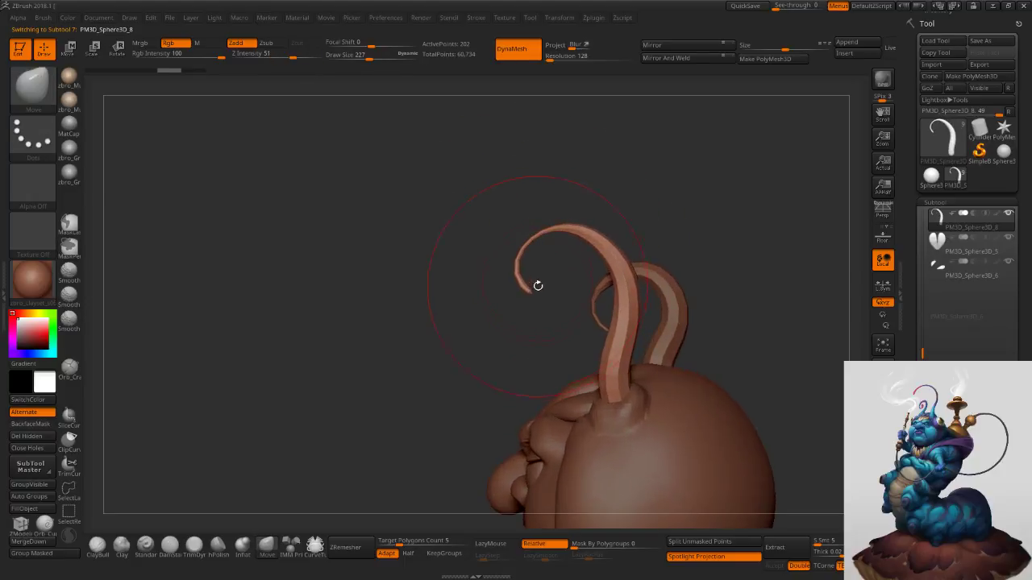
key(s)
drag(516, 288, 510, 287)
right_drag(510, 287, 525, 288)
drag(525, 288, 495, 277)
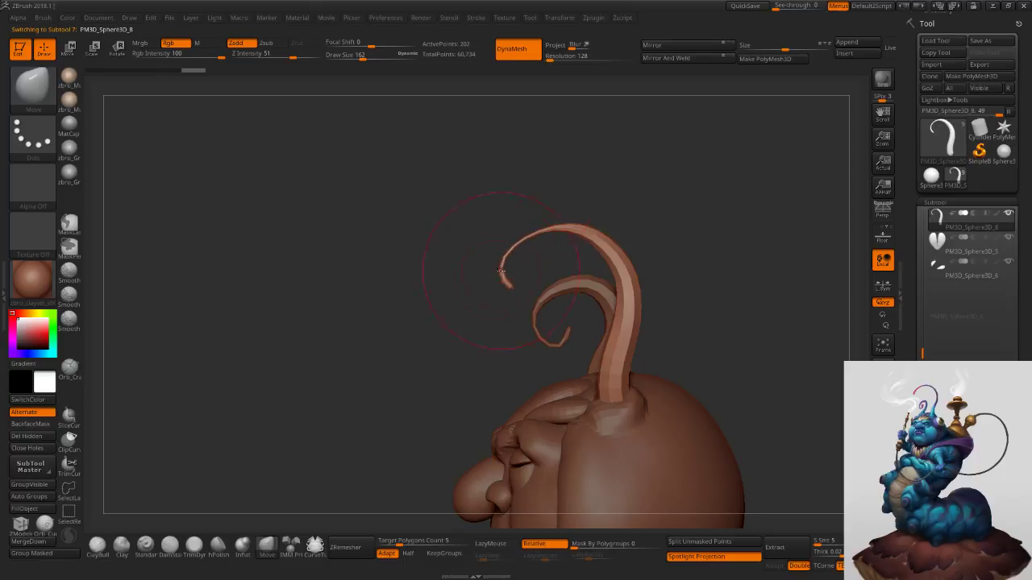
drag(539, 229, 543, 204)
right_drag(564, 205, 620, 210)
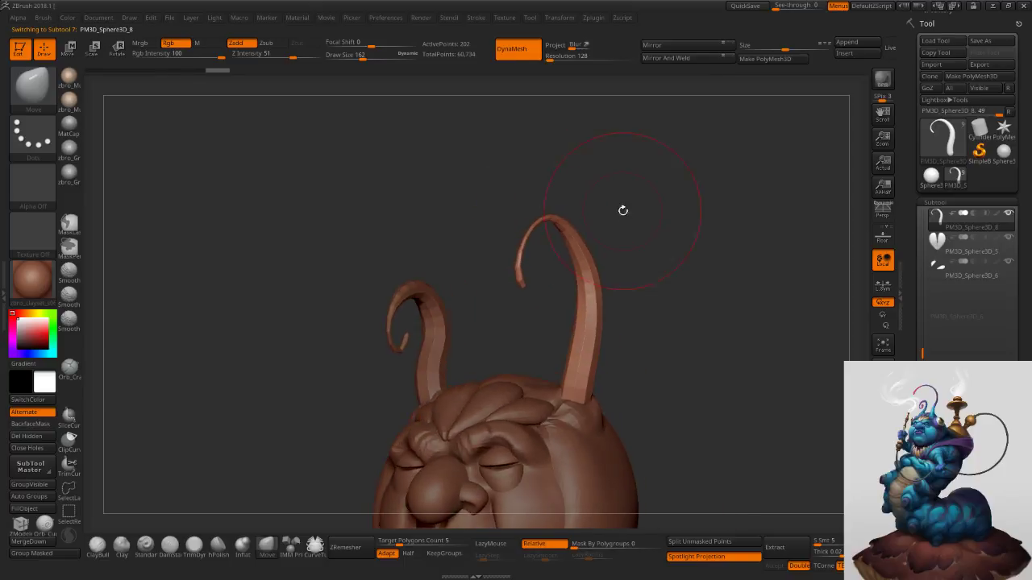
mouse_move(697, 302)
ctrl+right_down()
mouse_move(645, 275)
mouse_move(663, 286)
mouse_move(614, 291)
ctrl+right_up()
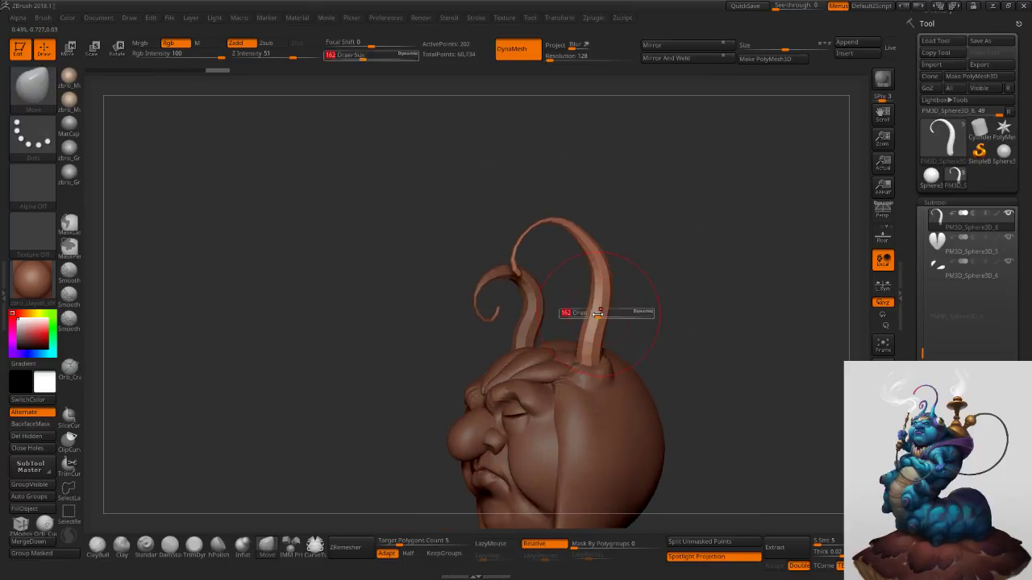
Smooth the right horn to thin its upper arch.
key(s)
drag(599, 314, 601, 314)
shift+drag(589, 240, 591, 239)
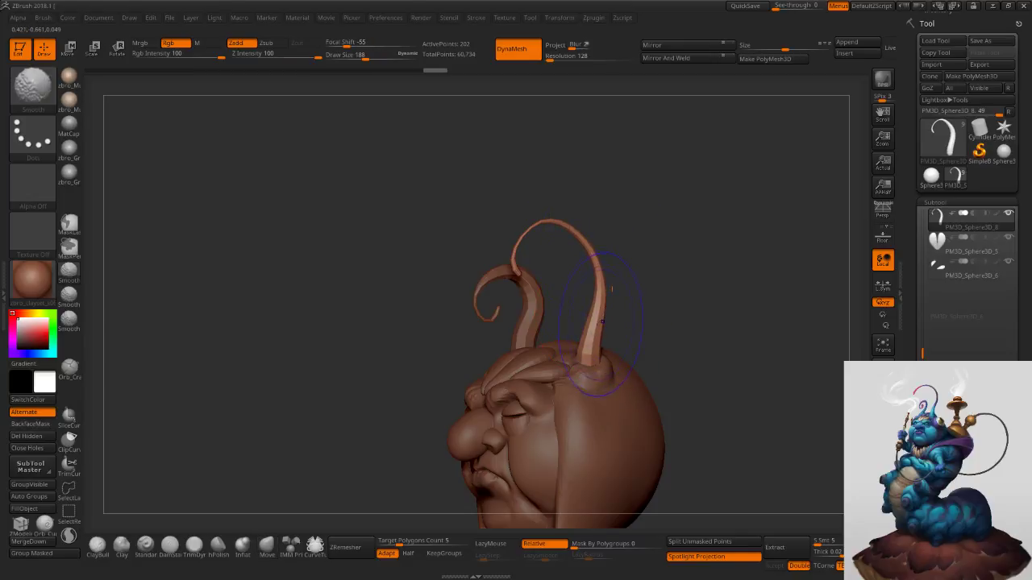
shift+drag(588, 330, 595, 331)
Select the left horn and smooth it, thinning its base, at brush size 147.
alt+click(535, 298)
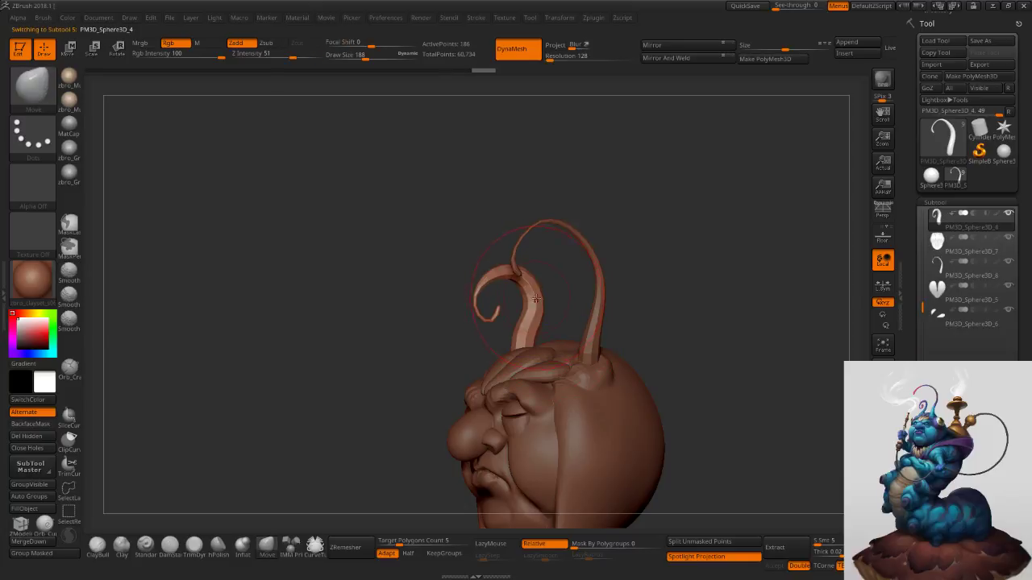
ctrl+right_drag(536, 298, 537, 316)
key(s)
drag(538, 316, 533, 316)
right_drag(553, 305, 533, 301)
shift+drag(532, 302, 532, 348)
right_drag(585, 301, 600, 303)
mouse_move(633, 360)
ctrl+right_down()
mouse_move(610, 319)
mouse_move(645, 305)
mouse_move(665, 325)
mouse_move(641, 299)
ctrl+right_up()
key(s)
drag(642, 300, 648, 301)
mouse_move(656, 295)
right_down()
mouse_move(634, 295)
mouse_move(645, 250)
mouse_move(652, 257)
right_up()
Select the face subtool PM3D_Sphere3D_1 and zoom in on the head with brush size 27.
alt+click(464, 378)
ctrl+right_drag(465, 378, 460, 385)
key(s)
drag(460, 385, 451, 384)
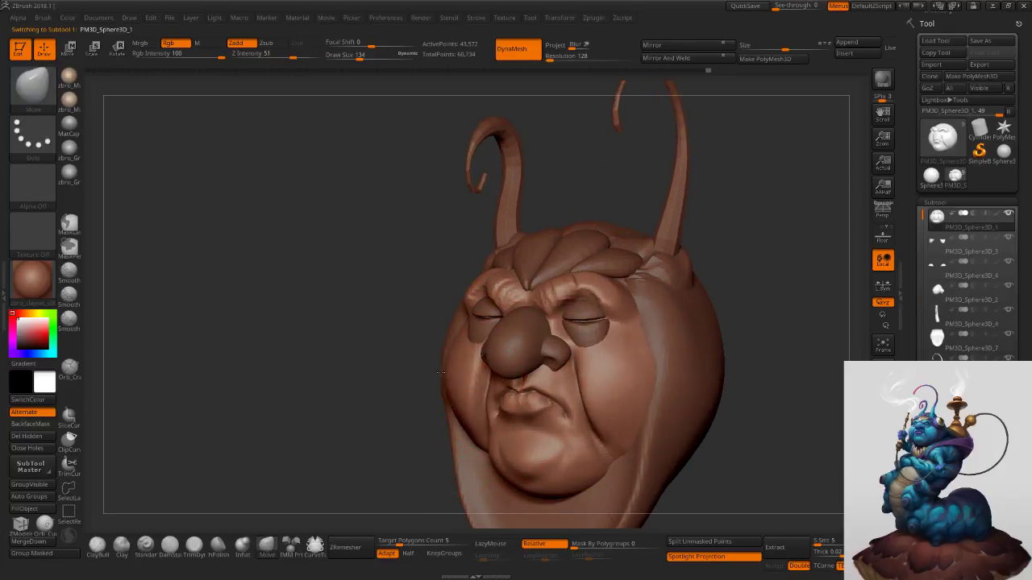
key(s)
drag(458, 388, 448, 389)
ctrl+right_drag(448, 387, 450, 403)
right_drag(450, 403, 487, 388)
key(s)
drag(487, 377, 480, 376)
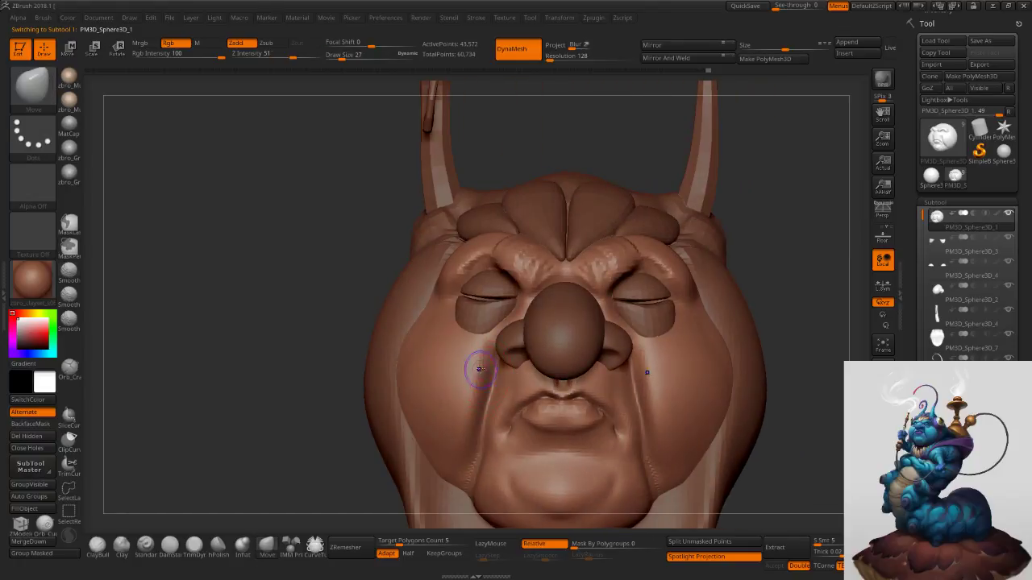
Push the chin's side creases outward toward the cheeks with the Move brush at size 59.
key(shift)
right_drag(478, 437, 490, 425)
key(shift)
key(s)
drag(488, 395, 491, 395)
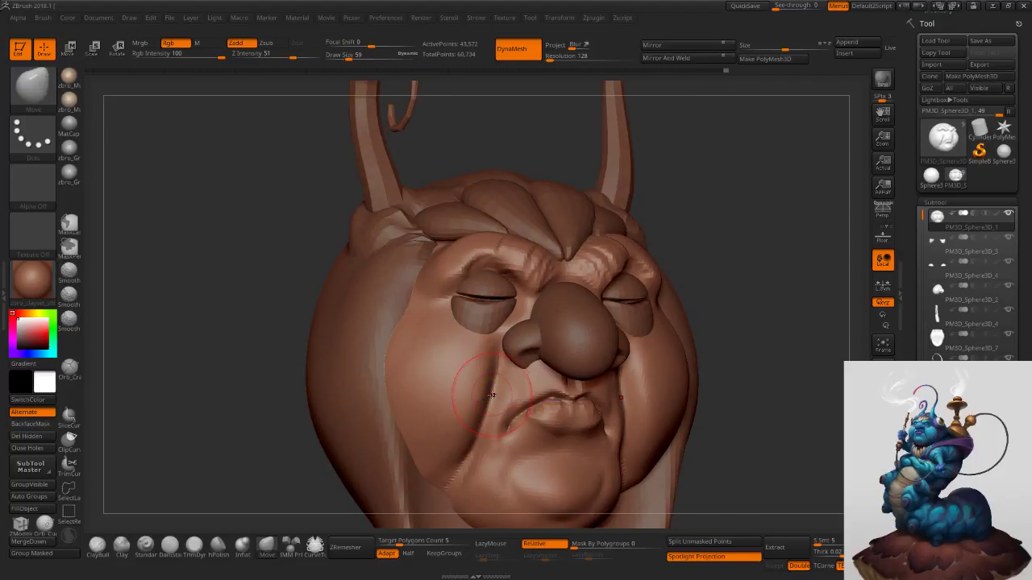
right_drag(493, 400, 481, 410)
key(s)
drag(492, 426, 478, 427)
mouse_move(516, 408)
right_down()
mouse_move(481, 410)
mouse_move(507, 374)
right_up()
key(s)
drag(513, 373, 507, 365)
key(s)
right_drag(477, 365, 507, 362)
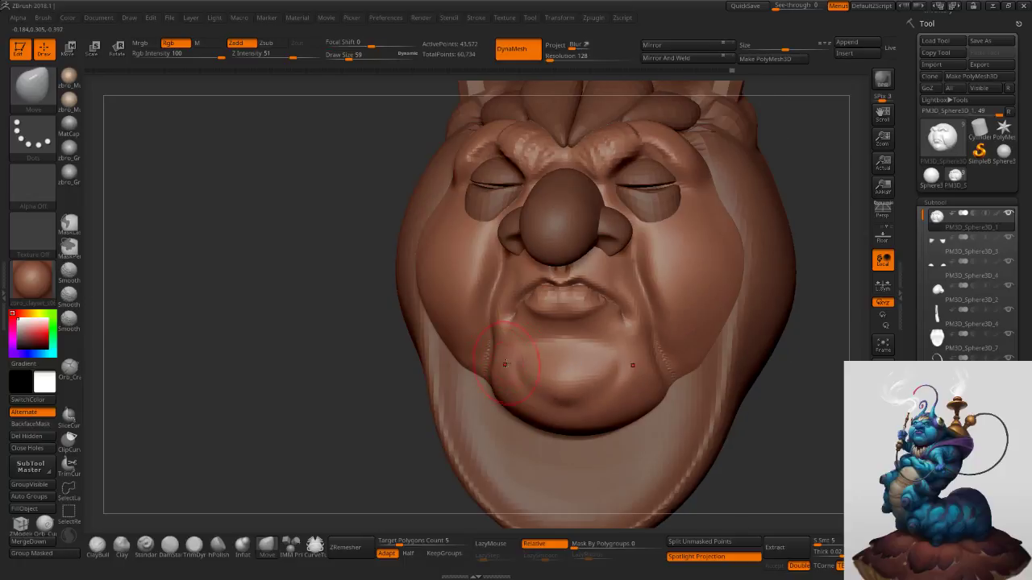
drag(494, 364, 463, 331)
Pull the cheek beside the nose wing toward the nose with brush size 50.
key(s)
right_drag(461, 347, 487, 341)
key(s)
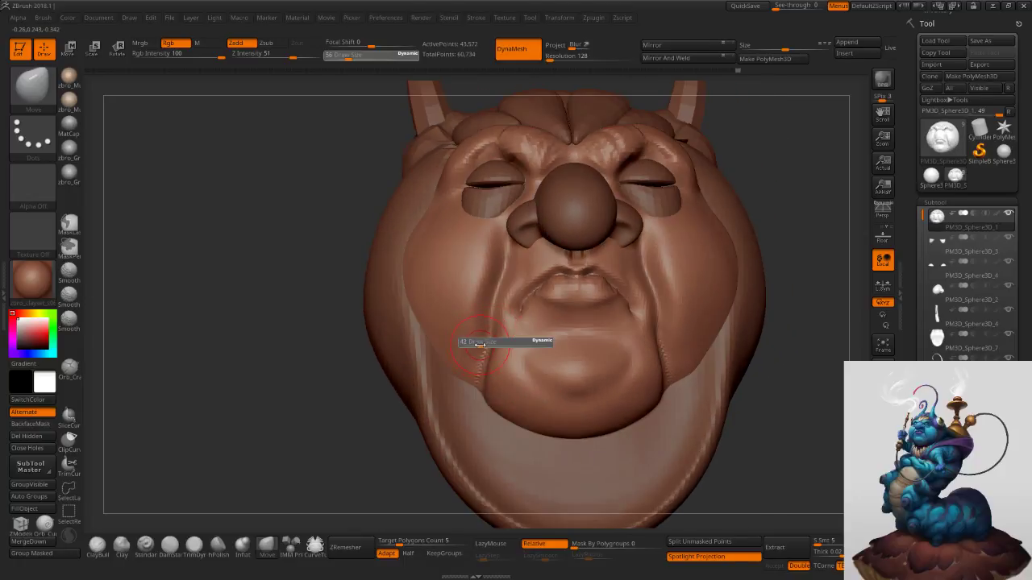
drag(485, 342, 483, 341)
right_drag(475, 325, 449, 318)
key(s)
drag(448, 300, 482, 279)
key(s)
mouse_move(483, 277)
right_down()
mouse_move(508, 274)
mouse_move(491, 258)
mouse_move(497, 238)
right_up()
key(bracketright)
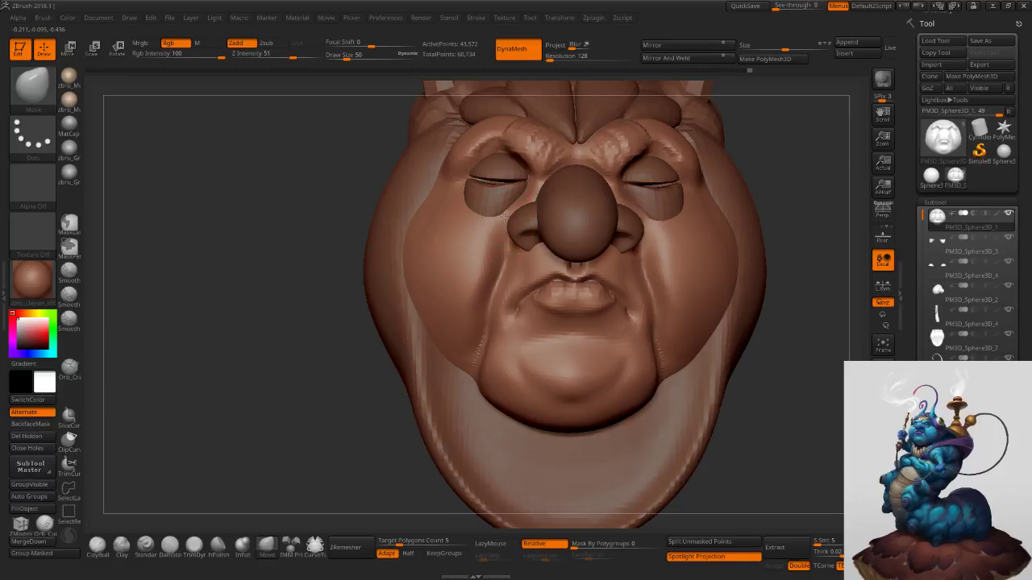
drag(490, 240, 507, 227)
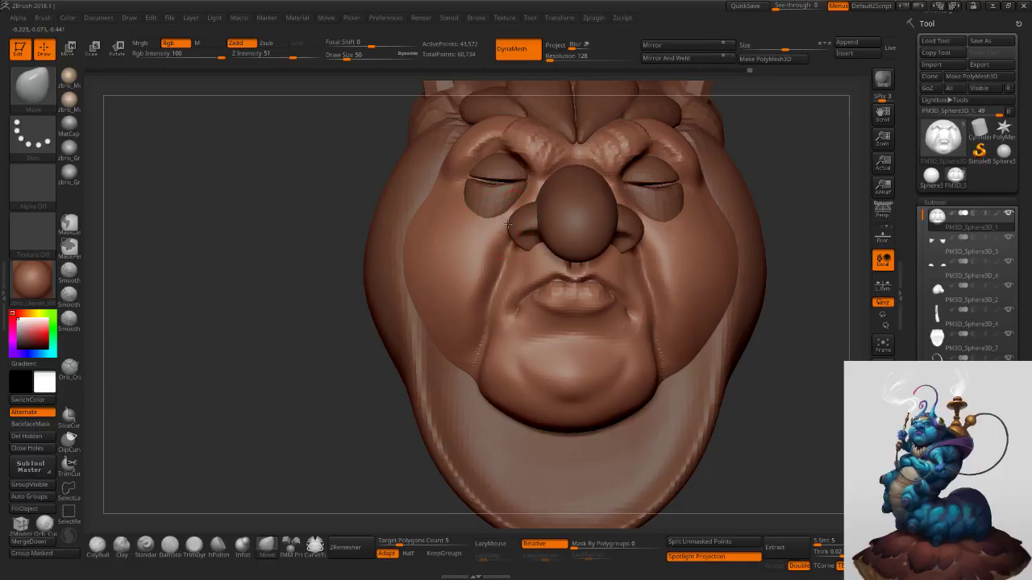
Nudge the cheek fold beside the nose from three-quarter angles.
right_drag(648, 226, 651, 228)
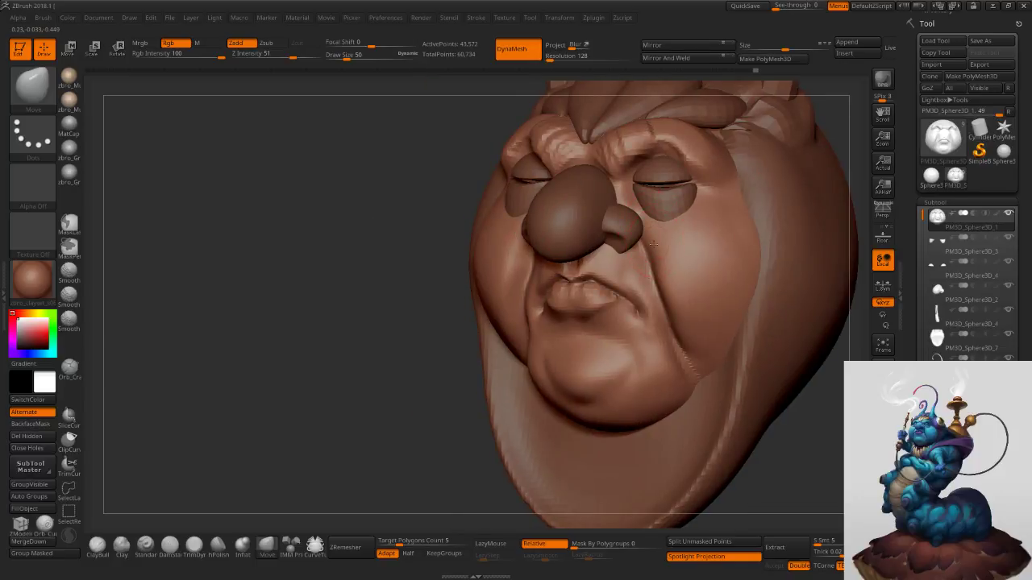
drag(652, 255, 645, 259)
right_drag(675, 257, 657, 256)
drag(655, 263, 649, 263)
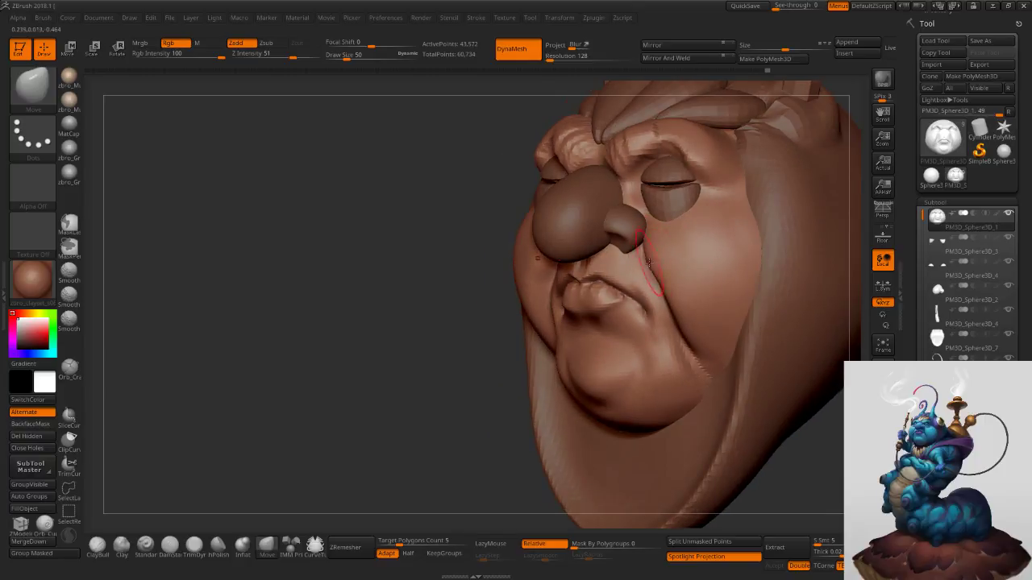
right_drag(648, 255, 684, 255)
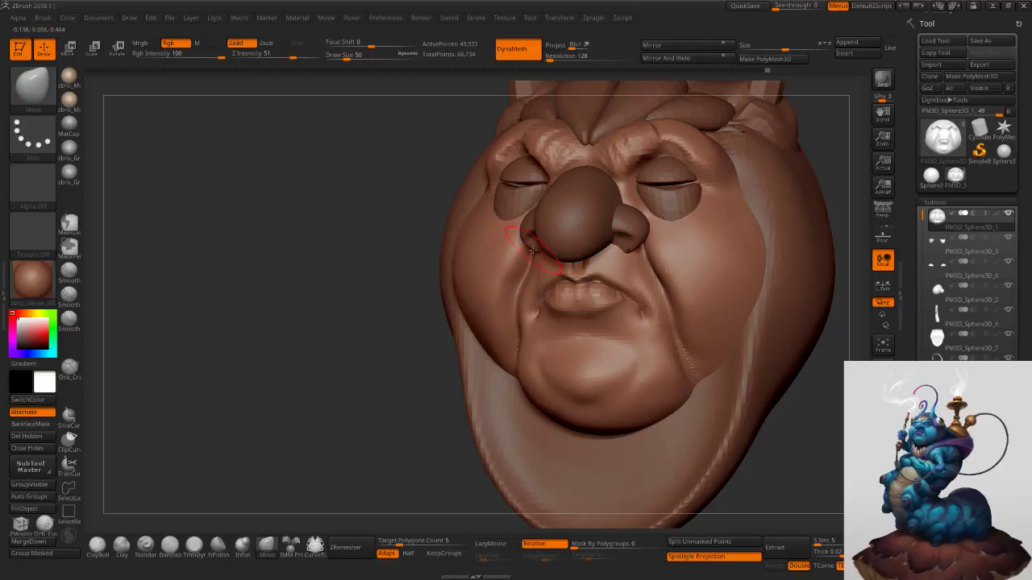
Shift-smooth the brow slightly below the horns.
key(shift)
mouse_move(696, 295)
ctrl+right_down()
mouse_move(685, 233)
mouse_move(685, 316)
mouse_move(636, 298)
ctrl+right_up()
shift+drag(638, 295, 670, 276)
mouse_move(670, 279)
right_down()
mouse_move(648, 275)
mouse_move(649, 295)
right_up()
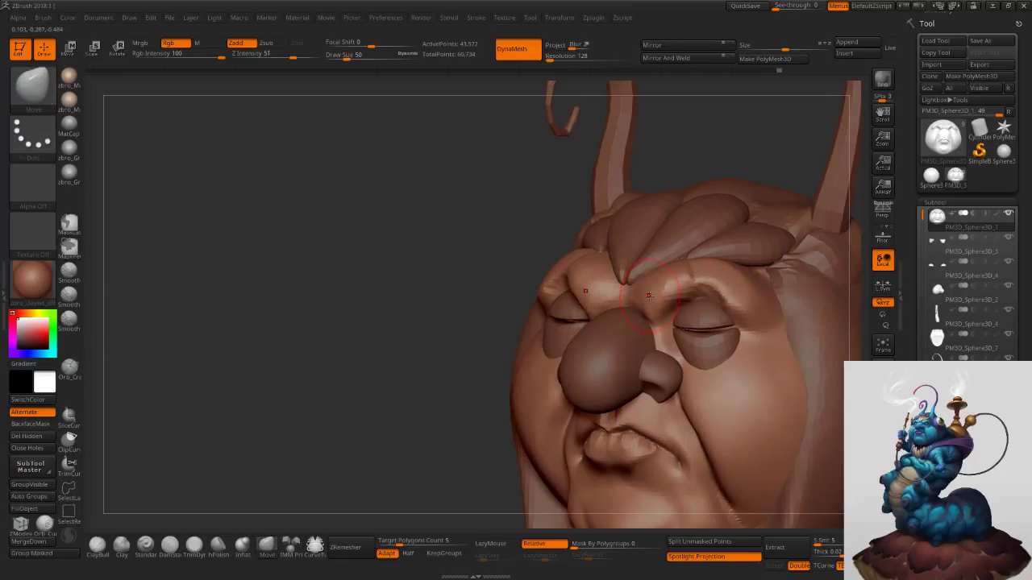
Build up clay along the brow with ClayBuildup at brush size 29.
click(98, 546)
right_drag(308, 451, 378, 442)
key(s)
mouse_move(659, 295)
mouse_down()
mouse_move(615, 296)
mouse_move(656, 306)
mouse_up()
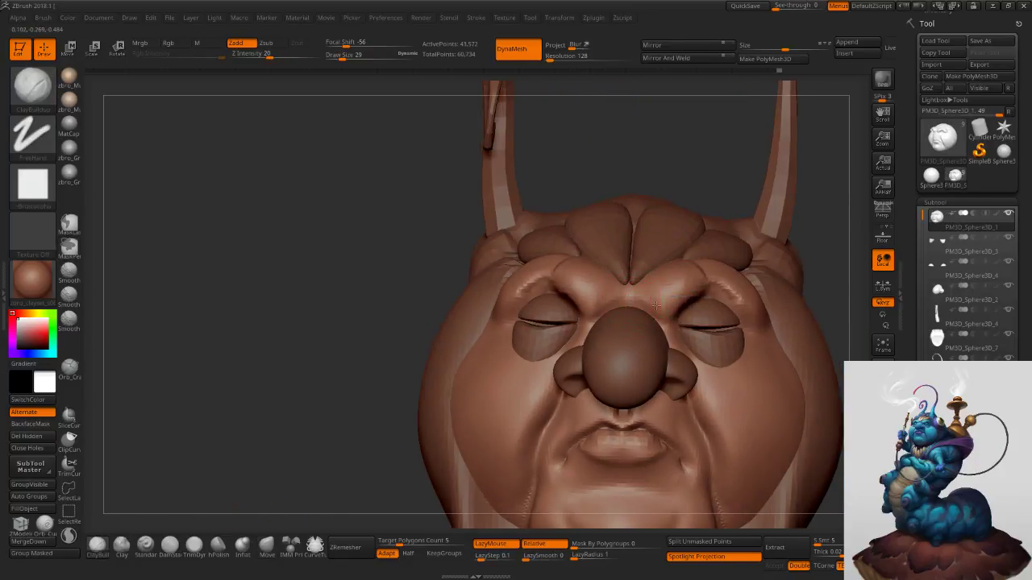
right_drag(656, 305, 625, 303)
drag(652, 304, 728, 292)
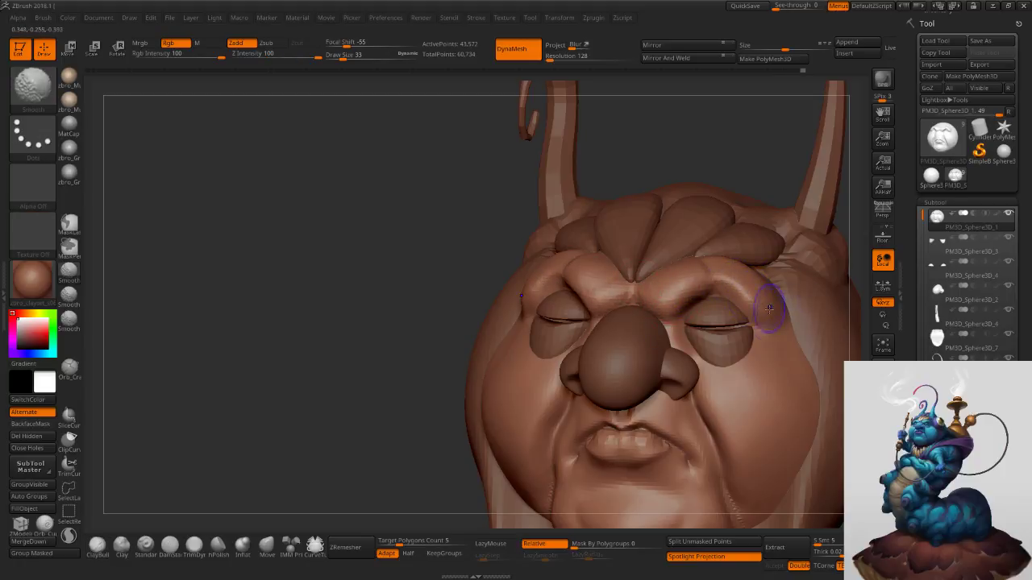
Carve deep DamStandard creases at the outer brow beside the eye at size 21.
click(169, 546)
ctrl+right_drag(709, 257, 774, 289)
key(s)
drag(777, 289, 768, 289)
right_drag(767, 289, 673, 273)
mouse_move(687, 302)
mouse_down()
mouse_move(709, 279)
mouse_move(703, 289)
mouse_up()
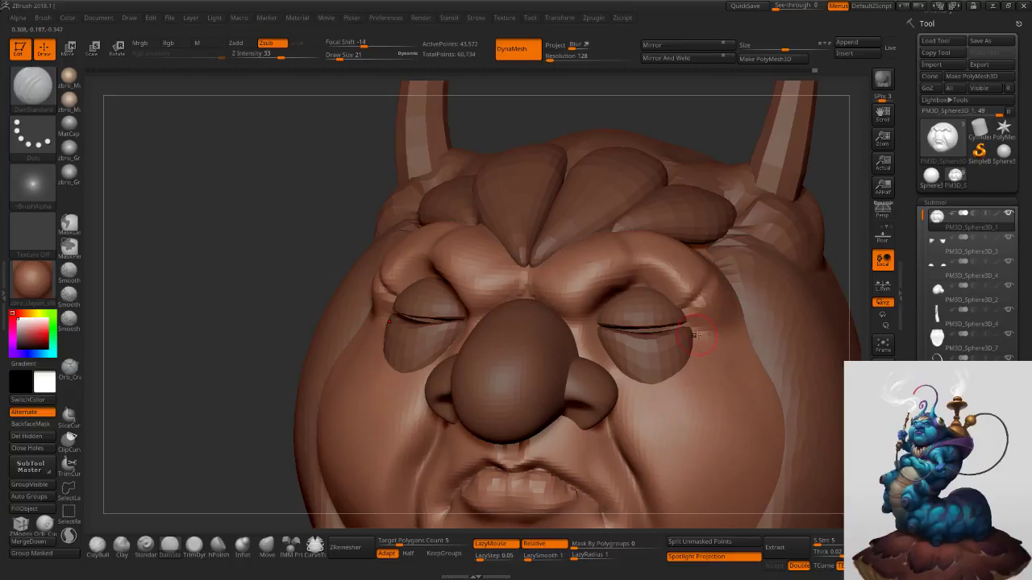
mouse_move(691, 327)
mouse_down()
mouse_move(735, 320)
mouse_move(687, 345)
mouse_up()
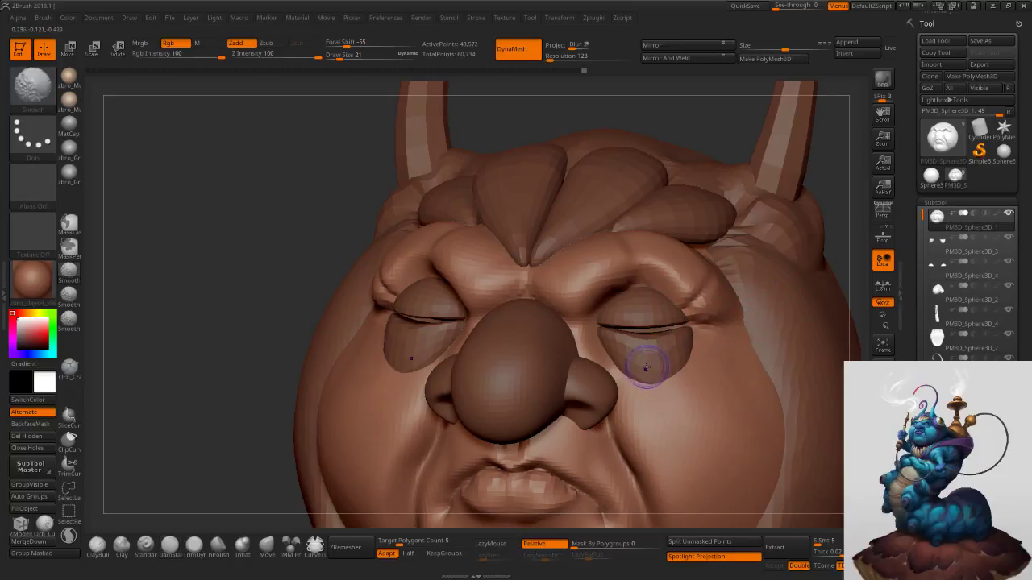
ctrl+right_drag(746, 329, 688, 291)
ctrl+right_drag(596, 292, 626, 324)
alt+right_drag(673, 363, 597, 307)
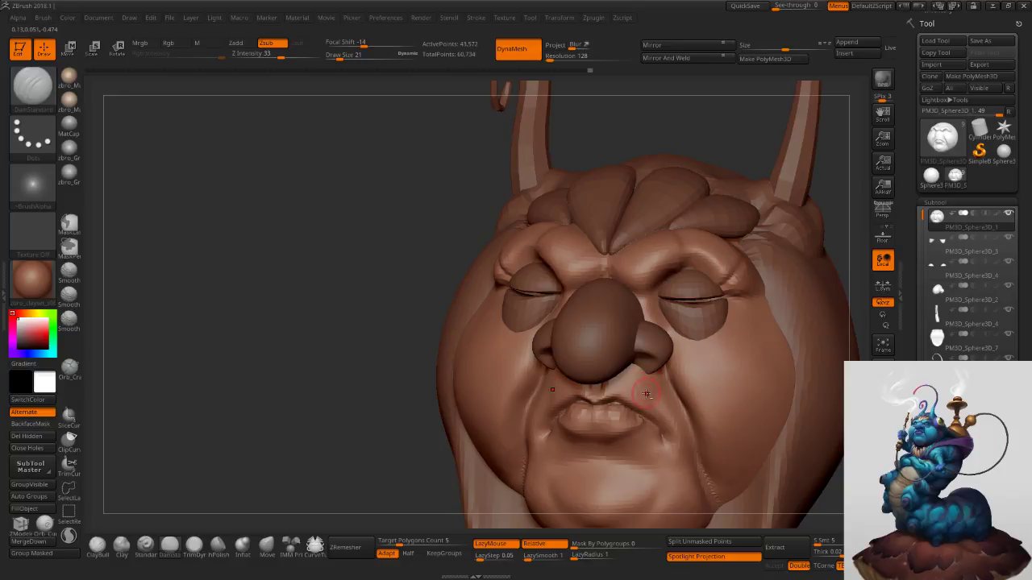
Push the area below the lower lip inward with the Move brush at size 65.
key(s)
right_drag(682, 435, 610, 444)
key(s)
drag(611, 445, 618, 445)
alt+right_drag(647, 444, 587, 360)
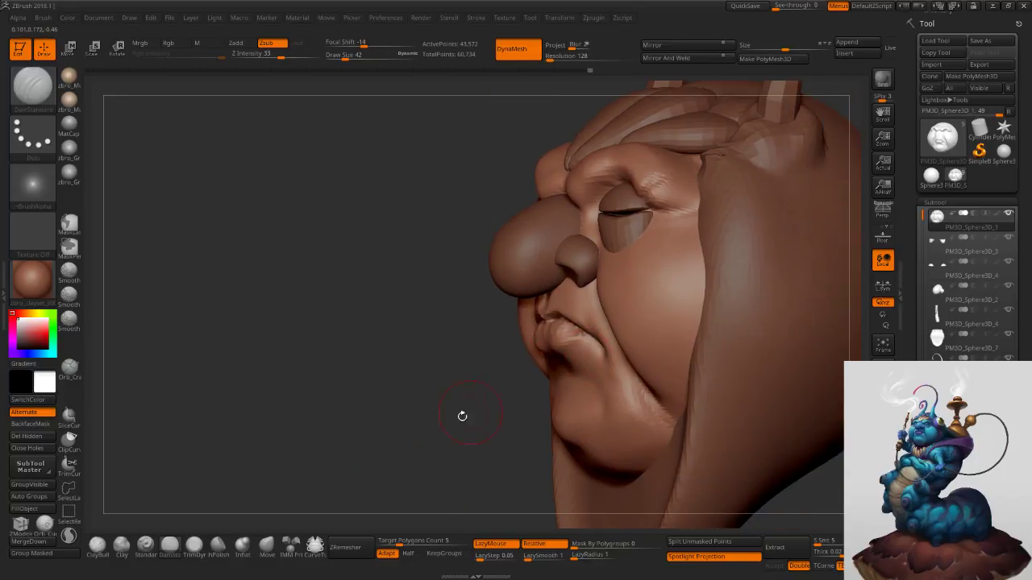
click(267, 548)
key(s)
drag(583, 371, 591, 371)
drag(582, 364, 574, 381)
right_drag(574, 380, 563, 379)
drag(558, 378, 565, 380)
Lower the brush size to 48 and reframe the whole head near the front.
right_drag(566, 392, 591, 404)
key(s)
drag(586, 407, 582, 407)
right_drag(582, 407, 597, 421)
key(s)
drag(595, 421, 603, 422)
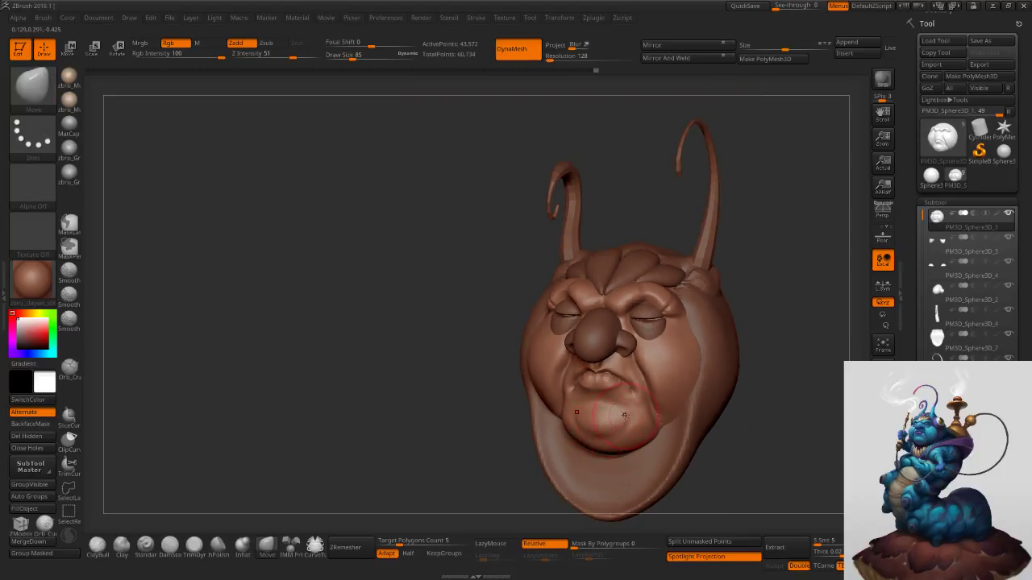
Nudge the surface under the chin upward with the Move brush at size 116.
right_drag(622, 419, 611, 424)
key(s)
drag(611, 426, 619, 425)
drag(649, 467, 649, 464)
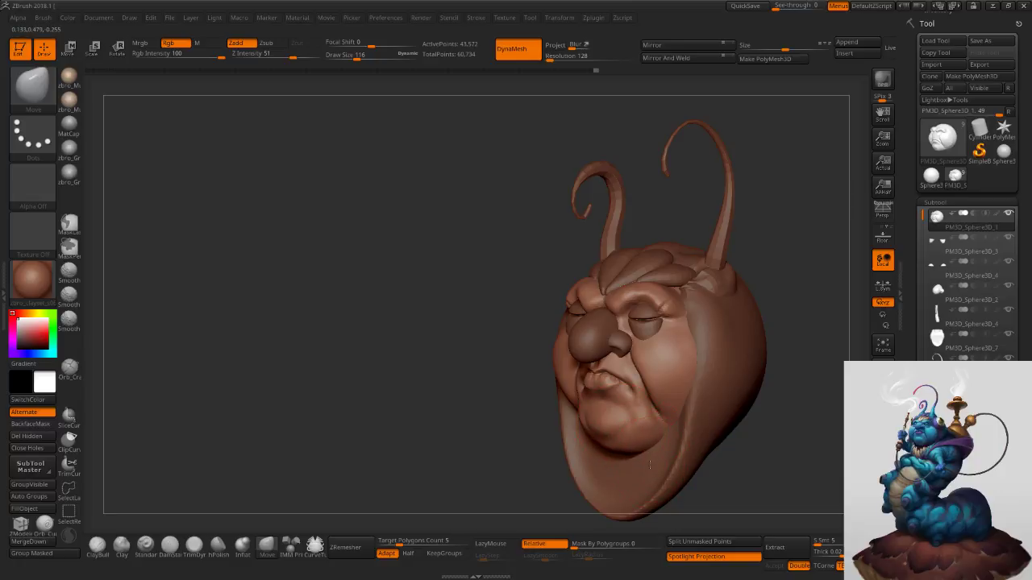
right_drag(584, 417, 605, 420)
key(s)
key(s)
mouse_move(605, 419)
mouse_down()
mouse_move(604, 439)
mouse_move(624, 436)
mouse_up()
Set the brush size to 104 and select the head shell PM3D_Sphere3D_7.
key(s)
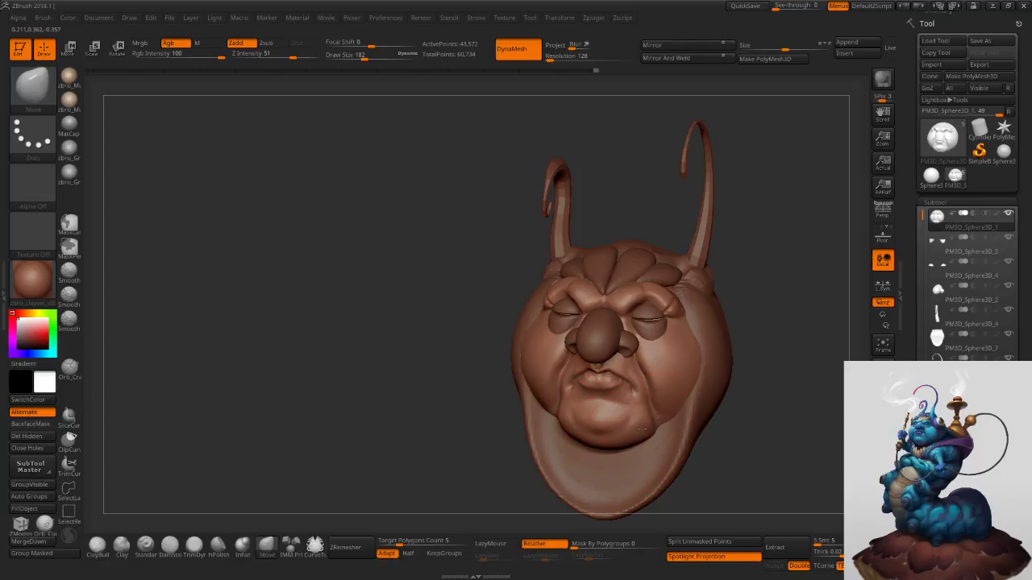
right_drag(643, 424, 582, 412)
key(s)
drag(628, 353, 620, 353)
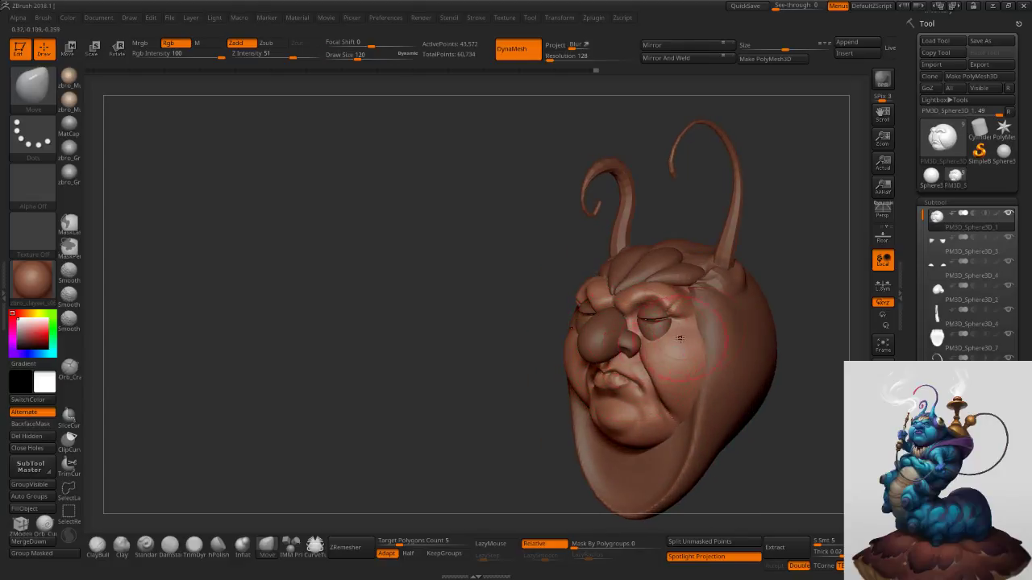
alt+right_drag(754, 295, 711, 283)
key(s)
drag(693, 326, 691, 326)
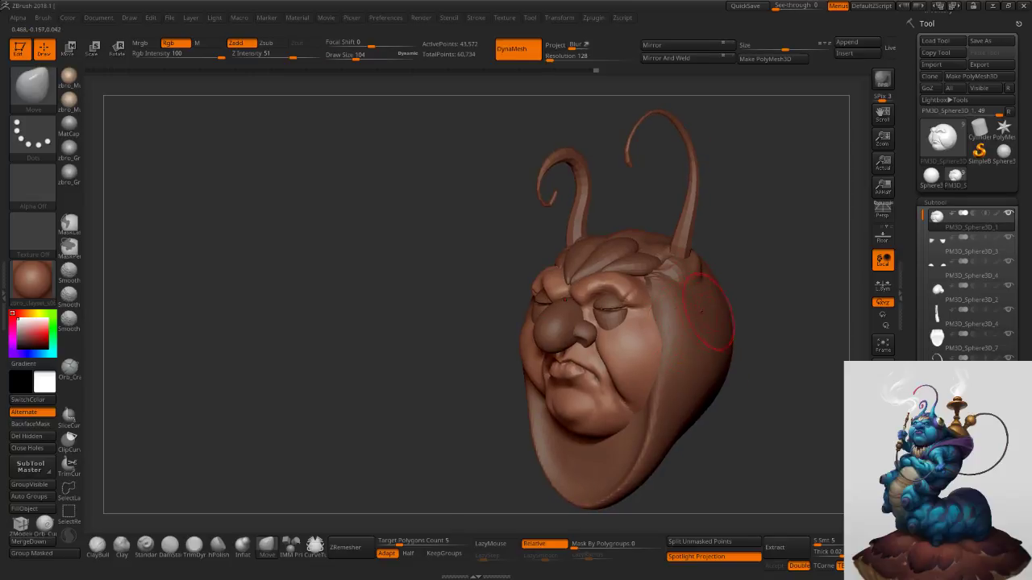
alt+click(716, 284)
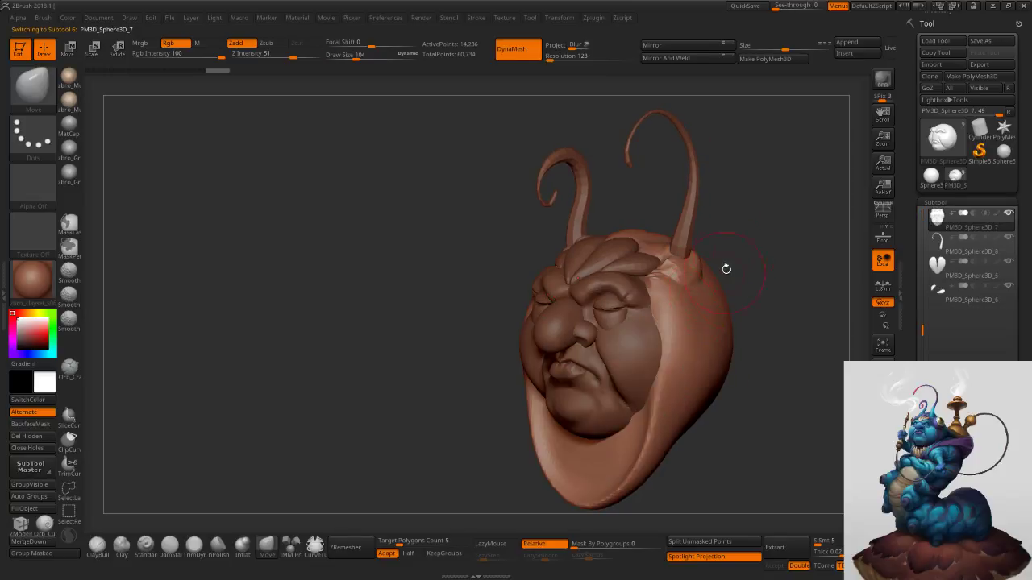
Insert a sphere on the side of the head from a left profile view.
key(s)
click(711, 321)
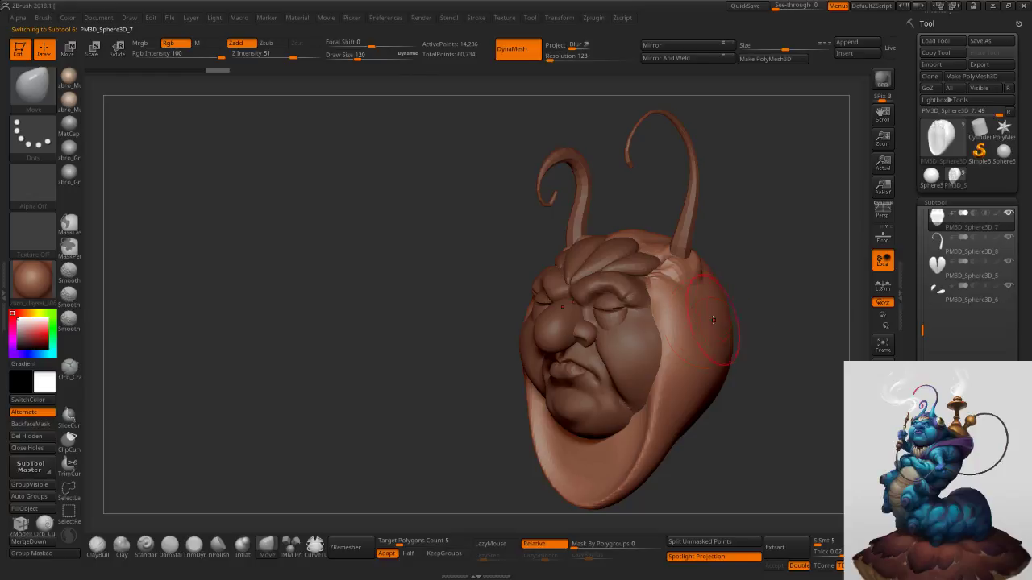
drag(516, 460, 412, 470)
click(295, 547)
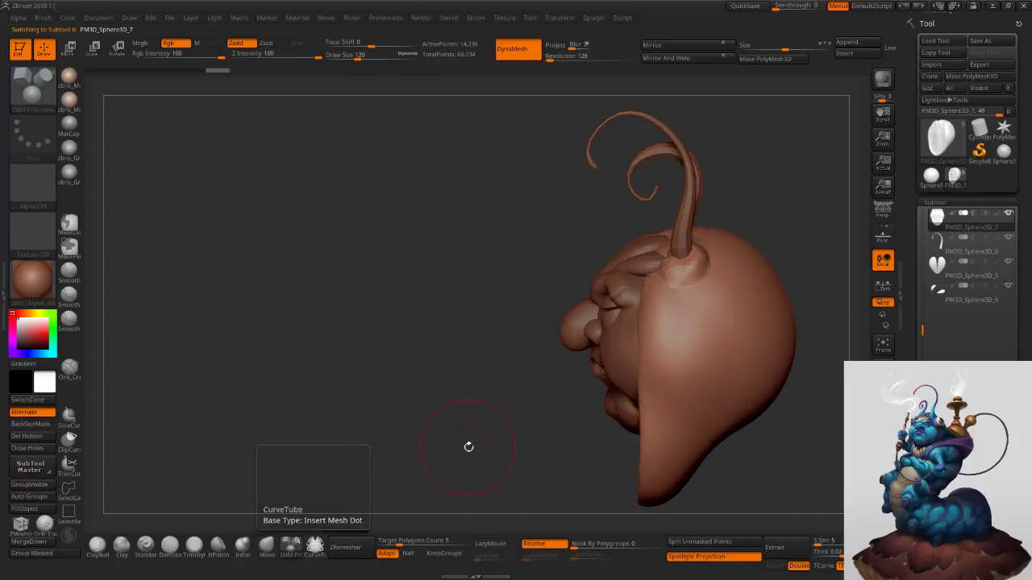
drag(693, 317, 703, 369)
Slide the ear spheres inward against the hood and scale them down.
drag(556, 354, 774, 308)
key(w)
drag(658, 314, 614, 337)
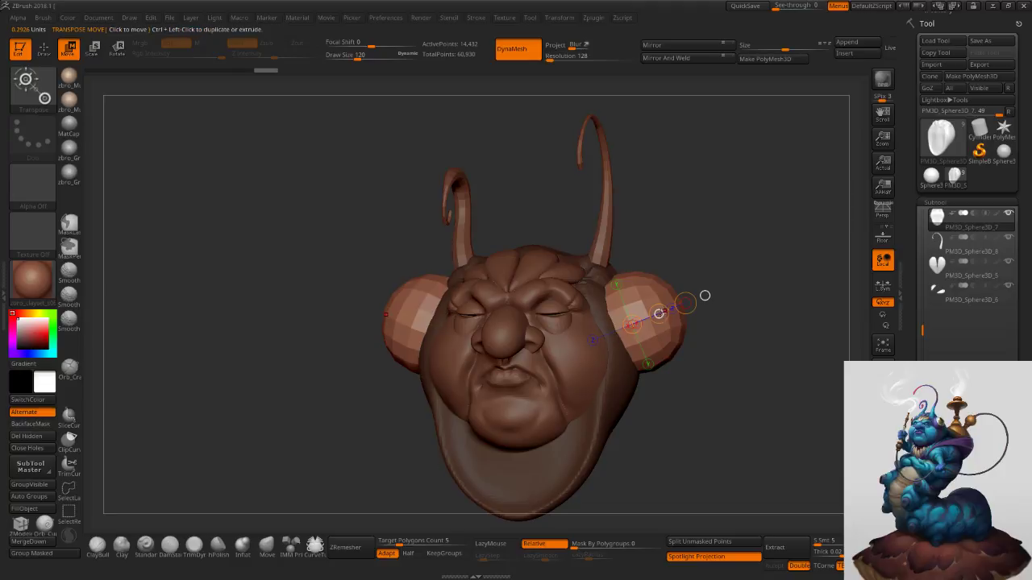
key(e)
drag(665, 311, 656, 319)
mouse_move(757, 291)
mouse_down()
mouse_move(722, 302)
mouse_move(755, 298)
mouse_up()
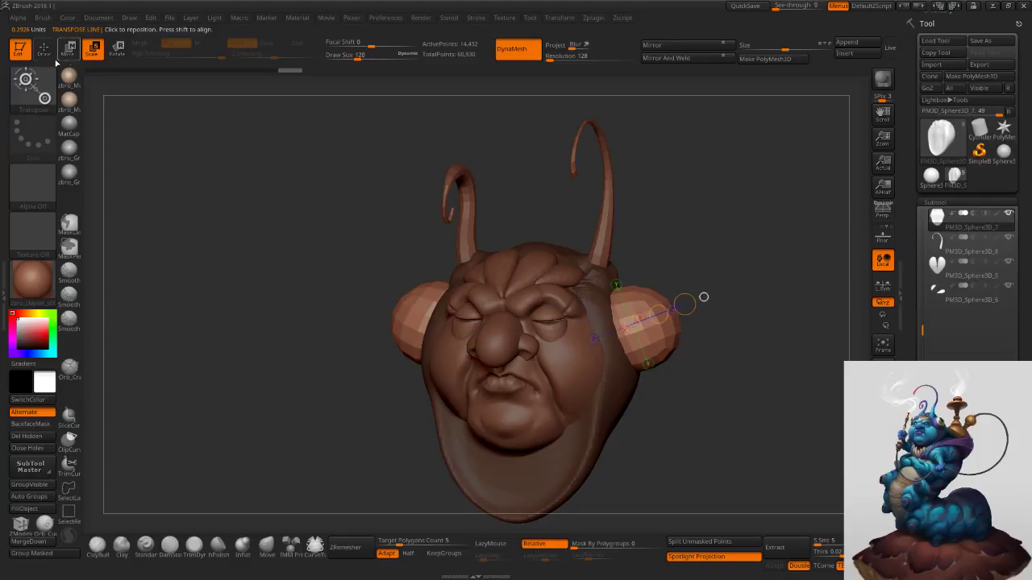
Return to Draw mode, turn on PolyFrame, and split the ears into their own subtool.
key(q)
key(shift+f)
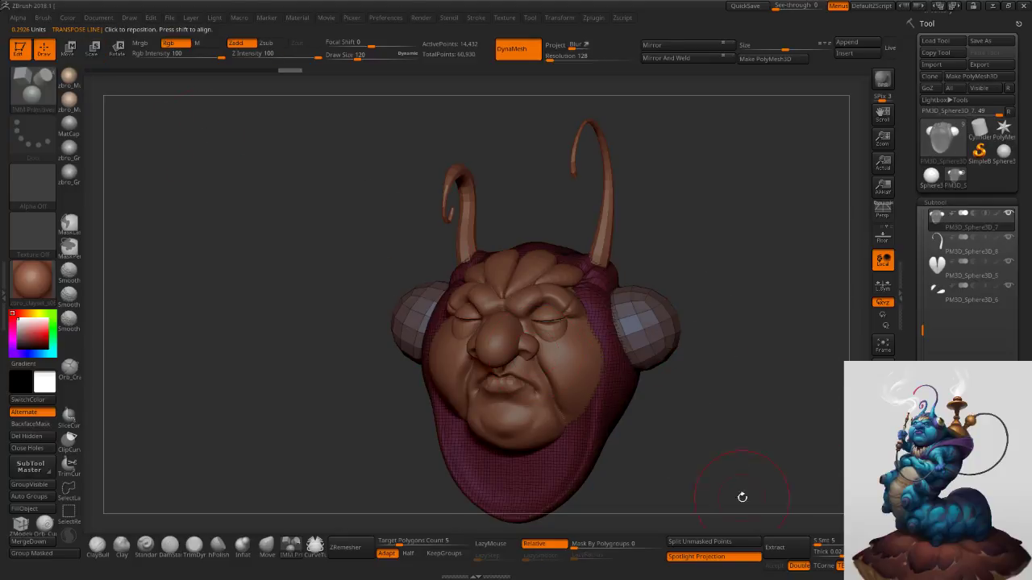
click(733, 544)
Select the ears subtool and hide the ear polyloops on both sides.
alt+click(657, 336)
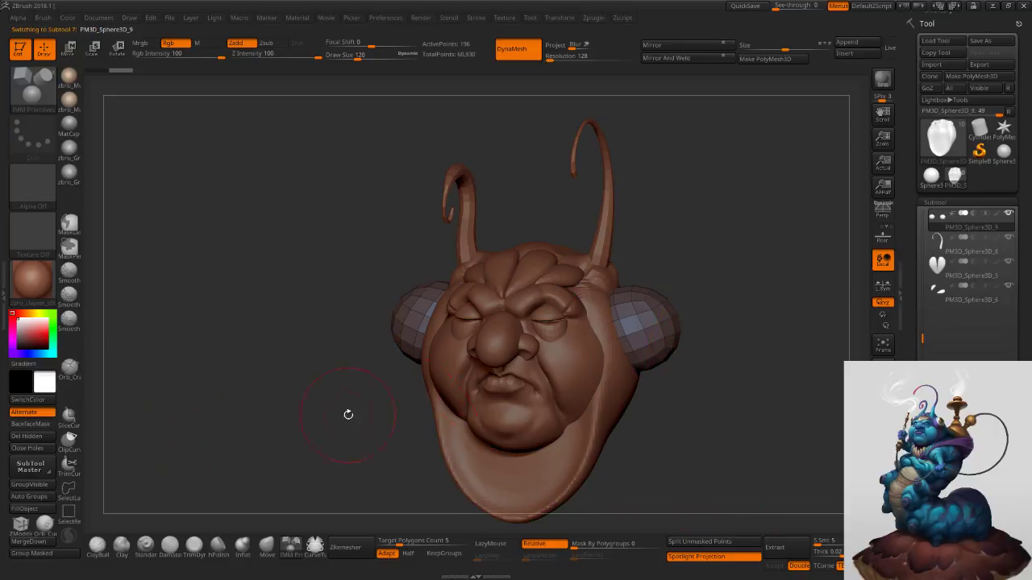
ctrl+right_drag(683, 351, 663, 330)
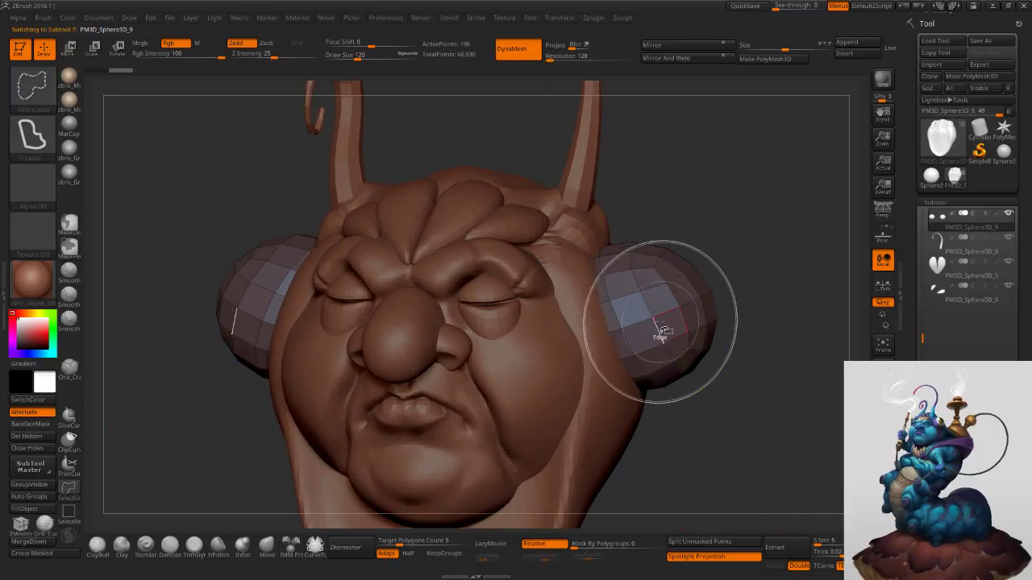
ctrl+shift+click(664, 317)
ctrl+shift+click(693, 298)
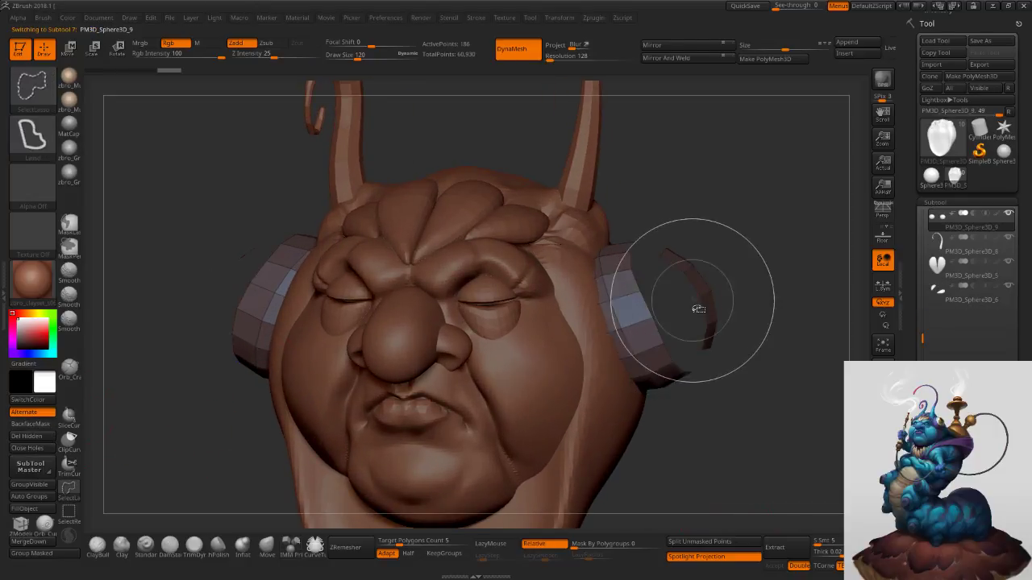
ctrl+shift+click(703, 302)
right_drag(711, 294, 564, 294)
ctrl+shift+click(731, 291)
ctrl+shift+click(743, 287)
ctrl+right_drag(747, 308, 775, 338)
Delete the hidden ear faces and close the holes, then set brush size 129.
click(45, 437)
click(46, 449)
mouse_move(775, 315)
mouse_down()
mouse_move(761, 301)
mouse_move(718, 311)
mouse_move(735, 285)
mouse_up()
key(ctrl+z)
key(s)
click(736, 302)
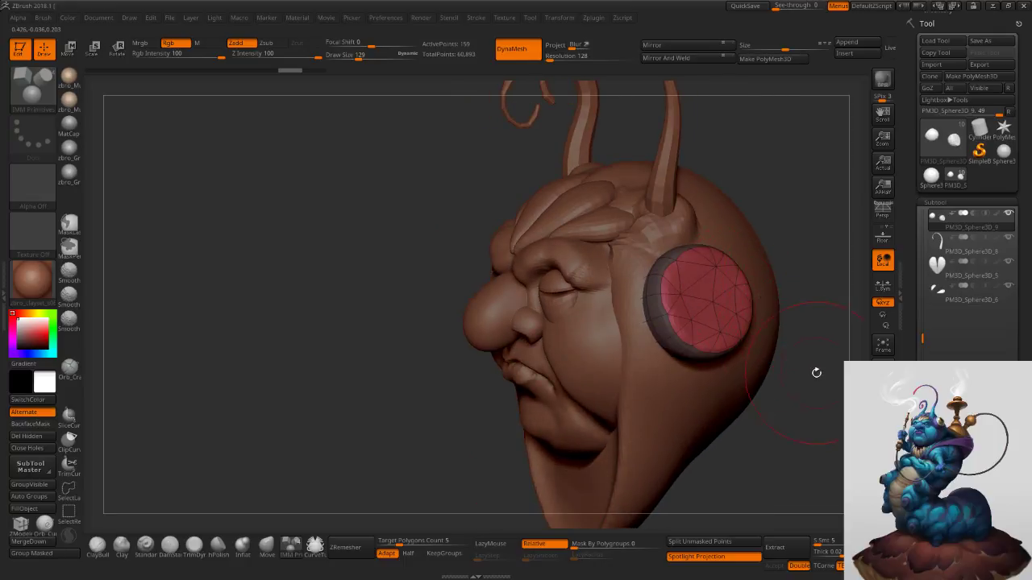
click(267, 548)
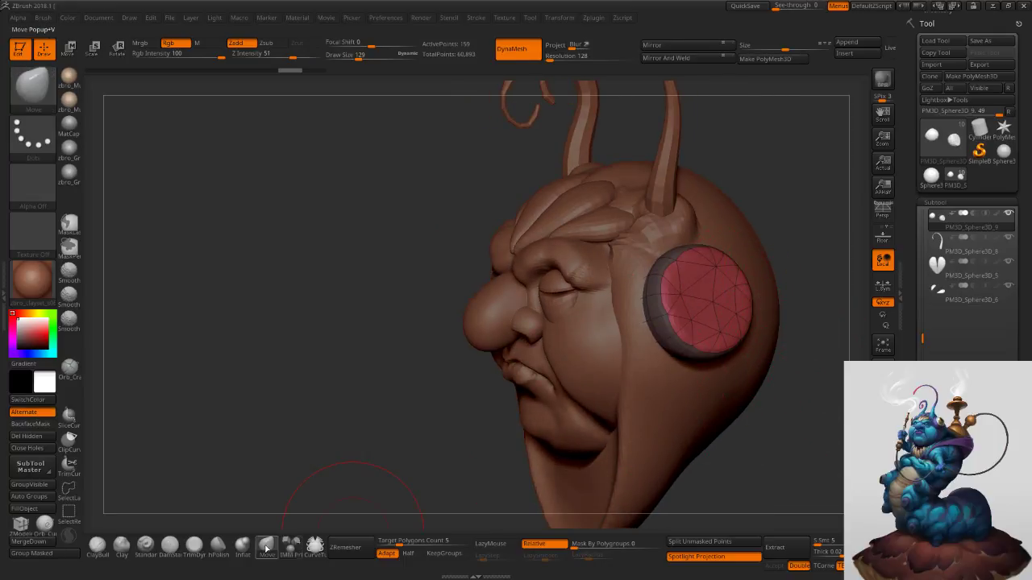
Insert a sphere primitive at the centre of the ear disc.
ctrl+right_drag(452, 451, 475, 483)
right_drag(475, 484, 597, 460)
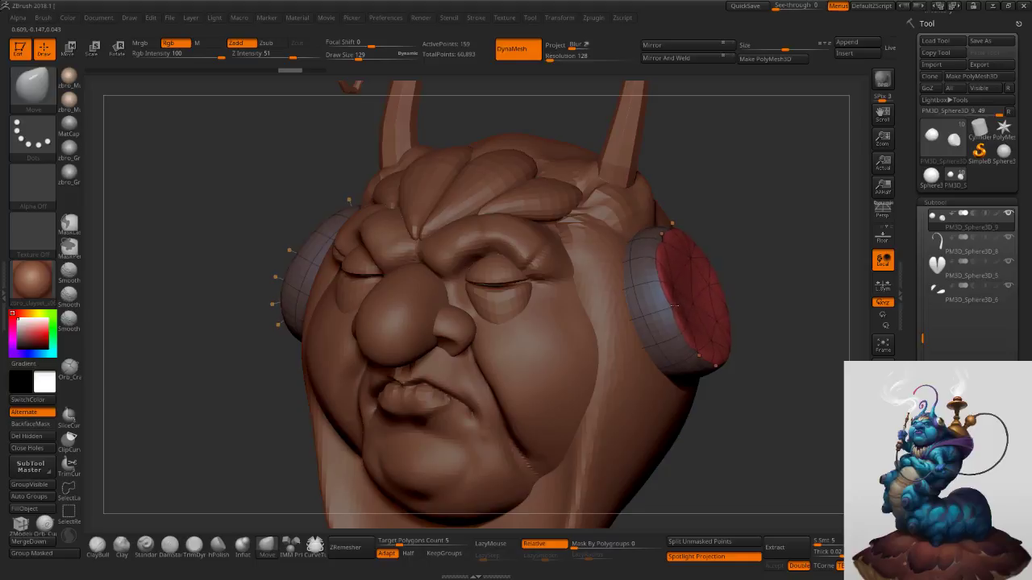
click(291, 546)
drag(765, 363, 624, 352)
drag(704, 310, 725, 362)
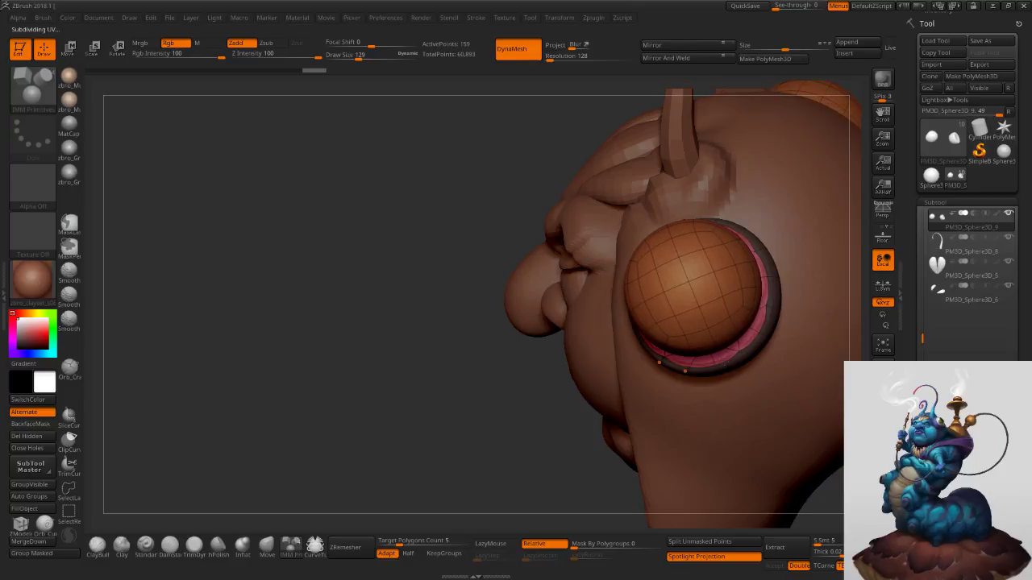
drag(491, 278, 748, 262)
Transpose Move the sphere deep into the dark ear cup.
key(w)
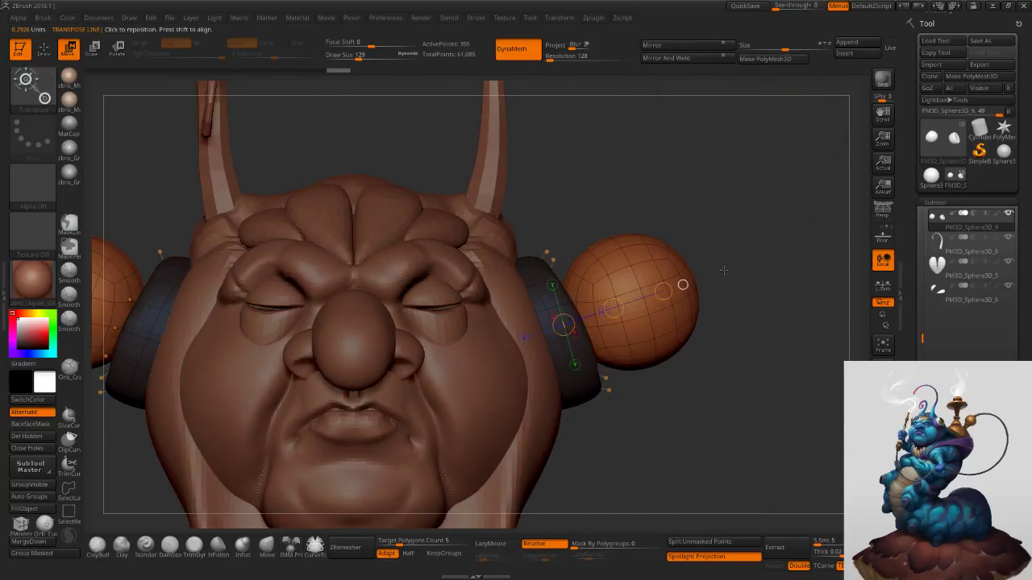
drag(615, 310, 552, 331)
drag(726, 362, 633, 370)
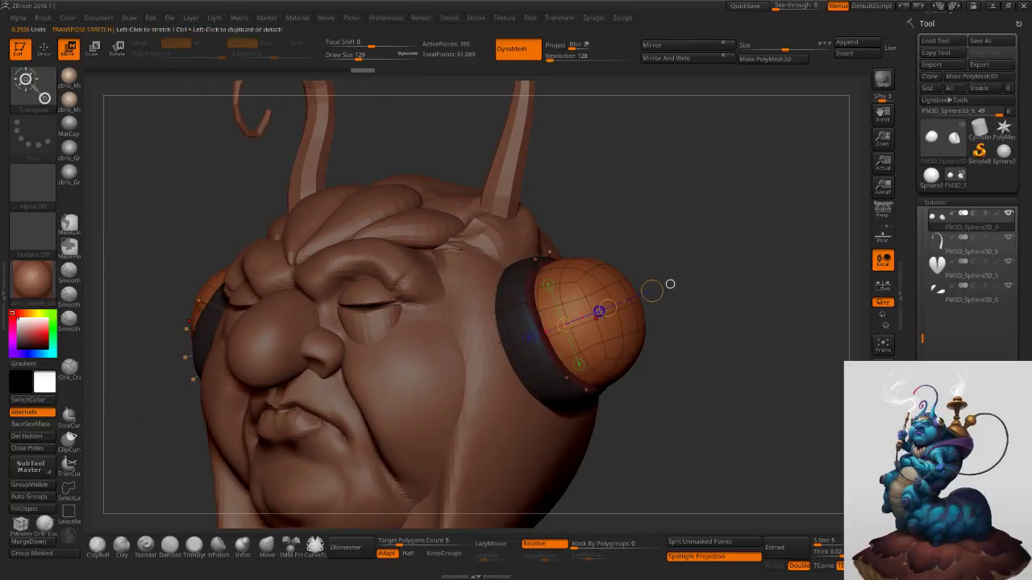
drag(608, 308, 587, 315)
drag(661, 464, 397, 486)
Invert the mask and reshape the ring's edges with the Move brush, then set size 296.
click(267, 545)
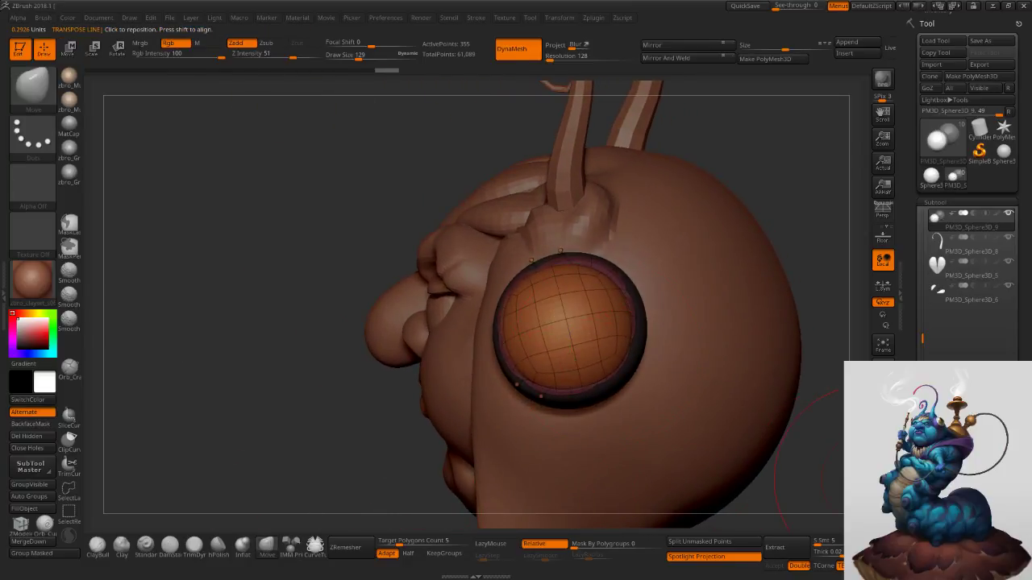
key(shift+f)
ctrl+click(795, 476)
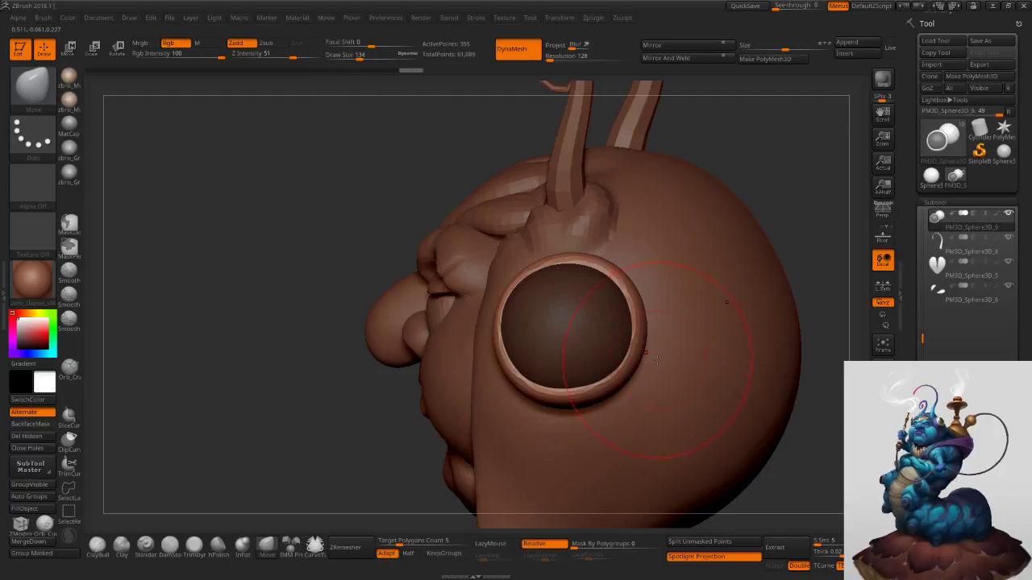
drag(644, 360, 653, 366)
mouse_move(588, 404)
mouse_down()
mouse_move(590, 422)
mouse_move(588, 410)
mouse_up()
right_drag(451, 379, 521, 382)
mouse_move(661, 389)
ctrl+right_down()
mouse_move(577, 335)
mouse_move(614, 325)
mouse_move(647, 349)
ctrl+right_up()
key(s)
click(624, 326)
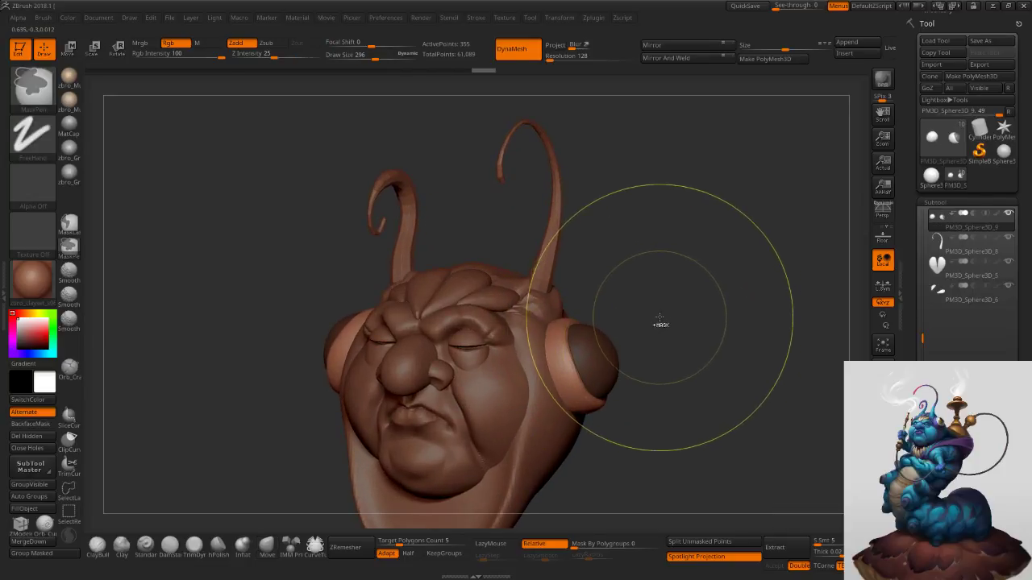
Clear the mask and scale the ear spheres slightly smaller with Transpose Scale.
ctrl+drag(652, 309, 674, 344)
right_drag(647, 349, 672, 340)
drag(671, 339, 665, 353)
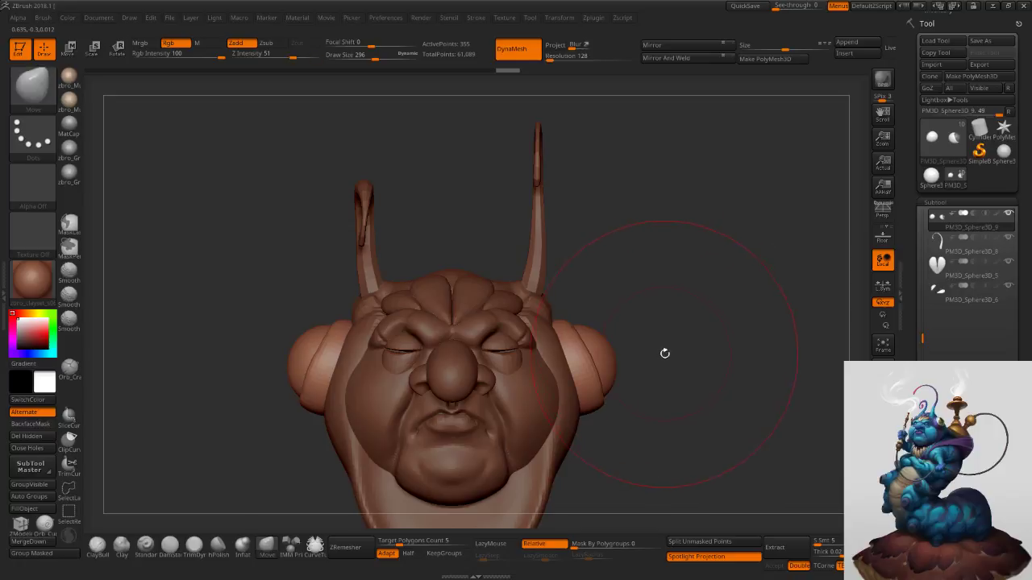
key(r)
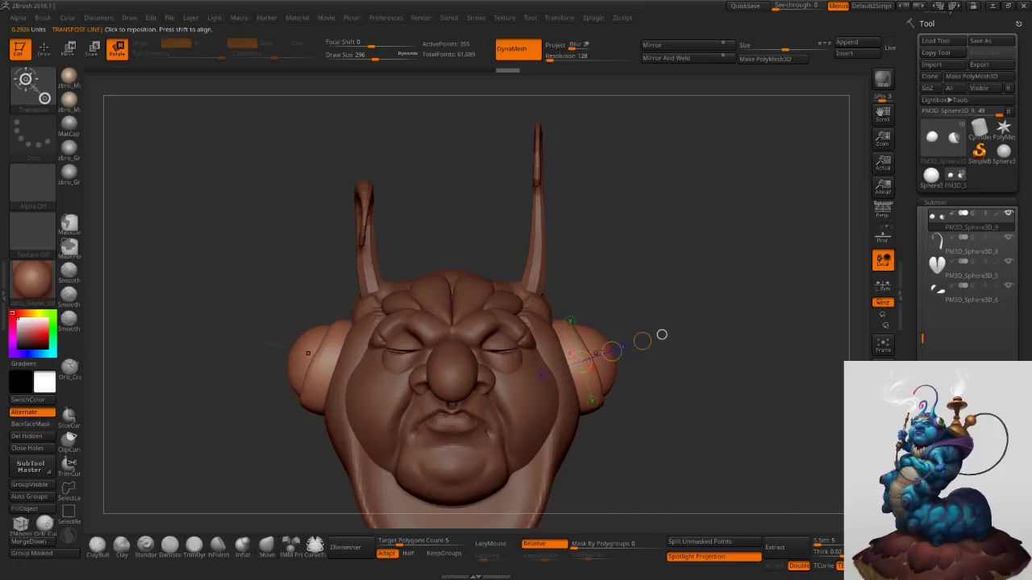
key(w)
key(e)
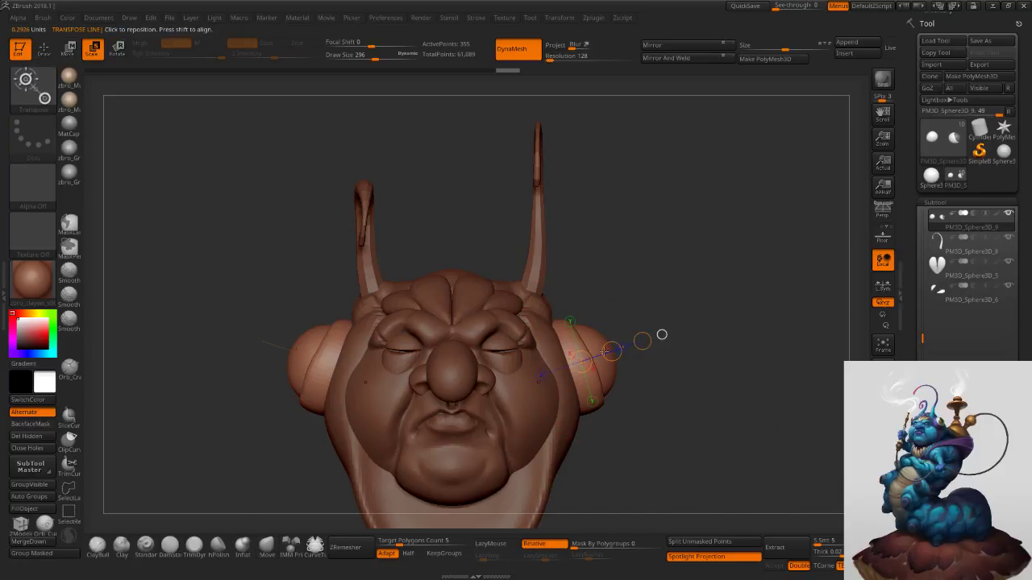
drag(642, 341, 631, 344)
Squash the ear spheres thinner along a new scaling line from the ear.
drag(738, 303, 692, 301)
drag(612, 386, 647, 455)
drag(630, 420, 622, 406)
key(w)
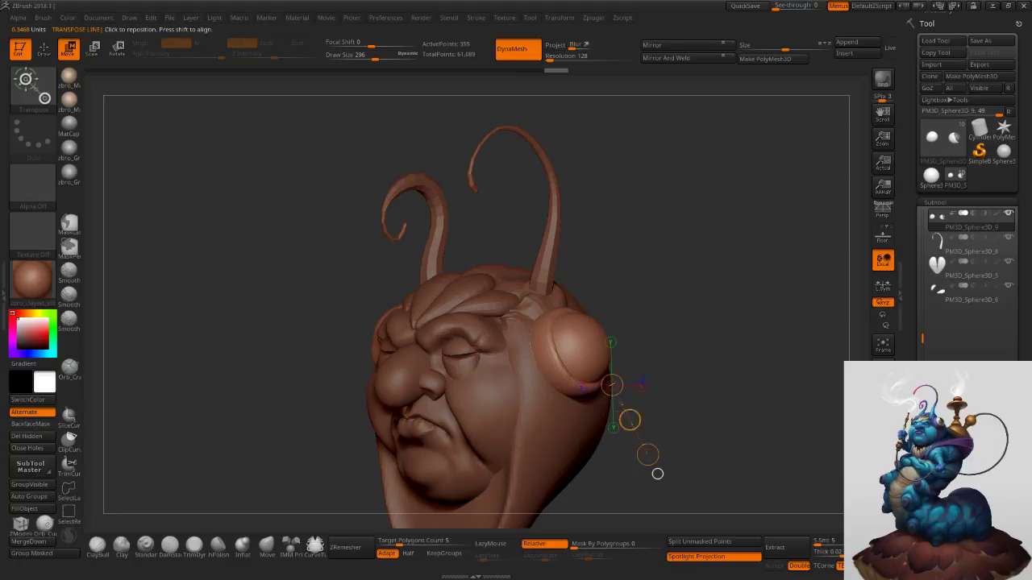
Make the hood the active part and set the Move brush size to 152.
alt+click(532, 431)
right_drag(504, 433, 559, 434)
click(271, 557)
click(269, 555)
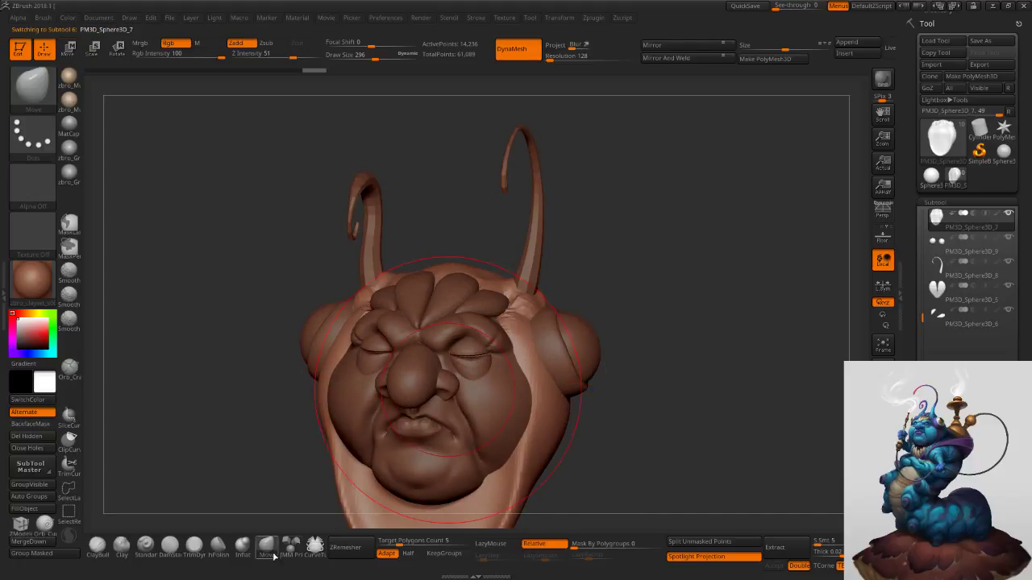
key(s)
click(546, 443)
alt+click(517, 437)
right_drag(561, 437, 532, 435)
key(s)
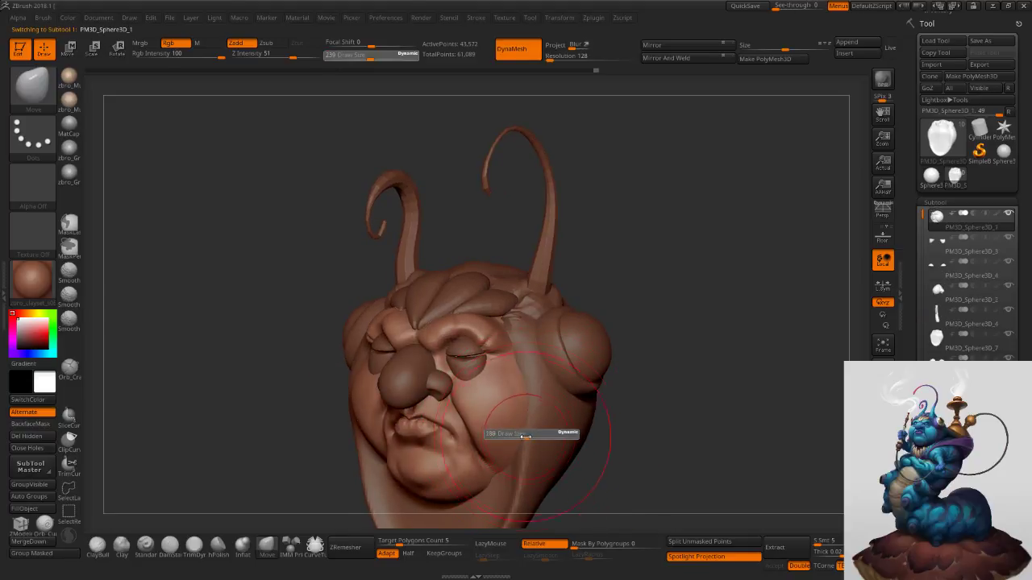
click(521, 436)
alt+click(533, 438)
Pull the hood's edges beside the cheek outward with the Move brush at size 209.
key(s)
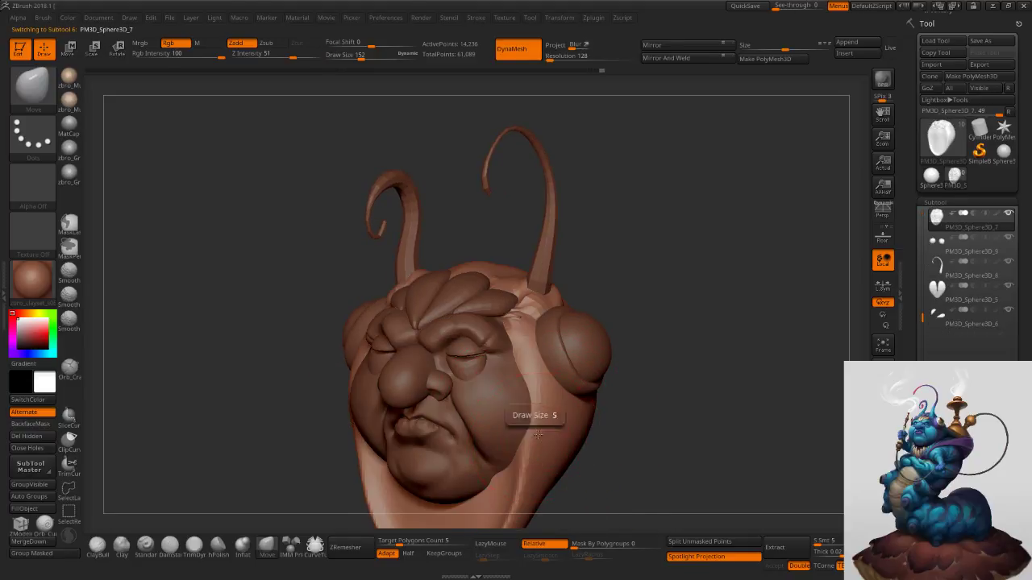
click(540, 438)
right_drag(582, 437, 556, 436)
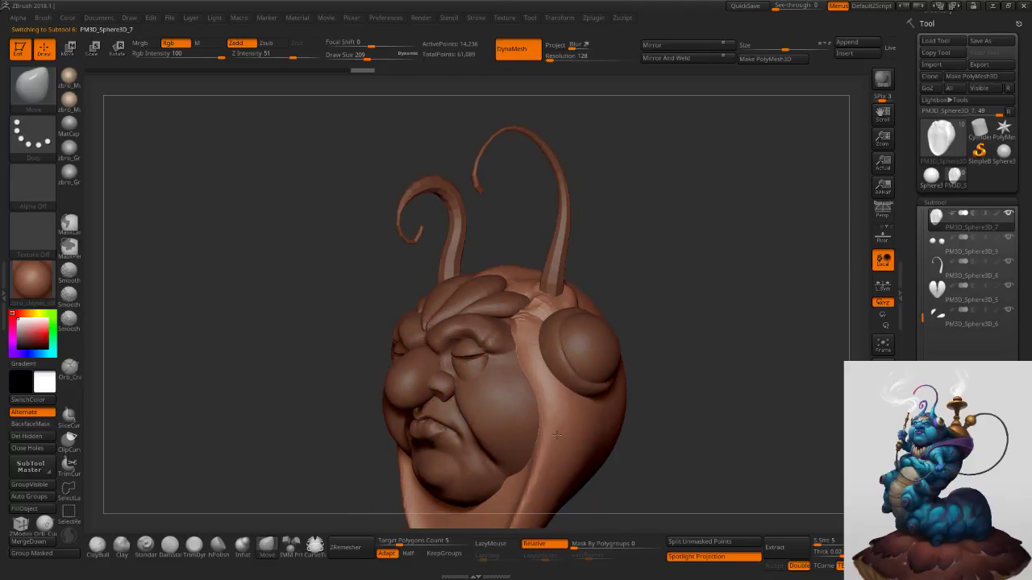
drag(547, 440, 565, 438)
alt+right_drag(564, 438, 585, 344)
right_drag(596, 402, 555, 403)
drag(553, 403, 561, 398)
right_drag(562, 395, 538, 351)
drag(510, 406, 522, 403)
Drag the hood's lower tip down and left into a longer chin flap.
key(])
right_drag(525, 394, 555, 387)
drag(500, 445, 477, 460)
key(s)
click(485, 435)
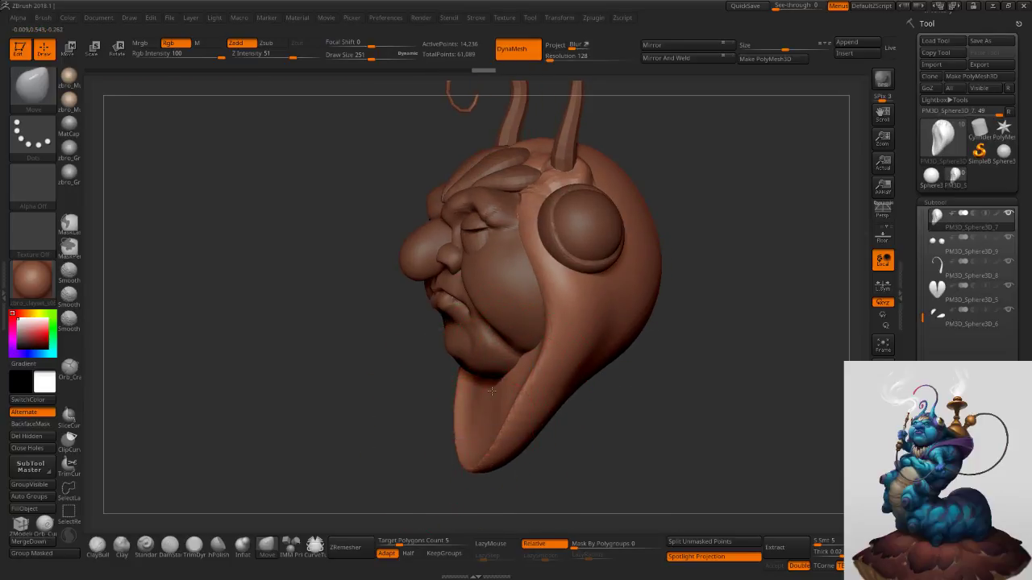
drag(498, 400, 493, 400)
right_drag(495, 401, 601, 370)
key(s)
click(575, 355)
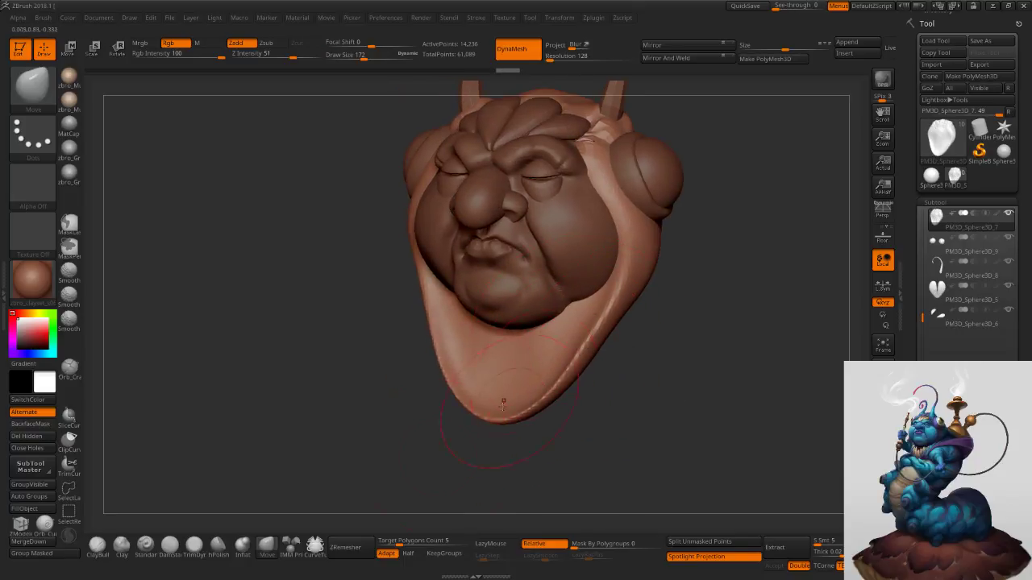
Build up clay along the hood's chin with ClayBuildup at size 104, enabling BackfaceMask.
click(105, 555)
key(s)
drag(558, 393, 551, 393)
right_drag(551, 393, 598, 392)
drag(505, 406, 505, 443)
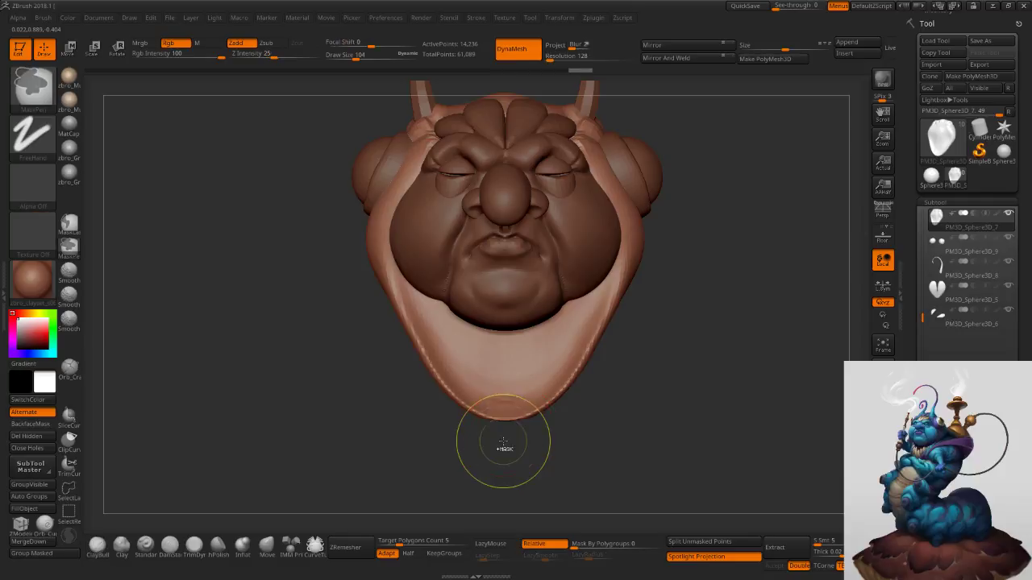
click(27, 424)
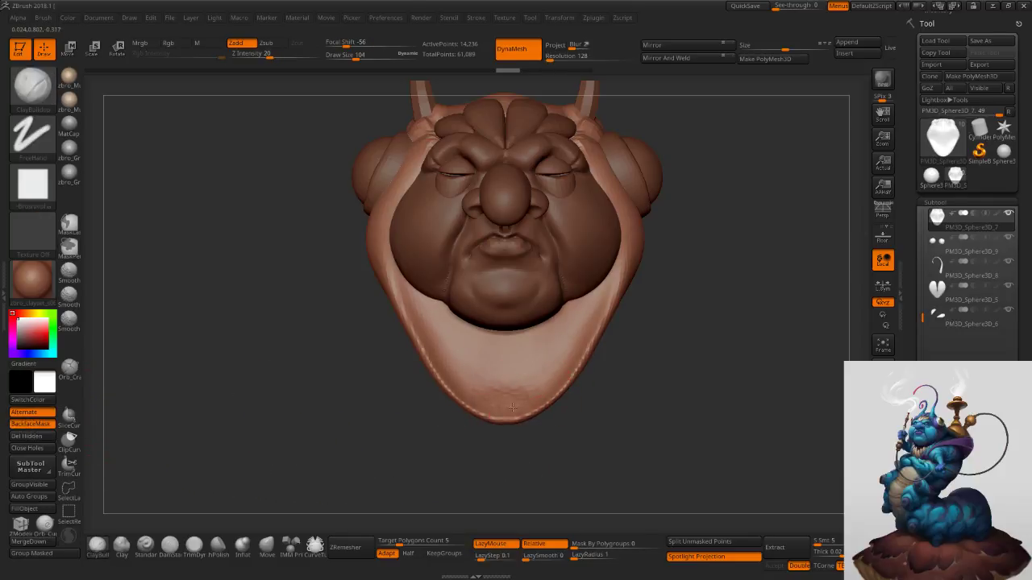
Thicken the chin rim with more ClayBuildup strokes at brush size 116.
drag(574, 394, 528, 413)
key(s)
click(550, 421)
mouse_move(564, 443)
mouse_down()
mouse_move(571, 416)
mouse_move(494, 434)
mouse_up()
drag(567, 451, 571, 413)
mouse_move(502, 444)
mouse_down()
mouse_move(569, 405)
mouse_move(577, 373)
mouse_move(591, 377)
mouse_up()
right_drag(574, 354, 589, 393)
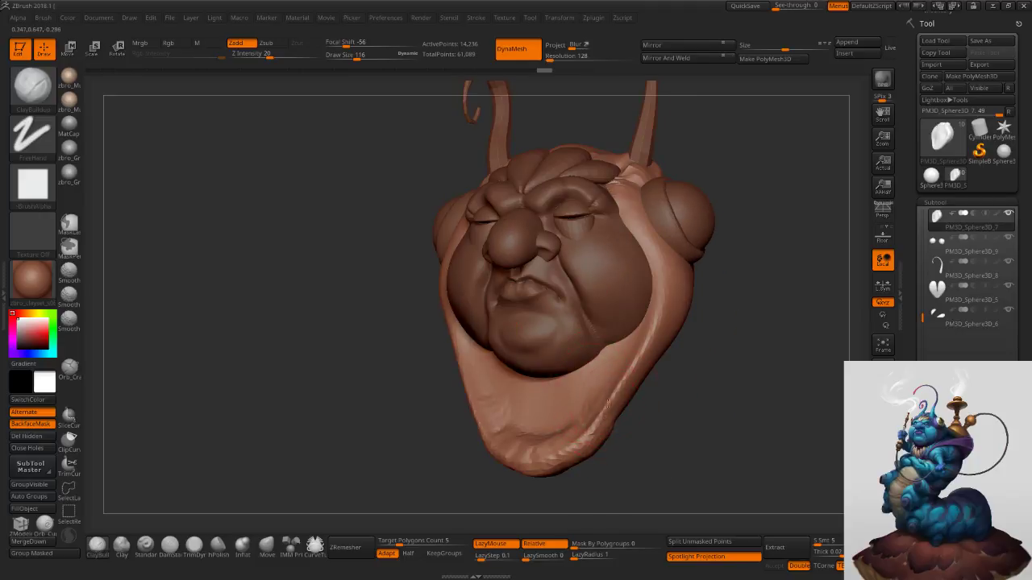
drag(617, 399, 610, 378)
Frame the left profile and bring up the Subtool Append mesh list.
mouse_move(709, 347)
right_down()
mouse_move(722, 330)
mouse_move(741, 202)
right_up()
right_drag(838, 169, 726, 137)
alt+right_drag(863, 134, 778, 107)
click(851, 46)
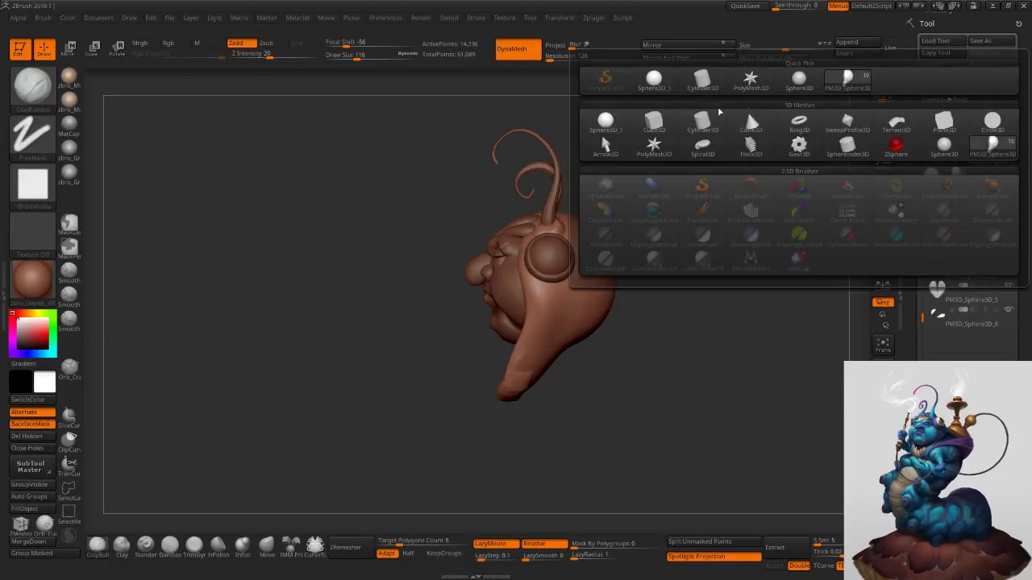
Append a Sphere3D and Transpose Move it behind and below the head.
click(612, 125)
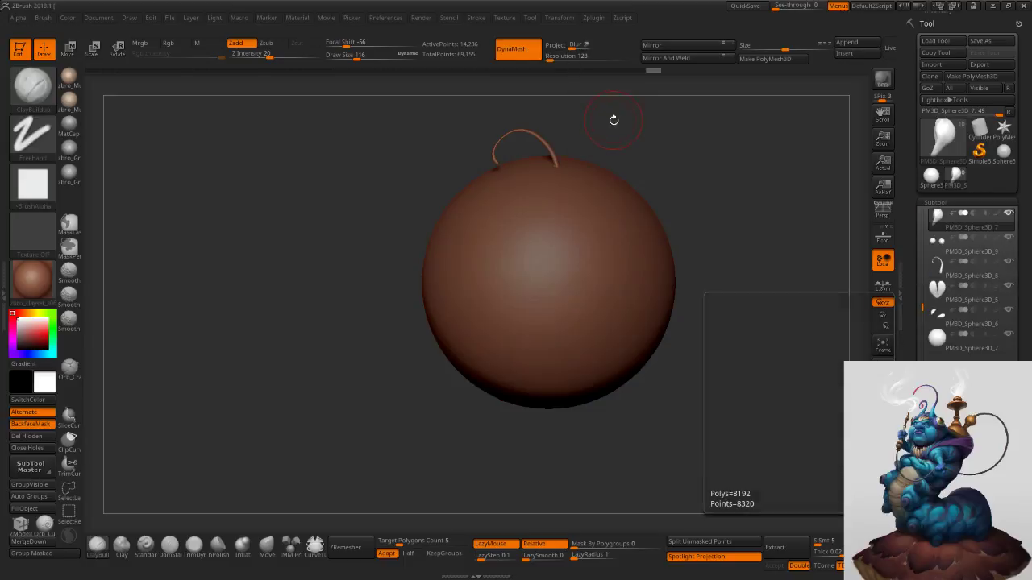
key(w)
shift+drag(601, 252, 754, 361)
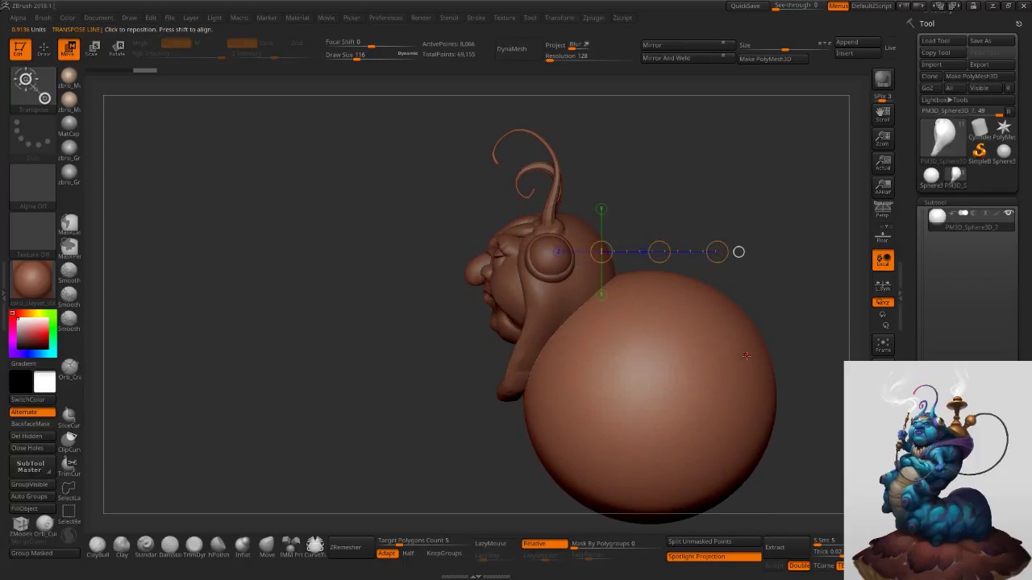
shift+right_drag(596, 355, 643, 362)
ctrl+right_drag(750, 368, 651, 347)
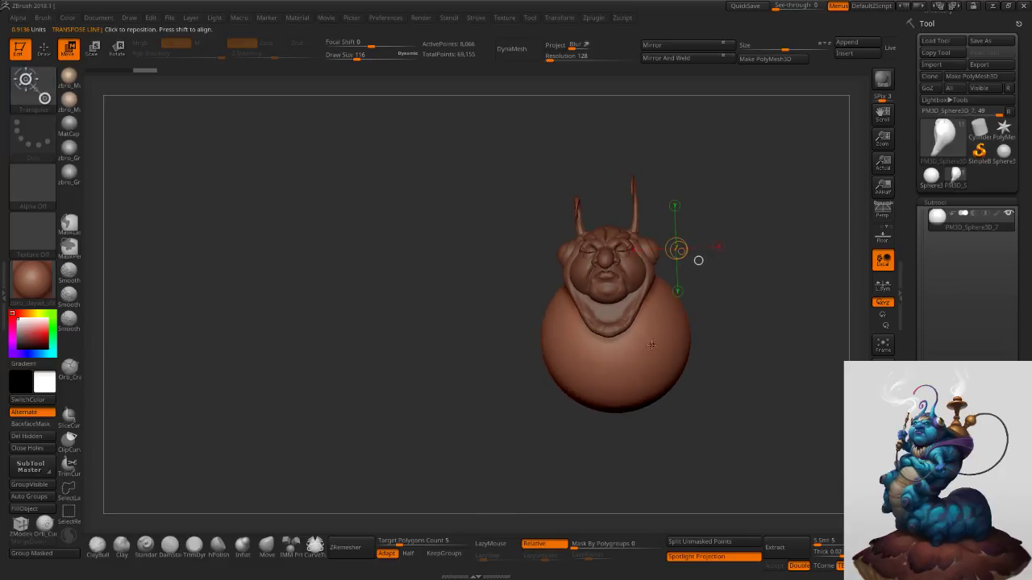
shift+right_drag(727, 328, 674, 331)
Switch to the Move brush and raise its draw size to 726.
click(274, 549)
key(s)
drag(726, 316, 759, 313)
alt+right_drag(739, 308, 688, 292)
key(s)
drag(687, 291, 699, 293)
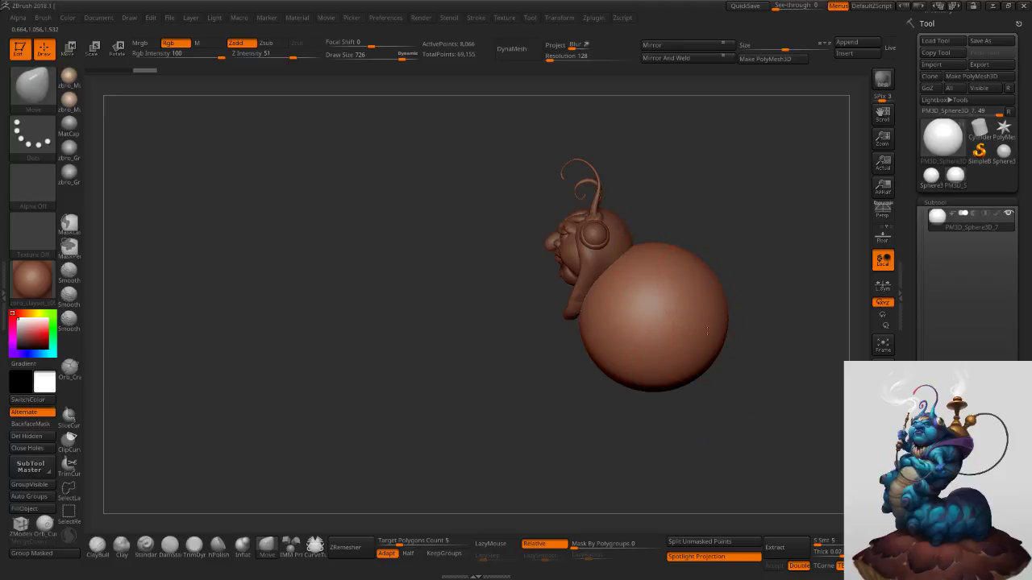
Push in the body sphere's right side and top, and pull its bottom down and left.
drag(711, 328, 695, 329)
drag(683, 371, 673, 373)
mouse_move(674, 248)
mouse_down()
mouse_move(661, 256)
mouse_move(666, 270)
mouse_up()
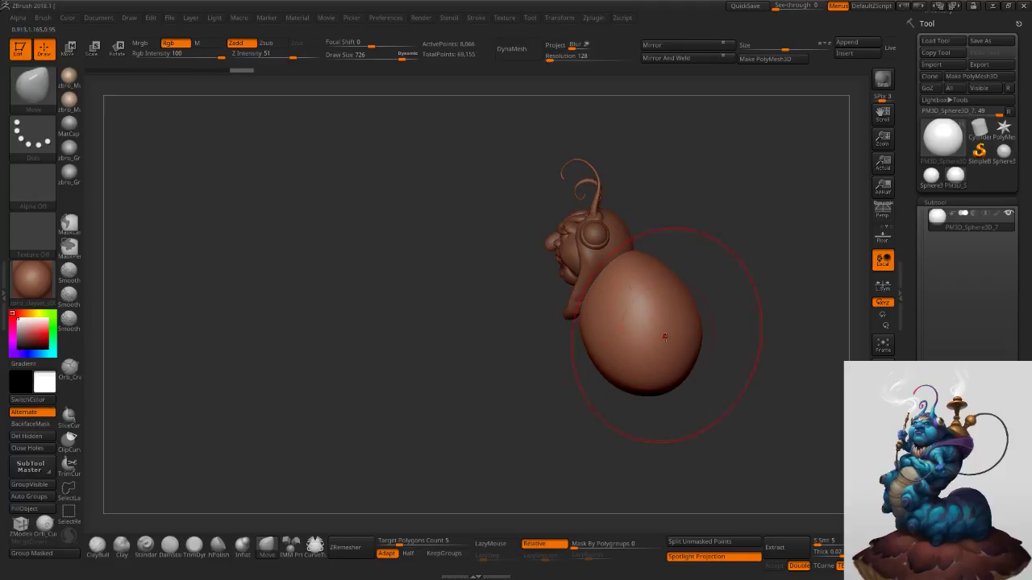
drag(649, 377, 593, 400)
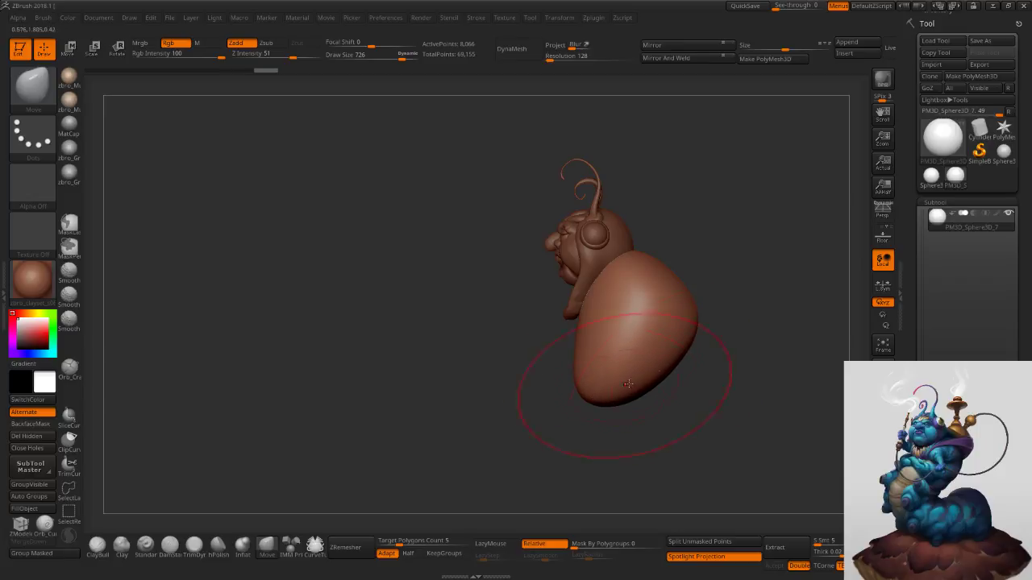
drag(662, 377, 657, 393)
right_drag(620, 340, 663, 328)
mouse_move(593, 328)
right_down()
mouse_move(585, 346)
mouse_move(603, 344)
right_up()
Select ClayBuildup, turn on DynaMesh to remesh the body, and set the brush to 251.
key(s)
drag(603, 344, 595, 342)
right_drag(603, 338, 594, 320)
key(s)
drag(593, 320, 581, 320)
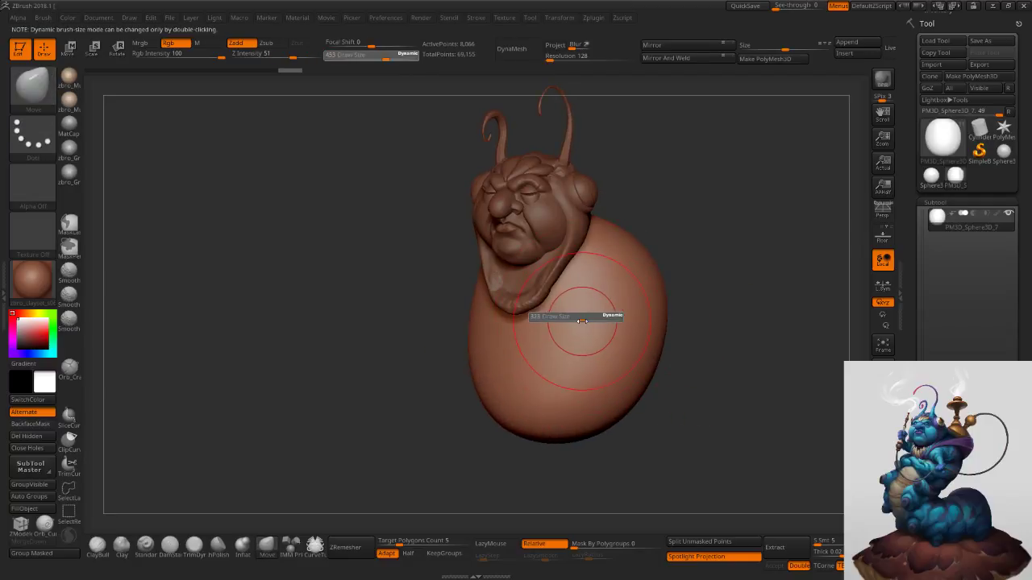
click(98, 552)
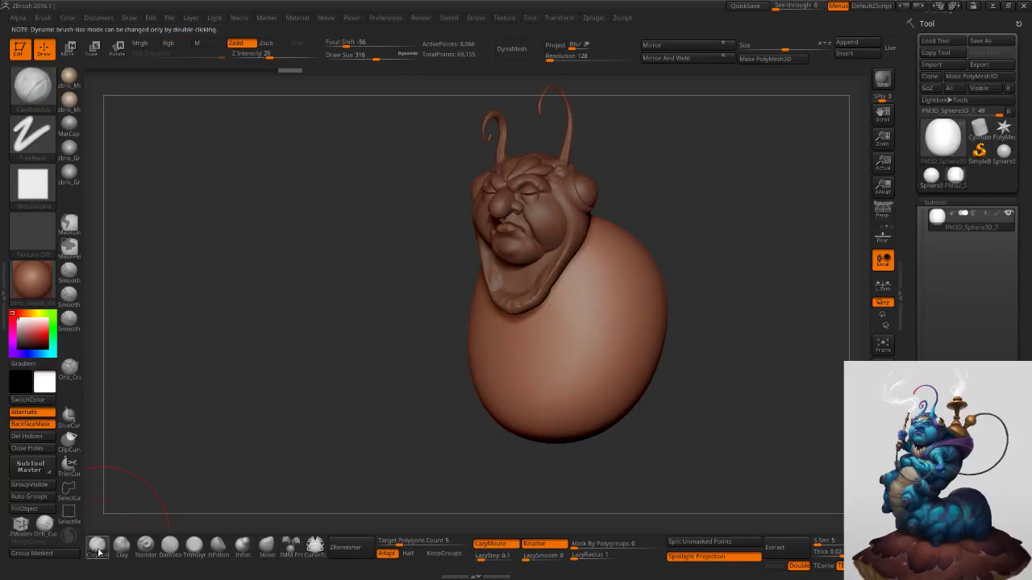
click(516, 50)
key(s)
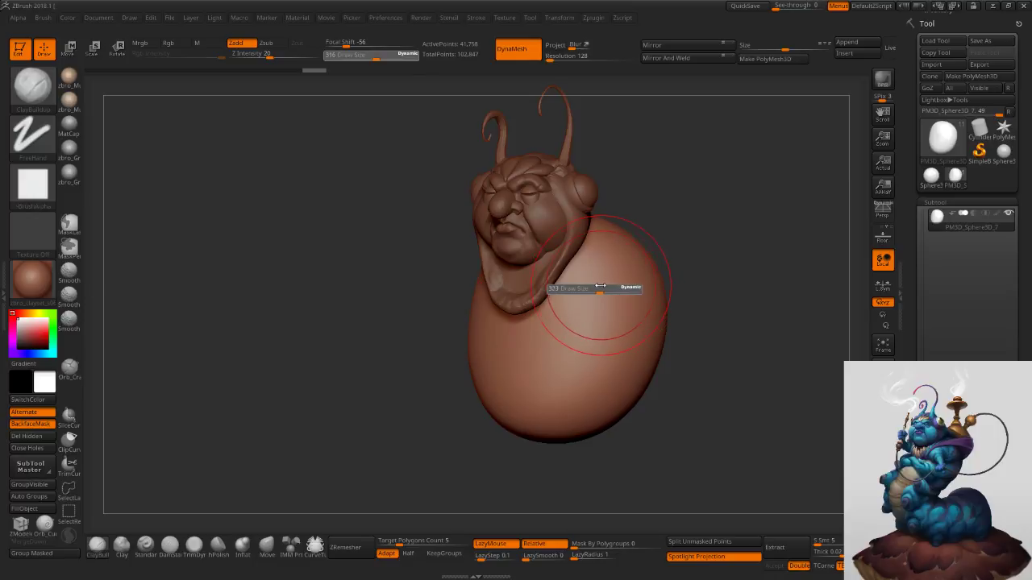
key(s)
drag(576, 303, 571, 303)
With the Move brush, pull the body's bottom into a long tail and push the lower-left side out.
mouse_move(577, 280)
alt+right_down()
mouse_move(577, 349)
mouse_move(538, 318)
mouse_move(543, 338)
mouse_move(562, 341)
alt+right_up()
key(s)
drag(562, 347, 589, 351)
ctrl+right_drag(589, 351, 587, 323)
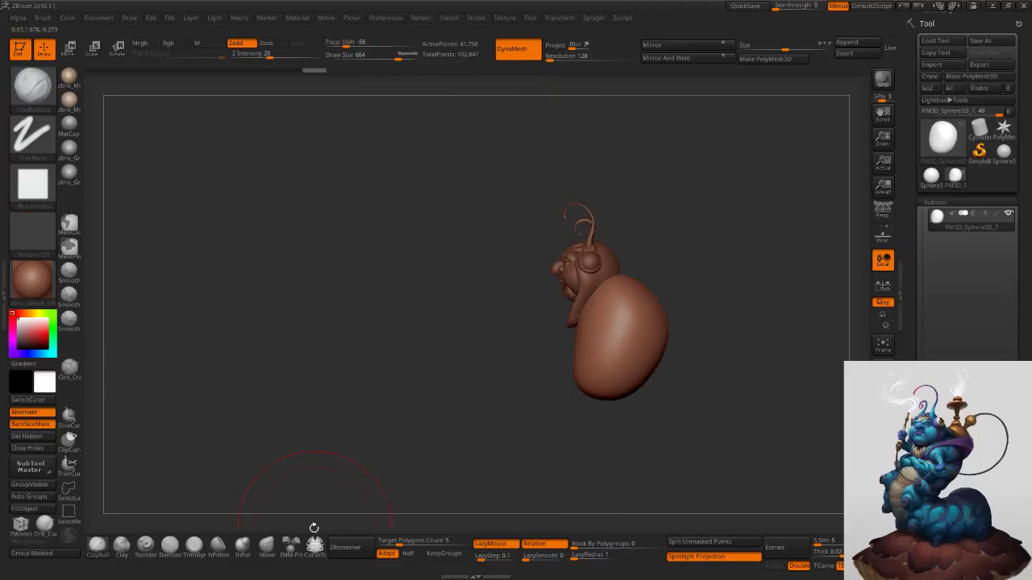
click(267, 545)
drag(597, 399, 547, 466)
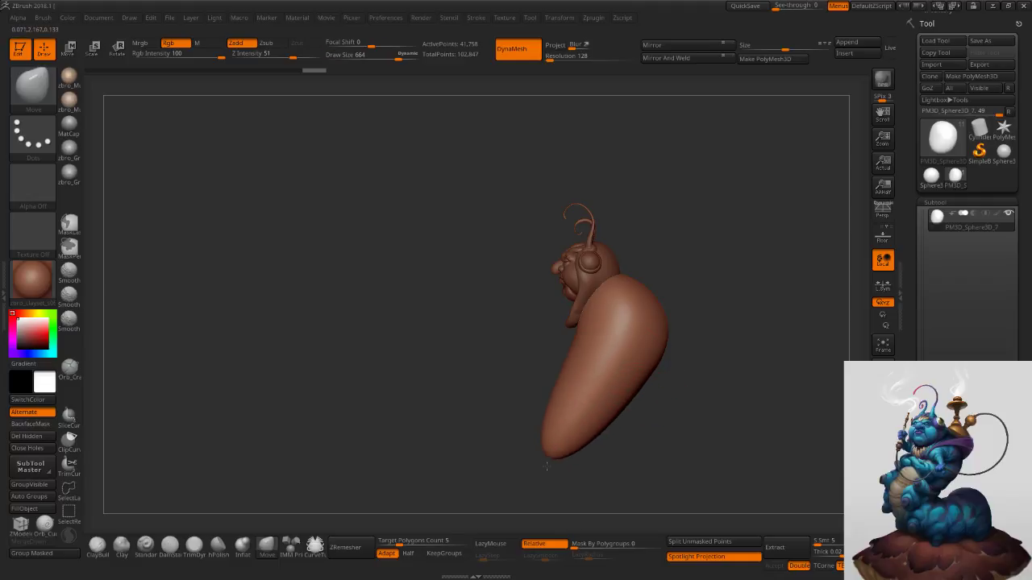
drag(572, 382, 539, 378)
Drag the lower tail further down and push the lower-left body side outward.
right_drag(539, 379, 562, 385)
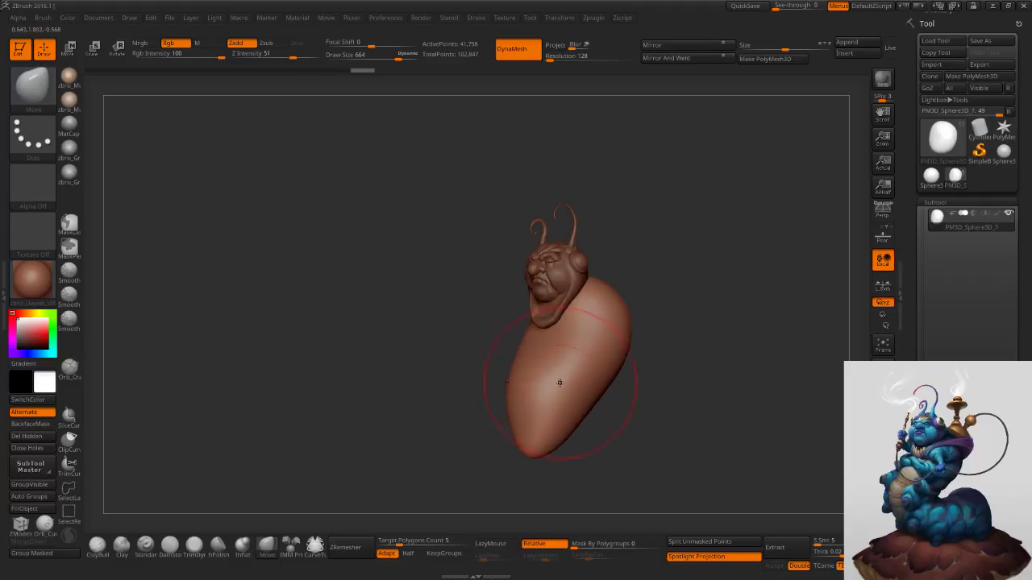
right_drag(566, 436, 541, 441)
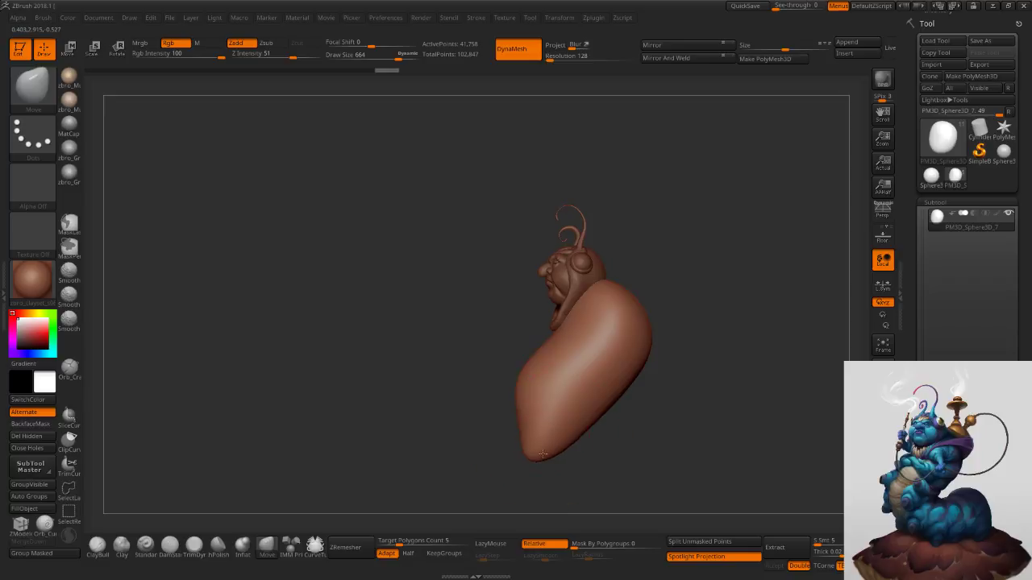
drag(544, 446, 570, 469)
right_drag(570, 469, 563, 466)
key(s)
mouse_move(566, 455)
mouse_down()
mouse_move(593, 482)
mouse_move(587, 464)
mouse_up()
key(s)
right_drag(571, 453, 579, 453)
mouse_move(556, 437)
mouse_down()
mouse_move(527, 450)
mouse_move(522, 438)
mouse_up()
Widen and reshape the lower body with a large Move brush (812–892).
right_drag(548, 400, 598, 391)
key(s)
drag(540, 415, 566, 417)
right_drag(566, 419, 539, 417)
key(s)
drag(548, 415, 563, 421)
mouse_move(605, 395)
ctrl+right_down()
mouse_move(641, 353)
mouse_move(656, 355)
mouse_move(621, 341)
mouse_move(625, 353)
ctrl+right_up()
key(s)
drag(625, 346, 615, 345)
ctrl+right_drag(610, 342, 617, 356)
Narrow the belly contour and its sides symmetrically from a front view.
key(s)
drag(472, 453, 472, 439)
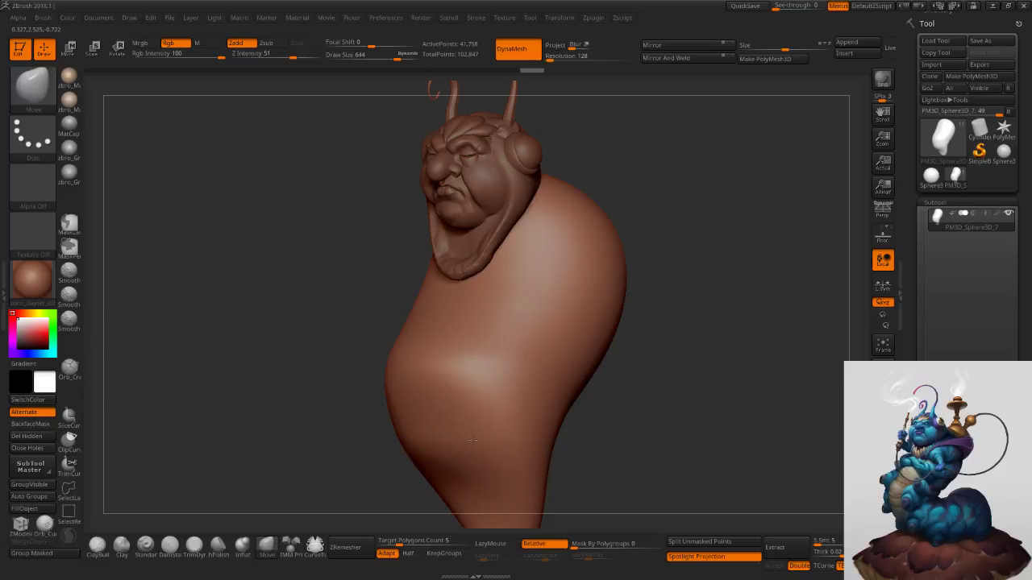
key(s)
click(436, 389)
shift+right_drag(461, 367, 499, 362)
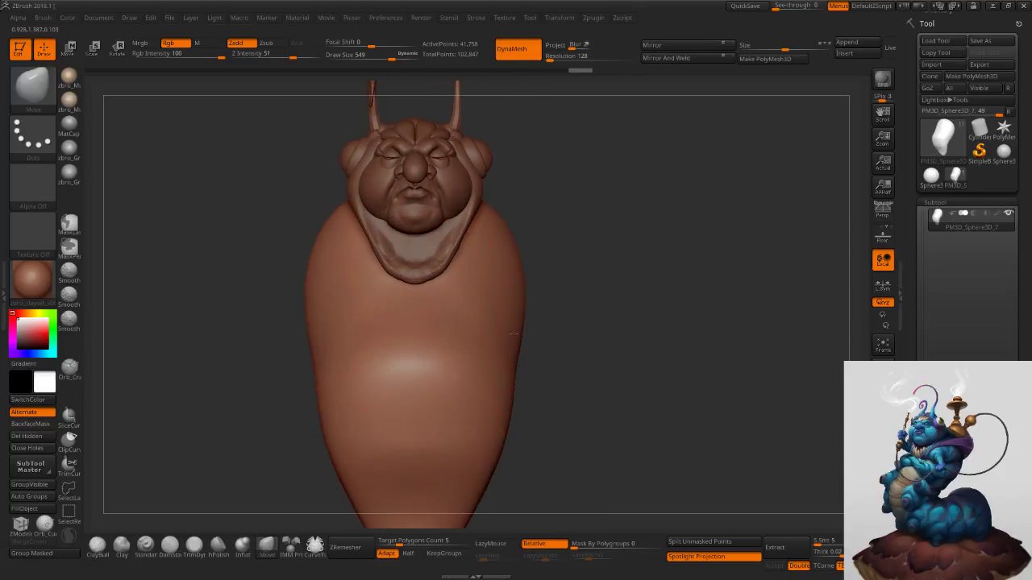
drag(516, 333, 497, 335)
drag(517, 287, 504, 287)
key(s)
click(506, 288)
Zoom in on the head, make the face mesh active, and set brush size 138.
right_drag(541, 276, 485, 279)
mouse_move(613, 281)
alt+right_down()
mouse_move(671, 355)
mouse_move(620, 346)
mouse_move(653, 351)
alt+right_up()
key(s)
click(620, 329)
mouse_move(593, 311)
ctrl+right_down()
mouse_move(506, 228)
mouse_move(501, 288)
mouse_move(474, 282)
mouse_move(496, 305)
ctrl+right_up()
key(s)
click(495, 288)
alt+click(495, 286)
key(s)
click(465, 301)
key(s)
click(485, 305)
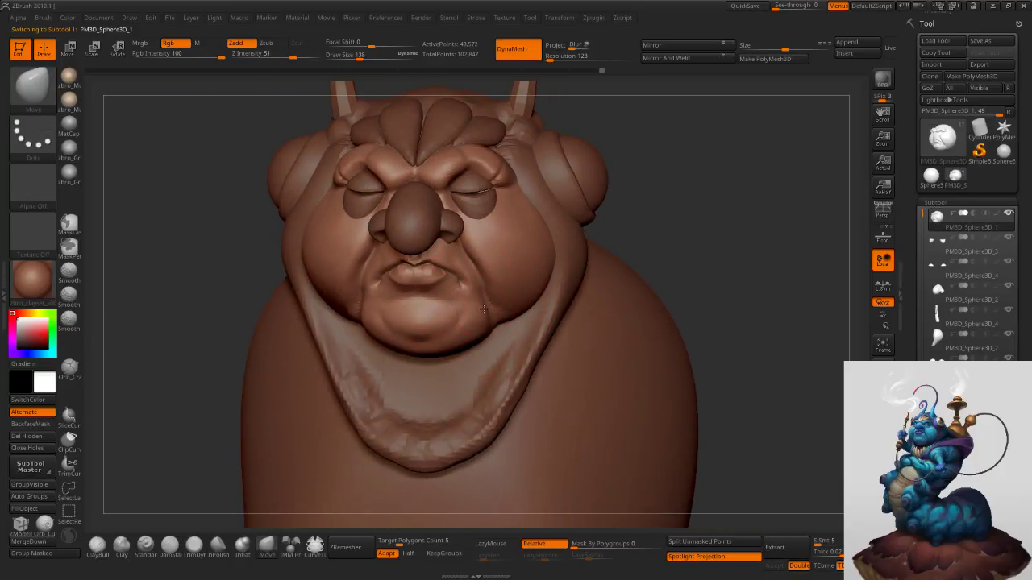
Reshape the chin and cheek fold and nudge the crease under the chin.
drag(481, 310, 480, 312)
key(s)
click(472, 317)
drag(435, 351, 433, 345)
key(s)
click(447, 347)
right_drag(467, 353, 434, 355)
drag(434, 357, 437, 353)
mouse_move(459, 355)
right_down()
mouse_move(442, 346)
mouse_move(443, 313)
mouse_move(494, 311)
right_up()
key(s)
click(432, 345)
Reshape the lower cheeks symmetrically with a Move brush around size 138.
key(s)
click(382, 251)
key(s)
click(293, 255)
mouse_move(511, 255)
right_down()
mouse_move(517, 272)
mouse_move(500, 262)
right_up()
key(s)
click(505, 273)
drag(503, 265, 513, 273)
mouse_move(513, 273)
right_down()
mouse_move(507, 227)
mouse_move(511, 291)
mouse_move(513, 279)
mouse_move(493, 277)
right_up()
key(s)
click(500, 292)
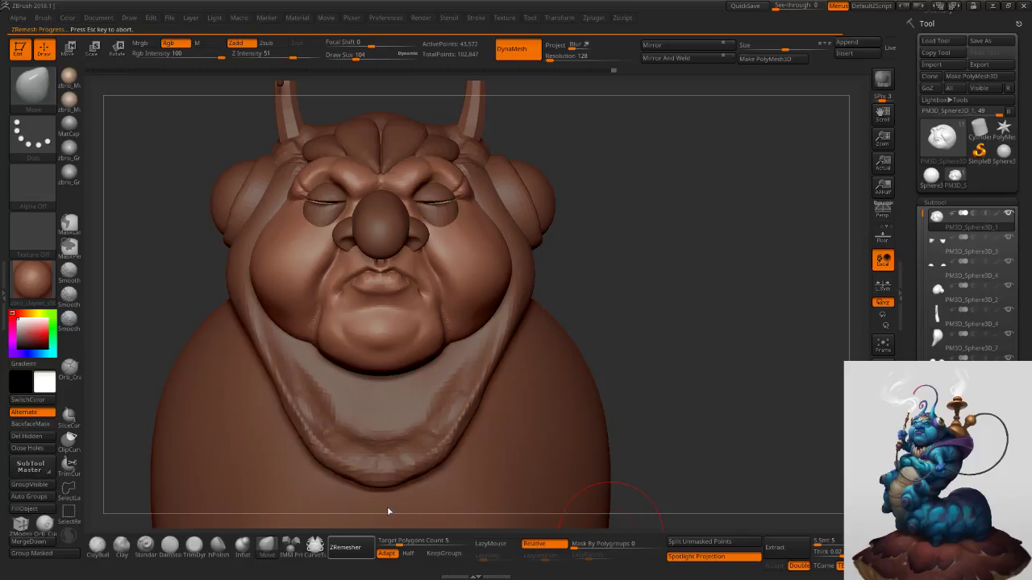
Undo the first ZRemesh and rerun ZRemesher at Target Polygons Count 10, giving 18,976 points.
right_drag(694, 342, 641, 329)
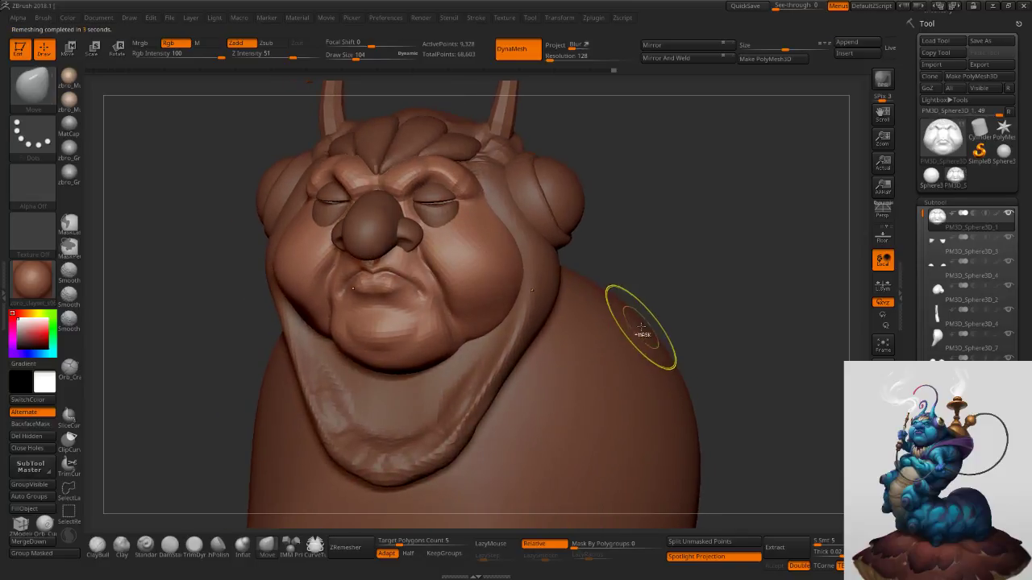
key(ctrl+z)
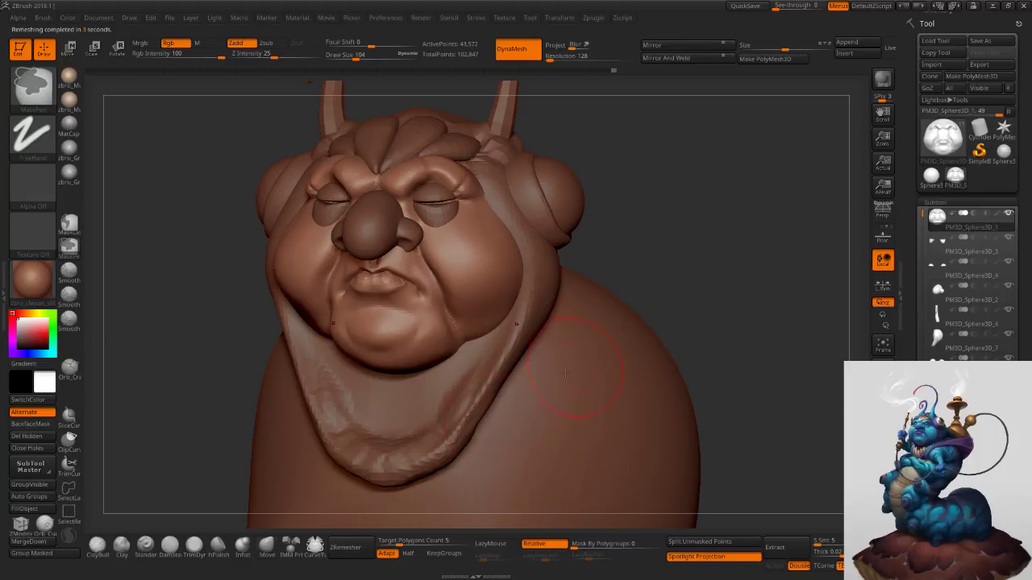
click(410, 541)
click(371, 549)
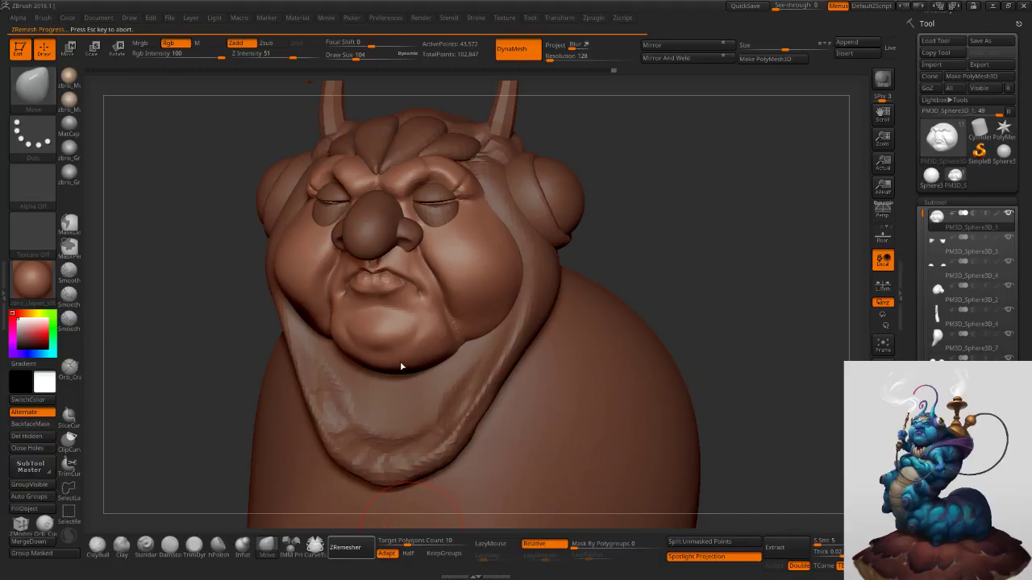
key(s)
drag(435, 342, 429, 342)
key(s)
key(s)
drag(370, 365, 375, 366)
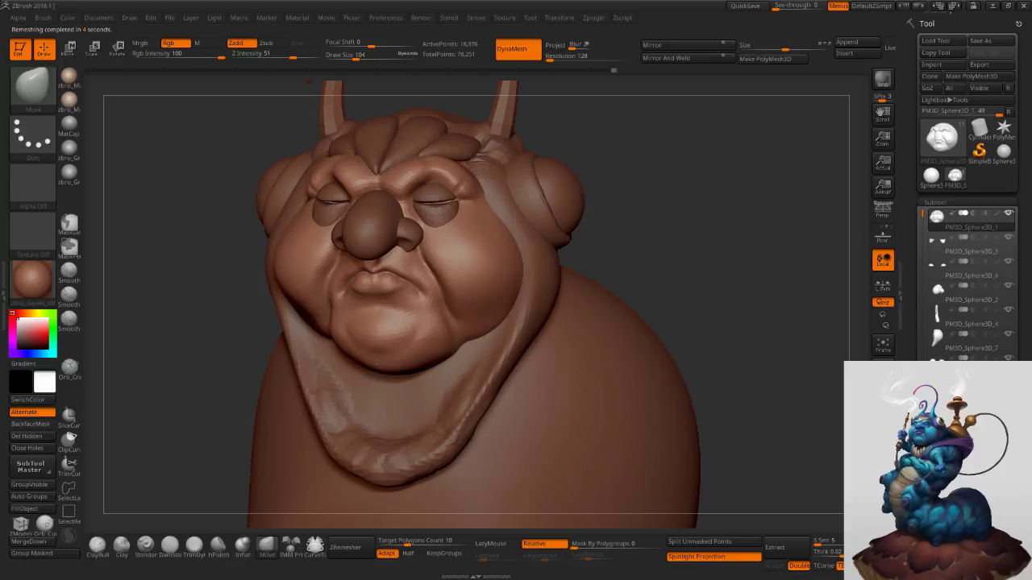
key(s)
ctrl+right_drag(482, 295, 431, 371)
key(s)
drag(376, 291, 366, 291)
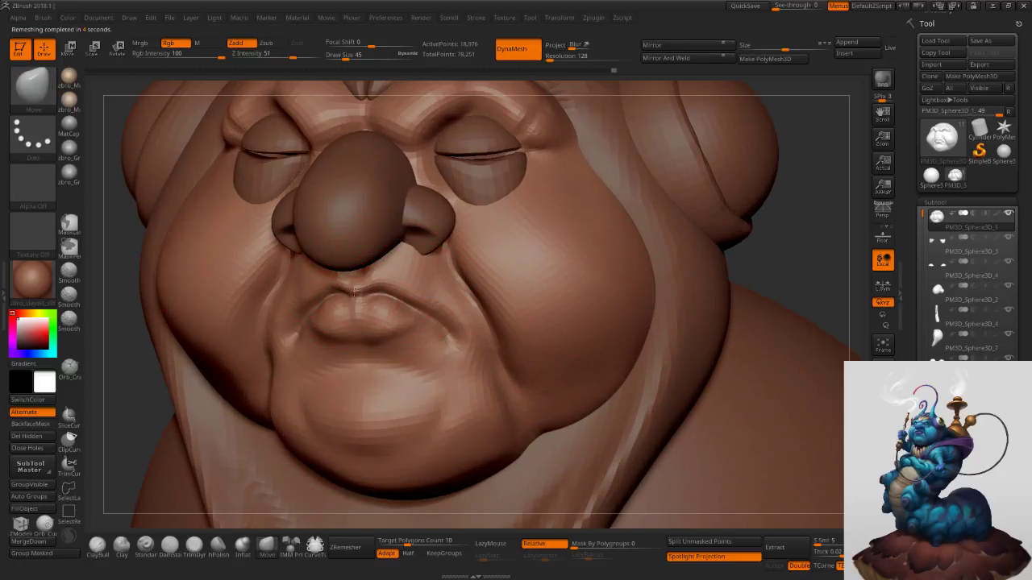
Push up the area under the lower lip and reshape the mouth-corner fold with Move.
drag(364, 363, 363, 356)
right_drag(352, 358, 234, 358)
key(s)
drag(390, 352, 401, 366)
key(s)
right_drag(409, 368, 416, 372)
key(s)
mouse_move(427, 376)
mouse_down()
mouse_move(440, 357)
mouse_move(419, 354)
mouse_up()
key(s)
ctrl+right_drag(530, 327, 484, 313)
key(s)
drag(479, 312, 475, 311)
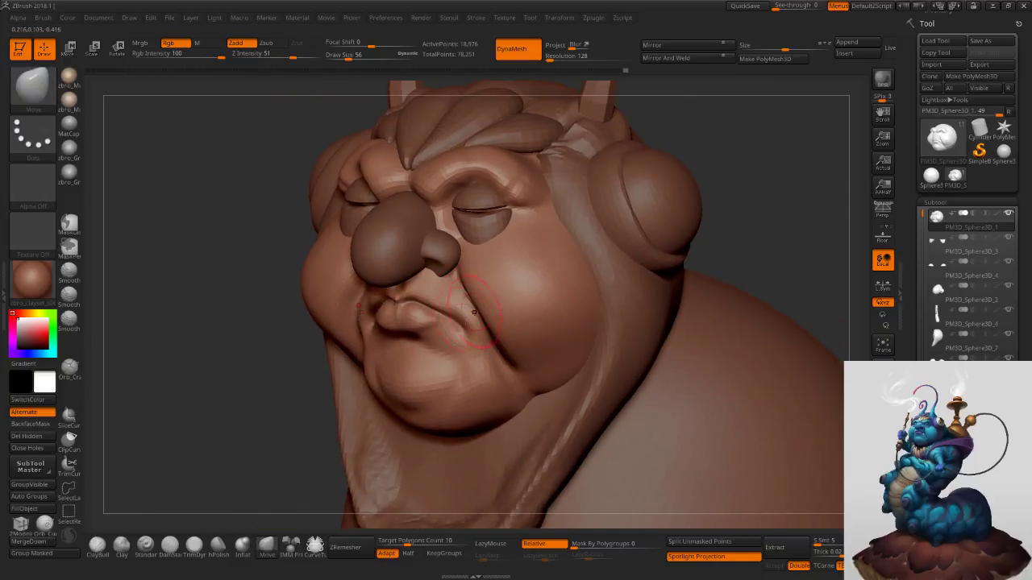
Build up clay along the cheek folds with ClayBuildup at brush size 48.
click(98, 547)
right_drag(418, 347, 487, 343)
key(s)
drag(342, 286, 340, 286)
right_drag(339, 286, 378, 291)
key(s)
mouse_move(342, 292)
mouse_down()
mouse_move(321, 324)
mouse_move(331, 313)
mouse_up()
key(s)
mouse_move(339, 281)
mouse_down()
mouse_move(315, 345)
mouse_move(282, 366)
mouse_up()
Smooth the cheek folds on both sides, then reselect the Move brush.
right_drag(313, 339, 279, 338)
shift+drag(322, 272, 296, 344)
shift+drag(329, 284, 318, 317)
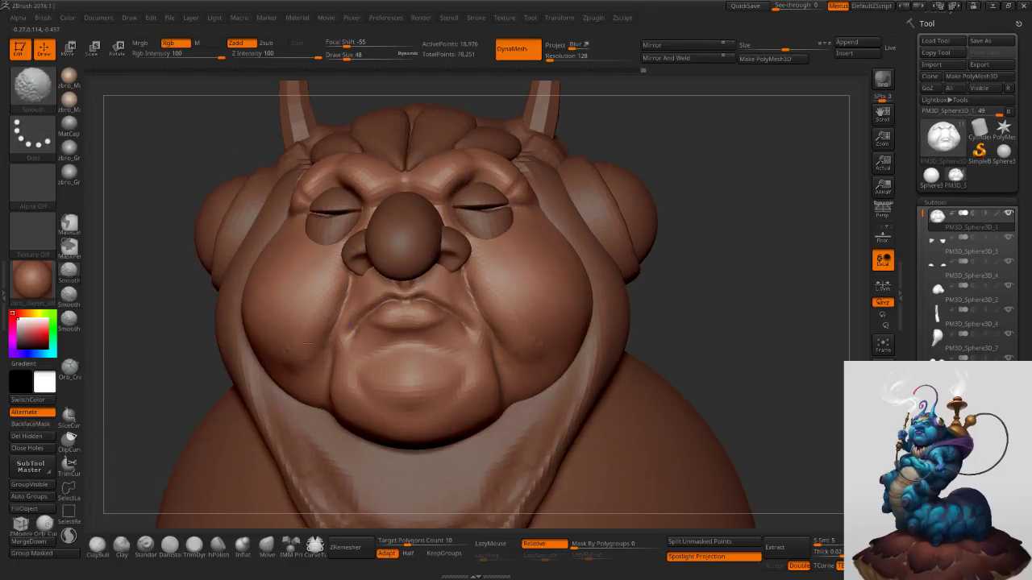
right_drag(636, 288, 561, 282)
mouse_move(492, 233)
right_down()
mouse_move(555, 231)
mouse_move(516, 226)
right_up()
key(s)
click(475, 205)
right_drag(476, 198, 423, 184)
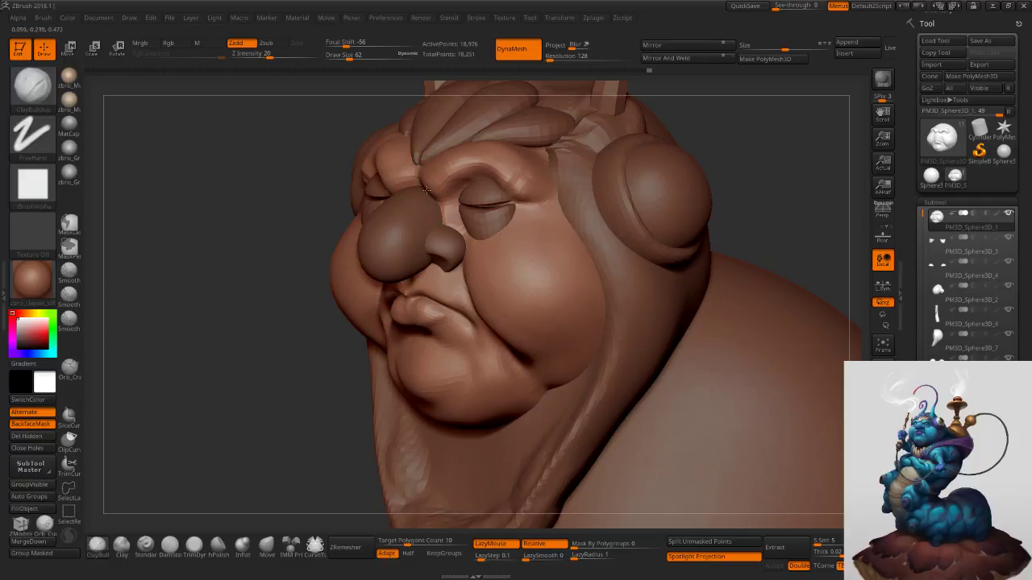
click(267, 546)
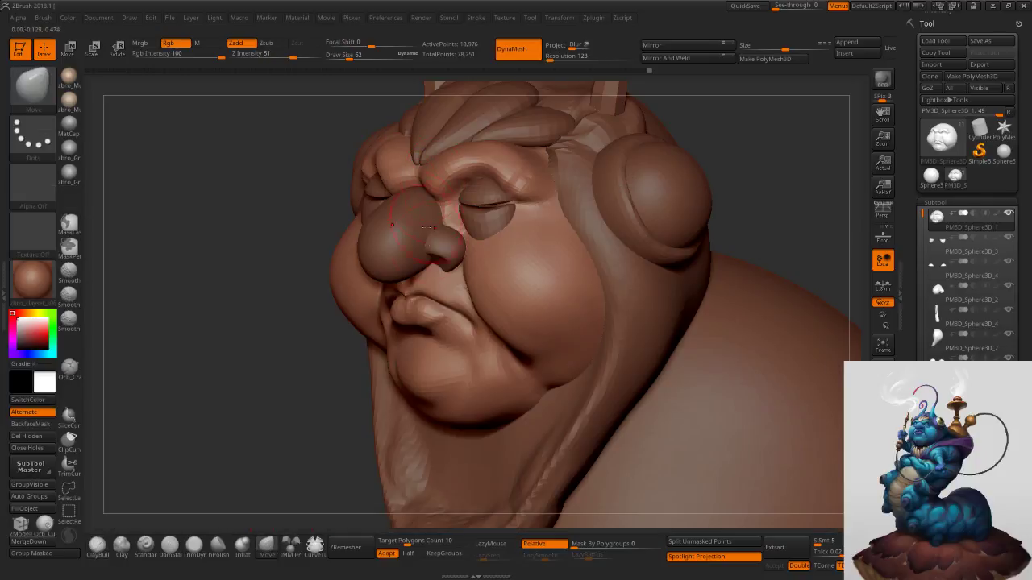
Make the nose the active subtool and subdivide it with Ctrl+D to smooth its facets.
key(s)
click(424, 236)
alt+click(428, 230)
key(ctrl+d)
key(ctrl+d)
key(s)
click(446, 264)
mouse_move(447, 263)
ctrl+right_down()
mouse_move(449, 293)
mouse_move(461, 276)
ctrl+right_up()
key(s)
click(428, 275)
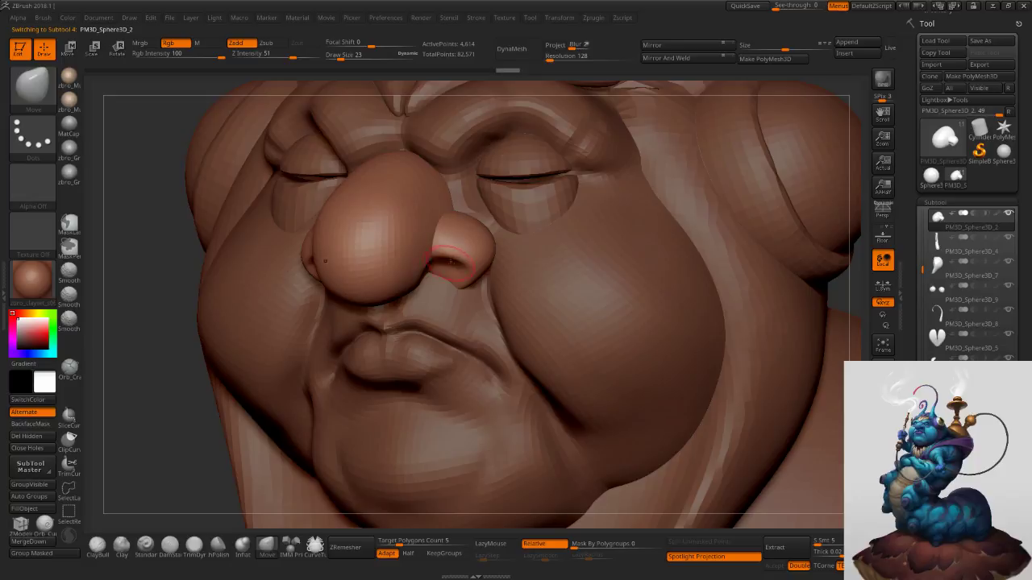
Mask the nostrils by hiding the nose, masking, unhiding and inverting the mask.
right_drag(449, 262, 429, 255)
key(s)
click(426, 253)
ctrl+shift+click(454, 240)
ctrl+click(293, 334)
ctrl+shift+click(280, 345)
ctrl+click(280, 345)
Lift the freed nostril tip and pull the nose upward with a size-85 Move brush.
drag(403, 275, 410, 269)
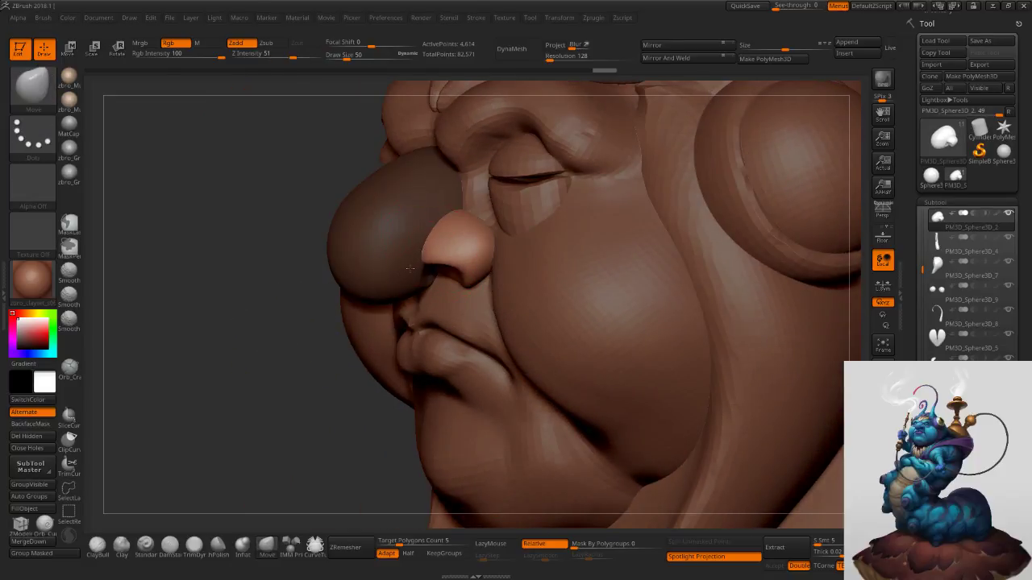
key(s)
key(s)
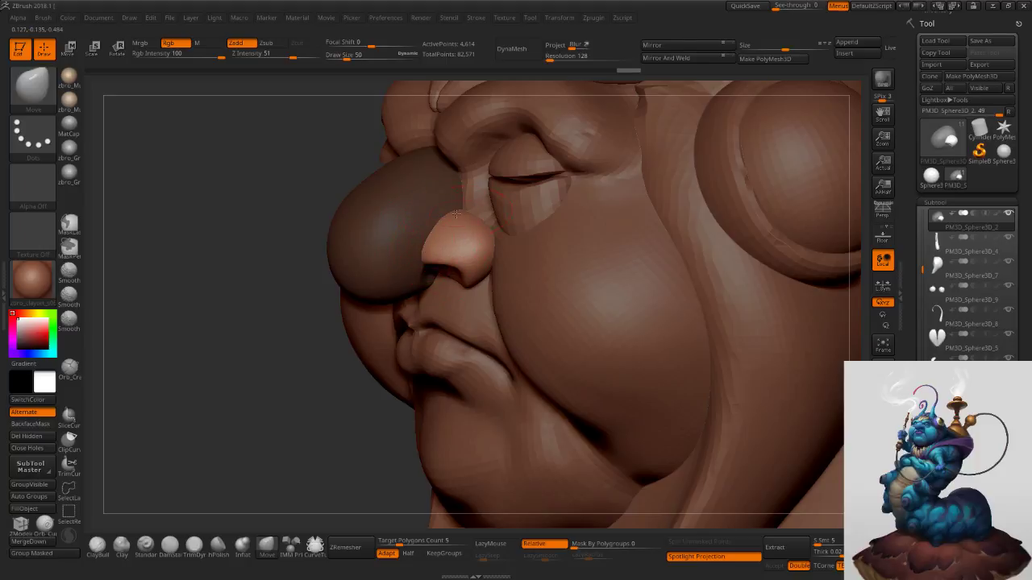
key(s)
mouse_move(462, 203)
right_down()
mouse_move(494, 202)
mouse_move(478, 202)
right_up()
key(s)
drag(477, 201, 483, 201)
drag(476, 216, 477, 211)
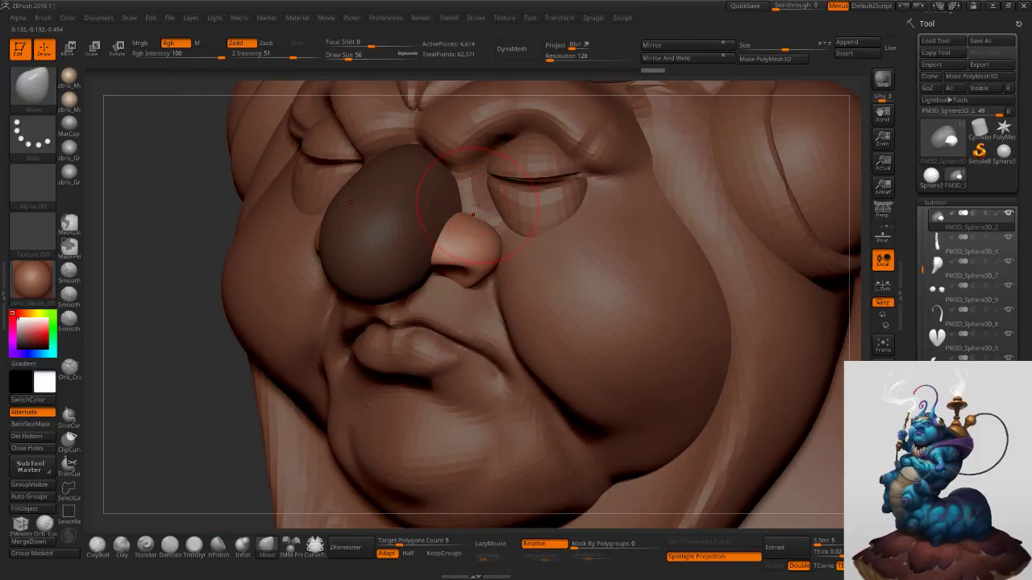
right_drag(488, 208, 474, 210)
drag(476, 213, 481, 194)
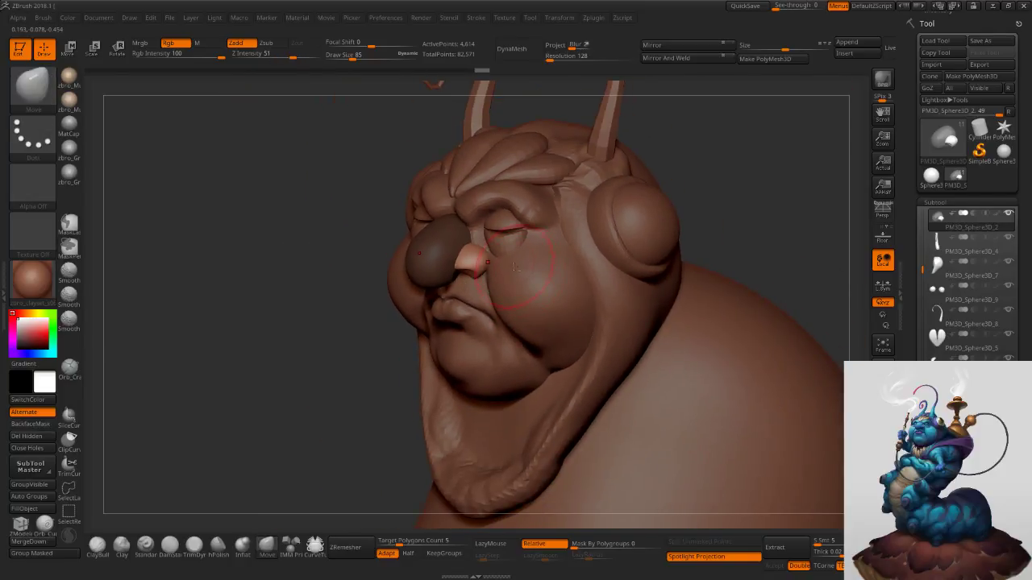
Reselect the nostrils and reshape them against the nose with the Move brush.
alt+click(508, 272)
right_drag(508, 272, 496, 269)
key(s)
drag(497, 270, 479, 278)
alt+click(485, 265)
key(s)
mouse_move(479, 270)
ctrl+right_down()
mouse_move(484, 284)
mouse_move(499, 269)
mouse_move(488, 265)
ctrl+right_up()
key(s)
drag(488, 264, 475, 264)
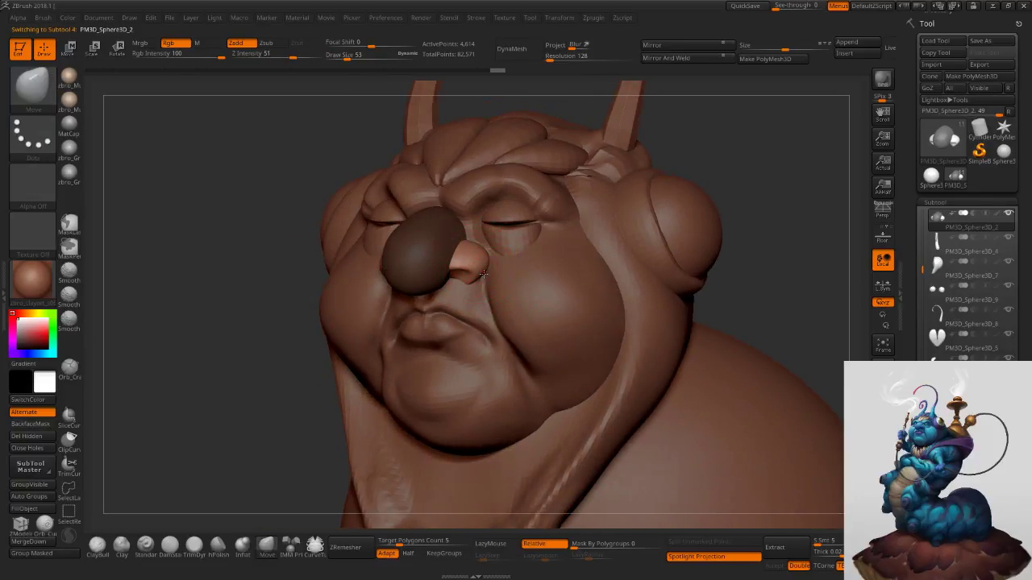
mouse_move(488, 272)
right_down()
mouse_move(484, 258)
mouse_move(474, 263)
right_up()
drag(474, 256, 469, 253)
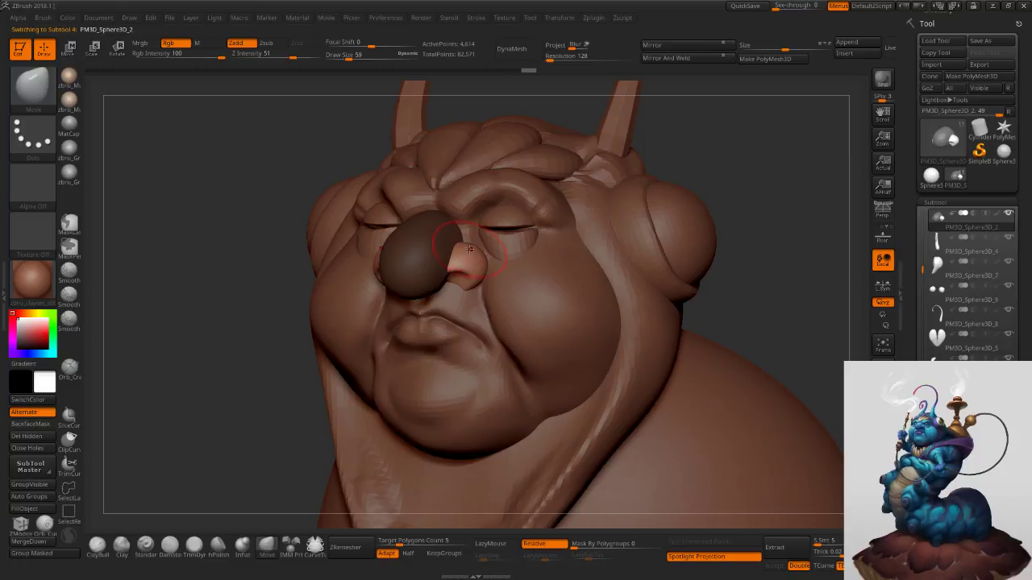
right_drag(473, 248, 461, 249)
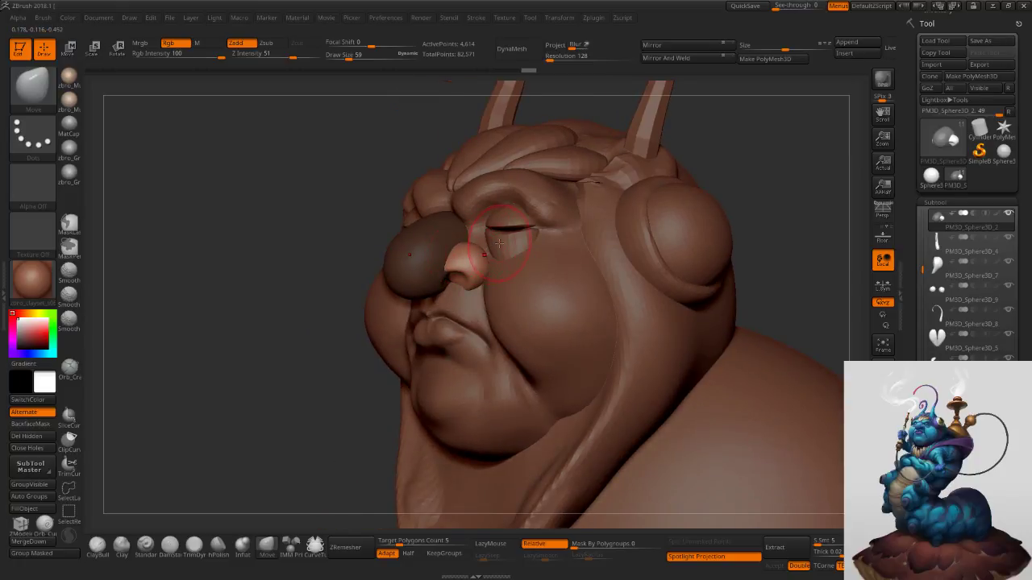
Make the eyelid the active part and shrink the brush to size 29.
alt+click(500, 248)
key(s)
drag(484, 241, 480, 241)
ctrl+right_drag(508, 240, 513, 266)
key(s)
drag(528, 249, 524, 249)
Switch to a crease brush at size 19 and carve a first crease along the lower eyelids.
click(177, 550)
right_drag(458, 249, 506, 249)
key(s)
click(485, 244)
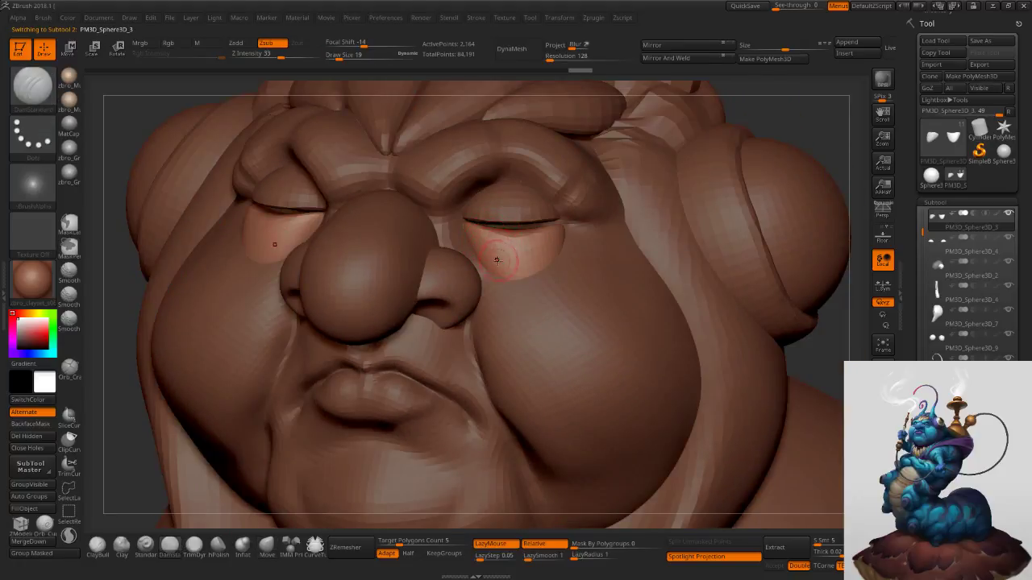
mouse_move(465, 234)
mouse_down()
mouse_move(572, 236)
mouse_move(525, 249)
mouse_up()
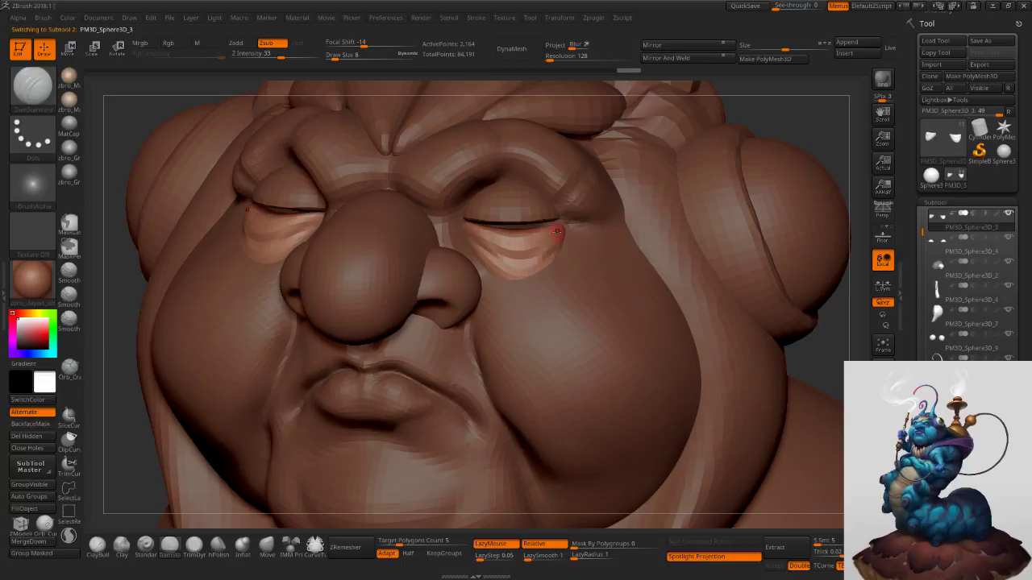
Subdivide the eyelid mesh and carve deeper creases under the eyes, undoing the last strokes.
key(ctrl+d)
key(s)
drag(524, 245, 528, 244)
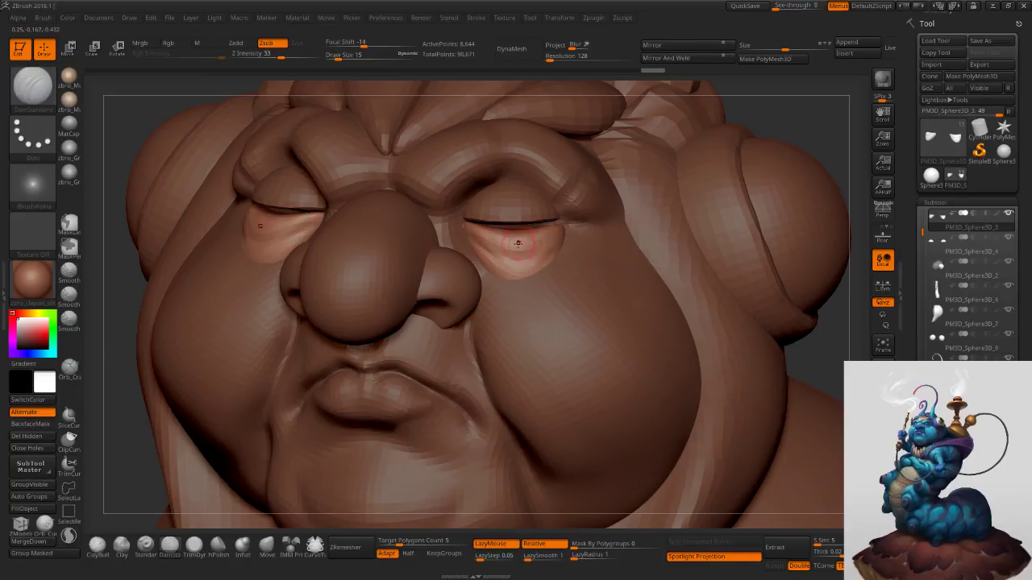
drag(469, 231, 549, 239)
drag(478, 251, 575, 262)
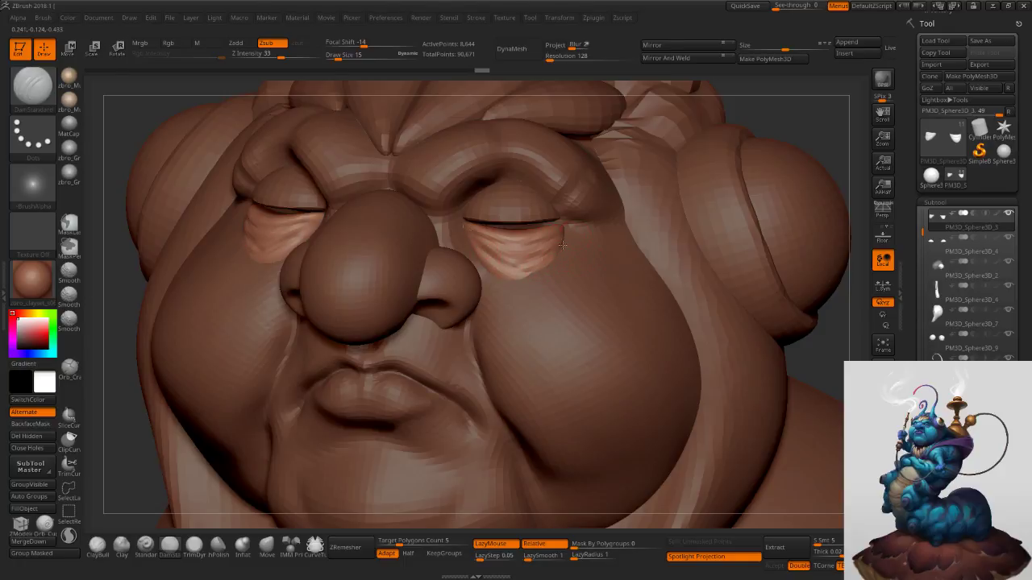
drag(555, 260, 541, 256)
key(ctrl+z)
key(ctrl+z)
Subdivide the eyelid once more and re-carve stacked wrinkle creases under both eyes.
key(ctrl+d)
key(s)
key(s)
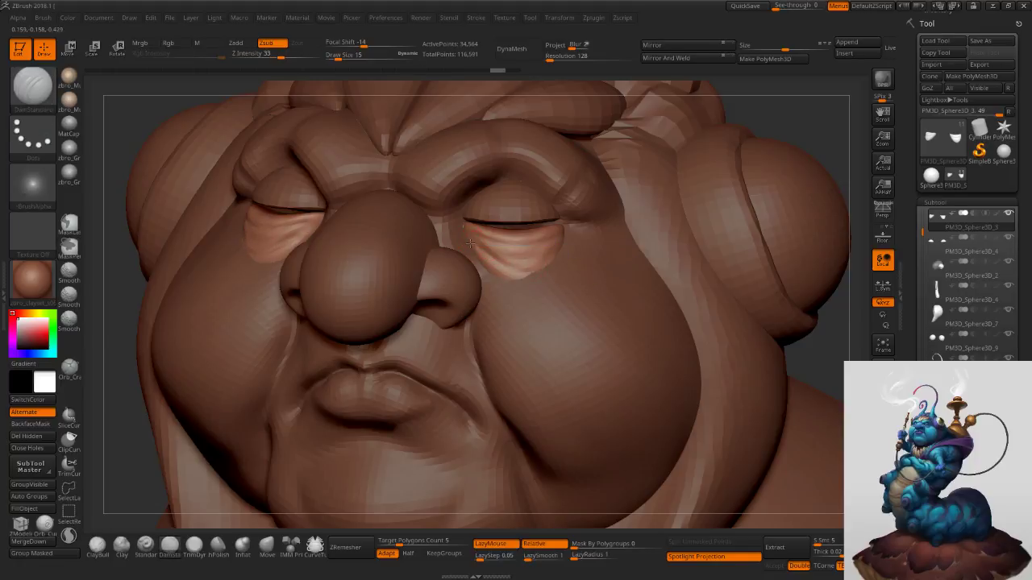
drag(470, 241, 558, 263)
key(ctrl+z)
drag(473, 244, 538, 266)
key(ctrl+z)
drag(479, 254, 541, 254)
drag(481, 242, 582, 229)
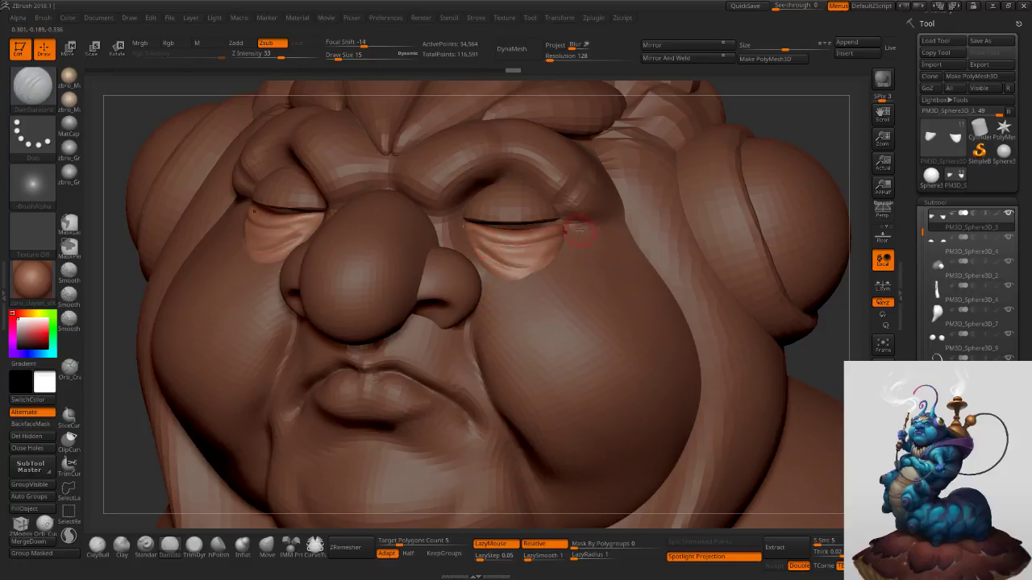
Turn the head to a three-quarter view and select the upper eyelid piece.
mouse_move(578, 267)
alt+mouse_down()
mouse_move(595, 238)
mouse_move(564, 224)
mouse_move(604, 218)
alt+mouse_up()
mouse_move(612, 224)
right_down()
mouse_move(529, 201)
mouse_move(523, 226)
mouse_move(508, 234)
mouse_move(479, 226)
right_up()
alt+click(524, 226)
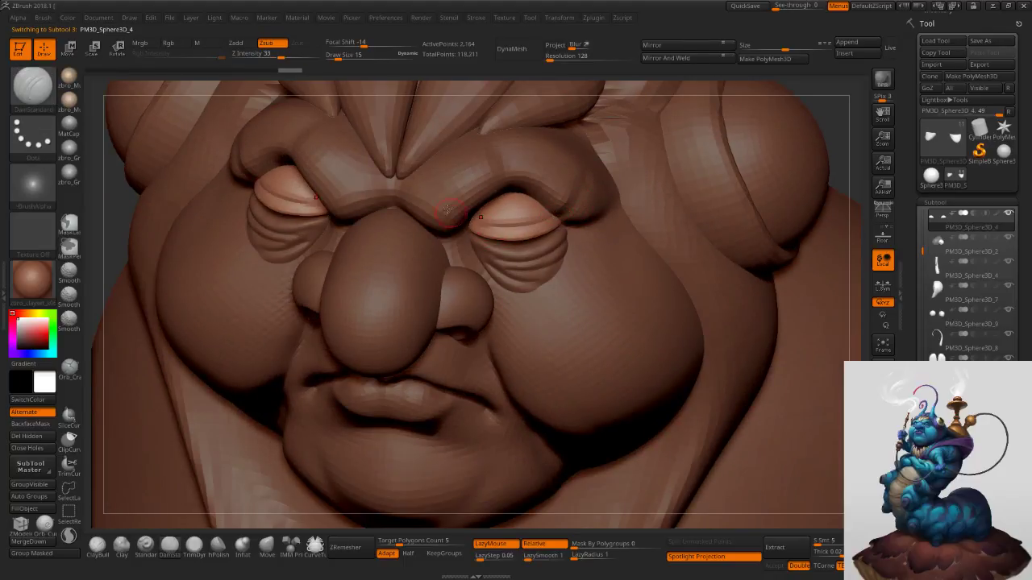
Smooth the upper lid rim and build fold ridges with ClayBuildup, undoing two bad strokes.
shift+right_drag(502, 231, 529, 214)
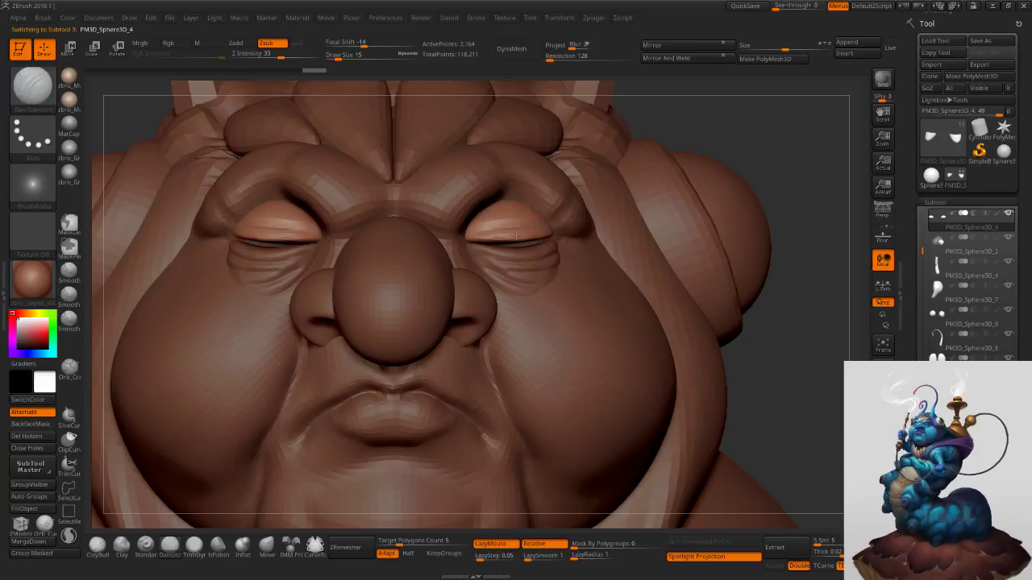
key(shift)
right_drag(558, 216, 539, 234)
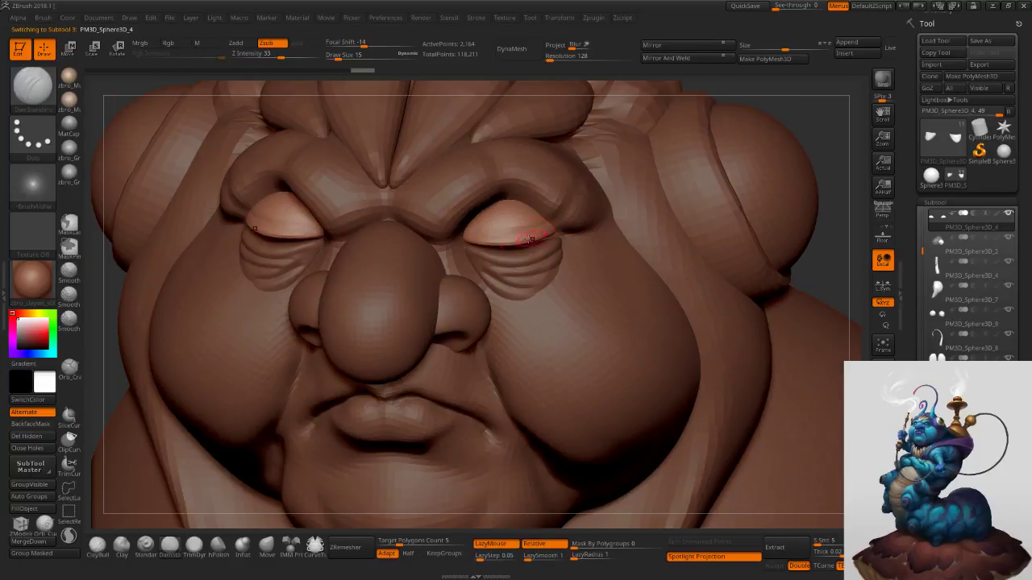
click(98, 546)
ctrl+right_drag(382, 304, 495, 240)
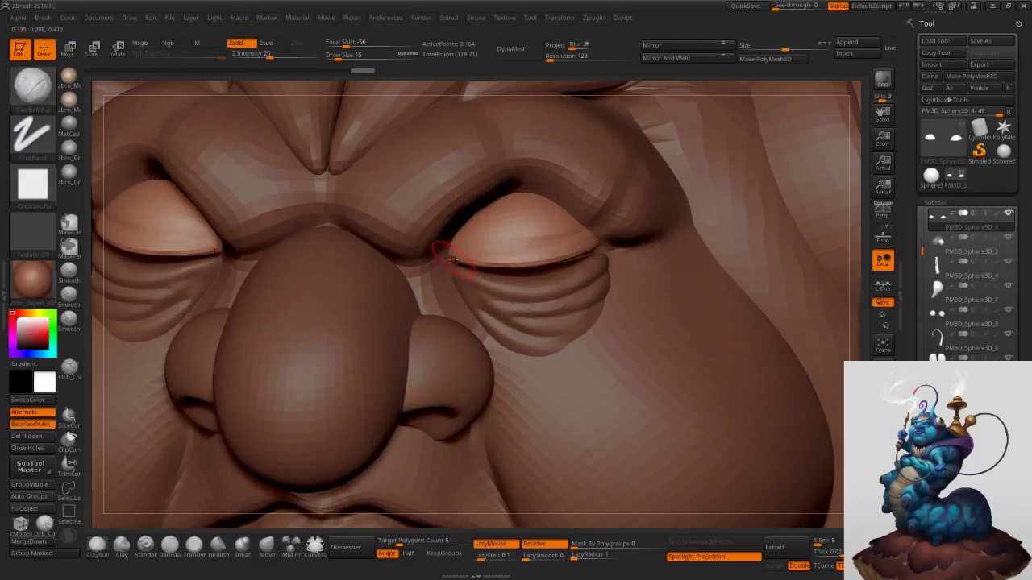
mouse_move(482, 268)
mouse_down()
mouse_move(461, 256)
mouse_move(596, 240)
mouse_up()
mouse_move(469, 264)
shift+mouse_down()
mouse_move(595, 239)
mouse_move(483, 253)
mouse_move(522, 268)
mouse_move(552, 252)
shift+mouse_up()
key(ctrl+z)
key(ctrl+z)
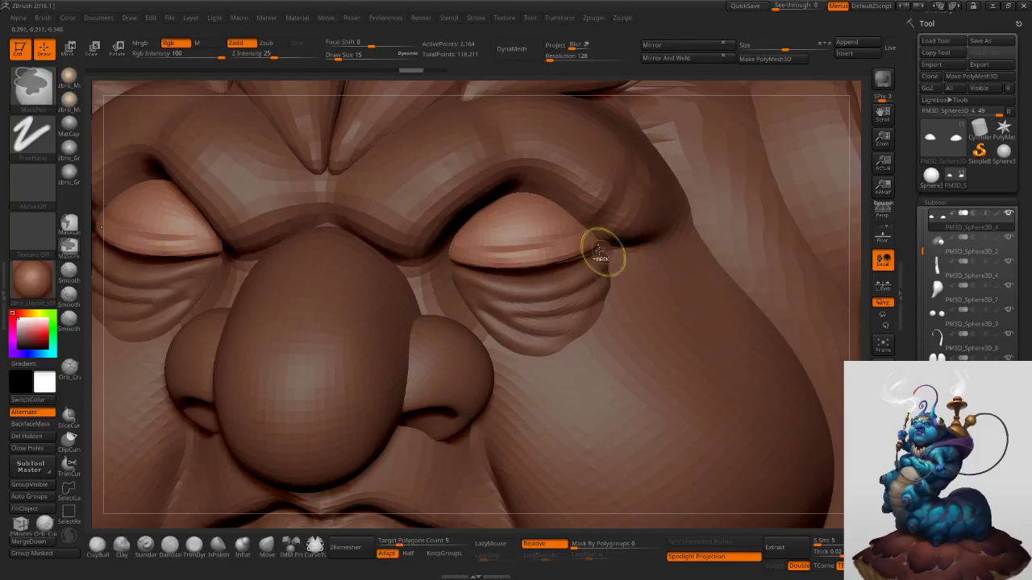
key(ctrl+z)
Enlarge the brush to 50, then select the hood and the round ear pieces.
mouse_move(637, 237)
ctrl+right_down()
mouse_move(630, 181)
mouse_move(640, 220)
mouse_move(578, 221)
ctrl+right_up()
key(])
key(])
key(])
key(])
key(s)
drag(624, 252, 630, 251)
right_drag(657, 251, 643, 252)
alt+click(582, 252)
ctrl+right_drag(581, 251, 607, 246)
alt+click(627, 252)
Mirror the round ear piece to the other side using a Transpose action line and Mirror And Weld.
key(w)
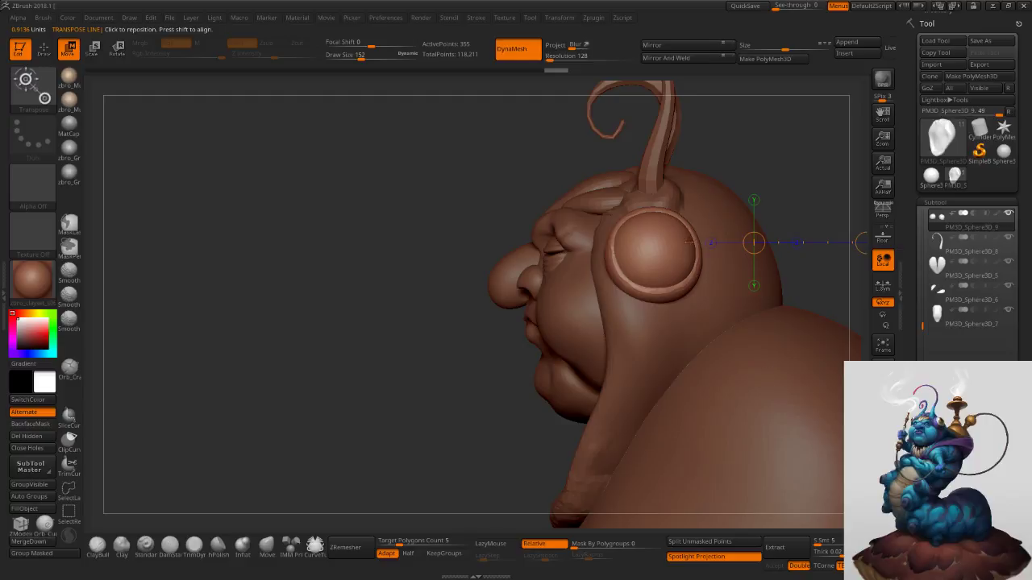
shift+drag(677, 239, 733, 240)
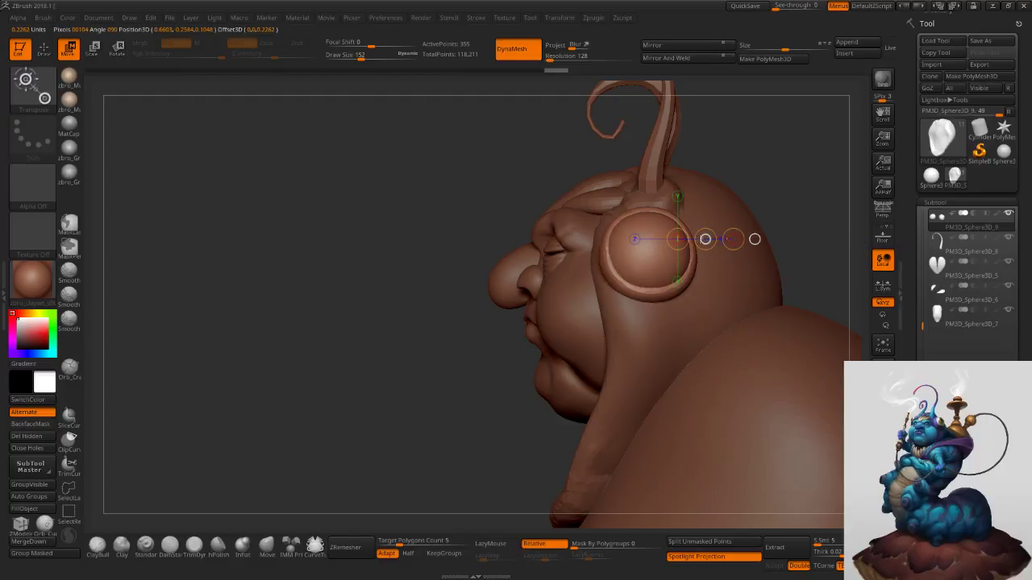
click(661, 54)
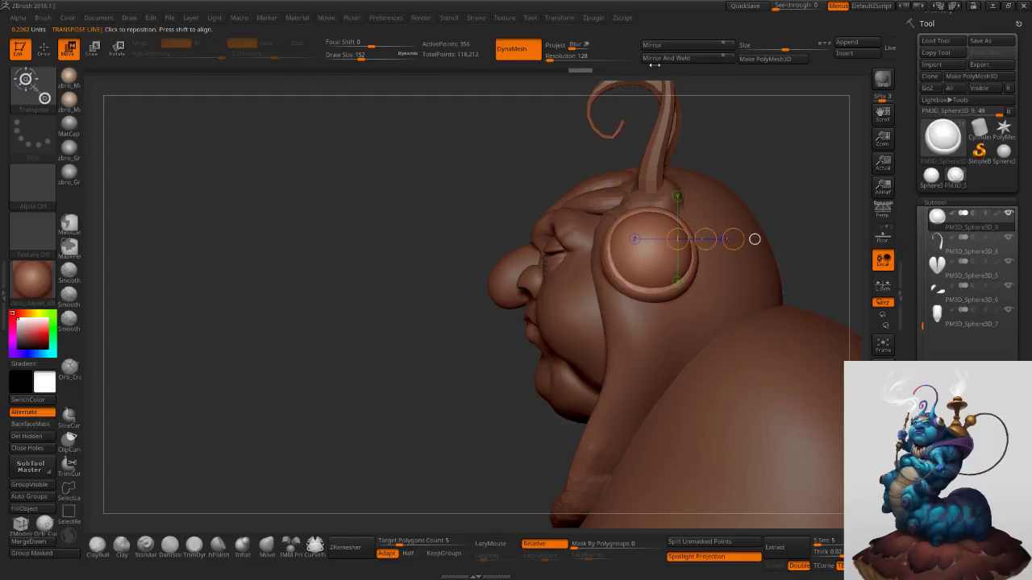
shift+right_drag(655, 173, 661, 234)
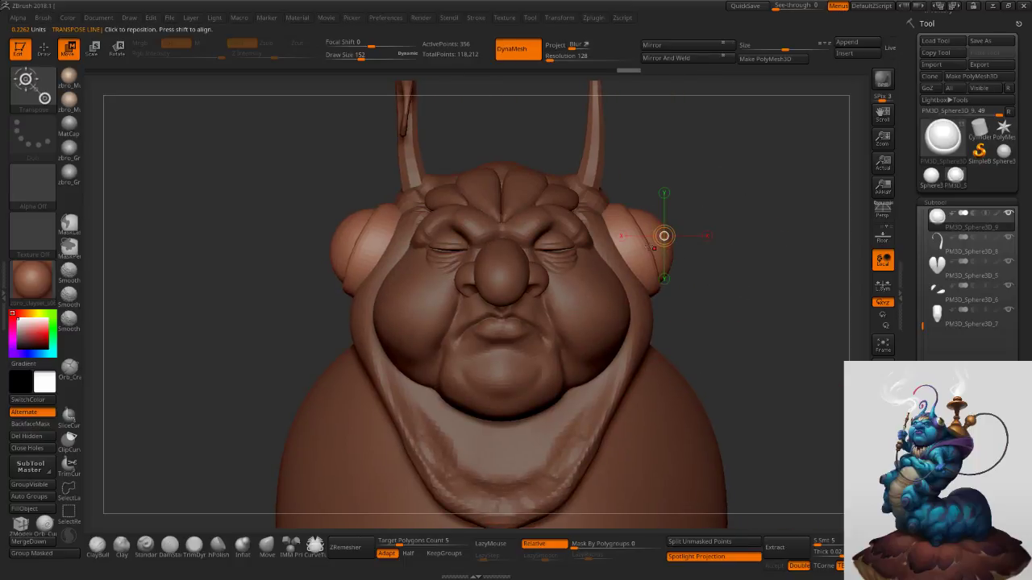
alt+right_drag(714, 272, 674, 235)
ctrl+right_drag(746, 299, 691, 291)
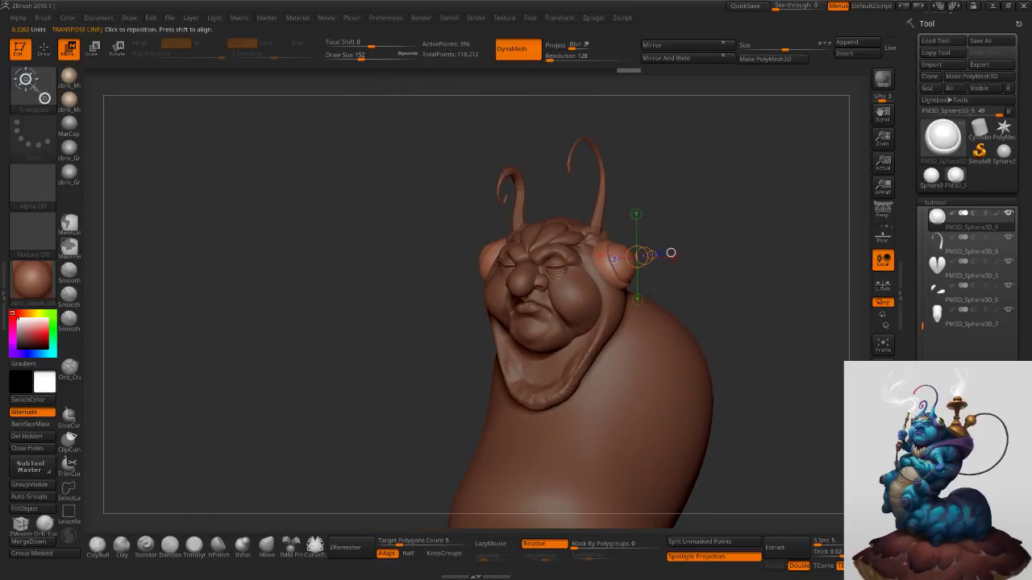
ctrl+right_drag(546, 211, 551, 266)
mouse_move(440, 133)
right_down()
mouse_move(486, 204)
mouse_move(584, 234)
right_up()
Switch to the Move brush at about half size and select the head shell PM3D_Sphere3D_7.
key(s)
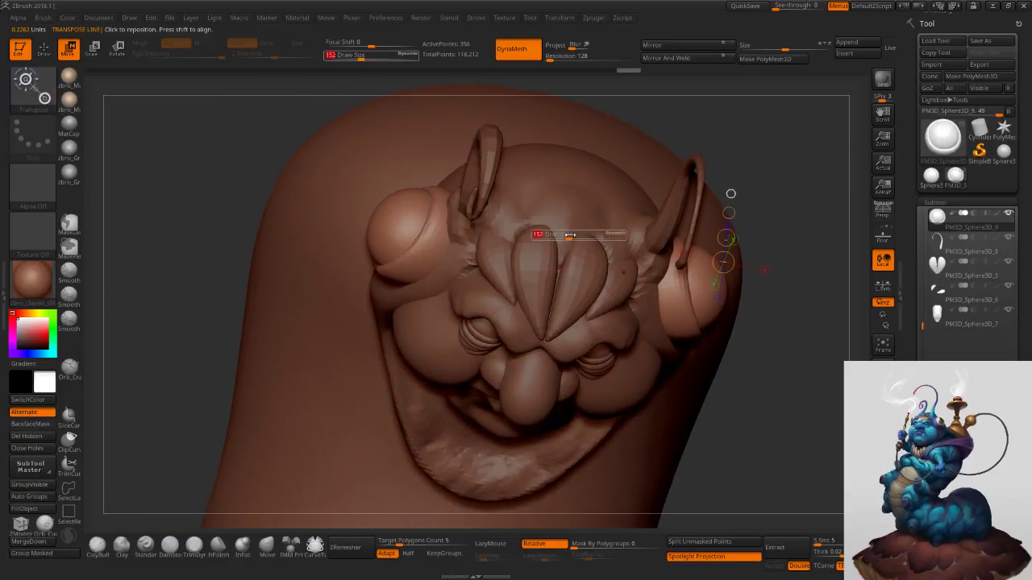
click(267, 548)
key(s)
drag(569, 232, 557, 232)
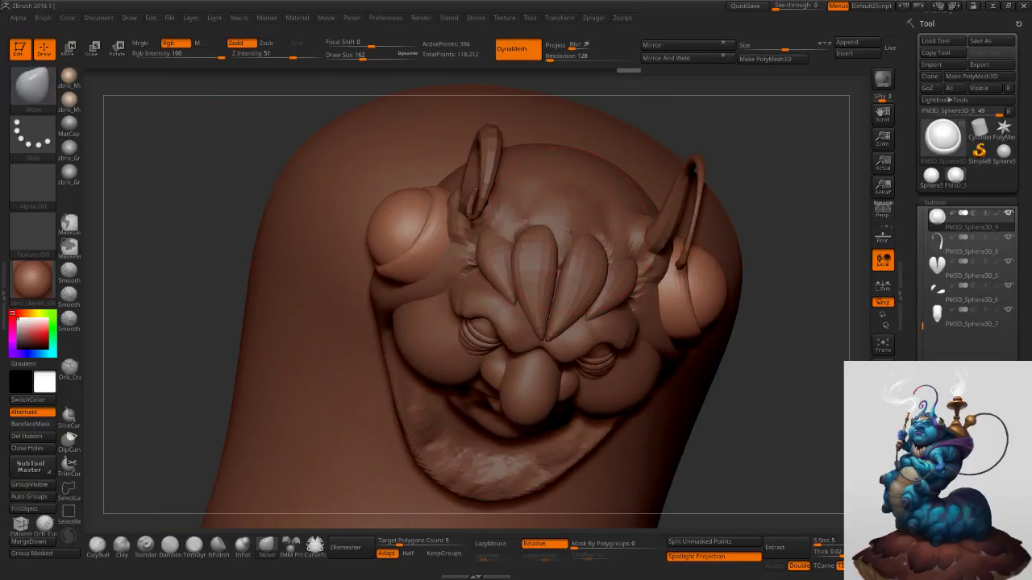
alt+click(599, 228)
right_drag(608, 190, 601, 230)
key(s)
key(s)
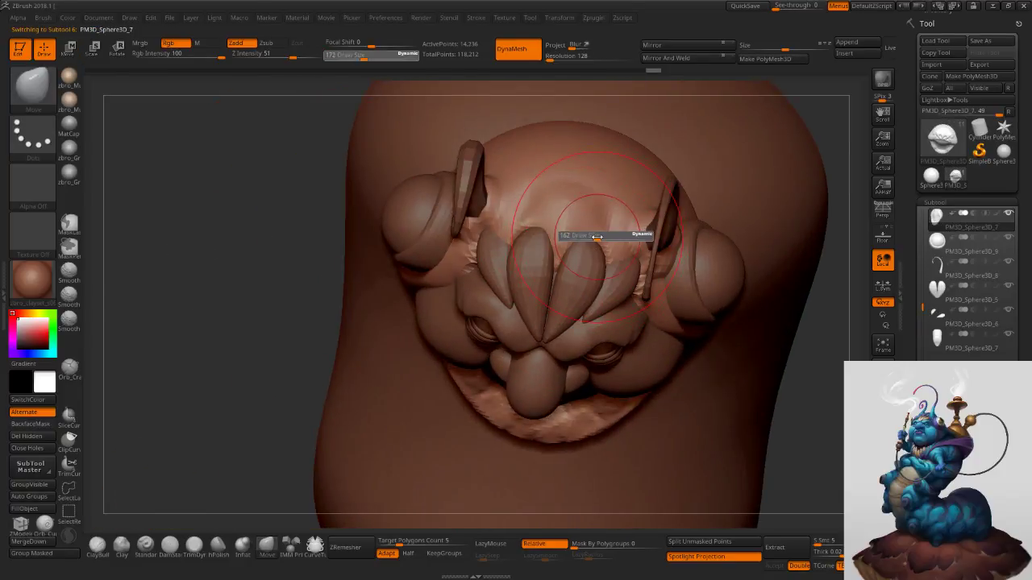
click(594, 19)
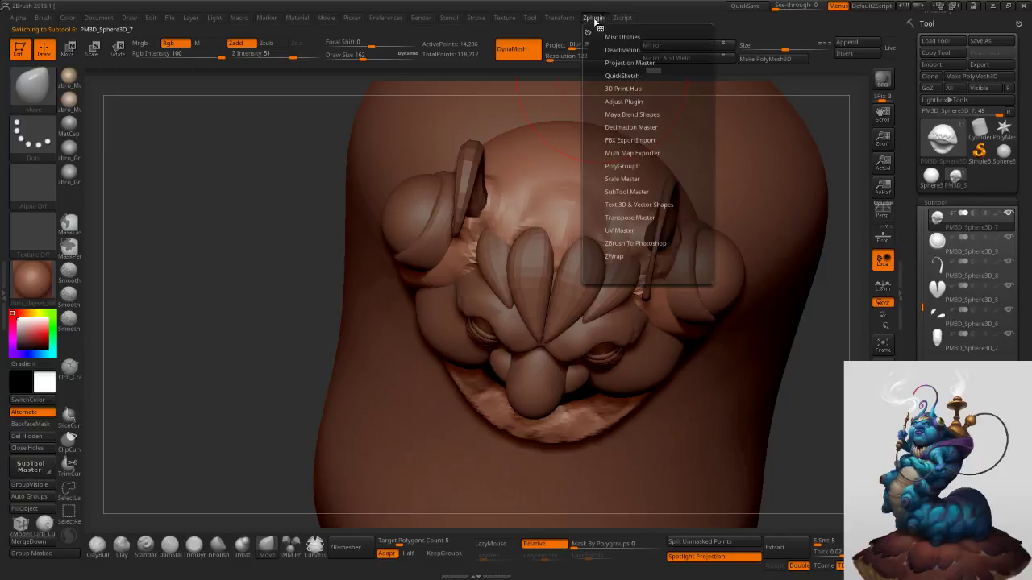
Merge all caterpillar parts into one TPose mesh with Transpose Master's TPoseMesh.
click(629, 230)
click(631, 226)
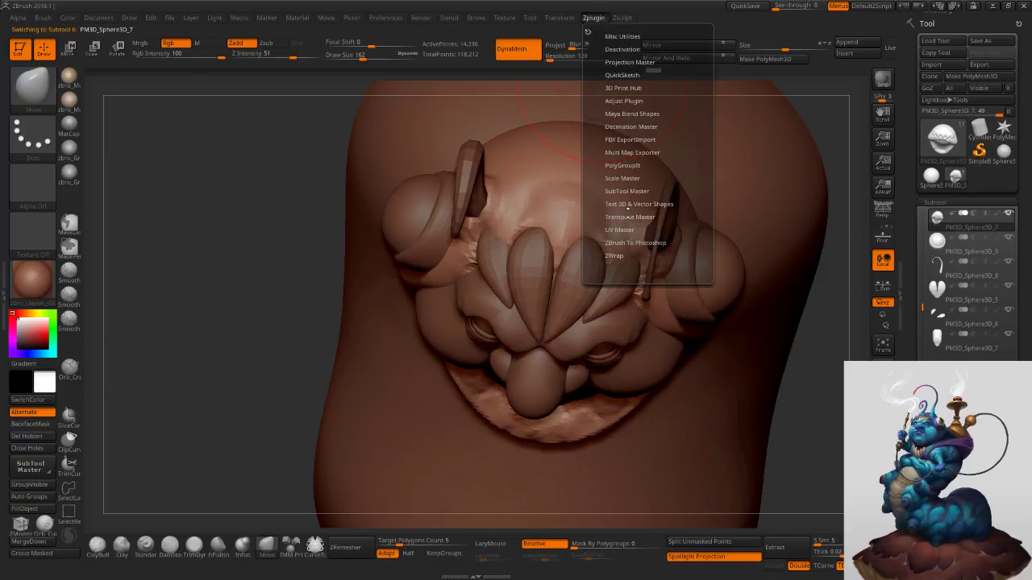
click(628, 216)
click(625, 234)
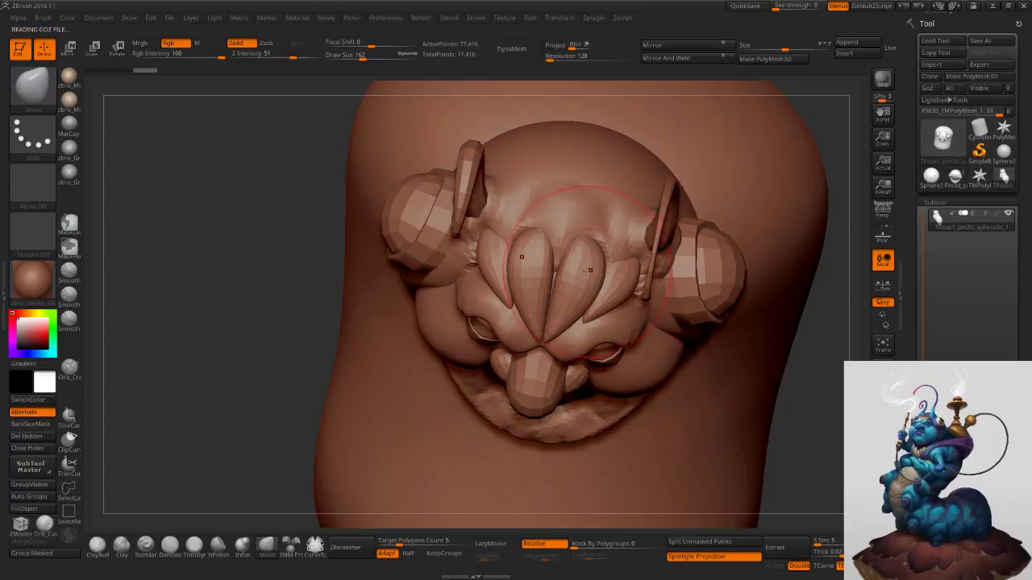
Hide the brow and upper-lip pieces, mask everything visible, then unhide them.
ctrl+alt+shift+click(584, 276)
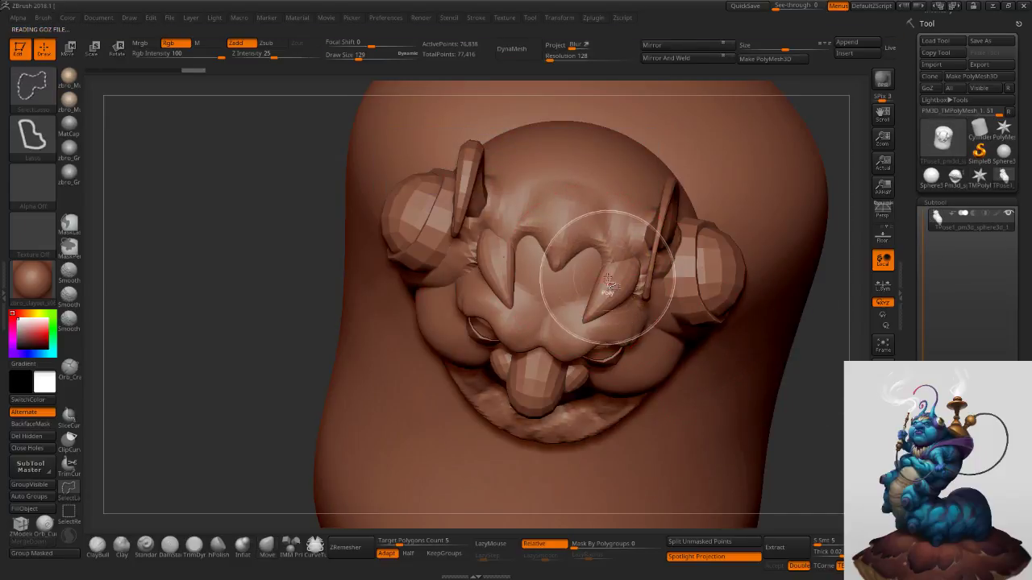
ctrl+alt+shift+click(627, 266)
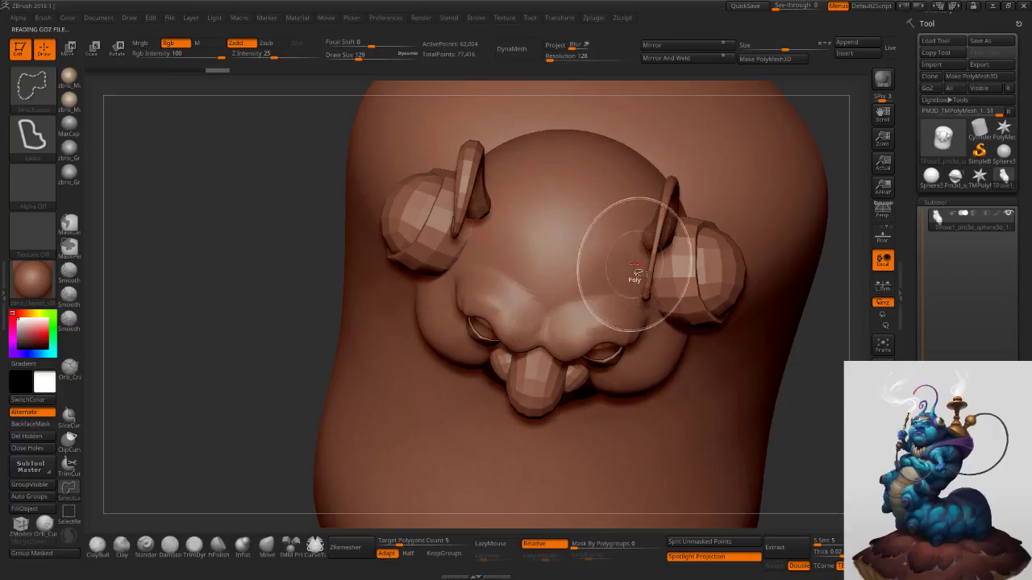
ctrl+click(810, 369)
ctrl+shift+click(813, 369)
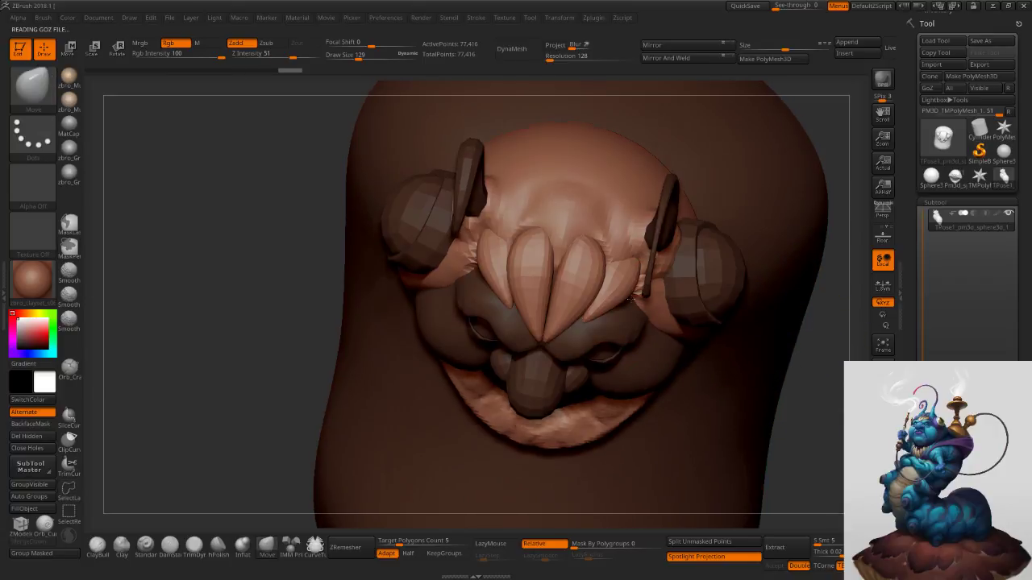
Pull the brow pieces into a new shape from a three-quarter front view.
right_drag(634, 306, 599, 215)
key(bracketright)
key(bracketright)
right_drag(554, 272, 585, 241)
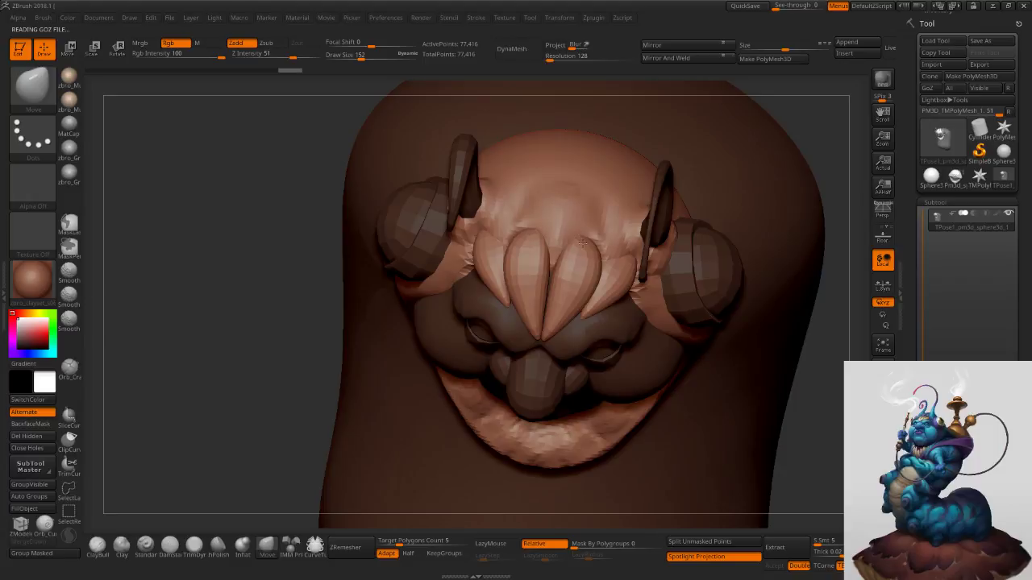
key(s)
drag(648, 270, 644, 270)
right_drag(648, 322, 621, 275)
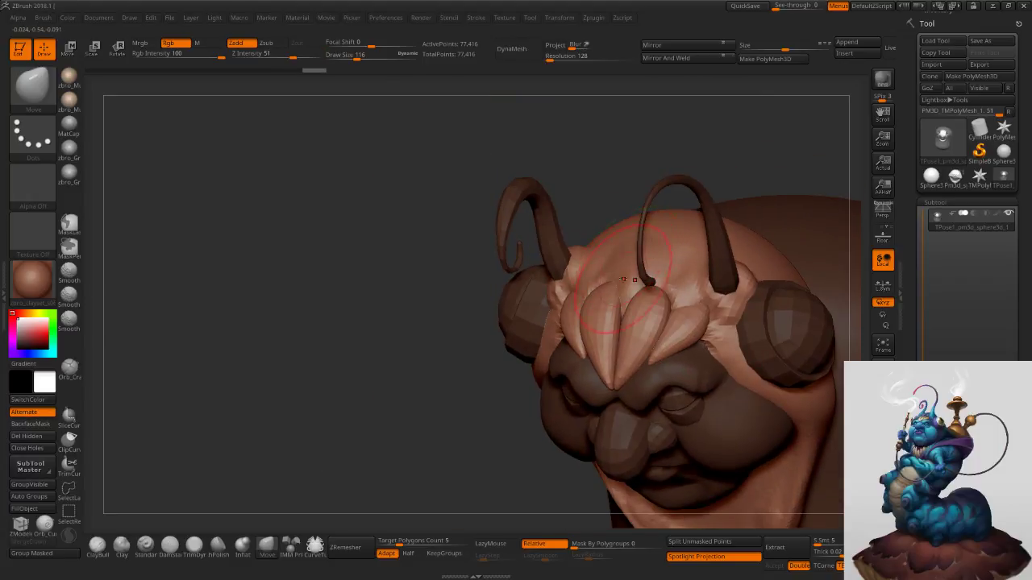
right_drag(676, 293, 691, 281)
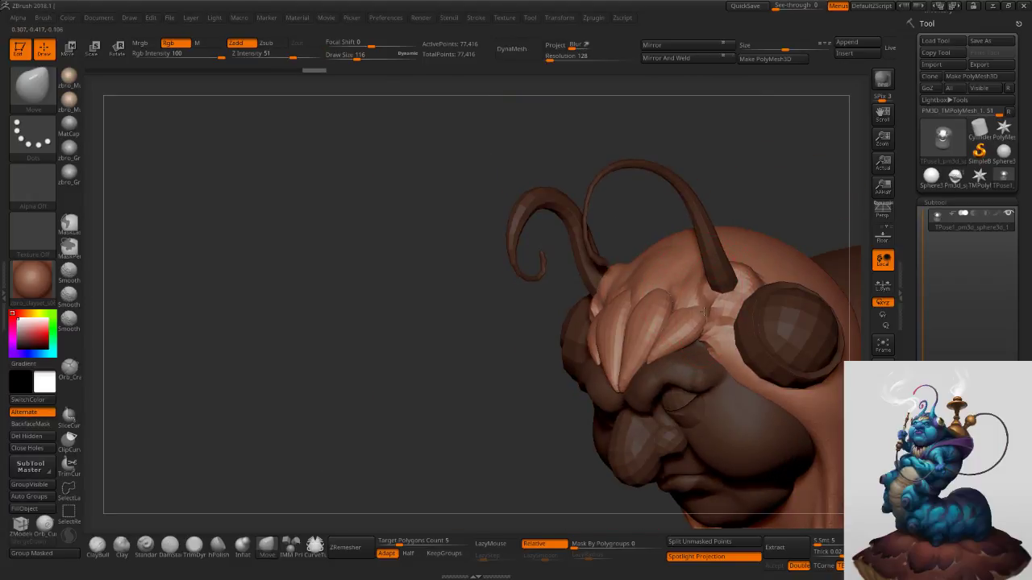
drag(703, 313, 703, 310)
mouse_move(703, 310)
right_down()
mouse_move(730, 296)
mouse_move(732, 274)
right_up()
Round out the top of the head, resizing the brush between strokes.
key(s)
drag(674, 302, 676, 302)
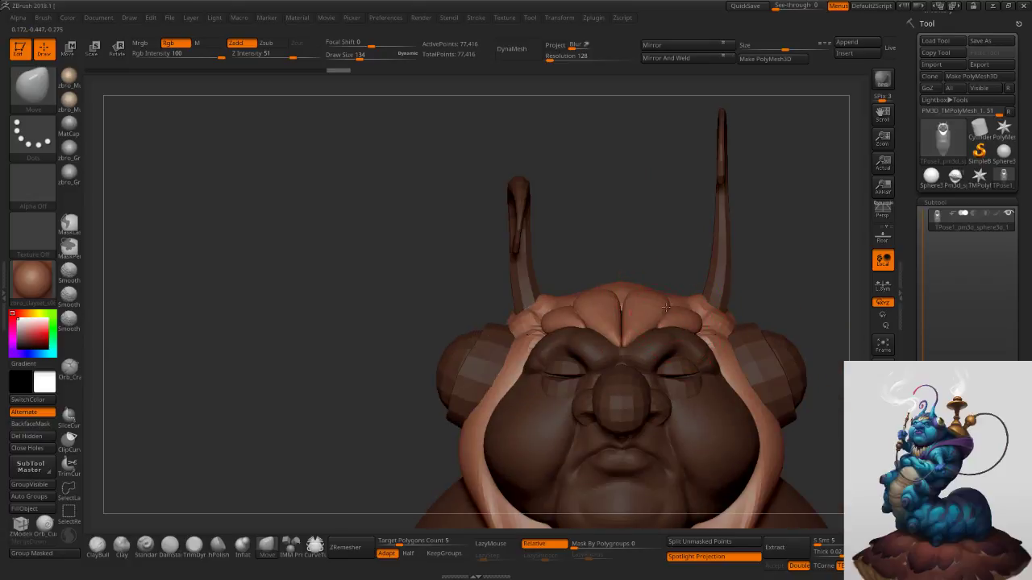
right_drag(677, 302, 653, 304)
key(s)
drag(652, 304, 651, 304)
right_drag(722, 302, 657, 282)
drag(675, 274, 665, 262)
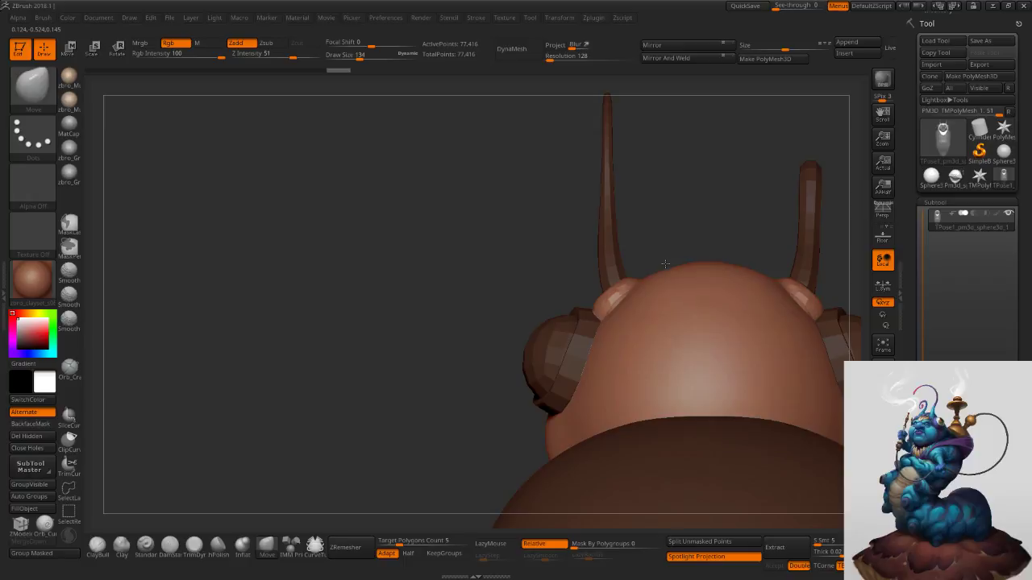
key(s)
drag(669, 306, 672, 306)
mouse_move(663, 303)
right_down()
mouse_move(740, 295)
mouse_move(665, 265)
mouse_move(670, 286)
mouse_move(681, 283)
mouse_move(662, 301)
right_up()
Invert the mask to free the face, then reshape the cheek at brush size 125.
ctrl+click(711, 287)
ctrl+right_drag(460, 314, 453, 338)
key(s)
drag(440, 343, 433, 343)
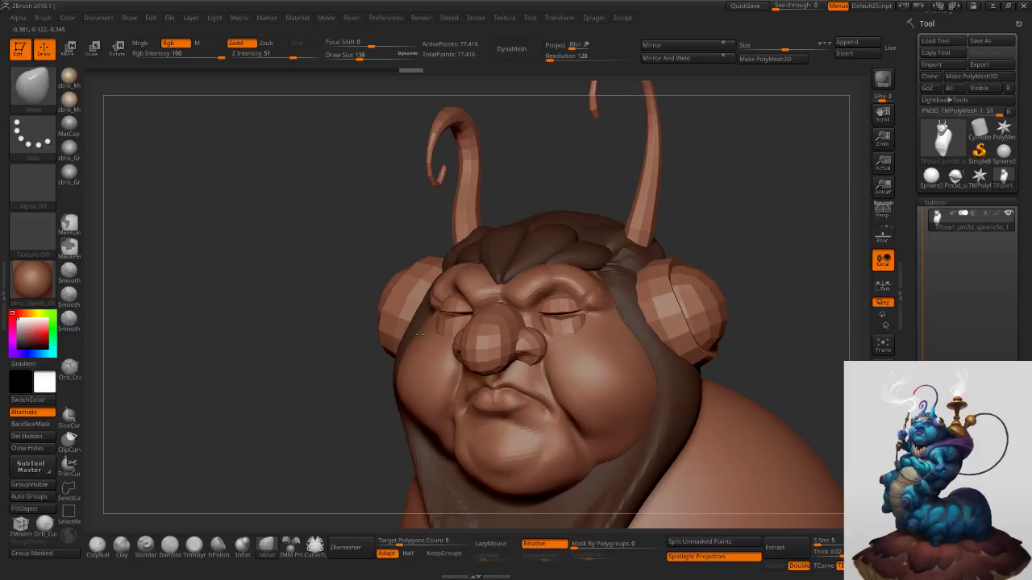
key(s)
drag(414, 339, 410, 339)
key(s)
drag(393, 392, 405, 391)
alt+right_drag(404, 391, 412, 335)
Push the cheek outward and refine it with brush sizes 100, 112 and 138.
key(s)
drag(411, 335, 408, 336)
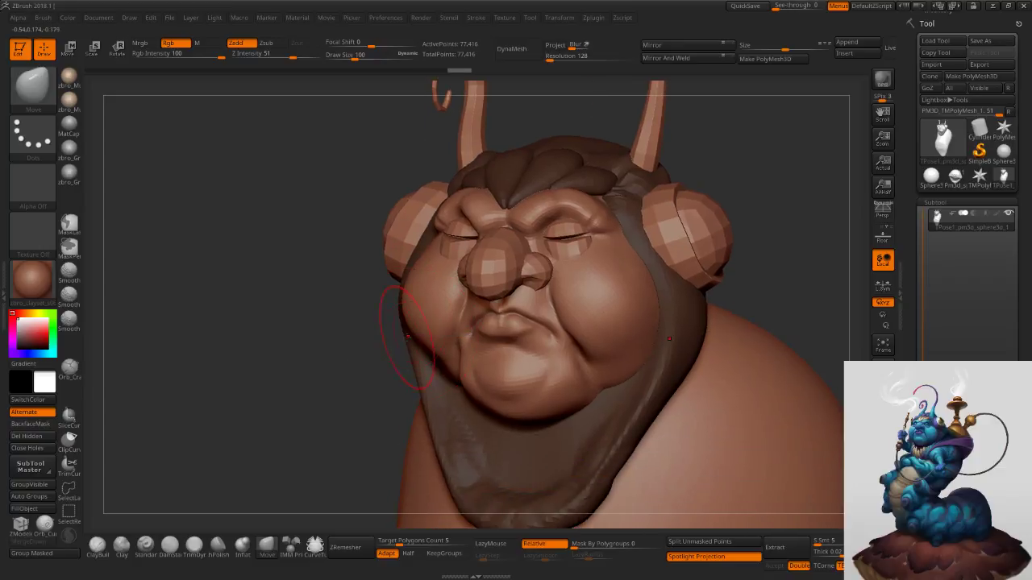
shift+right_drag(408, 336, 435, 349)
drag(419, 355, 416, 352)
right_drag(416, 353, 483, 359)
key(s)
drag(422, 367, 427, 366)
right_drag(427, 367, 397, 371)
key(s)
drag(414, 376, 416, 376)
right_drag(416, 376, 387, 374)
drag(414, 376, 403, 380)
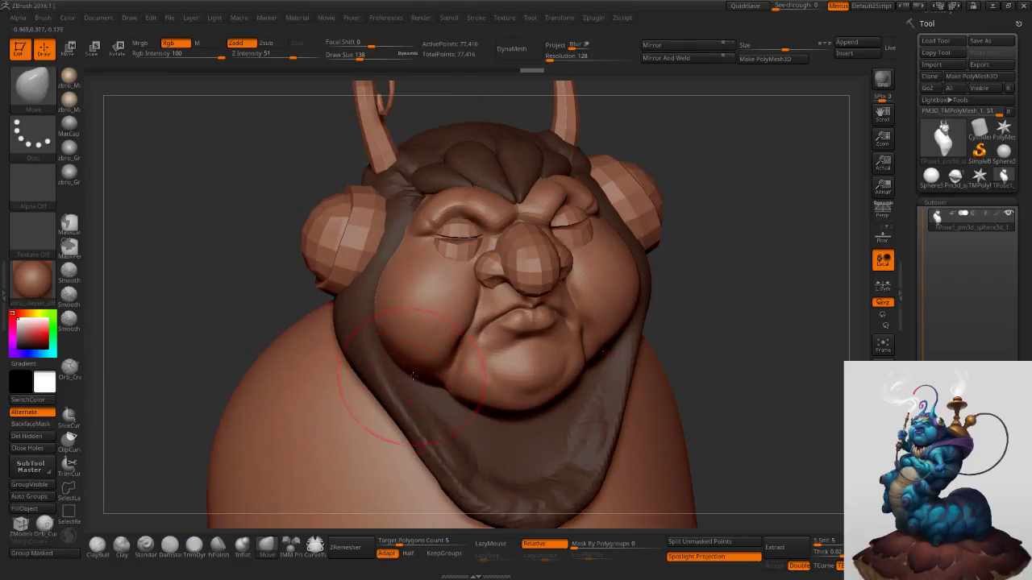
Shrink the brush from 104 to 45, then raise Draw Size to 53.
right_drag(404, 379, 418, 391)
key(s)
drag(417, 393, 410, 375)
right_drag(399, 363, 434, 347)
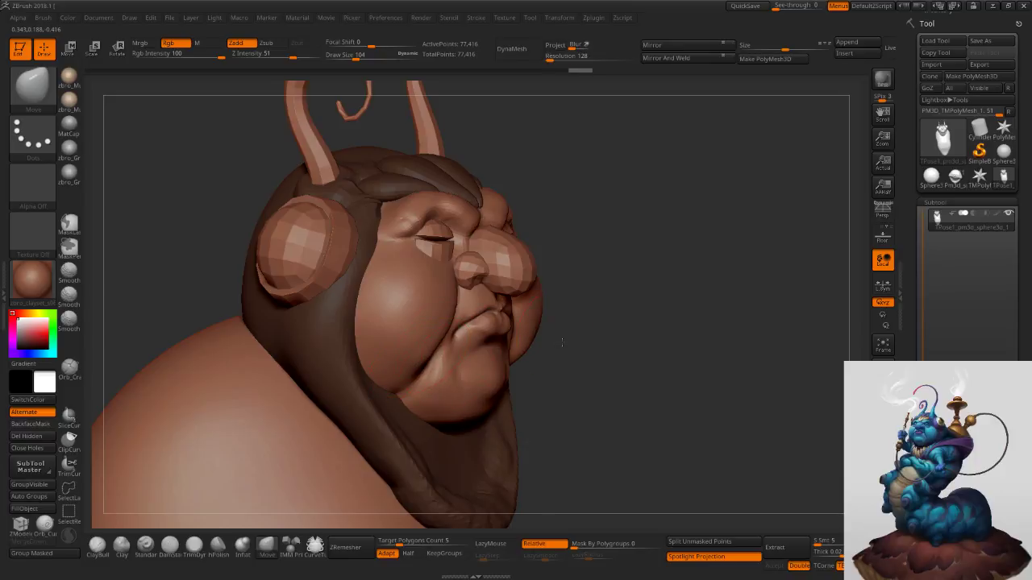
right_drag(571, 341, 530, 347)
key(s)
drag(571, 375, 562, 376)
mouse_move(590, 377)
ctrl+right_down()
mouse_move(592, 393)
mouse_move(594, 382)
ctrl+right_up()
key(s)
drag(598, 385, 601, 386)
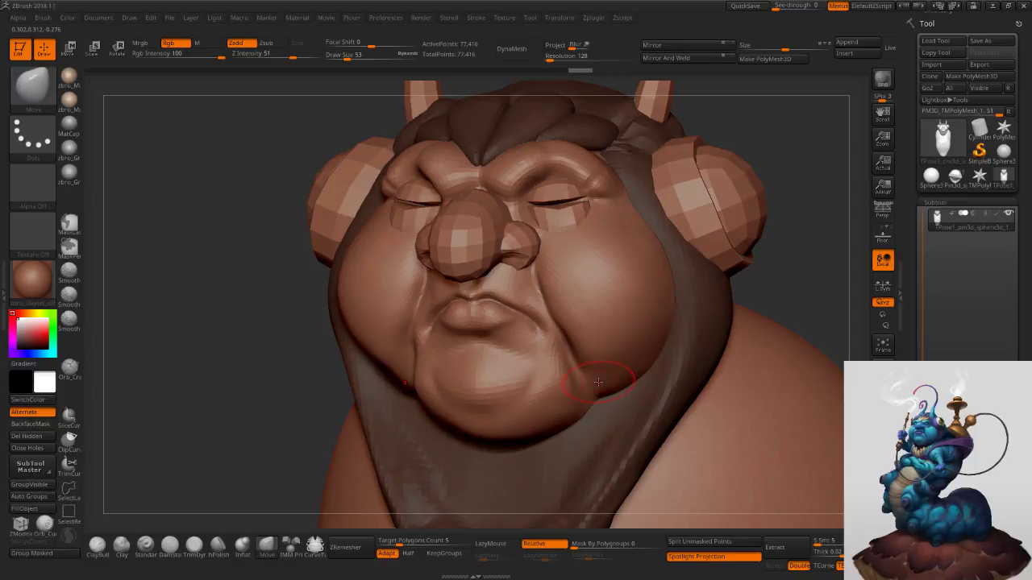
key(s)
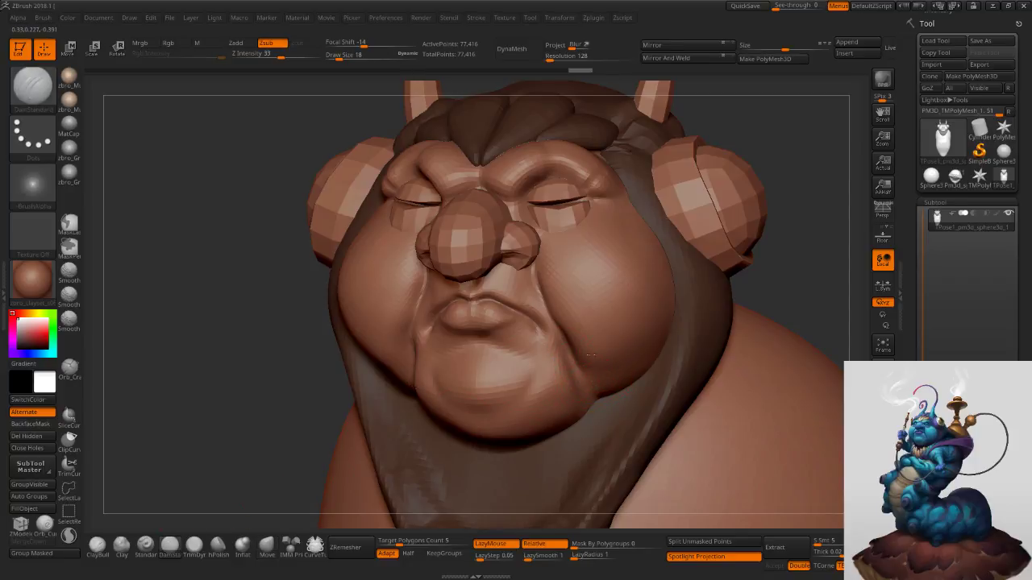
right_drag(597, 359, 556, 358)
key(s)
drag(589, 362, 585, 362)
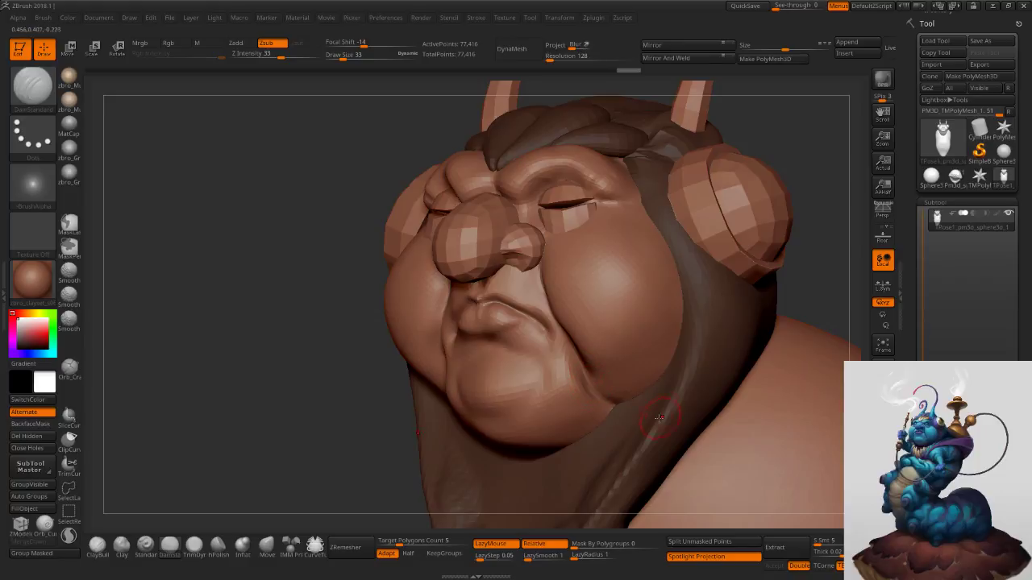
mouse_move(607, 373)
ctrl+right_down()
mouse_move(623, 340)
mouse_move(611, 326)
mouse_move(580, 323)
mouse_move(605, 310)
mouse_move(636, 315)
mouse_move(638, 296)
ctrl+right_up()
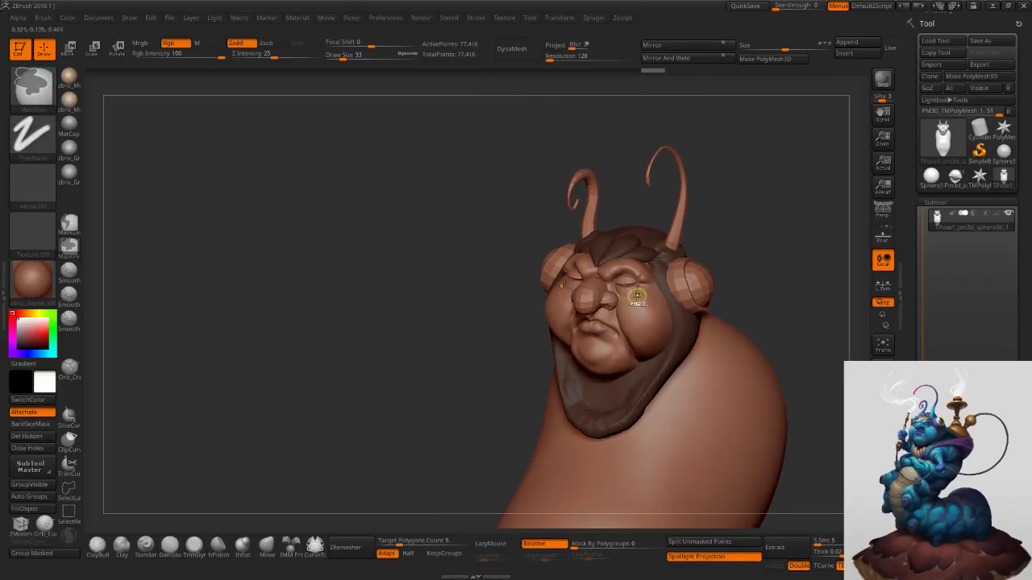
Invert the mask to protect the face and pick the Move brush at size 104.
ctrl+click(428, 361)
click(270, 545)
ctrl+right_drag(598, 200, 602, 252)
key(s)
drag(632, 249, 636, 249)
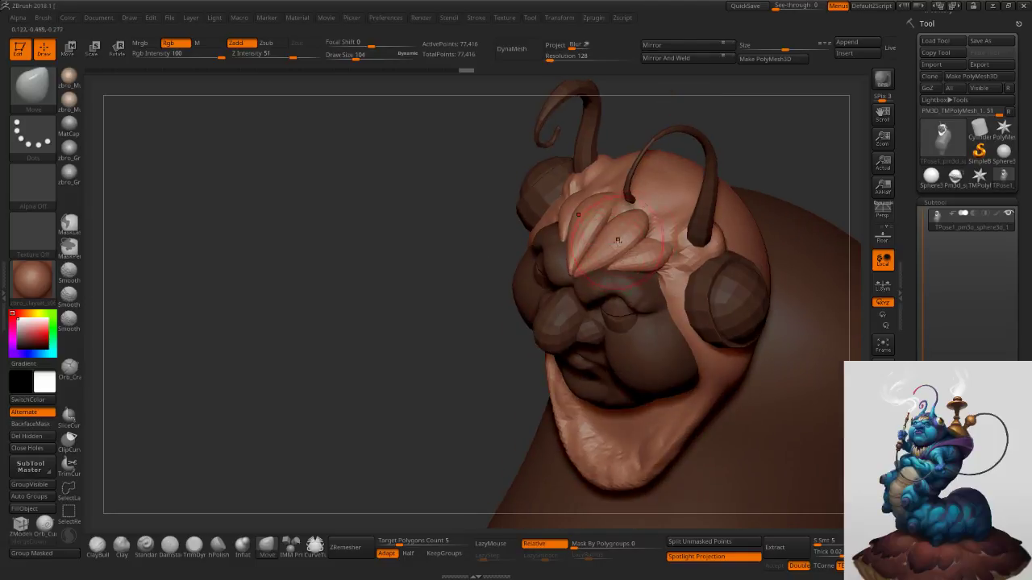
right_drag(636, 245, 622, 242)
key(s)
drag(640, 213, 642, 213)
mouse_move(645, 231)
right_down()
mouse_move(628, 225)
mouse_move(663, 212)
mouse_move(658, 202)
mouse_move(649, 210)
right_up()
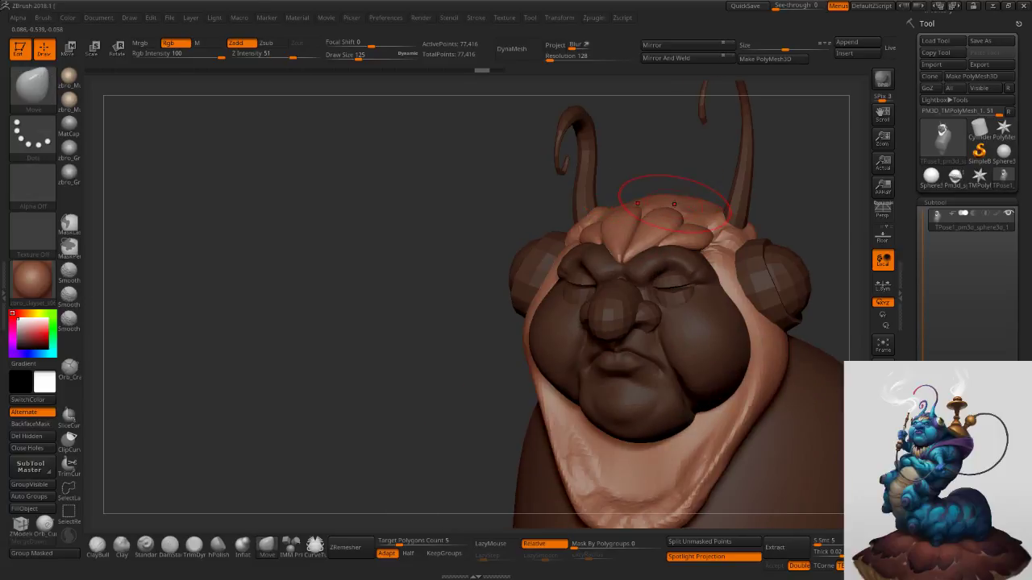
Enlarge the Move brush from 108 up to 296 with the head in profile.
key(s)
drag(686, 204, 683, 205)
mouse_move(683, 204)
right_down()
mouse_move(697, 206)
mouse_move(698, 236)
mouse_move(634, 245)
right_up()
key(s)
drag(633, 244, 642, 245)
right_drag(643, 243, 640, 255)
key(s)
drag(637, 254, 667, 288)
key(s)
alt+right_drag(687, 319, 650, 280)
key(s)
drag(656, 275, 663, 276)
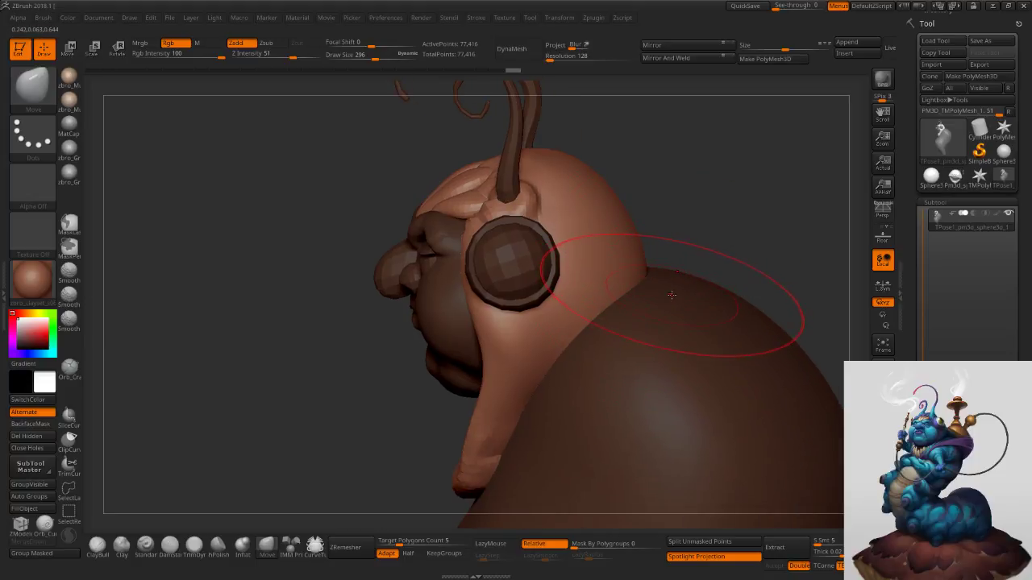
Bulge the back of the head outward, then reduce the brush to 193.
drag(645, 278, 667, 275)
mouse_move(643, 236)
mouse_down()
mouse_move(653, 232)
mouse_move(643, 238)
mouse_up()
key(s)
right_drag(571, 223, 531, 268)
key(s)
drag(558, 290, 553, 290)
Clear the mask and zoom out to show the whole caterpillar.
mouse_move(686, 293)
ctrl+right_down()
mouse_move(657, 268)
mouse_move(667, 283)
mouse_move(661, 272)
mouse_move(734, 257)
ctrl+right_up()
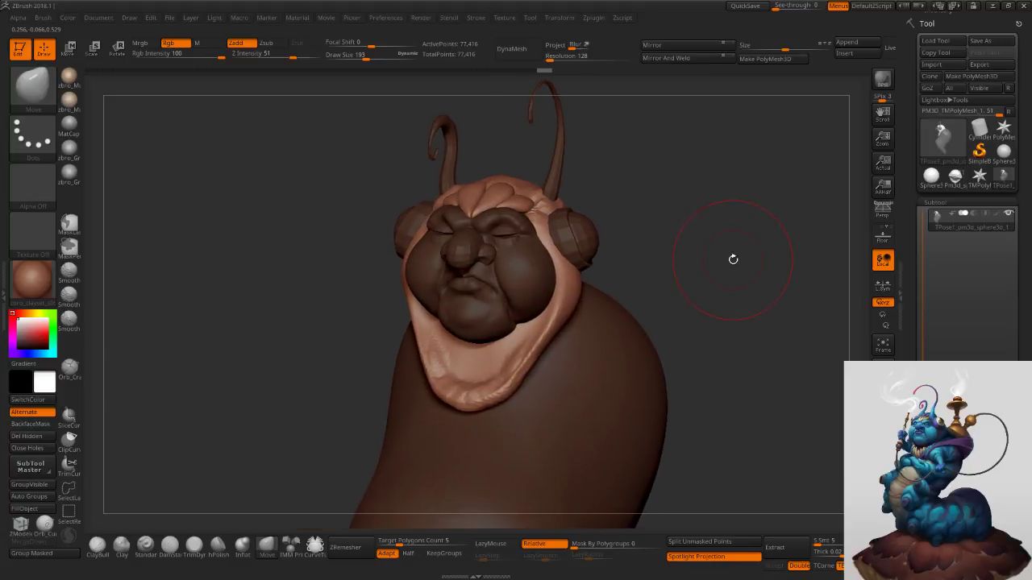
ctrl+drag(708, 247, 737, 299)
mouse_move(737, 299)
ctrl+right_down()
mouse_move(698, 255)
mouse_move(702, 242)
ctrl+right_up()
Run Transpose Master's TPose>SubT to send the pose back to the subtools.
click(603, 21)
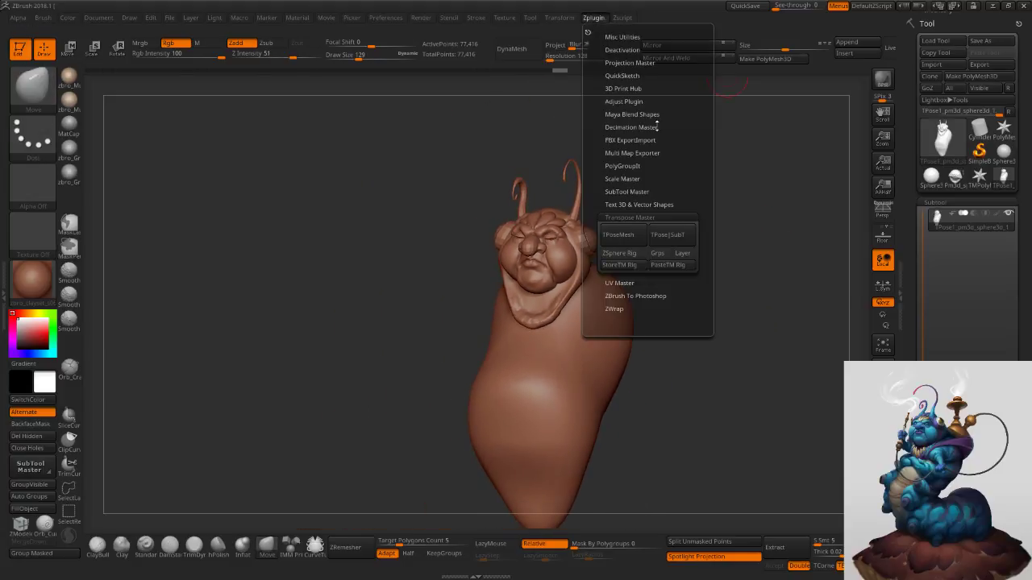
click(675, 233)
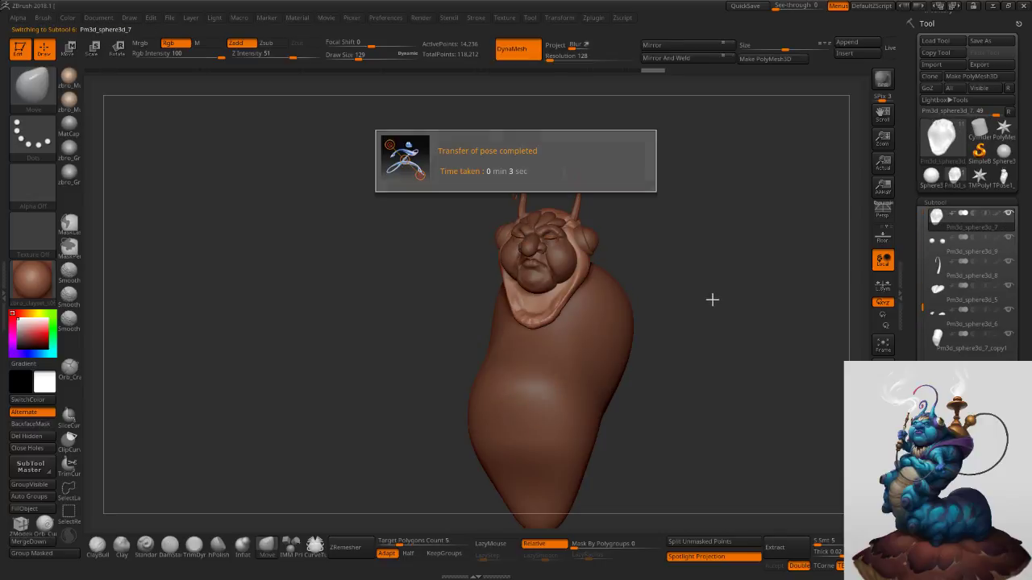
ctrl+right_drag(626, 294, 558, 296)
Set the brush to 152 and make the Pm3d_sphere3d_1 face piece the active subtool.
key(s)
drag(558, 295, 557, 296)
right_drag(560, 303, 548, 293)
key(ctrl+shift+z)
key(ctrl+shift+z)
alt+click(532, 311)
Mask around the mouth, blur the mask edge, and invert it to cover the face.
right_drag(528, 326, 507, 341)
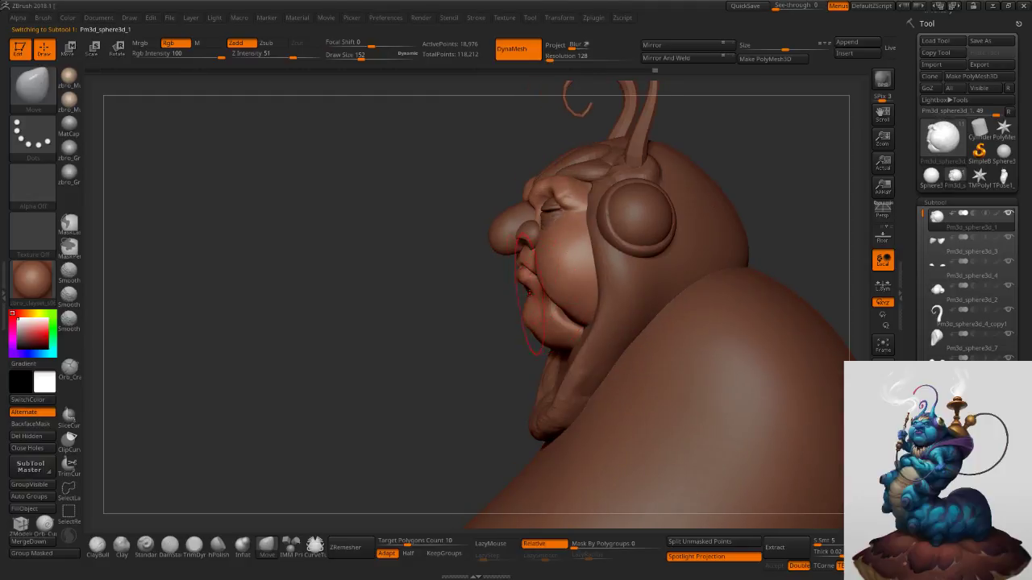
right_drag(526, 290, 536, 282)
ctrl+drag(535, 282, 527, 290)
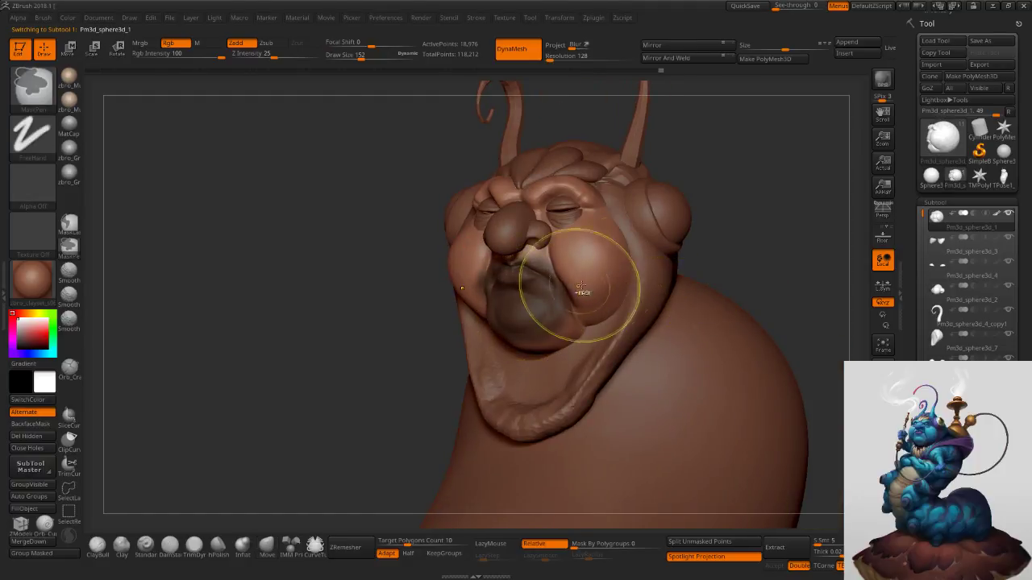
mouse_move(536, 278)
right_down()
mouse_move(588, 273)
mouse_move(570, 282)
right_up()
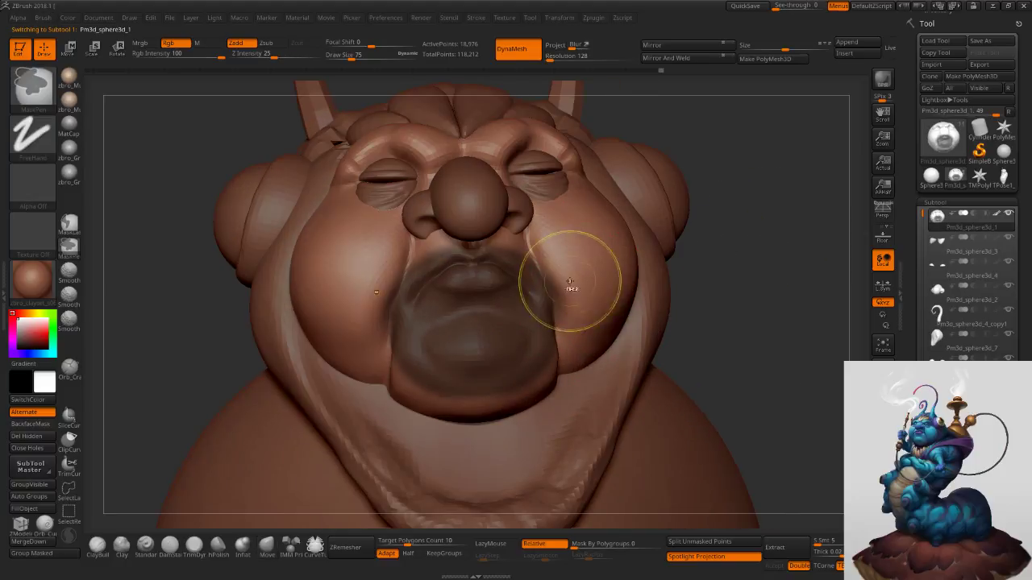
ctrl+click(520, 318)
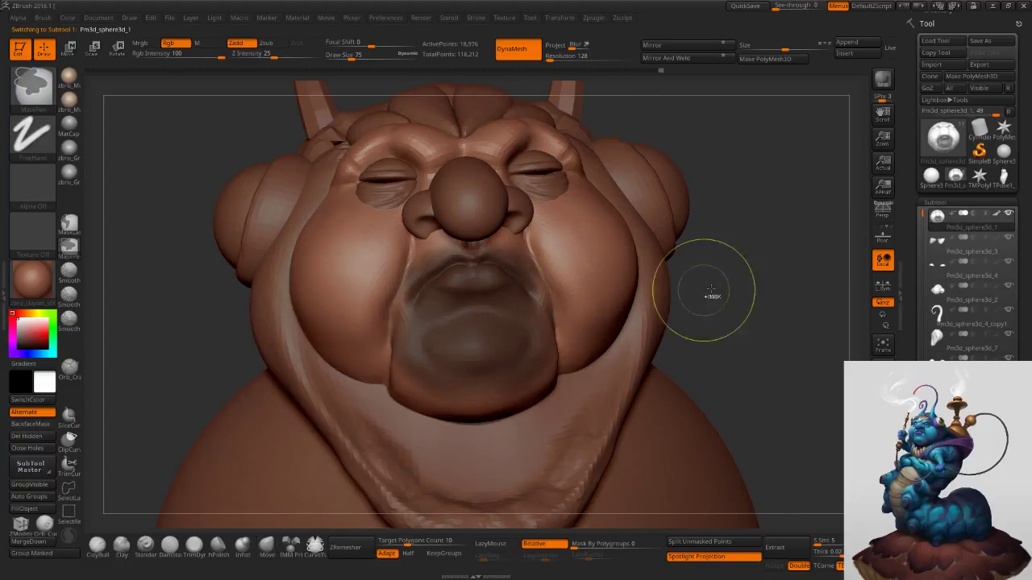
ctrl+click(701, 290)
ctrl+click(548, 315)
ctrl+click(707, 314)
right_drag(597, 302, 527, 315)
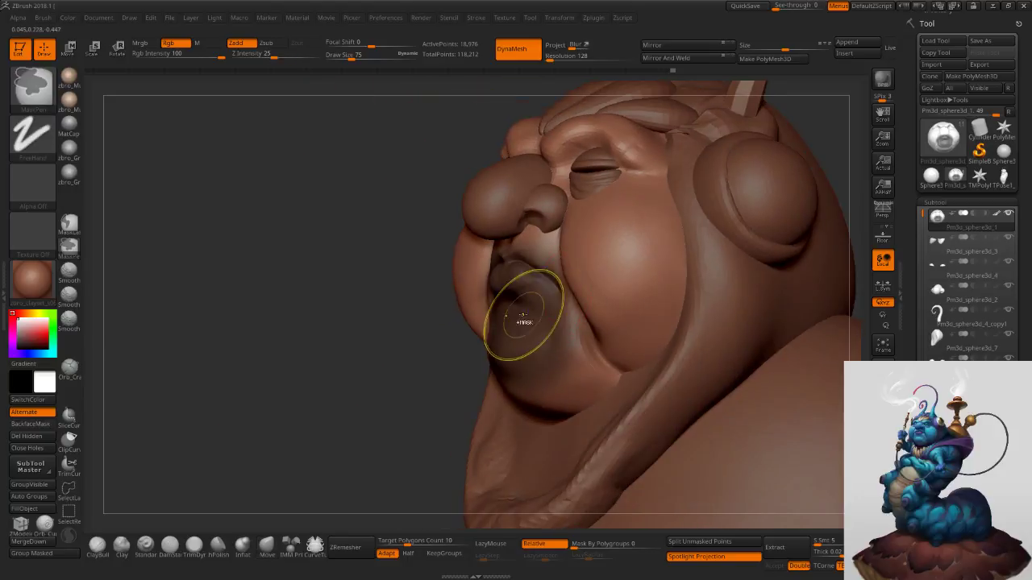
ctrl+click(426, 368)
Enlarge the brush to 245 and clear the mask from the face.
key(s)
drag(480, 322, 506, 322)
right_drag(536, 300, 526, 305)
key(s)
key(s)
drag(522, 312, 532, 311)
mouse_move(532, 311)
right_down()
mouse_move(517, 310)
mouse_move(531, 307)
right_up()
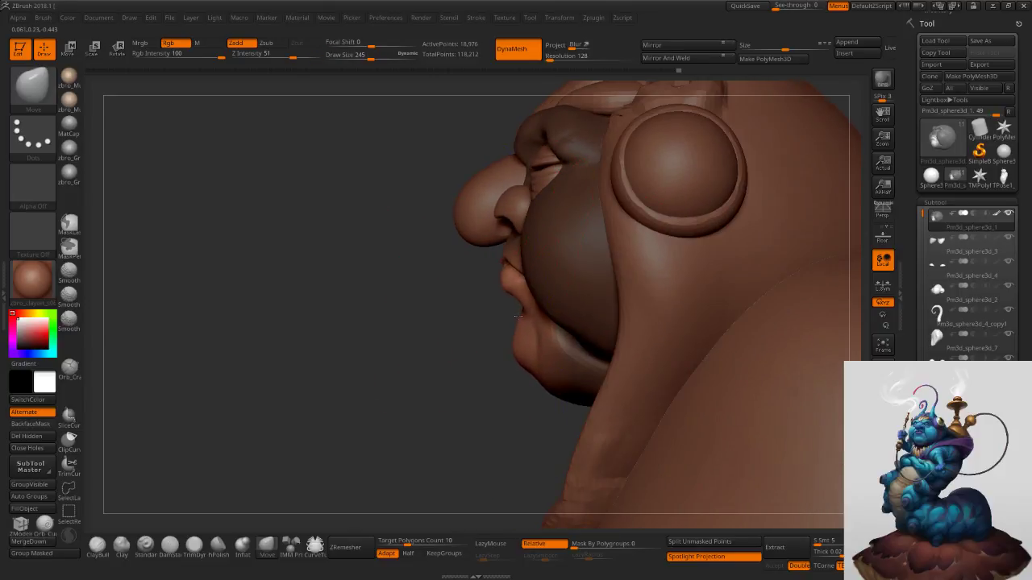
ctrl+right_drag(549, 330, 550, 288)
right_drag(549, 288, 593, 289)
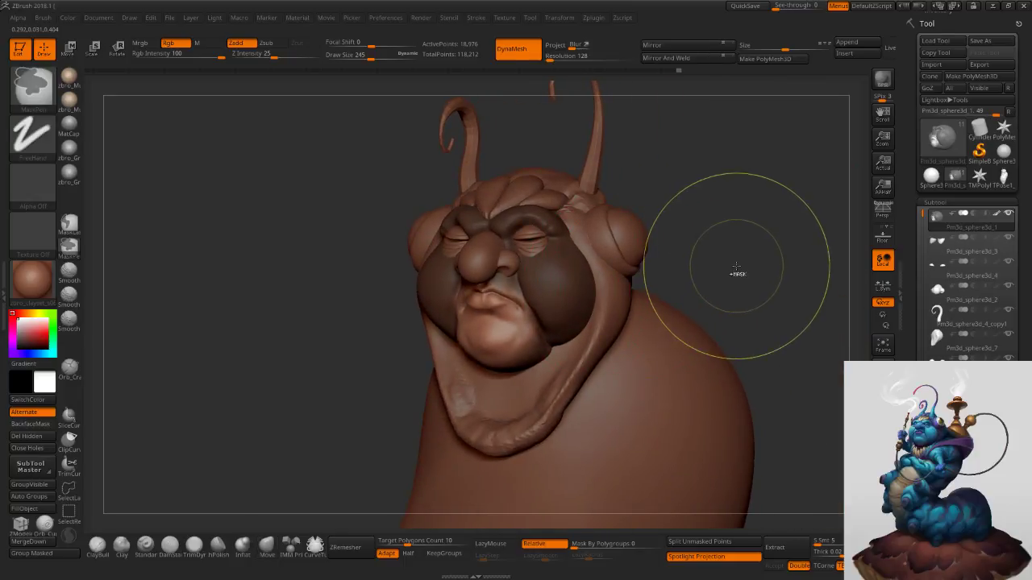
mouse_move(733, 237)
ctrl+mouse_down()
mouse_move(740, 303)
mouse_move(707, 292)
ctrl+mouse_up()
Smooth the cheek surface with an 82-size brush, then set the brush to 108.
key(s)
key(s)
drag(620, 304, 603, 303)
ctrl+right_drag(574, 240, 566, 268)
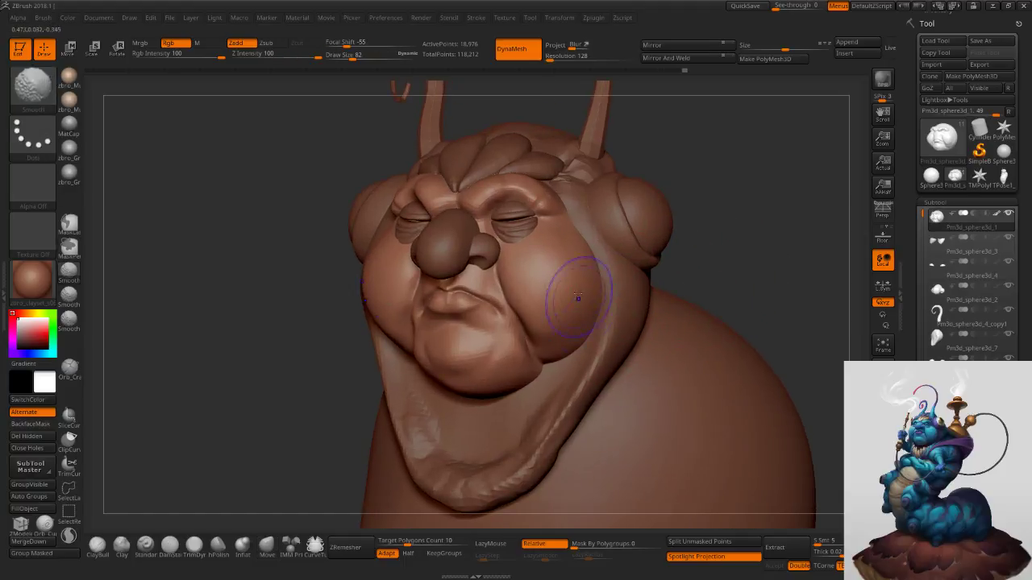
key(s)
drag(577, 329, 582, 329)
key(s)
drag(484, 368, 482, 365)
Adjust the brush size between 116 and 172 while framing the head from front and three-quarter views.
shift+right_drag(453, 355, 468, 349)
key(s)
mouse_move(451, 386)
mouse_down()
mouse_move(449, 416)
mouse_move(480, 398)
mouse_up()
key(s)
right_drag(528, 356, 523, 363)
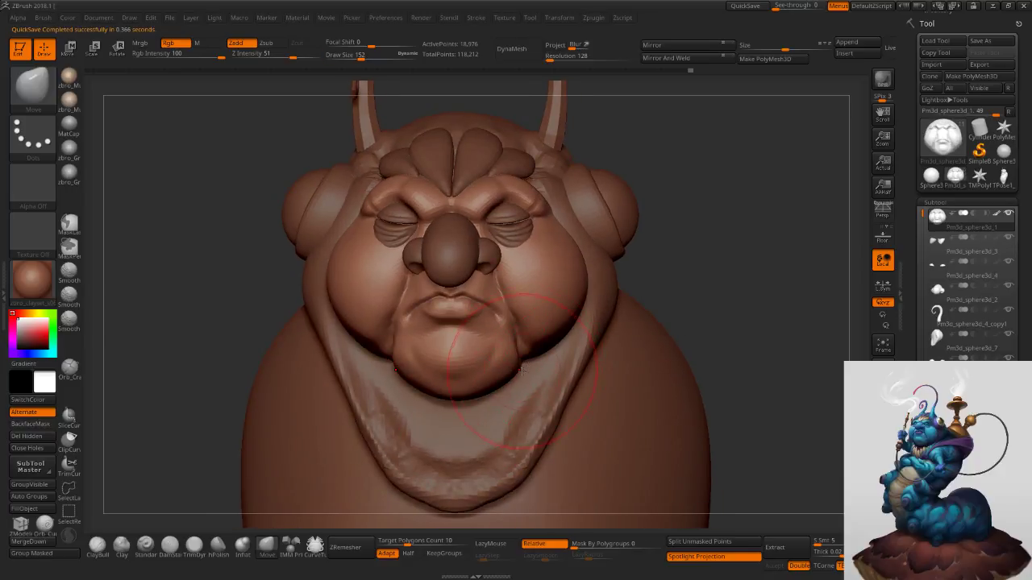
mouse_move(617, 371)
ctrl+right_down()
mouse_move(665, 298)
mouse_move(656, 296)
ctrl+right_up()
key(s)
drag(652, 296, 646, 298)
ctrl+right_drag(569, 358, 590, 371)
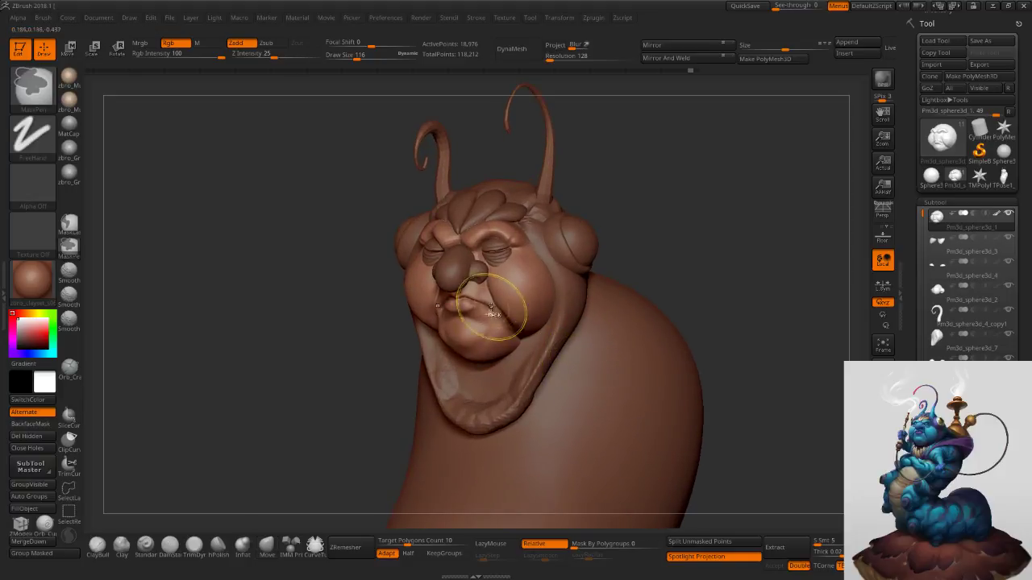
ctrl+right_drag(484, 316, 505, 337)
key(s)
drag(506, 337, 513, 337)
right_drag(495, 335, 514, 339)
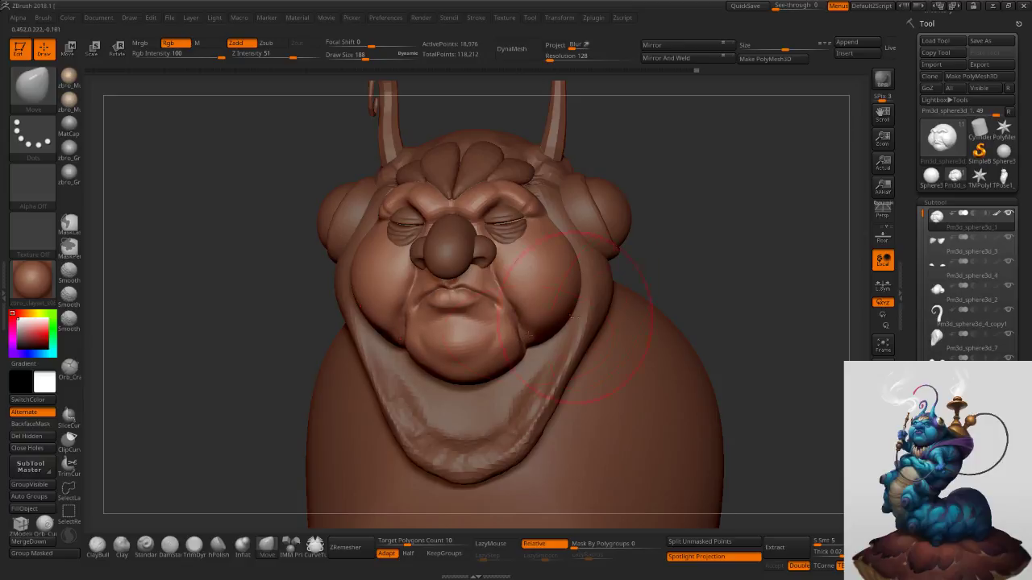
right_drag(551, 327, 500, 323)
ctrl+right_drag(632, 321, 622, 299)
Set the brush to 134 and push the underside of the chin upward.
key(s)
right_drag(560, 308, 604, 307)
key(s)
drag(605, 306, 597, 306)
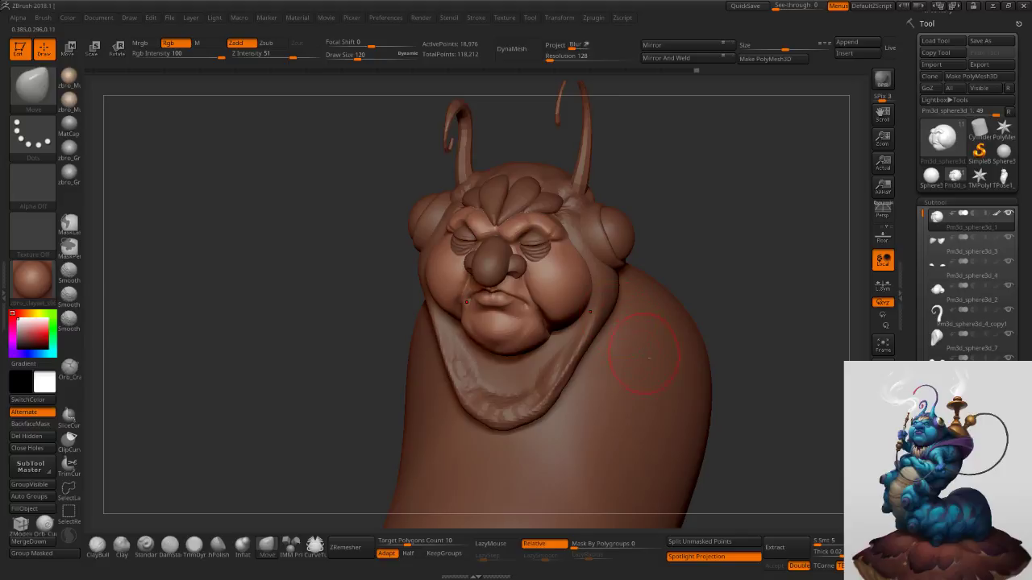
right_drag(569, 341, 533, 336)
key(s)
drag(535, 337, 543, 337)
key(s)
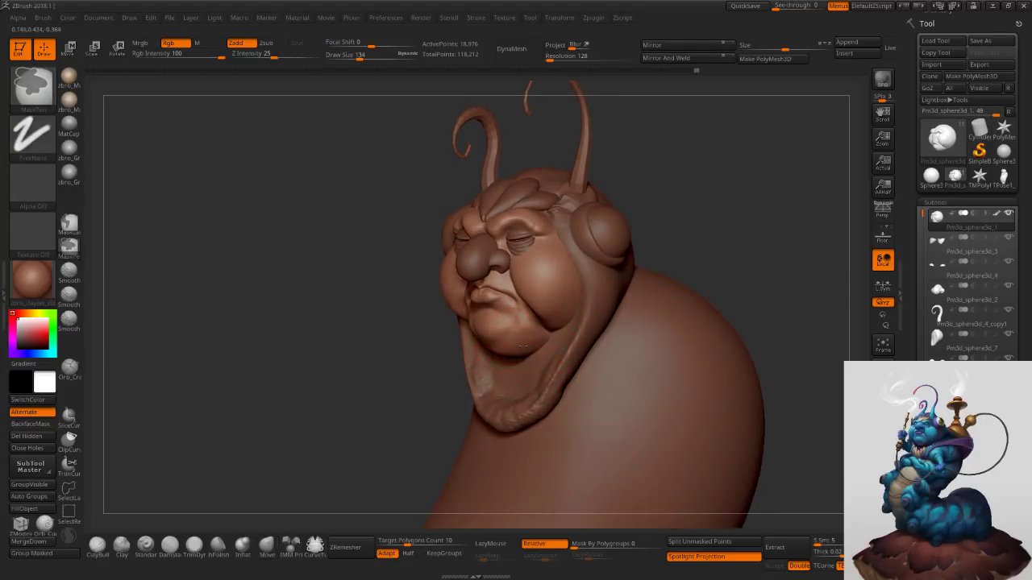
ctrl+right_drag(520, 344, 532, 359)
key(s)
drag(533, 360, 526, 360)
right_drag(548, 358, 532, 357)
drag(535, 366, 535, 357)
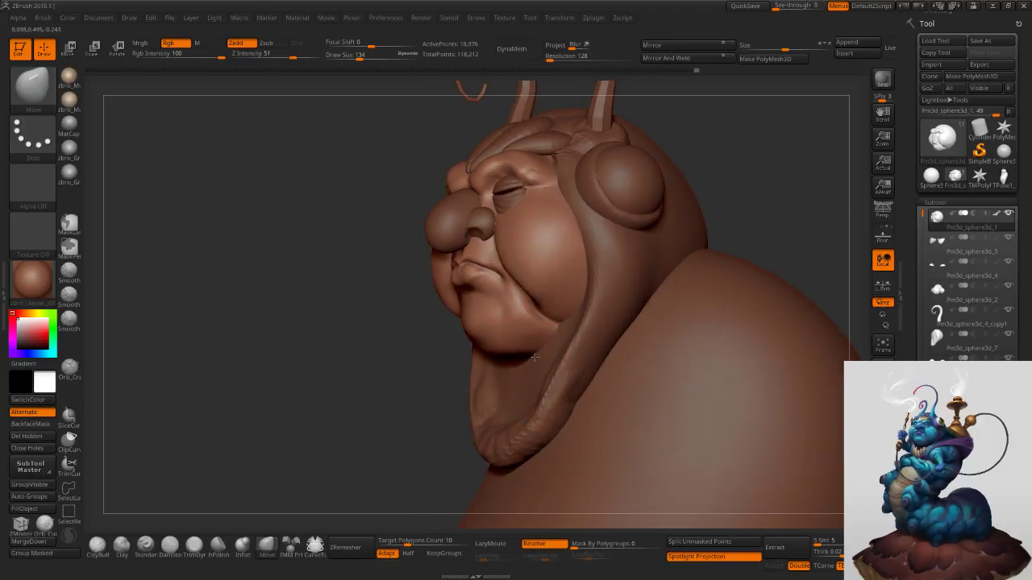
right_drag(507, 348, 491, 346)
drag(490, 346, 548, 341)
Reduce the brush size to 75 and zoom in on the head.
right_drag(546, 341, 562, 337)
key(s)
drag(550, 336, 540, 334)
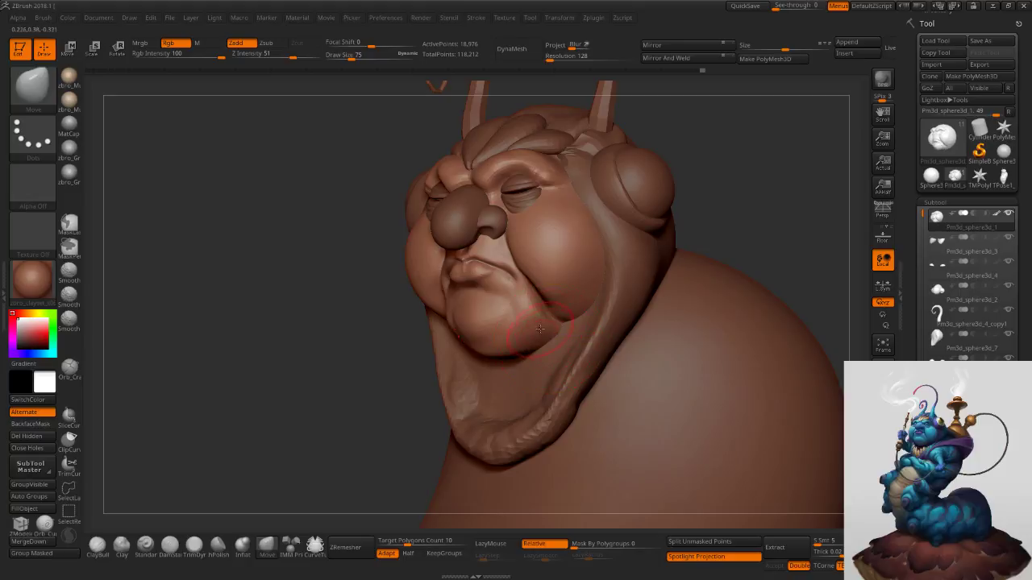
ctrl+right_drag(541, 319, 533, 335)
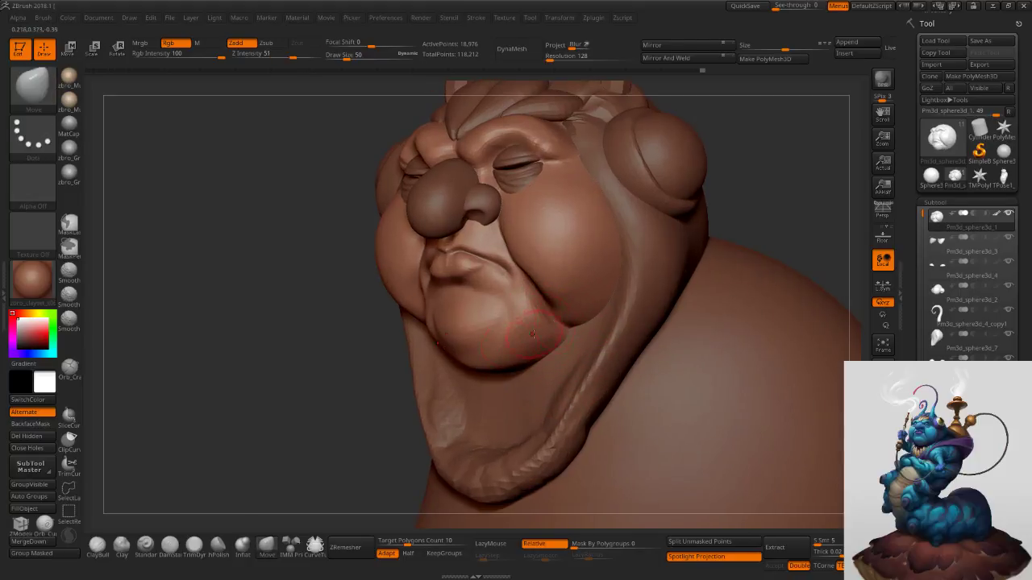
Try a DamStandard crease at the mouth corner with a size-35 brush, then undo it.
click(170, 544)
key(s)
drag(530, 309, 524, 310)
right_drag(524, 307, 544, 293)
key(s)
drag(545, 295, 546, 296)
right_drag(581, 345, 560, 316)
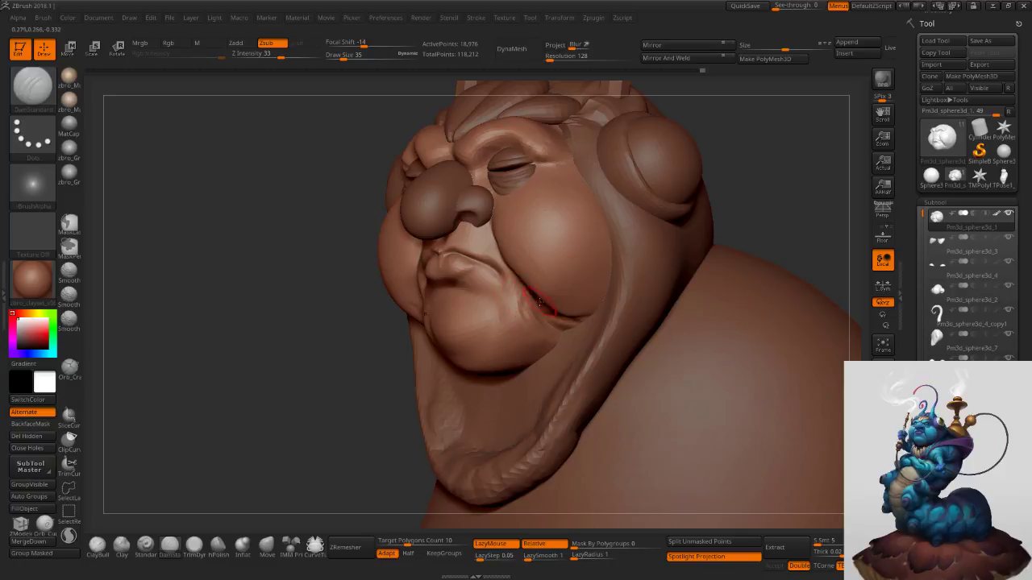
right_drag(587, 322, 532, 289)
key(ctrl+z)
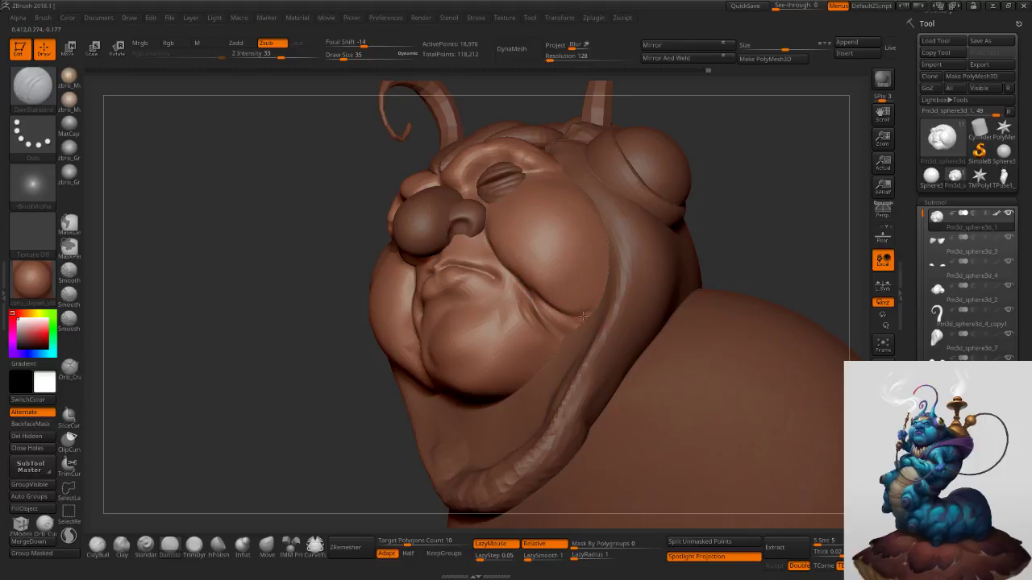
Smooth the jaw crease and pull the jaw corner out beside the cheek with Move.
mouse_move(638, 305)
ctrl+right_down()
mouse_move(627, 266)
mouse_move(592, 274)
mouse_move(660, 285)
mouse_move(582, 331)
mouse_move(573, 324)
ctrl+right_up()
shift+drag(560, 316, 580, 349)
right_drag(545, 310, 582, 305)
click(274, 562)
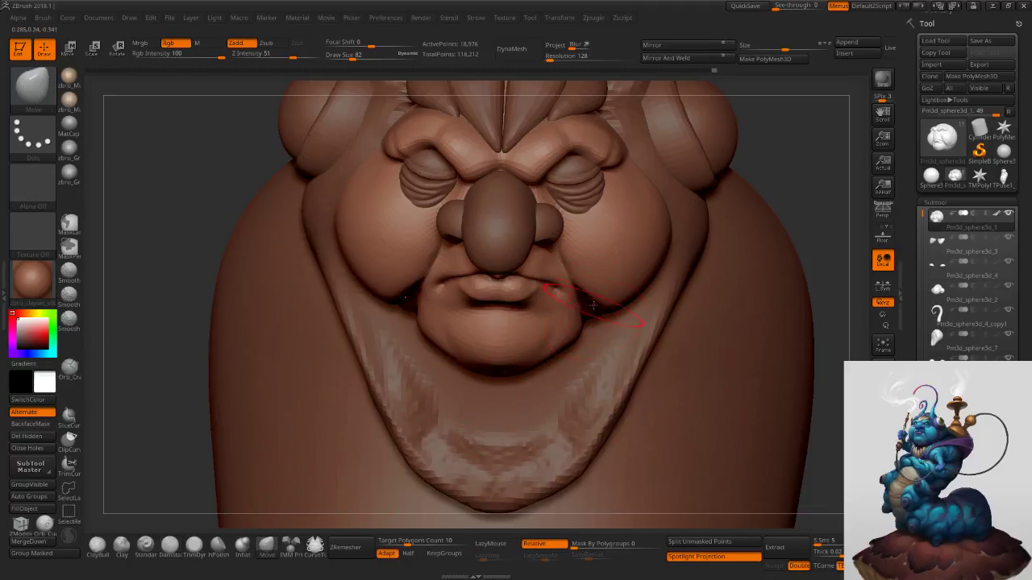
drag(582, 306, 595, 318)
Zoom out to the whole caterpillar and make the collar piece Pm3d_sphere3d_7 active.
right_drag(596, 316, 601, 292)
mouse_move(685, 319)
right_down()
mouse_move(658, 274)
mouse_move(661, 310)
right_up()
alt+click(631, 355)
Enlarge the brush to 245 and make the body piece active.
key(s)
drag(603, 375, 606, 375)
ctrl+right_drag(607, 376, 603, 360)
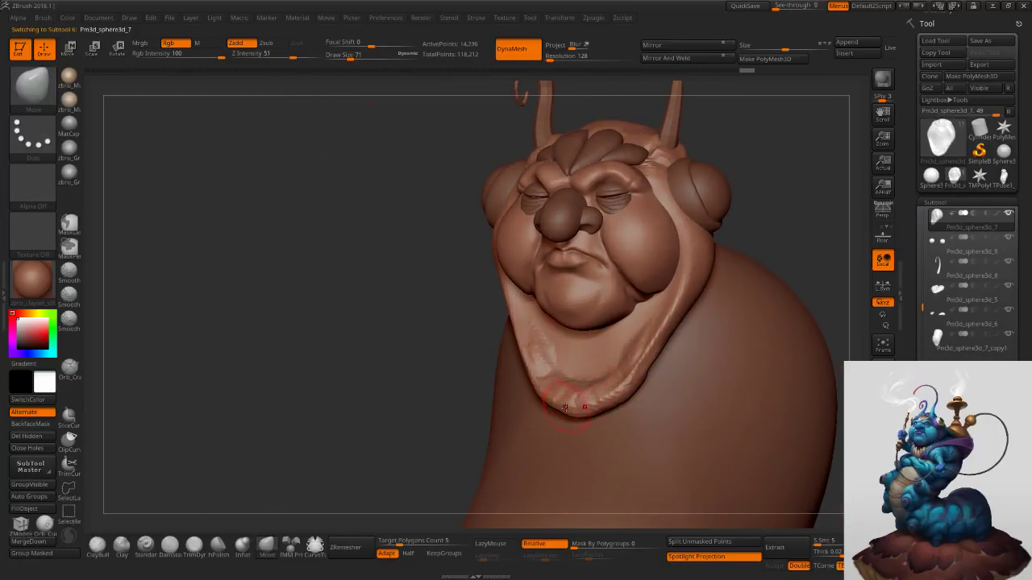
ctrl+right_drag(574, 403, 577, 439)
alt+right_drag(765, 355, 619, 301)
key(s)
drag(620, 301, 634, 303)
click(271, 546)
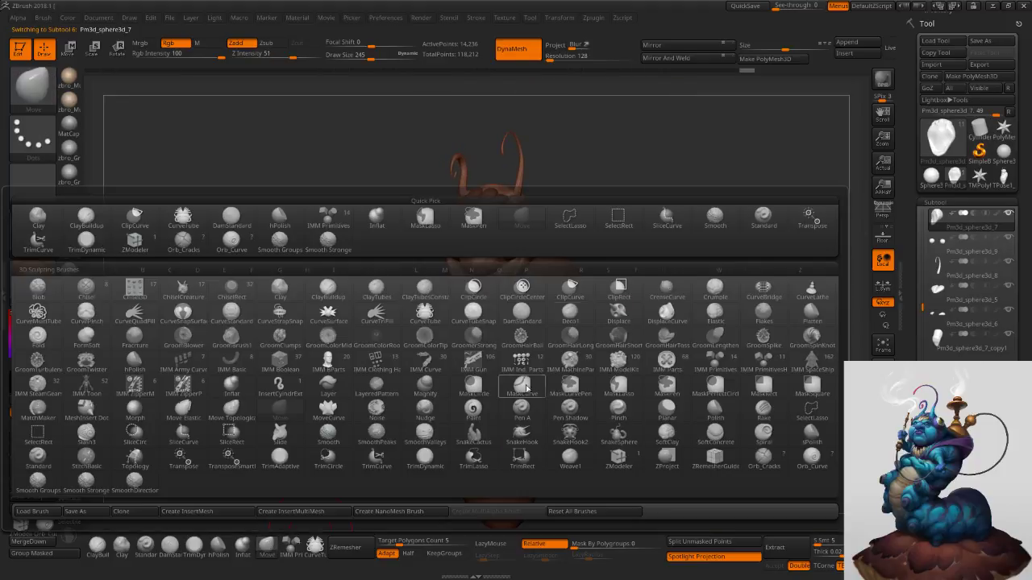
key(Escape)
alt+click(574, 371)
With a 389 brush, reshape the body curve, pushing the lower right in and lower left out.
key(s)
drag(569, 331, 598, 337)
key(s)
key(s)
mouse_move(545, 415)
mouse_down()
mouse_move(560, 414)
mouse_move(535, 411)
mouse_up()
drag(619, 396, 558, 393)
alt+right_drag(562, 464, 557, 376)
Resize the brush to 470 and pull the tail to the right.
key(s)
drag(513, 375, 519, 376)
drag(368, 284, 394, 285)
mouse_move(487, 390)
mouse_down()
mouse_move(438, 408)
mouse_move(440, 381)
mouse_up()
right_drag(494, 306, 487, 352)
right_drag(487, 352, 517, 363)
key(s)
drag(497, 398, 491, 399)
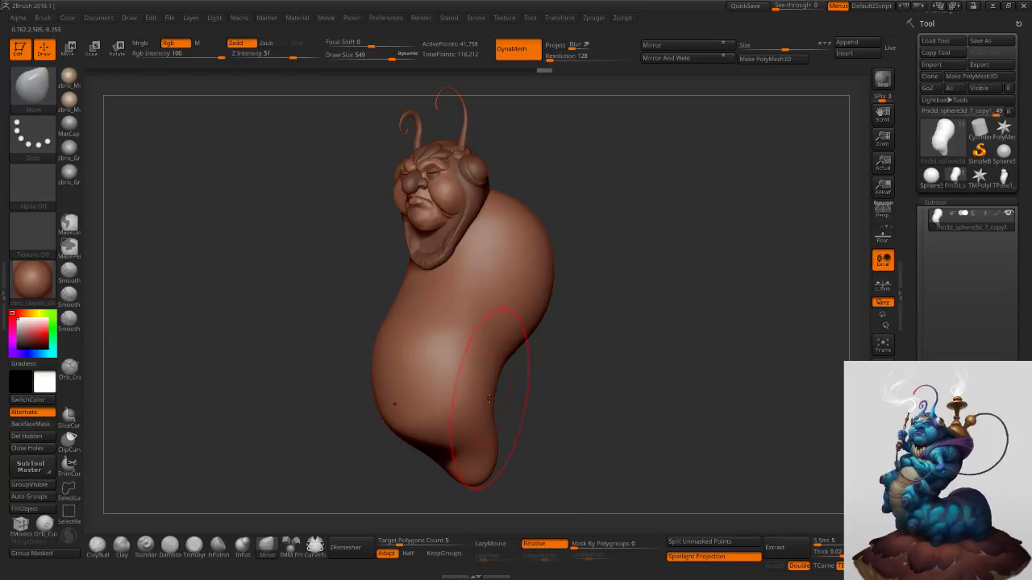
right_drag(511, 421, 488, 429)
key(s)
mouse_move(532, 466)
mouse_down()
mouse_move(470, 477)
mouse_move(520, 458)
mouse_move(633, 479)
mouse_up()
Pull the tail up and right, dragging its underside down and upper side up to thicken it.
key(s)
alt+right_drag(625, 421, 602, 351)
key(s)
drag(588, 392, 584, 392)
right_drag(540, 372, 513, 370)
drag(598, 400, 639, 351)
right_drag(550, 395, 584, 400)
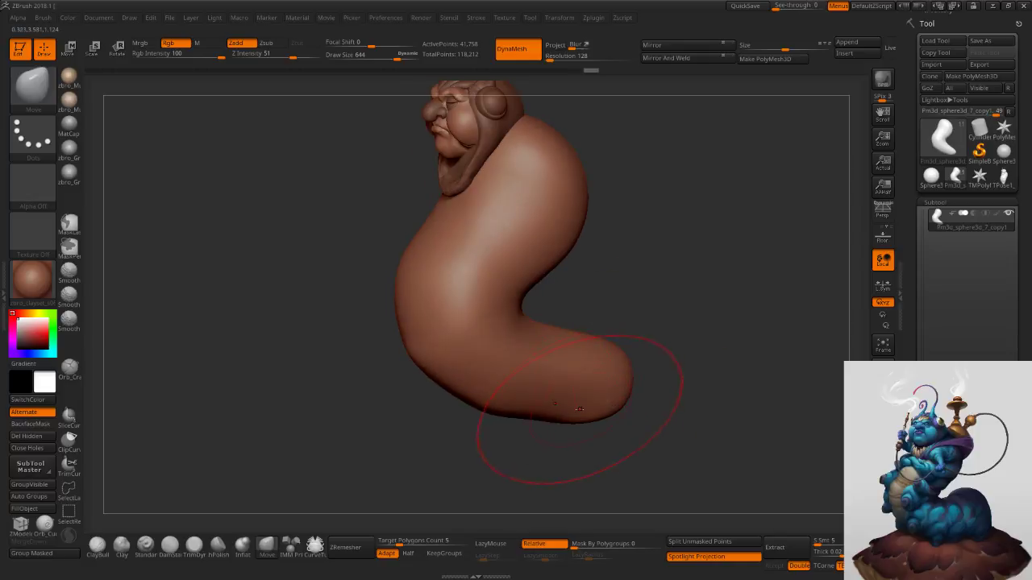
drag(580, 408, 582, 424)
drag(594, 351, 607, 336)
At brush size 605, push the tail's lower-left underside out and widen the lower body.
key(s)
drag(551, 303, 544, 304)
drag(470, 390, 459, 417)
right_drag(415, 387, 487, 360)
drag(476, 360, 488, 358)
alt+right_drag(528, 301, 641, 333)
DynaMesh the model and smooth the lower body with a 513 brush.
ctrl+drag(649, 335, 698, 352)
right_drag(698, 352, 650, 352)
key(s)
drag(651, 352, 645, 353)
mouse_move(541, 387)
shift+mouse_down()
mouse_move(546, 424)
mouse_move(585, 427)
shift+mouse_up()
mouse_move(687, 368)
alt+right_down()
mouse_move(589, 341)
mouse_move(605, 351)
alt+right_up()
Enlarge the brush to 568, bulge the tail down and outward, and push its upper end up.
key(s)
drag(595, 353, 599, 353)
mouse_move(629, 355)
right_down()
mouse_move(615, 401)
mouse_move(602, 389)
right_up()
key(s)
drag(595, 389, 594, 393)
right_drag(594, 393, 617, 361)
drag(595, 364, 603, 346)
Pull the tail end outward and rounder at size 695, then reduce the brush to 382.
right_drag(604, 346, 612, 349)
key(s)
mouse_move(606, 354)
mouse_down()
mouse_move(628, 392)
mouse_move(640, 382)
mouse_move(659, 451)
mouse_up()
key(s)
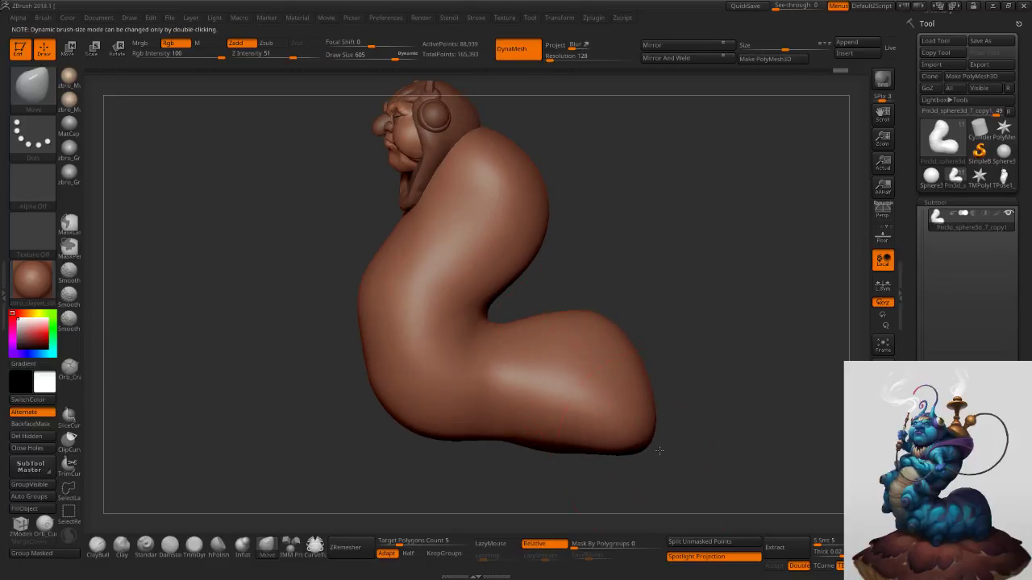
alt+right_drag(659, 450, 654, 386)
key(s)
drag(590, 342, 576, 342)
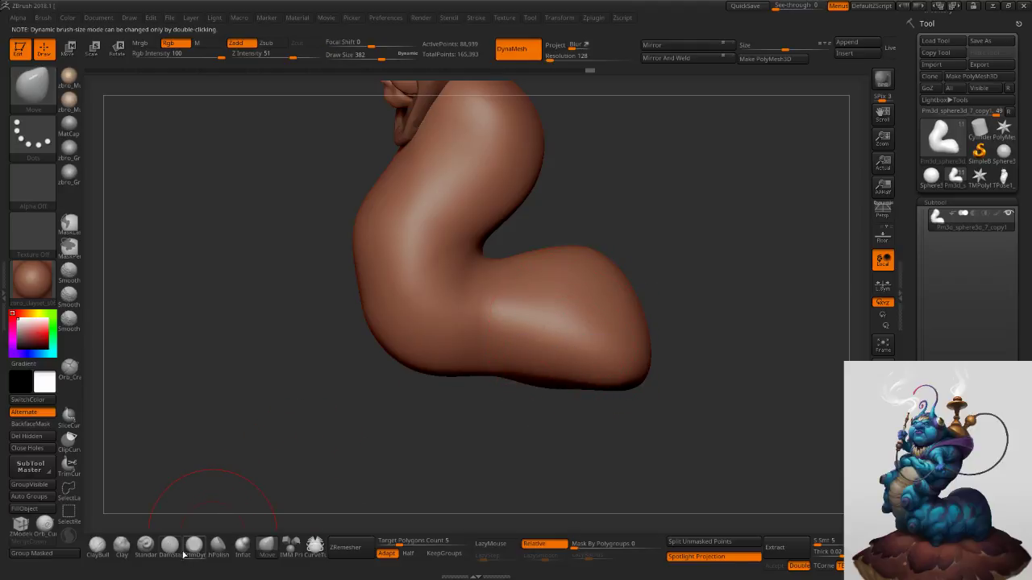
Carve vertical creases down the lower body and tail with DamStandard at brush size 352.
click(173, 547)
key(s)
drag(574, 275, 572, 274)
right_drag(578, 269, 563, 231)
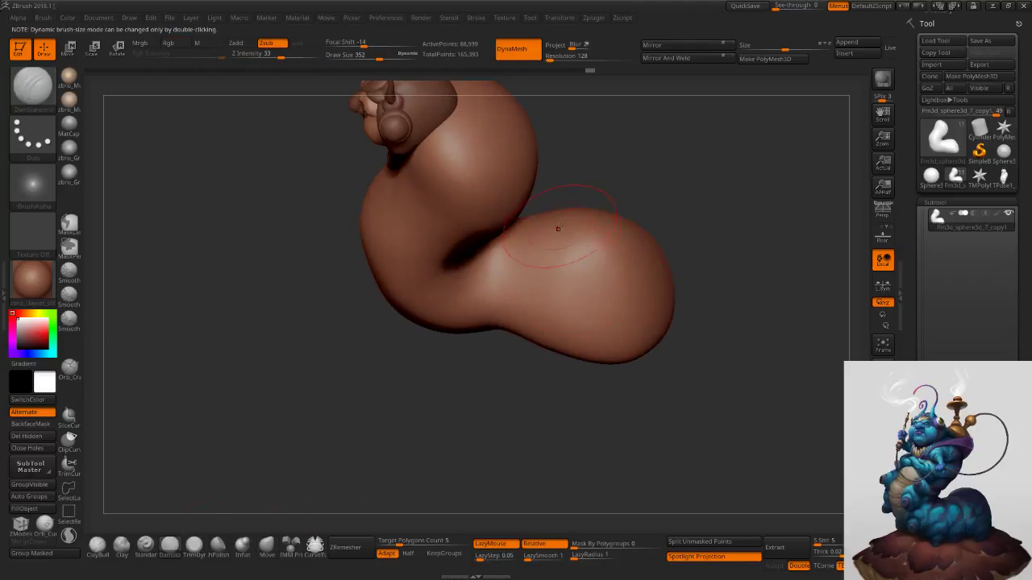
drag(563, 211, 557, 329)
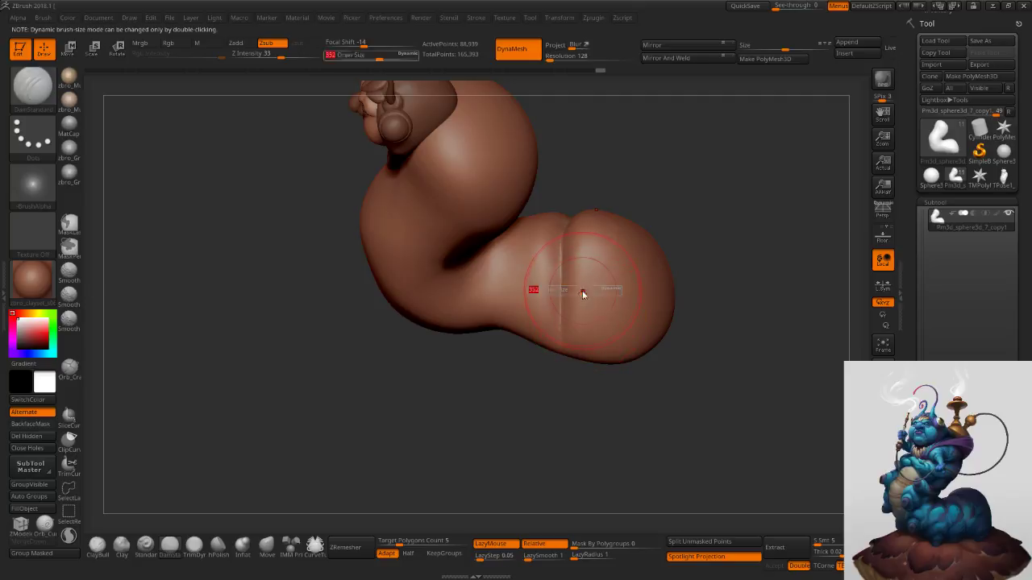
key([)
key(ctrl+z)
mouse_move(564, 221)
mouse_down()
mouse_move(575, 361)
mouse_move(581, 276)
mouse_move(570, 289)
mouse_up()
right_drag(542, 301, 526, 284)
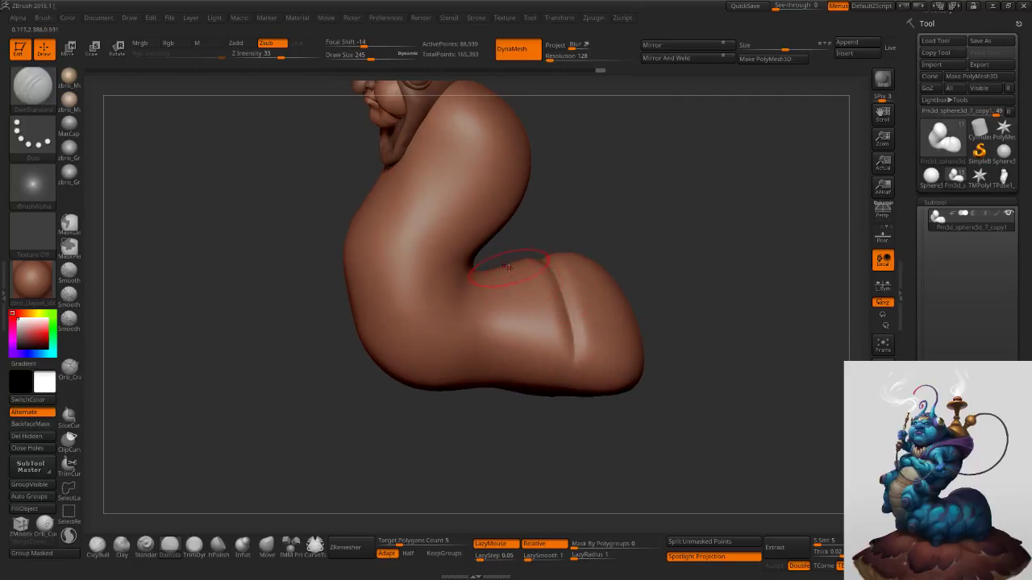
drag(510, 266, 524, 389)
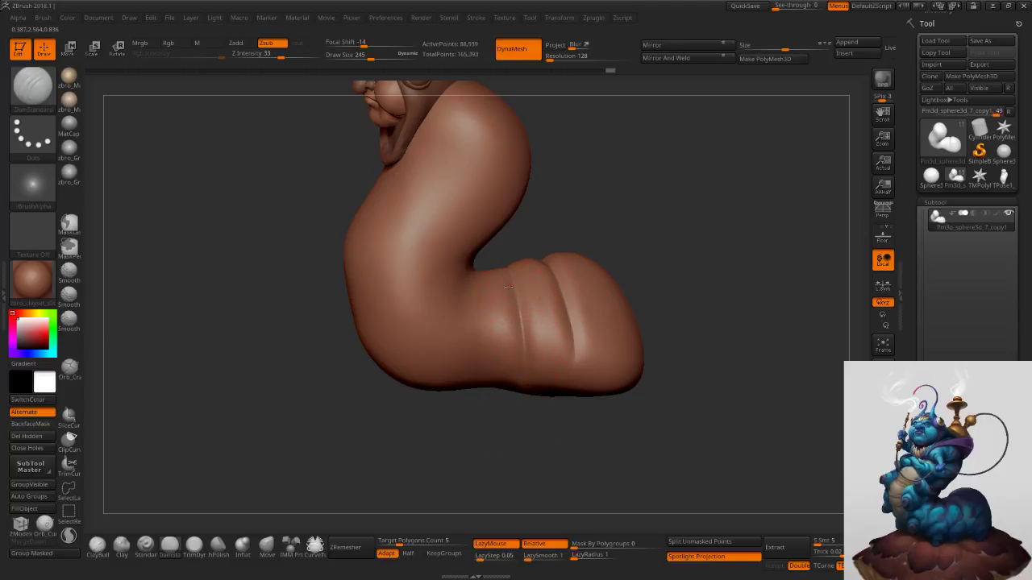
right_drag(511, 287, 475, 270)
drag(480, 256, 461, 384)
drag(477, 442, 511, 438)
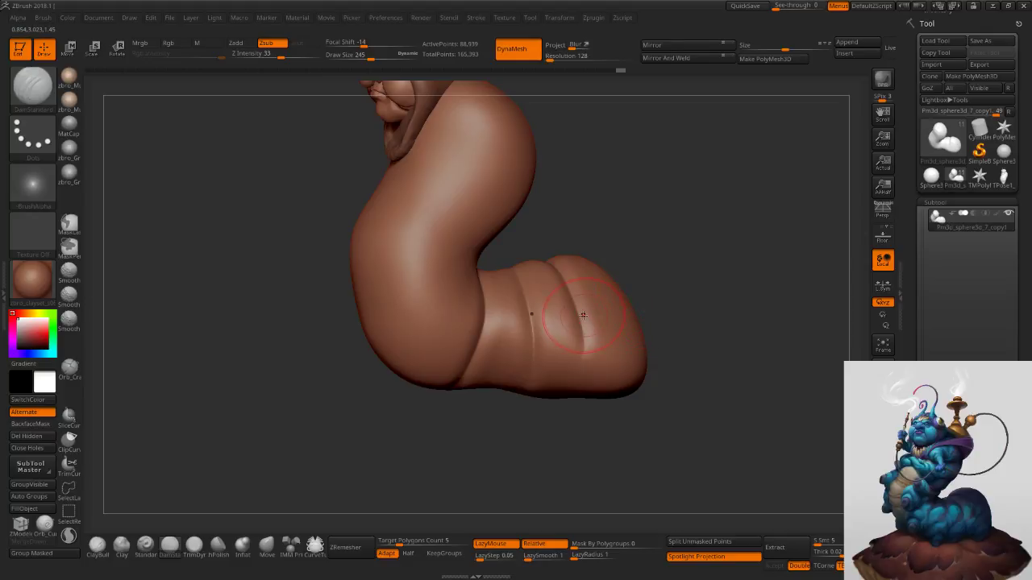
Redo the tail's left-side creases and carve a fold across the upper body's lower left.
key(ctrl+z)
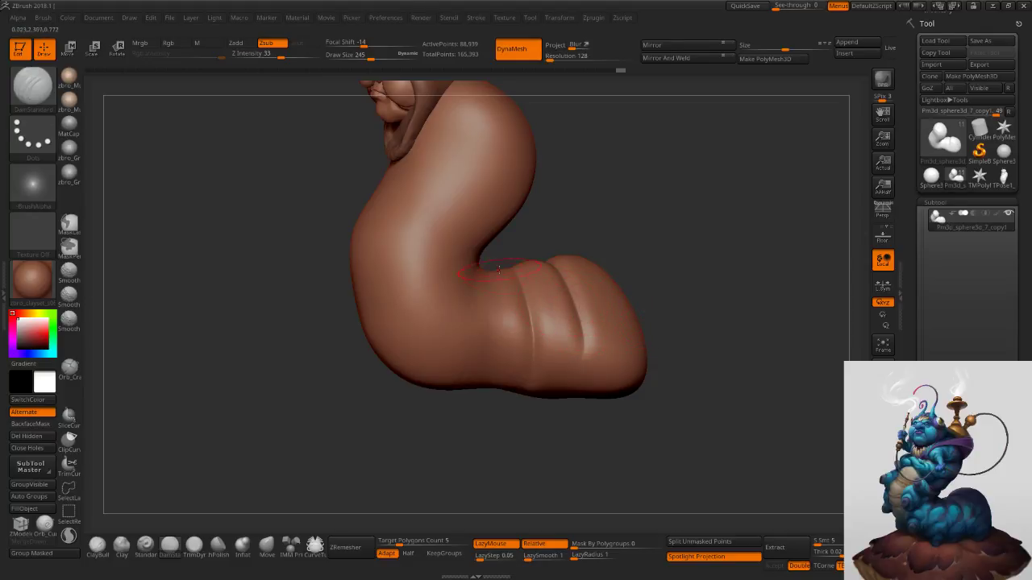
drag(486, 270, 516, 428)
drag(487, 274, 515, 433)
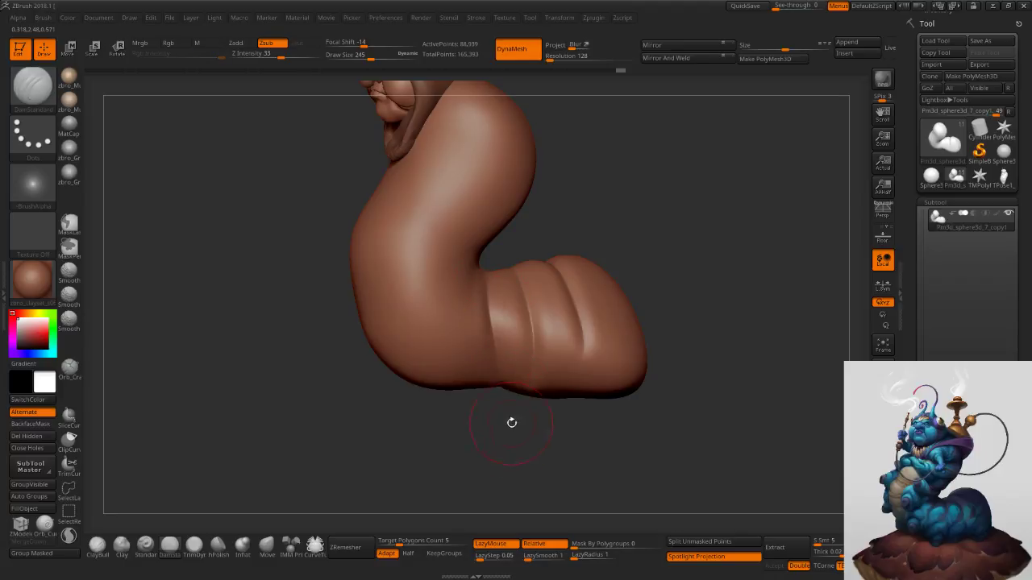
drag(463, 329, 450, 403)
key(ctrl+z)
drag(474, 265, 436, 435)
right_drag(463, 318, 548, 317)
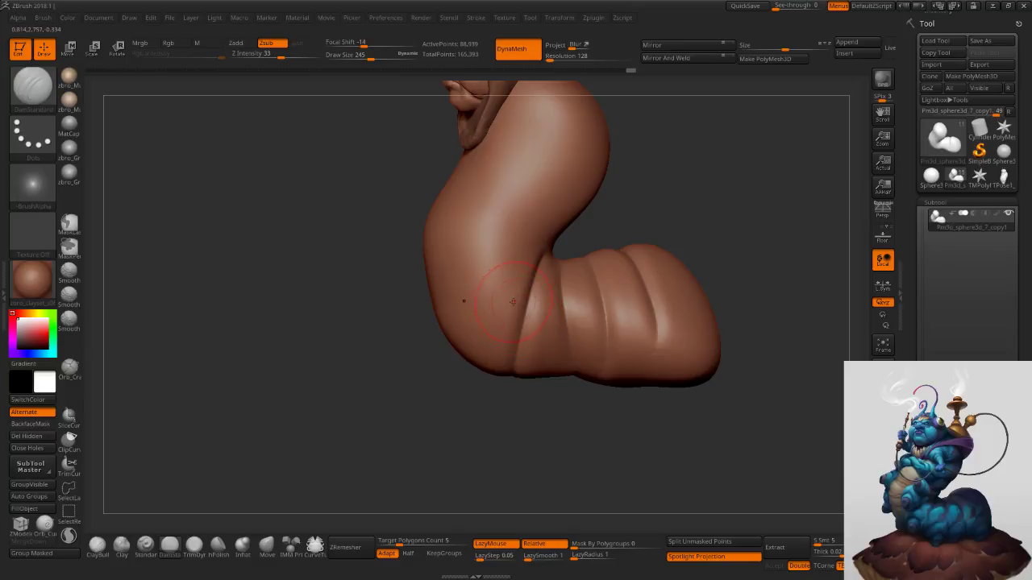
right_drag(504, 286, 485, 282)
key(ctrl+z)
drag(566, 244, 496, 432)
key(ctrl+z)
drag(575, 235, 505, 448)
right_drag(532, 388, 558, 375)
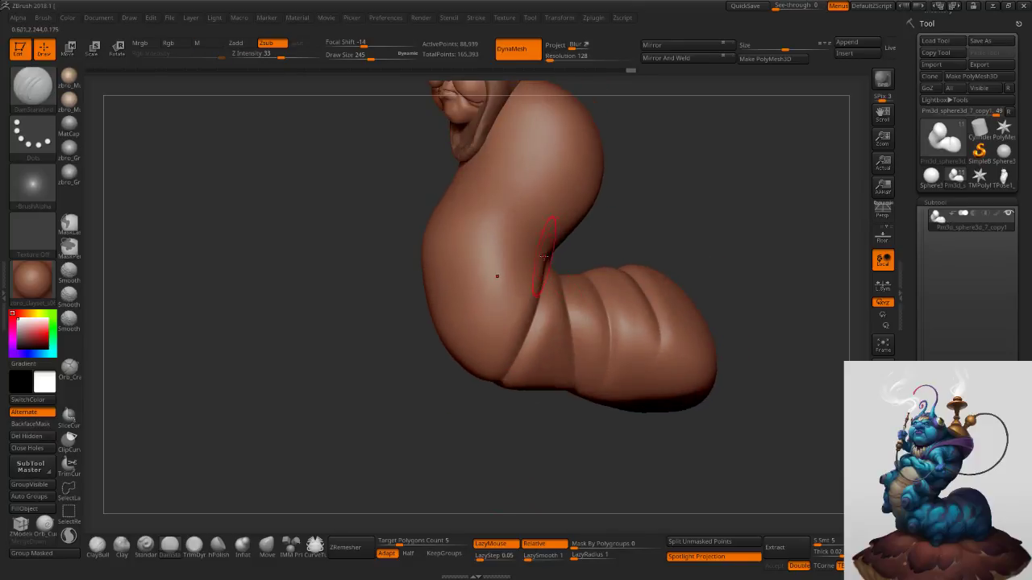
drag(543, 258, 366, 370)
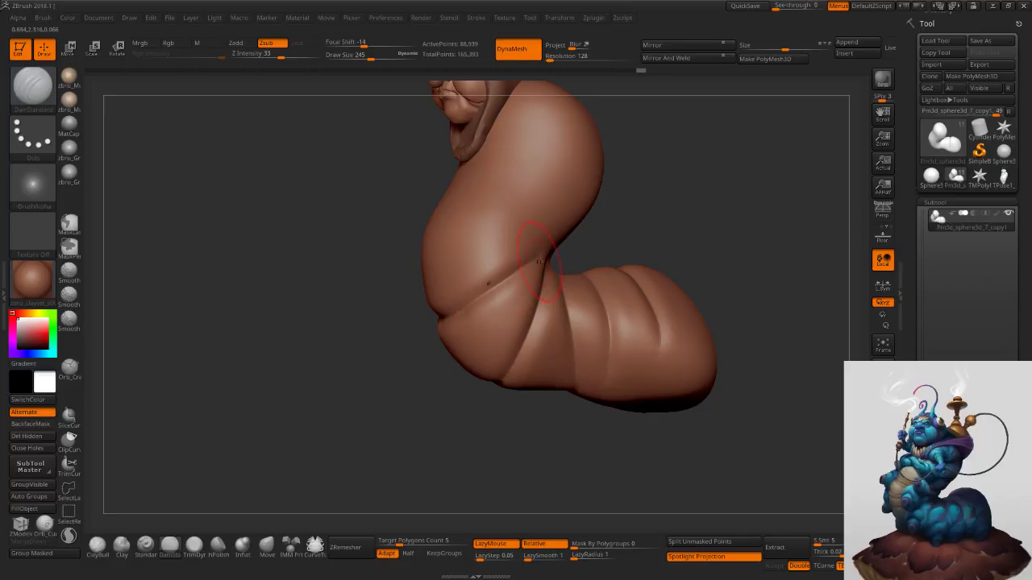
mouse_move(531, 262)
right_down()
mouse_move(539, 277)
mouse_move(510, 295)
right_up()
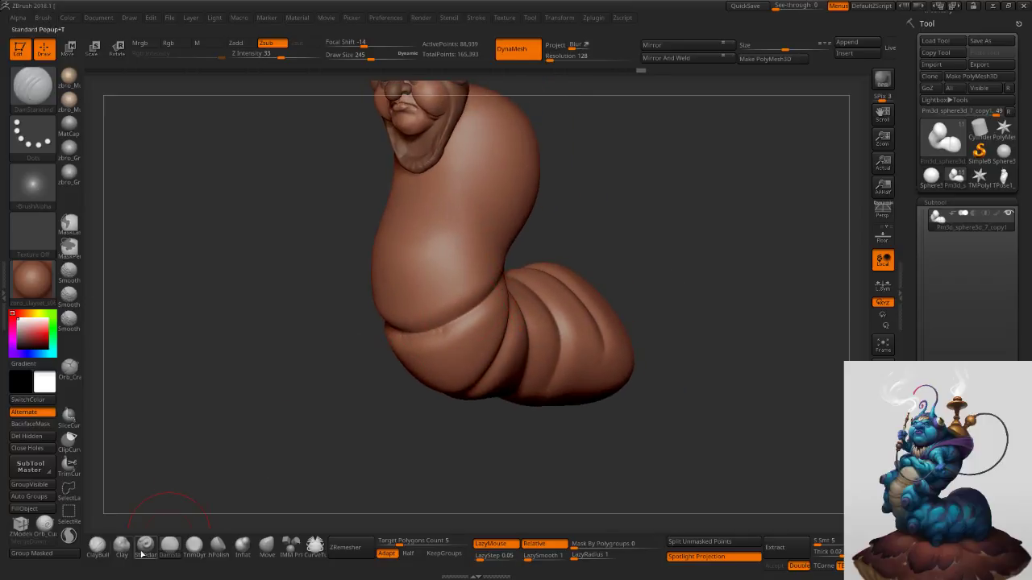
Build up and soften the belly crease with ClayBuildup at brush size 263.
click(98, 548)
mouse_move(250, 440)
mouse_down()
mouse_move(431, 326)
mouse_move(474, 323)
mouse_move(477, 311)
mouse_up()
shift+drag(468, 311, 456, 320)
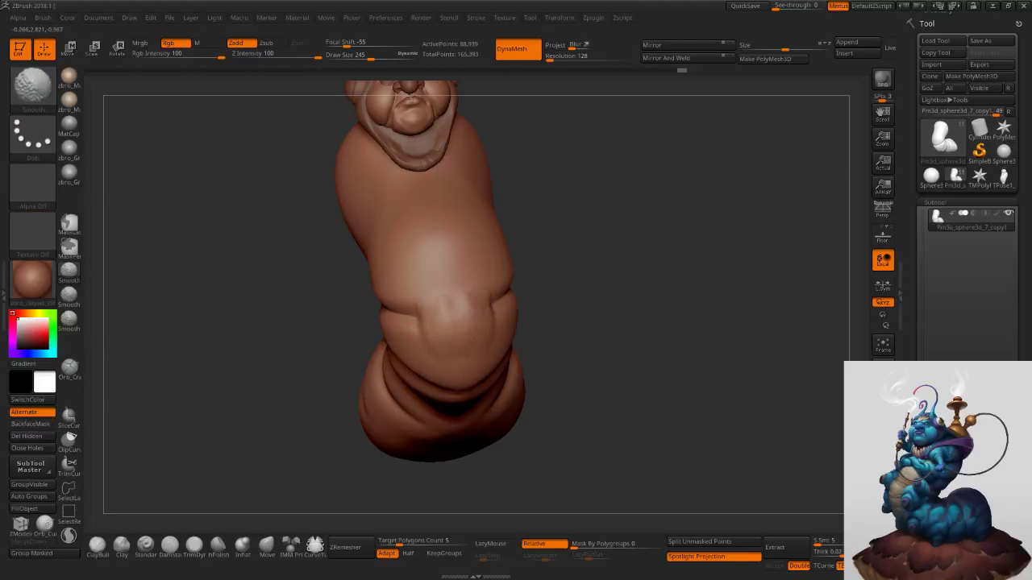
mouse_move(606, 257)
mouse_down()
mouse_move(503, 284)
mouse_move(485, 294)
mouse_move(490, 313)
mouse_up()
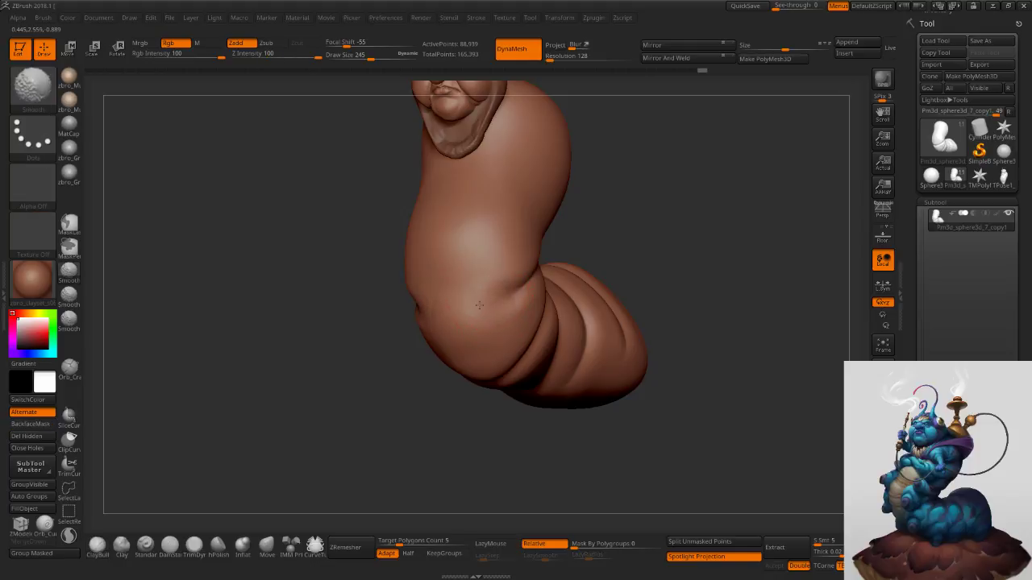
drag(574, 194, 452, 257)
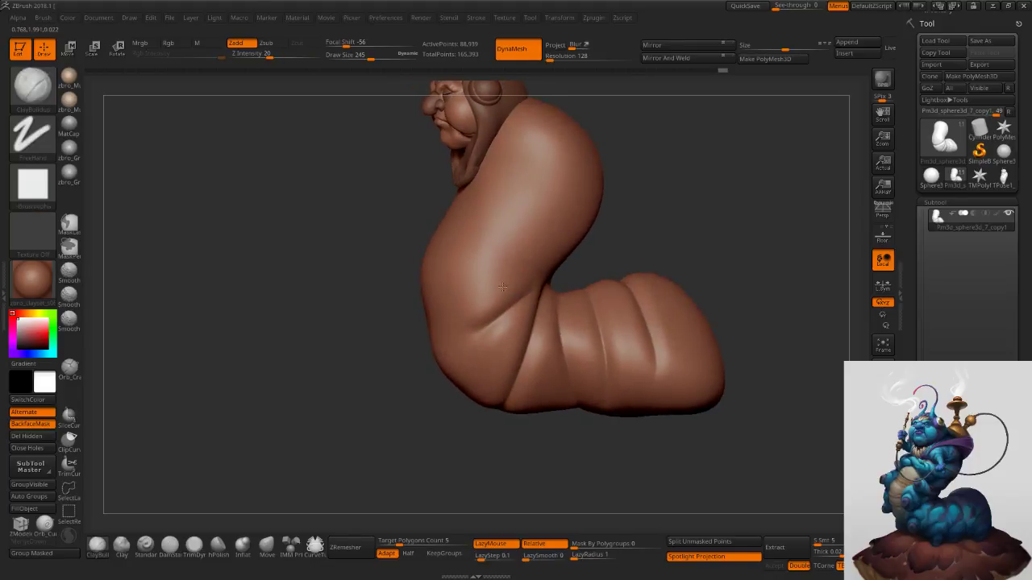
key(s)
click(575, 393)
right_drag(558, 406, 550, 389)
mouse_move(543, 414)
mouse_down()
mouse_move(538, 395)
mouse_move(522, 398)
mouse_up()
key(ctrl+z)
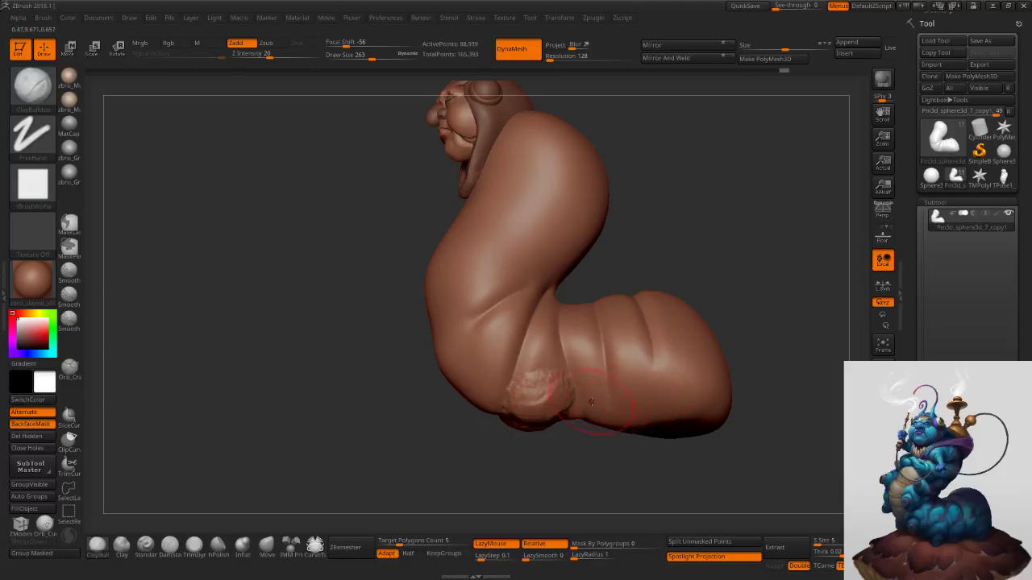
Add bulk to the lower belly folds and a smoothed rear lump at size 296.
mouse_move(588, 397)
mouse_down()
mouse_move(581, 388)
mouse_move(639, 387)
mouse_up()
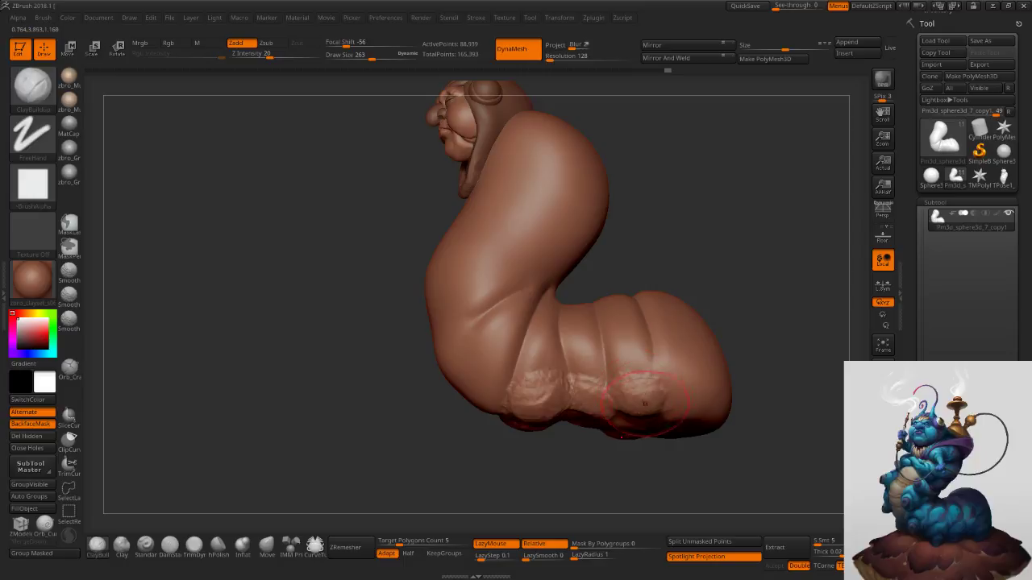
right_drag(643, 412, 644, 394)
mouse_move(644, 411)
mouse_down()
mouse_move(639, 402)
mouse_move(626, 412)
mouse_move(579, 409)
mouse_move(593, 404)
mouse_up()
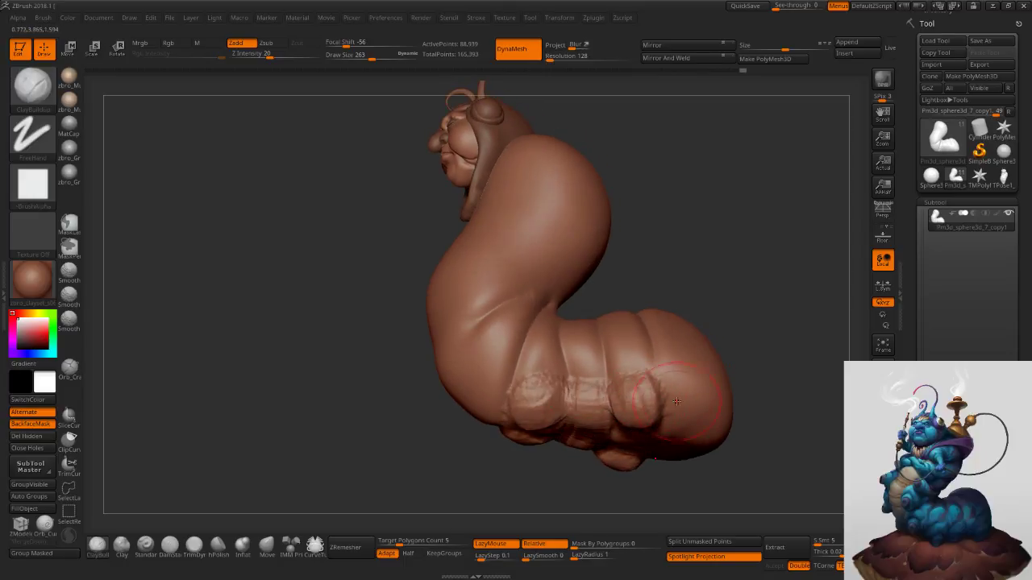
key(s)
drag(693, 397, 696, 398)
right_drag(700, 388, 687, 390)
mouse_move(692, 397)
mouse_down()
mouse_move(679, 398)
mouse_move(701, 424)
mouse_move(682, 397)
mouse_move(709, 394)
mouse_move(695, 410)
mouse_up()
mouse_move(695, 410)
right_down()
mouse_move(691, 384)
mouse_move(656, 407)
right_up()
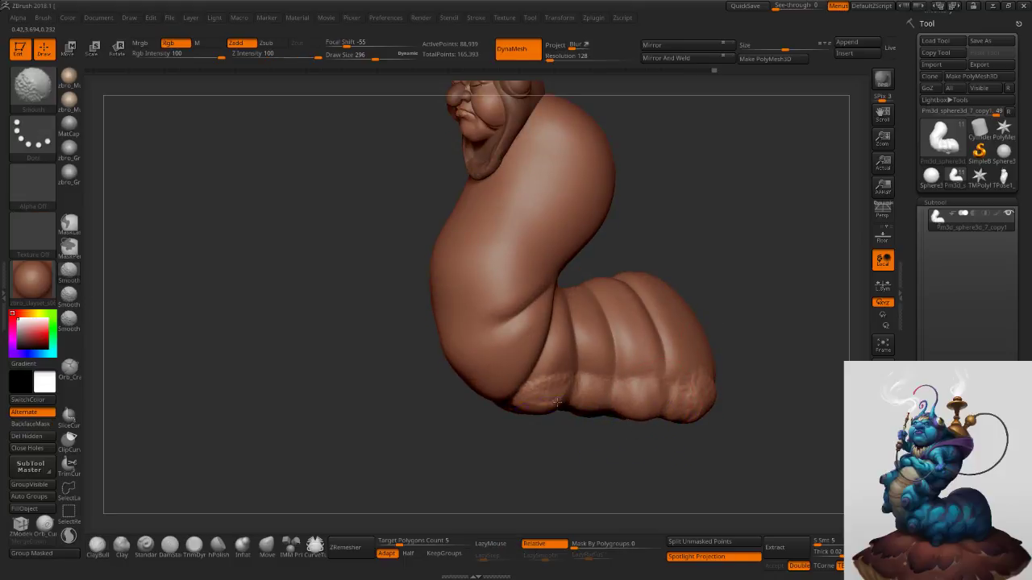
right_drag(532, 383, 501, 376)
key(s)
drag(501, 376, 497, 376)
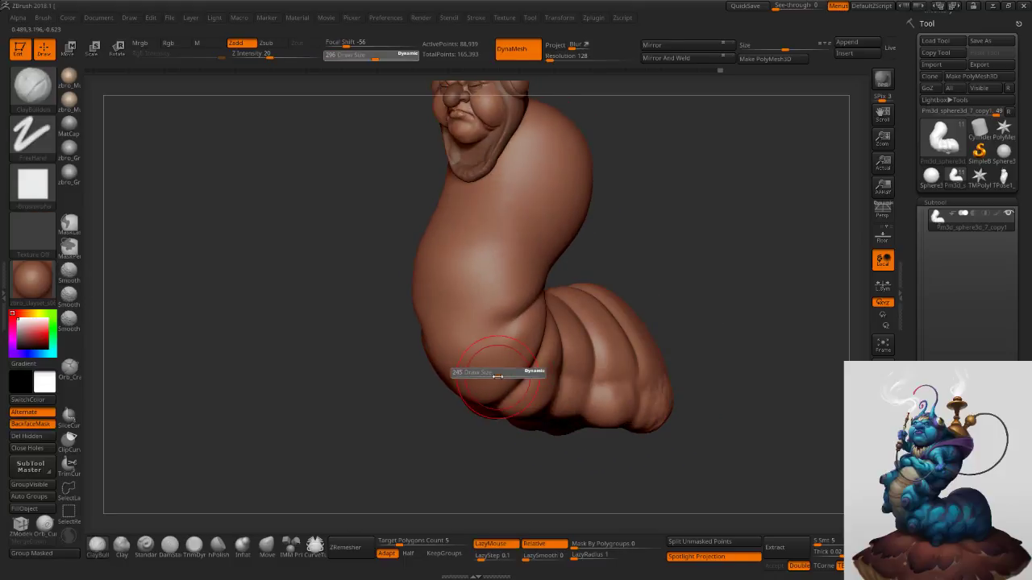
right_drag(497, 377, 431, 439)
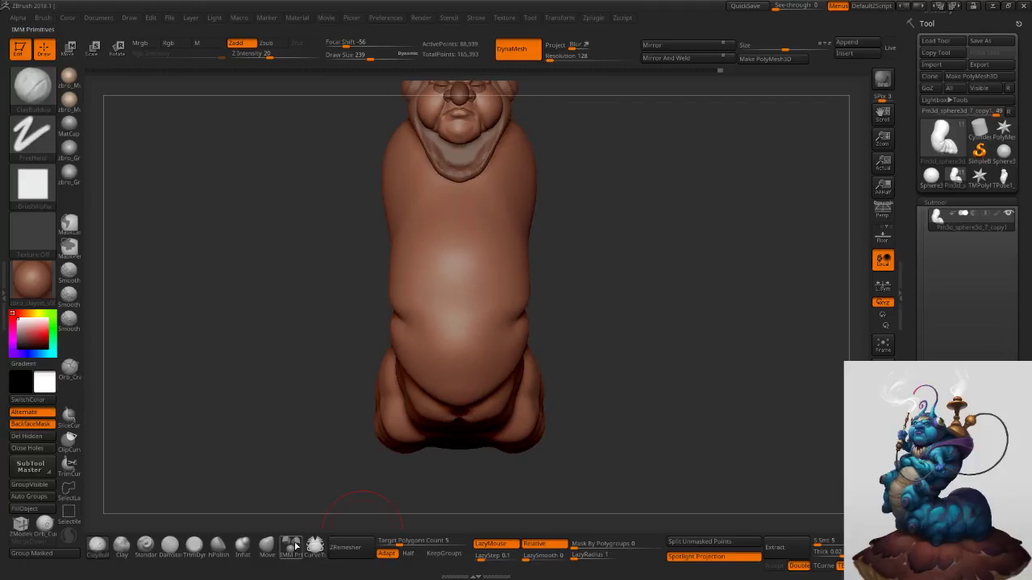
Widen the neck and lower sides with the Move brush at size 478, pulling the bottom edge down.
click(268, 547)
right_drag(370, 498, 562, 323)
key(s)
drag(553, 376, 567, 376)
alt+right_drag(530, 443, 543, 323)
key(s)
drag(540, 325, 527, 334)
drag(540, 437, 552, 439)
drag(494, 473, 494, 488)
ctrl+right_drag(529, 462, 595, 390)
right_drag(630, 360, 671, 335)
Pull the rear upper back out and raise the tail segment's top into a bulge.
right_drag(542, 356, 521, 364)
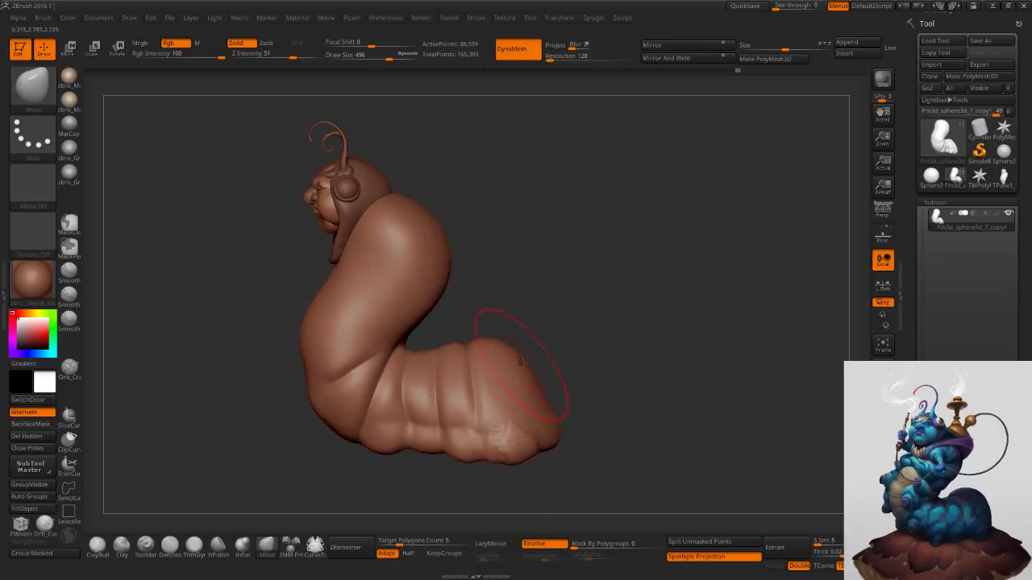
mouse_move(520, 362)
mouse_down()
mouse_move(543, 354)
mouse_move(561, 380)
mouse_up()
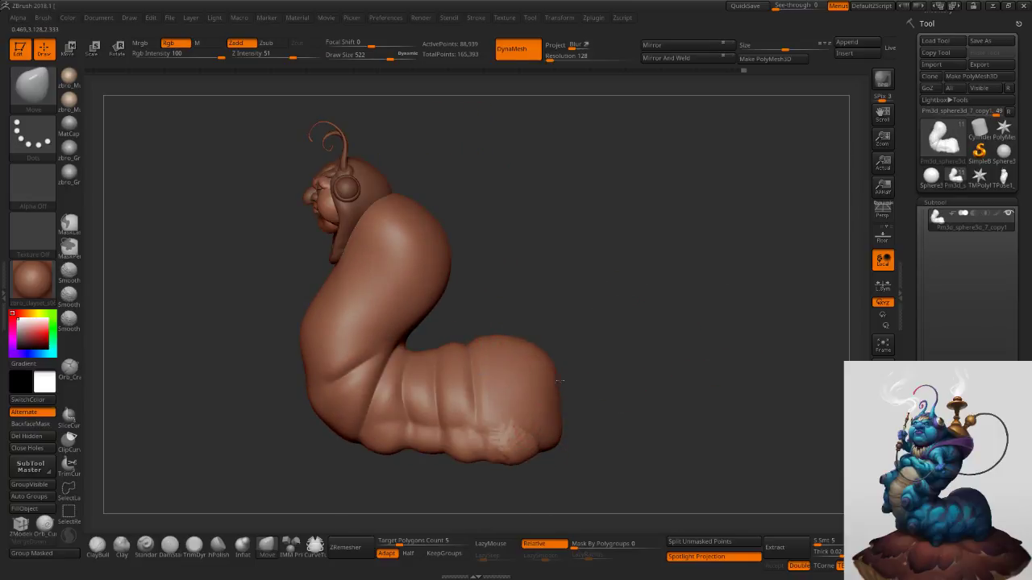
drag(518, 343, 514, 328)
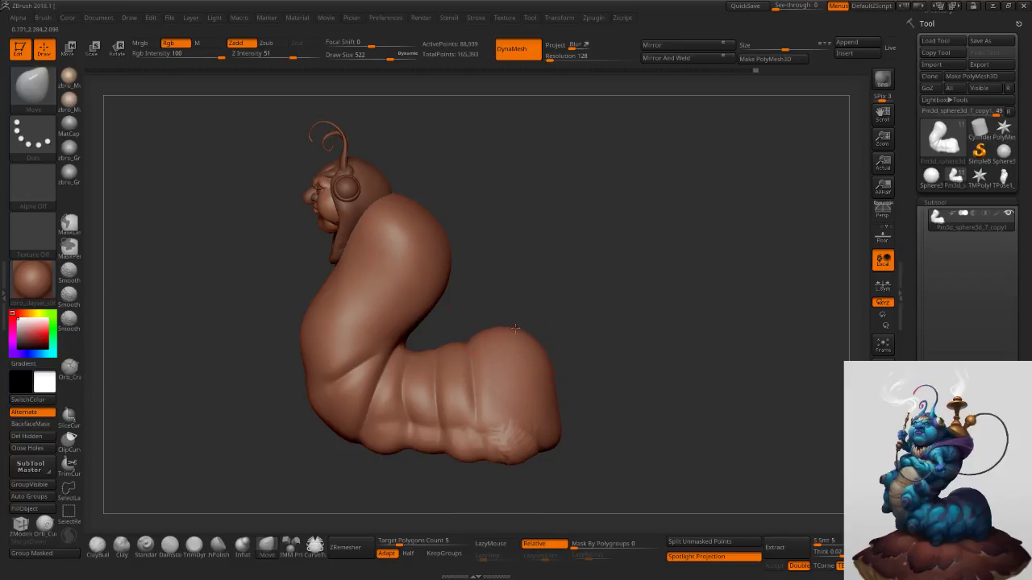
right_drag(515, 328, 536, 355)
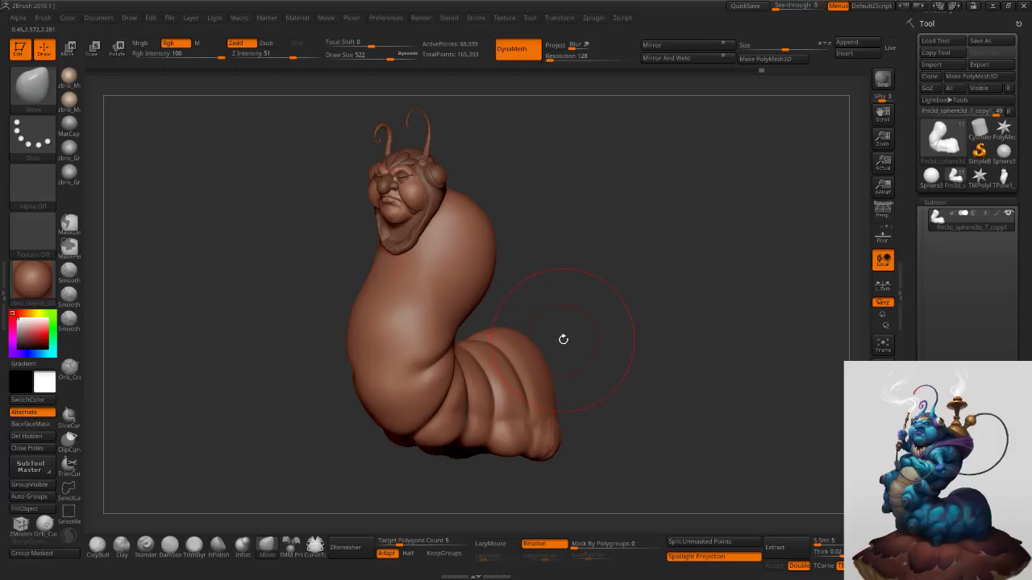
Build a small stubby foot bump on the underside with ClayBuildup at size 209.
ctrl+right_drag(528, 324, 546, 413)
alt+right_drag(467, 439, 469, 354)
key(s)
drag(483, 383, 468, 383)
click(103, 549)
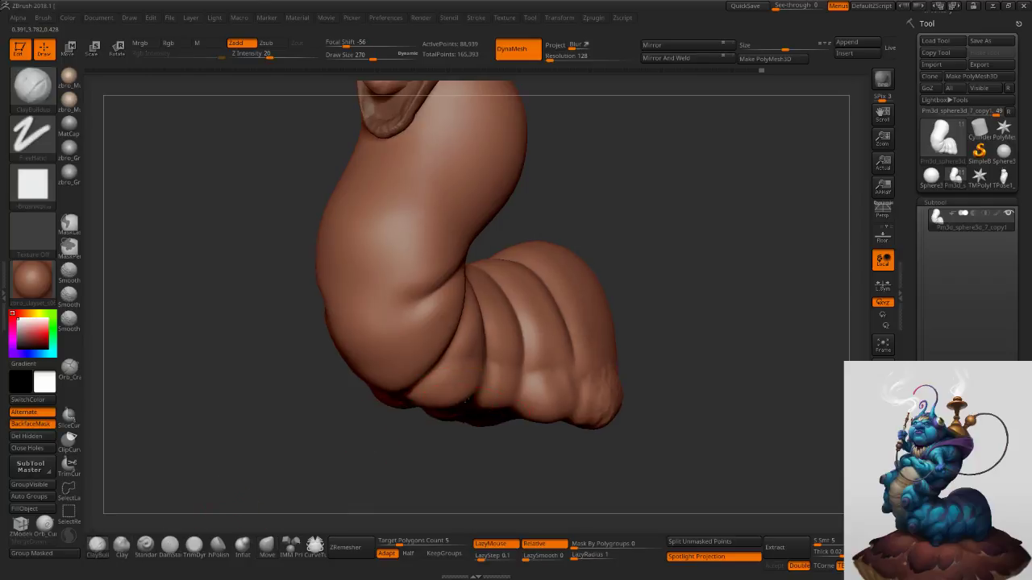
right_drag(516, 372, 448, 379)
key(s)
drag(447, 380, 440, 380)
right_drag(440, 379, 435, 355)
mouse_move(417, 396)
mouse_down()
mouse_move(420, 404)
mouse_move(434, 395)
mouse_move(427, 403)
mouse_up()
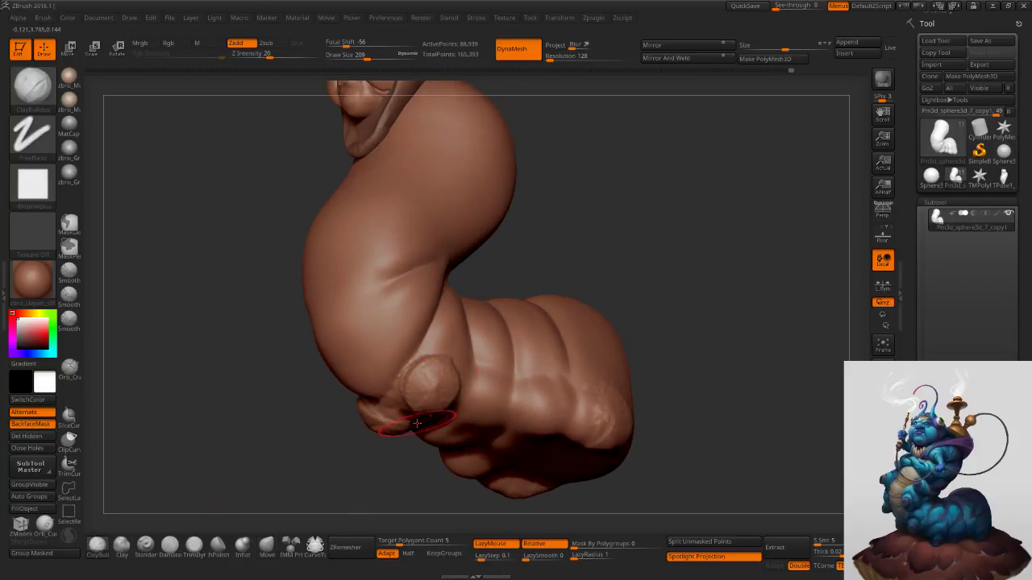
Sculpt round leg mounds on the underside with the Clay brush at size 221.
click(132, 552)
right_drag(486, 394, 484, 366)
mouse_move(477, 392)
mouse_down()
mouse_move(483, 410)
mouse_move(514, 400)
mouse_move(489, 398)
mouse_move(547, 408)
mouse_up()
drag(606, 431, 610, 433)
right_drag(611, 433, 614, 450)
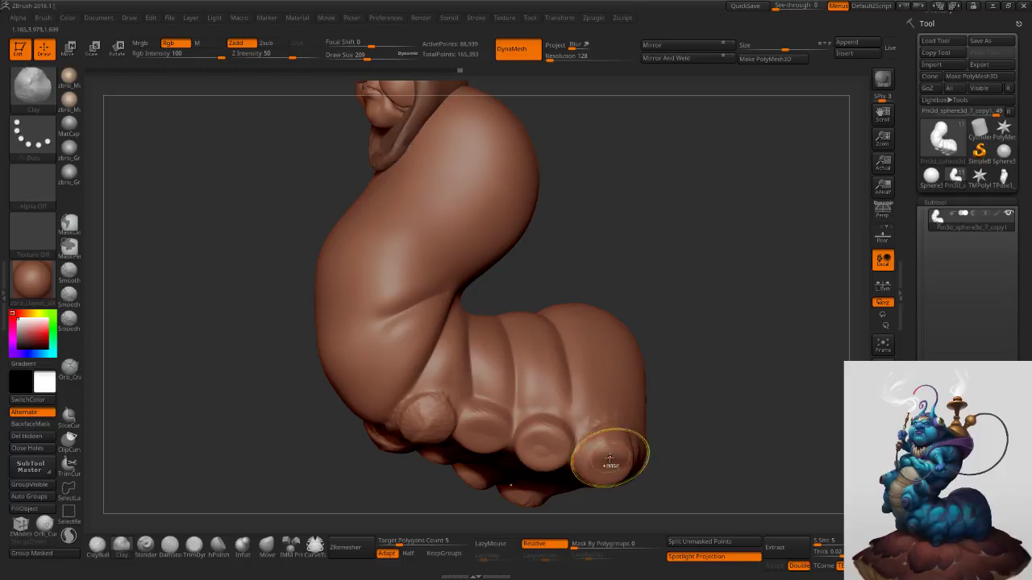
key(s)
right_drag(406, 366, 384, 364)
key(s)
click(384, 364)
mouse_move(382, 363)
mouse_down()
mouse_move(382, 354)
mouse_move(377, 377)
mouse_move(380, 364)
mouse_up()
right_drag(381, 364, 388, 357)
drag(388, 356, 395, 374)
mouse_move(403, 374)
right_down()
mouse_move(451, 372)
mouse_move(497, 337)
right_up()
Add the third and fourth leg mounds along the lower tail, then raise brush size to 316.
ctrl+drag(598, 305, 611, 325)
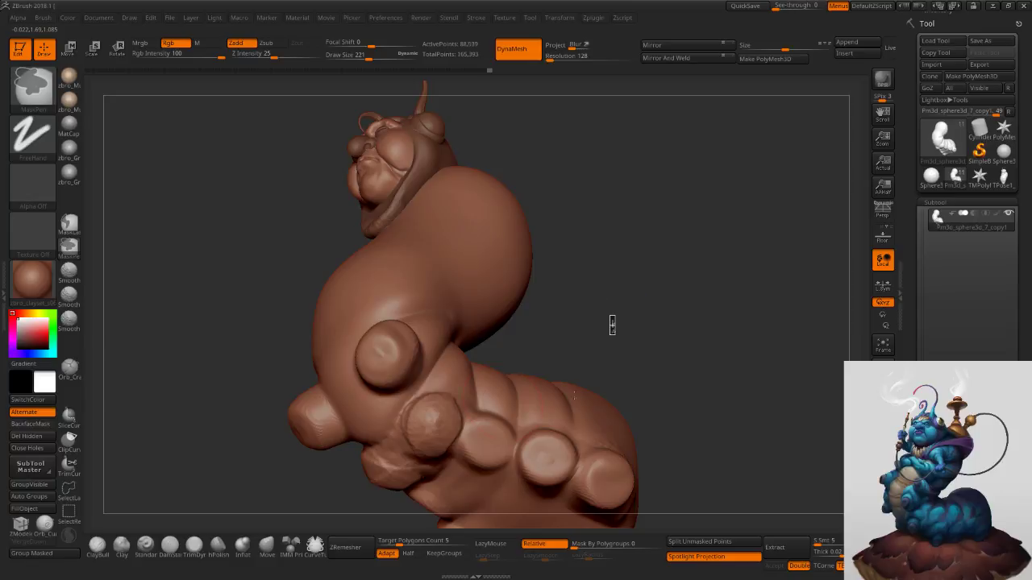
mouse_move(439, 416)
mouse_down()
mouse_move(428, 413)
mouse_move(444, 441)
mouse_move(437, 421)
mouse_move(492, 449)
mouse_move(559, 452)
mouse_up()
right_drag(591, 467, 601, 452)
drag(601, 457, 617, 490)
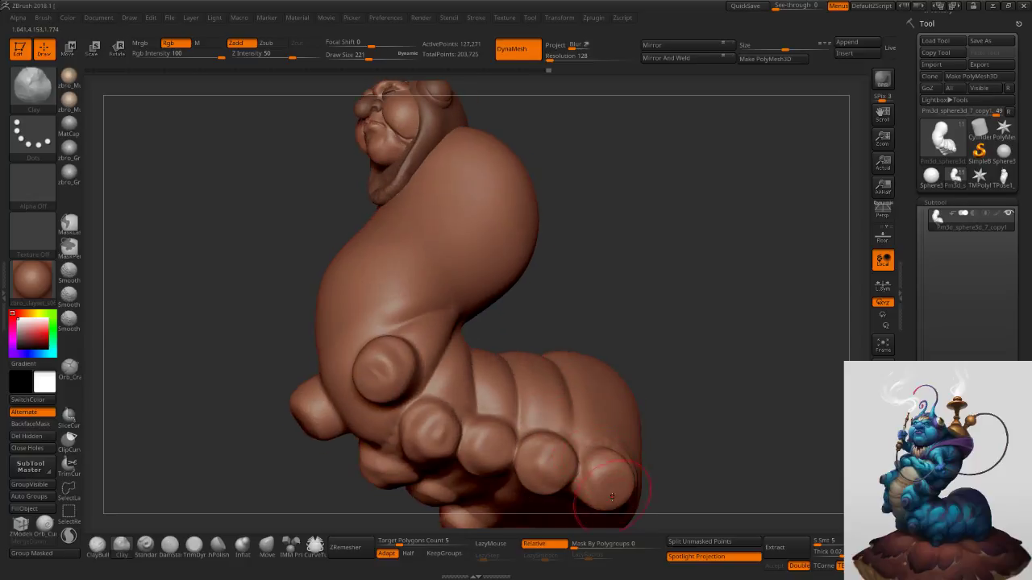
right_drag(619, 512, 614, 471)
mouse_move(606, 487)
mouse_down()
mouse_move(613, 511)
mouse_move(630, 489)
mouse_up()
ctrl+right_drag(621, 348, 600, 262)
mouse_move(601, 262)
right_down()
mouse_move(576, 259)
mouse_move(615, 290)
mouse_move(611, 327)
mouse_move(633, 356)
right_up()
ctrl+right_drag(602, 390, 598, 403)
key(s)
drag(597, 401, 603, 401)
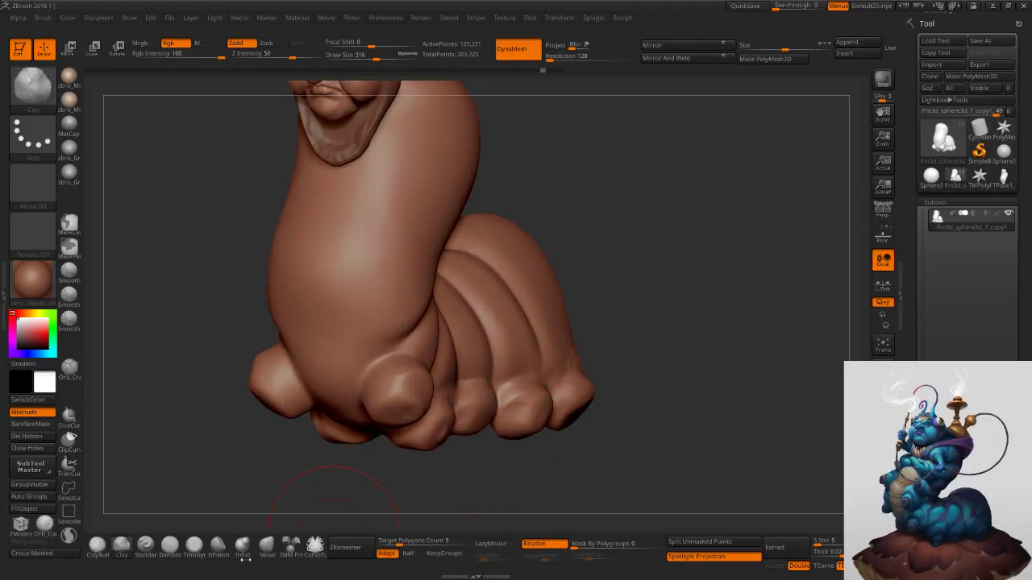
Select the Move brush and turn the caterpillar to view its rear feet from behind.
click(267, 547)
right_drag(645, 459, 515, 431)
mouse_move(598, 403)
right_down()
mouse_move(619, 401)
mouse_move(629, 380)
mouse_move(665, 403)
mouse_move(646, 406)
right_up()
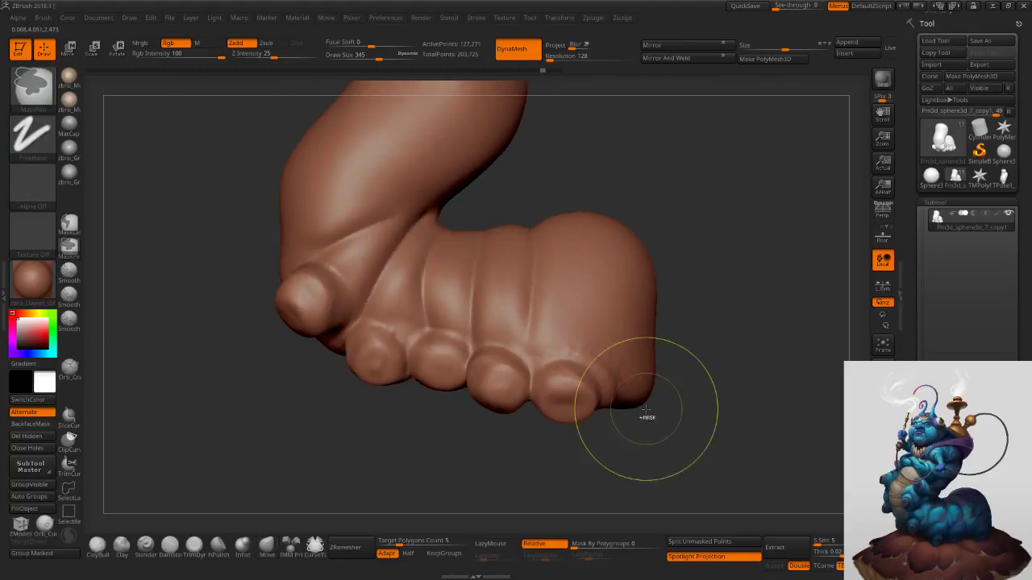
Mask around the last foot, blur and invert the mask, and pull both feet down and outward.
ctrl+drag(622, 449, 533, 358)
ctrl+click(580, 385)
ctrl+click(578, 385)
ctrl+click(633, 433)
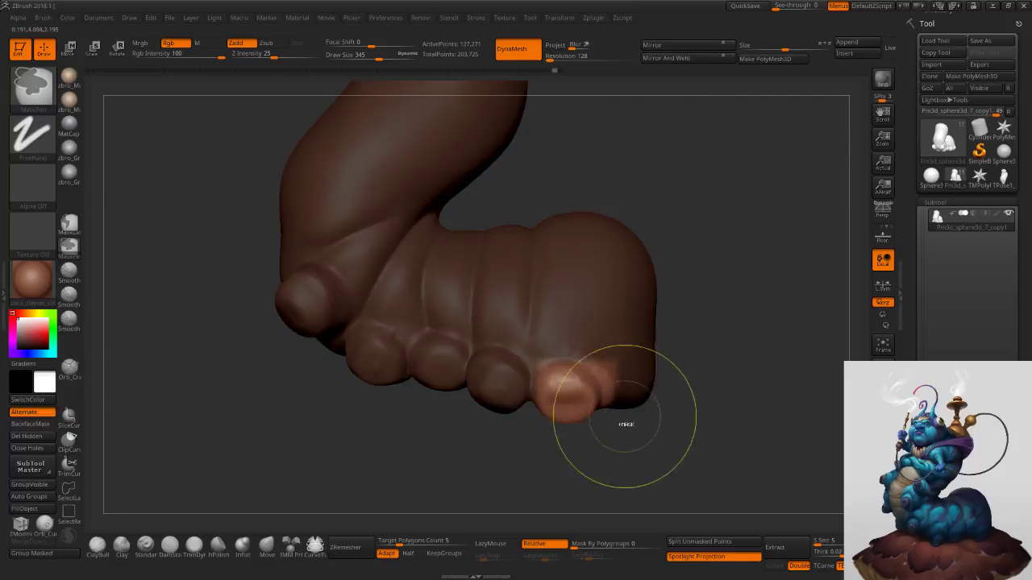
right_drag(612, 388, 586, 386)
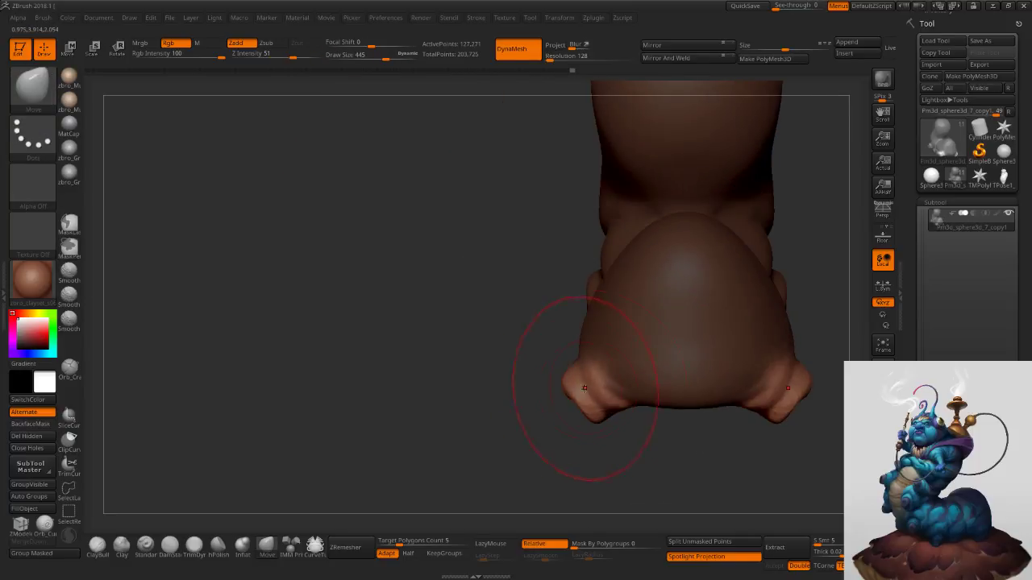
drag(581, 415, 608, 433)
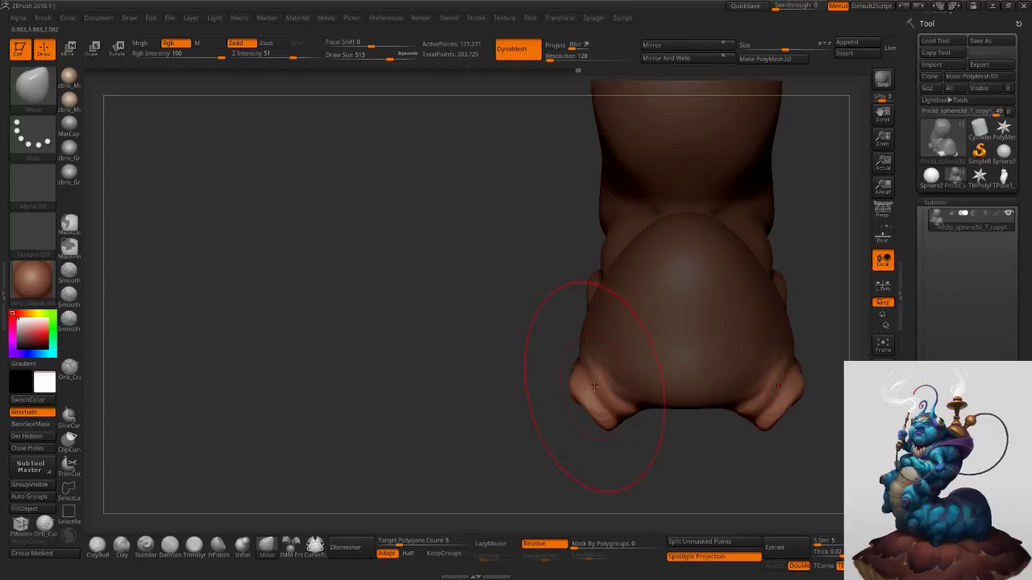
Rotate both unmasked feet inward with Transpose, then clear the mask.
key(r)
mouse_move(611, 377)
shift+mouse_down()
mouse_move(547, 440)
mouse_move(601, 463)
shift+mouse_up()
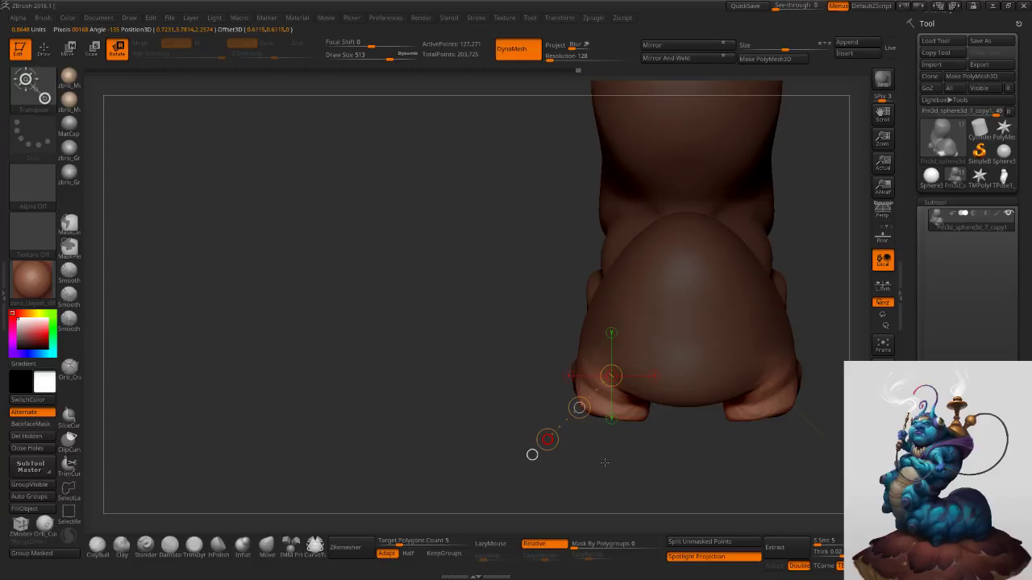
drag(379, 459, 488, 449)
ctrl+drag(489, 447, 516, 475)
drag(516, 474, 593, 451)
Set the brush to size 283 and mask the next foot so only it stays free.
key(s)
drag(483, 395, 500, 392)
key(q)
key(s)
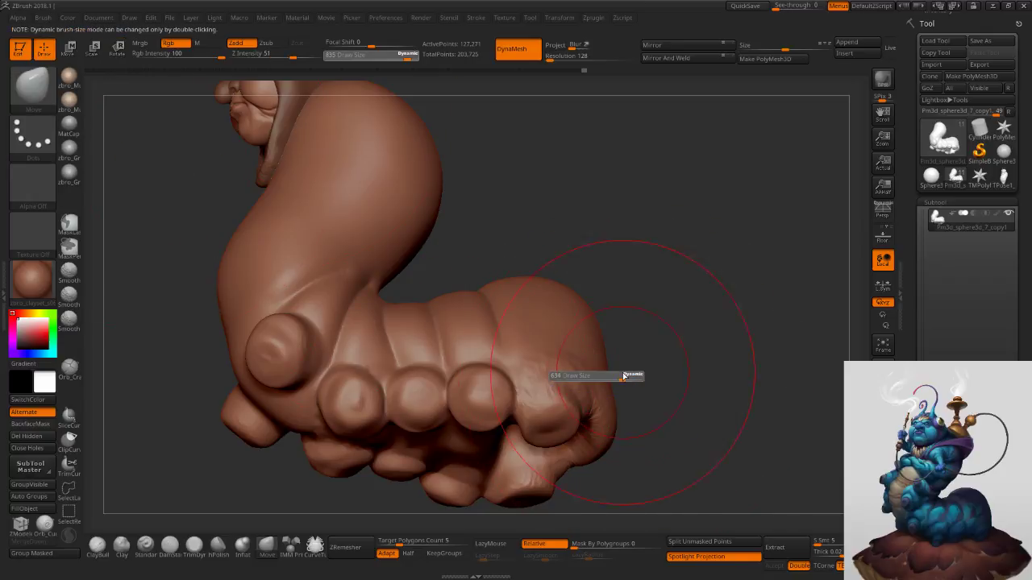
drag(605, 371, 605, 372)
drag(661, 386, 641, 346)
key(s)
mouse_move(504, 391)
mouse_down()
mouse_move(472, 405)
mouse_move(483, 403)
mouse_up()
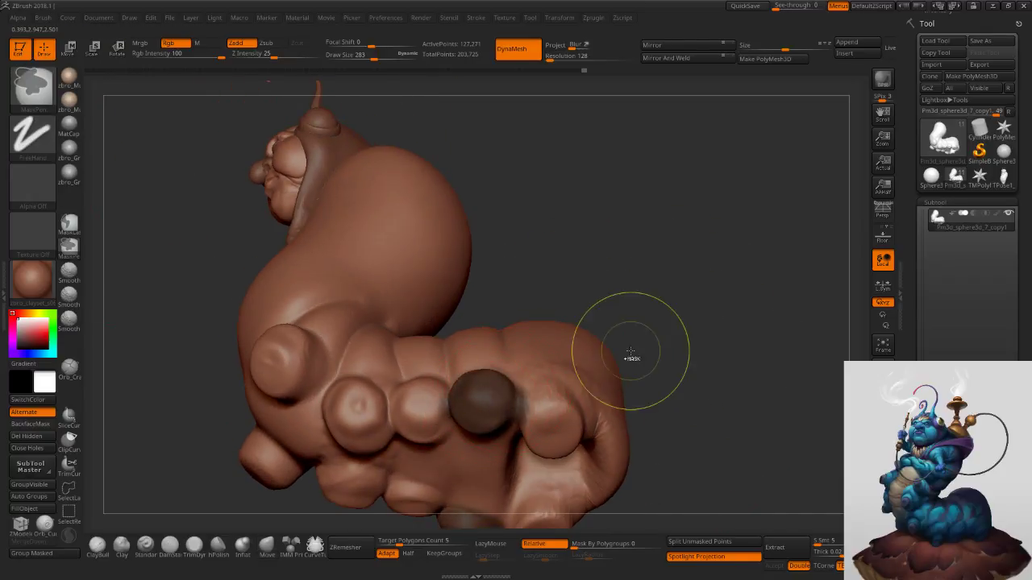
ctrl+click(657, 359)
ctrl+click(657, 360)
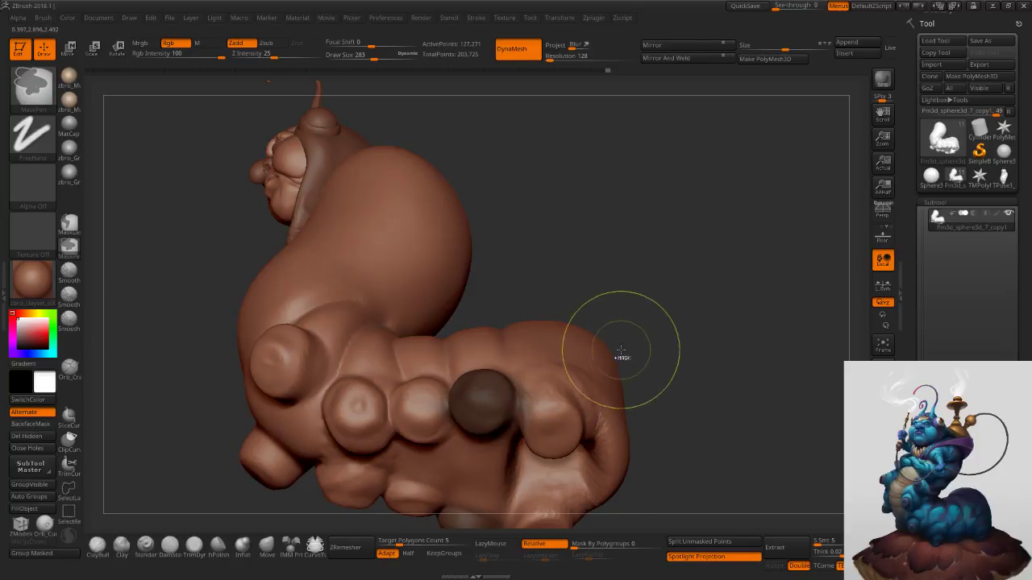
ctrl+right_drag(679, 334, 636, 322)
ctrl+click(642, 324)
Rotate the unmasked foot from the side view, then return to Move at brush size 239.
shift+drag(674, 347, 619, 364)
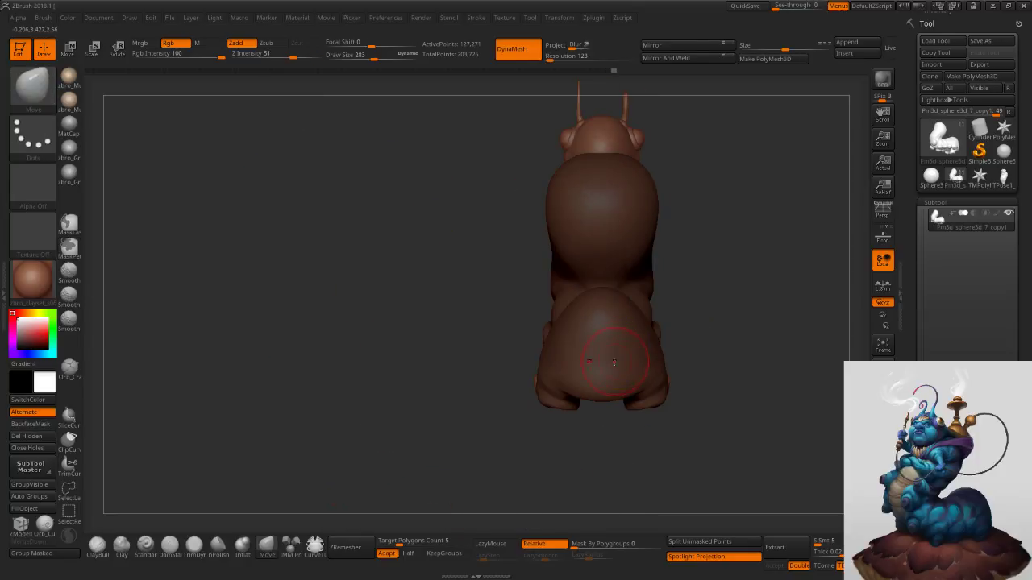
key(r)
ctrl+right_drag(560, 334, 558, 386)
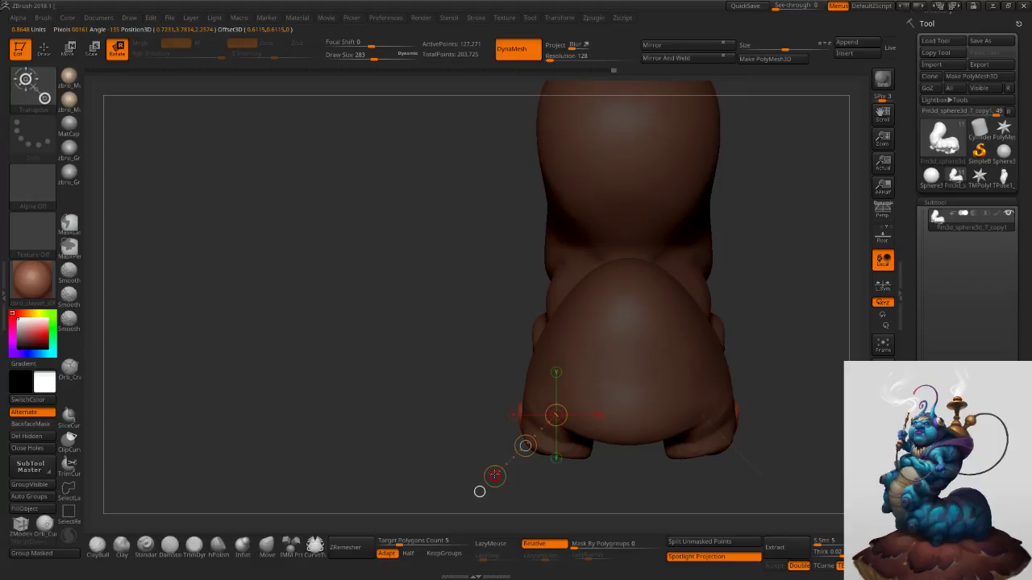
shift+drag(575, 502, 644, 376)
click(267, 549)
key(s)
drag(475, 427, 471, 428)
Nudge the foot into place and pull its tip left, then clear the mask.
right_drag(464, 426, 478, 449)
drag(459, 449, 466, 446)
mouse_move(466, 446)
right_down()
mouse_move(518, 448)
mouse_move(503, 448)
right_up()
drag(442, 446, 429, 449)
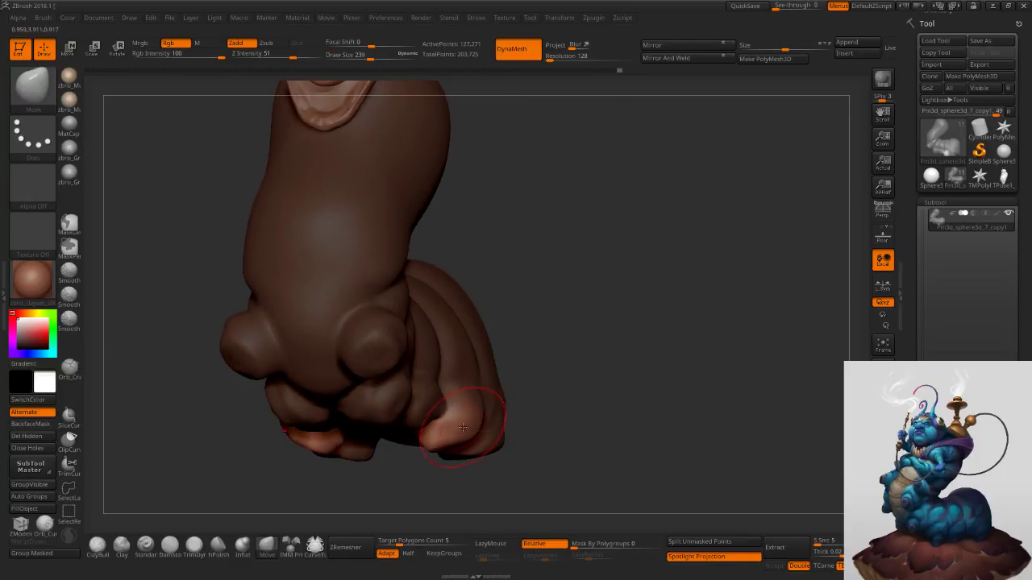
key(bracketright)
ctrl+drag(584, 367, 589, 433)
Resize the Move brush through 239, 245 and 263, settling on 309.
right_drag(586, 429, 527, 398)
key(s)
drag(528, 398, 525, 397)
alt+right_drag(525, 397, 627, 362)
key(s)
drag(480, 379, 536, 396)
key(s)
Pull the third foot rightward, and with brush size 385 pull the body creases slightly right.
key(s)
right_drag(536, 395, 524, 395)
drag(528, 395, 566, 397)
drag(519, 350, 532, 353)
right_drag(532, 353, 509, 332)
drag(507, 326, 498, 315)
key(s)
drag(553, 332, 559, 330)
drag(583, 323, 598, 320)
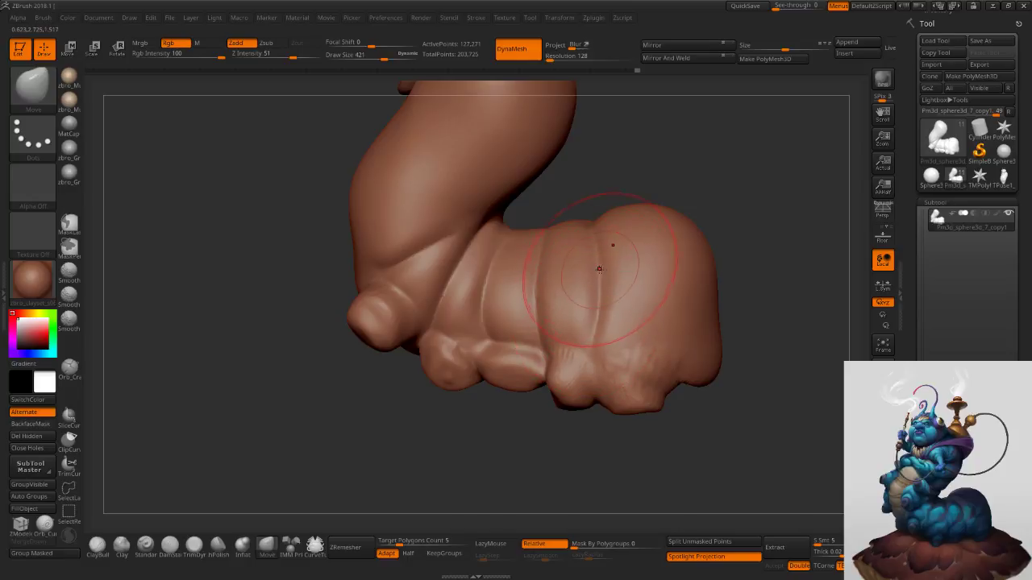
Deepen a vertical crease between body segments and pull the rear edge outward with brush size 263.
right_drag(599, 270, 618, 270)
drag(603, 274, 616, 343)
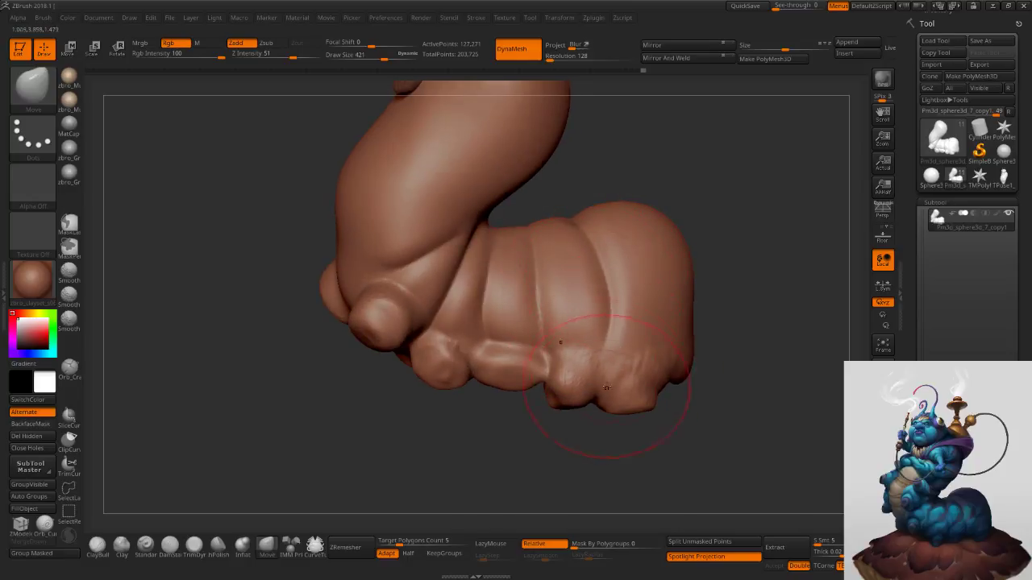
mouse_move(662, 386)
mouse_down()
mouse_move(678, 388)
mouse_move(680, 378)
mouse_up()
key(ctrl+z)
key(s)
right_drag(680, 376, 698, 376)
key(s)
drag(732, 374, 729, 379)
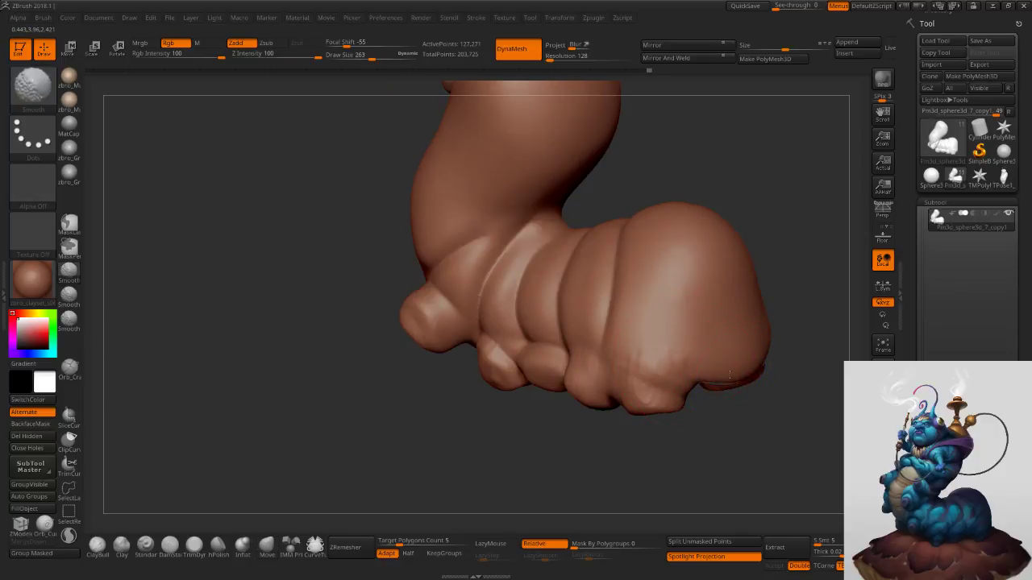
right_drag(736, 295, 742, 303)
drag(741, 303, 756, 311)
mouse_move(755, 312)
ctrl+right_down()
mouse_move(728, 260)
mouse_move(641, 313)
mouse_move(656, 320)
ctrl+right_up()
With ClayBuildup at size 251, sculpt detail between the legs and smooth the foot bump.
key(s)
ctrl+right_drag(589, 369, 542, 391)
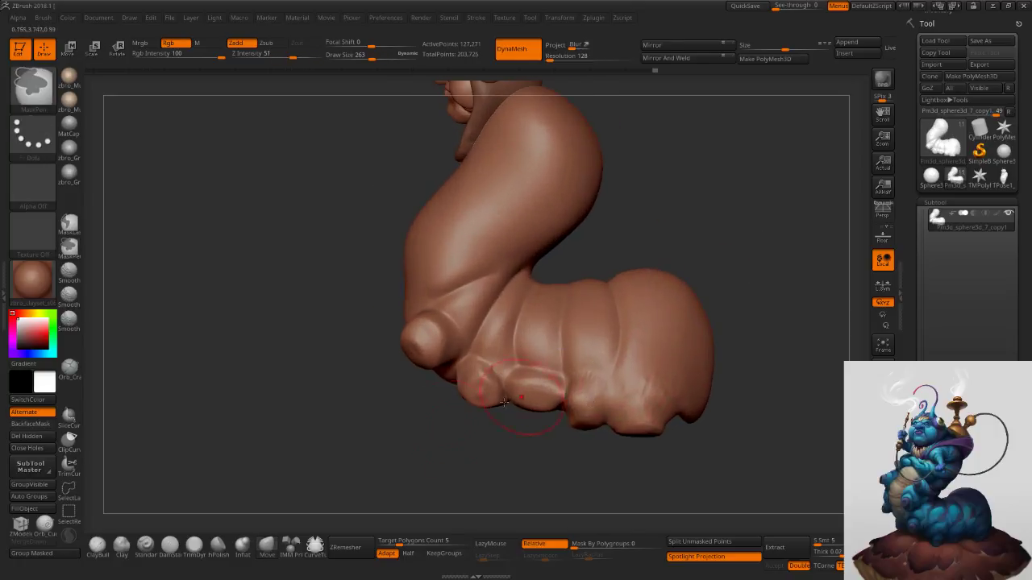
click(98, 547)
ctrl+right_drag(528, 352, 541, 400)
key(s)
drag(541, 400, 515, 396)
right_drag(518, 396, 534, 414)
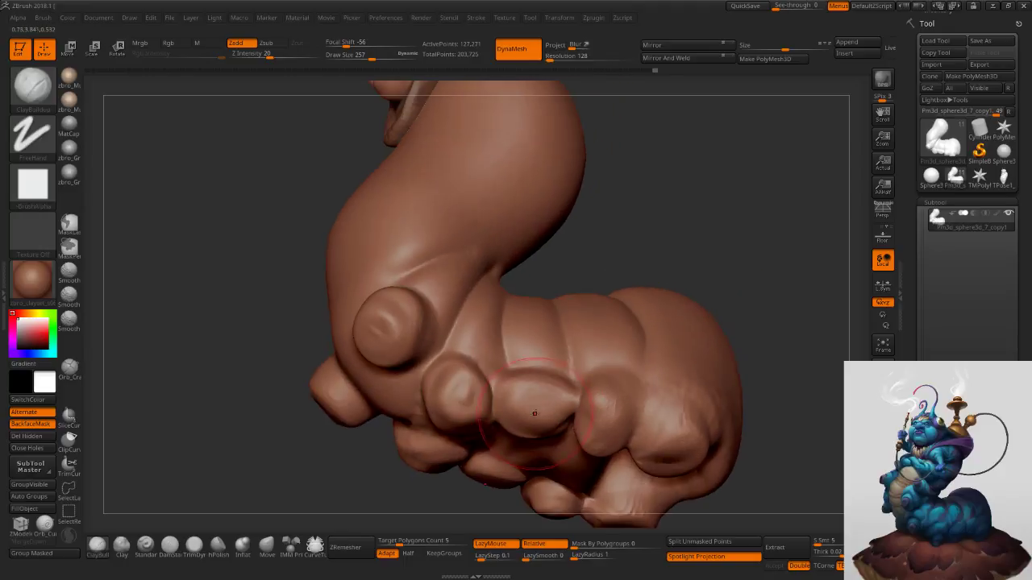
drag(539, 417, 552, 407)
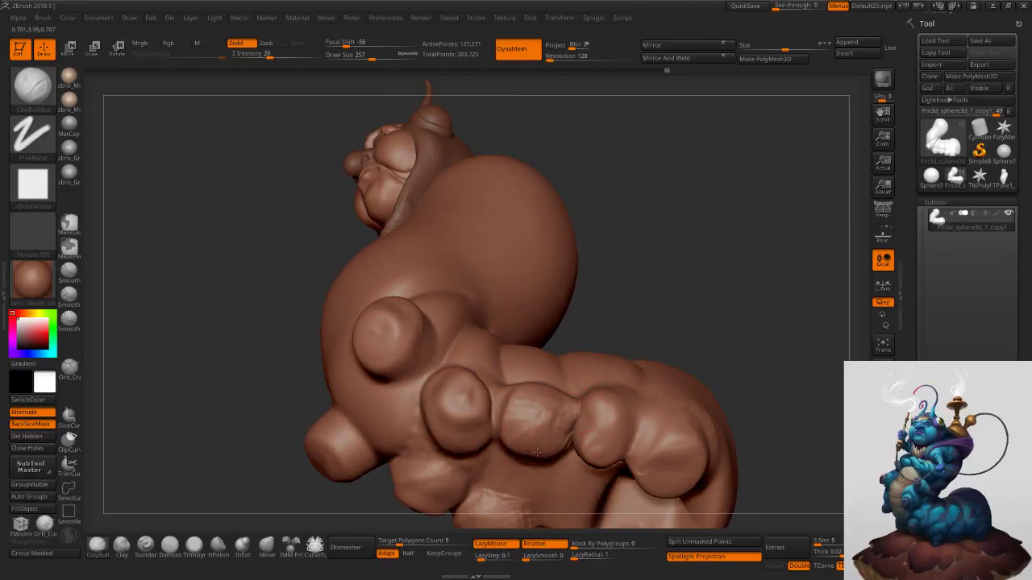
drag(536, 453, 537, 421)
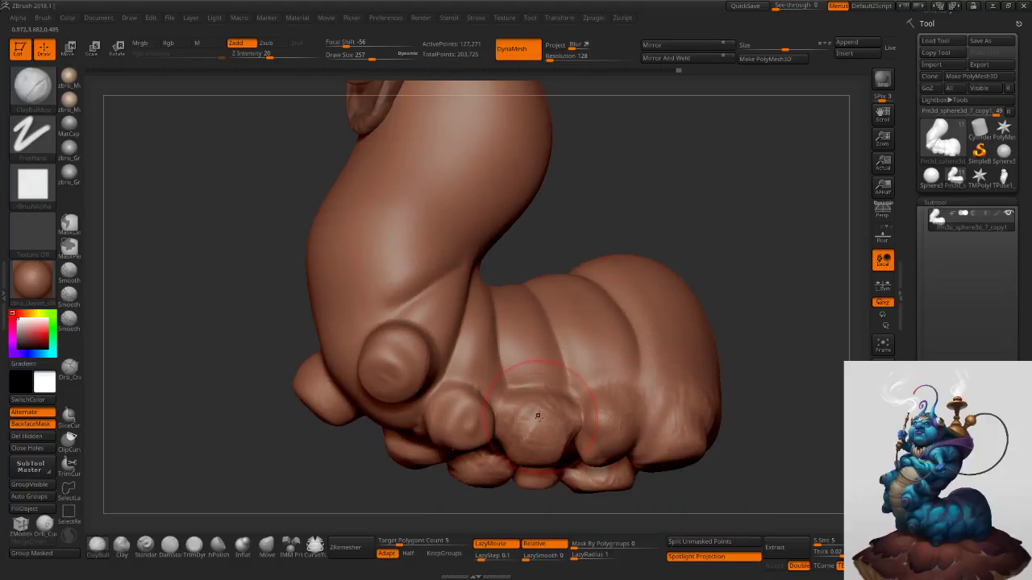
shift+drag(539, 411, 545, 432)
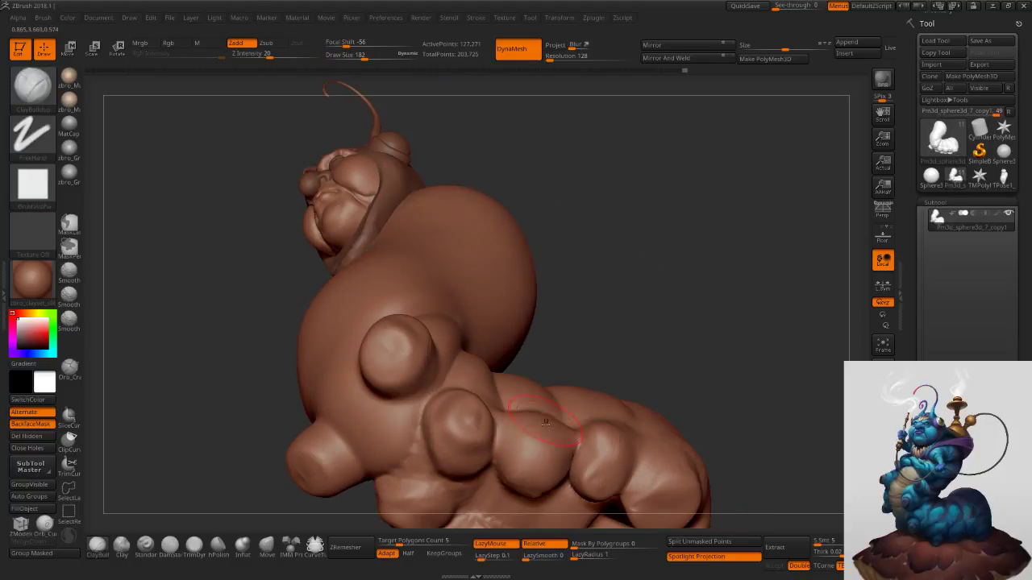
Carve round hollows into the feet, deepening and reshaping the right foot's pad.
alt+drag(529, 460, 530, 471)
mouse_move(596, 488)
alt+mouse_down()
mouse_move(598, 479)
mouse_move(593, 490)
alt+mouse_up()
drag(657, 375, 647, 307)
key(bracketright)
key(bracketright)
key(bracketright)
right_drag(653, 385, 662, 395)
mouse_move(666, 387)
mouse_down()
mouse_move(647, 392)
mouse_move(645, 381)
mouse_move(682, 382)
mouse_move(635, 397)
mouse_move(648, 367)
mouse_up()
Build up the central belly with clay strokes, keeping the smoothed version.
mouse_move(649, 368)
right_down()
mouse_move(672, 392)
mouse_move(608, 315)
right_up()
key(bracketright)
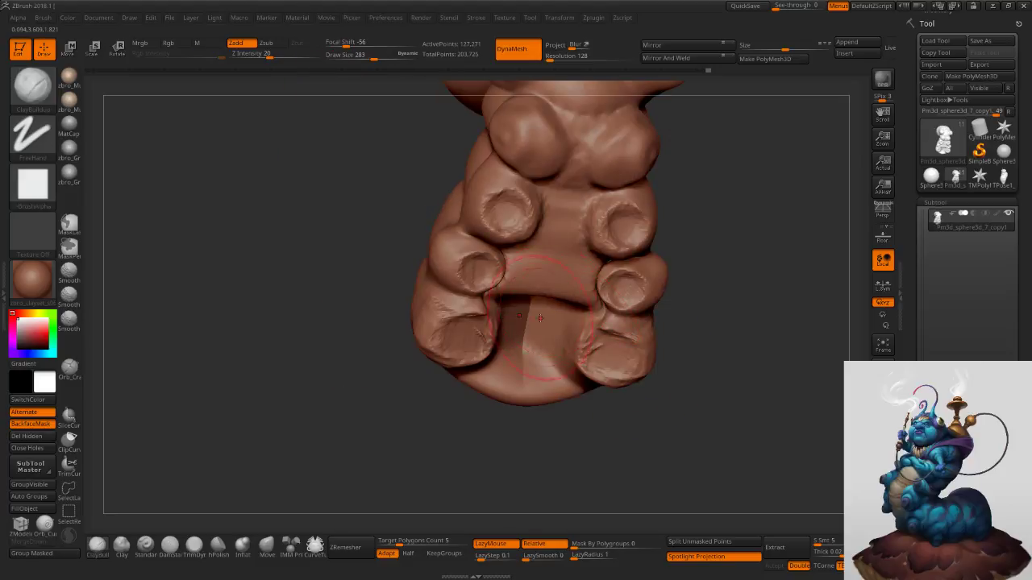
right_drag(541, 314, 545, 303)
drag(539, 302, 532, 324)
right_drag(533, 316, 541, 285)
mouse_move(529, 329)
mouse_down()
mouse_move(534, 281)
mouse_move(526, 317)
mouse_move(545, 304)
mouse_move(535, 350)
mouse_up()
key(ctrl+z)
key(ctrl+z)
key(ctrl+shift+z)
key(ctrl+shift+z)
DynaMesh the model, then lay a clay stroke across the lower belly and smooth its striations.
ctrl+drag(732, 315, 670, 369)
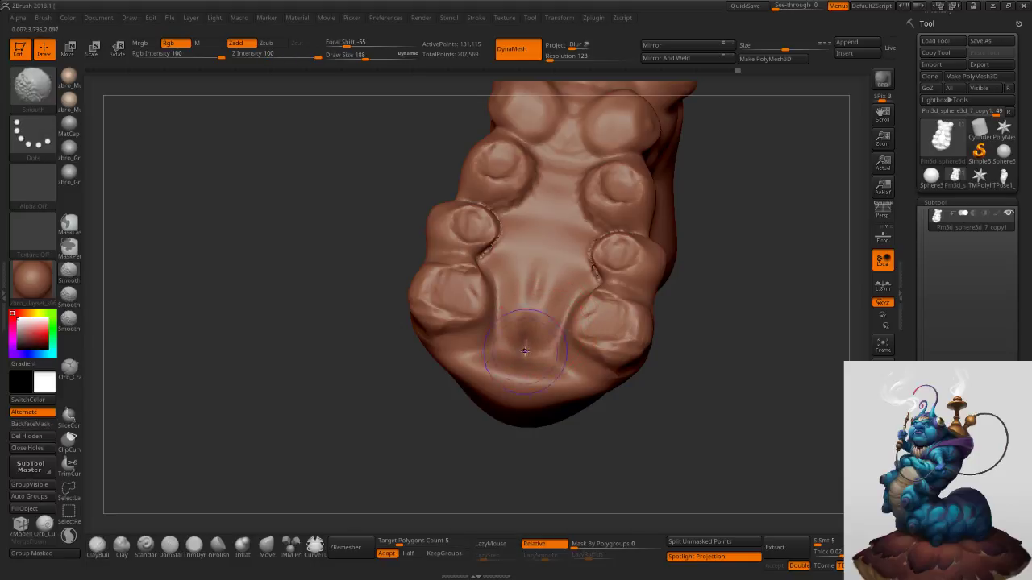
drag(518, 354, 540, 351)
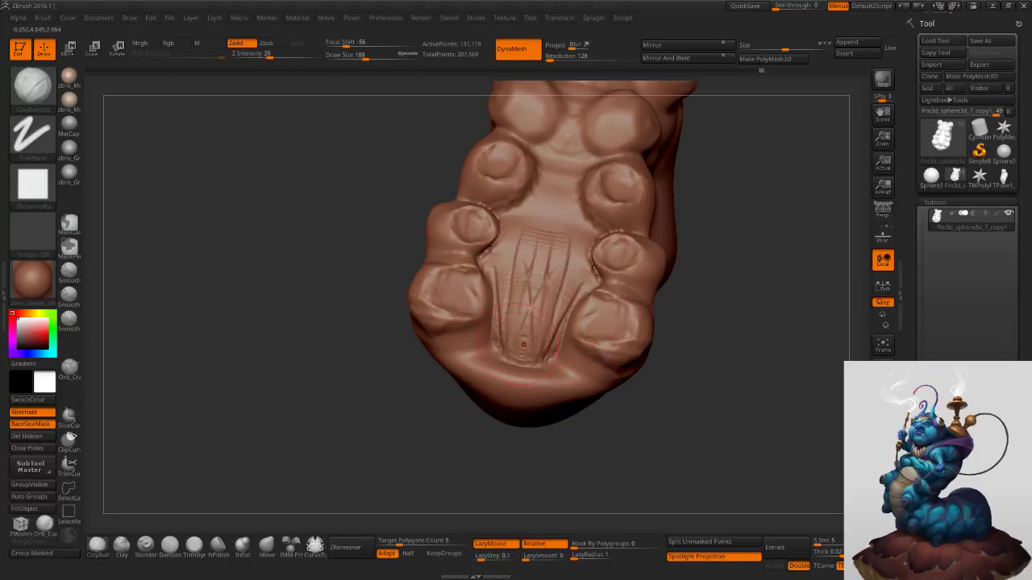
drag(700, 355, 764, 354)
shift+drag(534, 250, 533, 321)
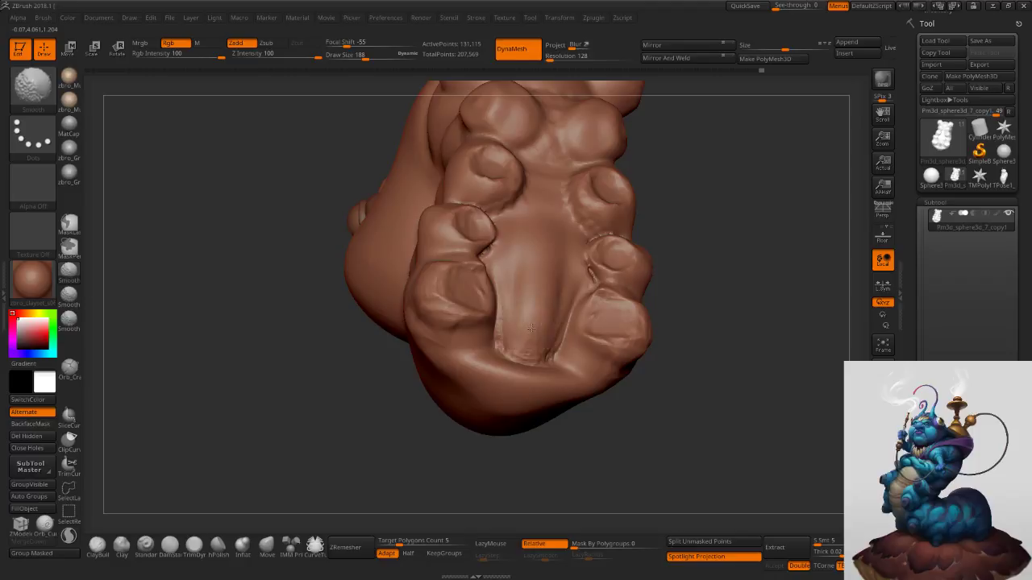
drag(710, 355, 650, 357)
Shrink the brush to 134, then enlarge it to 188 while framing the underside feet.
mouse_move(695, 217)
alt+mouse_down()
mouse_move(717, 343)
mouse_move(634, 311)
mouse_move(652, 302)
alt+mouse_up()
key(s)
key(s)
drag(635, 241, 631, 240)
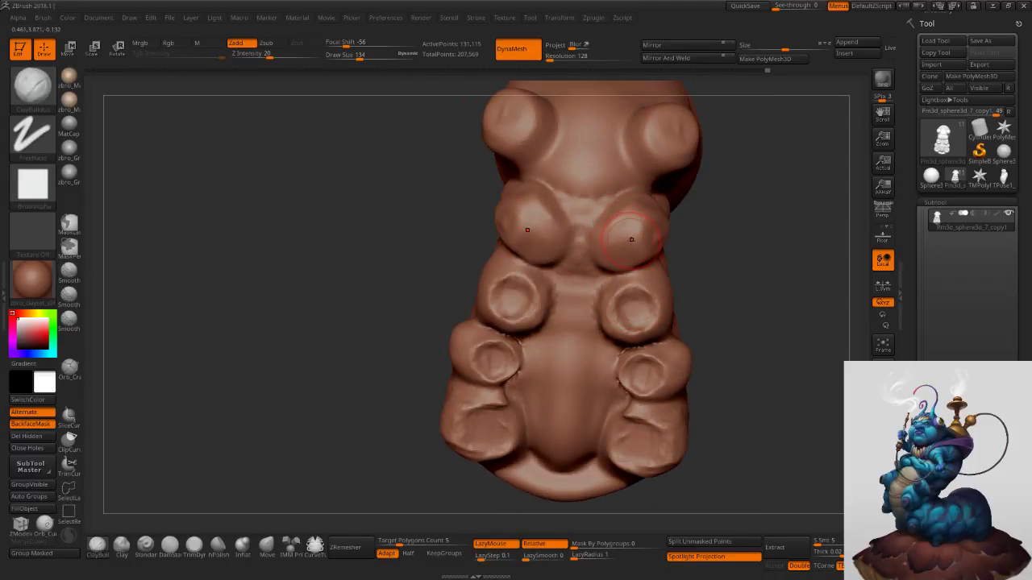
mouse_move(713, 282)
mouse_down()
mouse_move(709, 342)
mouse_move(645, 323)
mouse_move(606, 381)
mouse_up()
key(s)
drag(612, 295, 616, 296)
mouse_move(617, 295)
ctrl+right_down()
mouse_move(636, 284)
mouse_move(611, 282)
ctrl+right_up()
key(s)
drag(611, 284, 612, 285)
mouse_move(595, 300)
right_down()
mouse_move(613, 283)
mouse_move(591, 282)
right_up()
Raise the foot's left side, build up its lower edge and carve a hollow into it.
key(s)
mouse_move(589, 256)
mouse_down()
mouse_move(558, 295)
mouse_move(579, 246)
mouse_move(567, 258)
mouse_move(592, 264)
mouse_move(588, 288)
mouse_move(601, 302)
mouse_up()
key(s)
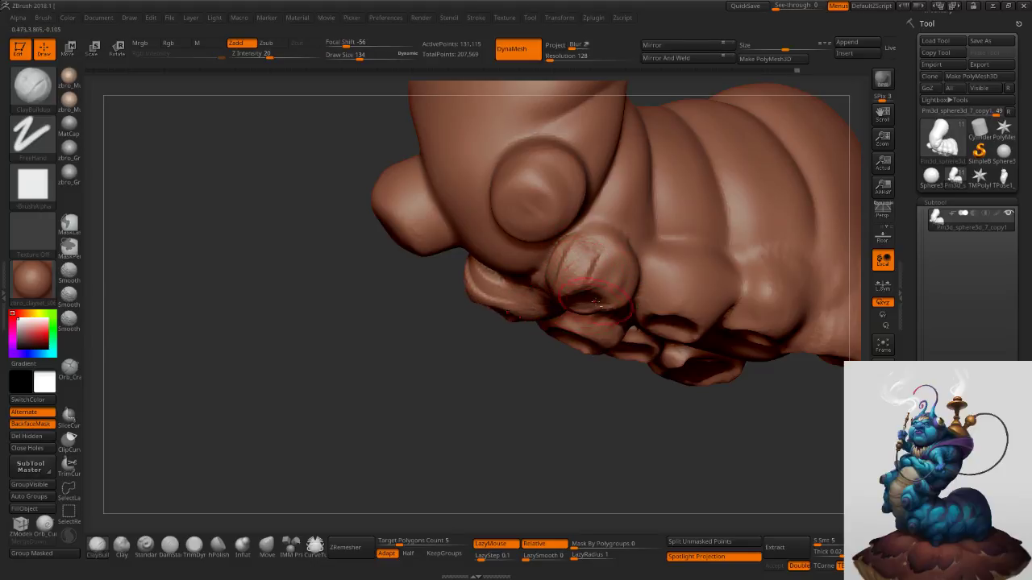
right_drag(601, 308, 598, 284)
mouse_move(603, 289)
alt+mouse_down()
mouse_move(584, 289)
mouse_move(607, 289)
alt+mouse_up()
With the brush at 129, deepen the second foot's hollow and rim.
right_drag(614, 289, 603, 286)
key(s)
drag(605, 286, 609, 285)
key(s)
mouse_move(687, 324)
mouse_down()
mouse_move(703, 311)
mouse_move(698, 347)
mouse_up()
mouse_move(710, 266)
right_down()
mouse_move(713, 300)
mouse_move(710, 260)
mouse_move(640, 293)
right_up()
Select the Move brush and adjust its draw size, settling around 413.
key(s)
click(267, 549)
key(s)
drag(556, 344, 586, 333)
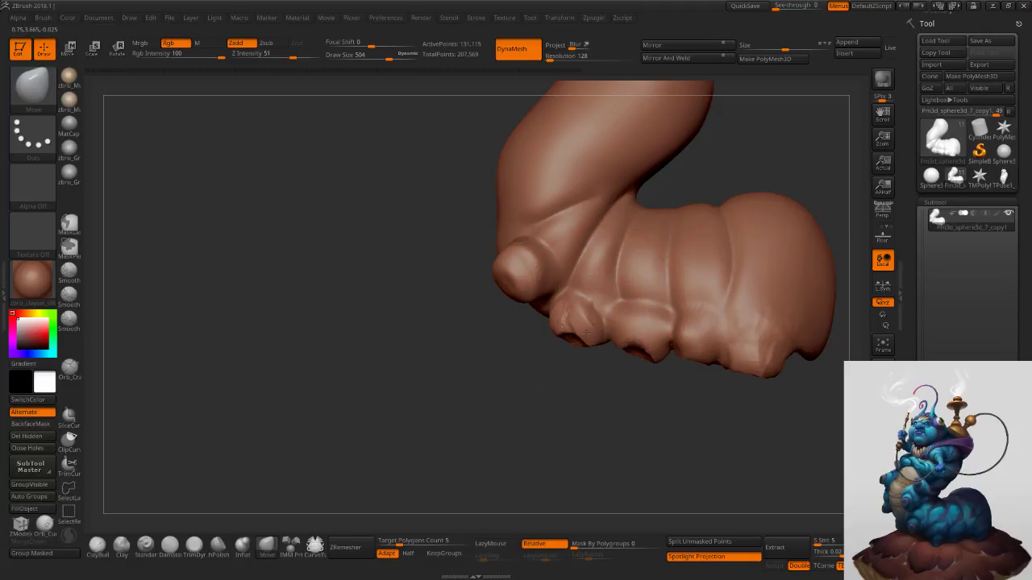
key(s)
drag(773, 349, 784, 345)
alt+right_drag(741, 291, 673, 318)
key(s)
drag(672, 318, 661, 318)
Pull the caterpillar's lower foot edge into a new shape with a 397 Move brush.
right_drag(650, 309, 710, 320)
key(s)
mouse_move(661, 334)
mouse_down()
mouse_move(637, 370)
mouse_move(649, 370)
mouse_up()
key(s)
right_drag(657, 359, 616, 354)
Bulge the caterpillar's back outward with the Move brush enlarged to 625.
drag(635, 261, 596, 270)
key(s)
alt+right_drag(589, 174, 582, 278)
drag(591, 236, 599, 236)
alt+right_drag(580, 235, 582, 275)
Build up a raised ClayBuildup band on the upper back below the hood, brush size about 388.
key(s)
drag(571, 273, 560, 272)
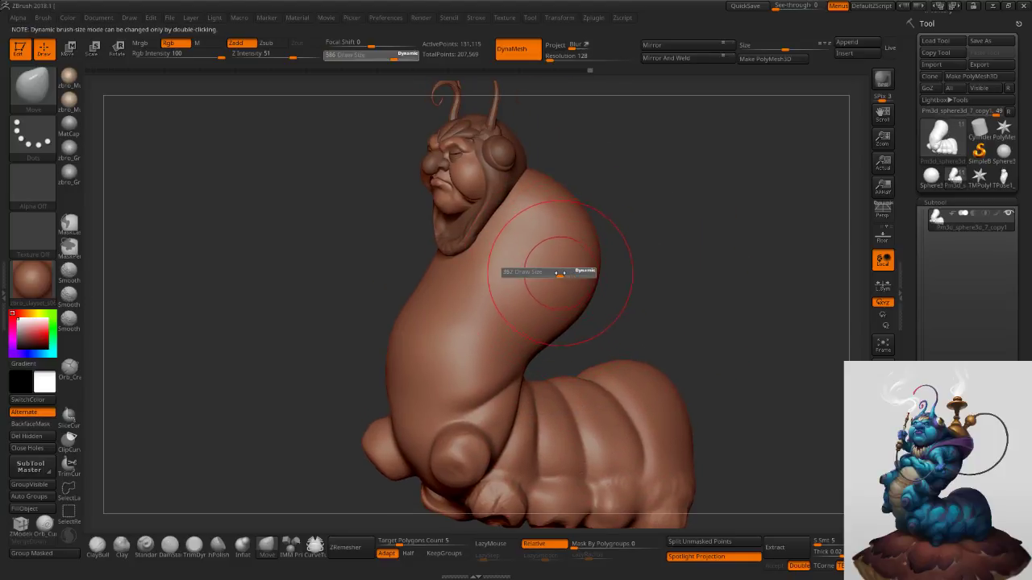
click(102, 546)
key(s)
drag(548, 235, 552, 236)
right_drag(547, 249, 567, 240)
key(s)
mouse_move(542, 241)
mouse_down()
mouse_move(572, 228)
mouse_move(511, 242)
mouse_move(528, 246)
mouse_move(501, 271)
mouse_up()
key(s)
key(s)
key(s)
drag(514, 255, 518, 253)
right_drag(516, 257, 486, 288)
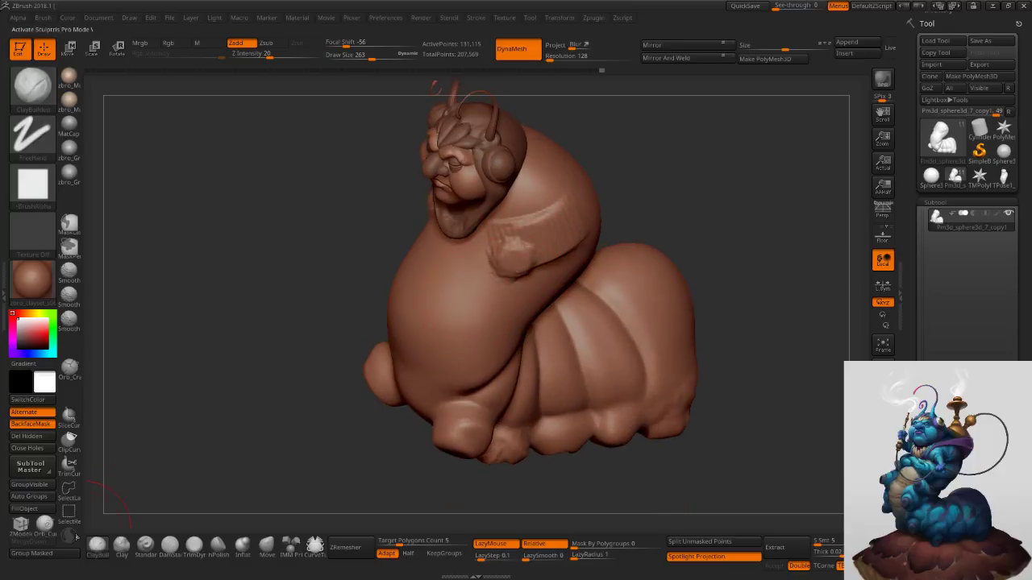
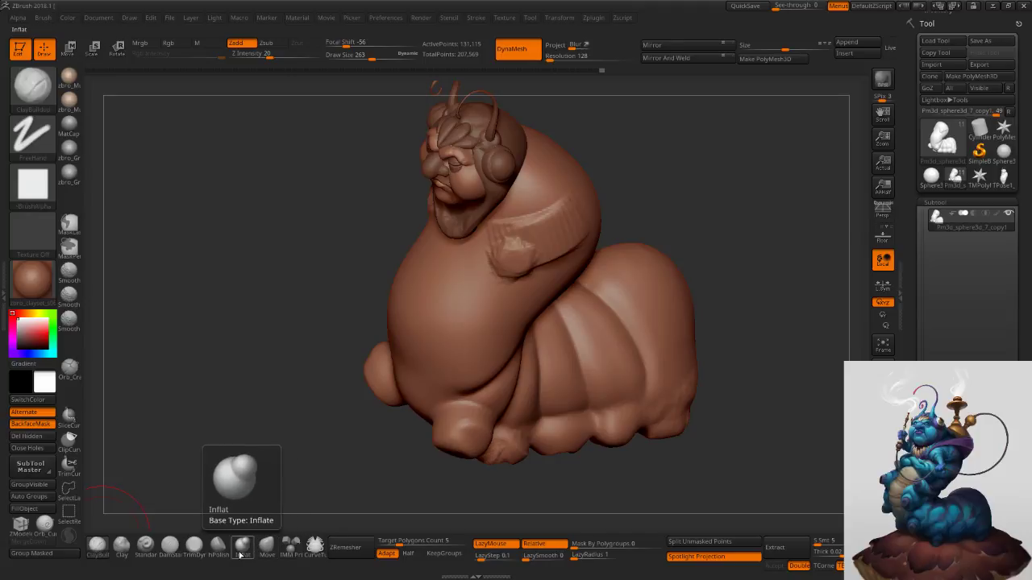
Select the SnakeHook brush from the library with Sculptris Pro turned on.
click(196, 547)
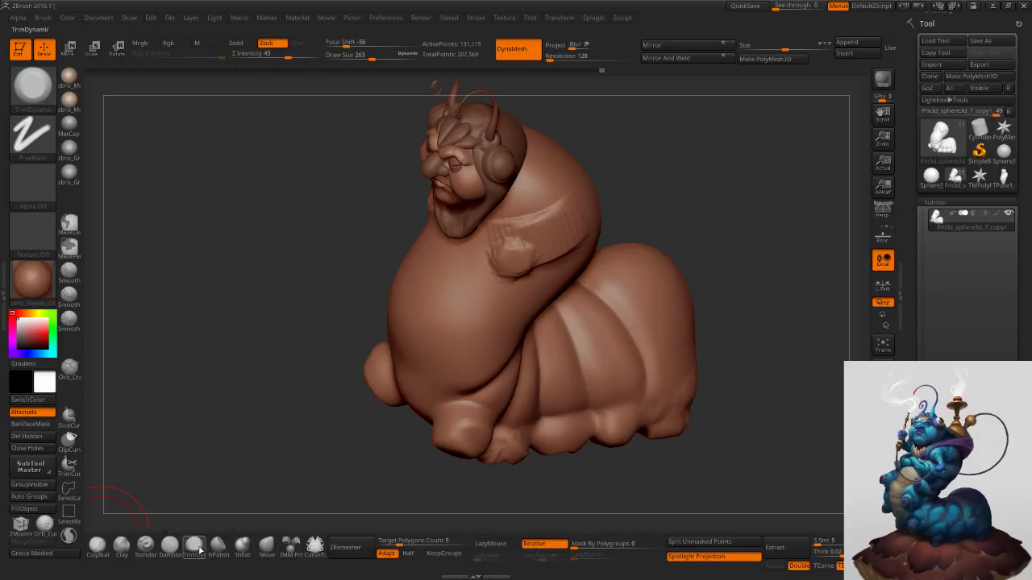
key(b)
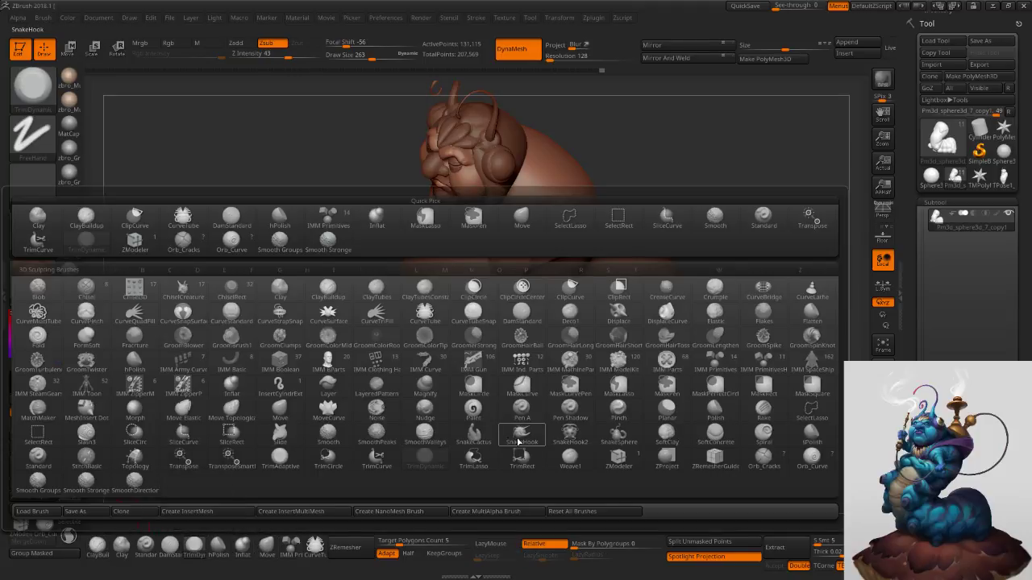
click(518, 441)
click(71, 541)
Mask and invert around the arm stumps, then pull them outward at brush size 263.
right_drag(517, 262, 508, 254)
key(s)
drag(508, 253, 514, 256)
ctrl+click(625, 240)
key(s)
click(502, 274)
mouse_move(502, 273)
right_down()
mouse_move(545, 267)
mouse_move(574, 234)
right_up()
drag(497, 256, 514, 297)
Pull the arm stumps further out at size 239, then undo back to stumps and clear the mask.
right_drag(515, 297, 526, 327)
key(s)
click(528, 274)
drag(532, 274, 541, 276)
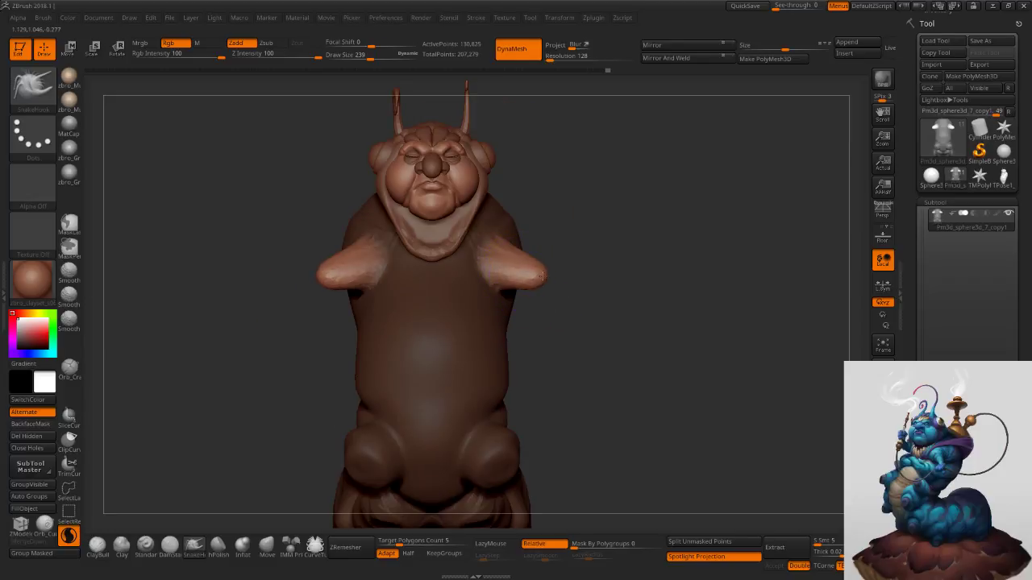
right_drag(594, 260, 561, 273)
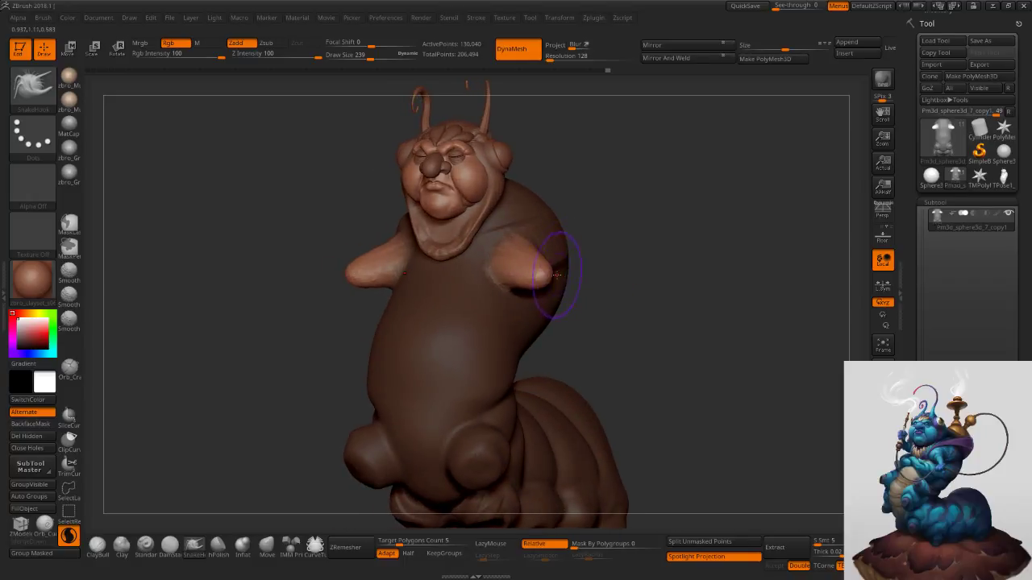
key(s)
click(544, 276)
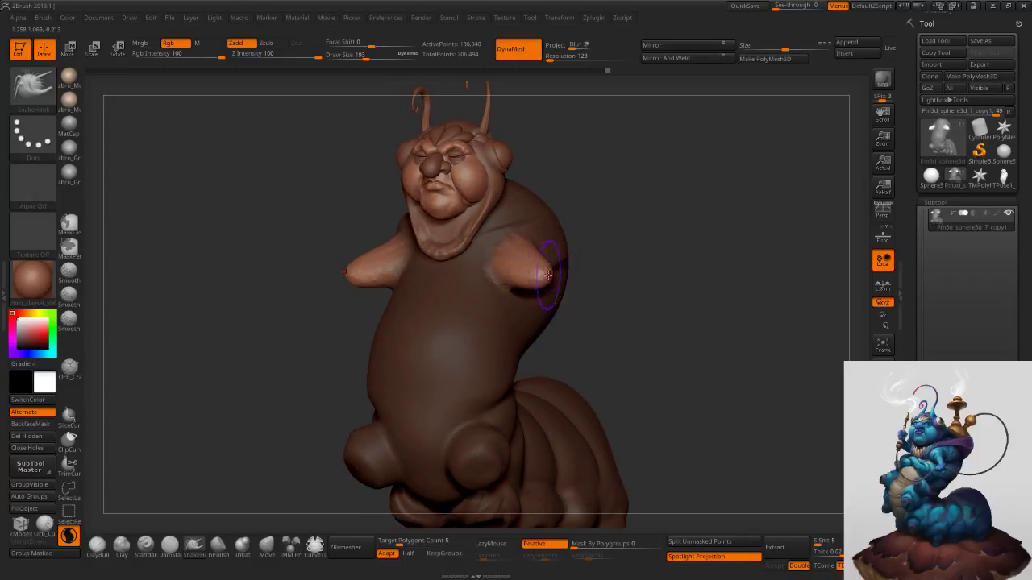
key(ctrl+z)
key(ctrl+z)
key(ctrl+z)
ctrl+drag(619, 258, 616, 323)
Carve a DamStandard crease across the waist at size 239, redrawing it higher after an undo.
alt+right_drag(578, 315, 582, 269)
key(s)
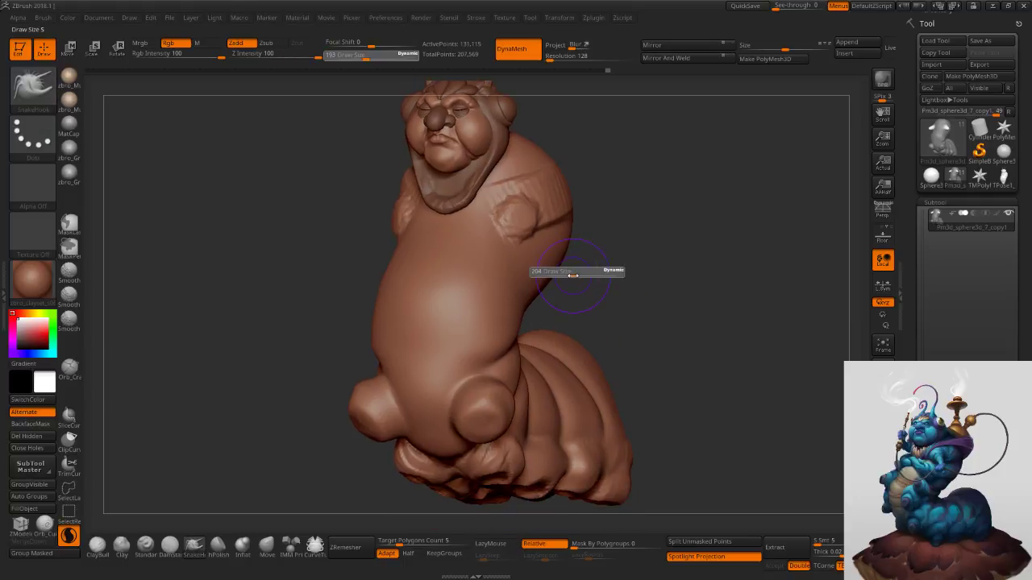
click(573, 276)
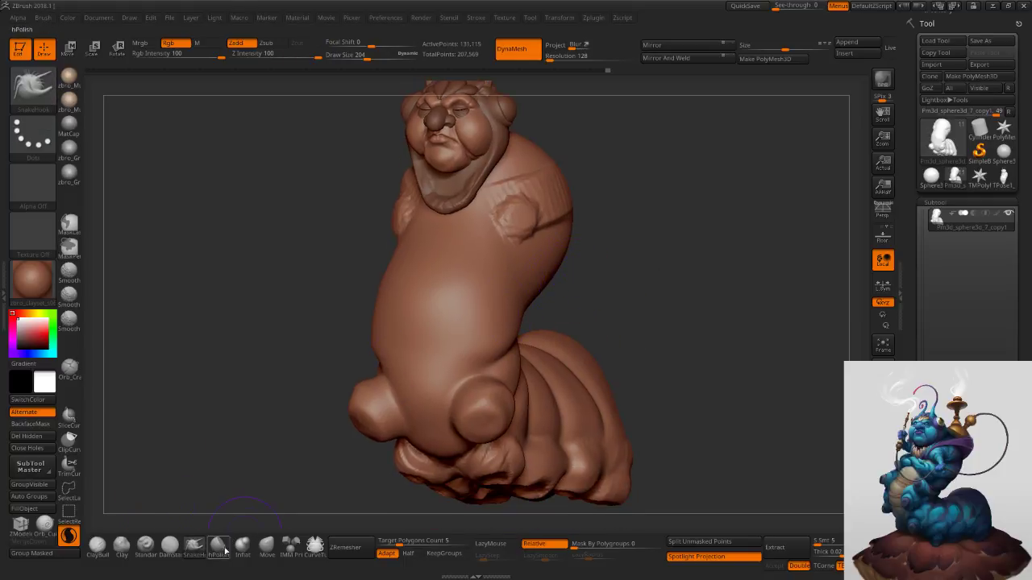
click(170, 546)
key(s)
drag(475, 342, 480, 342)
right_drag(532, 353, 493, 357)
key(s)
drag(494, 356, 498, 356)
drag(541, 325, 445, 315)
key(ctrl+z)
drag(539, 314, 447, 294)
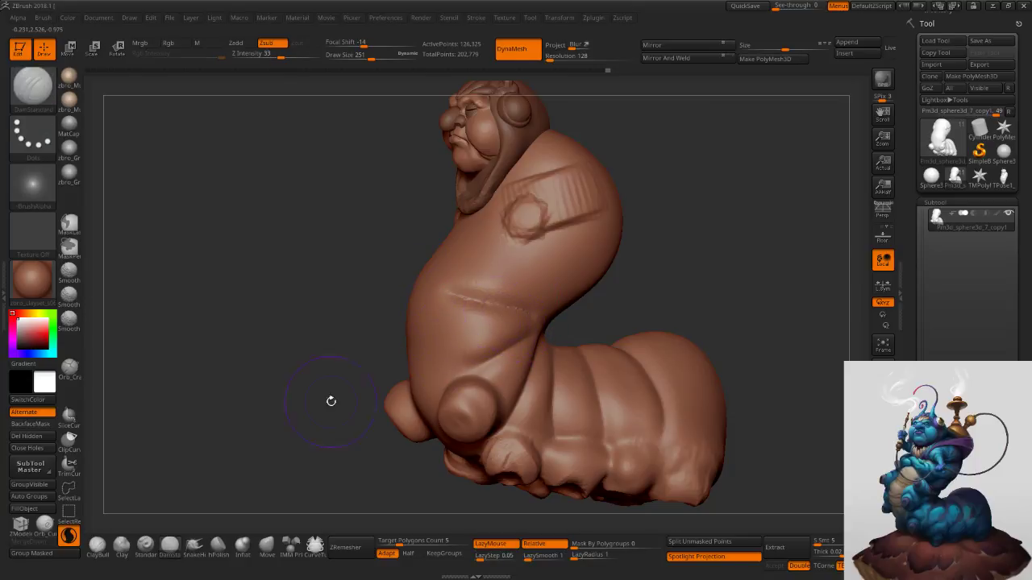
Build raised ClayBuildup bands across the side and back fold at size 233, backface masking off.
alt+right_drag(549, 297, 537, 327)
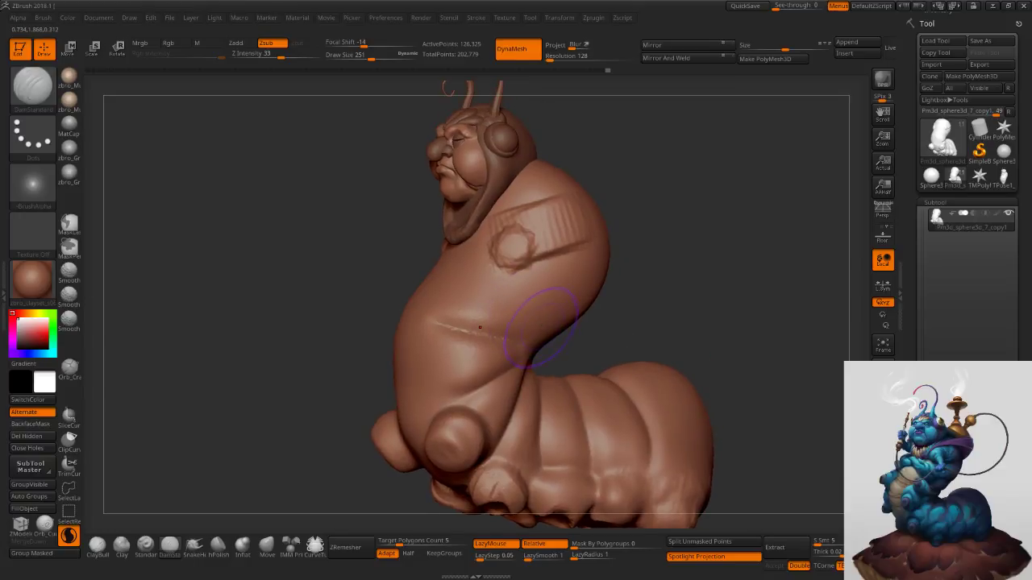
click(98, 549)
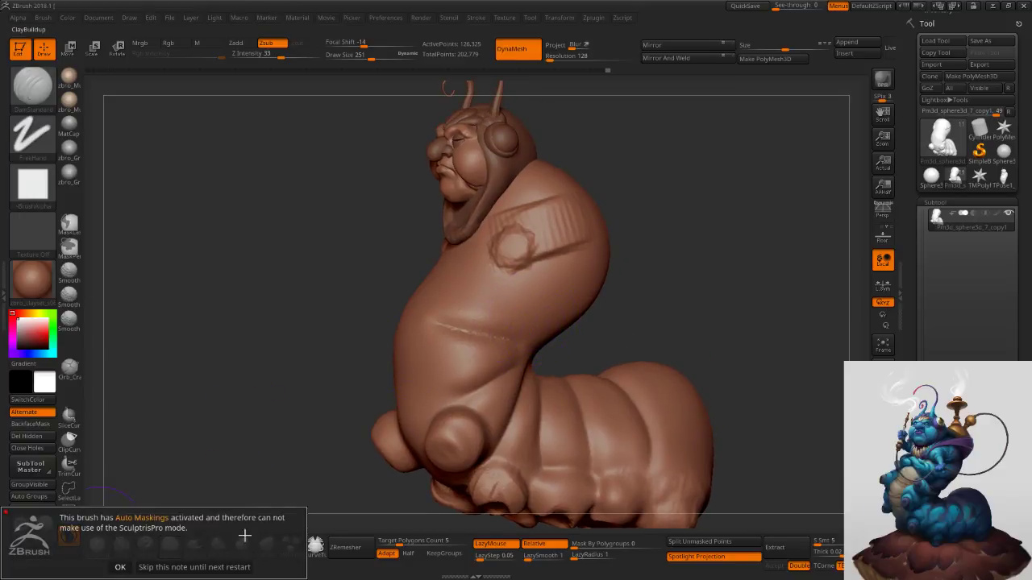
click(121, 568)
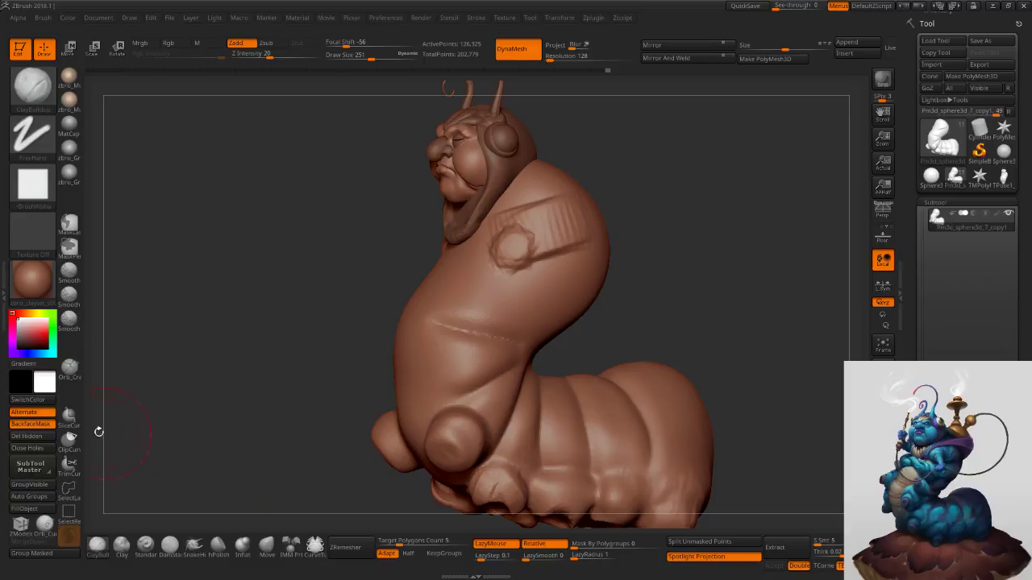
click(31, 425)
key(s)
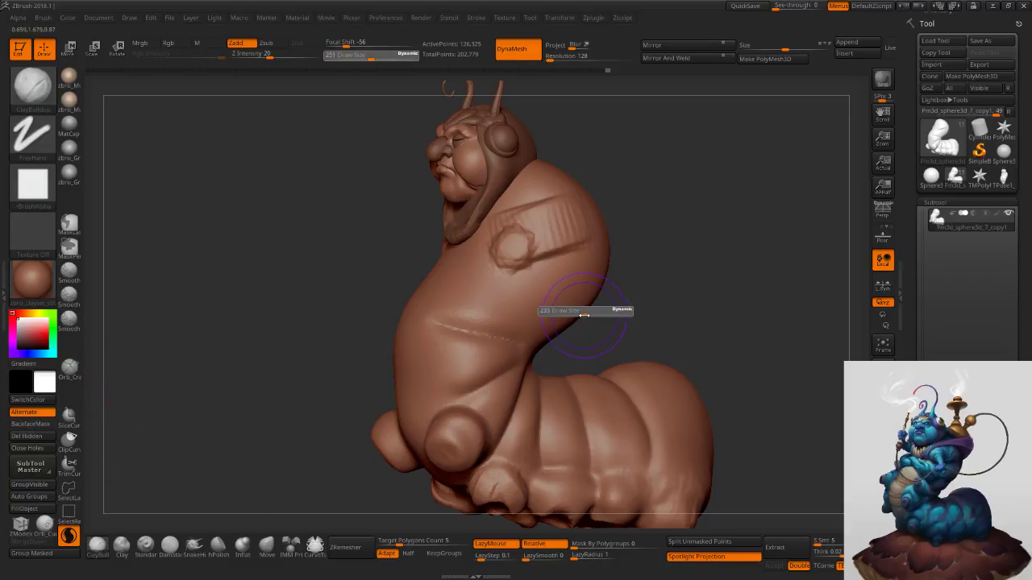
right_drag(560, 320, 544, 315)
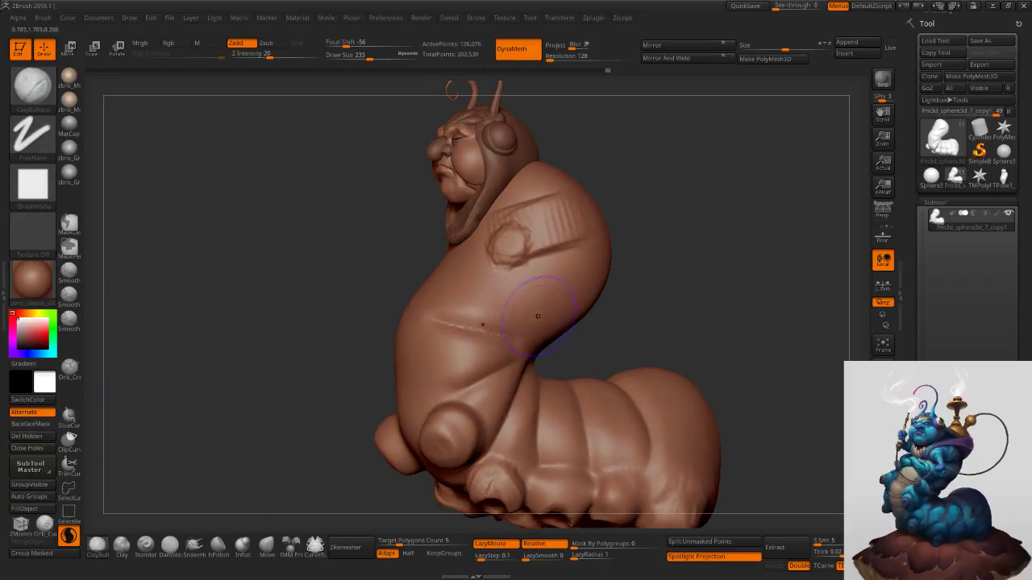
drag(538, 316, 473, 291)
mouse_move(549, 328)
right_down()
mouse_move(516, 335)
mouse_move(528, 334)
right_up()
mouse_move(605, 353)
mouse_down()
mouse_move(536, 333)
mouse_move(572, 345)
mouse_up()
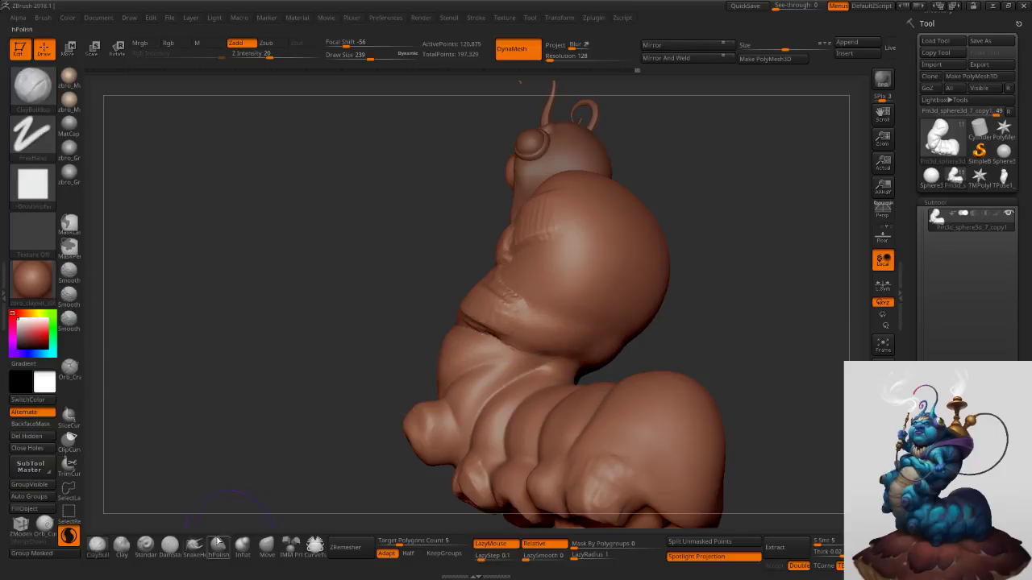
Carve DamStandard creases along the back fold and the neck fold.
click(171, 549)
right_drag(644, 327, 562, 324)
drag(543, 315, 676, 337)
mouse_move(548, 324)
right_down()
mouse_move(601, 316)
mouse_move(569, 288)
mouse_move(516, 310)
mouse_move(512, 323)
mouse_move(566, 354)
mouse_move(553, 362)
right_up()
drag(553, 362, 632, 378)
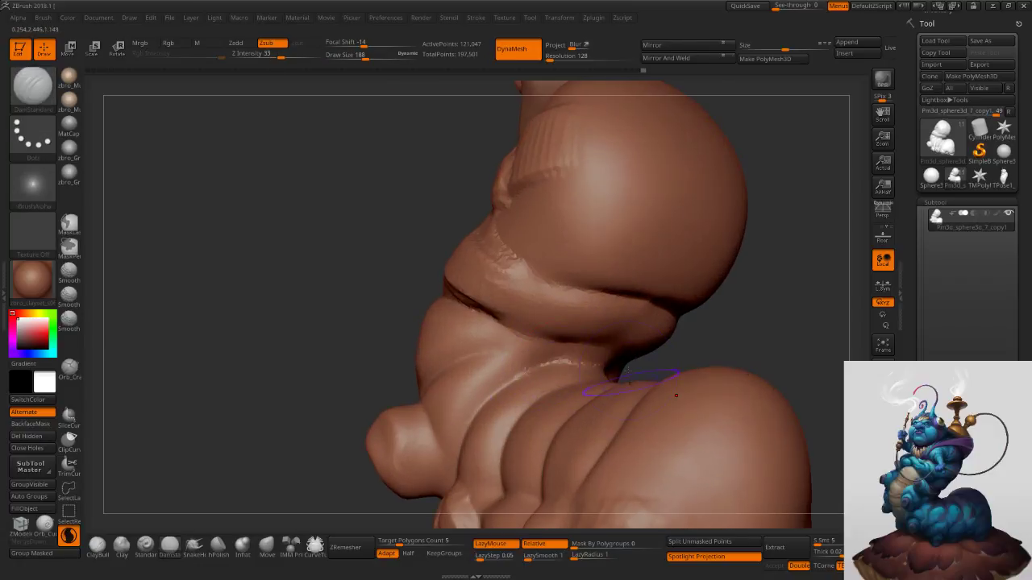
right_drag(611, 353, 578, 353)
drag(537, 349, 467, 363)
right_drag(467, 363, 520, 349)
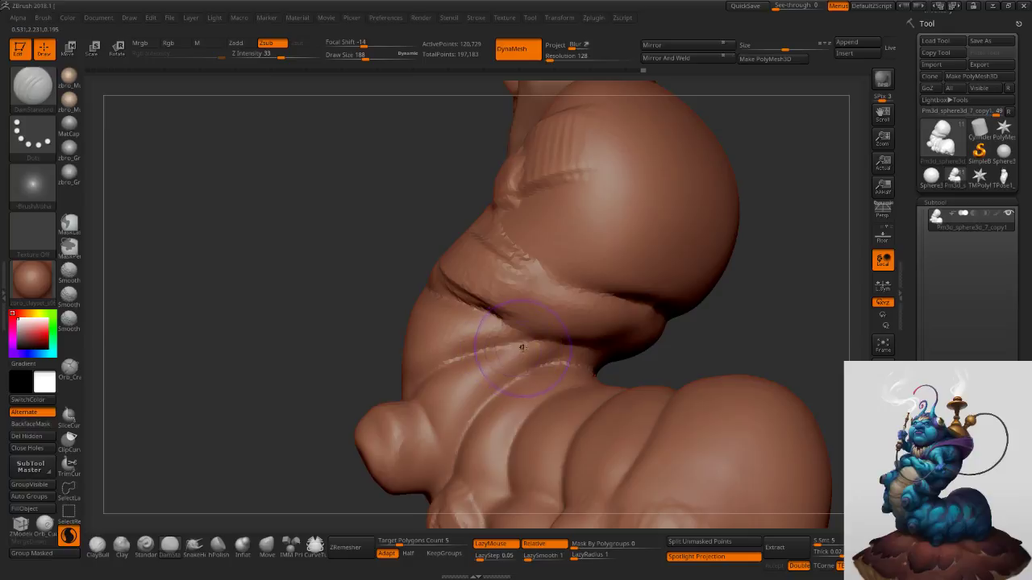
mouse_move(613, 357)
right_down()
mouse_move(548, 339)
mouse_move(562, 349)
right_up()
drag(488, 350, 619, 358)
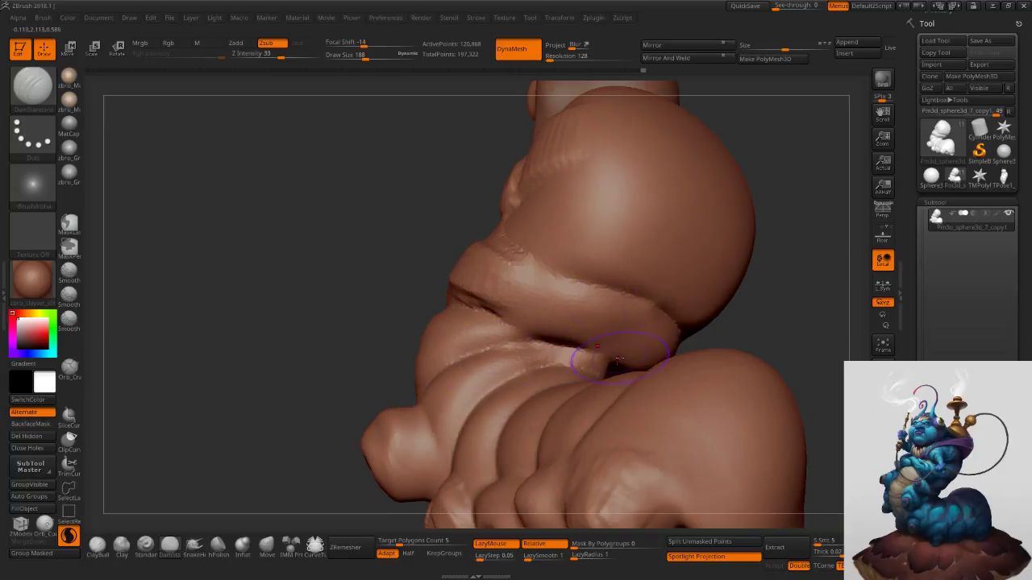
Smooth the neck crease at size 152, turn off Sculptris Pro and DynaMesh the body.
key(bracketleft)
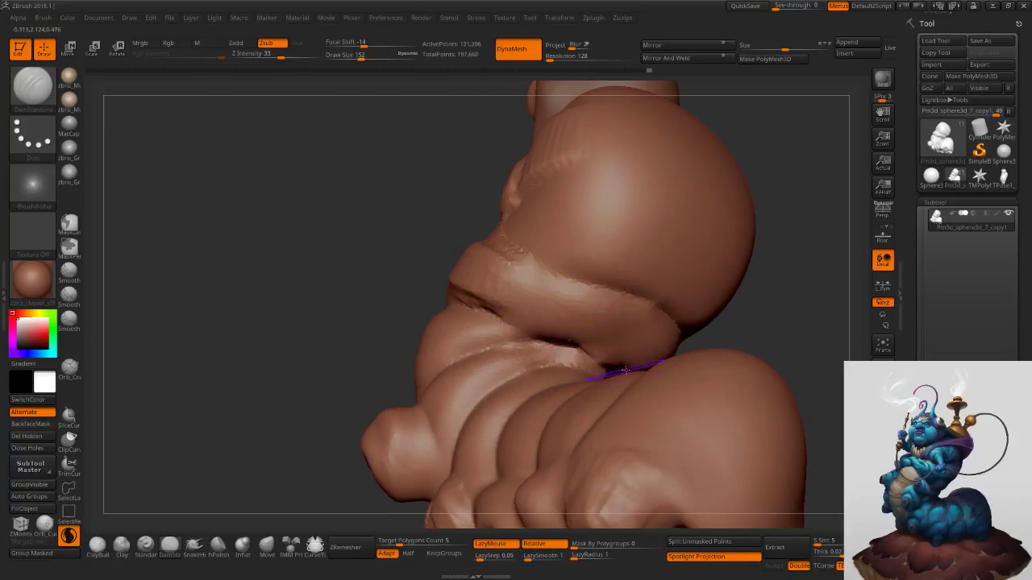
mouse_move(572, 370)
shift+mouse_down()
mouse_move(593, 364)
mouse_move(576, 353)
shift+mouse_up()
click(69, 536)
ctrl+drag(785, 312, 801, 348)
Add crease strokes on the back fold at brush sizes 167 and 215, undoing a stray one.
drag(616, 372, 636, 369)
ctrl+right_drag(666, 366, 651, 321)
mouse_move(651, 320)
right_down()
mouse_move(633, 312)
mouse_move(604, 373)
right_up()
key(s)
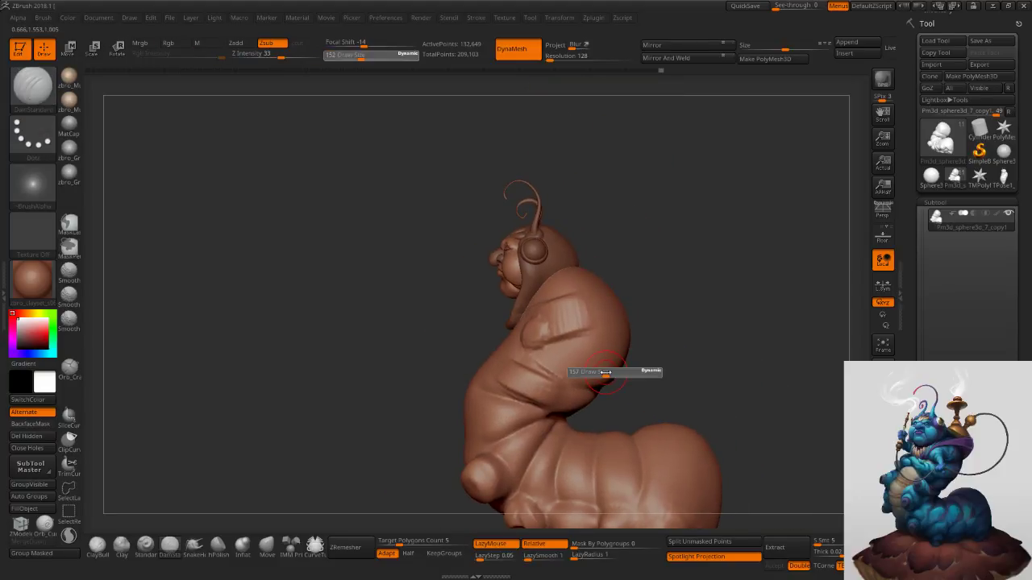
drag(605, 372, 607, 373)
right_drag(623, 363, 605, 342)
key(s)
drag(610, 344, 611, 344)
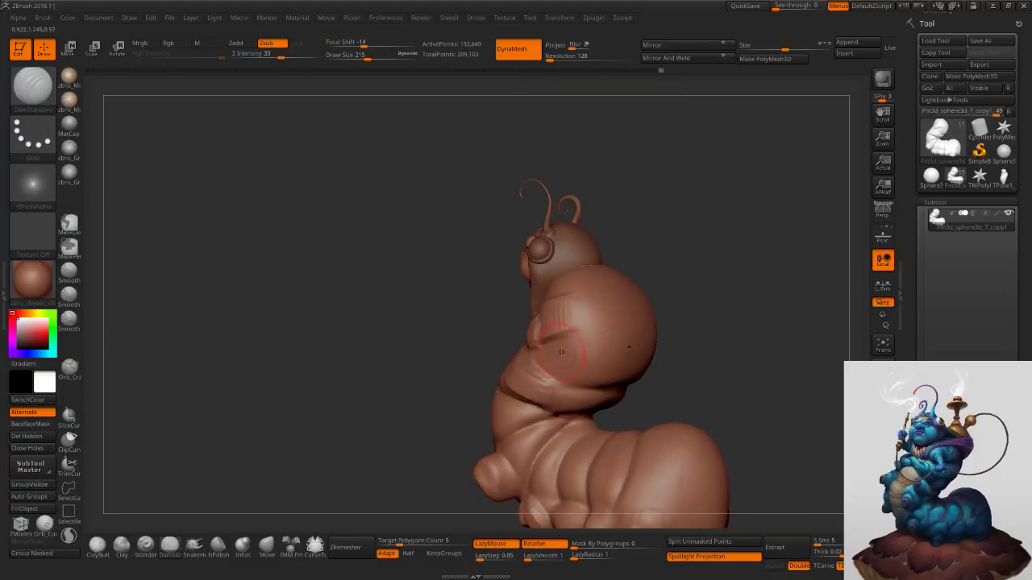
right_drag(643, 337, 584, 342)
mouse_move(595, 346)
mouse_down()
mouse_move(692, 331)
mouse_move(621, 345)
mouse_up()
key(ctrl+z)
Add ClayBuildup texture across the upper back fold and a clay lump at size 162.
right_drag(512, 346, 598, 336)
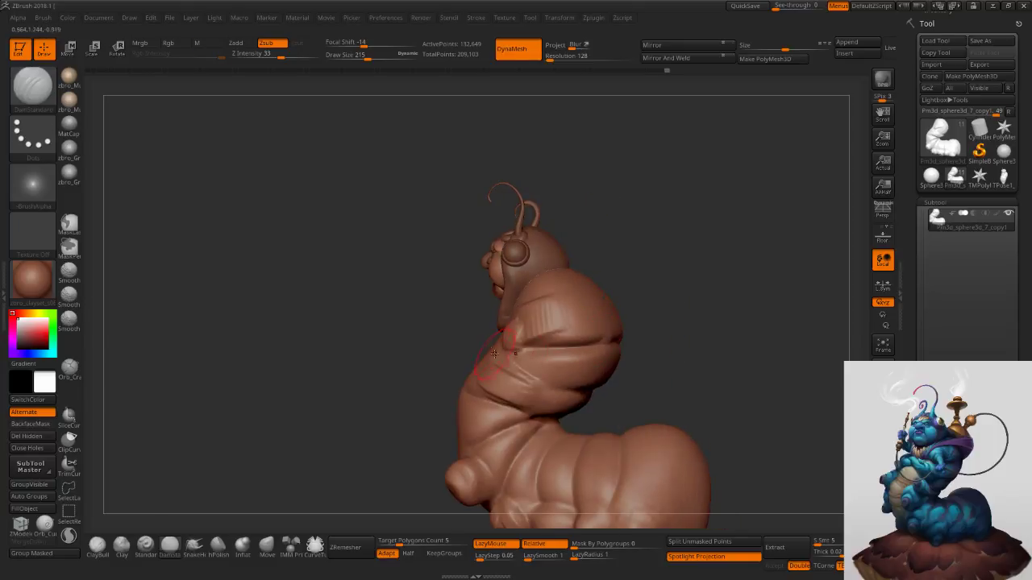
click(97, 546)
right_drag(564, 331, 535, 329)
drag(545, 319, 598, 326)
mouse_move(551, 315)
right_down()
mouse_move(579, 300)
mouse_move(551, 287)
mouse_move(630, 267)
mouse_move(581, 321)
right_up()
key(s)
drag(579, 321, 568, 322)
drag(562, 330, 568, 331)
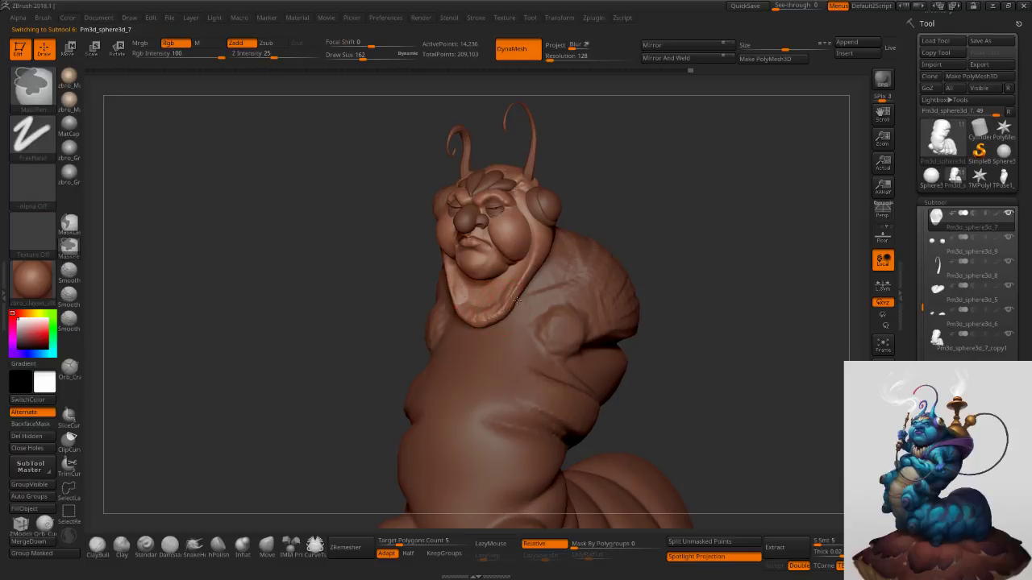
ctrl+right_drag(564, 299, 516, 322)
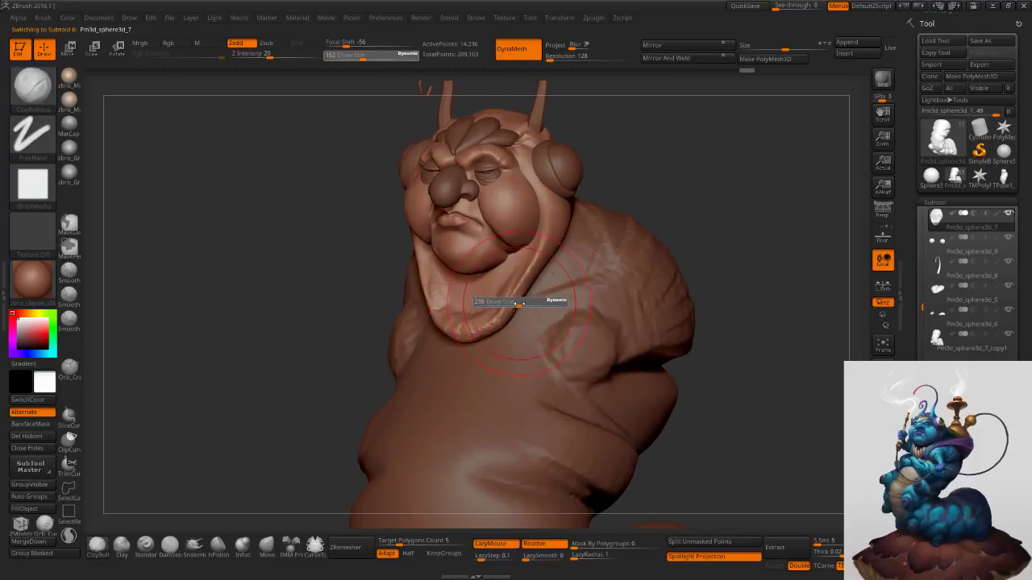
Inflate the collar's lower rim, then push it up with the Move brush at size 429.
click(241, 548)
drag(427, 291, 451, 341)
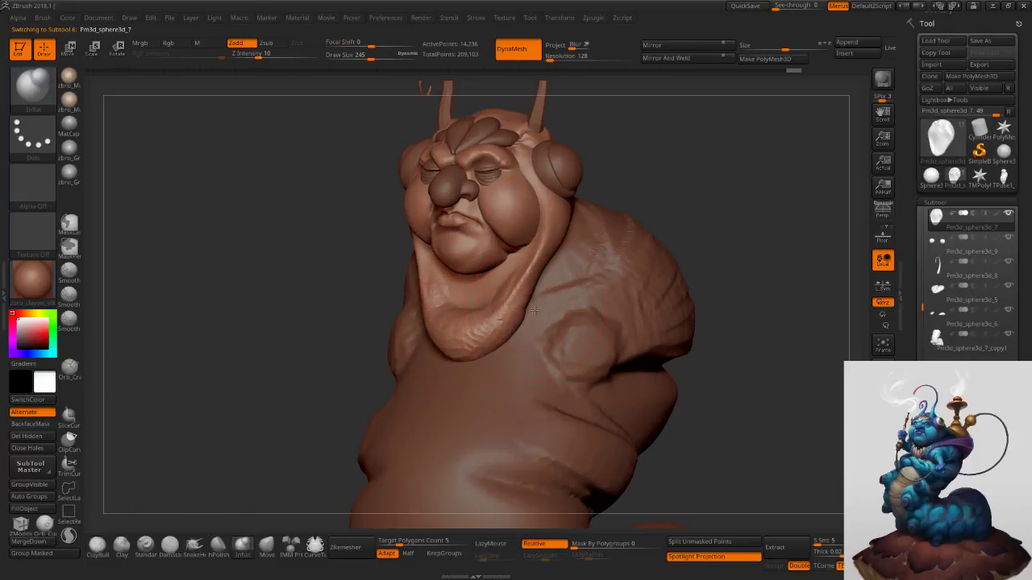
drag(531, 312, 543, 292)
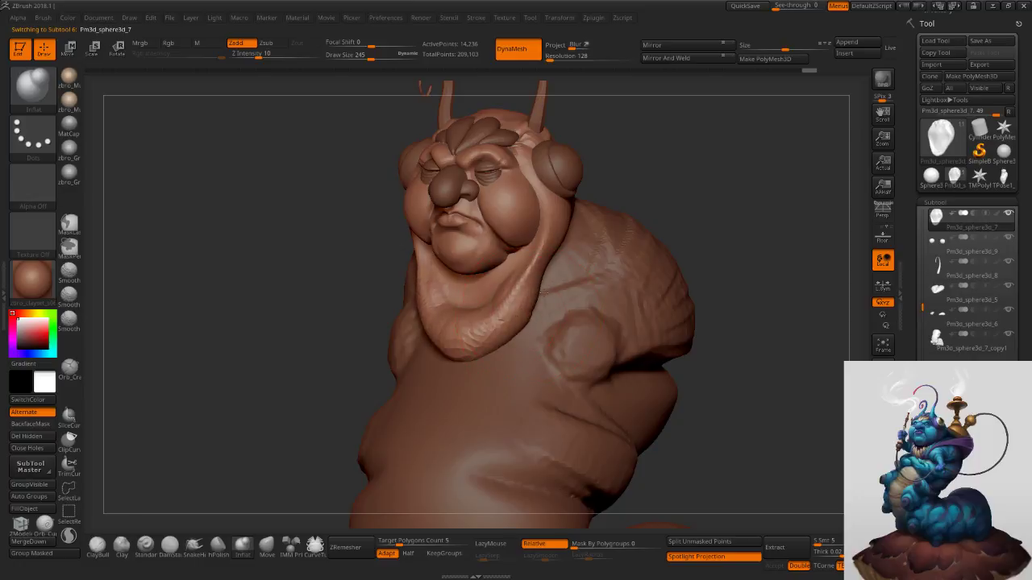
click(267, 547)
key(s)
drag(413, 359, 458, 361)
key(s)
drag(461, 360, 455, 360)
Nudge the chin edge with the Move brush, shrinking it from 221 down to about 82.
key(s)
mouse_move(511, 289)
mouse_down()
mouse_move(500, 289)
mouse_move(502, 267)
mouse_up()
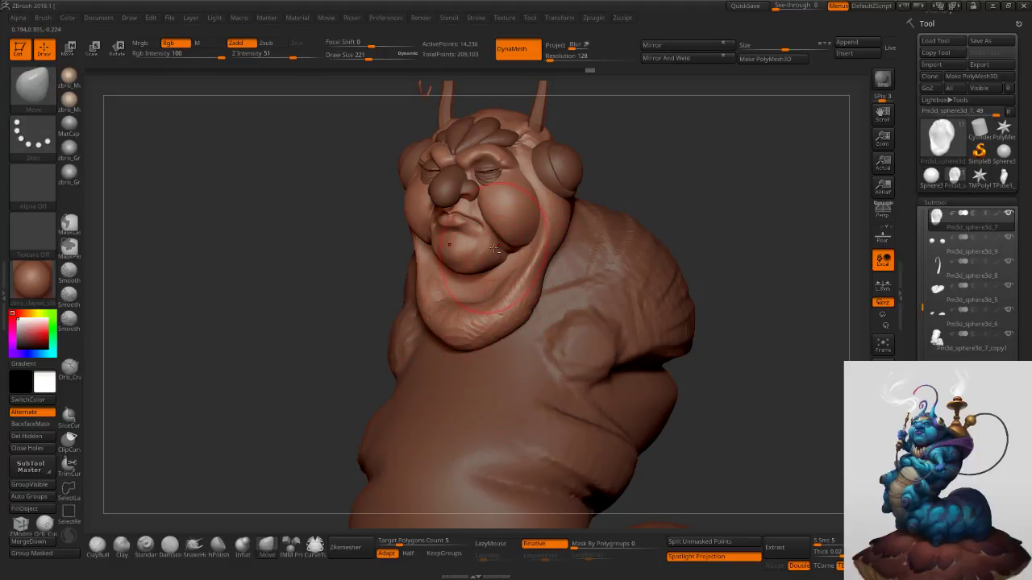
key(s)
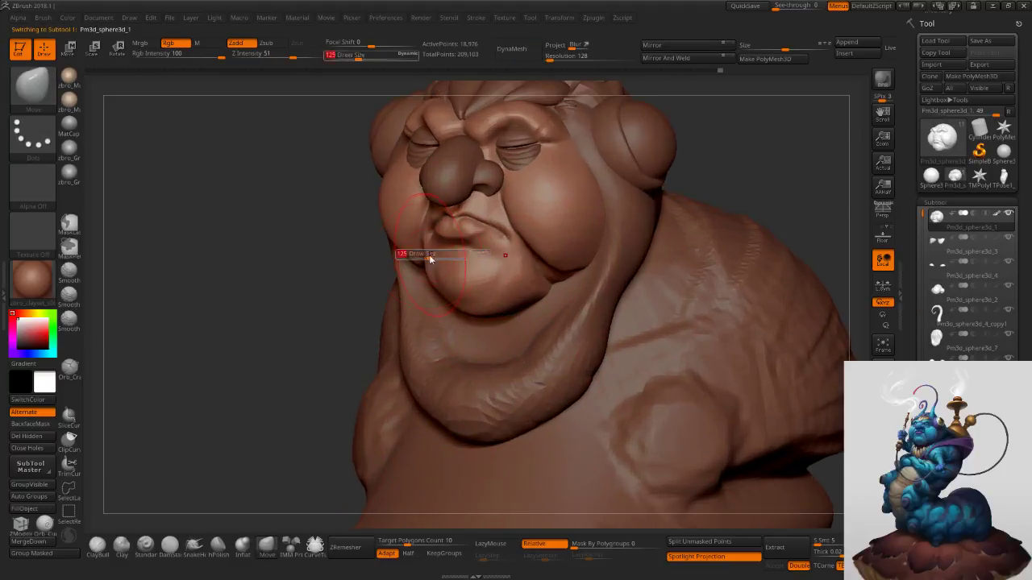
drag(430, 258, 421, 255)
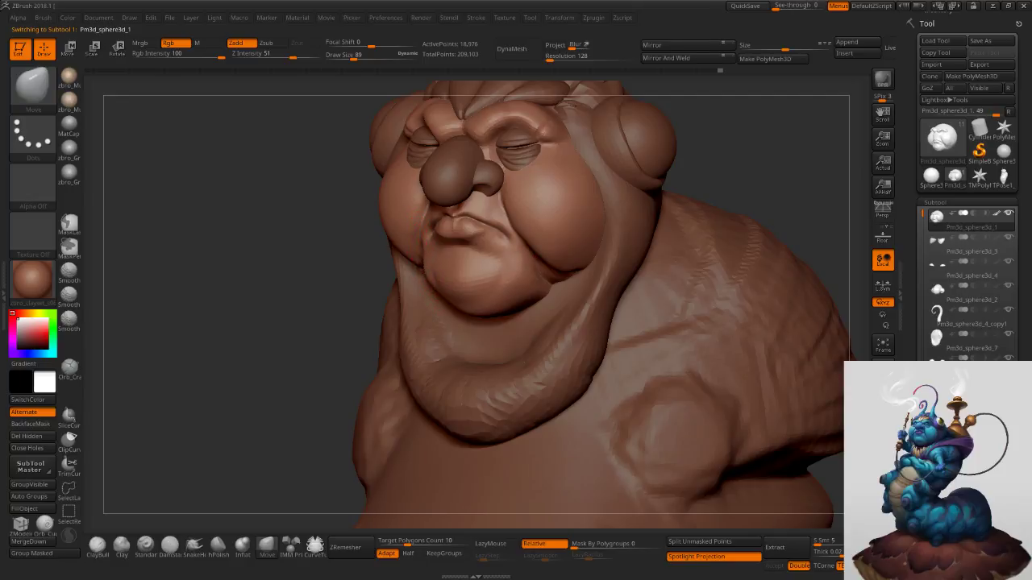
right_drag(417, 266, 490, 263)
key(s)
drag(493, 266, 490, 265)
mouse_move(477, 264)
right_down()
mouse_move(488, 265)
mouse_move(480, 279)
right_up()
key(s)
mouse_move(478, 280)
mouse_down()
mouse_move(489, 286)
mouse_move(489, 248)
mouse_up()
Orbit between front and three-quarter head views, resizing the brush from 62 to 89.
key(s)
key(s)
key(s)
shift+right_drag(526, 246, 483, 252)
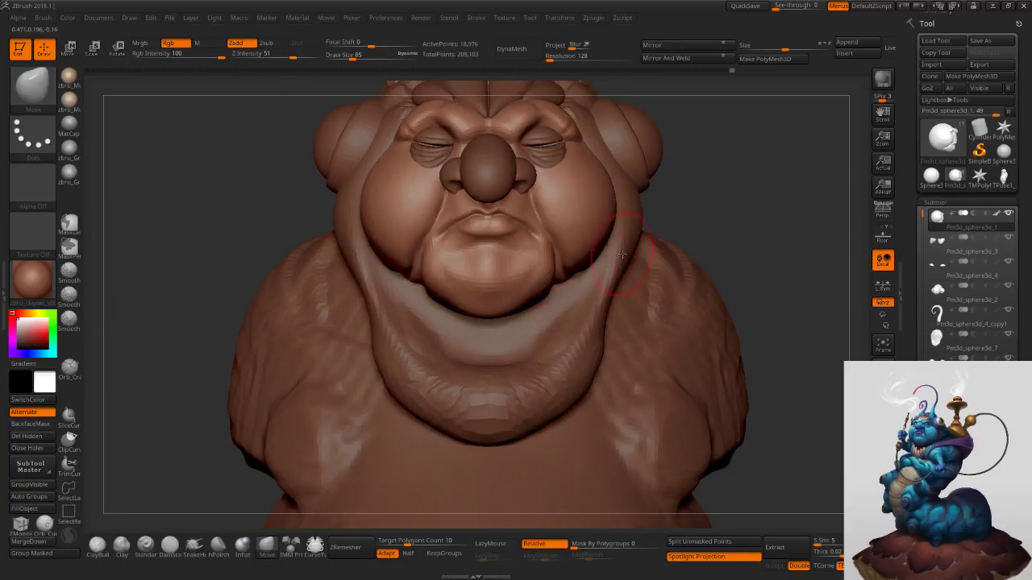
right_drag(562, 252, 508, 265)
key(s)
drag(507, 267, 453, 271)
key(s)
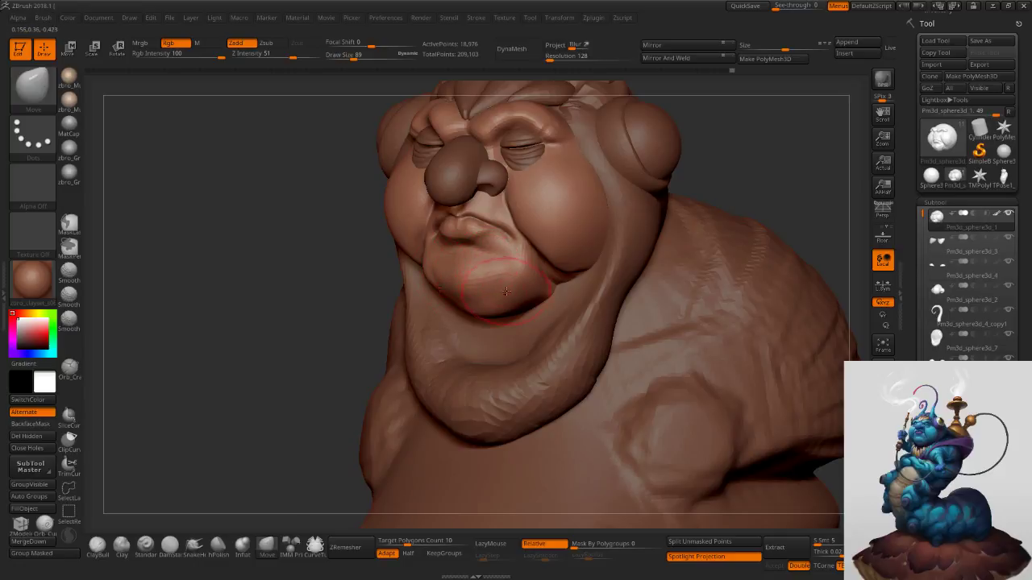
Carve a DamStandard crease on the chin at size 33, then build clay there with ClayBuildup.
click(170, 545)
key(s)
drag(496, 276, 433, 306)
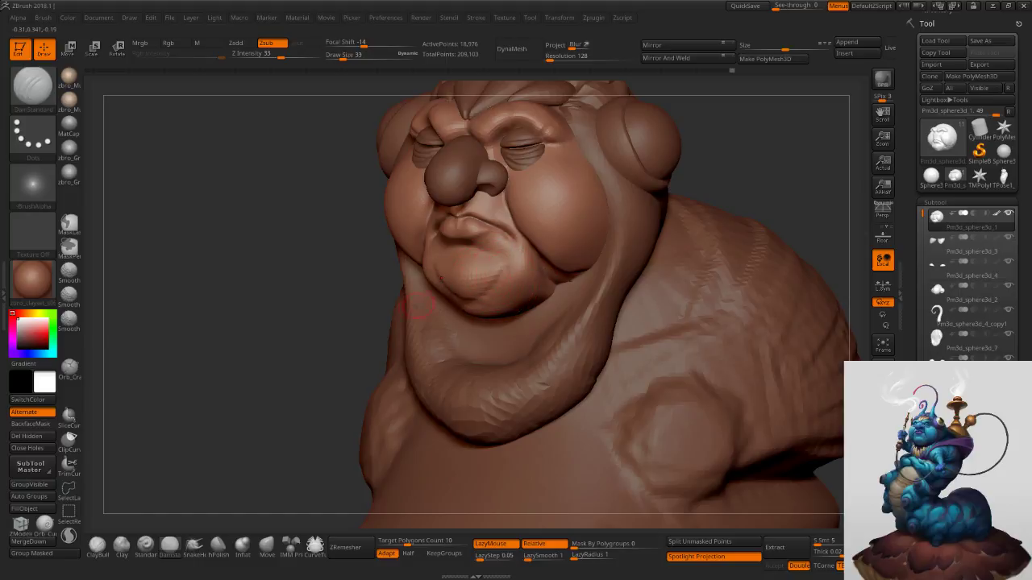
mouse_move(495, 281)
mouse_down()
mouse_move(464, 303)
mouse_move(524, 296)
mouse_move(515, 302)
mouse_up()
key(s)
click(97, 544)
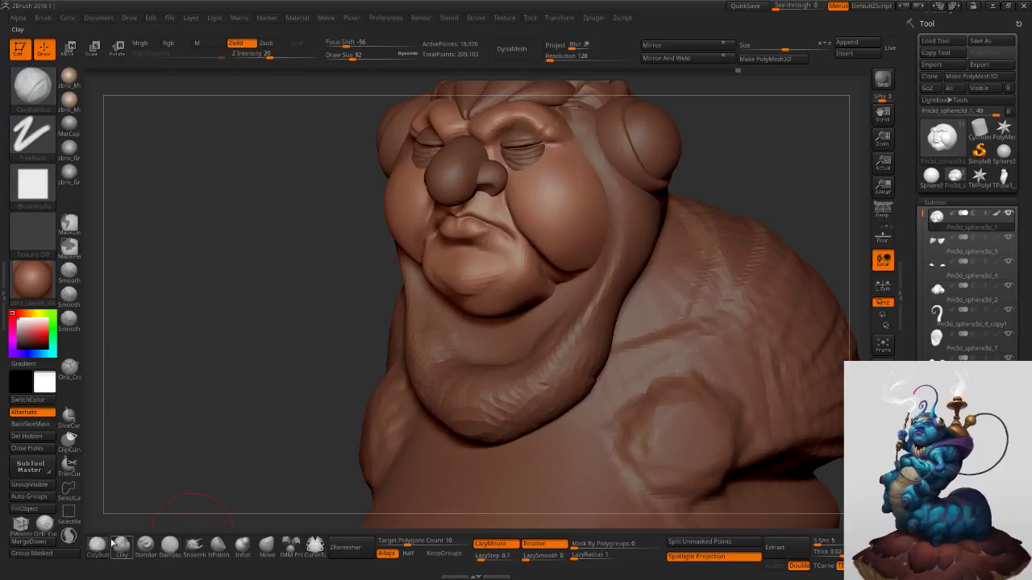
mouse_move(517, 296)
mouse_down()
mouse_move(495, 311)
mouse_move(495, 298)
mouse_up()
key(s)
key(ctrl+z)
key(s)
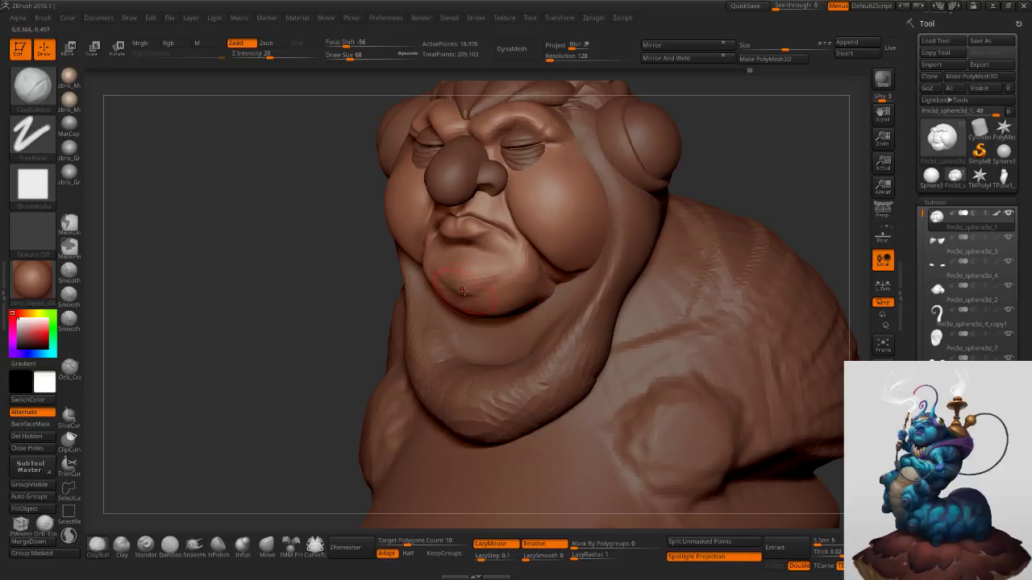
Return to the Move brush and resize it to 85, then smaller, while viewing the body.
click(267, 546)
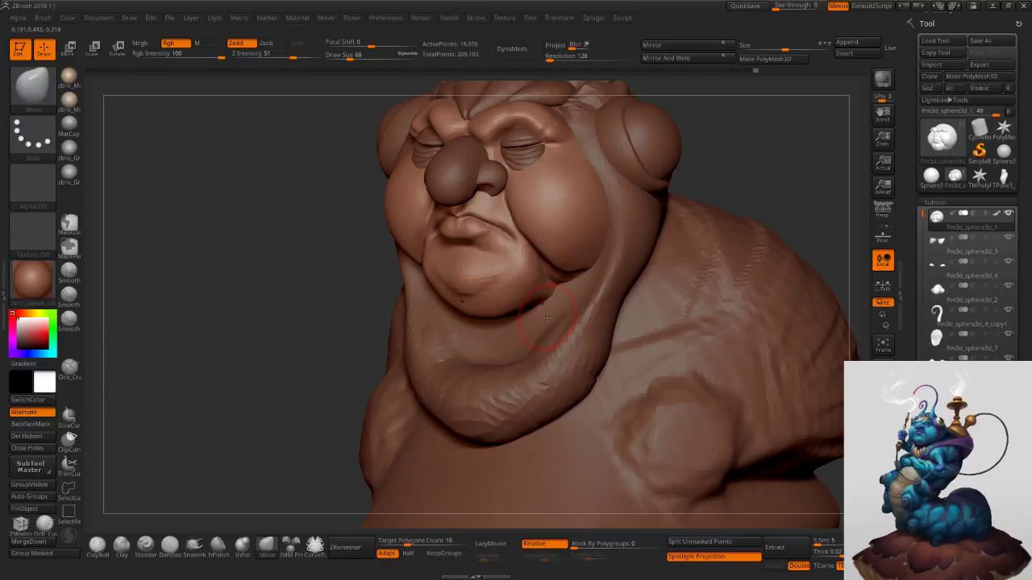
ctrl+right_drag(548, 316, 549, 298)
key(s)
drag(570, 299, 566, 264)
key(s)
right_drag(568, 266, 532, 262)
key(s)
drag(557, 258, 558, 258)
Resize the Move brush to 65 then 112 and make Pm3d_sphere3d_4 the active subtool.
right_drag(559, 273, 590, 273)
key(s)
drag(564, 261, 561, 261)
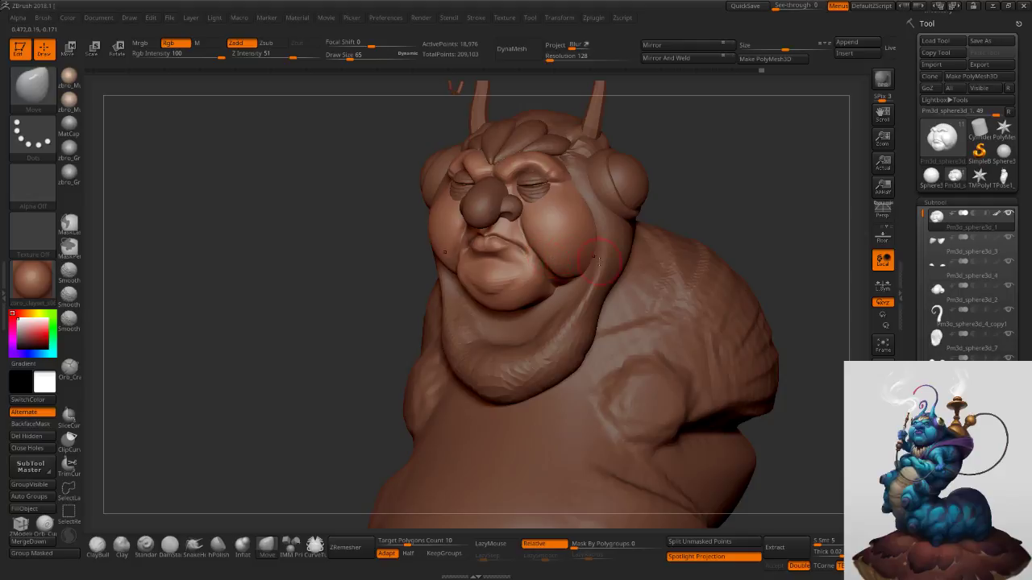
mouse_move(645, 287)
ctrl+right_down()
mouse_move(629, 228)
mouse_move(626, 268)
mouse_move(618, 265)
ctrl+right_up()
key(s)
drag(582, 254, 590, 254)
ctrl+right_drag(559, 237, 563, 283)
alt+click(562, 275)
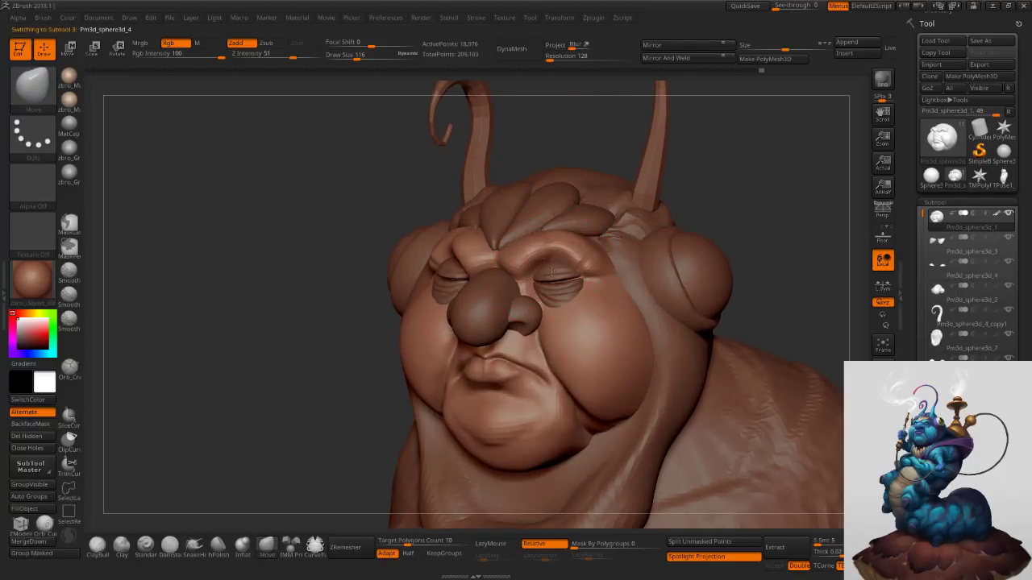
Select the under-eye wrinkle pieces and shift their outer corners with the Move brush.
key(s)
click(564, 267)
drag(564, 267, 571, 267)
right_drag(570, 267, 587, 259)
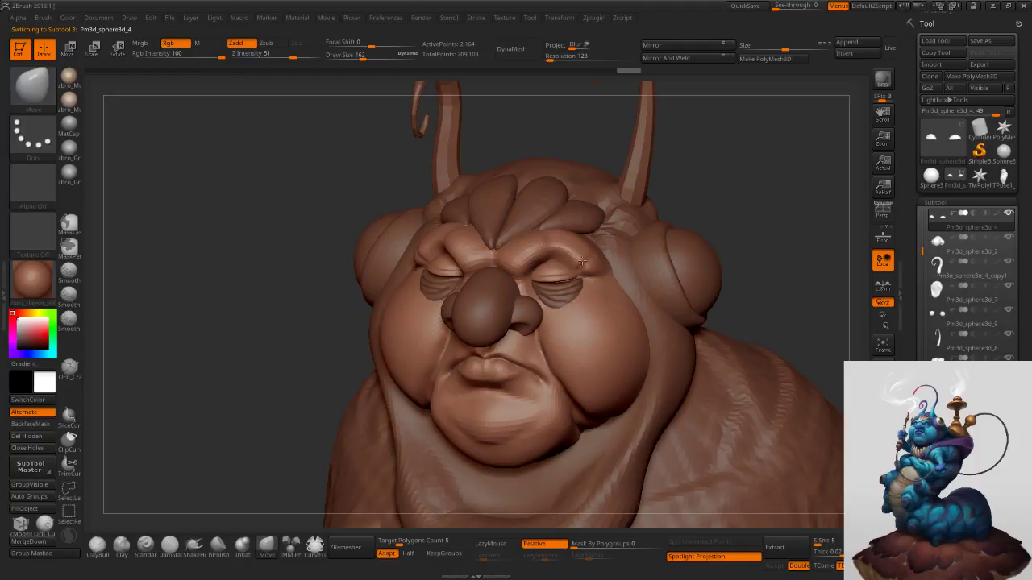
alt+click(576, 288)
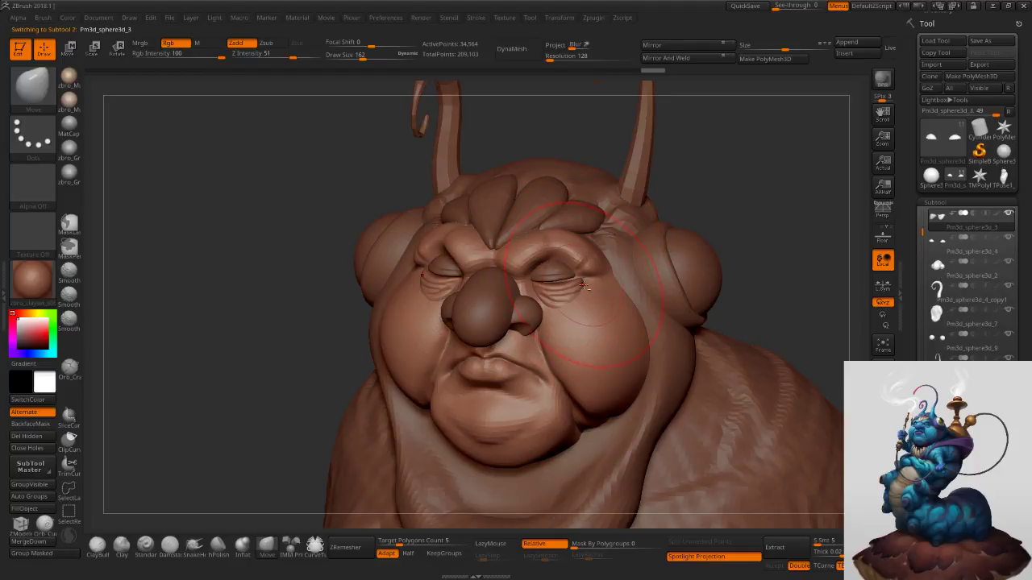
ctrl+right_drag(582, 279, 586, 288)
key(b)
key(m)
key(v)
drag(578, 280, 528, 306)
key(s)
click(576, 286)
key(s)
click(554, 307)
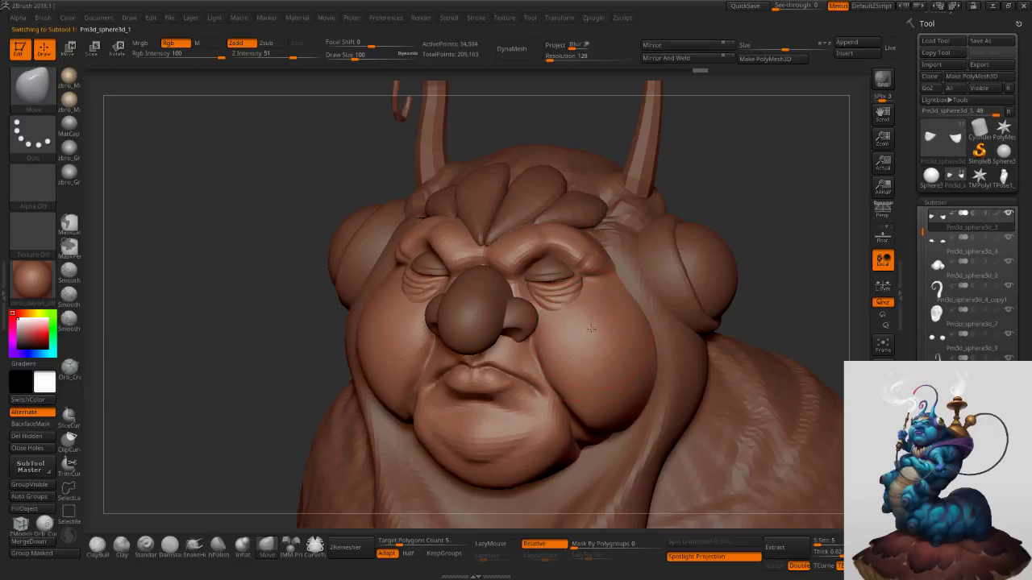
Make head piece Pm3d_sphere3d_1 active, orbit it left, and set brush size about 66.
alt+click(591, 328)
key(s)
click(585, 326)
mouse_move(586, 325)
right_down()
mouse_move(563, 292)
mouse_move(570, 275)
mouse_move(574, 291)
right_up()
key(s)
click(577, 292)
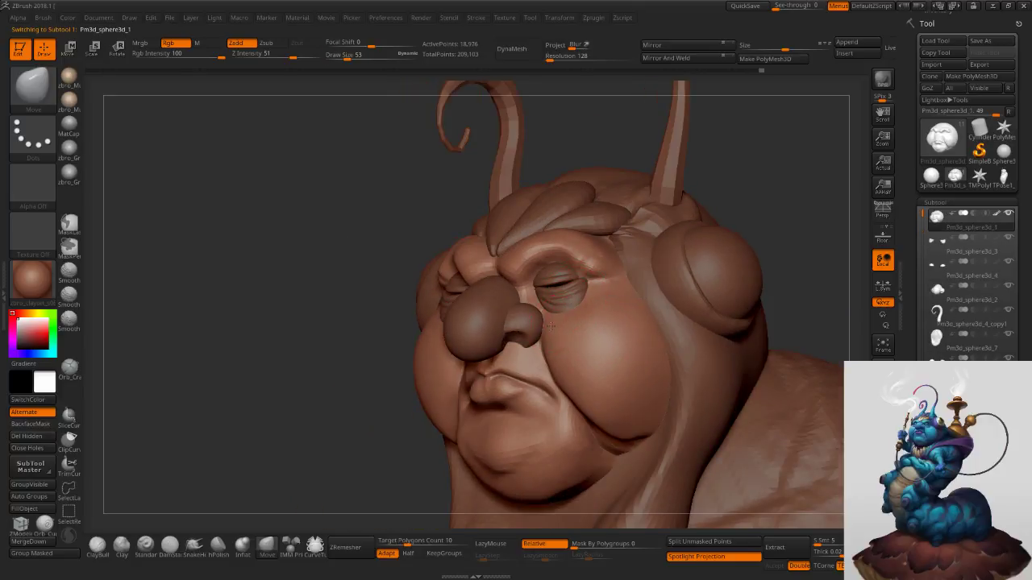
key(s)
click(571, 324)
mouse_move(569, 321)
right_down()
mouse_move(558, 339)
mouse_move(598, 310)
mouse_move(598, 275)
right_up()
key(s)
click(586, 303)
key(s)
click(605, 284)
key(s)
click(598, 275)
Reshape the brow fold above the eye with Move brush strokes.
drag(590, 256, 579, 256)
key(s)
right_drag(579, 250, 571, 265)
drag(565, 233, 557, 241)
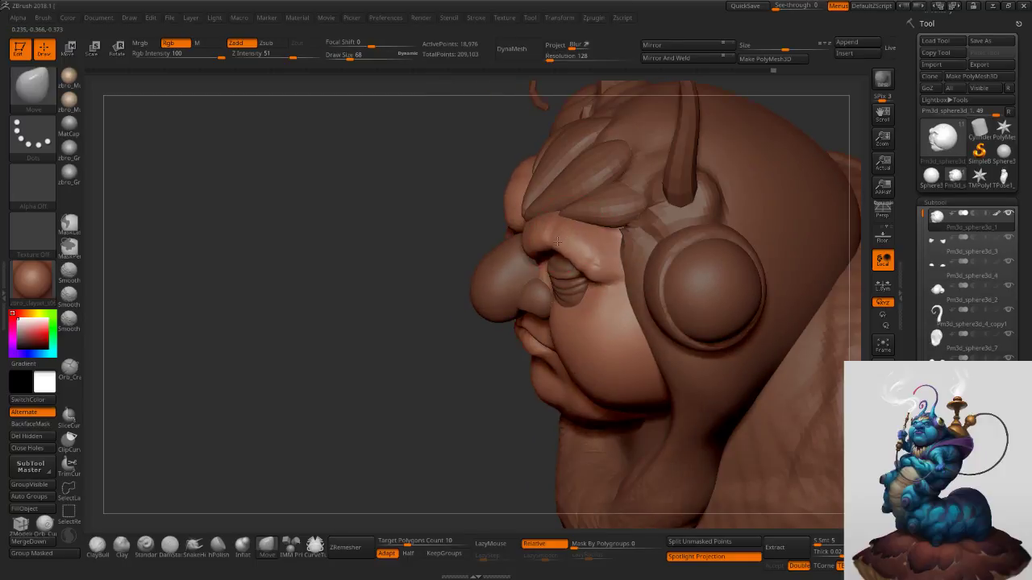
shift+right_drag(620, 279, 623, 263)
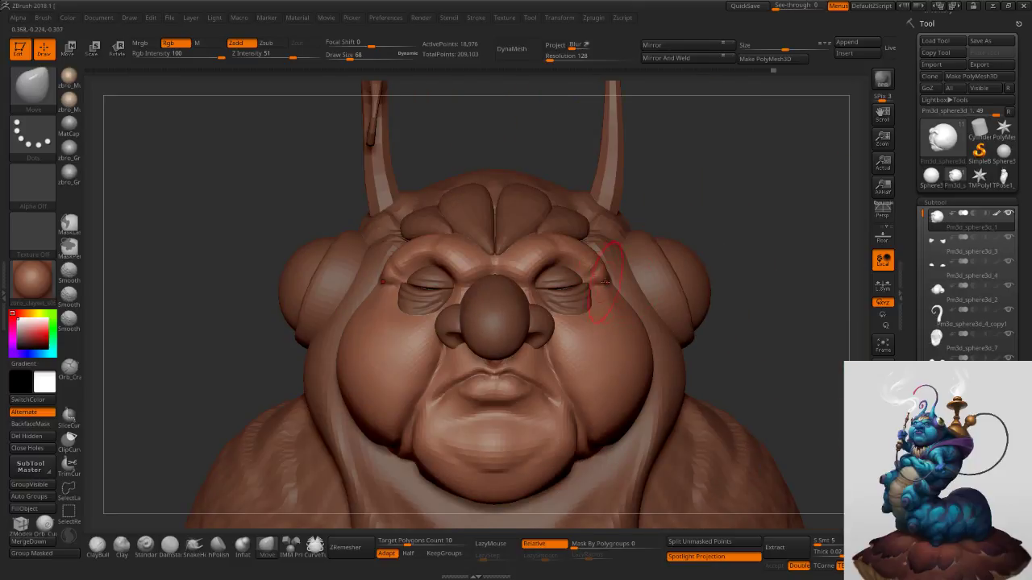
key(s)
drag(597, 280, 595, 279)
right_drag(536, 277, 530, 296)
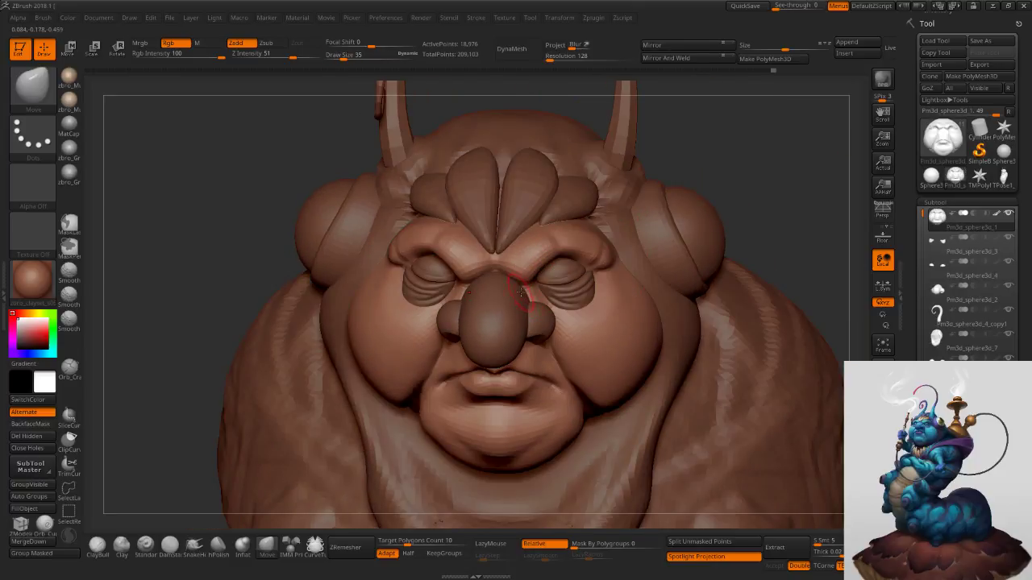
Select collar piece Pm3d_sphere3d_7 and zoom in on it with brush size 62.
ctrl+right_drag(596, 318, 603, 284)
mouse_move(664, 350)
right_down()
mouse_move(668, 330)
mouse_move(610, 304)
right_up()
key(s)
drag(611, 305, 625, 305)
alt+right_drag(625, 305, 588, 241)
alt+click(521, 299)
ctrl+right_drag(526, 275, 514, 348)
key(s)
drag(499, 360, 488, 359)
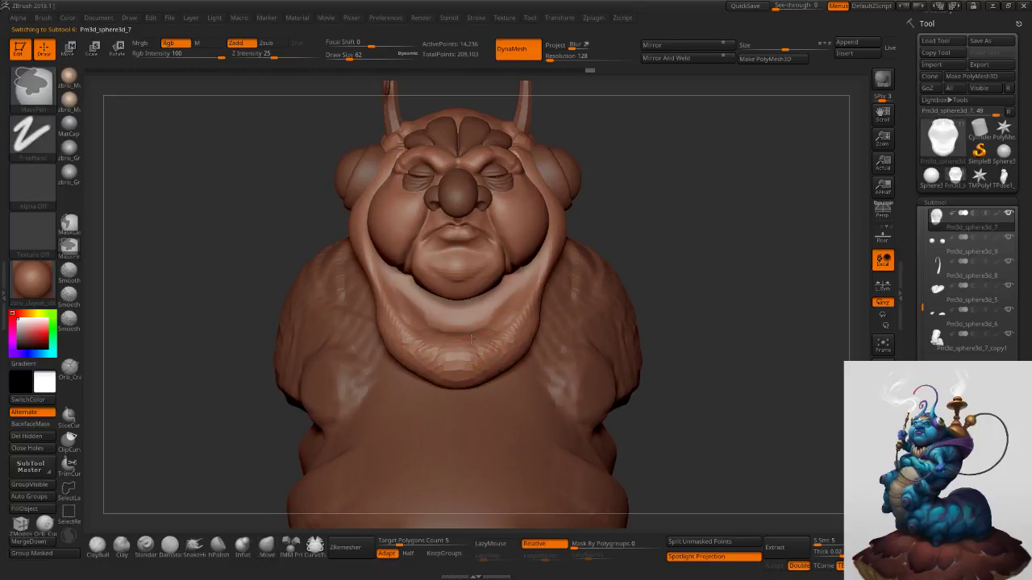
ctrl+right_drag(470, 341, 480, 346)
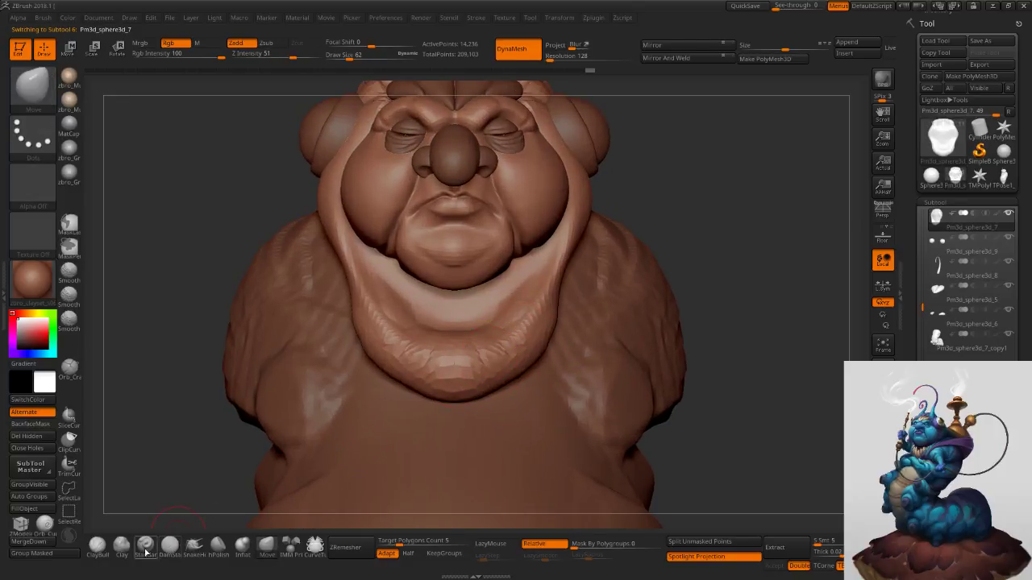
DynaMesh the collar and switch to ClayBuildup at brush size 45.
click(121, 548)
ctrl+drag(715, 234, 726, 259)
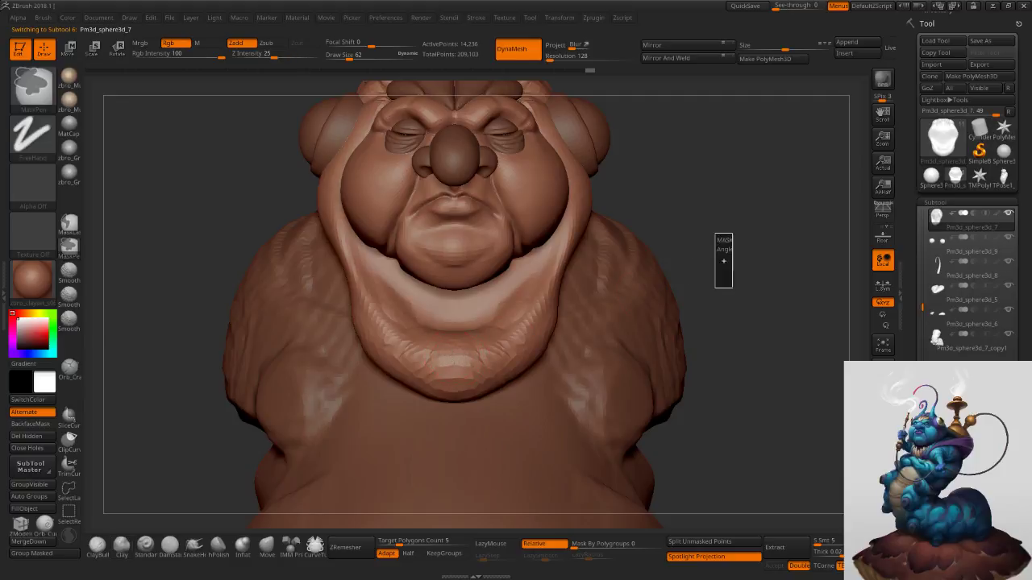
key(s)
drag(494, 354, 487, 355)
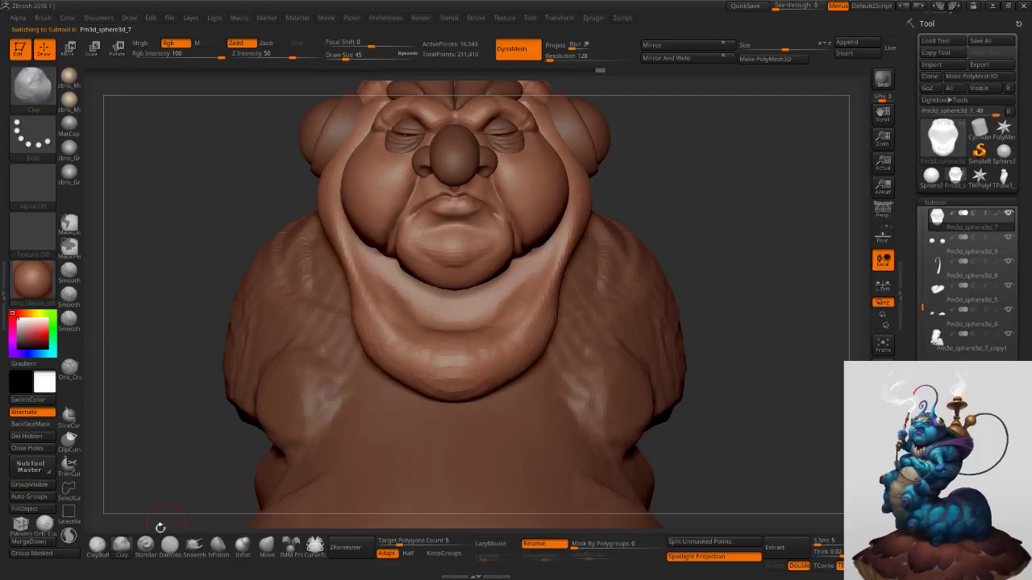
click(97, 546)
Lay a clay dab on the collar at brush size 53, then undo it.
key(s)
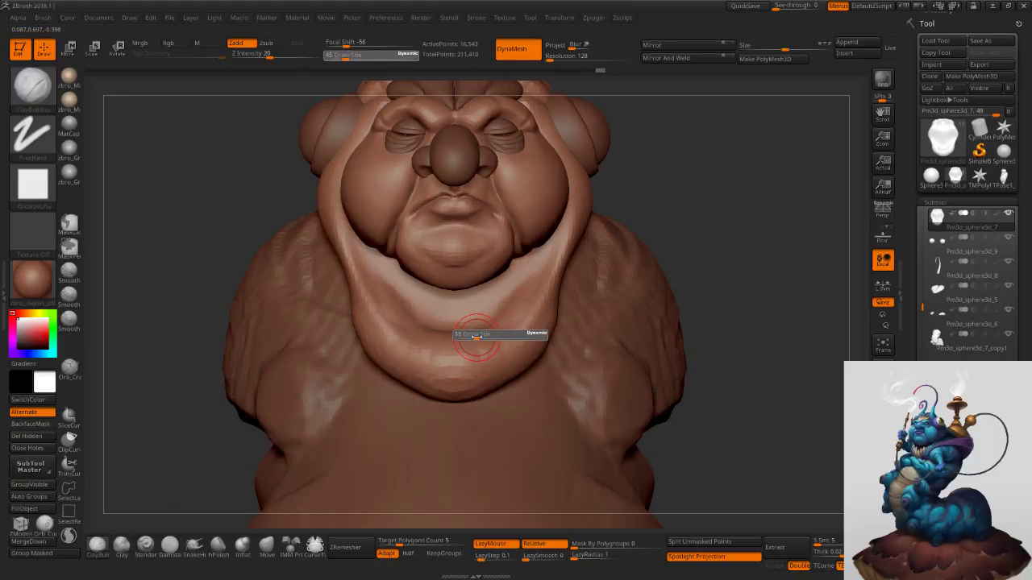
drag(477, 337, 477, 338)
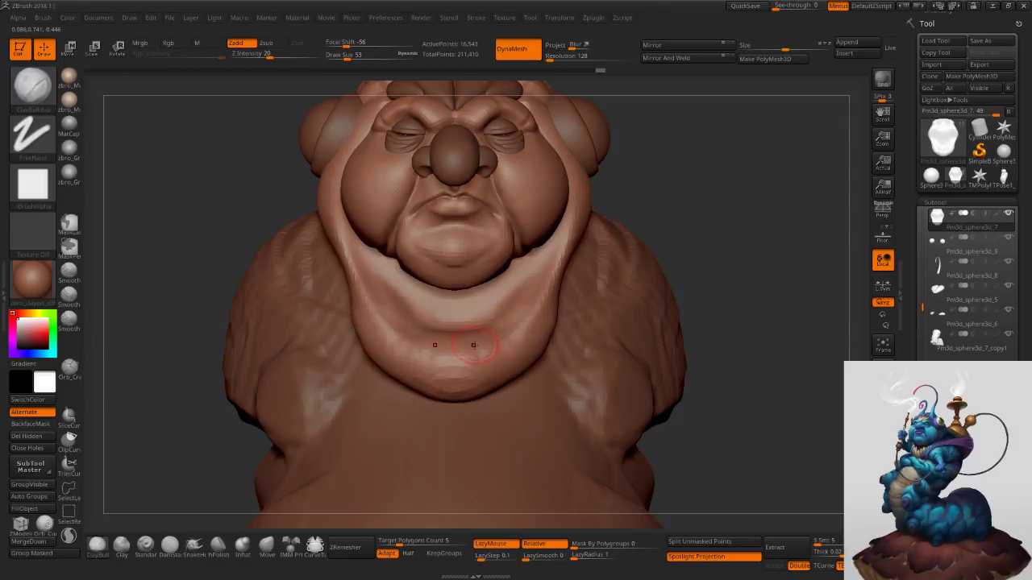
right_drag(468, 353, 465, 392)
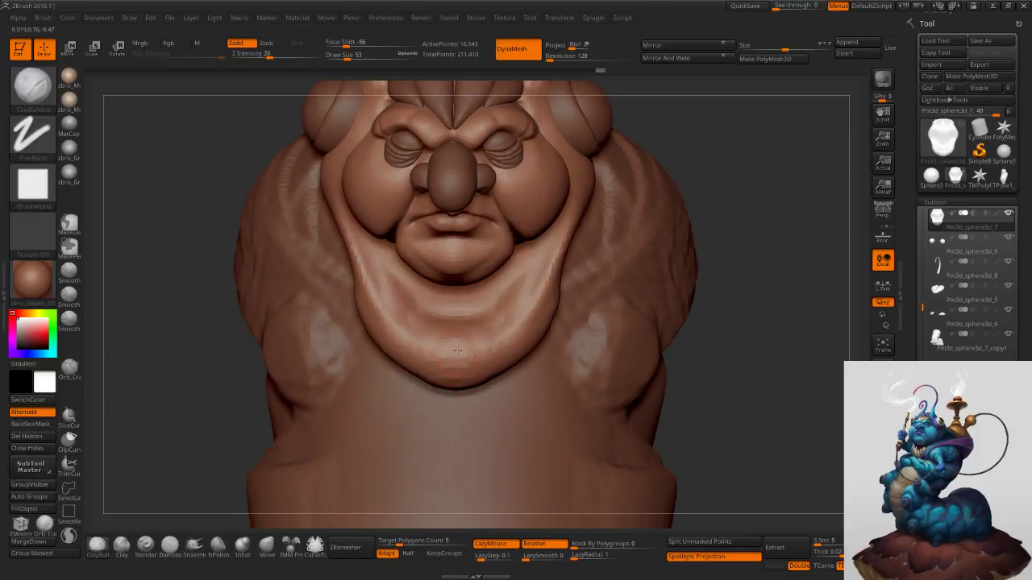
mouse_move(454, 353)
mouse_down()
mouse_move(491, 346)
mouse_move(444, 348)
mouse_move(455, 352)
mouse_up()
key(s)
key(ctrl+z)
key(s)
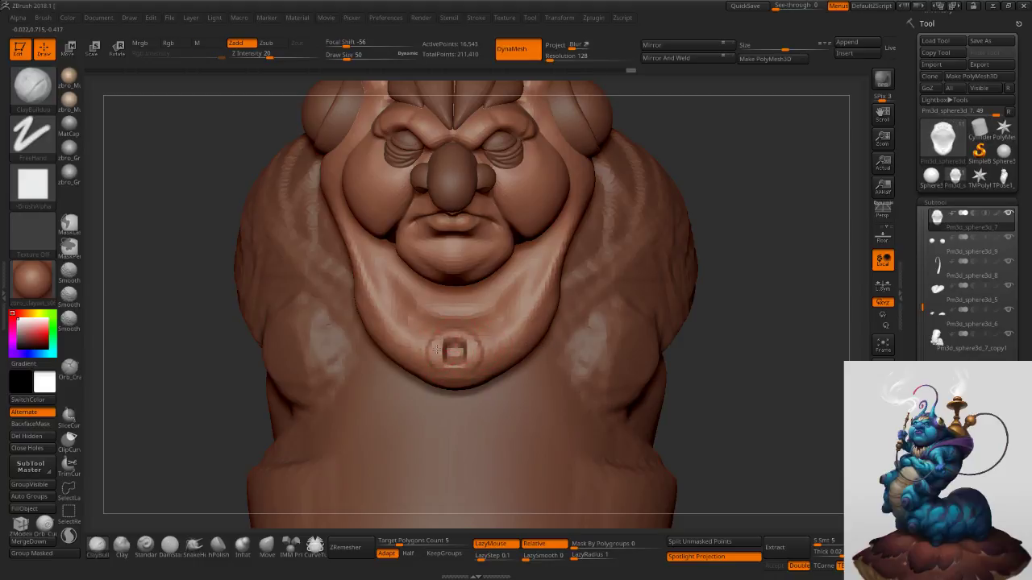
right_drag(481, 370, 488, 344)
Build mirrored bumps beside the central ring and close them into rings.
mouse_move(494, 345)
mouse_down()
mouse_move(505, 365)
mouse_move(497, 336)
mouse_move(510, 360)
mouse_move(495, 362)
mouse_move(503, 356)
mouse_up()
key(s)
right_drag(516, 347, 502, 349)
drag(496, 345, 517, 347)
right_drag(526, 329, 527, 334)
key(s)
mouse_move(526, 329)
mouse_down()
mouse_move(527, 310)
mouse_move(539, 326)
mouse_move(538, 317)
mouse_up()
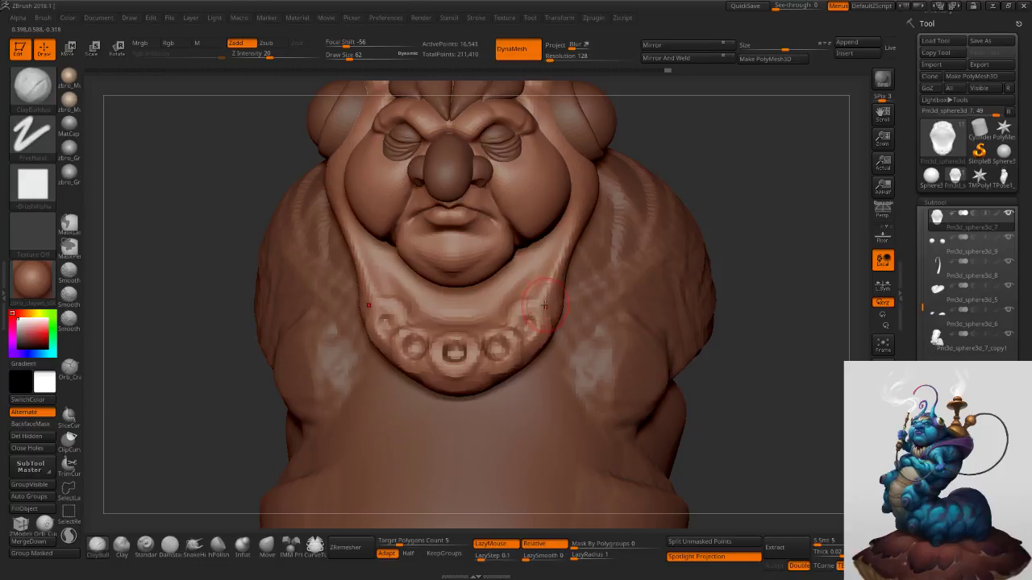
Switch to the Move brush at size 116 and nudge a collar ring into place.
right_drag(586, 296, 578, 262)
key(s)
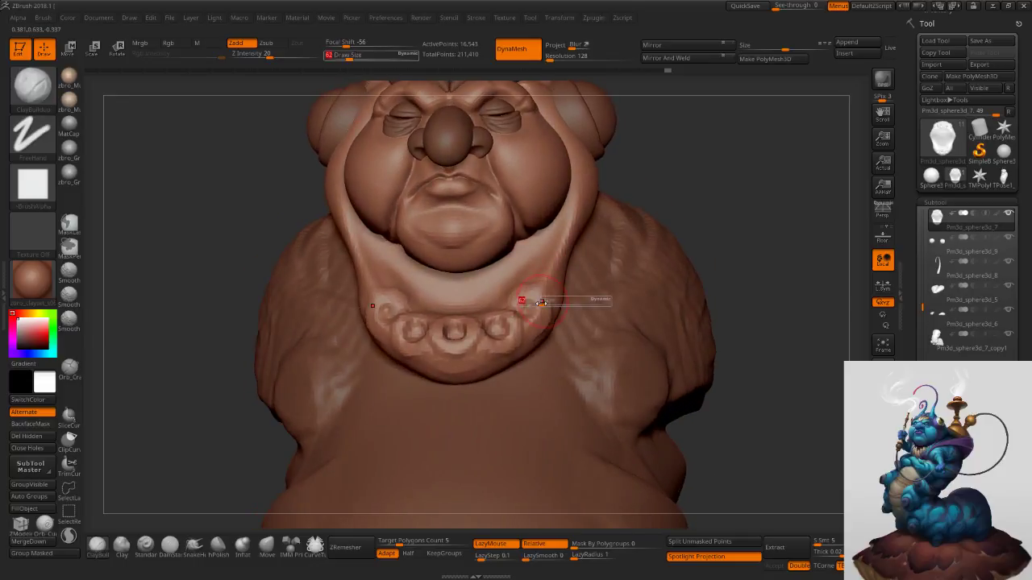
click(528, 302)
click(291, 546)
click(268, 546)
key(s)
click(511, 289)
right_drag(542, 315, 551, 329)
key(s)
click(540, 307)
drag(529, 306, 527, 303)
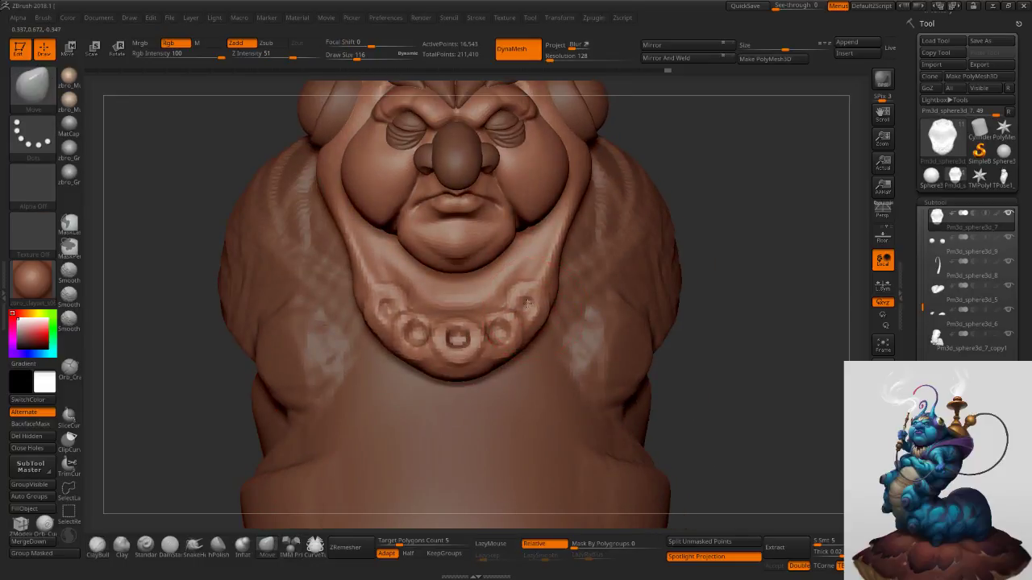
Push the chin surface sideways from a three-quarter view with brush size 89.
mouse_move(544, 302)
right_down()
mouse_move(548, 279)
mouse_move(540, 291)
right_up()
key(s)
click(537, 290)
drag(537, 290, 489, 302)
key(s)
click(484, 312)
drag(429, 340, 429, 341)
Return to a centred front view and select forehead piece Pm3d_sphere3d_5.
key(s)
click(424, 342)
mouse_move(419, 345)
right_down()
mouse_move(484, 342)
mouse_move(472, 366)
right_up()
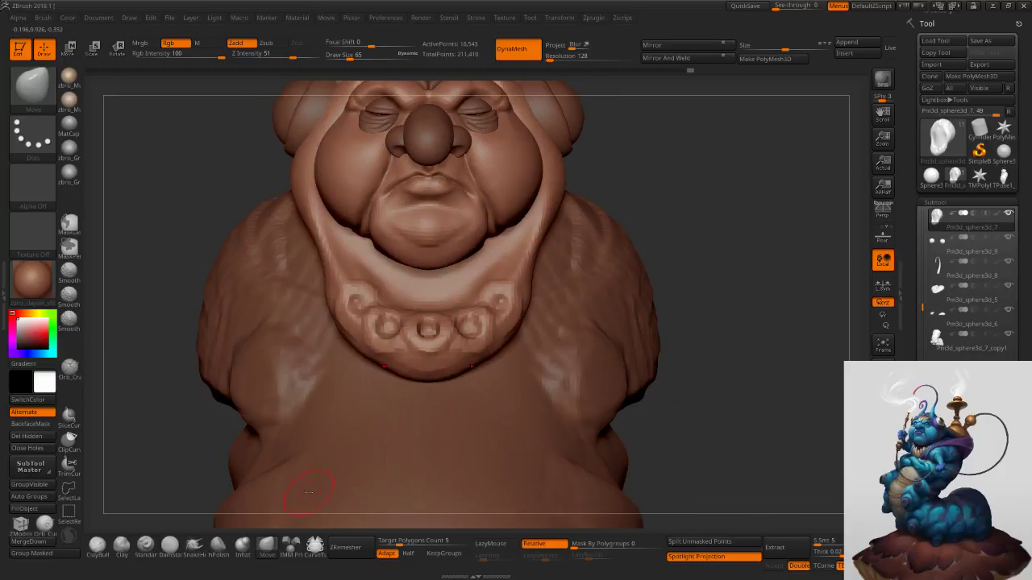
alt+right_drag(413, 347, 427, 460)
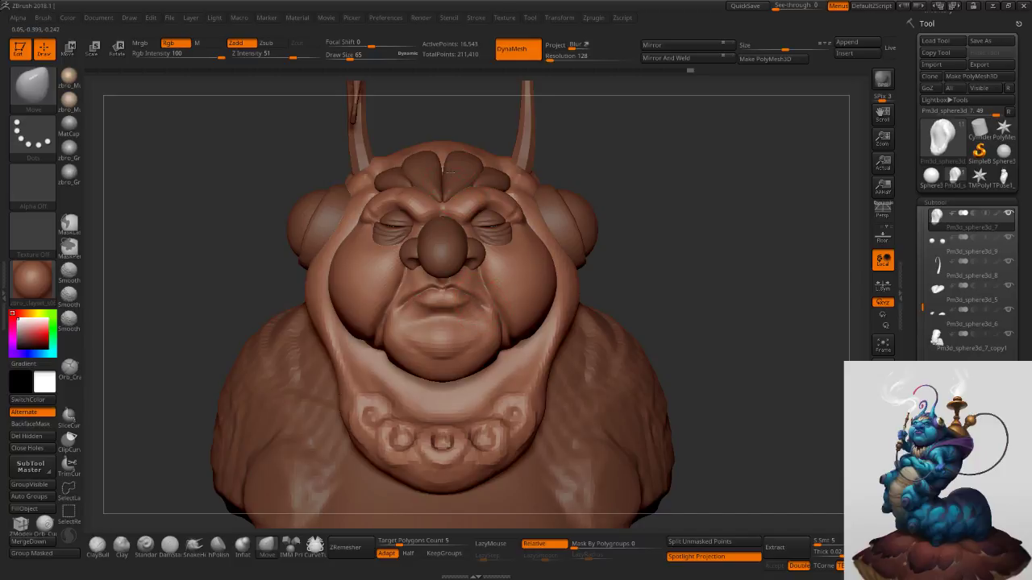
alt+click(456, 185)
Duplicate the forehead piece as a new part with a Transpose drag.
ctrl+right_drag(527, 233, 513, 239)
key(w)
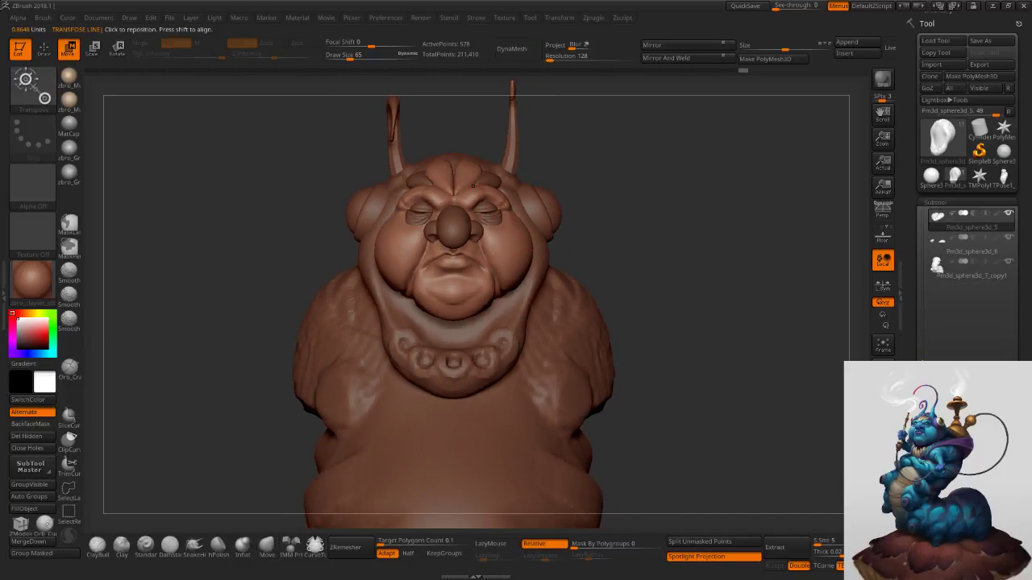
mouse_move(474, 173)
shift+mouse_down()
mouse_move(474, 133)
mouse_move(489, 311)
shift+mouse_up()
key(ctrl+shift+d)
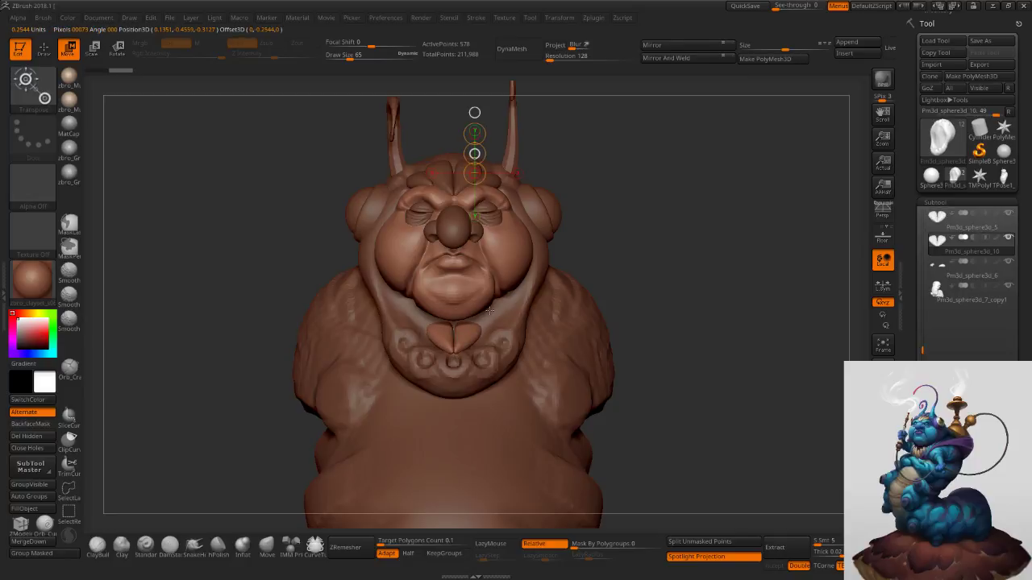
Hide and delete the left half of the heart-shaped piece, brush size 112.
alt+drag(201, 226, 262, 459)
click(271, 553)
key(s)
drag(478, 325, 486, 324)
ctrl+shift+click(471, 342)
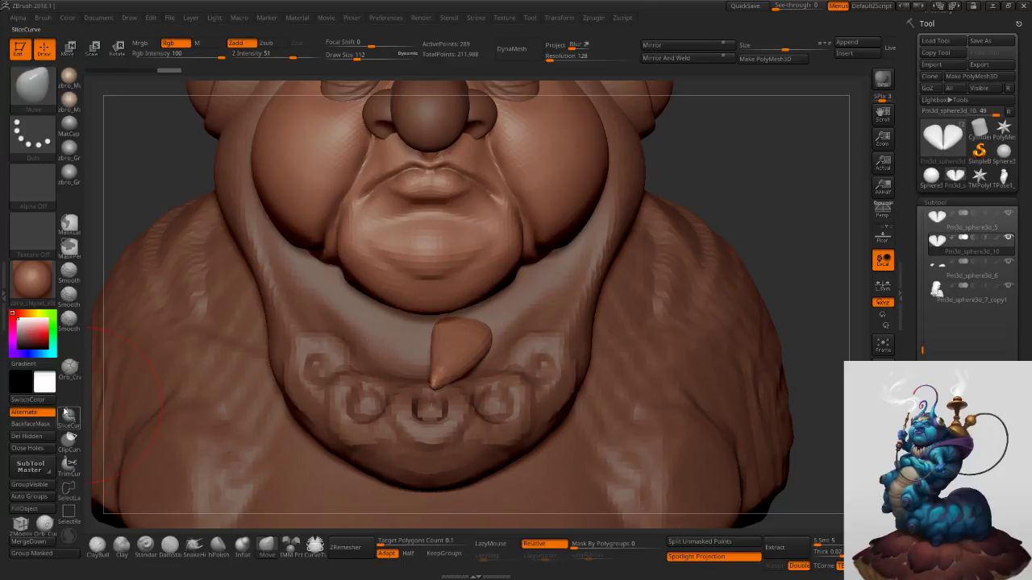
click(40, 436)
Move the tongue piece left, rotate it upright and flatten it sideways.
shift+right_drag(440, 323, 390, 314)
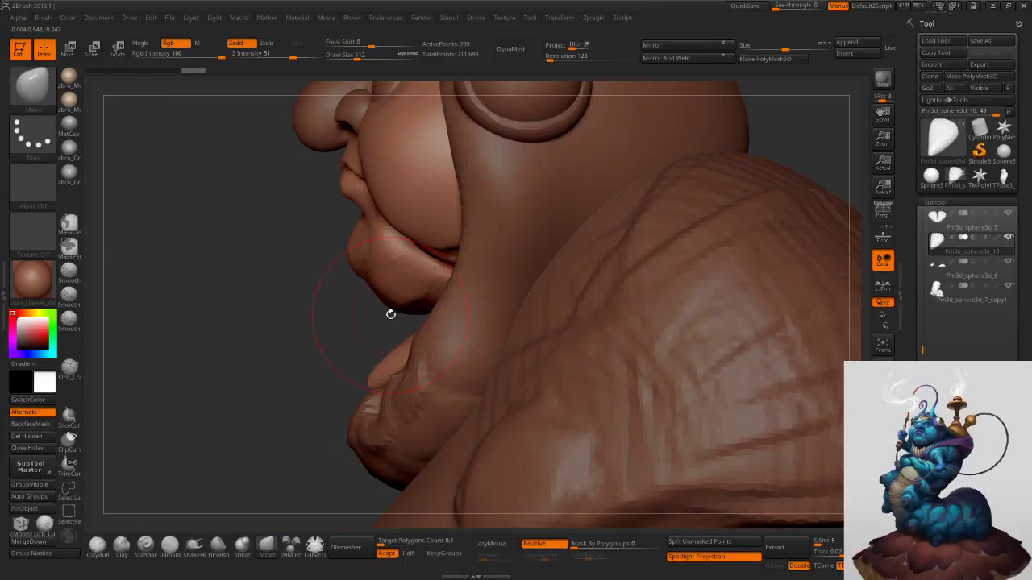
key(w)
shift+drag(427, 336, 261, 342)
key(r)
mouse_move(366, 316)
mouse_down()
mouse_move(249, 366)
mouse_move(246, 347)
mouse_move(301, 229)
mouse_move(363, 237)
mouse_up()
alt+right_drag(366, 250, 312, 306)
key(w)
mouse_move(295, 308)
shift+mouse_down()
mouse_move(362, 307)
mouse_move(254, 343)
shift+mouse_up()
click(248, 331)
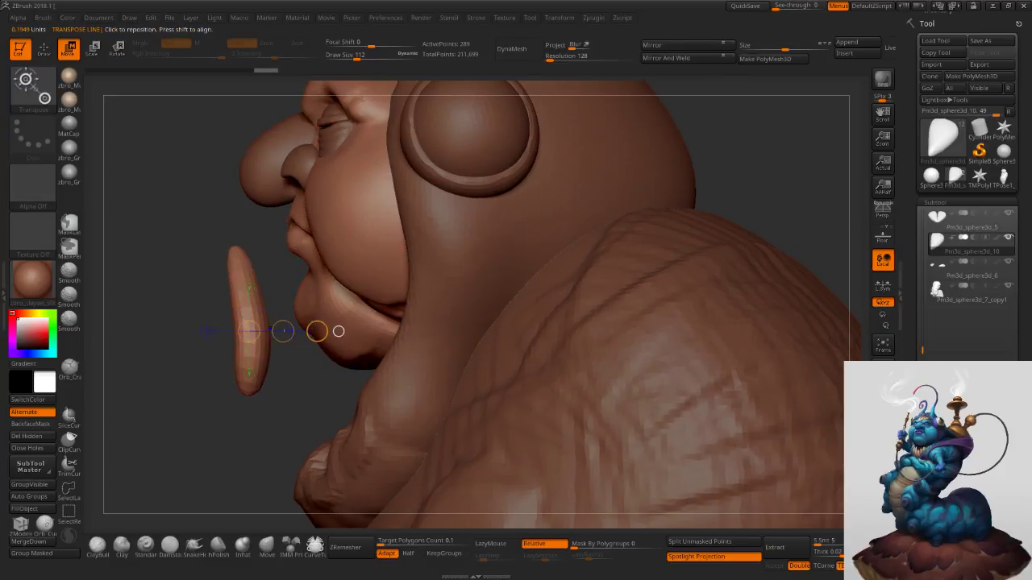
drag(317, 331, 186, 339)
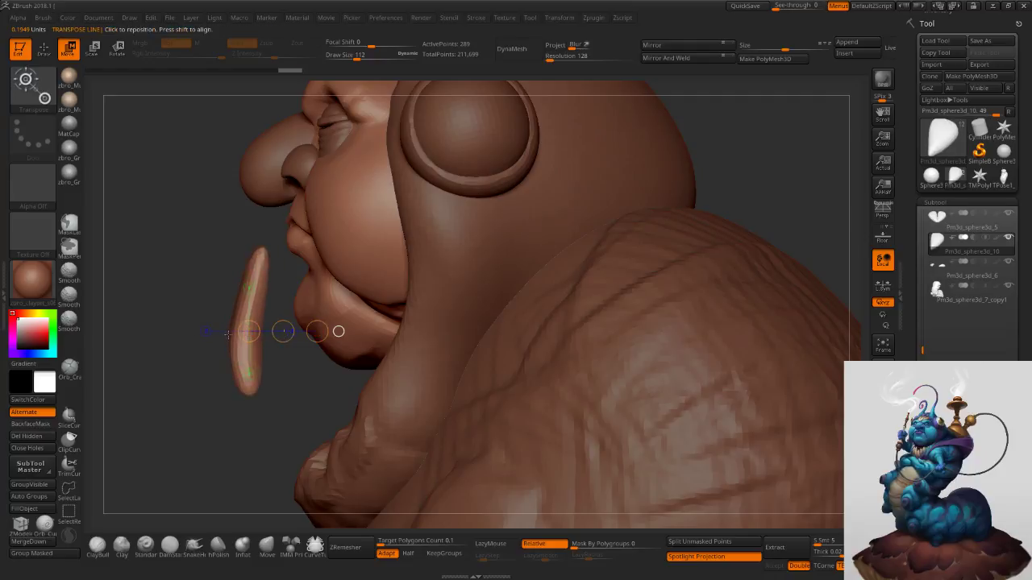
Flip the tongue piece's surface shading in its display properties.
drag(967, 339, 967, 242)
right_drag(427, 338, 556, 345)
drag(930, 351, 930, 37)
click(945, 283)
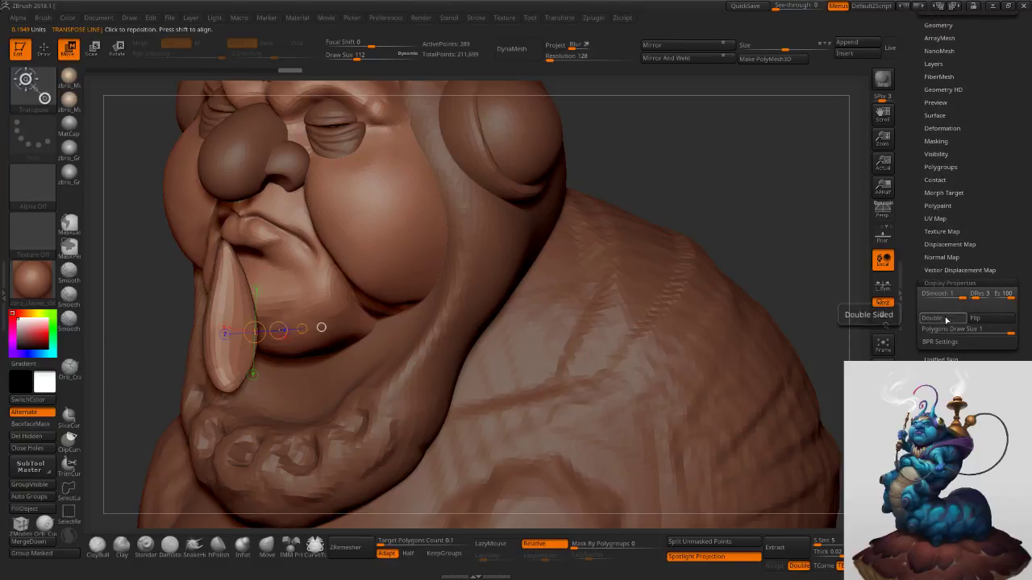
click(977, 319)
Rotate the tongue piece clockwise and return to the Move brush.
mouse_move(532, 348)
ctrl+right_down()
mouse_move(526, 289)
mouse_move(567, 282)
mouse_move(639, 291)
ctrl+right_up()
key(r)
mouse_move(338, 355)
shift+mouse_down()
mouse_move(337, 262)
mouse_move(353, 266)
shift+mouse_up()
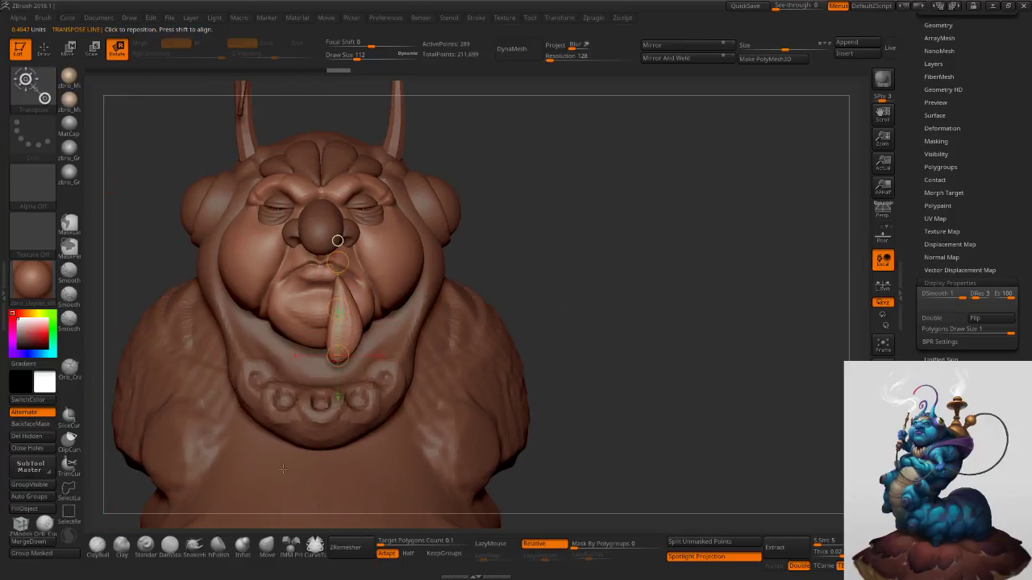
click(265, 552)
ctrl+right_drag(356, 262, 361, 311)
key(shift+d)
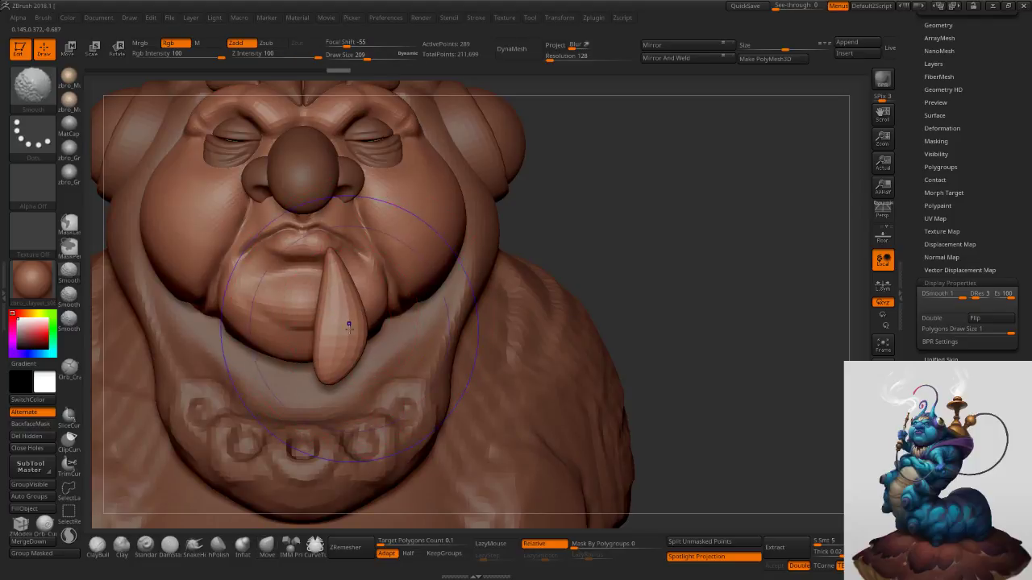
Move the tooth down beneath the chin and back toward the neck.
key(w)
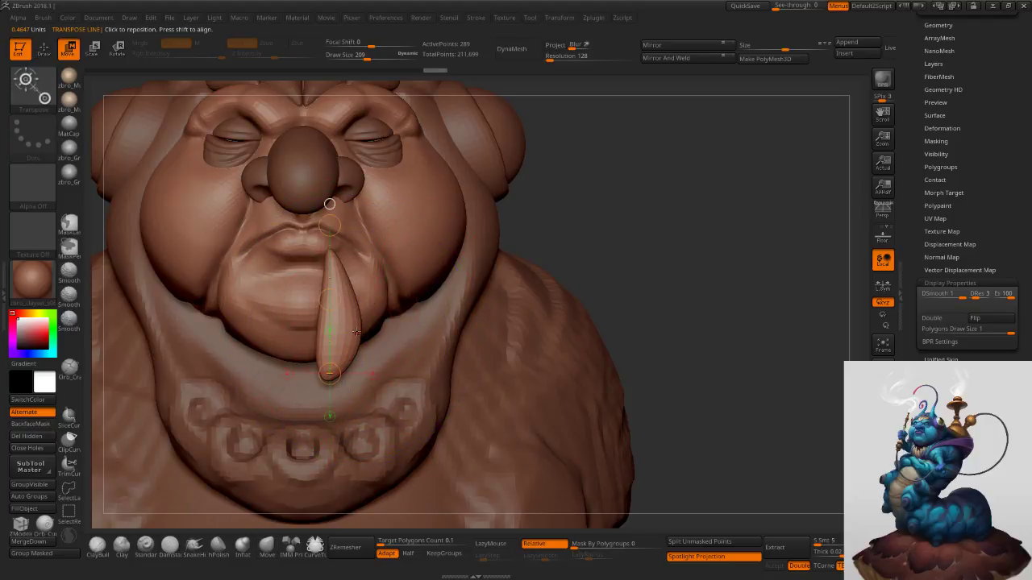
shift+drag(351, 321, 348, 385)
drag(352, 380, 356, 459)
mouse_move(353, 442)
shift+right_down()
mouse_move(338, 405)
mouse_move(353, 402)
shift+right_up()
shift+drag(348, 399, 428, 405)
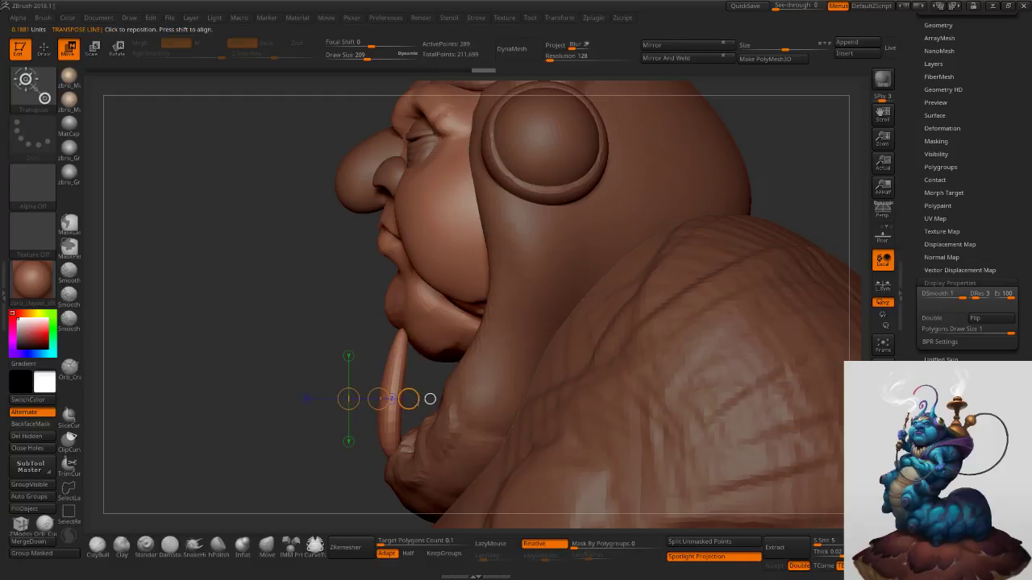
Tilt the tusk into position with Transpose Rotate, undoing one wrong rotation.
key(r)
drag(320, 474, 384, 441)
drag(385, 442, 390, 400)
key(ctrl+z)
mouse_move(395, 454)
mouse_down()
mouse_move(395, 323)
mouse_move(355, 329)
mouse_up()
mouse_move(371, 326)
right_down()
mouse_move(484, 323)
mouse_move(478, 317)
right_up()
Shrink the tusk, mirror it across the model and scale it sideways.
key(e)
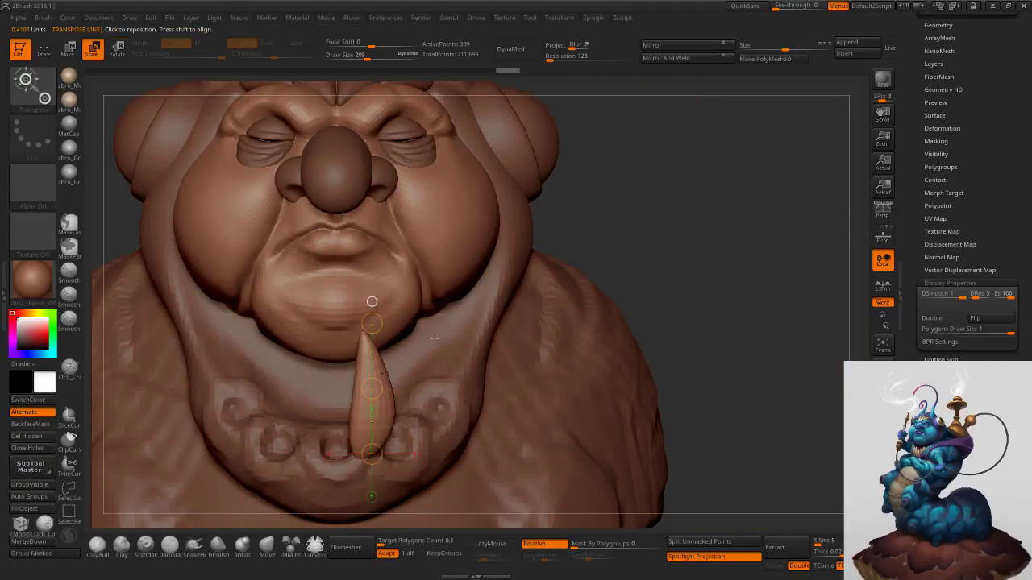
drag(372, 323, 373, 337)
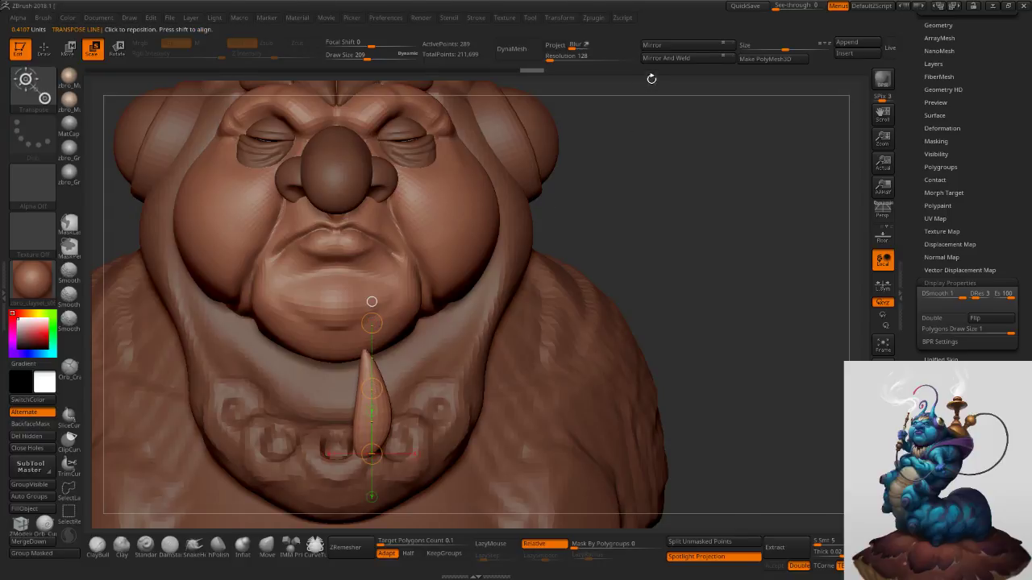
click(655, 49)
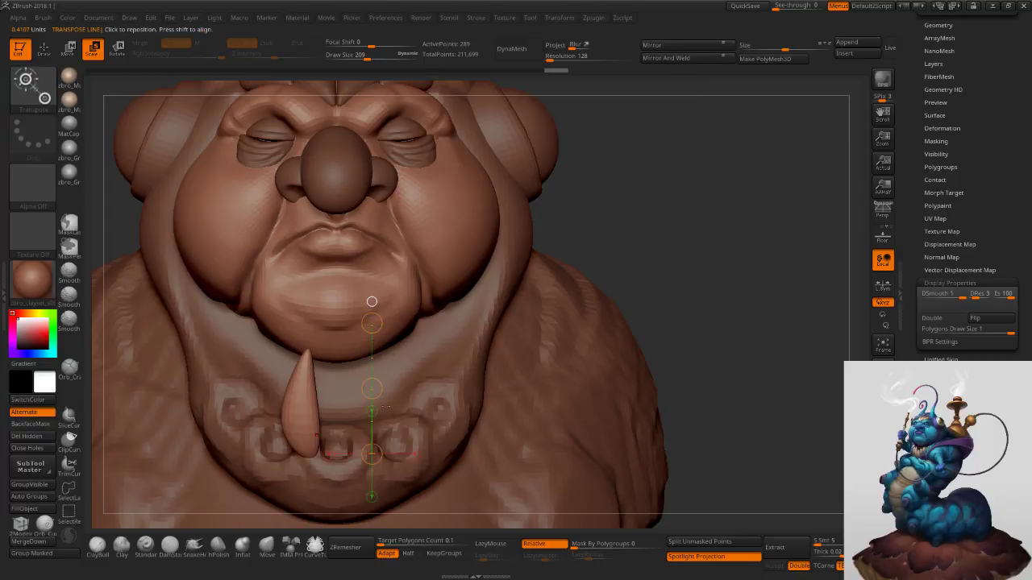
drag(385, 389, 386, 393)
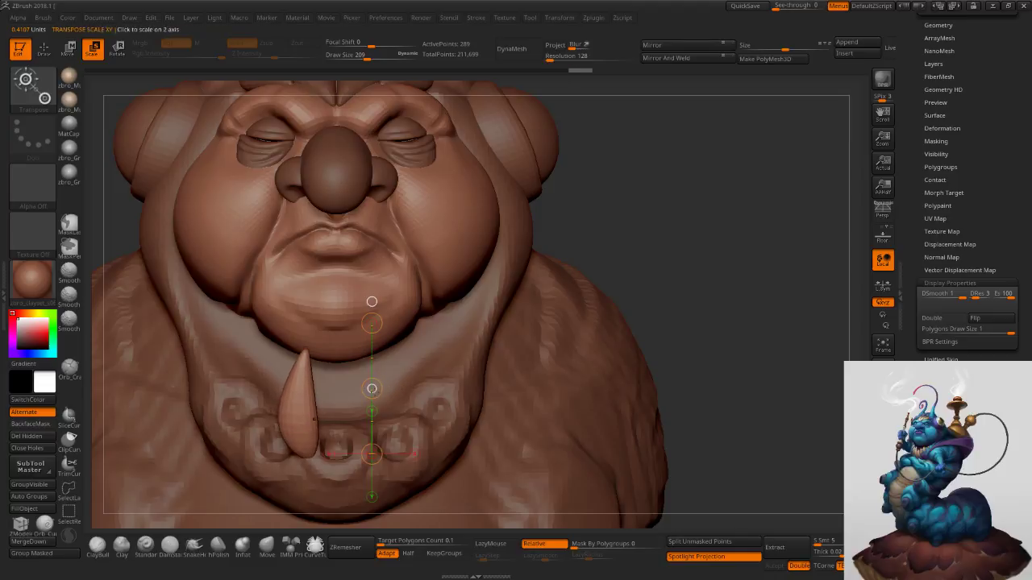
Move the tusk to the centre, down onto the collar and back toward the neck.
key(w)
mouse_move(304, 403)
shift+mouse_down()
mouse_move(373, 403)
mouse_move(328, 323)
mouse_move(330, 376)
shift+mouse_up()
shift+right_drag(452, 367, 354, 364)
mouse_move(345, 409)
mouse_down()
mouse_move(404, 385)
mouse_move(382, 398)
mouse_up()
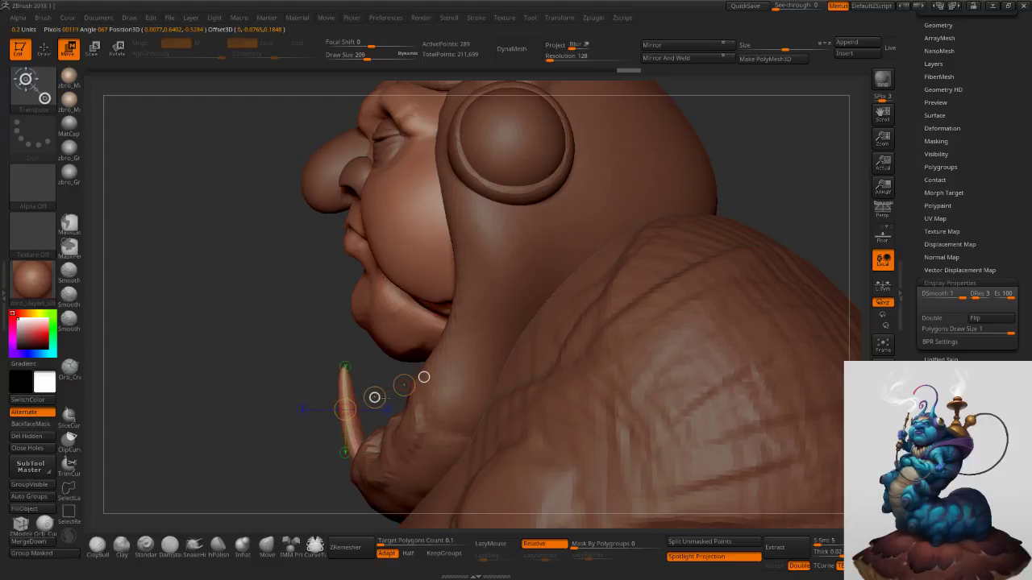
Thicken the tusk and shift it up and right, brush size 96.
click(267, 550)
mouse_move(334, 407)
ctrl+right_down()
mouse_move(335, 439)
mouse_move(374, 434)
ctrl+right_up()
key(s)
drag(374, 434, 367, 434)
key(w)
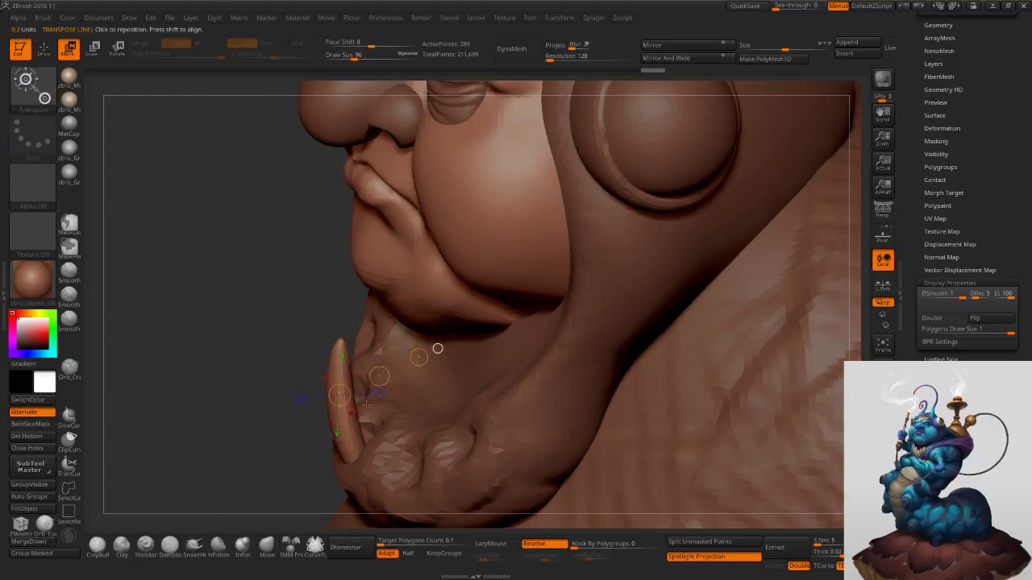
drag(420, 357, 444, 345)
drag(379, 377, 393, 369)
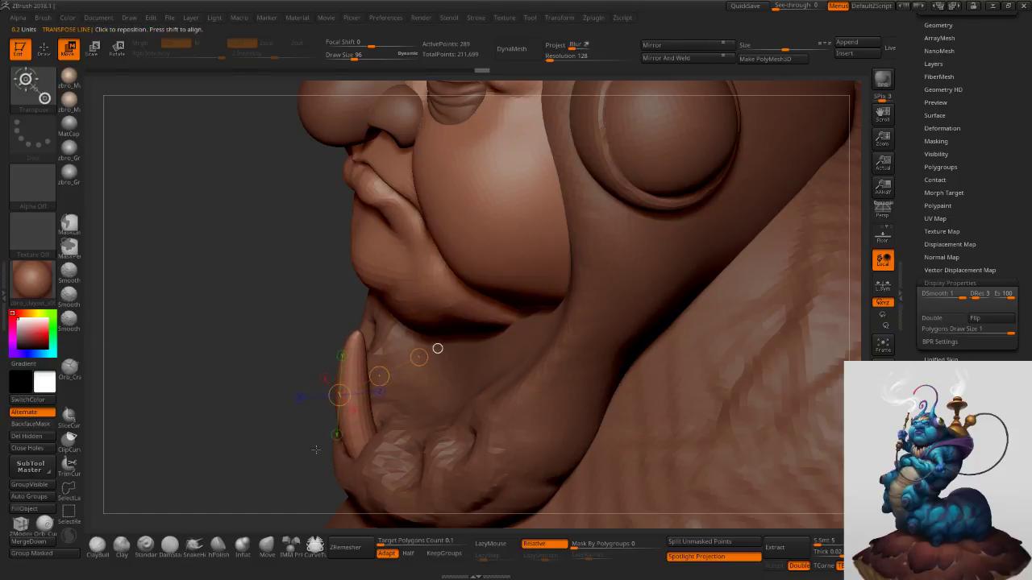
Push the tusk into shape from the front with the Move brush at size 143.
click(267, 546)
drag(288, 514, 407, 503)
key(s)
drag(416, 376, 423, 375)
drag(385, 408, 389, 408)
Curve the tusk by pushing its middle left, then set brush size 129.
key(s)
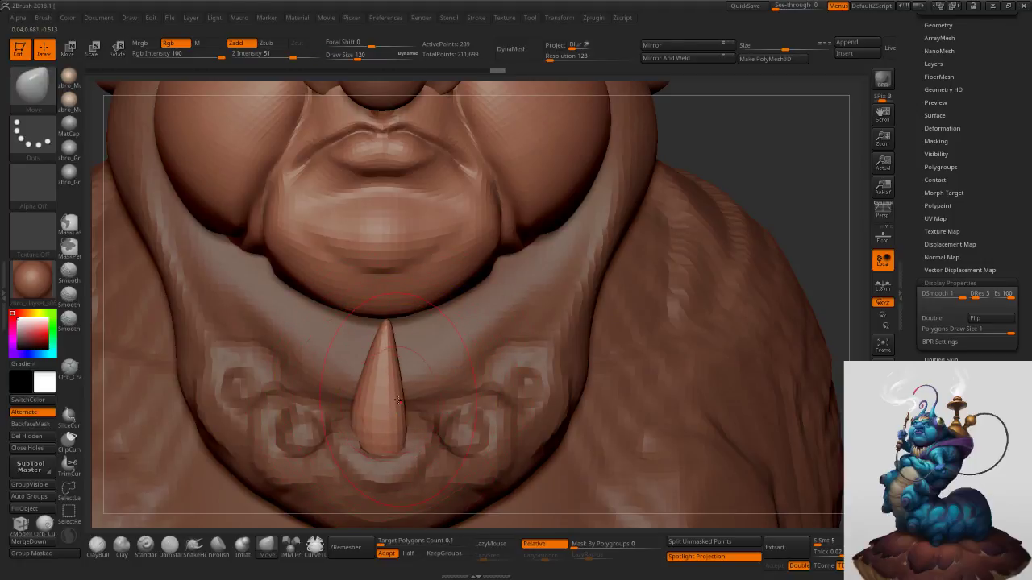
right_drag(395, 403, 372, 415)
drag(395, 410, 385, 412)
mouse_move(447, 374)
ctrl+right_down()
mouse_move(411, 355)
mouse_move(448, 399)
ctrl+right_up()
key(s)
mouse_move(434, 406)
mouse_down()
mouse_move(436, 415)
mouse_move(487, 395)
mouse_up()
Duplicate the tusk to its right with Transpose and clear the mask.
key(w)
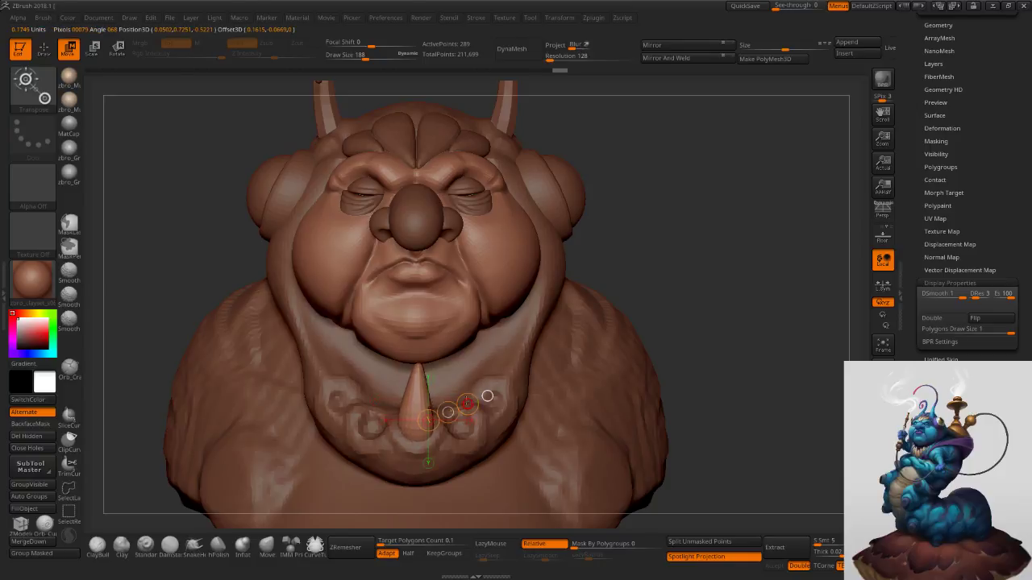
shift+drag(419, 403, 365, 406)
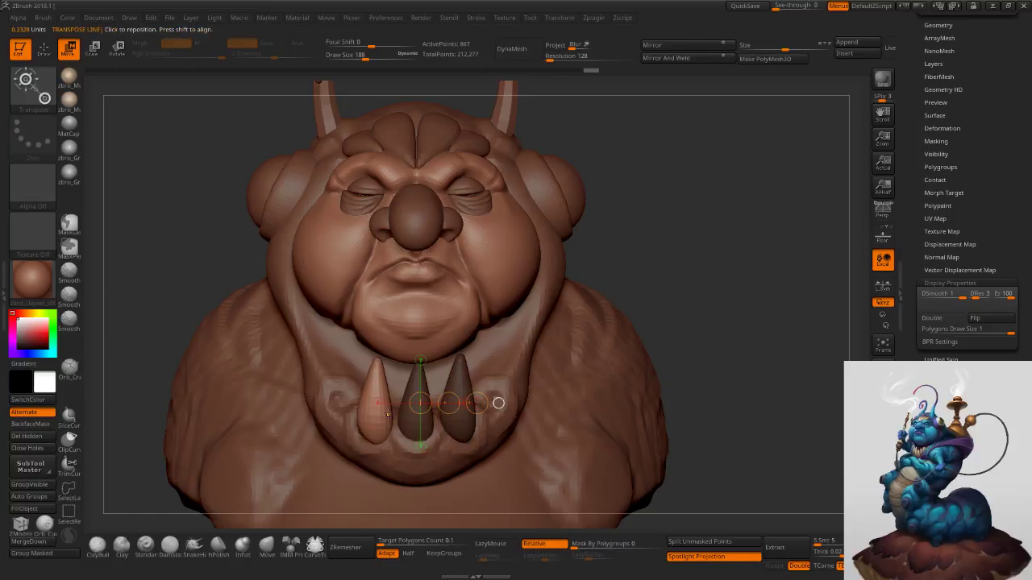
click(267, 547)
ctrl+right_drag(416, 341, 420, 396)
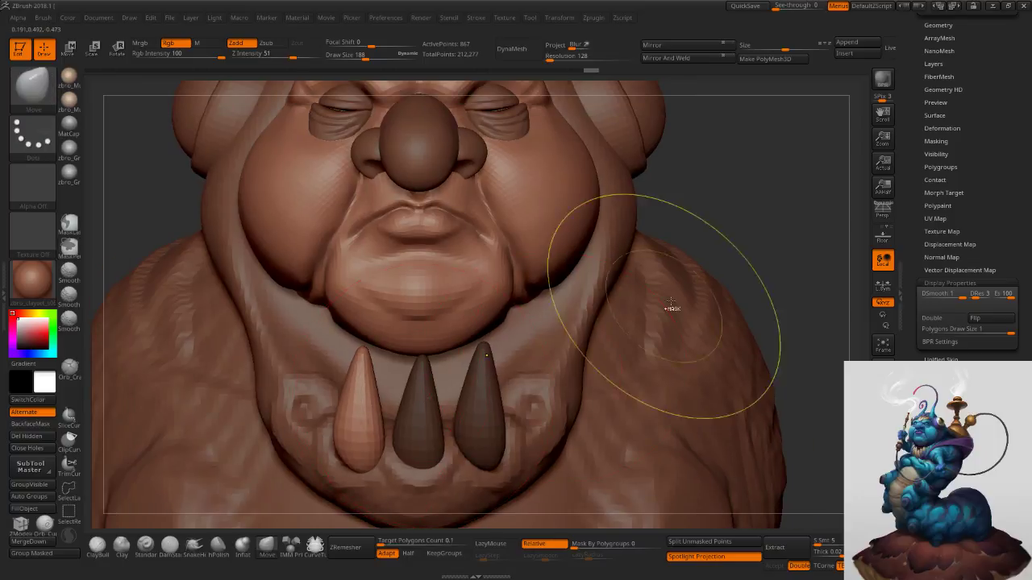
ctrl+drag(721, 232, 743, 280)
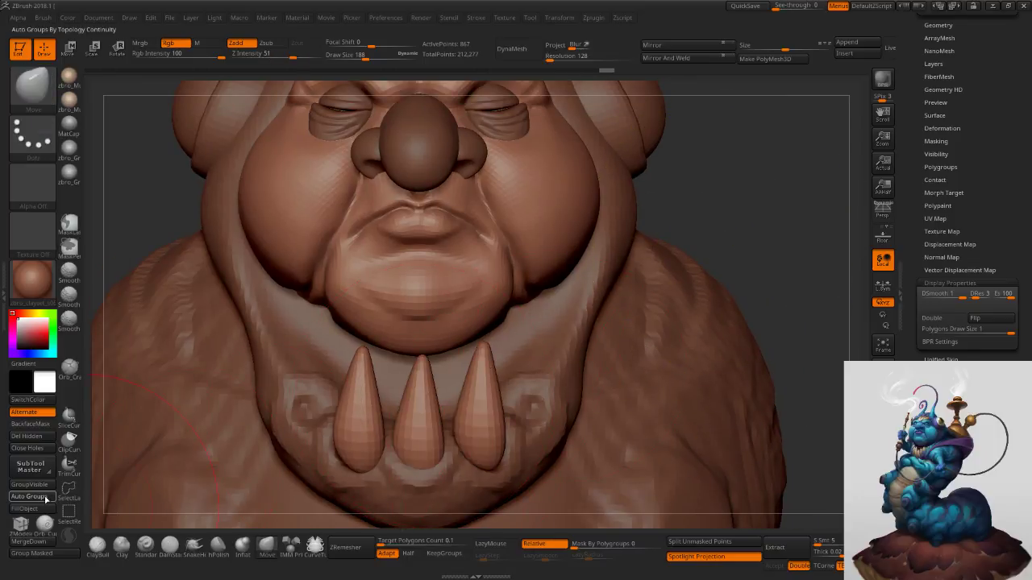
Pull the left tusk right and down and smooth it, editing one tusk at a time.
drag(624, 545, 684, 539)
key(s)
drag(419, 402, 412, 401)
key(s)
mouse_move(360, 367)
mouse_down()
mouse_move(407, 375)
mouse_move(390, 403)
mouse_move(396, 382)
mouse_move(352, 402)
mouse_up()
key(s)
click(369, 376)
key(s)
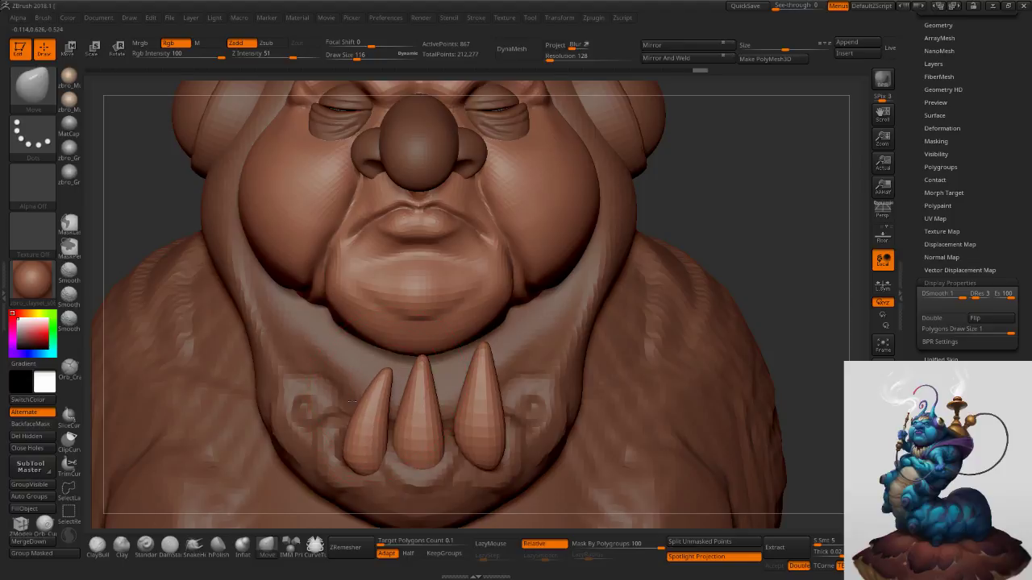
key(bracketright)
Slim the right tusk, shorten its tip and reshape its tip and body.
mouse_move(491, 399)
shift+mouse_down()
mouse_move(485, 392)
mouse_move(486, 408)
shift+mouse_up()
drag(481, 370, 478, 403)
right_drag(484, 435, 487, 413)
key(s)
mouse_move(488, 416)
mouse_down()
mouse_move(465, 401)
mouse_move(474, 428)
mouse_up()
key(s)
mouse_move(469, 440)
mouse_down()
mouse_move(459, 443)
mouse_move(513, 444)
mouse_up()
key(s)
drag(481, 449, 486, 452)
mouse_move(476, 462)
right_down()
mouse_move(391, 456)
mouse_move(451, 453)
right_up()
key(s)
Reshape the front tusk from several angles with brush size about 86.
key(s)
drag(499, 455, 494, 455)
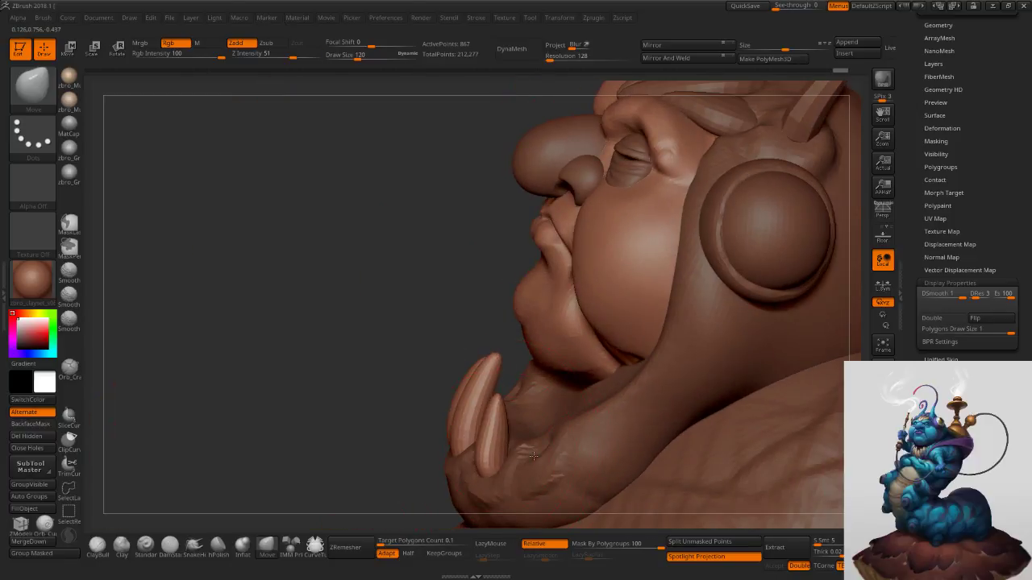
mouse_move(528, 445)
alt+right_down()
mouse_move(520, 382)
mouse_move(585, 391)
mouse_move(500, 393)
alt+right_up()
key(s)
drag(495, 395, 491, 394)
right_drag(493, 397, 504, 426)
drag(501, 379, 528, 381)
right_drag(518, 390, 563, 392)
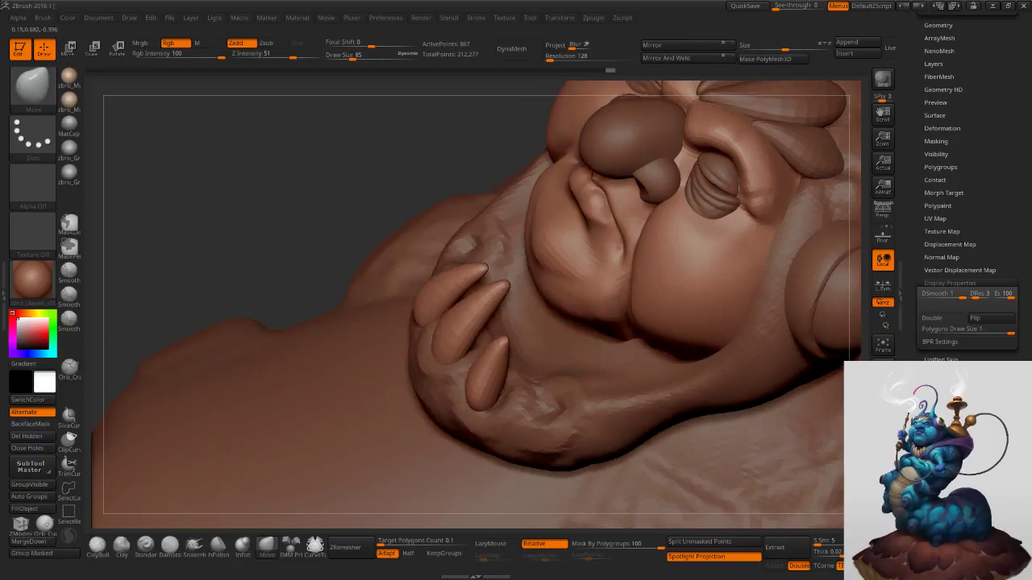
drag(513, 391, 504, 392)
right_drag(478, 376, 490, 373)
drag(477, 368, 483, 374)
mouse_move(475, 383)
right_down()
mouse_move(494, 402)
mouse_move(507, 368)
right_up()
Pull the right tusk's tip left and down, ending at brush size 129.
drag(482, 346, 474, 349)
key(s)
drag(373, 335, 375, 336)
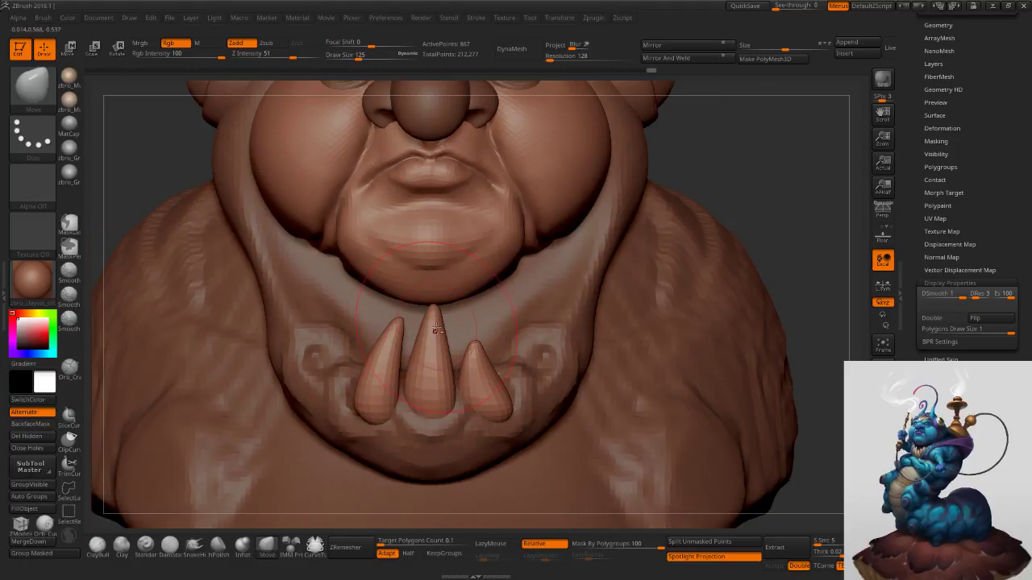
right_drag(454, 324, 426, 316)
key(s)
mouse_move(426, 316)
mouse_down()
mouse_move(431, 298)
mouse_move(411, 332)
mouse_up()
key(s)
key(s)
key(s)
right_drag(409, 332, 430, 340)
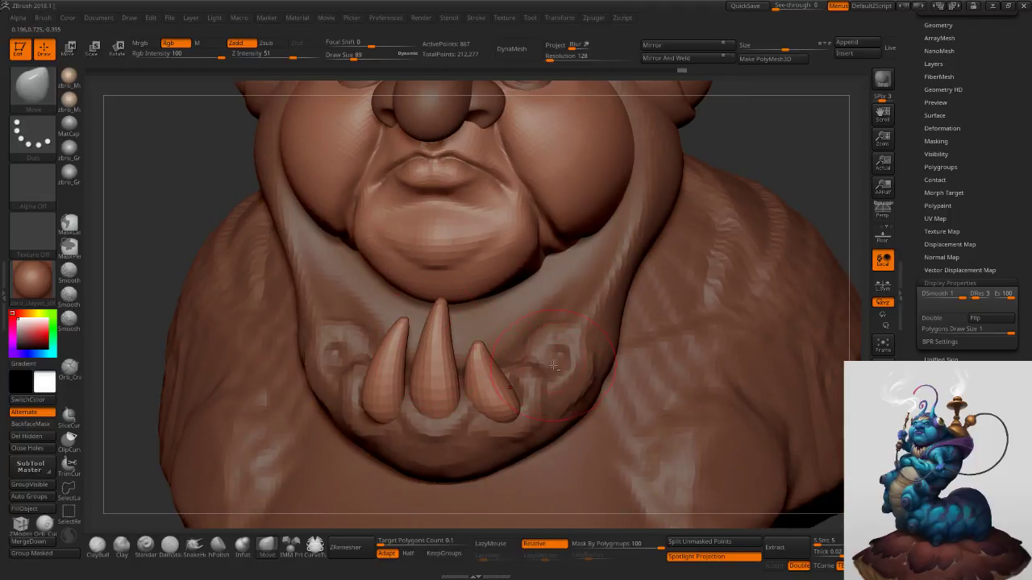
Reshape the jaw subtool around the teeth with Move brush sizes 82 and 65.
alt+click(553, 366)
key(s)
drag(554, 364, 553, 364)
right_drag(553, 365, 553, 382)
drag(548, 366, 535, 383)
key(s)
drag(536, 387, 524, 398)
right_drag(452, 432, 442, 410)
Select the ClayBuildup brush and set its size to 56.
click(98, 547)
key(s)
mouse_move(464, 427)
mouse_down()
mouse_move(455, 430)
mouse_move(469, 421)
mouse_move(501, 445)
mouse_up()
key(s)
key(s)
key(s)
right_drag(548, 427, 533, 429)
Build up clay beside the right tooth and below the middle tooth.
drag(533, 429, 528, 407)
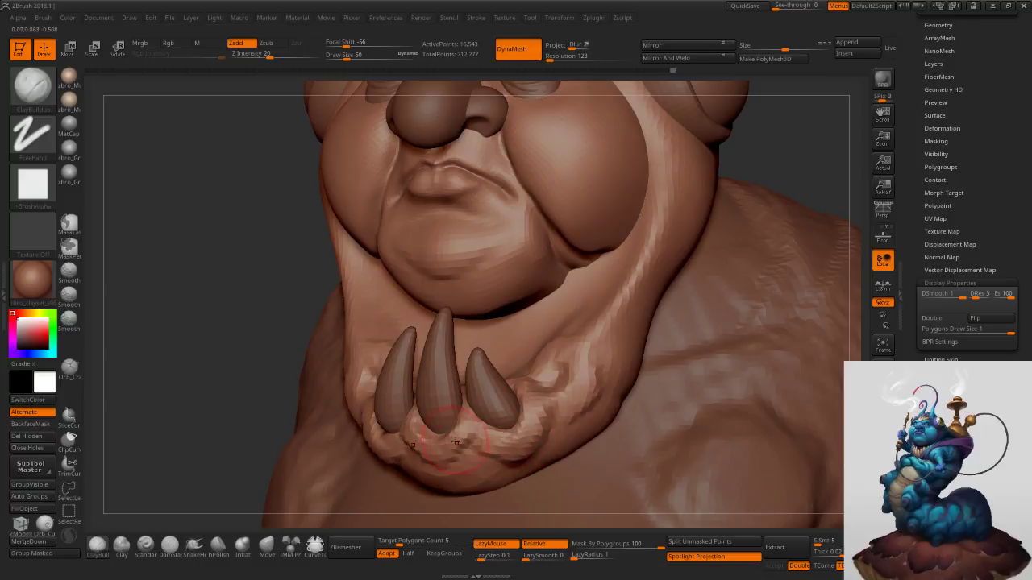
mouse_move(449, 439)
mouse_down()
mouse_move(441, 462)
mouse_move(460, 443)
mouse_up()
mouse_move(491, 461)
ctrl+right_down()
mouse_move(474, 429)
mouse_move(507, 433)
mouse_move(485, 447)
ctrl+right_up()
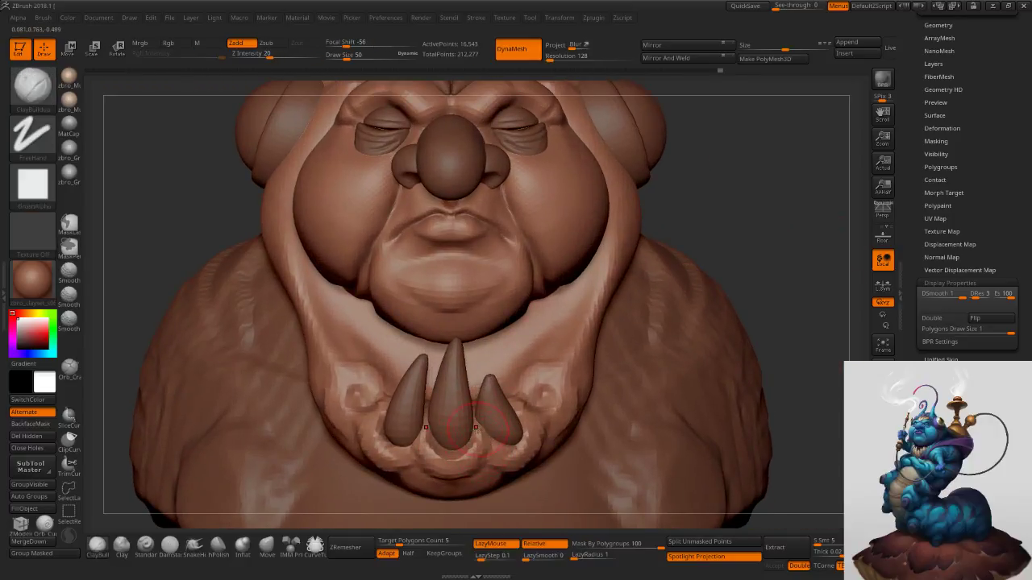
Select the teeth subtool and switch to the Move brush at size 78.
alt+click(462, 423)
key(s)
drag(469, 417, 478, 418)
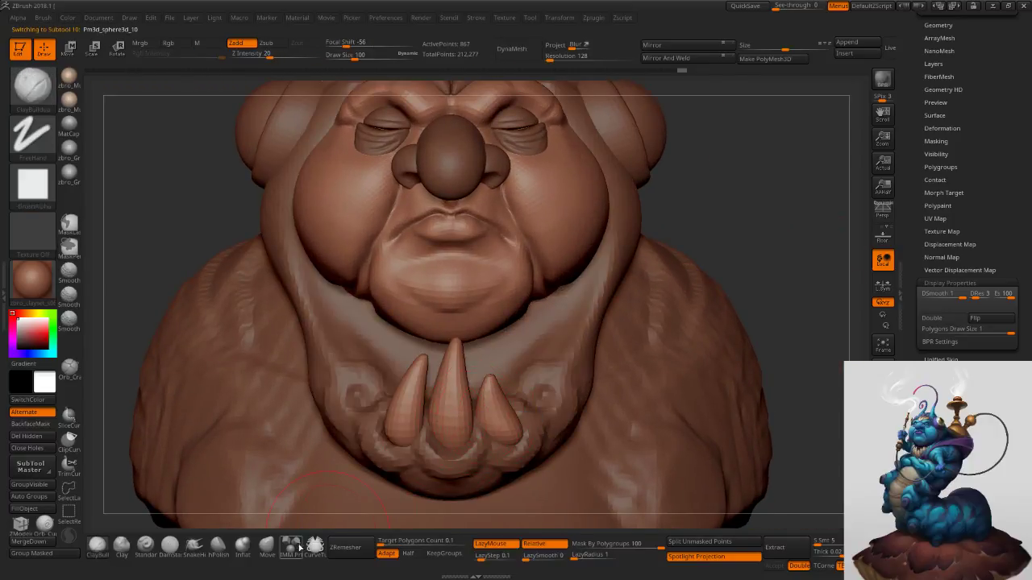
click(268, 547)
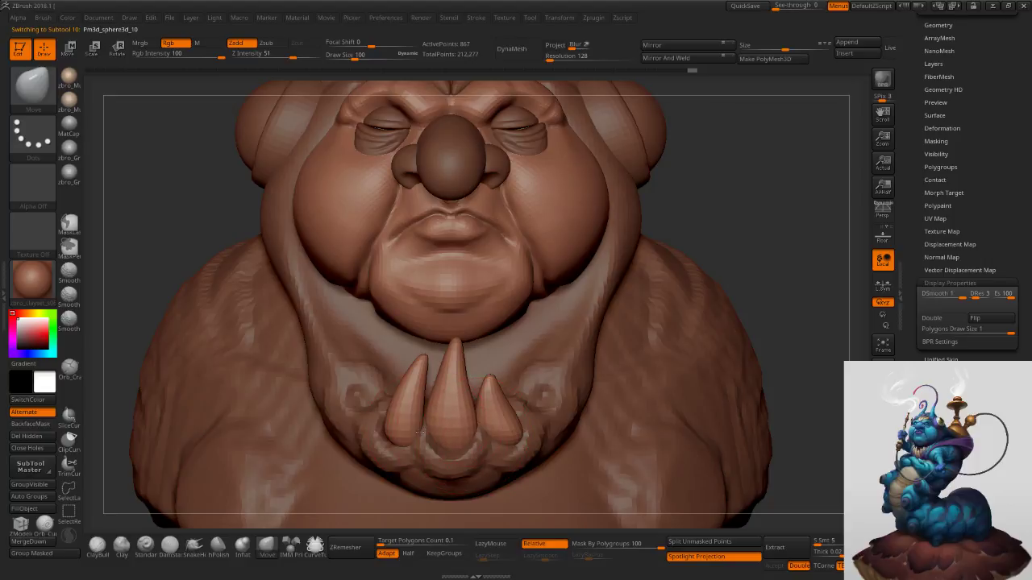
key(s)
drag(508, 380, 443, 378)
key(s)
key(s)
key(s)
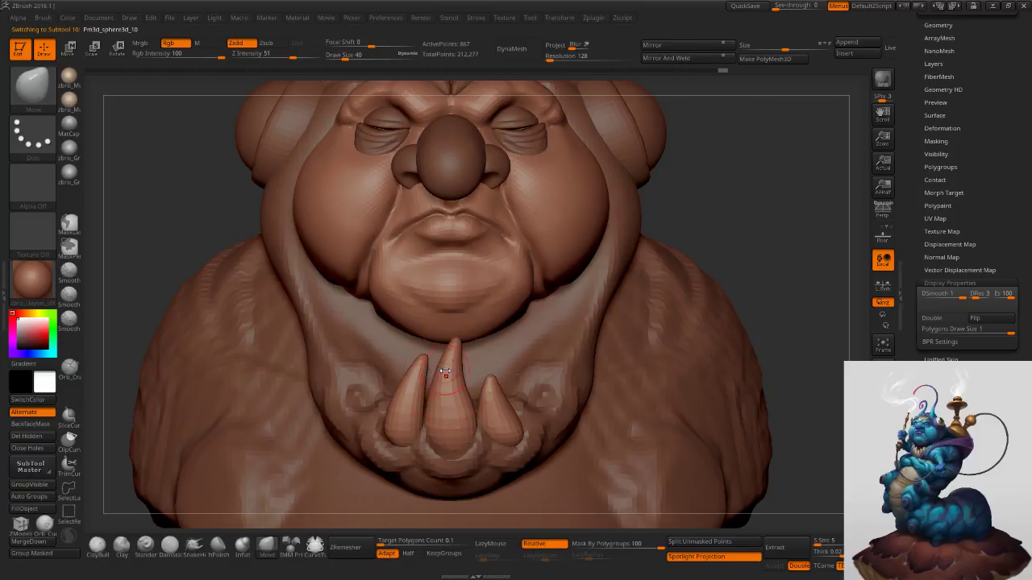
drag(914, 262, 912, 325)
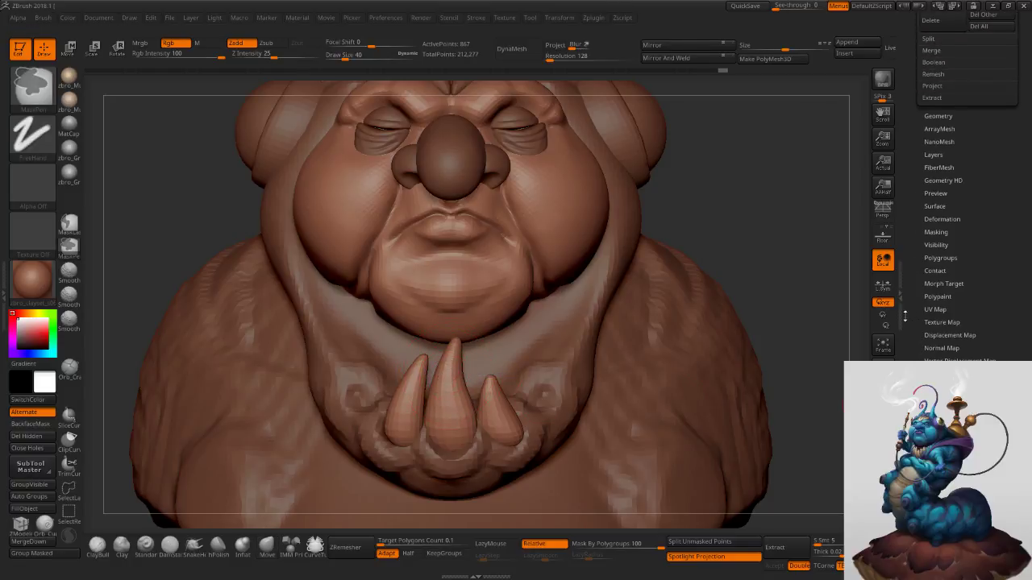
Add a fourth spike on the right by Transpose-duplicating a tooth, undoing an extra mirrored copy.
key(s)
click(298, 546)
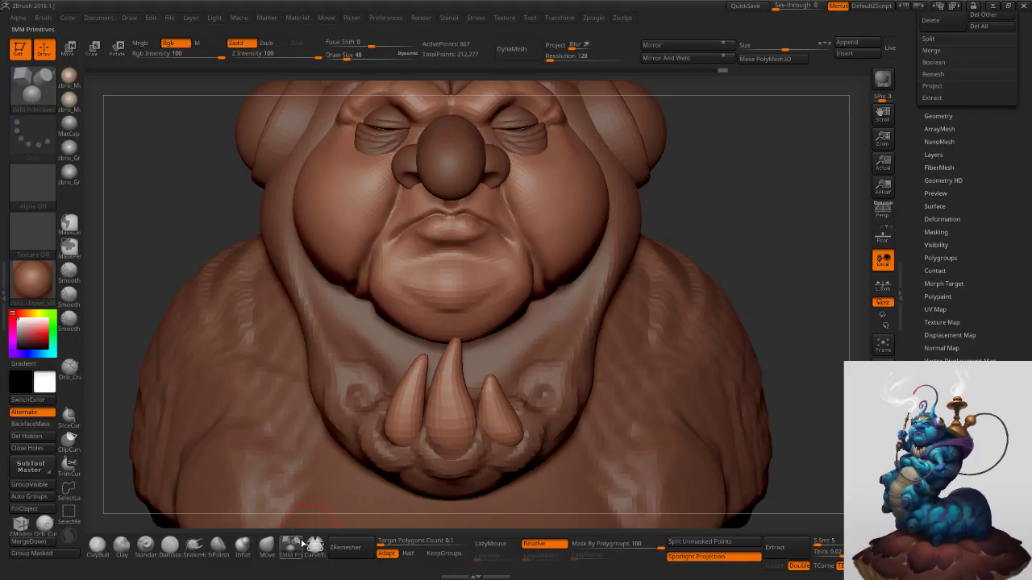
key(w)
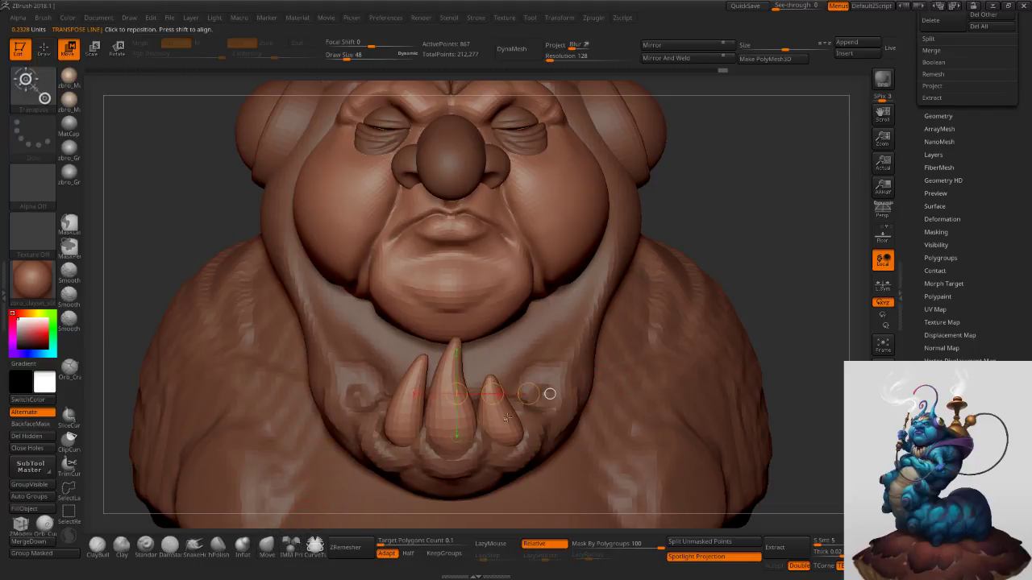
ctrl+click(510, 418)
right_drag(552, 431, 501, 413)
drag(503, 407, 579, 362)
right_drag(578, 363, 611, 324)
click(649, 46)
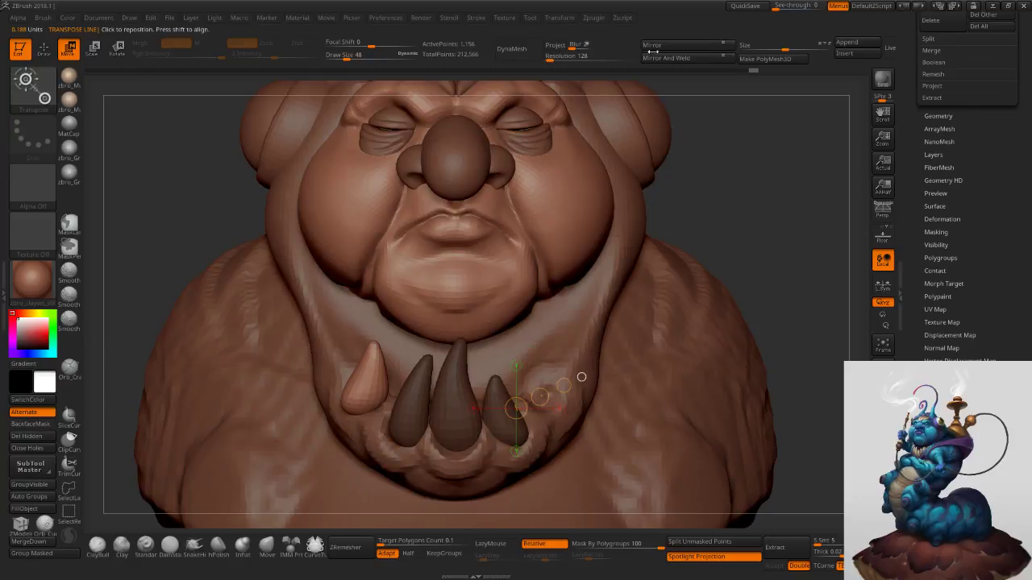
click(655, 62)
key(ctrl+z)
mouse_move(377, 377)
mouse_down()
mouse_move(395, 395)
mouse_move(471, 375)
mouse_move(599, 373)
mouse_move(592, 385)
mouse_up()
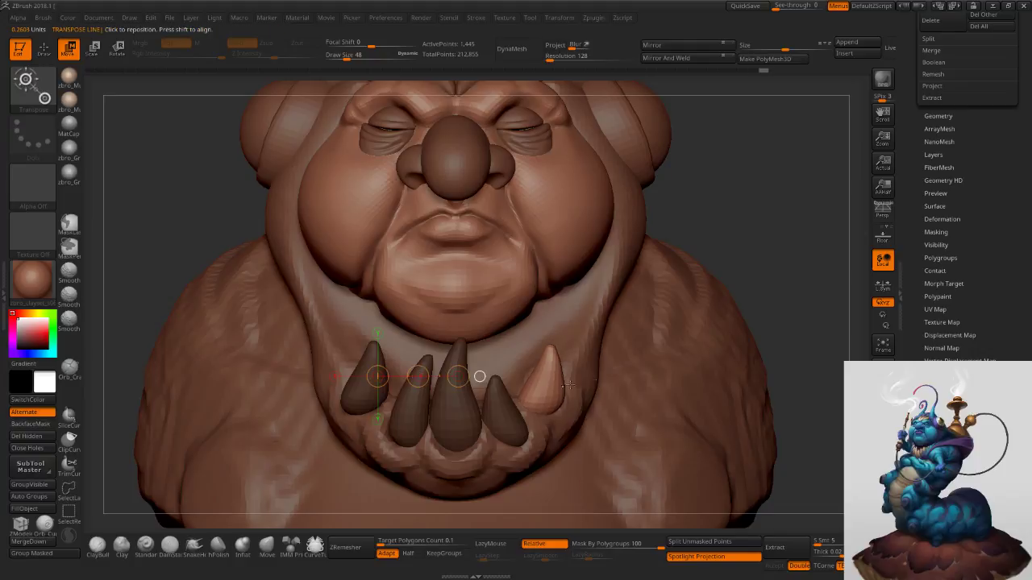
With the Move brush at sizes 125–157, shift the light tooth left and push its left edge in.
click(266, 546)
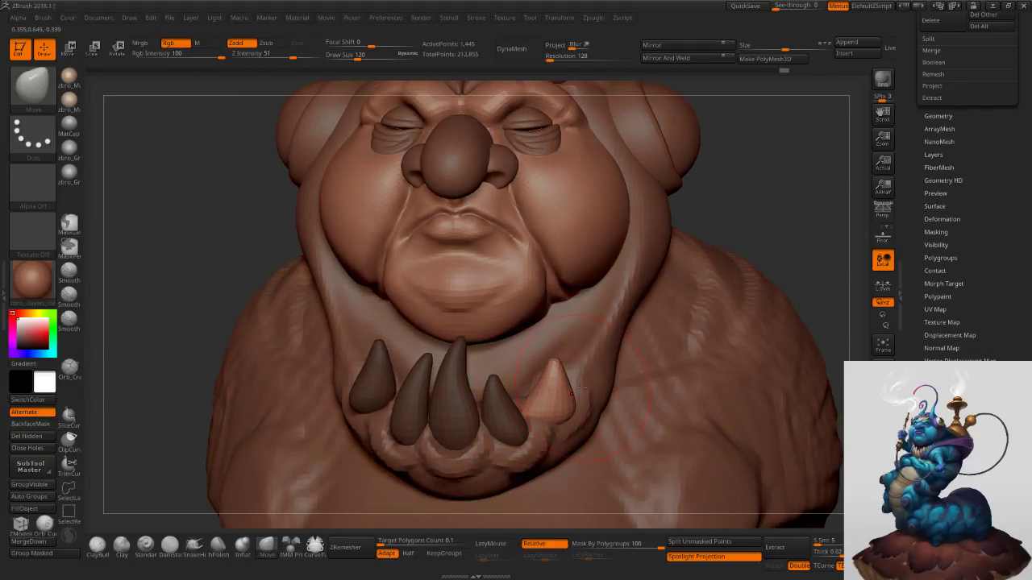
key(s)
mouse_move(580, 391)
right_down()
mouse_move(504, 349)
mouse_move(516, 355)
right_up()
key(s)
drag(574, 396, 570, 397)
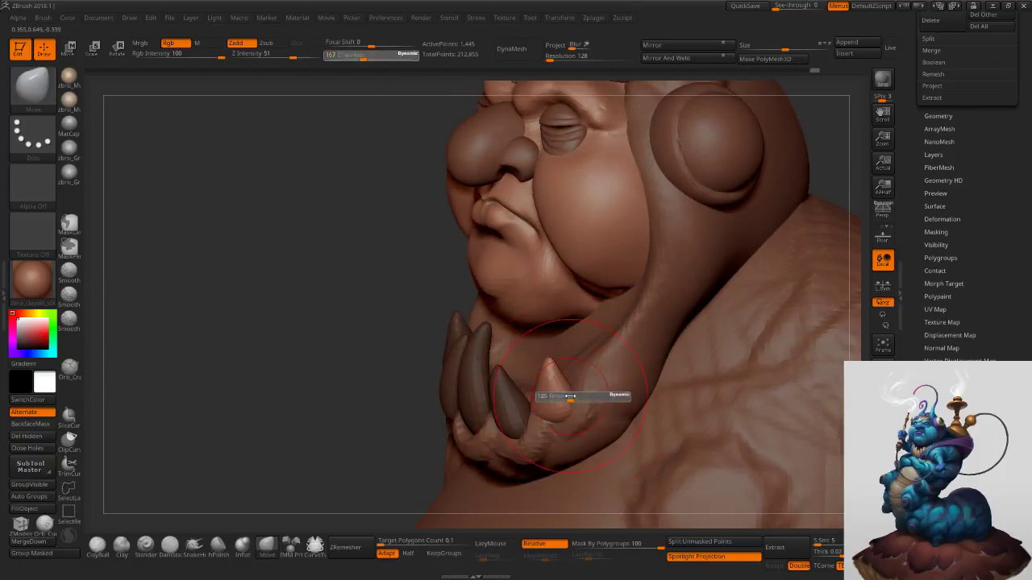
right_drag(515, 375, 540, 387)
key(s)
drag(540, 387, 534, 388)
right_drag(502, 404, 537, 423)
key(s)
drag(537, 422, 542, 423)
right_drag(571, 426, 532, 416)
drag(528, 423, 536, 426)
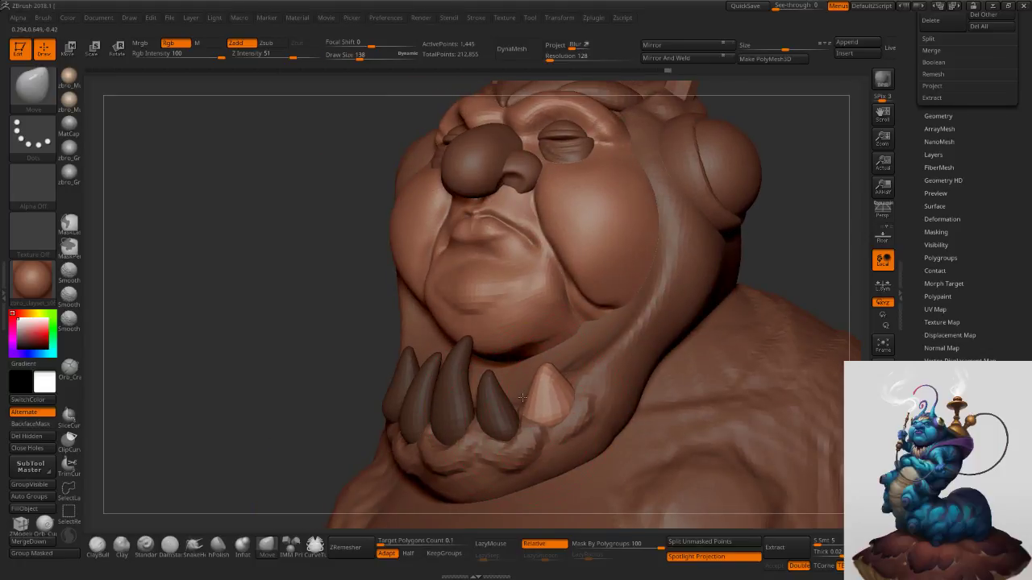
right_drag(564, 374, 633, 377)
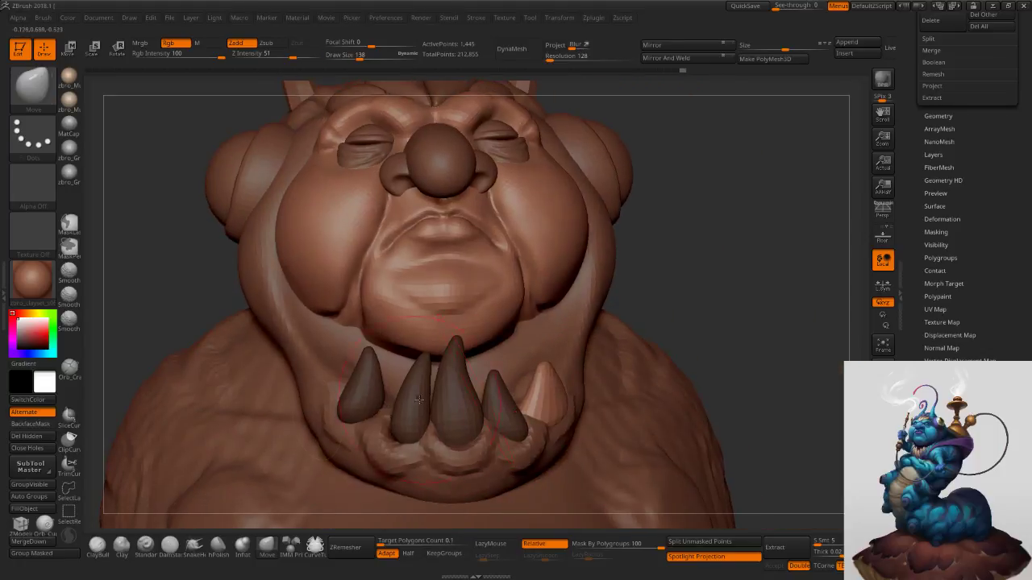
Mask every tooth except the leftmost one, inverting the mask to protect the others.
ctrl+click(172, 331)
right_drag(322, 379, 395, 393)
key(s)
drag(398, 396, 394, 396)
ctrl+drag(587, 345, 611, 385)
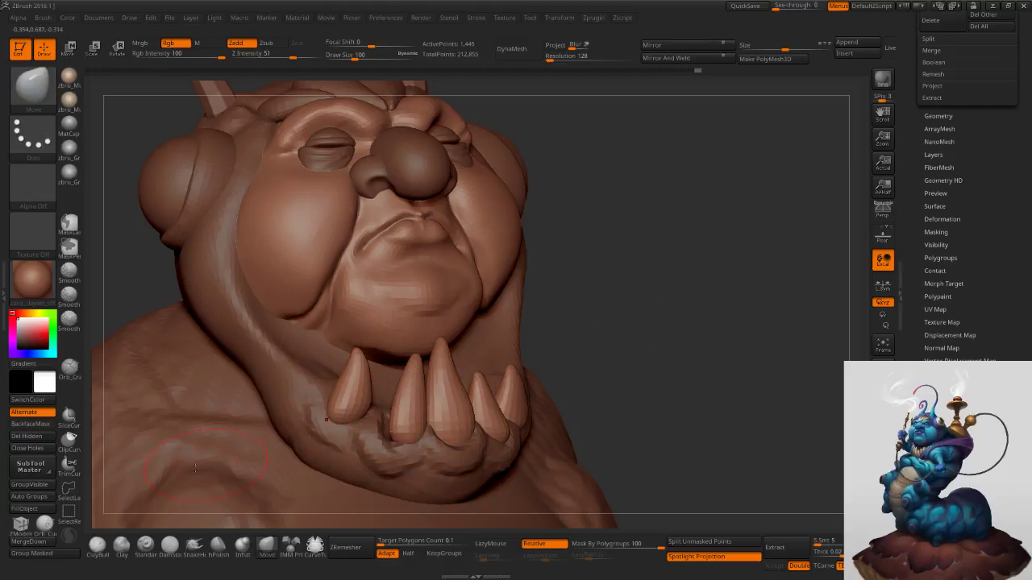
click(39, 496)
ctrl+shift+click(351, 397)
ctrl+click(643, 327)
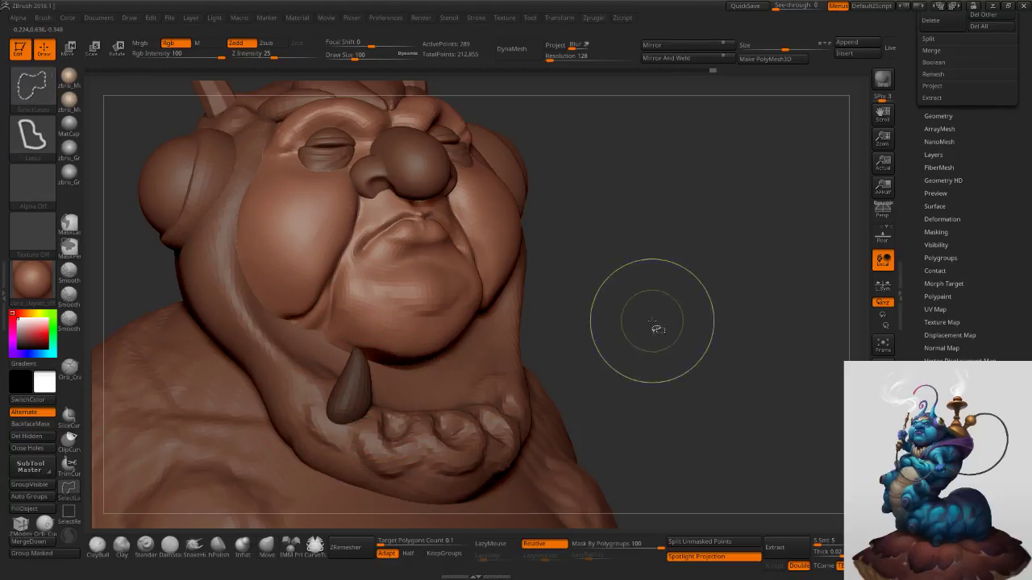
ctrl+shift+click(657, 319)
ctrl+click(659, 318)
ctrl+right_drag(374, 377, 386, 414)
drag(342, 410, 352, 417)
Reshape the left tooth with the Move brush at sizes 65–138, pulling its tip right and base inward.
key(s)
click(391, 419)
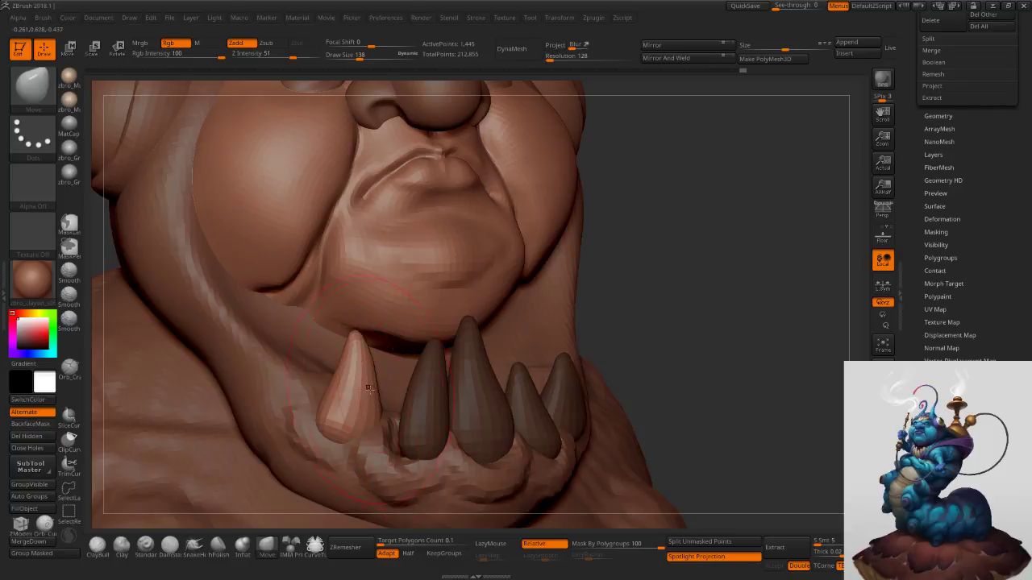
right_drag(392, 416, 347, 405)
drag(361, 367, 360, 376)
key(s)
click(350, 380)
mouse_move(355, 385)
right_down()
mouse_move(380, 384)
mouse_move(335, 379)
right_up()
drag(368, 360, 384, 348)
key(s)
click(373, 379)
drag(344, 415, 364, 389)
mouse_move(364, 388)
right_down()
mouse_move(410, 380)
mouse_move(348, 361)
right_up()
key(s)
click(378, 367)
key(s)
click(374, 358)
drag(358, 354, 391, 353)
Pull the left tooth's tip further right and its base left, with brush sizes 65 to 96.
key(s)
click(382, 356)
right_drag(382, 356, 368, 367)
drag(367, 367, 385, 363)
key(s)
click(374, 388)
drag(351, 392, 341, 388)
mouse_move(351, 379)
right_down()
mouse_move(427, 394)
mouse_move(450, 427)
right_up()
key(s)
click(365, 390)
Slide the small left tooth into place with Transpose move, refine it with Move, then solo the teeth.
key(s)
click(405, 389)
key(w)
ctrl+right_drag(435, 389, 453, 338)
right_drag(601, 309, 548, 330)
mouse_move(548, 330)
alt+right_down()
mouse_move(535, 287)
mouse_move(556, 372)
alt+right_up()
mouse_move(385, 348)
shift+mouse_down()
mouse_move(491, 348)
mouse_move(431, 347)
mouse_move(437, 362)
shift+mouse_up()
mouse_move(593, 349)
right_down()
mouse_move(496, 344)
mouse_move(426, 358)
right_up()
click(267, 548)
mouse_move(420, 346)
mouse_down()
mouse_move(412, 343)
mouse_move(418, 372)
mouse_up()
key(s)
click(881, 477)
Fatten the tooth by pulling both its sides outward with a size-42 Move brush.
ctrl+right_drag(456, 369, 456, 395)
right_drag(456, 395, 442, 443)
key(s)
drag(435, 378, 430, 378)
right_drag(431, 362, 439, 395)
key(s)
drag(446, 358, 460, 361)
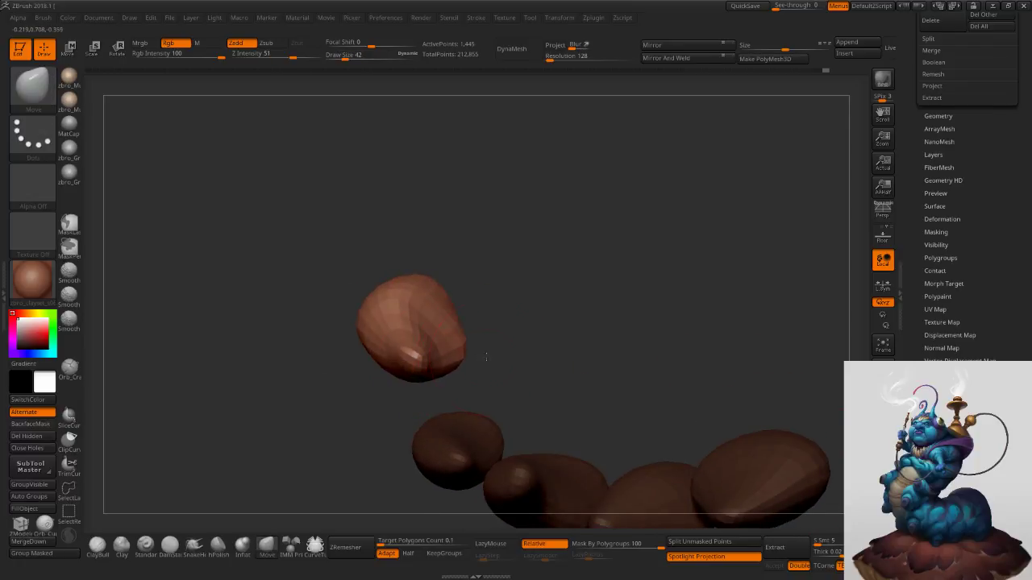
right_drag(488, 345, 481, 319)
drag(460, 355, 487, 359)
mouse_move(455, 319)
mouse_down()
mouse_move(465, 315)
mouse_move(411, 342)
mouse_up()
right_drag(374, 282, 414, 263)
mouse_move(331, 342)
mouse_down()
mouse_move(320, 344)
mouse_move(325, 298)
mouse_up()
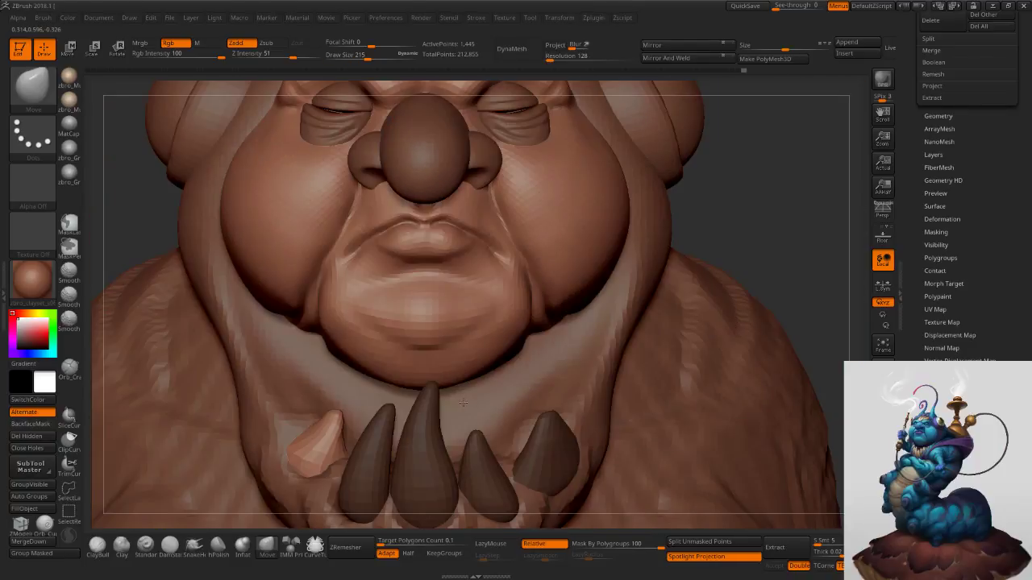
Return to the full bust front view and pull the light left tooth up and to the left.
key(ctrl)
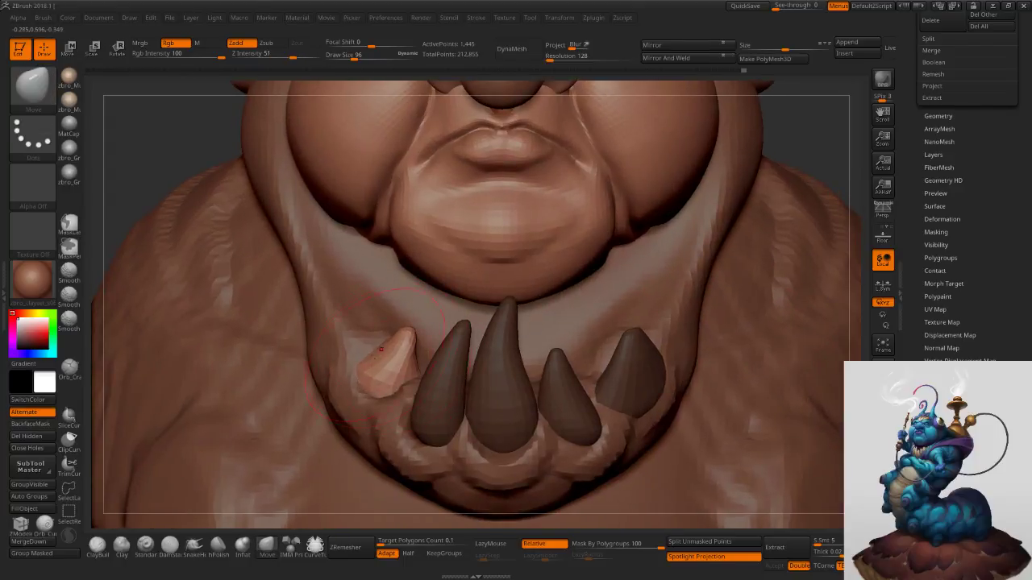
drag(397, 355, 363, 343)
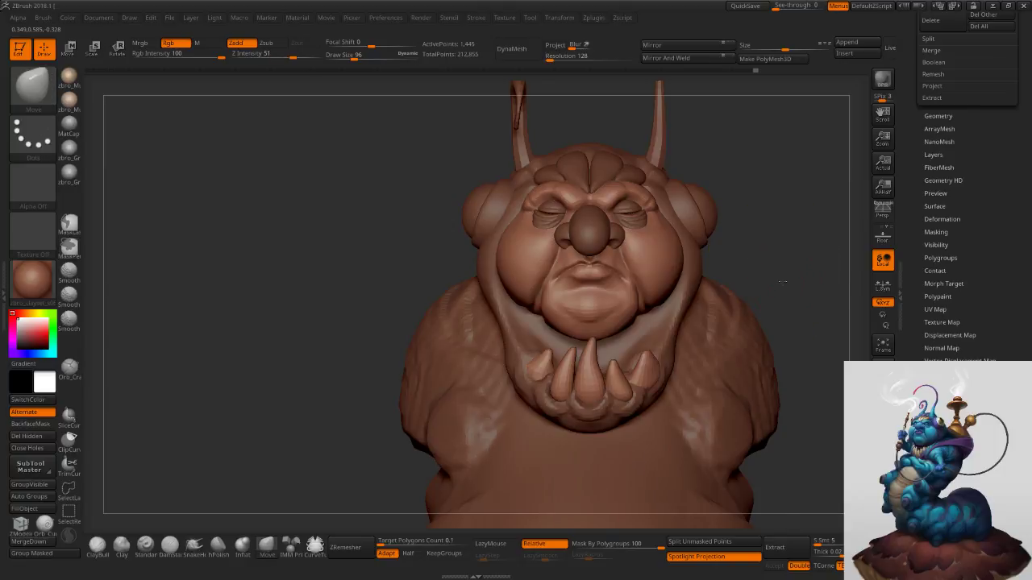
mouse_move(782, 282)
mouse_down()
mouse_move(661, 315)
mouse_move(702, 327)
mouse_up()
key(s)
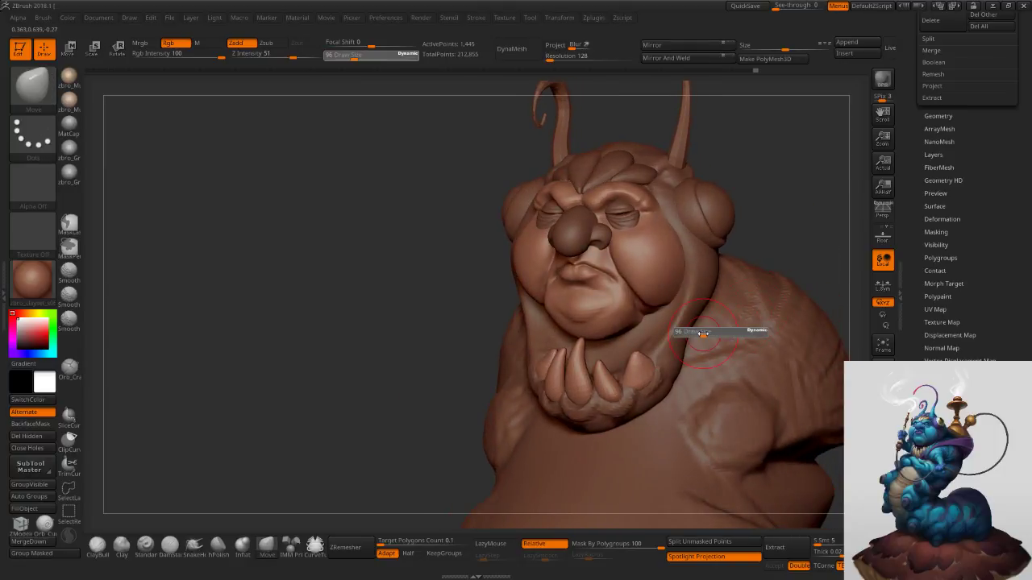
alt+right_drag(669, 329, 632, 324)
Make Pm3d_sphere3d_7 the active subtool and show it alone with Solo.
alt+click(633, 337)
key(s)
drag(648, 325, 655, 326)
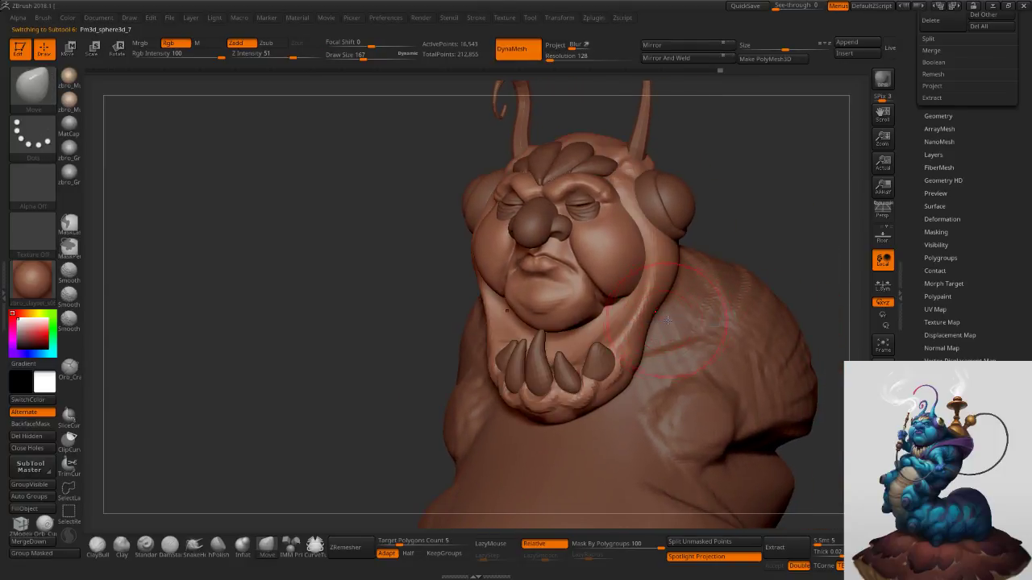
right_drag(709, 324, 648, 326)
key(s)
drag(655, 329, 668, 325)
key(s)
right_drag(667, 324, 632, 315)
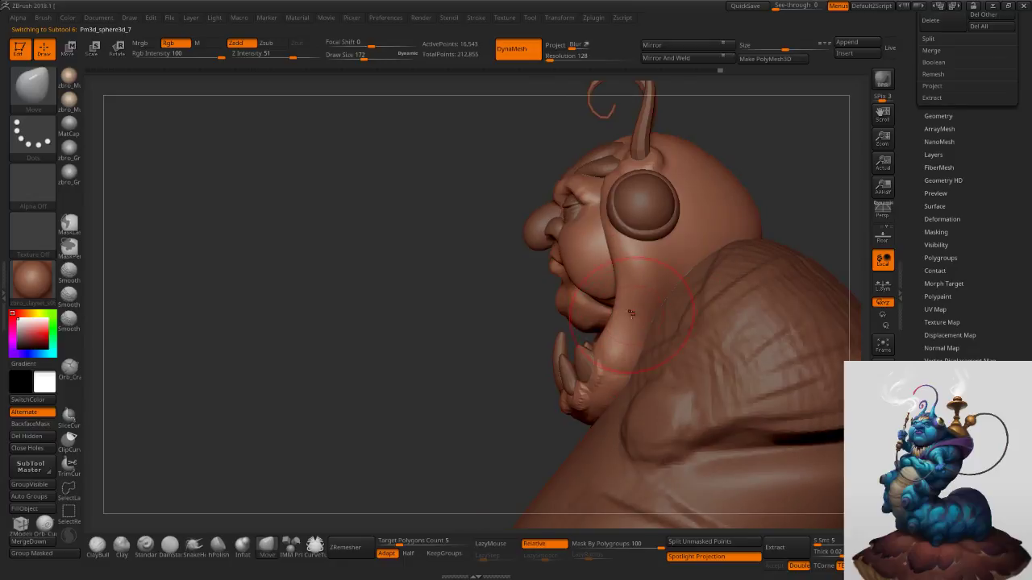
key(s)
drag(622, 314, 616, 316)
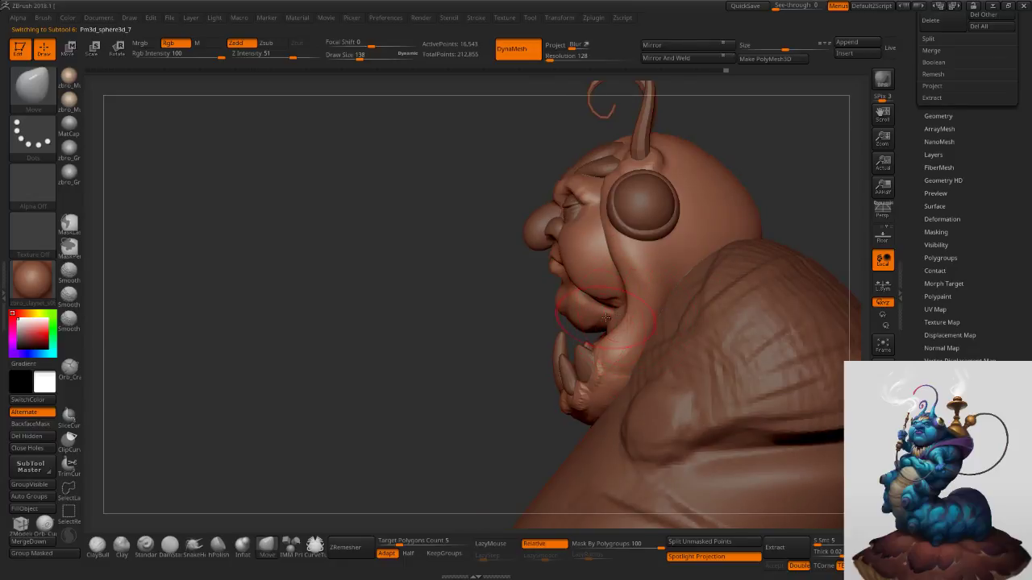
right_drag(615, 320, 615, 324)
click(599, 332)
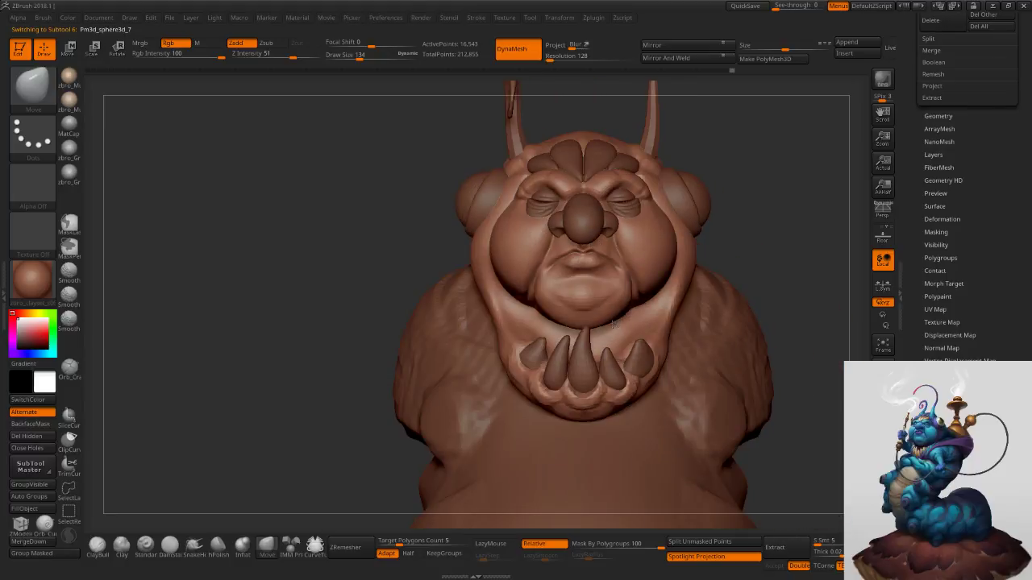
click(882, 520)
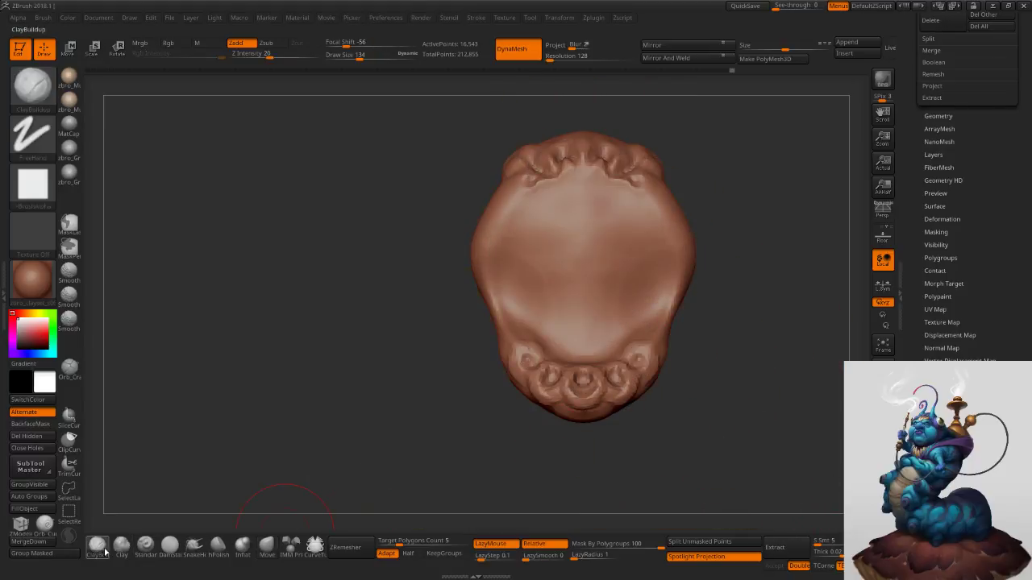
Build a raised central band and diagonal folds under the hood's chin with ClayBuildup at size 89–108.
click(104, 551)
ctrl+right_drag(561, 305, 566, 343)
key(s)
click(589, 334)
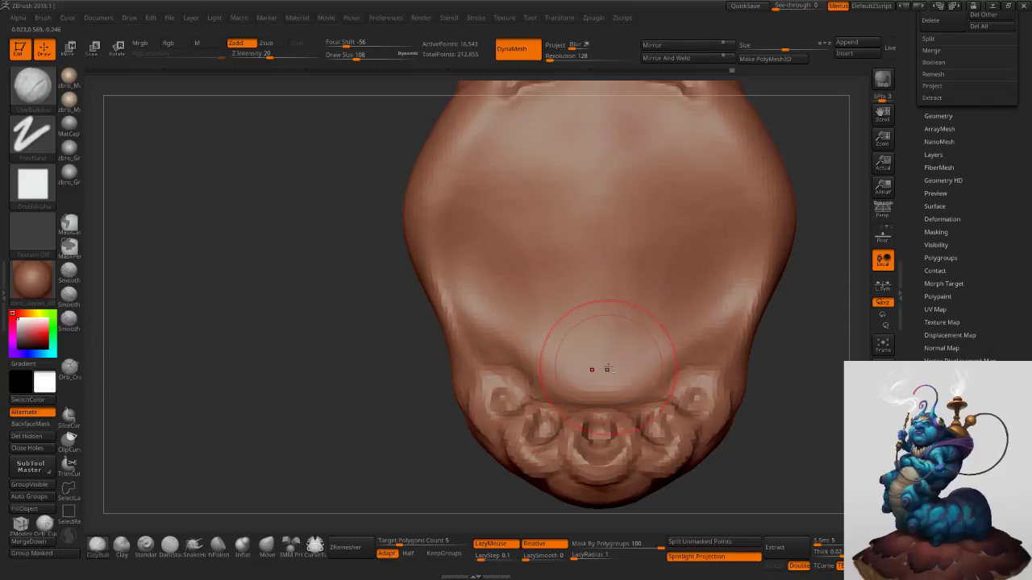
drag(632, 301, 631, 320)
key(s)
click(625, 334)
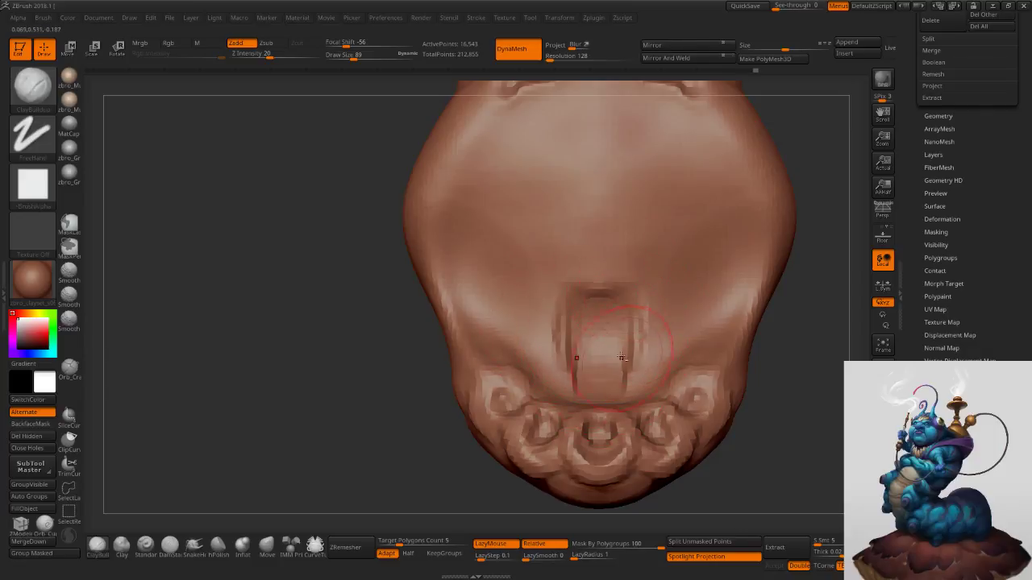
drag(622, 359, 641, 270)
mouse_move(637, 314)
mouse_down()
mouse_move(608, 246)
mouse_move(575, 296)
mouse_move(532, 291)
mouse_move(588, 301)
mouse_up()
right_drag(600, 331, 579, 348)
mouse_move(599, 358)
mouse_down()
mouse_move(572, 397)
mouse_move(562, 385)
mouse_move(580, 395)
mouse_up()
mouse_move(526, 308)
mouse_down()
mouse_move(557, 373)
mouse_move(538, 303)
mouse_move(559, 284)
mouse_up()
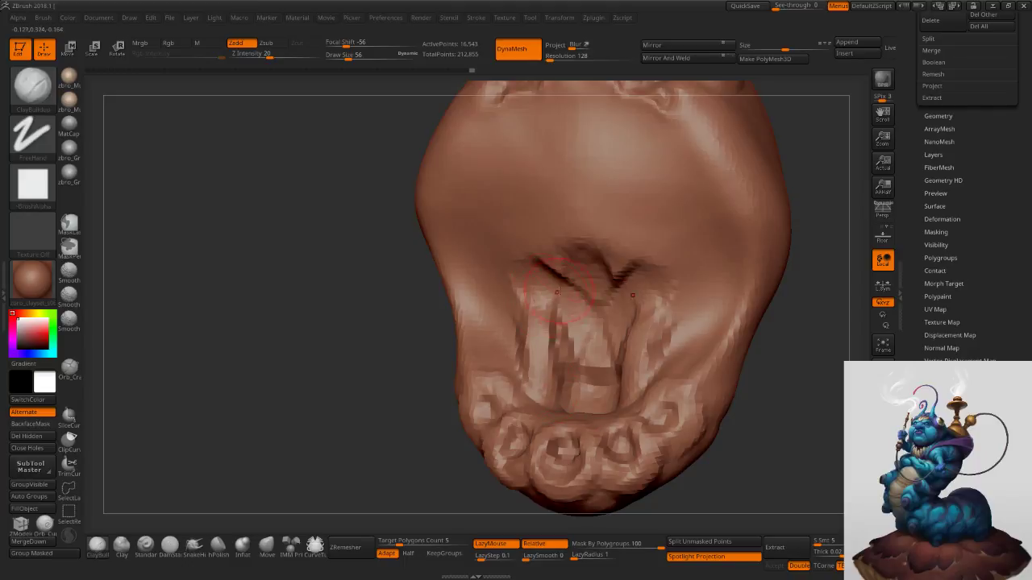
Show all parts again and add clay over the light neck patch on Pm3d_sphere3d_7_copy1.
click(831, 432)
mouse_move(831, 432)
ctrl+right_down()
mouse_move(685, 379)
mouse_move(725, 383)
mouse_move(654, 381)
mouse_move(682, 408)
ctrl+right_up()
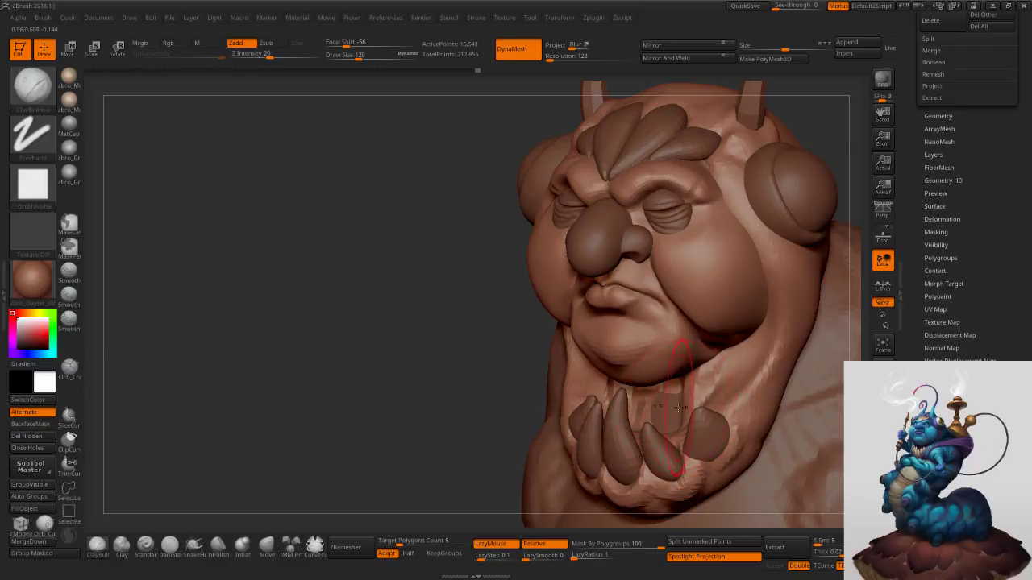
alt+click(676, 405)
key(s)
drag(678, 408, 675, 408)
mouse_move(690, 407)
right_down()
mouse_move(671, 407)
mouse_move(685, 408)
right_up()
drag(674, 415, 681, 406)
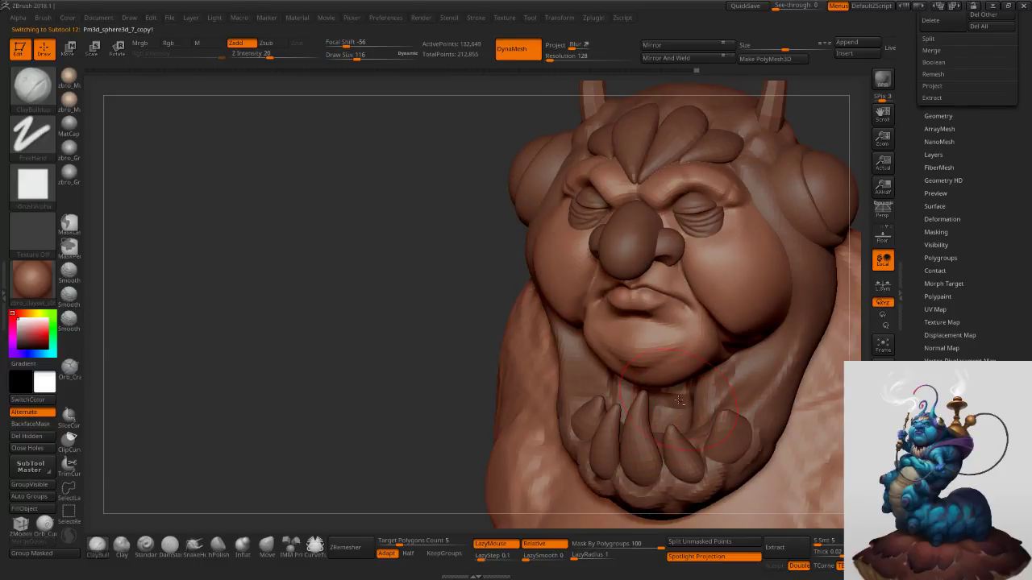
Return to the Pm3d_sphere3d_7 hood mesh and raise the brush size to about 129.
alt+click(681, 403)
mouse_move(744, 415)
ctrl+right_down()
mouse_move(750, 367)
mouse_move(791, 403)
mouse_move(666, 395)
ctrl+right_up()
key(s)
drag(656, 376, 659, 374)
right_drag(672, 366, 656, 371)
key(s)
drag(657, 374, 663, 372)
key(s)
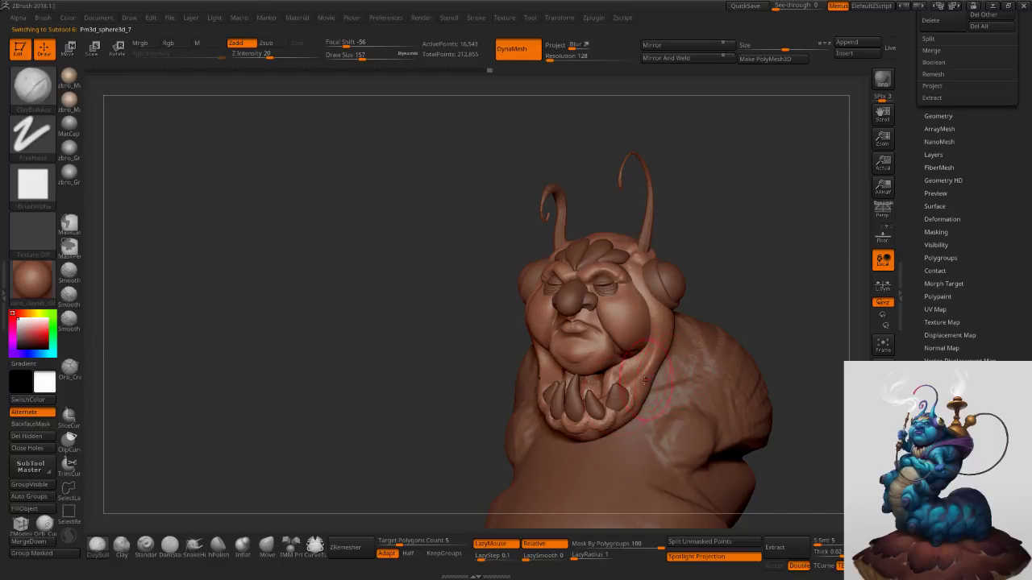
Push the jaw and collar sides inward with the Move brush at size 193.
click(266, 547)
key(s)
drag(665, 335, 668, 335)
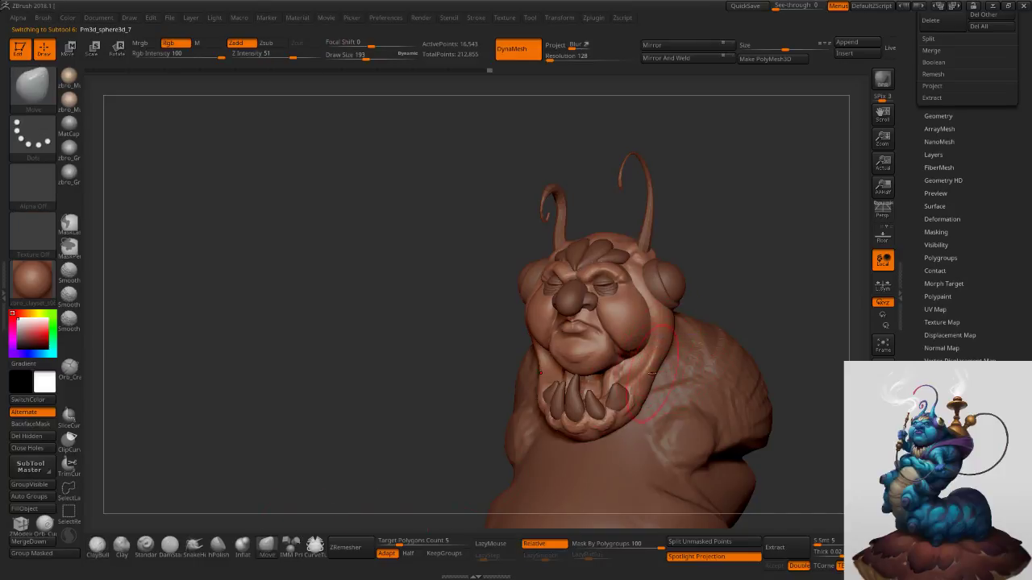
drag(646, 369, 634, 366)
key(s)
right_drag(635, 366, 648, 371)
drag(642, 376, 638, 374)
right_drag(646, 373, 632, 370)
Zoom in on the head while stepping the brush size from 209 down to 29.
key(s)
drag(632, 368, 639, 369)
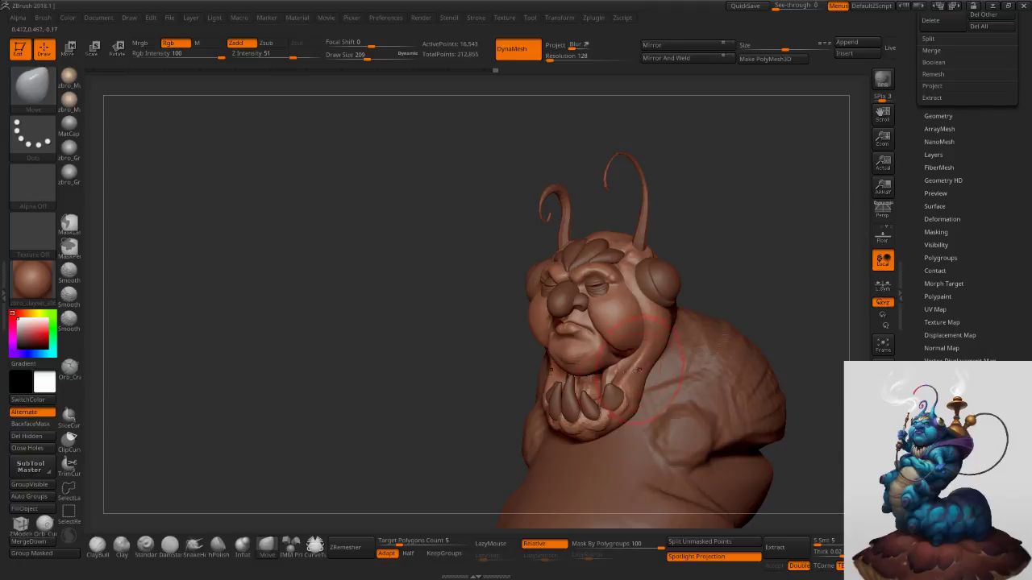
ctrl+right_drag(595, 395, 607, 409)
key(s)
drag(608, 413, 600, 413)
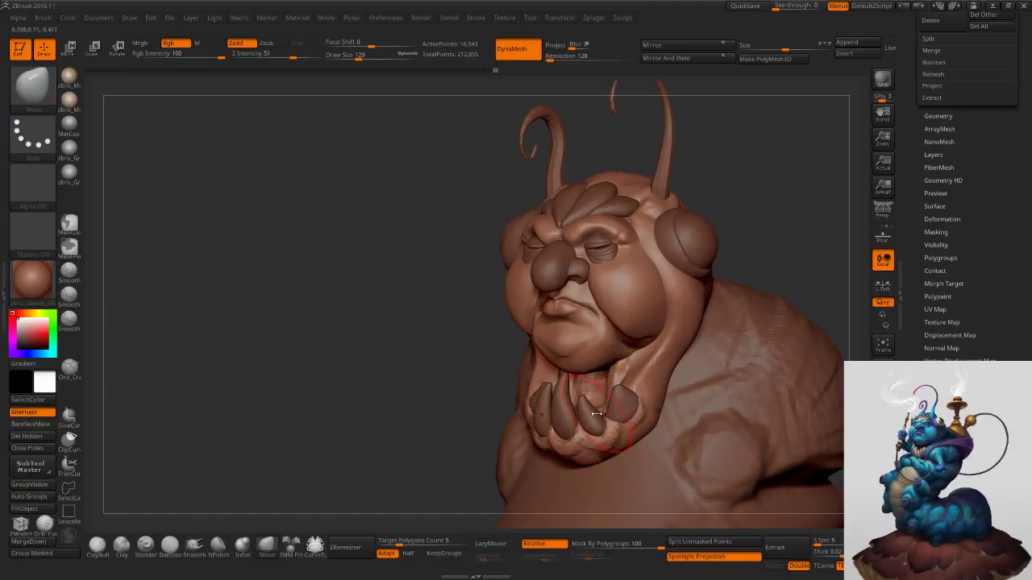
ctrl+right_drag(635, 388, 648, 395)
key(s)
drag(648, 394, 634, 393)
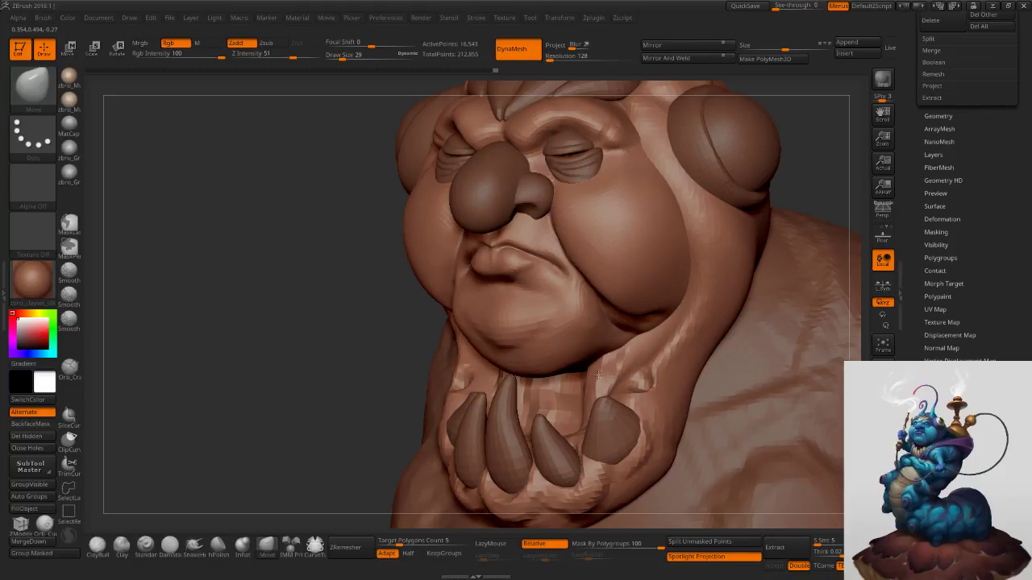
Insert a small IMM sphere beside the collar, then set the Move brush size to 68.
click(295, 549)
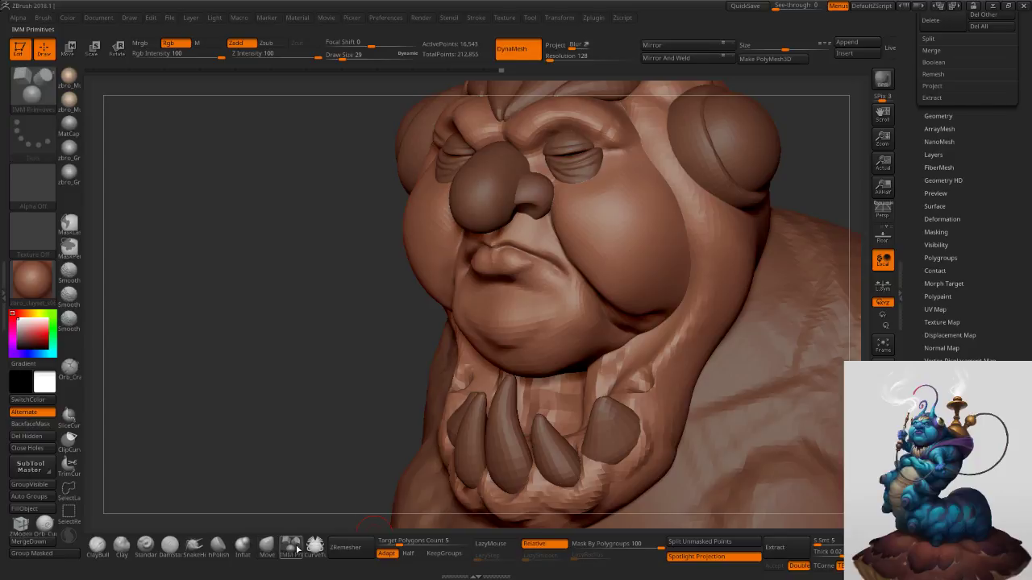
drag(648, 393, 644, 378)
click(268, 548)
key(s)
right_drag(644, 374, 614, 364)
key(s)
drag(668, 371, 670, 371)
Shape the knobs with Move, flattening them, and split them into their own subtool.
right_drag(679, 370, 609, 369)
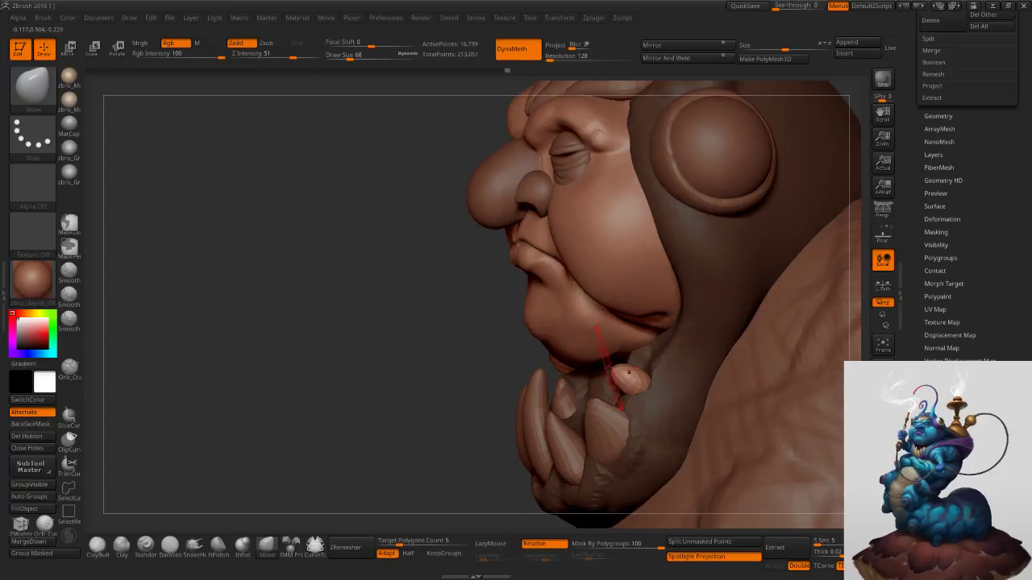
drag(627, 368, 640, 367)
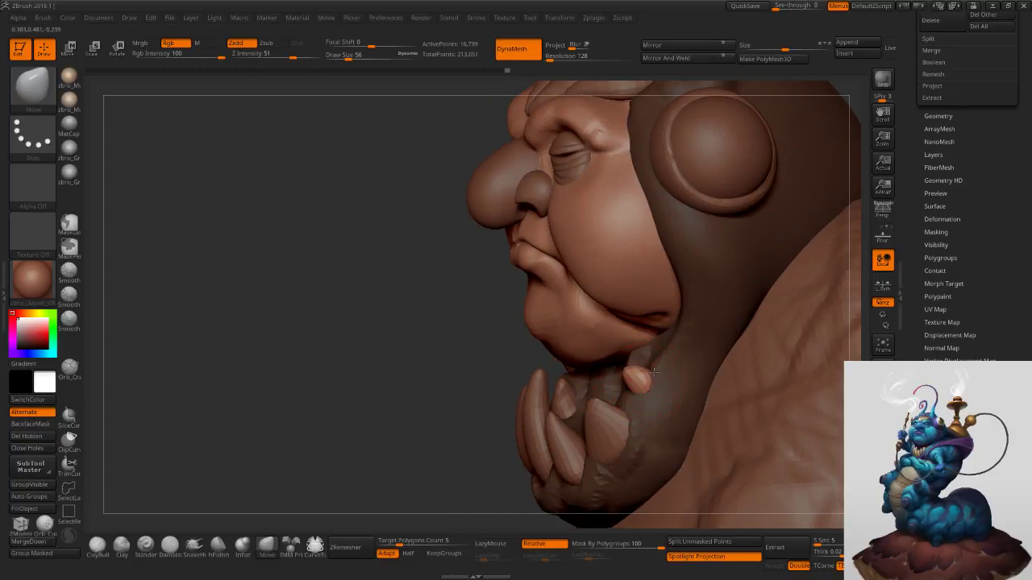
right_drag(645, 387, 684, 389)
drag(635, 380, 624, 385)
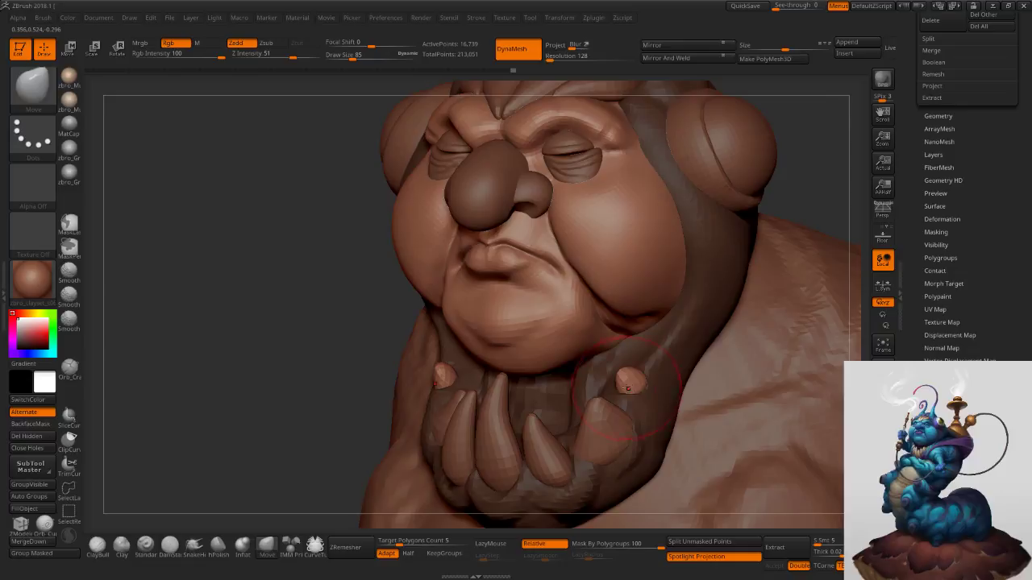
shift+right_drag(577, 385, 602, 387)
drag(595, 393, 610, 398)
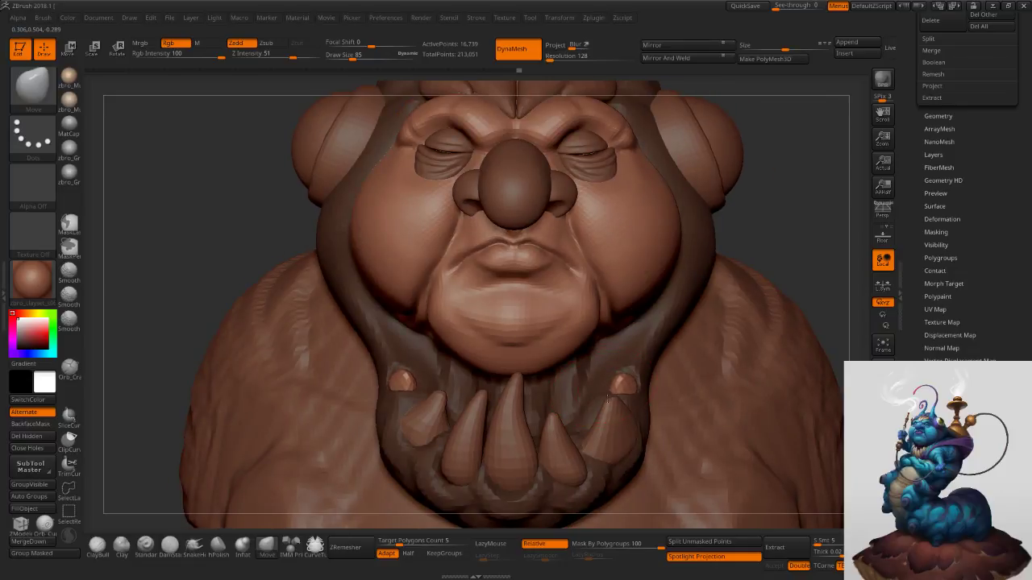
click(700, 543)
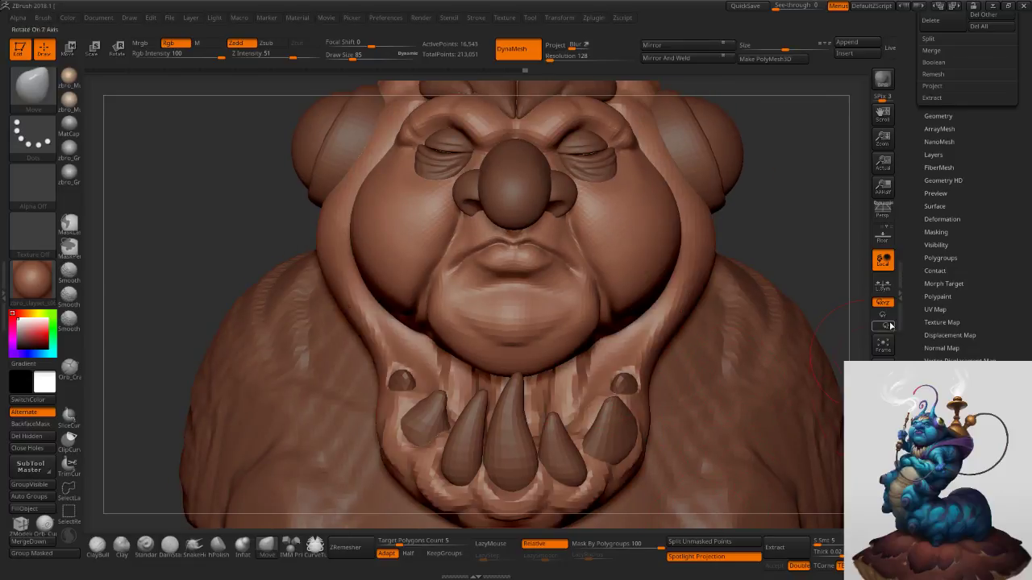
drag(912, 245, 914, 435)
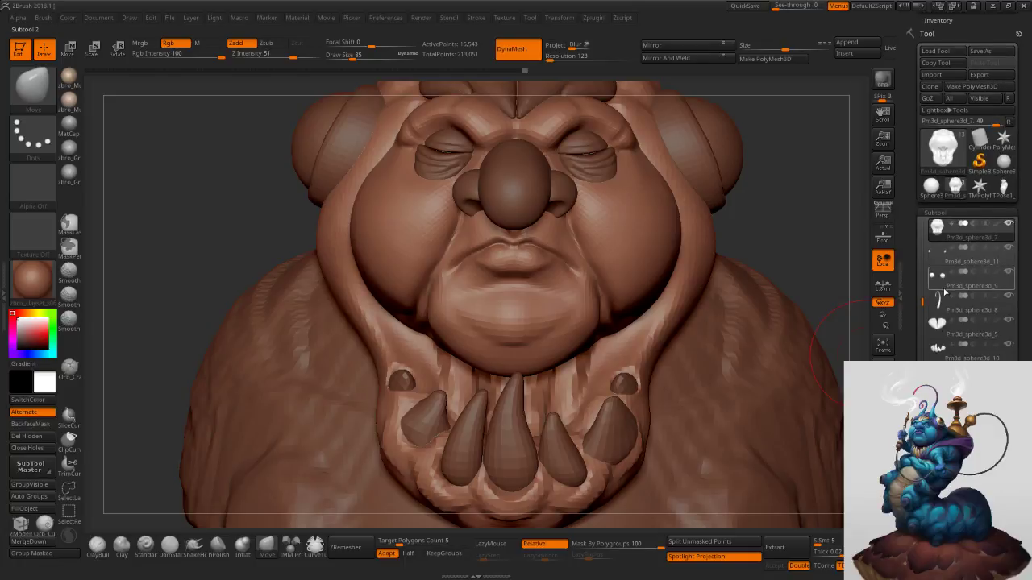
Move the Pm3d_sphere3d_11 bumps below the spikes piece and Merge Down, confirming the merge.
click(936, 265)
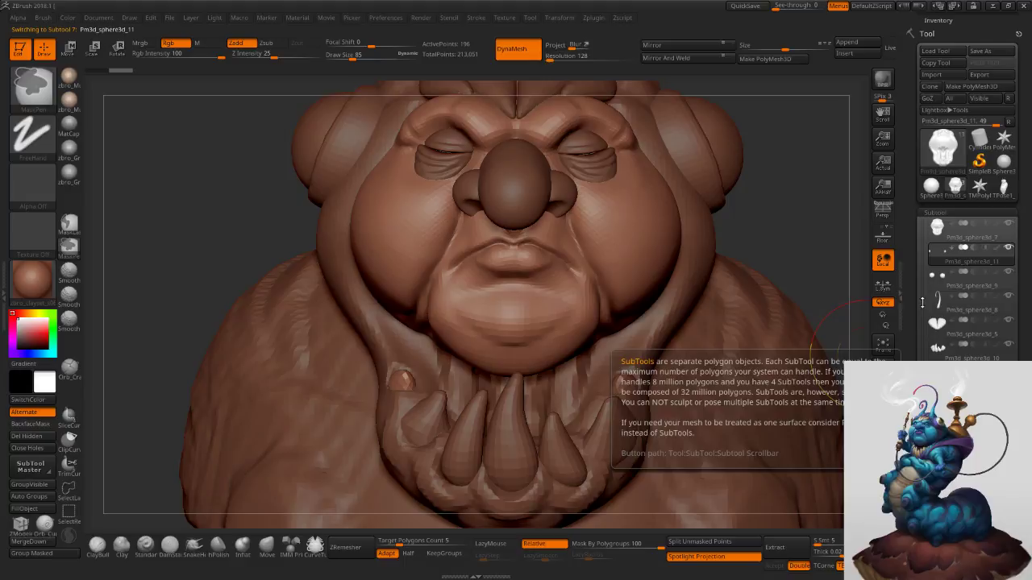
key(ctrl+Down)
key(ctrl+Down)
key(ctrl+Down)
key(ctrl+Down)
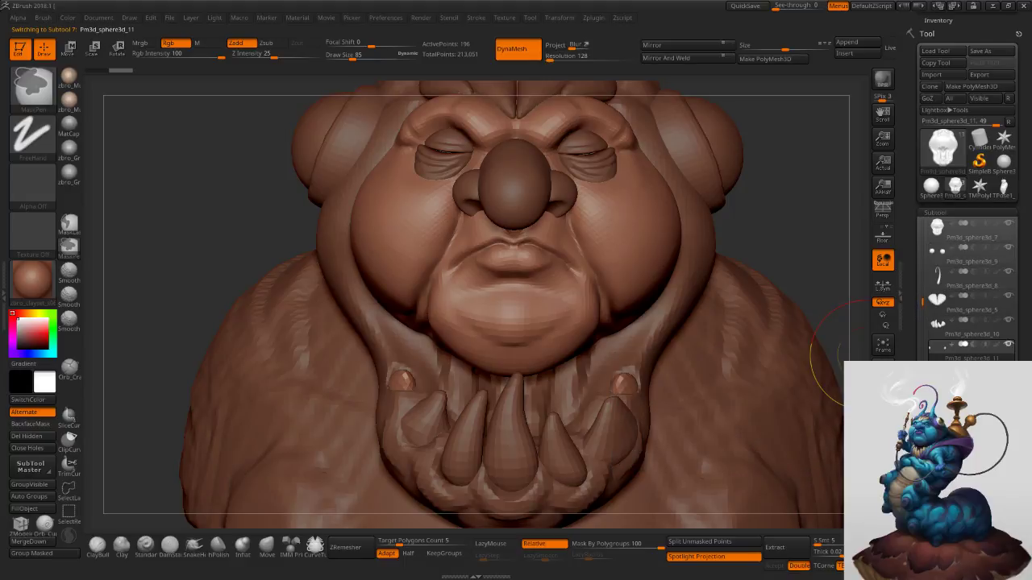
drag(912, 345, 912, 262)
click(937, 247)
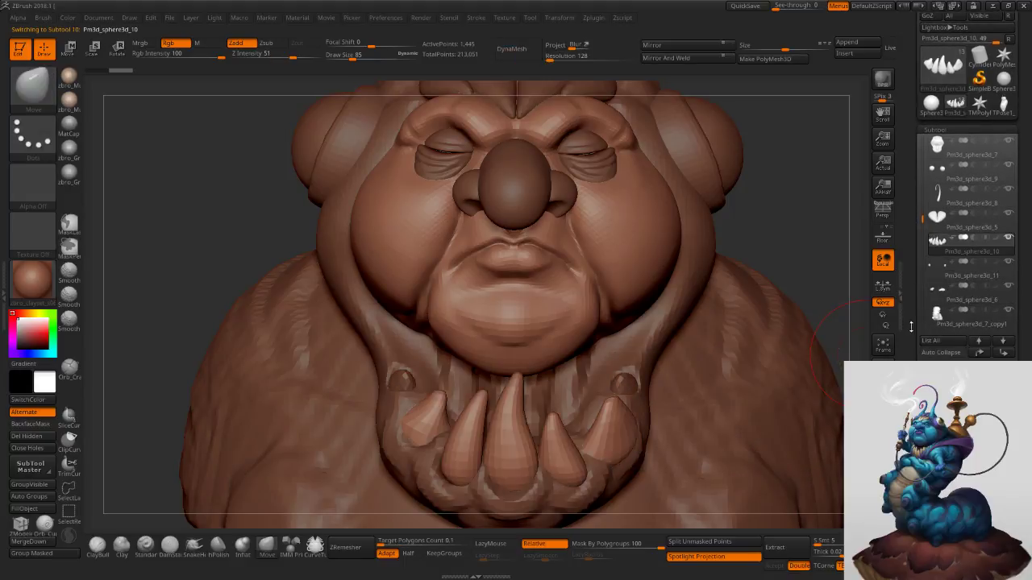
drag(911, 326, 912, 221)
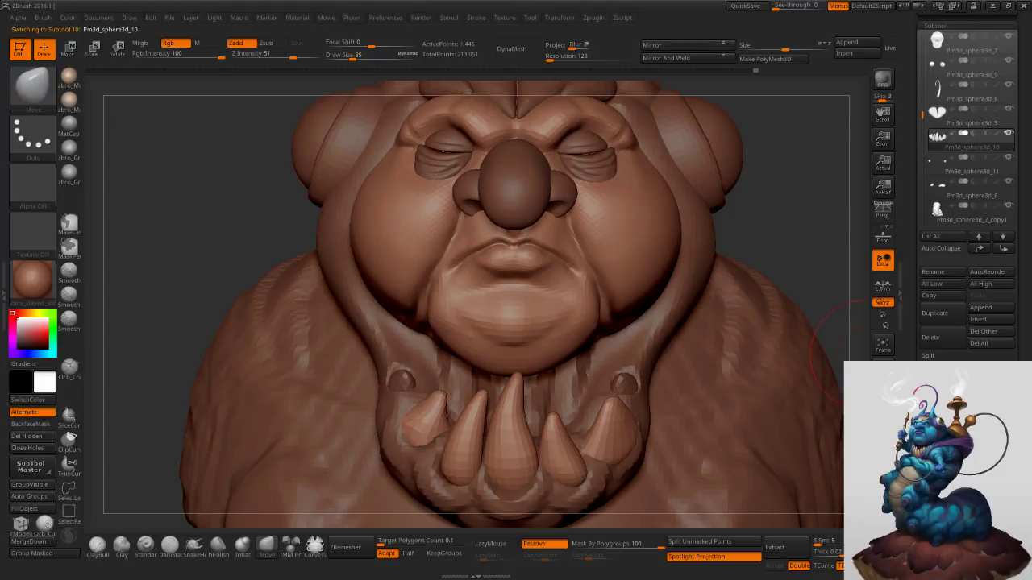
click(941, 379)
click(840, 406)
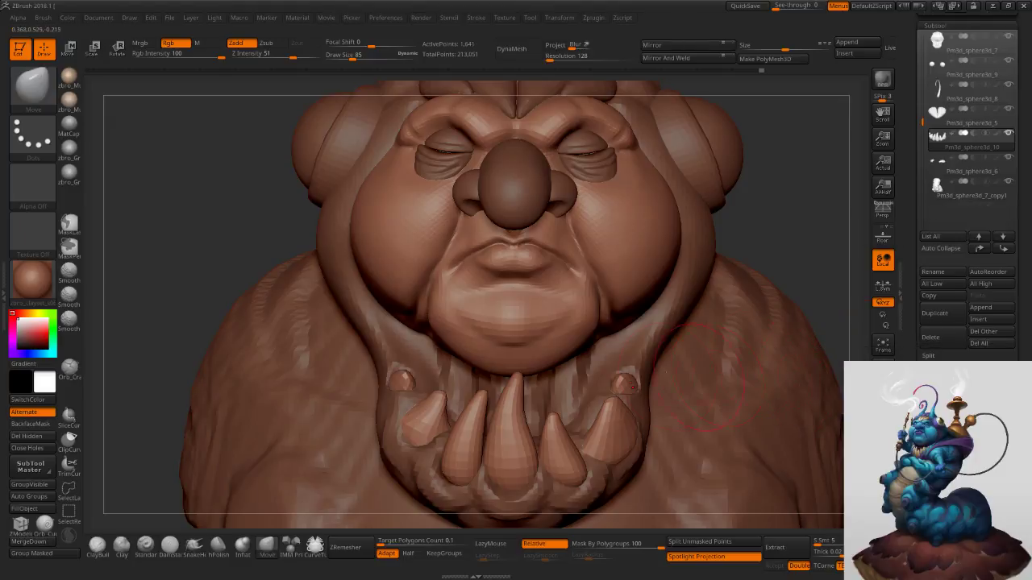
Subdivide the merged spikes twice, run ClayPolish repeatedly, and clear the mask.
key(ctrl+d)
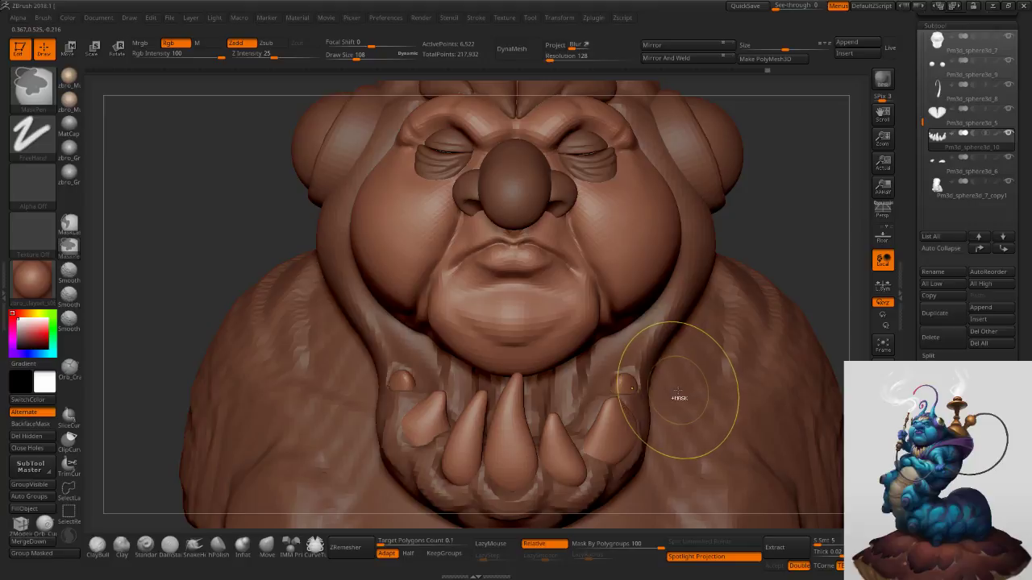
key(ctrl+d)
drag(903, 564, 892, 326)
scroll(895, 335, down, 2)
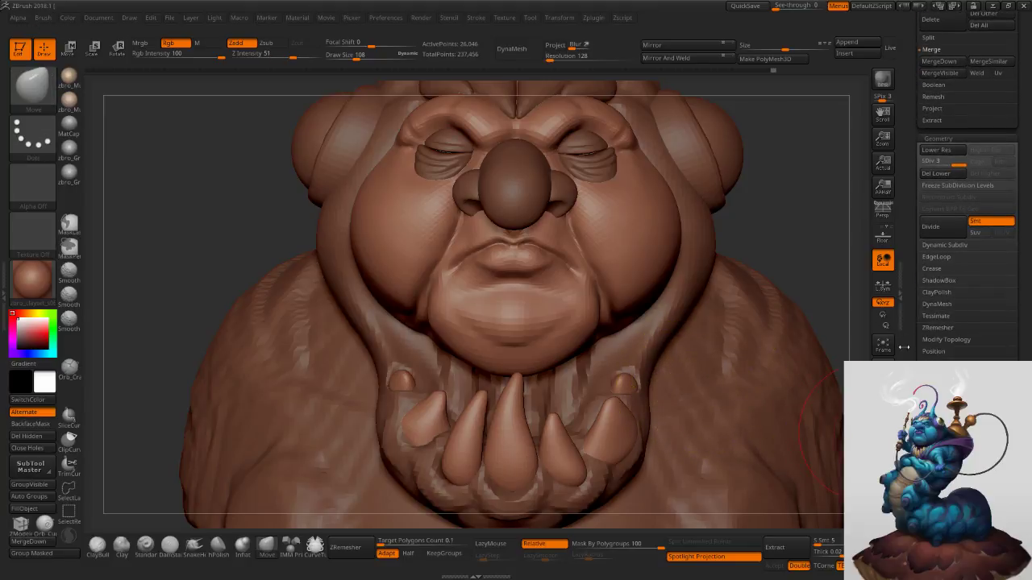
click(940, 295)
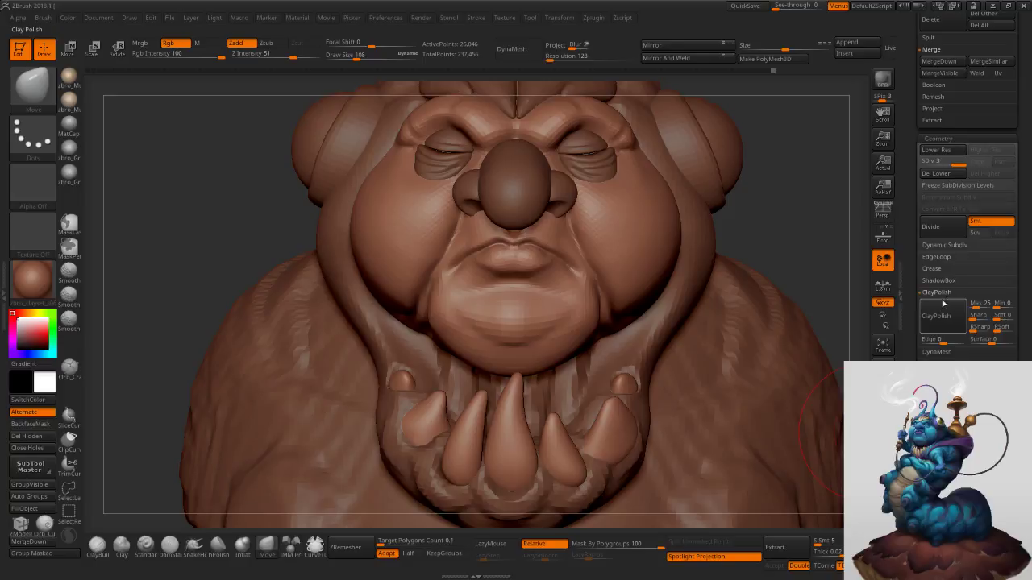
click(941, 325)
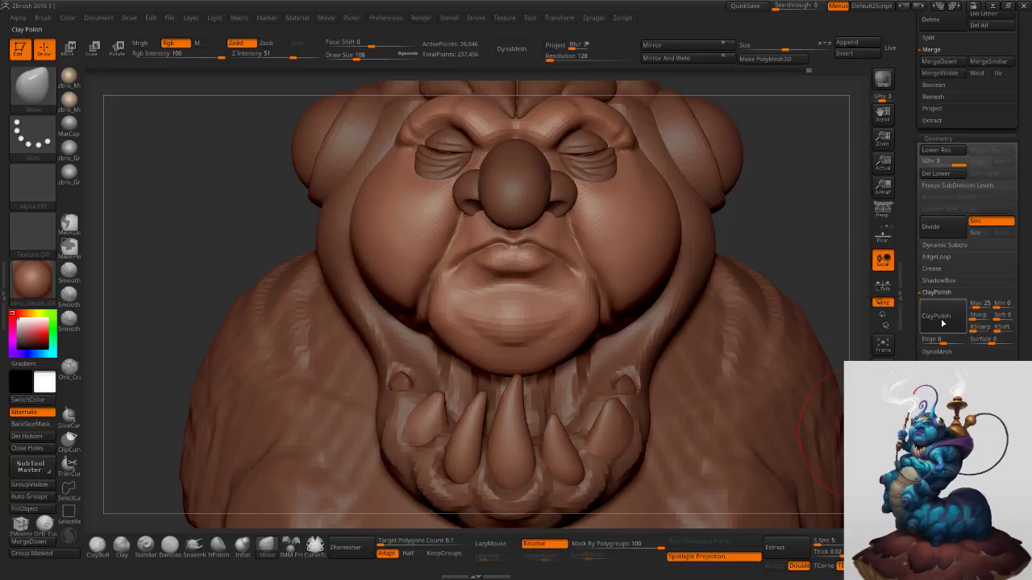
key(ctrl)
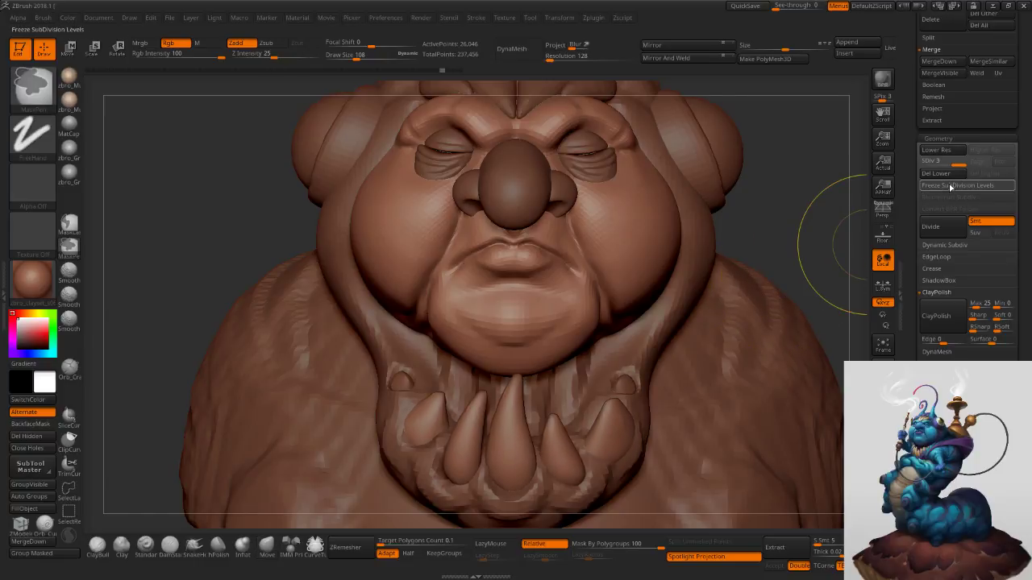
mouse_move(950, 187)
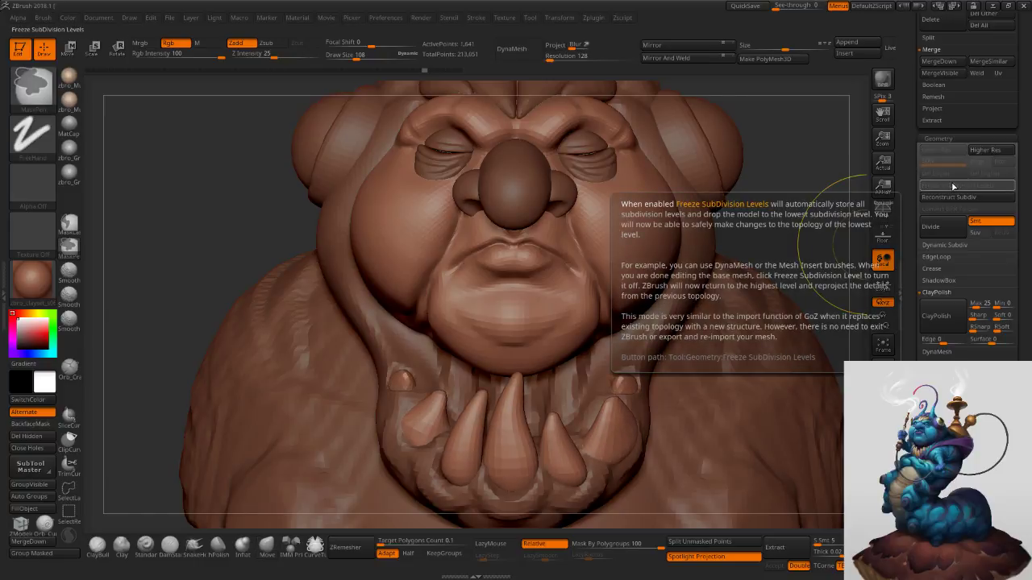
click(946, 319)
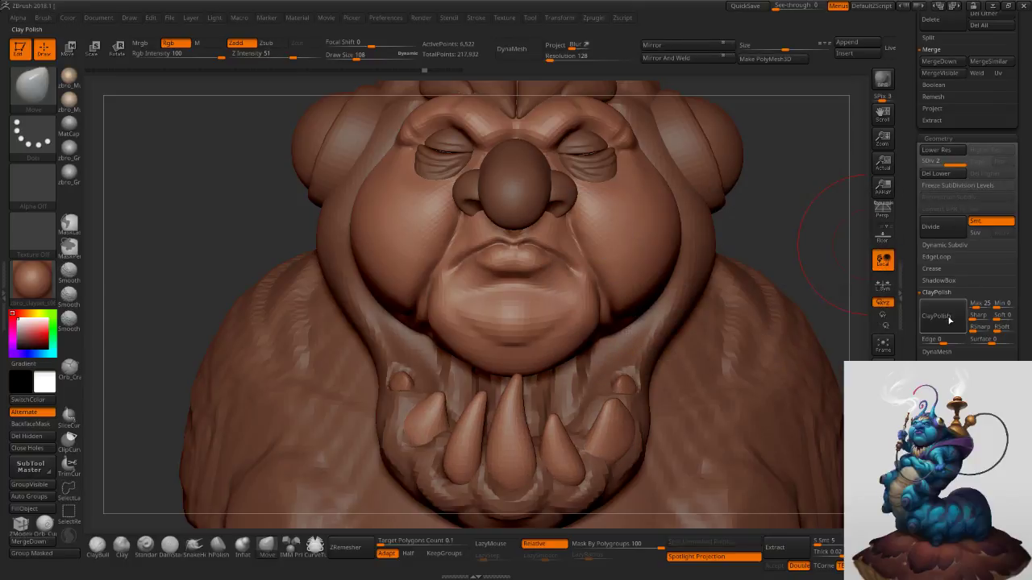
click(951, 319)
ctrl+drag(780, 222, 820, 301)
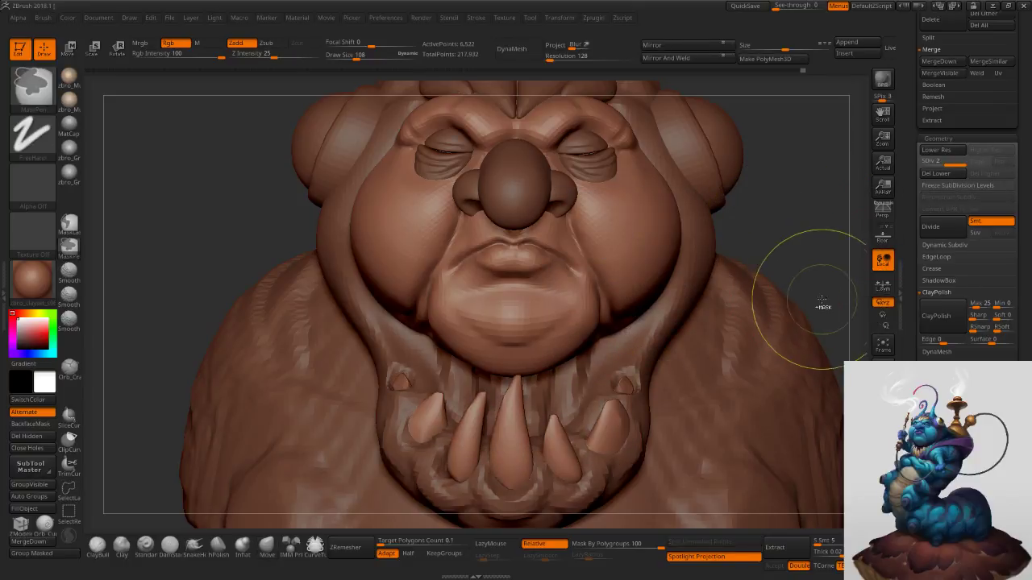
Lay a transpose line on a spike, undo the polish, and step up one subdivision level.
key(w)
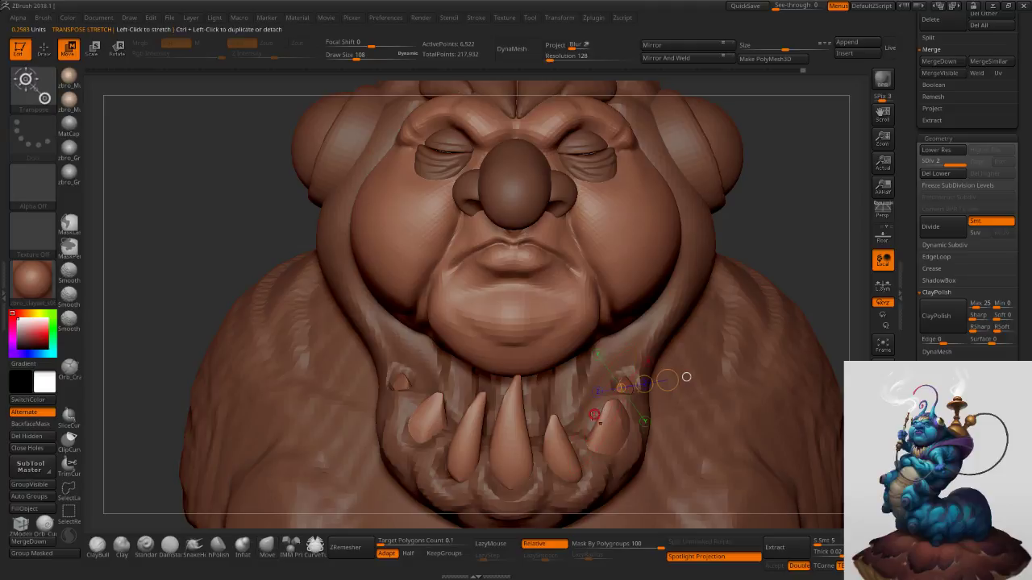
drag(566, 452, 602, 418)
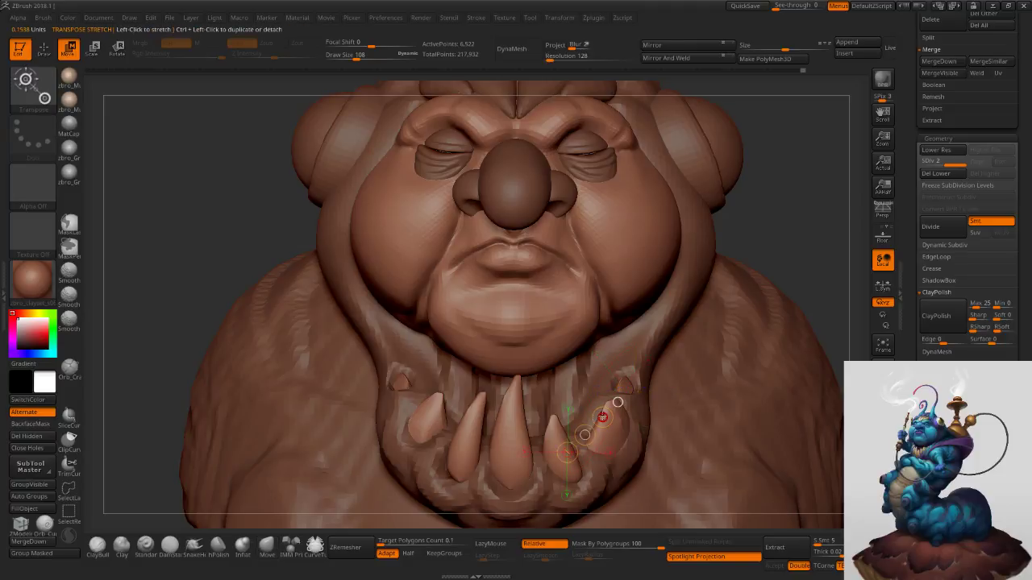
key(ctrl+z)
key(ctrl+z)
key(ctrl+z)
key(ctrl+z)
key(ctrl+z)
key(ctrl+z)
key(ctrl+z)
key(ctrl+z)
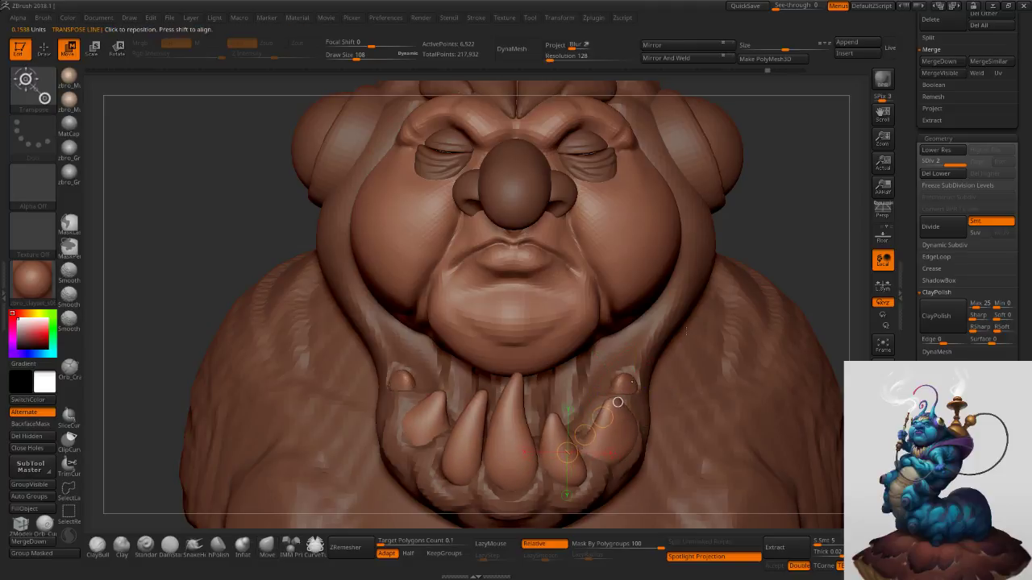
key(d)
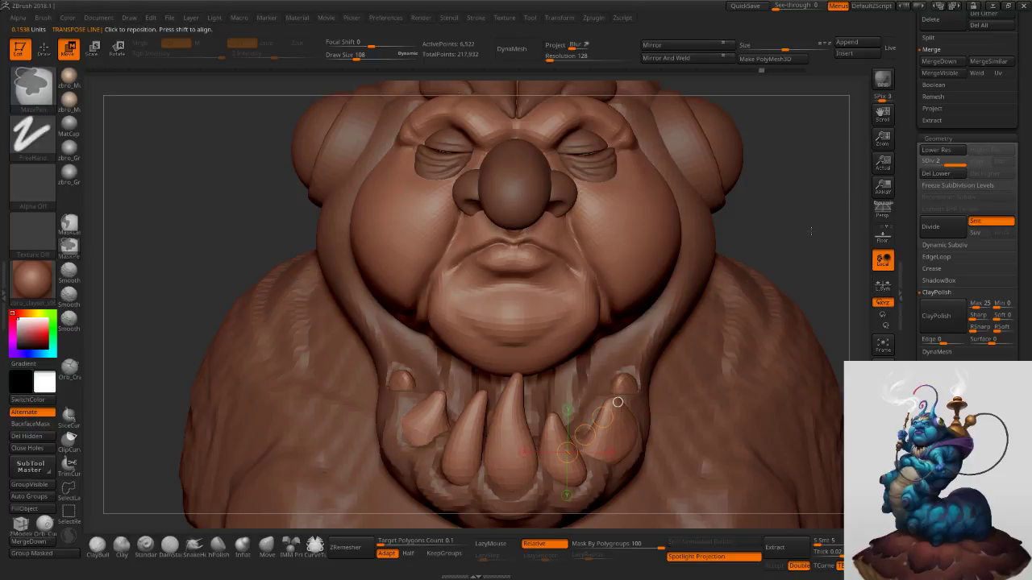
Try a DynaMesh remesh with frozen subdivision levels, then undo it.
click(525, 54)
click(478, 72)
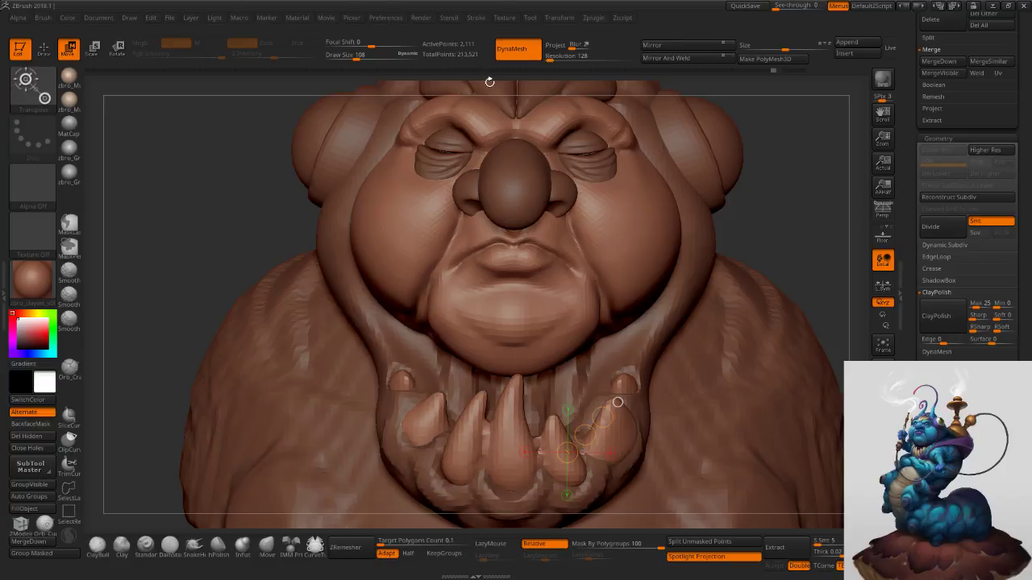
key(ctrl+z)
drag(912, 313, 898, 239)
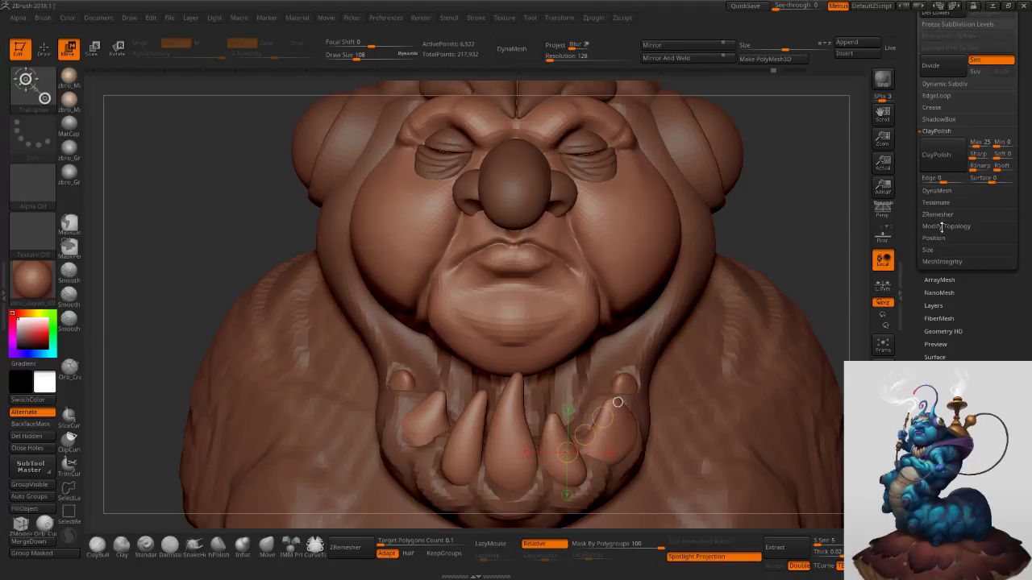
DynaMesh the collar spikes at resolution 440 with Groups enabled, confirming the freeze.
click(937, 88)
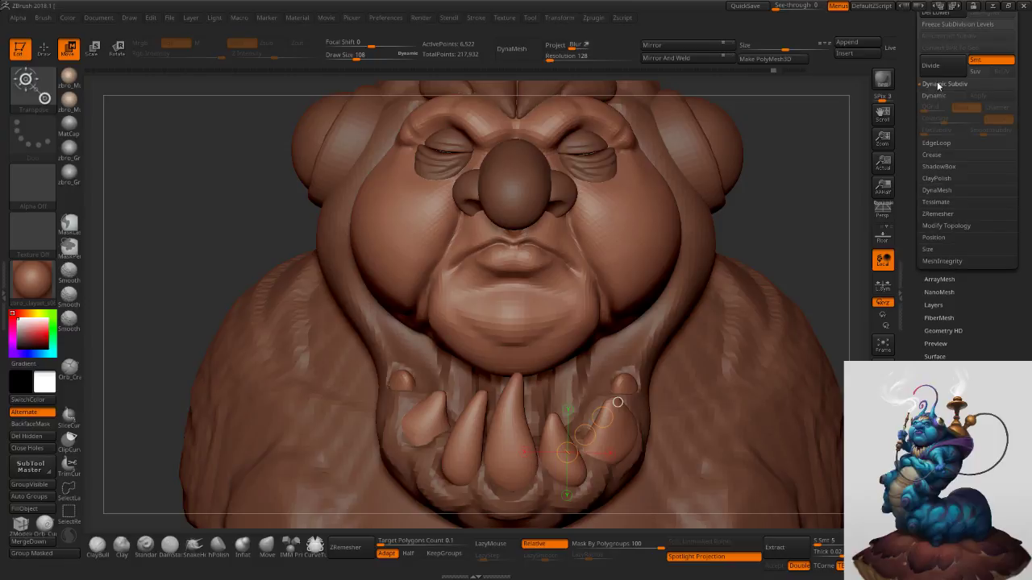
drag(916, 84, 916, 117)
click(937, 198)
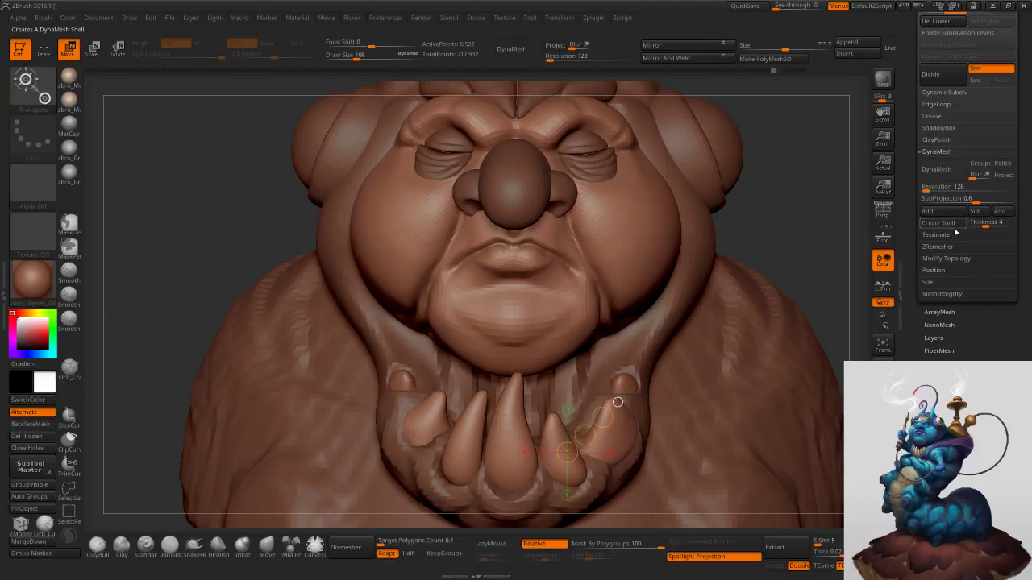
click(979, 164)
drag(550, 59, 557, 59)
click(520, 53)
click(483, 72)
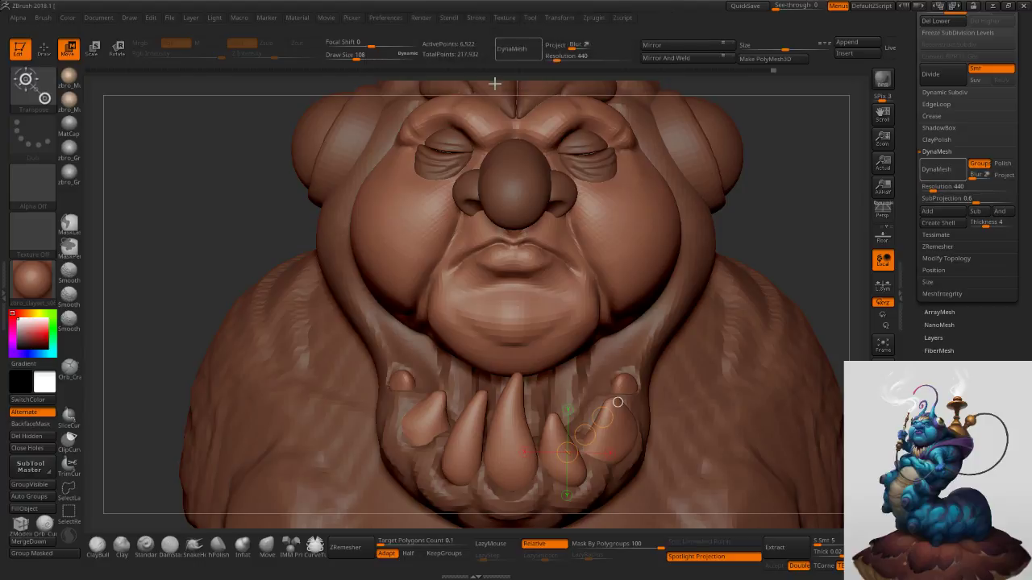
Set brush size 245, clay-polish the remeshed spikes, and return to sculpting.
key(s)
drag(793, 206, 794, 207)
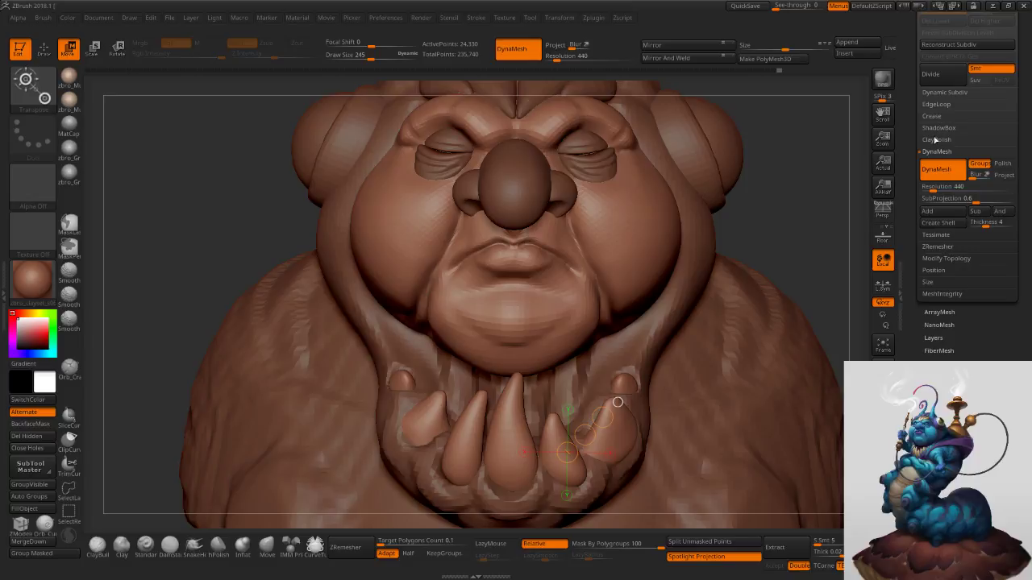
click(935, 139)
click(939, 172)
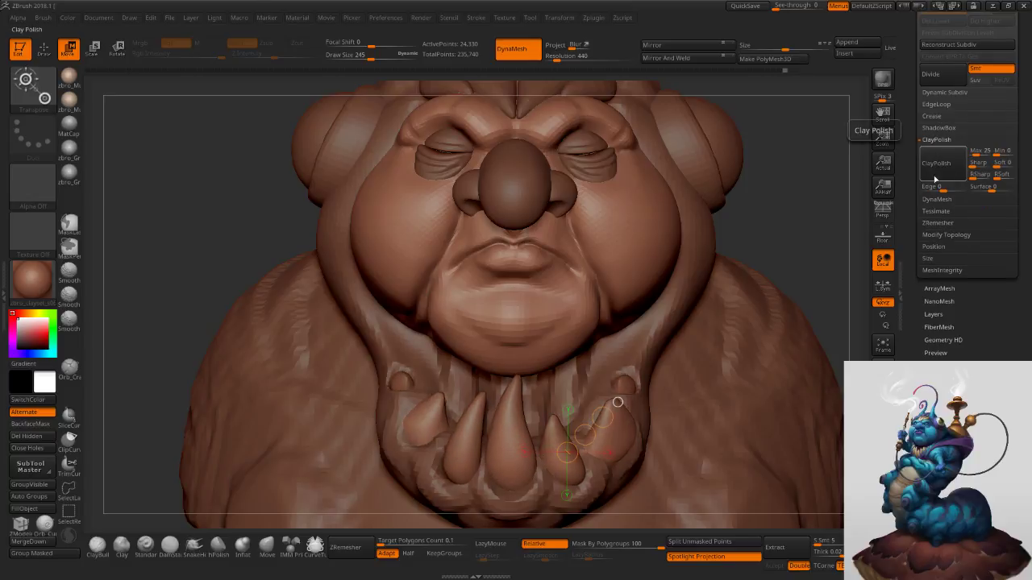
click(45, 50)
ctrl+right_drag(725, 283, 744, 244)
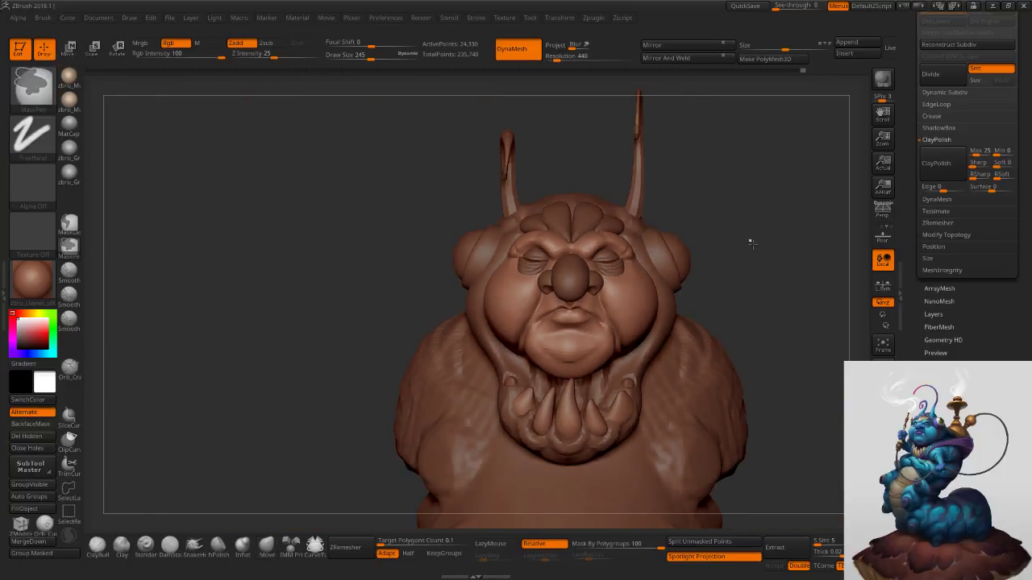
Push the right-side collar spikes leftward with the Move brush at sizes 82–100.
mouse_move(758, 329)
right_down()
mouse_move(709, 327)
mouse_move(744, 318)
mouse_move(732, 304)
right_up()
key(s)
ctrl+right_drag(597, 331, 590, 373)
key(s)
mouse_move(587, 369)
mouse_down()
mouse_move(569, 369)
mouse_move(584, 369)
mouse_move(566, 345)
mouse_move(597, 343)
mouse_move(605, 369)
mouse_up()
key(s)
key(s)
key(s)
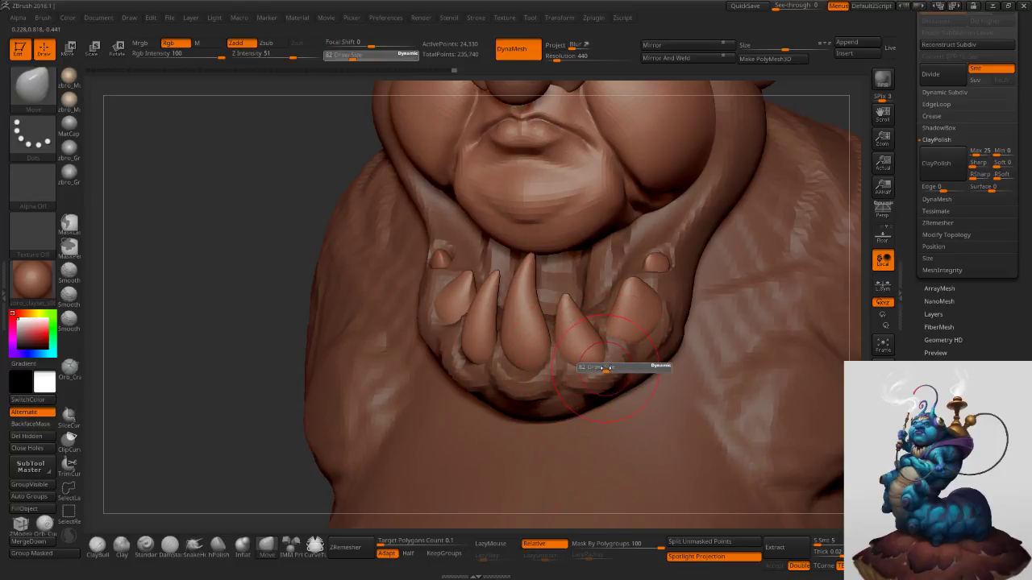
right_drag(606, 377, 599, 371)
Make the collar piece Pm3d_sphere3d_7 active, set brush size 35, and DynaMesh it.
alt+click(605, 358)
key(s)
key(s)
drag(607, 355, 602, 354)
mouse_move(609, 356)
right_down()
mouse_move(594, 355)
mouse_move(608, 343)
right_up()
key(])
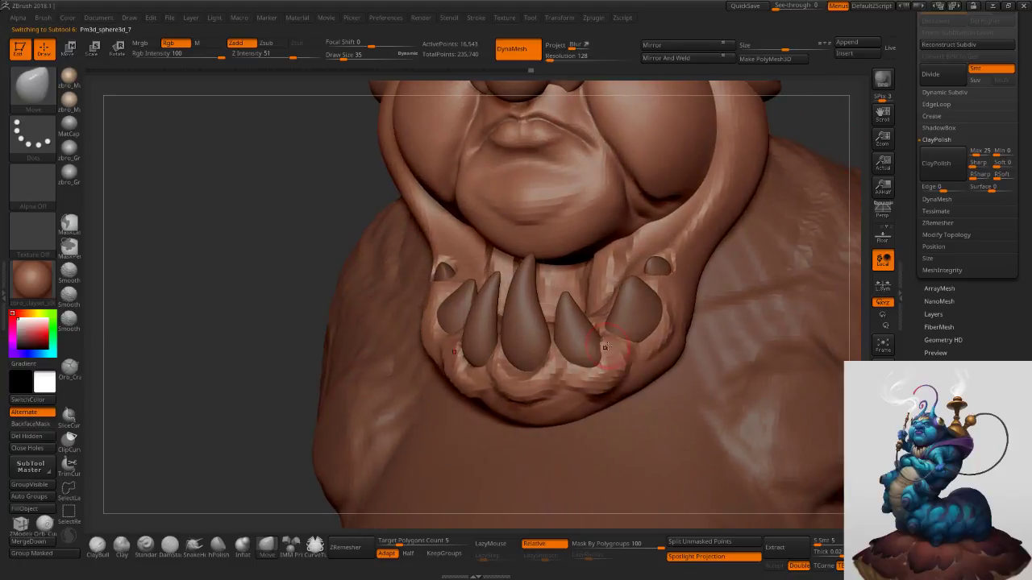
ctrl+drag(696, 322, 702, 326)
ctrl+right_drag(696, 320, 784, 208)
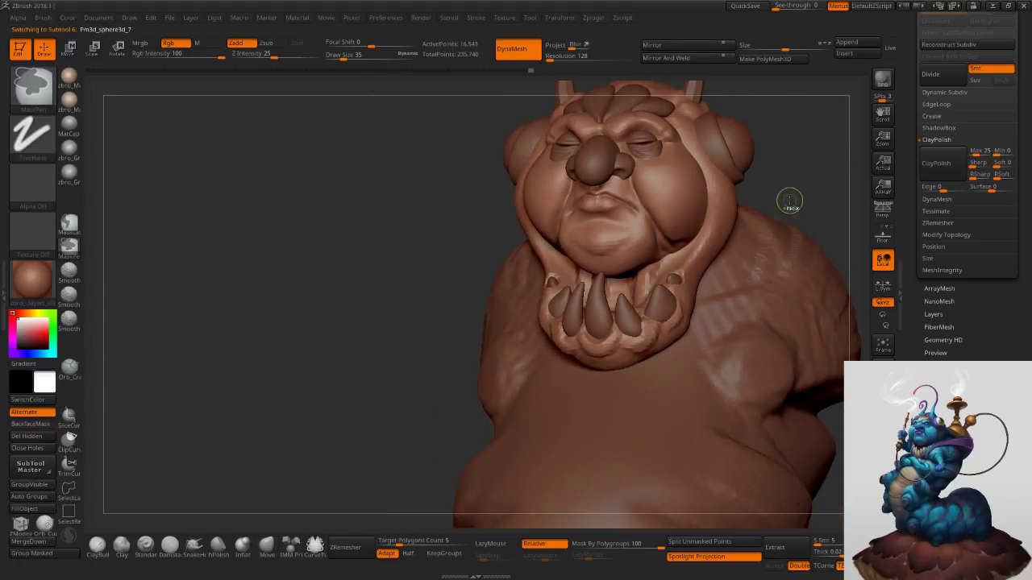
ctrl+right_drag(725, 315, 706, 317)
Subdivide the collar piece, smooth beside the spikes at size 68, and snap to front view.
key(ctrl+d)
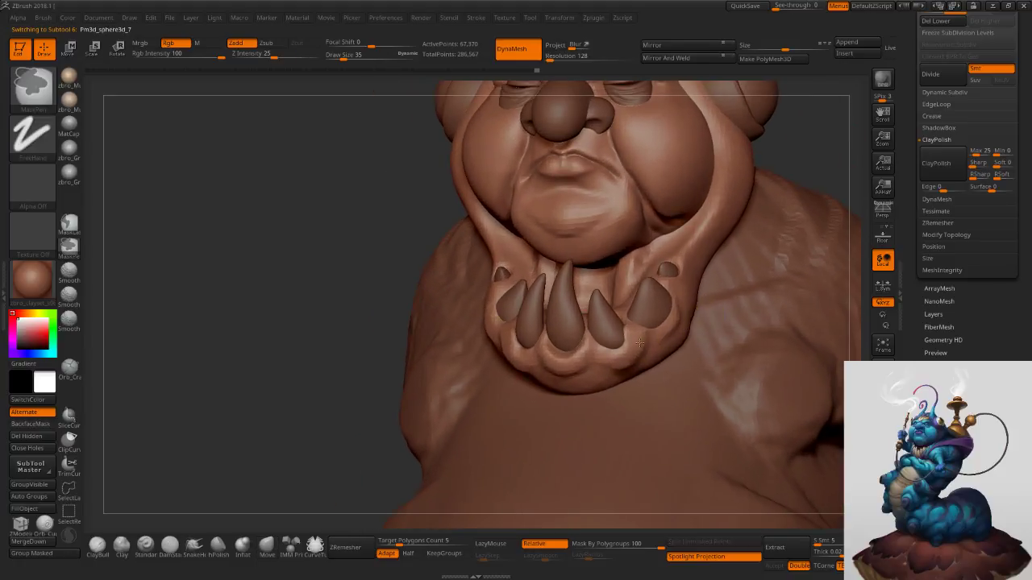
ctrl+right_drag(641, 342, 644, 334)
alt+right_drag(570, 258, 487, 279)
key(s)
drag(615, 237, 624, 237)
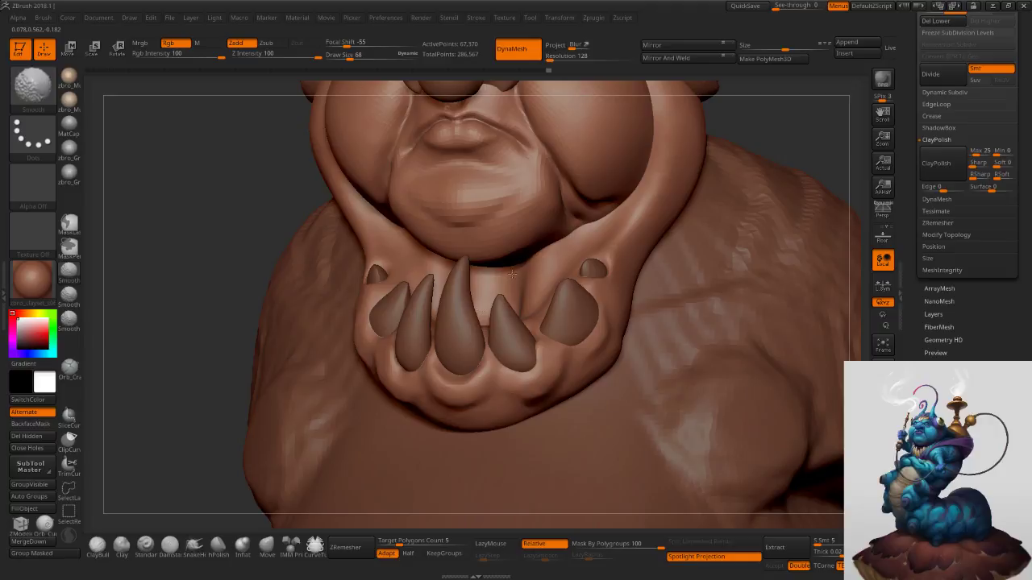
right_drag(762, 442, 822, 453)
Solo the collar piece, mask a strip down the jaw at size 89, and invert the mask.
click(883, 502)
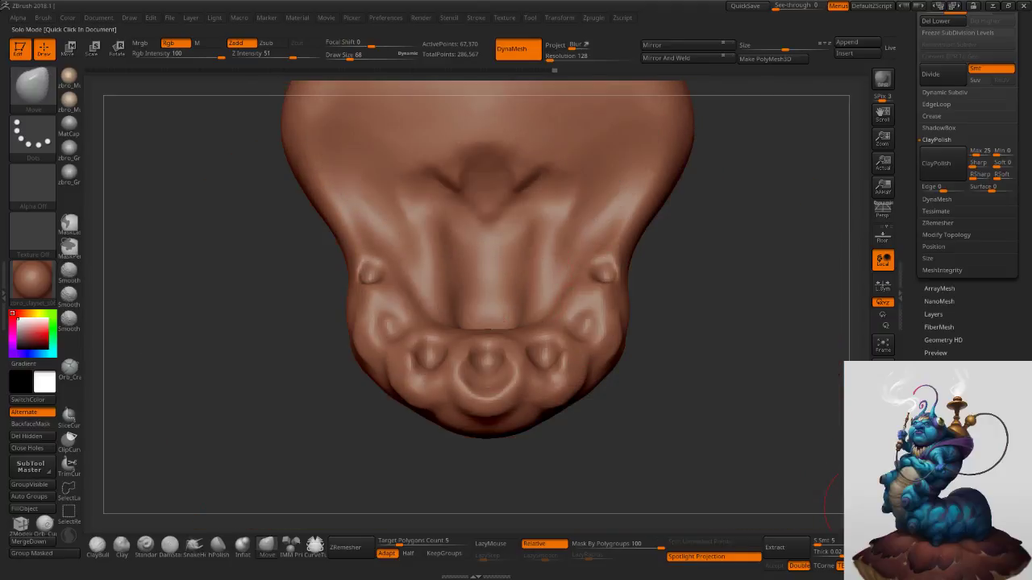
key(s)
drag(487, 277, 496, 279)
key(s)
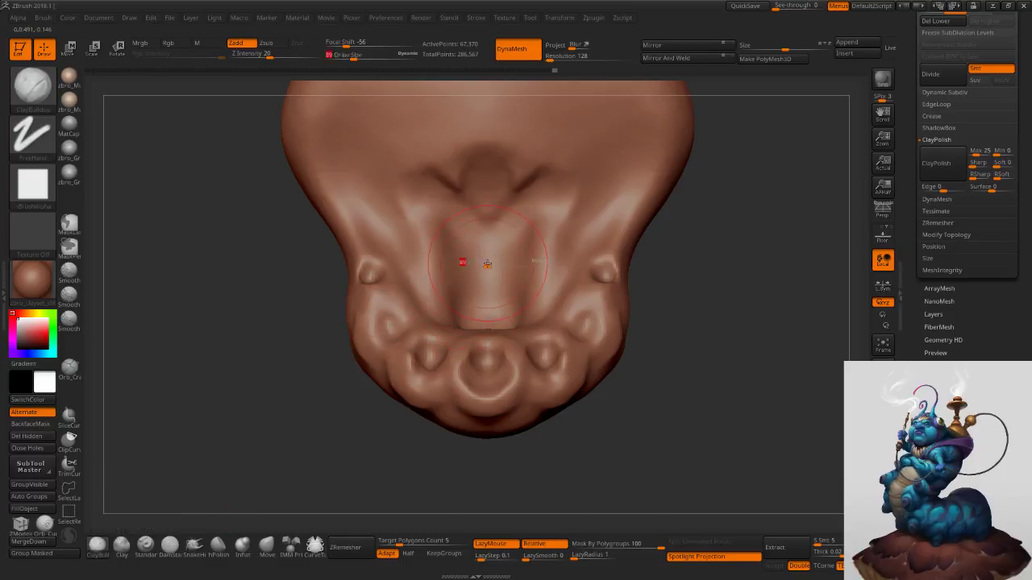
ctrl+drag(487, 250, 487, 296)
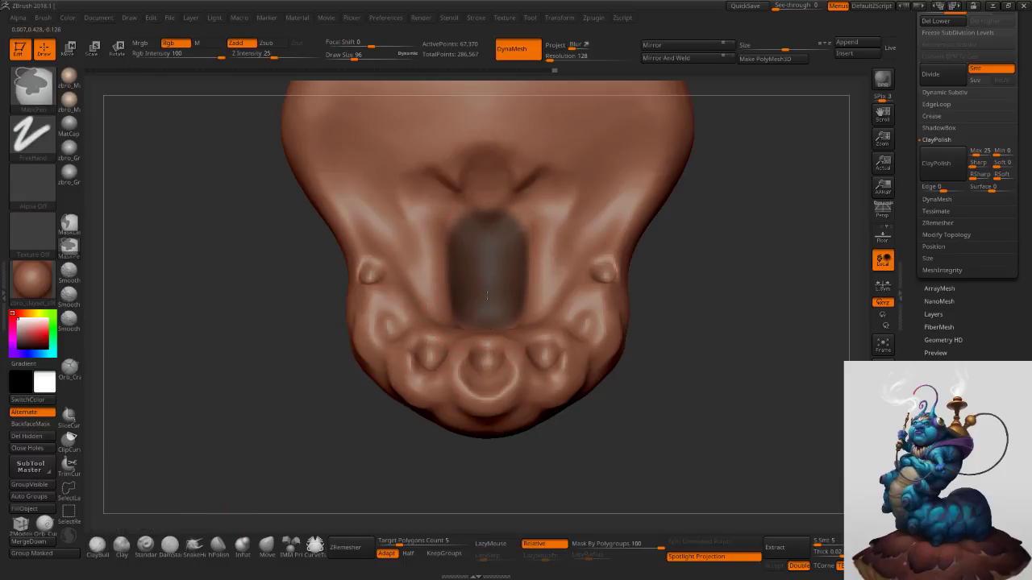
ctrl+click(692, 290)
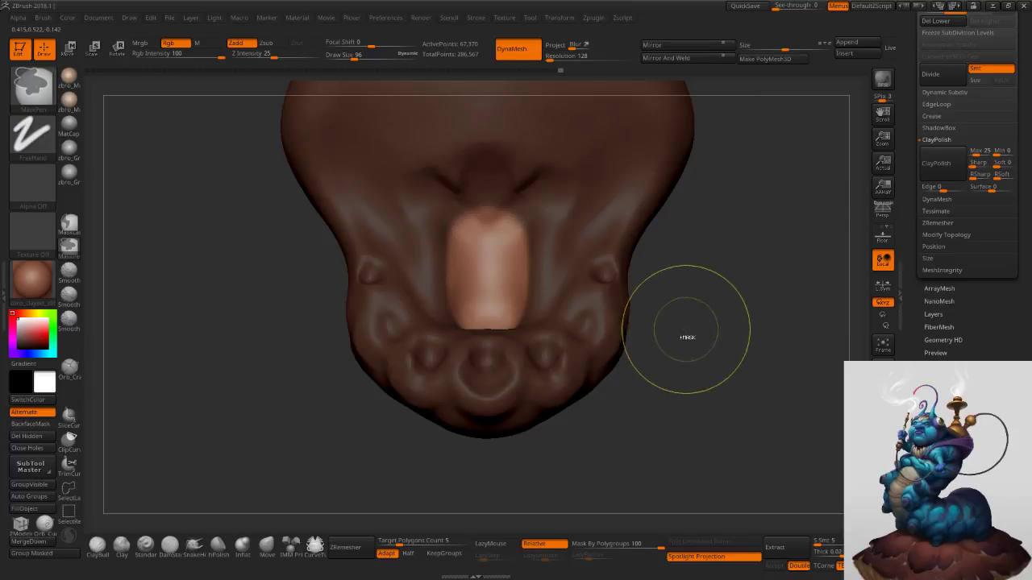
ctrl+click(685, 337)
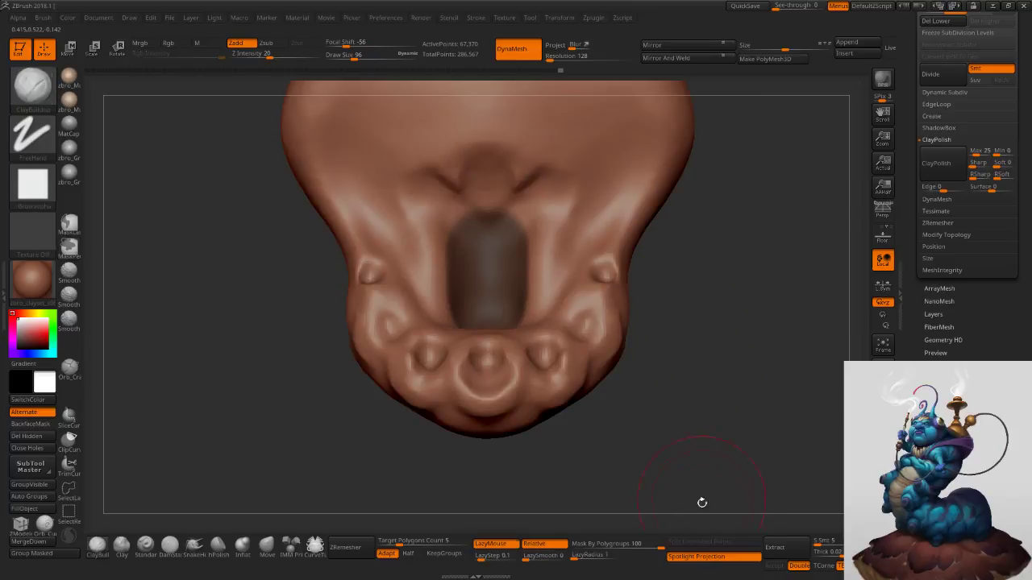
Set extraction S Smt to 100, regenerate the Extract preview, and accept it as Extract1.
drag(821, 541, 867, 541)
click(795, 552)
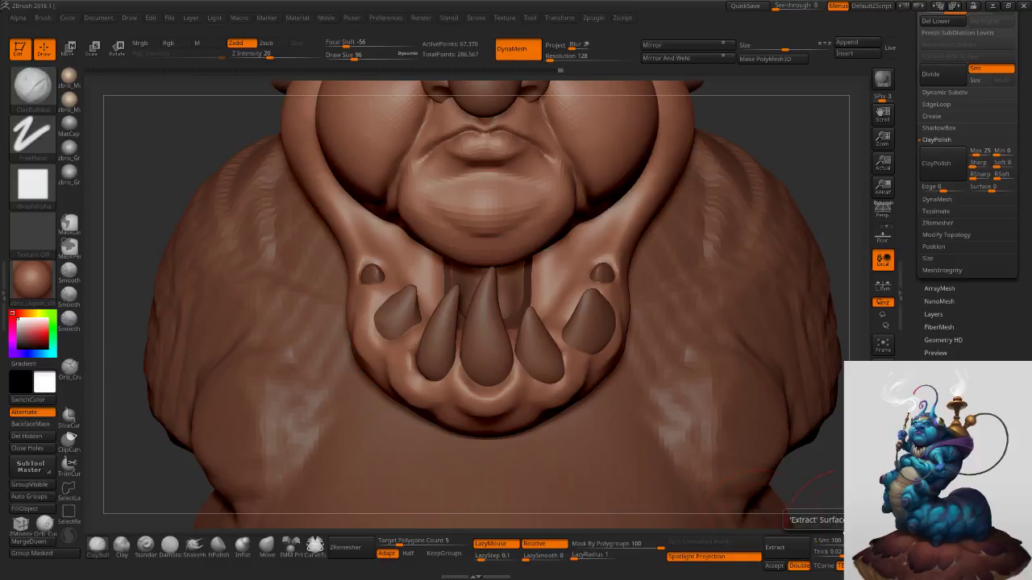
click(853, 542)
click(801, 550)
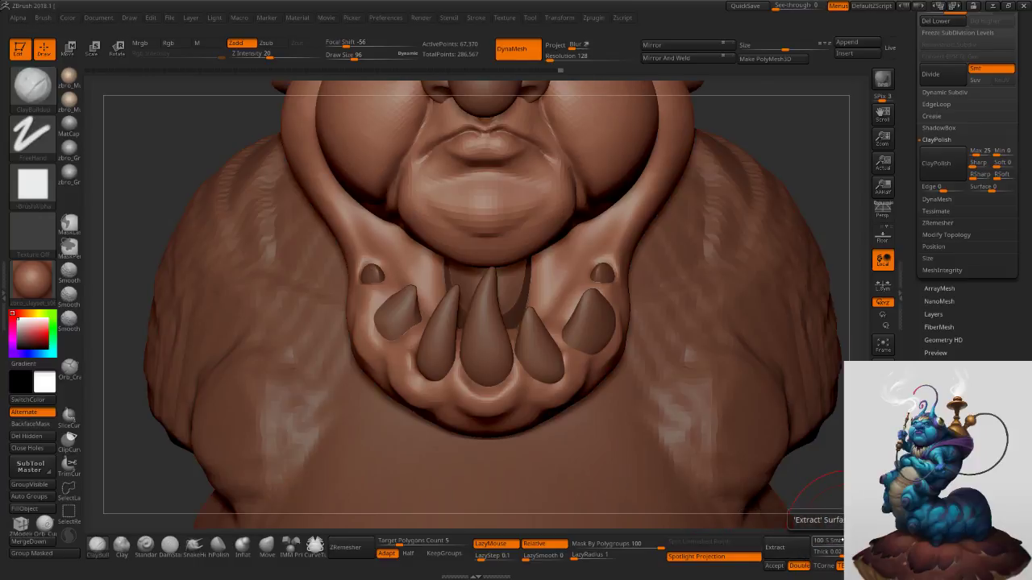
click(774, 566)
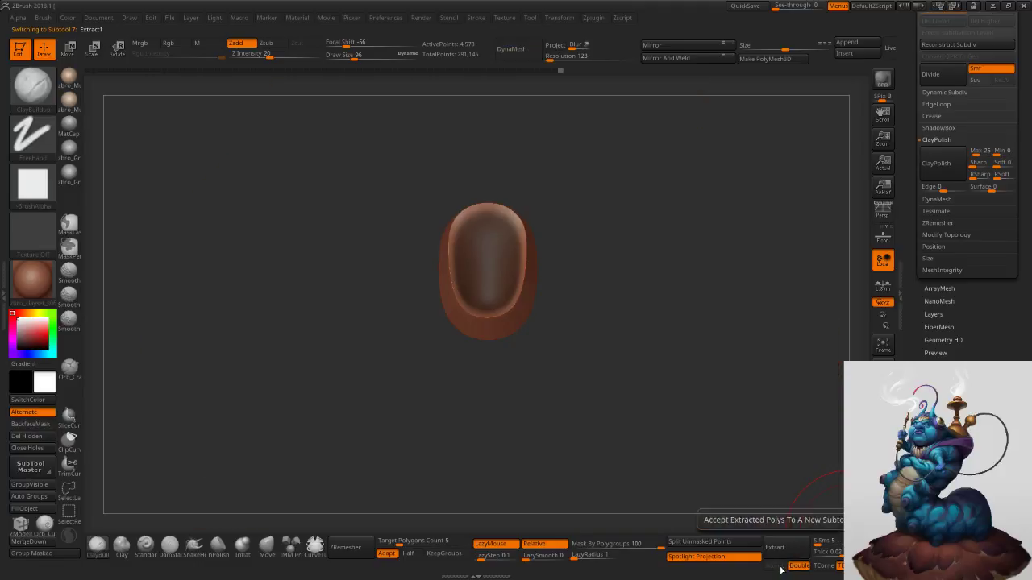
Select the extracted mouth piece Extract1, smooth its rim, clear its mask and solo it.
click(883, 504)
alt+click(598, 254)
ctrl+drag(793, 134, 799, 223)
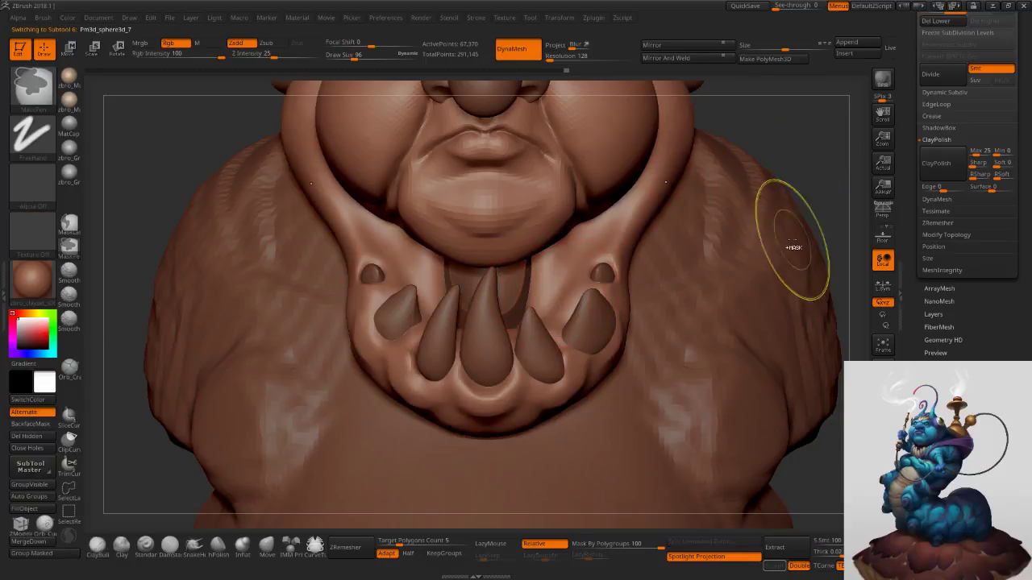
alt+click(520, 284)
right_drag(518, 282, 516, 271)
mouse_move(512, 291)
shift+mouse_down()
mouse_move(520, 279)
mouse_move(524, 291)
shift+mouse_up()
ctrl+drag(709, 266, 595, 306)
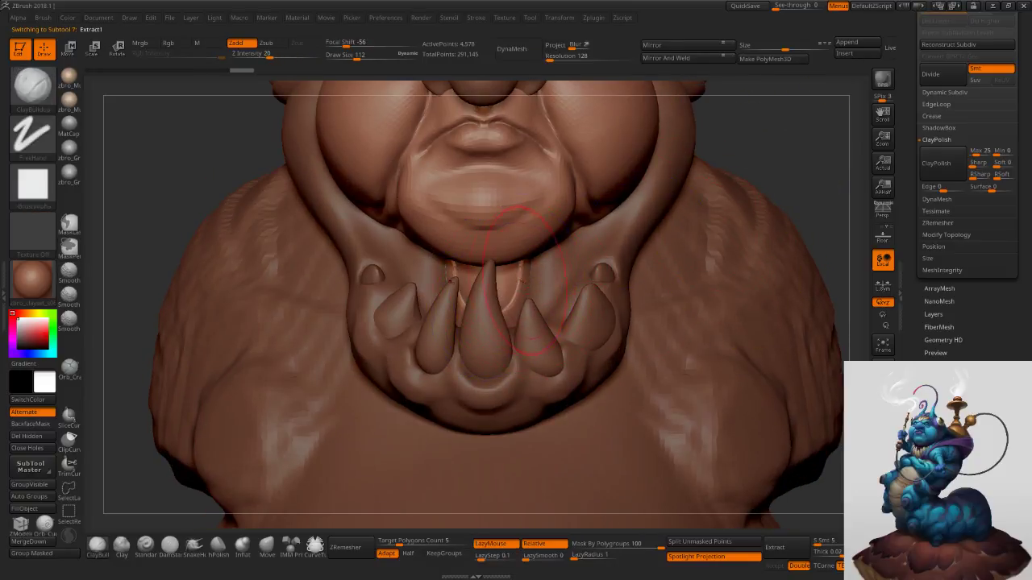
click(882, 502)
Build up clay over the mouth piece with ClayBuildup at brush size 85, then smooth it.
click(114, 550)
click(101, 547)
key(s)
mouse_move(495, 267)
mouse_down()
mouse_move(506, 303)
mouse_move(504, 230)
mouse_up()
mouse_move(511, 306)
mouse_down()
mouse_move(511, 214)
mouse_move(515, 307)
mouse_up()
mouse_move(520, 270)
mouse_down()
mouse_move(527, 258)
mouse_move(522, 267)
mouse_up()
shift+drag(500, 216, 500, 220)
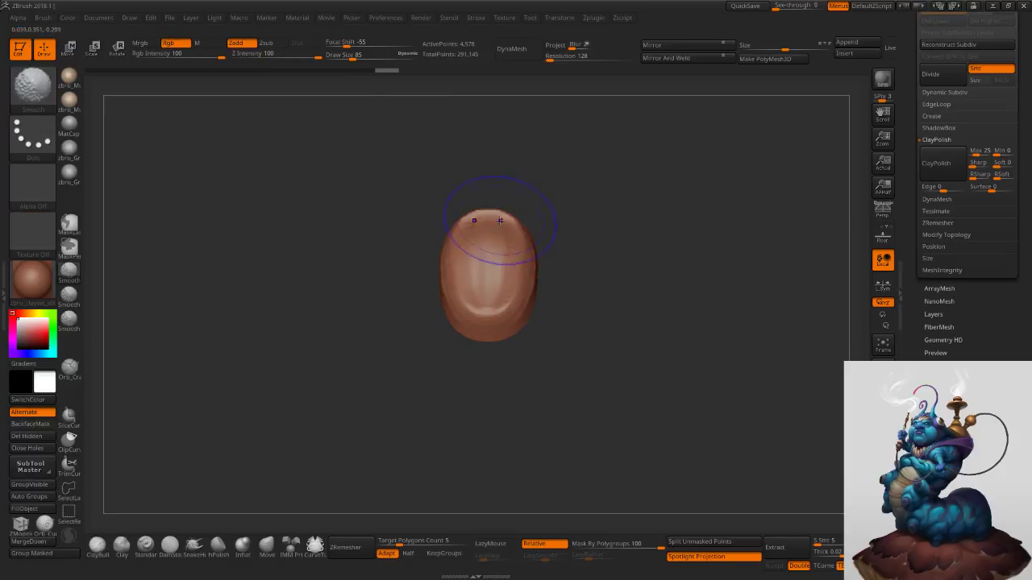
ZRemesh the mouth piece at Target Polygons Count 0.1, down to about 330 points.
drag(394, 543, 377, 543)
click(362, 551)
key(s)
click(505, 348)
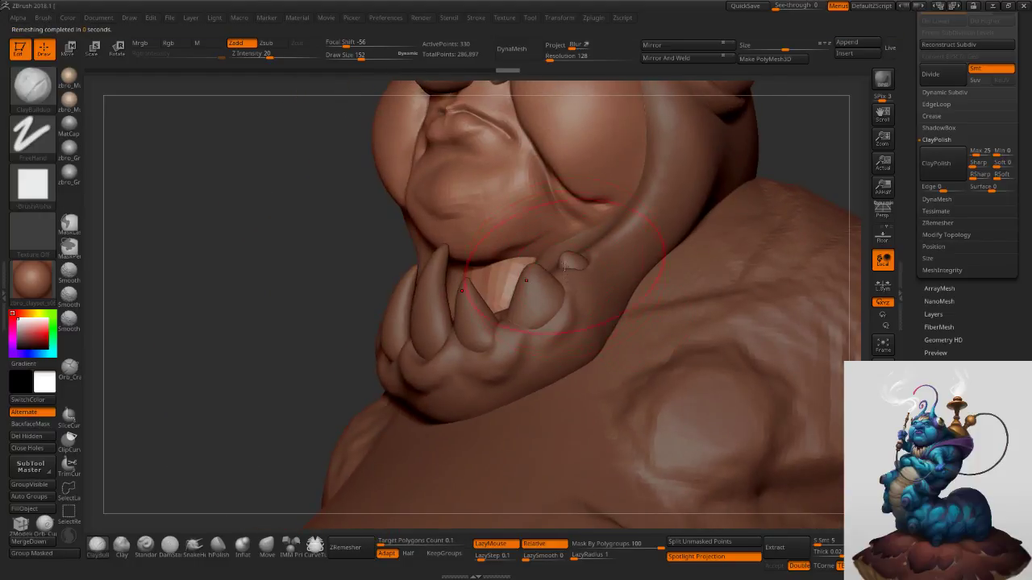
right_drag(564, 266, 545, 255)
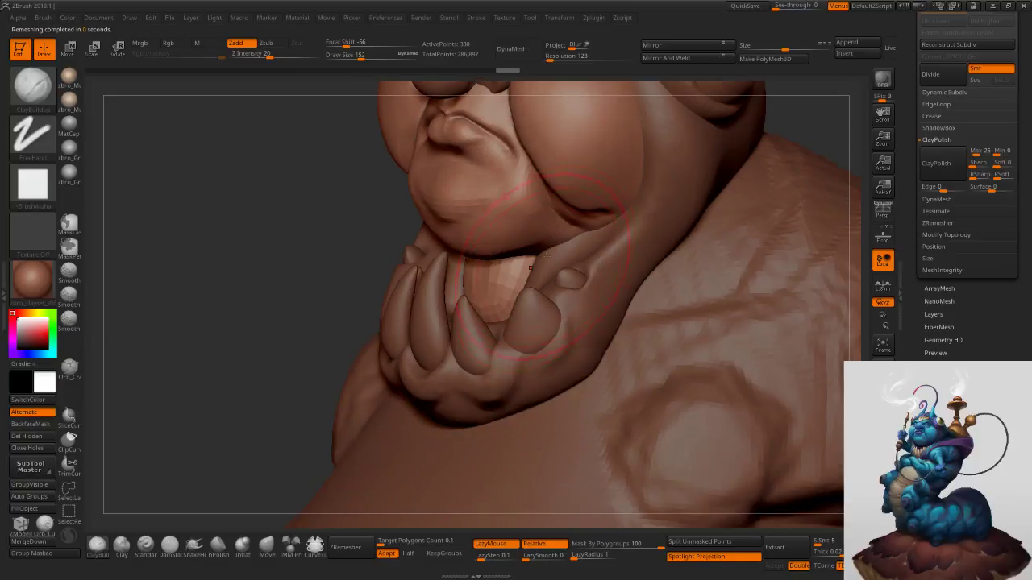
click(270, 546)
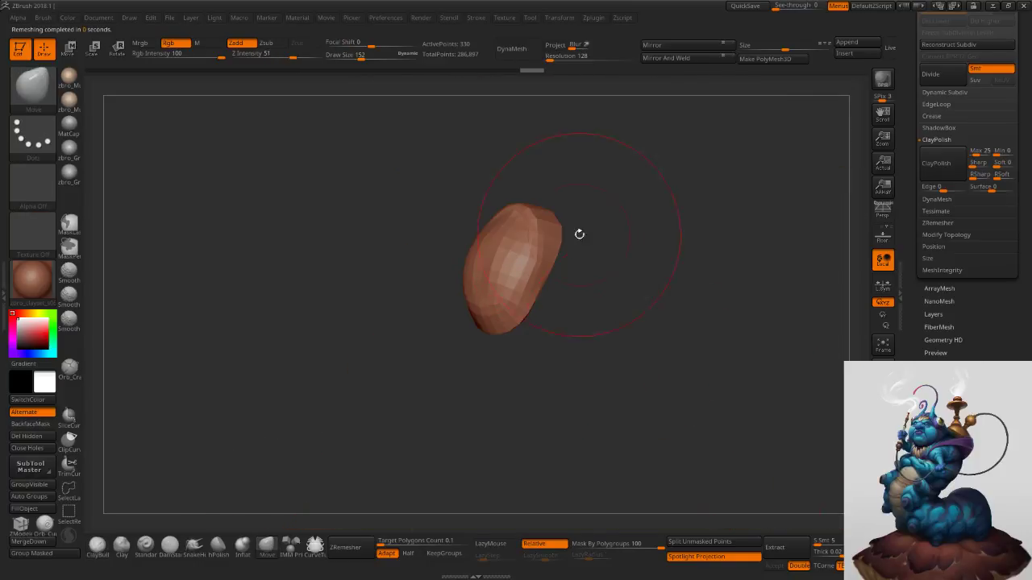
Bend the tongue with the Move brush, pulling its upper tip right and pushing its left edge inward.
mouse_move(580, 233)
right_down()
mouse_move(527, 218)
mouse_move(571, 216)
mouse_move(572, 201)
right_up()
key(s)
mouse_move(571, 201)
mouse_down()
mouse_move(615, 223)
mouse_move(561, 234)
mouse_move(538, 221)
mouse_up()
key(s)
mouse_move(542, 289)
mouse_down()
mouse_move(508, 254)
mouse_move(524, 259)
mouse_up()
key(s)
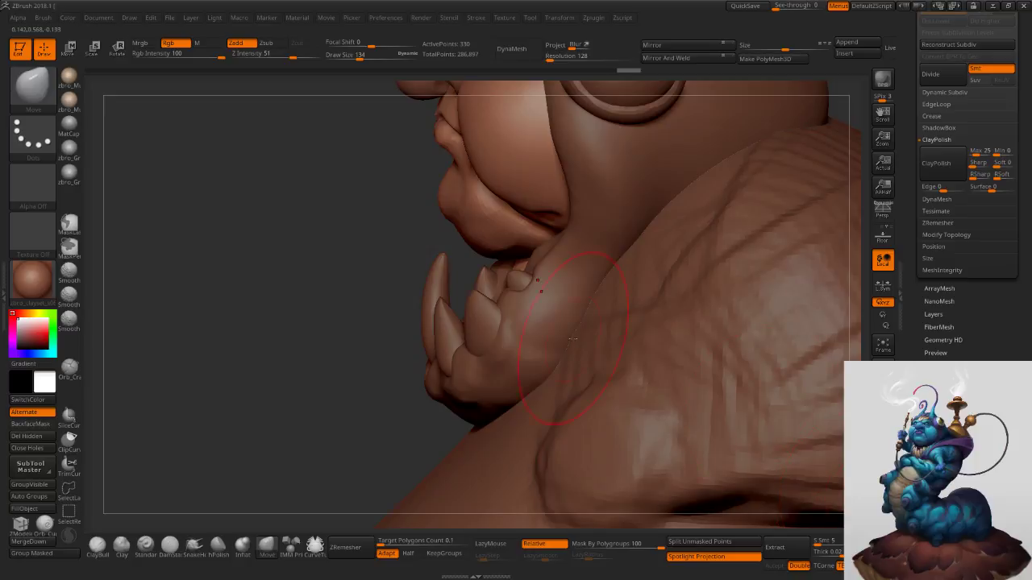
mouse_move(507, 311)
right_down()
mouse_move(594, 302)
mouse_move(622, 276)
right_up()
key(s)
key(s)
drag(604, 294, 600, 293)
drag(595, 290, 588, 295)
mouse_move(606, 303)
right_down()
mouse_move(534, 324)
mouse_move(541, 285)
right_up()
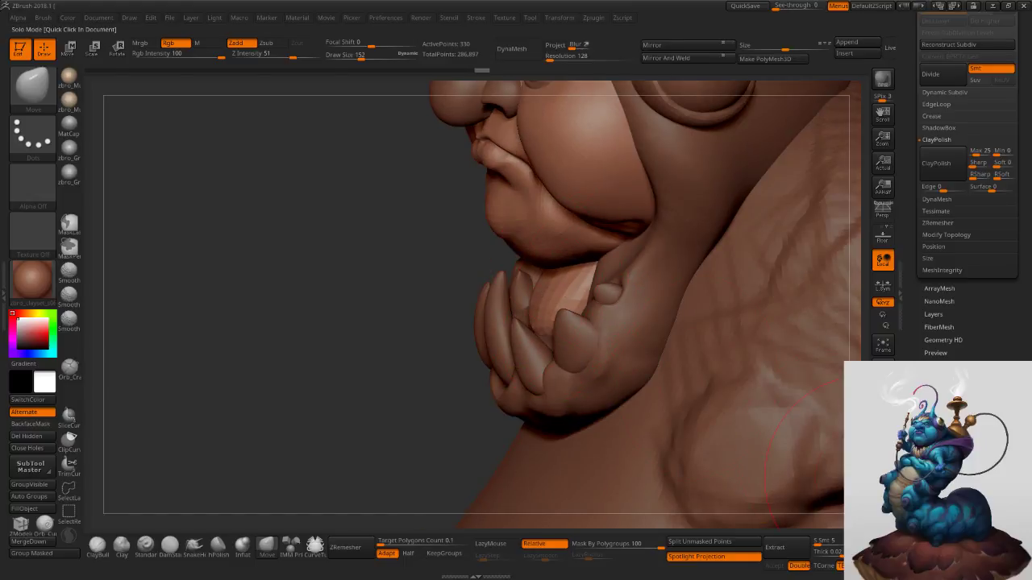
Solo the tongue at brush size 116 to check it from the side, then view the full bust.
click(879, 478)
key(s)
drag(599, 312, 594, 311)
right_drag(600, 308, 587, 297)
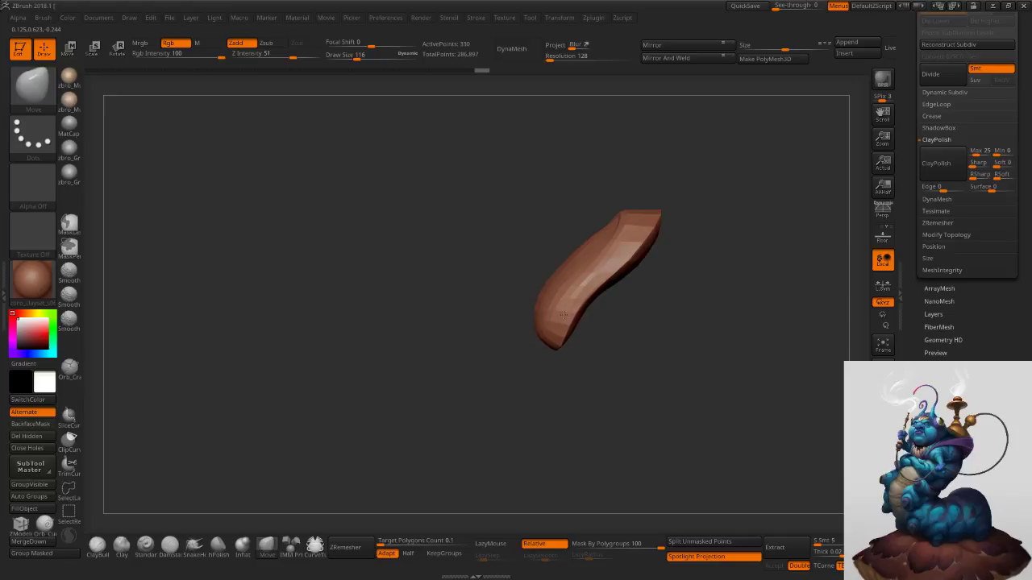
click(878, 481)
right_drag(592, 339, 654, 310)
Carve a crease down the soloed tongue's centre with DamStandard at size 38, then turn Solo off.
click(880, 498)
shift+right_drag(693, 395, 589, 334)
key(s)
drag(572, 323, 558, 324)
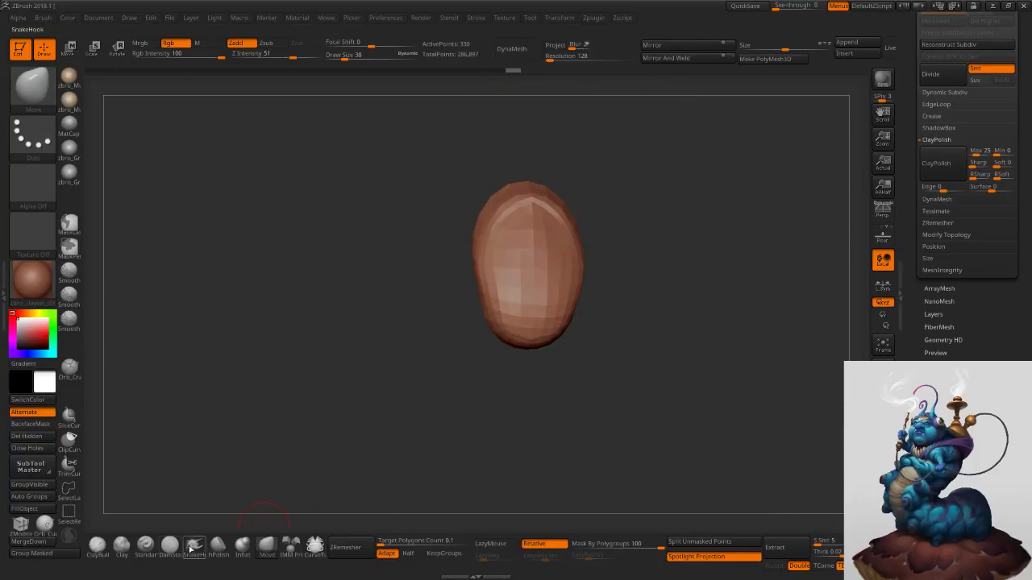
click(169, 548)
click(170, 549)
mouse_move(512, 221)
right_down()
mouse_move(533, 239)
mouse_move(502, 310)
right_up()
right_click(503, 309)
drag(529, 233, 526, 360)
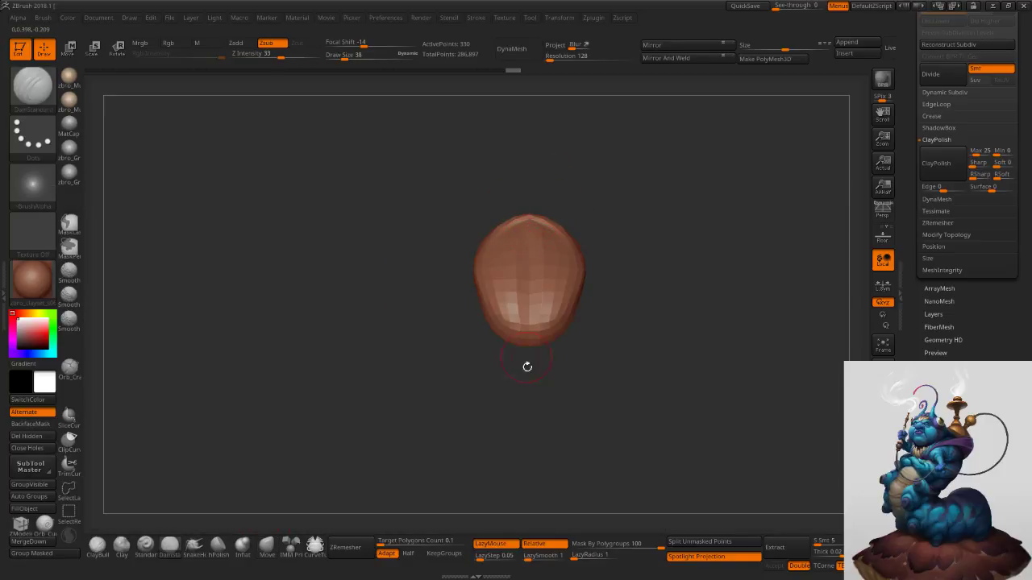
drag(527, 244, 521, 330)
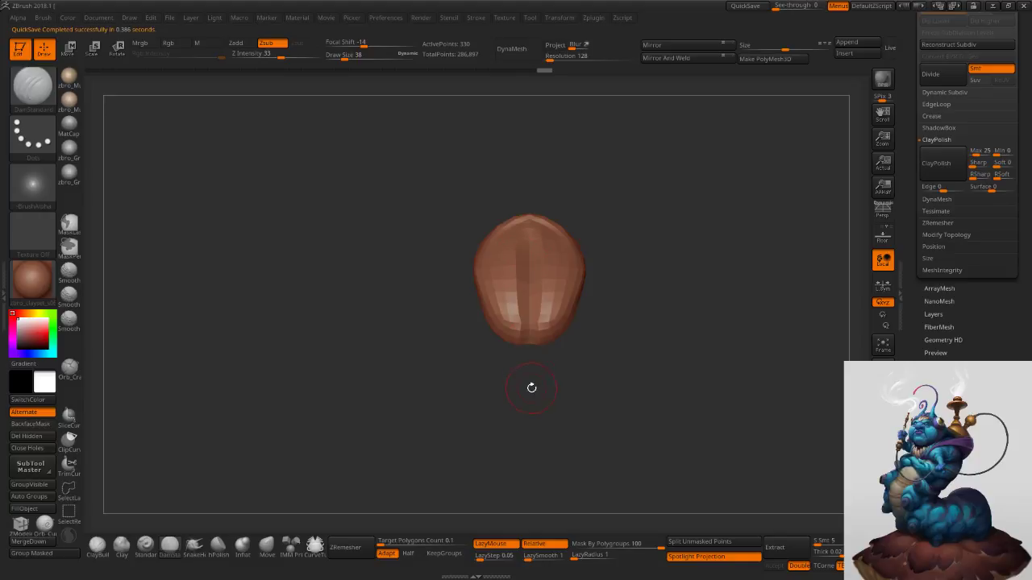
click(744, 7)
drag(759, 258, 752, 255)
key(d)
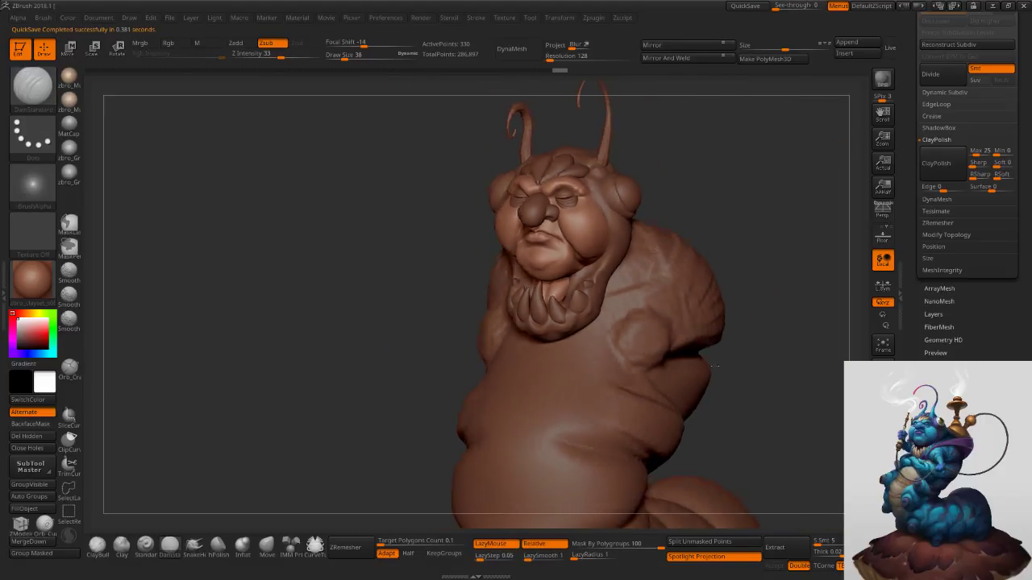
Select the body and add ClayBuildup strokes along the back crease at brush size 152.
alt+drag(738, 347, 756, 378)
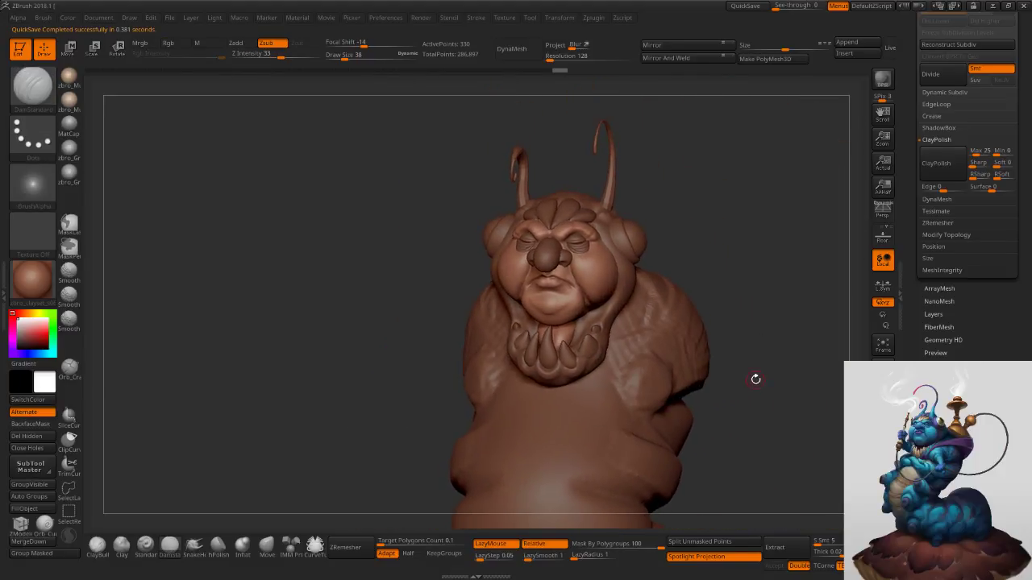
mouse_move(728, 340)
mouse_down()
mouse_move(678, 355)
mouse_move(715, 360)
mouse_move(686, 336)
mouse_up()
key(s)
alt+click(638, 340)
key(s)
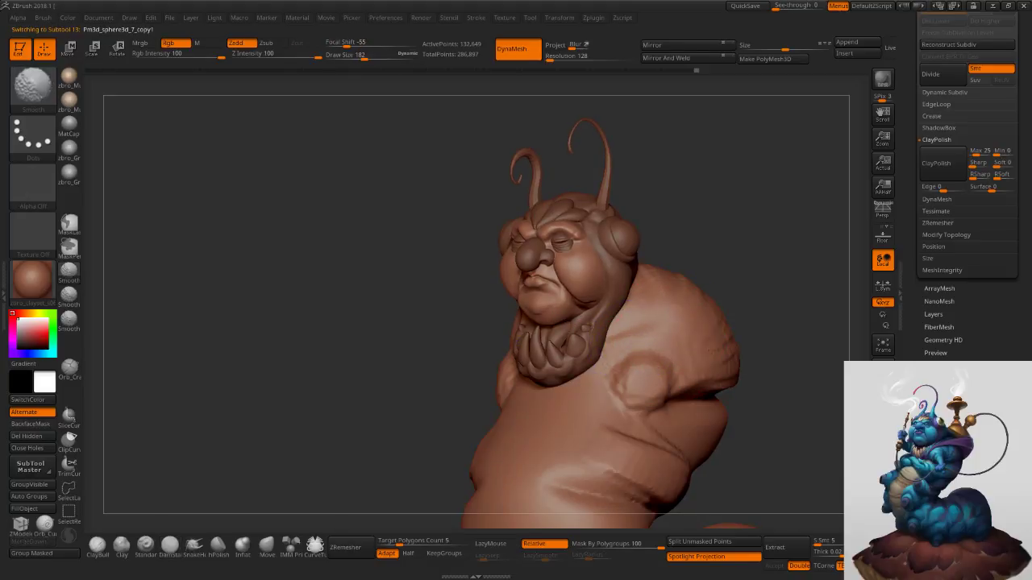
mouse_move(756, 372)
alt+mouse_down()
mouse_move(727, 322)
mouse_move(707, 330)
alt+mouse_up()
key(s)
drag(707, 332, 689, 354)
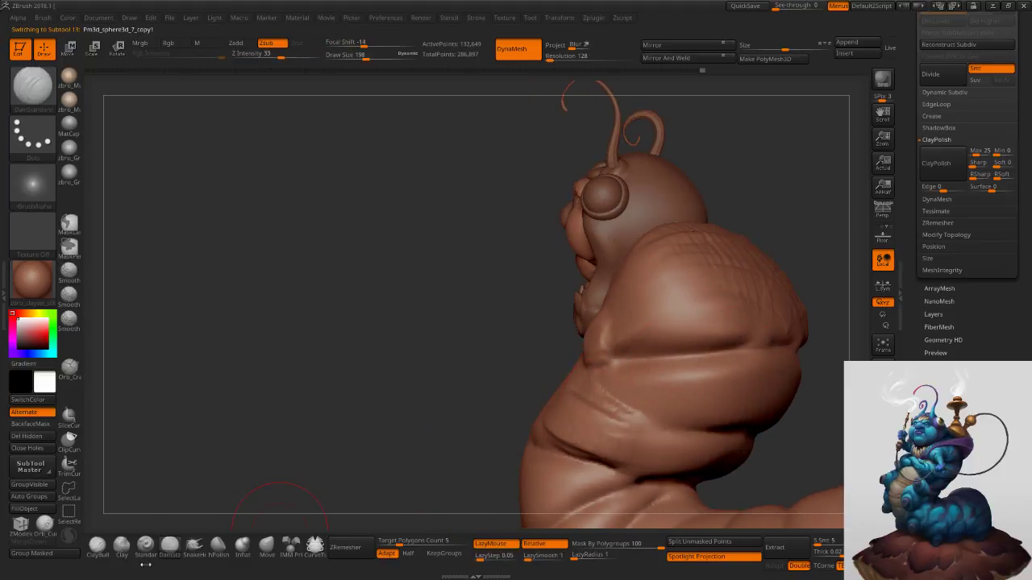
click(97, 545)
key(s)
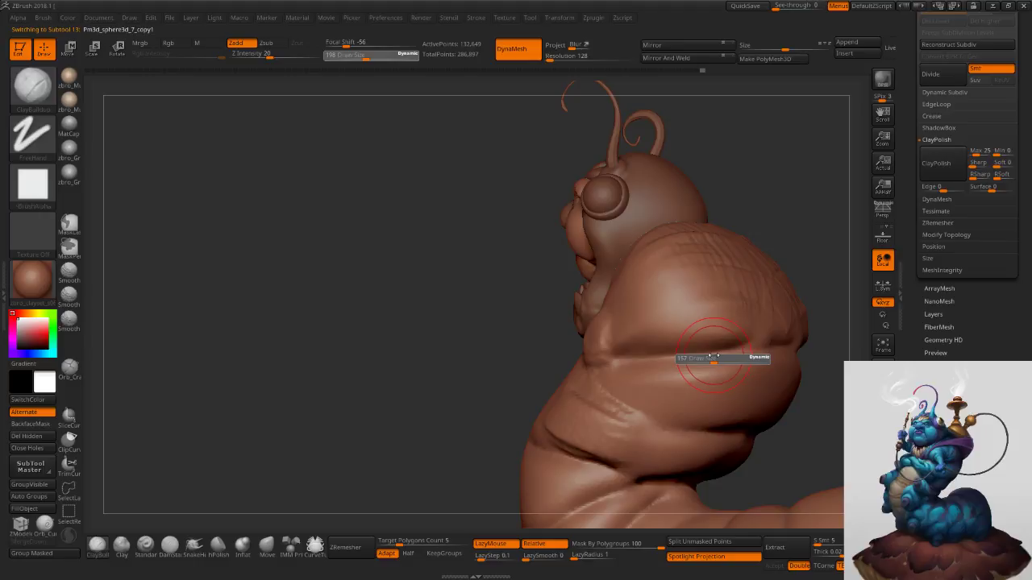
drag(714, 355, 712, 356)
drag(630, 359, 797, 345)
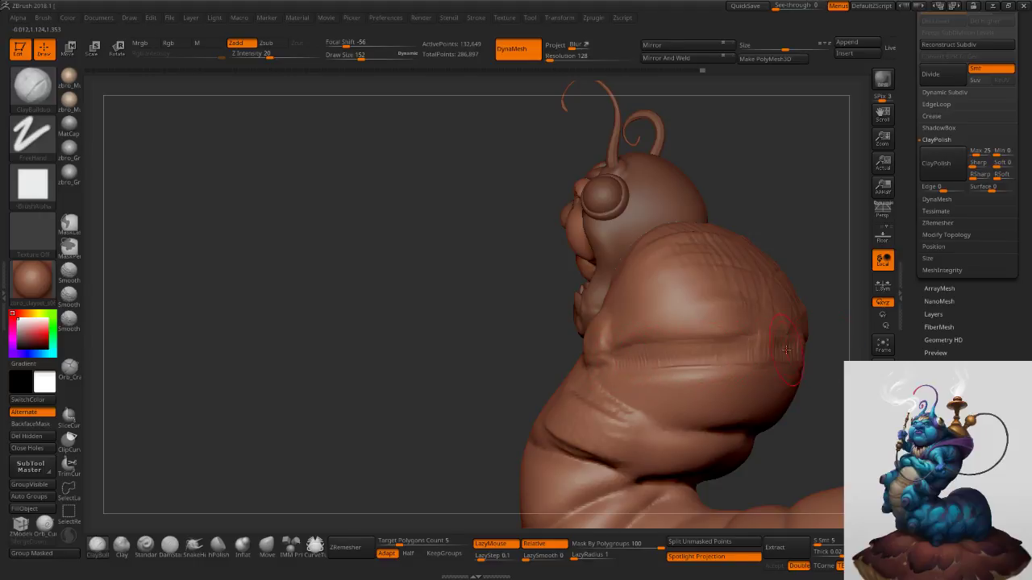
right_drag(808, 345, 790, 339)
Add more clay across the back at size 147, then smooth the clay ribs at size 215.
right_drag(660, 365, 697, 343)
key(s)
drag(696, 342, 694, 342)
drag(628, 341, 721, 339)
key(s)
right_drag(747, 332, 679, 329)
shift+drag(680, 330, 732, 331)
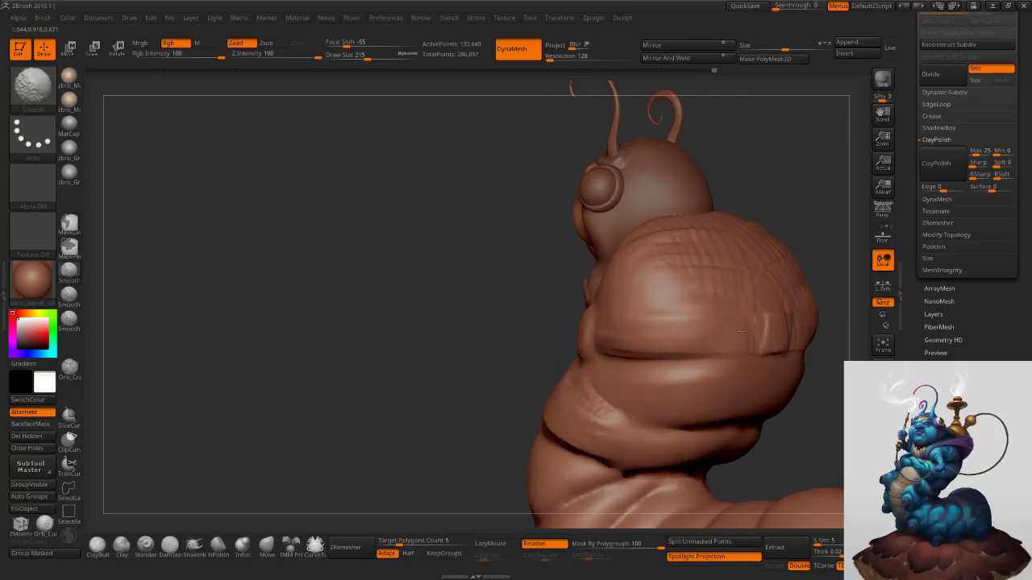
right_drag(584, 323, 701, 321)
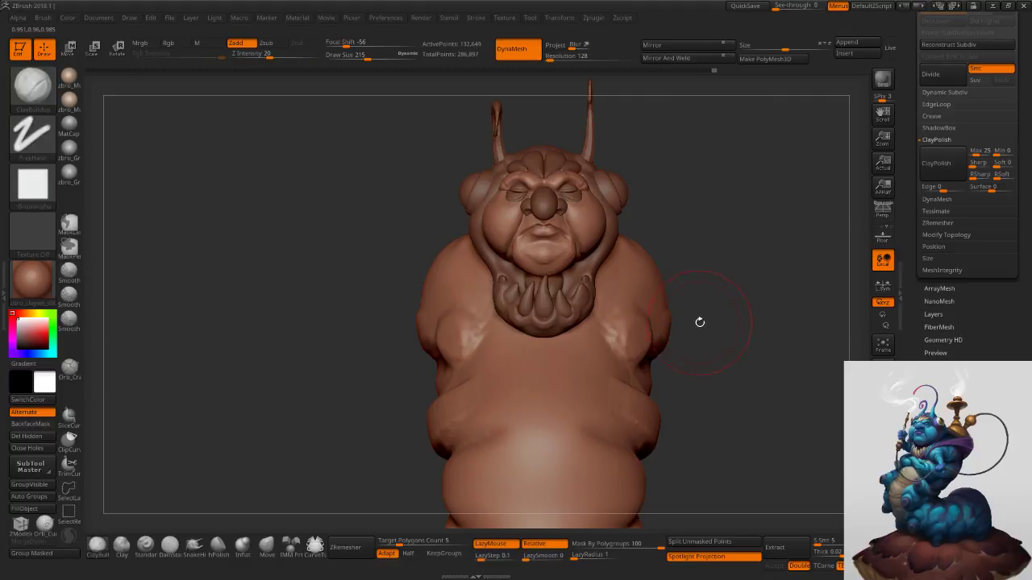
Mask the neck, invert it, and bulge the back's front edge toward the head with Move at size 382.
mouse_move(700, 228)
right_down()
mouse_move(647, 222)
mouse_move(674, 246)
mouse_move(638, 229)
mouse_move(661, 332)
mouse_move(622, 296)
right_up()
key(s)
mouse_move(622, 296)
mouse_down()
mouse_move(624, 259)
mouse_move(625, 278)
mouse_move(630, 263)
mouse_move(643, 278)
mouse_up()
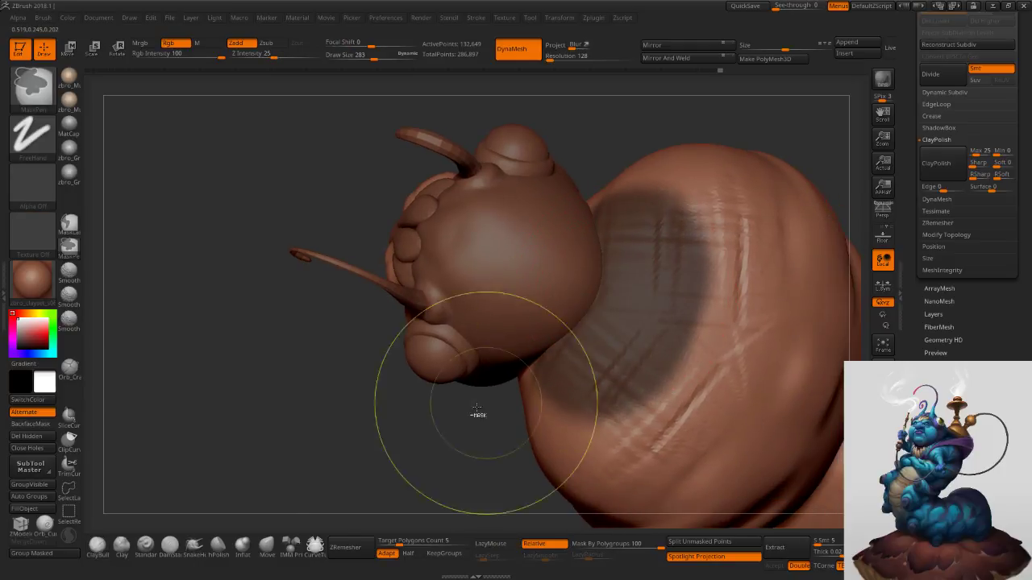
ctrl+click(392, 452)
click(267, 548)
right_drag(587, 354, 599, 292)
key(s)
drag(598, 293, 607, 293)
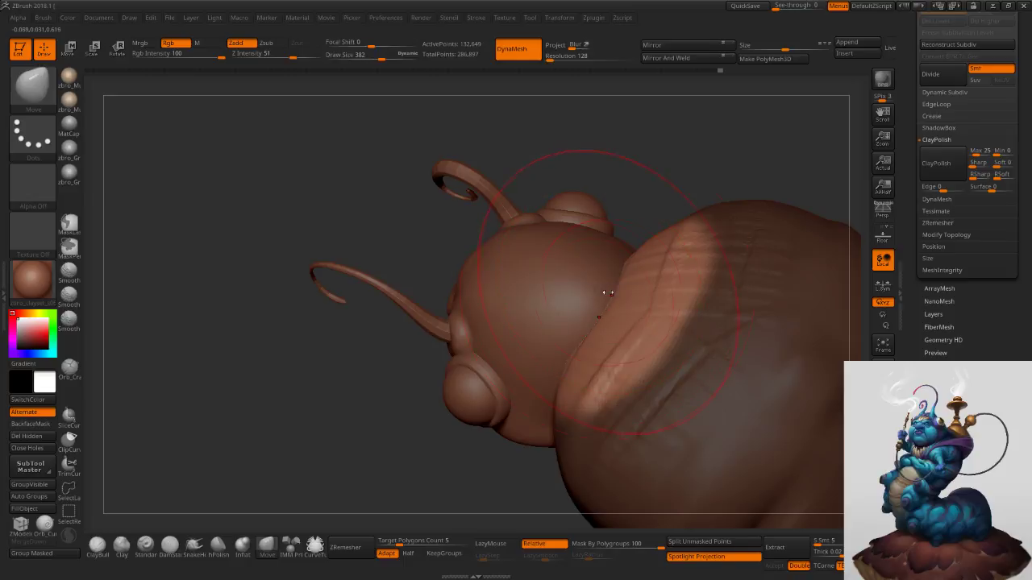
right_drag(607, 293, 616, 303)
drag(617, 304, 581, 261)
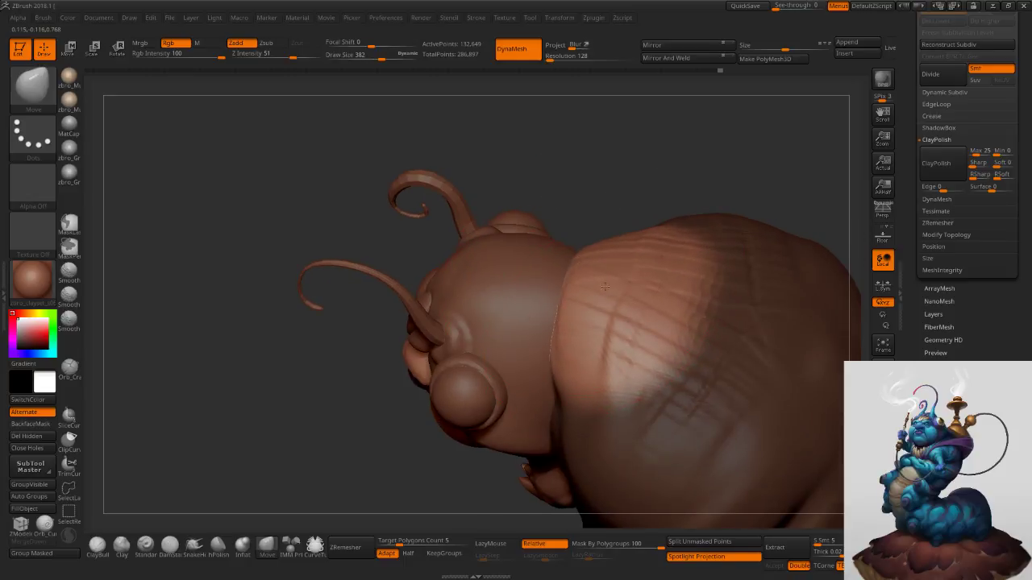
right_drag(605, 292, 623, 320)
shift+drag(619, 309, 622, 301)
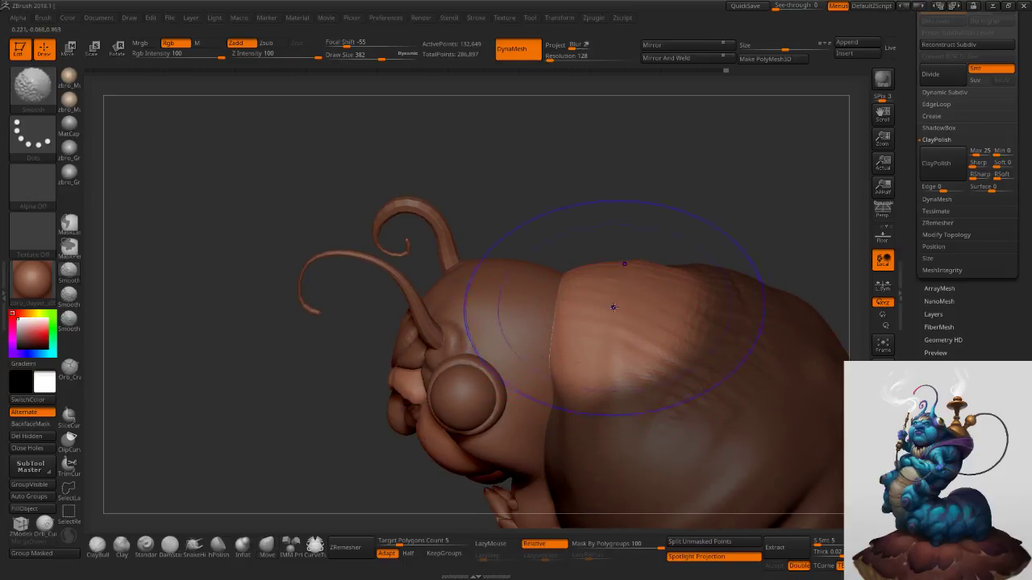
Carve a crease along the shoulder bulge edge with DamStandard at size 221, clear the mask and soften it.
click(170, 546)
key(s)
click(619, 327)
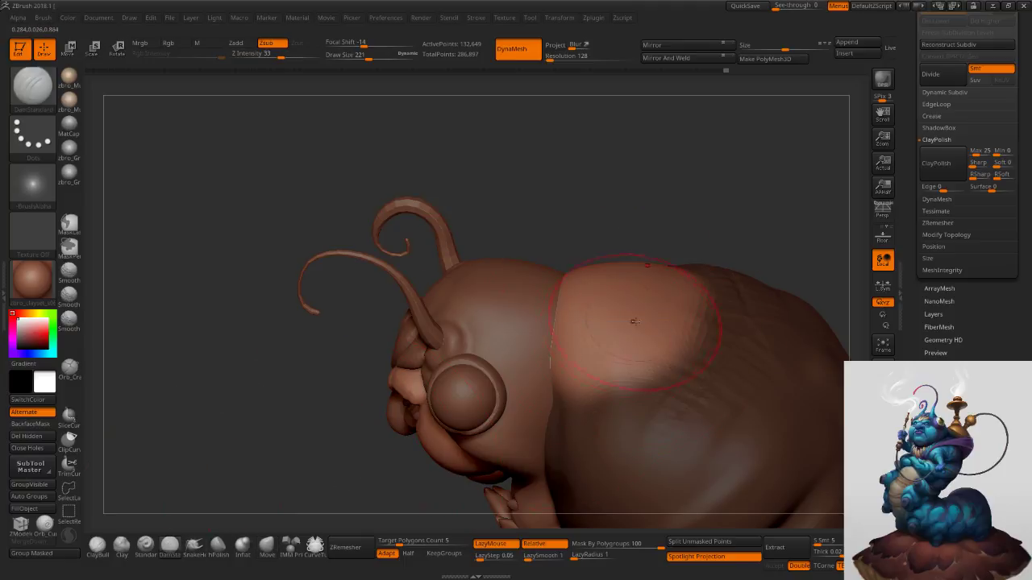
right_drag(629, 325, 573, 377)
drag(572, 375, 737, 225)
ctrl+drag(638, 110, 700, 174)
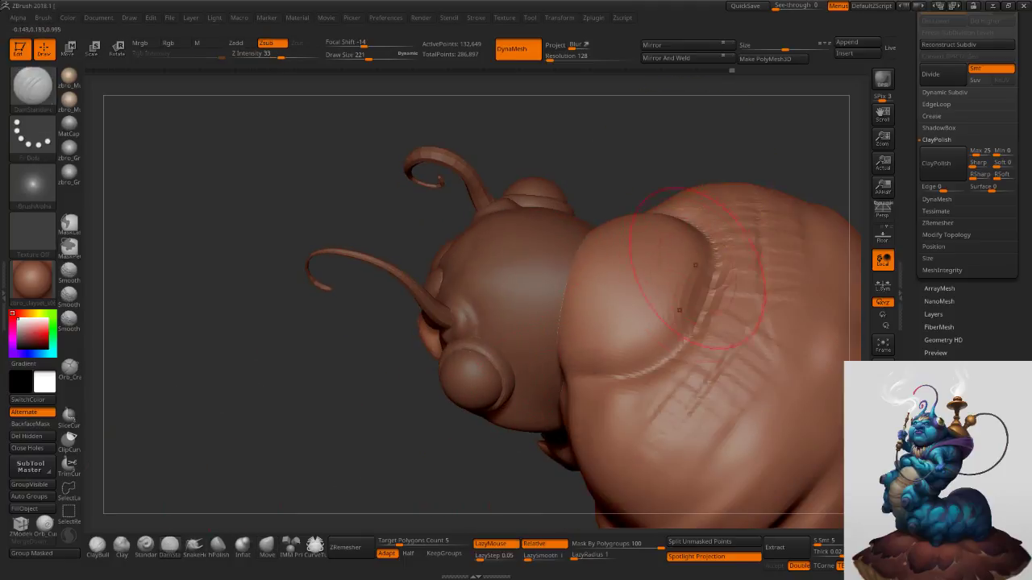
right_drag(663, 298, 685, 262)
mouse_move(685, 262)
shift+mouse_down()
mouse_move(648, 355)
mouse_move(666, 341)
mouse_move(638, 367)
shift+mouse_up()
Push the body edge behind the head outward with the Move brush at size 147.
key(s)
click(597, 367)
click(268, 547)
key(s)
click(614, 368)
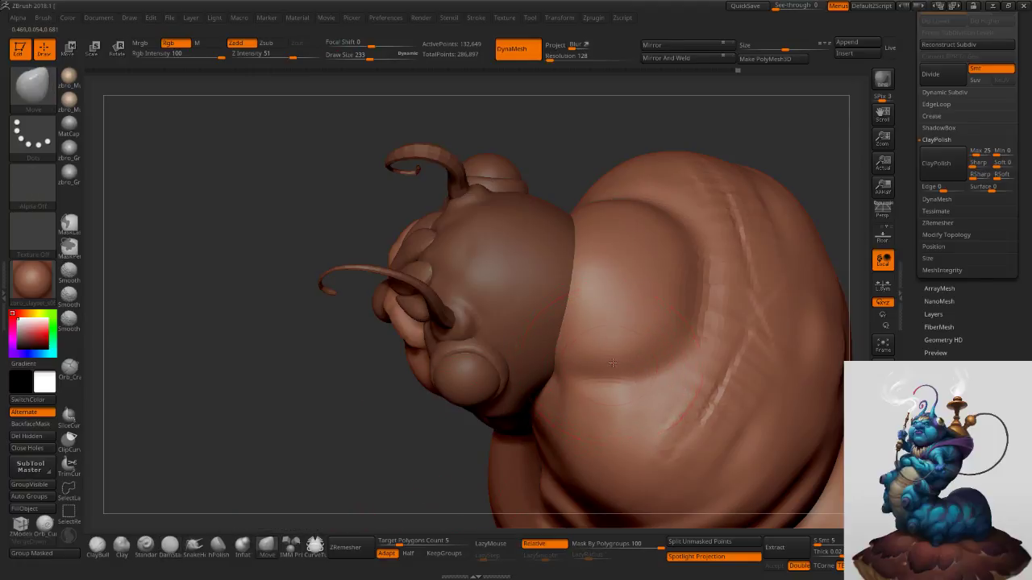
right_drag(616, 383, 602, 359)
key(s)
drag(601, 360, 592, 363)
mouse_move(597, 363)
right_down()
mouse_move(606, 355)
mouse_move(566, 363)
right_up()
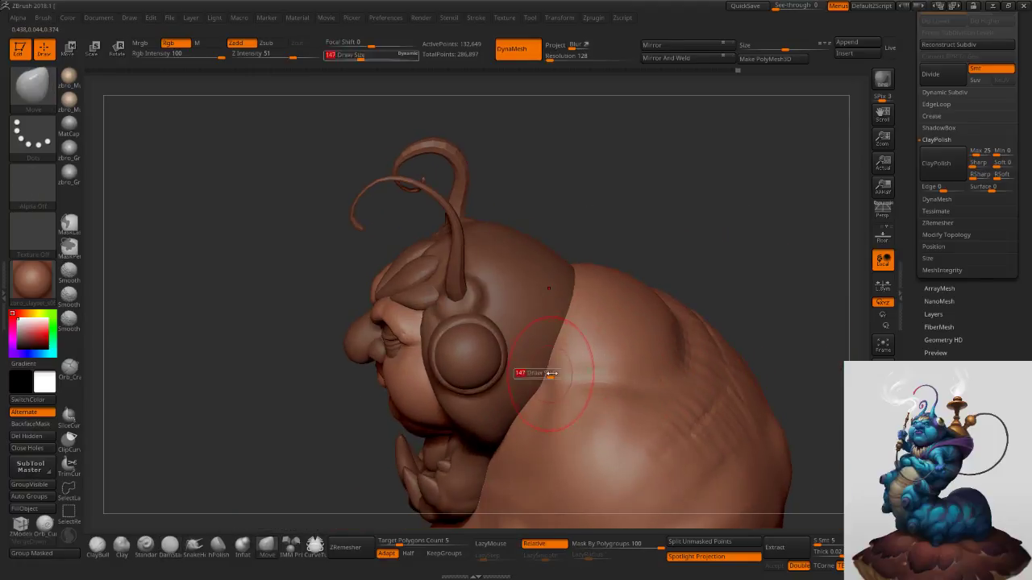
drag(532, 368, 657, 380)
Undo the dent, re-carve the shoulder crease with DamStandard at size 108, DynaMesh-remesh and smooth it.
click(171, 546)
key(ctrl+z)
key(s)
click(562, 377)
drag(770, 360, 669, 372)
key(s)
click(652, 362)
drag(544, 378, 720, 342)
ctrl+drag(732, 179, 767, 216)
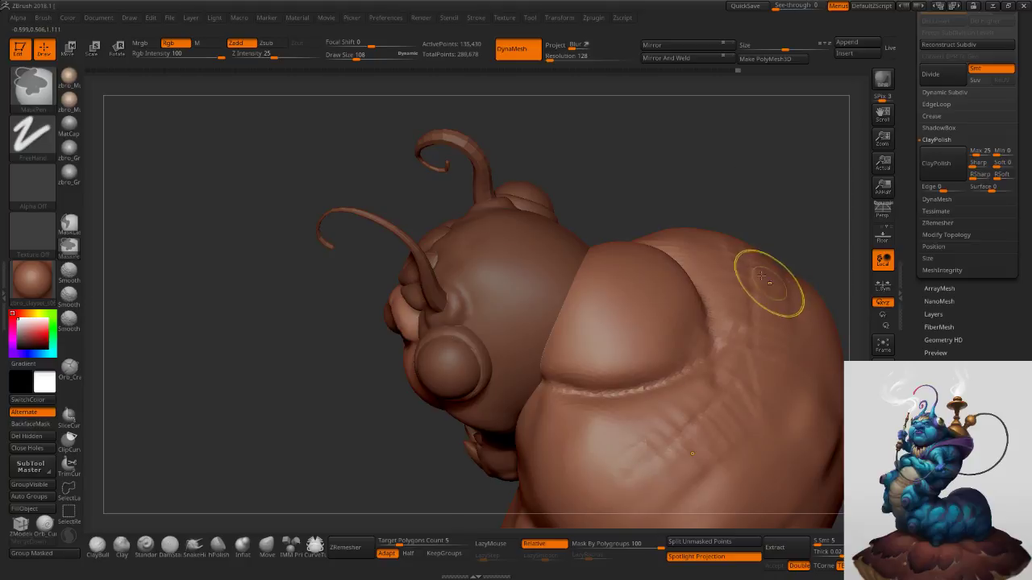
ctrl+right_drag(769, 282, 718, 310)
mouse_move(657, 347)
shift+mouse_down()
mouse_move(725, 332)
mouse_move(734, 339)
shift+mouse_up()
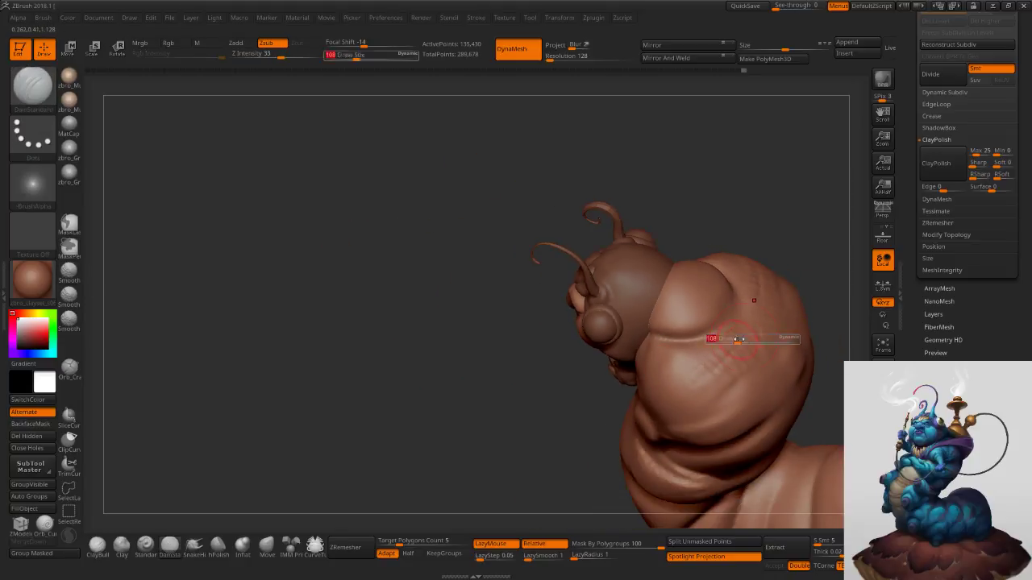
mouse_move(656, 345)
mouse_down()
mouse_move(737, 305)
mouse_move(655, 341)
mouse_up()
Deepen the crease around the shoulder lobe, smooth it, and orbit around the body to check it.
key(ctrl+z)
drag(737, 306, 599, 323)
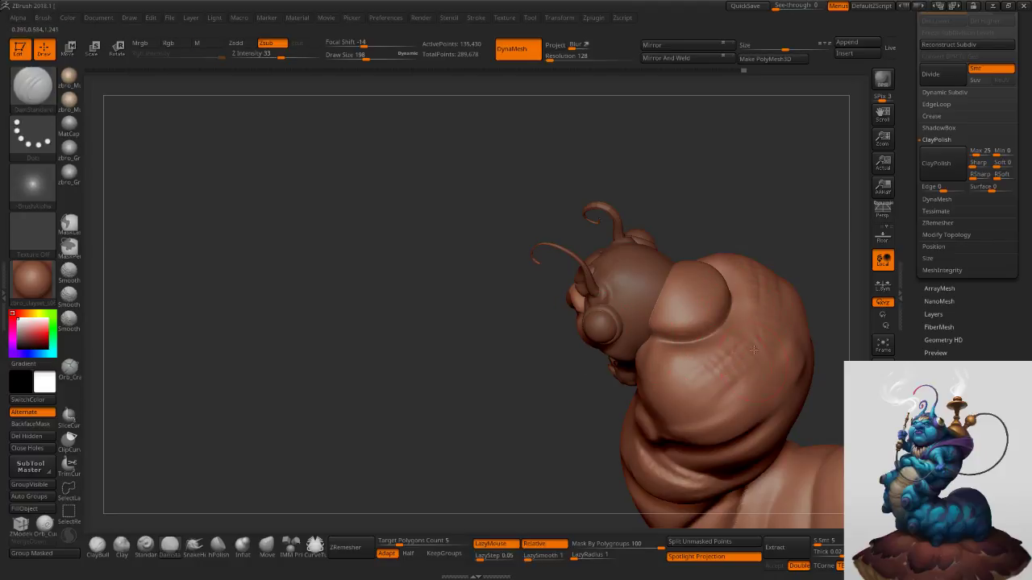
right_drag(753, 356, 693, 317)
shift+drag(718, 307, 710, 315)
right_drag(666, 379, 698, 317)
right_drag(669, 356, 701, 347)
shift+drag(653, 353, 667, 339)
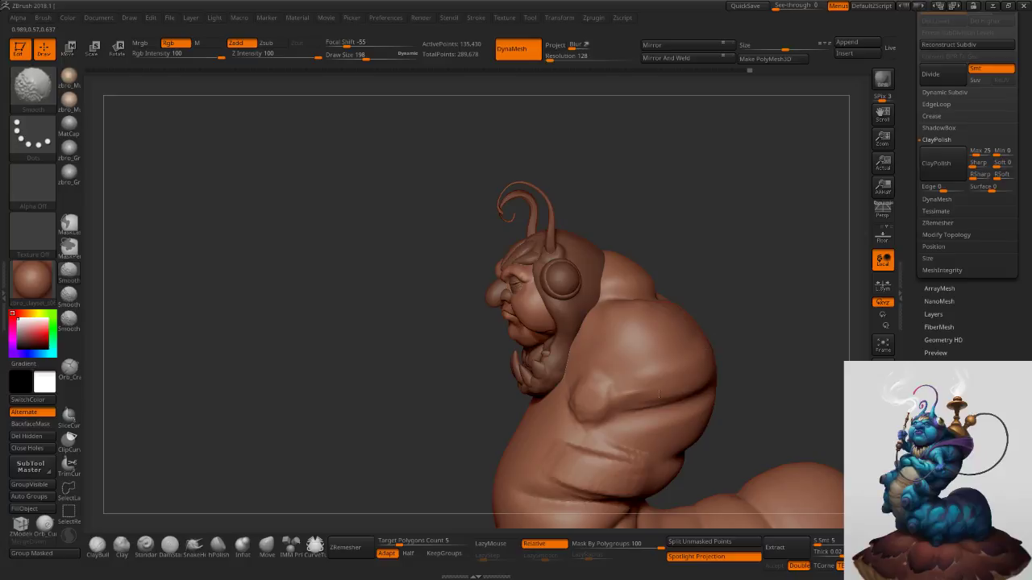
right_drag(557, 385, 618, 413)
mouse_move(632, 380)
right_down()
mouse_move(652, 380)
mouse_move(635, 274)
mouse_move(637, 302)
mouse_move(656, 325)
mouse_move(568, 354)
right_up()
shift+drag(545, 394, 557, 412)
alt+right_drag(670, 377, 613, 407)
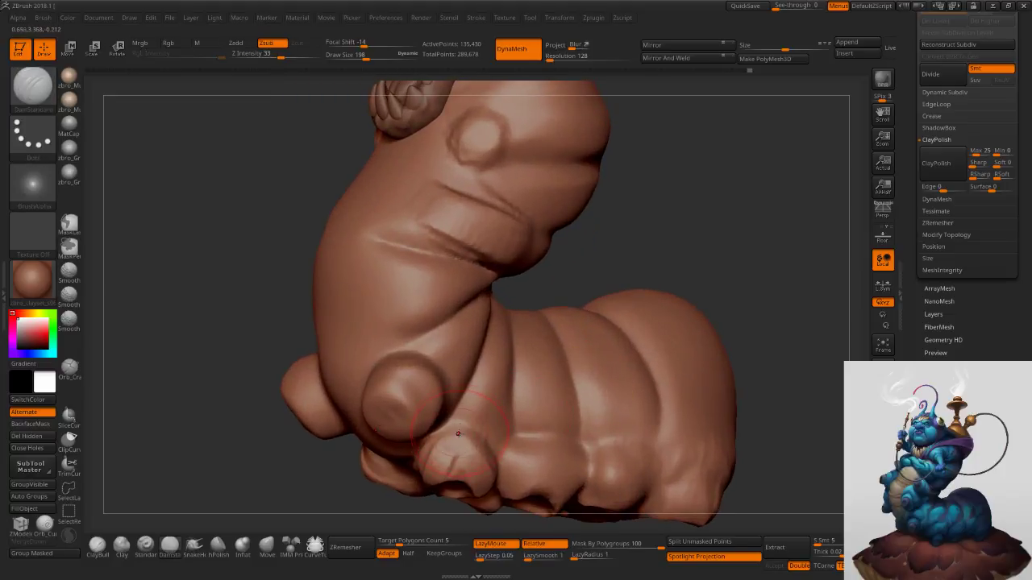
Switch to the Clay brush at size 239 and raise a sharp-rimmed disc on the leg.
key(s)
click(414, 315)
click(93, 548)
key(s)
key(s)
click(398, 300)
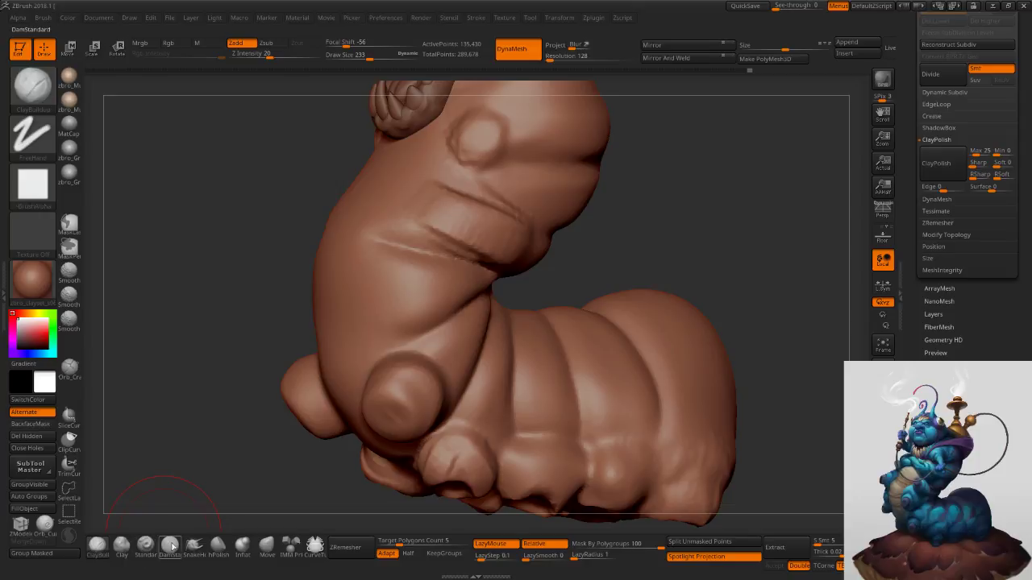
click(121, 546)
key(s)
click(387, 299)
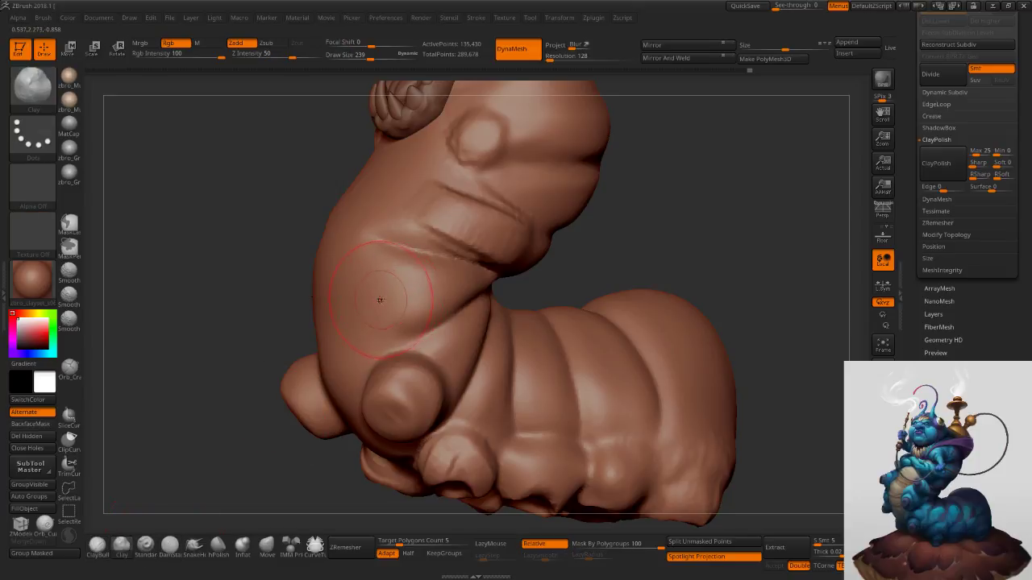
right_drag(379, 299, 427, 299)
drag(382, 299, 385, 291)
click(378, 302)
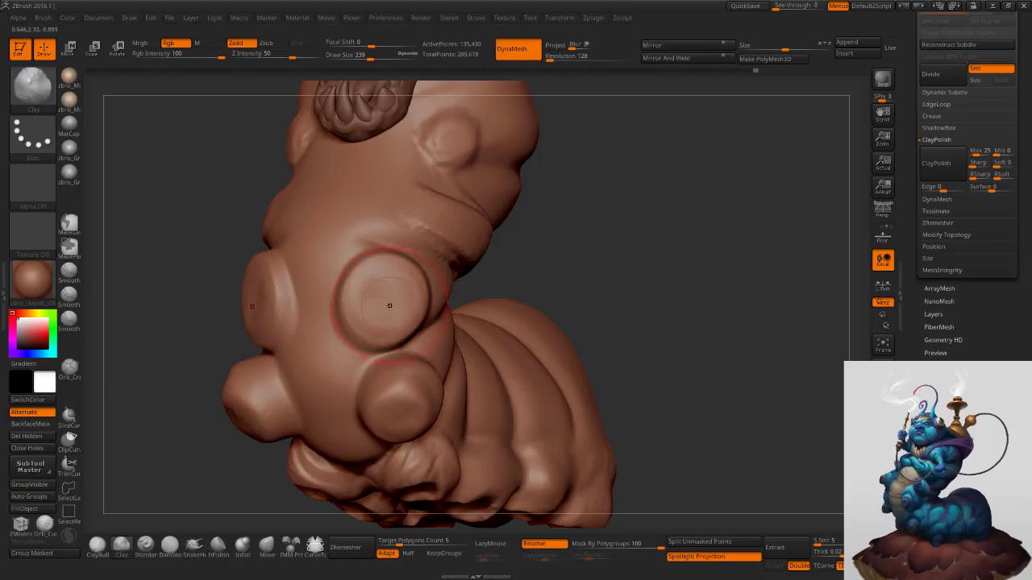
Raise the mirrored disc at size 245, then add an inner clay ring with a smaller brush.
key(s)
drag(389, 300, 385, 301)
key(s)
click(389, 303)
key(s)
click(386, 303)
key(s)
click(384, 300)
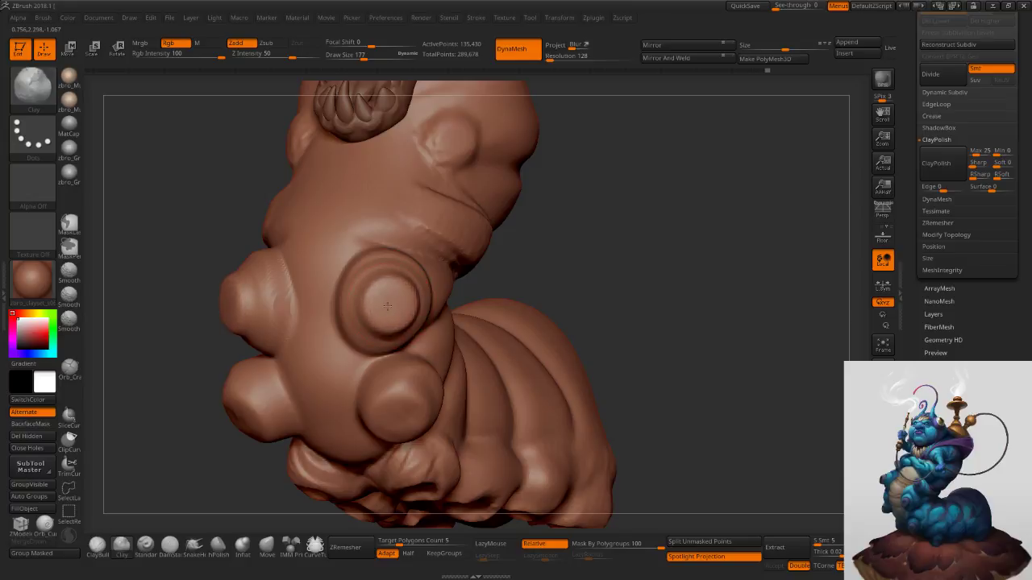
key(s)
click(387, 304)
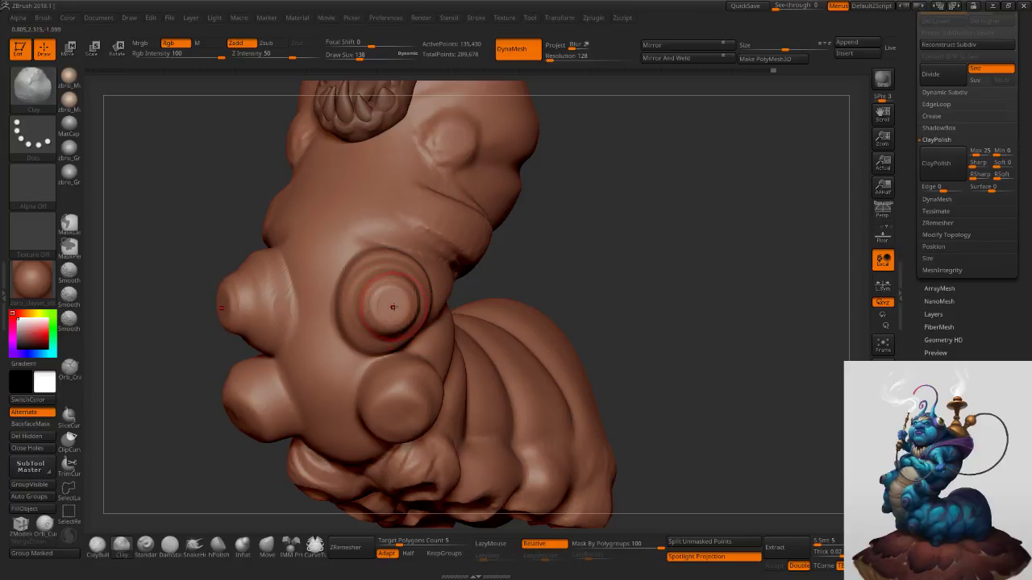
Undo the last clay stroke and resize the brush from 152 to 167.
mouse_move(398, 305)
right_down()
mouse_move(278, 312)
mouse_move(492, 323)
right_up()
key(ctrl+z)
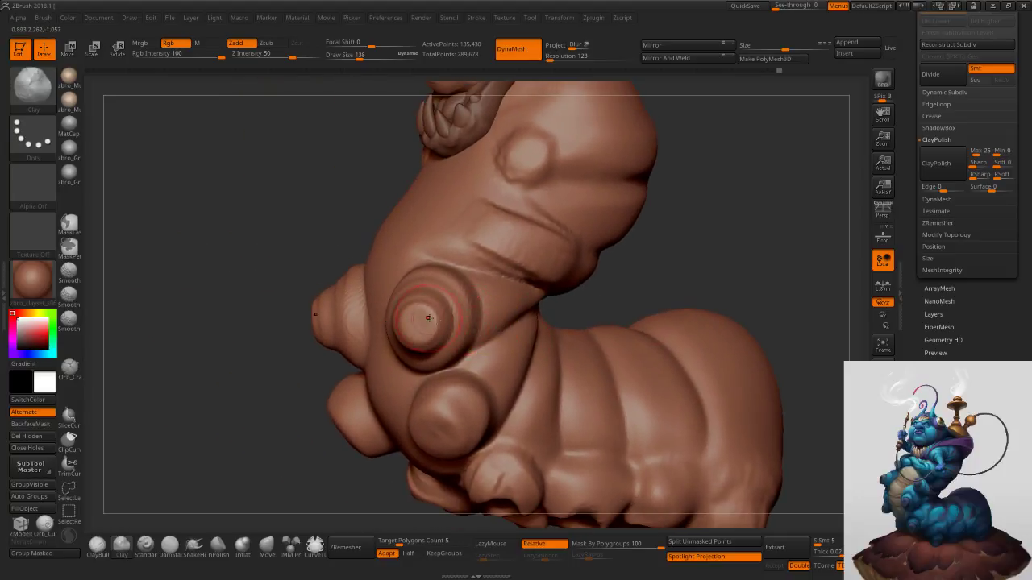
right_drag(426, 308, 449, 312)
key(s)
click(436, 317)
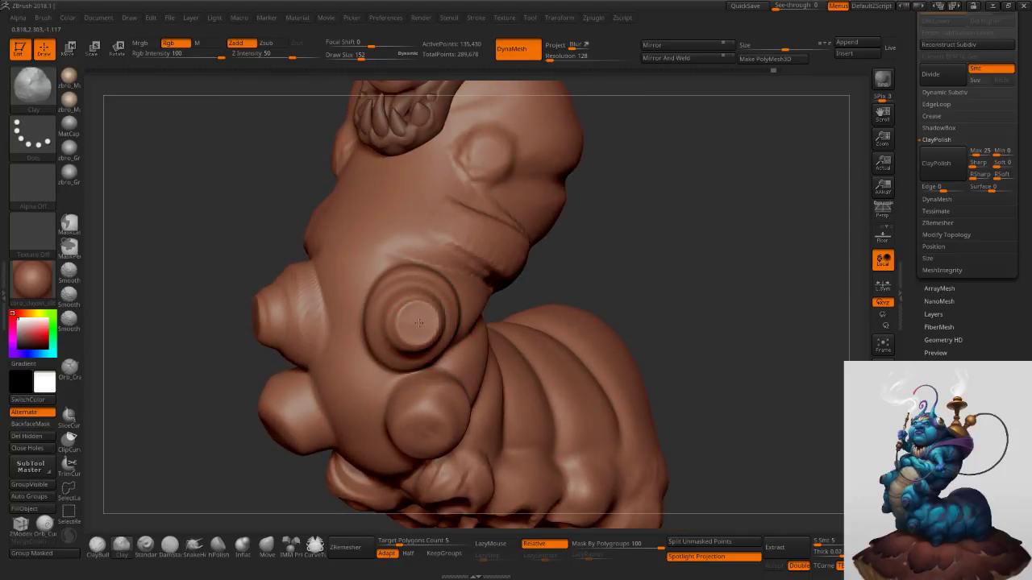
key(s)
drag(423, 325, 425, 326)
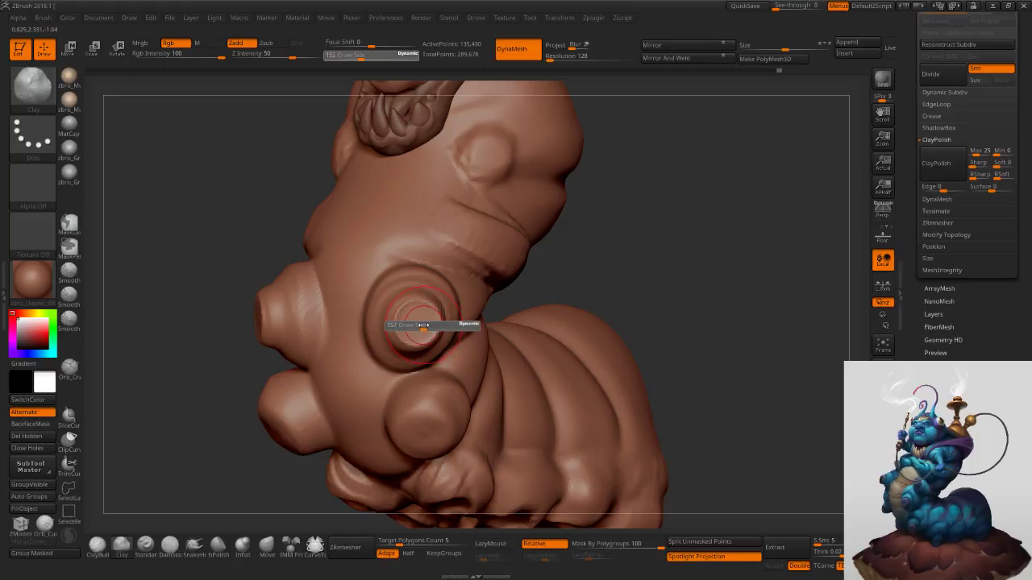
click(292, 547)
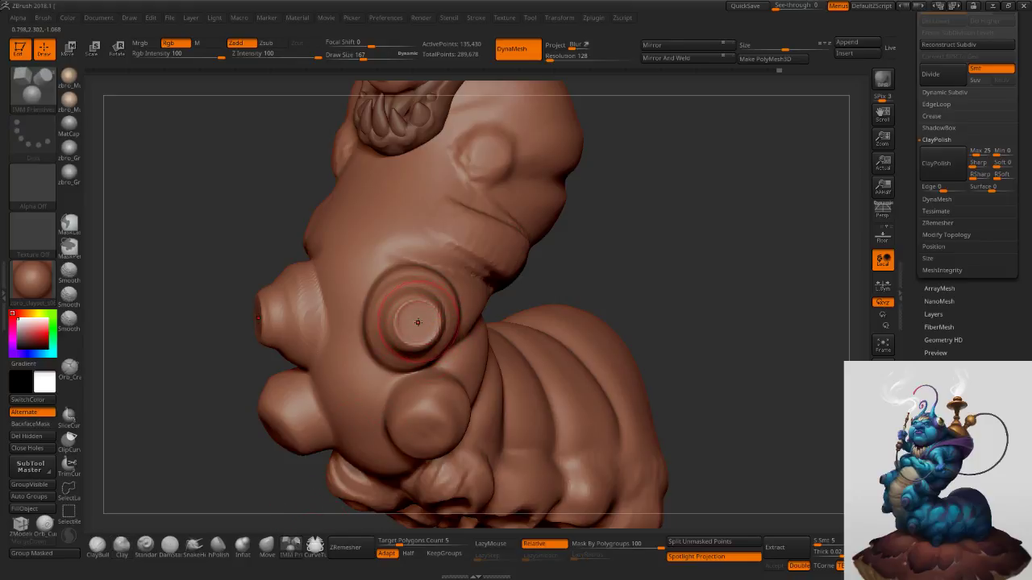
Insert an IMM cylinder into the ringed leg socket and begin scaling it.
key(m)
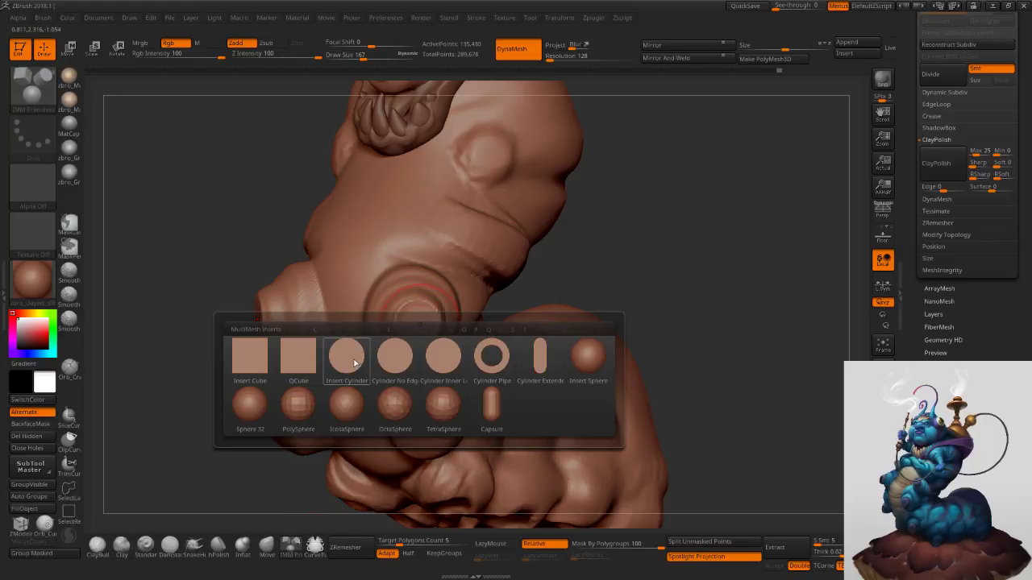
click(348, 358)
drag(418, 322, 432, 338)
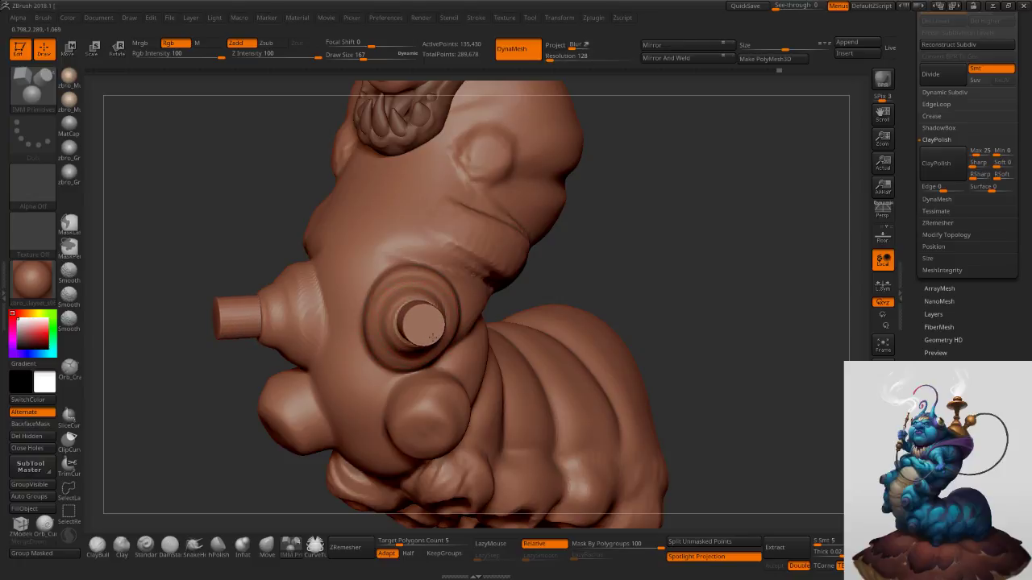
drag(518, 292, 580, 287)
key(e)
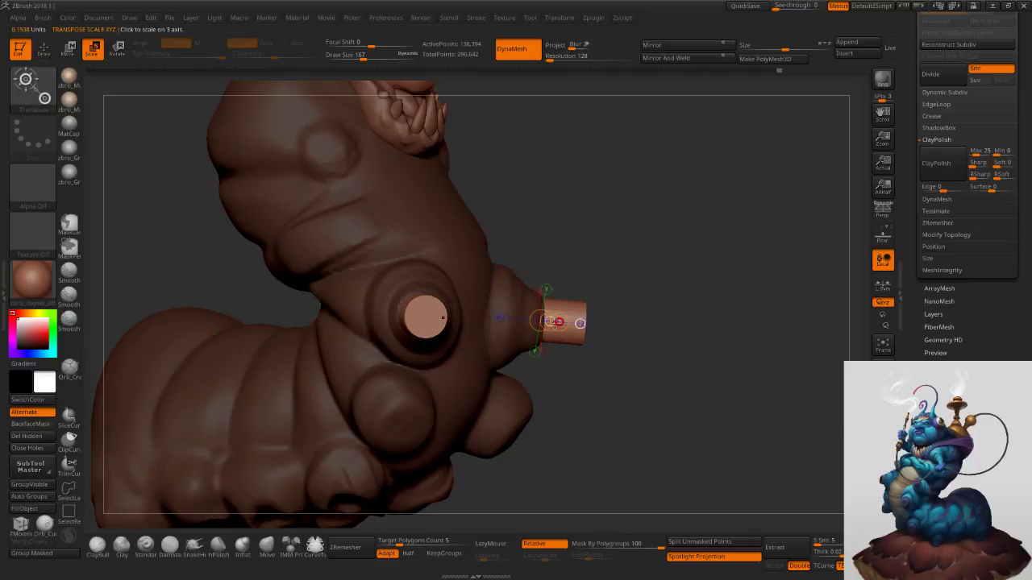
drag(556, 322, 558, 323)
Push the cylinder deeper into the socket and shrink it into a short tip.
key(w)
drag(637, 545, 572, 545)
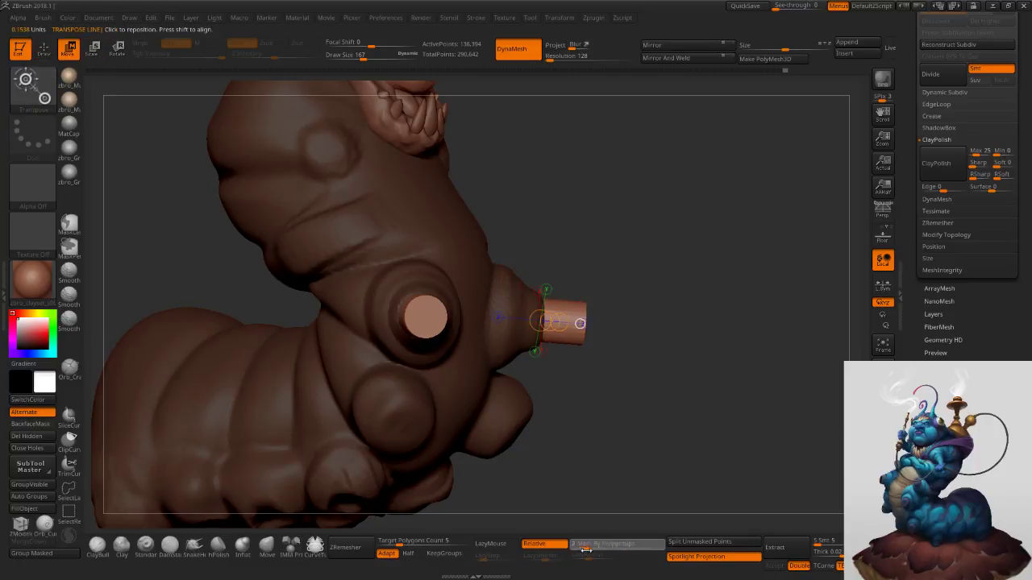
ctrl+right_drag(585, 487, 601, 343)
drag(582, 325, 553, 327)
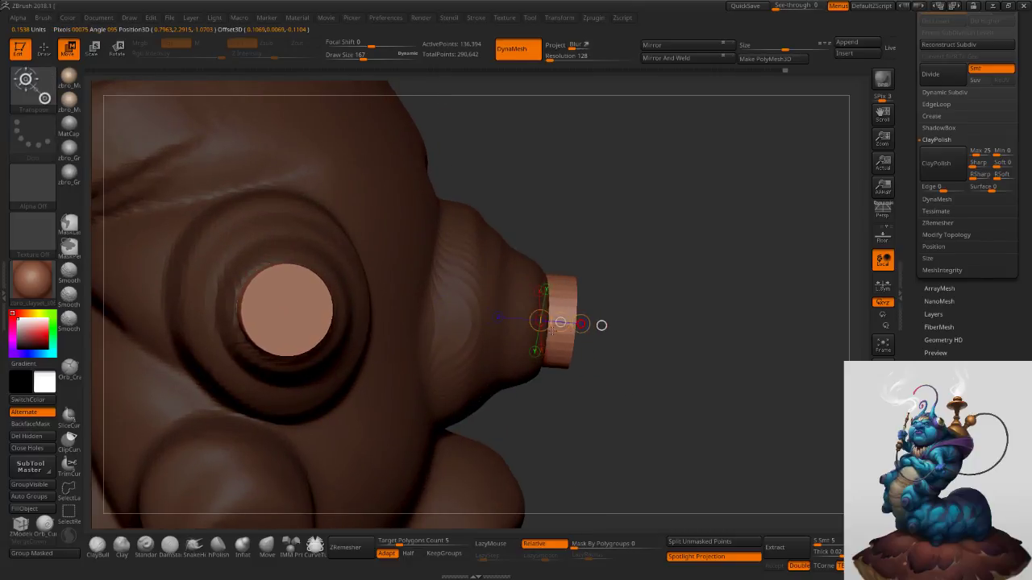
key(e)
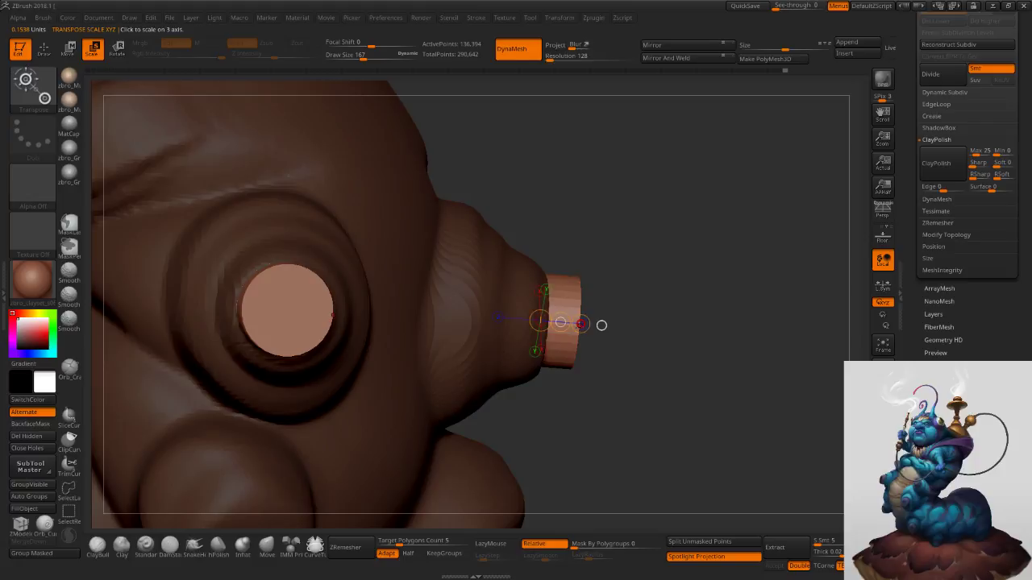
drag(582, 325, 569, 326)
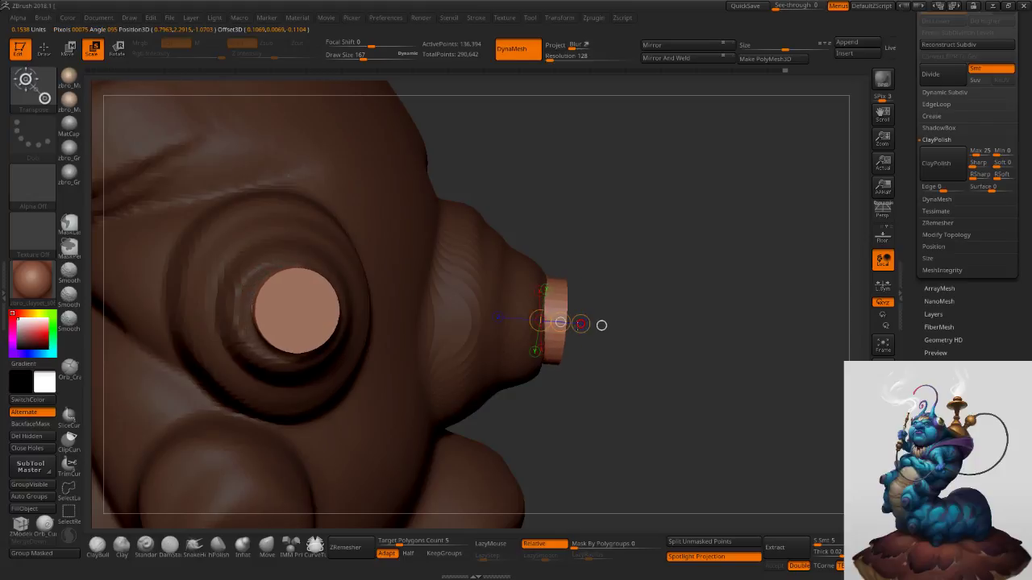
ctrl+right_drag(637, 280, 644, 234)
right_drag(645, 233, 609, 253)
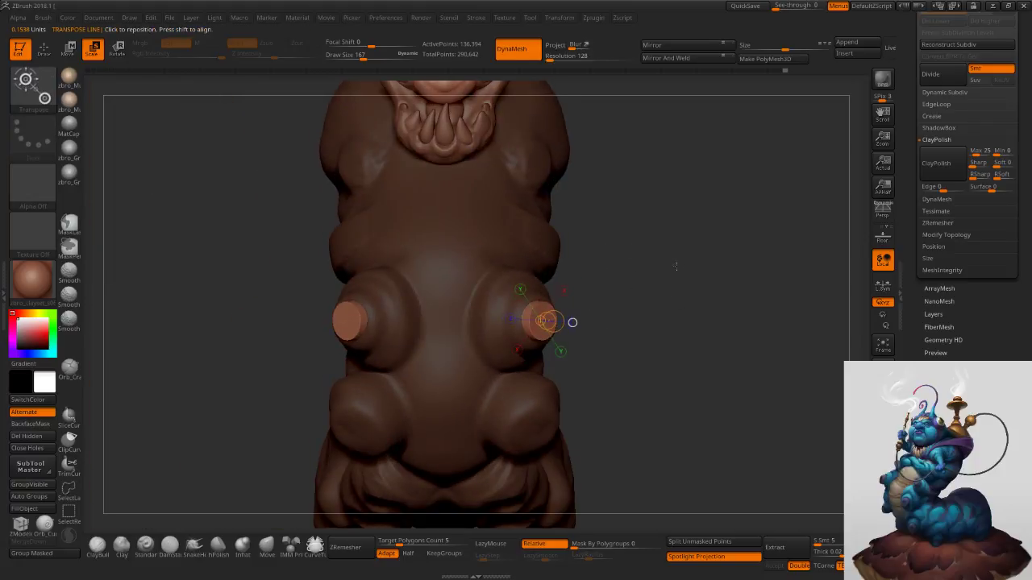
drag(676, 266, 612, 295)
click(274, 548)
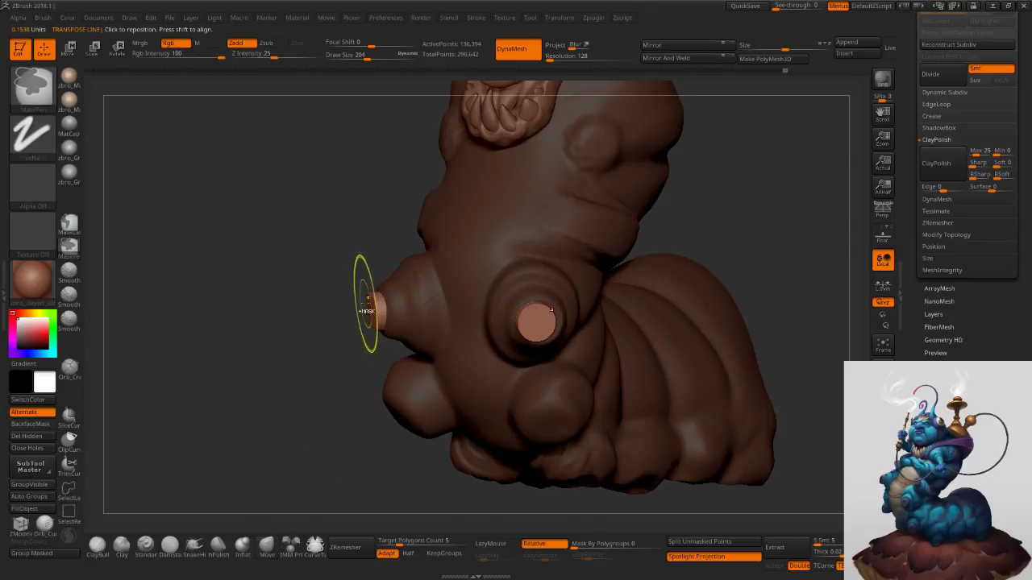
Shape the left leg's cylinder tip and split the unmasked body into its own part.
ctrl+right_drag(369, 302, 375, 322)
drag(376, 323, 361, 325)
key(ctrl+d)
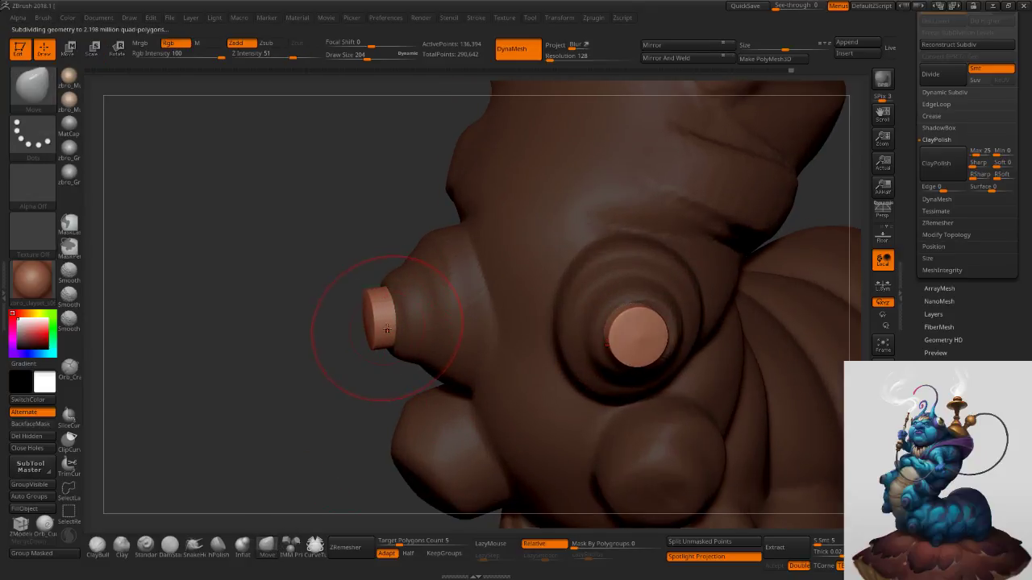
ctrl+right_drag(473, 337, 464, 282)
right_drag(464, 282, 581, 319)
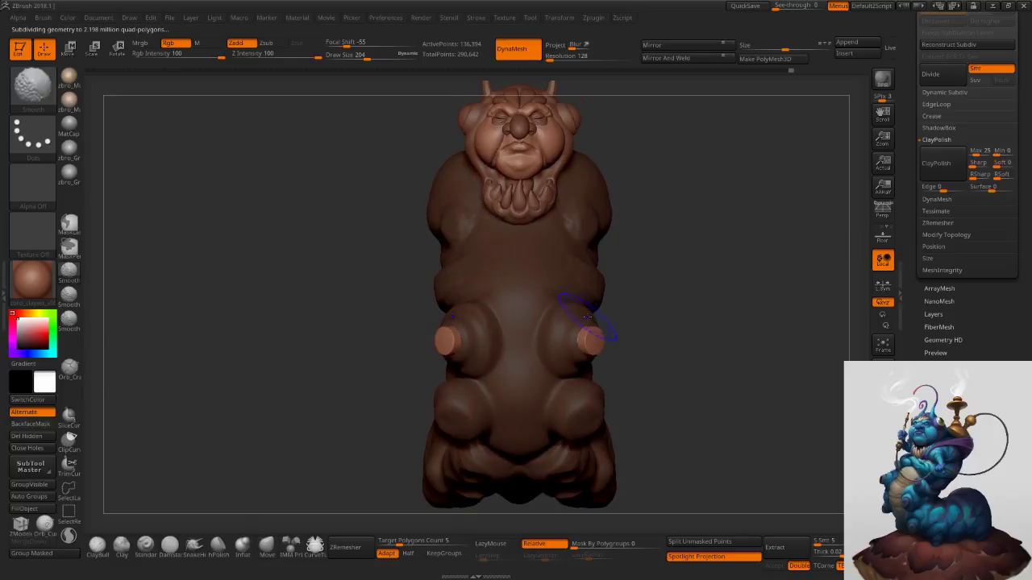
mouse_move(664, 304)
right_down()
mouse_move(606, 311)
mouse_move(646, 316)
right_up()
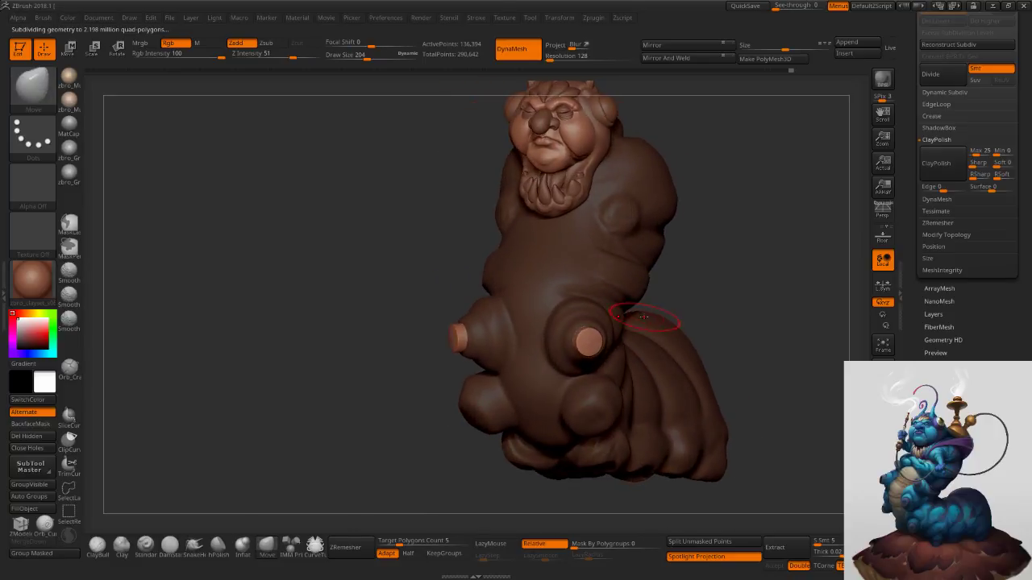
ctrl+drag(717, 282, 735, 355)
key(ctrl+z)
click(685, 546)
Polish the flat caps on the leg ends with hPolish at brush size 193.
key(s)
drag(615, 383, 609, 383)
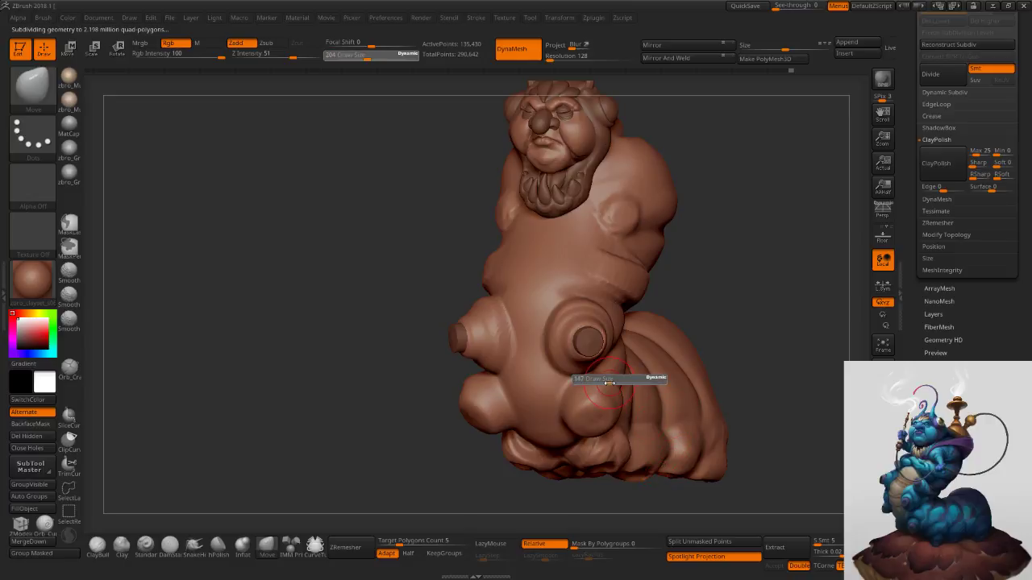
key(s)
drag(599, 426, 601, 425)
right_drag(598, 379, 535, 363)
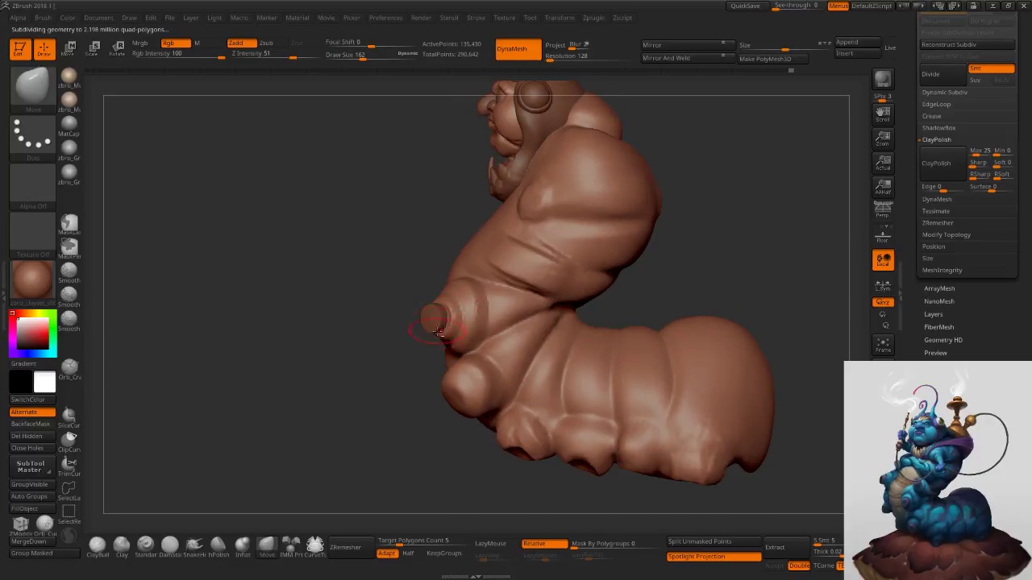
mouse_move(475, 388)
right_down()
mouse_move(491, 373)
mouse_move(457, 415)
right_up()
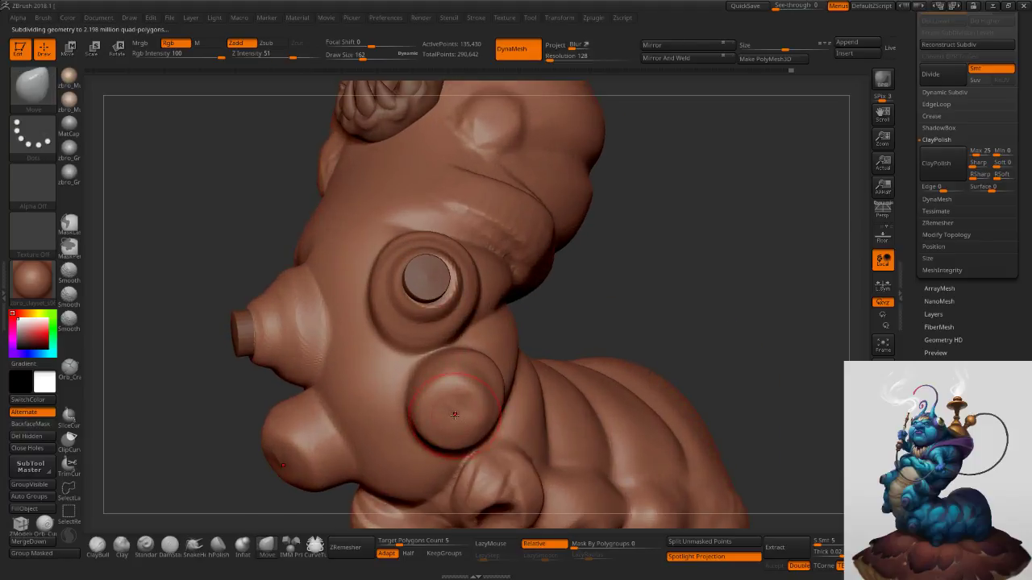
click(312, 550)
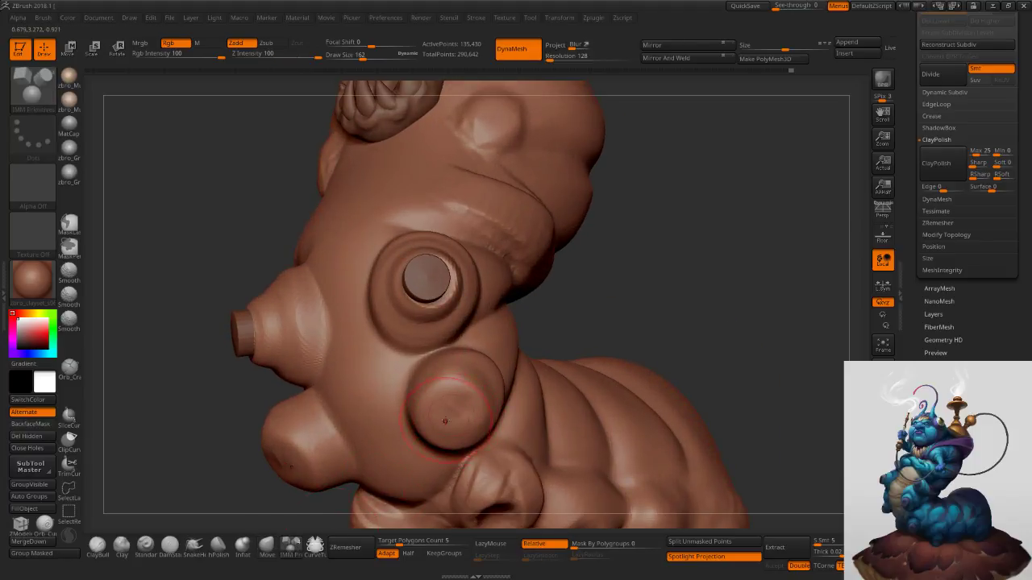
click(221, 548)
key(s)
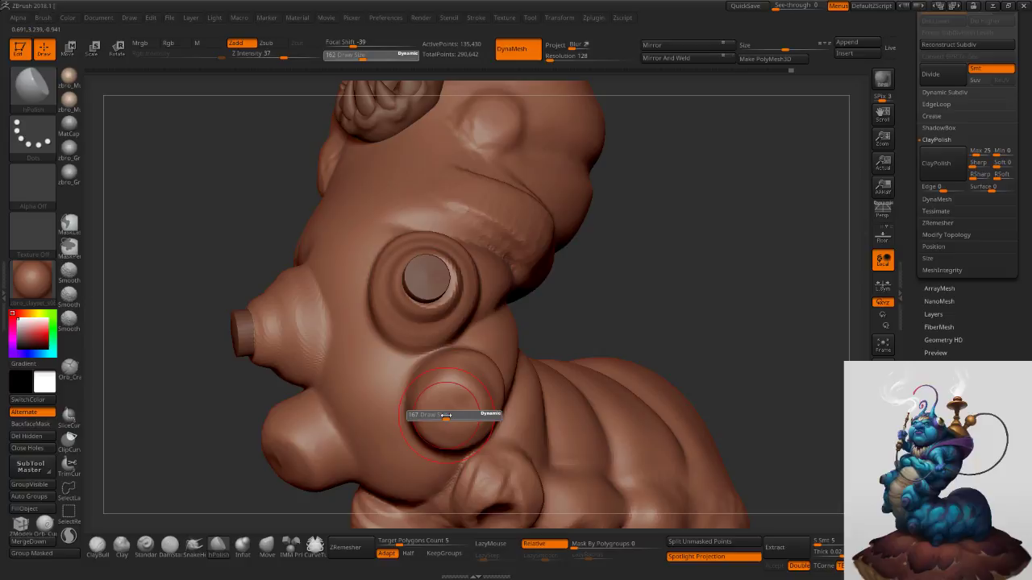
drag(446, 416, 456, 417)
key(s)
key(s)
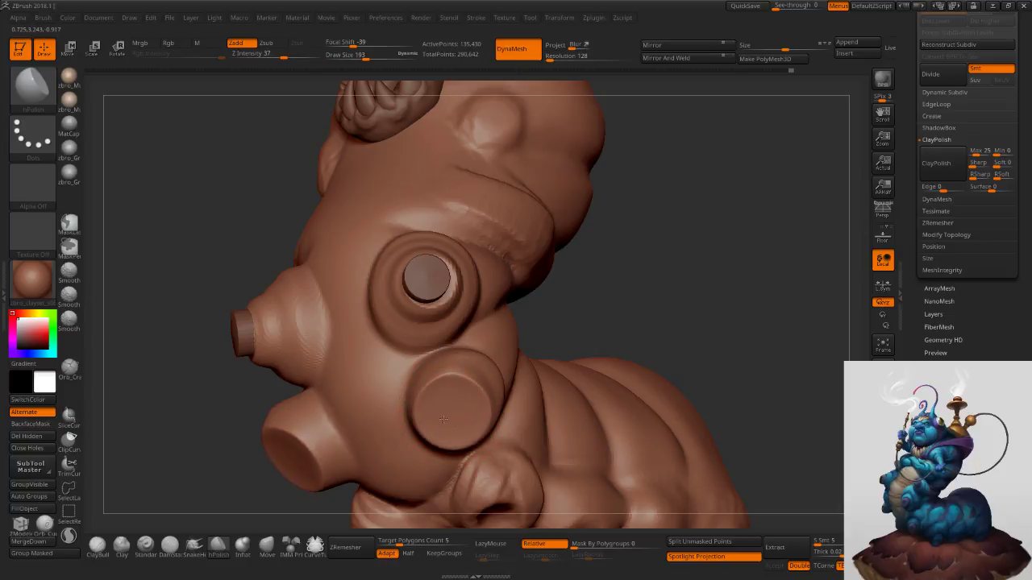
drag(454, 420, 455, 411)
right_drag(452, 414, 487, 413)
drag(443, 413, 433, 418)
right_drag(468, 408, 452, 409)
key(s)
mouse_move(453, 409)
mouse_down()
mouse_move(463, 406)
mouse_move(449, 420)
mouse_up()
Switch to the Clay brush at size 138 and DynaMesh the model to even its surface.
click(122, 546)
key(s)
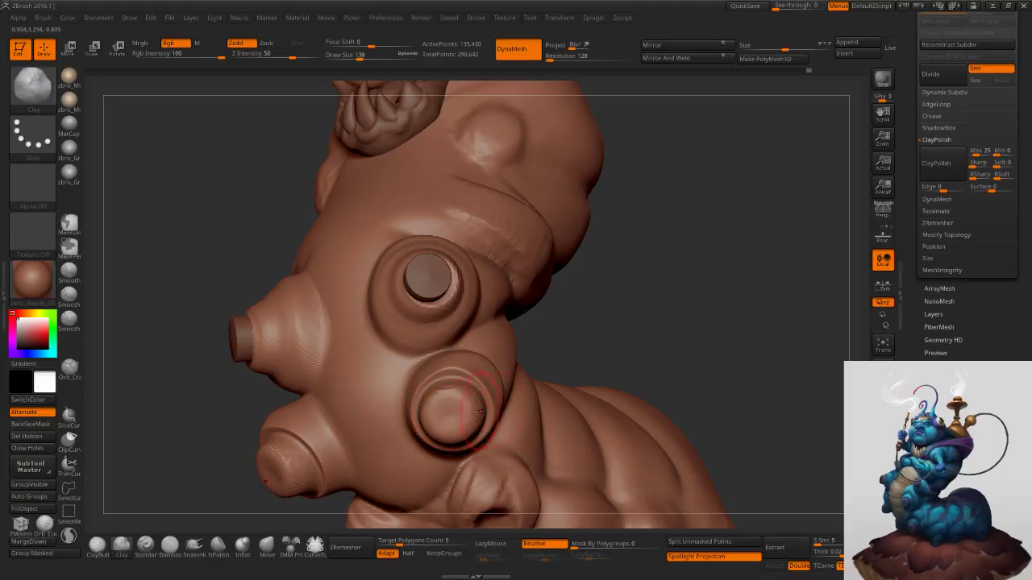
ctrl+drag(593, 346, 599, 390)
mouse_move(595, 382)
ctrl+right_down()
mouse_move(553, 339)
mouse_move(598, 324)
mouse_move(557, 374)
ctrl+right_up()
key(s)
drag(375, 351, 374, 351)
Build up clay between the leg knobs with ClayBuildup at size 96.
click(104, 553)
key(s)
drag(492, 332, 487, 331)
ctrl+right_drag(488, 322, 480, 346)
drag(537, 304, 477, 324)
right_drag(525, 300, 482, 305)
drag(532, 299, 456, 327)
right_drag(454, 328, 499, 325)
drag(408, 345, 484, 321)
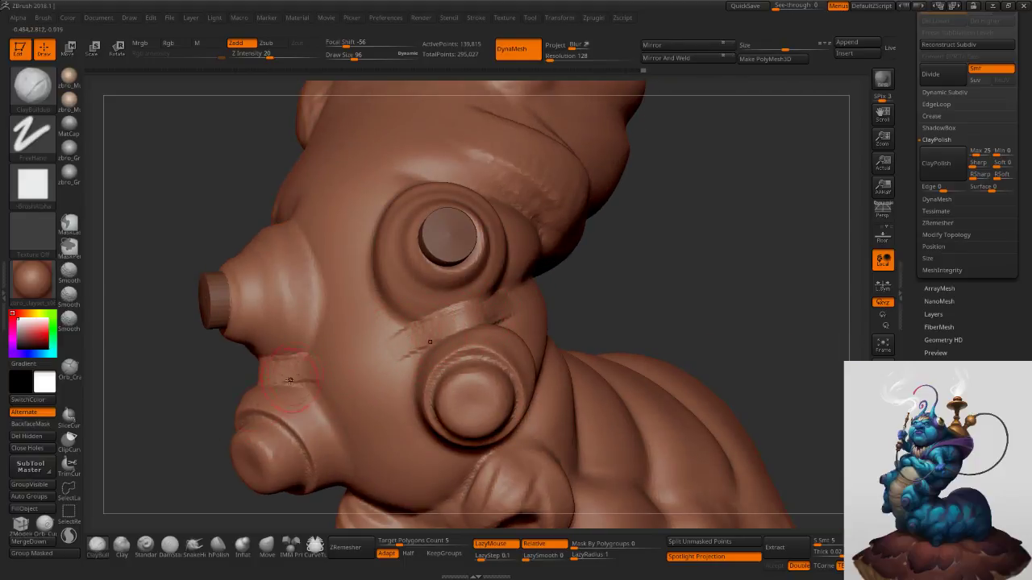
Set the brush to 138 and start masking the chest between the legs.
key(s)
mouse_move(320, 362)
mouse_down()
mouse_move(334, 359)
mouse_move(338, 371)
mouse_up()
key(s)
key(s)
right_drag(323, 367, 359, 355)
key(s)
drag(359, 354, 374, 376)
key(s)
alt+right_drag(354, 365, 387, 334)
mouse_move(389, 336)
ctrl+mouse_down()
mouse_move(378, 339)
mouse_move(411, 326)
mouse_move(372, 298)
mouse_move(367, 278)
ctrl+mouse_up()
Mask the caterpillar's chest with MaskPen, extending it upward using brush sizes 85 to 129.
key(s)
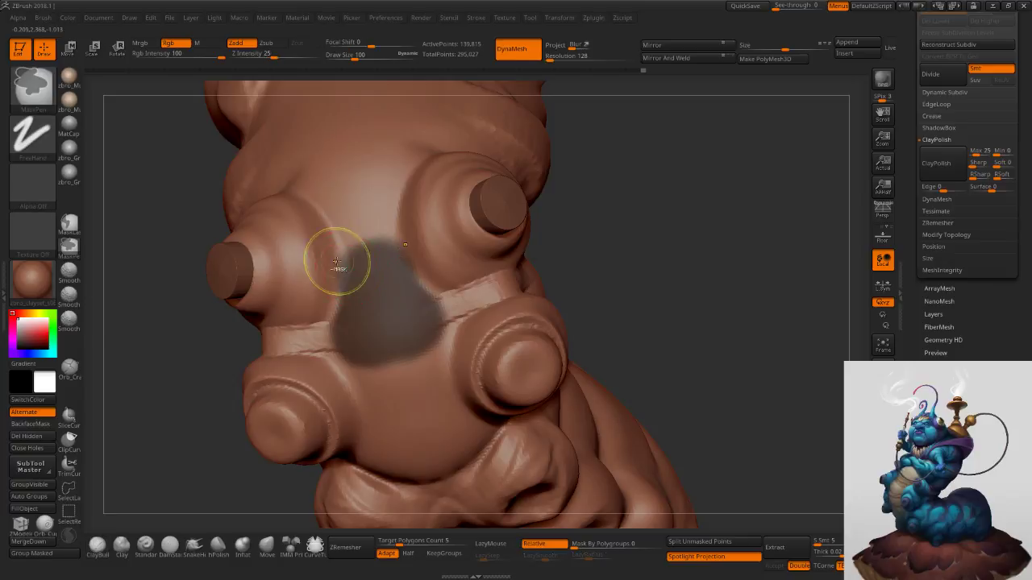
alt+right_drag(349, 218, 375, 332)
key(s)
drag(374, 334, 375, 334)
mouse_move(385, 377)
ctrl+mouse_down()
mouse_move(389, 364)
mouse_move(349, 300)
mouse_move(381, 276)
ctrl+mouse_up()
key(s)
drag(365, 353, 361, 353)
ctrl+drag(317, 327, 321, 328)
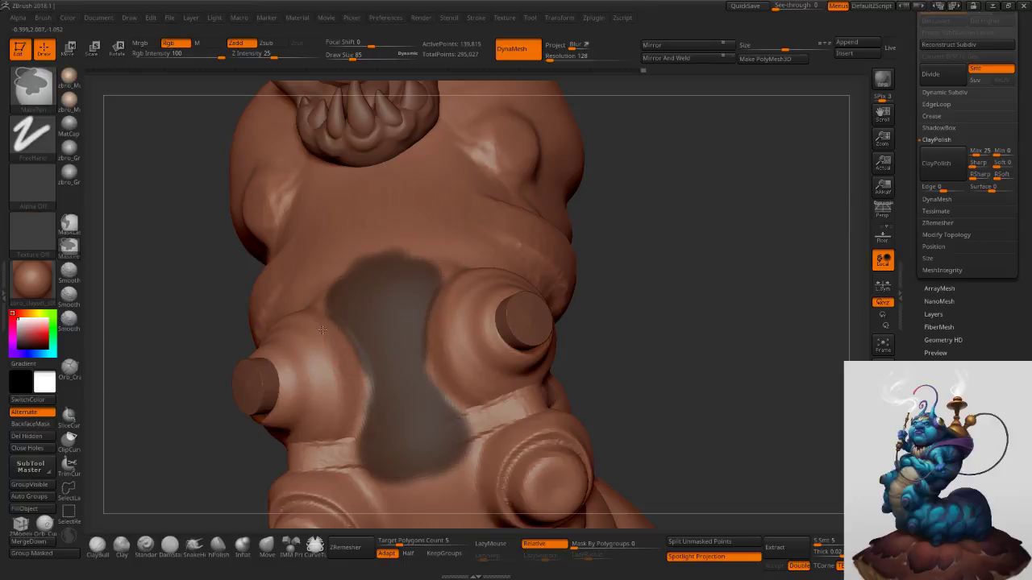
right_drag(349, 394, 381, 497)
ctrl+alt+drag(359, 401, 359, 399)
mouse_move(444, 467)
alt+right_down()
mouse_move(427, 288)
mouse_move(459, 461)
alt+right_up()
key(s)
drag(399, 320, 403, 321)
right_drag(421, 280, 421, 299)
key(s)
mouse_move(403, 286)
mouse_down()
mouse_move(419, 316)
mouse_move(394, 332)
mouse_move(382, 292)
mouse_move(413, 255)
mouse_up()
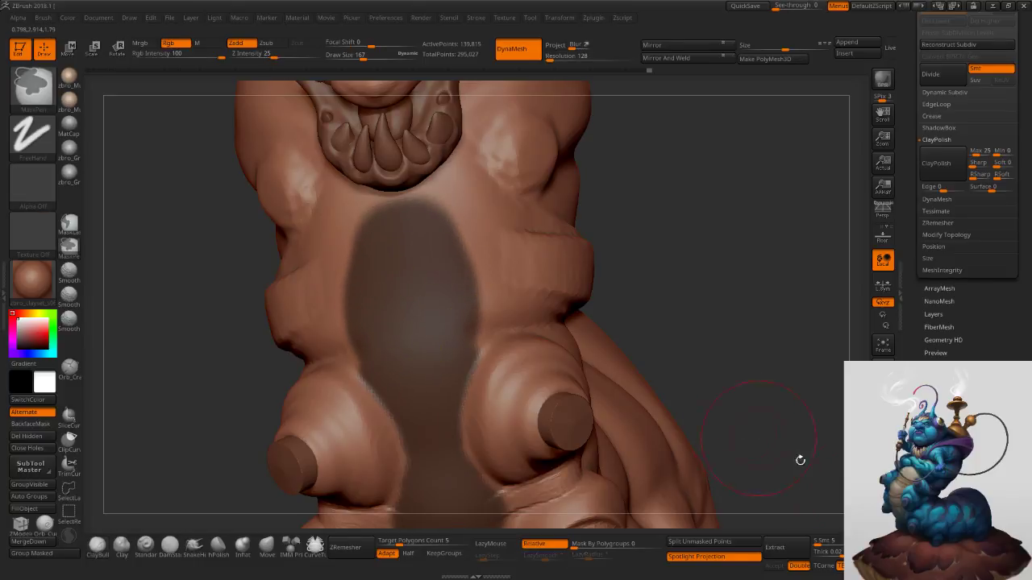
With Solo on, extend the belly mask down the torso and fill the notch between lobes.
click(882, 493)
mouse_move(410, 226)
alt+right_down()
mouse_move(401, 243)
mouse_move(438, 314)
alt+right_up()
mouse_move(432, 312)
ctrl+mouse_down()
mouse_move(427, 285)
mouse_move(456, 284)
mouse_move(467, 371)
ctrl+mouse_up()
alt+right_drag(467, 427, 458, 315)
key(s)
click(513, 337)
mouse_move(513, 403)
right_down()
mouse_move(492, 383)
mouse_move(507, 363)
mouse_move(488, 282)
mouse_move(482, 338)
right_up()
mouse_move(447, 325)
ctrl+mouse_down()
mouse_move(453, 335)
mouse_move(436, 327)
ctrl+mouse_up()
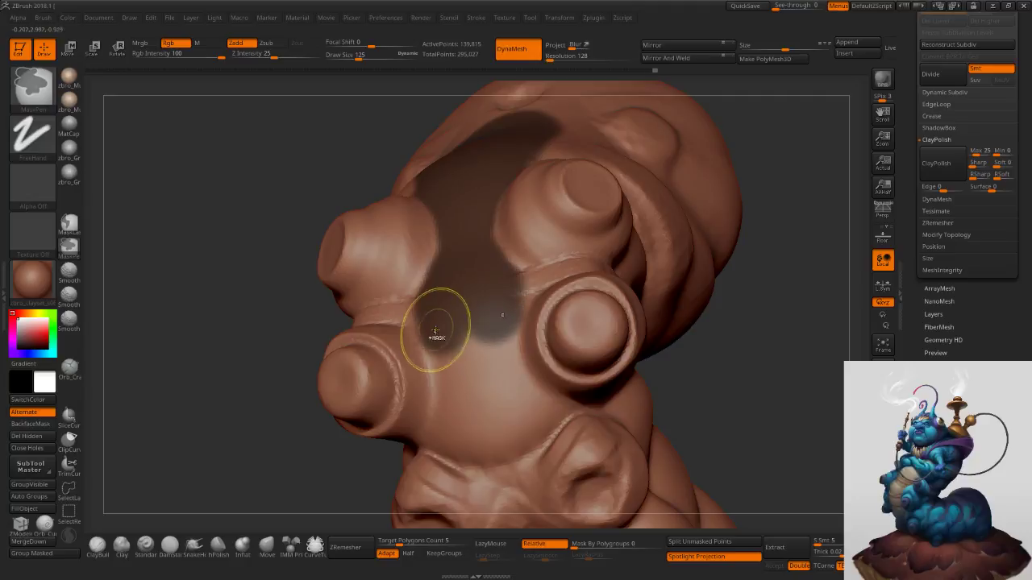
ctrl+right_drag(436, 327, 461, 357)
key(s)
click(440, 363)
ctrl+alt+drag(395, 326, 426, 403)
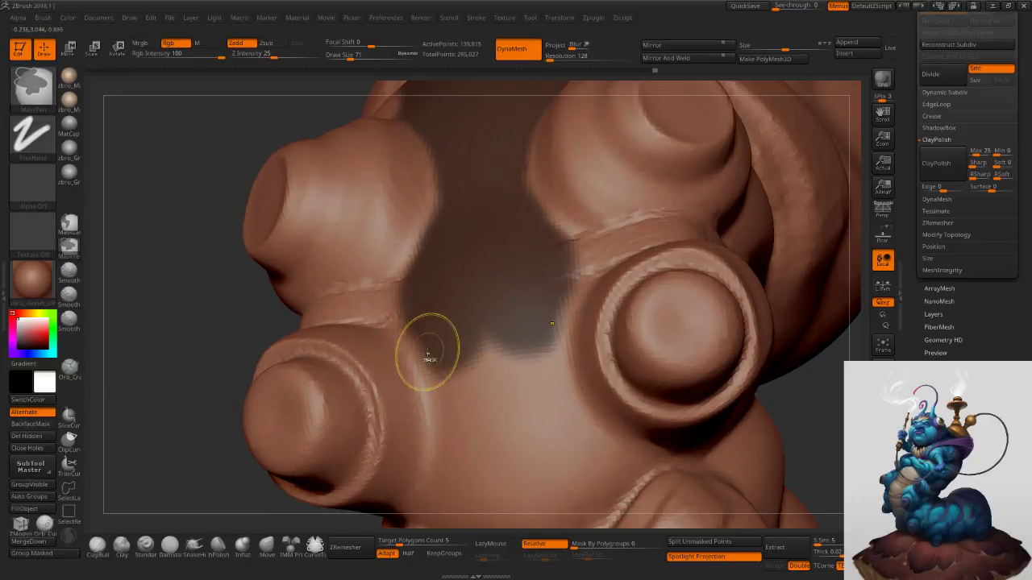
mouse_move(411, 321)
ctrl+mouse_down()
mouse_move(445, 369)
mouse_move(486, 347)
mouse_move(498, 401)
ctrl+mouse_up()
mouse_move(498, 403)
right_down()
mouse_move(477, 322)
mouse_move(451, 291)
right_up()
mouse_move(449, 294)
ctrl+mouse_down()
mouse_move(445, 377)
mouse_move(455, 410)
mouse_move(479, 335)
ctrl+mouse_up()
ctrl+drag(515, 395, 518, 405)
mouse_move(517, 405)
ctrl+right_down()
mouse_move(486, 346)
mouse_move(500, 295)
ctrl+right_up()
ctrl+drag(501, 288, 504, 283)
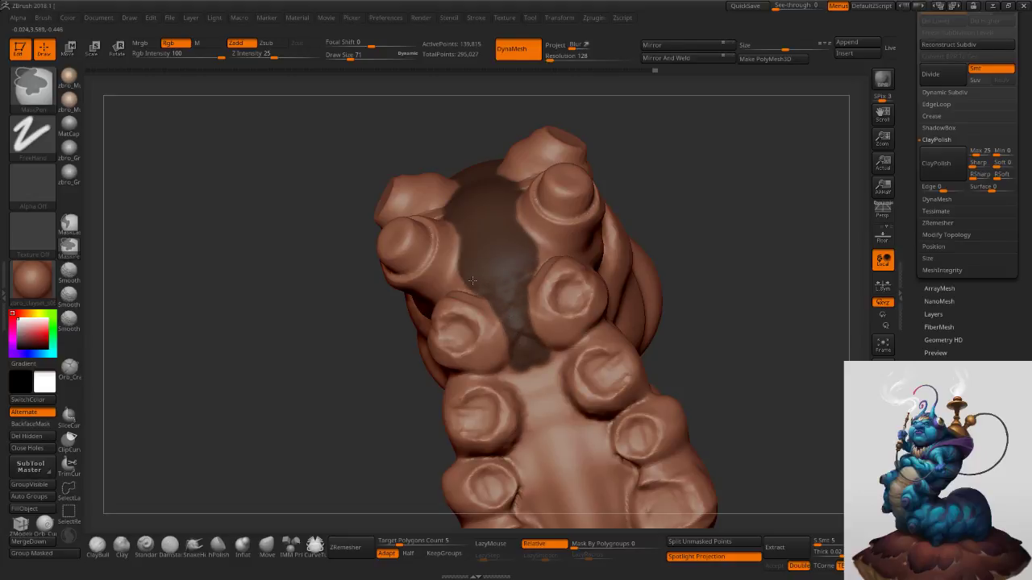
right_drag(496, 293, 511, 264)
ctrl+drag(524, 348, 546, 423)
alt+right_drag(543, 400, 525, 292)
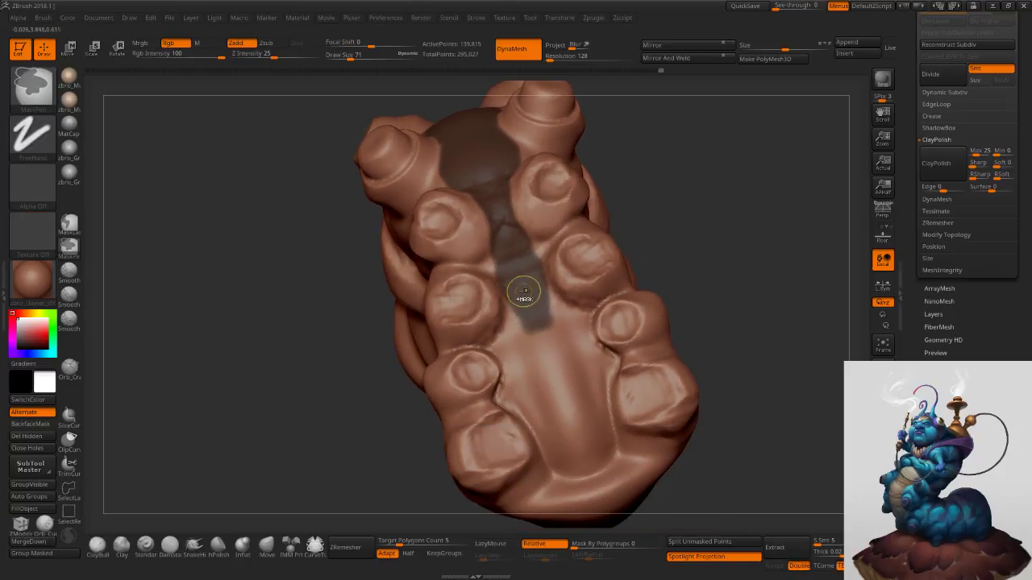
mouse_move(520, 308)
ctrl+mouse_down()
mouse_move(518, 361)
mouse_move(527, 335)
mouse_move(508, 394)
mouse_move(531, 396)
mouse_move(551, 448)
mouse_move(574, 462)
mouse_move(553, 392)
ctrl+mouse_up()
Clean up the belly strip's mask edges with a size-53 brush.
alt+right_drag(585, 458, 559, 373)
mouse_move(559, 372)
ctrl+right_down()
mouse_move(593, 427)
mouse_move(591, 379)
ctrl+right_up()
ctrl+drag(604, 384, 589, 390)
right_drag(588, 390, 546, 375)
key(s)
click(538, 375)
ctrl+alt+drag(500, 350, 524, 410)
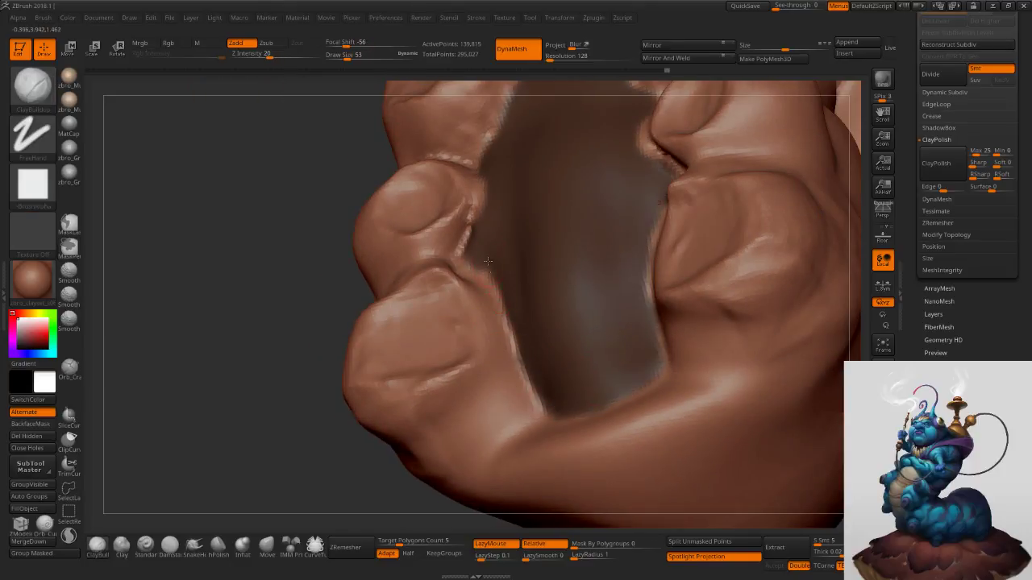
right_drag(485, 262, 497, 273)
ctrl+drag(488, 259, 485, 254)
alt+right_drag(493, 222, 514, 353)
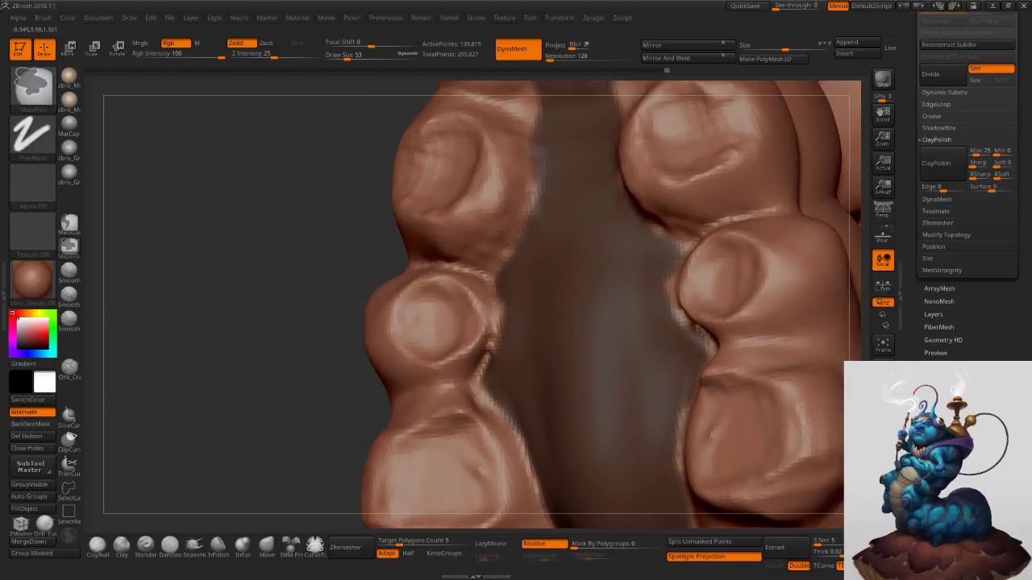
alt+right_drag(540, 260, 542, 371)
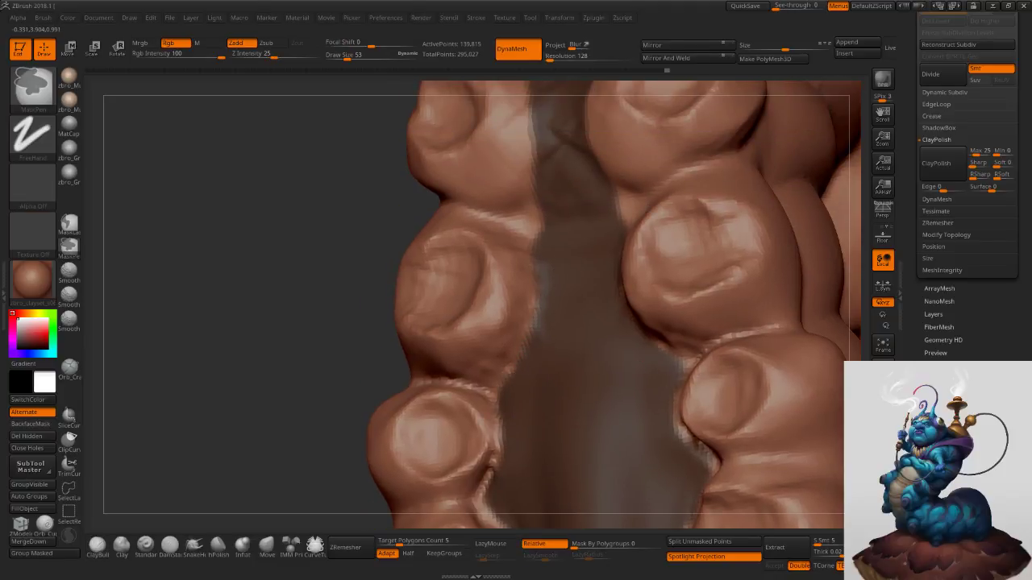
alt+right_drag(541, 246, 548, 346)
right_drag(549, 346, 501, 378)
Invert the mask, then deepen the belly crease with a size-215 Move brush and smooth it.
ctrl+click(530, 366)
key(s)
drag(615, 312, 629, 313)
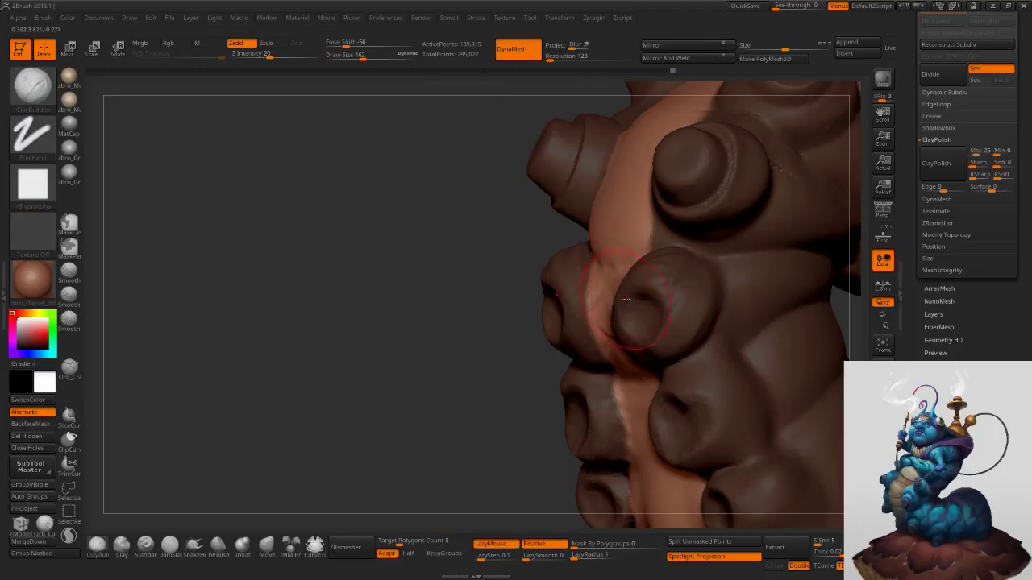
right_drag(574, 343, 613, 311)
key(s)
drag(613, 312, 623, 311)
click(274, 542)
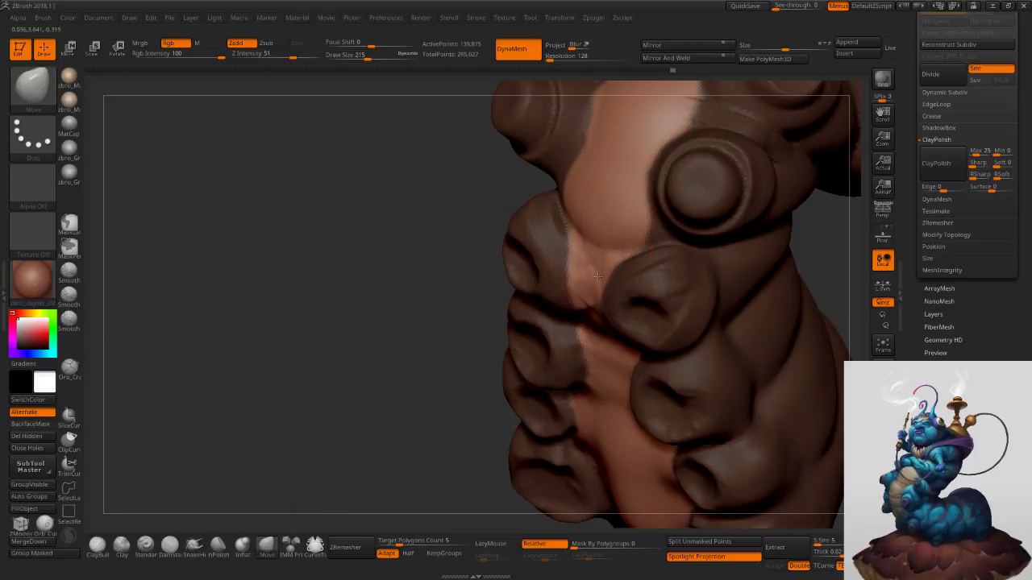
right_drag(576, 210, 594, 283)
drag(598, 288, 593, 264)
right_drag(635, 311, 674, 238)
shift+drag(654, 220, 642, 255)
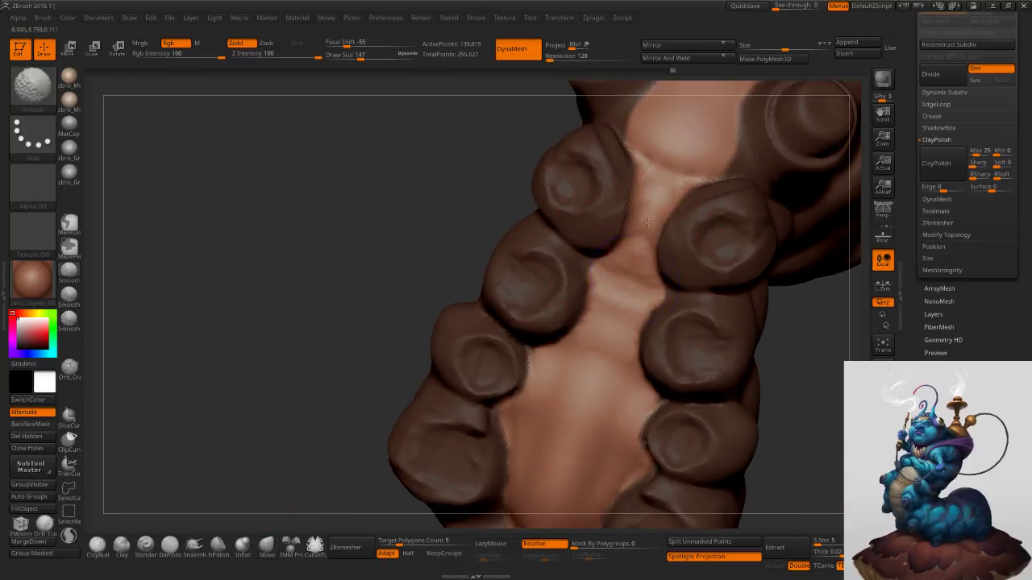
Invert the mask back, smooth the legs, and turn Solo off to show all parts.
ctrl+click(417, 239)
ctrl+right_drag(417, 240, 436, 165)
mouse_move(564, 185)
right_down()
mouse_move(728, 191)
mouse_move(752, 204)
mouse_move(734, 228)
right_up()
shift+drag(734, 229, 736, 248)
alt+right_drag(754, 121, 697, 315)
click(883, 501)
mouse_move(811, 398)
right_down()
mouse_move(720, 354)
mouse_move(765, 320)
mouse_move(690, 337)
right_up()
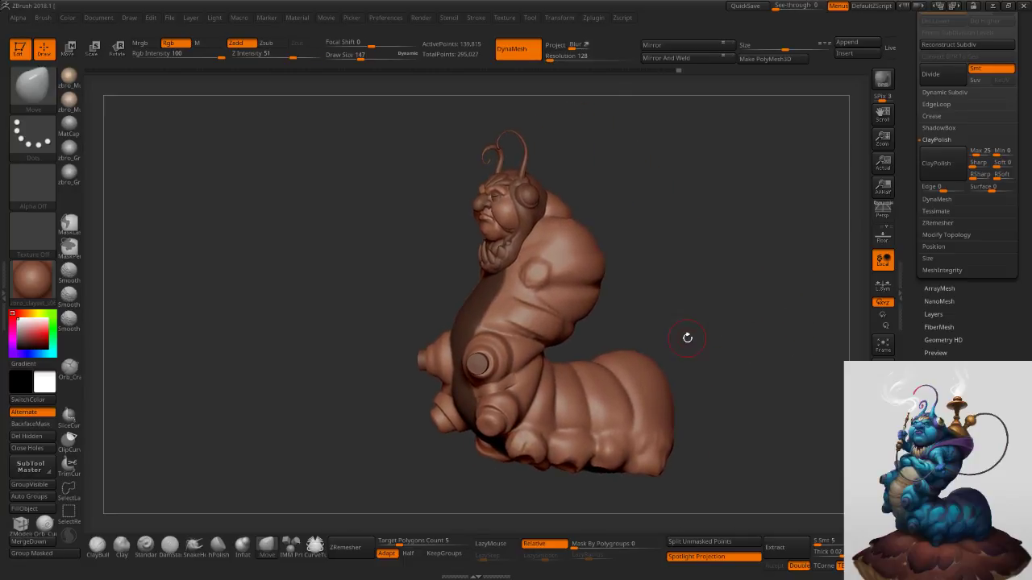
Clear the belly mask and set the brush size to 120.
mouse_move(622, 337)
right_down()
mouse_move(660, 326)
mouse_move(635, 336)
right_up()
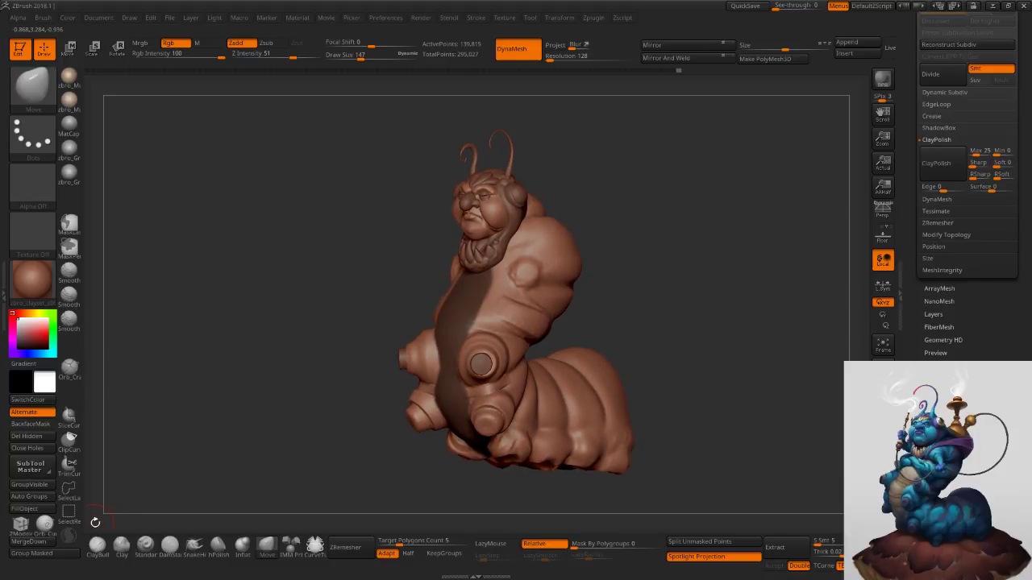
ctrl+drag(98, 522, 121, 509)
ctrl+right_drag(483, 312, 519, 339)
key(s)
drag(528, 340, 523, 340)
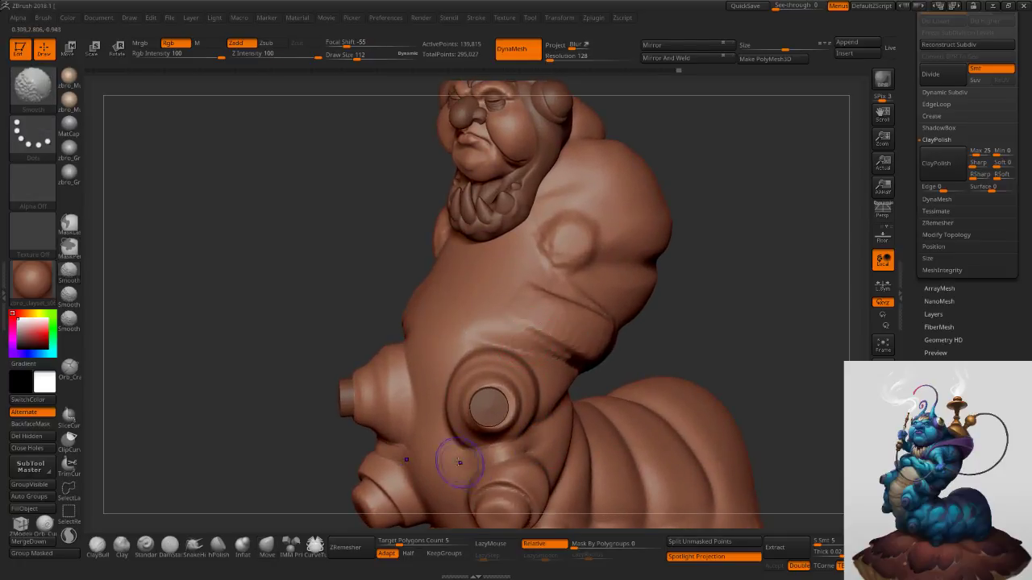
alt+right_drag(476, 406, 449, 274)
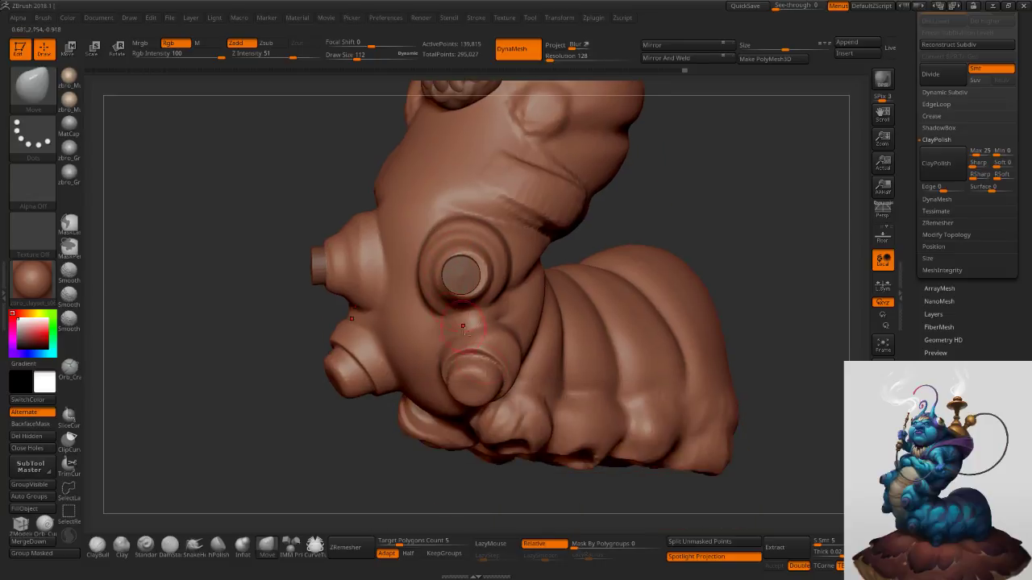
key(s)
drag(526, 431, 528, 432)
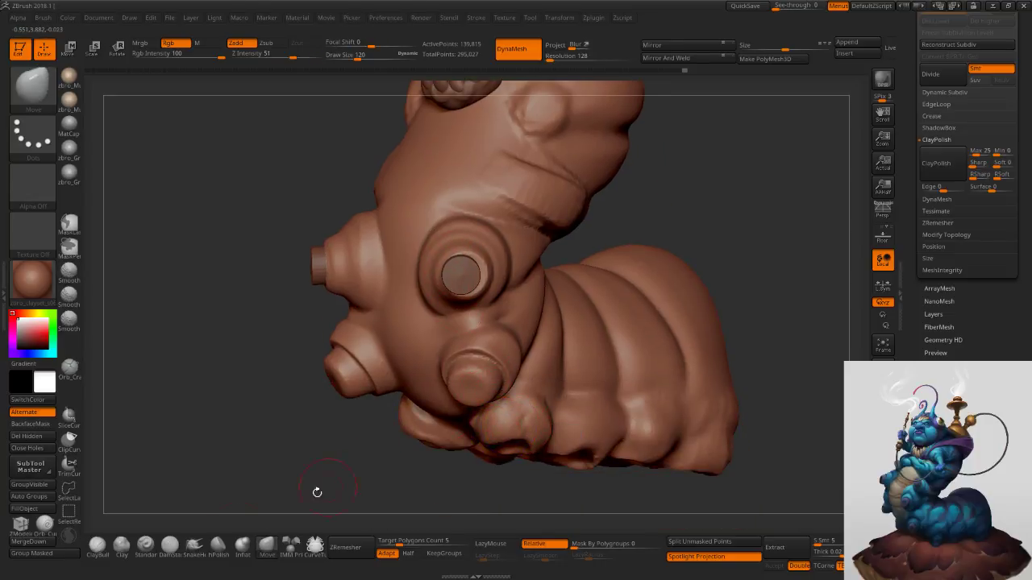
Build up clay on the upper limbs with ClayBuildup at size 92, raising the claw's upper edge.
click(96, 548)
ctrl+right_drag(504, 421, 484, 452)
key(s)
drag(485, 435, 482, 436)
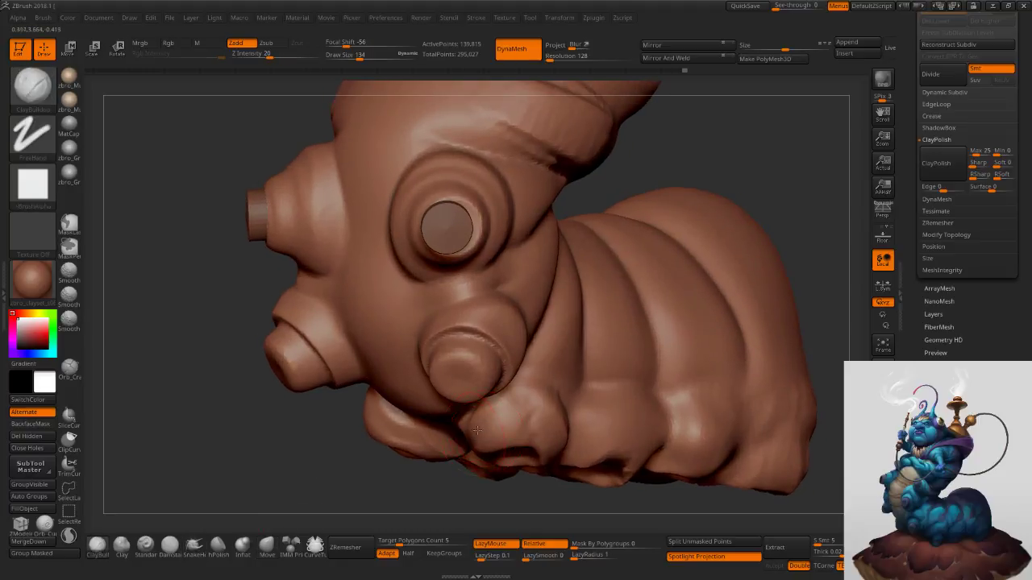
right_drag(383, 443, 454, 449)
drag(479, 420, 524, 436)
right_drag(587, 430, 517, 424)
key(s)
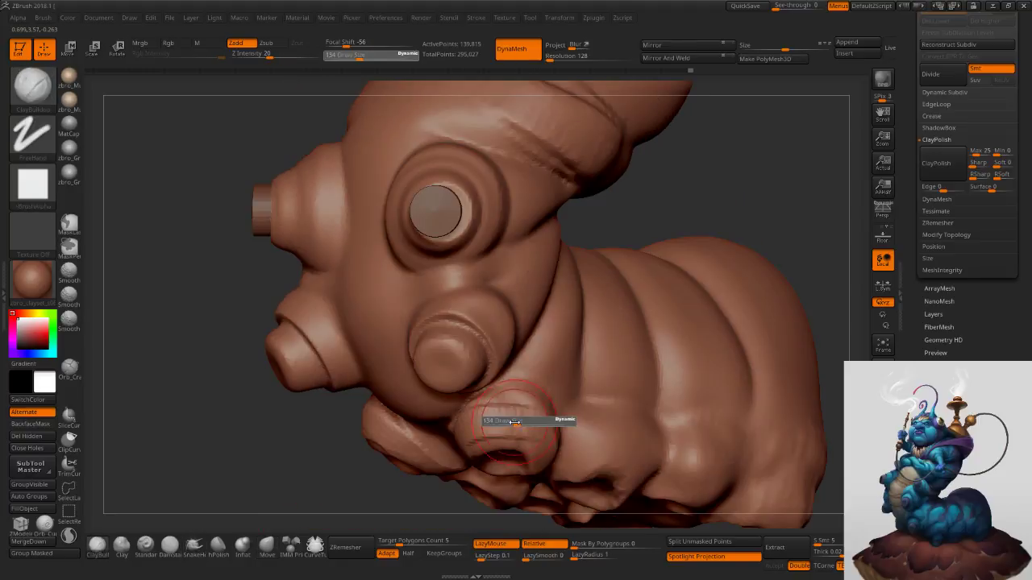
key(s)
click(516, 426)
mouse_move(516, 426)
right_down()
mouse_move(504, 415)
mouse_move(494, 432)
right_up()
mouse_move(550, 420)
mouse_down()
mouse_move(553, 395)
mouse_move(535, 392)
mouse_move(524, 407)
mouse_up()
mouse_move(555, 414)
right_down()
mouse_move(558, 398)
mouse_move(536, 383)
mouse_move(476, 392)
mouse_move(496, 374)
right_up()
Raise clay along the arm crease with a size-75 ClayBuildup brush.
click(175, 551)
key(s)
click(98, 549)
key(s)
click(500, 377)
drag(534, 358, 476, 405)
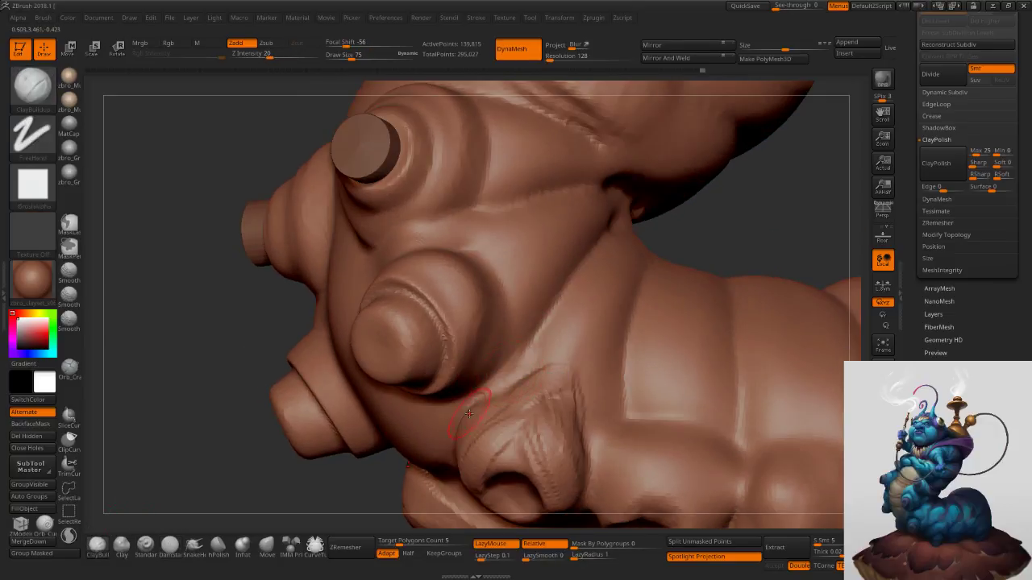
drag(541, 334, 491, 390)
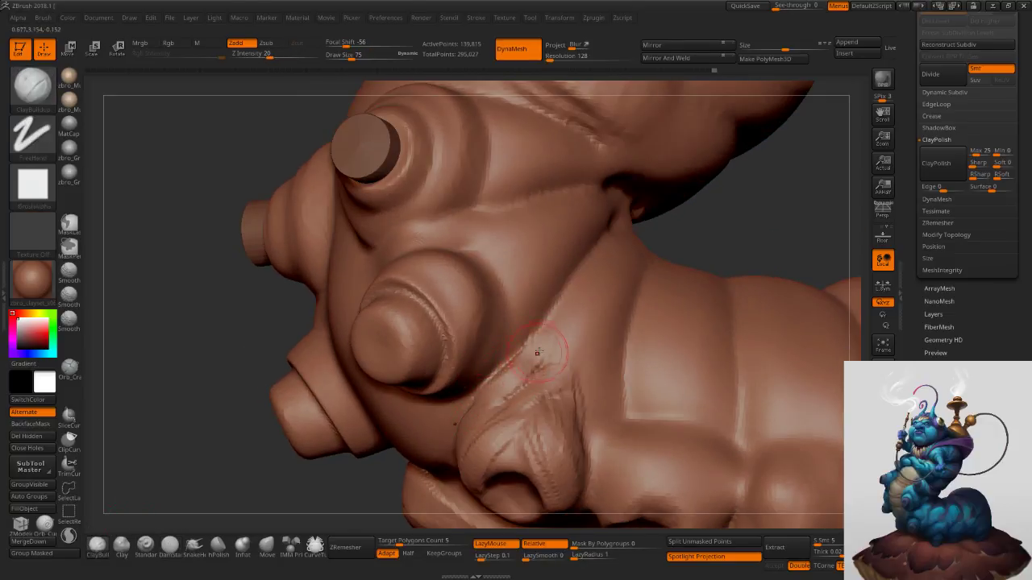
click(32, 184)
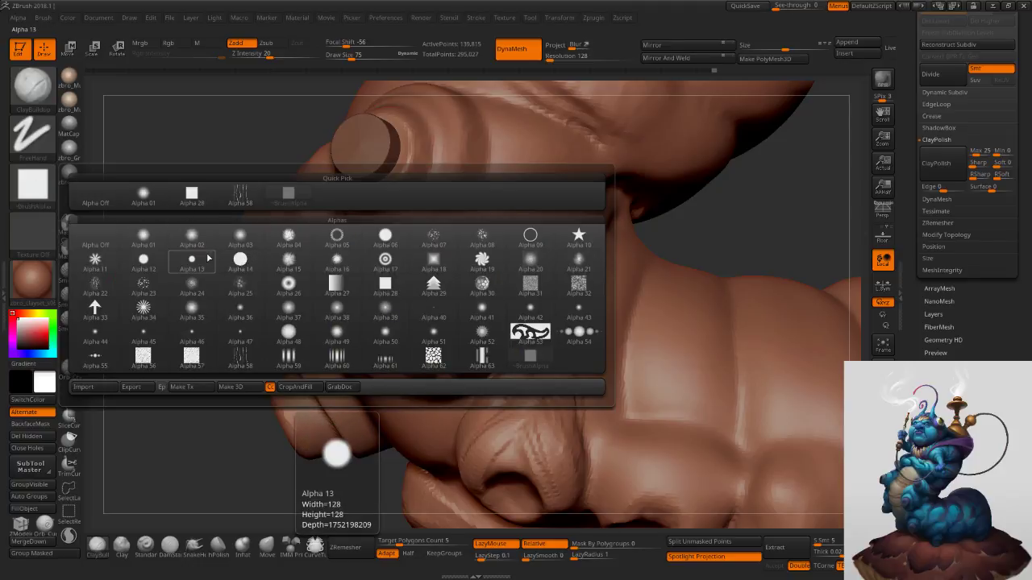
Set the brush alpha to Alpha 14 and add clay strokes near the ear fold.
click(144, 259)
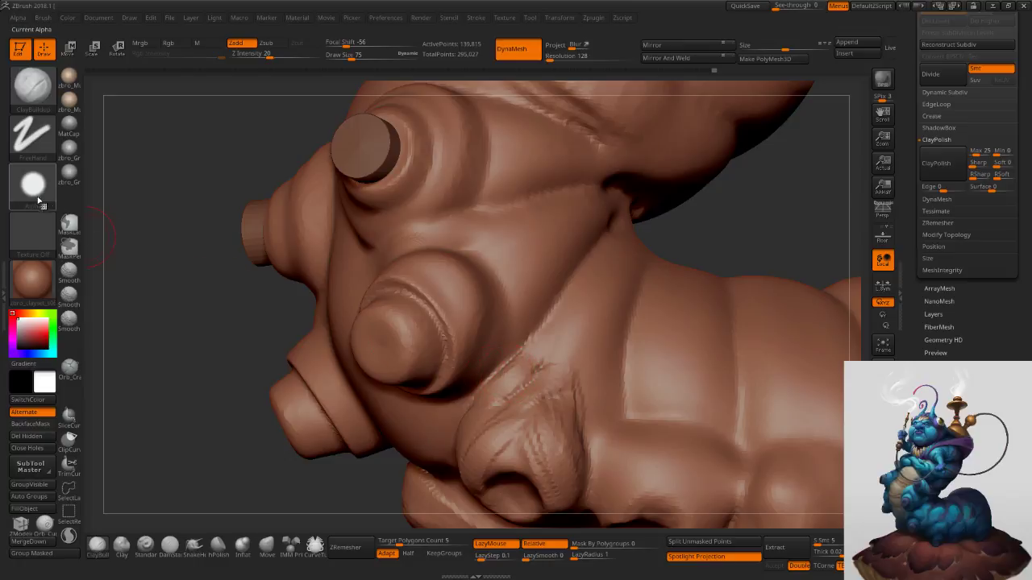
click(32, 184)
click(242, 263)
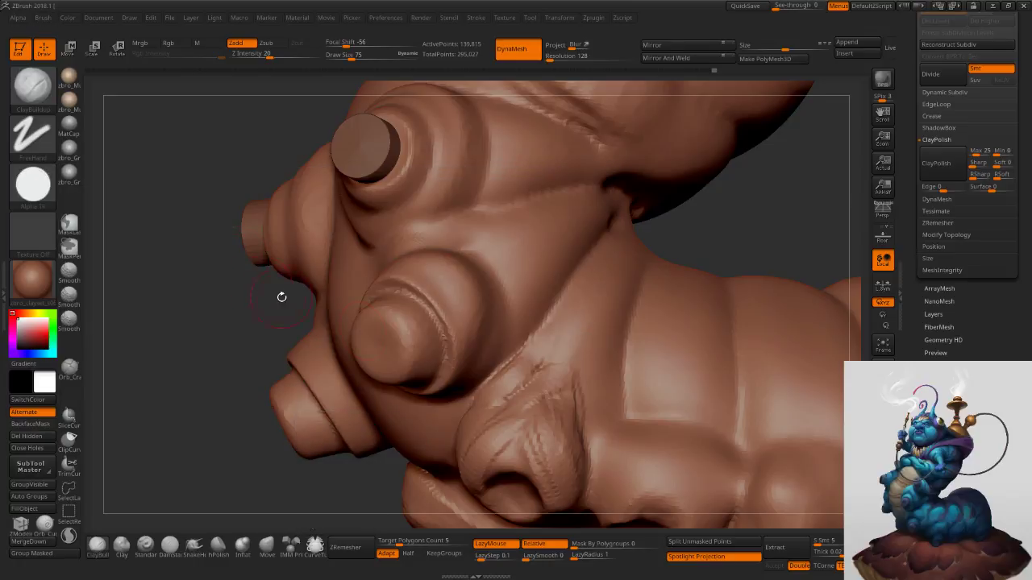
drag(484, 410, 520, 371)
mouse_move(851, 423)
mouse_down()
mouse_move(850, 359)
mouse_move(878, 350)
mouse_up()
drag(507, 361, 487, 387)
right_drag(486, 387, 482, 410)
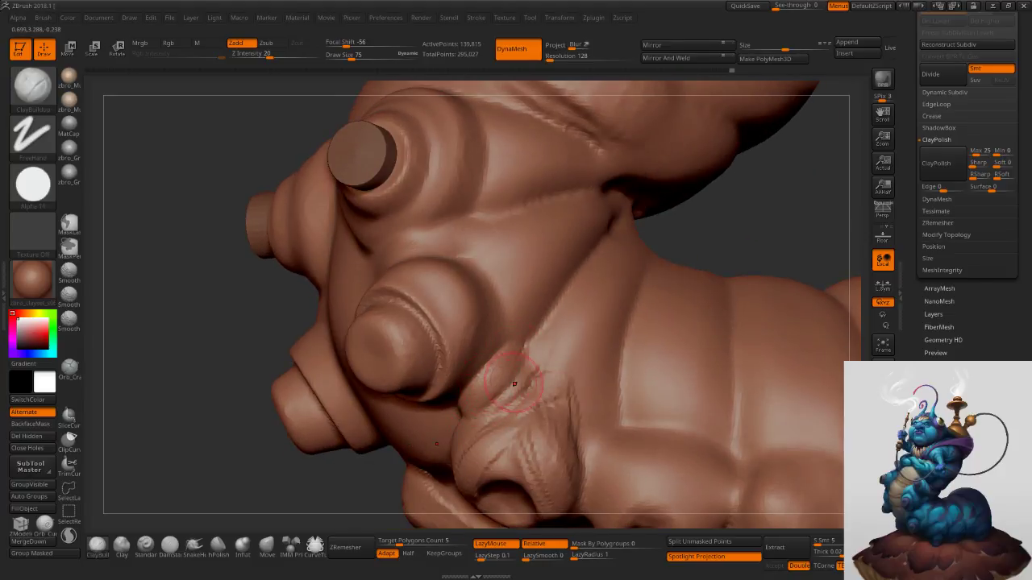
Carve a hollow into the front limb's end with a brush sized about 96.
key(s)
drag(532, 318, 539, 317)
mouse_move(538, 316)
ctrl+right_down()
mouse_move(545, 282)
mouse_move(573, 289)
ctrl+right_up()
key(s)
drag(556, 299, 549, 299)
key(s)
drag(491, 328, 496, 328)
right_drag(489, 336, 474, 333)
mouse_move(413, 385)
alt+mouse_down()
mouse_move(460, 362)
mouse_move(465, 383)
alt+mouse_up()
Switch to the Move brush and enlarge it to 162.
key(s)
key(s)
right_drag(466, 367, 463, 384)
key(s)
drag(463, 385, 461, 385)
right_drag(460, 385, 435, 389)
click(266, 550)
Widen the hollow and insert an IMM Primitives cylinder into the lower leg end.
key(s)
drag(412, 420, 465, 408)
key(s)
click(291, 549)
right_drag(469, 378, 442, 393)
drag(438, 394, 466, 407)
right_drag(529, 368, 499, 378)
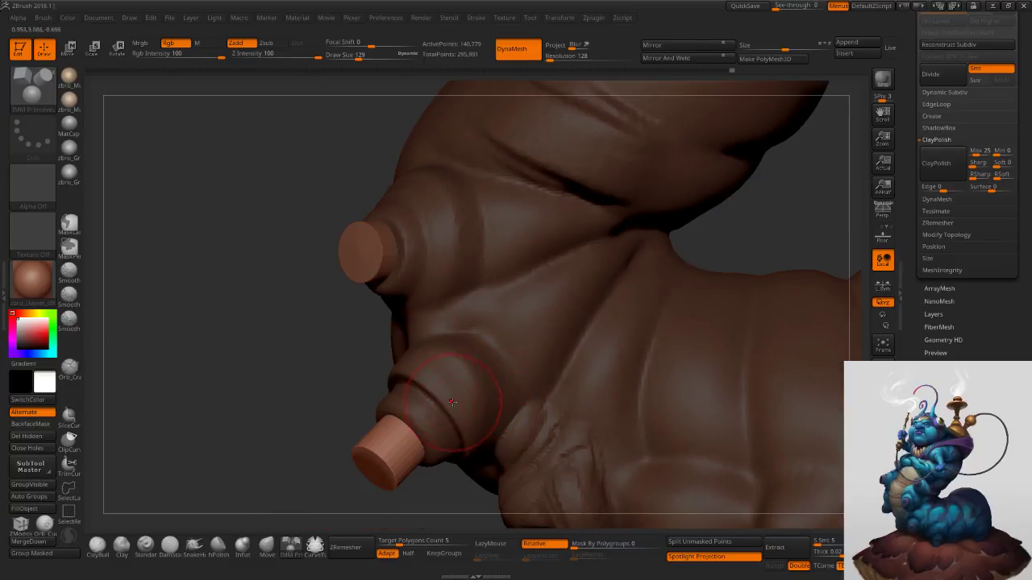
Shrink the leg-tip cylinders with the gizmo and push them into the limbs.
mouse_move(424, 420)
right_down()
mouse_move(420, 429)
mouse_move(445, 394)
mouse_move(449, 364)
right_up()
key(w)
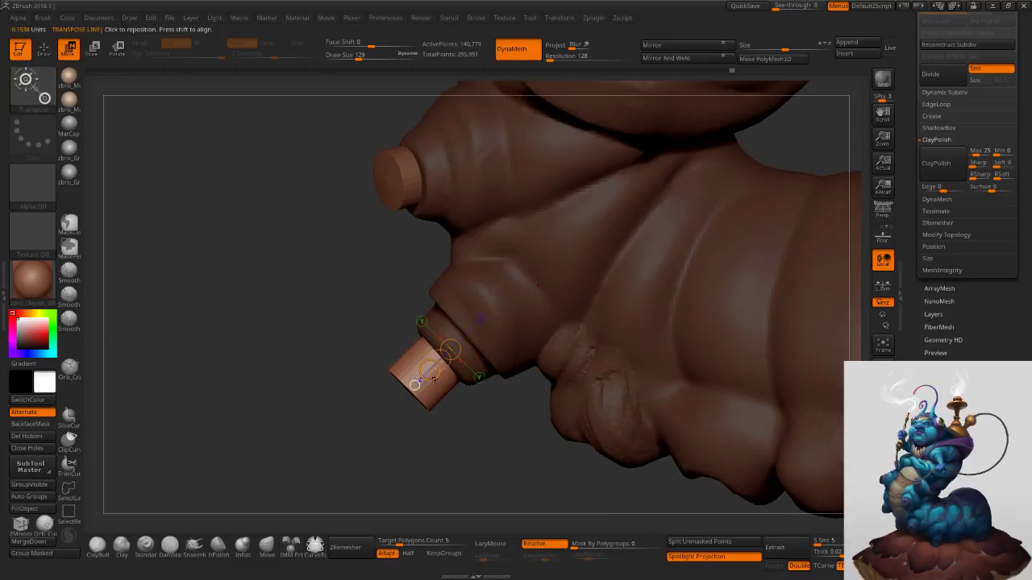
key(y)
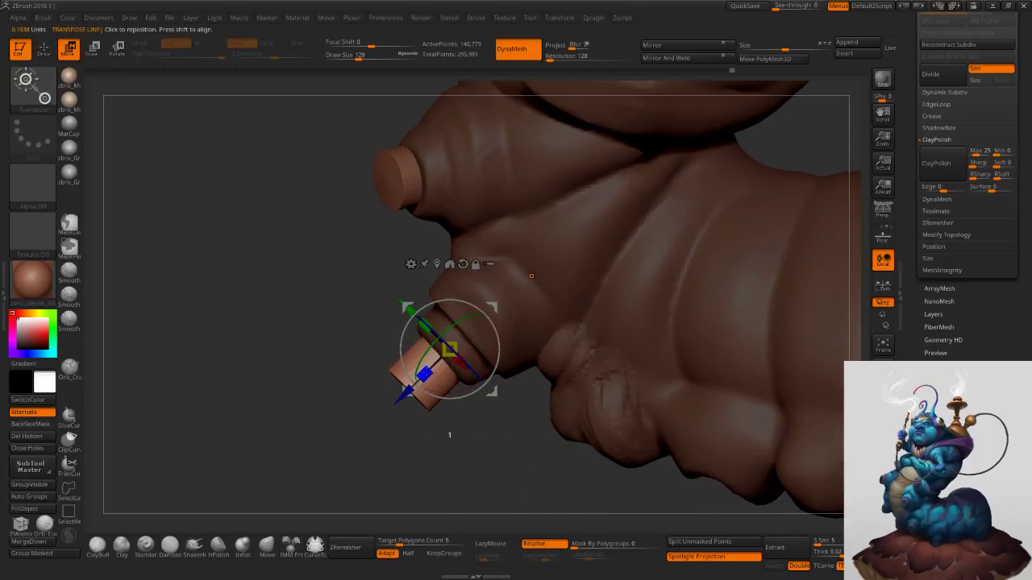
drag(395, 403, 400, 398)
drag(466, 340, 514, 281)
drag(401, 397, 426, 371)
drag(403, 310, 606, 275)
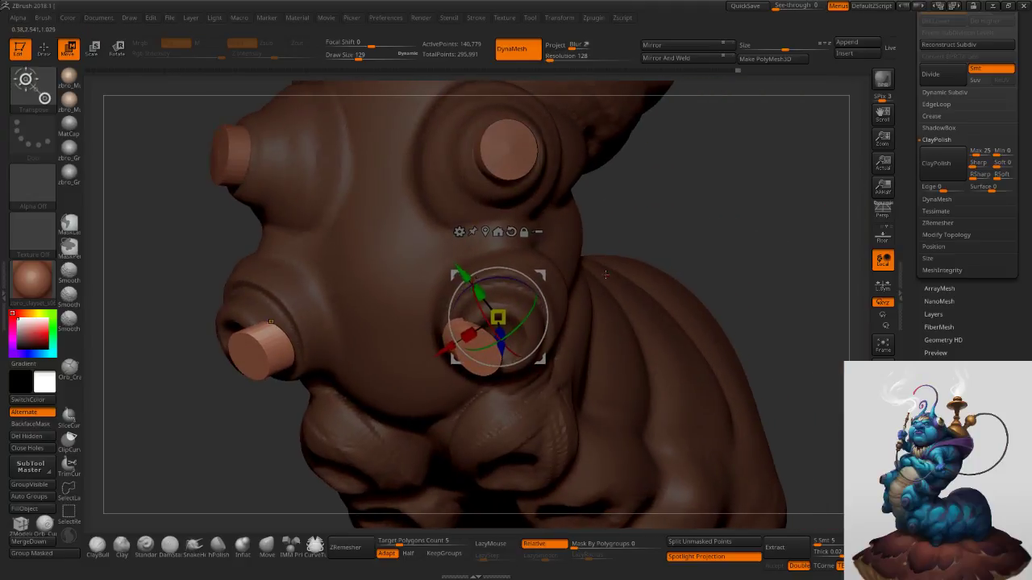
key(ctrl+z)
key(ctrl+z)
Align the cylinder tips along the legs using the classic Transpose line.
right_drag(616, 352, 651, 275)
key(e)
key(w)
key(q)
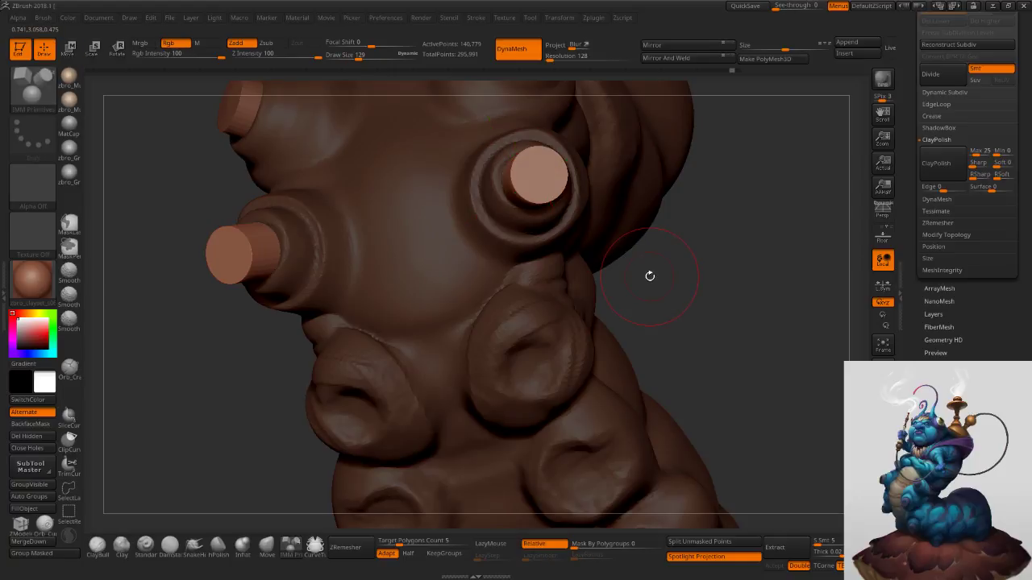
key(r)
key(e)
key(w)
drag(650, 278, 491, 270)
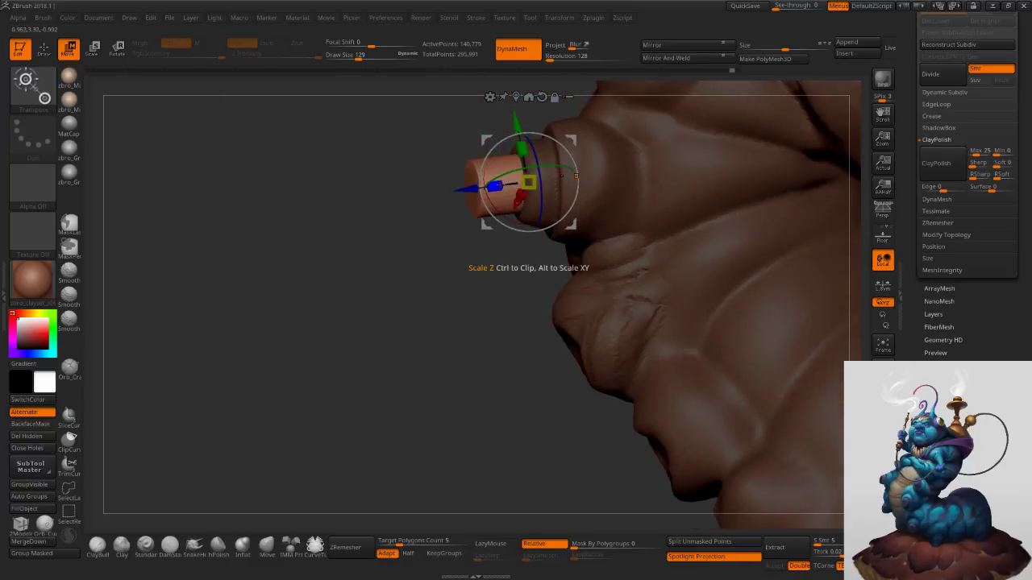
key(y)
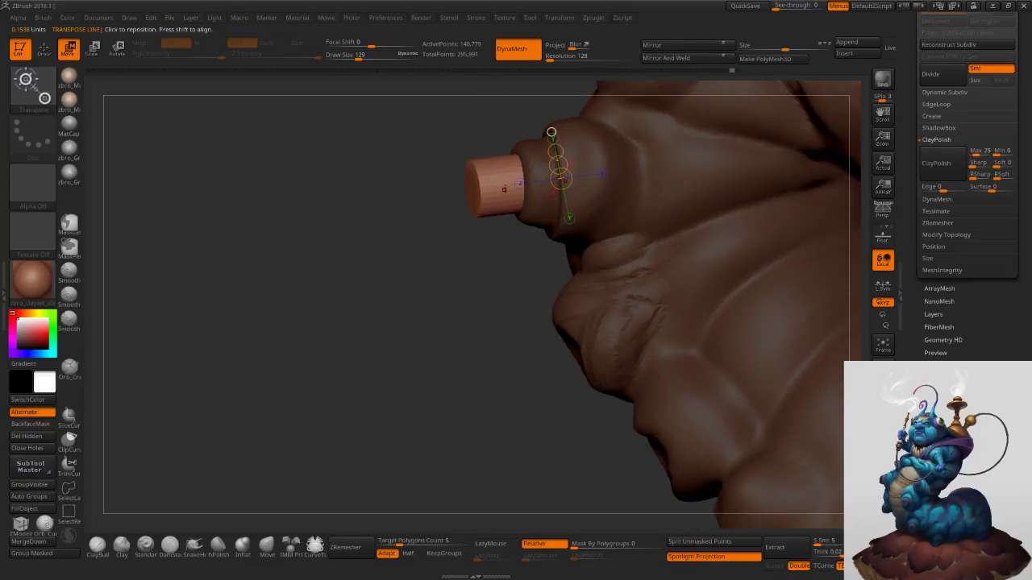
mouse_move(524, 175)
mouse_down()
mouse_move(446, 205)
mouse_move(443, 175)
mouse_up()
drag(538, 243, 486, 239)
drag(466, 175, 493, 186)
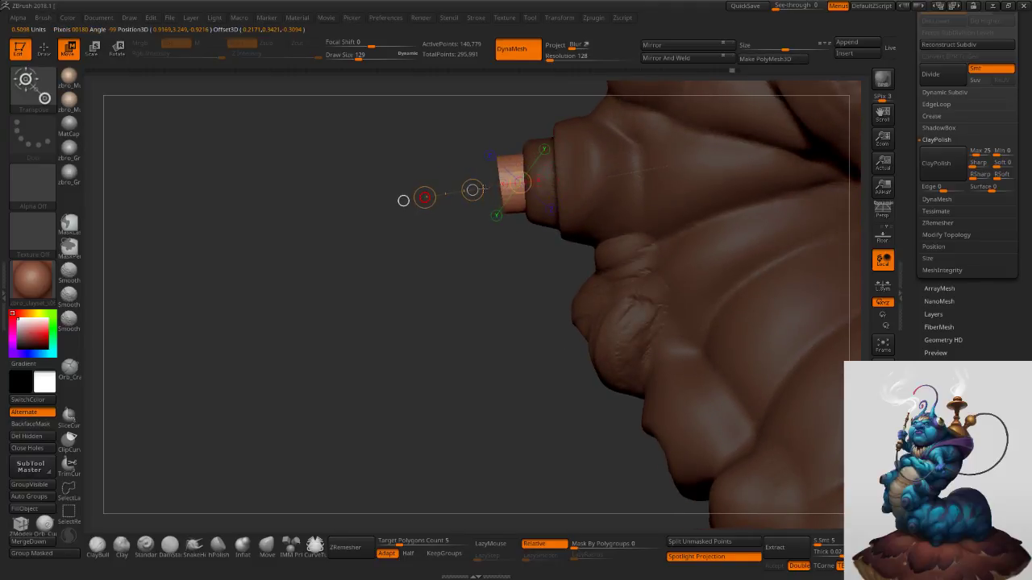
drag(469, 245, 559, 264)
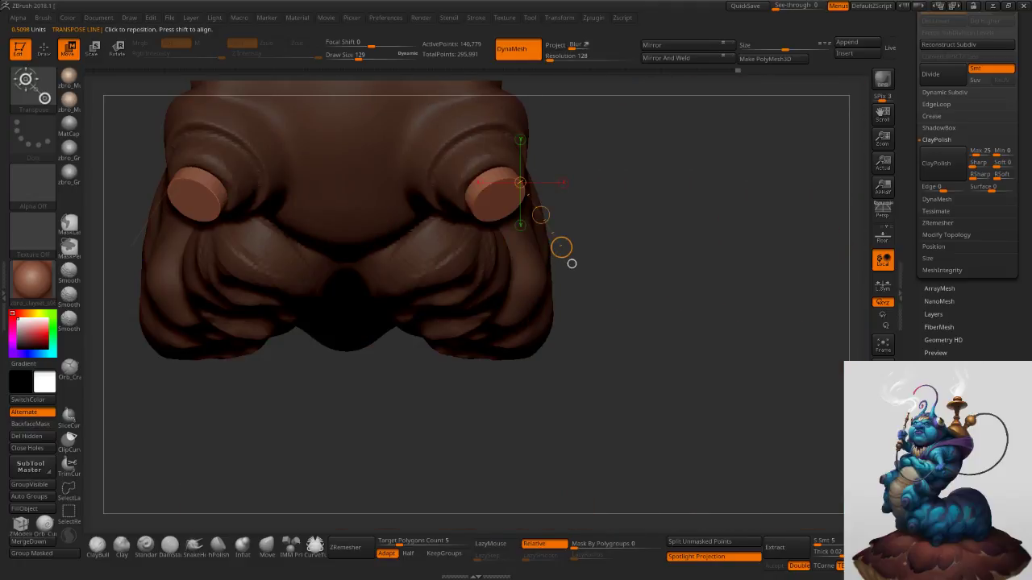
Smooth the cylinder cap and its mirrored twin with a 227–263 brush.
click(44, 48)
key(s)
click(488, 218)
mouse_move(506, 207)
right_down()
mouse_move(492, 148)
mouse_move(565, 290)
mouse_move(568, 440)
right_up()
shift+drag(461, 281, 461, 302)
right_drag(500, 291, 454, 288)
key(s)
click(454, 290)
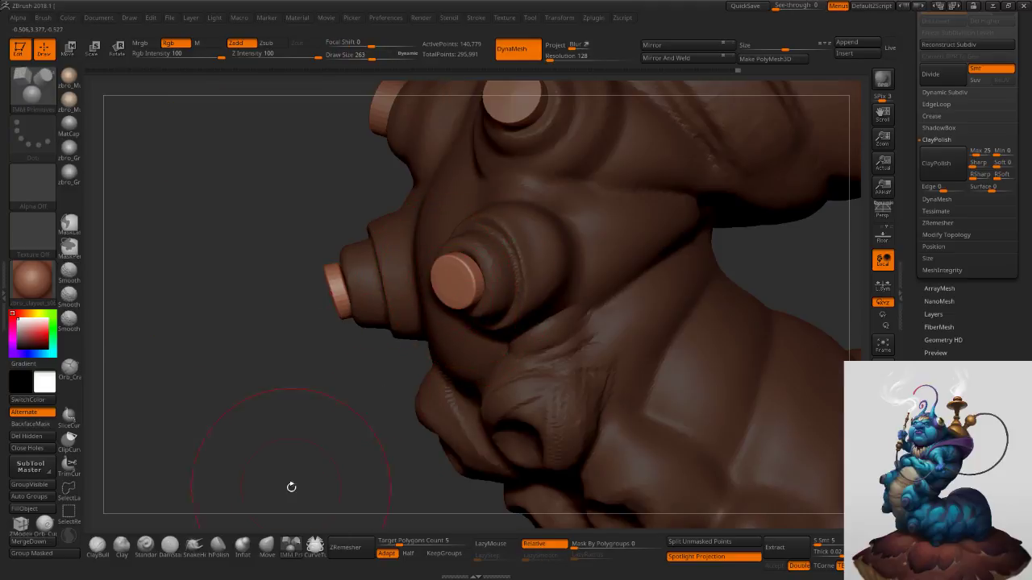
Pull the leg-tip caps down and up with the Move brush at size 188, then 162.
click(267, 546)
key(s)
click(445, 255)
right_drag(448, 263, 409, 266)
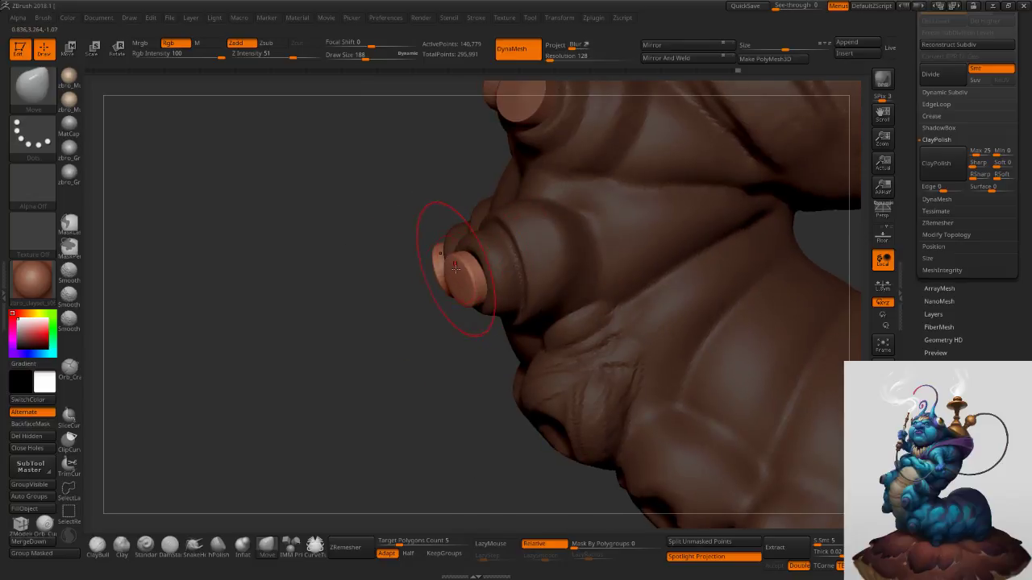
drag(448, 266, 450, 294)
drag(477, 260, 472, 251)
right_drag(414, 268, 461, 282)
key(s)
click(455, 293)
Shift the caps down and left and pull the disc faces outward at sizes 134 and 108.
drag(448, 282, 437, 283)
right_drag(424, 280, 448, 283)
key(s)
click(439, 292)
drag(432, 282, 427, 283)
mouse_move(419, 280)
right_down()
mouse_move(445, 282)
mouse_move(403, 299)
right_up()
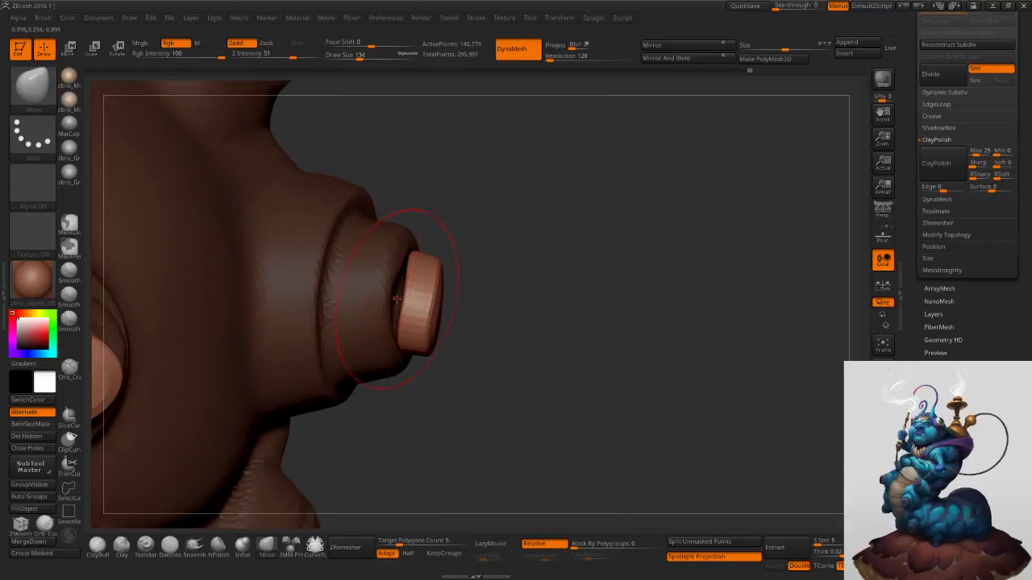
key(s)
click(403, 304)
mouse_move(407, 298)
mouse_down()
mouse_move(382, 299)
mouse_move(443, 313)
mouse_up()
ctrl+right_drag(516, 328, 476, 272)
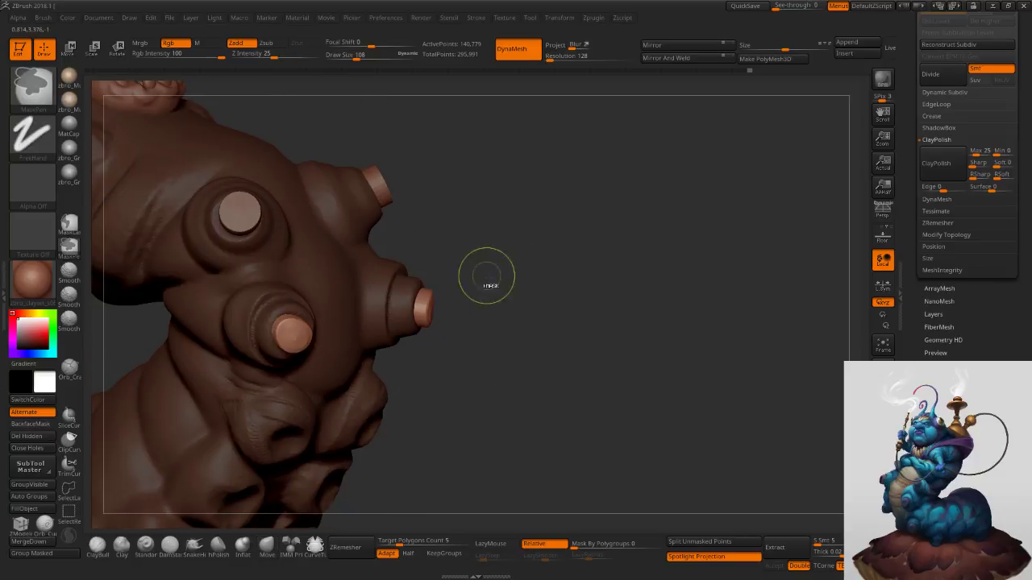
shift+right_drag(598, 359, 569, 316)
Split the unmasked discs into their own subtool and soften their edges.
click(682, 545)
key(s)
click(594, 333)
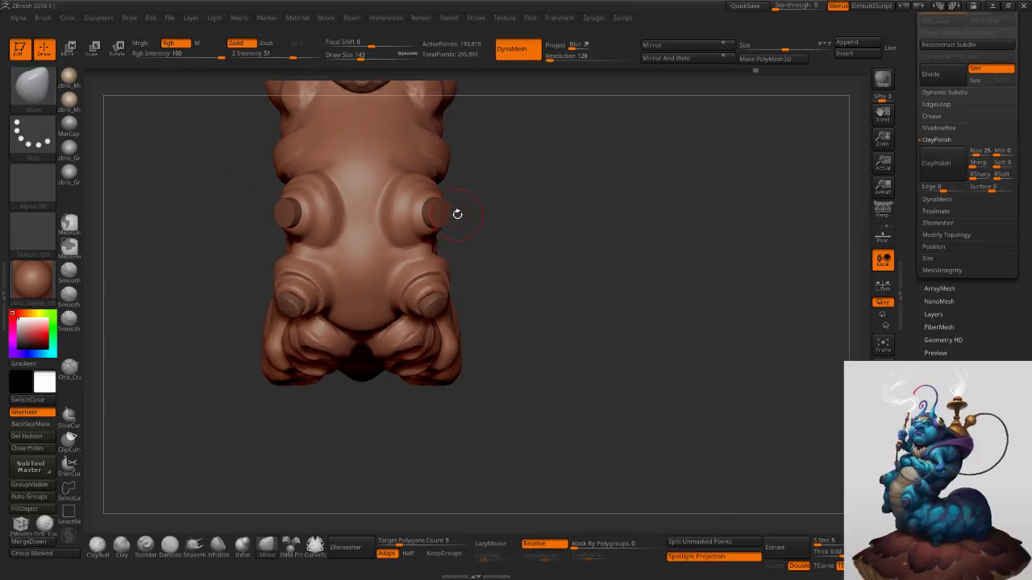
alt+click(446, 214)
mouse_move(453, 216)
ctrl+right_down()
mouse_move(444, 226)
mouse_move(477, 215)
ctrl+right_up()
shift+drag(442, 212, 445, 216)
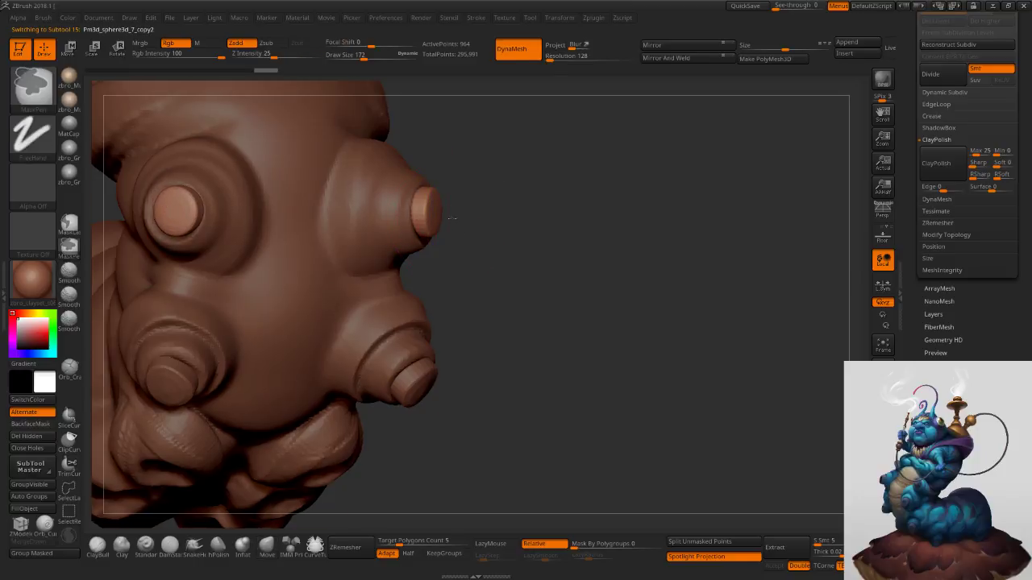
In Solo mode, mask half the disc, pull the other side out at size 188, then unmask.
ctrl+right_drag(444, 214, 448, 235)
click(881, 488)
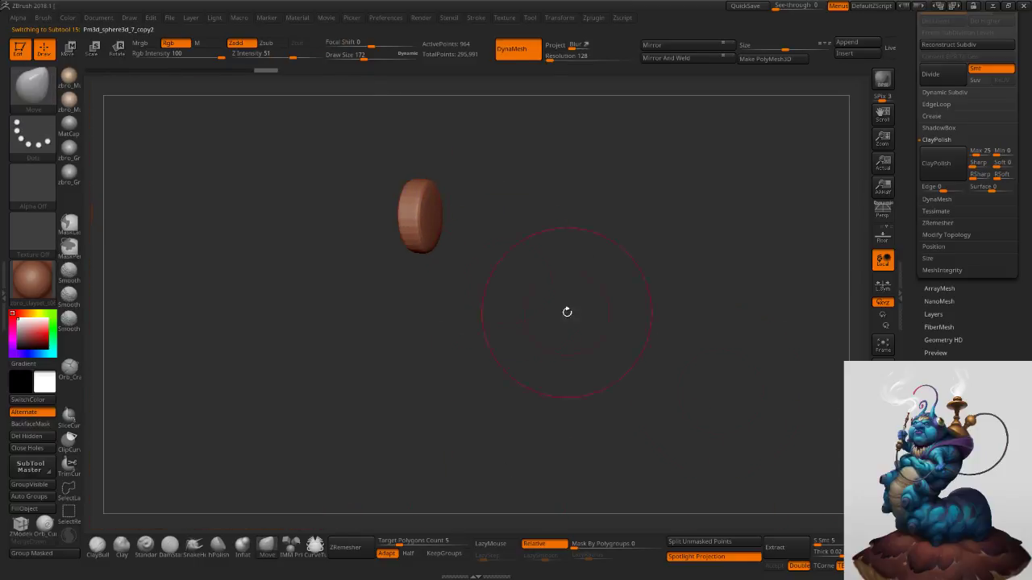
right_drag(652, 353, 682, 355)
key(s)
drag(429, 204, 423, 206)
right_drag(418, 210, 418, 233)
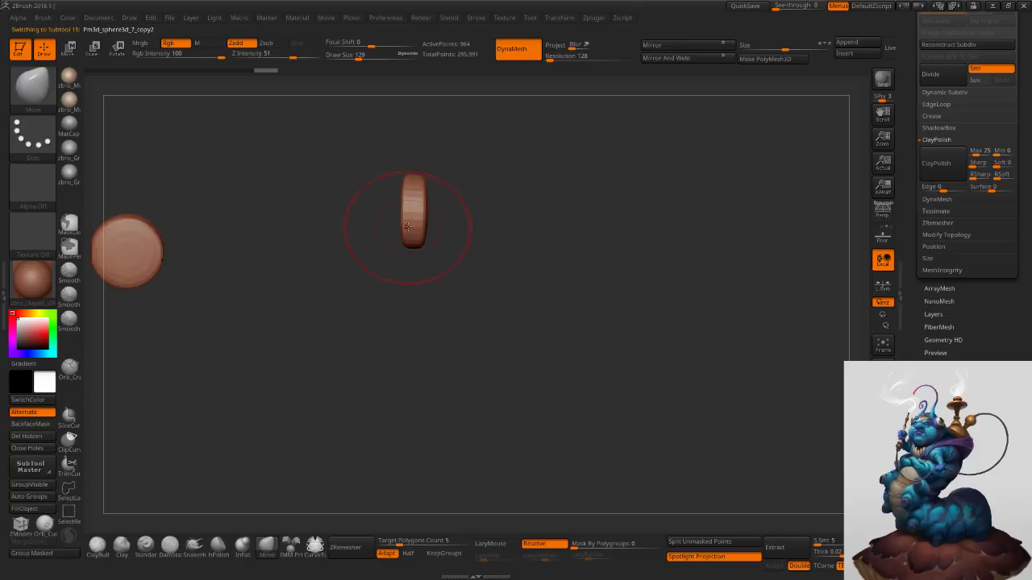
mouse_move(332, 175)
ctrl+mouse_down()
mouse_move(387, 136)
mouse_move(405, 196)
mouse_move(413, 163)
ctrl+mouse_up()
key(s)
drag(411, 205, 406, 205)
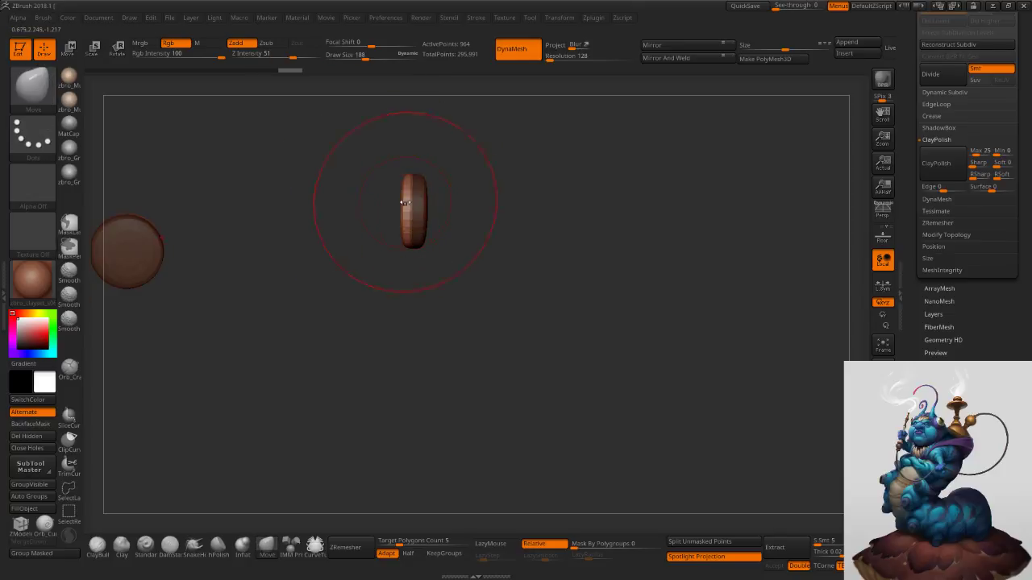
right_drag(406, 205, 401, 198)
drag(381, 209, 365, 209)
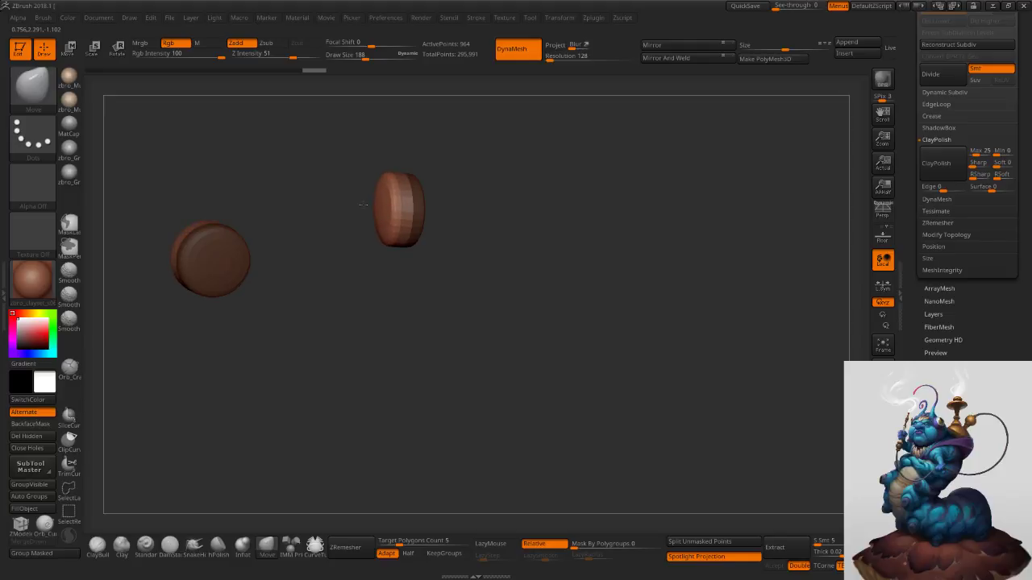
ctrl+drag(502, 239, 557, 309)
click(882, 502)
Polish the right leg-tip cap flat with hPolish at brush size 116.
ctrl+right_drag(752, 422, 690, 383)
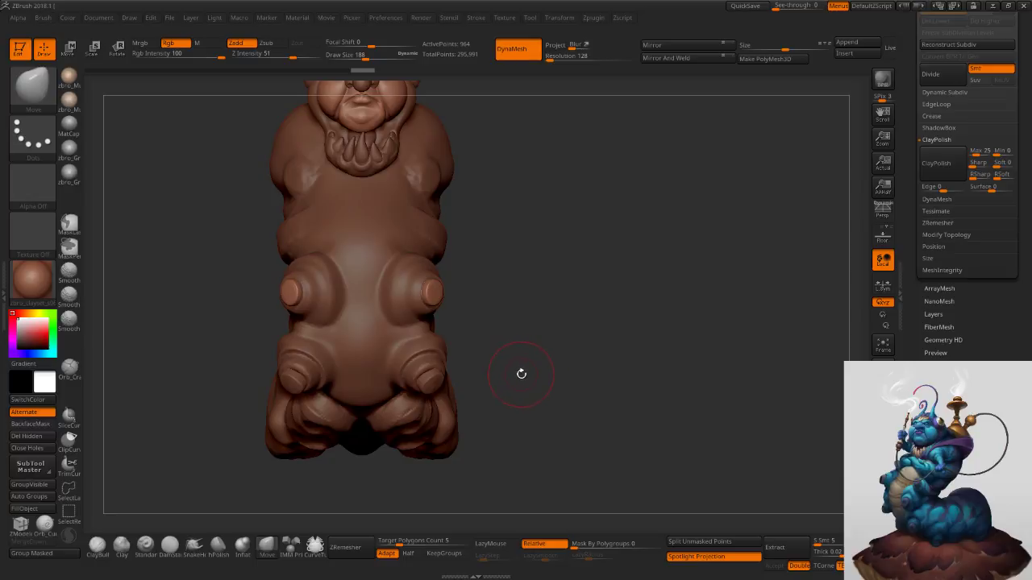
click(219, 547)
ctrl+right_drag(438, 279, 451, 357)
key(s)
drag(436, 327, 430, 327)
right_drag(415, 316, 437, 318)
key(s)
drag(434, 319, 418, 302)
right_drag(418, 301, 421, 336)
drag(419, 290, 418, 299)
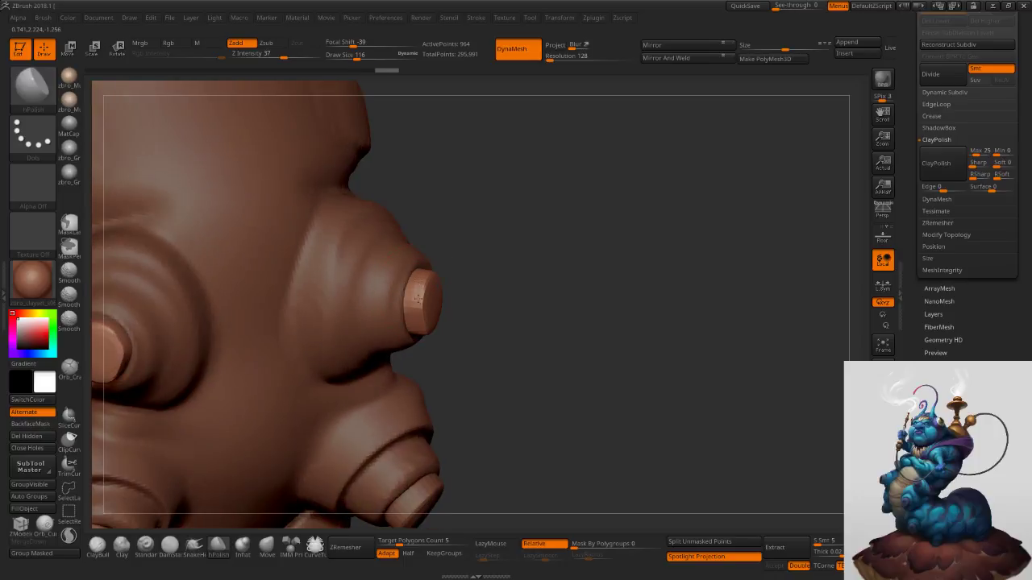
mouse_move(421, 284)
right_down()
mouse_move(429, 266)
mouse_move(470, 289)
mouse_move(451, 324)
right_up()
Review the polished leg tips at brush size 82 and snap to a straight front view.
key(s)
drag(449, 325, 444, 325)
mouse_move(444, 323)
right_down()
mouse_move(440, 339)
mouse_move(464, 322)
mouse_move(383, 336)
right_up()
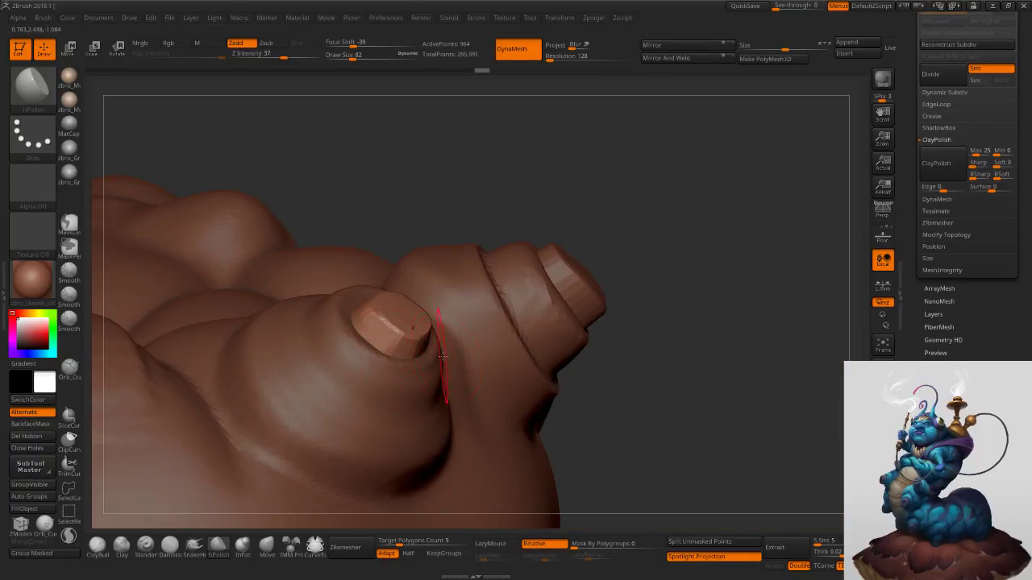
mouse_move(537, 363)
ctrl+right_down()
mouse_move(452, 273)
mouse_move(490, 253)
mouse_move(467, 261)
mouse_move(473, 322)
mouse_move(495, 333)
mouse_move(512, 279)
ctrl+right_up()
mouse_move(451, 310)
ctrl+right_down()
mouse_move(435, 364)
mouse_move(412, 282)
ctrl+right_up()
mouse_move(486, 296)
right_down()
mouse_move(530, 274)
mouse_move(621, 299)
mouse_move(635, 292)
right_up()
key(])
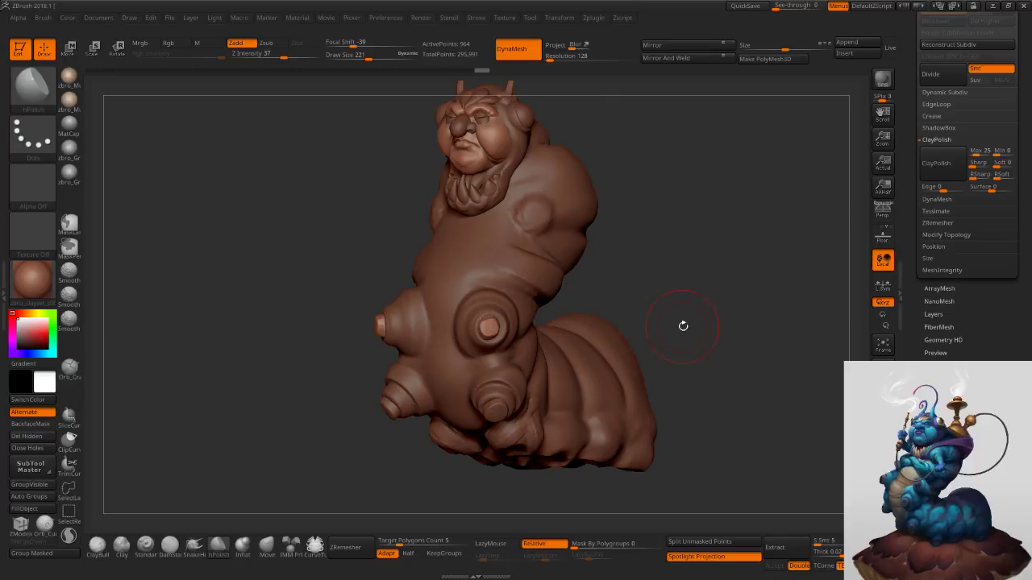
Frame the caterpillar in side profile and select the body subtool.
right_drag(683, 325, 676, 325)
alt+right_drag(676, 325, 642, 330)
key(s)
drag(597, 350, 605, 351)
right_drag(606, 352, 532, 347)
alt+right_drag(532, 347, 432, 315)
alt+click(516, 343)
mouse_move(750, 329)
ctrl+mouse_down()
mouse_move(748, 315)
mouse_move(585, 246)
ctrl+mouse_up()
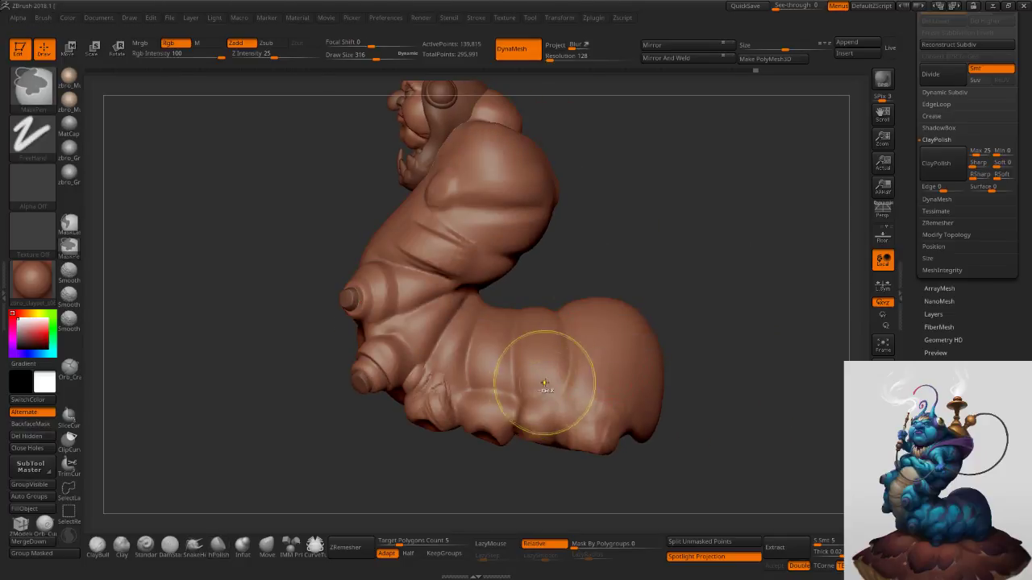
Mask the lower rear of the body with a blurred, inverted marquee; brush size 1000.
ctrl+drag(700, 259, 429, 376)
ctrl+click(680, 329)
ctrl+click(611, 343)
ctrl+click(611, 342)
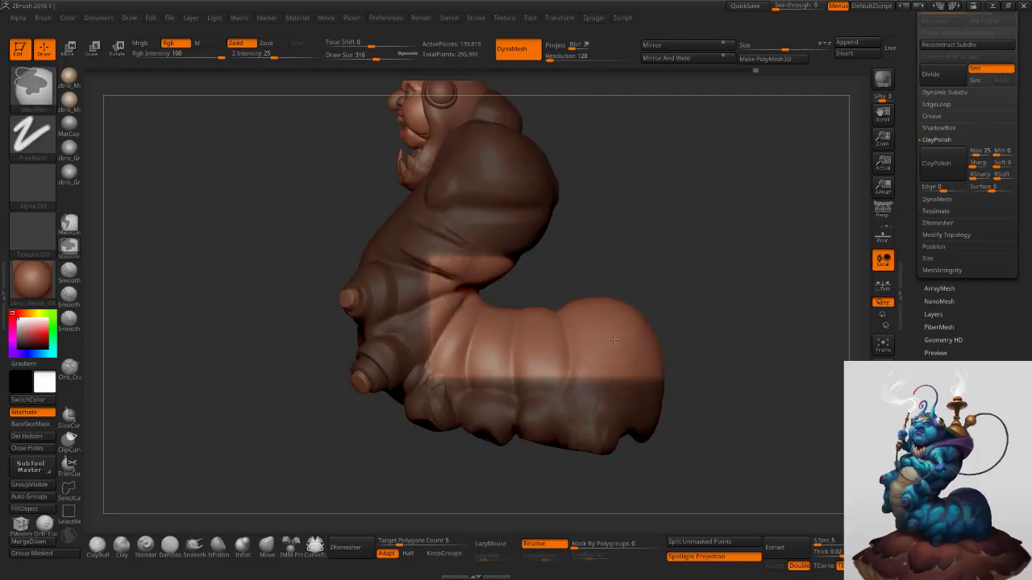
ctrl+click(671, 337)
right_drag(656, 362, 636, 378)
alt+right_drag(636, 378, 604, 343)
key(s)
drag(603, 342, 630, 342)
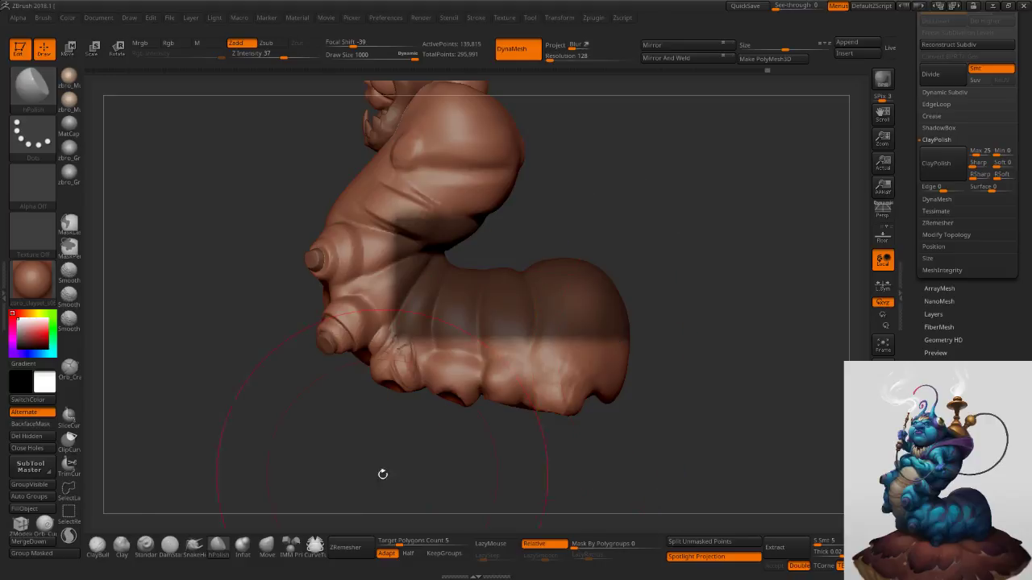
Push the lower rear underside upward with the Move brush.
click(267, 546)
mouse_move(580, 399)
mouse_down()
mouse_move(577, 384)
mouse_move(536, 387)
mouse_up()
drag(465, 395, 432, 383)
key(s)
right_drag(432, 382, 443, 376)
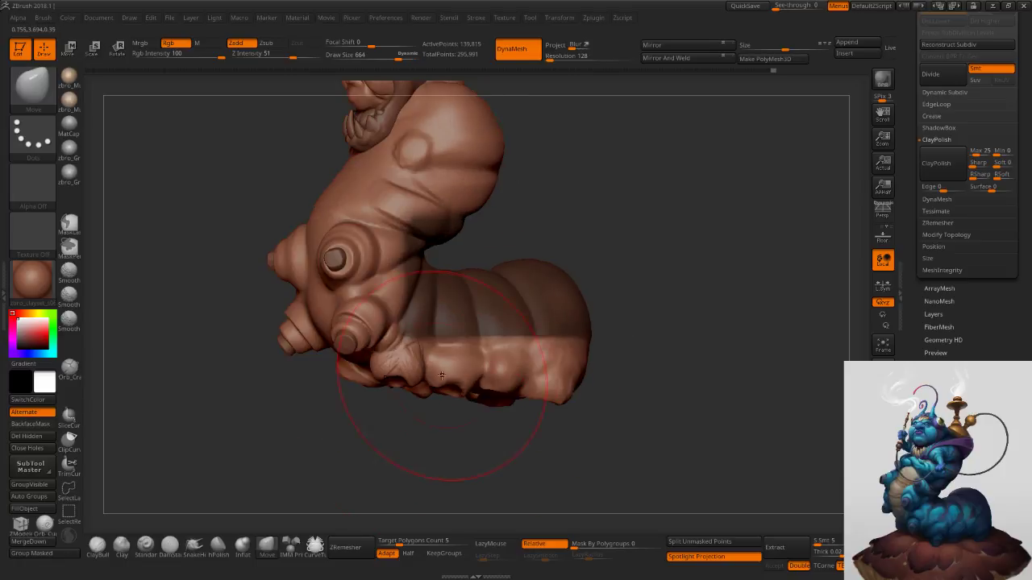
Clear the mask and switch to a size-89 smooth brush on the lifted area.
ctrl+drag(617, 334, 637, 350)
key(s)
drag(553, 362, 526, 362)
ctrl+right_drag(480, 330, 516, 371)
key(s)
drag(505, 350, 484, 350)
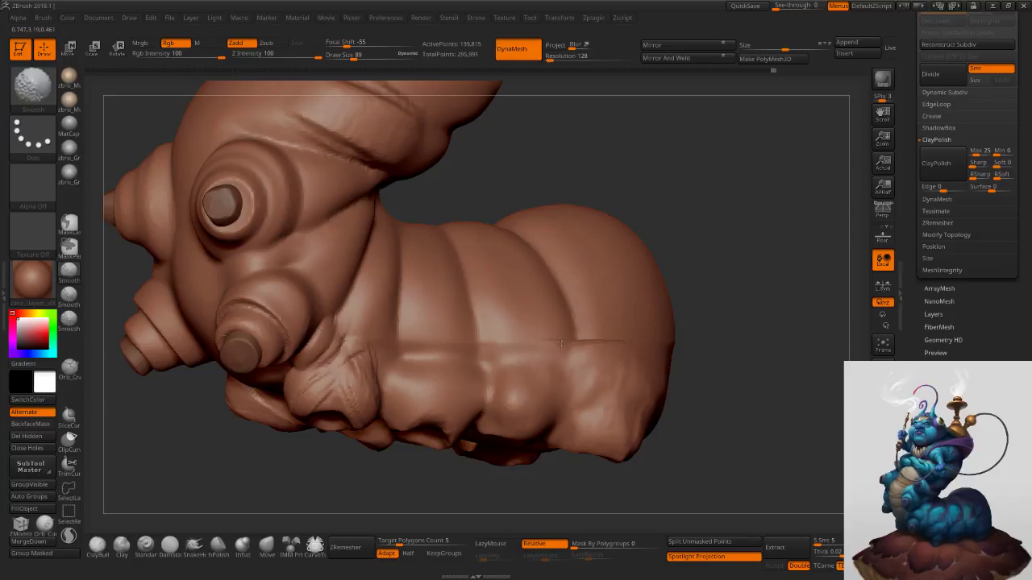
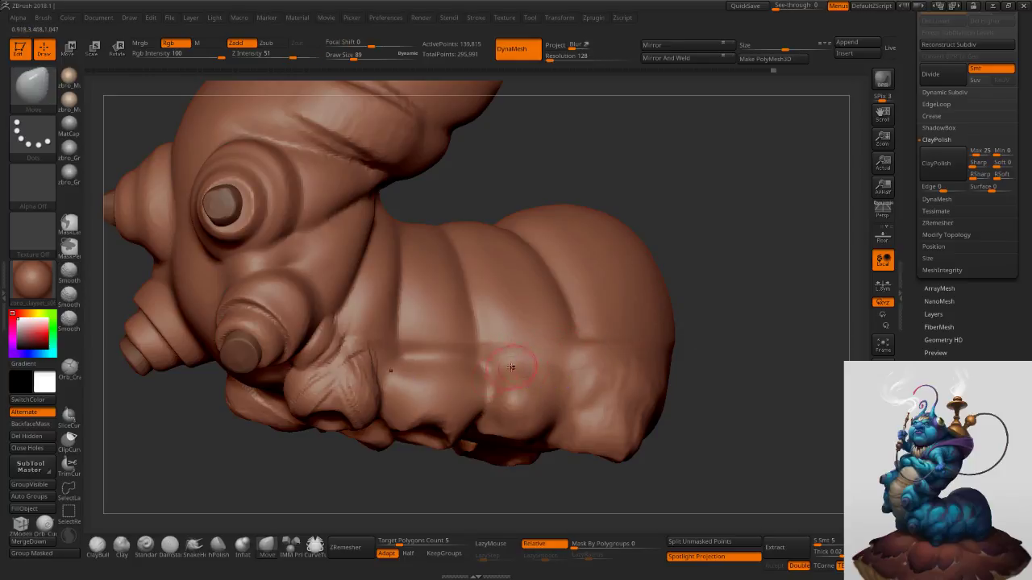
Smooth the bumpy folds under the face with a smaller brush.
click(99, 547)
key(s)
drag(410, 360, 407, 361)
shift+drag(346, 375, 325, 382)
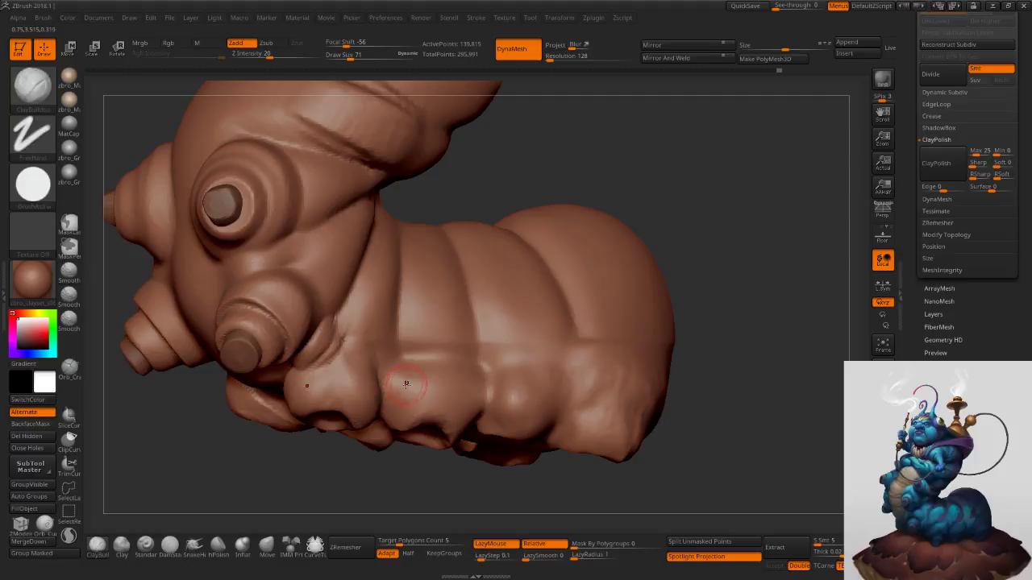
Carve a crease under the face with DamStandard at size 85, then lower strength and enlarge to 134.
click(172, 544)
key(s)
drag(388, 362, 391, 362)
alt+right_drag(347, 344, 411, 377)
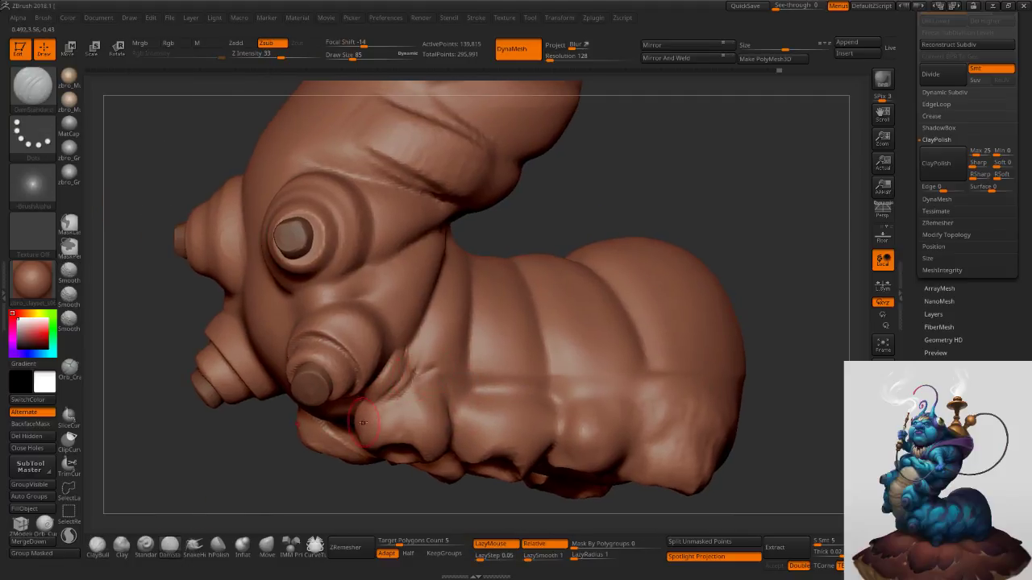
drag(448, 367, 389, 392)
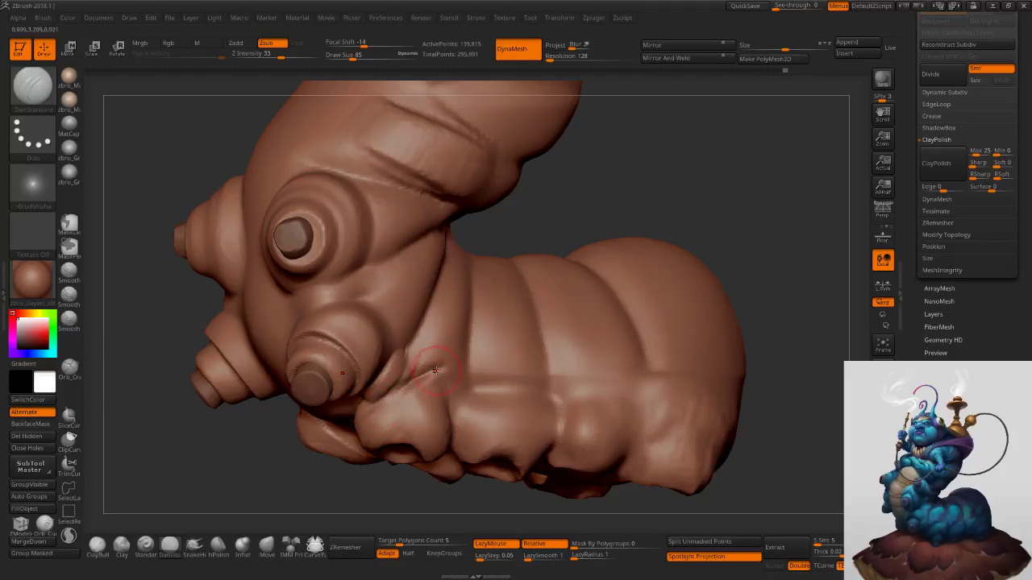
drag(281, 55, 272, 54)
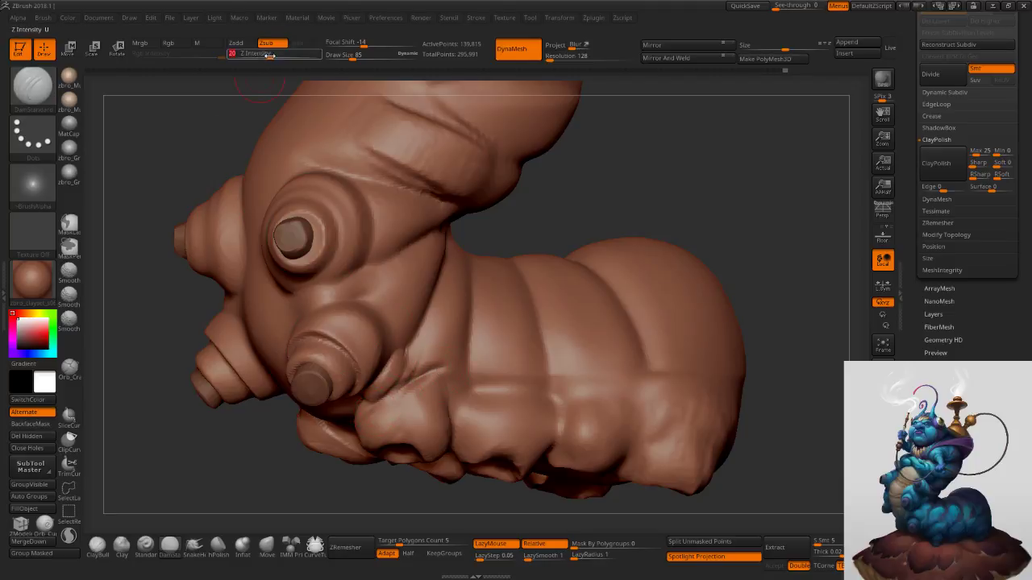
key(s)
drag(470, 388, 478, 388)
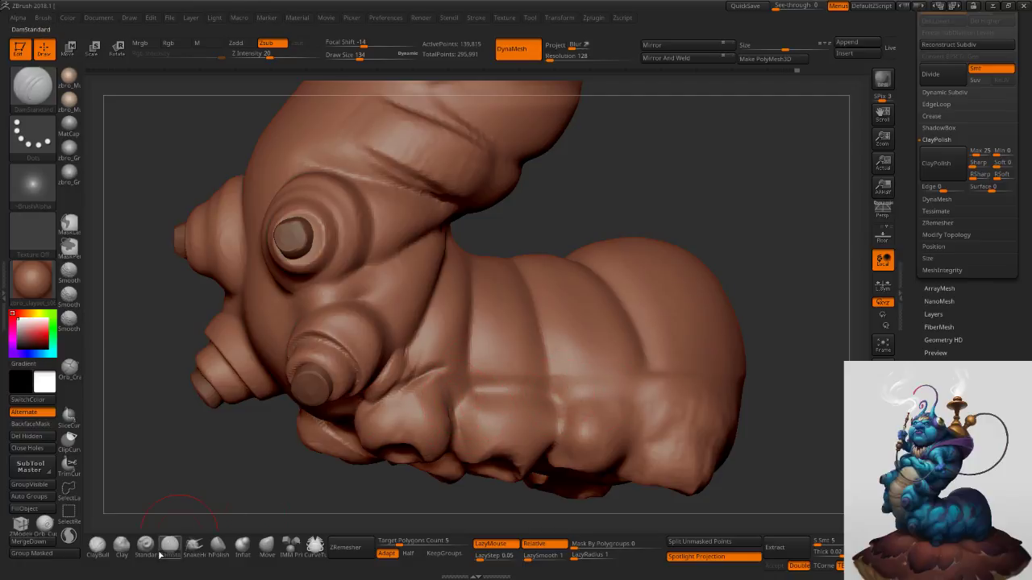
Build up a raised belly fold with ClayBuildup, resizing the brush between 92, 75 and 100.
click(96, 545)
key(s)
drag(545, 390, 550, 389)
key(s)
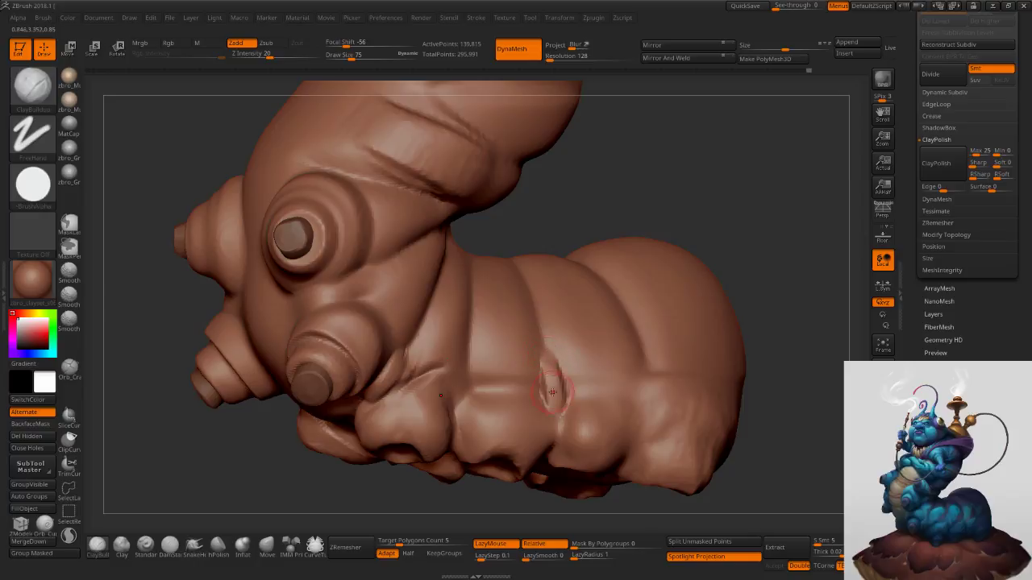
mouse_move(563, 405)
mouse_down()
mouse_move(557, 377)
mouse_move(558, 404)
mouse_up()
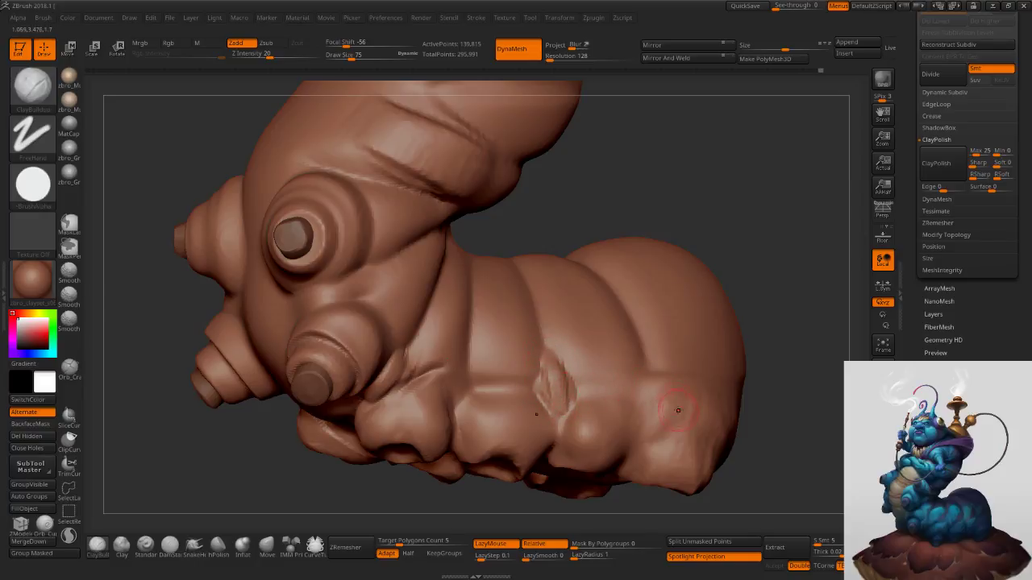
key(s)
drag(685, 412, 649, 408)
key(s)
alt+right_drag(636, 431, 626, 387)
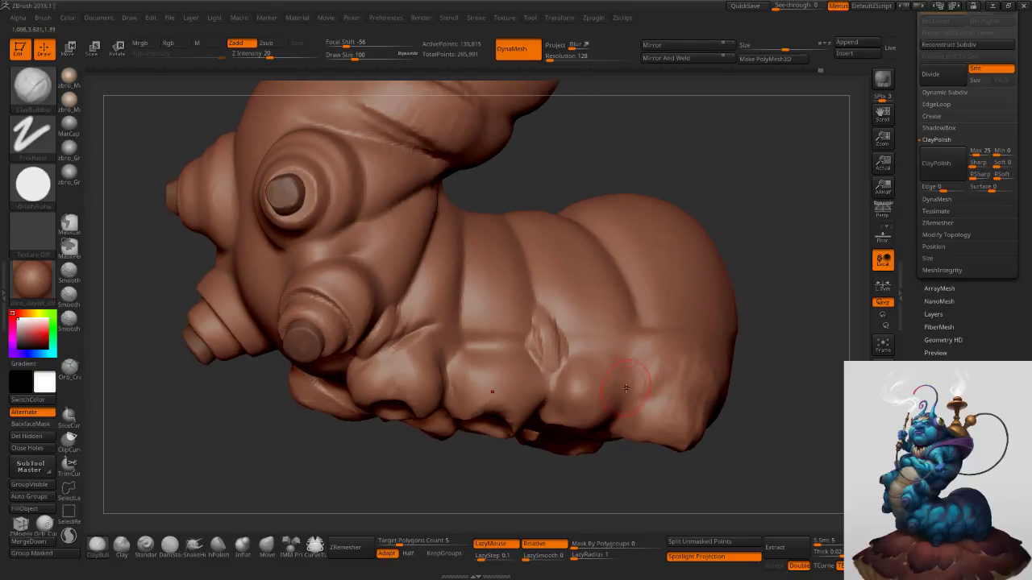
click(169, 545)
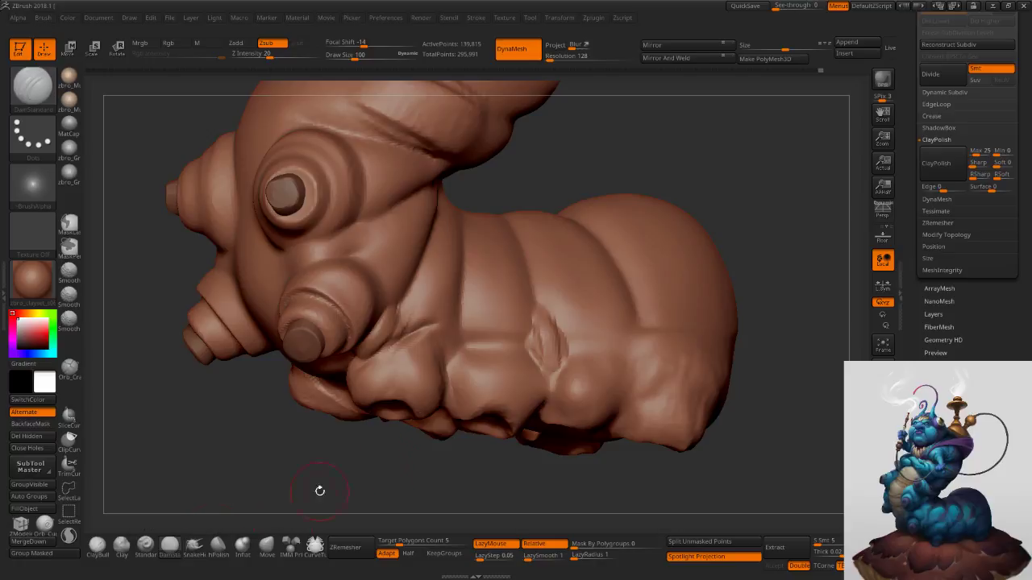
Orbit to inspect the head, underside and feet, then return to a side view.
right_drag(652, 393, 627, 391)
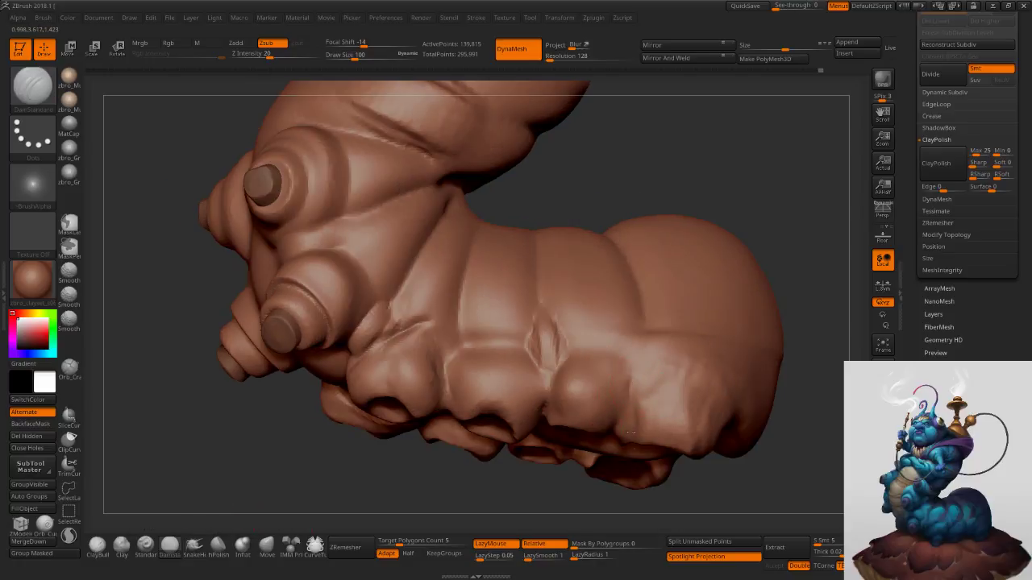
right_drag(639, 433, 628, 444)
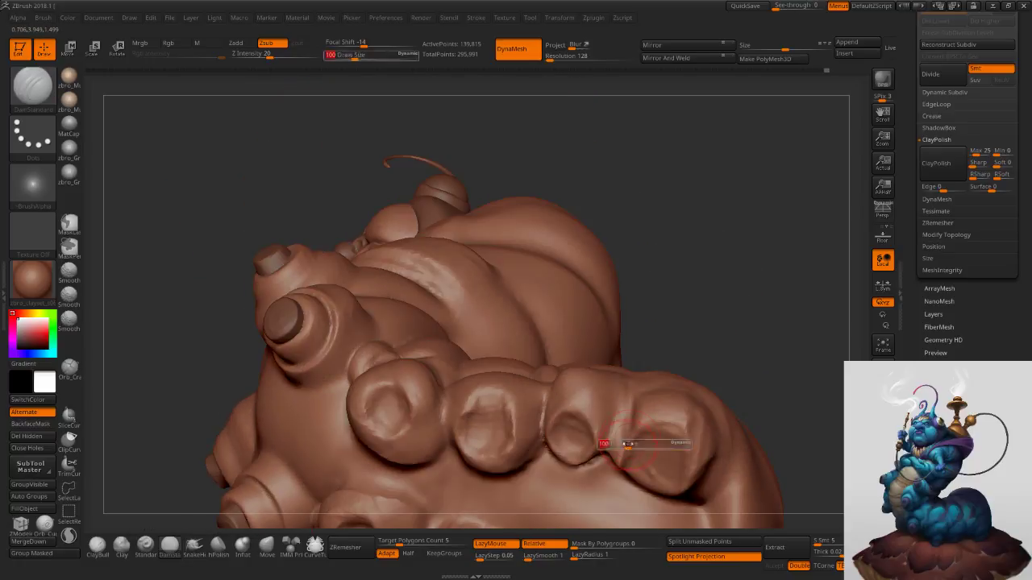
drag(622, 464, 631, 481)
right_drag(632, 482, 654, 445)
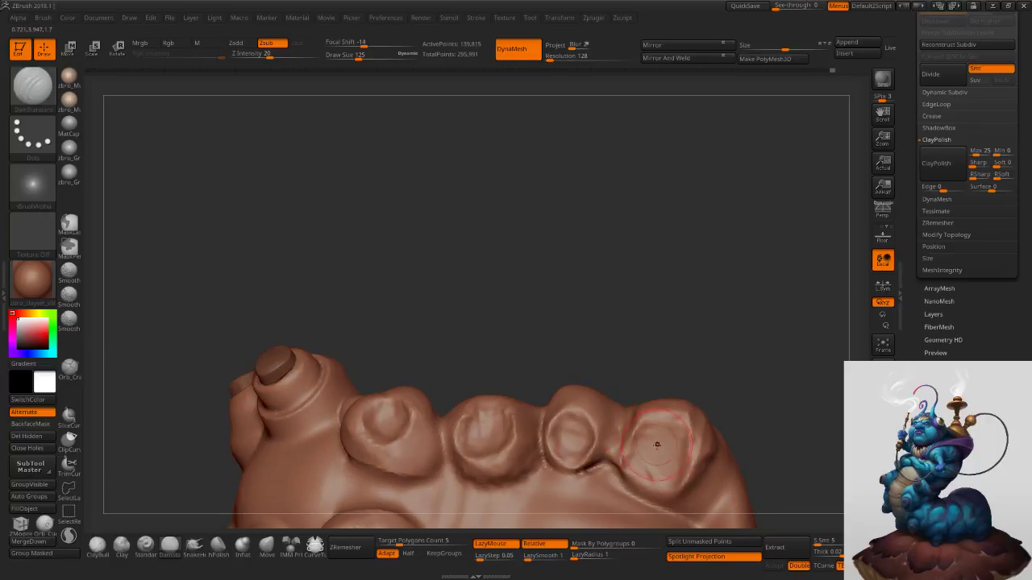
mouse_move(665, 374)
right_down()
mouse_move(645, 439)
mouse_move(606, 391)
mouse_move(532, 411)
mouse_move(473, 445)
mouse_move(468, 431)
right_up()
click(171, 546)
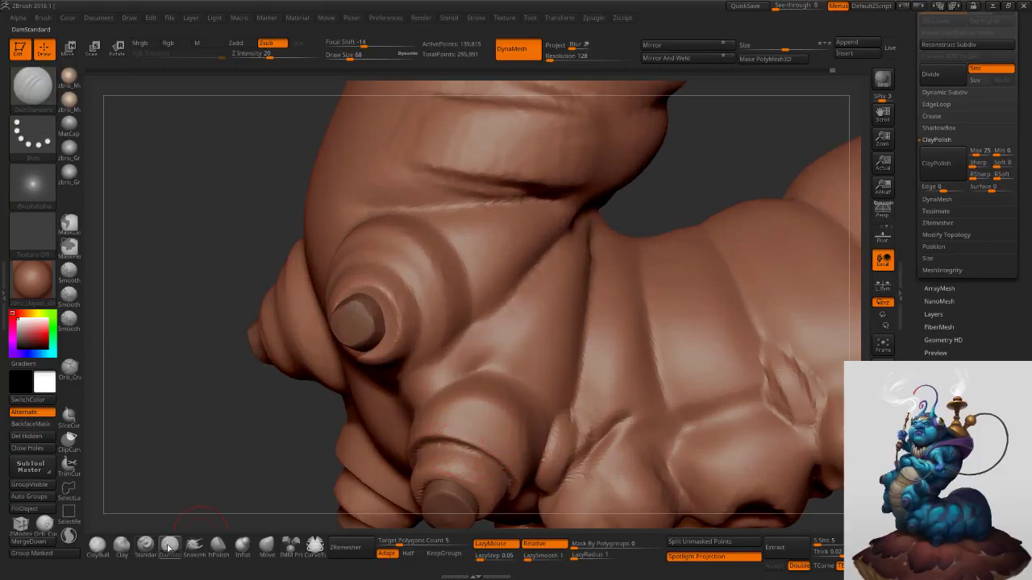
Fill the lower leg groove and build up ridges on both lower legs with ClayBuildup, size 78.
click(98, 547)
drag(487, 451, 440, 441)
alt+right_drag(443, 439, 556, 387)
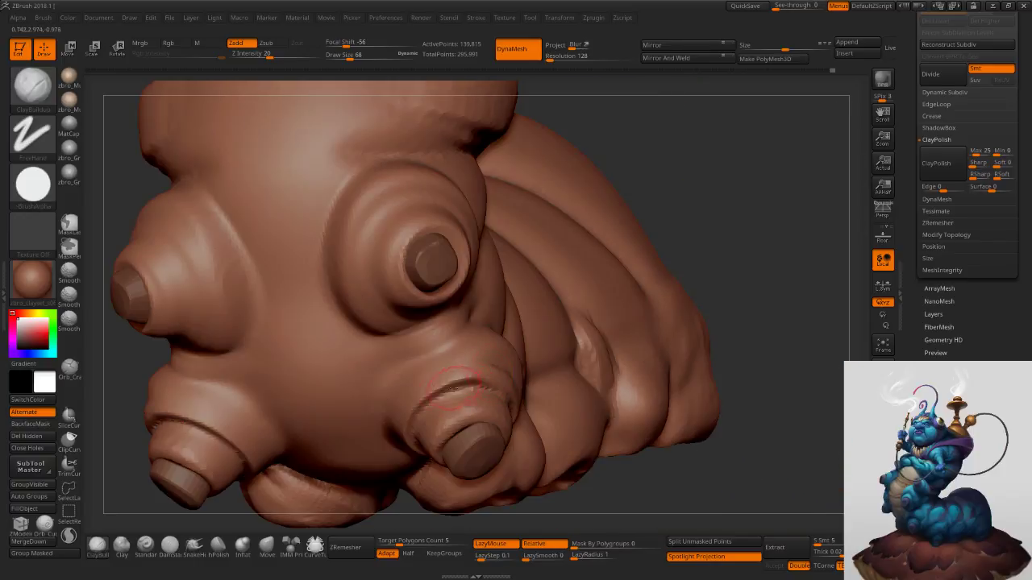
mouse_move(477, 384)
mouse_down()
mouse_move(423, 407)
mouse_move(463, 363)
mouse_up()
key(s)
right_drag(465, 363, 544, 367)
drag(418, 405, 389, 458)
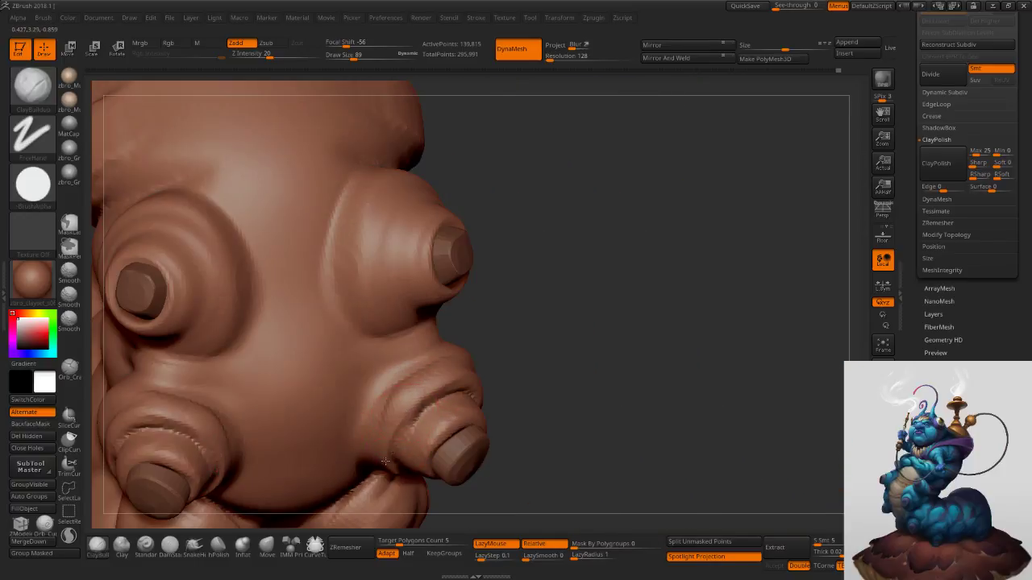
right_drag(407, 400, 403, 393)
key(s)
drag(413, 420, 410, 420)
drag(404, 414, 387, 486)
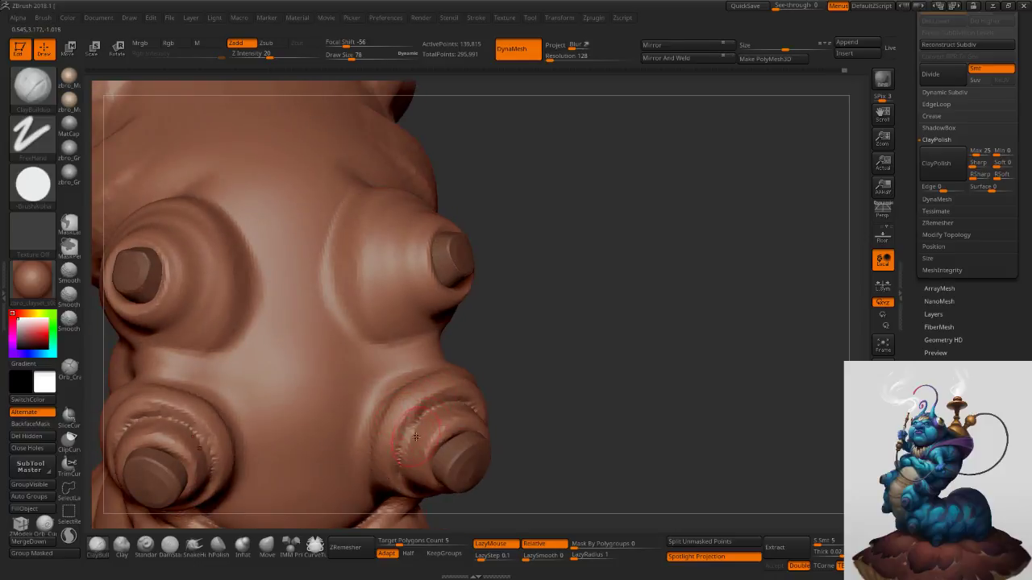
Add clay beneath and along the right side of the leg rings, then the middle leg fold at size 48.
right_drag(409, 436, 401, 472)
drag(398, 465, 396, 487)
right_drag(403, 482, 389, 391)
mouse_move(388, 391)
mouse_down()
mouse_move(431, 428)
mouse_move(445, 420)
mouse_up()
right_drag(476, 421, 424, 399)
drag(424, 407, 501, 403)
right_drag(522, 342, 516, 327)
drag(510, 335, 482, 395)
drag(517, 356, 493, 408)
mouse_move(498, 395)
right_down()
mouse_move(505, 340)
mouse_move(475, 352)
right_up()
key(s)
Sculpt the left, lower and right rim of the leg stump at brush size 59.
key(s)
drag(470, 347, 431, 390)
mouse_move(358, 403)
right_down()
mouse_move(409, 365)
mouse_move(346, 362)
right_up()
ctrl+right_drag(466, 383, 451, 302)
shift+right_drag(451, 302, 413, 229)
mouse_move(414, 229)
alt+right_down()
mouse_move(539, 350)
mouse_move(474, 308)
mouse_move(485, 364)
alt+right_up()
Deepen the ridges beside the stump and build up the ring's lower edge, using sizes 82, 75 and 104.
key(s)
click(470, 321)
right_drag(419, 321, 458, 323)
drag(474, 294, 457, 362)
drag(455, 316, 498, 377)
right_drag(533, 346, 464, 363)
mouse_move(466, 369)
mouse_down()
mouse_move(551, 342)
mouse_move(497, 374)
mouse_up()
right_drag(559, 287, 516, 327)
drag(511, 288, 539, 342)
right_drag(617, 286, 574, 293)
key(s)
click(576, 302)
drag(575, 302, 574, 359)
drag(560, 274, 576, 365)
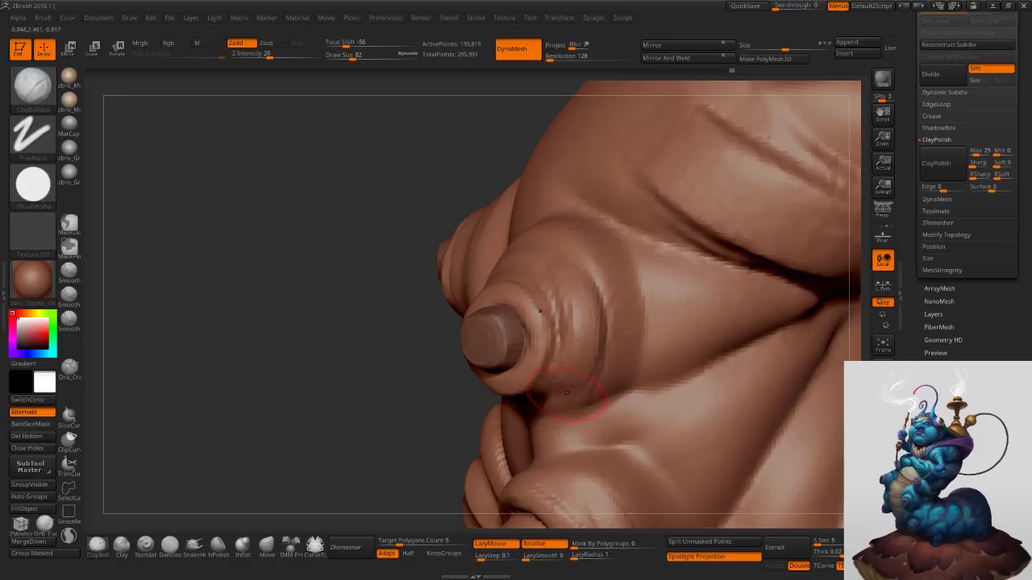
right_drag(579, 379, 584, 345)
drag(577, 361, 520, 426)
drag(571, 395, 532, 445)
key(s)
click(535, 442)
right_drag(490, 477, 520, 437)
key(s)
click(516, 433)
drag(444, 433, 509, 461)
drag(422, 377, 472, 454)
drag(416, 409, 475, 461)
Add ridges along the ring's left, upper-left and upper sides at size 62, then zoom out.
drag(423, 347, 426, 395)
key(s)
click(418, 392)
right_drag(424, 343, 448, 371)
drag(426, 355, 411, 345)
drag(438, 308, 428, 375)
right_drag(447, 279, 437, 339)
mouse_move(406, 359)
mouse_down()
mouse_move(414, 291)
mouse_move(462, 265)
mouse_up()
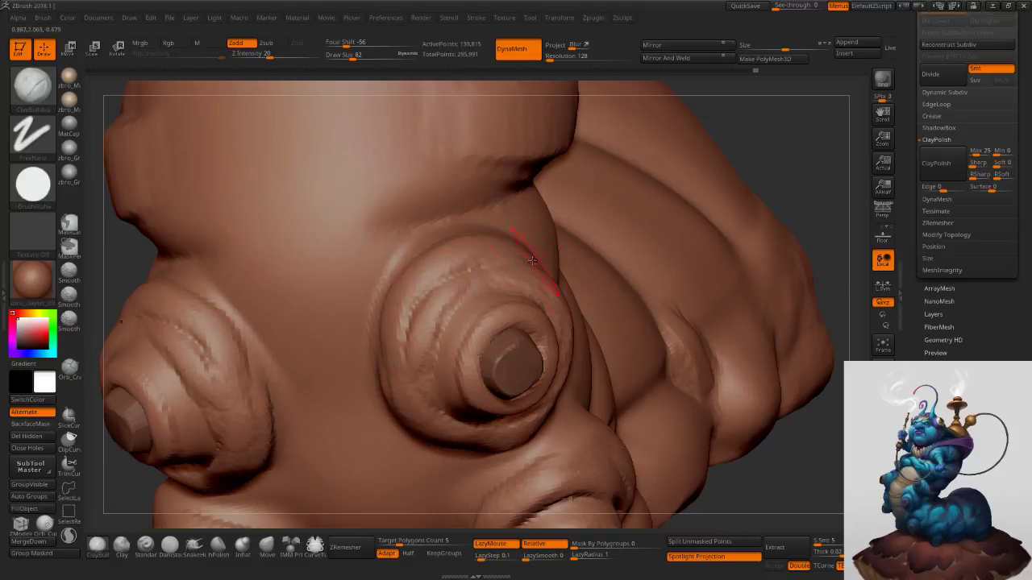
right_drag(544, 267, 482, 265)
mouse_move(467, 255)
mouse_down()
mouse_move(535, 287)
mouse_move(556, 280)
mouse_up()
ctrl+right_drag(591, 338, 555, 301)
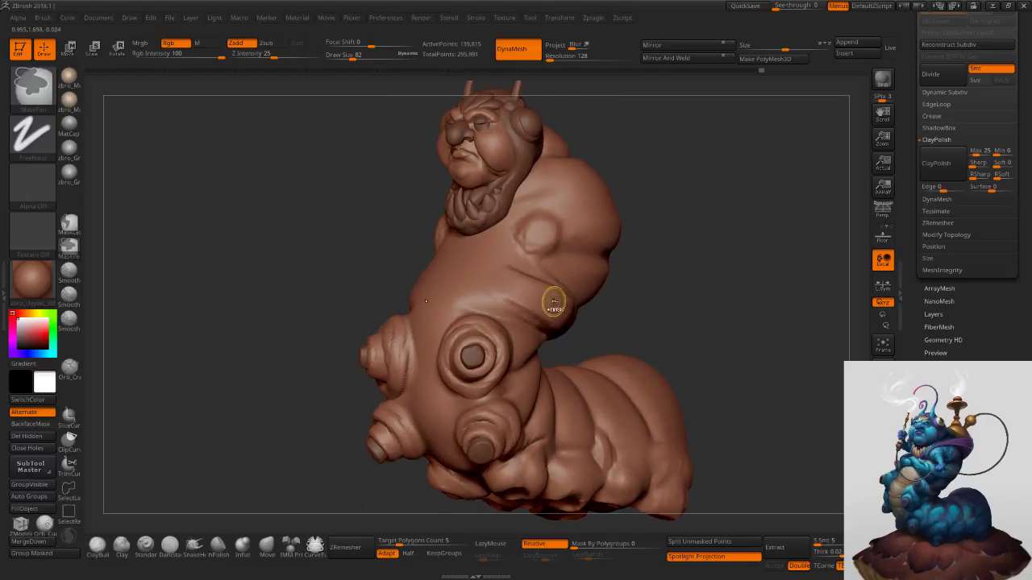
Smooth the surface beside the leg ring on the torso.
mouse_move(492, 331)
ctrl+right_down()
mouse_move(496, 345)
mouse_move(565, 345)
mouse_move(520, 353)
ctrl+right_up()
key(s)
mouse_move(532, 356)
mouse_down()
mouse_move(513, 356)
mouse_move(532, 427)
mouse_move(541, 355)
mouse_up()
Clear the mask, toggle Polyframe on and off, and turn the caterpillar toward the front.
click(243, 546)
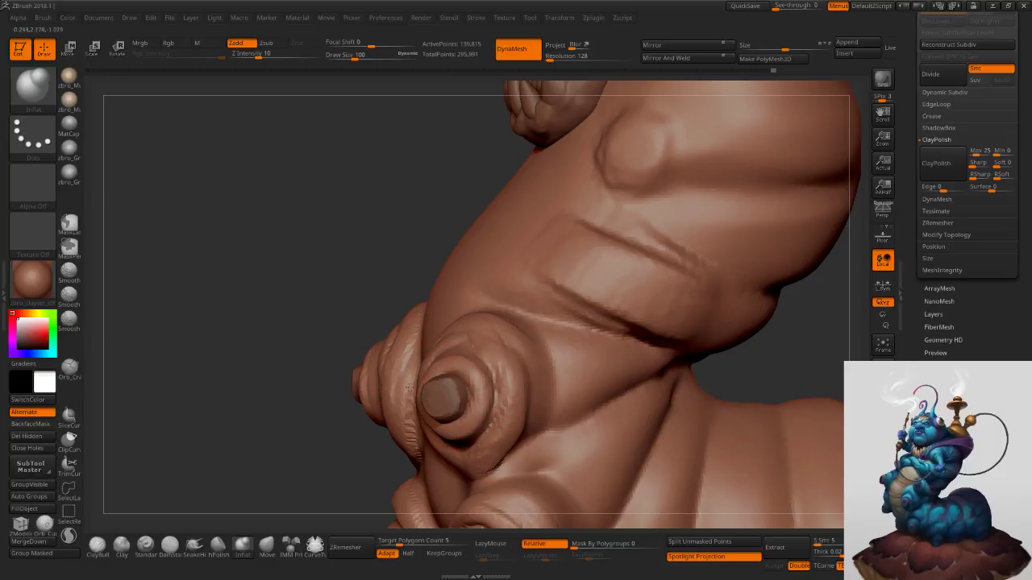
ctrl+drag(298, 270, 346, 309)
key(shift+f)
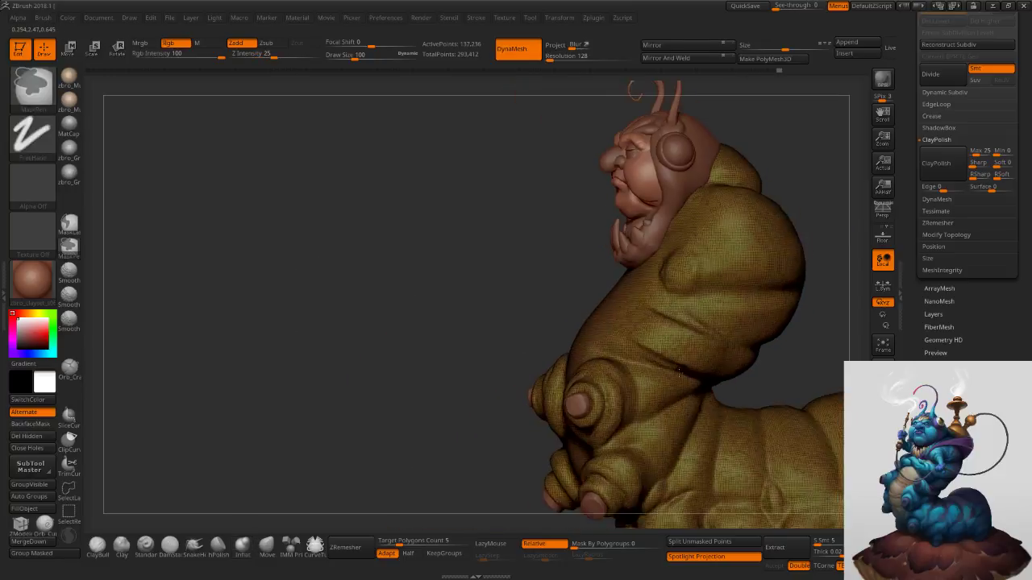
mouse_move(679, 372)
right_down()
mouse_move(878, 383)
mouse_move(847, 423)
mouse_move(811, 430)
mouse_move(643, 352)
mouse_move(652, 365)
mouse_move(697, 352)
mouse_move(718, 289)
mouse_move(762, 242)
mouse_move(683, 330)
right_up()
key(shift+f)
drag(683, 329, 717, 317)
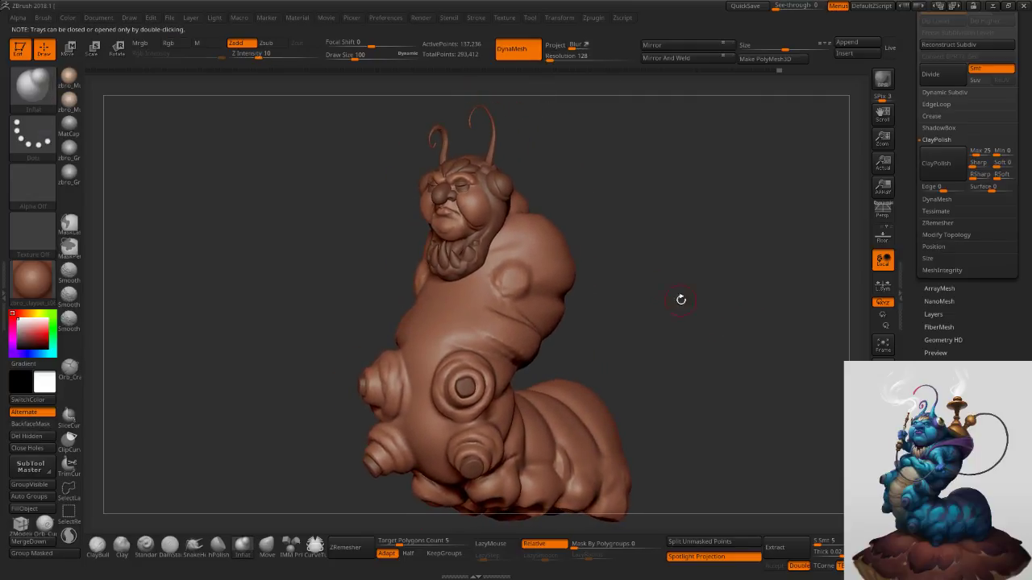
drag(647, 223, 648, 229)
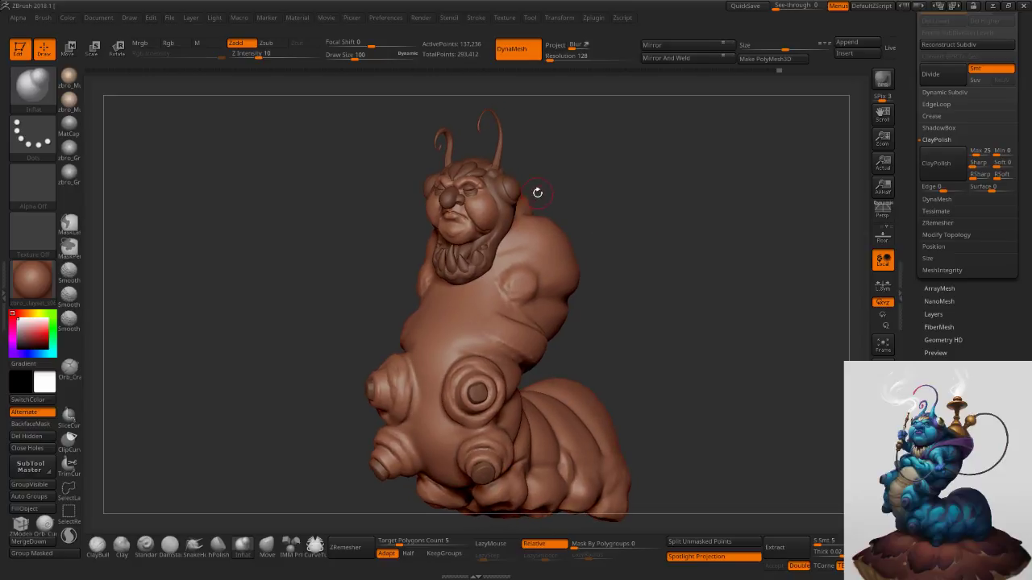
Select the antenna subtool and zoom in, setting the Move brush to size 82.
alt+click(452, 144)
mouse_move(447, 142)
ctrl+right_down()
mouse_move(448, 190)
mouse_move(515, 166)
ctrl+right_up()
key(s)
mouse_move(443, 130)
mouse_down()
mouse_move(454, 131)
mouse_move(435, 125)
mouse_up()
click(267, 546)
key(s)
drag(496, 150, 487, 149)
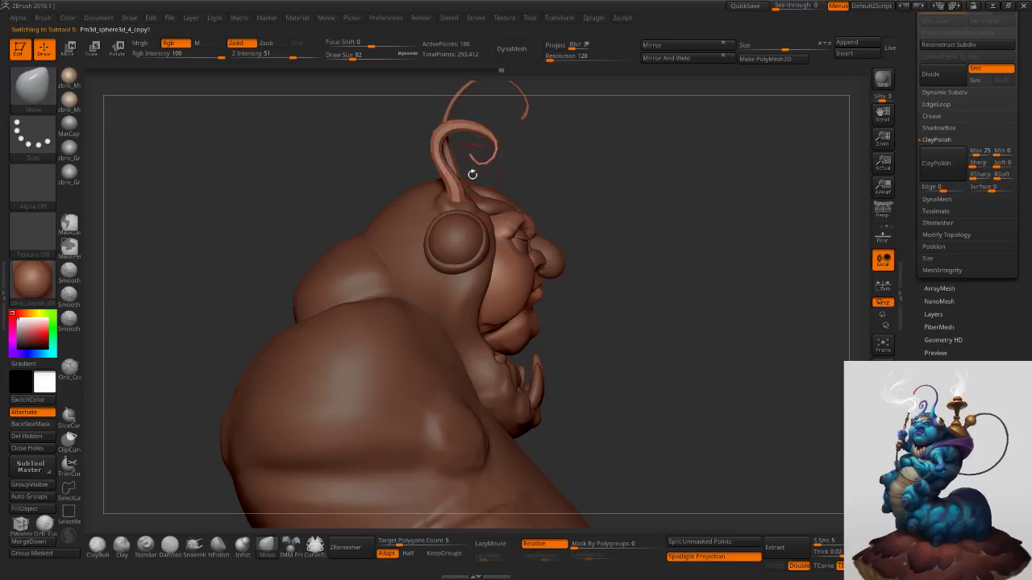
Inflate the antenna tip with a size-68 brush and preview it smoothly subdivided.
click(244, 545)
ctrl+right_drag(354, 242, 366, 346)
key(s)
mouse_move(434, 173)
mouse_down()
mouse_move(421, 148)
mouse_move(436, 152)
mouse_up()
key(d)
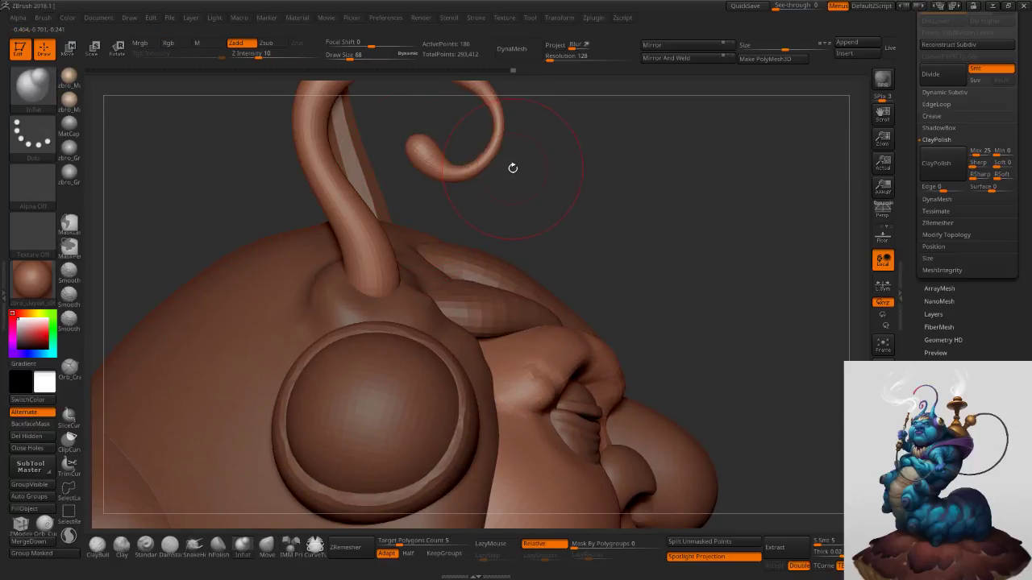
Nudge the antenna base slightly with a size-92 Move brush.
drag(545, 216, 555, 245)
ctrl+right_drag(498, 307, 511, 334)
key(s)
drag(485, 309, 490, 309)
click(275, 544)
mouse_move(464, 322)
right_down()
mouse_move(525, 295)
mouse_move(612, 312)
right_up()
drag(489, 328, 504, 344)
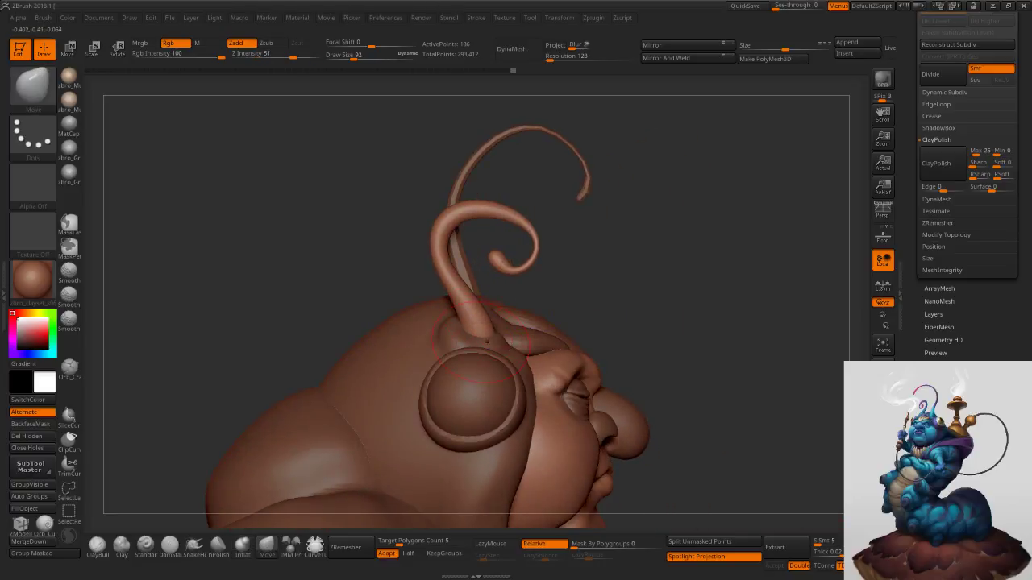
drag(631, 265, 590, 266)
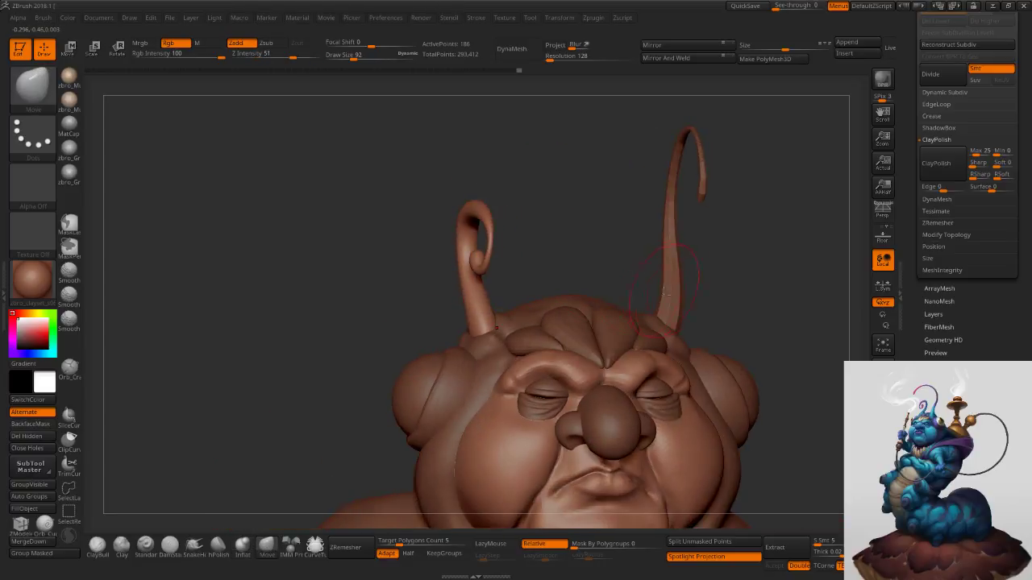
mouse_move(675, 285)
mouse_down()
mouse_move(721, 268)
mouse_move(661, 306)
mouse_move(484, 361)
mouse_up()
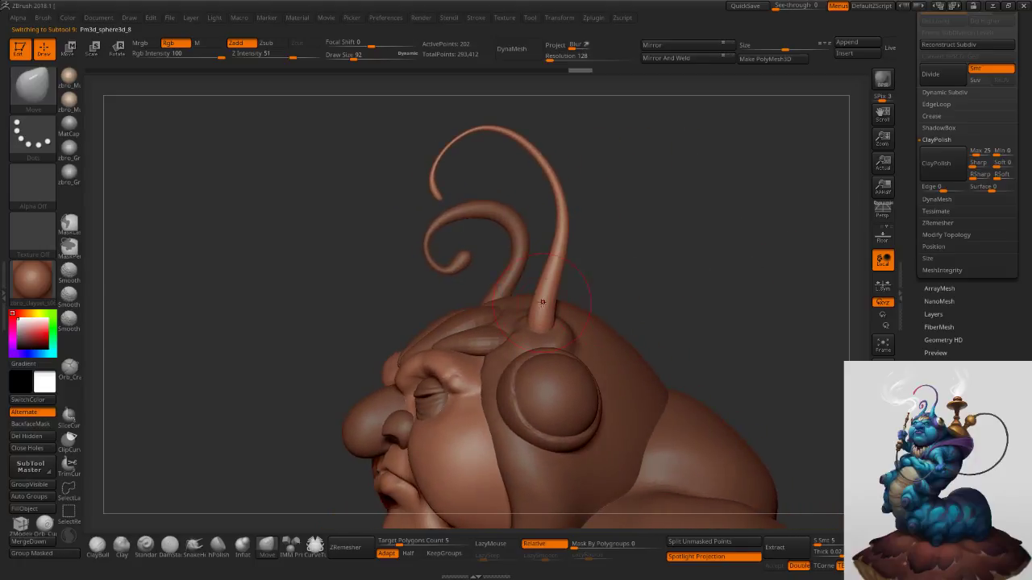
Swell the right antenna base with Inflat, then select the head with ClayBuildup.
click(249, 547)
drag(513, 339, 525, 330)
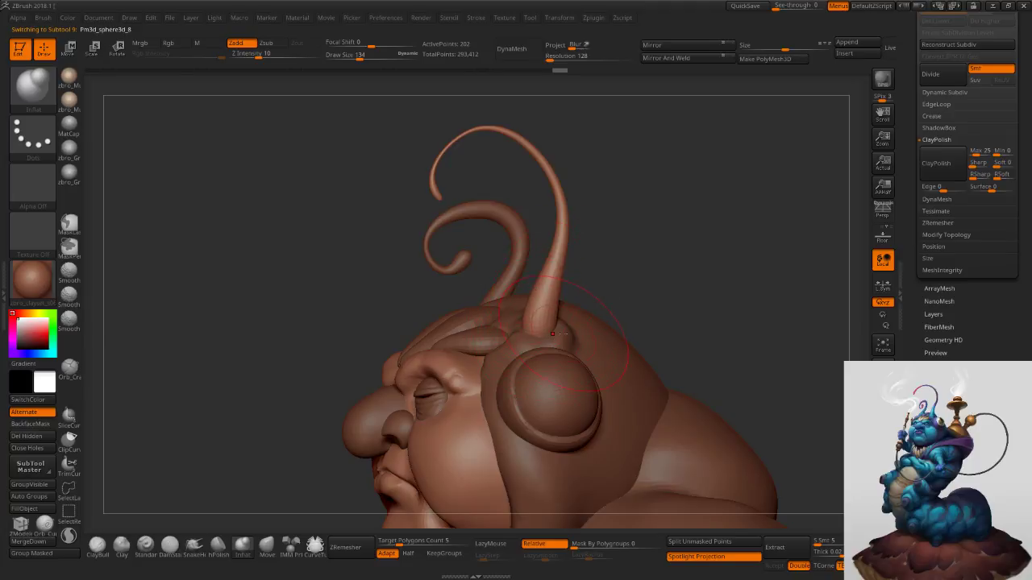
alt+click(471, 379)
click(97, 545)
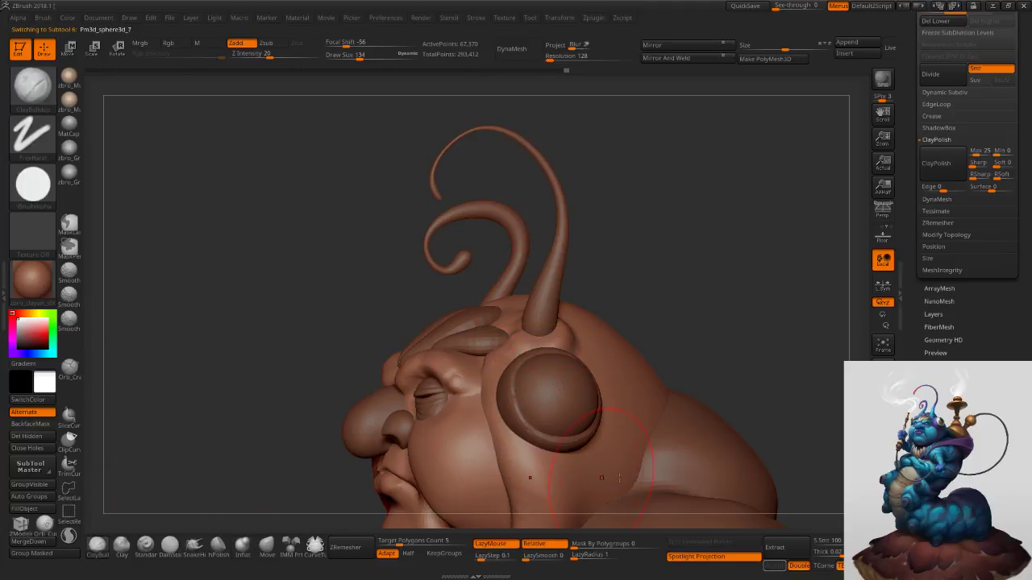
Isolate the head and build a clay ring around the horn base, undoing the extra strokes.
click(881, 508)
key(s)
drag(554, 329, 535, 326)
mouse_move(533, 325)
ctrl+right_down()
mouse_move(530, 307)
mouse_move(565, 373)
ctrl+right_up()
mouse_move(565, 356)
mouse_down()
mouse_move(585, 369)
mouse_move(614, 424)
mouse_move(540, 410)
mouse_move(561, 390)
mouse_move(536, 420)
mouse_move(590, 459)
mouse_move(569, 435)
mouse_move(601, 429)
mouse_move(608, 393)
mouse_move(559, 395)
mouse_move(601, 385)
mouse_move(584, 402)
mouse_up()
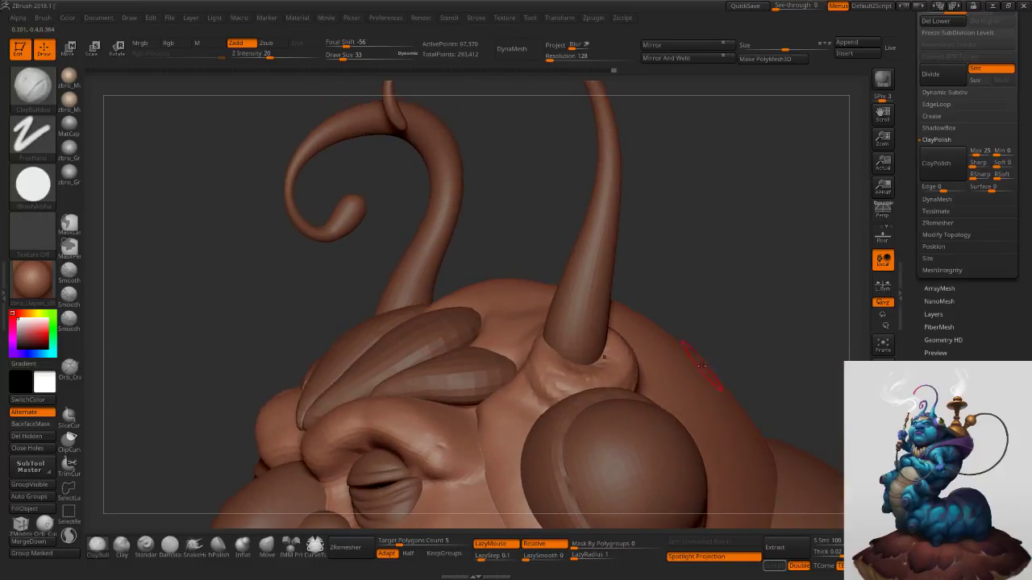
key(ctrl)
key(ctrl+z)
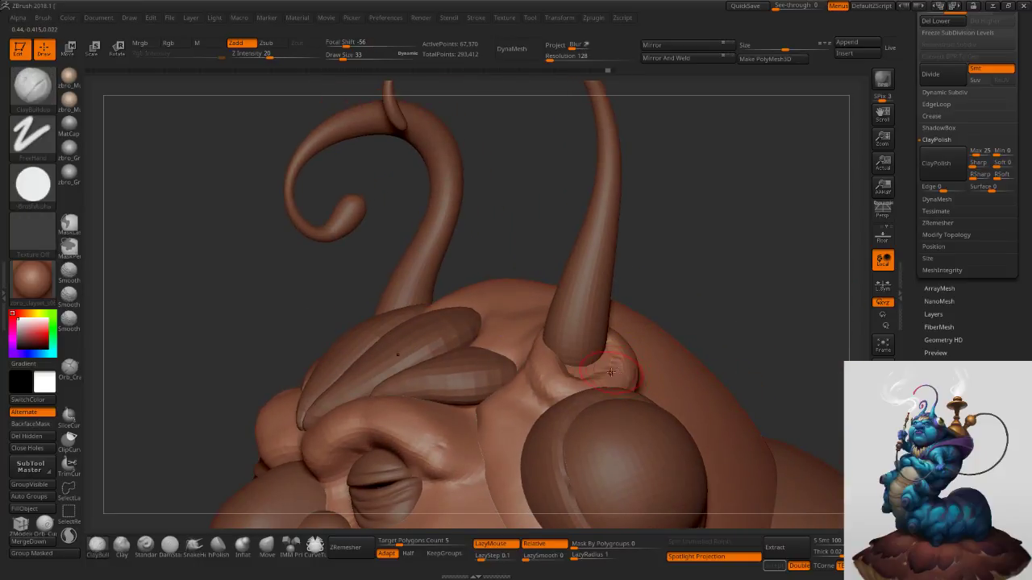
With the Move brush at size 65, nudge and lift the skin around the horn base.
drag(201, 492, 451, 502)
click(266, 547)
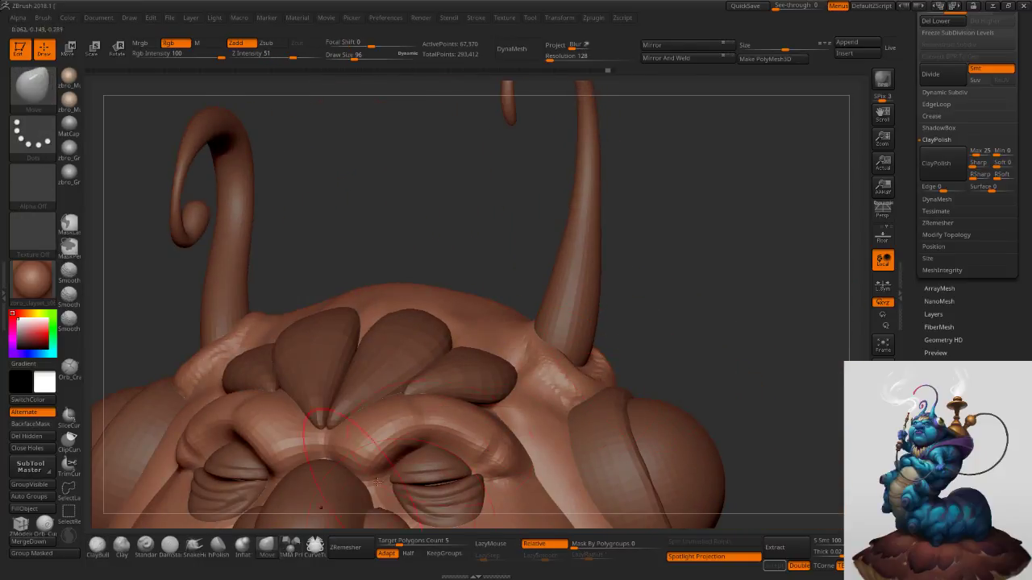
mouse_move(579, 374)
mouse_down()
mouse_move(580, 360)
mouse_move(554, 363)
mouse_up()
key(s)
drag(537, 329, 533, 329)
mouse_move(529, 262)
mouse_down()
mouse_move(532, 321)
mouse_move(517, 340)
mouse_move(528, 311)
mouse_up()
drag(663, 274, 495, 279)
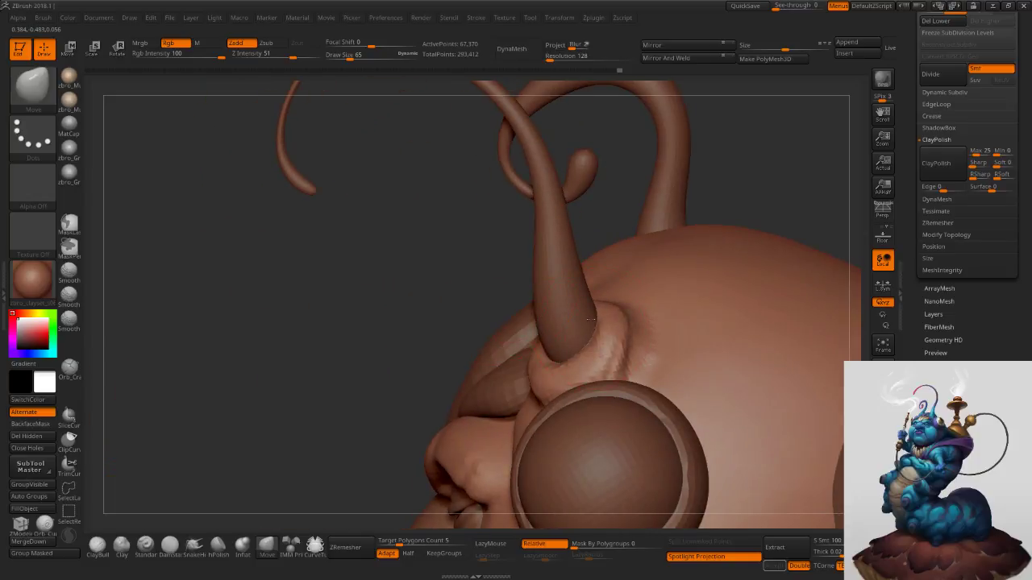
drag(542, 362, 543, 349)
Smooth the fleshy collar around the horn, then set the brush size to 50.
mouse_move(494, 310)
mouse_down()
mouse_move(593, 328)
mouse_move(578, 331)
mouse_up()
key(s)
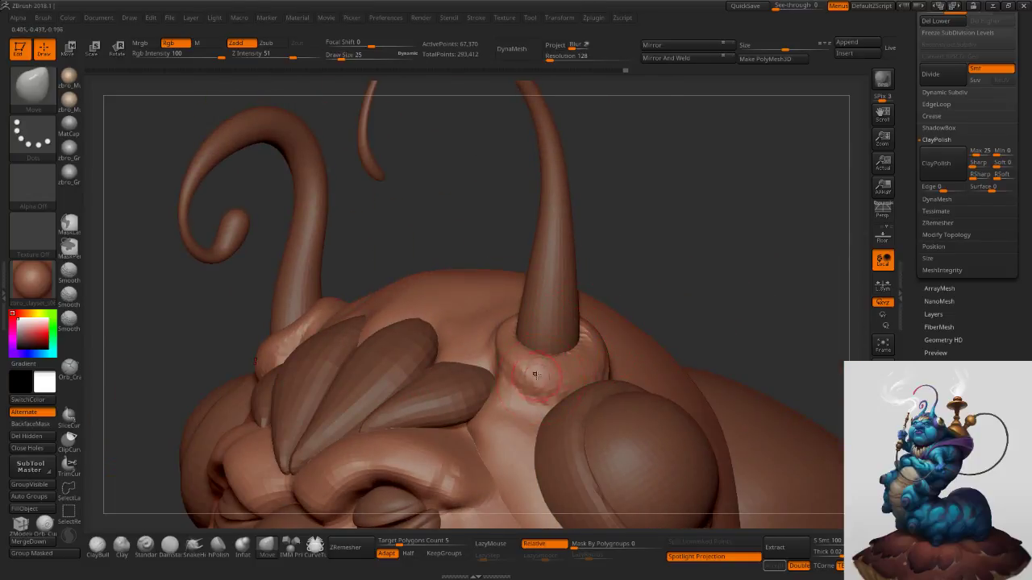
shift+drag(526, 371, 502, 329)
right_drag(497, 324, 532, 325)
key(s)
drag(501, 325, 508, 325)
mouse_move(625, 350)
ctrl+right_down()
mouse_move(558, 341)
mouse_move(545, 348)
mouse_move(538, 388)
mouse_move(515, 395)
ctrl+right_up()
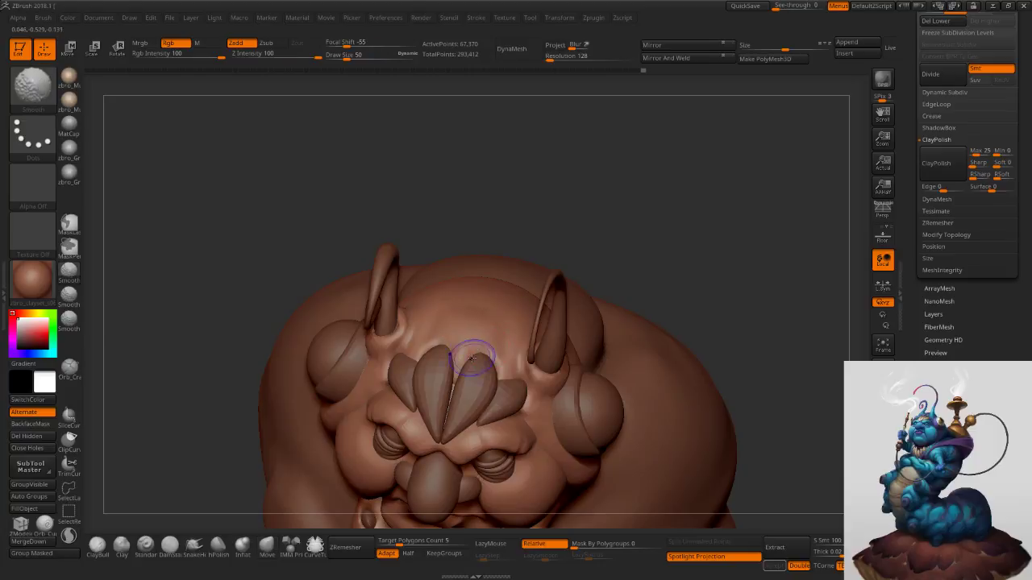
With ClayBuildup at size 31, raise creases around the central horn and a forehead ridge beside the right plate.
click(100, 548)
ctrl+right_drag(415, 380, 483, 368)
key(s)
drag(481, 357, 480, 357)
mouse_move(461, 408)
mouse_down()
mouse_move(472, 347)
mouse_move(527, 293)
mouse_move(524, 318)
mouse_up()
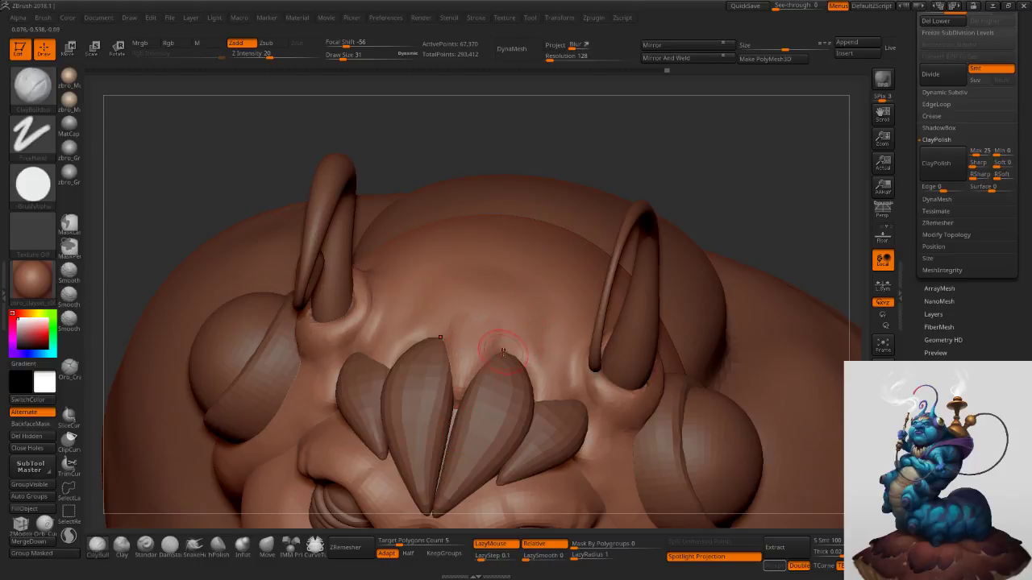
drag(457, 407, 516, 337)
right_drag(564, 341, 556, 290)
drag(532, 350, 538, 396)
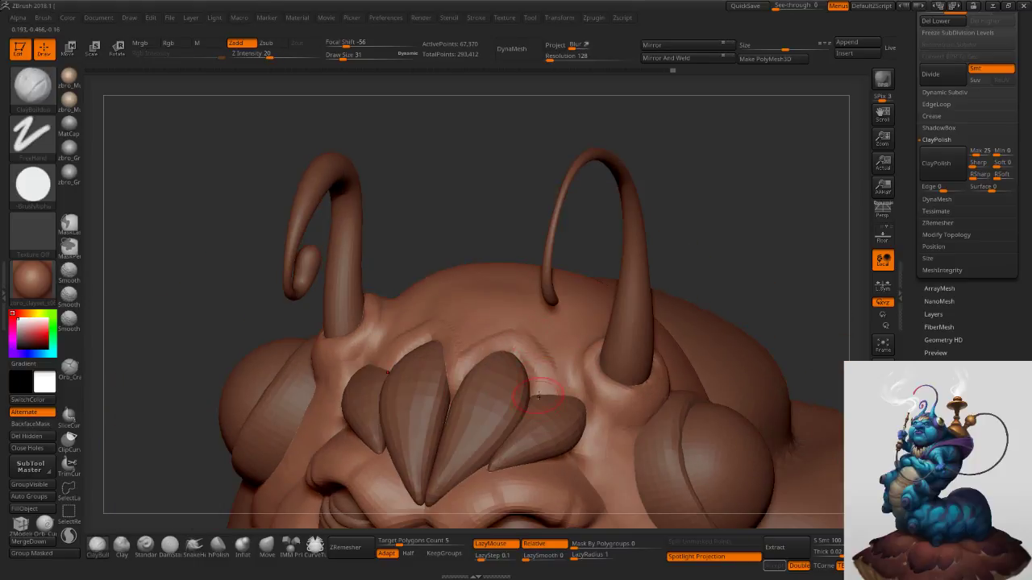
mouse_move(518, 340)
mouse_down()
mouse_move(556, 404)
mouse_move(555, 346)
mouse_move(567, 367)
mouse_move(548, 350)
mouse_up()
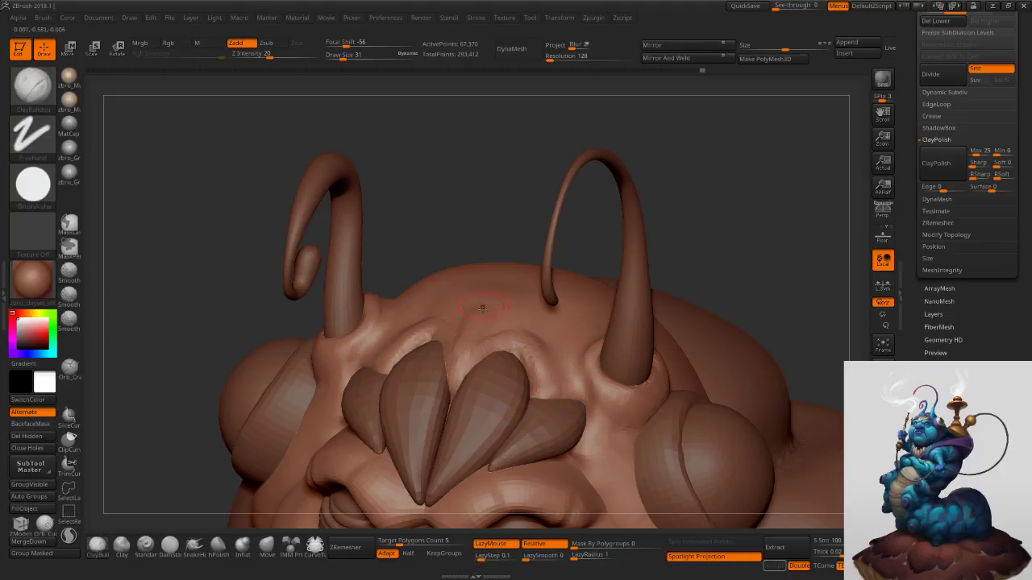
drag(467, 351, 504, 325)
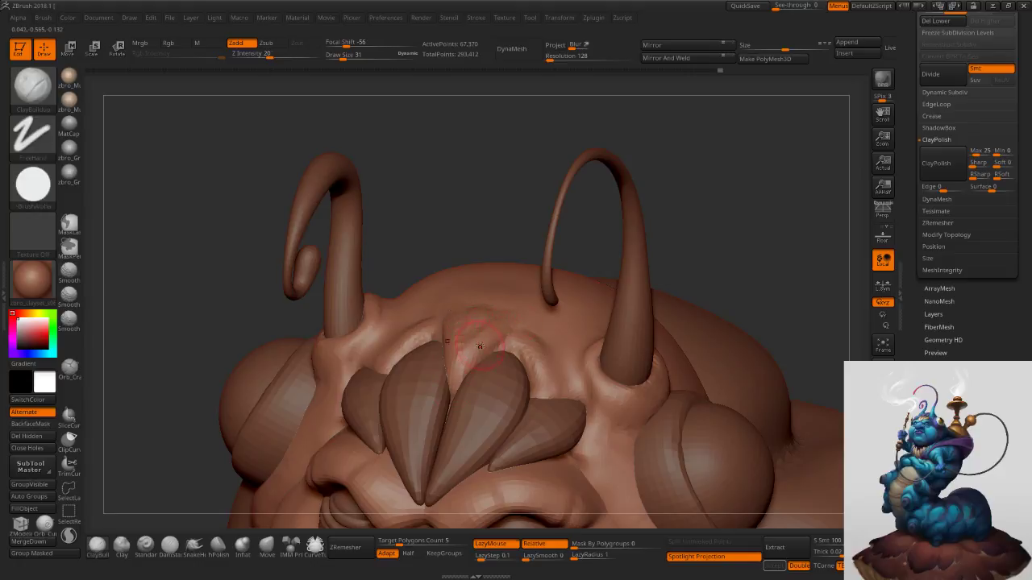
Shift-smooth the forehead ridge and surrounding skin, adding one short clay stroke between passes.
key(shift)
mouse_move(525, 311)
shift+mouse_down()
mouse_move(537, 363)
mouse_move(522, 341)
shift+mouse_up()
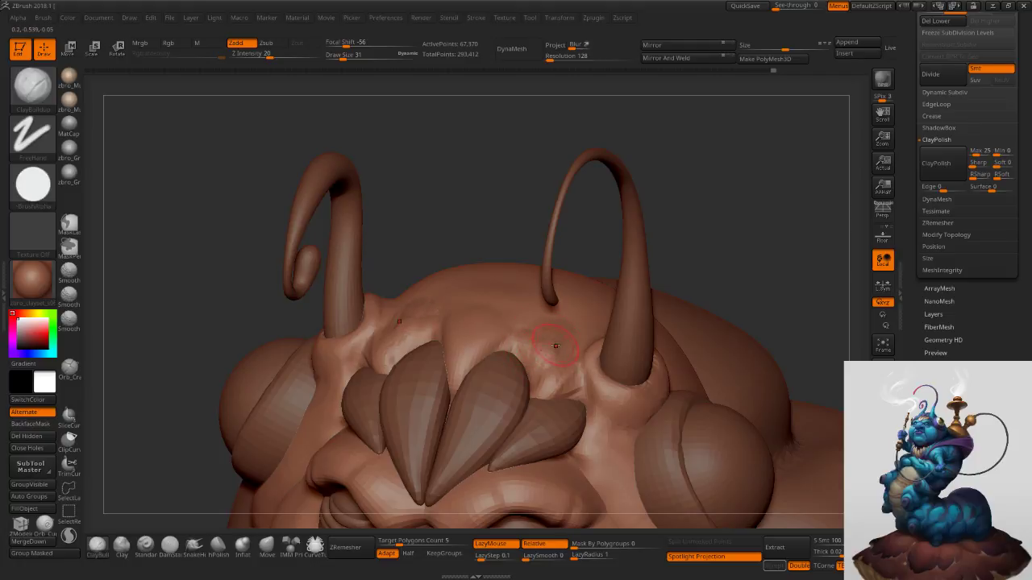
key(shift)
mouse_move(566, 383)
shift+mouse_down()
mouse_move(556, 381)
mouse_move(569, 360)
shift+mouse_up()
mouse_move(541, 394)
mouse_down()
mouse_move(536, 328)
mouse_move(577, 370)
mouse_move(548, 379)
mouse_up()
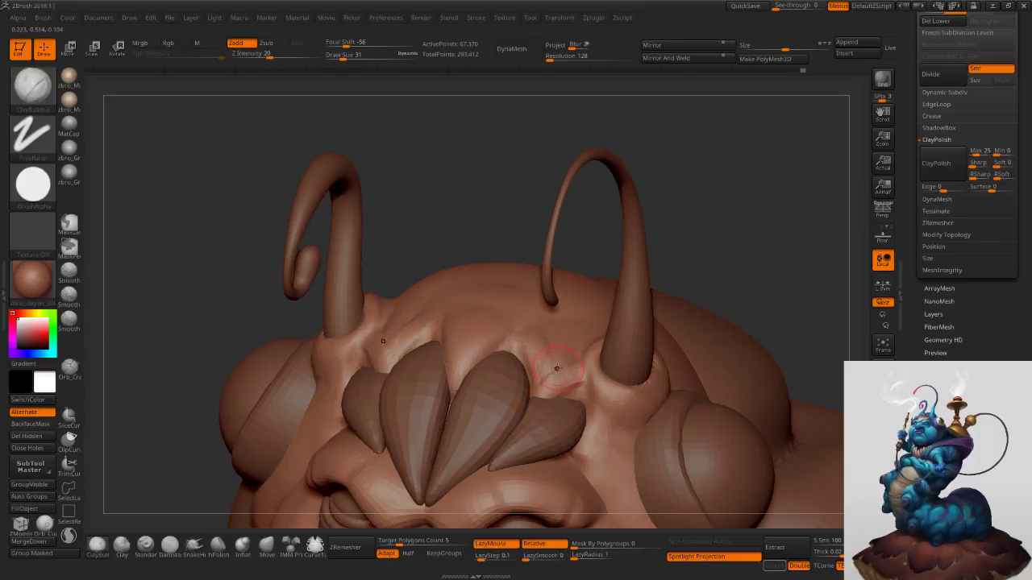
key(shift)
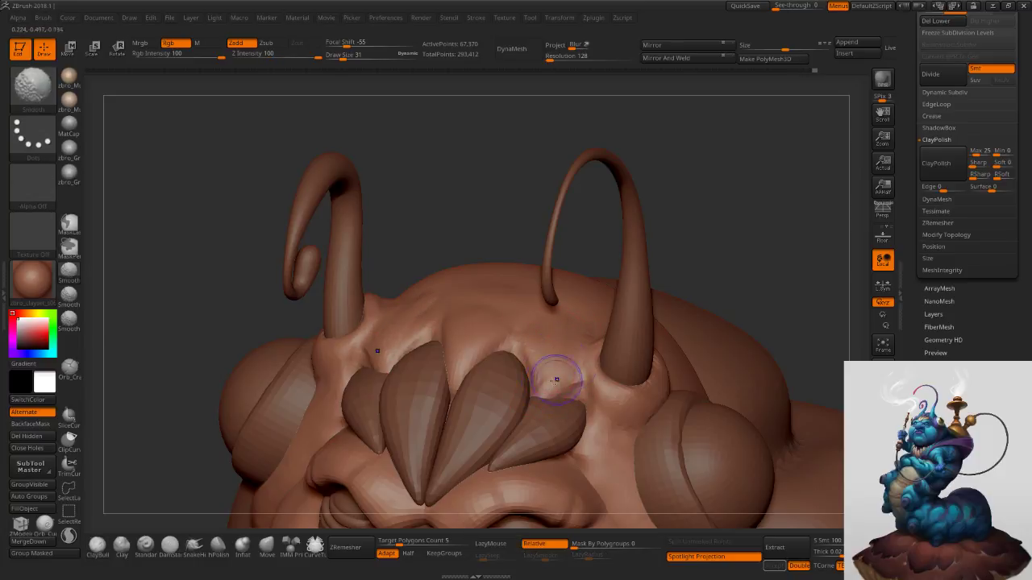
shift+drag(517, 338, 522, 332)
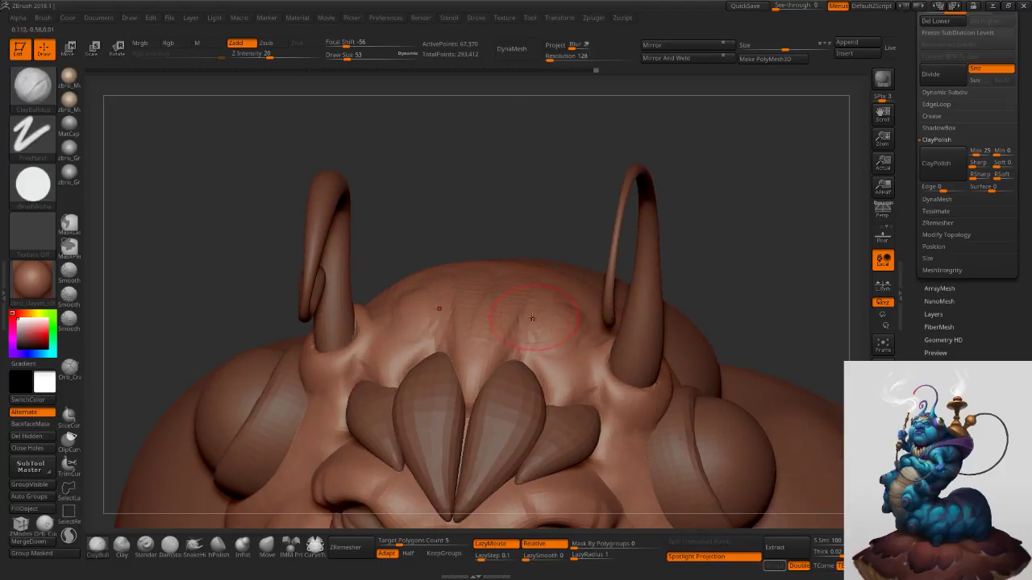
key(shift)
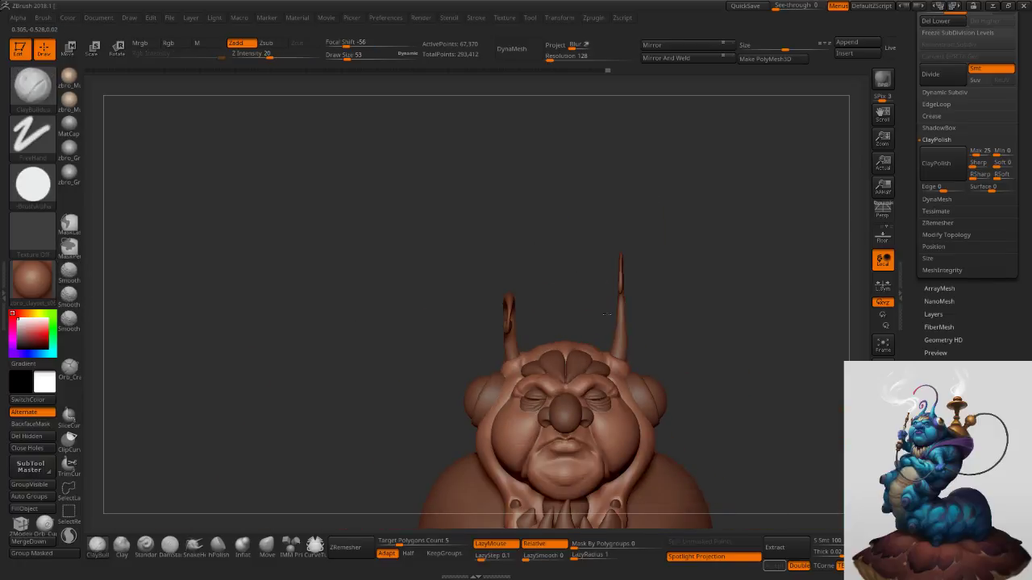
Frame the jaw and carve creases beside the central tooth's base at brush size 53.
alt+drag(612, 323, 521, 236)
drag(606, 350, 637, 340)
mouse_move(637, 340)
alt+right_down()
mouse_move(648, 278)
mouse_move(649, 379)
alt+right_up()
alt+right_drag(650, 379, 651, 406)
key(bracketright)
key(bracketright)
key(bracketright)
key(s)
click(507, 401)
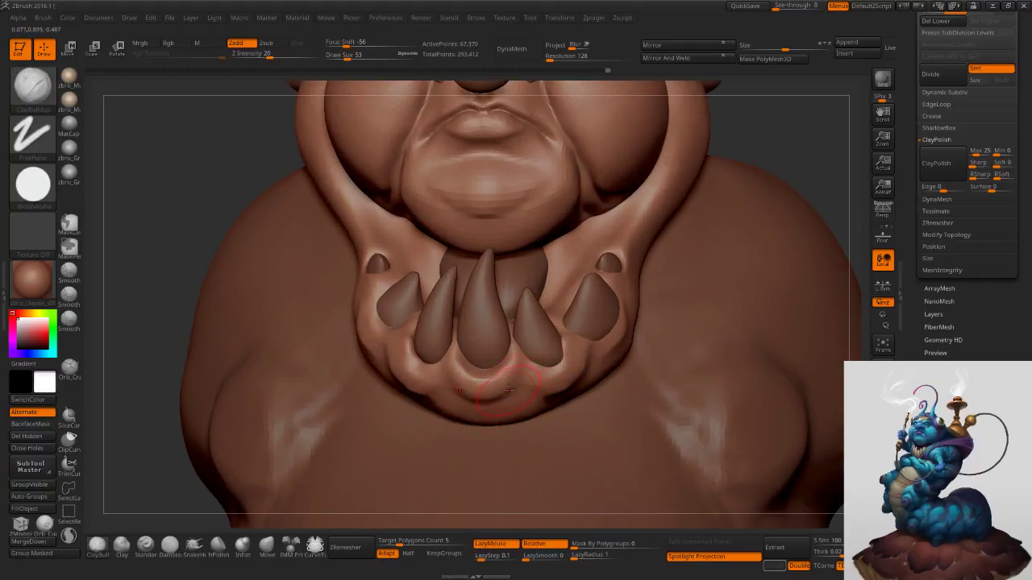
mouse_move(518, 362)
alt+mouse_down()
mouse_move(501, 398)
mouse_move(509, 402)
mouse_move(509, 386)
mouse_move(482, 425)
alt+mouse_up()
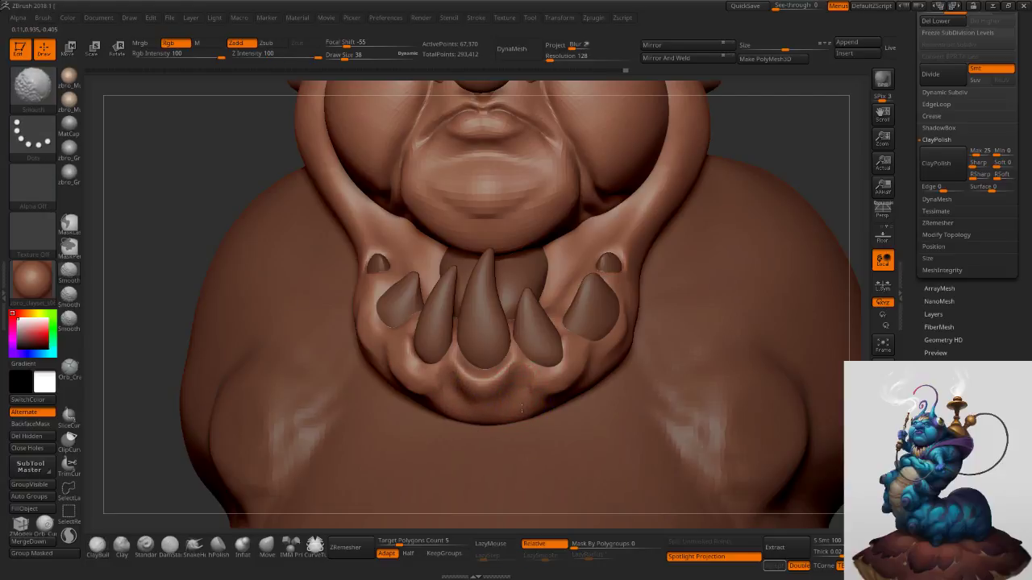
At brush size 59, add two clay strokes along the jaw crease, then drop the size to 50.
key(s)
drag(544, 413, 545, 412)
right_drag(636, 395, 588, 384)
key(s)
drag(588, 384, 562, 405)
mouse_move(603, 352)
mouse_down()
mouse_move(575, 376)
mouse_move(582, 391)
mouse_up()
key(s)
drag(635, 344, 631, 343)
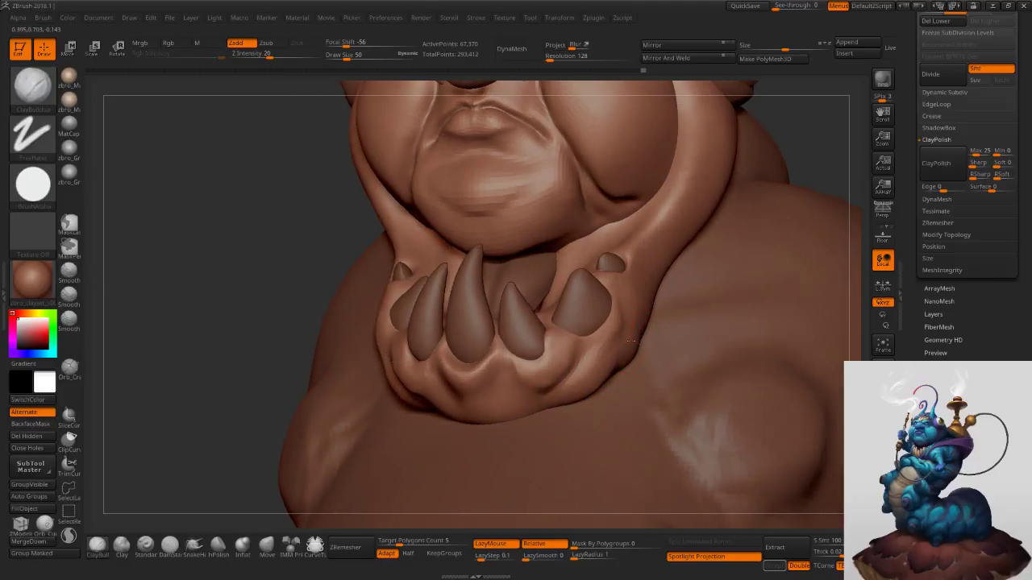
Add clay below the side tooth and smooth it, then smooth beside the small tooth under DamStandard.
right_drag(631, 341, 615, 321)
key(s)
mouse_move(614, 309)
mouse_down()
mouse_move(582, 345)
mouse_move(603, 325)
mouse_move(591, 348)
mouse_up()
key(s)
drag(620, 288, 617, 288)
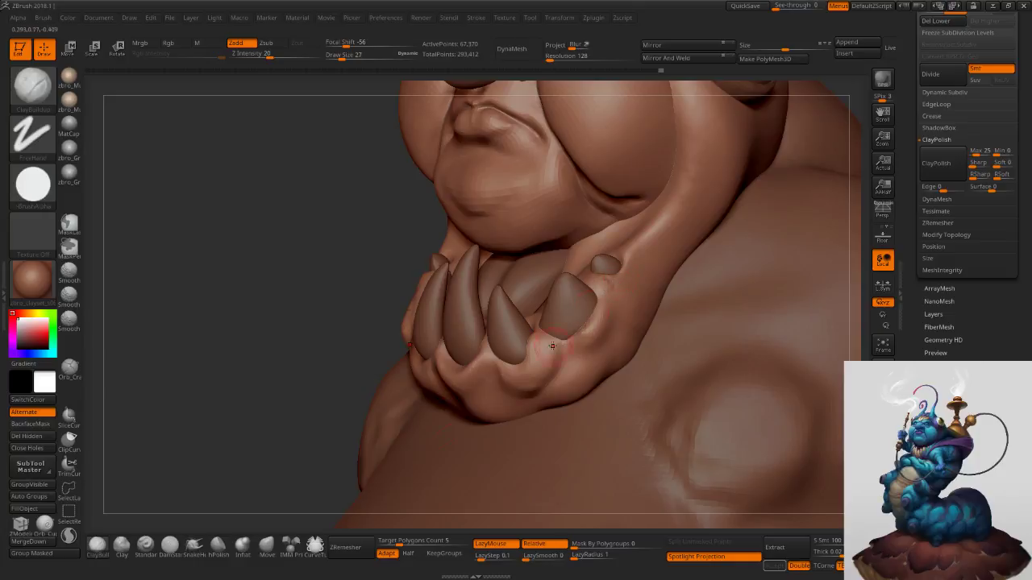
click(169, 546)
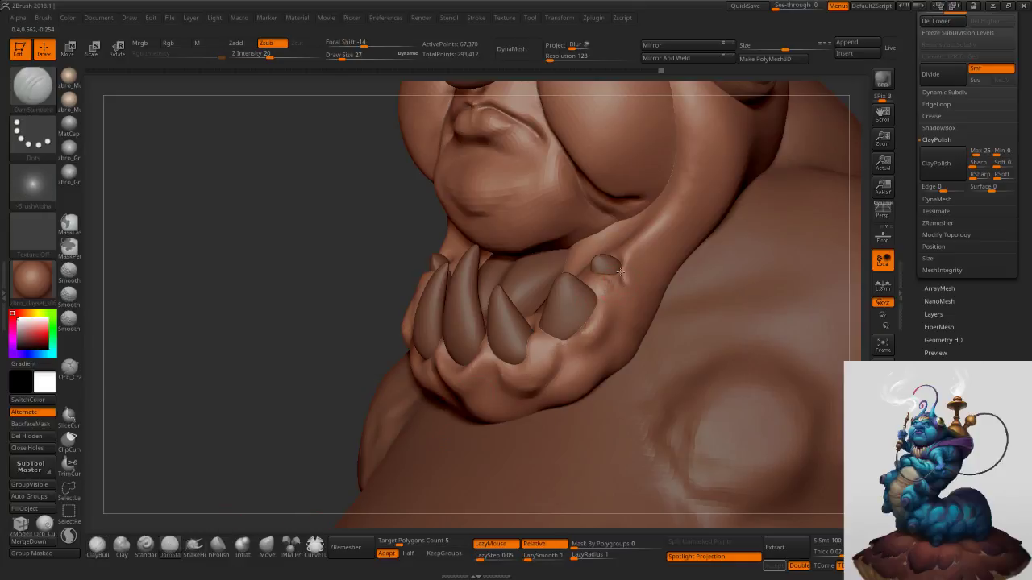
key(shift)
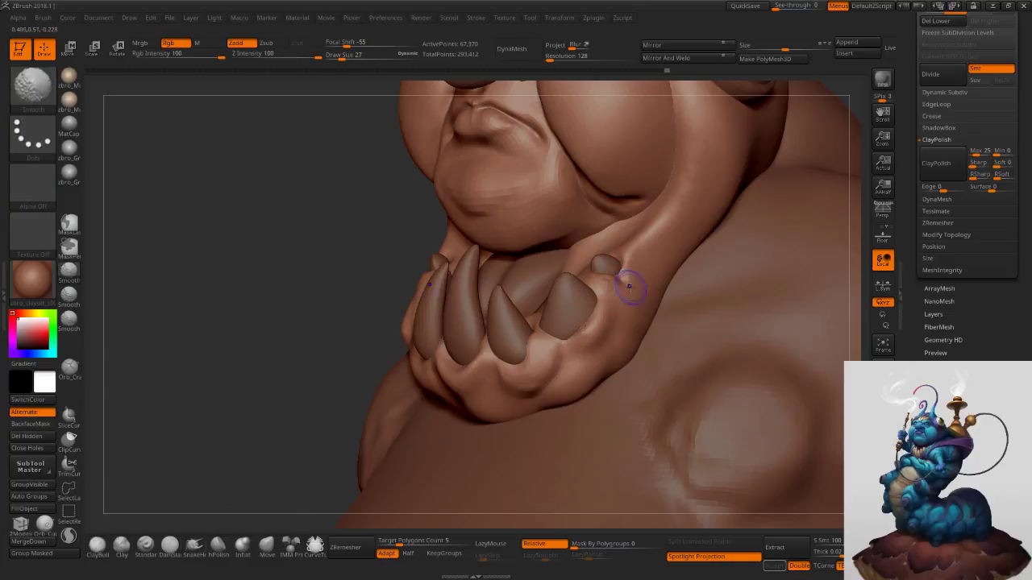
shift+drag(631, 270, 640, 263)
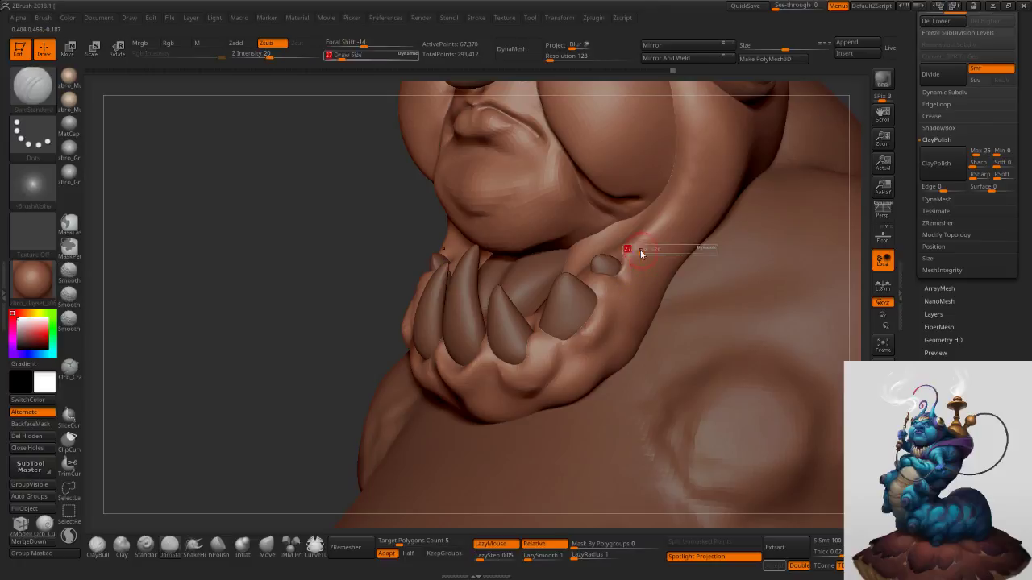
With ClayBuildup at size 50, carve the jaw's outer edge inward and smooth along it.
click(98, 547)
right_drag(639, 245, 668, 257)
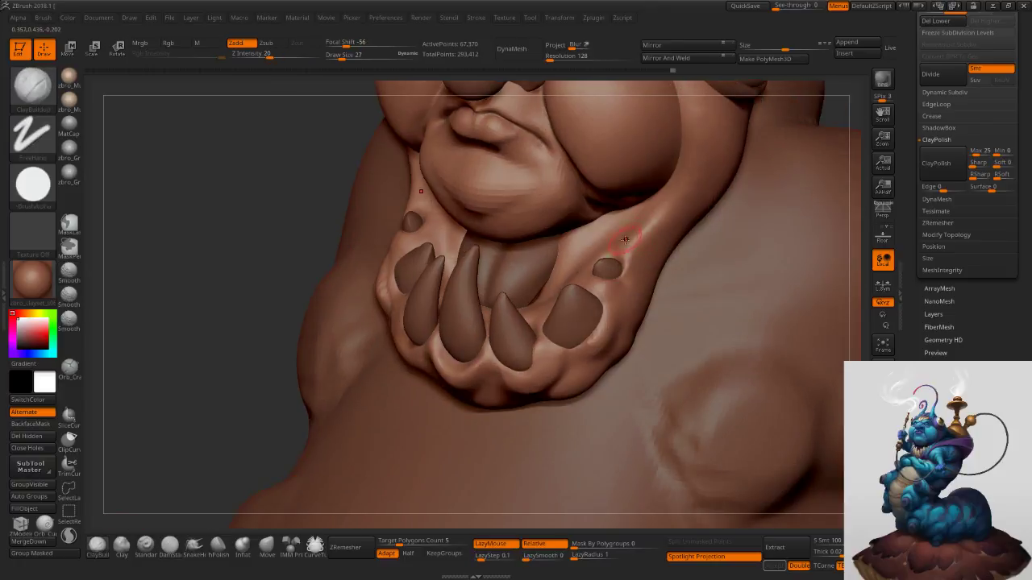
key(shift)
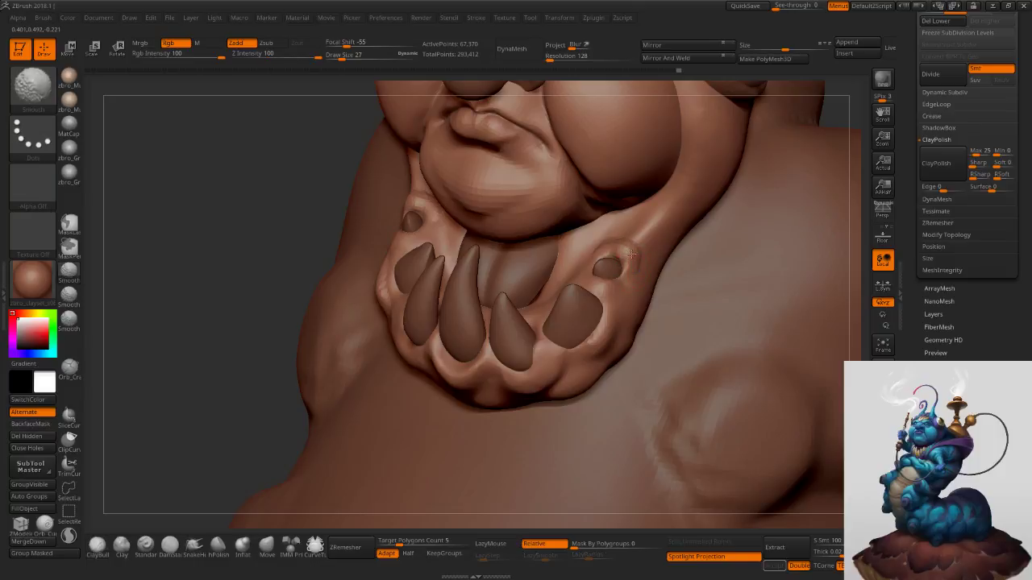
key(s)
drag(648, 234, 654, 233)
right_drag(695, 234, 665, 221)
alt+drag(706, 222, 669, 304)
mouse_move(705, 222)
alt+mouse_down()
mouse_move(674, 288)
mouse_move(664, 256)
mouse_move(703, 256)
alt+mouse_up()
ctrl+right_drag(707, 271, 706, 245)
Select the body subtool and build ClayBuildup ridges from the shoulder toward the round bump at size 92.
key(s)
mouse_move(702, 245)
mouse_down()
mouse_move(718, 249)
mouse_move(707, 247)
mouse_move(709, 258)
mouse_move(738, 225)
mouse_move(716, 268)
mouse_up()
click(99, 549)
alt+click(715, 252)
key(s)
Set up the Move brush, sizing it to 421 then 209, in a three-quarter view.
key(s)
mouse_move(744, 234)
mouse_down()
mouse_move(721, 275)
mouse_move(753, 257)
mouse_move(743, 292)
mouse_up()
drag(787, 262, 749, 313)
mouse_move(768, 319)
alt+right_down()
mouse_move(666, 319)
mouse_move(617, 356)
alt+right_up()
click(266, 548)
key(s)
mouse_move(700, 358)
mouse_down()
mouse_move(750, 357)
mouse_move(749, 336)
mouse_move(772, 317)
mouse_up()
key(s)
mouse_move(774, 323)
ctrl+right_down()
mouse_move(701, 266)
mouse_move(752, 301)
ctrl+right_up()
key(s)
drag(735, 324, 722, 323)
mouse_move(687, 306)
ctrl+right_down()
mouse_move(698, 315)
mouse_move(673, 310)
ctrl+right_up()
Smooth the shoulder, turn on perspective, and set the brush size to 296.
shift+drag(709, 317, 709, 292)
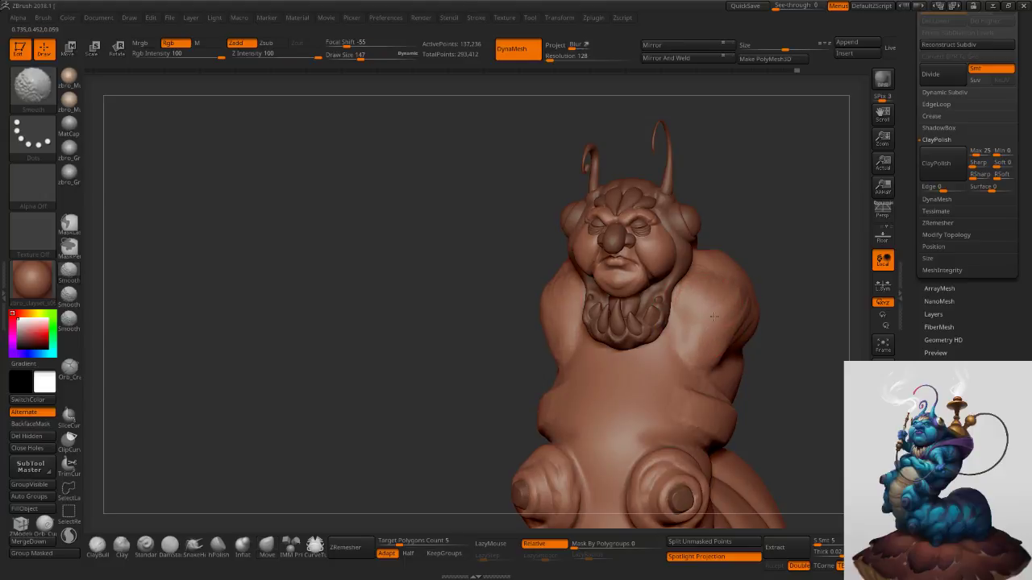
mouse_move(726, 300)
right_down()
mouse_move(757, 260)
mouse_move(748, 267)
right_up()
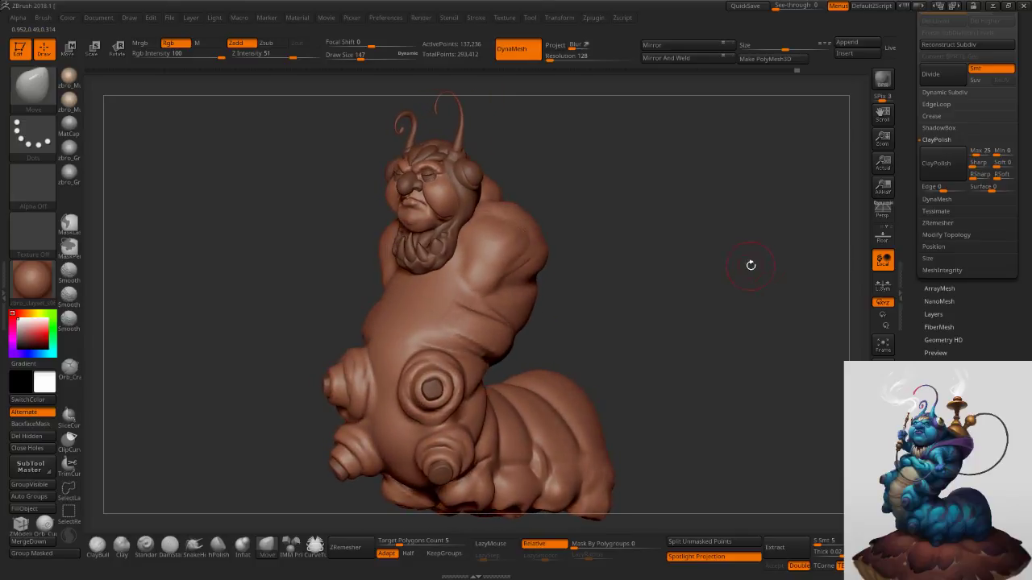
click(883, 211)
mouse_move(609, 191)
mouse_down()
mouse_move(621, 194)
mouse_move(611, 196)
mouse_up()
right_drag(611, 195, 600, 205)
key(s)
drag(436, 342, 449, 342)
mouse_move(452, 345)
right_down()
mouse_move(414, 358)
mouse_move(407, 289)
mouse_move(439, 295)
right_up()
key(s)
key(s)
Mask the belly polygroup, blur the mask edges twice, and invert it so the body is protected.
ctrl+shift+click(355, 355)
ctrl+click(543, 277)
ctrl+shift+click(532, 280)
ctrl+click(388, 270)
ctrl+click(387, 268)
ctrl+click(560, 268)
ctrl+click(569, 264)
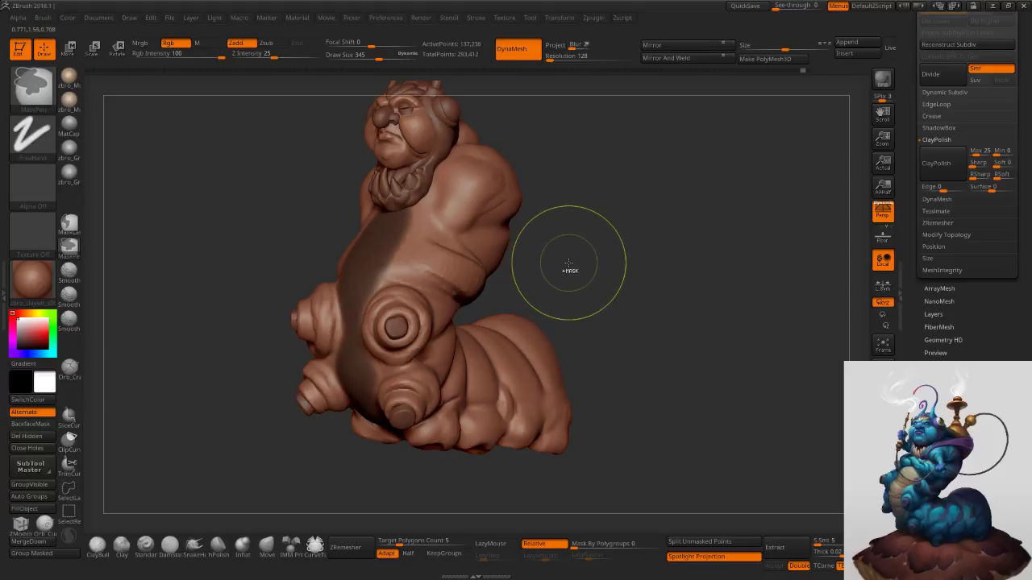
ctrl+click(571, 261)
ctrl+click(567, 264)
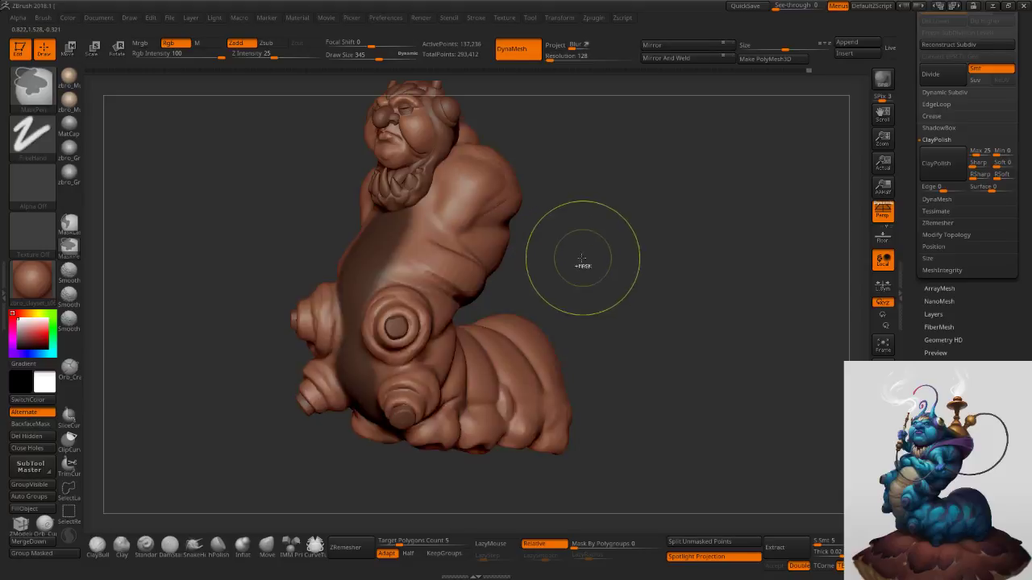
ctrl+click(532, 279)
Pull the belly outline to the left with the Move brush at about size 296.
key(s)
drag(374, 292, 381, 292)
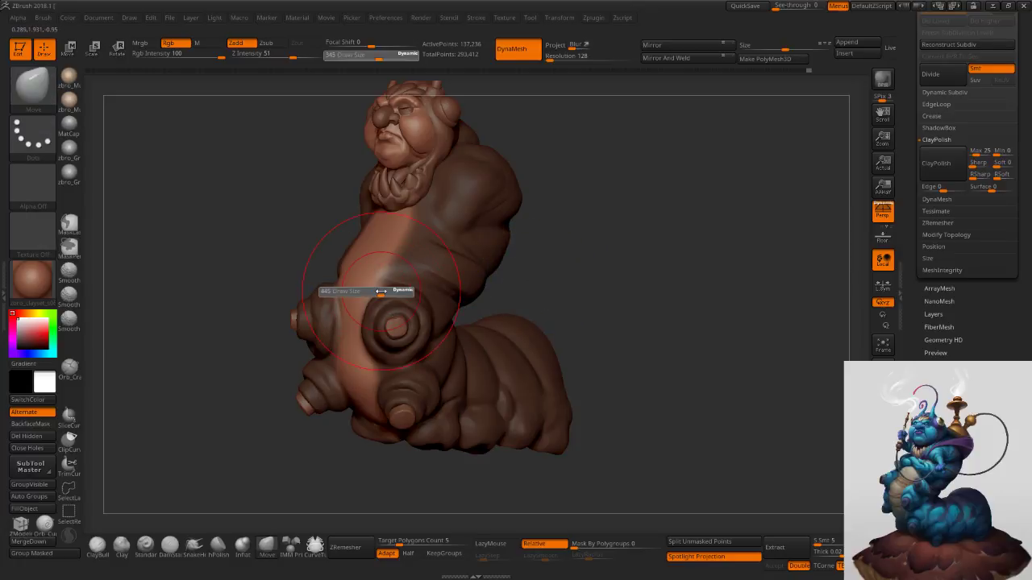
right_drag(393, 291, 377, 289)
key(space)
mouse_move(376, 288)
mouse_down()
mouse_move(350, 281)
mouse_move(355, 313)
mouse_up()
key(s)
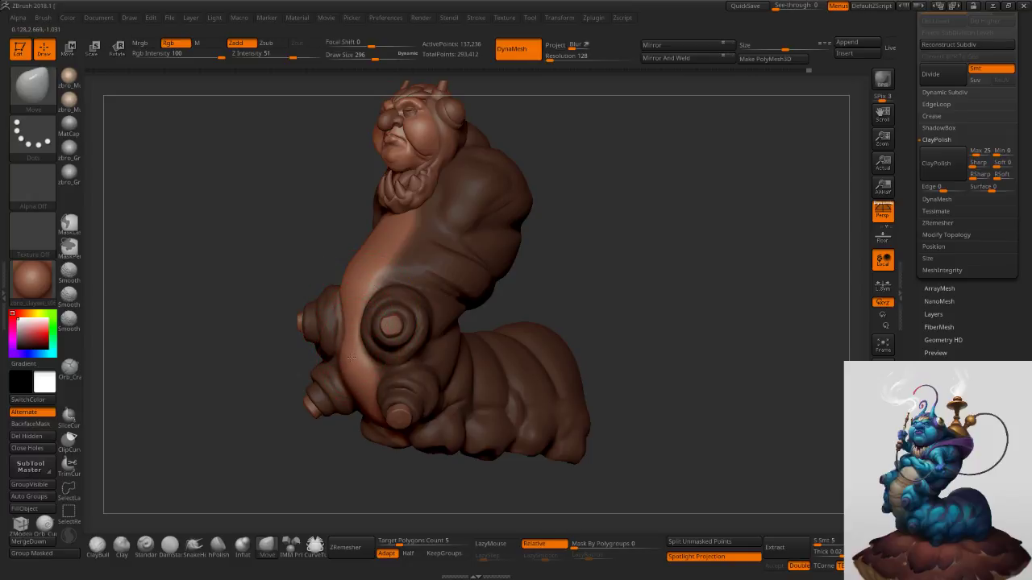
right_drag(351, 360, 363, 356)
key(s)
drag(366, 357, 363, 355)
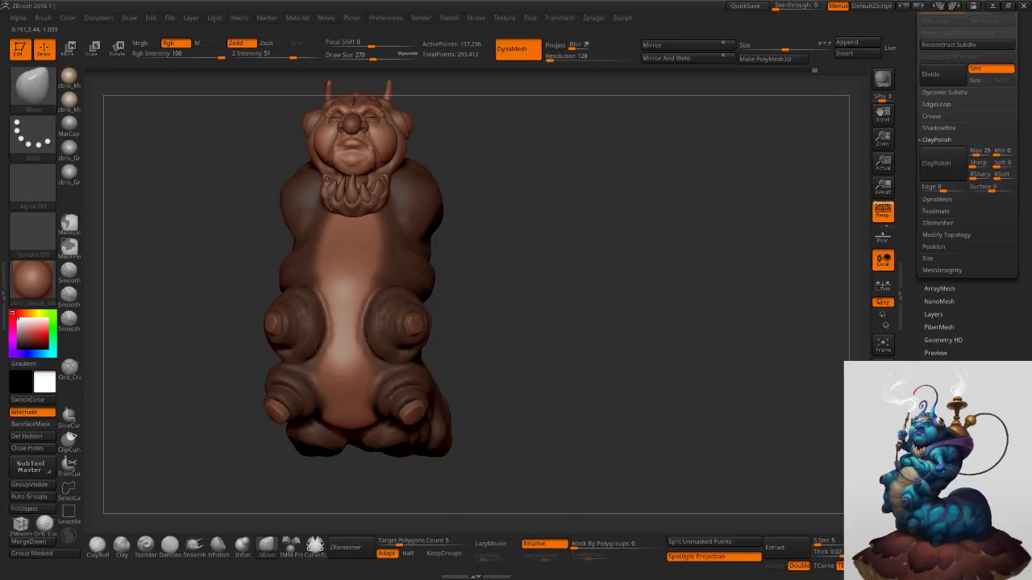
Nudge the belly edge beside the left leg outward at size 289, checking from below and the side.
right_drag(369, 339, 318, 336)
drag(343, 332, 335, 335)
mouse_move(334, 335)
right_down()
mouse_move(360, 326)
mouse_move(348, 298)
mouse_move(328, 293)
right_up()
key(s)
drag(366, 279, 370, 279)
right_drag(388, 268, 376, 256)
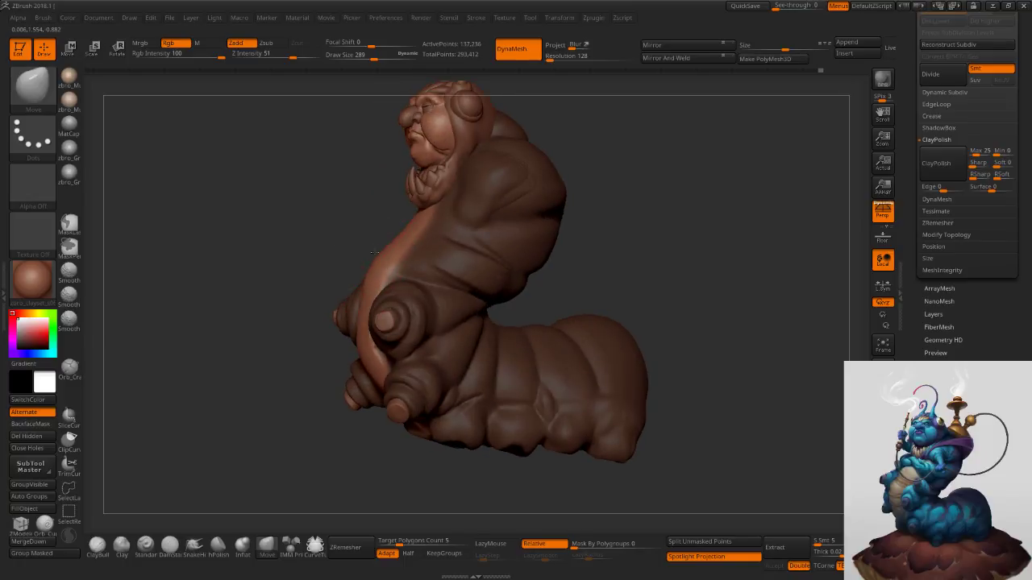
drag(370, 317, 364, 314)
right_drag(363, 315, 397, 315)
click(170, 547)
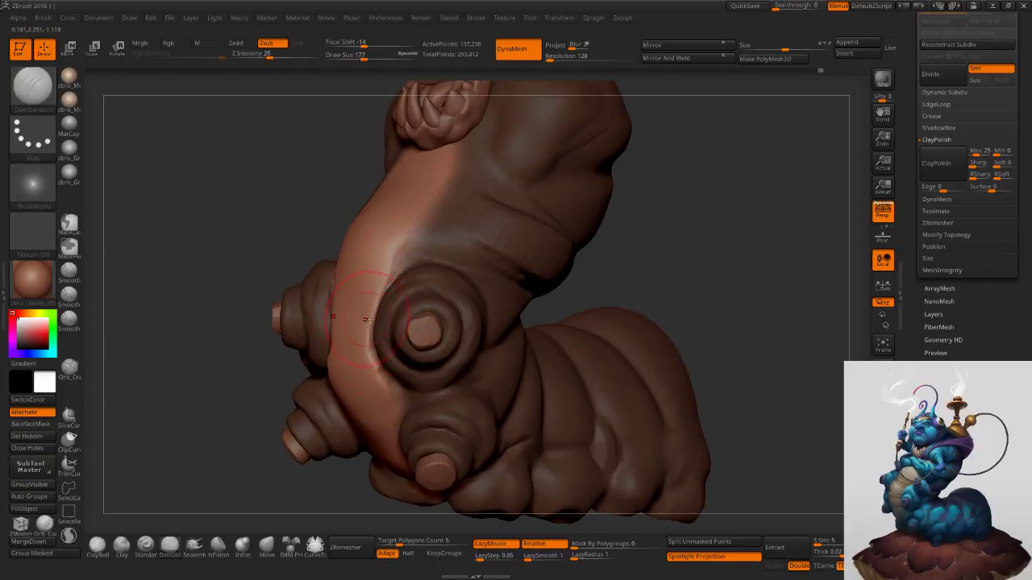
Carve two horizontal creases across the belly with DamStandard at brush size 82.
right_drag(380, 316, 374, 308)
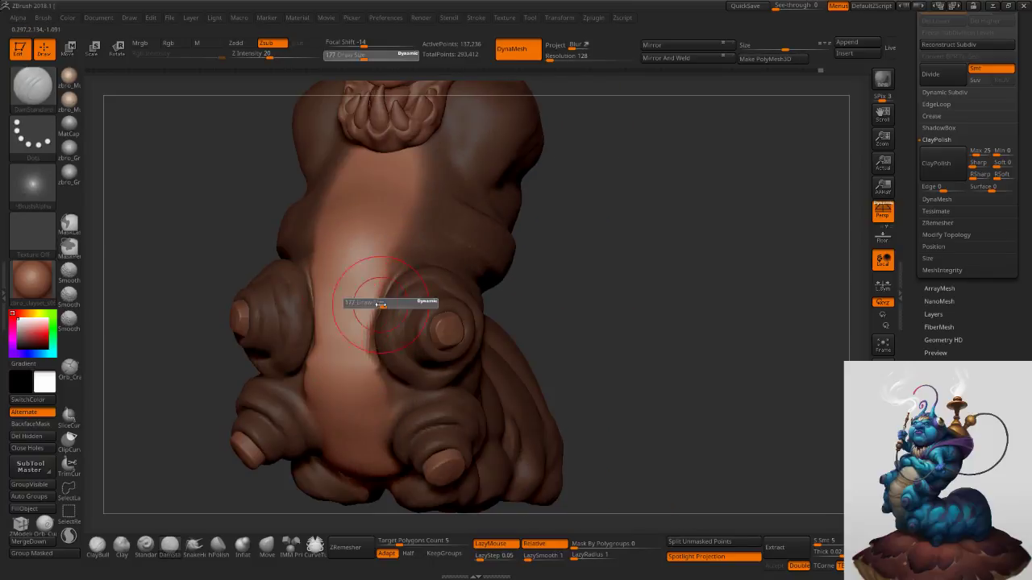
key(s)
drag(374, 310, 366, 308)
mouse_move(376, 310)
mouse_down()
mouse_move(346, 317)
mouse_move(379, 311)
mouse_up()
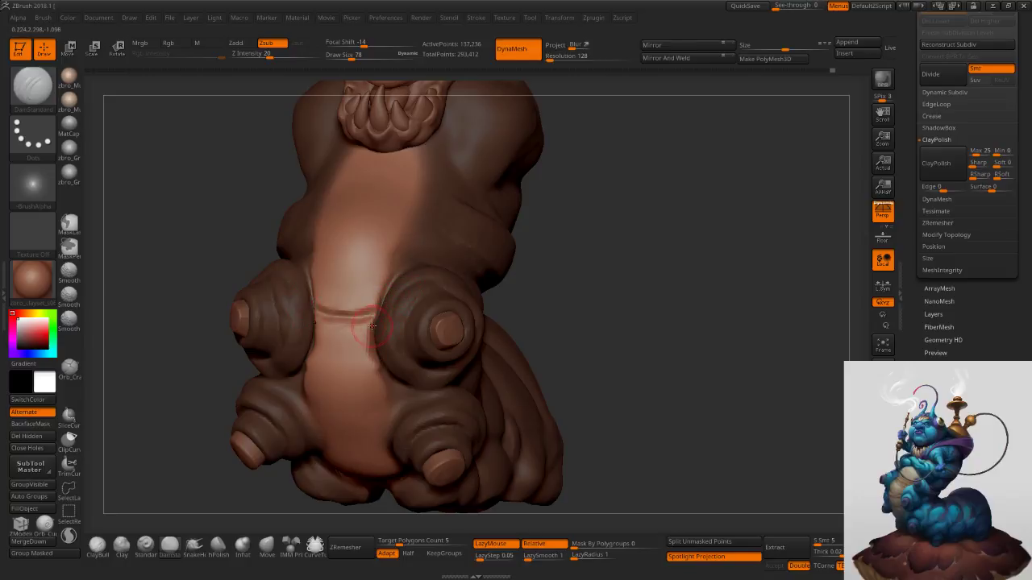
mouse_move(375, 322)
mouse_down()
mouse_move(345, 329)
mouse_move(387, 357)
mouse_move(342, 387)
mouse_move(372, 362)
mouse_move(329, 379)
mouse_move(353, 397)
mouse_move(367, 385)
mouse_up()
Smooth the right end of the belly crease from a three-quarter view.
key(s)
key(s)
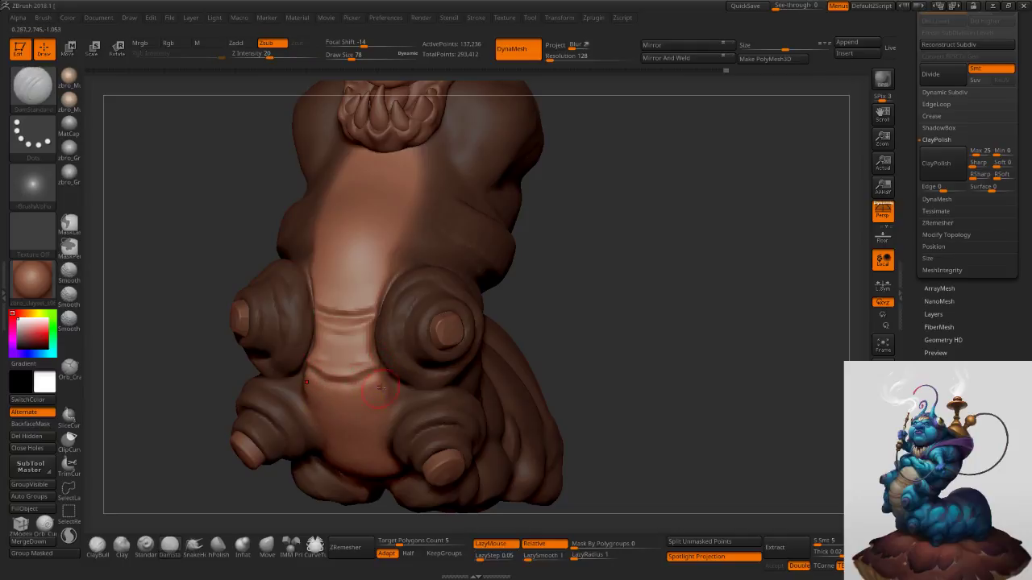
right_drag(399, 390, 333, 386)
shift+drag(375, 376, 370, 371)
mouse_move(329, 376)
right_down()
mouse_move(385, 395)
mouse_move(397, 362)
mouse_move(416, 362)
right_up()
Redraw the lower-belly crease, undoing the faint and ridged attempts.
drag(402, 390, 363, 397)
key(ctrl+z)
right_drag(389, 391, 413, 373)
mouse_move(406, 384)
mouse_down()
mouse_move(345, 390)
mouse_move(360, 395)
mouse_move(388, 391)
mouse_move(315, 378)
mouse_up()
key(ctrl+z)
mouse_move(397, 389)
mouse_down()
mouse_move(331, 409)
mouse_move(358, 401)
mouse_move(317, 387)
mouse_up()
key(ctrl+z)
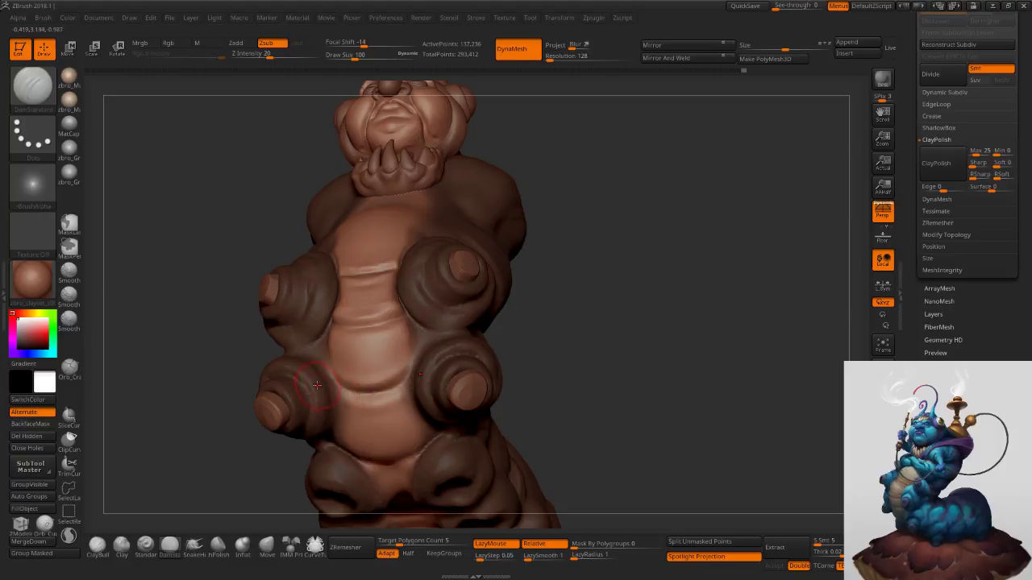
Try a short groove at brush size 104, undo it, then set size 75.
mouse_move(417, 431)
alt+right_down()
mouse_move(427, 367)
mouse_move(401, 349)
alt+right_up()
key(s)
click(399, 350)
drag(387, 325, 394, 363)
key(ctrl+z)
right_drag(391, 356, 405, 342)
key(s)
click(387, 335)
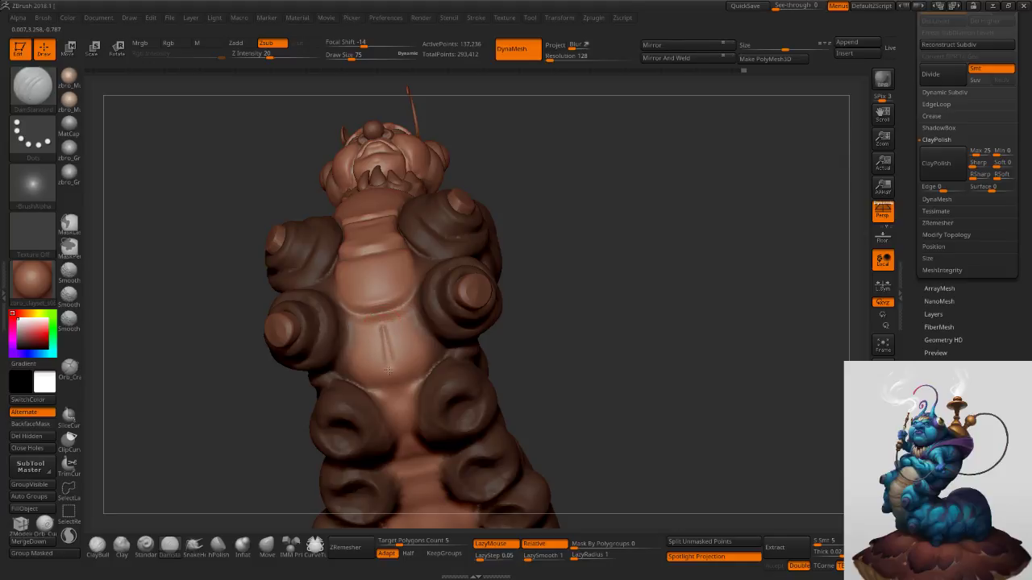
Deepen the belly grooves and carve the next crease across the lower belly.
shift+drag(392, 376, 384, 327)
mouse_move(397, 390)
mouse_down()
mouse_move(424, 381)
mouse_move(395, 391)
mouse_up()
right_drag(407, 395, 414, 347)
mouse_move(442, 457)
mouse_down()
mouse_move(399, 473)
mouse_move(445, 446)
mouse_up()
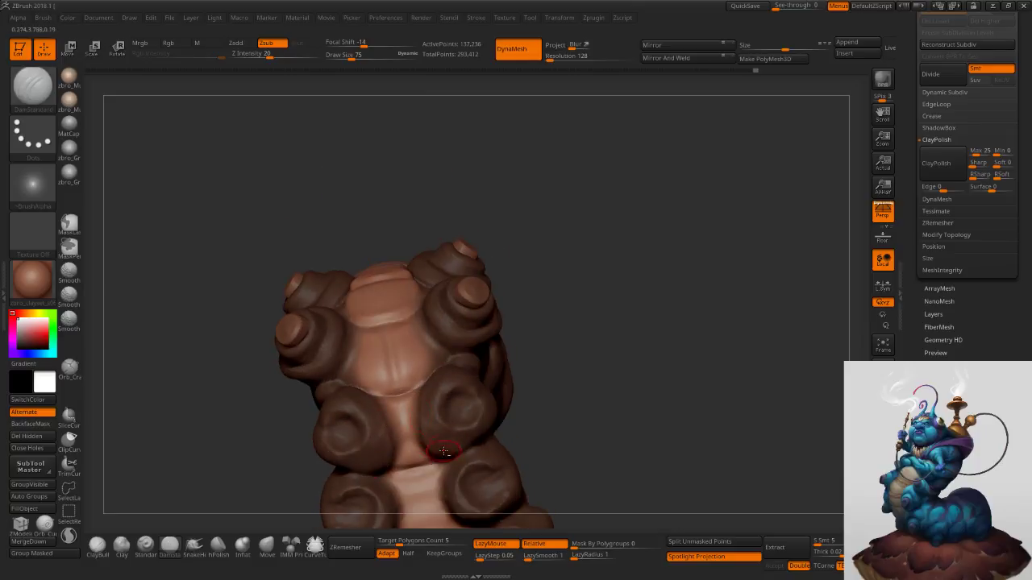
alt+right_drag(445, 448, 442, 289)
drag(475, 373, 395, 390)
drag(463, 375, 392, 393)
alt+right_drag(447, 411, 440, 314)
Enlarge the brush to 167, smooth the belly, and return to DamStandard.
key(])
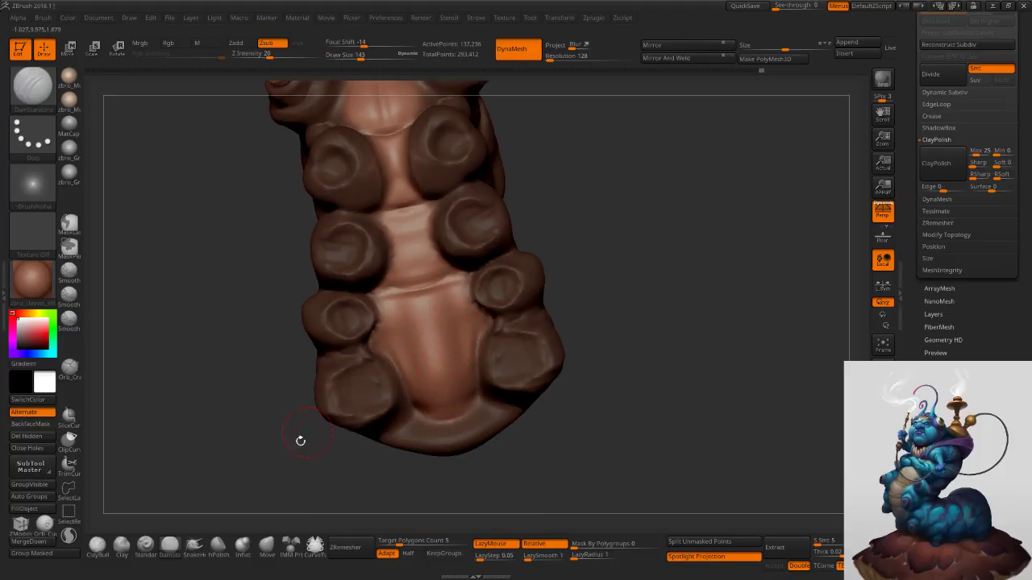
key(])
shift+drag(411, 341, 411, 345)
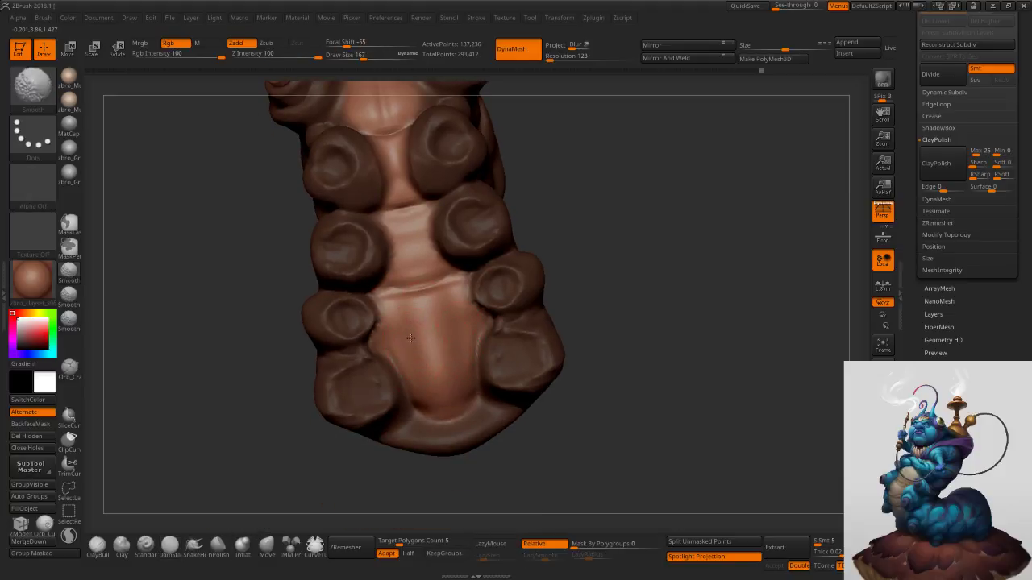
click(267, 545)
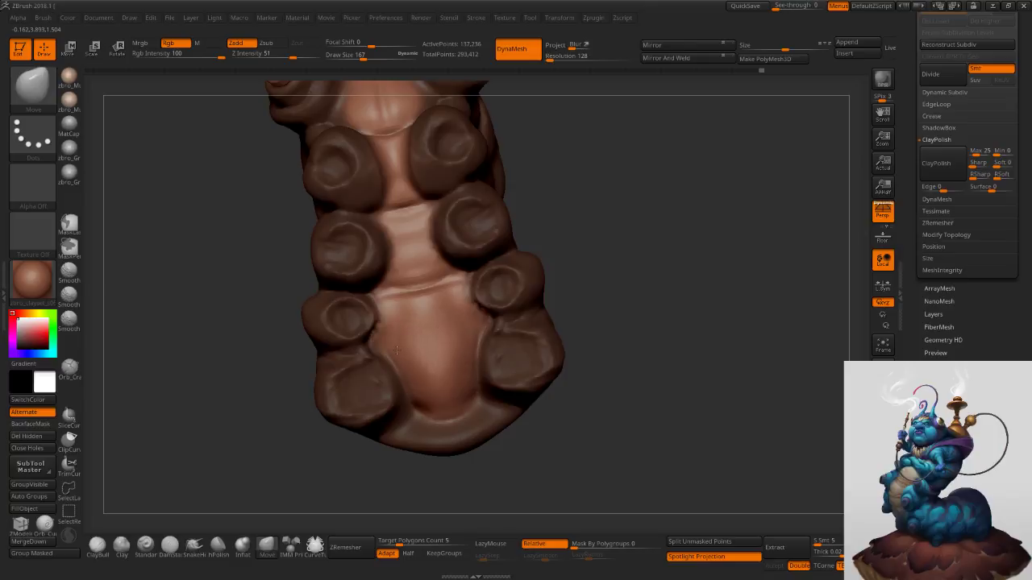
key(shift)
click(171, 547)
Carve and recarve a crease across the belly, shrinking the brush to 116.
drag(484, 382, 444, 412)
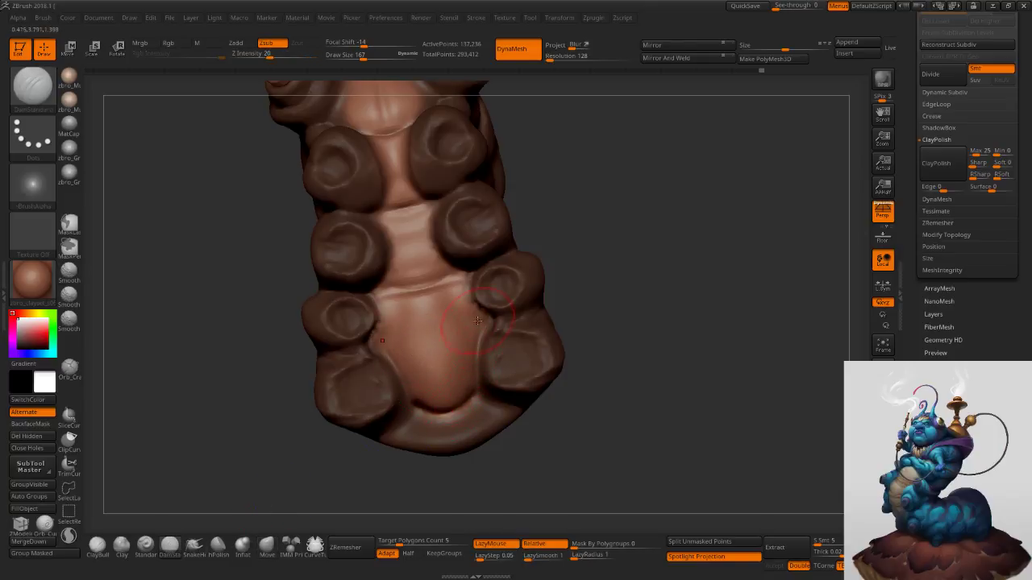
drag(476, 322, 370, 347)
drag(485, 332, 395, 356)
key(s)
mouse_move(454, 344)
mouse_down()
mouse_move(467, 336)
mouse_move(395, 355)
mouse_up()
key(s)
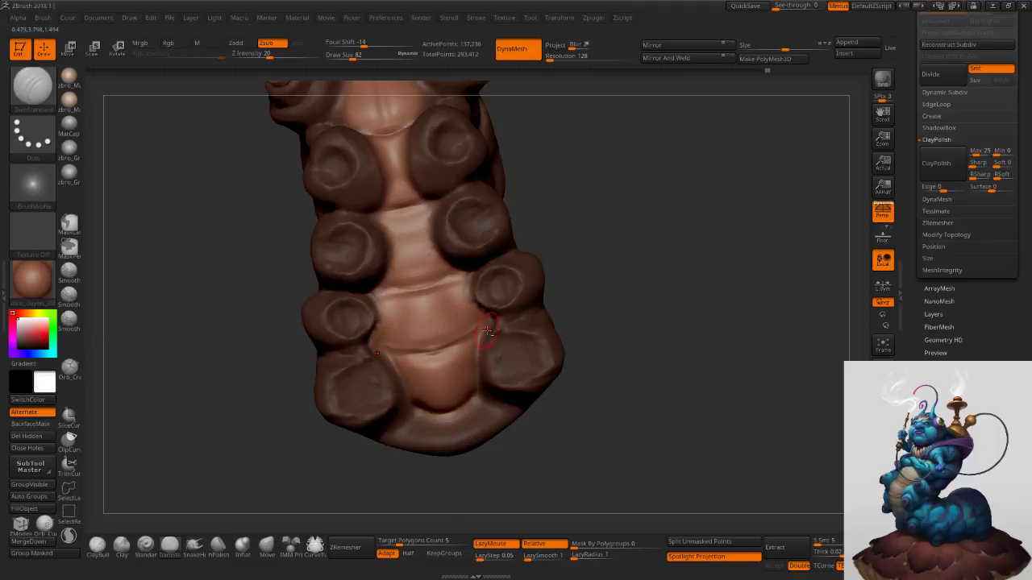
drag(486, 324, 406, 360)
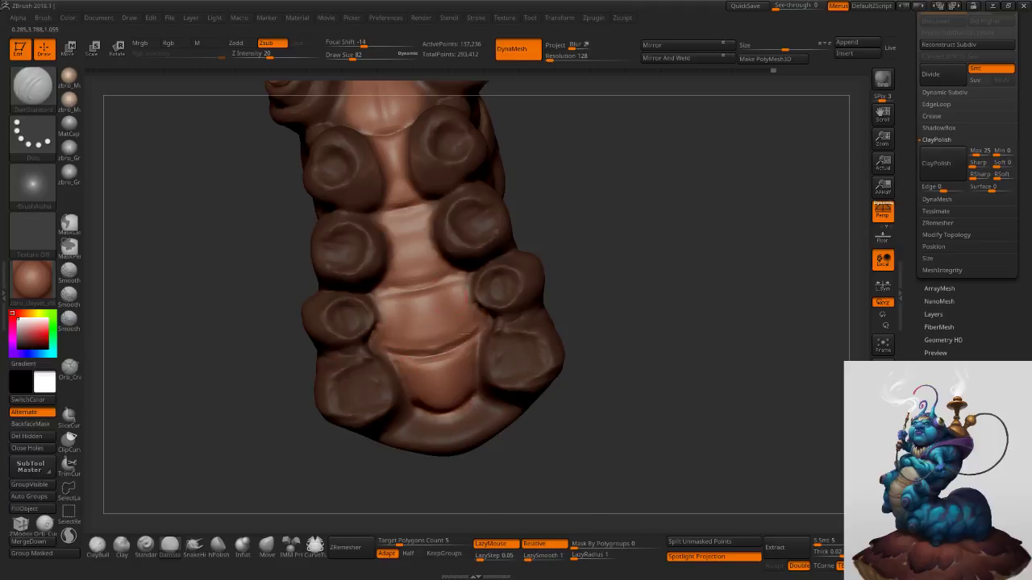
Carve a crease across the lower belly, then undo it.
alt+right_drag(445, 229, 467, 382)
drag(484, 421, 420, 445)
drag(482, 417, 400, 433)
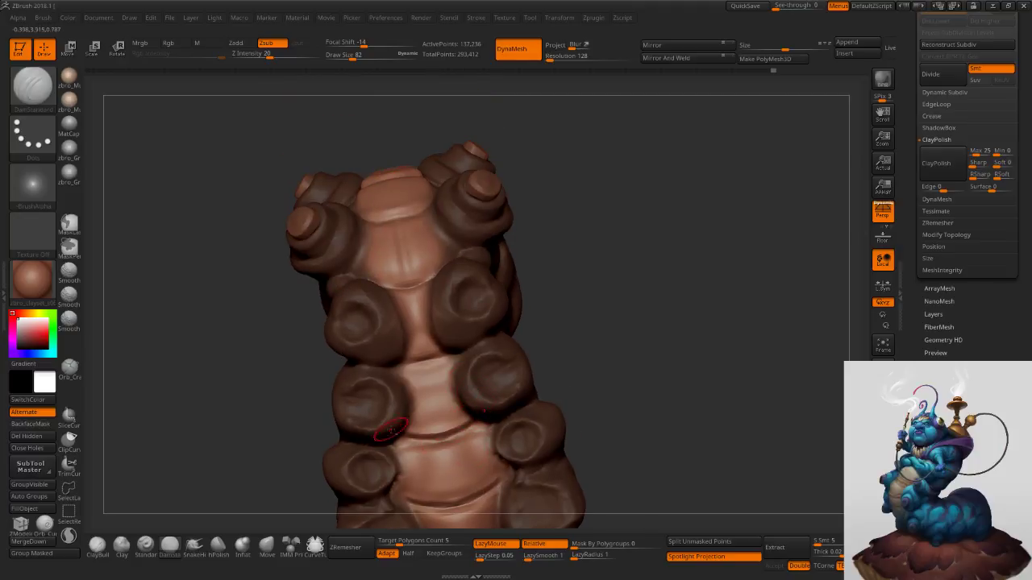
mouse_move(477, 445)
right_down()
mouse_move(427, 375)
mouse_move(444, 351)
right_up()
key(ctrl+z)
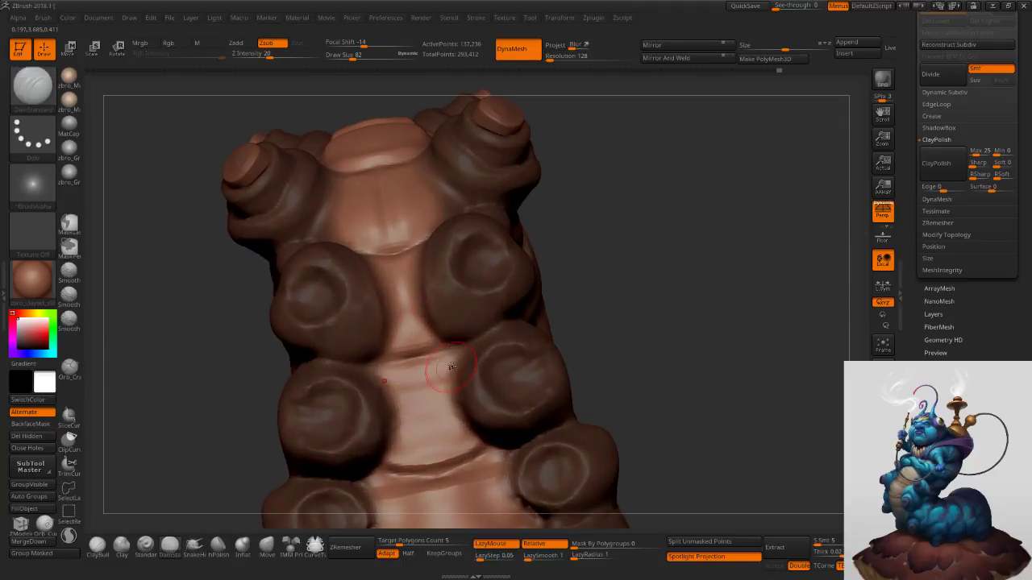
Gently inflate a belly segment with the Inflat brush at size 221.
click(242, 554)
key(s)
drag(402, 420, 412, 420)
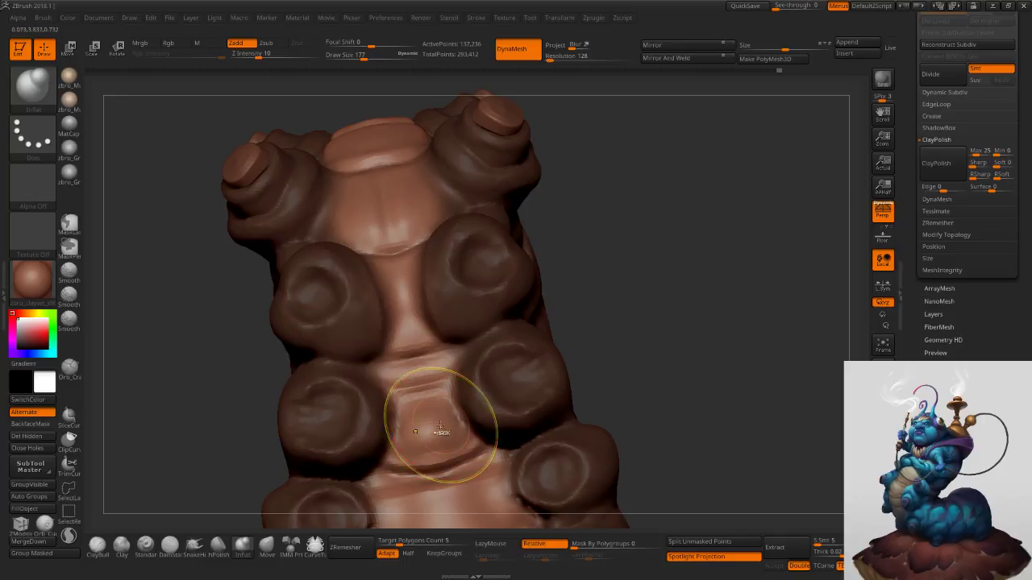
right_drag(453, 396, 410, 426)
key(s)
drag(410, 427, 453, 433)
key(s)
drag(399, 308, 420, 315)
ctrl+right_drag(421, 314, 456, 413)
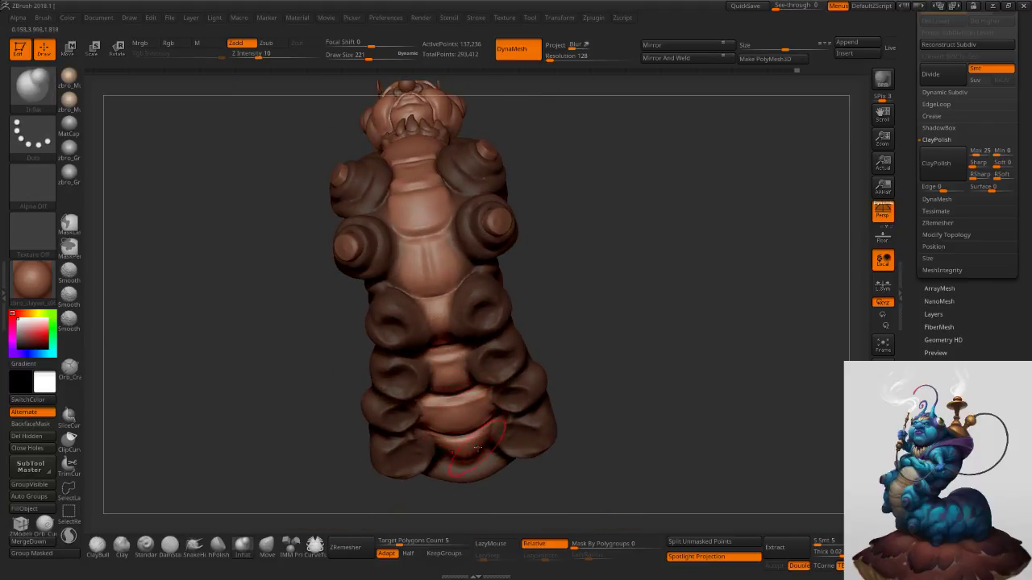
Carve a new crease across the upper belly with DamStandard at size 78.
mouse_move(497, 436)
right_down()
mouse_move(479, 363)
mouse_move(495, 443)
mouse_move(518, 323)
mouse_move(524, 342)
mouse_move(451, 340)
mouse_move(421, 403)
mouse_move(423, 441)
right_up()
key(s)
drag(421, 443, 419, 442)
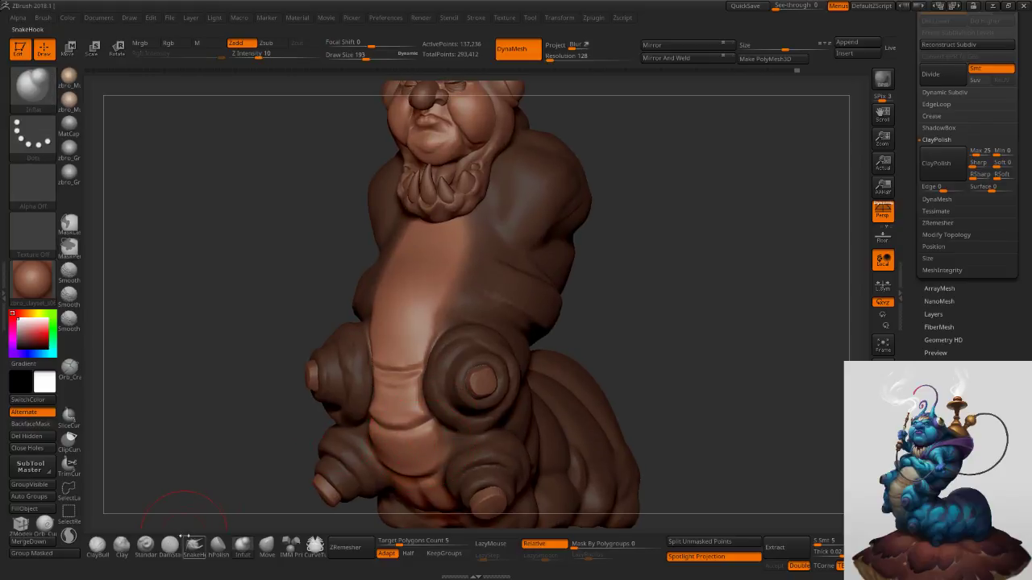
click(171, 546)
key(s)
drag(420, 342, 405, 341)
right_drag(412, 330, 437, 317)
drag(436, 316, 324, 301)
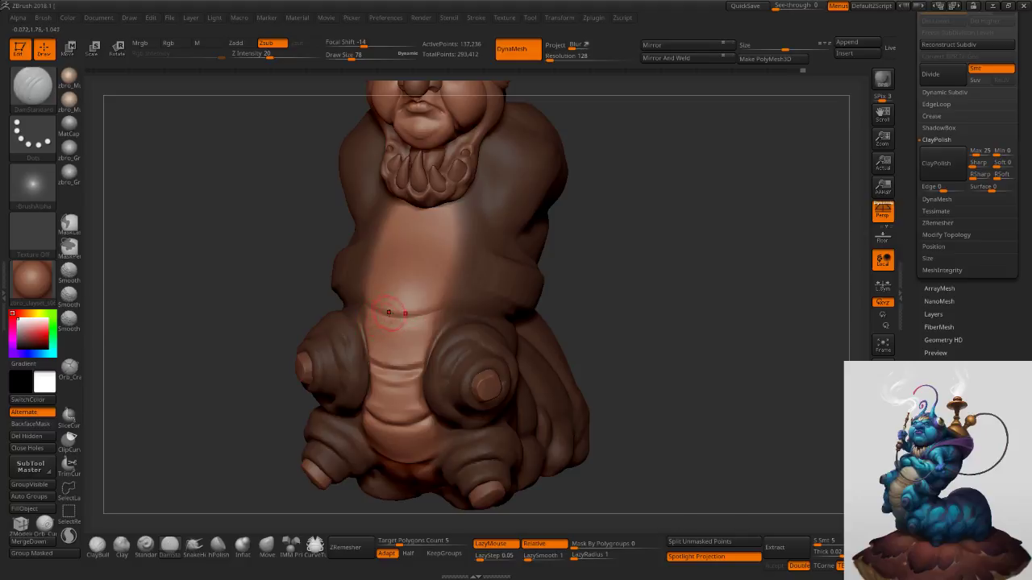
Puff out the chest with the Inflat brush at size 167.
right_drag(442, 312, 418, 304)
key(s)
drag(418, 305, 429, 306)
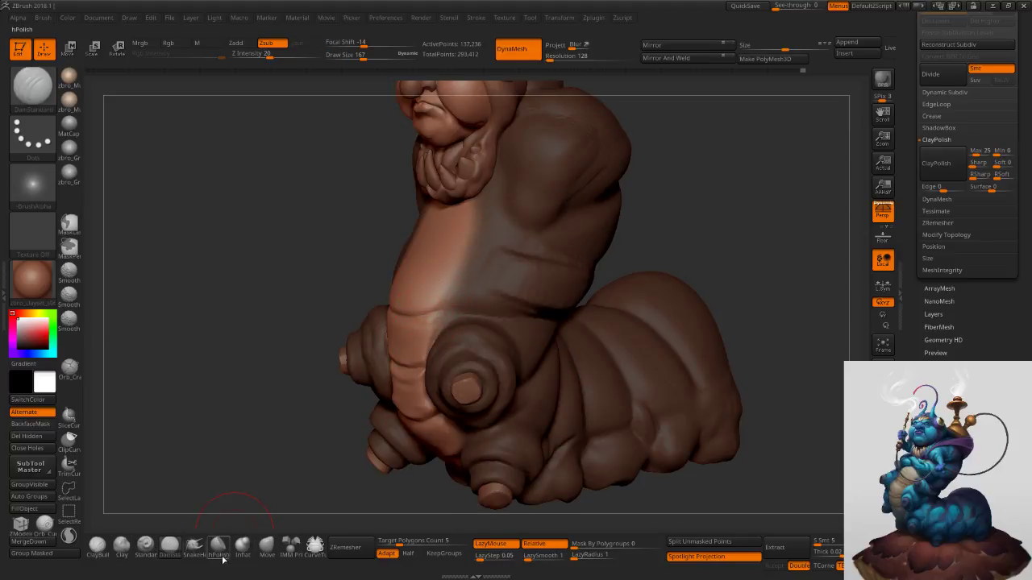
click(248, 548)
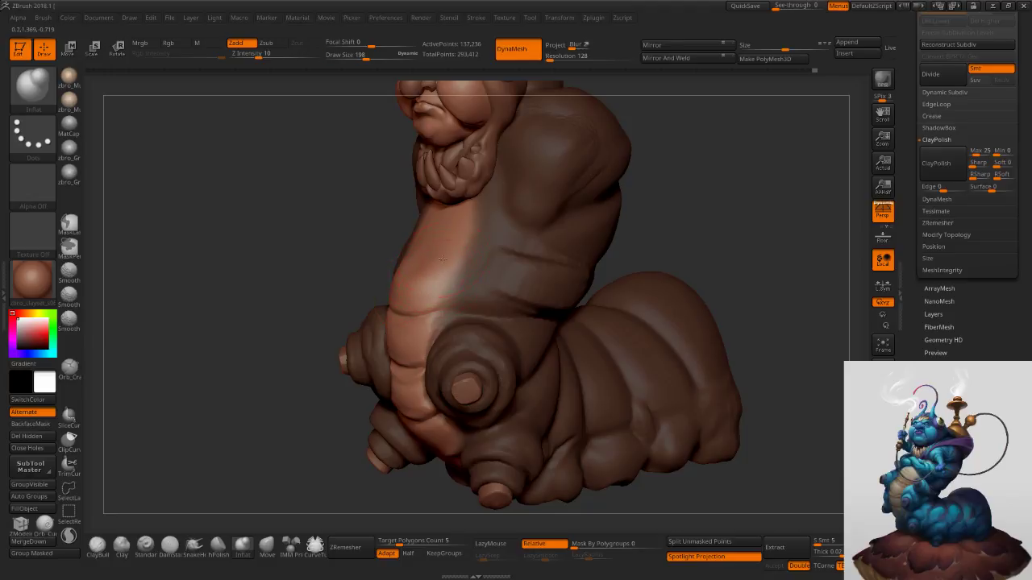
drag(429, 276, 443, 303)
drag(307, 274, 420, 276)
Pull the belly plate edges outward beside the upper legs with the Move brush.
click(268, 545)
right_drag(444, 354, 483, 348)
drag(425, 347, 435, 341)
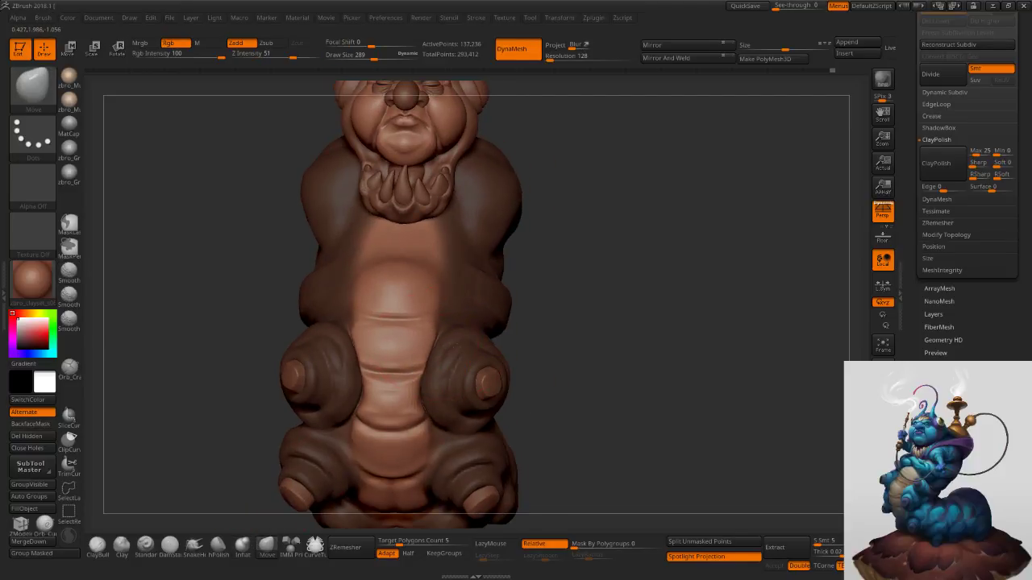
drag(428, 388, 439, 391)
Smooth the belly edge with the brush shrunk to 116.
right_drag(435, 392, 439, 374)
key(s)
click(429, 393)
mouse_move(433, 415)
right_down()
mouse_move(430, 400)
mouse_move(438, 406)
right_up()
key(s)
click(431, 401)
key(s)
click(431, 405)
key(s)
click(423, 404)
mouse_move(410, 419)
shift+mouse_down()
mouse_move(415, 431)
mouse_move(417, 404)
shift+mouse_up()
Deepen the belly crease with DamStandard at size 96, then shrink the brush to 48.
click(170, 548)
key(s)
click(412, 348)
right_drag(413, 345, 427, 307)
key(s)
click(424, 306)
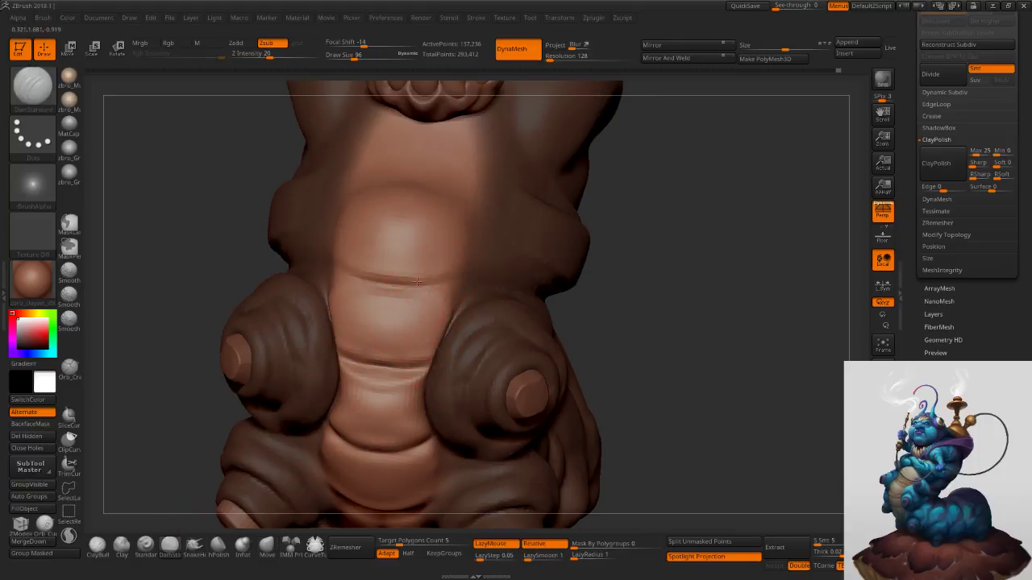
mouse_move(339, 353)
mouse_down()
mouse_move(426, 364)
mouse_move(332, 350)
mouse_up()
click(426, 359)
key(s)
click(396, 362)
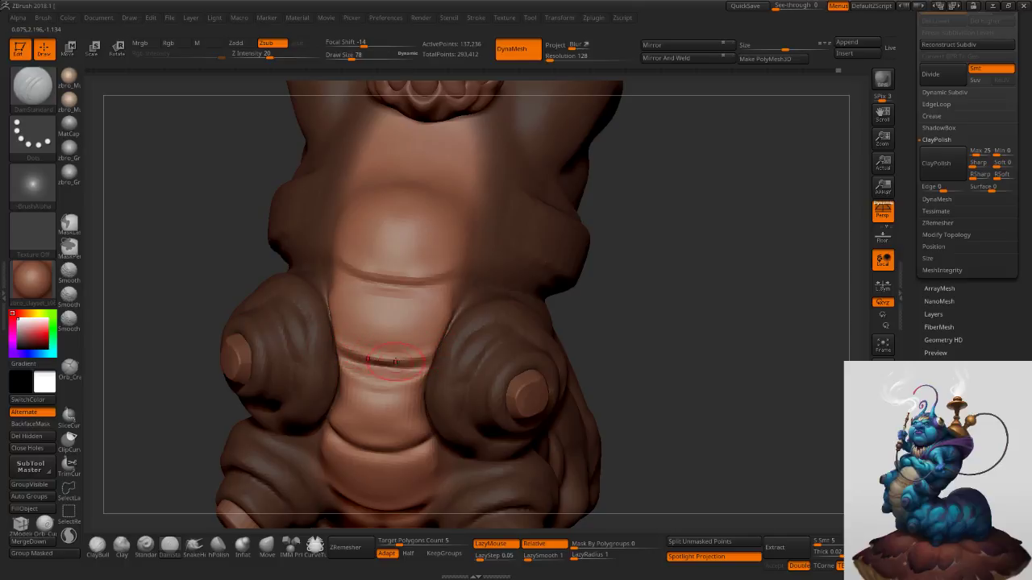
key(s)
click(400, 379)
drag(401, 379, 402, 380)
click(169, 547)
Build up belly folds and an upper-belly lump with the clay brush at size 120.
click(108, 554)
key(s)
click(387, 401)
mouse_move(349, 407)
mouse_down()
mouse_move(374, 418)
mouse_move(389, 379)
mouse_up()
mouse_move(388, 324)
mouse_down()
mouse_move(448, 315)
mouse_move(395, 310)
mouse_move(435, 307)
mouse_up()
drag(406, 242, 440, 240)
shift+drag(346, 230, 461, 237)
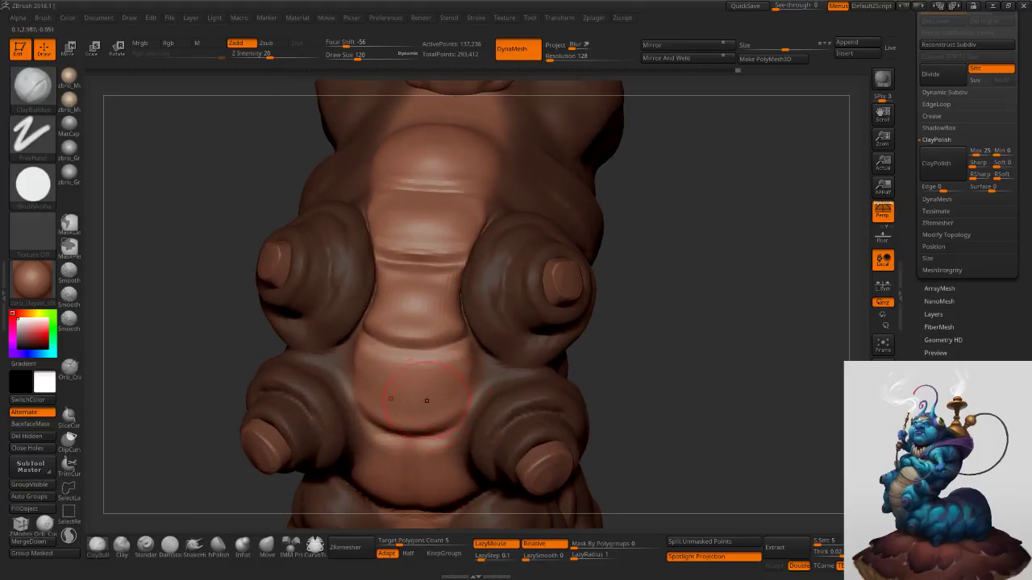
Build and soften a raised ridge across the belly at brush size 92.
key(shift)
key(s)
drag(416, 393, 411, 393)
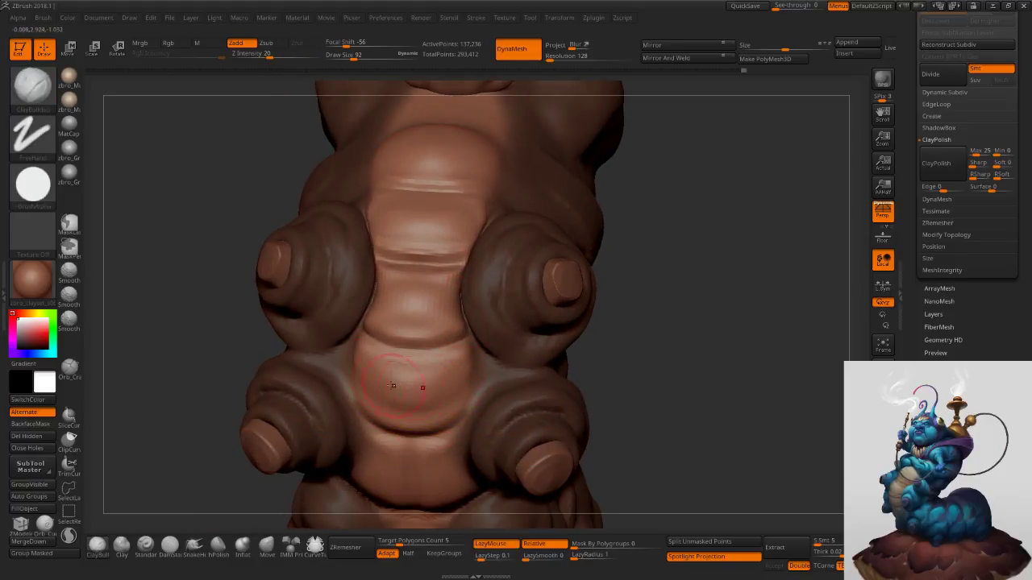
key(ctrl+z)
drag(458, 363, 366, 393)
shift+drag(440, 383, 420, 398)
Select DamStandard, zoom out to a three-quarter view, and set brush size 129.
right_drag(466, 382, 494, 360)
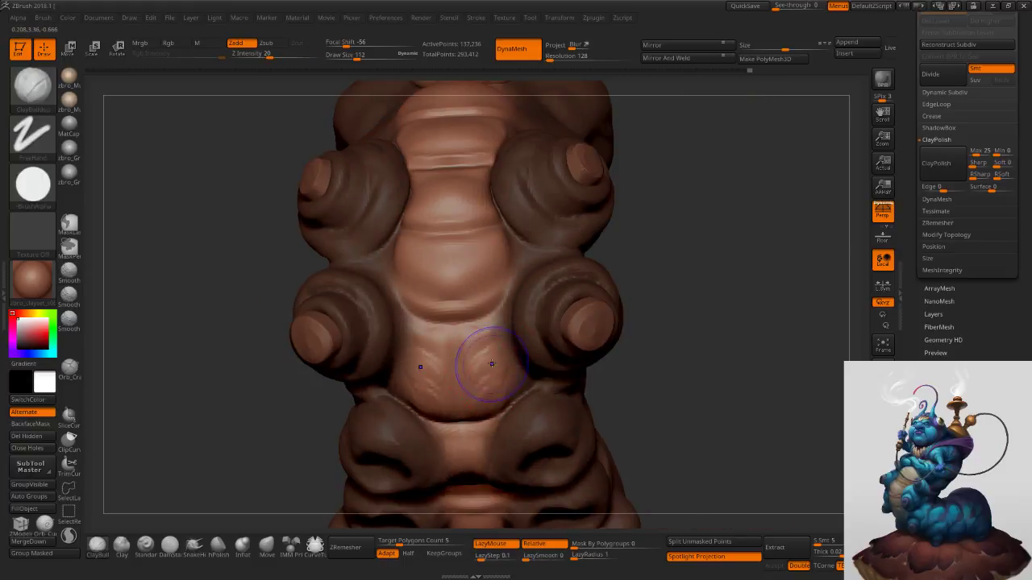
key(s)
drag(472, 376, 468, 376)
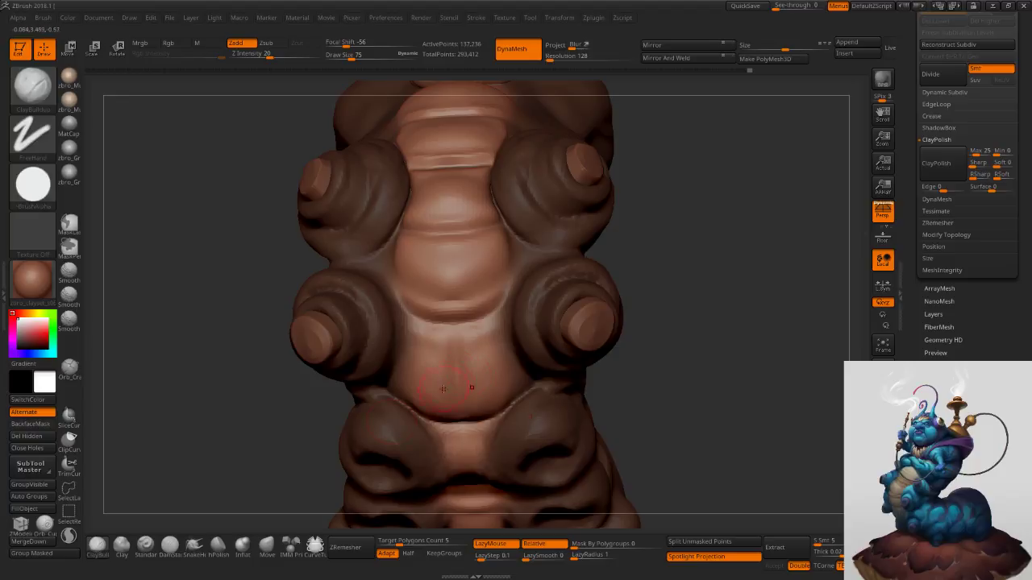
click(172, 552)
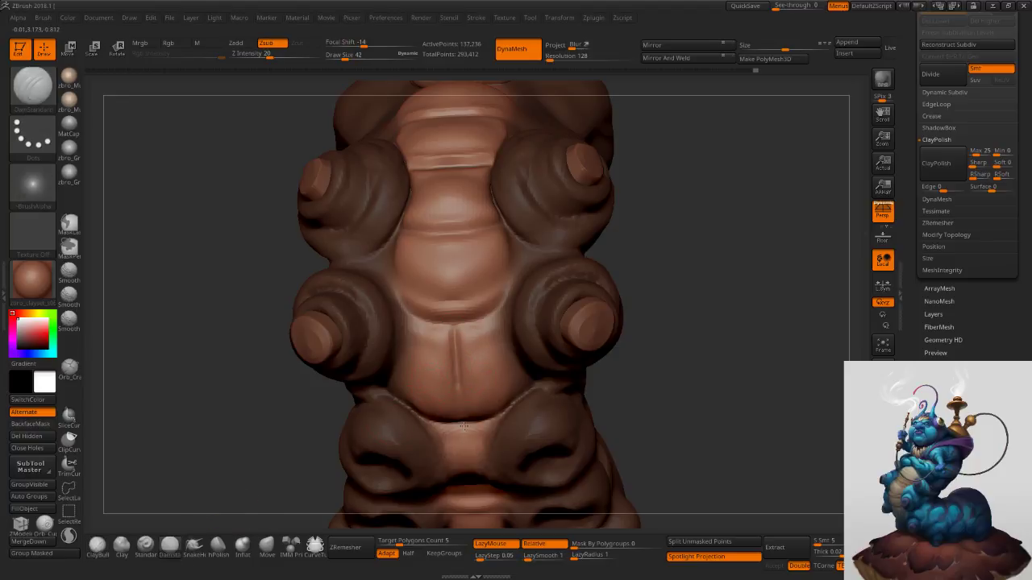
mouse_move(593, 379)
ctrl+right_down()
mouse_move(601, 258)
mouse_move(602, 288)
mouse_move(625, 281)
mouse_move(615, 281)
ctrl+right_up()
key(s)
drag(575, 311, 588, 311)
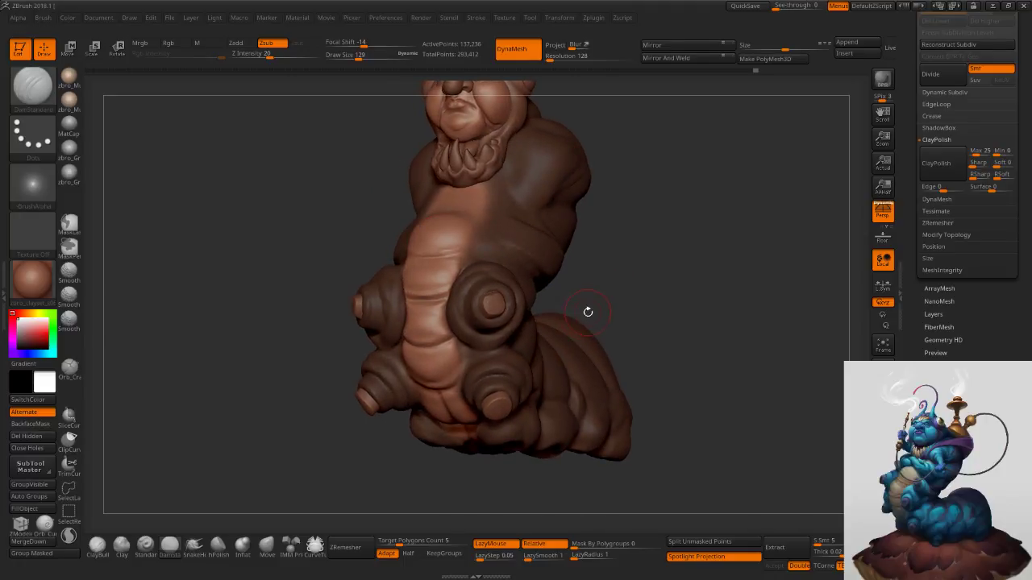
Clear the mask from the body and set the brush size to 193 on a side view.
mouse_move(556, 310)
alt+right_down()
mouse_move(534, 347)
mouse_move(569, 340)
mouse_move(571, 314)
alt+right_up()
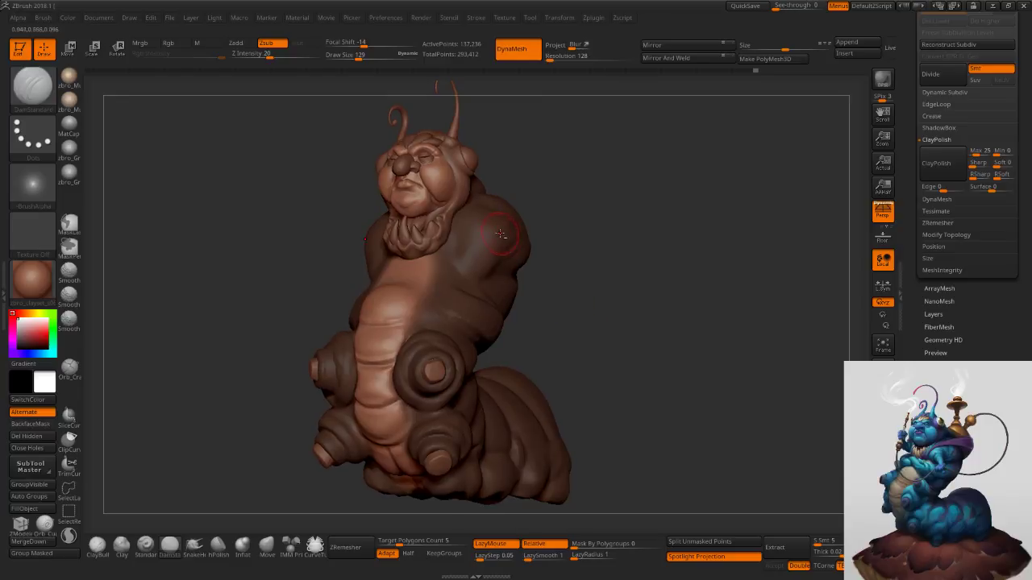
ctrl+drag(597, 254, 627, 346)
key(s)
drag(483, 267, 490, 267)
alt+right_drag(578, 360, 542, 277)
key(s)
drag(486, 372, 478, 372)
mouse_move(479, 372)
right_down()
mouse_move(410, 376)
mouse_move(382, 410)
right_up()
key(s)
drag(382, 409, 387, 409)
right_drag(388, 410, 335, 415)
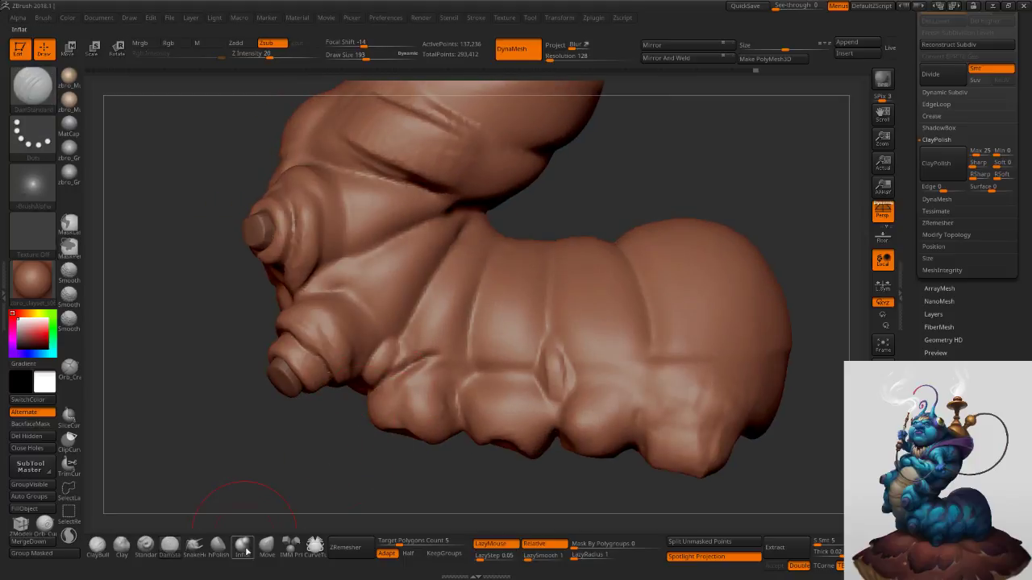
With the Move brush at size 257, push the front foot's edge outward.
click(243, 547)
click(266, 548)
key(s)
drag(410, 401, 417, 401)
right_drag(416, 400, 387, 402)
key(s)
drag(387, 402, 382, 401)
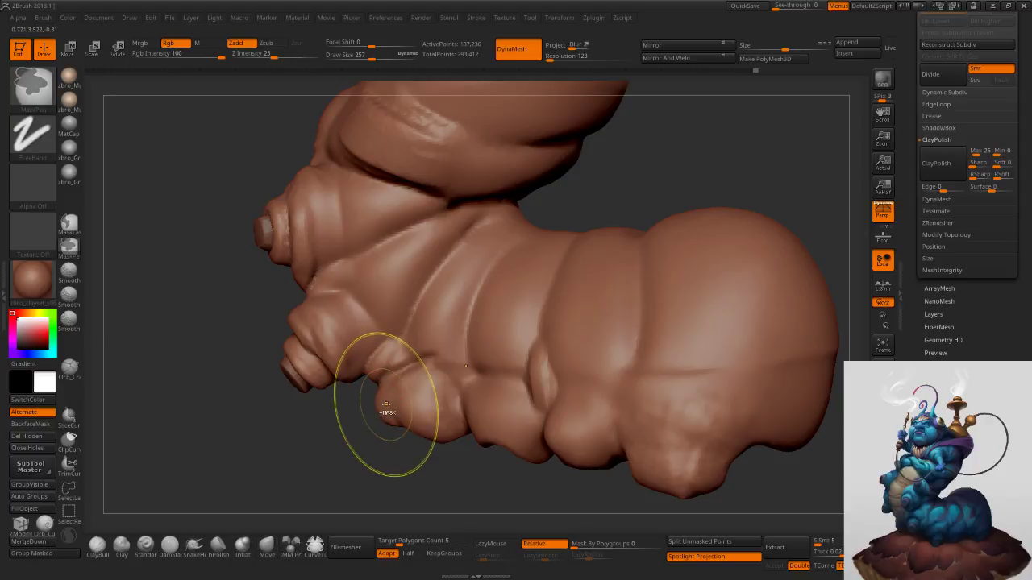
mouse_move(382, 406)
mouse_down()
mouse_move(393, 408)
mouse_move(336, 423)
mouse_up()
key(s)
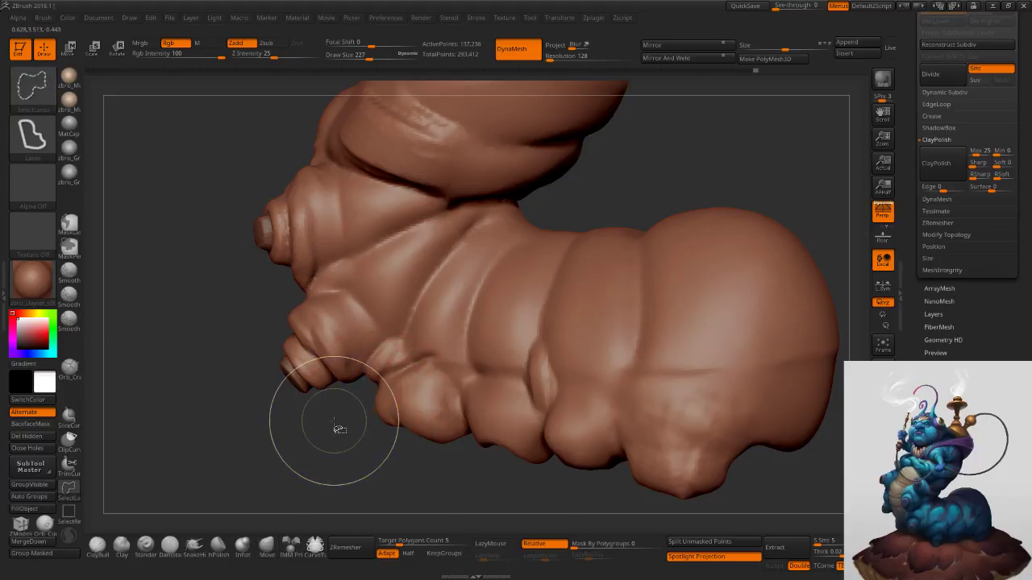
right_drag(349, 421, 355, 410)
key(s)
drag(355, 410, 337, 400)
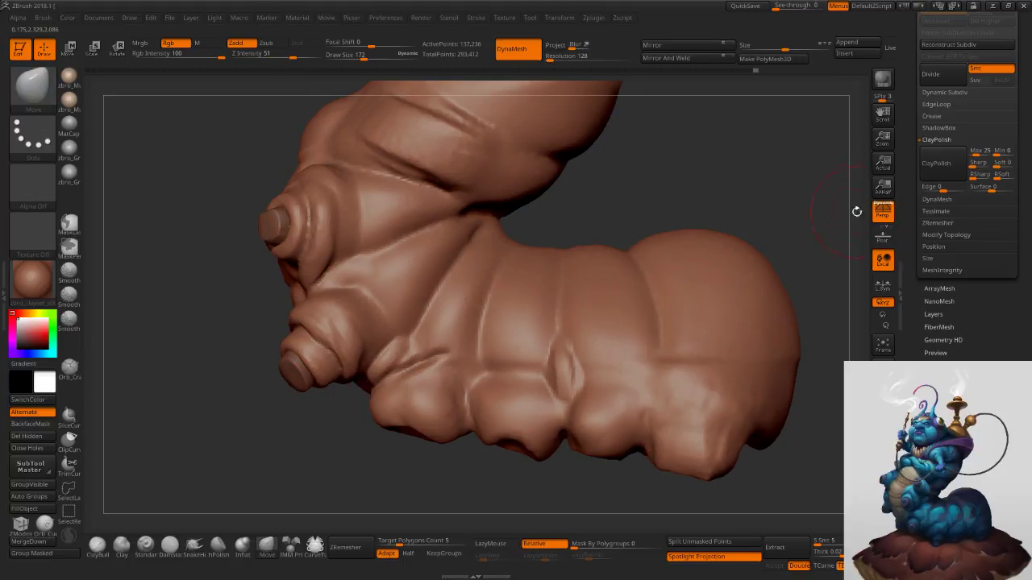
Turn off perspective and DynaMesh the body for even topology.
click(879, 211)
ctrl+right_drag(744, 277, 421, 407)
ctrl+drag(268, 379, 137, 371)
Lasso-mask the two front legs, inverting the mask and back again.
ctrl+click(70, 225)
mouse_move(326, 396)
ctrl+mouse_down()
mouse_move(425, 374)
mouse_move(465, 304)
mouse_move(329, 237)
ctrl+mouse_up()
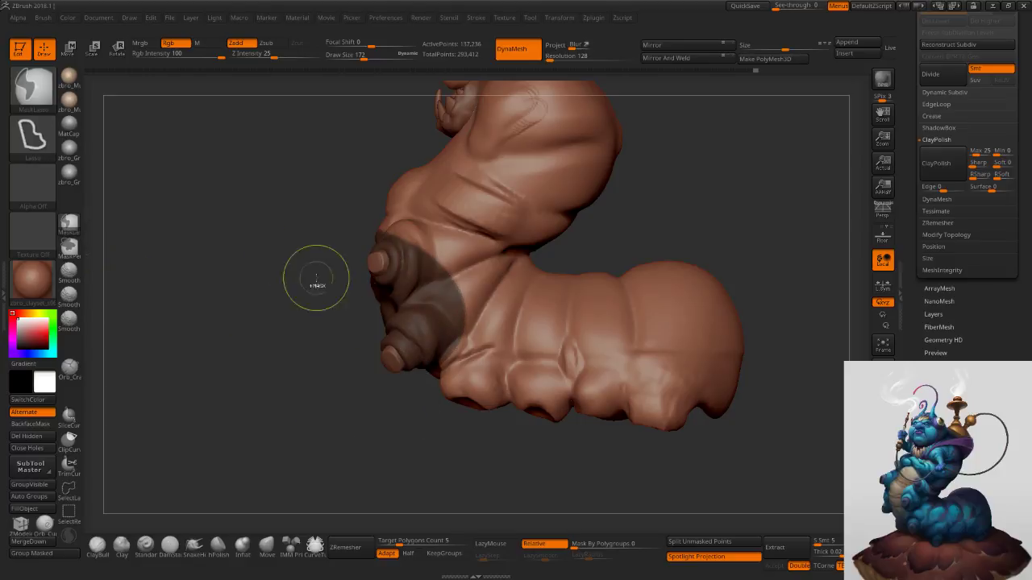
mouse_move(449, 356)
ctrl+right_down()
mouse_move(448, 377)
mouse_move(433, 343)
ctrl+right_up()
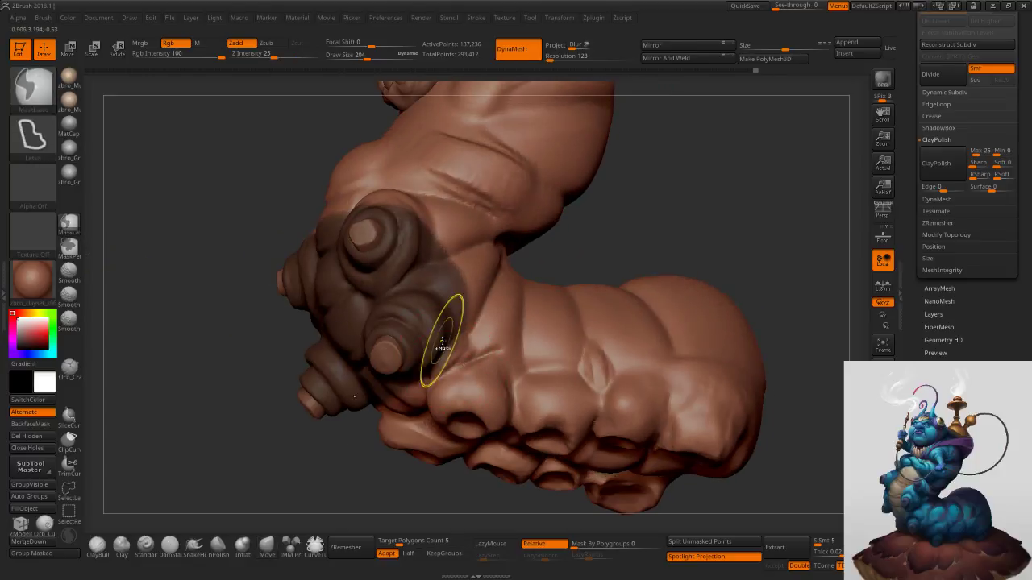
key(ctrl+i)
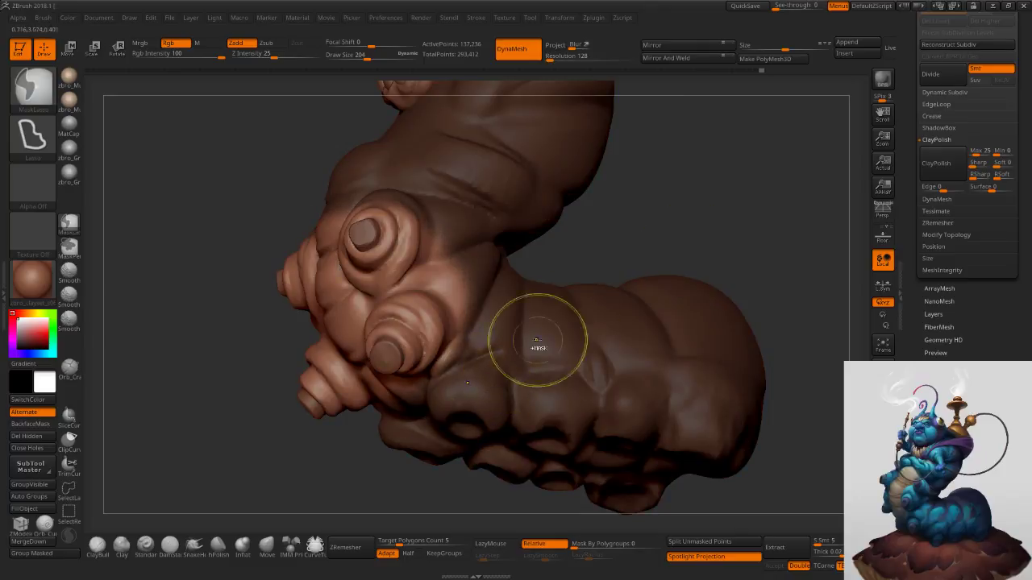
key(ctrl+i)
At brush size 245, pull the body around the masked legs and lift the underside hollow.
key(s)
click(441, 393)
right_drag(441, 394, 433, 422)
drag(433, 421, 411, 416)
right_drag(411, 416, 494, 444)
key(s)
click(491, 444)
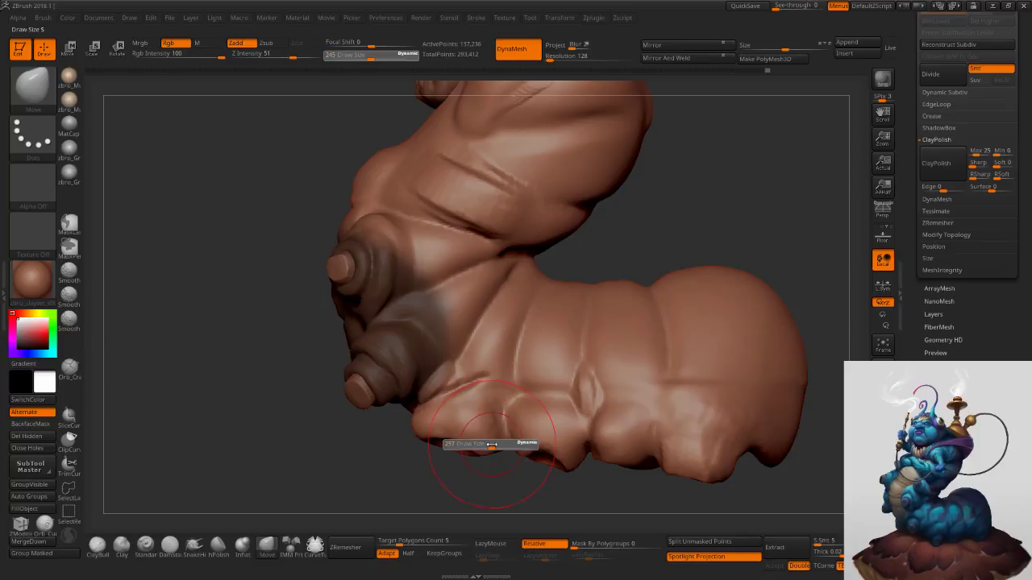
mouse_move(487, 437)
mouse_down()
mouse_move(459, 439)
mouse_move(458, 427)
mouse_move(460, 444)
mouse_up()
key(s)
key(s)
mouse_move(457, 435)
right_down()
mouse_move(500, 436)
mouse_move(488, 435)
mouse_move(513, 375)
right_up()
key(s)
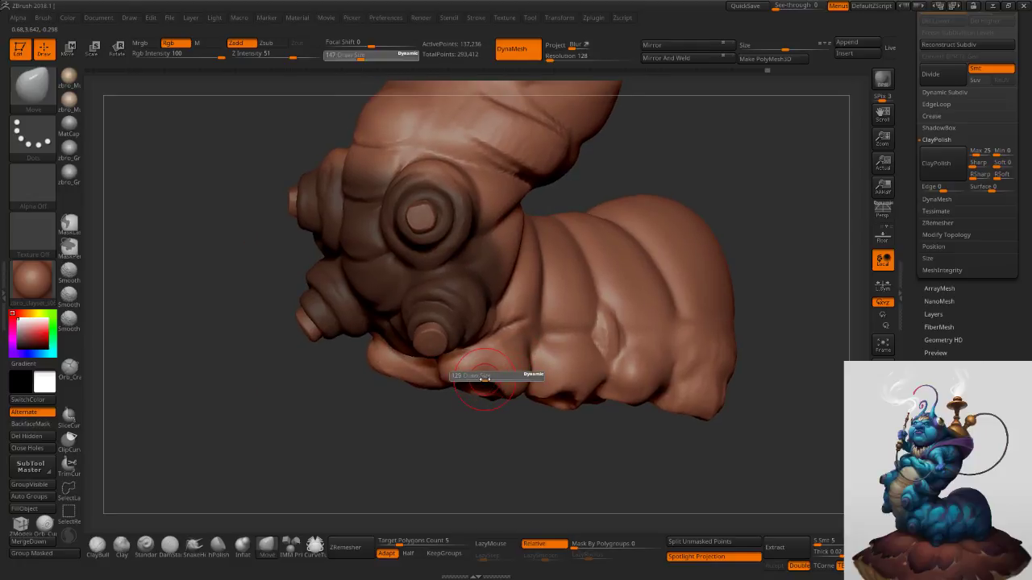
drag(484, 379, 486, 379)
mouse_move(463, 388)
right_down()
mouse_move(448, 345)
mouse_move(428, 343)
mouse_move(385, 412)
right_up()
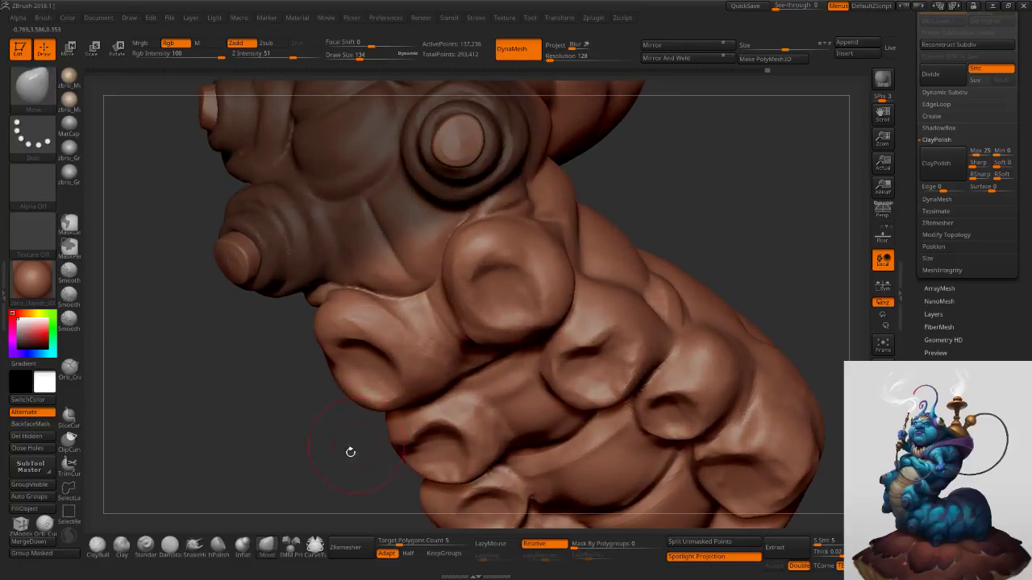
Fill the foot-pad hollows with the Clay brush at size 116 and round the central knob into a cap.
click(105, 546)
click(125, 548)
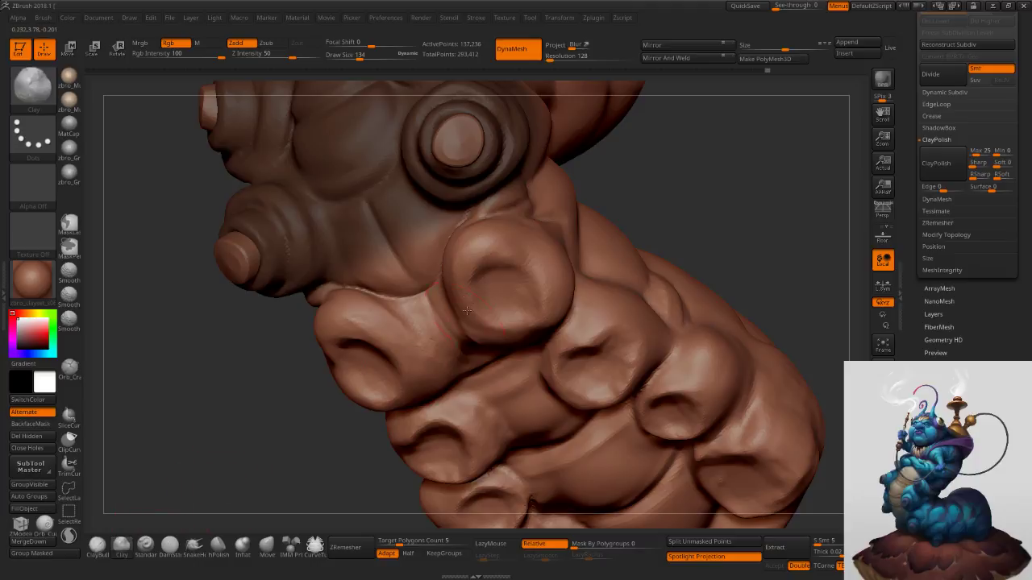
right_drag(484, 307, 514, 279)
drag(516, 279, 506, 287)
key(s)
mouse_move(494, 302)
mouse_down()
mouse_move(519, 308)
mouse_move(497, 305)
mouse_move(516, 291)
mouse_move(508, 288)
mouse_move(509, 306)
mouse_move(508, 295)
mouse_up()
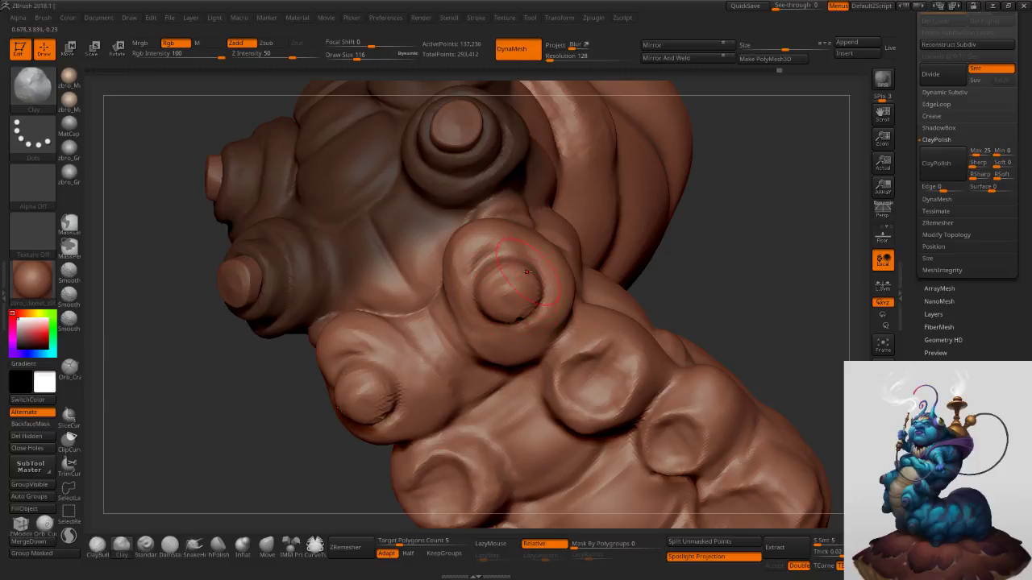
right_drag(508, 295, 517, 293)
drag(505, 300, 521, 295)
right_drag(524, 295, 517, 291)
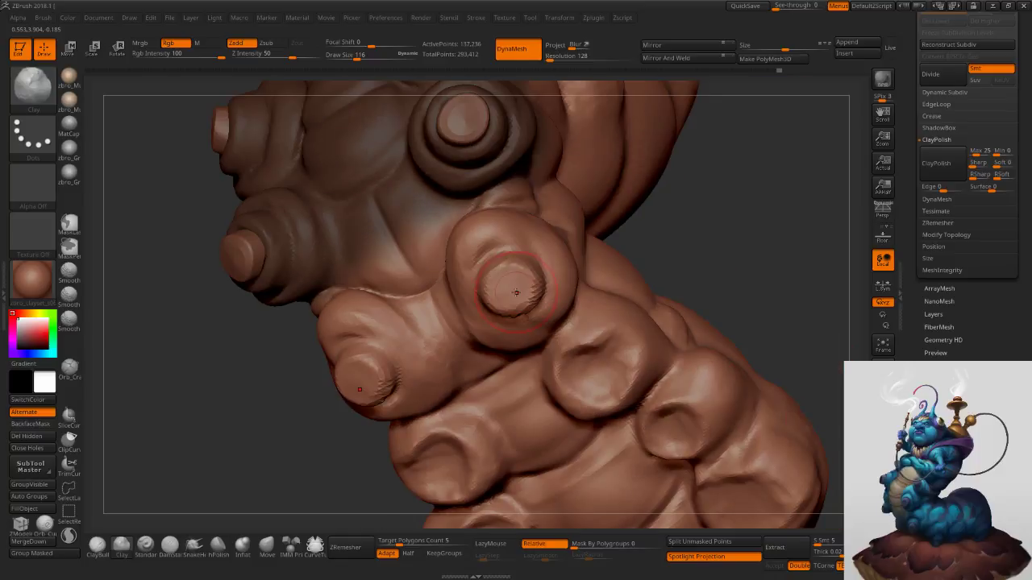
drag(498, 284, 514, 294)
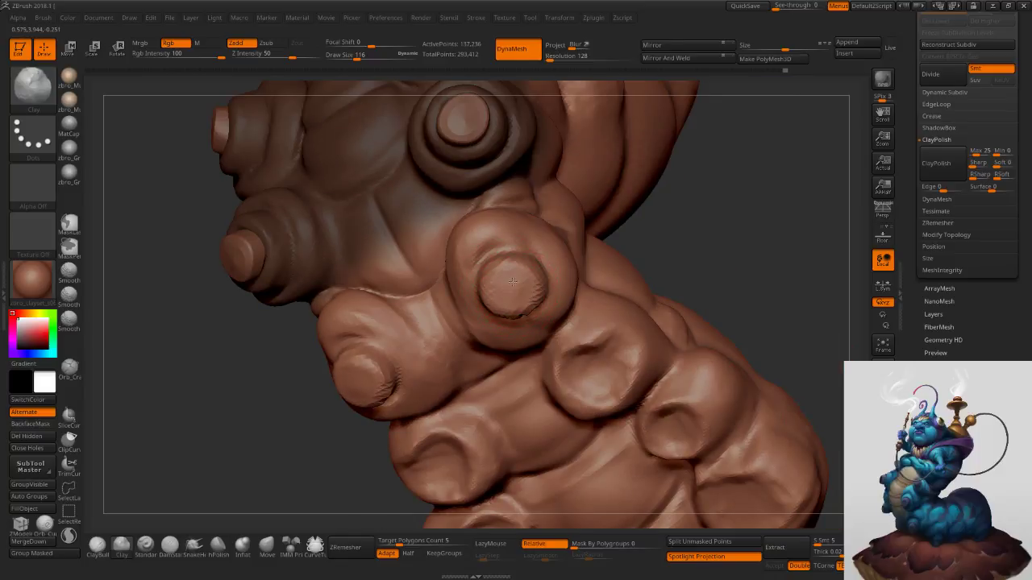
From the front view, nudge the lower-right foot downward with the Move brush.
mouse_move(595, 295)
ctrl+right_down()
mouse_move(540, 279)
mouse_move(591, 340)
mouse_move(557, 287)
ctrl+right_up()
right_drag(557, 287, 603, 324)
click(267, 546)
ctrl+right_drag(579, 359, 594, 414)
drag(580, 401, 582, 416)
Clear the mask and reshape the right foot pad.
right_drag(674, 355, 636, 322)
ctrl+drag(675, 300, 695, 322)
right_drag(675, 311, 645, 229)
mouse_move(527, 233)
alt+mouse_down()
mouse_move(519, 239)
mouse_move(550, 212)
alt+mouse_up()
click(103, 554)
key(s)
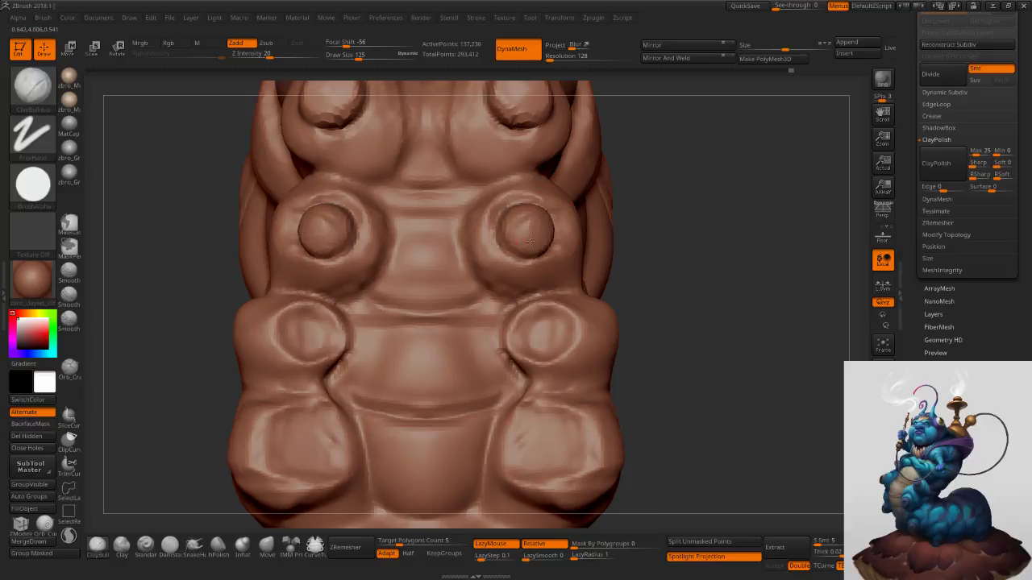
Press a sunken ring into the upper leg bumps with the Clay brush.
click(99, 548)
click(123, 546)
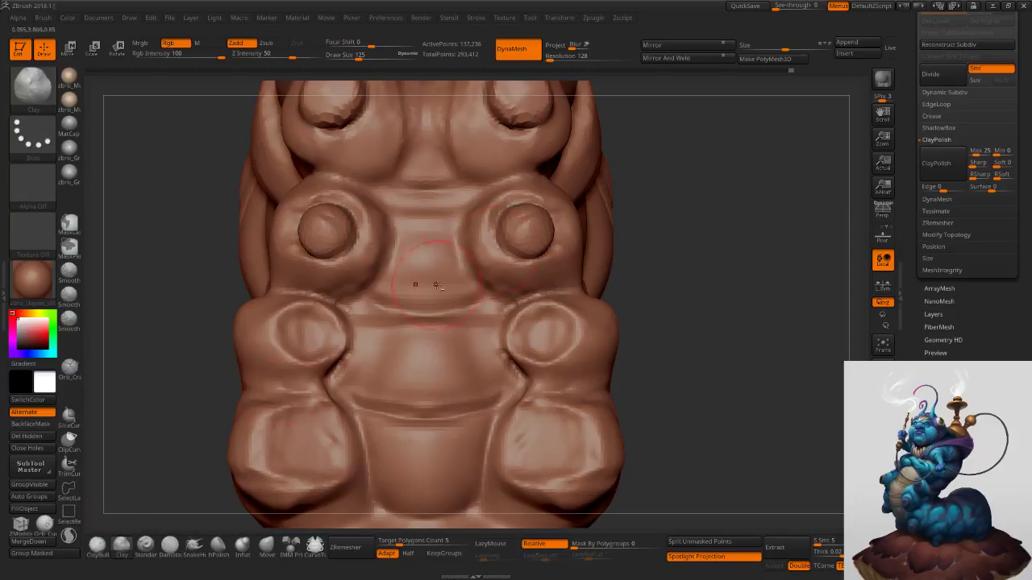
drag(534, 226, 528, 223)
mouse_move(654, 253)
mouse_down()
mouse_move(525, 308)
mouse_move(536, 301)
mouse_up()
drag(493, 272, 545, 231)
Stretch the belly pad's inner circle taller with the Move brush.
click(269, 546)
drag(299, 461, 391, 423)
drag(524, 214, 525, 207)
drag(528, 247, 513, 270)
Mask the torso and pull the bottoms of the front feet downward.
mouse_move(635, 254)
ctrl+mouse_down()
mouse_move(616, 314)
mouse_move(663, 239)
mouse_move(631, 324)
mouse_move(594, 324)
ctrl+mouse_up()
ctrl+right_drag(594, 324, 593, 387)
key(bracketleft)
drag(594, 365, 593, 360)
alt+right_drag(595, 355, 532, 381)
key(bracketleft)
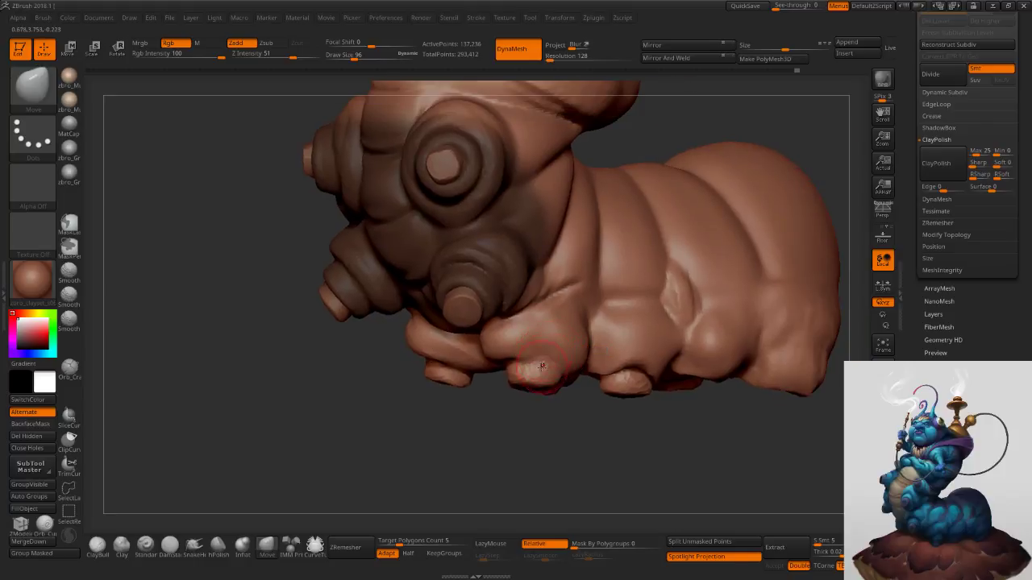
mouse_move(543, 378)
mouse_down()
mouse_move(539, 388)
mouse_move(512, 383)
mouse_up()
Invert the mask, set brush size 59 and DynaMesh the body to rebuild its surface.
click(177, 558)
ctrl+click(488, 415)
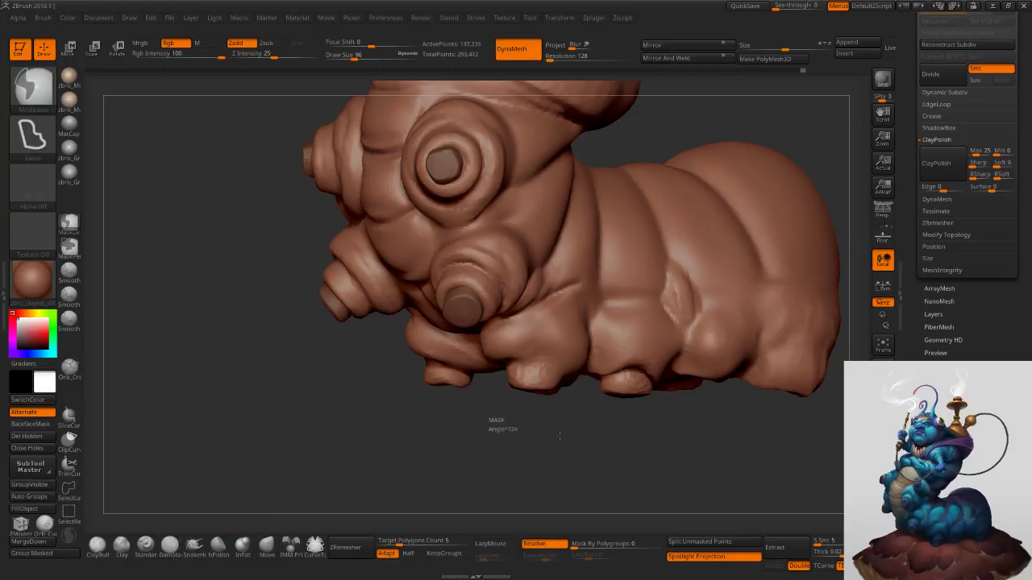
key(s)
click(582, 374)
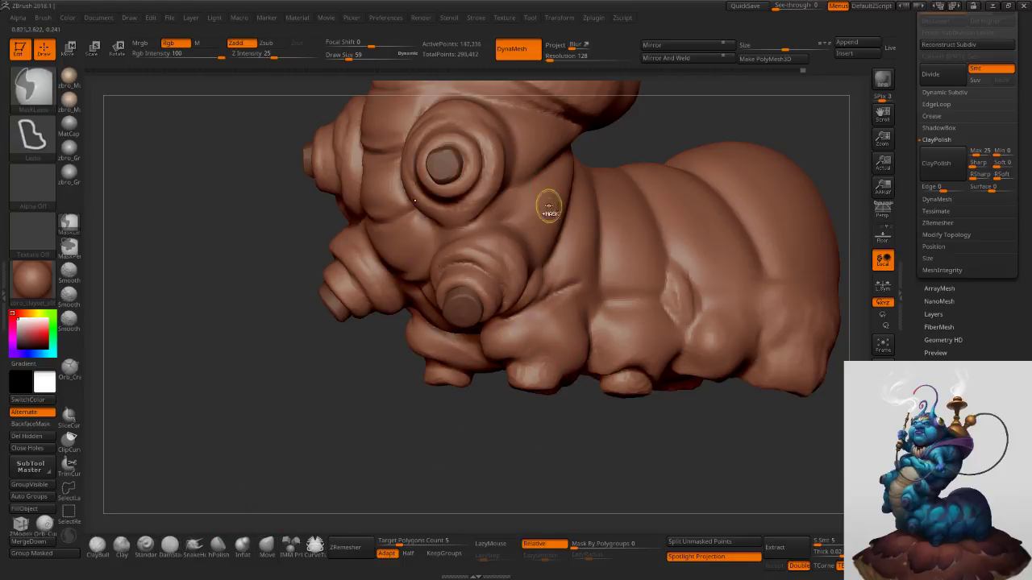
ctrl+drag(411, 444, 509, 464)
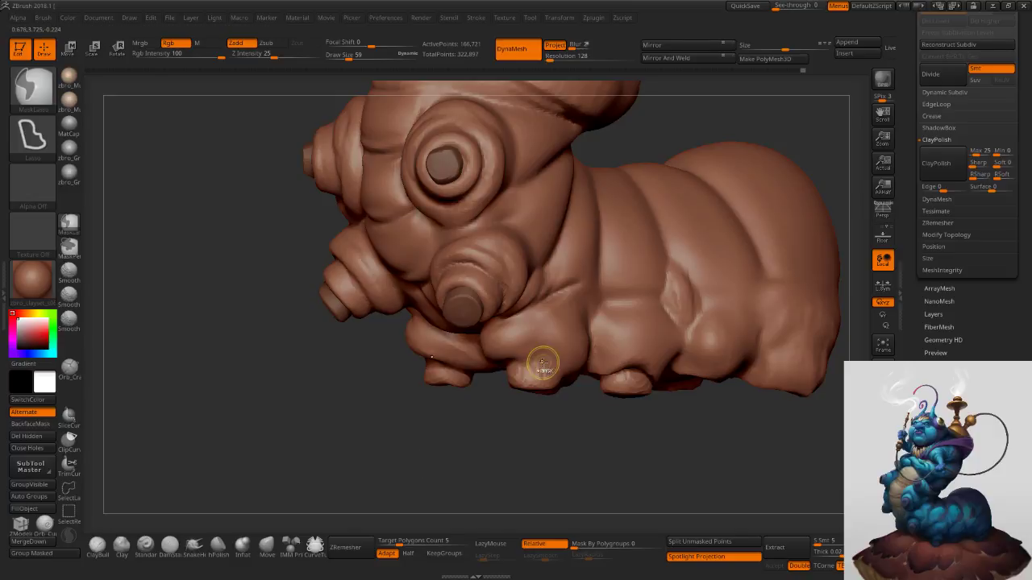
Smooth the front foot with a size 65 brush.
ctrl+right_drag(535, 363, 535, 372)
mouse_move(534, 365)
shift+mouse_down()
mouse_move(525, 382)
mouse_move(566, 383)
shift+mouse_up()
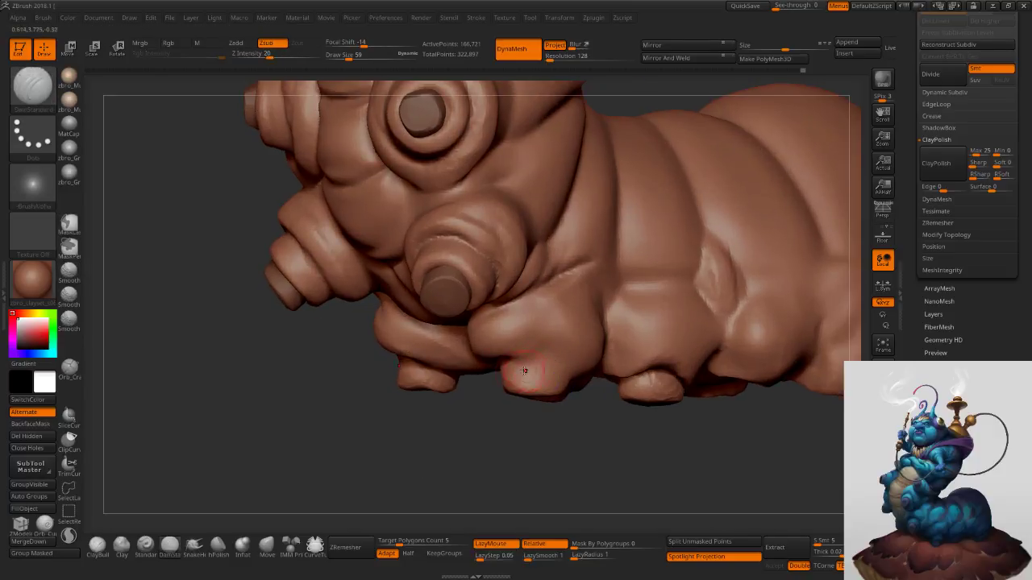
key(s)
click(532, 355)
shift+drag(525, 365, 530, 375)
right_drag(530, 377, 500, 329)
key(s)
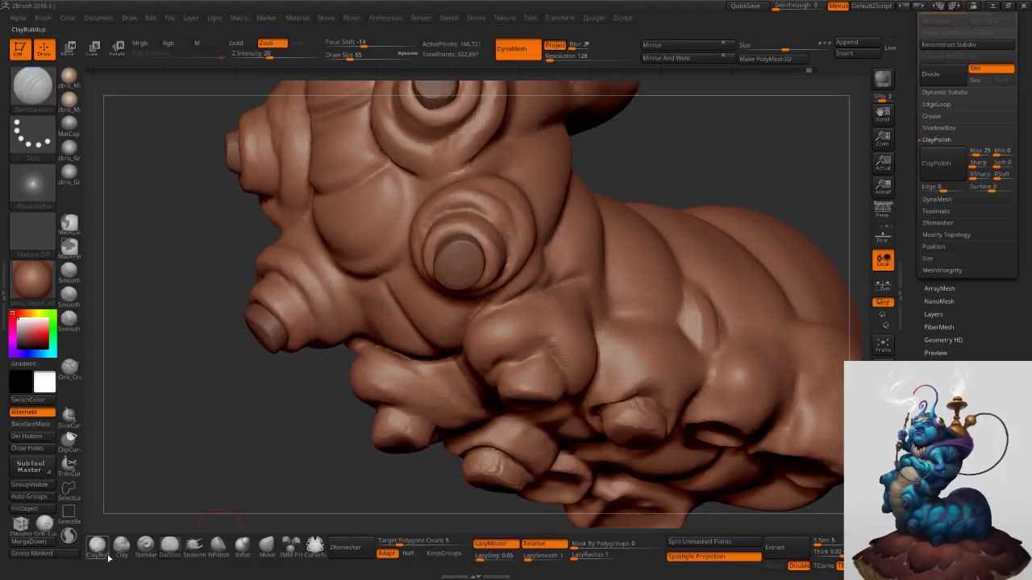
Return to the front view and select the limb-stub cylinder subtool.
click(97, 547)
mouse_move(528, 347)
right_down()
mouse_move(551, 341)
mouse_move(555, 329)
right_up()
mouse_move(644, 349)
ctrl+right_down()
mouse_move(597, 304)
mouse_move(563, 323)
mouse_move(556, 302)
ctrl+right_up()
alt+click(547, 293)
right_drag(635, 315, 684, 320)
Solo the limb stub, mask around the right stub and pull it outward with the Move brush.
ctrl+right_drag(684, 320, 662, 392)
click(275, 544)
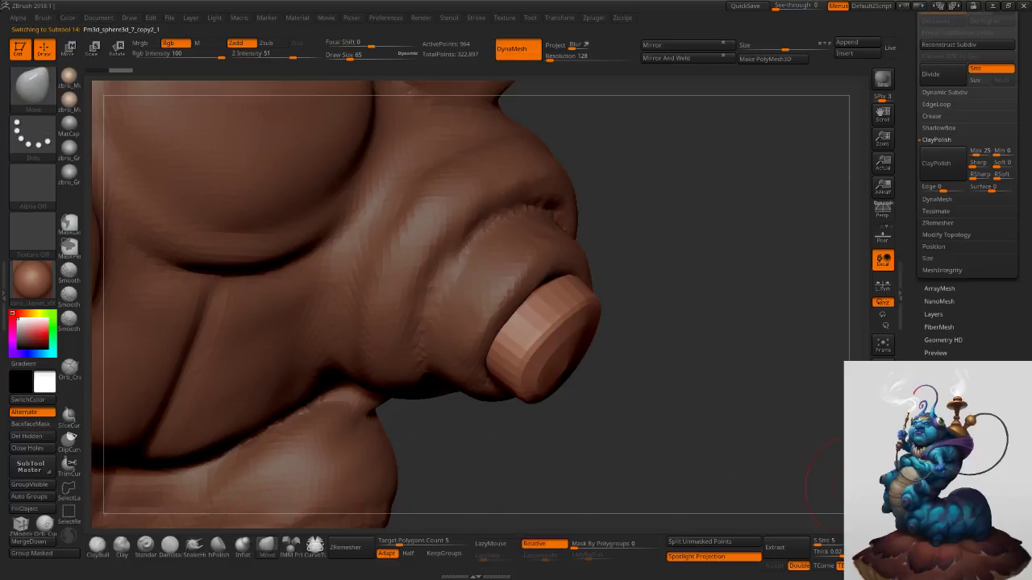
click(878, 507)
right_drag(578, 303, 594, 285)
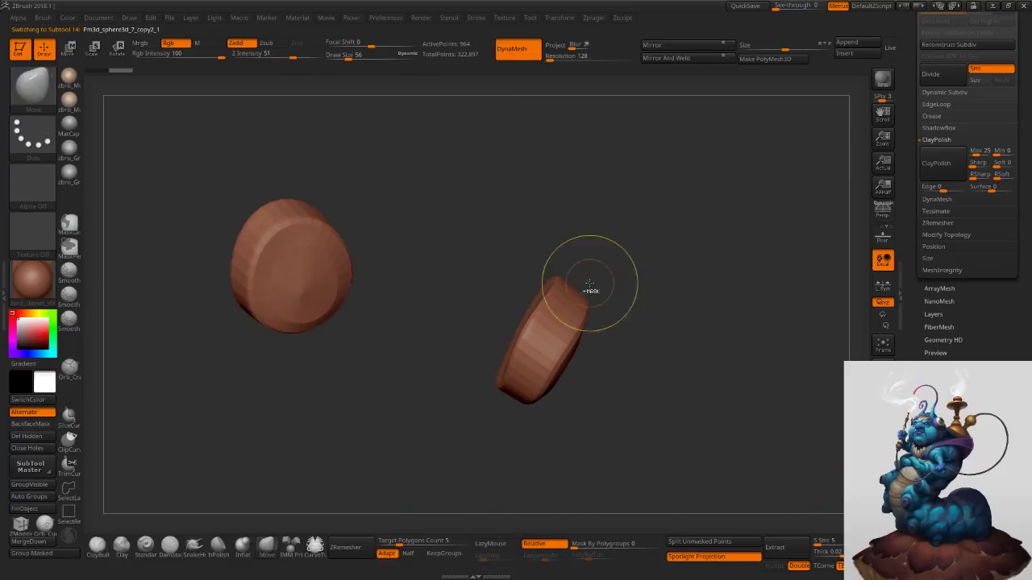
mouse_move(441, 310)
ctrl+mouse_down()
mouse_move(570, 234)
mouse_move(499, 432)
ctrl+mouse_up()
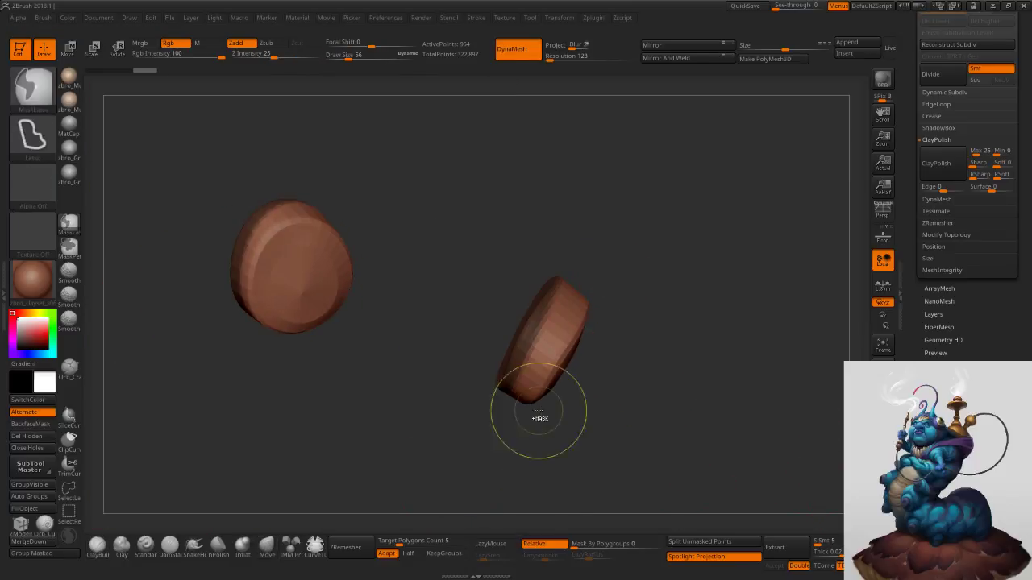
ctrl+click(501, 437)
right_drag(550, 287, 585, 311)
ctrl+click(586, 311)
ctrl+drag(609, 311, 628, 312)
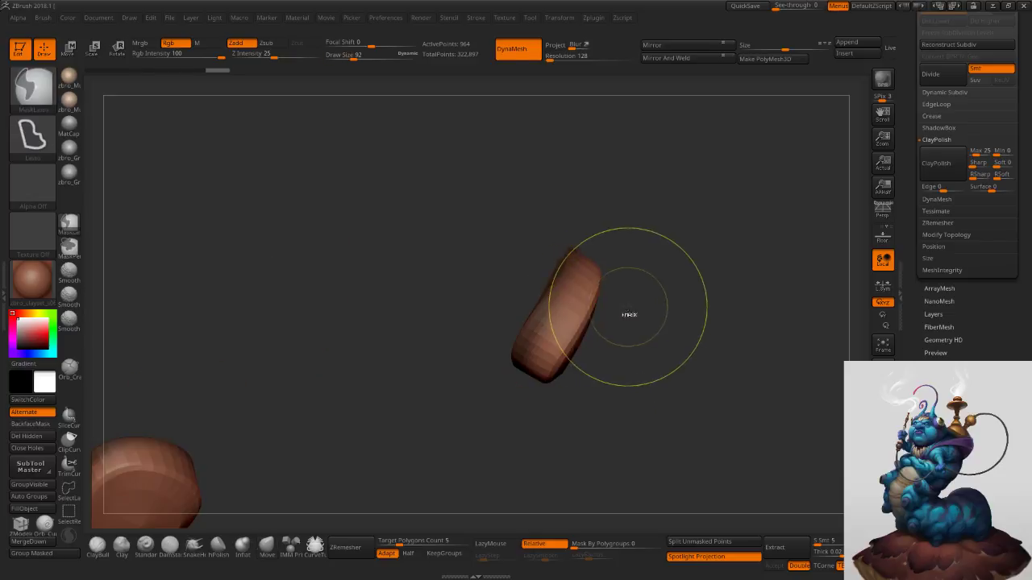
ctrl+click(636, 290)
key(s)
mouse_move(549, 279)
mouse_down()
mouse_move(560, 278)
mouse_move(518, 259)
mouse_up()
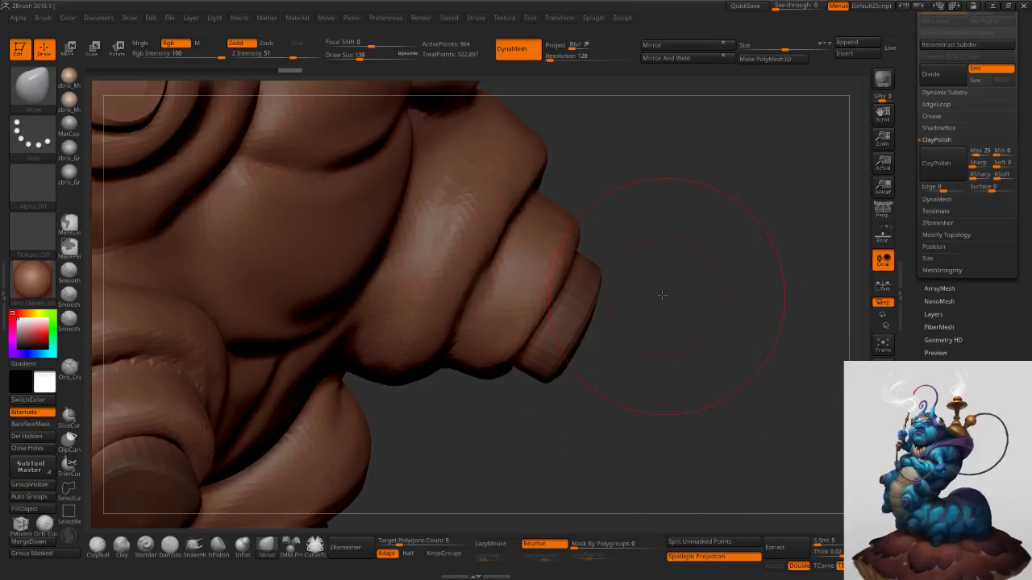
Check the disc stub's polygon wireframe and turn on Ghost transparency for the body.
drag(656, 291, 649, 270)
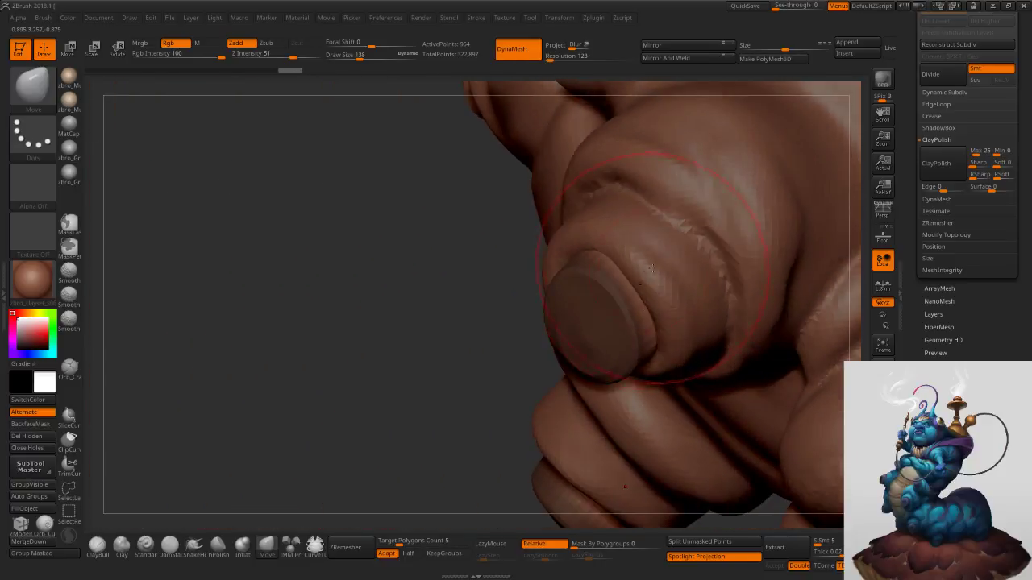
right_drag(649, 270, 641, 277)
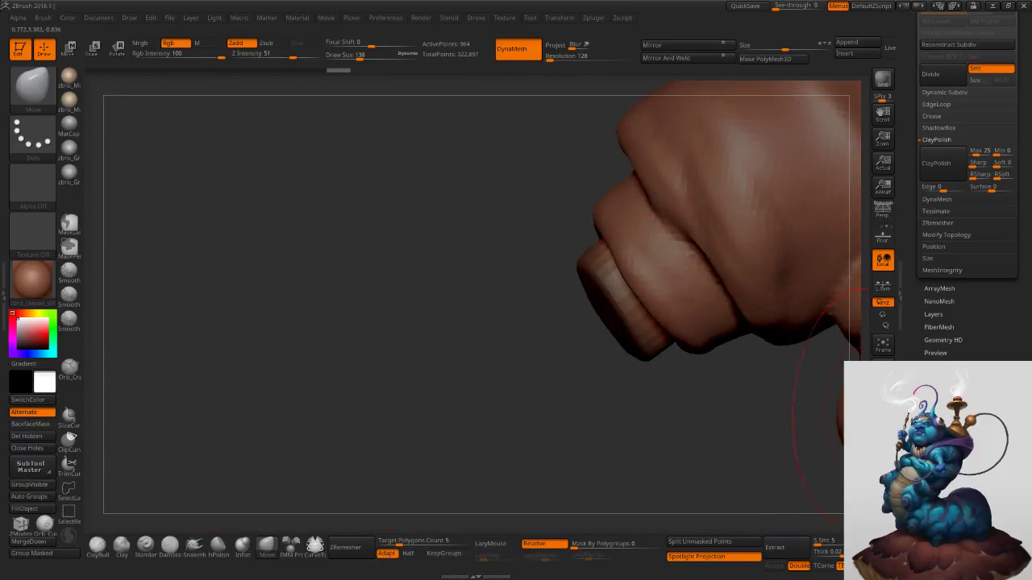
click(883, 442)
click(882, 442)
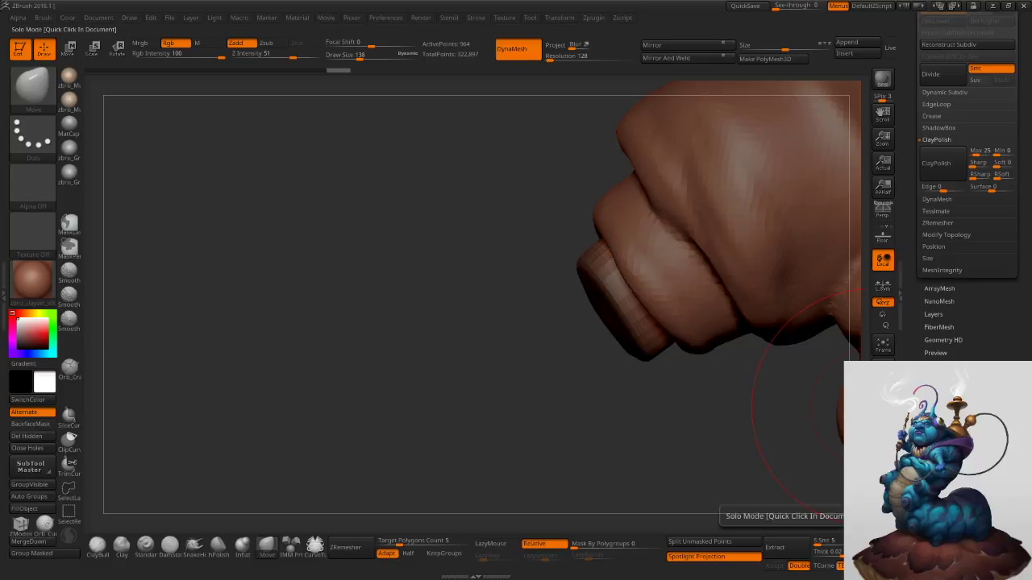
click(882, 466)
With the brush at size 125, reshape the stub to fit the leg ring.
right_click(671, 288)
drag(728, 370, 704, 358)
key(s)
mouse_move(712, 365)
right_down()
mouse_move(690, 327)
mouse_move(700, 253)
mouse_move(731, 379)
mouse_move(688, 313)
mouse_move(708, 353)
mouse_move(702, 395)
right_up()
key(s)
click(732, 380)
key(s)
click(691, 320)
drag(694, 387, 685, 379)
right_drag(690, 355, 704, 384)
drag(705, 384, 714, 395)
mouse_move(737, 463)
right_down()
mouse_move(676, 364)
mouse_move(690, 403)
mouse_move(698, 379)
right_up()
drag(698, 379, 704, 355)
Make the upper stub active and re-DynaMesh it for a denser, even surface.
mouse_move(704, 350)
ctrl+right_down()
mouse_move(596, 283)
mouse_move(553, 361)
mouse_move(663, 348)
ctrl+right_up()
alt+click(671, 235)
right_drag(670, 236, 702, 272)
click(882, 492)
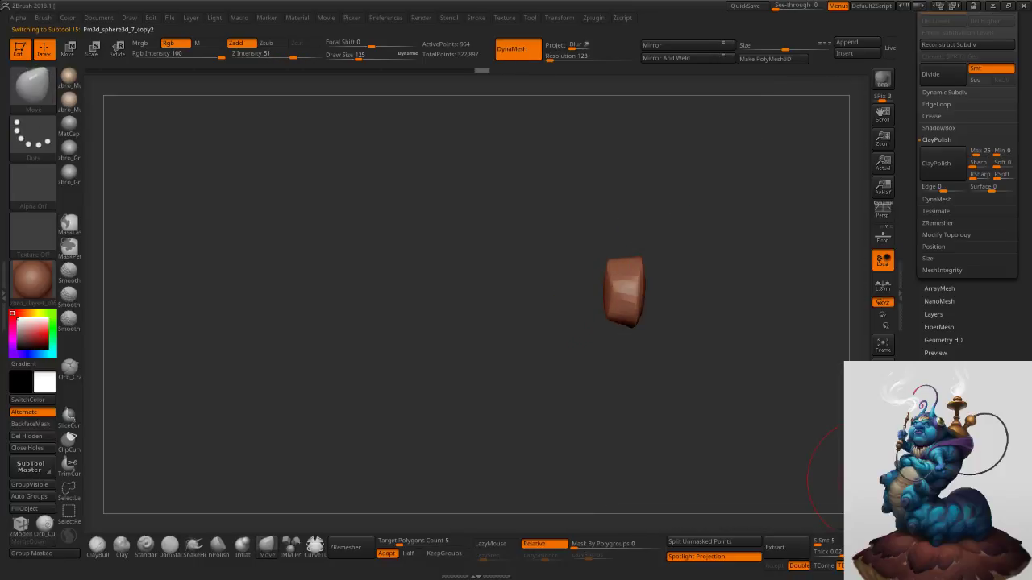
click(881, 492)
ctrl+right_drag(802, 458, 802, 435)
right_drag(801, 357, 747, 368)
ctrl+drag(747, 368, 812, 440)
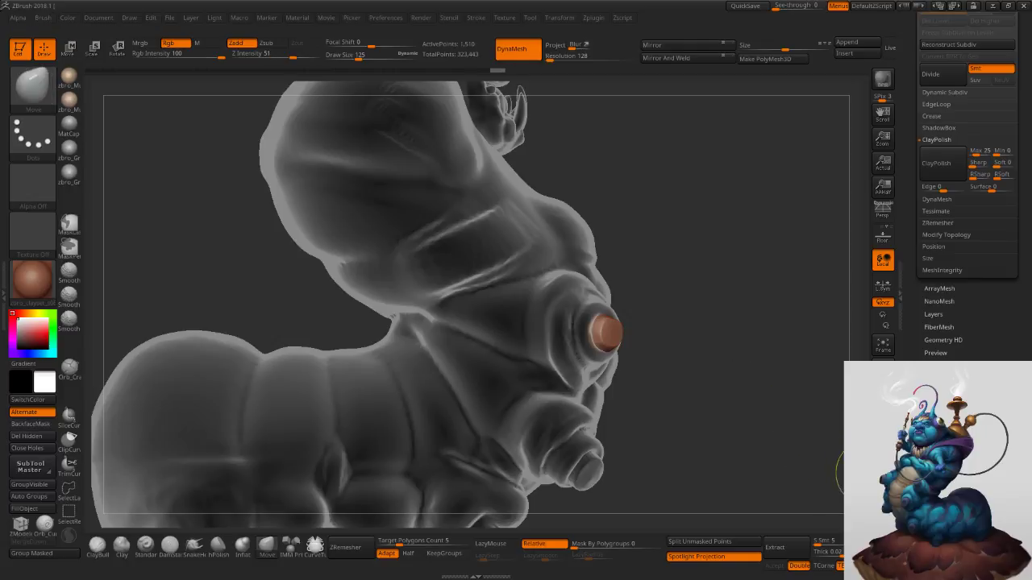
Redo the arm stub's DynaMesh, nudge its top edge upward and ClayPolish it crisp.
click(882, 468)
ctrl+right_drag(763, 380, 710, 308)
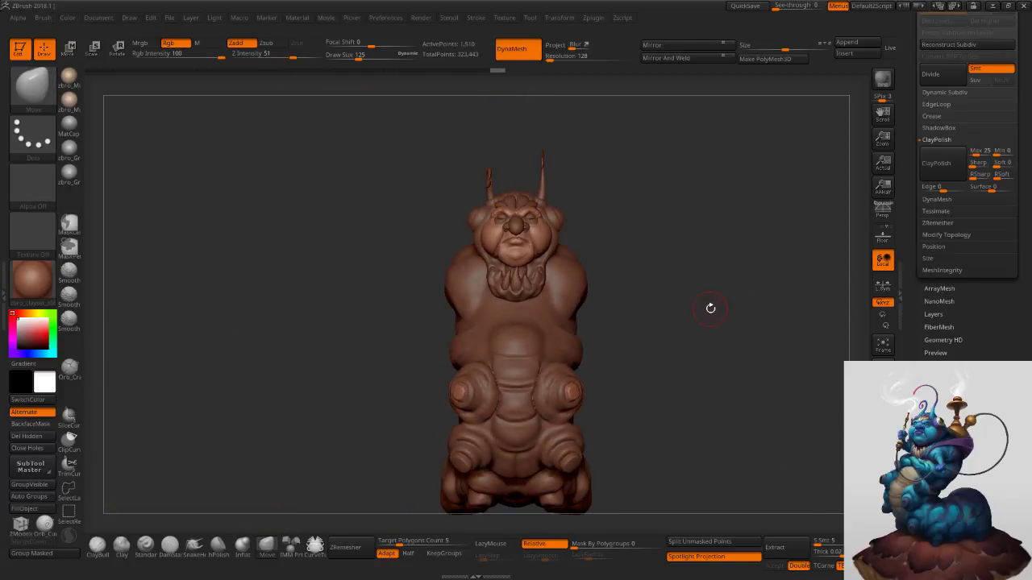
key(ctrl+z)
ctrl+right_drag(495, 360, 594, 362)
ctrl+right_drag(514, 376, 512, 412)
key(ctrl+shift+z)
key(s)
drag(474, 388, 465, 388)
mouse_move(462, 387)
right_down()
mouse_move(528, 394)
mouse_move(535, 380)
right_up()
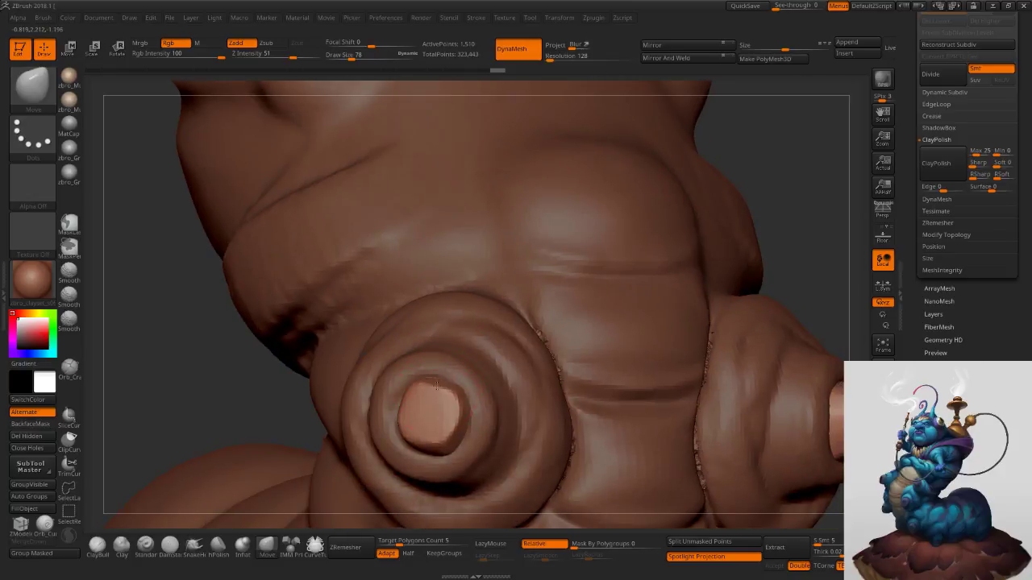
drag(437, 393, 436, 385)
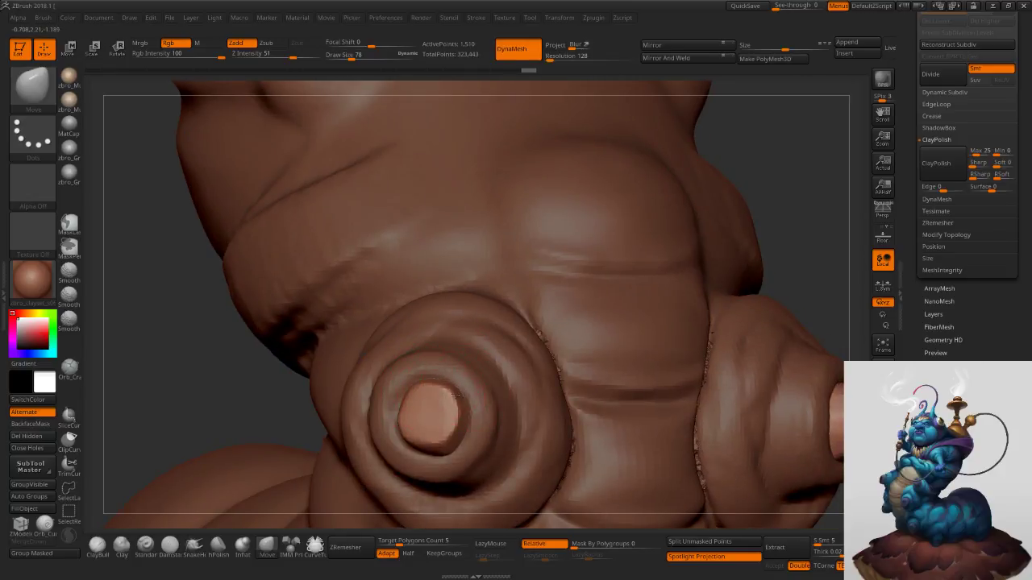
click(931, 174)
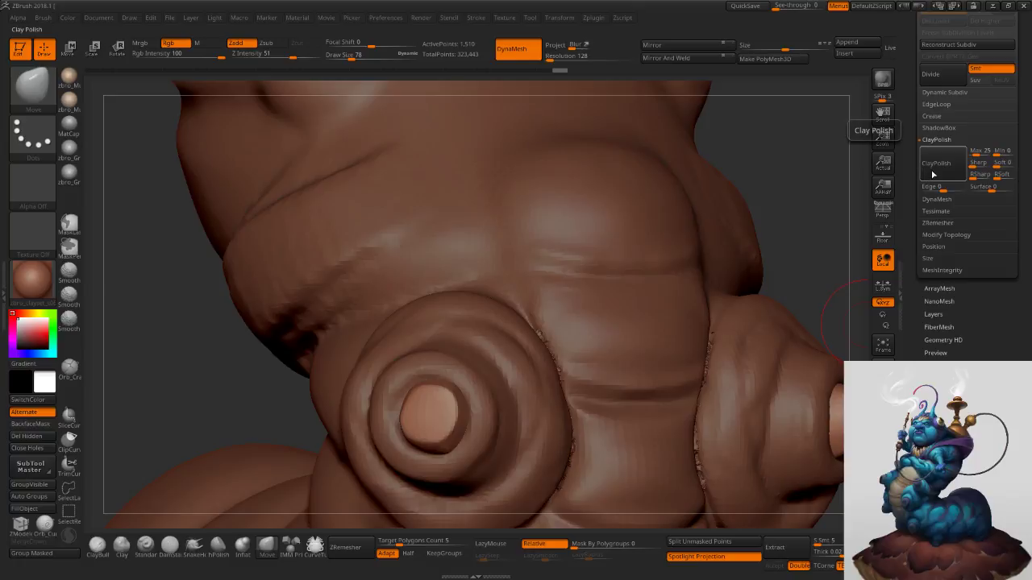
Transpose-scale the left leg ring's cap, then Mirror And Weld it to the right.
ctrl+drag(783, 250, 823, 304)
mouse_move(823, 304)
ctrl+right_down()
mouse_move(760, 253)
mouse_move(762, 263)
ctrl+right_up()
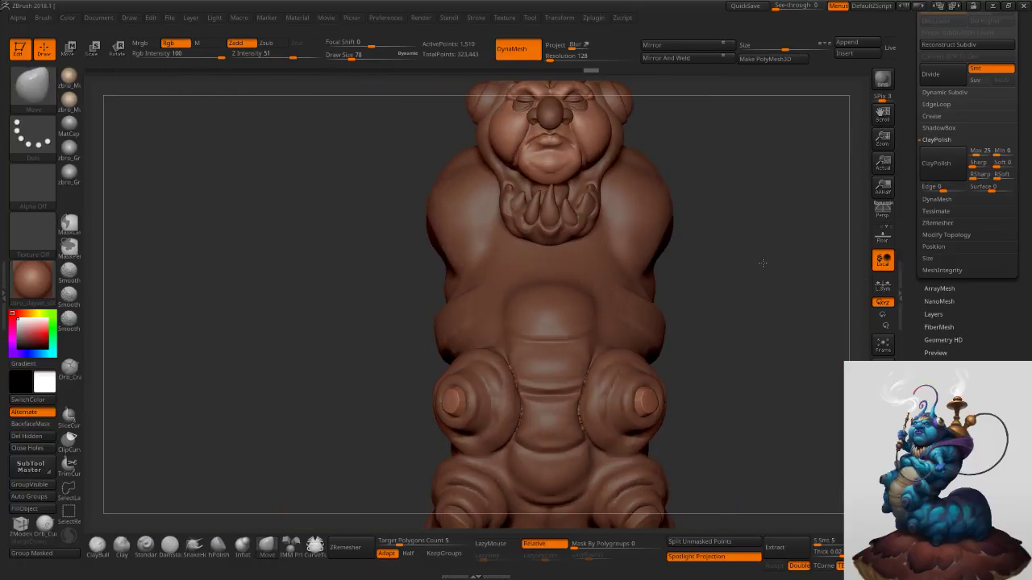
key(s)
drag(755, 338, 750, 338)
mouse_move(740, 342)
right_down()
mouse_move(609, 350)
mouse_move(588, 423)
right_up()
key(w)
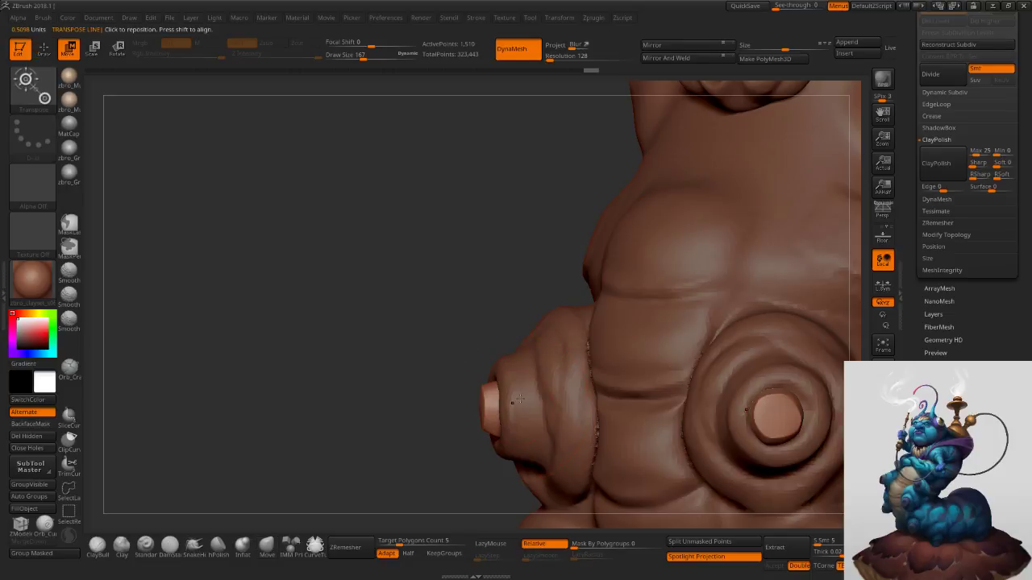
key(e)
drag(496, 415, 433, 415)
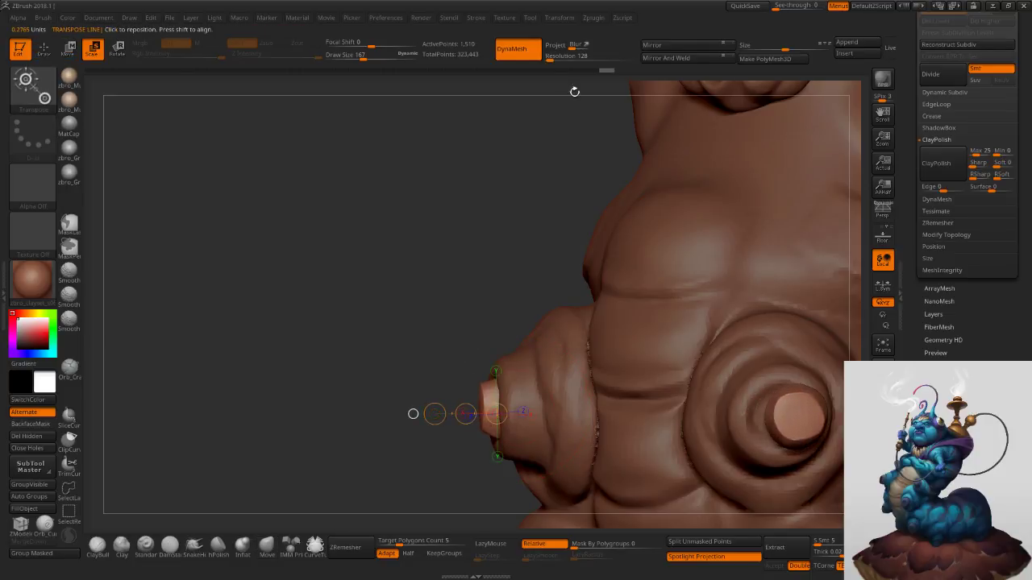
click(657, 59)
alt+drag(186, 145, 109, 76)
Re-DynaMesh the lower caps subtool and apply ClayPolish twice for crisper edges.
click(45, 52)
mouse_move(616, 312)
alt+mouse_down()
mouse_move(561, 277)
mouse_move(497, 192)
alt+mouse_up()
alt+click(541, 365)
ctrl+drag(745, 269, 747, 357)
ctrl+right_drag(748, 357, 813, 357)
click(933, 172)
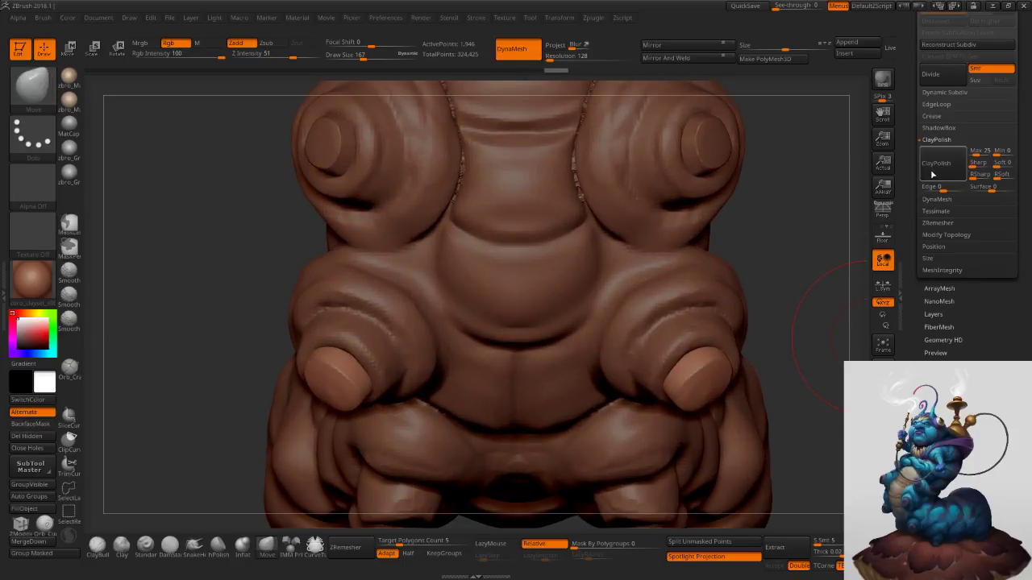
click(937, 170)
Polish the lower right cap's surface with hPolish at a brush size around 62.
key(s)
drag(798, 326, 782, 326)
mouse_move(786, 326)
right_down()
mouse_move(759, 343)
mouse_move(740, 395)
right_up()
key(s)
drag(740, 395, 711, 396)
click(217, 545)
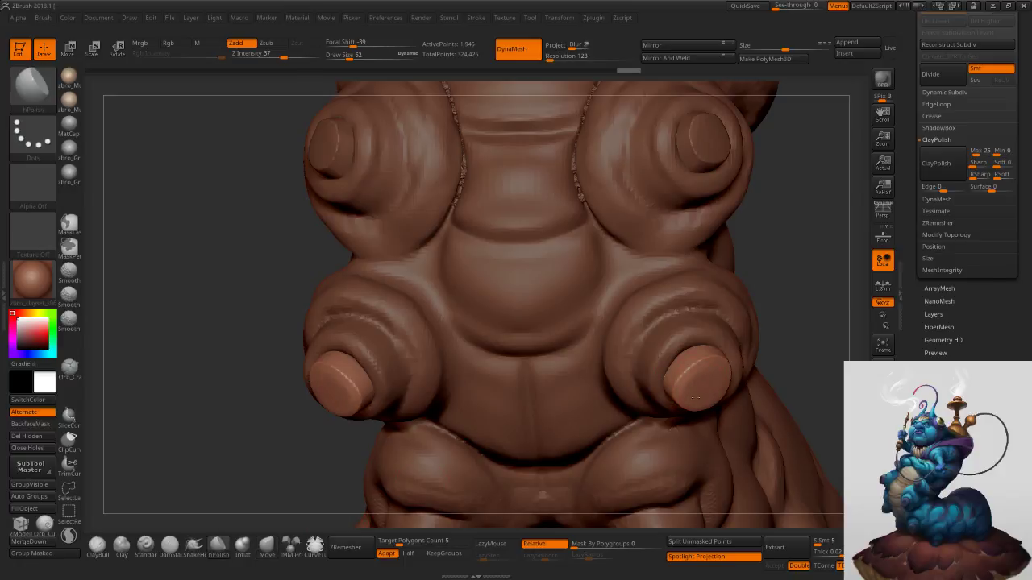
mouse_move(749, 369)
ctrl+right_down()
mouse_move(740, 326)
mouse_move(745, 387)
ctrl+right_up()
mouse_move(746, 387)
right_down()
mouse_move(703, 371)
mouse_move(700, 387)
right_up()
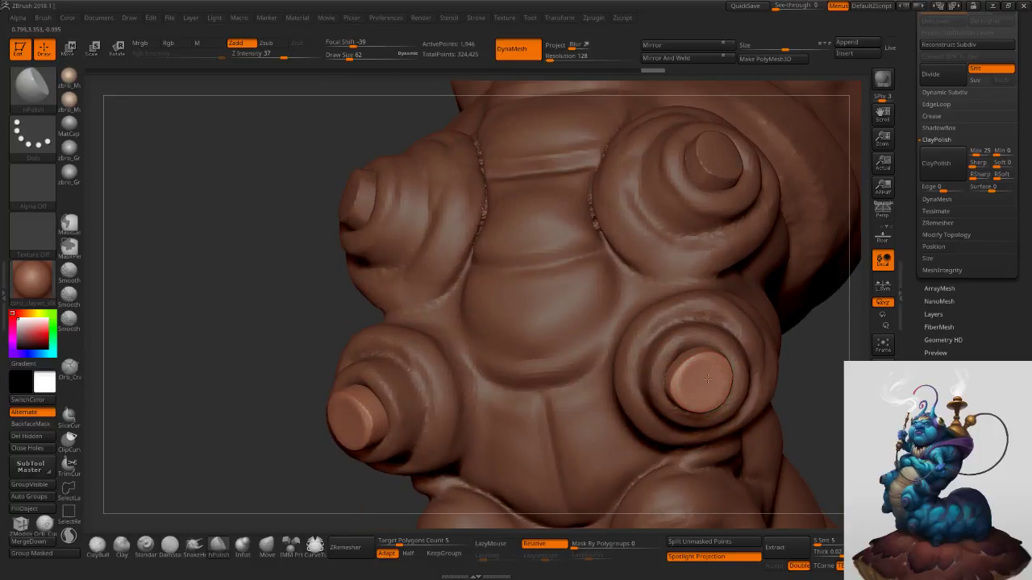
drag(716, 377, 712, 377)
Review the cap pairs by switching between the upper and lower cap subtools.
right_drag(719, 163, 731, 149)
alt+click(732, 147)
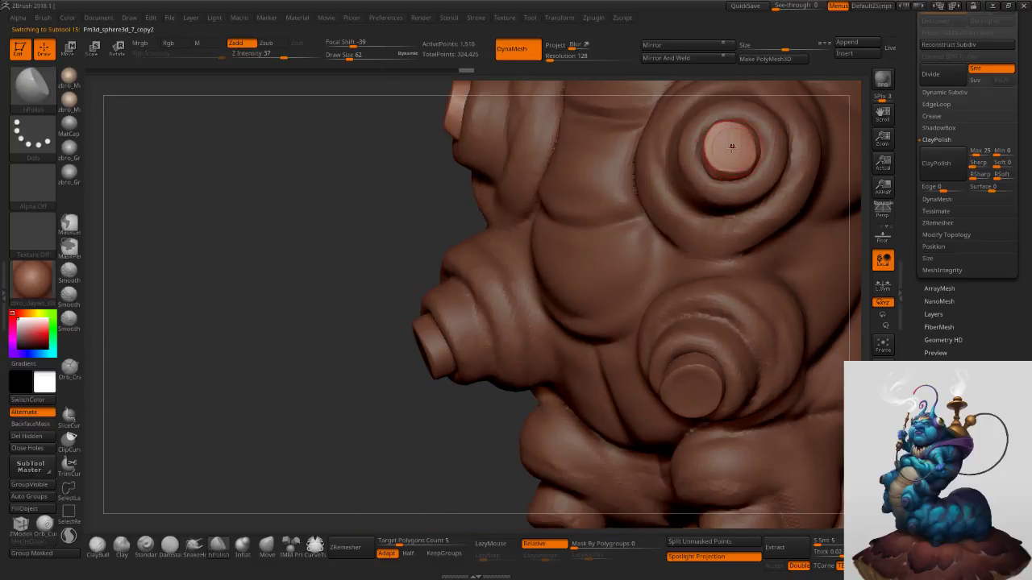
mouse_move(740, 236)
ctrl+right_down()
mouse_move(717, 171)
mouse_move(758, 164)
mouse_move(763, 313)
mouse_move(753, 209)
ctrl+right_up()
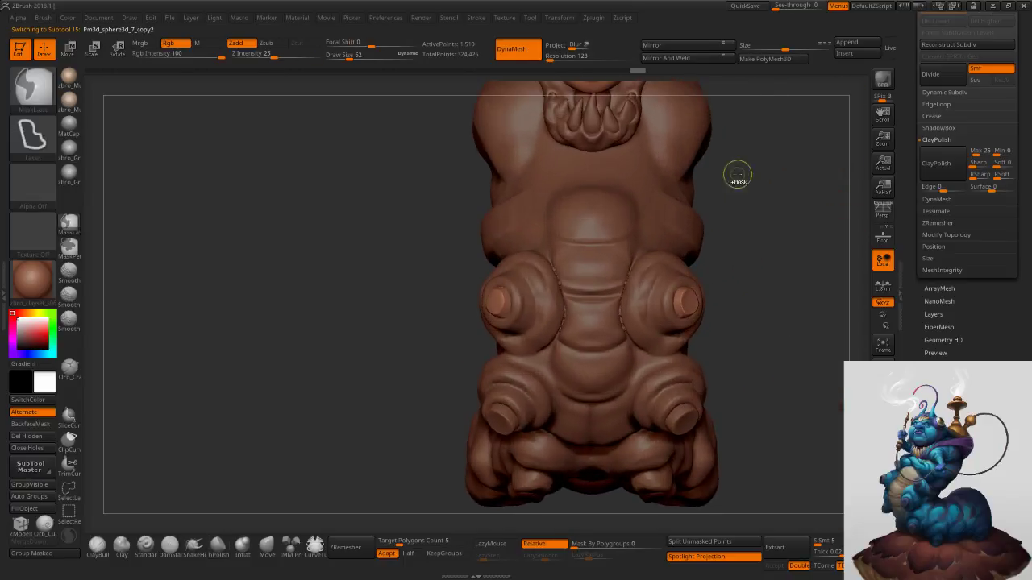
drag(648, 70, 679, 68)
alt+click(689, 419)
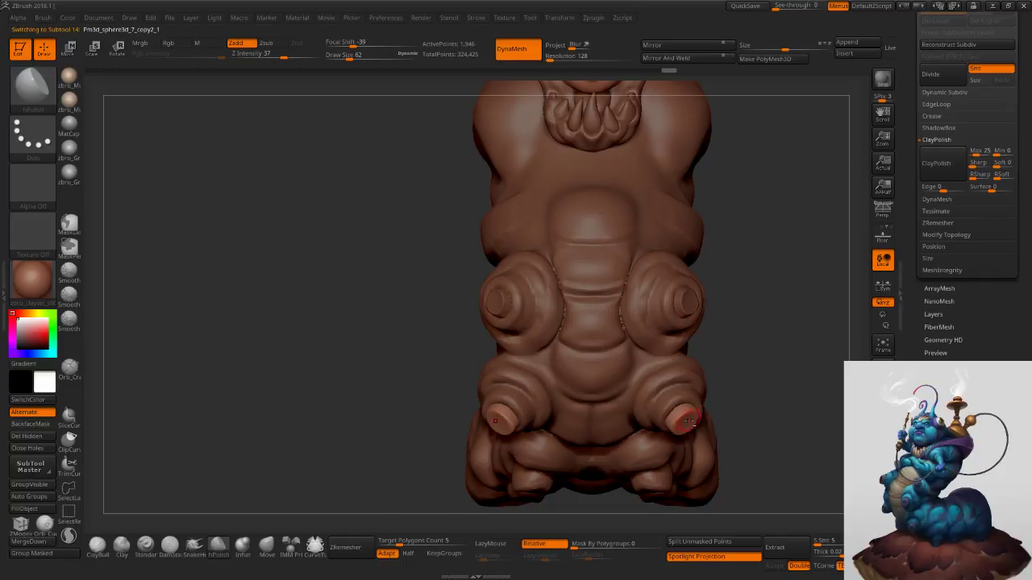
alt+click(693, 302)
mouse_move(774, 355)
alt+right_down()
mouse_move(714, 304)
mouse_move(702, 306)
mouse_move(721, 304)
mouse_move(709, 335)
alt+right_up()
Select the torso subtool, enlarge the brush to 227 and pick the Move brush.
alt+click(575, 281)
ctrl+right_drag(590, 268, 589, 285)
key(bracketright)
key(bracketright)
key(bracketright)
key(bracketright)
key(bracketright)
key(bracketright)
click(266, 547)
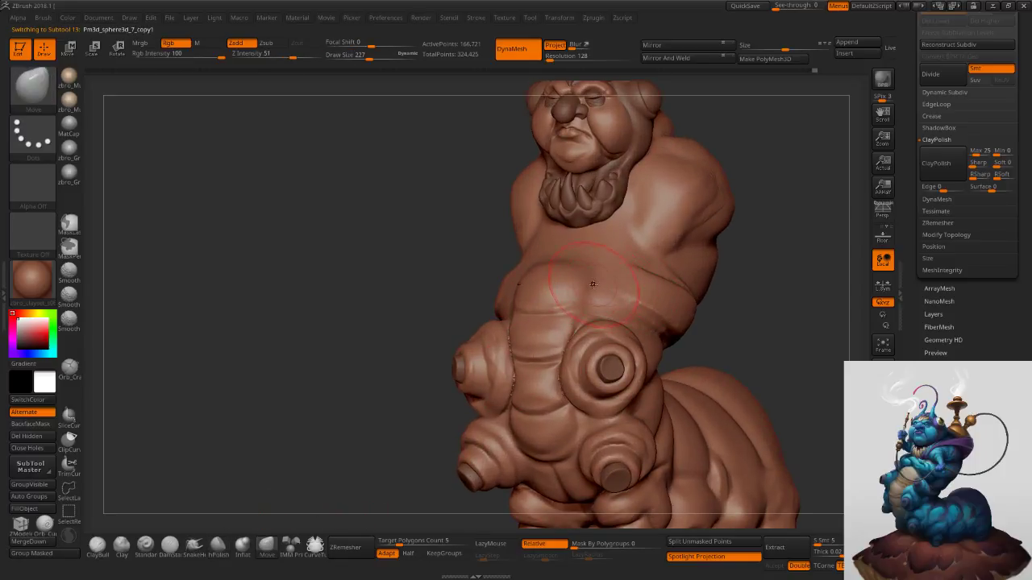
Pull the middle leg bulges outward symmetrically with a 227 Move brush.
key(s)
drag(598, 282, 542, 281)
key(s)
key(s)
drag(572, 315, 573, 314)
right_drag(625, 311, 559, 301)
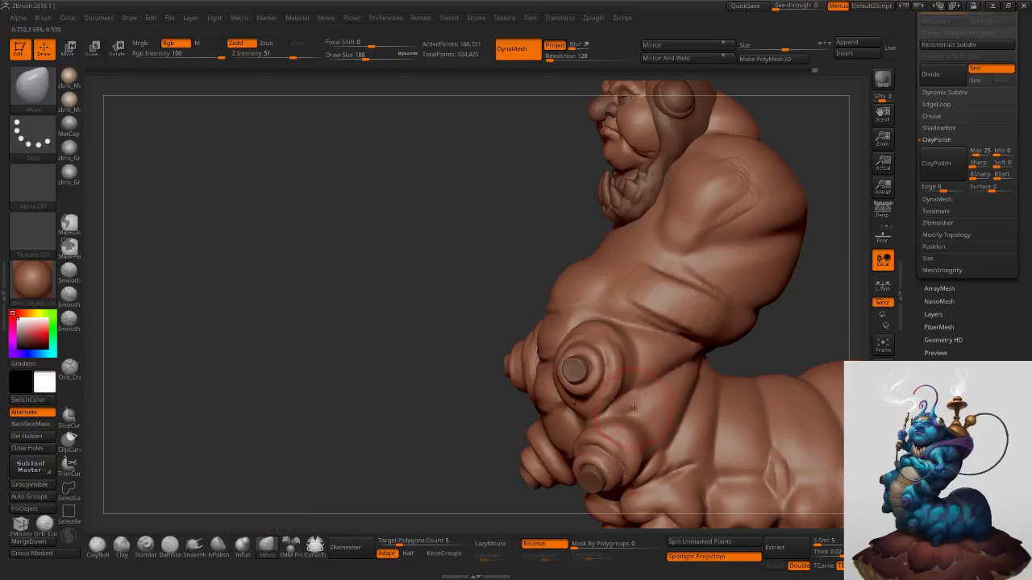
right_drag(574, 412, 657, 409)
key(9)
key(s)
right_drag(524, 376, 545, 376)
key(s)
click(543, 377)
drag(543, 377, 550, 377)
At brush size 193, pull the belly's upper edge and lower sides outward.
key(s)
click(548, 377)
mouse_move(571, 365)
right_down()
mouse_move(547, 356)
mouse_move(512, 386)
mouse_move(511, 370)
mouse_move(536, 391)
right_up()
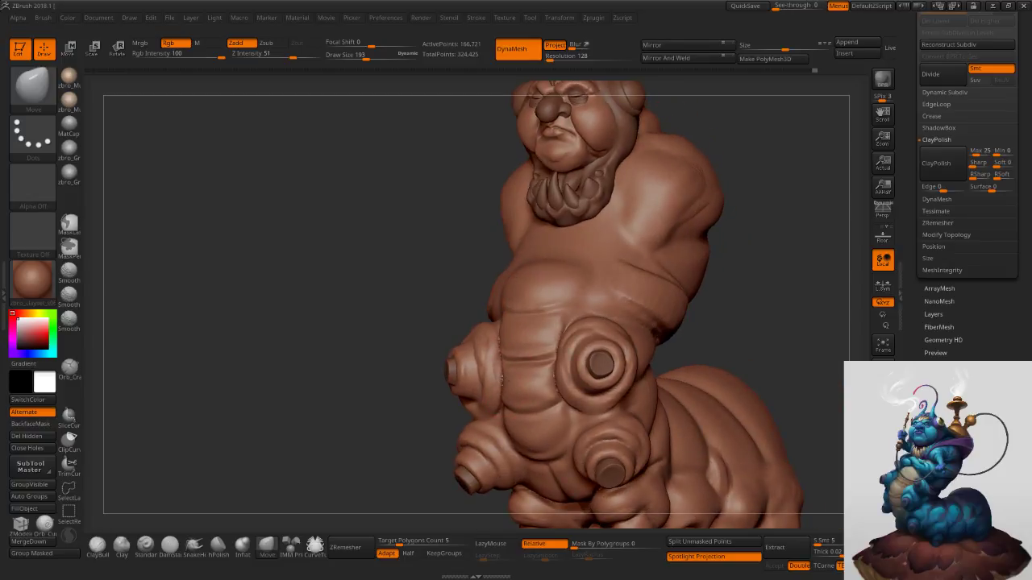
right_drag(514, 340, 549, 333)
drag(500, 326, 482, 322)
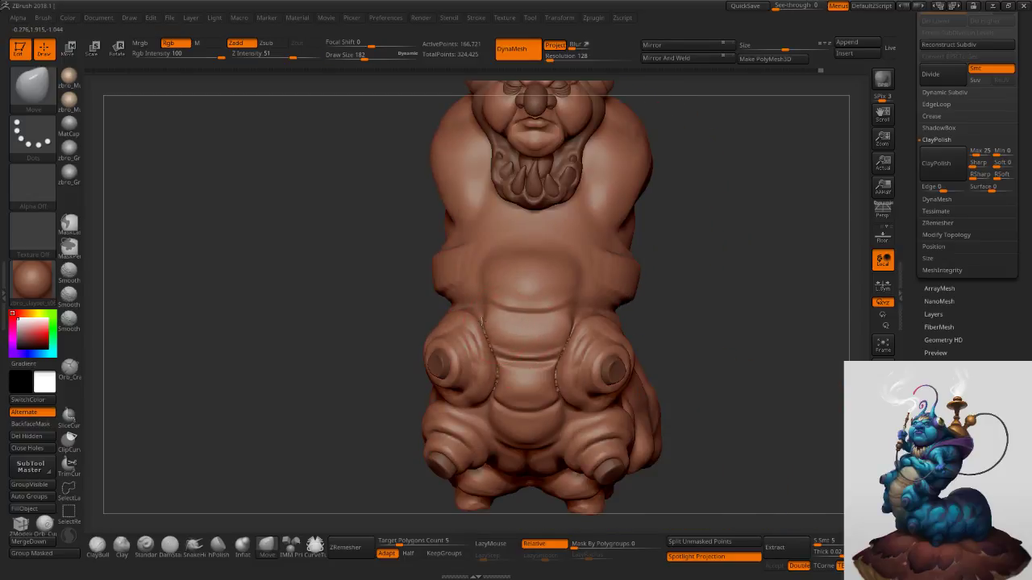
right_drag(536, 355, 497, 357)
right_drag(557, 395, 625, 421)
drag(598, 423, 609, 421)
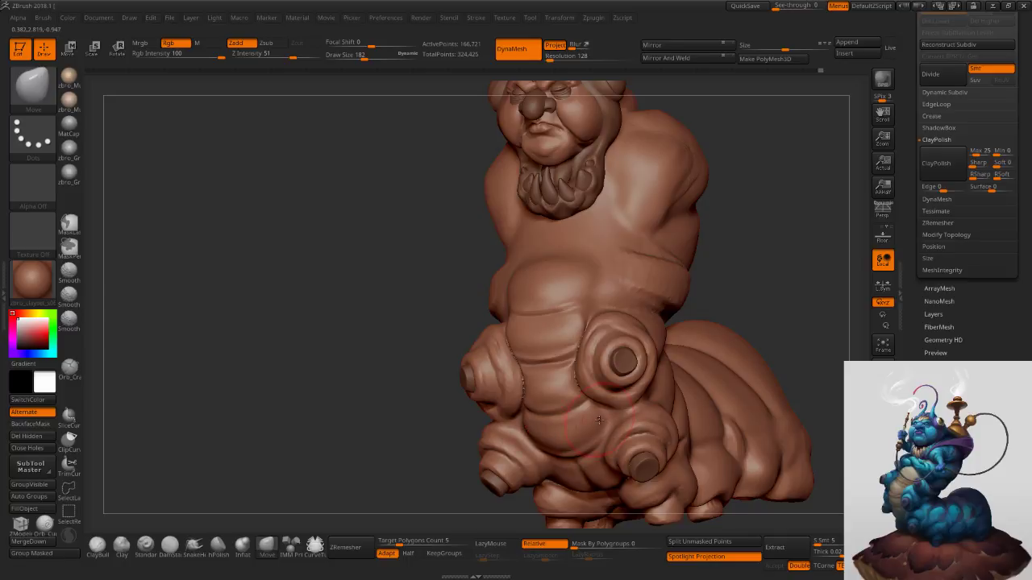
Enlarge the brush to 257, then 367, and push the chest surface slightly.
alt+right_drag(602, 423, 580, 356)
right_drag(596, 400, 578, 400)
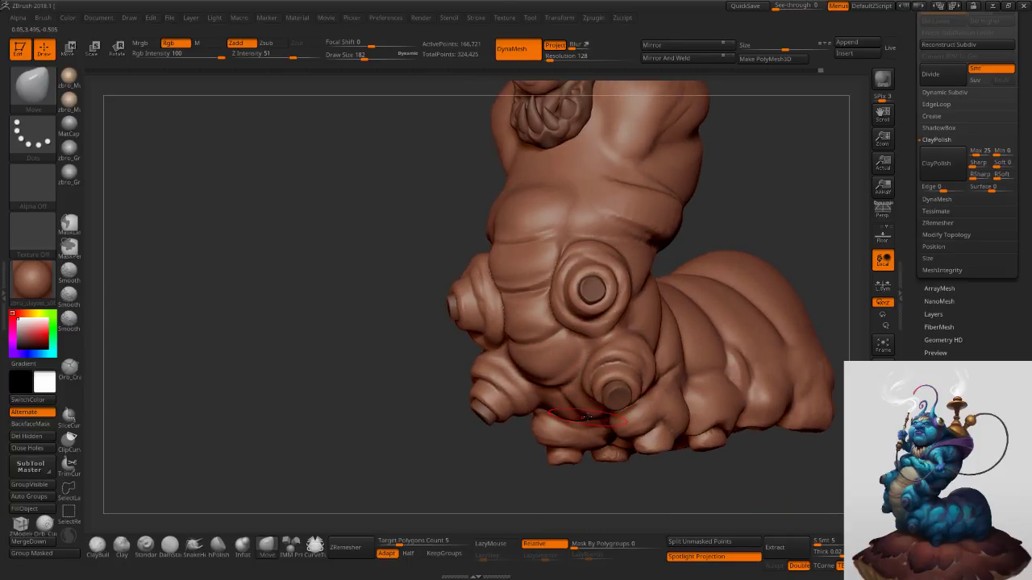
key(s)
drag(558, 399, 566, 398)
mouse_move(569, 390)
right_down()
mouse_move(549, 382)
mouse_move(570, 379)
mouse_move(578, 355)
mouse_move(619, 318)
right_up()
key(f)
key(f)
right_drag(712, 295, 682, 304)
key(s)
mouse_move(414, 416)
mouse_down()
mouse_move(428, 418)
mouse_move(387, 422)
mouse_move(380, 412)
mouse_up()
key(s)
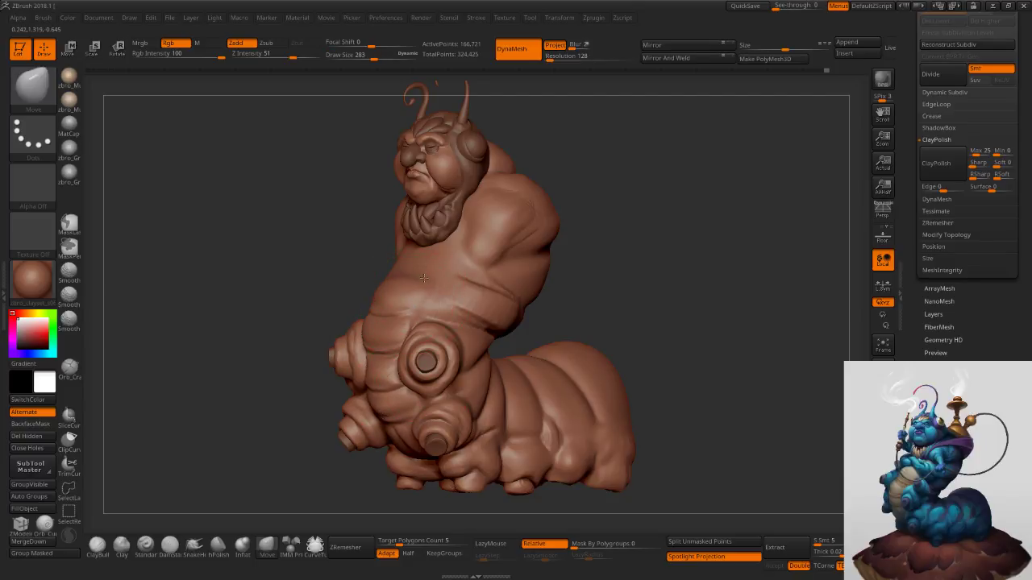
drag(424, 260, 425, 262)
right_drag(427, 262, 462, 257)
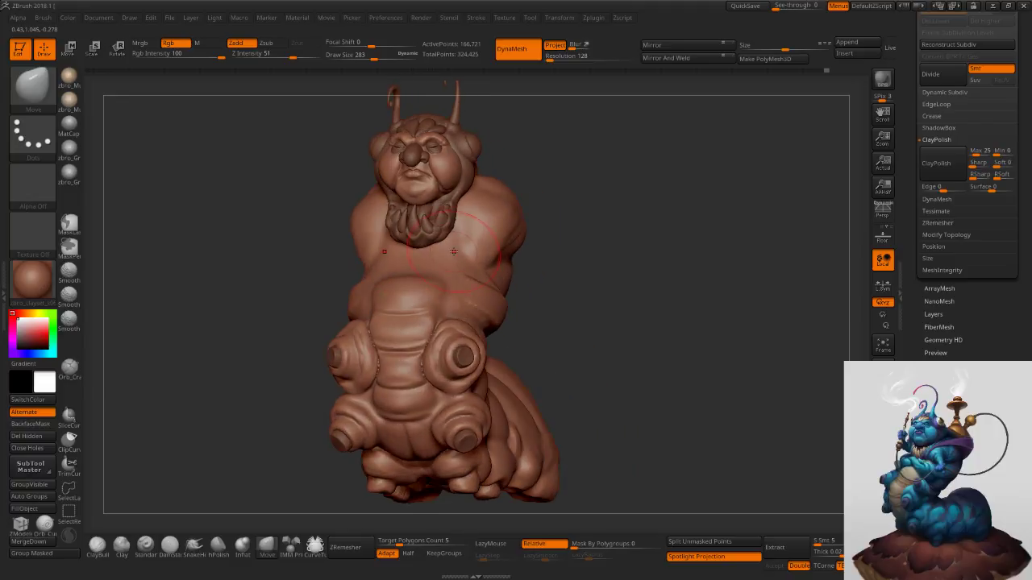
Set the brush size back to 193 and choose the ClayBuildup brush.
key(s)
drag(443, 260, 441, 259)
right_drag(480, 255, 448, 252)
key(s)
drag(449, 252, 445, 253)
click(97, 548)
Build up clay over the chest and raise a new form on the rear upper arm.
ctrl+right_drag(460, 235, 479, 232)
key(s)
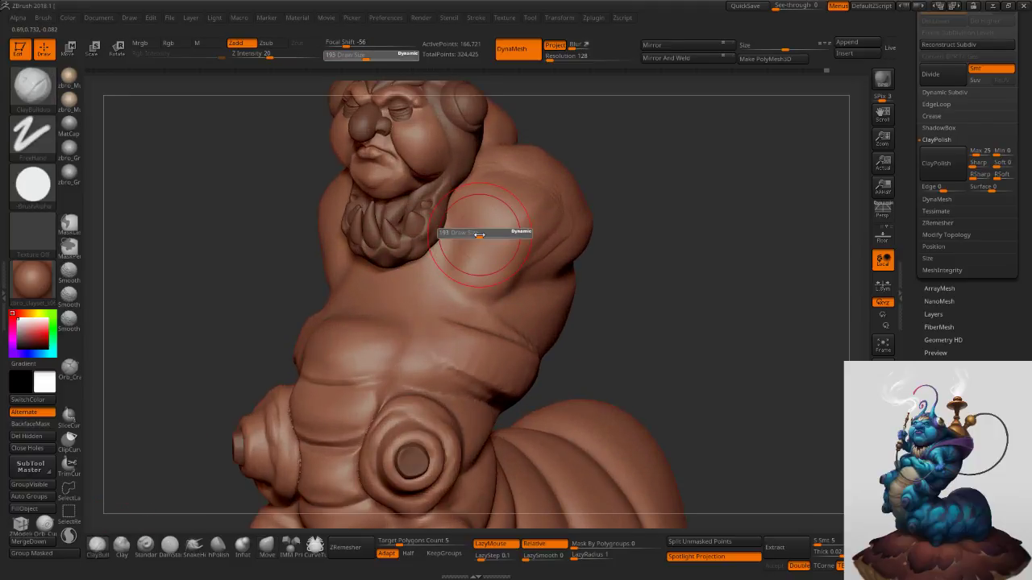
mouse_move(477, 227)
mouse_down()
mouse_move(459, 244)
mouse_move(478, 236)
mouse_move(485, 245)
mouse_move(510, 227)
mouse_move(502, 242)
mouse_up()
key(s)
mouse_move(500, 239)
mouse_down()
mouse_move(481, 253)
mouse_move(495, 261)
mouse_move(493, 226)
mouse_move(533, 247)
mouse_up()
right_drag(582, 245, 531, 257)
mouse_move(552, 267)
mouse_down()
mouse_move(598, 249)
mouse_move(569, 261)
mouse_move(588, 246)
mouse_move(569, 251)
mouse_move(626, 250)
mouse_up()
Add clay above the arm crease at size 134, then shrink to 92 and pick hPolish.
key(s)
right_drag(633, 246, 584, 248)
drag(631, 230, 588, 254)
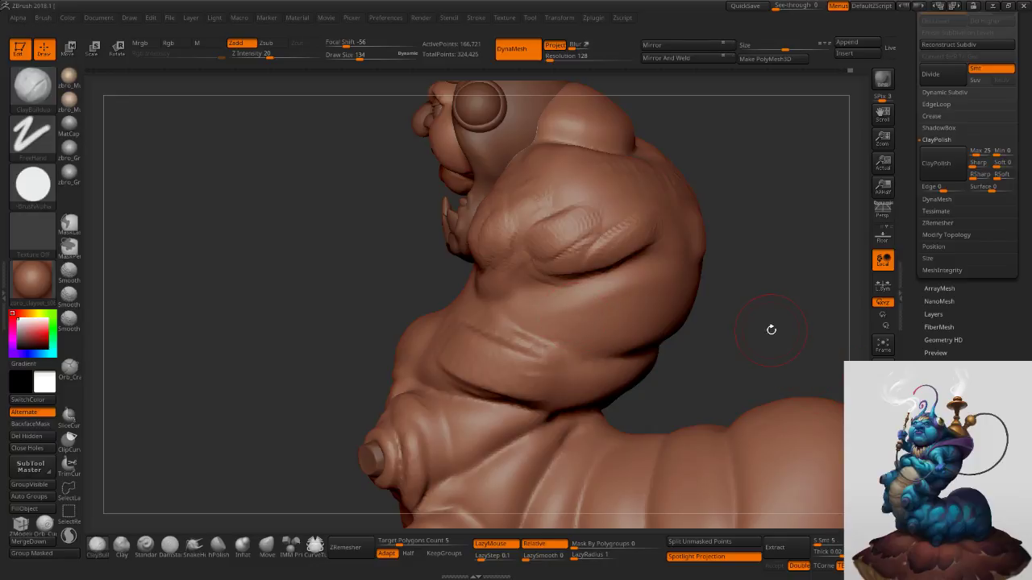
mouse_move(646, 207)
alt+right_down()
mouse_move(635, 299)
mouse_move(604, 308)
alt+right_up()
key(s)
drag(603, 311, 597, 311)
right_drag(561, 323, 577, 330)
click(226, 547)
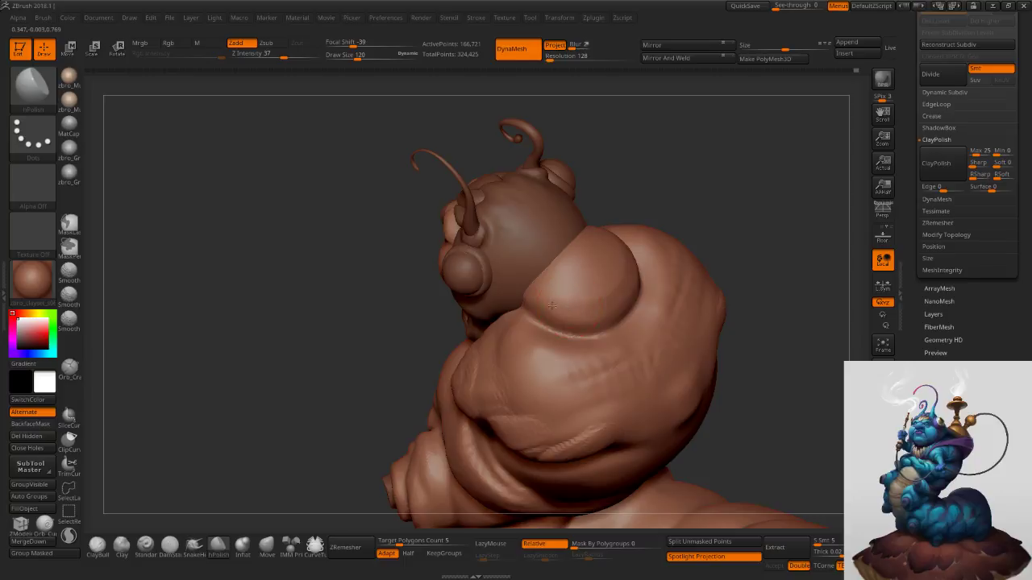
Orbit around the head and back and raise the brush size from 120 to 162.
right_drag(598, 290, 604, 321)
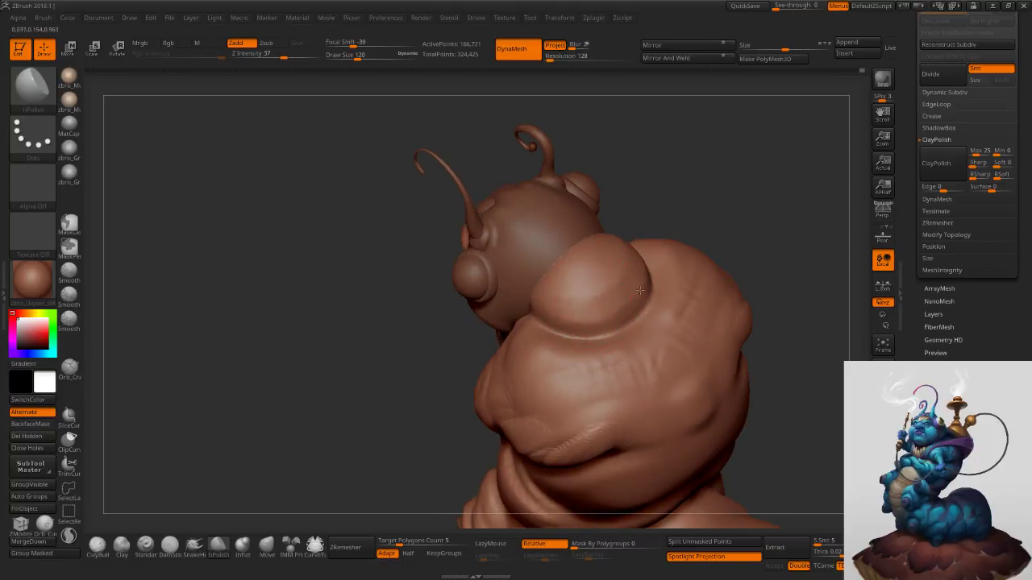
right_drag(675, 257, 641, 267)
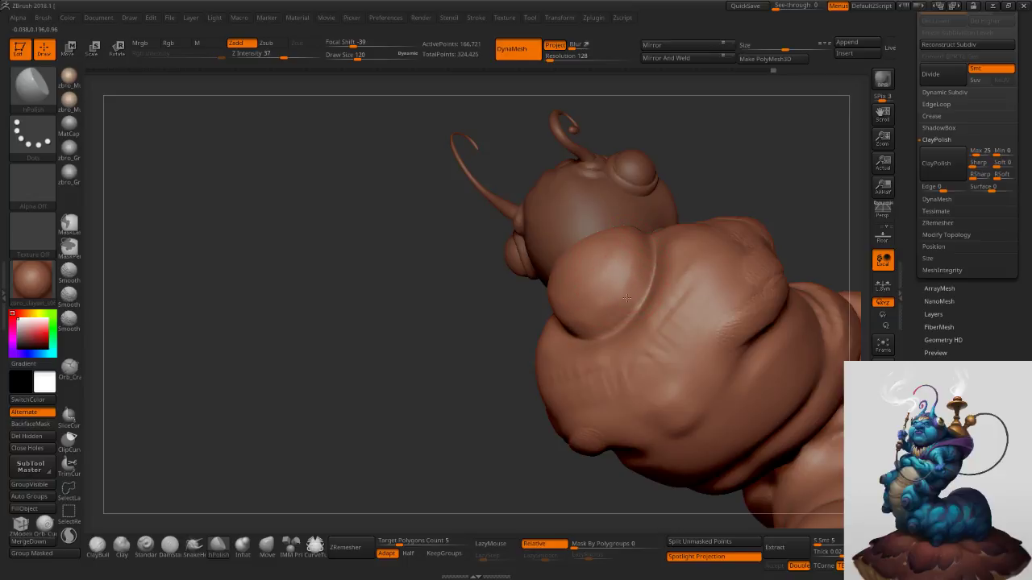
right_drag(669, 268, 678, 281)
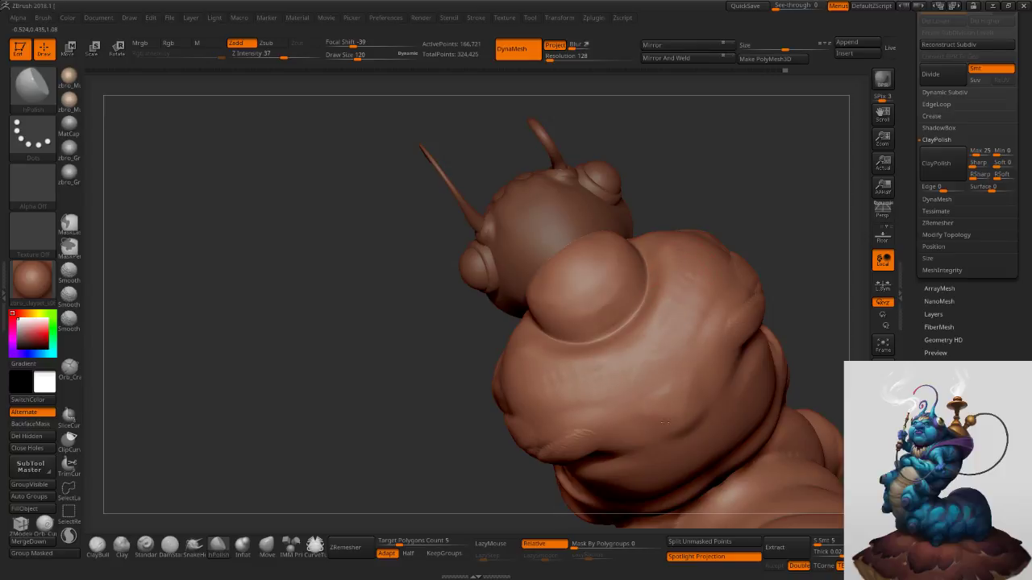
key(s)
mouse_move(691, 401)
right_down()
mouse_move(695, 379)
mouse_move(636, 322)
mouse_move(636, 353)
right_up()
click(687, 379)
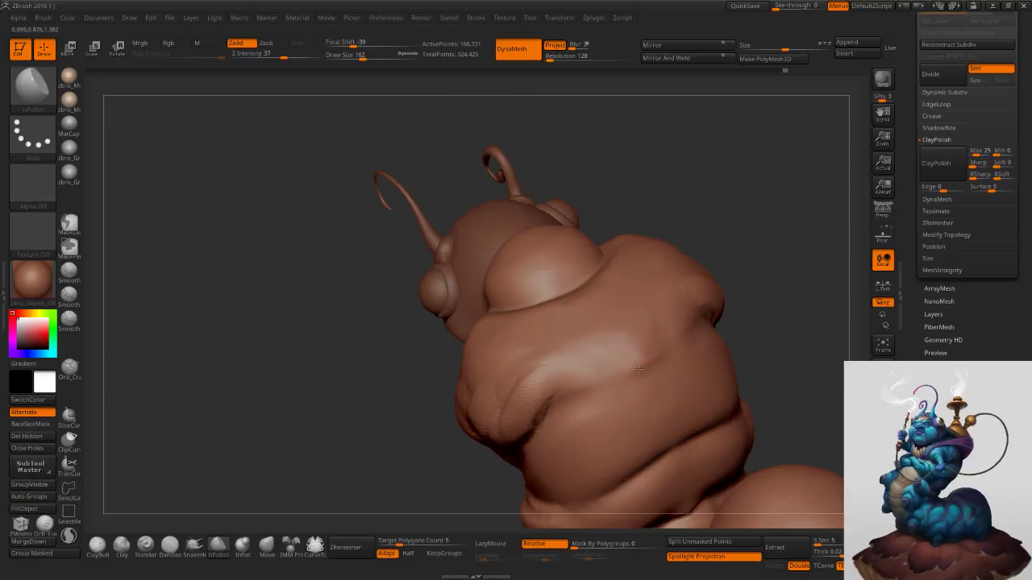
right_drag(566, 370, 594, 374)
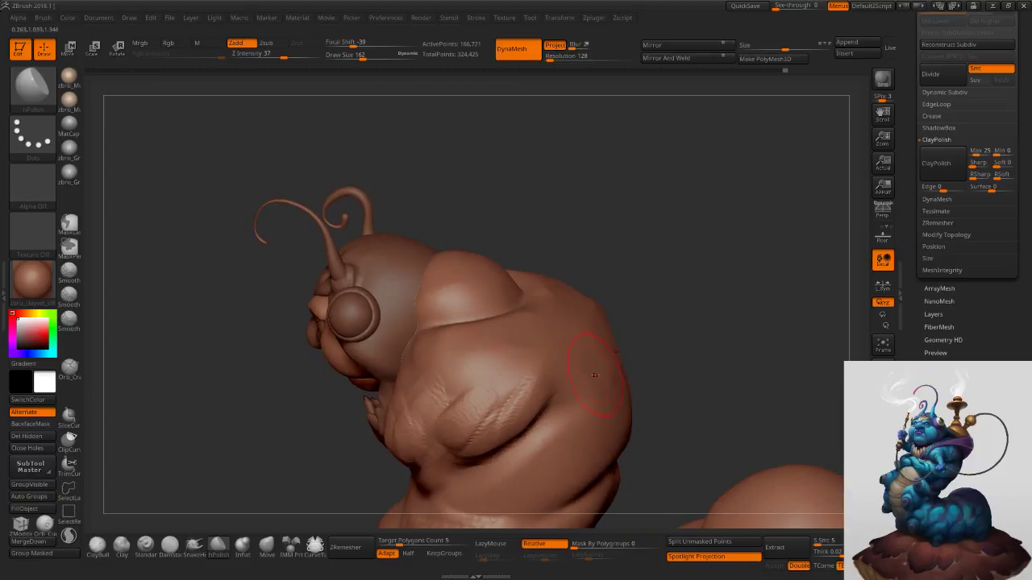
right_drag(615, 324, 618, 330)
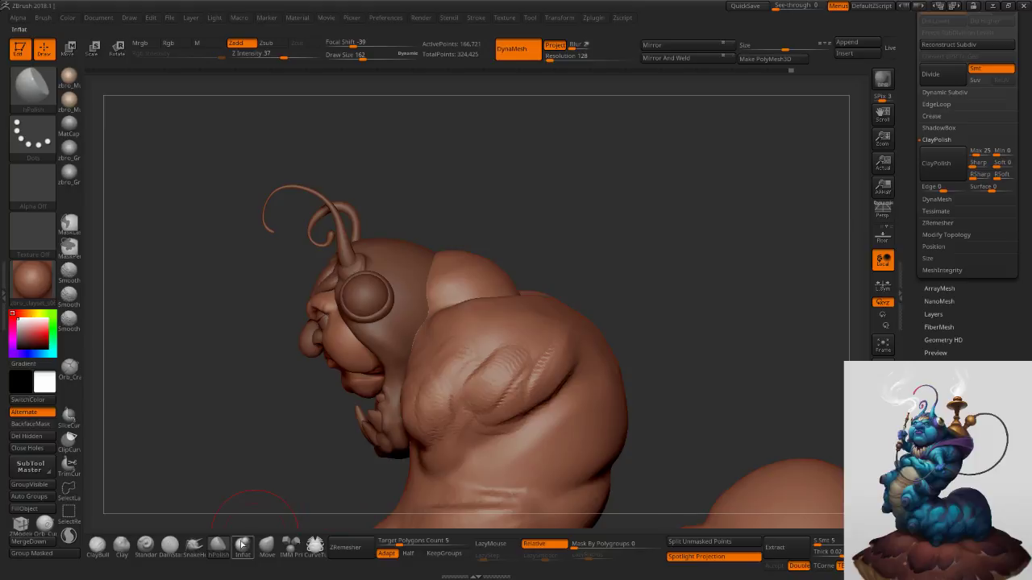
Pick DamStandard and smooth away the back crease at brush sizes 157 and 227.
click(174, 549)
drag(611, 345, 524, 402)
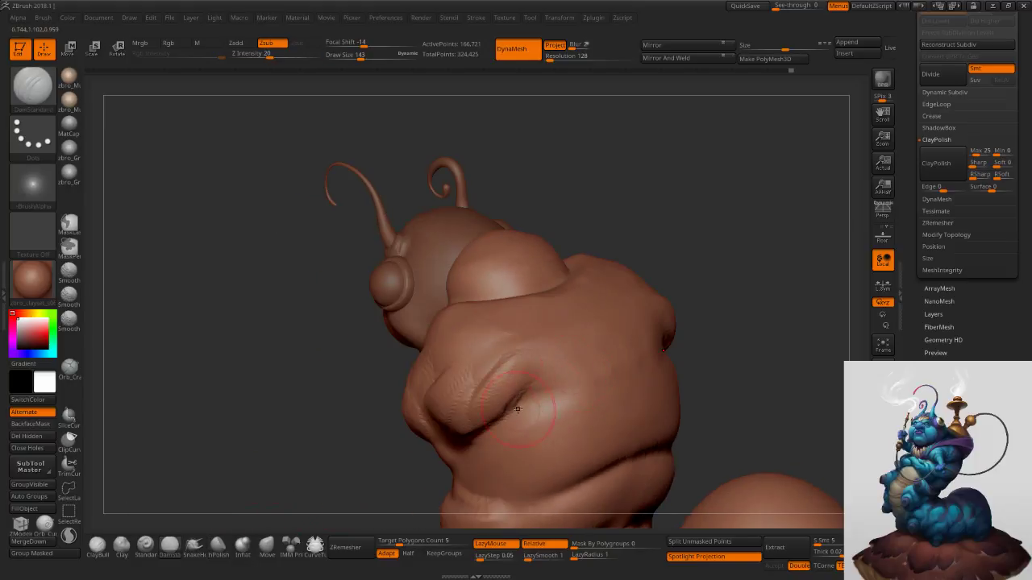
key(s)
drag(582, 375, 583, 376)
shift+drag(590, 374, 536, 395)
key(s)
drag(631, 350, 638, 351)
right_drag(634, 352, 544, 390)
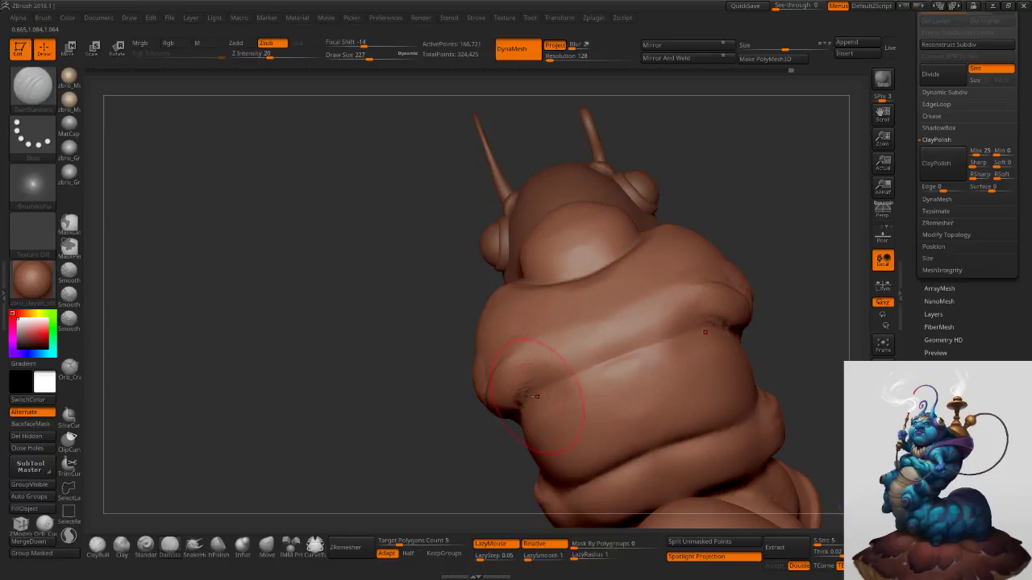
mouse_move(616, 347)
shift+mouse_down()
mouse_move(569, 366)
mouse_move(649, 342)
shift+mouse_up()
Reframe on the front legs, shrink the brush to 152 and select hPolish.
right_drag(620, 355, 701, 330)
ctrl+right_drag(701, 331, 636, 306)
drag(636, 306, 668, 294)
mouse_move(699, 257)
mouse_down()
mouse_move(723, 245)
mouse_move(652, 246)
mouse_move(687, 318)
mouse_up()
alt+right_drag(687, 319, 635, 242)
key(s)
drag(633, 335, 625, 336)
mouse_move(511, 389)
ctrl+right_down()
mouse_move(505, 438)
mouse_move(476, 412)
mouse_move(448, 359)
ctrl+right_up()
click(219, 549)
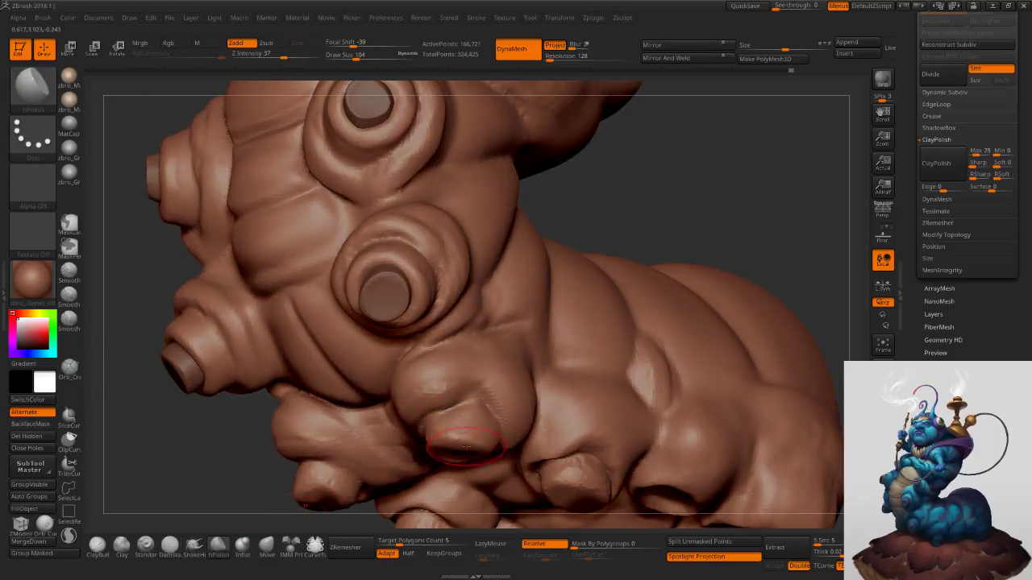
Pull the knuckle surface upward and insert an IMM cylinder onto the front leg stump.
right_drag(515, 448, 473, 442)
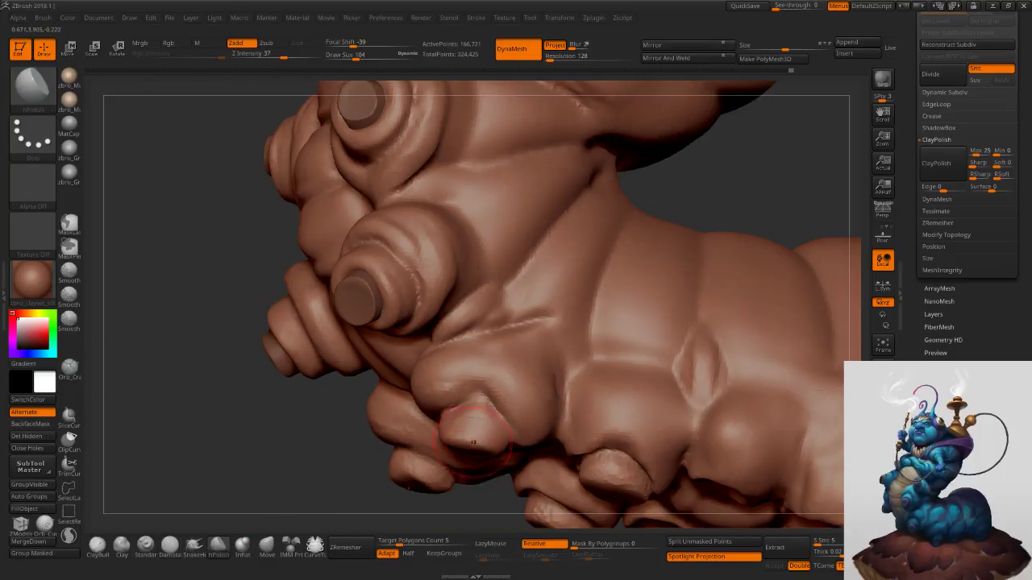
click(266, 546)
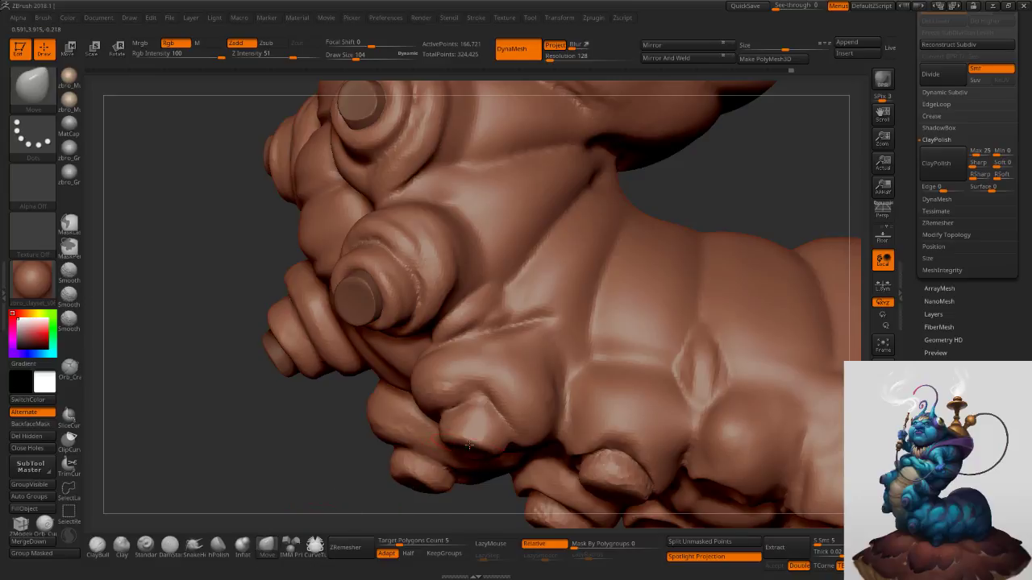
drag(469, 445, 471, 427)
click(291, 547)
right_drag(495, 460, 467, 441)
drag(465, 451, 490, 460)
key(w)
Shorten the cylinder up into the leg and rotate it level with Transpose.
right_drag(594, 353, 628, 277)
key(f)
key(f)
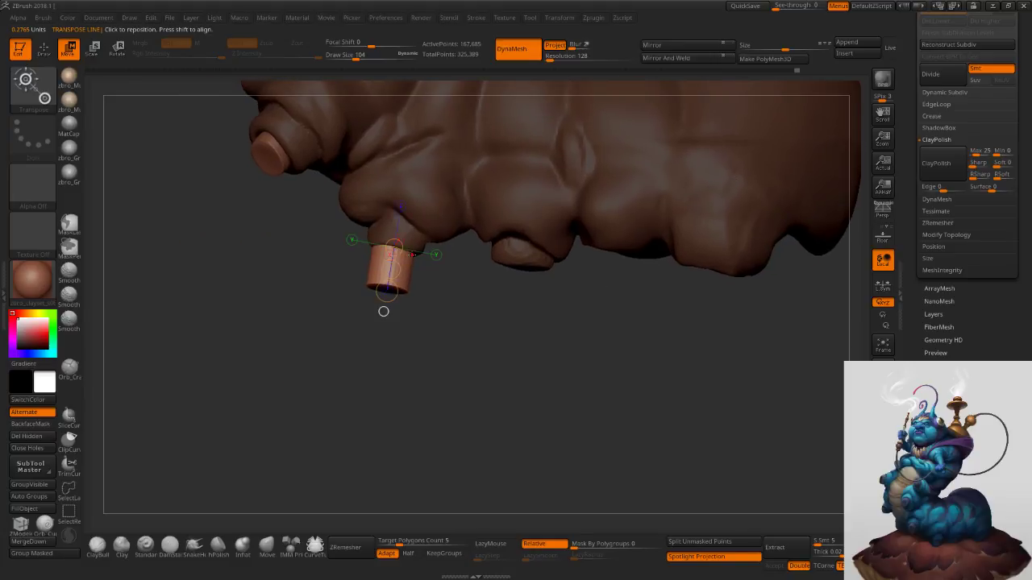
drag(387, 291, 390, 270)
right_drag(392, 263, 496, 234)
key(r)
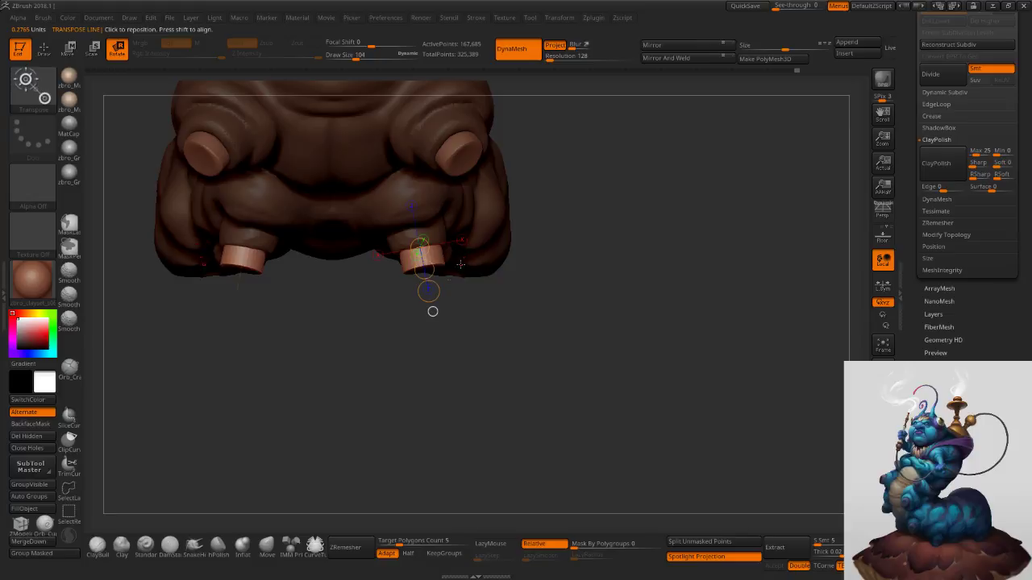
drag(431, 292, 420, 298)
right_drag(587, 263, 498, 257)
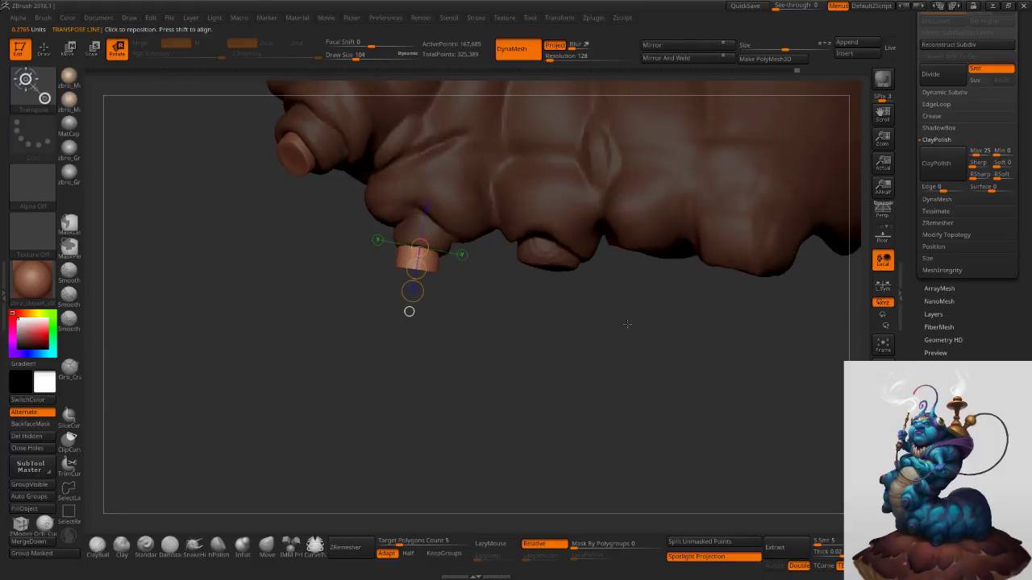
Split the unmasked cylinder off as its own piece and make it active.
click(701, 541)
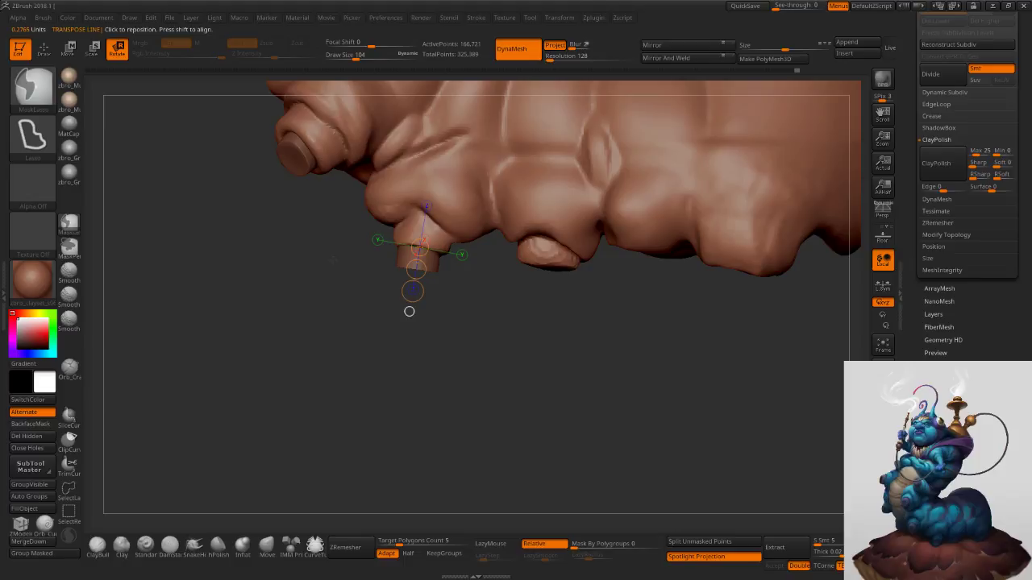
key(q)
ctrl+right_drag(384, 230, 427, 282)
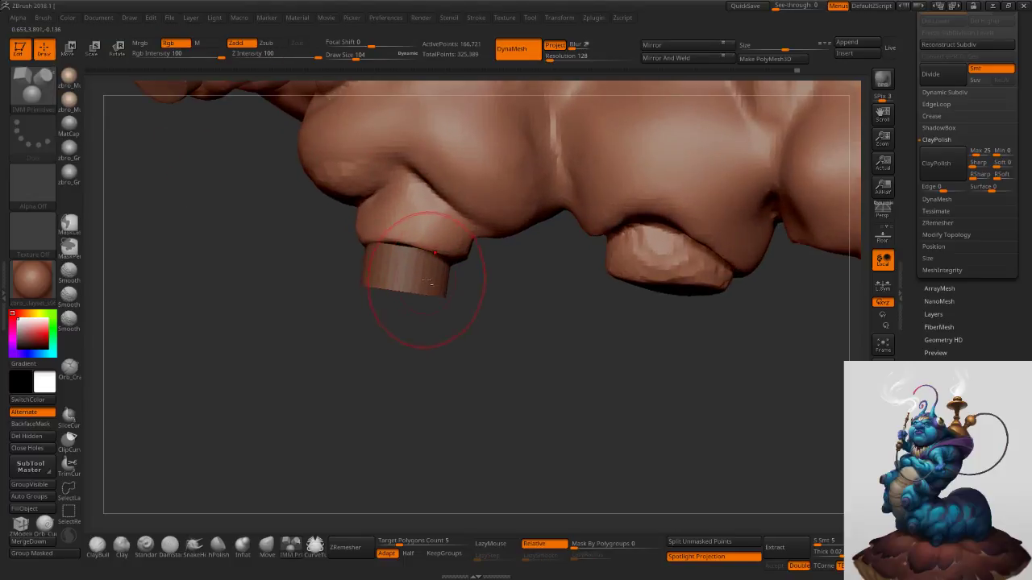
alt+click(431, 277)
Raise the peg slightly and rotate the tilted peg level.
key(w)
shift+drag(407, 253, 407, 377)
drag(407, 315, 408, 307)
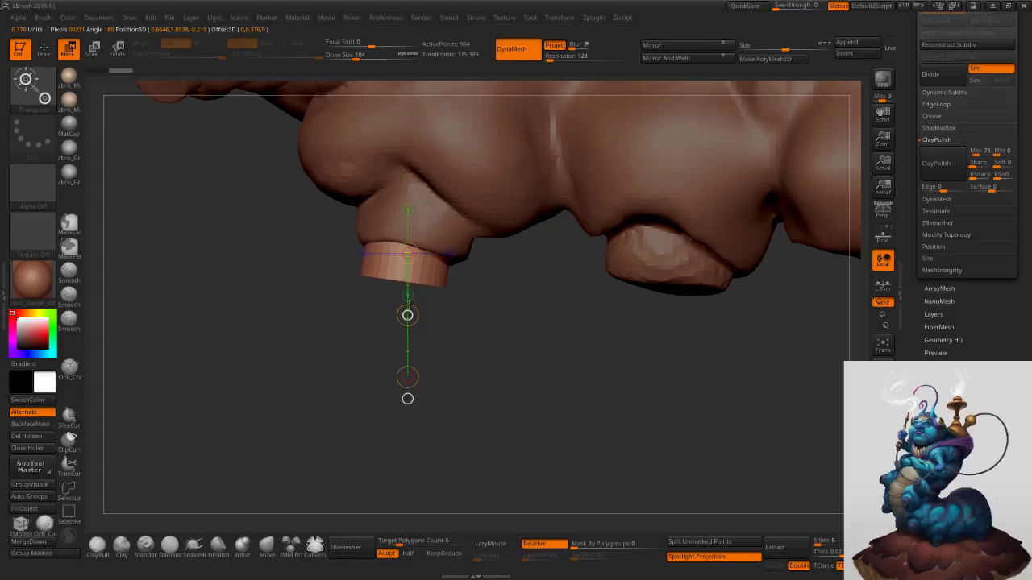
key(r)
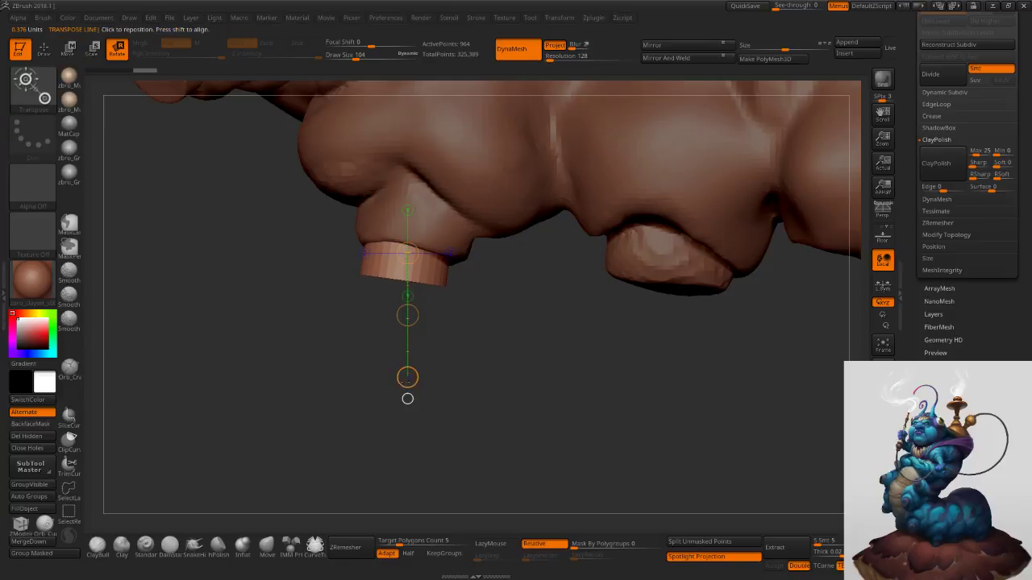
drag(407, 378, 424, 377)
DynaMesh the peg at higher resolution and polish it with ClayPolish.
ctrl+drag(488, 337, 516, 382)
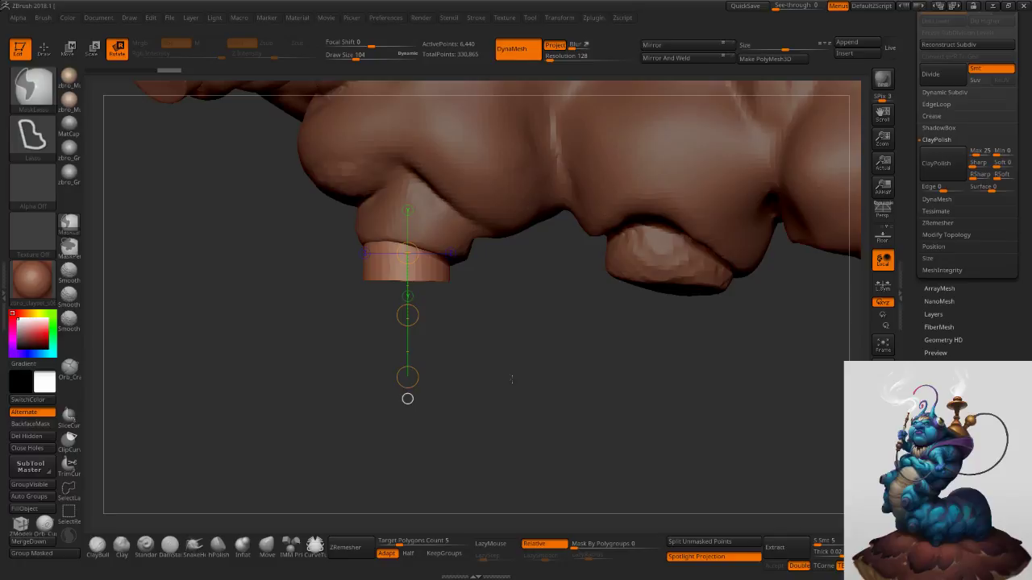
key(w)
mouse_move(439, 270)
shift+mouse_down()
mouse_move(490, 270)
mouse_move(476, 272)
shift+mouse_up()
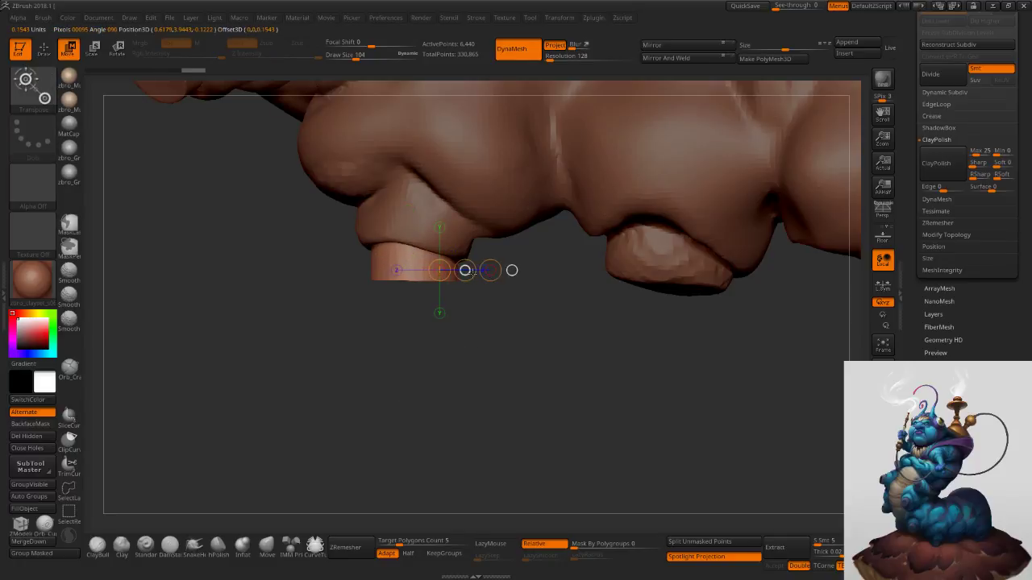
click(946, 164)
shift+drag(635, 340, 624, 328)
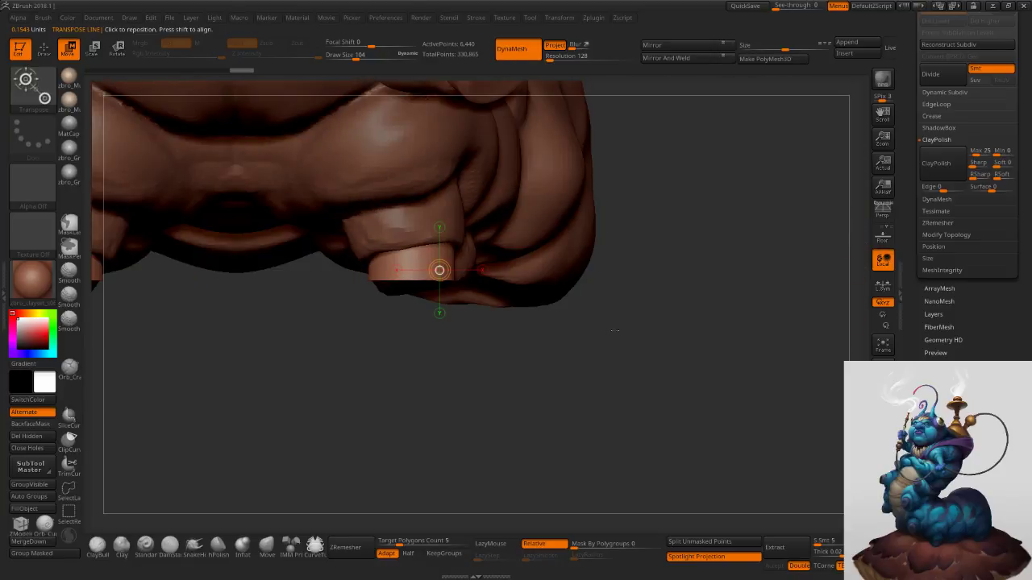
key(q)
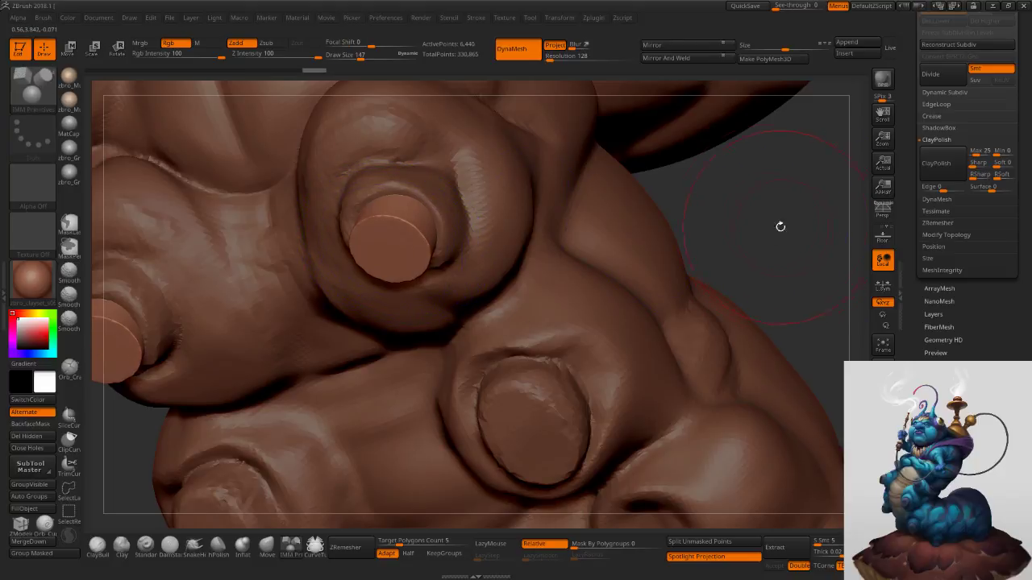
With Project off, DynaMesh the pegs to 1,724 points, ClayPolish them and smooth their edges.
click(555, 46)
ctrl+drag(706, 190, 727, 262)
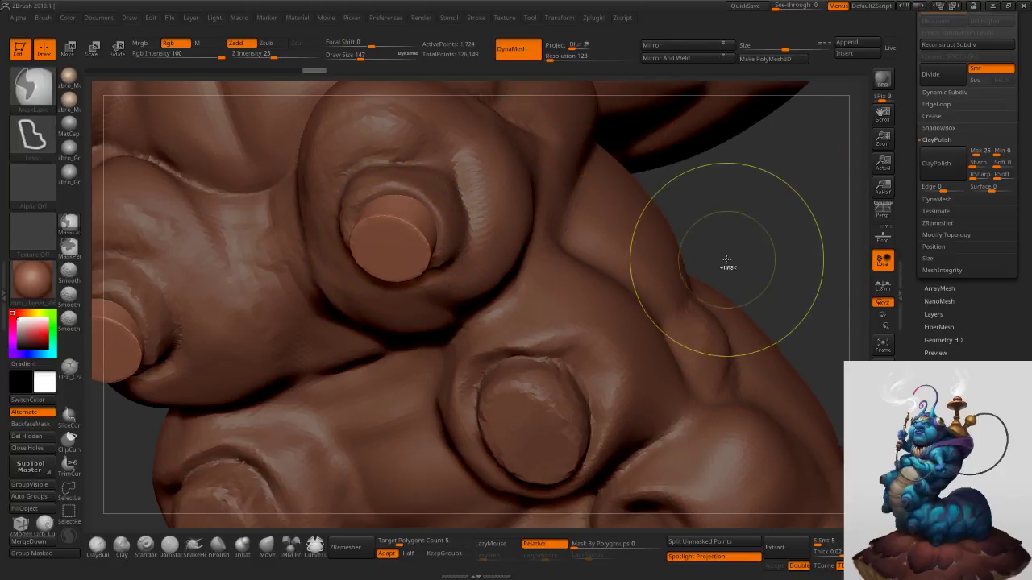
click(930, 175)
mouse_move(392, 236)
shift+mouse_down()
mouse_move(121, 343)
mouse_move(392, 236)
shift+mouse_up()
Shrink the brush to 89 and nudge the foot edge into shape with Move.
mouse_move(720, 253)
ctrl+right_down()
mouse_move(645, 198)
mouse_move(668, 239)
ctrl+right_up()
mouse_move(631, 207)
alt+right_down()
mouse_move(679, 300)
mouse_move(556, 311)
mouse_move(586, 322)
alt+right_up()
key(])
key(s)
drag(562, 324, 548, 324)
mouse_move(482, 311)
ctrl+right_down()
mouse_move(469, 355)
mouse_move(449, 339)
mouse_move(476, 315)
mouse_move(403, 336)
ctrl+right_up()
key(s)
key(s)
drag(403, 335, 401, 335)
right_drag(402, 336, 397, 326)
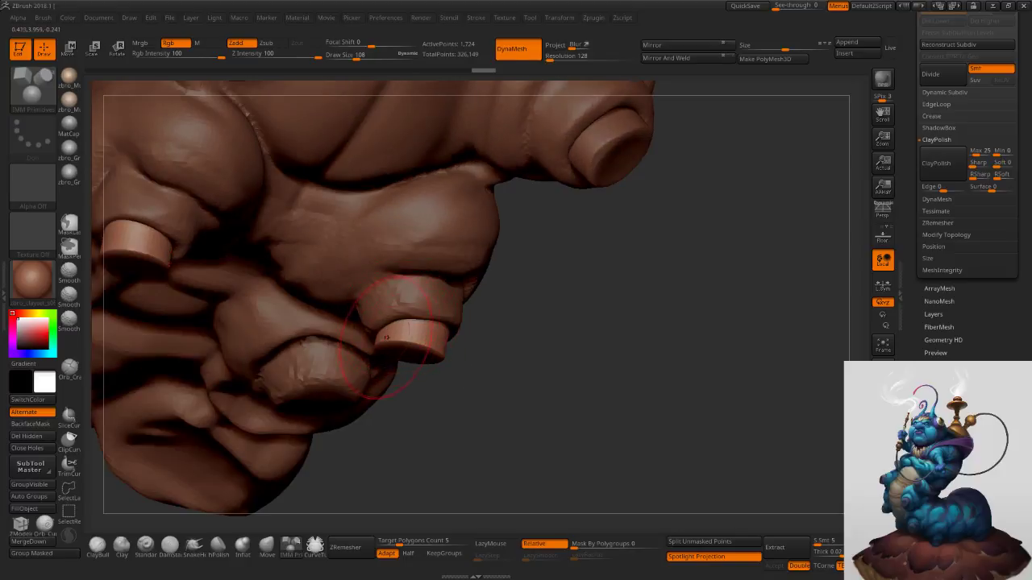
click(266, 545)
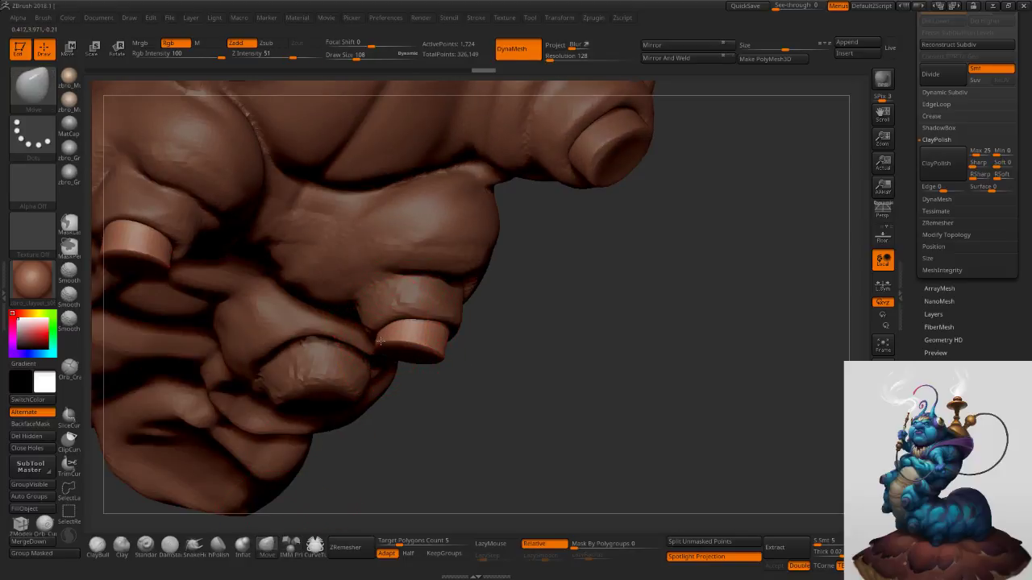
shift+right_drag(462, 301, 452, 313)
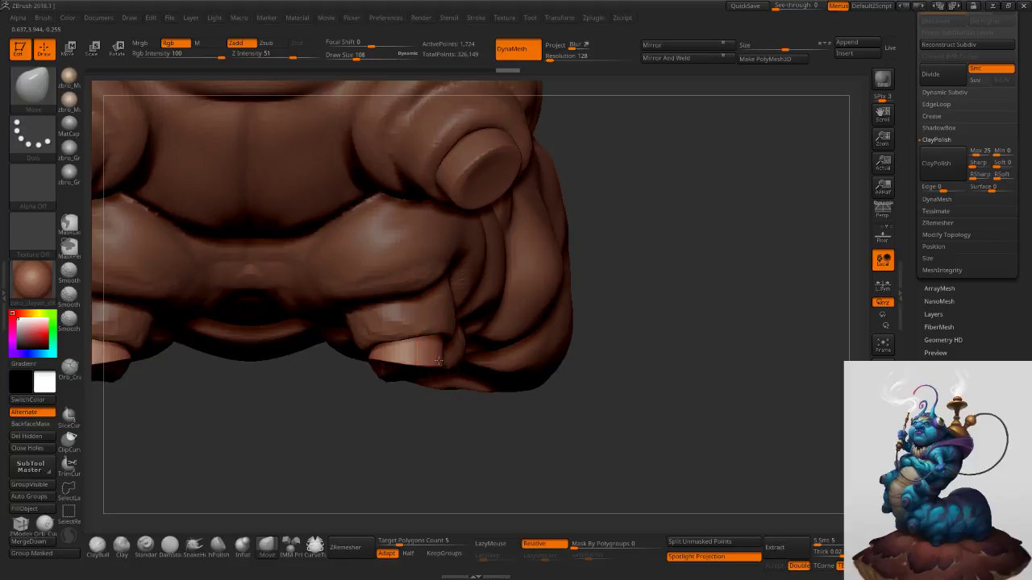
drag(440, 365, 453, 370)
On the body, build up the middle leg stump's flat face with Clay and smooth its rim.
mouse_move(461, 362)
ctrl+right_down()
mouse_move(476, 315)
mouse_move(429, 319)
mouse_move(481, 334)
ctrl+right_up()
alt+click(495, 335)
key(s)
key(s)
drag(481, 333, 485, 334)
right_drag(511, 339, 493, 350)
right_drag(459, 413, 441, 384)
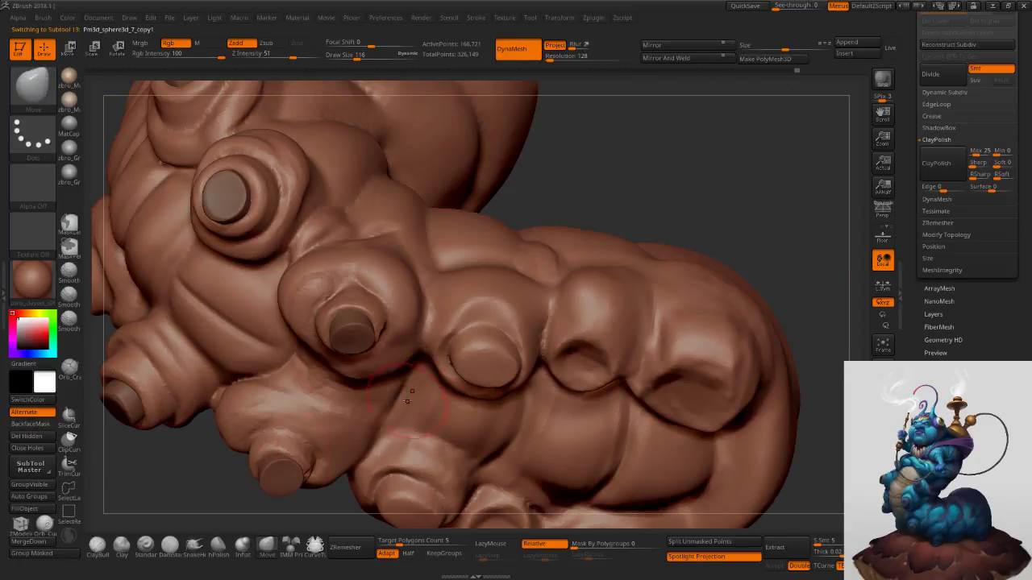
click(121, 545)
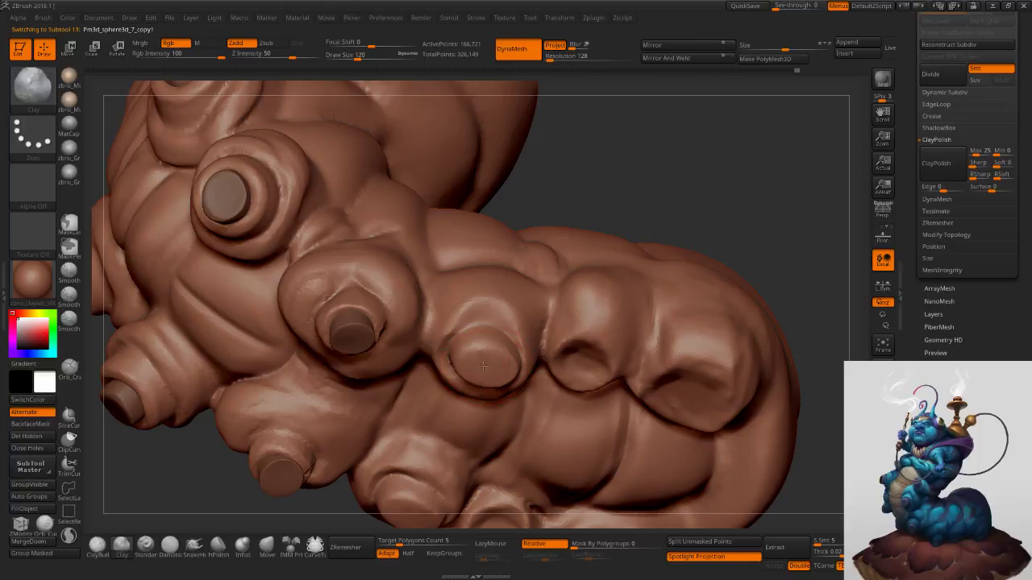
drag(479, 366, 488, 368)
right_drag(502, 360, 496, 403)
shift+drag(486, 348, 496, 359)
mouse_move(467, 354)
right_down()
mouse_move(466, 367)
mouse_move(516, 373)
mouse_move(488, 387)
mouse_move(446, 386)
mouse_move(471, 346)
mouse_move(498, 343)
right_up()
Duplicate the small cylinder to the right with Ctrl-Transpose for the next leg.
click(291, 546)
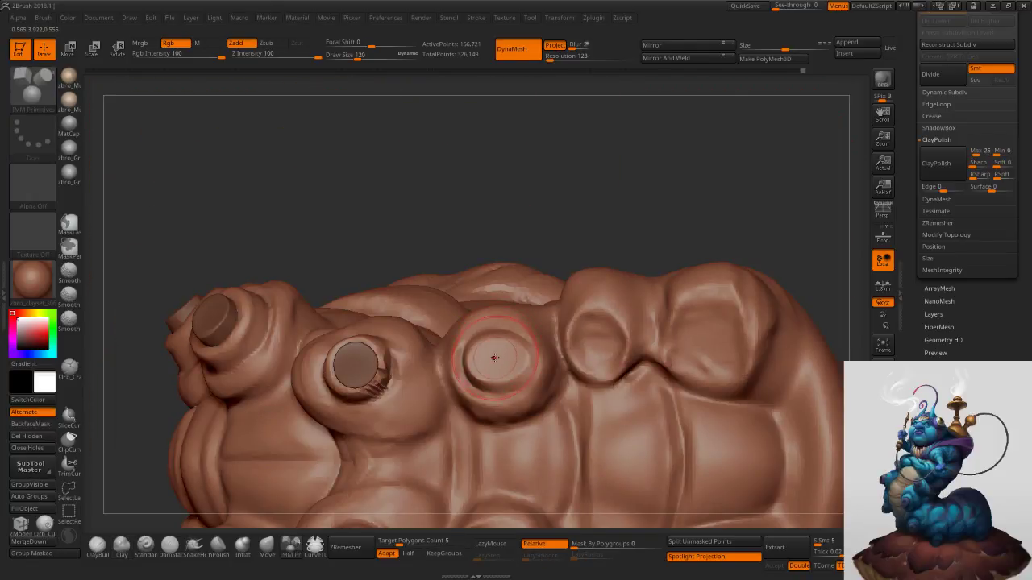
alt+click(361, 376)
key(w)
shift+drag(353, 352, 534, 344)
right_drag(539, 327, 542, 344)
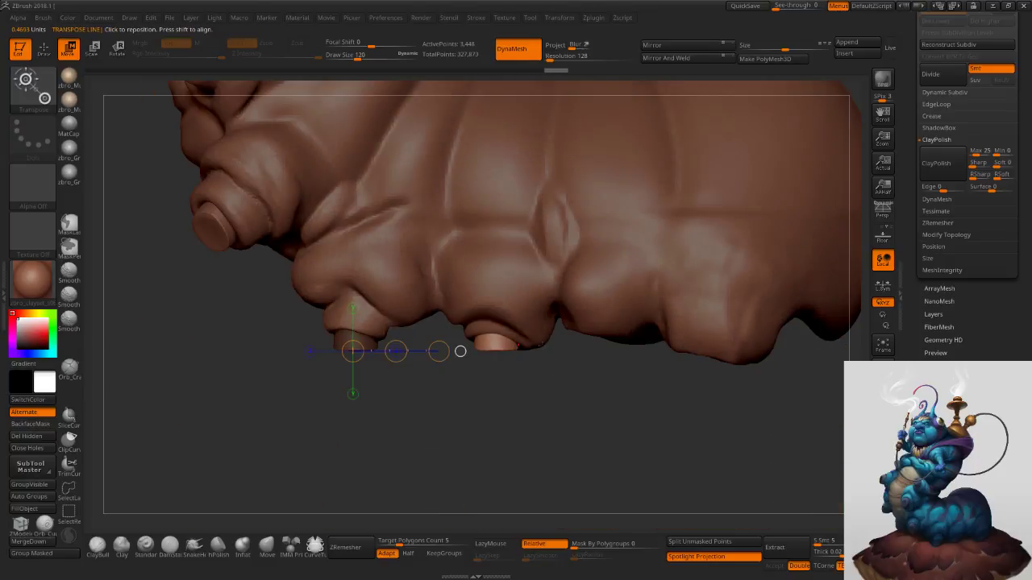
Move the duplicated cylinder down onto the leg and check its alignment from the front.
mouse_move(502, 340)
shift+mouse_down()
mouse_move(502, 402)
mouse_move(503, 382)
shift+mouse_up()
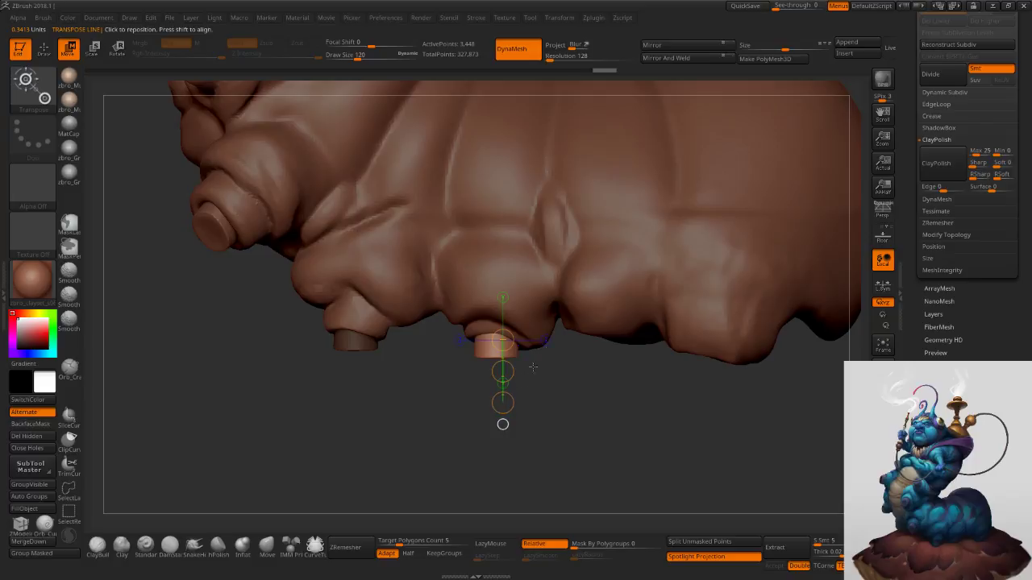
right_drag(522, 313, 594, 296)
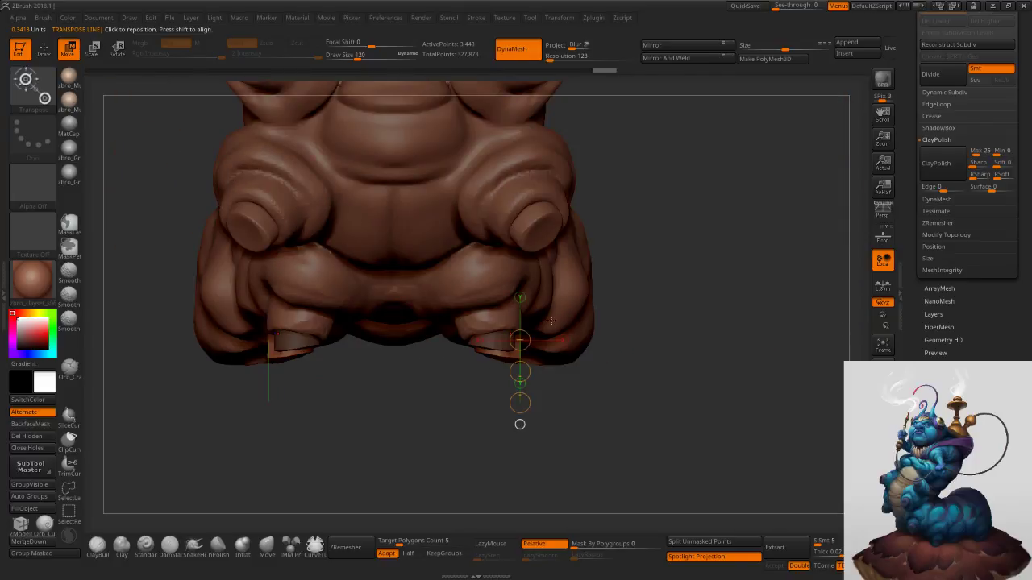
drag(506, 348, 609, 348)
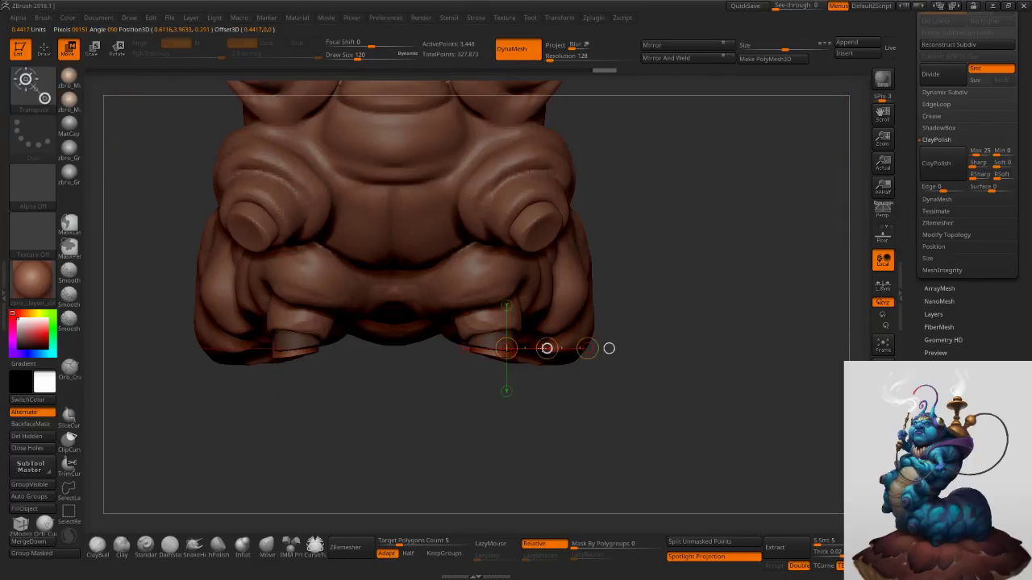
right_drag(649, 295, 595, 165)
Pull down the socket rim on the body with Move and set the brush size to 129.
click(266, 543)
alt+click(547, 413)
drag(559, 403, 569, 427)
mouse_move(568, 345)
right_down()
mouse_move(619, 496)
mouse_move(596, 346)
mouse_move(491, 324)
mouse_move(516, 443)
right_up()
key(s)
drag(507, 450, 553, 444)
Clear the mask on the foot cylinder, then return to the body with the Move brush.
alt+click(494, 450)
key(w)
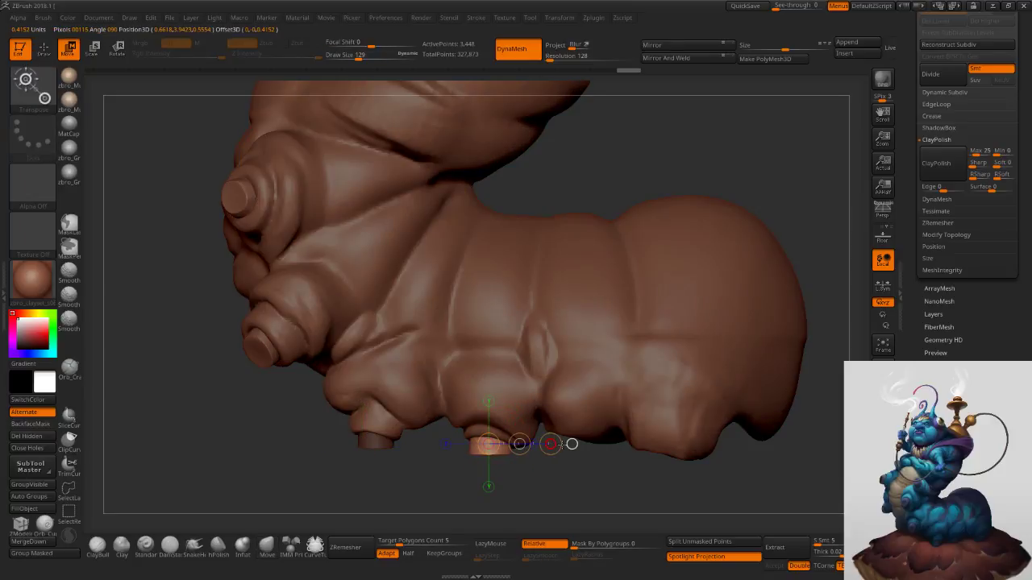
ctrl+drag(434, 468, 455, 478)
right_drag(484, 359, 582, 355)
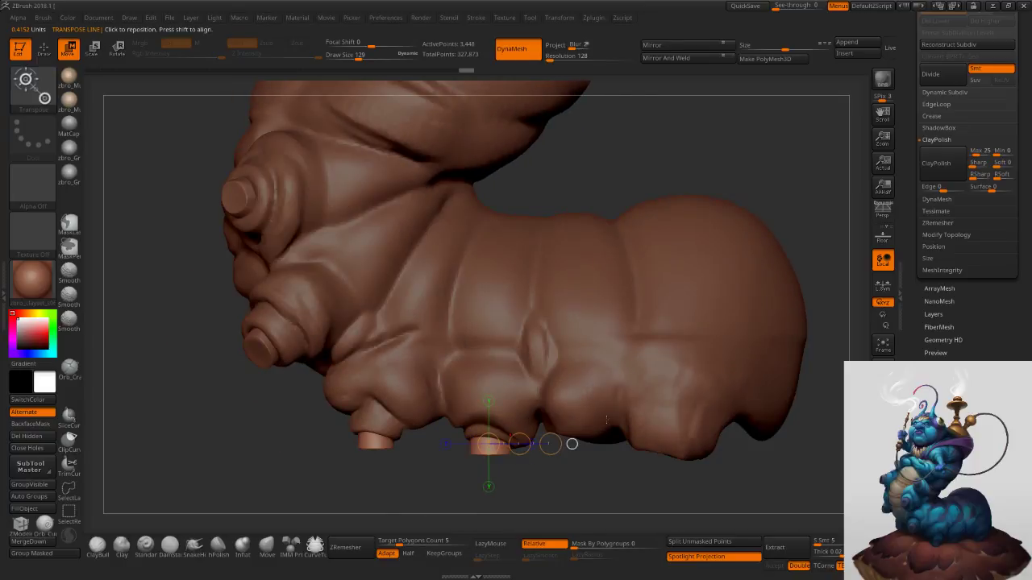
click(268, 548)
mouse_move(492, 481)
right_down()
mouse_move(518, 426)
mouse_move(582, 410)
mouse_move(613, 355)
mouse_move(589, 408)
right_up()
alt+click(590, 418)
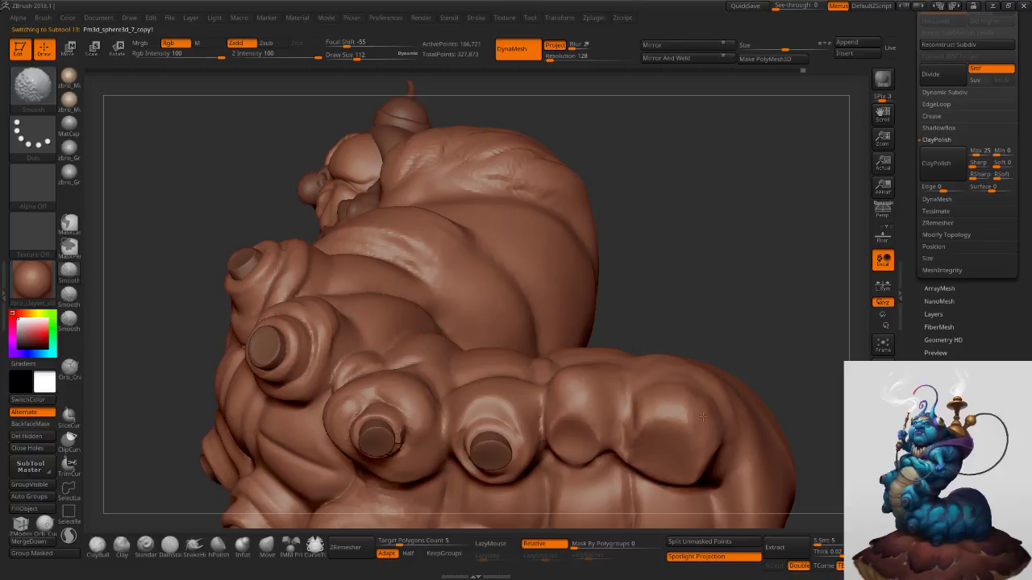
Smooth the right leg slightly and carve DamStandard creases across the lower body folds.
shift+drag(704, 417, 699, 384)
right_drag(698, 384, 685, 475)
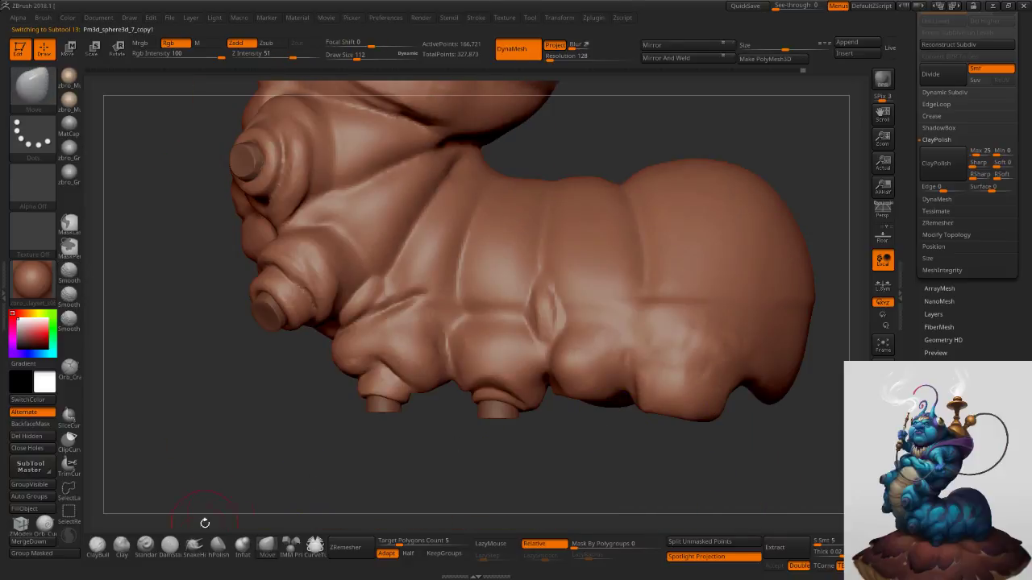
click(170, 545)
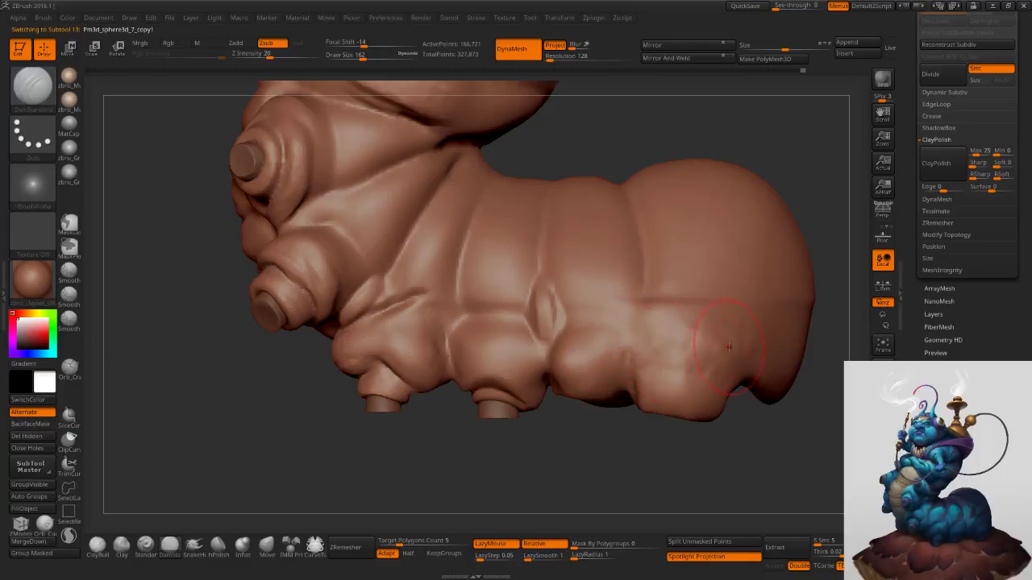
drag(731, 355, 657, 374)
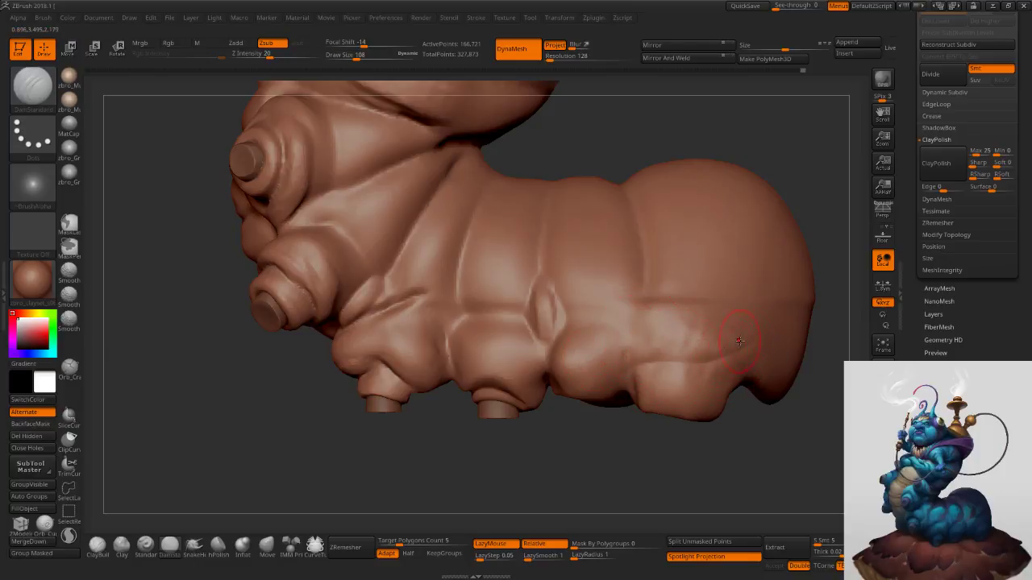
drag(747, 343, 640, 372)
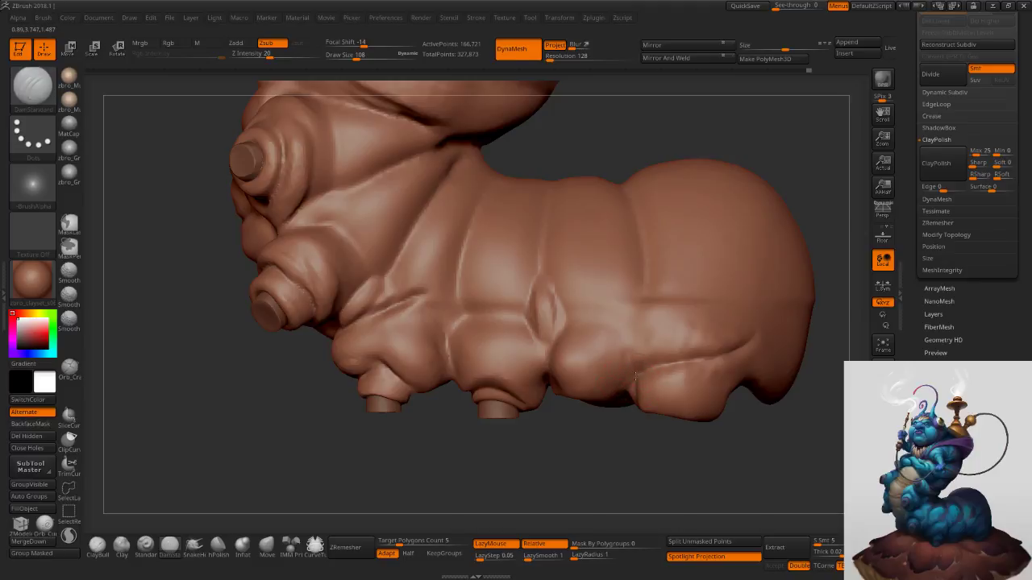
mouse_move(572, 391)
mouse_down()
mouse_move(637, 346)
mouse_move(712, 347)
mouse_up()
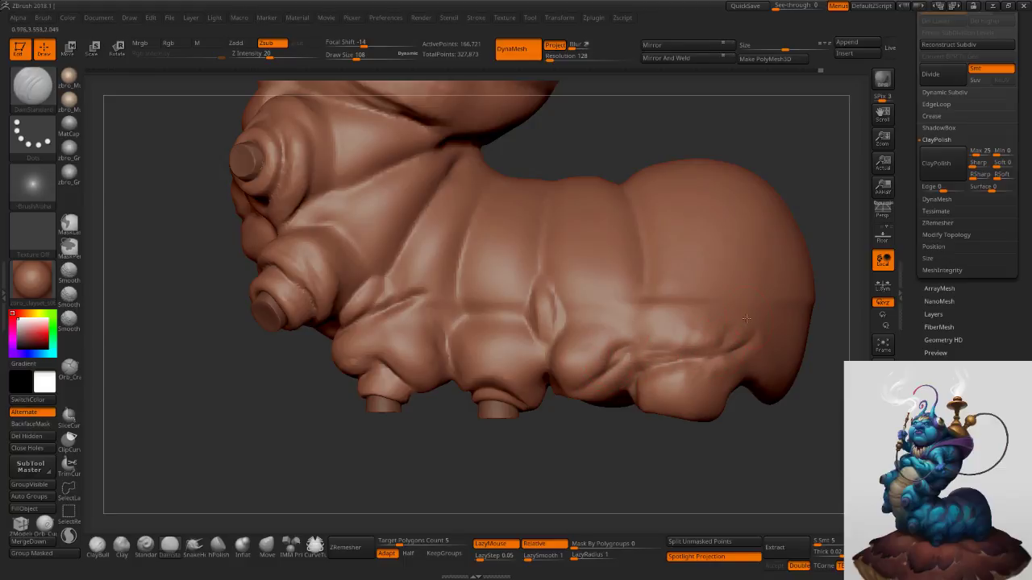
mouse_move(627, 352)
mouse_down()
mouse_move(680, 331)
mouse_move(603, 358)
mouse_up()
right_drag(605, 357, 646, 352)
shift+drag(675, 347, 738, 323)
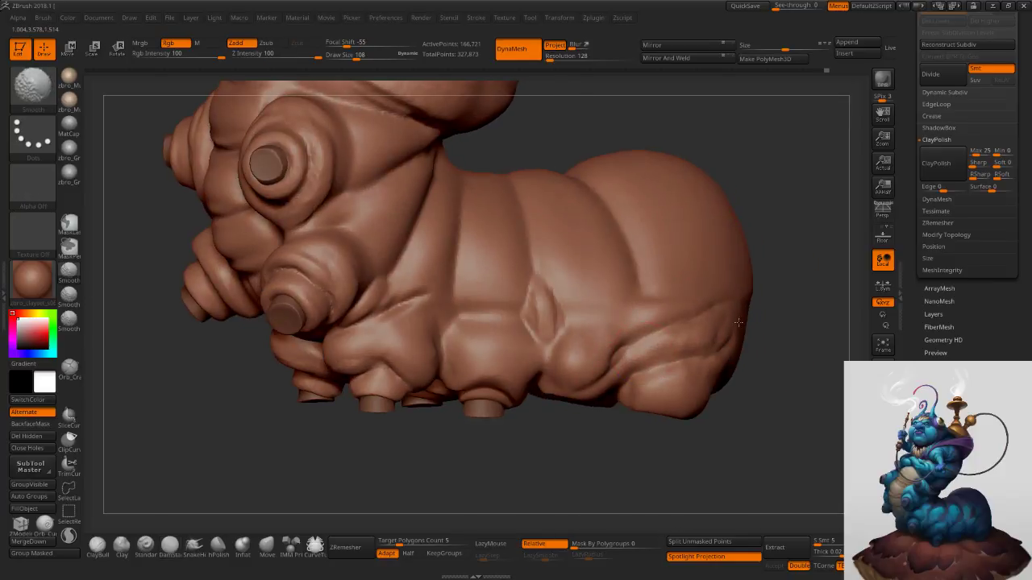
Build up bumpy Clay Buildup detail on the lower rear at brush size 75.
click(188, 551)
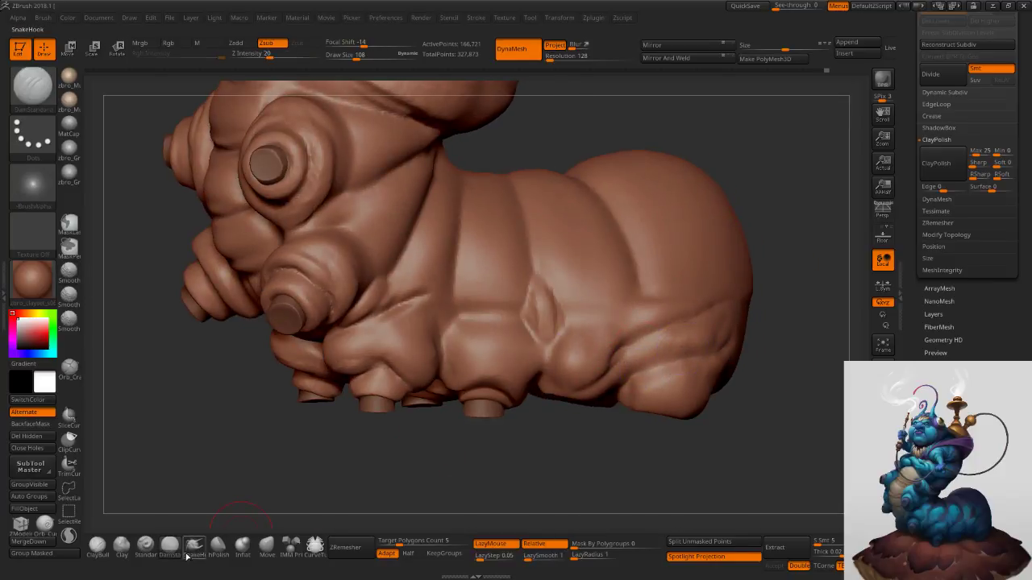
click(113, 552)
key(s)
drag(680, 378, 674, 378)
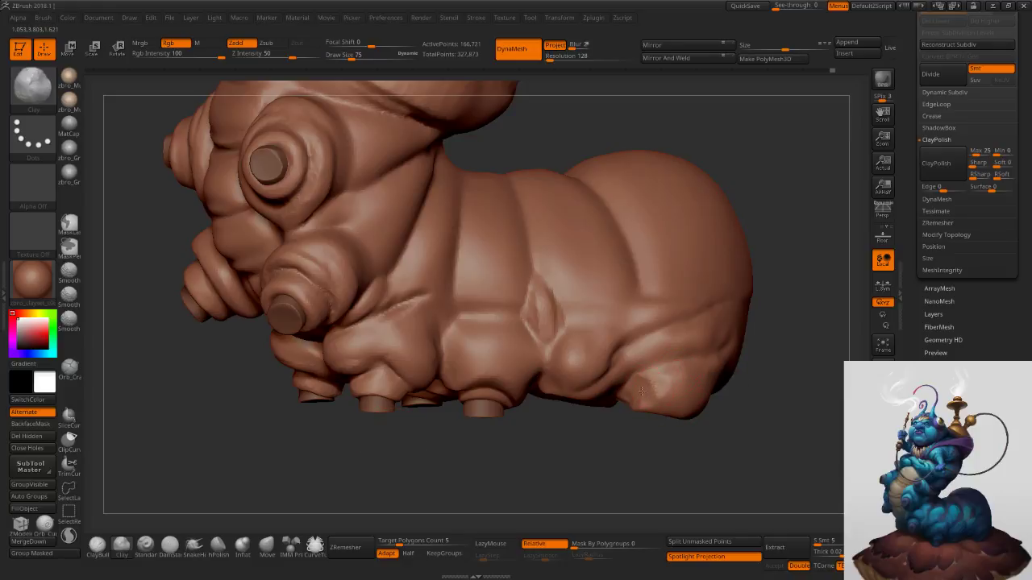
mouse_move(660, 394)
mouse_down()
mouse_move(696, 387)
mouse_move(692, 413)
mouse_move(720, 376)
mouse_up()
mouse_move(643, 357)
mouse_down()
mouse_move(632, 379)
mouse_move(647, 367)
mouse_up()
Smooth the rear underside at brush size 134, then select the foot cylinders for moving.
drag(677, 480, 629, 427)
key(s)
click(627, 324)
shift+drag(635, 333, 601, 313)
mouse_move(560, 355)
mouse_down()
mouse_move(595, 282)
mouse_move(605, 322)
mouse_up()
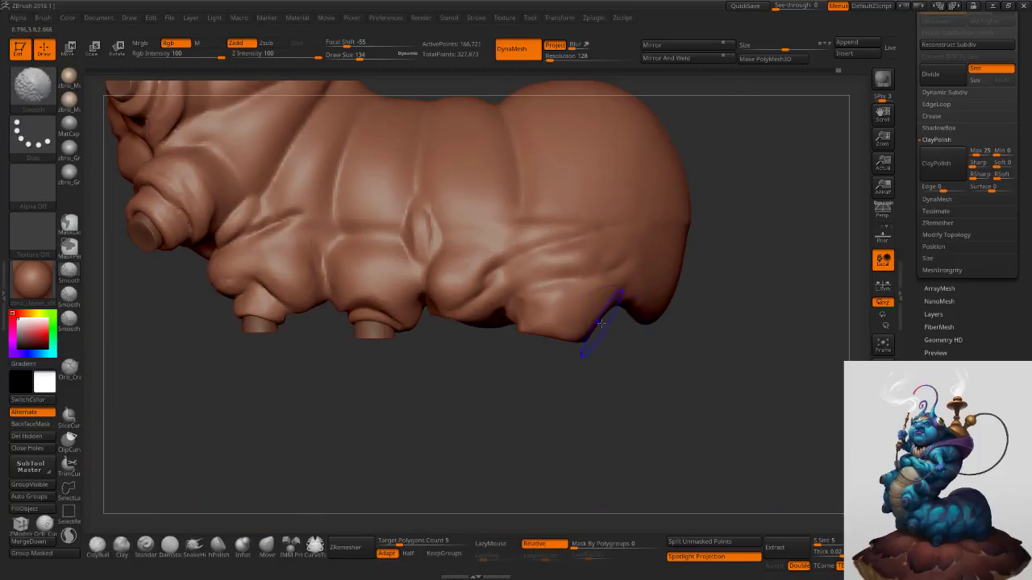
alt+click(382, 330)
key(w)
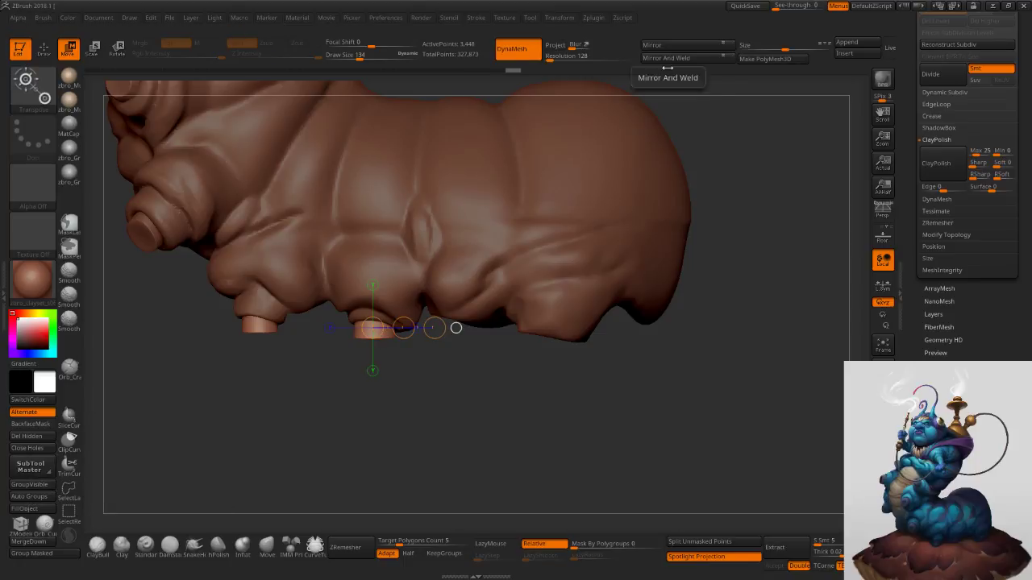
Duplicate the feet rearward and mask off the new rearmost foot.
ctrl+drag(405, 328, 610, 335)
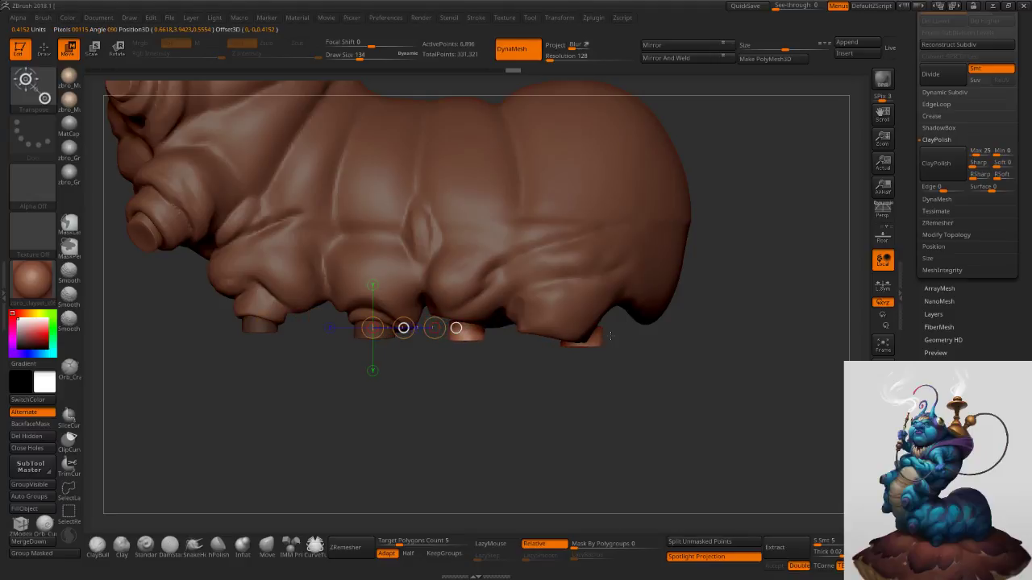
mouse_move(726, 243)
ctrl+mouse_down()
mouse_move(625, 407)
mouse_move(517, 420)
ctrl+mouse_up()
mouse_move(391, 397)
ctrl+mouse_down()
mouse_move(446, 398)
mouse_move(536, 363)
ctrl+mouse_up()
ctrl+click(594, 360)
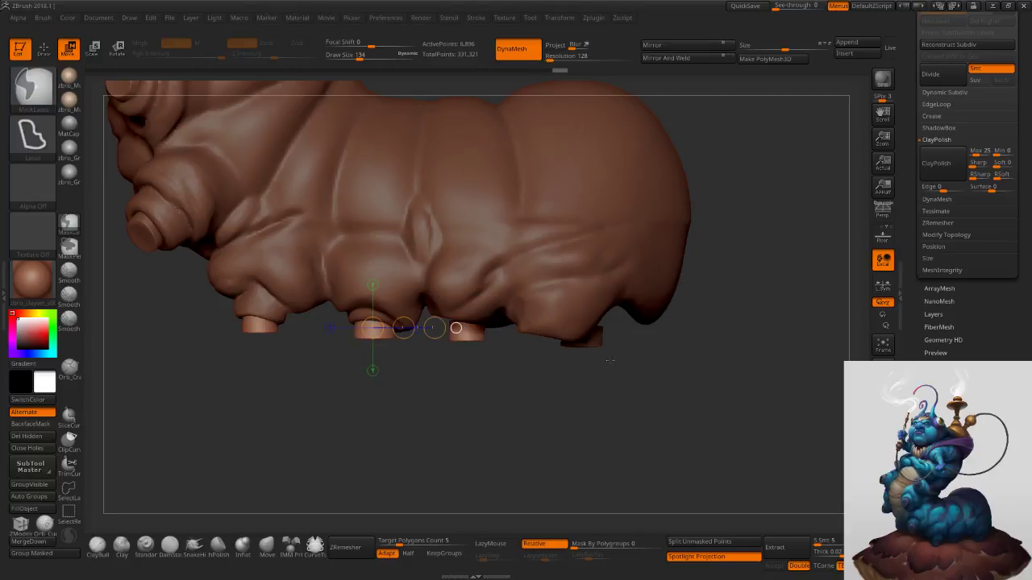
ctrl+click(594, 360)
Move the rear foot up along the underside and scale it larger.
mouse_move(601, 332)
shift+mouse_down()
mouse_move(653, 332)
mouse_move(618, 333)
shift+mouse_up()
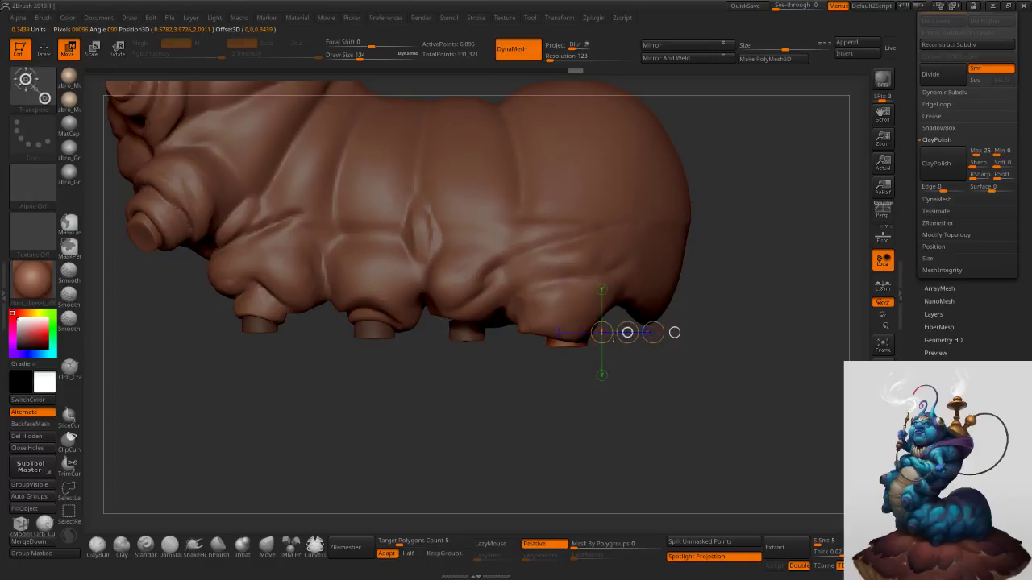
drag(603, 423, 590, 253)
shift+drag(551, 341, 550, 231)
mouse_move(551, 287)
mouse_down()
mouse_move(550, 250)
mouse_move(548, 271)
mouse_up()
key(e)
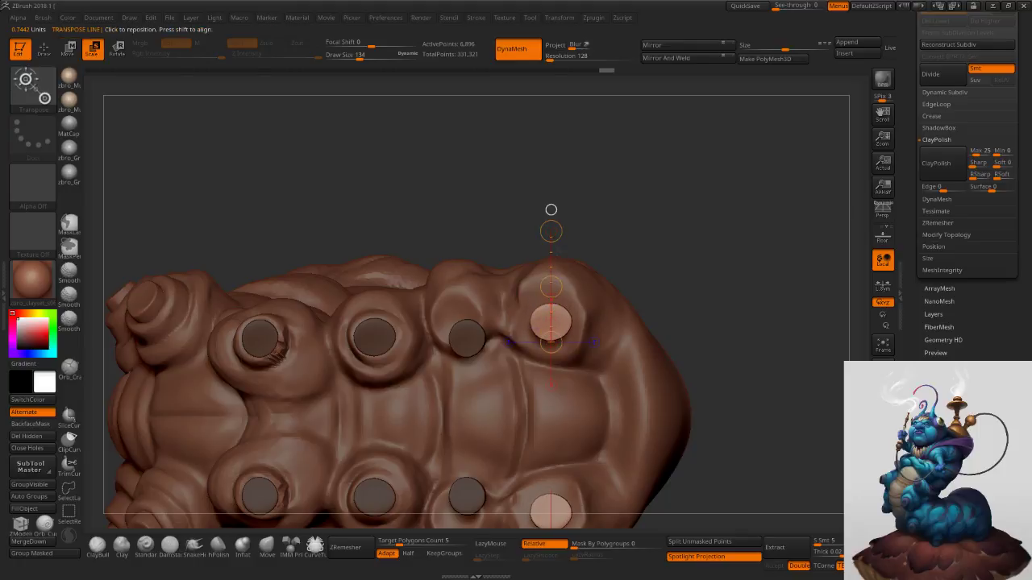
click(569, 321)
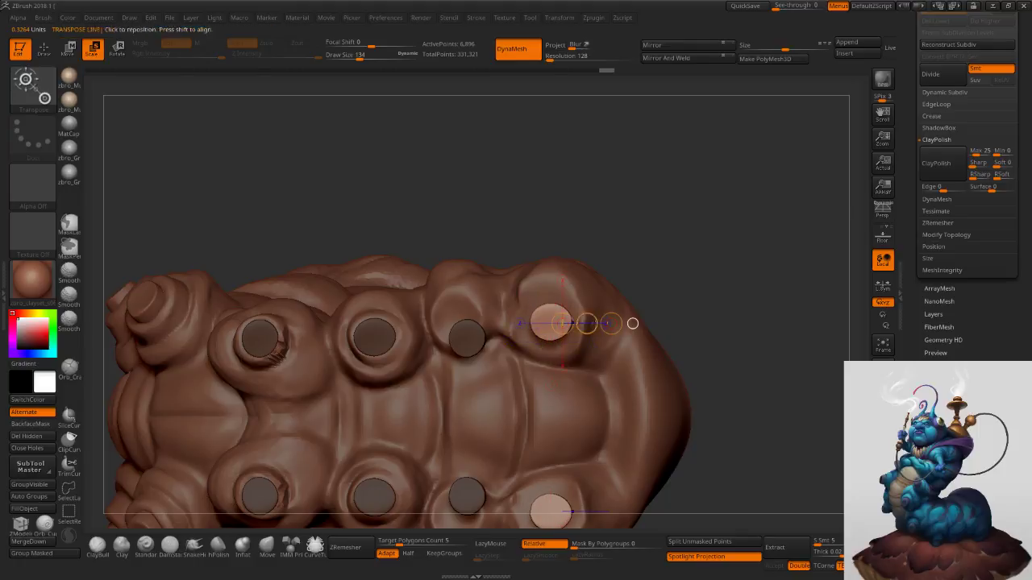
mouse_move(610, 323)
shift+mouse_down()
mouse_move(552, 227)
mouse_move(548, 166)
shift+mouse_up()
key(w)
shift+drag(560, 306, 558, 406)
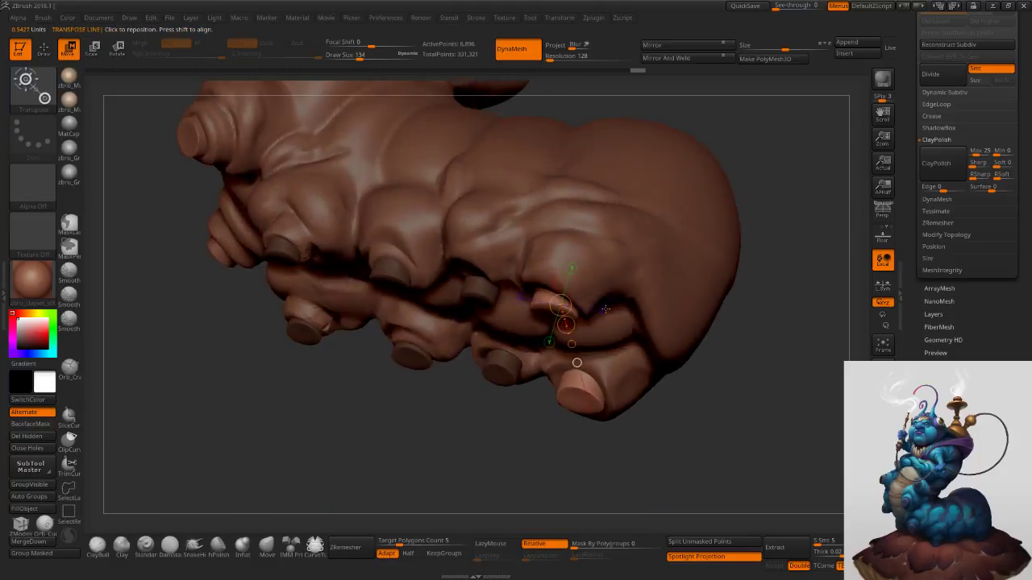
shift+right_drag(605, 309, 603, 296)
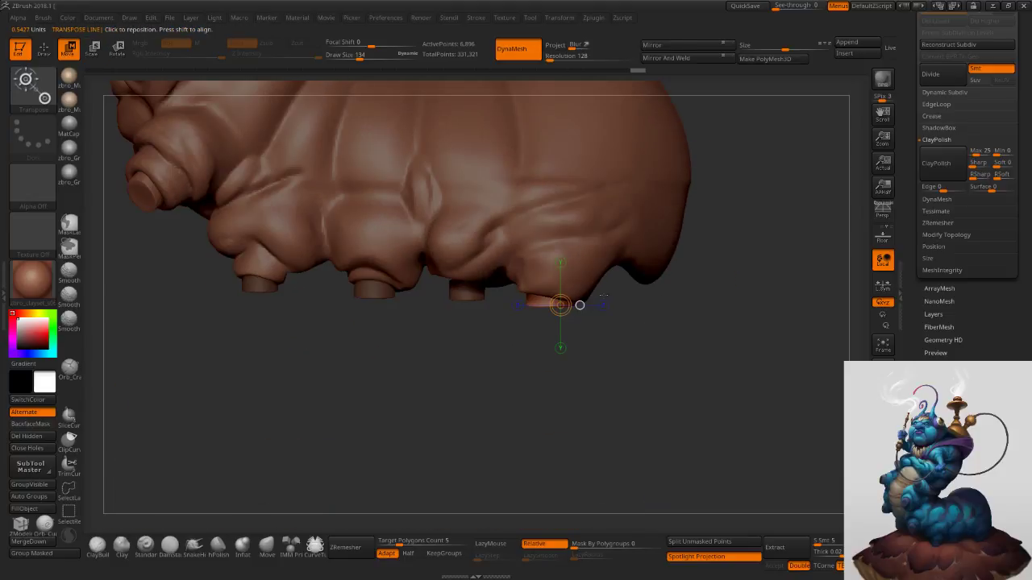
Clear the mask and reshape the large and small foot discs rounder with the Move brush.
click(275, 550)
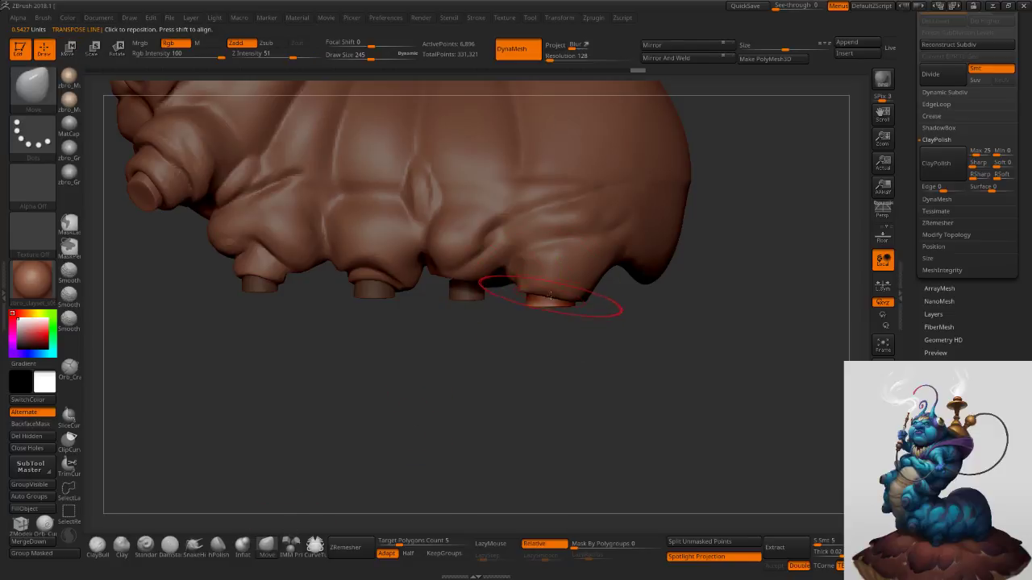
drag(569, 305, 563, 315)
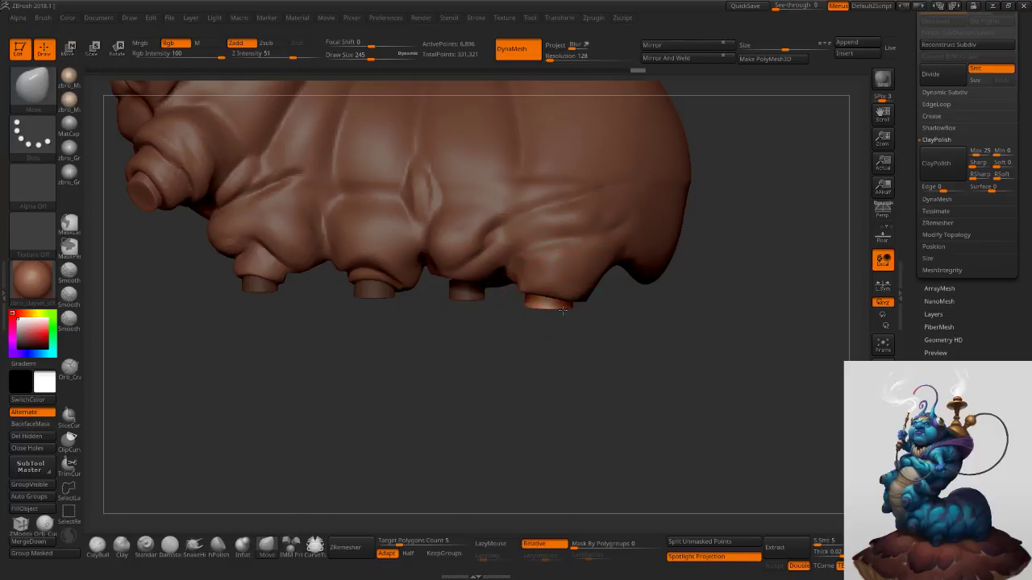
drag(487, 348, 483, 299)
ctrl+drag(706, 270, 725, 287)
drag(490, 420, 487, 247)
shift+right_drag(486, 247, 485, 252)
key(s)
mouse_move(467, 276)
mouse_down()
mouse_move(477, 276)
mouse_move(456, 254)
mouse_up()
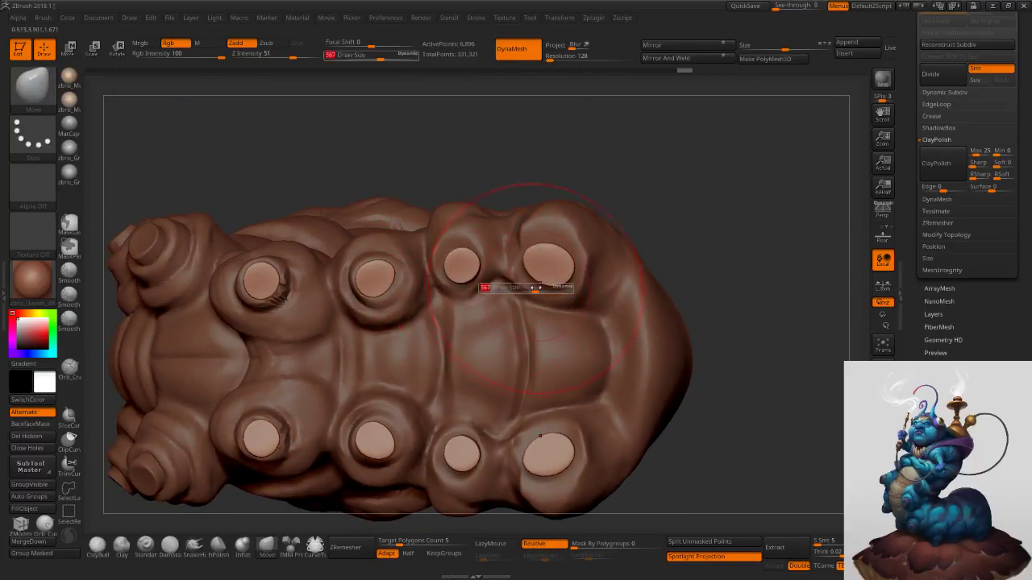
drag(538, 280, 560, 254)
key(s)
mouse_move(480, 262)
mouse_down()
mouse_move(463, 280)
mouse_move(462, 265)
mouse_up()
key(s)
Blend the body into the feet, pushing in its edge and the crease between feet.
mouse_move(469, 249)
right_down()
mouse_move(468, 233)
mouse_move(454, 240)
right_up()
alt+click(451, 225)
key(s)
mouse_move(458, 218)
mouse_down()
mouse_move(449, 221)
mouse_move(453, 234)
mouse_up()
mouse_move(464, 249)
right_down()
mouse_move(476, 275)
mouse_move(468, 272)
right_up()
key(s)
drag(405, 240, 408, 239)
drag(413, 251, 422, 246)
mouse_move(503, 246)
mouse_down()
mouse_move(488, 248)
mouse_move(499, 268)
mouse_up()
key(s)
right_drag(509, 225, 577, 226)
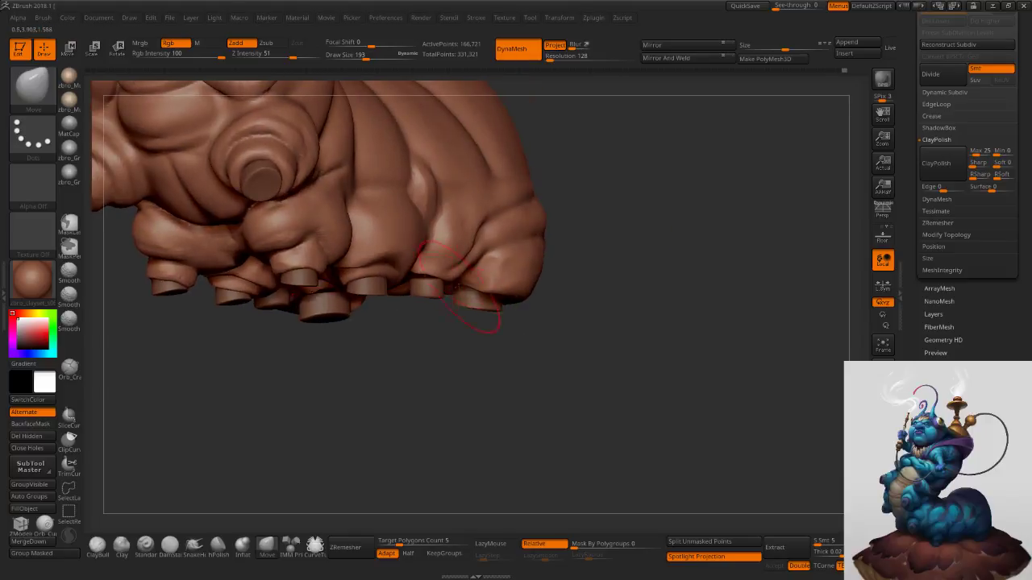
Pull the front foot upward and turn on perspective.
alt+click(467, 285)
drag(428, 278, 424, 248)
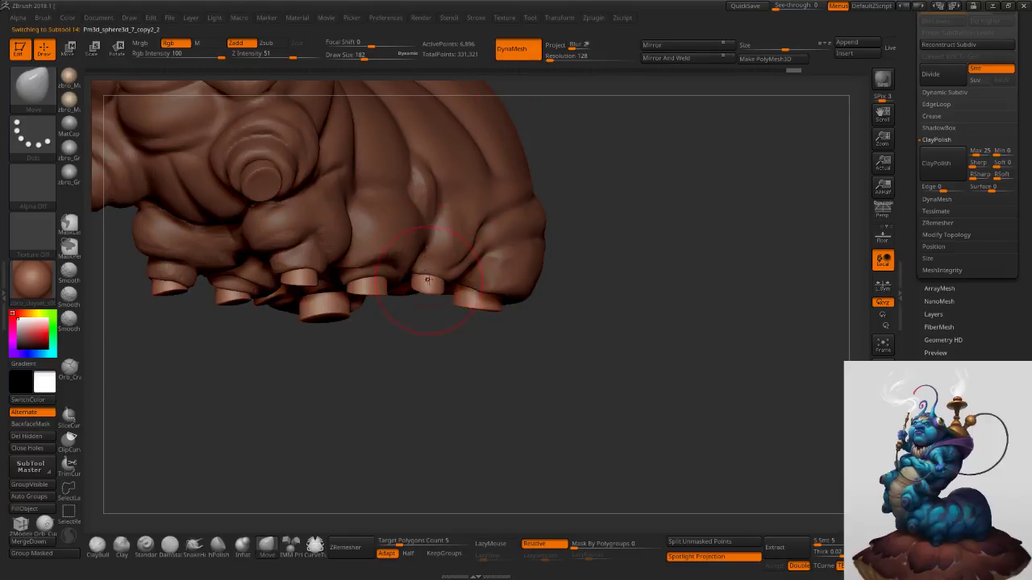
mouse_move(429, 288)
right_down()
mouse_move(468, 314)
mouse_move(516, 290)
mouse_move(524, 215)
mouse_move(594, 180)
mouse_move(599, 295)
mouse_move(626, 323)
mouse_move(636, 312)
mouse_move(627, 316)
right_up()
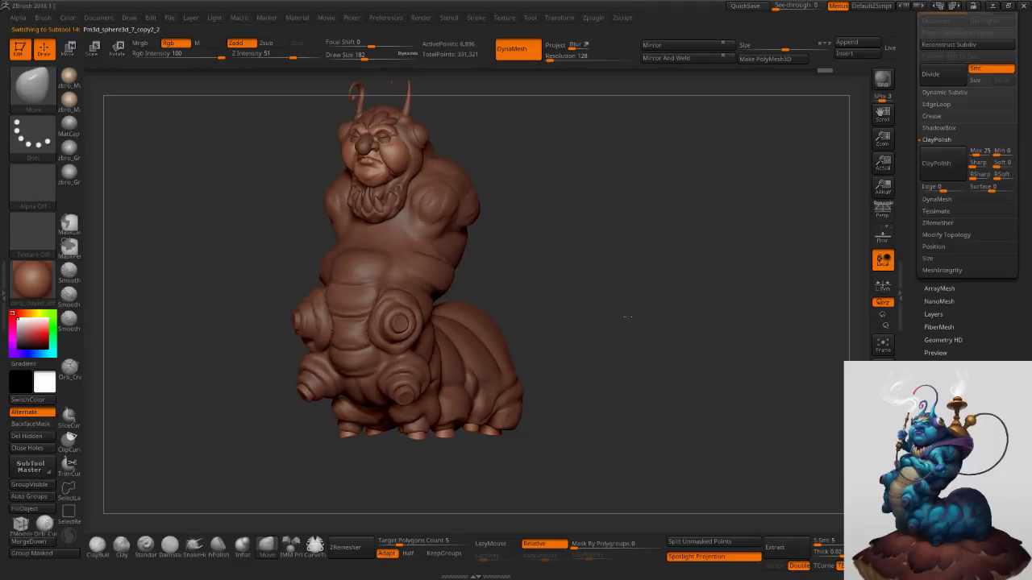
key(p)
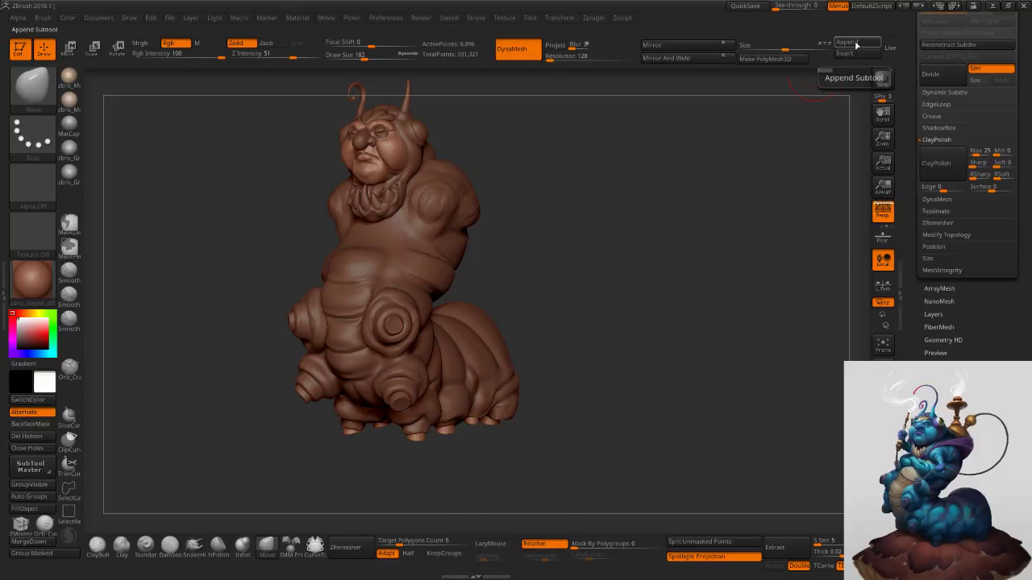
Insert a full-size sphere as a new part of the model.
click(858, 45)
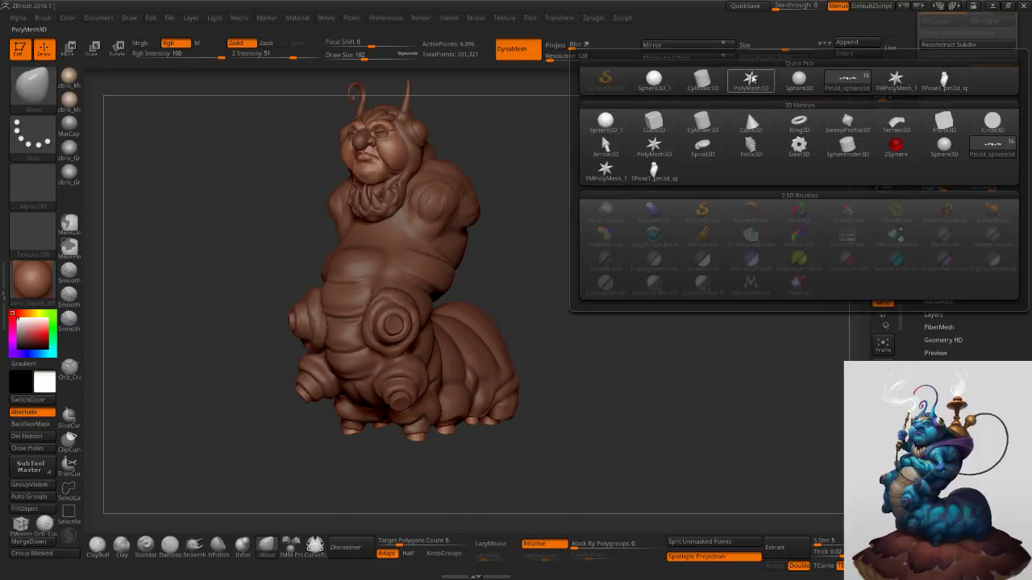
click(607, 122)
alt+click(426, 154)
drag(784, 48, 720, 56)
key(ctrl+z)
Move the sphere below the caterpillar, squash it into a flat oval and enlarge it.
key(w)
ctrl+right_drag(617, 222, 614, 175)
shift+drag(449, 286, 450, 189)
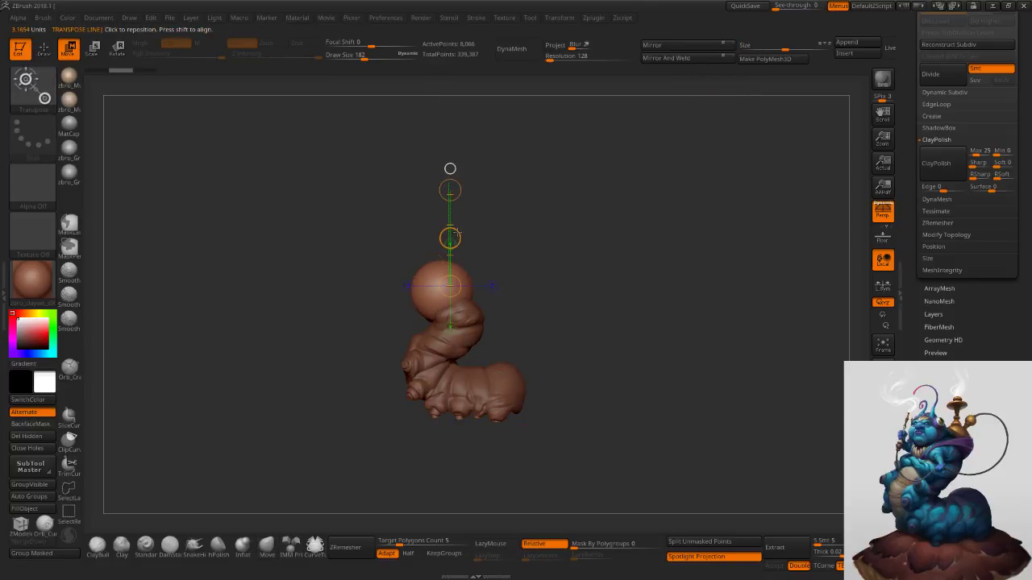
shift+drag(450, 238, 469, 401)
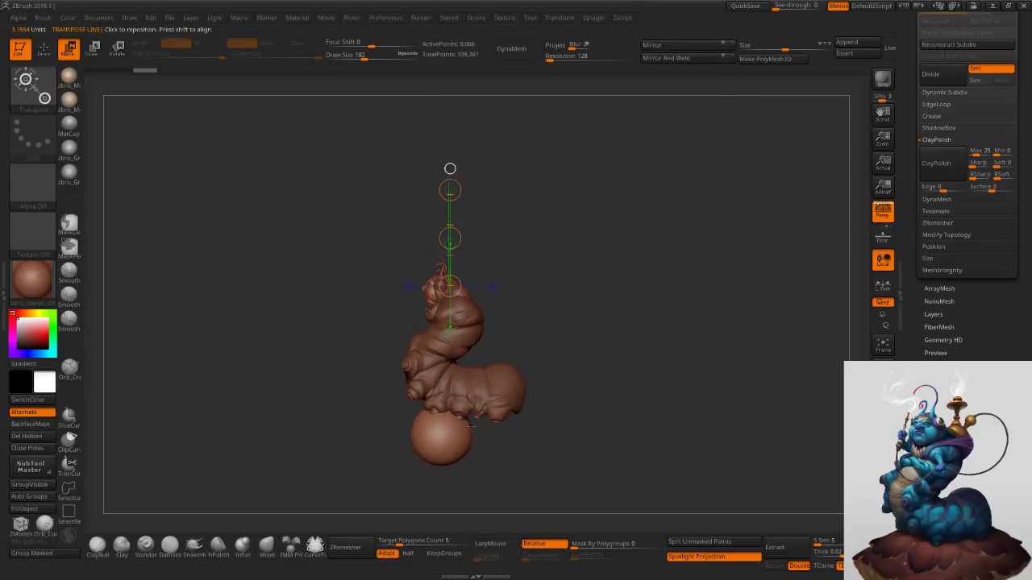
mouse_move(447, 437)
shift+mouse_down()
mouse_move(446, 334)
mouse_move(447, 390)
shift+mouse_up()
mouse_move(550, 324)
alt+right_down()
mouse_move(553, 234)
mouse_move(561, 298)
alt+right_up()
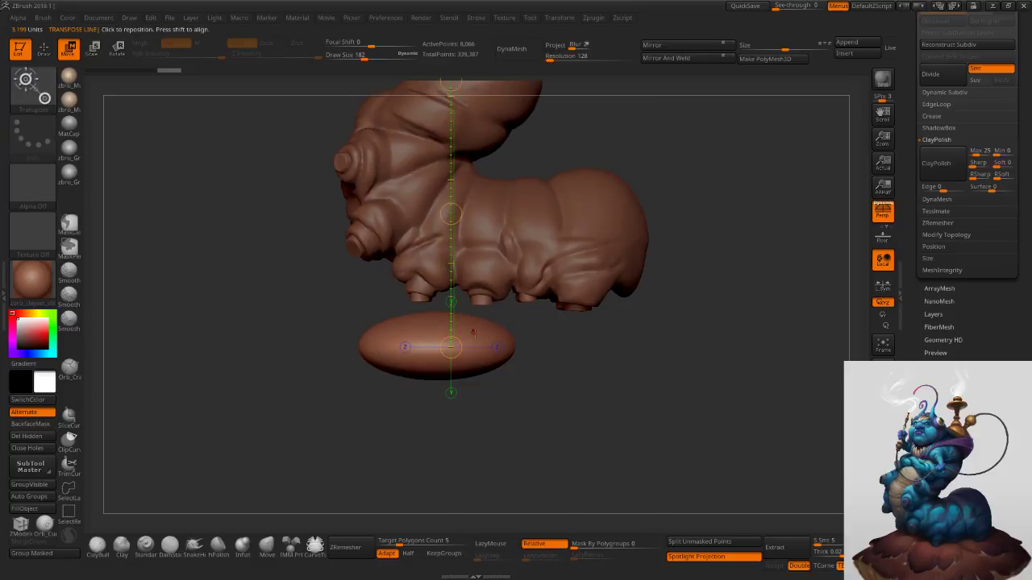
drag(785, 50, 823, 50)
Frame the model, turn off perspective and centre the 3D move gizmo on the oval base.
key(g)
key(Escape)
key(f)
key(f)
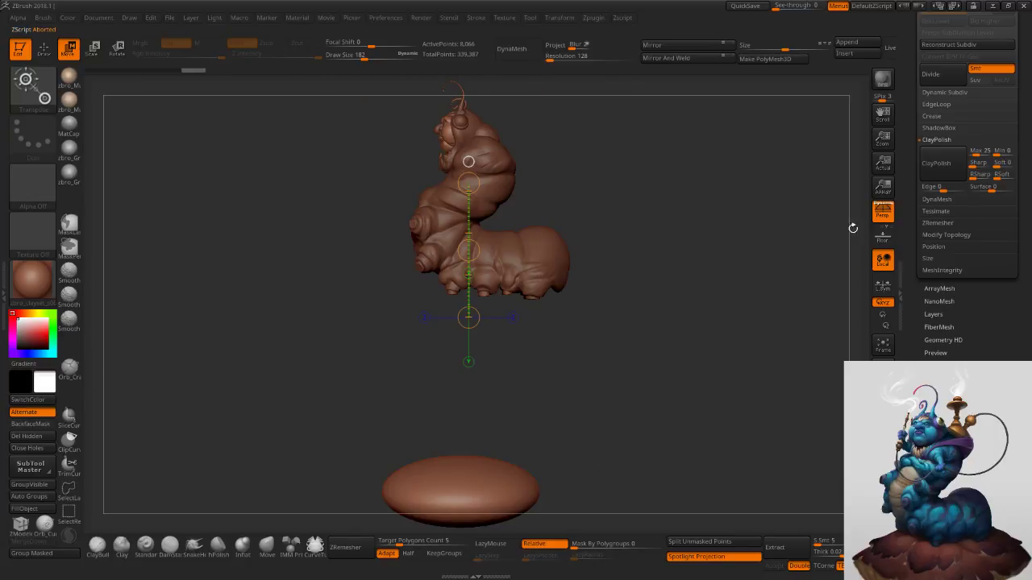
click(881, 215)
key(t)
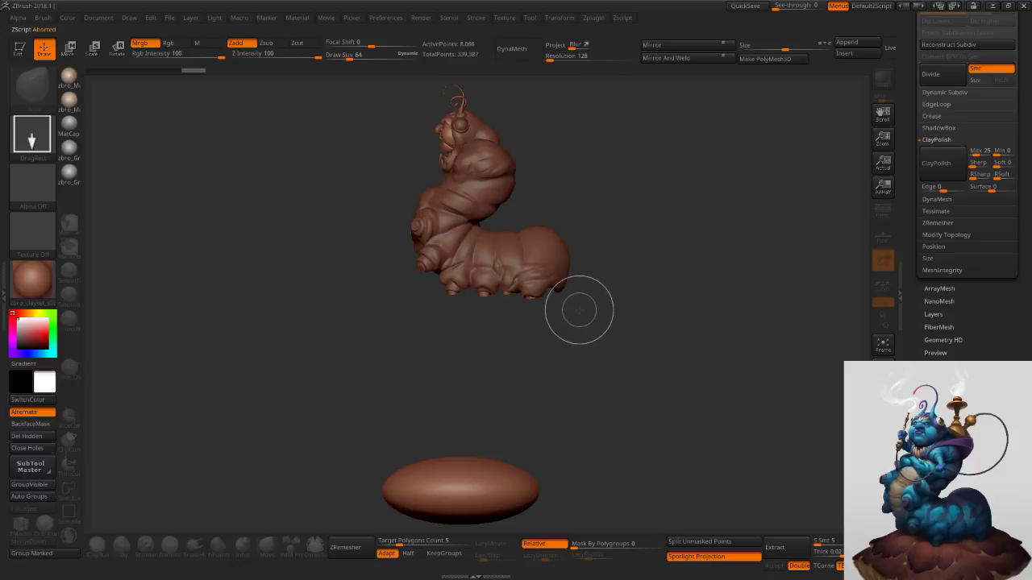
key(t)
key(w)
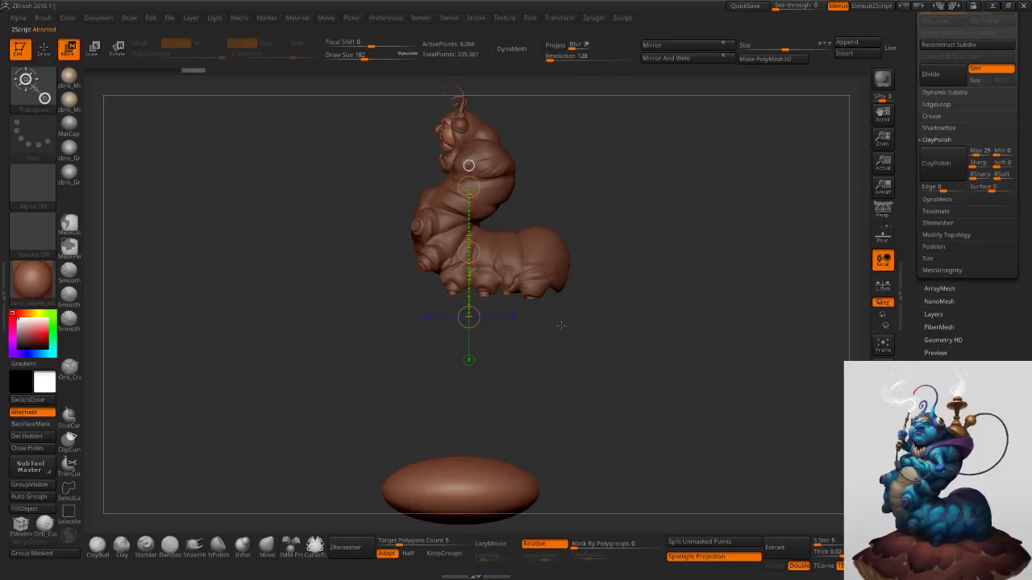
shift+drag(474, 463, 474, 354)
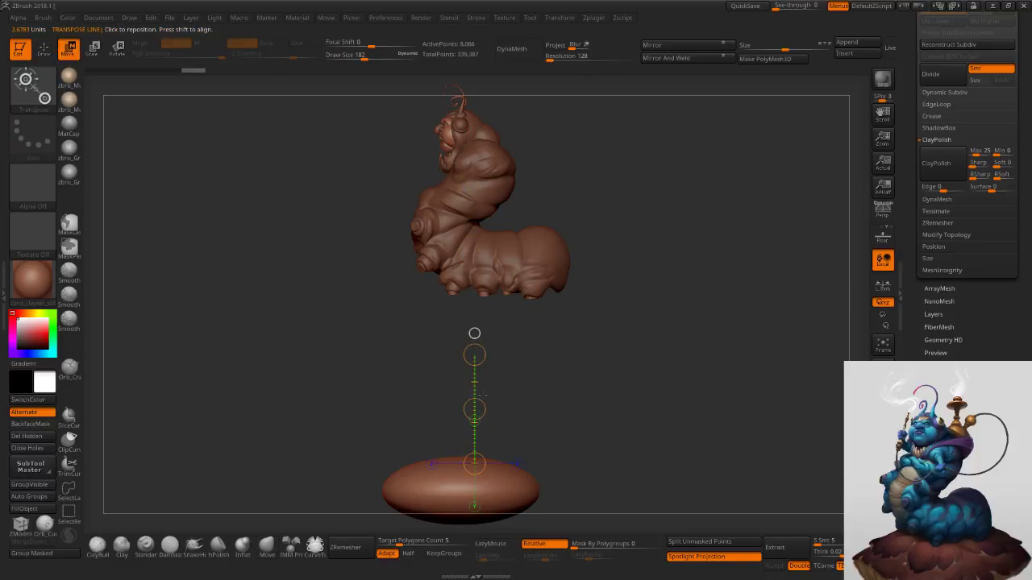
key(y)
alt+drag(544, 409, 535, 345)
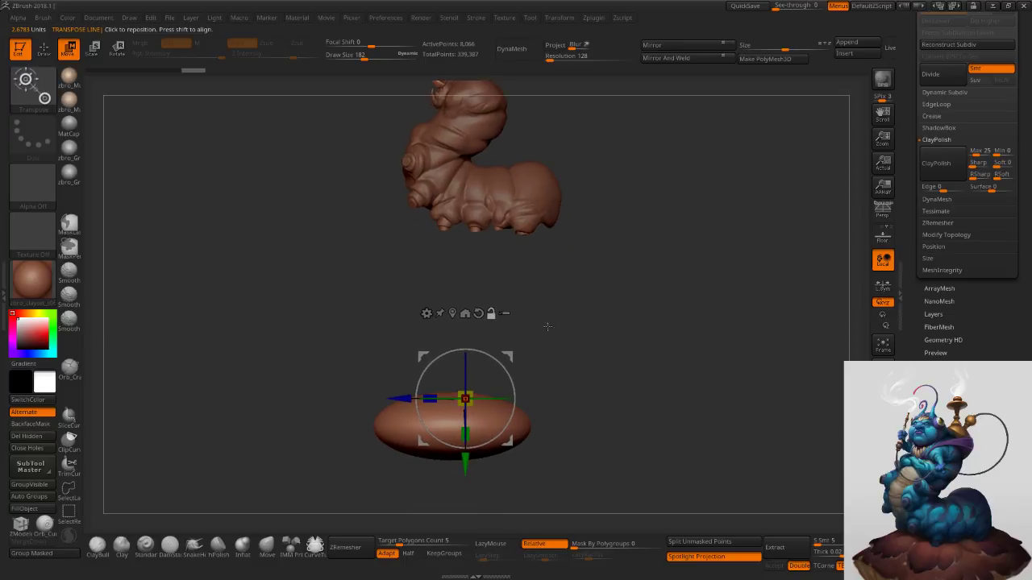
click(452, 313)
Raise, slide and scale up the oval base so it sits under the caterpillar.
drag(452, 490, 452, 324)
drag(389, 259, 432, 260)
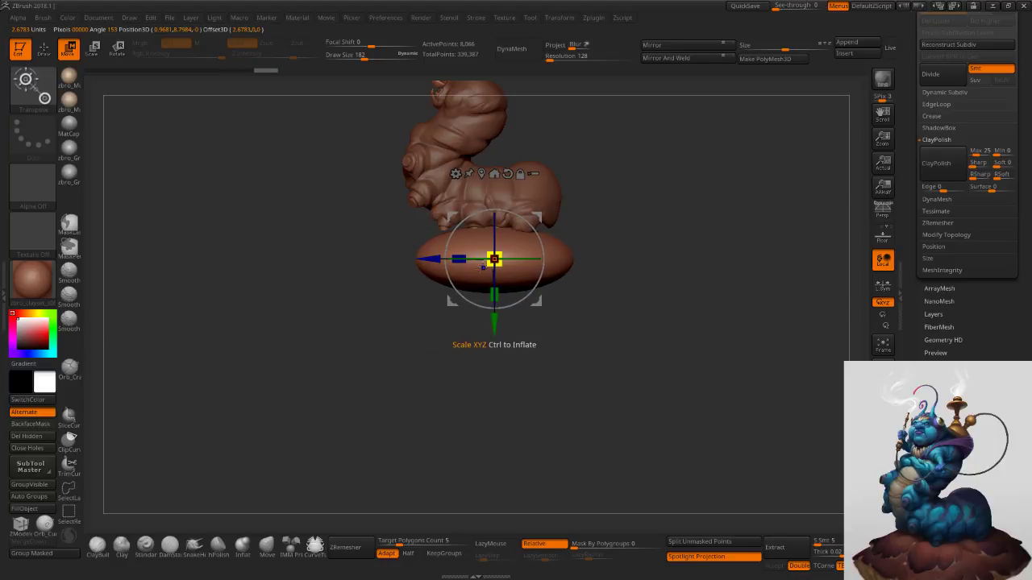
drag(501, 253, 515, 241)
drag(499, 295, 488, 332)
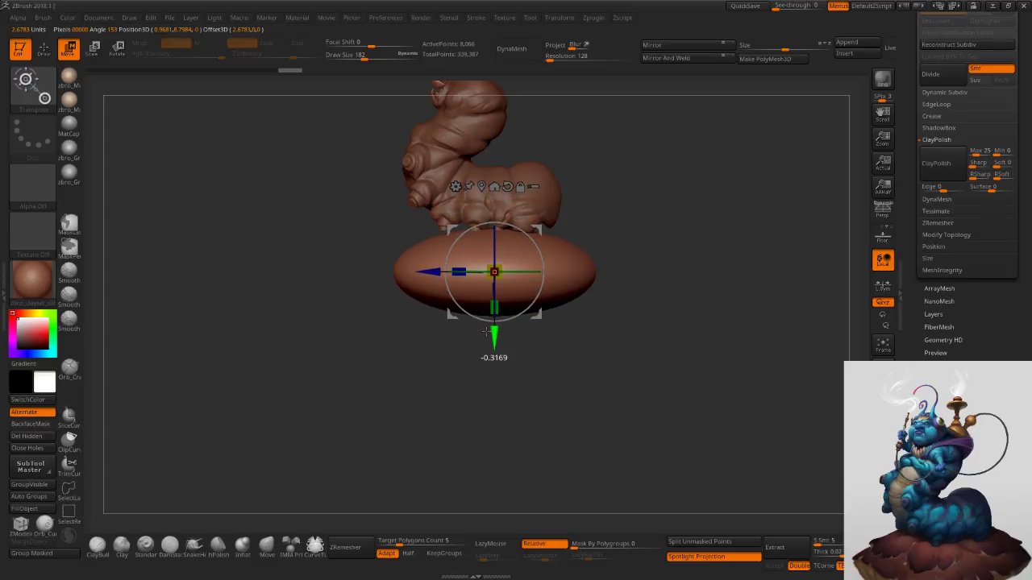
ctrl+right_drag(640, 217, 665, 227)
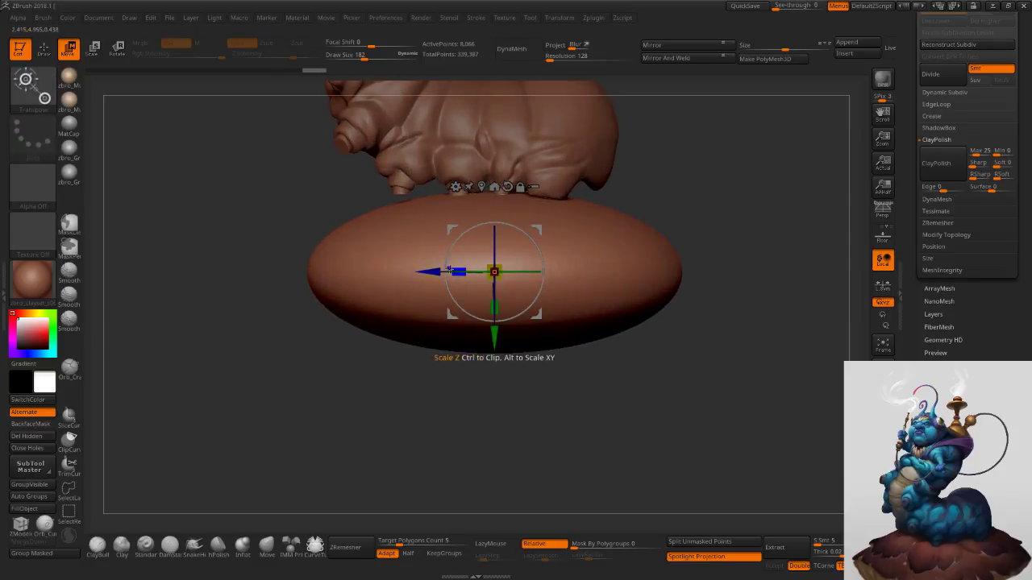
drag(430, 266, 420, 266)
alt+right_drag(617, 140, 605, 282)
mouse_move(605, 282)
right_down()
mouse_move(659, 284)
mouse_move(675, 274)
mouse_move(601, 271)
mouse_move(610, 260)
mouse_move(659, 263)
right_up()
drag(659, 262, 646, 277)
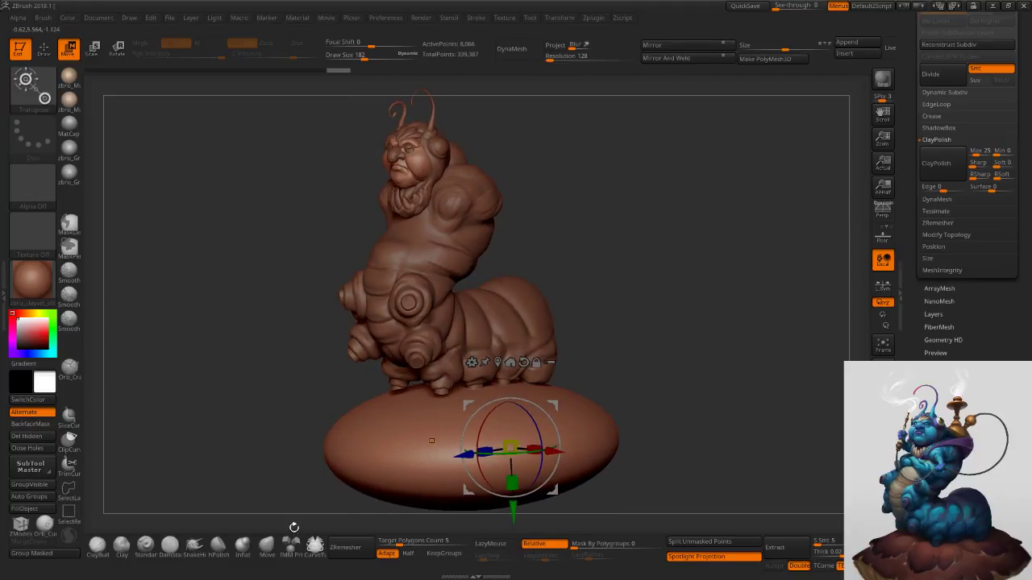
Switch to the Move brush, enlarge it and orbit to a straight front view.
click(267, 547)
ctrl+right_drag(464, 444, 503, 369)
key(s)
drag(504, 369, 527, 369)
key(s)
drag(421, 423, 436, 423)
right_drag(436, 423, 496, 421)
drag(417, 419, 416, 409)
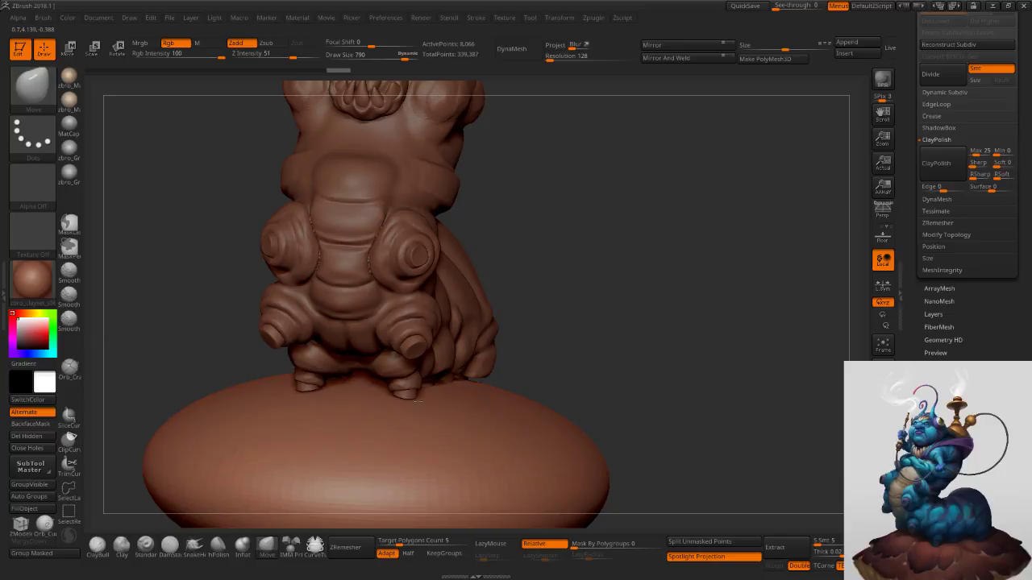
right_drag(494, 390, 427, 385)
key(s)
mouse_move(455, 385)
mouse_down()
mouse_move(524, 399)
mouse_move(471, 400)
mouse_up()
key(s)
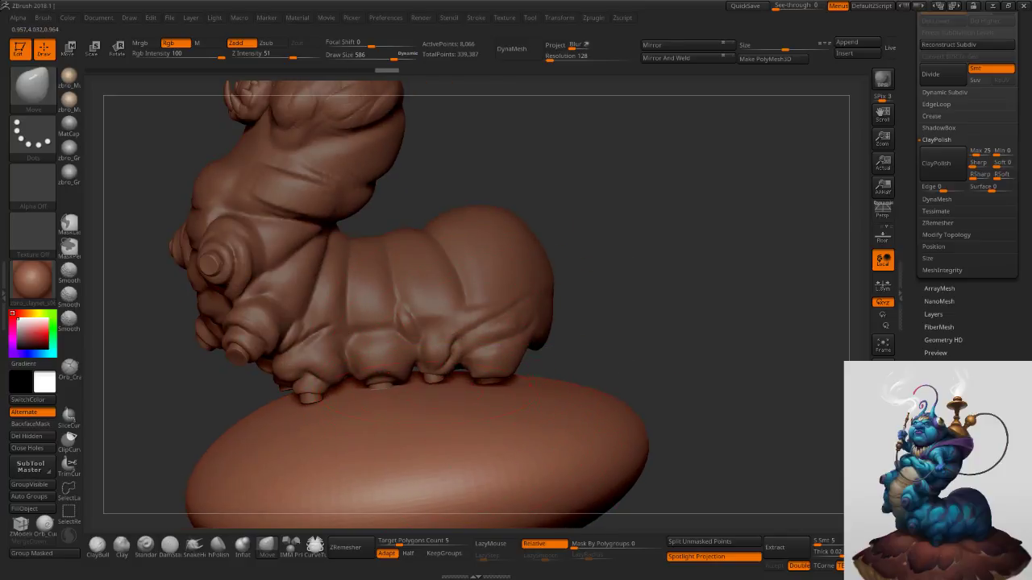
right_drag(401, 391, 433, 392)
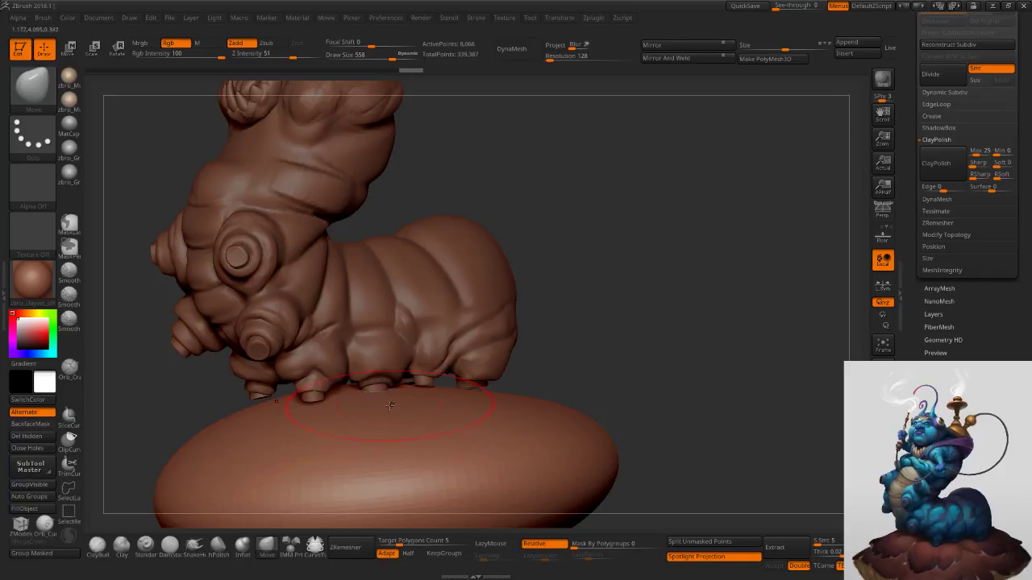
ctrl+right_drag(330, 399, 326, 414)
right_drag(325, 414, 350, 409)
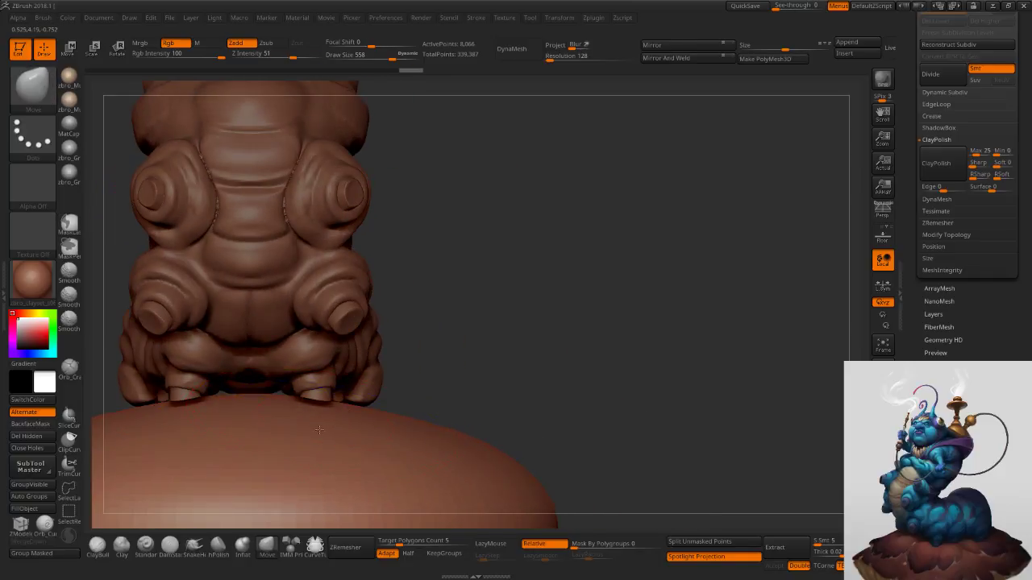
key(s)
drag(325, 407, 317, 406)
Make the toe caps active and pull the first toes down toward the base.
alt+click(317, 395)
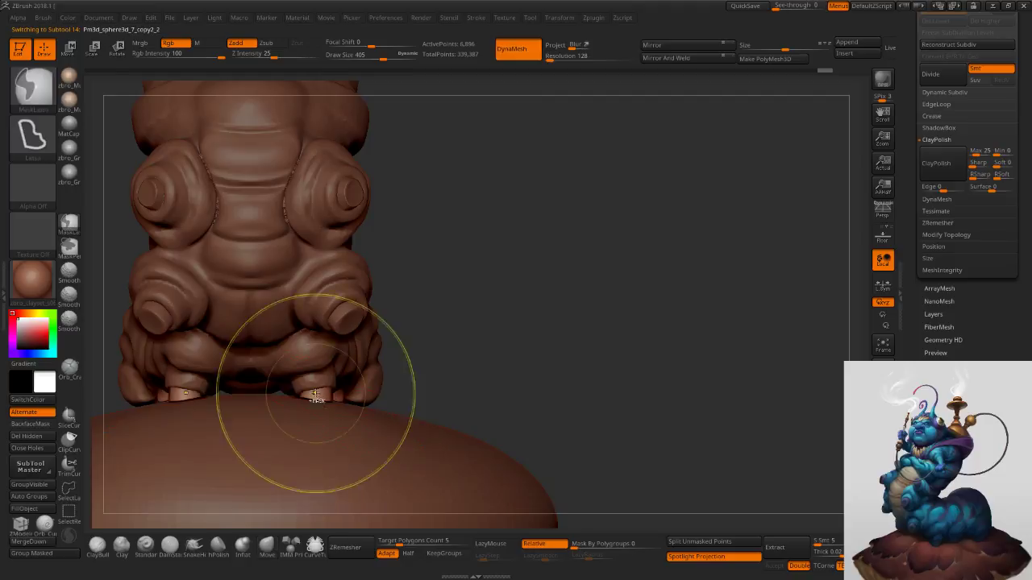
ctrl+right_drag(317, 397, 323, 409)
key(s)
drag(323, 405, 313, 405)
right_drag(314, 418, 328, 415)
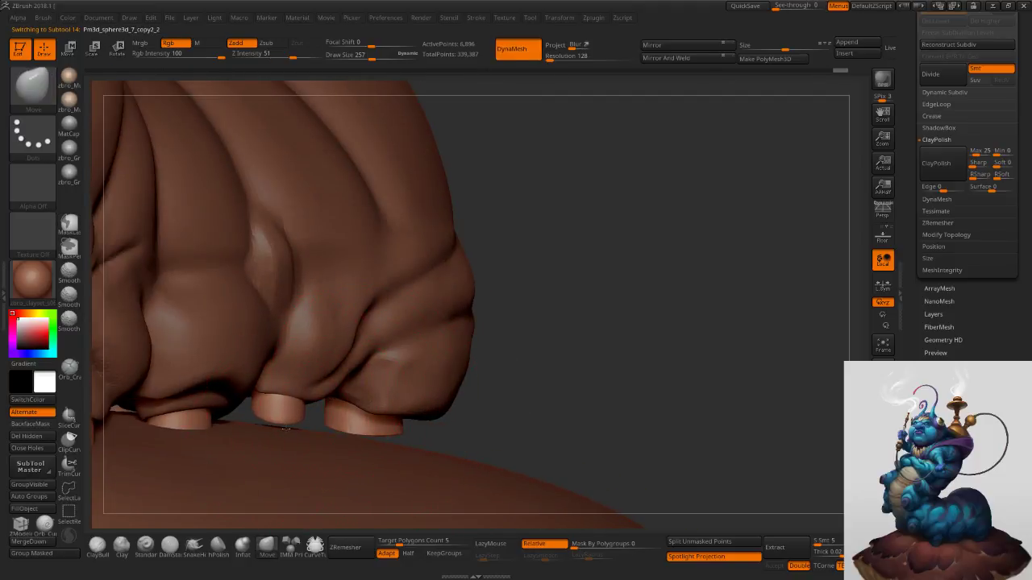
drag(285, 436, 286, 437)
right_drag(287, 433, 310, 431)
drag(379, 427, 393, 465)
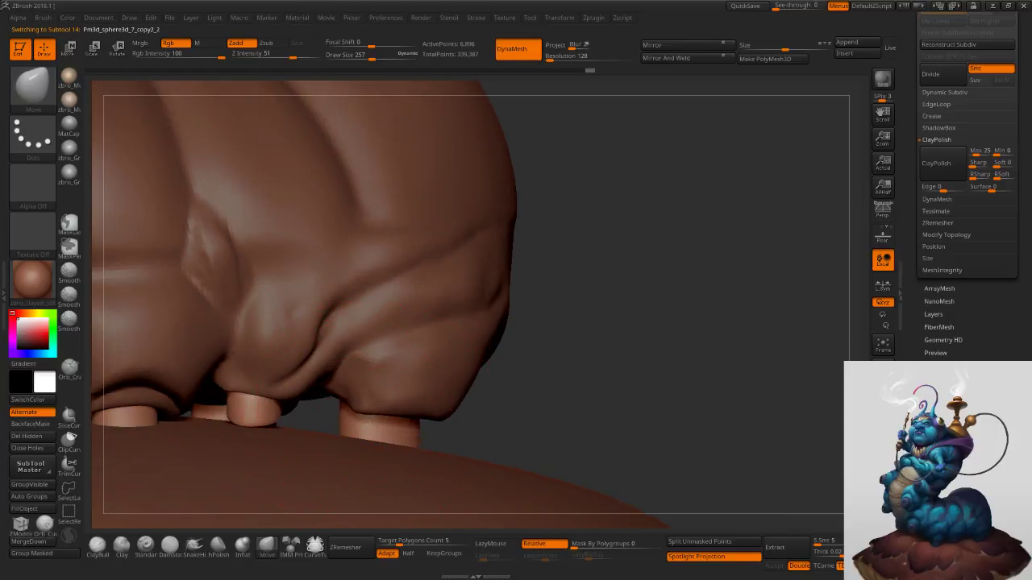
right_drag(388, 461, 367, 453)
drag(439, 431, 454, 440)
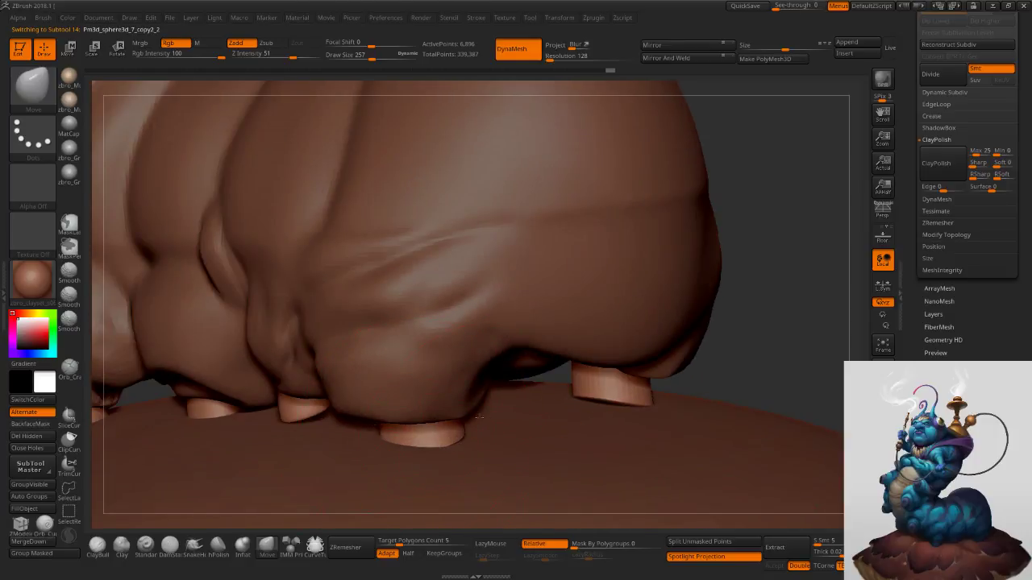
right_drag(486, 422, 460, 430)
key(s)
drag(459, 431, 455, 432)
right_drag(456, 431, 419, 424)
drag(418, 425, 439, 424)
Shrink the brush to 100 and pull down the inner and remaining toes.
right_drag(444, 393, 427, 399)
key(s)
mouse_move(427, 399)
mouse_down()
mouse_move(381, 391)
mouse_move(367, 361)
mouse_up()
key(s)
drag(392, 421, 385, 424)
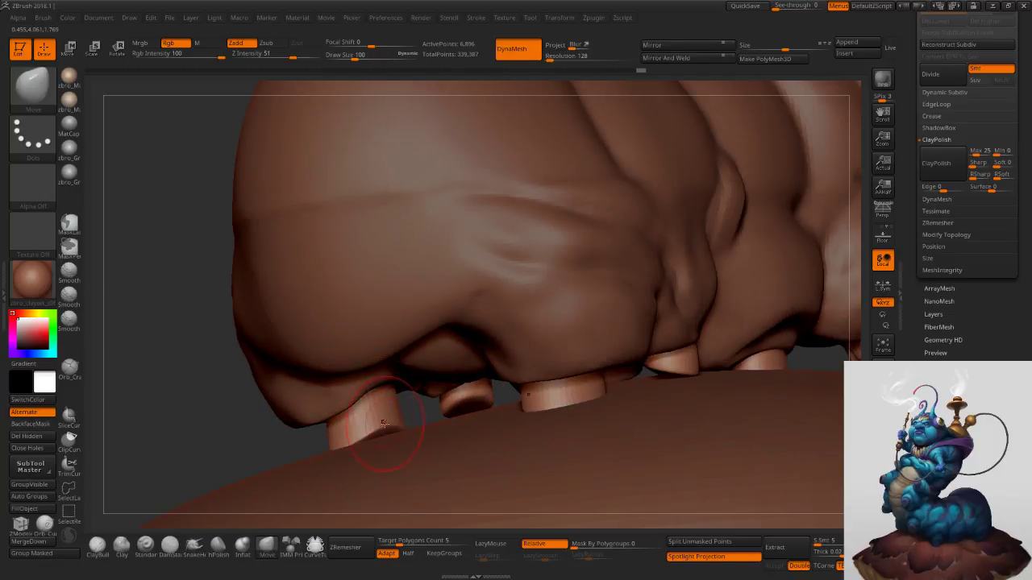
right_drag(466, 404, 474, 401)
drag(466, 399, 466, 411)
right_drag(466, 412, 606, 407)
drag(421, 410, 422, 418)
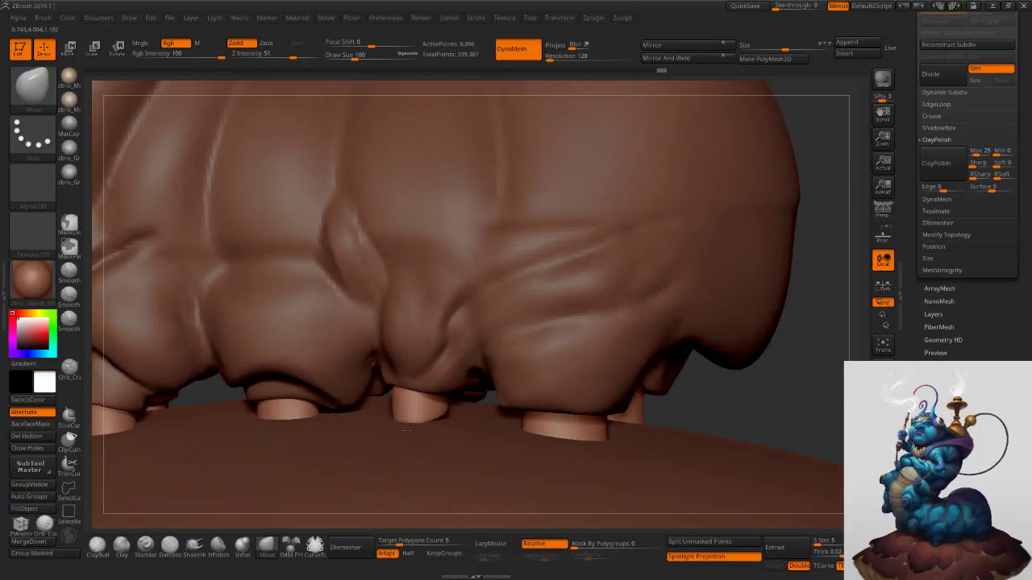
Tweak the body just above a toe, then reactivate the toe caps at brush size 182.
right_drag(338, 423, 363, 416)
key(s)
mouse_move(325, 408)
mouse_down()
mouse_move(339, 407)
mouse_move(318, 422)
mouse_up()
key(s)
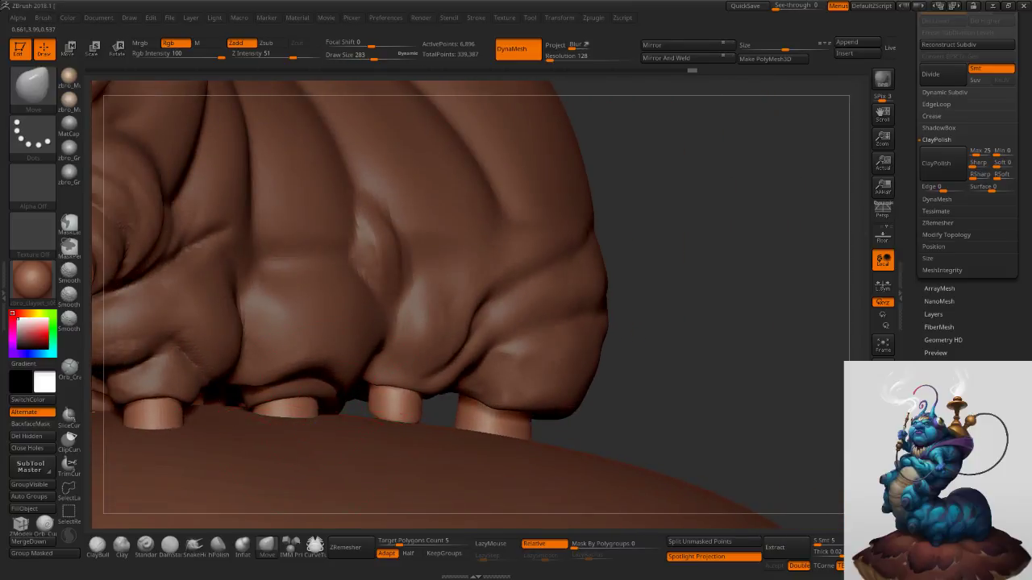
right_drag(312, 421, 343, 413)
alt+click(317, 374)
key(bracketleft)
mouse_move(313, 378)
mouse_down()
mouse_move(301, 394)
mouse_move(310, 380)
mouse_up()
alt+click(300, 397)
key(s)
key(bracketleft)
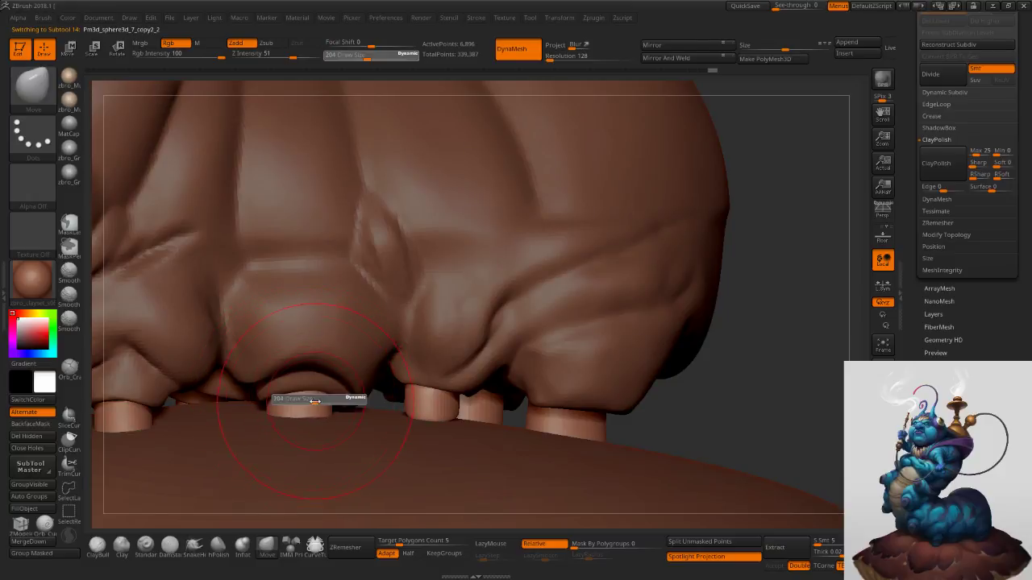
mouse_move(333, 428)
ctrl+right_down()
mouse_move(338, 382)
mouse_move(374, 377)
mouse_move(358, 381)
ctrl+right_up()
mouse_move(296, 358)
right_down()
mouse_move(353, 406)
mouse_move(334, 350)
mouse_move(379, 359)
mouse_move(402, 423)
mouse_move(476, 409)
mouse_move(465, 405)
right_up()
DynaMesh the oval base and enable radial Y symmetry with X mirroring off.
alt+click(475, 408)
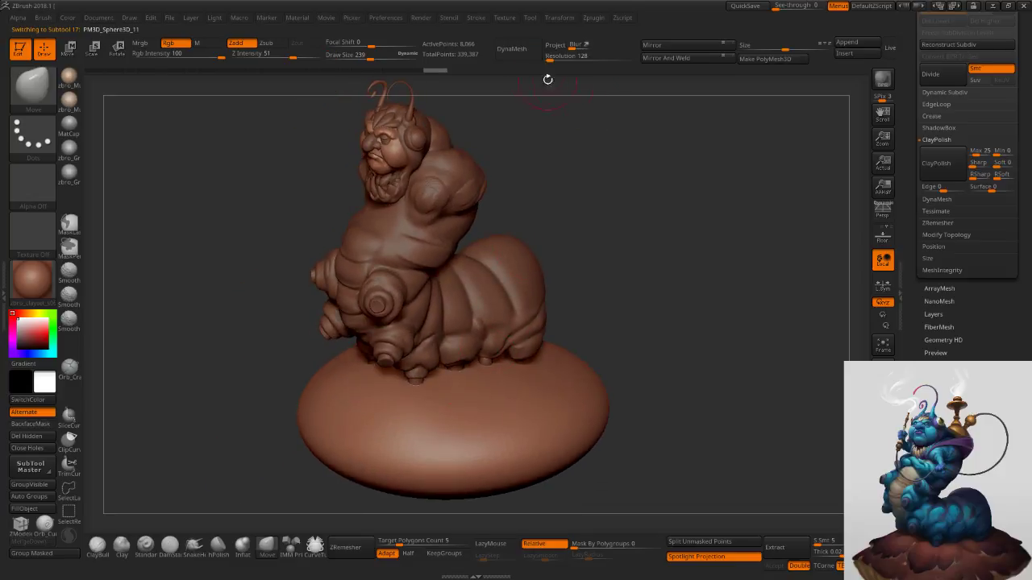
click(528, 58)
click(569, 19)
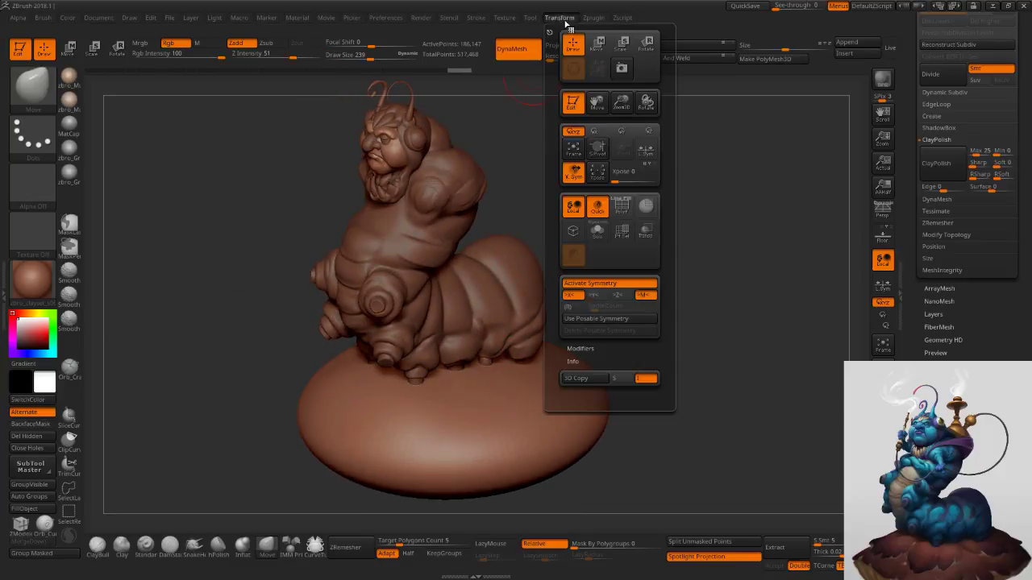
click(604, 17)
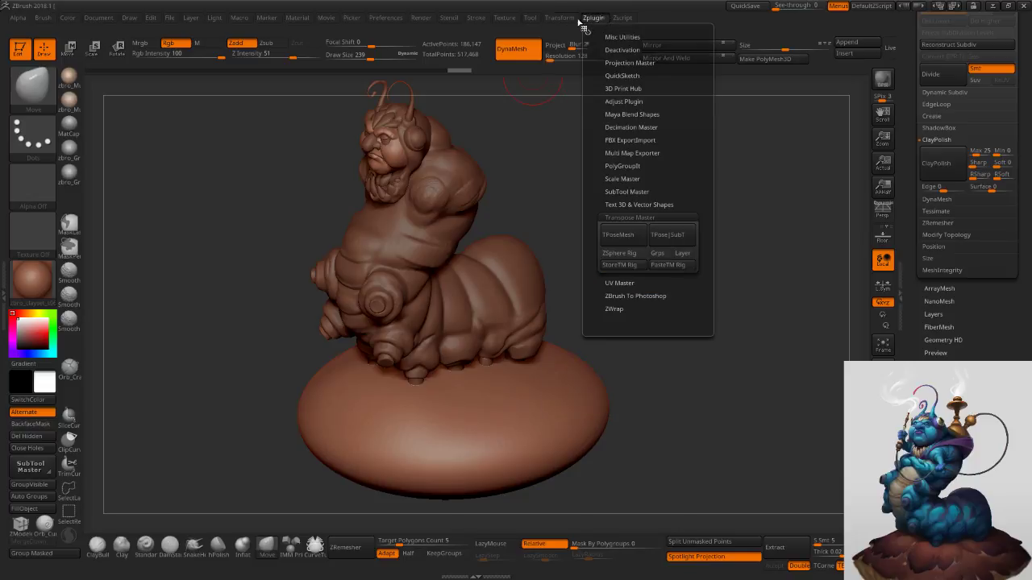
click(506, 18)
mouse_move(429, 24)
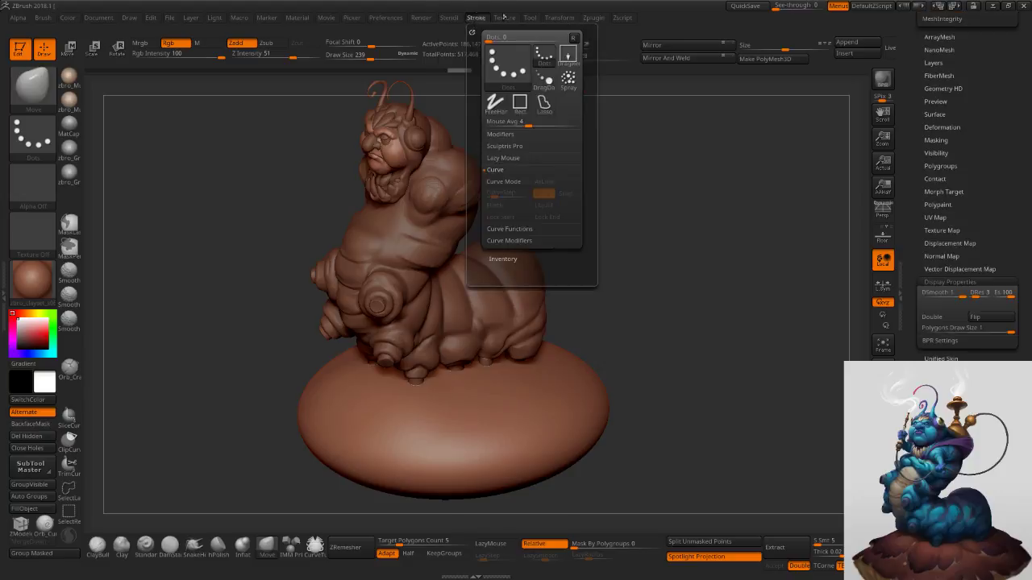
mouse_move(565, 29)
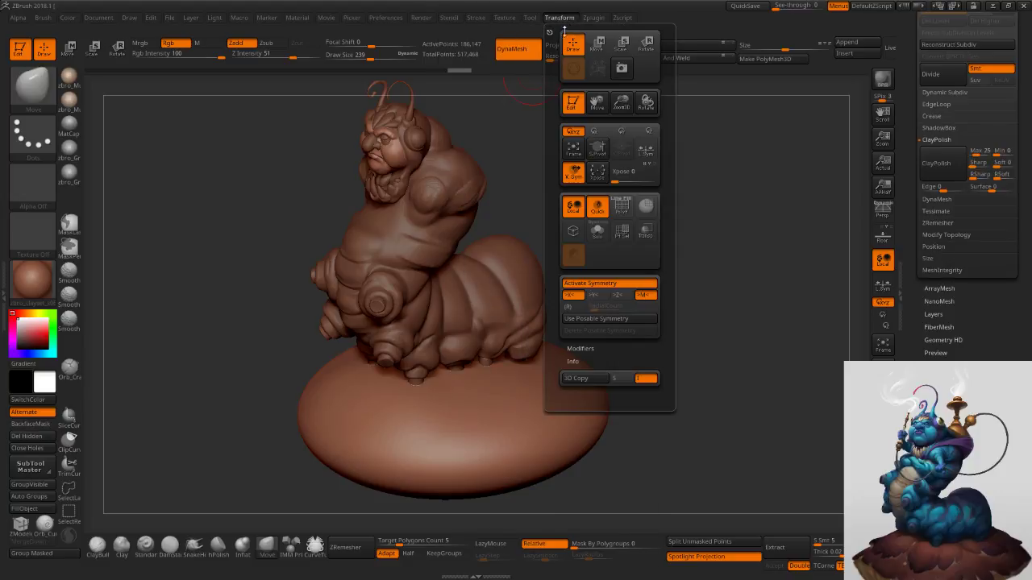
click(597, 298)
click(580, 297)
click(579, 310)
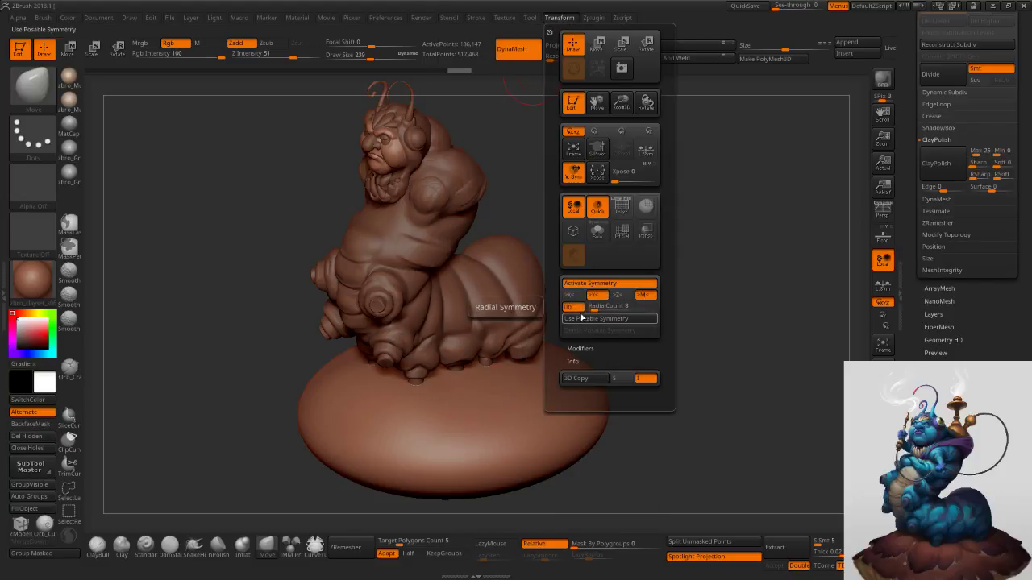
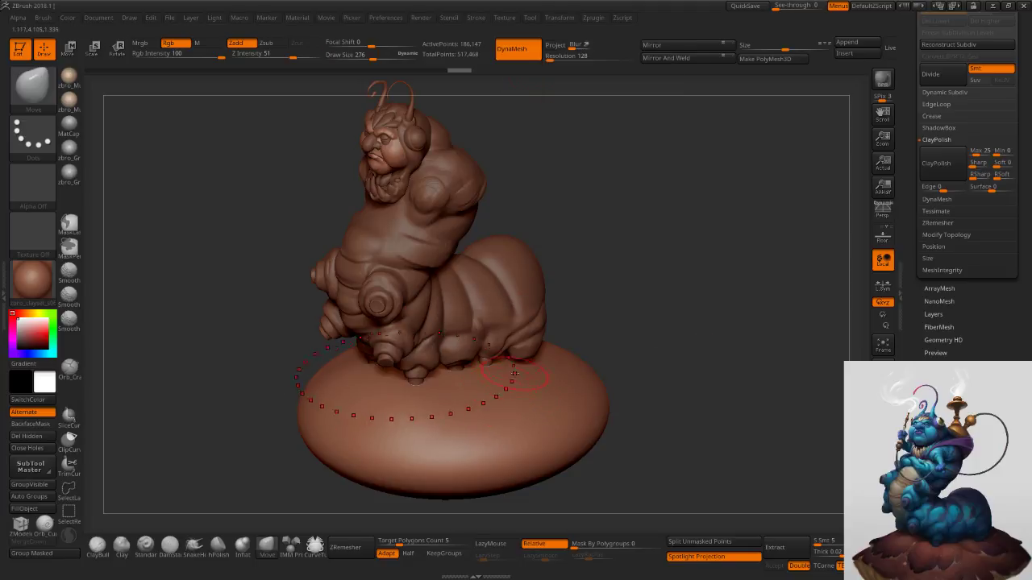
Enable local symmetry, isolate the base face-on, and set the radial symmetry count to 4.
click(885, 237)
click(884, 237)
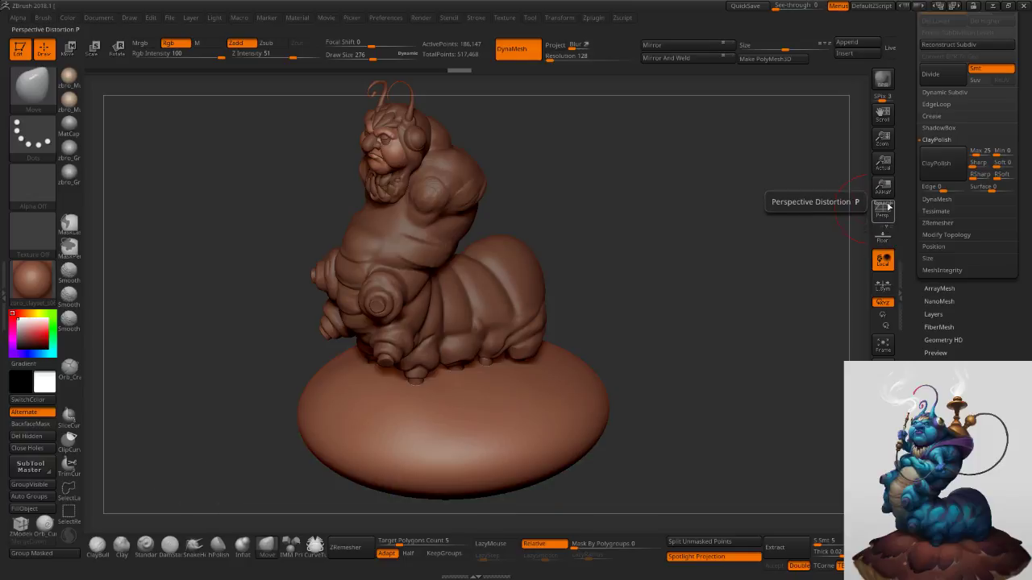
click(882, 292)
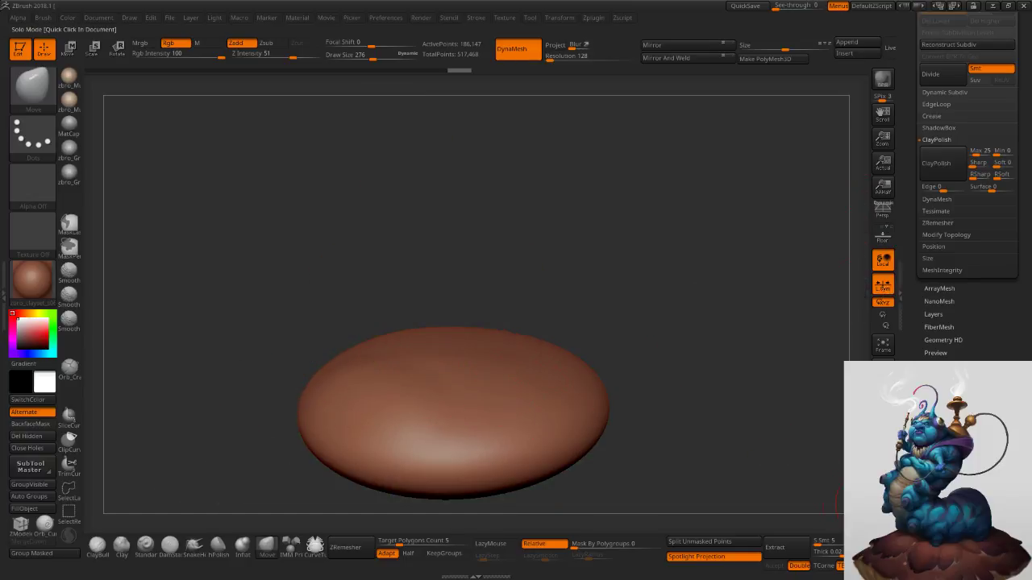
drag(809, 457, 680, 355)
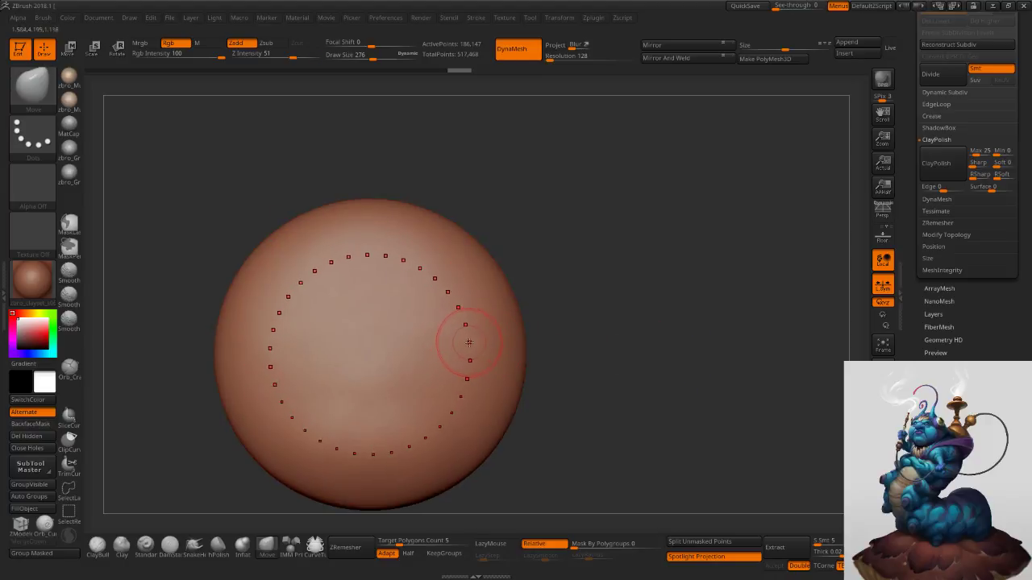
key(s)
drag(477, 350, 477, 351)
click(560, 18)
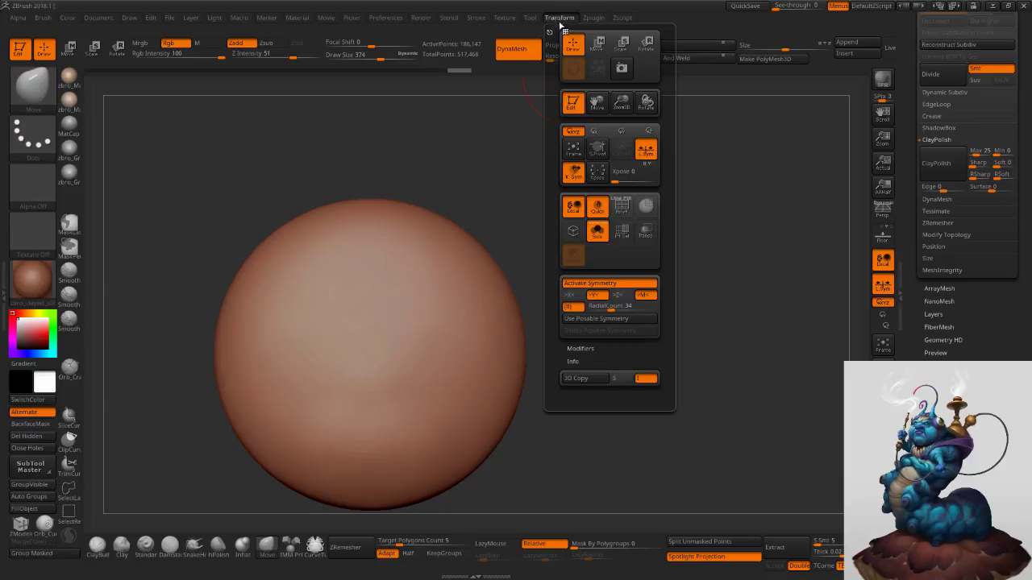
click(628, 307)
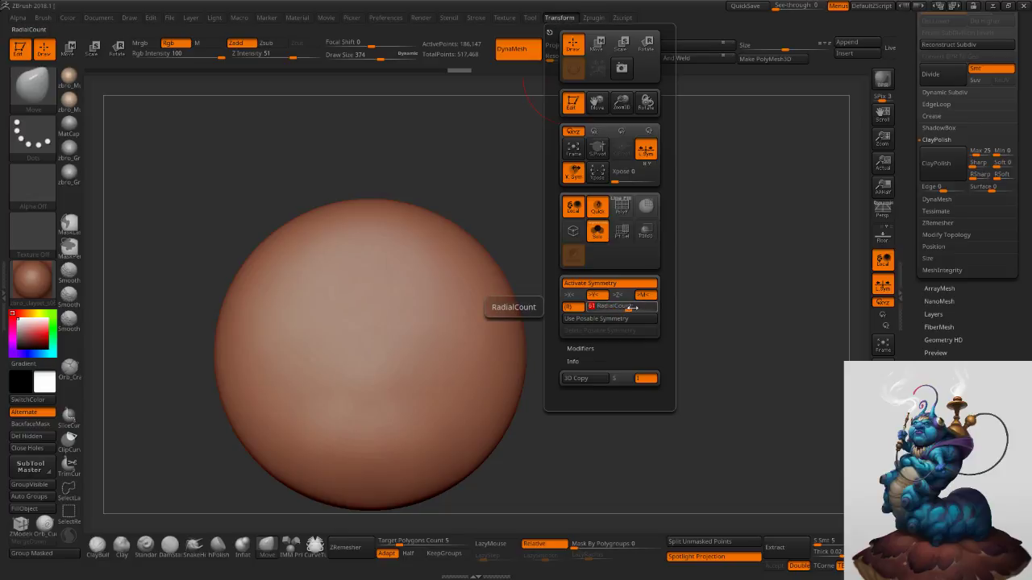
key(Return)
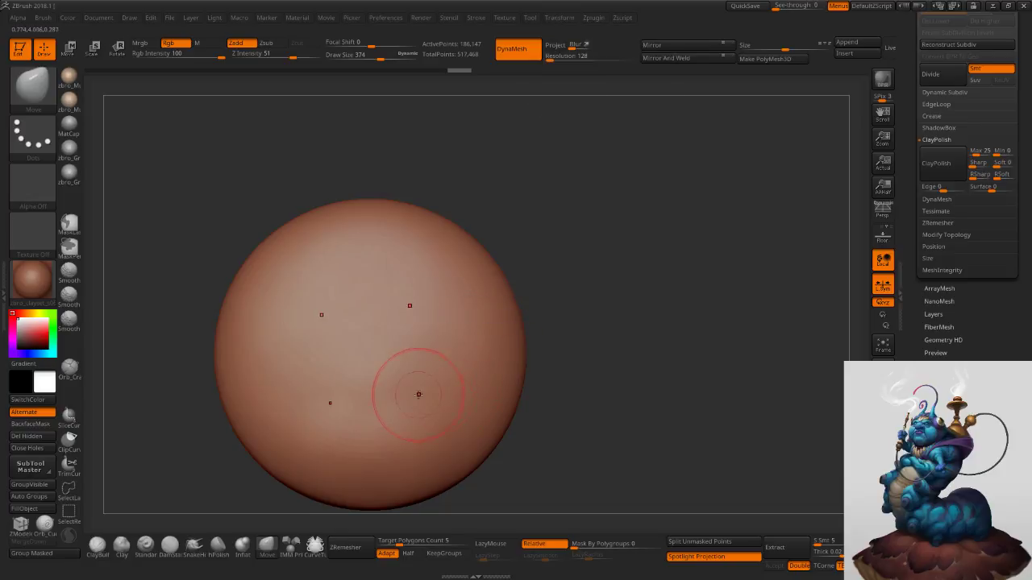
Clear the mask on the base and smooth the sphere's surface.
mouse_move(623, 233)
ctrl+mouse_down()
mouse_move(640, 267)
mouse_move(633, 346)
mouse_move(599, 302)
mouse_move(595, 242)
ctrl+mouse_up()
shift+drag(380, 414, 422, 403)
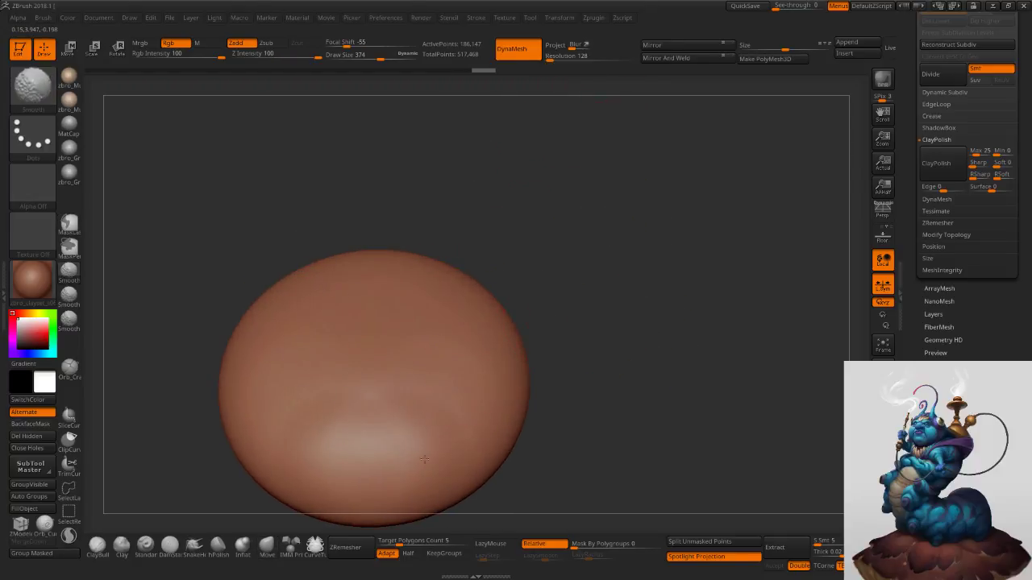
shift+drag(385, 449, 389, 445)
alt+drag(616, 257, 662, 221)
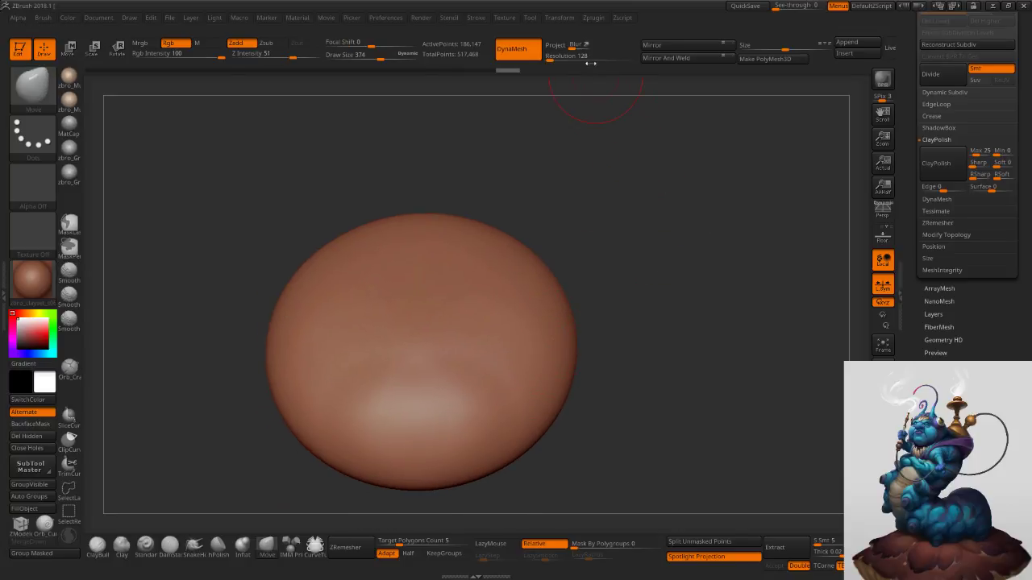
Remesh the base at DynaMesh resolution 32, smooth it, and apply Mirror And Weld.
click(548, 60)
ctrl+drag(683, 285, 667, 291)
mouse_move(443, 412)
shift+mouse_down()
mouse_move(452, 443)
mouse_move(449, 423)
shift+mouse_up()
click(669, 61)
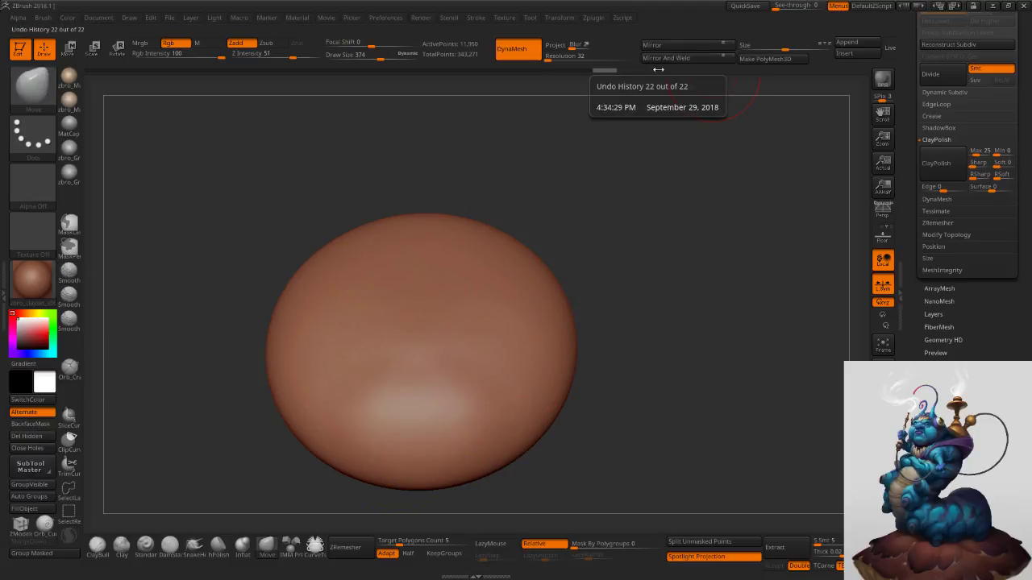
mouse_move(668, 199)
mouse_down()
mouse_move(656, 248)
mouse_move(670, 205)
mouse_up()
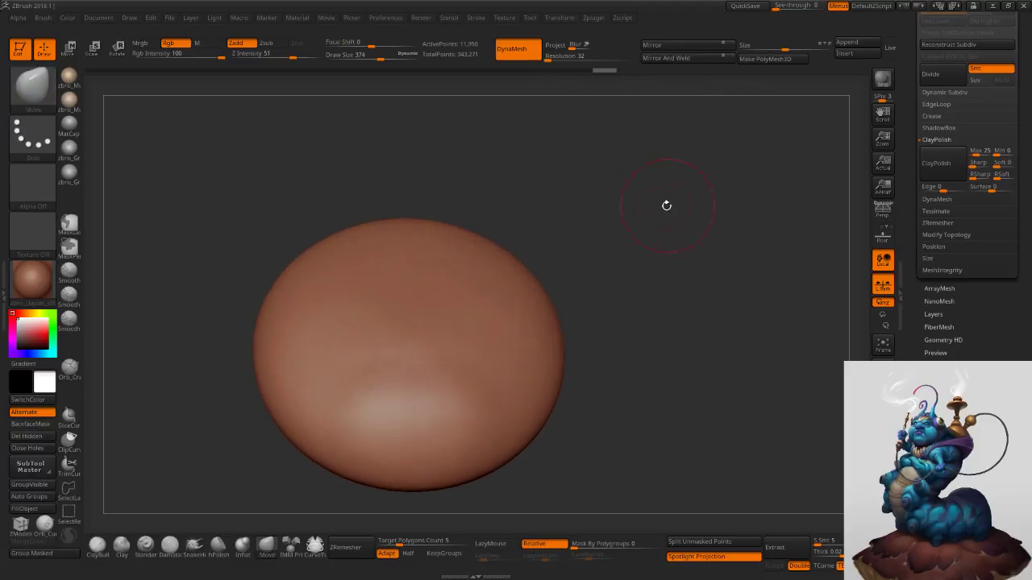
Flatten the base's lower front with the hPolish brush.
click(219, 548)
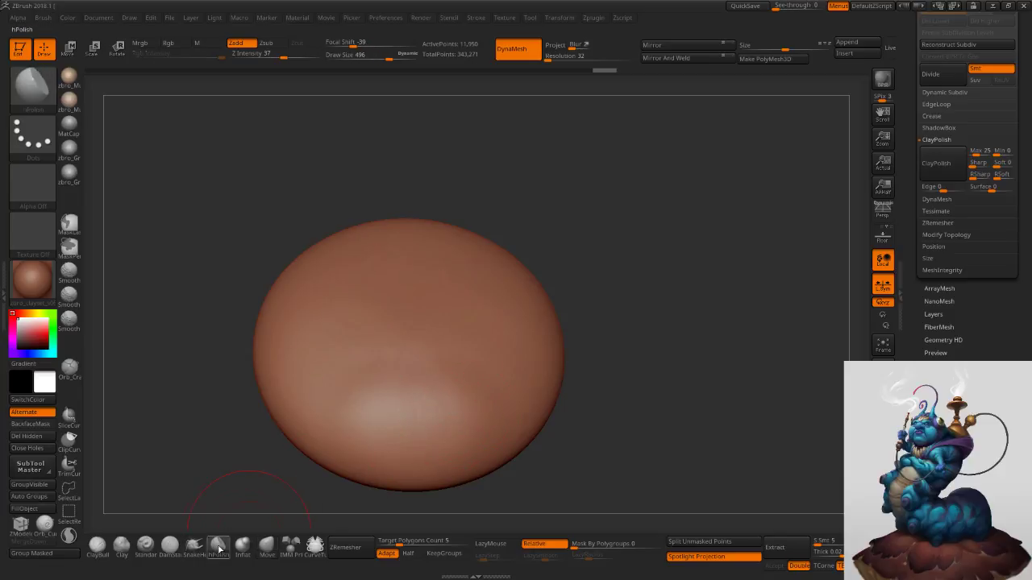
mouse_move(461, 409)
mouse_down()
mouse_move(498, 397)
mouse_move(332, 395)
mouse_up()
drag(488, 379, 469, 421)
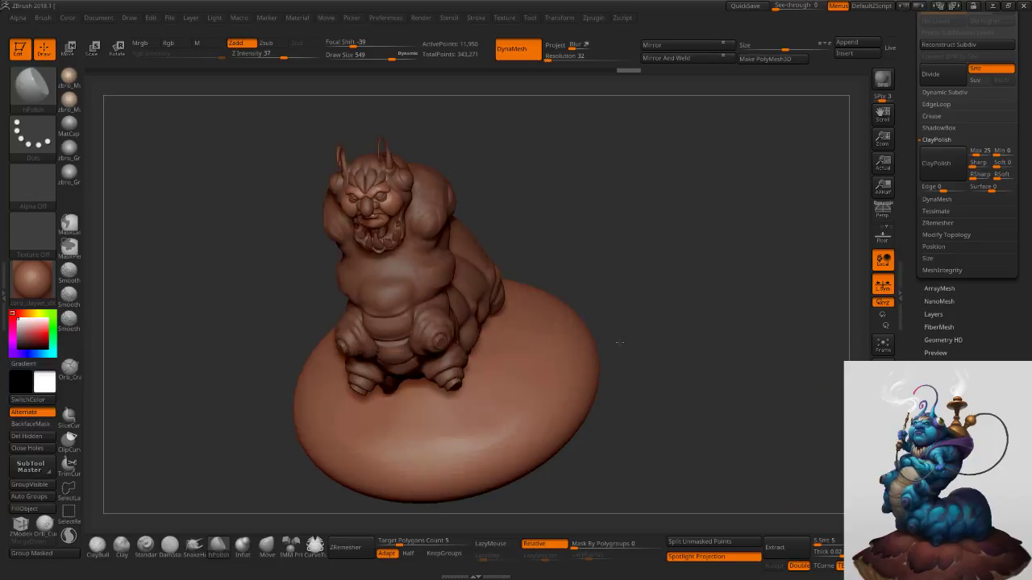
drag(629, 373, 570, 370)
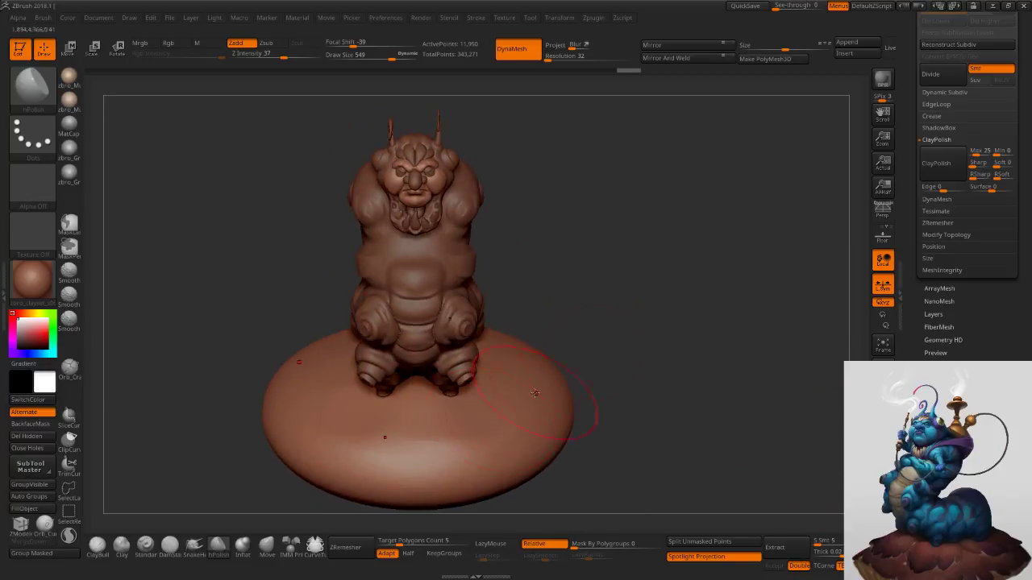
Carve a DamStandard crease below the feet at size 276, extending it rightwards across the base.
click(171, 548)
key(s)
drag(396, 441, 384, 441)
mouse_move(449, 412)
ctrl+right_down()
mouse_move(469, 403)
mouse_move(470, 412)
mouse_move(478, 366)
ctrl+right_up()
key(s)
drag(427, 373, 423, 373)
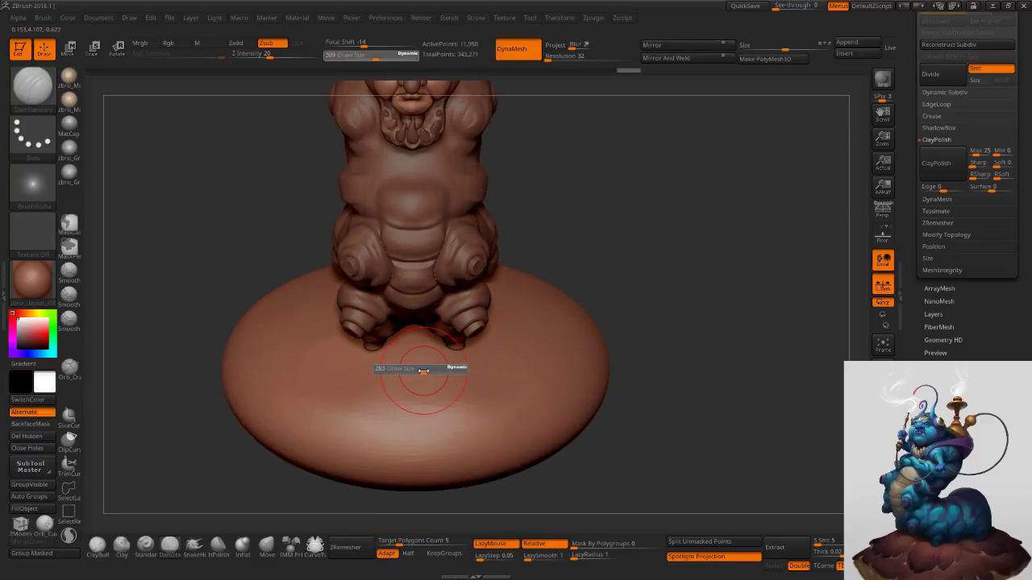
drag(455, 411, 463, 414)
drag(418, 354, 474, 413)
right_drag(497, 370, 451, 375)
mouse_move(446, 416)
mouse_down()
mouse_move(516, 400)
mouse_move(488, 401)
mouse_move(498, 382)
mouse_up()
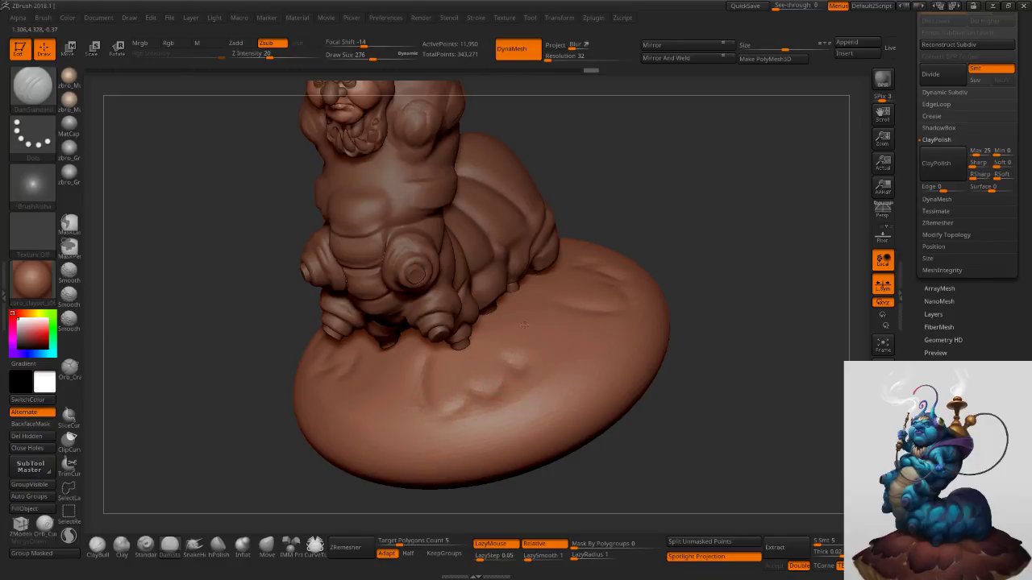
Build up leaf ridges on the base with ClayBuildup at size 147, then shrink it to 125.
right_drag(542, 317, 555, 304)
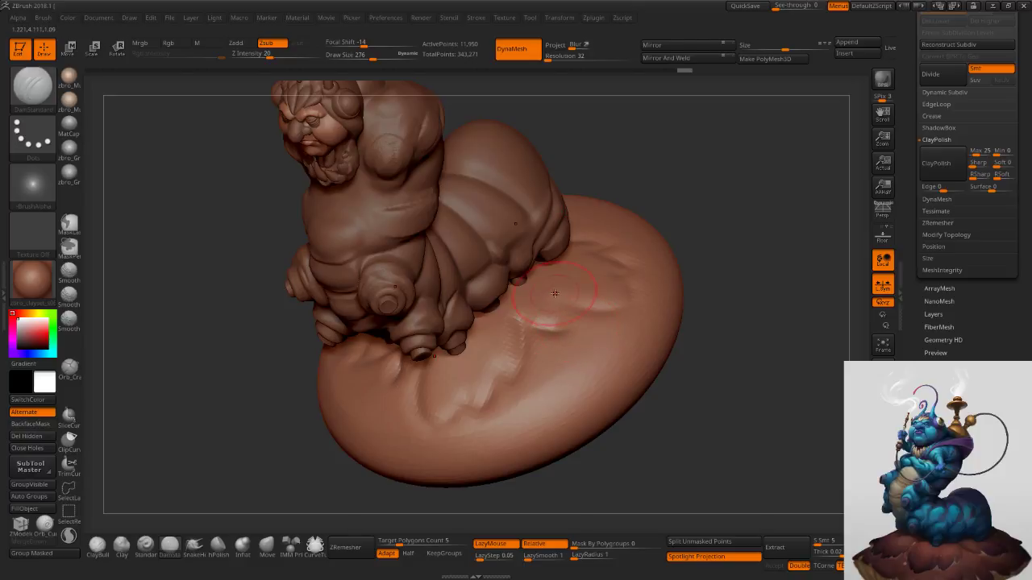
key(s)
drag(546, 322, 545, 321)
click(98, 547)
key(s)
drag(445, 386, 436, 386)
right_drag(407, 386, 444, 366)
key(s)
drag(444, 402, 425, 363)
mouse_move(443, 411)
mouse_down()
mouse_move(446, 357)
mouse_move(451, 375)
mouse_move(473, 360)
mouse_up()
right_drag(516, 355, 484, 359)
mouse_move(477, 382)
mouse_down()
mouse_move(484, 326)
mouse_move(501, 347)
mouse_up()
key(s)
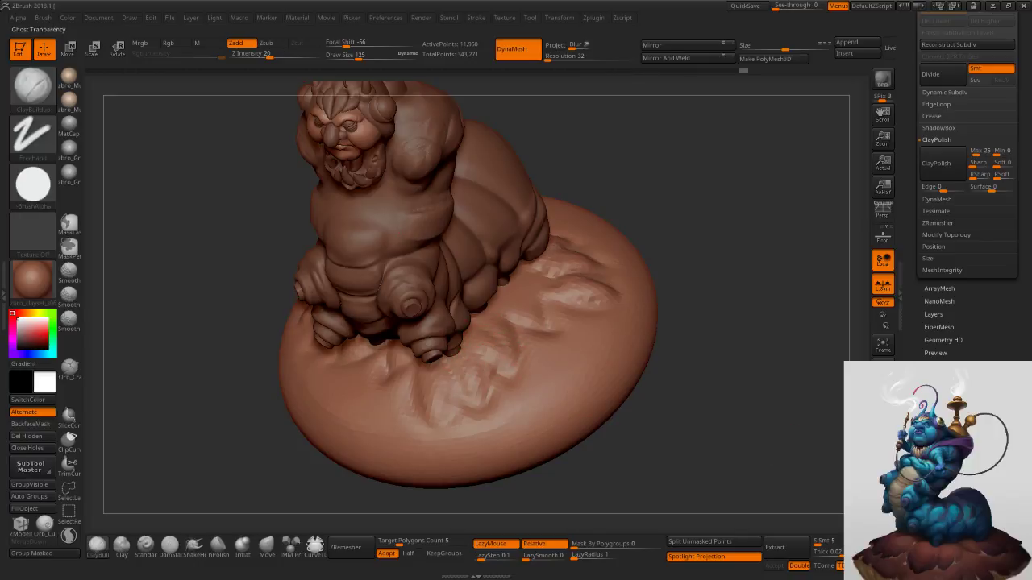
Solo the base and add clay strokes, shrinking the brush from 147 down to 100.
click(883, 502)
key(s)
drag(456, 345, 461, 345)
right_drag(453, 351, 465, 368)
drag(465, 368, 442, 325)
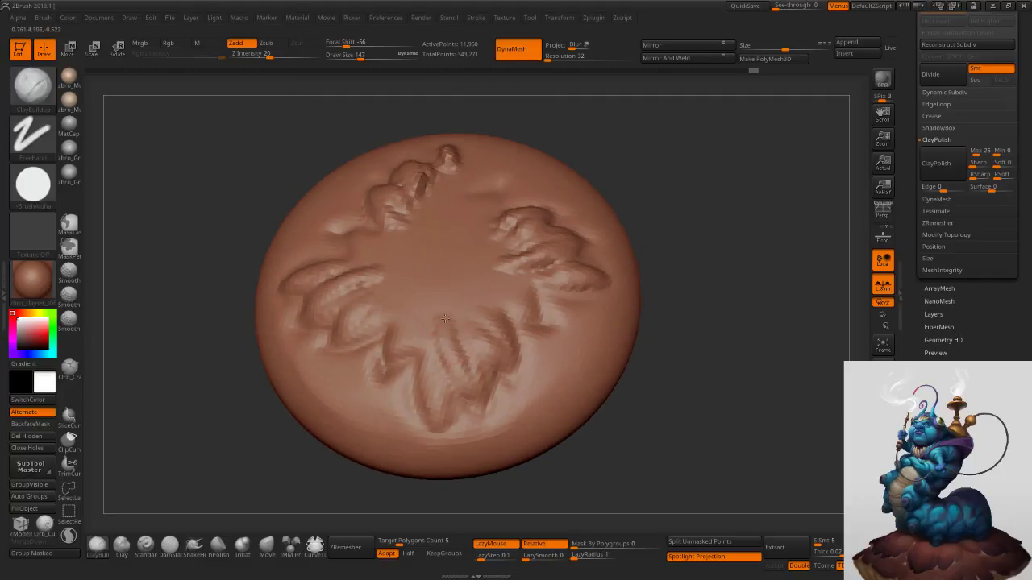
mouse_move(468, 400)
right_down()
mouse_move(469, 389)
mouse_move(438, 370)
right_up()
key(s)
drag(437, 371, 424, 369)
right_drag(414, 353, 411, 362)
key(s)
mouse_move(403, 368)
mouse_down()
mouse_move(393, 372)
mouse_move(409, 353)
mouse_up()
Subdivide the base once and carve DamStandard creases at size 134 up the lower and right leaves.
click(176, 546)
key(ctrl+d)
key(s)
mouse_move(408, 352)
right_down()
mouse_move(383, 372)
mouse_move(437, 357)
mouse_move(419, 365)
mouse_move(449, 436)
right_up()
drag(436, 416, 446, 384)
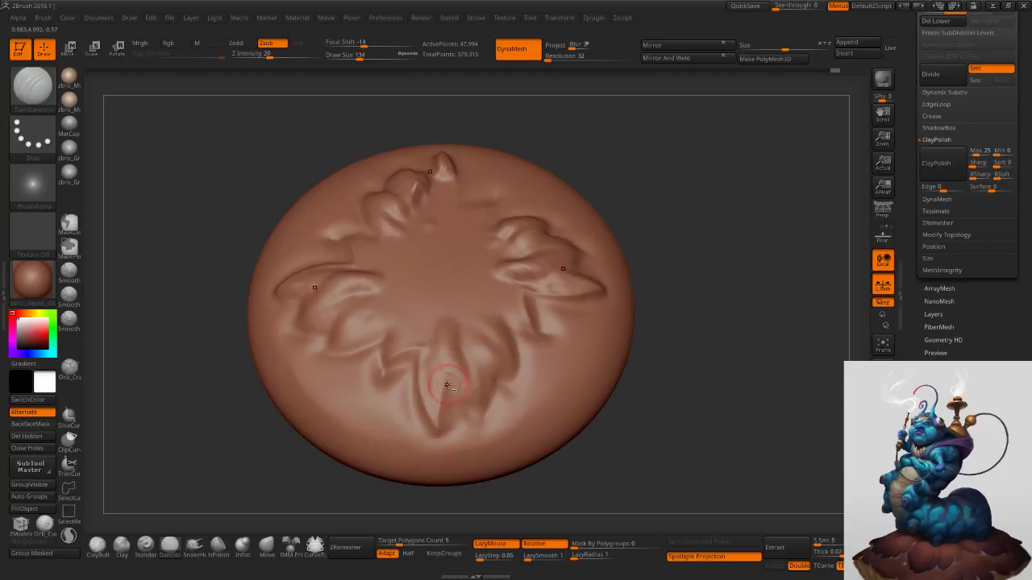
mouse_move(472, 421)
mouse_down()
mouse_move(481, 421)
mouse_move(473, 357)
mouse_move(470, 385)
mouse_up()
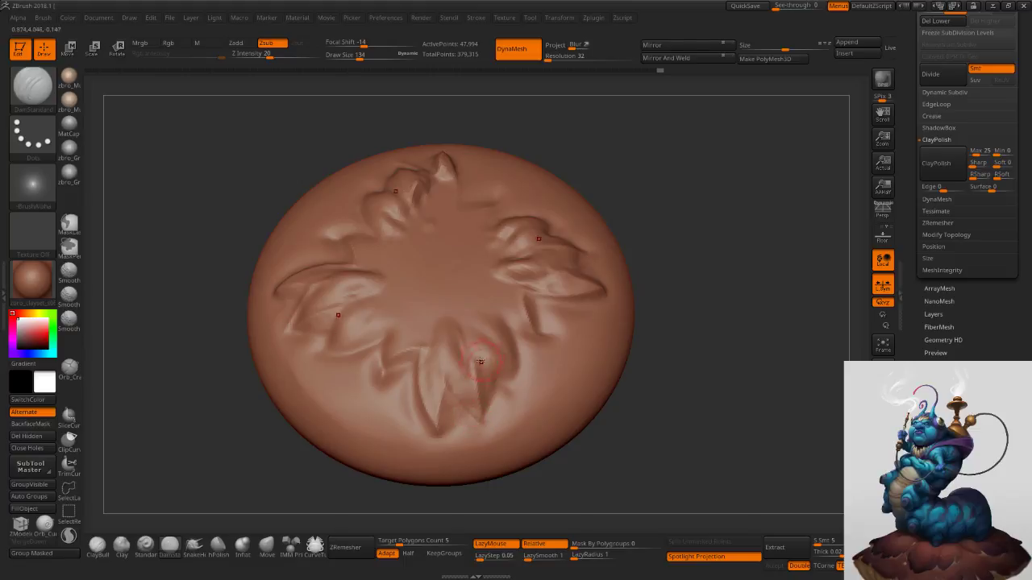
right_drag(486, 356, 477, 343)
drag(495, 360, 513, 382)
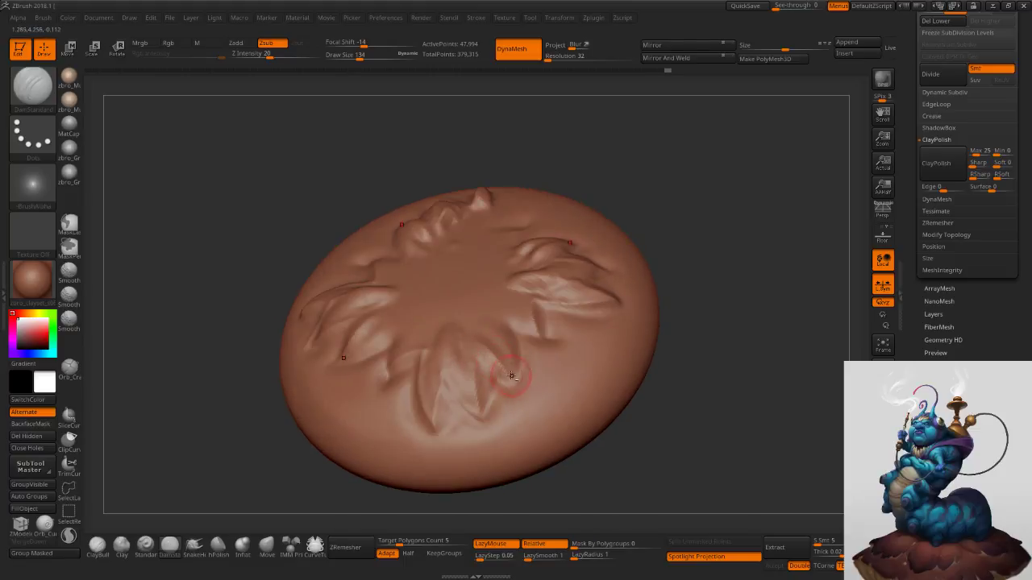
right_drag(502, 316, 499, 330)
mouse_move(517, 324)
mouse_down()
mouse_move(526, 339)
mouse_move(500, 272)
mouse_up()
Show the caterpillar again with the base and smooth the folds near its feet at size 167.
key(s)
click(522, 296)
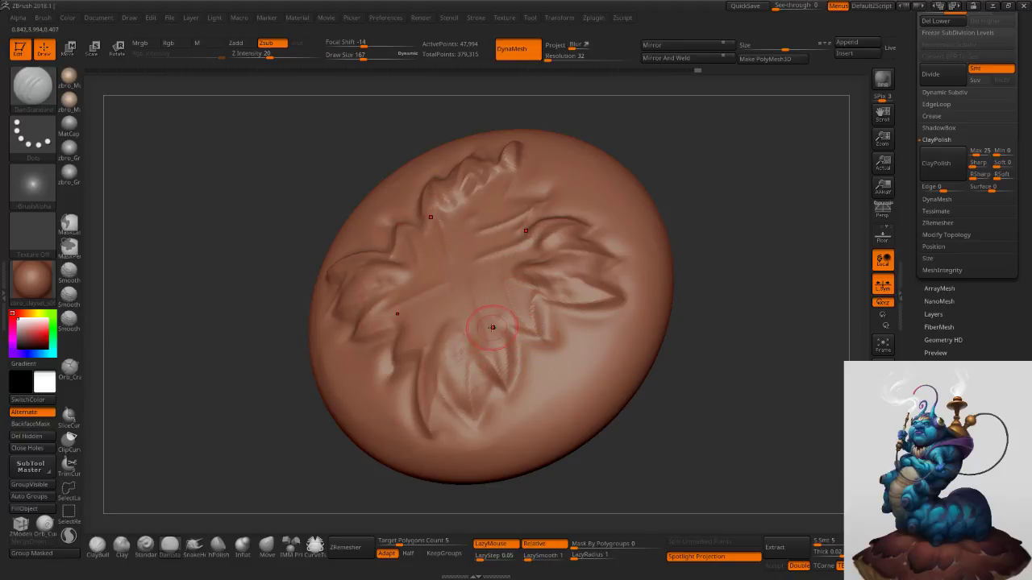
right_drag(492, 327, 518, 311)
click(680, 439)
mouse_move(507, 383)
right_down()
mouse_move(488, 354)
mouse_move(502, 348)
mouse_move(503, 415)
right_up()
mouse_move(503, 415)
right_down()
mouse_move(468, 400)
mouse_move(499, 394)
right_up()
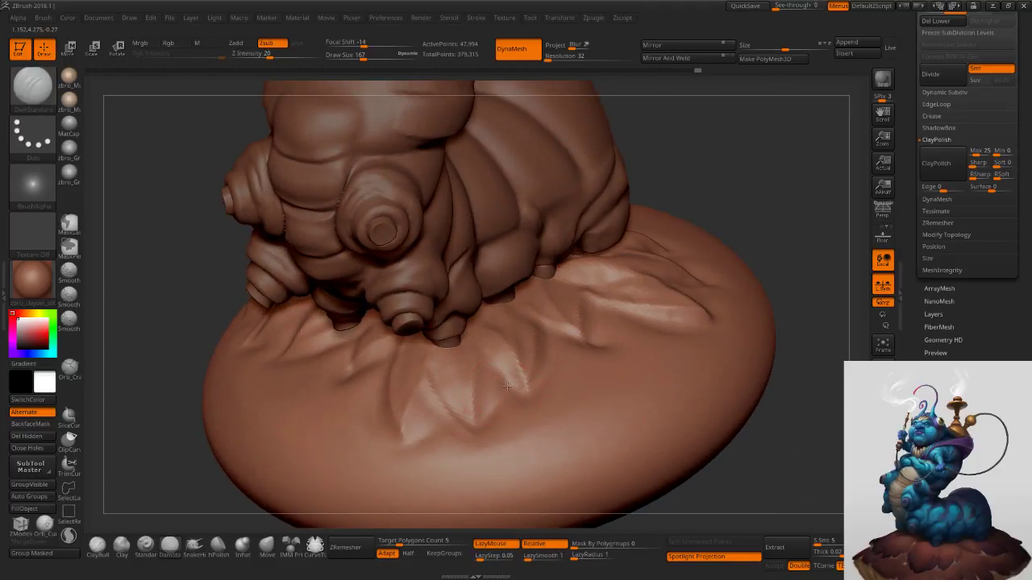
shift+drag(519, 383, 523, 382)
click(929, 93)
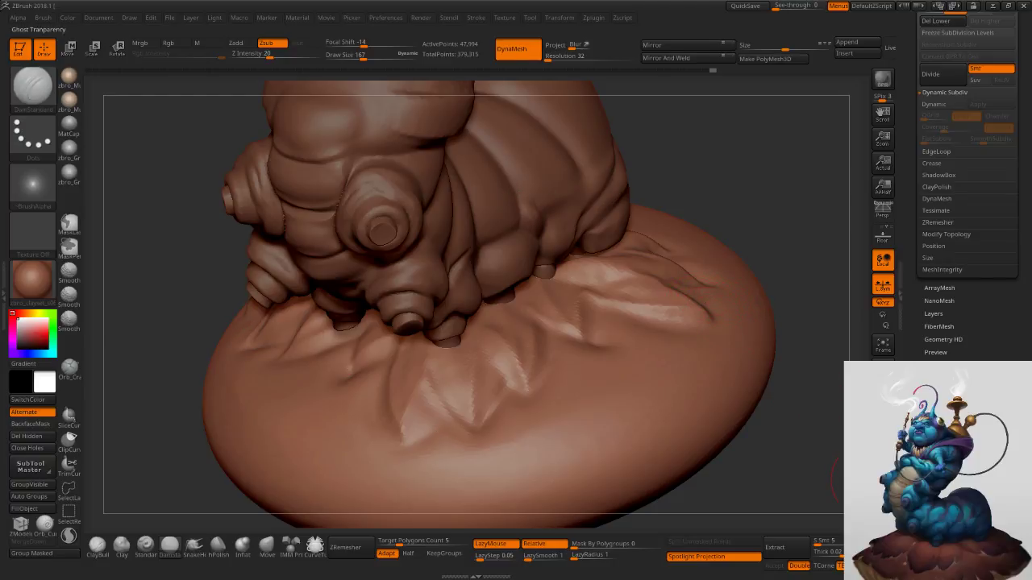
Solo the base again and carve creases into the lower-left leaf at brush size 138.
click(882, 502)
mouse_move(537, 327)
right_down()
mouse_move(597, 359)
mouse_move(553, 390)
mouse_move(565, 398)
mouse_move(495, 372)
mouse_move(454, 407)
mouse_move(432, 377)
mouse_move(464, 405)
mouse_move(495, 337)
mouse_move(477, 352)
right_up()
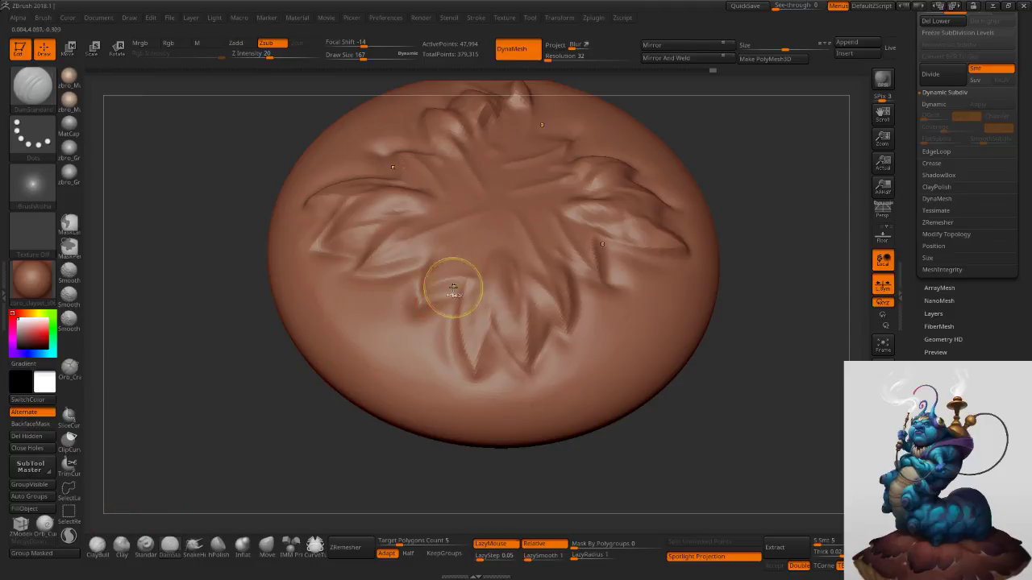
ctrl+right_drag(446, 296, 449, 281)
key(bracketleft)
key(bracketleft)
mouse_move(438, 303)
mouse_down()
mouse_move(418, 316)
mouse_move(466, 286)
mouse_move(438, 299)
mouse_move(442, 287)
mouse_move(458, 282)
mouse_move(441, 315)
mouse_move(470, 284)
mouse_move(435, 316)
mouse_up()
click(97, 547)
key(s)
click(169, 547)
Finish the front leaf's groove and carve grooves near its tip at DamStandard size 125.
key(s)
drag(494, 352, 497, 352)
drag(524, 302, 489, 394)
right_drag(492, 393, 527, 356)
drag(527, 351, 490, 418)
drag(519, 380, 489, 408)
key(s)
Subdivide the base again and deepen the front leaf's left-edge groove toward its tip at size 152.
key(ctrl+d)
key(s)
drag(510, 363, 515, 363)
drag(508, 353, 490, 385)
right_drag(483, 400, 452, 325)
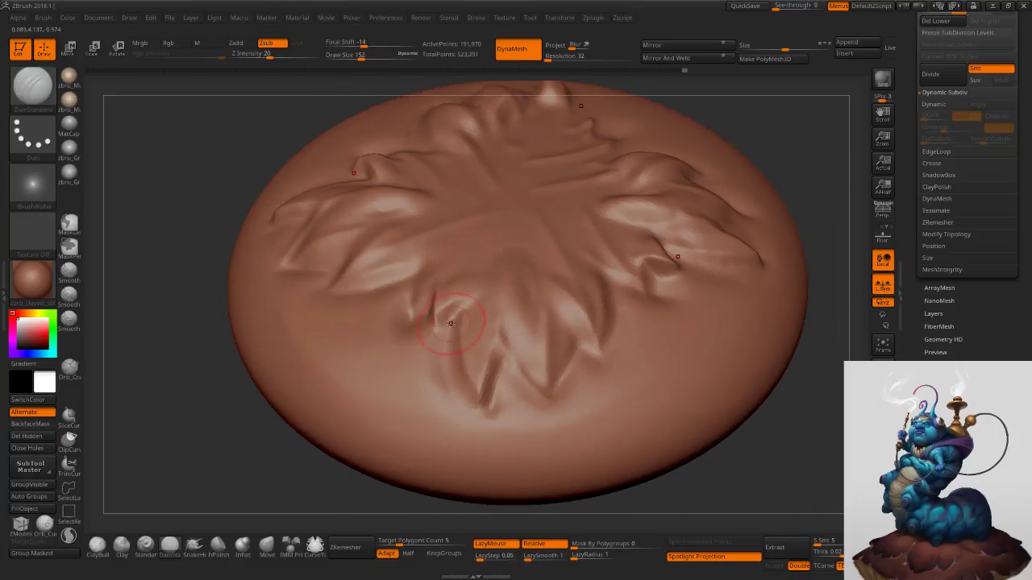
drag(449, 344, 483, 410)
right_drag(548, 372, 518, 387)
mouse_move(516, 350)
mouse_down()
mouse_move(553, 395)
mouse_move(585, 341)
mouse_up()
Sharpen the right leaf's edges and carve creases through the middle and lower right leaves.
mouse_move(624, 312)
mouse_down()
mouse_move(623, 272)
mouse_move(659, 285)
mouse_move(668, 246)
mouse_move(779, 249)
mouse_up()
right_drag(785, 236, 745, 348)
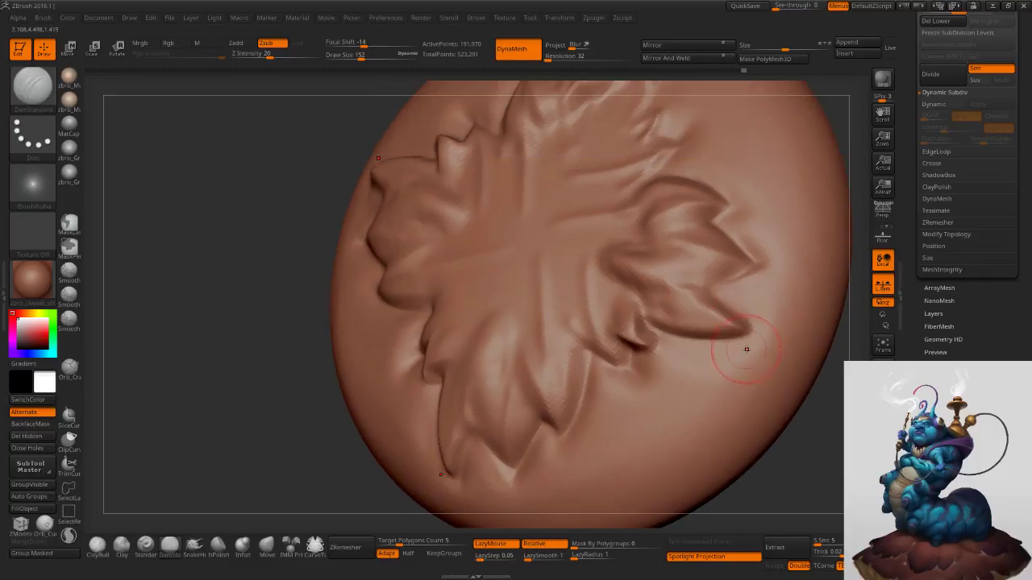
mouse_move(739, 319)
mouse_down()
mouse_move(711, 286)
mouse_move(761, 262)
mouse_move(598, 259)
mouse_up()
drag(717, 255, 634, 214)
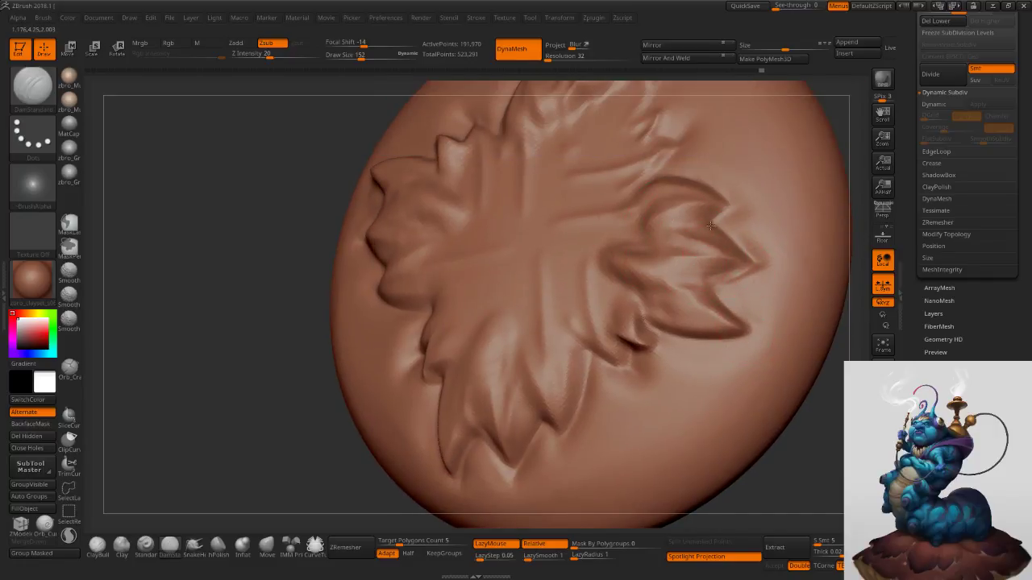
mouse_move(705, 224)
mouse_down()
mouse_move(674, 215)
mouse_move(617, 240)
mouse_up()
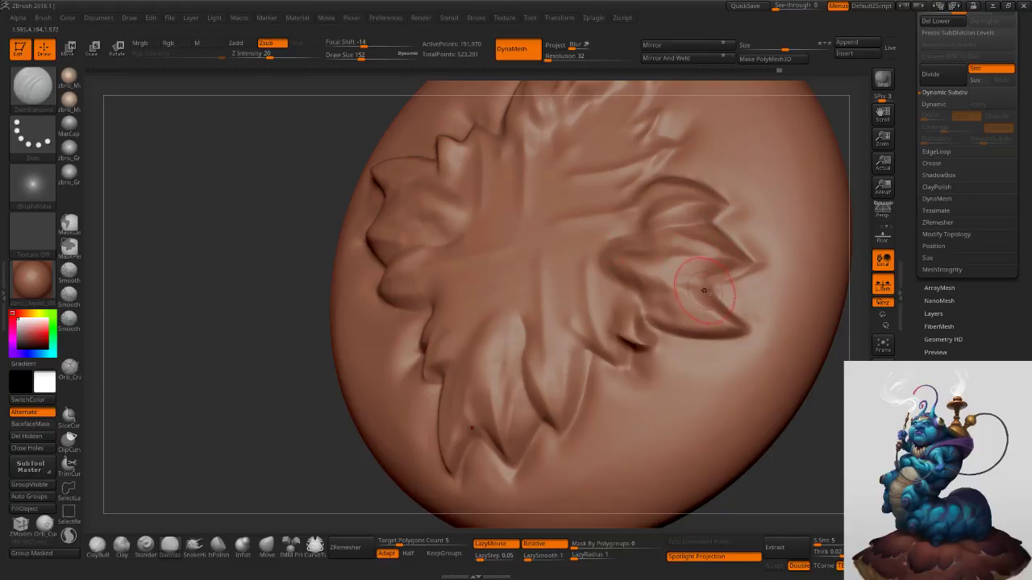
drag(723, 309, 605, 253)
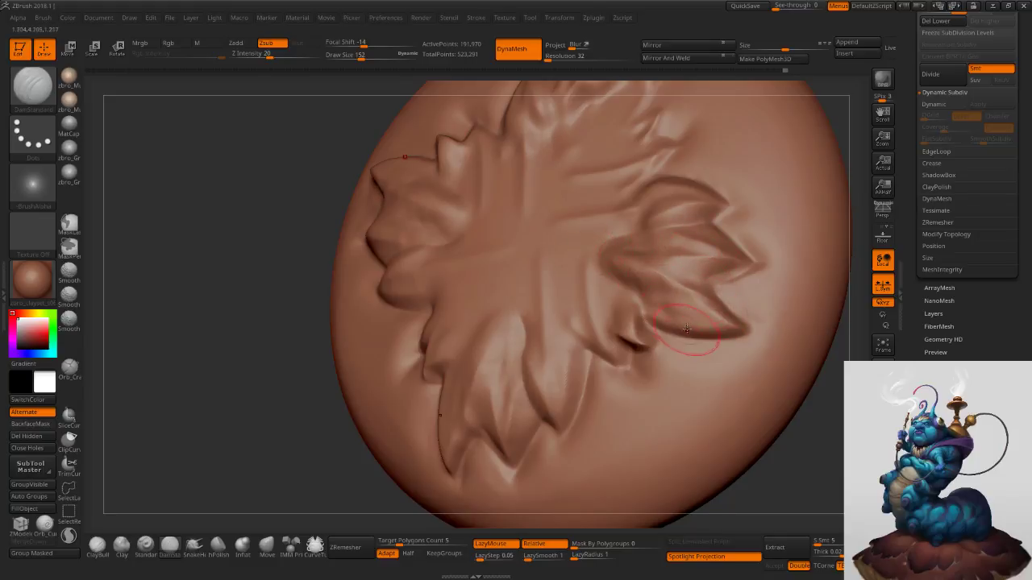
right_drag(686, 332, 757, 327)
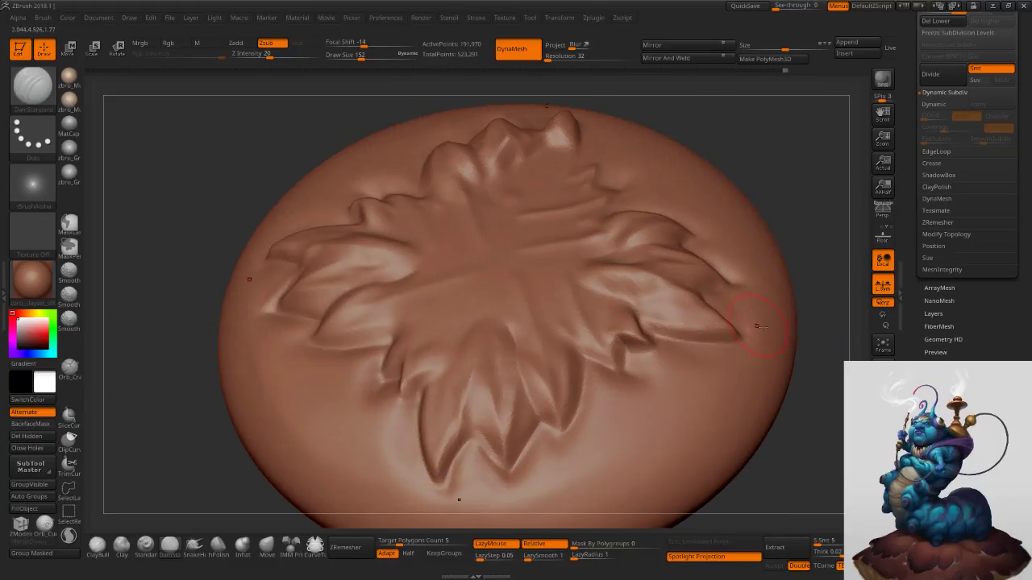
Expand the ClayPolish settings and turn Solo off to show the whole caterpillar on its base.
click(936, 186)
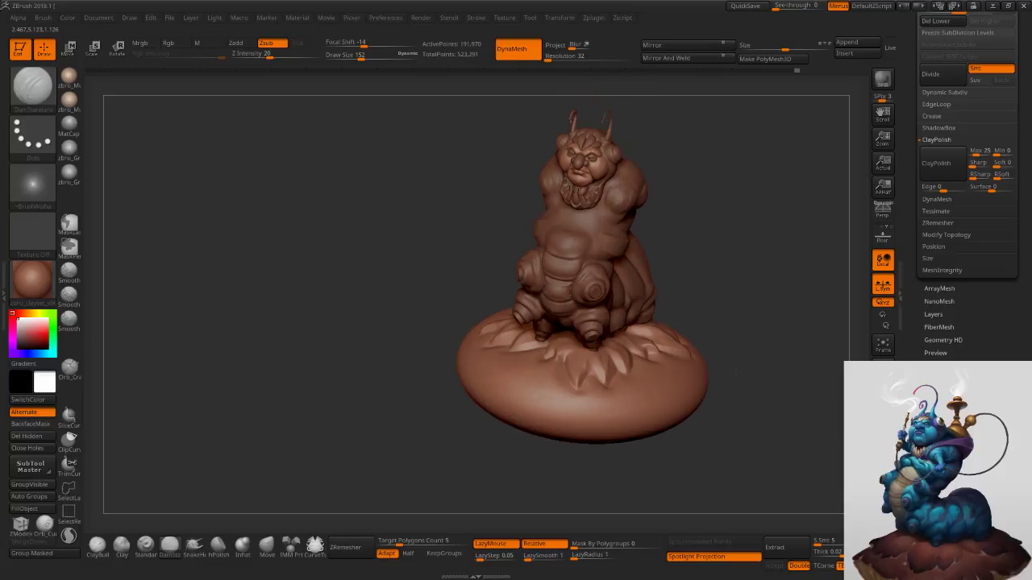
mouse_move(735, 372)
mouse_down()
mouse_move(756, 362)
mouse_move(758, 376)
mouse_move(697, 365)
mouse_up()
key(s)
click(572, 421)
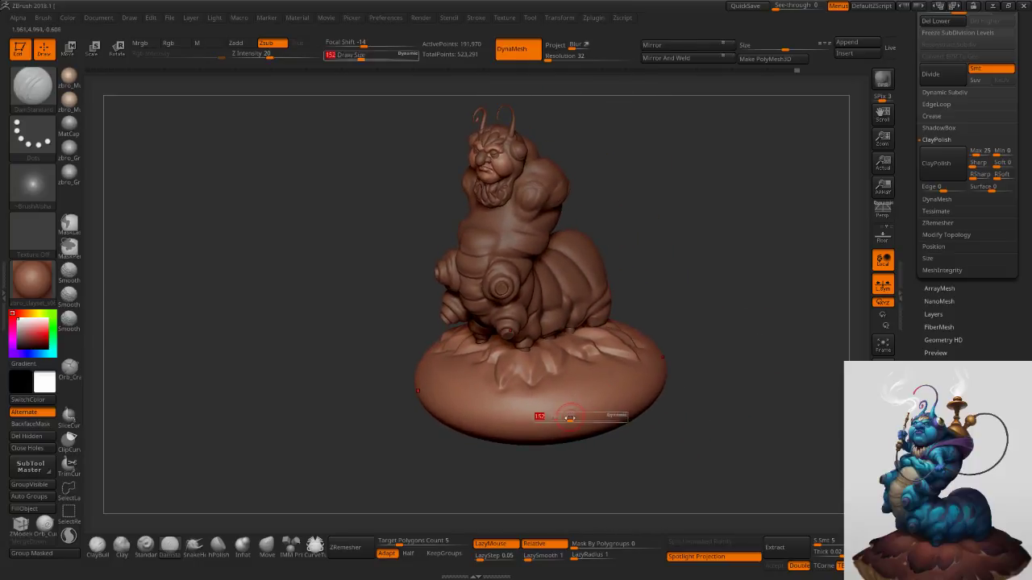
Try DamStandard strokes across the base at brush sizes 367 and 478, undoing each one.
drag(631, 426, 586, 410)
key(s)
mouse_move(583, 408)
mouse_down()
mouse_move(603, 407)
mouse_move(593, 401)
mouse_up()
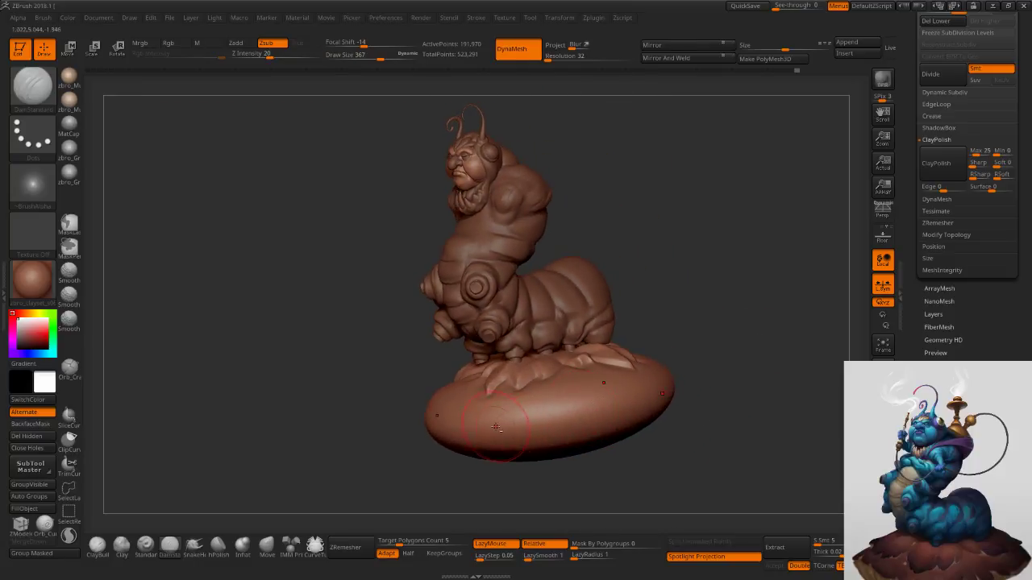
mouse_move(480, 433)
mouse_down()
mouse_move(600, 403)
mouse_move(592, 408)
mouse_up()
key(ctrl+z)
key(s)
drag(474, 429, 626, 389)
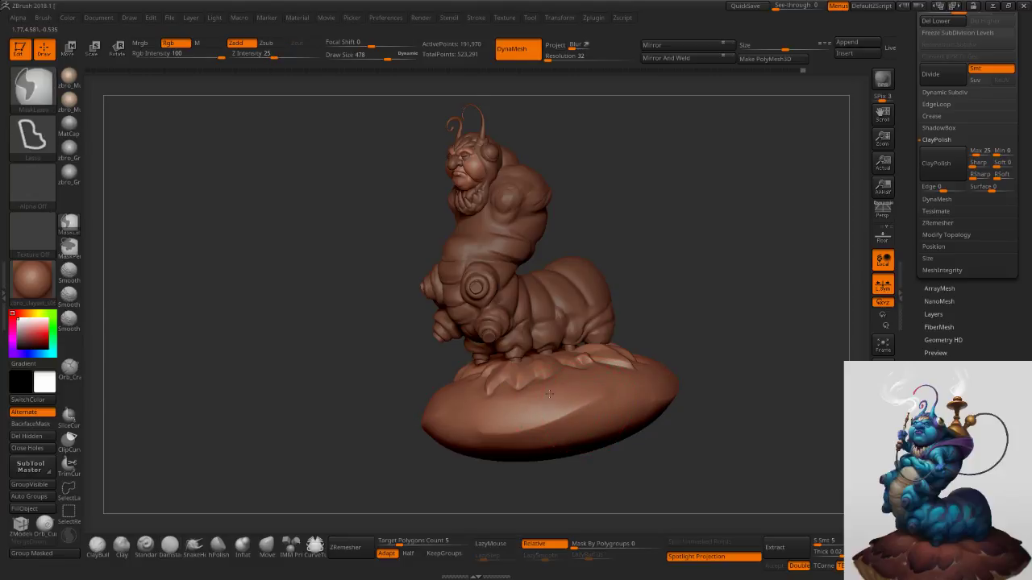
ctrl+right_drag(581, 408, 564, 439)
key(ctrl+z)
right_drag(395, 424, 461, 424)
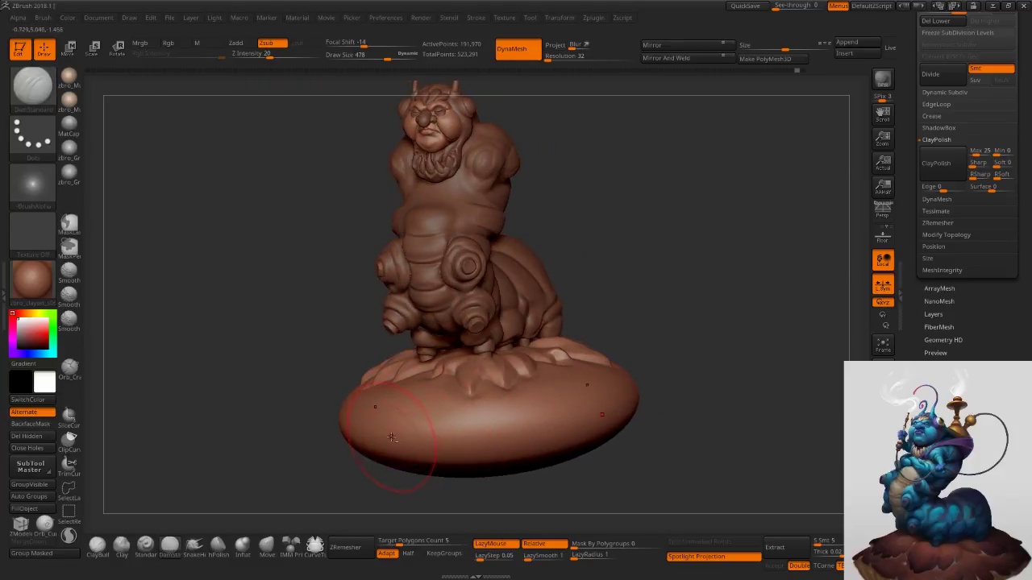
drag(405, 437, 557, 401)
key(ctrl+z)
mouse_move(394, 430)
mouse_down()
mouse_move(484, 445)
mouse_move(528, 440)
mouse_move(589, 401)
mouse_move(568, 409)
mouse_up()
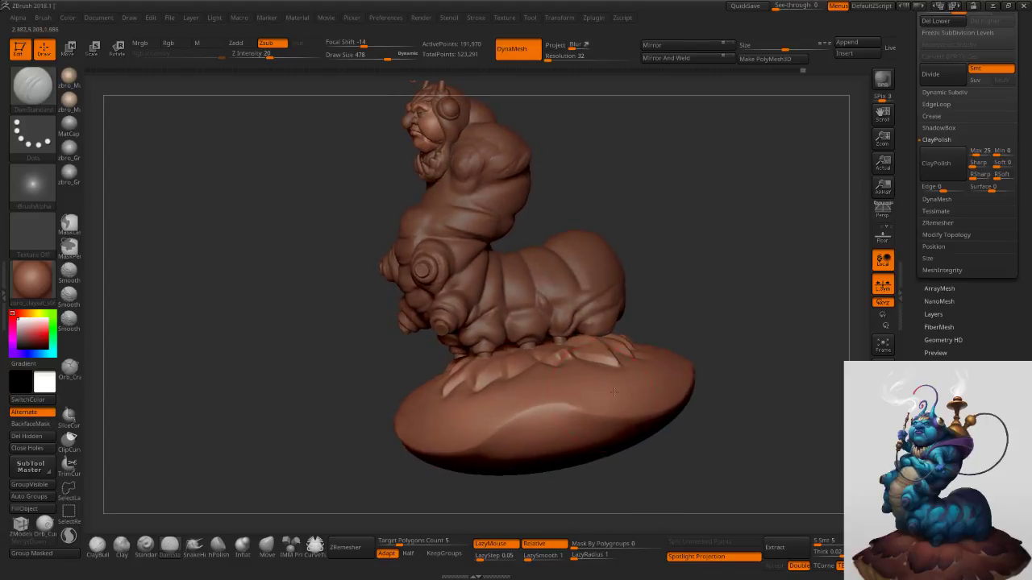
key(ctrl+z)
Set the lazy radius to 72 and flatten a band across the base's front.
drag(602, 554, 596, 554)
ctrl+right_drag(545, 437, 516, 475)
right_drag(327, 412, 396, 418)
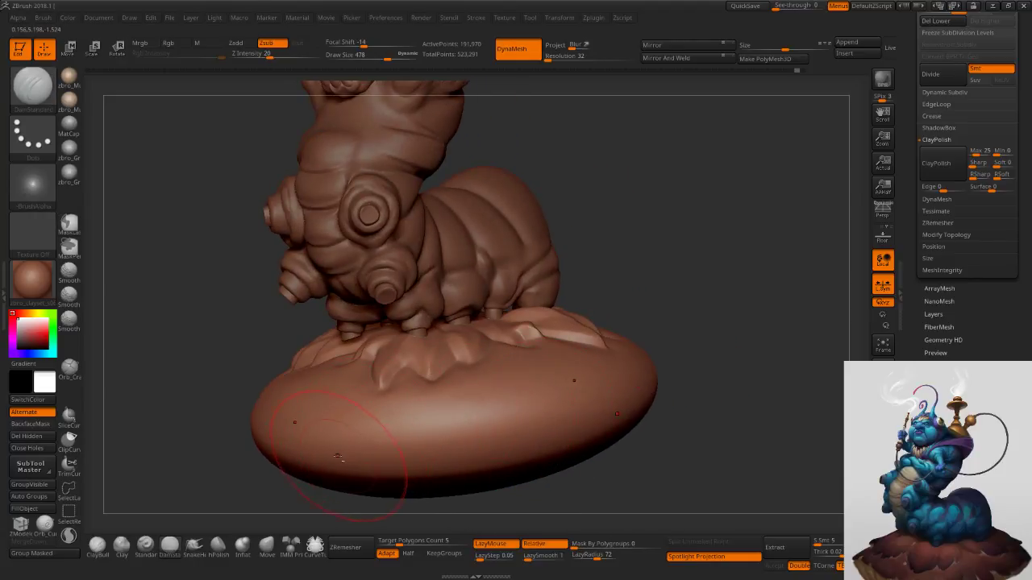
mouse_move(365, 442)
mouse_down()
mouse_move(490, 397)
mouse_move(588, 416)
mouse_move(726, 409)
mouse_up()
shift+drag(457, 444, 354, 461)
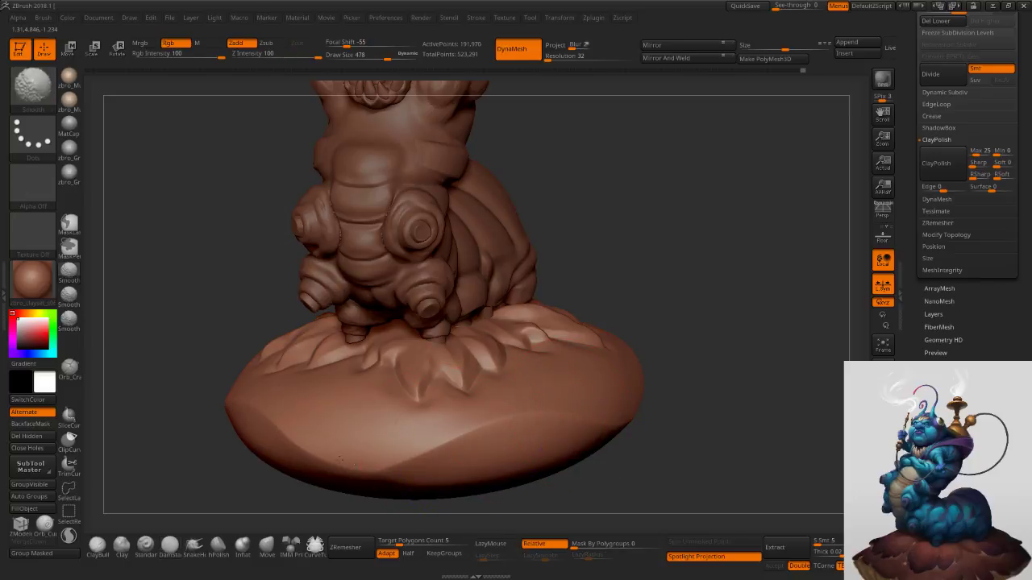
Polish the base's surface flatter with hPolish at brush size 558.
alt+drag(194, 468, 217, 395)
drag(217, 395, 224, 343)
key(s)
drag(438, 400, 455, 416)
click(218, 546)
key(s)
mouse_move(515, 392)
mouse_down()
mouse_move(596, 403)
mouse_move(475, 414)
mouse_up()
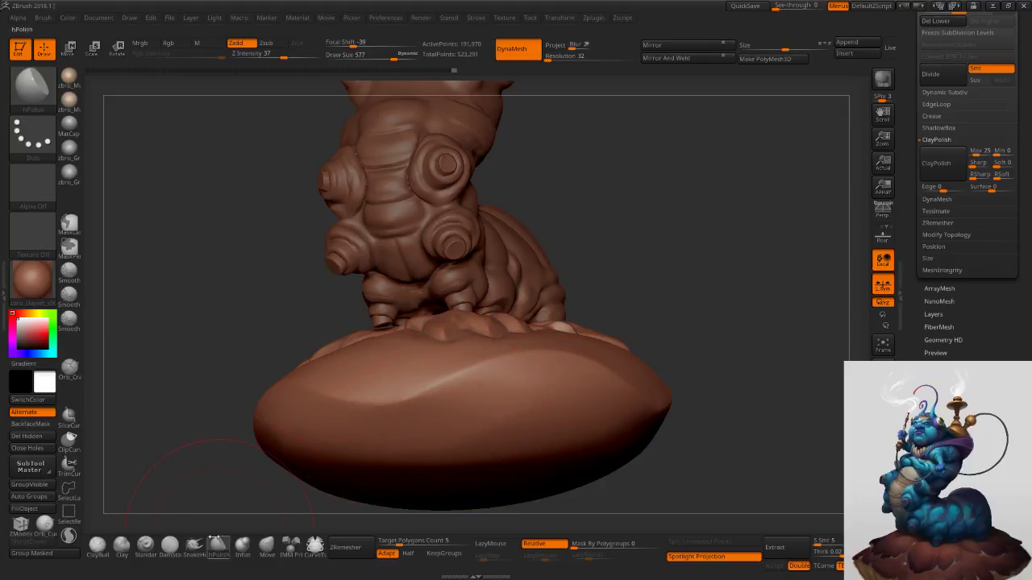
Carve a DamStandard crease along the base's top out to its right edge.
click(169, 545)
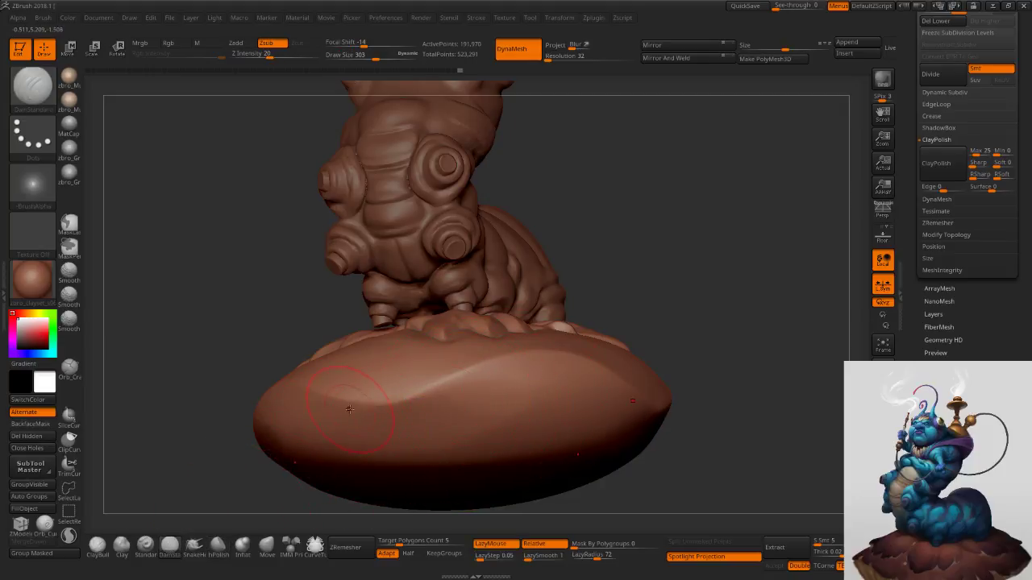
mouse_move(349, 412)
mouse_down()
mouse_move(406, 413)
mouse_move(516, 374)
mouse_move(582, 371)
mouse_move(669, 421)
mouse_up()
drag(716, 358, 692, 390)
key(bracketright)
alt+drag(539, 467, 571, 349)
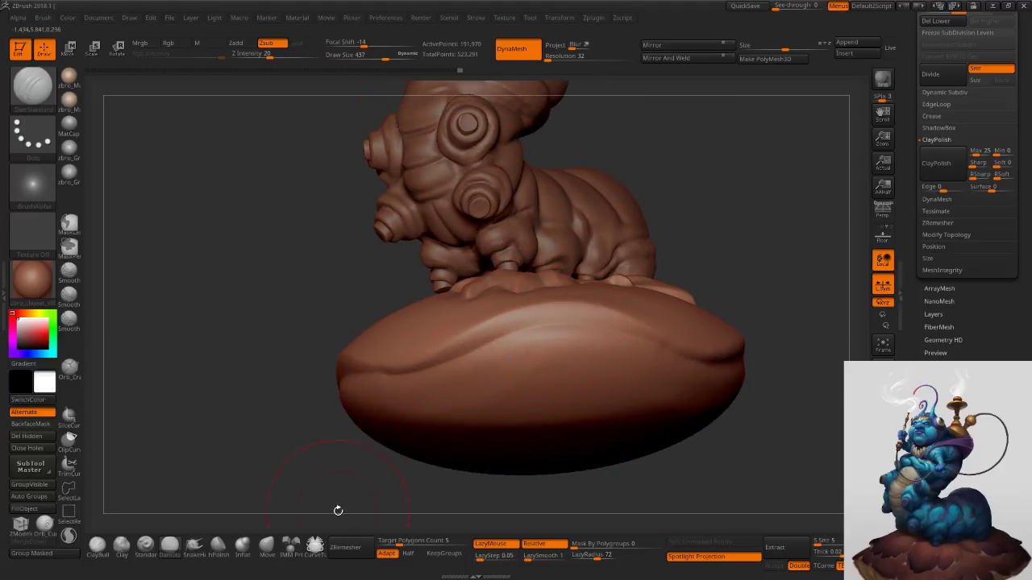
Pull the base's underside slightly lower with the Move brush at size 790.
click(267, 548)
mouse_move(536, 468)
ctrl+right_down()
mouse_move(546, 417)
mouse_move(566, 412)
mouse_move(560, 433)
ctrl+right_up()
key(bracketright)
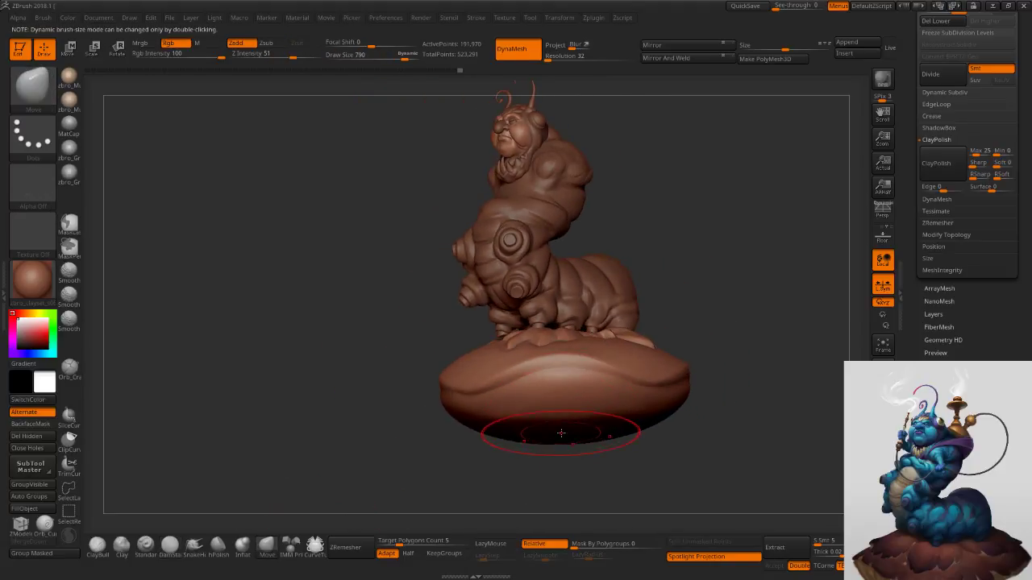
drag(564, 441, 562, 441)
key(bracketleft)
Polish spots around the base and its upper part again with hPolish.
click(216, 548)
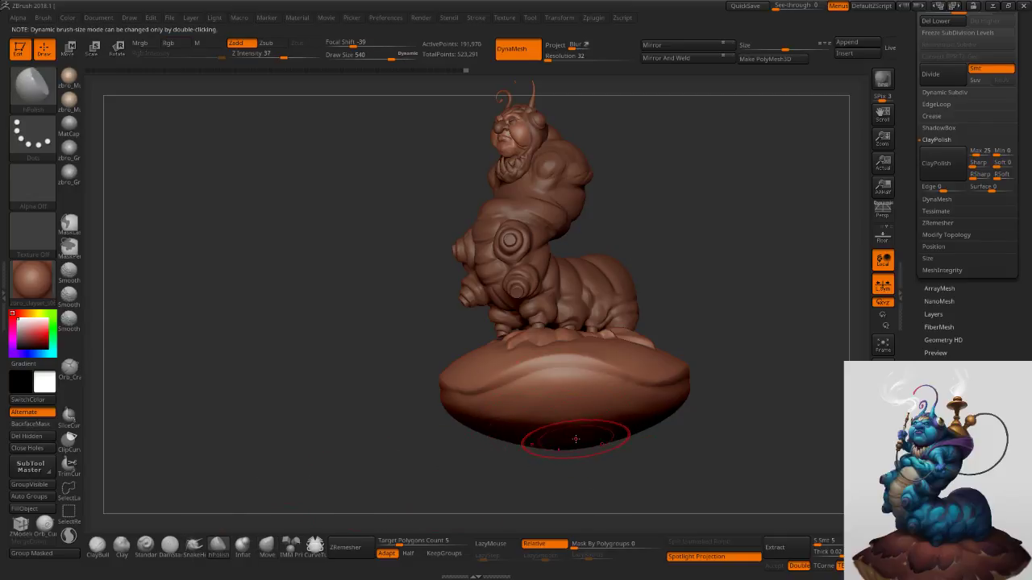
right_drag(577, 438, 543, 425)
drag(565, 402, 622, 437)
right_drag(622, 438, 595, 412)
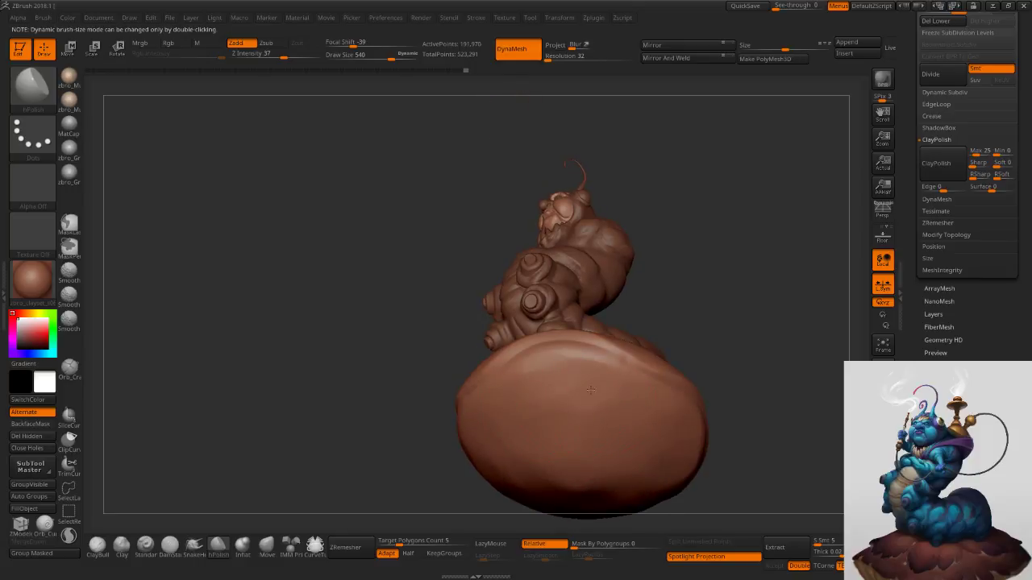
drag(584, 386, 609, 386)
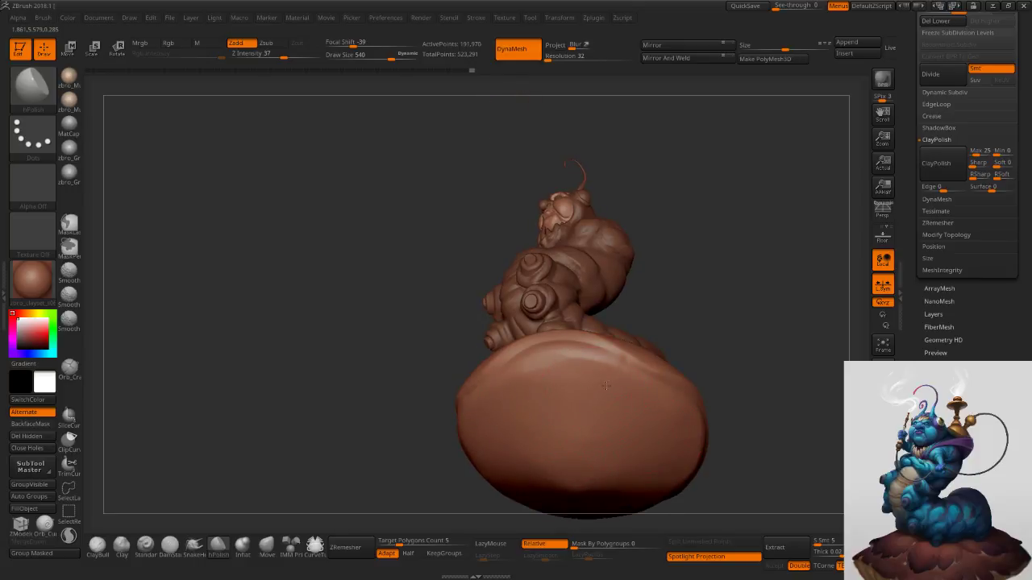
mouse_move(591, 406)
right_down()
mouse_move(565, 434)
mouse_move(600, 427)
right_up()
right_drag(598, 388, 596, 377)
mouse_move(585, 341)
ctrl+right_down()
mouse_move(571, 310)
mouse_move(542, 311)
mouse_move(538, 301)
mouse_move(461, 380)
ctrl+right_up()
Resize the brush down to 167 then 209 and turn the caterpillar to face front.
key(s)
click(557, 307)
key(s)
click(530, 293)
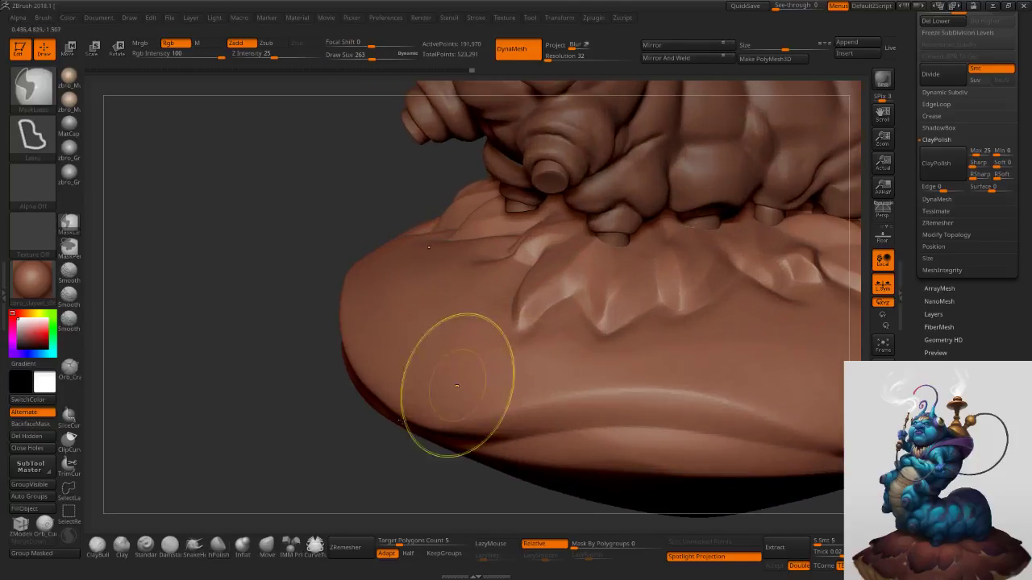
key(s)
drag(533, 308, 520, 309)
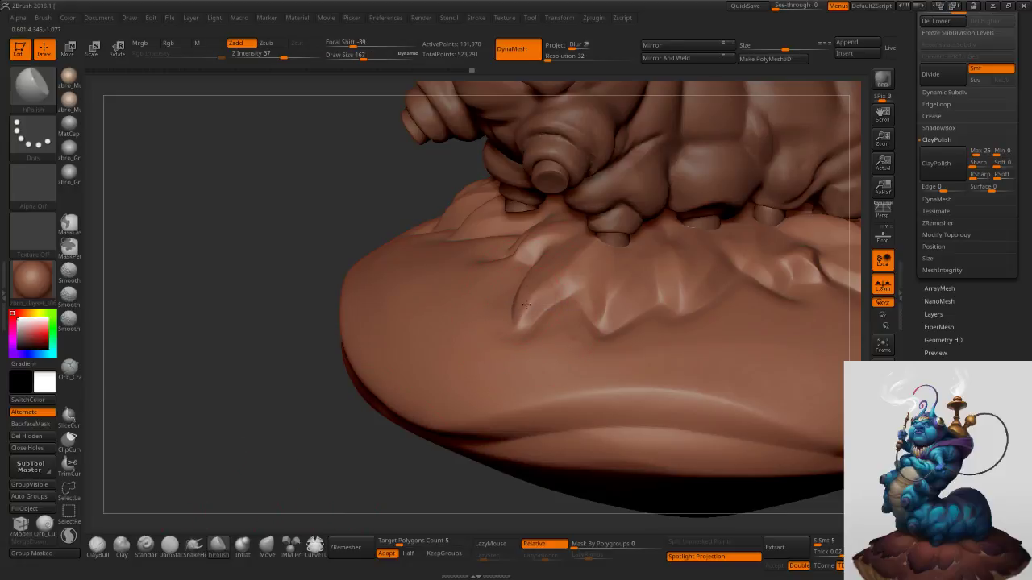
mouse_move(709, 368)
ctrl+right_down()
mouse_move(672, 330)
mouse_move(609, 357)
ctrl+right_up()
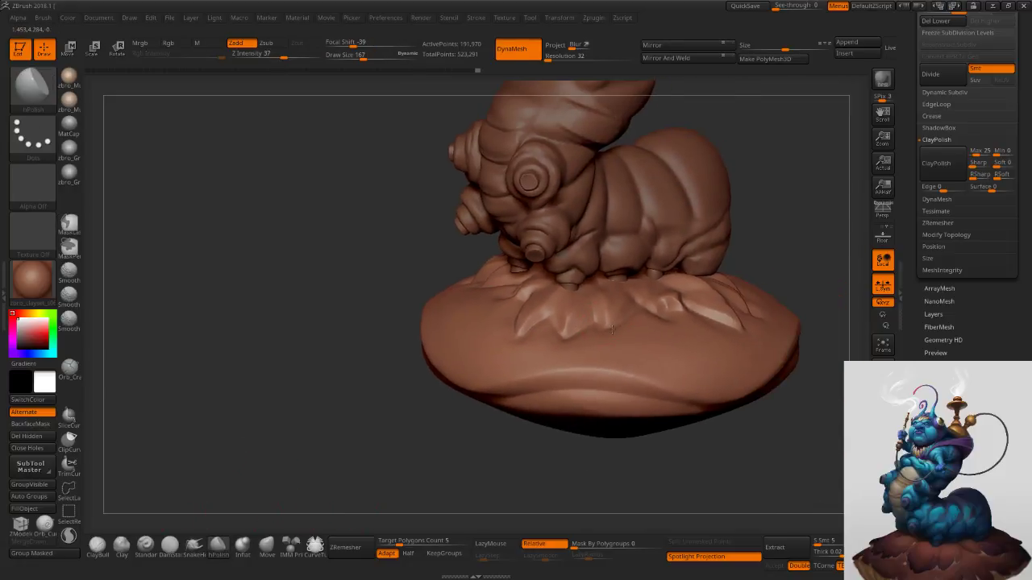
alt+right_drag(657, 310, 611, 392)
mouse_move(611, 392)
right_down()
mouse_move(663, 394)
mouse_move(641, 374)
mouse_move(633, 384)
mouse_move(611, 357)
mouse_move(591, 291)
right_up()
key(s)
drag(574, 354, 574, 357)
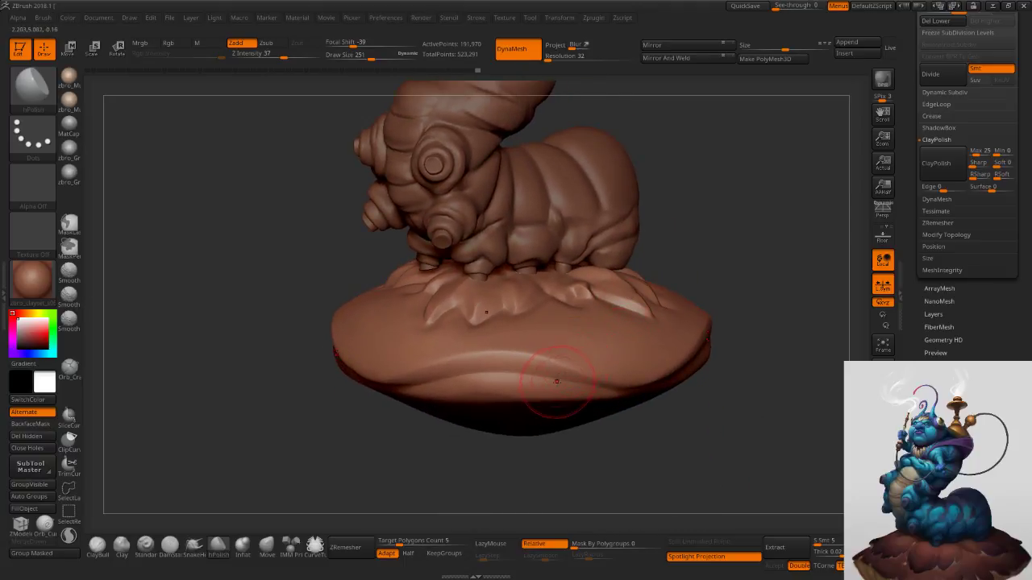
click(171, 547)
Carve several grooves down the base's underside toward its centre, undoing the misplaced ones.
right_drag(454, 467, 521, 372)
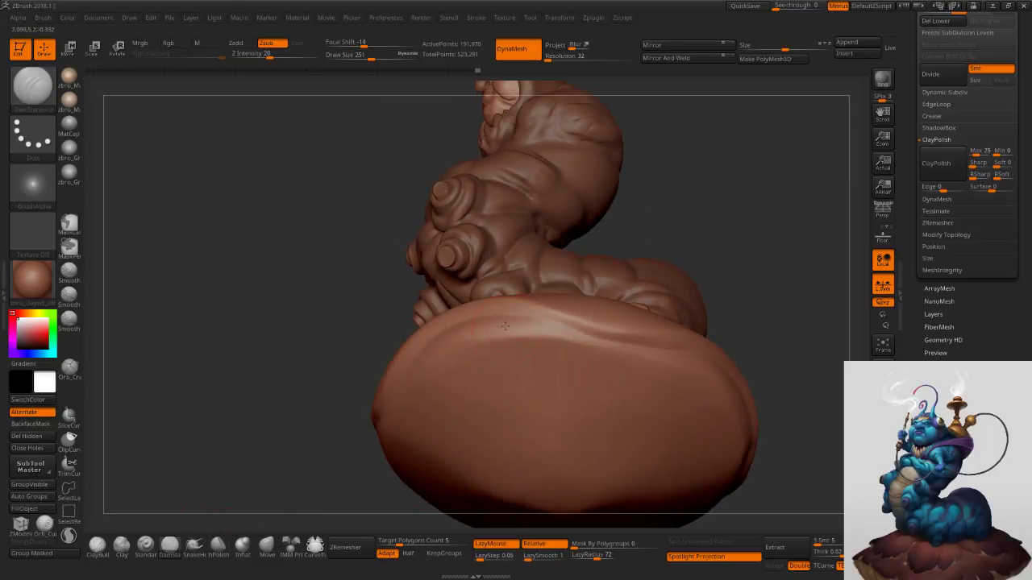
drag(507, 327, 594, 574)
key(ctrl+z)
drag(581, 346, 552, 520)
drag(501, 324, 554, 520)
mouse_move(439, 338)
mouse_down()
mouse_move(502, 460)
mouse_move(550, 517)
mouse_up()
drag(339, 452, 407, 367)
key(ctrl+z)
drag(481, 395, 532, 510)
drag(411, 383, 536, 526)
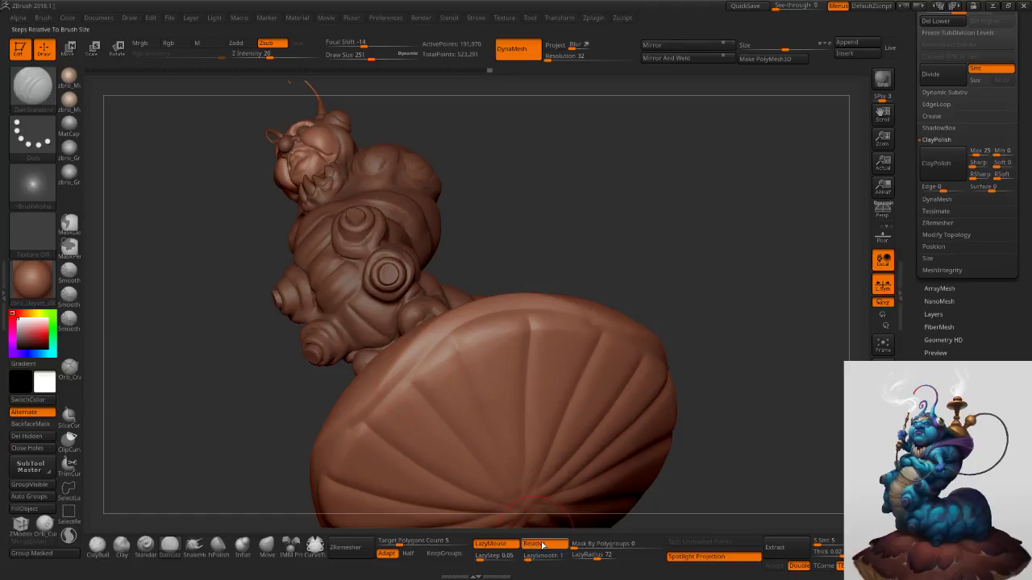
Frame the lower body and raise the base's rim with the Standard brush at size 125.
mouse_move(550, 334)
right_down()
mouse_move(546, 414)
mouse_move(528, 357)
mouse_move(564, 326)
right_up()
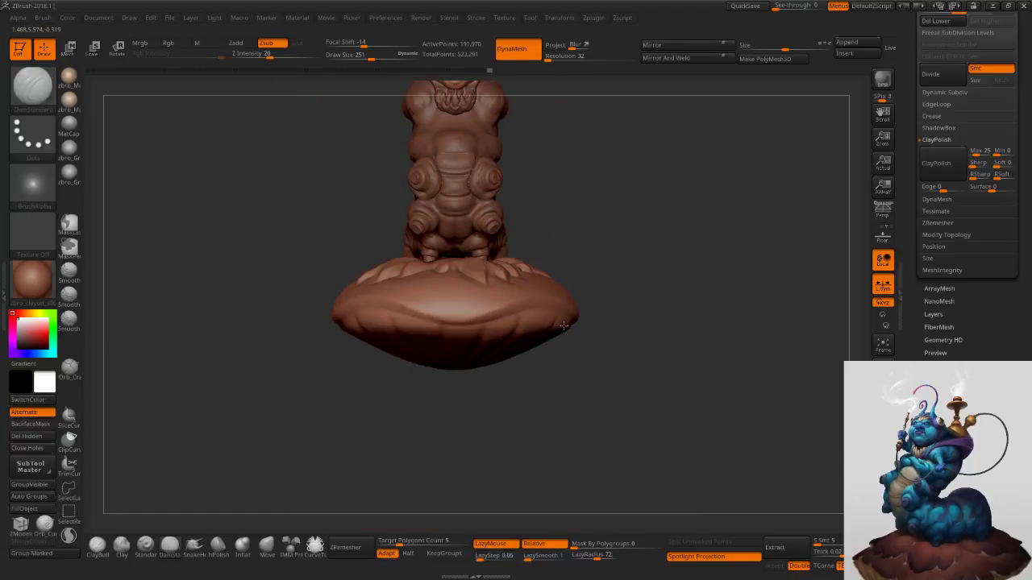
key(f)
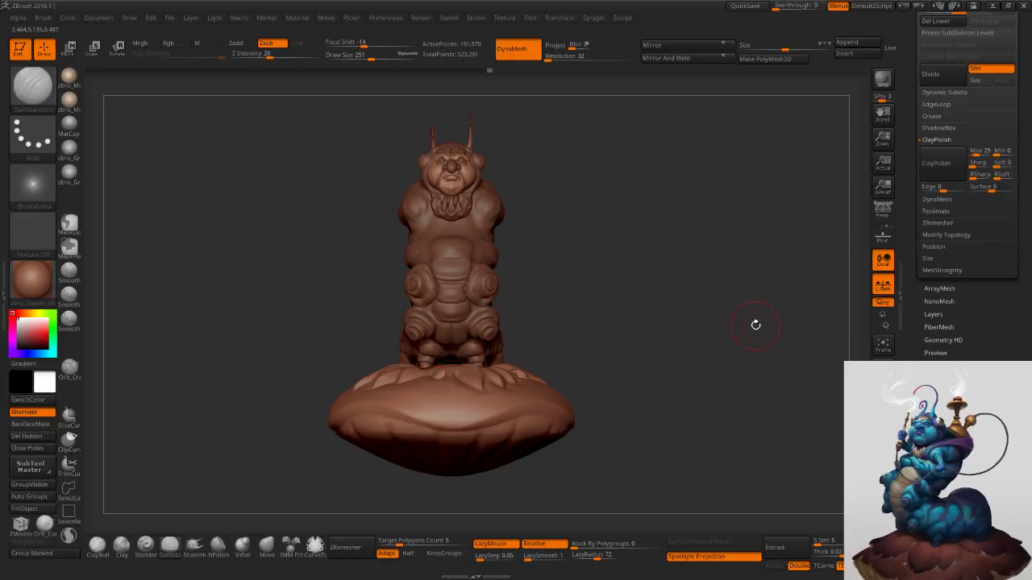
drag(756, 325, 714, 335)
mouse_move(611, 376)
ctrl+right_down()
mouse_move(492, 404)
mouse_move(483, 418)
ctrl+right_up()
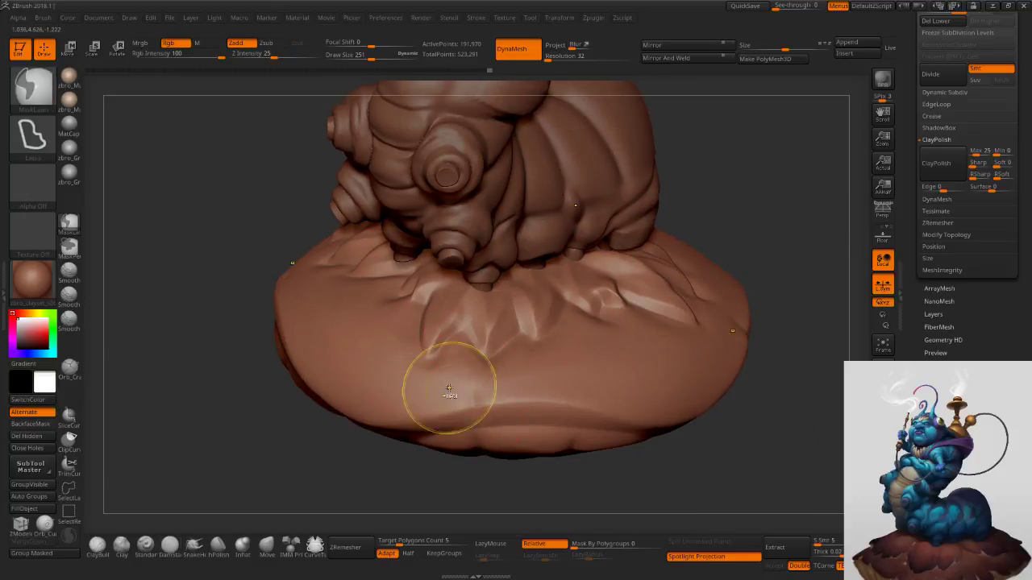
click(151, 552)
right_drag(484, 463, 501, 403)
key(s)
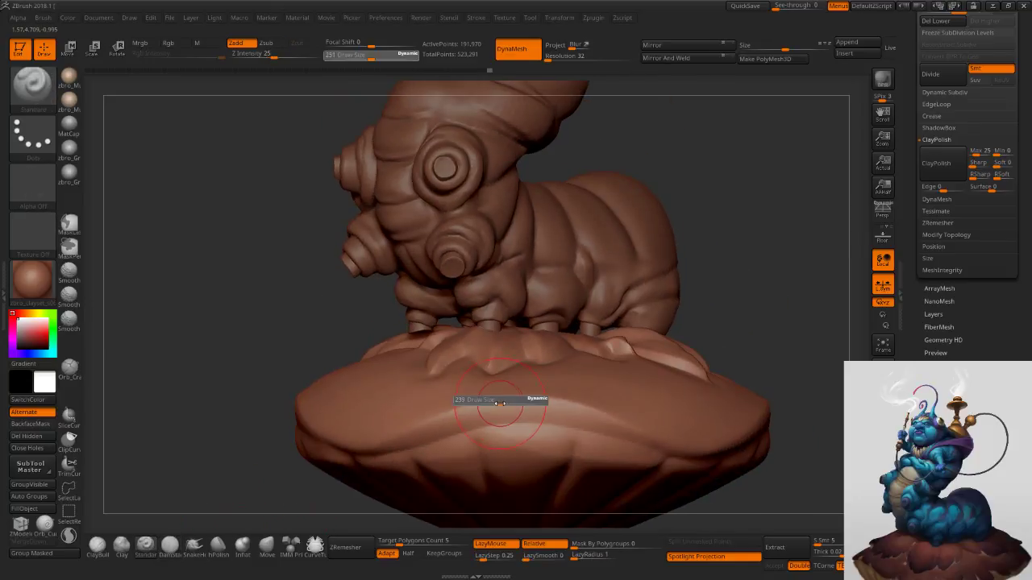
key(s)
drag(468, 426, 462, 427)
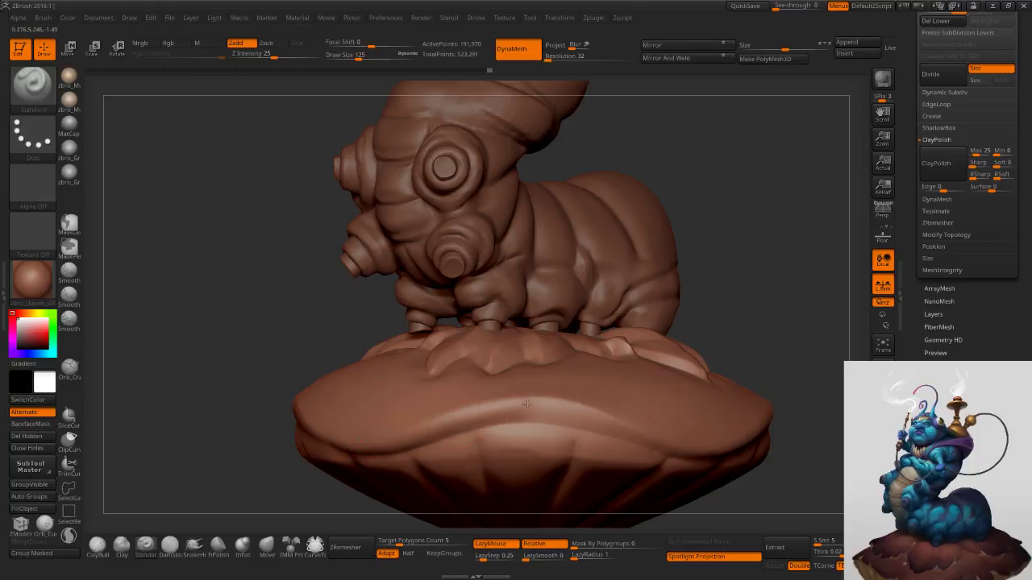
drag(552, 407, 685, 462)
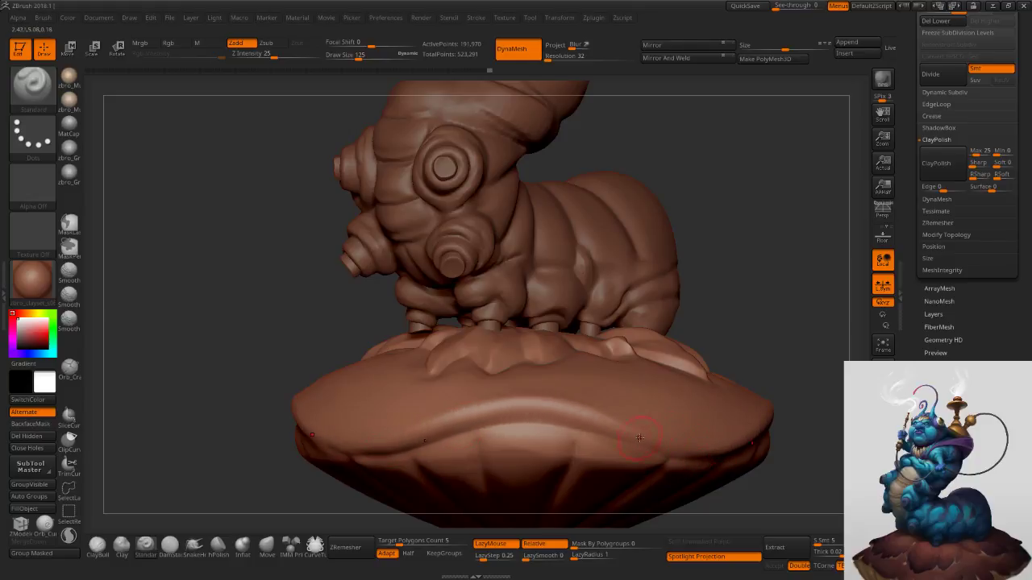
Sharpen and deepen the crease along the base's front ridge, reducing the brush to 92.
right_drag(662, 451, 690, 455)
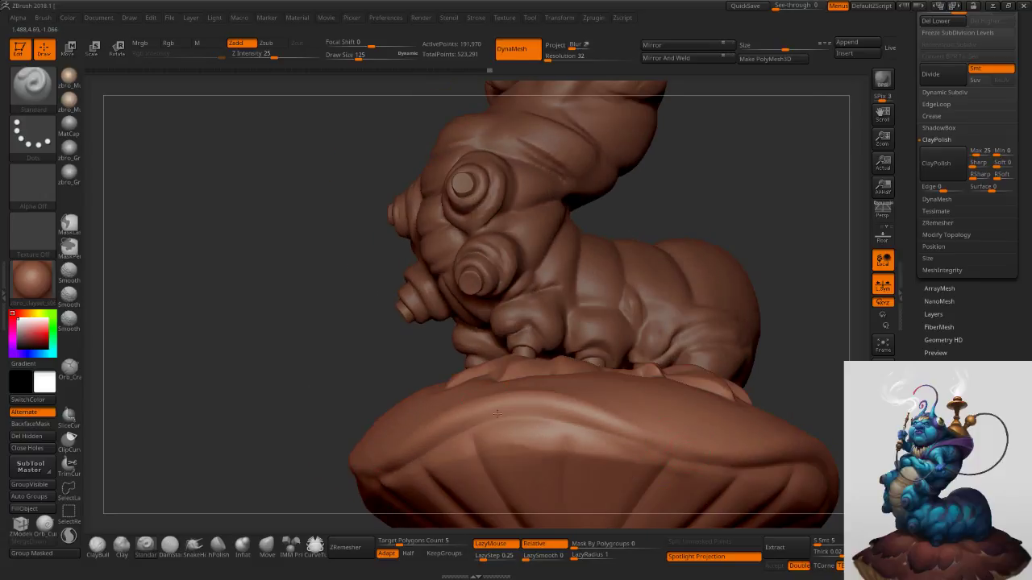
right_drag(488, 399, 573, 394)
mouse_move(625, 429)
mouse_down()
mouse_move(598, 421)
mouse_move(401, 450)
mouse_up()
mouse_move(500, 414)
shift+mouse_down()
mouse_move(380, 444)
mouse_move(607, 418)
shift+mouse_up()
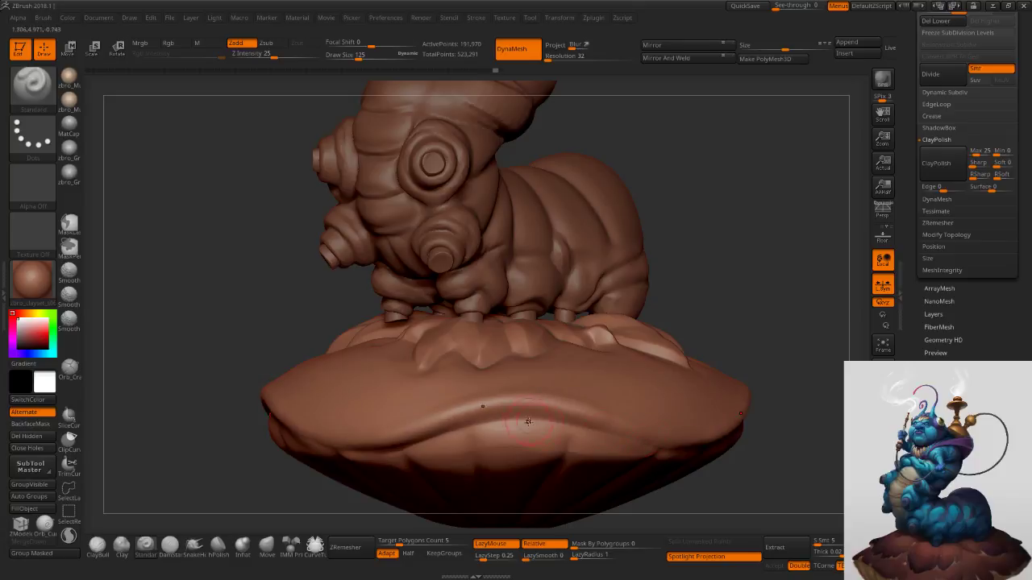
right_drag(591, 373, 581, 391)
right_drag(413, 451, 402, 411)
key(ctrl+z)
drag(414, 445, 239, 480)
key(ctrl+z)
key(s)
drag(396, 455, 392, 458)
key(ctrl+z)
Raise the LazyRadius to 59 and return to a straight front view of the sculpt.
drag(582, 556, 597, 556)
alt+drag(693, 354, 786, 270)
drag(710, 258, 794, 266)
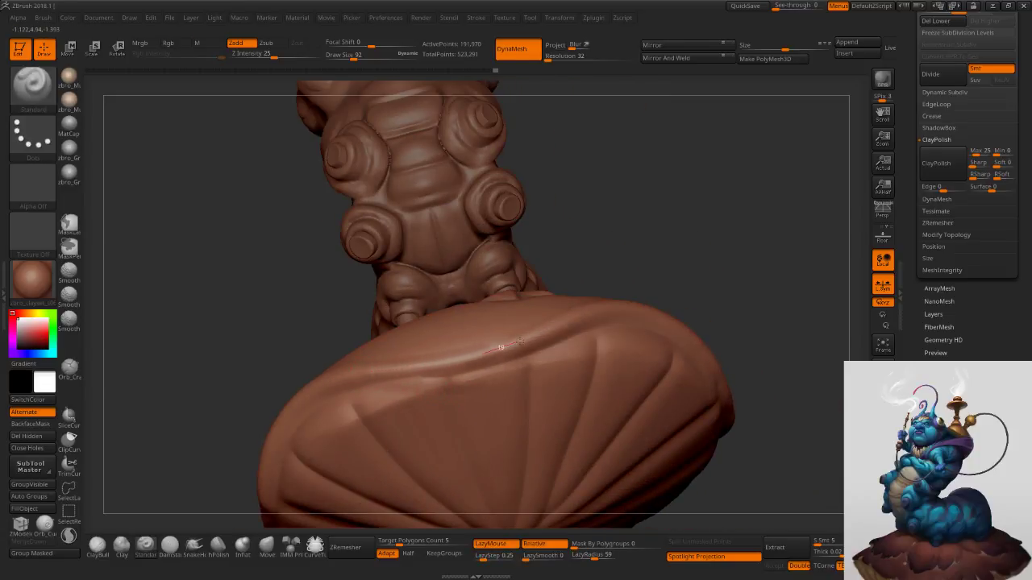
mouse_move(730, 334)
mouse_down()
mouse_move(689, 387)
mouse_move(681, 459)
mouse_up()
ctrl+right_drag(681, 459, 677, 423)
shift+drag(677, 423, 729, 362)
mouse_move(685, 293)
alt+mouse_down()
mouse_move(619, 334)
mouse_move(534, 329)
alt+mouse_up()
Reshape the mushroom's underside with the Move brush at size 496.
key(s)
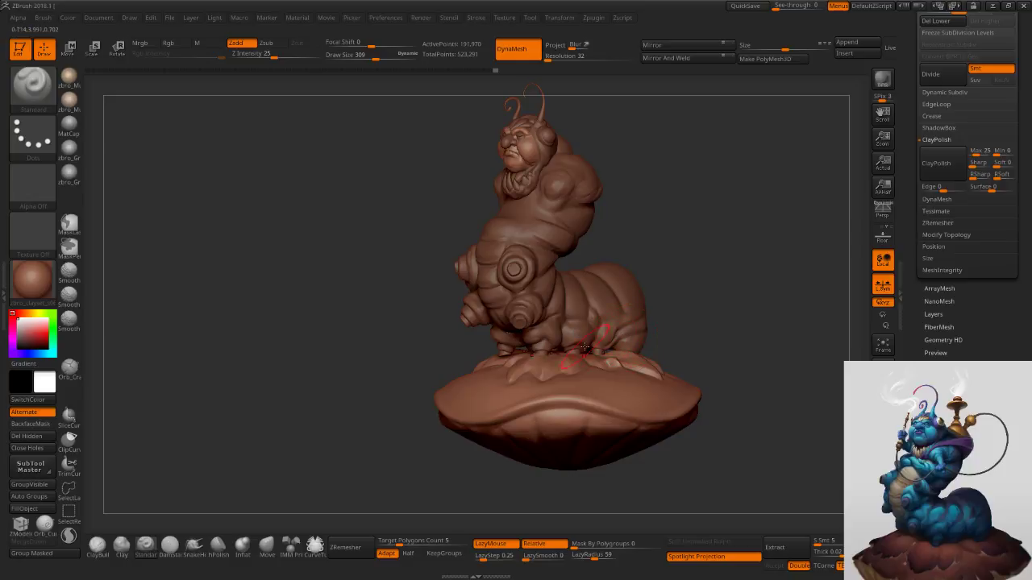
click(267, 548)
key(s)
mouse_move(478, 486)
mouse_down()
mouse_move(485, 446)
mouse_move(501, 443)
mouse_move(496, 465)
mouse_move(474, 461)
mouse_move(518, 459)
mouse_up()
key(s)
drag(436, 461, 475, 454)
right_drag(475, 456, 516, 461)
drag(457, 471, 456, 465)
right_drag(469, 462, 475, 352)
right_drag(414, 499, 431, 401)
right_click(430, 400)
Try tugging the mushroom's centre outward, undo it, and frame the whole figure.
key(s)
drag(521, 441, 517, 441)
right_drag(488, 439, 524, 436)
drag(524, 438, 513, 440)
key(ctrl+z)
key(s)
key(s)
mouse_move(535, 378)
right_down()
mouse_move(502, 352)
mouse_move(500, 415)
right_up()
key(f)
key(f)
mouse_move(606, 406)
ctrl+right_down()
mouse_move(594, 382)
mouse_move(605, 316)
ctrl+right_up()
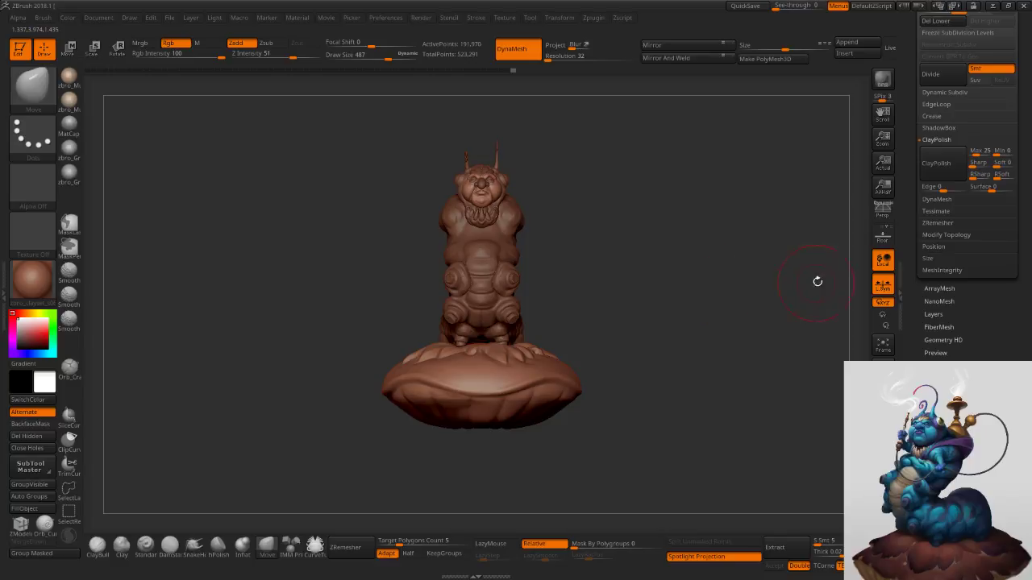
drag(911, 160, 903, 225)
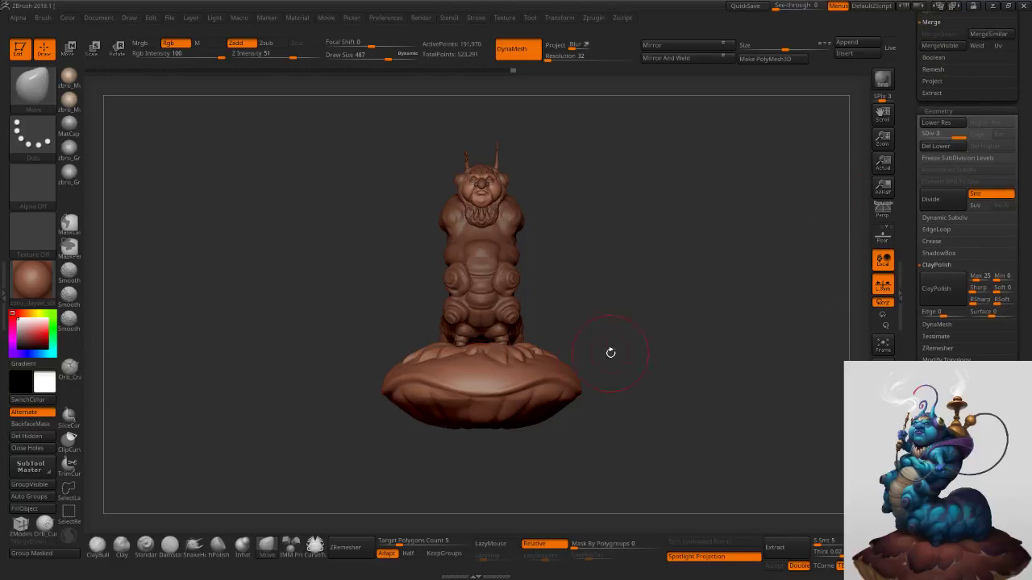
Turn to a three-quarter view, step through undo/redo, and set Draw Size to 337.
ctrl+right_drag(583, 348, 647, 339)
right_drag(746, 278, 710, 287)
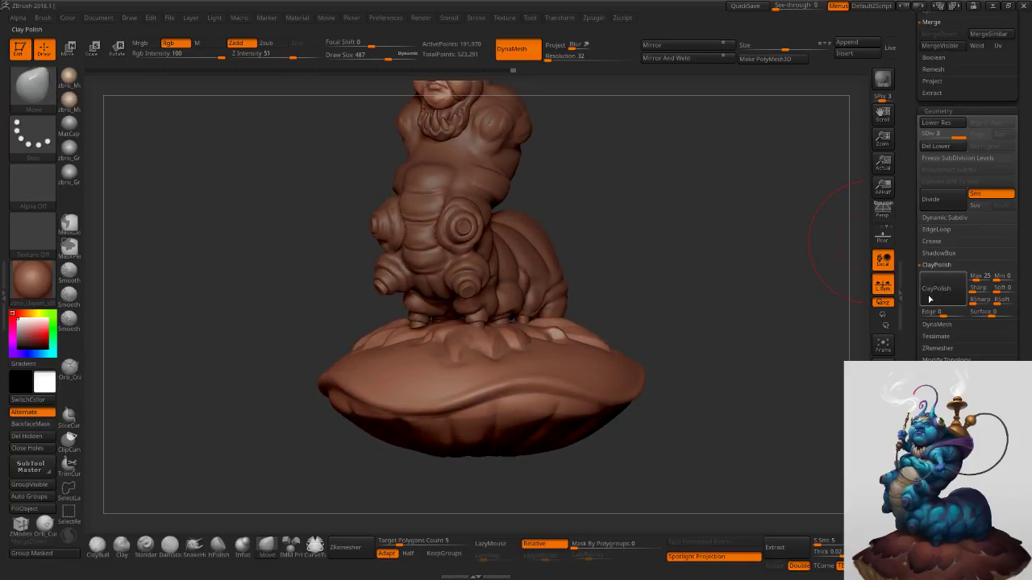
key(ctrl)
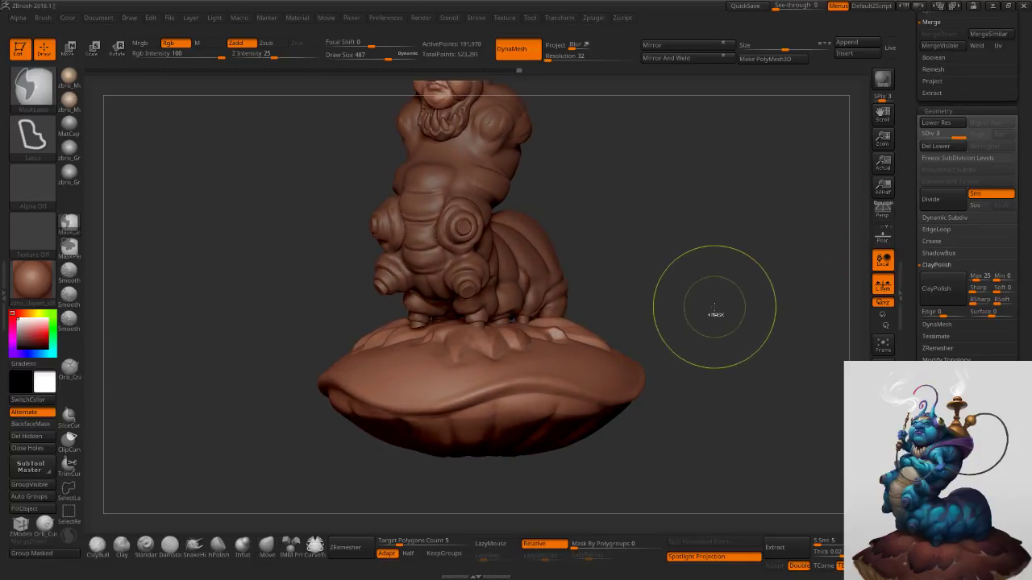
key(ctrl+shift)
key(ctrl+shift)
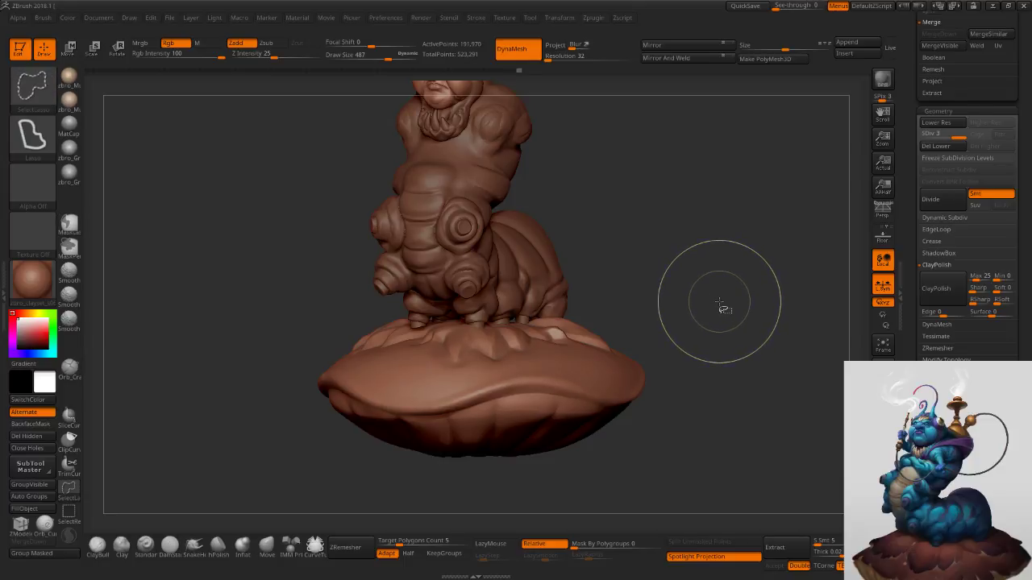
key(ctrl+shift+z)
key(ctrl+z)
key(ctrl+shift+z)
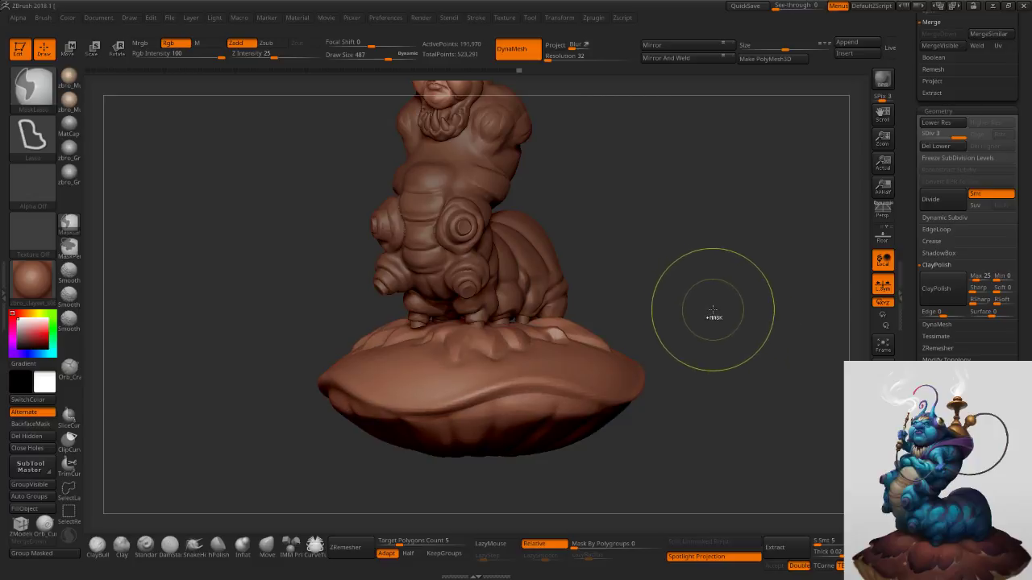
key(s)
mouse_move(699, 260)
mouse_down()
mouse_move(668, 285)
mouse_move(678, 278)
mouse_up()
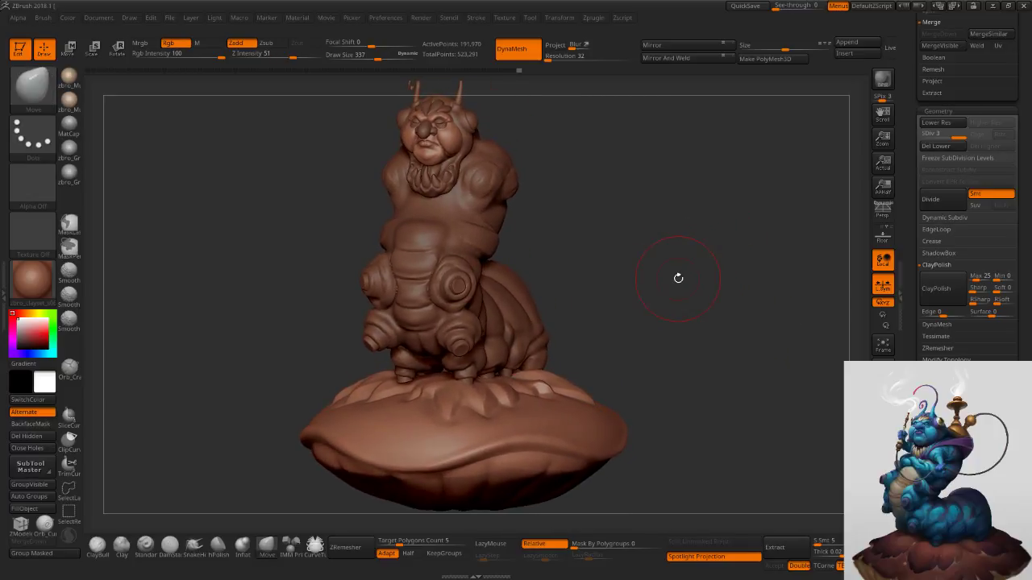
Enable Persp, then zoom onto the mushroom base with Draw Size reduced to 104.
click(879, 215)
drag(735, 259, 718, 260)
key(s)
ctrl+right_drag(646, 293, 630, 391)
key(s)
drag(630, 394, 619, 395)
right_drag(633, 362, 608, 398)
Lasso-mask a leaf tip, invert the mask, and pull the tip outward with the Move brush.
key(ctrl)
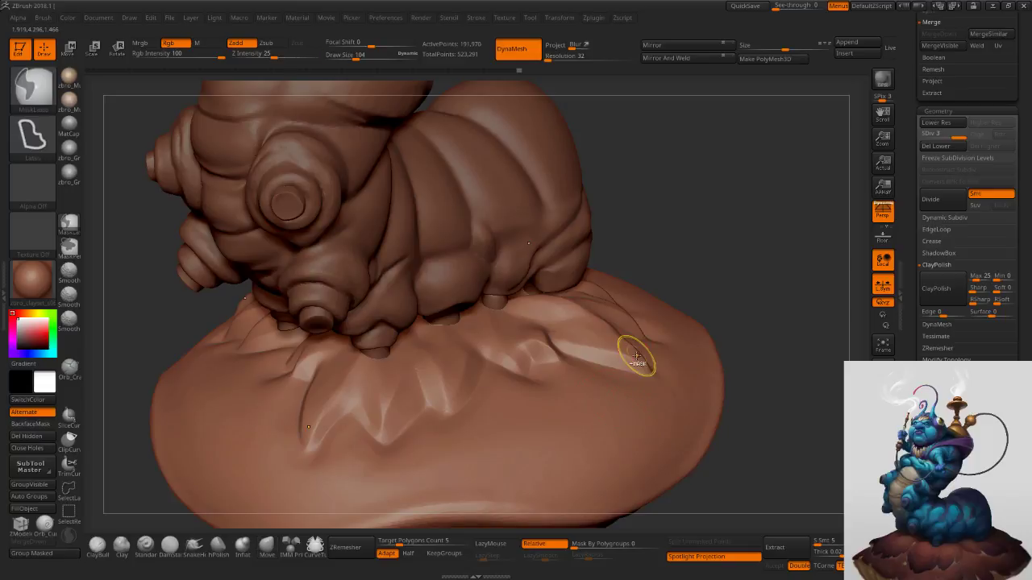
right_drag(646, 359, 631, 411)
key(ctrl)
mouse_move(595, 401)
ctrl+mouse_down()
mouse_move(595, 377)
mouse_move(606, 371)
ctrl+mouse_up()
ctrl+click(778, 404)
mouse_move(641, 427)
right_down()
mouse_move(637, 374)
mouse_move(627, 403)
right_up()
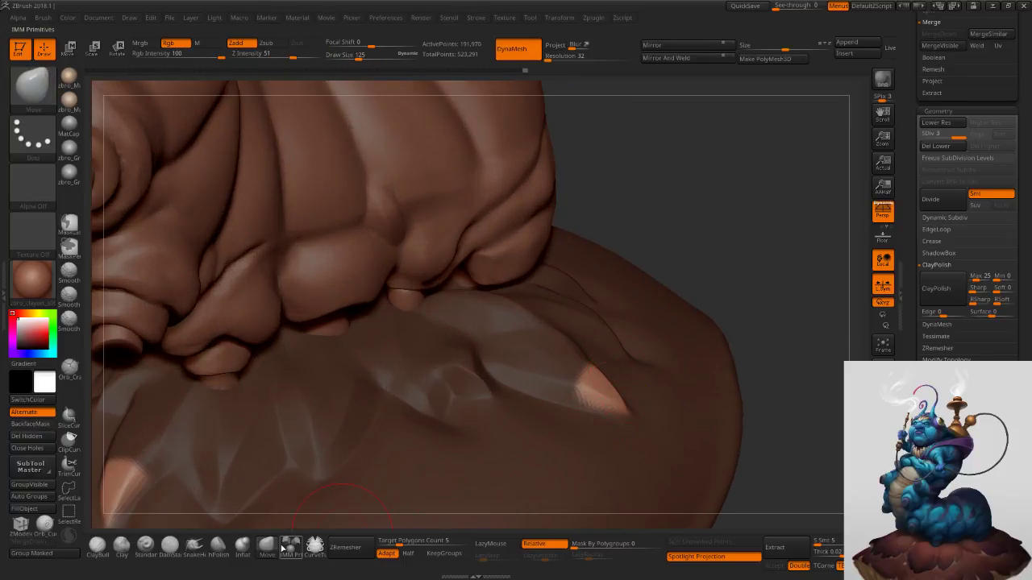
right_drag(650, 319, 662, 280)
key(s)
mouse_move(633, 357)
mouse_down()
mouse_move(646, 358)
mouse_move(646, 374)
mouse_move(700, 336)
mouse_up()
key(s)
Mask and invert a triangular patch on the leaf edge with a 138 brush, then clear it.
key(s)
key(s)
mouse_move(637, 358)
mouse_down()
mouse_move(660, 371)
mouse_move(607, 346)
mouse_move(638, 355)
mouse_up()
Clear the mask and smooth the reshaped leaf tip with an 89-size brush.
ctrl+drag(707, 289, 711, 322)
key(bracketleft)
right_drag(610, 357, 635, 395)
shift+drag(635, 358, 597, 336)
mouse_move(652, 363)
ctrl+right_down()
mouse_move(654, 302)
mouse_move(689, 272)
mouse_move(642, 324)
ctrl+right_up()
key(s)
drag(586, 364, 580, 364)
mouse_move(448, 355)
ctrl+right_down()
mouse_move(434, 417)
mouse_move(426, 412)
ctrl+right_up()
key(bracketright)
key(bracketright)
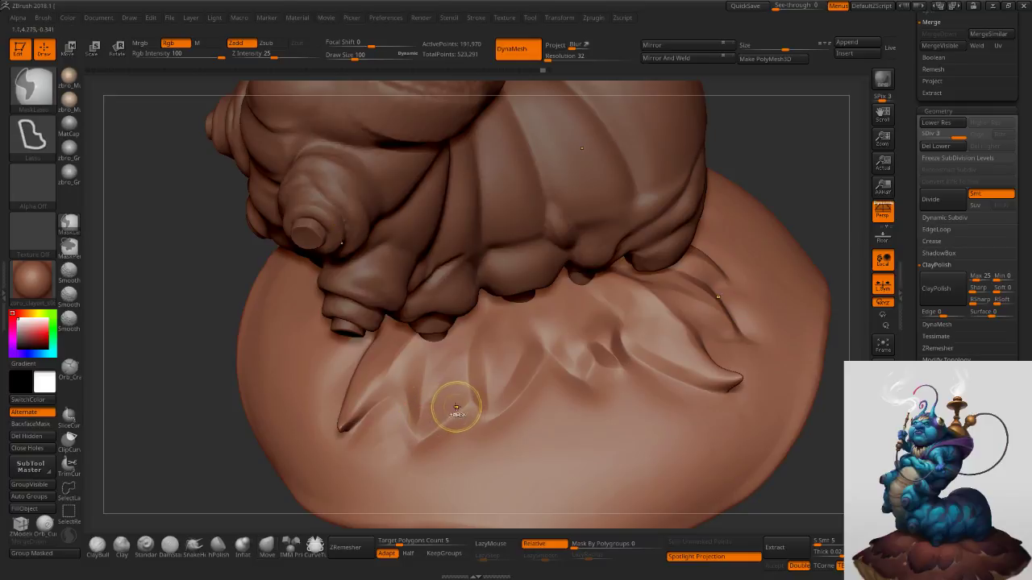
mouse_move(445, 413)
ctrl+mouse_down()
mouse_move(397, 395)
mouse_move(411, 372)
mouse_move(428, 370)
ctrl+mouse_up()
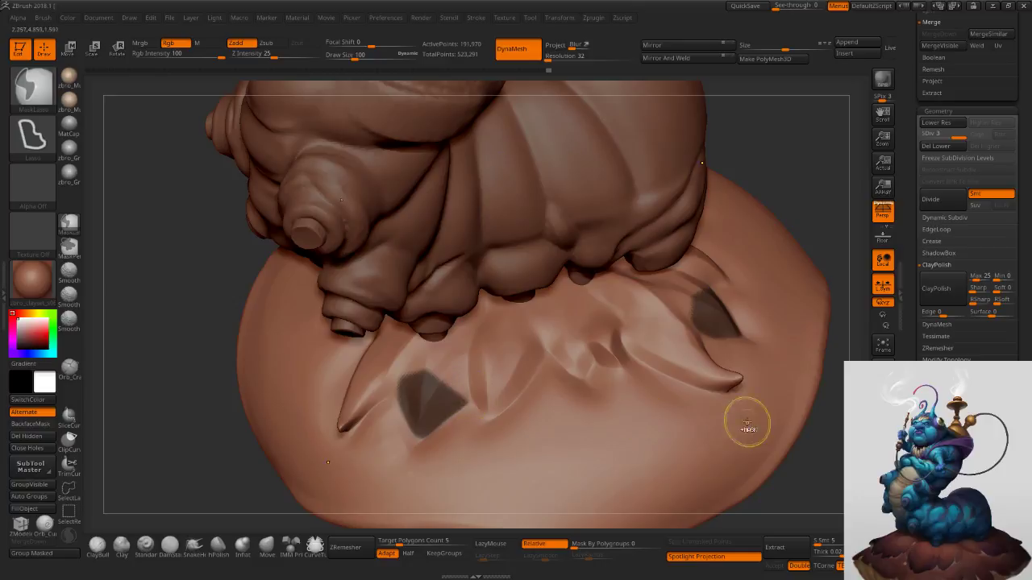
ctrl+click(800, 490)
key(s)
right_drag(435, 407, 322, 403)
key(s)
mouse_move(423, 401)
mouse_down()
mouse_move(384, 435)
mouse_move(434, 429)
mouse_up()
ctrl+drag(268, 419, 282, 435)
Isolate a small triangle on the base with an inverted lasso mask and pull it into a spike.
right_drag(408, 441, 440, 407)
key(s)
drag(441, 407, 436, 406)
right_drag(436, 406, 487, 411)
key(ctrl)
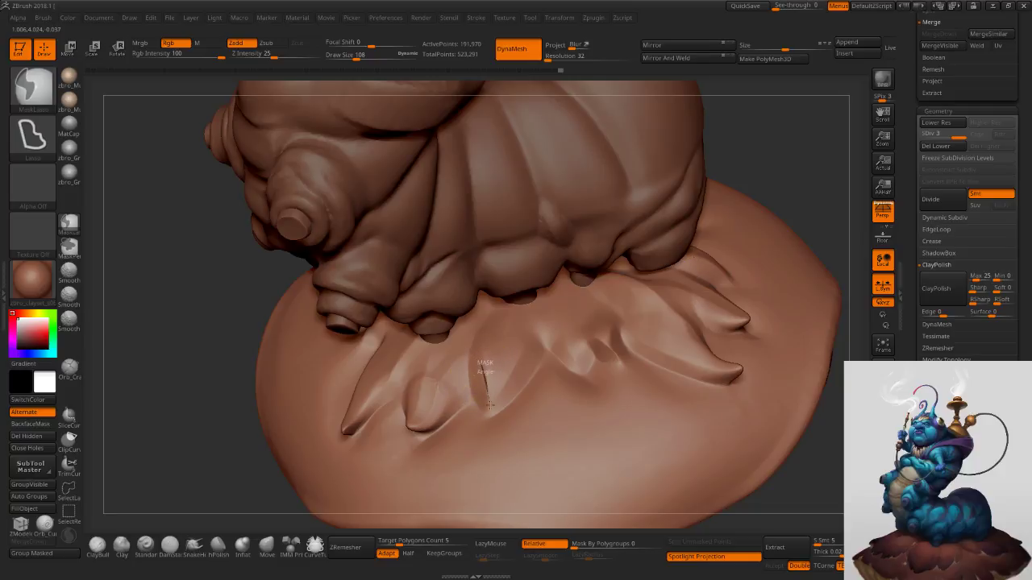
ctrl+drag(489, 405, 525, 345)
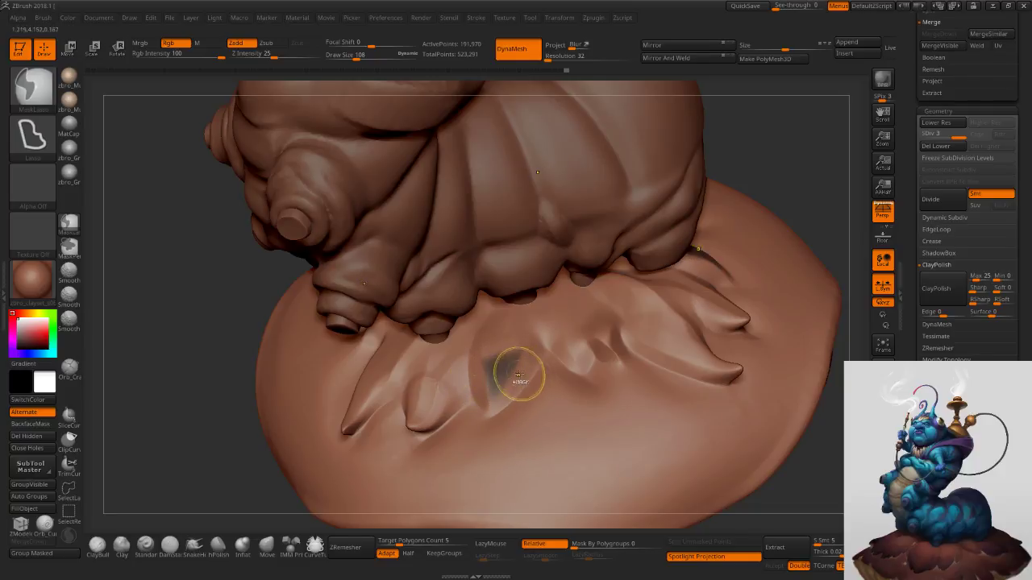
ctrl+click(242, 443)
key(bracketright)
right_drag(512, 365, 411, 383)
mouse_move(495, 380)
mouse_down()
mouse_move(470, 416)
mouse_move(504, 414)
mouse_up()
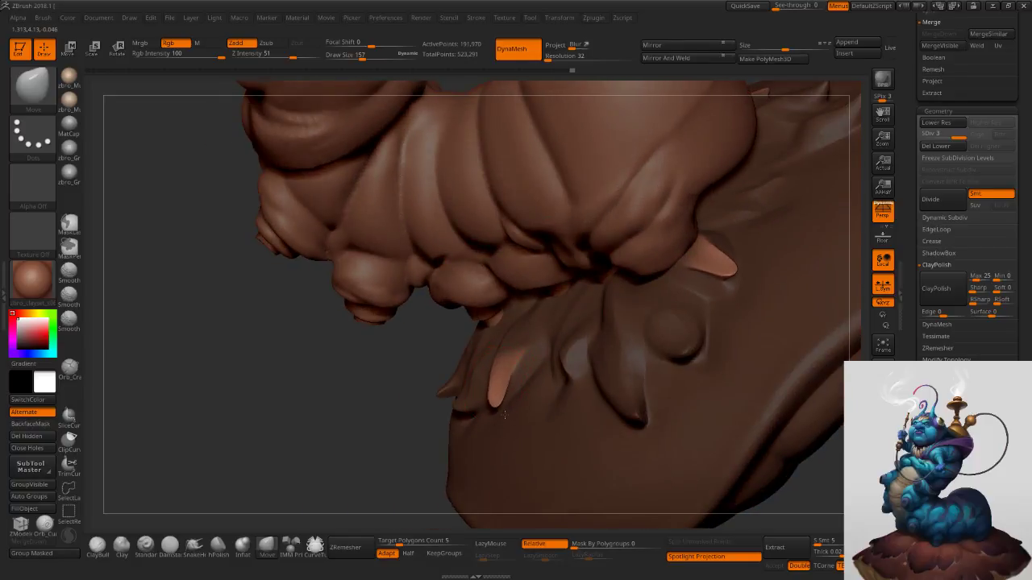
key(ctrl+z)
right_drag(506, 382, 524, 395)
Reshape the spike tip with a 125-size Move brush, undoing bad pulls, then clear the mask.
key(s)
drag(515, 384, 504, 384)
mouse_move(504, 384)
right_down()
mouse_move(528, 395)
mouse_move(484, 394)
right_up()
key(ctrl+z)
drag(469, 402, 486, 396)
key(ctrl+z)
key(s)
mouse_move(495, 392)
right_down()
mouse_move(524, 383)
mouse_move(494, 389)
mouse_move(507, 384)
right_up()
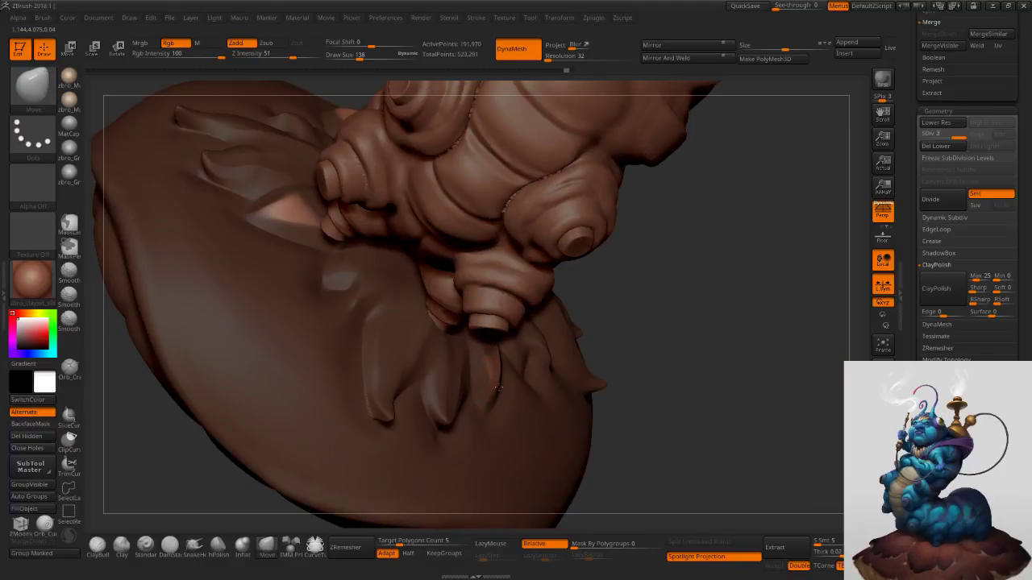
ctrl+drag(651, 387, 663, 398)
right_drag(663, 398, 520, 377)
Smooth the spike surface and refine its shape with further pulls at brush size 162.
key(shift)
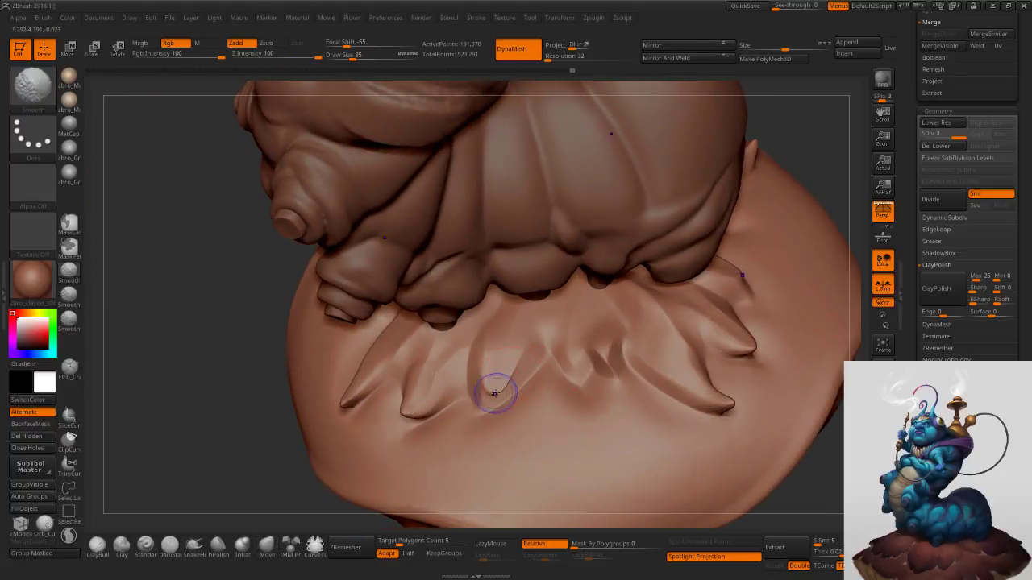
key(s)
click(518, 368)
drag(519, 368, 532, 350)
key(bracketleft)
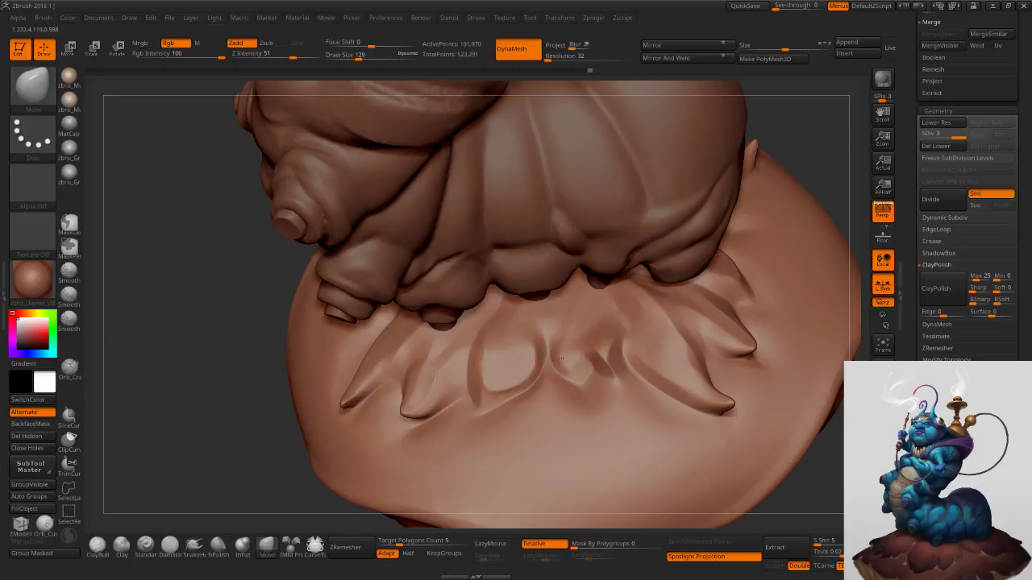
key(s)
click(583, 301)
drag(579, 300, 571, 315)
Zoom out and rotate the model to a three-quarter view of the sculpted base.
mouse_move(675, 332)
ctrl+right_down()
mouse_move(640, 304)
mouse_move(608, 296)
ctrl+right_up()
right_drag(609, 297, 677, 258)
drag(695, 318, 680, 328)
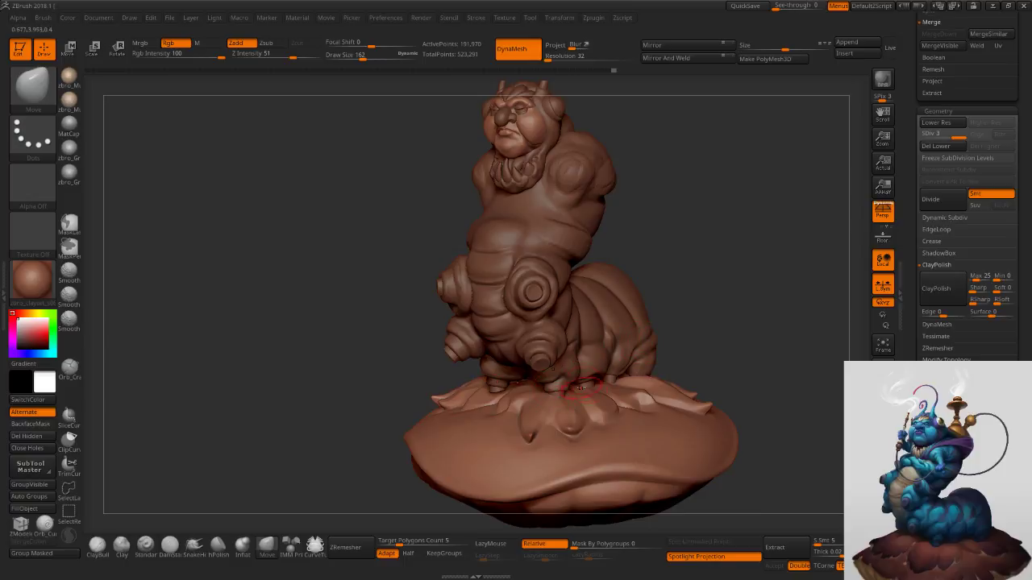
drag(701, 292, 699, 288)
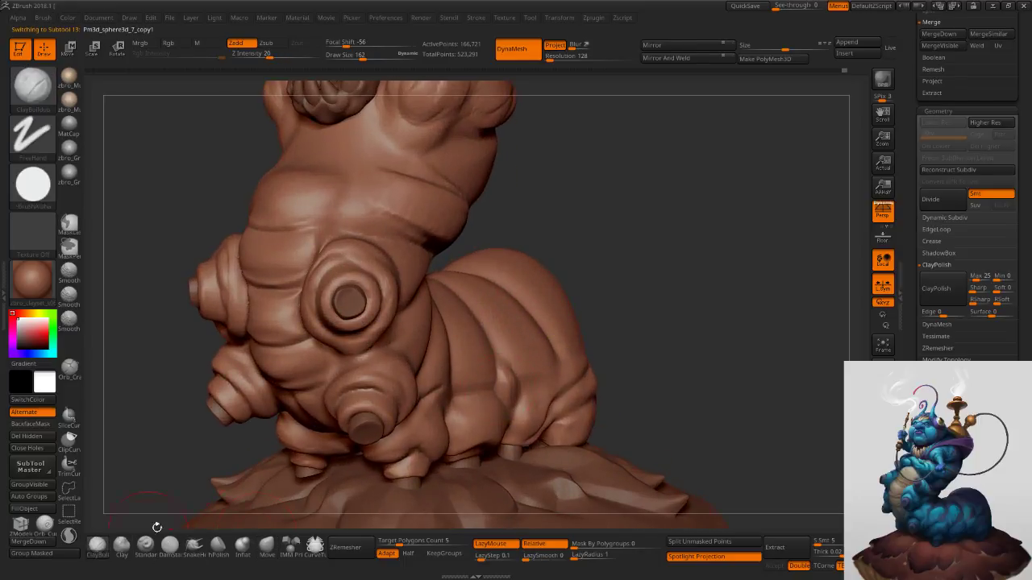
Use the Inflate brush at size 162 to subtly inflate a caterpillar body segment.
key(s)
drag(532, 350, 528, 349)
mouse_move(525, 349)
ctrl+right_down()
mouse_move(528, 333)
mouse_move(511, 350)
ctrl+right_up()
key(s)
drag(518, 343, 506, 317)
click(242, 546)
key(s)
right_drag(477, 282, 504, 322)
mouse_move(505, 323)
mouse_down()
mouse_move(473, 258)
mouse_move(488, 282)
mouse_up()
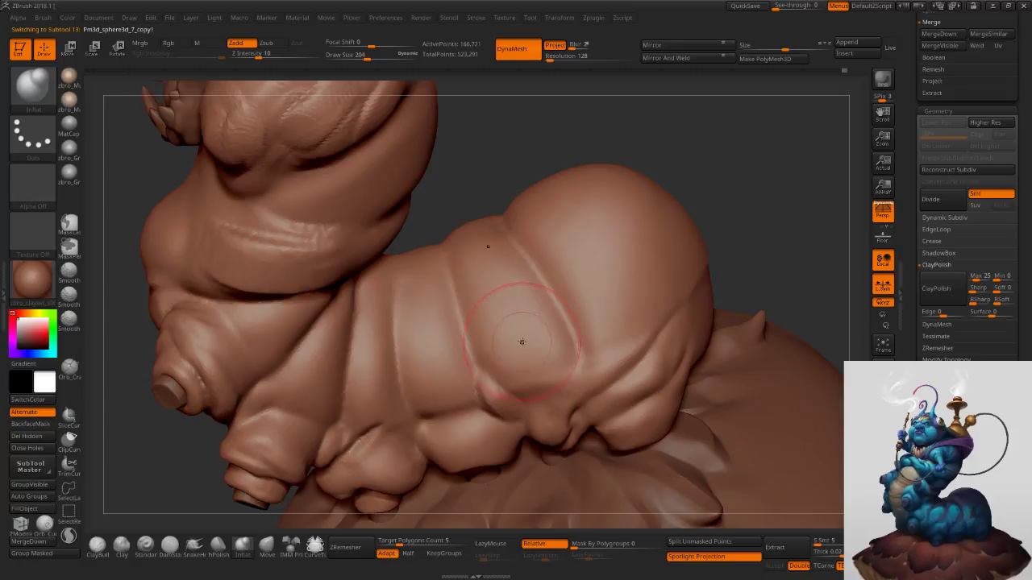
key(s)
drag(432, 296, 425, 296)
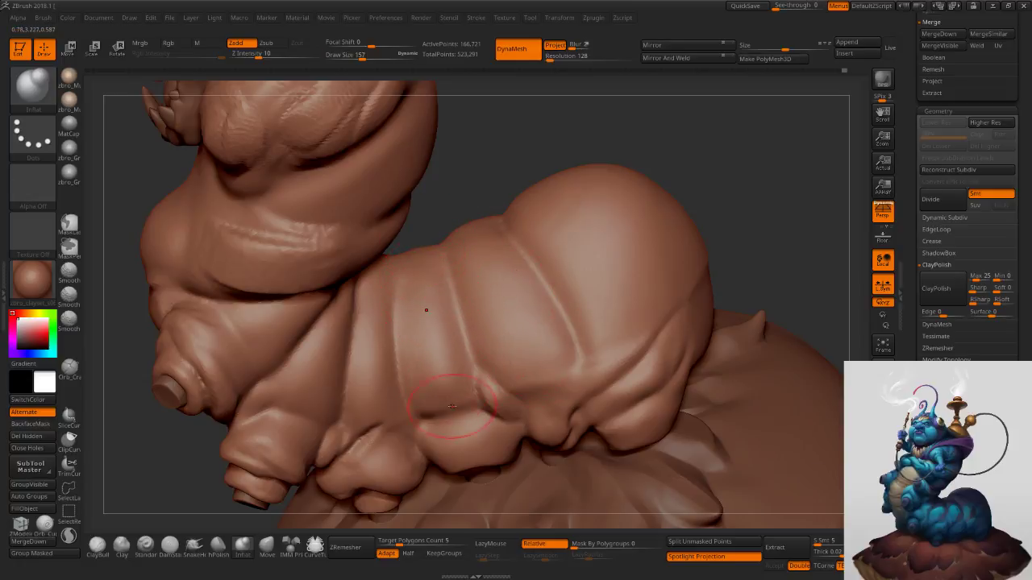
Tilt to the underside and slightly inflate the side fold with a 204-size brush.
right_drag(450, 407, 431, 347)
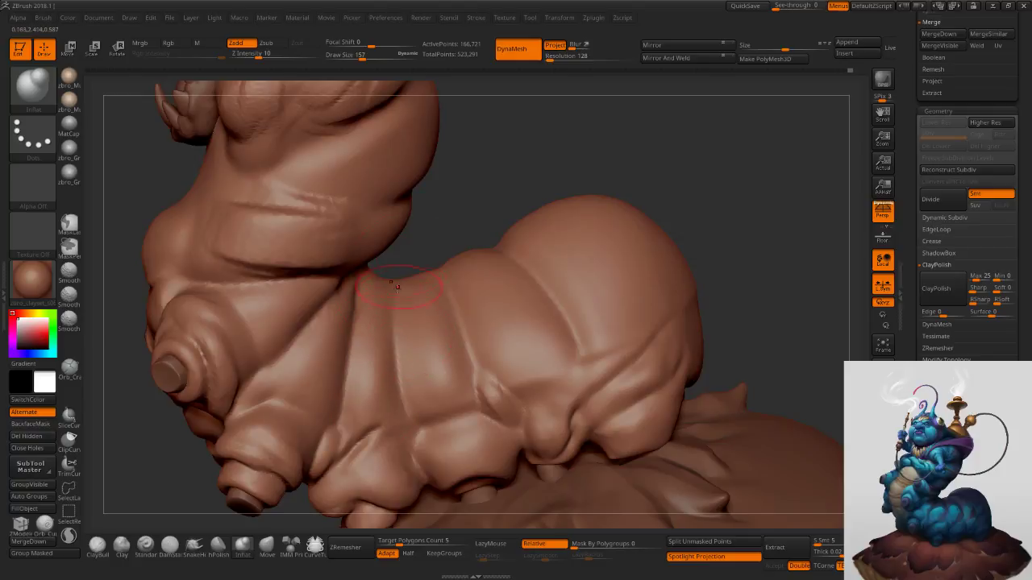
right_drag(400, 283, 367, 299)
key(s)
drag(333, 353, 327, 354)
right_drag(345, 282, 257, 320)
mouse_move(387, 294)
right_down()
mouse_move(361, 321)
mouse_move(380, 319)
right_up()
key(s)
drag(368, 324, 374, 324)
right_drag(358, 324, 439, 328)
key(s)
drag(329, 319, 382, 337)
mouse_move(360, 342)
ctrl+right_down()
mouse_move(342, 313)
mouse_move(335, 328)
ctrl+right_up()
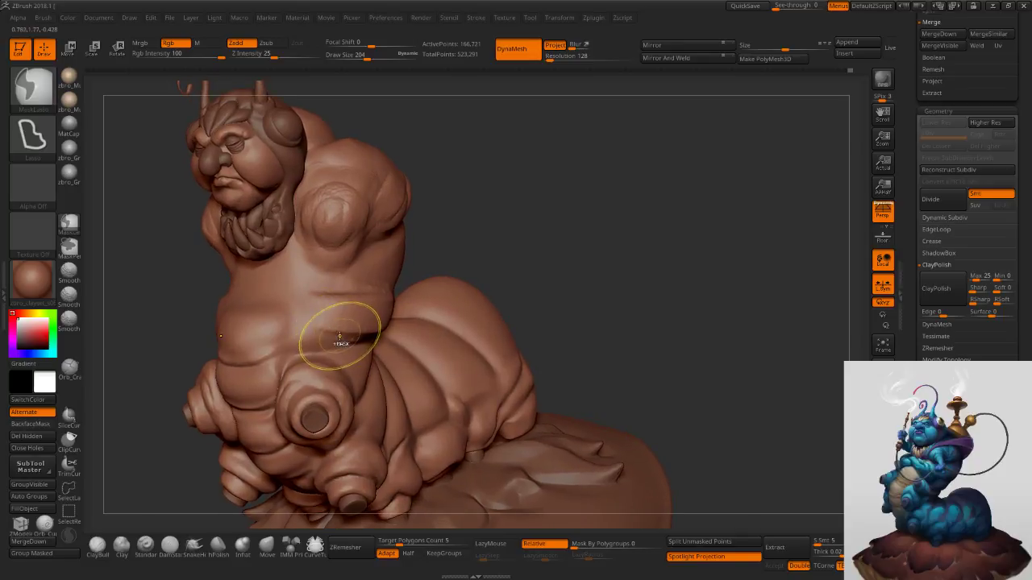
key(s)
drag(355, 351, 335, 353)
Run Transpose Master's TPose|SubT to merge the caterpillar into one posable mesh.
click(97, 546)
mouse_move(239, 448)
right_down()
mouse_move(376, 292)
mouse_move(307, 339)
mouse_move(303, 355)
mouse_move(324, 378)
right_up()
key(s)
drag(323, 379, 338, 378)
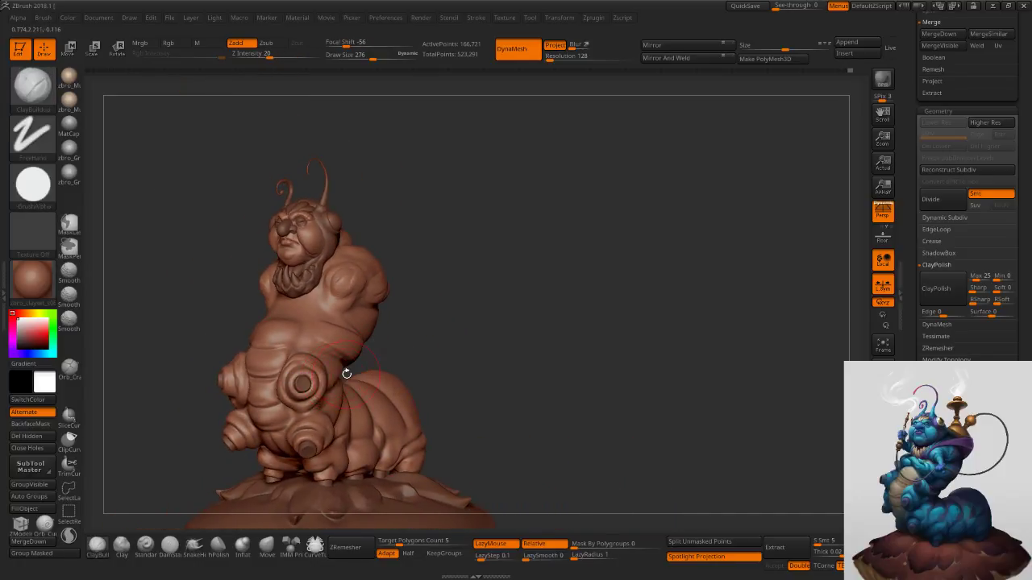
mouse_move(350, 373)
right_down()
mouse_move(218, 379)
mouse_move(402, 356)
mouse_move(409, 405)
right_up()
click(594, 17)
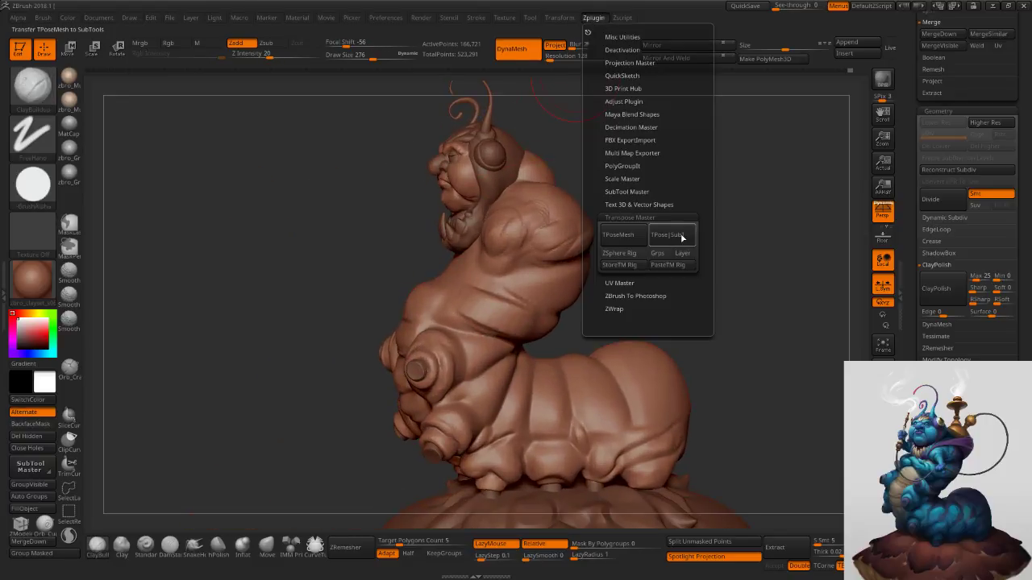
click(653, 242)
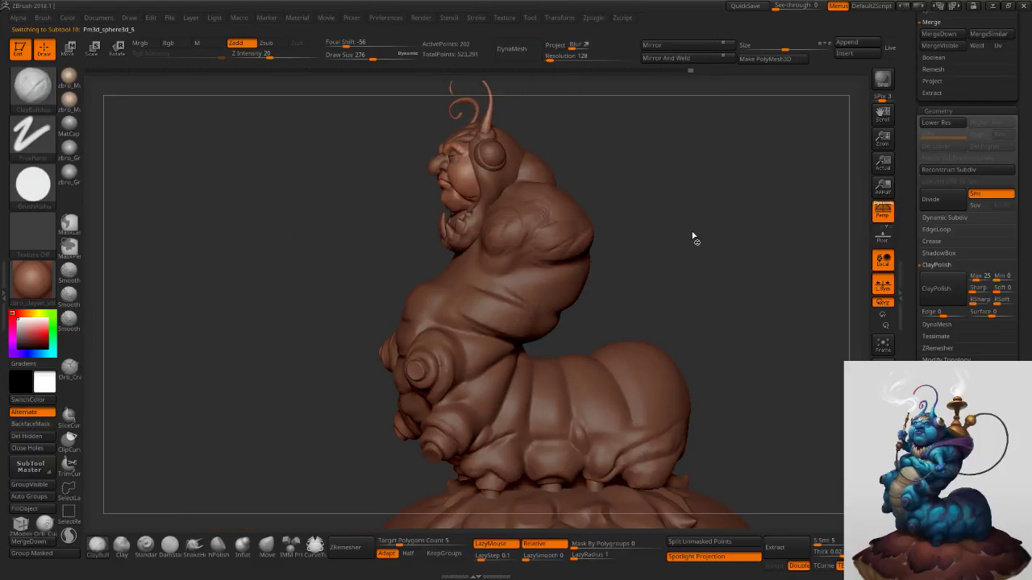
Switch to the Move brush and unhide the accidentally hidden foot polygons.
key(s)
drag(447, 365, 456, 366)
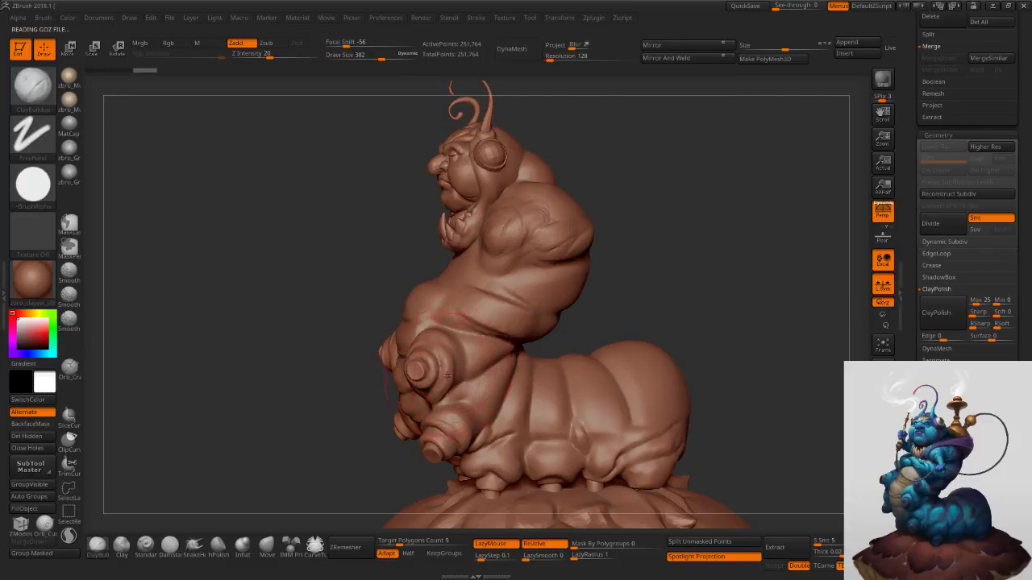
click(266, 545)
right_drag(433, 377, 506, 374)
key(s)
drag(423, 373, 419, 373)
ctrl+right_drag(417, 353, 417, 373)
key(s)
drag(417, 373, 422, 374)
ctrl+shift+click(418, 373)
ctrl+shift+click(558, 324)
key(s)
mouse_move(418, 369)
mouse_down()
mouse_move(356, 373)
mouse_move(362, 386)
mouse_up()
key(s)
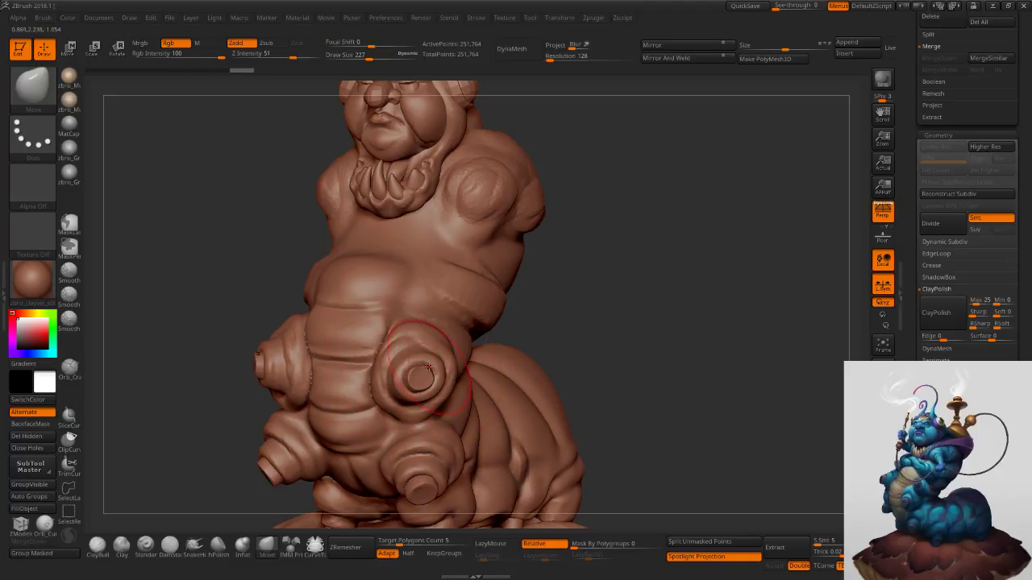
Pull the upper leg bump down-left and reshape the leg bump on the belly.
right_drag(425, 367, 408, 373)
key(s)
drag(407, 374, 411, 373)
drag(440, 332, 435, 345)
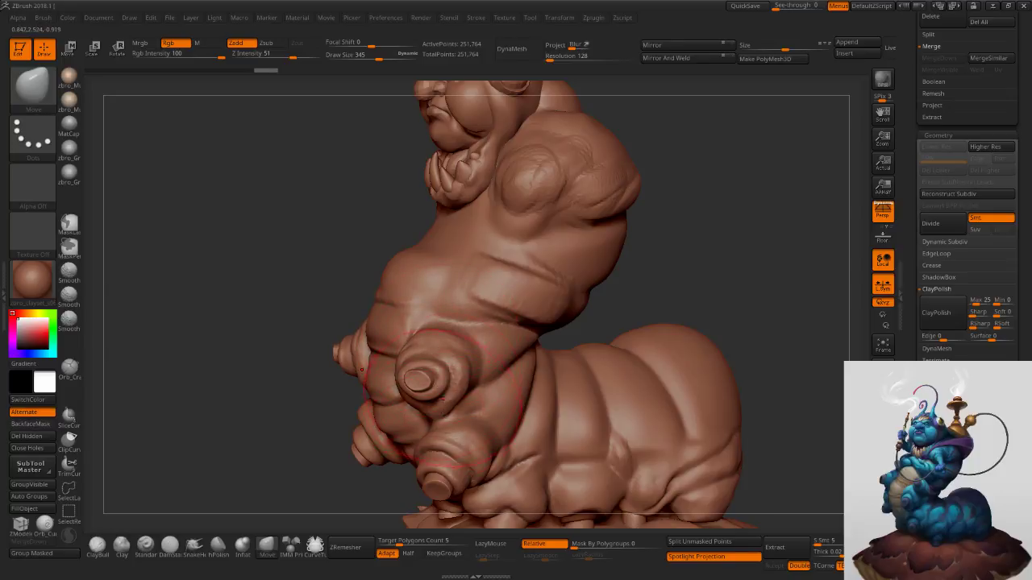
mouse_move(443, 383)
mouse_down()
mouse_move(408, 373)
mouse_move(429, 377)
mouse_move(428, 400)
mouse_move(495, 399)
mouse_up()
key(s)
key(s)
key(s)
key(s)
Pull the belly crease further to the left with the Move brush.
alt+right_drag(516, 406, 513, 352)
drag(513, 352, 500, 355)
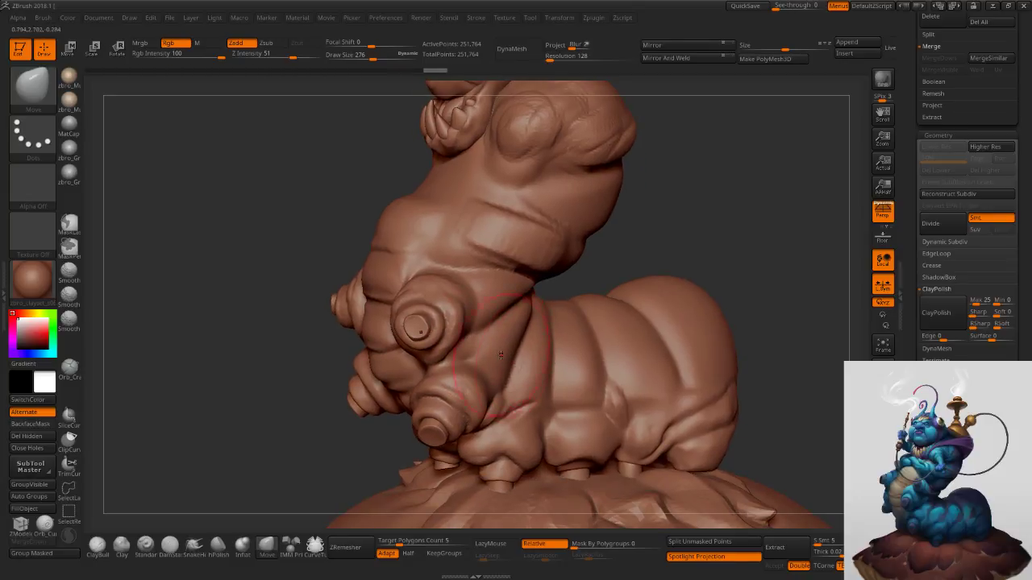
right_drag(548, 375, 523, 370)
key(s)
drag(522, 370, 521, 369)
drag(519, 363, 503, 361)
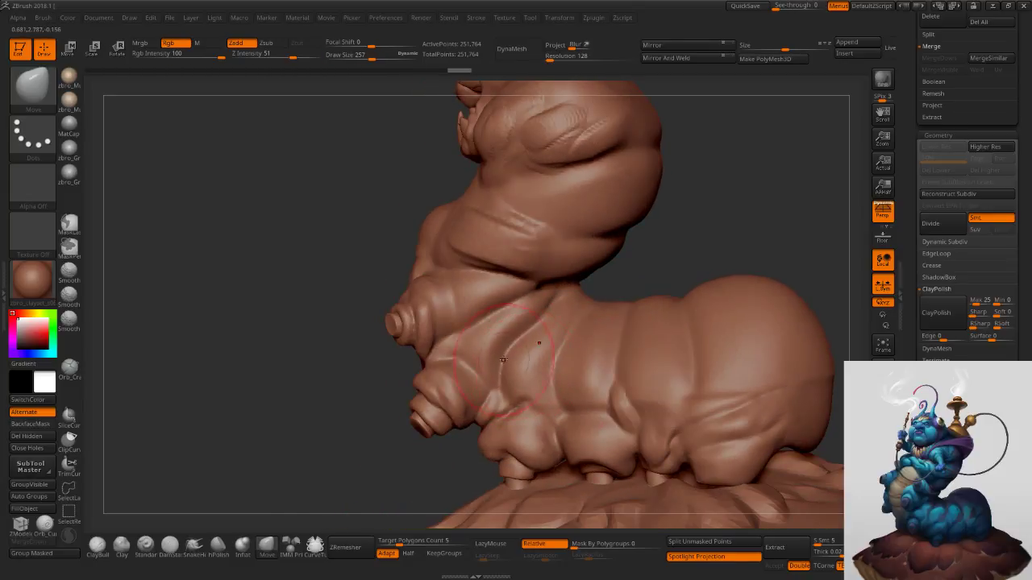
right_drag(511, 350, 534, 358)
mouse_move(511, 379)
mouse_down()
mouse_move(498, 380)
mouse_move(500, 352)
mouse_up()
right_drag(500, 351, 517, 348)
key(s)
mouse_move(516, 348)
mouse_down()
mouse_move(490, 344)
mouse_move(538, 346)
mouse_move(549, 370)
mouse_move(573, 375)
mouse_move(599, 361)
mouse_up()
key(s)
key(s)
key(s)
mouse_move(597, 360)
mouse_down()
mouse_move(607, 368)
mouse_move(597, 370)
mouse_move(598, 405)
mouse_move(600, 395)
mouse_move(645, 406)
mouse_up()
key(s)
key(s)
key(s)
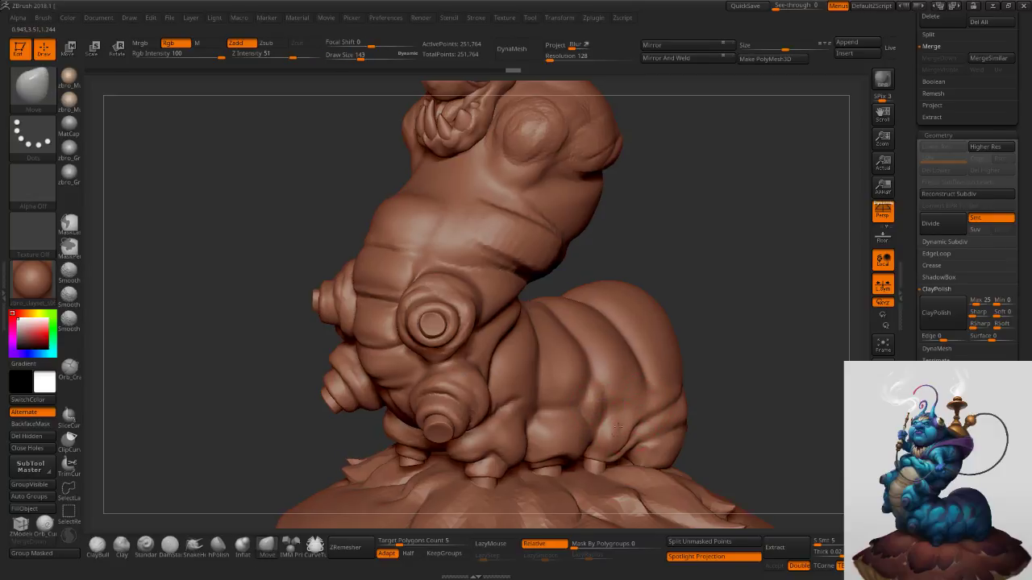
Orbit around the belly and legs, resizing the Move brush down to 147.
right_drag(624, 425, 603, 428)
key(s)
drag(605, 431, 609, 433)
key(s)
right_drag(606, 443, 613, 451)
key(s)
drag(613, 454, 616, 455)
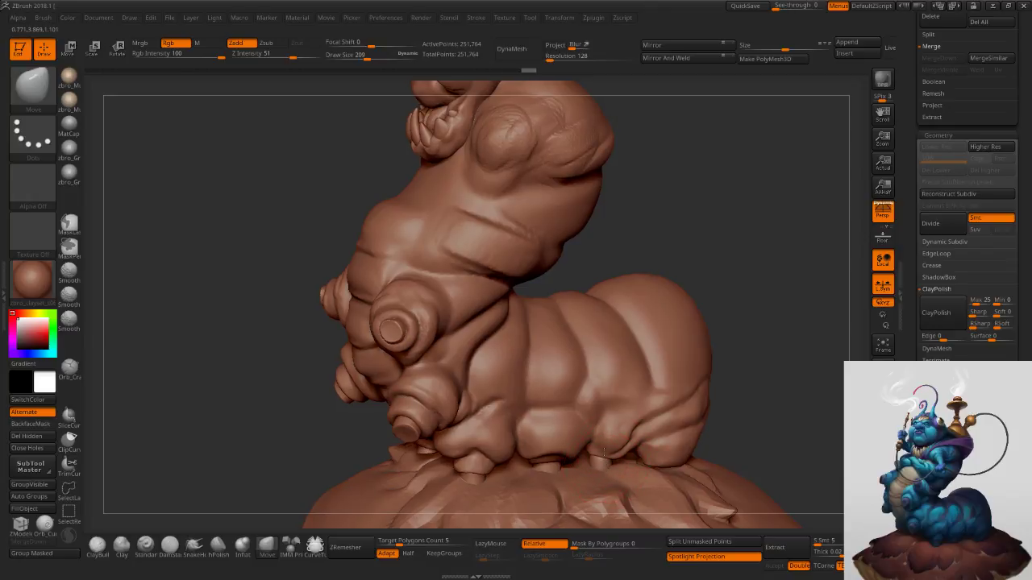
right_drag(604, 455, 574, 447)
key(s)
drag(573, 446, 569, 444)
Zoom in on the belly side, shrink the brush to 100 and switch to Smooth.
mouse_move(636, 419)
ctrl+right_down()
mouse_move(598, 393)
mouse_move(650, 390)
ctrl+right_up()
ctrl+right_drag(510, 307, 536, 347)
right_drag(536, 347, 593, 348)
key(s)
drag(571, 333, 566, 332)
right_drag(535, 321, 515, 324)
key(s)
drag(514, 323, 509, 323)
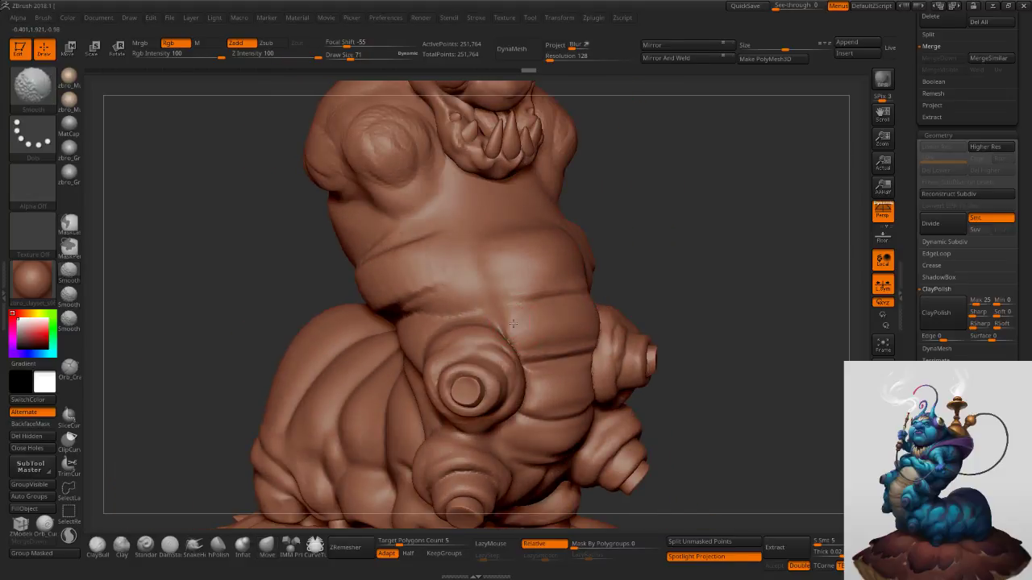
From the front, pull the belly segment edges outward symmetrically at brush size 162.
right_drag(674, 312, 601, 317)
key(s)
drag(600, 317, 608, 317)
right_drag(556, 311, 599, 323)
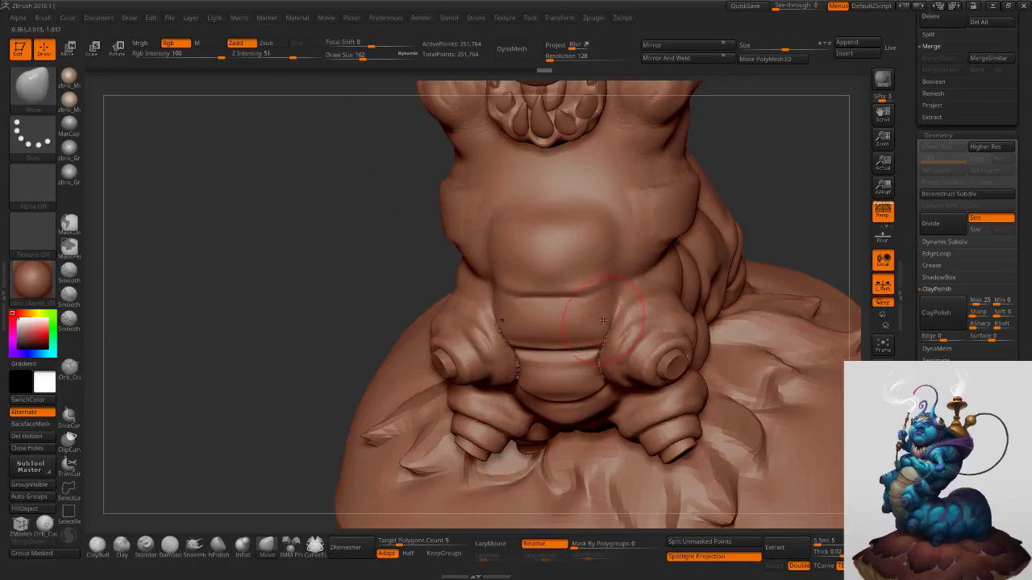
drag(617, 293, 629, 296)
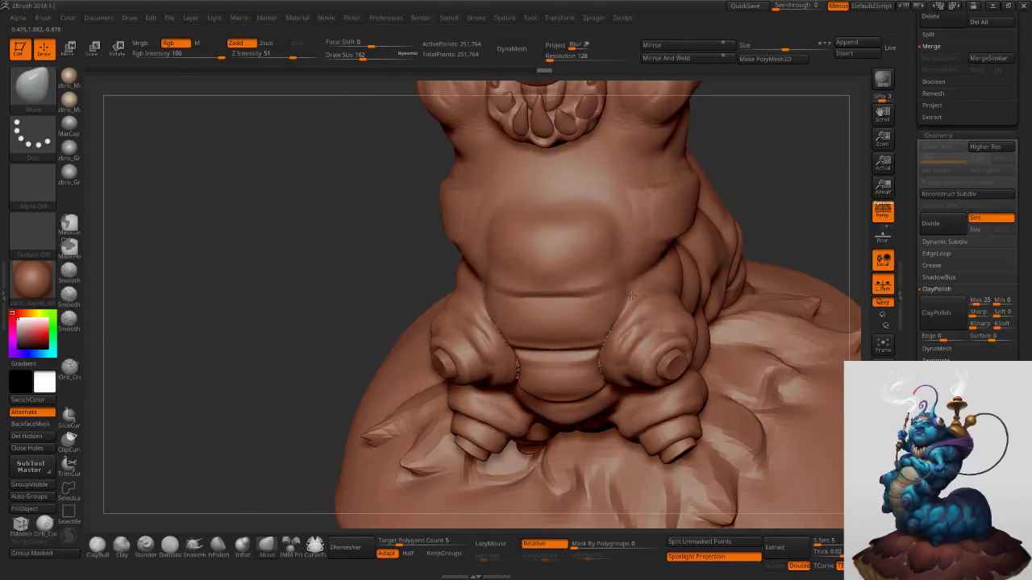
Smooth the low front, then pull the belly fold edge out to the left.
right_drag(582, 403, 585, 366)
key(s)
drag(585, 366, 572, 366)
right_drag(585, 383, 548, 380)
key(s)
drag(573, 380, 580, 381)
right_drag(569, 384, 561, 391)
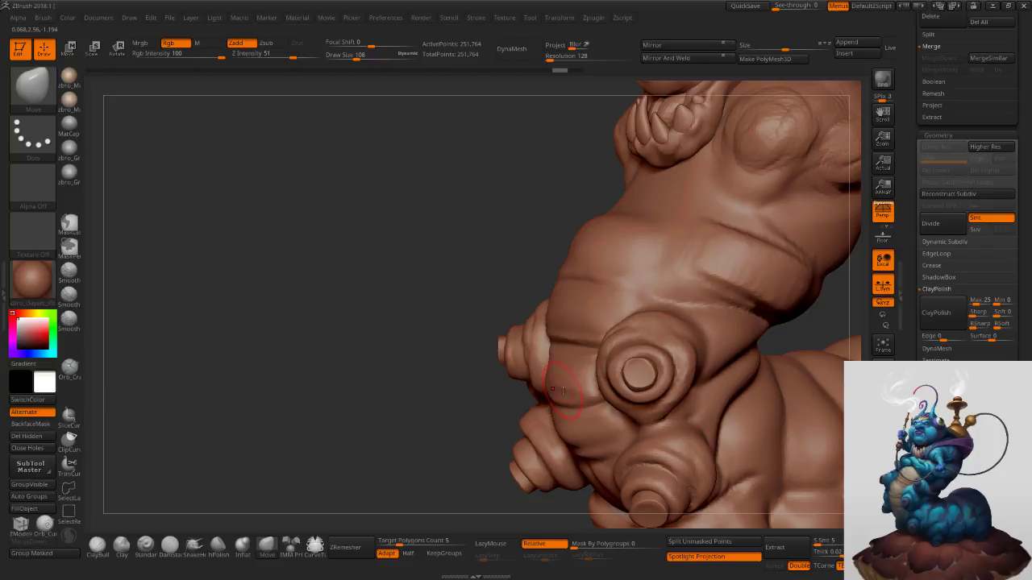
mouse_move(564, 375)
mouse_down()
mouse_move(552, 376)
mouse_move(562, 374)
mouse_up()
key(s)
right_drag(568, 371, 562, 367)
drag(562, 368, 554, 364)
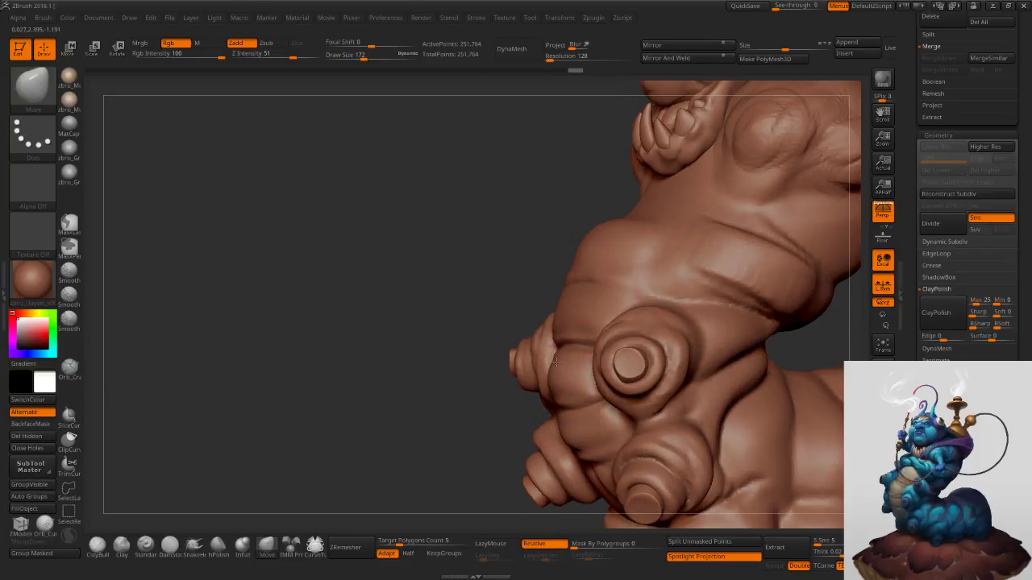
Check the body from below, resize the brush, and frame the whole model in front view.
mouse_move(583, 433)
right_down()
mouse_move(610, 434)
mouse_move(590, 419)
mouse_move(579, 322)
right_up()
key(s)
drag(577, 320, 593, 320)
mouse_move(593, 331)
right_down()
mouse_move(593, 307)
mouse_move(577, 313)
right_up()
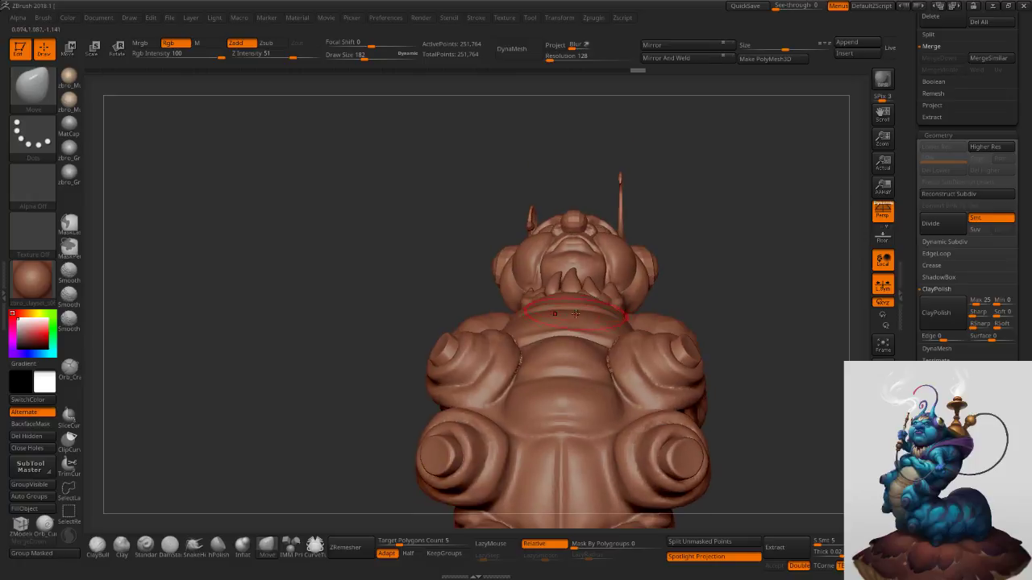
key(s)
drag(593, 321, 586, 322)
mouse_move(700, 229)
mouse_down()
mouse_move(728, 287)
mouse_move(718, 284)
mouse_move(747, 289)
mouse_move(726, 292)
mouse_up()
key(f)
key(s)
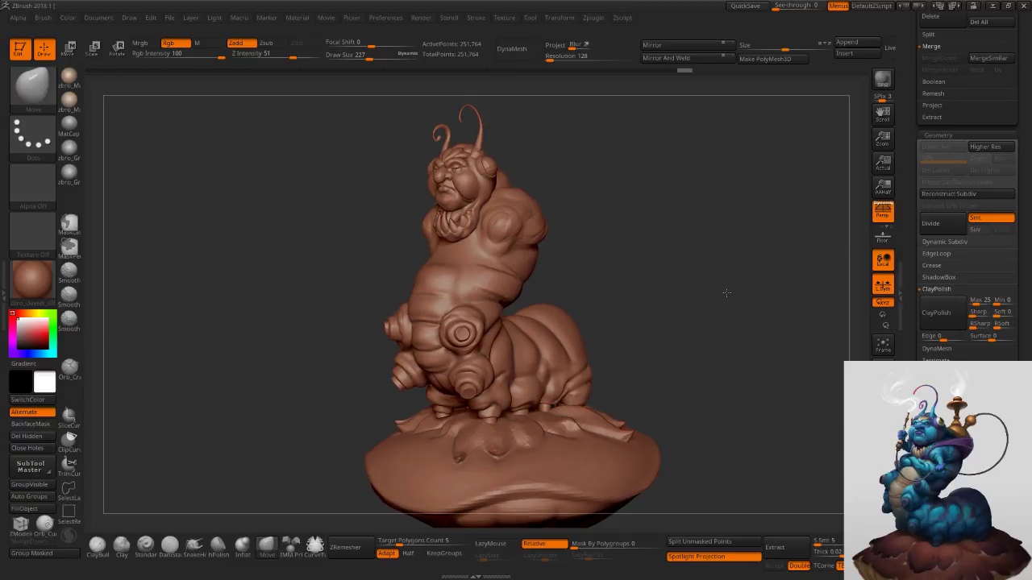
key(s)
click(660, 284)
drag(624, 234, 678, 280)
key(s)
key(s)
key(s)
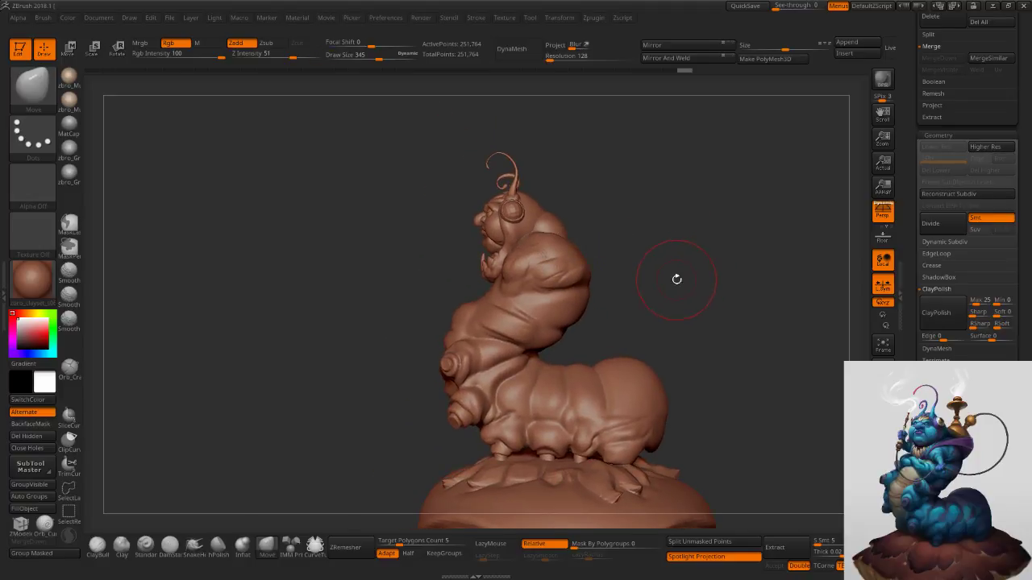
mouse_move(652, 202)
ctrl+mouse_down()
mouse_move(541, 127)
mouse_move(391, 240)
mouse_move(421, 332)
mouse_move(492, 353)
mouse_move(608, 321)
ctrl+mouse_up()
ctrl+click(613, 295)
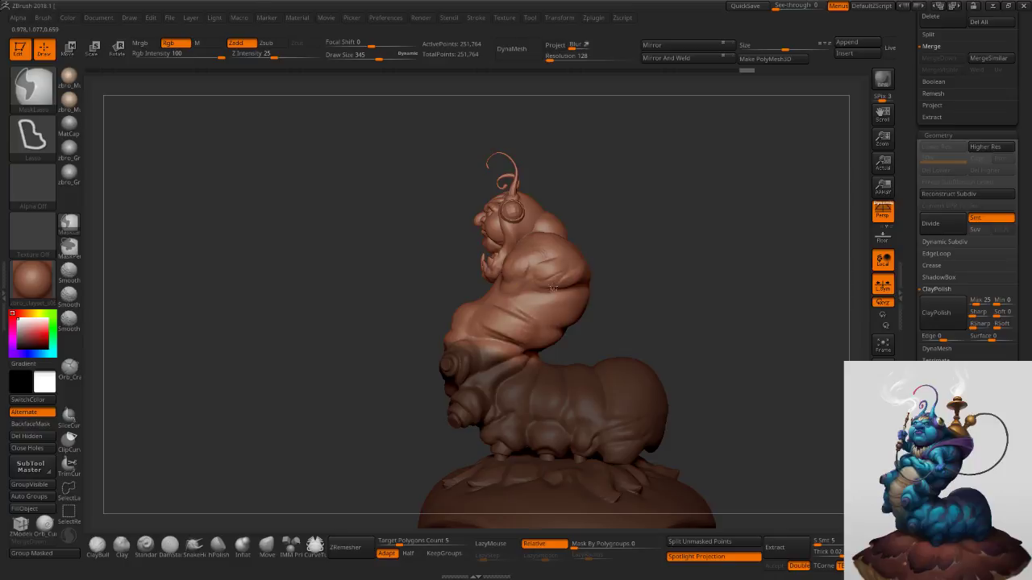
mouse_move(598, 271)
shift+mouse_down()
mouse_move(624, 250)
mouse_move(653, 248)
shift+mouse_up()
key(s)
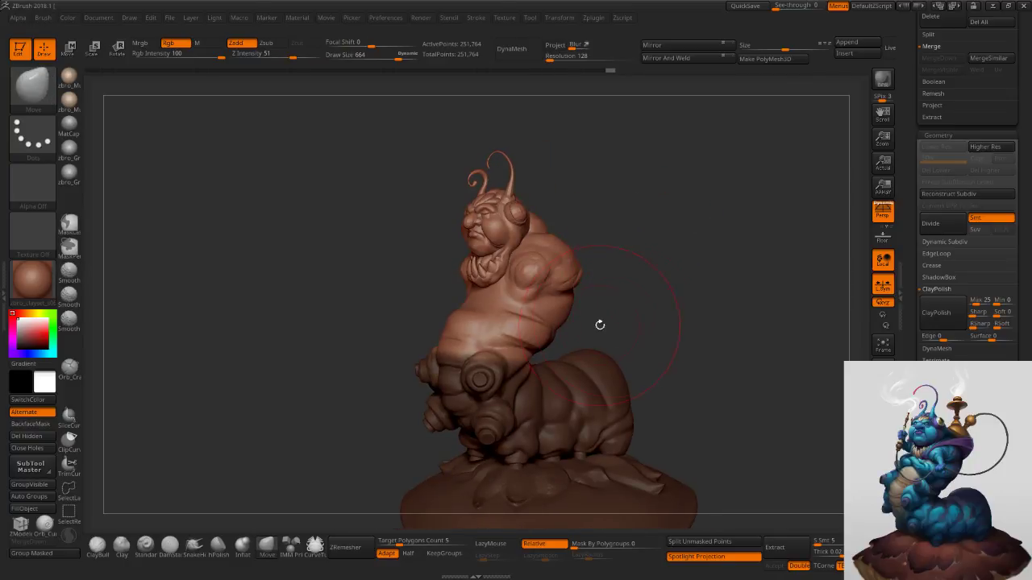
mouse_move(663, 299)
ctrl+mouse_down()
mouse_move(684, 335)
mouse_move(653, 328)
mouse_move(648, 282)
ctrl+mouse_up()
key(ctrl+z)
ctrl+click(678, 315)
key(w)
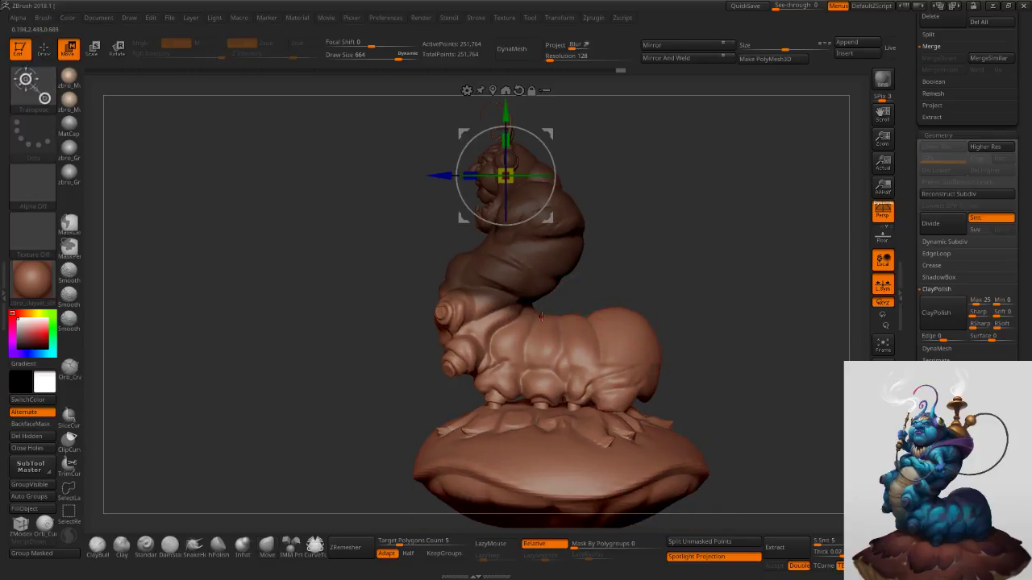
key(y)
mouse_move(520, 305)
shift+mouse_down()
mouse_move(520, 493)
mouse_move(514, 436)
shift+mouse_up()
click(513, 414)
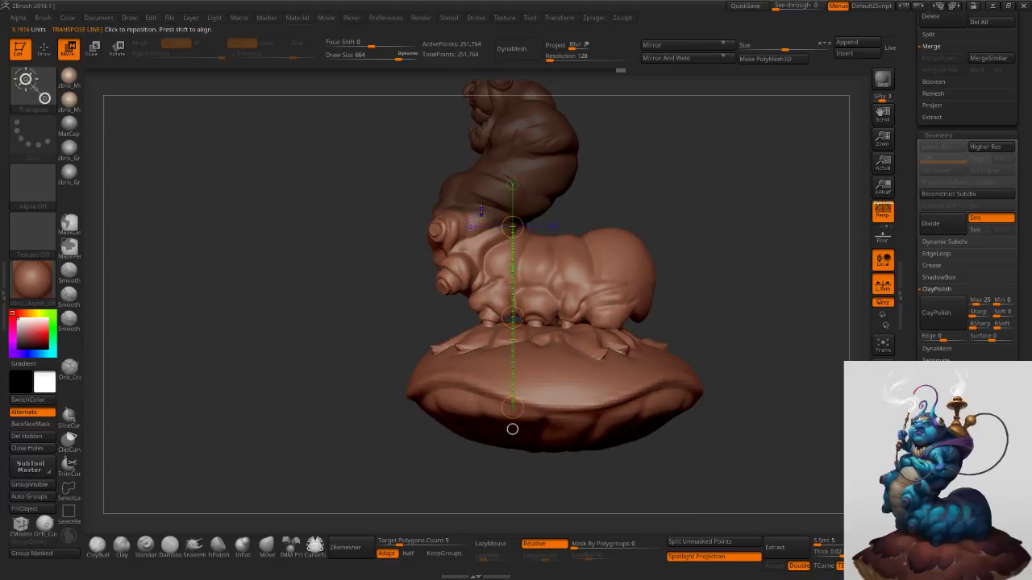
shift+drag(481, 210, 477, 458)
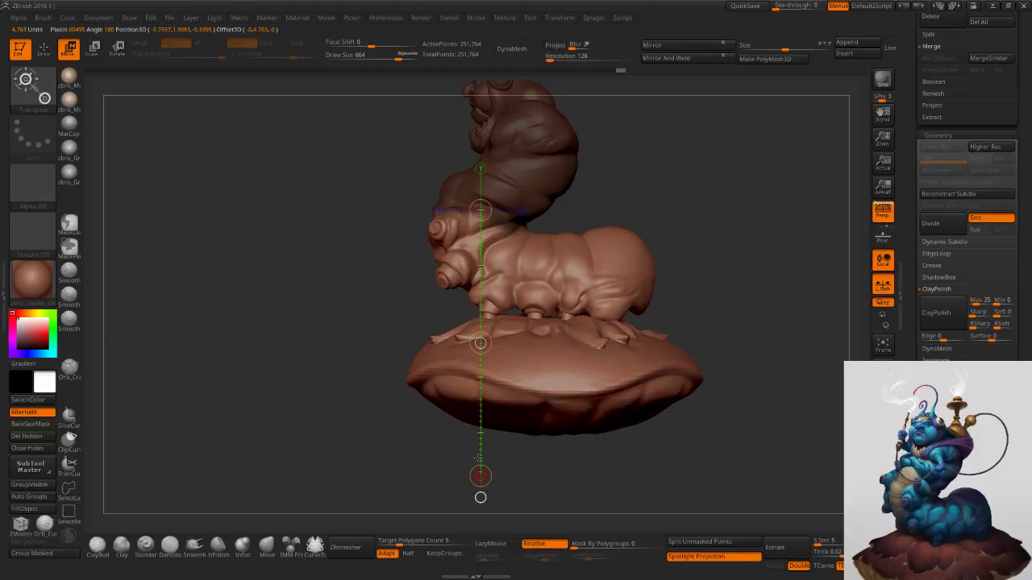
drag(604, 283, 637, 241)
key(ctrl+z)
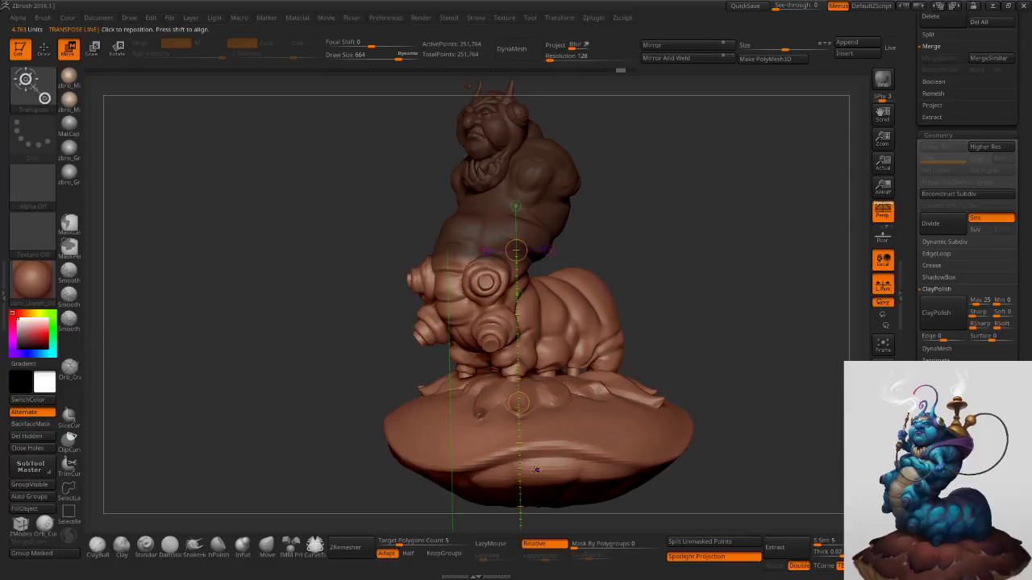
alt+right_drag(535, 447, 516, 366)
drag(501, 476, 502, 472)
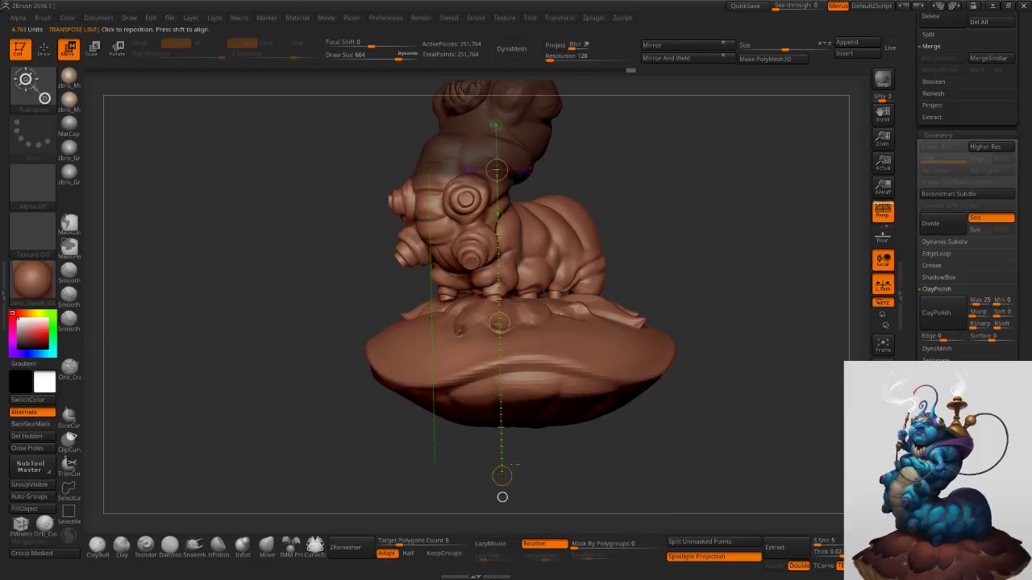
drag(677, 315, 692, 286)
key(ctrl)
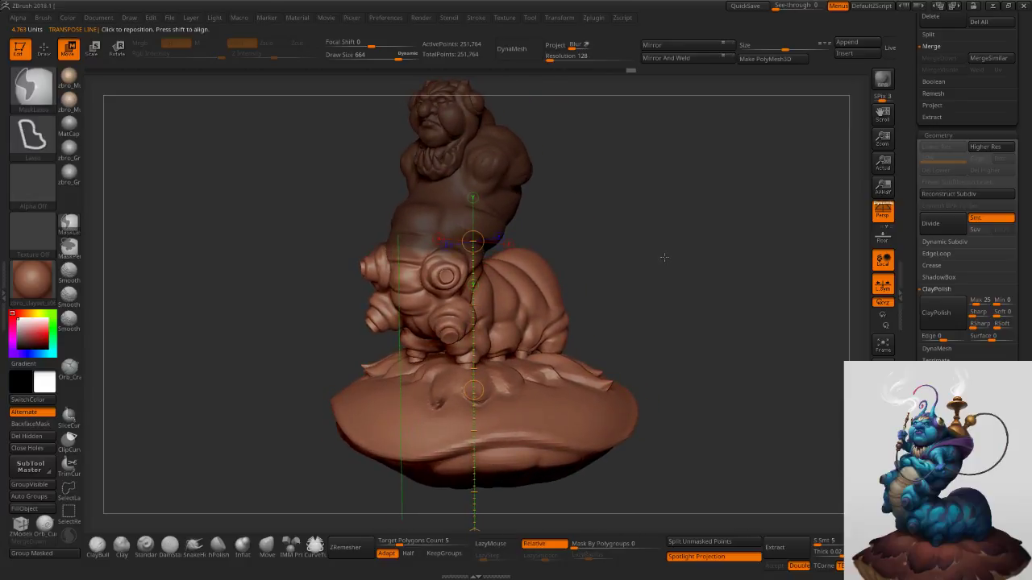
ctrl+drag(663, 253, 674, 291)
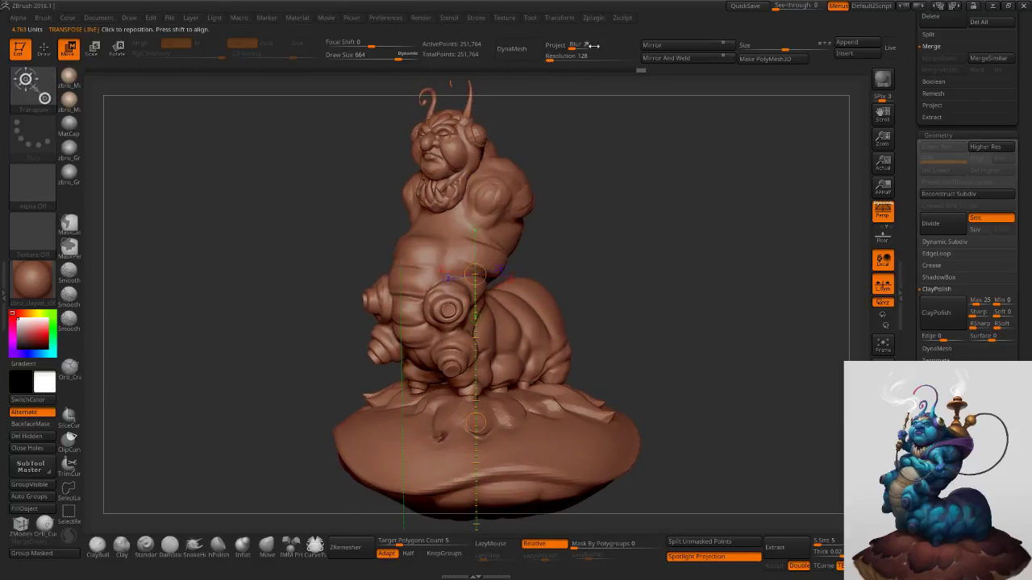
drag(727, 256, 713, 262)
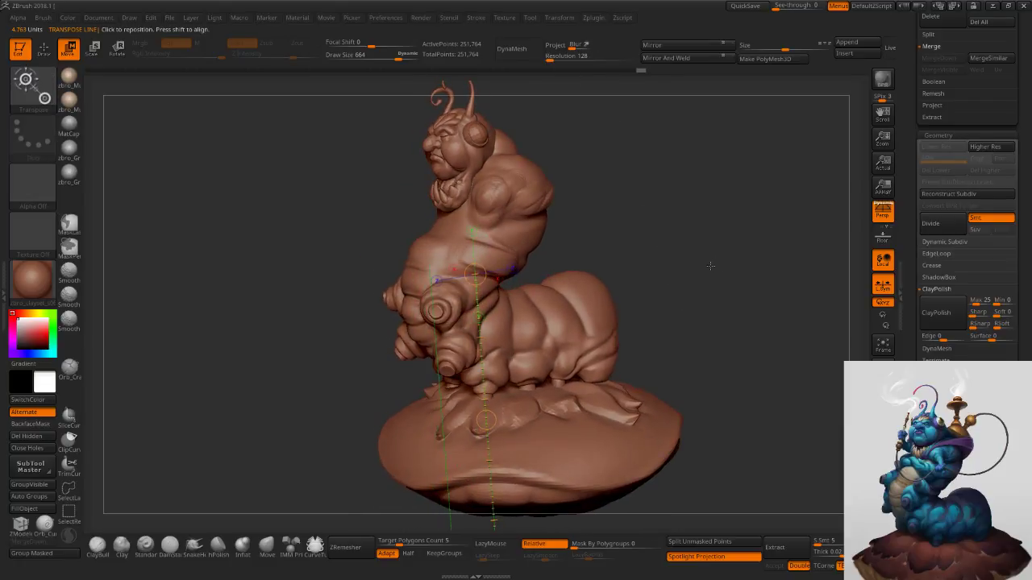
click(267, 546)
key(s)
drag(604, 284, 610, 304)
key(s)
key(ctrl+z)
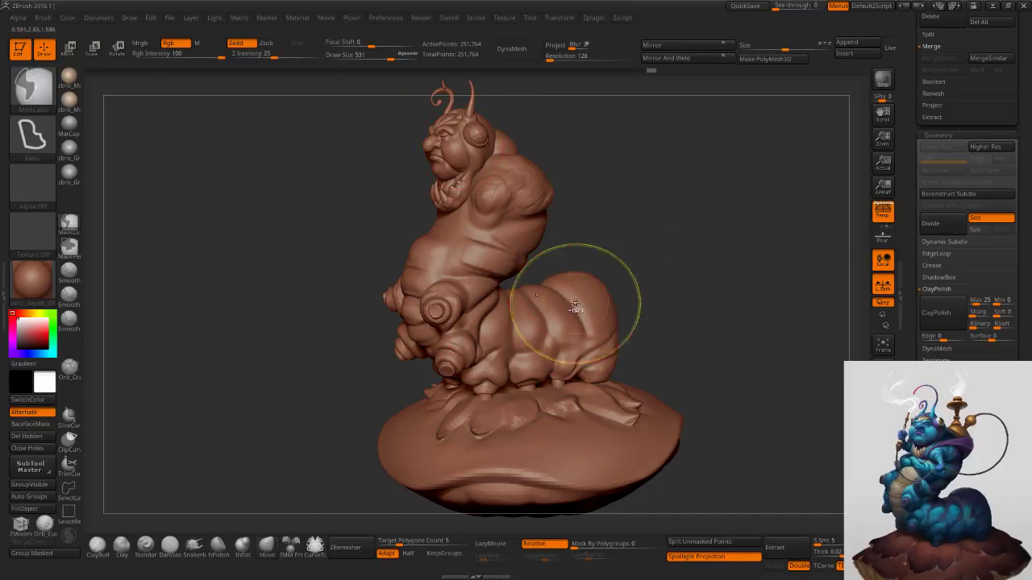
Shrink the Move brush to 549 and nudge the rear hump from a side-on view.
right_drag(576, 303, 550, 301)
key(s)
drag(550, 302, 545, 301)
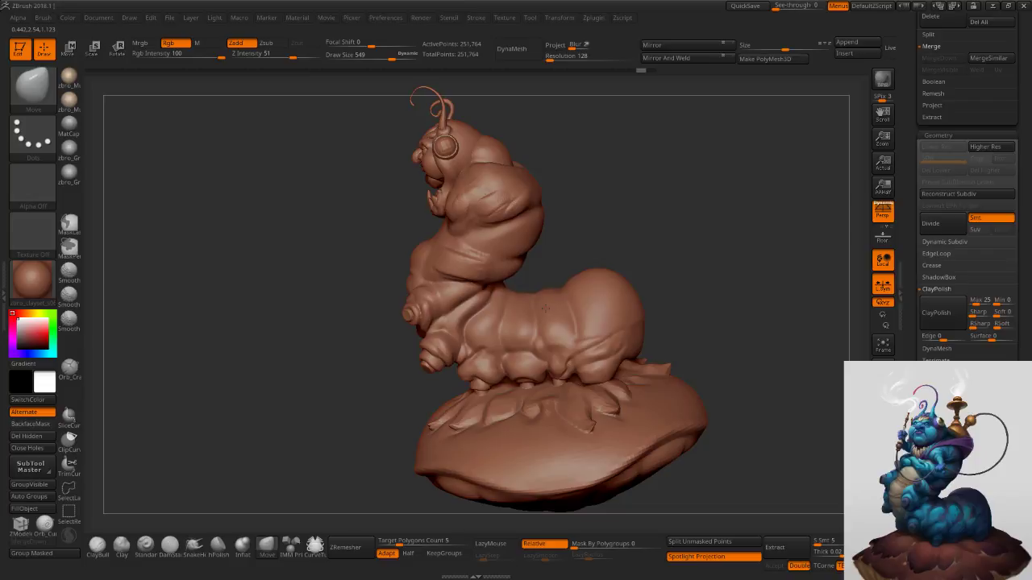
right_drag(544, 305, 536, 307)
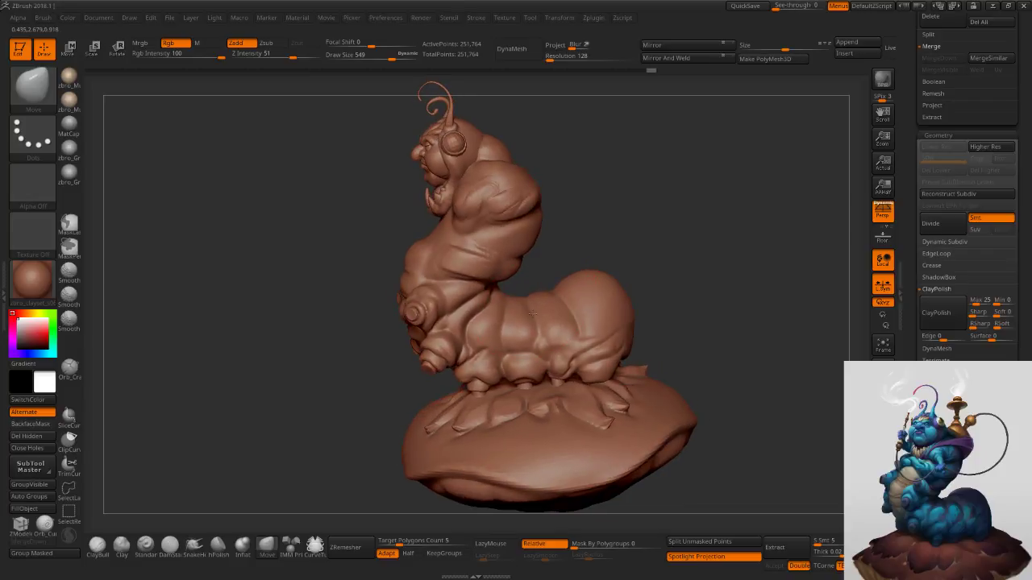
key(s)
drag(520, 325, 515, 326)
right_drag(512, 328, 519, 335)
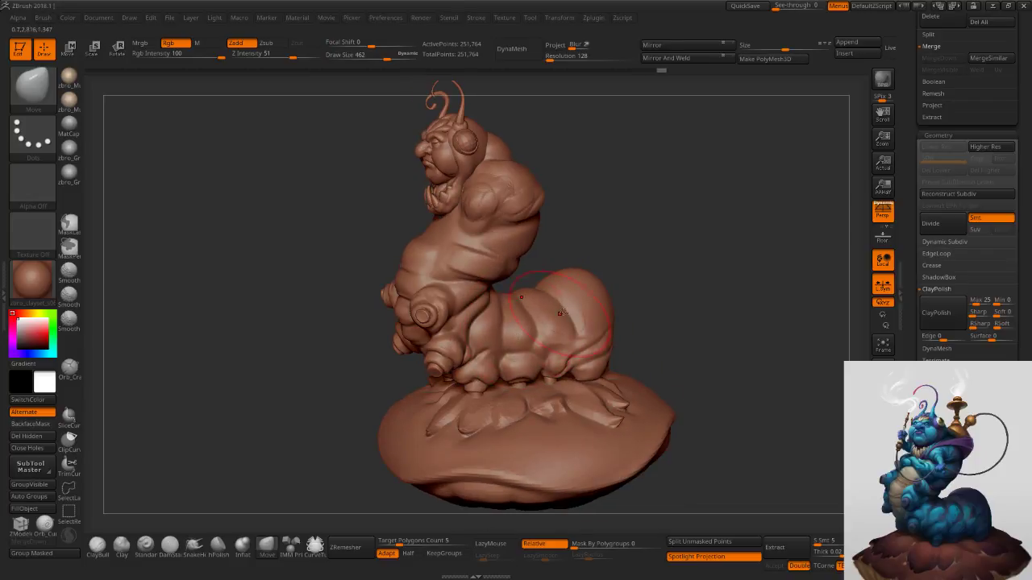
right_drag(616, 285, 610, 291)
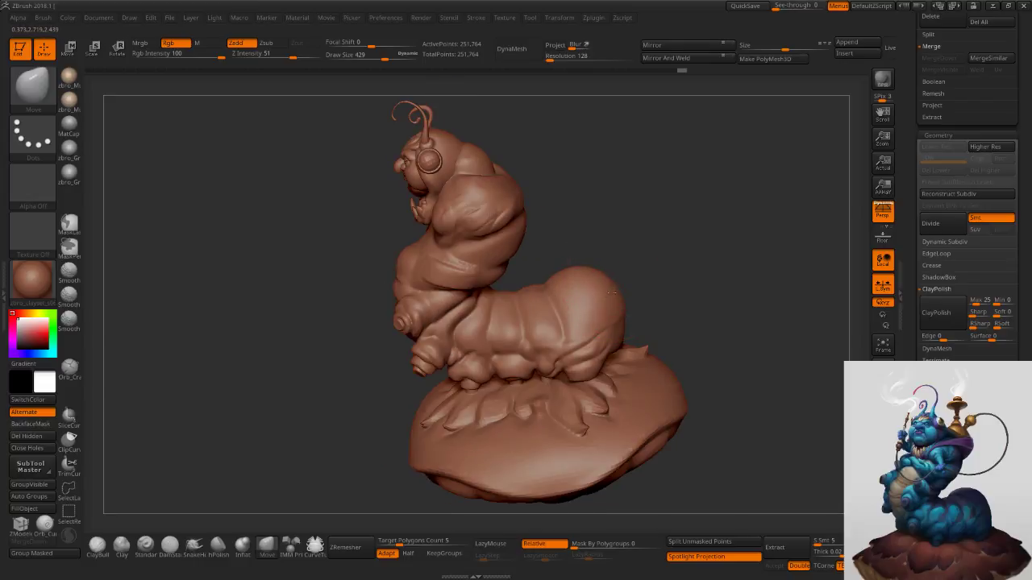
drag(615, 298, 610, 299)
right_drag(603, 289, 610, 295)
Orbit over the top of the caterpillar to inspect the upper spikes, then shrink the brush.
drag(595, 270, 594, 275)
right_drag(596, 276, 599, 295)
key(s)
drag(602, 296, 599, 296)
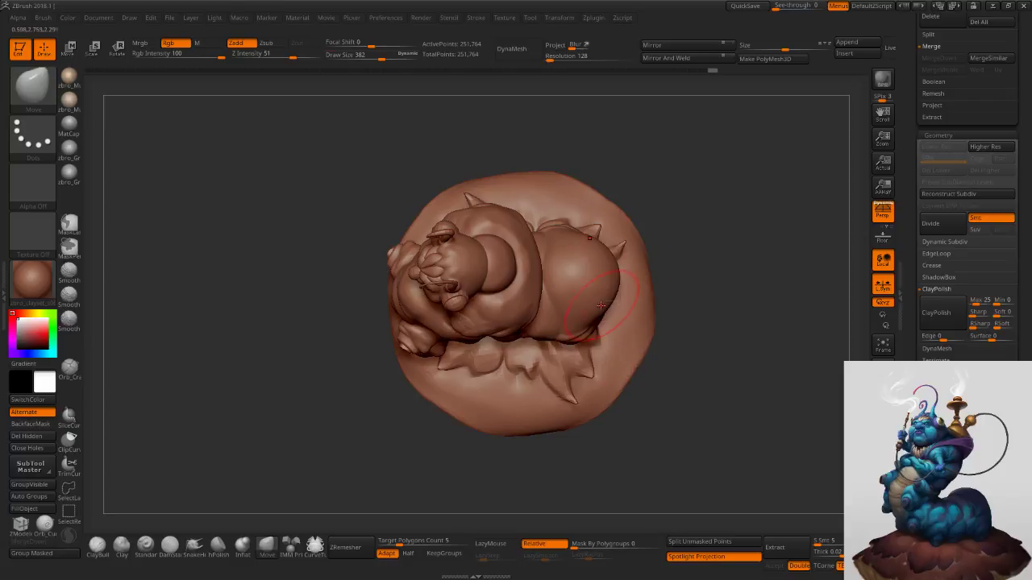
right_drag(598, 302, 594, 307)
mouse_move(595, 313)
right_down()
mouse_move(623, 318)
mouse_move(614, 237)
mouse_move(655, 210)
mouse_move(646, 321)
mouse_move(659, 279)
mouse_move(613, 295)
mouse_move(589, 288)
mouse_move(599, 316)
mouse_move(570, 338)
mouse_move(561, 294)
mouse_move(587, 340)
right_up()
key(s)
click(608, 313)
Orbit around the caterpillar's side toward the back, shrinking the brush along the way.
right_drag(663, 352, 678, 356)
key(s)
drag(677, 356, 671, 357)
key(s)
mouse_move(673, 355)
right_down()
mouse_move(697, 351)
mouse_move(690, 338)
right_up()
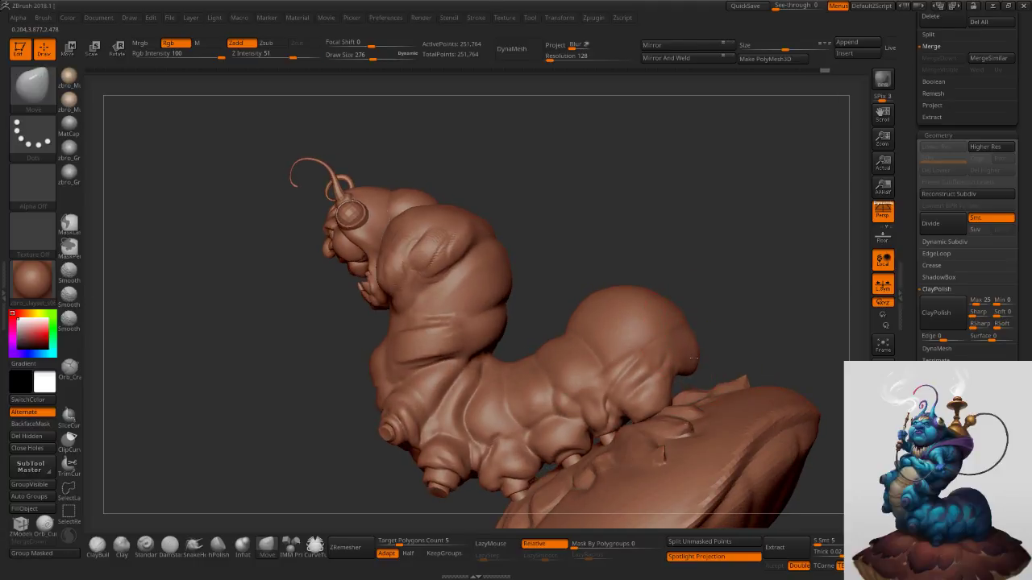
right_drag(693, 360, 685, 356)
key(s)
drag(685, 356, 681, 355)
Inspect the caterpillar from behind, panning it left and enlarging the brush slightly.
mouse_move(687, 353)
right_down()
mouse_move(677, 348)
mouse_move(715, 266)
right_up()
key(s)
drag(715, 239, 722, 239)
alt+right_drag(735, 241, 572, 254)
key(s)
drag(547, 237, 540, 240)
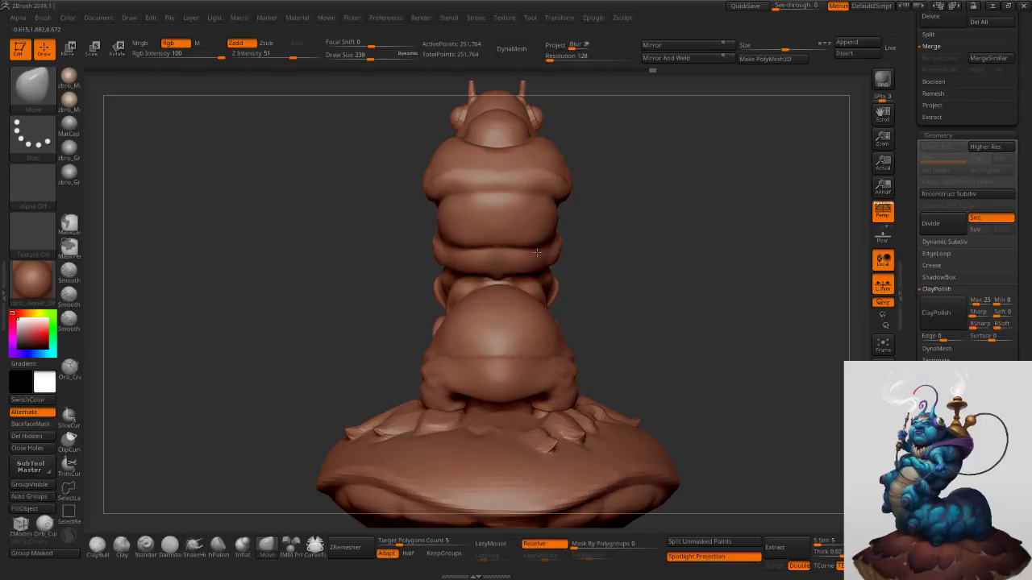
right_drag(577, 216, 557, 202)
key(s)
drag(557, 200, 563, 203)
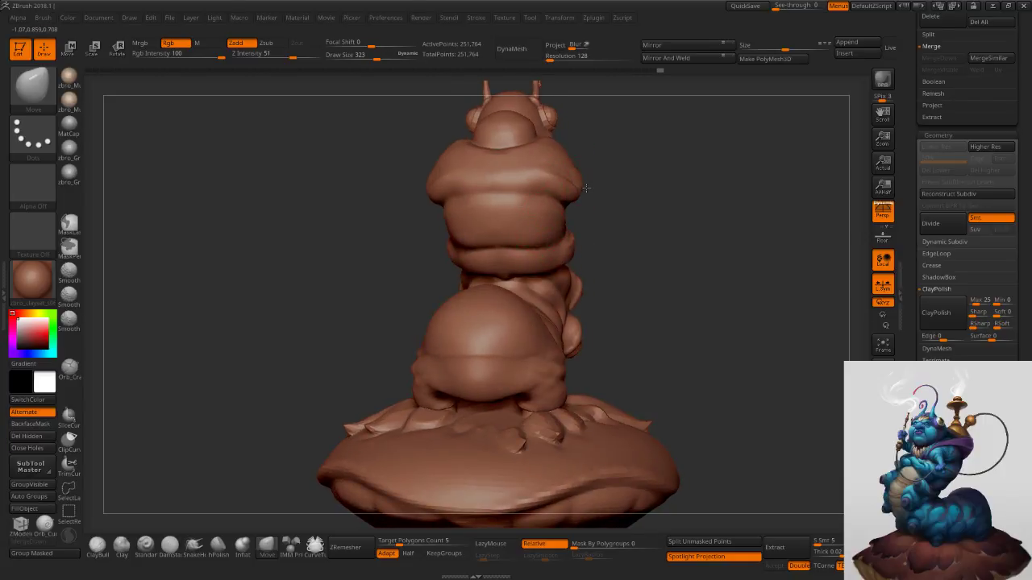
Orbit from the back round to the front and zoom in on the head and torso.
right_drag(656, 186, 516, 192)
alt+right_drag(676, 211, 577, 256)
key(s)
drag(578, 256, 584, 256)
right_drag(684, 237, 648, 235)
key(s)
key(s)
drag(647, 234, 654, 216)
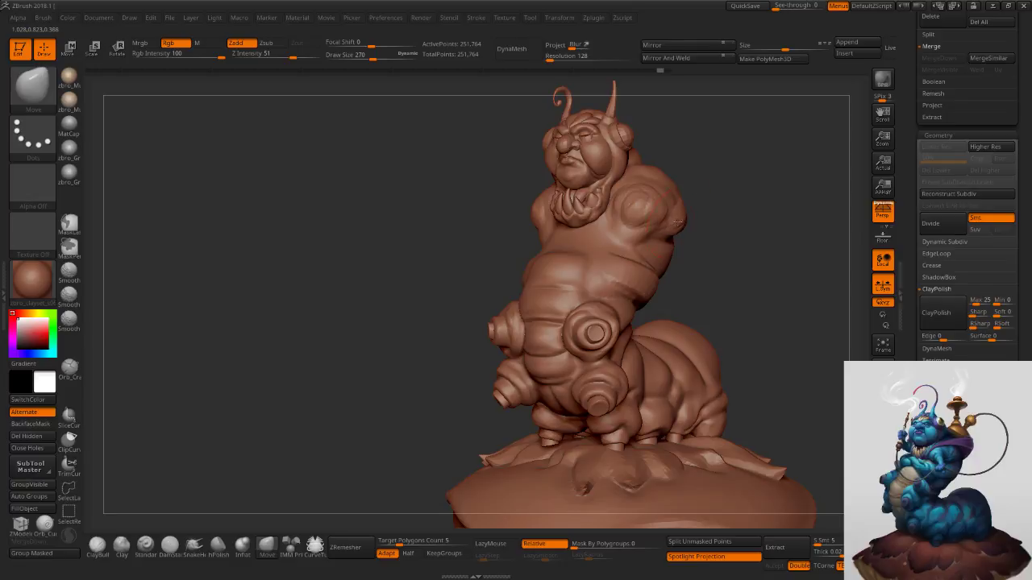
mouse_move(695, 210)
alt+right_down()
mouse_move(677, 233)
mouse_move(672, 278)
alt+right_up()
key(s)
drag(562, 198, 569, 198)
right_drag(569, 198, 583, 198)
key(s)
drag(572, 199, 578, 201)
Try hiding the face polygroups, switch to rectangle selection, then show all geometry again.
key(s)
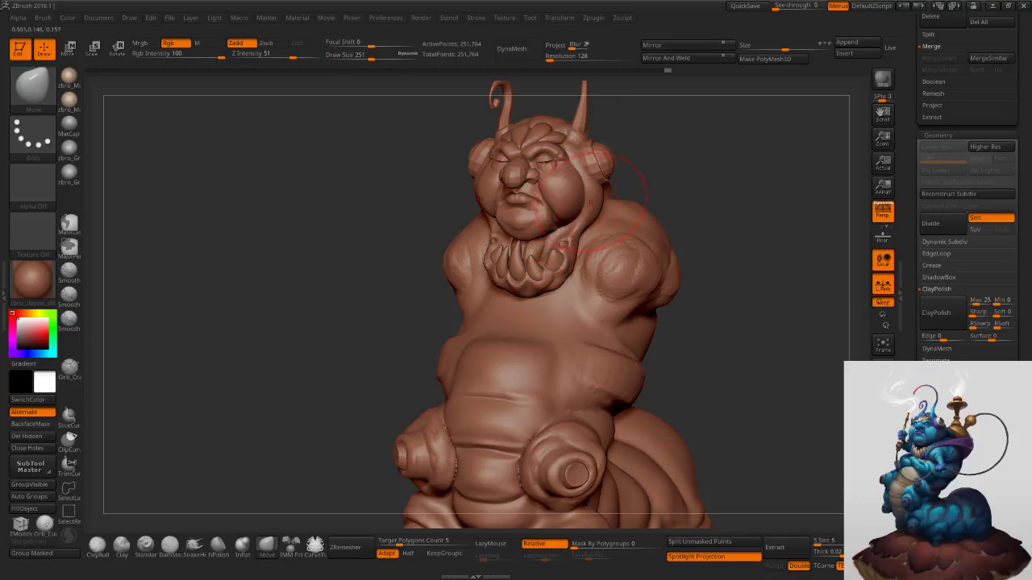
right_drag(582, 201, 593, 187)
ctrl+shift+click(579, 191)
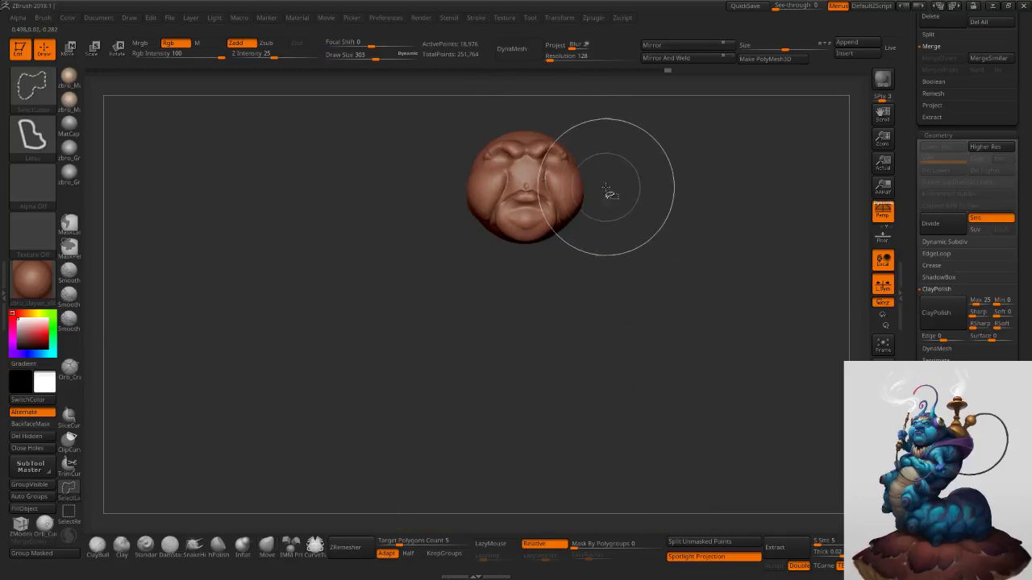
ctrl+shift+drag(595, 188, 595, 211)
ctrl+shift+click(592, 171)
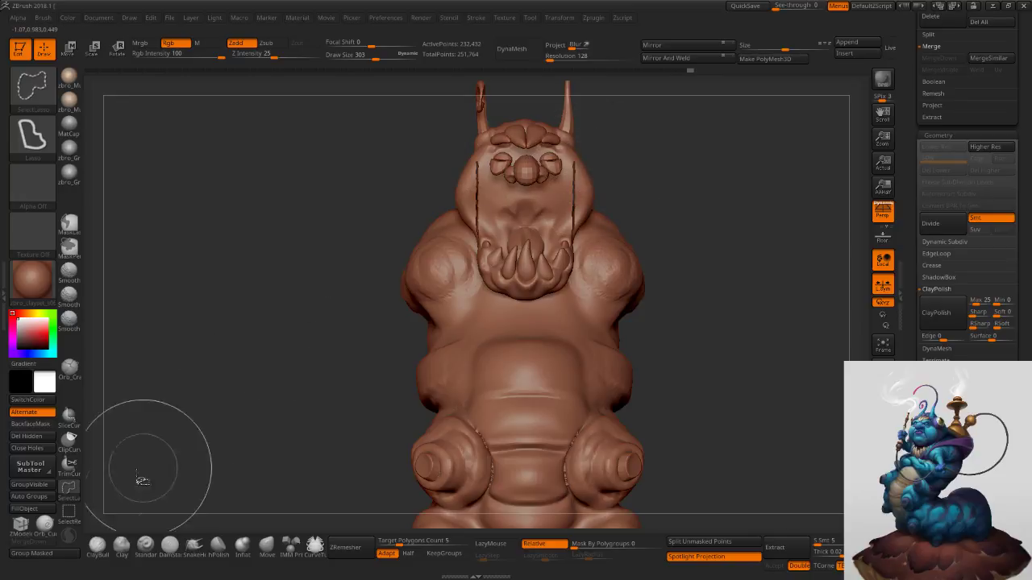
ctrl+shift+click(70, 511)
ctrl+shift+click(647, 226)
Hide the head polygroups: nose, eyes, side eyes, brows, antennae, collar disc and beard spikes.
ctrl+shift+click(576, 196)
ctrl+shift+drag(614, 214, 625, 234)
ctrl+shift+click(535, 170)
ctrl+shift+click(554, 168)
ctrl+shift+click(582, 163)
ctrl+shift+click(565, 153)
ctrl+shift+click(566, 132)
ctrl+shift+click(555, 141)
ctrl+shift+click(535, 141)
ctrl+shift+click(489, 136)
ctrl+shift+click(535, 238)
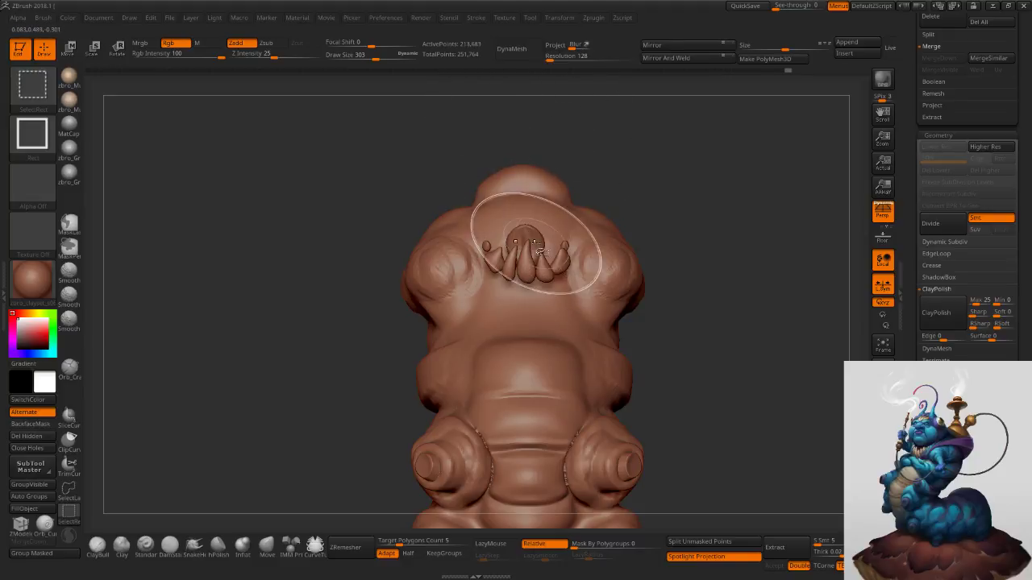
ctrl+right_drag(539, 252, 532, 282)
ctrl+shift+click(528, 285)
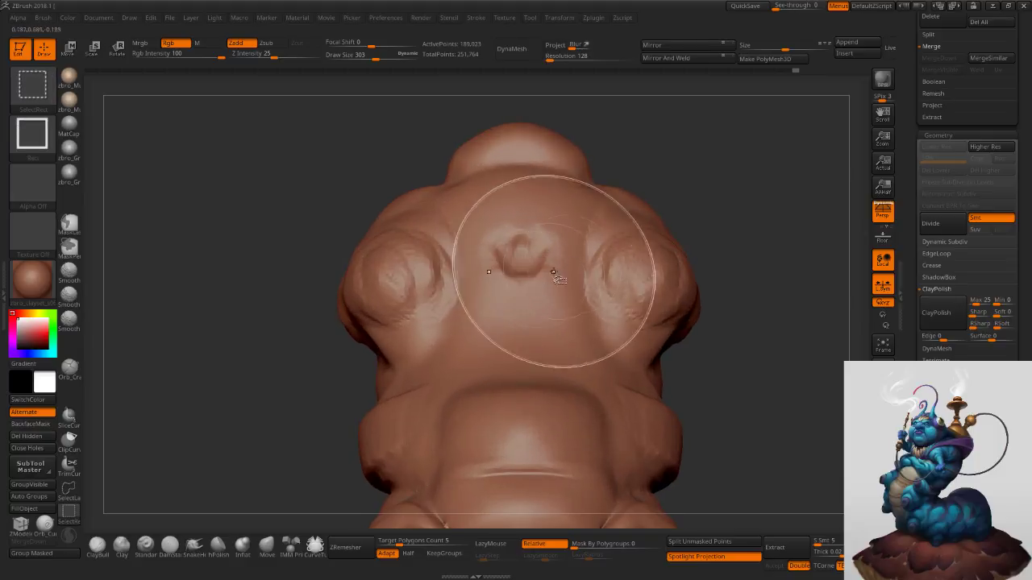
Mask the remaining visible body, then unhide the head parts.
ctrl+click(701, 208)
ctrl+shift+click(705, 218)
ctrl+right_drag(705, 220, 668, 206)
alt+right_drag(668, 206, 650, 236)
Scale the unmasked head with the Gizmo 3D from a side view, then return to sculpting.
key(e)
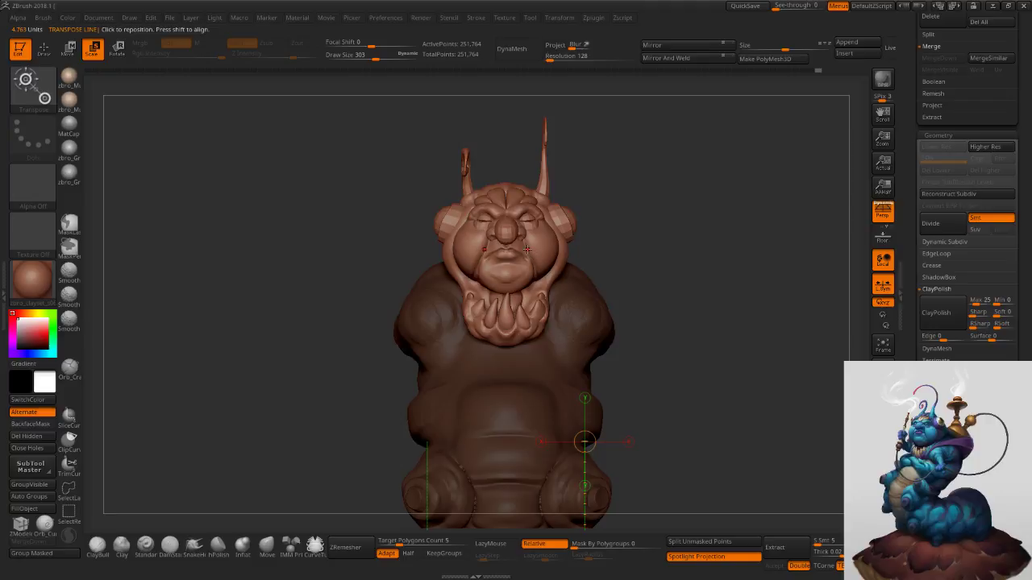
key(q)
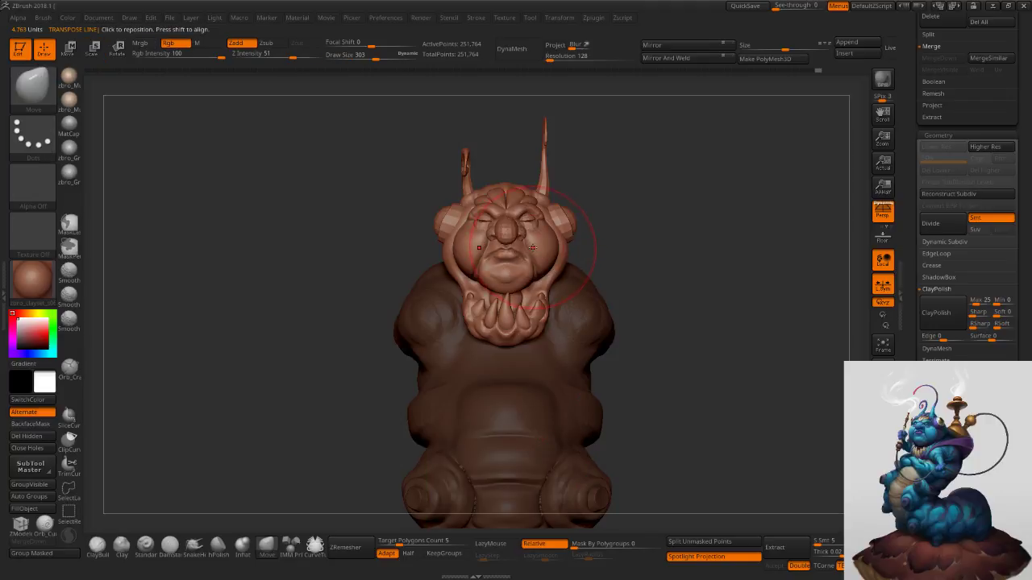
key(w)
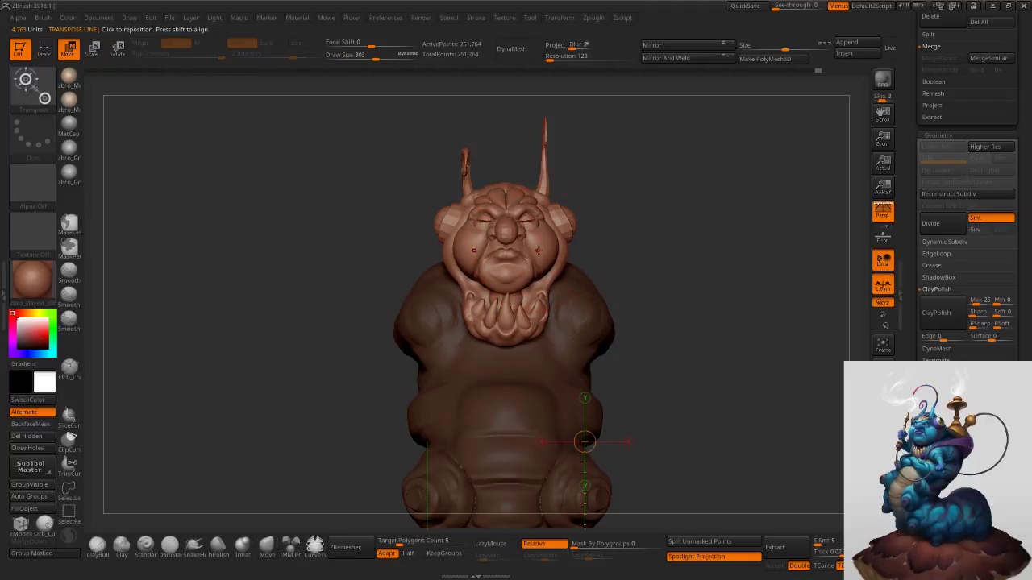
key(y)
drag(677, 233, 610, 229)
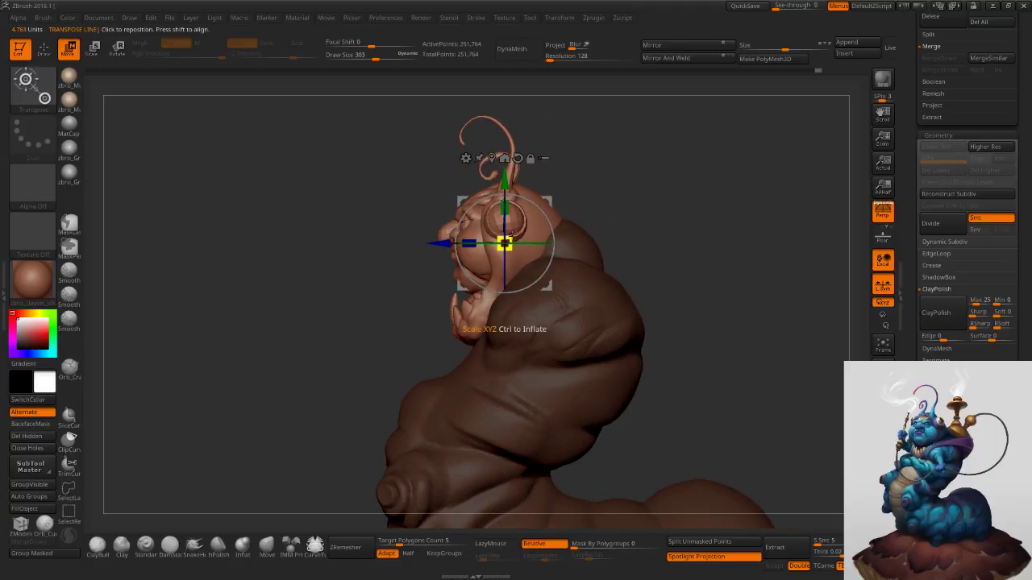
drag(514, 234, 519, 232)
mouse_move(640, 217)
right_down()
mouse_move(677, 228)
mouse_move(654, 238)
mouse_move(569, 201)
mouse_move(598, 238)
right_up()
click(46, 53)
mouse_move(598, 239)
ctrl+right_down()
mouse_move(602, 255)
mouse_move(607, 239)
ctrl+right_up()
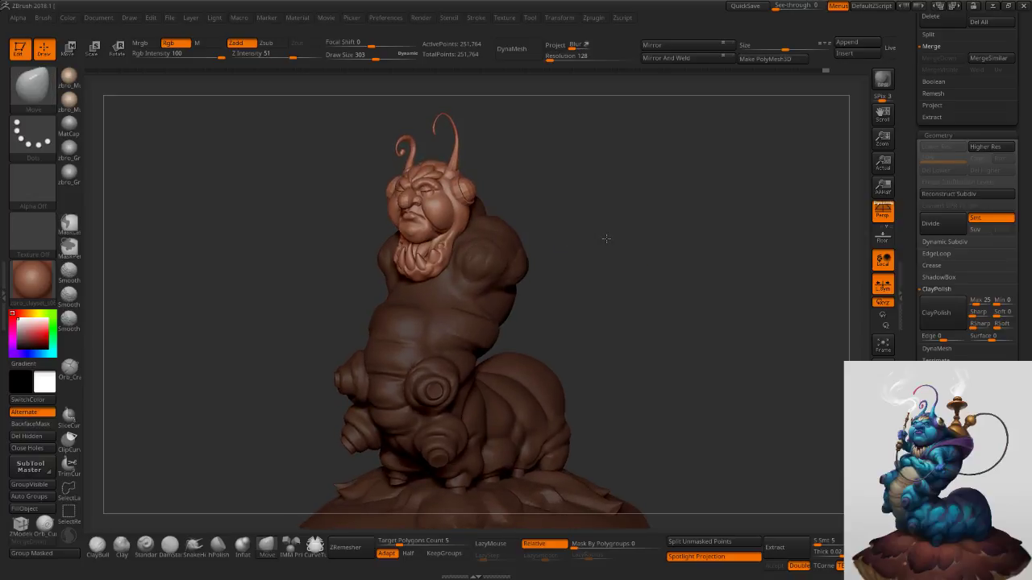
Zoom in close on the head and orbit it to face front, shrinking the Move brush.
key(ctrl+shift)
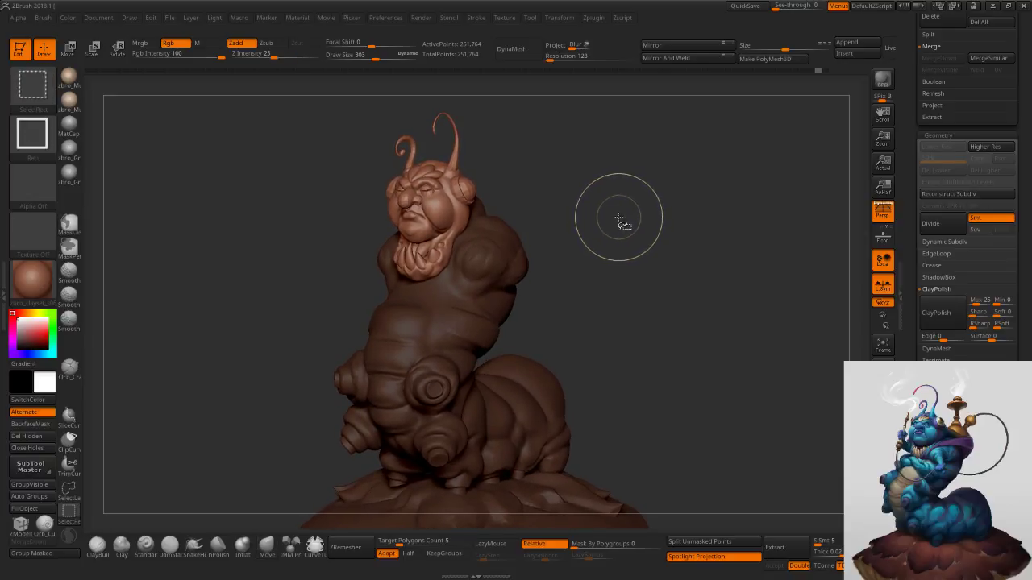
mouse_move(529, 213)
ctrl+right_down()
mouse_move(541, 209)
mouse_move(587, 253)
ctrl+right_up()
key(s)
drag(476, 216, 493, 216)
key(s)
right_drag(477, 215, 500, 223)
key(s)
drag(499, 224, 490, 226)
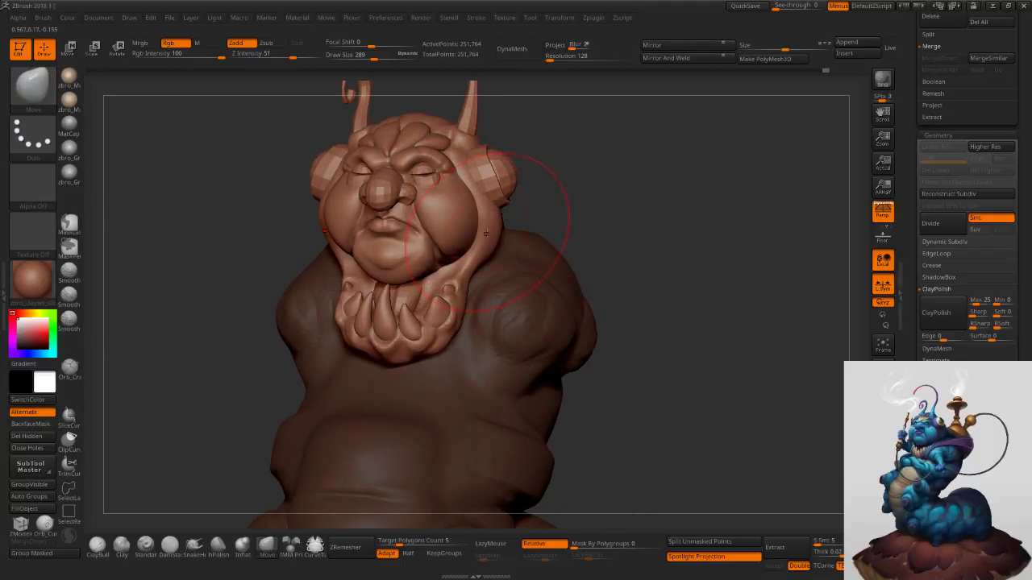
right_drag(496, 239, 477, 236)
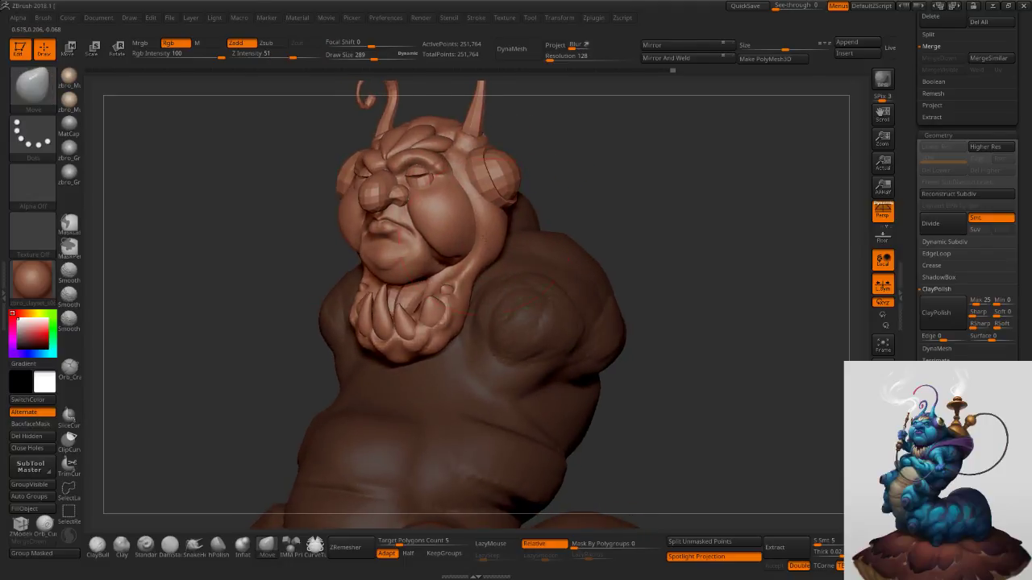
key(ctrl+shift)
key(s)
drag(516, 238, 489, 239)
Pull the cheek outward and reshape the side of the face from a near-profile view.
right_drag(523, 238, 511, 237)
key(s)
drag(541, 235, 538, 235)
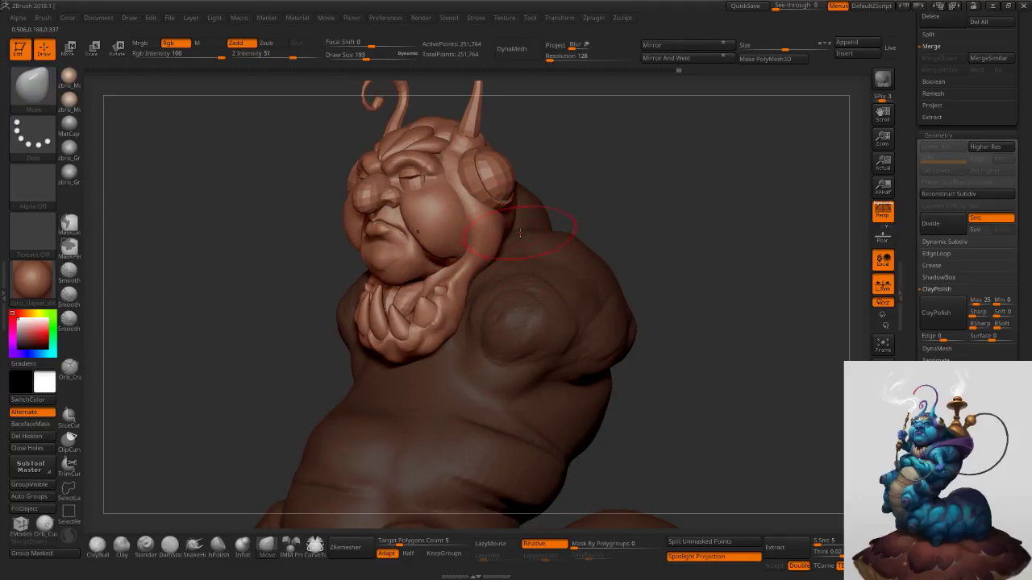
right_drag(538, 235, 512, 235)
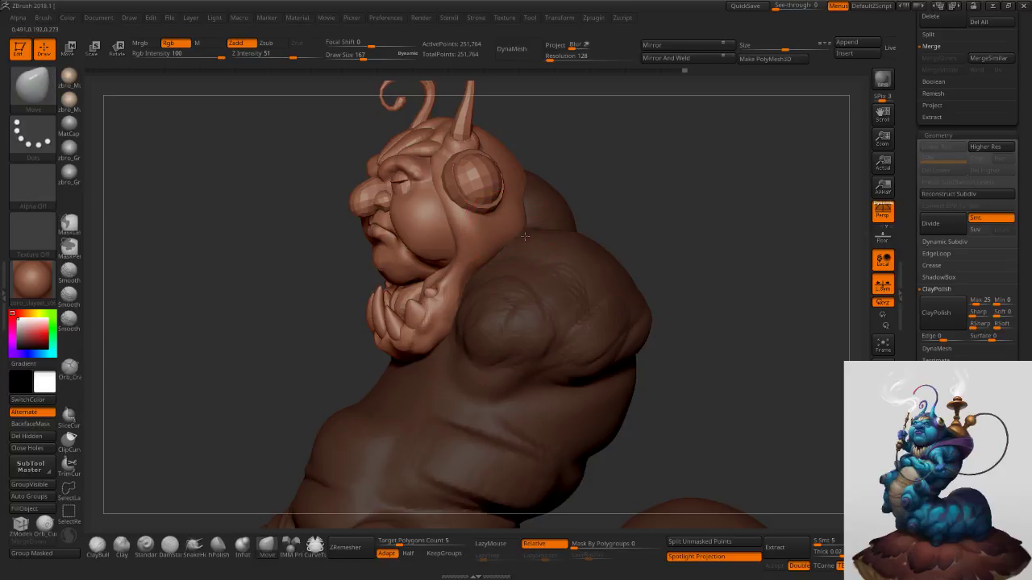
drag(517, 235, 521, 235)
key(s)
drag(533, 236, 525, 236)
right_drag(526, 237, 548, 233)
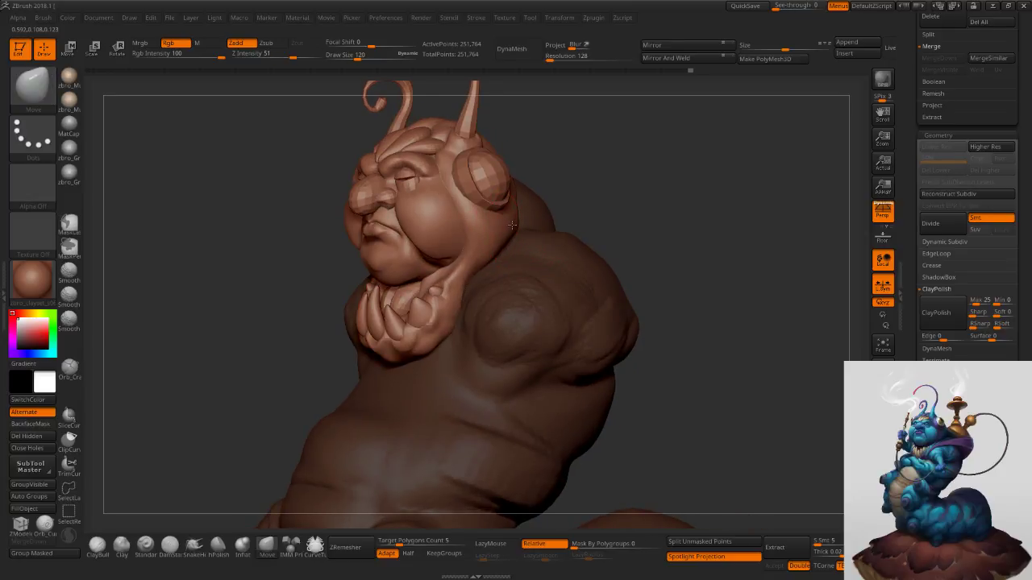
key(s)
drag(511, 226, 523, 226)
Set the brush size to 129, orbit the head to nearly front, and zoom in on the beard.
mouse_move(506, 215)
right_down()
mouse_move(500, 207)
mouse_move(514, 202)
right_up()
mouse_move(621, 237)
ctrl+right_down()
mouse_move(580, 214)
mouse_move(548, 262)
mouse_move(484, 298)
ctrl+right_up()
key(s)
click(462, 212)
right_drag(516, 218, 460, 200)
key(s)
click(458, 197)
key(s)
click(459, 202)
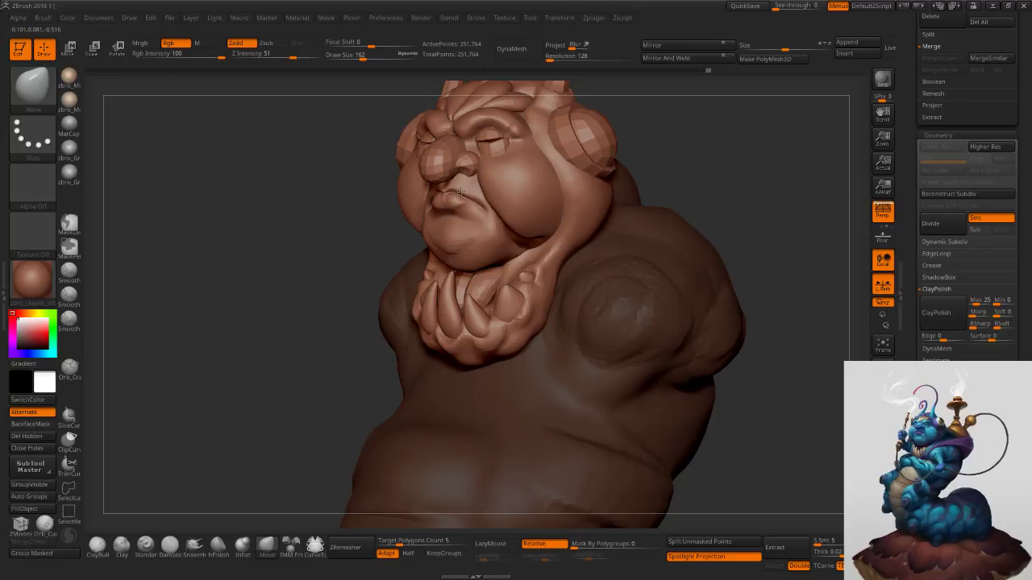
key(s)
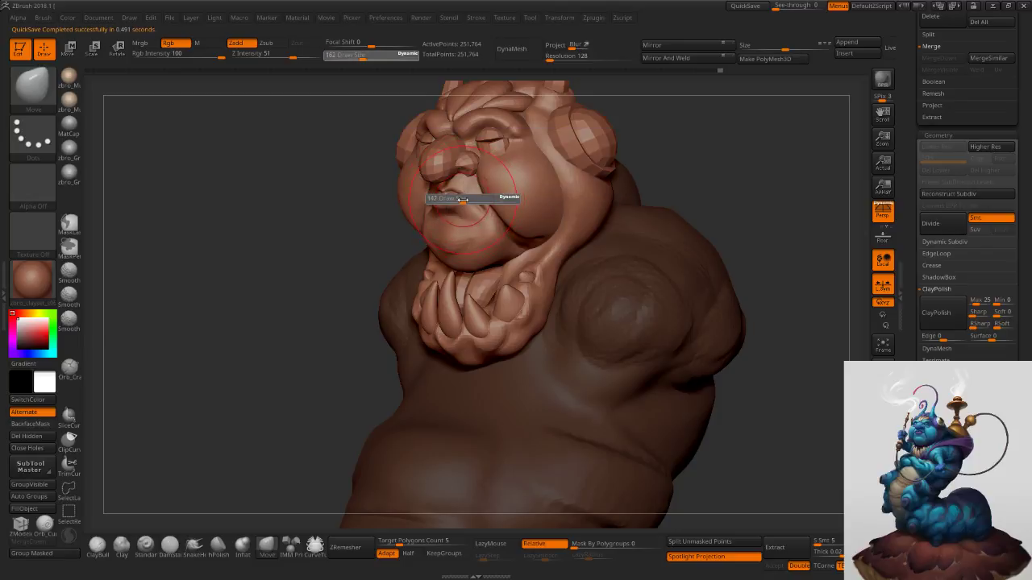
click(459, 199)
mouse_move(431, 205)
right_down()
mouse_move(513, 210)
mouse_move(500, 212)
right_up()
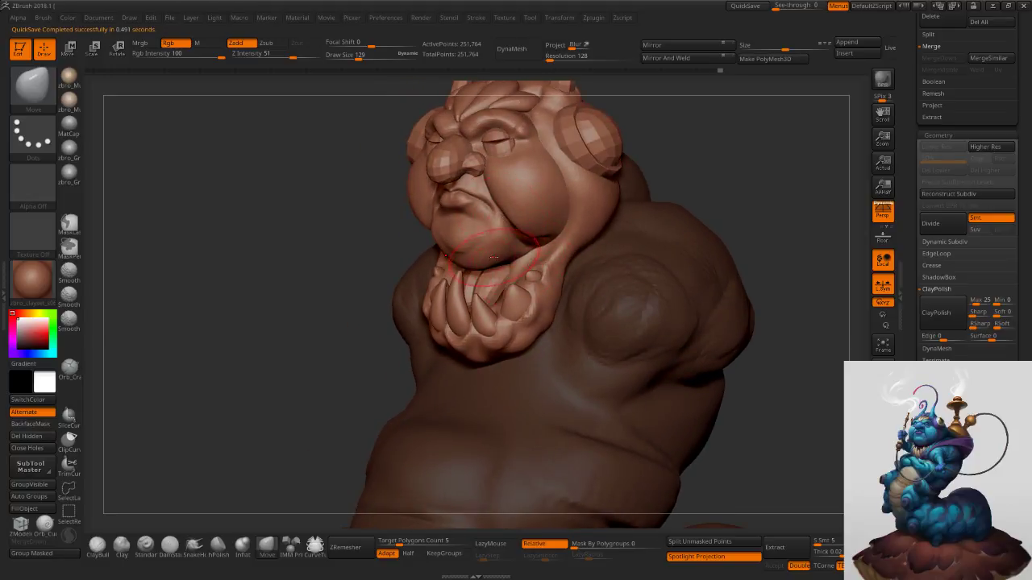
ctrl+right_drag(493, 257, 503, 206)
ctrl+right_drag(530, 299, 533, 332)
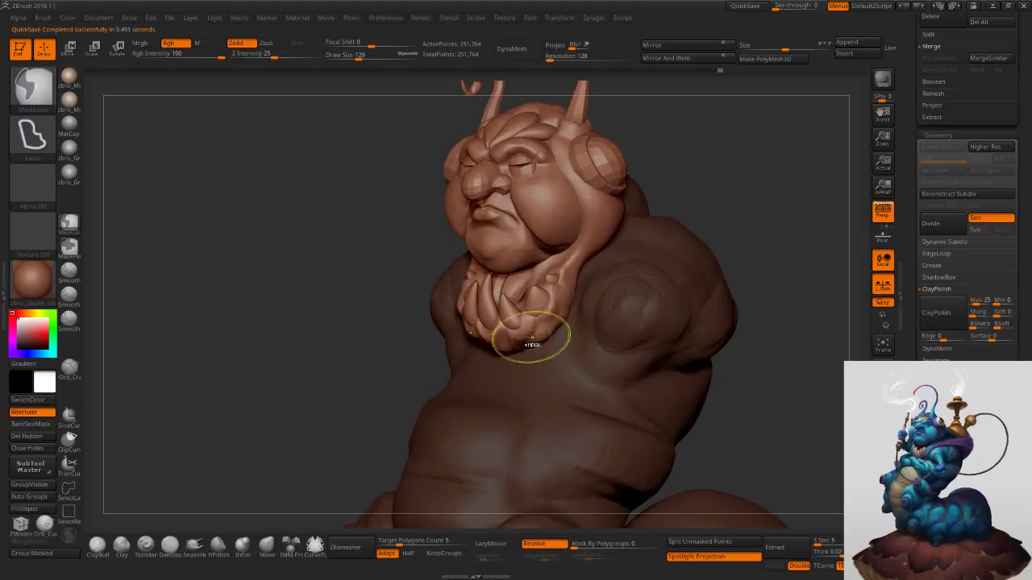
Enlarge the Move brush to 239 and widen the beard's side edges symmetrically.
key(s)
drag(519, 342, 524, 344)
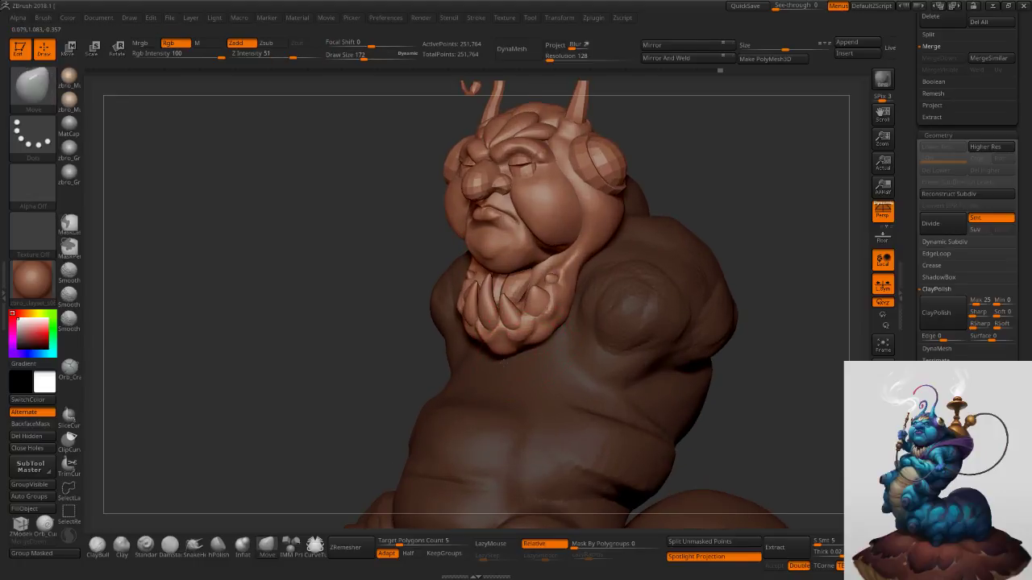
key(s)
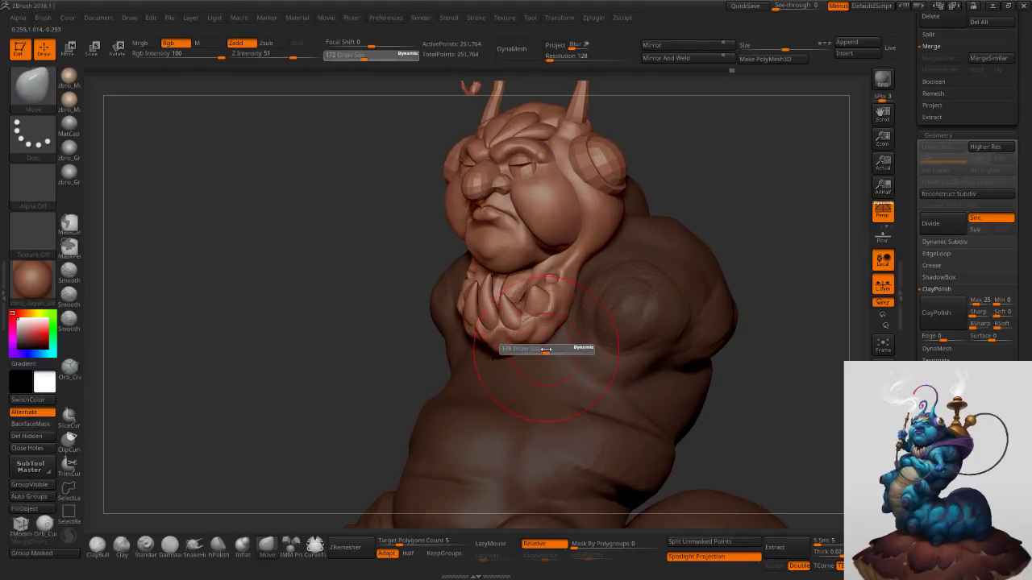
drag(538, 354, 545, 354)
right_drag(546, 352, 566, 347)
drag(543, 344, 548, 335)
right_drag(553, 336, 522, 348)
drag(559, 320, 553, 313)
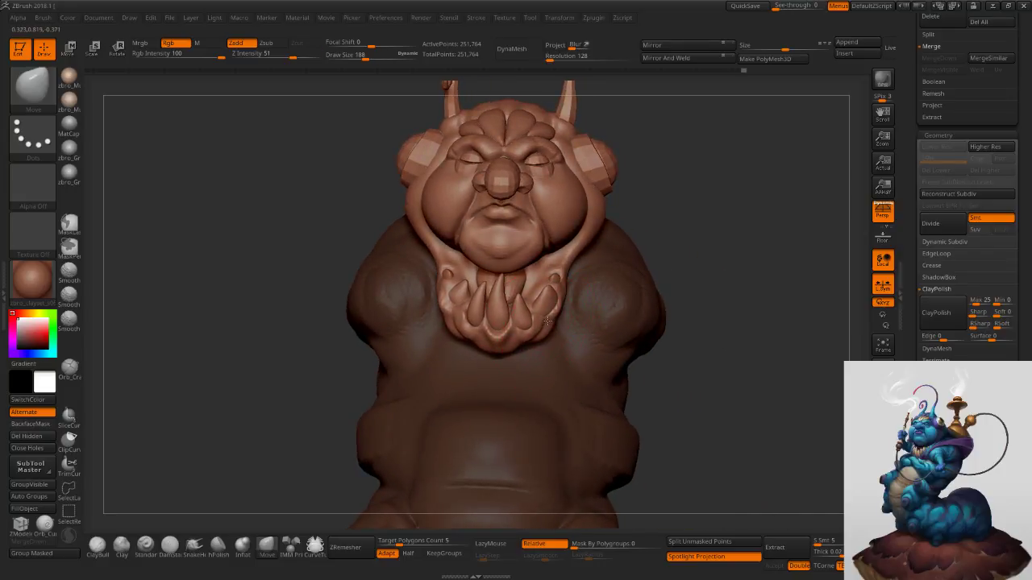
right_drag(562, 320, 557, 299)
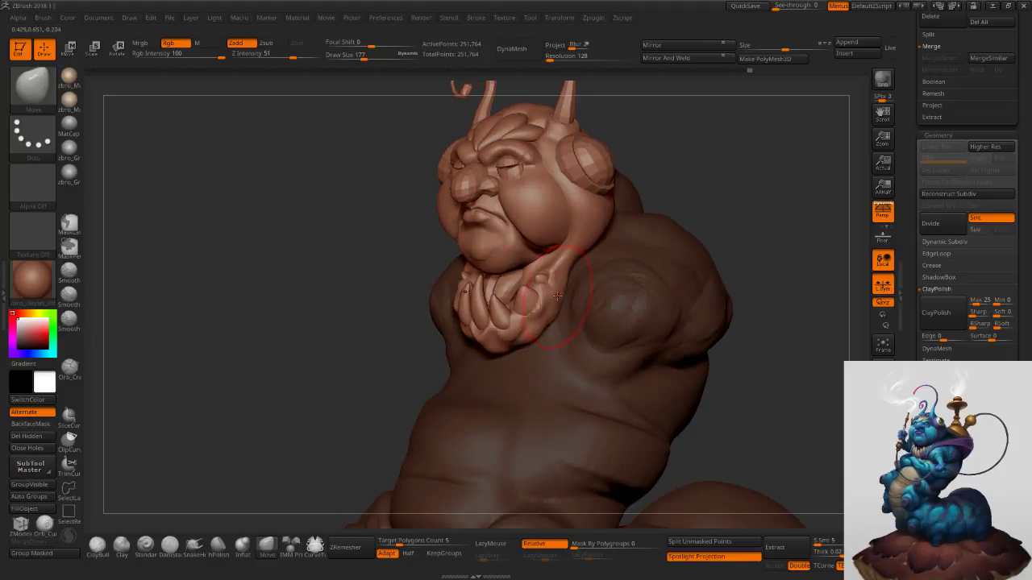
right_drag(572, 263, 560, 260)
Invert the head mask to free the body and pull the shoulder edge over the beard at size 188.
key(s)
drag(567, 261, 573, 261)
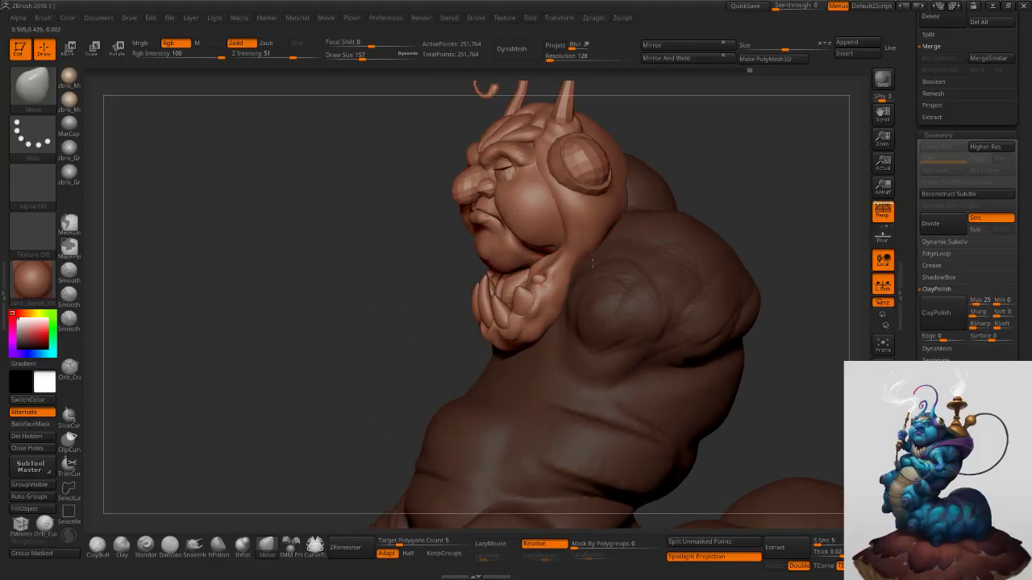
ctrl+click(739, 179)
key(s)
drag(595, 273, 599, 272)
right_drag(597, 273, 583, 275)
drag(591, 272, 568, 261)
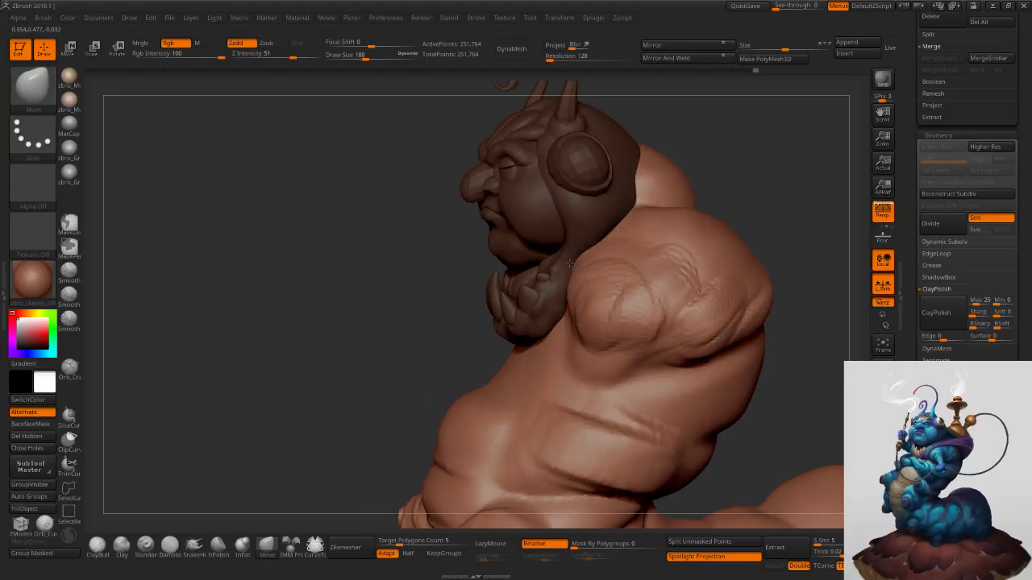
At brush size 276, push the neck, shoulder and back mass into fuller mounds.
right_drag(590, 262, 606, 242)
key(s)
drag(602, 237, 612, 237)
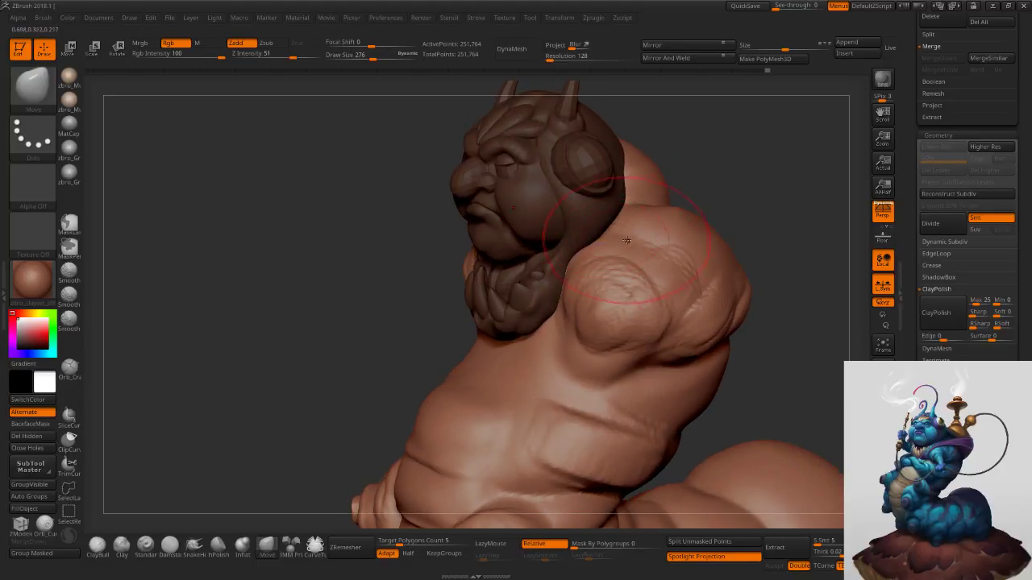
right_drag(613, 237, 615, 224)
drag(614, 230, 624, 218)
right_drag(637, 223, 609, 222)
drag(654, 216, 643, 208)
right_drag(713, 198, 700, 208)
key(s)
drag(712, 211, 705, 211)
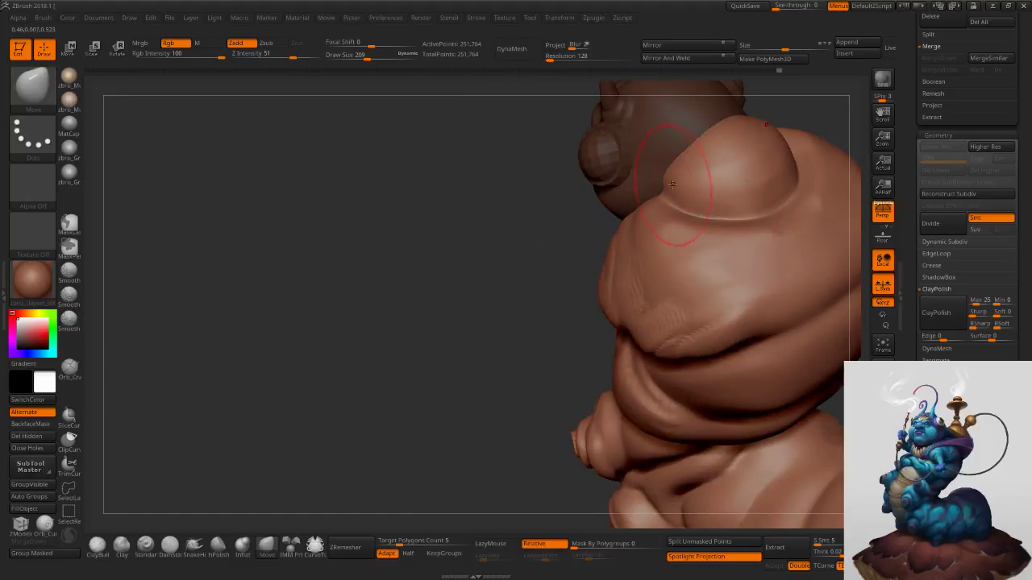
mouse_move(681, 184)
alt+right_down()
mouse_move(646, 302)
mouse_move(668, 260)
alt+right_up()
Switch to a sharp crease-carving brush and shrink it to 138.
key(s)
drag(669, 260, 665, 261)
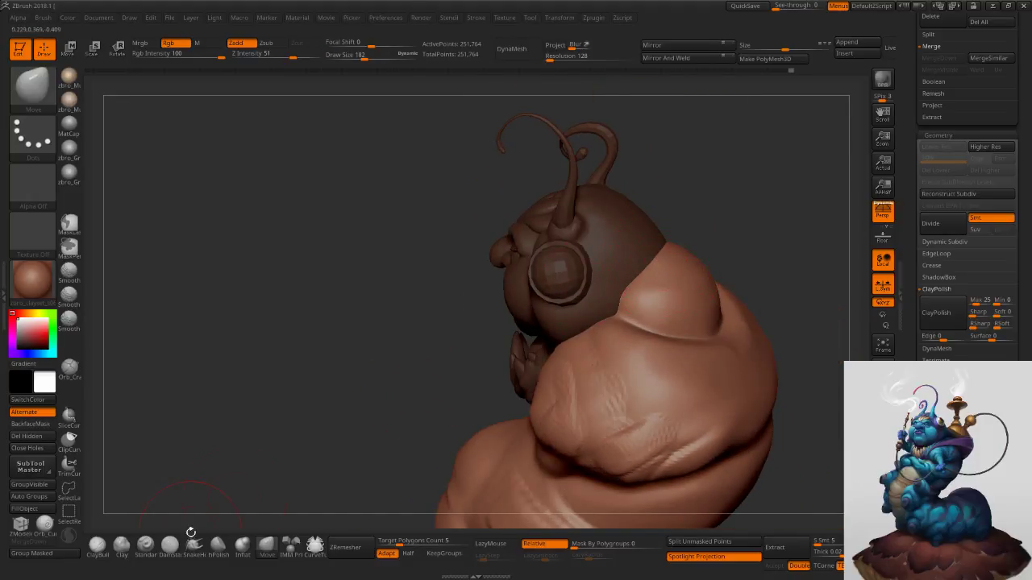
click(170, 547)
key(s)
drag(647, 294, 642, 294)
right_drag(642, 270, 641, 284)
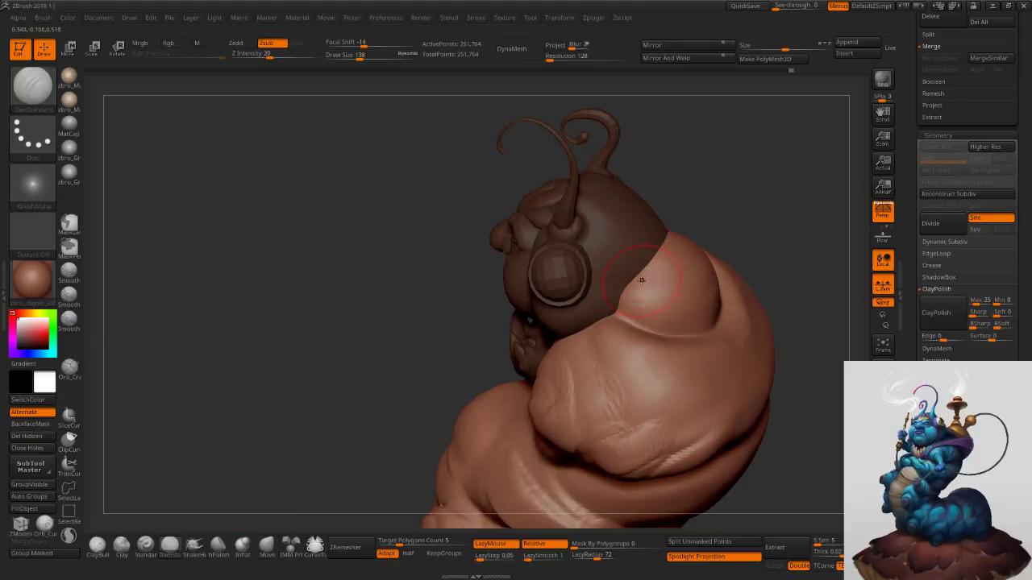
At size 96, carve the crease behind the head, smooth it, then restore the head mask.
key(s)
drag(634, 285, 630, 286)
right_drag(631, 287, 614, 311)
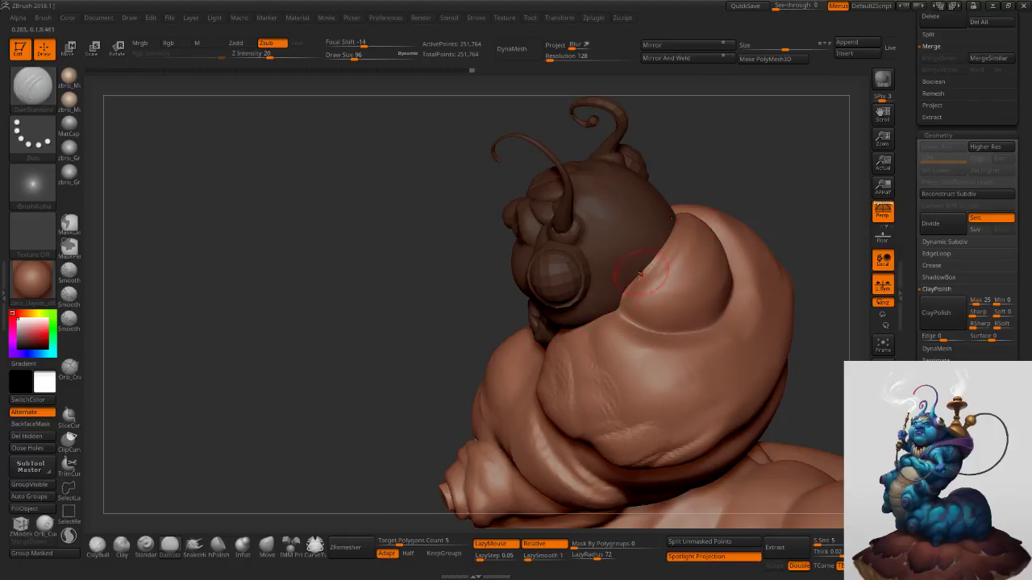
drag(683, 235, 677, 252)
mouse_move(677, 252)
right_down()
mouse_move(729, 256)
mouse_move(677, 266)
right_up()
shift+drag(678, 270, 667, 279)
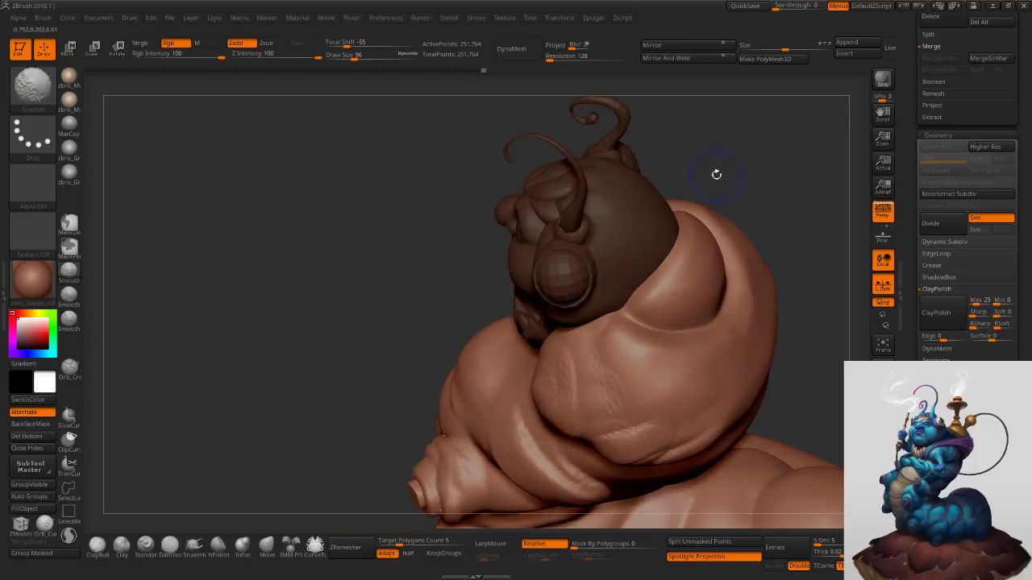
mouse_move(790, 290)
ctrl+right_down()
mouse_move(776, 223)
mouse_move(749, 245)
mouse_move(764, 254)
ctrl+right_up()
mouse_move(756, 265)
mouse_down()
mouse_move(753, 276)
mouse_move(709, 243)
mouse_move(735, 280)
mouse_move(741, 272)
mouse_move(702, 273)
mouse_move(706, 306)
mouse_up()
key(ctrl+z)
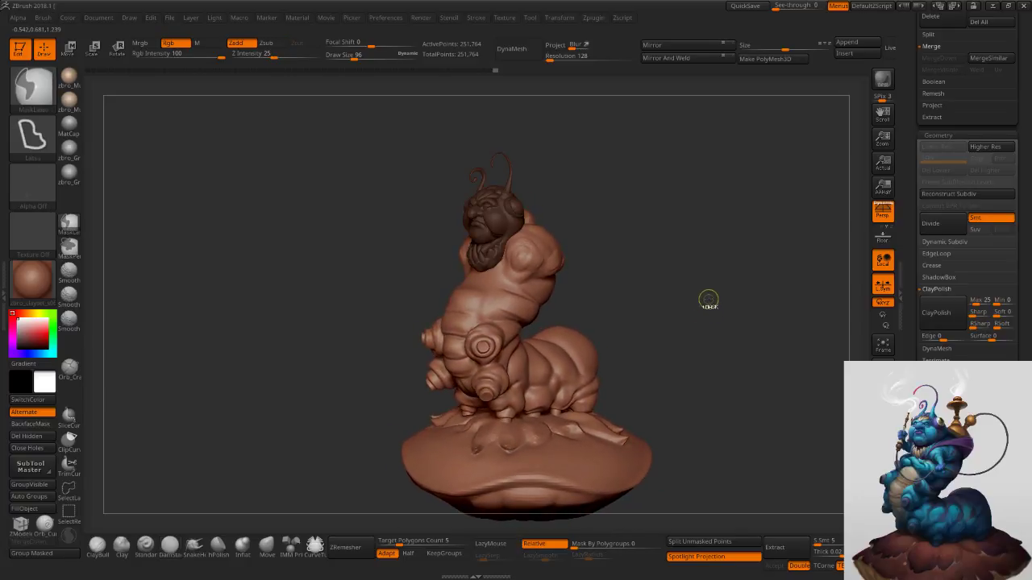
Invert the mask to free the head and scale it up slightly with the Transpose gizmo.
ctrl+click(698, 273)
ctrl+right_drag(574, 221, 624, 235)
key(w)
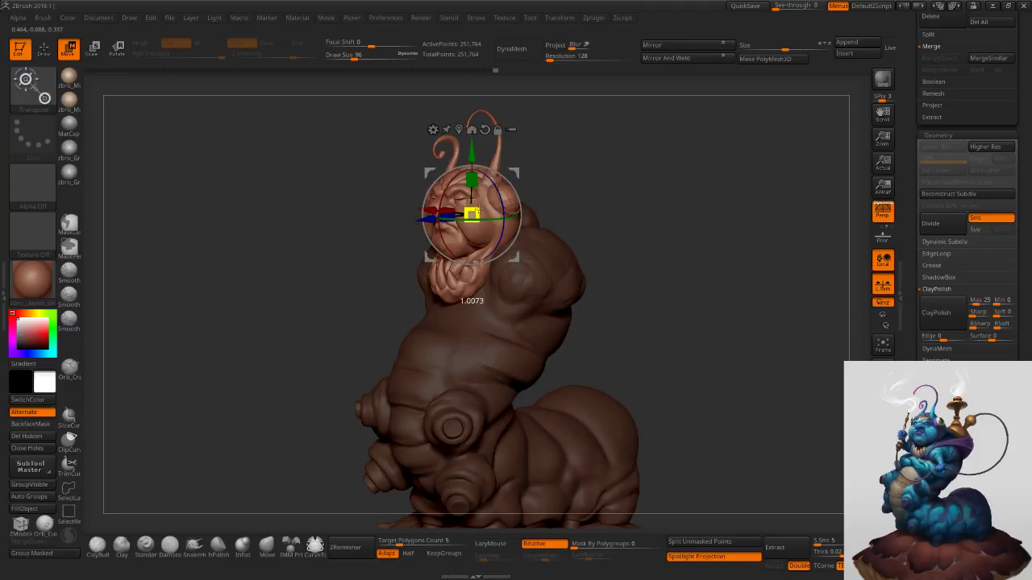
drag(479, 209, 486, 209)
mouse_move(655, 238)
ctrl+right_down()
mouse_move(676, 240)
mouse_move(672, 230)
ctrl+right_up()
key(ctrl+z)
key(ctrl+shift+z)
Return to sculpting mode and set the brush size to 116 on the zoomed-in head.
click(46, 52)
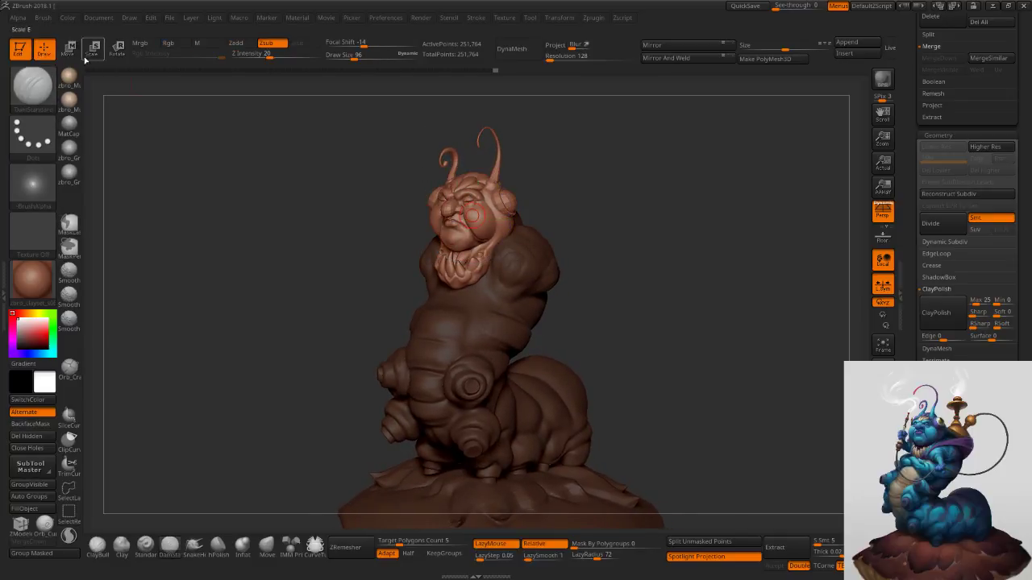
drag(687, 275, 676, 274)
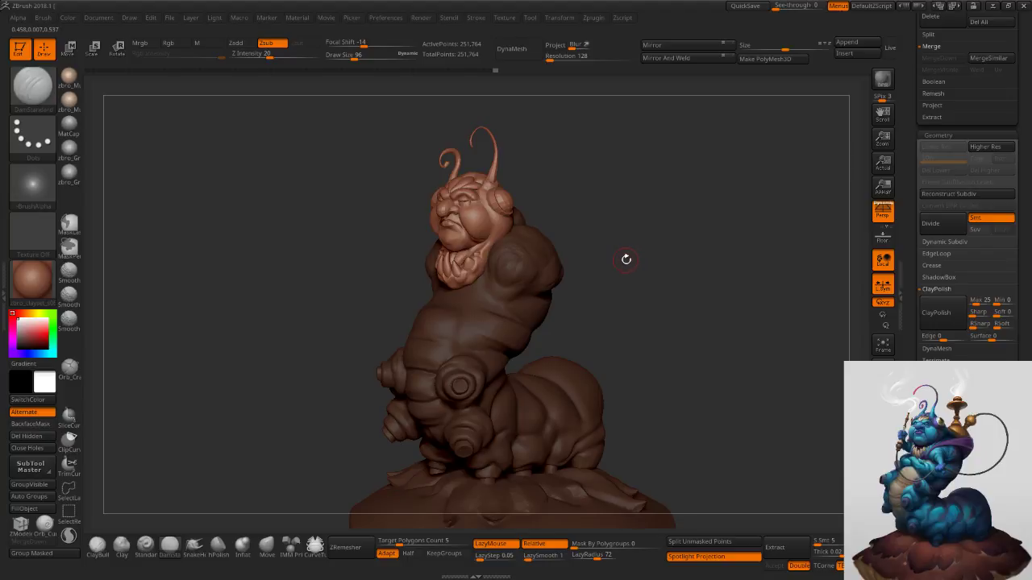
ctrl+right_drag(613, 271, 598, 323)
key(s)
click(514, 278)
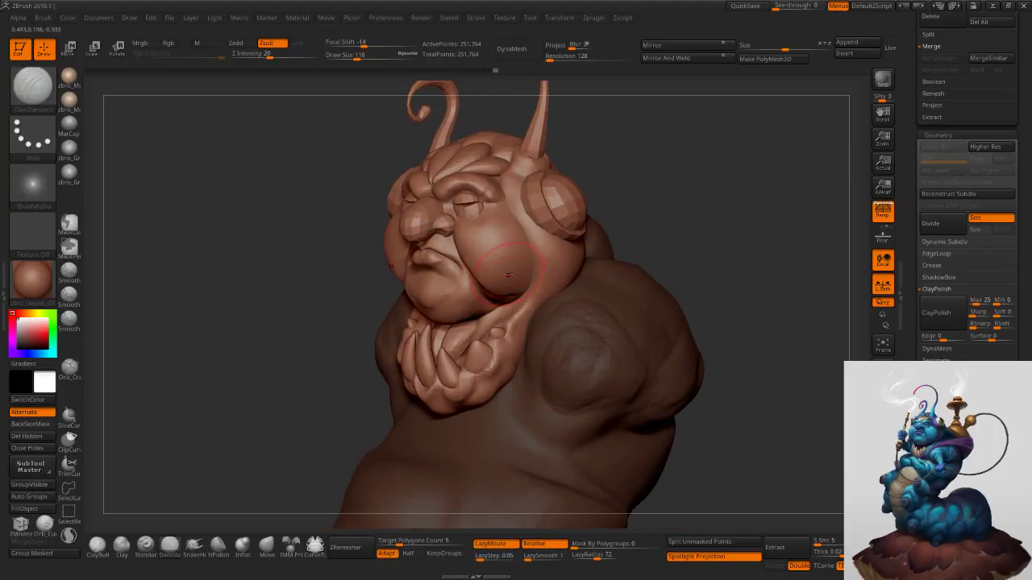
Switch to the Move brush at size 82 and turn the head to a three-quarter view.
right_drag(511, 274, 421, 342)
click(268, 546)
right_drag(548, 266, 496, 261)
key(s)
click(497, 258)
key(s)
drag(496, 262, 491, 262)
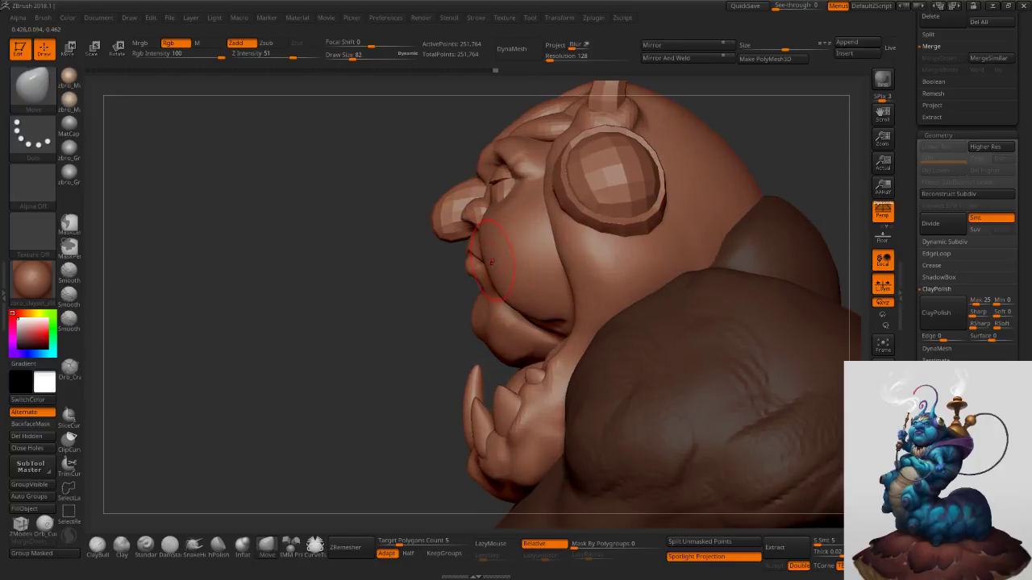
mouse_move(492, 262)
right_down()
mouse_move(516, 243)
mouse_move(493, 205)
right_up()
Lasso-mask the cheek, invert the mask, and blur its edge with brush size 162.
mouse_move(437, 217)
ctrl+mouse_down()
mouse_move(476, 290)
mouse_move(562, 306)
ctrl+mouse_up()
ctrl+click(656, 192)
key(s)
drag(495, 251, 517, 251)
right_drag(516, 251, 491, 253)
key(s)
drag(492, 255, 489, 258)
ctrl+click(497, 254)
Puff the cheek outward with the Move brush at size 129.
key(s)
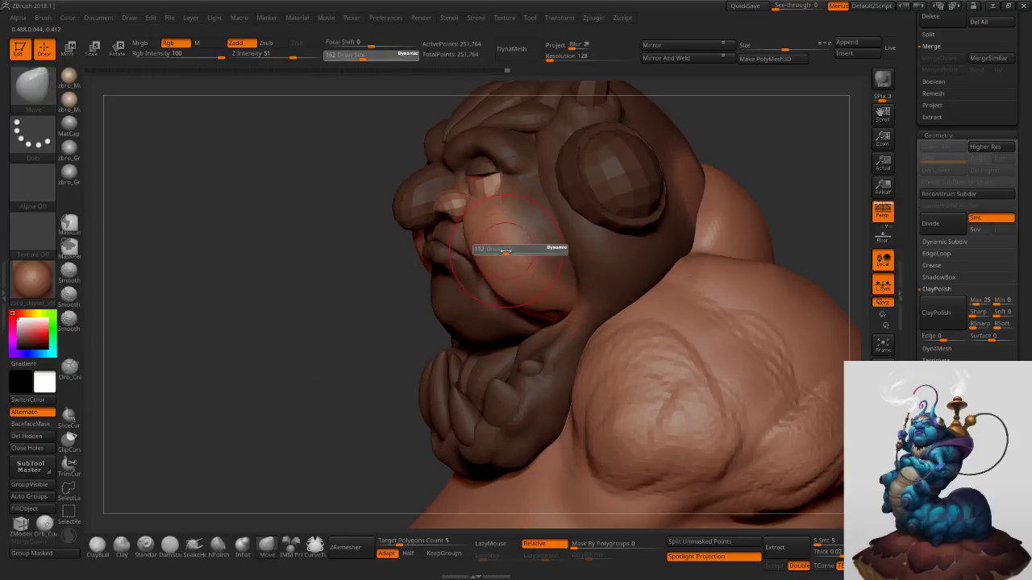
right_drag(515, 250, 496, 257)
key(s)
drag(499, 258, 494, 259)
right_drag(488, 261, 542, 237)
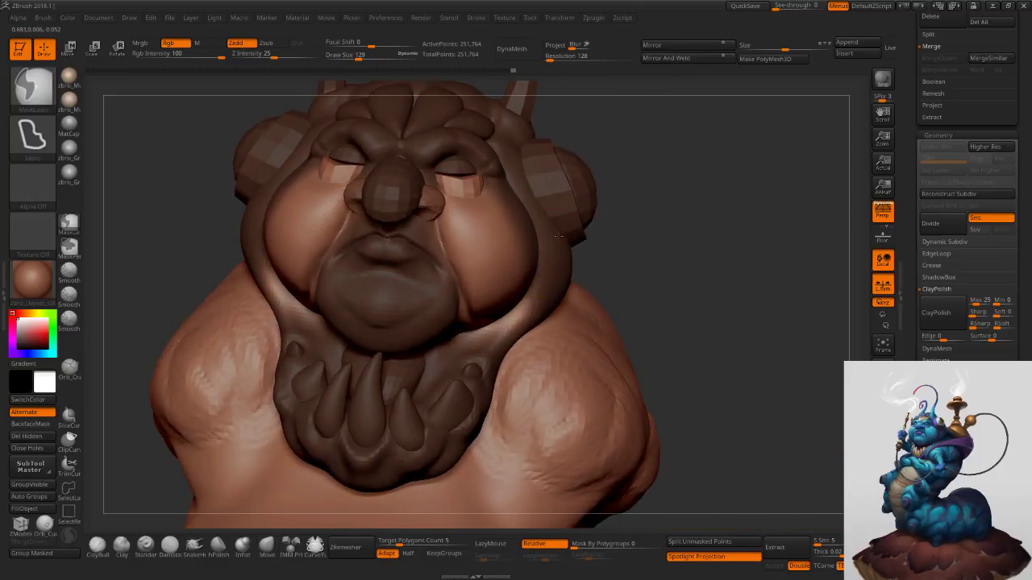
ctrl+right_drag(562, 236, 562, 227)
Clear the mask and run Transpose Master TPose|SubT to send edits back to the subtools.
ctrl+drag(647, 224, 685, 249)
mouse_move(713, 265)
right_down()
mouse_move(637, 266)
mouse_move(722, 258)
right_up()
key(ctrl+z)
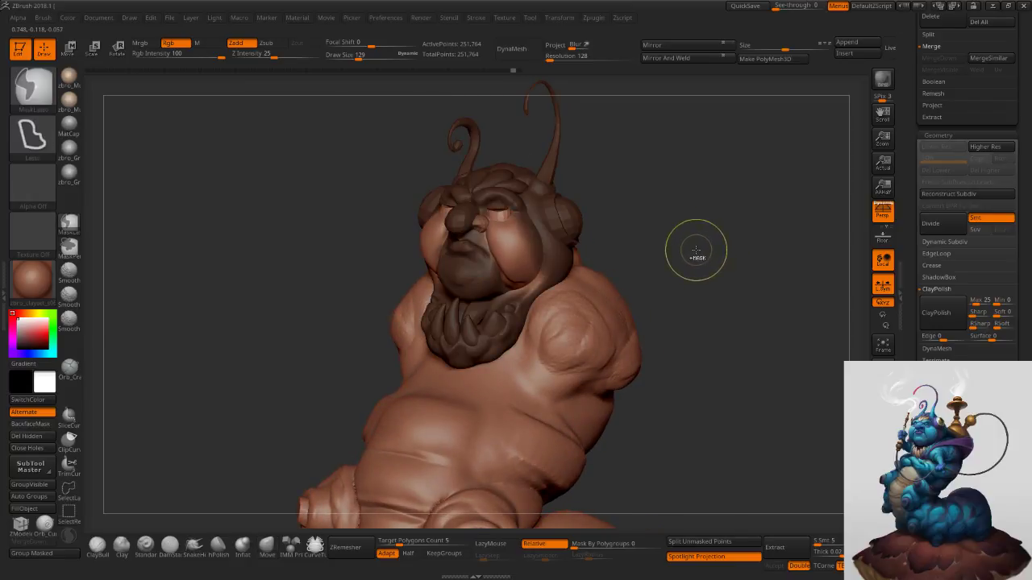
ctrl+drag(698, 257, 732, 300)
right_drag(732, 282, 721, 260)
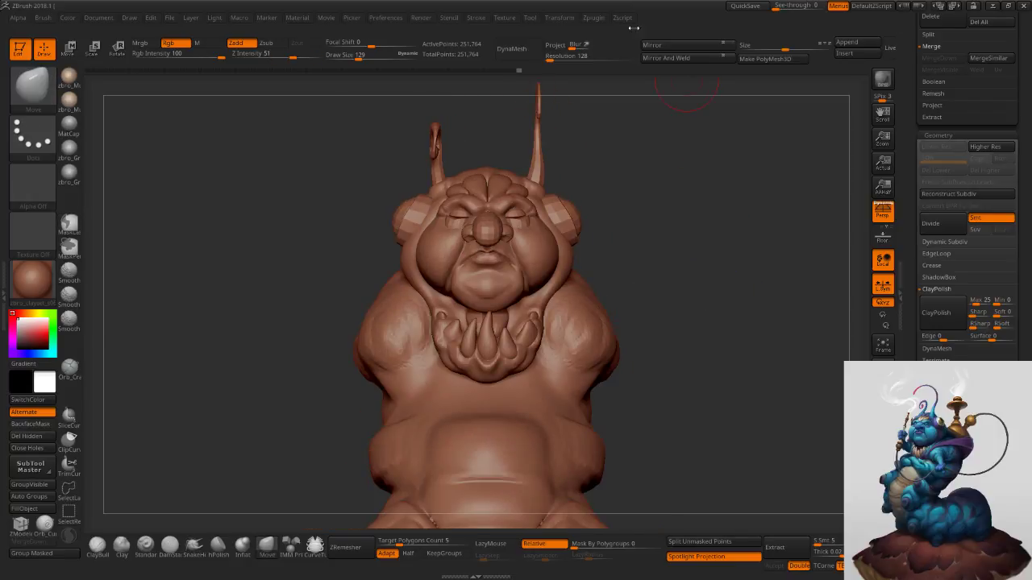
click(594, 17)
click(668, 235)
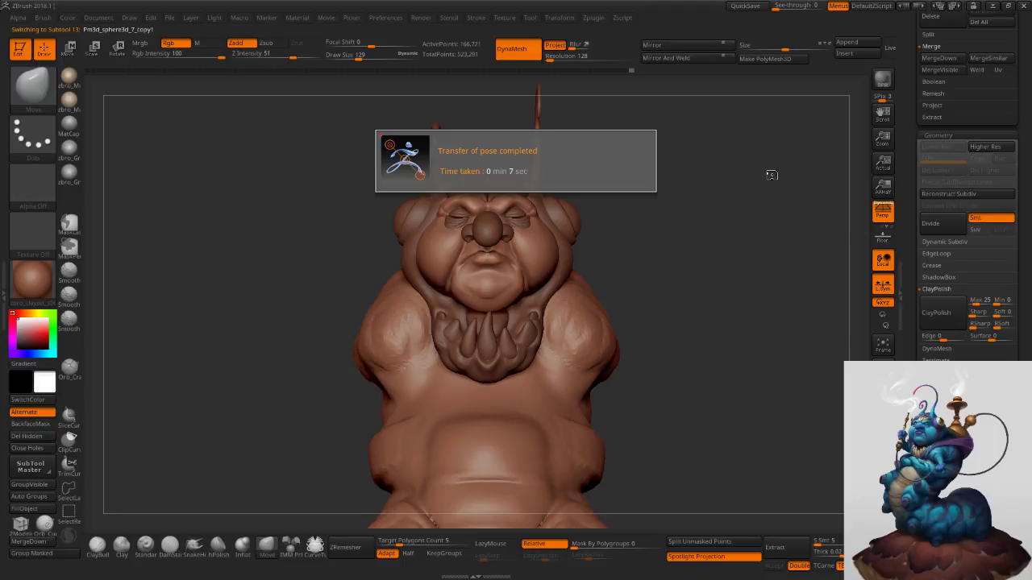
Dismiss the pose-transfer notice, frame the model, and make the leaf base the active subtool.
click(772, 174)
key(f)
key(f)
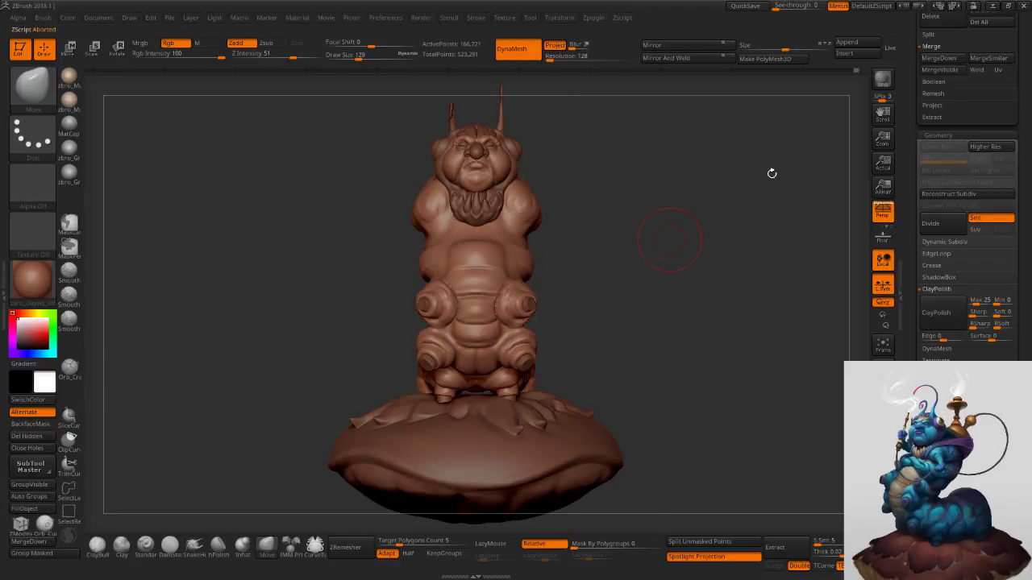
mouse_move(711, 235)
mouse_down()
mouse_move(744, 231)
mouse_move(704, 241)
mouse_up()
alt+drag(608, 388, 605, 300)
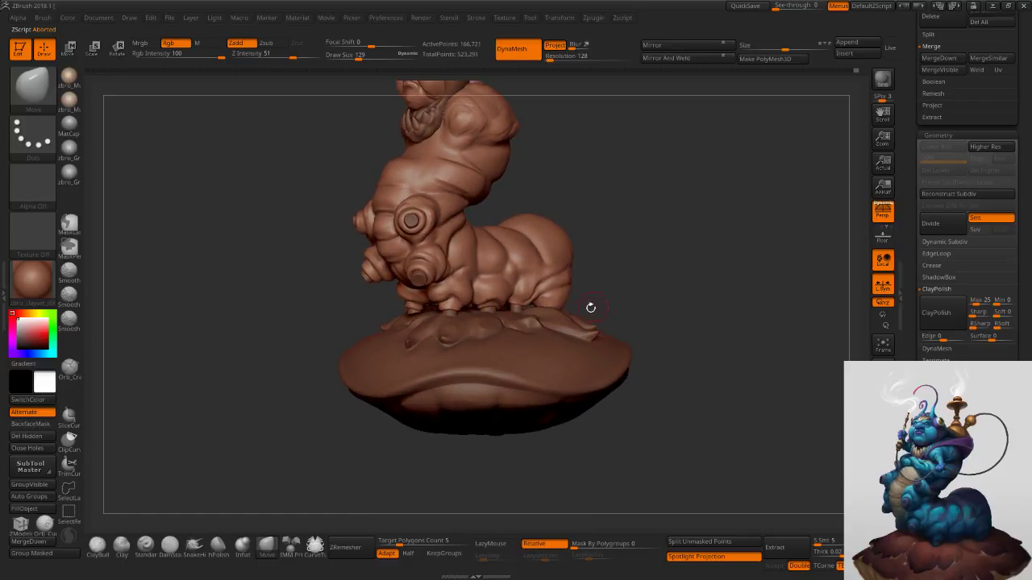
alt+click(547, 331)
Enlarge the brush to 726 and pull the base's front and side rim downward.
key(s)
mouse_move(545, 333)
mouse_down()
mouse_move(560, 333)
mouse_move(554, 341)
mouse_up()
key(s)
drag(586, 297, 619, 295)
key(s)
mouse_move(548, 334)
mouse_down()
mouse_move(567, 333)
mouse_move(556, 347)
mouse_up()
key(s)
drag(401, 390, 403, 405)
drag(570, 382, 571, 389)
right_drag(577, 366, 549, 360)
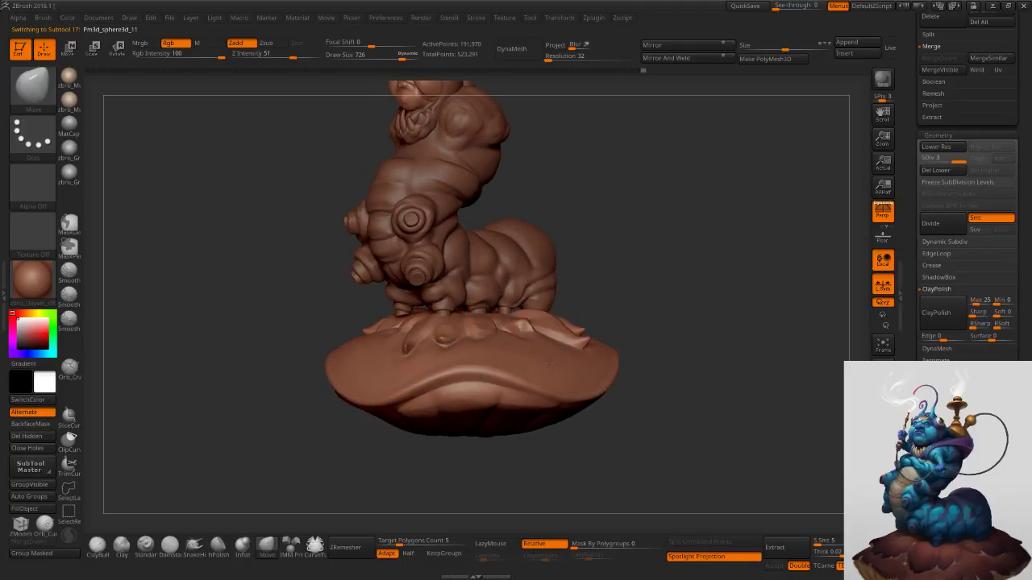
Shrink the brush to 462 and reshape the base rim and leaves.
key(s)
drag(546, 364, 519, 347)
right_drag(493, 349, 517, 353)
key(s)
drag(515, 352, 468, 349)
drag(386, 343, 382, 354)
right_drag(407, 353, 389, 347)
drag(389, 348, 382, 352)
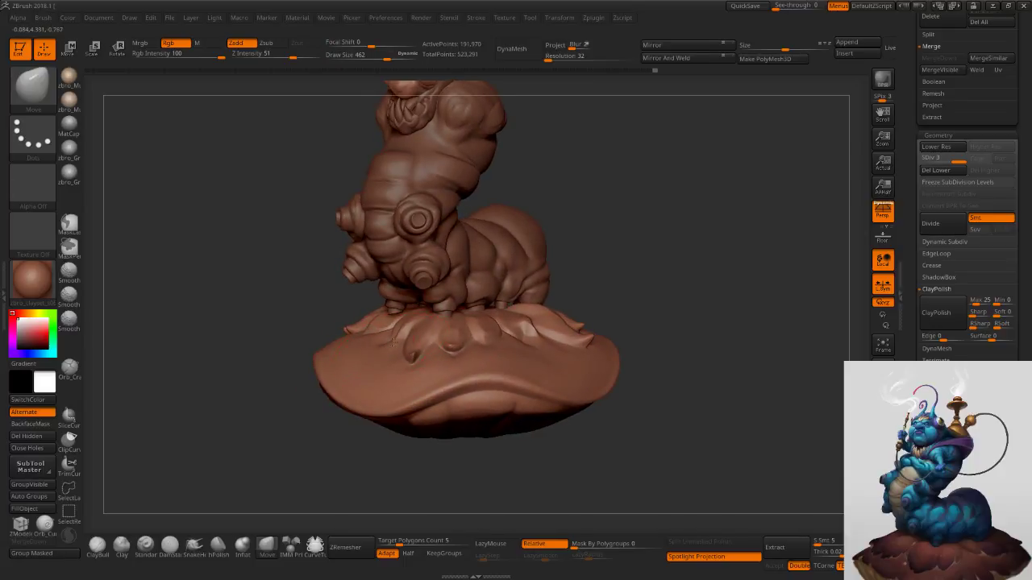
right_drag(391, 344, 384, 358)
drag(362, 324, 365, 326)
right_drag(365, 327, 368, 349)
drag(377, 339, 372, 335)
Reshape more base leaves from higher angles and push the base's front lip upward.
right_drag(605, 292, 564, 293)
drag(583, 245, 587, 248)
right_drag(589, 248, 588, 278)
drag(586, 234, 591, 232)
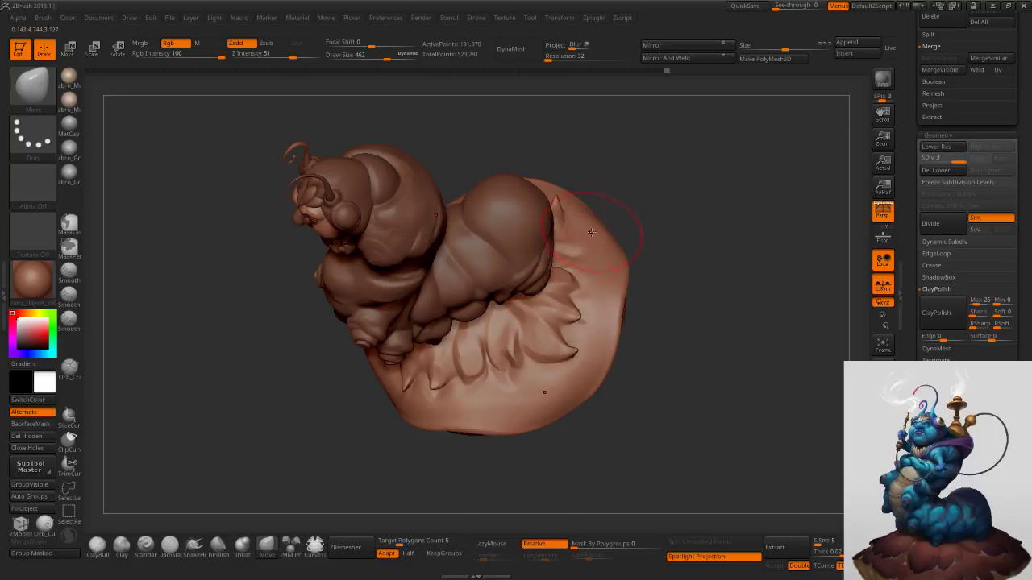
right_drag(591, 232, 586, 300)
mouse_move(494, 392)
right_down()
mouse_move(526, 367)
mouse_move(510, 324)
mouse_move(524, 311)
mouse_move(574, 310)
right_up()
ctrl+right_drag(495, 341, 532, 378)
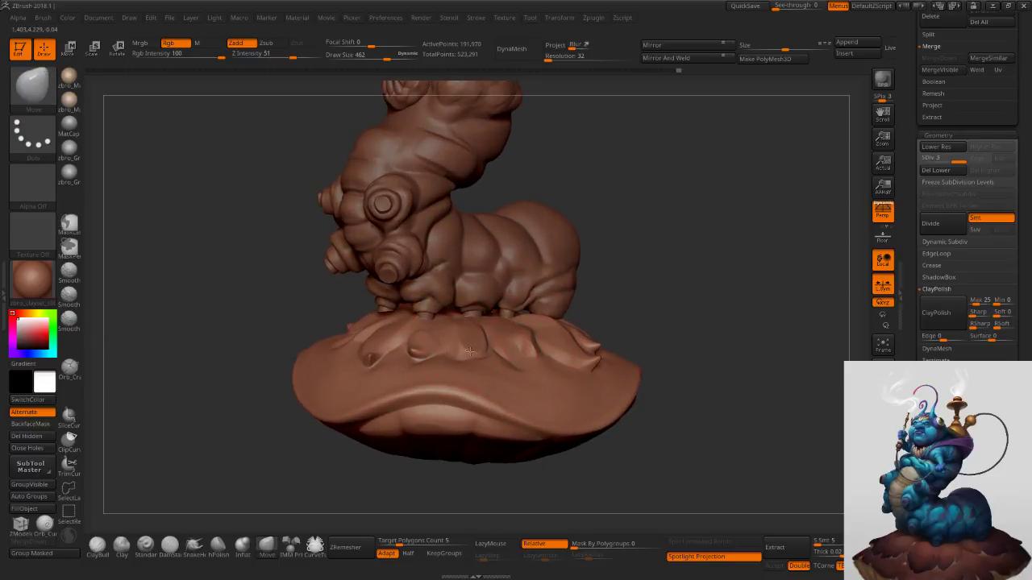
mouse_move(495, 414)
mouse_down()
mouse_move(486, 395)
mouse_move(499, 403)
mouse_move(496, 393)
mouse_up()
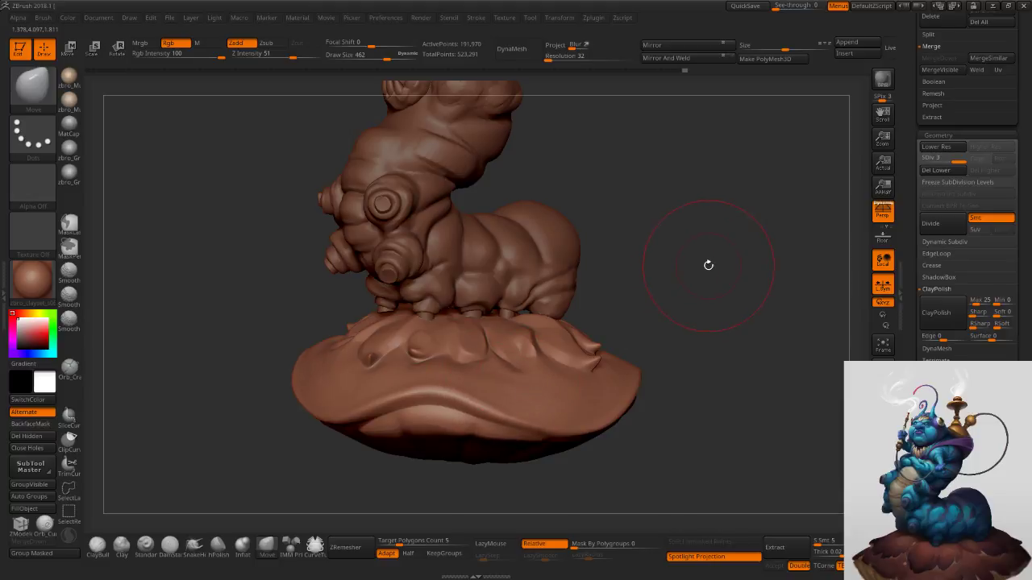
Select the body subtool, reduce the brush to 138, then activate the left arm nub subtool.
key(f)
mouse_move(691, 267)
mouse_down()
mouse_move(710, 251)
mouse_move(707, 229)
mouse_move(697, 278)
mouse_move(712, 276)
mouse_move(709, 295)
mouse_move(697, 300)
mouse_up()
key(s)
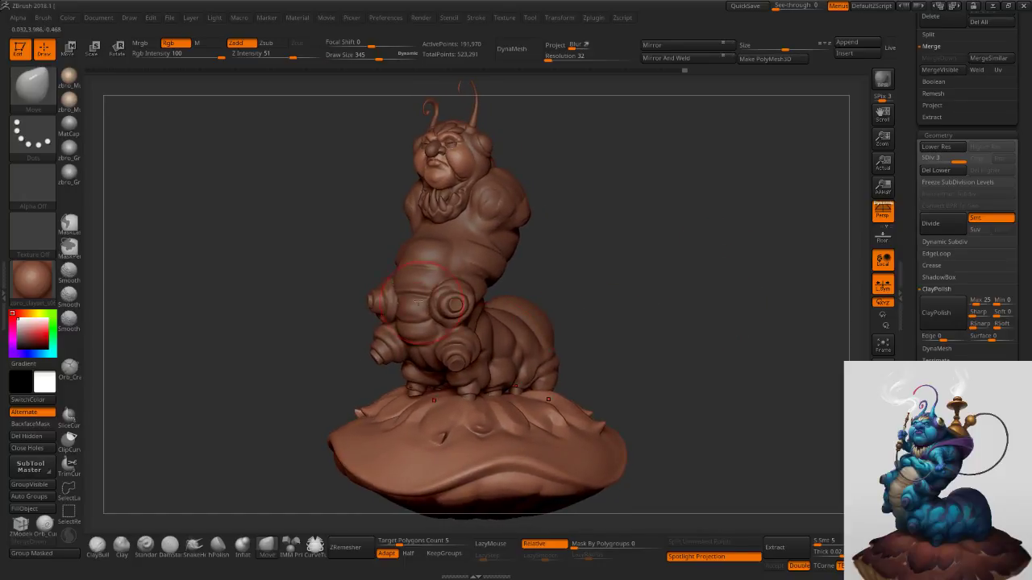
alt+click(400, 302)
ctrl+right_drag(394, 299, 392, 316)
key(s)
drag(392, 315, 371, 320)
key(s)
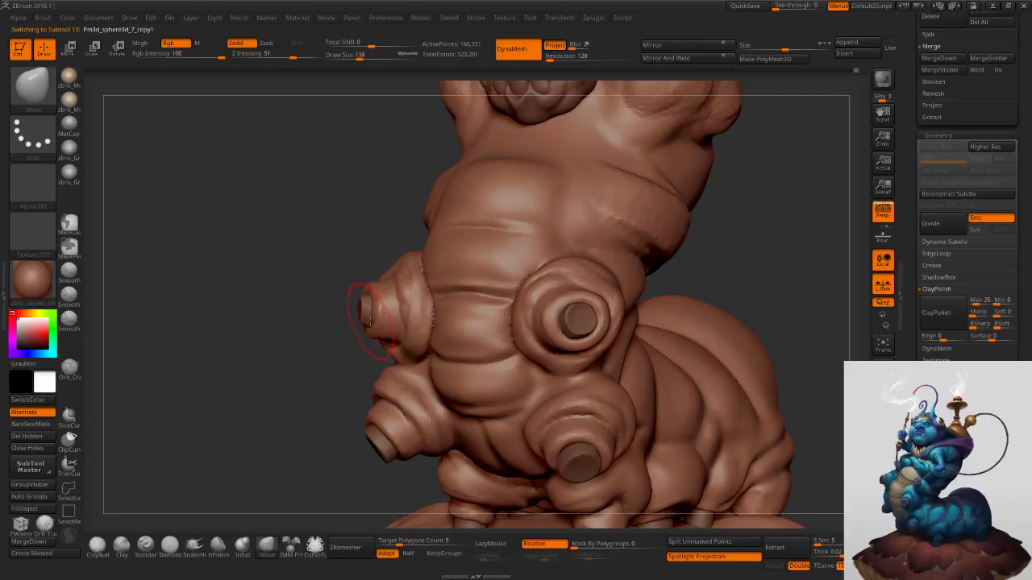
alt+click(376, 315)
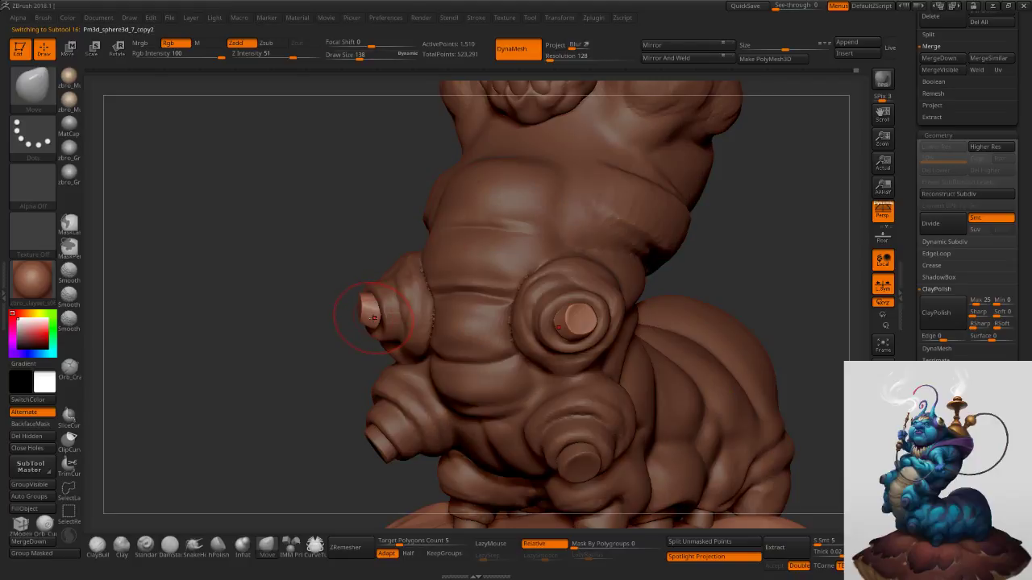
Push and reshape the tips of the arm nubs with the Move brush at a smaller size.
drag(370, 317, 422, 312)
mouse_move(423, 312)
ctrl+right_down()
mouse_move(424, 348)
mouse_move(484, 352)
ctrl+right_up()
drag(343, 300, 355, 320)
key(s)
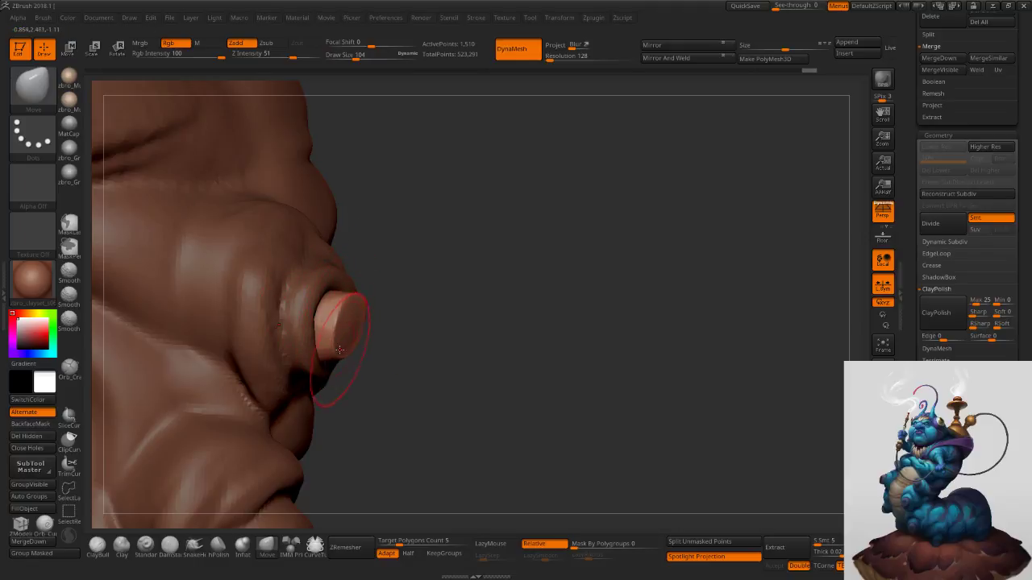
right_drag(396, 339, 300, 321)
ctrl+right_drag(436, 349, 394, 319)
Switch back to the caterpillar body, set brush size 65, and undo the smoothing beside the left arm.
alt+click(395, 318)
key(s)
drag(408, 299, 414, 298)
ctrl+right_drag(434, 293, 448, 332)
key(s)
drag(428, 332, 416, 332)
right_drag(422, 304, 443, 287)
key(ctrl+z)
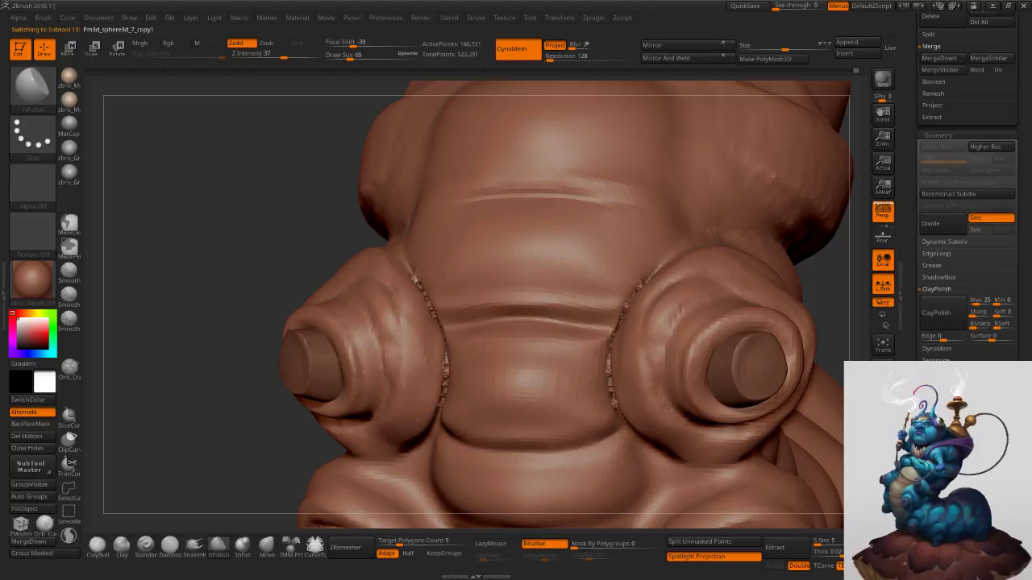
right_drag(387, 275, 351, 342)
Build up ridges on the arm with ClayBuildup, then smooth them.
click(124, 547)
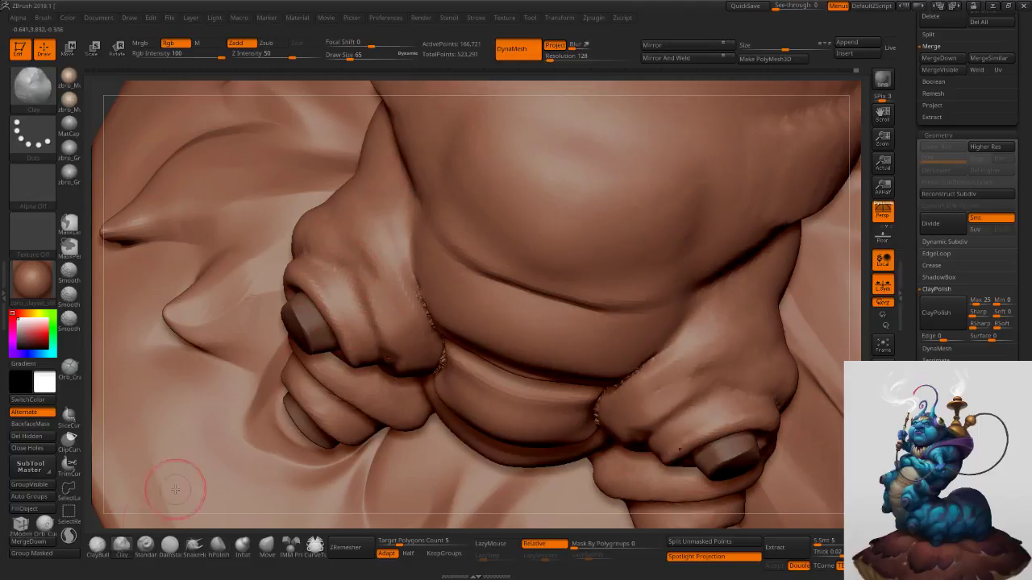
click(97, 544)
mouse_move(339, 237)
mouse_down()
mouse_move(345, 232)
mouse_move(395, 297)
mouse_up()
mouse_move(370, 234)
shift+mouse_down()
mouse_move(379, 278)
mouse_move(403, 300)
shift+mouse_up()
ctrl+right_drag(445, 337, 468, 282)
mouse_move(467, 282)
right_down()
mouse_move(492, 242)
mouse_move(532, 218)
right_up()
ctrl+right_drag(532, 218, 589, 410)
Smooth the arm/belly seams on both sides, checking them with the PolyF wireframe.
key(s)
mouse_move(794, 411)
mouse_down()
mouse_move(812, 447)
mouse_move(803, 454)
mouse_up()
key(shift+f)
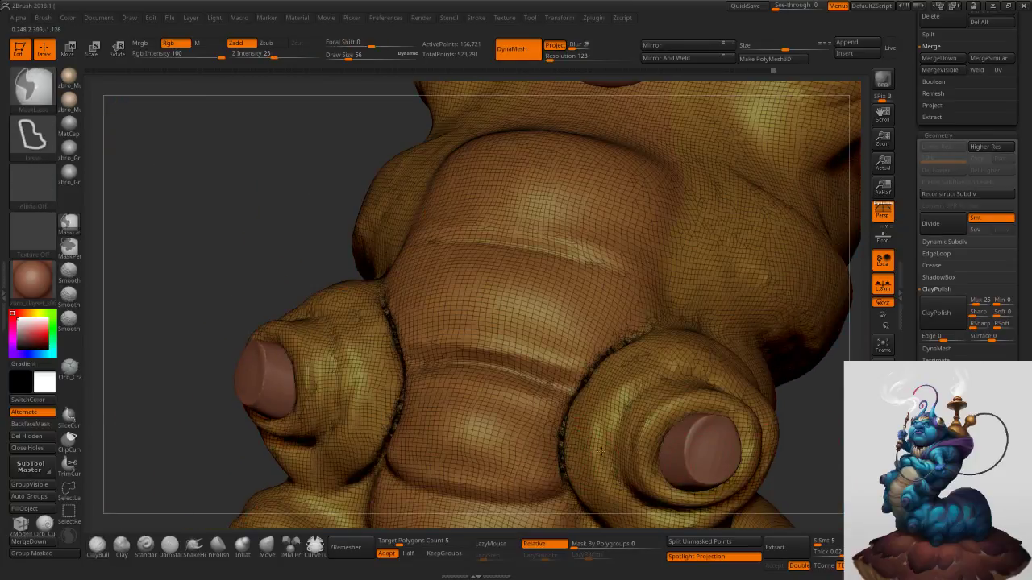
ctrl+right_drag(582, 387, 597, 444)
mouse_move(587, 440)
shift+mouse_down()
mouse_move(575, 427)
mouse_move(597, 514)
shift+mouse_up()
alt+right_drag(596, 513, 593, 419)
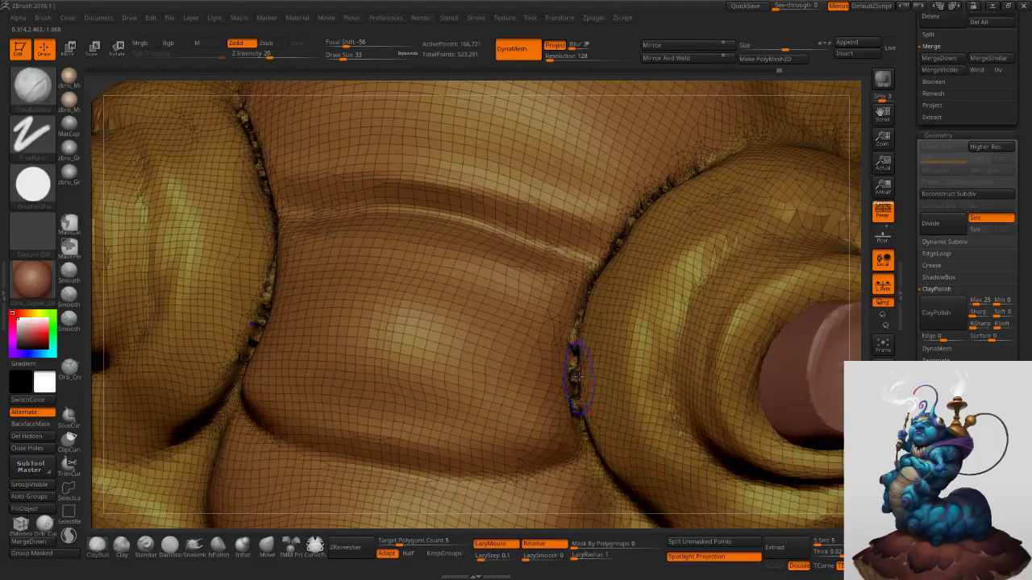
shift+drag(578, 367, 594, 297)
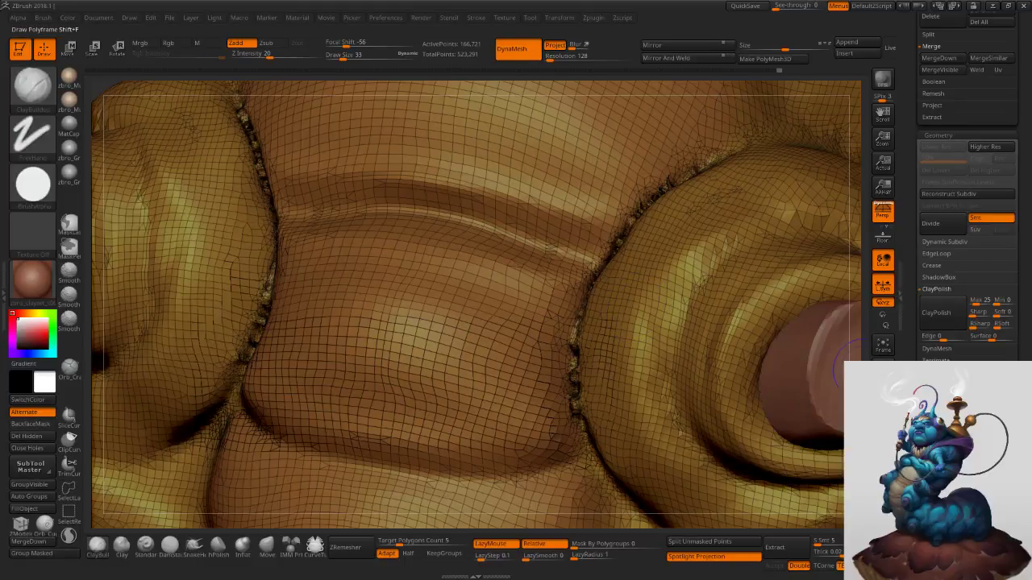
click(883, 440)
right_drag(650, 231, 630, 223)
shift+drag(659, 201, 605, 276)
ctrl+right_drag(676, 213, 652, 208)
mouse_move(486, 304)
ctrl+right_down()
mouse_move(474, 301)
mouse_move(469, 278)
ctrl+right_up()
Mask the body using the belly polygroup at brush size 25, then resize to 40, clear the mask and frame the model.
key(s)
key(s)
drag(472, 275, 467, 276)
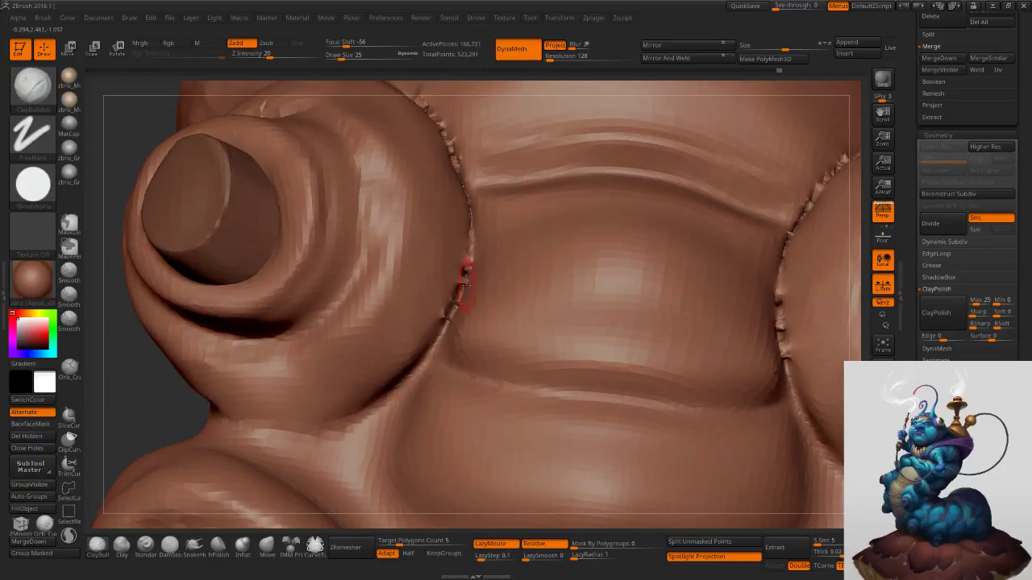
ctrl+shift+click(466, 279)
mouse_move(456, 270)
ctrl+right_down()
mouse_move(504, 272)
mouse_move(496, 286)
ctrl+right_up()
ctrl+click(171, 395)
ctrl+shift+click(175, 397)
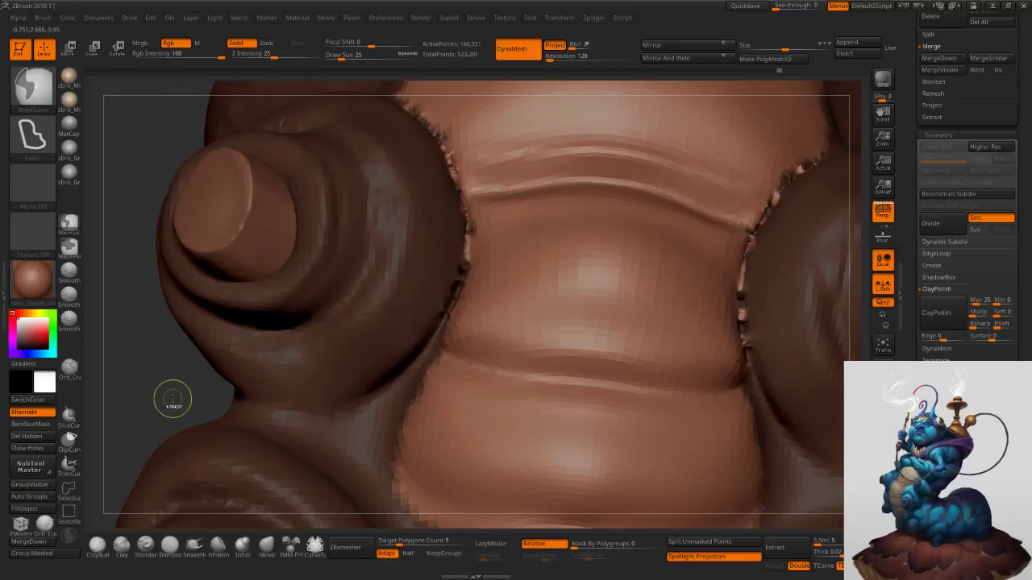
key(s)
drag(470, 237, 474, 238)
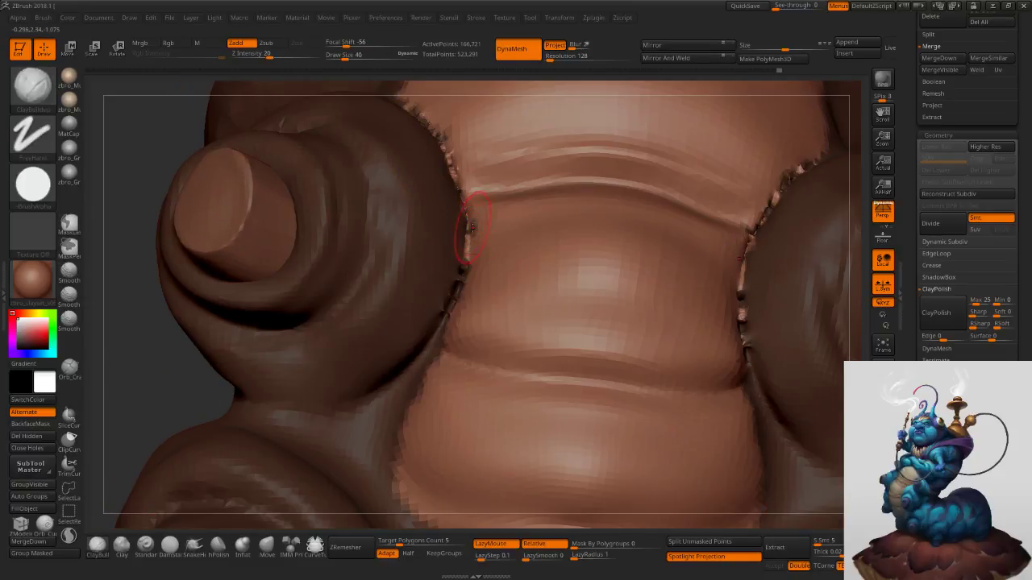
ctrl+drag(188, 373, 253, 408)
ctrl+right_drag(387, 376, 556, 270)
right_drag(684, 247, 696, 264)
key(f)
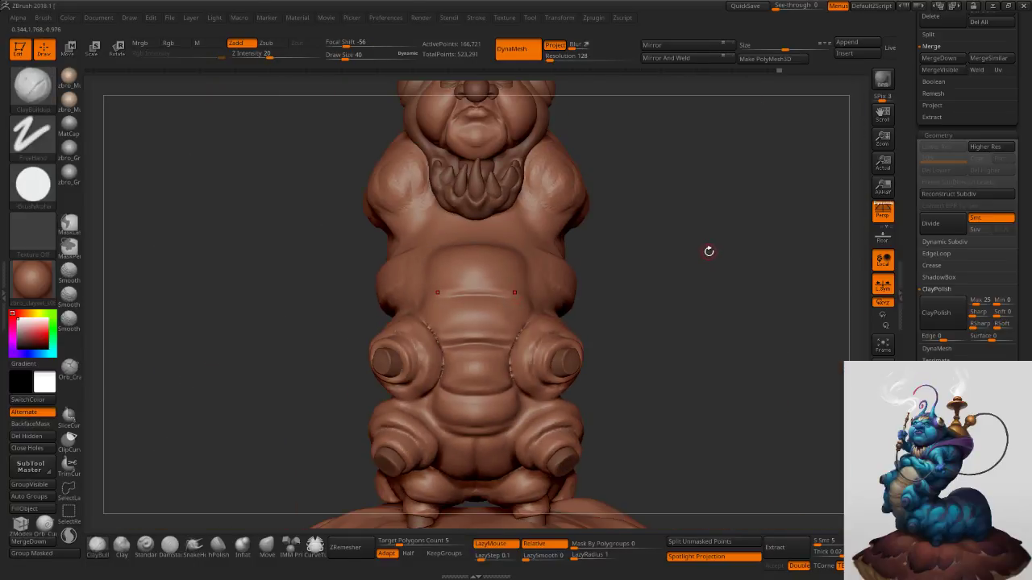
key(f)
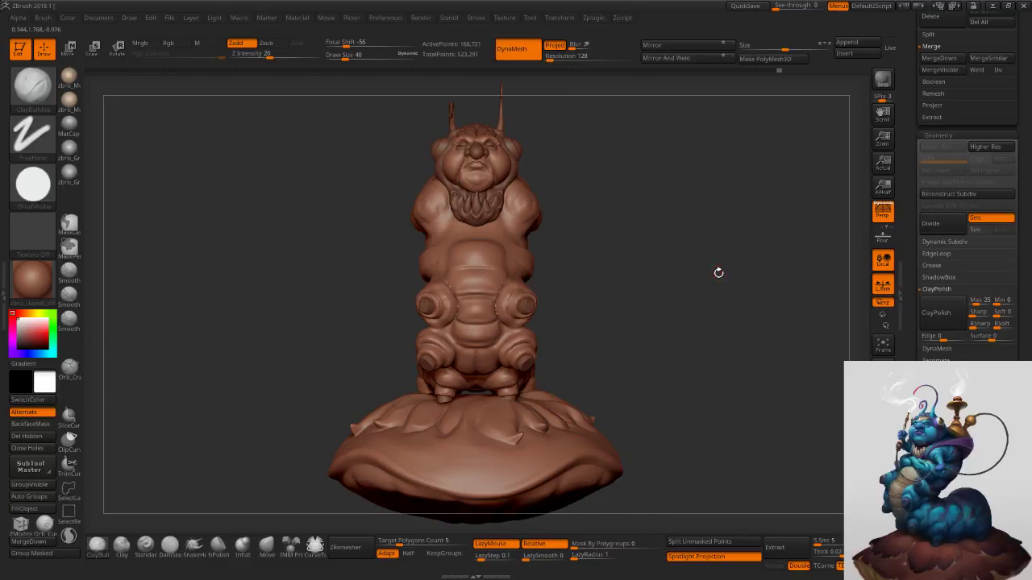
drag(736, 265, 726, 262)
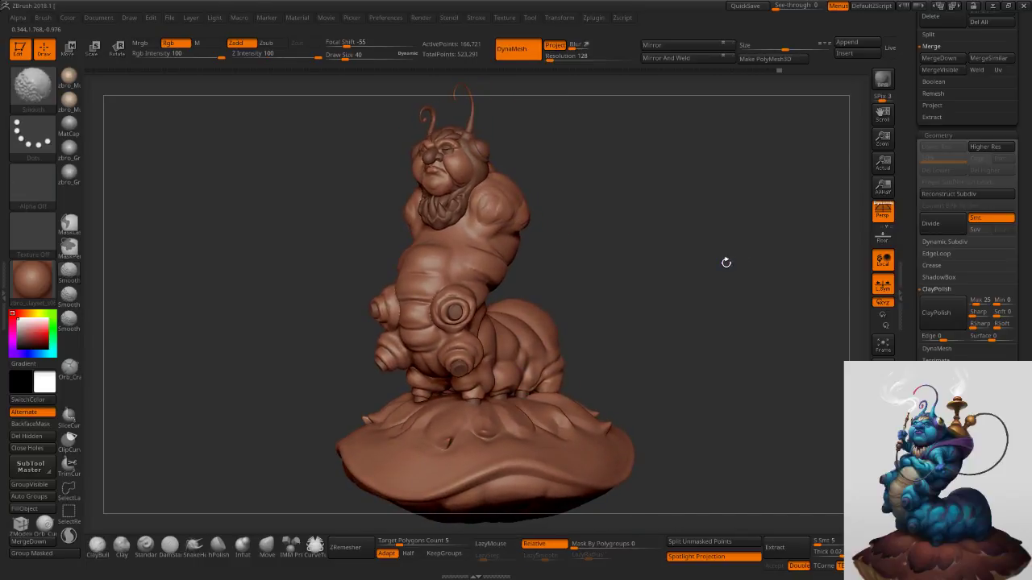
key(shift+r)
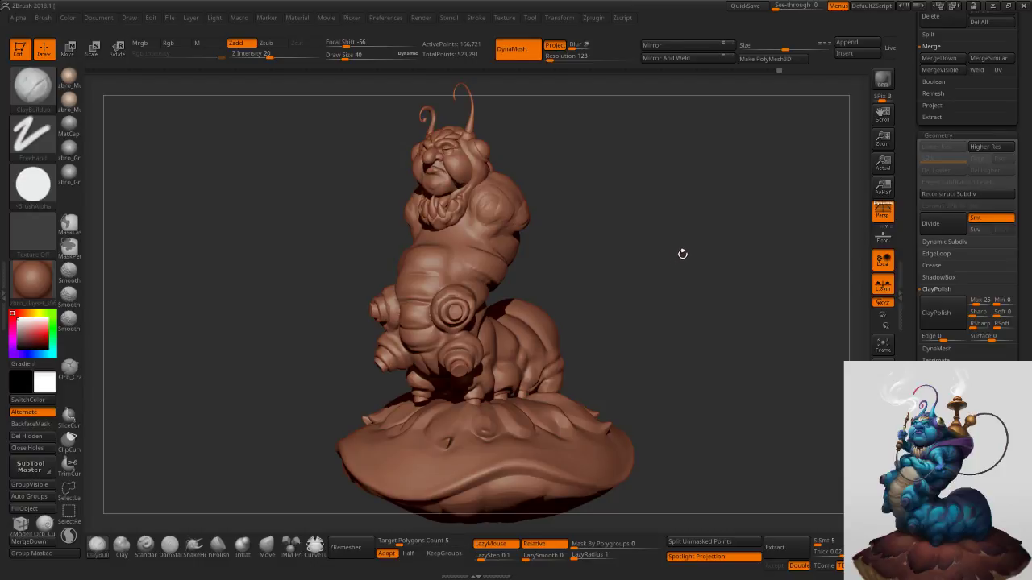
key(s)
drag(703, 264, 702, 265)
mouse_move(663, 231)
mouse_down()
mouse_move(707, 214)
mouse_move(658, 229)
mouse_up()
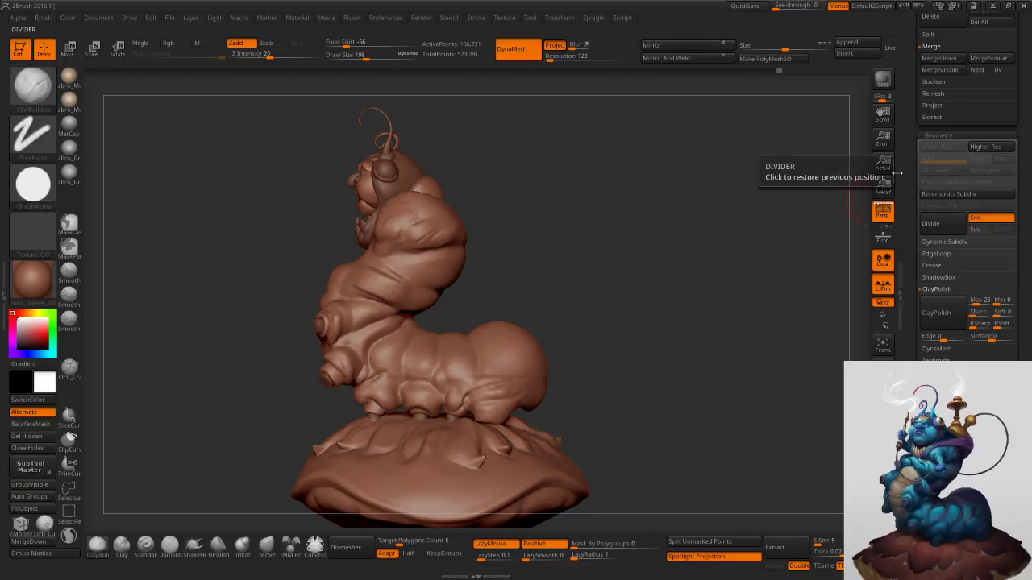
Start a new SweepProfile3D tool with perspective turned off.
drag(910, 124, 909, 275)
click(935, 203)
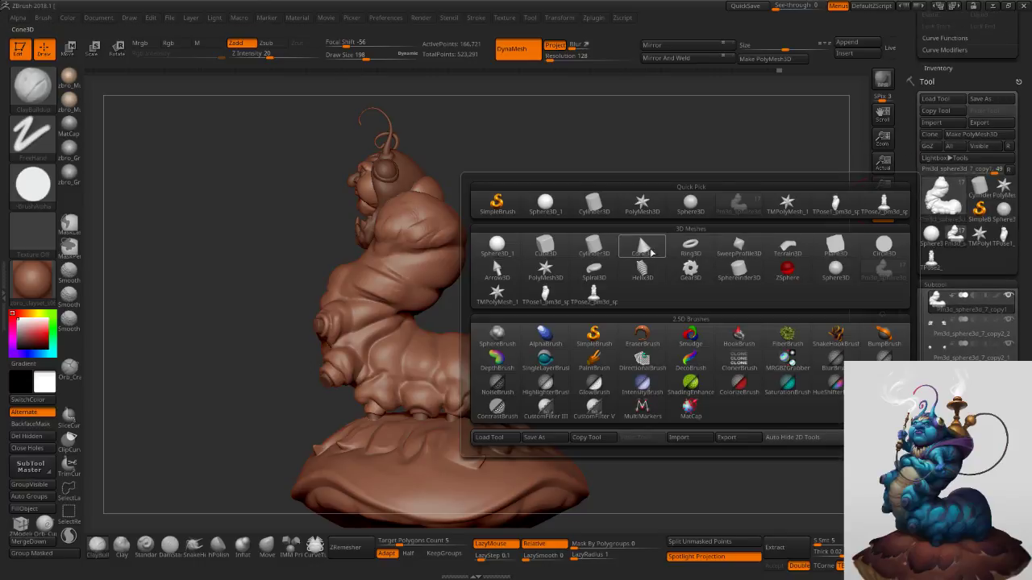
click(757, 255)
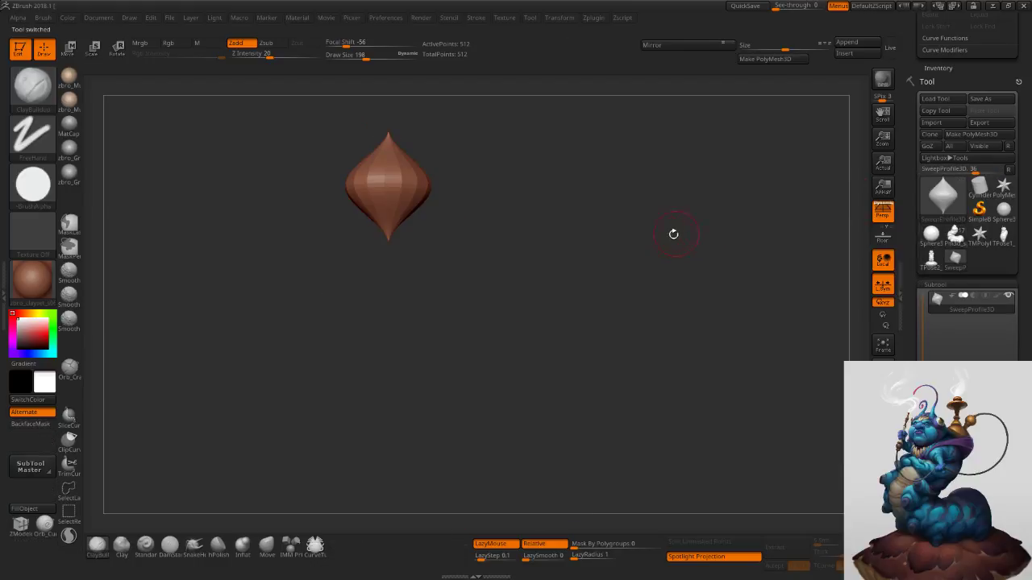
click(882, 212)
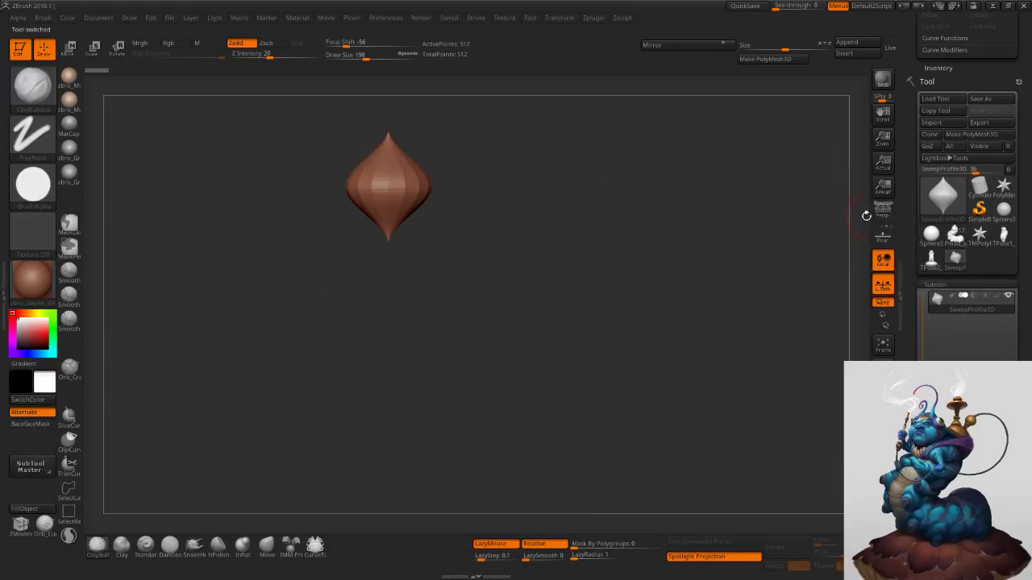
Open Tool > Initialize and bulge the profile's lower half into a teardrop.
drag(915, 337, 909, 118)
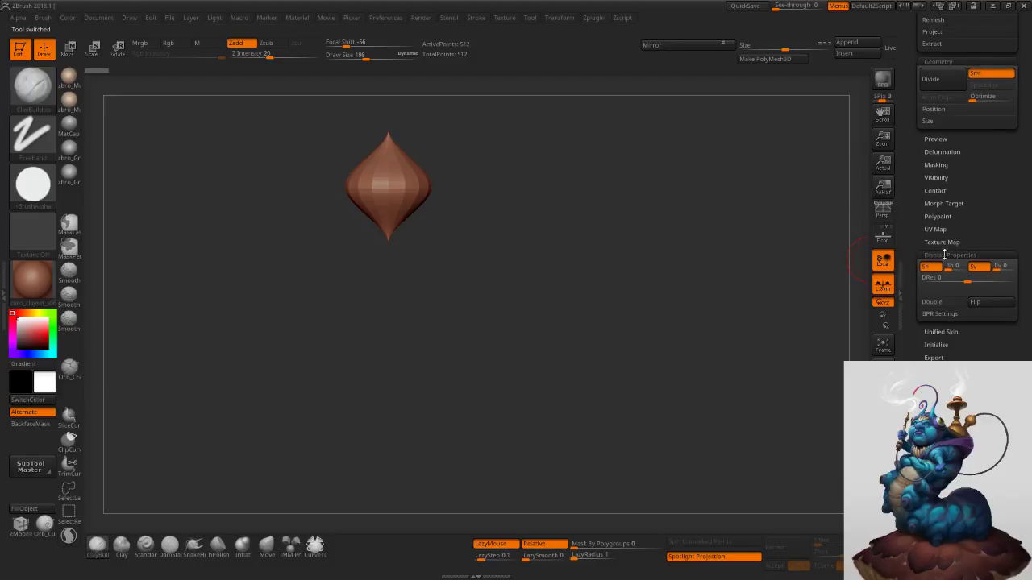
click(939, 331)
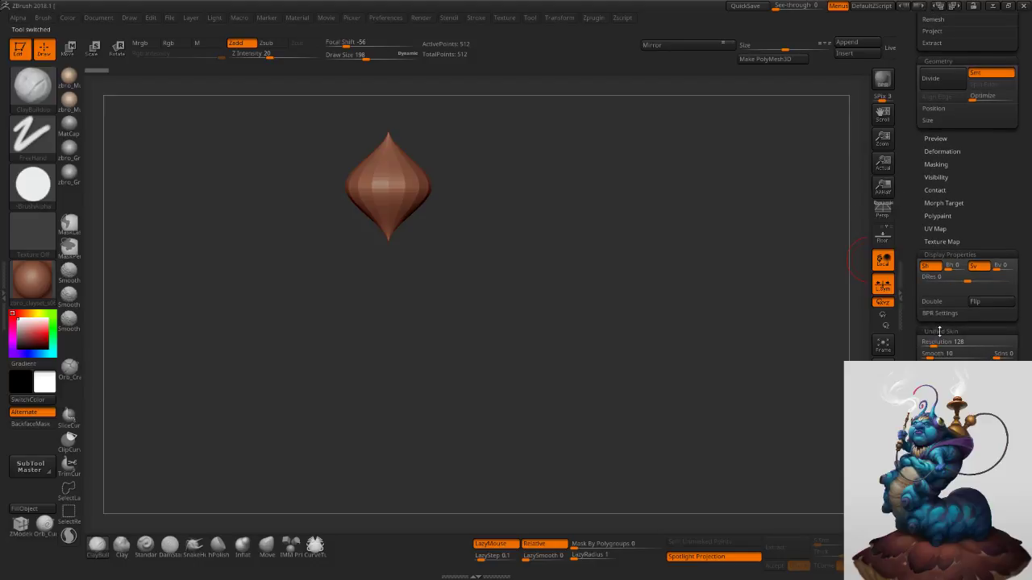
click(940, 333)
click(937, 343)
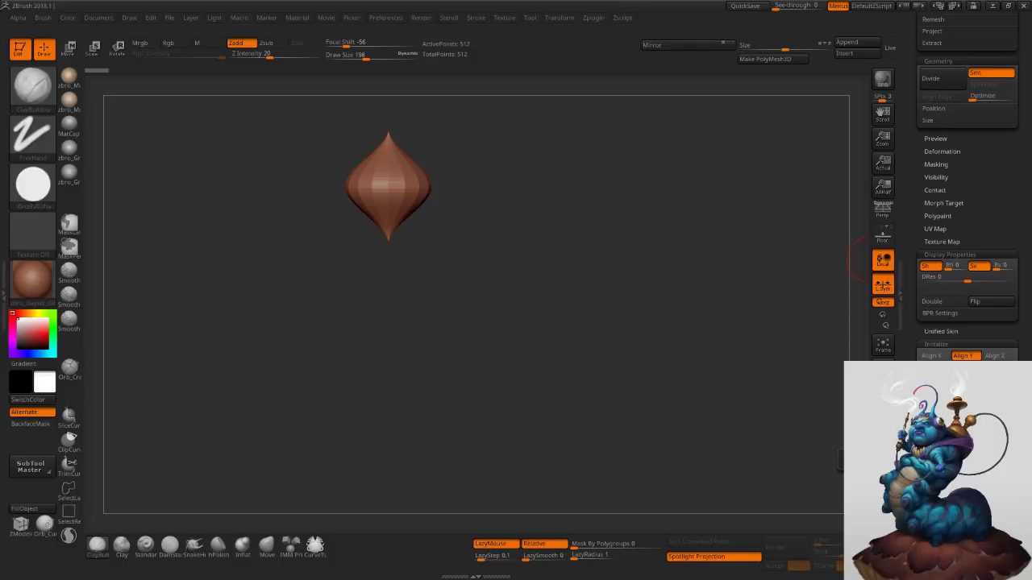
mouse_move(968, 484)
mouse_down()
mouse_move(996, 476)
mouse_move(988, 479)
mouse_up()
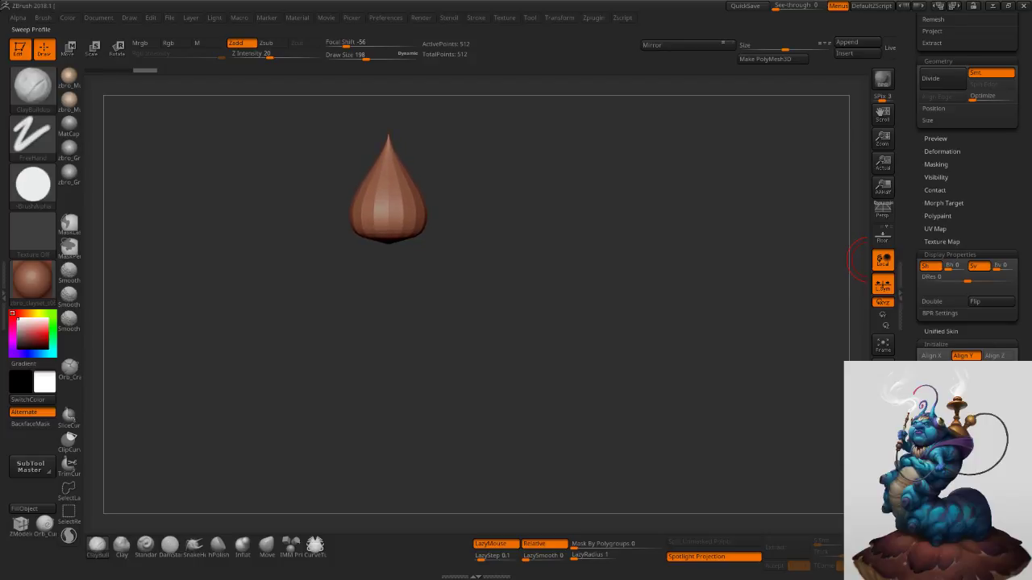
Widen the teardrop bulge, pinch the upper flanks inward, and enable double-sided display.
drag(990, 478, 986, 478)
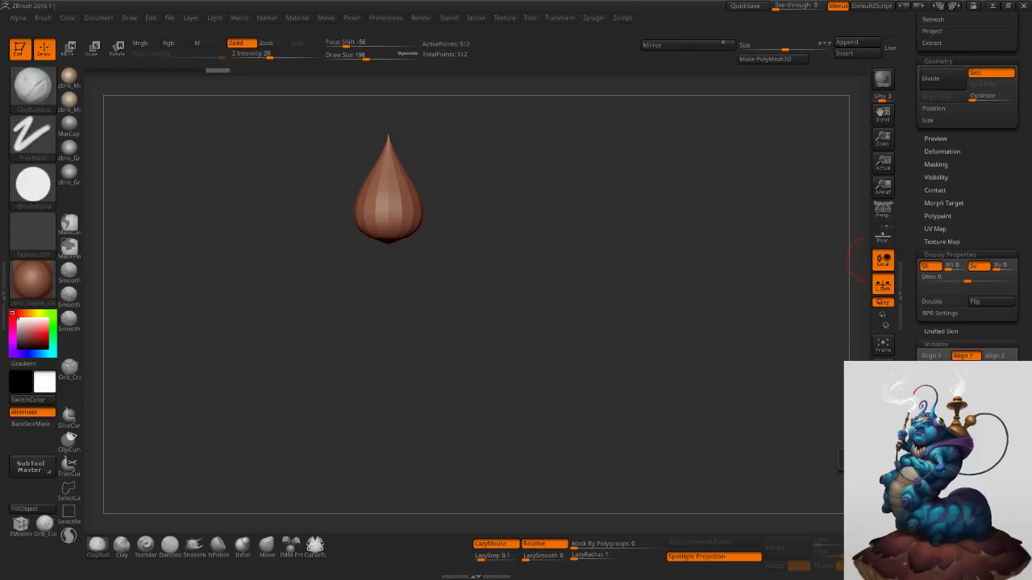
drag(972, 467, 1000, 478)
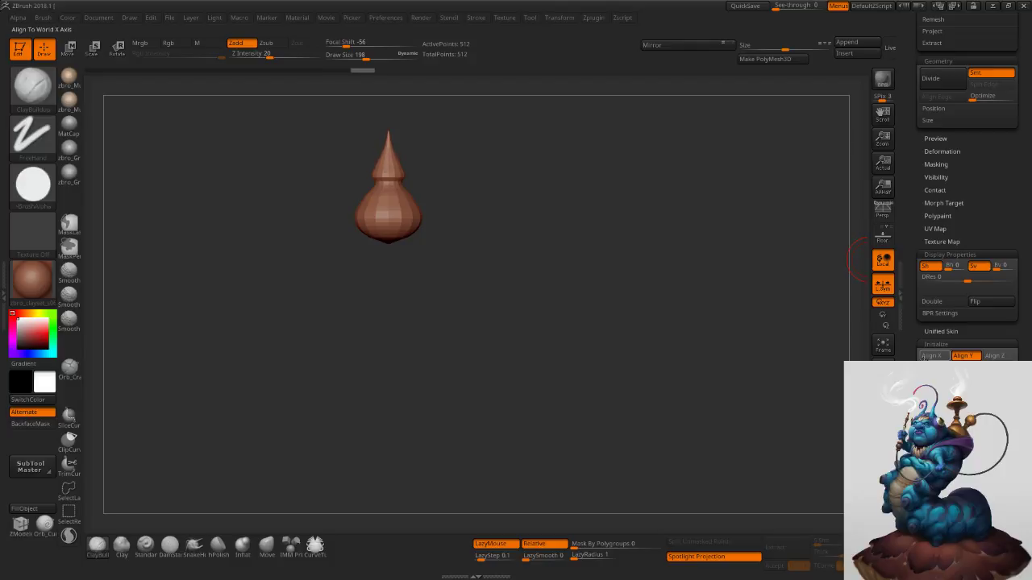
click(942, 301)
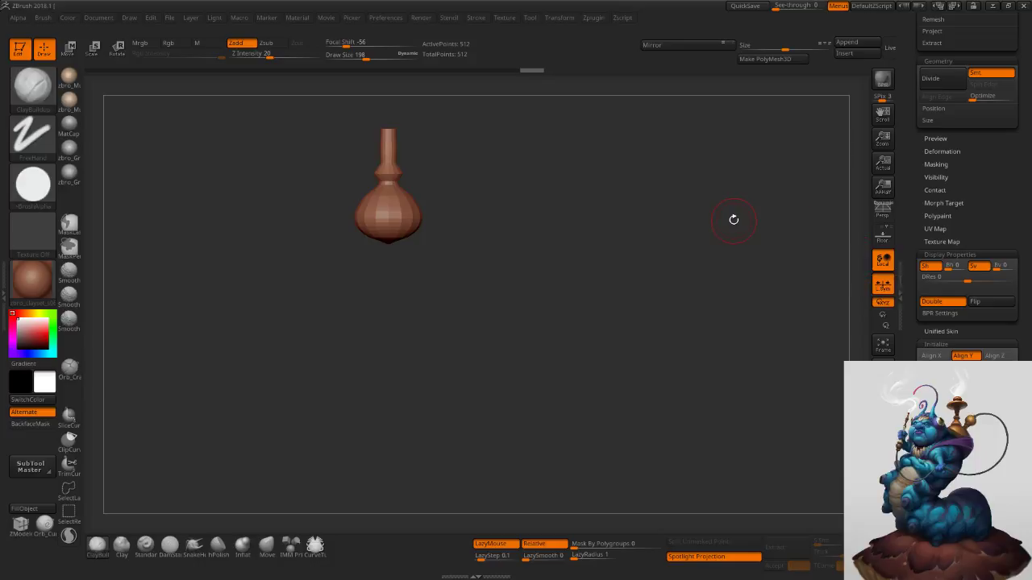
key(alt+Tab)
key(alt+Tab)
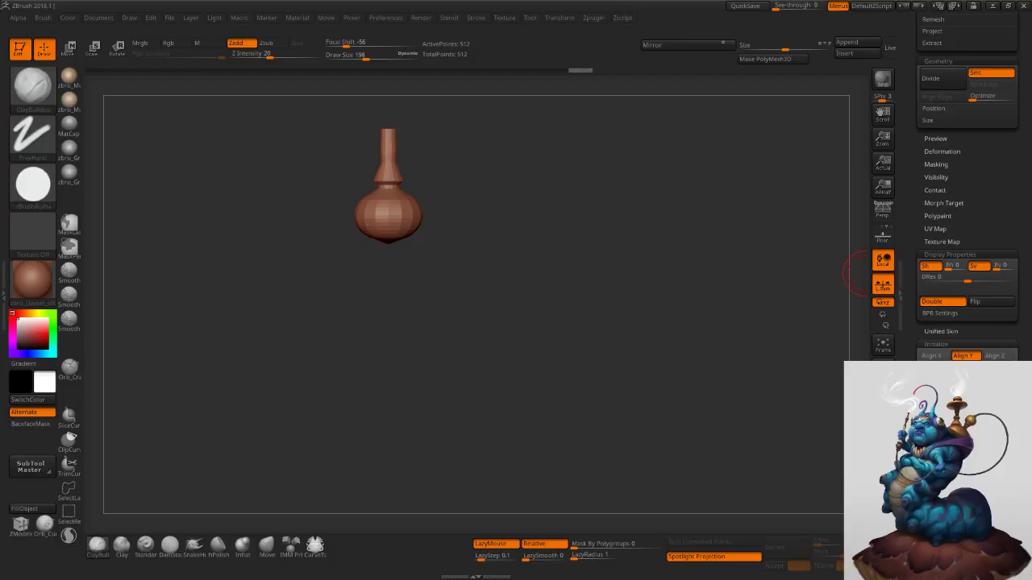
Redo the undone vase edits with Ctrl+Shift+Z to restore the neck ring.
key(ctrl+shift+z)
key(ctrl+shift+z)
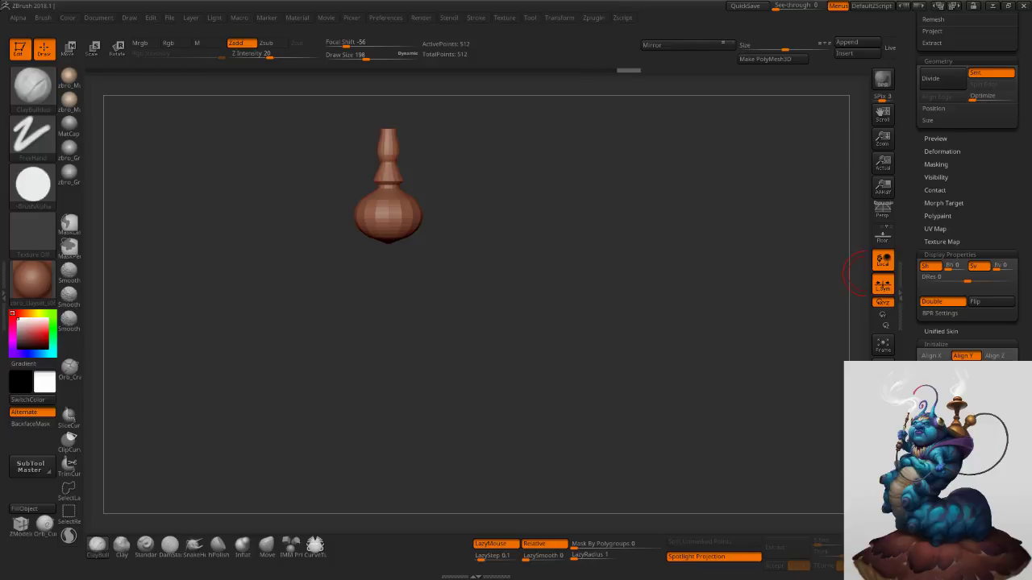
key(ctrl+shift+z)
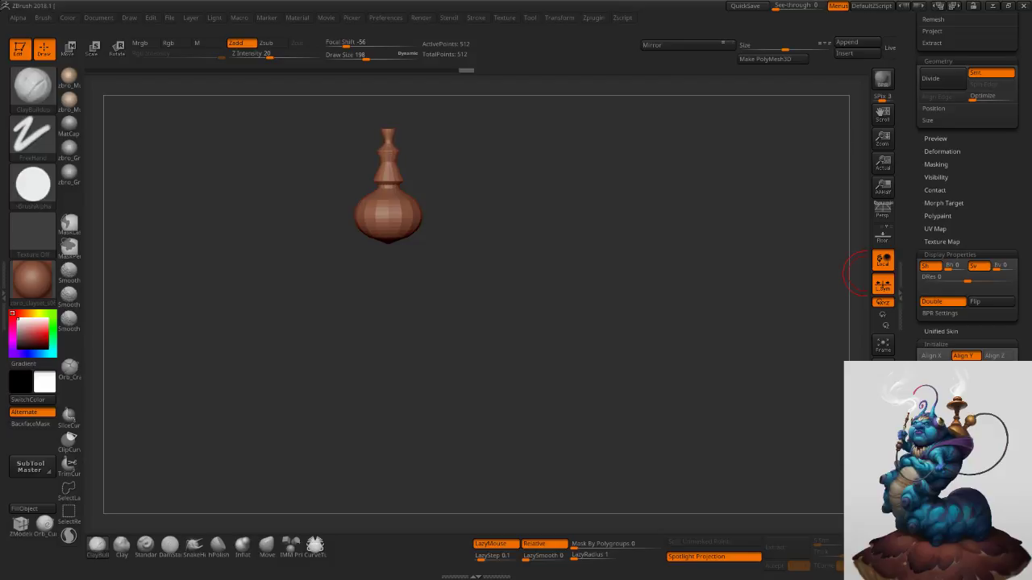
key(ctrl+shift+z)
key(ctrl+shift+z)
key(ctrl+shift+z)
key(ctrl+shift+z)
key(ctrl+shift+z)
key(ctrl+shift+z)
key(ctrl+shift+z)
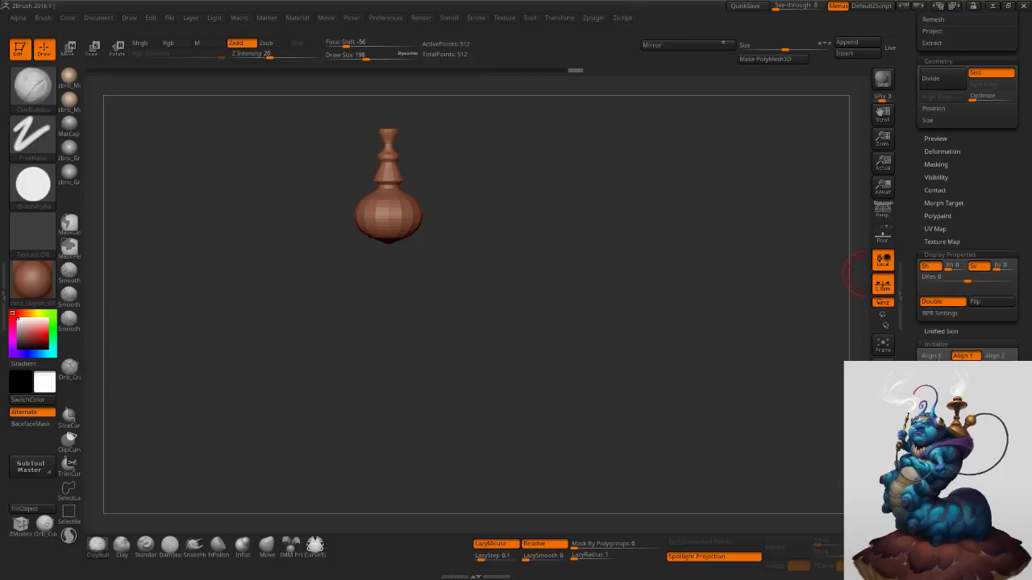
key(ctrl+shift+z)
Convert the vase to a PolyMesh3D, show its PolyF wireframe, and set brush size 138.
click(762, 59)
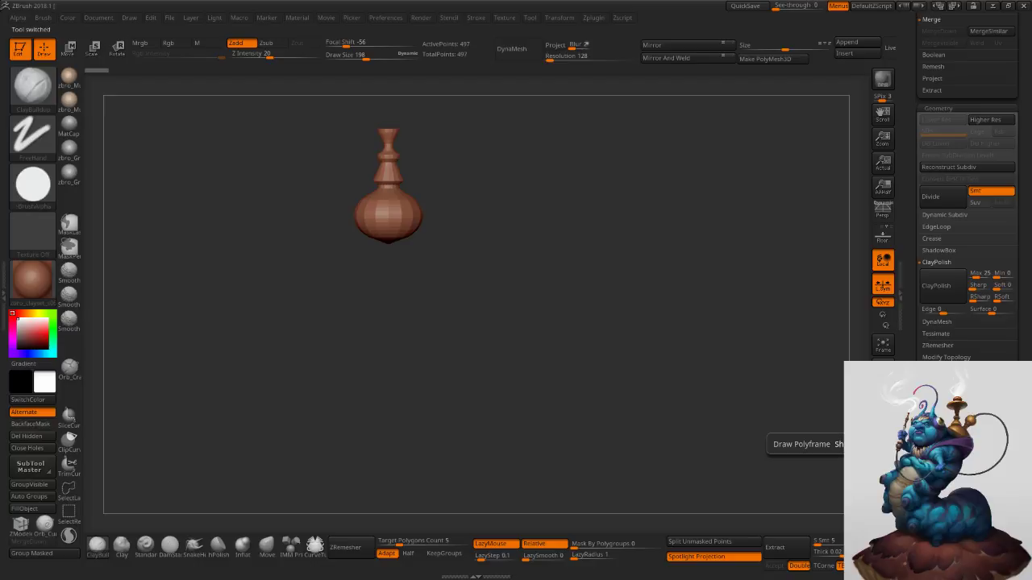
click(883, 442)
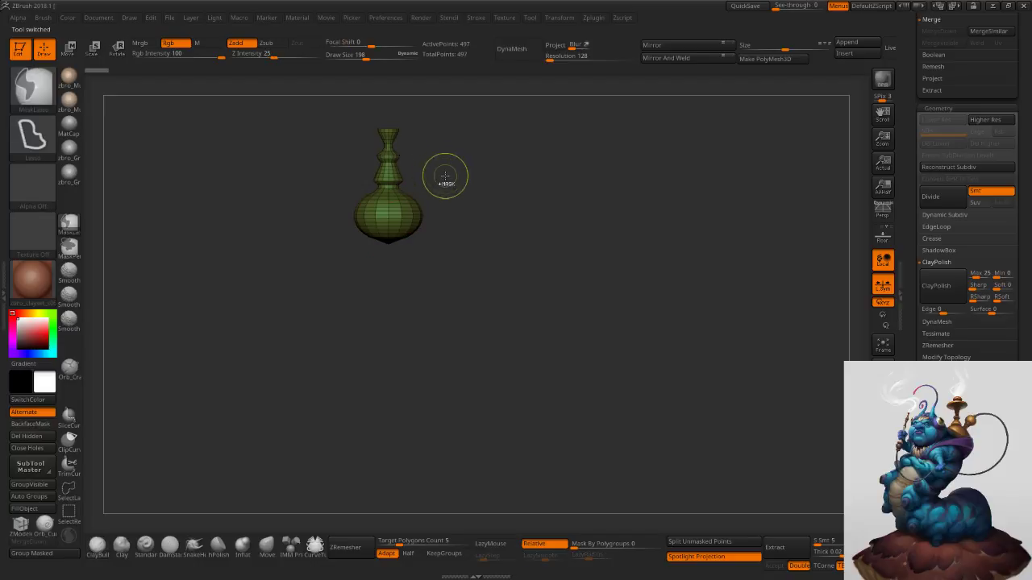
ctrl+right_drag(445, 175, 524, 230)
mouse_move(544, 178)
alt+right_down()
mouse_move(596, 327)
mouse_move(592, 225)
mouse_move(603, 306)
mouse_move(593, 393)
mouse_move(615, 380)
mouse_move(606, 256)
mouse_move(583, 309)
alt+right_up()
key(s)
click(571, 265)
Mask all but the top rim, scale the rim wider with the Transpose gizmo, then clear the mask.
key(s)
alt+right_drag(587, 173, 595, 292)
key(s)
mouse_move(345, 184)
ctrl+mouse_down()
mouse_move(575, 247)
mouse_move(441, 246)
mouse_move(403, 231)
ctrl+mouse_up()
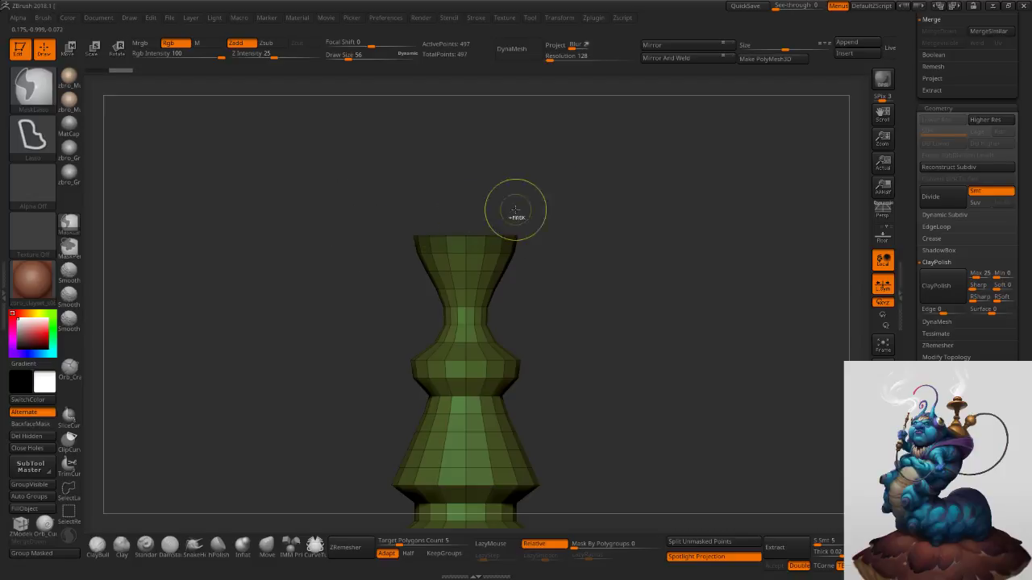
ctrl+click(584, 195)
key(w)
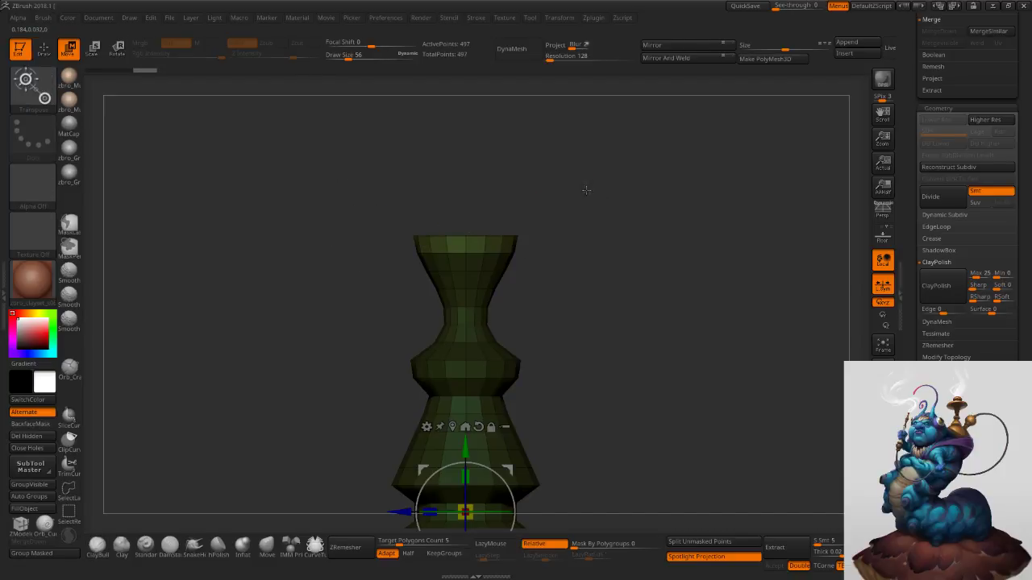
alt+drag(462, 440, 457, 162)
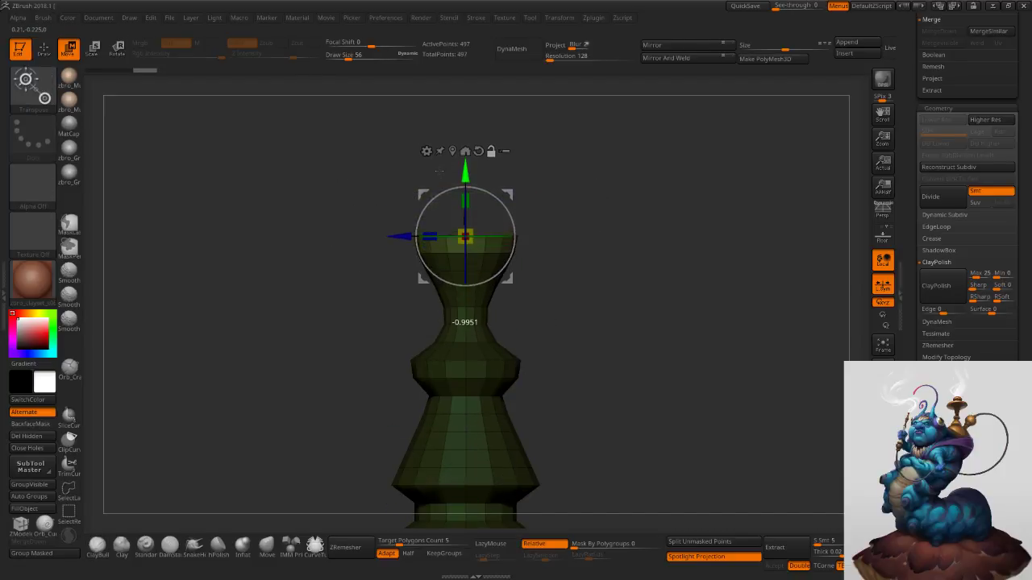
drag(471, 230, 484, 229)
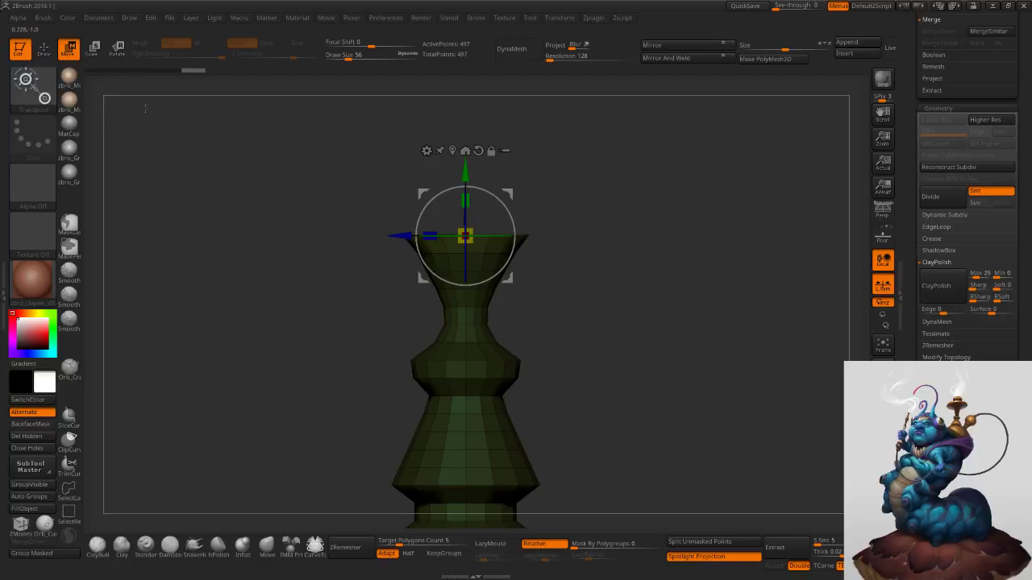
click(45, 49)
ctrl+drag(593, 201, 627, 302)
Lasso-mask the vase's middle section, then clear the mask and snap back to the front view.
mouse_move(617, 290)
ctrl+right_down()
mouse_move(601, 267)
mouse_move(584, 318)
ctrl+right_up()
mouse_move(411, 355)
ctrl+mouse_down()
mouse_move(393, 418)
mouse_move(381, 339)
mouse_move(474, 320)
mouse_move(534, 335)
mouse_move(522, 373)
ctrl+mouse_up()
ctrl+drag(562, 343, 568, 393)
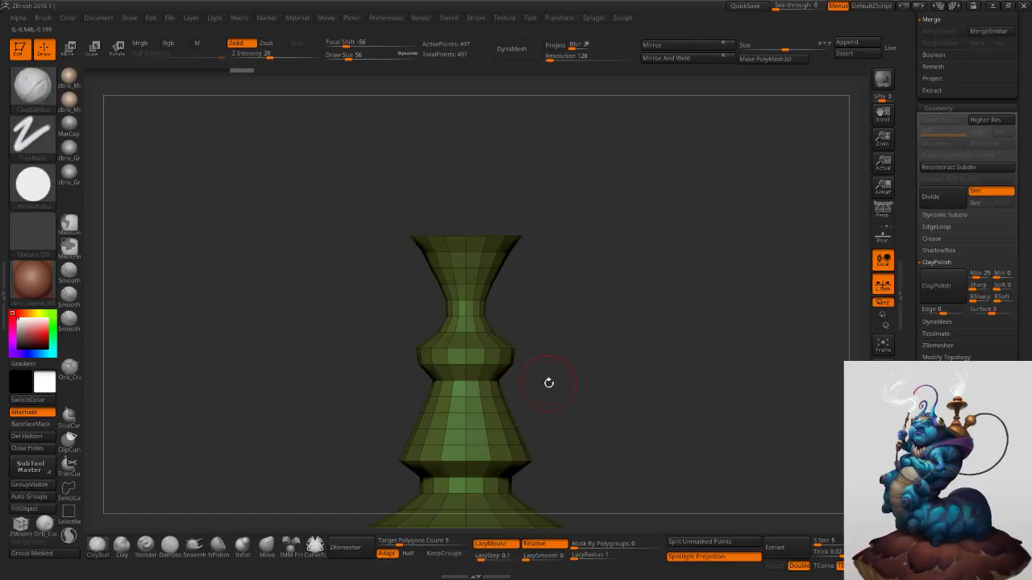
drag(571, 316, 550, 318)
click(555, 19)
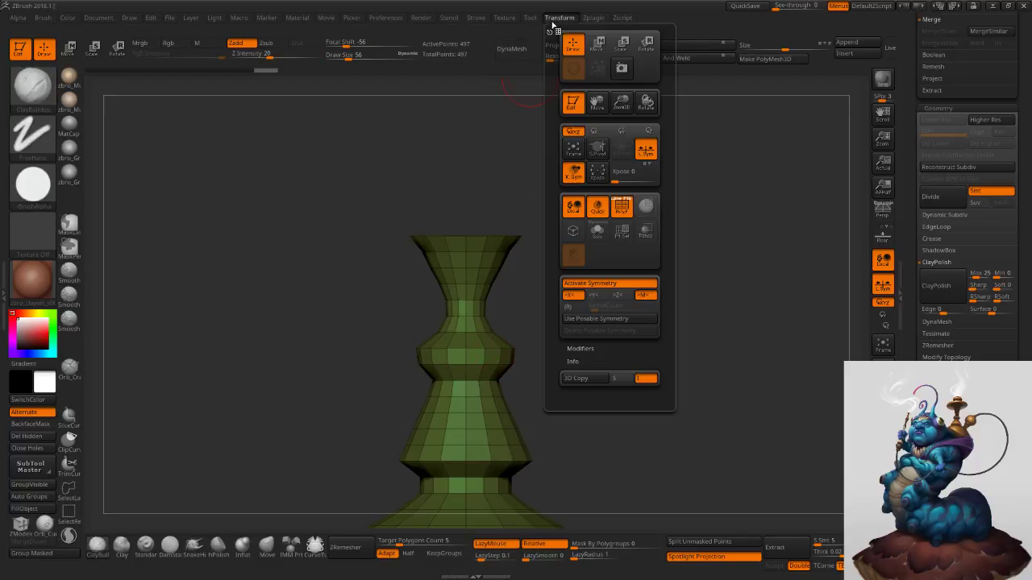
Turn on radial symmetry around the Y axis and turn off X symmetry.
click(579, 309)
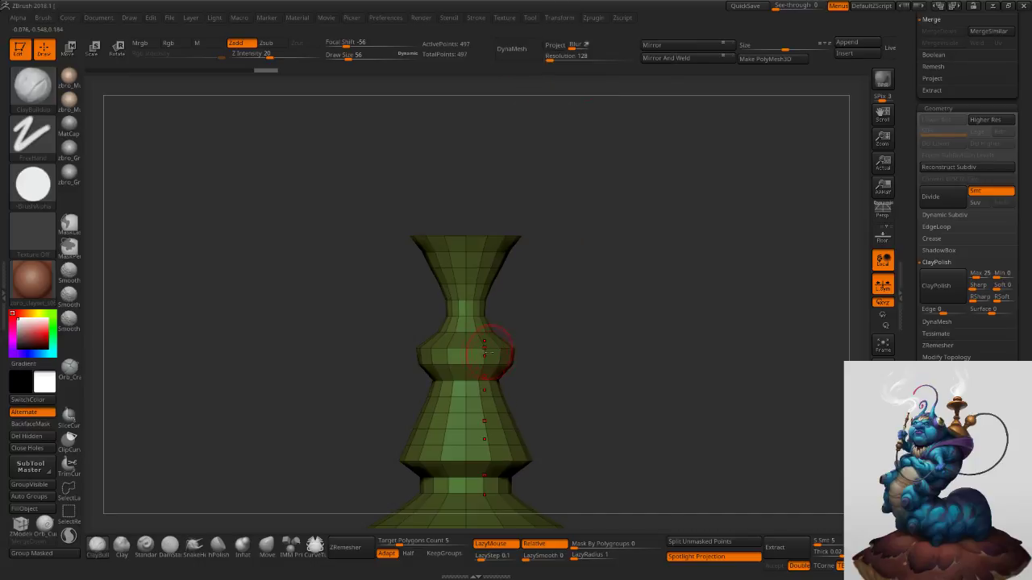
mouse_move(552, 19)
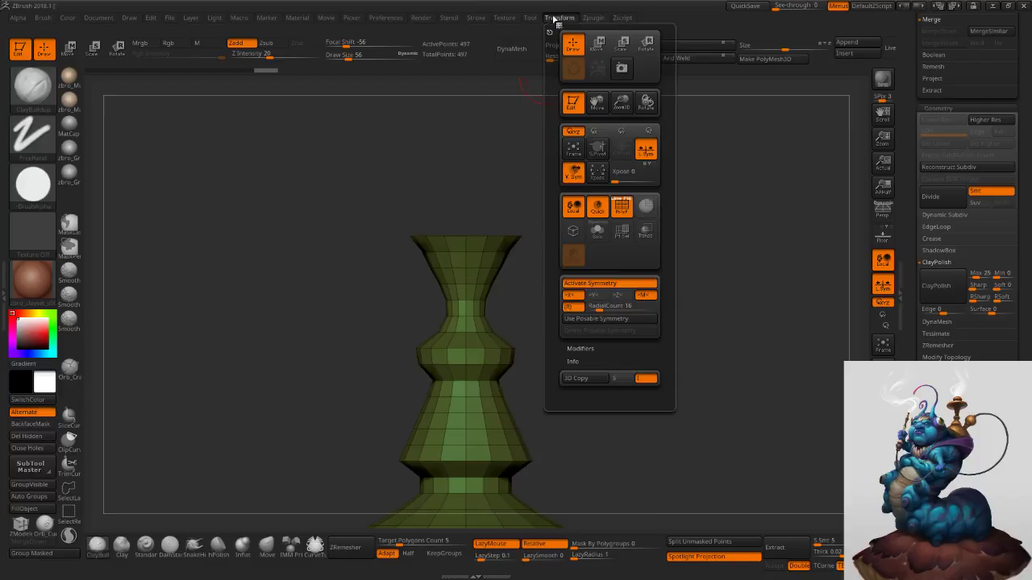
click(594, 297)
click(571, 297)
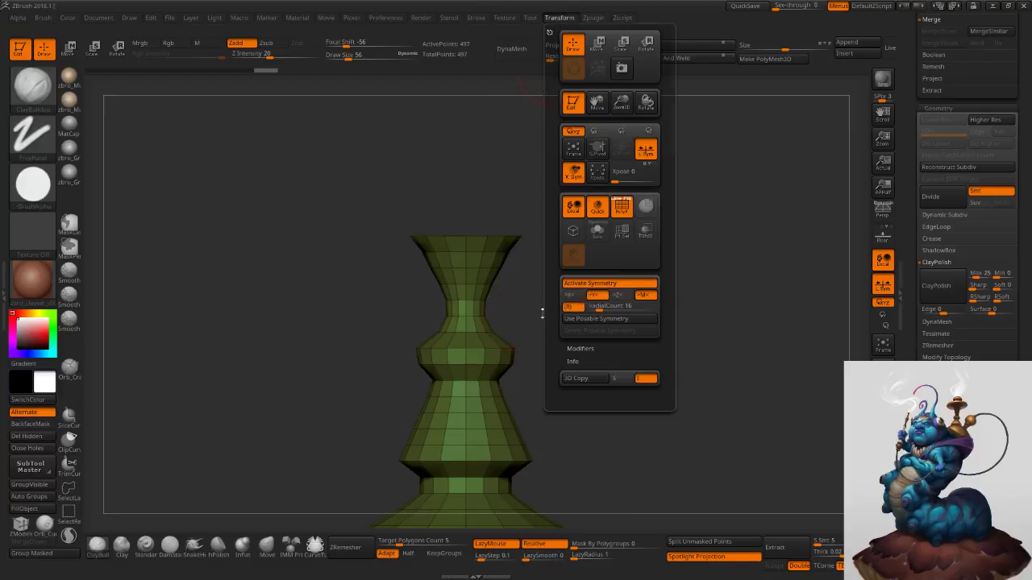
Switch to the Move brush and set its size to 56.
key(s)
drag(516, 392, 520, 392)
click(267, 546)
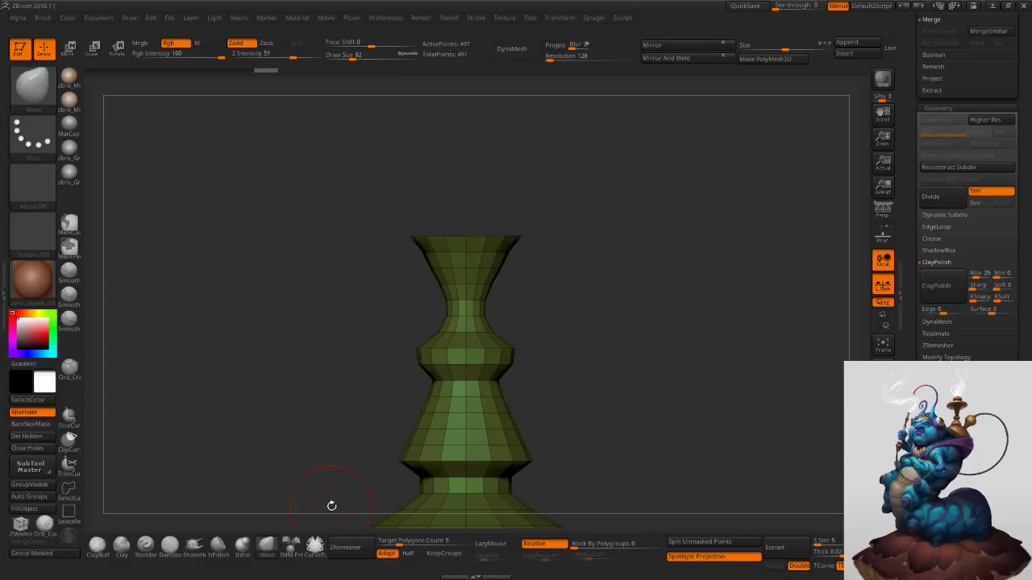
ctrl+right_drag(497, 382, 518, 399)
key(s)
drag(496, 382, 491, 381)
Mask and shrink the lower neck ring with the Transpose gizmo, then undo that scaling.
mouse_move(373, 390)
ctrl+mouse_down()
mouse_move(485, 390)
mouse_move(520, 368)
ctrl+mouse_up()
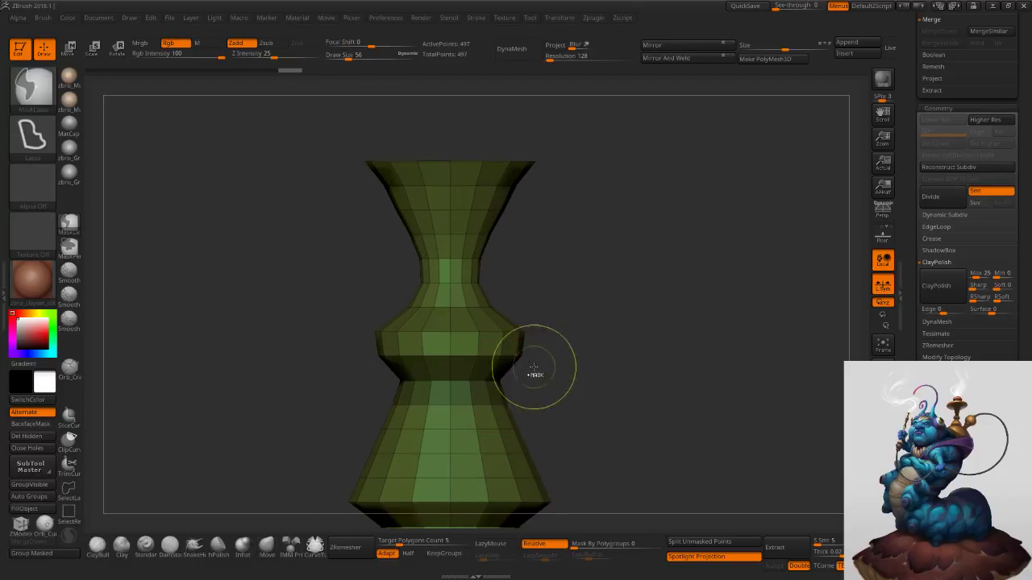
ctrl+click(552, 367)
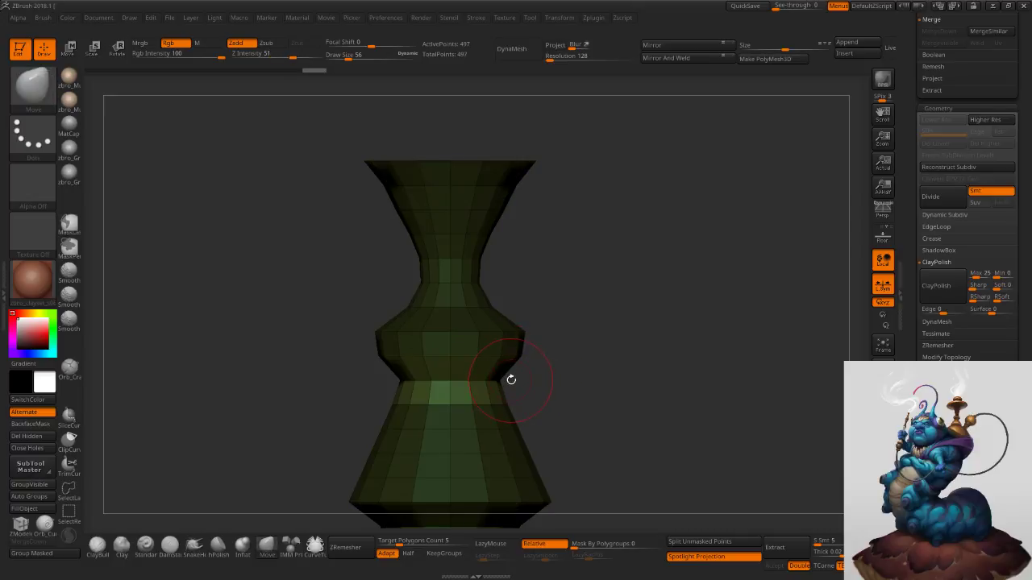
key(w)
alt+drag(446, 101, 446, 332)
mouse_move(584, 271)
mouse_down()
mouse_move(582, 403)
mouse_move(572, 295)
mouse_move(585, 398)
mouse_move(583, 270)
mouse_up()
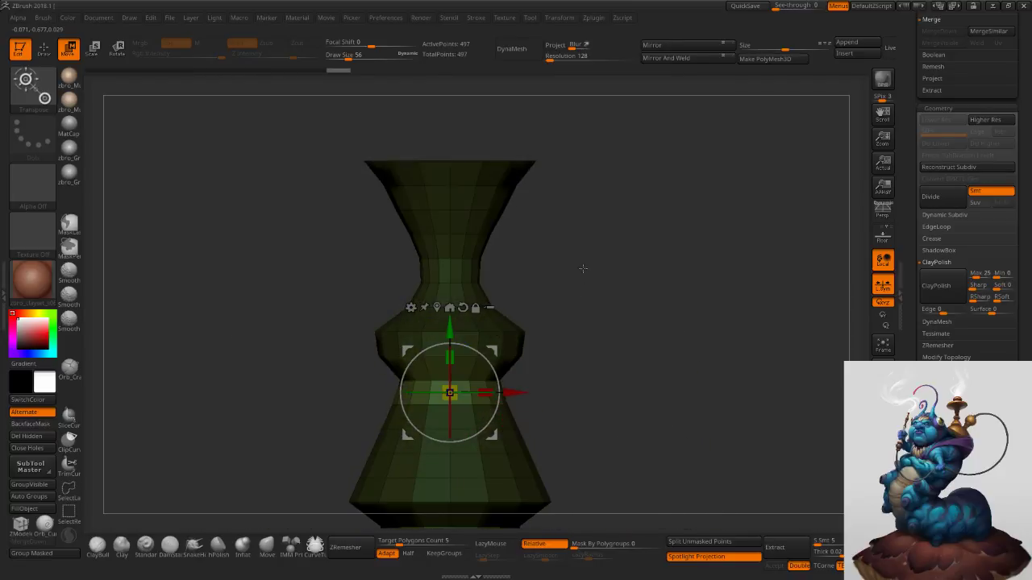
drag(453, 388, 443, 393)
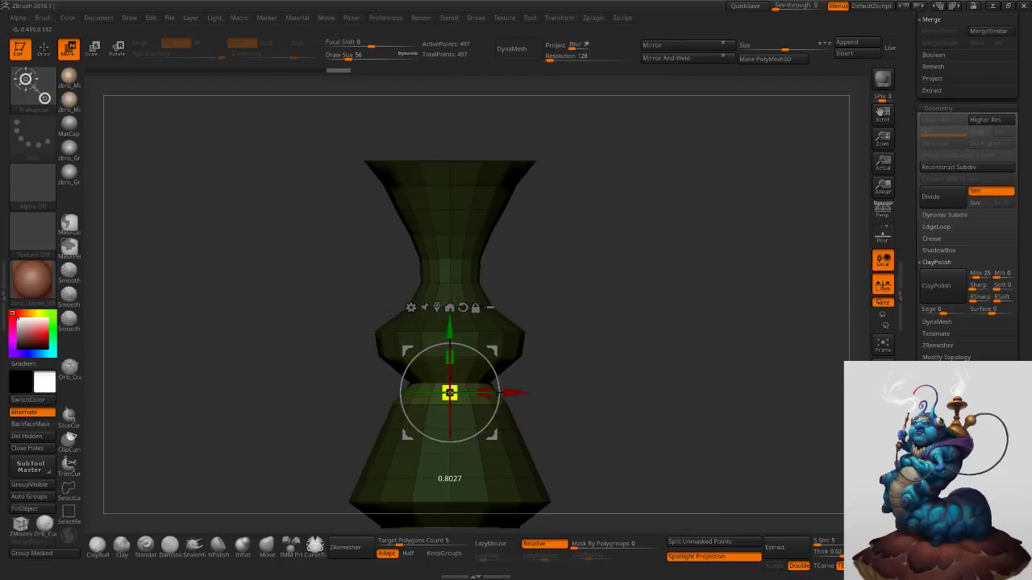
mouse_move(643, 300)
ctrl+right_down()
mouse_move(609, 304)
mouse_move(590, 229)
ctrl+right_up()
ctrl+drag(599, 281, 606, 318)
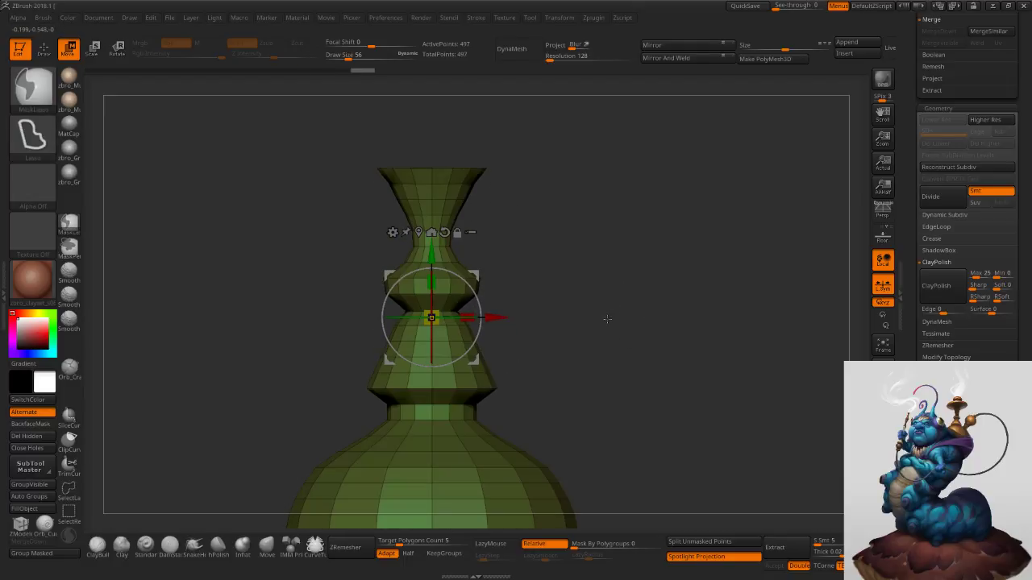
key(ctrl+z)
key(ctrl+z)
Mask all but the middle ring and scale it down to about 0.78, then clear the mask.
mouse_move(555, 273)
ctrl+mouse_down()
mouse_move(545, 257)
mouse_move(424, 254)
mouse_move(331, 298)
mouse_move(416, 309)
ctrl+mouse_up()
ctrl+drag(537, 296, 539, 298)
ctrl+click(551, 300)
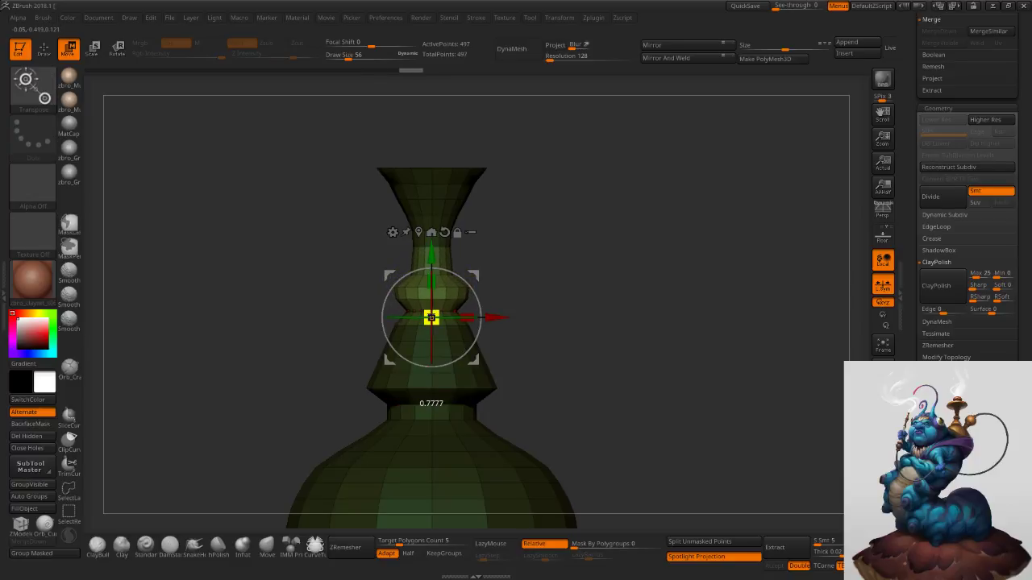
ctrl+drag(546, 282, 553, 292)
ctrl+right_drag(553, 292, 573, 343)
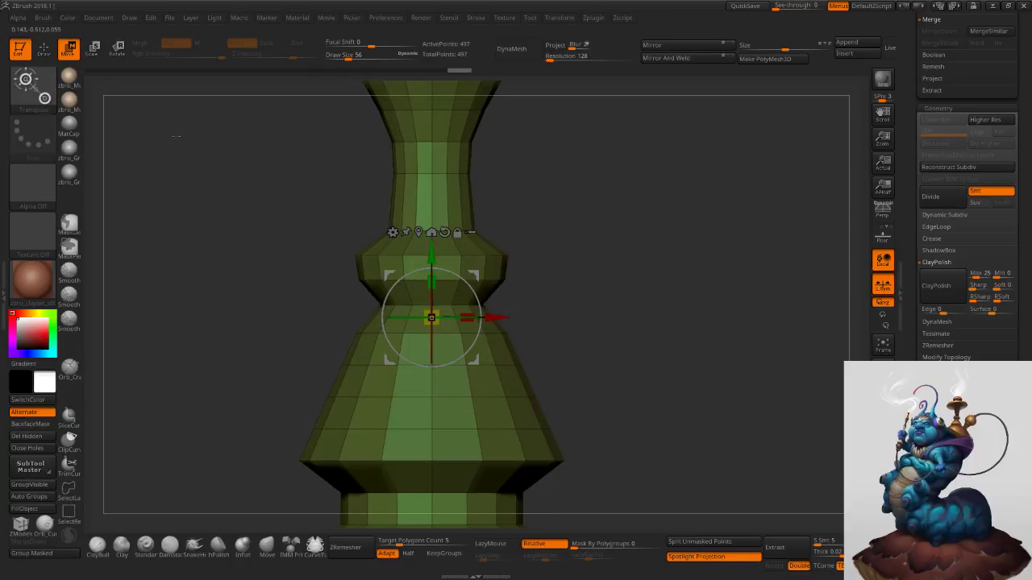
key(q)
click(21, 526)
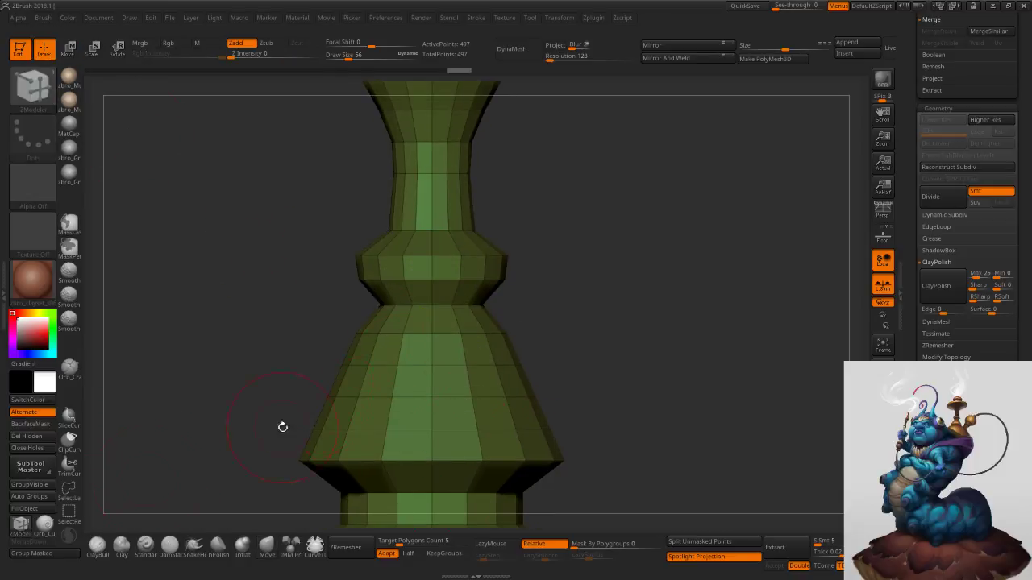
Delete edge loops on the lower cone, undoing the last deletion.
alt+click(388, 335)
alt+click(386, 365)
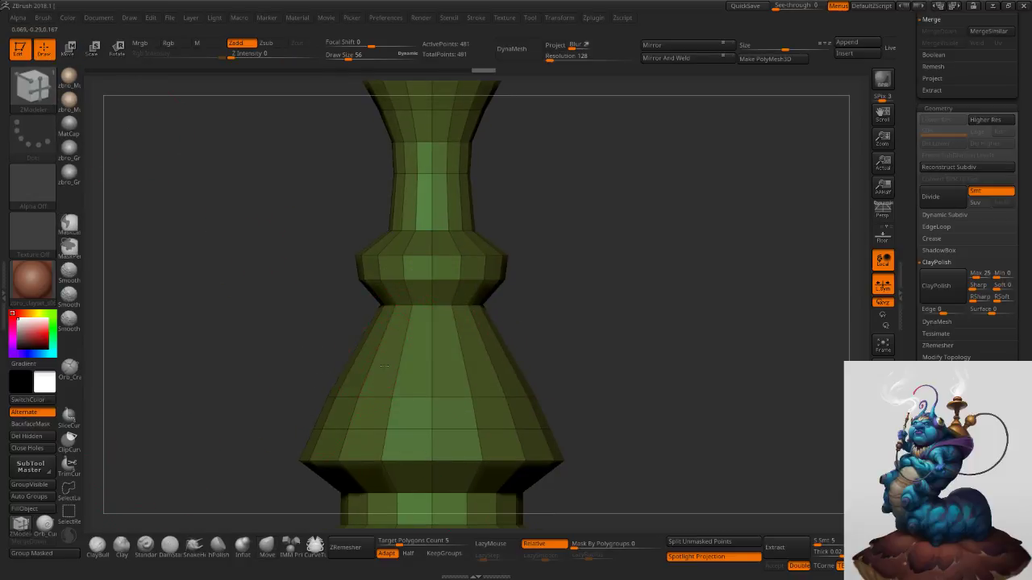
alt+click(382, 397)
alt+click(372, 427)
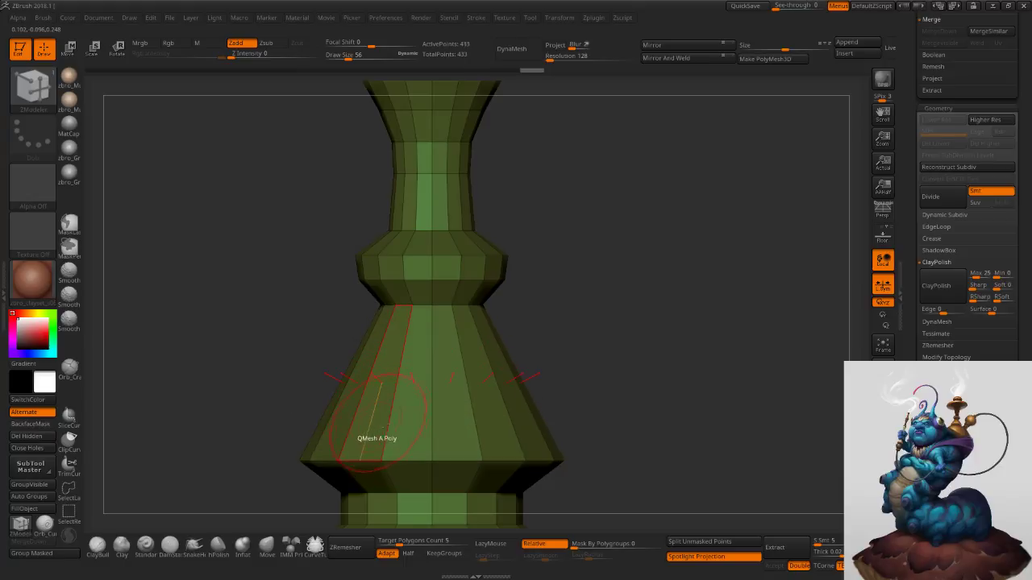
key(ctrl+z)
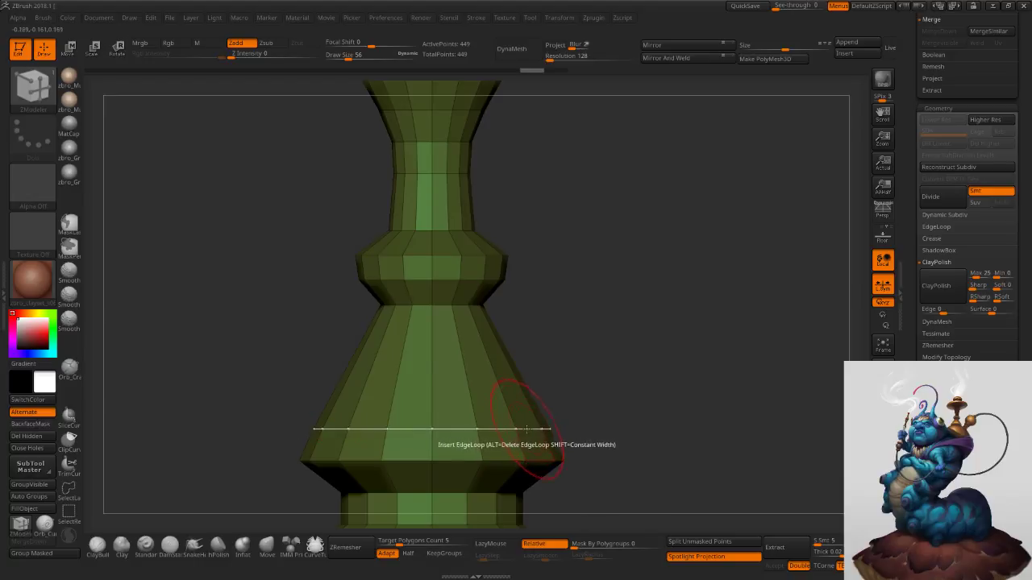
Insert an edge loop near the cone's base and select it with the Transpose edge action.
alt+drag(604, 381, 590, 314)
ctrl+right_drag(582, 382, 553, 297)
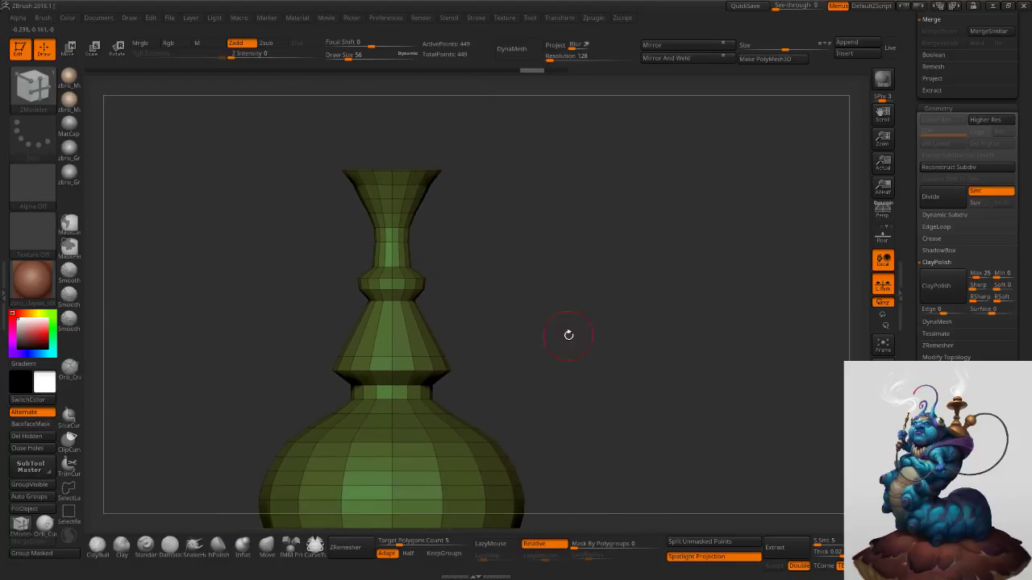
alt+drag(566, 375, 572, 299)
ctrl+right_drag(514, 317, 525, 361)
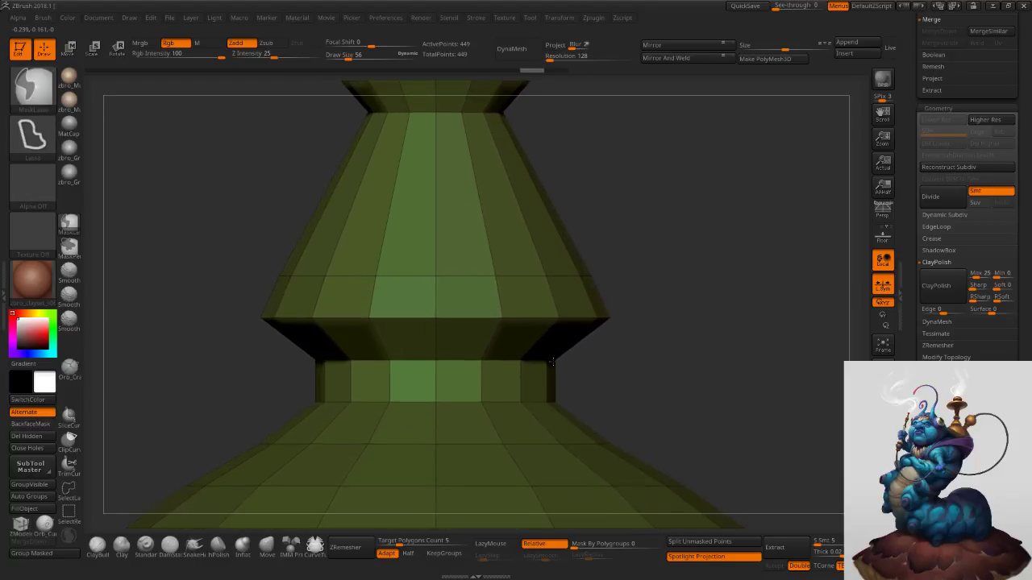
click(492, 337)
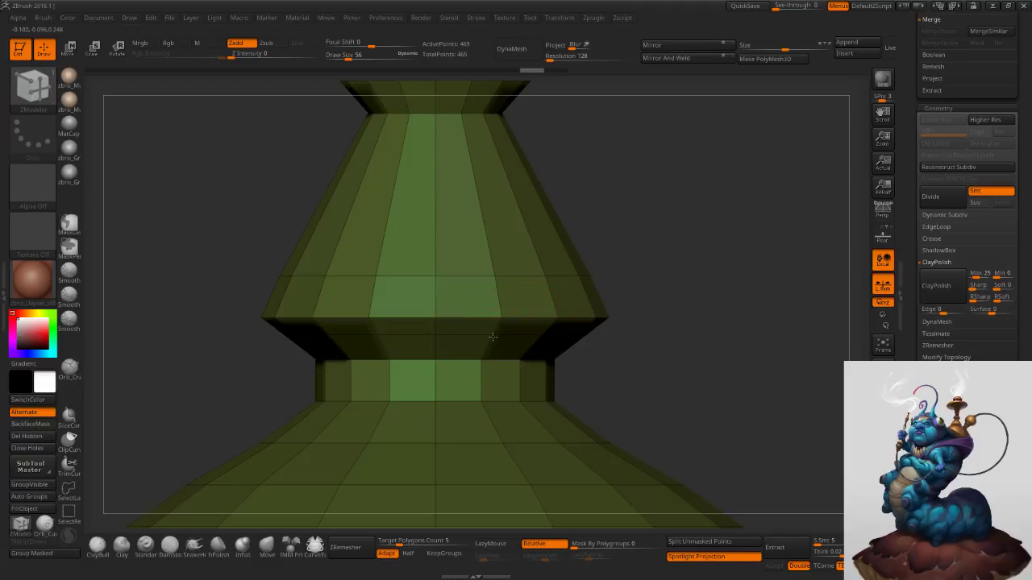
right_drag(506, 339, 506, 336)
right_click(472, 336)
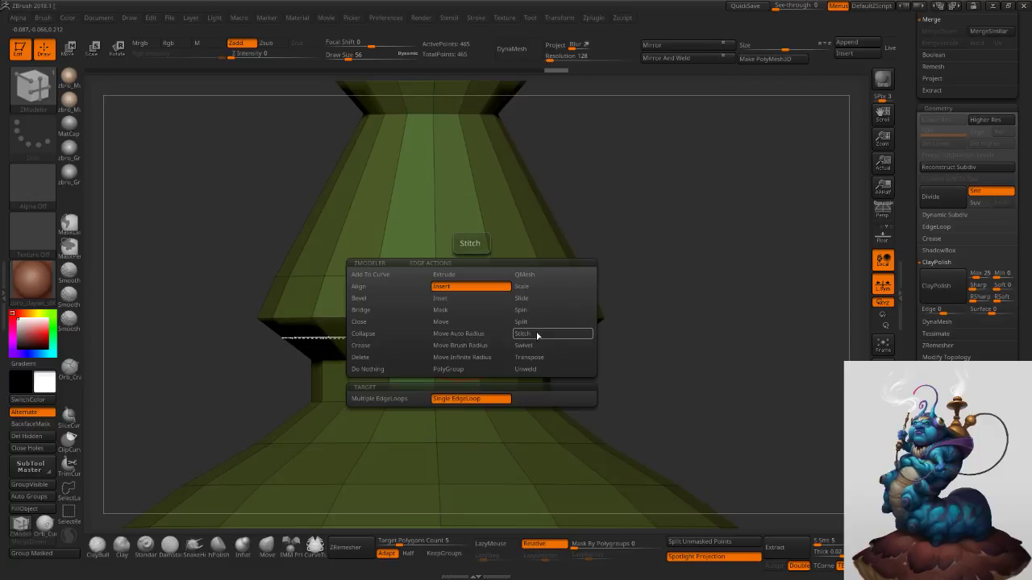
click(532, 359)
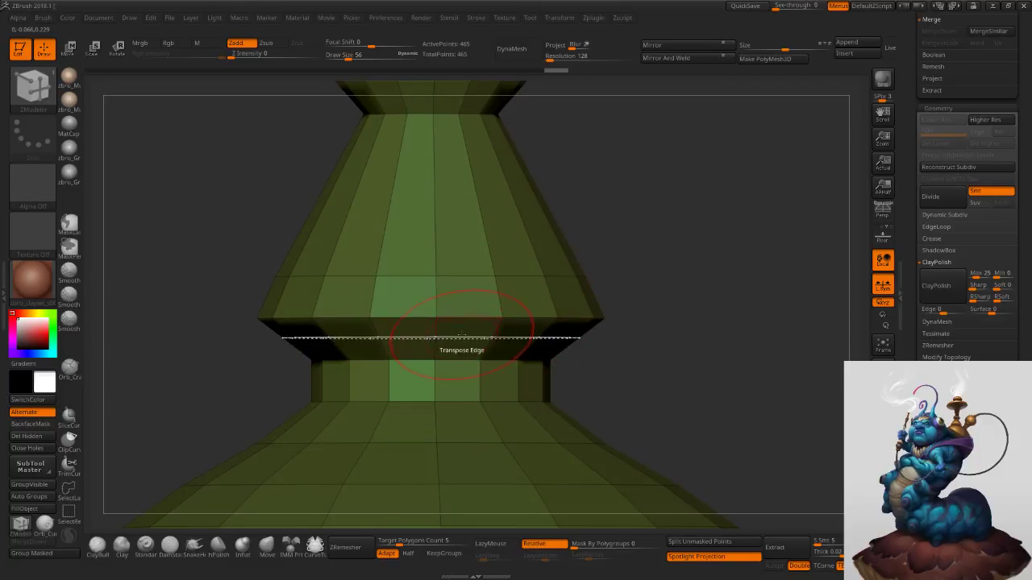
click(457, 337)
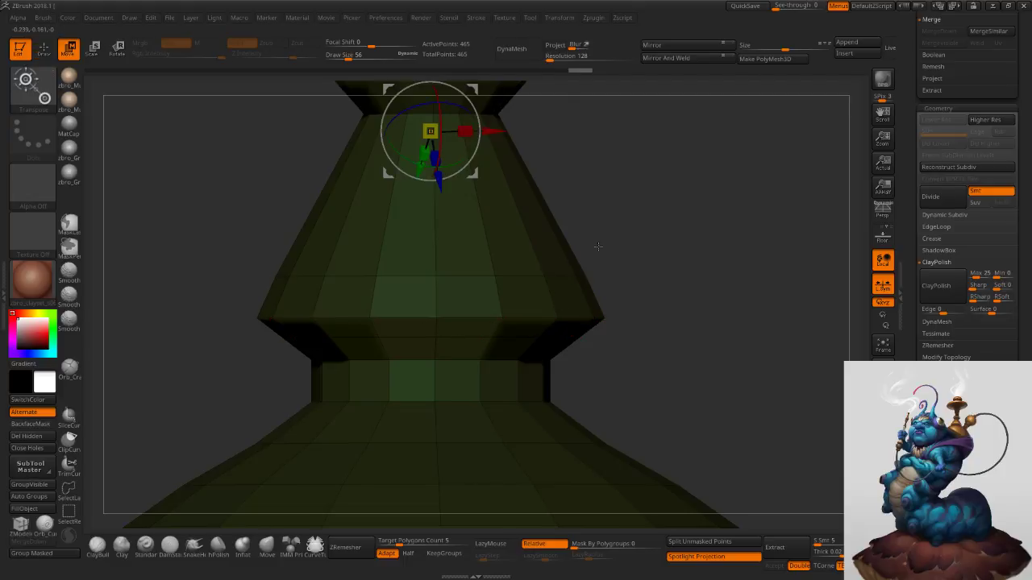
Scale the lower edge ring up to 1.1727 with the gizmo, then clear the mask.
ctrl+right_drag(647, 265, 641, 252)
alt+right_drag(644, 213, 647, 355)
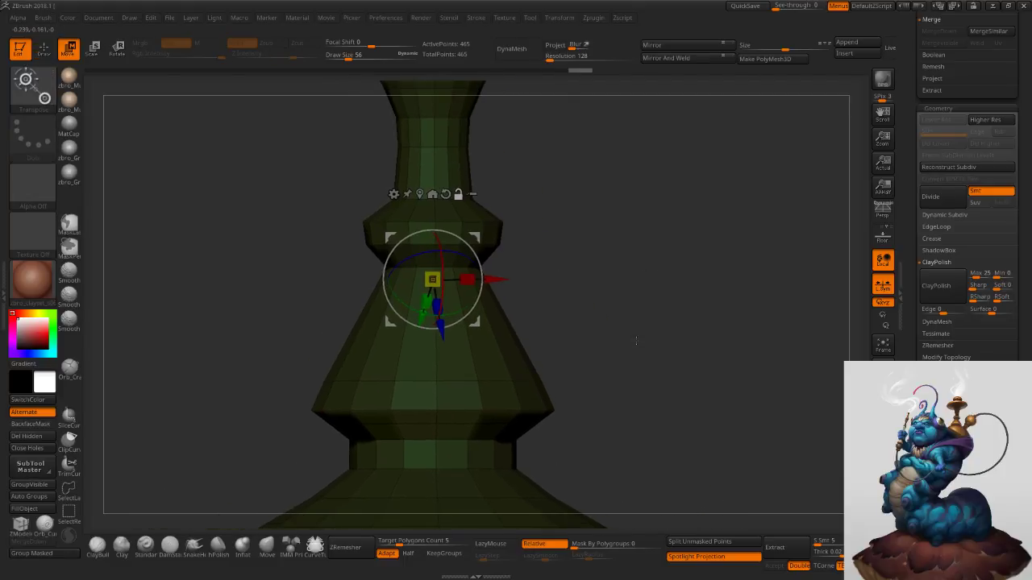
click(445, 194)
alt+drag(433, 215, 432, 359)
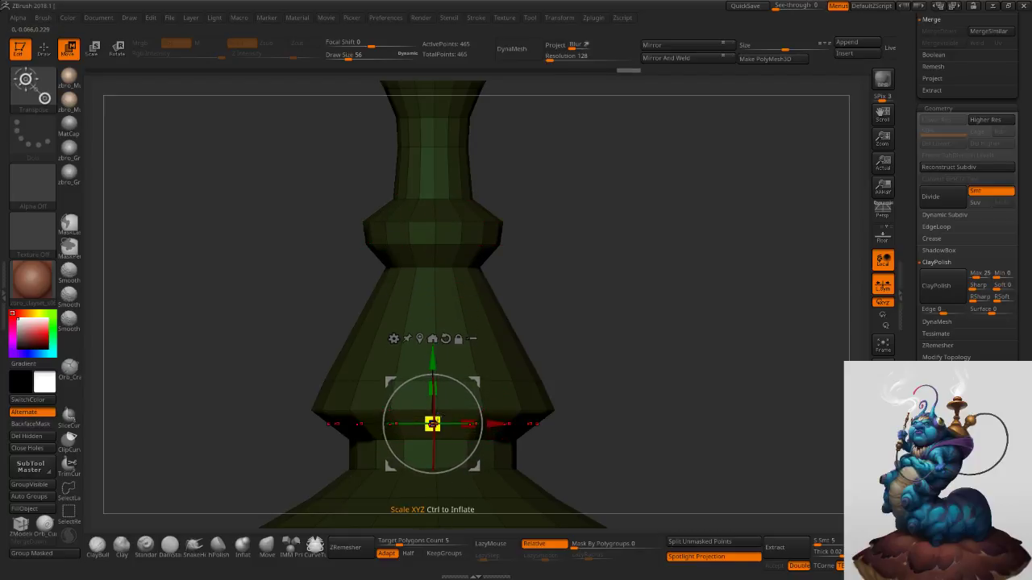
drag(436, 420, 448, 403)
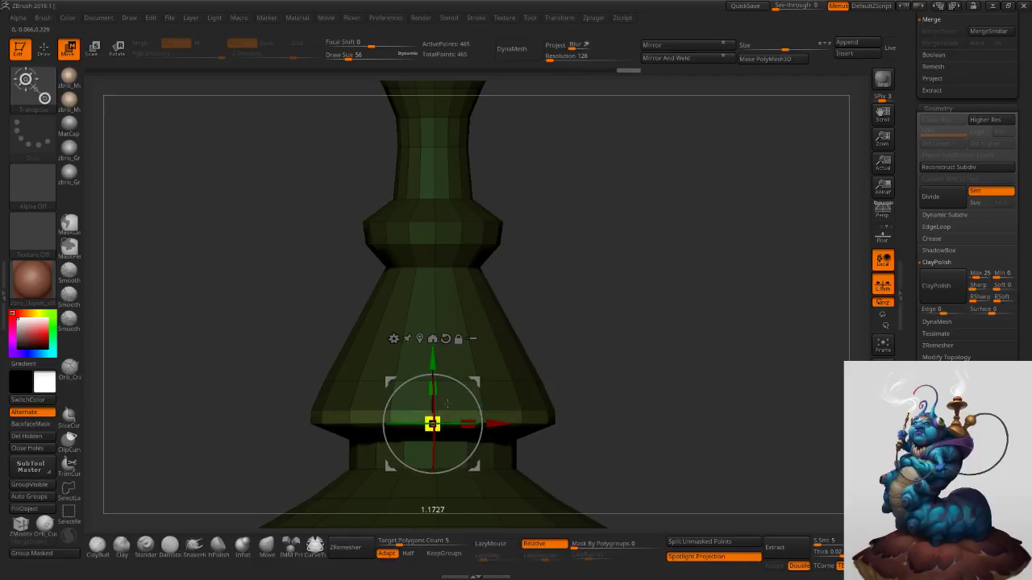
ctrl+drag(597, 308, 627, 350)
alt+right_drag(627, 350, 602, 315)
ctrl+right_drag(603, 315, 555, 284)
mouse_move(602, 344)
ctrl+right_down()
mouse_move(551, 304)
mouse_move(584, 316)
mouse_move(567, 290)
mouse_move(557, 221)
mouse_move(562, 269)
mouse_move(535, 370)
ctrl+right_up()
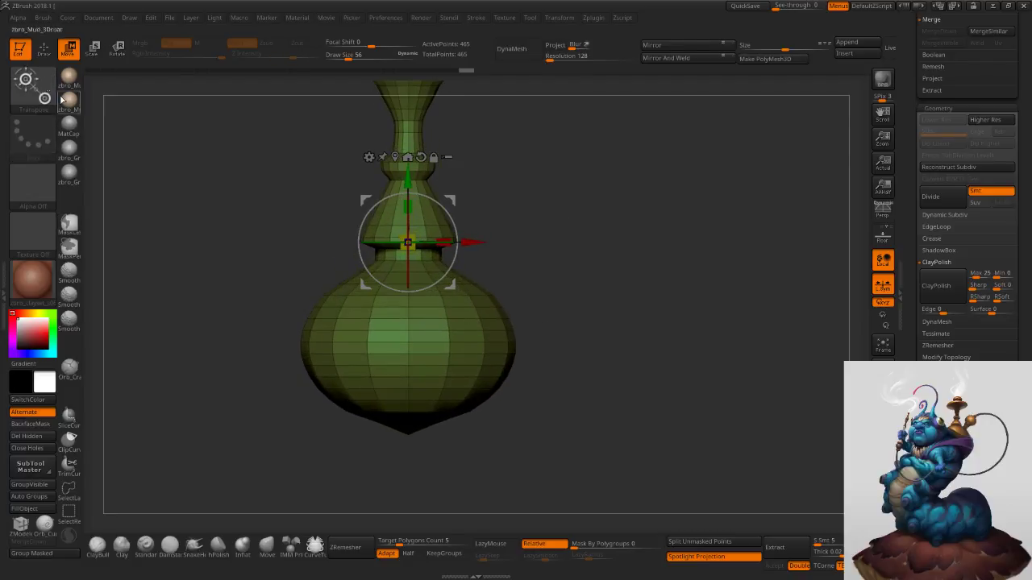
Isolate the pointed bottom tip and remove it with Delete Hidden, leaving an open underside.
click(51, 59)
ctrl+shift+drag(361, 482, 472, 418)
ctrl+shift+drag(554, 368, 578, 387)
mouse_move(578, 387)
right_down()
mouse_move(575, 307)
mouse_move(574, 384)
right_up()
click(33, 439)
ctrl+right_drag(431, 359, 455, 347)
key(space)
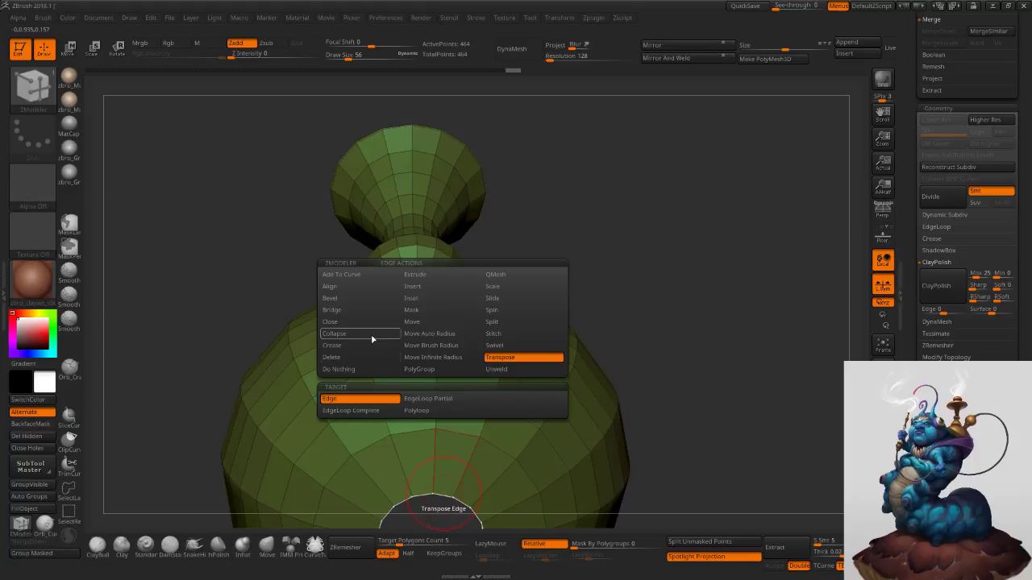
Cap the vase's open bottom with a polygon fan using ZModeler Close Convex Hole.
click(350, 327)
click(417, 400)
right_drag(708, 371, 485, 335)
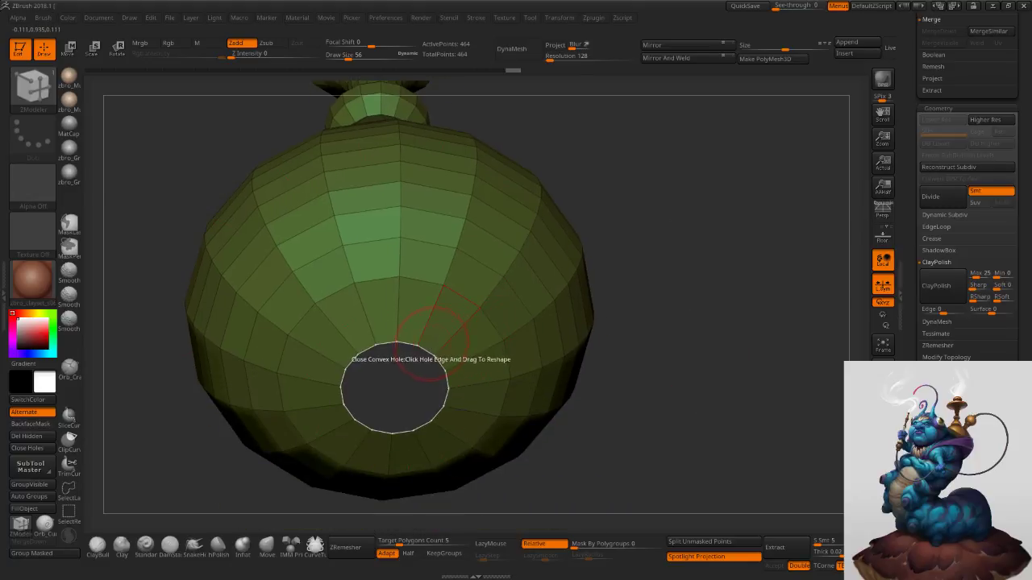
click(428, 348)
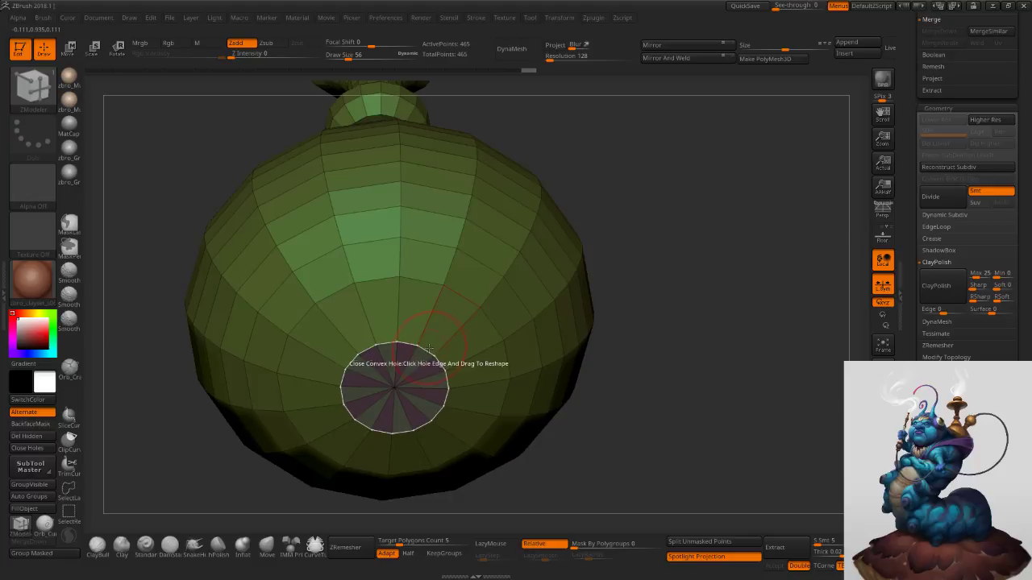
right_drag(490, 368, 537, 309)
ctrl+right_drag(422, 353, 463, 374)
Insert an edge loop ring around the new bottom fan.
key(space)
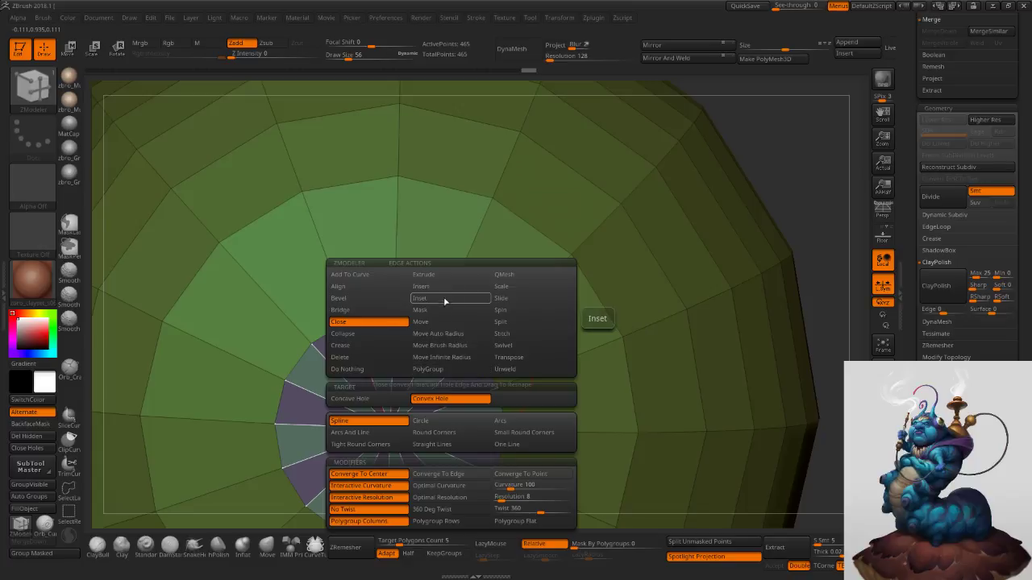
click(462, 287)
key(ctrl+w)
click(455, 368)
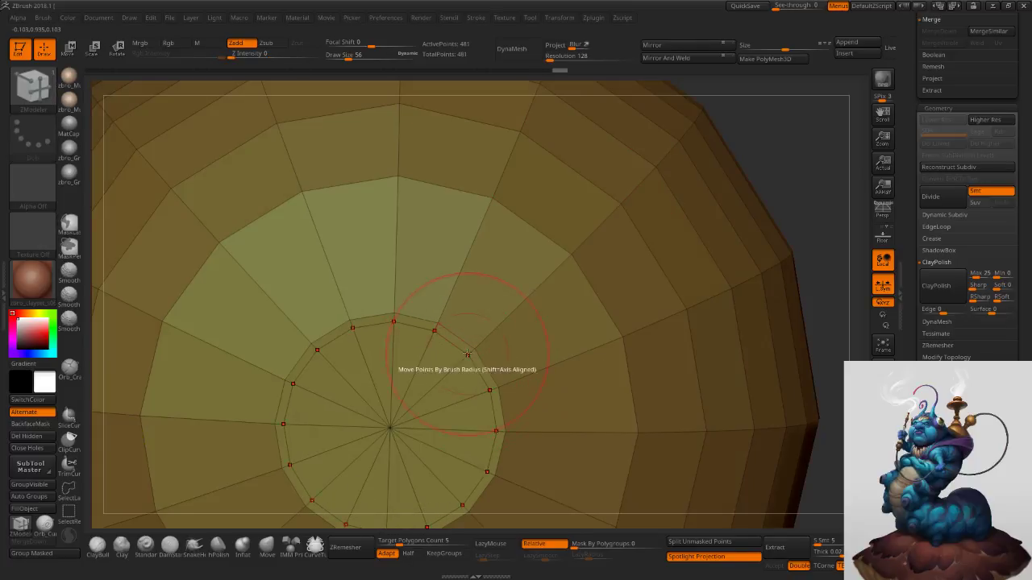
Subdivide the vase with Ctrl+D and toggle levels to check the smoothed result.
key(ctrl+d)
key(shift+d)
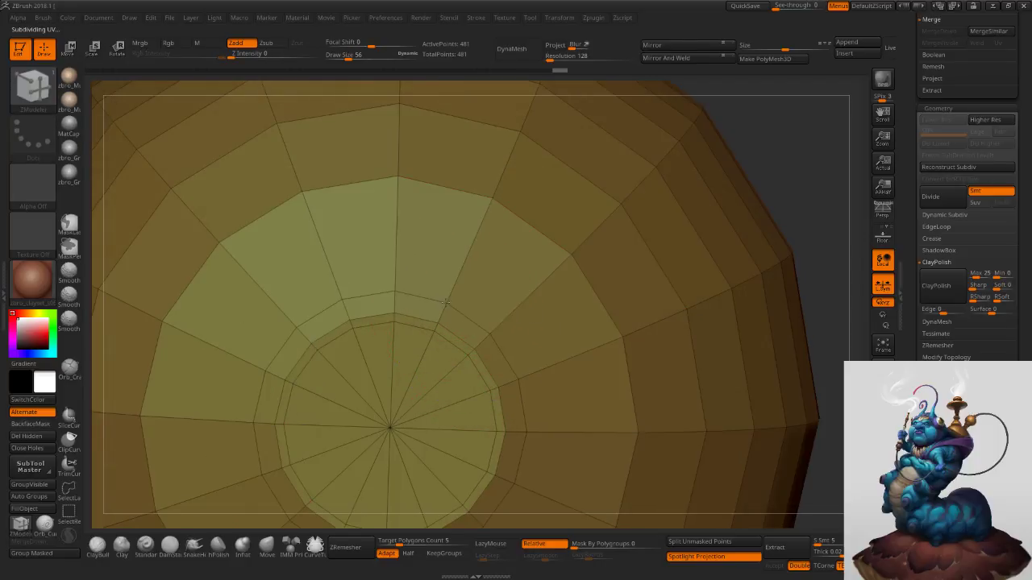
key(d)
right_drag(492, 218, 518, 299)
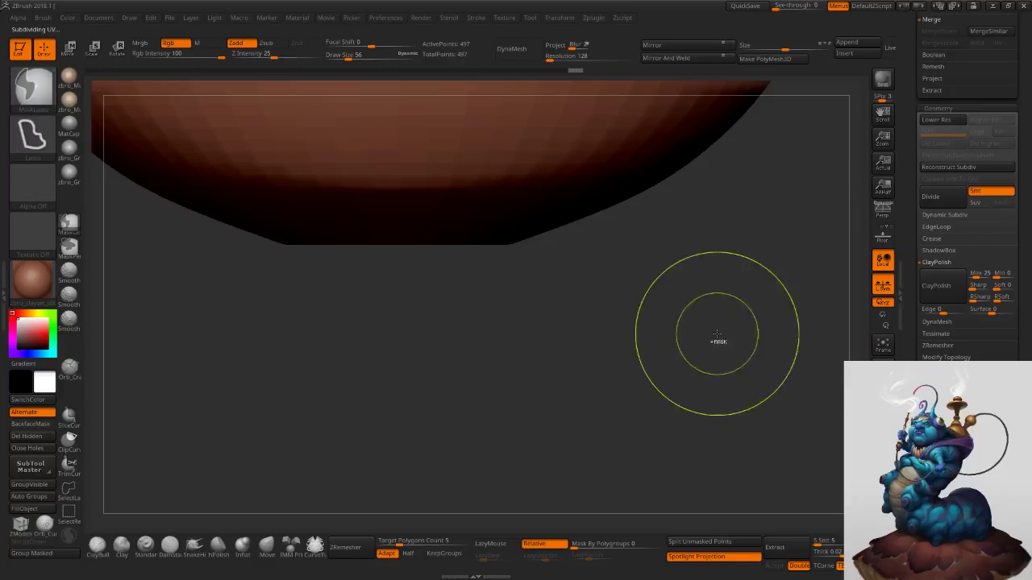
At the low-poly level with polyframe on, add three edge loops across the vase's neck.
mouse_move(742, 344)
ctrl+right_down()
mouse_move(686, 261)
mouse_move(707, 407)
mouse_move(707, 357)
mouse_move(735, 350)
ctrl+right_up()
key(shift+d)
ctrl+right_drag(517, 216, 575, 297)
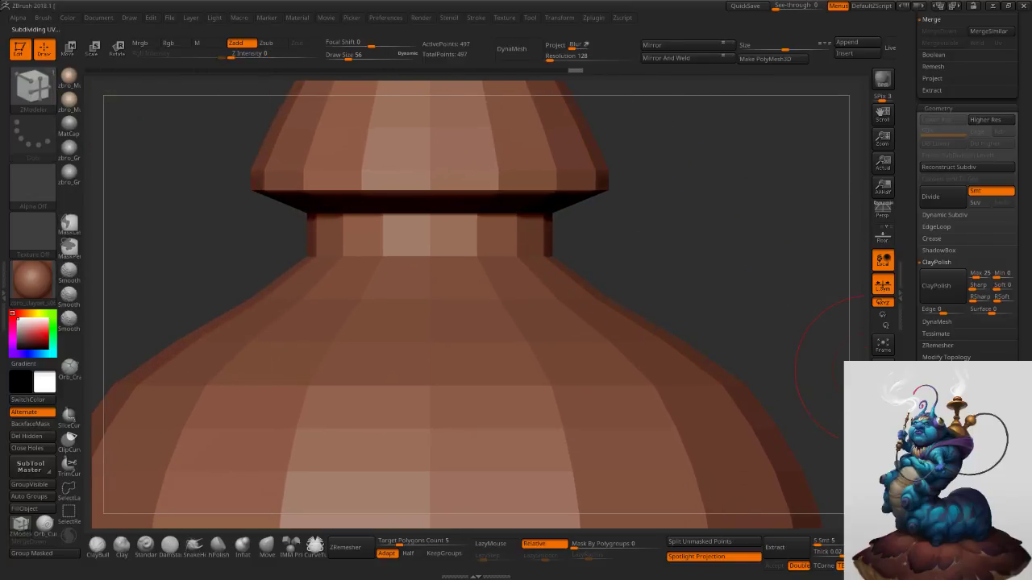
key(shift+f)
ctrl+right_drag(483, 262, 501, 303)
click(483, 269)
click(476, 244)
click(476, 201)
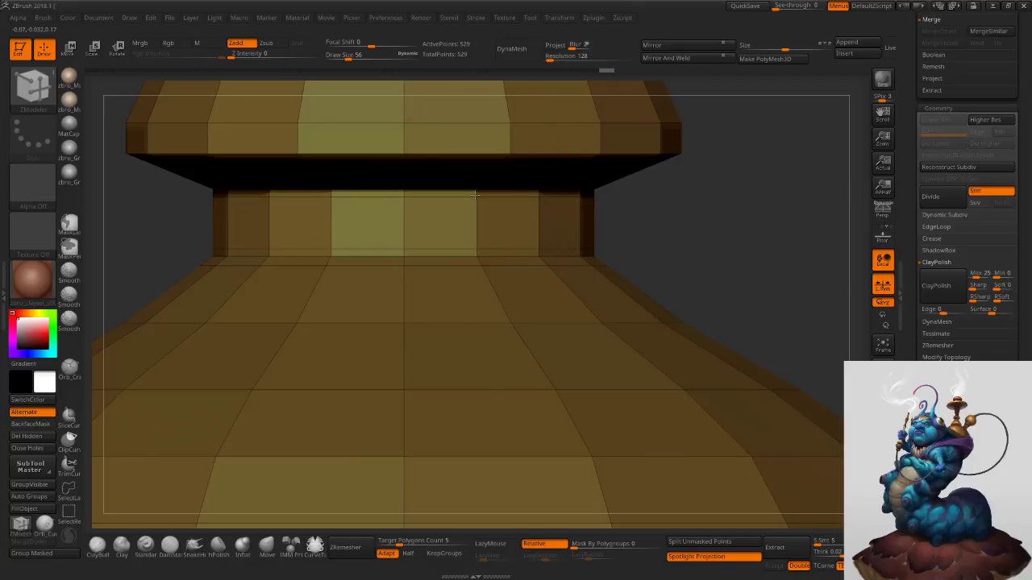
Add three more edge loops under and within the top cap.
right_drag(474, 195, 478, 168)
drag(477, 204, 477, 199)
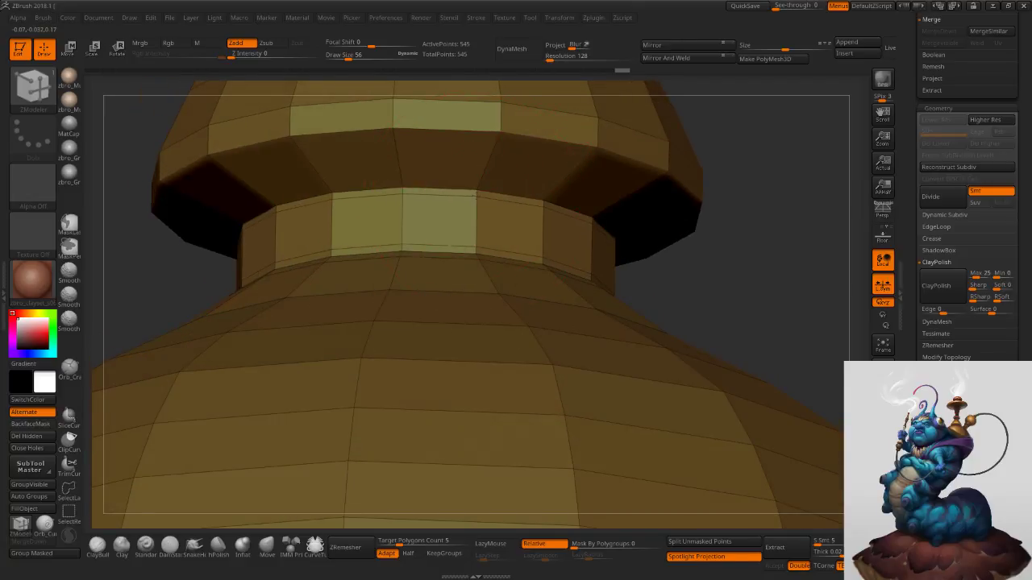
click(480, 179)
click(497, 141)
click(499, 127)
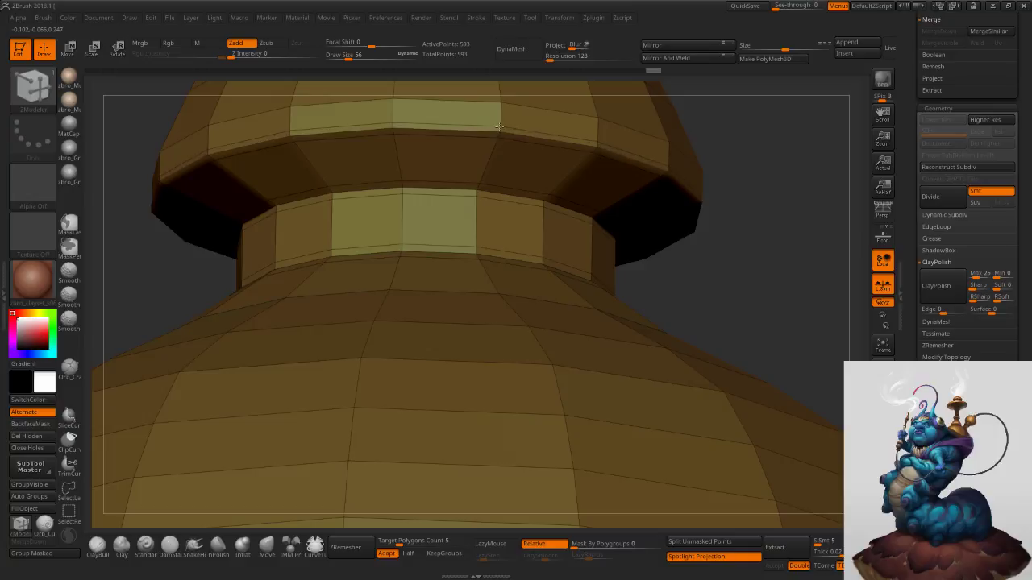
Mask the bulbous base, then invert the mask so the neck is protected.
ctrl+right_drag(516, 138, 620, 117)
right_drag(621, 117, 618, 256)
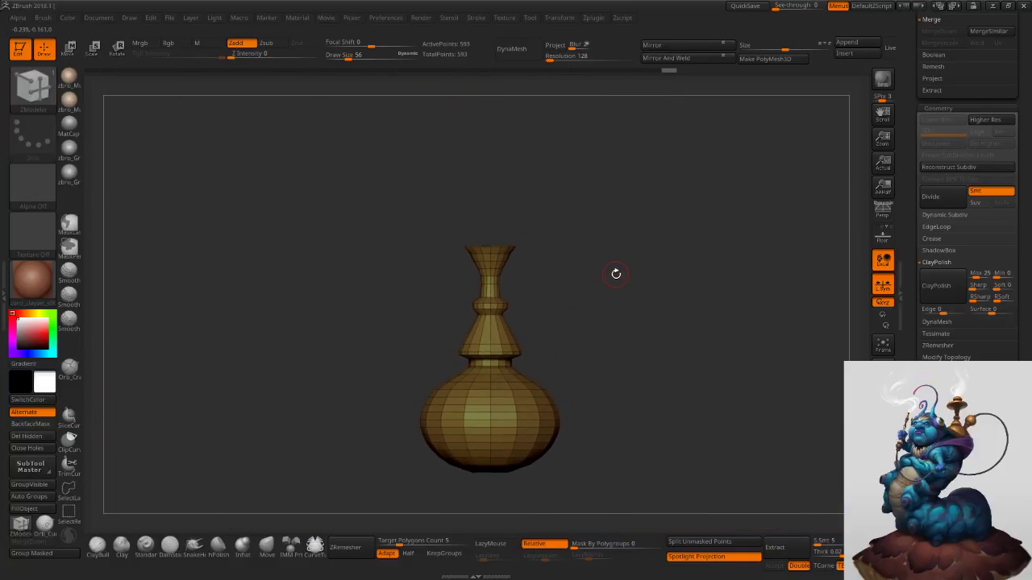
mouse_move(576, 291)
ctrl+right_down()
mouse_move(594, 331)
mouse_move(560, 243)
ctrl+right_up()
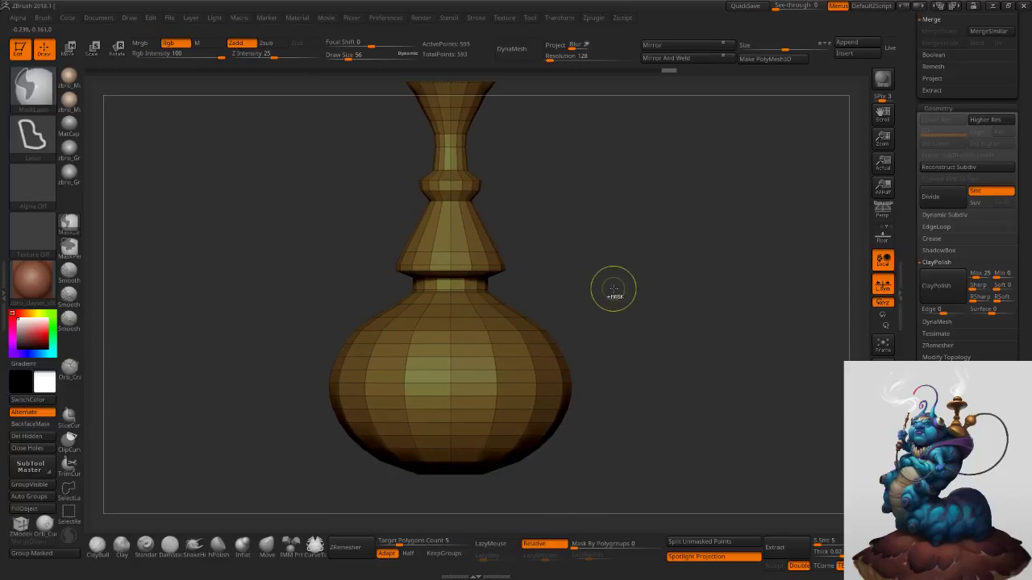
mouse_move(594, 448)
ctrl+mouse_down()
mouse_move(515, 504)
mouse_move(282, 343)
mouse_move(374, 293)
mouse_move(484, 283)
ctrl+mouse_up()
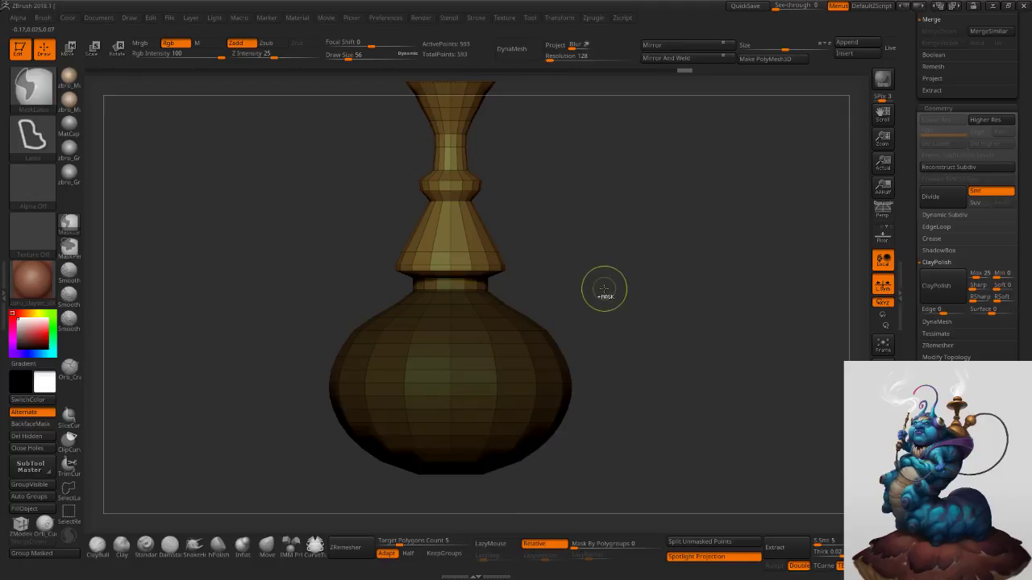
ctrl+right_drag(604, 288, 569, 277)
ctrl+click(588, 288)
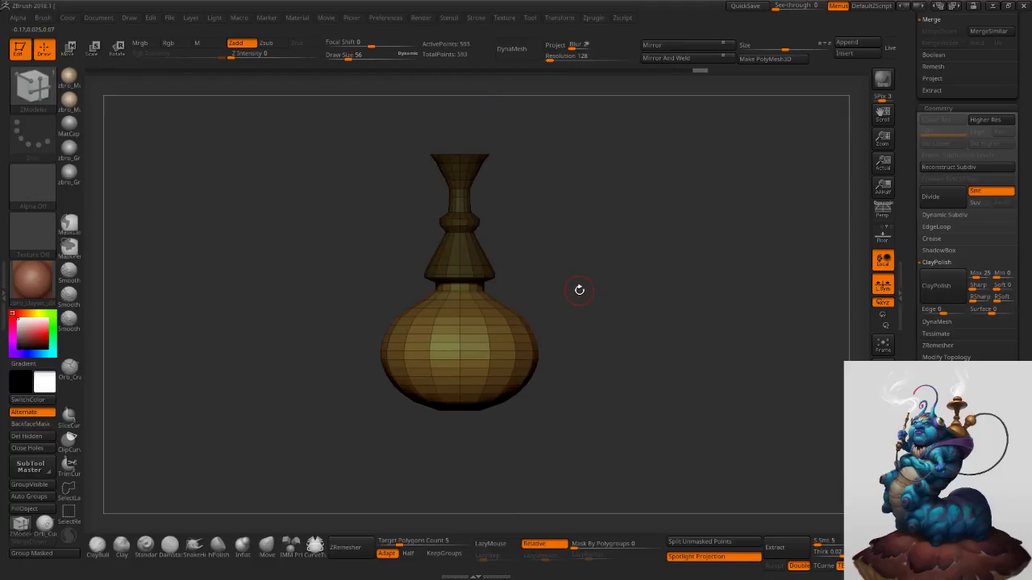
Scale the unmasked bulbous base up by about 1.19 with the transpose handle.
key(e)
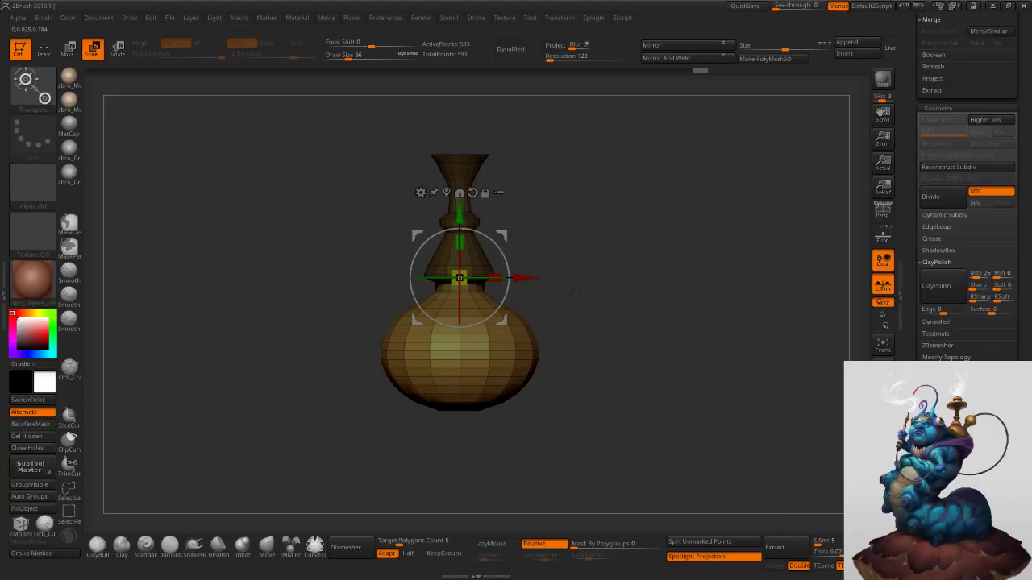
alt+drag(464, 222, 463, 233)
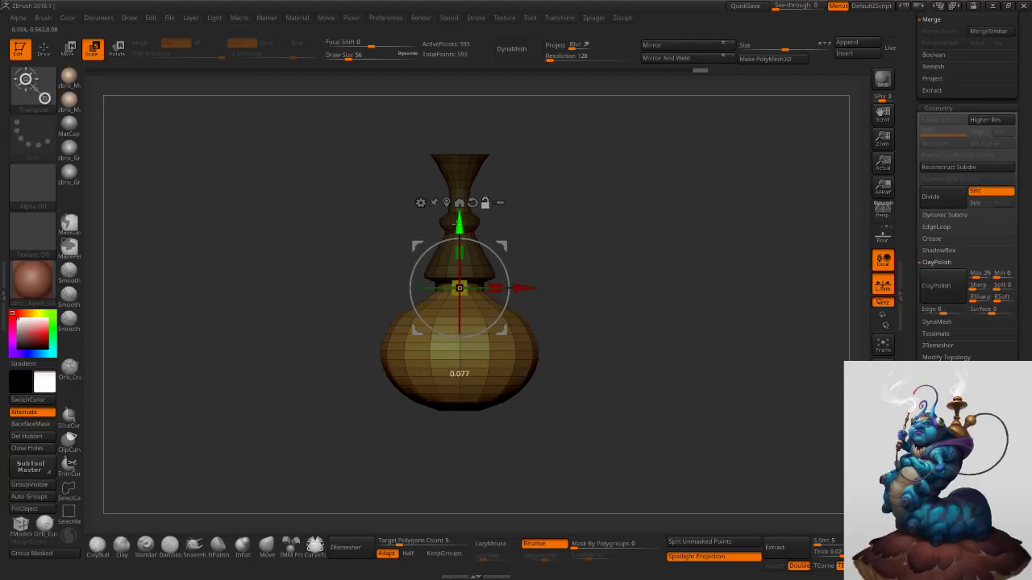
drag(463, 285, 479, 272)
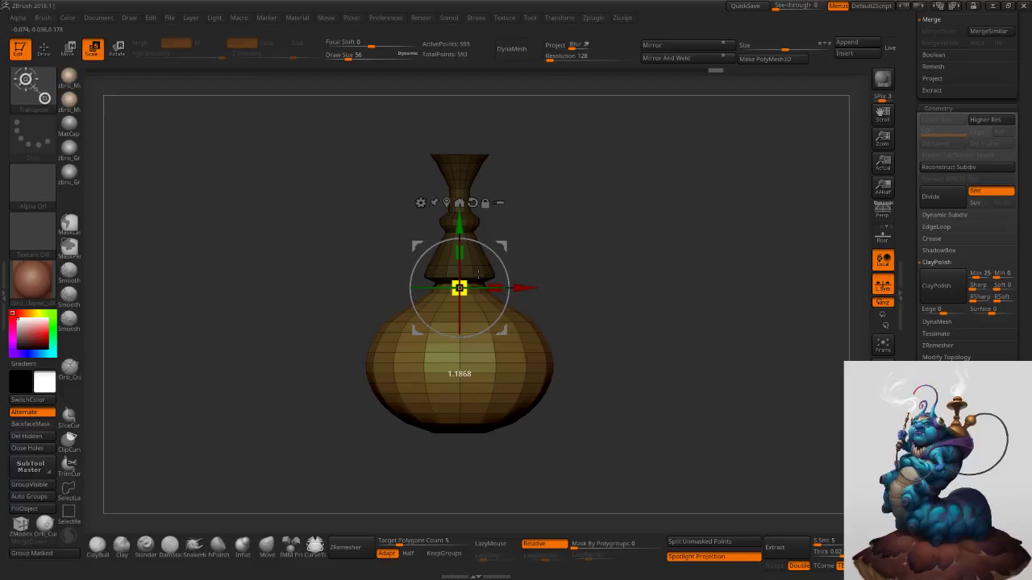
mouse_move(524, 253)
right_down()
mouse_move(610, 237)
mouse_move(578, 226)
mouse_move(590, 262)
right_up()
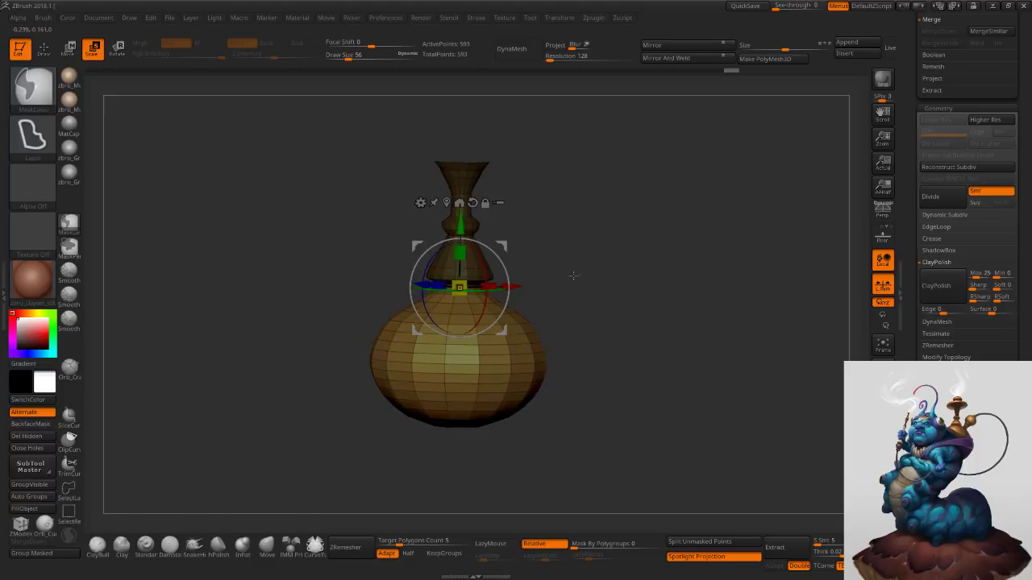
drag(463, 288, 468, 285)
shift+right_drag(562, 232, 572, 230)
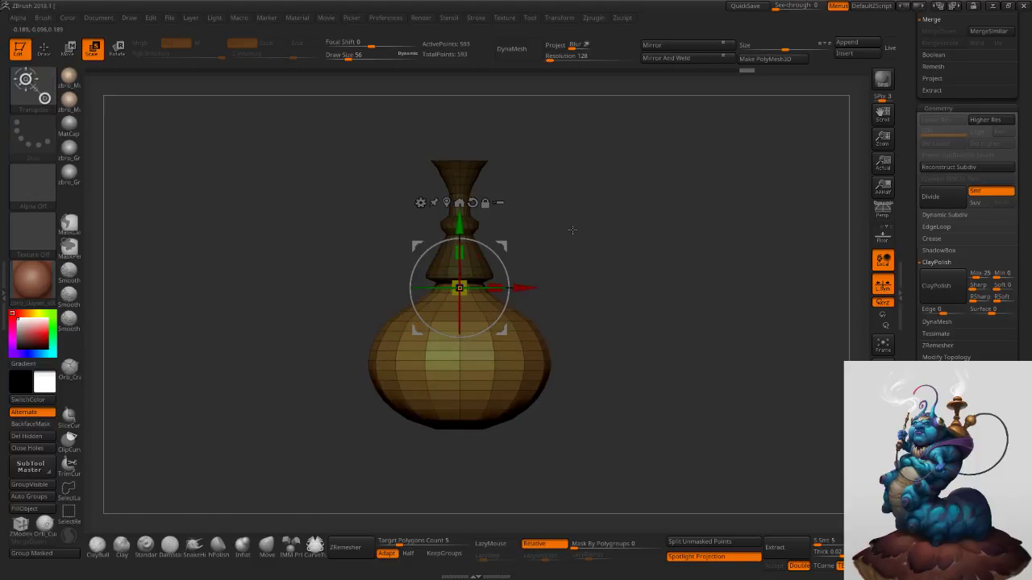
Clear the mask from the neck and bring up ZModeler edge actions on it.
ctrl+drag(579, 224, 588, 234)
ctrl+right_drag(588, 233, 593, 291)
alt+right_drag(593, 292, 602, 423)
click(44, 52)
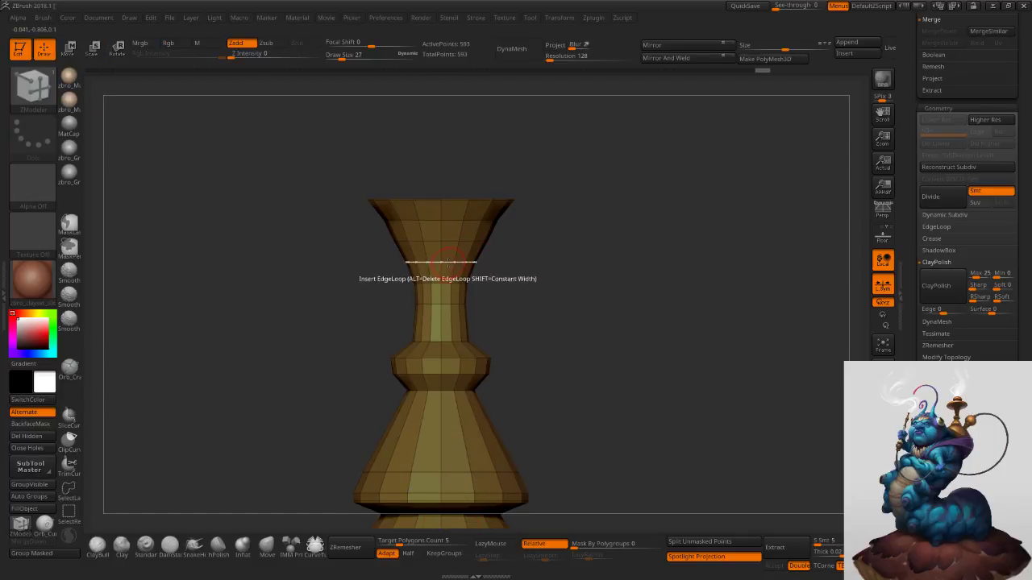
key(space)
ctrl+right_drag(518, 200, 541, 263)
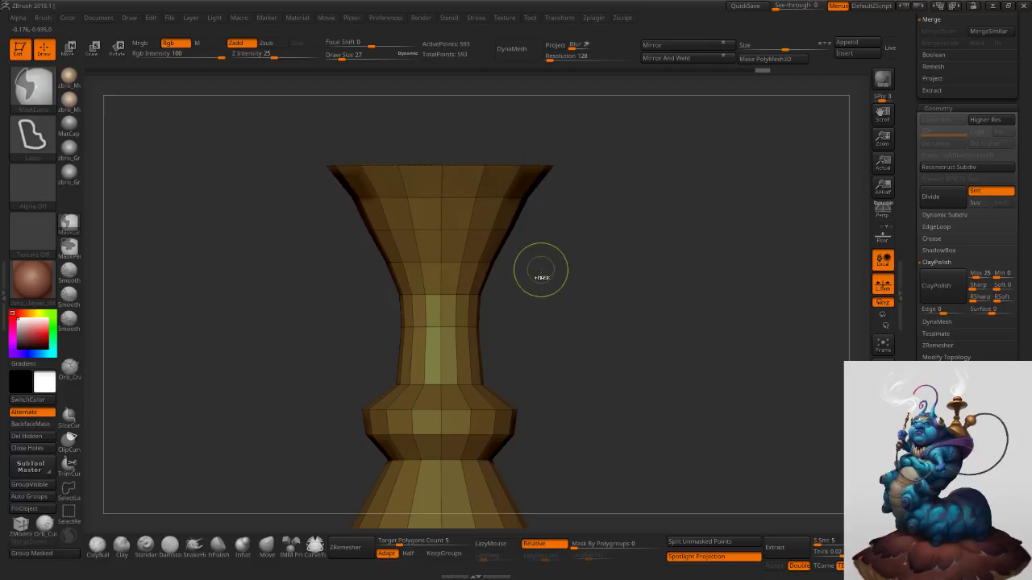
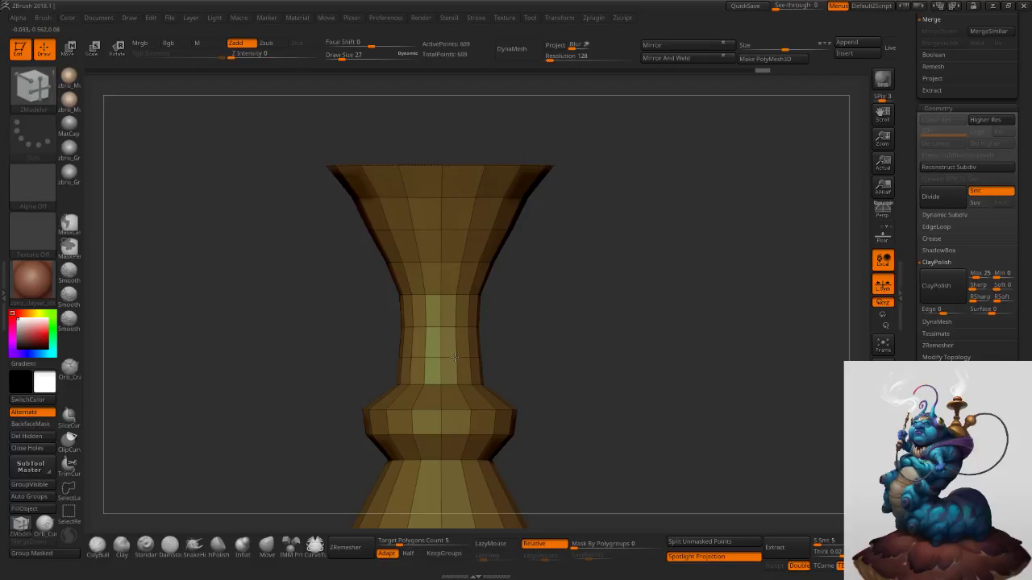
Test-delete edge loops on the flare and neck, undo them, then insert a loop near the vase top.
click(465, 243)
key(ctrl+shift+z)
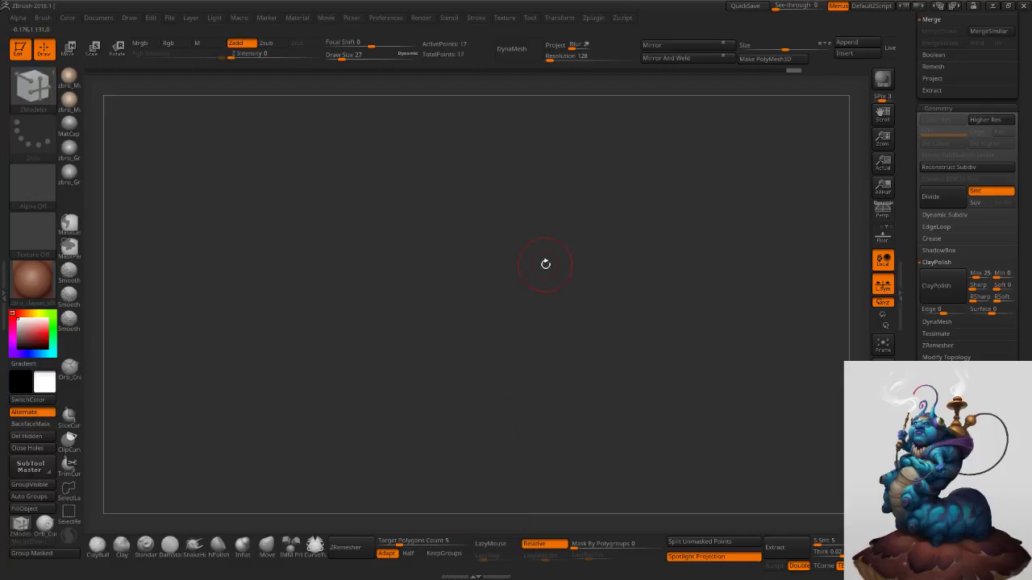
key(ctrl+shift+z)
drag(569, 264, 562, 243)
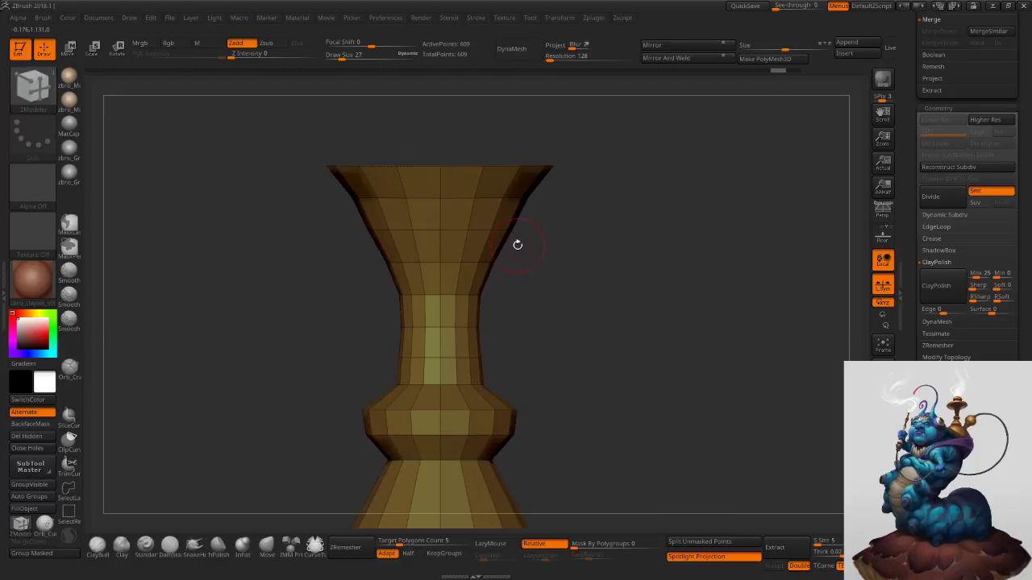
alt+click(456, 230)
alt+click(457, 198)
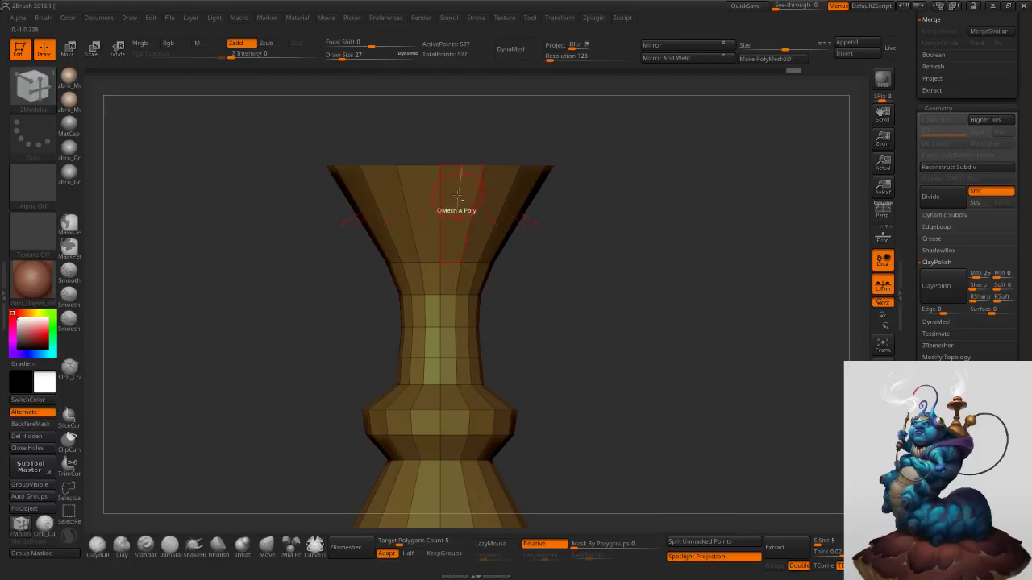
key(ctrl+z)
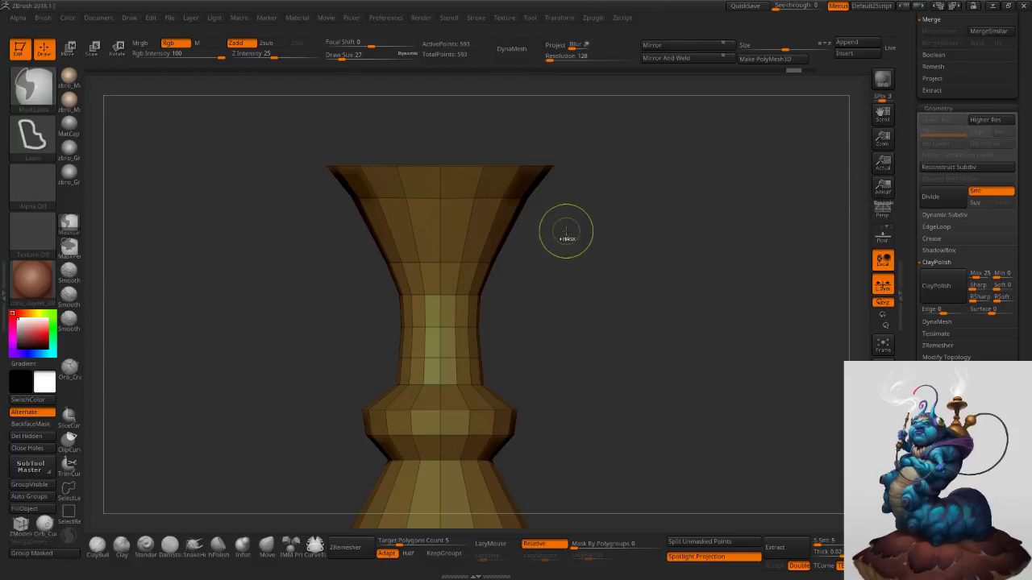
alt+click(448, 295)
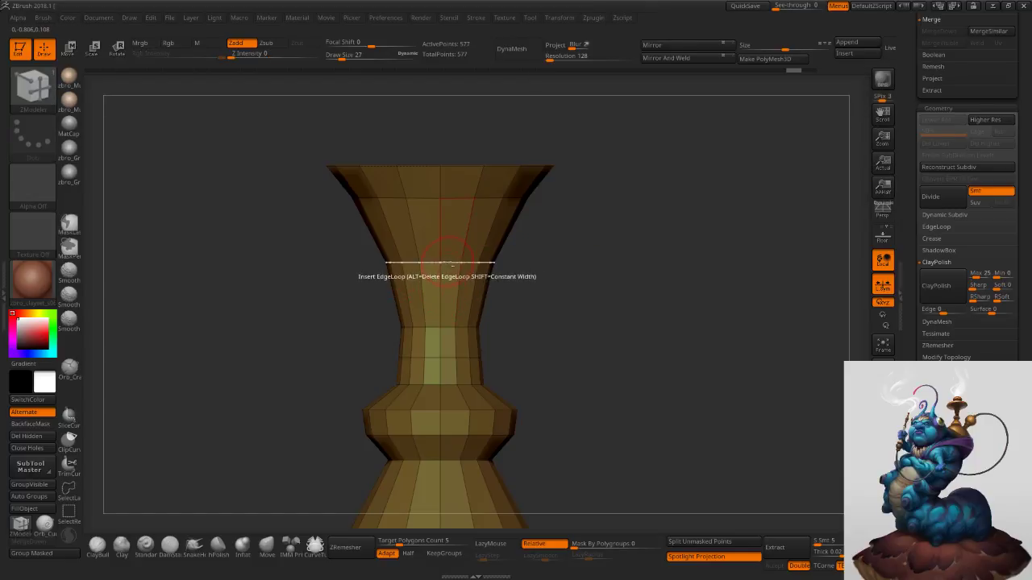
alt+click(449, 263)
key(ctrl+z)
key(ctrl+z)
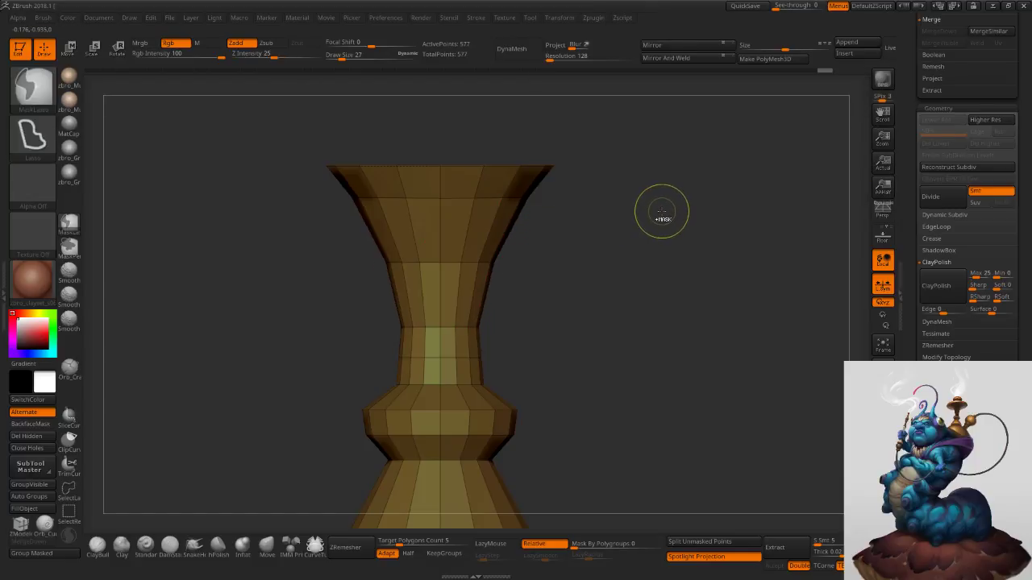
click(489, 235)
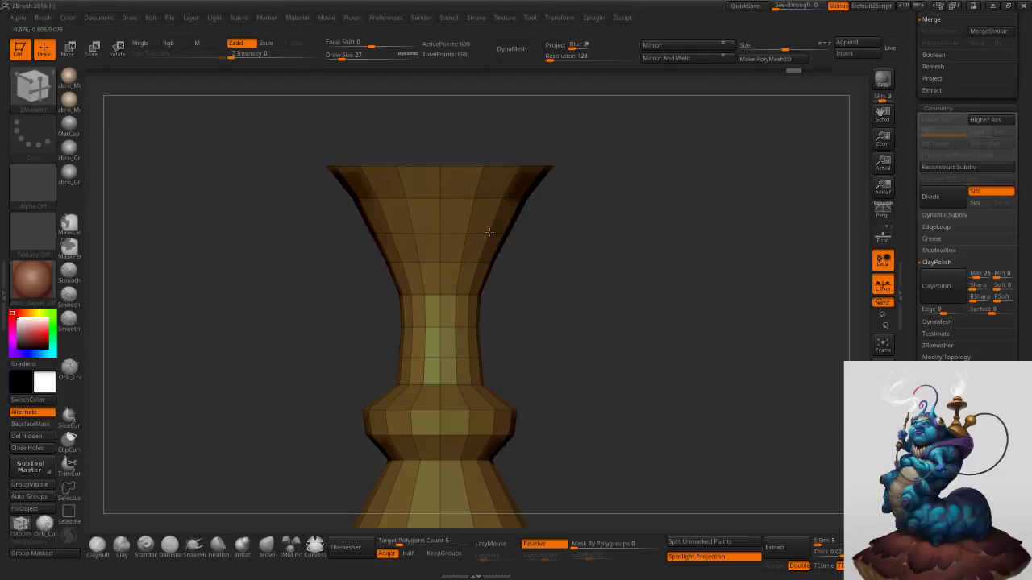
Try scaling the top rim loop with ZModeler Transpose, then undo the scaling.
key(space)
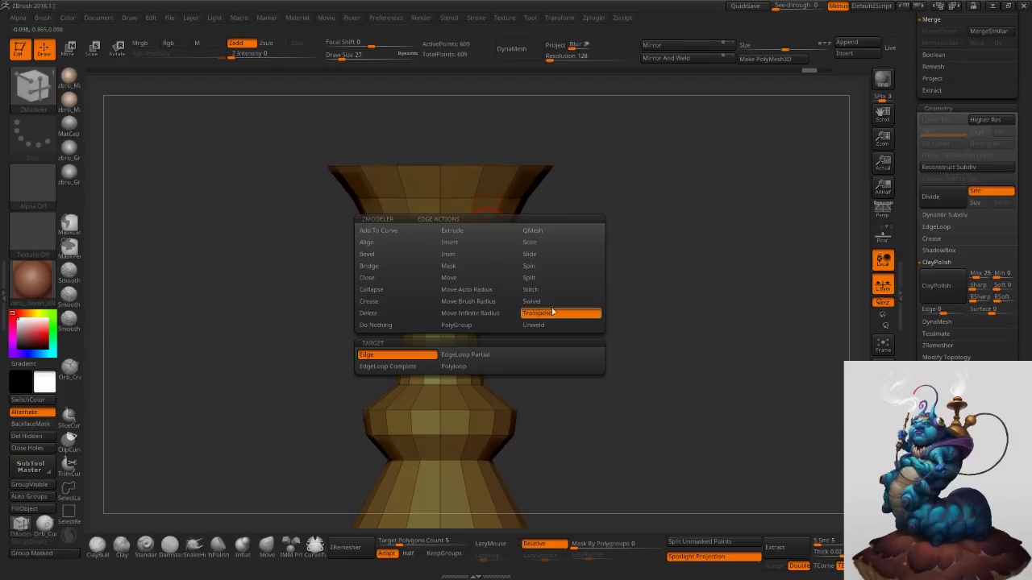
click(553, 312)
click(491, 199)
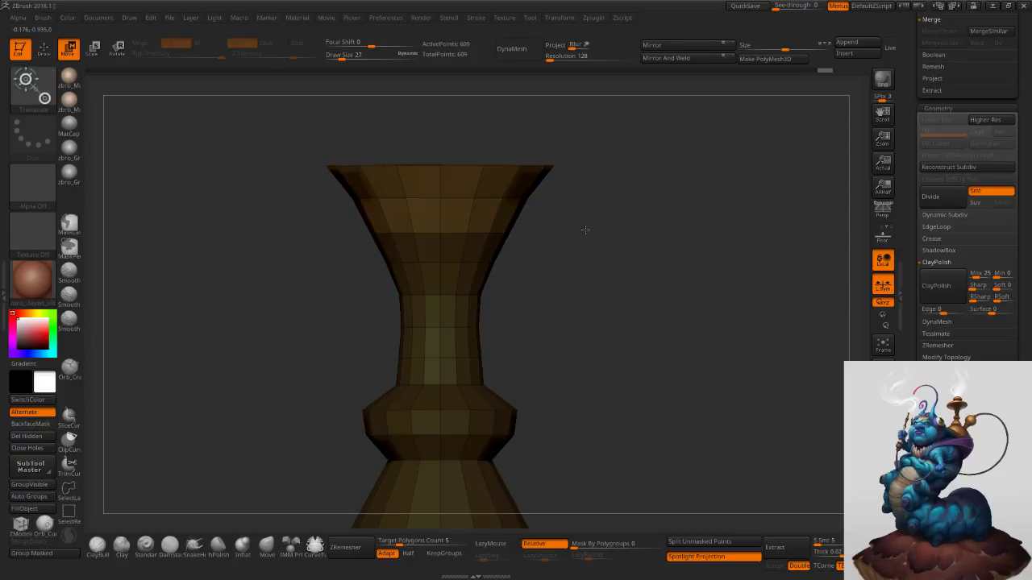
ctrl+right_drag(594, 234, 589, 274)
key(f)
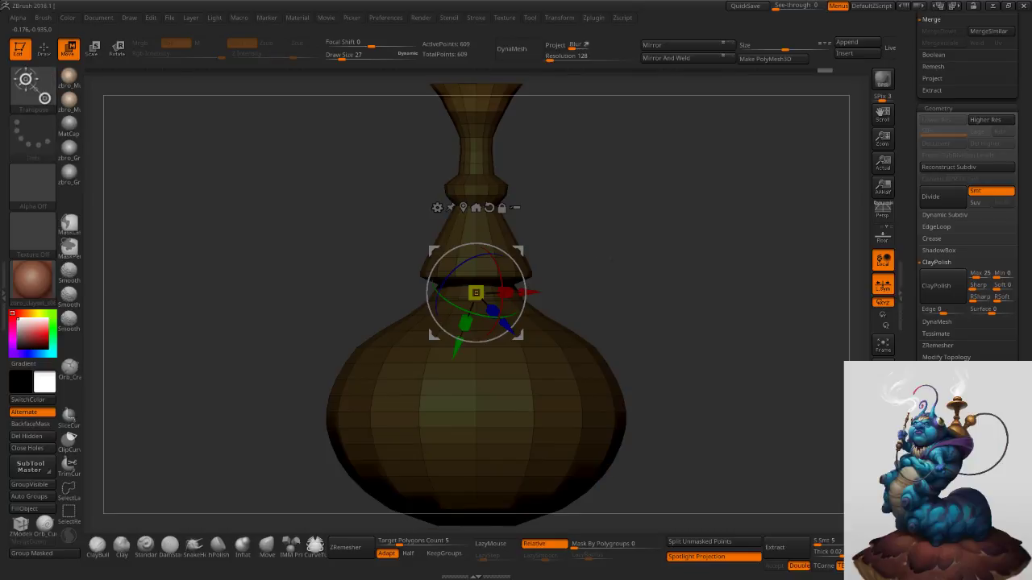
click(490, 207)
alt+right_drag(599, 168, 588, 301)
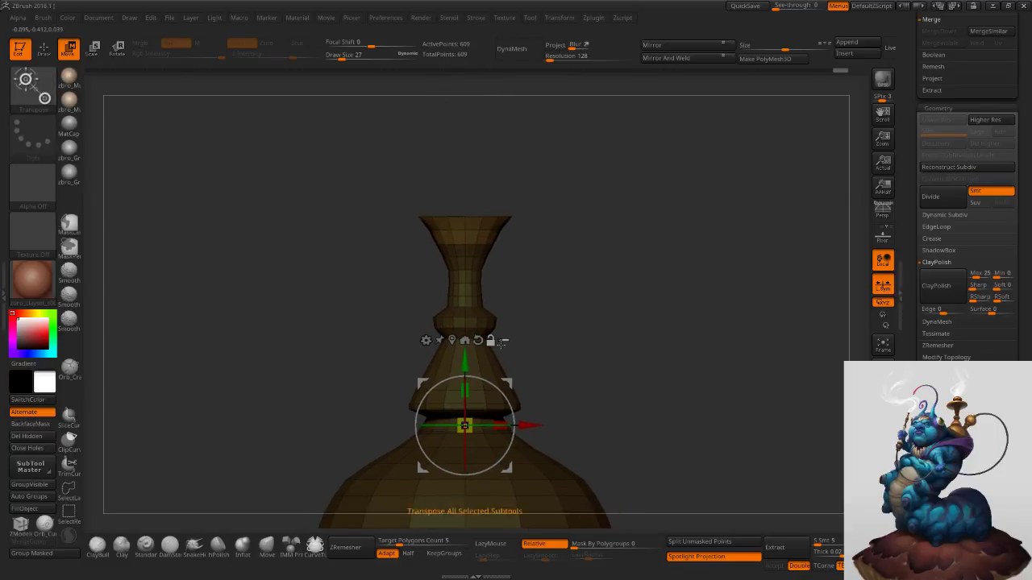
alt+drag(470, 363, 472, 170)
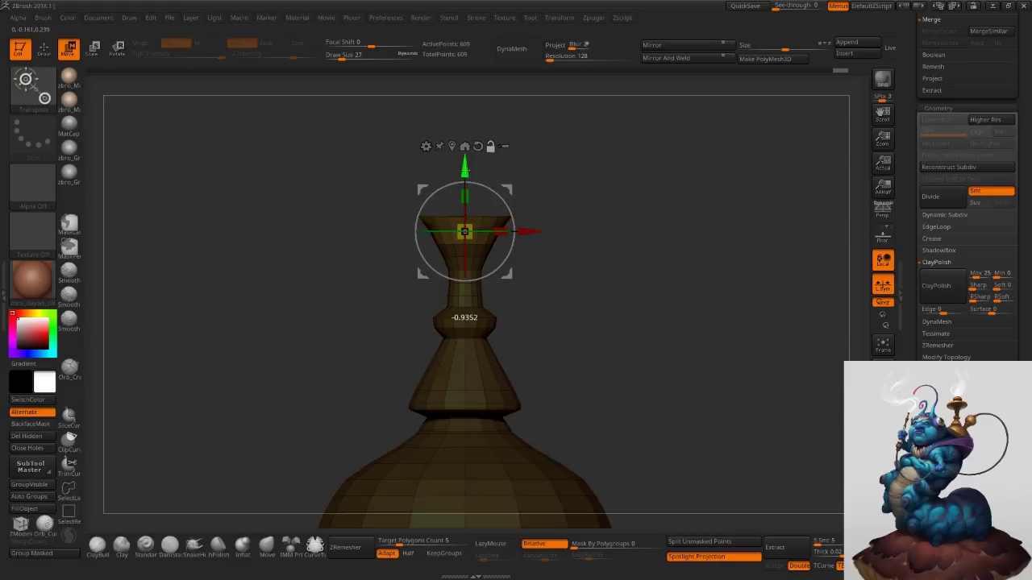
ctrl+right_drag(633, 319, 650, 251)
ctrl+right_drag(649, 343, 656, 288)
click(490, 146)
drag(465, 175, 465, 169)
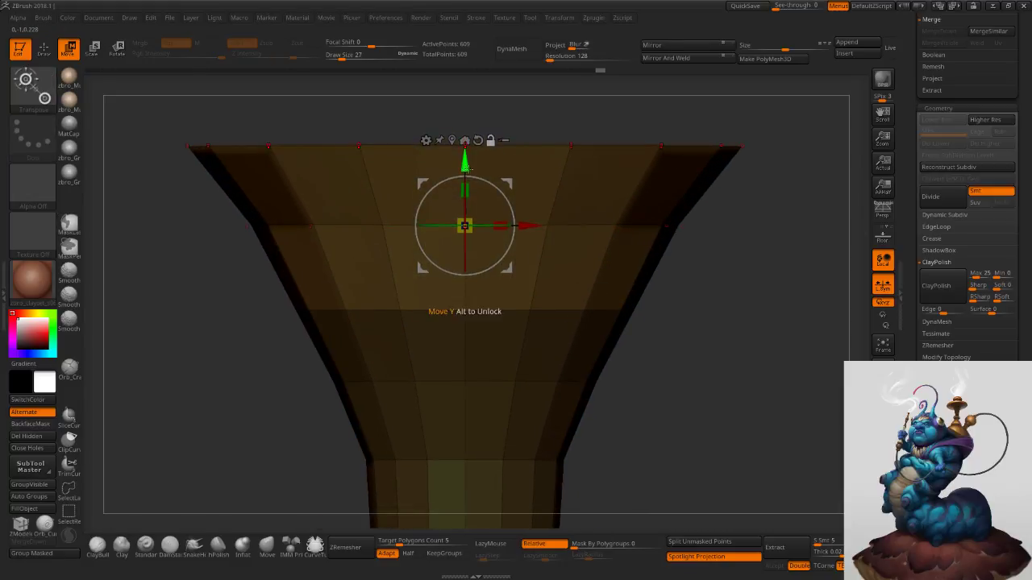
drag(471, 215, 479, 212)
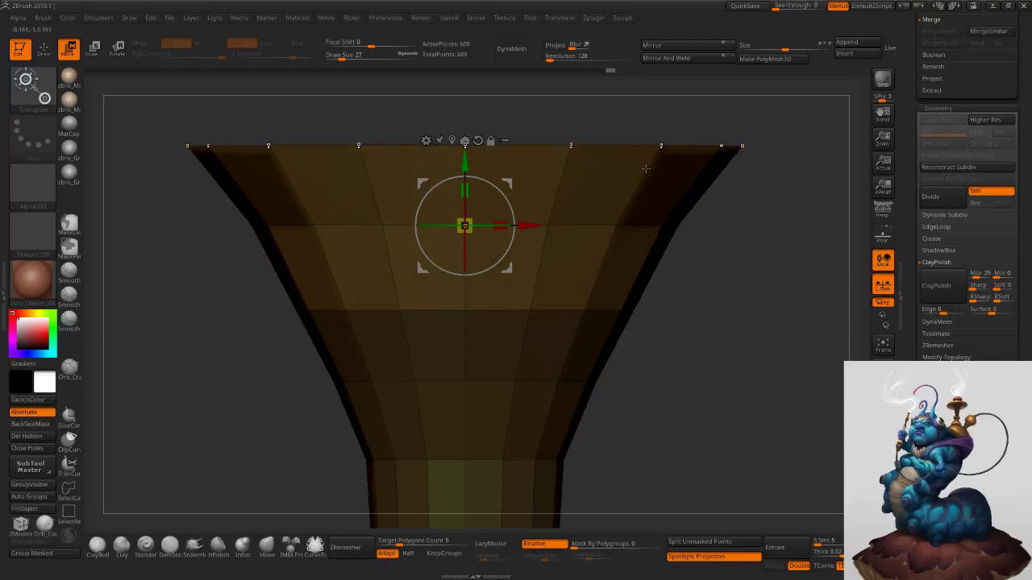
key(ctrl+z)
Clear the mask and subdivide the vase with Ctrl+D to preview its smoothed shape.
ctrl+right_drag(676, 155, 636, 190)
ctrl+drag(636, 195, 655, 214)
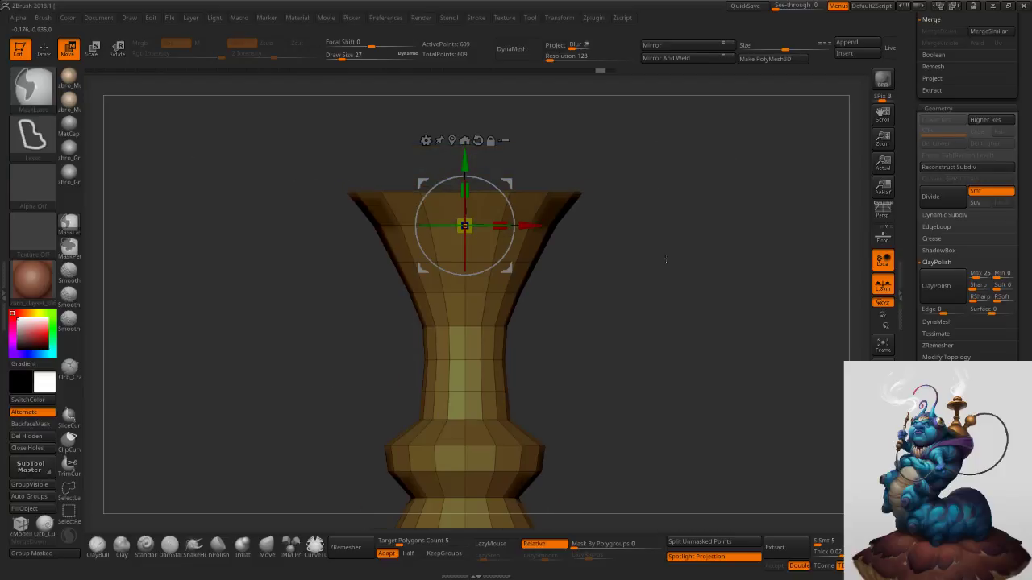
click(45, 50)
key(ctrl+d)
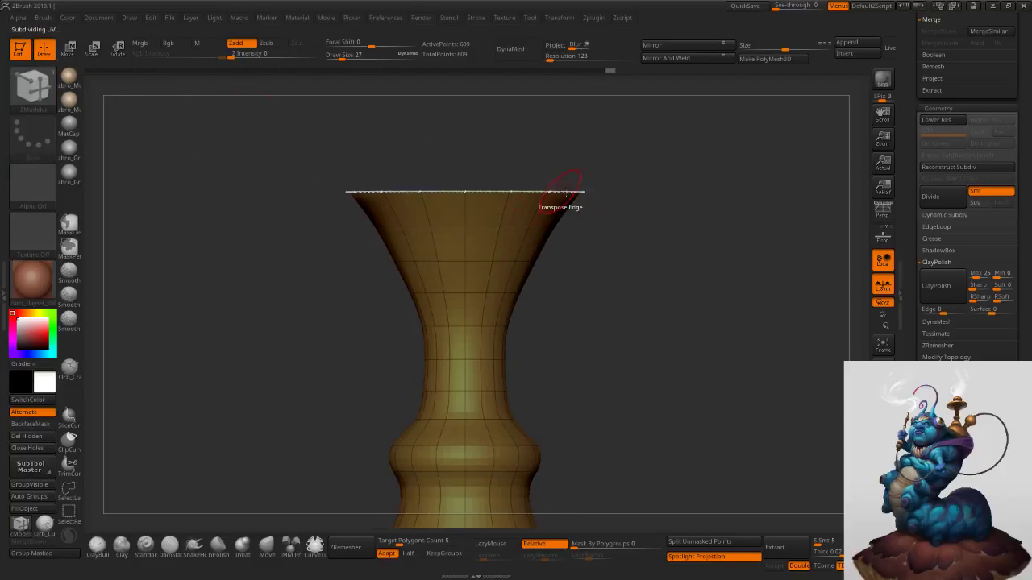
Drop to the low-poly level and insert a horizontal edge loop near the rim.
ctrl+right_drag(668, 256, 655, 274)
key(shift+d)
click(610, 185)
key(q)
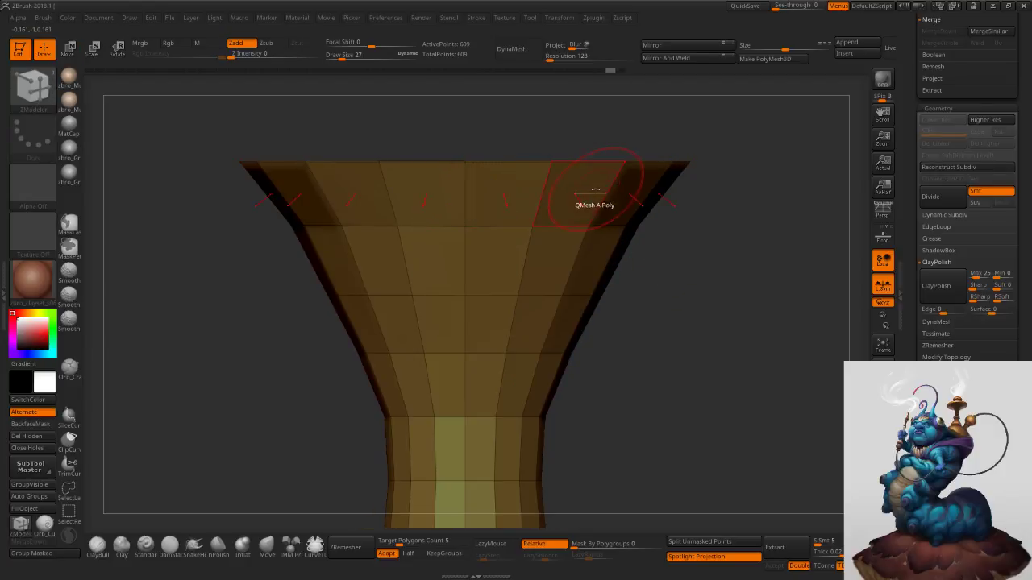
key(space)
click(590, 200)
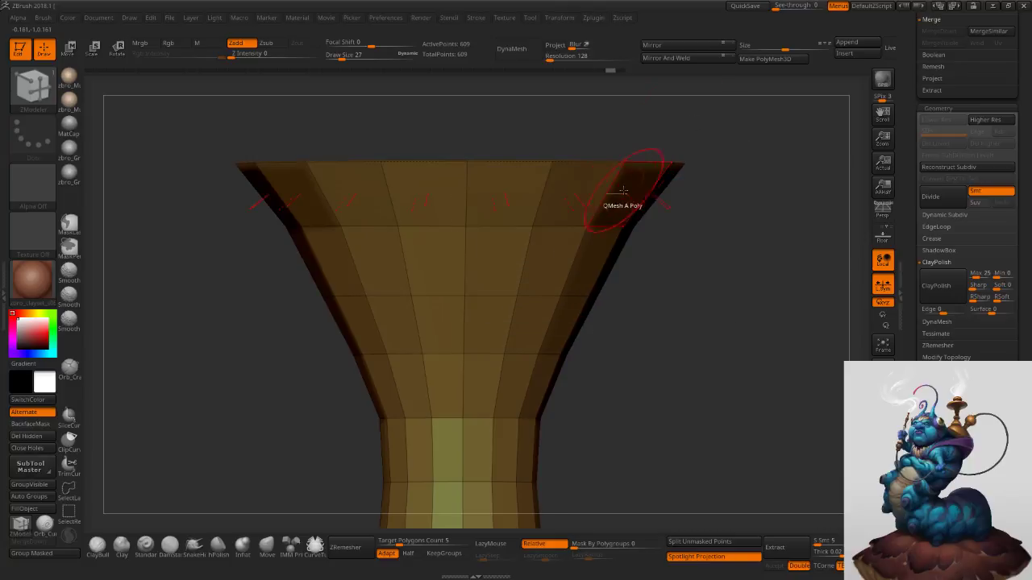
right_drag(610, 183, 611, 181)
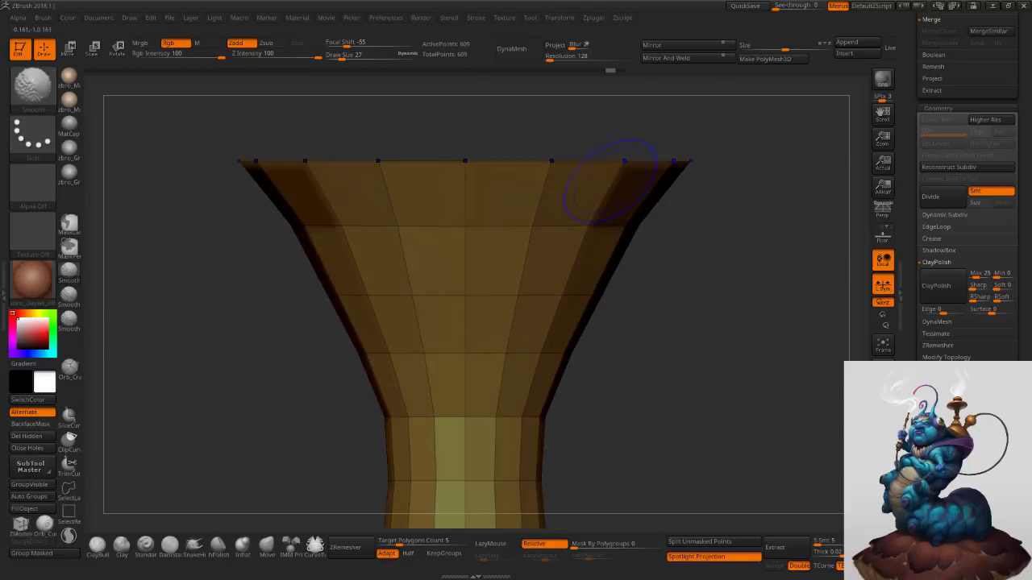
click(548, 183)
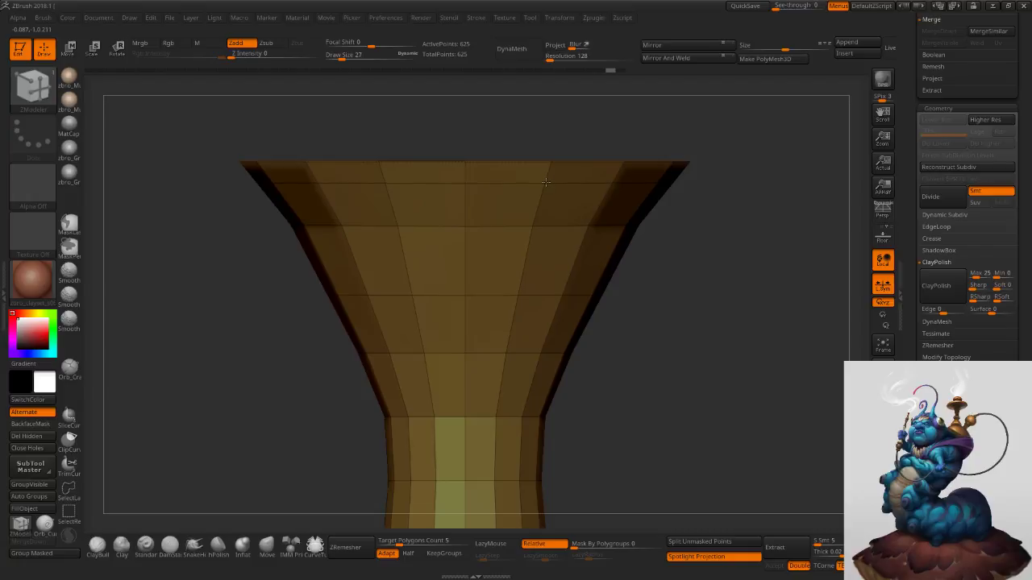
click(528, 183)
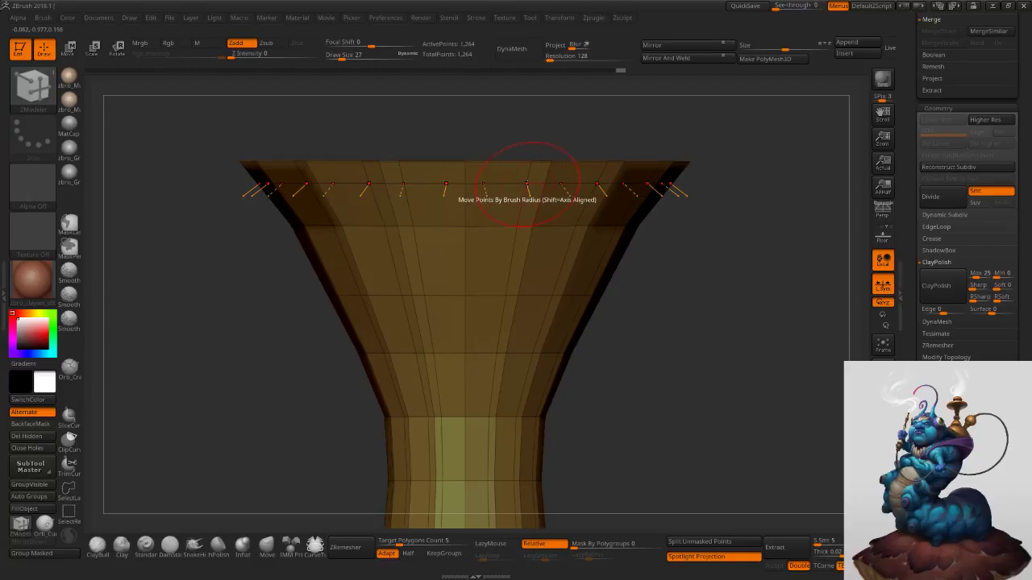
key(ctrl+z)
Raise the top edge loop slightly and scale it wider into a flat lip.
key(space)
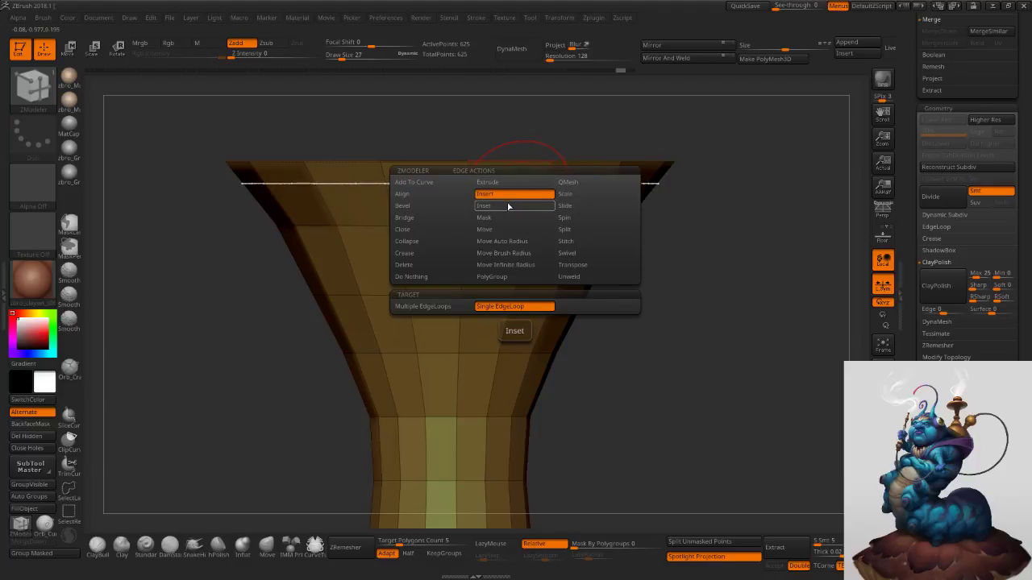
click(596, 264)
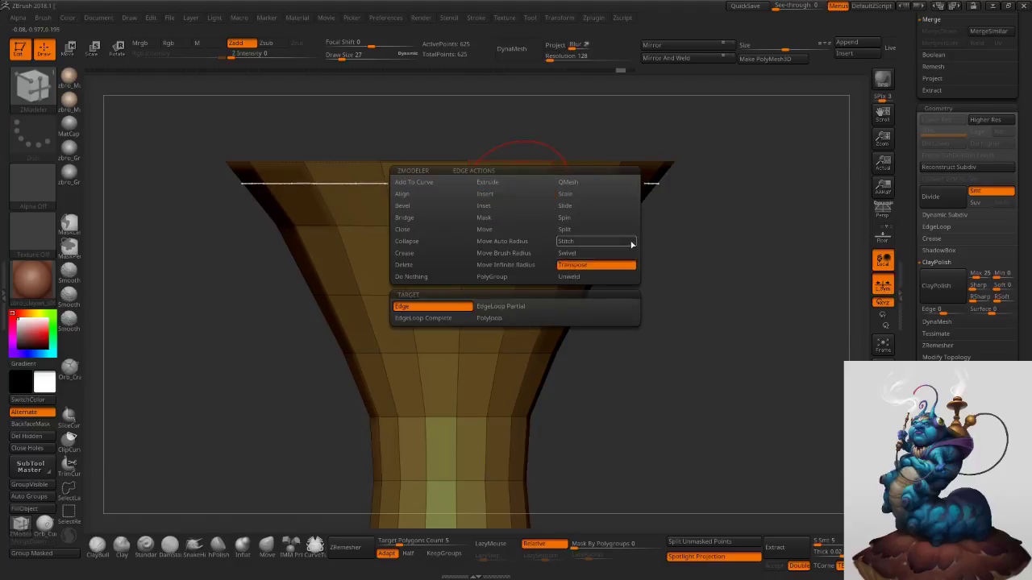
shift+drag(718, 234, 691, 208)
click(497, 184)
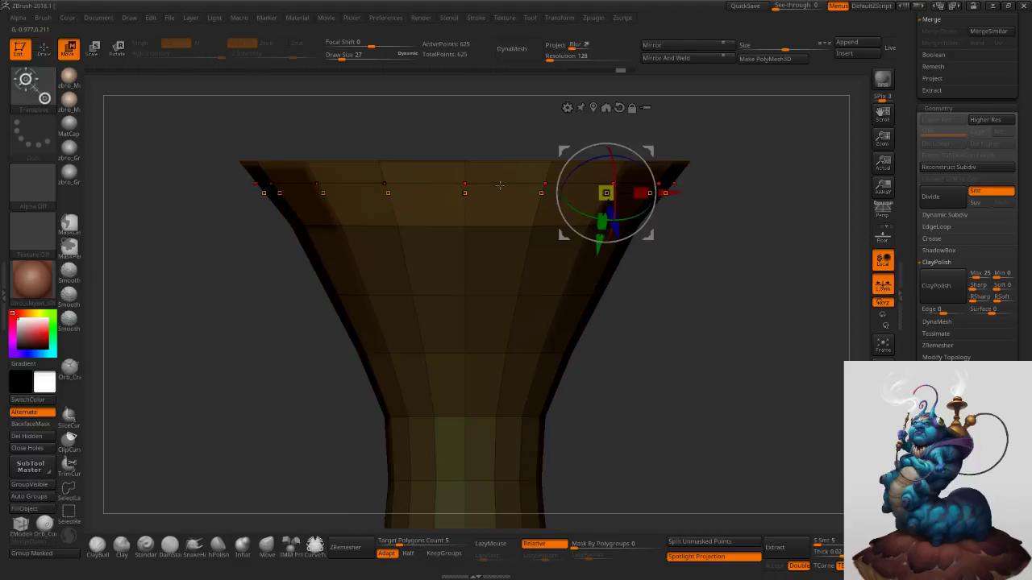
click(541, 193)
click(554, 108)
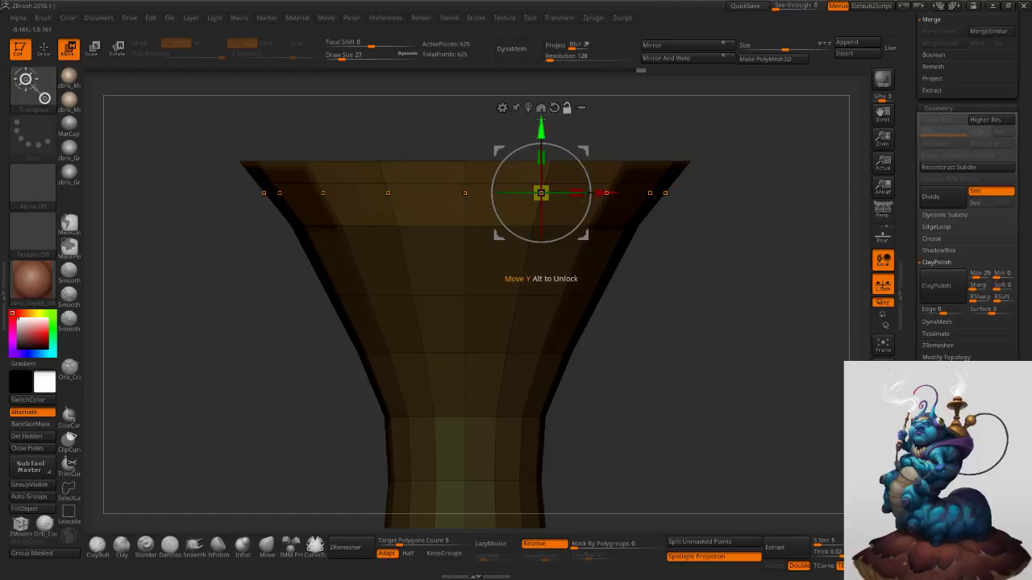
drag(541, 129, 540, 119)
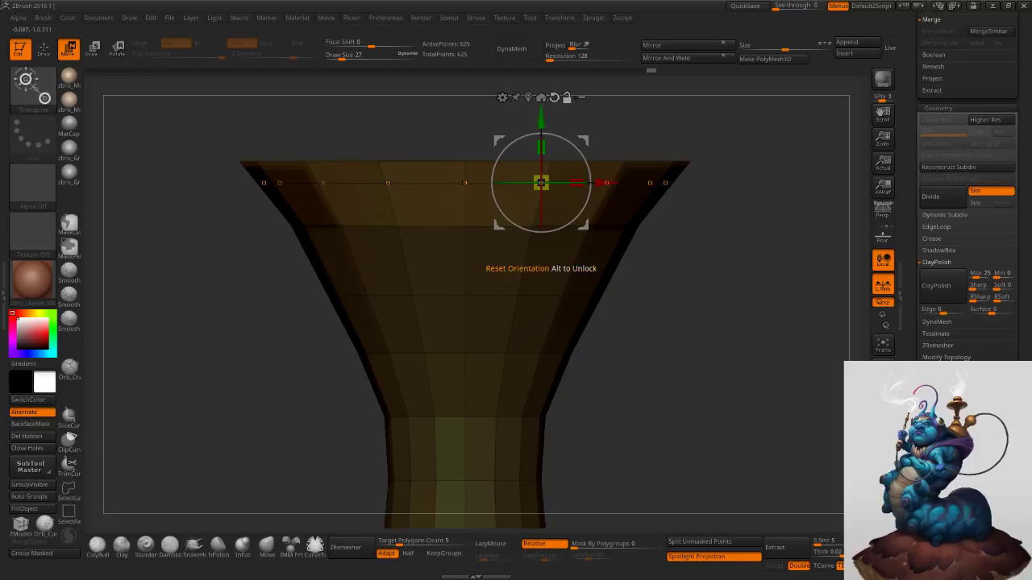
click(541, 98)
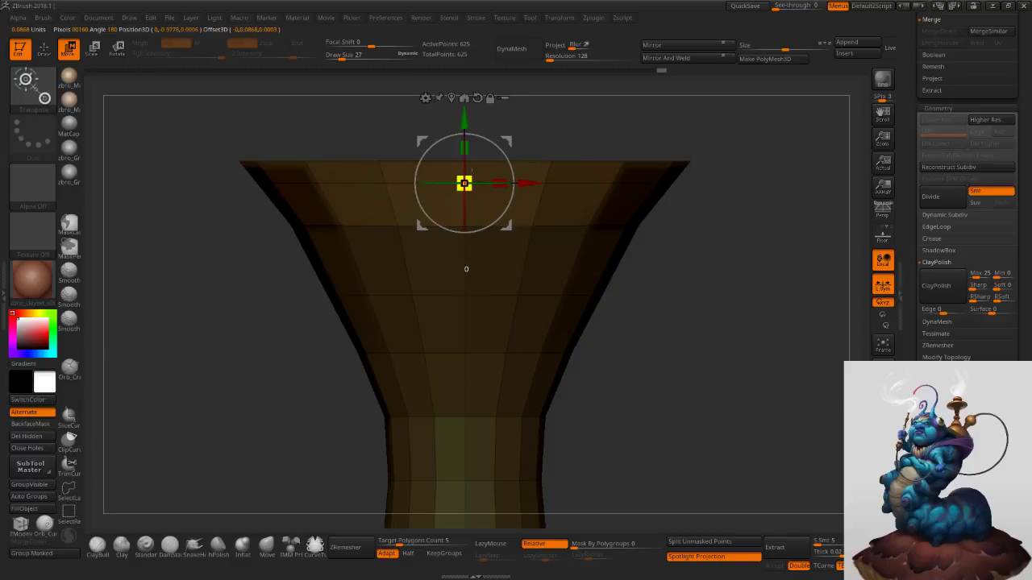
drag(480, 168, 489, 161)
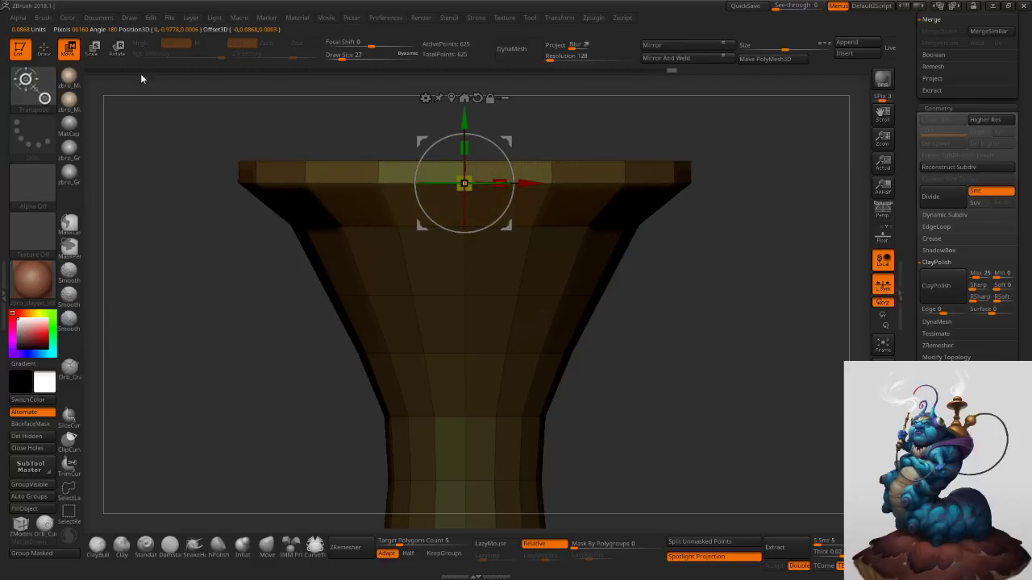
Insert two supporting edge loops along the top rim and one near the neck's base.
key(q)
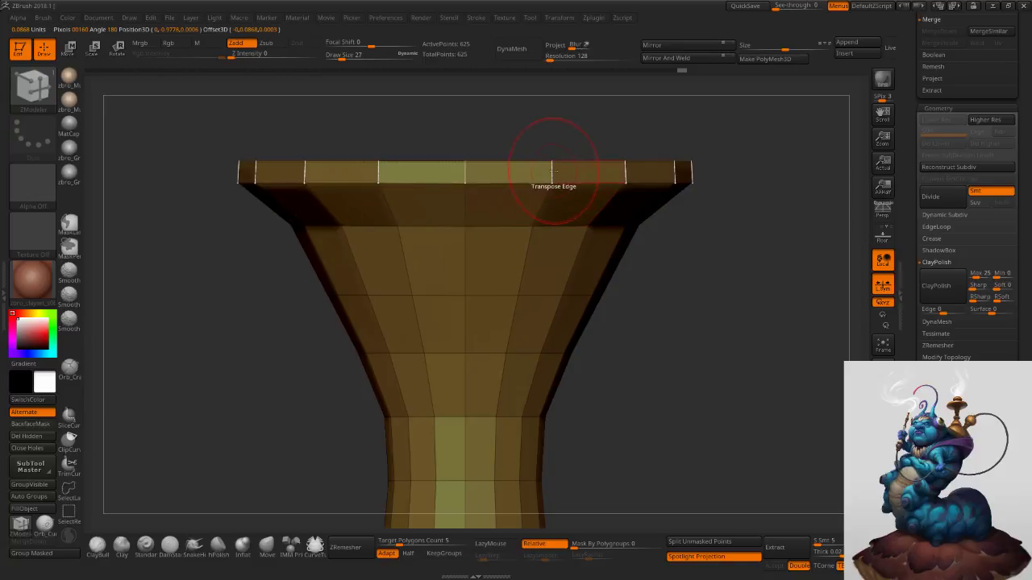
click(551, 169)
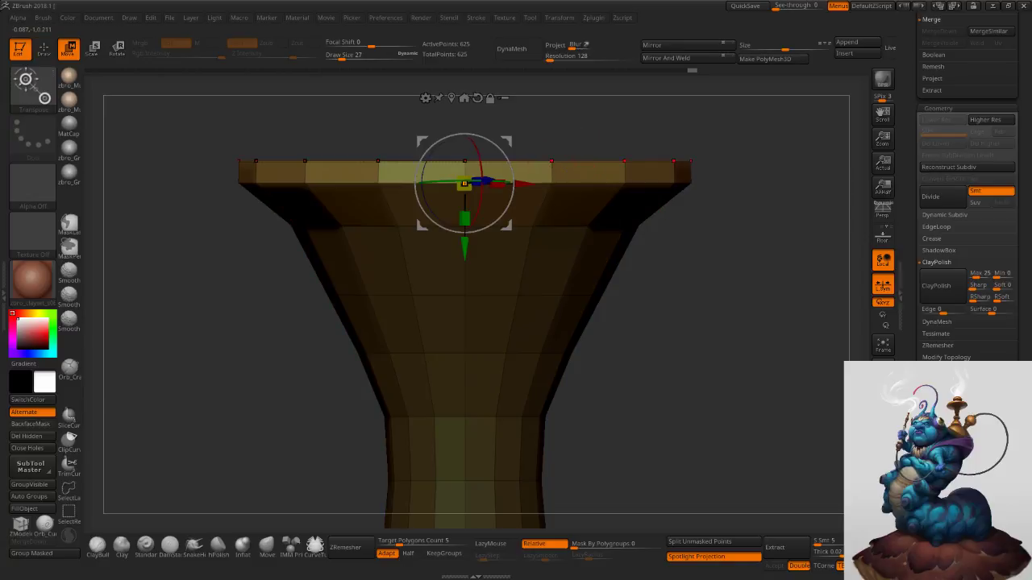
click(53, 50)
drag(528, 153, 531, 148)
key(space)
click(547, 188)
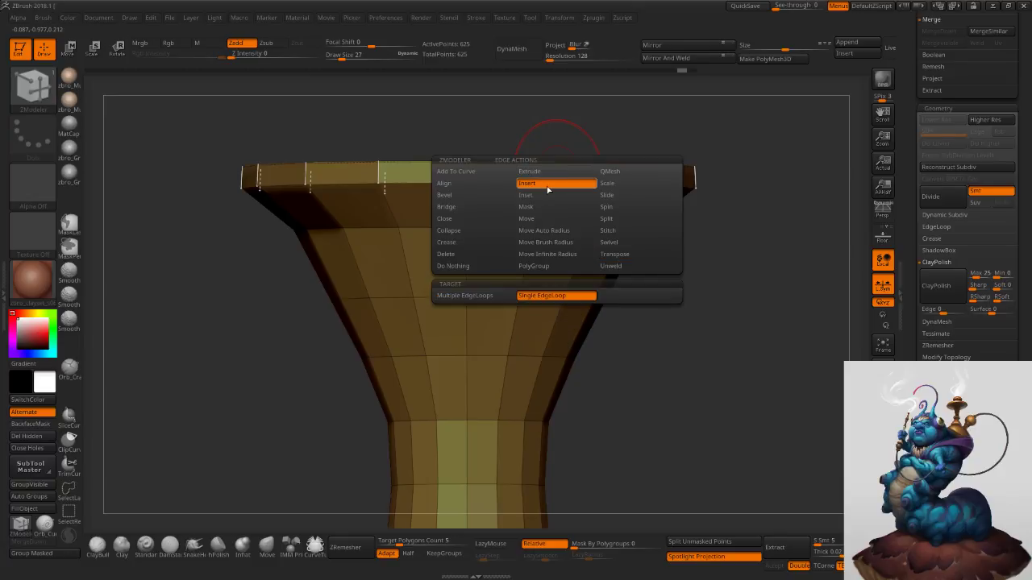
click(552, 169)
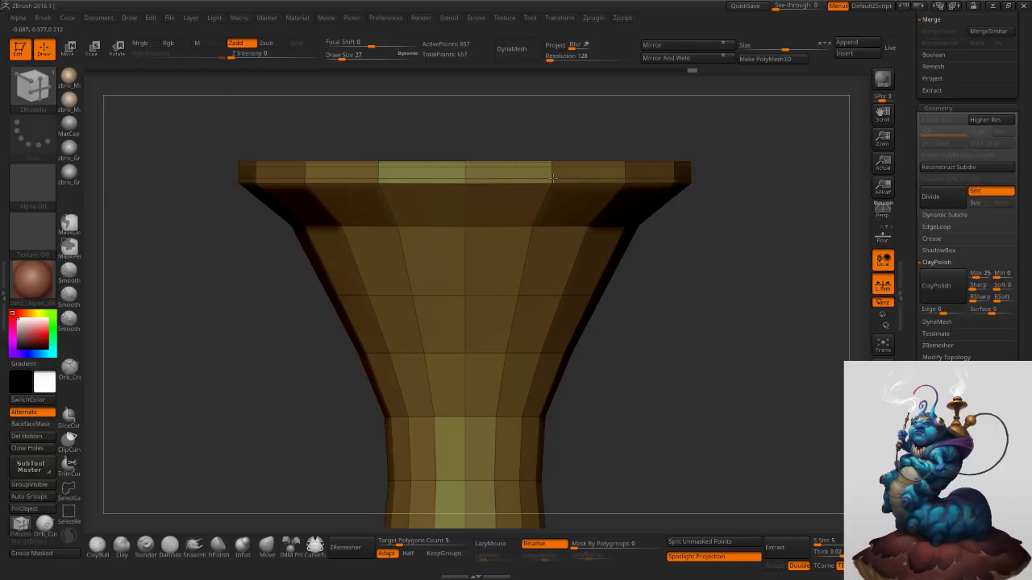
click(549, 189)
alt+right_drag(619, 308, 591, 230)
ctrl+right_drag(590, 229, 578, 274)
click(457, 401)
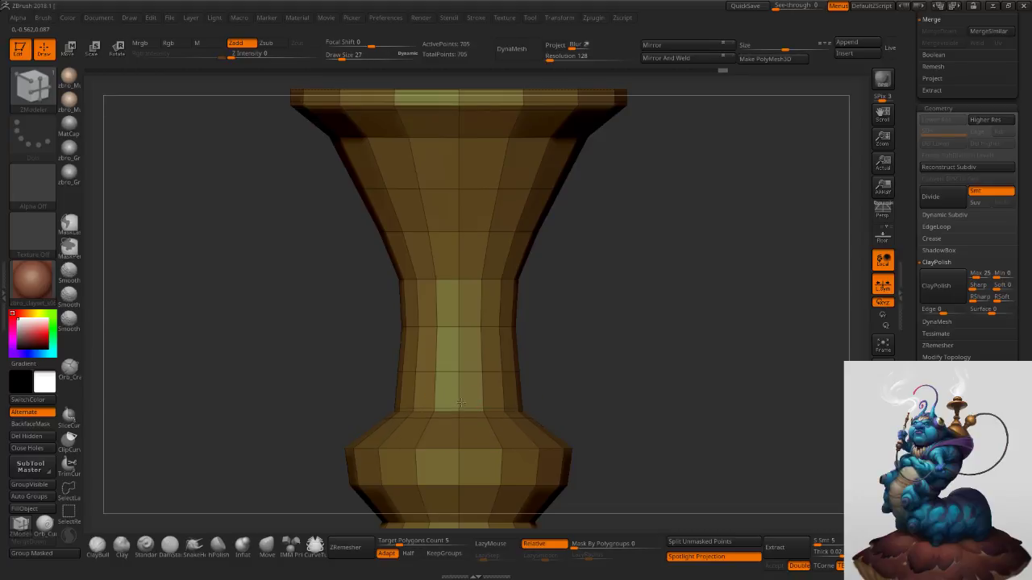
Add edge loops along the vase's shoulder and across the lower waist.
alt+right_drag(467, 410, 466, 329)
drag(459, 353, 461, 399)
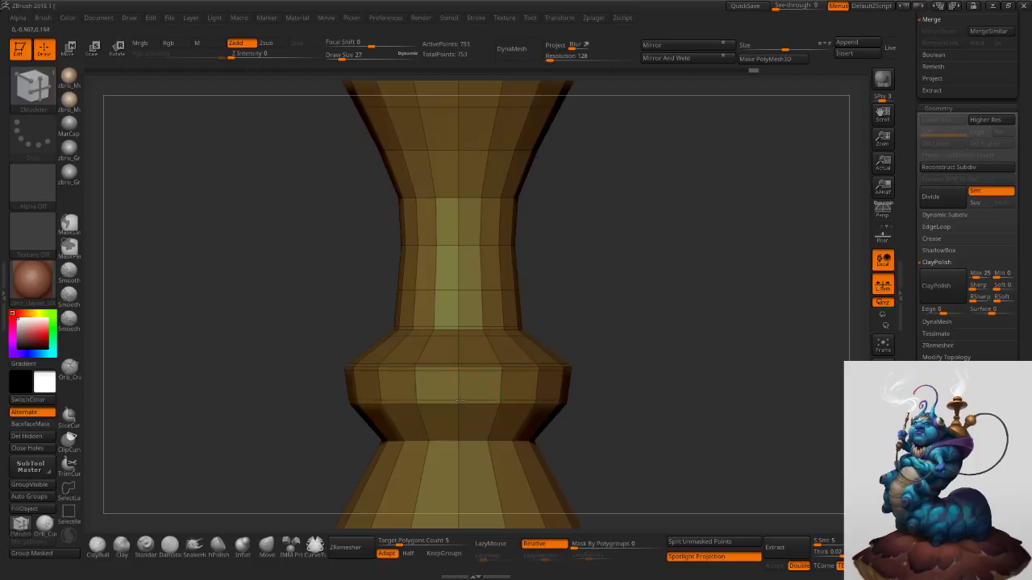
click(459, 425)
Preview the smoothed vase without wireframe, then return to the low-poly cage.
ctrl+right_drag(592, 435, 558, 249)
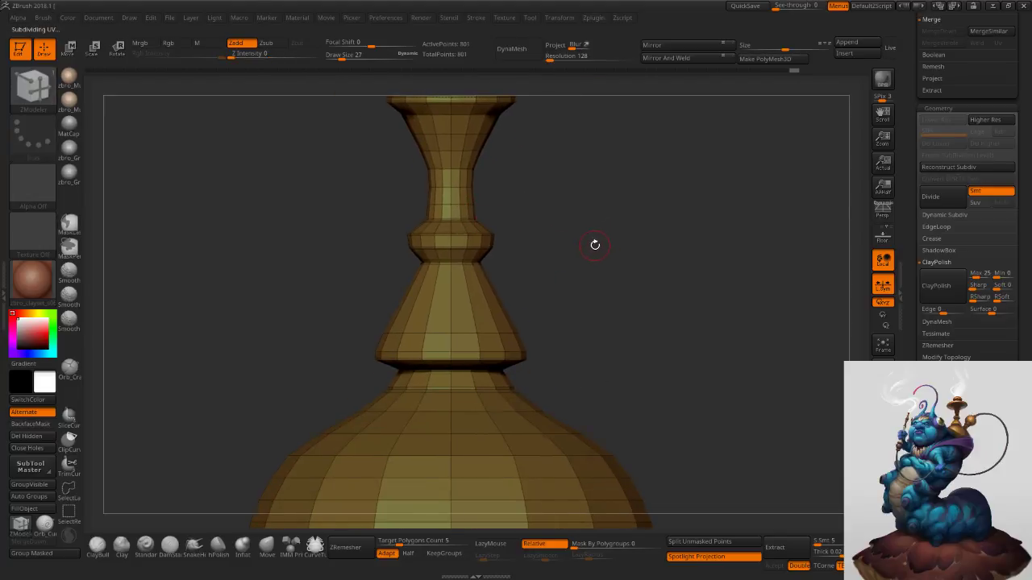
key(ctrl+d)
key(shift+f)
ctrl+right_drag(806, 417, 731, 322)
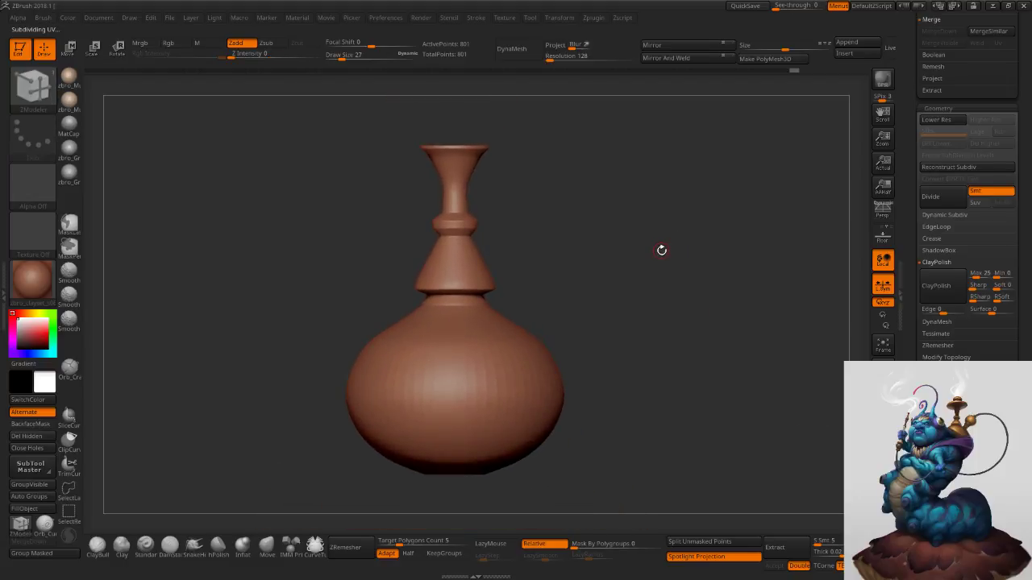
key(shift+d)
ctrl+right_drag(602, 291, 844, 397)
key(shift+f)
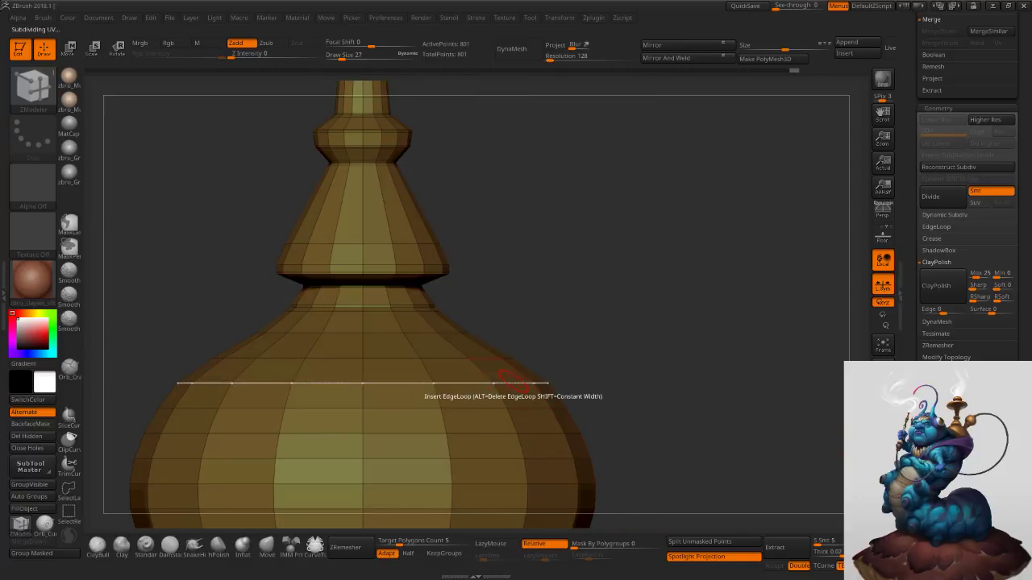
Scale the isolated body edge loop inward to about 0.98 with a centred Transpose gizmo.
key(space)
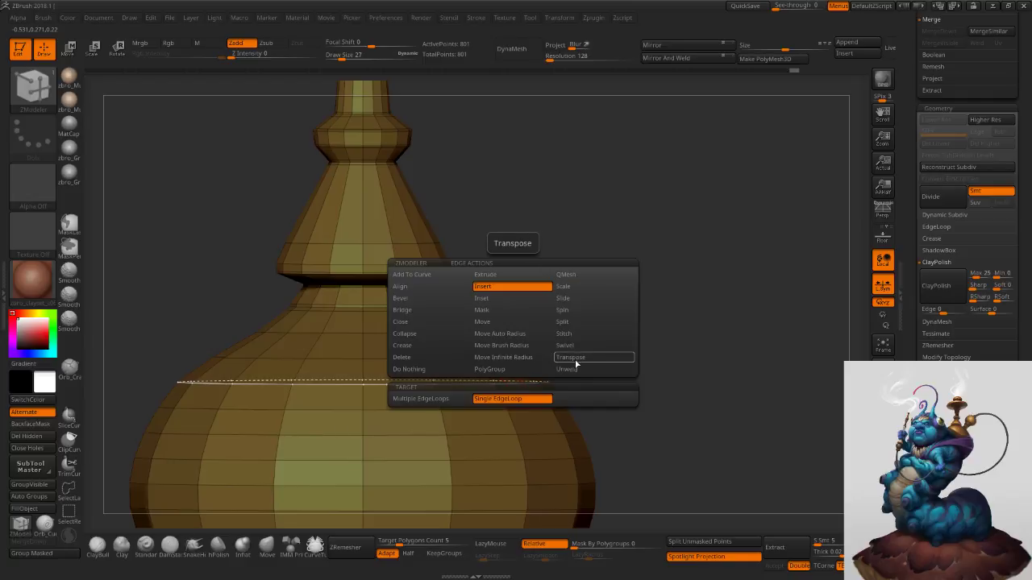
click(570, 358)
click(480, 380)
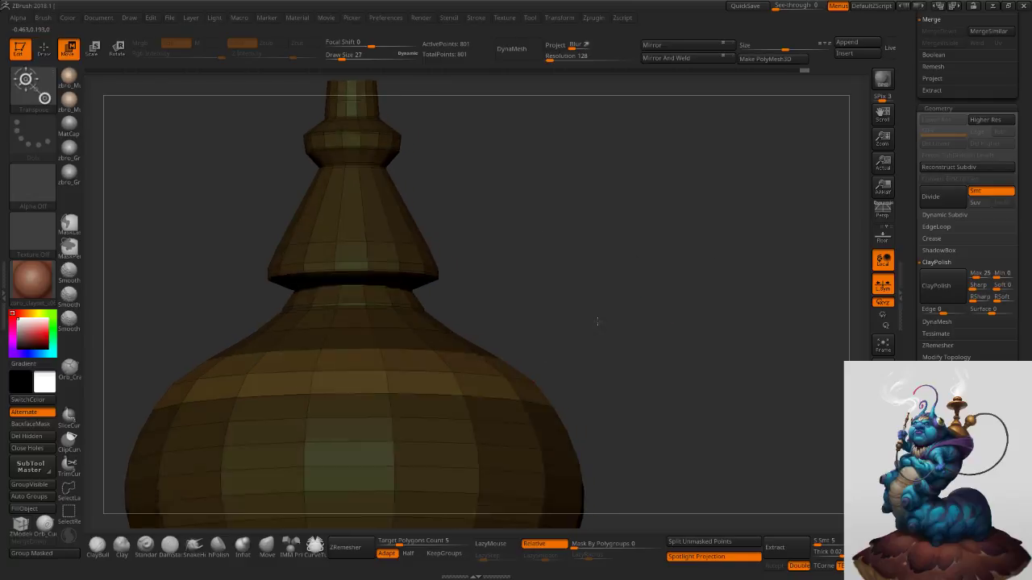
mouse_move(573, 316)
ctrl+right_down()
mouse_move(583, 298)
mouse_move(633, 439)
ctrl+right_up()
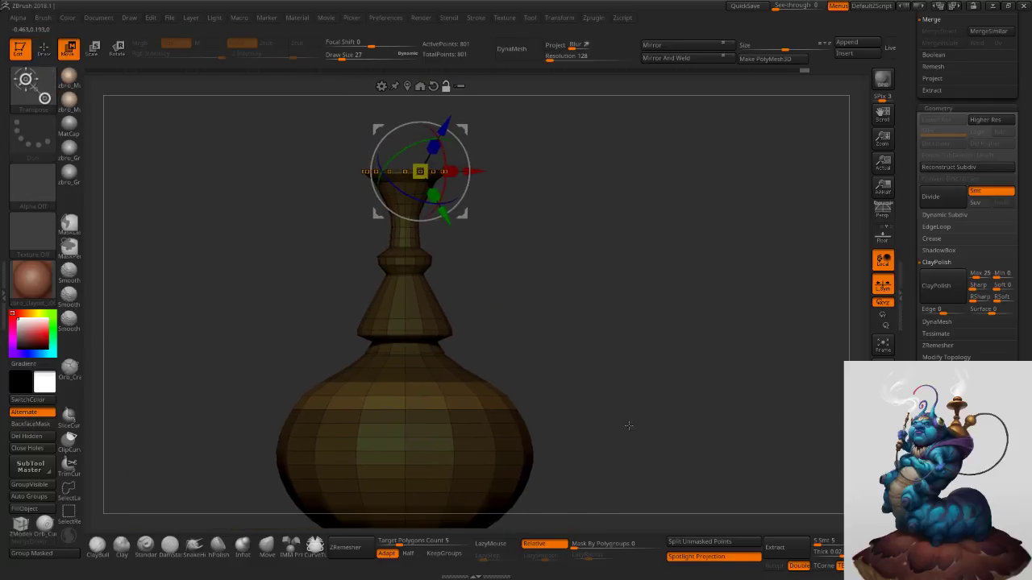
click(408, 86)
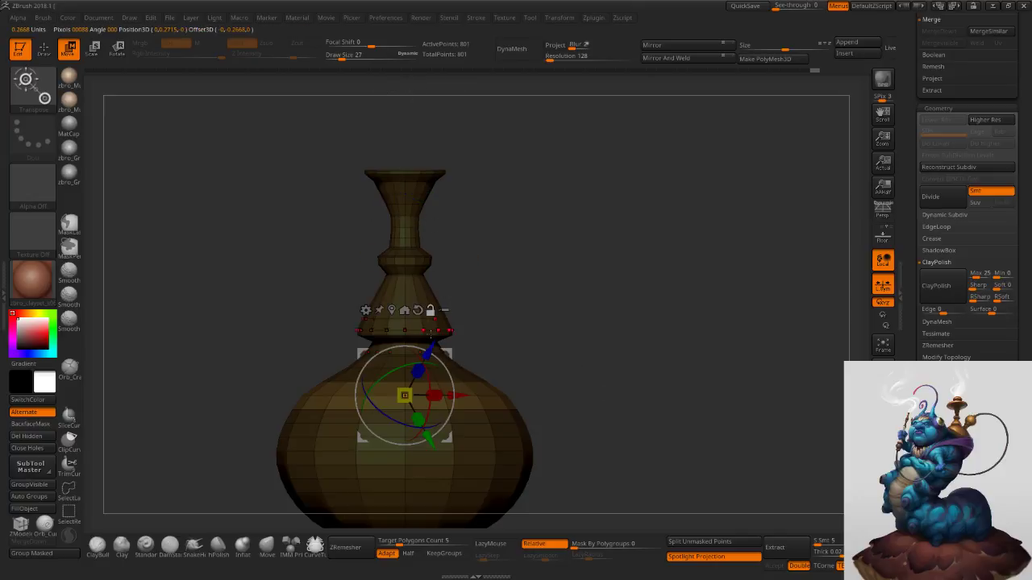
click(417, 311)
click(431, 311)
click(418, 311)
mouse_move(511, 286)
ctrl+right_down()
mouse_move(515, 299)
mouse_move(646, 345)
ctrl+right_up()
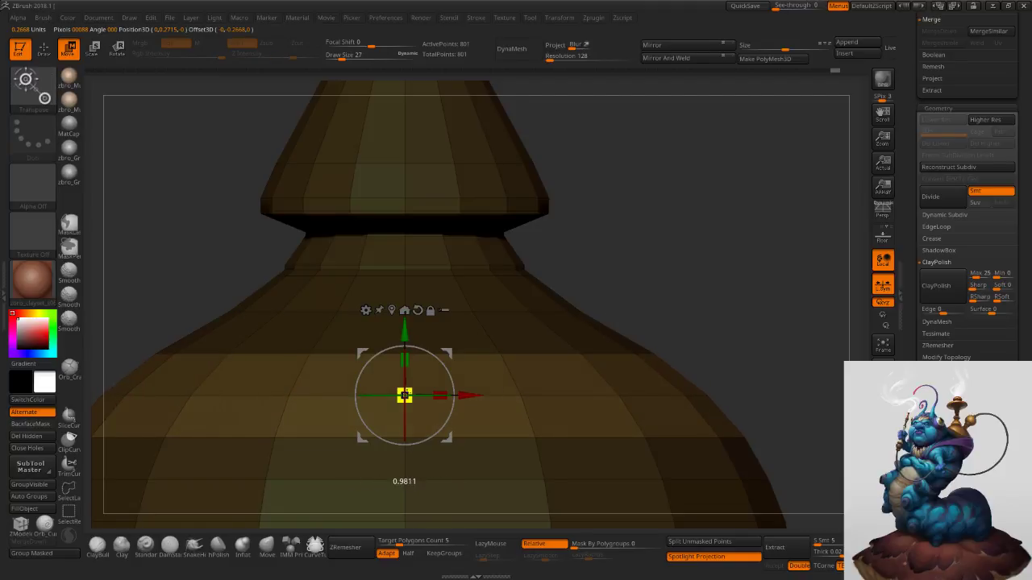
ctrl+right_drag(592, 371, 597, 211)
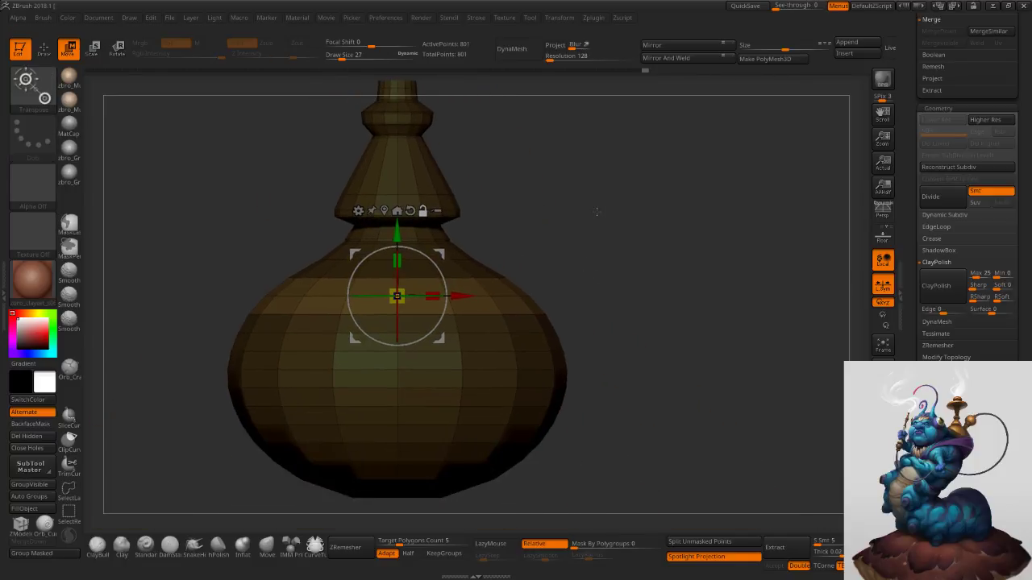
Preview the reshaped vase smoothed, clear the mask, and inspect it without wireframe.
key(ctrl+d)
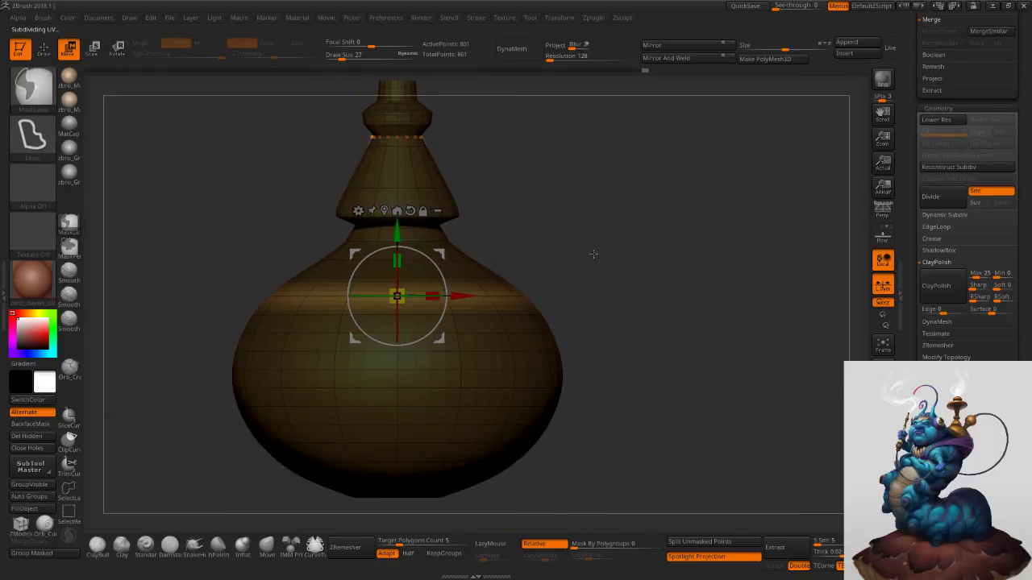
ctrl+drag(595, 255, 628, 336)
key(shift+f)
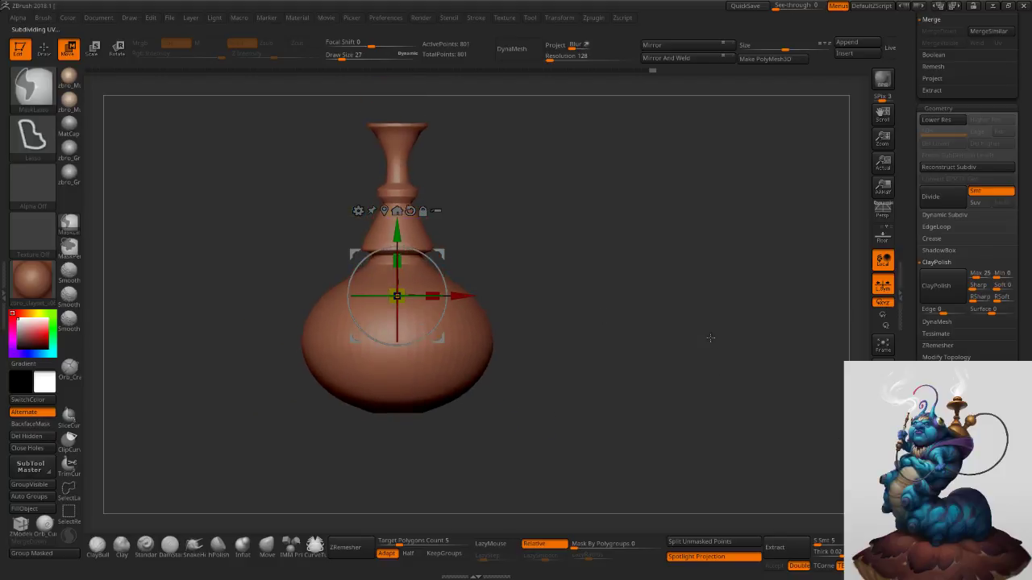
ctrl+drag(710, 337, 707, 330)
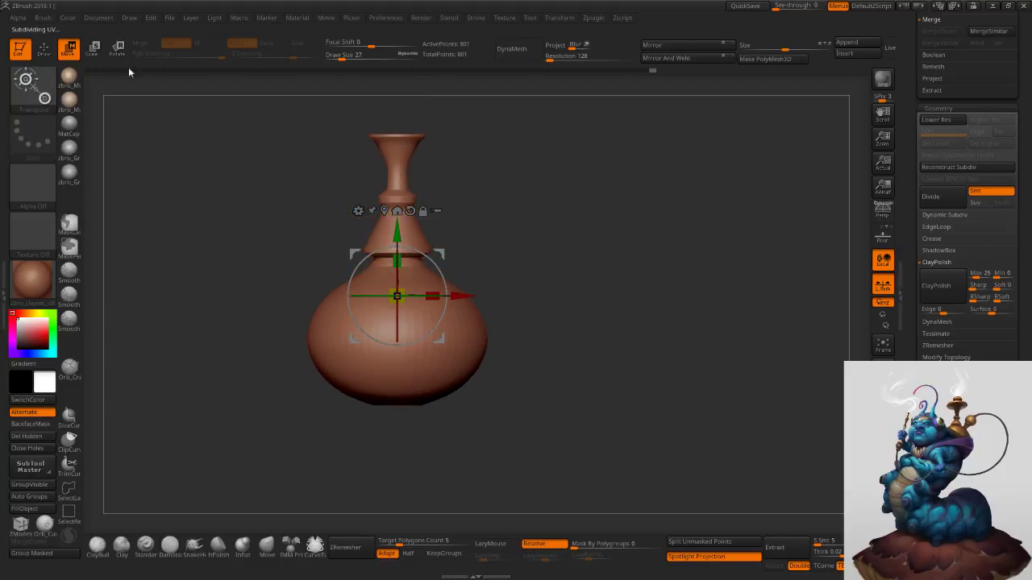
click(45, 49)
alt+drag(481, 222, 530, 255)
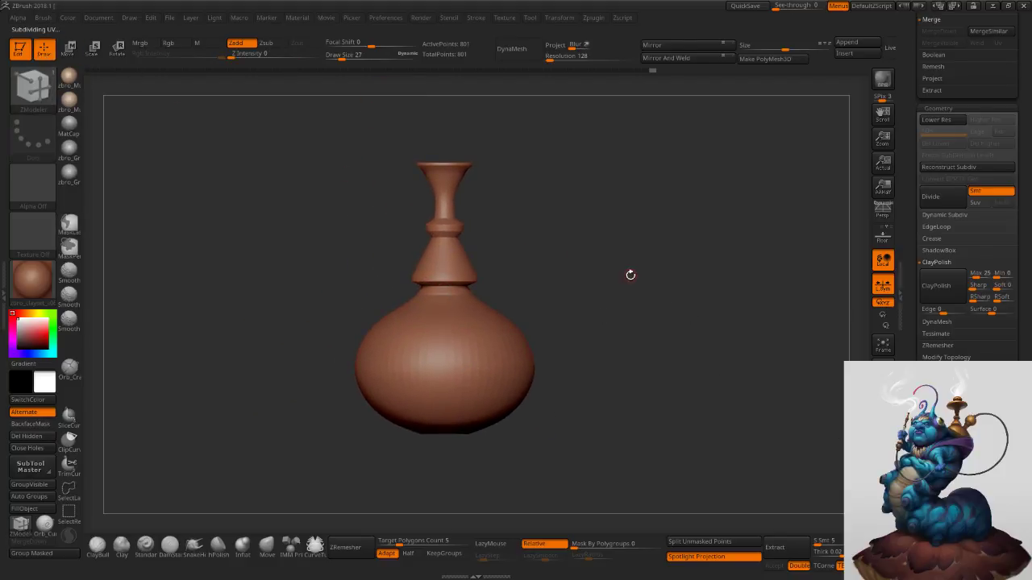
mouse_move(711, 272)
mouse_down()
mouse_move(661, 301)
mouse_move(679, 301)
mouse_move(674, 286)
mouse_up()
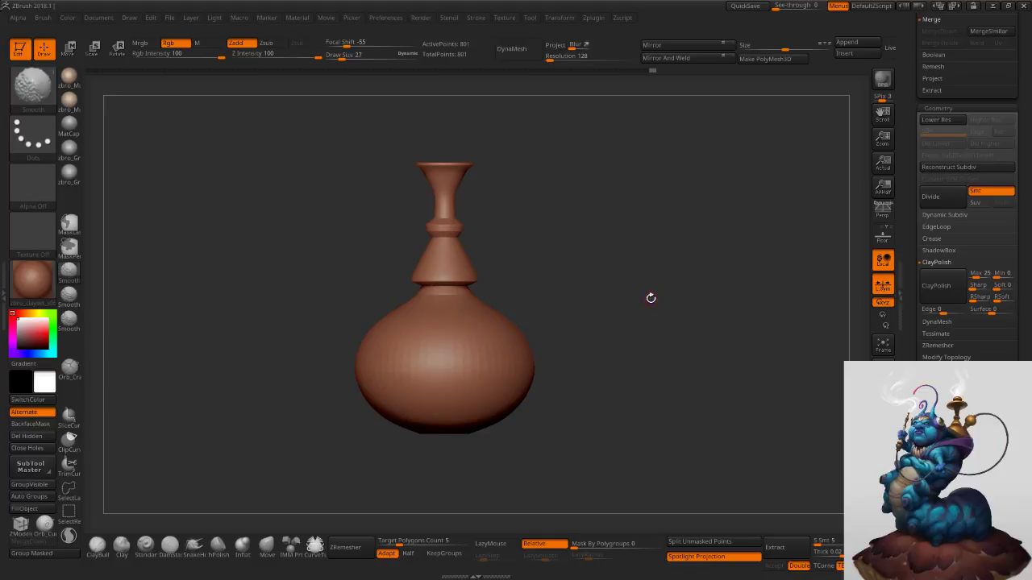
Back on the low-poly cage, isolate the neck ring's loop and preview the smoothed result.
key(shift+f)
ctrl+right_drag(604, 338, 677, 420)
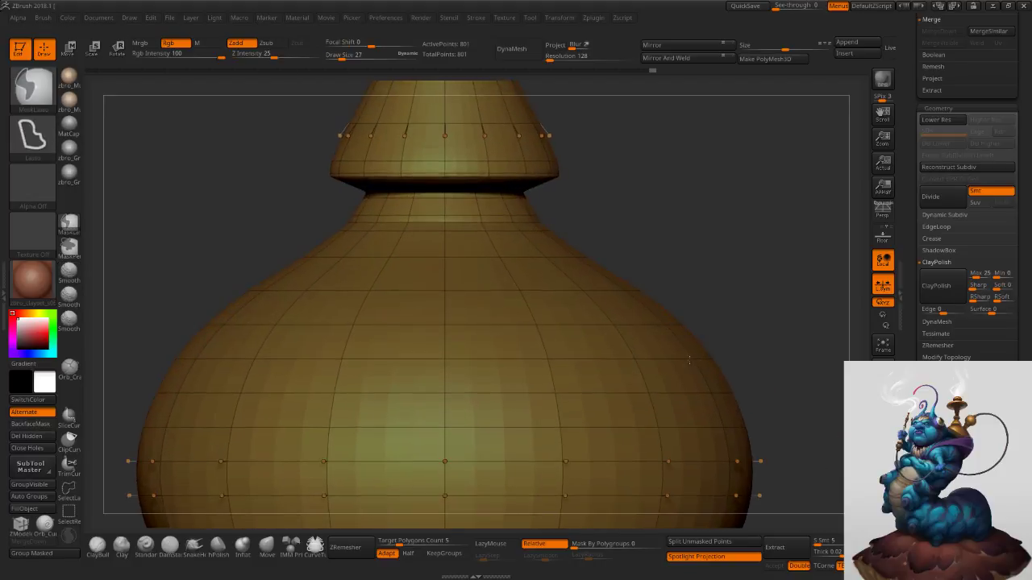
key(shift+d)
key(shift+d)
mouse_move(416, 193)
ctrl+right_down()
mouse_move(465, 321)
mouse_move(341, 297)
mouse_move(390, 312)
ctrl+right_up()
click(344, 282)
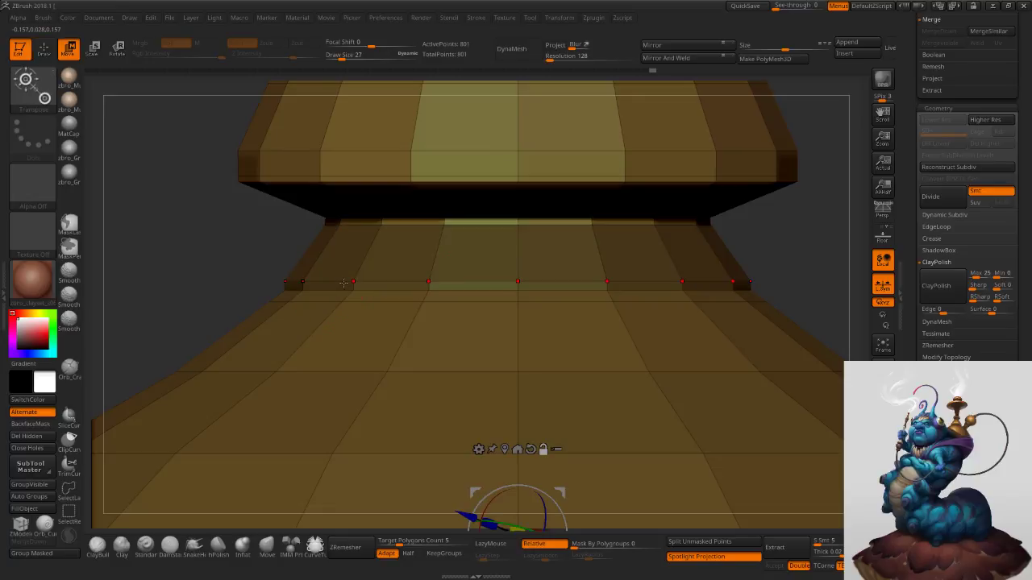
click(44, 49)
key(d)
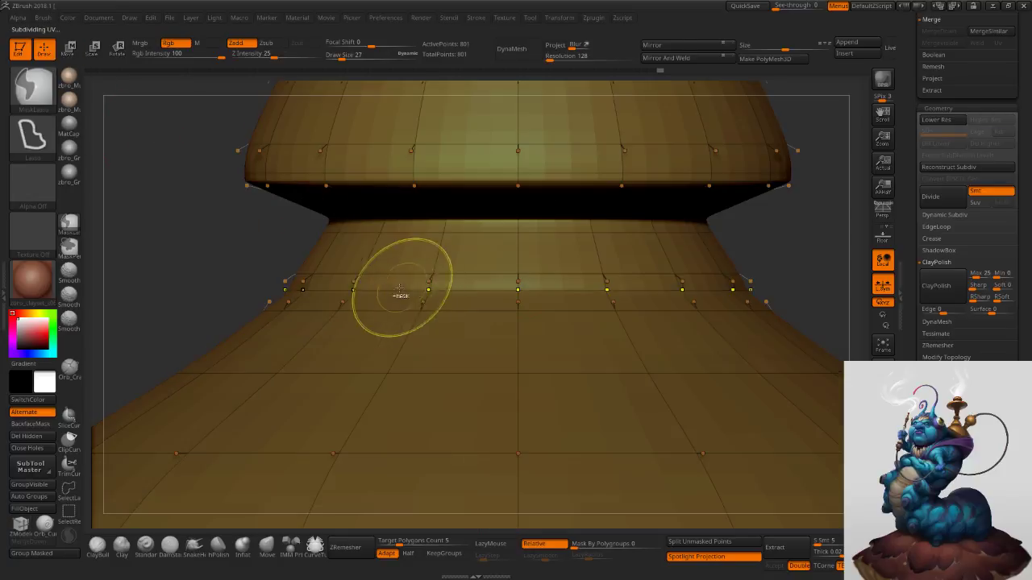
key(shift+d)
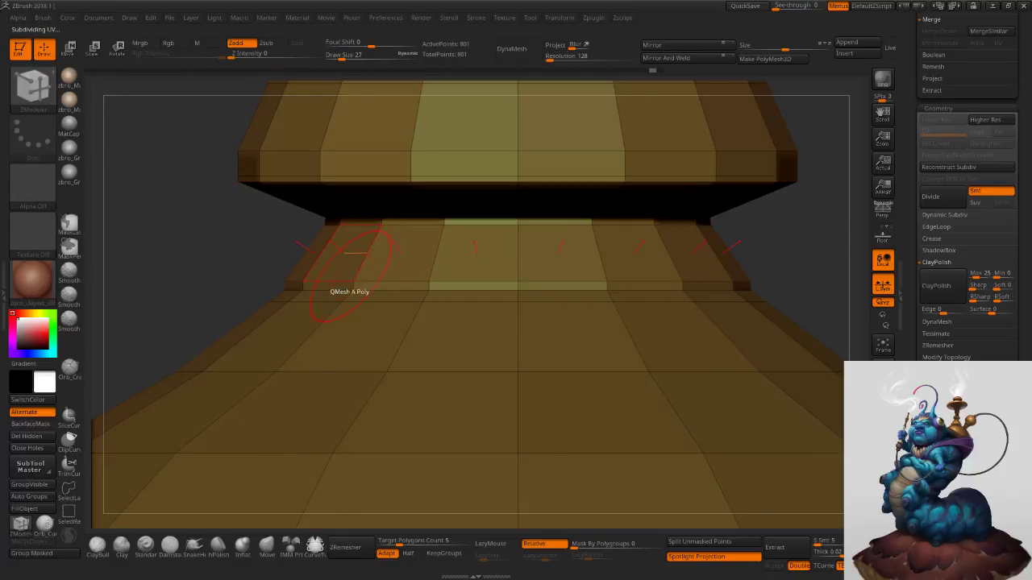
ctrl+right_drag(345, 284, 415, 255)
key(ctrl+shift+z)
ctrl+right_drag(425, 301, 479, 368)
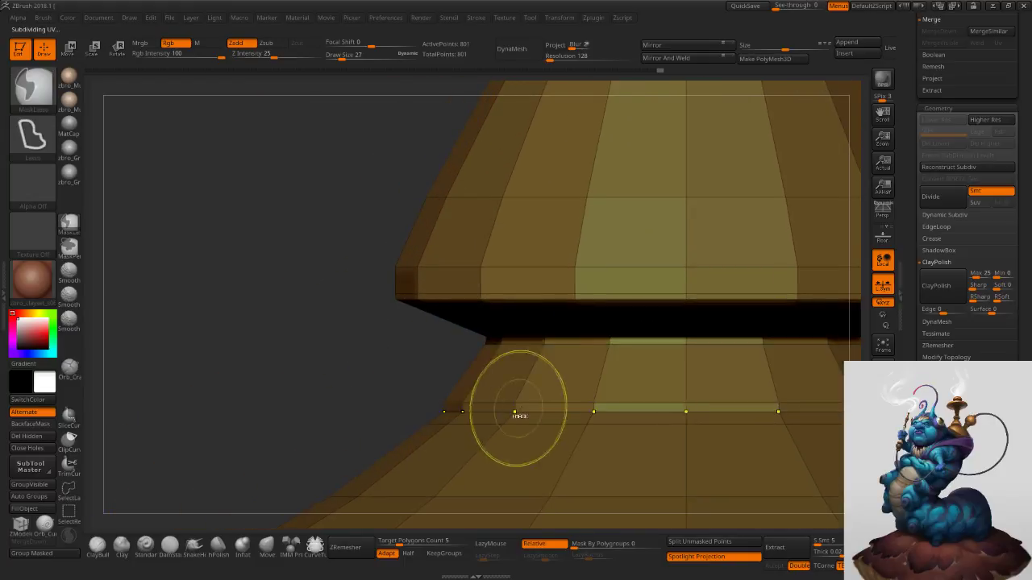
Add an edge loop below the neck ring and delete the surplus loop on the lower body.
key(space)
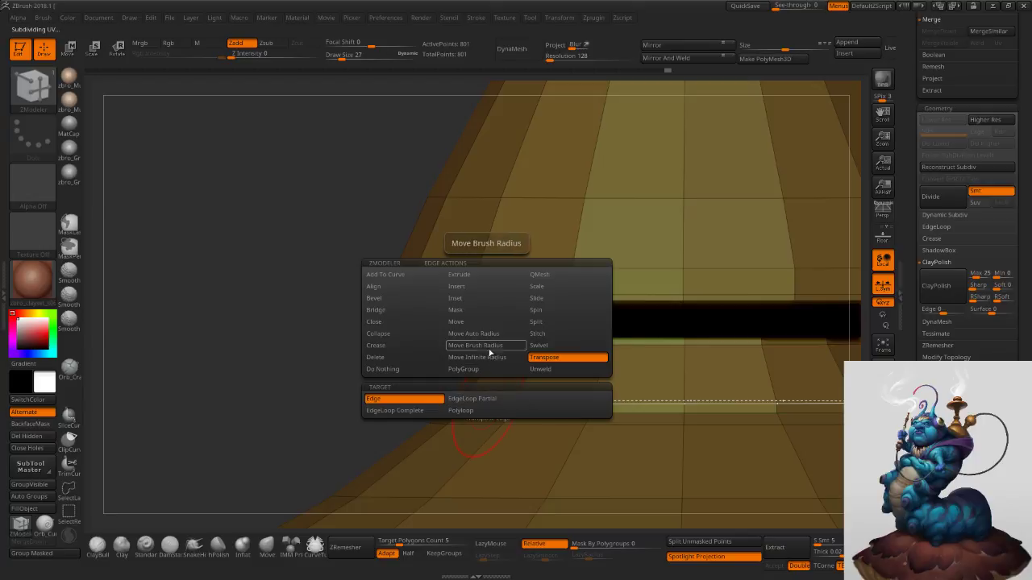
click(456, 286)
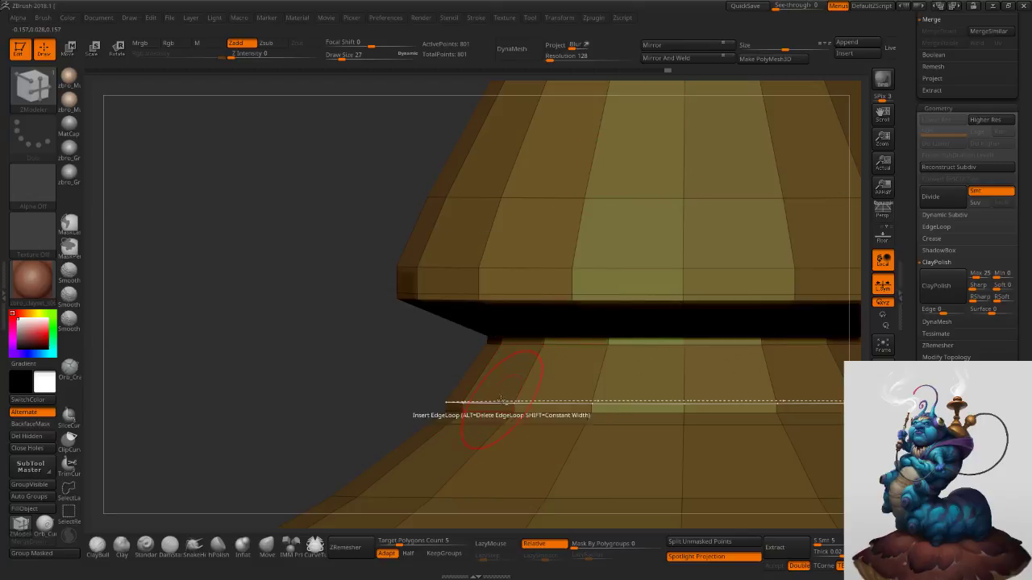
click(558, 347)
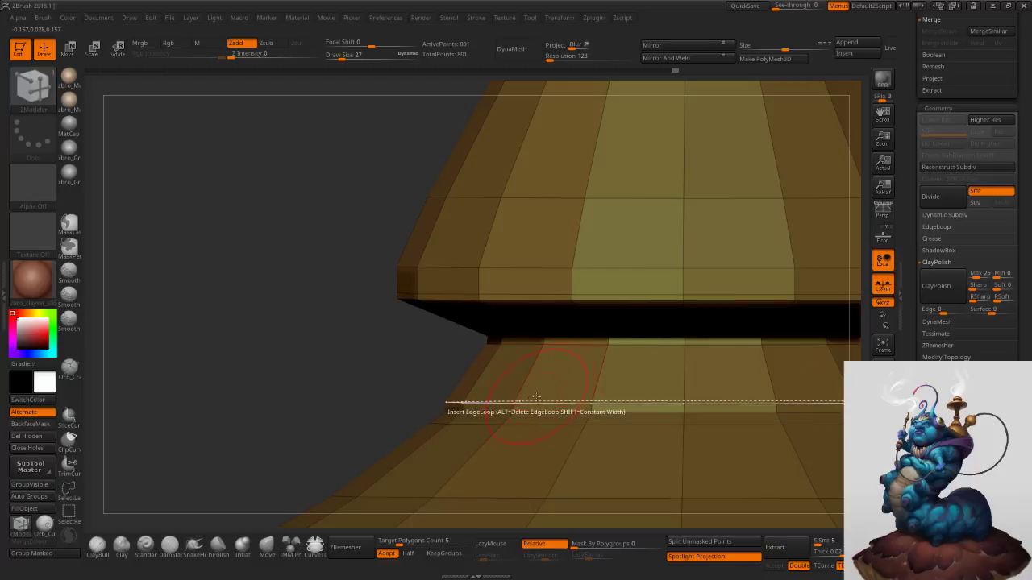
alt+click(500, 414)
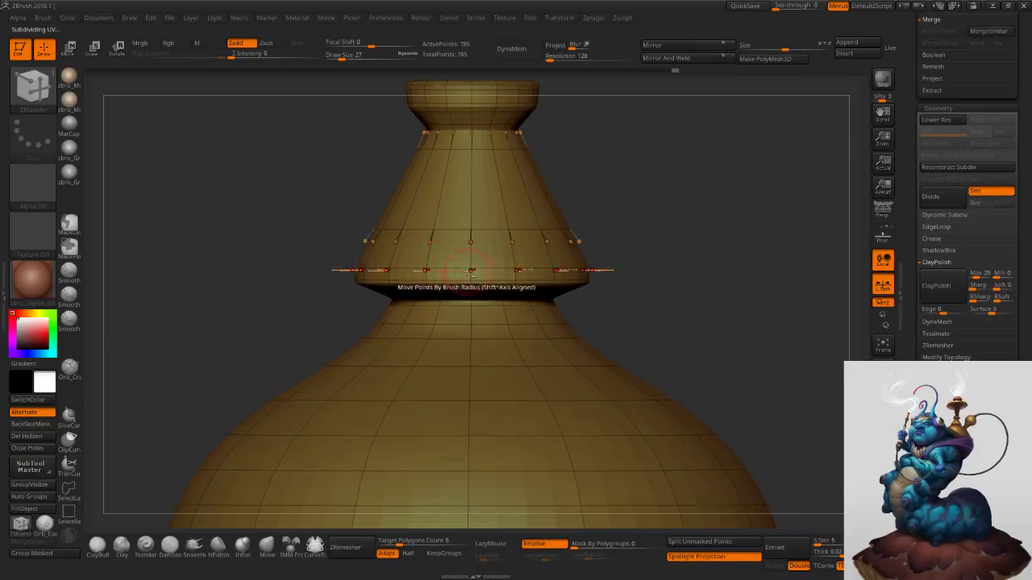
Compare the faceted and smoothed vase levels to check the crisp neck collar, bringing the cage to 769 points.
ctrl+right_drag(747, 308, 717, 242)
key(shift+f)
mouse_move(795, 408)
ctrl+right_down()
mouse_move(758, 382)
mouse_move(815, 435)
ctrl+right_up()
key(shift+d)
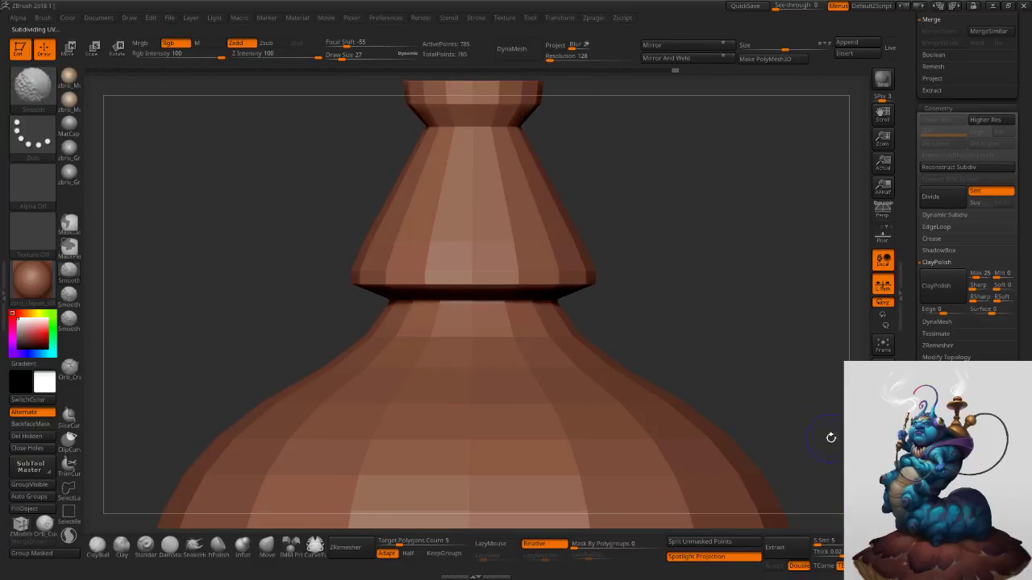
key(shift+f)
ctrl+right_drag(672, 348, 683, 397)
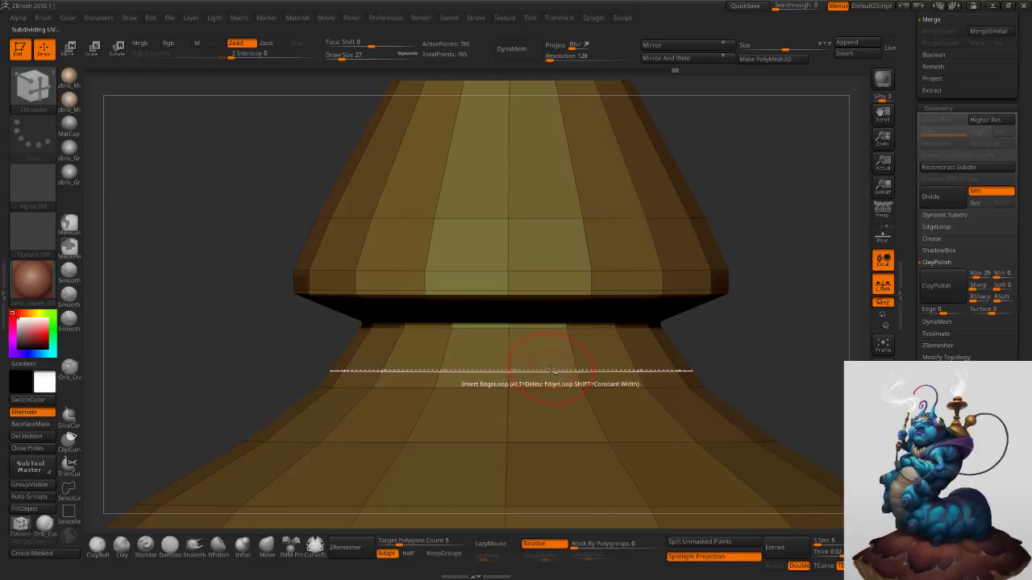
key(d)
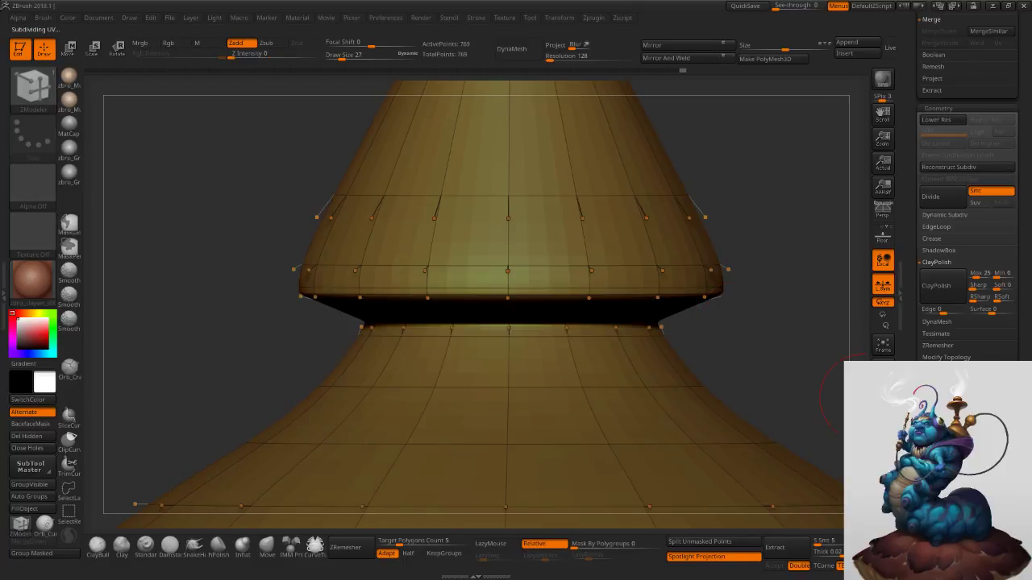
key(shift+f)
mouse_move(770, 395)
ctrl+right_down()
mouse_move(748, 344)
mouse_move(748, 380)
mouse_move(766, 399)
mouse_move(665, 337)
mouse_move(721, 347)
mouse_move(693, 380)
mouse_move(678, 345)
ctrl+right_up()
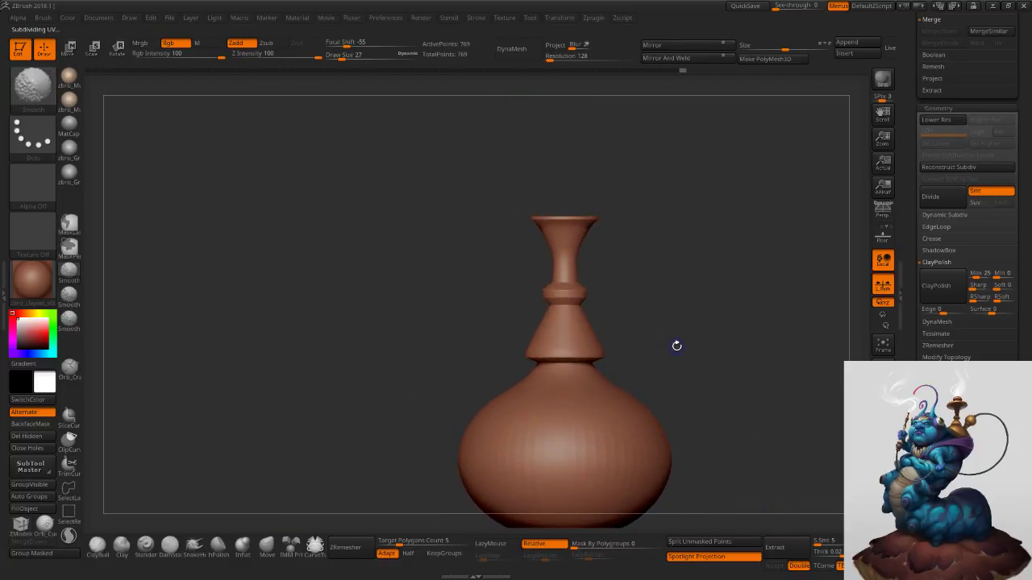
alt+right_drag(740, 319, 702, 352)
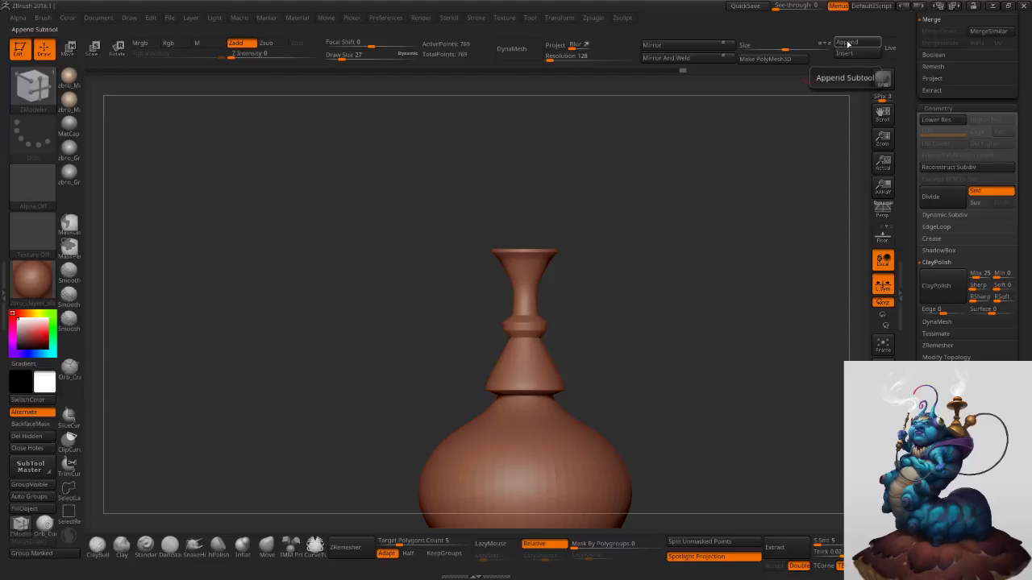
Append a cylinder subtool, flatten it into a disc and raise it above the vase.
click(851, 46)
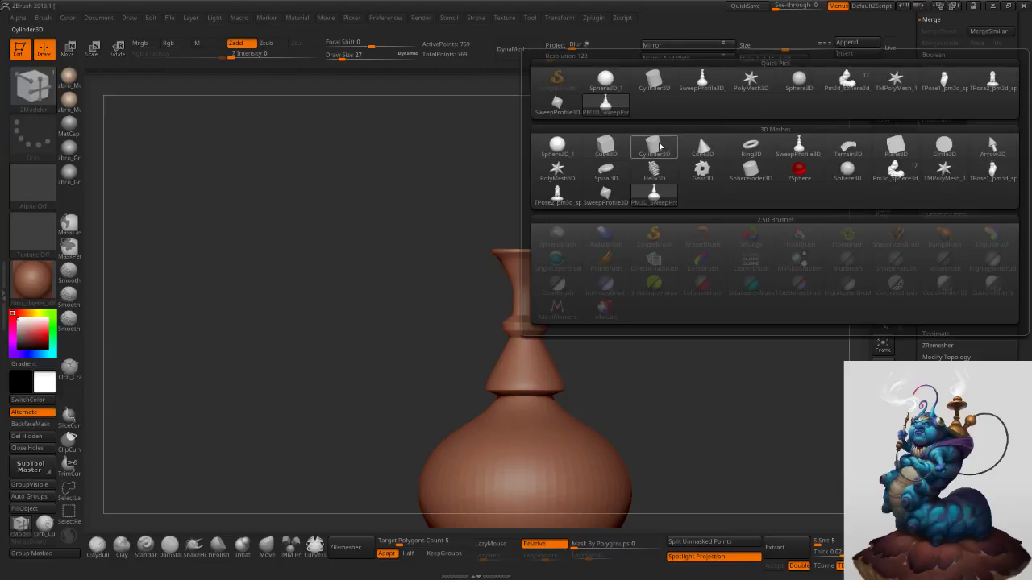
click(651, 148)
alt+click(609, 272)
key(w)
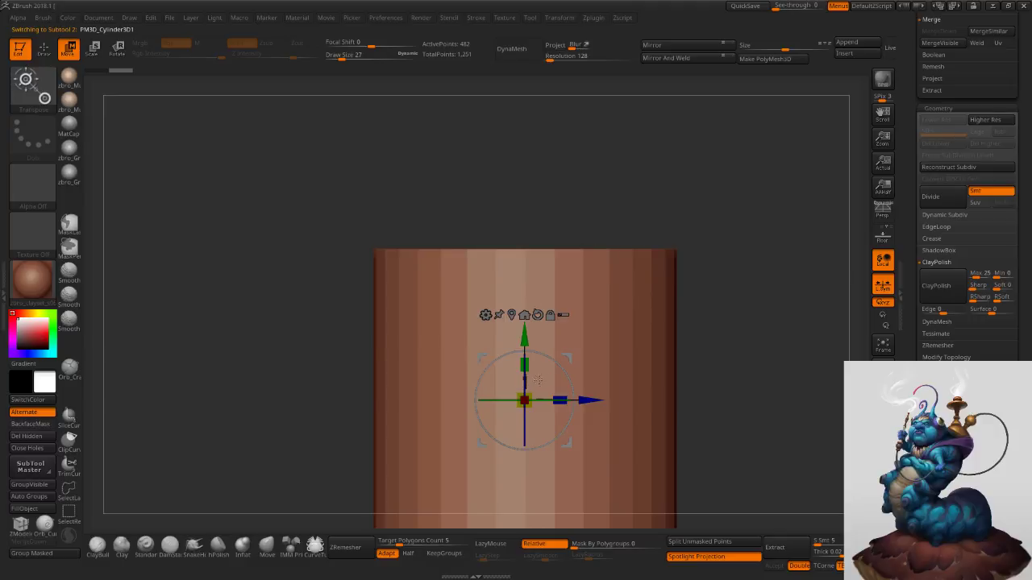
drag(524, 366, 524, 397)
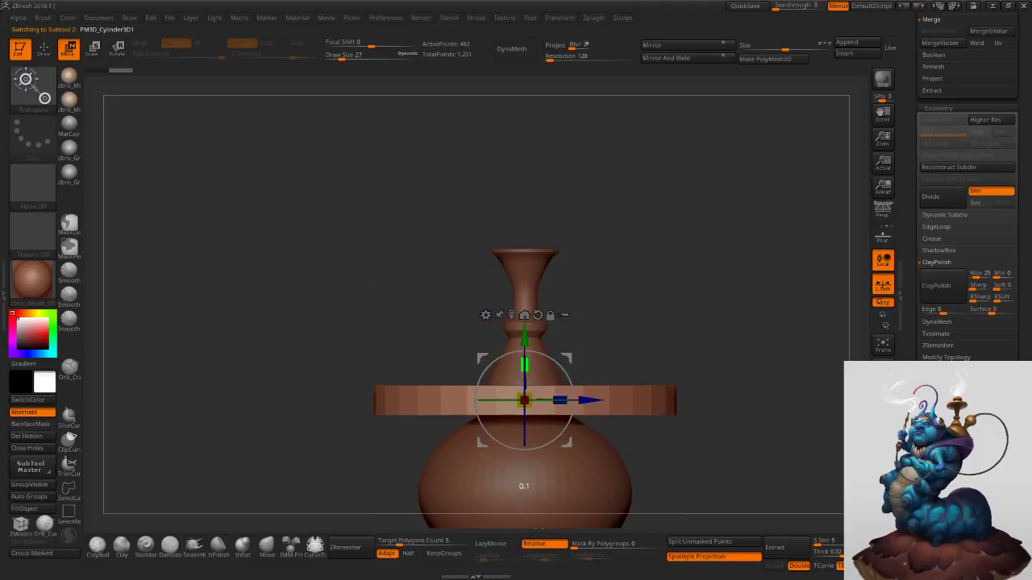
drag(524, 340, 508, 167)
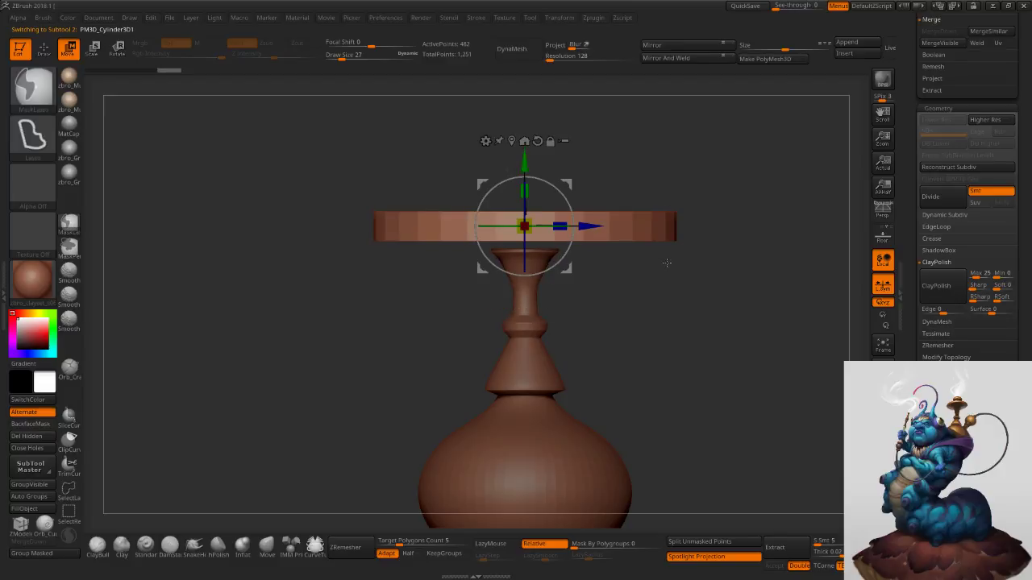
Shrink the disc to about half size, squash it thinner, and seat it on the stem top.
mouse_move(683, 249)
ctrl+right_down()
mouse_move(698, 318)
mouse_move(702, 253)
mouse_move(699, 313)
ctrl+right_up()
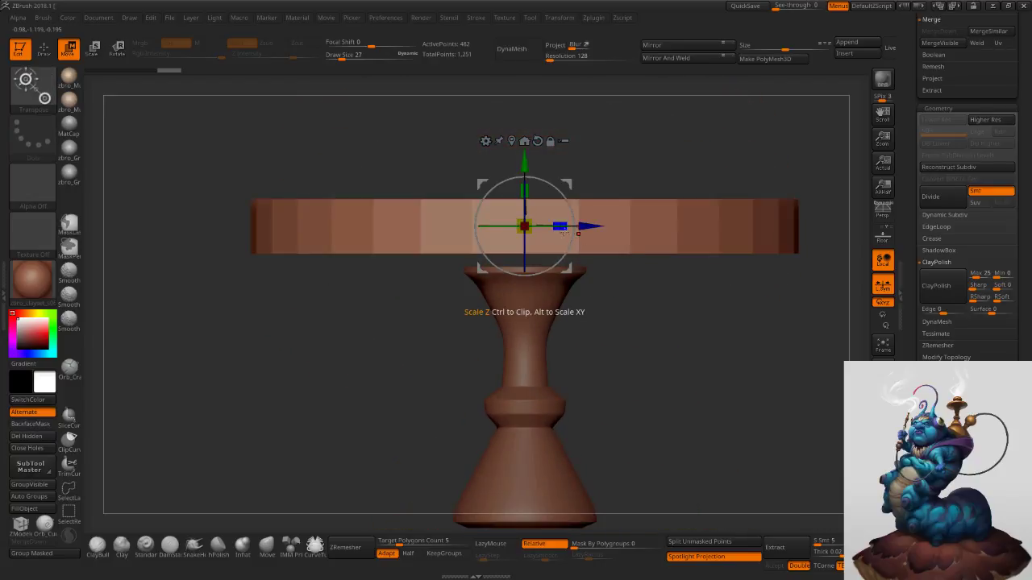
drag(529, 230, 416, 320)
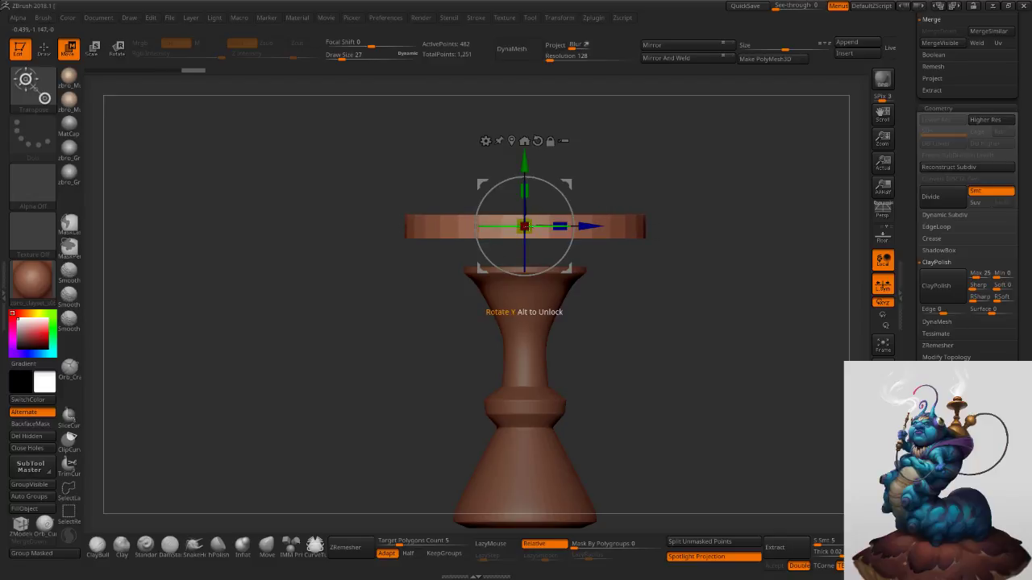
drag(526, 191, 525, 229)
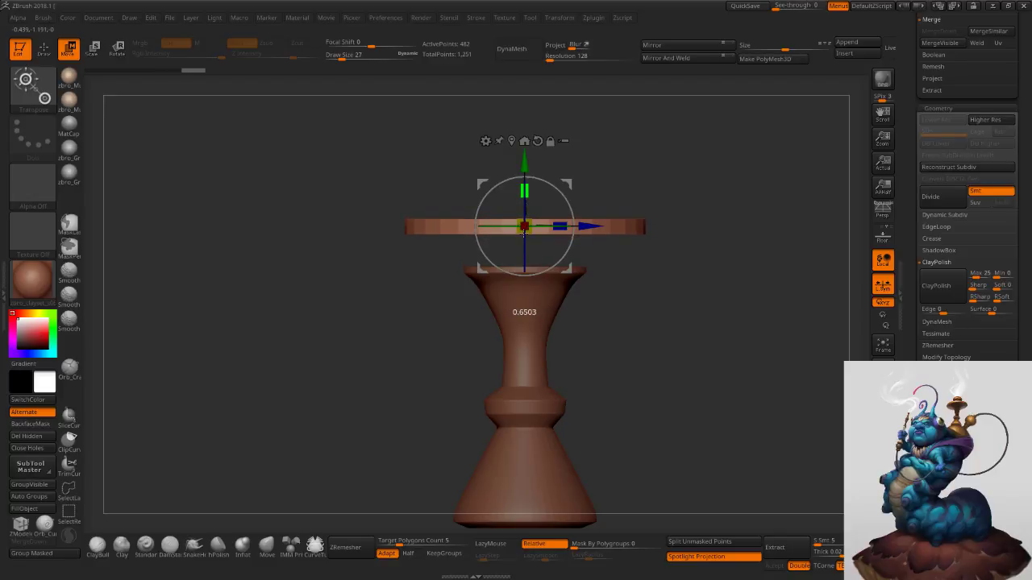
drag(525, 163, 525, 196)
ctrl+right_drag(653, 266, 668, 303)
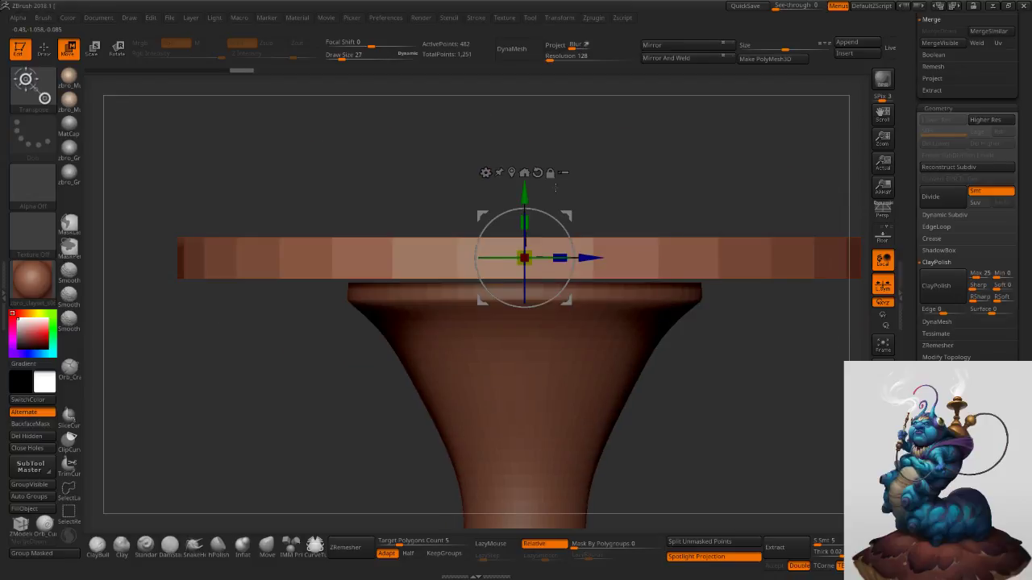
drag(524, 195, 522, 200)
ctrl+right_drag(677, 203, 574, 157)
mouse_move(637, 187)
right_down()
mouse_move(655, 242)
mouse_move(659, 172)
mouse_move(607, 199)
right_up()
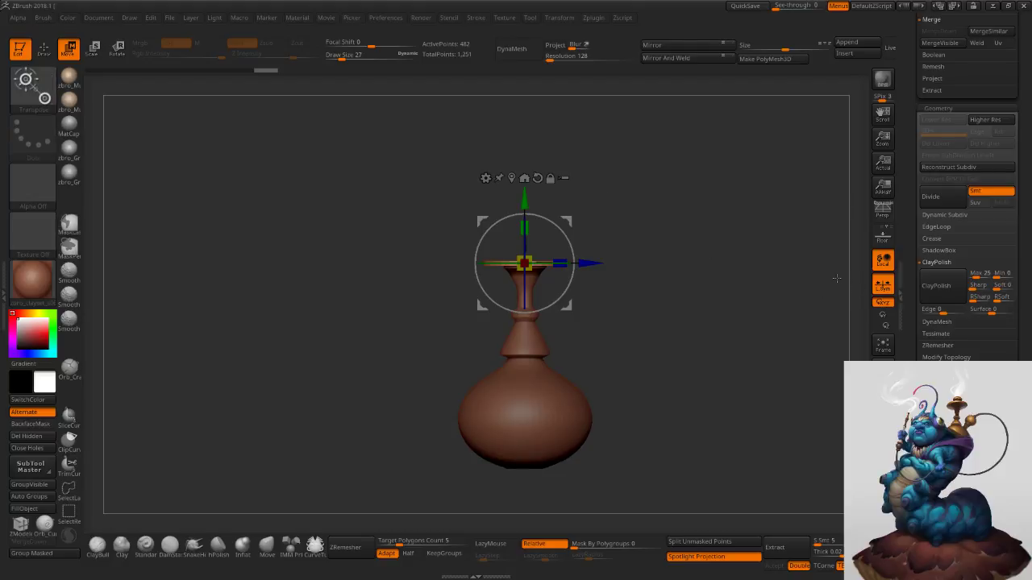
Switch to perspective view and scale the tray down very slightly.
click(880, 211)
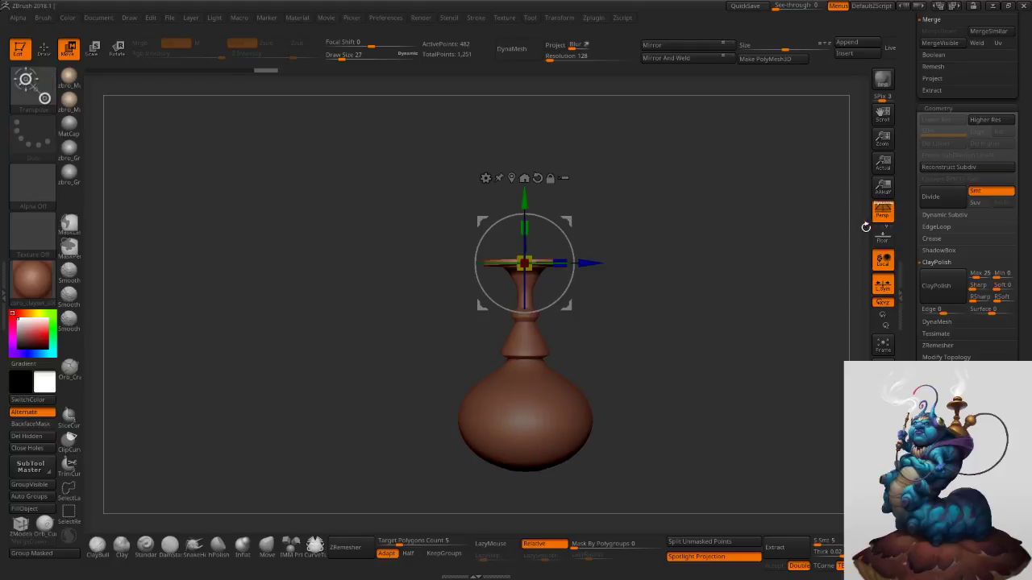
click(50, 53)
mouse_move(652, 232)
mouse_down()
mouse_move(670, 234)
mouse_move(661, 235)
mouse_up()
key(ctrl+z)
key(w)
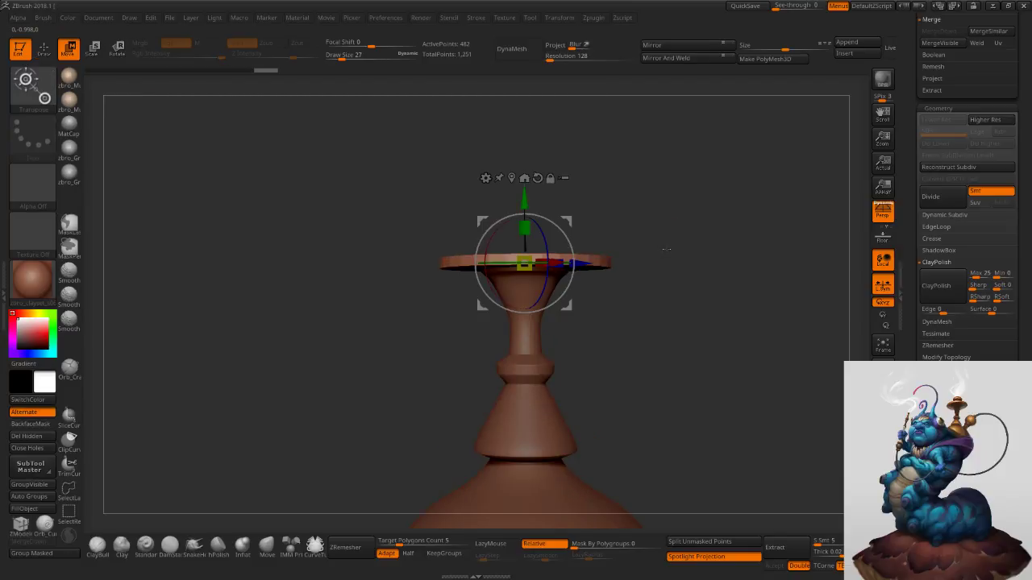
drag(532, 258, 529, 259)
drag(701, 198, 692, 211)
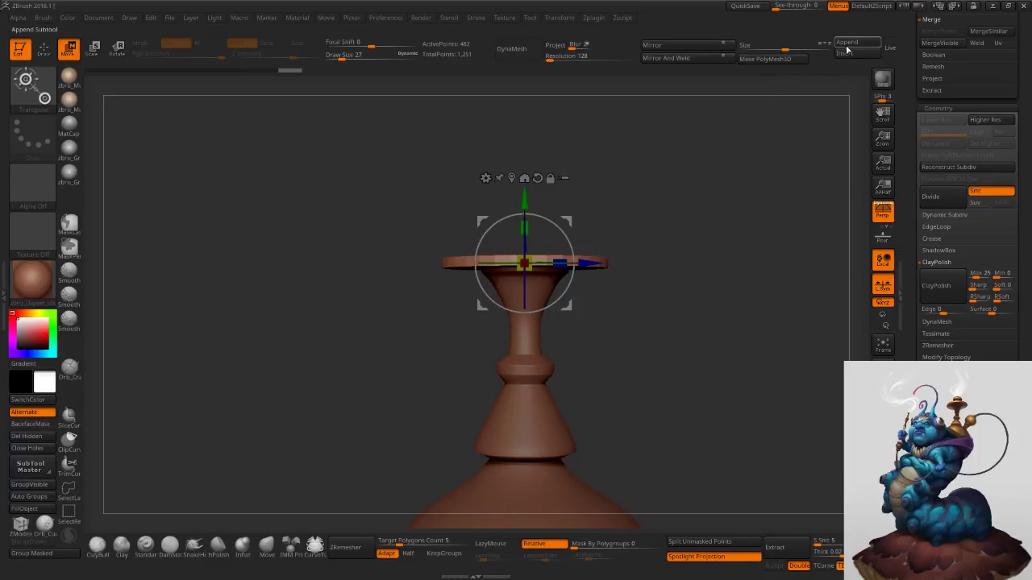
Append a Sphereinder3D cylinder as a new subtool and make it active.
click(845, 44)
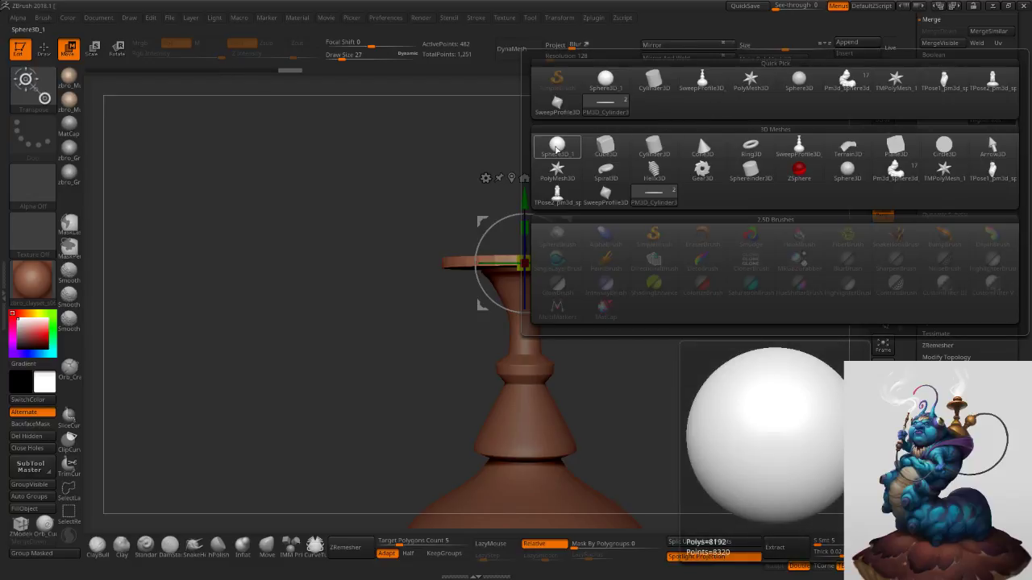
click(750, 169)
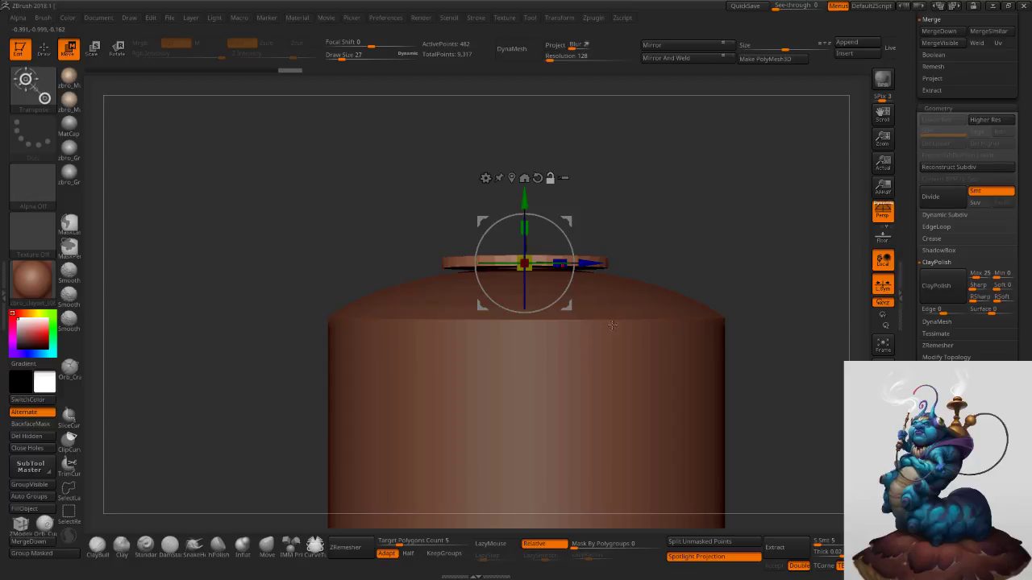
alt+click(598, 294)
Shrink the cylinder to about 0.55 scale and raise it above the tray.
drag(537, 461, 472, 553)
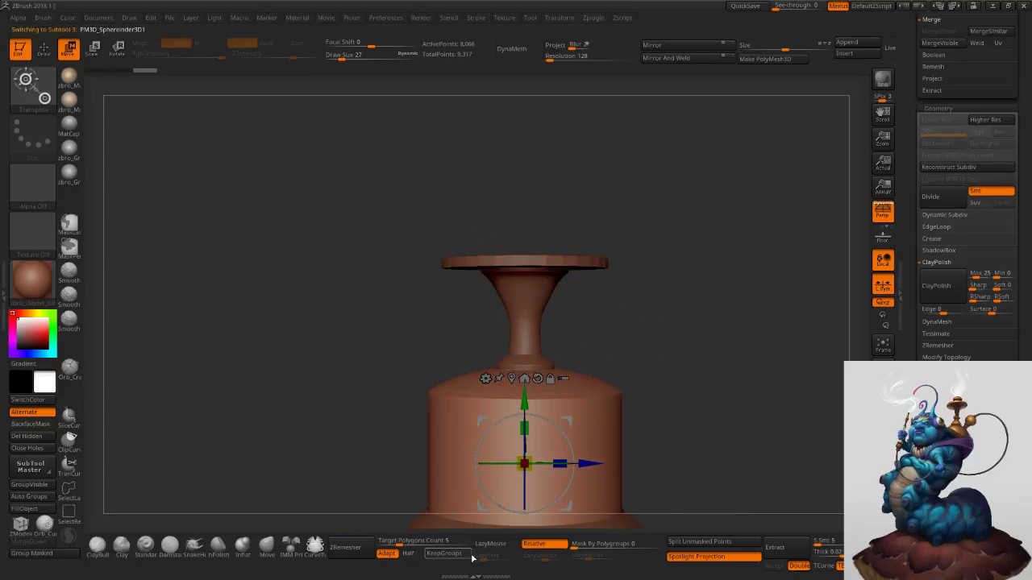
drag(524, 398, 524, 112)
alt+drag(650, 225, 644, 318)
drag(517, 315, 496, 329)
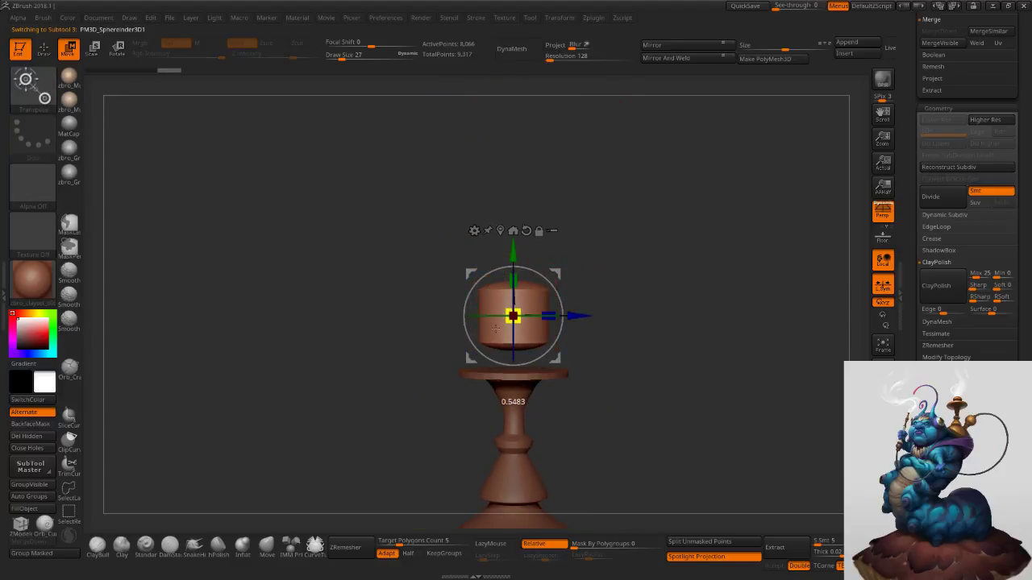
ctrl+right_drag(606, 251, 613, 324)
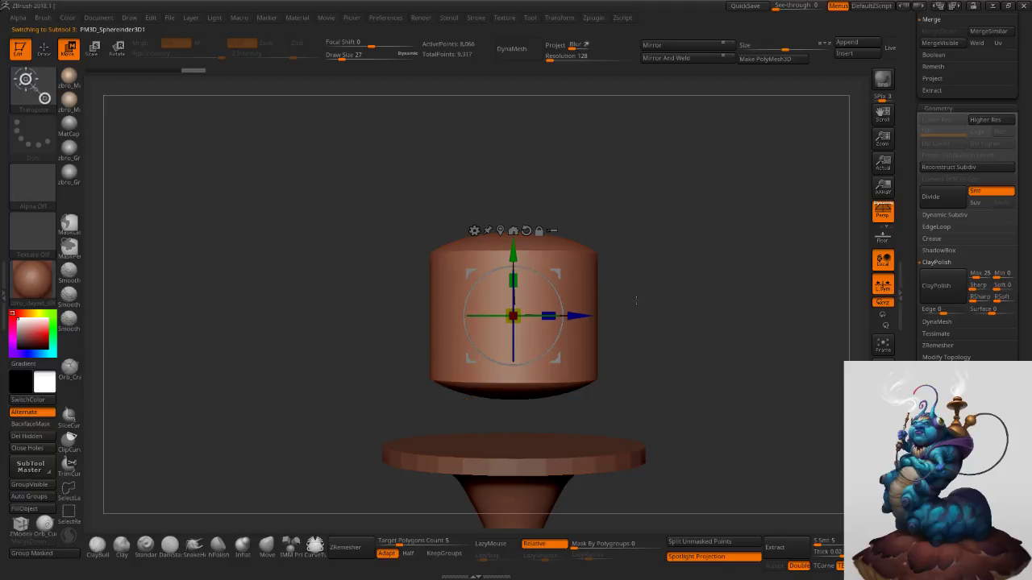
Enable Polyframe on the cylinder, then bring back the gizmo and its deformer gear menu.
click(883, 441)
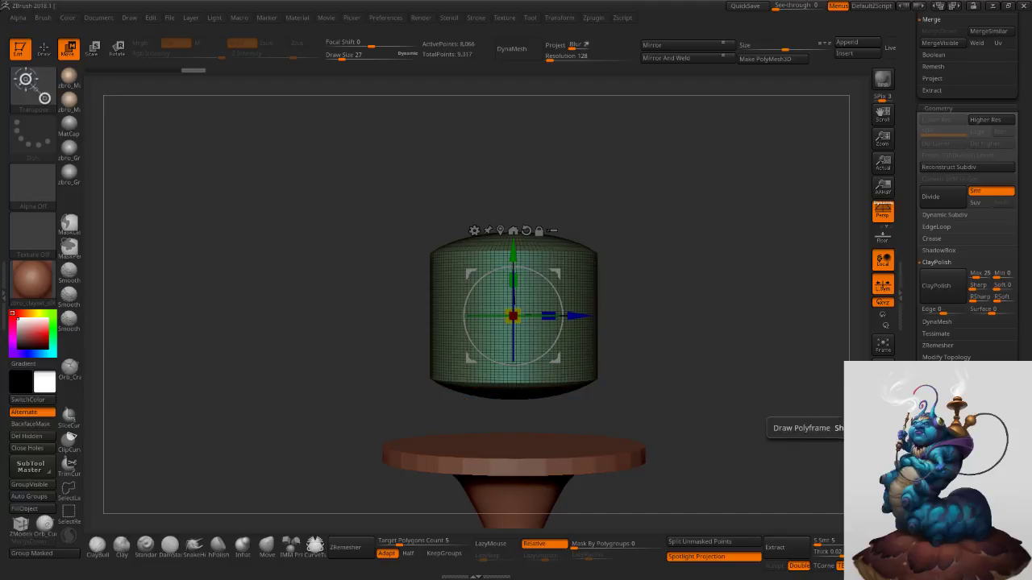
click(52, 57)
mouse_move(610, 250)
mouse_down()
mouse_move(611, 328)
mouse_move(608, 253)
mouse_up()
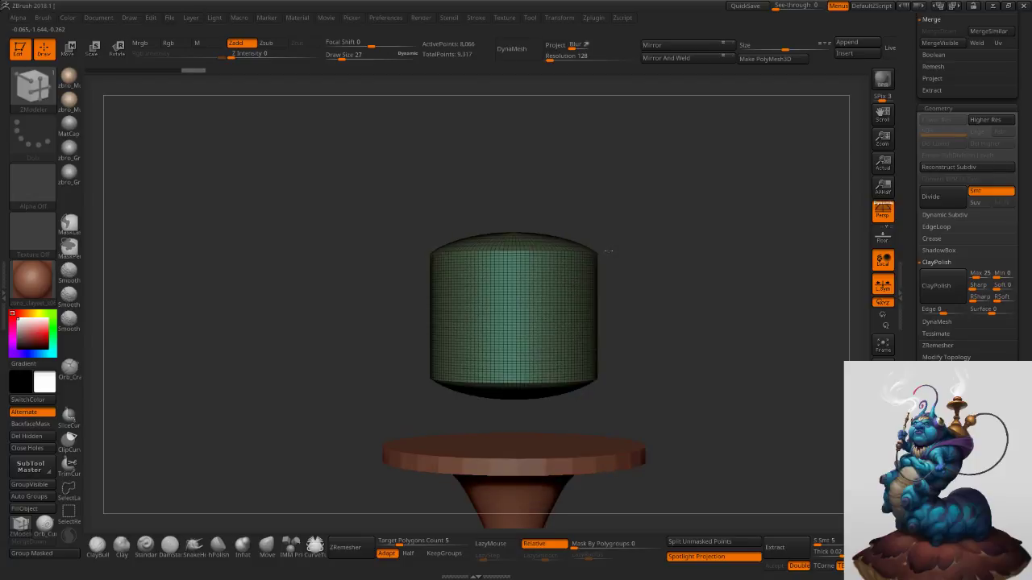
click(71, 51)
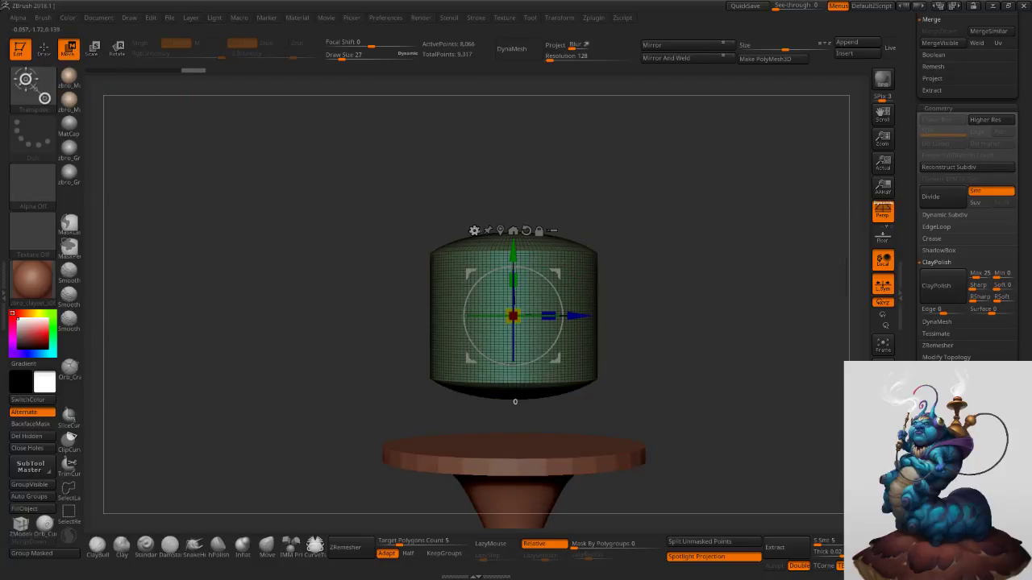
click(474, 230)
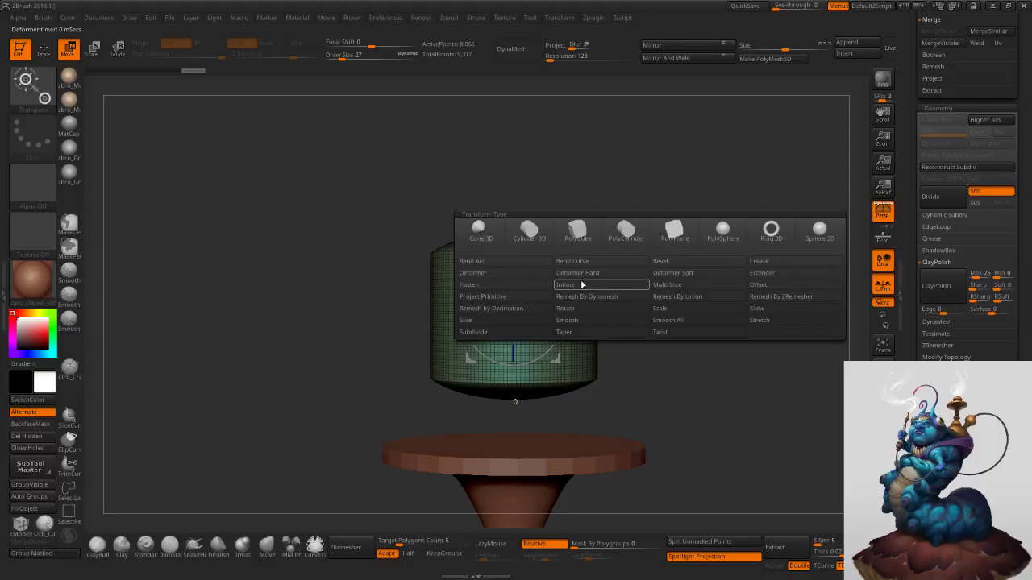
Try a Deformer cage and then an Extender deformer on the cylinder, undoing both.
click(534, 278)
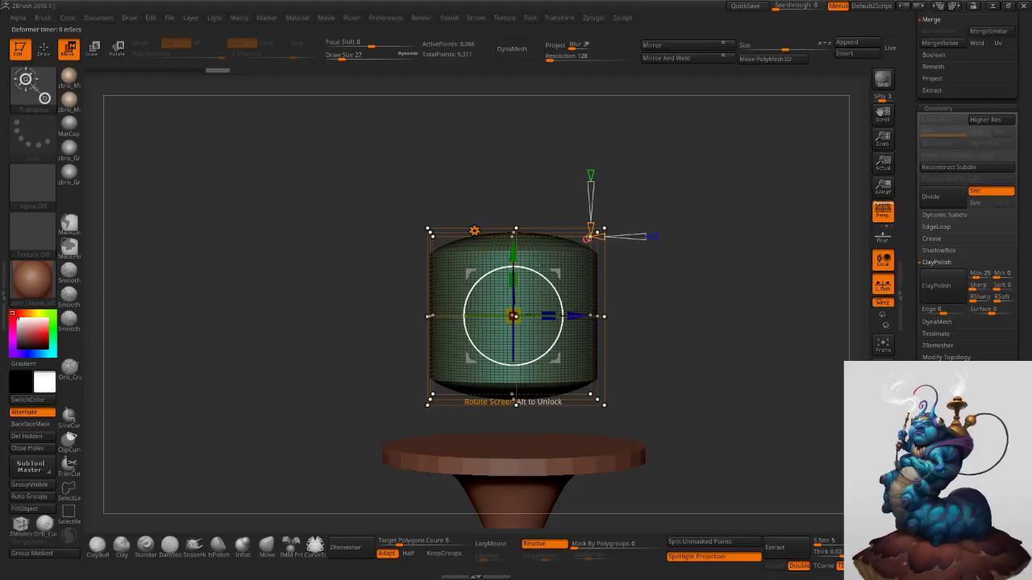
key(ctrl+z)
click(479, 233)
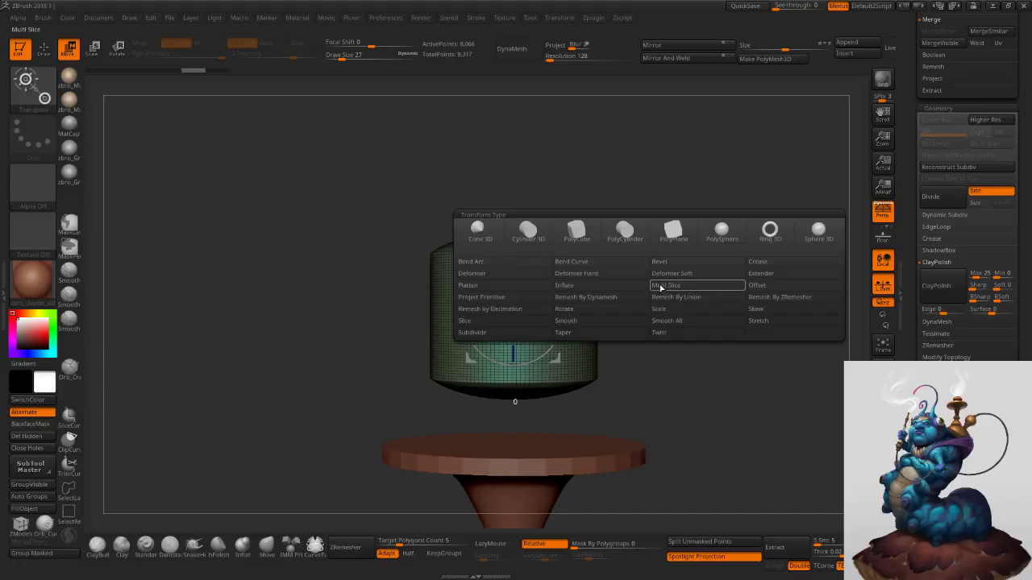
click(764, 281)
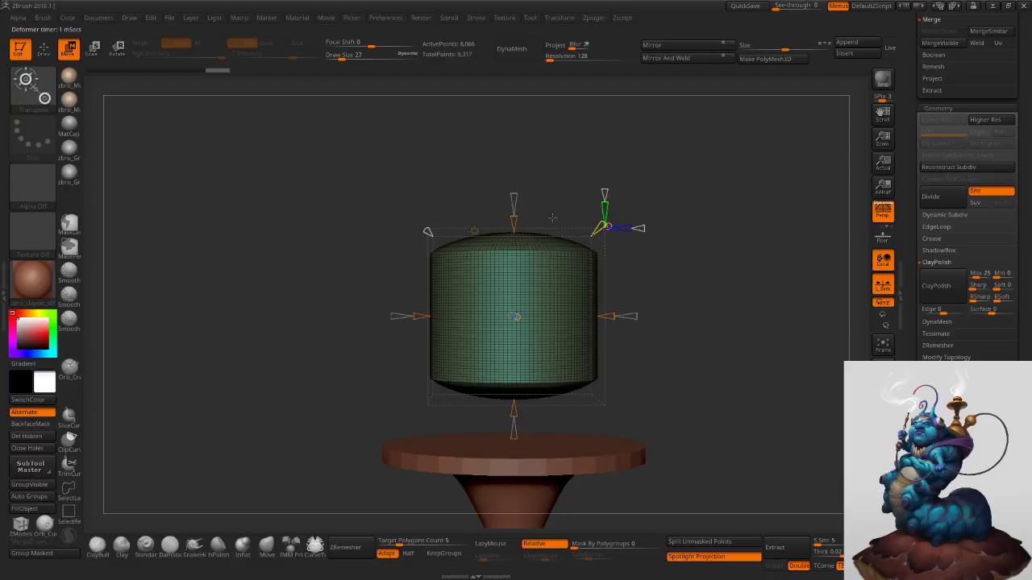
mouse_move(513, 219)
mouse_down()
mouse_move(513, 270)
mouse_move(513, 208)
mouse_up()
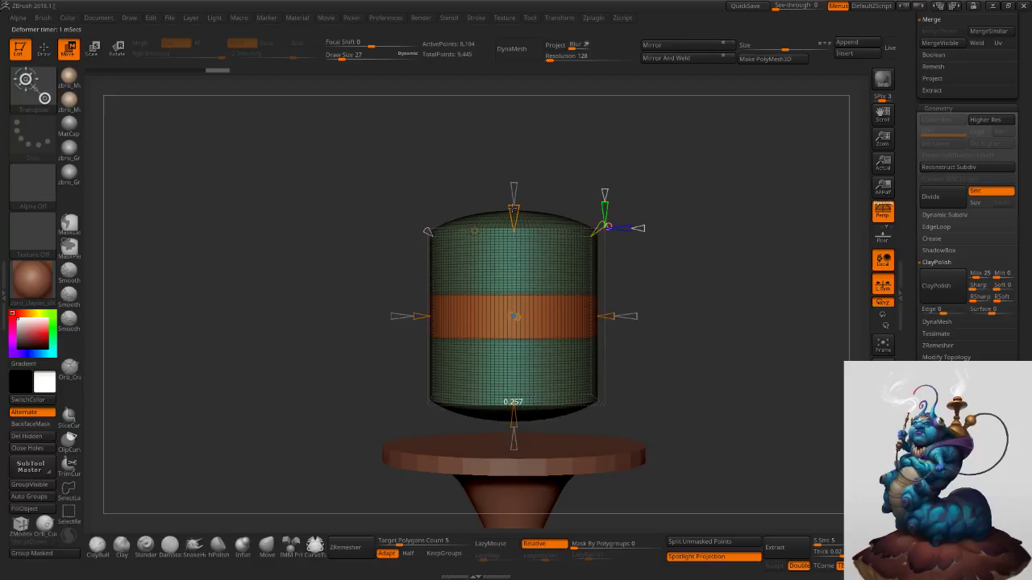
key(ctrl+z)
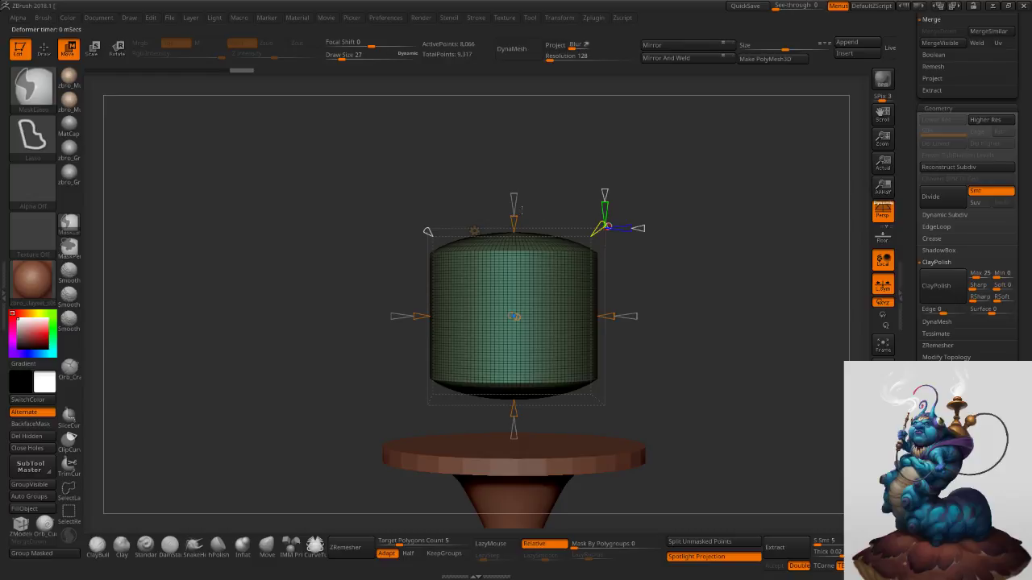
Leave transform mode and zoom in on the cylinder with wireframe shown.
click(45, 50)
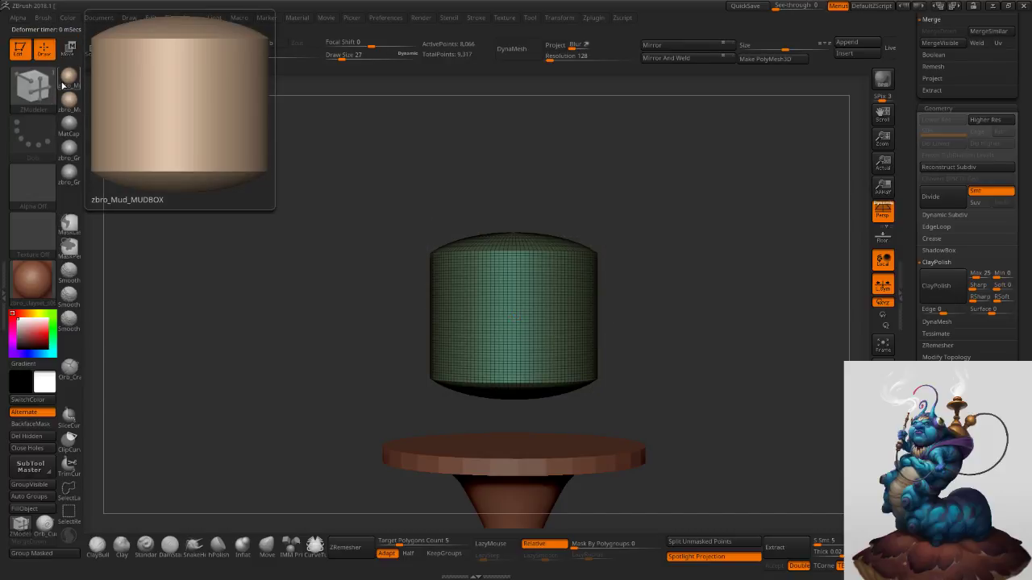
mouse_move(688, 245)
mouse_down()
mouse_move(682, 264)
mouse_move(683, 248)
mouse_up()
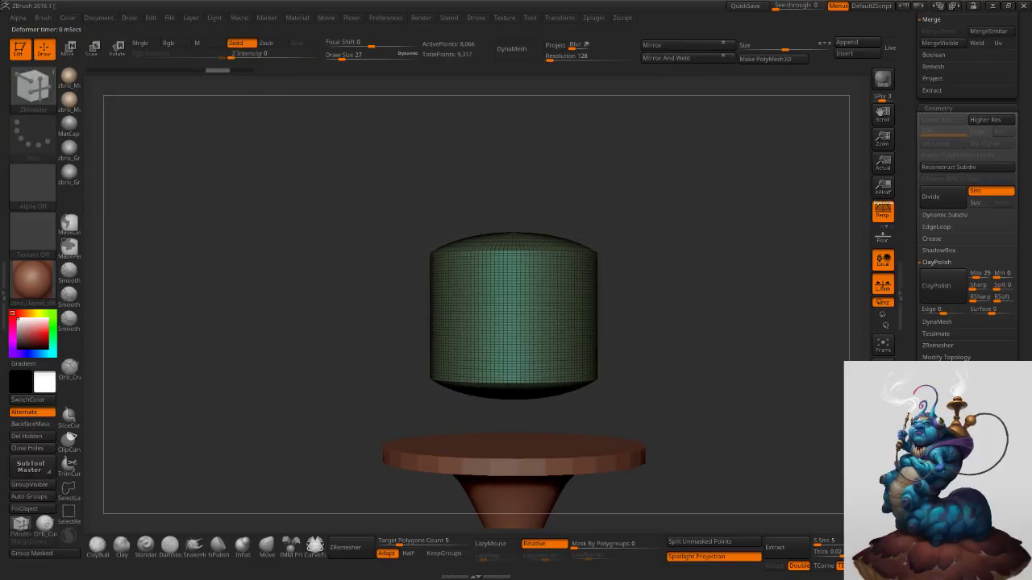
click(883, 441)
ctrl+right_drag(729, 342, 651, 289)
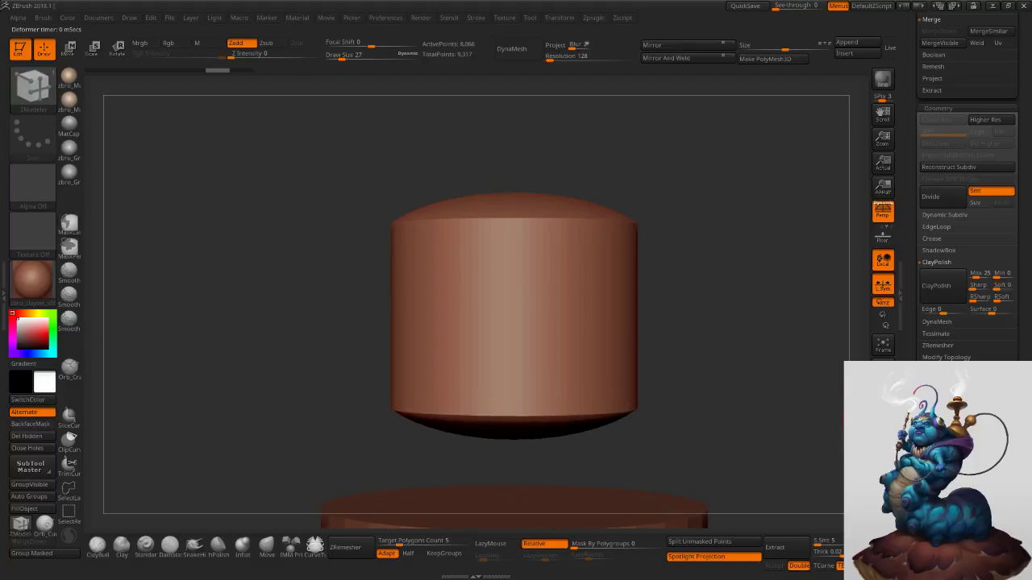
click(883, 441)
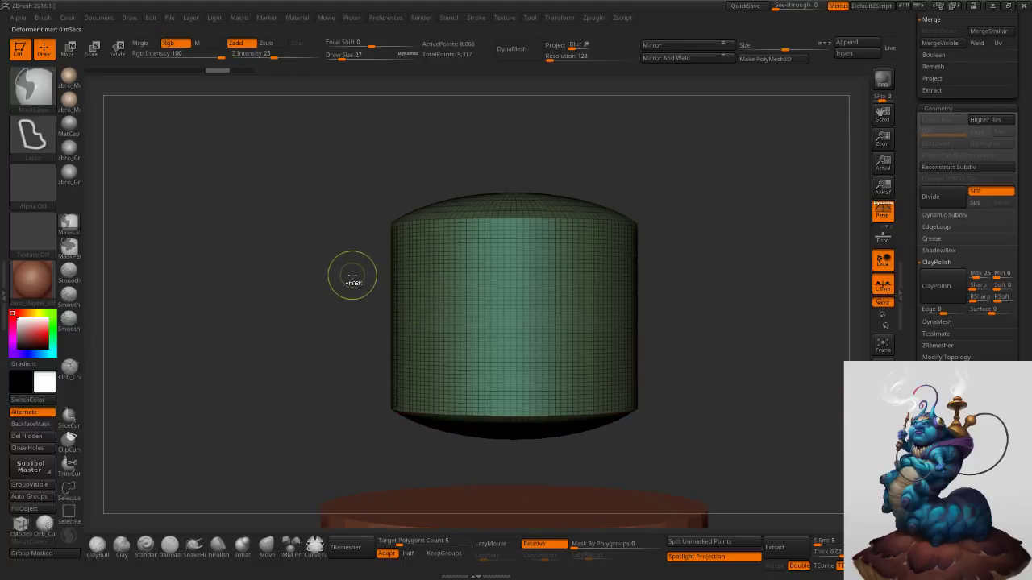
In orthographic view, try a lasso mask and a 0.4 height squash, undoing both.
mouse_move(349, 274)
ctrl+mouse_down()
mouse_move(623, 329)
mouse_move(695, 283)
ctrl+mouse_up()
key(ctrl+z)
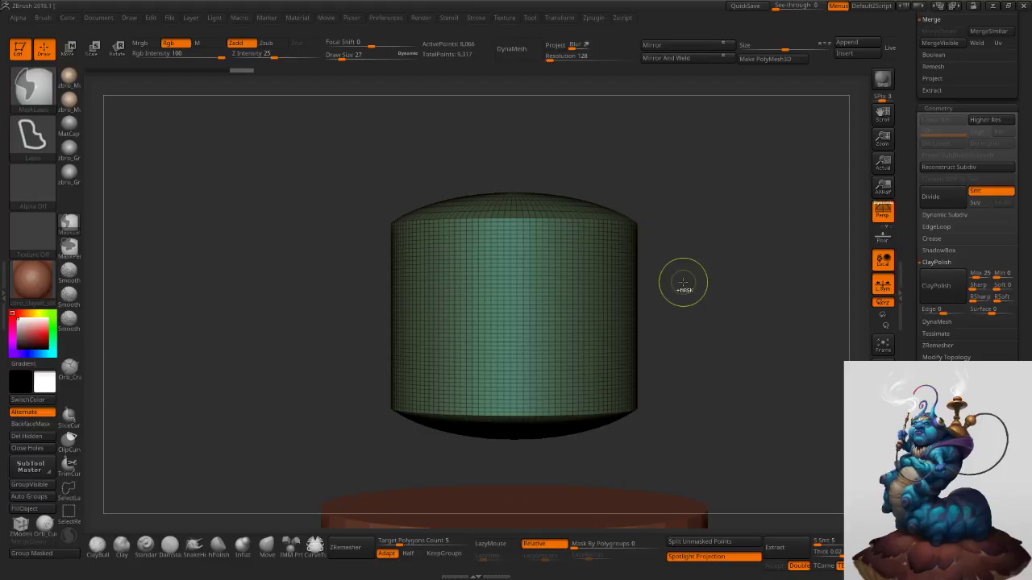
click(883, 211)
key(w)
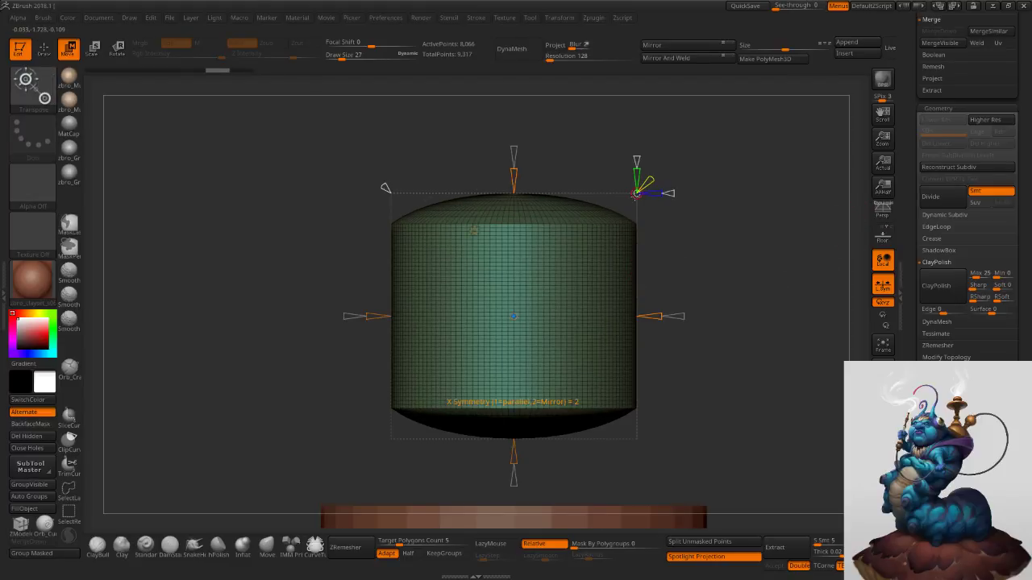
key(ctrl+z)
drag(513, 279, 517, 355)
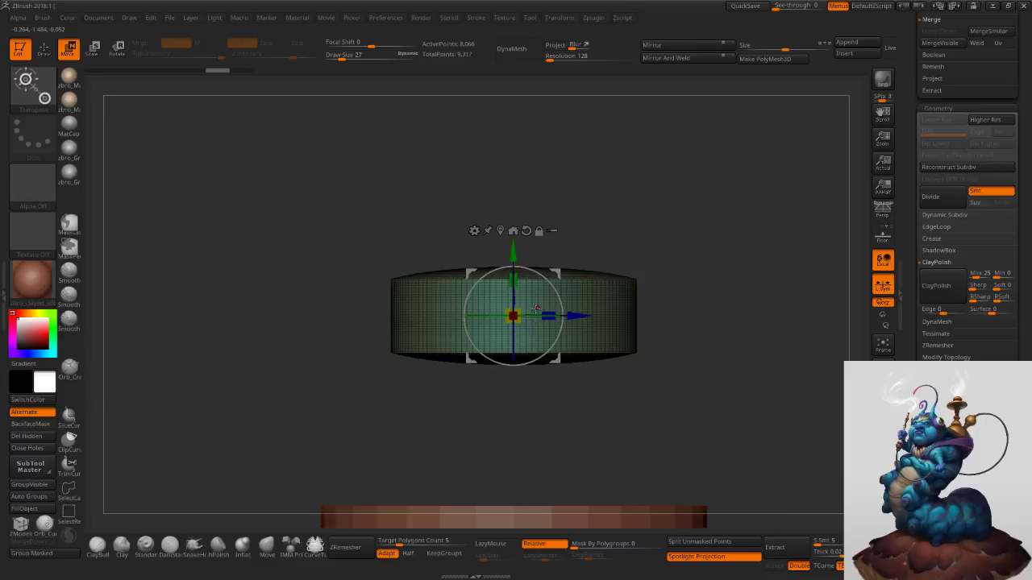
key(ctrl+z)
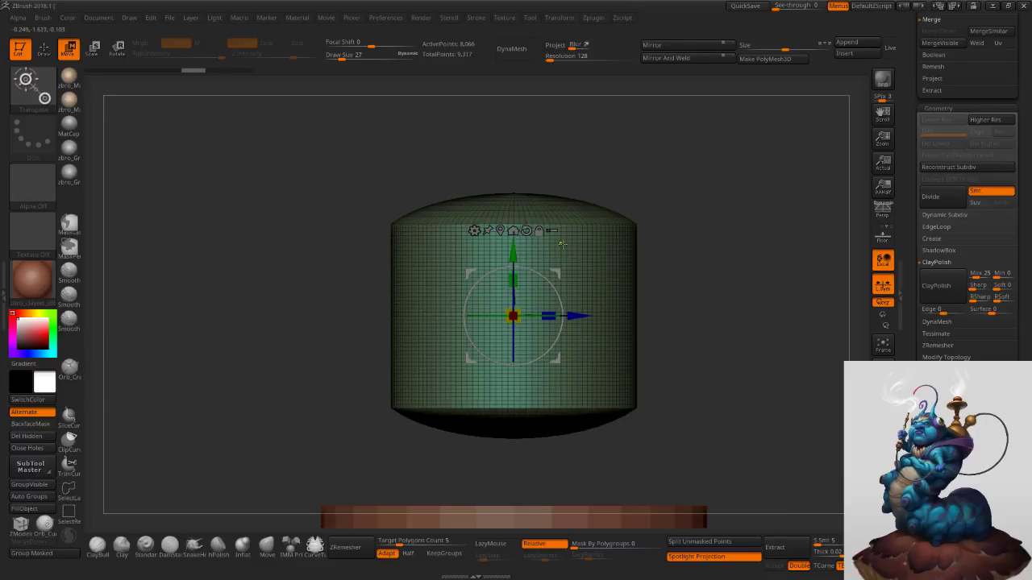
Isolate the cylinder's left part with a rectangle, unhide it, and bring up the tool list.
key(ctrl)
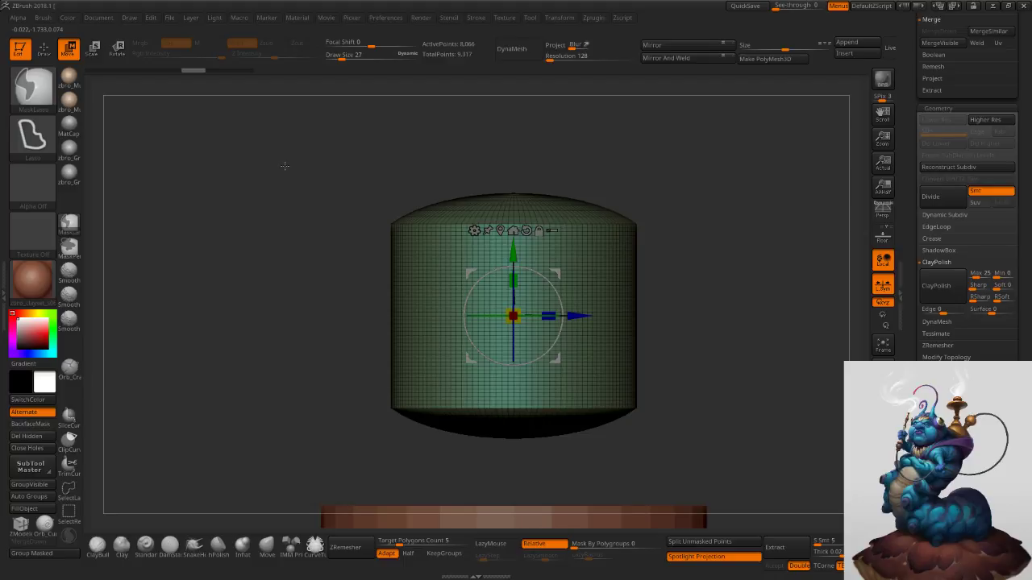
ctrl+drag(337, 136, 584, 173)
key(ctrl+shift)
ctrl+shift+drag(331, 226, 523, 346)
ctrl+shift+click(674, 279)
drag(908, 65, 907, 273)
click(943, 132)
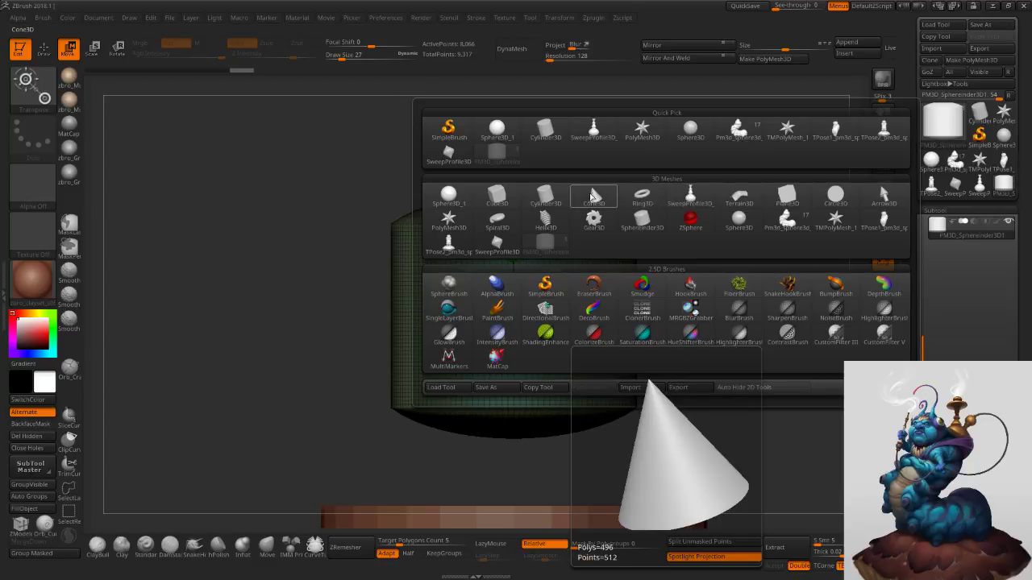
Switch to the Sphereinder3D primitive, centre it, and flatten its caps with TCurve.
click(645, 223)
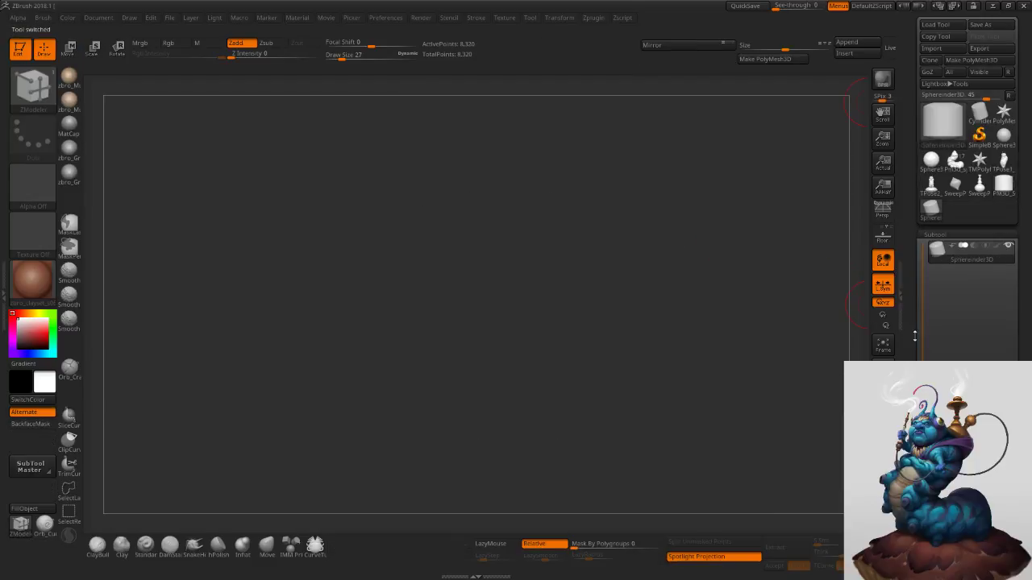
key(f)
drag(907, 337, 894, 181)
mouse_move(991, 251)
mouse_down()
mouse_move(926, 251)
mouse_move(944, 251)
mouse_move(959, 227)
mouse_move(938, 229)
mouse_move(969, 231)
mouse_move(940, 238)
mouse_move(953, 248)
mouse_up()
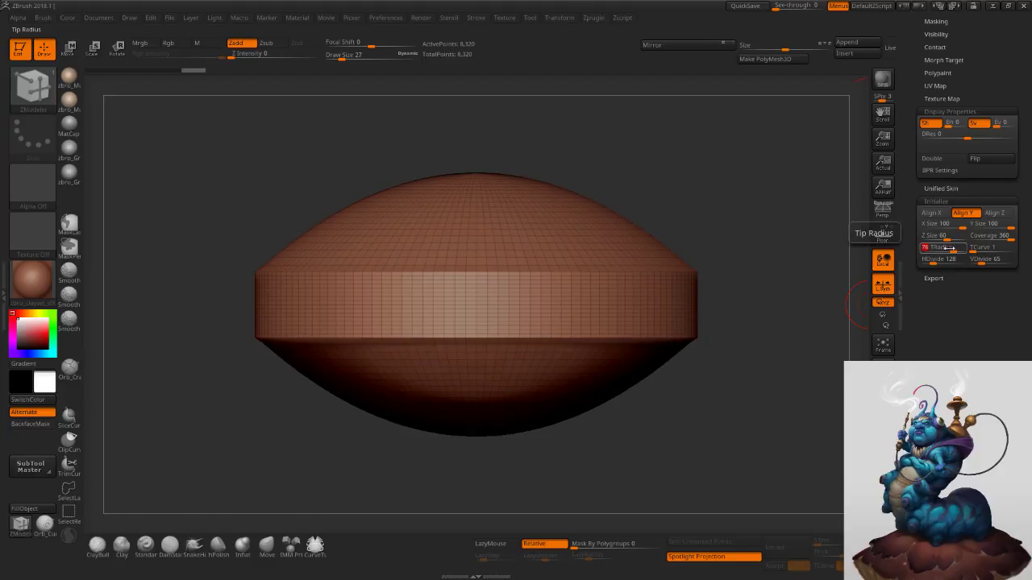
mouse_move(728, 268)
ctrl+right_down()
mouse_move(655, 212)
mouse_move(659, 204)
ctrl+right_up()
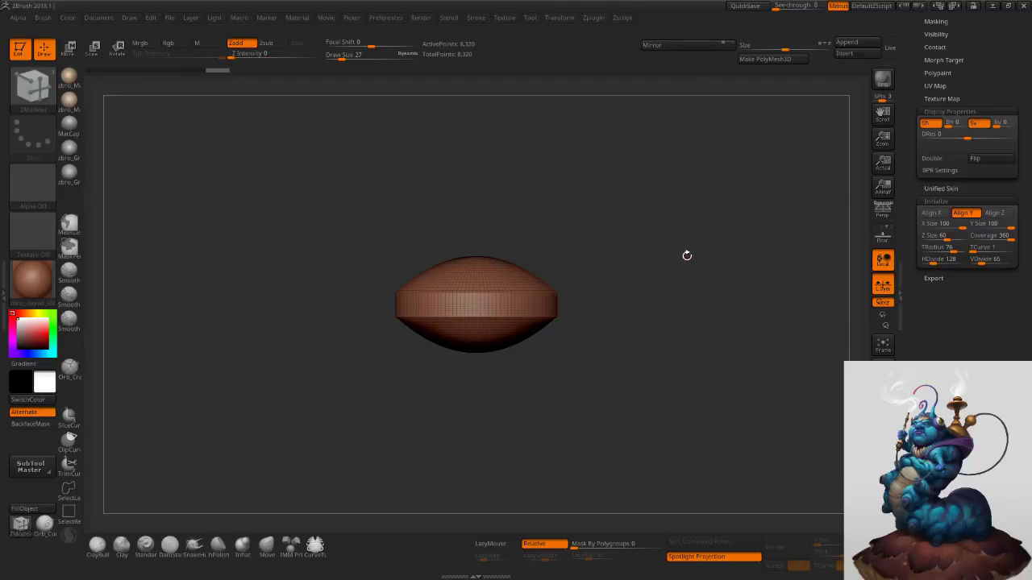
mouse_move(683, 269)
right_down()
mouse_move(701, 285)
mouse_move(688, 272)
right_up()
Set HDivide 16 and VDivide 25, then convert the spindle to a PolyMesh3D.
drag(935, 260, 929, 261)
text(16)
key(Return)
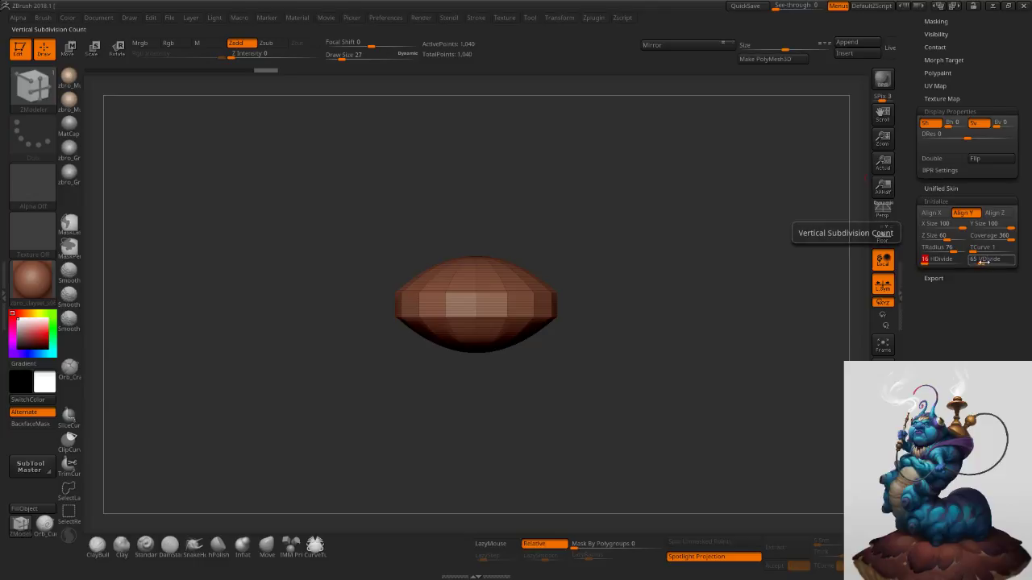
click(982, 261)
text(24)
key(Return)
ctrl+right_drag(604, 279, 738, 291)
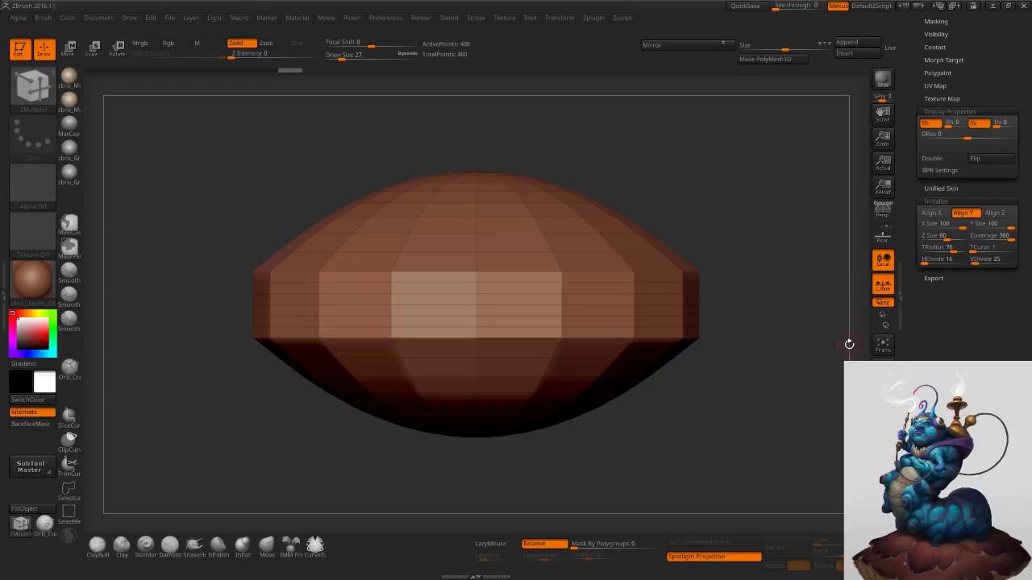
click(764, 59)
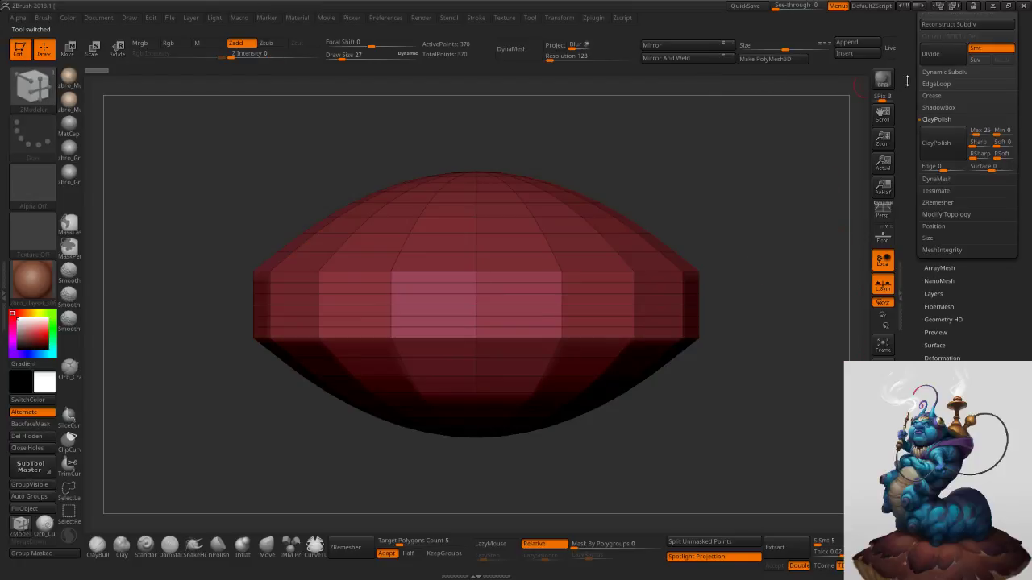
Switch back to the hookah vase tool and centre it in view.
drag(909, 194, 910, 228)
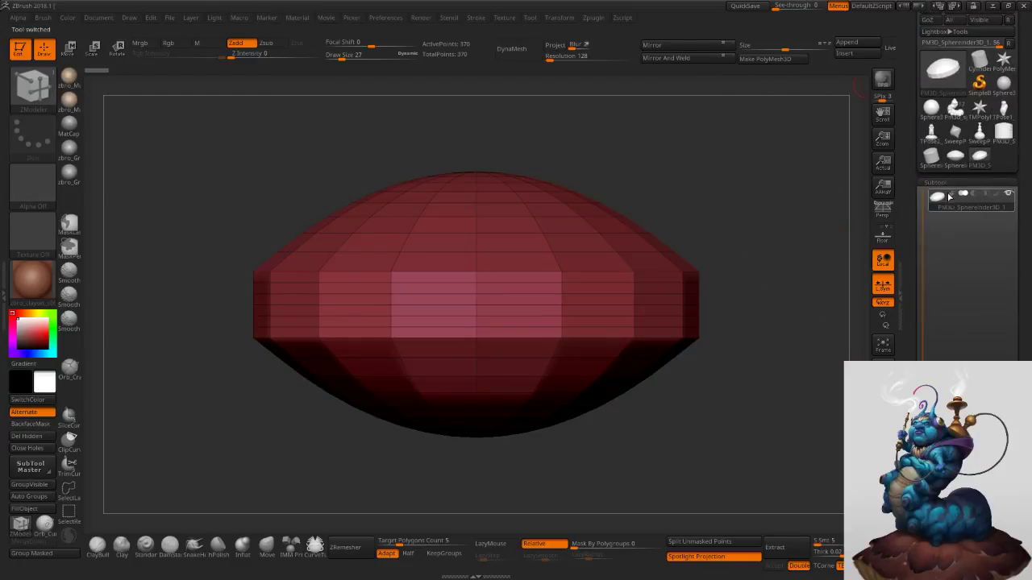
click(978, 134)
ctrl+right_drag(732, 209, 696, 178)
alt+right_drag(696, 178, 694, 224)
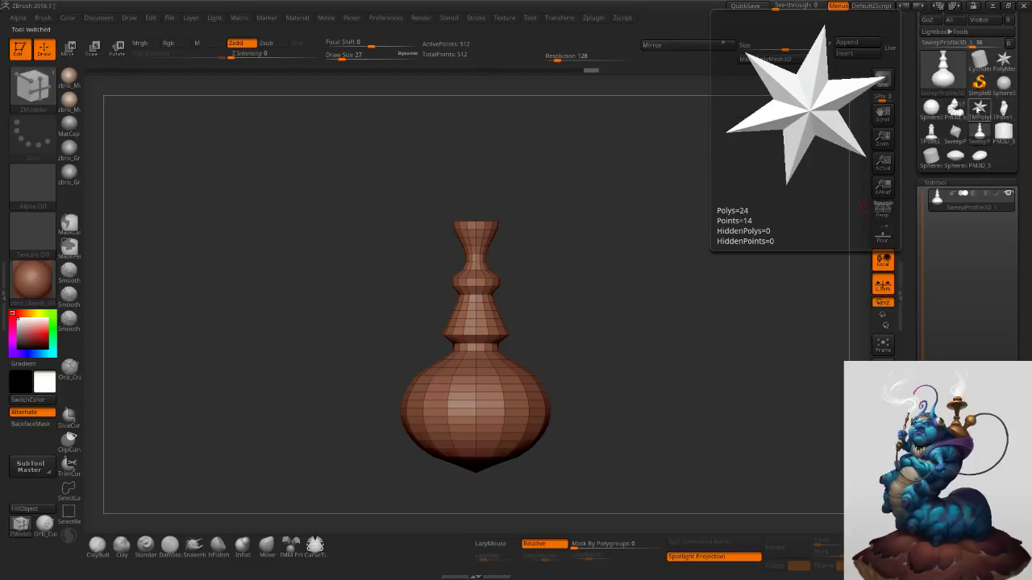
Browse the loaded tools and select the vase version holding the cylinder piece.
click(961, 112)
click(980, 109)
click(1003, 110)
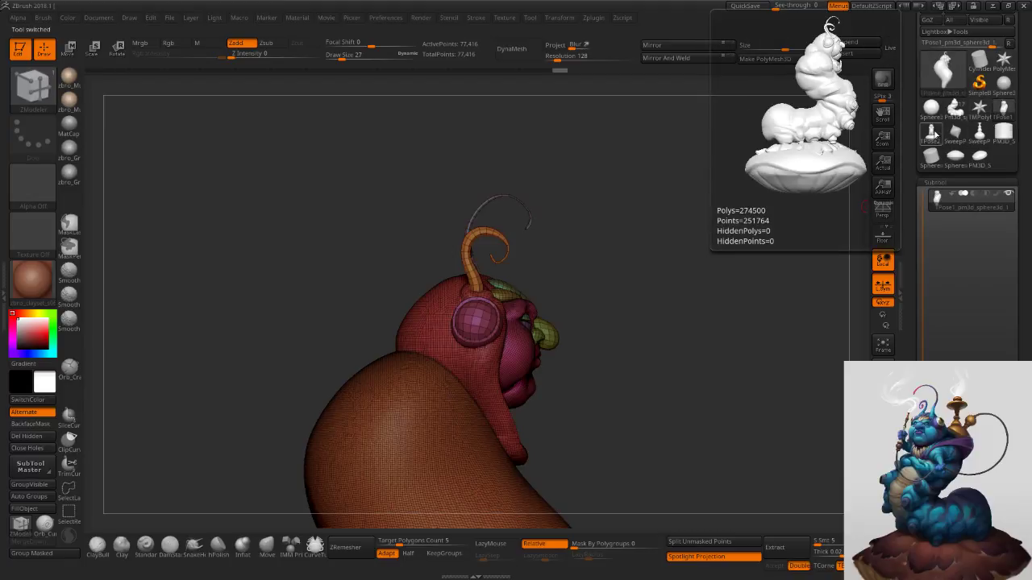
click(932, 135)
click(955, 135)
click(979, 138)
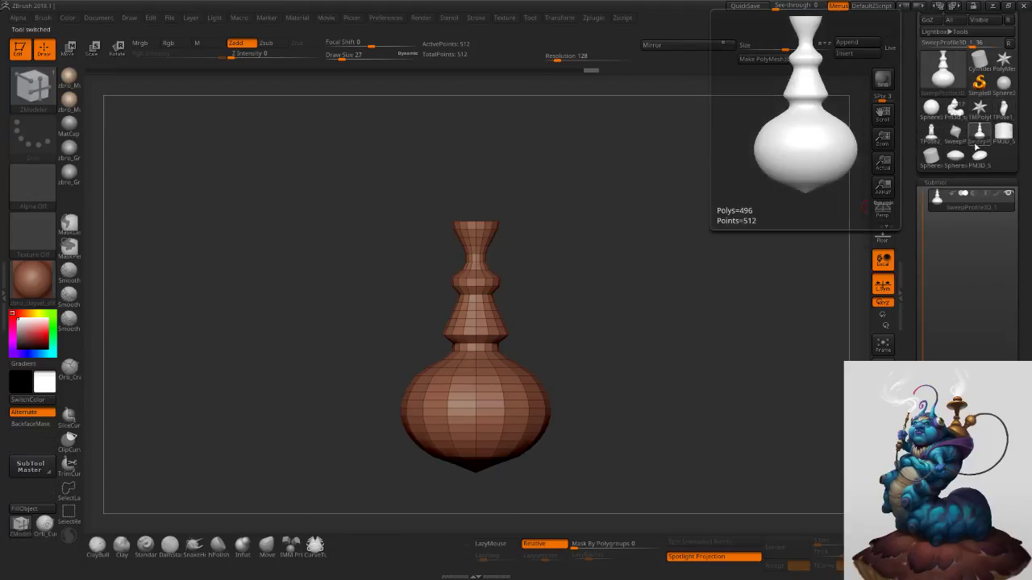
click(956, 160)
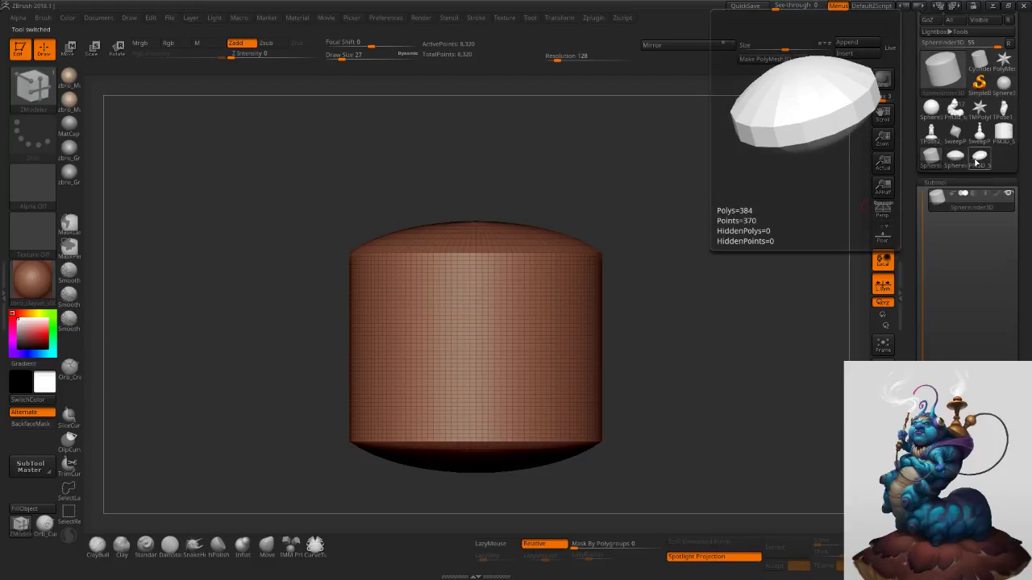
click(977, 160)
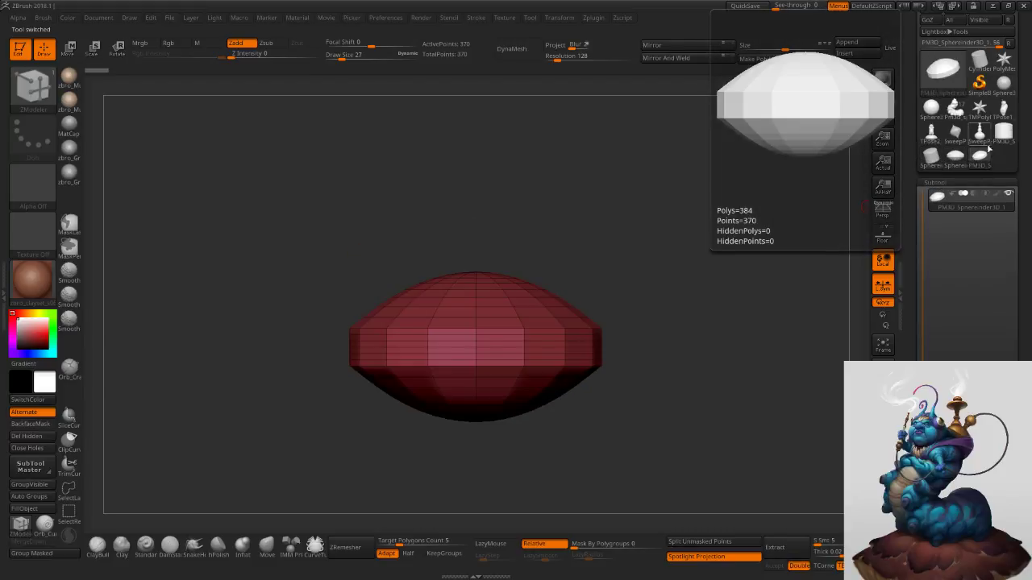
click(1000, 137)
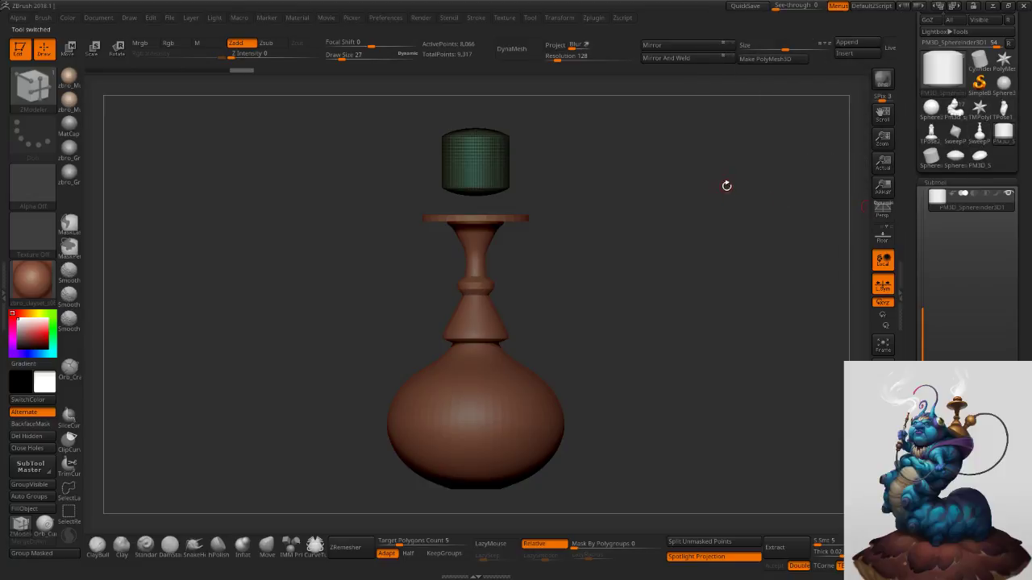
Delete the green cylinder subtool and append the red spindle as a new part.
click(943, 496)
click(851, 521)
click(857, 48)
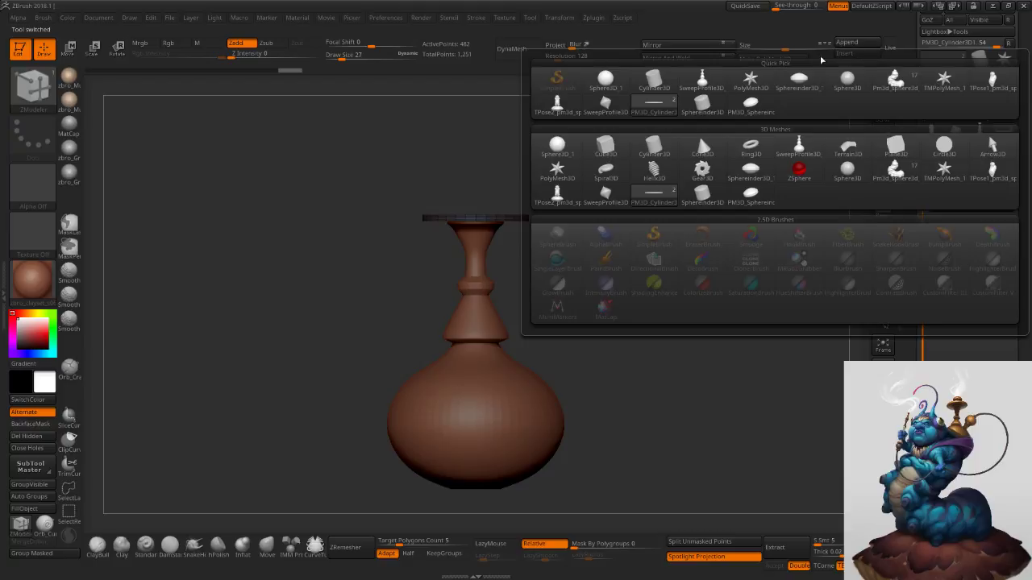
click(750, 194)
alt+click(550, 327)
Shrink the spindle to under half size and seat it on the bottle's top plate.
key(w)
drag(475, 347, 433, 402)
drag(474, 284, 462, 134)
drag(474, 196, 460, 215)
drag(468, 138, 468, 143)
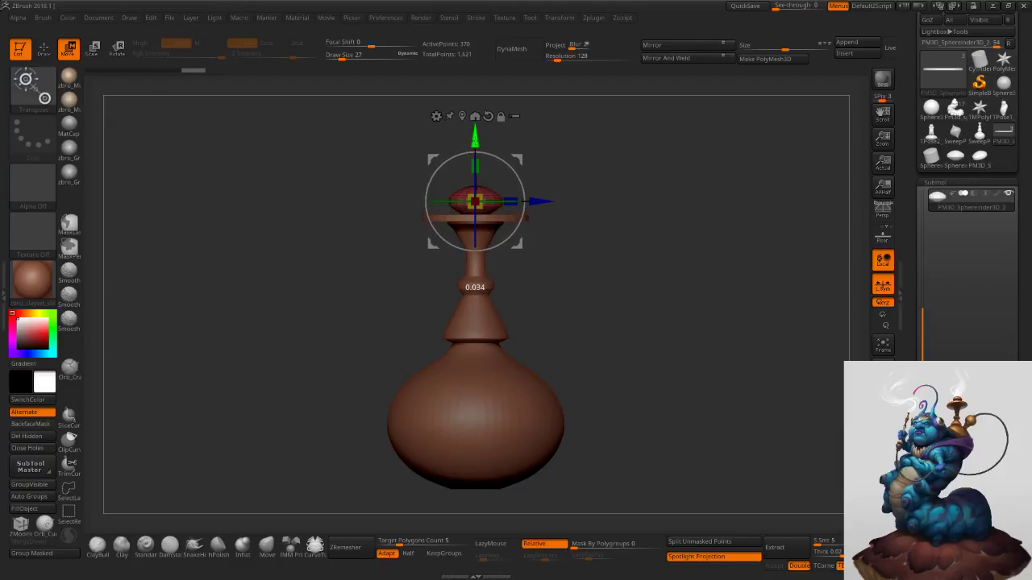
ctrl+right_drag(524, 208, 593, 260)
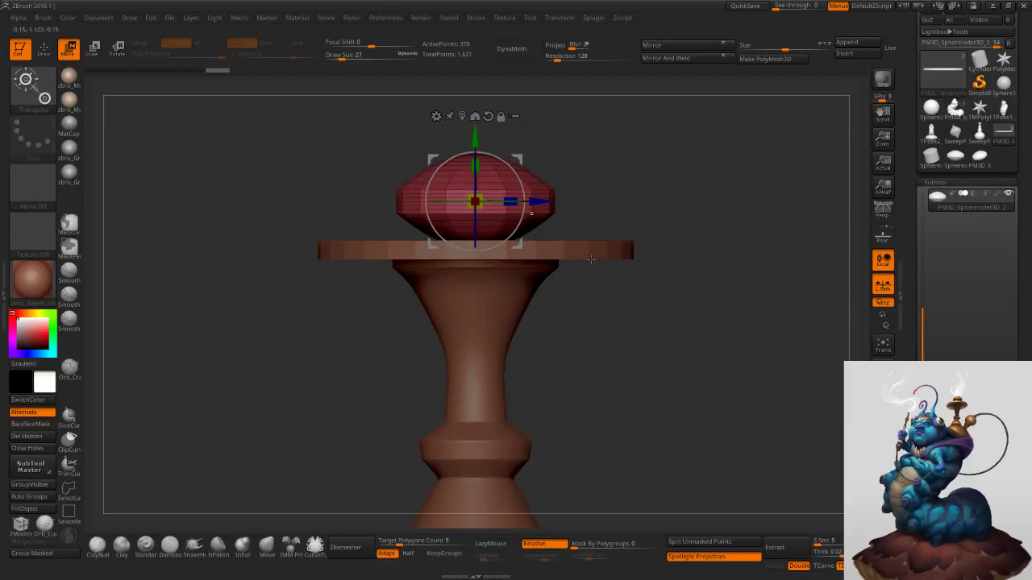
Return to draw mode and open the brush list to choose ZModeler.
key(q)
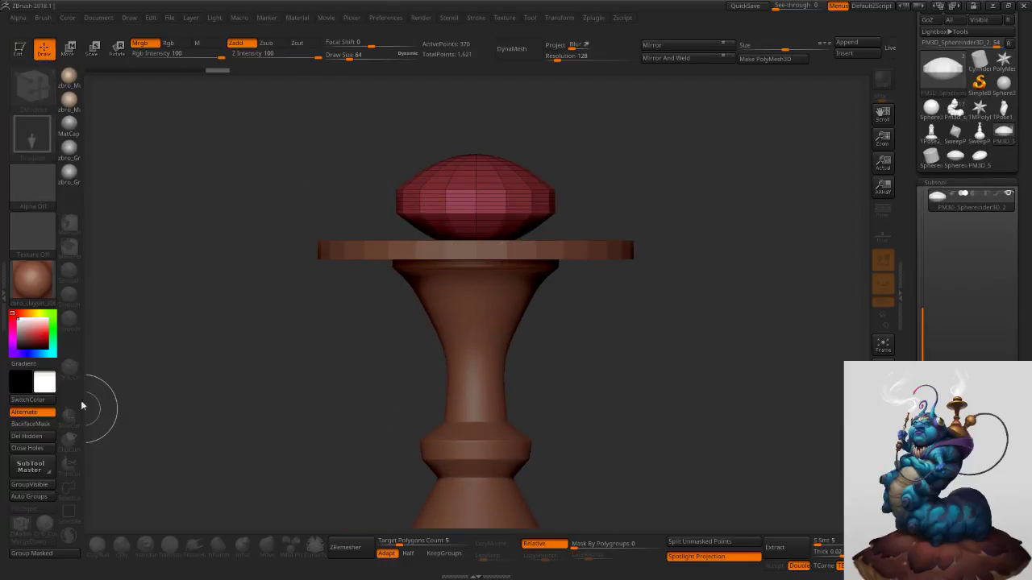
click(21, 524)
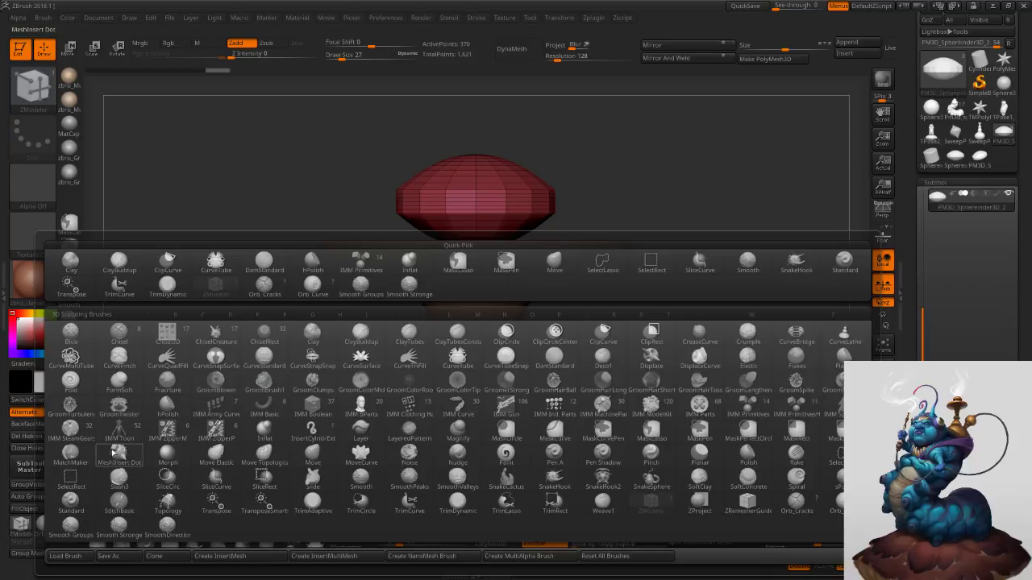
ctrl+right_drag(376, 177, 554, 293)
Delete three horizontal edge loops from the spindle and preview it smoothed.
alt+click(465, 214)
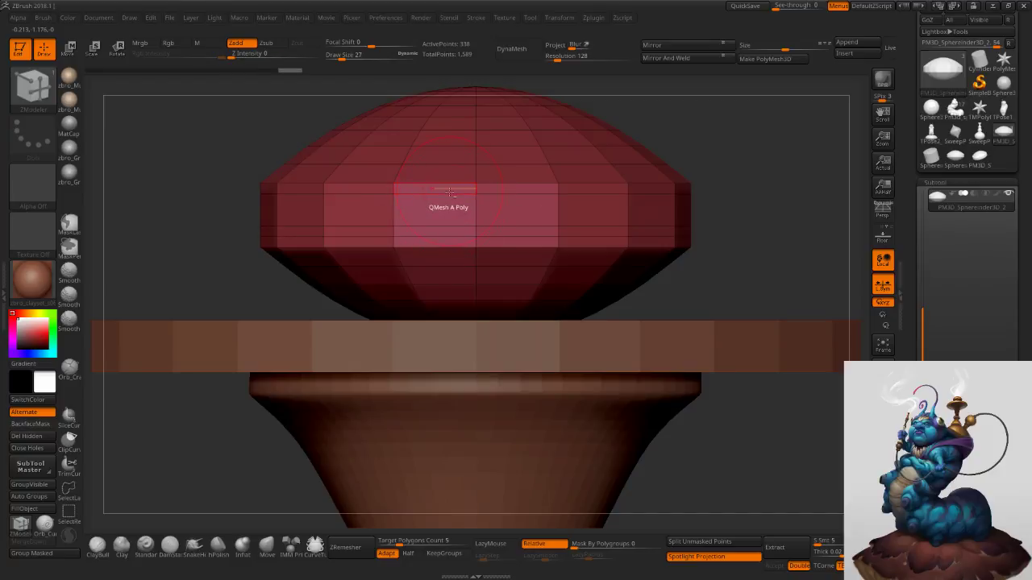
alt+click(449, 191)
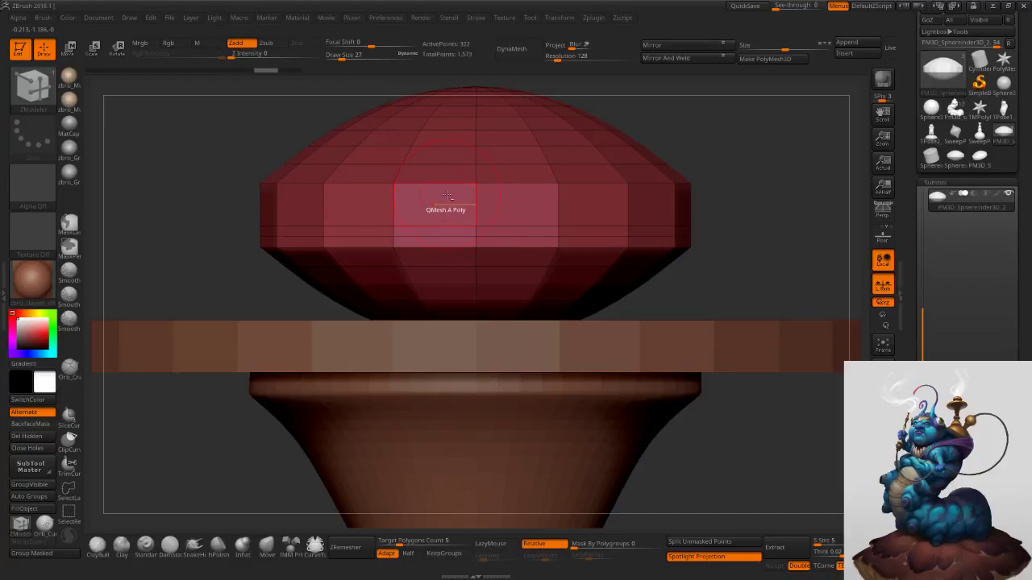
alt+click(445, 238)
key(d)
key(shift+d)
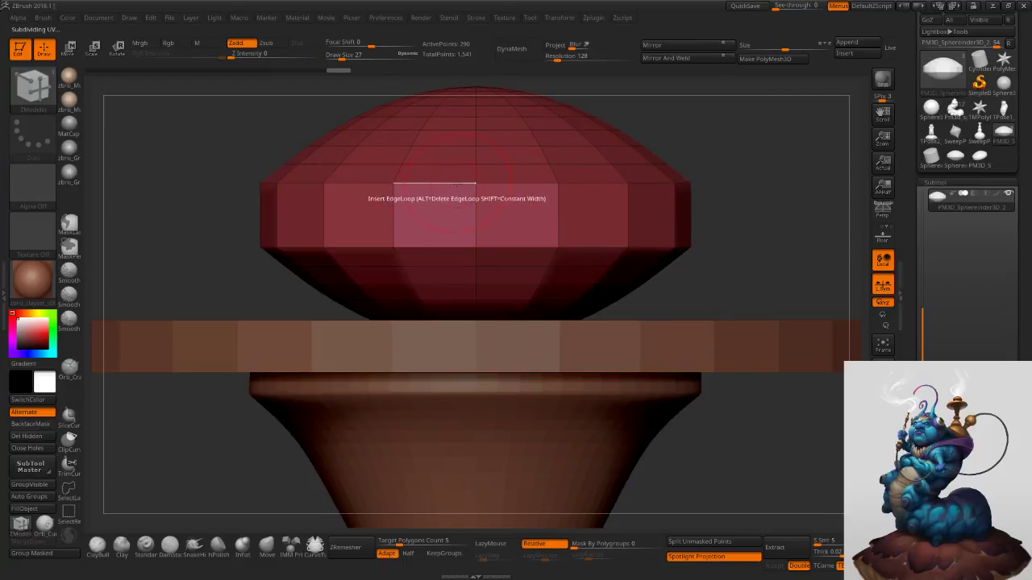
Insert three supporting edge loops near the knob's rim.
key(space)
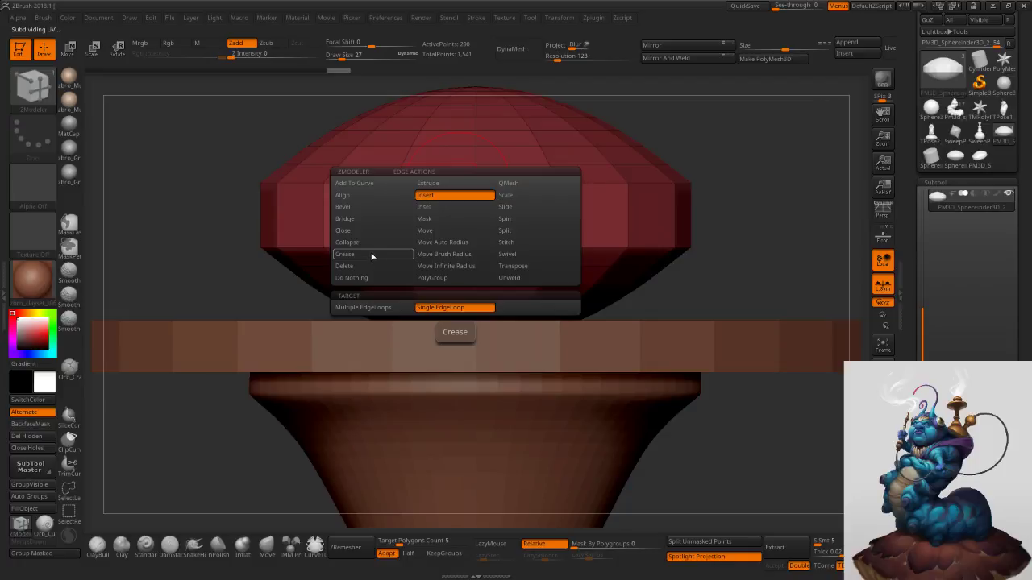
ctrl+right_drag(511, 156, 499, 266)
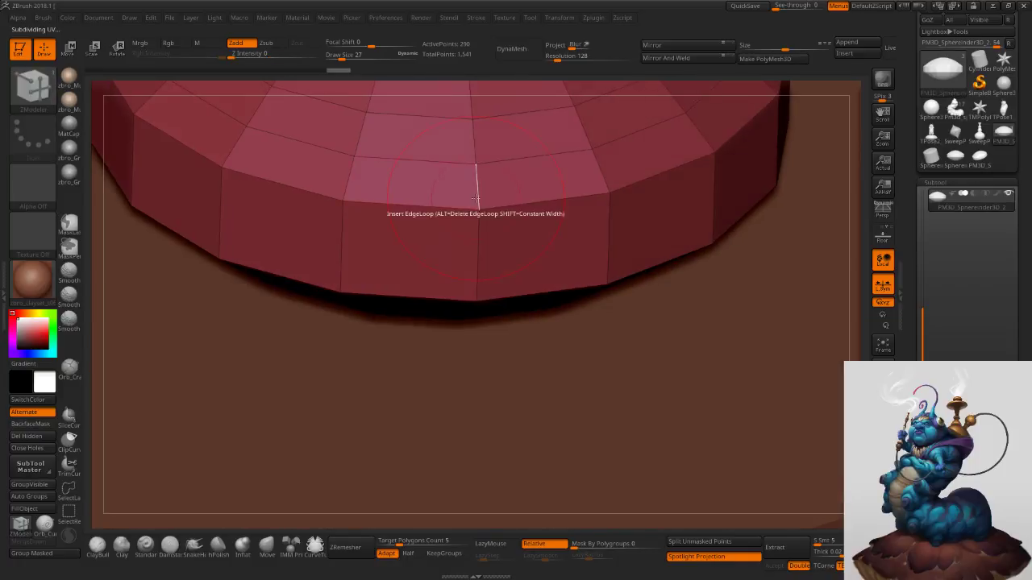
drag(477, 195, 479, 208)
click(480, 214)
click(479, 266)
right_drag(481, 309, 492, 254)
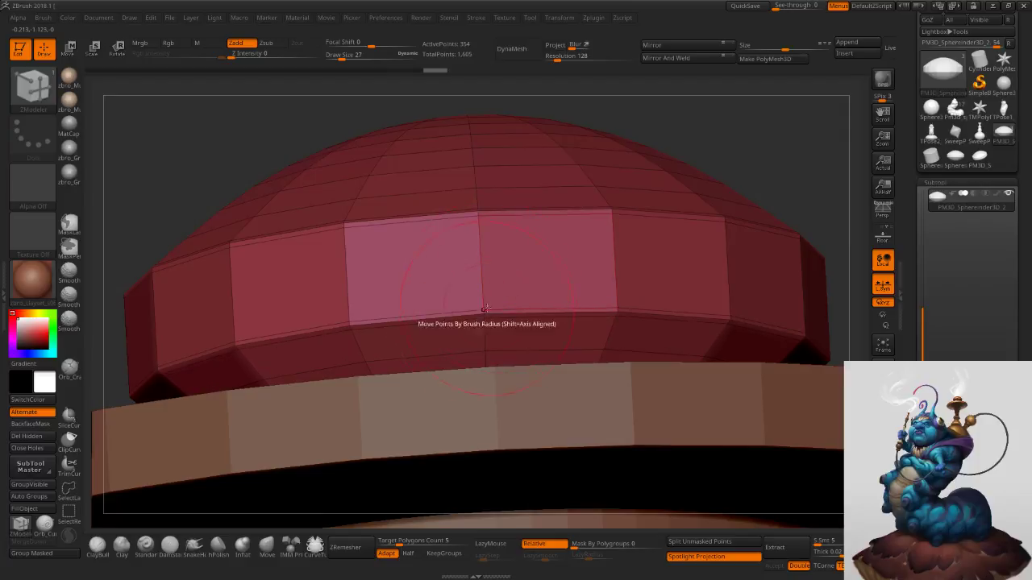
Turn on dynamic subdivision and hide the polyframe to view the whole hookah.
key(d)
key(shift+f)
ctrl+right_drag(717, 360, 636, 169)
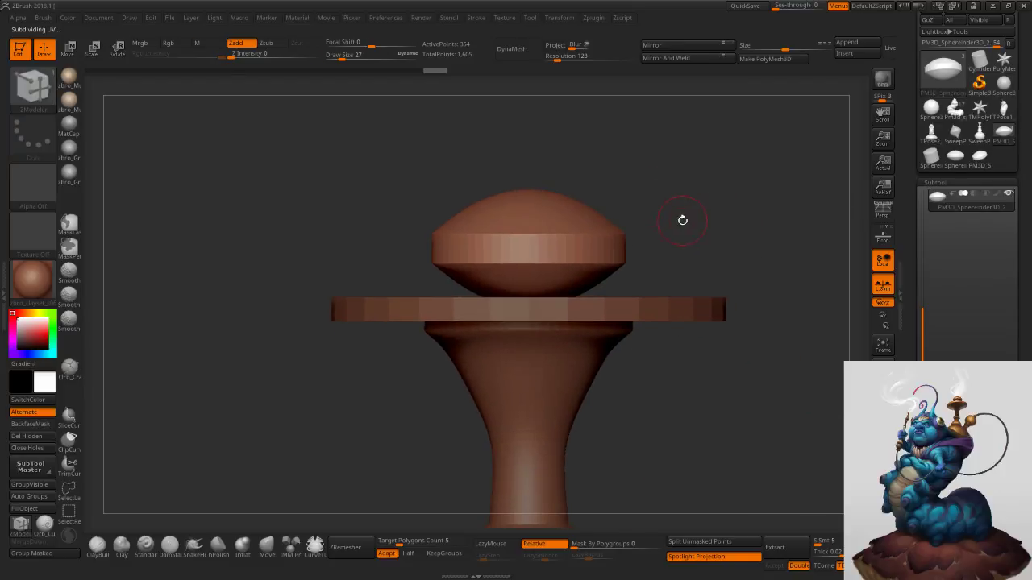
mouse_move(723, 282)
ctrl+right_down()
mouse_move(657, 239)
mouse_move(670, 233)
mouse_move(705, 252)
ctrl+right_up()
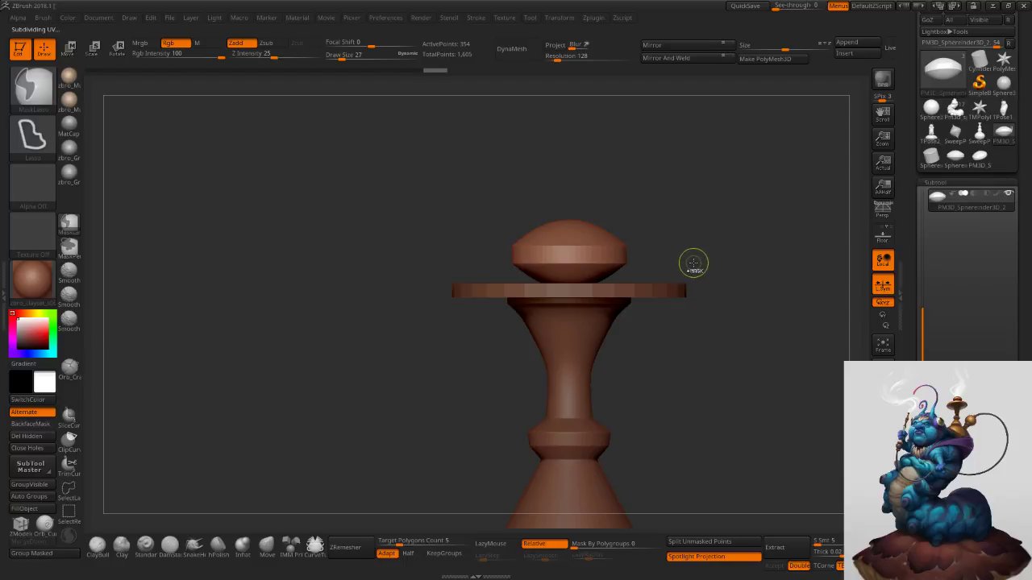
ctrl+right_drag(712, 319, 569, 210)
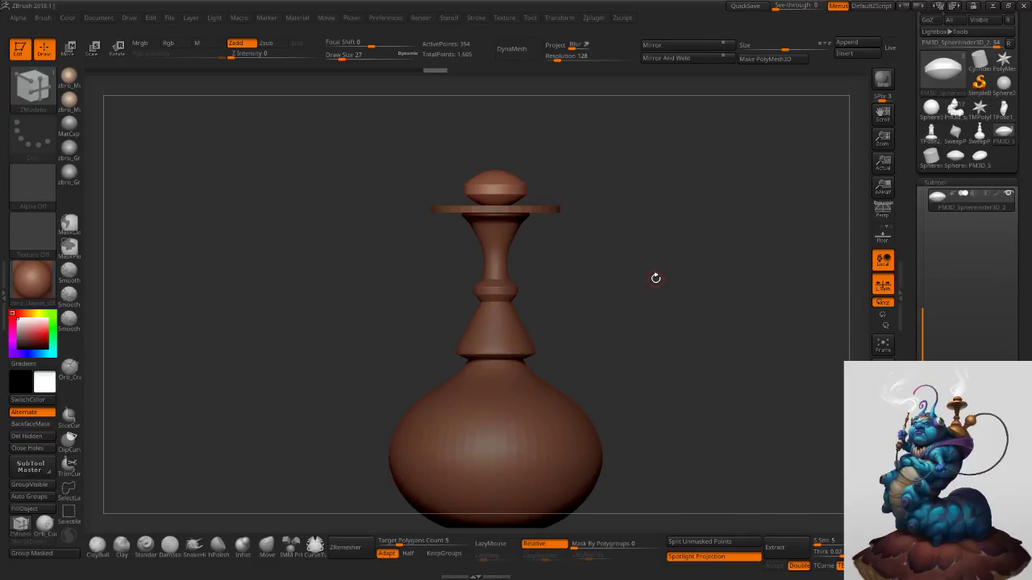
alt+drag(665, 299, 627, 273)
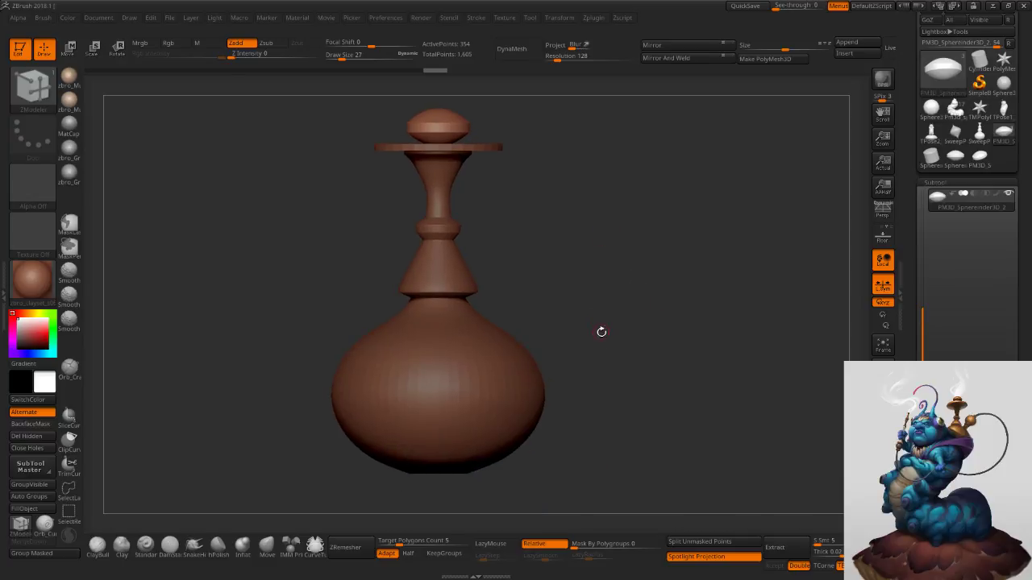
Select the vase body, mask its bowl and invert onto the neck, then reset gizmo orientation.
alt+click(539, 377)
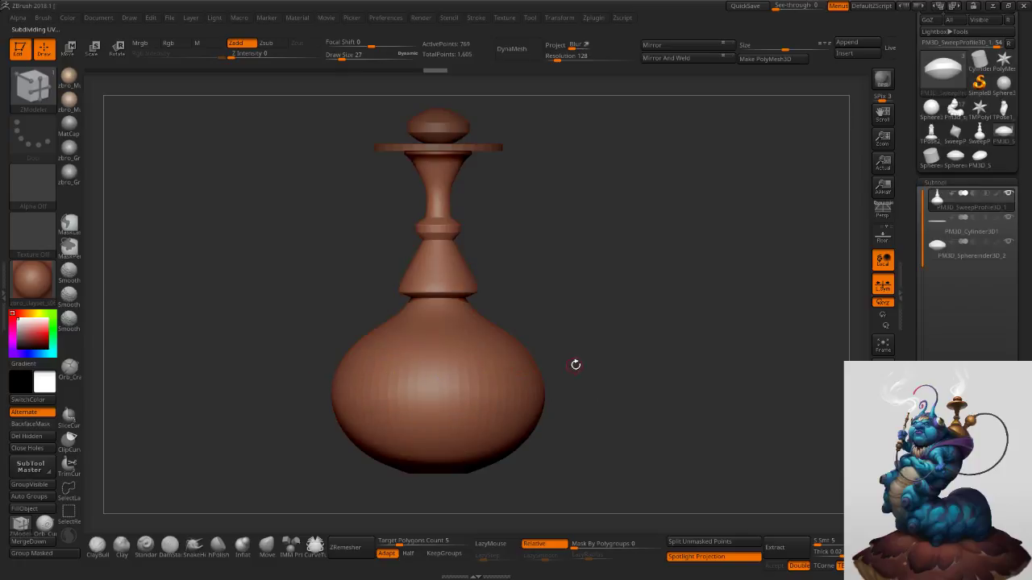
key(shift+f)
key(shift+d)
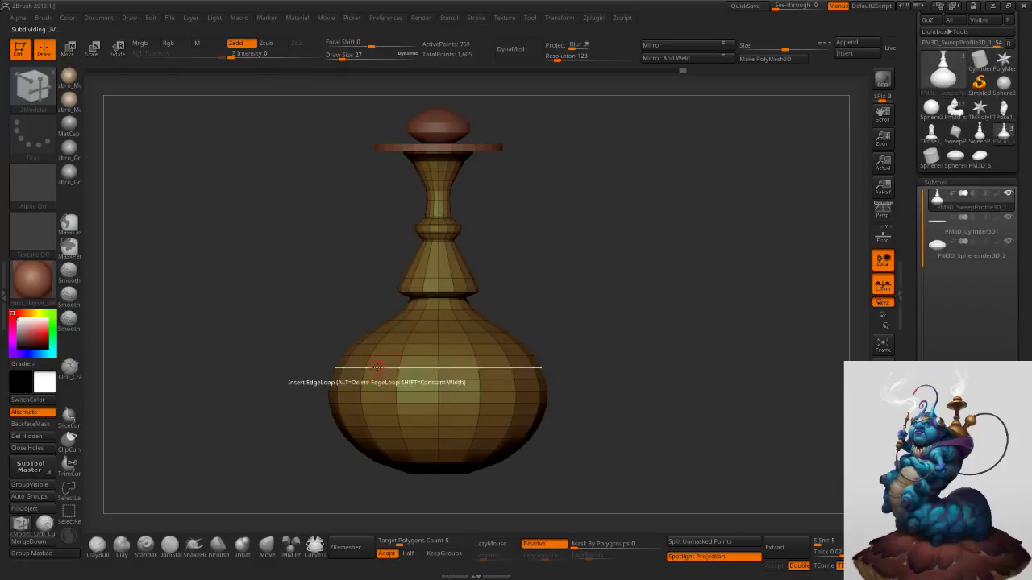
mouse_move(638, 330)
ctrl+mouse_down()
mouse_move(613, 461)
mouse_move(435, 512)
mouse_move(253, 322)
mouse_move(388, 314)
ctrl+mouse_up()
ctrl+click(584, 327)
key(w)
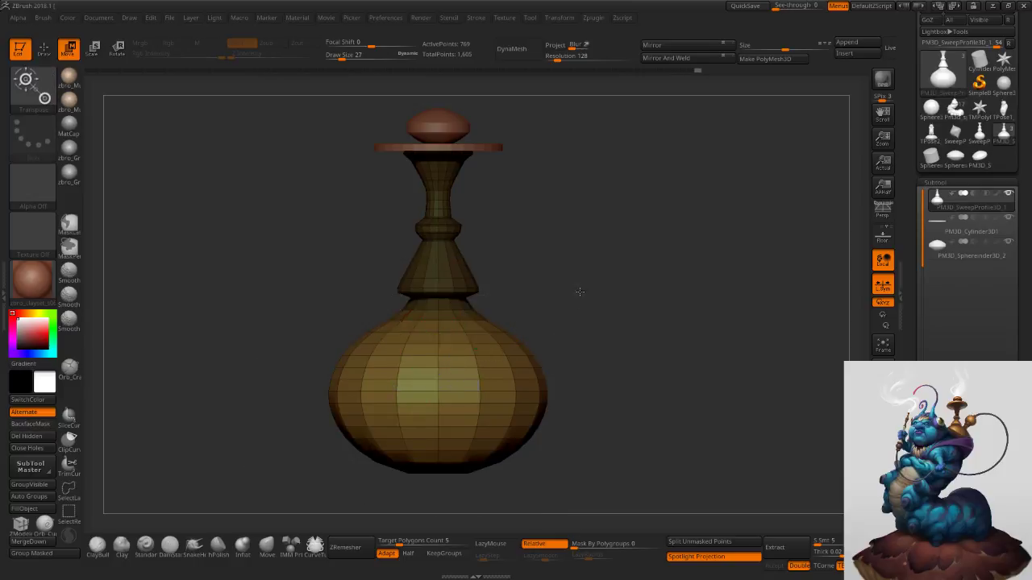
alt+drag(580, 299, 575, 256)
alt+click(447, 216)
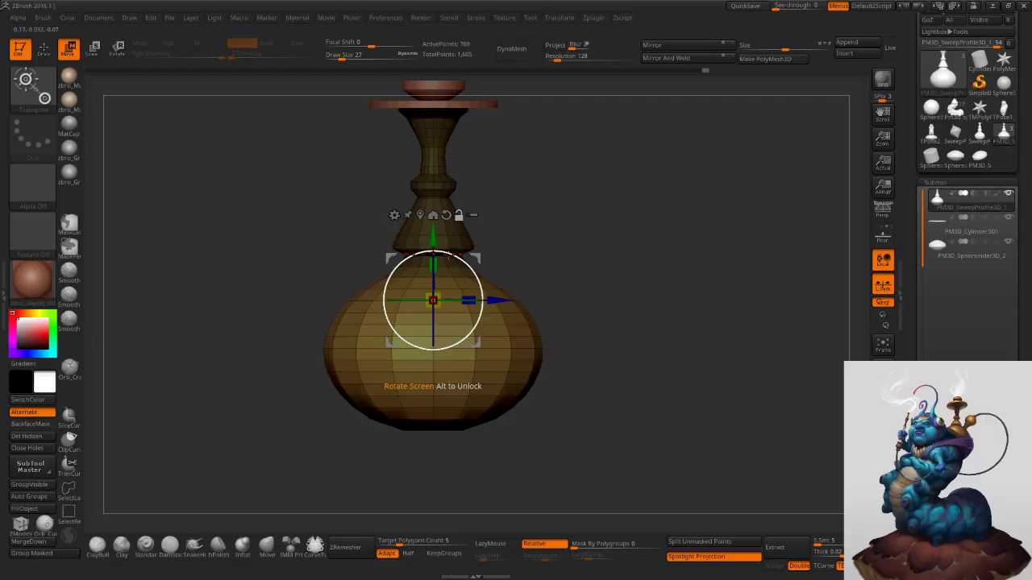
Check the PureRef reference, draw a transpose line down the bowl, and clear the neck mask.
key(y)
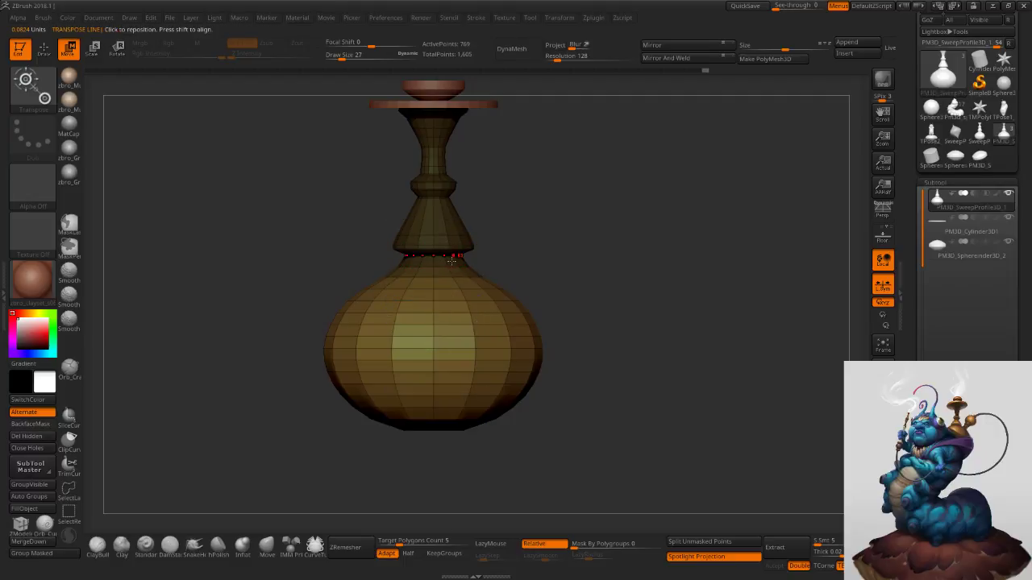
key(alt+Tab)
key(alt+Tab)
key(alt+Tab)
key(alt+Tab)
key(alt+Tab)
key(alt+Tab)
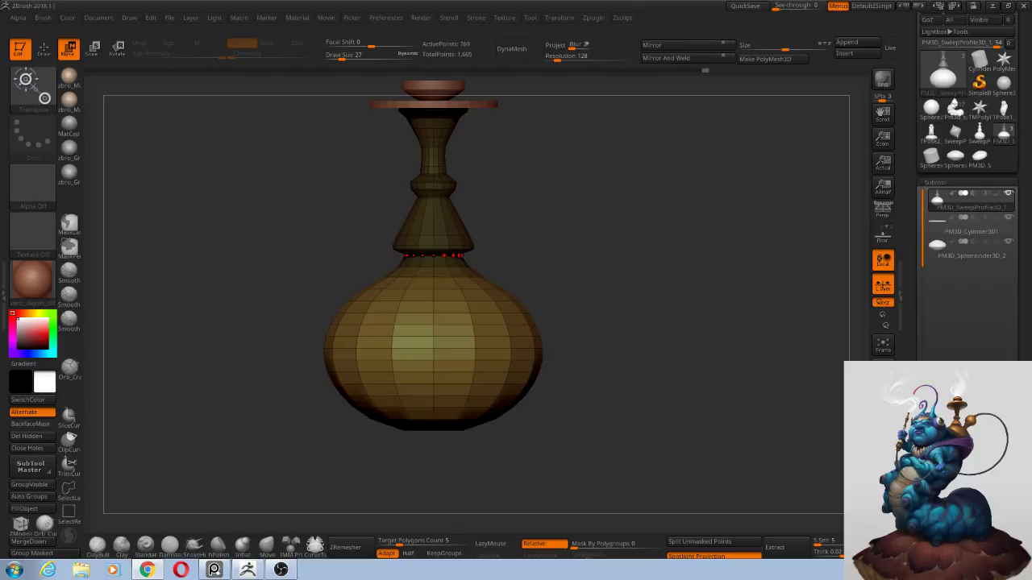
key(alt+Tab)
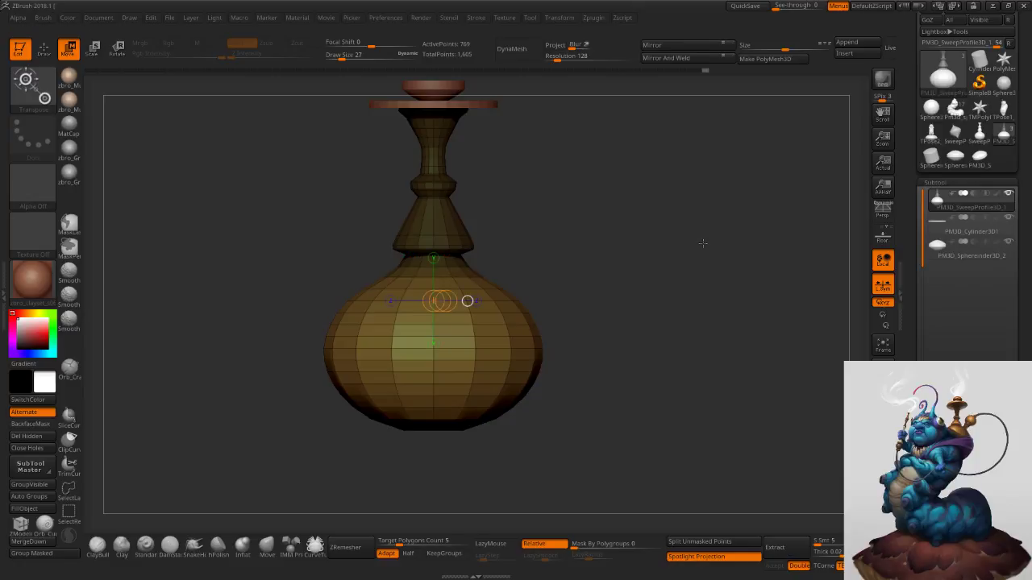
mouse_move(433, 268)
shift+mouse_down()
mouse_move(433, 451)
mouse_move(447, 452)
mouse_move(445, 474)
shift+mouse_up()
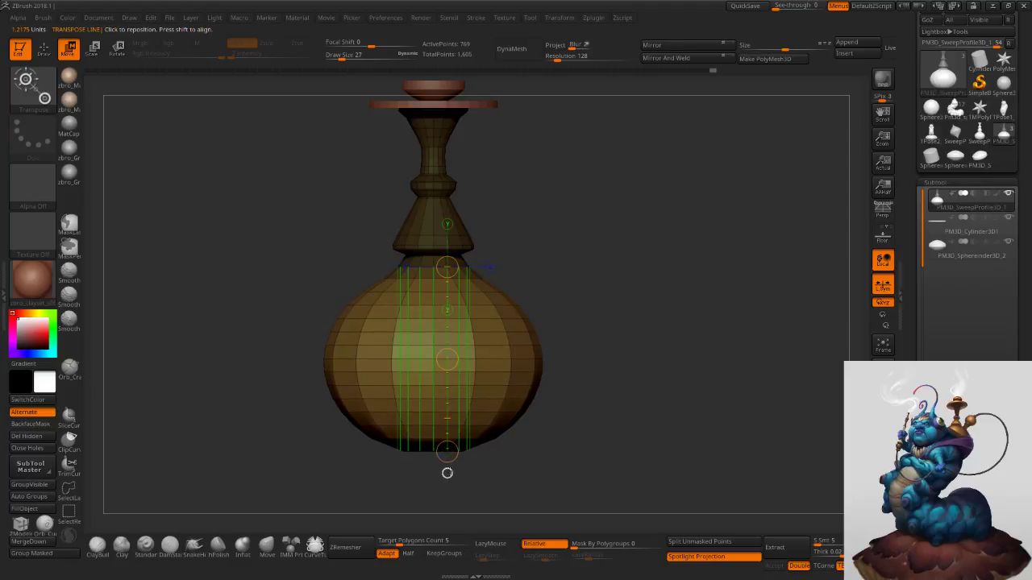
key(ctrl)
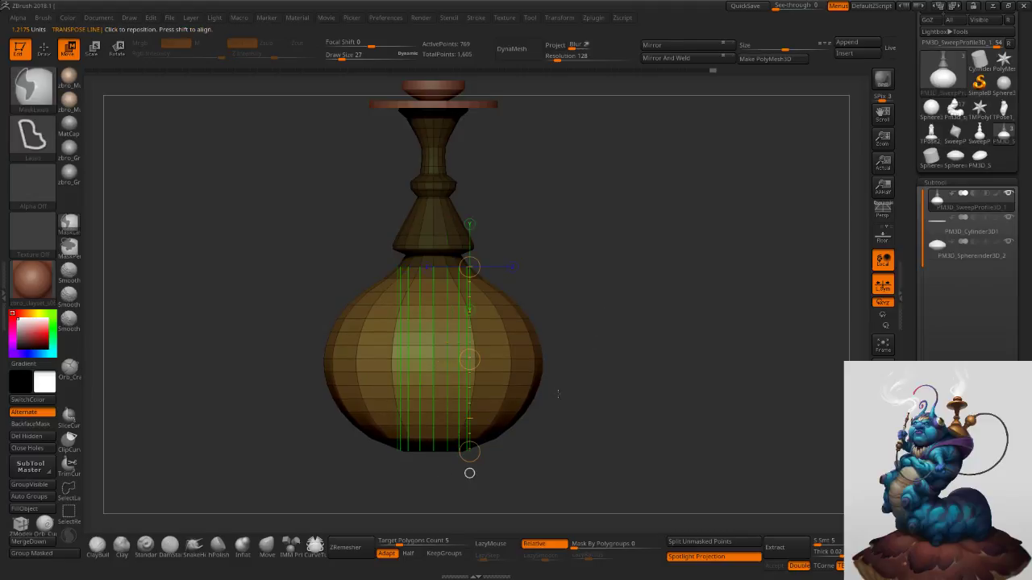
ctrl+drag(557, 394, 616, 395)
key(f)
key(f)
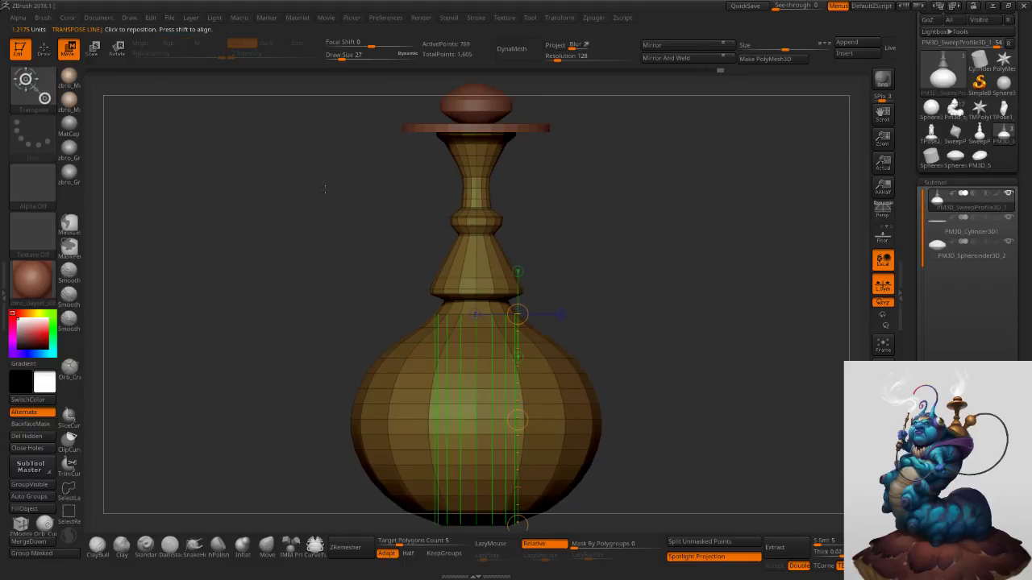
Switch to draw mode and set the Draw Size to 89.
click(46, 53)
key(s)
drag(608, 288, 623, 288)
key(s)
mouse_move(711, 253)
mouse_down()
mouse_move(685, 261)
mouse_move(679, 288)
mouse_up()
key(s)
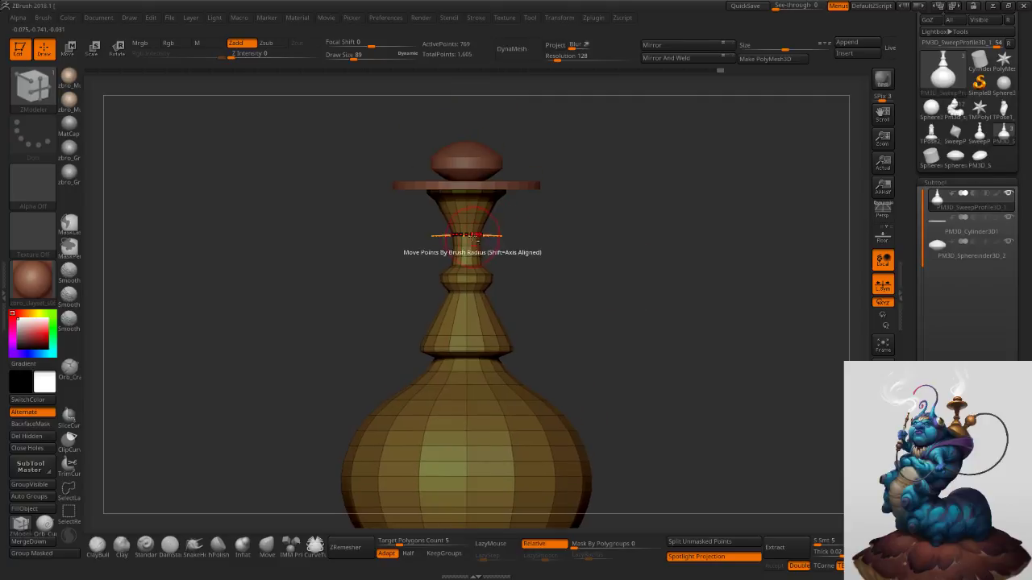
Isolate one edge loop of the hookah's upper neck with ZModeler's Transpose edge action.
ctrl+right_drag(460, 215, 567, 285)
key(d)
key(s)
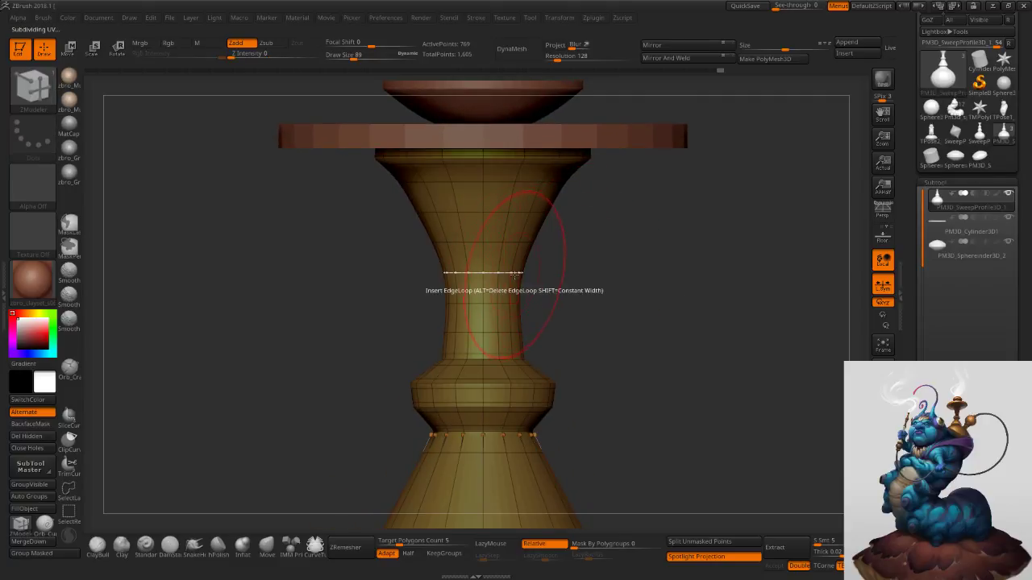
right_click(506, 273)
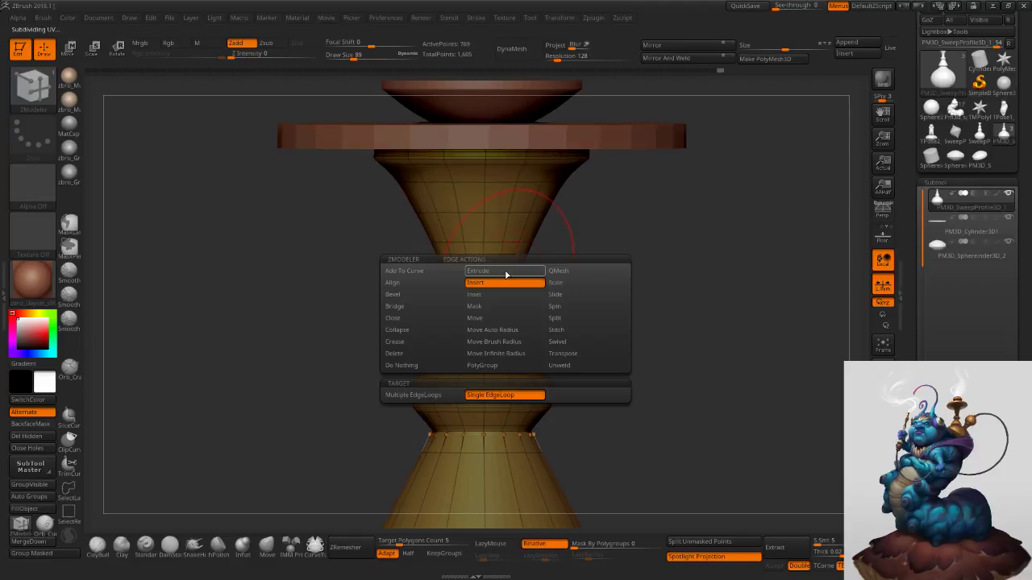
click(573, 354)
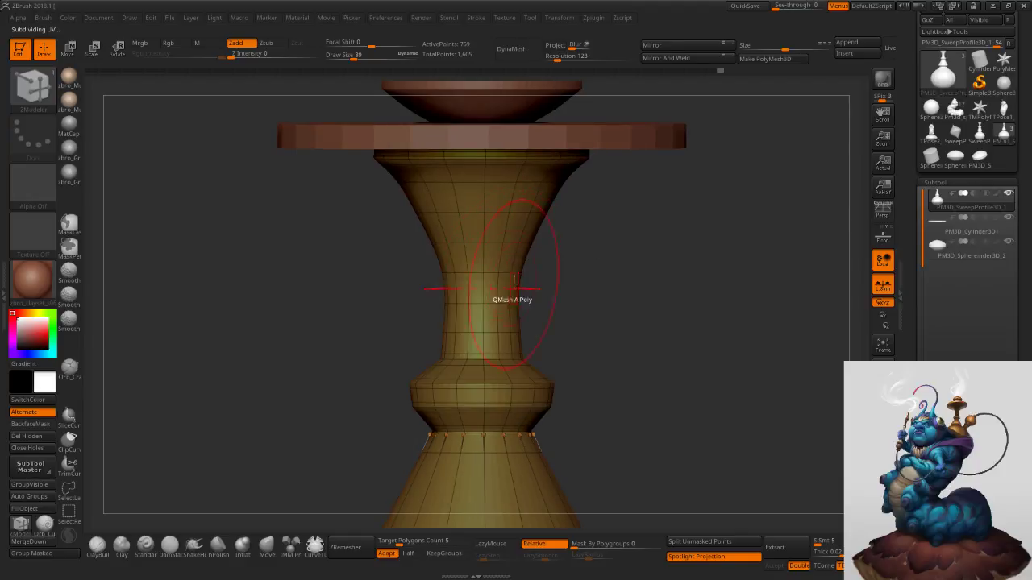
click(490, 272)
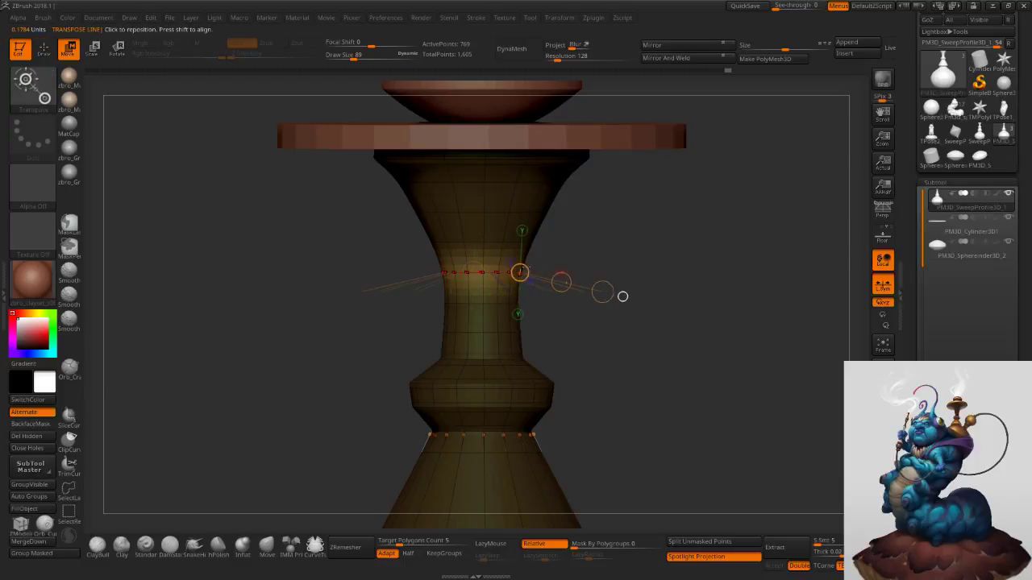
click(540, 264)
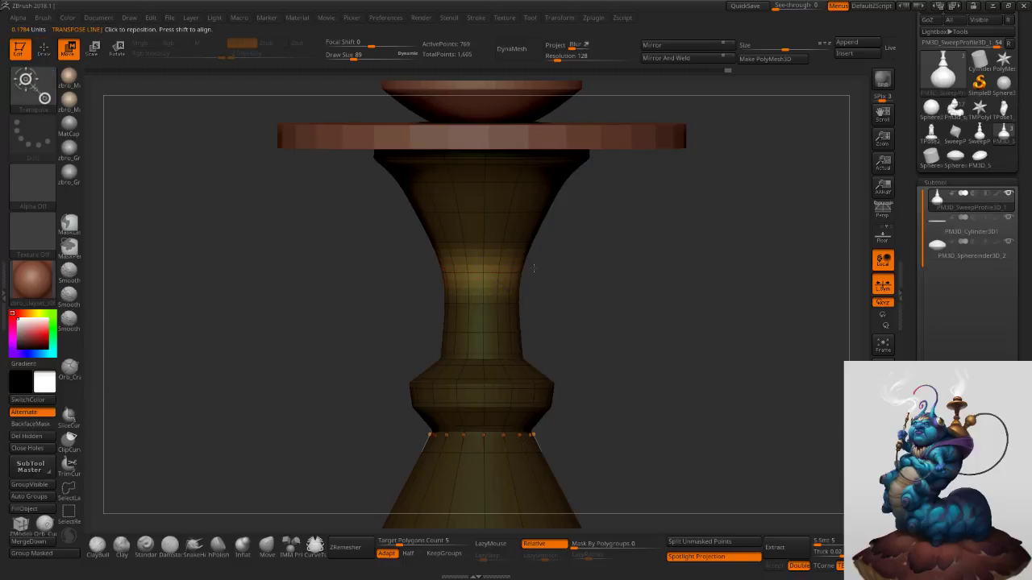
drag(513, 272, 621, 296)
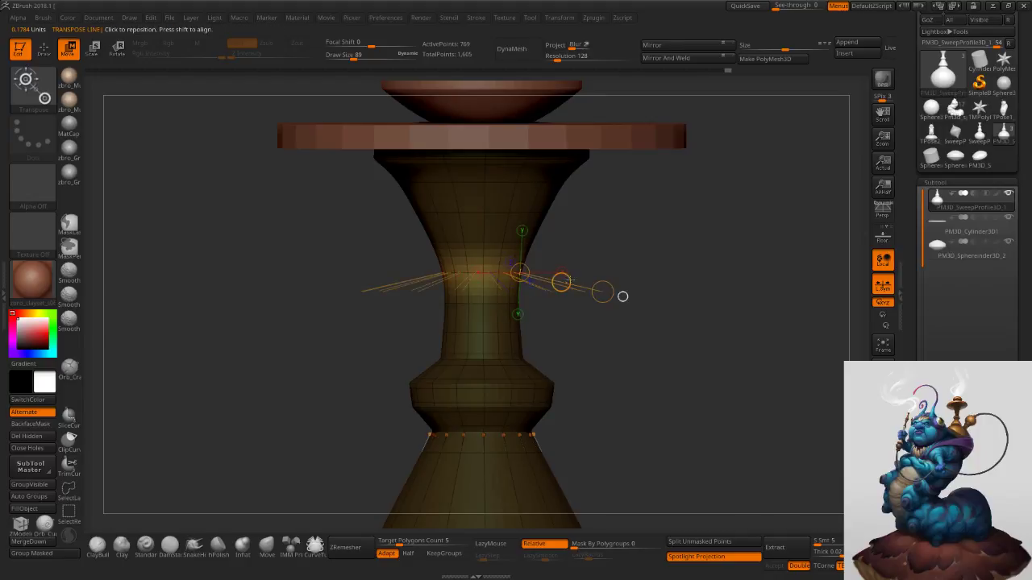
Widen the unmasked neck loop slightly with the gizmo, then clear the mask.
ctrl+right_drag(671, 324, 627, 308)
key(y)
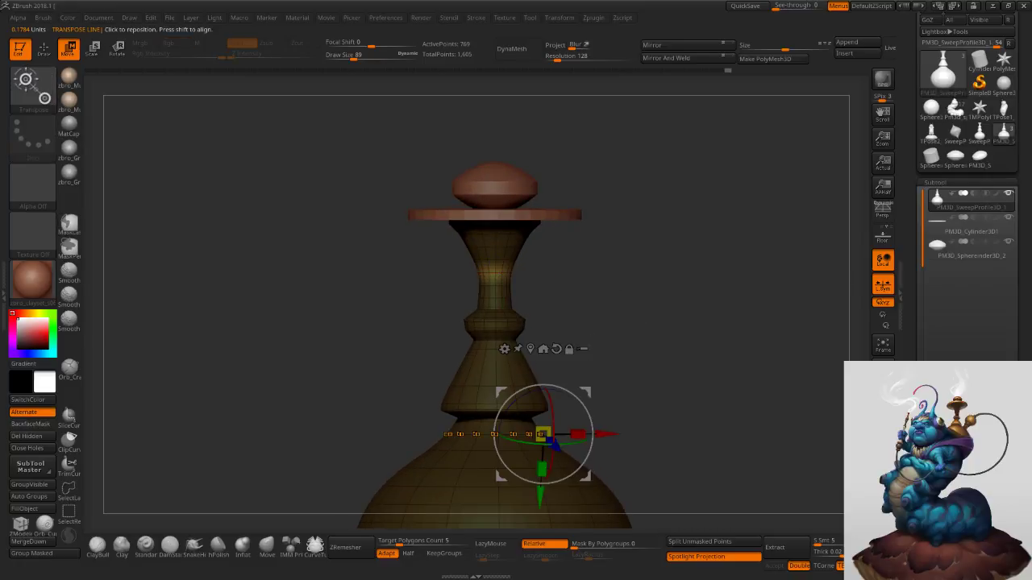
click(530, 348)
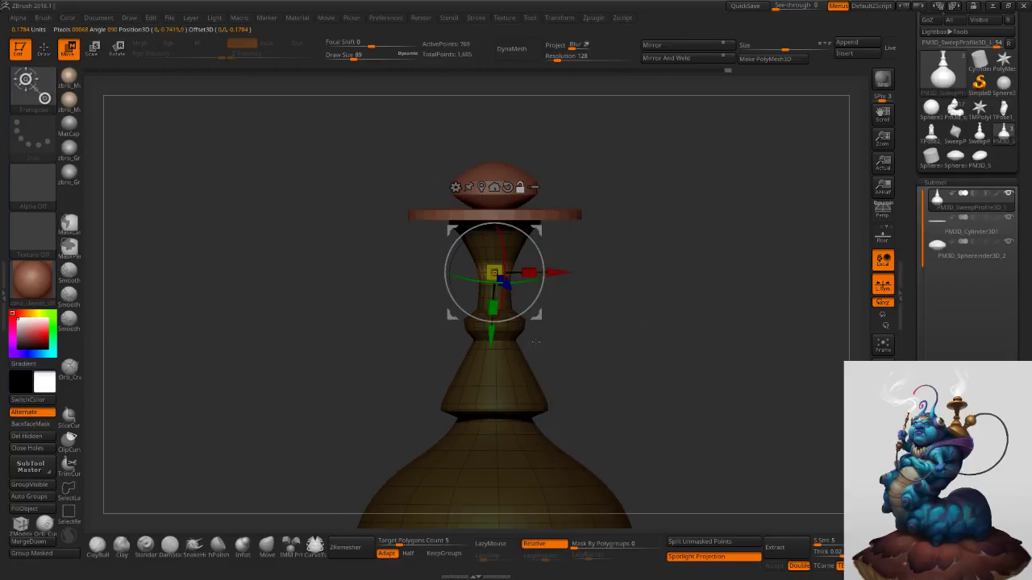
click(507, 187)
ctrl+right_drag(615, 255, 628, 297)
drag(497, 272, 504, 264)
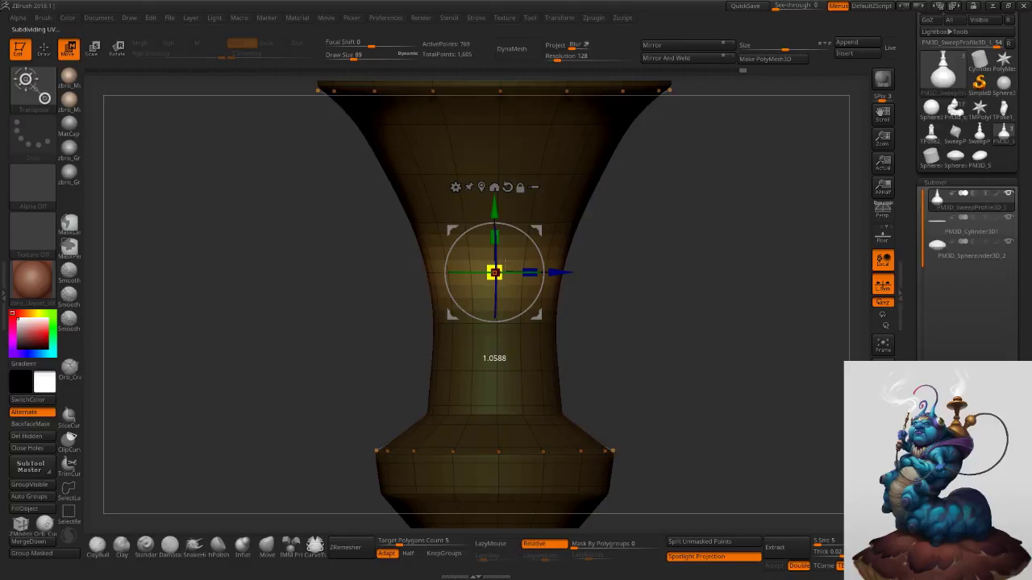
mouse_move(640, 282)
ctrl+right_down()
mouse_move(621, 279)
mouse_move(623, 287)
ctrl+right_up()
ctrl+drag(654, 324, 669, 346)
Turn off PolyF so the vase shows smooth, and frame it from the front.
mouse_move(690, 347)
ctrl+right_down()
mouse_move(657, 287)
mouse_move(728, 317)
mouse_move(719, 299)
mouse_move(717, 315)
ctrl+right_up()
click(882, 443)
click(45, 50)
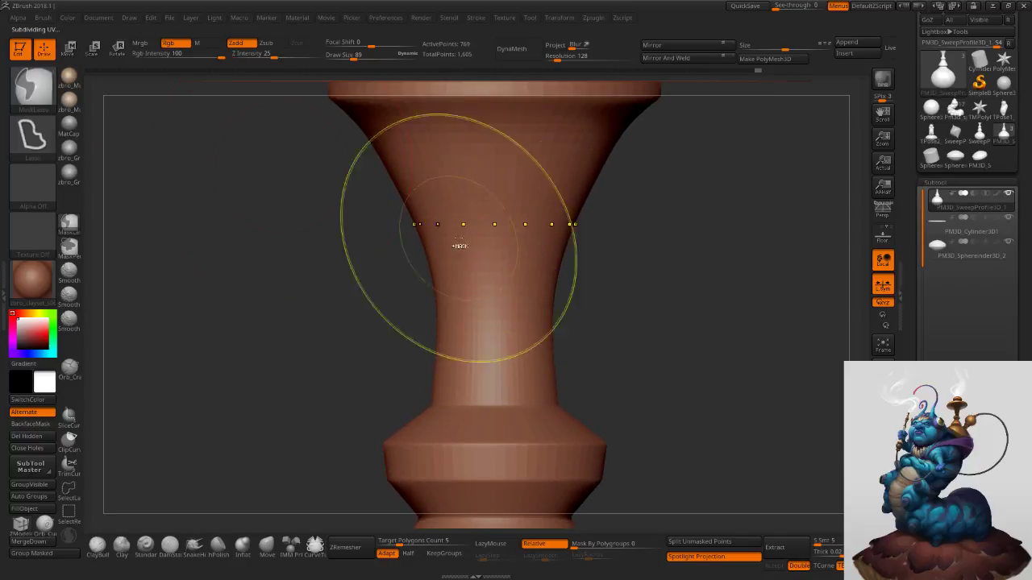
ctrl+right_drag(459, 239, 593, 290)
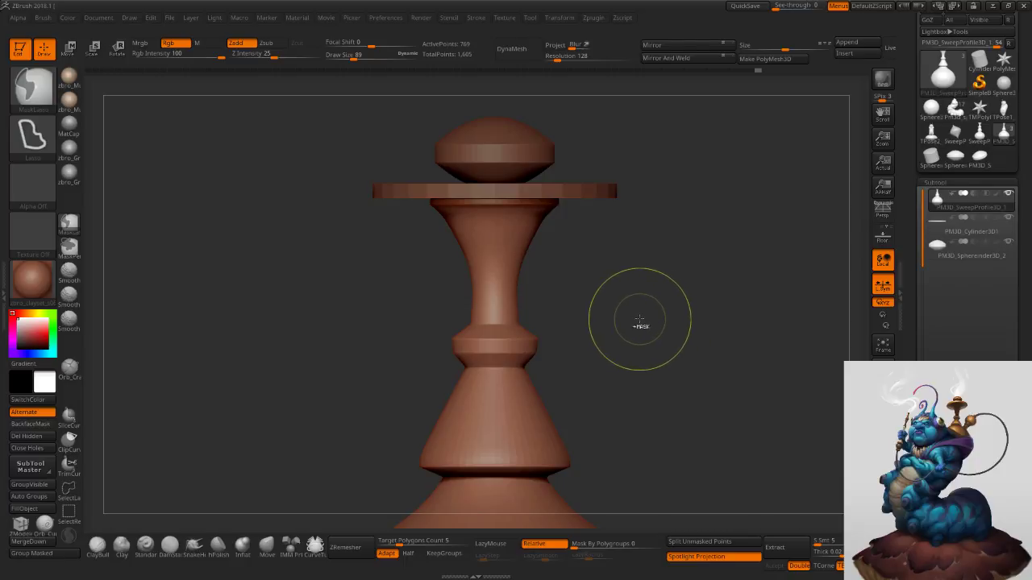
ctrl+right_drag(622, 314, 630, 338)
key(w)
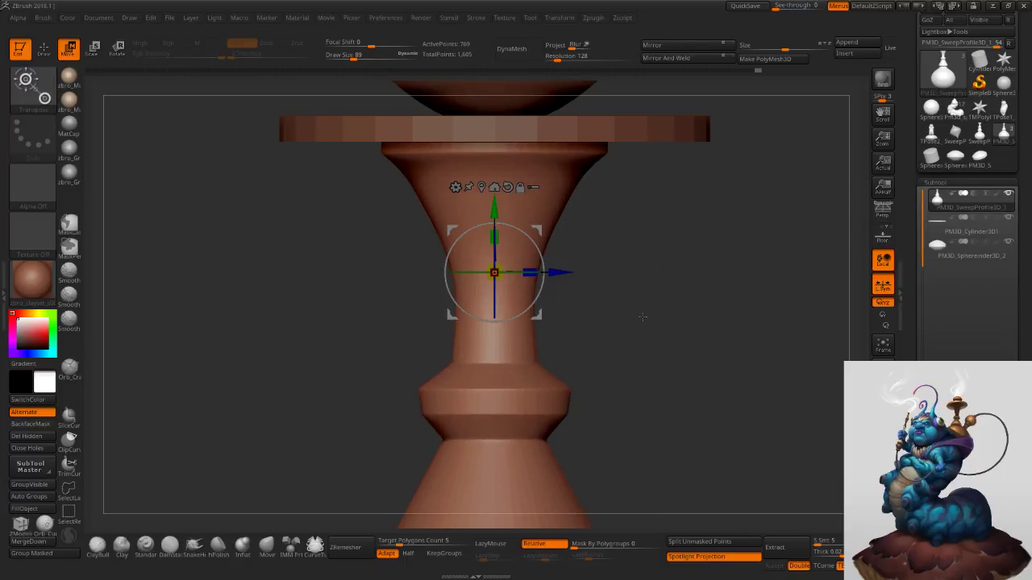
key(q)
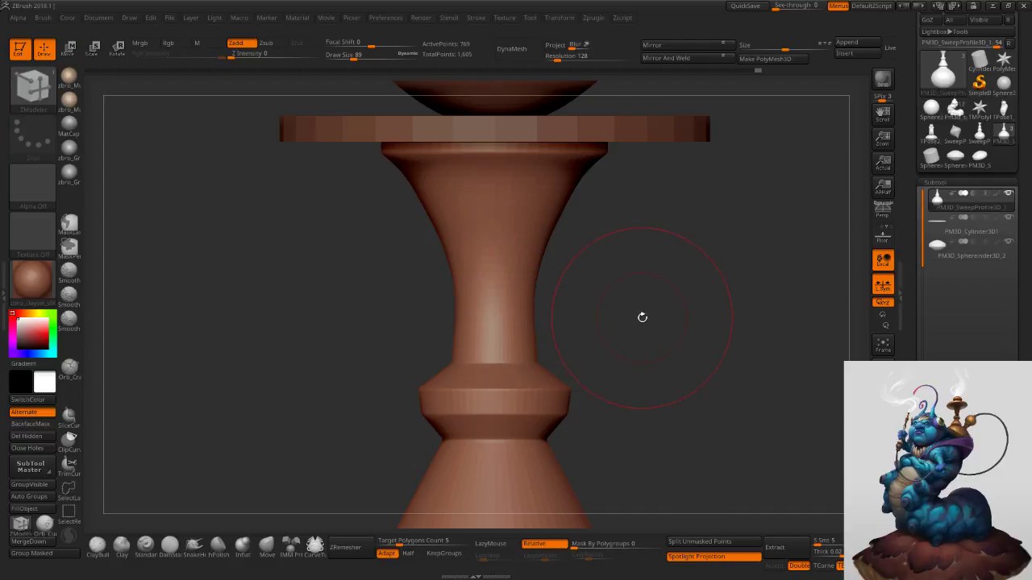
key(w)
ctrl+right_drag(639, 320, 632, 290)
click(45, 49)
ctrl+right_drag(601, 328, 618, 282)
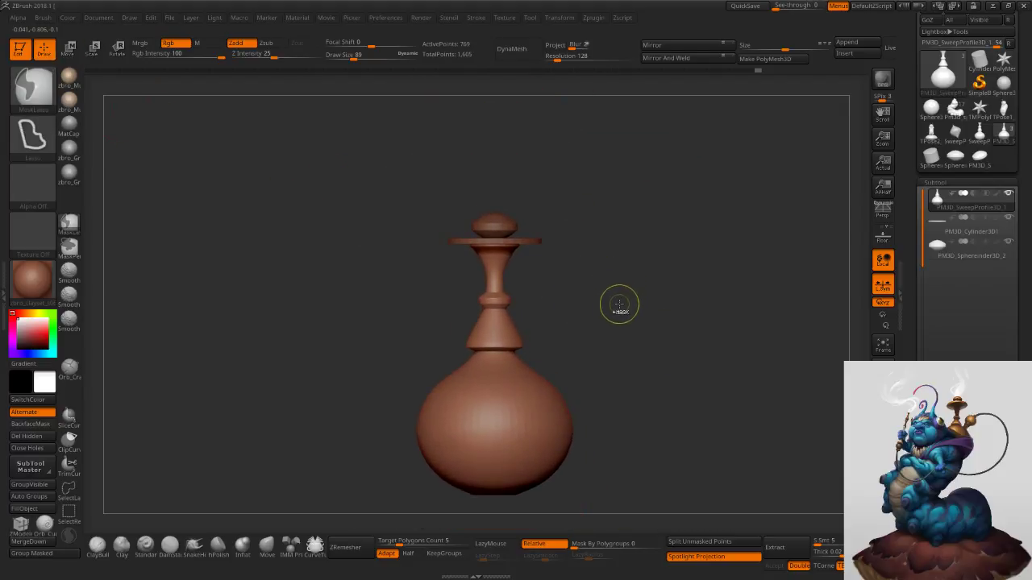
Append a Cylinder subtool and shrink it down into the vase neck.
click(848, 46)
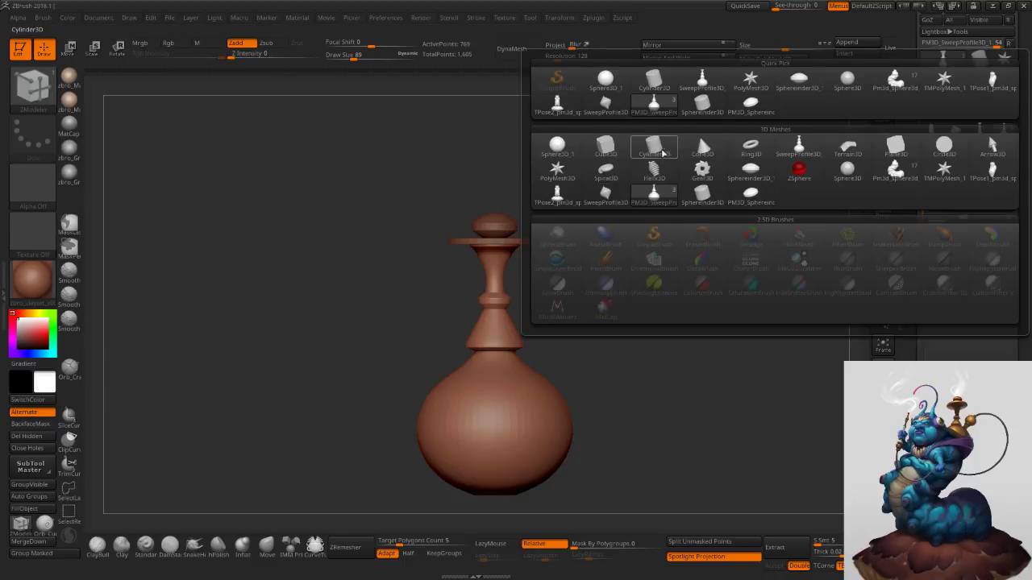
mouse_move(656, 152)
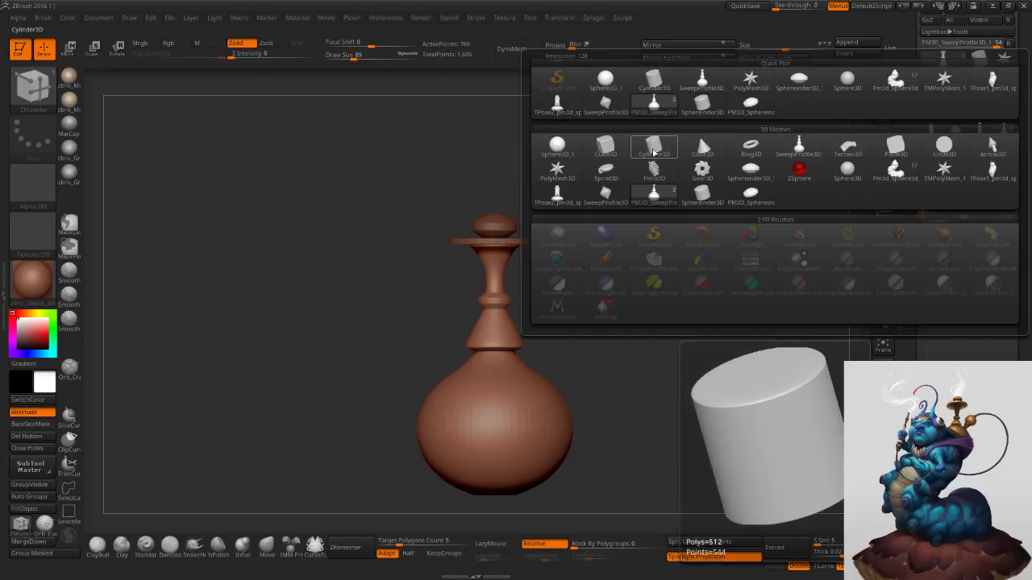
click(654, 153)
key(w)
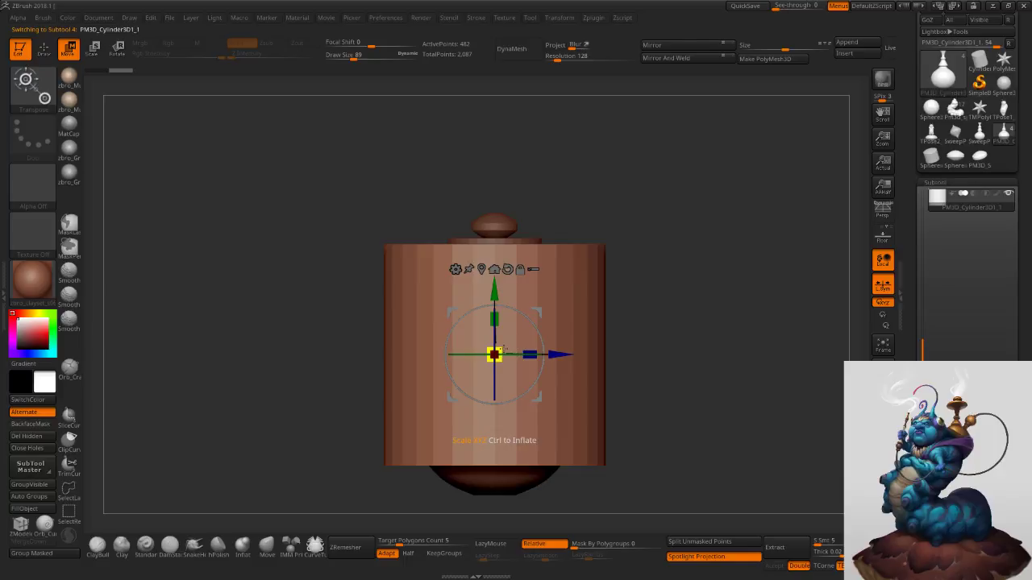
drag(503, 349, 443, 409)
drag(562, 355, 635, 354)
key(ctrl+z)
Raise the cylinder above the vase and stretch it into a tall thin stem.
drag(501, 291, 500, 100)
alt+right_drag(520, 142, 514, 250)
drag(489, 271, 487, 282)
ctrl+right_drag(505, 249, 585, 306)
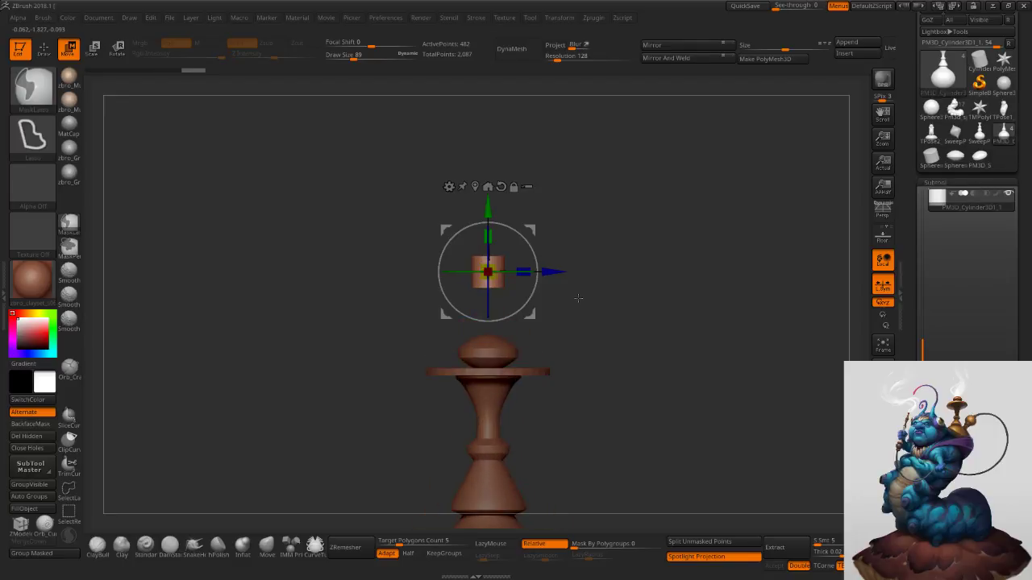
drag(492, 266, 488, 198)
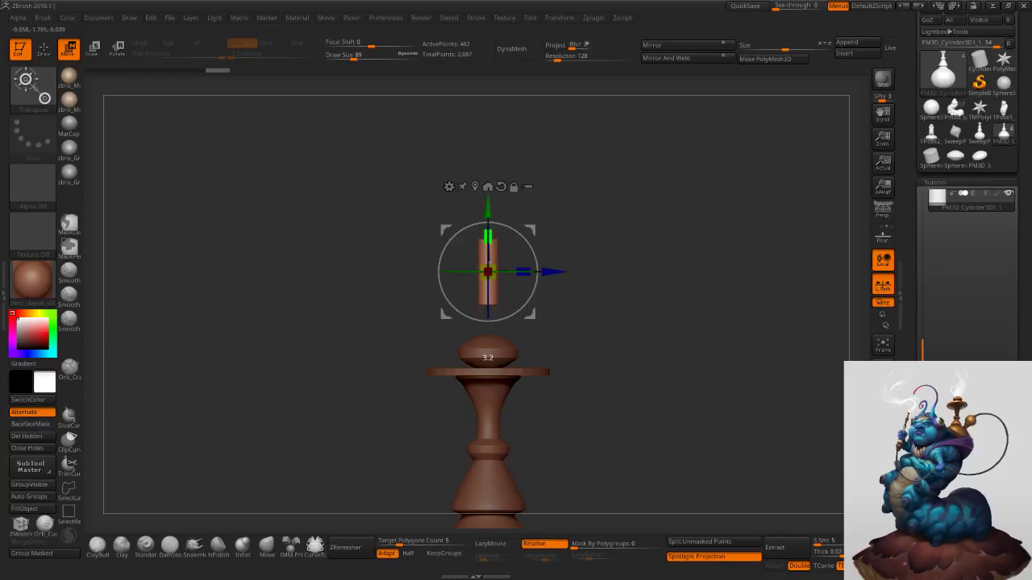
drag(488, 210, 487, 211)
ctrl+right_drag(549, 206, 603, 230)
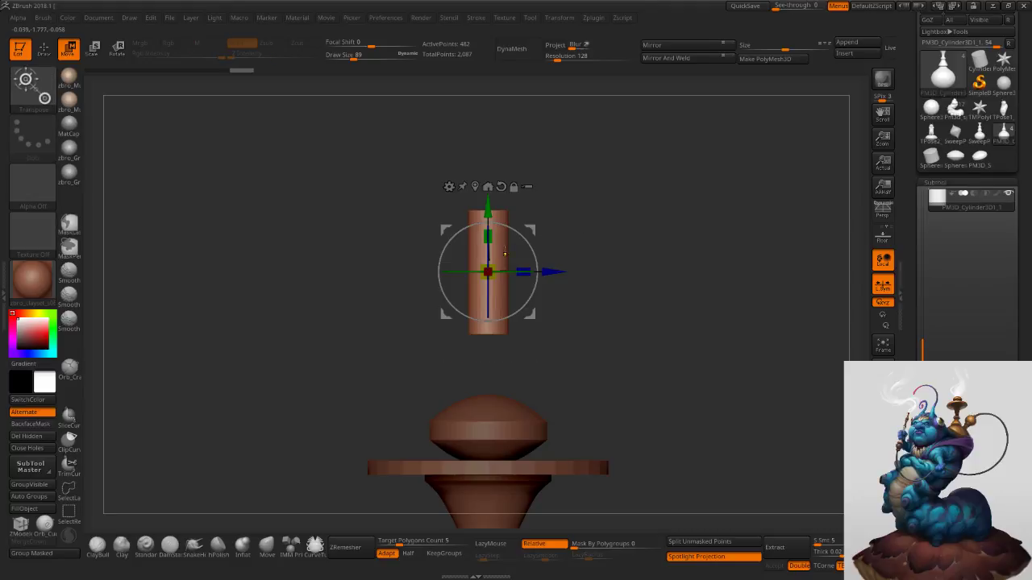
Duplicate the stem upward and squash the copy into a thick flat collar ring.
ctrl+drag(490, 215, 489, 134)
ctrl+right_drag(492, 136, 539, 157)
drag(489, 155, 504, 186)
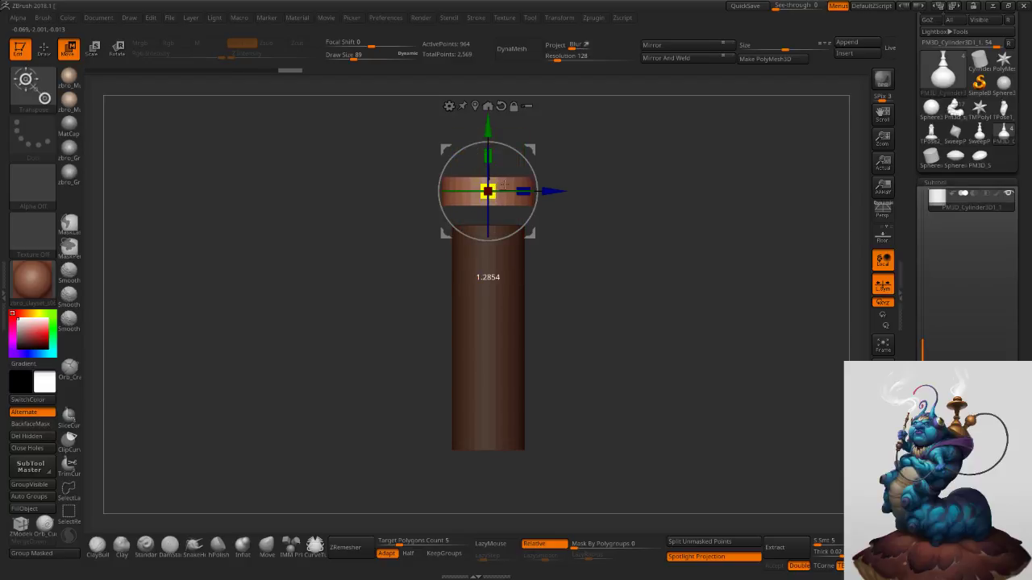
mouse_move(488, 156)
mouse_down()
mouse_move(492, 125)
mouse_move(489, 159)
mouse_up()
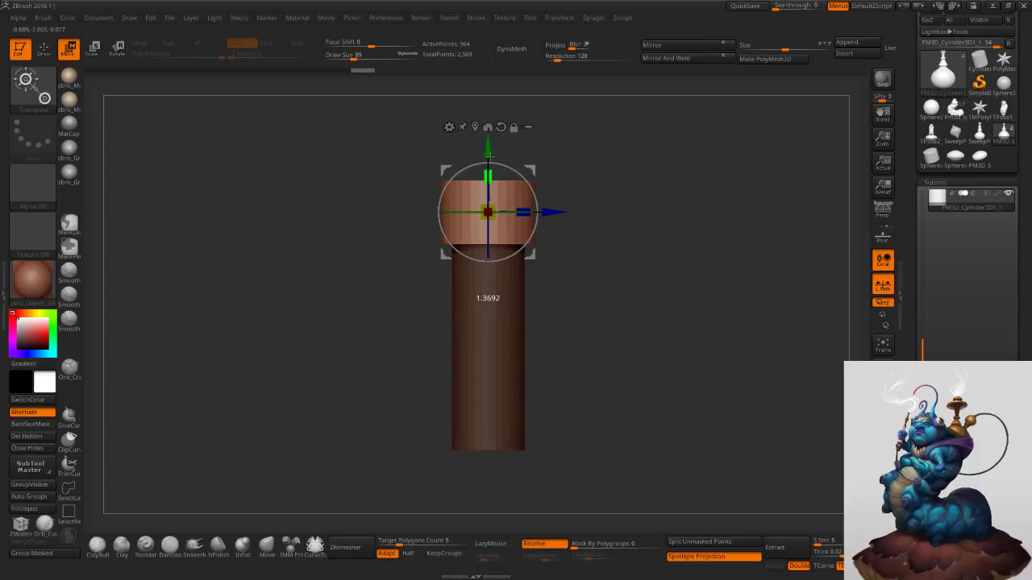
mouse_move(566, 216)
ctrl+right_down()
mouse_move(569, 162)
mouse_move(570, 198)
ctrl+right_up()
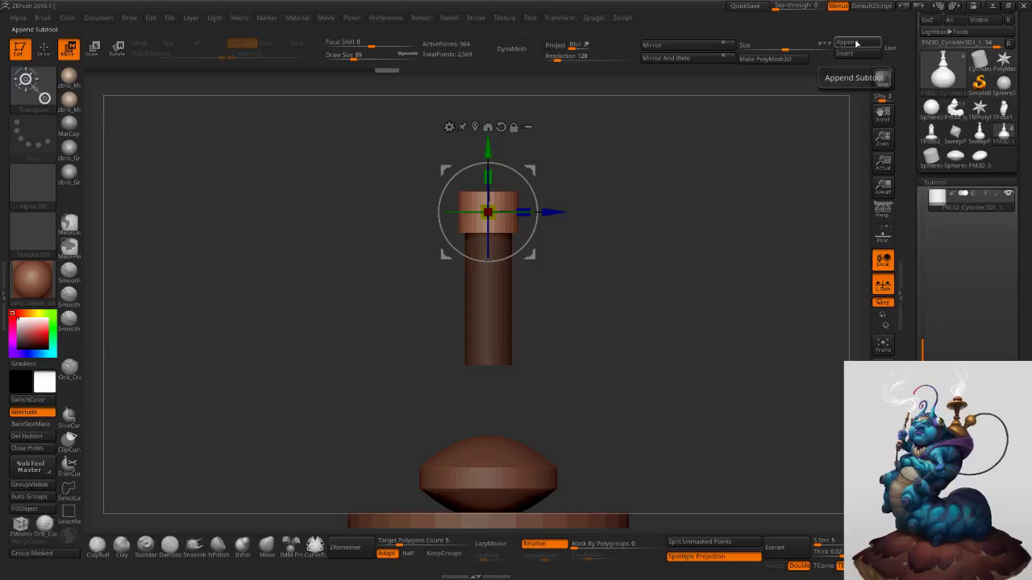
alt+right_drag(718, 195, 726, 245)
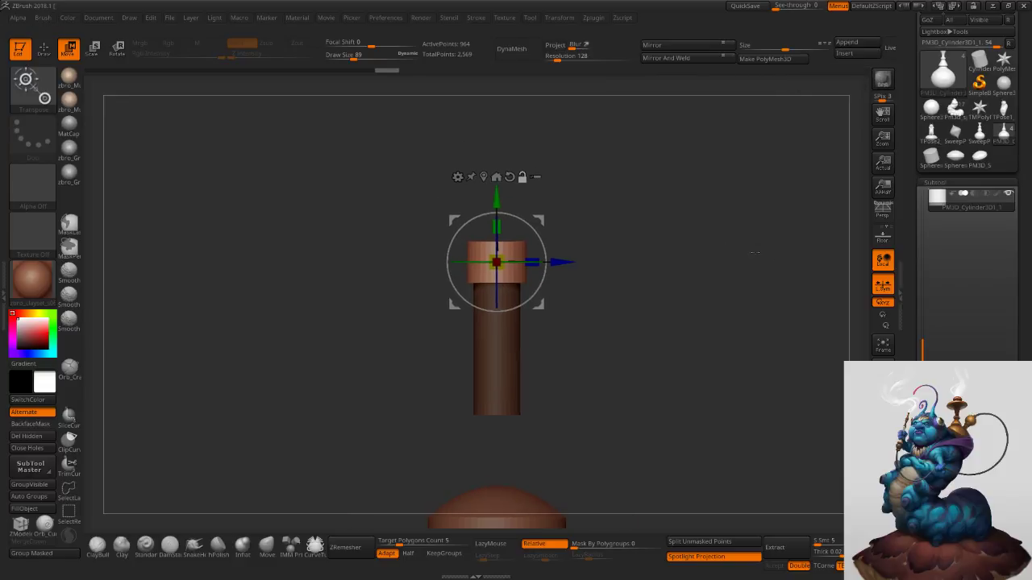
click(847, 42)
mouse_move(575, 145)
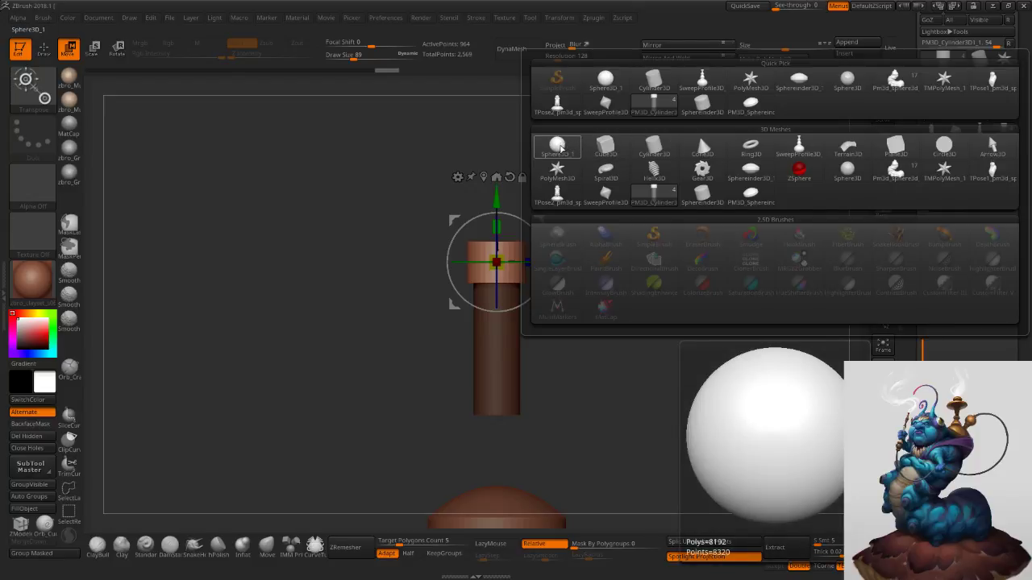
Append a Sphere3D, shrink it, and lower it onto the top of the stem.
click(562, 145)
ctrl+right_drag(595, 208, 592, 226)
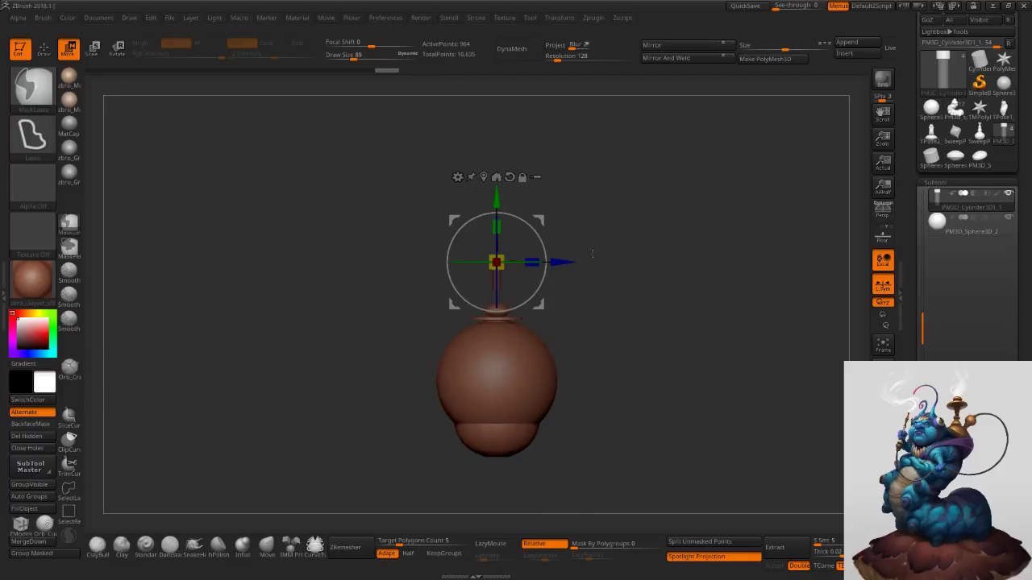
alt+click(527, 372)
drag(497, 313, 496, 122)
ctrl+right_drag(560, 208, 621, 298)
drag(394, 153, 355, 275)
drag(394, 90, 398, 246)
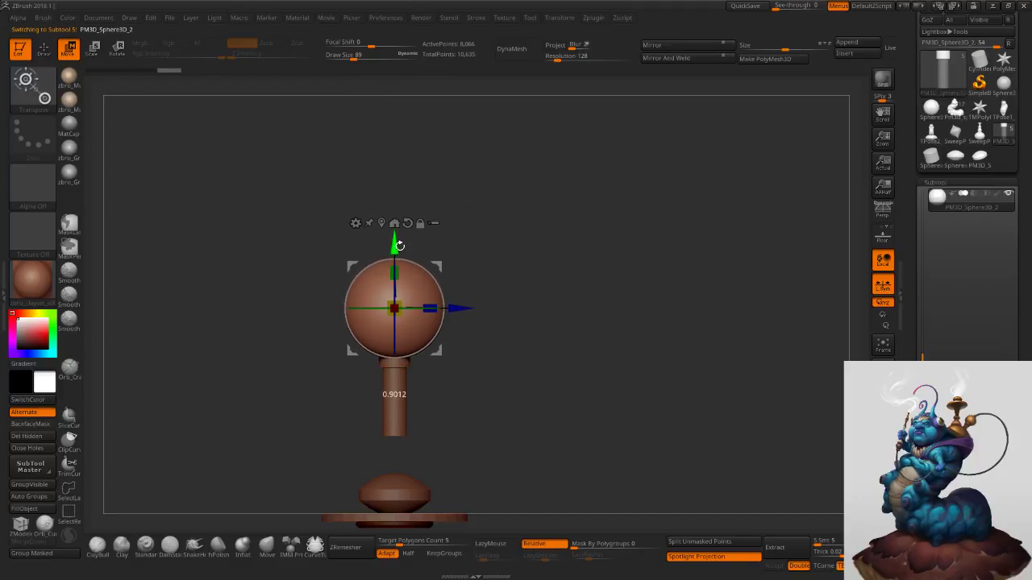
Flatten the sphere vertically and seat it slightly lower on the stem.
drag(398, 306, 396, 313)
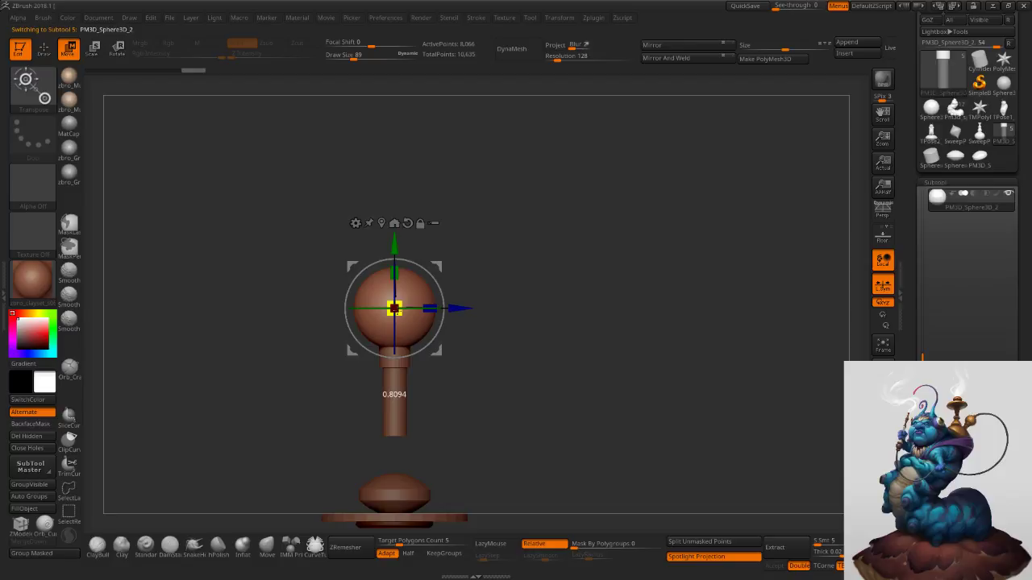
ctrl+right_drag(556, 269, 567, 303)
drag(399, 272, 396, 256)
key(ctrl+z)
key(ctrl+z)
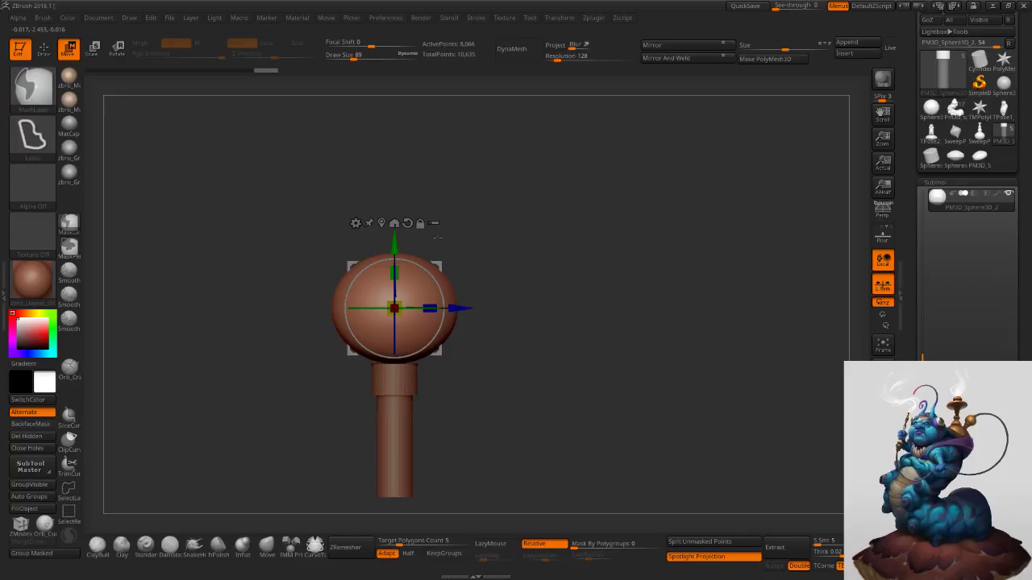
drag(396, 272, 397, 276)
drag(395, 241, 395, 248)
mouse_move(476, 245)
ctrl+right_down()
mouse_move(477, 194)
mouse_move(522, 180)
mouse_move(546, 247)
mouse_move(543, 226)
mouse_move(541, 257)
ctrl+right_up()
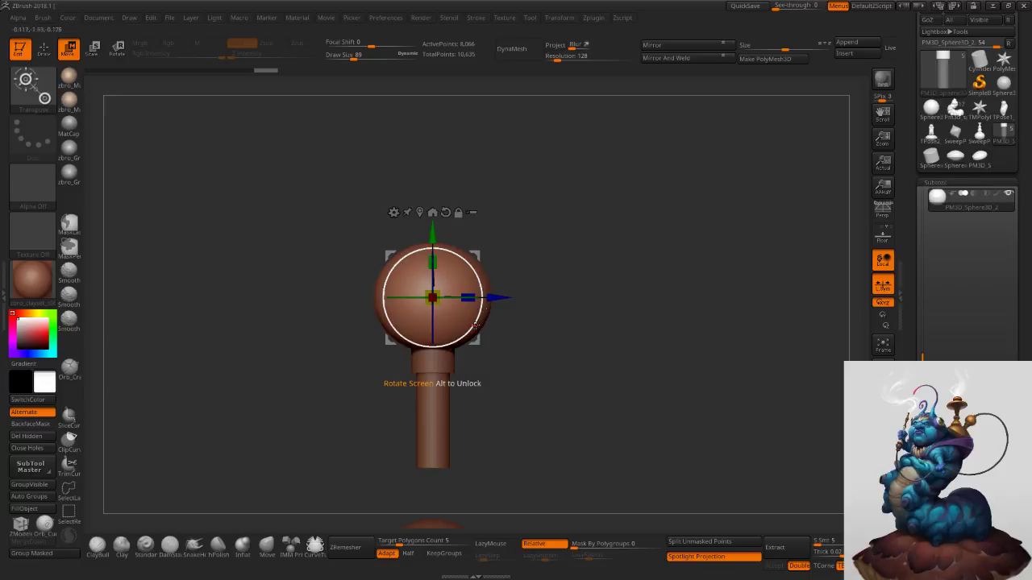
Duplicate the stem's collar and place the copy on top of the sphere.
alt+click(442, 363)
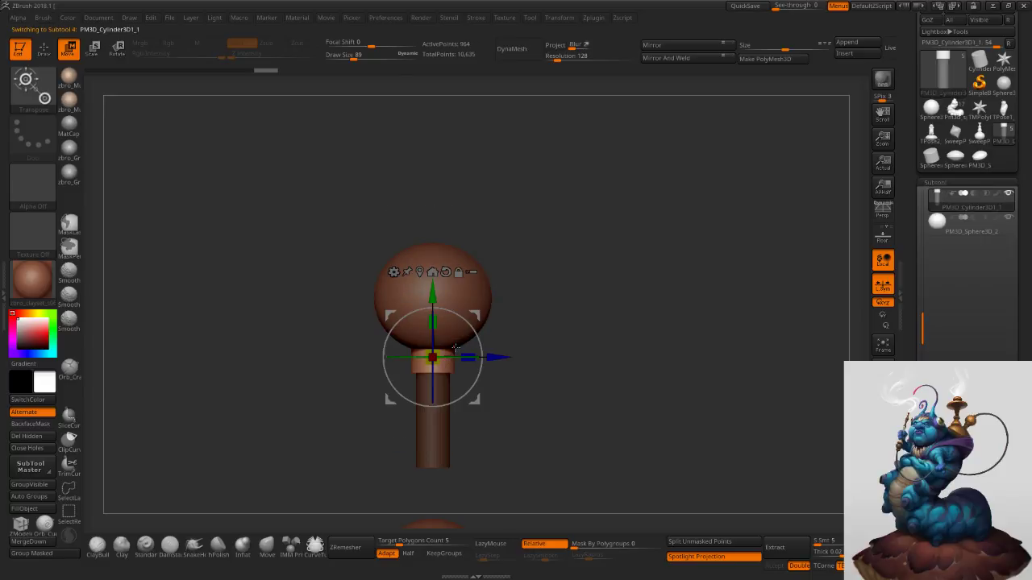
ctrl+drag(433, 289, 433, 176)
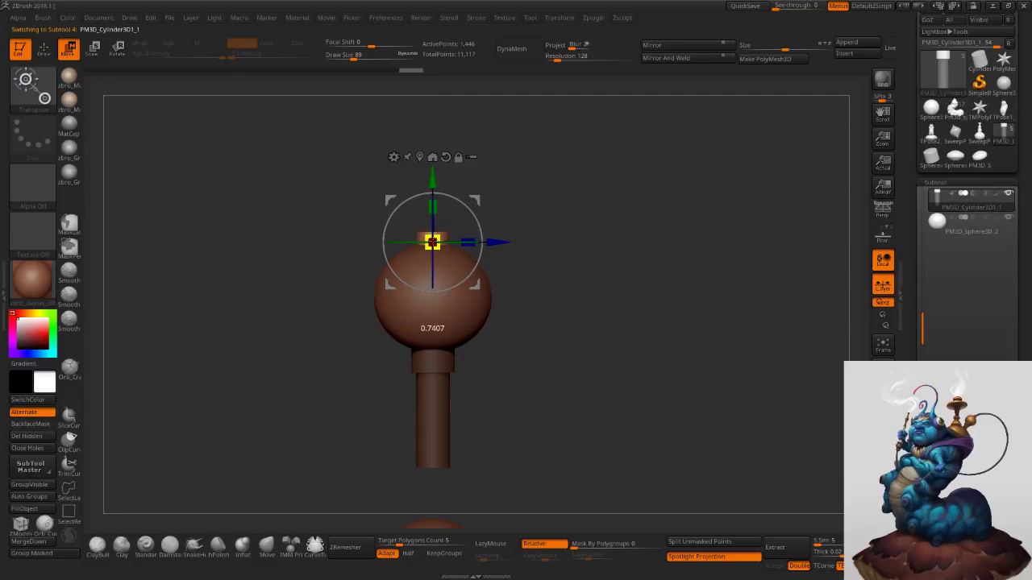
mouse_move(433, 181)
mouse_down()
mouse_move(433, 168)
mouse_move(433, 178)
mouse_up()
ctrl+right_drag(532, 220, 535, 200)
mouse_move(535, 200)
right_down()
mouse_move(546, 200)
mouse_move(500, 198)
right_up()
click(44, 50)
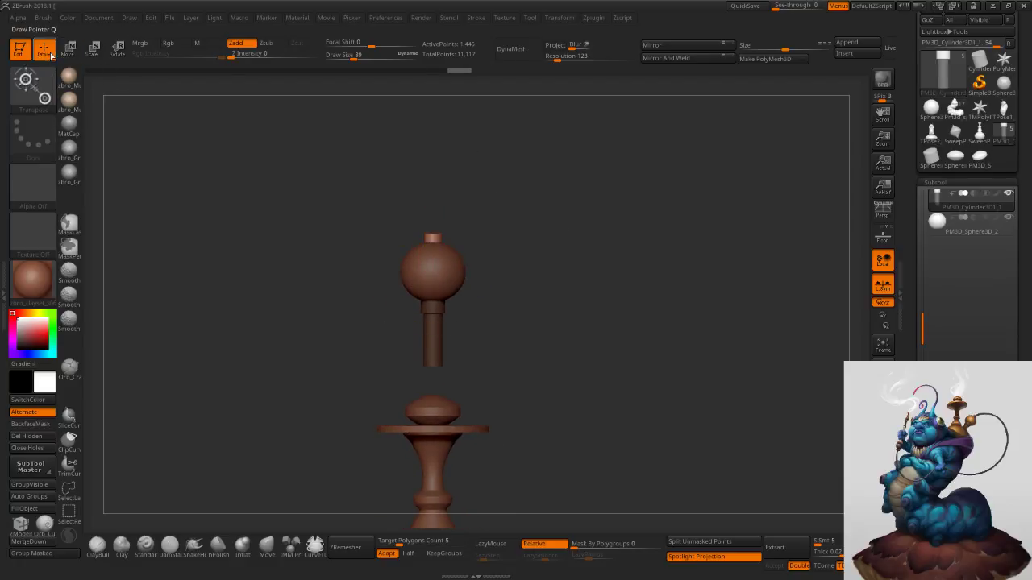
ctrl+right_drag(575, 288, 533, 231)
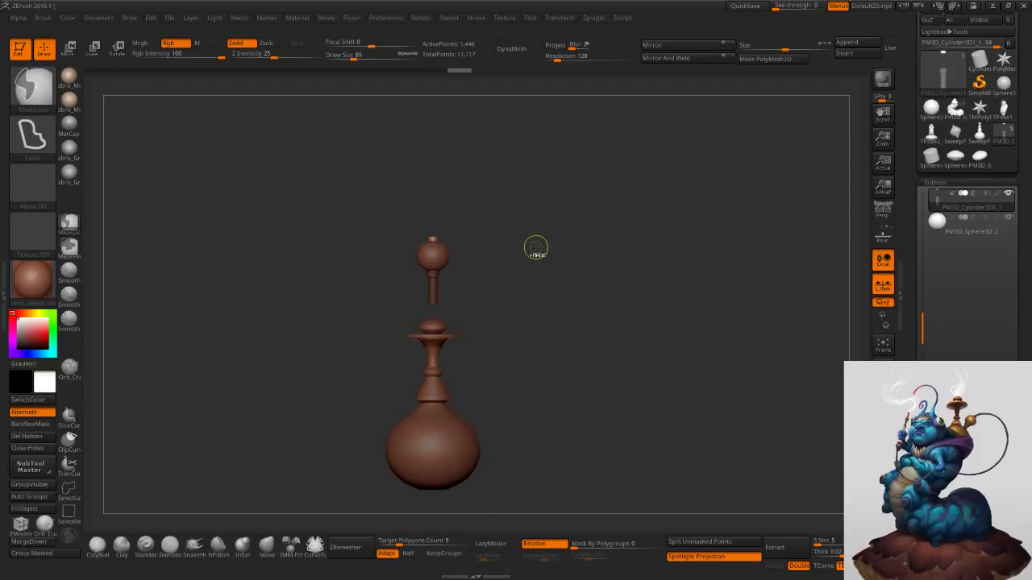
ctrl+right_drag(461, 254, 533, 315)
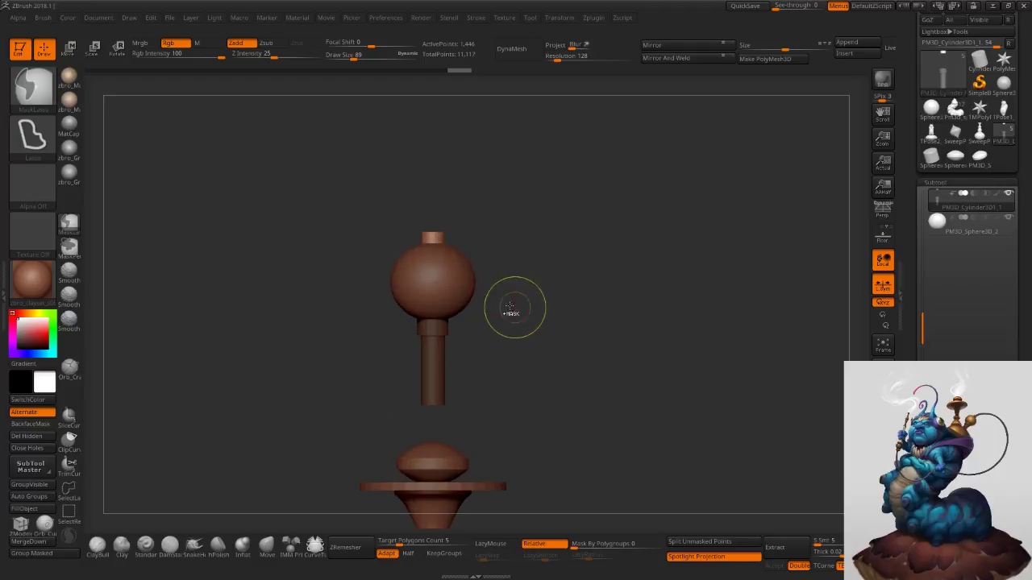
alt+click(460, 279)
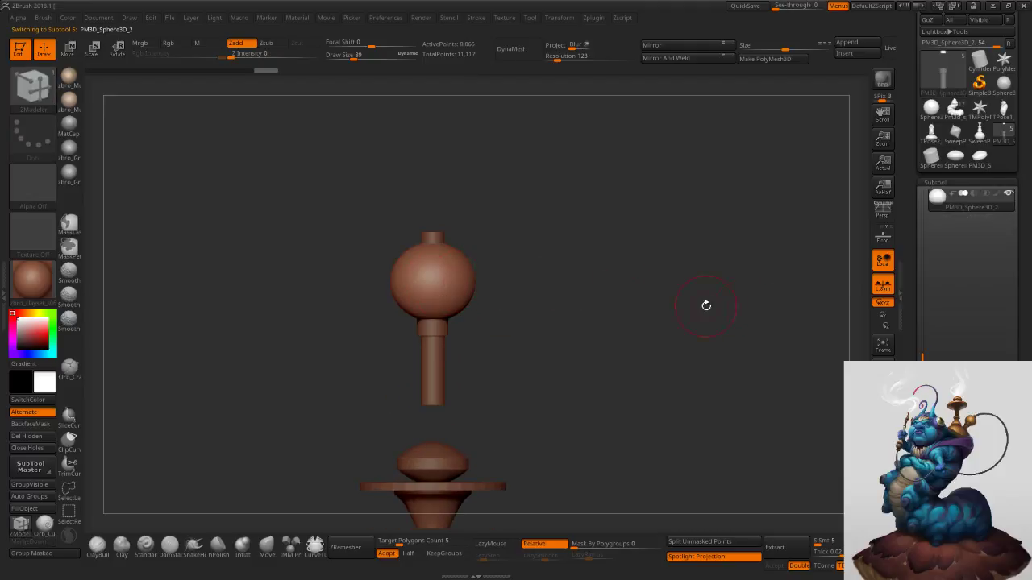
Select the stem cylinder subtool and MergeDown it with the sphere, confirming OK.
drag(921, 358, 912, 272)
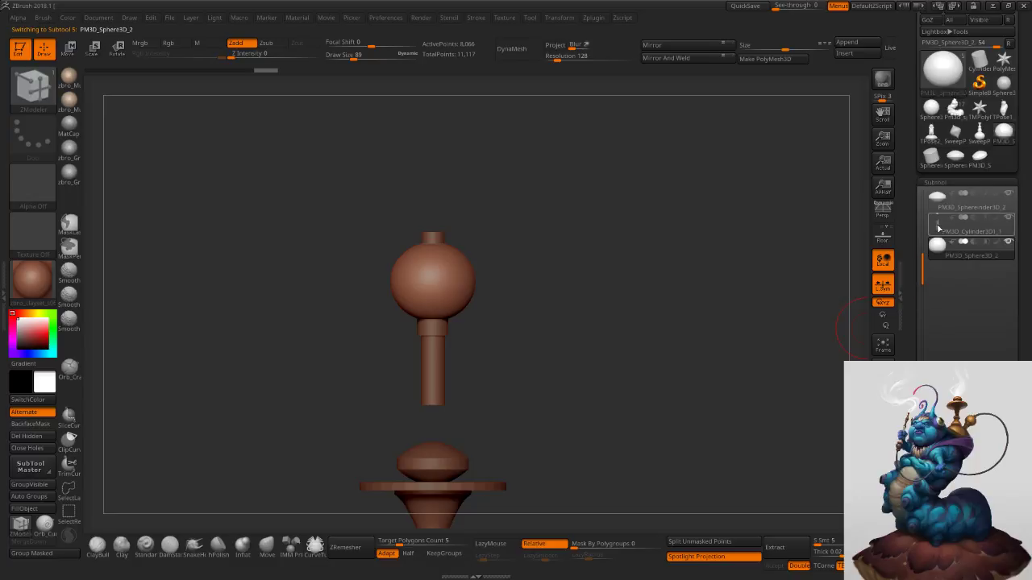
click(939, 228)
drag(913, 347, 913, 215)
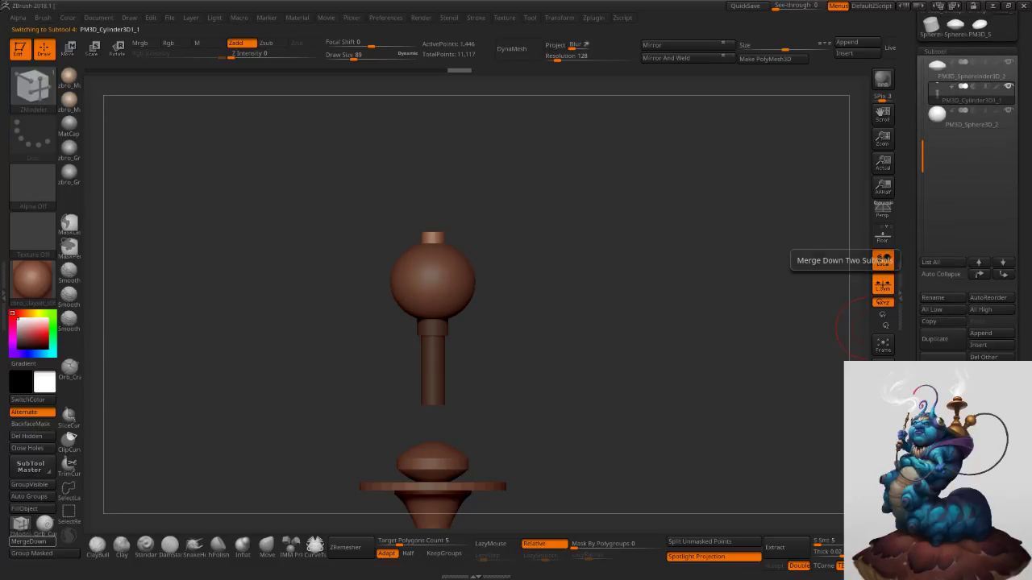
click(941, 405)
click(838, 428)
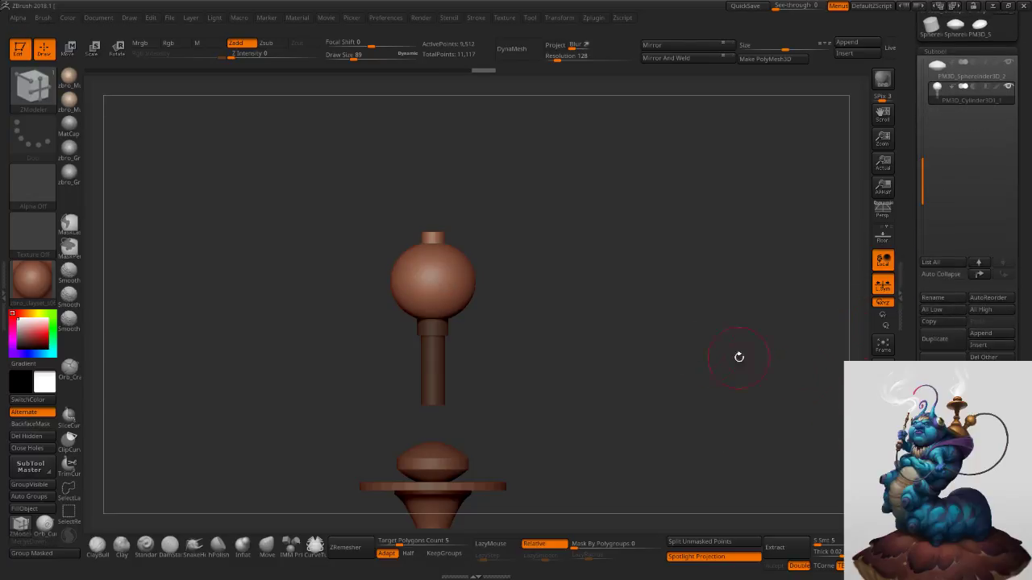
Try shrinking, lowering and tilting the merged piece, undo it, and show polygroups.
key(w)
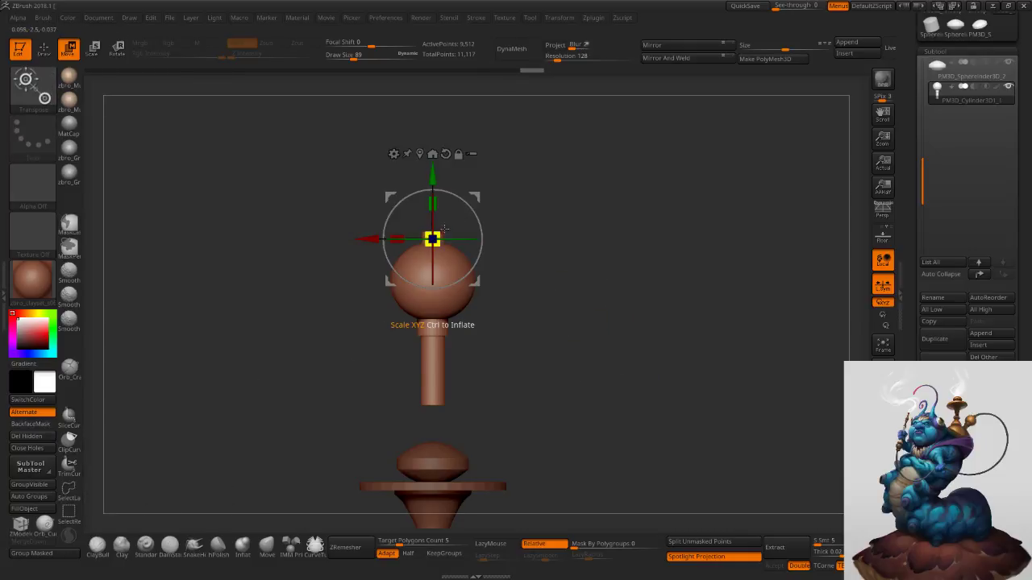
drag(438, 234, 433, 239)
alt+right_drag(544, 284, 569, 222)
drag(460, 118, 462, 299)
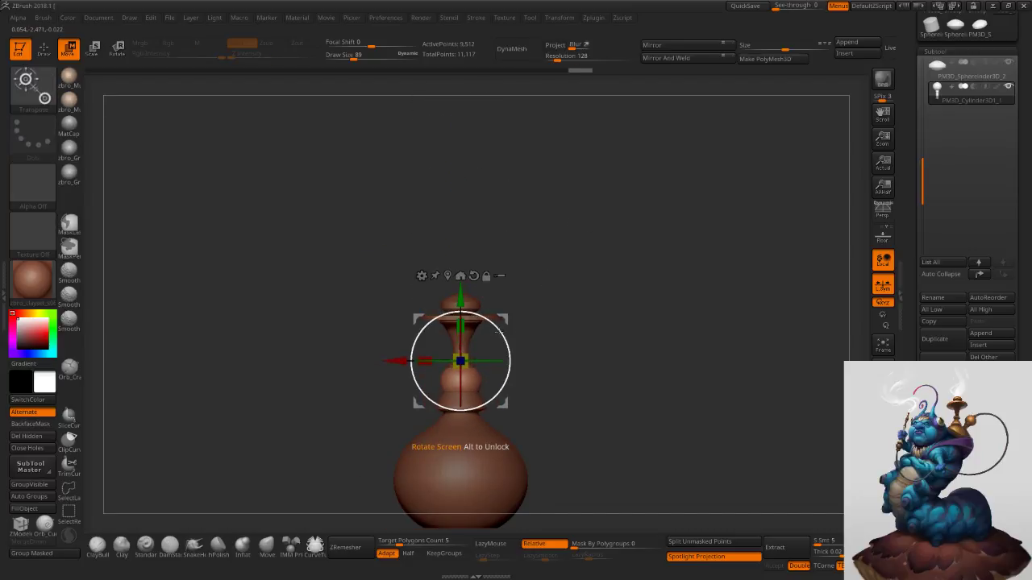
drag(499, 330, 511, 351)
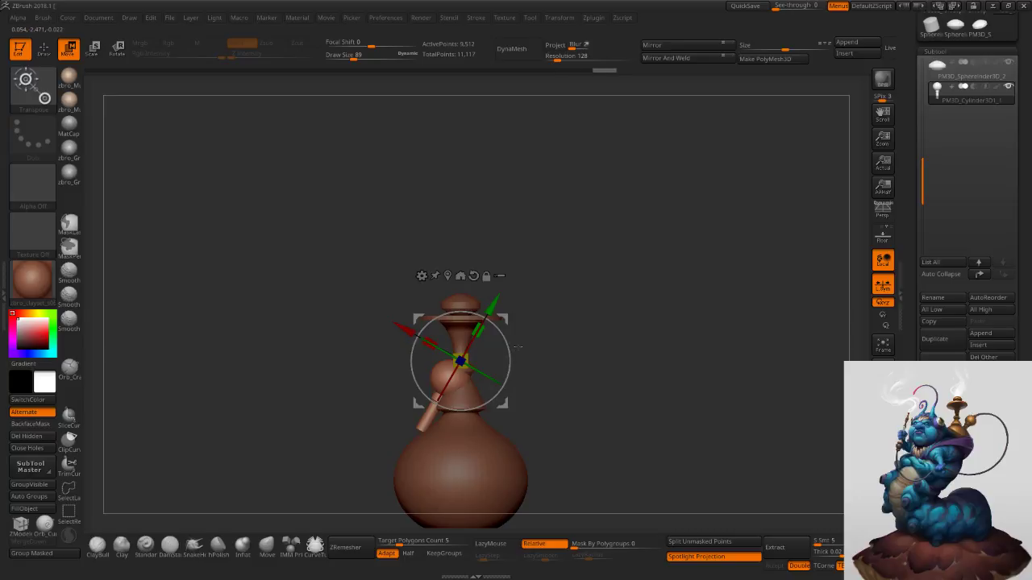
drag(460, 361, 539, 378)
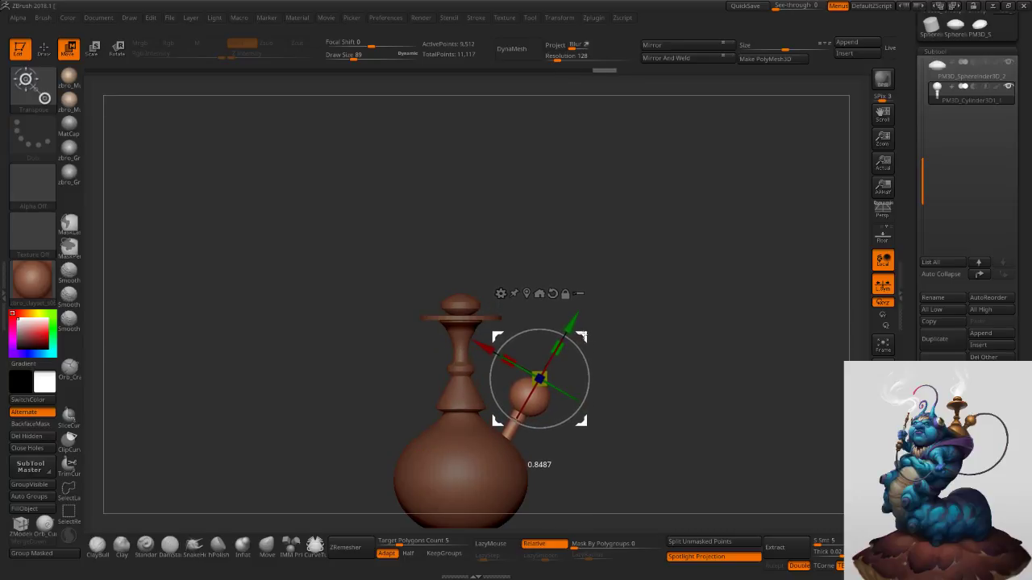
ctrl+right_drag(676, 344, 710, 344)
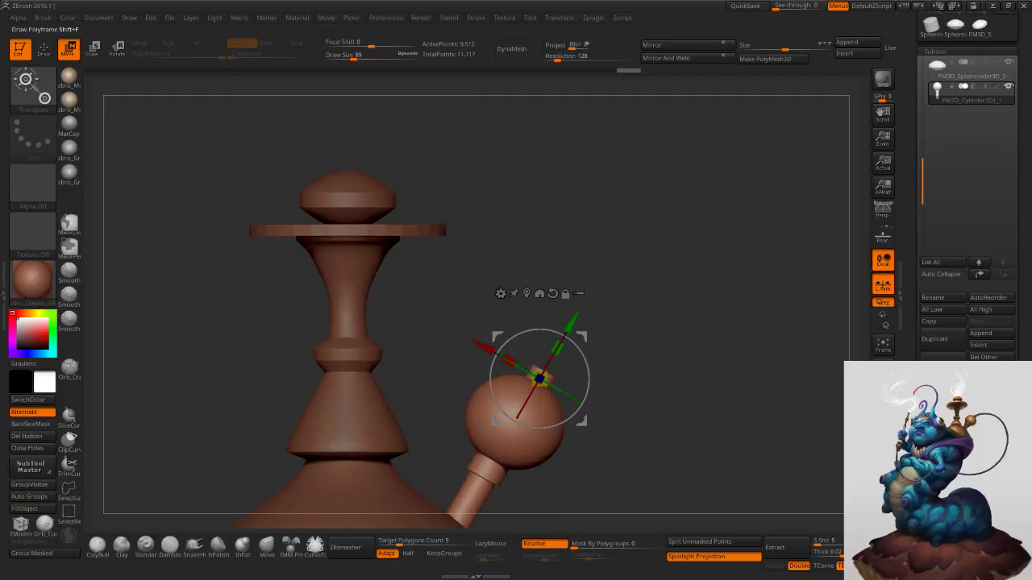
key(shift+f)
alt+right_drag(699, 430, 695, 333)
key(ctrl+z)
key(ctrl+z)
key(ctrl+z)
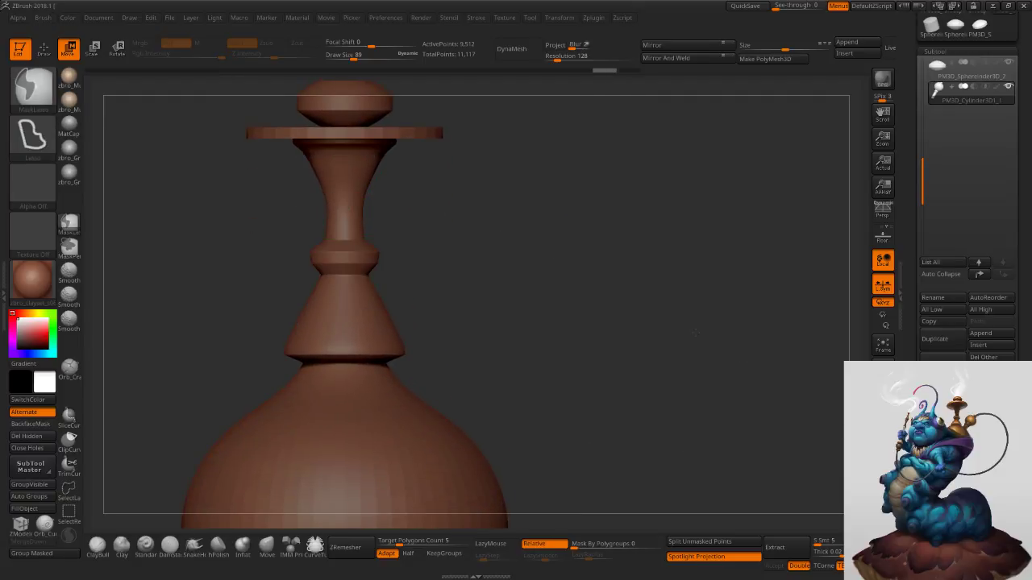
alt+right_drag(634, 156, 700, 502)
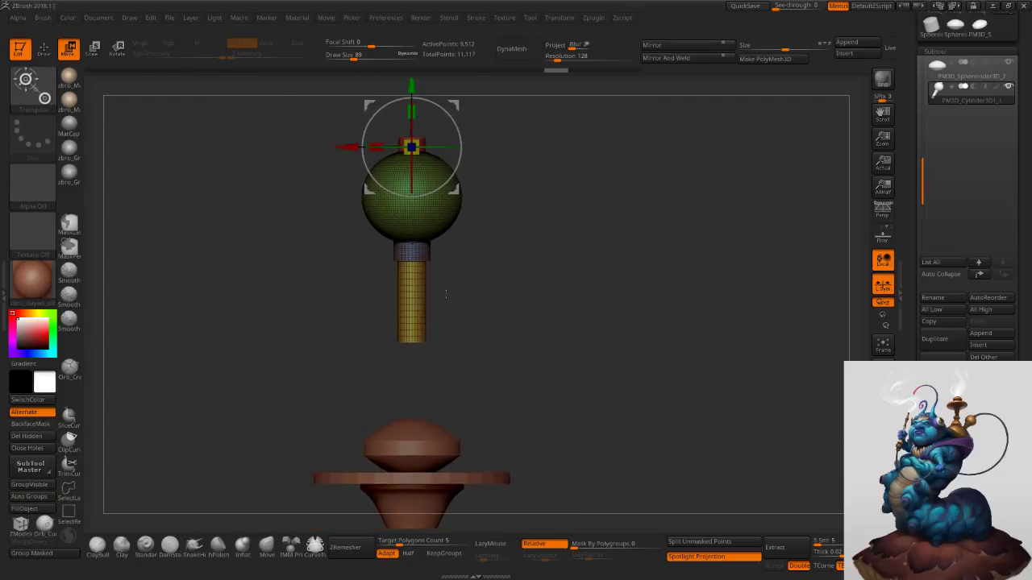
Isolate the stem cylinder polygroup and attempt a Taper deform, dismissing the hidden-mesh warning.
click(46, 56)
ctrl+right_drag(463, 286, 432, 348)
ctrl+shift+click(420, 349)
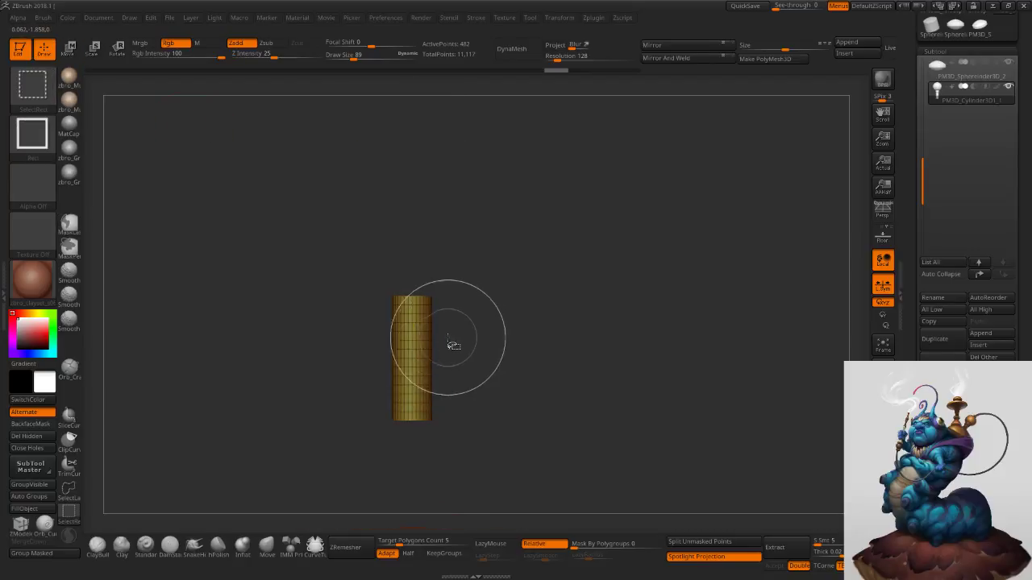
key(w)
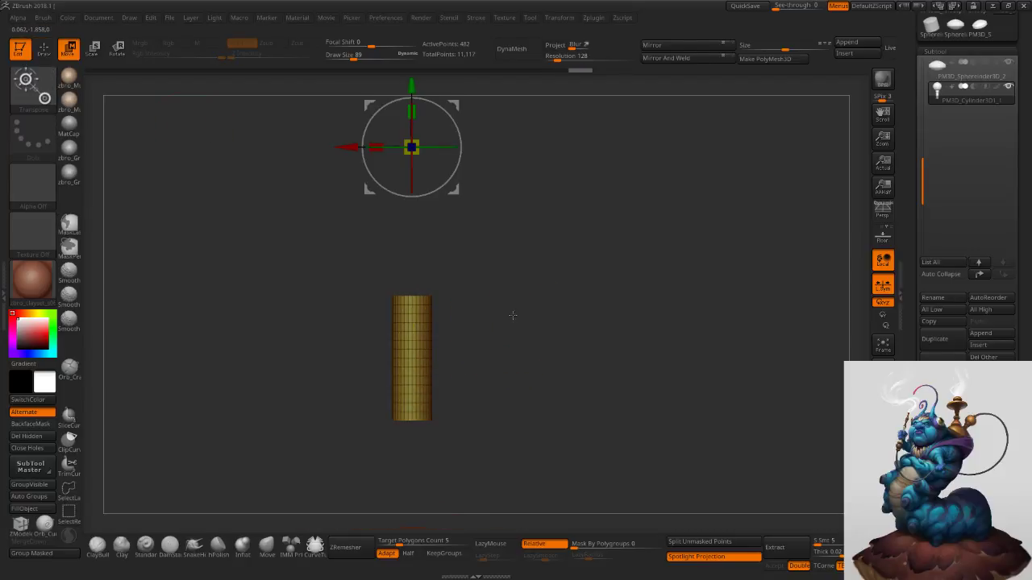
right_drag(511, 234, 562, 270)
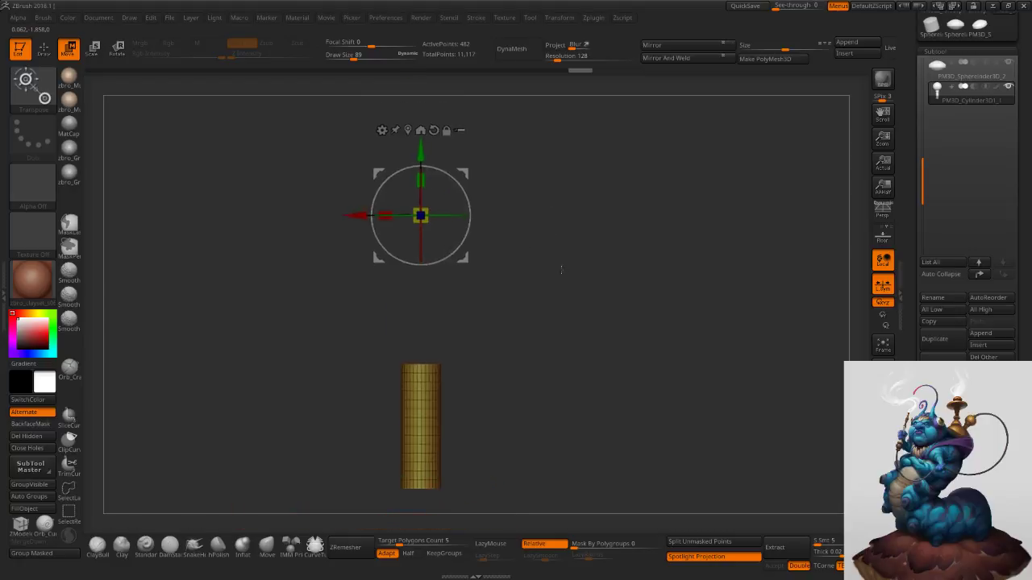
click(412, 128)
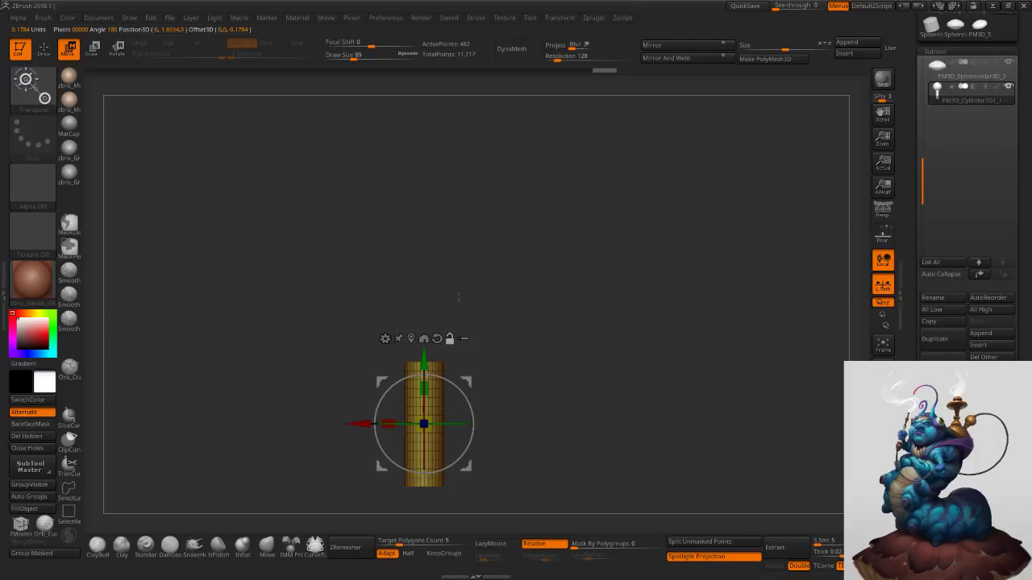
click(449, 338)
alt+right_drag(501, 347, 498, 269)
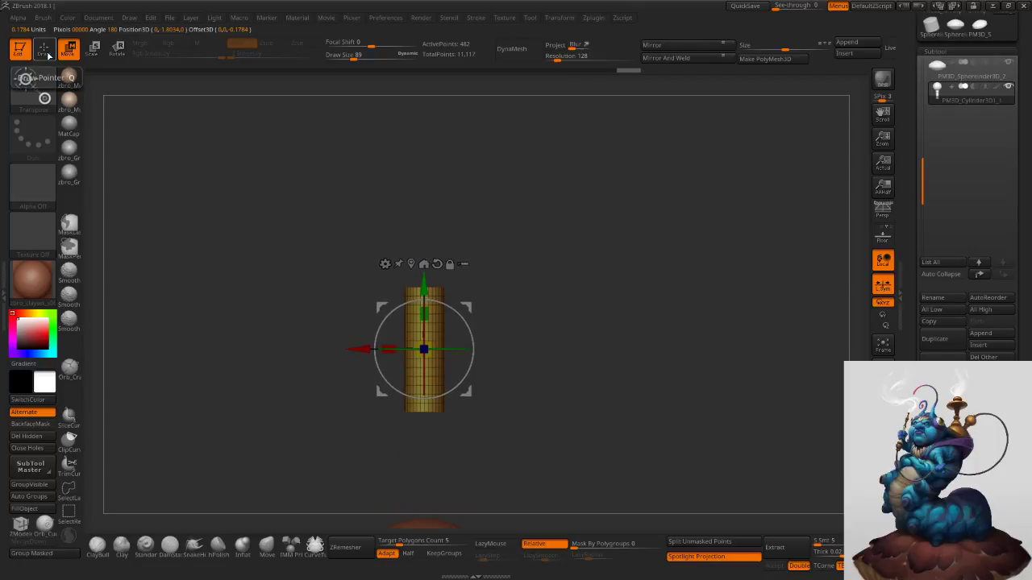
click(385, 263)
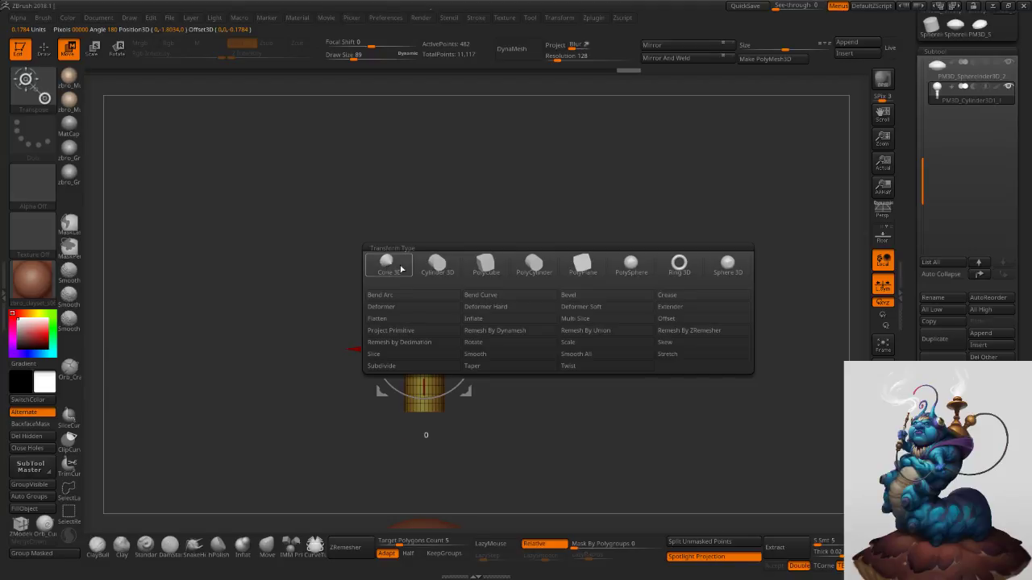
click(505, 367)
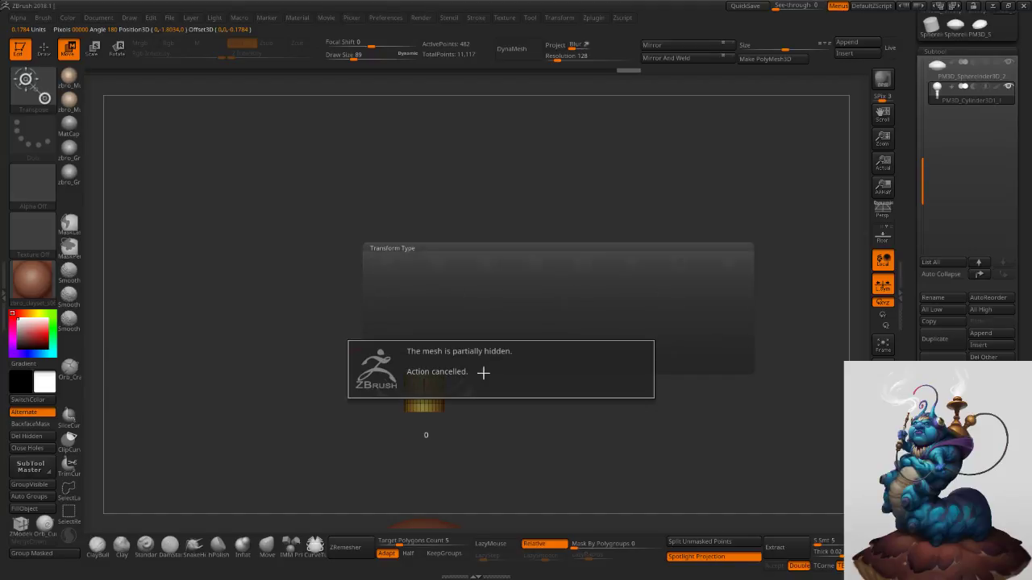
click(488, 365)
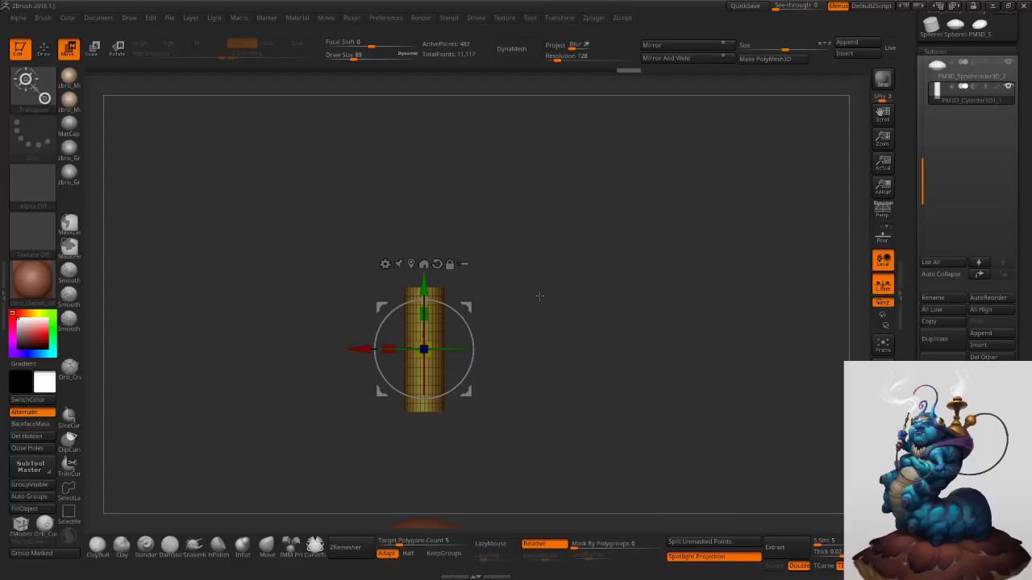
Unhide the piece, mask the lower cylinder, and invert the mask to free it.
ctrl+shift+click(752, 326)
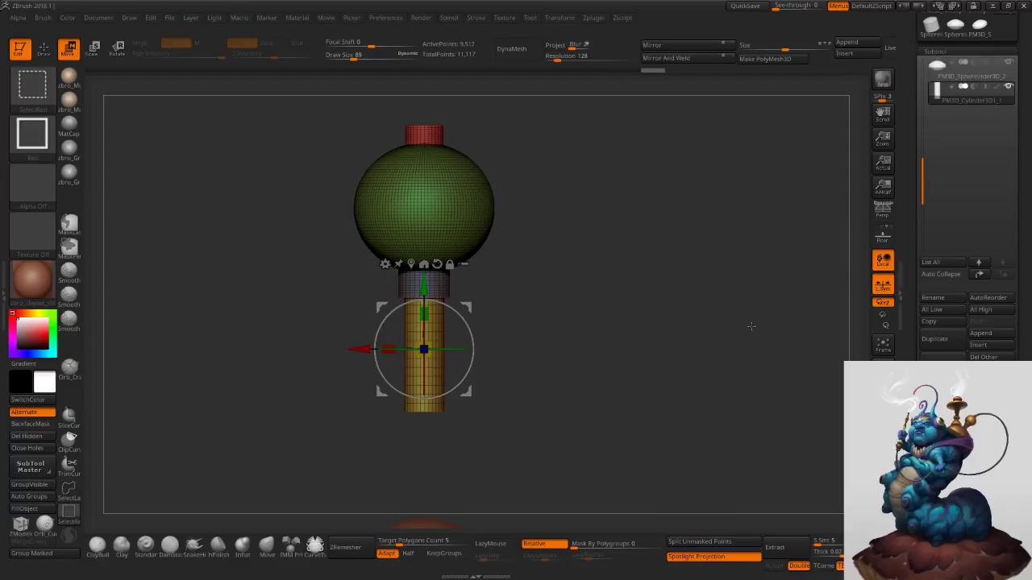
key(ctrl+z)
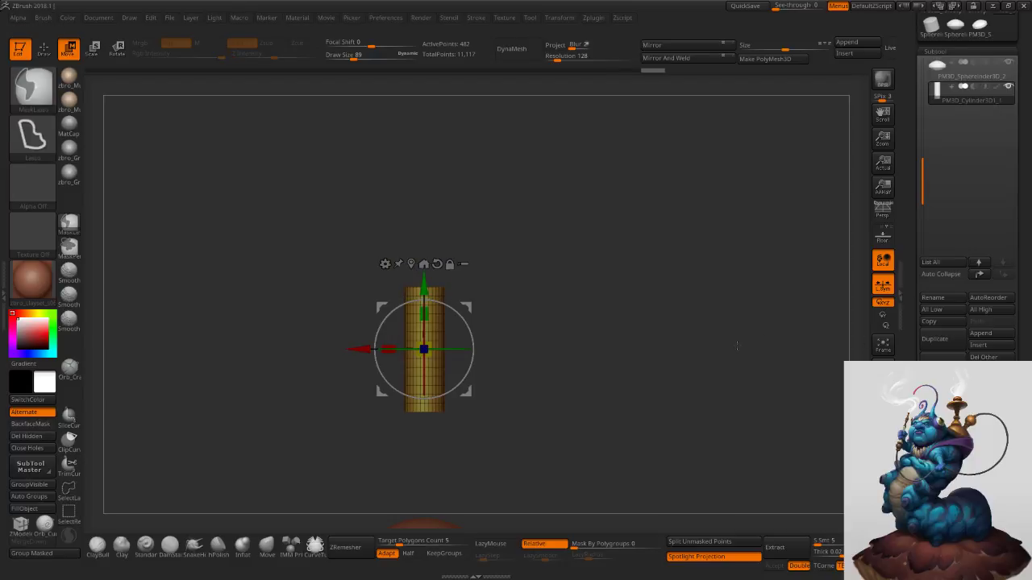
ctrl+click(737, 346)
ctrl+shift+click(741, 400)
ctrl+click(708, 454)
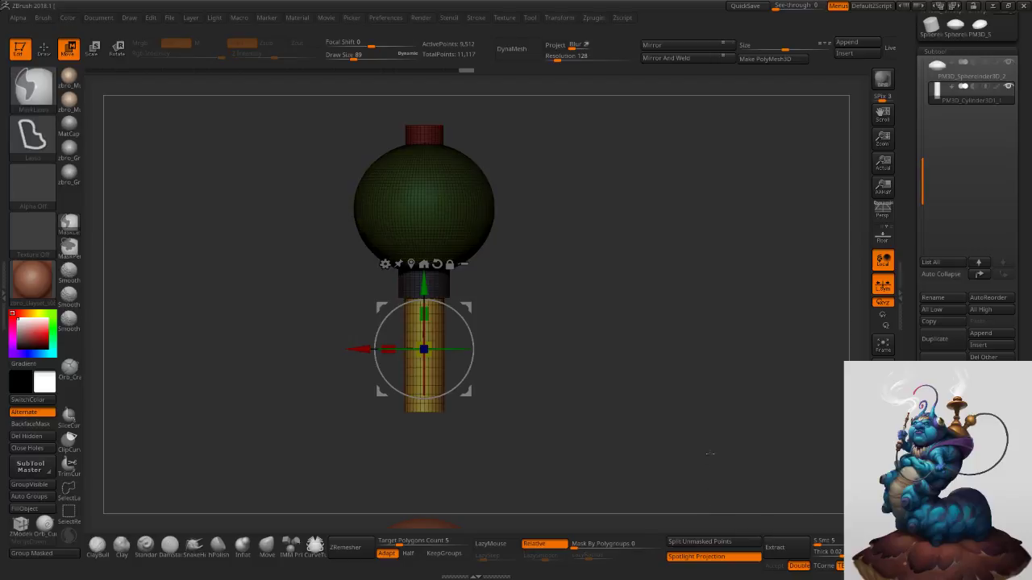
Split Unmasked Points into a new subtool and Taper it so the base flares into a cone.
click(706, 542)
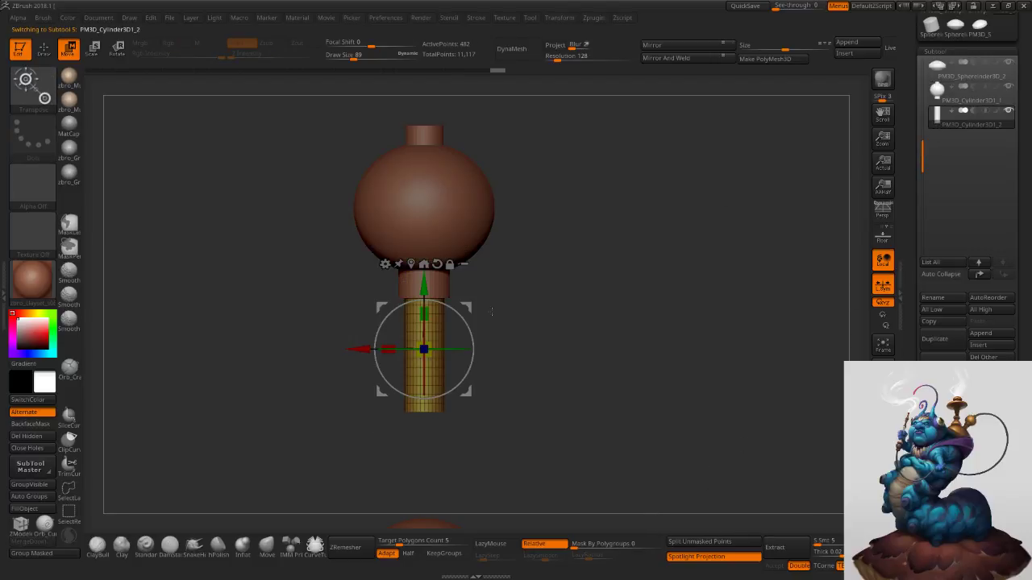
click(386, 264)
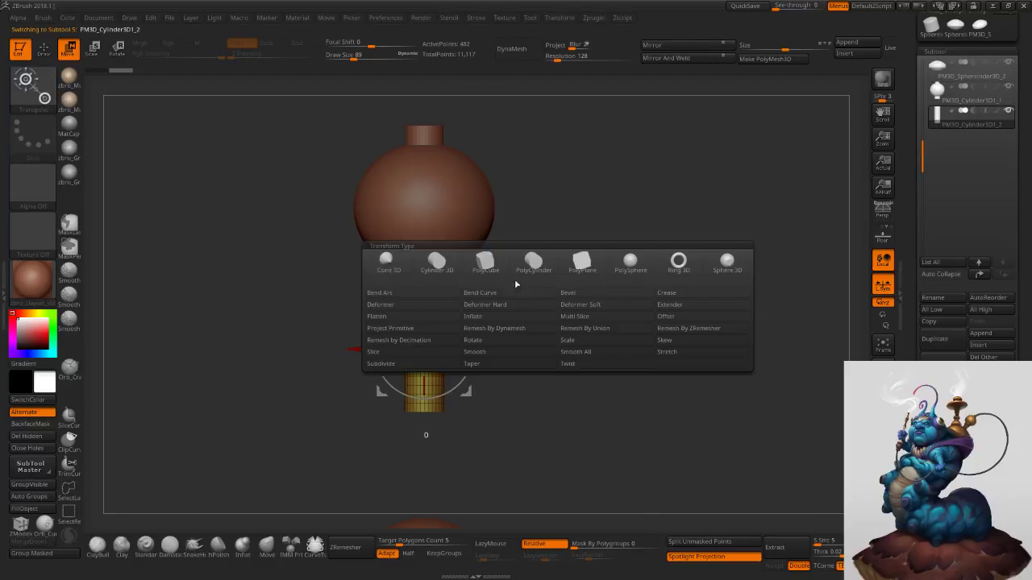
click(474, 364)
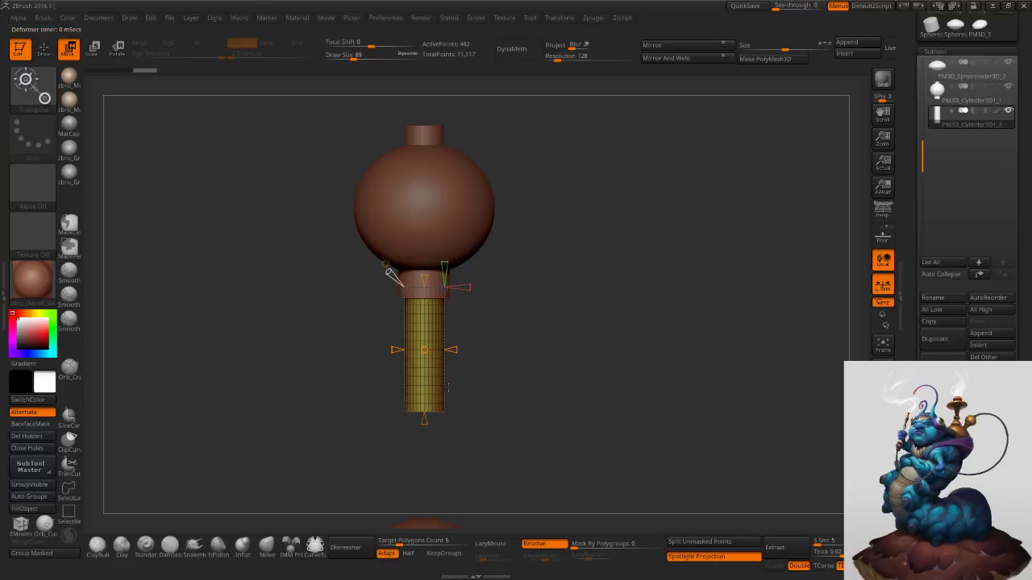
drag(424, 421, 428, 451)
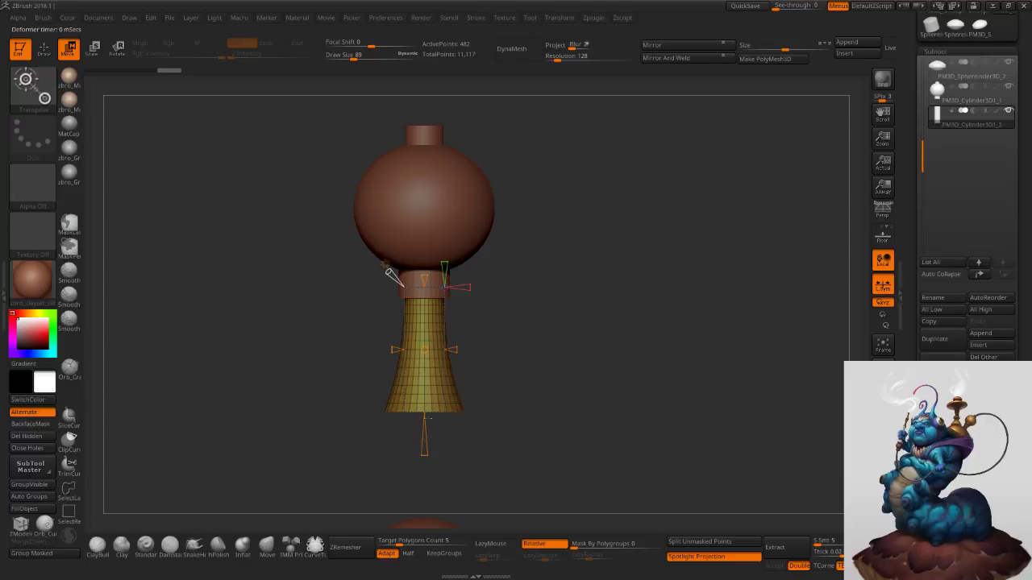
drag(387, 276, 392, 276)
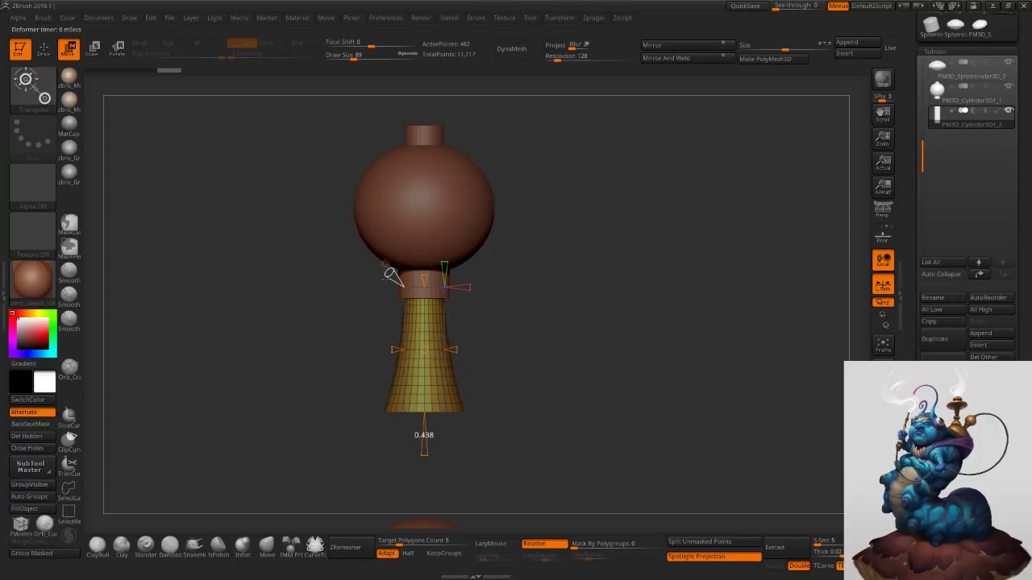
drag(391, 275, 390, 276)
click(45, 50)
ctrl+right_drag(467, 233, 548, 240)
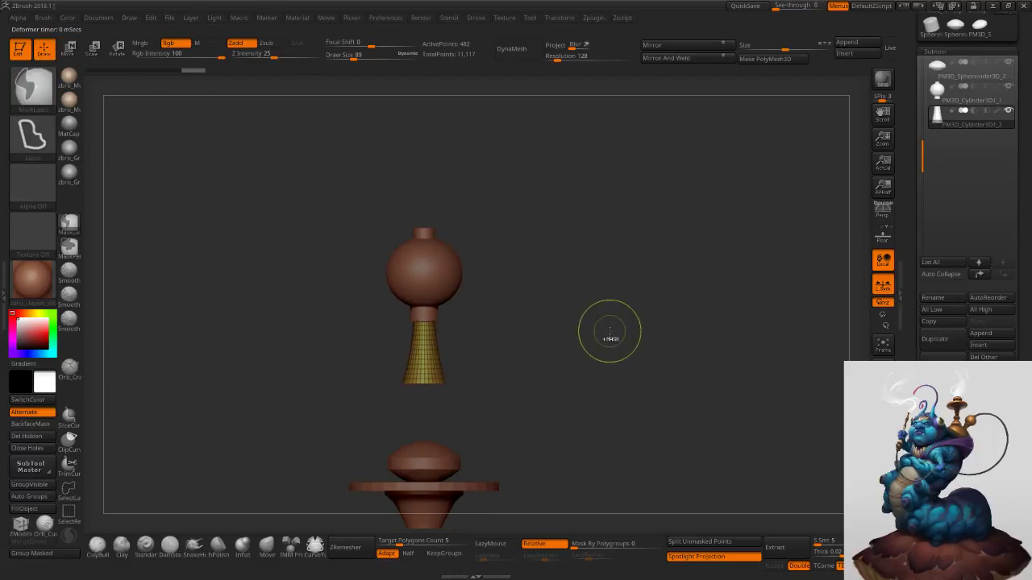
Merge the tapered cone down into the ball-and-pipe subtool, confirming OK.
click(939, 95)
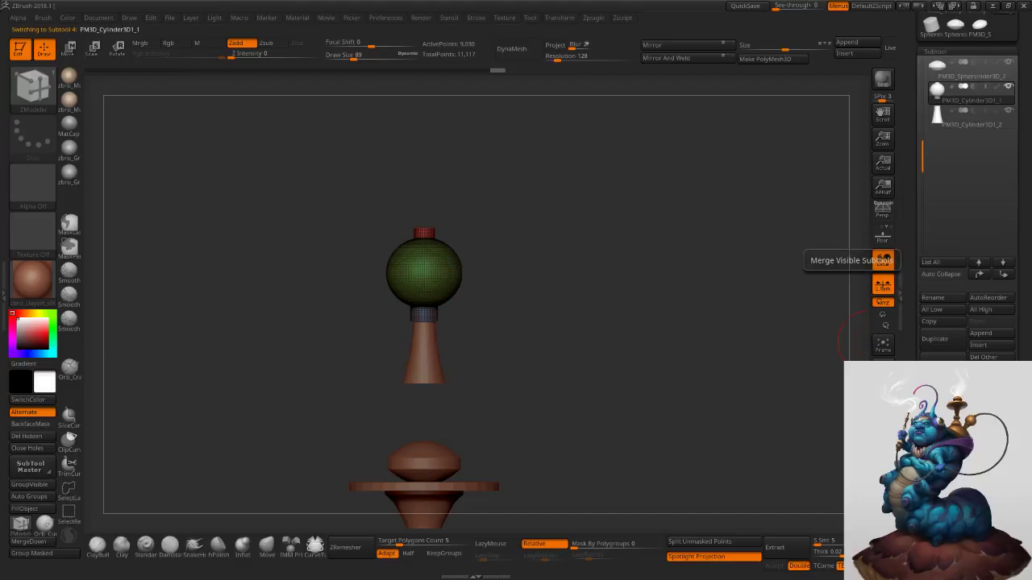
click(28, 541)
click(840, 424)
drag(628, 338, 611, 269)
Tilt the merged pipe piece about -20 degrees and nudge it into the vase's shoulder.
key(r)
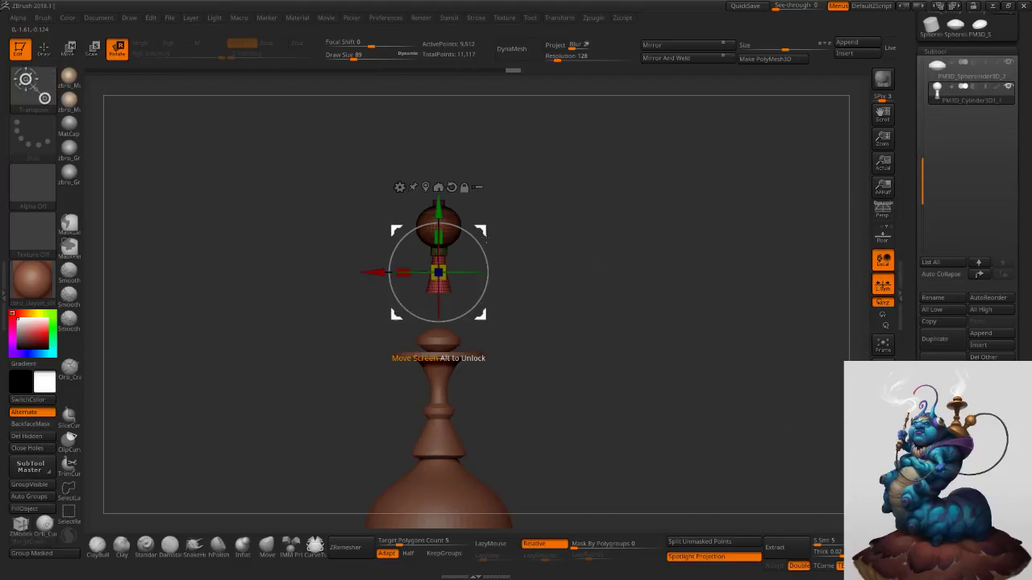
drag(477, 240, 580, 255)
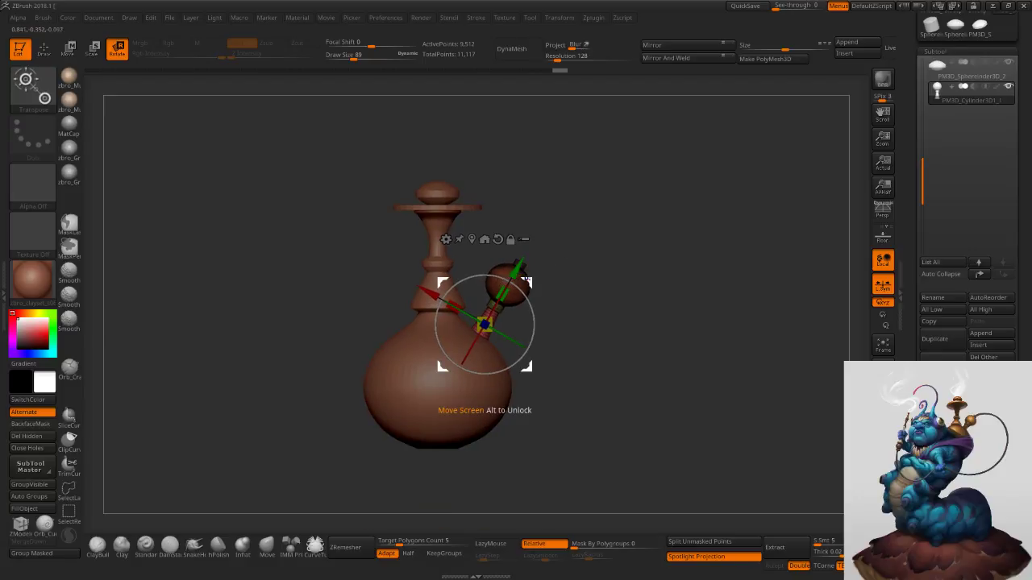
mouse_move(529, 284)
mouse_down()
mouse_move(518, 285)
mouse_move(522, 273)
mouse_up()
drag(618, 255, 591, 261)
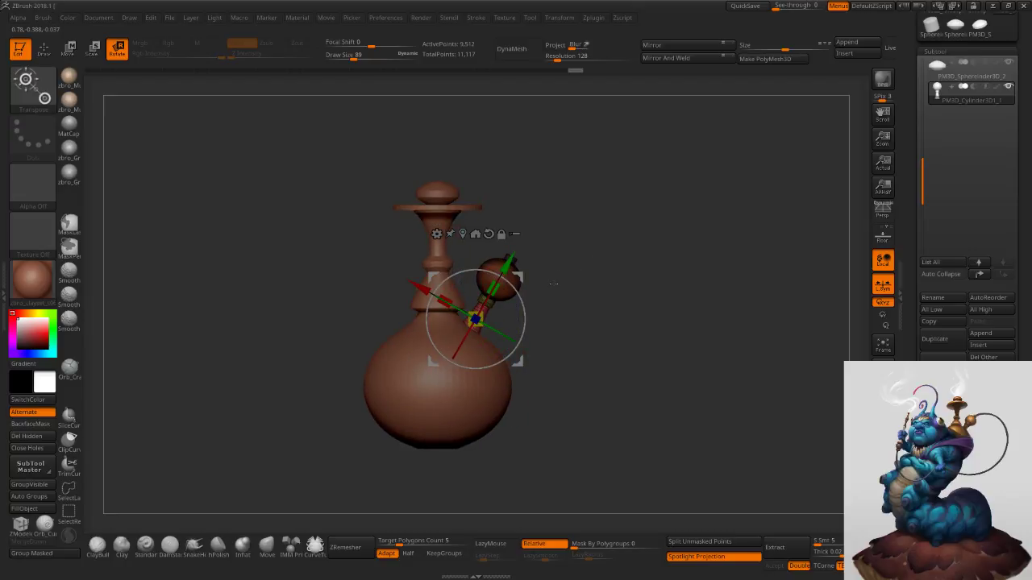
drag(515, 290, 518, 294)
drag(551, 262, 568, 264)
click(48, 55)
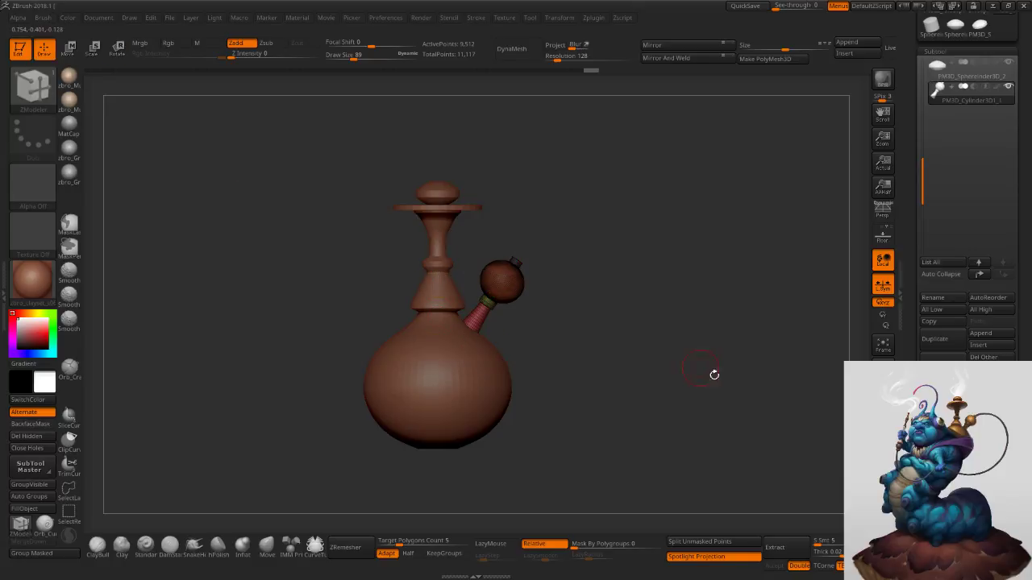
Turn off PolyF, then shrink the side pipe to about 87% and lower it slightly.
click(882, 443)
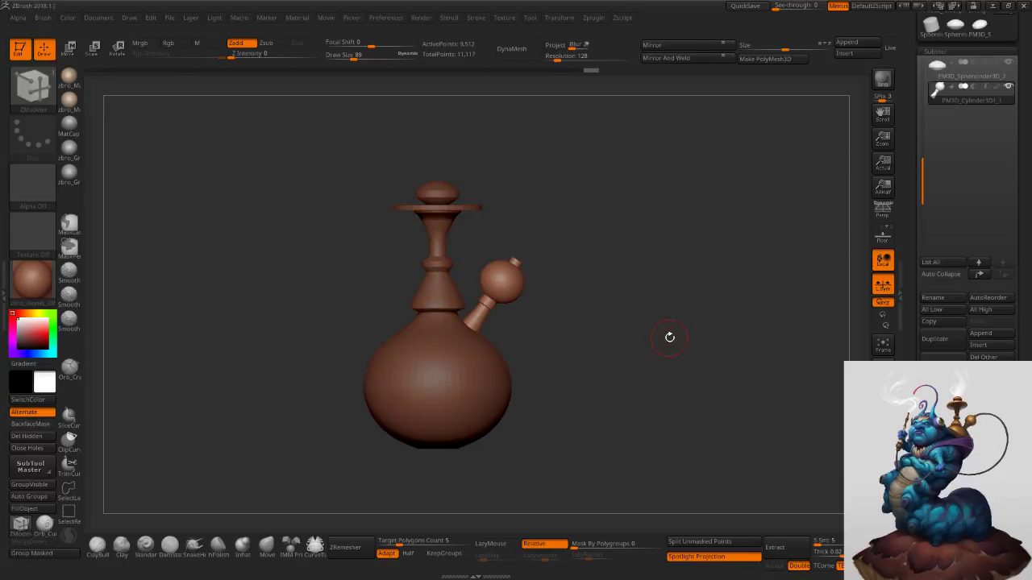
key(w)
drag(477, 319, 485, 315)
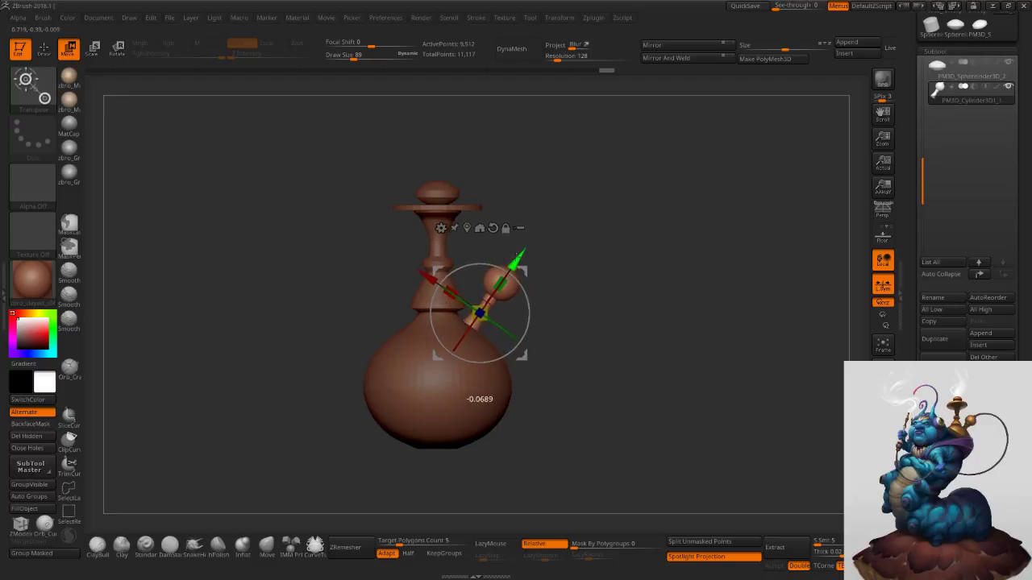
drag(513, 260, 511, 262)
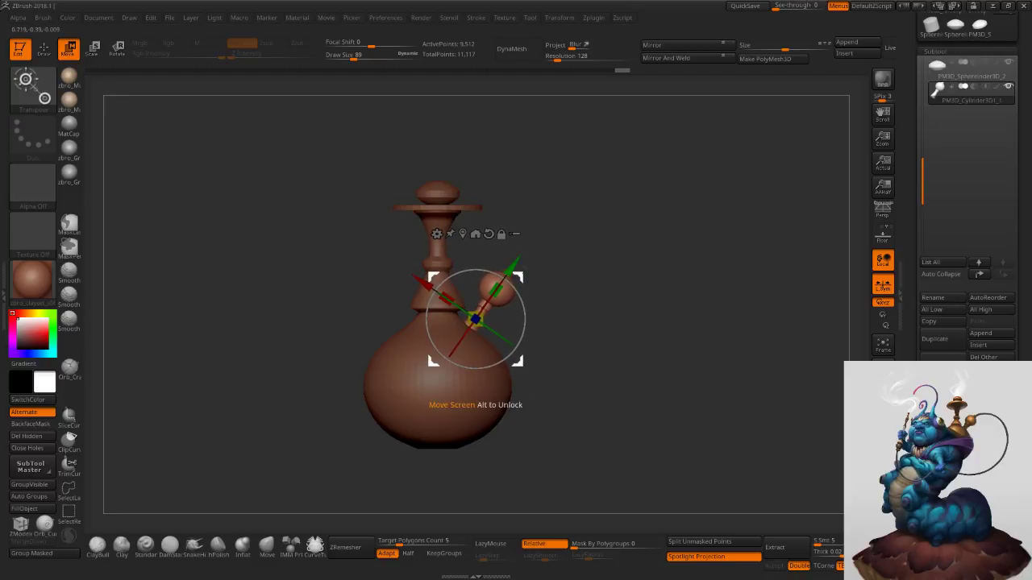
click(46, 60)
Frame the hookah closely and set the brush size to 116.
mouse_move(587, 260)
ctrl+right_down()
mouse_move(636, 276)
mouse_move(621, 266)
ctrl+right_up()
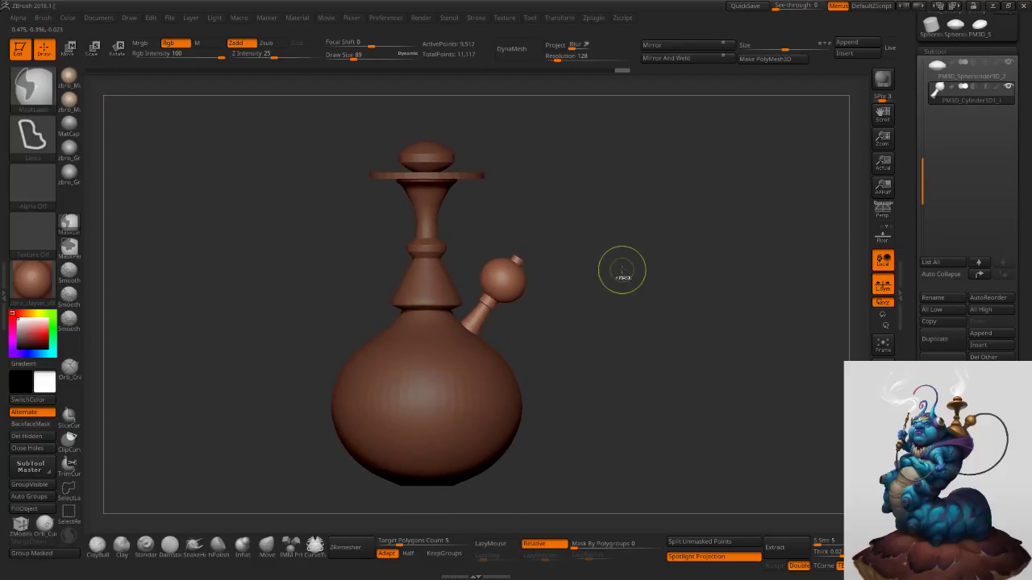
alt+right_drag(611, 226, 623, 260)
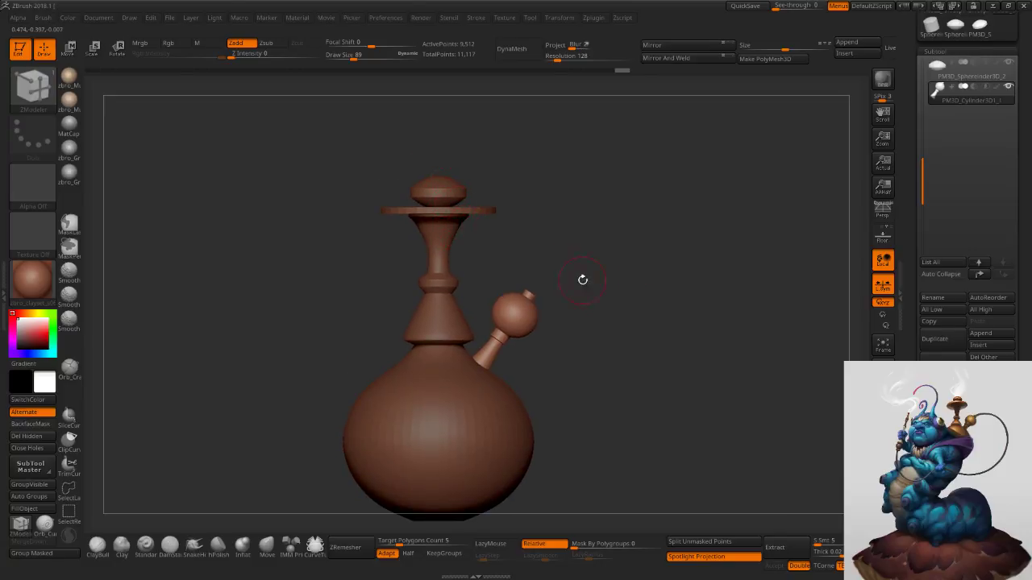
ctrl+right_drag(630, 320, 577, 297)
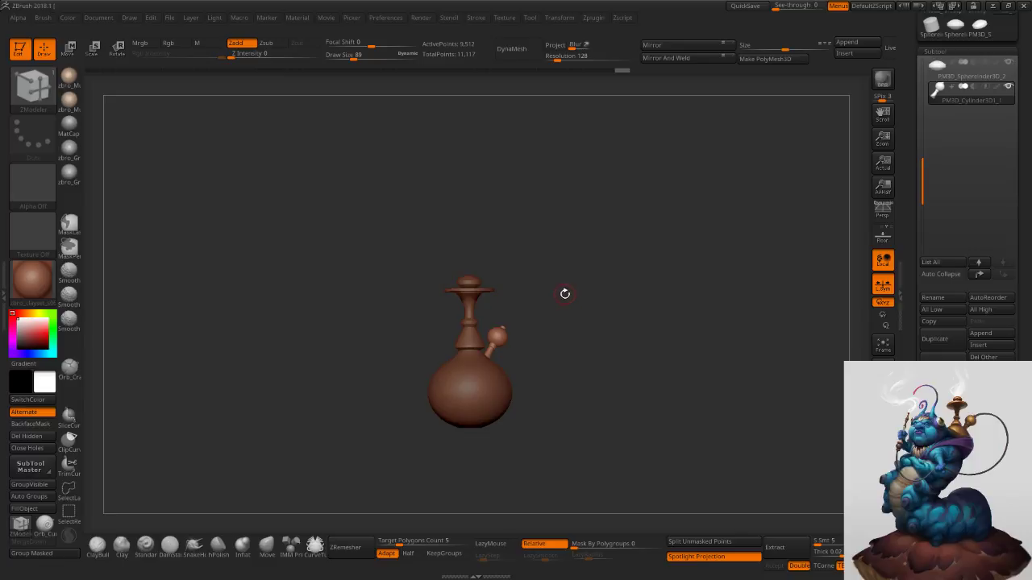
mouse_move(548, 299)
ctrl+right_down()
mouse_move(594, 320)
mouse_move(599, 334)
mouse_move(582, 338)
mouse_move(574, 324)
ctrl+right_up()
key(s)
drag(571, 325, 582, 323)
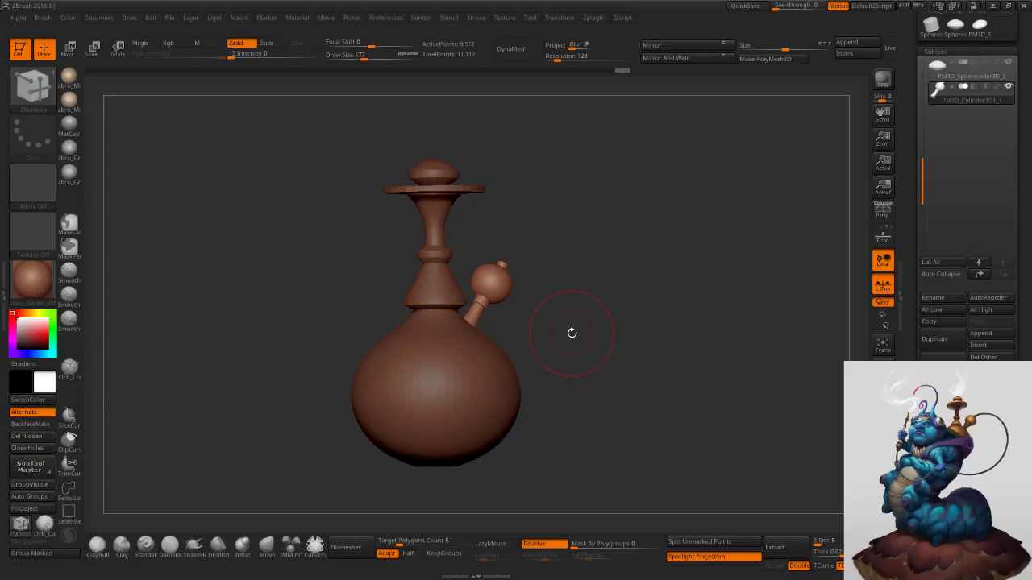
key(s)
drag(548, 319, 540, 318)
Switch off the vase body's smooth preview, then select the flat plate part.
drag(923, 148, 922, 115)
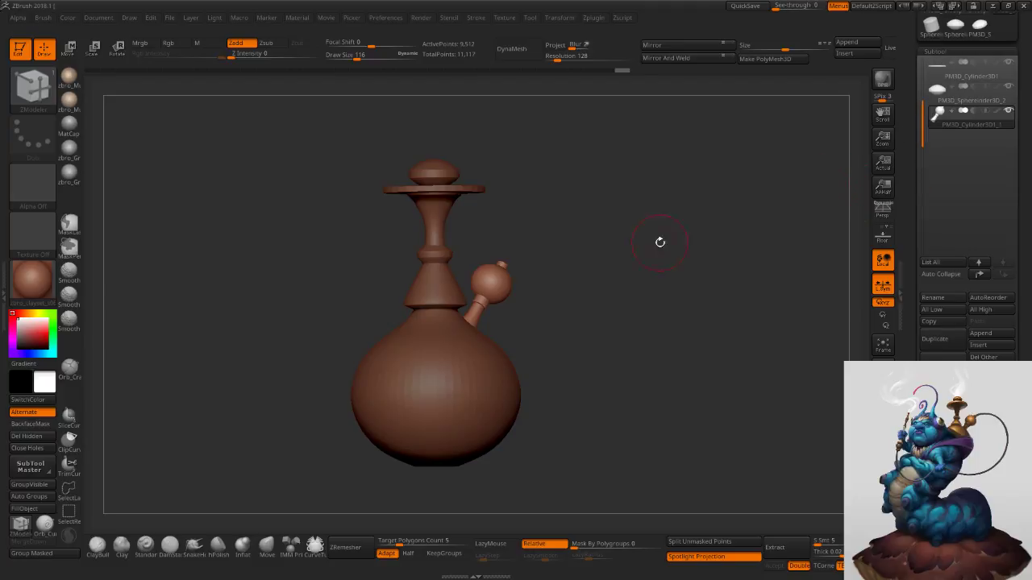
alt+drag(716, 226, 703, 290)
alt+click(483, 387)
key(shift+d)
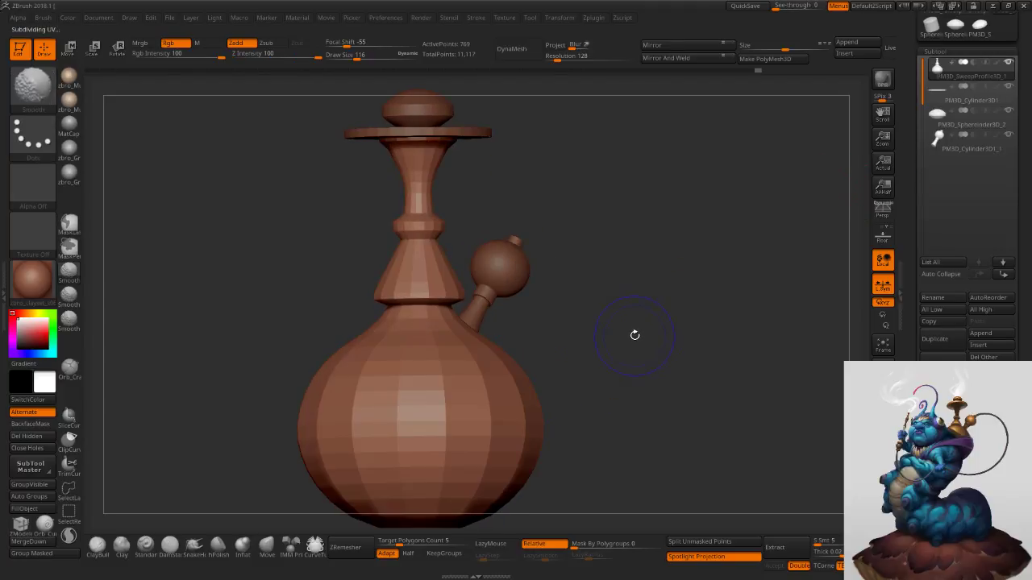
key(b)
key(z)
key(m)
alt+click(517, 278)
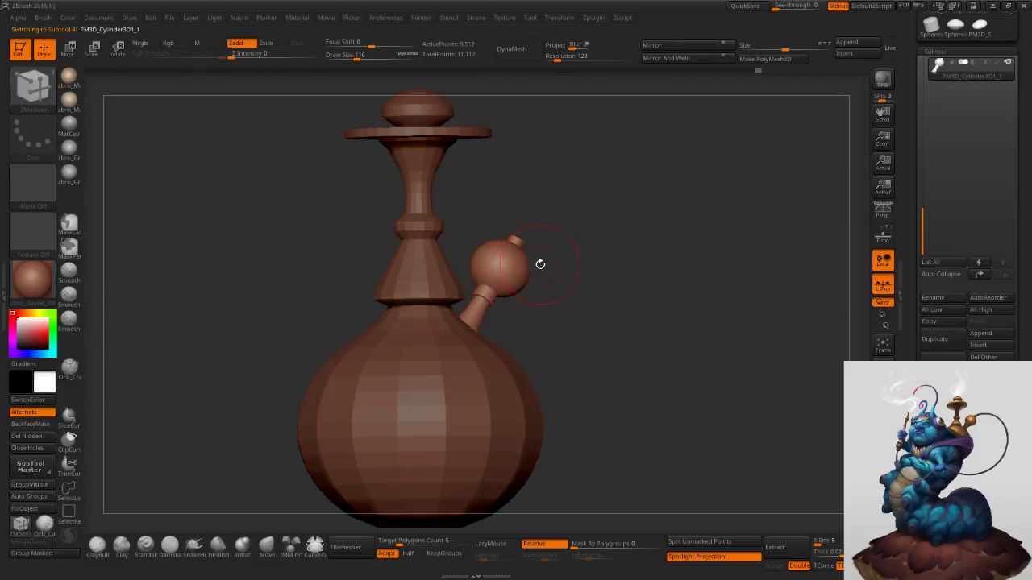
alt+click(461, 130)
mouse_move(504, 157)
mouse_down()
mouse_move(530, 125)
mouse_move(511, 234)
mouse_move(507, 196)
mouse_move(486, 219)
mouse_move(486, 181)
mouse_up()
Subdivide the flat plate, then subdivide the vase body twice with Ctrl+D.
key(ctrl+d)
key(ctrl+d)
mouse_move(453, 203)
ctrl+right_down()
mouse_move(495, 244)
mouse_move(487, 198)
mouse_move(485, 282)
ctrl+right_up()
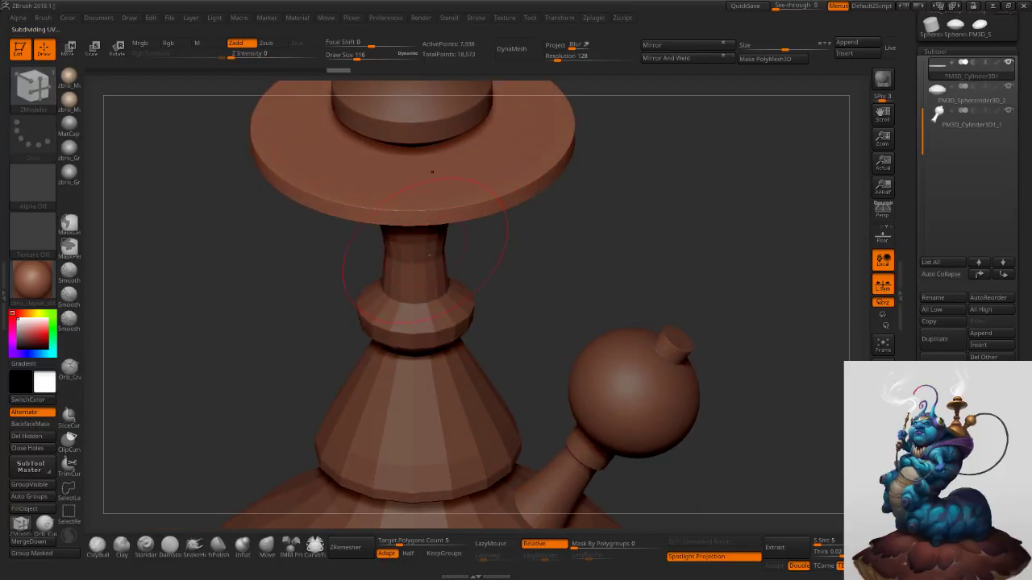
alt+click(434, 250)
key(ctrl+d)
key(ctrl+d)
mouse_move(595, 284)
ctrl+right_down()
mouse_move(563, 269)
mouse_move(573, 247)
mouse_move(524, 273)
mouse_move(553, 252)
mouse_move(551, 209)
ctrl+right_up()
key(ctrl+d)
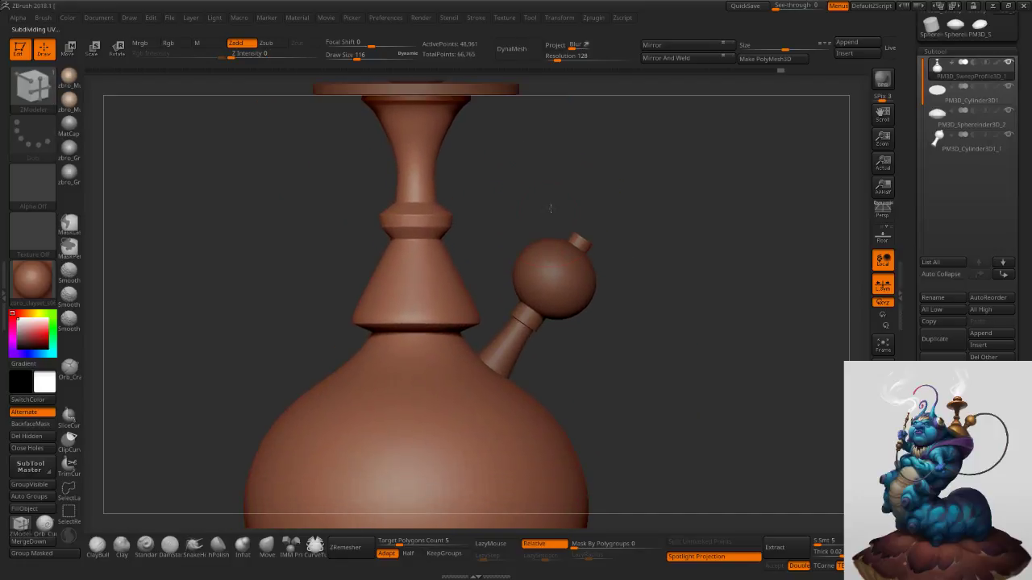
Subdivide the ball-and-pipe part and the dome on top.
alt+click(554, 276)
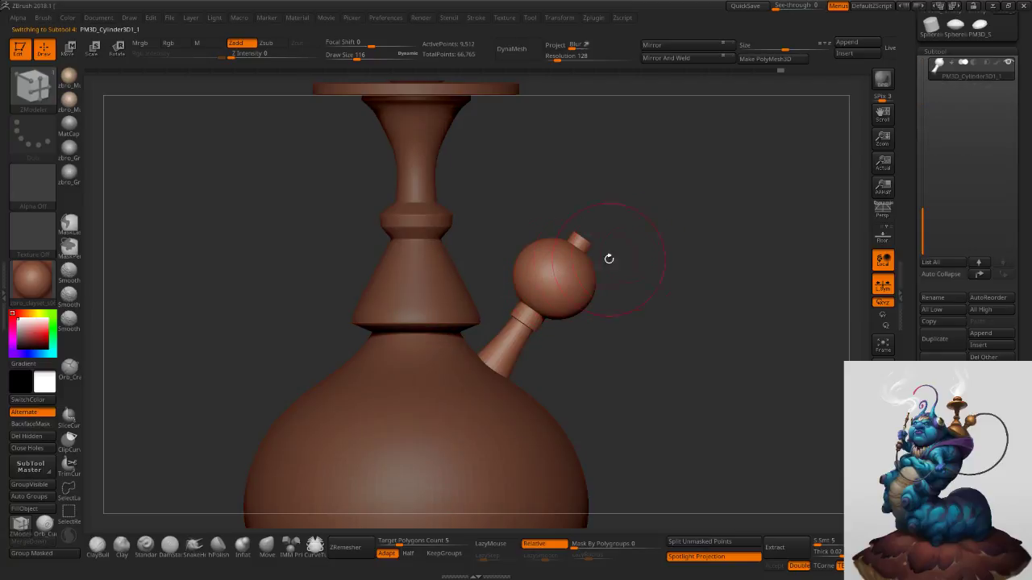
key(ctrl+d)
ctrl+right_drag(665, 249, 700, 211)
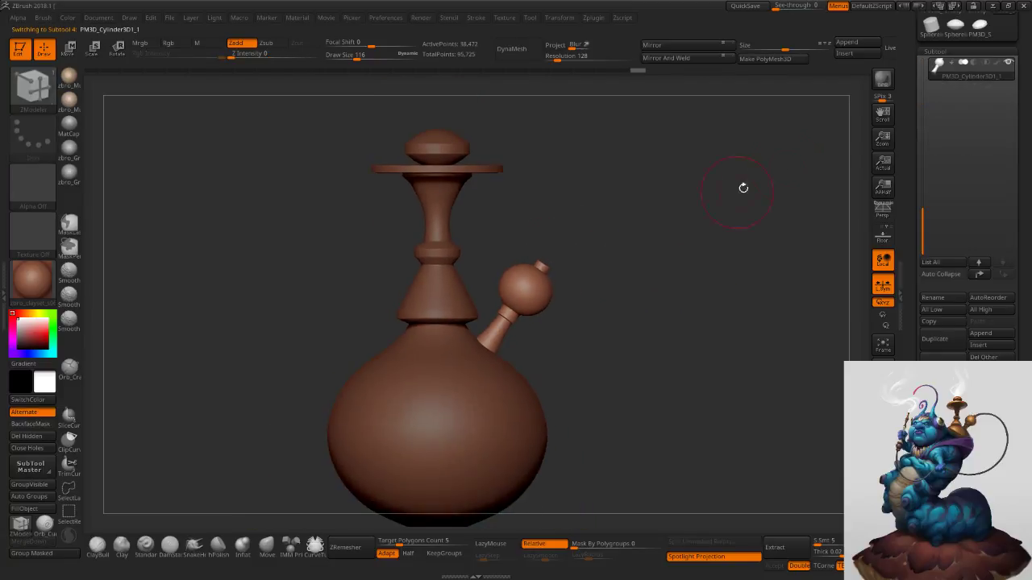
drag(911, 212, 911, 75)
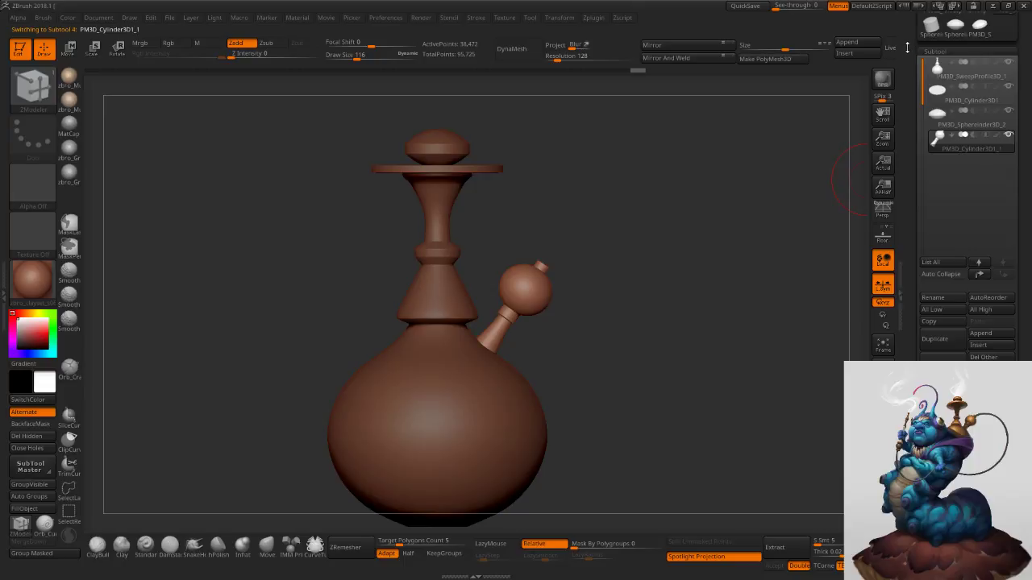
right_drag(755, 166, 740, 246)
ctrl+right_drag(431, 203, 585, 379)
alt+click(396, 199)
key(ctrl+d)
Subdivide the flat disc and switch back to the caterpillar sculpt.
right_drag(453, 196, 491, 253)
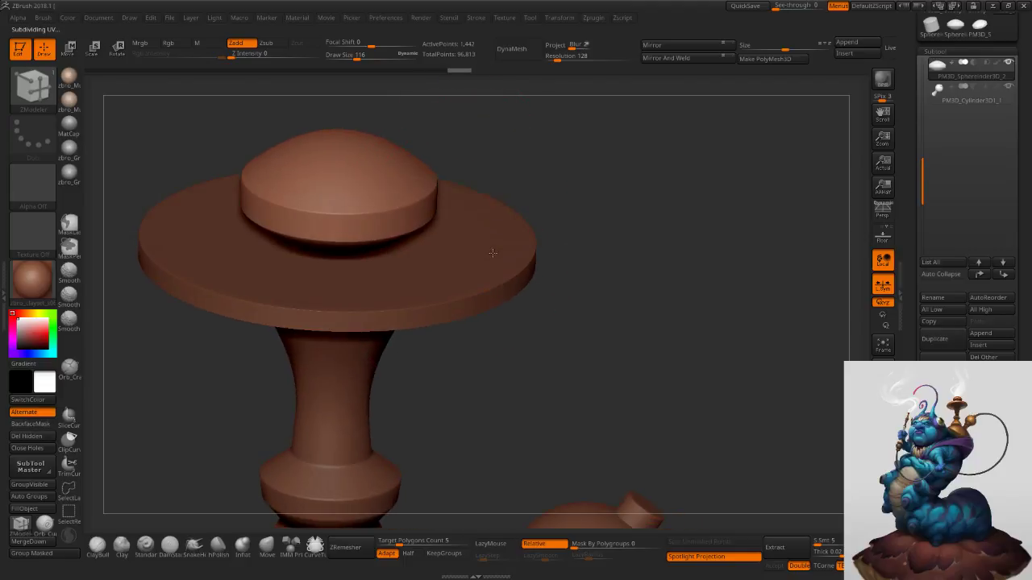
alt+click(488, 274)
key(ctrl+d)
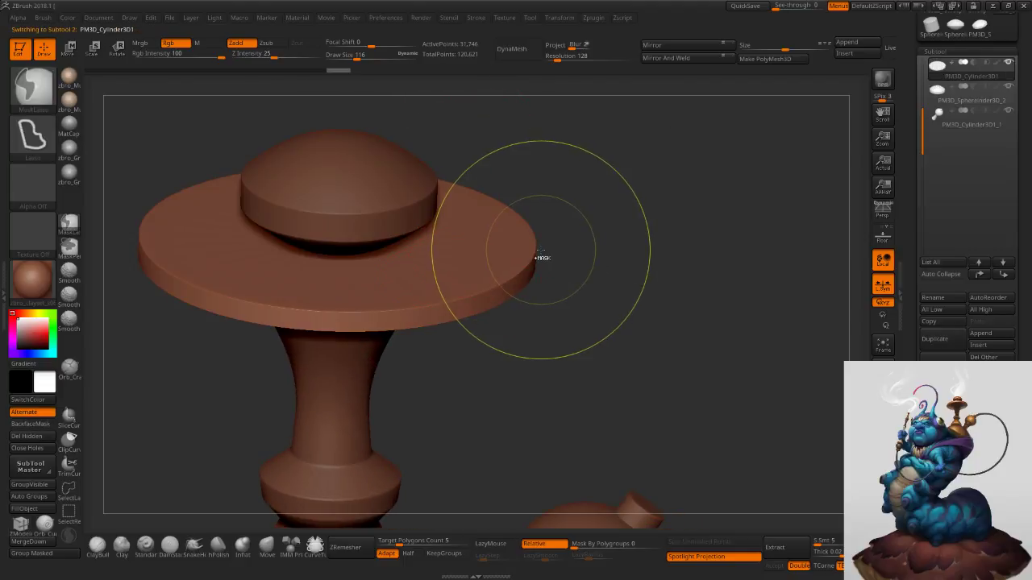
mouse_move(650, 272)
right_down()
mouse_move(648, 234)
mouse_move(673, 250)
right_up()
drag(922, 129, 921, 75)
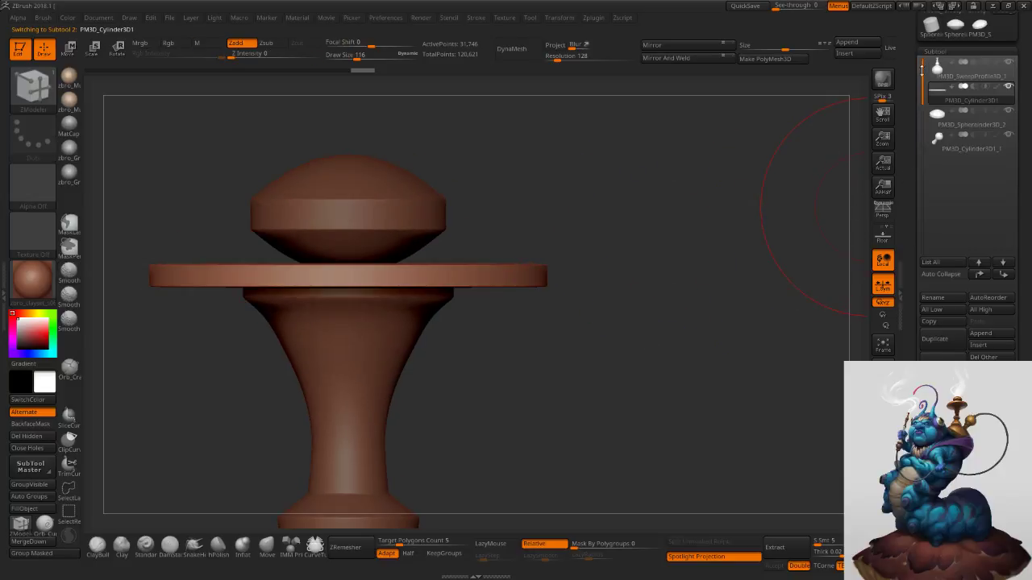
drag(912, 209, 907, 318)
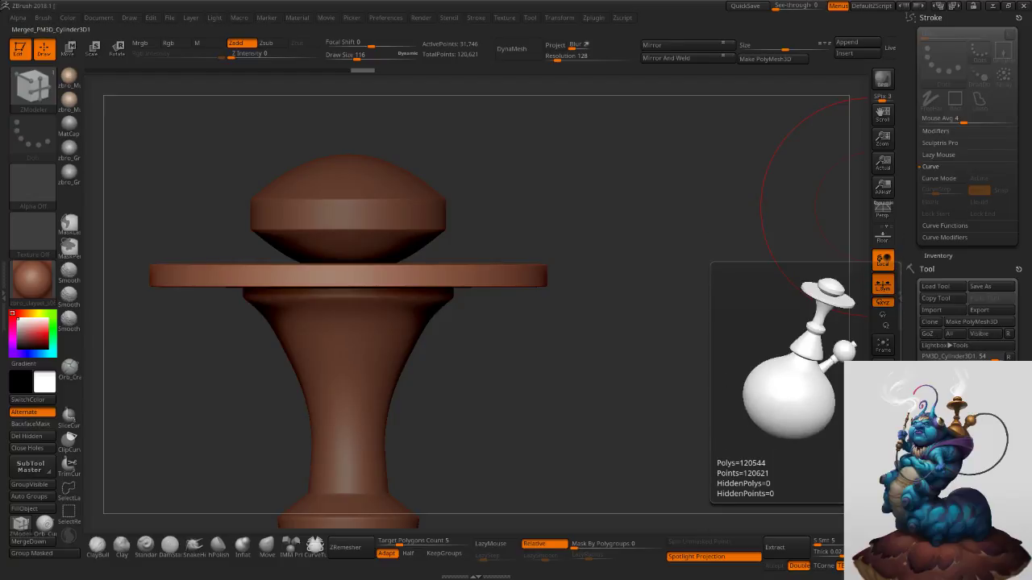
click(979, 384)
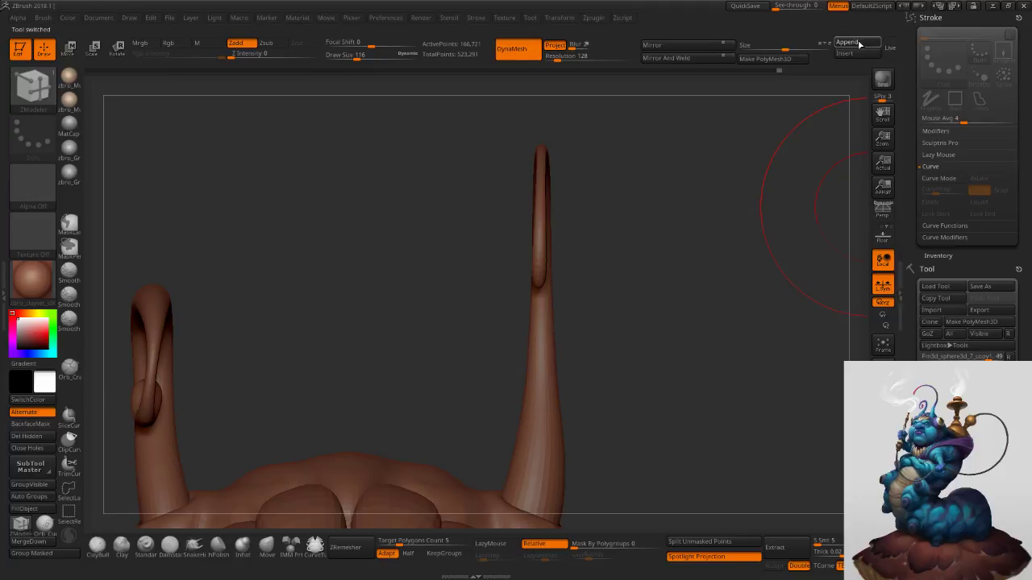
Append Merged_PM3D_Cylinder3D2 to the caterpillar sculpt as a new subtool.
click(860, 44)
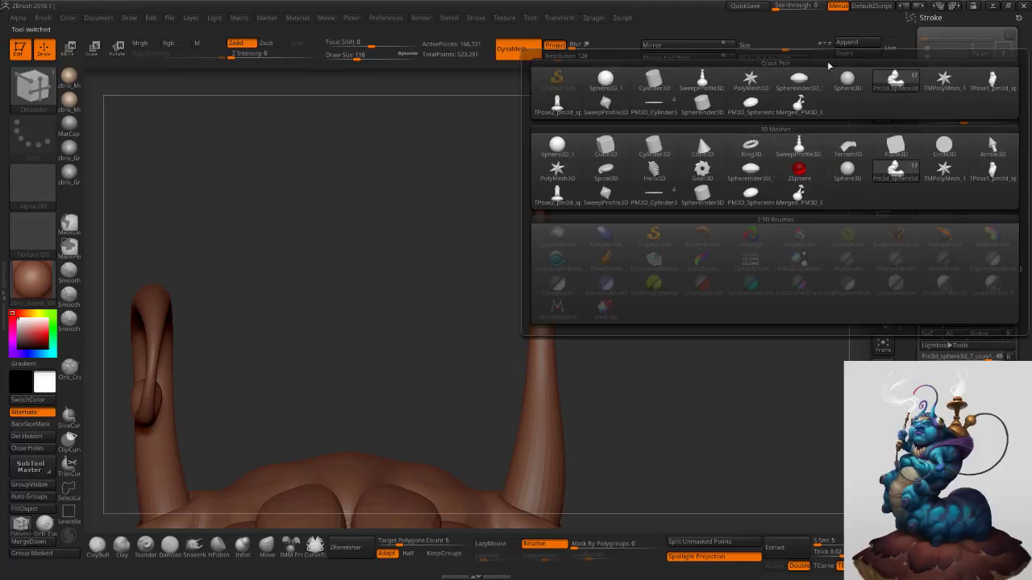
key(f)
drag(724, 275, 692, 269)
click(848, 47)
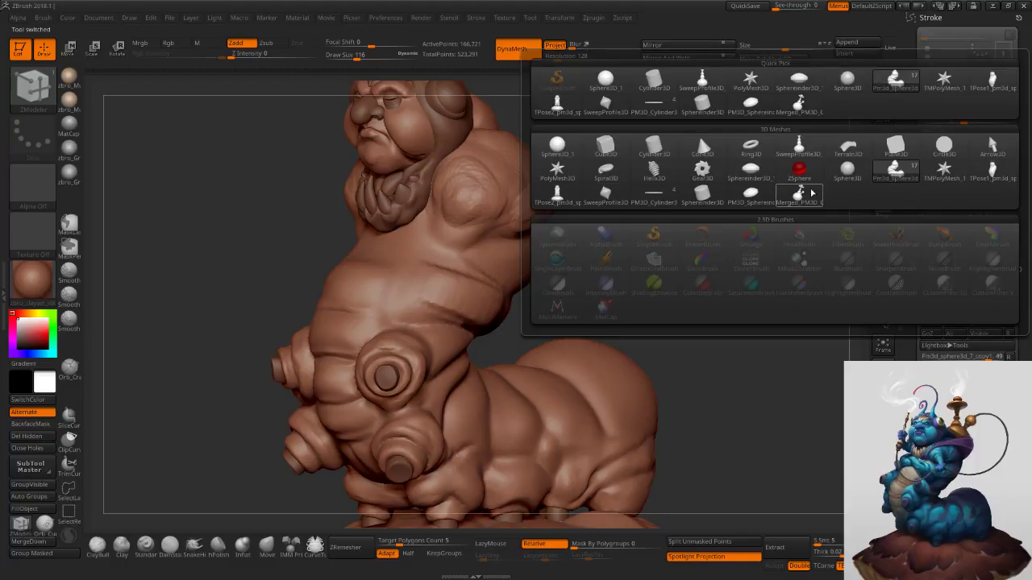
click(806, 194)
ctrl+right_drag(712, 249, 668, 291)
shift+drag(668, 290, 594, 286)
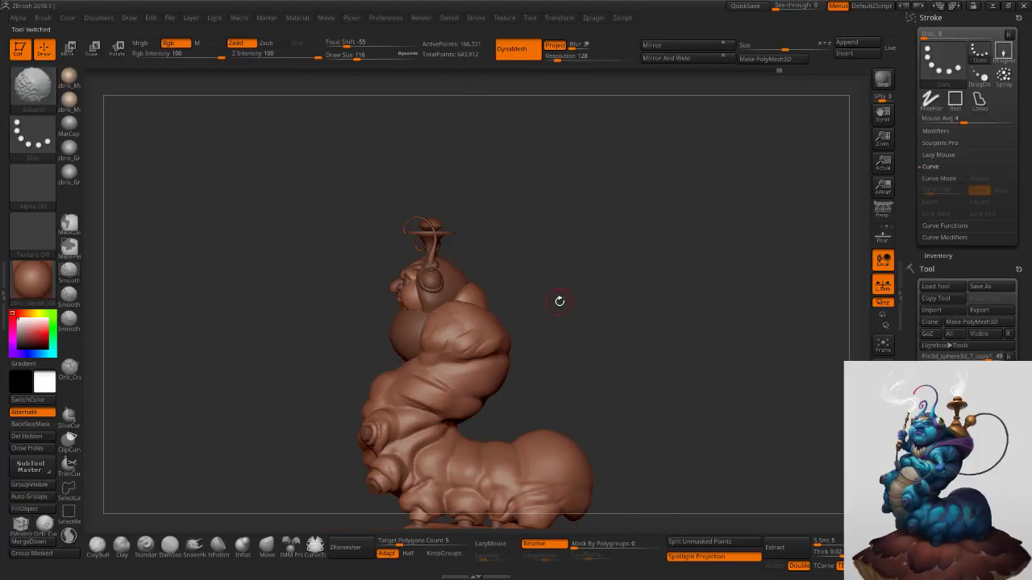
Select the hookah subtool and move it beside the caterpillar's head.
alt+click(412, 331)
key(w)
drag(430, 291, 532, 292)
drag(595, 267, 605, 314)
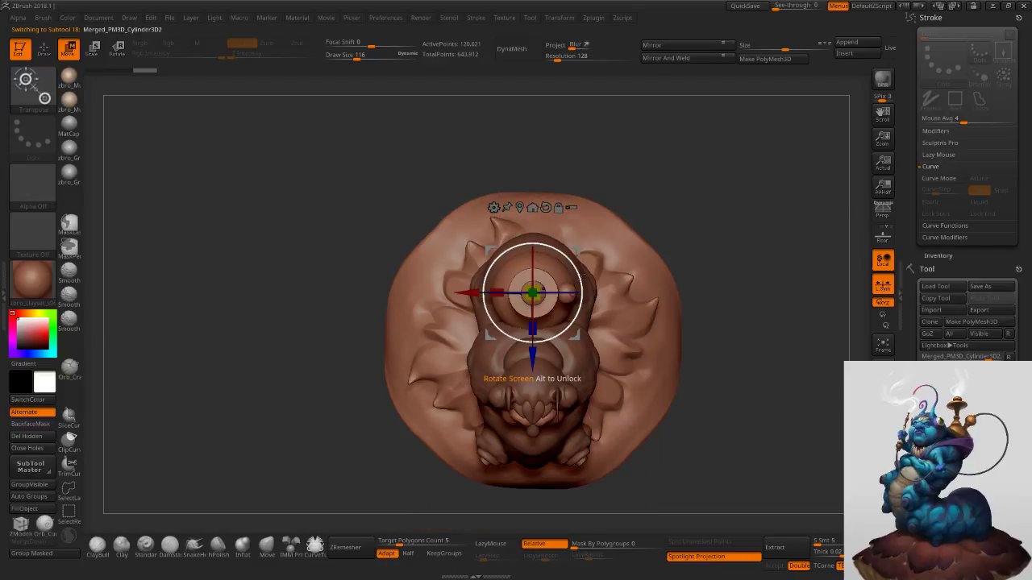
Rotate the hookah about 90 degrees upright and turn on perspective view.
drag(577, 264, 498, 212)
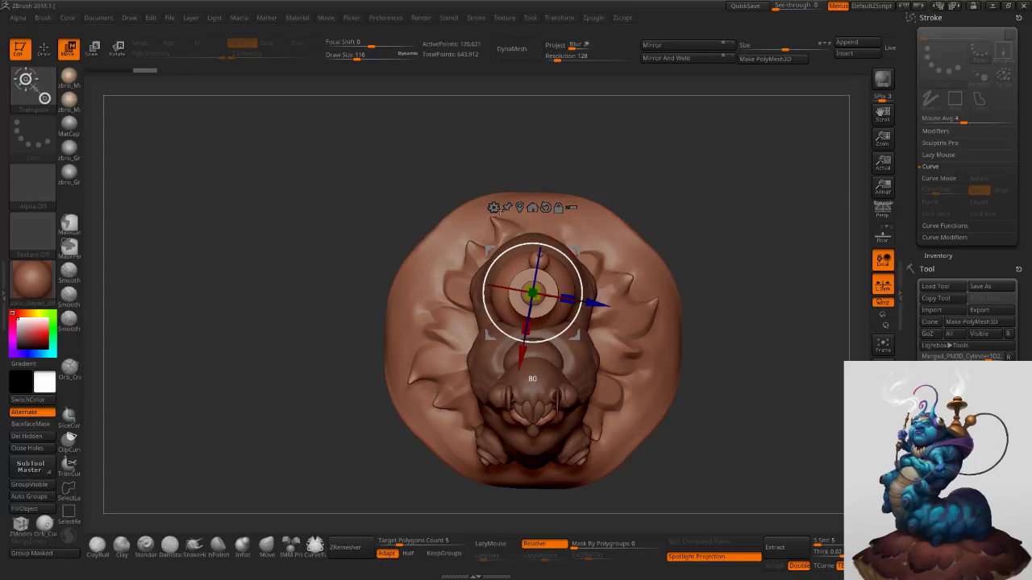
drag(717, 282, 688, 208)
drag(722, 238, 702, 273)
click(883, 212)
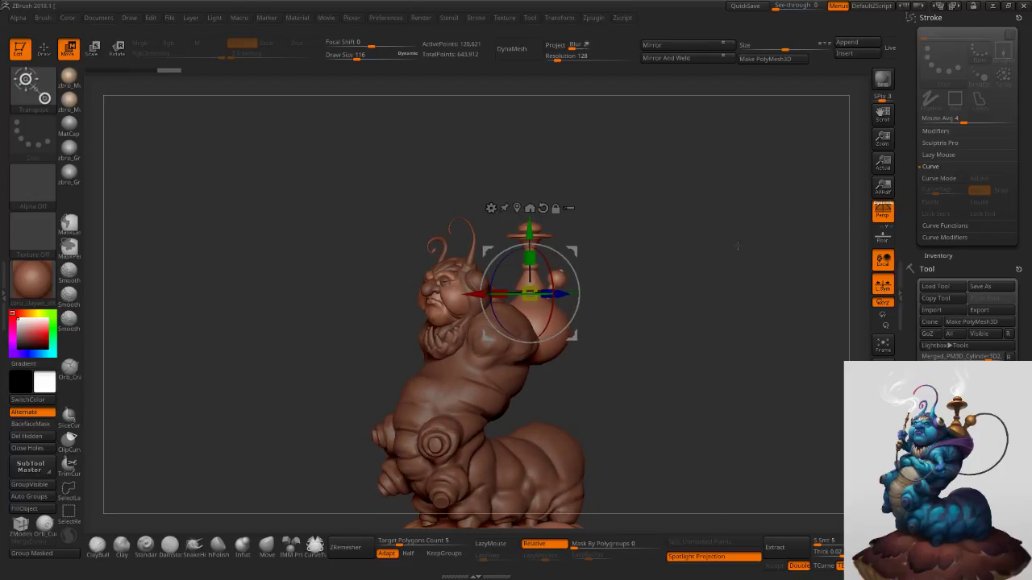
alt+drag(747, 374, 723, 250)
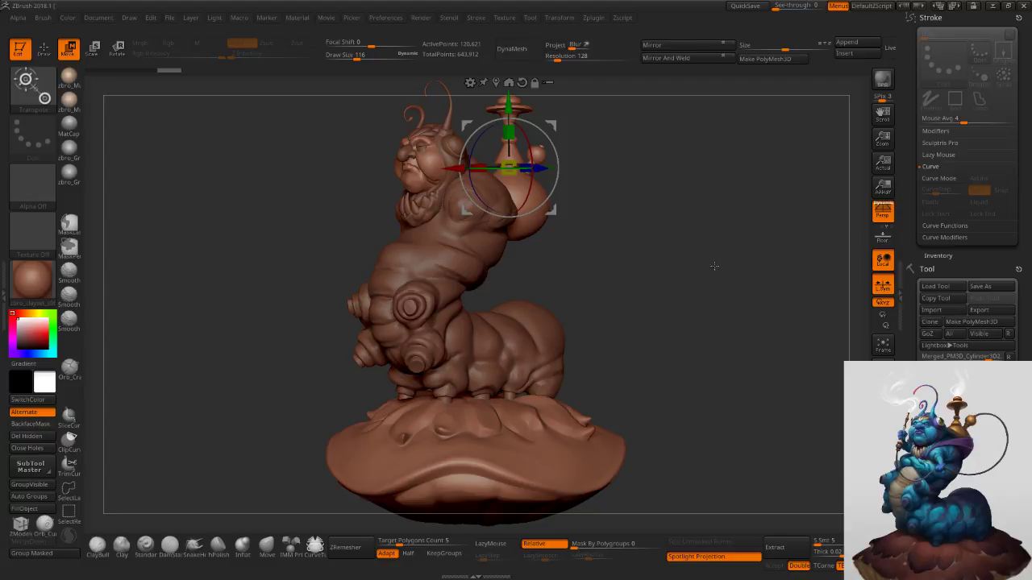
drag(704, 259, 713, 274)
ctrl+right_drag(658, 251, 699, 250)
Undo the hookah's last rotation, spin it in the screen plane, and exit the gizmo.
key(ctrl+z)
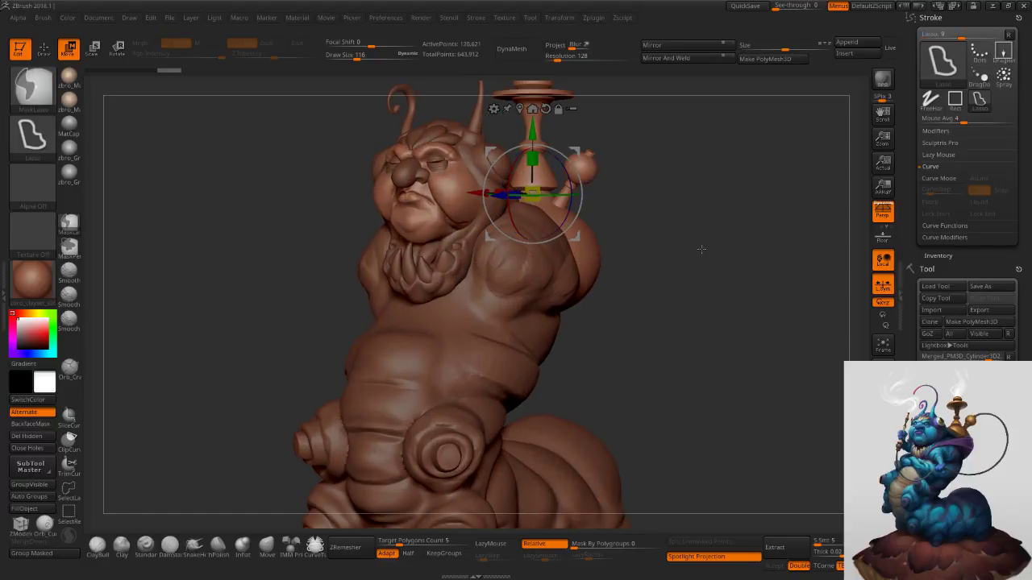
drag(697, 218, 673, 367)
drag(578, 173, 554, 134)
mouse_move(794, 343)
mouse_down()
mouse_move(799, 216)
mouse_move(737, 212)
mouse_up()
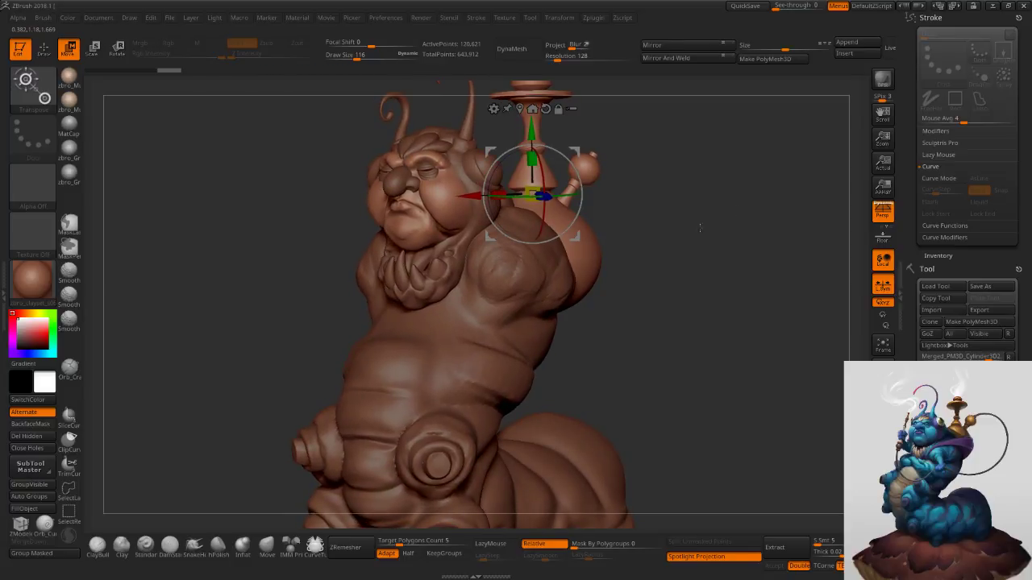
click(51, 54)
mouse_move(679, 253)
ctrl+right_down()
mouse_move(644, 210)
mouse_move(665, 215)
mouse_move(668, 256)
mouse_move(676, 250)
mouse_move(644, 239)
mouse_move(635, 264)
ctrl+right_up()
Try tilting the hookah about 10 degrees and nudging it right, then undo.
key(r)
ctrl+right_drag(629, 210, 618, 229)
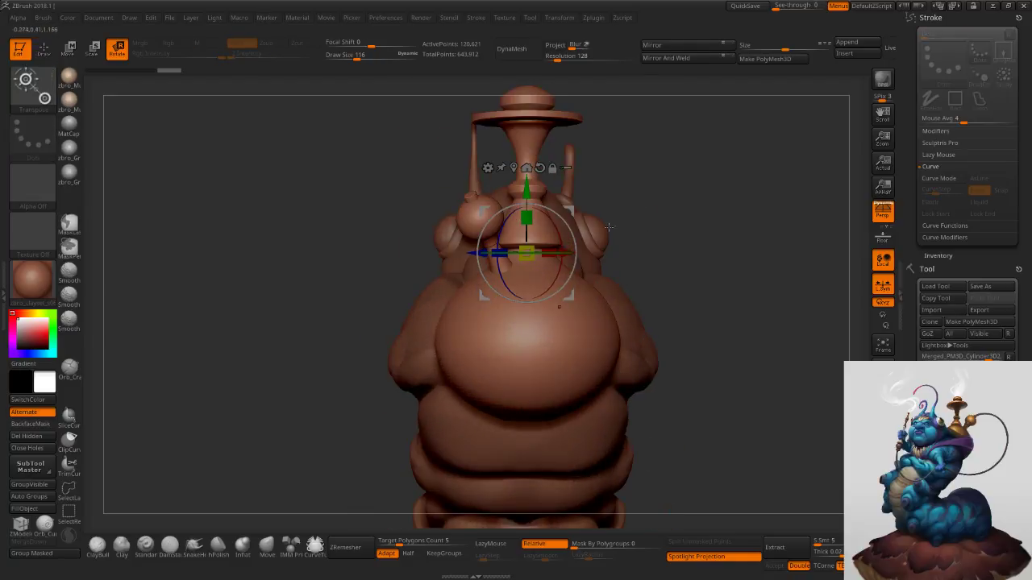
drag(570, 224, 572, 232)
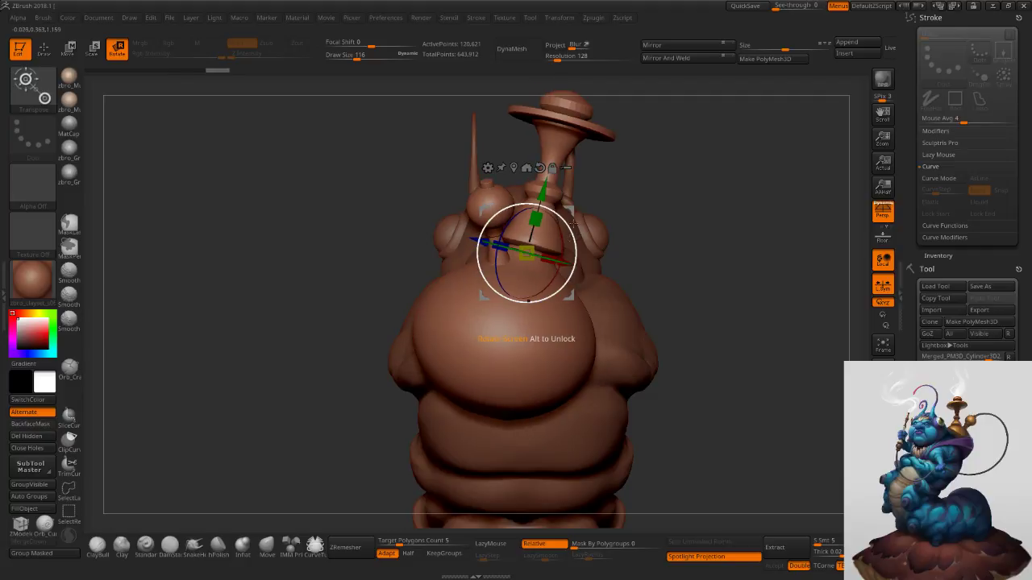
drag(569, 294, 753, 234)
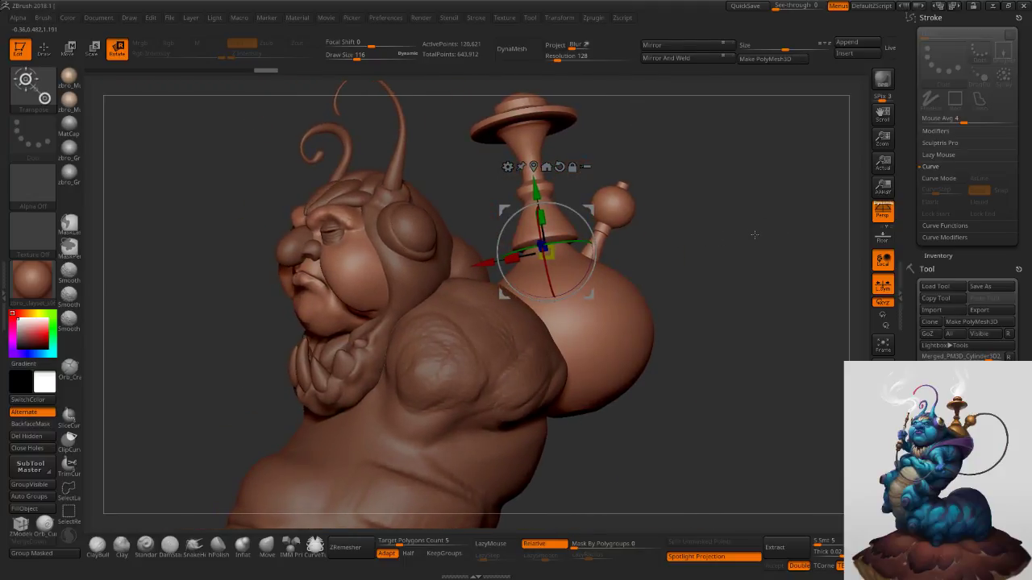
ctrl+right_drag(766, 261, 732, 238)
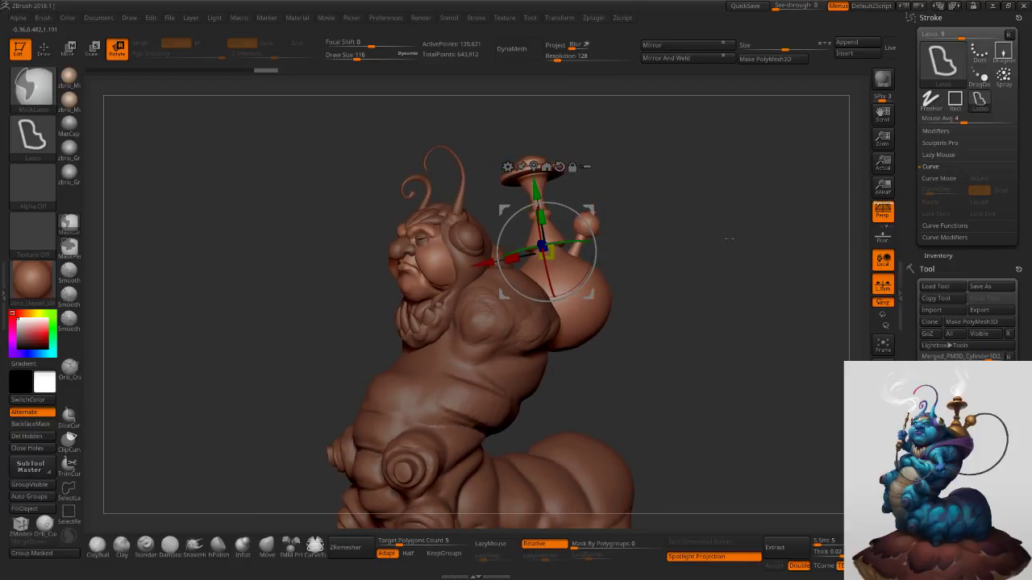
key(ctrl+z)
key(ctrl+z)
key(ctrl+z)
key(ctrl+z)
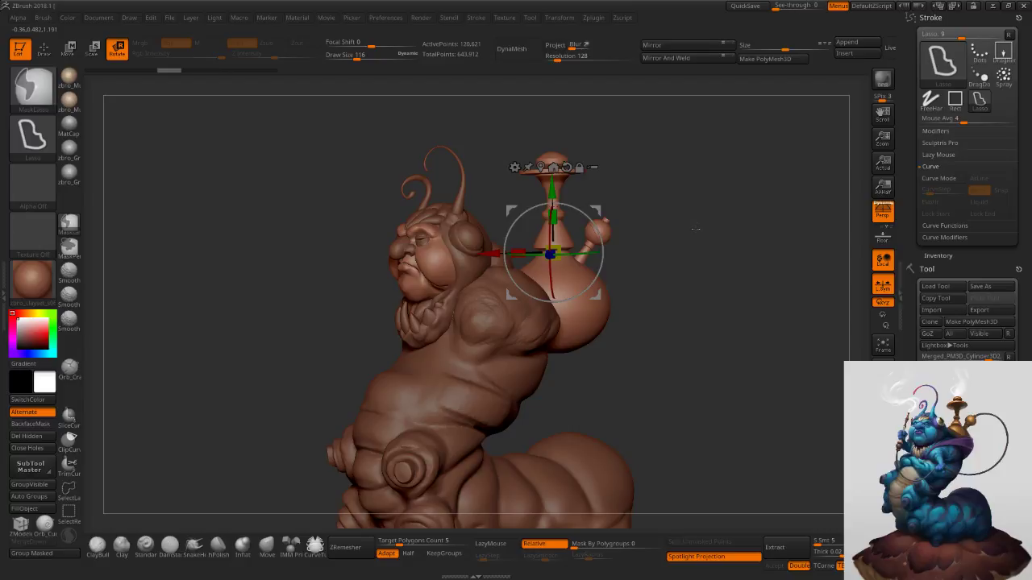
mouse_move(700, 230)
mouse_down()
mouse_move(728, 250)
mouse_move(667, 243)
mouse_up()
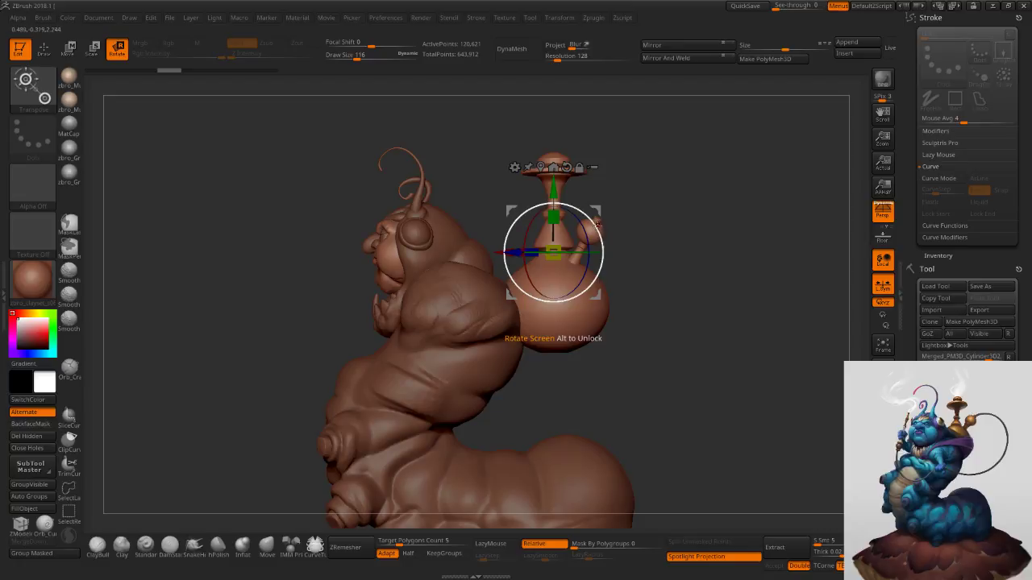
drag(598, 228, 682, 306)
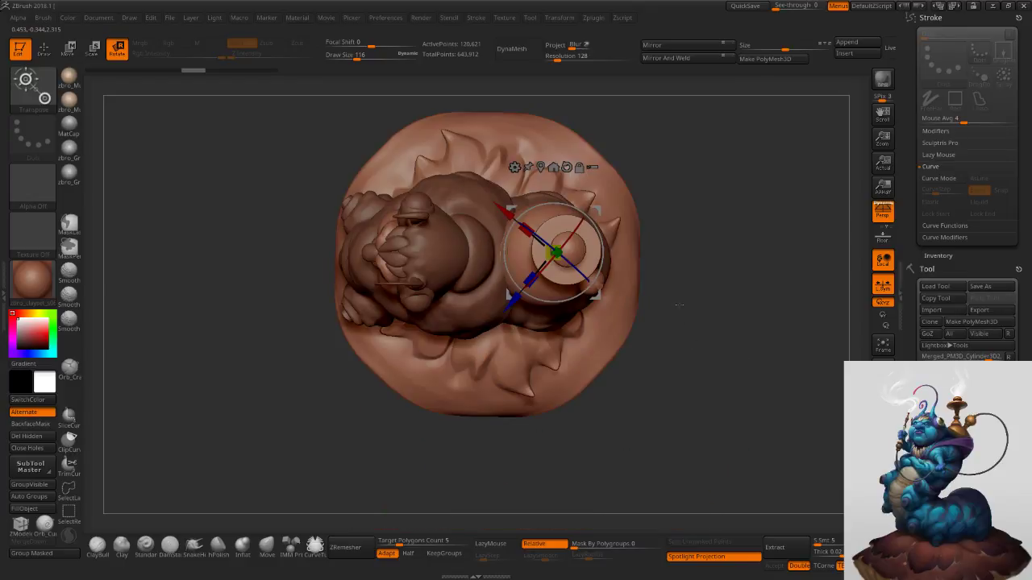
Shift the hookah back to sit just behind the caterpillar's shoulder.
key(w)
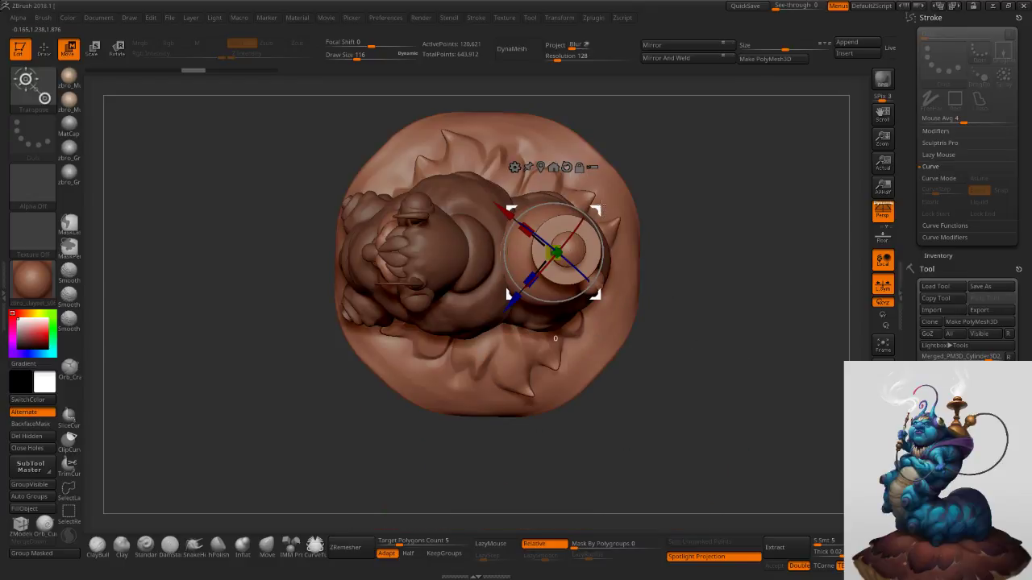
drag(603, 203, 616, 206)
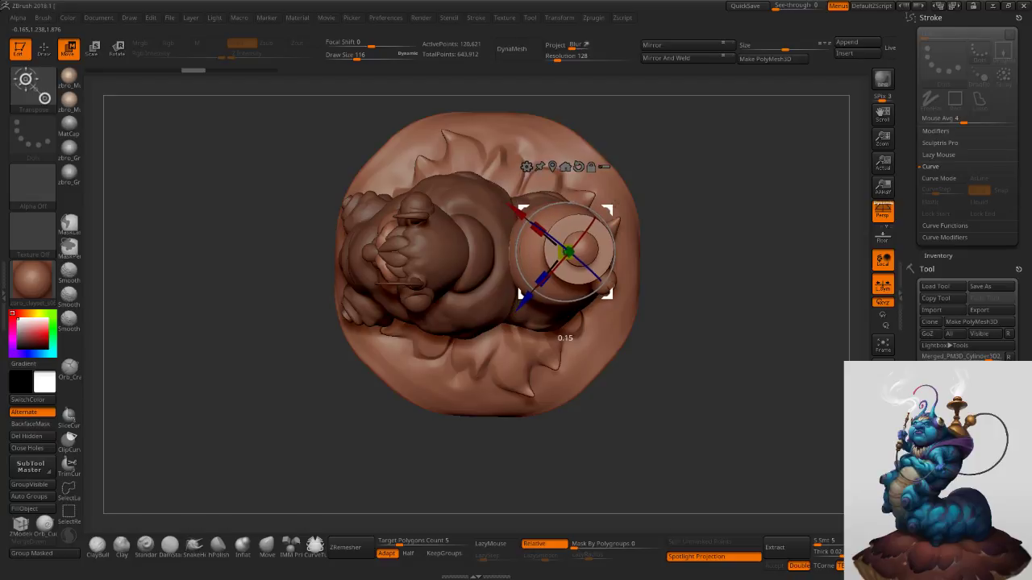
drag(690, 213, 681, 188)
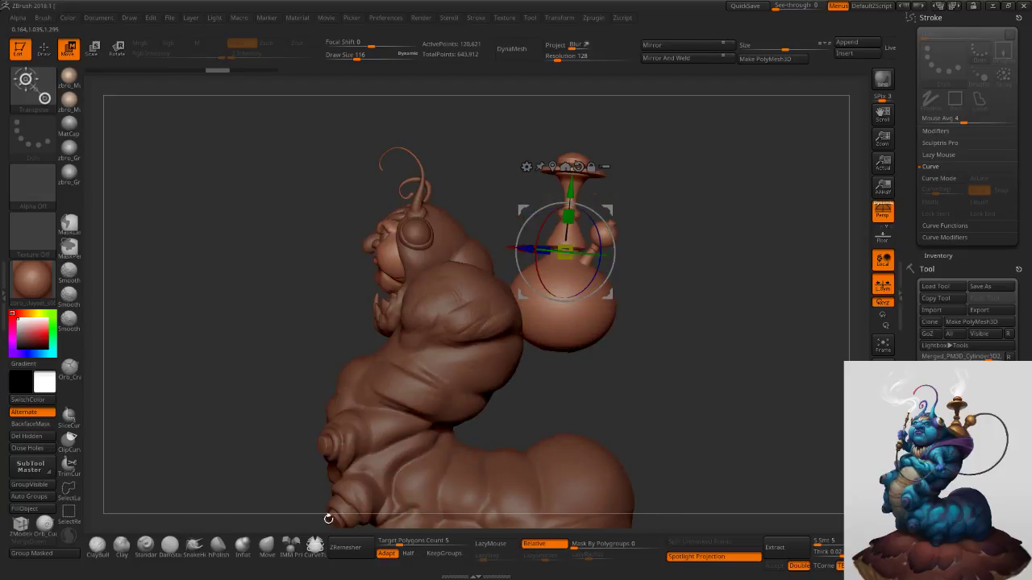
Pick the Move brush and set its size to 227.
click(268, 546)
ctrl+right_drag(515, 317, 517, 322)
key(s)
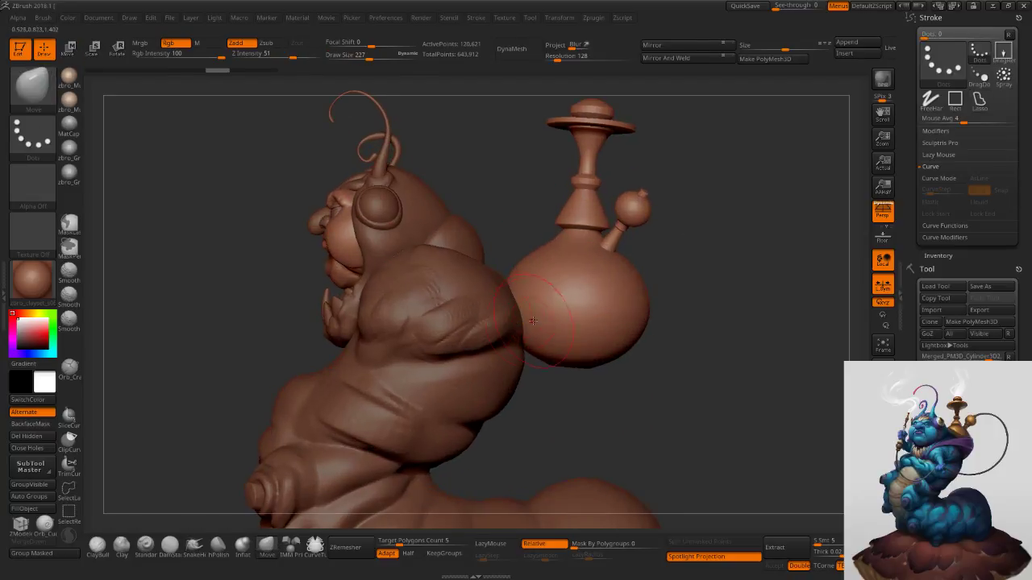
drag(517, 320, 529, 320)
right_drag(529, 321, 520, 316)
Select the caterpillar body, Solo it, and set the brush size to 289 from the back view.
alt+click(525, 308)
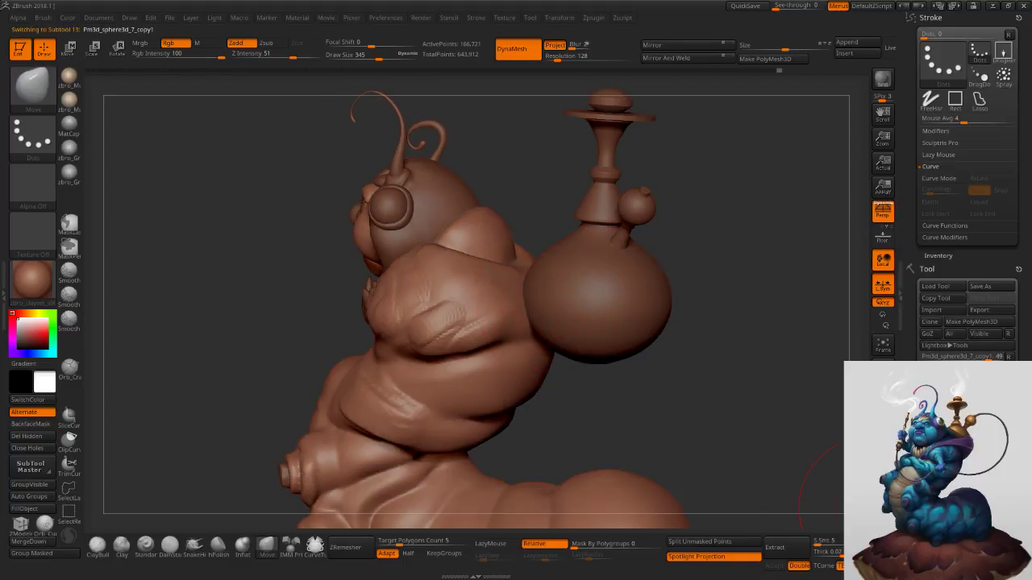
click(873, 508)
shift+right_drag(581, 296, 556, 310)
key(s)
mouse_move(582, 316)
mouse_down()
mouse_move(570, 315)
mouse_move(586, 317)
mouse_up()
key(s)
key(s)
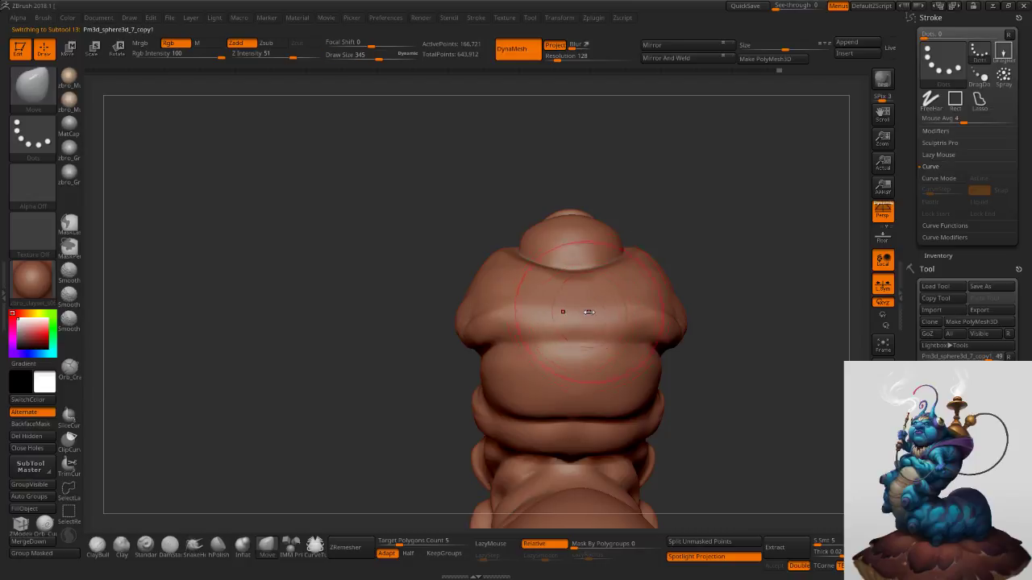
right_drag(557, 317, 584, 319)
key(s)
mouse_move(584, 319)
mouse_down()
mouse_move(571, 327)
mouse_move(577, 344)
mouse_up()
key(ctrl+z)
mouse_move(582, 318)
shift+right_down()
mouse_move(606, 305)
mouse_move(593, 306)
shift+right_up()
Choose MaskPen and invert the mask on the body.
ctrl+click(70, 225)
ctrl+click(69, 247)
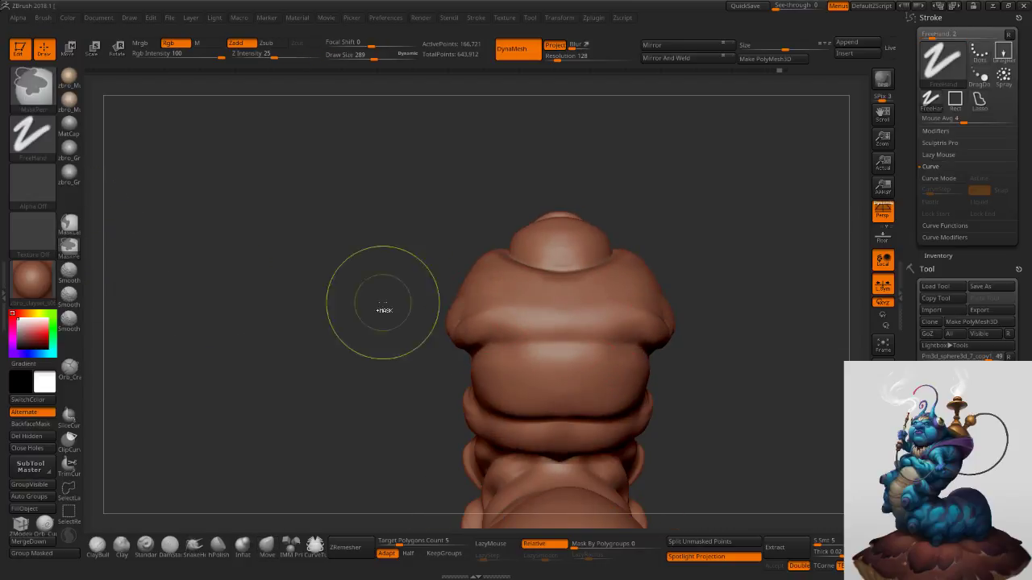
ctrl+click(710, 300)
right_drag(712, 304, 645, 308)
ctrl+click(643, 309)
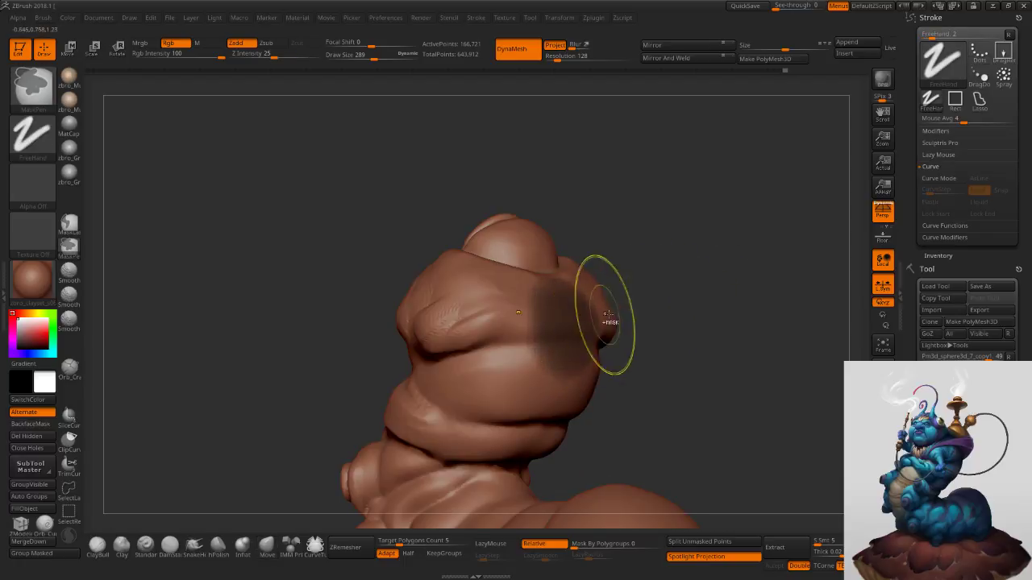
ctrl+click(664, 318)
Show the head and hookah again, turn on Transp, and lower the brush size to 227.
click(883, 503)
key(s)
drag(599, 330, 603, 330)
right_drag(576, 328, 601, 325)
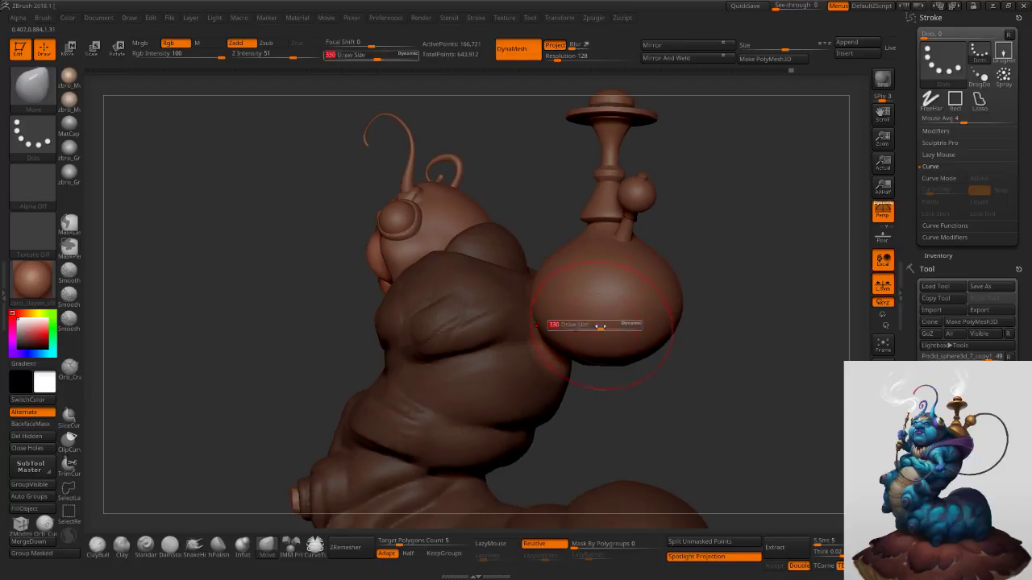
click(871, 448)
mouse_move(831, 440)
right_down()
mouse_move(869, 442)
mouse_move(869, 516)
right_up()
key(s)
click(562, 324)
drag(563, 321, 543, 305)
key(s)
right_drag(508, 304, 564, 289)
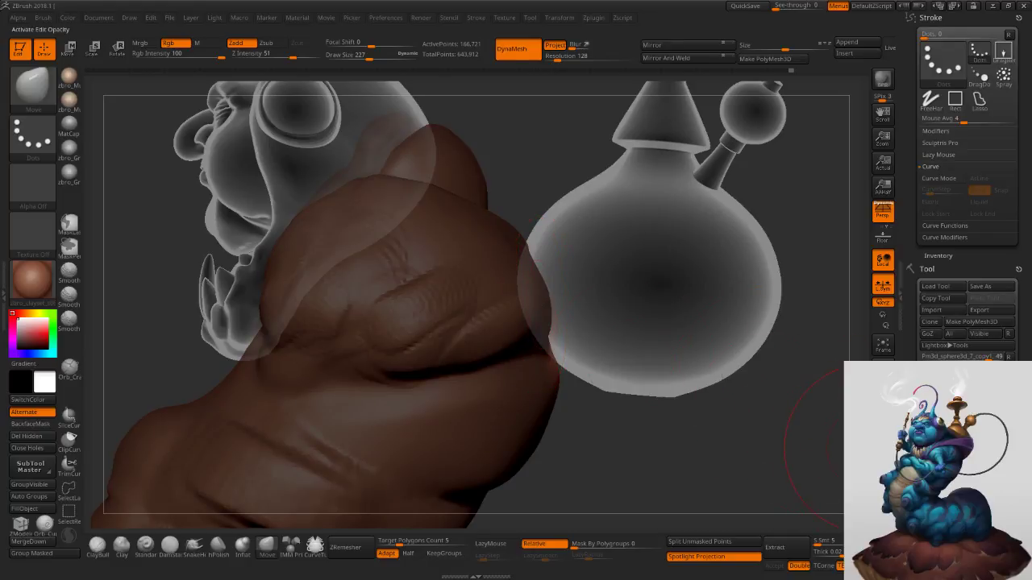
Turn Transp off, invert the mask, and smooth the body near the shoulder.
click(877, 447)
right_drag(648, 286, 616, 283)
mouse_move(548, 297)
right_down()
mouse_move(576, 299)
mouse_move(560, 298)
right_up()
ctrl+click(660, 396)
shift+drag(558, 299, 549, 317)
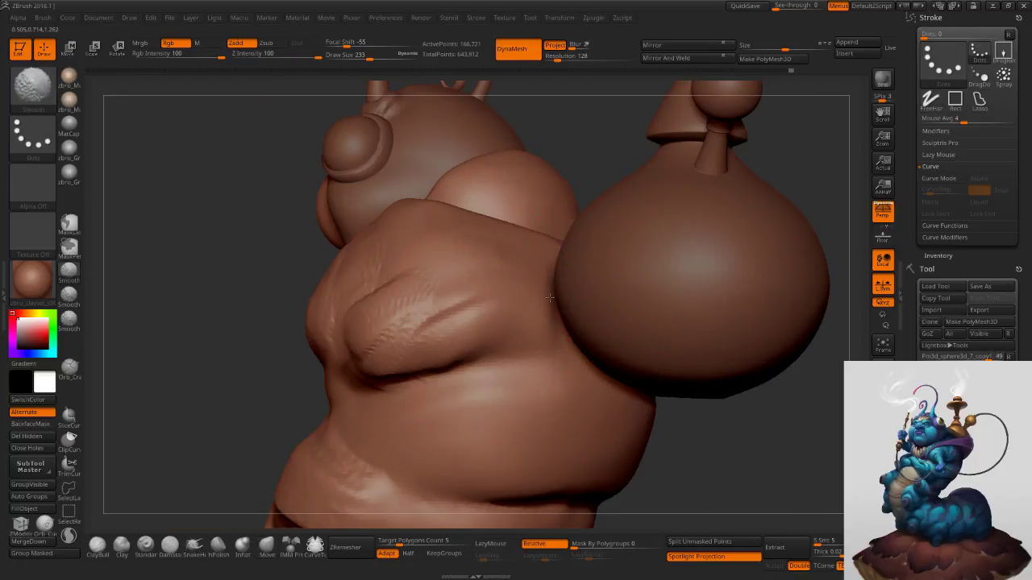
right_drag(547, 306, 615, 259)
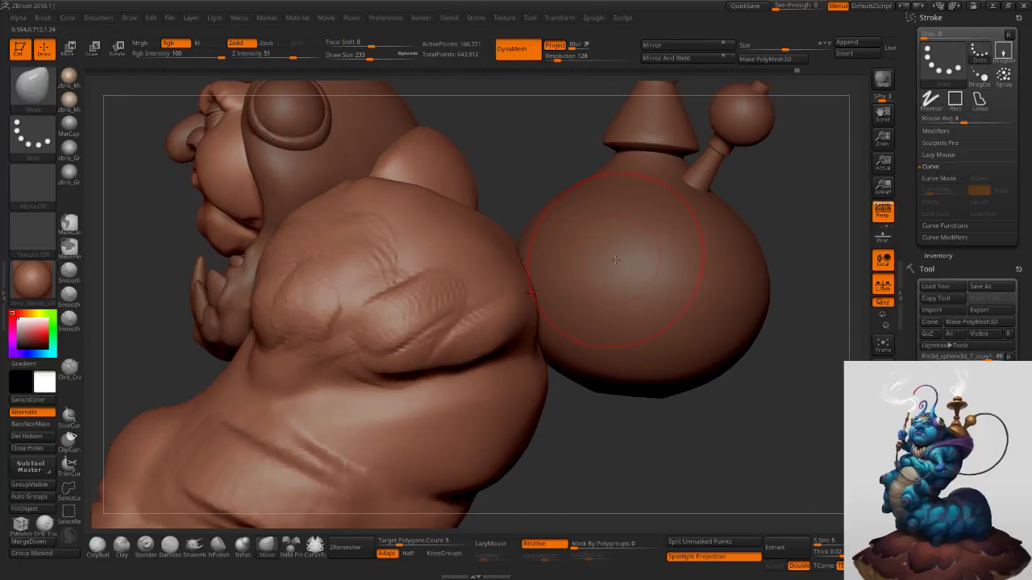
key(alt+Tab)
key(alt+Tab)
key(alt+Tab)
key(alt+Tab)
key(alt+Tab)
key(alt+Tab)
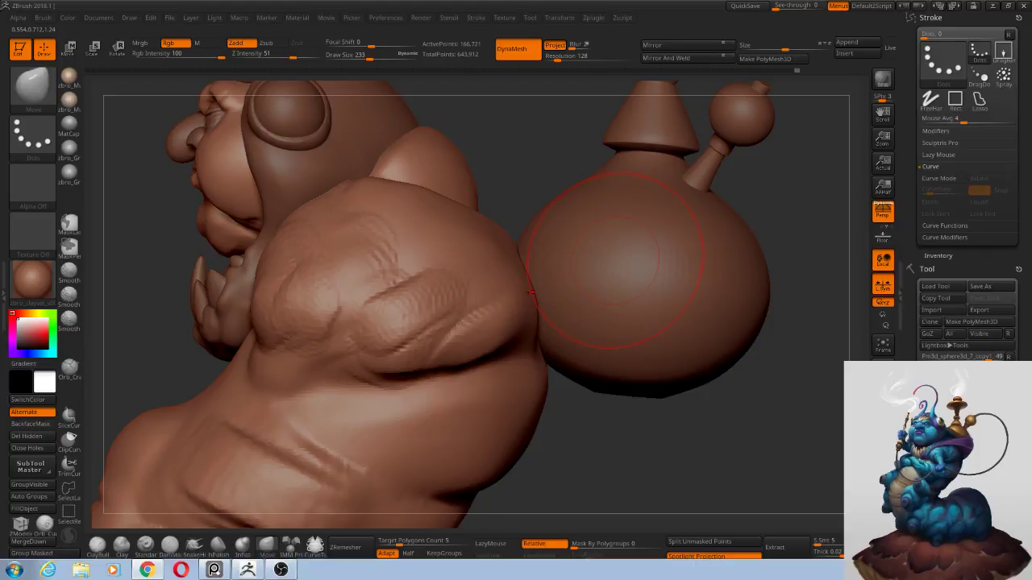
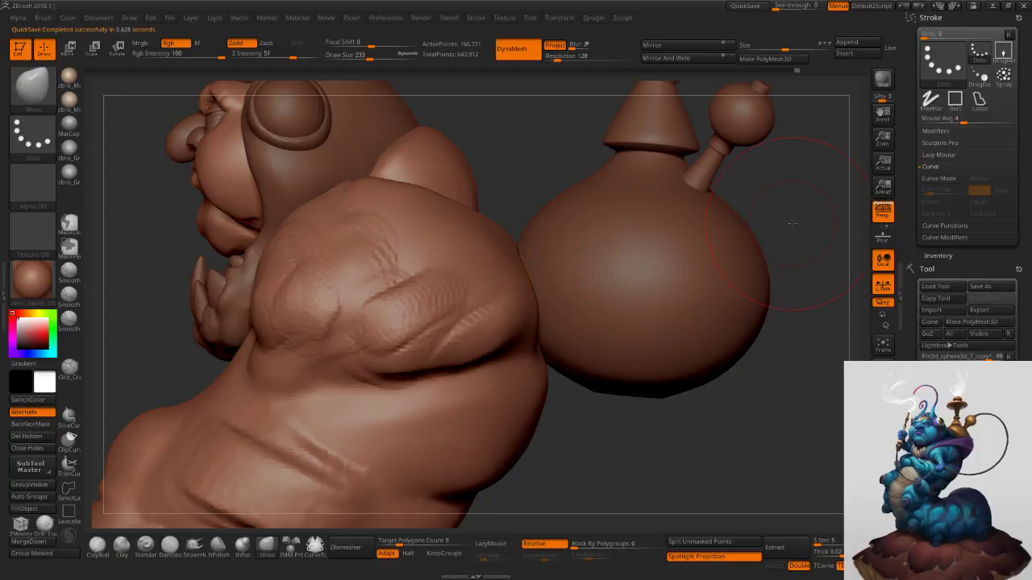
Fine-tune the brush size around the hookah base and bring up the Subtool Append mesh list.
ctrl+right_drag(717, 324, 677, 288)
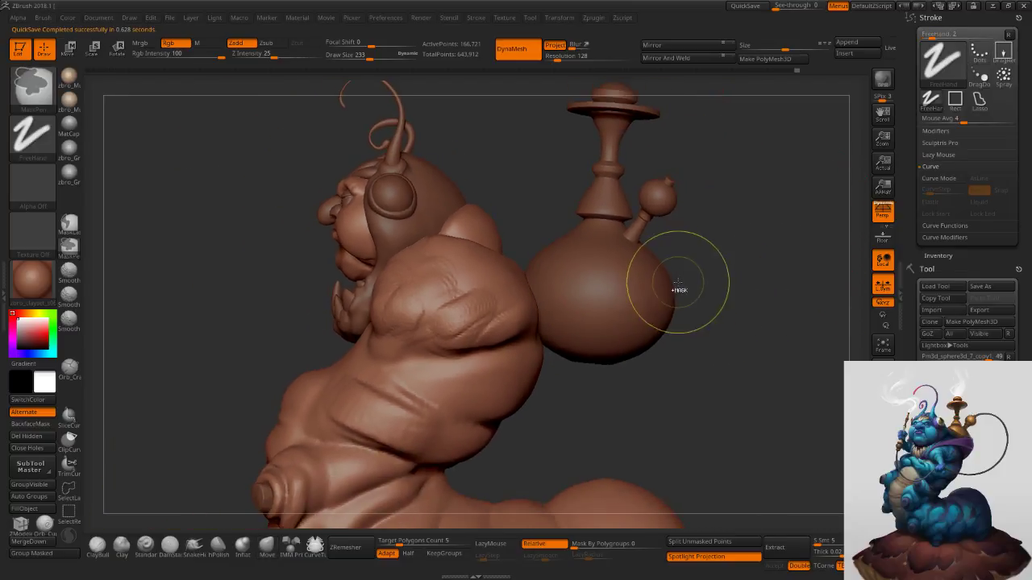
key(s)
drag(622, 284, 637, 287)
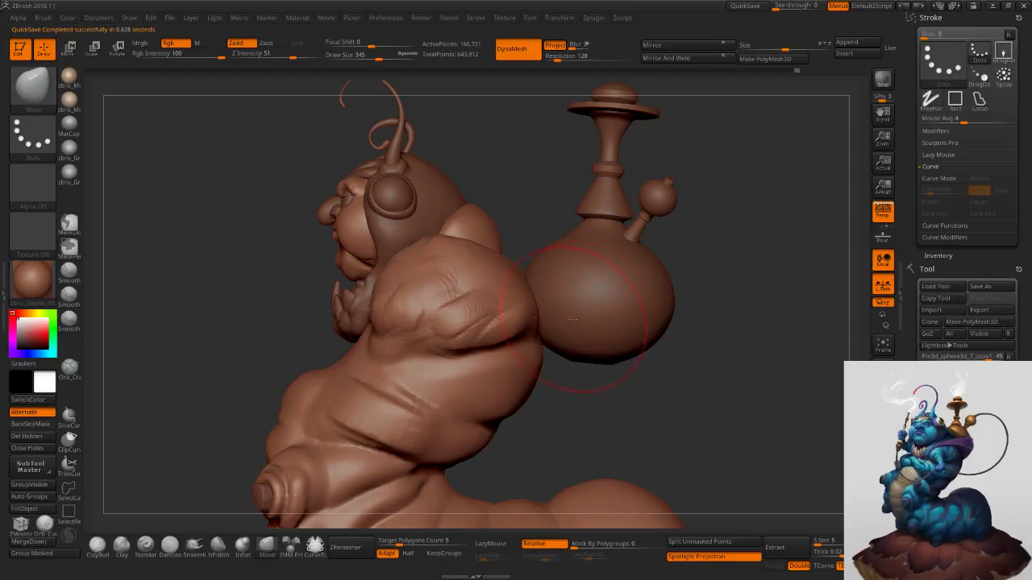
key(s)
mouse_move(598, 306)
mouse_down()
mouse_move(586, 304)
mouse_move(603, 291)
mouse_up()
key(s)
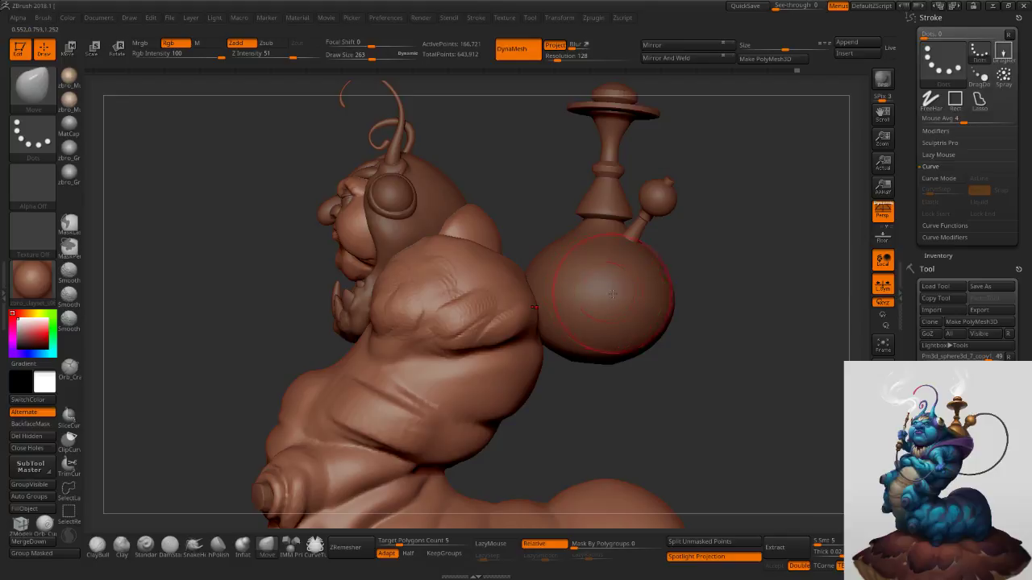
key(s)
drag(648, 316, 644, 315)
click(846, 43)
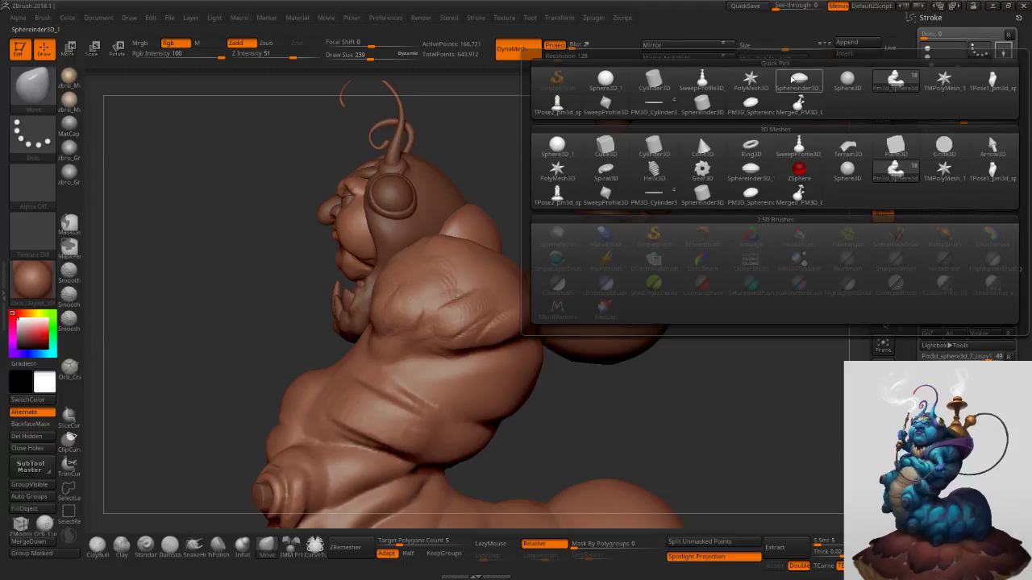
Append Sphere3D_1 as a new subtool and enlarge the brush for it.
mouse_move(704, 177)
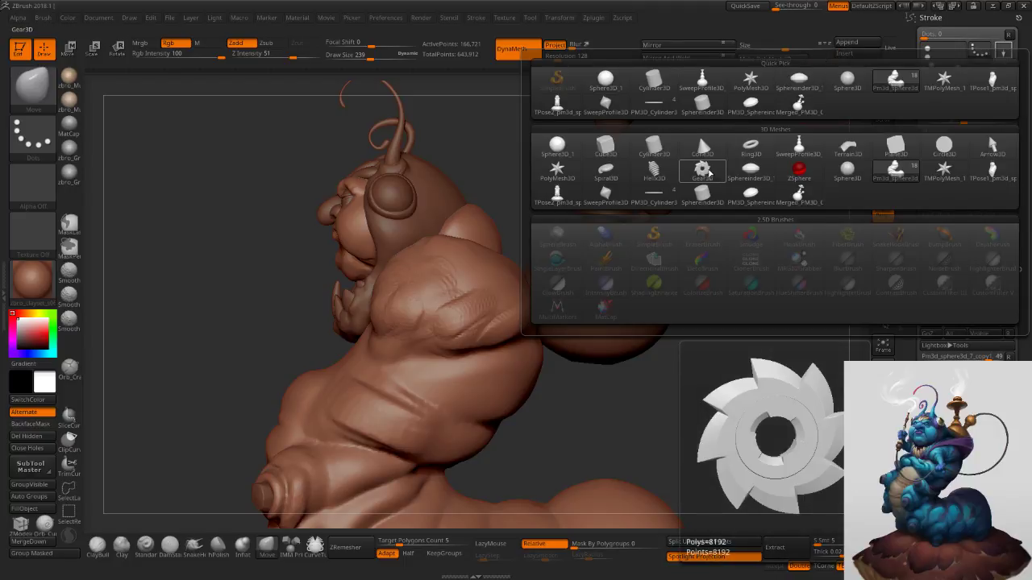
click(559, 152)
alt+click(487, 225)
key(s)
drag(496, 213, 517, 212)
Enlarge the Move brush further and push the new sphere down over the caterpillar's back.
mouse_move(533, 240)
ctrl+right_down()
mouse_move(478, 247)
mouse_move(427, 232)
ctrl+right_up()
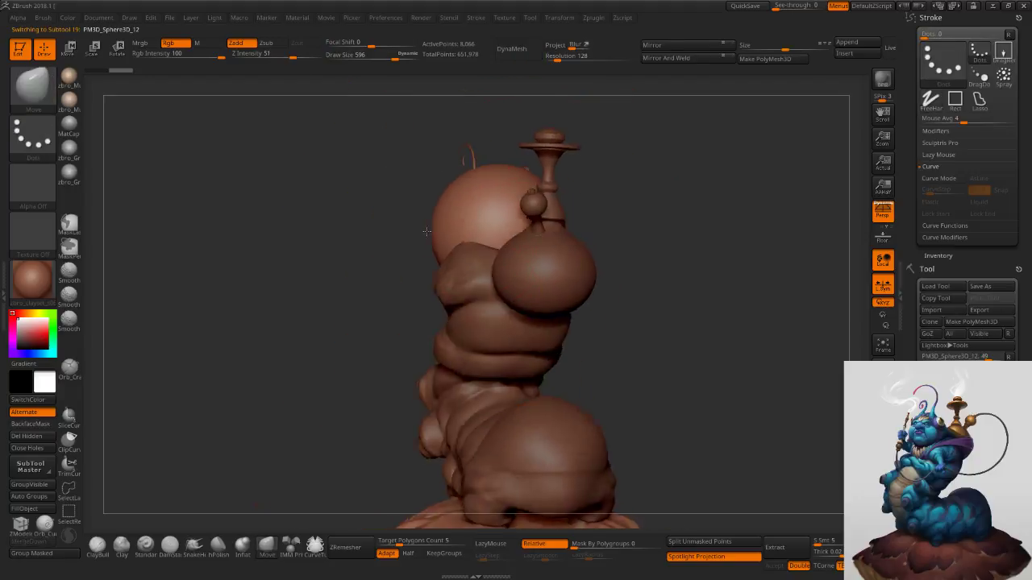
drag(427, 232, 576, 238)
shift+right_drag(583, 221, 582, 322)
key(s)
drag(572, 192, 589, 192)
drag(545, 135, 544, 187)
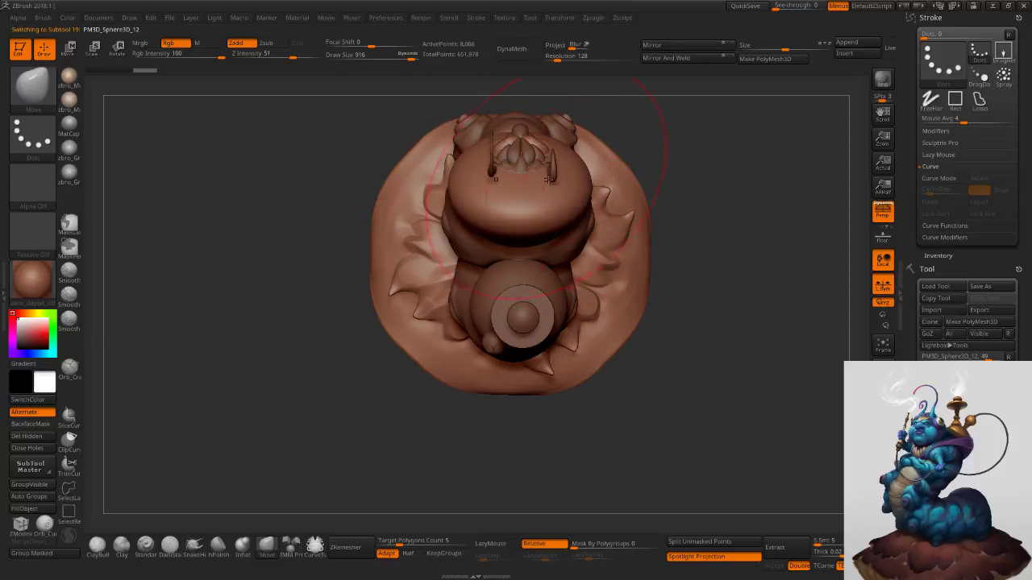
Pull the sphere's mass down onto the hookah base.
right_drag(544, 187, 490, 193)
key(s)
mouse_move(592, 210)
right_down()
mouse_move(559, 215)
mouse_move(577, 228)
right_up()
drag(576, 228, 598, 326)
right_drag(606, 332, 645, 279)
key(s)
mouse_move(644, 278)
mouse_down()
mouse_move(621, 338)
mouse_move(627, 356)
mouse_move(614, 344)
mouse_up()
Stretch the mass across the hookah base, pulling in its edge and softening the dark patch.
key(s)
key(s)
right_drag(631, 344, 617, 341)
drag(607, 338, 609, 354)
right_drag(610, 352, 617, 332)
Pull out the draped mass's lower-right edge with a slightly smaller brush.
key(s)
drag(617, 331, 602, 352)
mouse_move(603, 353)
right_down()
mouse_move(609, 374)
mouse_move(574, 376)
right_up()
shift+drag(569, 372, 571, 377)
mouse_move(574, 379)
right_down()
mouse_move(605, 340)
mouse_move(589, 343)
right_up()
key(s)
key(s)
mouse_move(553, 398)
alt+right_down()
mouse_move(586, 340)
mouse_move(579, 348)
alt+right_up()
key(s)
drag(580, 349, 578, 350)
right_drag(578, 350, 546, 353)
drag(573, 386, 565, 366)
alt+click(568, 338)
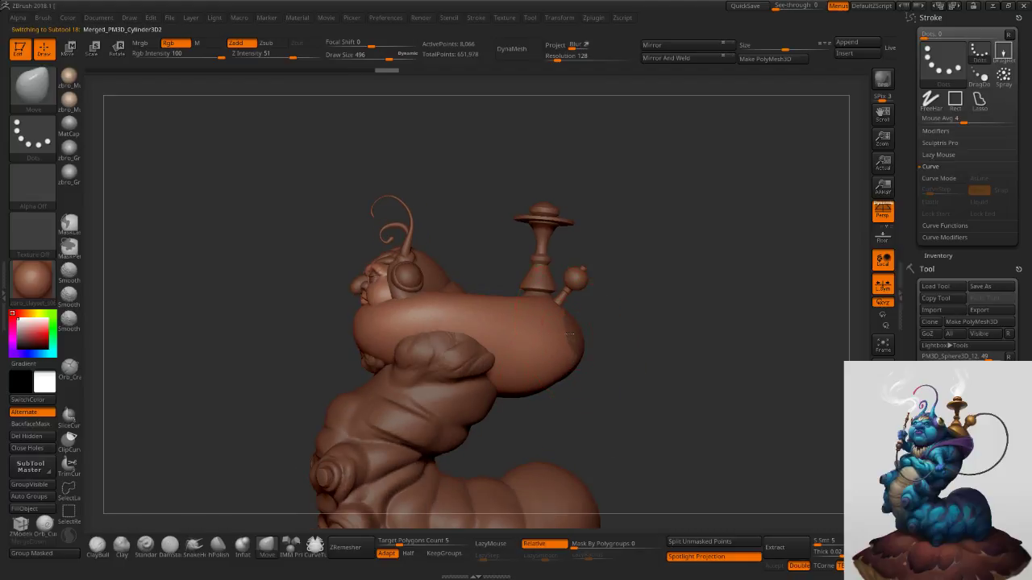
Solo the hookah and drop it to a lower subdivision level, briefly checking its polyframe.
click(878, 492)
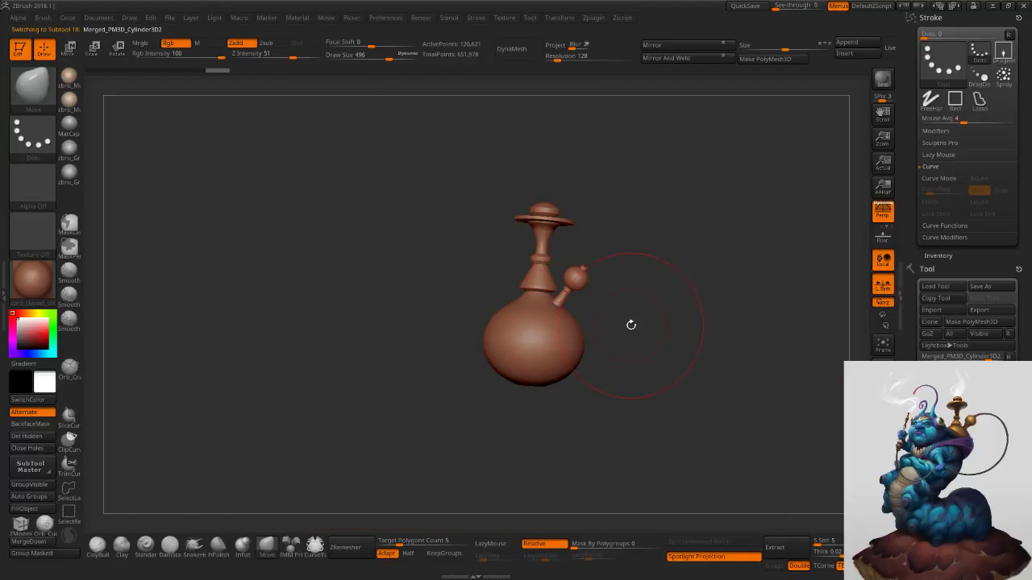
ctrl+right_drag(601, 340, 626, 379)
key(s)
drag(611, 360, 600, 358)
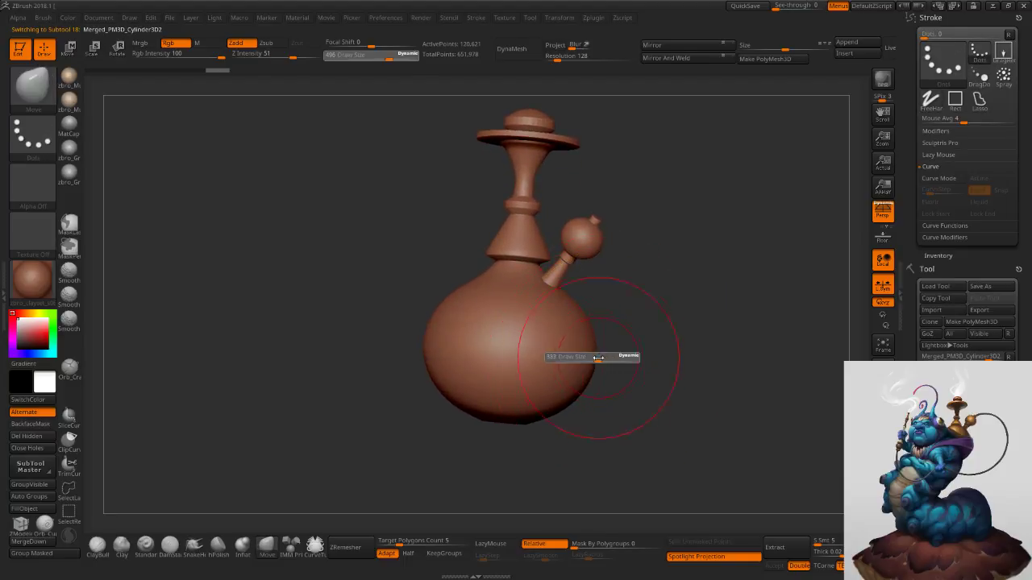
key(shift+d)
key(shift+f)
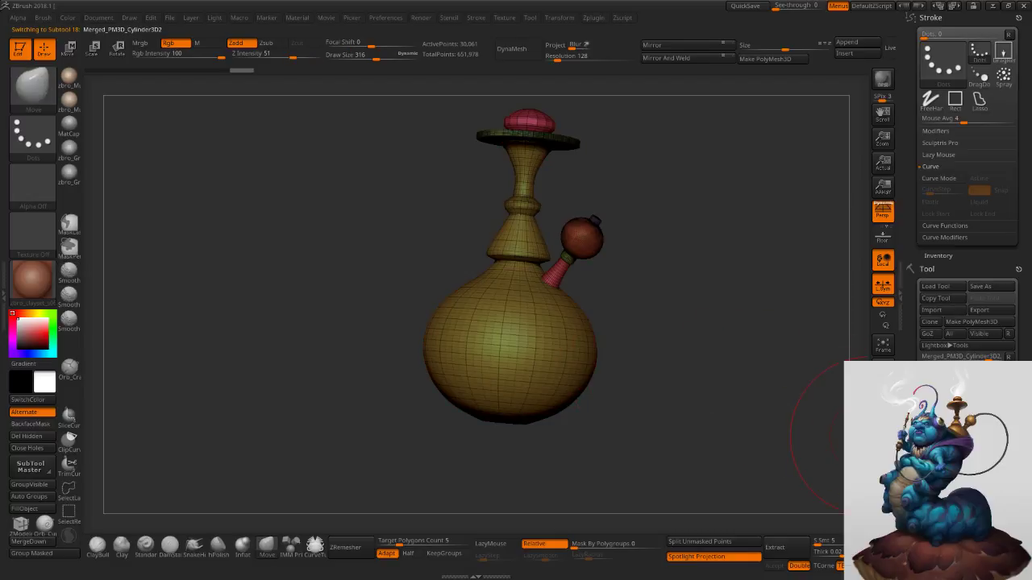
key(shift+f)
Turn Solo off, reselect the draped sphere subtool, and readjust the brush size.
click(881, 489)
mouse_move(524, 383)
ctrl+right_down()
mouse_move(501, 341)
mouse_move(510, 324)
mouse_move(481, 316)
ctrl+right_up()
alt+click(463, 325)
key(s)
drag(479, 317, 470, 319)
key(s)
drag(375, 329, 388, 329)
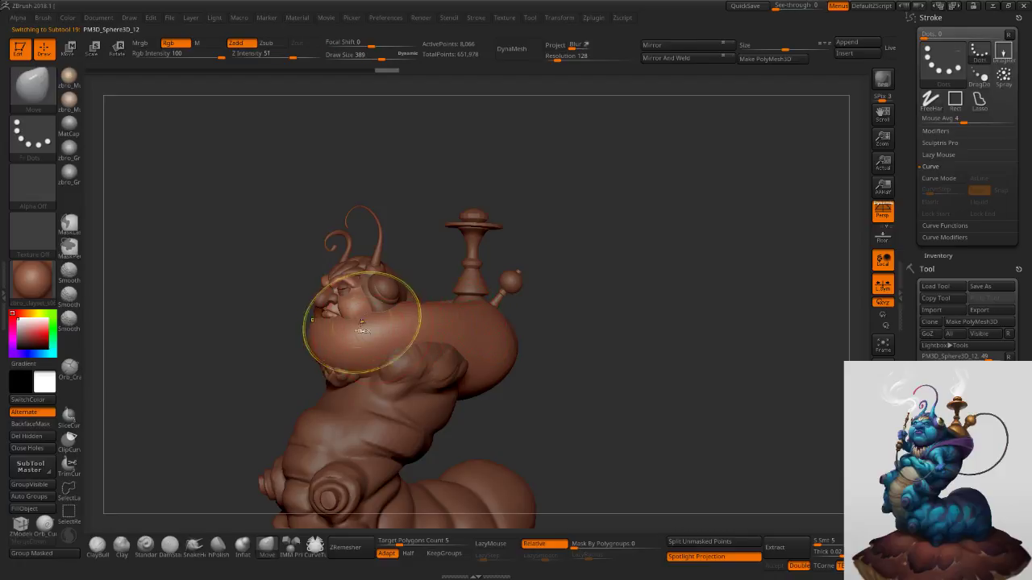
Pull the strap down off the face and shoulder and out over the back.
ctrl+right_drag(365, 315, 353, 323)
mouse_move(326, 319)
mouse_down()
mouse_move(332, 393)
mouse_move(357, 421)
mouse_up()
drag(395, 343, 424, 356)
mouse_move(450, 311)
mouse_down()
mouse_move(473, 345)
mouse_move(517, 312)
mouse_move(558, 348)
mouse_move(527, 336)
mouse_up()
key(s)
key(s)
mouse_move(610, 338)
mouse_down()
mouse_move(586, 351)
mouse_move(650, 358)
mouse_up()
drag(650, 405, 617, 393)
key(bracketleft)
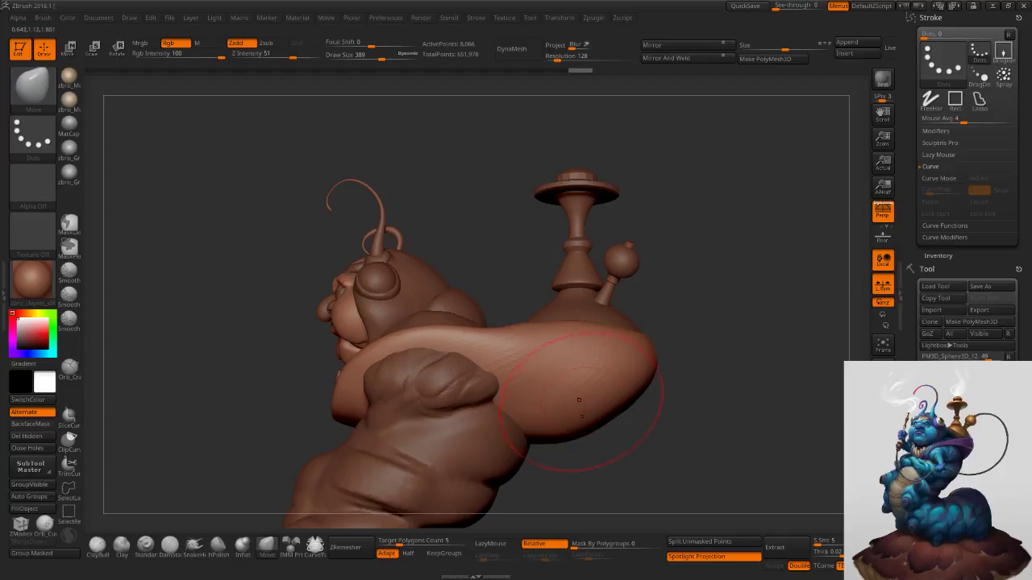
drag(506, 395, 503, 403)
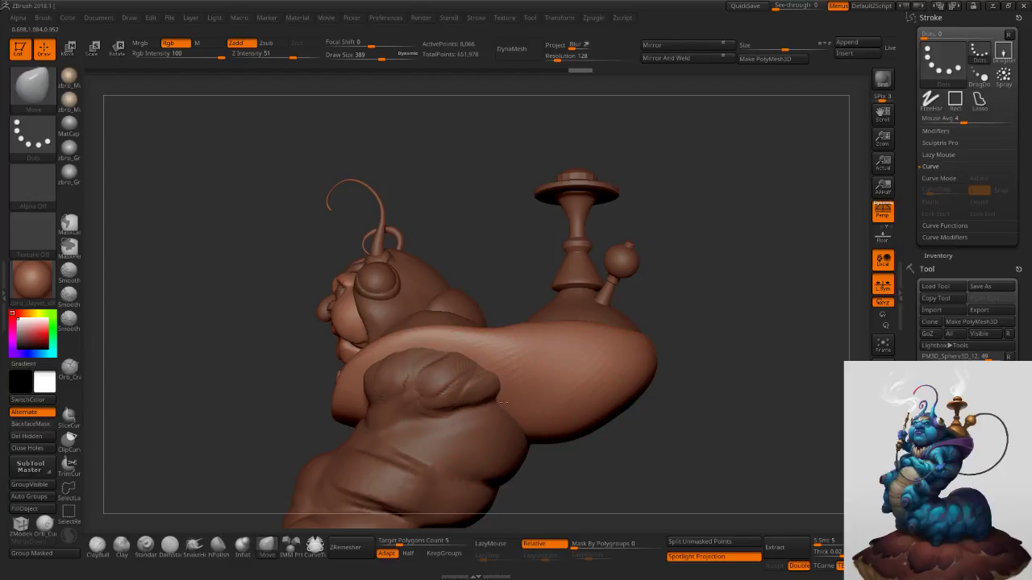
Shift the strap down under the beard with a smaller Move brush.
right_drag(459, 407, 545, 355)
key(s)
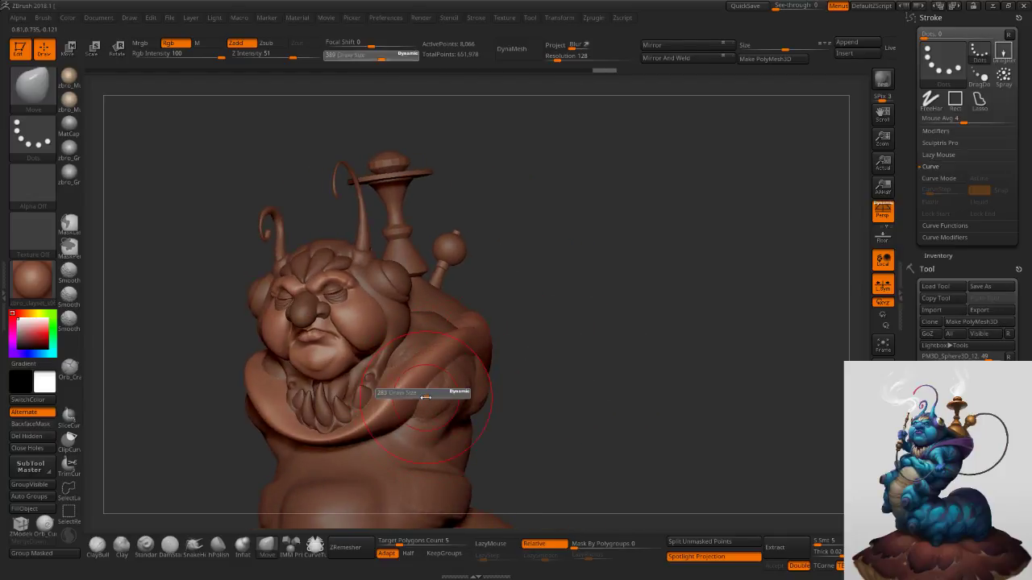
right_drag(426, 397, 451, 346)
key(s)
click(392, 397)
right_drag(392, 397, 396, 359)
mouse_move(393, 413)
mouse_down()
mouse_move(395, 436)
mouse_move(348, 443)
mouse_up()
right_drag(355, 427, 282, 468)
drag(362, 409, 390, 421)
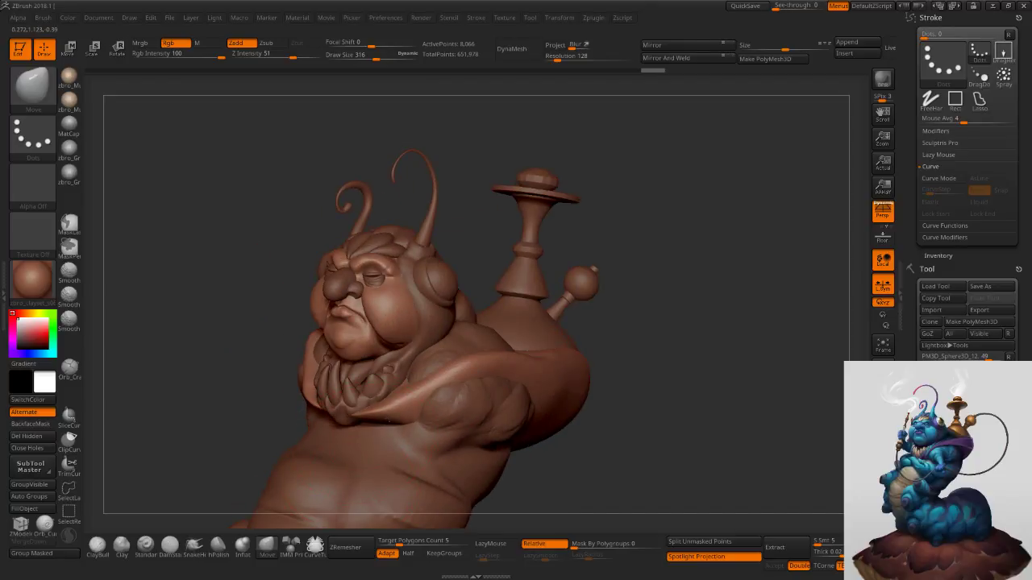
Refine the strap's tip and beard area, then smooth its surface.
right_drag(395, 411, 319, 419)
drag(390, 417, 405, 393)
mouse_move(330, 411)
right_down()
mouse_move(419, 383)
mouse_move(302, 403)
right_up()
drag(397, 405, 402, 394)
mouse_move(379, 407)
right_down()
mouse_move(369, 383)
mouse_move(378, 370)
right_up()
drag(421, 389, 430, 373)
right_drag(363, 382, 440, 371)
key(s)
click(443, 369)
mouse_move(443, 365)
mouse_down()
mouse_move(438, 353)
mouse_move(483, 329)
mouse_up()
key(s)
click(445, 348)
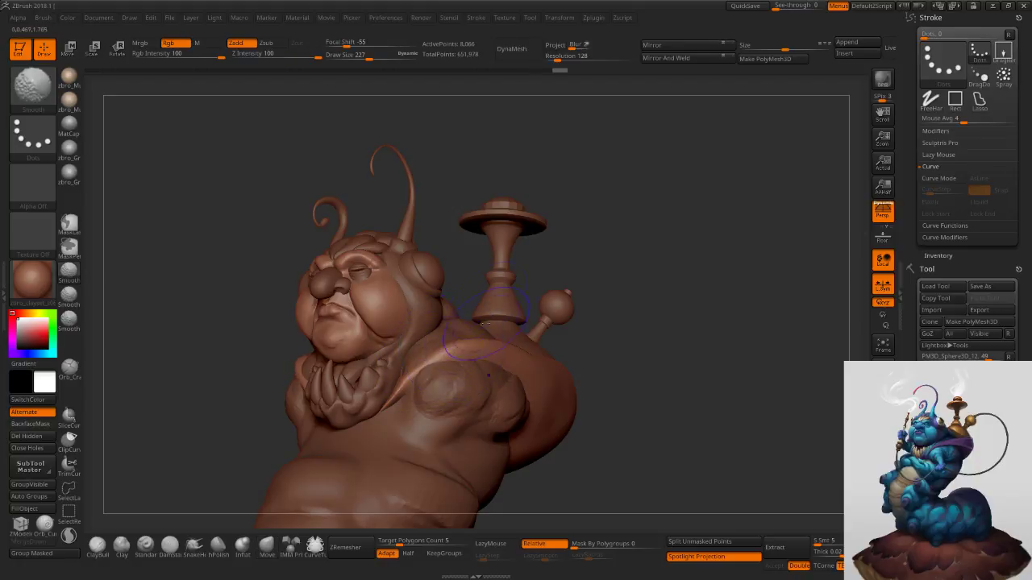
DynaMesh the strap at resolution 128 and nudge its edge near the neck.
click(518, 50)
mouse_move(442, 327)
ctrl+right_down()
mouse_move(427, 378)
mouse_move(409, 382)
ctrl+right_up()
drag(419, 369, 407, 348)
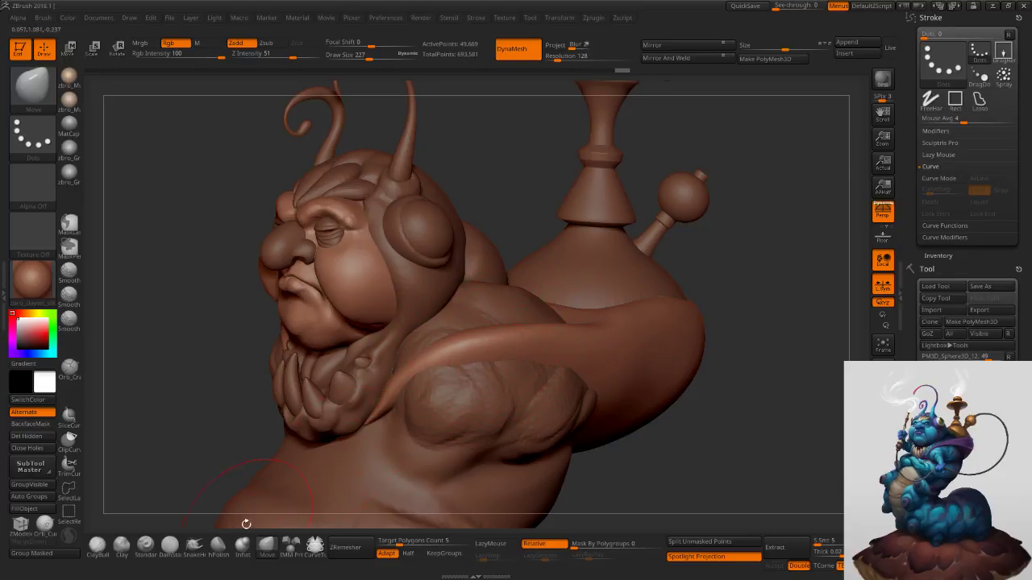
Flatten the strap near the beard and shoulder with hPolish.
click(218, 546)
key(s)
drag(494, 339, 494, 340)
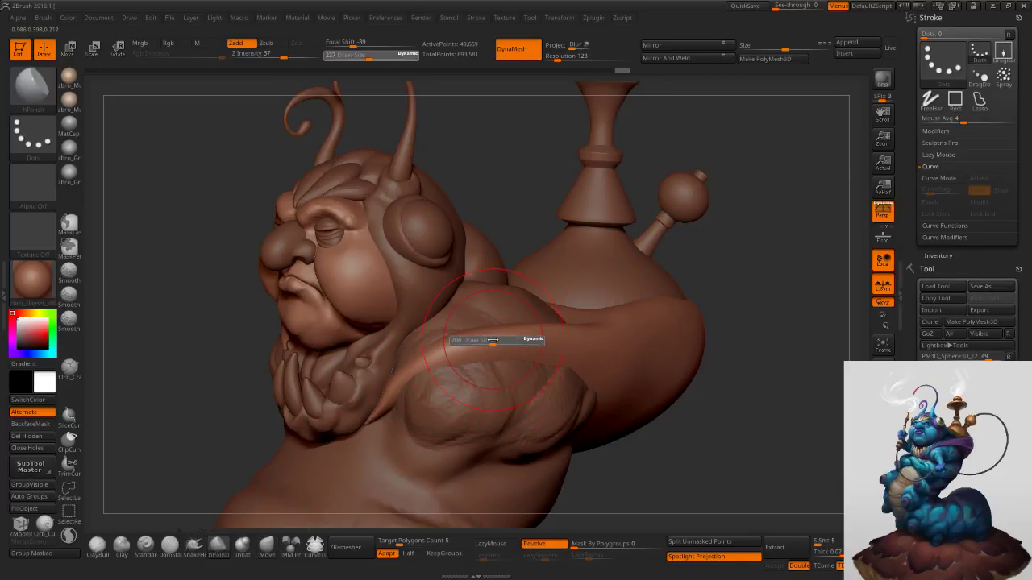
right_drag(493, 340, 550, 345)
drag(400, 387, 362, 413)
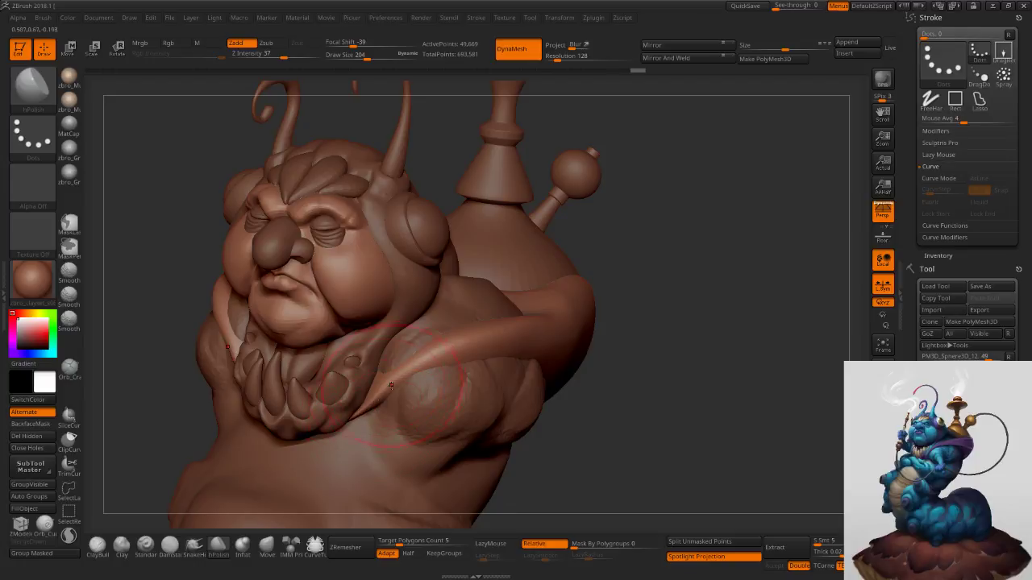
drag(421, 357, 468, 347)
right_drag(565, 322, 509, 329)
key(s)
drag(510, 329, 507, 329)
mouse_move(451, 347)
mouse_down()
mouse_move(525, 340)
mouse_move(455, 355)
mouse_up()
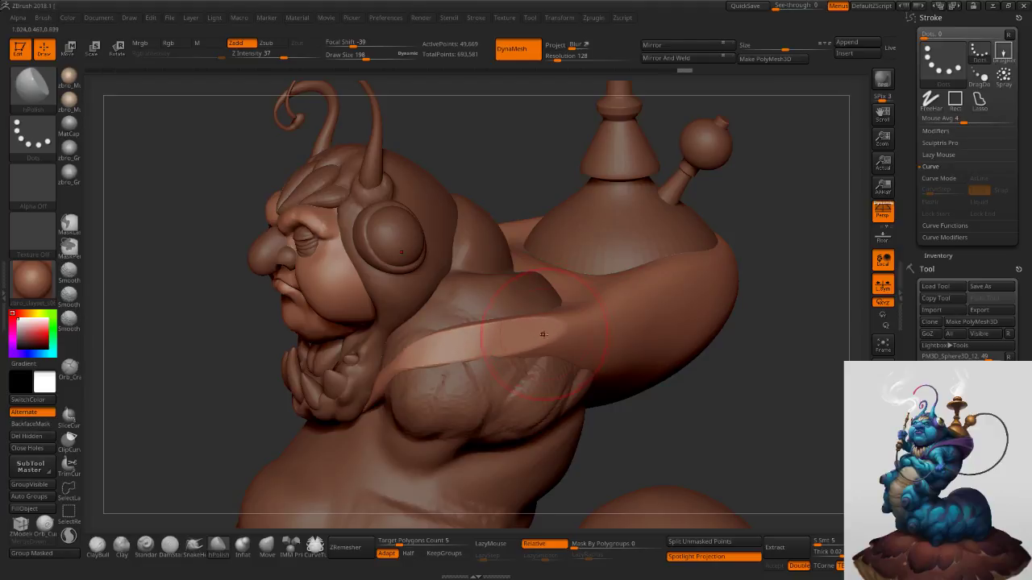
Polish the strap across the arm and along its upper edge.
right_drag(546, 334, 514, 337)
mouse_move(514, 337)
mouse_down()
mouse_move(558, 340)
mouse_move(532, 345)
mouse_move(658, 314)
mouse_move(590, 329)
mouse_move(636, 342)
mouse_move(714, 320)
mouse_up()
key(s)
mouse_move(666, 296)
right_down()
mouse_move(676, 291)
mouse_move(646, 311)
right_up()
mouse_move(580, 345)
mouse_down()
mouse_move(649, 314)
mouse_move(711, 259)
mouse_move(721, 264)
mouse_move(708, 278)
mouse_up()
right_drag(703, 287, 684, 288)
mouse_move(700, 277)
mouse_down()
mouse_move(621, 329)
mouse_move(622, 360)
mouse_up()
right_drag(623, 360, 621, 348)
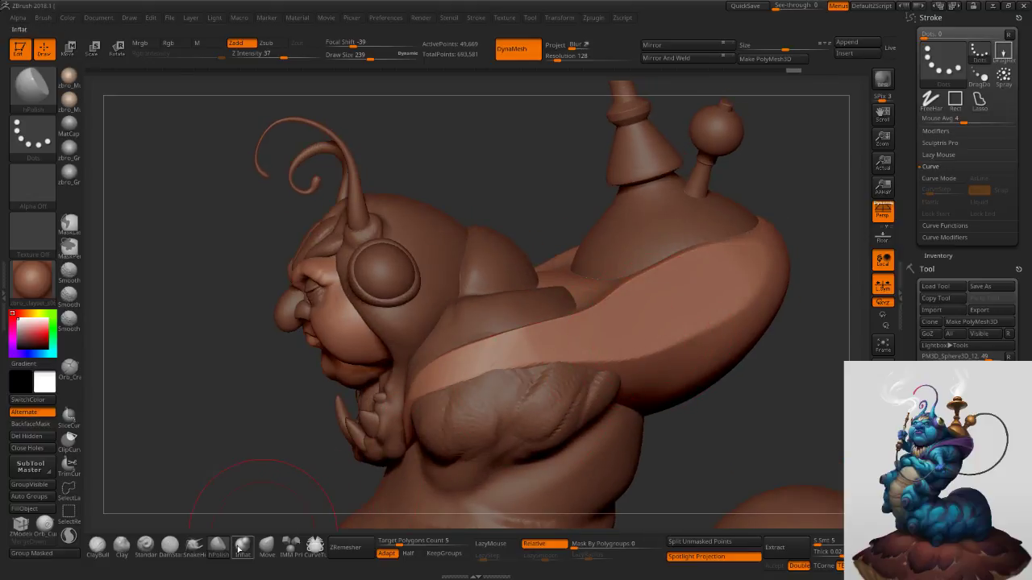
Carve a fine crease along the strap's lower edge with DamStandard.
click(170, 547)
key(s)
drag(653, 347, 643, 347)
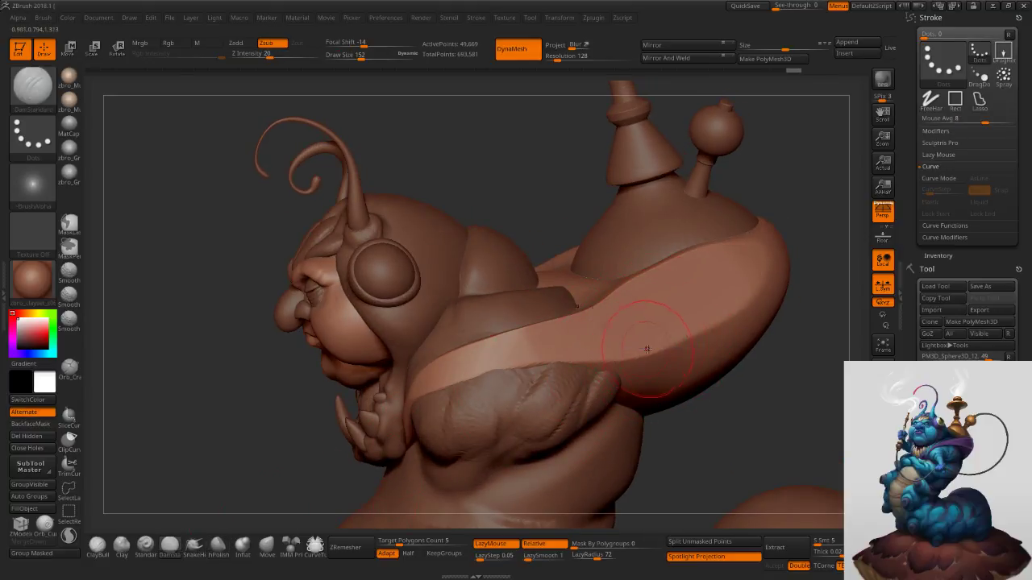
drag(534, 368, 769, 340)
right_drag(696, 350, 593, 342)
drag(518, 348, 730, 355)
right_drag(657, 337, 679, 332)
key(s)
drag(680, 331, 685, 331)
right_drag(648, 309, 741, 363)
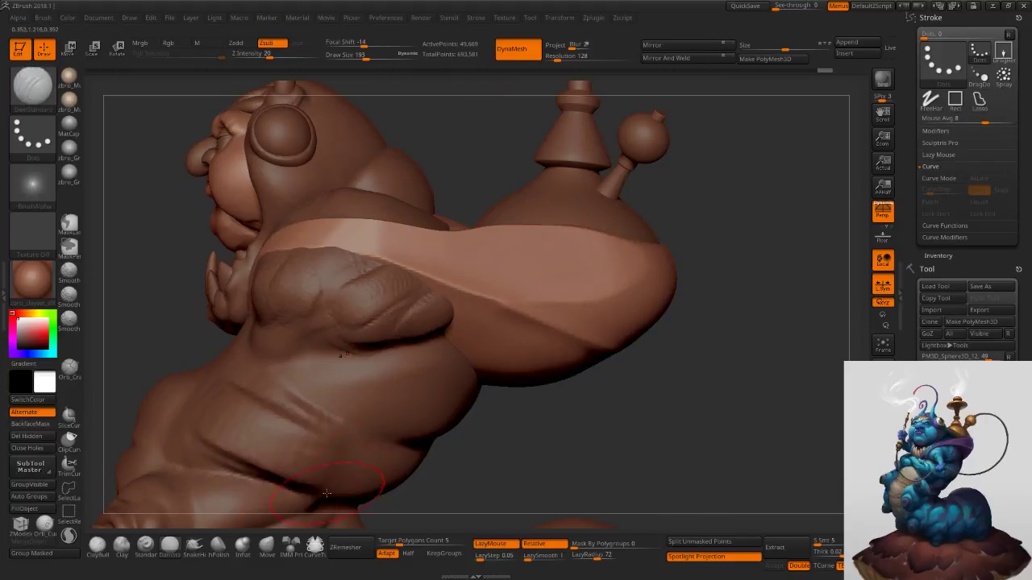
Flatten and smooth the strap over the shoulder and toward the back with hPolish.
click(221, 546)
key(s)
drag(558, 323, 560, 322)
right_drag(686, 324, 594, 298)
mouse_move(594, 298)
mouse_down()
mouse_move(614, 317)
mouse_move(605, 304)
mouse_move(652, 285)
mouse_move(656, 266)
mouse_up()
right_drag(656, 270, 713, 278)
mouse_move(702, 279)
mouse_down()
mouse_move(681, 320)
mouse_move(714, 293)
mouse_up()
right_drag(714, 293, 685, 282)
shift+drag(685, 310, 654, 303)
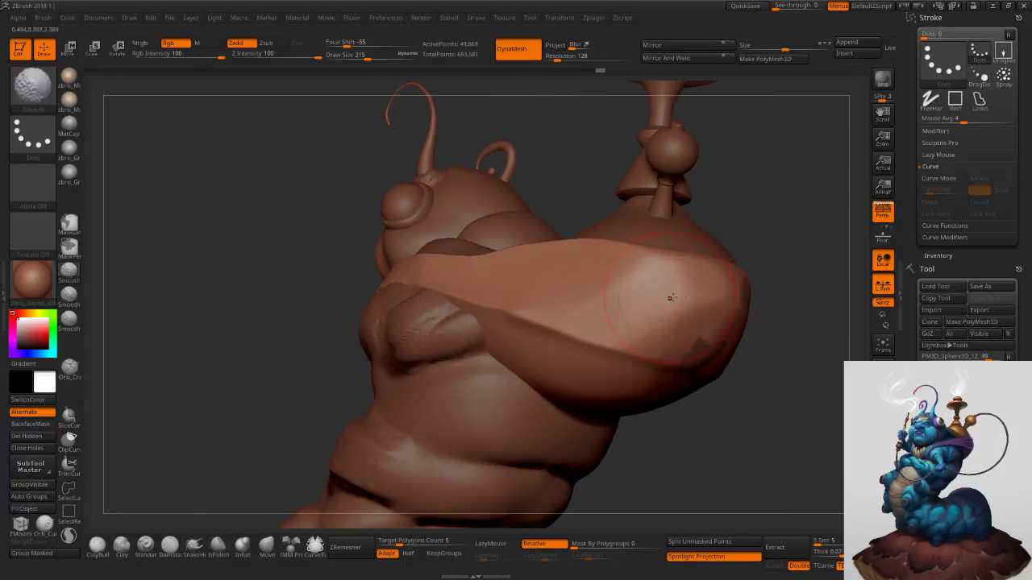
right_drag(654, 302, 624, 276)
mouse_move(624, 277)
mouse_down()
mouse_move(631, 263)
mouse_move(667, 288)
mouse_move(645, 286)
mouse_up()
right_drag(645, 288, 449, 408)
click(270, 548)
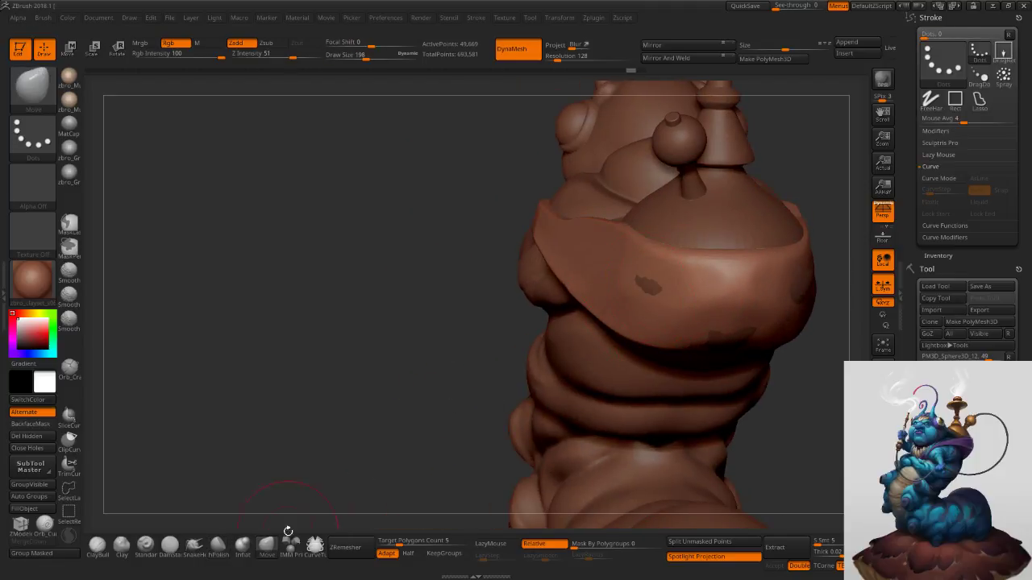
Pull out the strap's dark patches and smooth its surface while orbiting around the back.
right_drag(695, 278, 645, 290)
drag(683, 273, 674, 282)
right_drag(674, 282, 718, 287)
shift+drag(718, 287, 732, 286)
mouse_move(743, 285)
right_down()
mouse_move(653, 279)
mouse_move(806, 284)
right_up()
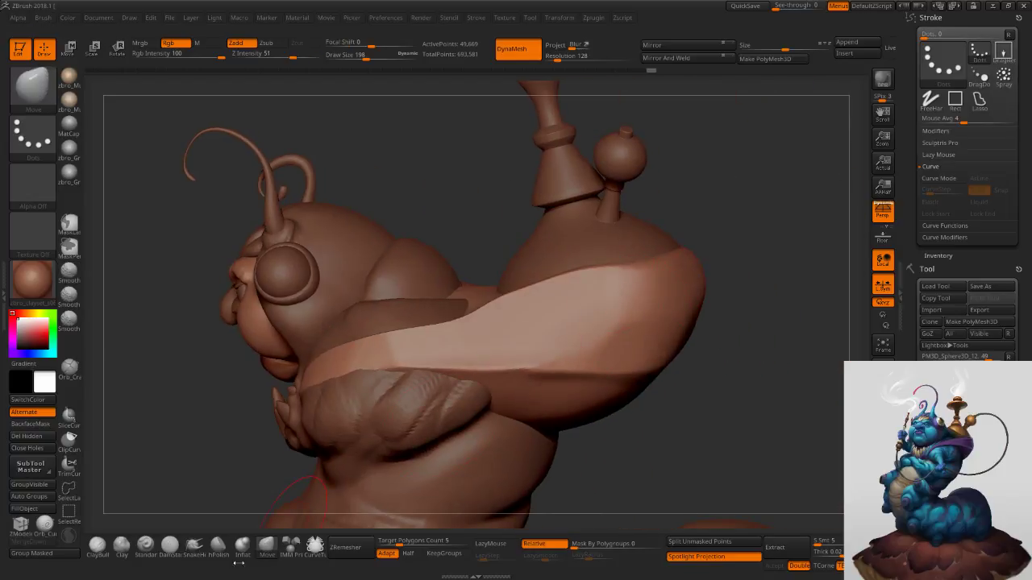
With a smaller flattening polish brush, polish the strap near the head.
click(219, 547)
right_drag(620, 254, 629, 292)
key(s)
drag(786, 211, 695, 243)
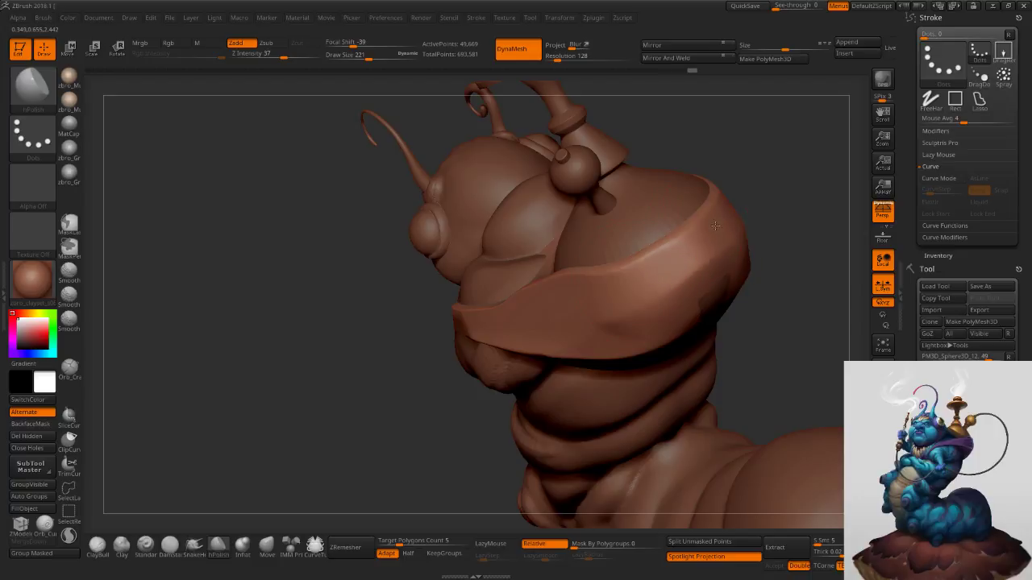
right_drag(637, 281, 609, 282)
key(space)
drag(659, 265, 685, 238)
key([)
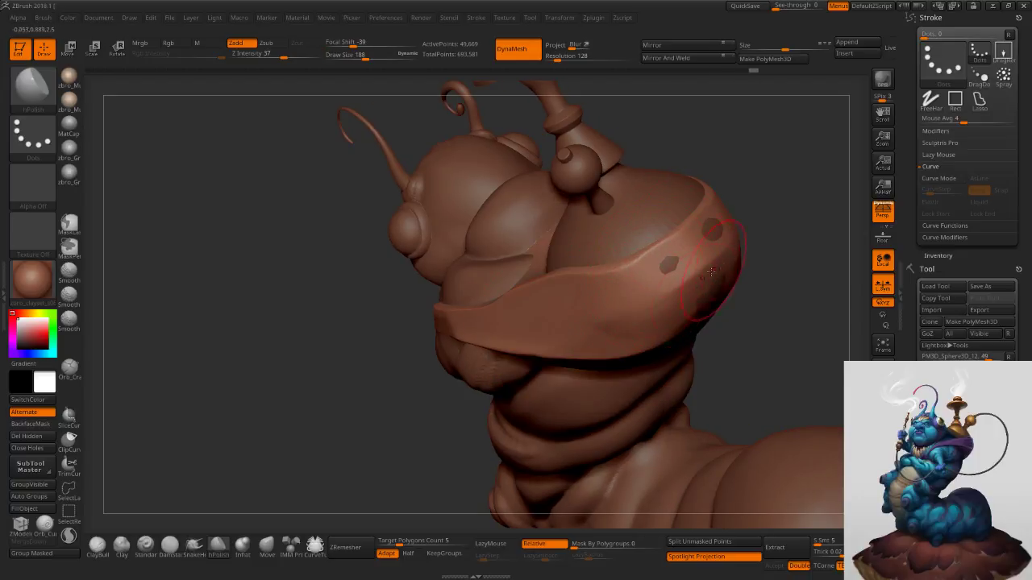
Polish across the strap to merge away the dark spots, checking from several angles.
right_drag(720, 262, 656, 291)
drag(667, 283, 716, 260)
right_drag(715, 270, 661, 301)
drag(684, 305, 640, 332)
mouse_move(701, 285)
mouse_down()
mouse_move(649, 310)
mouse_move(685, 324)
mouse_up()
right_drag(686, 329, 605, 368)
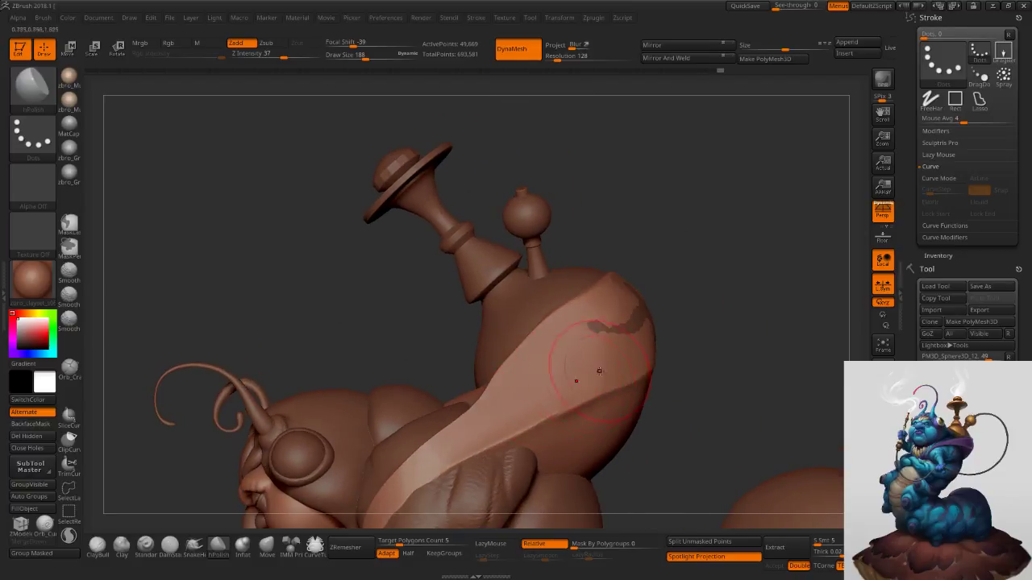
right_drag(559, 405, 571, 276)
With an enlarged Move brush, pull the strap surface and nudge the collar edge into shape.
click(277, 553)
key(s)
click(516, 292)
drag(529, 267, 589, 261)
mouse_move(684, 298)
mouse_down()
mouse_move(627, 300)
mouse_move(663, 300)
mouse_move(656, 294)
mouse_up()
key(s)
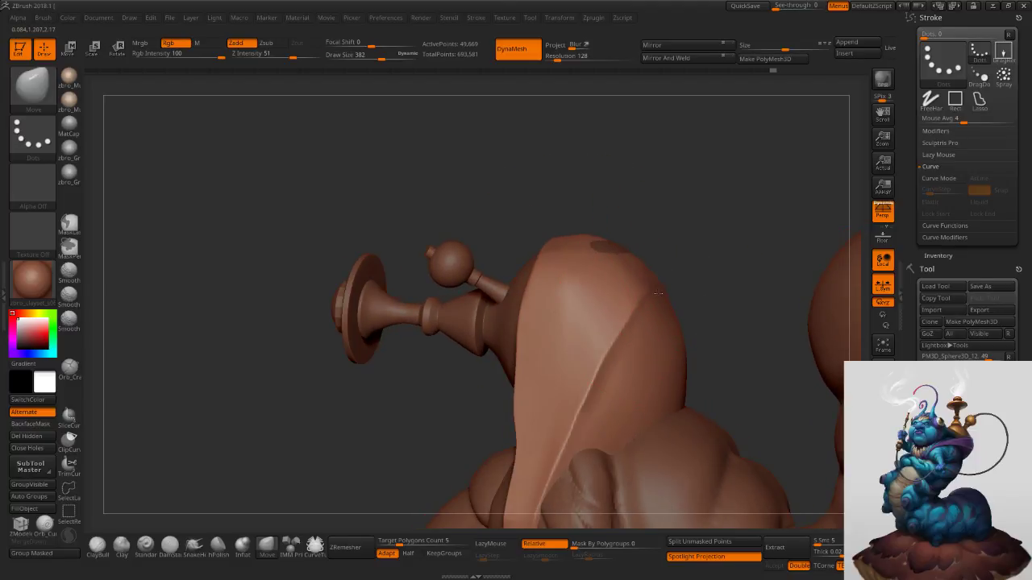
drag(677, 357, 675, 366)
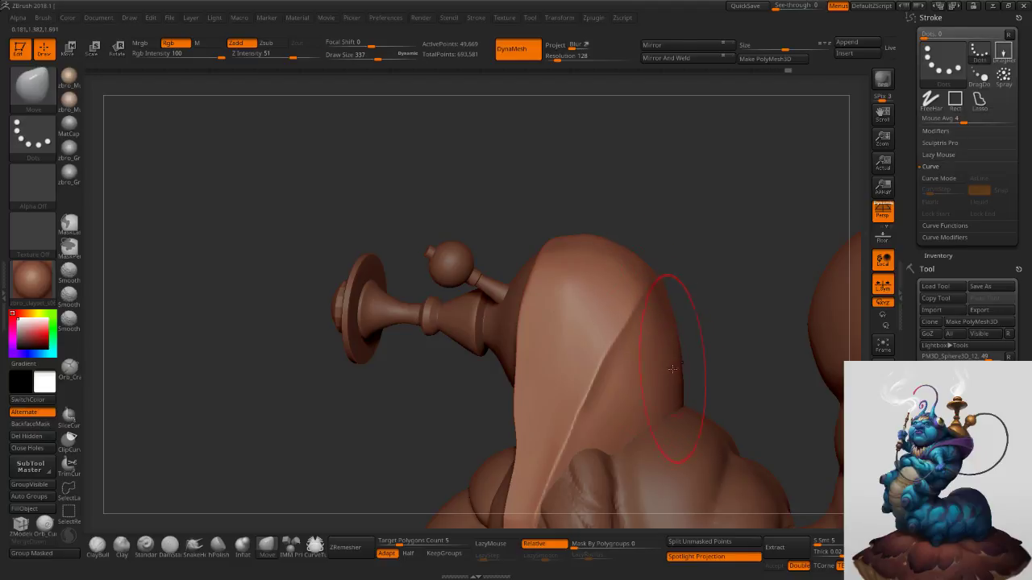
ctrl+right_drag(691, 355, 612, 357)
mouse_move(530, 337)
mouse_down()
mouse_move(541, 318)
mouse_move(605, 321)
mouse_move(619, 305)
mouse_up()
key(s)
mouse_move(619, 306)
right_down()
mouse_move(645, 303)
mouse_move(637, 279)
mouse_move(682, 271)
right_up()
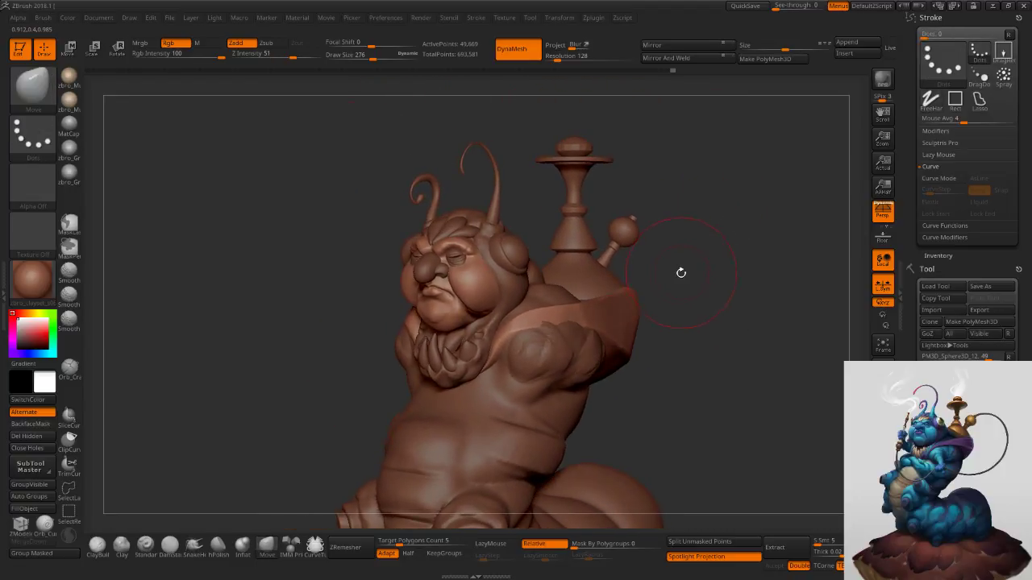
Make the hookah the active subtool, zoom in, and mask its top knob.
key(s)
drag(669, 278, 664, 276)
key(s)
click(654, 217)
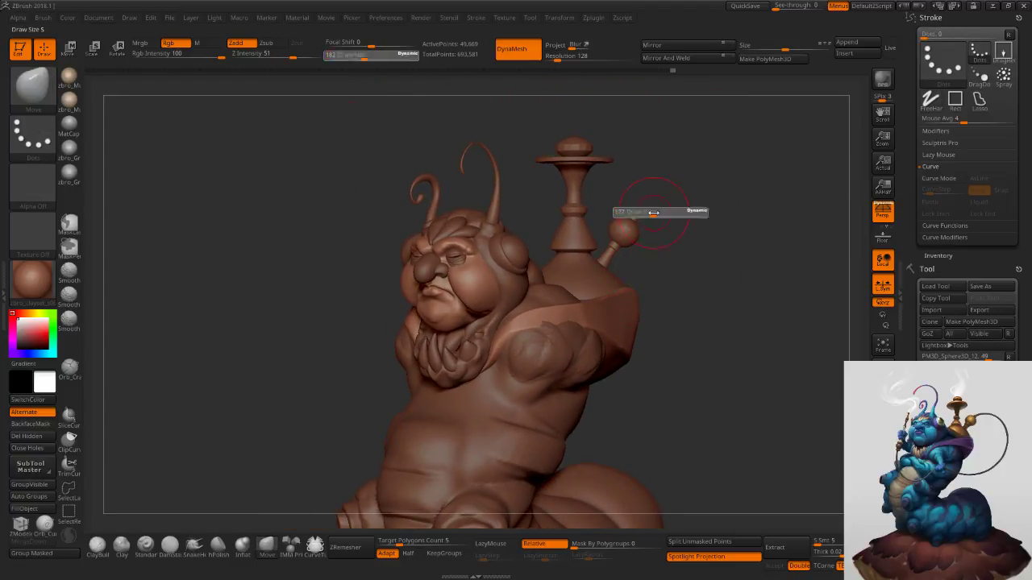
alt+click(578, 145)
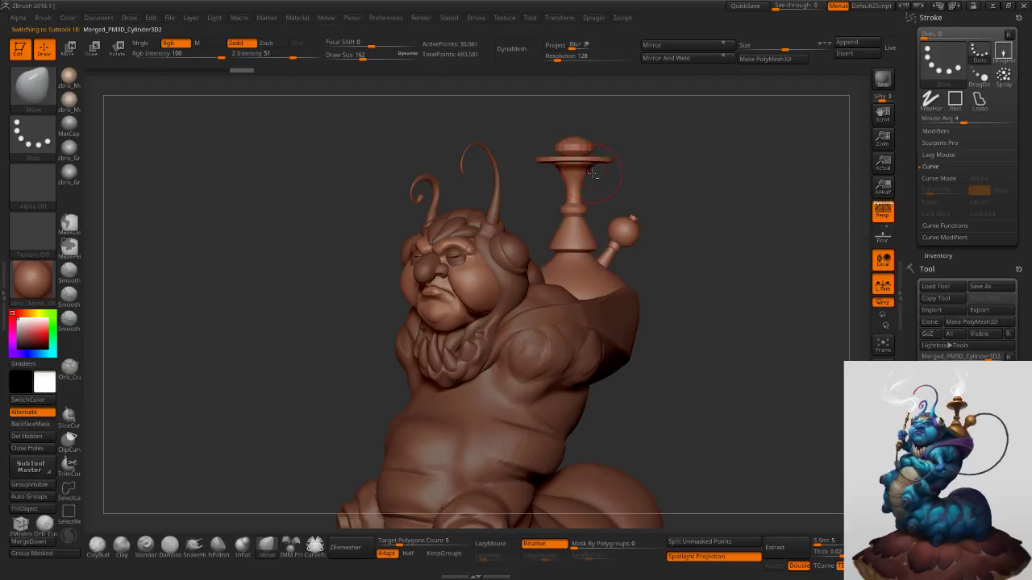
mouse_move(573, 143)
ctrl+right_down()
mouse_move(674, 150)
mouse_move(668, 219)
ctrl+right_up()
key(s)
click(593, 227)
ctrl+shift+click(591, 215)
ctrl+click(669, 196)
ctrl+shift+click(684, 205)
Split the knob into its own subtool and subdivide it several times for smoothness.
drag(909, 311, 907, 64)
scroll(968, 194, down, 5)
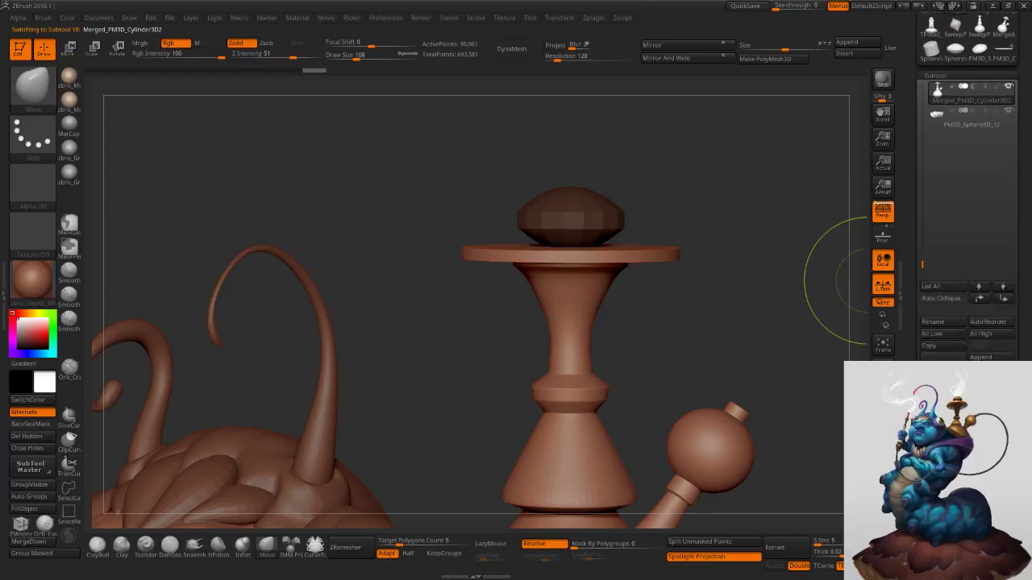
click(748, 546)
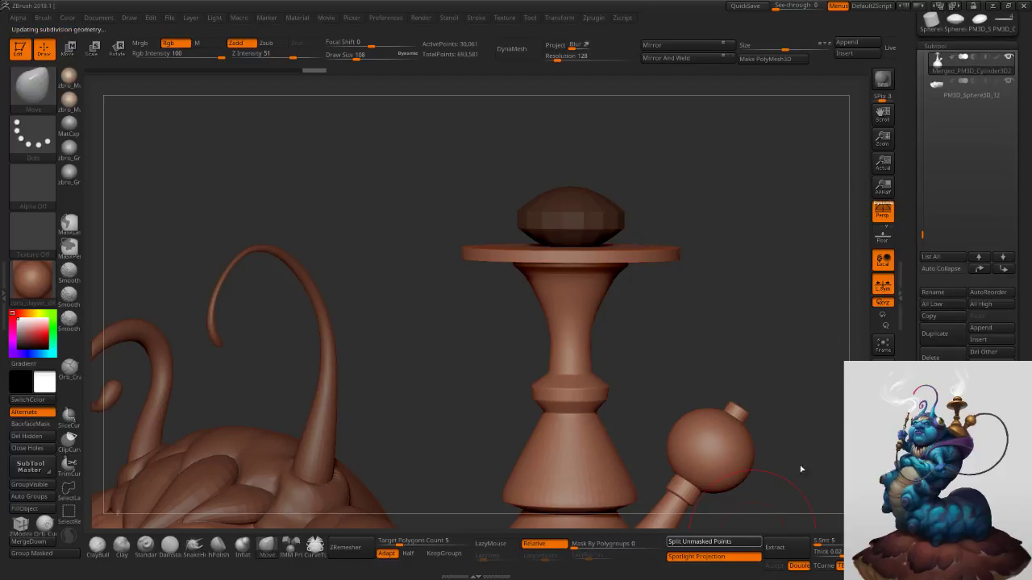
key(ctrl+d)
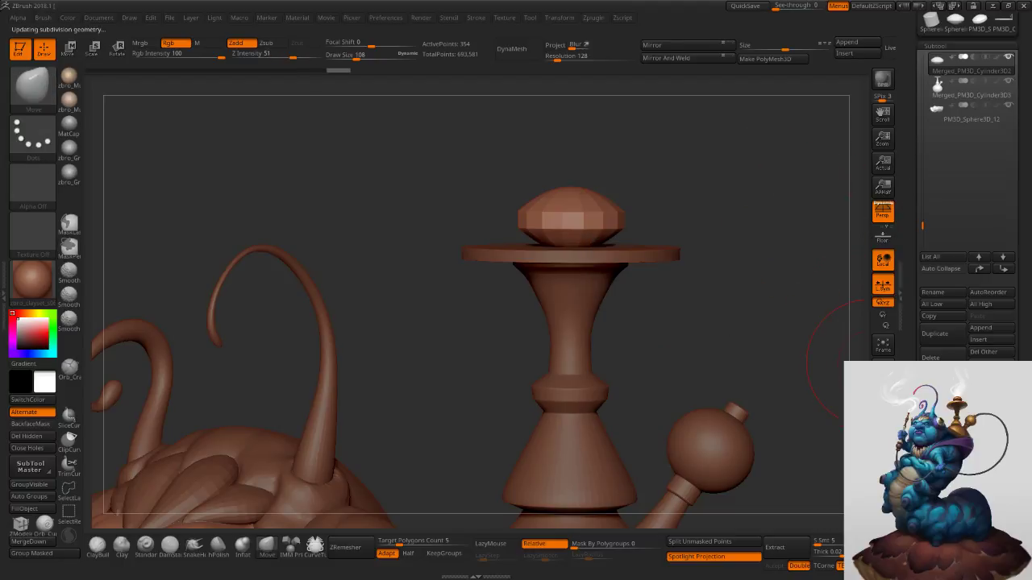
click(882, 442)
drag(931, 451, 931, 417)
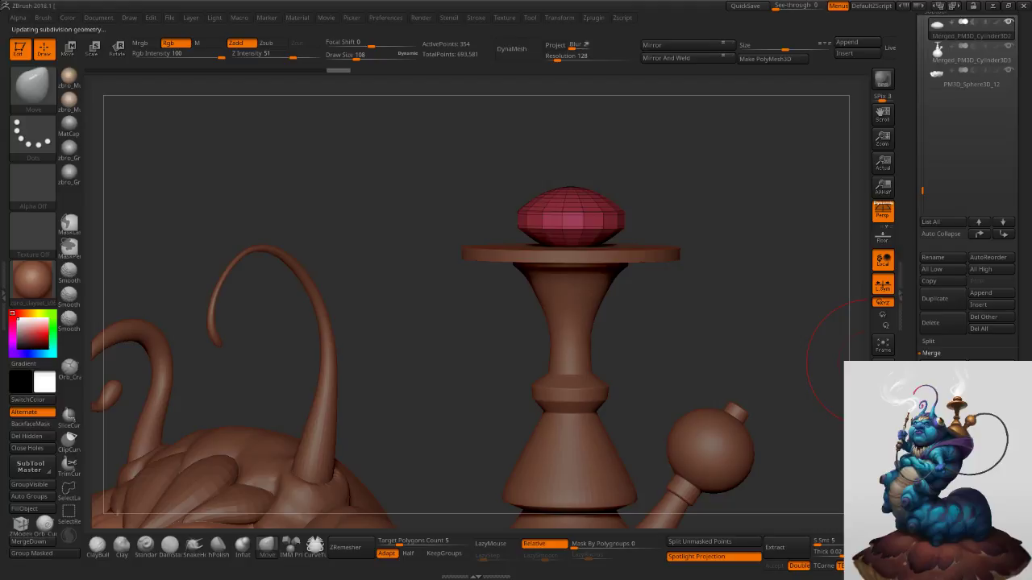
key(shift)
key(d)
key(ctrl+d)
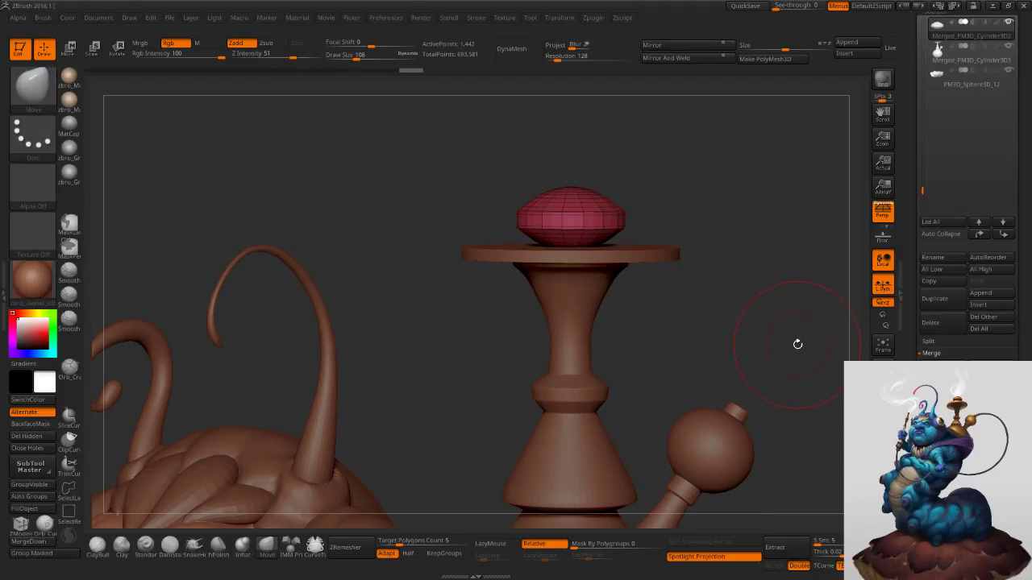
key(ctrl+d)
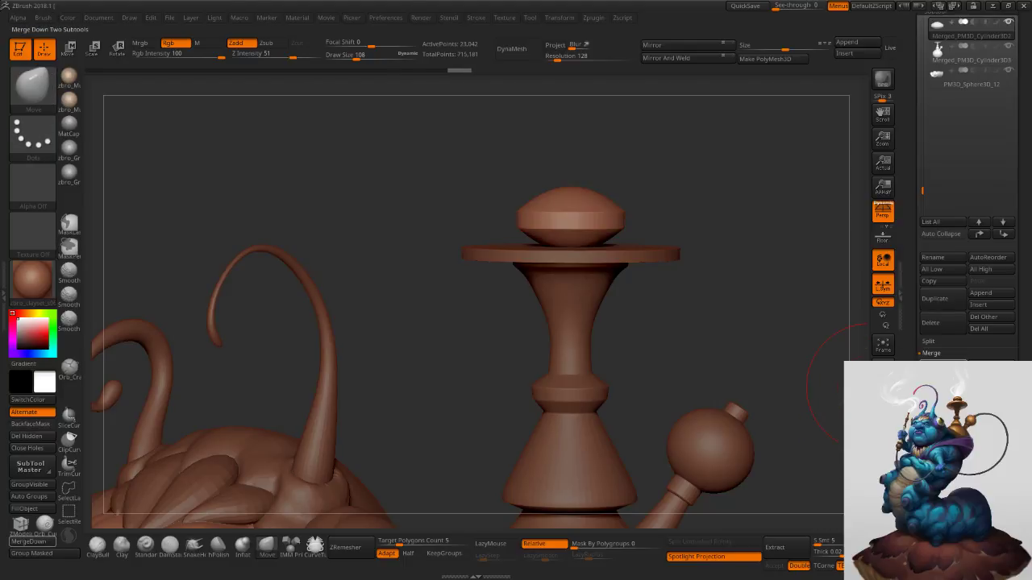
MergeDown the knob into the hookah, confirm, and orbit to the caterpillar's back.
click(942, 365)
click(839, 387)
ctrl+right_drag(724, 336, 663, 278)
mouse_move(666, 331)
mouse_down()
mouse_move(649, 369)
mouse_move(662, 349)
mouse_move(700, 336)
mouse_up()
key(s)
mouse_move(698, 339)
ctrl+right_down()
mouse_move(680, 367)
mouse_move(664, 258)
ctrl+right_up()
drag(664, 258, 682, 308)
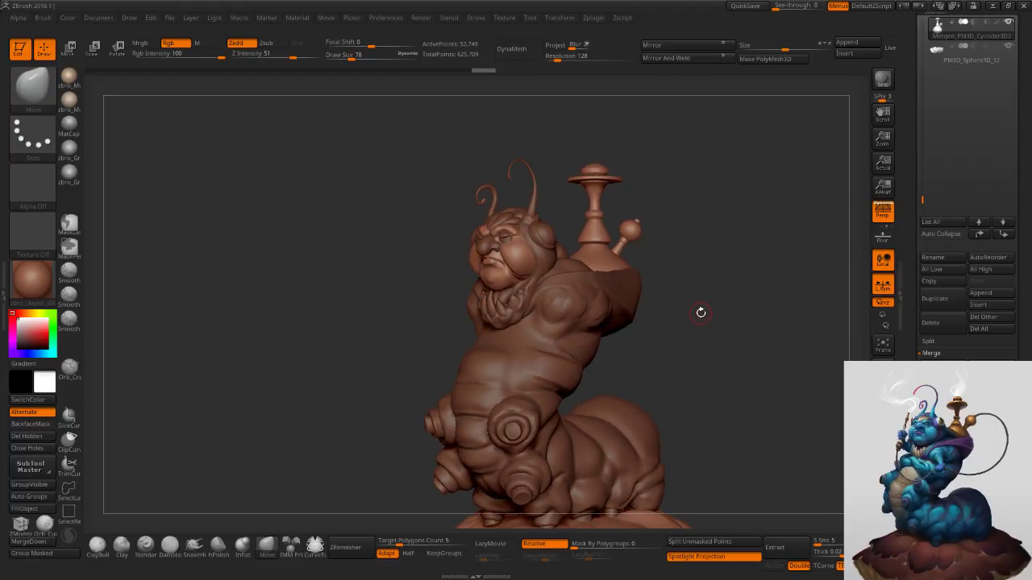
mouse_move(702, 314)
mouse_down()
mouse_move(731, 284)
mouse_move(587, 268)
mouse_up()
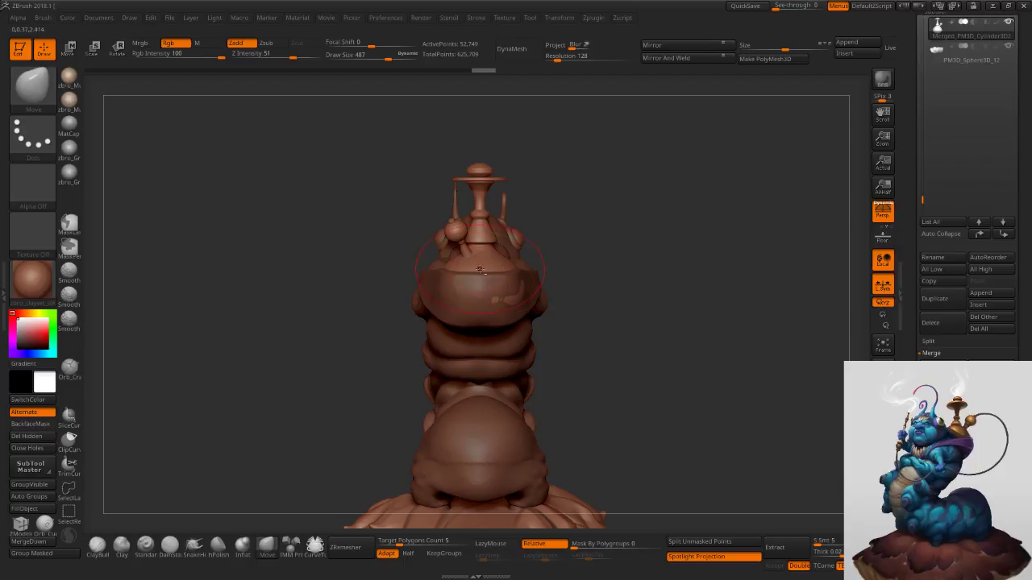
Draw vertical Transpose rotate lines through the hookah and tilt it upright.
key(r)
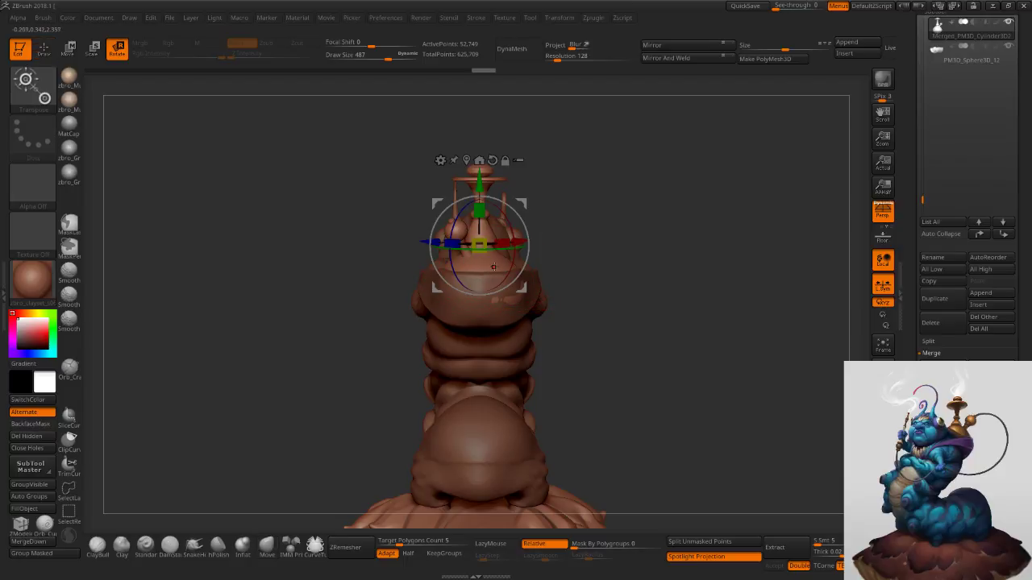
key(y)
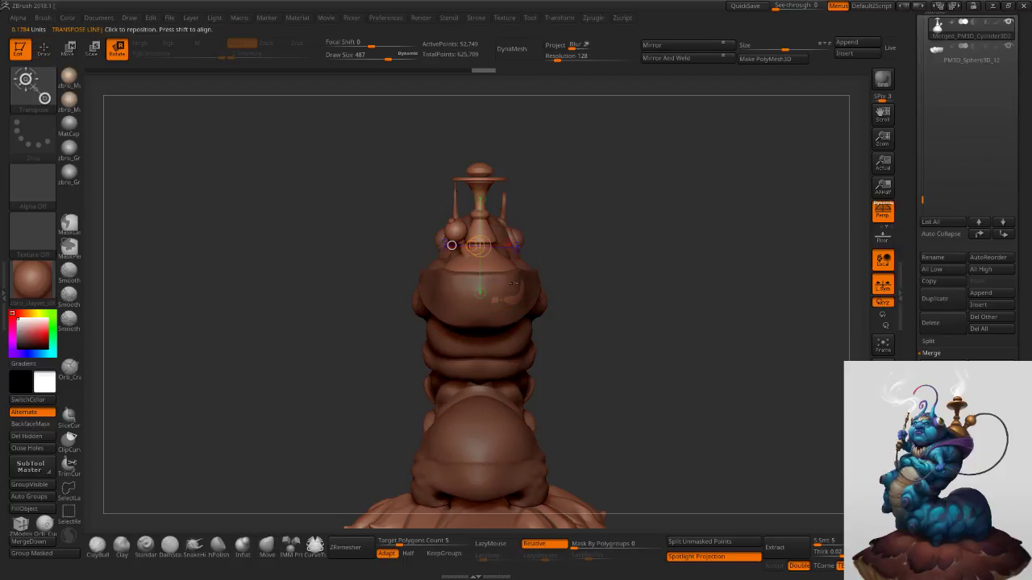
shift+drag(481, 306, 479, 128)
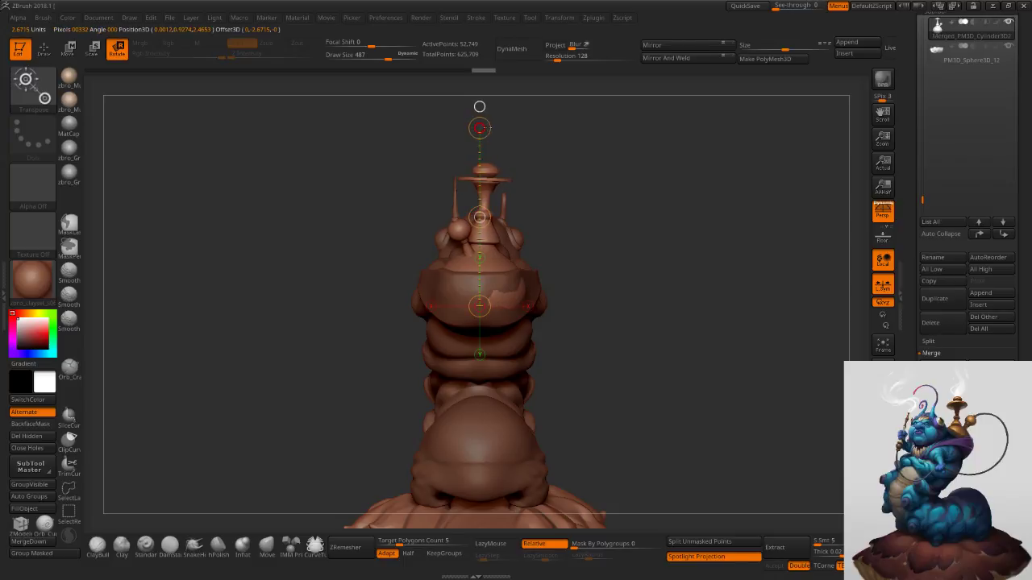
drag(610, 193, 596, 224)
drag(541, 144, 598, 146)
shift+drag(474, 286, 477, 115)
drag(542, 141, 656, 192)
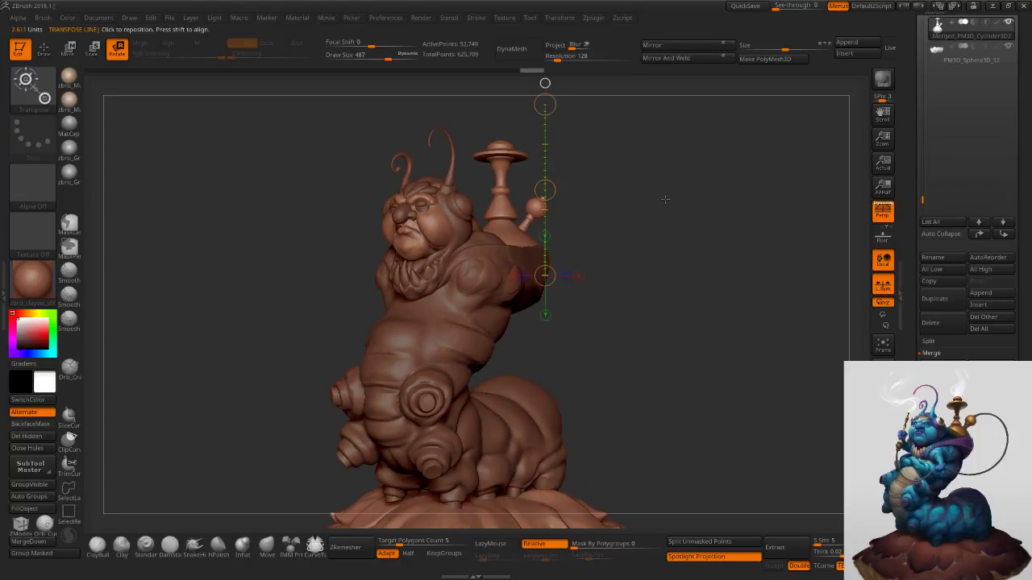
drag(670, 202, 590, 238)
shift+drag(571, 276, 573, 112)
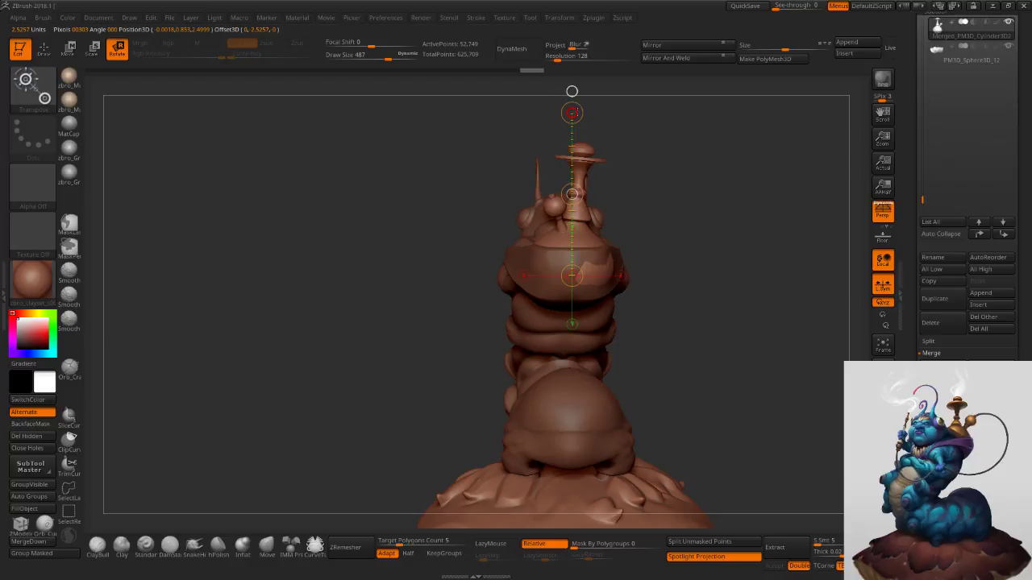
Move the hookah slightly to the left with the Transpose move tool.
key(w)
mouse_move(592, 236)
shift+mouse_down()
mouse_move(656, 236)
mouse_move(625, 236)
shift+mouse_up()
drag(645, 188, 713, 179)
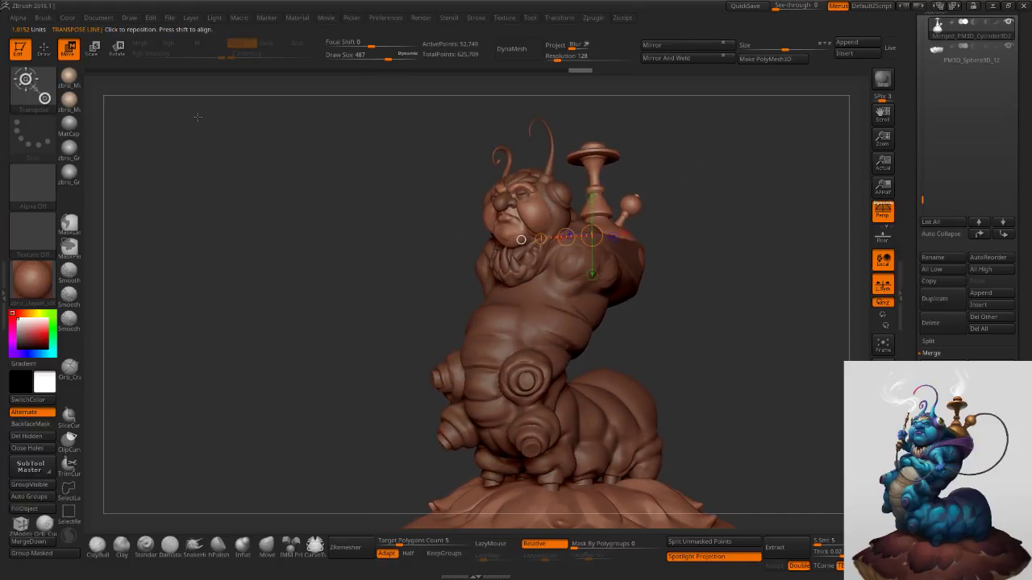
click(45, 51)
Set brush size to 323, then run Zplugin Transpose Master TPose|SubT.
mouse_move(645, 240)
ctrl+right_down()
mouse_move(655, 268)
mouse_move(680, 269)
mouse_move(614, 260)
mouse_move(634, 265)
ctrl+right_up()
key(s)
drag(639, 267, 632, 269)
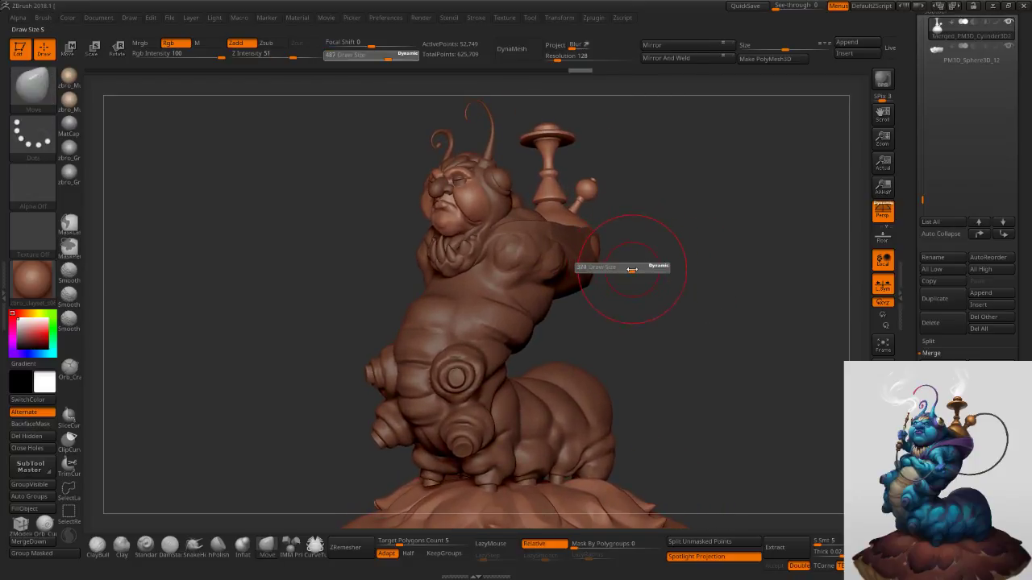
key(s)
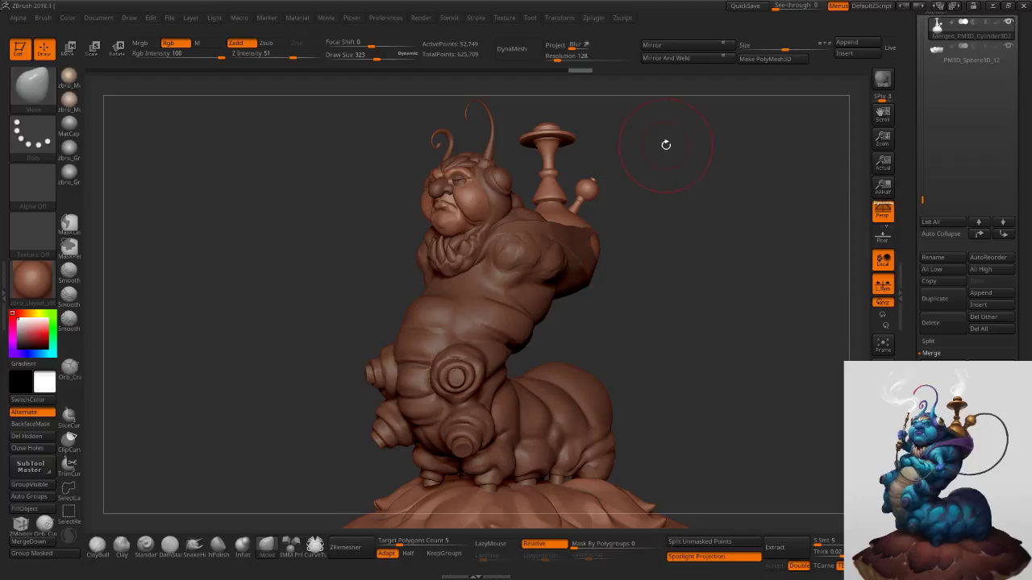
click(597, 21)
click(681, 232)
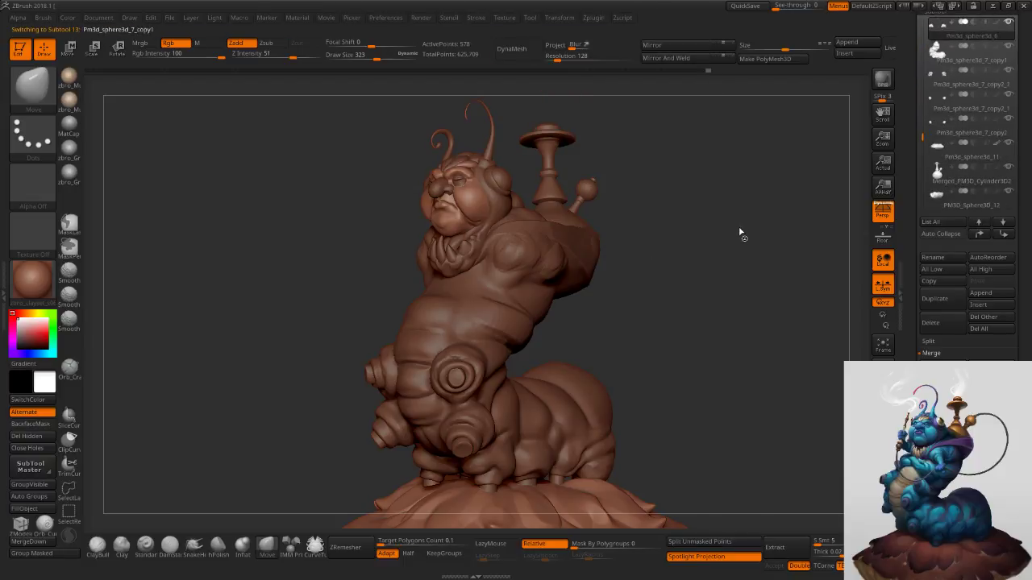
Zoom in on the face and hide the face region, eyes, nose and brow pieces.
key(s)
drag(672, 244, 679, 244)
ctrl+right_drag(589, 247, 489, 229)
key(s)
drag(489, 213, 480, 214)
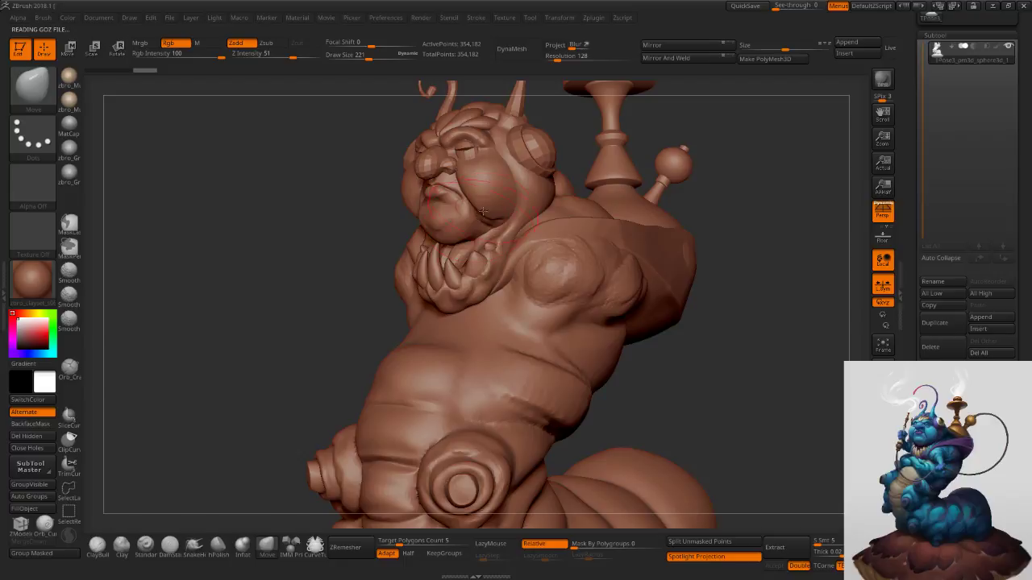
right_drag(453, 211, 490, 209)
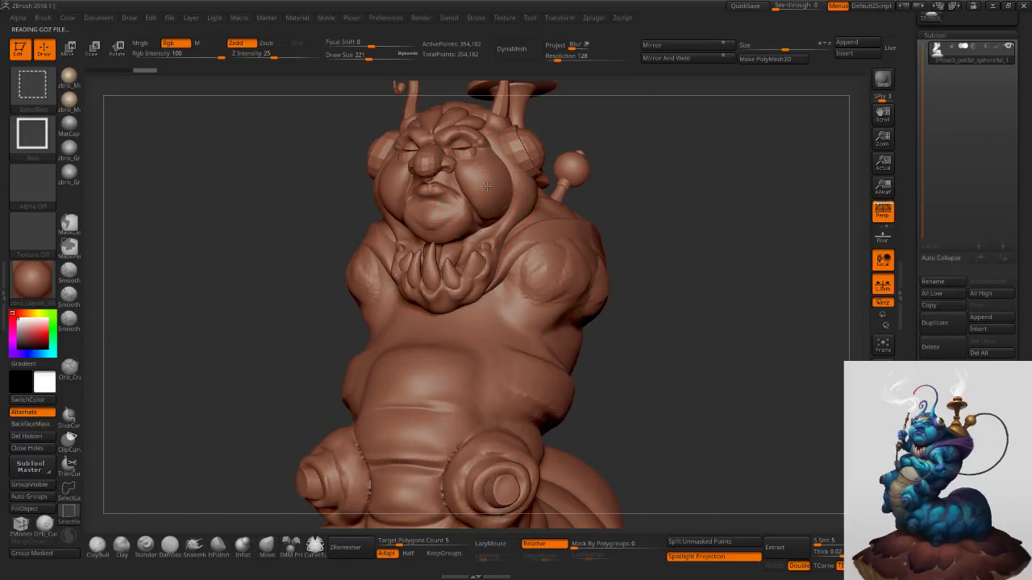
ctrl+shift+click(487, 196)
ctrl+shift+drag(566, 221, 575, 228)
ctrl+shift+click(459, 150)
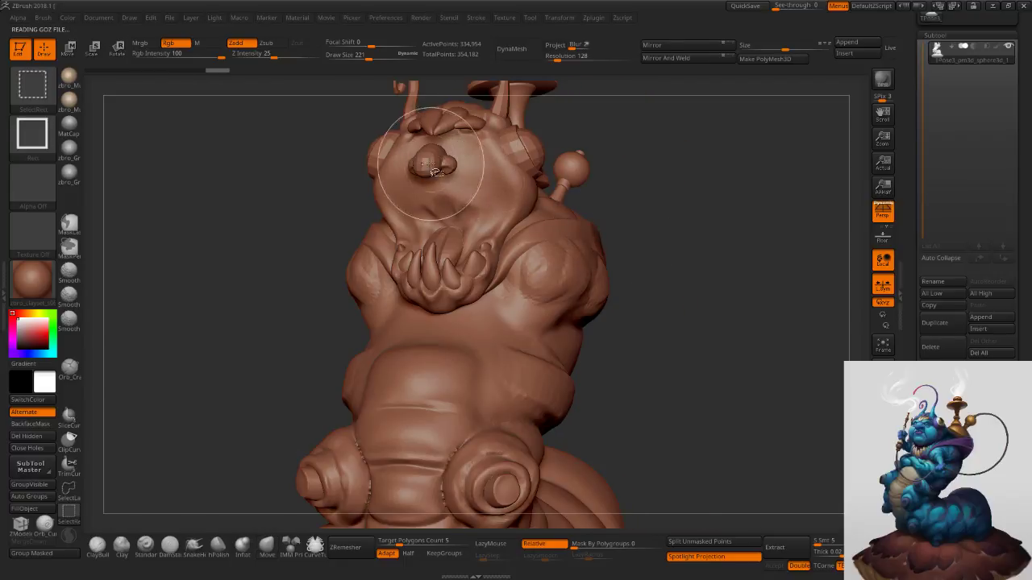
ctrl+shift+click(432, 166)
ctrl+shift+click(450, 122)
ctrl+shift+click(471, 125)
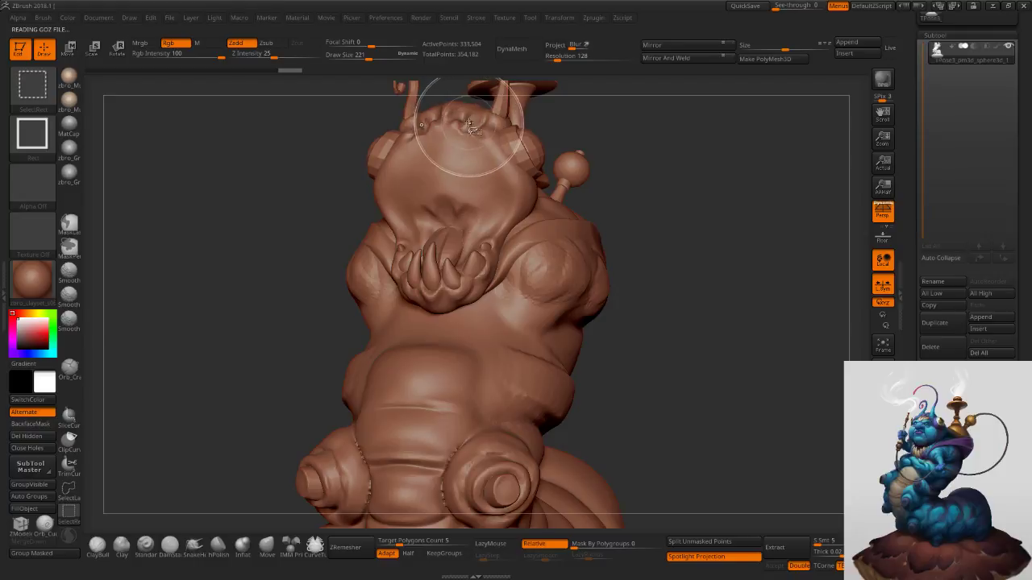
Hide the head, antennae, spheres and teeth, mask the visible body, then show all and switch to scale.
ctrl+shift+click(474, 126)
ctrl+shift+click(500, 115)
ctrl+shift+click(510, 141)
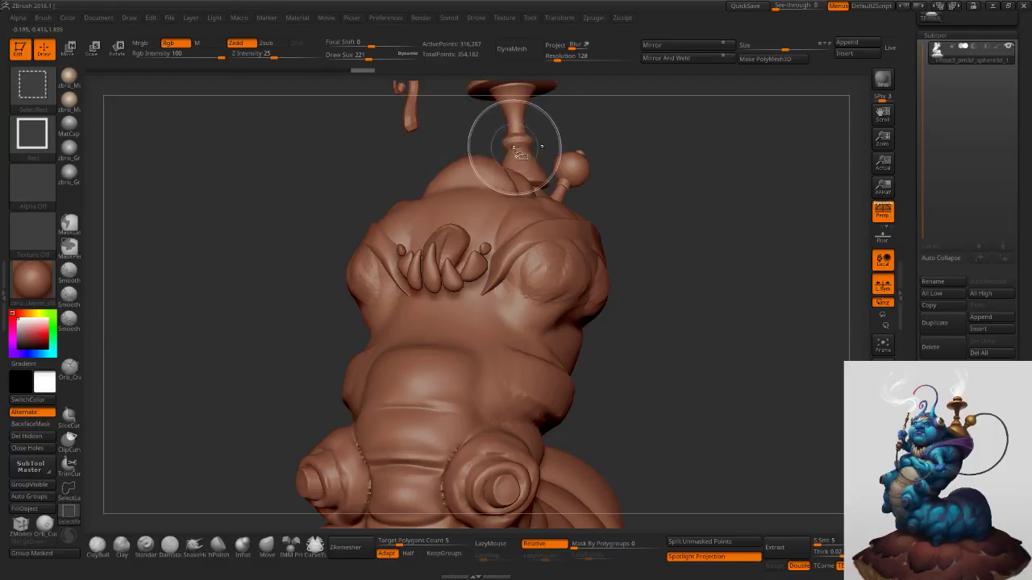
alt+drag(467, 115, 475, 226)
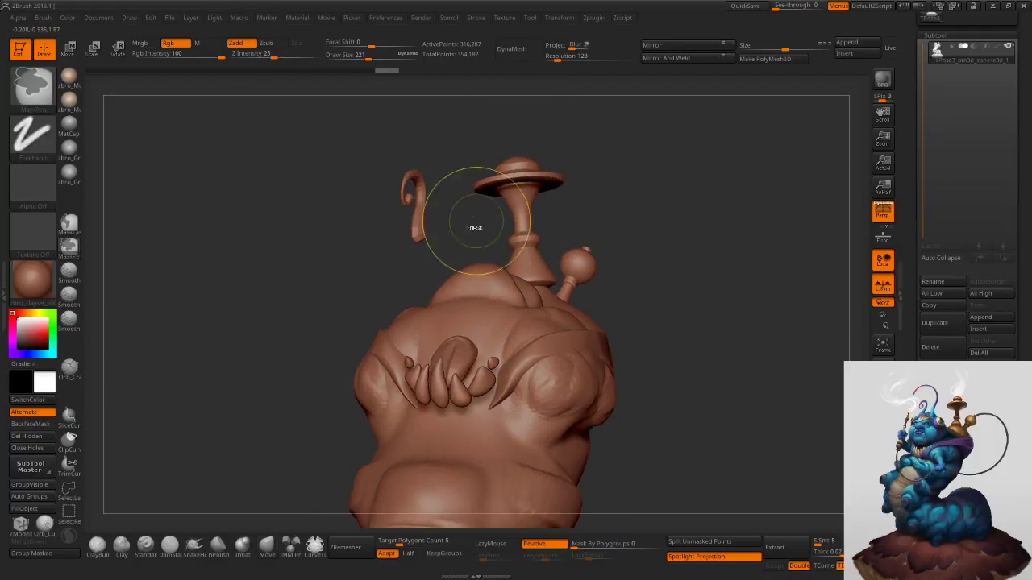
ctrl+shift+click(424, 220)
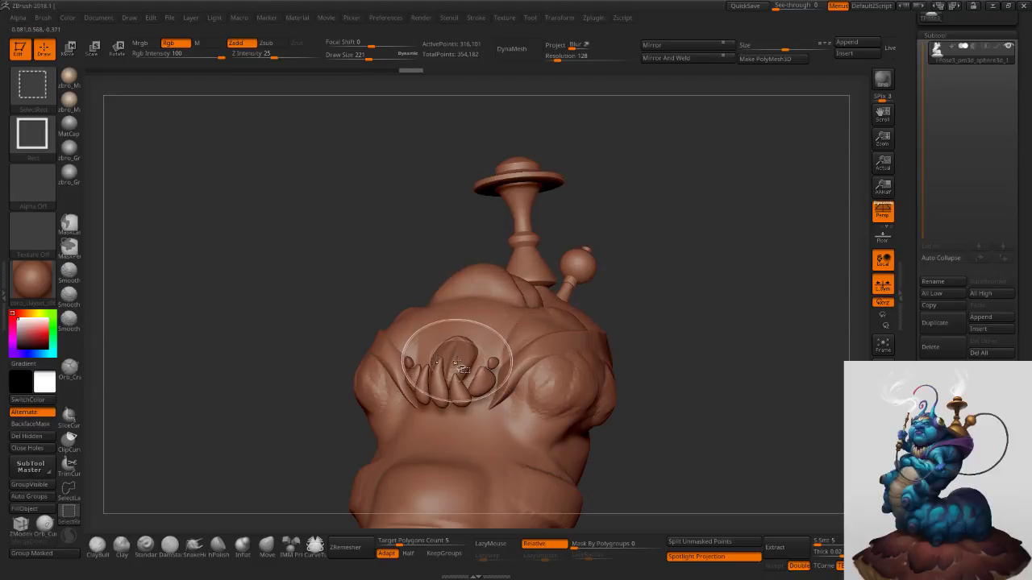
ctrl+shift+click(462, 394)
ctrl+click(661, 283)
ctrl+shift+click(661, 282)
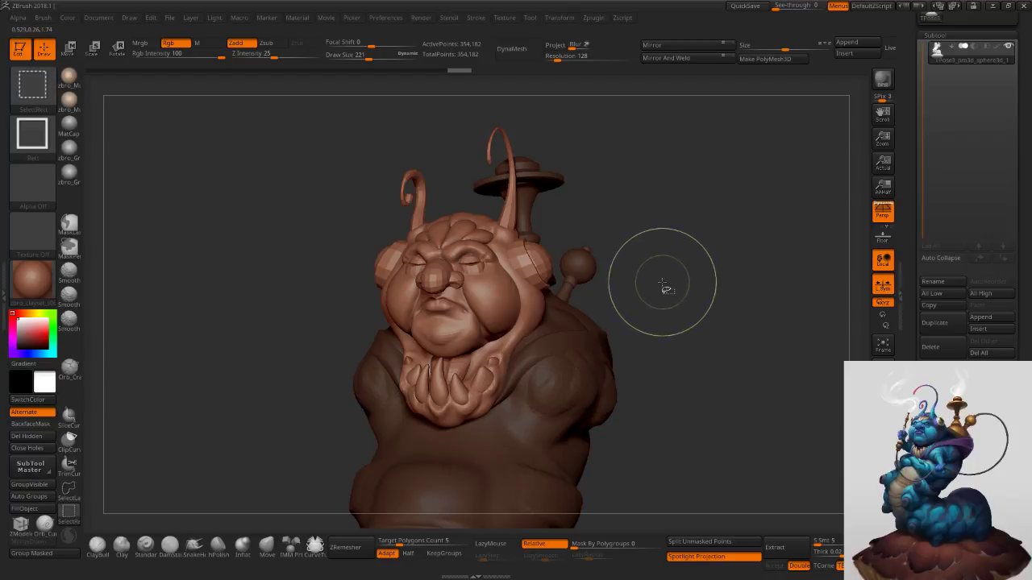
key(e)
drag(654, 284, 652, 239)
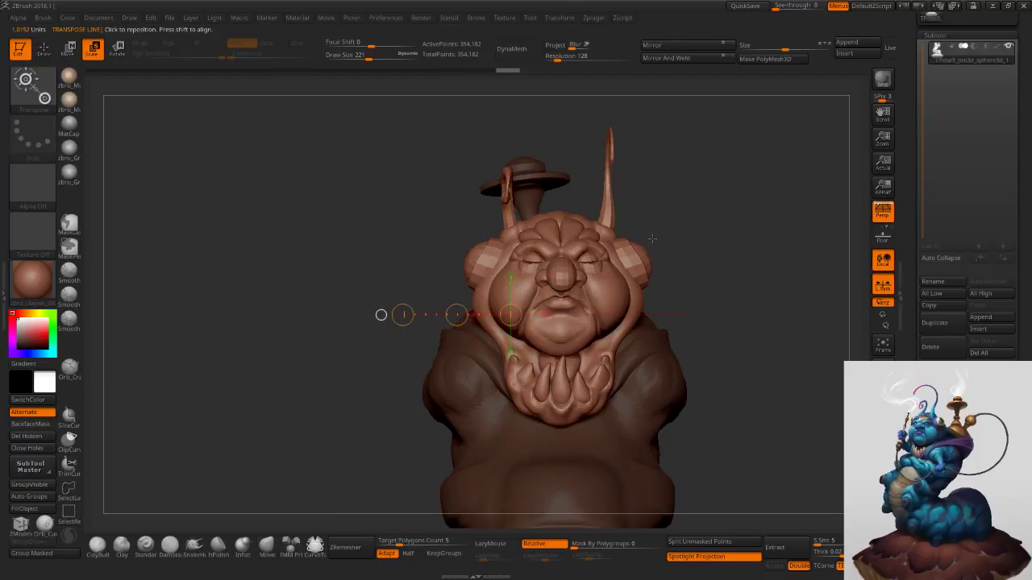
Enlarge the unmasked head slightly with the Transpose gizmo.
key(q)
key(t)
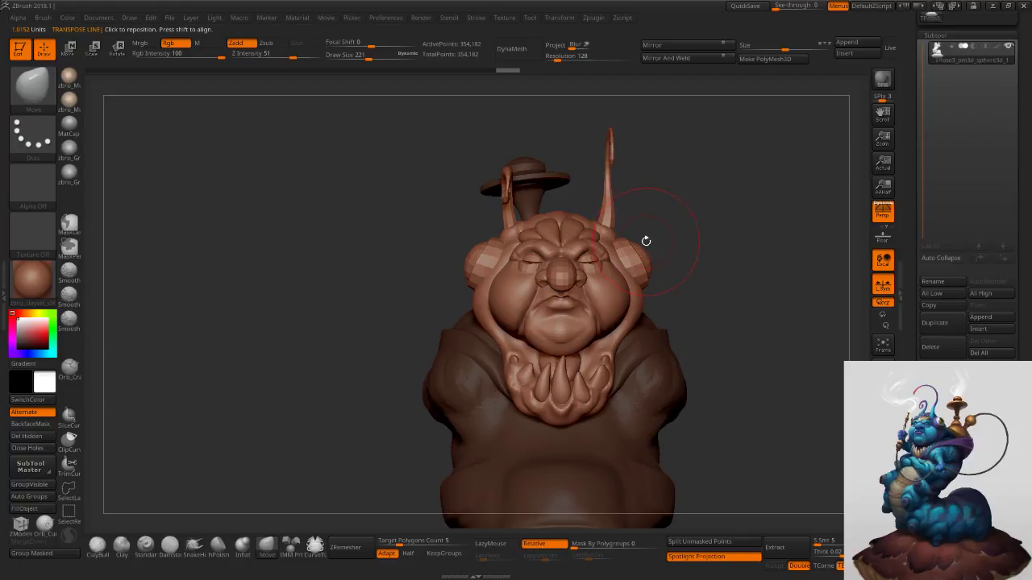
key(w)
key(y)
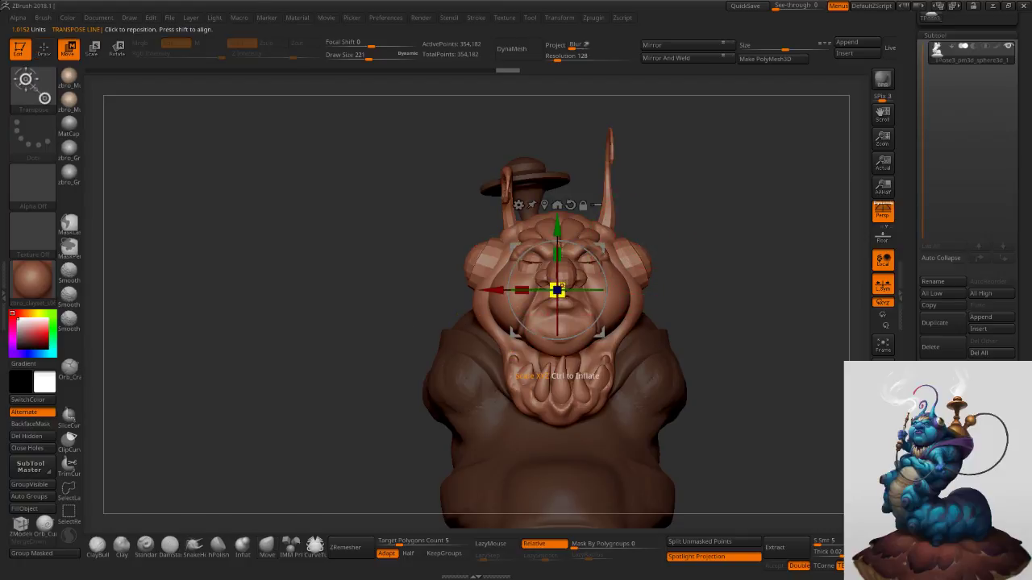
drag(564, 283, 589, 274)
mouse_move(744, 266)
ctrl+right_down()
mouse_move(744, 242)
mouse_move(653, 199)
mouse_move(668, 228)
ctrl+right_up()
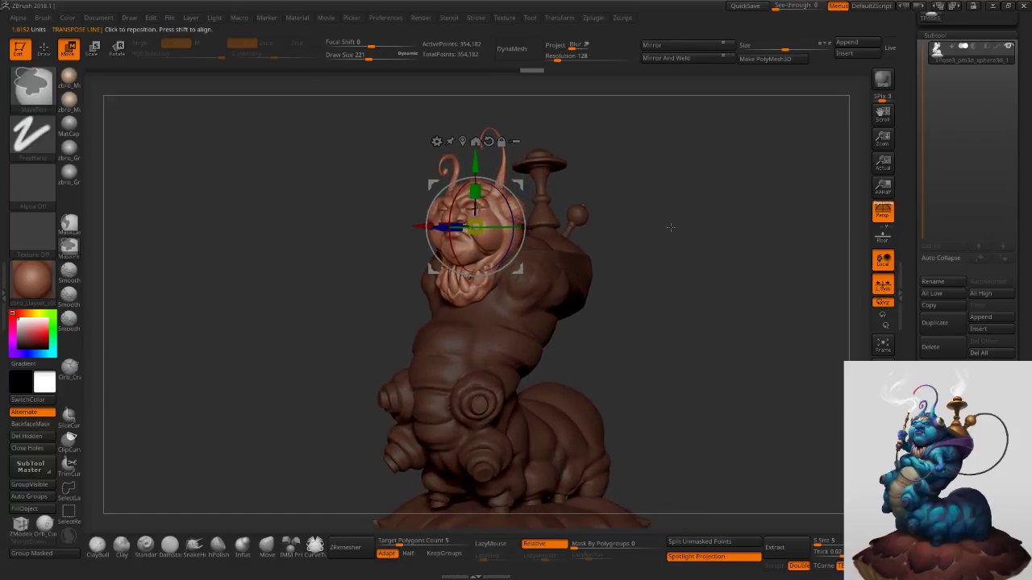
right_drag(654, 226, 656, 219)
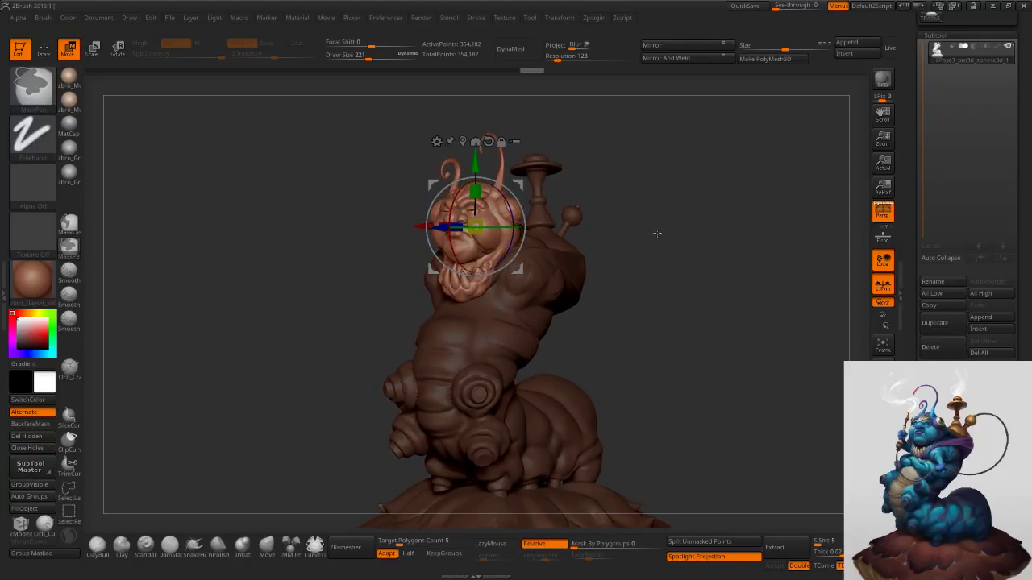
Clear the mask, pick the Move brush with a much larger size, and face the model front-on.
ctrl+drag(658, 238, 674, 261)
click(267, 548)
key(s)
drag(481, 384, 500, 384)
mouse_move(500, 382)
right_down()
mouse_move(510, 370)
mouse_move(485, 369)
right_up()
key(s)
key(s)
drag(462, 379, 484, 380)
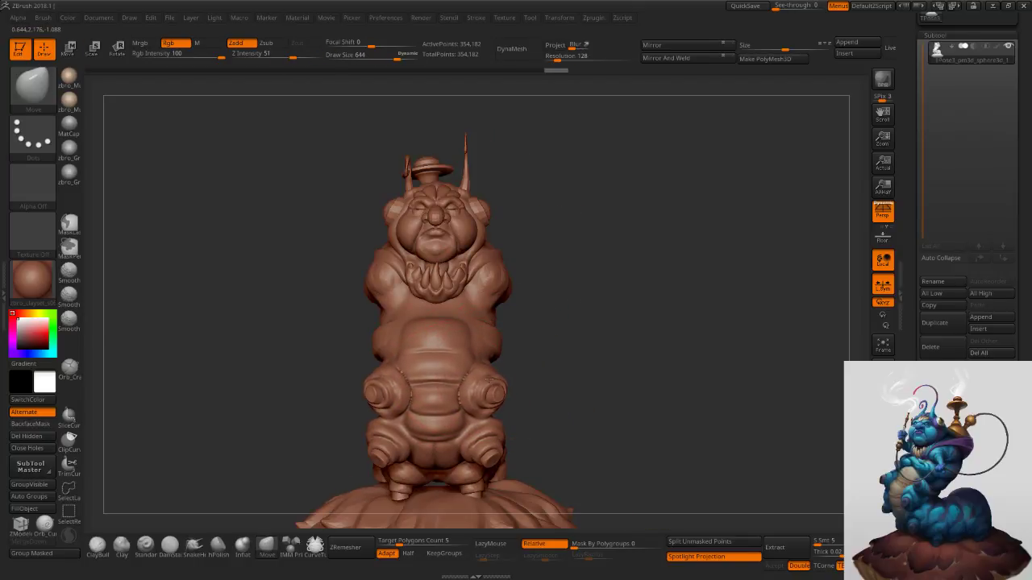
At brush size 596, nudge the lower legs symmetrically, briefly isolating the mushroom base.
right_drag(508, 369, 463, 382)
key(s)
mouse_move(463, 382)
mouse_down()
mouse_move(487, 383)
mouse_move(491, 404)
mouse_up()
mouse_move(491, 405)
right_down()
mouse_move(525, 396)
mouse_move(518, 321)
right_up()
ctrl+shift+click(511, 442)
ctrl+shift+click(554, 354)
key(s)
mouse_move(449, 377)
mouse_down()
mouse_move(465, 365)
mouse_move(457, 365)
mouse_up()
Reduce the brush to 496, then 263, while checking the tail and belly from below.
key(s)
right_drag(482, 364, 447, 363)
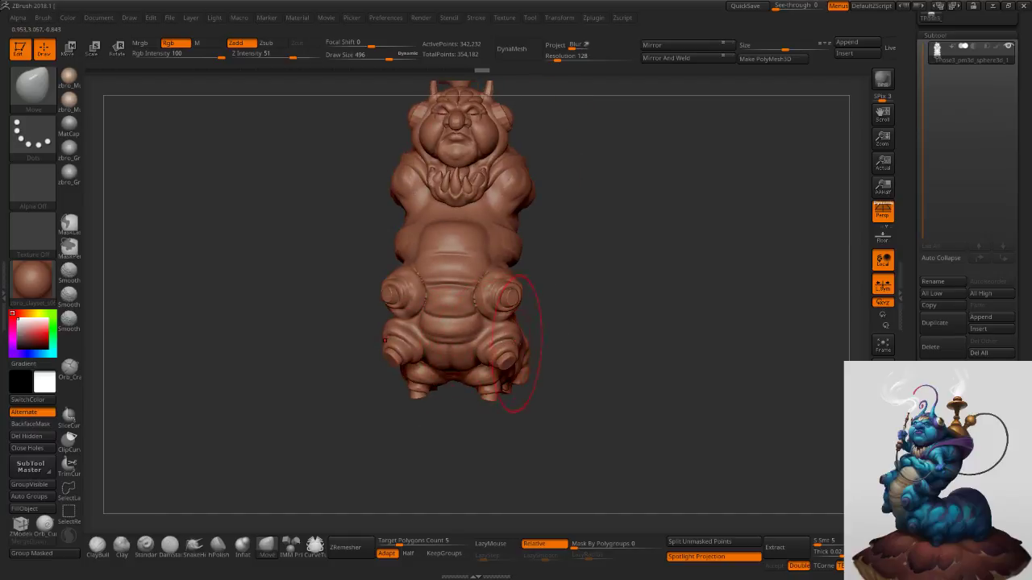
drag(537, 334, 532, 332)
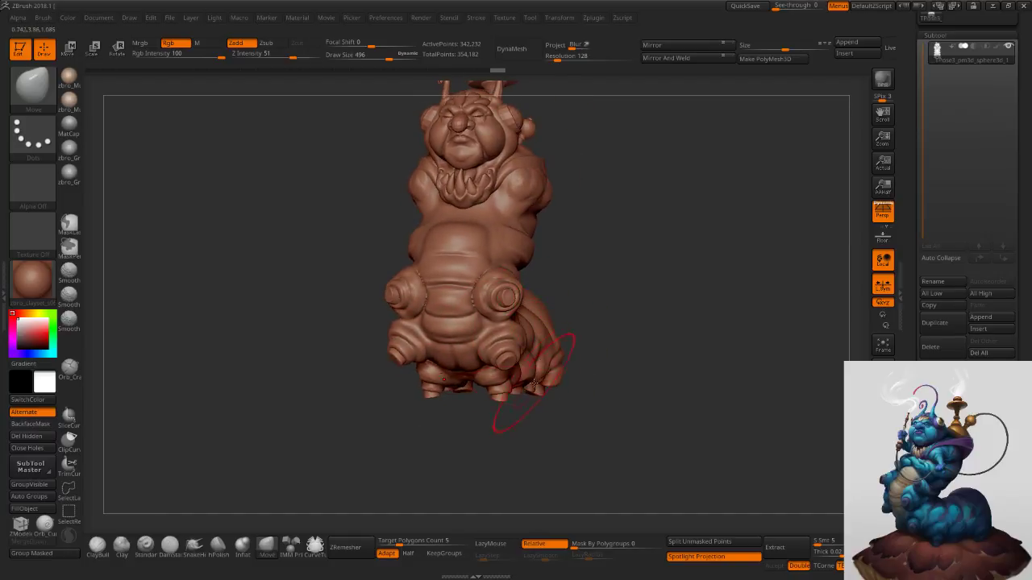
mouse_move(562, 401)
mouse_down()
mouse_move(502, 403)
mouse_move(557, 352)
mouse_move(567, 379)
mouse_move(518, 414)
mouse_move(582, 402)
mouse_move(601, 368)
mouse_move(627, 354)
mouse_up()
mouse_move(629, 377)
right_down()
mouse_move(572, 376)
mouse_move(528, 442)
right_up()
key([)
key([)
key([)
key([)
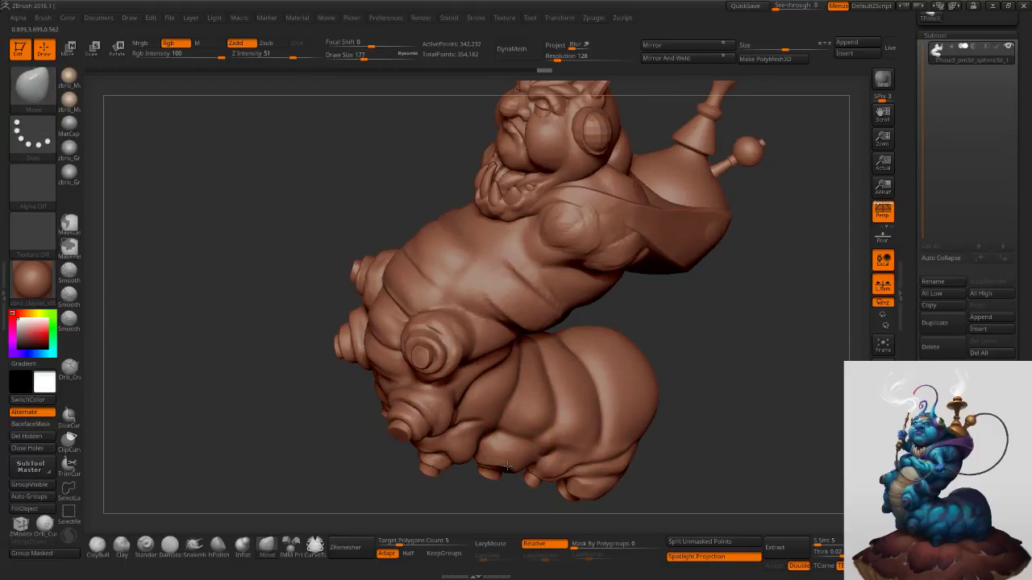
mouse_move(512, 426)
right_down()
mouse_move(535, 390)
mouse_move(587, 394)
mouse_move(548, 360)
right_up()
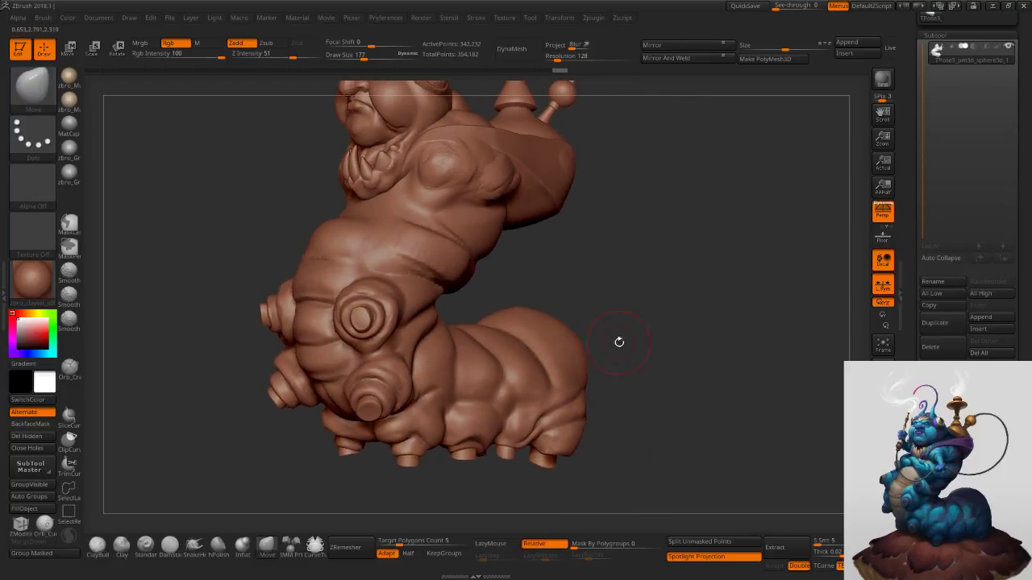
Restore the mushroom base, set the Move brush to size 270, and inspect the pose from all sides.
ctrl+shift+click(637, 334)
key(b)
key(m)
key(v)
key(])
key(])
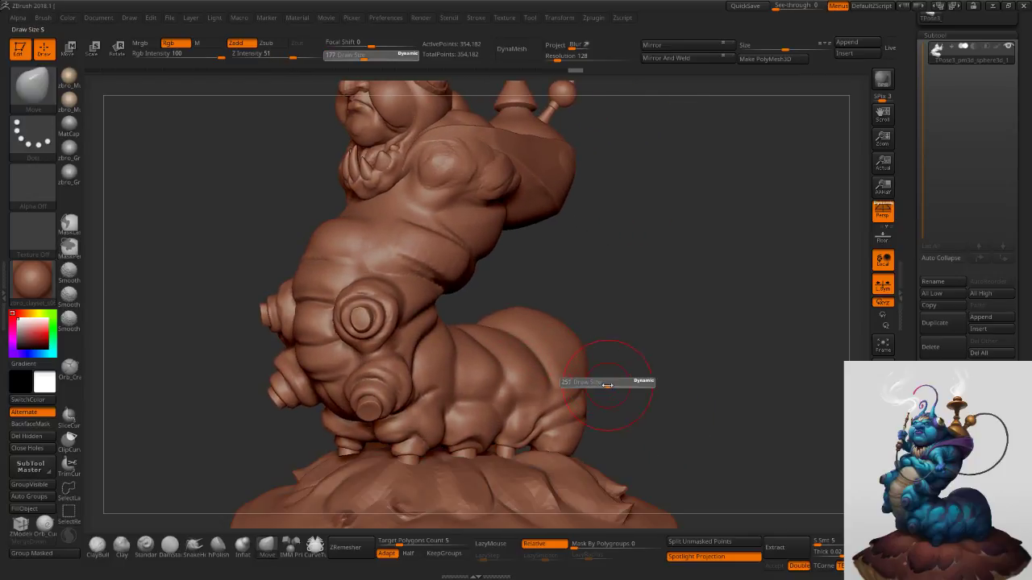
right_drag(587, 391, 501, 388)
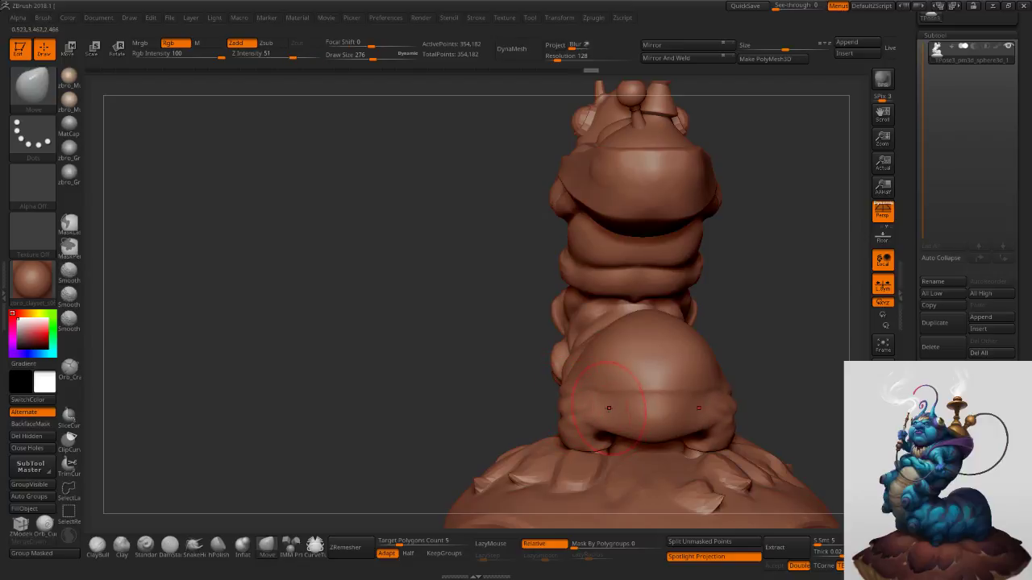
mouse_move(611, 392)
right_down()
mouse_move(659, 357)
mouse_move(639, 339)
mouse_move(645, 327)
mouse_move(610, 304)
mouse_move(628, 301)
mouse_move(629, 323)
mouse_move(644, 319)
mouse_move(564, 311)
right_up()
mouse_move(564, 311)
alt+right_down()
mouse_move(602, 314)
mouse_move(526, 303)
mouse_move(686, 294)
mouse_move(648, 292)
alt+right_up()
mouse_move(720, 286)
alt+right_down()
mouse_move(648, 294)
mouse_move(667, 298)
alt+right_up()
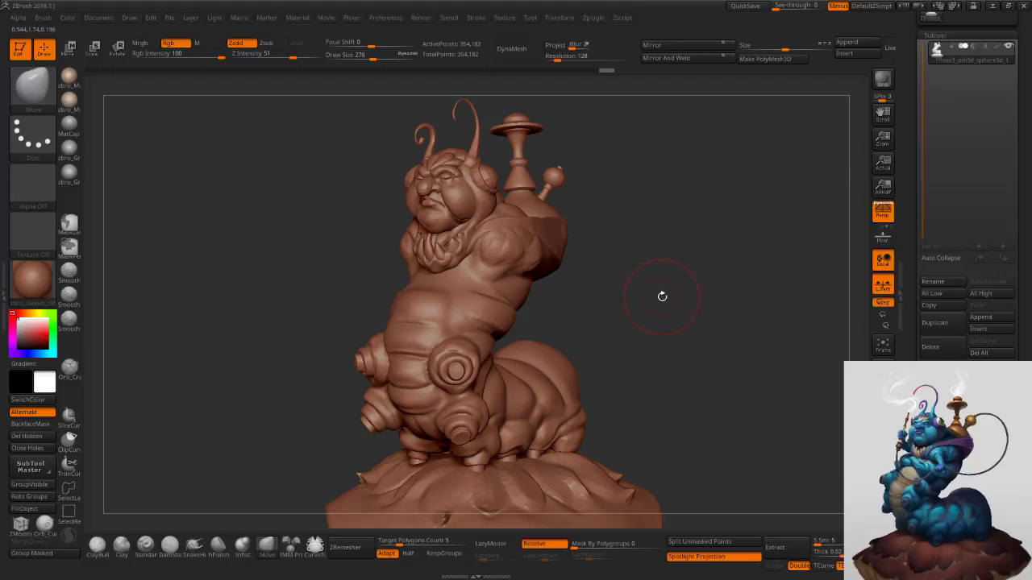
Pull the upper leg tip left and down with Move, brush resized to 125 then 138.
ctrl+right_drag(482, 387, 476, 355)
drag(471, 368, 446, 371)
right_drag(516, 339, 479, 360)
drag(480, 359, 467, 366)
right_drag(476, 368, 474, 348)
drag(472, 364, 462, 366)
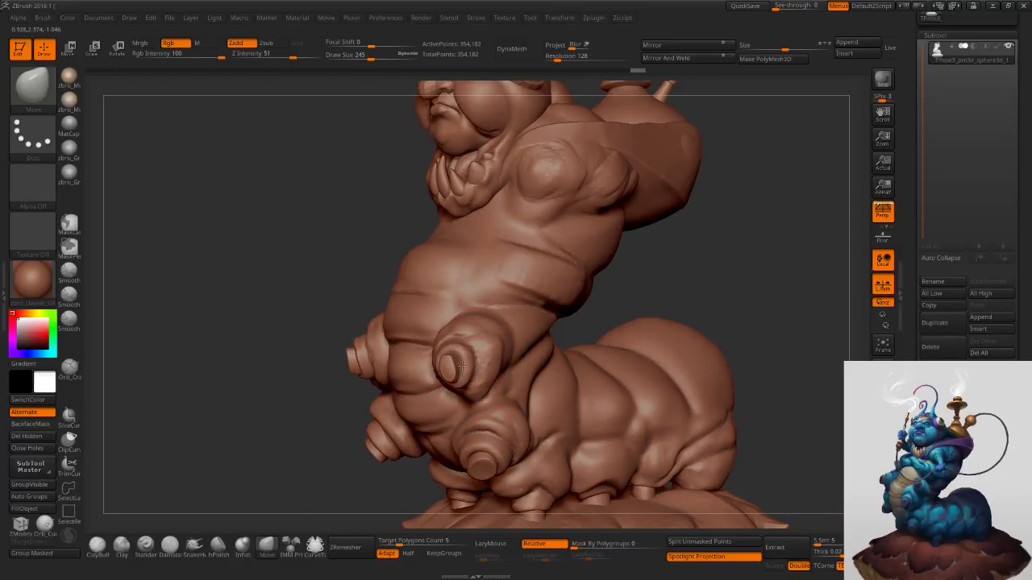
right_drag(463, 365, 484, 365)
key(bracketleft)
key(bracketleft)
key(bracketleft)
key(bracketleft)
key(bracketleft)
key(bracketleft)
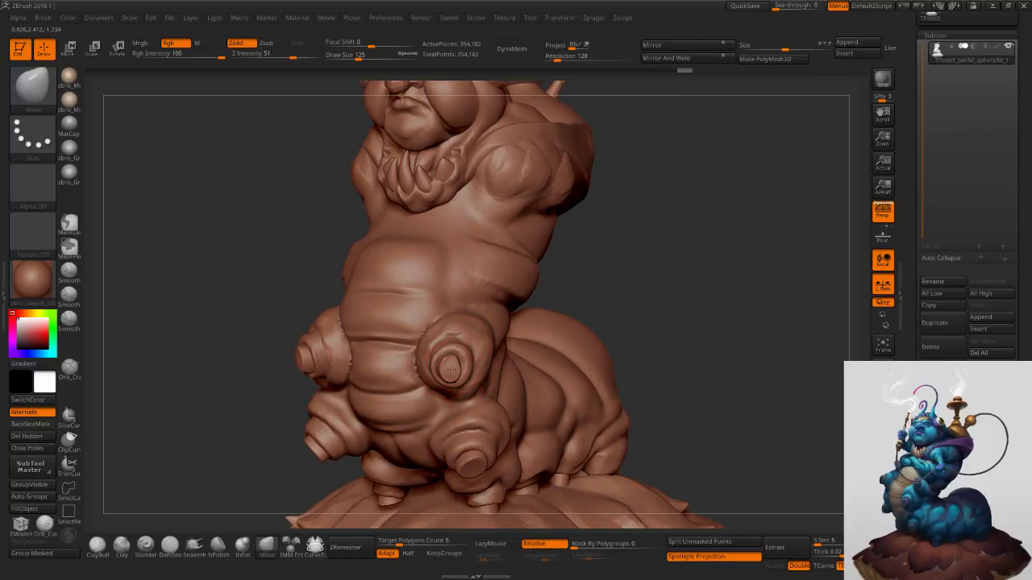
mouse_move(465, 390)
right_down()
mouse_move(465, 369)
mouse_move(444, 353)
right_up()
key(bracketright)
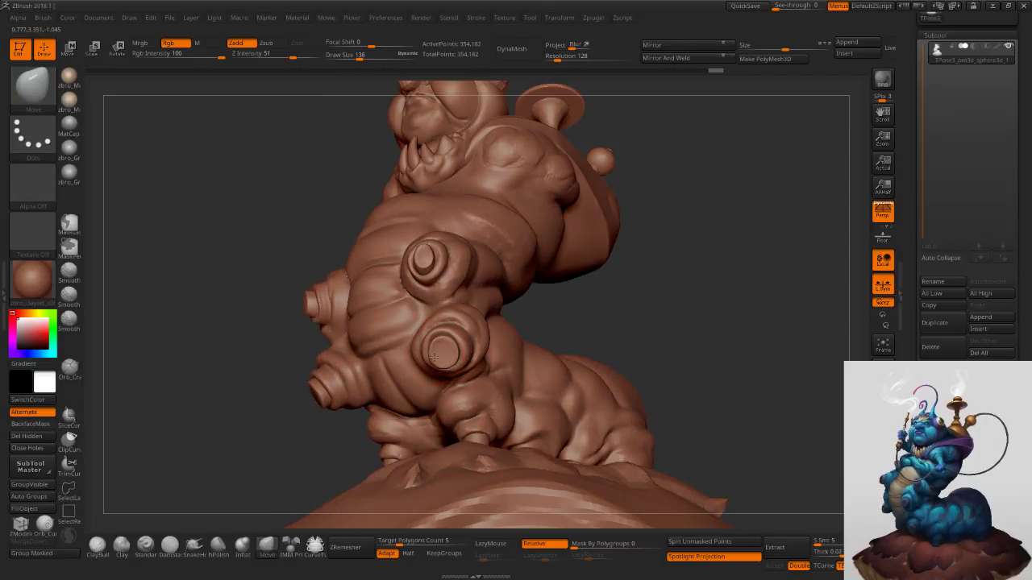
Reshape around the lower leg and nudge the left leg's base, brush sizes 188, 182, 167.
right_drag(432, 358, 461, 355)
key(s)
click(426, 351)
drag(405, 353, 413, 351)
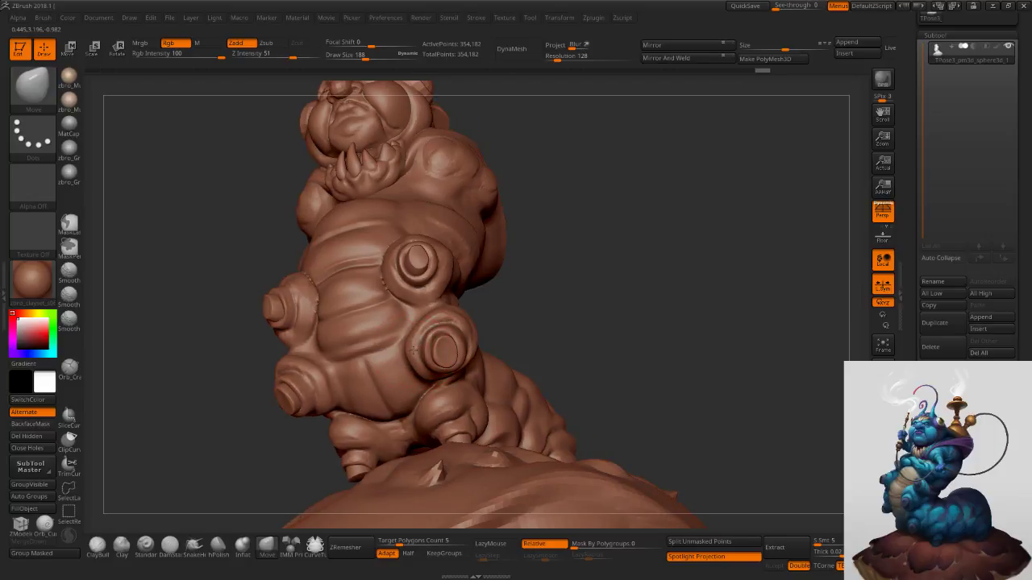
mouse_move(446, 337)
ctrl+right_down()
mouse_move(458, 305)
mouse_move(655, 307)
mouse_move(586, 331)
mouse_move(595, 306)
mouse_move(582, 305)
ctrl+right_up()
key(s)
click(585, 329)
drag(583, 304, 587, 296)
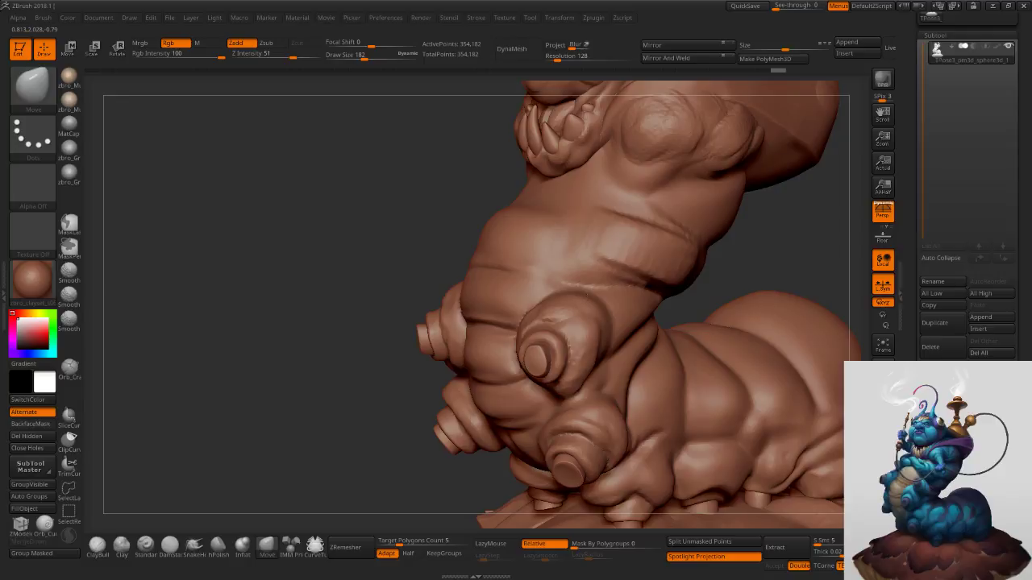
key(s)
click(494, 339)
drag(462, 332, 469, 333)
Nudge the lower belly fold upward with the brush enlarged to 188, 221, then 239.
key(s)
click(470, 339)
key(bracketright)
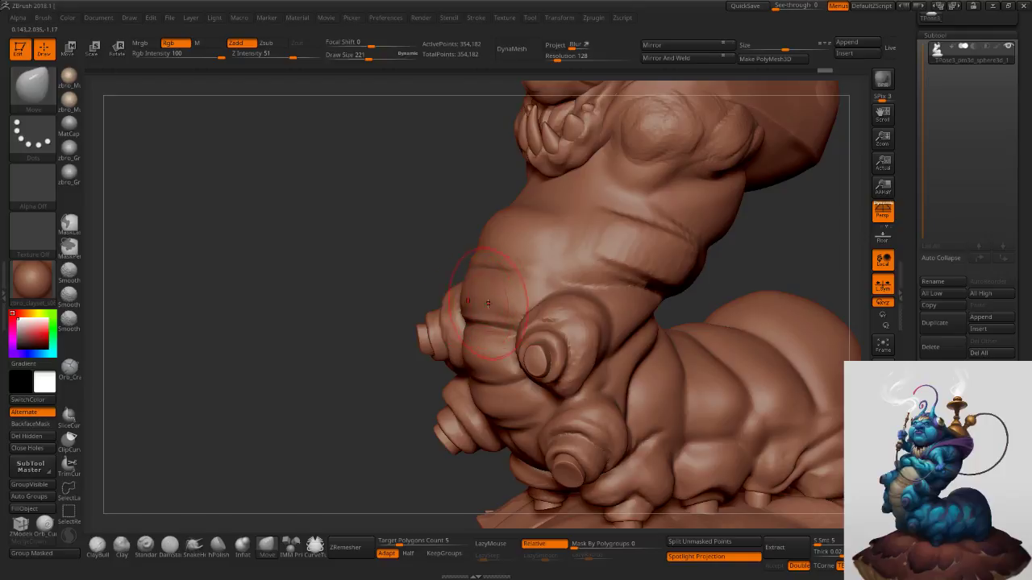
alt+right_drag(486, 322, 455, 263)
key(s)
click(471, 338)
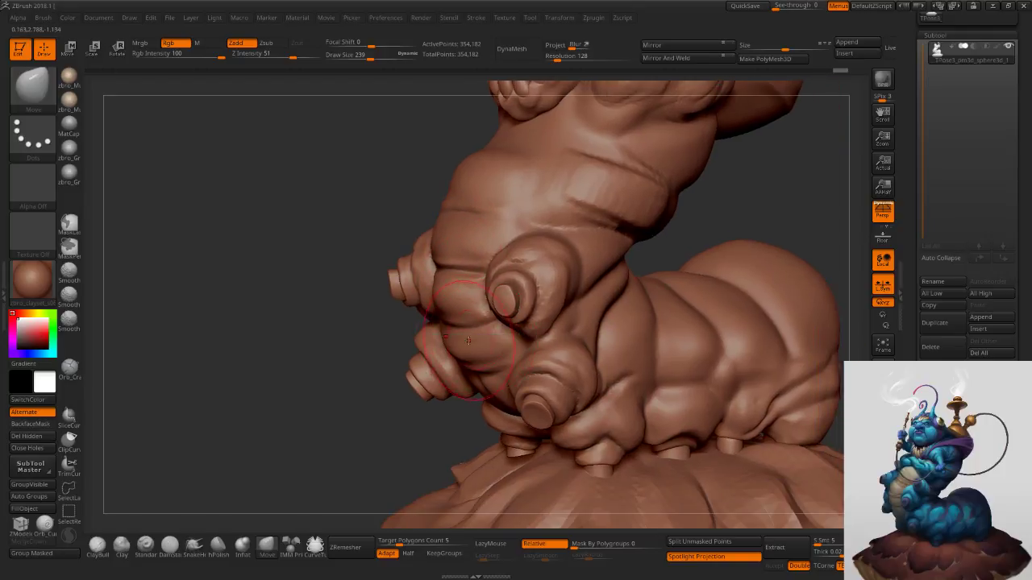
drag(460, 347, 460, 342)
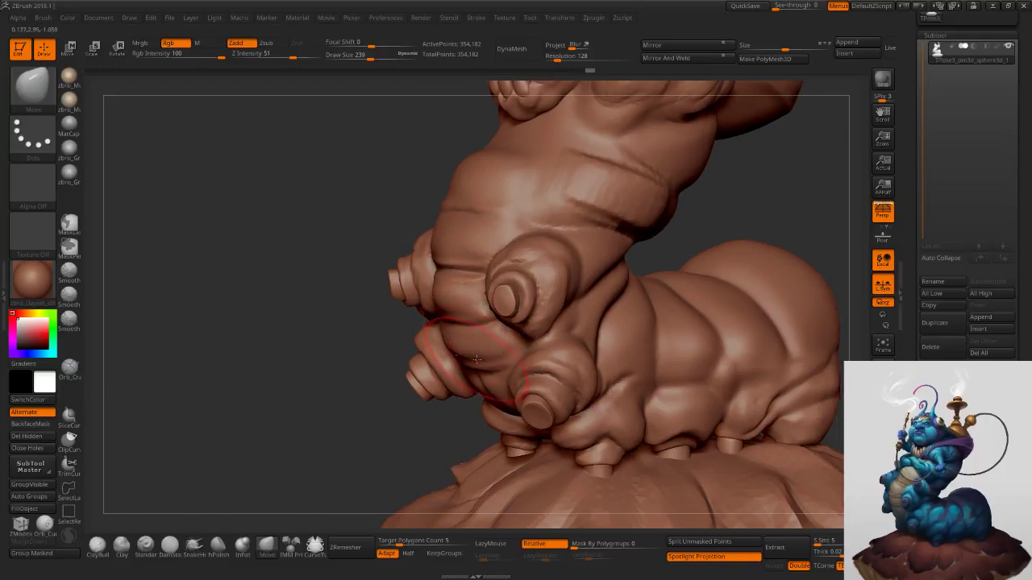
right_drag(501, 385, 479, 363)
drag(478, 363, 473, 358)
Refine the belly fold, then resize the brush to 198, 167 and finally 162.
key(s)
click(472, 354)
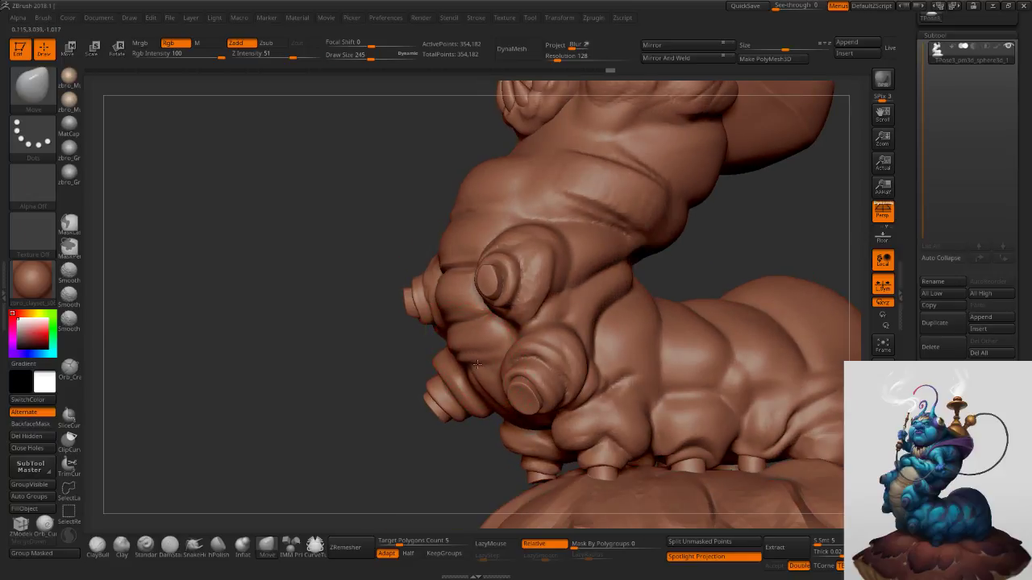
right_drag(460, 356, 497, 351)
key(s)
click(493, 352)
key(bracketleft)
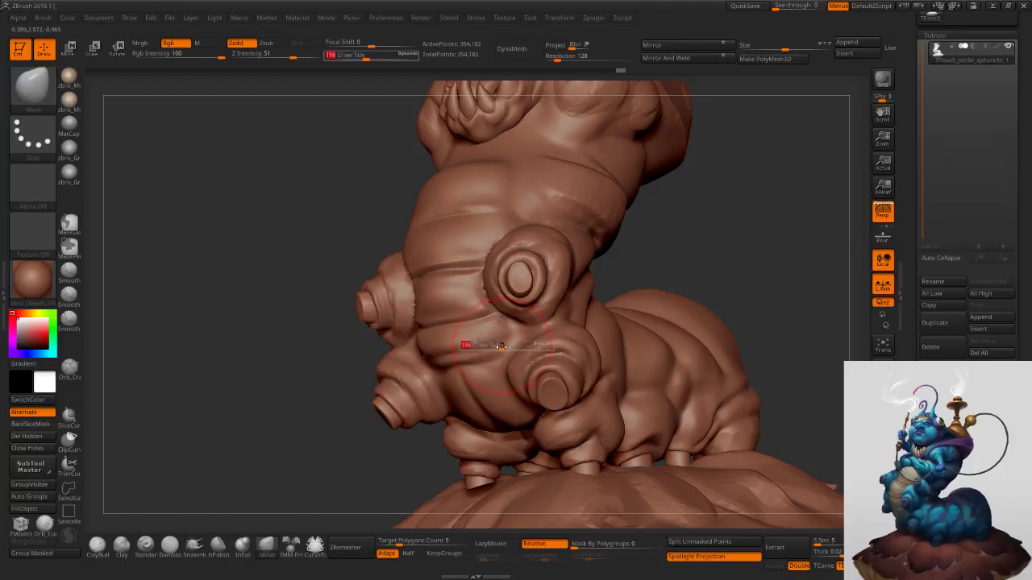
right_drag(504, 353, 528, 339)
key(s)
click(482, 343)
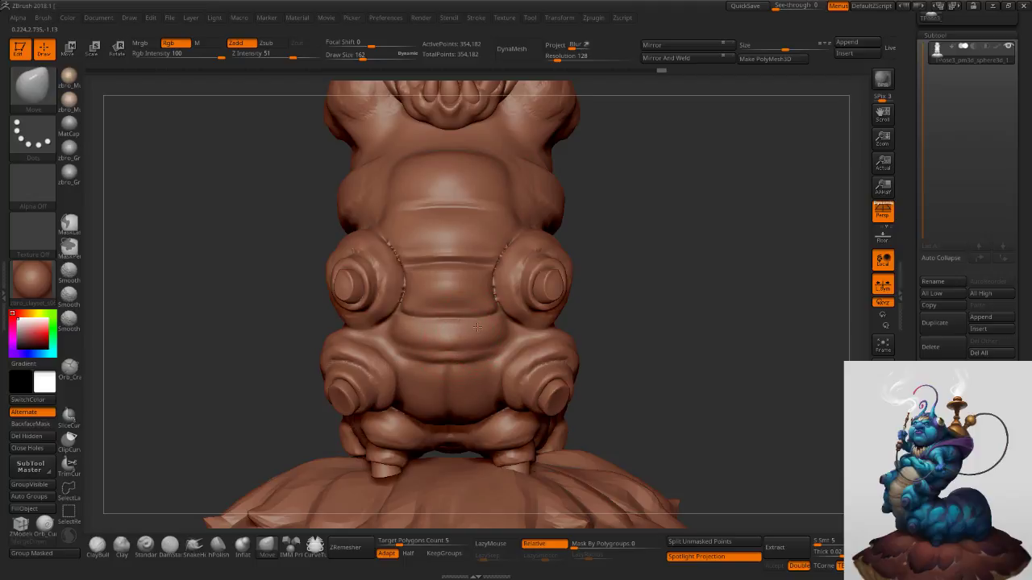
Shift the front belly crease slightly with Move, then set brush size to 143.
key(s)
click(470, 267)
drag(468, 260, 447, 265)
key(s)
click(459, 269)
key(s)
click(458, 269)
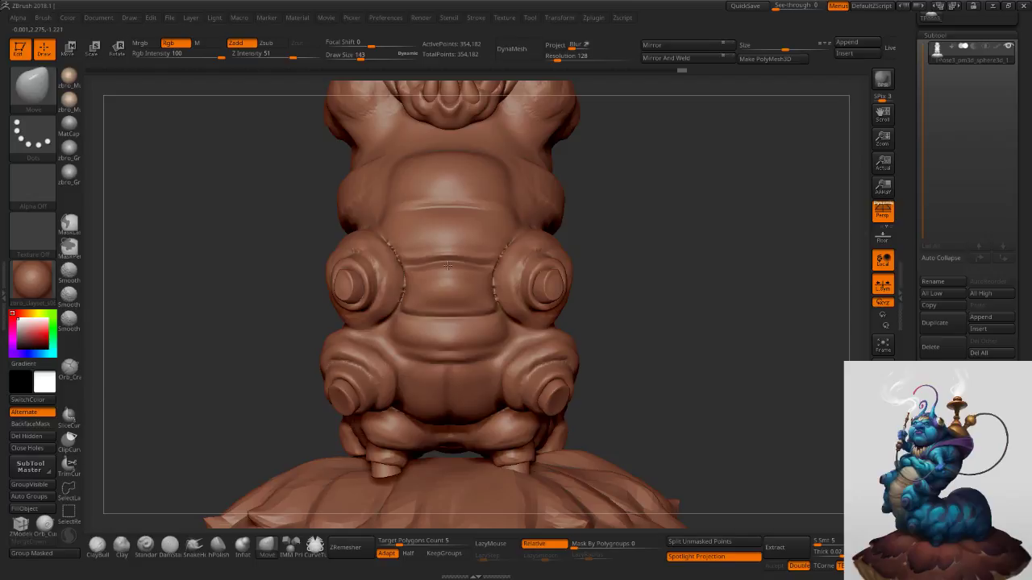
mouse_move(701, 307)
right_down()
mouse_move(605, 320)
mouse_move(654, 235)
mouse_move(573, 248)
right_up()
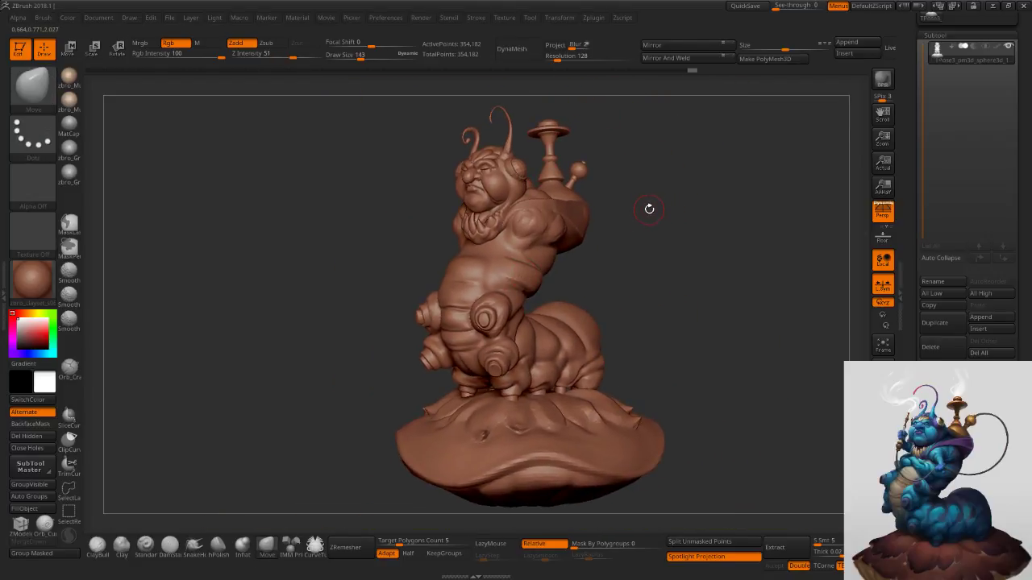
mouse_move(585, 218)
ctrl+right_down()
mouse_move(564, 242)
mouse_move(557, 226)
mouse_move(577, 228)
ctrl+right_up()
Enlarge the Move brush to 382, then settle it at 323 from a side view.
key(s)
click(601, 254)
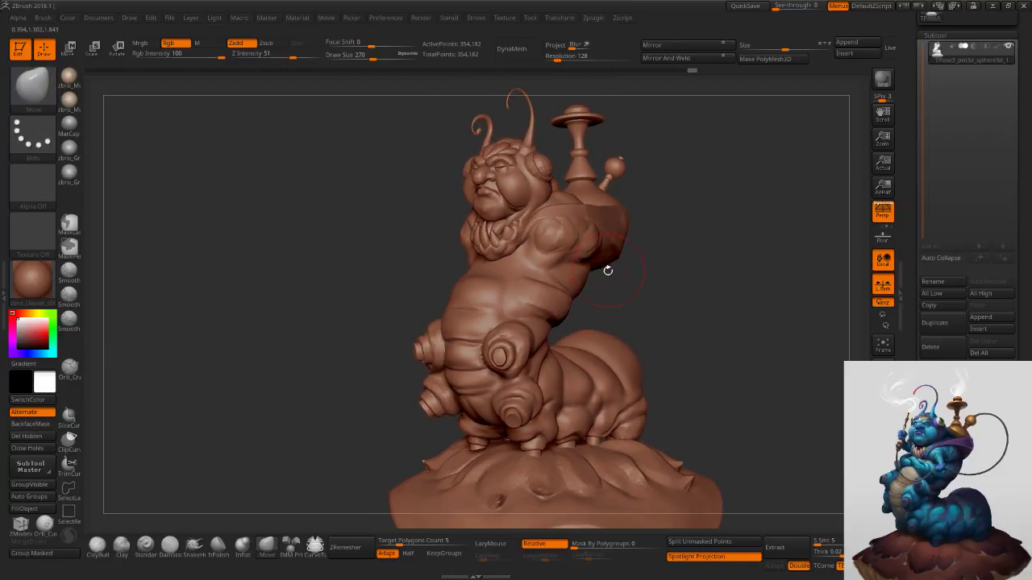
right_drag(609, 269, 589, 276)
key(s)
click(598, 277)
key(s)
click(607, 279)
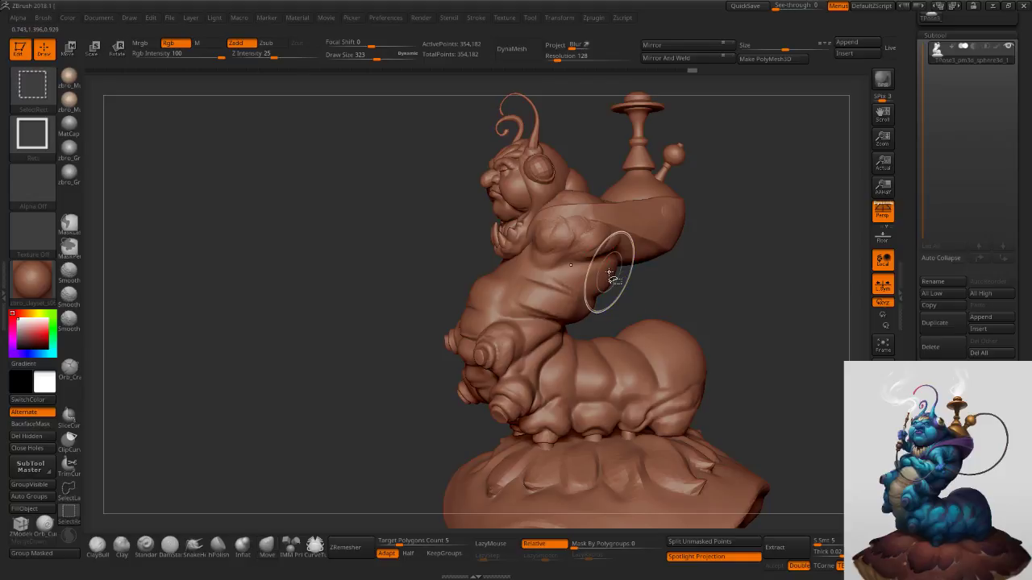
Mask the body polygroup, show all, invert the mask, and set brush size 359.
ctrl+shift+click(610, 274)
ctrl+click(649, 282)
ctrl+shift+click(673, 271)
ctrl+click(675, 270)
mouse_move(676, 271)
right_down()
mouse_move(641, 278)
mouse_move(644, 268)
right_up()
key(s)
click(647, 282)
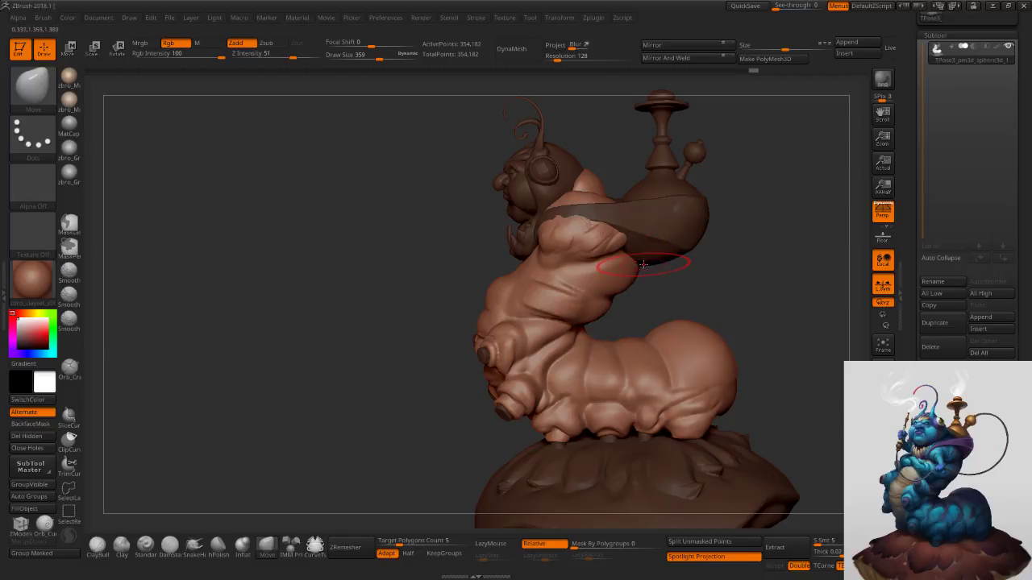
Push the back folds below the shell inward with Move from several angles.
drag(637, 268, 638, 267)
ctrl+right_drag(643, 250, 657, 276)
right_drag(657, 275, 632, 283)
drag(637, 300, 641, 305)
mouse_move(676, 308)
right_down()
mouse_move(653, 310)
mouse_move(677, 298)
mouse_move(679, 271)
mouse_move(695, 276)
mouse_move(675, 286)
right_up()
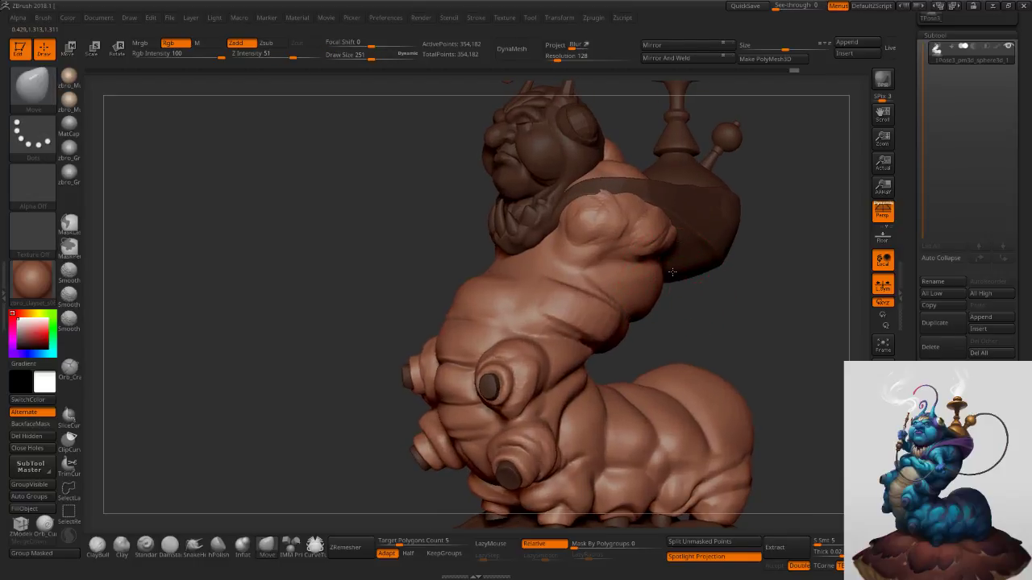
drag(671, 272, 667, 269)
right_drag(667, 269, 683, 249)
drag(674, 246, 672, 251)
right_drag(679, 257, 669, 279)
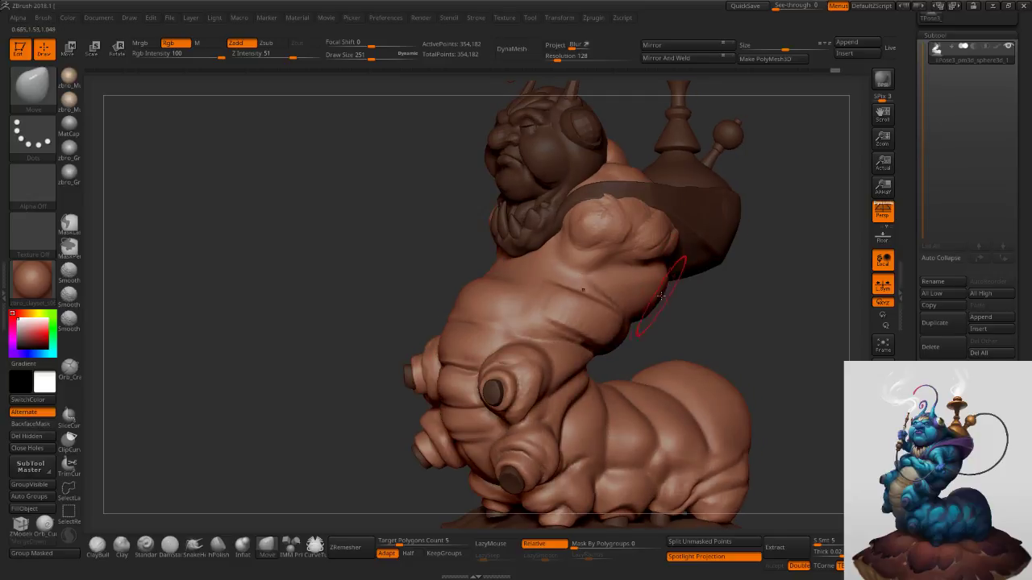
Resize the Move brush from 193 to 233, then settle on 188.
key(s)
drag(649, 313, 643, 322)
key(s)
drag(602, 353, 606, 352)
alt+right_drag(633, 319, 592, 288)
key(s)
drag(558, 334, 530, 336)
key(s)
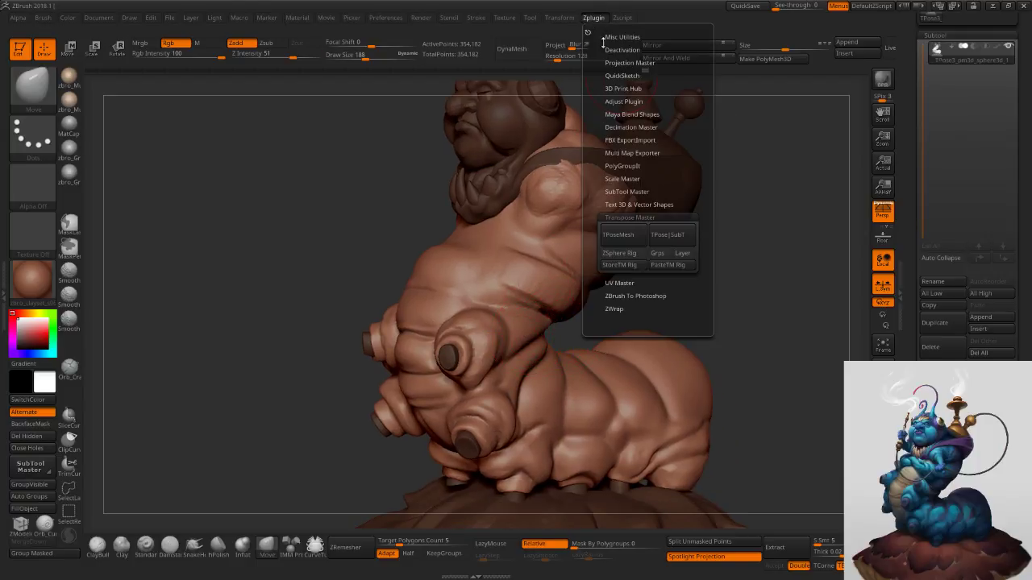
Clear the mask, push both arm stubs symmetrically at brush size 478, then undo that stroke.
ctrl+drag(760, 274, 766, 287)
mouse_move(767, 286)
ctrl+right_down()
mouse_move(712, 250)
mouse_move(713, 296)
ctrl+right_up()
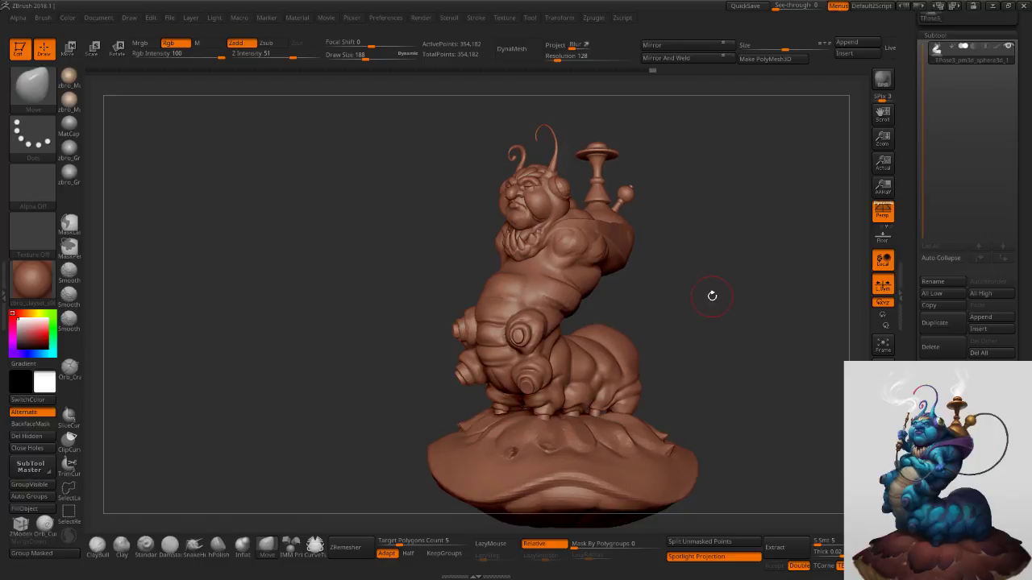
key(s)
click(548, 288)
ctrl+right_drag(538, 289, 487, 342)
key(s)
click(501, 342)
drag(472, 337, 480, 336)
right_drag(483, 337, 536, 333)
drag(536, 332, 525, 332)
mouse_move(571, 325)
right_down()
mouse_move(530, 319)
mouse_move(557, 307)
right_up()
key(ctrl+z)
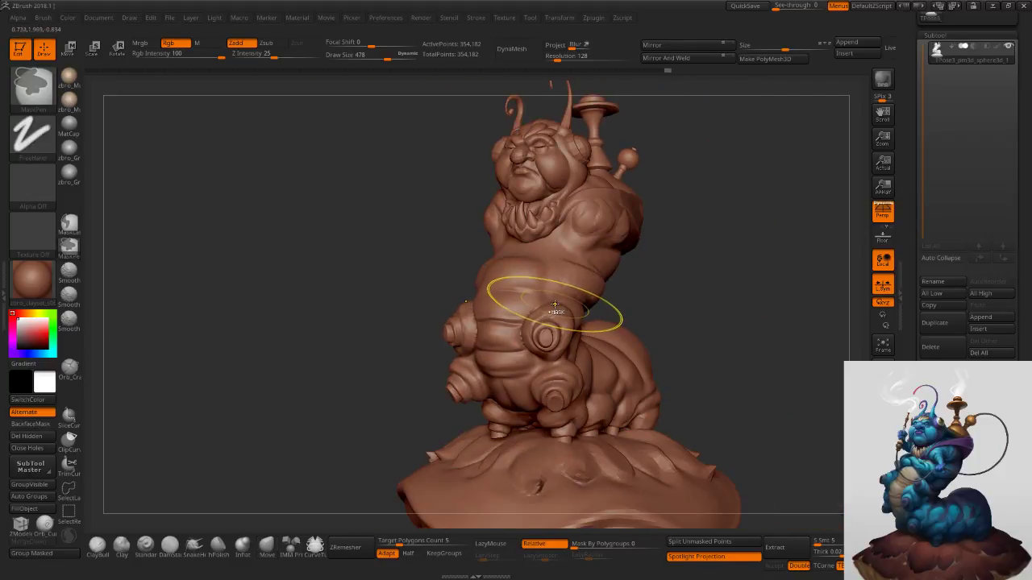
Reshape the caterpillar's midsection at brush size 413, then undo the reshaping.
mouse_move(503, 327)
right_down()
mouse_move(521, 329)
mouse_move(506, 318)
mouse_move(514, 350)
right_up()
key(s)
drag(485, 317, 481, 318)
right_drag(478, 311, 471, 319)
drag(466, 315, 473, 318)
right_drag(474, 317, 524, 303)
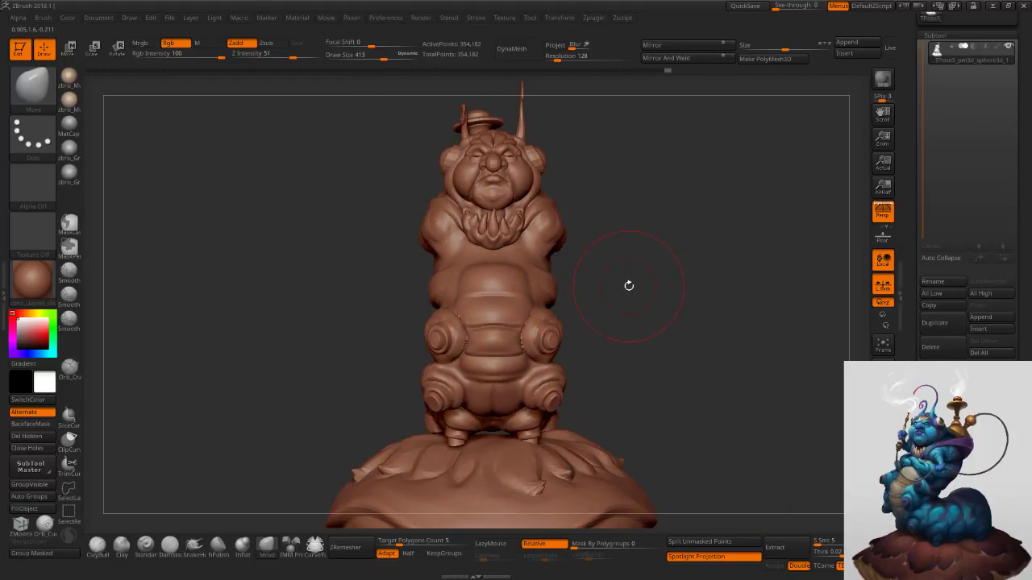
key(ctrl+z)
key(ctrl+z)
key(ctrl+shift+z)
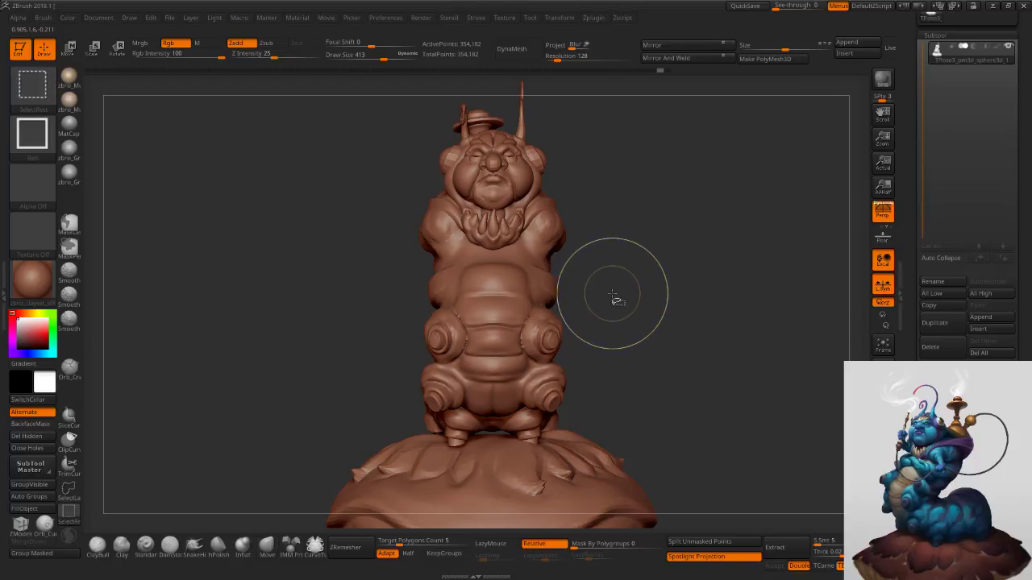
Shrink the brush through 337 and 276 to 152 while inspecting the legs.
key(s)
drag(614, 297, 607, 297)
key(s)
key(s)
drag(552, 345, 548, 345)
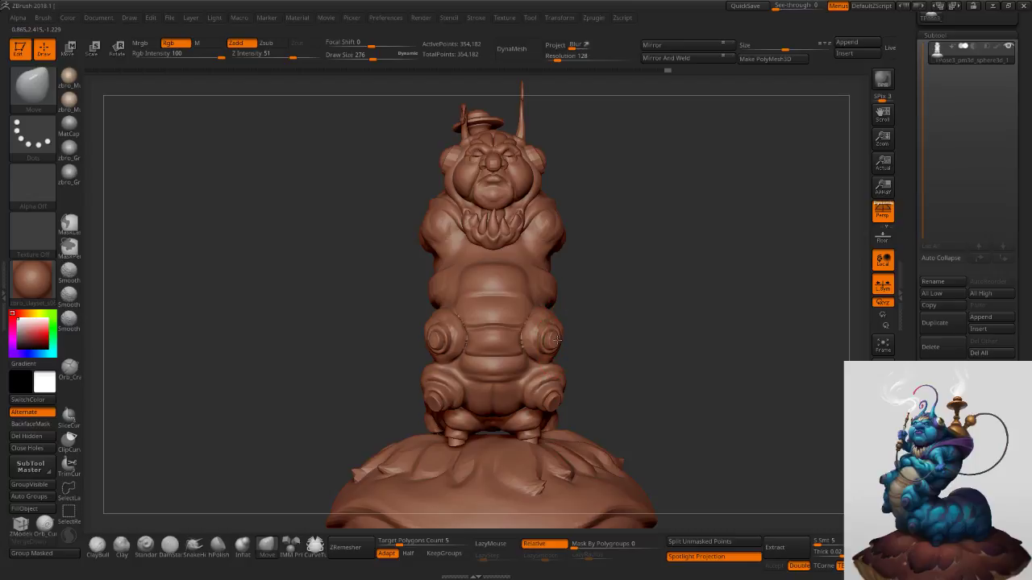
drag(609, 283, 651, 284)
key(s)
drag(547, 382, 540, 382)
mouse_move(540, 381)
ctrl+right_down()
mouse_move(512, 355)
mouse_move(526, 353)
ctrl+right_up()
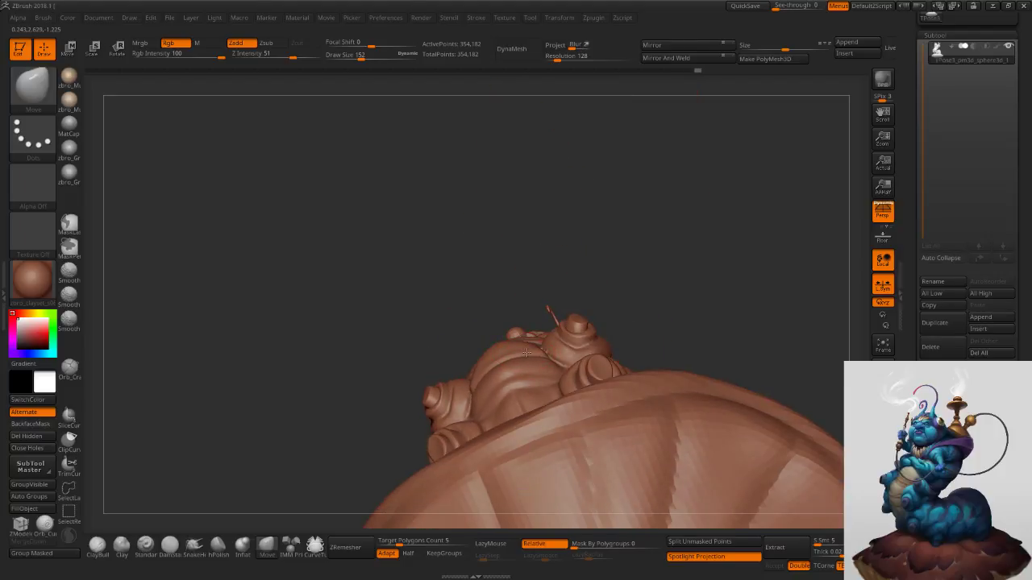
shift+right_drag(611, 224, 622, 279)
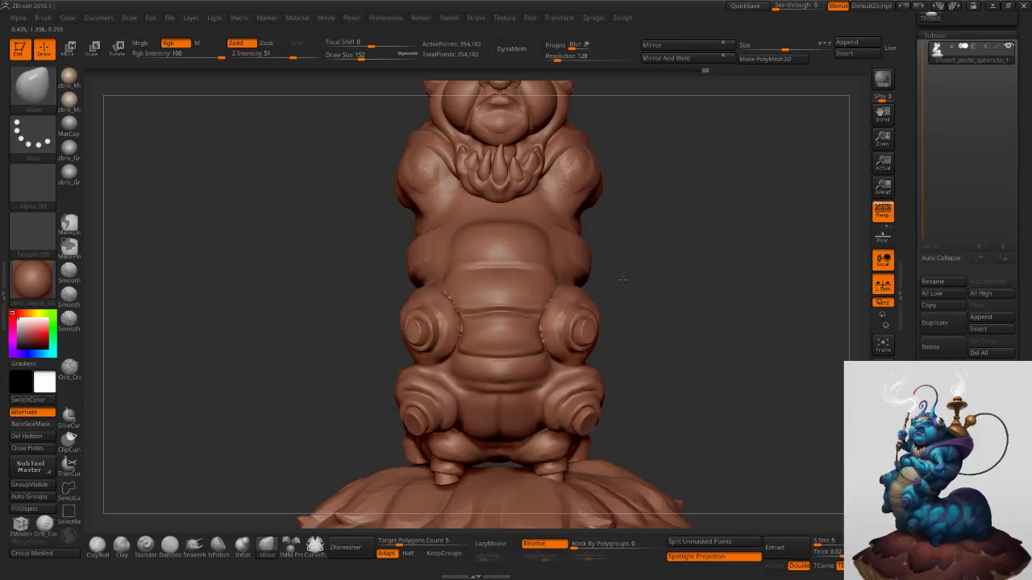
Transfer the pose back to the separate subtools with Transpose Master's TPose|SubT.
click(602, 19)
click(679, 234)
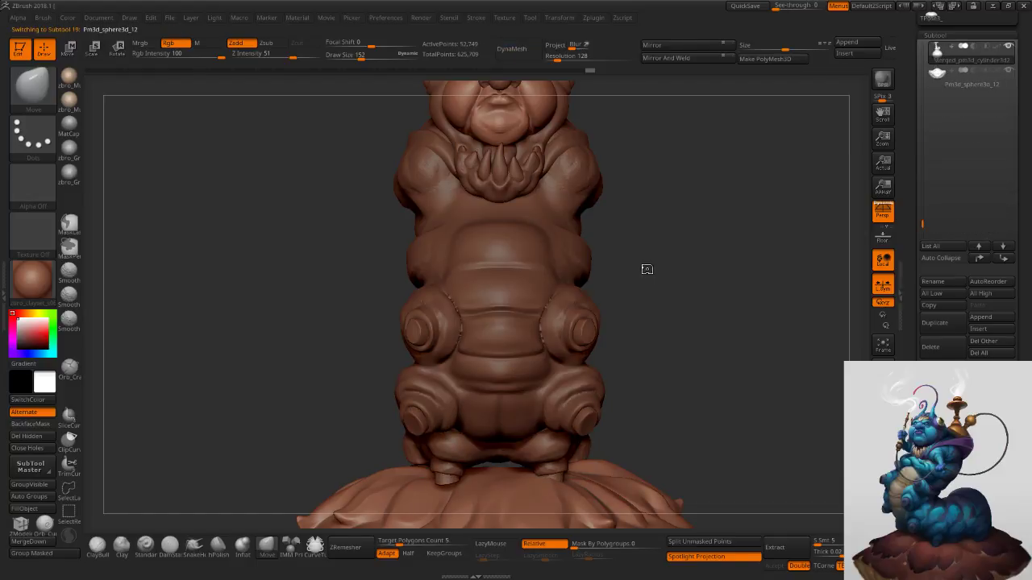
drag(729, 250, 707, 232)
Select the strap subtool and pull its back edge into shape with a 251-size Move brush.
key(f)
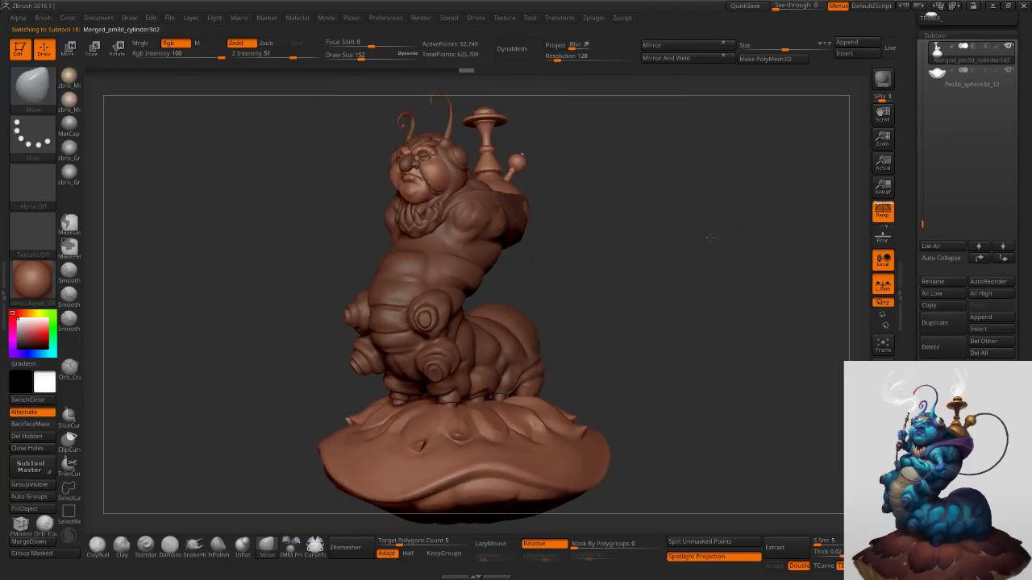
ctrl+right_drag(560, 196, 597, 225)
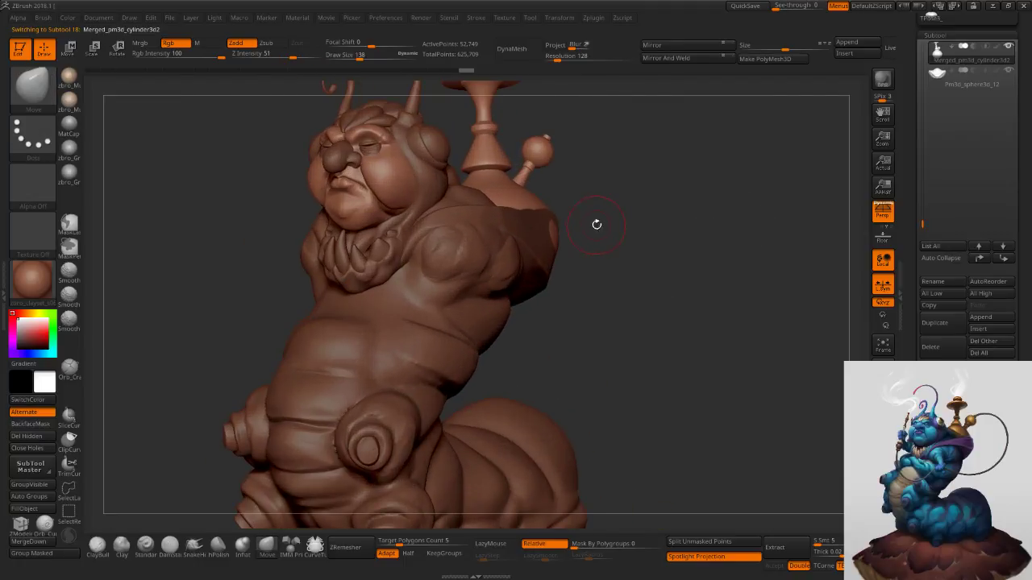
alt+click(547, 242)
key(s)
drag(557, 239, 567, 239)
right_drag(567, 239, 556, 240)
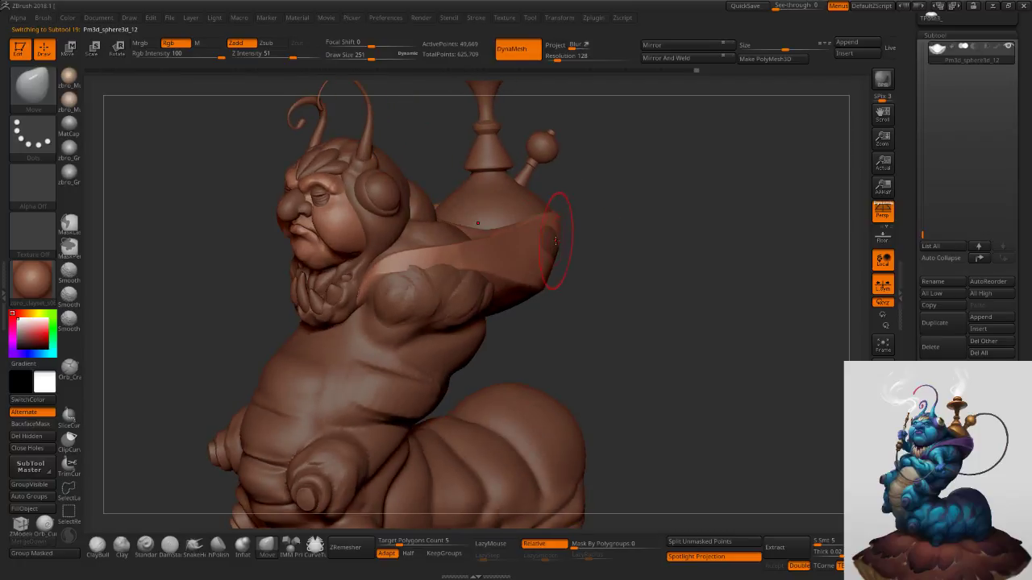
drag(553, 241, 560, 243)
right_drag(577, 226, 549, 230)
Reshape the strap's edge over the back of the shell, resizing the brush from 233 to 345.
key(s)
drag(610, 230, 607, 230)
right_drag(607, 229, 609, 240)
mouse_move(628, 242)
right_down()
mouse_move(548, 245)
mouse_move(606, 269)
right_up()
key(bracketright)
drag(629, 284, 630, 298)
right_drag(579, 302, 638, 278)
key(s)
mouse_move(636, 272)
mouse_down()
mouse_move(650, 270)
mouse_move(615, 292)
mouse_move(615, 277)
mouse_up()
Undo the last strap edit and set the brush size to 323.
key(ctrl+z)
key(s)
key(s)
drag(587, 311, 586, 312)
right_drag(592, 311, 606, 304)
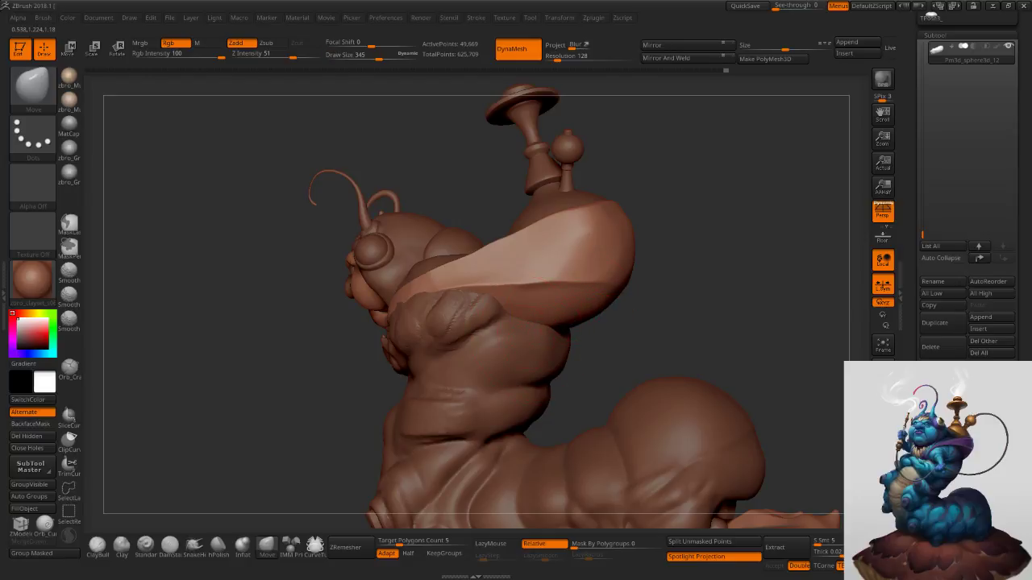
right_drag(525, 334, 523, 329)
key(s)
drag(520, 332, 519, 331)
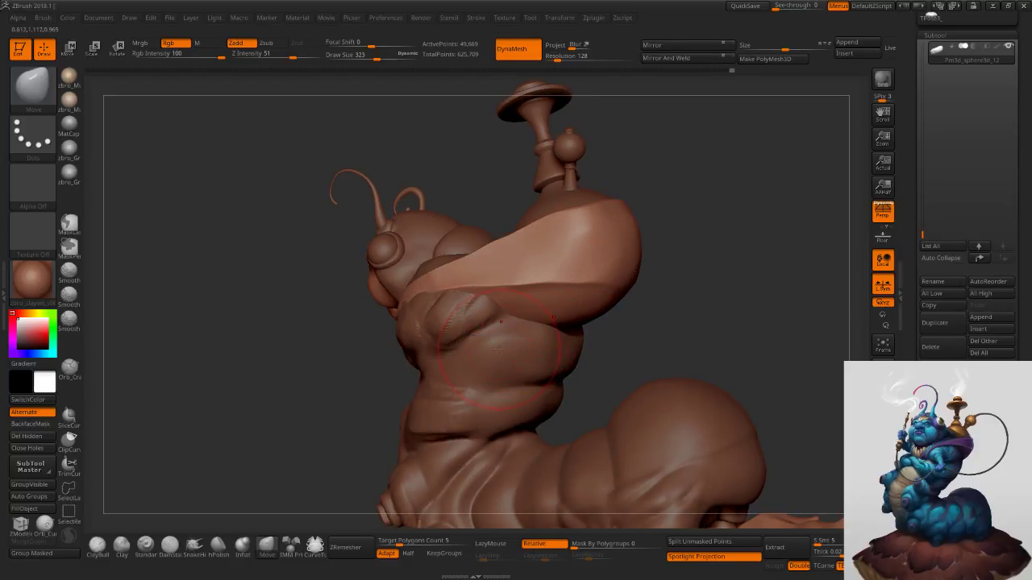
Switch to hPolish and inspect the strap alone in Solo mode at size 233, then show all pieces.
click(219, 544)
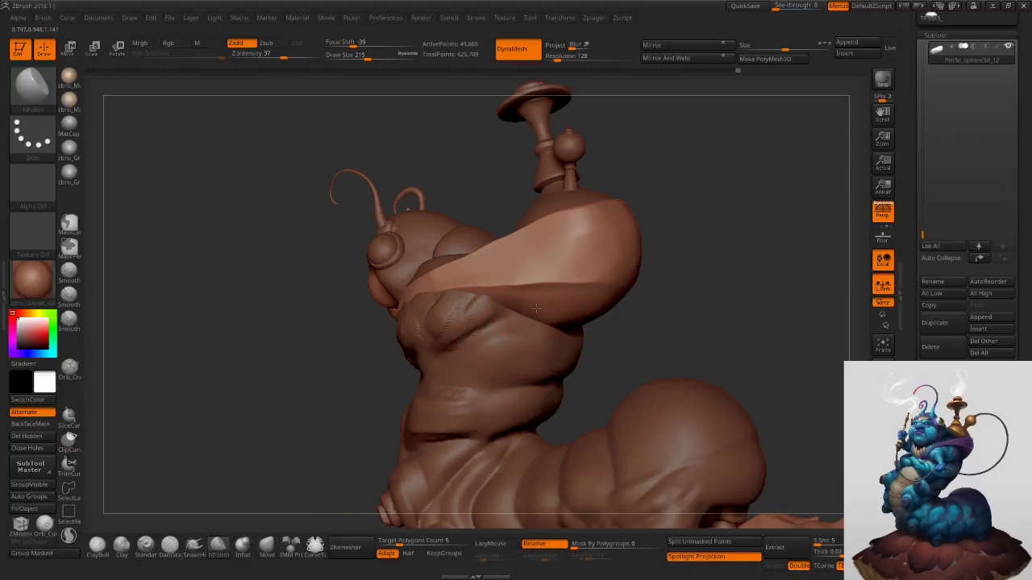
right_drag(539, 321, 562, 324)
right_drag(498, 315, 512, 299)
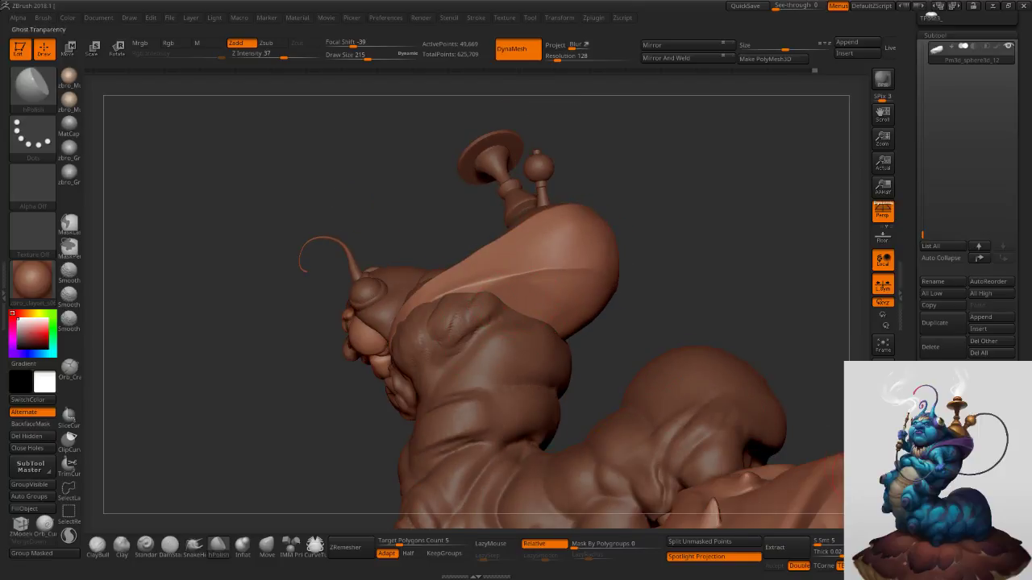
click(883, 490)
key(s)
click(526, 306)
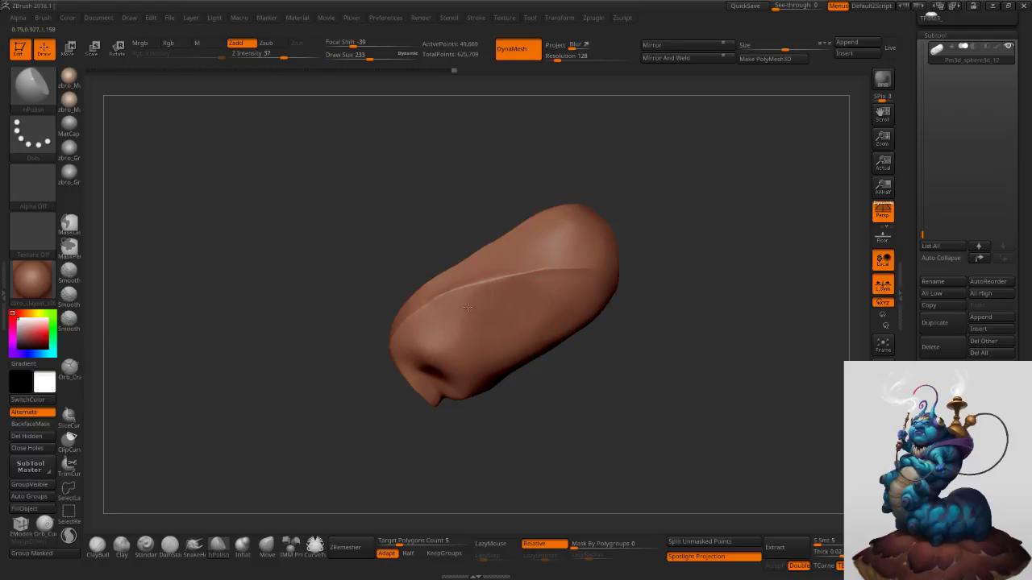
mouse_move(439, 337)
right_down()
mouse_move(475, 348)
mouse_move(425, 357)
right_up()
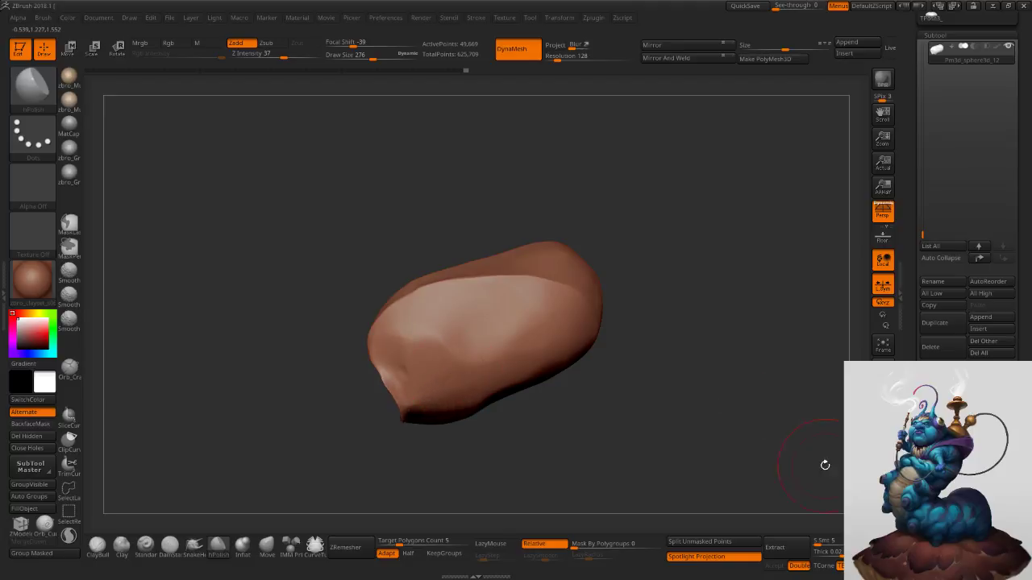
click(882, 501)
Switch to the DamStandard creasing brush at size 172, framing the strap from the front.
mouse_move(403, 282)
right_down()
mouse_move(415, 319)
mouse_move(439, 342)
mouse_move(422, 350)
mouse_move(399, 390)
mouse_move(417, 342)
right_up()
key(s)
drag(418, 342, 410, 342)
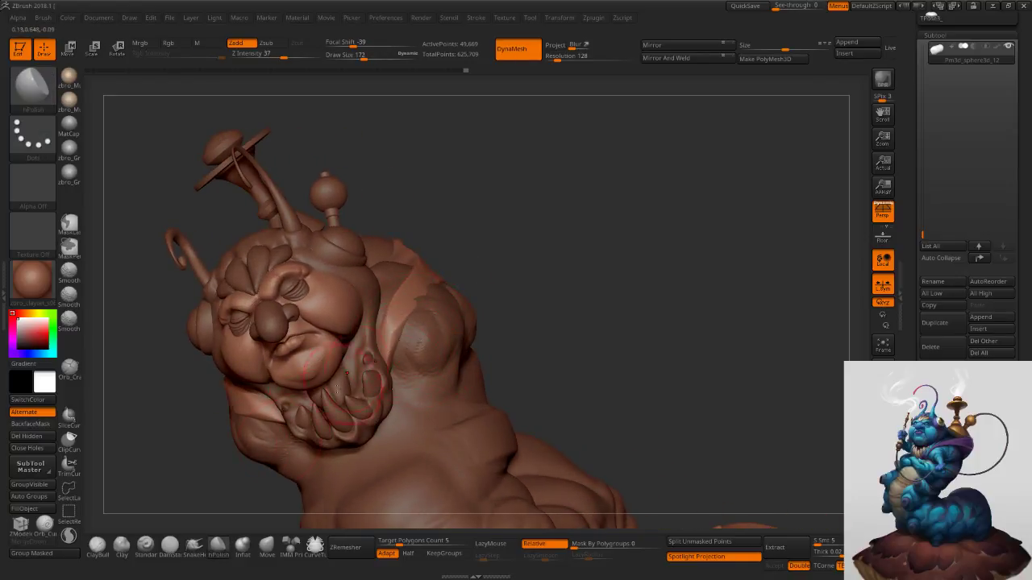
click(170, 548)
ctrl+right_drag(419, 316, 421, 363)
Carve a DamStandard crease along the isolated strap's edge at size 108, then undo it.
click(883, 501)
key(s)
drag(357, 335, 351, 334)
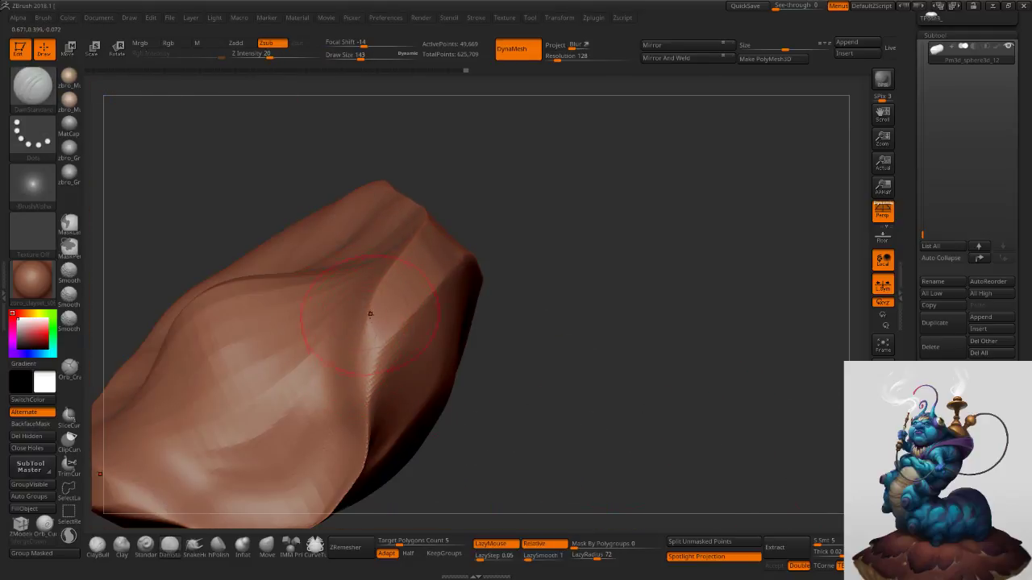
right_drag(367, 315, 388, 315)
key(s)
drag(379, 315, 370, 316)
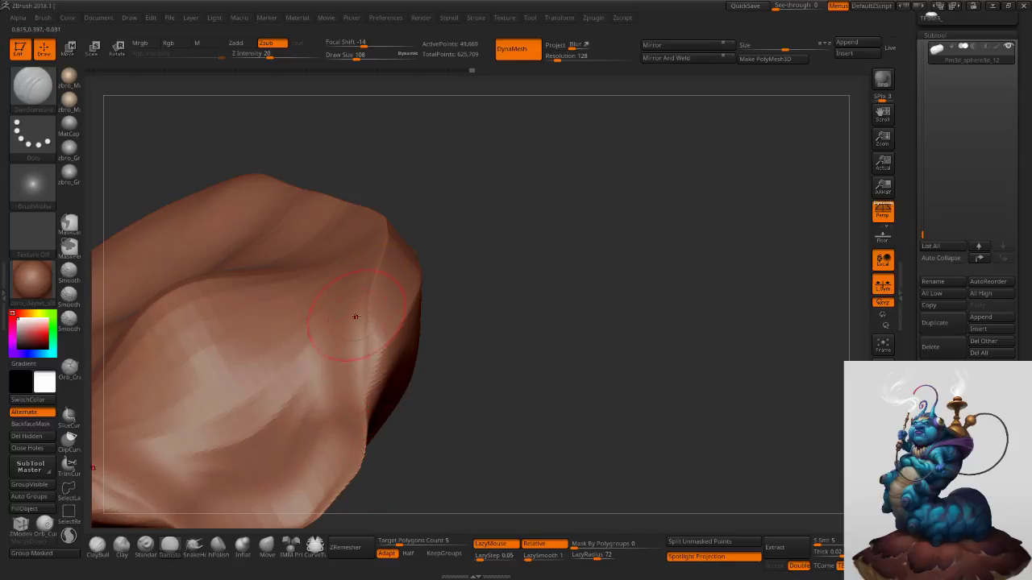
drag(361, 394, 366, 427)
click(874, 529)
drag(626, 392, 594, 358)
key(ctrl+z)
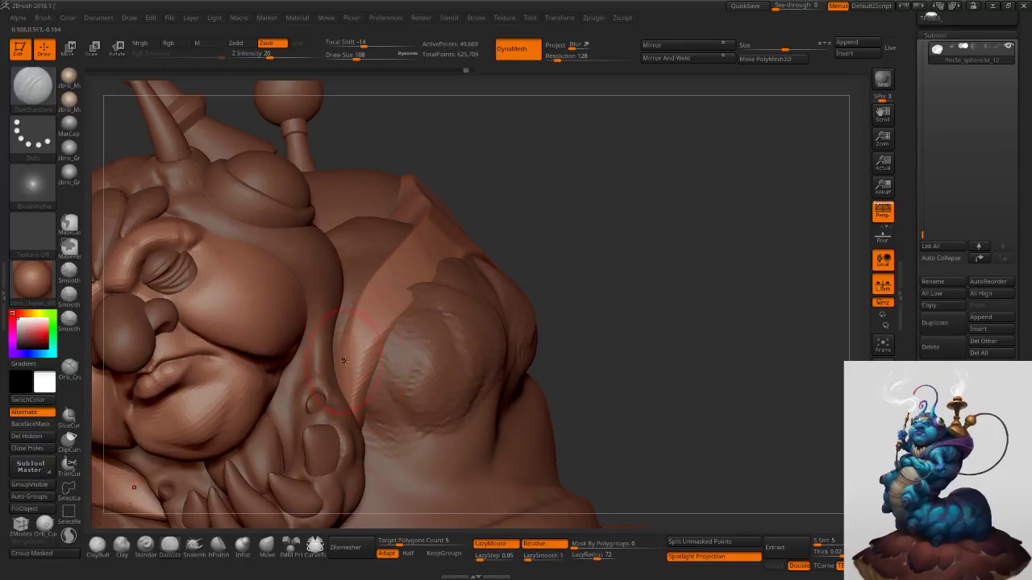
Build up the strap edge beside the head with ClayBuildup, re-DynaMesh, and smooth it.
key(b)
key(c)
key(b)
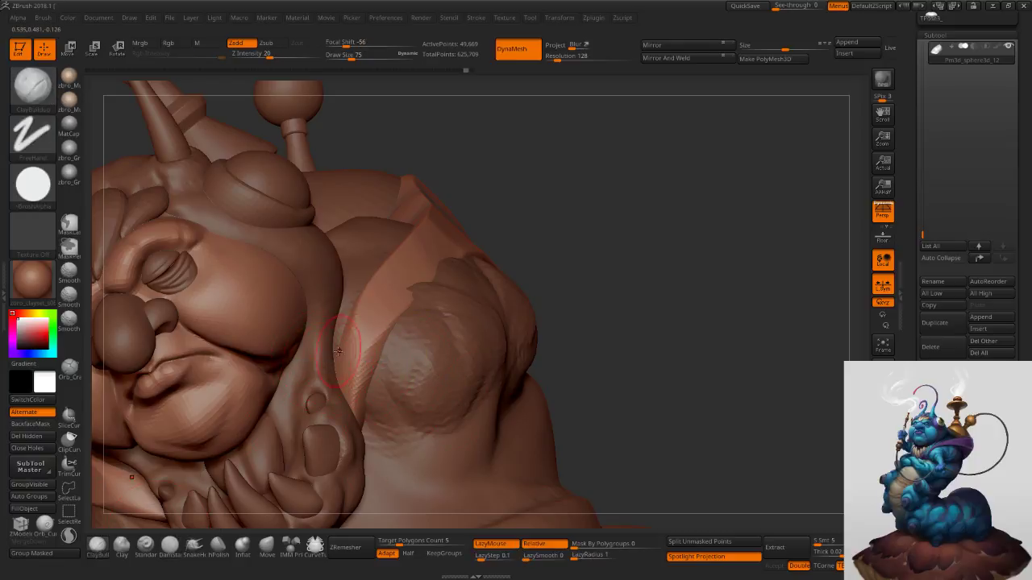
drag(337, 328, 332, 393)
drag(342, 352, 350, 390)
ctrl+drag(539, 232, 575, 303)
shift+drag(333, 350, 334, 384)
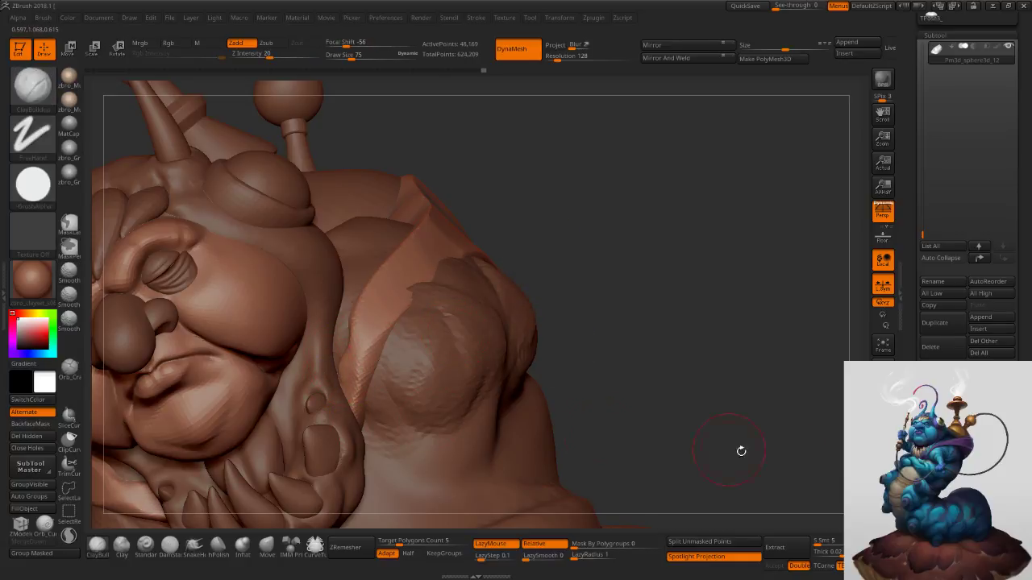
Add clay detail along the isolated strap edge at size 56 and re-DynaMesh to merge it.
click(879, 489)
right_drag(352, 362, 361, 357)
key(s)
mouse_move(361, 357)
mouse_down()
mouse_move(329, 395)
mouse_move(332, 355)
mouse_move(306, 415)
mouse_up()
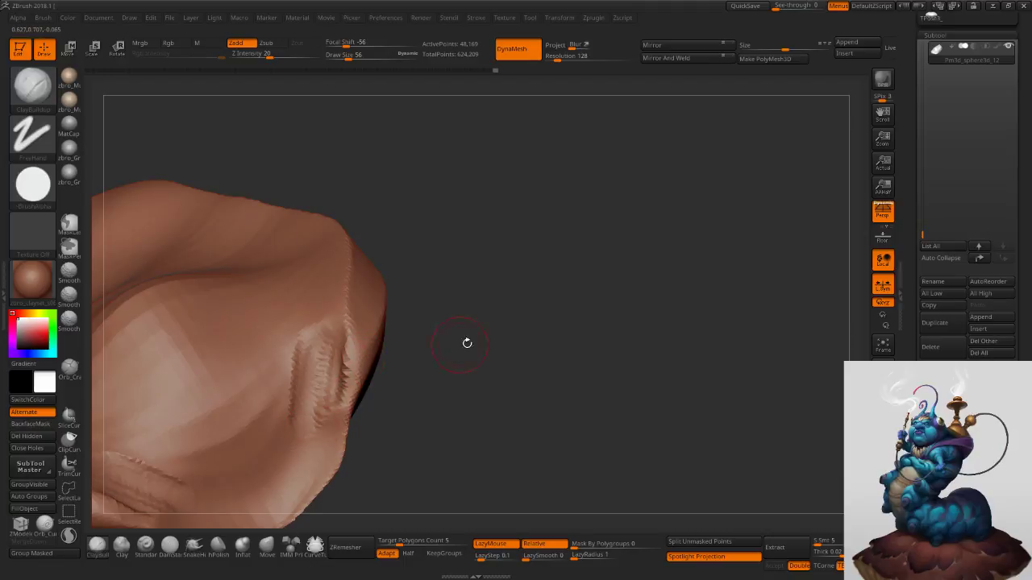
ctrl+drag(641, 381, 754, 495)
With the whole character visible, build more clay along the strap edge at size 75.
click(880, 489)
right_drag(459, 323, 405, 318)
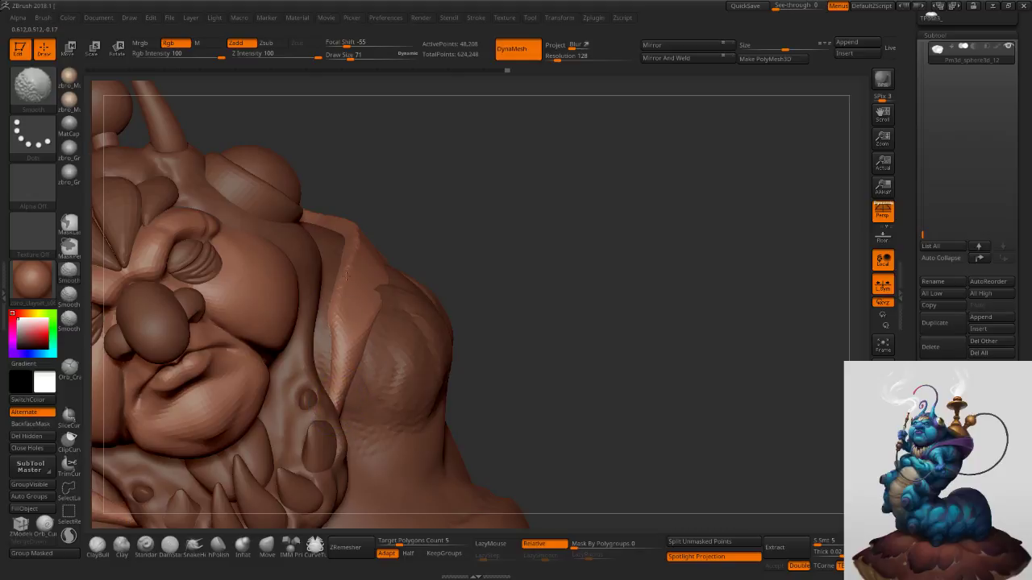
right_drag(346, 277, 352, 304)
key(s)
click(353, 304)
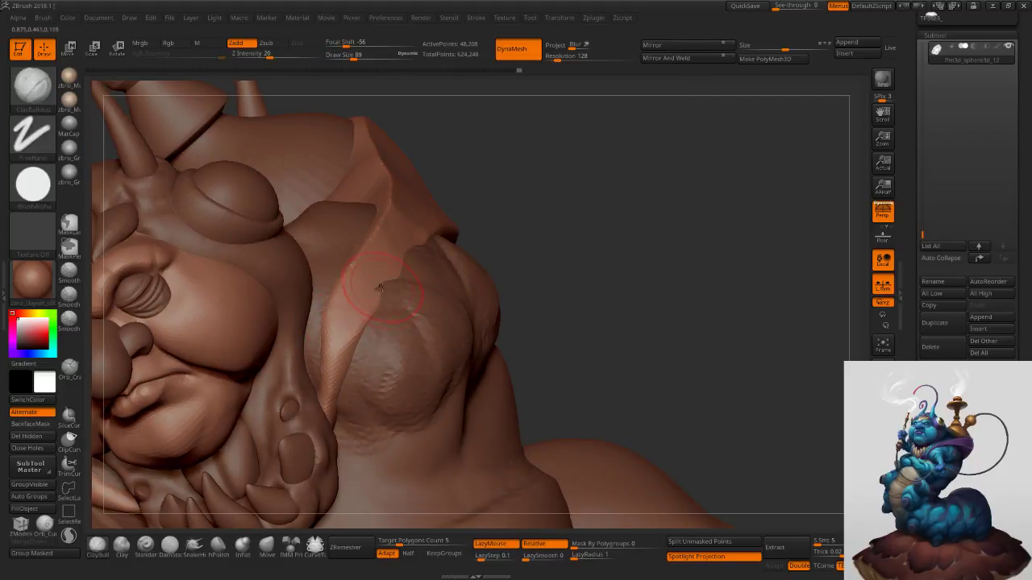
drag(369, 316, 352, 337)
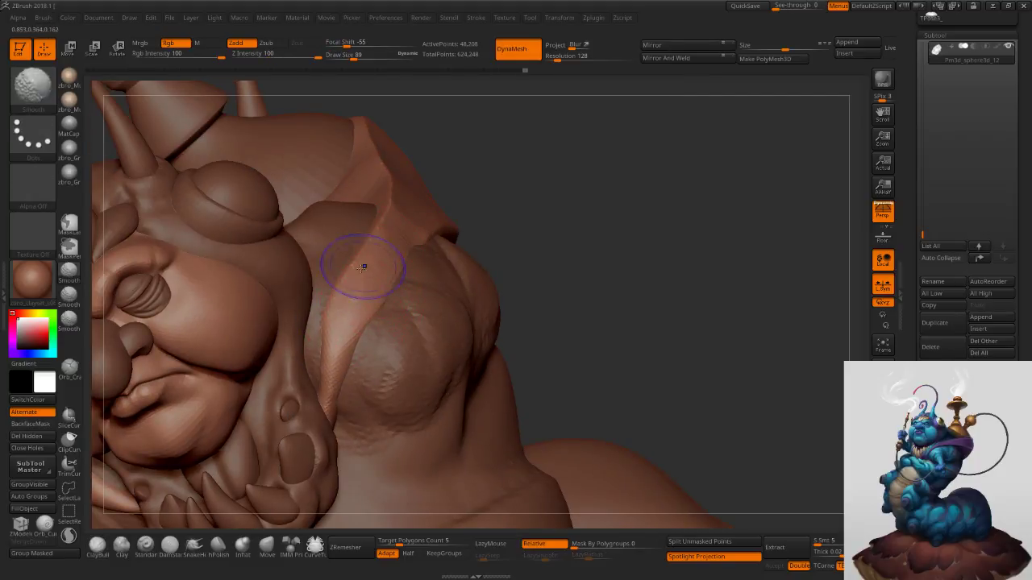
Try a ClayPolish pass over the whole strap, then undo it.
click(219, 546)
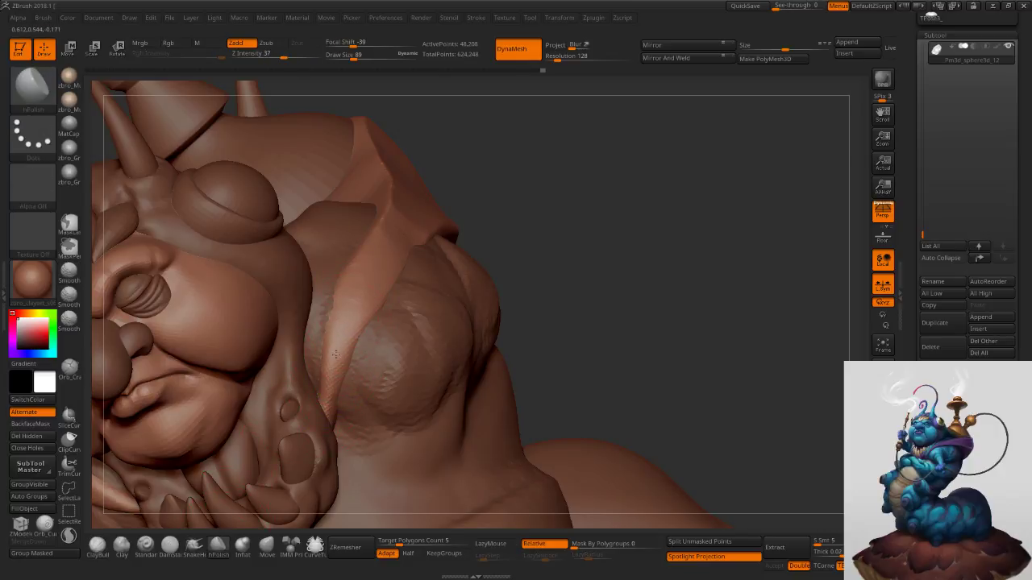
drag(905, 282, 904, 179)
click(937, 340)
key(ctrl+z)
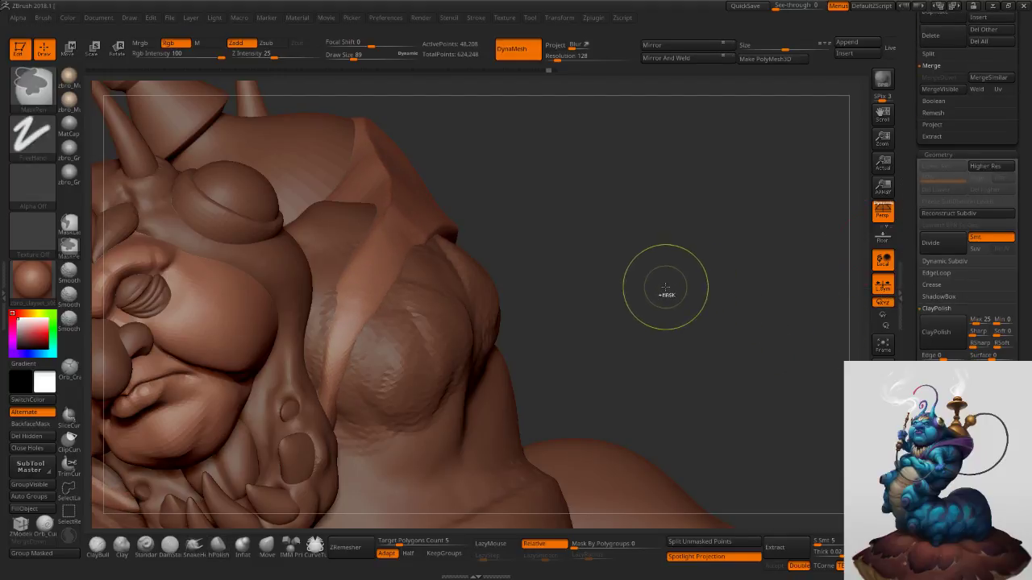
Replace a jagged stroke with a deeper DamStandard crease along the collar edge.
mouse_move(727, 349)
ctrl+right_down()
mouse_move(640, 267)
mouse_move(711, 240)
mouse_move(691, 267)
mouse_move(702, 262)
ctrl+right_up()
mouse_move(530, 287)
ctrl+right_down()
mouse_move(594, 288)
mouse_move(553, 319)
mouse_move(585, 226)
mouse_move(558, 287)
ctrl+right_up()
key(s)
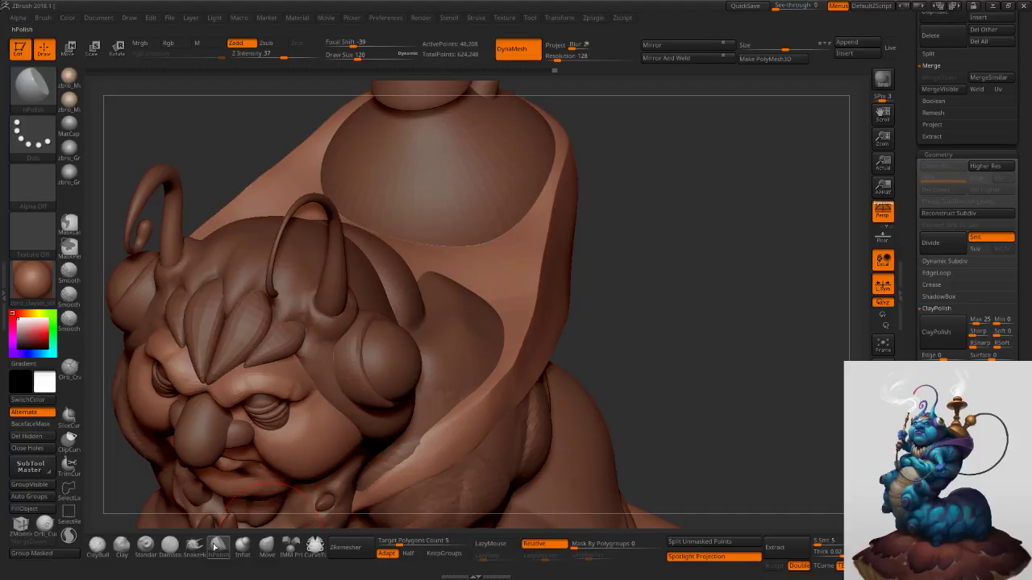
click(169, 546)
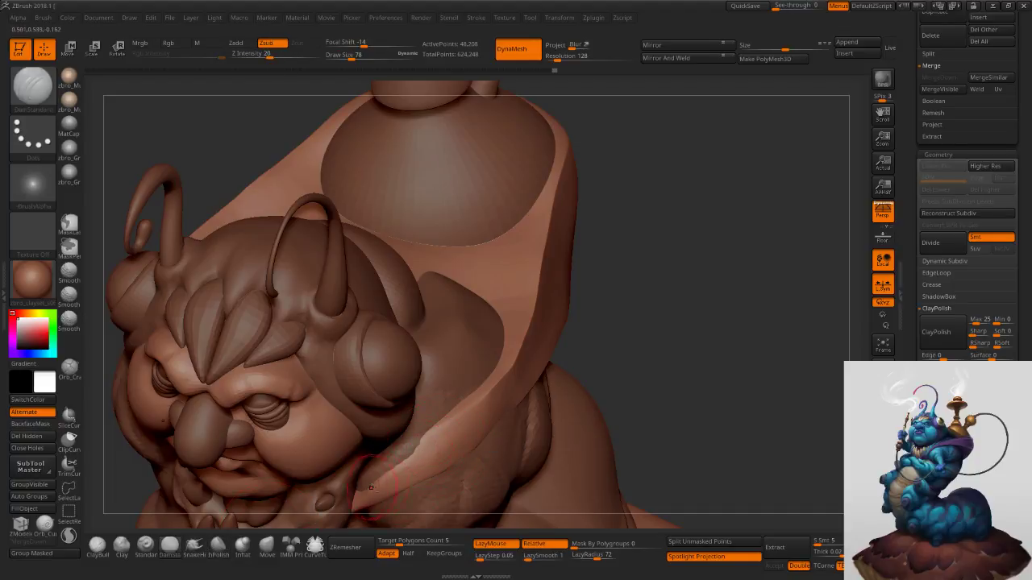
key(ctrl+z)
key(ctrl+z)
drag(373, 477, 456, 427)
drag(360, 494, 477, 408)
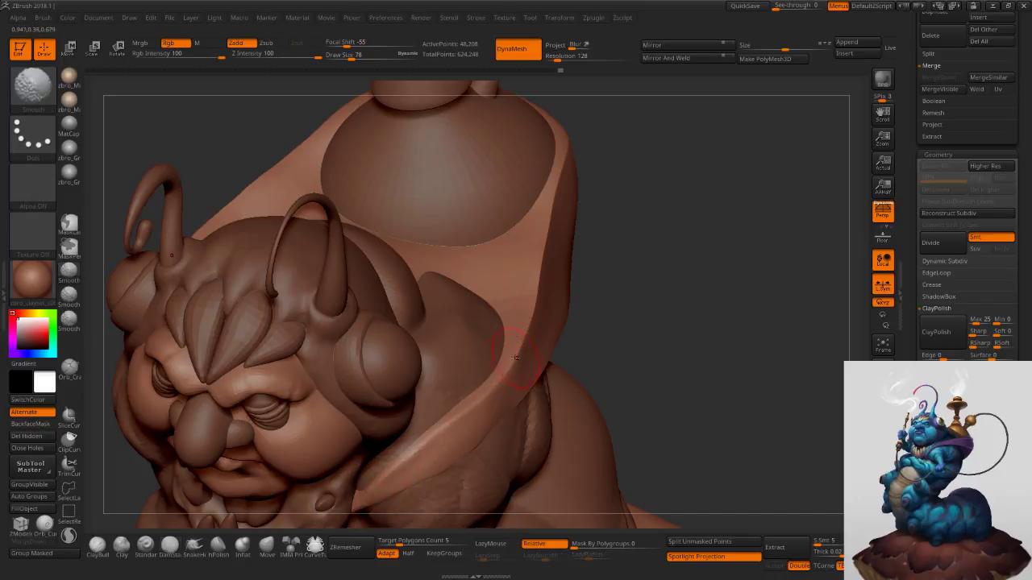
Switch to hPolish and show only the strap cloth in Solo mode.
click(219, 548)
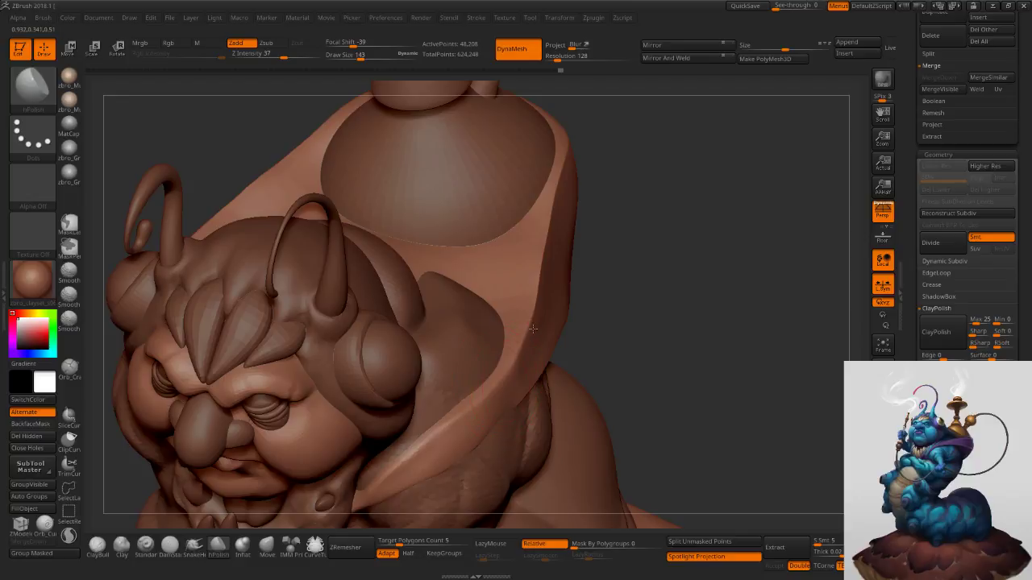
right_drag(554, 318, 490, 310)
ctrl+right_drag(594, 338, 585, 314)
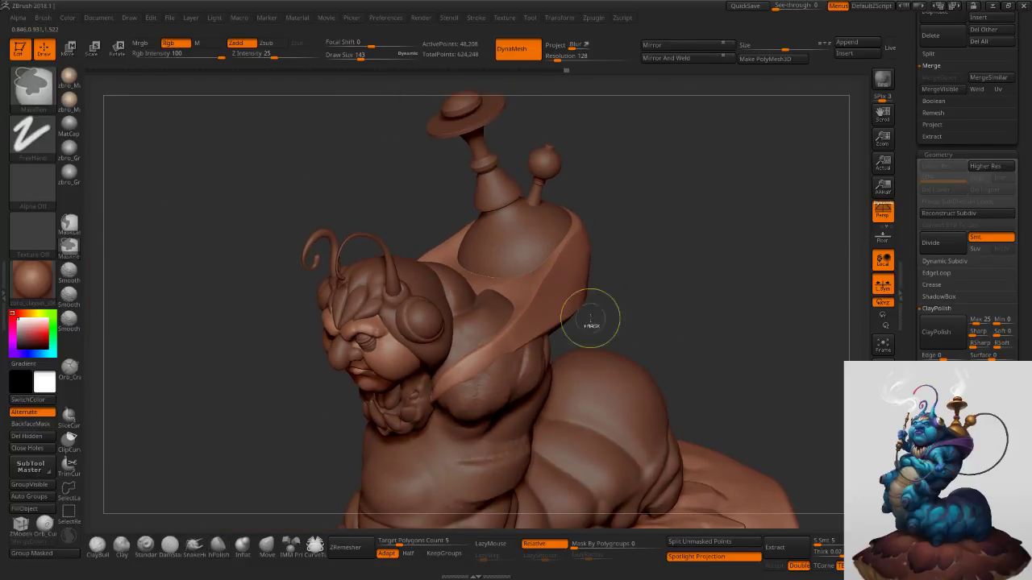
click(883, 493)
right_drag(532, 399, 504, 399)
Paint a thin MaskPen line along the strap's inner fold, redoing it at brush size 33.
key(s)
drag(401, 362, 392, 363)
mouse_move(393, 369)
right_down()
mouse_move(415, 367)
mouse_move(385, 387)
right_up()
key(s)
drag(383, 388, 371, 388)
mouse_move(343, 430)
ctrl+mouse_down()
mouse_move(391, 343)
mouse_move(384, 364)
mouse_move(381, 354)
ctrl+mouse_up()
key(ctrl+z)
key(s)
ctrl+drag(406, 321, 413, 317)
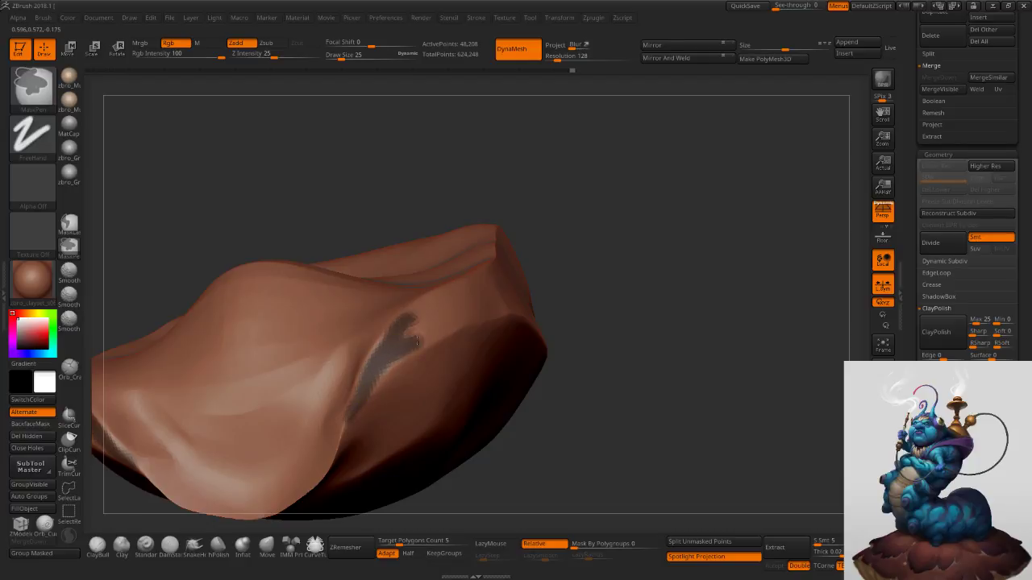
Extend the mask band up-right along the strap, filling its notch and light gaps.
ctrl+drag(437, 330, 424, 323)
ctrl+drag(444, 298, 477, 285)
right_drag(477, 285, 410, 335)
ctrl+drag(410, 335, 384, 355)
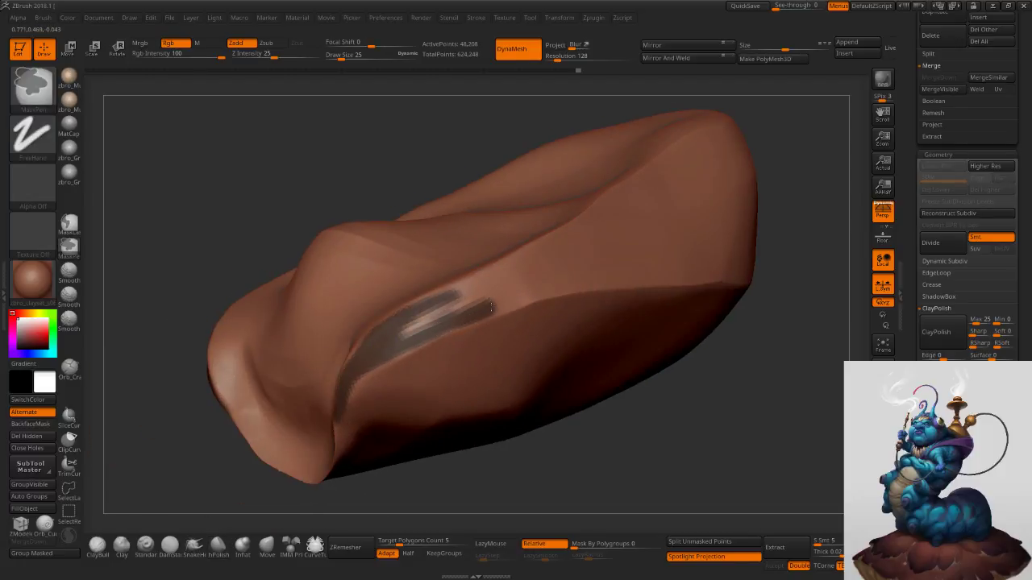
ctrl+drag(542, 291, 546, 289)
ctrl+drag(405, 333, 442, 313)
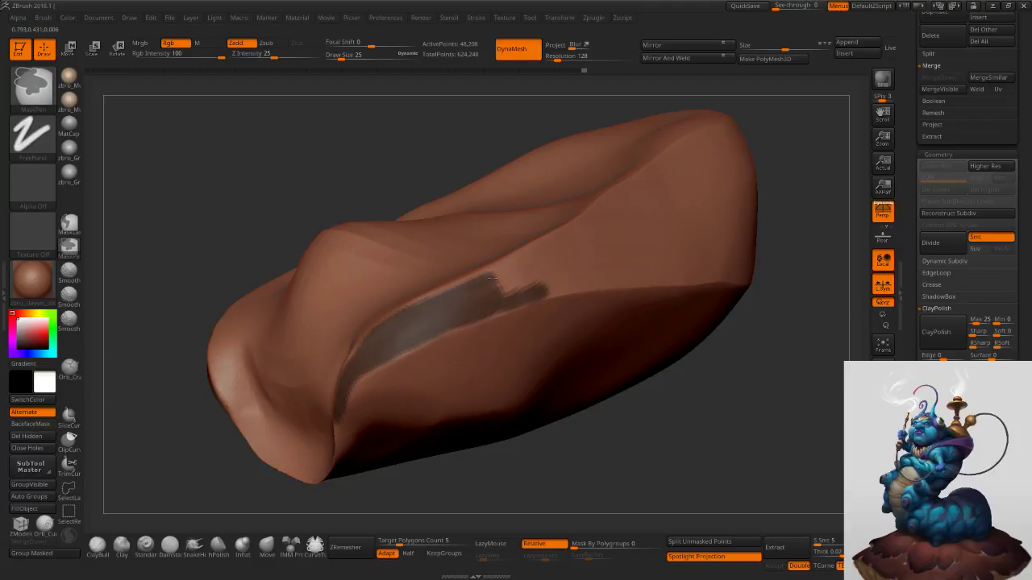
right_drag(520, 265, 427, 357)
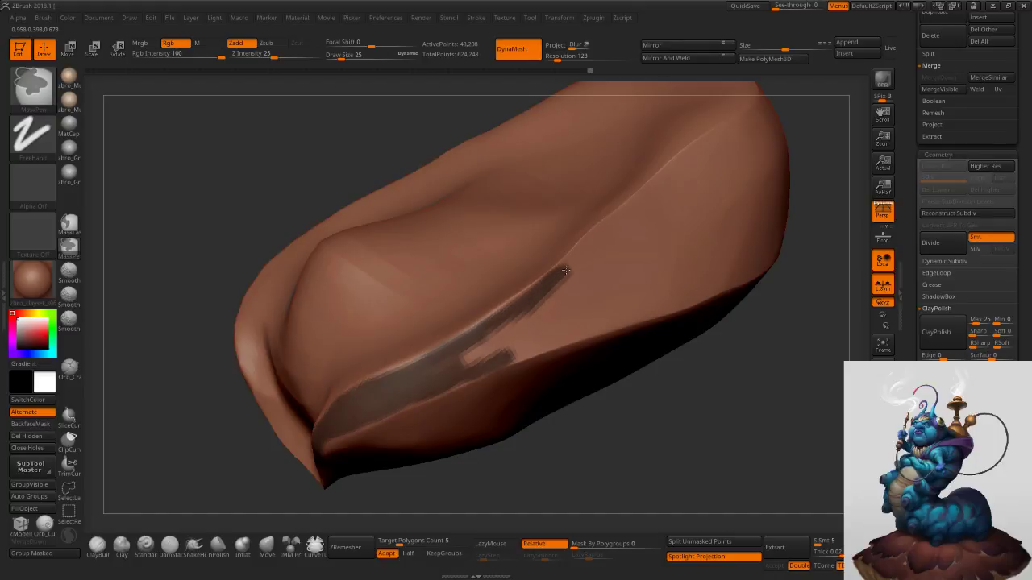
ctrl+drag(595, 244, 603, 237)
Mask further along the strap ridge and start a lower-left stroke, reducing the brush to 45.
mouse_move(592, 226)
alt+right_down()
mouse_move(534, 305)
mouse_move(569, 302)
mouse_move(571, 343)
alt+right_up()
key(s)
mouse_move(552, 313)
ctrl+mouse_down()
mouse_move(537, 329)
mouse_move(699, 217)
ctrl+mouse_up()
mouse_move(700, 216)
alt+right_down()
mouse_move(581, 294)
mouse_move(598, 299)
alt+right_up()
mouse_move(545, 324)
ctrl+mouse_down()
mouse_move(625, 275)
mouse_move(694, 194)
mouse_move(687, 246)
mouse_move(563, 344)
ctrl+mouse_up()
right_drag(564, 345, 604, 273)
ctrl+drag(351, 407, 370, 400)
right_drag(384, 414, 396, 414)
key(s)
drag(396, 413, 393, 413)
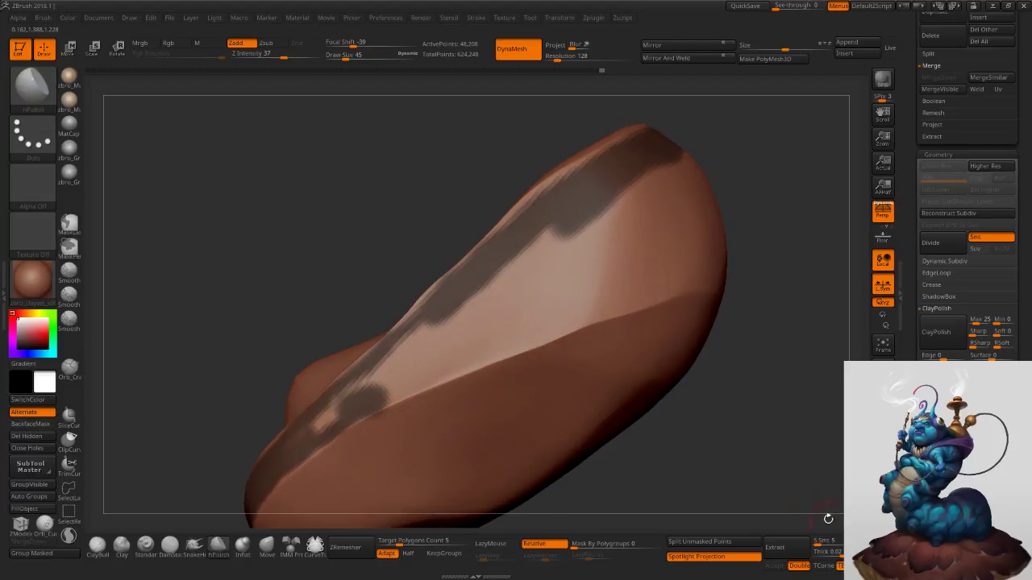
Toggle Solo off and on while extending the mask right along the ridge and below it.
click(882, 504)
alt+right_drag(352, 410, 445, 325)
key(s)
mouse_move(445, 325)
mouse_down()
mouse_move(544, 295)
mouse_move(435, 325)
mouse_move(522, 263)
mouse_move(432, 332)
mouse_up()
ctrl+drag(498, 305, 571, 287)
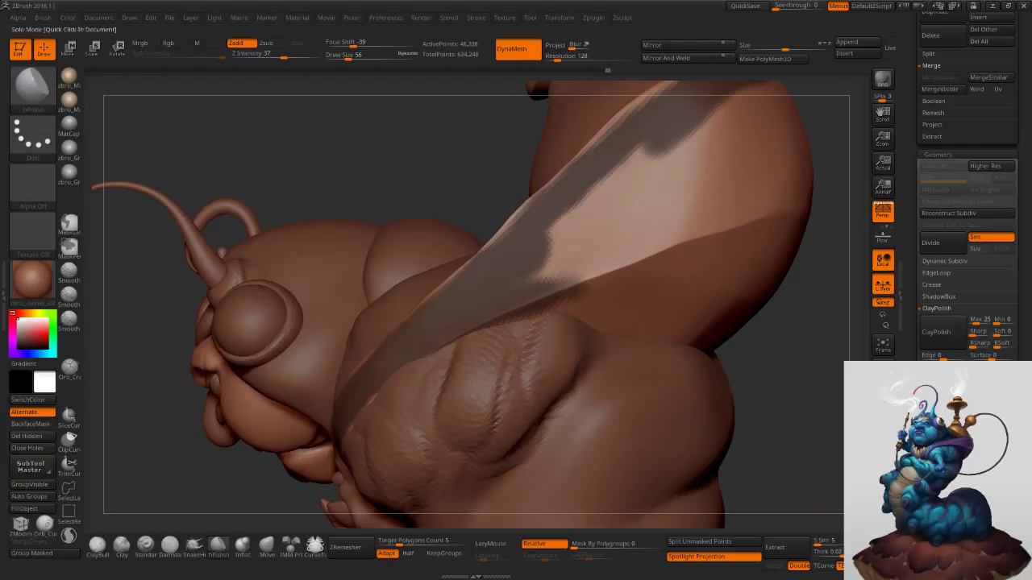
click(883, 504)
right_drag(645, 343, 625, 301)
ctrl+drag(489, 294, 690, 227)
mouse_move(605, 270)
ctrl+mouse_down()
mouse_move(634, 340)
mouse_move(562, 301)
mouse_move(467, 328)
mouse_move(488, 345)
ctrl+mouse_up()
At brush size 75, undo stray lower mask patches and repaint a shorter rightward stroke.
key(s)
mouse_move(498, 345)
ctrl+mouse_down()
mouse_move(393, 368)
mouse_move(376, 433)
ctrl+mouse_up()
mouse_move(654, 435)
mouse_down()
mouse_move(552, 410)
mouse_move(520, 355)
mouse_up()
key(ctrl+z)
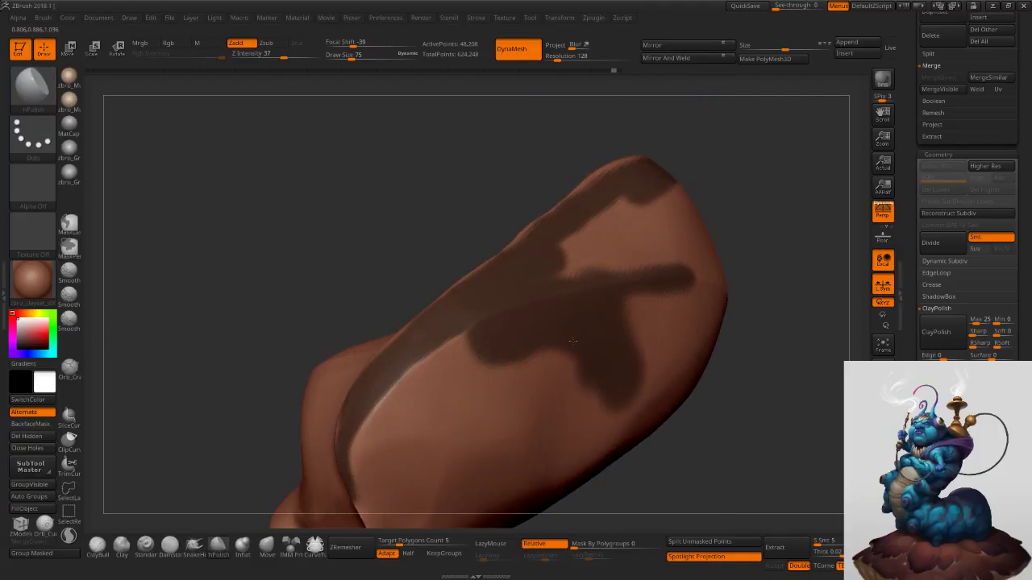
drag(645, 474, 617, 460)
key(ctrl+z)
ctrl+drag(452, 336, 590, 313)
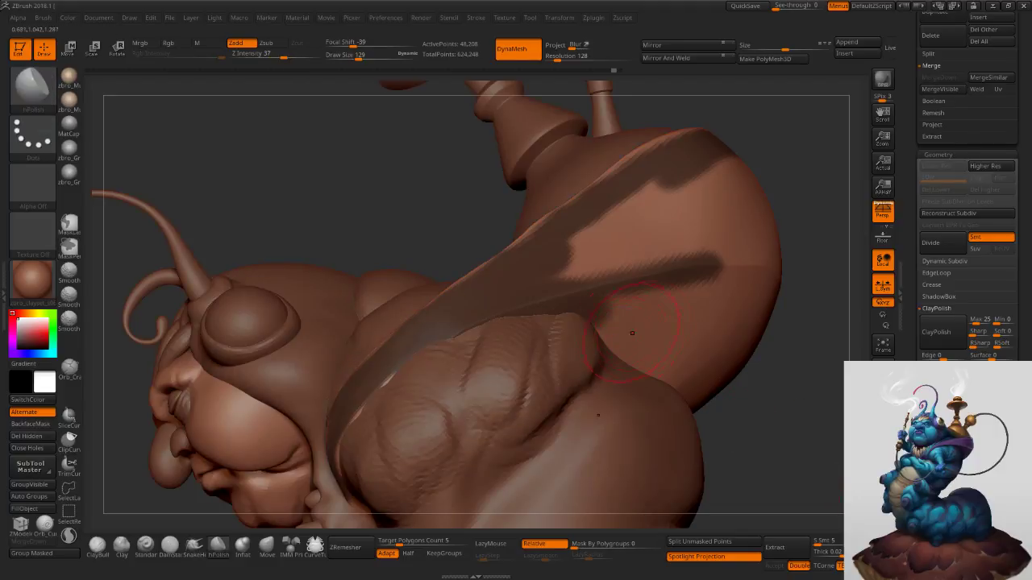
Mask the strap and body side from behind and low angles, filling light patches.
mouse_move(516, 338)
mouse_down()
mouse_move(601, 336)
mouse_move(729, 394)
mouse_move(646, 296)
mouse_move(571, 269)
mouse_move(684, 204)
mouse_move(681, 311)
mouse_up()
mouse_move(717, 309)
right_down()
mouse_move(677, 284)
mouse_move(624, 341)
right_up()
mouse_move(575, 300)
ctrl+mouse_down()
mouse_move(689, 287)
mouse_move(714, 326)
mouse_move(569, 358)
mouse_move(574, 428)
ctrl+mouse_up()
right_drag(574, 427, 589, 354)
mouse_move(608, 363)
ctrl+mouse_down()
mouse_move(582, 417)
mouse_move(629, 373)
ctrl+mouse_up()
right_drag(633, 355, 606, 419)
mouse_move(609, 366)
ctrl+mouse_down()
mouse_move(650, 427)
mouse_move(704, 329)
ctrl+mouse_up()
mouse_move(714, 369)
right_down()
mouse_move(685, 327)
mouse_move(721, 387)
mouse_move(677, 347)
right_up()
mouse_move(677, 347)
right_down()
mouse_move(642, 363)
mouse_move(652, 369)
right_up()
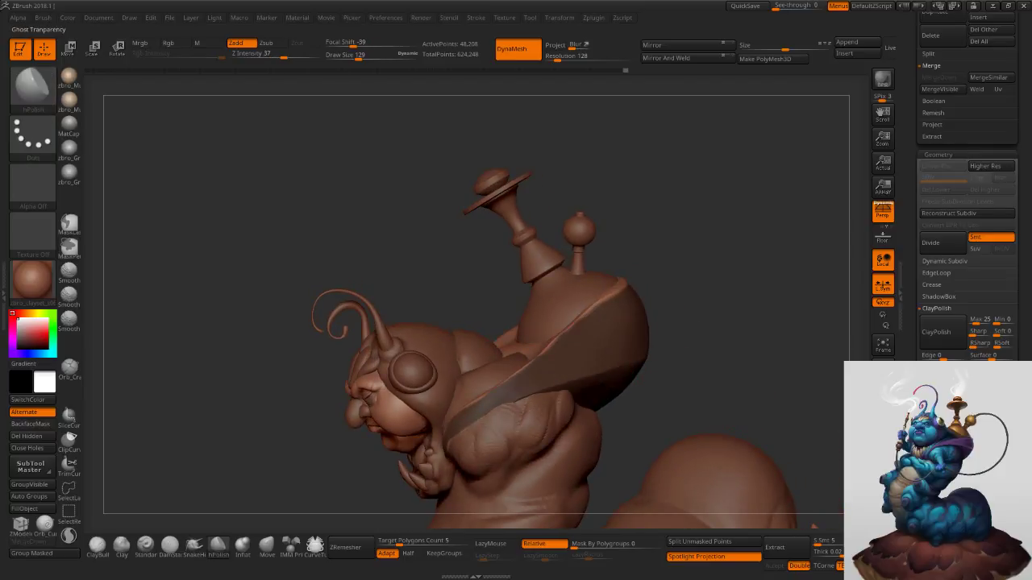
Set the brush size to 85, invert the mask on the strap, and make the band its own polygroup.
ctrl+right_drag(748, 400, 637, 329)
key(s)
click(620, 328)
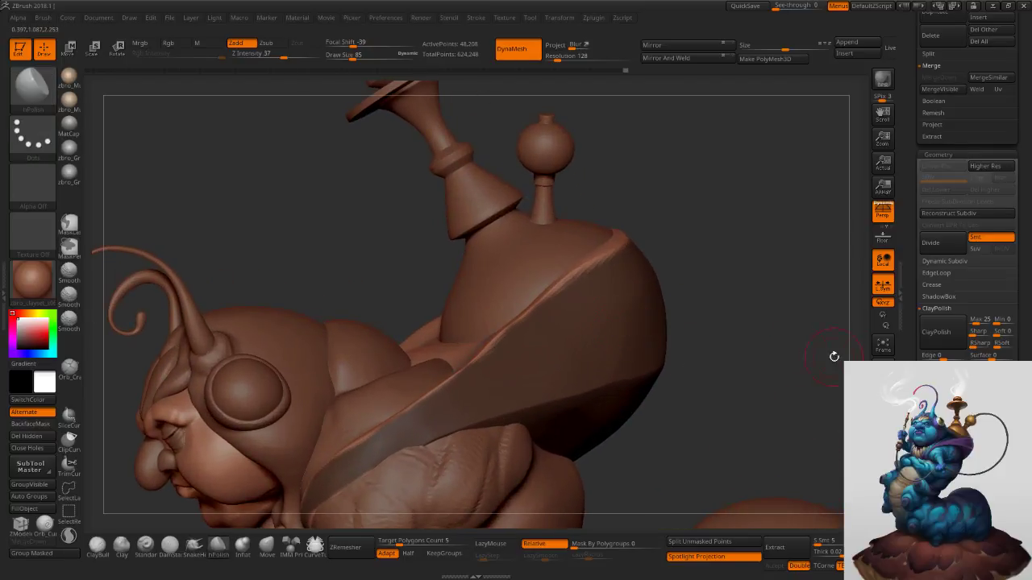
drag(912, 377, 912, 366)
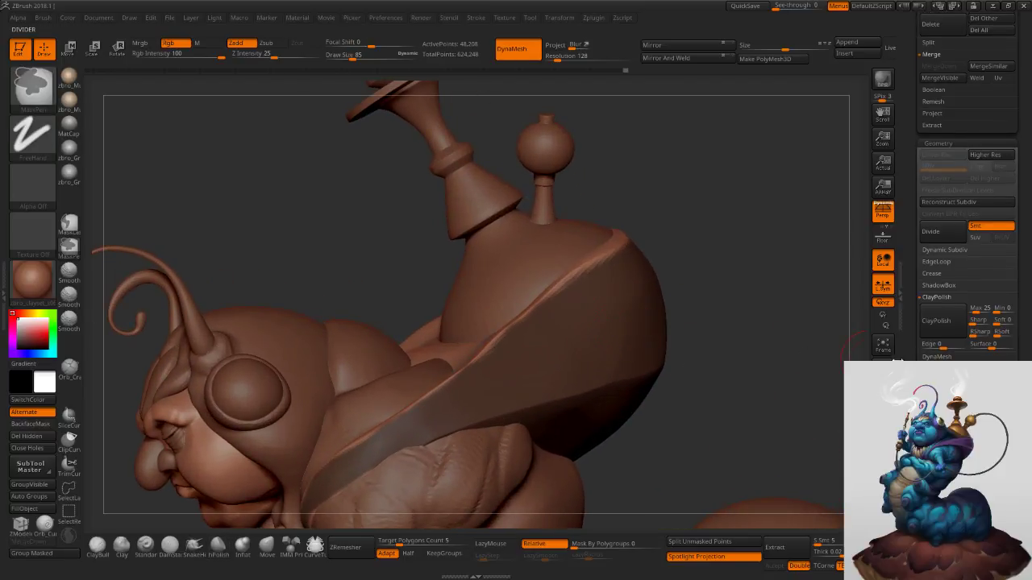
key(ctrl+i)
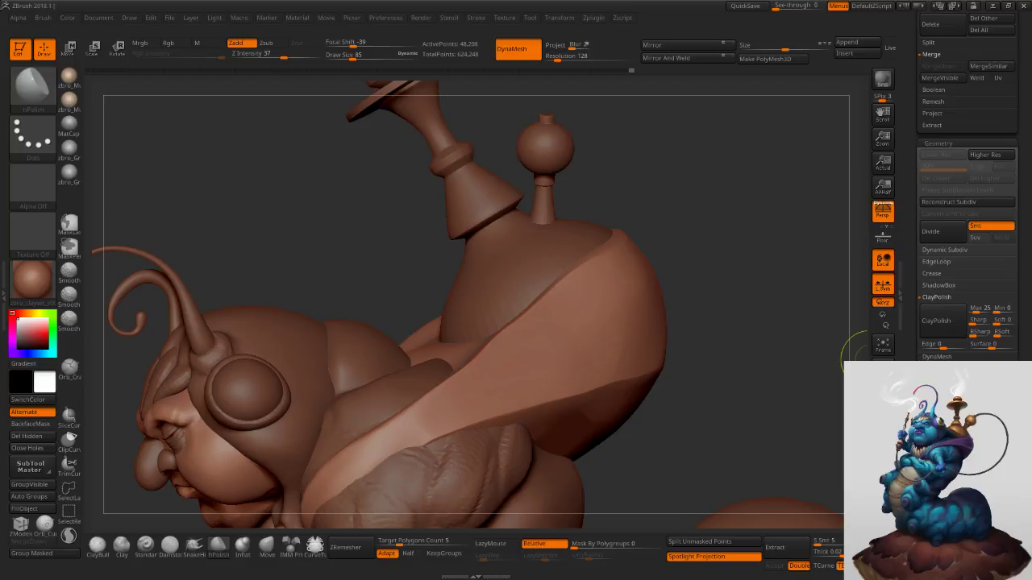
Insert GroupsLoops edge loops around the strap's polygroup three times.
click(935, 273)
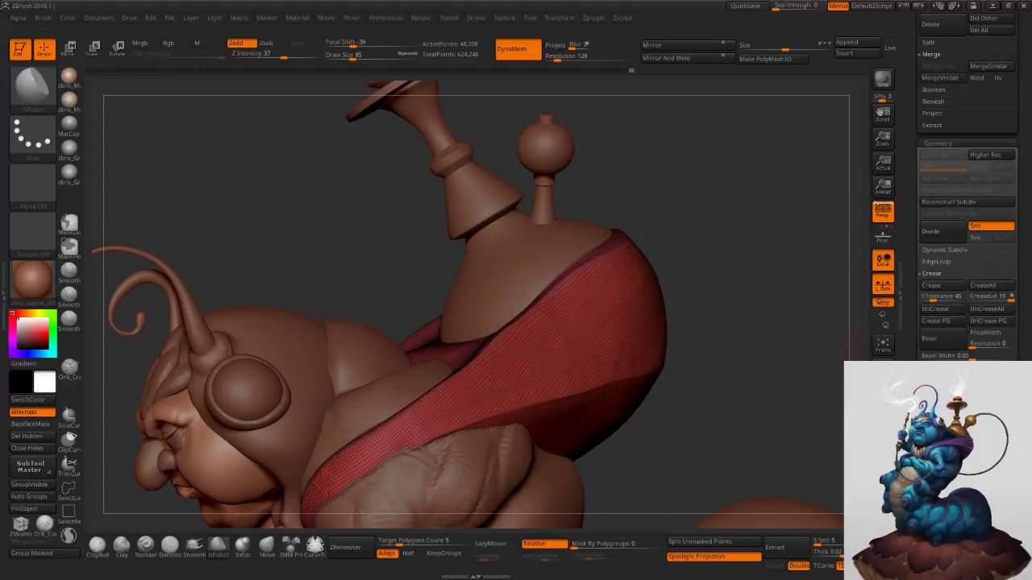
click(943, 261)
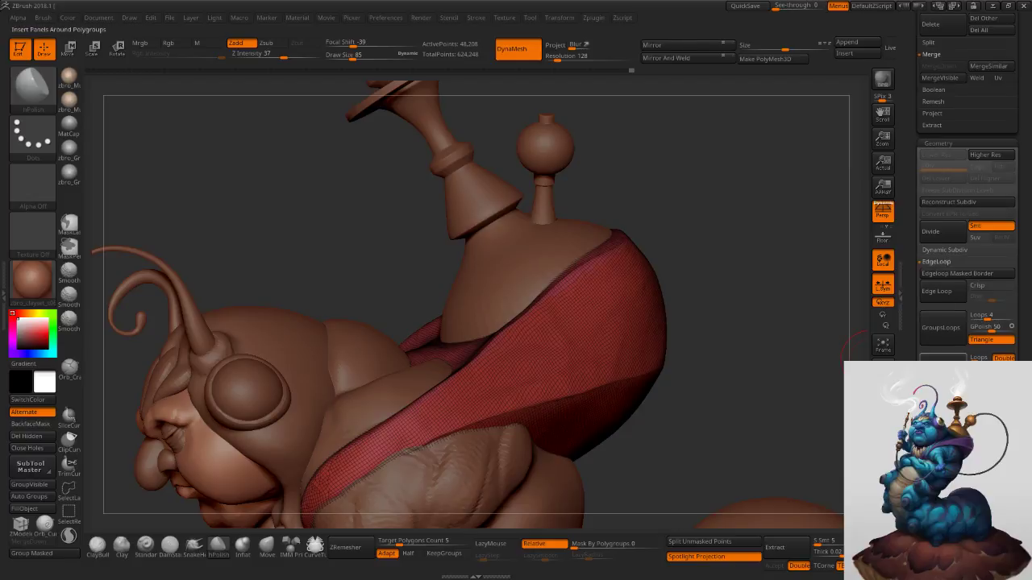
click(940, 335)
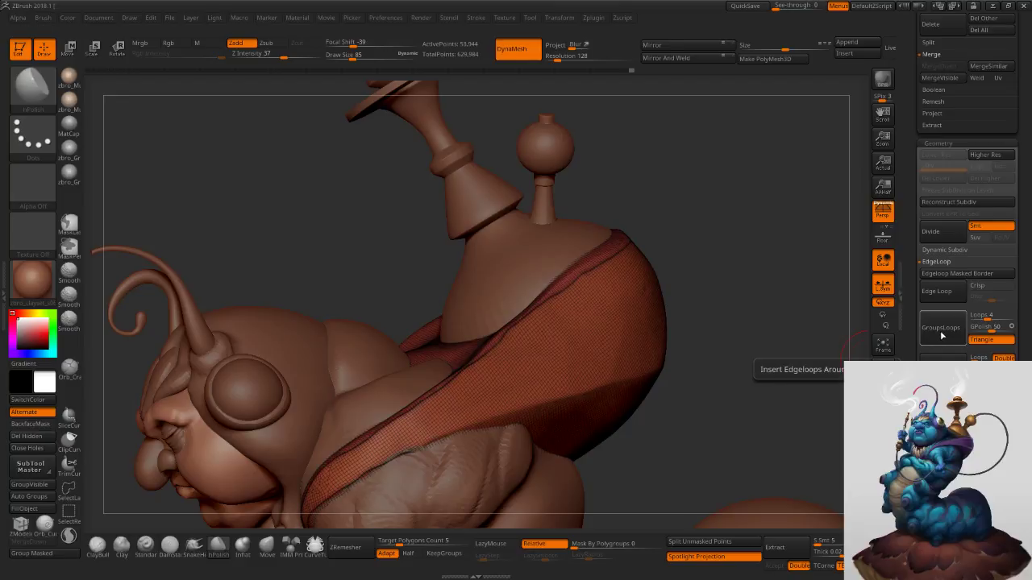
click(944, 333)
click(938, 336)
ctrl+right_drag(624, 299, 624, 339)
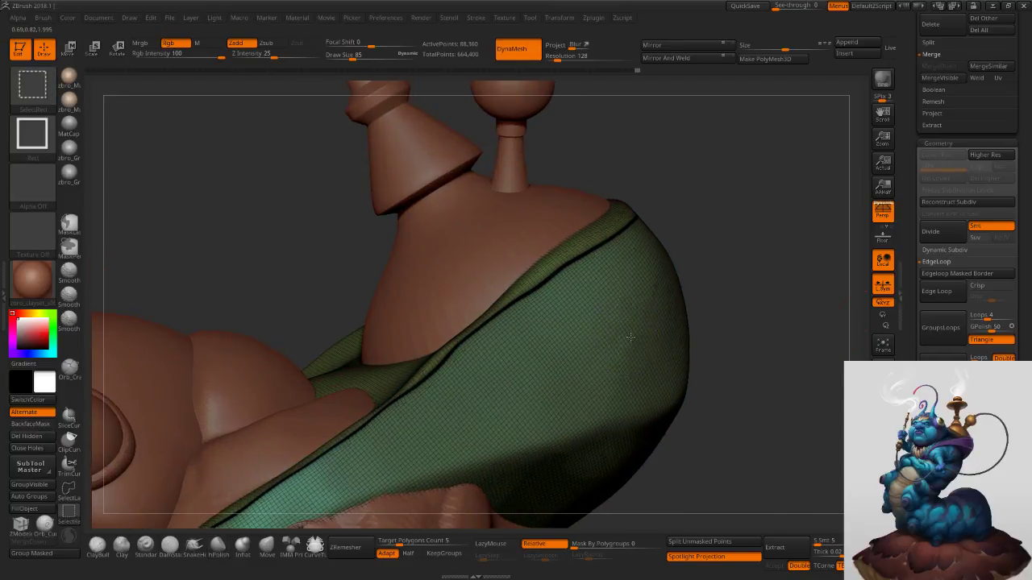
Isolate the strap, delete the hidden geometry, and trial a ZRemesh at target 0.1, then undo it.
ctrl+shift+click(627, 338)
click(48, 440)
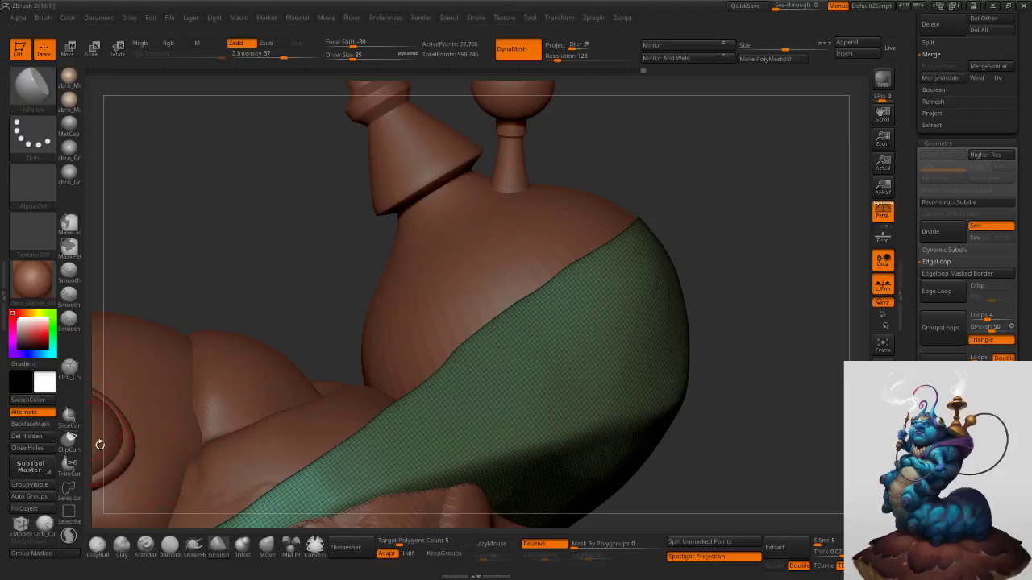
drag(399, 544, 370, 545)
click(350, 549)
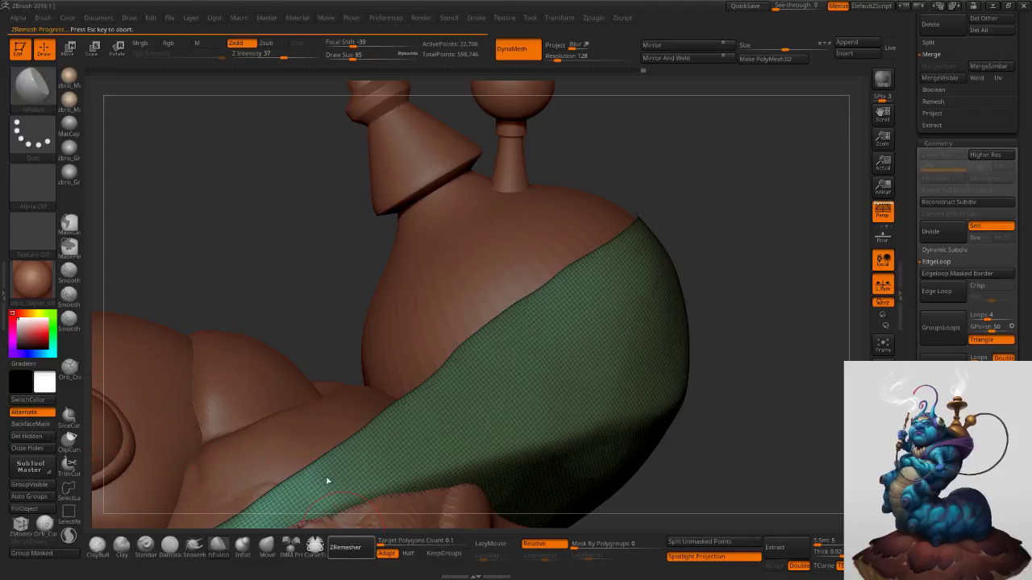
mouse_move(521, 369)
ctrl+right_down()
mouse_move(460, 363)
mouse_move(513, 379)
ctrl+right_up()
key(ctrl+z)
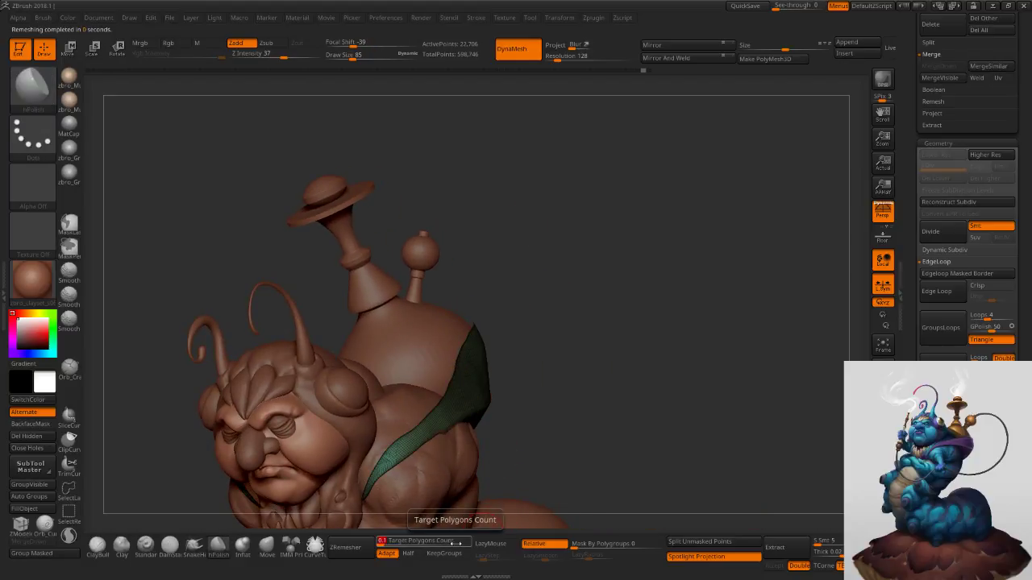
Retry ZRemesher on the strap at target polygon count 0.4, then undo the result.
click(454, 538)
text(0.4)
click(365, 548)
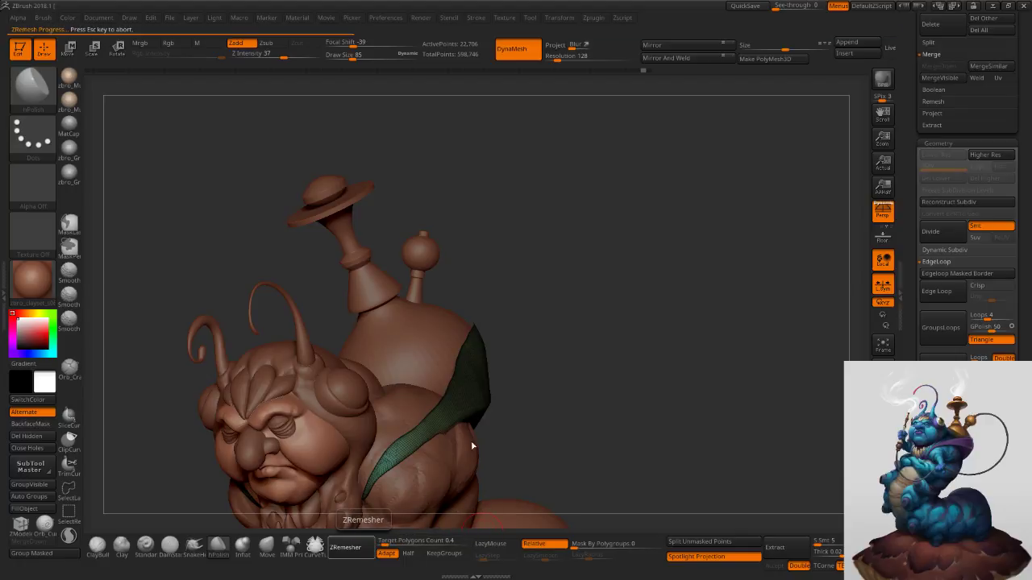
drag(636, 361, 512, 435)
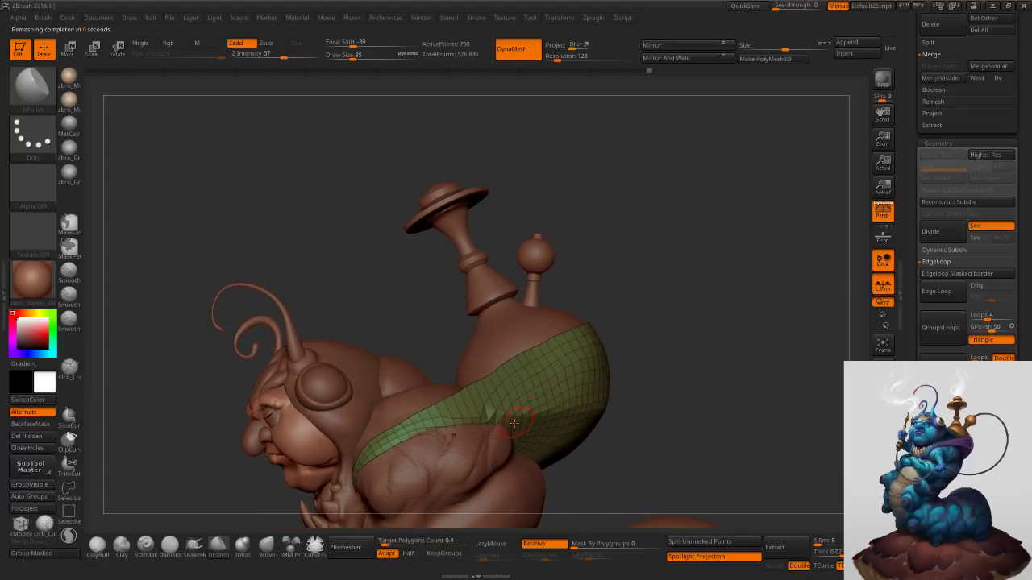
key(ctrl+z)
ctrl+right_drag(606, 386, 626, 392)
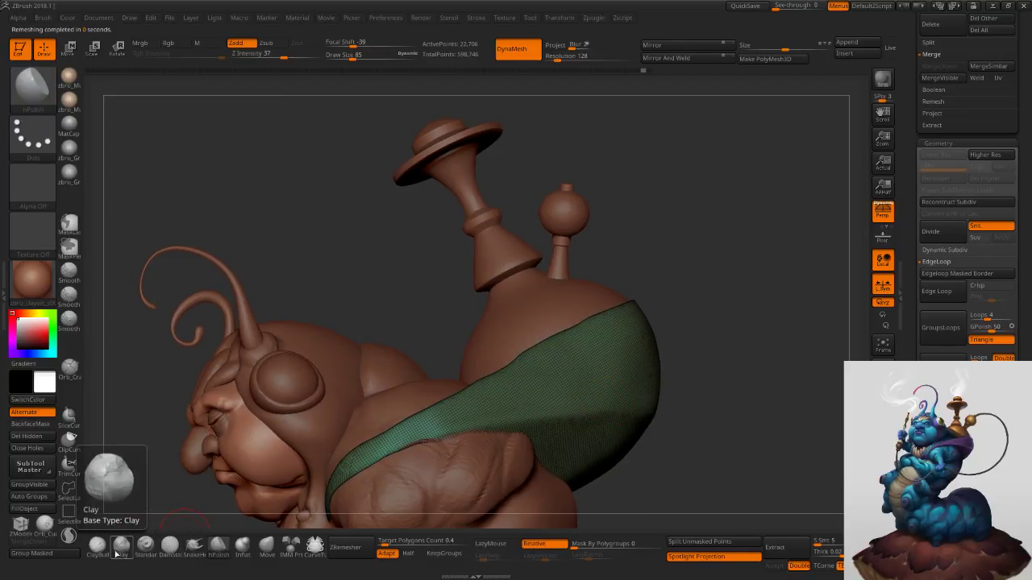
Carve a groove along the back crease with a groove brush, polygroup wireframe turned off.
click(169, 545)
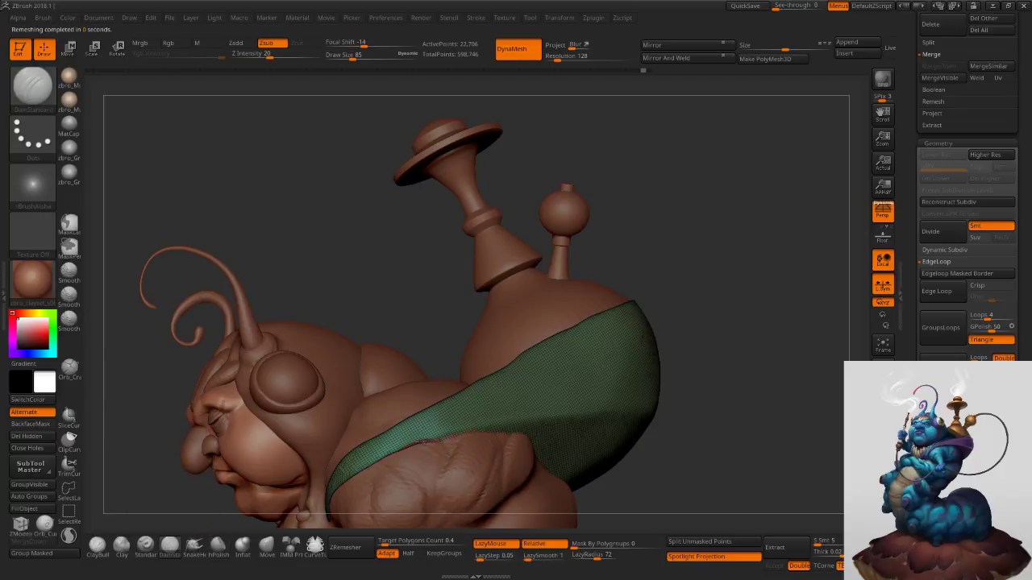
click(883, 442)
drag(771, 405, 752, 416)
key(ctrl+z)
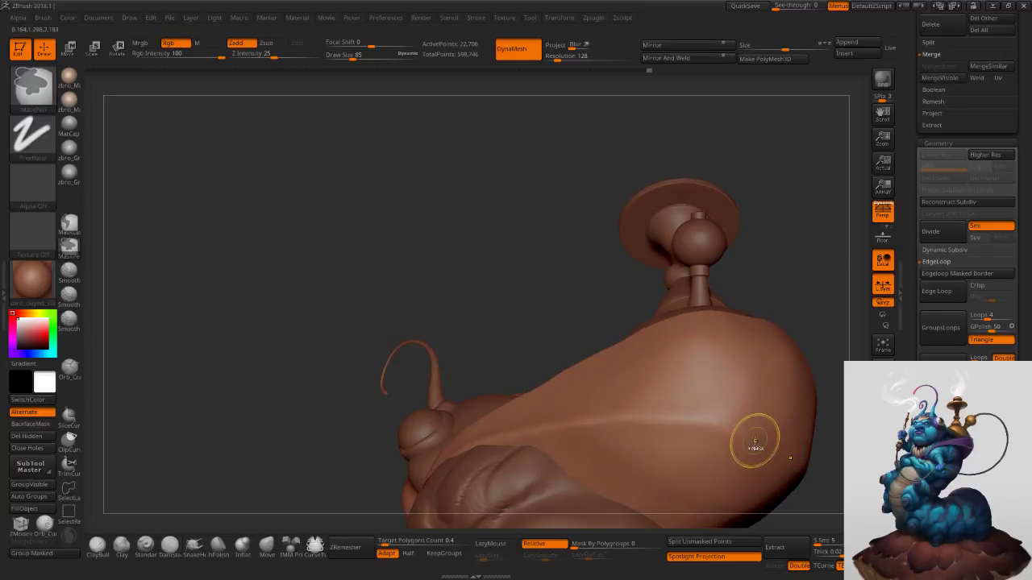
drag(538, 439, 848, 453)
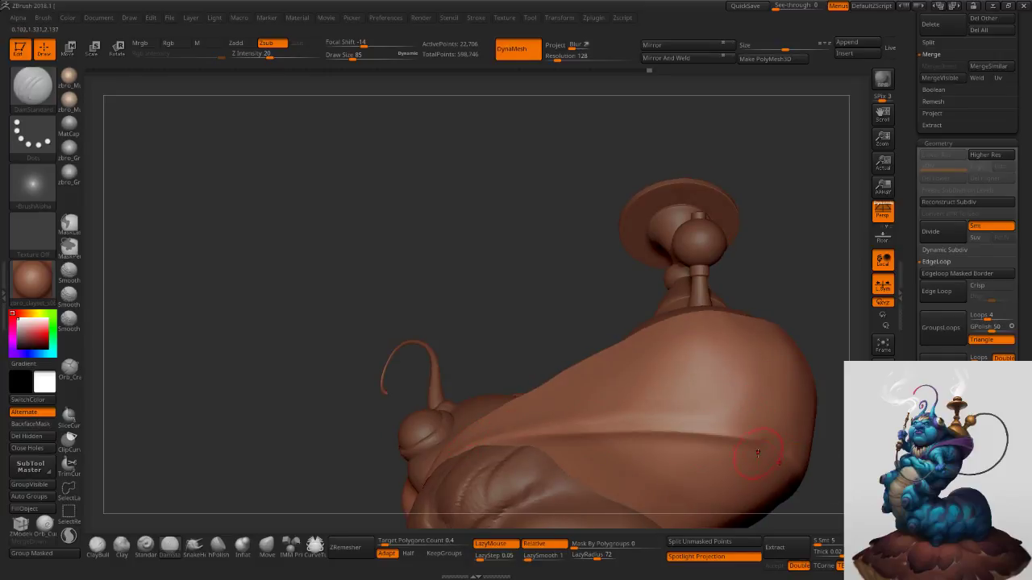
key(ctrl+z)
drag(461, 450, 835, 520)
right_drag(712, 381, 698, 411)
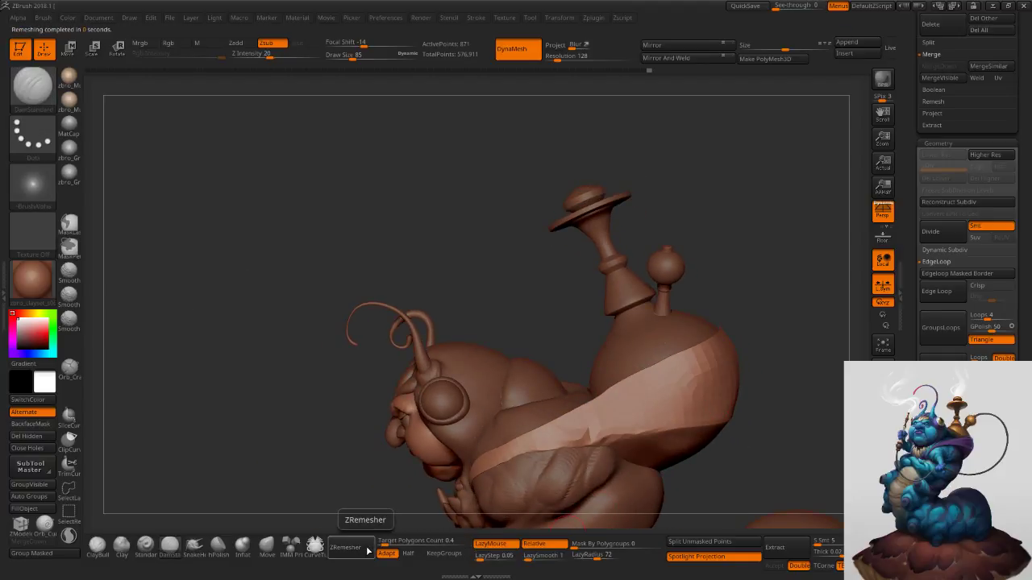
Test ZRemesher at target count 1, then undo back to the lower-resolution strap.
click(394, 545)
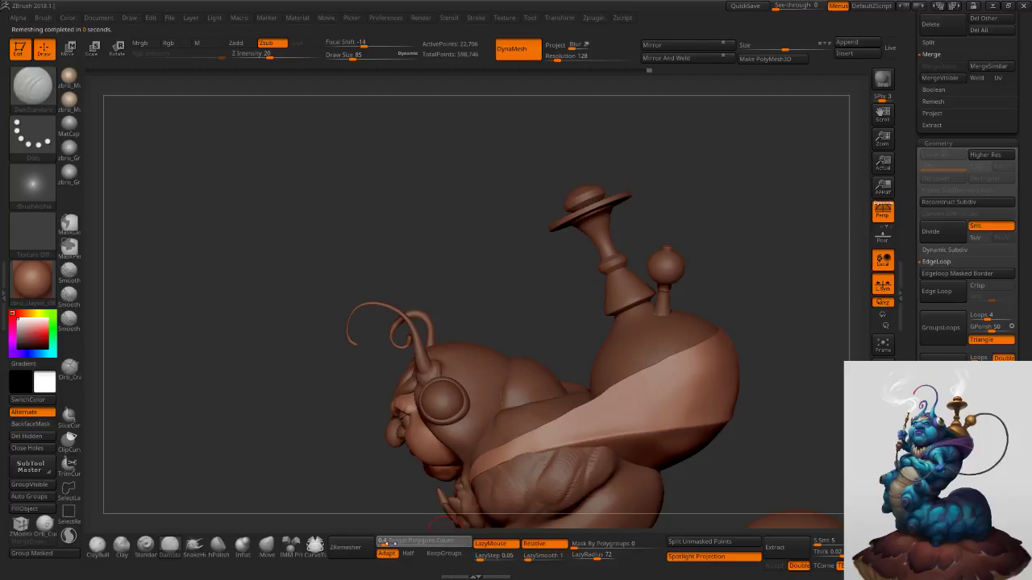
text(1)
click(364, 555)
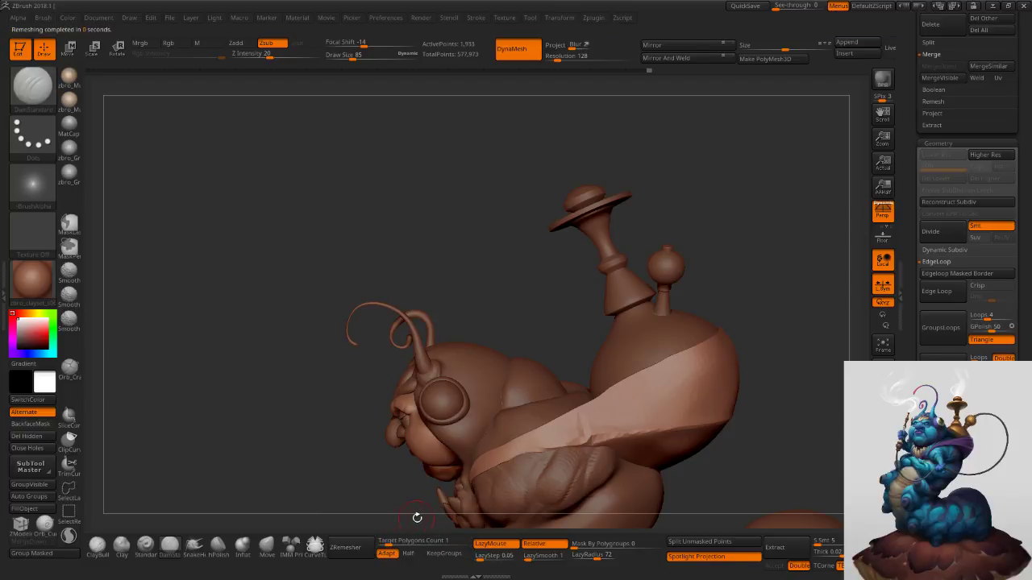
key(ctrl+z)
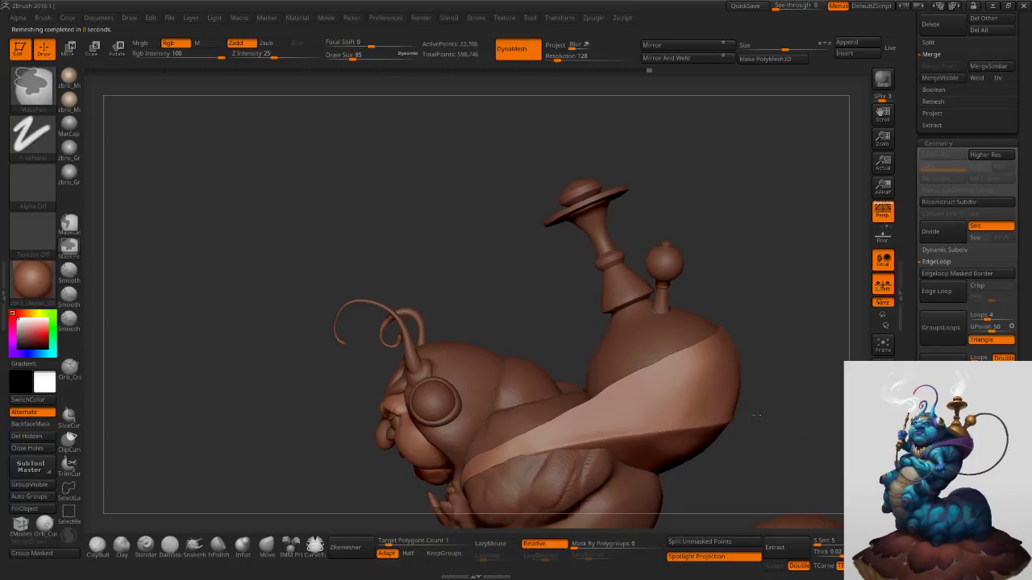
ctrl+right_drag(752, 408, 787, 387)
key(ctrl+z)
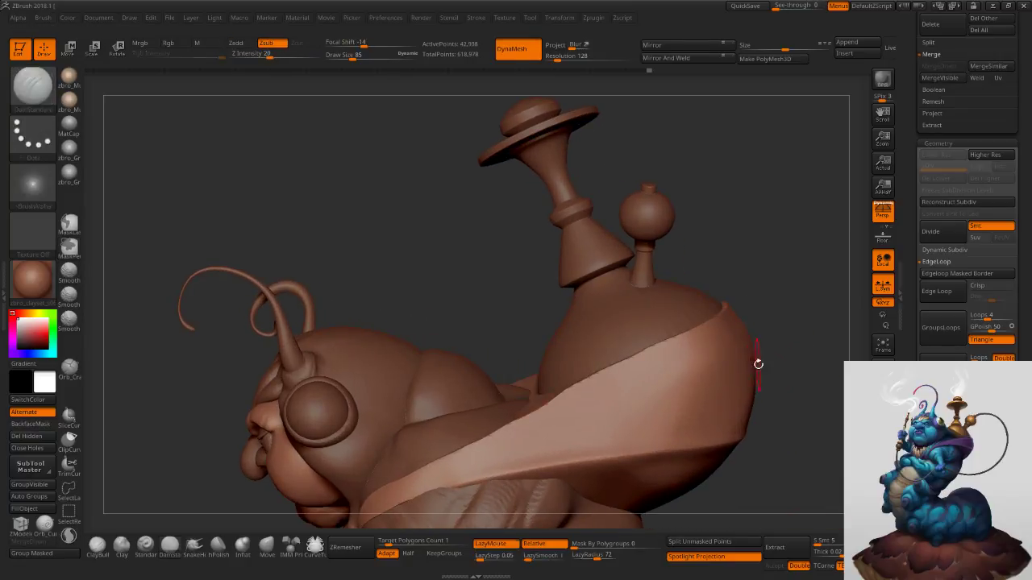
key(ctrl+z)
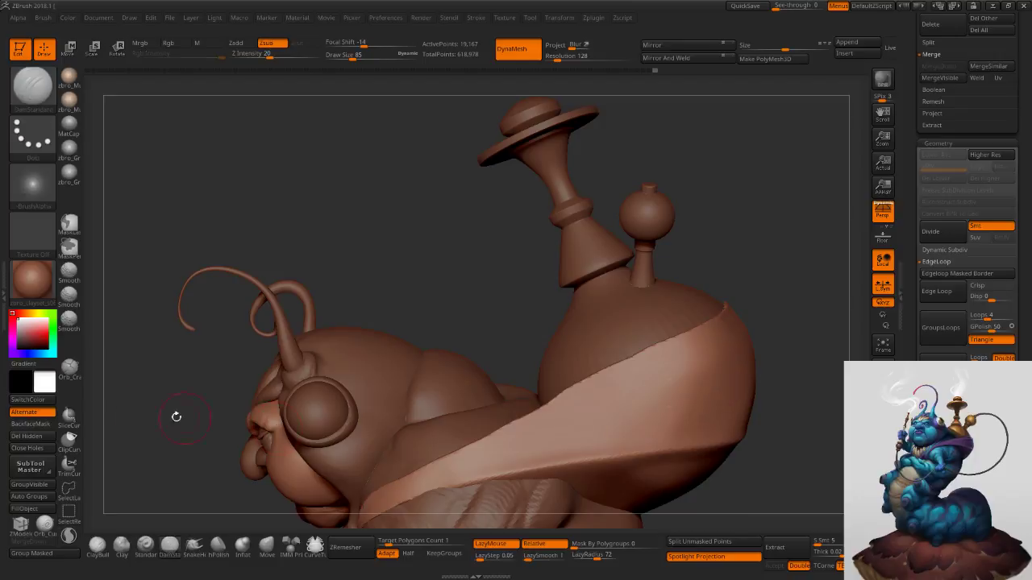
Retopologise the strap again at a lower target count, then undo that result.
click(349, 548)
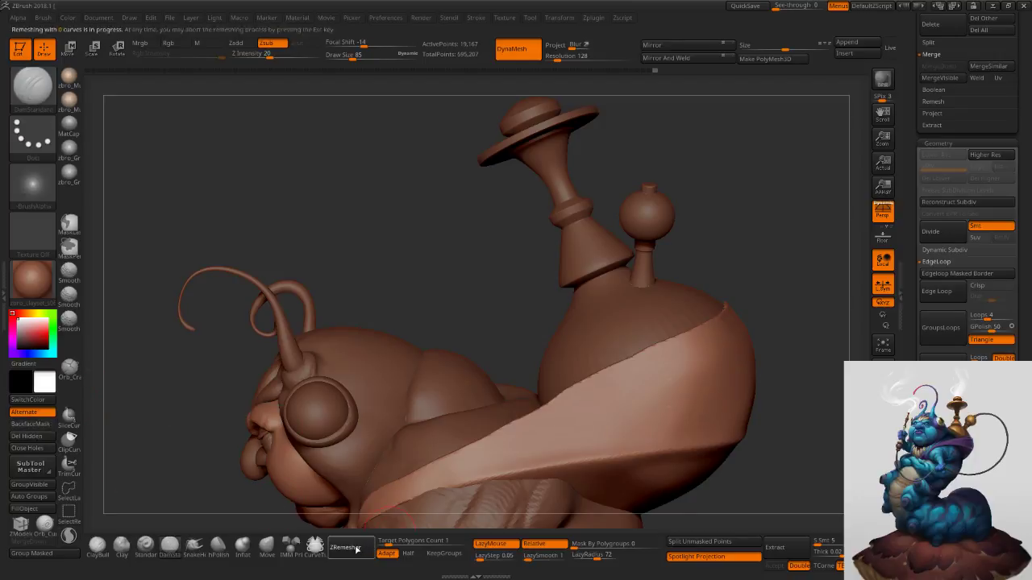
drag(391, 542, 382, 542)
click(365, 553)
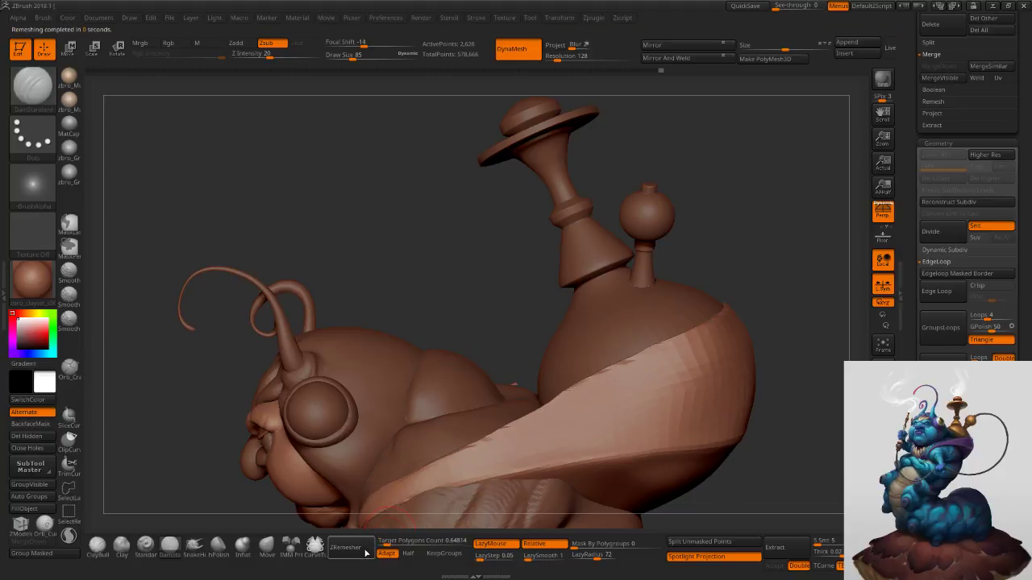
right_drag(429, 467, 539, 430)
key(ctrl+z)
key(ctrl+z)
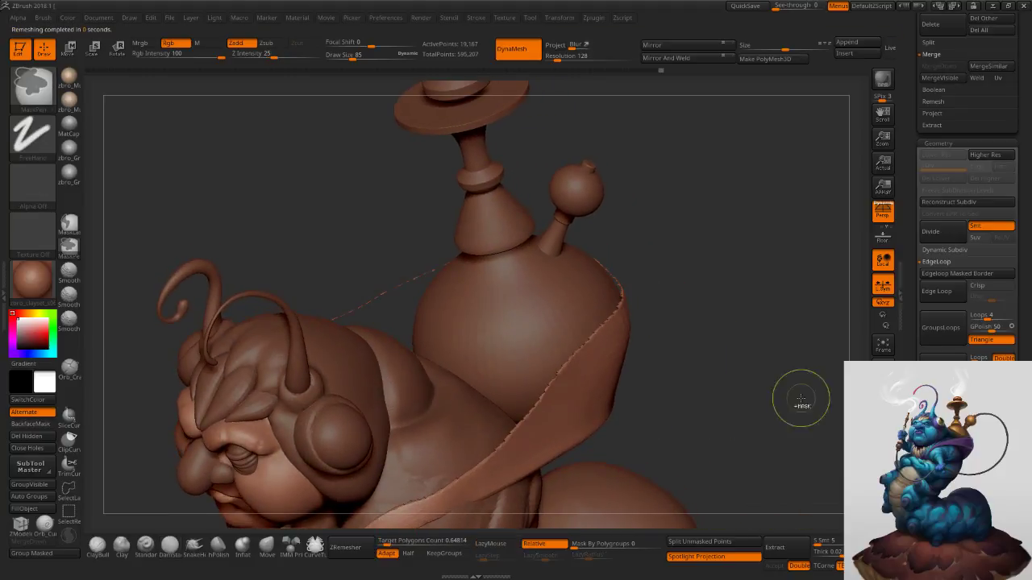
Clean the strap border, keep only its polygroup, and ZRemesh it at 0.40833 down to 1,126 points.
click(926, 338)
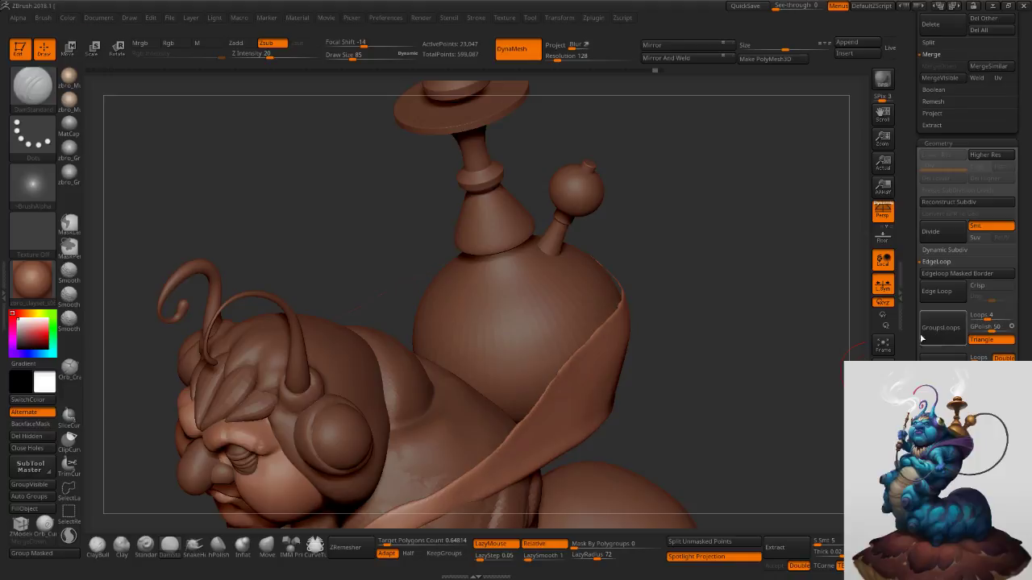
right_drag(700, 361, 658, 385)
ctrl+shift+click(657, 400)
click(41, 440)
click(348, 547)
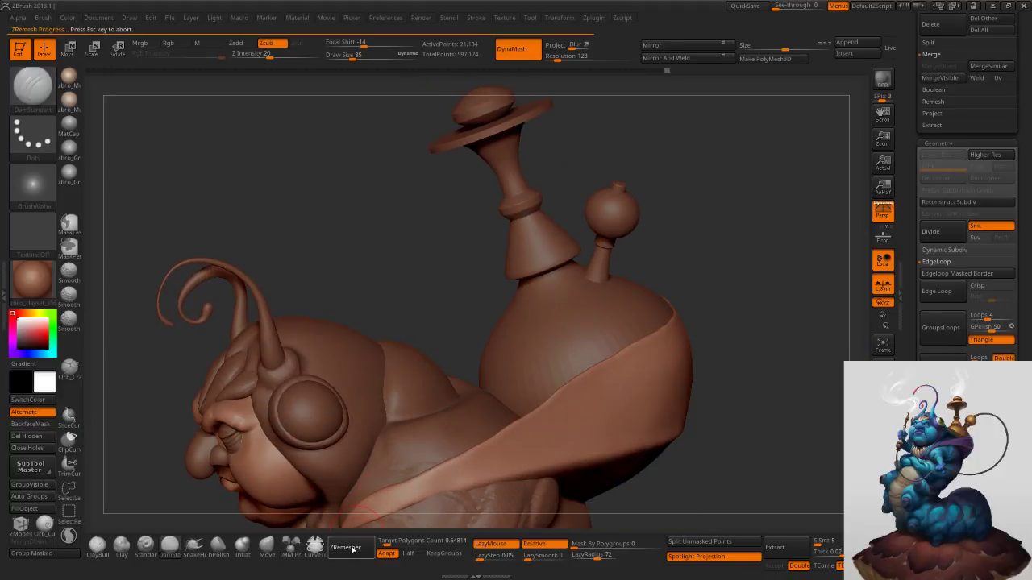
alt+drag(700, 458, 621, 359)
drag(391, 545, 387, 545)
click(371, 551)
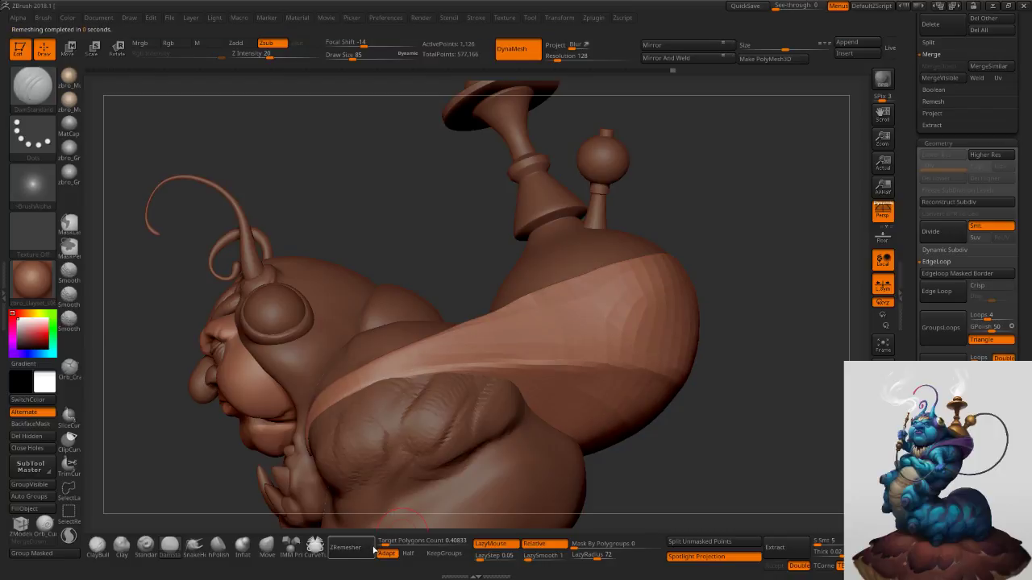
right_drag(574, 342, 603, 350)
Subdivide the strap and set up the Move brush at size 104.
key(d)
key(s)
drag(608, 294, 620, 291)
click(267, 546)
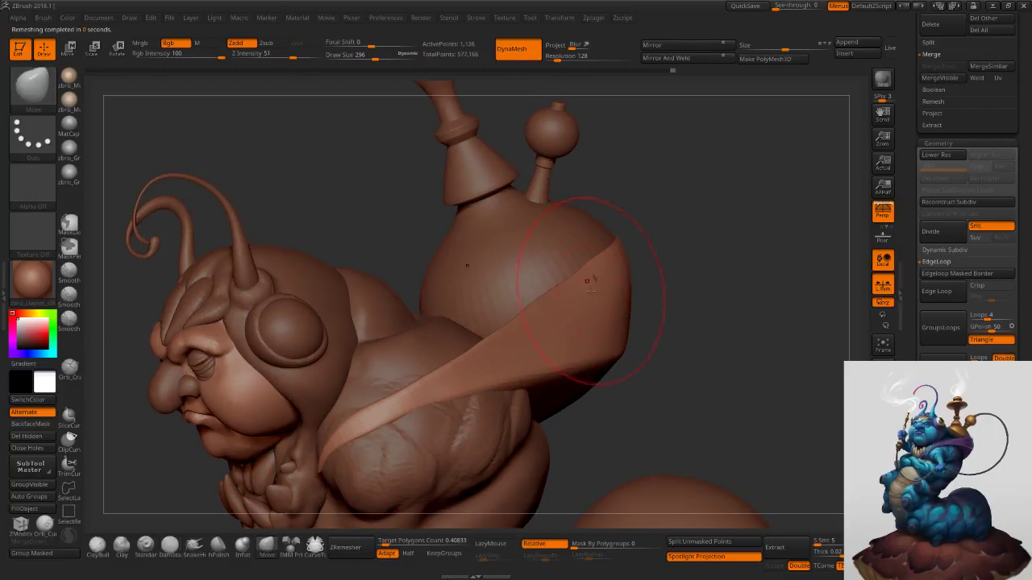
key(s)
drag(605, 290, 602, 291)
mouse_move(603, 291)
right_down()
mouse_move(641, 298)
mouse_move(610, 292)
right_up()
key(s)
drag(610, 291, 595, 292)
With DamStandard at size 71, subdivide and carve a crease along the strap's lower edge.
click(173, 547)
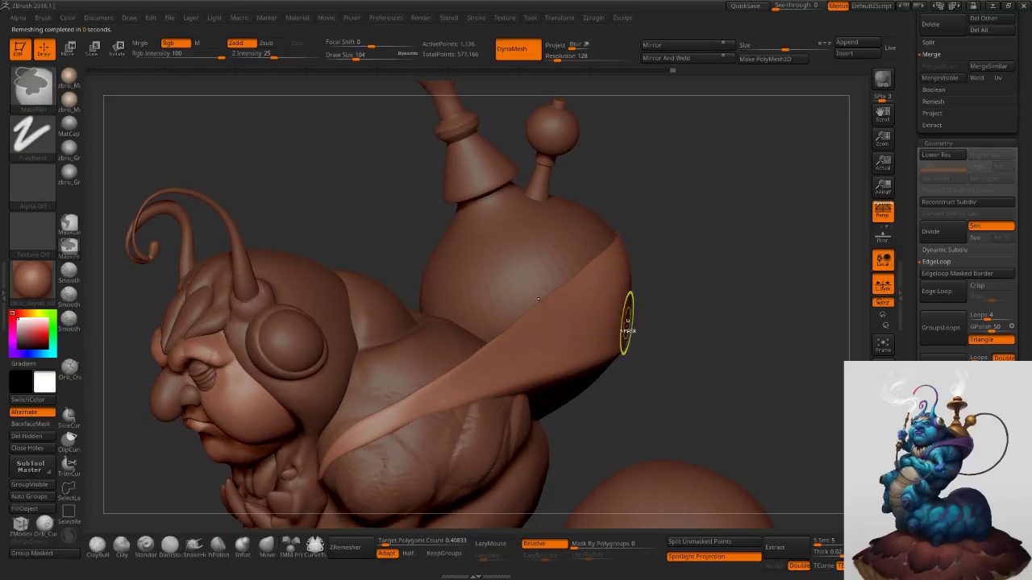
ctrl+right_drag(626, 322, 629, 331)
key(s)
drag(629, 331, 624, 332)
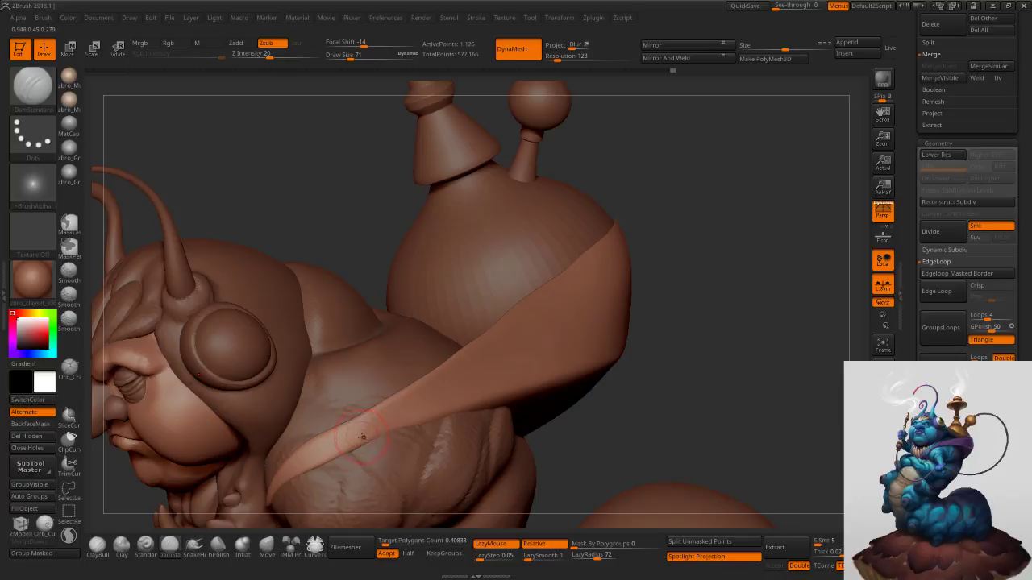
right_drag(727, 372, 584, 387)
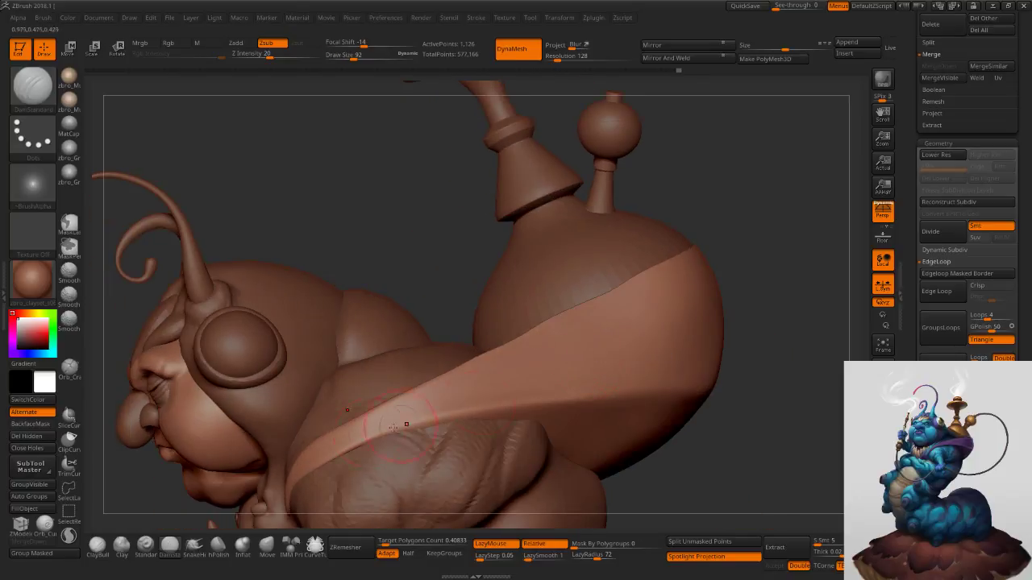
key(ctrl+d)
drag(429, 421, 702, 410)
drag(433, 427, 709, 408)
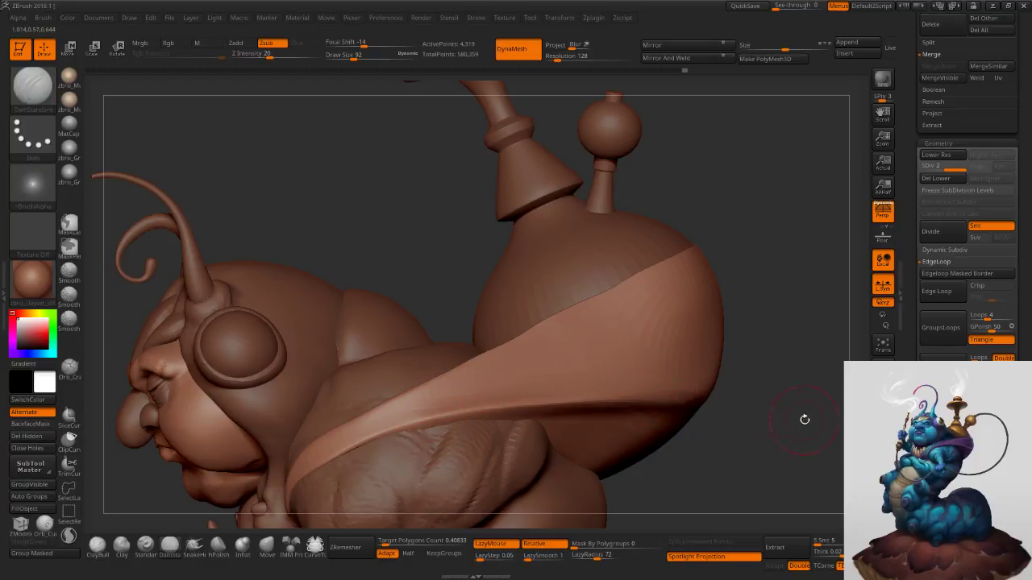
key(s)
drag(453, 401, 474, 400)
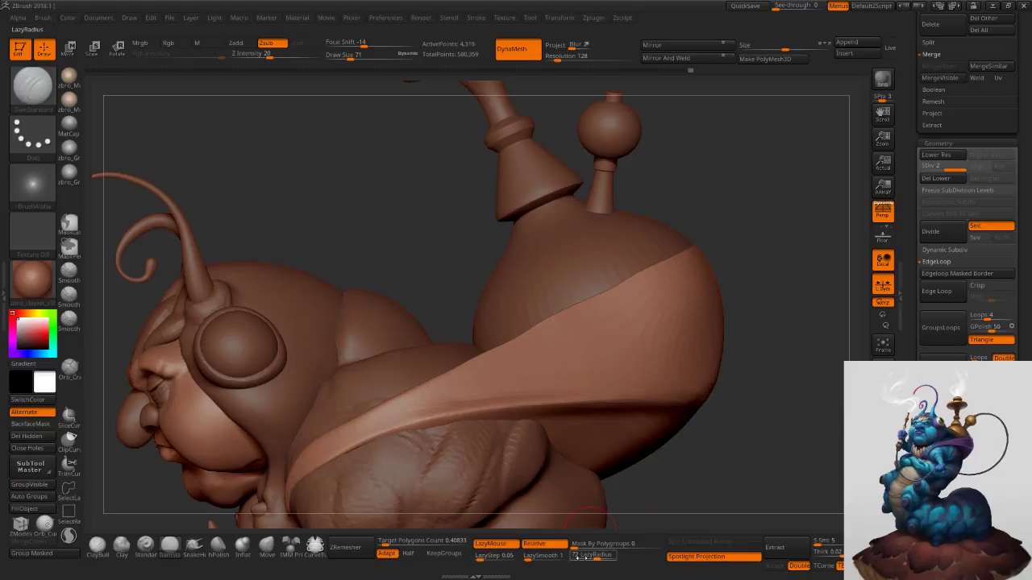
Subdivide the strap once more and switch to the Move brush at size 138.
key(ctrl+d)
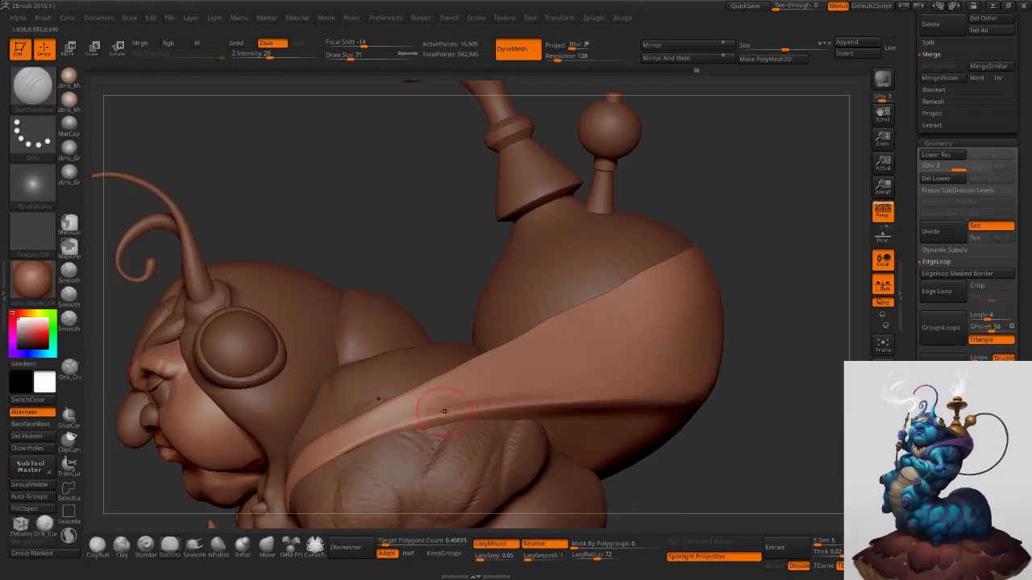
right_drag(632, 384, 633, 401)
key(s)
mouse_move(531, 401)
right_down()
mouse_move(379, 445)
mouse_move(482, 373)
right_up()
key(s)
click(376, 452)
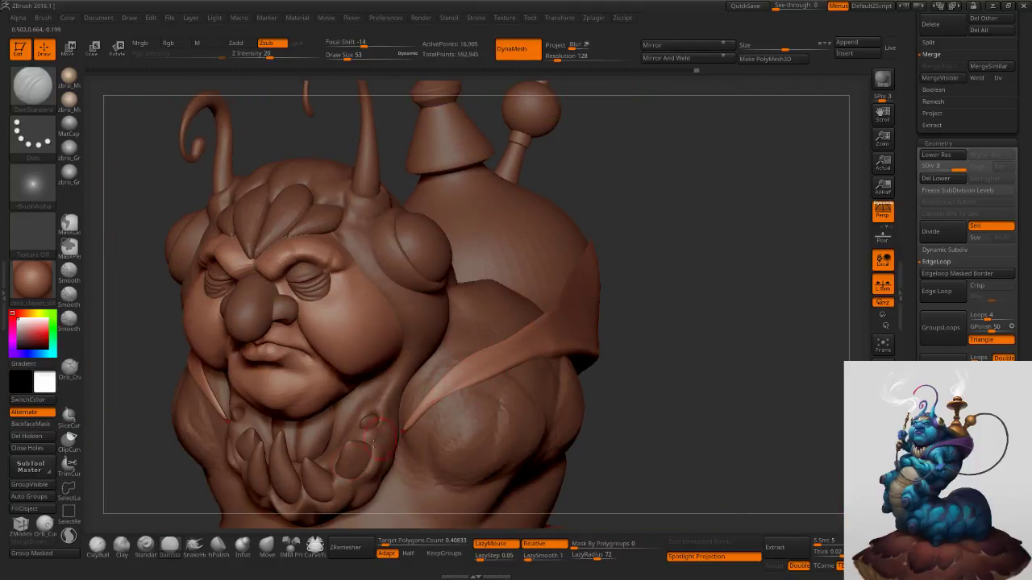
click(267, 546)
right_drag(338, 474, 439, 421)
key(s)
click(446, 420)
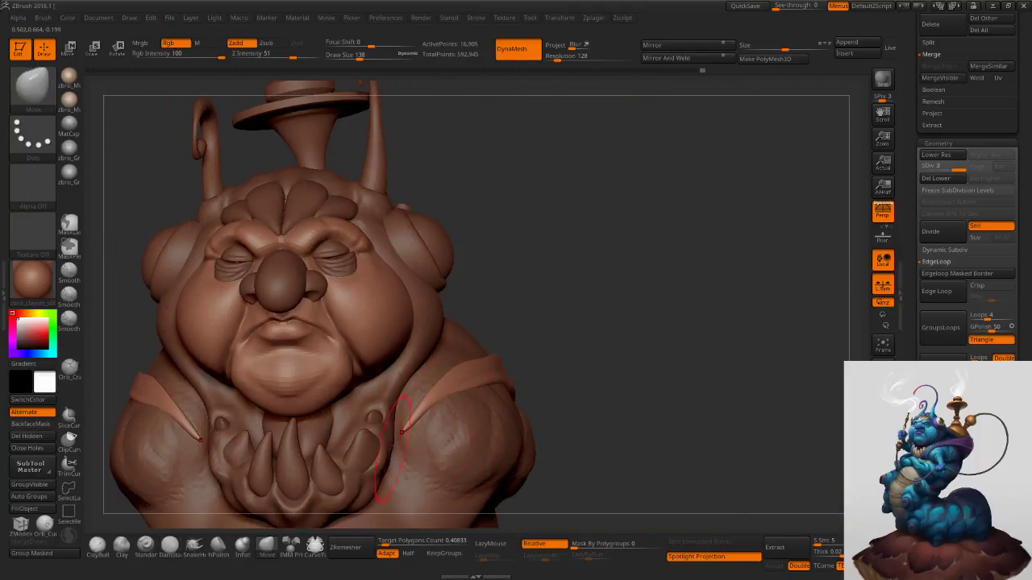
Reshape the strap edge where it meets the shoulder with an enlarged Move brush.
right_drag(401, 459, 398, 449)
mouse_move(445, 422)
right_down()
mouse_move(419, 427)
mouse_move(384, 461)
mouse_move(419, 422)
right_up()
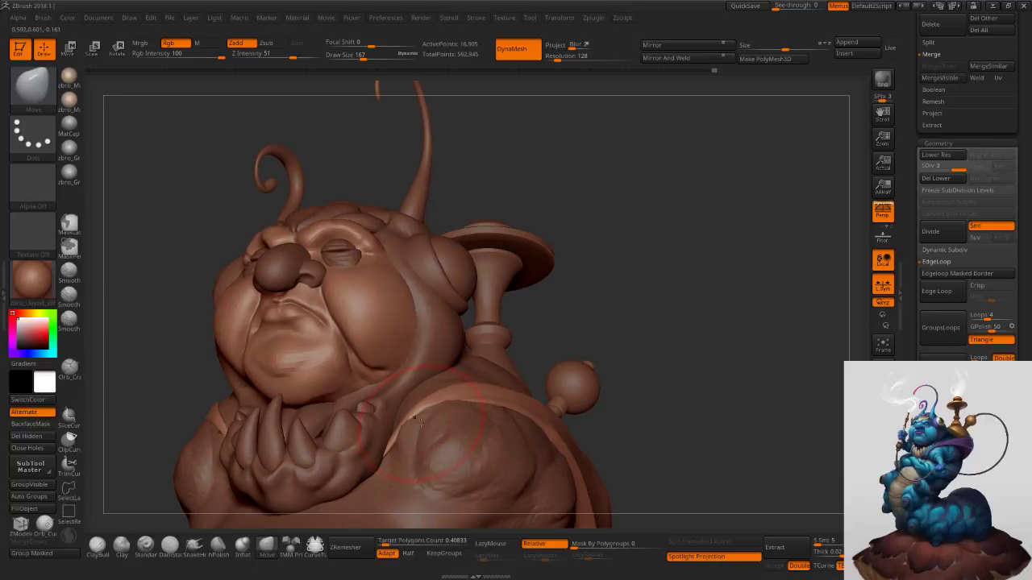
key(s)
drag(419, 421, 440, 411)
mouse_move(441, 413)
right_down()
mouse_move(453, 402)
mouse_move(530, 405)
right_up()
Drop to the lowest subdivision level and delete the higher levels, back to 1,126 points.
key(shift+d)
key(shift+d)
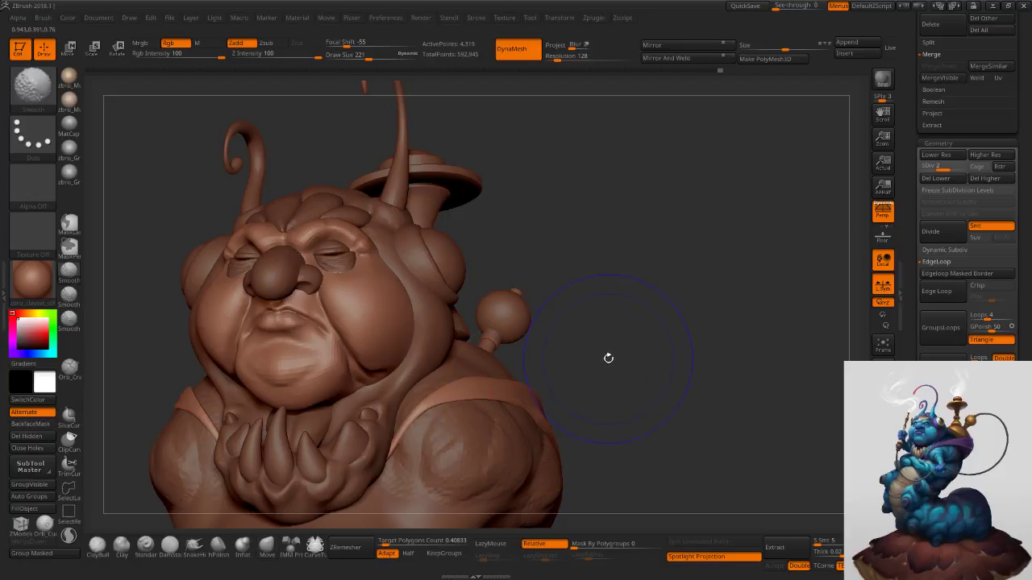
click(980, 181)
right_drag(834, 327, 743, 342)
Give the strap panel thickness with Panel Loops, reapplying it after a trial undo.
key(s)
drag(743, 342, 727, 343)
ctrl+right_drag(707, 344, 696, 397)
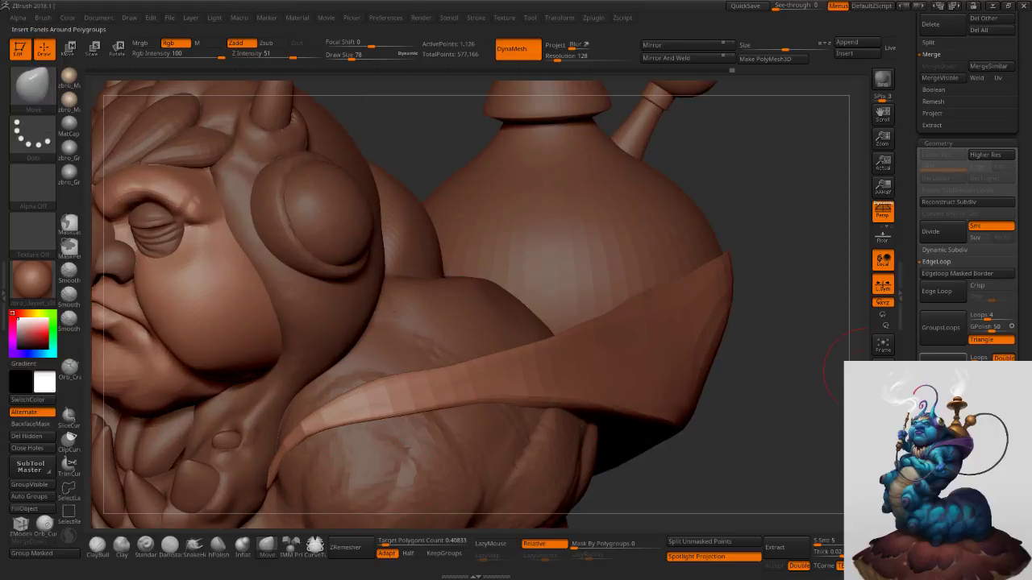
click(941, 369)
key(ctrl+z)
click(941, 365)
Enlarge the brush to 204 and subdivide the panelled strap with Ctrl+D.
right_drag(781, 339, 787, 340)
key(s)
drag(788, 342, 790, 343)
key(s)
drag(362, 415, 374, 415)
mouse_move(374, 414)
right_down()
mouse_move(359, 435)
mouse_move(378, 400)
right_up()
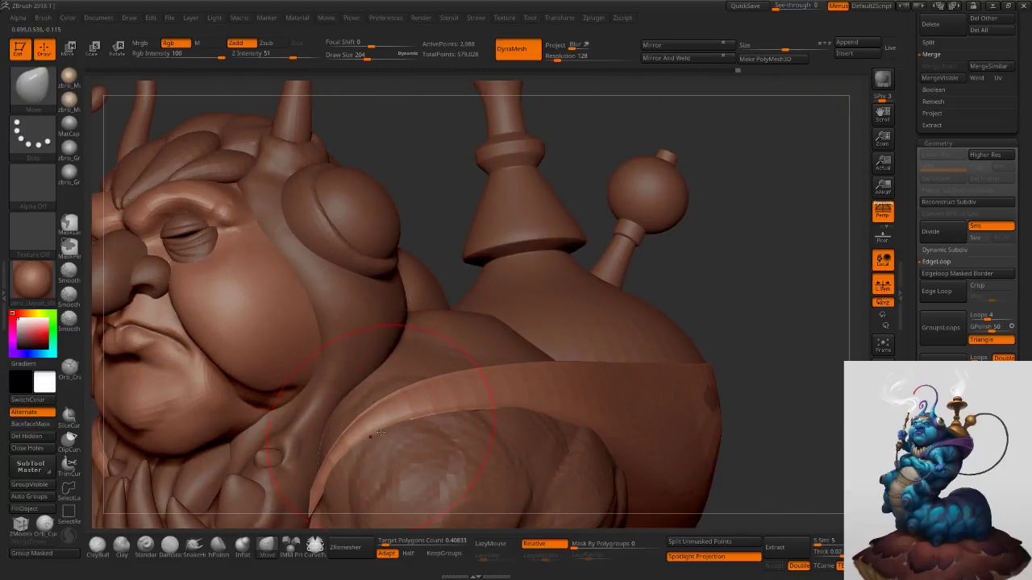
key(ctrl+d)
Nudge the shoulder collar edge up-left with the Move brush at size 138.
mouse_move(373, 456)
right_down()
mouse_move(403, 439)
mouse_move(369, 393)
right_up()
key(s)
drag(369, 392, 371, 393)
mouse_move(405, 393)
right_down()
mouse_move(374, 365)
mouse_move(333, 419)
mouse_move(353, 395)
right_up()
key(s)
drag(352, 395, 346, 395)
mouse_move(331, 425)
right_down()
mouse_move(326, 436)
mouse_move(328, 415)
right_up()
drag(328, 414, 328, 406)
drag(365, 356, 354, 351)
Raise the shoulder collar edge further to close the gap over the shoulder.
right_drag(363, 357, 366, 348)
drag(366, 348, 374, 325)
right_drag(373, 324, 370, 332)
drag(370, 332, 392, 312)
right_drag(392, 312, 347, 355)
Return to the Move brush at size 323 and pull the band outward over the dark patch.
mouse_move(333, 396)
right_down()
mouse_move(305, 401)
mouse_move(403, 390)
mouse_move(413, 398)
mouse_move(417, 317)
mouse_move(482, 299)
mouse_move(560, 315)
mouse_move(490, 337)
mouse_move(496, 362)
right_up()
key(s)
drag(496, 363, 490, 363)
click(182, 547)
key(s)
drag(371, 387, 367, 386)
right_drag(367, 389, 483, 364)
key(s)
drag(639, 310, 653, 311)
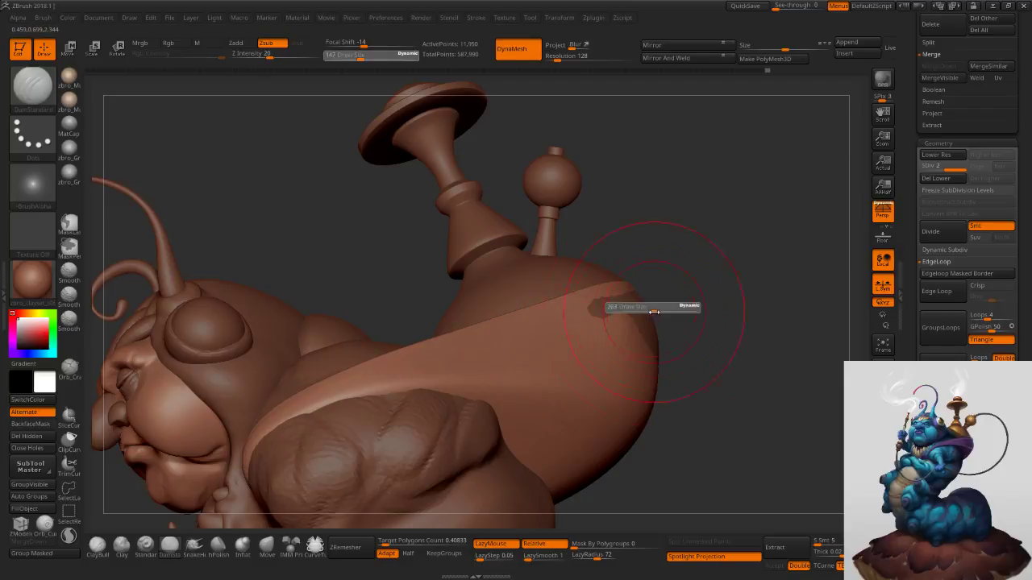
right_drag(650, 319, 640, 370)
click(269, 546)
mouse_move(692, 331)
mouse_down()
mouse_move(716, 292)
mouse_move(696, 313)
mouse_up()
Close the remaining dark spots under the band at brush size 345.
key(s)
right_drag(657, 309, 678, 317)
key(s)
mouse_move(663, 317)
mouse_down()
mouse_move(649, 317)
mouse_move(656, 309)
mouse_up()
mouse_move(656, 310)
right_down()
mouse_move(712, 301)
mouse_move(612, 256)
right_up()
Inspect the band around the hookah pot and whole character, brush size 303.
key(s)
drag(611, 255, 619, 255)
mouse_move(616, 256)
right_down()
mouse_move(595, 334)
mouse_move(594, 276)
mouse_move(595, 317)
mouse_move(516, 331)
right_up()
key(s)
drag(516, 332, 501, 331)
mouse_move(510, 325)
right_down()
mouse_move(610, 341)
mouse_move(504, 383)
right_up()
key(s)
drag(504, 383, 508, 382)
right_drag(518, 334, 544, 314)
mouse_move(682, 353)
ctrl+right_down()
mouse_move(602, 277)
mouse_move(660, 354)
ctrl+right_up()
key(s)
drag(660, 354, 657, 354)
mouse_move(657, 354)
right_down()
mouse_move(601, 352)
mouse_move(636, 395)
mouse_move(544, 299)
mouse_move(605, 347)
mouse_move(559, 398)
right_up()
Set up DamStandard with brush size 56 and Z Intensity 22.
click(168, 549)
key(s)
drag(471, 384, 454, 382)
ctrl+right_drag(451, 380, 431, 403)
key(s)
drag(411, 397, 408, 398)
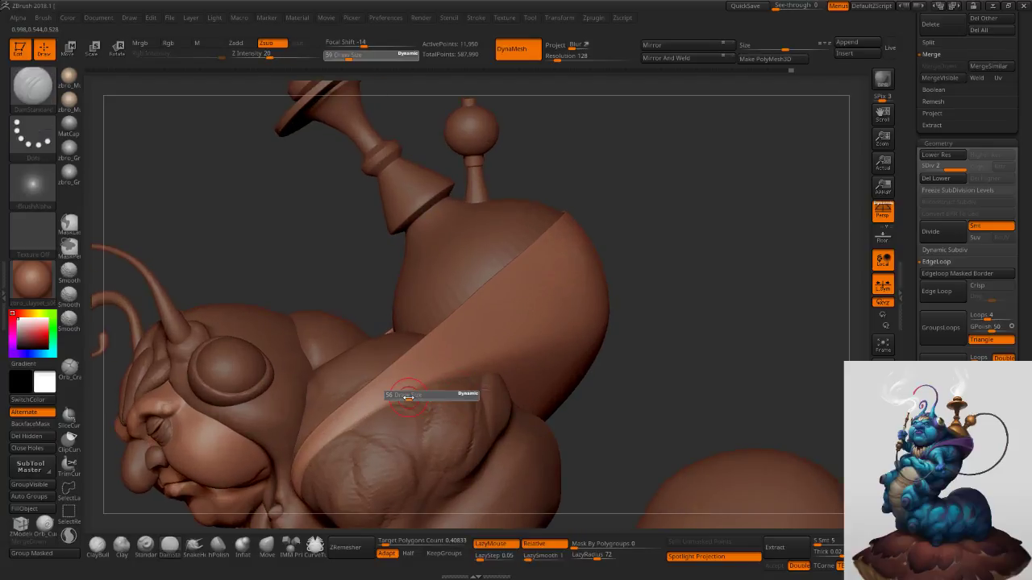
drag(272, 57, 276, 64)
key(Return)
Carve creases along the band's lower edge and up the band at size 45–56.
key(s)
mouse_move(368, 413)
mouse_down()
mouse_move(424, 384)
mouse_move(661, 314)
mouse_up()
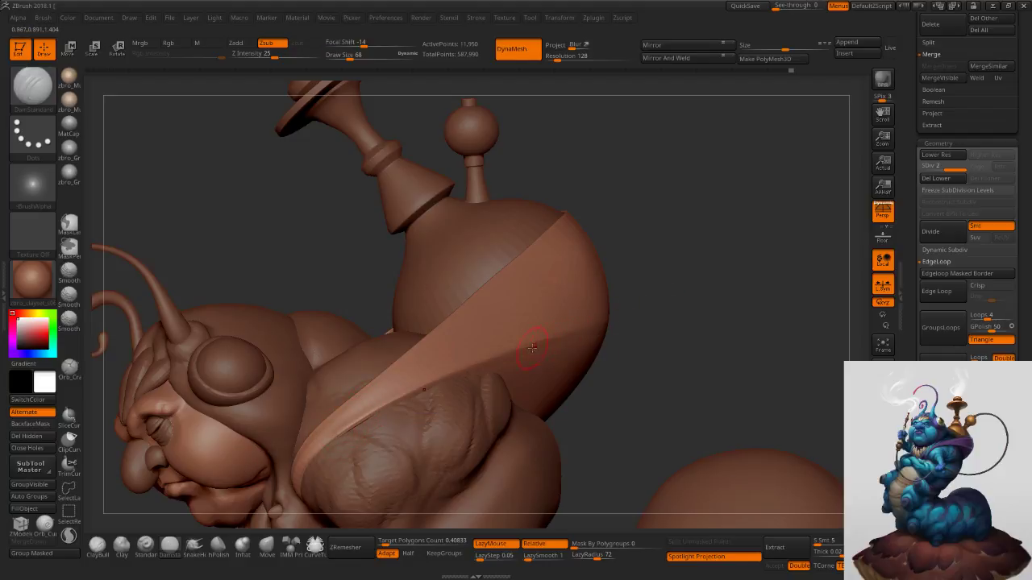
key(s)
drag(413, 383, 407, 383)
drag(333, 428, 656, 257)
right_drag(396, 383, 374, 407)
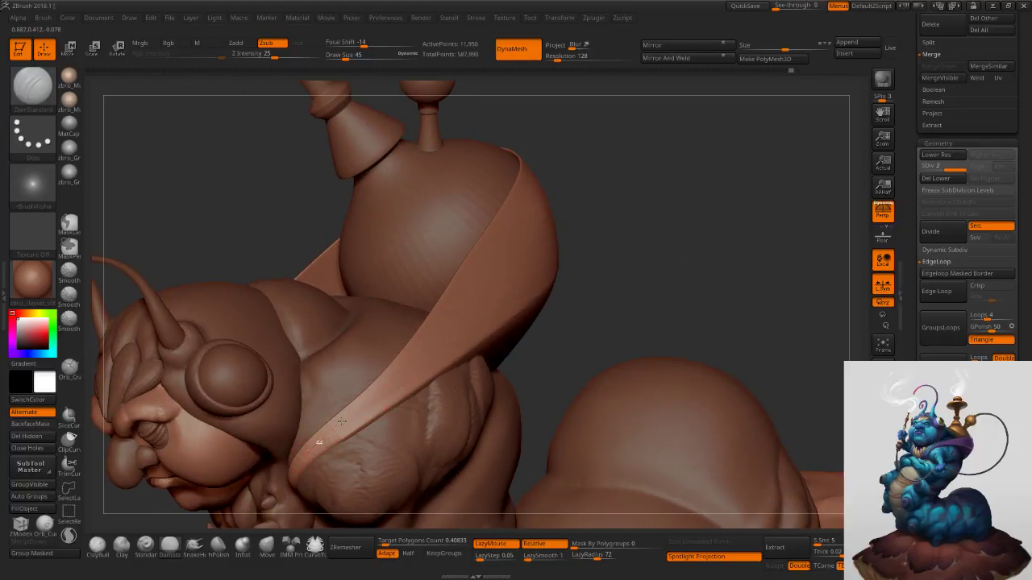
key(s)
drag(496, 321, 500, 321)
mouse_move(500, 321)
right_down()
mouse_move(486, 288)
mouse_move(489, 317)
mouse_move(456, 330)
right_up()
key(s)
Subdivide the strap again and try finer creases along it, undoing each attempt.
drag(420, 357, 614, 187)
key(ctrl+z)
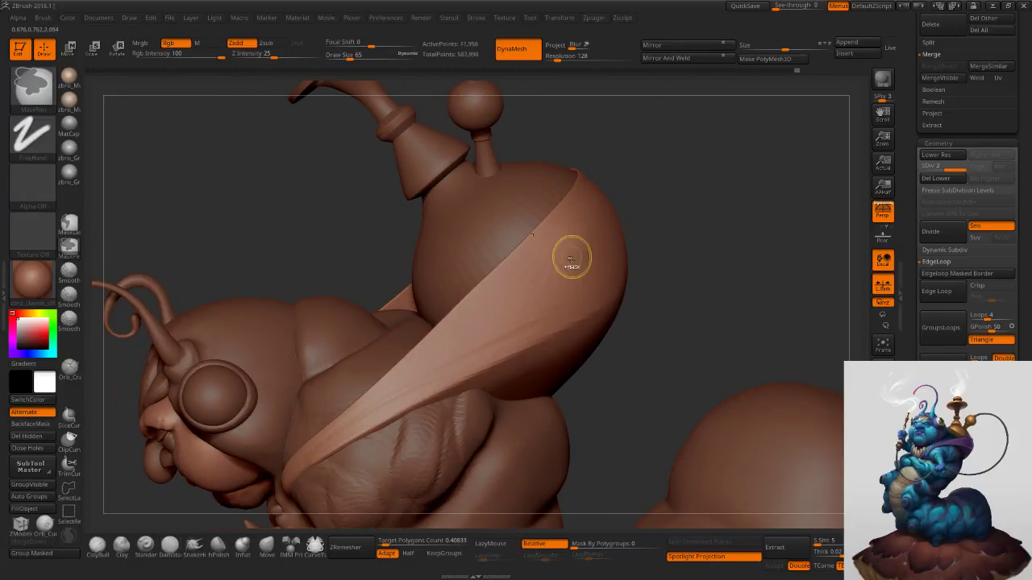
key(ctrl+d)
drag(426, 358, 671, 112)
key(ctrl+z)
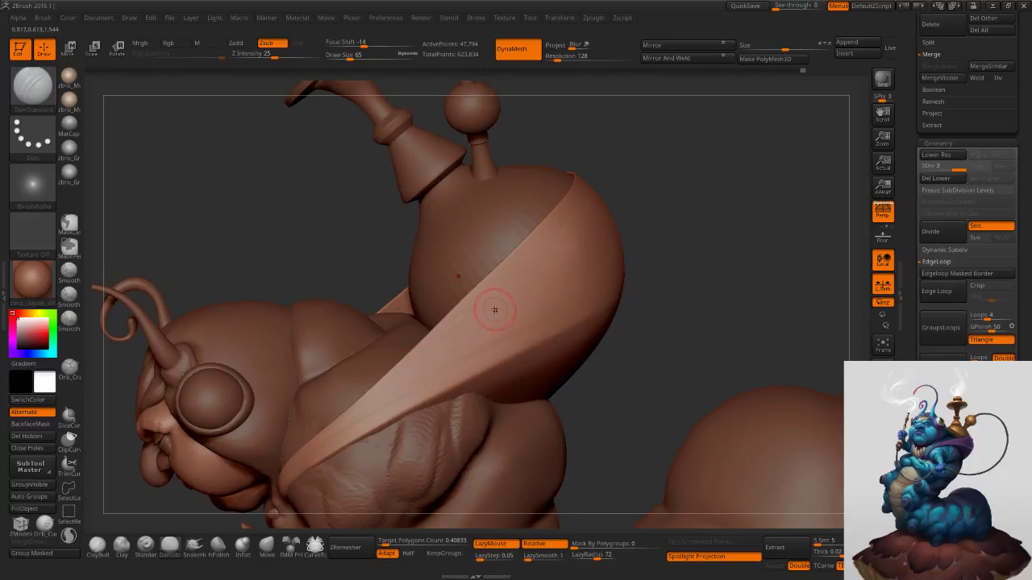
right_drag(490, 309, 454, 350)
drag(433, 364, 609, 162)
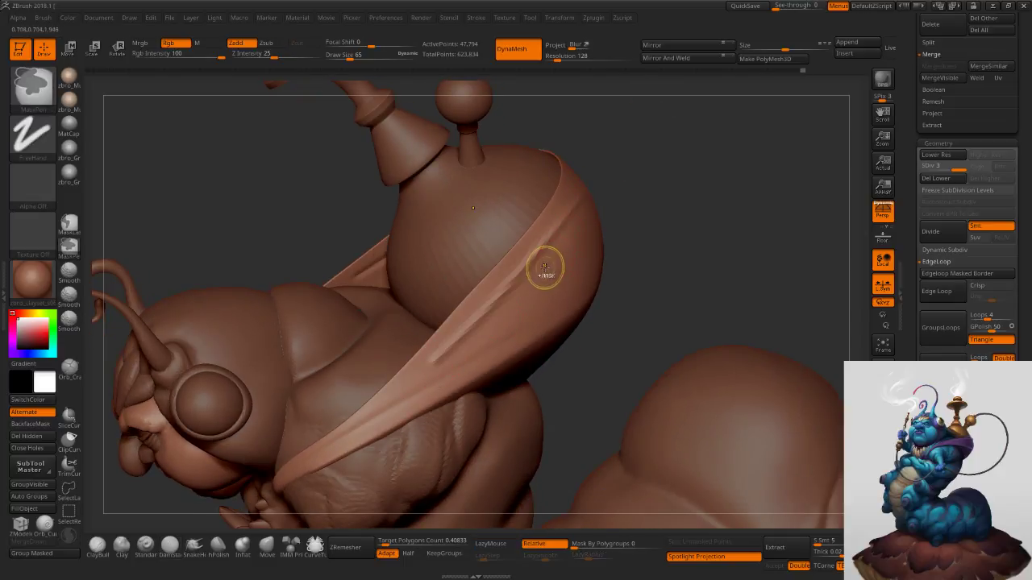
key(ctrl+z)
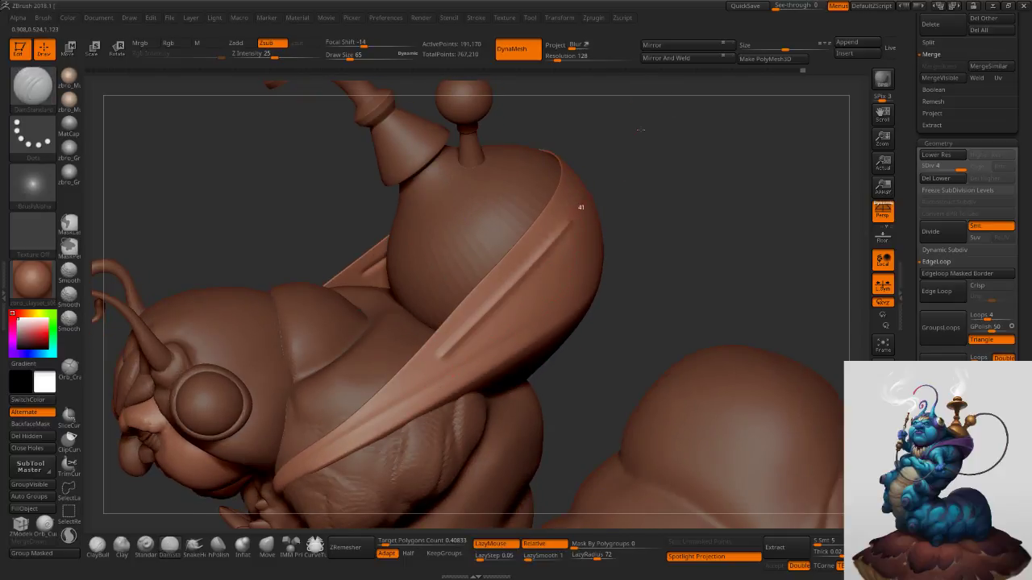
Subdivide once more and test creases up the strap, smoothing its lower end.
key(ctrl+d)
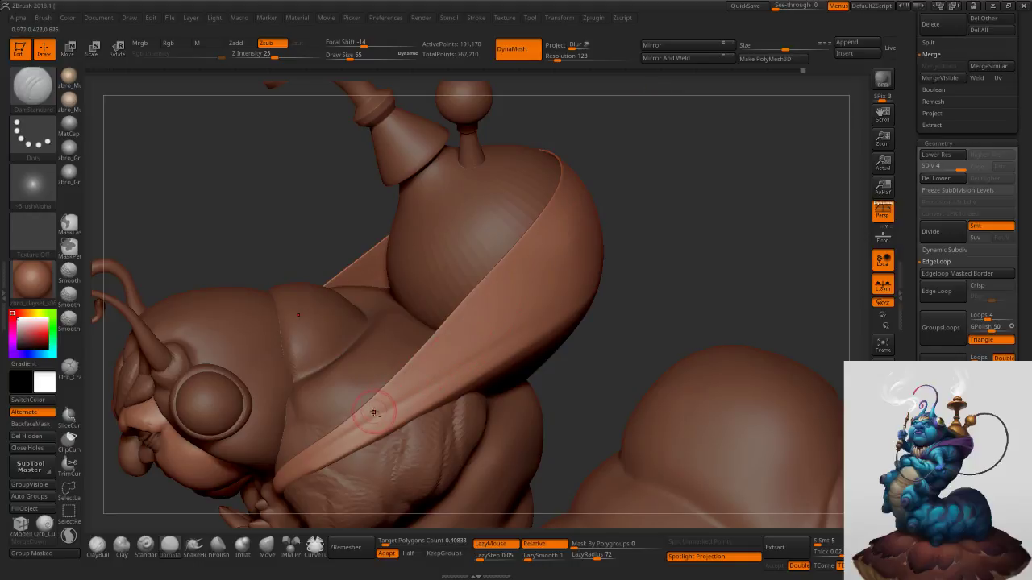
drag(382, 407, 579, 242)
key(ctrl+z)
drag(395, 394, 582, 196)
key(ctrl+z)
drag(436, 360, 587, 195)
shift+drag(476, 326, 346, 431)
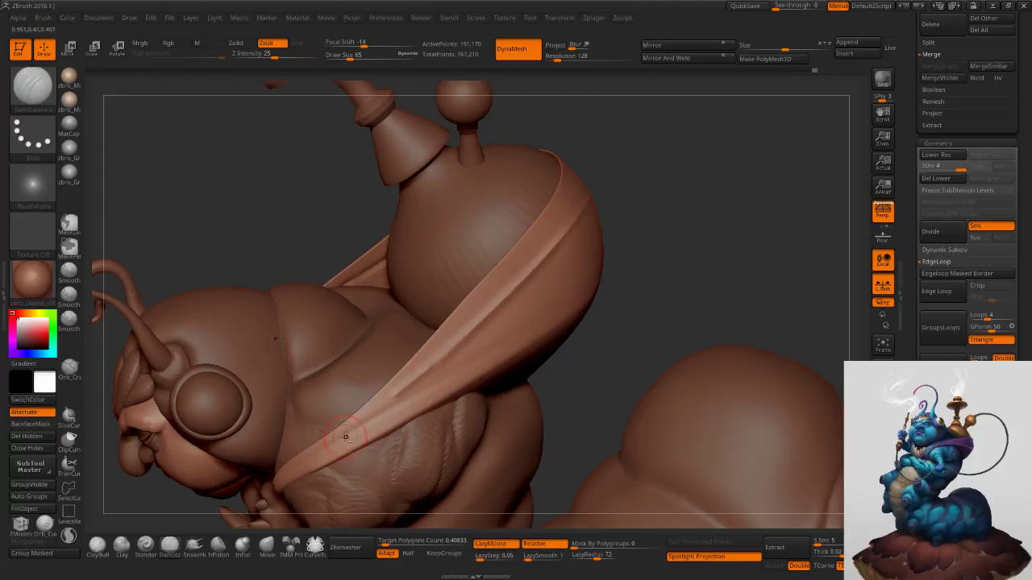
key(ctrl+z)
shift+drag(471, 335, 521, 282)
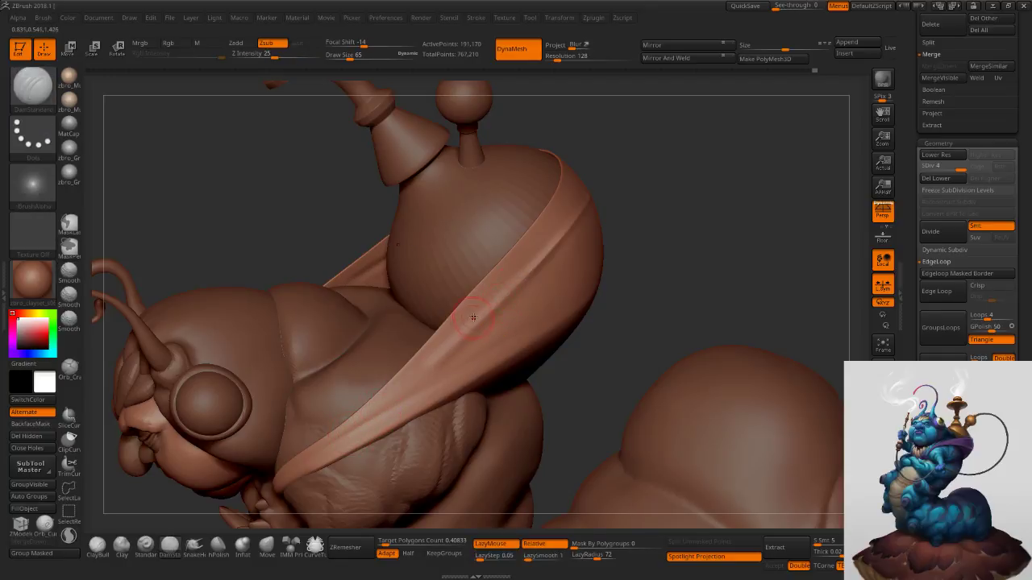
mouse_move(427, 359)
mouse_down()
mouse_move(583, 173)
mouse_move(410, 382)
mouse_up()
key(ctrl+z)
key(ctrl+z)
Turn on BackfaceMask and retry a groove along the strap with a smoothed start.
click(43, 427)
key(s)
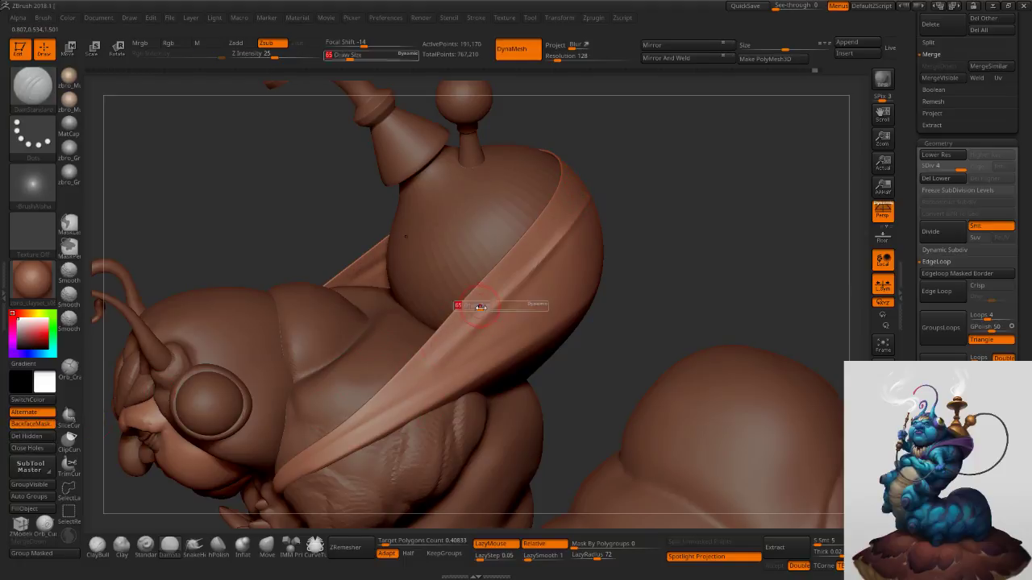
key(ctrl+z)
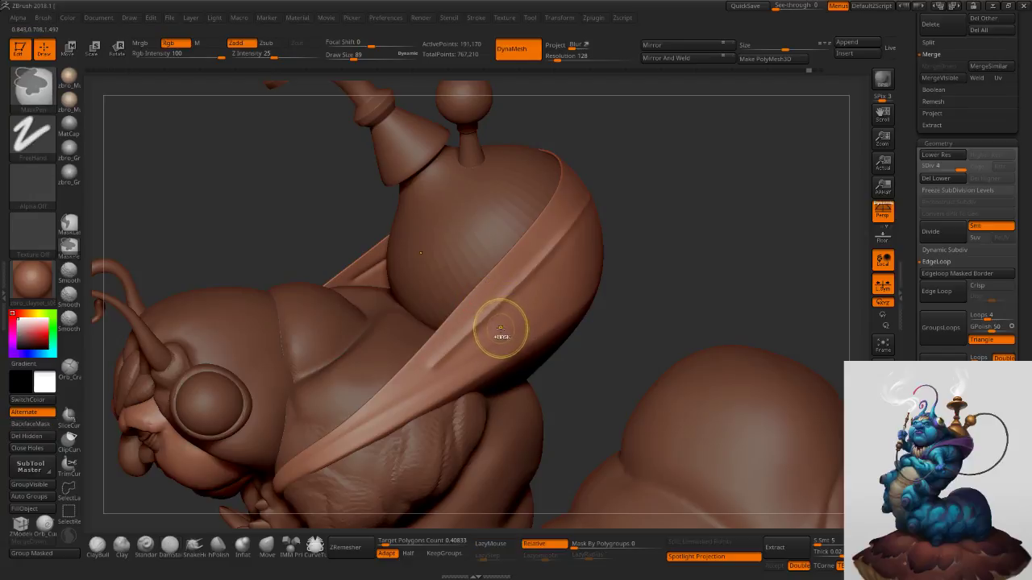
key(ctrl+z)
drag(412, 377, 587, 214)
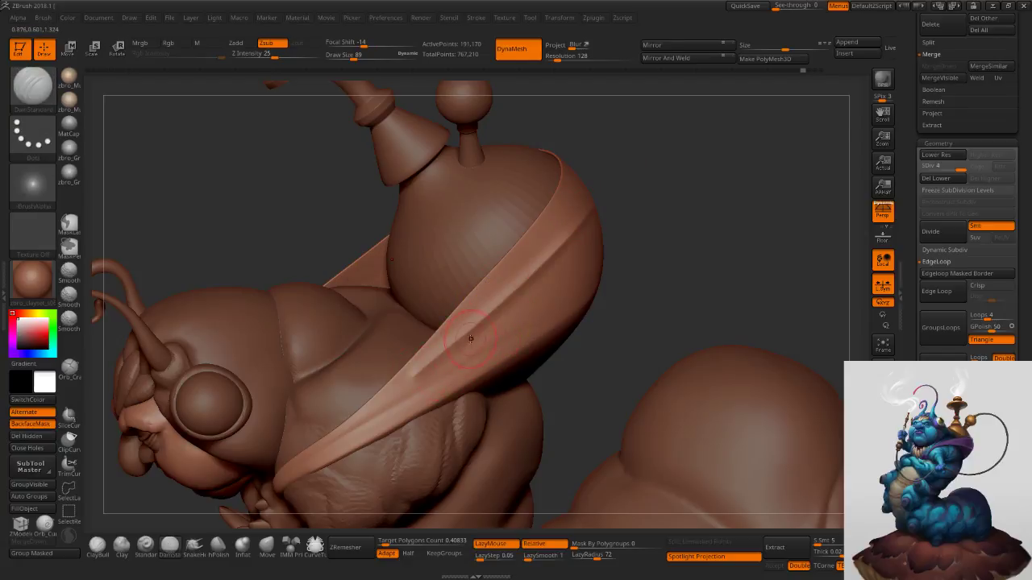
shift+drag(428, 368, 396, 392)
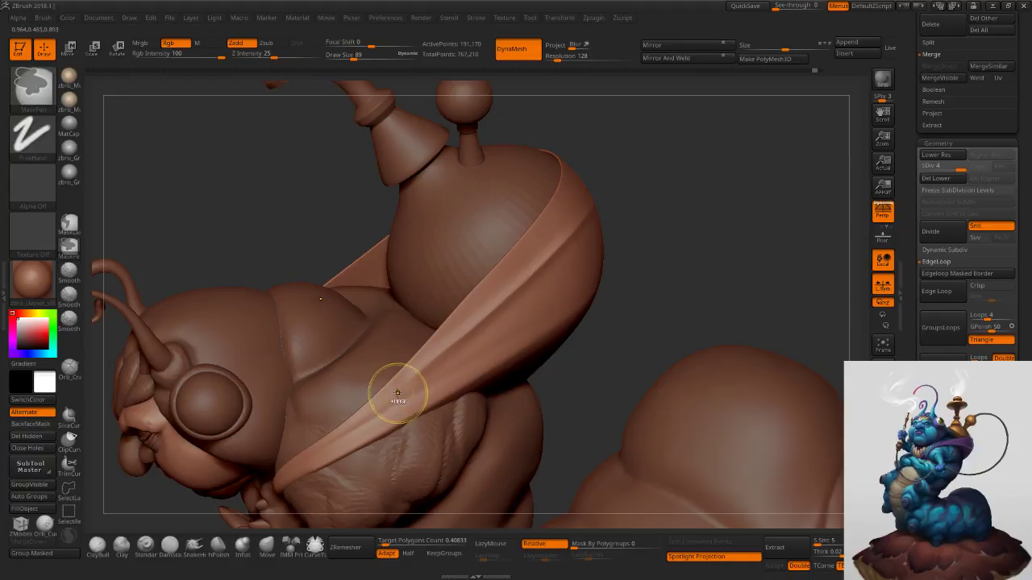
key(ctrl+z)
key(ctrl+z)
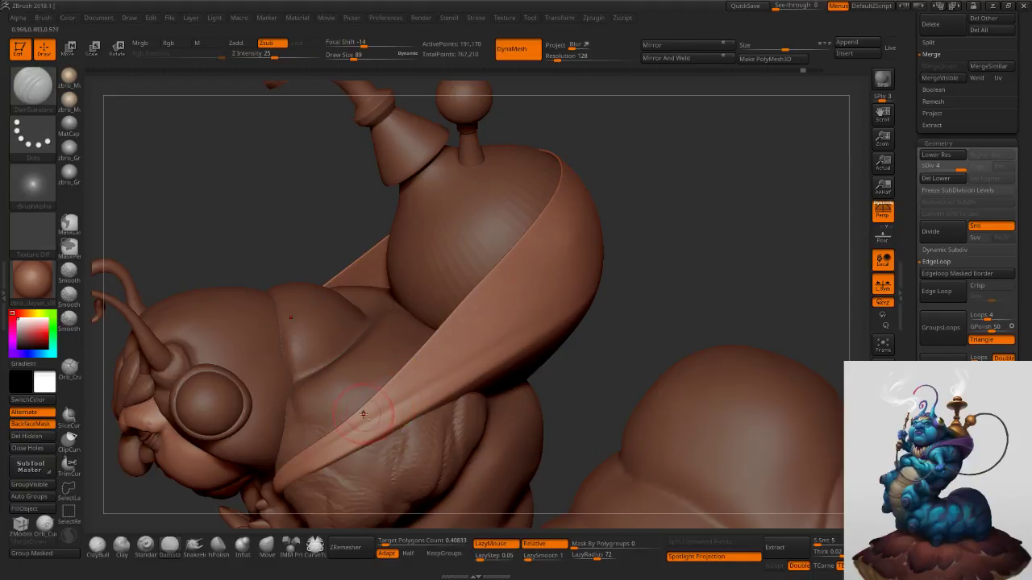
Carve a fresh groove along the strap from the lower left and smooth its surface.
drag(365, 414, 579, 237)
key(ctrl+z)
drag(319, 446, 663, 103)
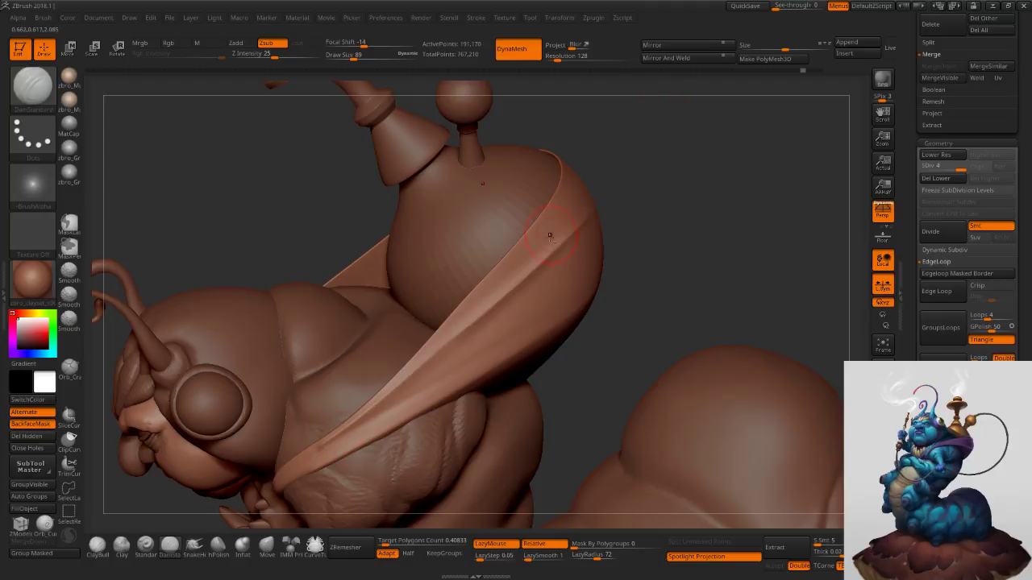
key(ctrl+z)
drag(326, 442, 605, 187)
mouse_move(548, 239)
right_down()
mouse_move(576, 199)
mouse_move(535, 231)
mouse_move(553, 234)
right_up()
drag(612, 257, 556, 255)
shift+drag(466, 272, 444, 270)
mouse_move(675, 240)
right_down()
mouse_move(621, 244)
mouse_move(585, 266)
right_up()
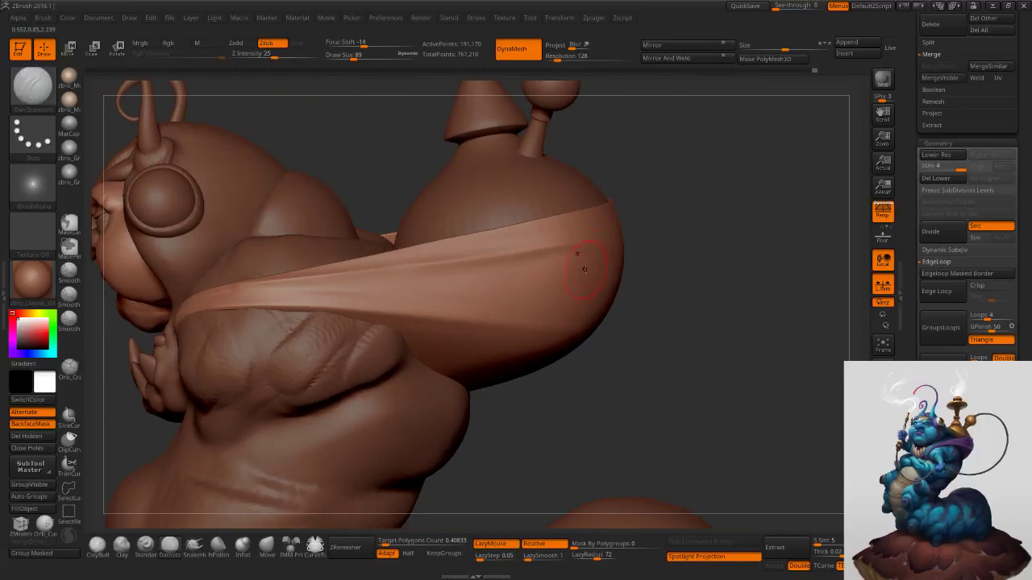
mouse_move(608, 281)
mouse_down()
mouse_move(311, 279)
mouse_move(609, 291)
mouse_up()
Undo the last crease and set Draw Size 104 with Z Intensity 12.
key(ctrl+z)
key(ctrl+z)
key(s)
drag(396, 291, 393, 291)
click(258, 55)
drag(259, 56, 261, 57)
key(s)
drag(309, 287, 313, 289)
Smooth the strap across the shell, including its back side.
drag(686, 321, 511, 273)
mouse_move(569, 292)
mouse_down()
mouse_move(455, 365)
mouse_move(569, 282)
mouse_up()
drag(604, 321, 542, 292)
shift+drag(554, 282, 609, 323)
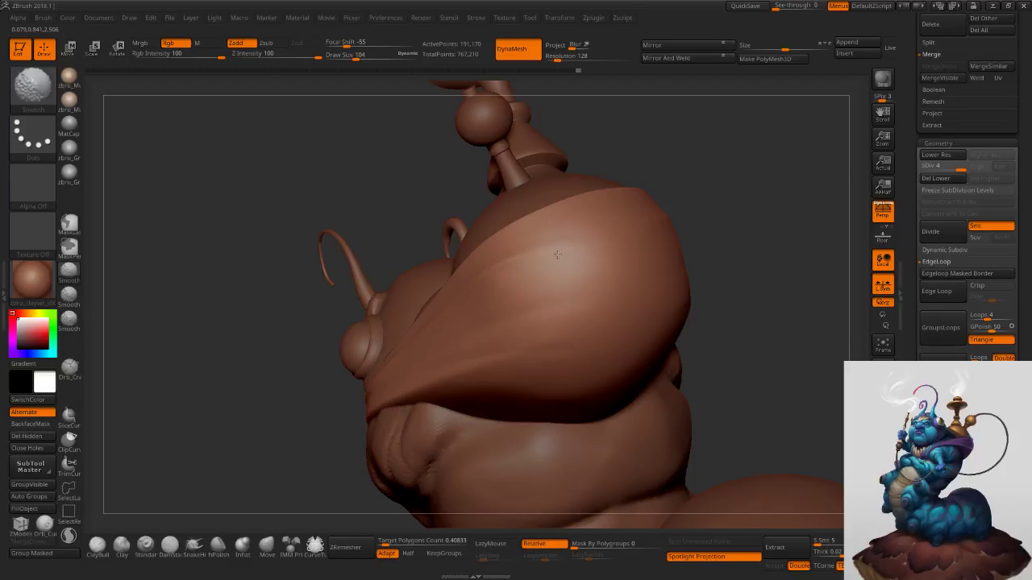
shift+drag(582, 246, 556, 251)
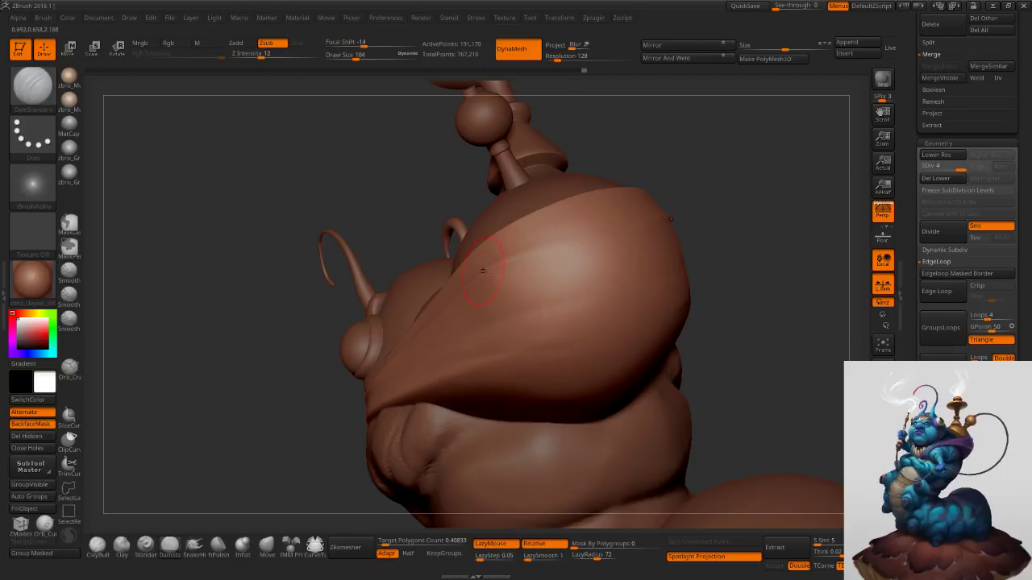
drag(704, 201, 693, 278)
mouse_move(557, 249)
shift+mouse_down()
mouse_move(508, 258)
mouse_move(703, 179)
shift+mouse_up()
Redraw a gentler crease up to the shoulder, softening it and retrying across the strap.
key(ctrl+z)
drag(511, 251, 707, 152)
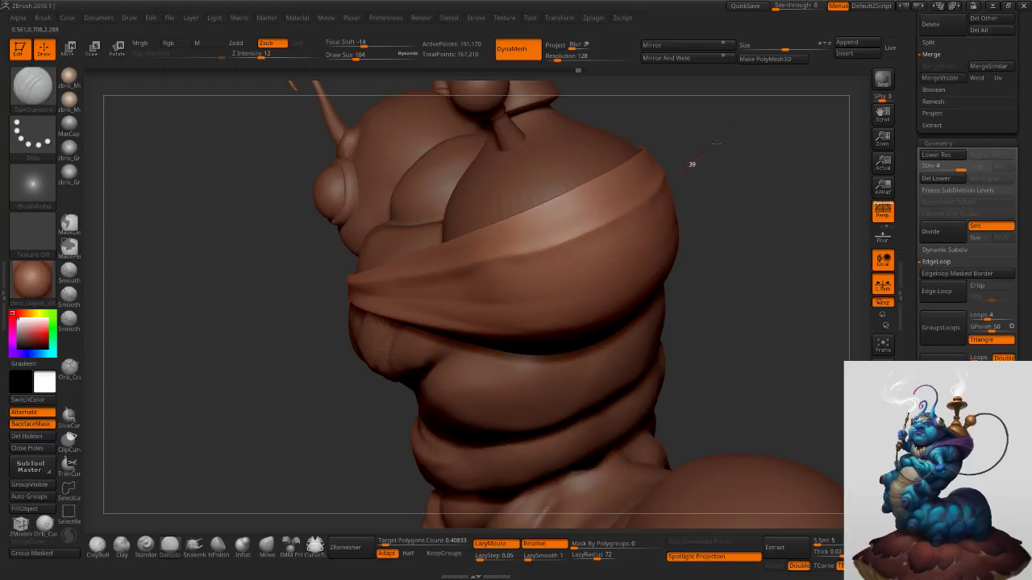
mouse_move(585, 235)
shift+mouse_down()
mouse_move(538, 256)
mouse_move(572, 245)
shift+mouse_up()
drag(678, 279, 674, 321)
shift+drag(592, 270, 534, 289)
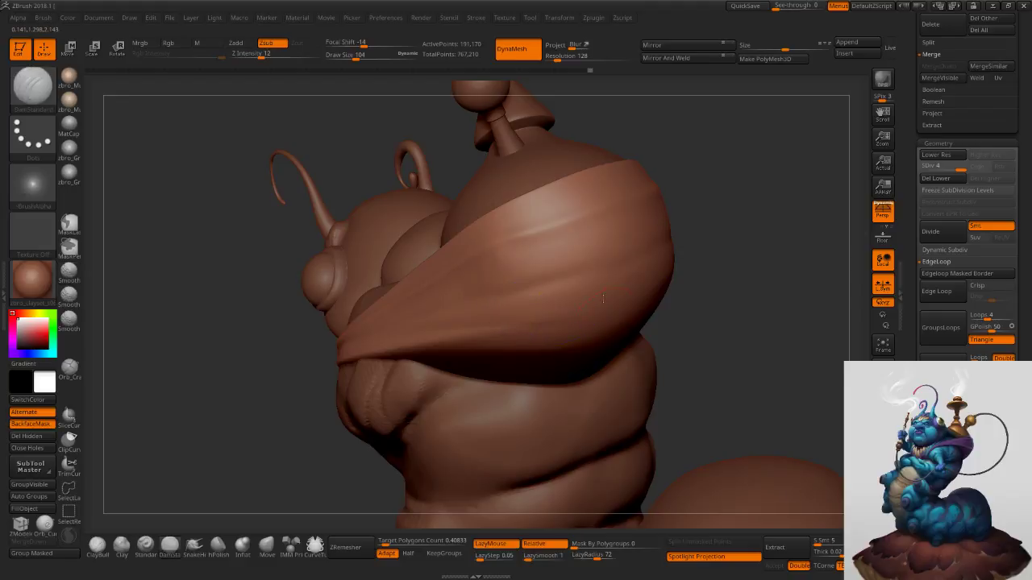
right_drag(559, 281, 562, 324)
drag(534, 326, 324, 383)
key(ctrl+z)
mouse_move(663, 310)
mouse_down()
mouse_move(331, 382)
mouse_move(662, 310)
mouse_up()
key(ctrl+z)
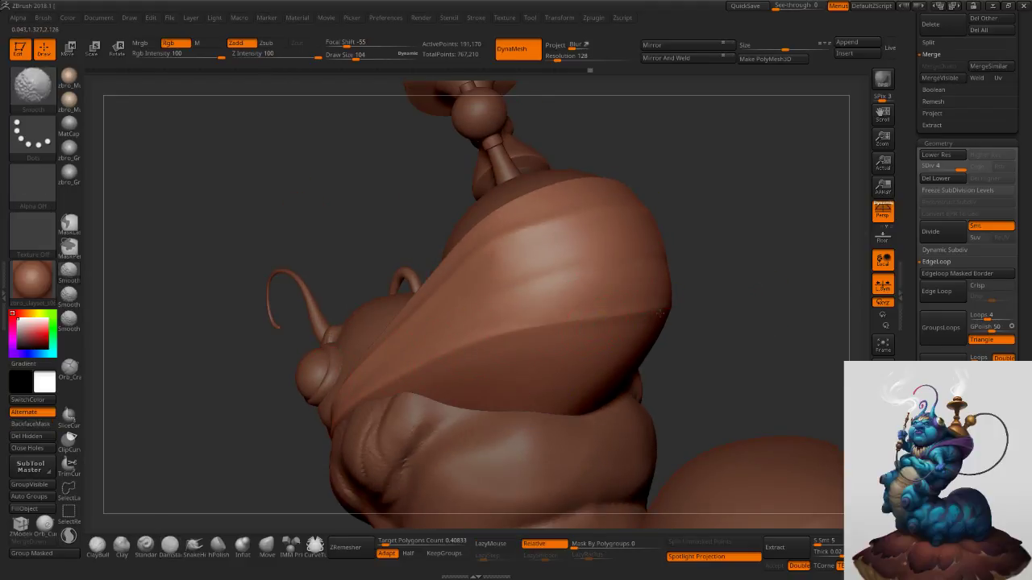
Orbit from a low rear view to a three-quarter side view of the caterpillar.
right_drag(609, 299, 511, 269)
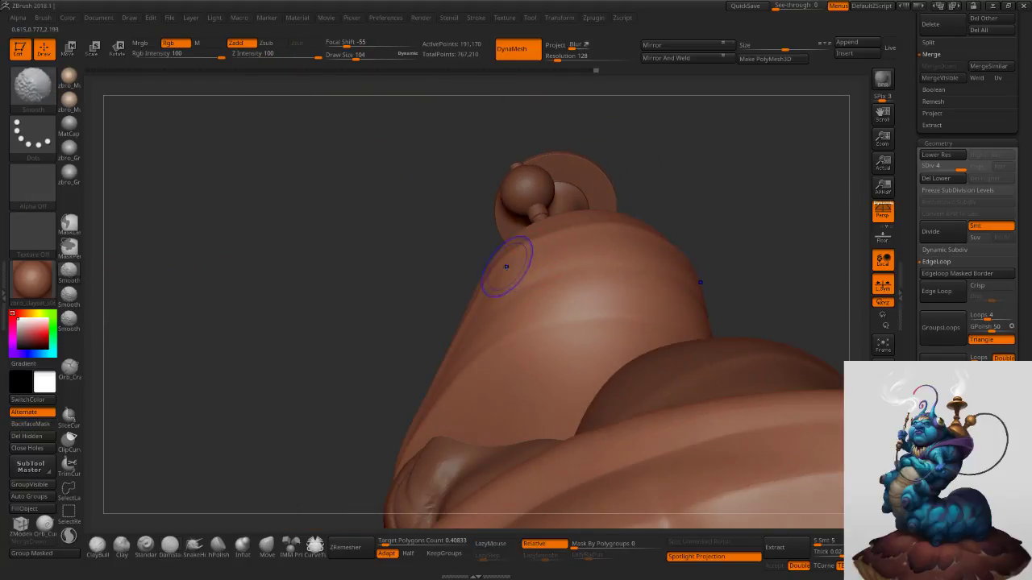
mouse_move(583, 273)
right_down()
mouse_move(604, 230)
mouse_move(630, 234)
right_up()
mouse_move(623, 238)
mouse_down()
mouse_move(691, 276)
mouse_move(693, 231)
mouse_move(720, 244)
mouse_up()
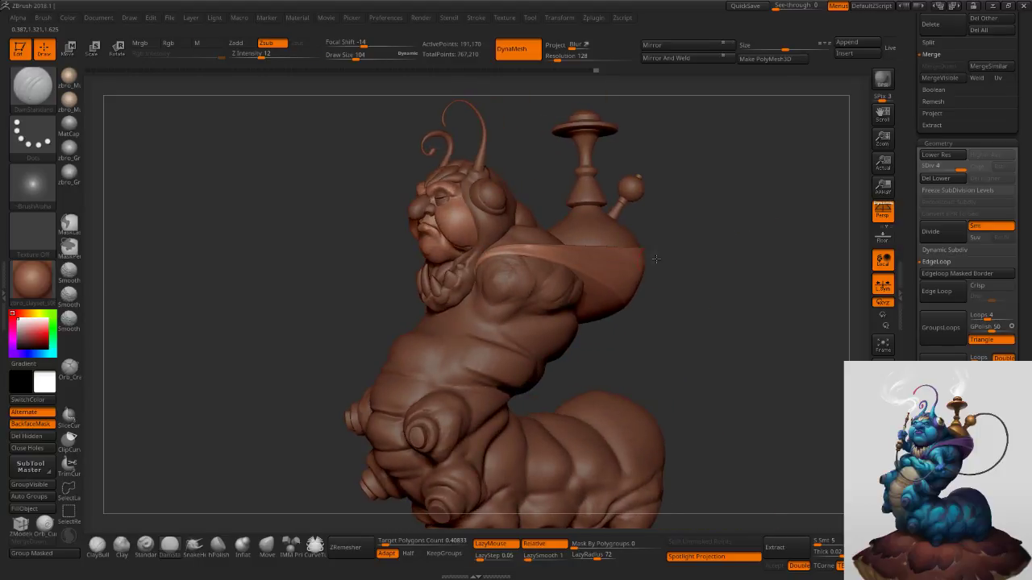
Rotate the caterpillar to a frontal view and raise Draw Size to 276.
drag(654, 258, 669, 254)
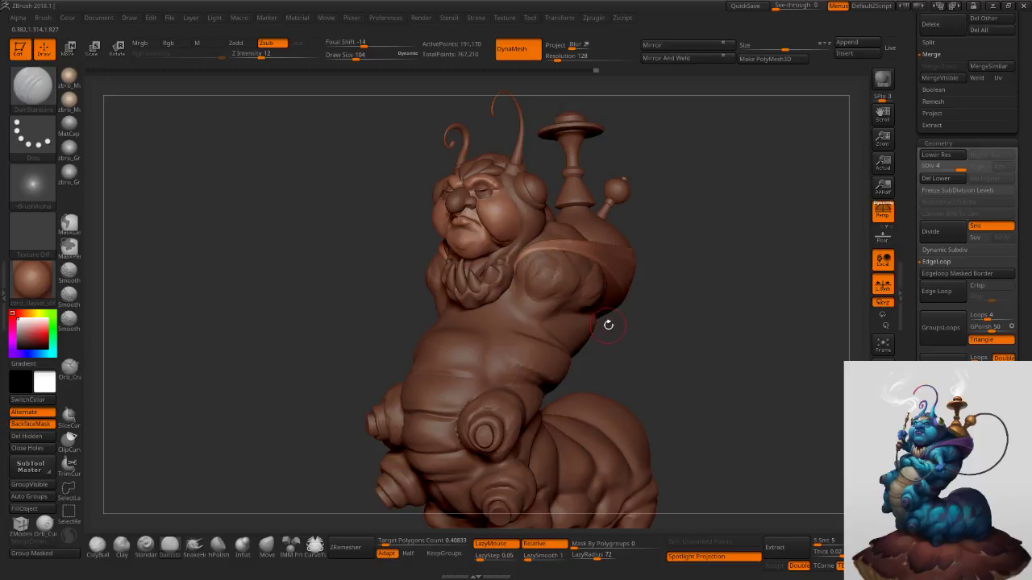
drag(697, 291, 663, 291)
key(s)
click(664, 301)
key(s)
click(657, 327)
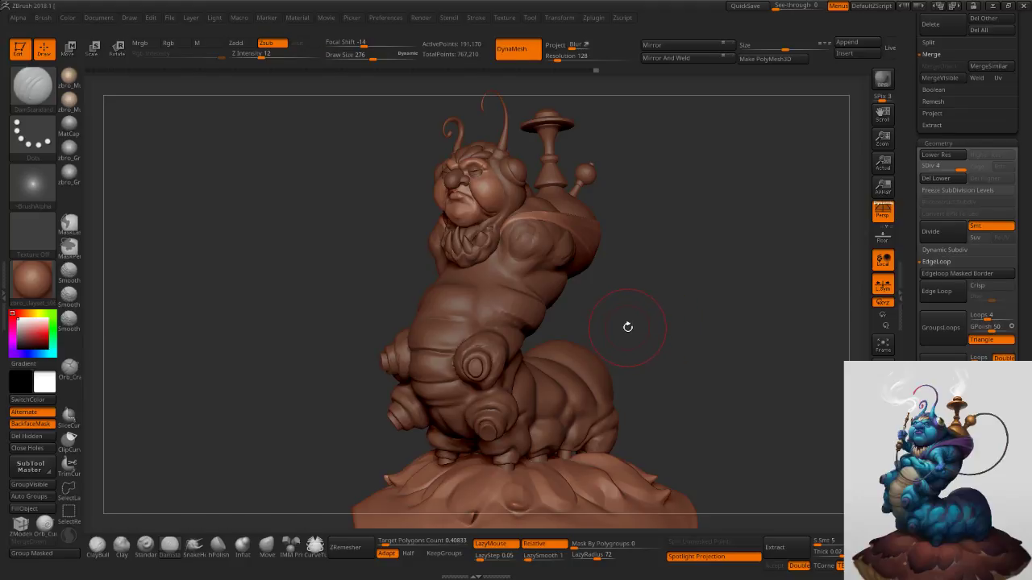
Frame the mushroom base under the feet and select its subtool, PM3d_sphere3d_11.
alt+drag(616, 332, 584, 274)
mouse_move(625, 325)
mouse_down()
mouse_move(593, 274)
mouse_move(620, 342)
mouse_move(610, 425)
mouse_move(637, 234)
mouse_up()
drag(479, 227, 464, 323)
mouse_move(427, 379)
mouse_down()
mouse_move(524, 375)
mouse_move(483, 347)
mouse_up()
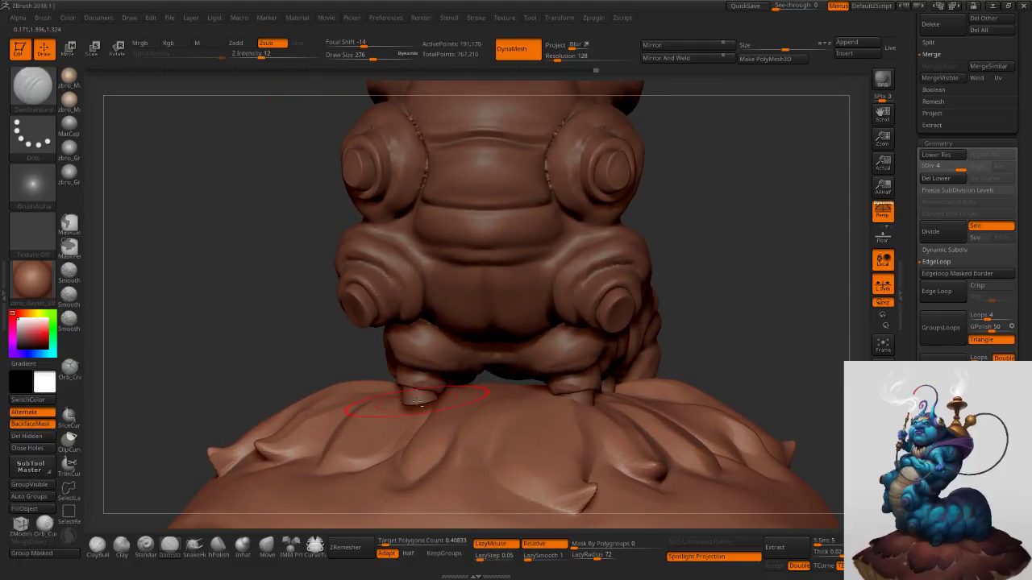
alt+click(433, 422)
With the Move brush, pull the mushroom fold under the left foot leftward.
key(s)
click(269, 547)
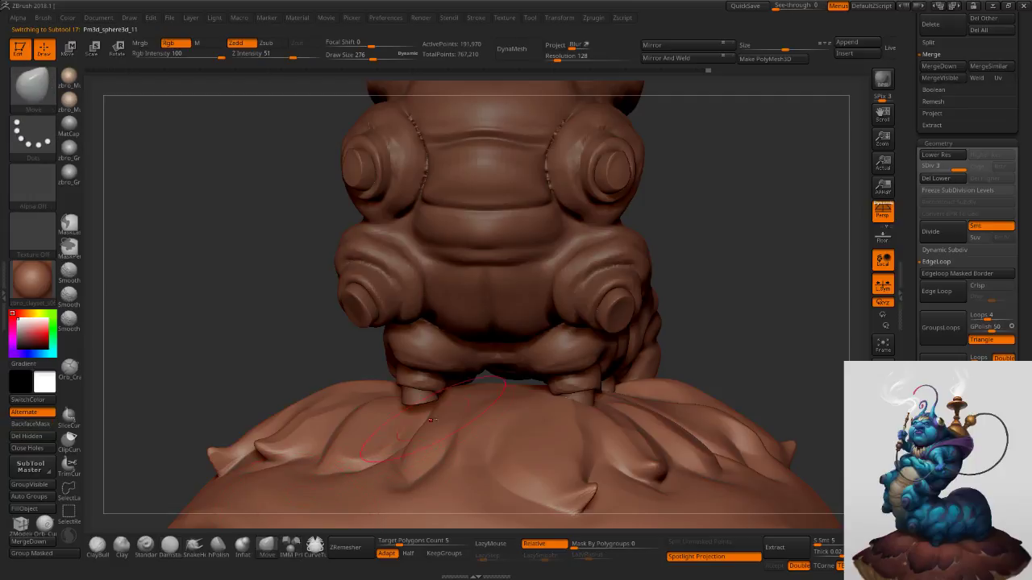
mouse_move(420, 416)
mouse_down()
mouse_move(400, 404)
mouse_move(401, 413)
mouse_up()
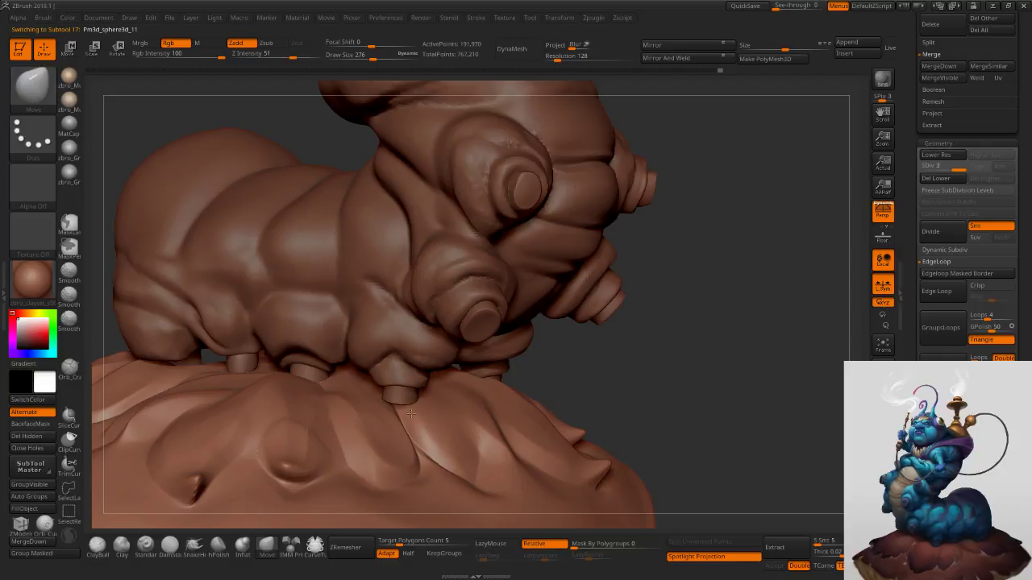
right_drag(390, 416, 484, 407)
mouse_move(239, 377)
right_down()
mouse_move(383, 356)
mouse_move(403, 347)
mouse_move(393, 339)
right_up()
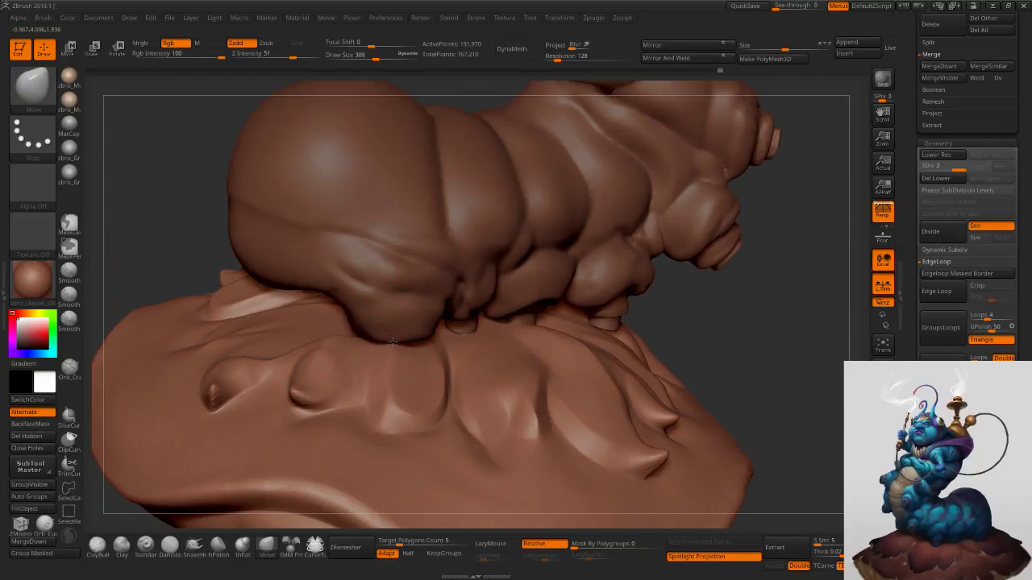
mouse_move(390, 379)
right_down()
mouse_move(387, 350)
mouse_move(512, 340)
mouse_move(538, 362)
mouse_move(442, 342)
mouse_move(467, 355)
right_up()
At Draw Size 367, push the mushroom cap flap up against the feet.
key(s)
drag(405, 349, 397, 348)
key(s)
drag(470, 346, 481, 347)
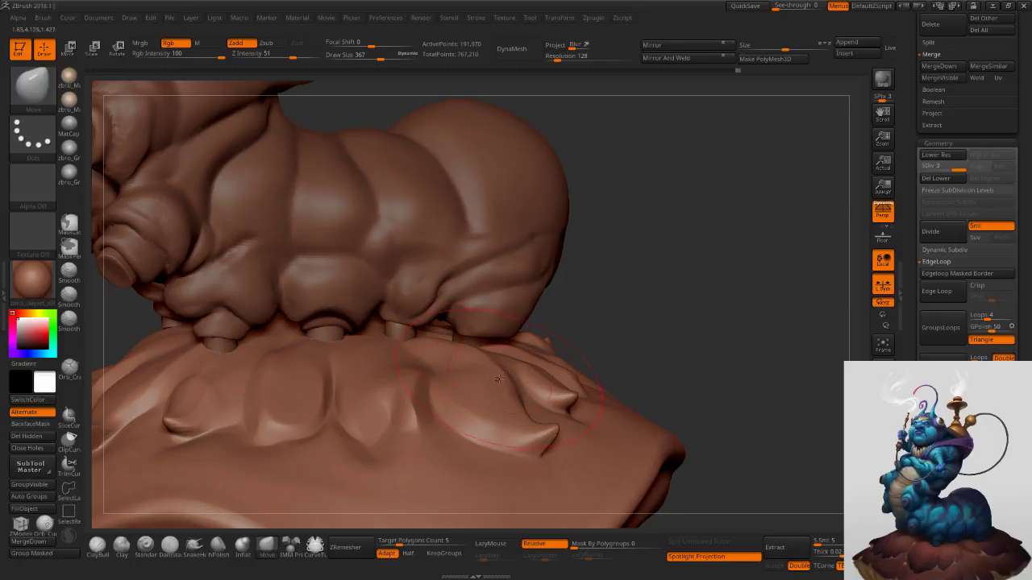
drag(486, 387, 488, 400)
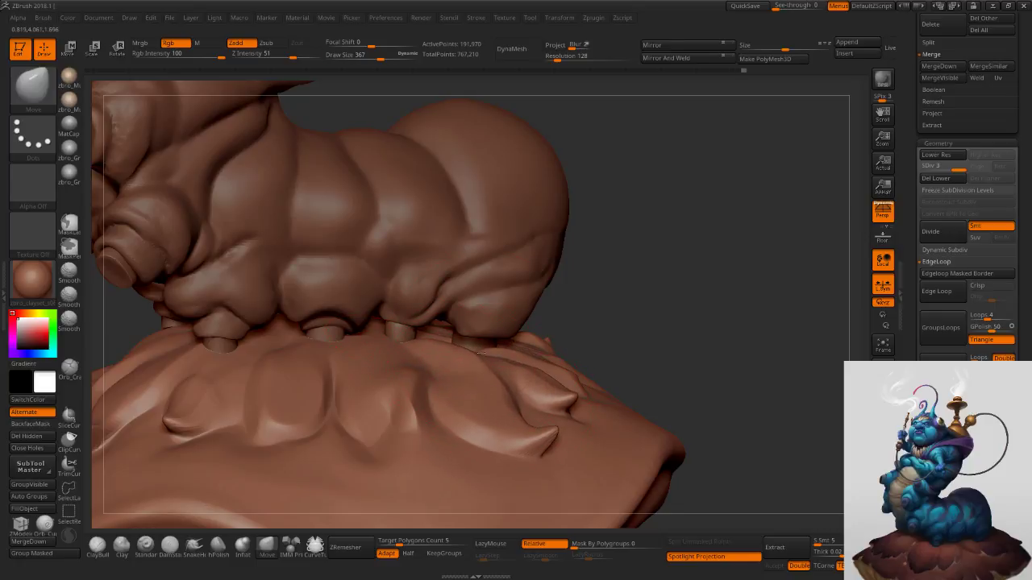
mouse_move(548, 355)
ctrl+right_down()
mouse_move(484, 311)
mouse_move(523, 306)
mouse_move(477, 320)
mouse_move(430, 362)
mouse_move(319, 399)
ctrl+right_up()
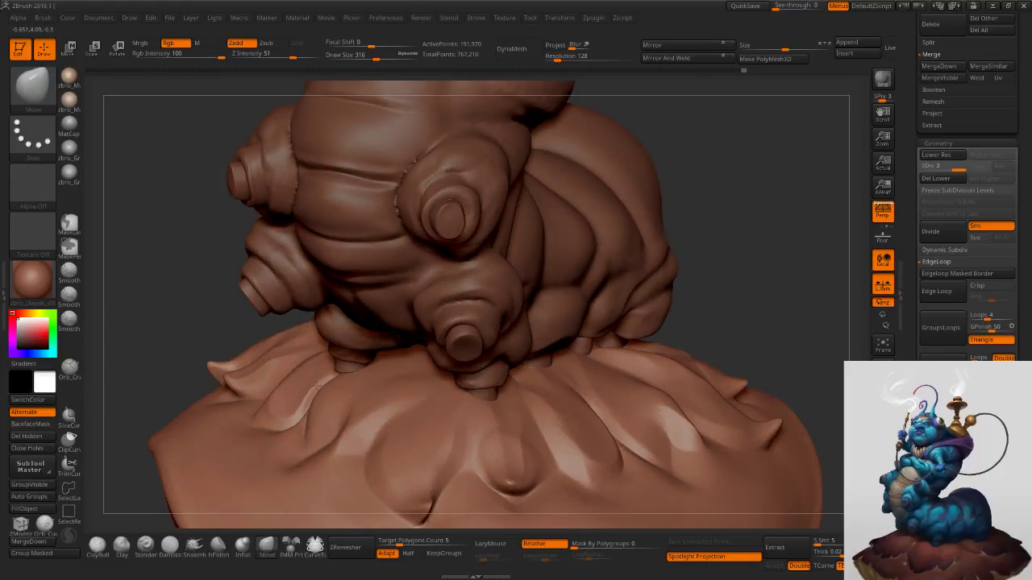
Reframe on the torso and select the body subtool PM3d_sphere3d_7_copy1 at Draw Size 188.
key(s)
drag(355, 376, 342, 377)
mouse_move(454, 431)
ctrl+right_down()
mouse_move(476, 314)
mouse_move(564, 273)
ctrl+right_up()
key(f)
key(f)
right_drag(656, 237, 645, 242)
key(s)
drag(648, 245, 643, 244)
mouse_move(453, 212)
ctrl+right_down()
mouse_move(445, 242)
mouse_move(477, 239)
mouse_move(474, 287)
ctrl+right_up()
alt+click(467, 281)
key(s)
Orbit to the body's side and set up ClayBuildup at Draw Size 143.
key(s)
drag(473, 286, 471, 286)
click(97, 548)
key(s)
click(400, 303)
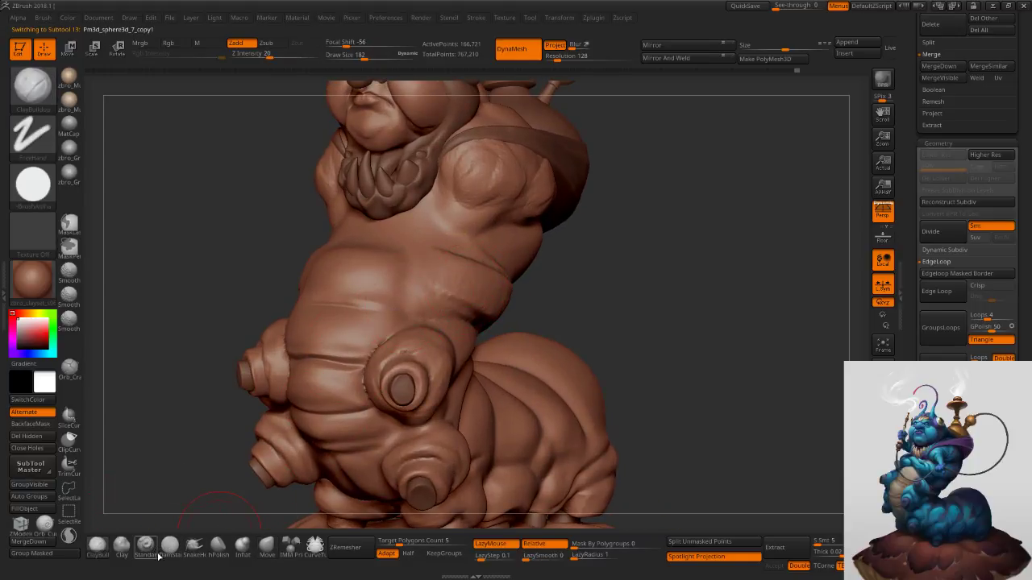
click(122, 548)
key(s)
click(430, 311)
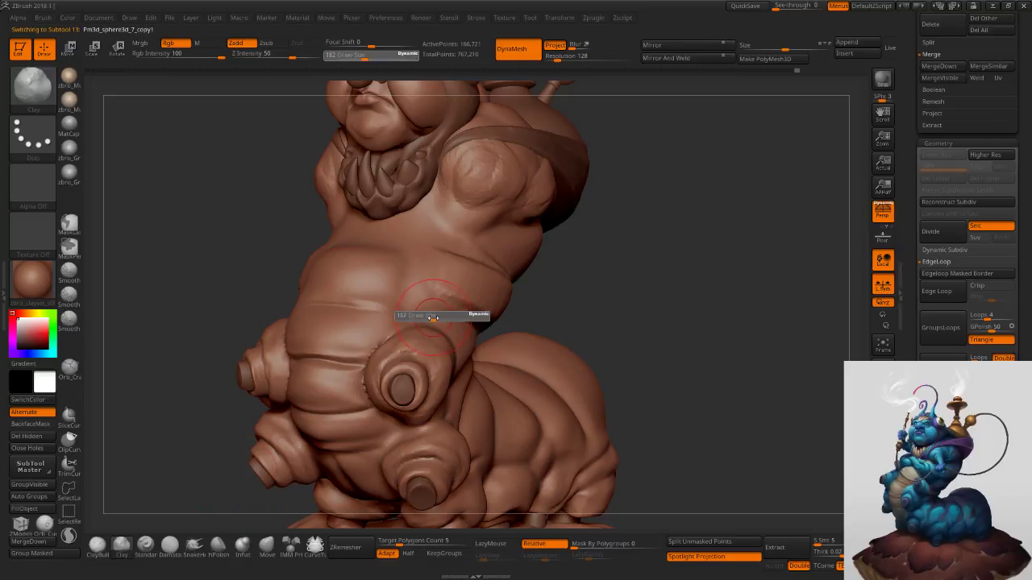
right_drag(476, 333, 436, 324)
key(s)
click(434, 323)
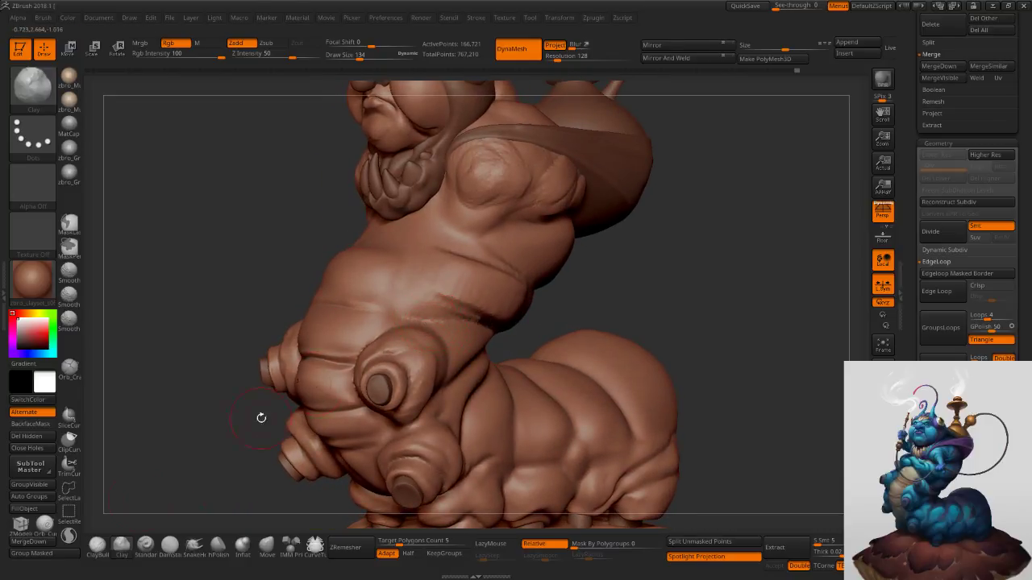
click(98, 547)
right_drag(445, 328, 419, 325)
key(s)
click(443, 322)
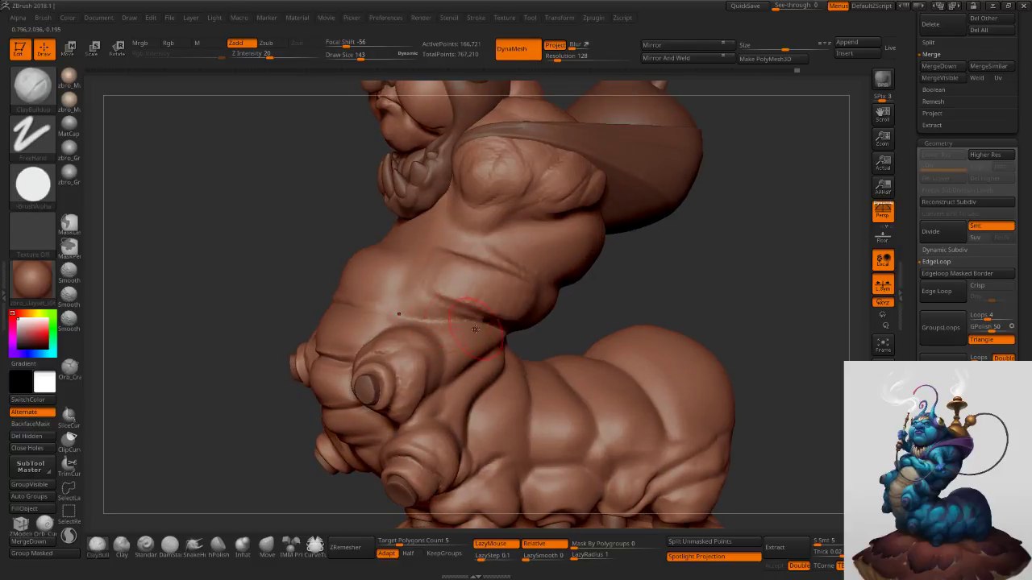
Fill the dark belly crease and build up the belly fold, varying size 125–147.
mouse_move(502, 322)
mouse_down()
mouse_move(441, 313)
mouse_move(469, 326)
mouse_move(446, 325)
mouse_move(416, 308)
mouse_move(461, 317)
mouse_up()
key(s)
click(435, 317)
key(s)
click(421, 305)
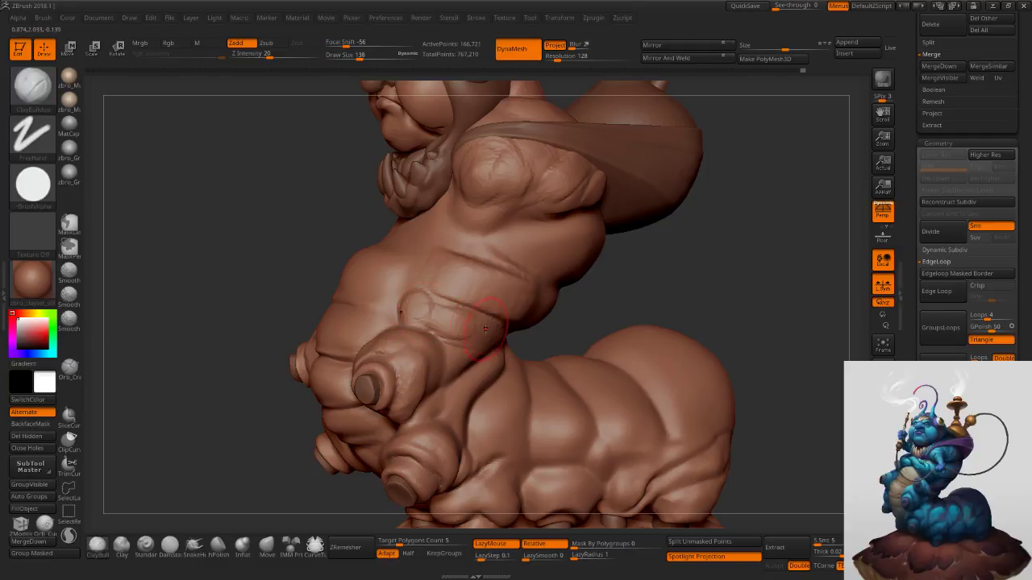
right_drag(516, 317, 480, 317)
key(s)
click(483, 318)
mouse_move(485, 324)
mouse_down()
mouse_move(421, 308)
mouse_move(458, 331)
mouse_move(424, 324)
mouse_move(495, 349)
mouse_move(419, 312)
mouse_up()
key(s)
click(522, 343)
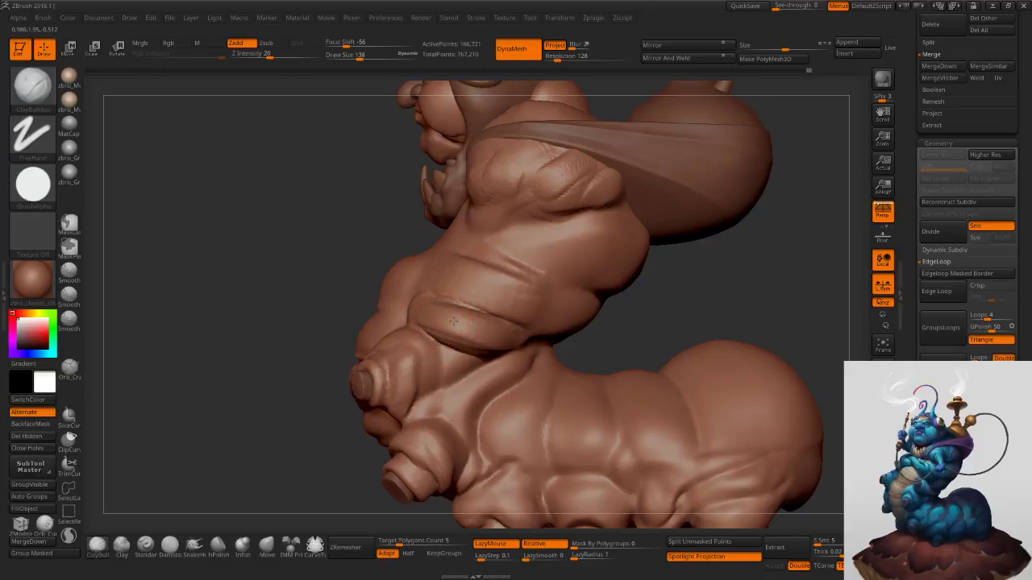
Thicken the clay around the arm stump's edge, then pick hPolish at size 100.
right_drag(448, 322, 482, 319)
mouse_move(391, 282)
right_down()
mouse_move(413, 334)
mouse_move(420, 278)
right_up()
drag(380, 327, 394, 299)
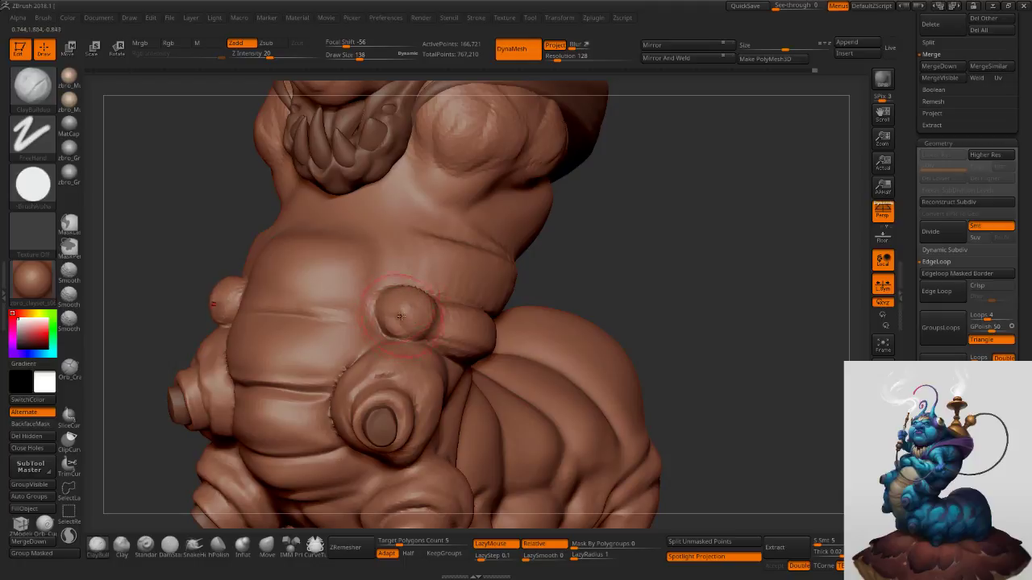
click(218, 546)
key(s)
drag(417, 294, 412, 295)
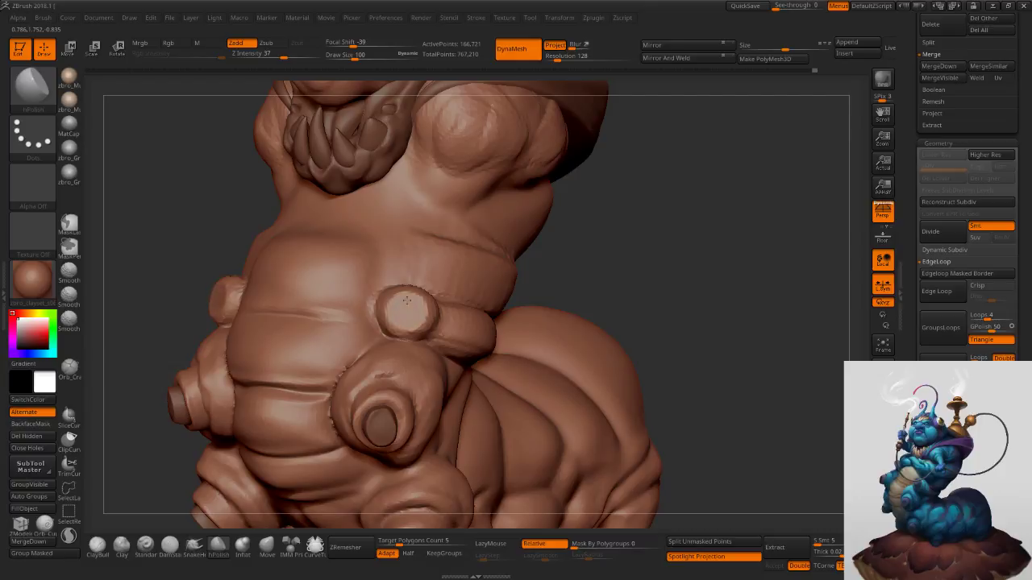
Polish the arm stump surface with hPolish, then ready the Move brush at size 157.
drag(407, 300, 410, 310)
right_drag(411, 302, 354, 307)
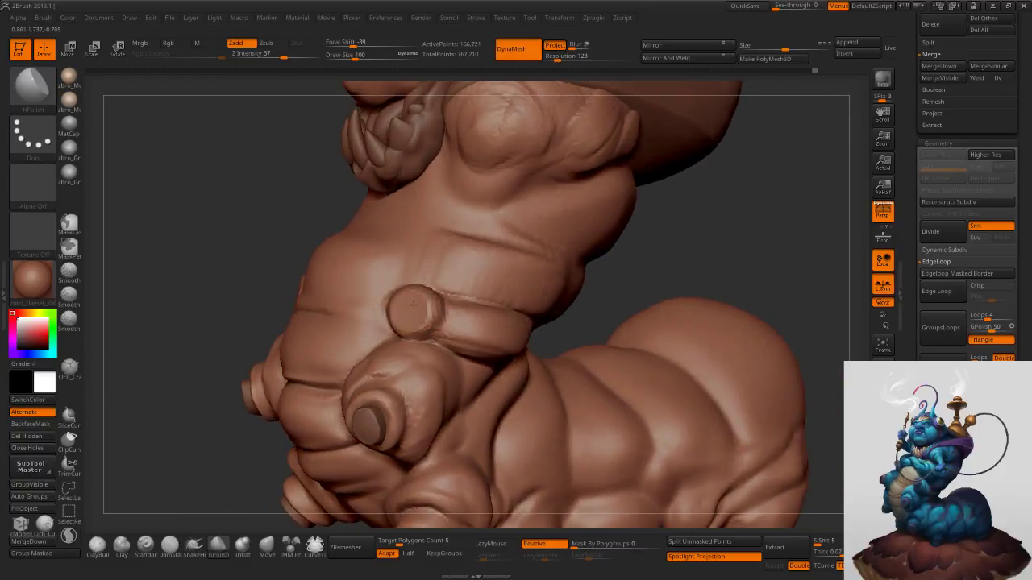
click(267, 546)
right_drag(436, 291, 401, 298)
key(s)
drag(423, 302, 428, 302)
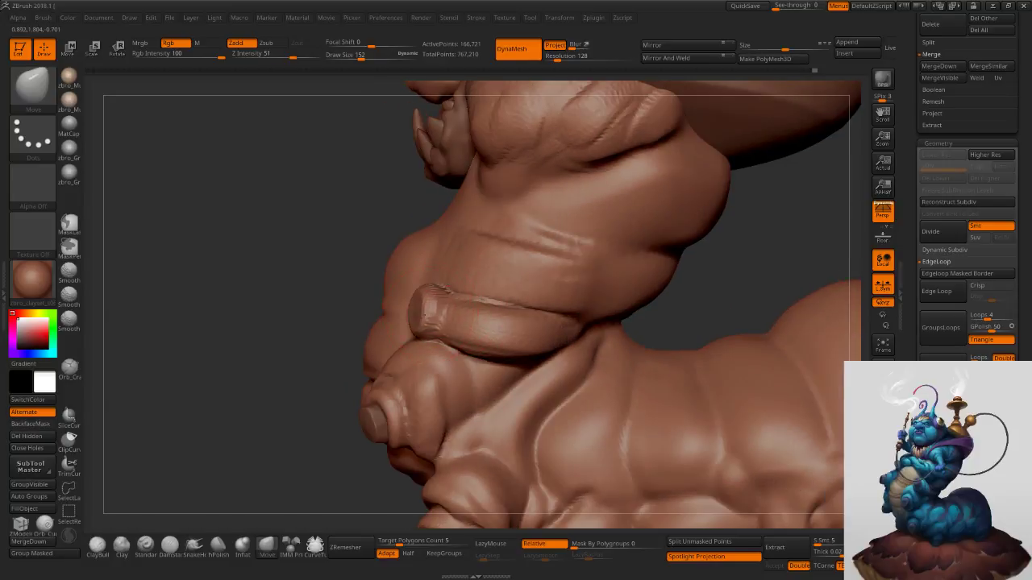
mouse_move(234, 346)
mouse_down()
mouse_move(410, 333)
mouse_move(416, 307)
mouse_up()
Reshape the stub rims symmetrically with Move at sizes 116–129.
key([)
drag(612, 250, 548, 254)
mouse_move(435, 318)
mouse_down()
mouse_move(463, 322)
mouse_move(456, 291)
mouse_move(492, 316)
mouse_up()
key(s)
key(s)
mouse_move(625, 310)
mouse_down()
mouse_move(521, 304)
mouse_move(540, 311)
mouse_up()
key(s)
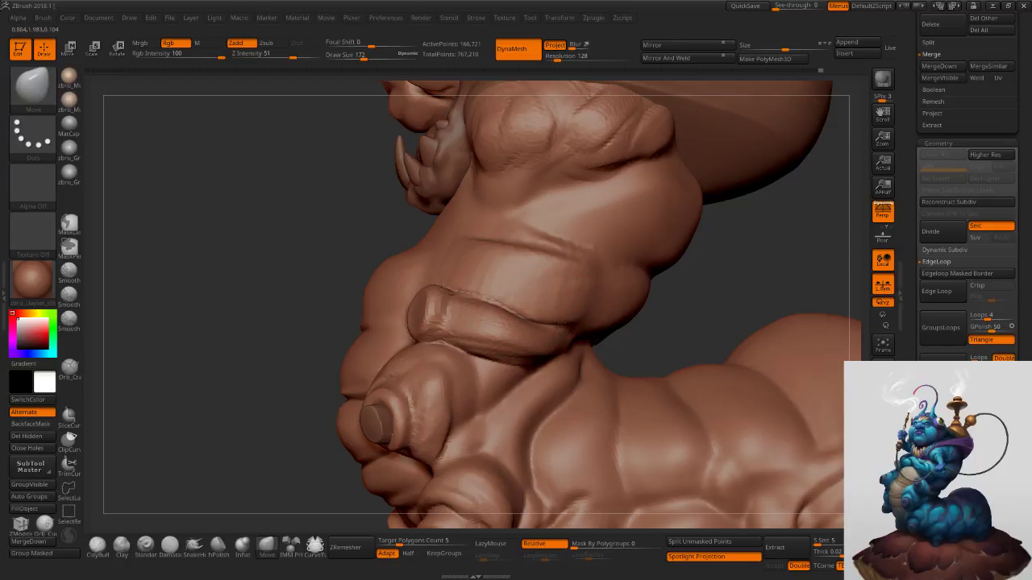
mouse_move(582, 325)
ctrl+right_down()
mouse_move(564, 288)
mouse_move(574, 298)
ctrl+right_up()
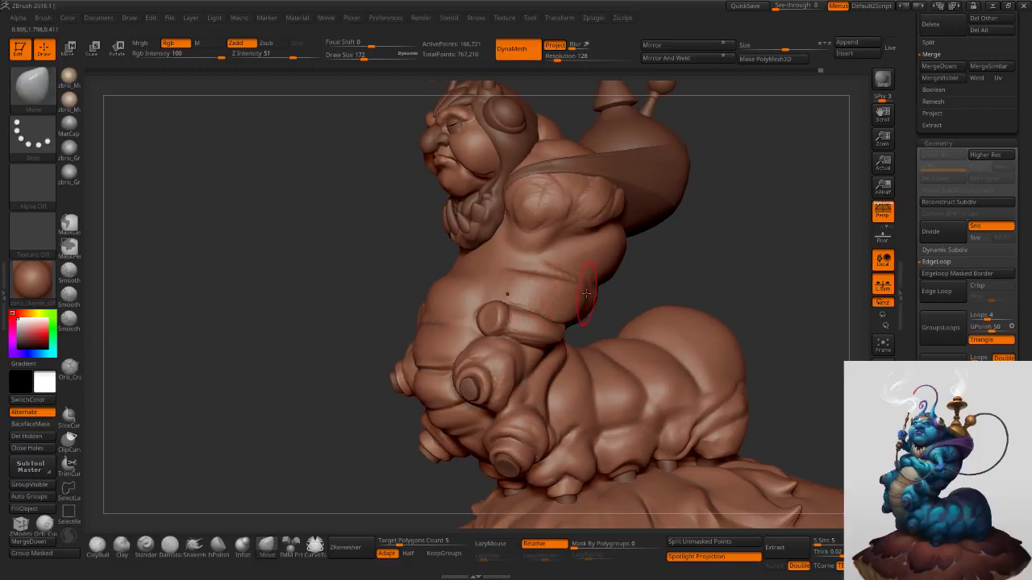
Smooth the shoulder folds at brush sizes 221, 182 and 157.
key(s)
mouse_move(590, 213)
mouse_down()
mouse_move(598, 205)
mouse_move(570, 211)
mouse_up()
key(s)
mouse_move(569, 208)
ctrl+right_down()
mouse_move(541, 219)
mouse_move(555, 210)
ctrl+right_up()
key(s)
drag(551, 212, 549, 213)
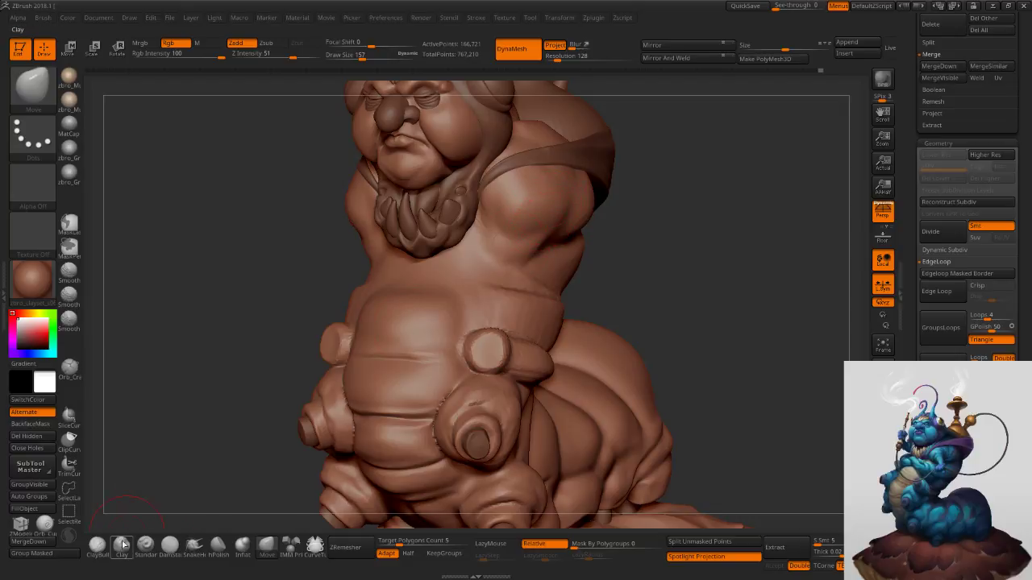
Build a rounded ClayBuildup bump on the shoulder at size 167.
click(96, 546)
mouse_move(535, 223)
mouse_down()
mouse_move(520, 213)
mouse_move(529, 226)
mouse_up()
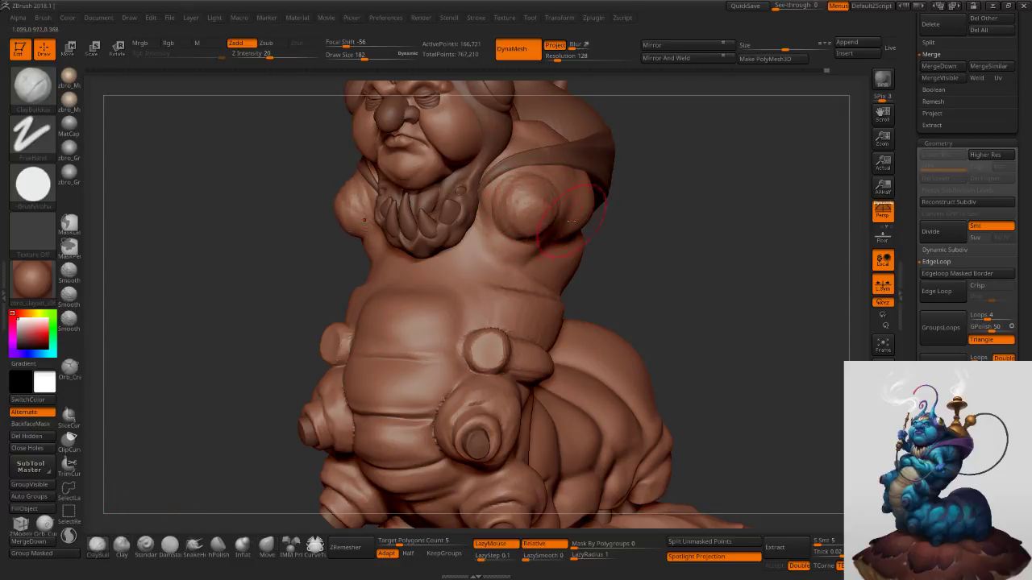
mouse_move(582, 208)
right_down()
mouse_move(560, 214)
mouse_move(595, 207)
right_up()
key(s)
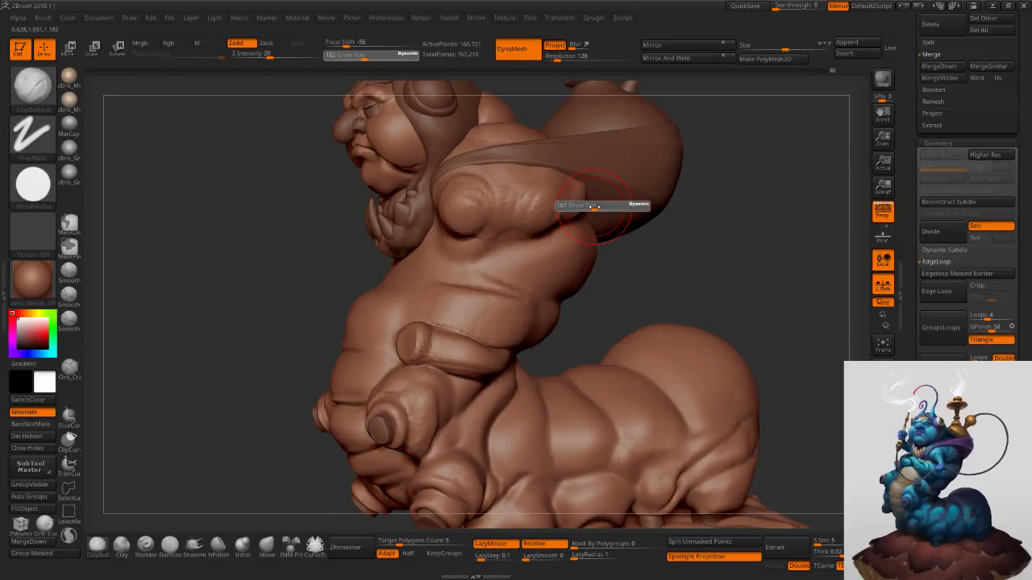
drag(596, 208, 594, 207)
mouse_move(592, 211)
right_down()
mouse_move(568, 217)
mouse_move(577, 213)
right_up()
shift+drag(574, 215, 552, 217)
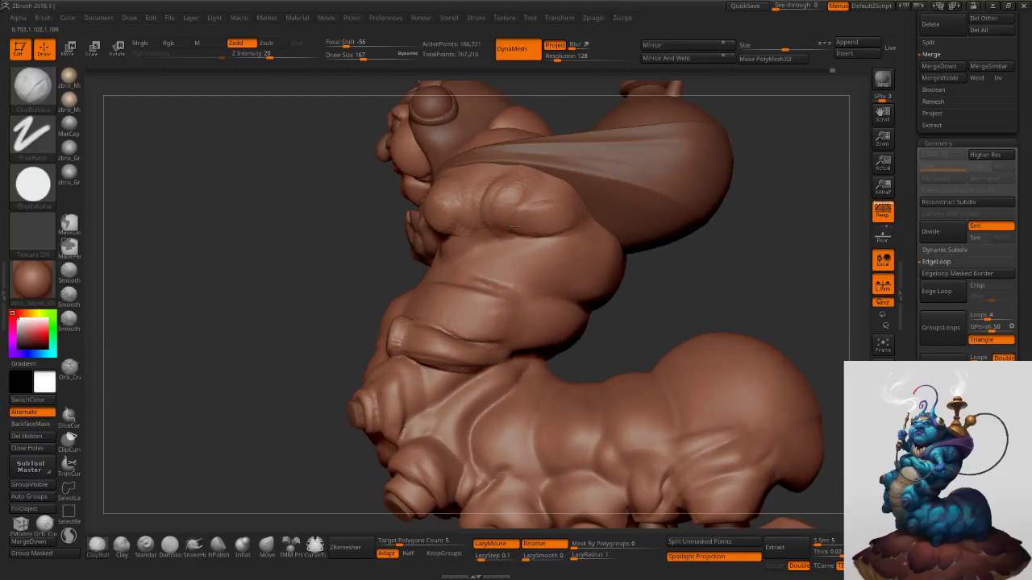
Lay diagonal clay strokes over the upper-arm folds.
key(s)
mouse_move(552, 200)
mouse_down()
mouse_move(507, 225)
mouse_move(500, 216)
mouse_up()
drag(516, 171, 484, 214)
drag(565, 211, 522, 241)
drag(577, 226, 514, 247)
right_drag(560, 212, 532, 206)
key(s)
drag(532, 207, 527, 207)
right_drag(494, 197, 521, 203)
Fill the upper-arm fold beside the shoulder bulge at size 125.
mouse_move(469, 173)
mouse_down()
mouse_move(448, 229)
mouse_move(458, 206)
mouse_up()
key(s)
mouse_move(464, 162)
mouse_down()
mouse_move(456, 207)
mouse_move(457, 194)
mouse_up()
drag(459, 165, 450, 218)
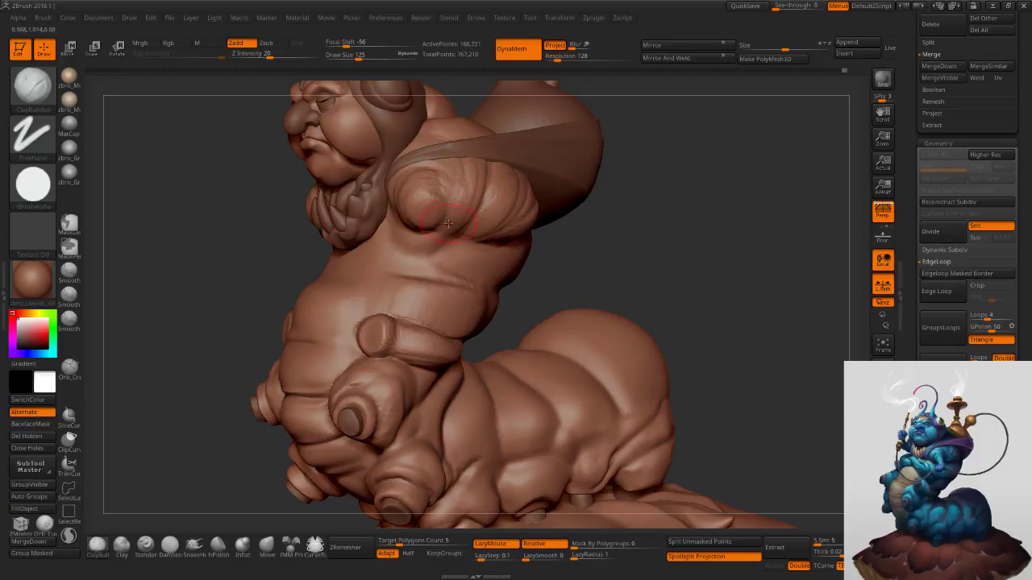
mouse_move(451, 175)
mouse_down()
mouse_move(431, 231)
mouse_move(430, 206)
mouse_move(434, 217)
mouse_up()
key(s)
key(s)
Try building up the arm stump tip at size 129, then undo that stroke.
key(s)
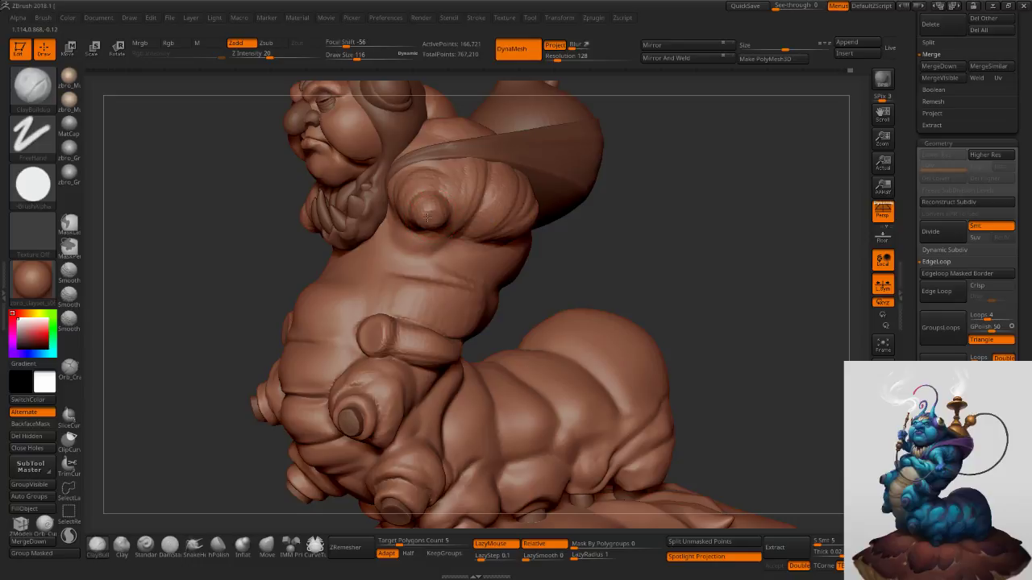
right_drag(441, 220, 471, 215)
key(s)
drag(429, 208, 432, 208)
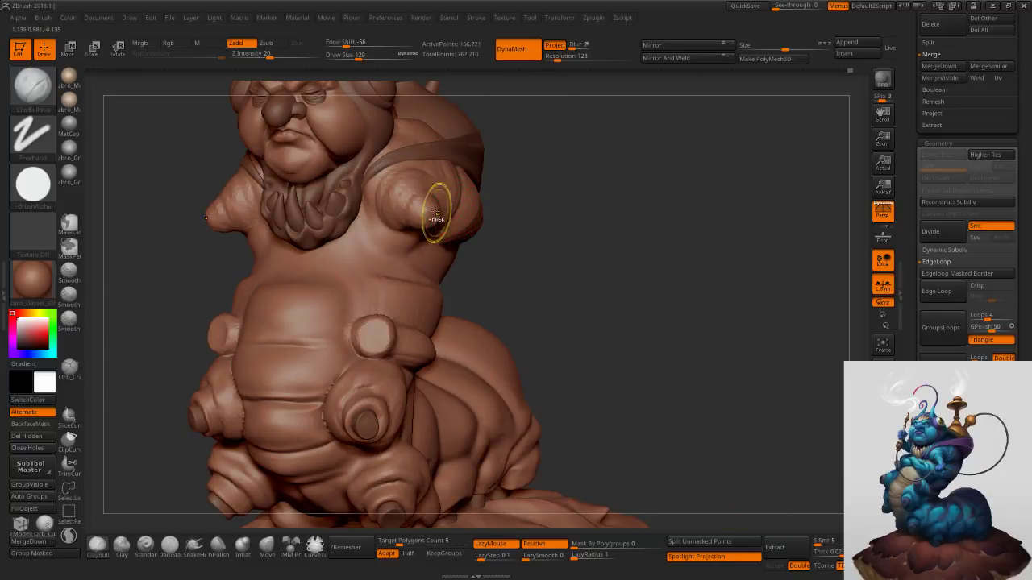
ctrl+right_drag(441, 211, 436, 224)
drag(433, 222, 436, 228)
key(ctrl+z)
Nudge the arm tips from the front with the Move brush at size 147–152.
click(243, 547)
key(s)
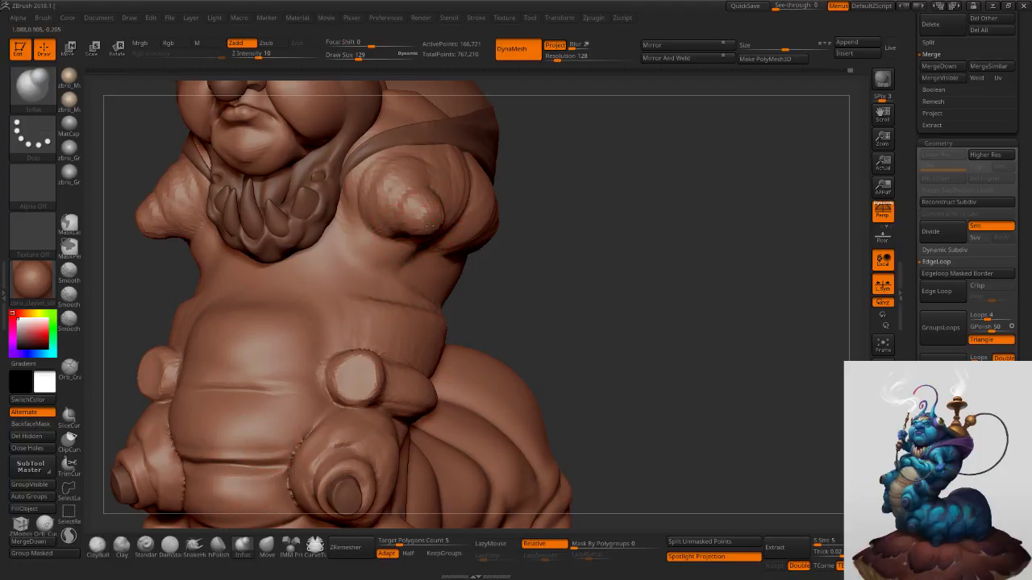
click(273, 546)
right_drag(390, 187, 440, 202)
key(s)
drag(423, 221, 447, 226)
key(s)
right_drag(446, 226, 387, 242)
key(s)
drag(387, 198, 388, 199)
Nudge the arm tip from a high side angle at sizes 104 and 78.
right_drag(387, 198, 347, 233)
drag(349, 232, 343, 236)
right_drag(343, 236, 349, 229)
key(s)
mouse_move(349, 229)
mouse_down()
mouse_move(339, 230)
mouse_move(350, 239)
mouse_up()
right_drag(351, 240, 362, 247)
key(s)
drag(362, 248, 357, 247)
Polish the arm tip smooth with hPolish at size 92.
click(220, 545)
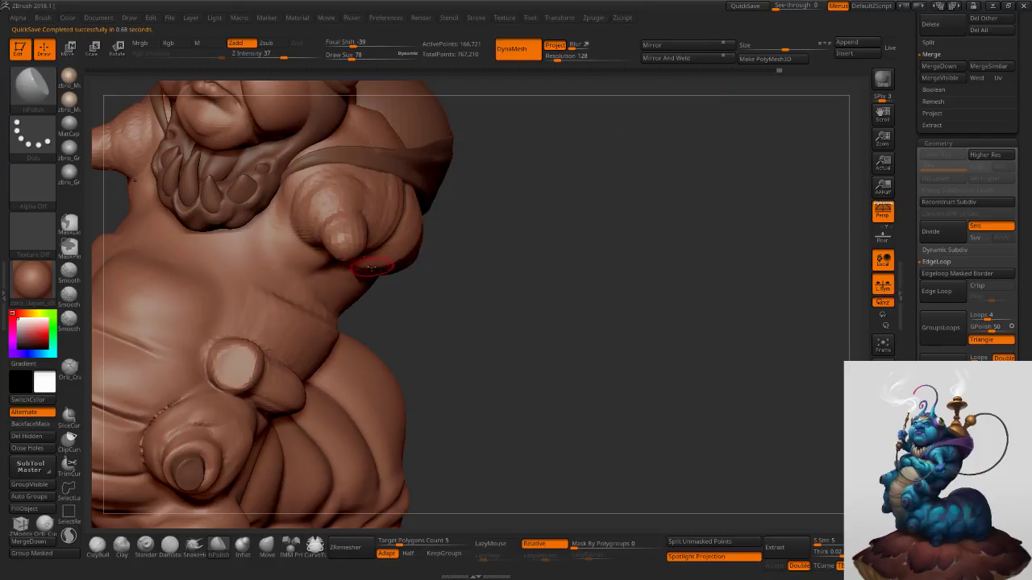
key(s)
drag(353, 249, 344, 250)
right_drag(348, 242, 340, 232)
key(s)
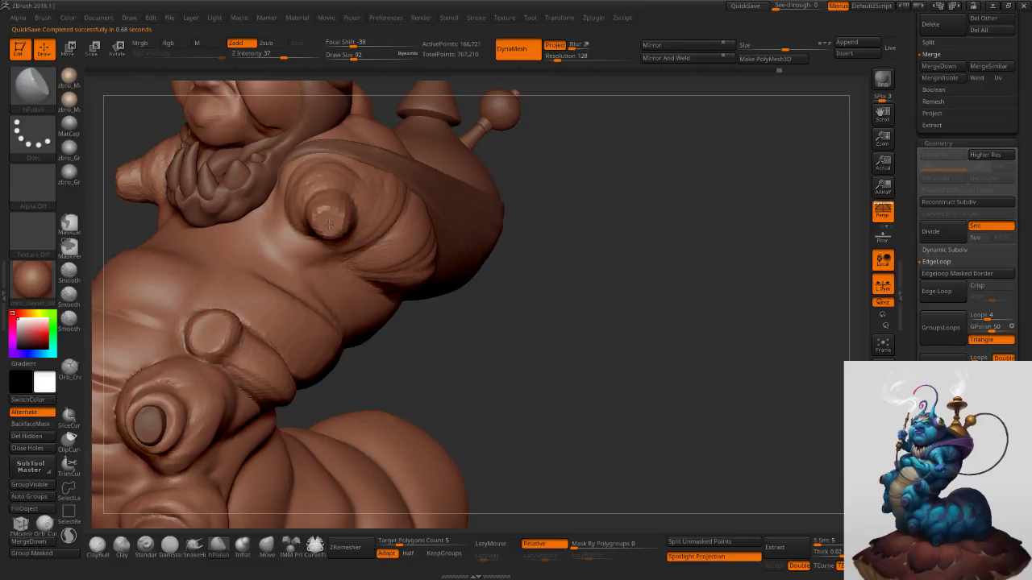
mouse_move(367, 234)
ctrl+right_down()
mouse_move(355, 184)
mouse_move(403, 214)
mouse_move(433, 258)
ctrl+right_up()
key(s)
Reshape both arm stumps and their undersides symmetrically with Move, ending at size 143.
click(267, 547)
key(s)
drag(395, 264, 406, 265)
ctrl+right_drag(406, 265, 410, 285)
mouse_move(408, 284)
mouse_down()
mouse_move(412, 295)
mouse_move(410, 280)
mouse_up()
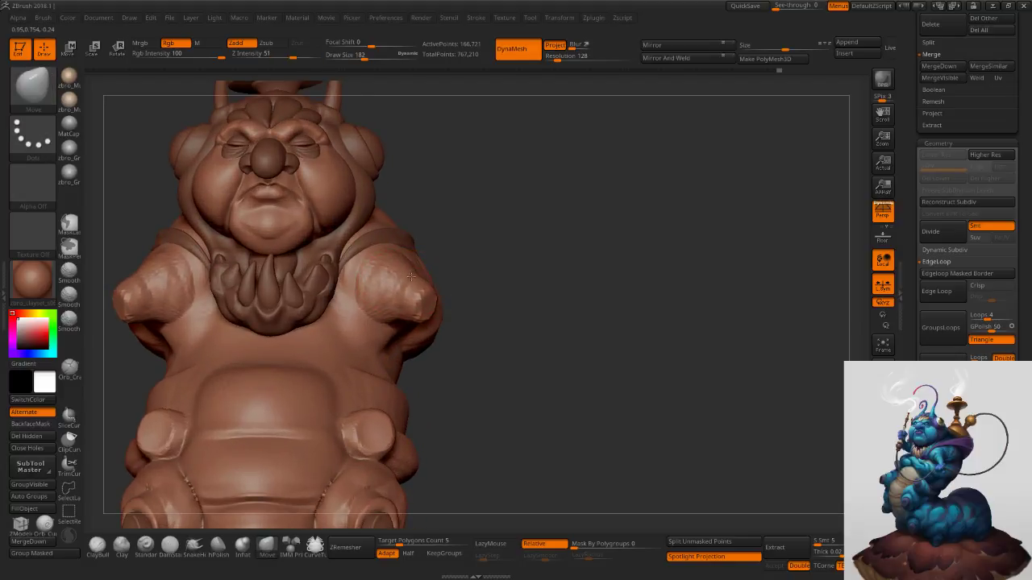
right_drag(409, 292, 410, 323)
mouse_move(407, 324)
mouse_down()
mouse_move(395, 316)
mouse_move(396, 324)
mouse_up()
mouse_move(434, 296)
right_down()
mouse_move(422, 315)
mouse_move(422, 301)
right_up()
key(s)
click(342, 328)
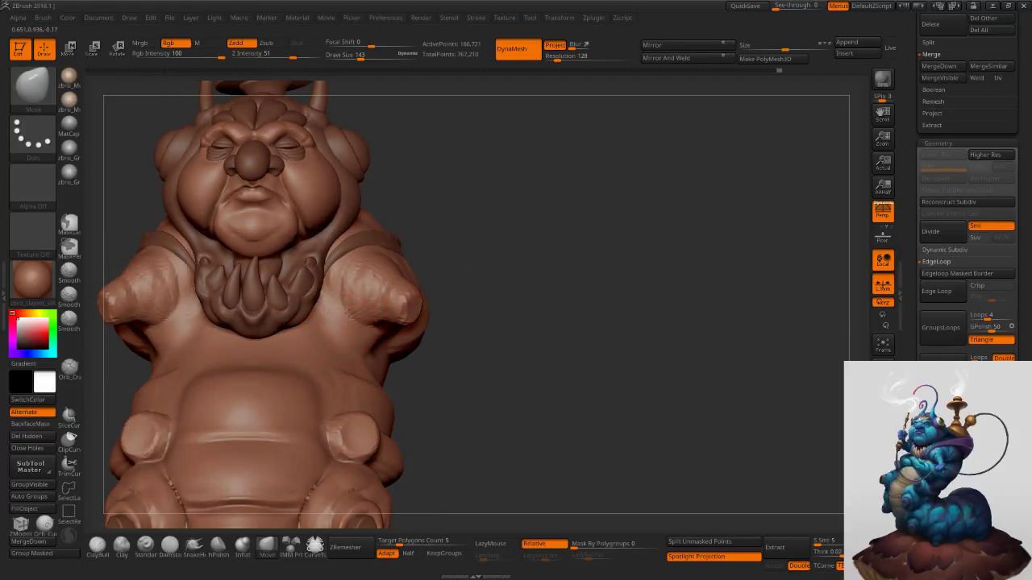
Adjust the surface near the armpit with a smaller Move brush.
right_drag(349, 312, 330, 321)
key(s)
drag(327, 323, 325, 325)
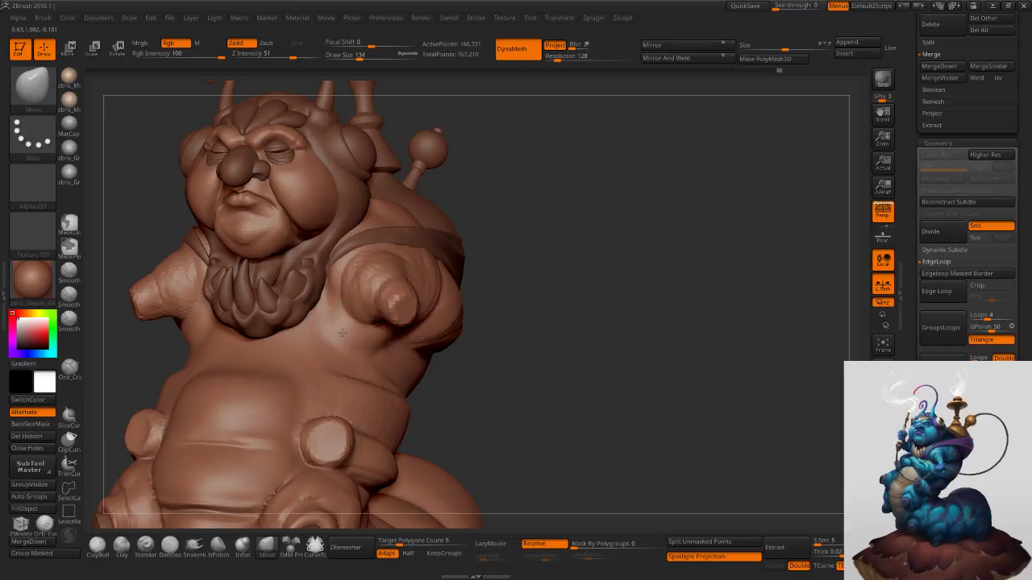
right_drag(341, 335, 327, 329)
drag(342, 324, 333, 286)
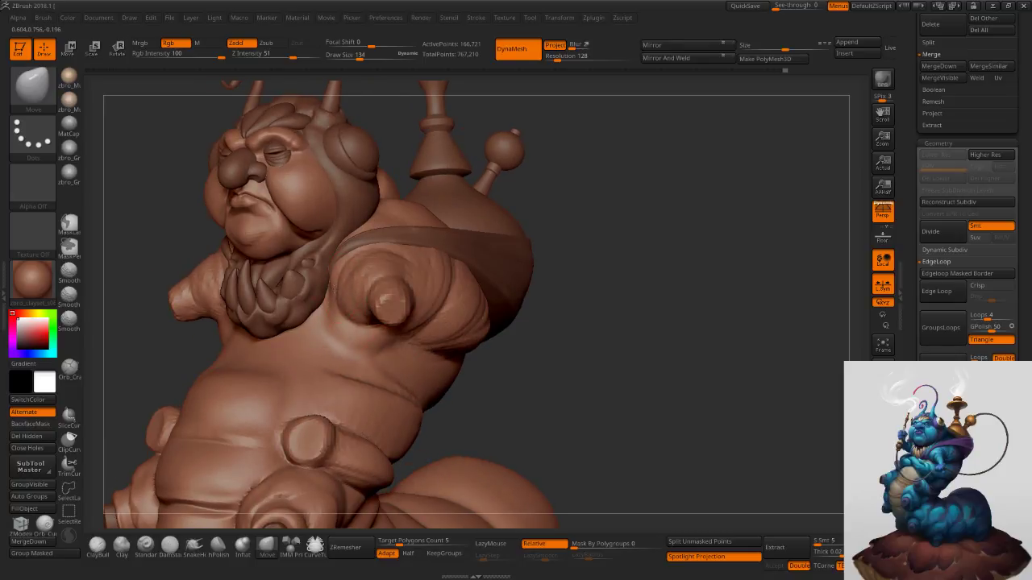
ctrl+right_drag(339, 263, 334, 278)
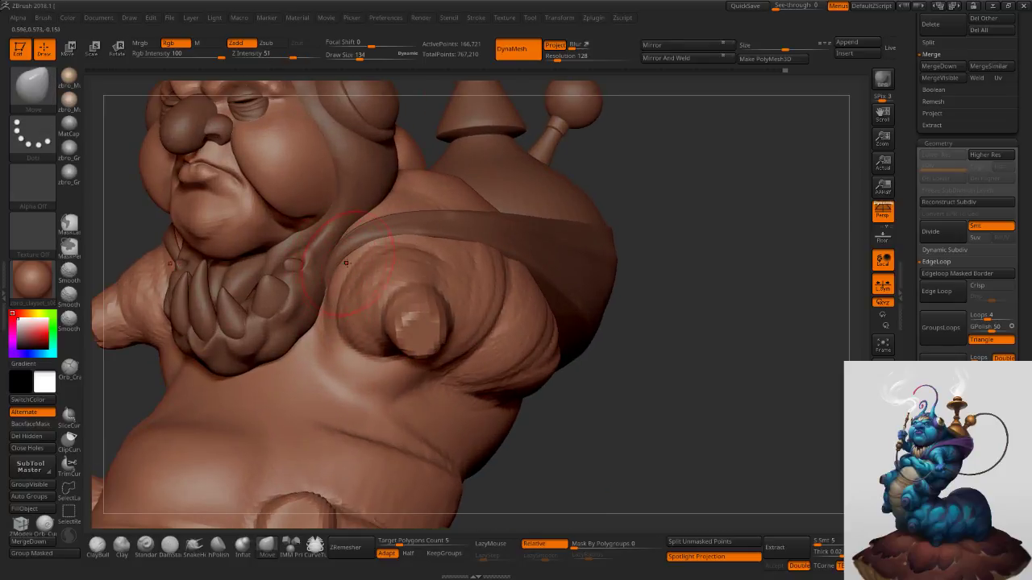
Pull the shoulder surface slightly left and shrink the brush to 50.
drag(366, 294, 357, 279)
key(s)
mouse_move(359, 279)
ctrl+right_down()
mouse_move(365, 297)
mouse_move(391, 262)
ctrl+right_up()
key(s)
drag(374, 259, 372, 260)
Build up ClayBuildup strokes under the strap and across the shoulder.
click(98, 545)
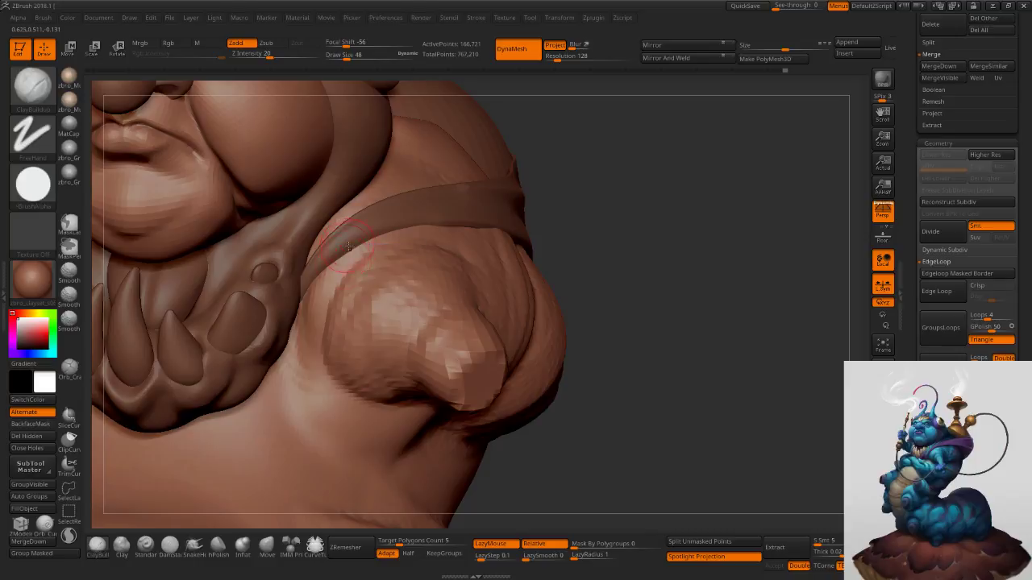
drag(327, 297, 418, 227)
right_drag(419, 230, 352, 253)
drag(345, 261, 494, 221)
drag(421, 237, 524, 212)
right_drag(578, 197, 491, 221)
shift+drag(387, 231, 599, 191)
Smooth the arm's upper edge at brush size 31.
right_drag(557, 210, 498, 258)
key(s)
click(472, 259)
shift+drag(517, 278, 477, 281)
right_drag(432, 249, 410, 240)
key(s)
click(380, 244)
Add clay along the strap's upper edge at size 45 and smooth it.
drag(316, 266, 419, 228)
drag(348, 257, 460, 210)
right_drag(460, 210, 423, 238)
mouse_move(362, 242)
mouse_down()
mouse_move(492, 199)
mouse_move(369, 256)
mouse_up()
right_drag(368, 256, 392, 233)
mouse_move(392, 225)
mouse_down()
mouse_move(355, 232)
mouse_move(397, 218)
mouse_up()
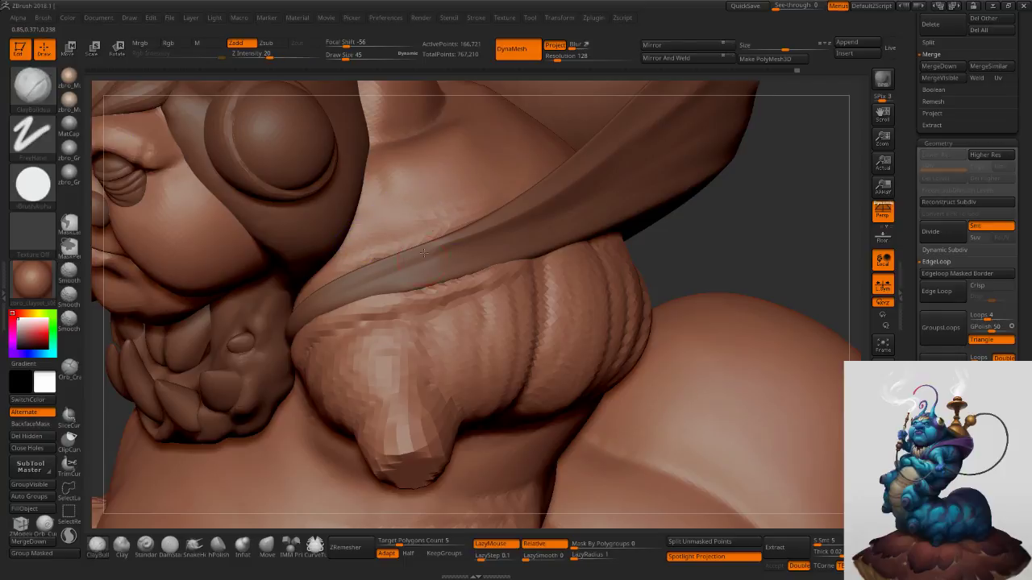
Soften the arm and chest creases with the Move brush at size 65.
right_drag(456, 191, 417, 244)
click(267, 547)
key(s)
drag(435, 281, 418, 286)
right_drag(416, 286, 429, 287)
key(s)
drag(426, 288, 376, 294)
key(s)
key(s)
drag(343, 352, 335, 352)
mouse_move(303, 387)
shift+mouse_down()
mouse_move(345, 338)
mouse_move(314, 364)
mouse_move(287, 432)
shift+mouse_up()
mouse_move(363, 355)
ctrl+right_down()
mouse_move(379, 403)
mouse_move(394, 355)
ctrl+right_up()
Pull the inner arm and armpit edges outward on both sides at sizes 62–100.
key(s)
drag(394, 350, 399, 347)
key(s)
mouse_move(355, 378)
mouse_down()
mouse_move(340, 379)
mouse_move(362, 355)
mouse_up()
mouse_move(356, 403)
mouse_down()
mouse_move(344, 422)
mouse_move(394, 394)
mouse_up()
alt+right_drag(381, 443, 404, 332)
drag(410, 304, 395, 311)
key(s)
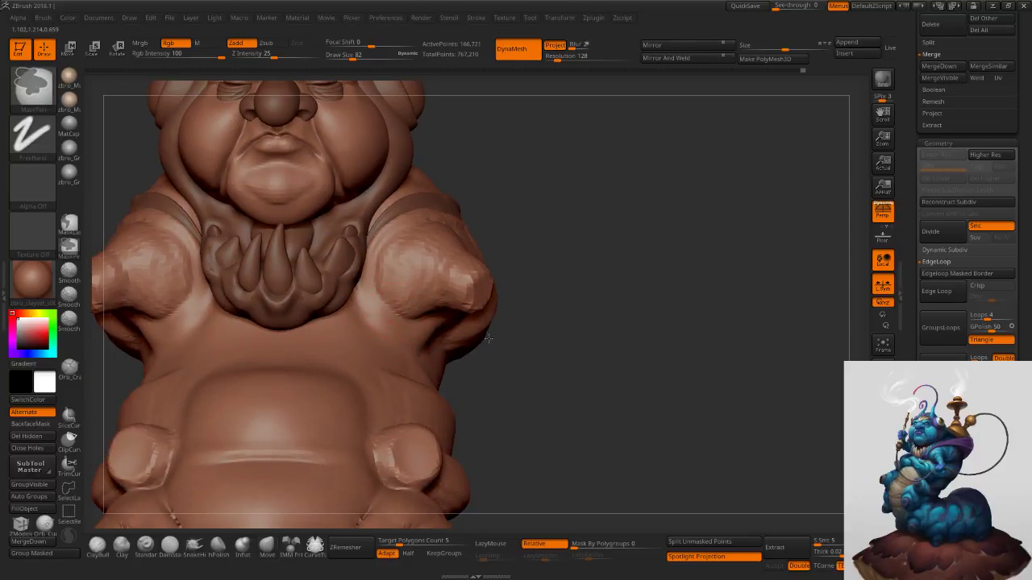
Zoom in on the belly, shrink the brush to 38, and smooth the belly stub seam.
ctrl+right_drag(491, 353, 465, 306)
alt+right_drag(382, 396, 420, 369)
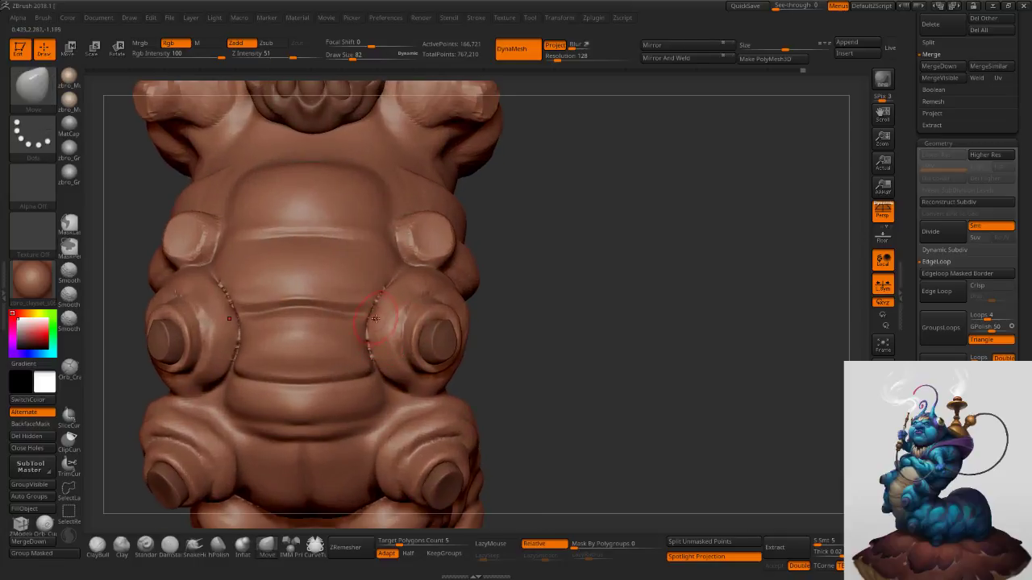
ctrl+right_drag(382, 326, 408, 373)
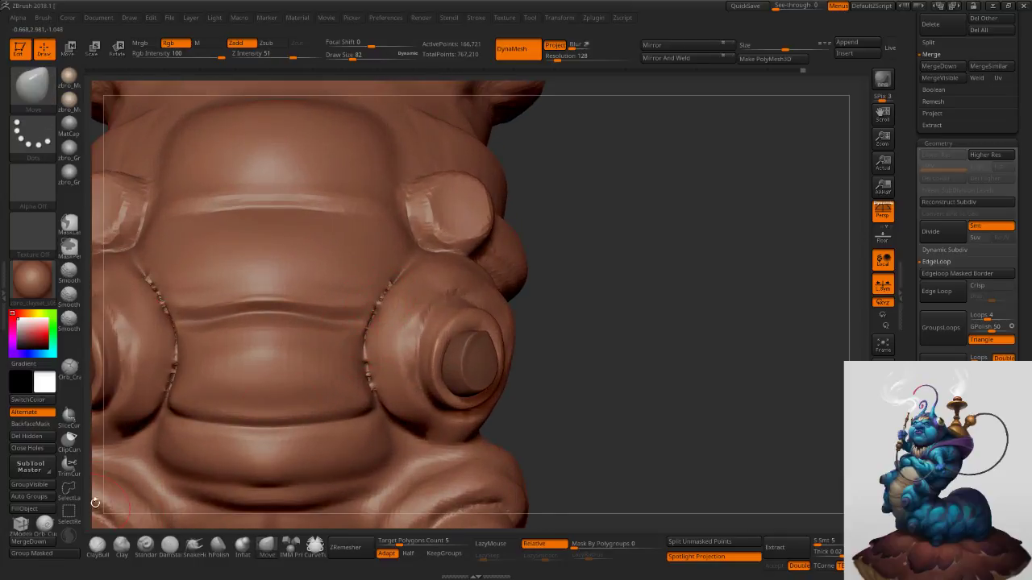
key(s)
drag(382, 314, 377, 312)
ctrl+right_drag(387, 323, 404, 362)
key(s)
key(s)
drag(386, 301, 367, 425)
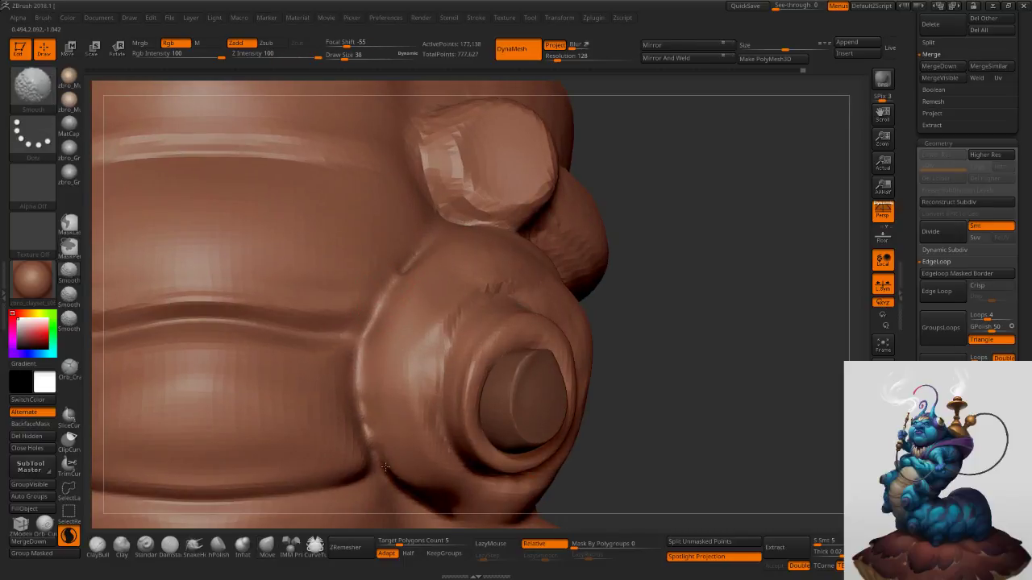
Clear the mask from the model, then turn toward the head with brush size back at 53.
shift+drag(411, 256, 439, 245)
ctrl+right_drag(513, 297, 472, 290)
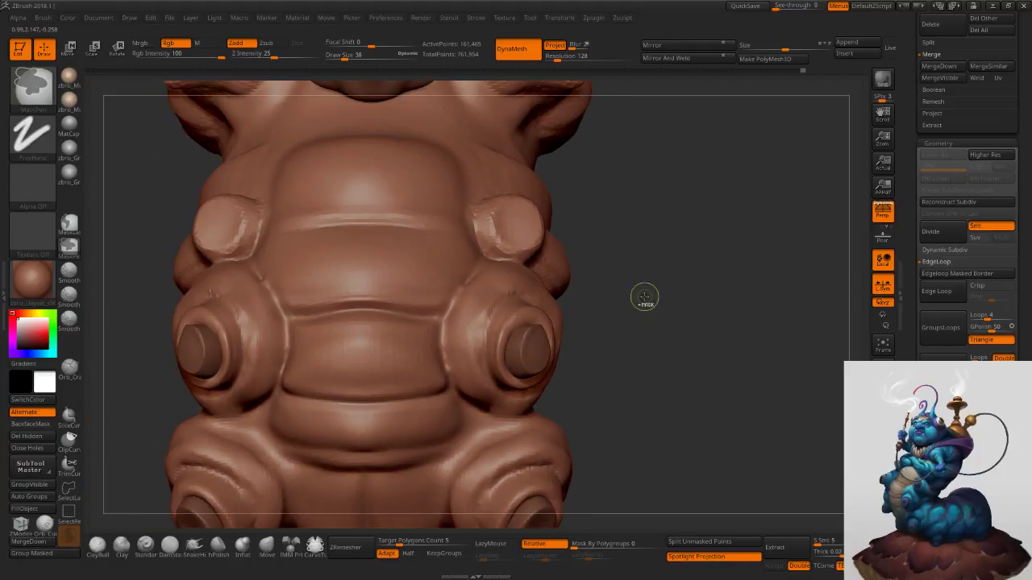
ctrl+drag(665, 273, 690, 336)
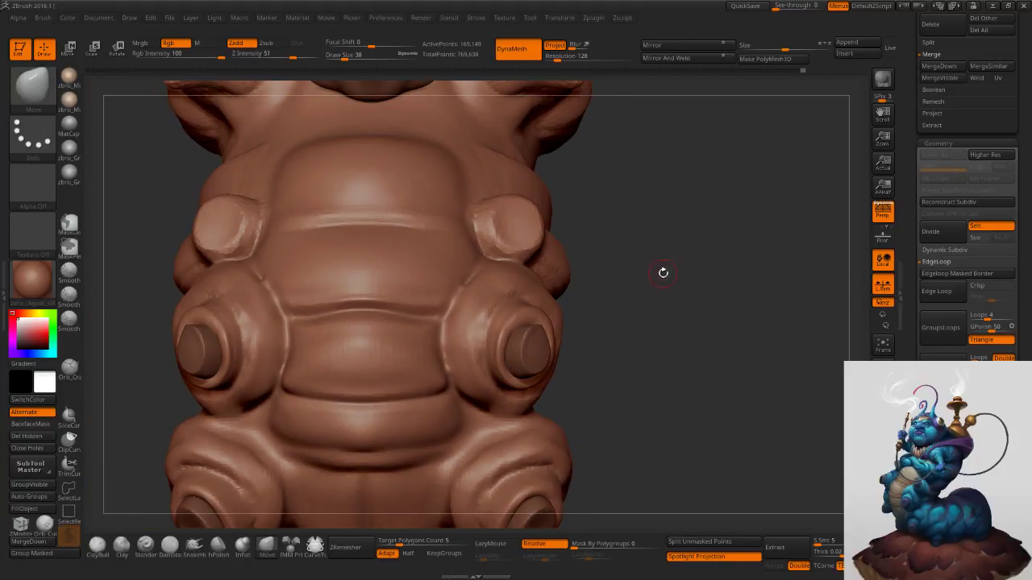
mouse_move(663, 272)
mouse_down()
mouse_move(649, 299)
mouse_move(653, 269)
mouse_move(591, 254)
mouse_up()
key(s)
click(597, 257)
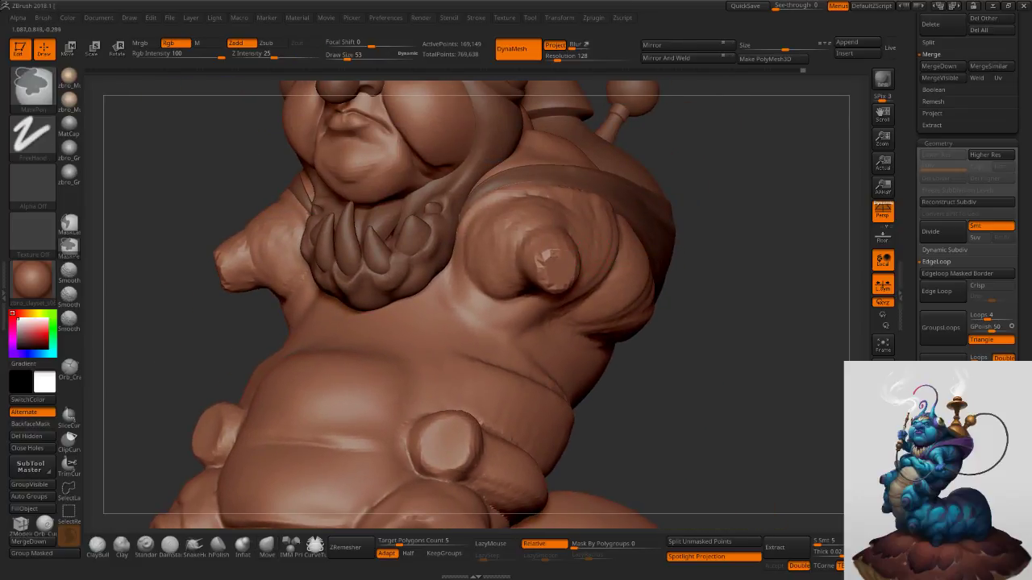
Turn off Sculptris Pro and smooth the end and left side of the arm stump.
ctrl+right_drag(548, 258, 557, 277)
mouse_move(557, 277)
shift+mouse_down()
mouse_move(556, 288)
mouse_move(570, 262)
shift+mouse_up()
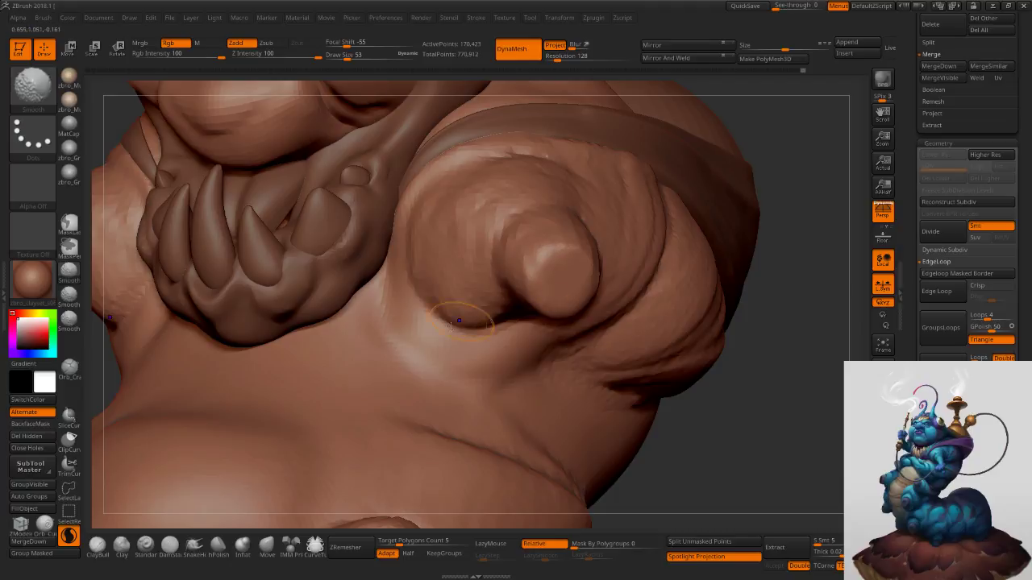
click(70, 536)
key(b)
key(m)
key(v)
right_drag(482, 247, 528, 241)
mouse_move(484, 237)
shift+mouse_down()
mouse_move(477, 222)
mouse_move(449, 293)
shift+mouse_up()
Carve a DamStandard crease left of the arm stub at brush size 100, undoing a stray stroke.
click(267, 548)
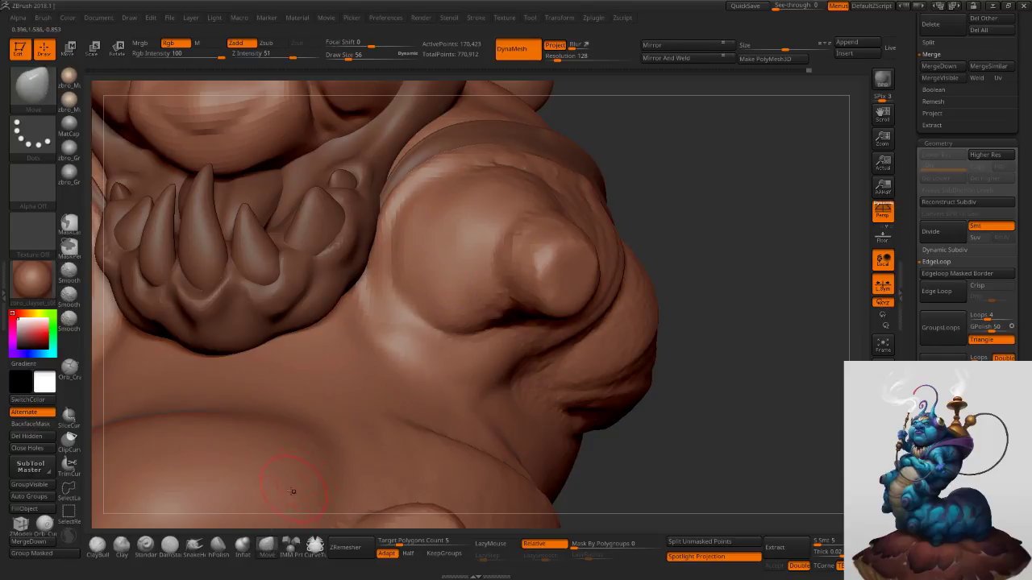
click(244, 544)
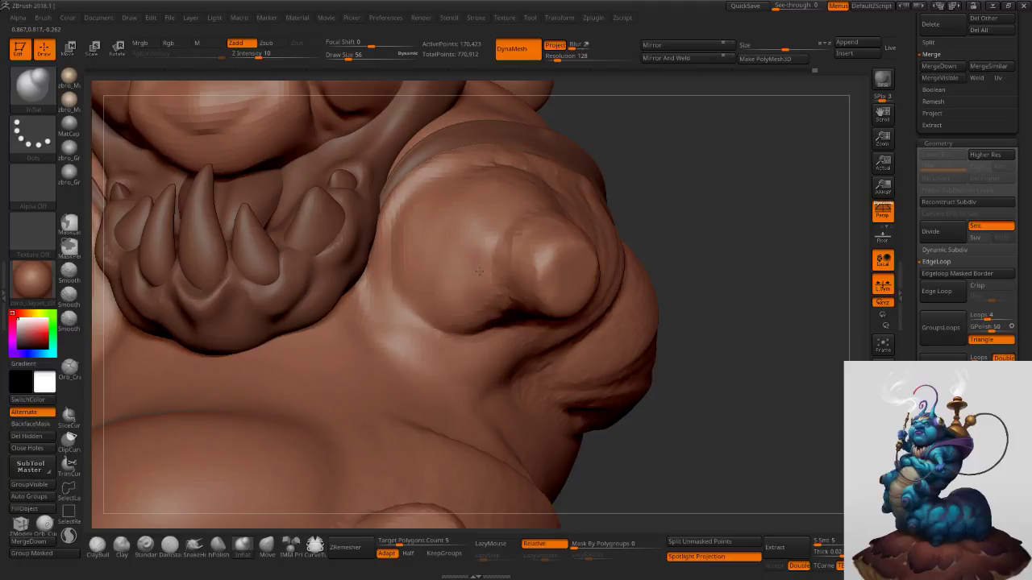
click(170, 547)
drag(491, 286, 526, 191)
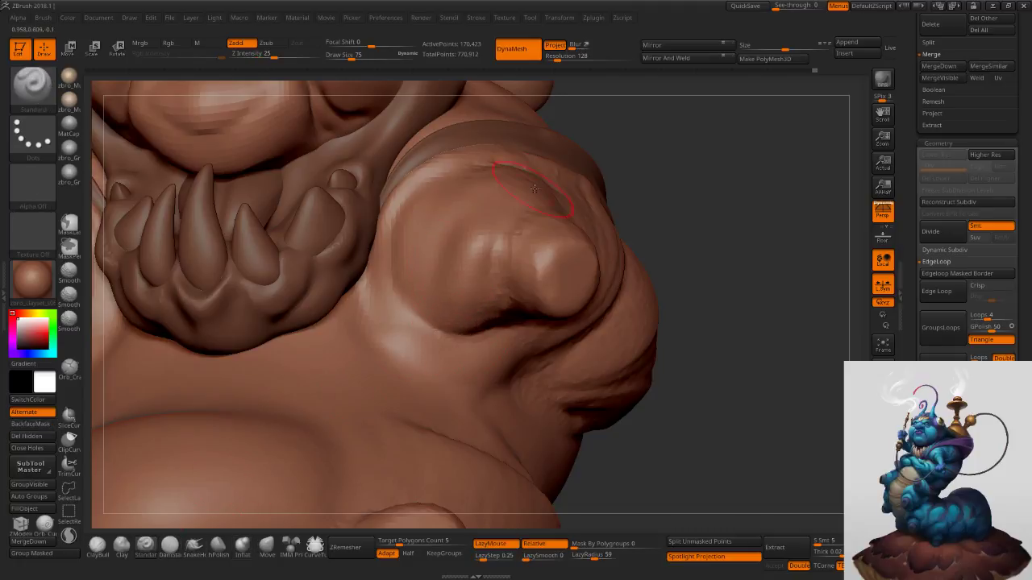
key(s)
click(476, 247)
drag(451, 209, 420, 314)
key(ctrl+z)
At strength 18 and size 75, raise the surface down the lobe's left side.
click(267, 56)
key(s)
click(429, 229)
drag(427, 221, 424, 343)
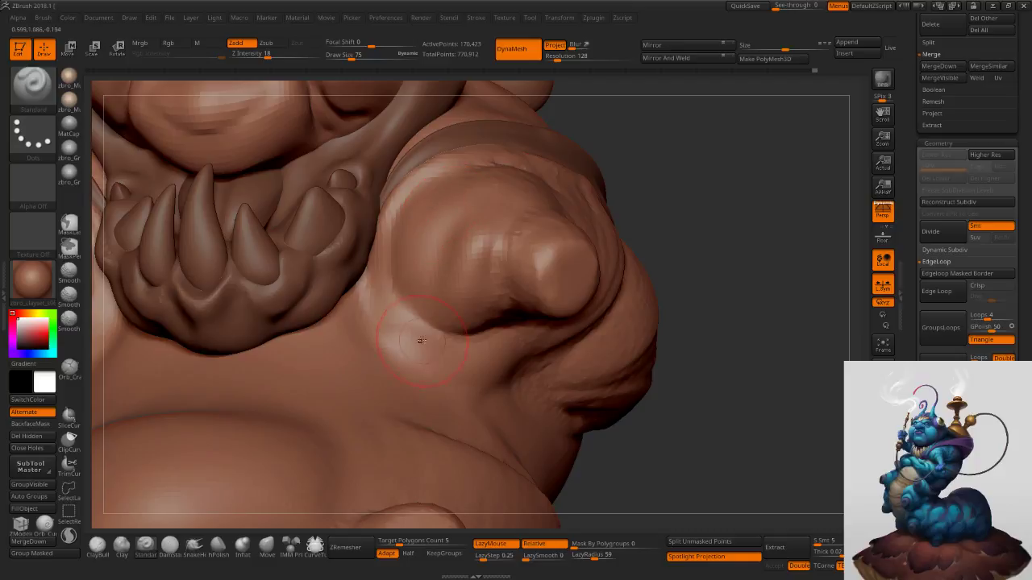
drag(429, 228, 450, 343)
Deepen the crease along the stub's right side and lower right, and reshape it below the stub.
right_drag(560, 208, 516, 189)
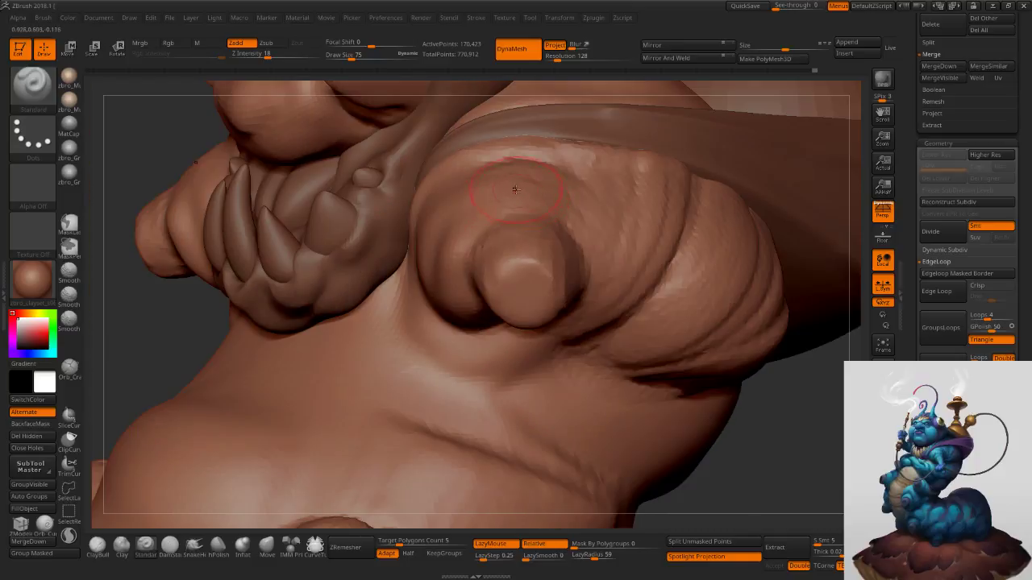
drag(529, 184, 598, 293)
right_drag(598, 291, 551, 278)
drag(552, 207, 590, 261)
right_drag(590, 260, 592, 279)
drag(591, 279, 559, 335)
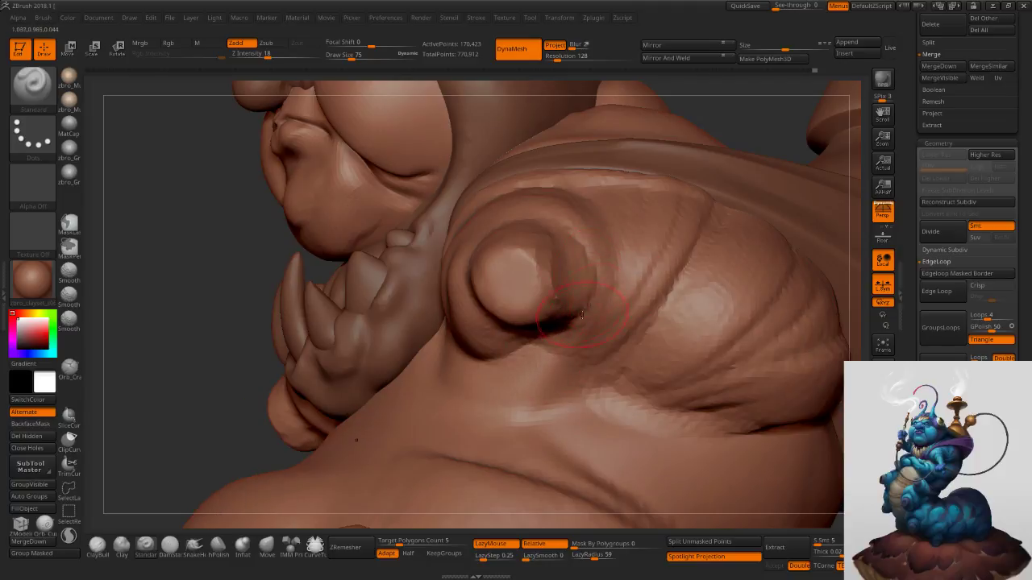
right_drag(569, 304, 510, 346)
drag(531, 349, 555, 344)
With LazyRadius at 2, deepen the crease and fold below and right of the stub.
drag(593, 558, 576, 559)
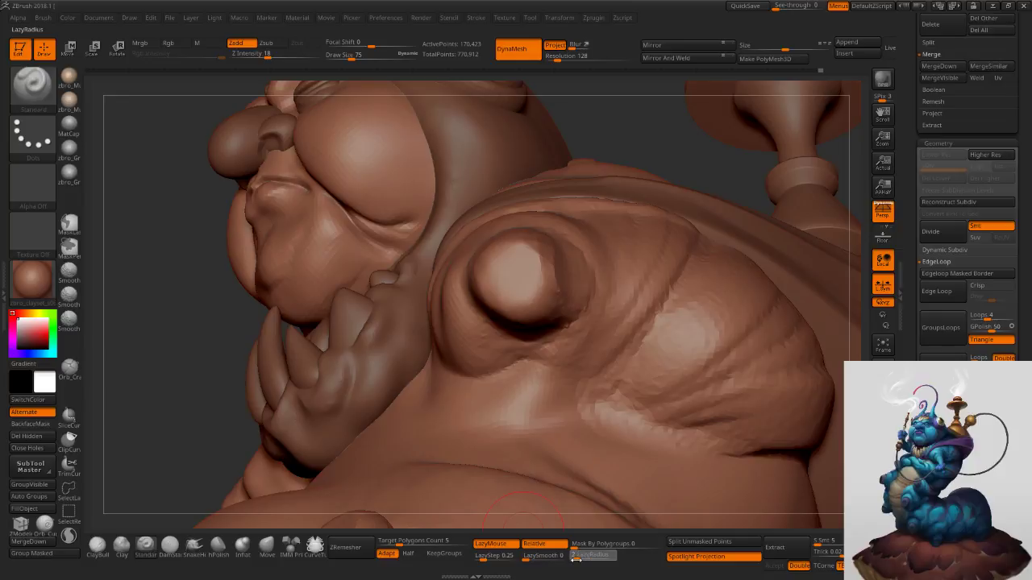
drag(520, 363, 586, 322)
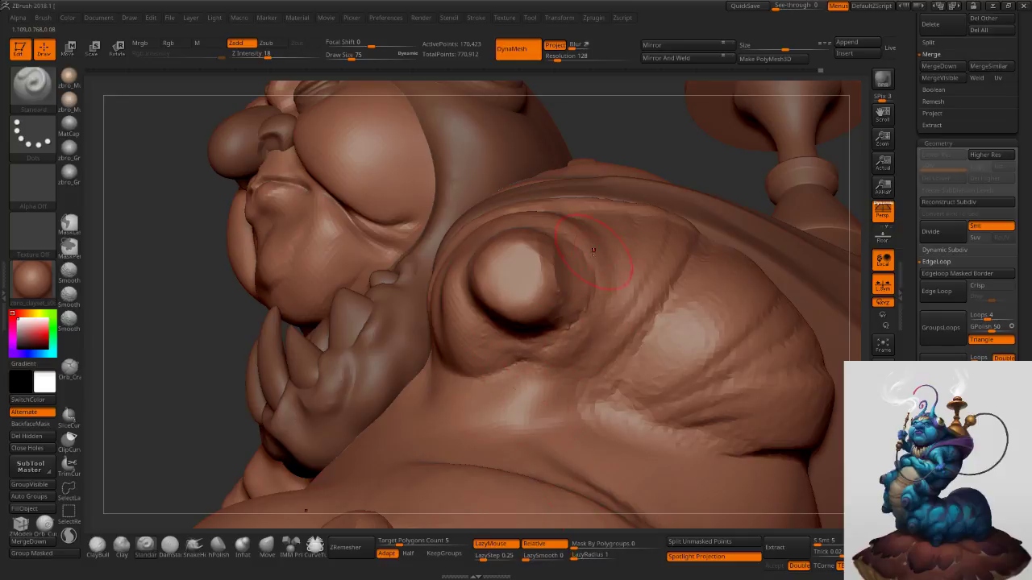
right_drag(578, 303, 521, 316)
mouse_move(571, 235)
mouse_down()
mouse_move(597, 295)
mouse_move(601, 282)
mouse_up()
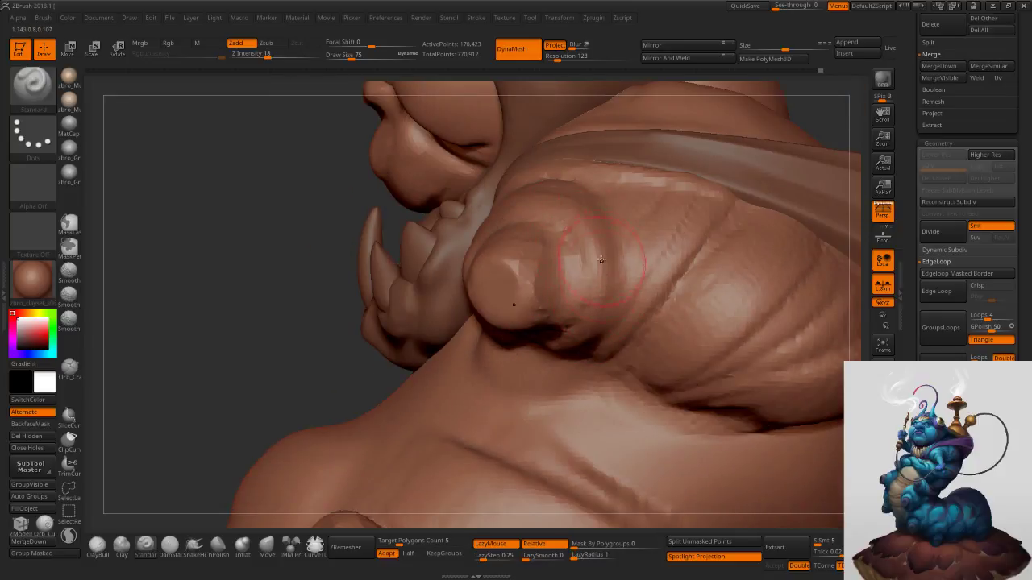
right_drag(601, 265, 673, 270)
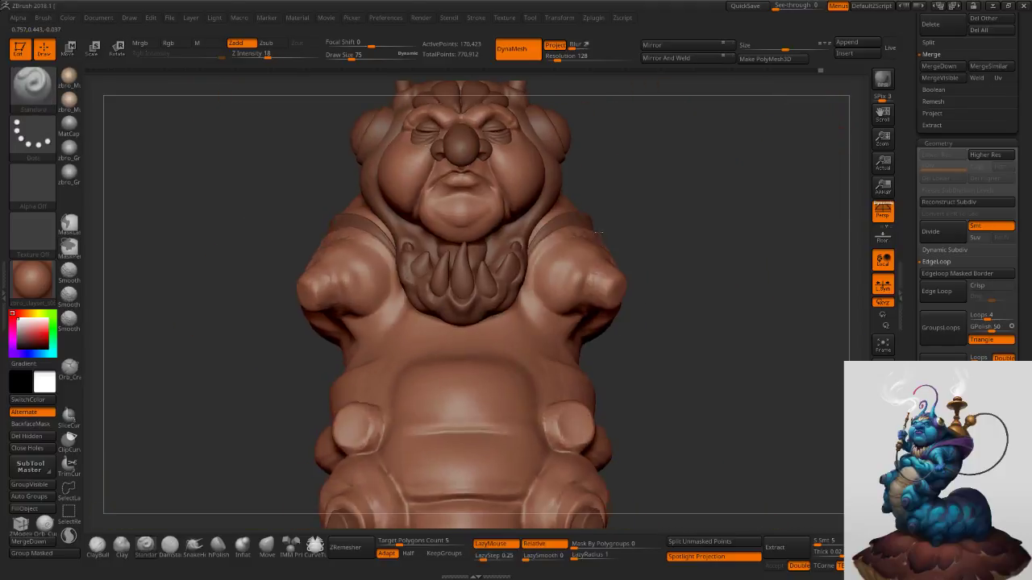
drag(598, 233, 601, 230)
drag(677, 234, 651, 251)
key(s)
key(ctrl+z)
mouse_move(663, 251)
right_down()
mouse_move(642, 253)
mouse_move(658, 255)
right_up()
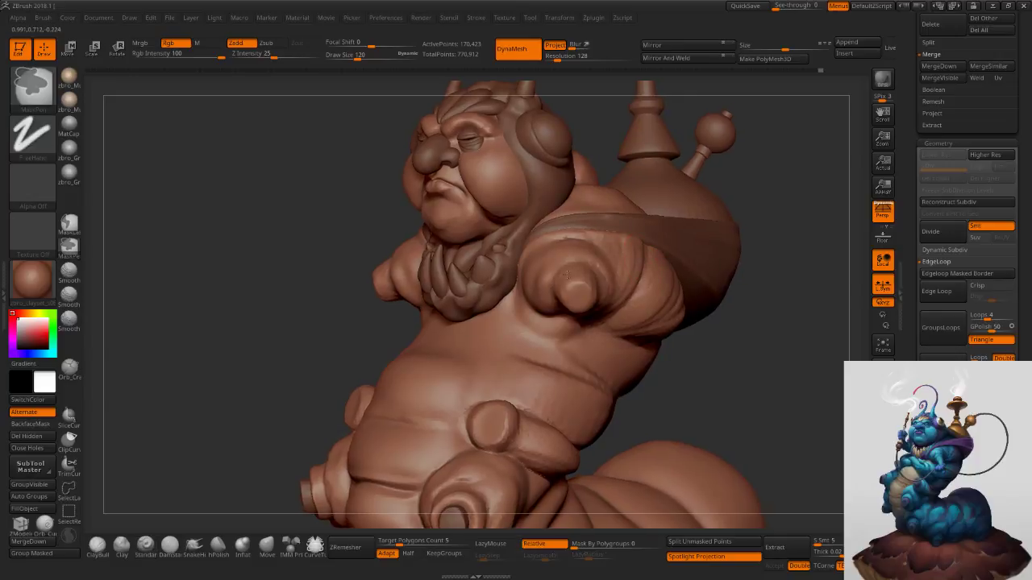
Zoom in on the arm and set DamStandard to Draw Size 50 with LazyRadius 4.
ctrl+right_drag(556, 266, 548, 303)
key(s)
click(527, 304)
click(170, 551)
mouse_move(522, 262)
ctrl+right_down()
mouse_move(516, 294)
mouse_move(535, 324)
mouse_move(541, 315)
ctrl+right_up()
key(s)
click(531, 324)
key(s)
click(574, 270)
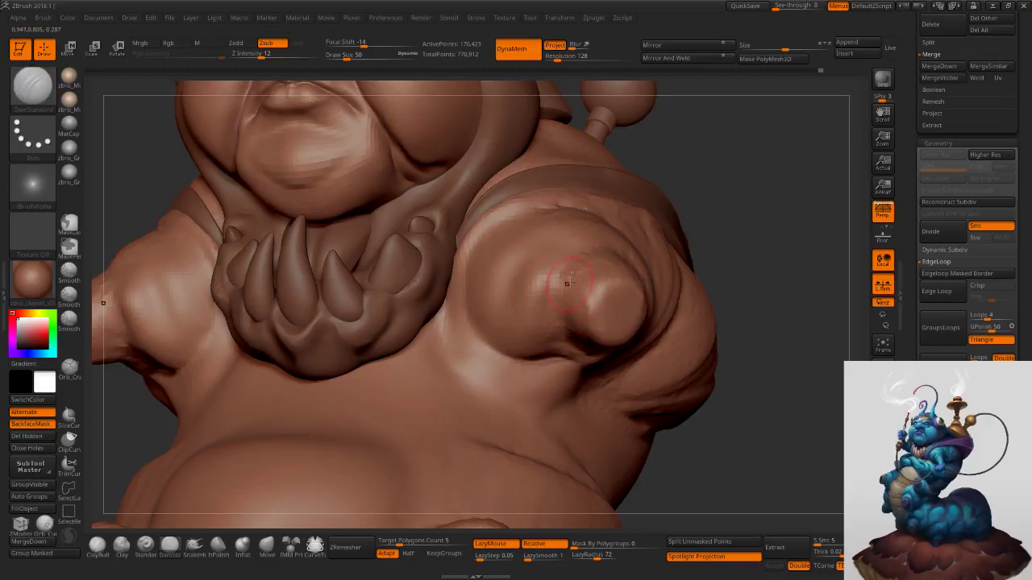
drag(595, 552, 577, 555)
Turn off backface masking and set Draw Size 75 with Z Intensity 20.
right_drag(572, 481, 632, 476)
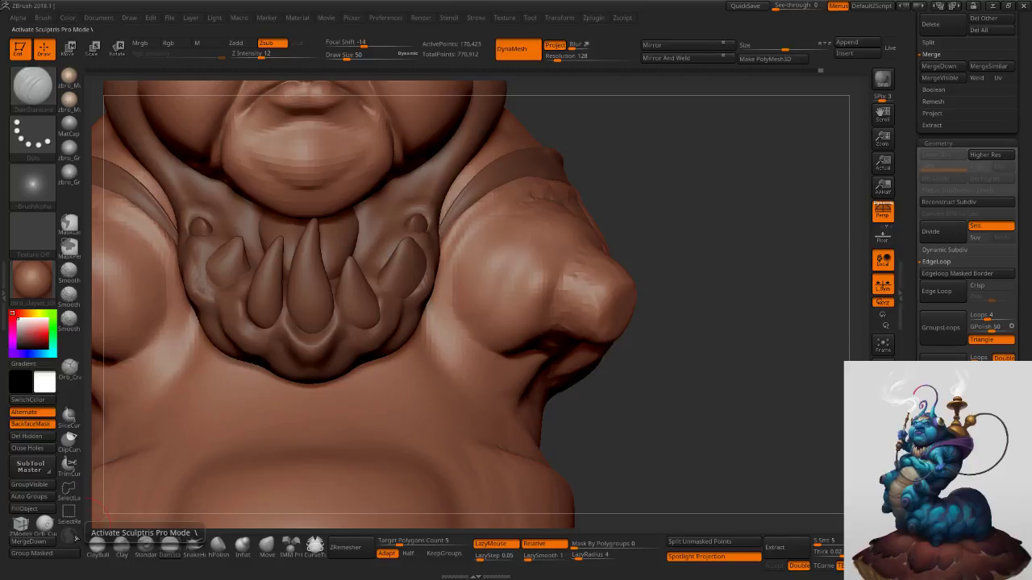
click(36, 427)
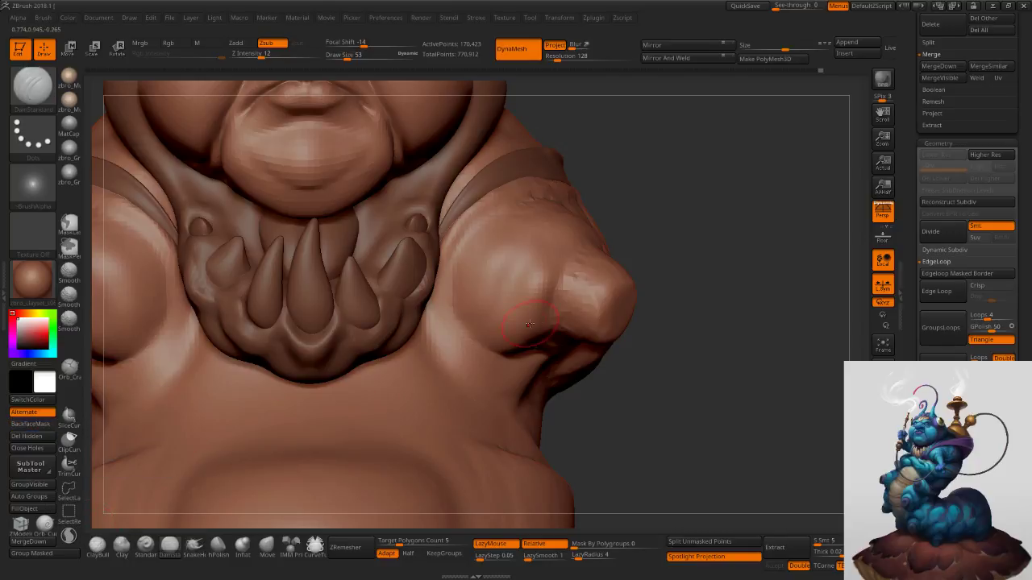
key(s)
drag(527, 283, 530, 283)
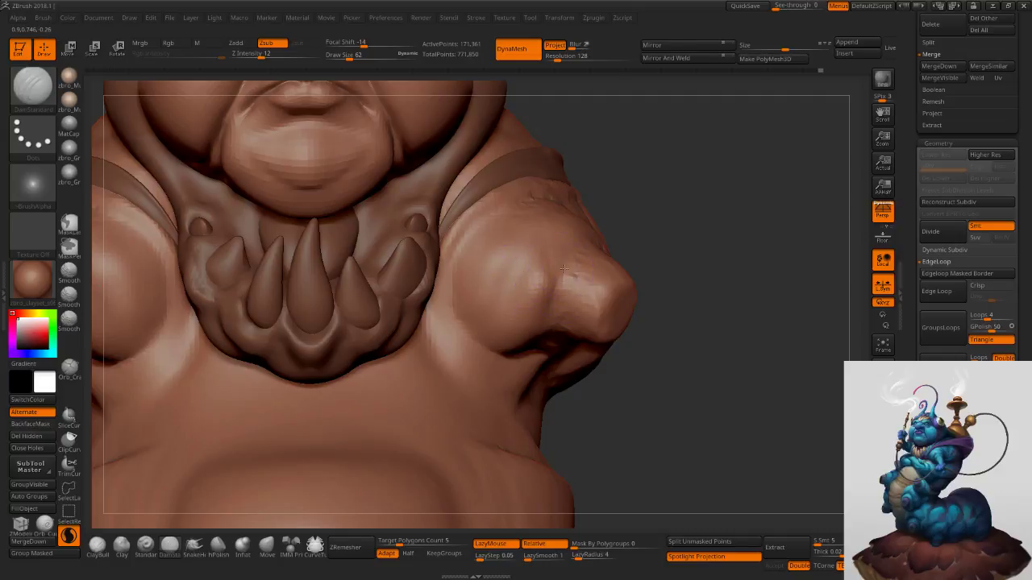
right_drag(543, 390, 529, 282)
key(s)
drag(528, 280, 532, 280)
click(264, 54)
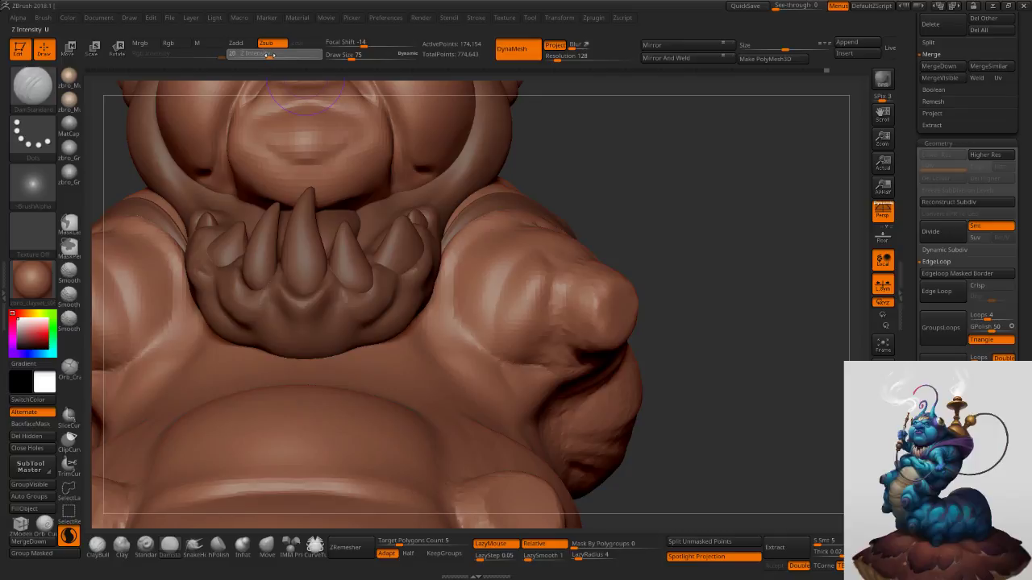
drag(271, 55, 273, 55)
Carve creases on the chest beside the arm, down the upper arm, and along the stub's left side.
drag(527, 255, 534, 364)
key(ctrl+z)
drag(521, 260, 534, 365)
drag(523, 249, 526, 345)
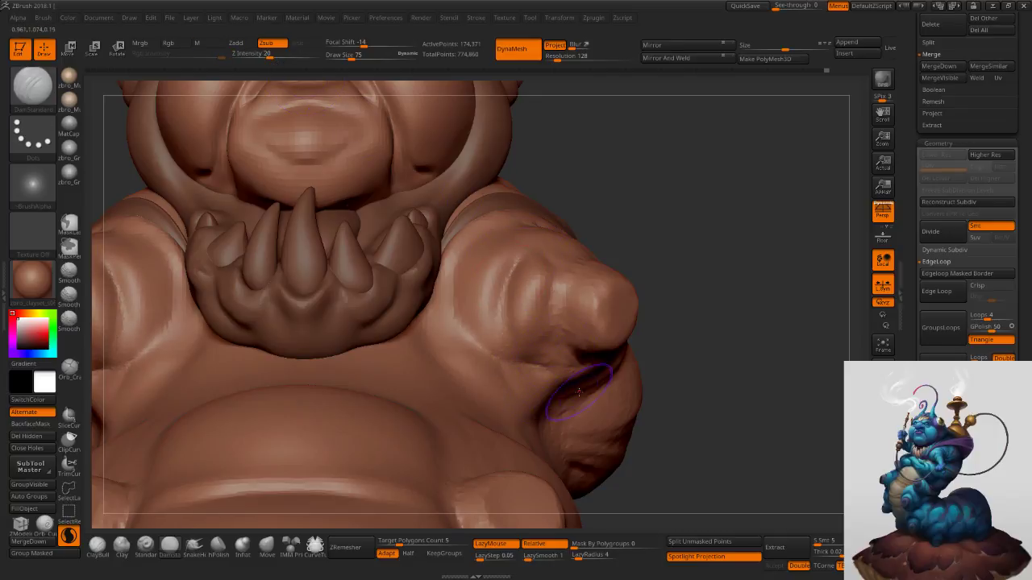
drag(594, 239, 562, 279)
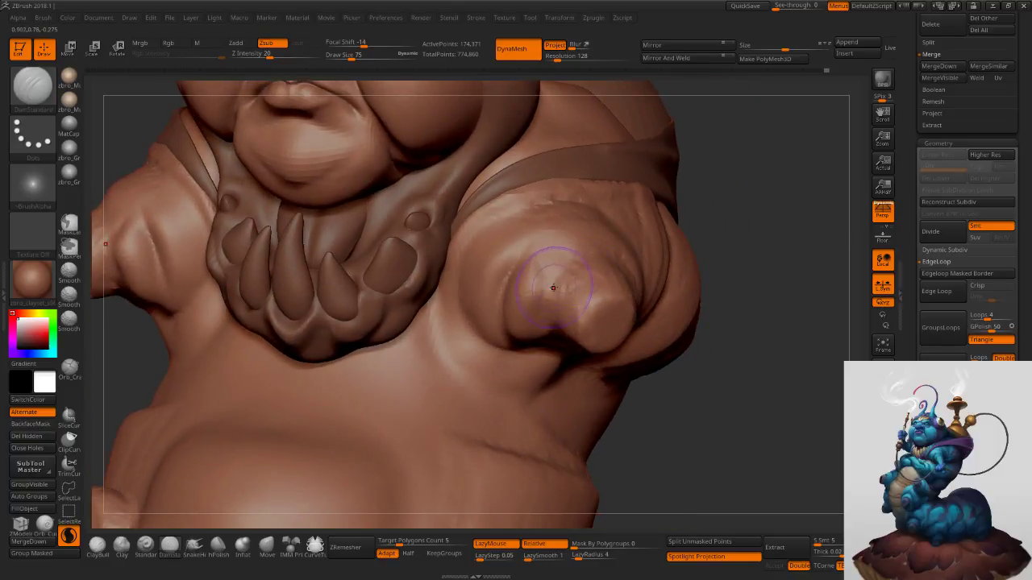
mouse_move(553, 352)
mouse_down()
mouse_move(573, 274)
mouse_move(602, 321)
mouse_move(586, 316)
mouse_up()
Pull the stub's knob outward with the Move brush and smooth around it.
click(267, 546)
key(s)
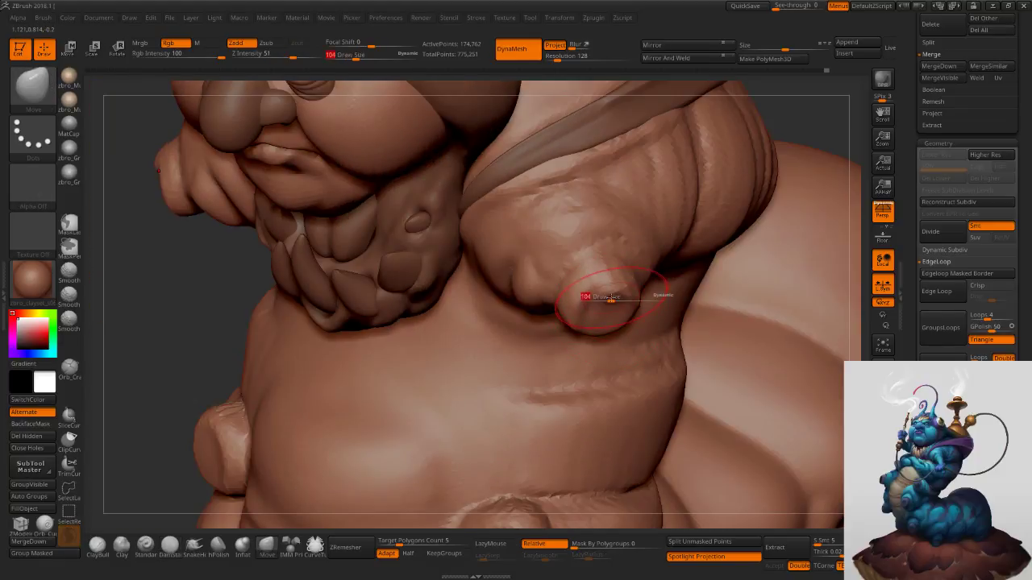
drag(588, 295, 658, 298)
key(shift)
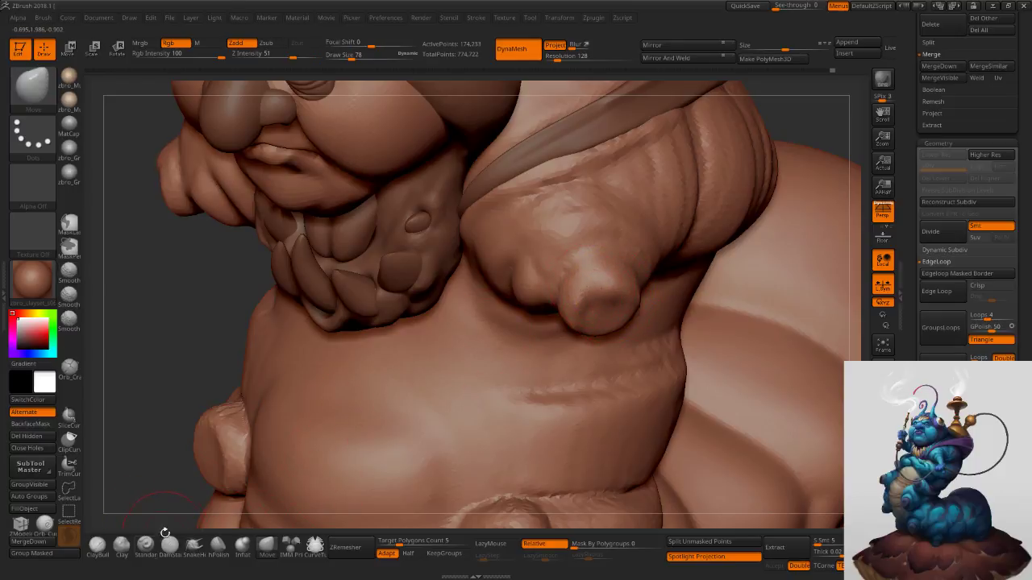
click(169, 543)
key(shift)
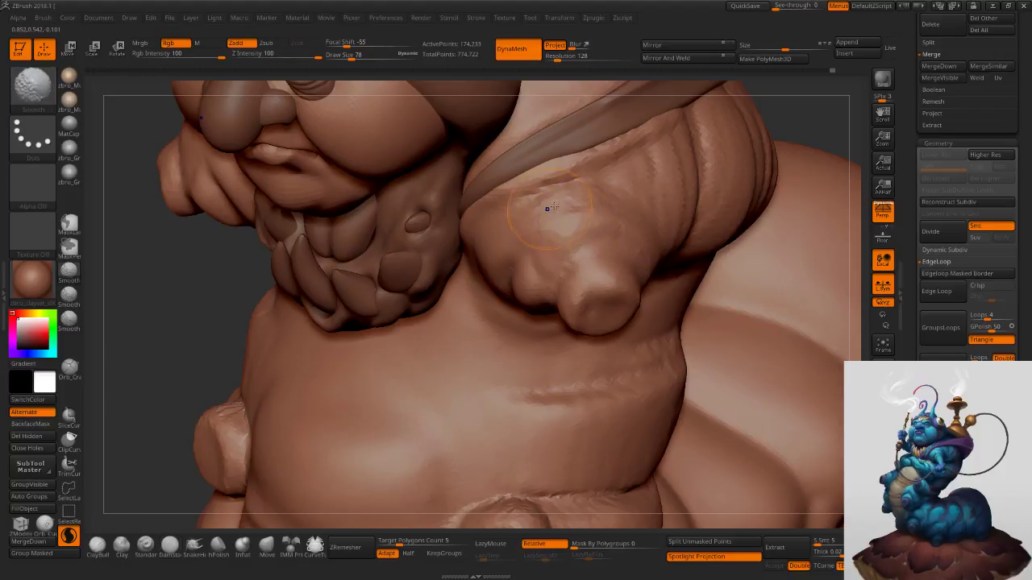
Carve creases down the arm and three vertical grooves down the body's side.
alt+right_drag(648, 155, 610, 297)
drag(594, 261, 634, 384)
right_drag(632, 414, 614, 299)
drag(623, 325, 594, 487)
key(ctrl+z)
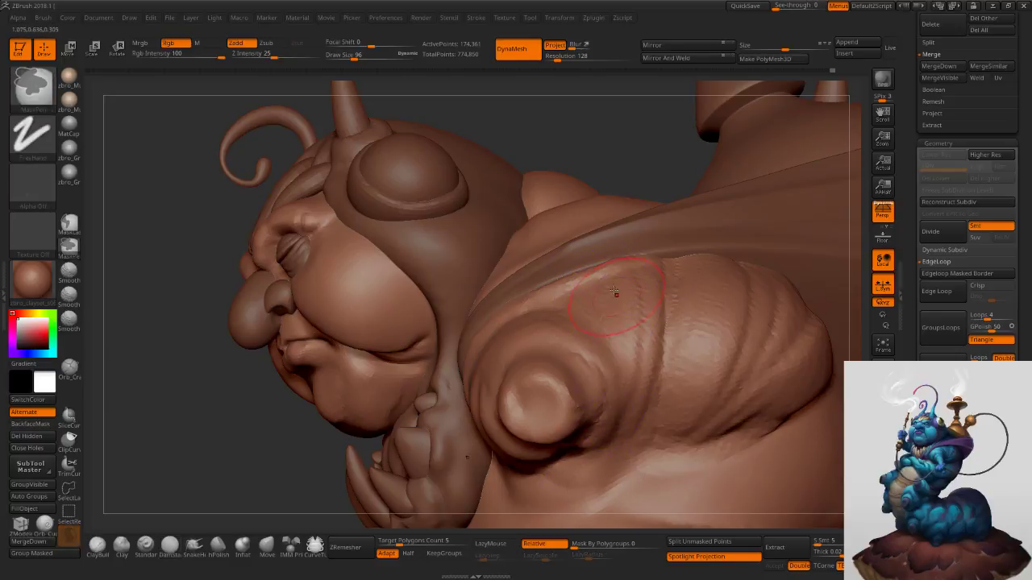
drag(621, 325, 584, 478)
drag(673, 295, 661, 423)
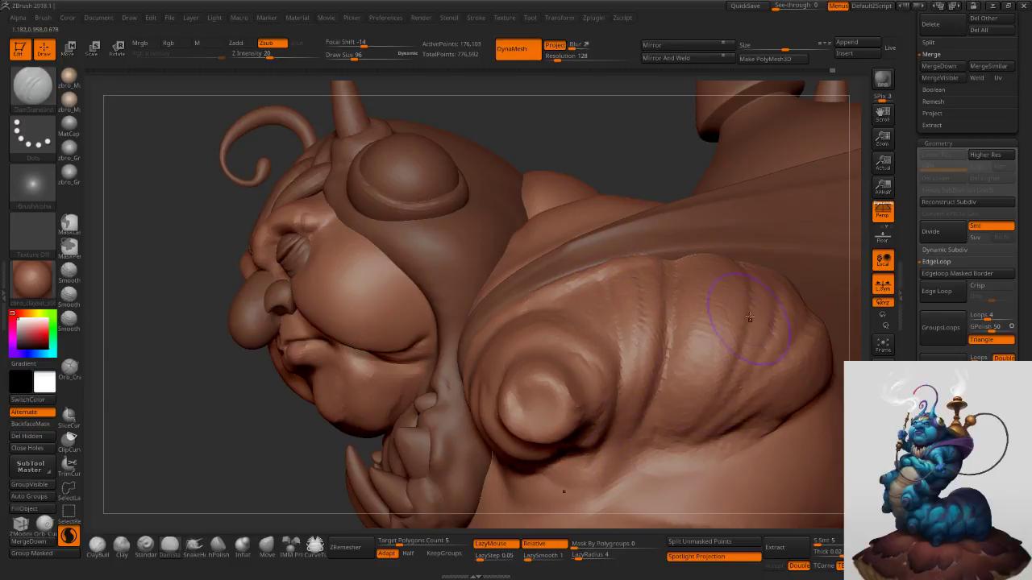
drag(748, 278, 683, 449)
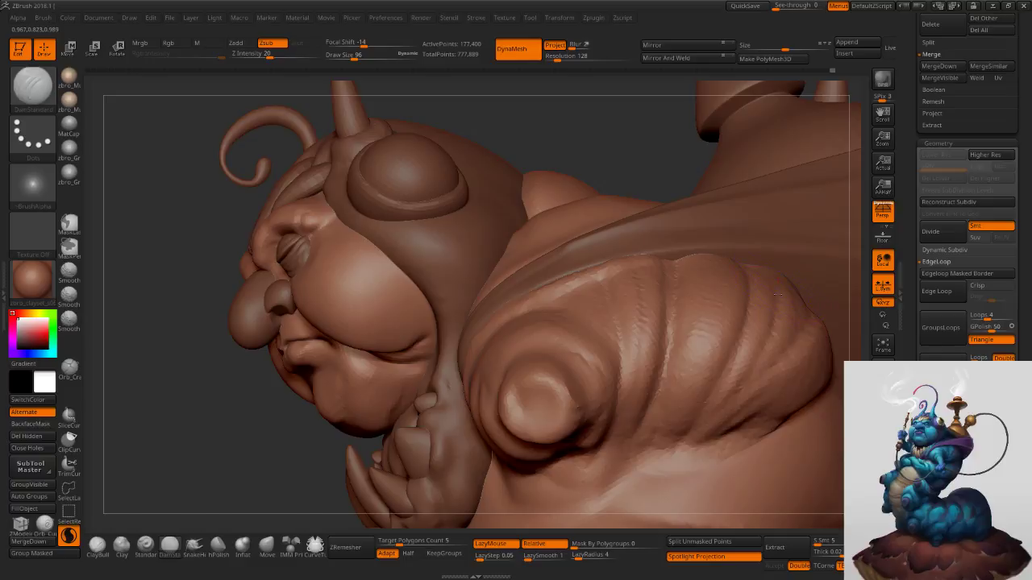
drag(777, 281, 715, 399)
Carve a crease along the body's underside and smooth stray creases under and right of the arm.
alt+right_drag(749, 389, 687, 318)
right_drag(750, 347, 705, 368)
mouse_move(663, 393)
mouse_down()
mouse_move(790, 310)
mouse_move(789, 296)
mouse_up()
right_drag(788, 296, 762, 332)
mouse_move(793, 279)
shift+mouse_down()
mouse_move(750, 324)
mouse_move(663, 371)
shift+mouse_up()
ctrl+right_drag(665, 371, 697, 330)
alt+right_drag(748, 410, 688, 304)
shift+drag(686, 299, 748, 305)
right_drag(670, 321, 788, 385)
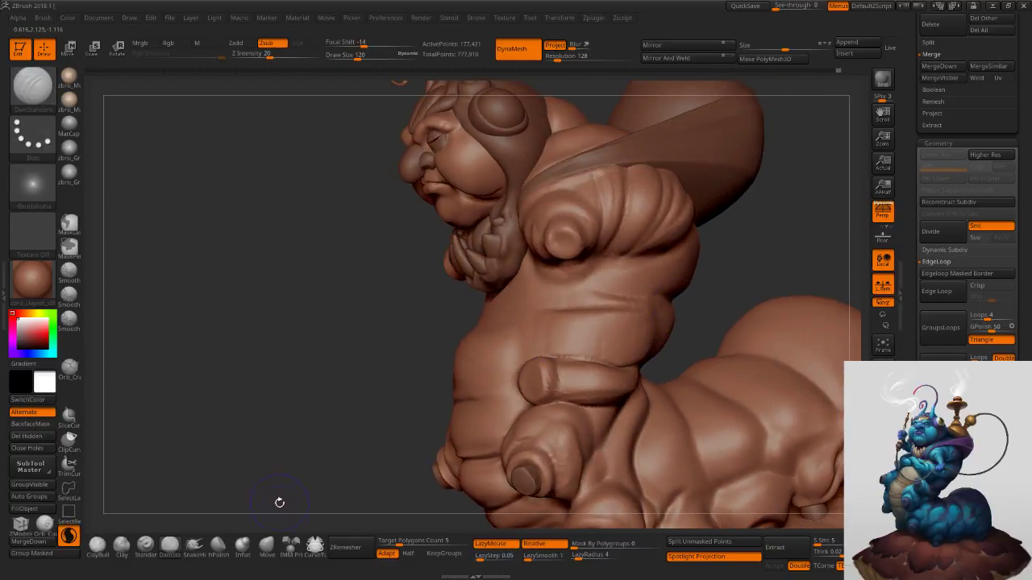
With the Move brush, pull the arm's upper edge downward and enlarge Draw Size to 221.
click(290, 546)
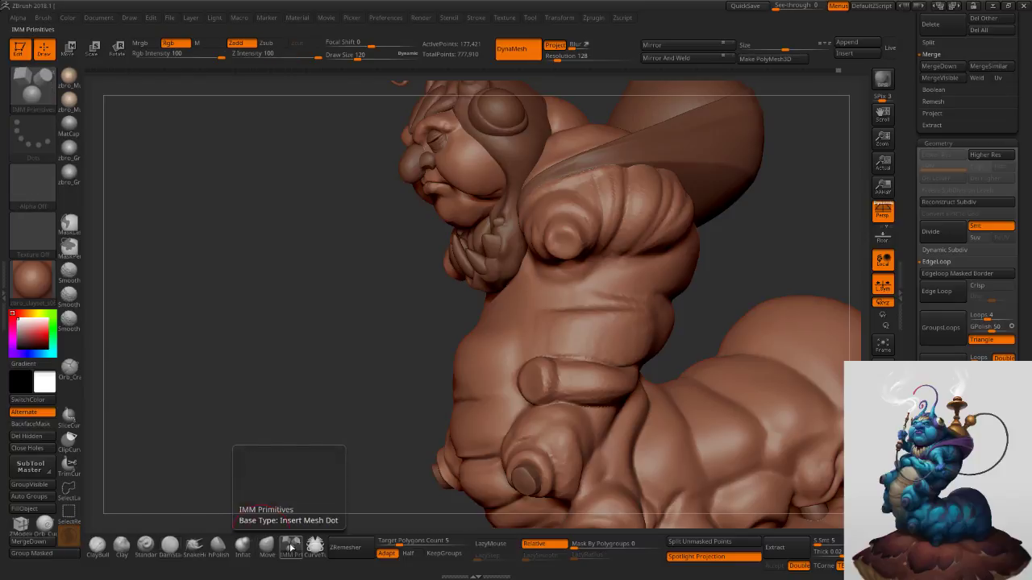
ctrl+right_drag(488, 399, 502, 419)
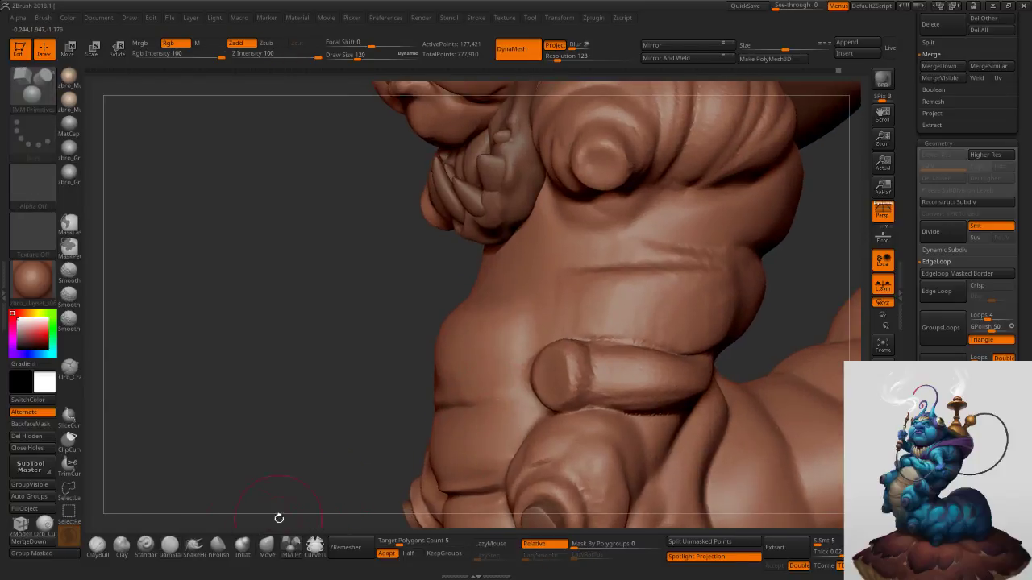
click(177, 548)
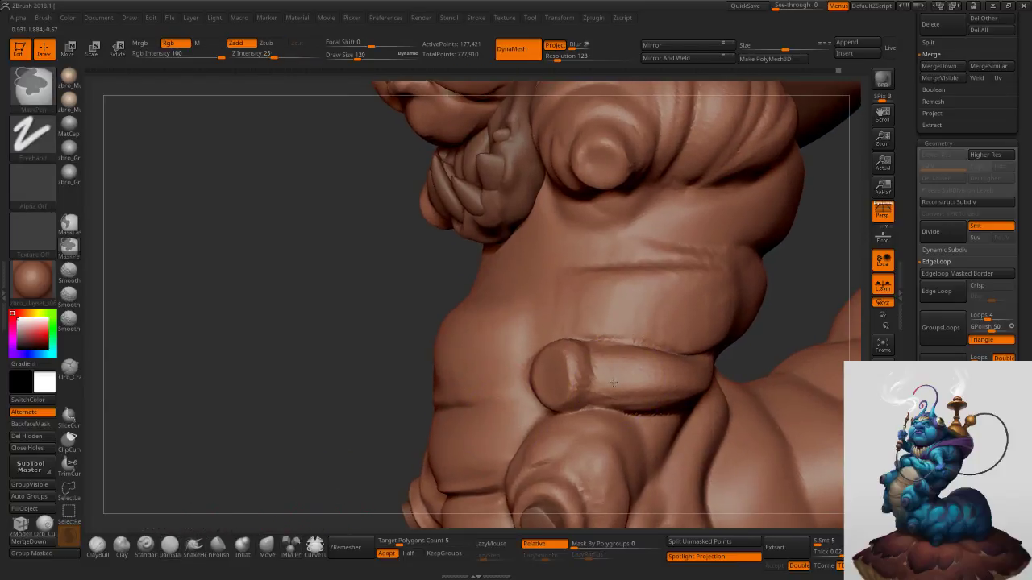
ctrl+right_drag(615, 373, 620, 377)
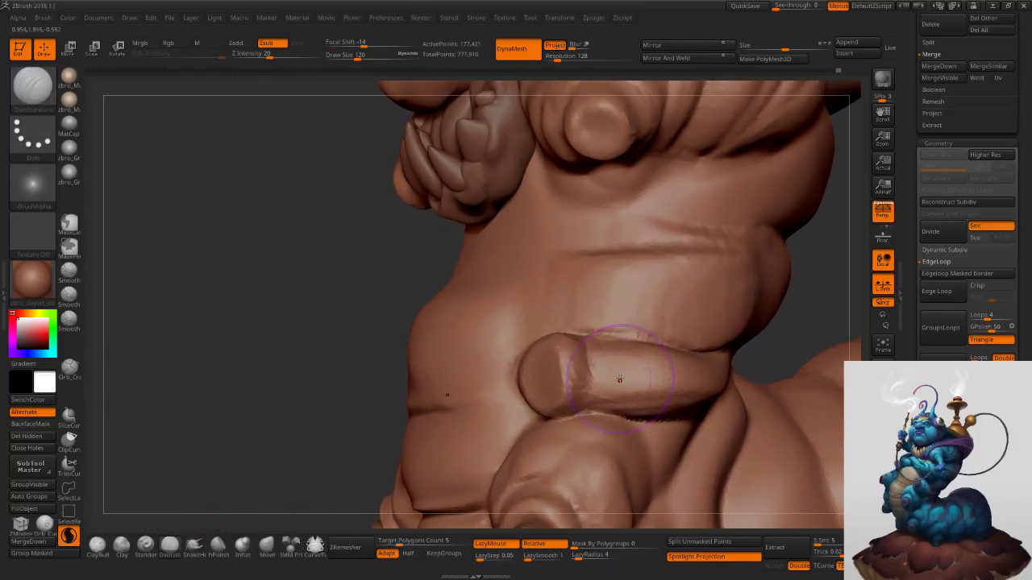
click(263, 546)
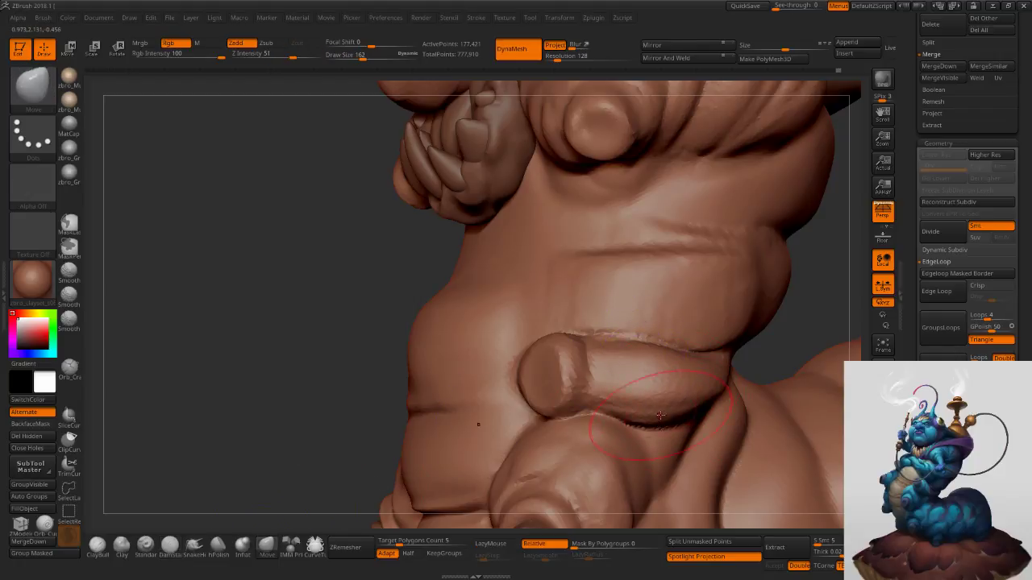
mouse_move(651, 345)
mouse_down()
mouse_move(648, 370)
mouse_move(669, 366)
mouse_up()
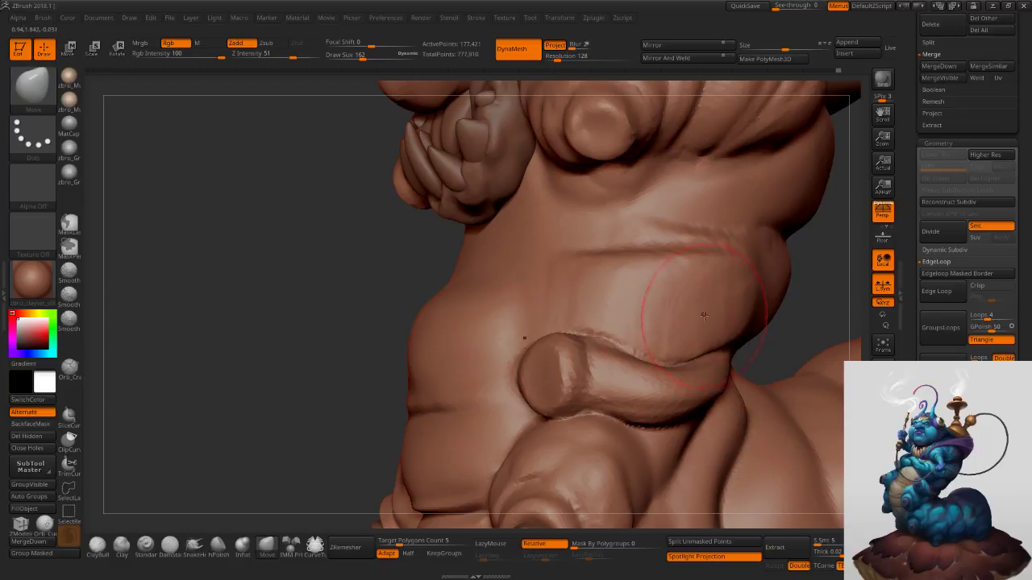
key(s)
mouse_move(720, 281)
alt+right_down()
mouse_move(649, 296)
mouse_move(661, 295)
mouse_move(652, 352)
mouse_move(627, 334)
mouse_move(600, 335)
alt+right_up()
click(683, 292)
At Draw Size 134, nudge the waist crease and the arm stump's tip and lower edge.
key(s)
drag(627, 334, 627, 347)
key(s)
drag(597, 400, 587, 400)
ctrl+right_drag(590, 420, 587, 406)
drag(586, 406, 583, 396)
right_drag(593, 402, 554, 397)
drag(593, 423, 586, 426)
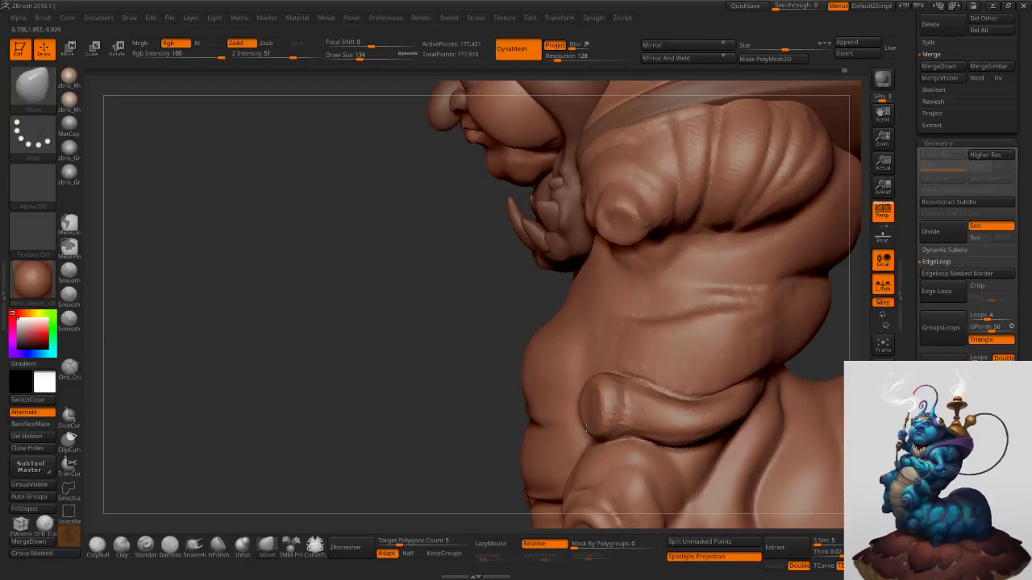
key(s)
right_drag(572, 403, 604, 399)
drag(606, 399, 592, 378)
key(s)
click(122, 547)
Build up clay on both arm stub ends with a size-92 Clay brush.
mouse_move(589, 387)
ctrl+right_down()
mouse_move(603, 409)
mouse_move(605, 399)
ctrl+right_up()
key(s)
click(600, 409)
key(s)
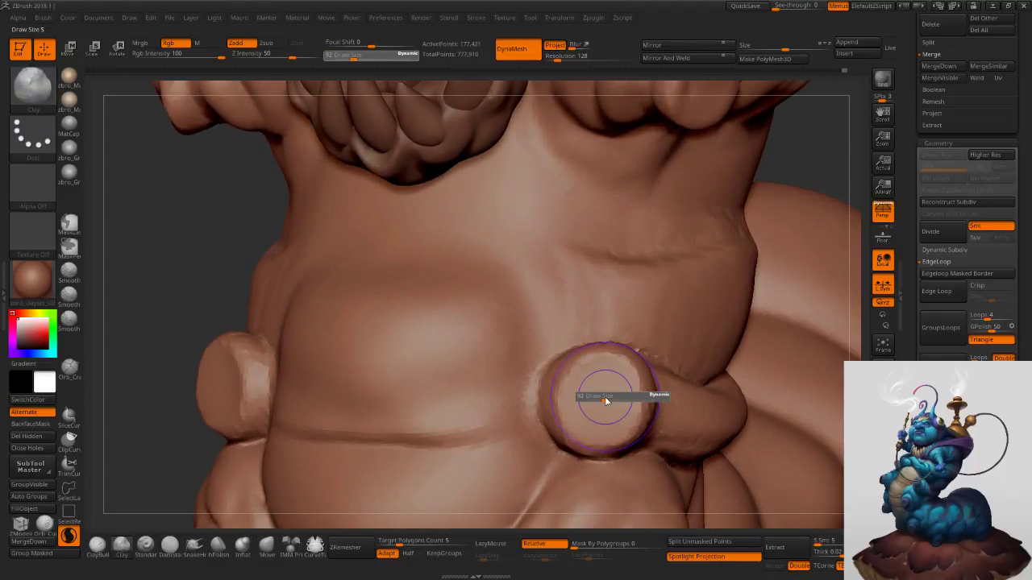
drag(596, 401, 582, 415)
Mask the ends of both knobs with a size-75 brush, then invert the mask.
click(267, 547)
key(s)
click(624, 388)
mouse_move(615, 390)
right_down()
mouse_move(599, 398)
mouse_move(627, 391)
right_up()
key(s)
click(610, 398)
key(s)
click(610, 397)
key(s)
click(603, 394)
ctrl+drag(600, 384, 593, 411)
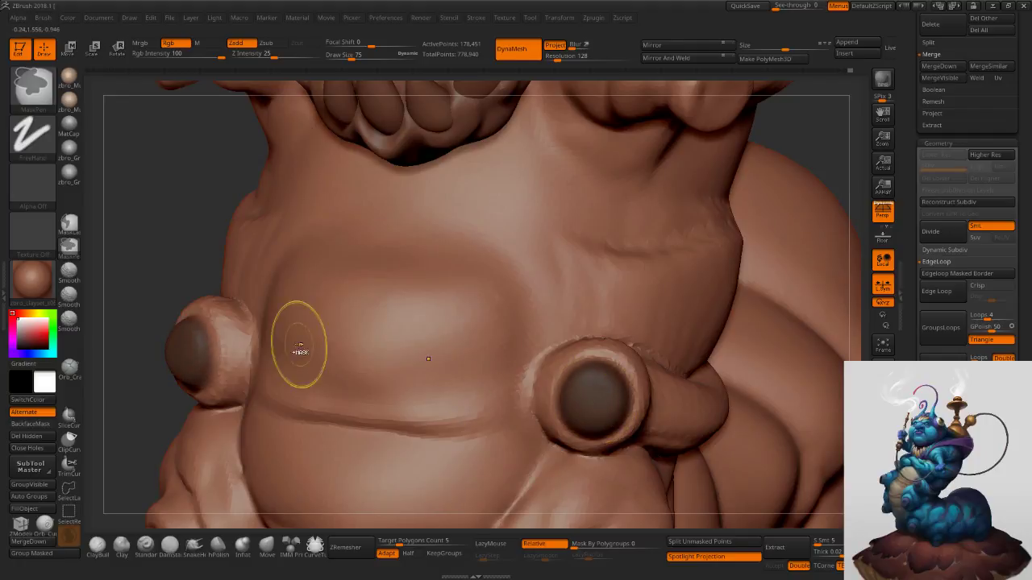
ctrl+click(190, 270)
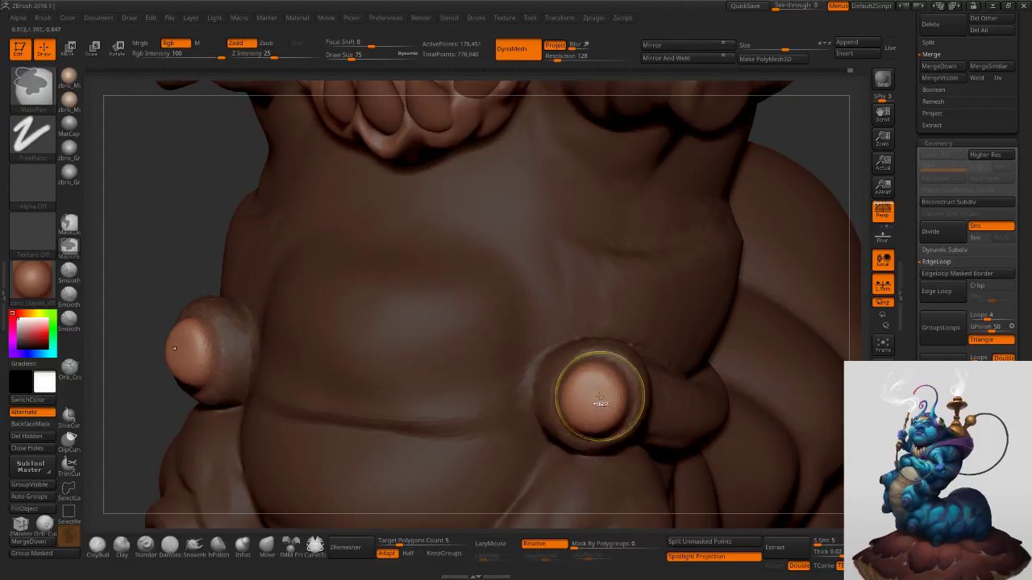
Swell both arm nubs outward with the Inflat brush.
key(b)
key(m)
key(v)
click(250, 549)
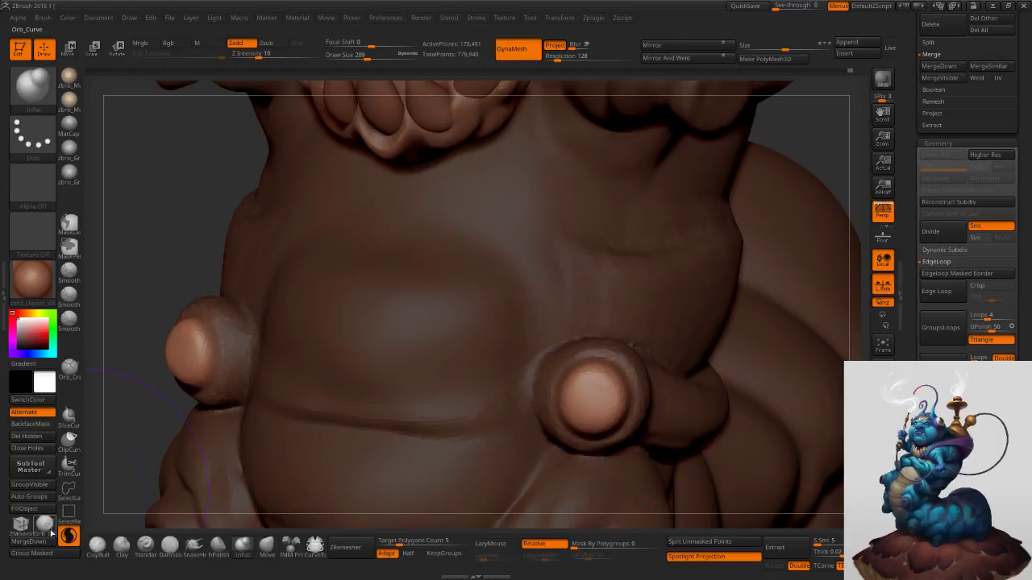
drag(597, 393, 598, 394)
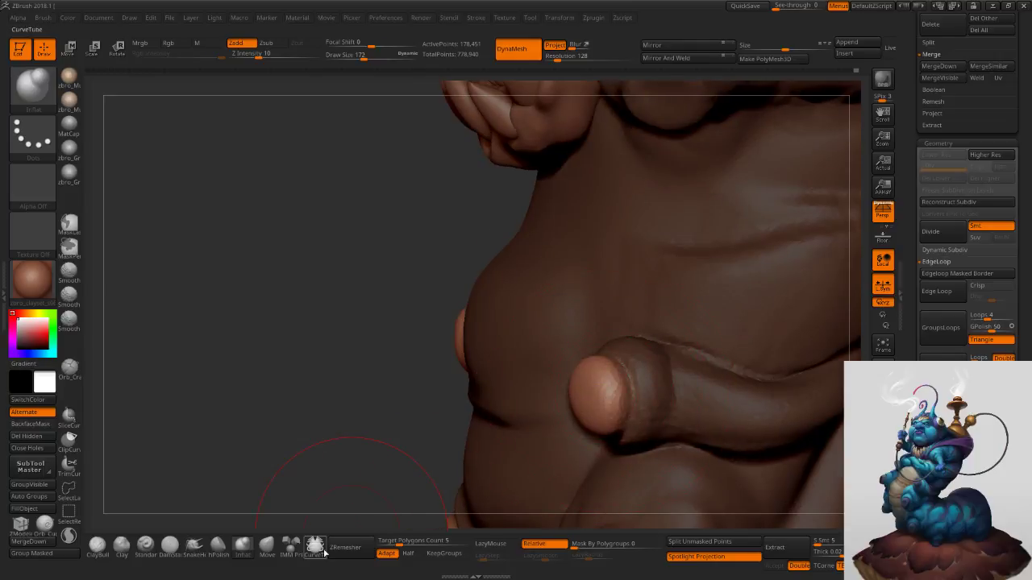
Try a Move pull on the nub, undo it, and clear the mask.
click(266, 546)
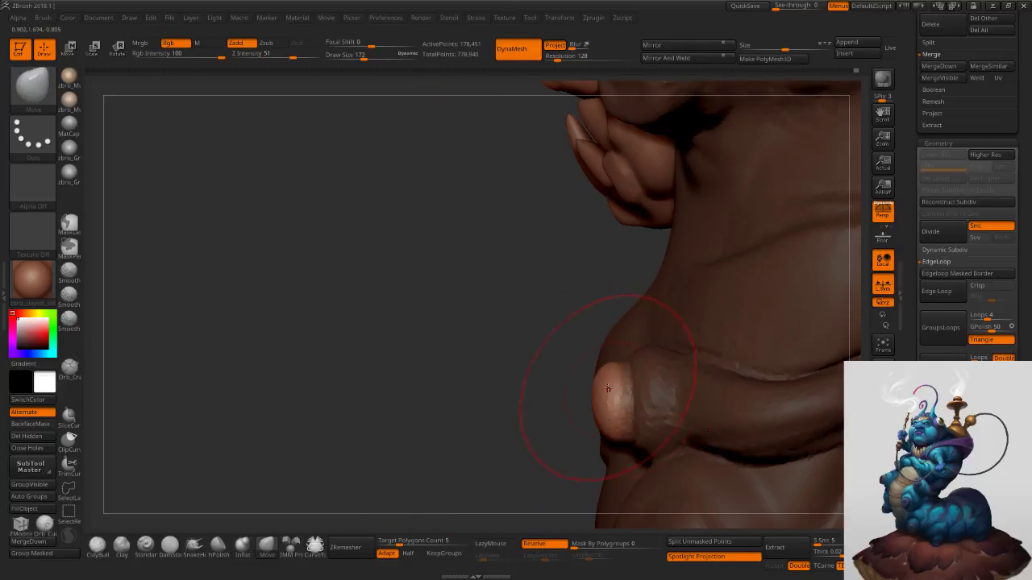
drag(597, 398, 619, 398)
key(ctrl+z)
key(s)
drag(507, 383, 503, 385)
alt+click(632, 389)
Nudge the rim and base around each nub with a size-68 Move brush.
right_drag(632, 388, 657, 392)
key(s)
drag(654, 392, 628, 367)
drag(626, 403, 632, 409)
right_drag(620, 408, 661, 409)
mouse_move(630, 433)
mouse_down()
mouse_move(621, 427)
mouse_move(600, 450)
mouse_up()
right_drag(600, 450, 645, 445)
drag(556, 437, 550, 441)
right_drag(549, 439, 585, 427)
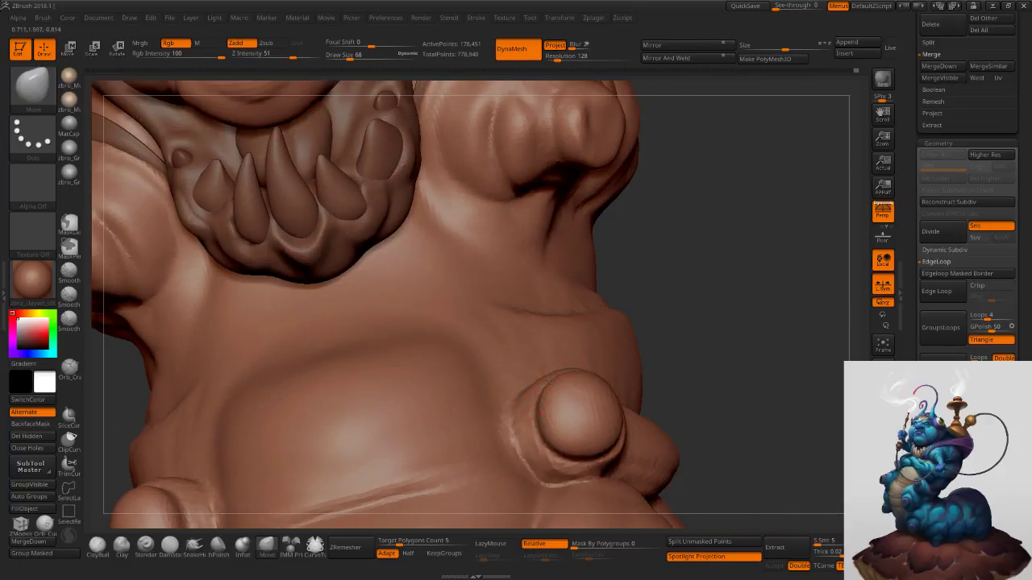
Polish the nubs, Clay a raised ring on each end, and insert a cylinder primitive.
click(225, 549)
key(s)
right_drag(601, 408, 582, 415)
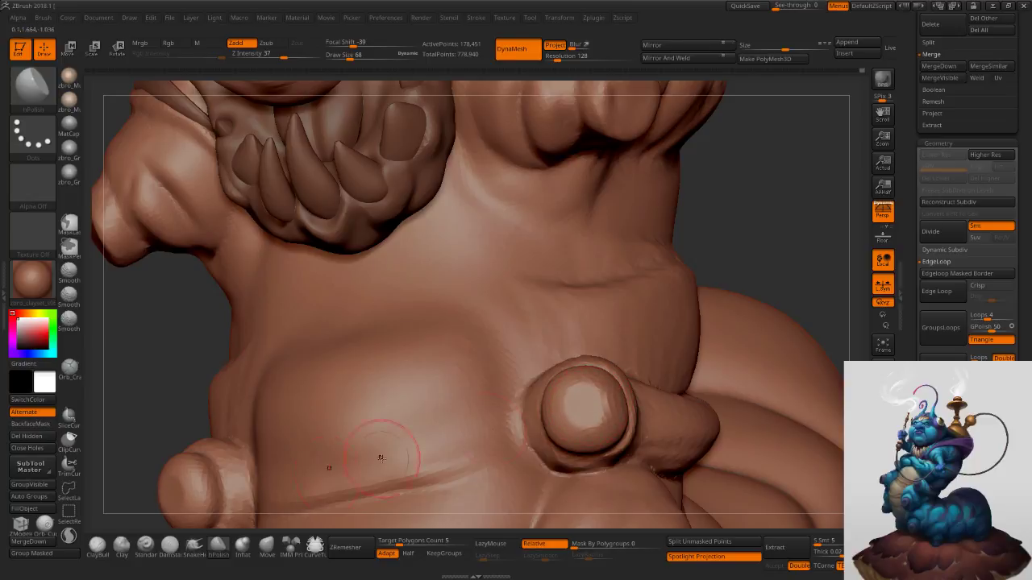
click(120, 552)
drag(589, 405, 585, 412)
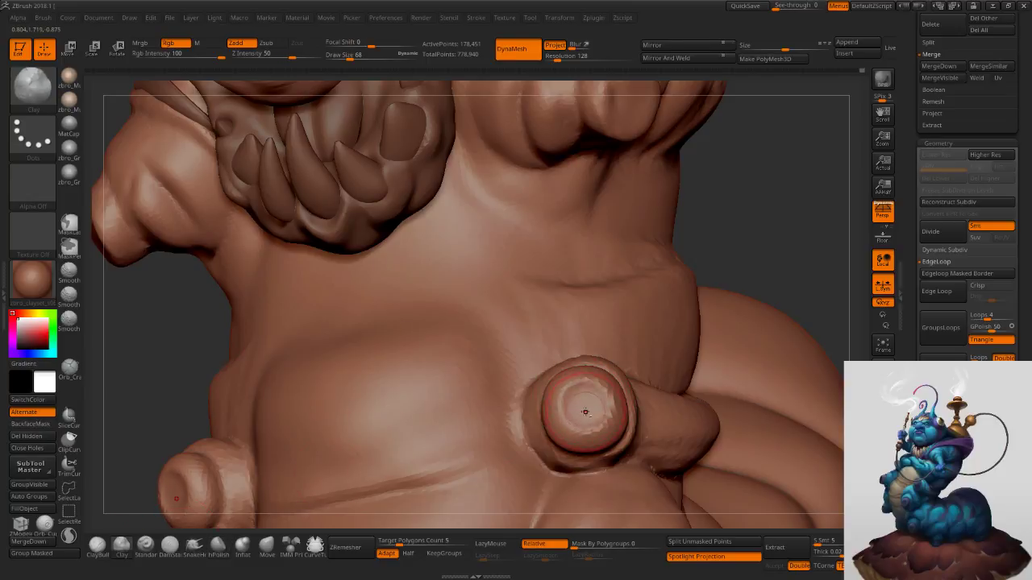
click(288, 548)
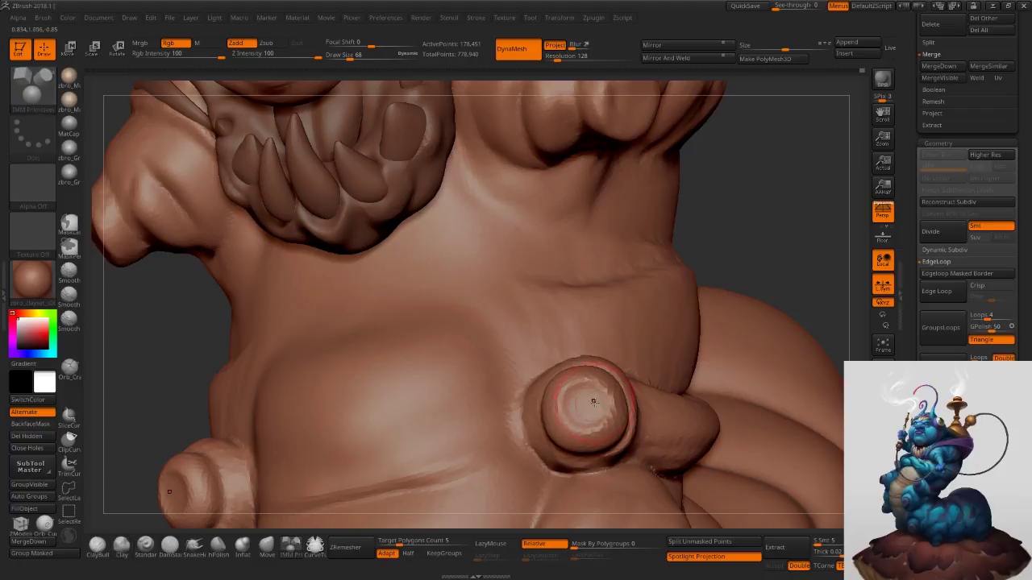
drag(588, 406, 624, 383)
Scale and slide the cylinder along its axis, then taper its caps with a Taper deformer.
right_drag(624, 382, 668, 339)
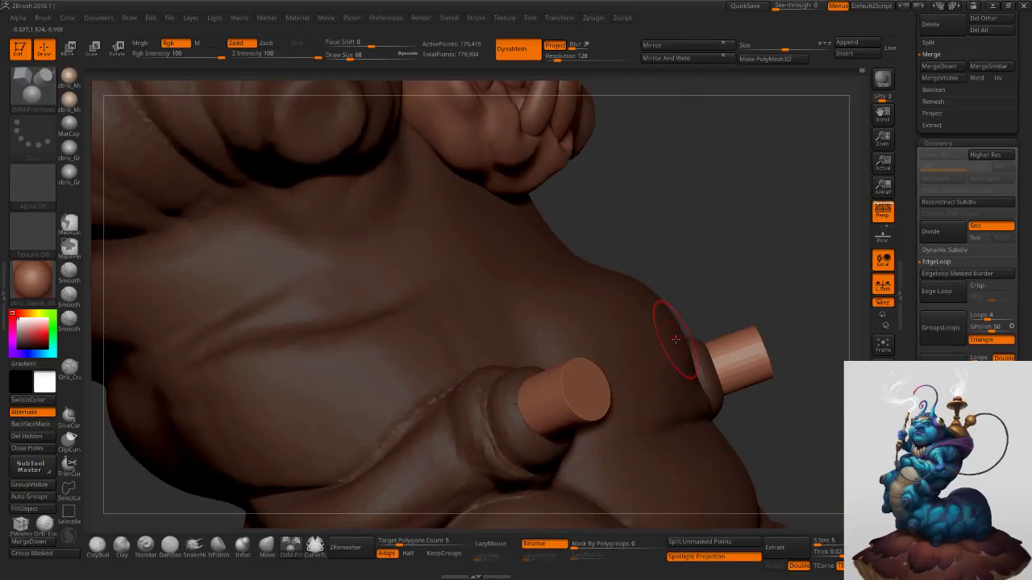
key(e)
drag(746, 357, 657, 389)
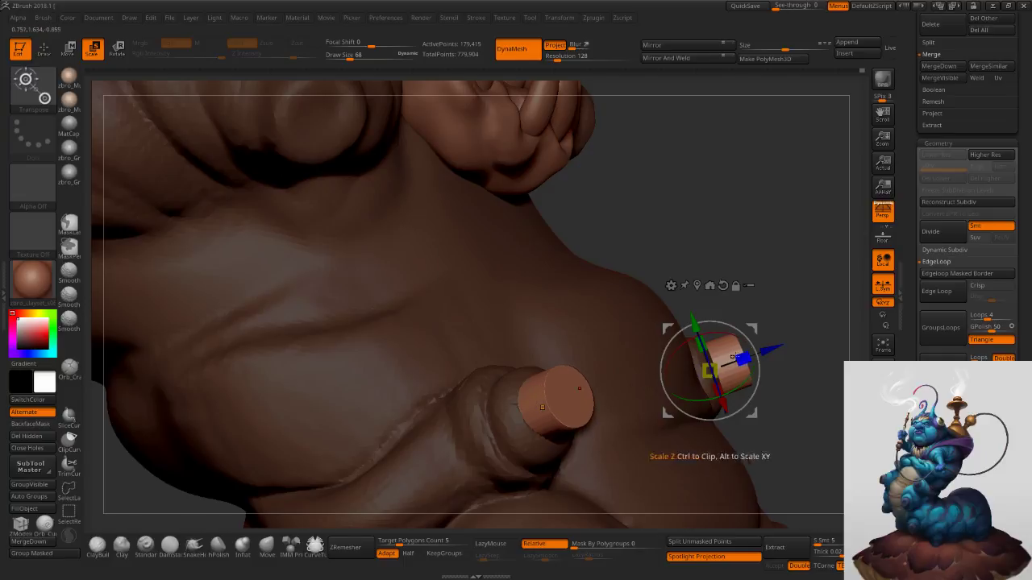
drag(775, 347, 764, 353)
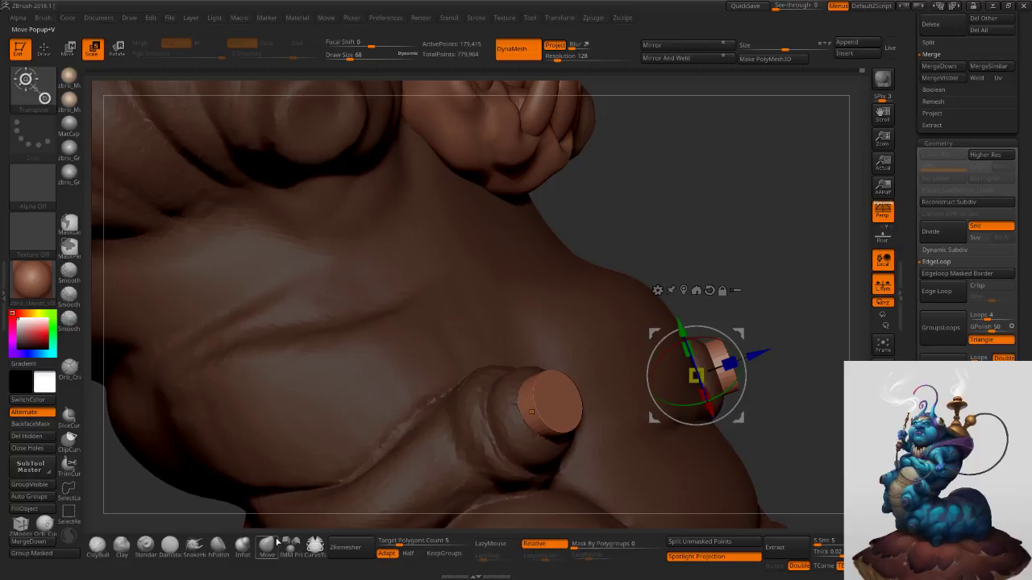
click(658, 290)
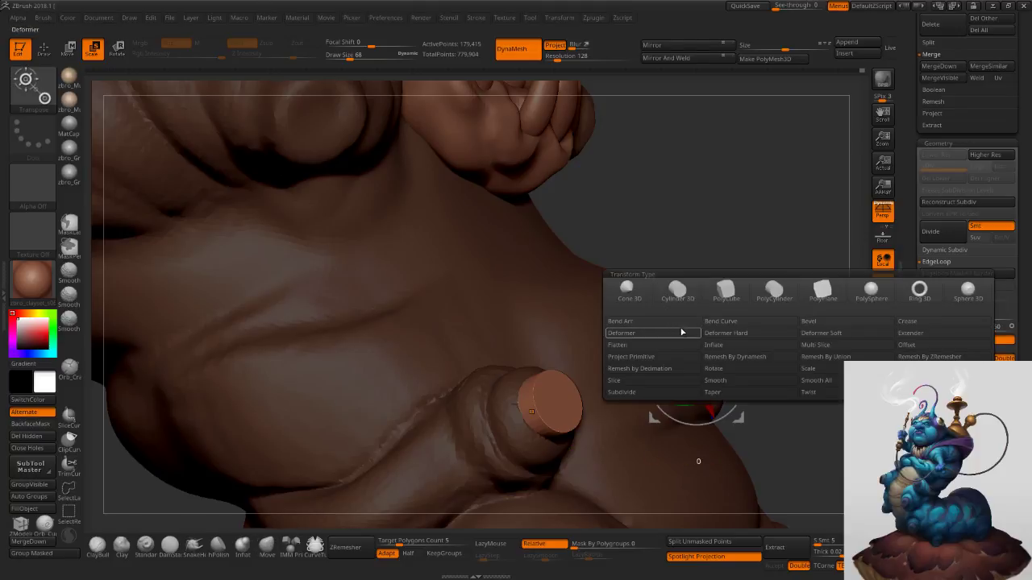
click(713, 393)
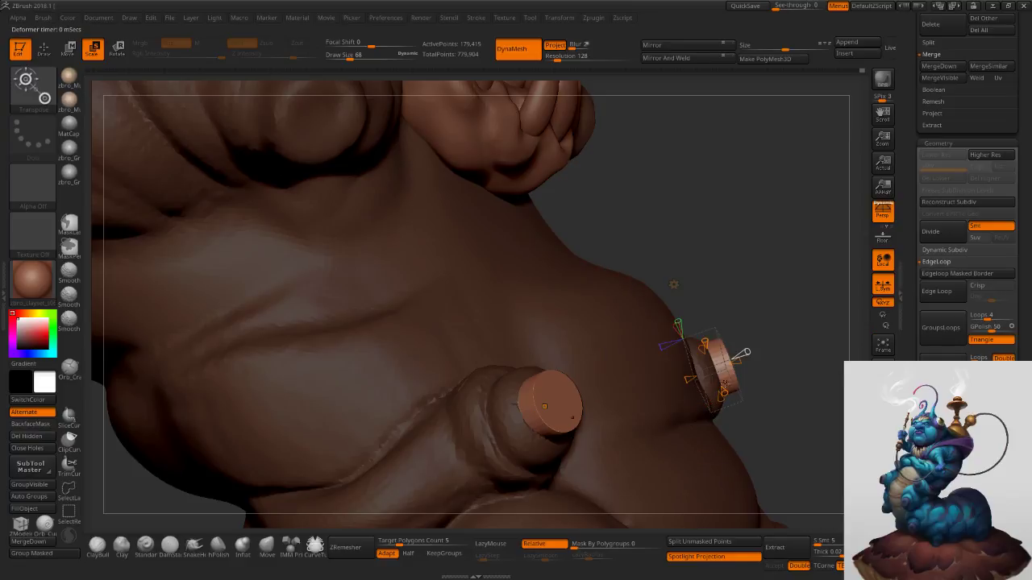
drag(739, 363, 716, 378)
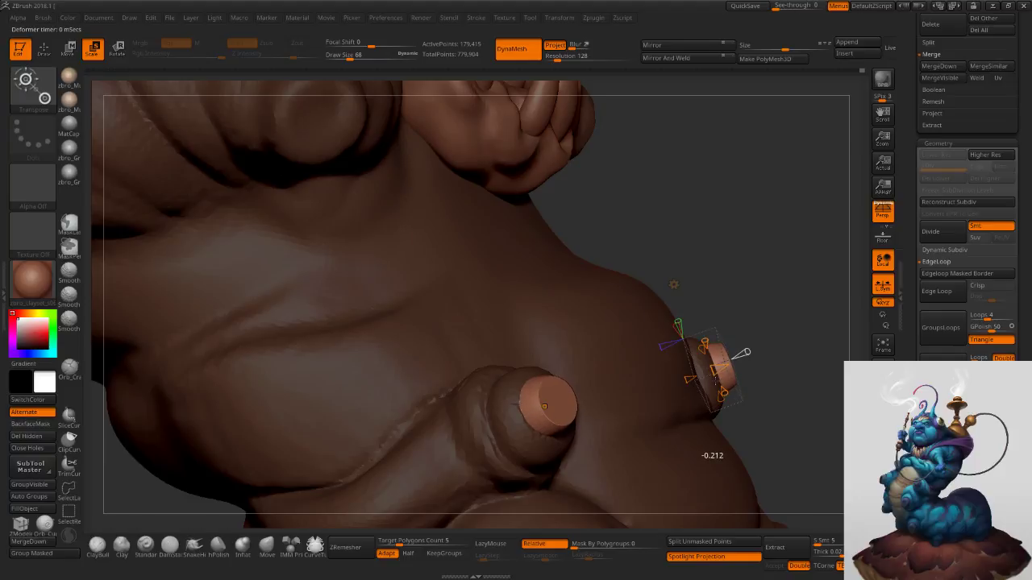
Split the unmasked cylinders into their own subtool, select it, and subdivide it with Ctrl+D.
drag(784, 280, 327, 244)
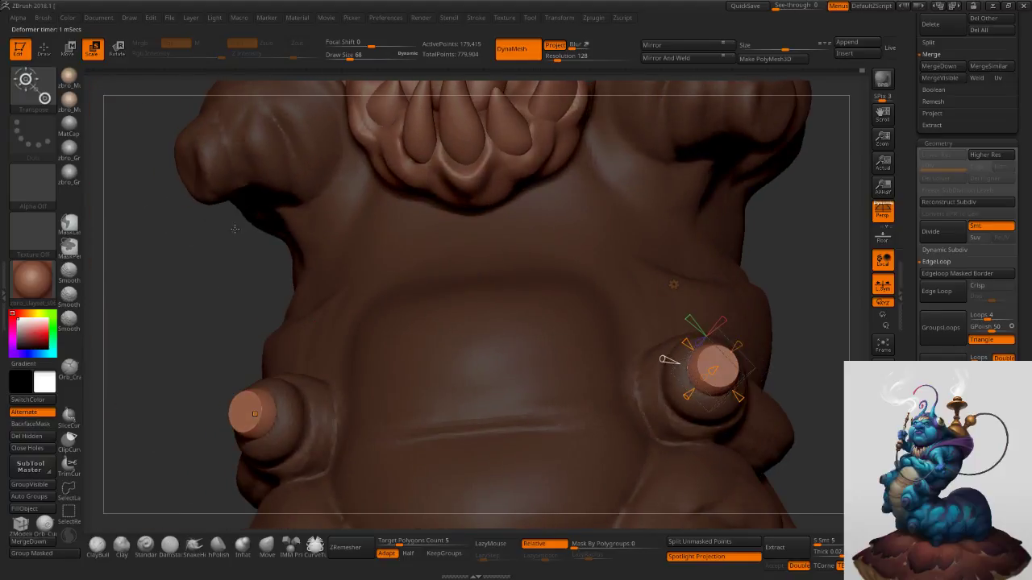
click(44, 55)
mouse_move(670, 329)
ctrl+right_down()
mouse_move(656, 308)
mouse_move(528, 264)
ctrl+right_up()
right_drag(613, 387, 659, 399)
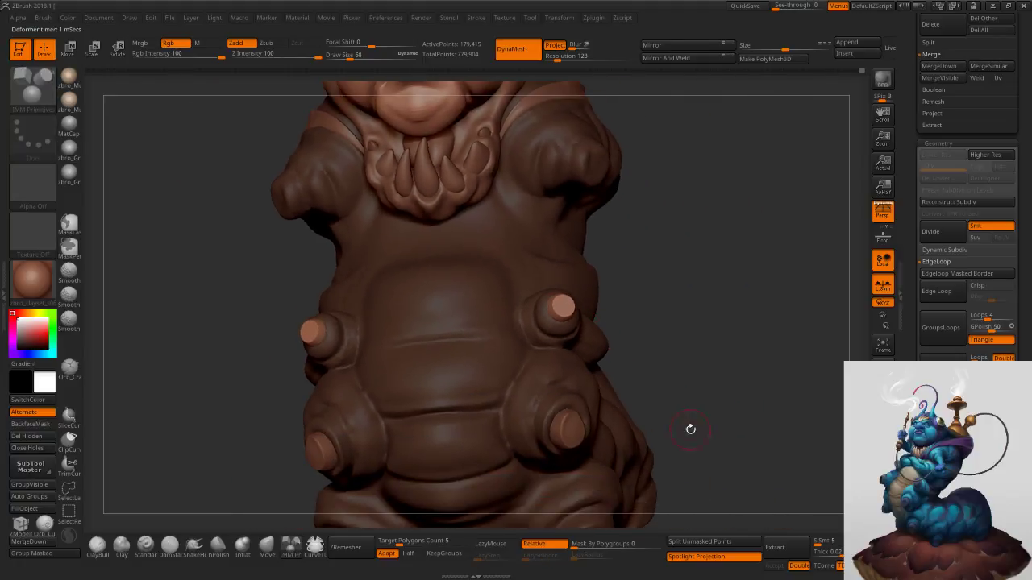
click(729, 547)
ctrl+right_drag(572, 319, 565, 303)
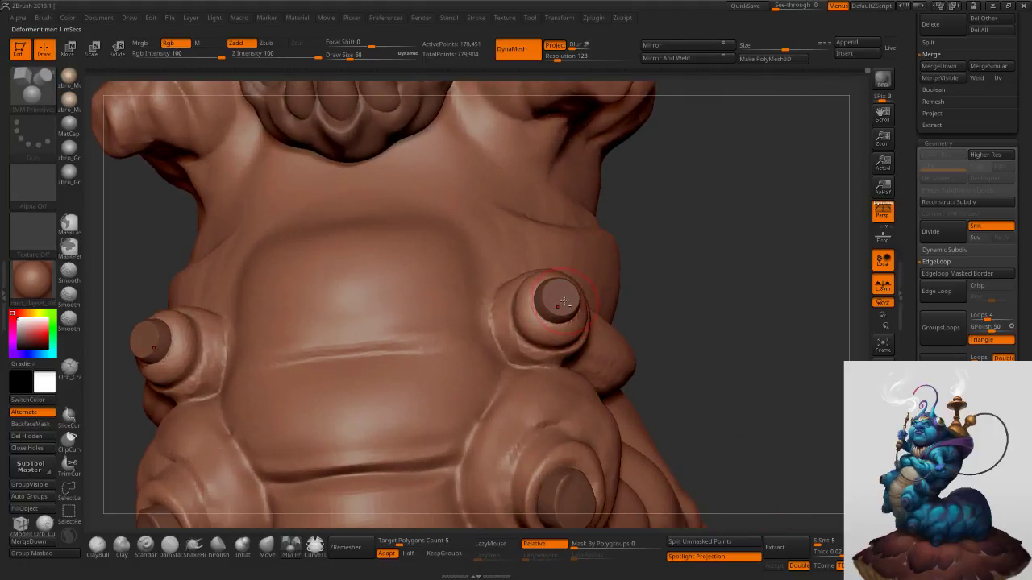
alt+click(567, 305)
right_drag(632, 301, 511, 323)
key(ctrl+d)
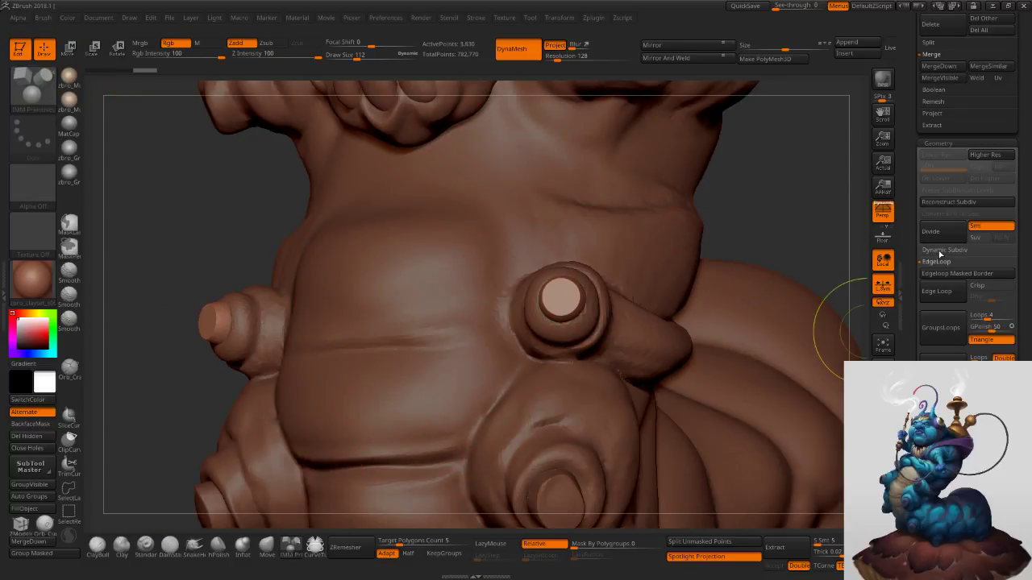
click(939, 251)
key(s)
click(587, 307)
mouse_move(670, 305)
right_down()
mouse_move(558, 309)
mouse_move(547, 292)
mouse_move(569, 327)
right_up()
key(w)
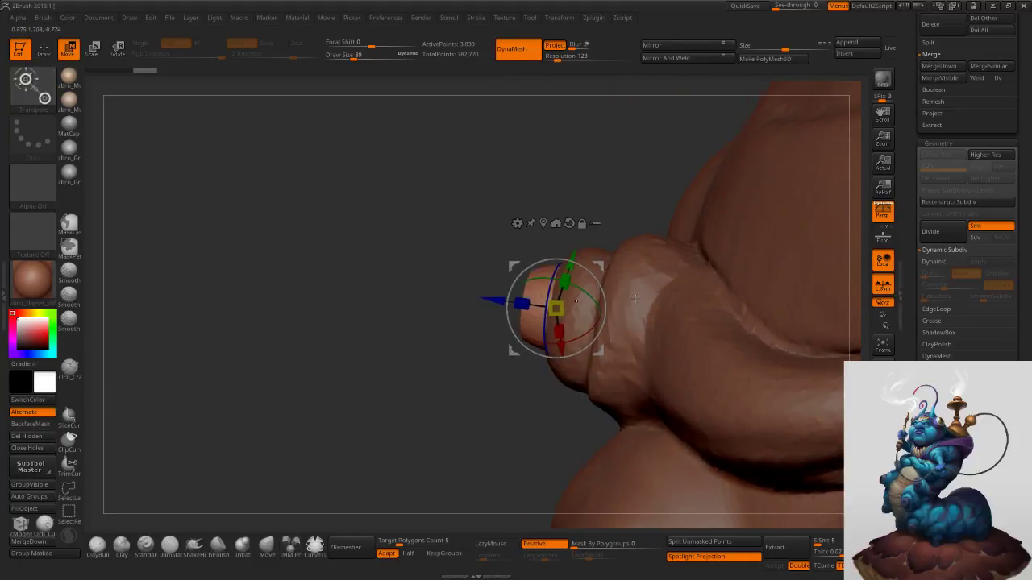
drag(520, 302, 515, 300)
click(47, 52)
ctrl+drag(283, 211, 330, 246)
mouse_move(621, 373)
ctrl+right_down()
mouse_move(596, 312)
mouse_move(658, 291)
mouse_move(656, 283)
ctrl+right_up()
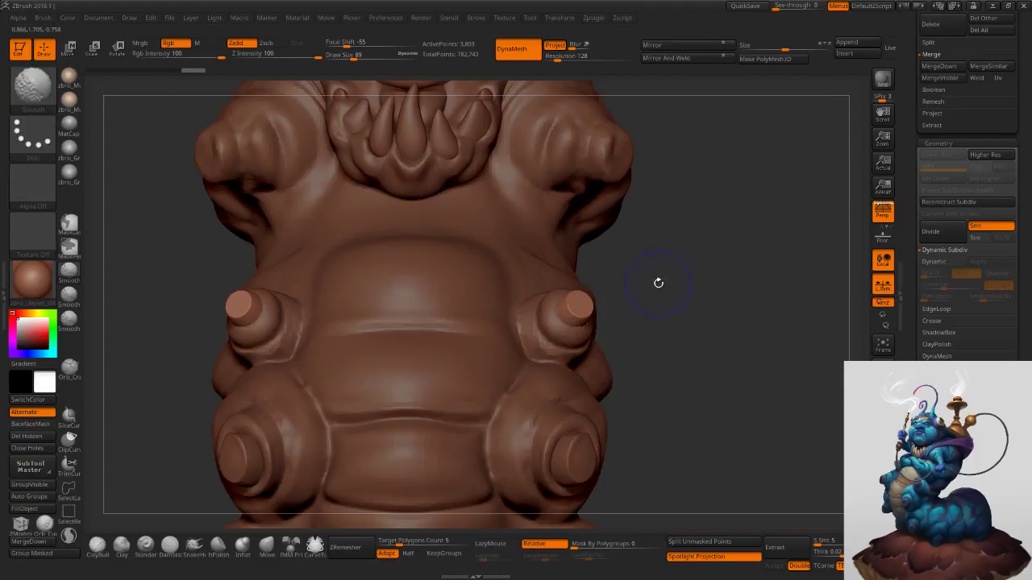
ctrl+right_drag(703, 353, 635, 383)
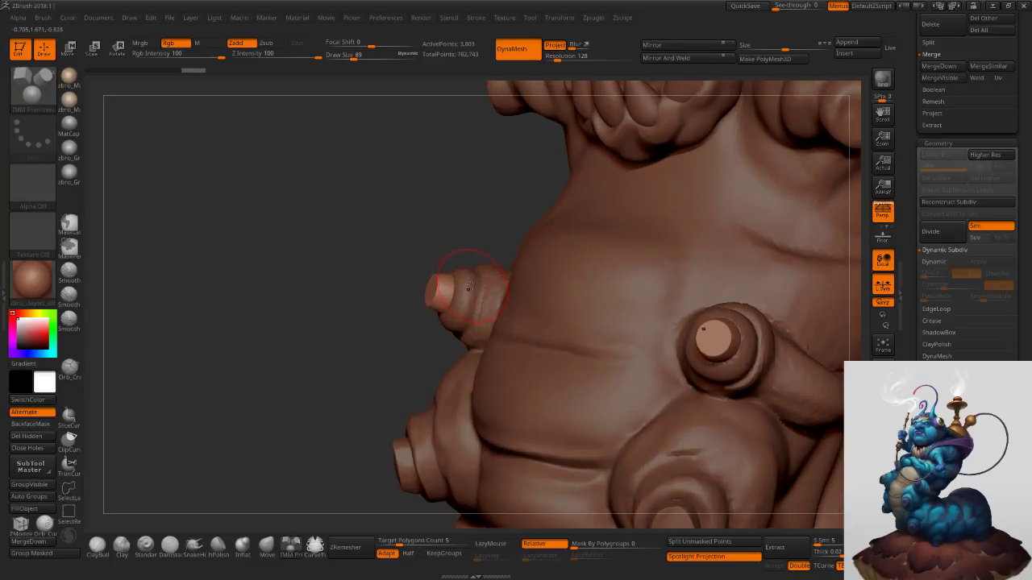
key(r)
right_drag(562, 283, 487, 281)
drag(481, 246, 488, 248)
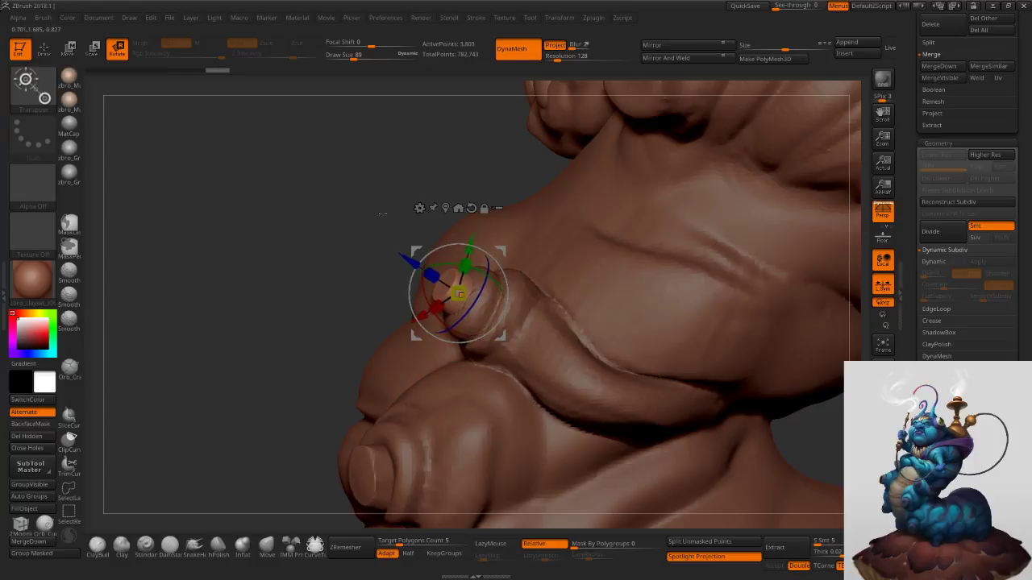
click(52, 54)
mouse_move(540, 268)
shift+mouse_down()
mouse_move(573, 246)
mouse_move(647, 291)
mouse_move(645, 280)
shift+mouse_up()
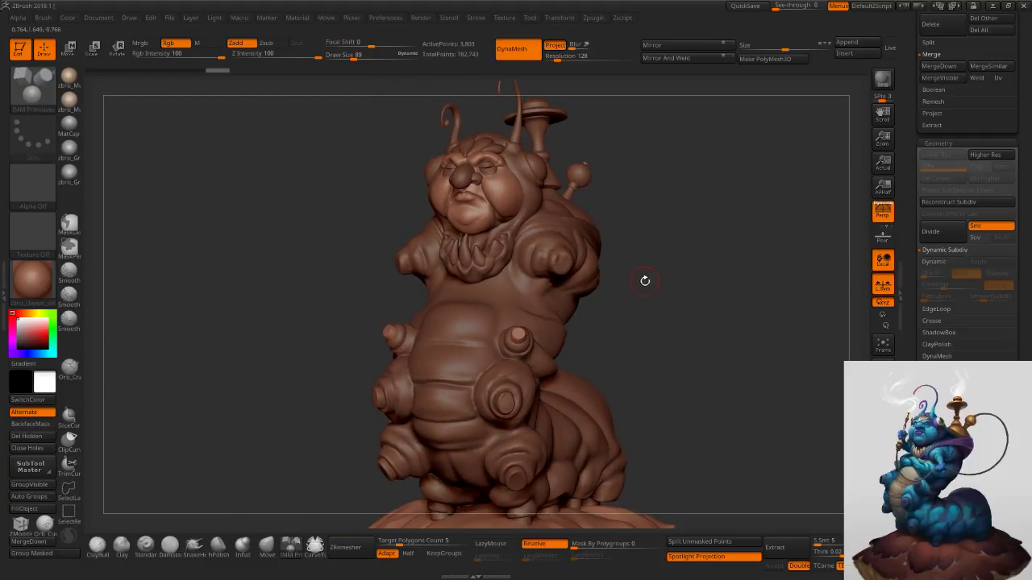
ctrl+right_drag(615, 293, 615, 431)
key(w)
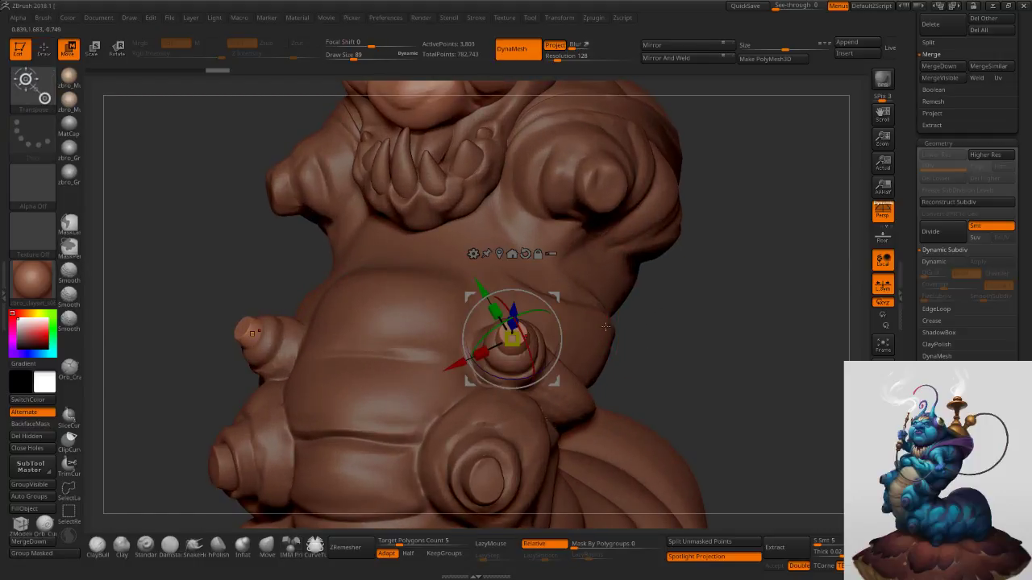
drag(517, 339, 541, 302)
click(43, 49)
mouse_move(645, 290)
ctrl+right_down()
mouse_move(648, 279)
mouse_move(661, 283)
ctrl+right_up()
ctrl+drag(661, 286, 699, 357)
right_drag(738, 325, 703, 319)
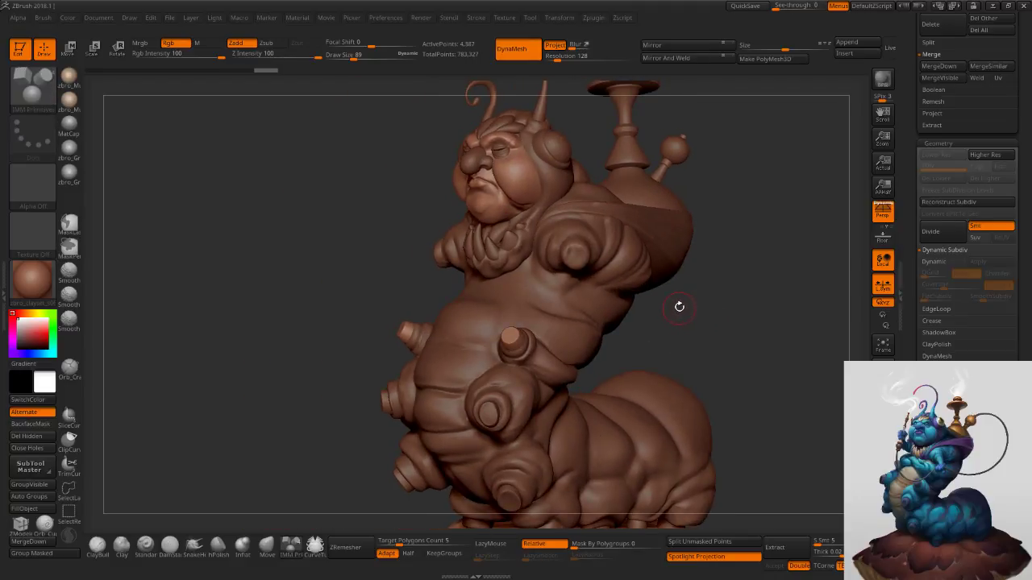
shift+right_drag(639, 334, 657, 318)
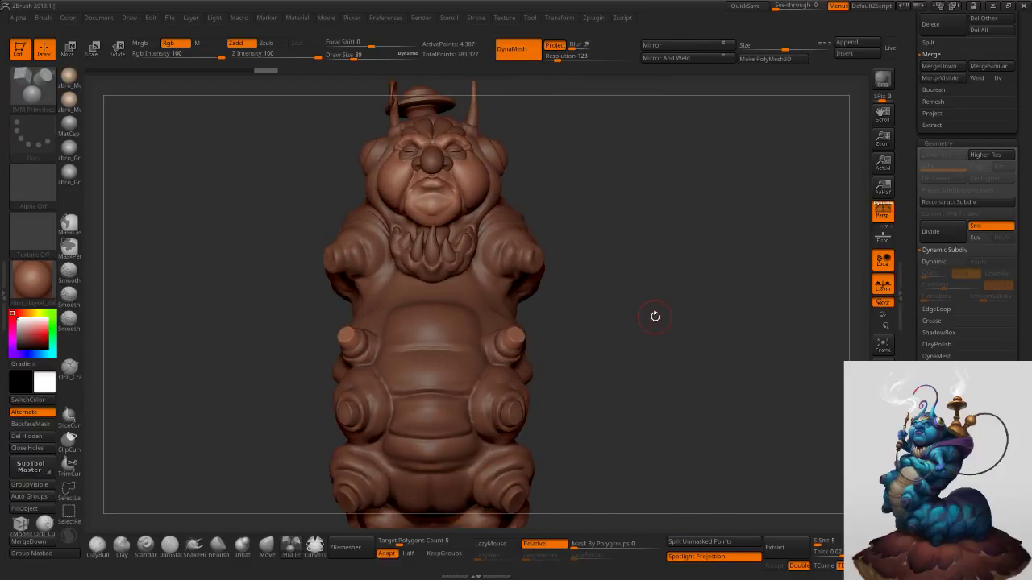
mouse_move(751, 292)
right_down()
mouse_move(680, 290)
mouse_move(683, 314)
right_up()
alt+right_drag(690, 171, 665, 290)
Select the body subtool and drag the shoulder bulge down with the Move brush, size 65.
alt+click(565, 275)
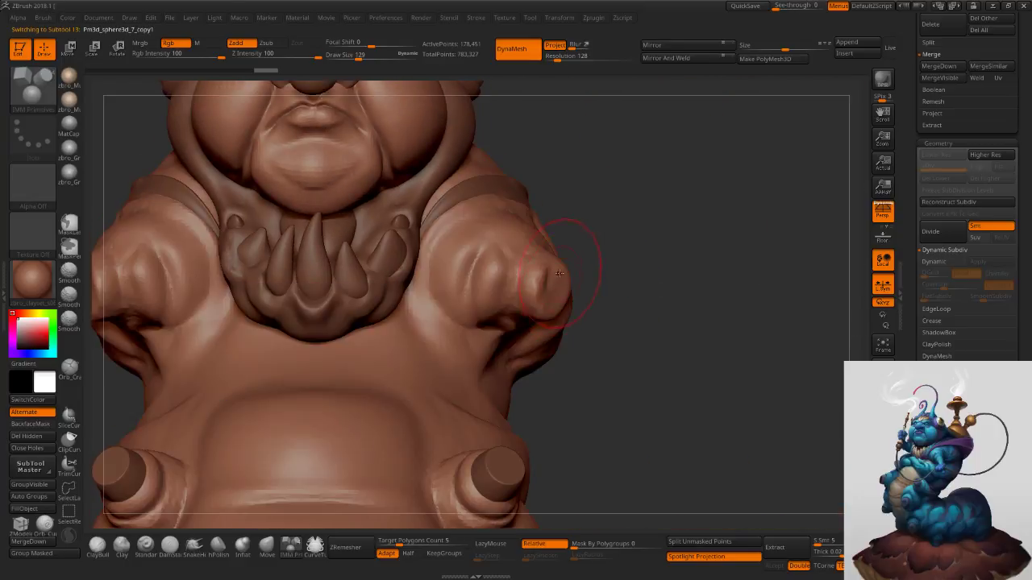
click(267, 546)
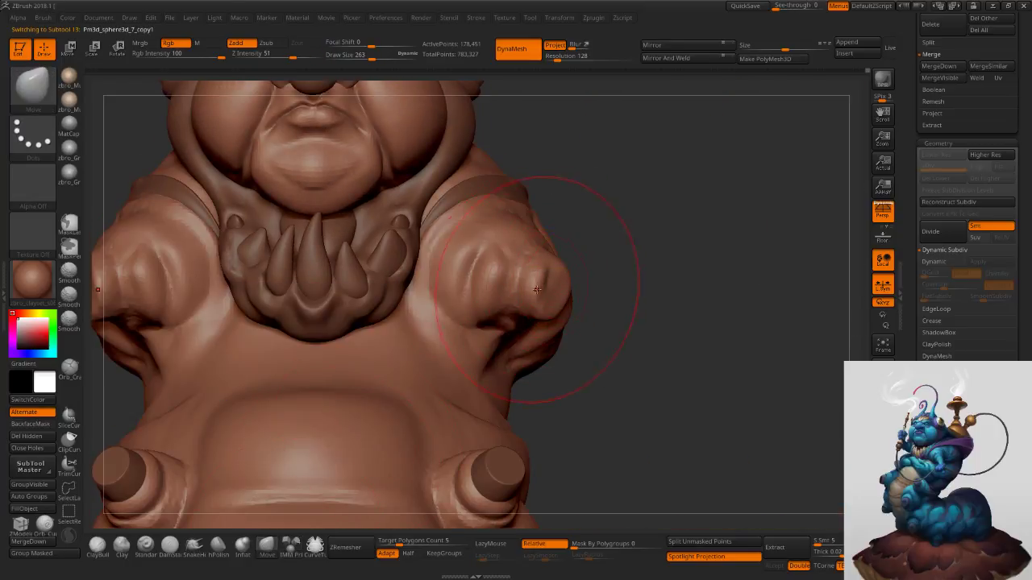
drag(547, 298, 538, 332)
mouse_move(611, 285)
mouse_down()
mouse_move(542, 273)
mouse_move(563, 299)
mouse_move(555, 313)
mouse_up()
key(s)
key(s)
mouse_move(518, 303)
right_down()
mouse_move(557, 308)
mouse_move(562, 274)
right_up()
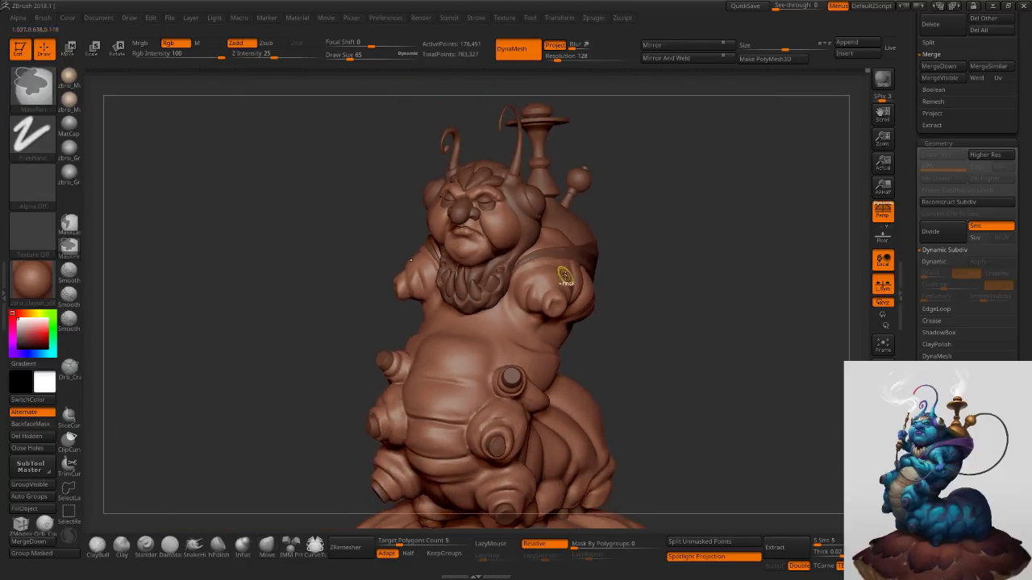
Resize the Move brush to 152 then 138 and make the head subtool active.
mouse_move(615, 306)
mouse_down()
mouse_move(620, 280)
mouse_move(618, 305)
mouse_move(638, 315)
mouse_move(628, 321)
mouse_up()
key(s)
key(s)
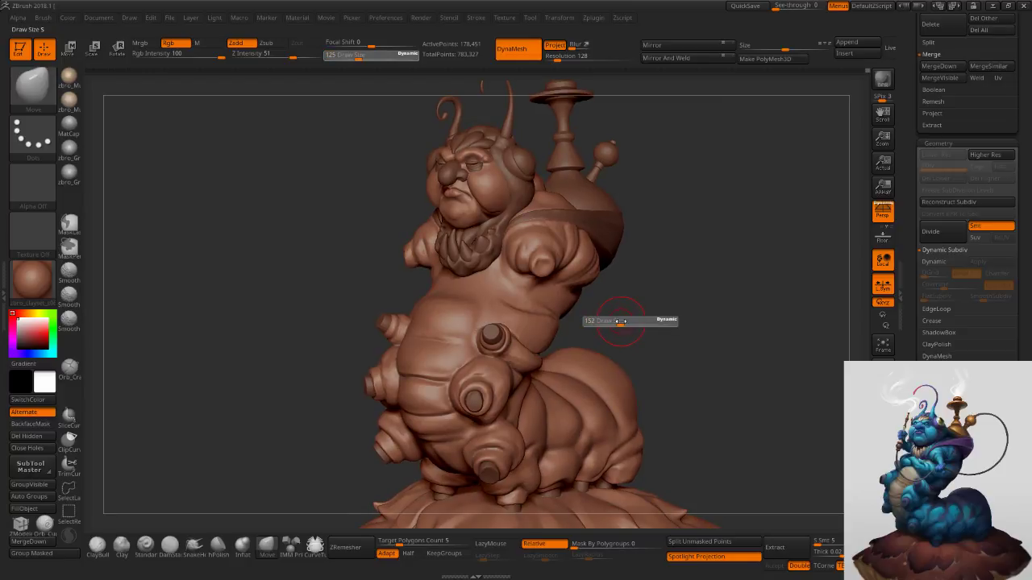
click(620, 320)
drag(561, 331, 572, 332)
drag(699, 334, 688, 333)
key(s)
click(689, 332)
mouse_move(698, 341)
ctrl+right_down()
mouse_move(683, 327)
mouse_move(695, 352)
mouse_move(686, 320)
mouse_move(723, 423)
mouse_move(722, 451)
mouse_move(527, 283)
mouse_move(486, 268)
mouse_move(485, 306)
ctrl+right_up()
alt+click(482, 283)
key(s)
key(s)
Smooth the forehead bump above the leaf shapes with a size-27 brush.
drag(485, 287, 459, 274)
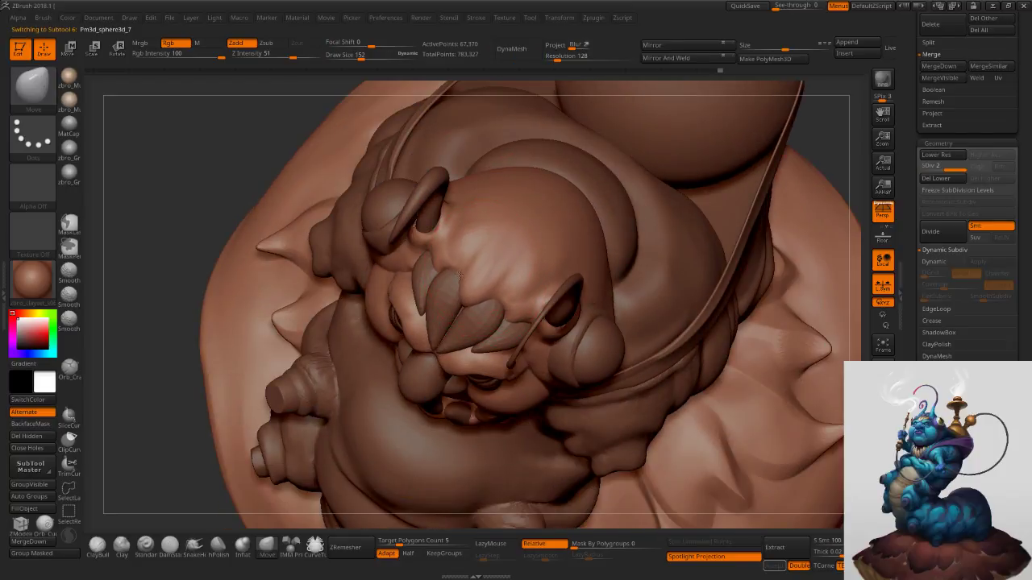
mouse_move(490, 277)
right_down()
mouse_move(510, 270)
mouse_move(520, 242)
right_up()
key(s)
ctrl+right_drag(488, 306, 483, 335)
key(s)
right_drag(474, 298, 473, 321)
key(s)
drag(474, 311, 466, 310)
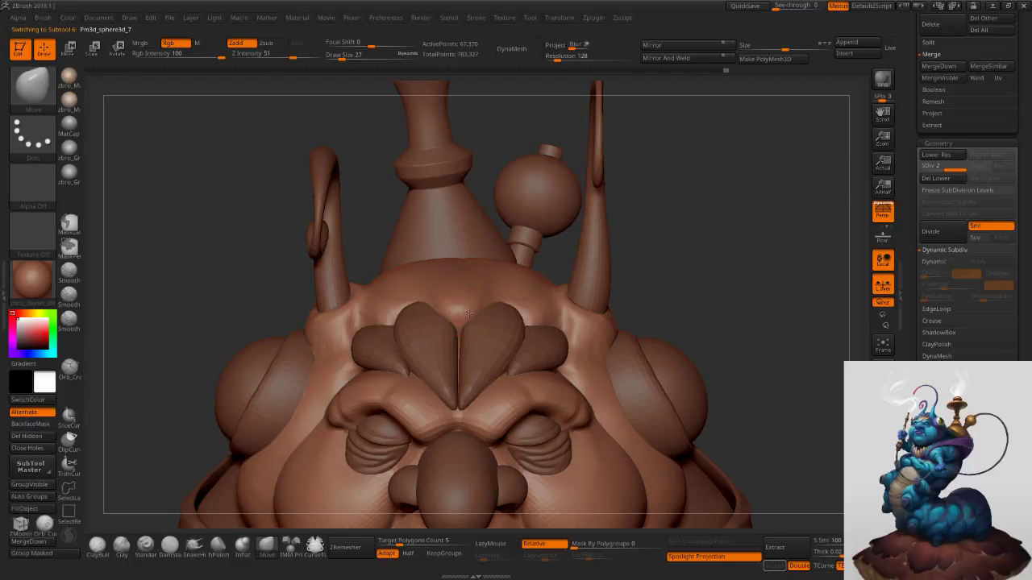
right_drag(476, 314, 460, 326)
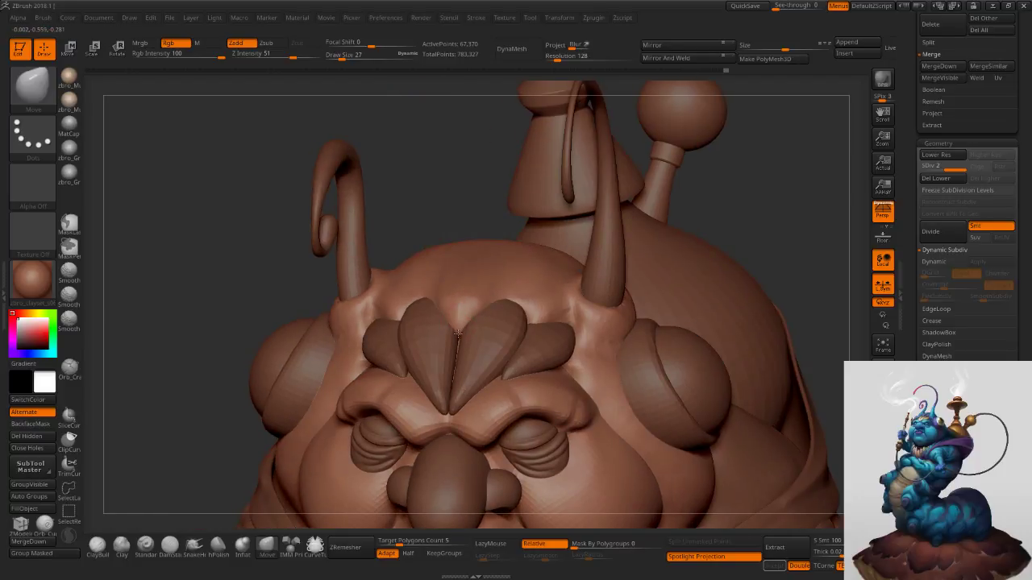
shift+drag(465, 300, 479, 287)
Set the brush size to 35, pick DamStandard, and subdivide the head once more.
ctrl+right_drag(480, 312, 492, 363)
mouse_move(491, 363)
right_down()
mouse_move(531, 338)
mouse_move(491, 319)
mouse_move(489, 305)
mouse_move(467, 306)
right_up()
key(s)
drag(479, 306, 499, 304)
key(s)
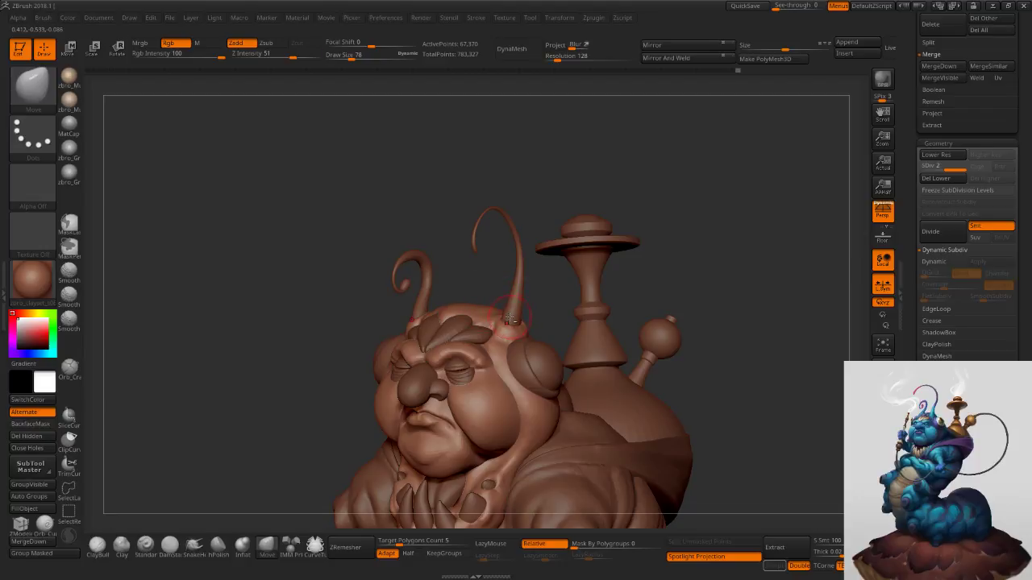
ctrl+right_drag(518, 332, 529, 347)
key(s)
drag(529, 347, 521, 348)
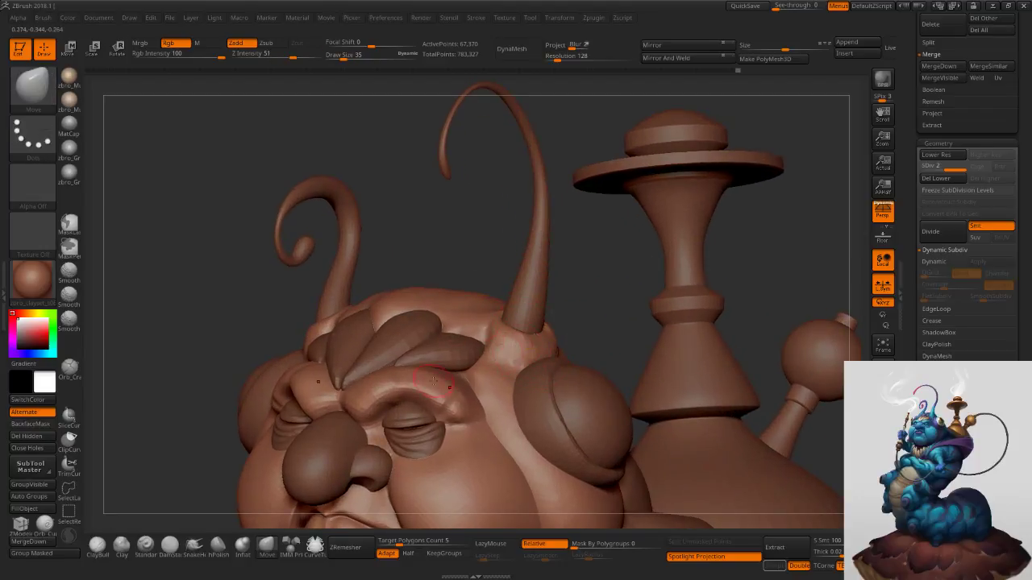
click(165, 554)
mouse_move(520, 308)
ctrl+right_down()
mouse_move(534, 323)
mouse_move(523, 337)
ctrl+right_up()
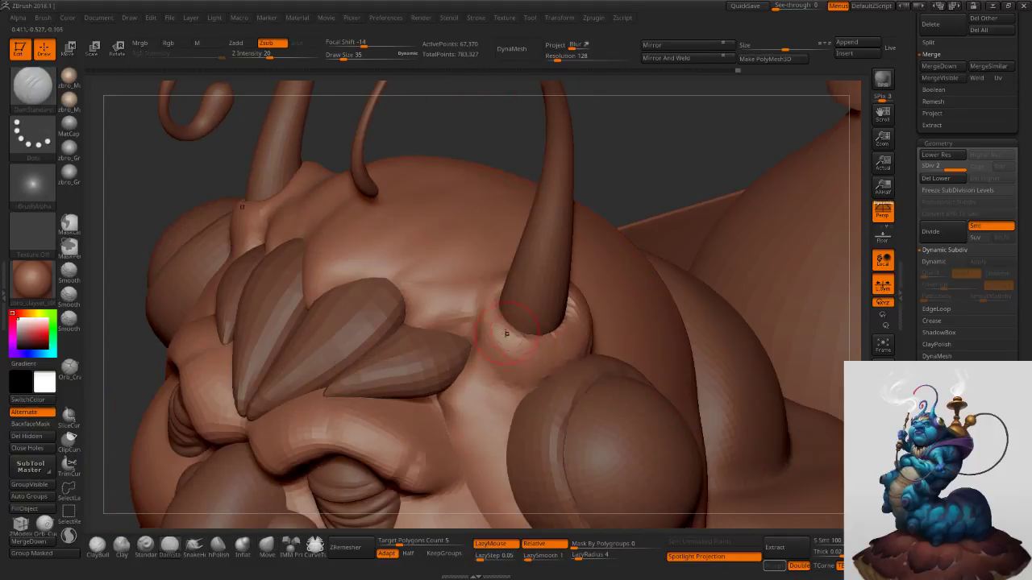
key(ctrl+z)
key(ctrl+d)
Smooth the horn base and carve a deepened crease around it, undoing misplaced strokes.
key(s)
mouse_move(504, 327)
shift+mouse_down()
mouse_move(535, 352)
mouse_move(511, 338)
mouse_move(582, 342)
shift+mouse_up()
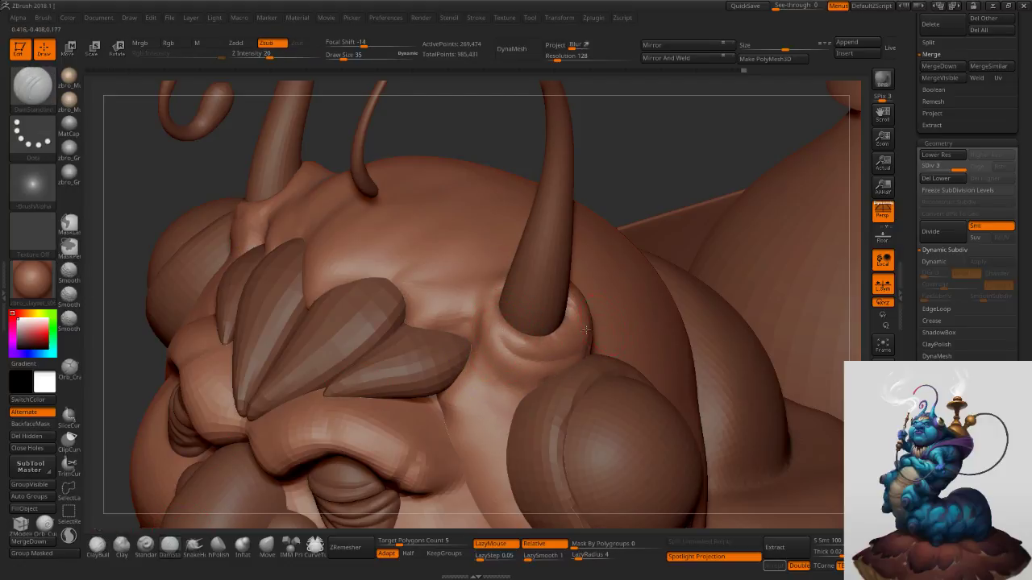
right_drag(593, 329, 549, 329)
key(ctrl+z)
mouse_move(482, 361)
mouse_down()
mouse_move(556, 270)
mouse_move(552, 298)
mouse_move(452, 323)
mouse_up()
key(ctrl+z)
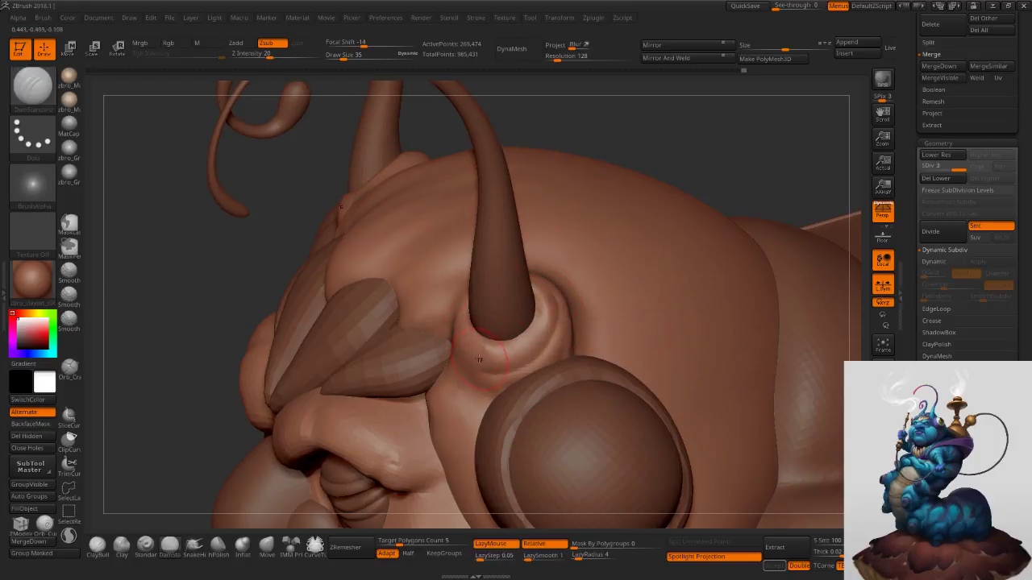
right_drag(479, 357, 474, 342)
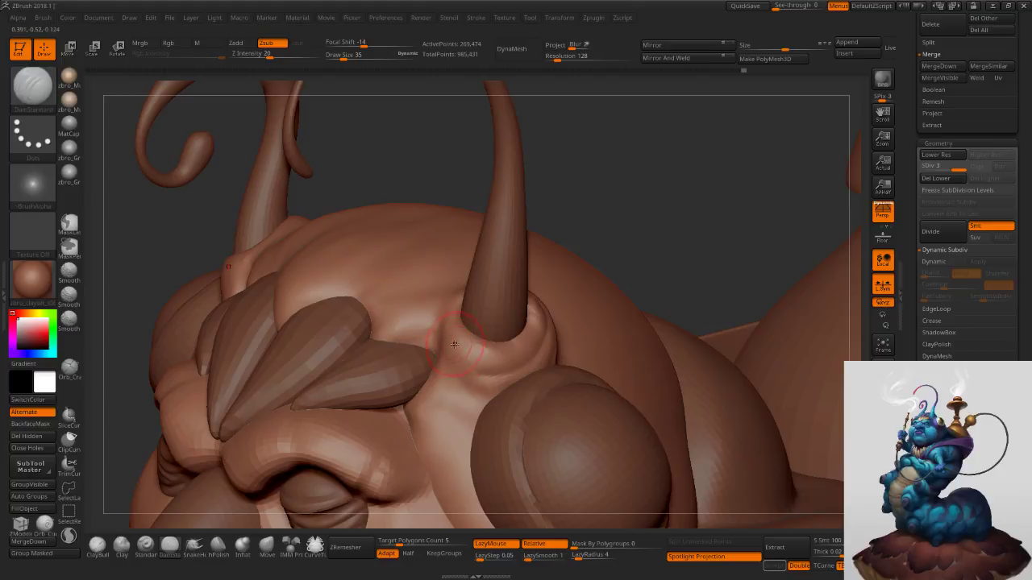
mouse_move(447, 321)
mouse_down()
mouse_move(520, 339)
mouse_move(534, 321)
mouse_move(541, 339)
mouse_up()
key(ctrl+z)
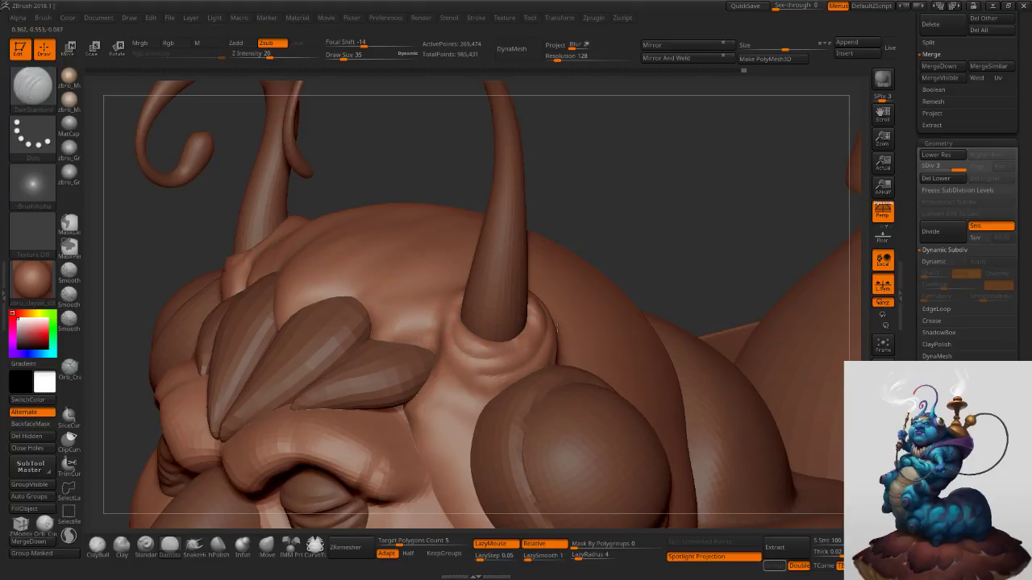
right_drag(532, 339, 486, 375)
drag(473, 367, 430, 338)
right_drag(429, 339, 485, 314)
Carve more creases down the side and over the top of the horn base, smoothing the folds.
drag(440, 348, 433, 329)
mouse_move(431, 285)
right_down()
mouse_move(428, 327)
mouse_move(433, 298)
right_up()
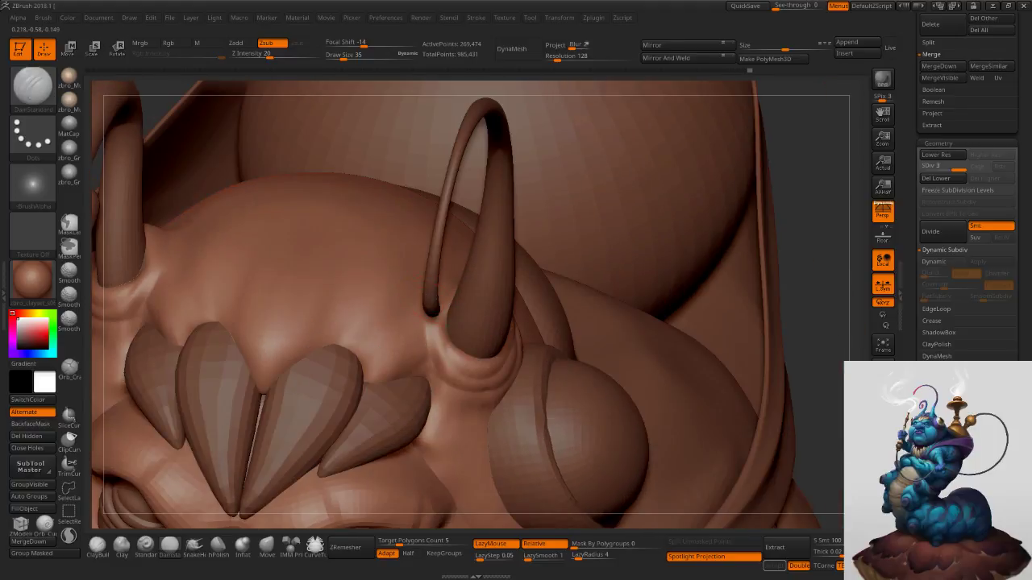
right_drag(455, 342, 466, 332)
drag(433, 284, 437, 391)
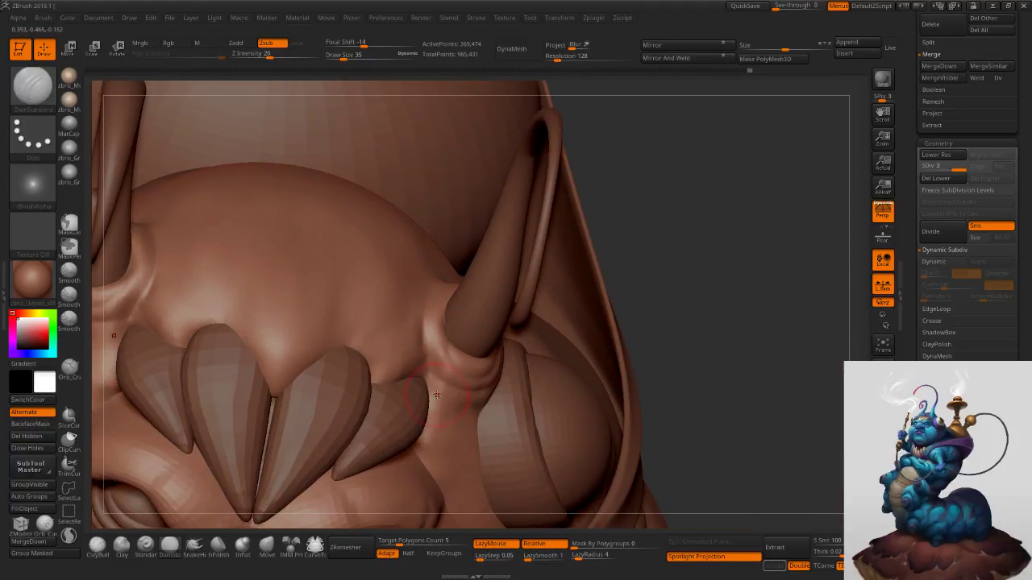
drag(424, 325, 422, 348)
right_drag(548, 242, 474, 271)
drag(455, 267, 552, 292)
right_drag(555, 328, 536, 237)
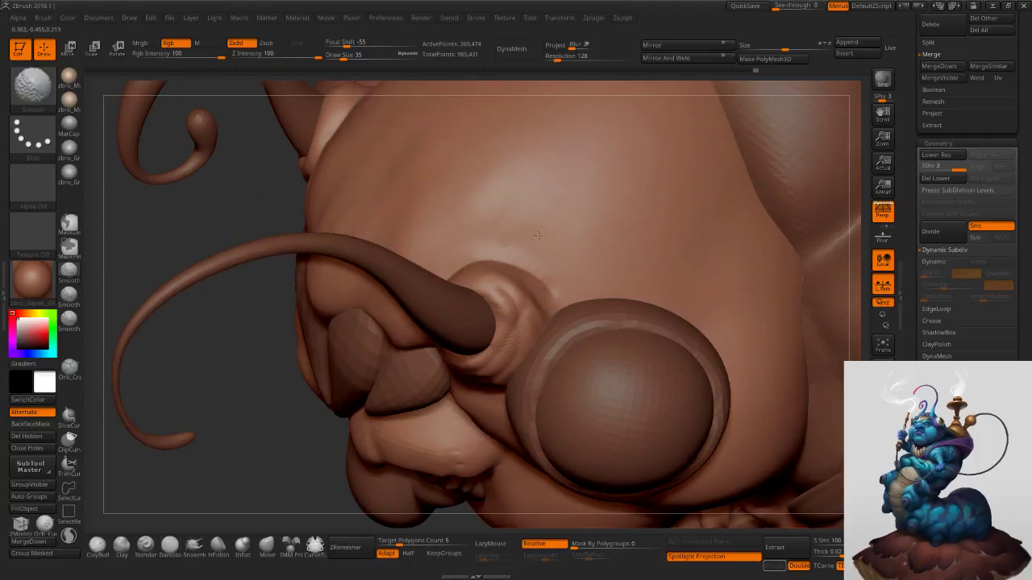
right_drag(567, 292, 558, 315)
shift+drag(555, 310, 546, 308)
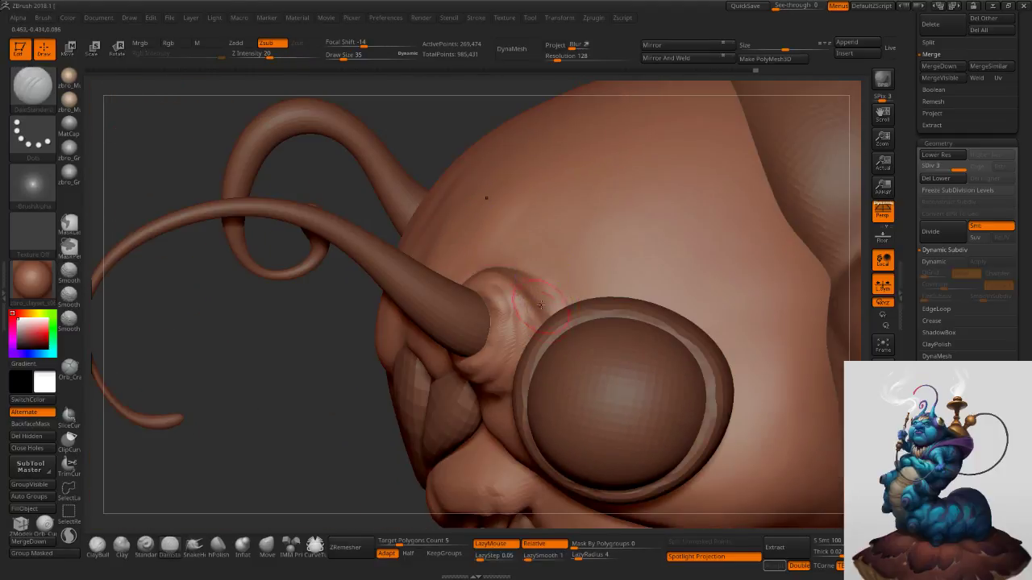
right_drag(547, 309, 526, 315)
mouse_move(526, 313)
shift+mouse_down()
mouse_move(494, 382)
mouse_move(515, 324)
mouse_move(486, 371)
shift+mouse_up()
key(ctrl+z)
right_drag(452, 385, 517, 282)
Frame the head, select Move at size 78, solo the head, and mask the eye.
key(f)
mouse_move(703, 246)
right_down()
mouse_move(676, 258)
mouse_move(640, 255)
mouse_move(574, 199)
right_up()
key(s)
drag(571, 199, 579, 198)
click(268, 545)
click(882, 444)
key(s)
right_drag(637, 182, 594, 197)
key(s)
drag(589, 197, 578, 185)
ctrl+click(727, 189)
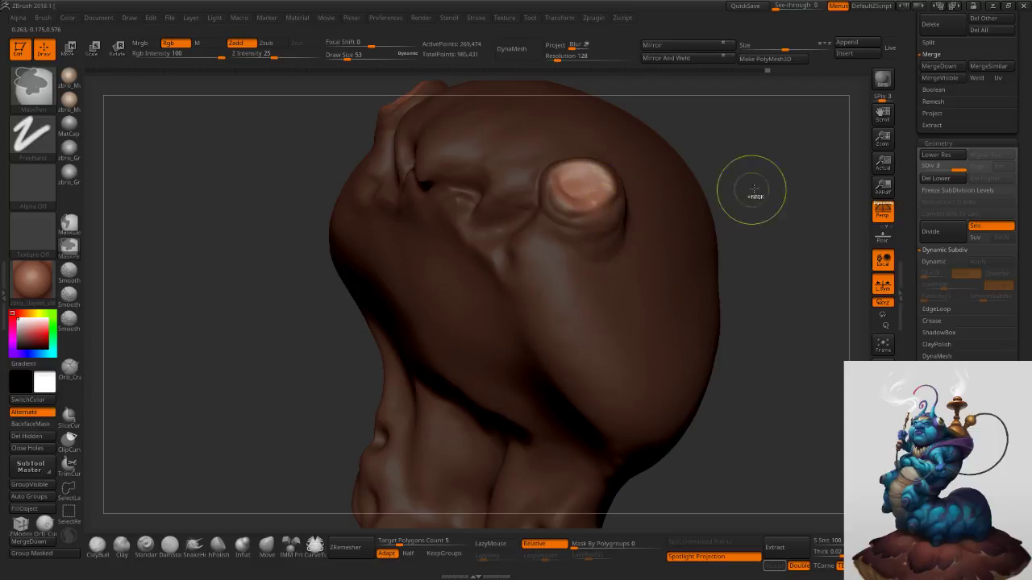
Invert the mask so the eye is protected and raise the brush size to 82.
ctrl+click(733, 202)
ctrl+click(746, 190)
key(s)
drag(584, 187, 590, 186)
right_drag(590, 184, 574, 252)
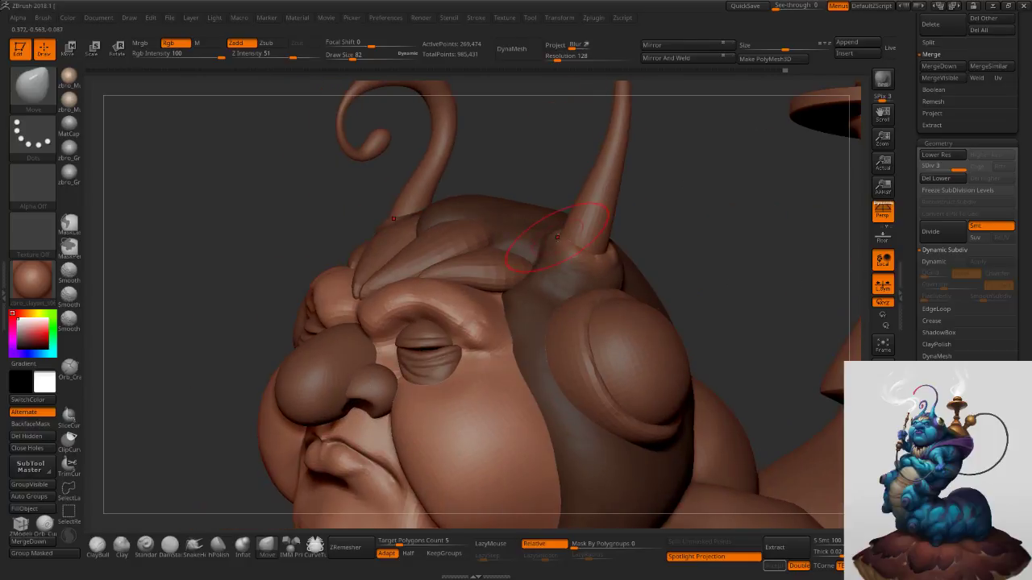
Turn to a near-profile of the head and invert the mask over the right eye.
mouse_move(636, 262)
right_down()
mouse_move(592, 239)
mouse_move(615, 242)
mouse_move(597, 245)
right_up()
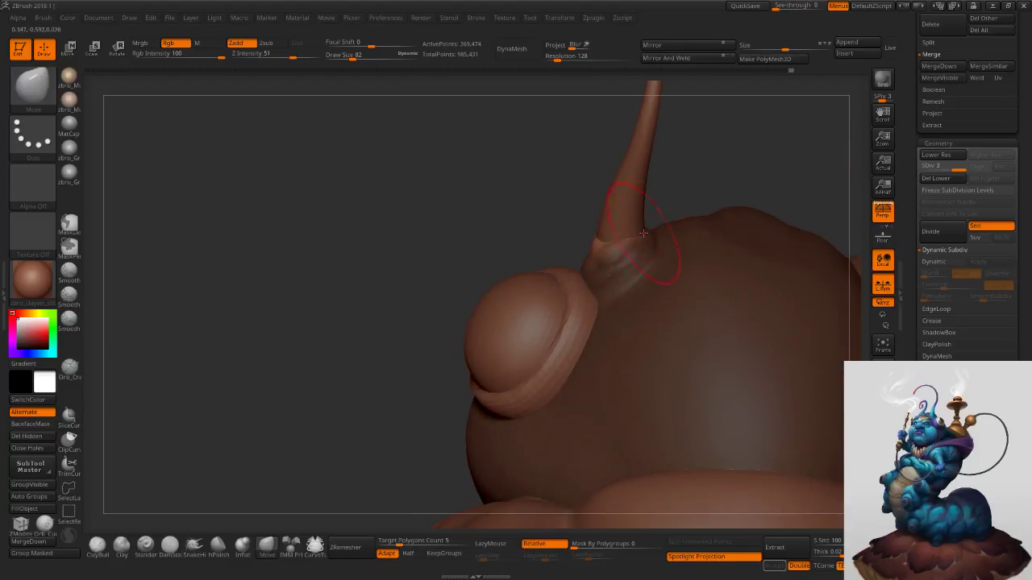
right_drag(749, 253, 601, 216)
ctrl+click(818, 175)
Frame the whole caterpillar at a side-on angle and render a BPR preview.
ctrl+right_drag(779, 241, 657, 209)
key(f)
key(f)
right_drag(728, 224, 663, 247)
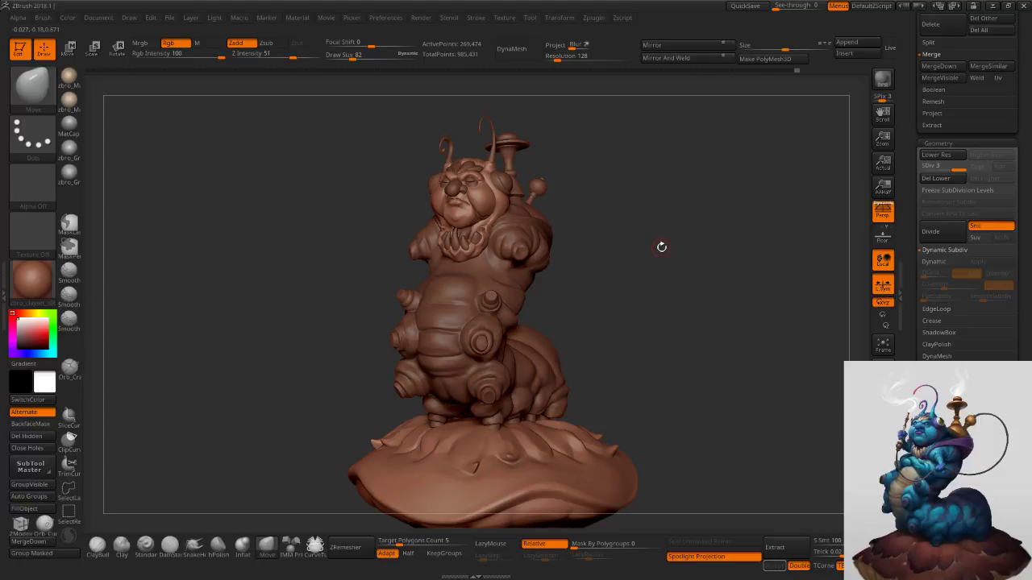
drag(679, 242, 668, 247)
right_drag(669, 246, 670, 242)
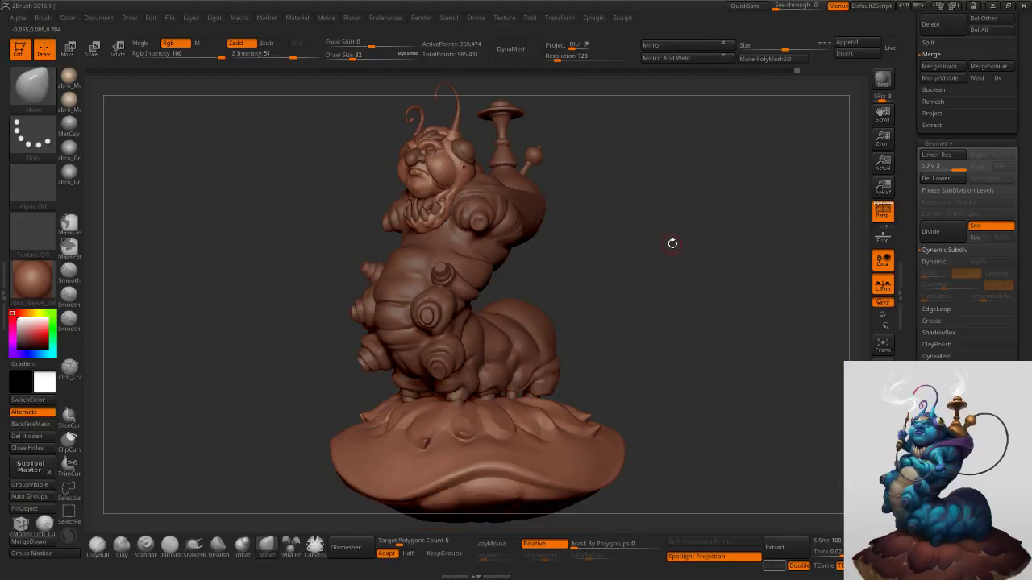
key(shift+r)
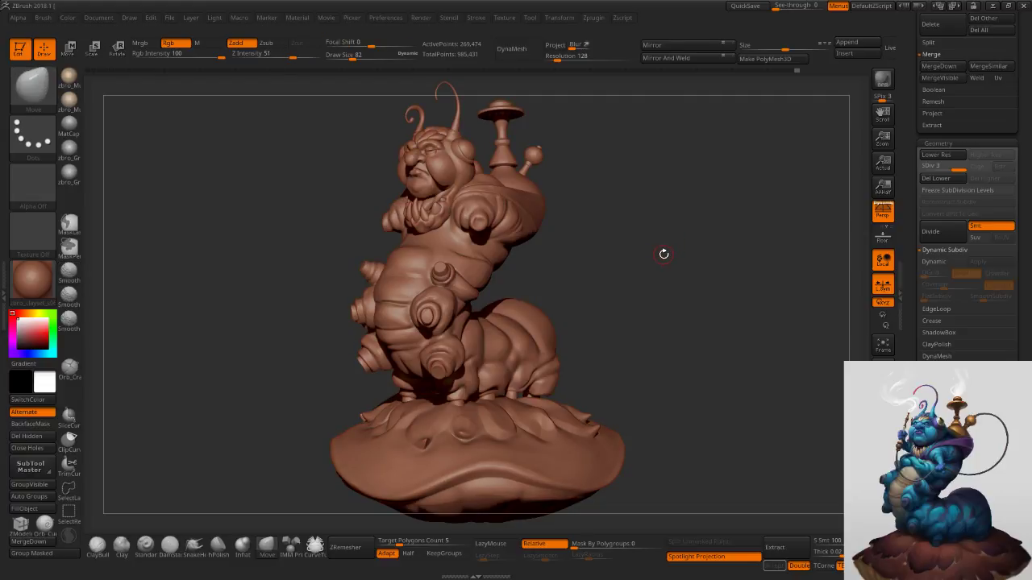
Apply the zbro_Gray_01 material and raise Wax Strength under Material > Wax Modifiers.
click(40, 295)
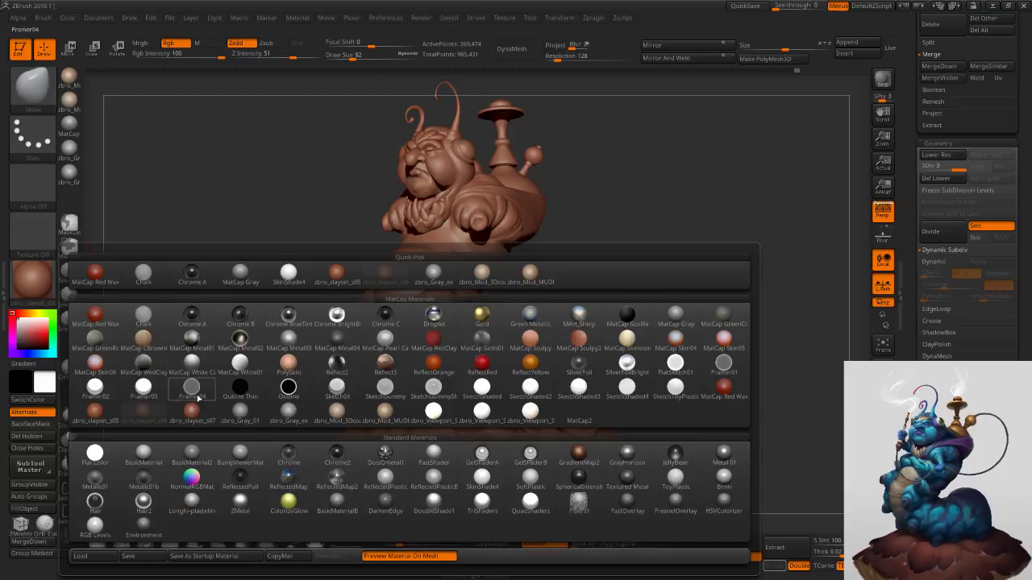
click(238, 418)
click(191, 22)
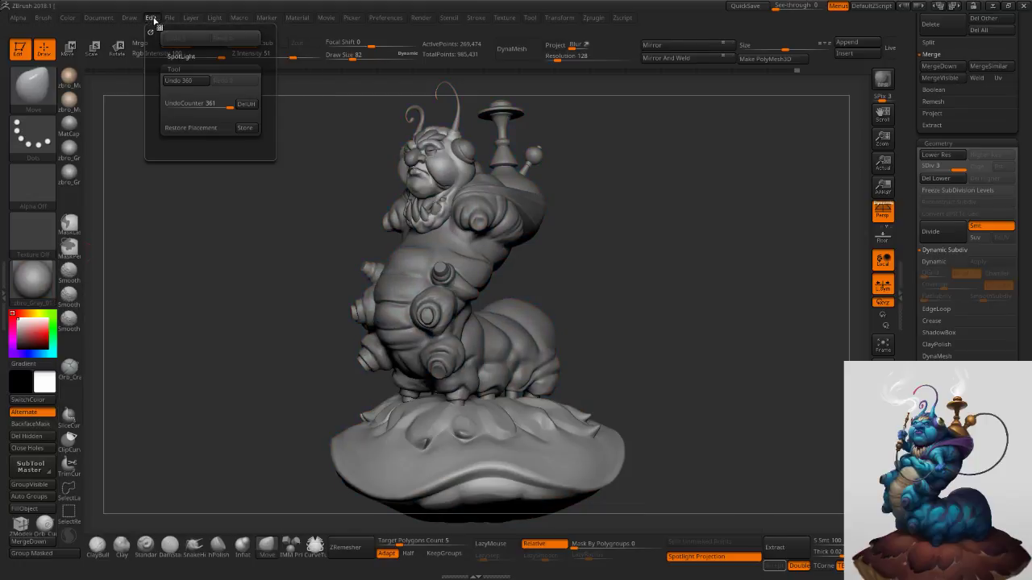
mouse_move(132, 22)
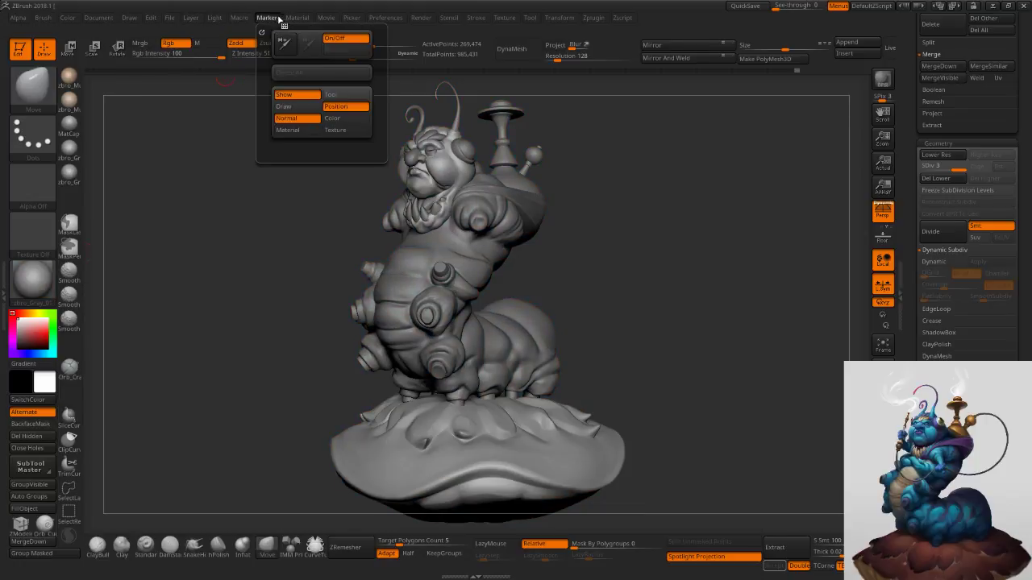
mouse_move(297, 20)
click(327, 222)
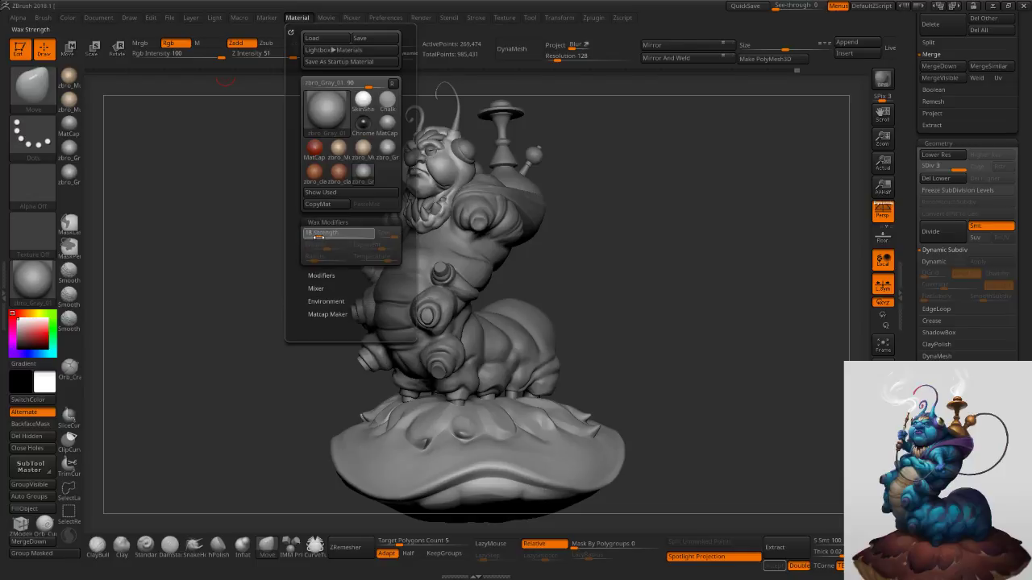
click(322, 237)
click(289, 263)
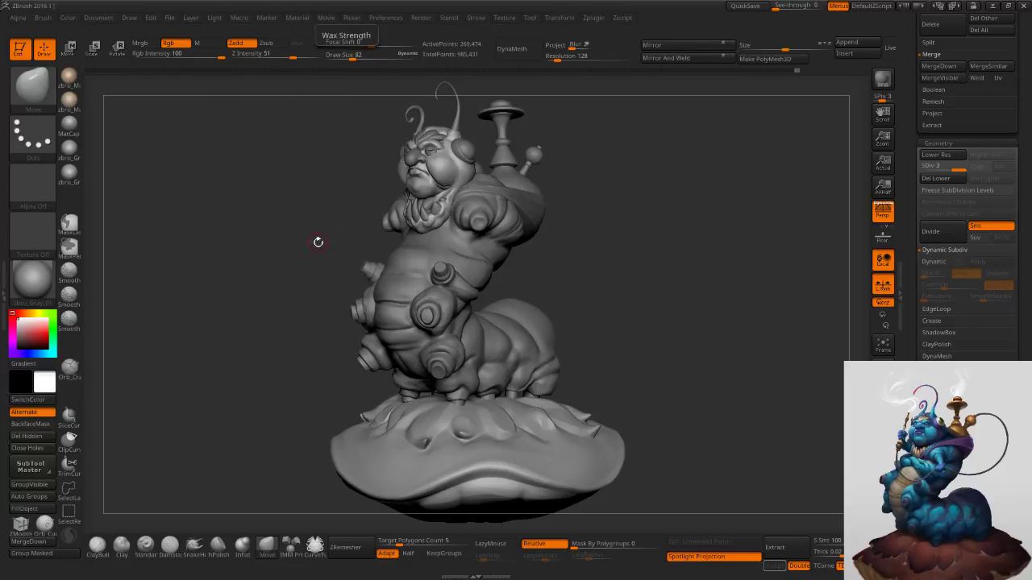
Enable WaxPreview in Render Properties and run a full-quality BPR render.
mouse_move(432, 21)
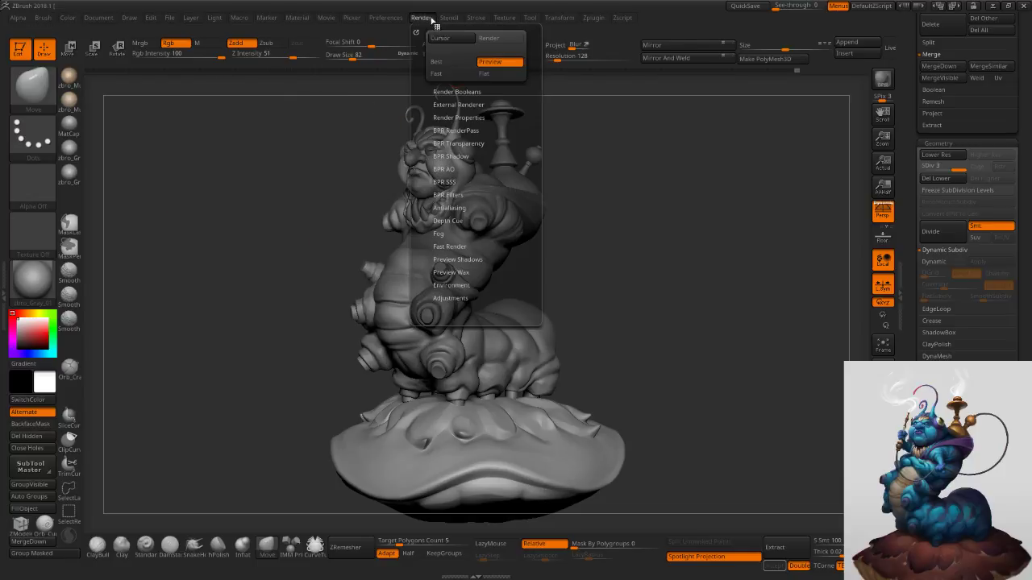
click(446, 156)
click(450, 118)
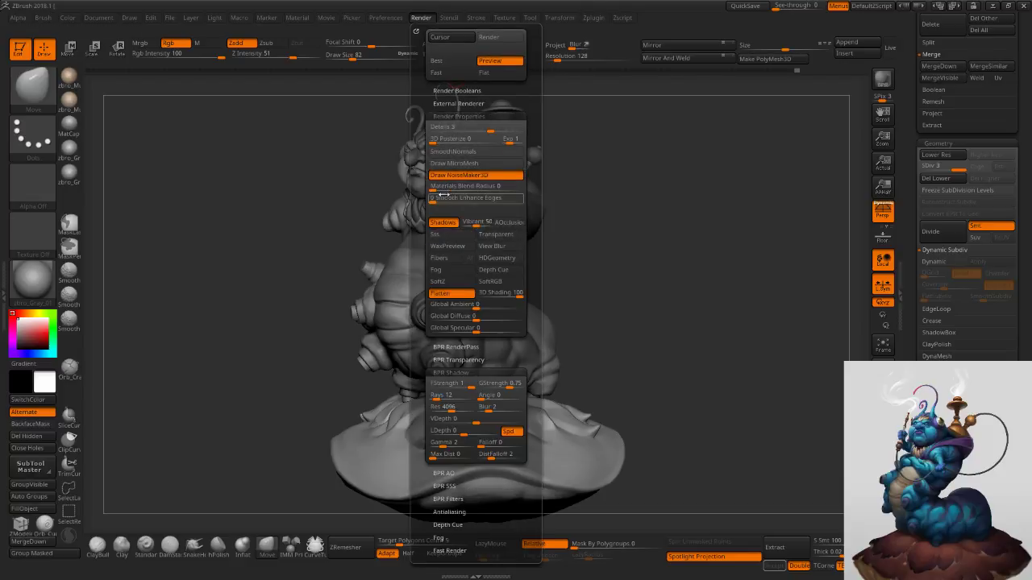
click(442, 250)
mouse_move(625, 225)
mouse_down()
mouse_move(601, 218)
mouse_move(642, 219)
mouse_up()
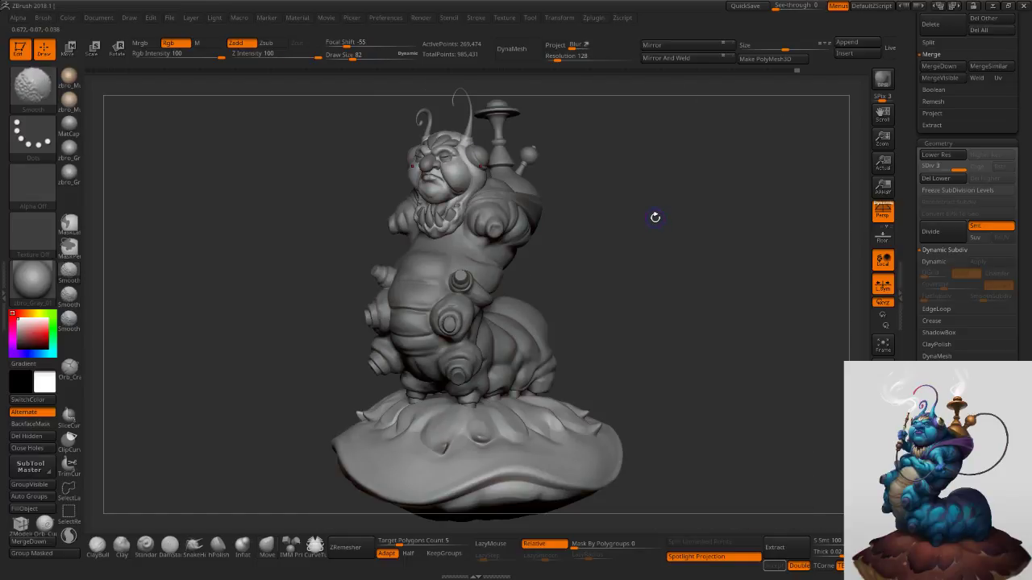
key(shift+r)
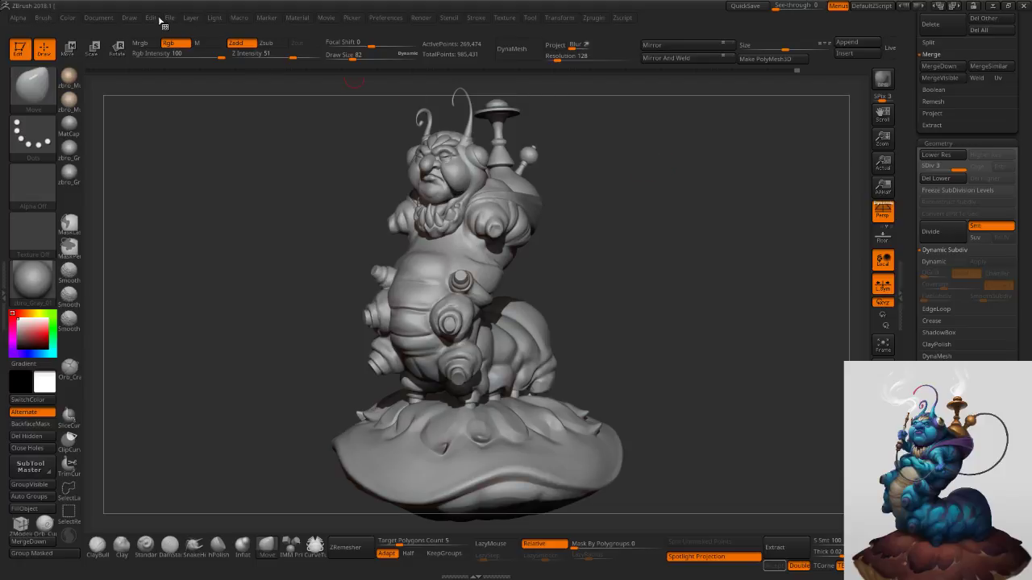
Change the Wax Strength value again and render another full-quality preview.
mouse_move(237, 23)
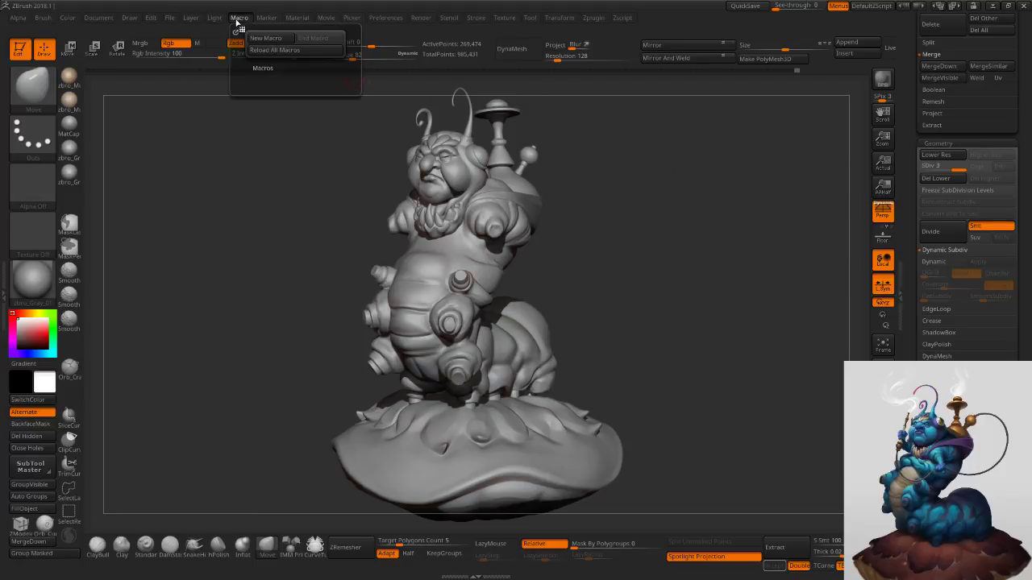
mouse_move(291, 19)
click(325, 235)
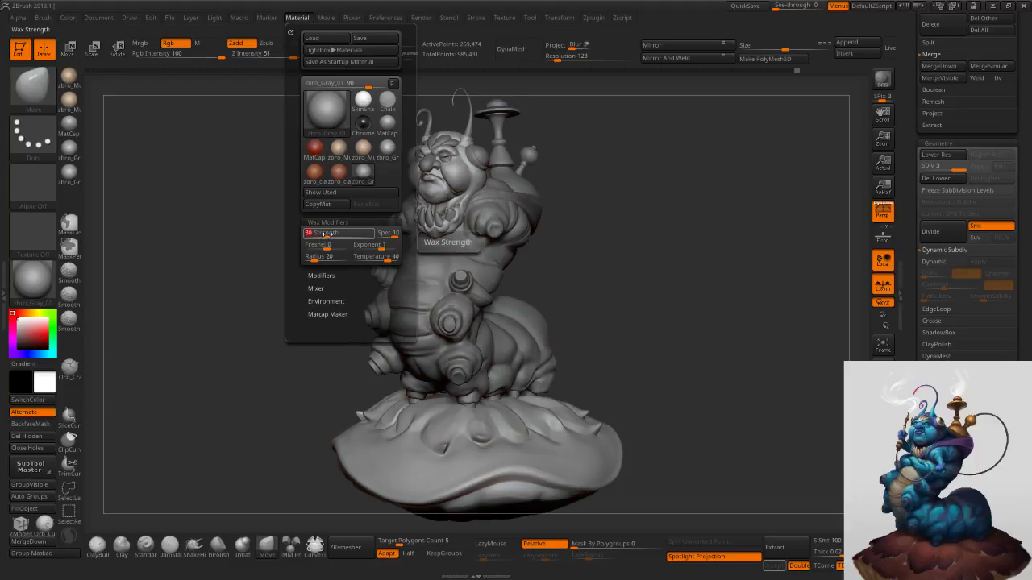
click(325, 236)
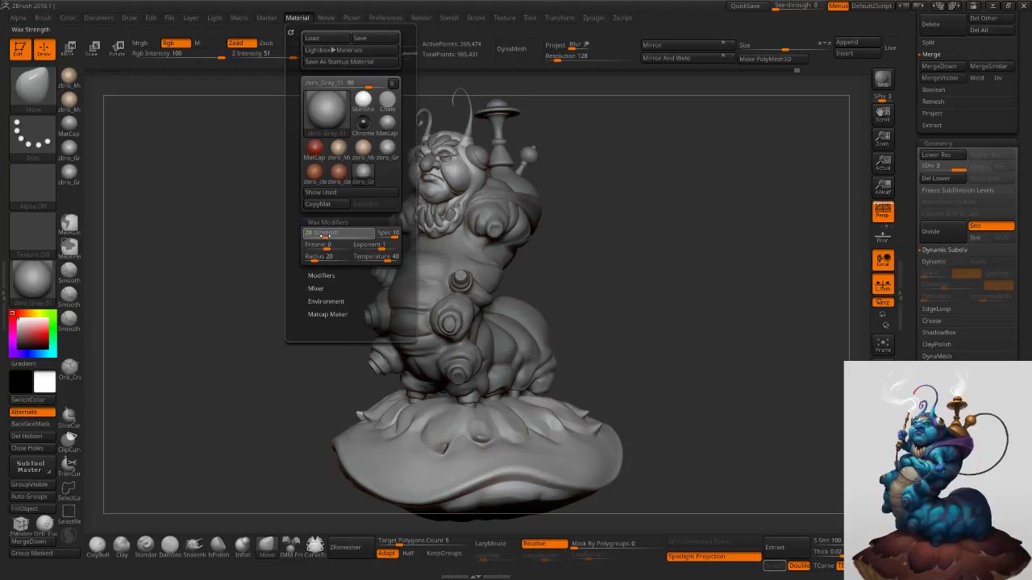
drag(665, 252, 664, 250)
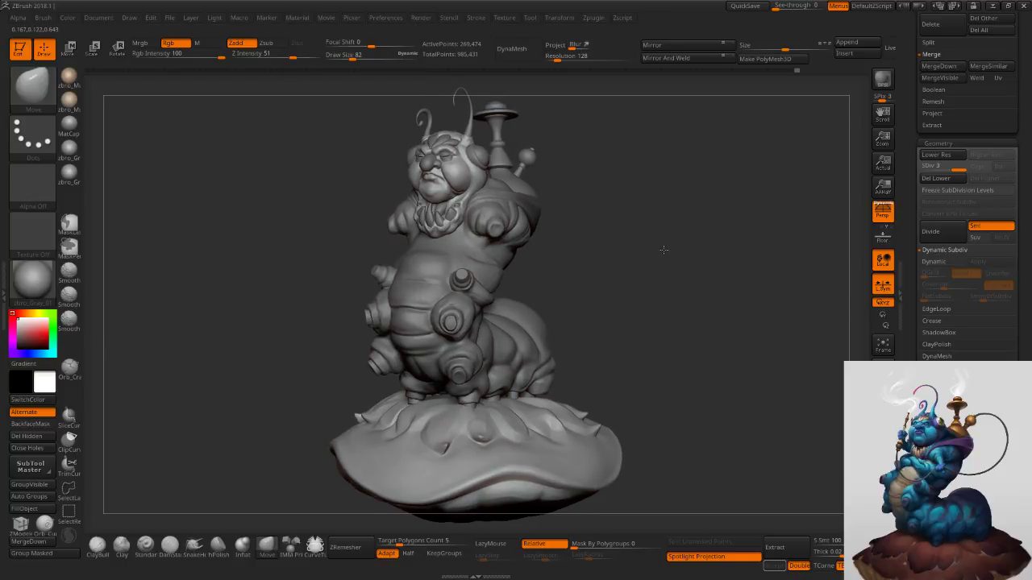
key(shift)
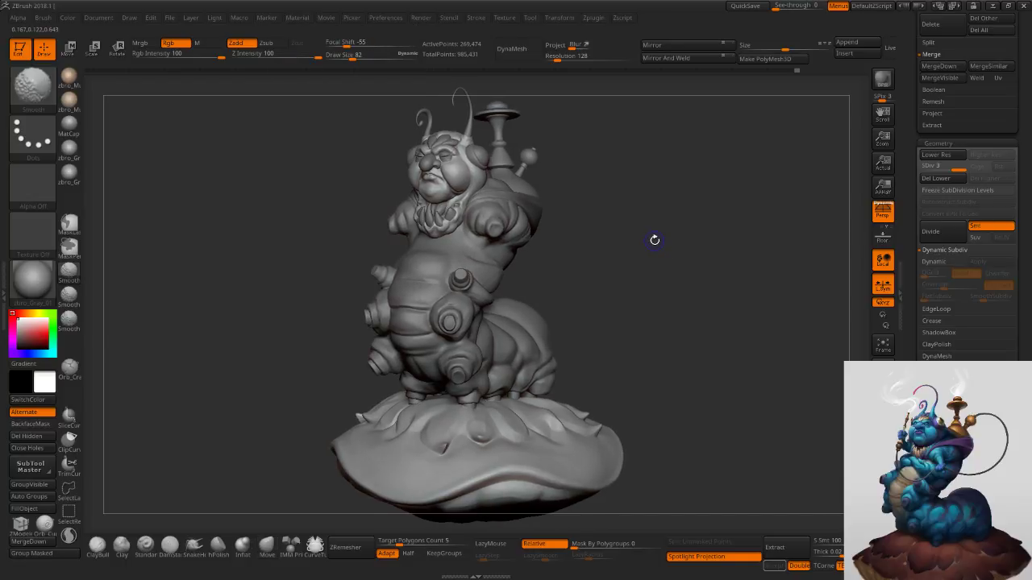
key(shift+r)
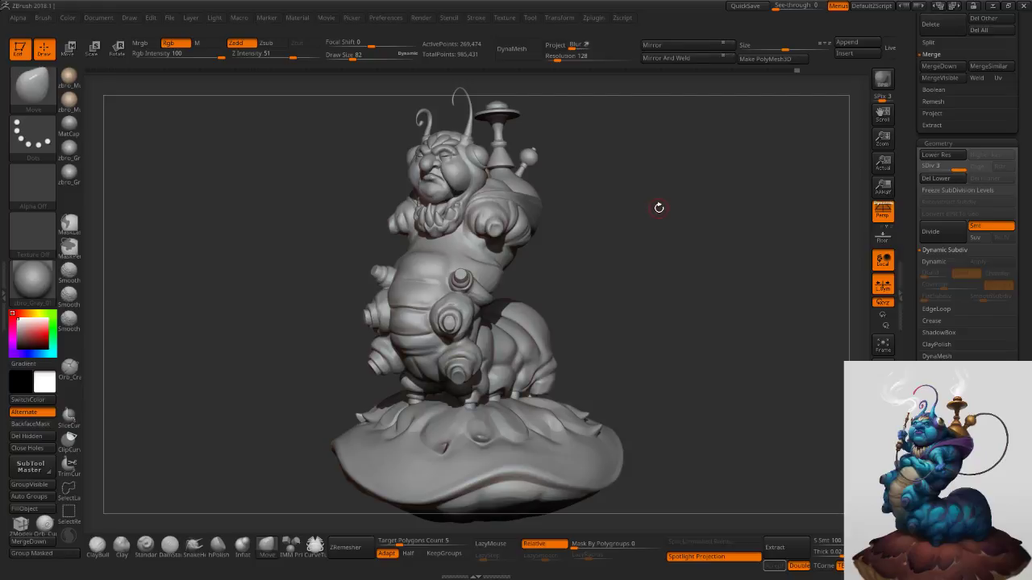
click(33, 278)
Apply the reddish clay material and zoom in on the head with brush size 108.
click(155, 416)
drag(727, 292, 713, 286)
key(s)
drag(679, 262, 709, 271)
ctrl+right_drag(469, 185, 520, 252)
key(s)
drag(536, 252, 533, 251)
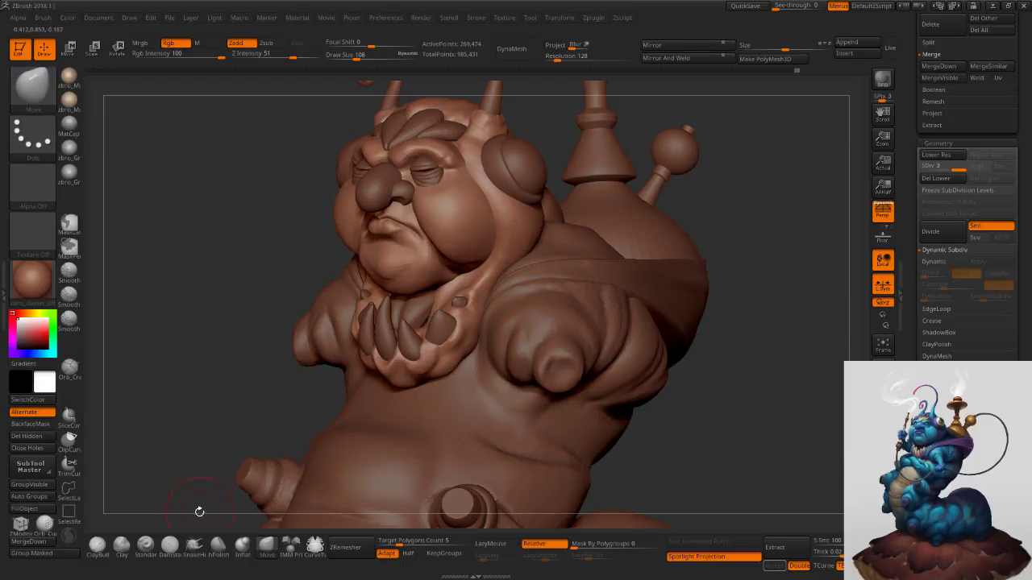
Switch to DamStandard at size 85 and carve the crease between jaw and collar.
click(169, 545)
key(s)
ctrl+right_drag(500, 240, 527, 259)
drag(520, 261, 426, 295)
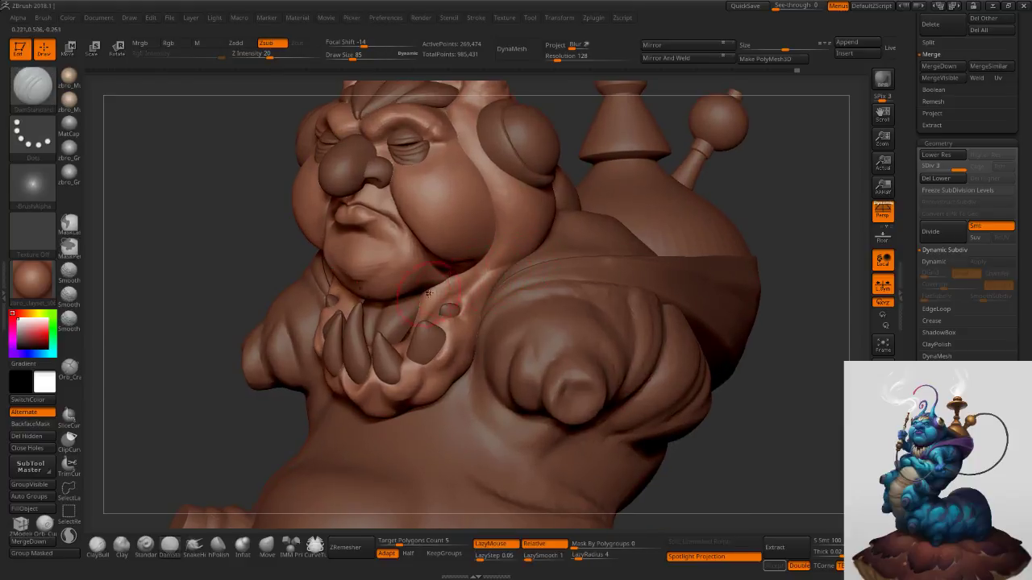
drag(492, 273, 435, 295)
drag(528, 259, 451, 298)
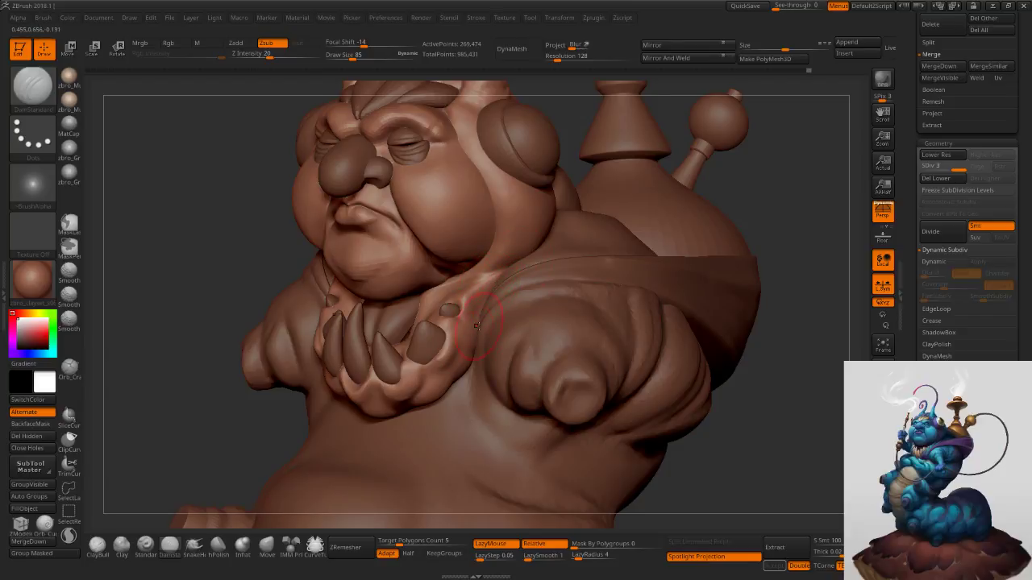
Carve short grooves under the teeth and deepen the right-side collar fold.
right_drag(495, 304, 551, 306)
mouse_move(437, 395)
right_down()
mouse_move(426, 362)
mouse_move(377, 395)
mouse_move(380, 407)
right_up()
drag(394, 384, 368, 422)
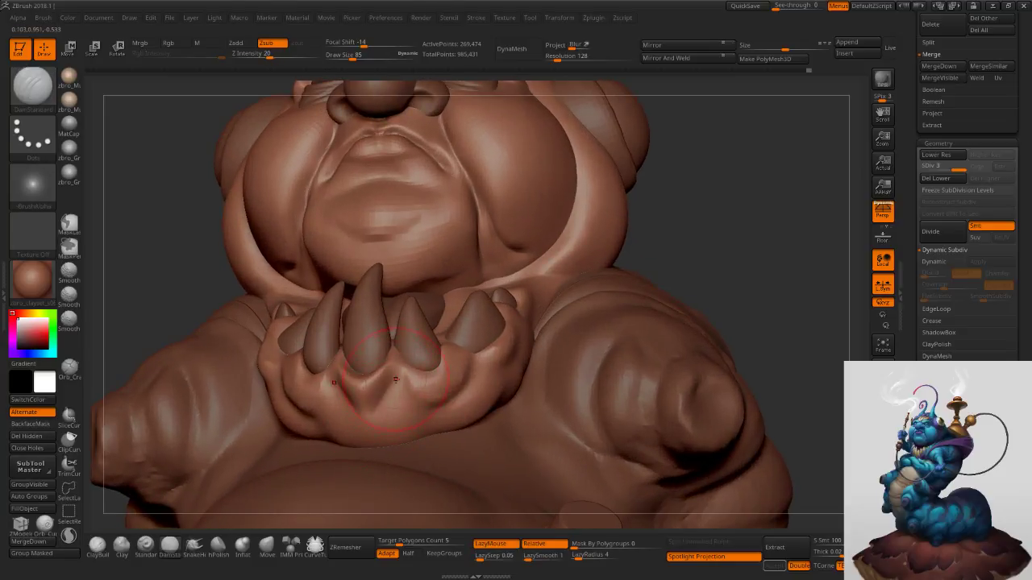
drag(421, 399, 408, 390)
right_drag(408, 390, 387, 388)
drag(464, 369, 455, 395)
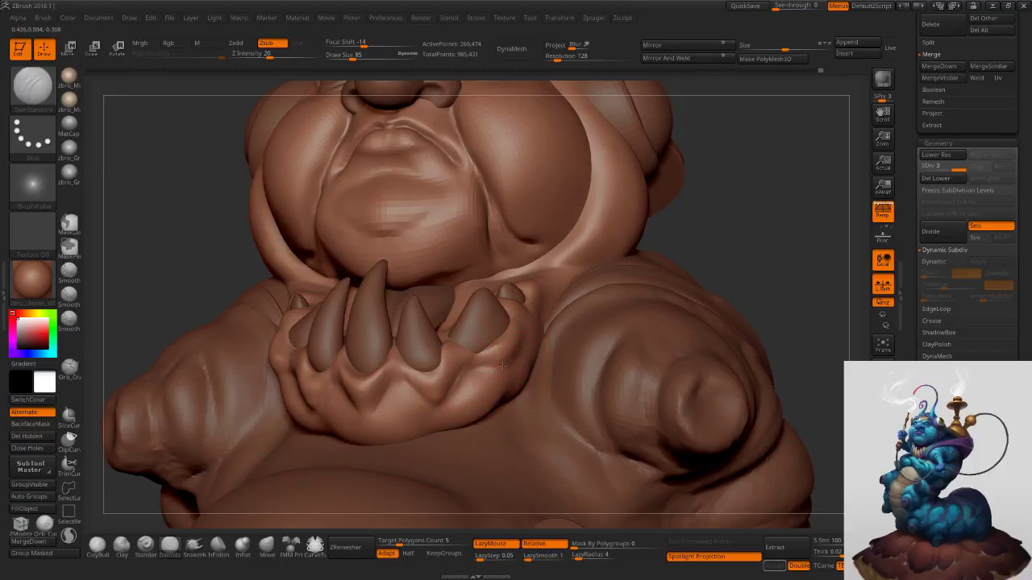
right_drag(483, 367, 512, 364)
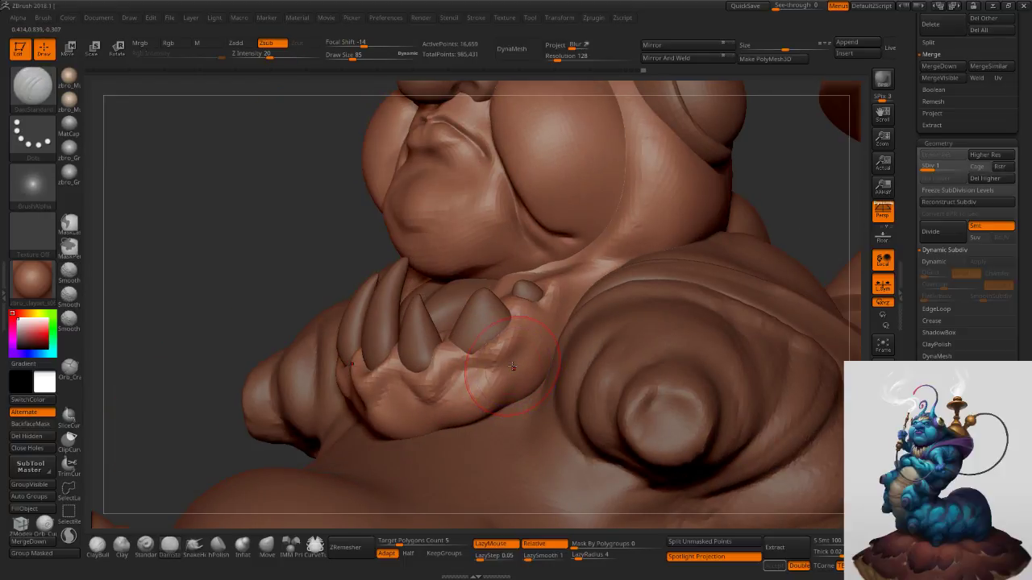
Shrink the brush to 38, undo two strokes, and carve a groove beside the lip corner.
key(s)
mouse_move(509, 368)
mouse_down()
mouse_move(499, 367)
mouse_move(521, 353)
mouse_move(494, 373)
mouse_up()
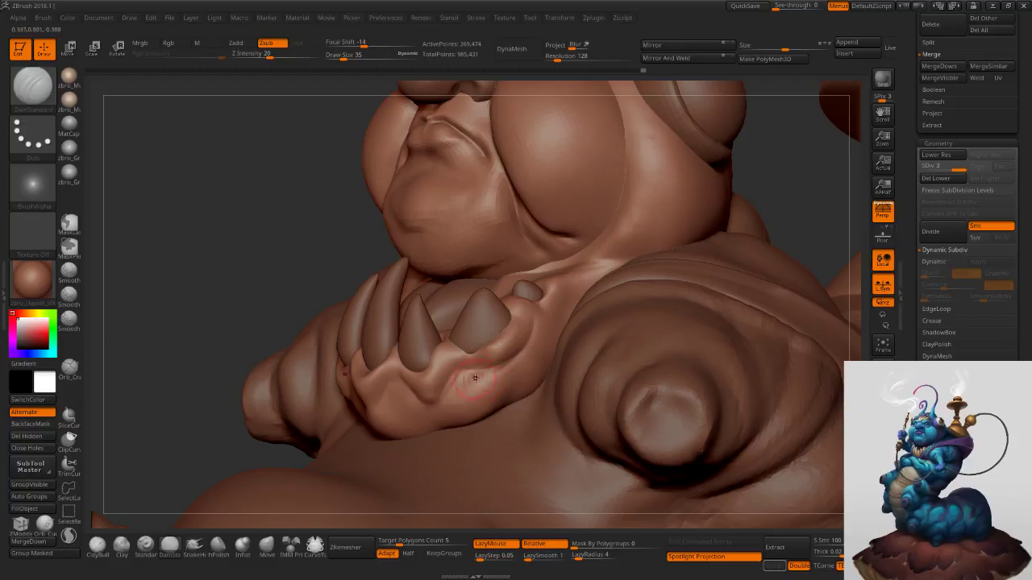
key(s)
click(522, 353)
key(ctrl+z)
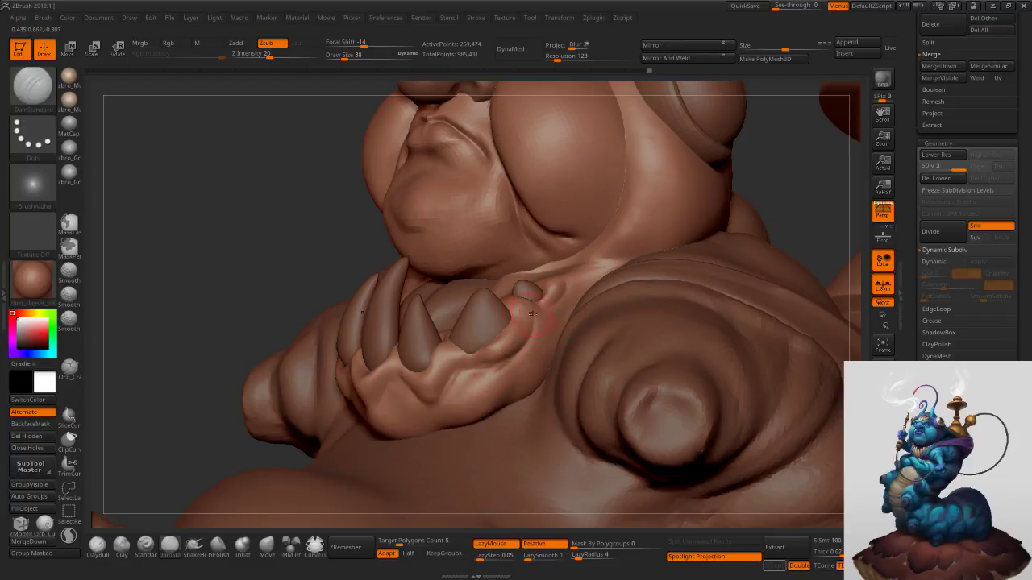
key(ctrl+z)
drag(565, 286, 552, 313)
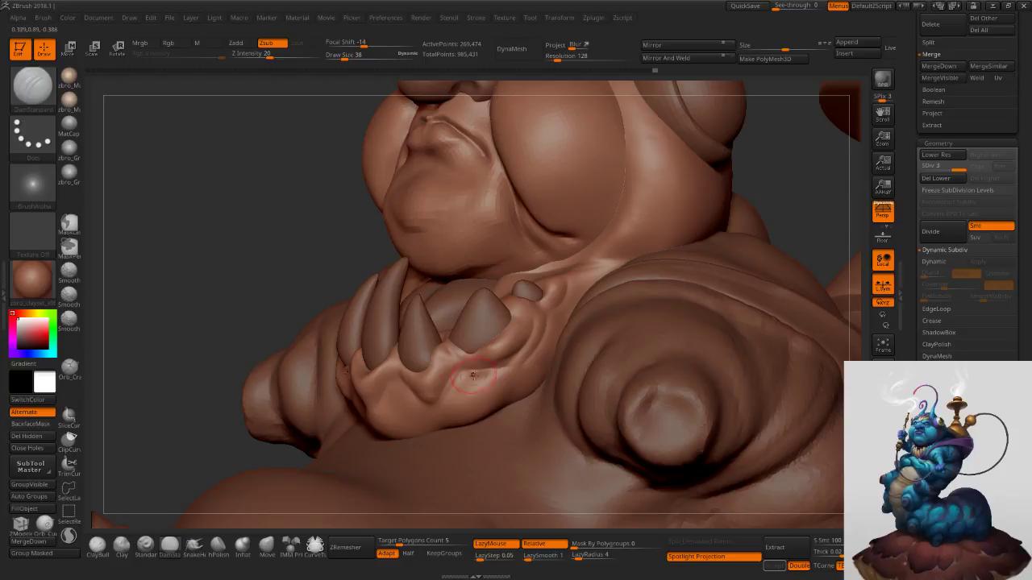
Reduce the brush to 48 and carve creases beneath the lower front teeth.
right_drag(449, 382, 475, 392)
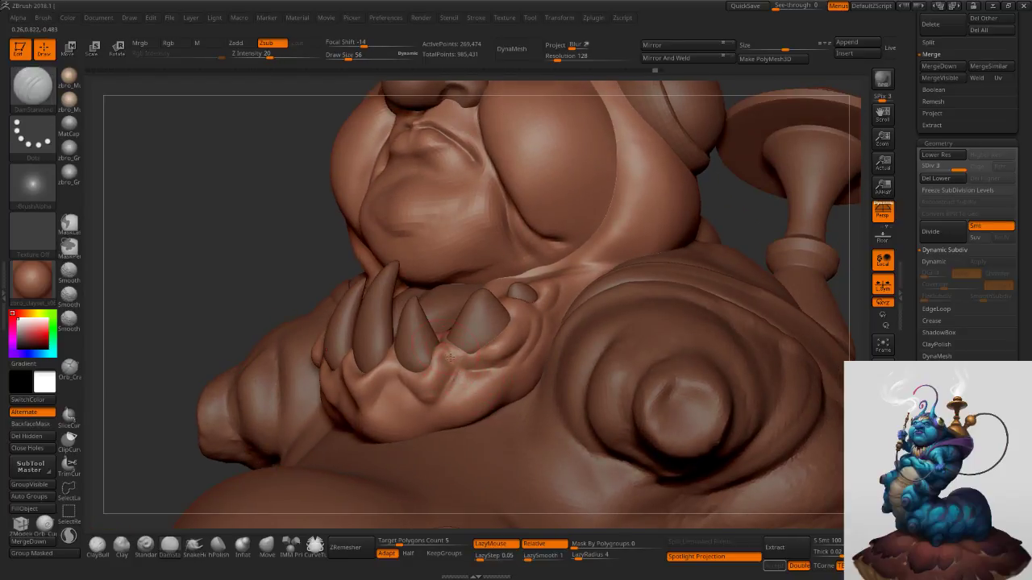
right_drag(441, 389, 476, 397)
mouse_move(419, 388)
mouse_down()
mouse_move(400, 376)
mouse_move(435, 403)
mouse_up()
key(s)
click(443, 397)
right_drag(467, 382, 448, 381)
drag(446, 392, 427, 403)
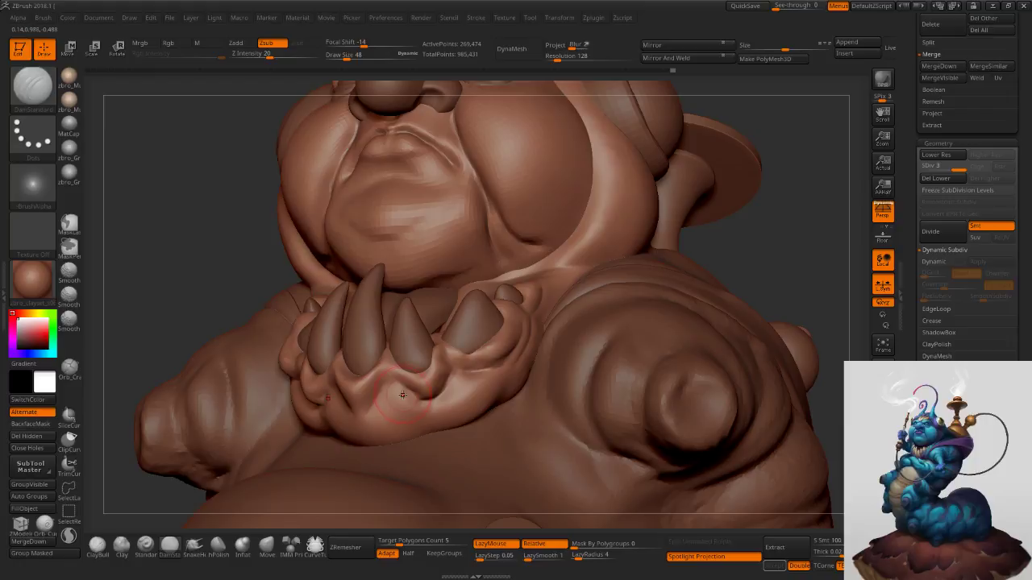
drag(363, 402, 374, 416)
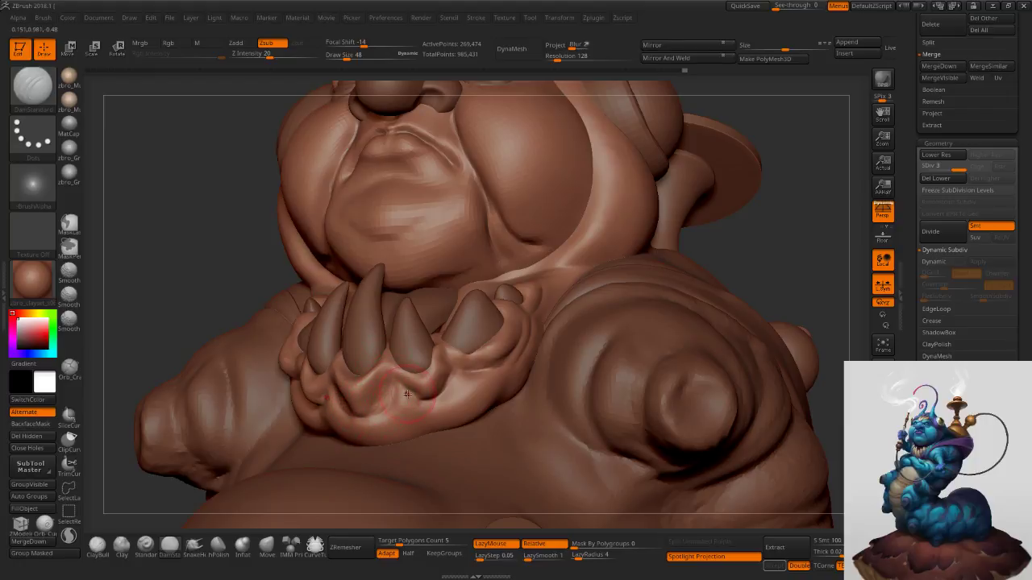
Adjust the brush between 42 and 48, then carve a new tail crease at size 40.
key(s)
click(400, 400)
key(s)
click(424, 424)
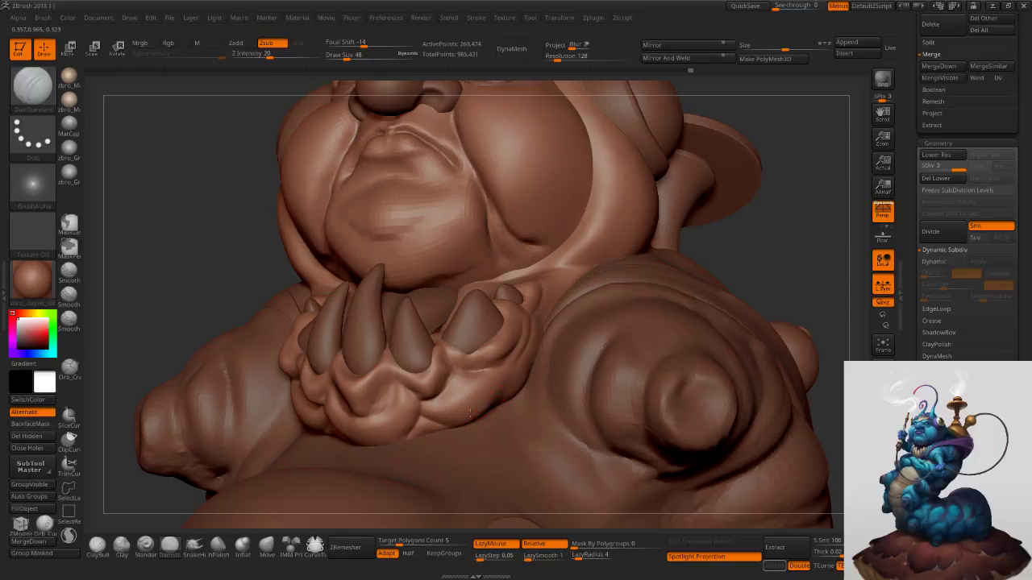
right_drag(488, 424, 487, 415)
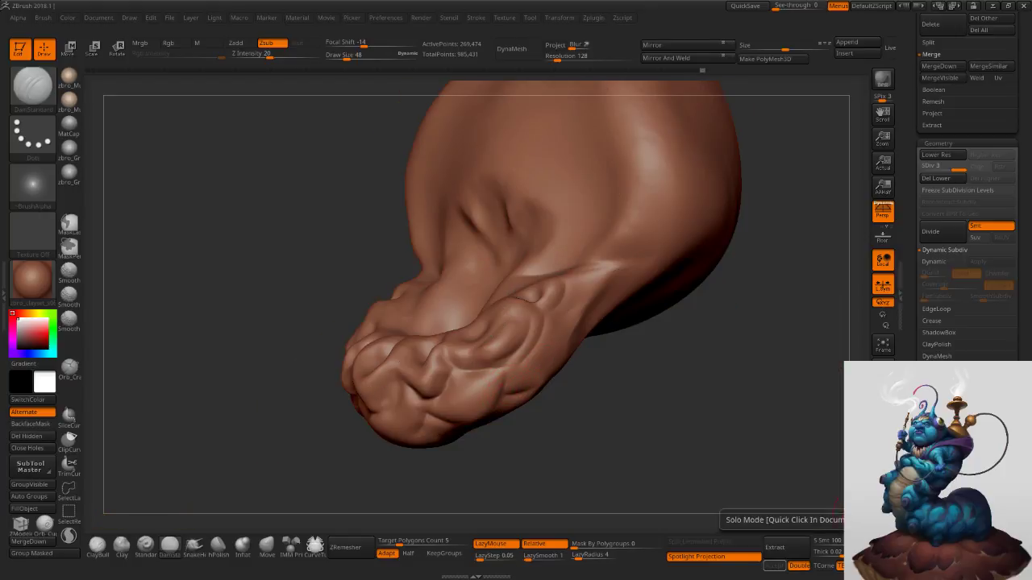
key(s)
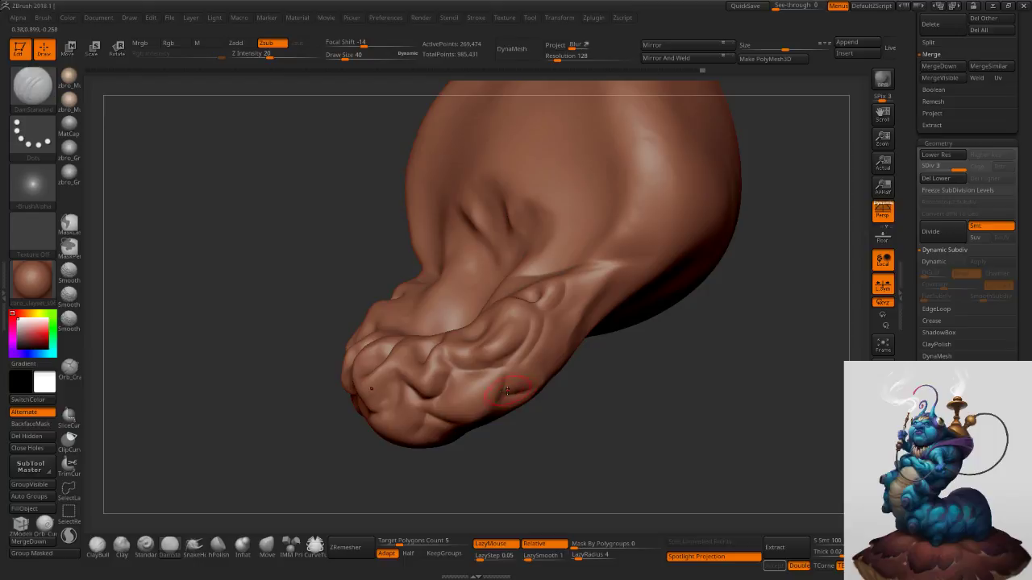
drag(533, 382, 552, 351)
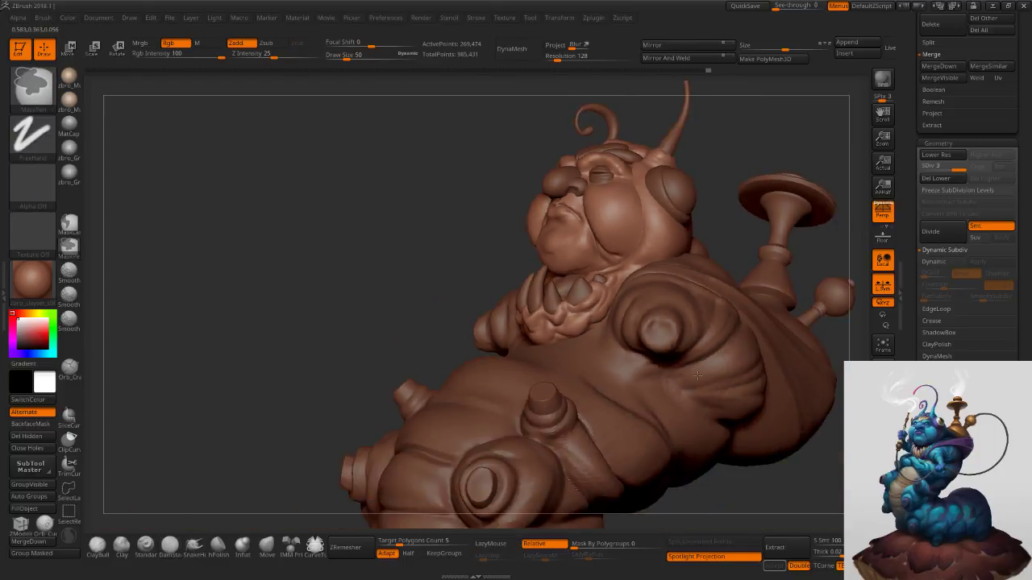
drag(774, 323, 627, 298)
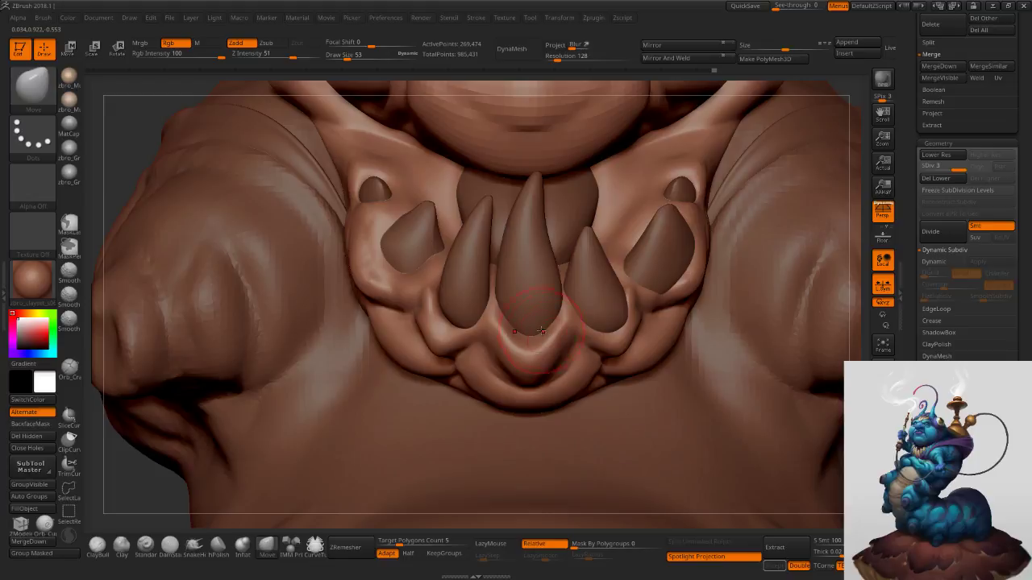
Set a size-40 polish brush, expand ClayPolish, and undo the stroke below the middle tooth.
key(s)
drag(570, 309, 567, 309)
click(219, 546)
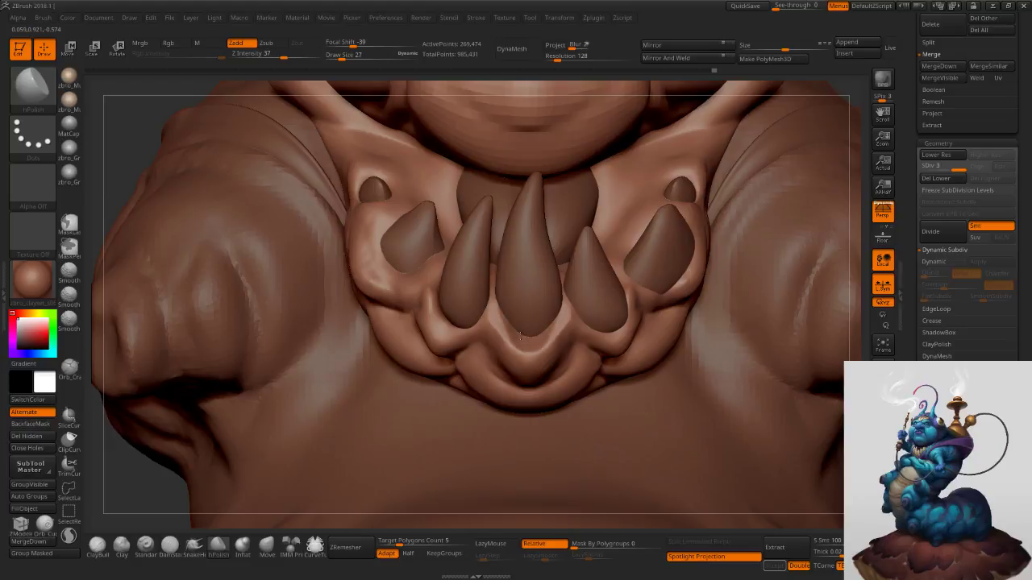
right_drag(531, 324, 504, 319)
key(ctrl+z)
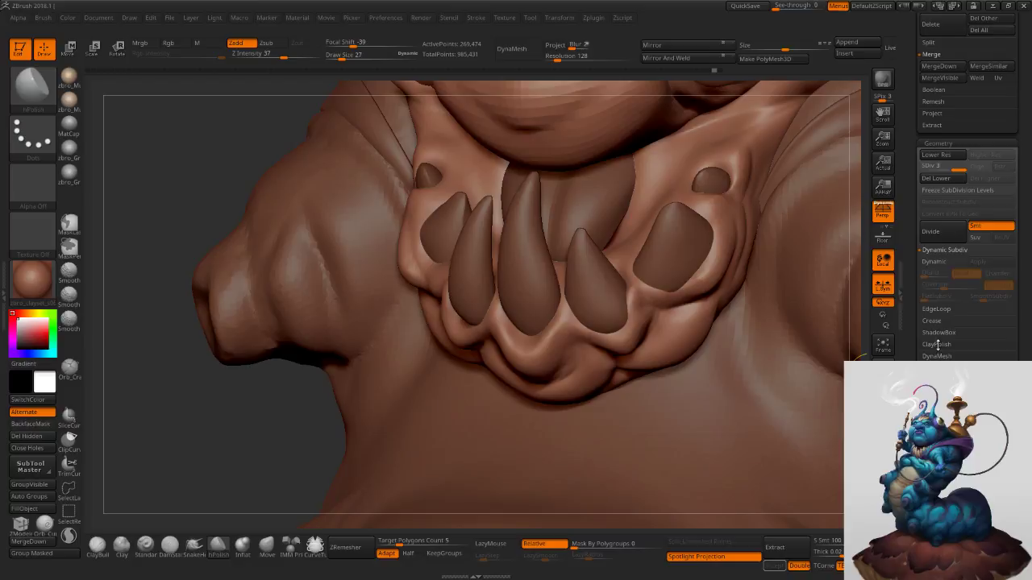
click(936, 344)
key(ctrl)
key(ctrl+z)
Frame the whole caterpillar and orbit to a three-quarter view of the face.
ctrl+right_drag(700, 349, 404, 396)
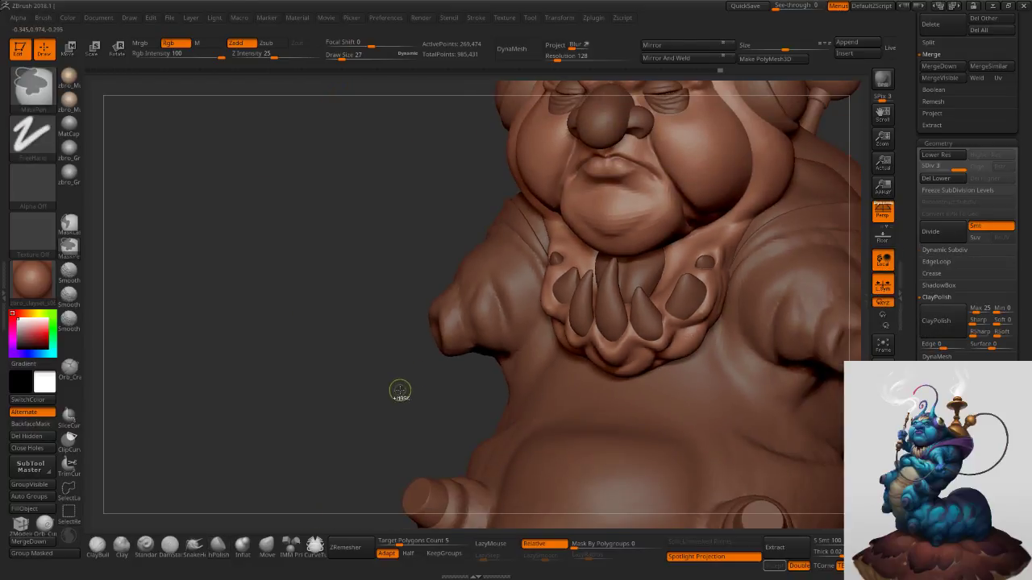
shift+right_drag(548, 407, 697, 310)
key(f)
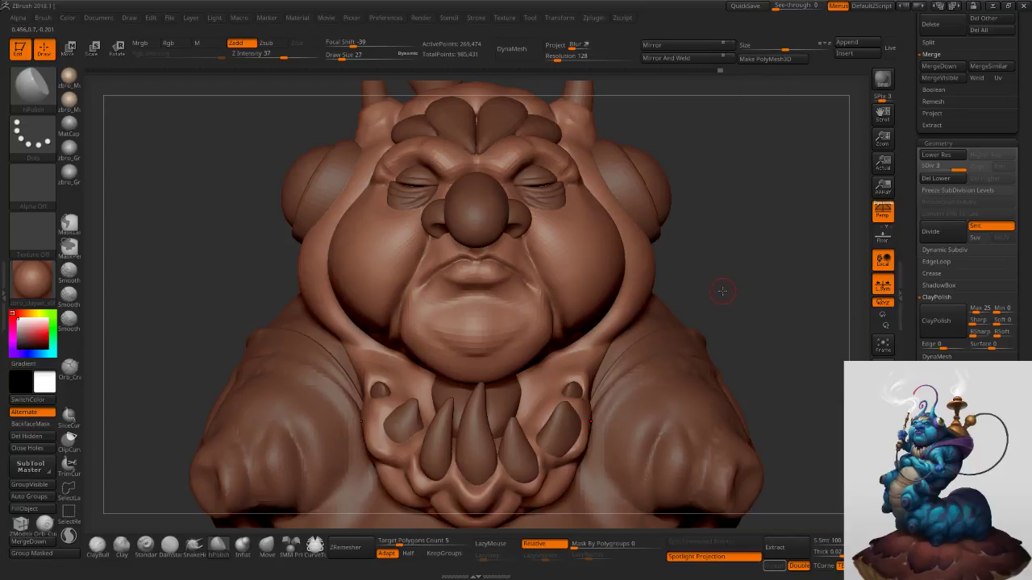
key(f)
mouse_move(739, 280)
right_down()
mouse_move(716, 287)
mouse_move(718, 70)
mouse_move(709, 407)
right_up()
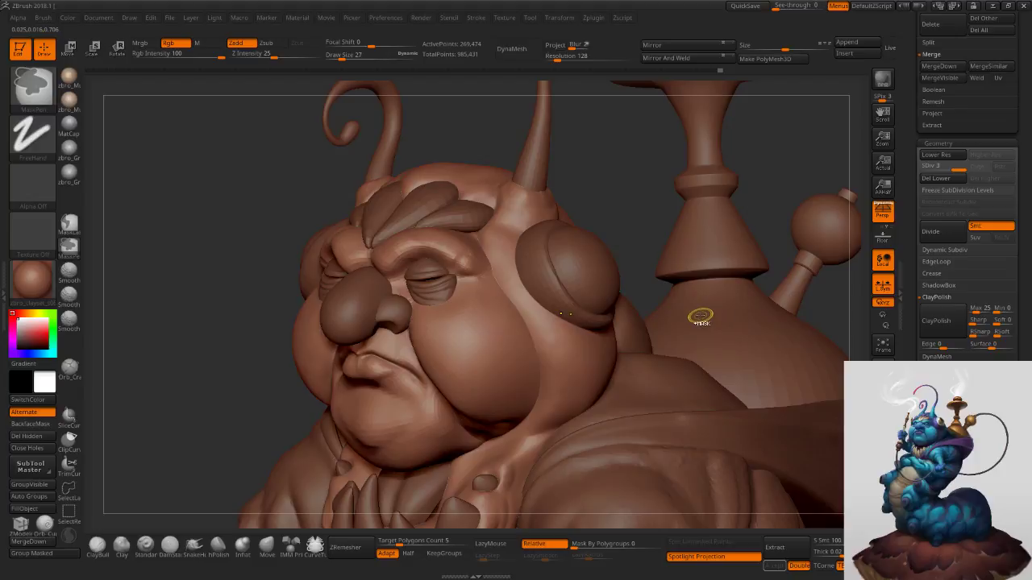
ctrl+right_drag(683, 280, 676, 248)
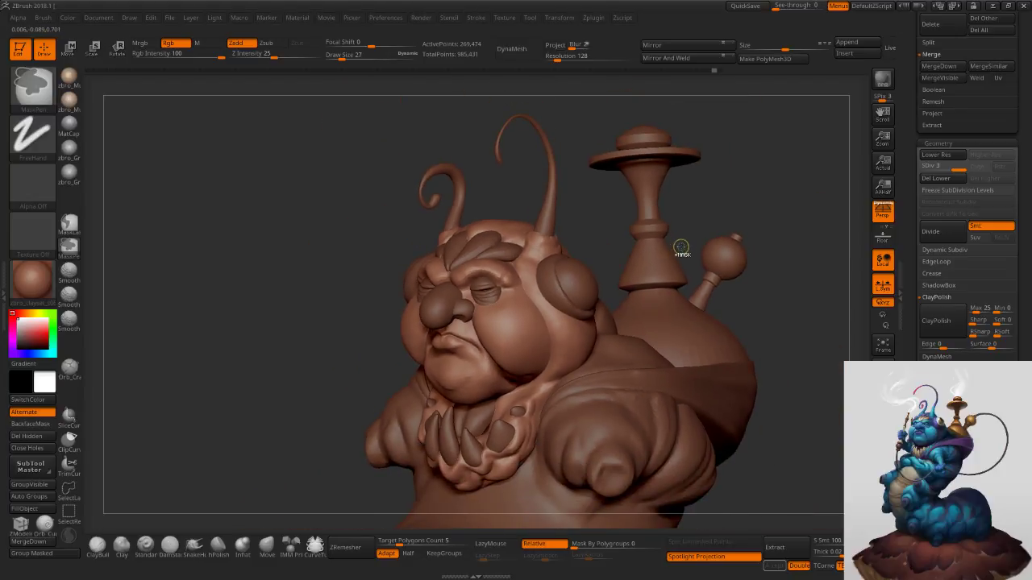
mouse_move(647, 333)
alt+right_down()
mouse_move(647, 276)
mouse_move(677, 278)
mouse_move(631, 284)
alt+right_up()
right_drag(621, 350, 606, 337)
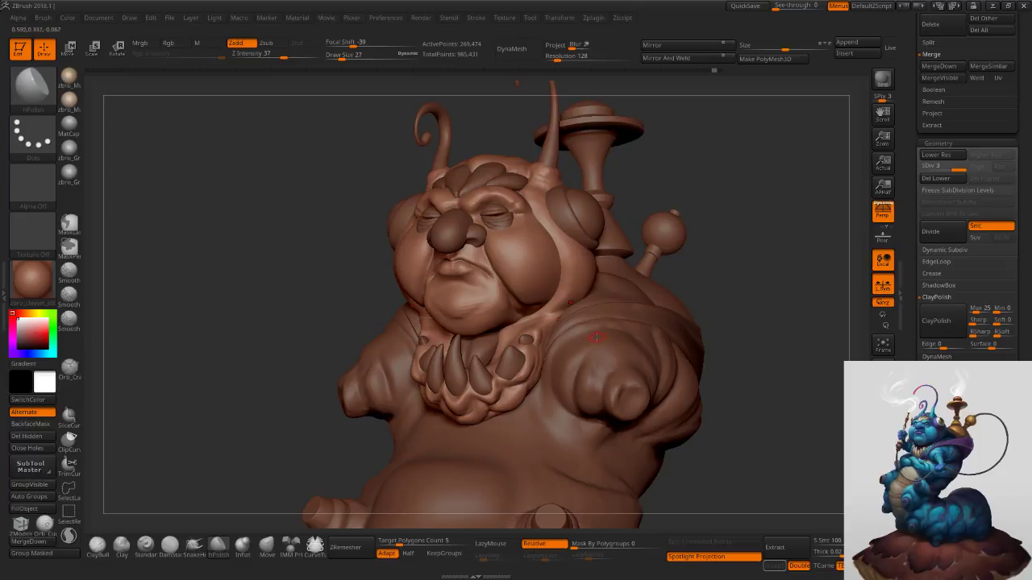
Select the face piece Pm3d_sphere3d_1 as the active subtool and zoom in on it.
ctrl+right_drag(582, 264, 542, 236)
right_drag(591, 347, 553, 349)
mouse_move(550, 269)
right_down()
mouse_move(543, 239)
mouse_move(560, 285)
right_up()
alt+click(549, 243)
key(ctrl+d)
key(shift+d)
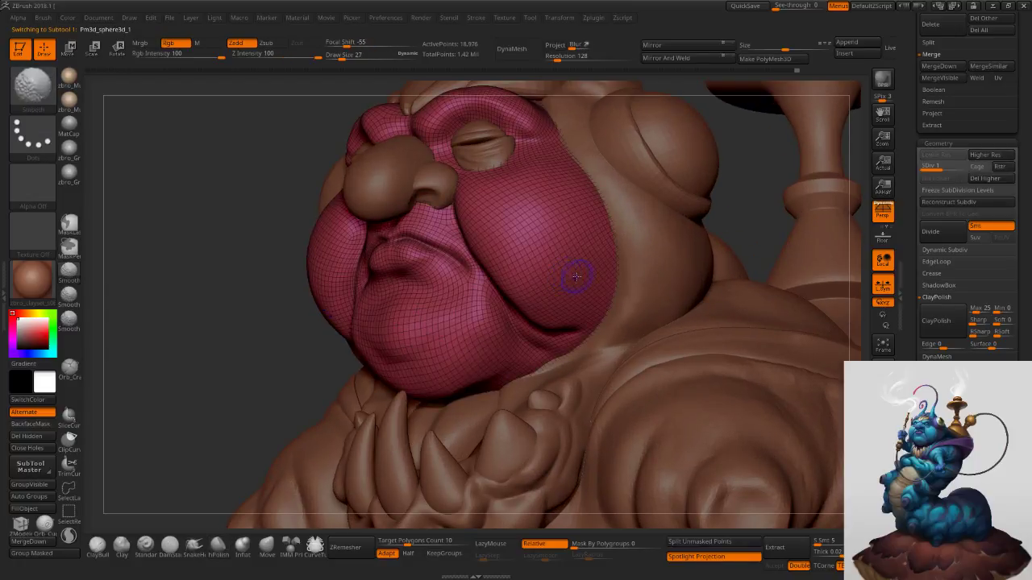
key(shift+f)
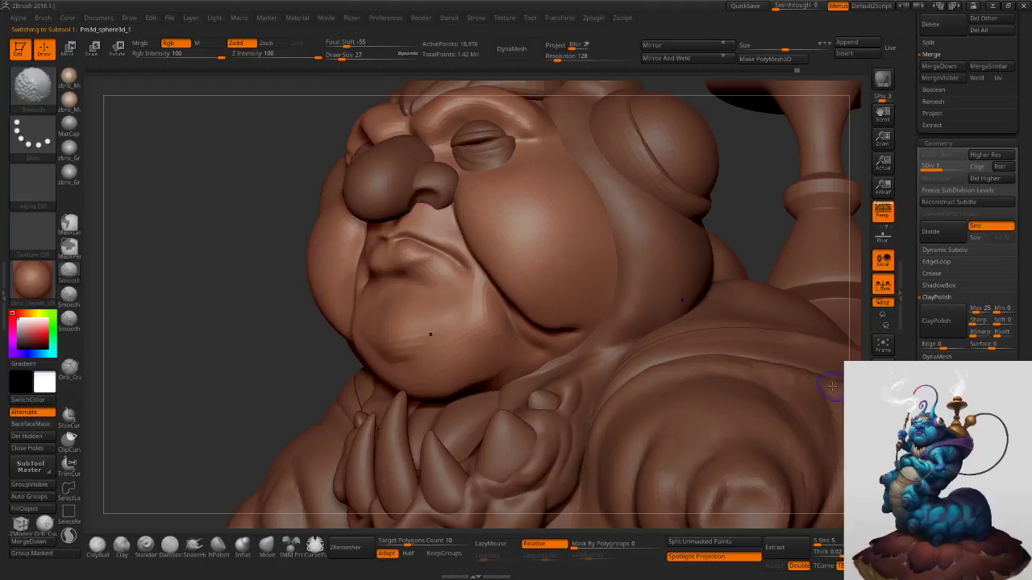
key(s)
mouse_move(550, 287)
mouse_down()
mouse_move(560, 289)
mouse_move(495, 310)
mouse_up()
key(d)
key(s)
key(s)
click(502, 304)
click(267, 547)
key(s)
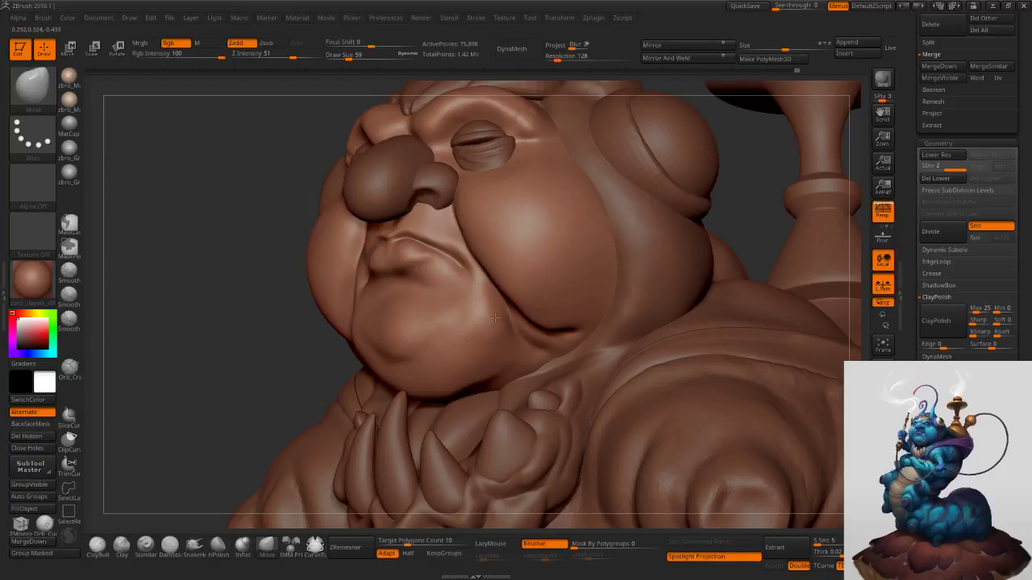
key(s)
click(510, 353)
right_drag(494, 368, 492, 358)
key(shift+d)
key(s)
click(493, 367)
right_drag(331, 388, 403, 347)
key(d)
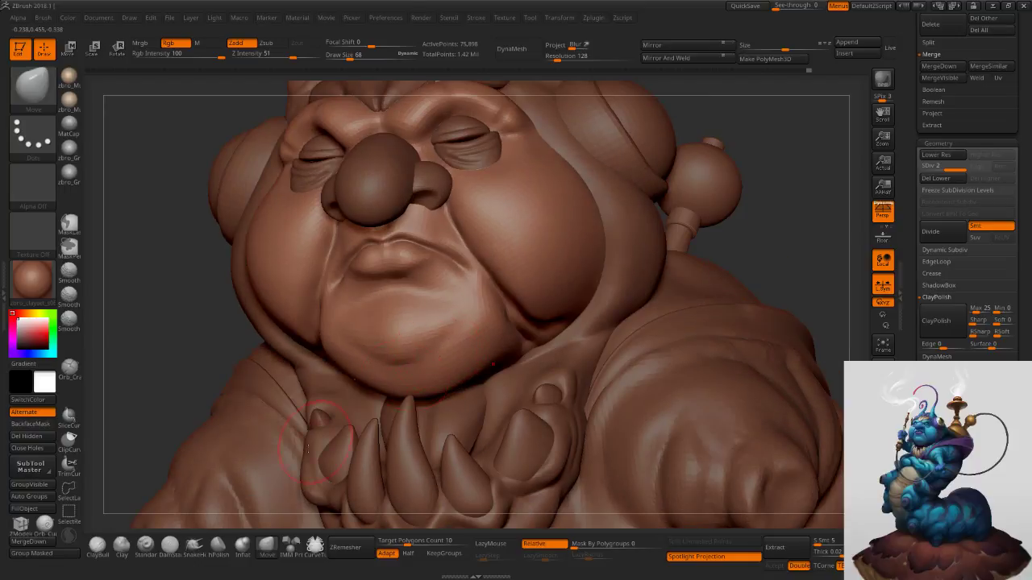
click(199, 551)
click(169, 548)
key(s)
With a size-38 brush, carve and soften a crease across the chin under the lower lip.
drag(390, 340, 385, 339)
right_drag(381, 325, 436, 297)
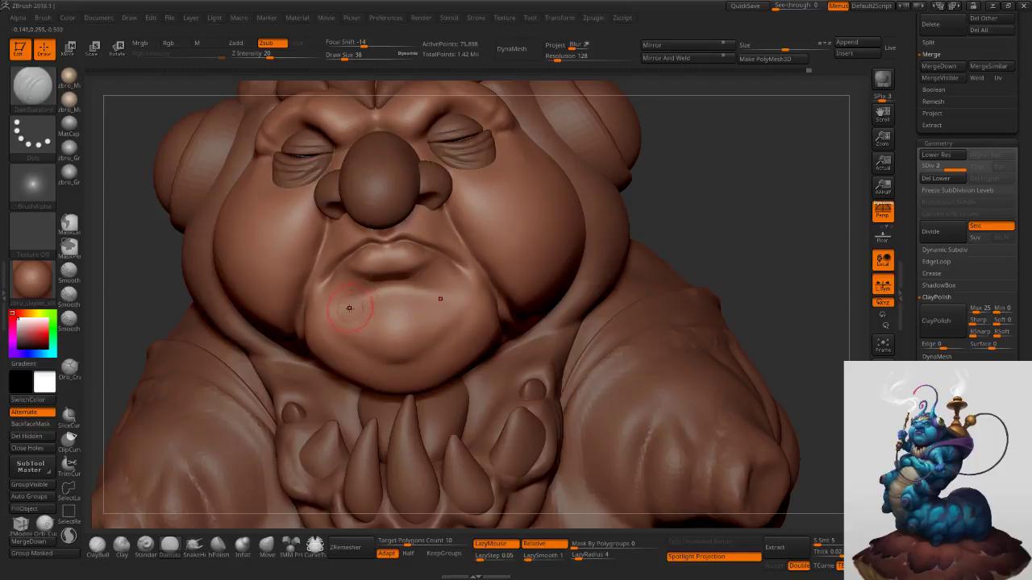
drag(336, 322, 468, 324)
shift+drag(413, 299, 483, 334)
right_drag(484, 335, 461, 315)
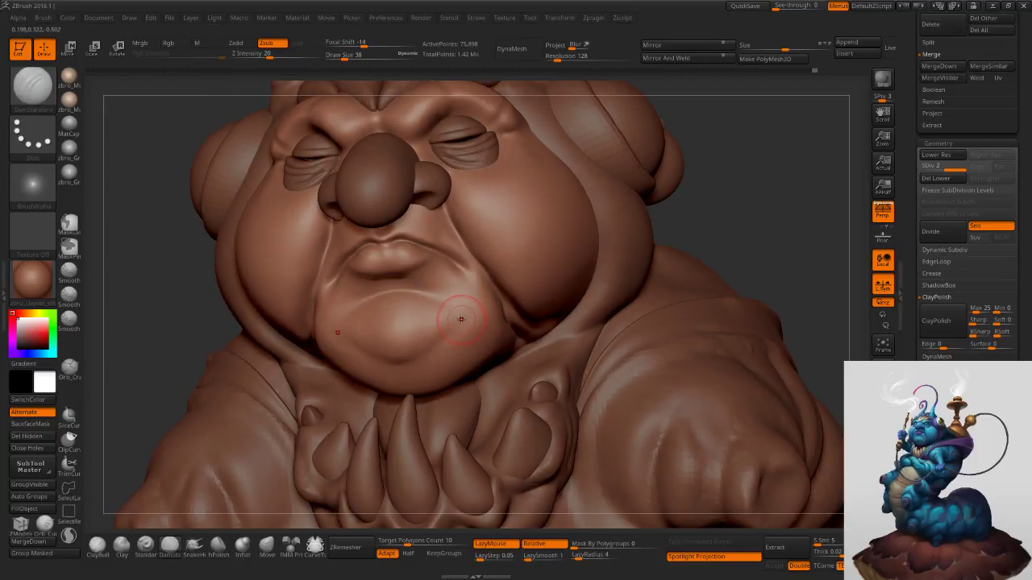
mouse_move(458, 318)
mouse_down()
mouse_move(359, 360)
mouse_move(431, 353)
mouse_up()
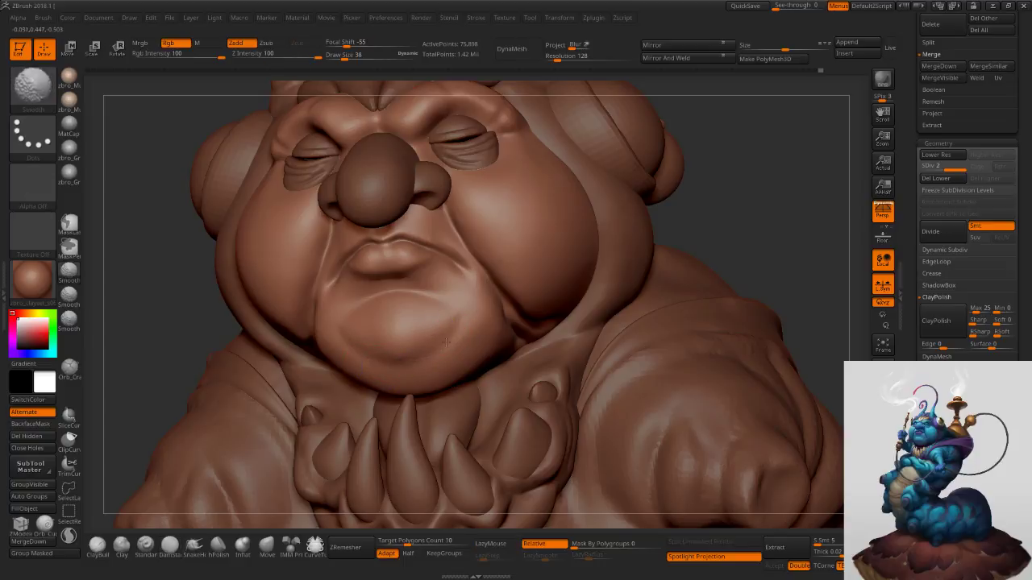
drag(454, 318, 454, 342)
ctrl+right_drag(454, 342, 510, 280)
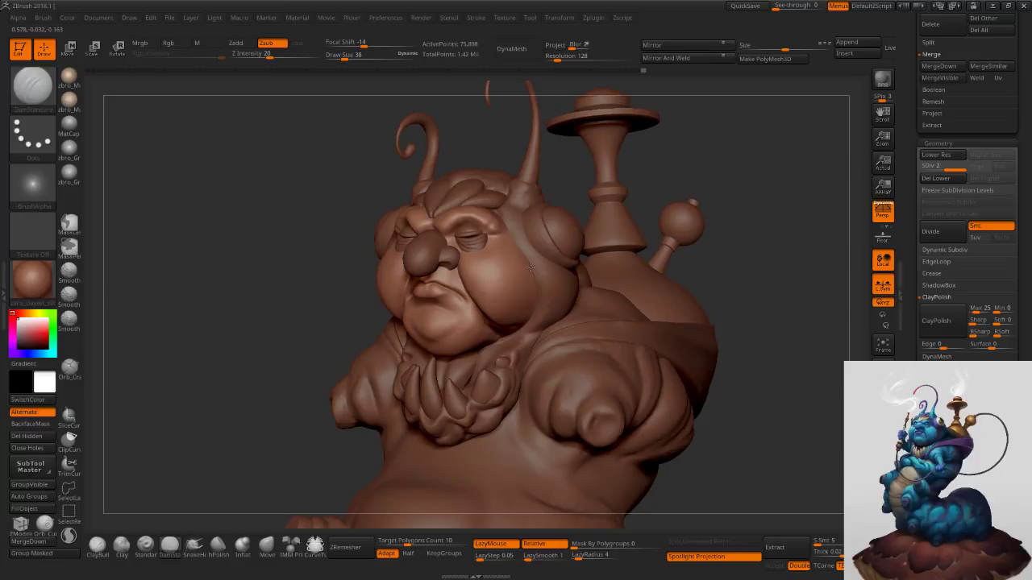
ctrl+right_drag(460, 337, 413, 410)
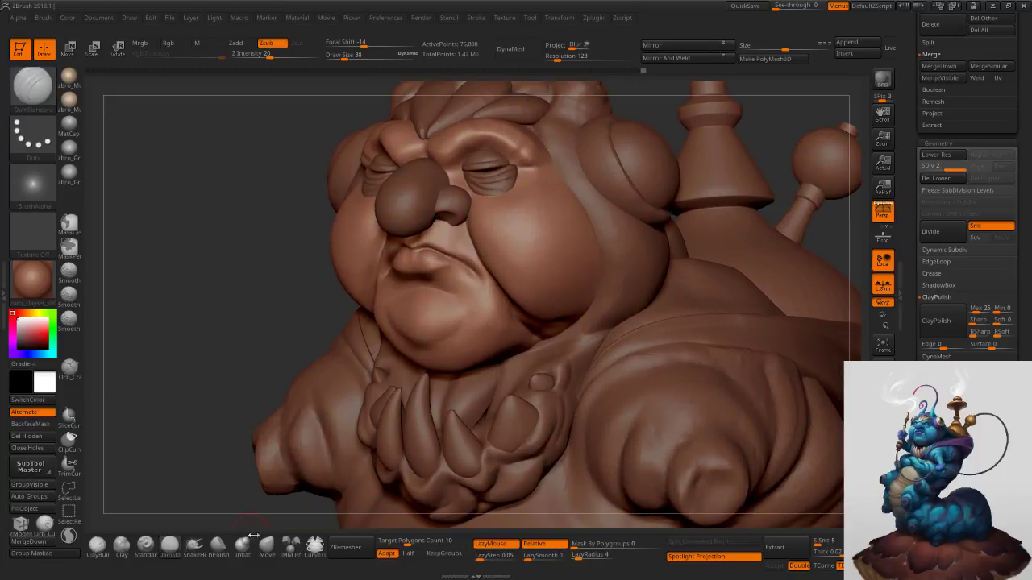
Set the hard polishing brush to size 48, then the Move brush to size 35.
click(221, 548)
key(s)
drag(422, 340, 426, 340)
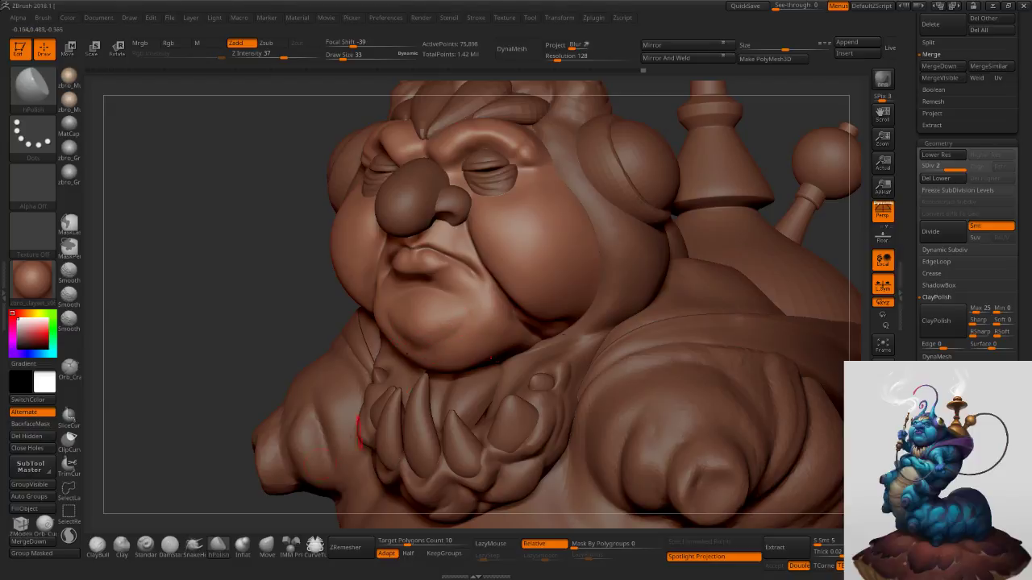
click(266, 545)
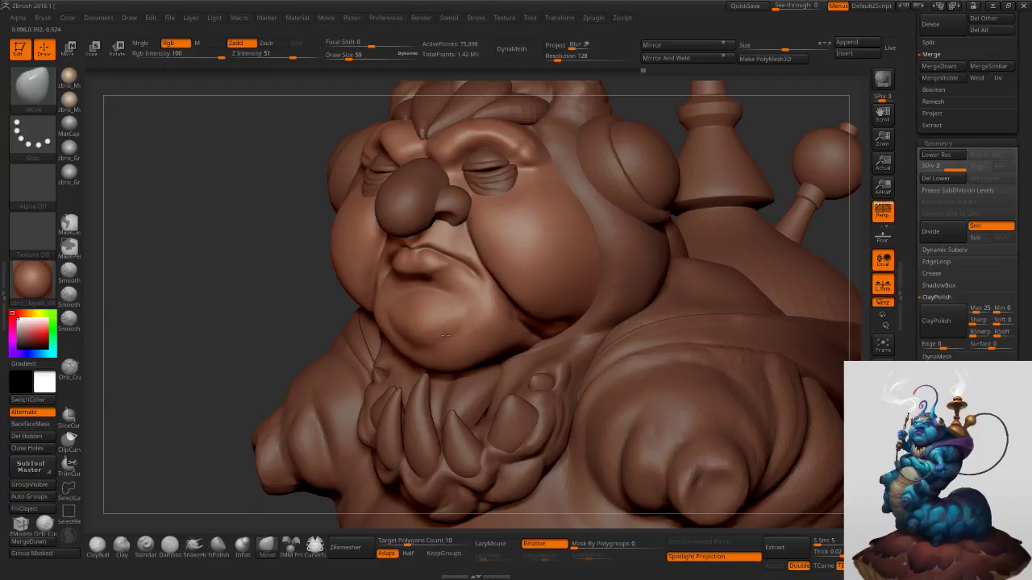
key(s)
drag(446, 333, 442, 333)
key(s)
drag(436, 289, 433, 288)
ctrl+right_drag(414, 280, 426, 316)
key(s)
drag(454, 299, 455, 299)
drag(137, 467, 213, 435)
Build up clay along the mouth line, then shrink the ClayBuildup brush to size 21.
click(96, 546)
mouse_move(405, 288)
mouse_down()
mouse_move(448, 285)
mouse_move(400, 291)
mouse_move(414, 289)
mouse_up()
key(ctrl+z)
key(ctrl+z)
key(ctrl+shift+z)
key(s)
mouse_move(409, 290)
shift+mouse_down()
mouse_move(387, 295)
mouse_move(442, 279)
shift+mouse_up()
mouse_move(489, 278)
right_down()
mouse_move(440, 274)
mouse_move(435, 346)
right_up()
Sharpen the lower lip edge and deepen the crease beneath it with DamStandard.
click(170, 547)
mouse_move(535, 242)
right_down()
mouse_move(497, 242)
mouse_move(515, 242)
right_up()
drag(515, 242, 419, 273)
drag(508, 254, 408, 270)
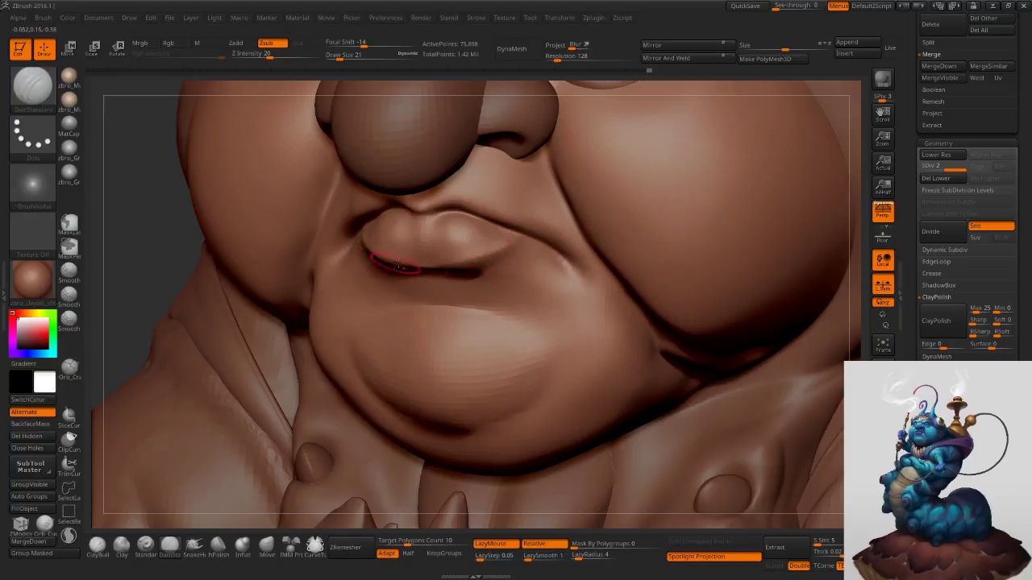
key(ctrl+z)
drag(517, 235, 401, 267)
Deepen the upper lip crease toward the mouth corner and carve a crease beside the corner fold.
right_drag(476, 275, 486, 238)
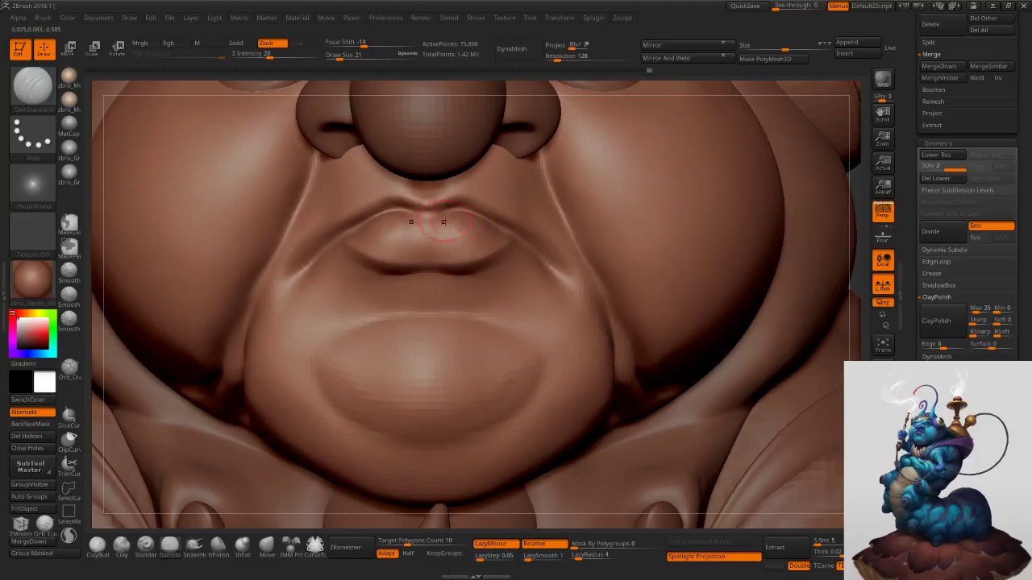
right_drag(375, 203, 396, 198)
drag(388, 196, 281, 271)
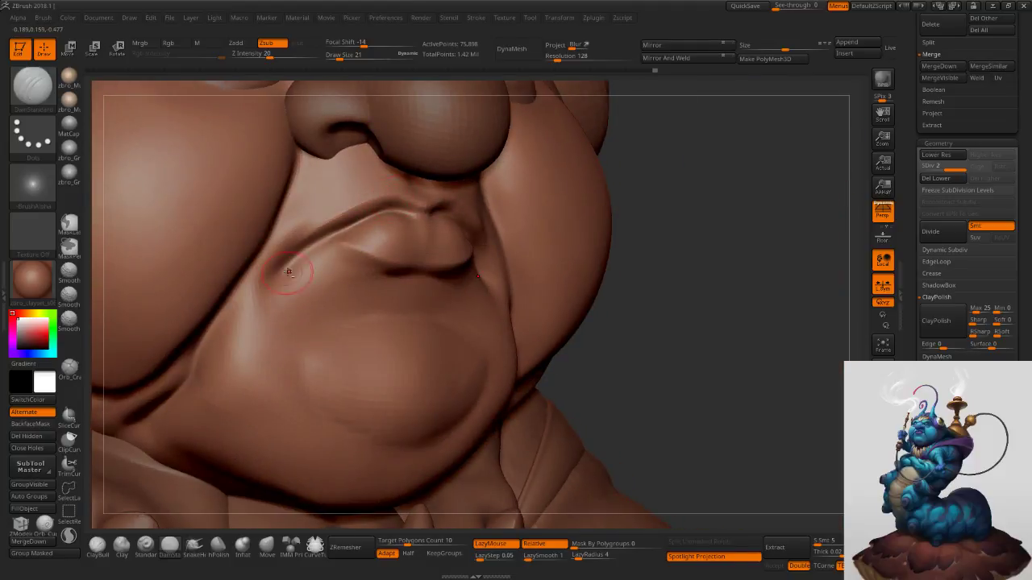
drag(327, 210, 269, 277)
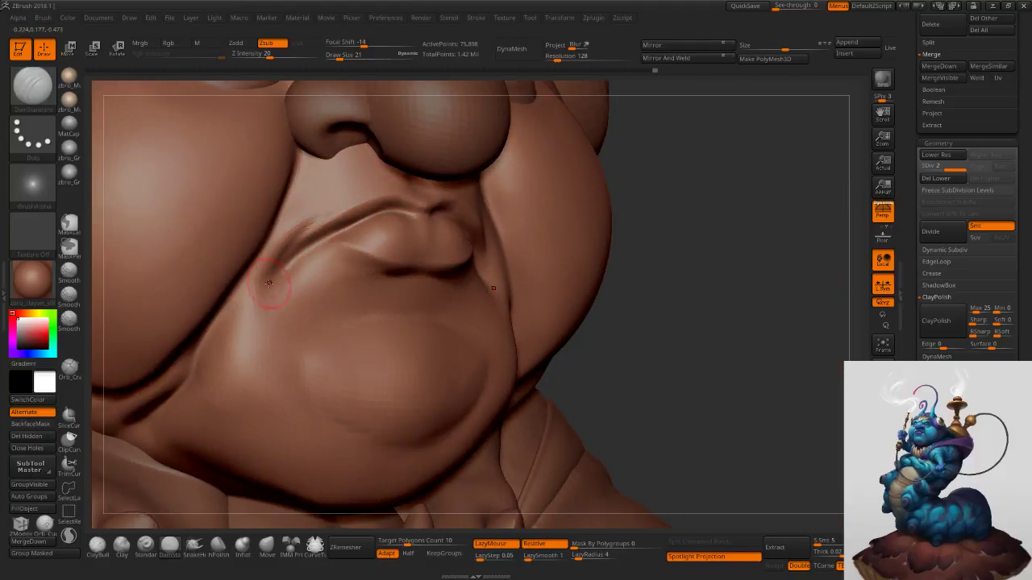
shift+drag(317, 215, 288, 244)
right_drag(322, 246, 301, 244)
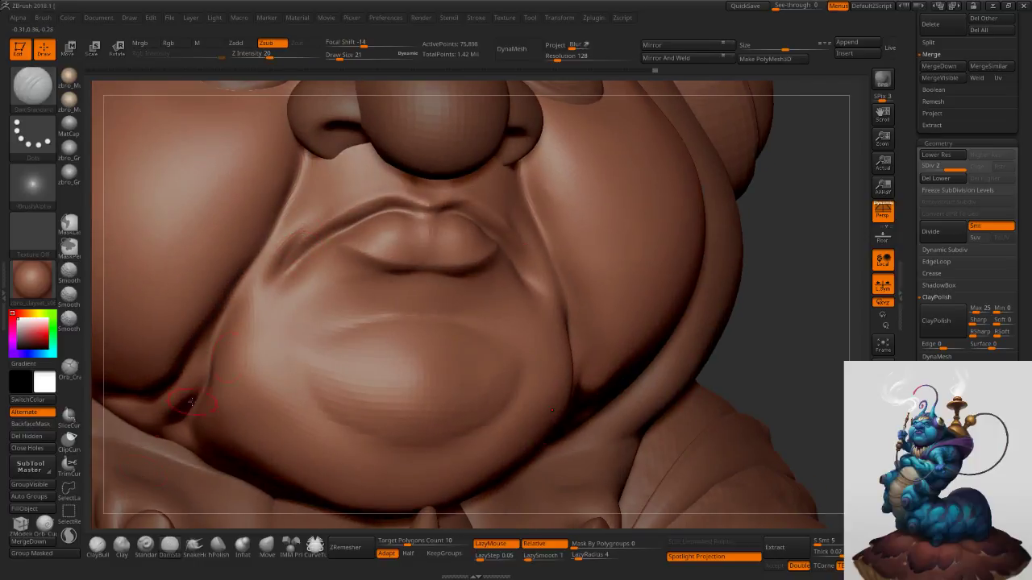
Fill the mouth-corner fold up toward the nose with clay and smooth beside it.
click(106, 554)
mouse_move(248, 291)
mouse_down()
mouse_move(268, 247)
mouse_move(312, 208)
mouse_up()
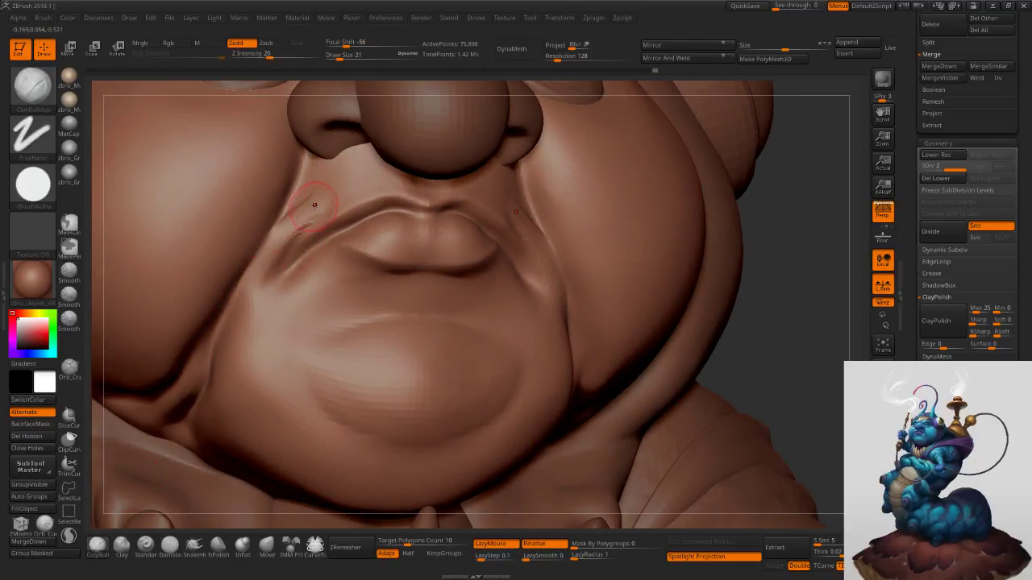
shift+drag(273, 235, 311, 195)
ctrl+right_drag(443, 234, 445, 174)
mouse_move(541, 207)
shift+right_down()
mouse_move(498, 242)
mouse_move(525, 253)
shift+right_up()
shift+drag(486, 243, 528, 270)
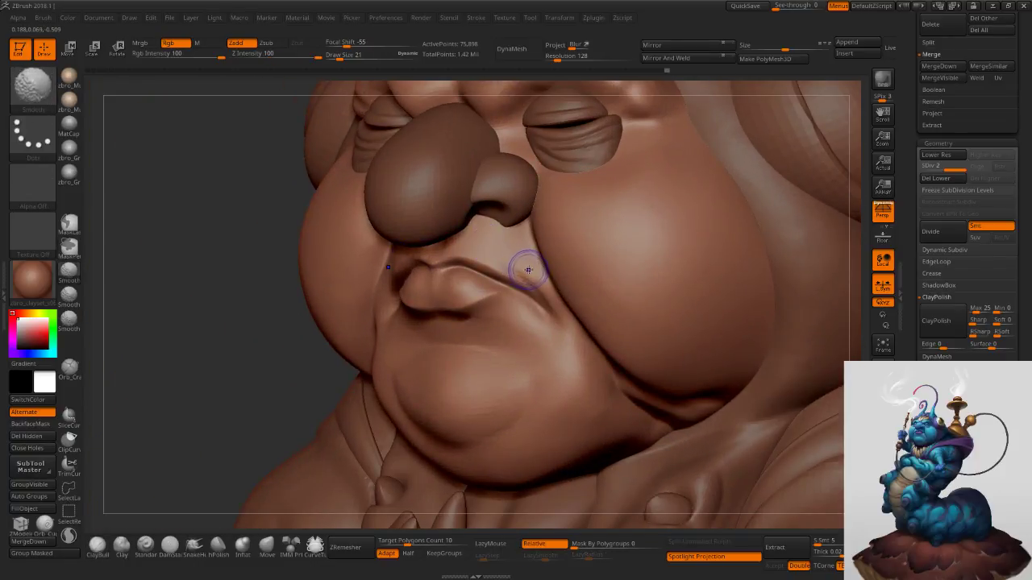
Select the nose subtool Pm3d_sphere3d_2 and set the brush size to 25.
alt+click(513, 222)
key(s)
click(513, 228)
mouse_move(516, 250)
ctrl+right_down()
mouse_move(480, 228)
mouse_move(514, 221)
mouse_move(528, 245)
ctrl+right_up()
key(s)
click(524, 242)
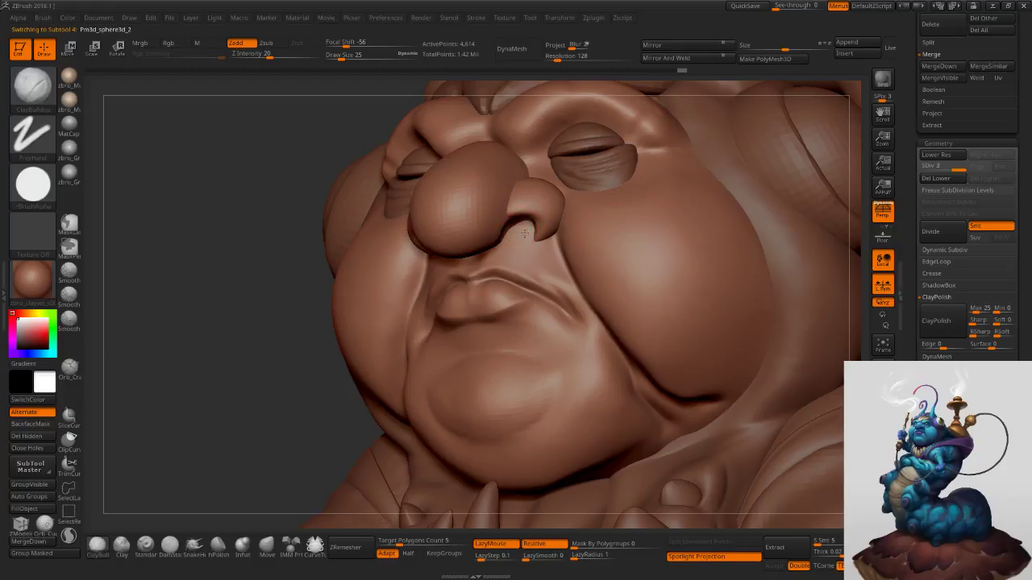
Set the Move brush to size 48 and mask the nostril area around the nose ball.
click(267, 546)
key(s)
drag(521, 261, 529, 262)
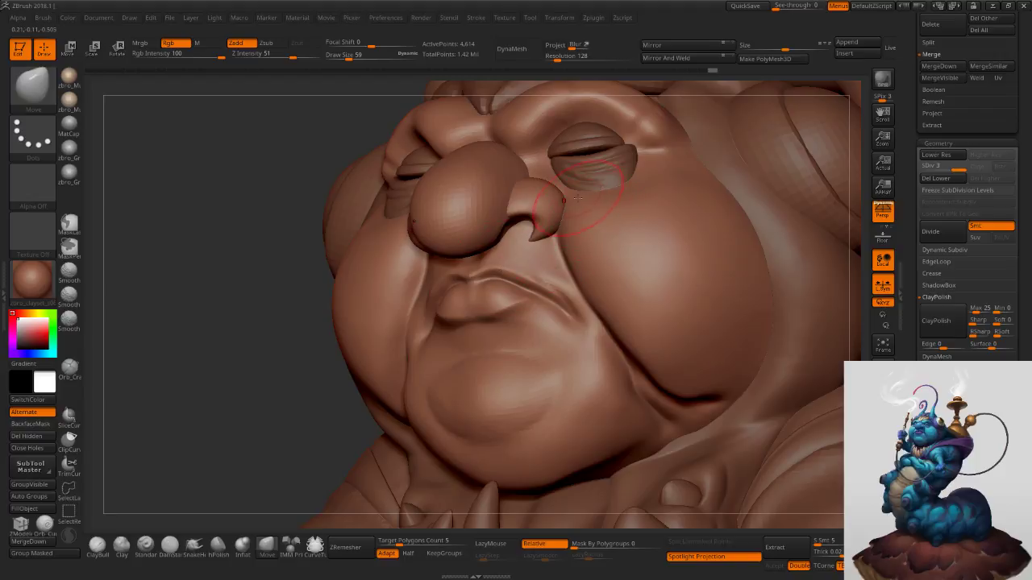
key(s)
drag(536, 186, 532, 187)
right_drag(532, 187, 498, 213)
ctrl+shift+double_click(499, 214)
ctrl+click(363, 292)
ctrl+shift+click(363, 292)
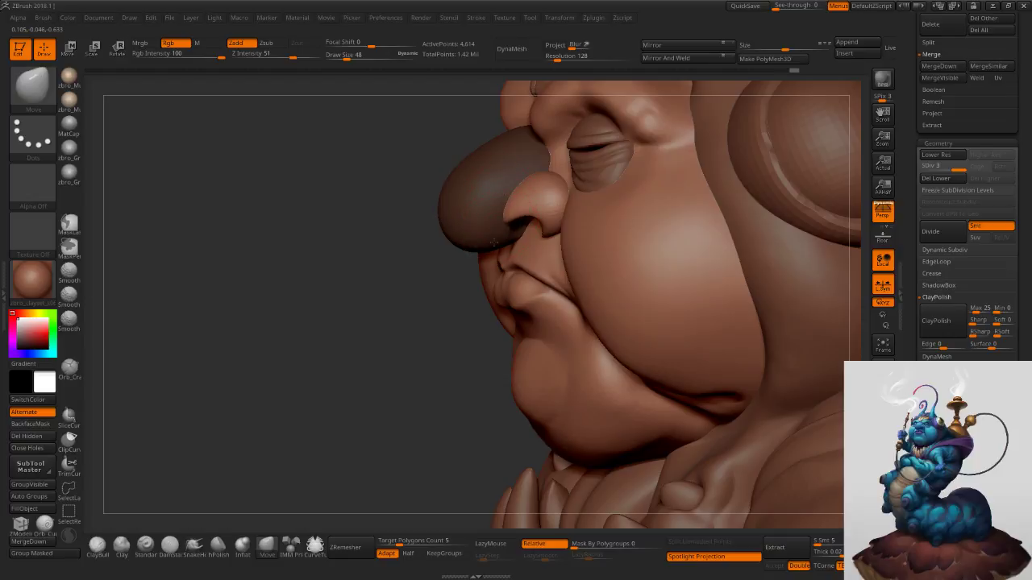
Nudge the nose shape, then invert the mask and reshape the nose ball at brush size 25.
drag(493, 243, 496, 241)
right_drag(496, 241, 510, 234)
drag(509, 242, 512, 239)
right_drag(512, 239, 520, 223)
key(s)
drag(521, 223, 515, 223)
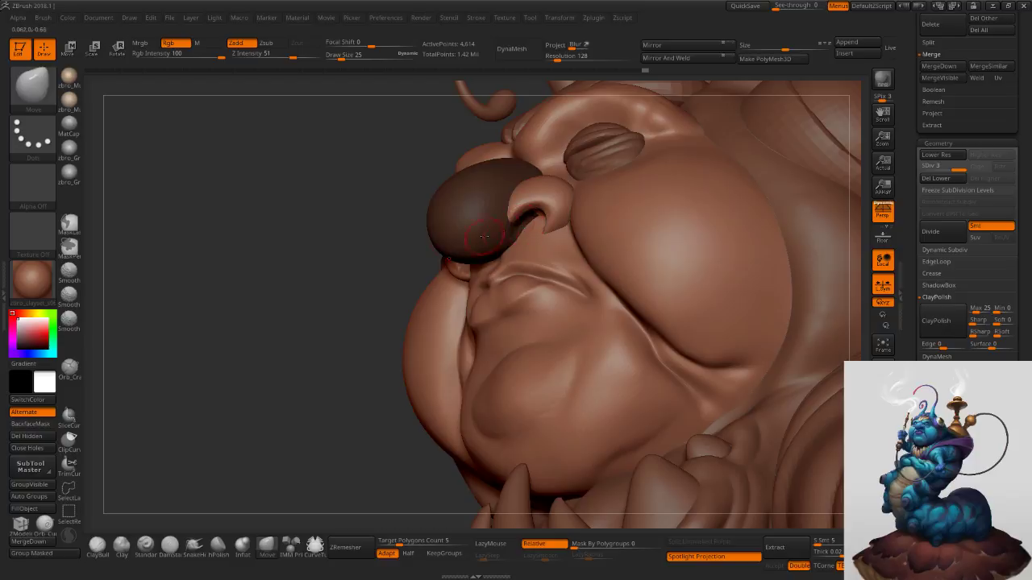
key(ctrl+i)
drag(523, 215, 517, 222)
ctrl+drag(377, 313, 389, 327)
Return to a straight front view and enlarge the brush to size 92.
mouse_move(389, 328)
ctrl+right_down()
mouse_move(392, 287)
mouse_move(438, 276)
ctrl+right_up()
ctrl+right_drag(438, 277, 455, 240)
key(s)
drag(546, 268, 559, 270)
mouse_move(506, 253)
ctrl+right_down()
mouse_move(526, 278)
mouse_move(562, 236)
ctrl+right_up()
right_drag(694, 251, 683, 259)
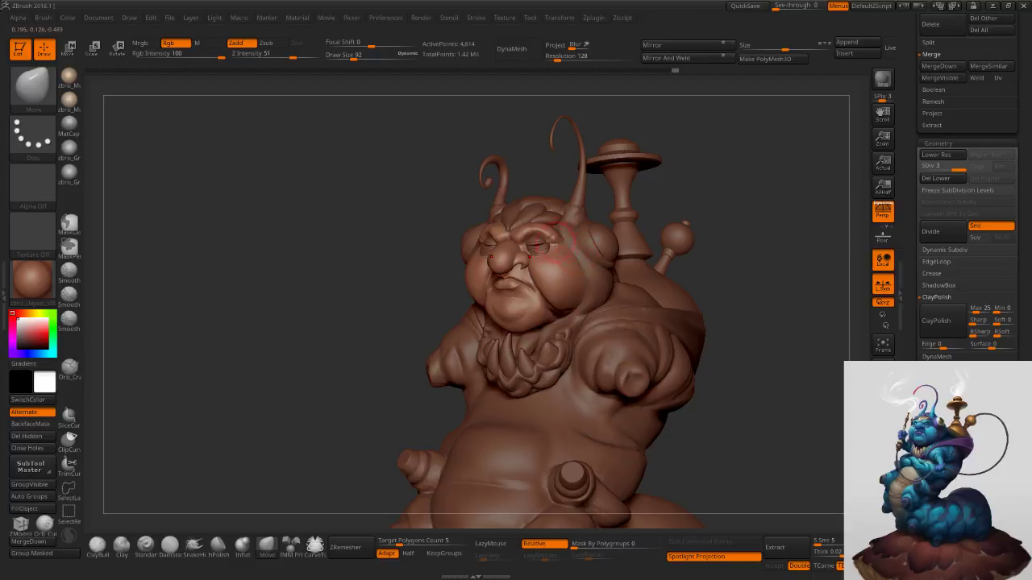
ctrl+right_drag(557, 242, 536, 187)
Select the forehead leaf PM3d_sphere3d_5, push it into shape, and step up to the highest subdivision level.
alt+click(538, 188)
key(s)
click(537, 185)
drag(536, 187, 531, 182)
mouse_move(533, 183)
right_down()
mouse_move(587, 187)
mouse_move(531, 233)
right_up()
key(d)
key(s)
click(557, 209)
Nudge the left forehead petal's tip, then select the outer side petals with brush size 100.
key(s)
click(520, 234)
mouse_move(586, 536)
mouse_down()
mouse_move(645, 532)
mouse_move(669, 516)
mouse_up()
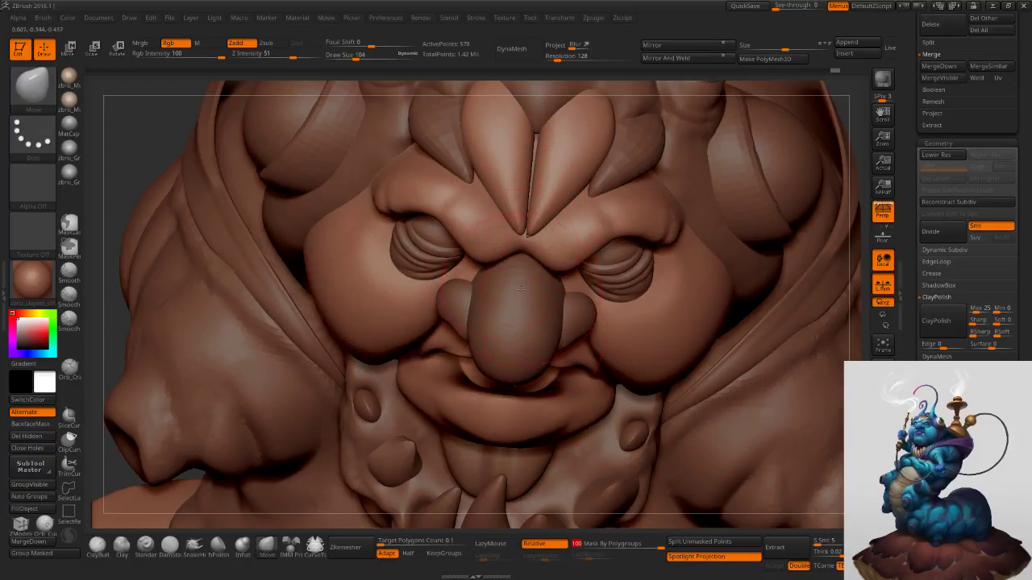
key(s)
drag(520, 232, 515, 239)
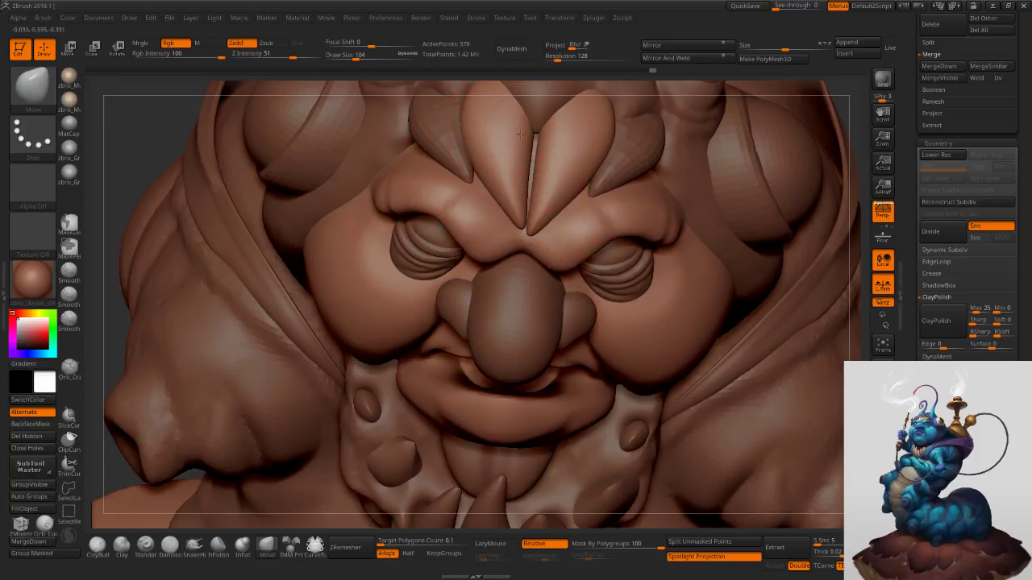
alt+click(633, 153)
key(s)
drag(622, 190, 625, 191)
right_drag(609, 222, 624, 202)
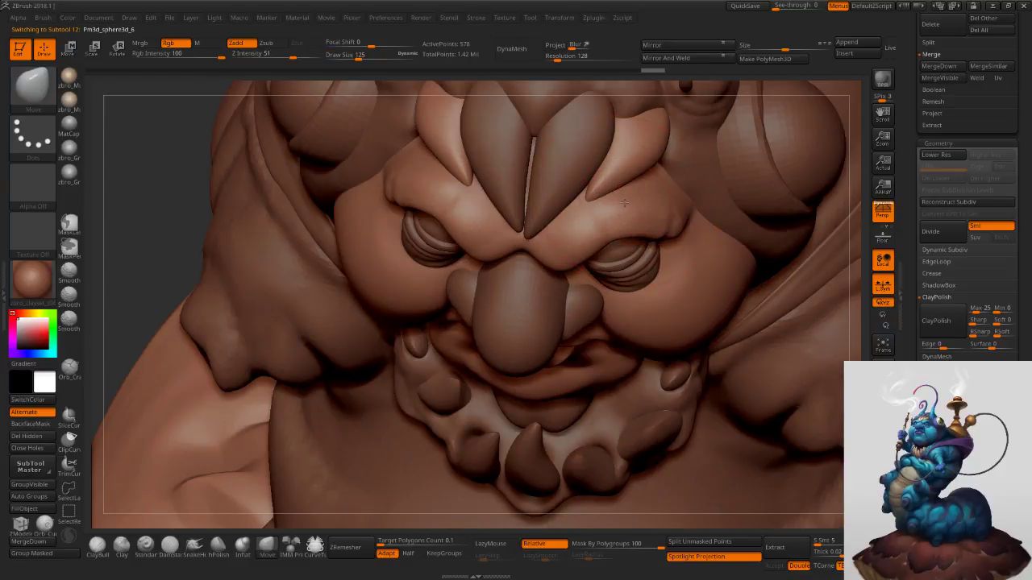
right_drag(666, 170, 667, 148)
key(s)
drag(666, 146, 688, 148)
Select the head mesh and push the surface beside the brow at brush size 92.
alt+click(682, 149)
key(s)
mouse_move(690, 151)
alt+right_down()
mouse_move(615, 210)
mouse_move(666, 190)
alt+right_up()
key(s)
drag(665, 189, 670, 190)
right_drag(655, 242, 631, 239)
drag(623, 232, 637, 232)
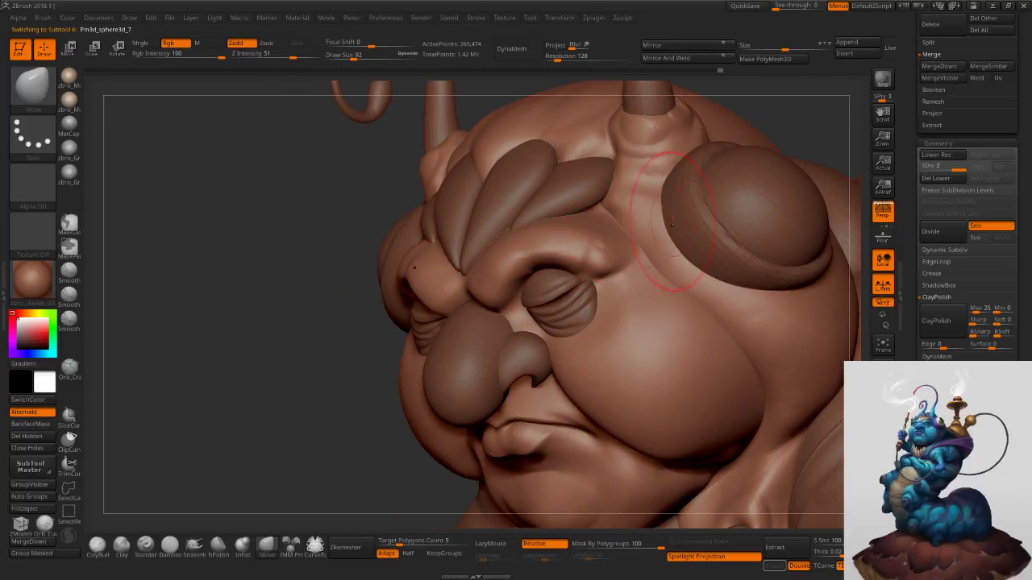
right_drag(611, 226, 632, 224)
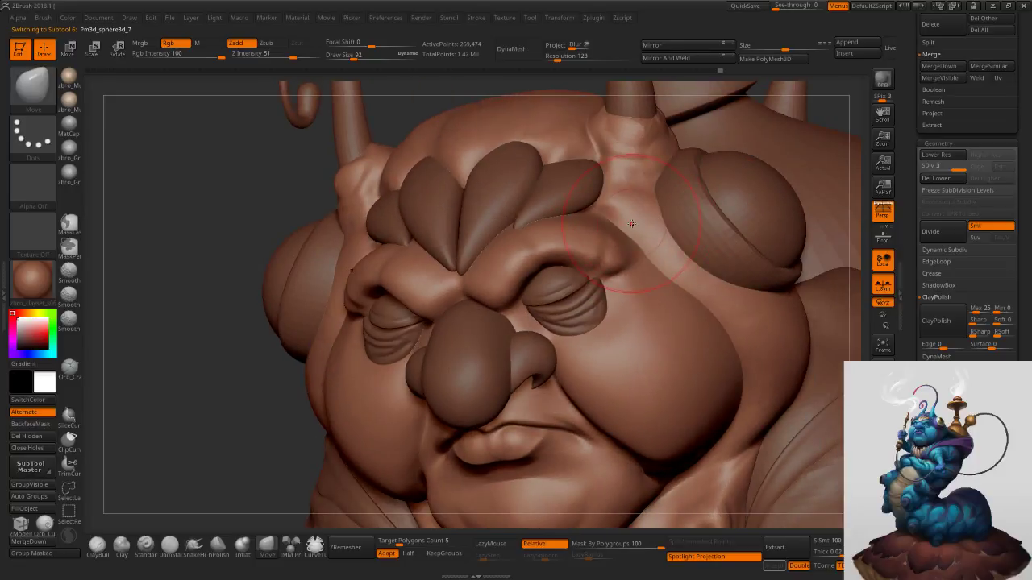
Select the eyelid piece, turn off polygroup limiting, and reshape the eyelid at brush size 209.
alt+click(696, 210)
key(s)
drag(702, 206, 716, 206)
right_drag(721, 196, 703, 205)
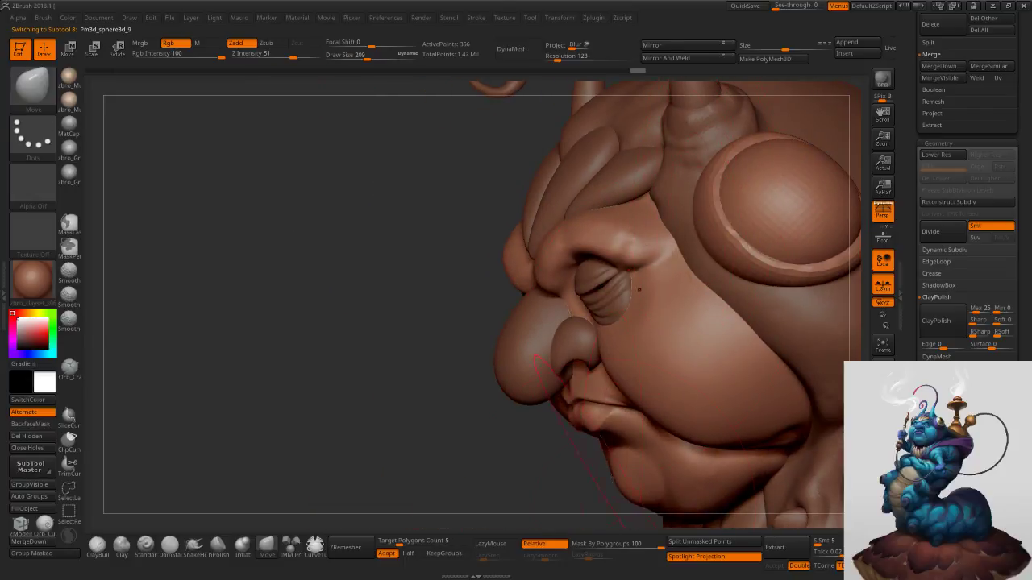
drag(606, 540, 566, 535)
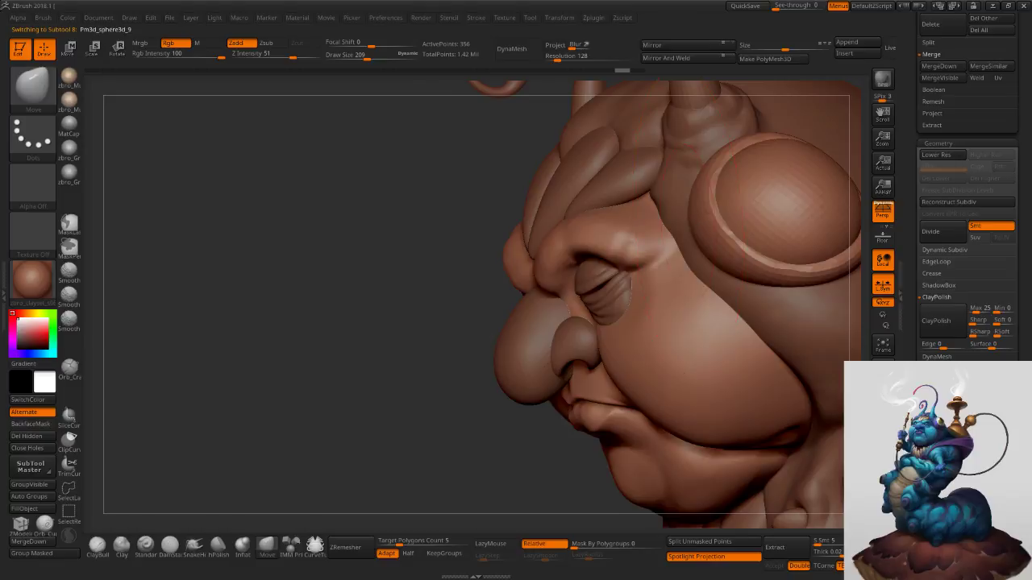
right_drag(668, 194, 689, 190)
drag(690, 190, 690, 196)
right_drag(773, 237, 785, 268)
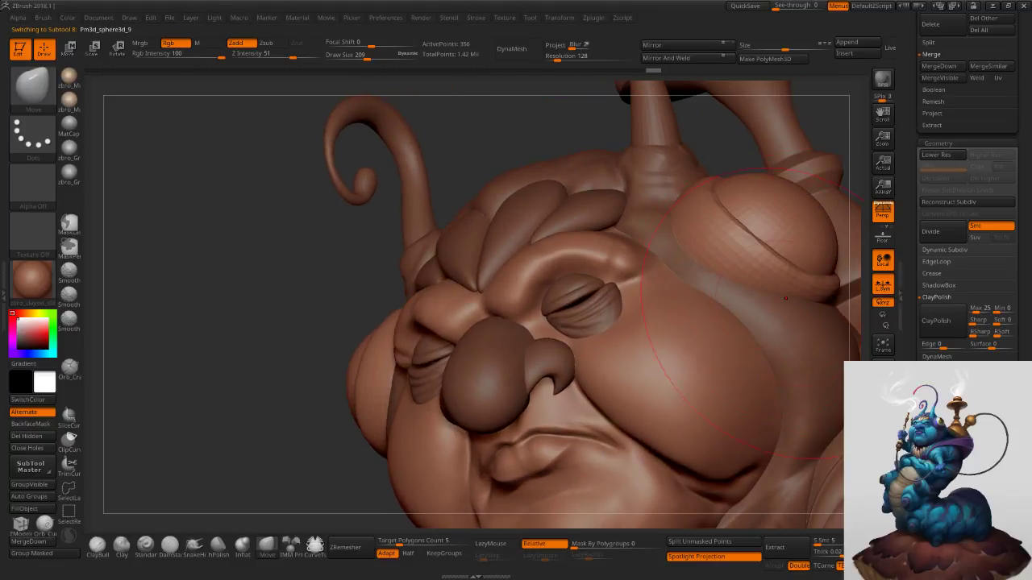
alt+right_drag(791, 321, 709, 275)
Select the cheek mesh and nudge its edge under the eyelid.
alt+click(715, 272)
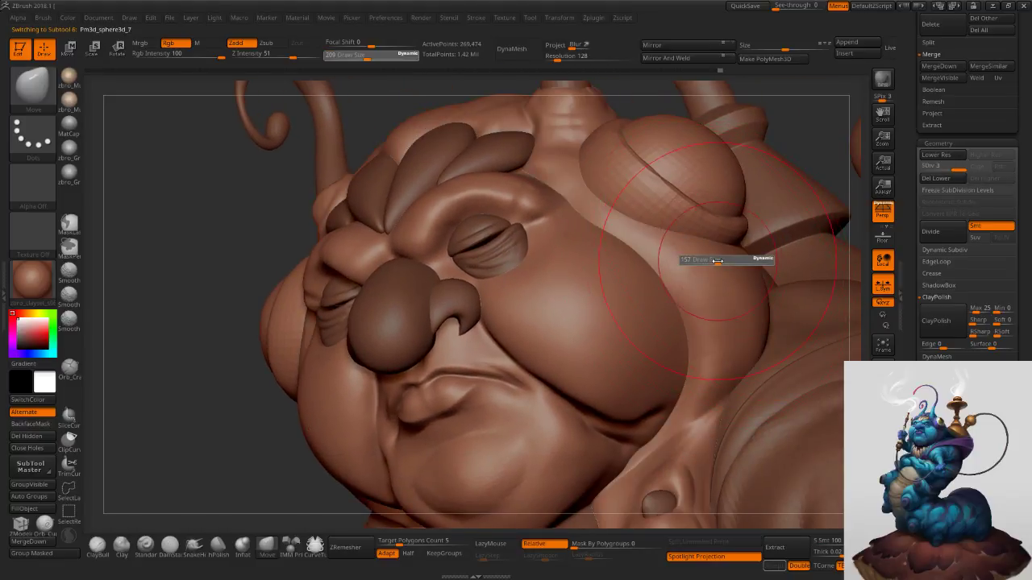
mouse_move(707, 265)
mouse_down()
mouse_move(713, 255)
mouse_move(719, 271)
mouse_up()
key(bracketleft)
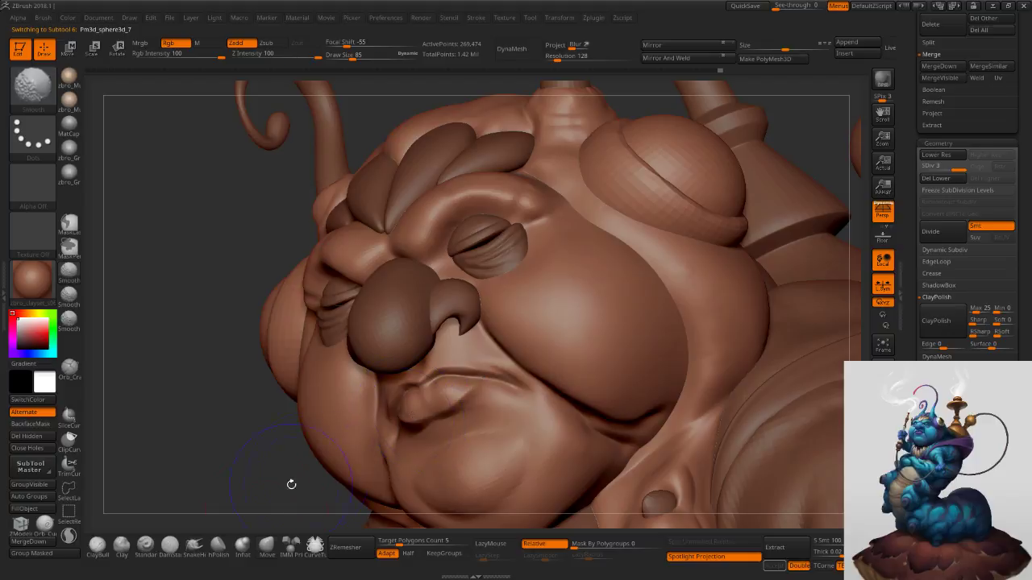
Polish the temple and cheek with hPolish, smoothing down the cheek toward the neck.
double_click(218, 547)
right_drag(698, 292, 700, 278)
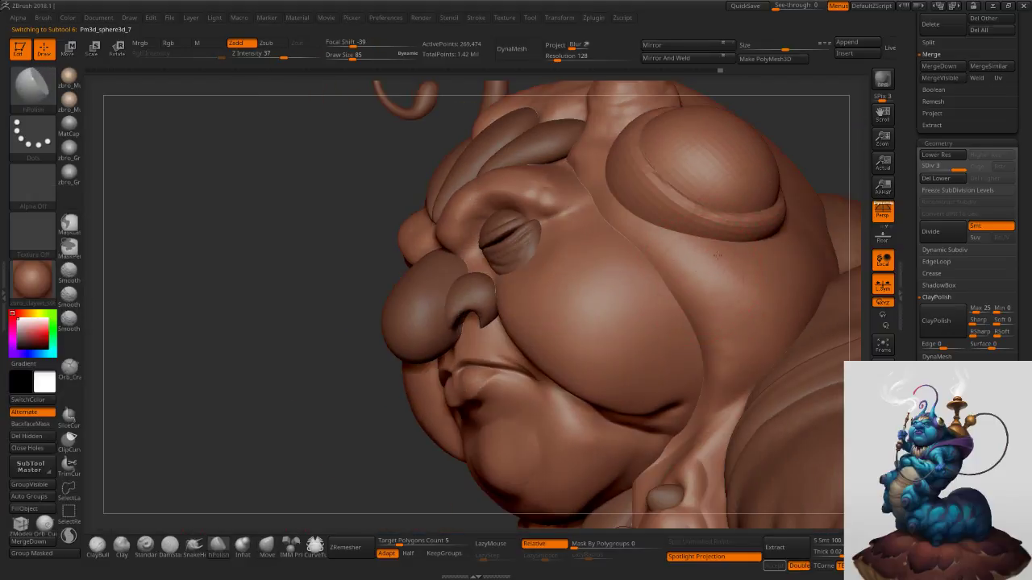
mouse_move(695, 265)
mouse_down()
mouse_move(732, 283)
mouse_move(762, 281)
mouse_move(755, 287)
mouse_up()
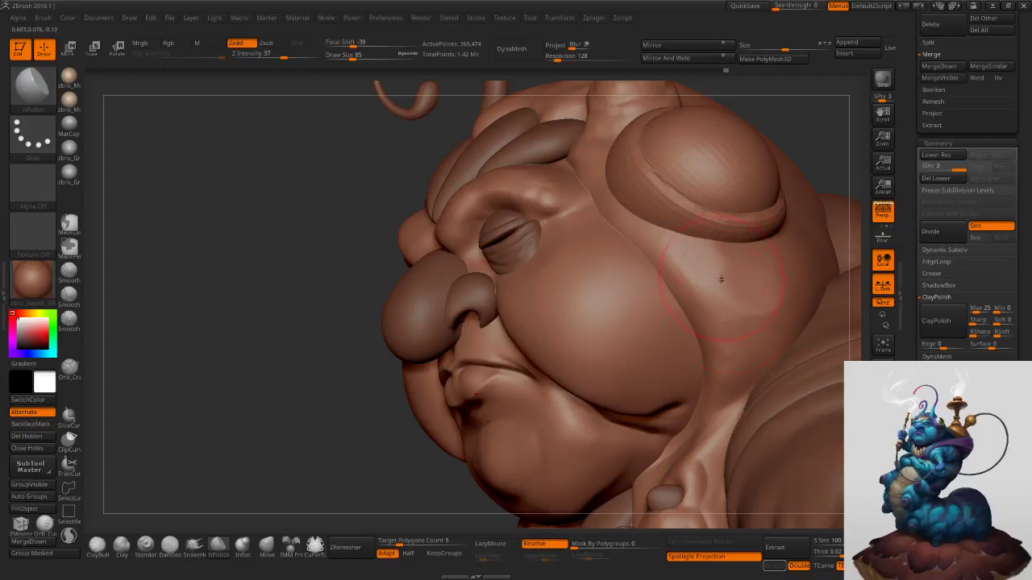
key(shift)
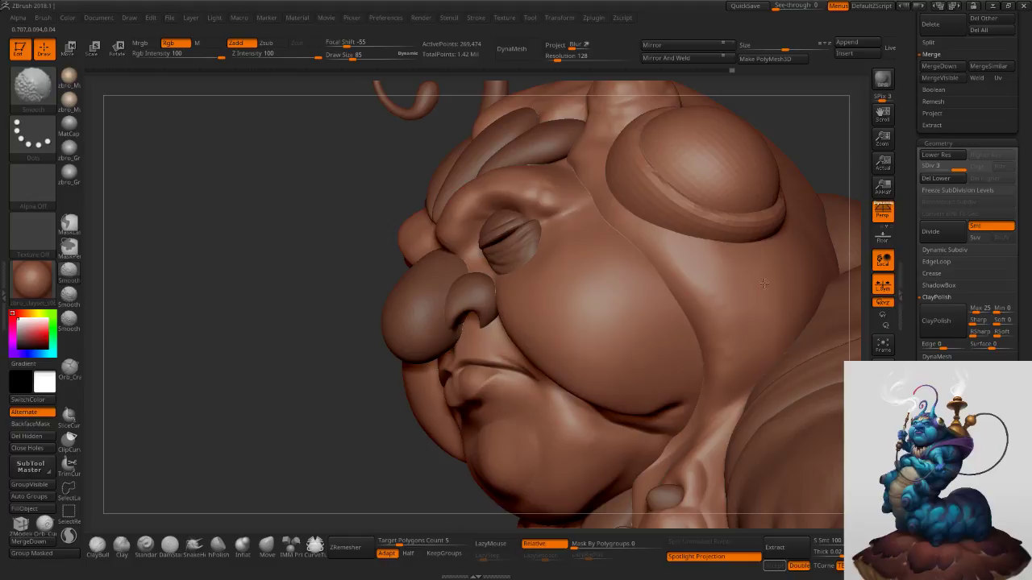
shift+drag(703, 268, 730, 364)
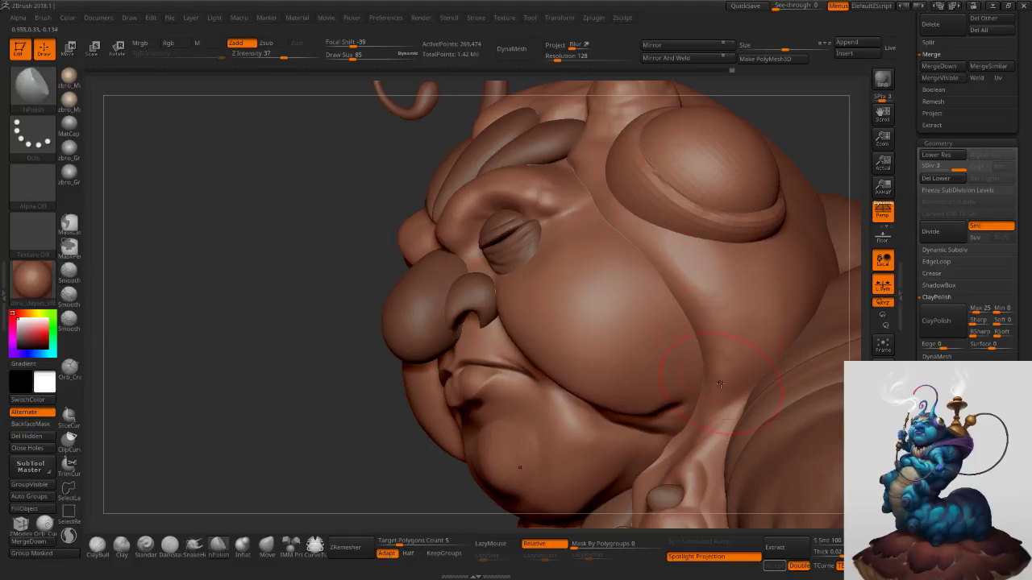
right_drag(683, 322, 685, 278)
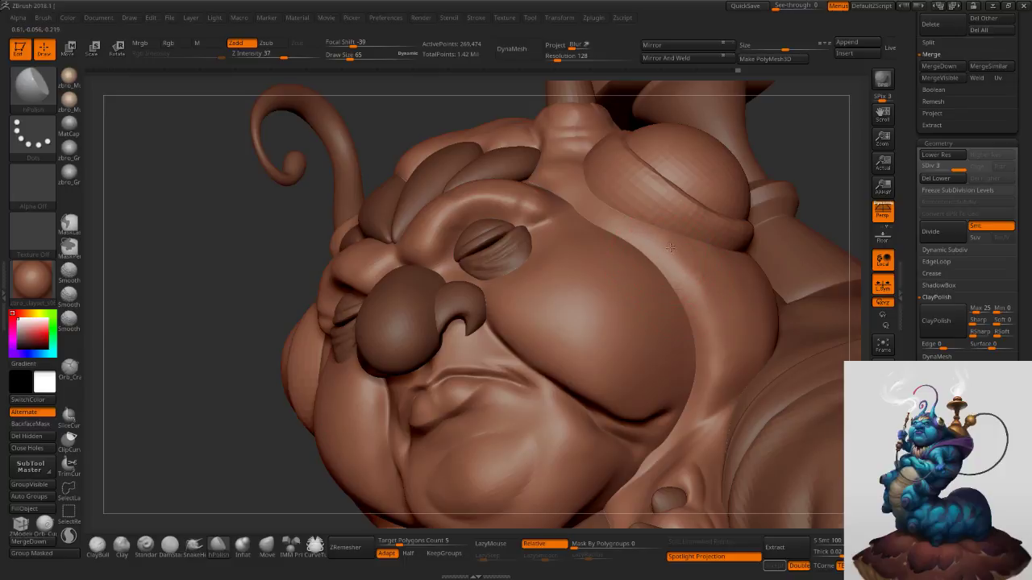
right_drag(716, 342, 766, 335)
drag(730, 319, 723, 375)
drag(718, 260, 730, 322)
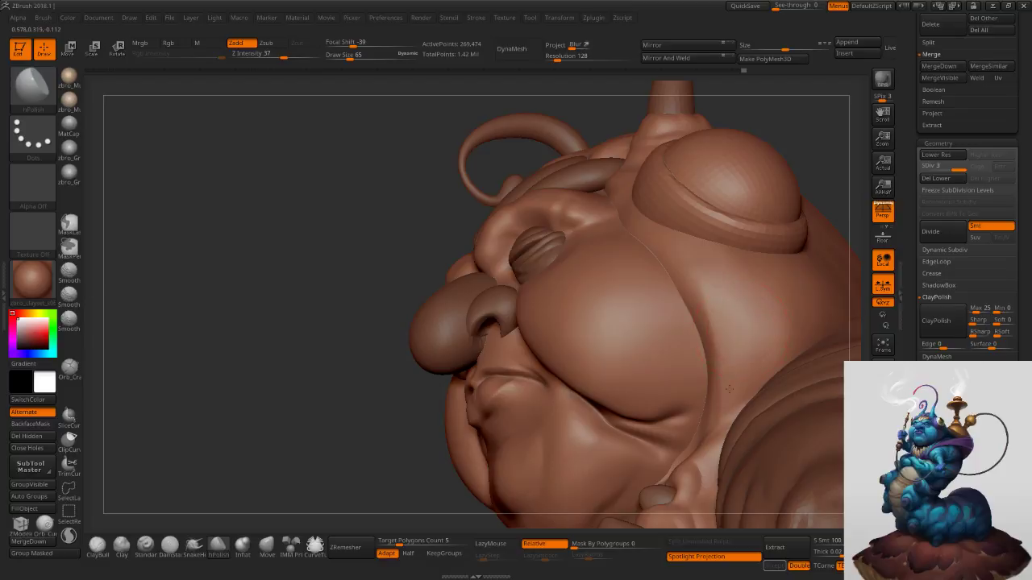
Inspect the head in Solo mode from several angles, then return to the front view.
right_drag(791, 309, 745, 250)
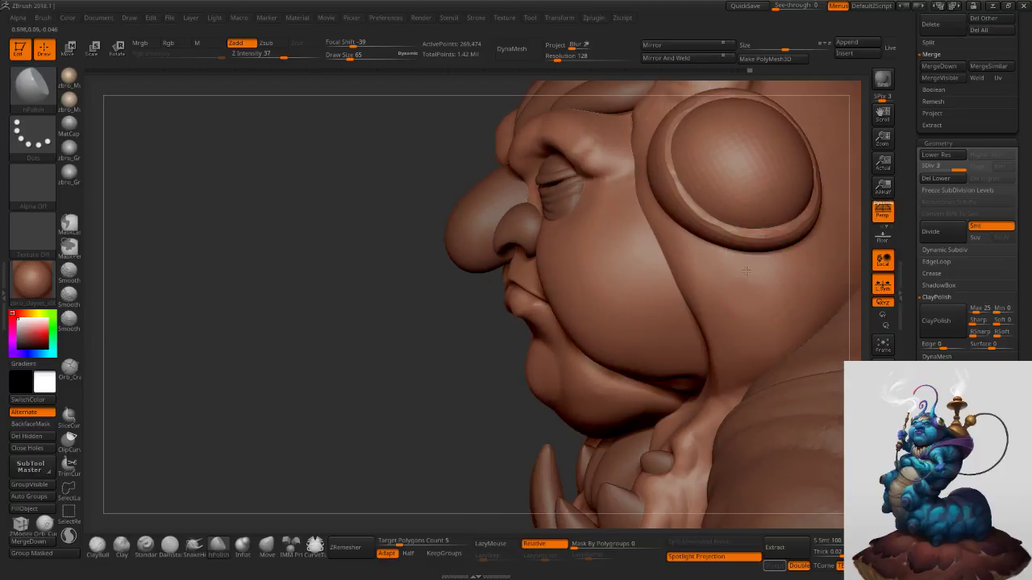
right_drag(787, 302, 701, 252)
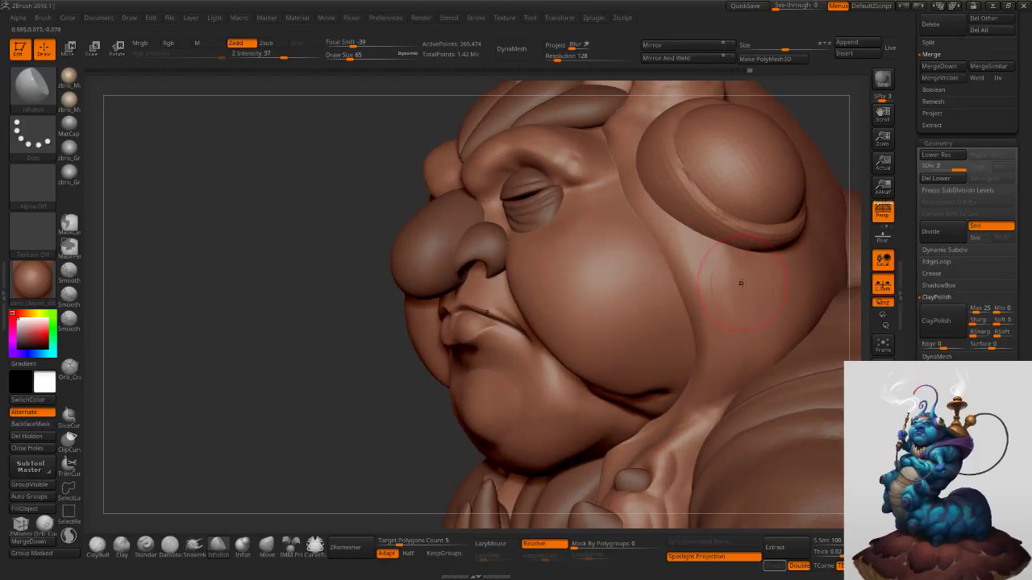
click(882, 508)
right_drag(750, 324, 564, 266)
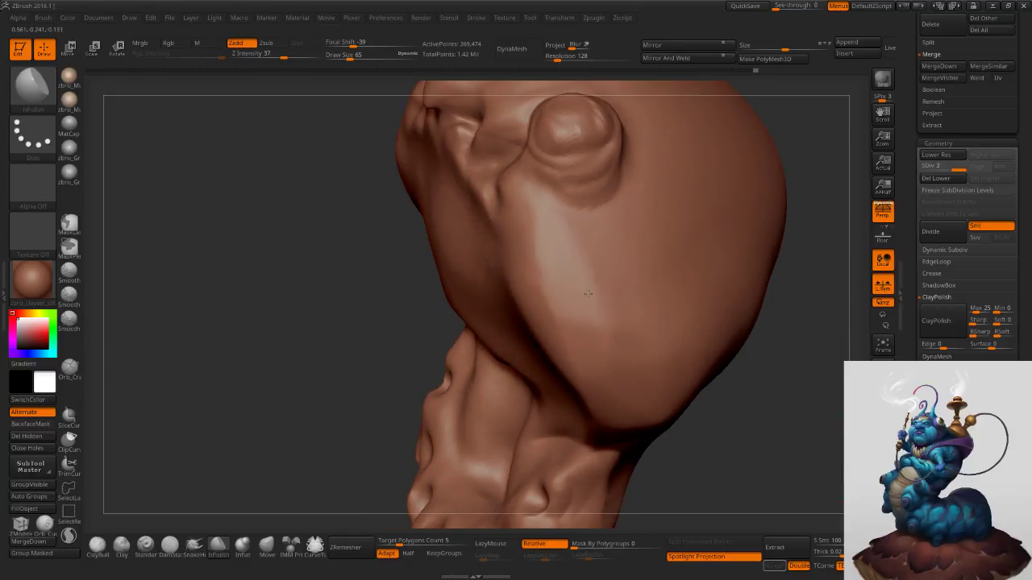
right_drag(592, 319, 562, 283)
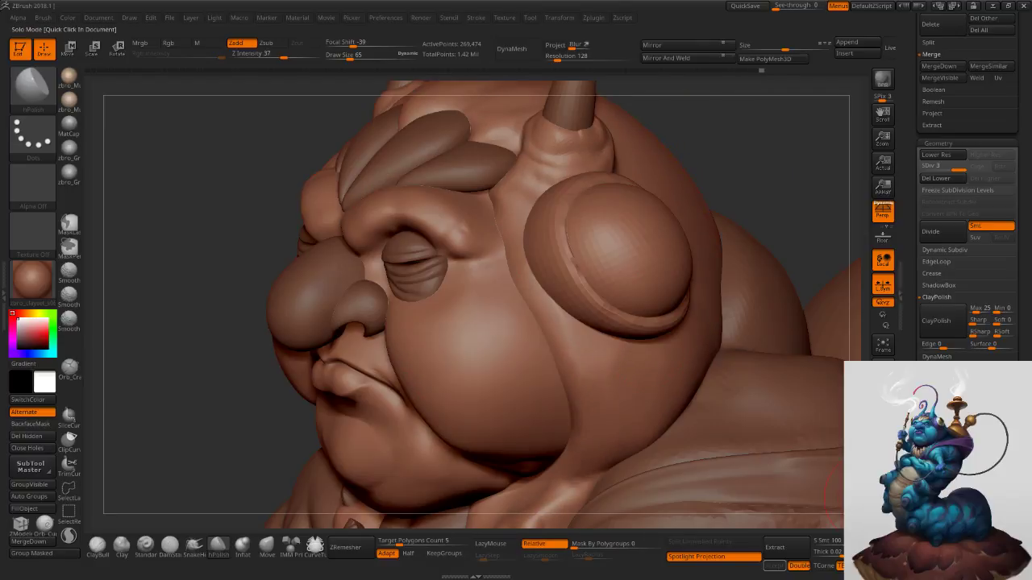
mouse_move(673, 338)
right_down()
mouse_move(677, 328)
mouse_move(702, 363)
mouse_move(649, 311)
mouse_move(709, 336)
mouse_move(661, 264)
mouse_move(684, 260)
mouse_move(656, 297)
mouse_move(671, 313)
right_up()
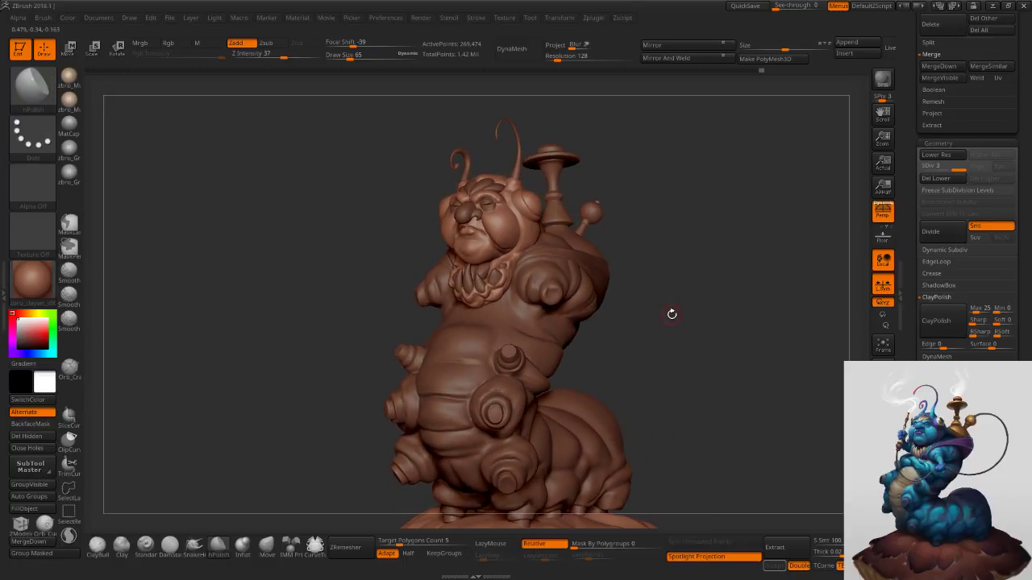
Zoom in on the upper body, set the brush size to 143 and select the body subtool.
key(s)
drag(666, 317, 685, 313)
right_drag(743, 284, 728, 296)
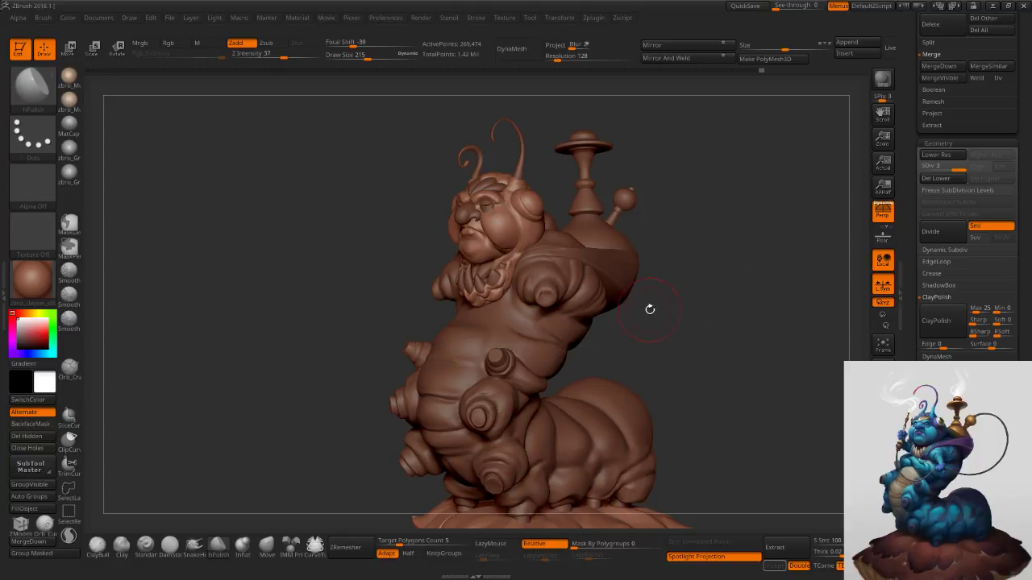
key(ctrl)
ctrl+right_drag(667, 271, 661, 364)
key(s)
drag(644, 357, 635, 356)
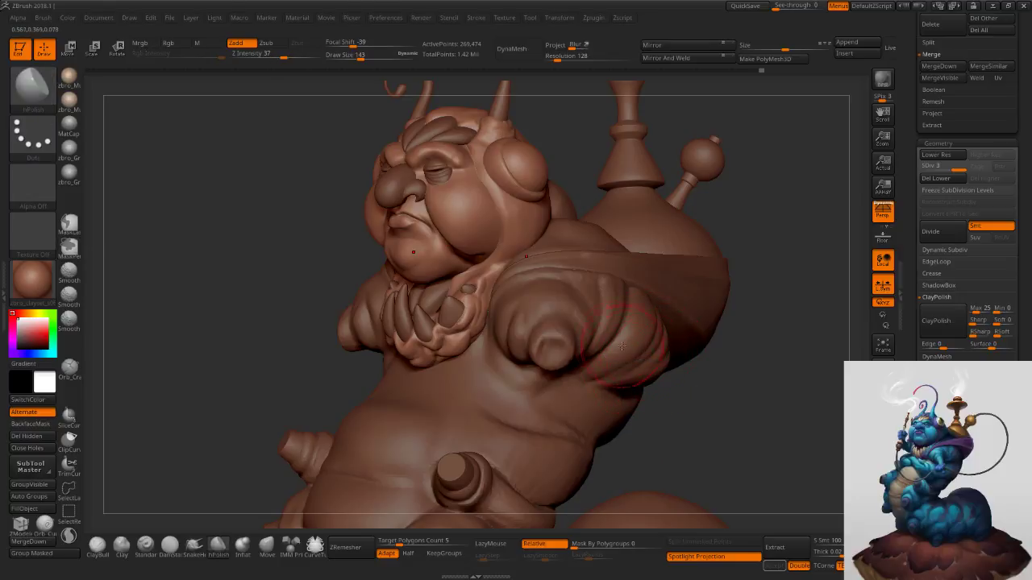
alt+click(564, 348)
key(s)
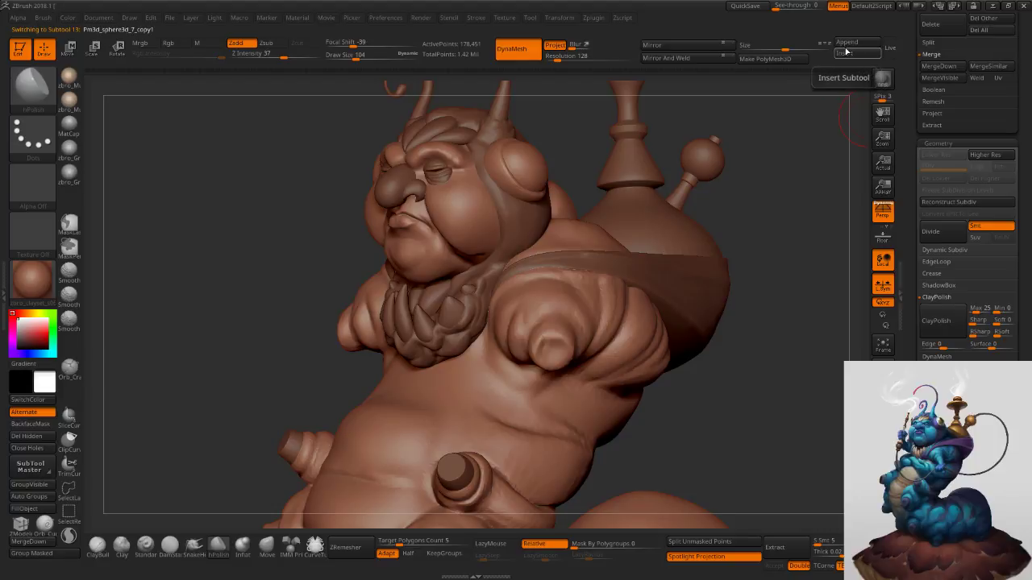
Draw a symmetric cylinder arm stub on the chest with IMM Primitives.
click(290, 546)
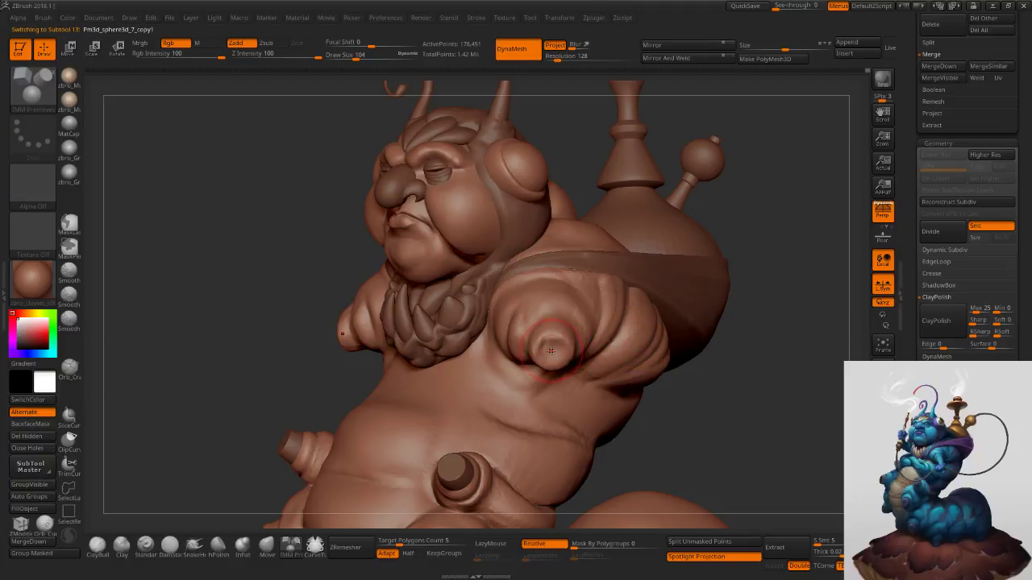
drag(552, 352, 578, 359)
right_drag(578, 358, 746, 273)
Tilt the arm cylinders about 11 degrees outward and slide them along their length.
key(r)
drag(617, 314, 620, 322)
right_drag(672, 297, 556, 390)
drag(652, 370, 642, 367)
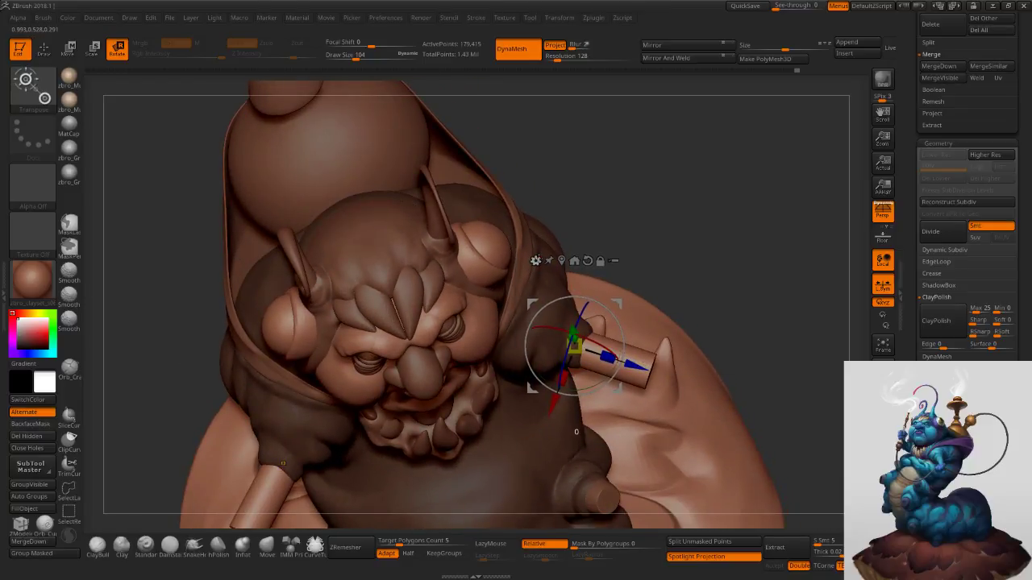
Add a Taper deformer to the arm cylinder and narrow its outer end.
click(534, 260)
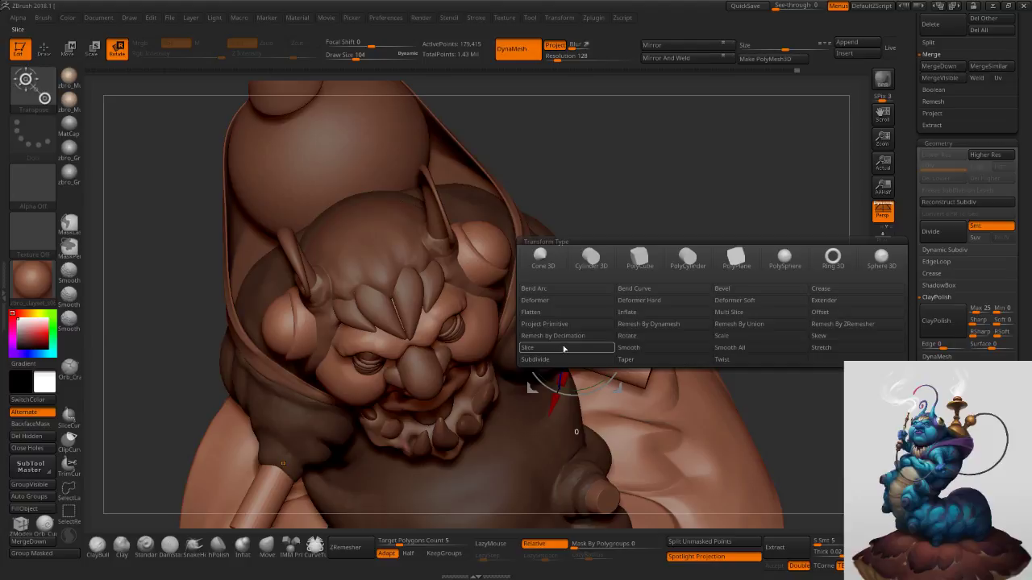
click(634, 361)
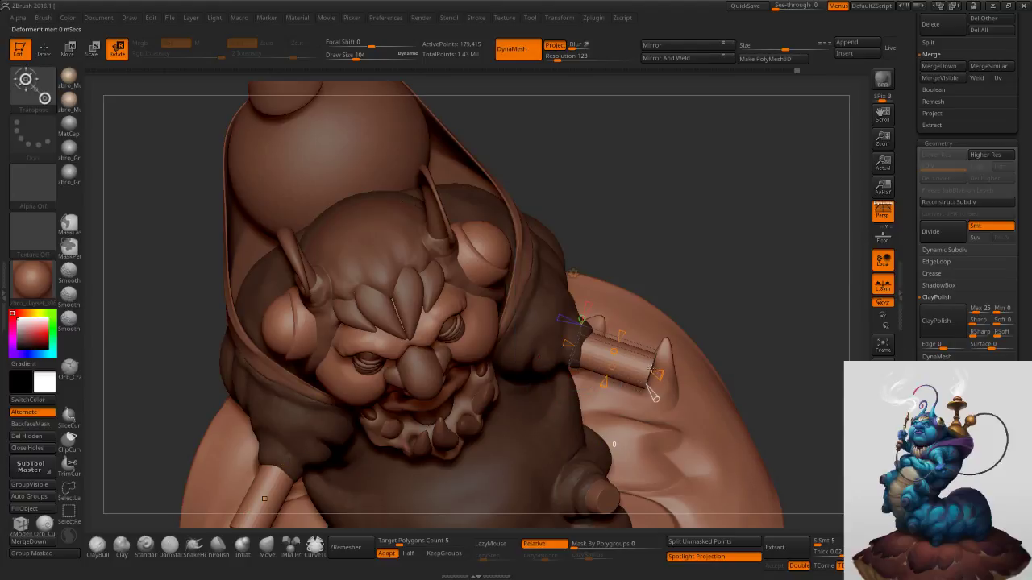
drag(637, 363, 629, 356)
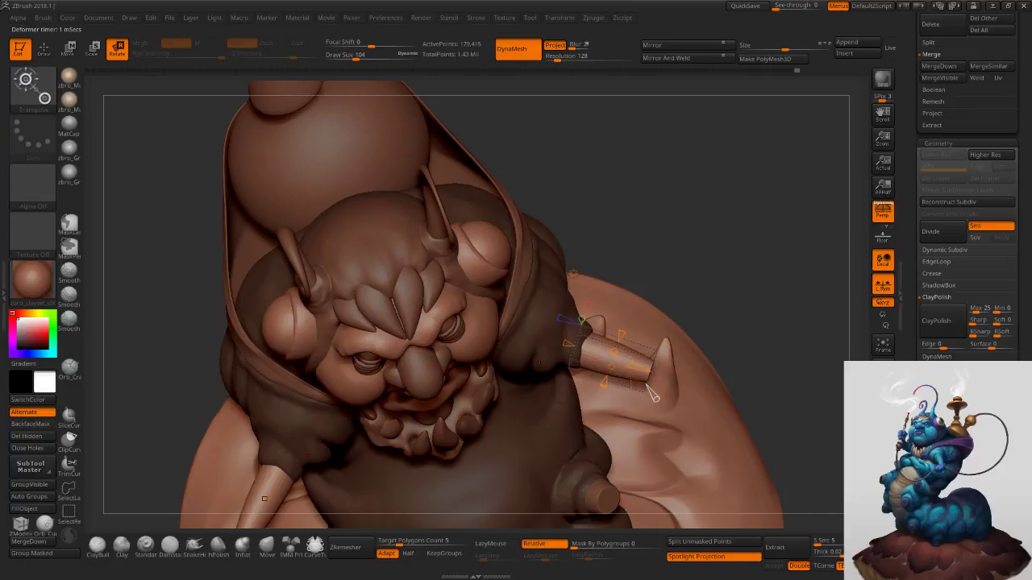
drag(655, 396, 642, 377)
Return to Draw mode and review the tapered arms from front and below.
drag(682, 316, 671, 259)
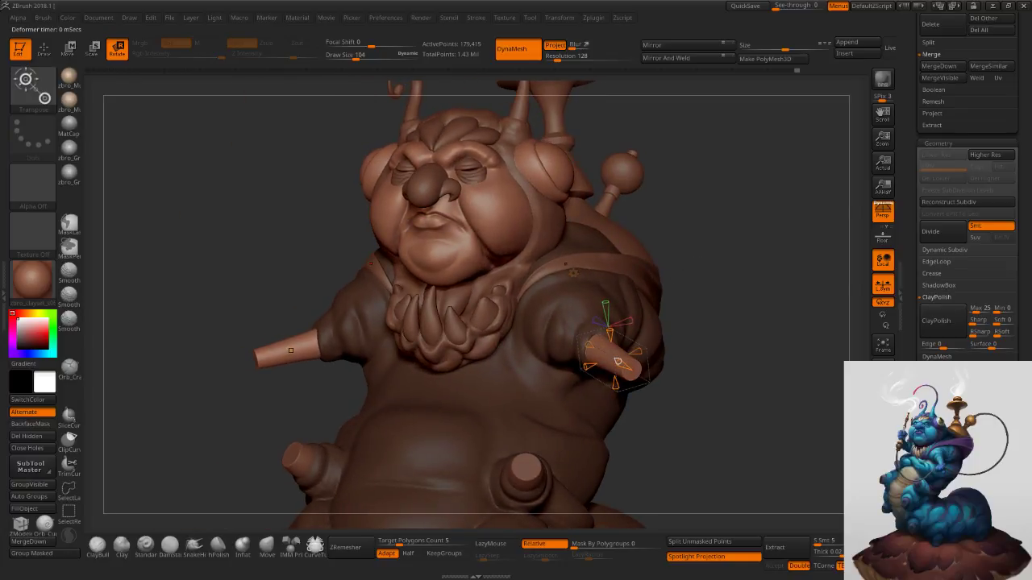
key(q)
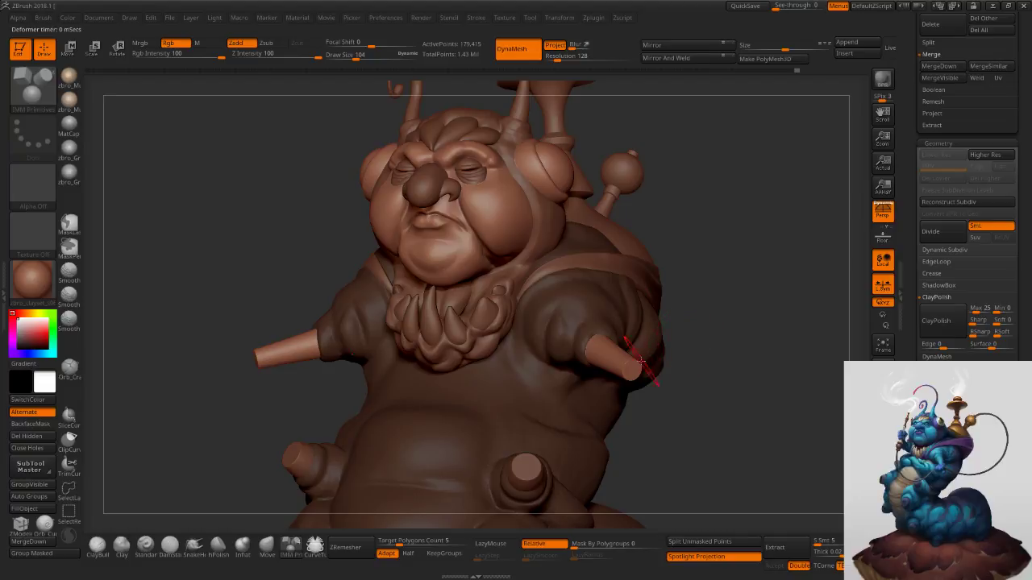
ctrl+right_drag(689, 367, 699, 344)
drag(698, 343, 719, 331)
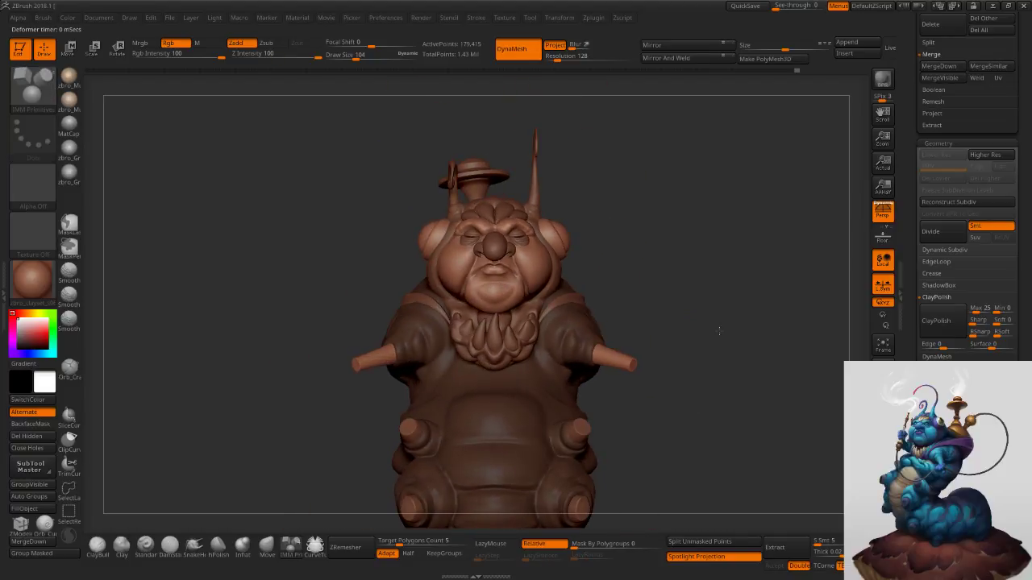
ctrl+right_drag(682, 346, 682, 365)
drag(680, 340, 693, 344)
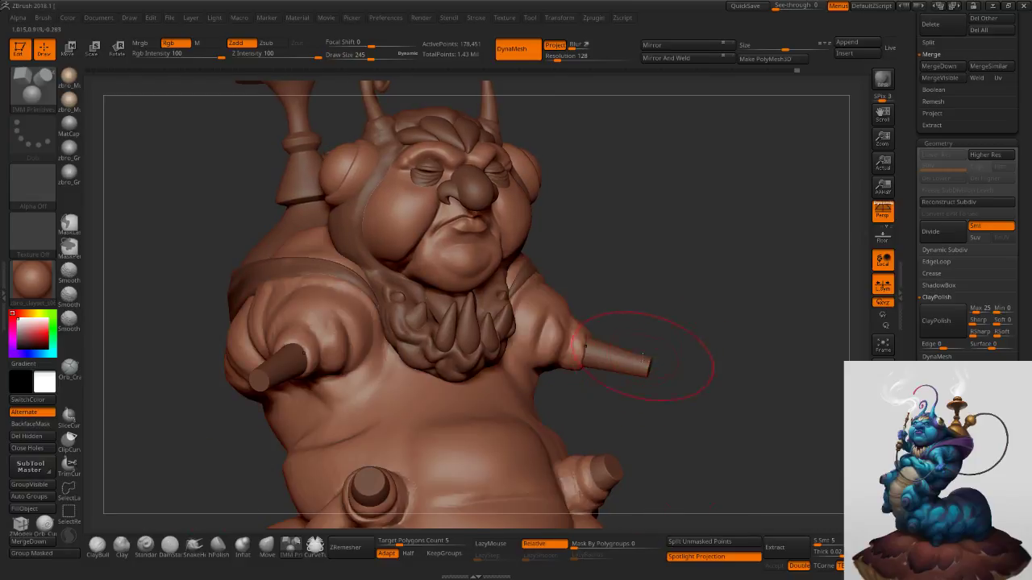
Select the right arm stub, reset the gizmo to default and slide it slightly toward the body.
alt+click(642, 356)
key(w)
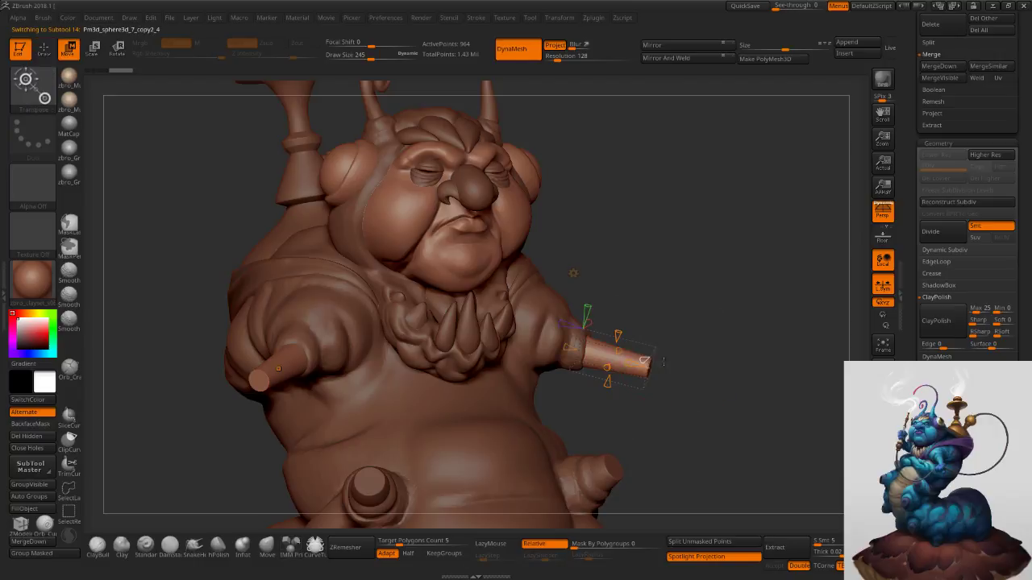
click(573, 274)
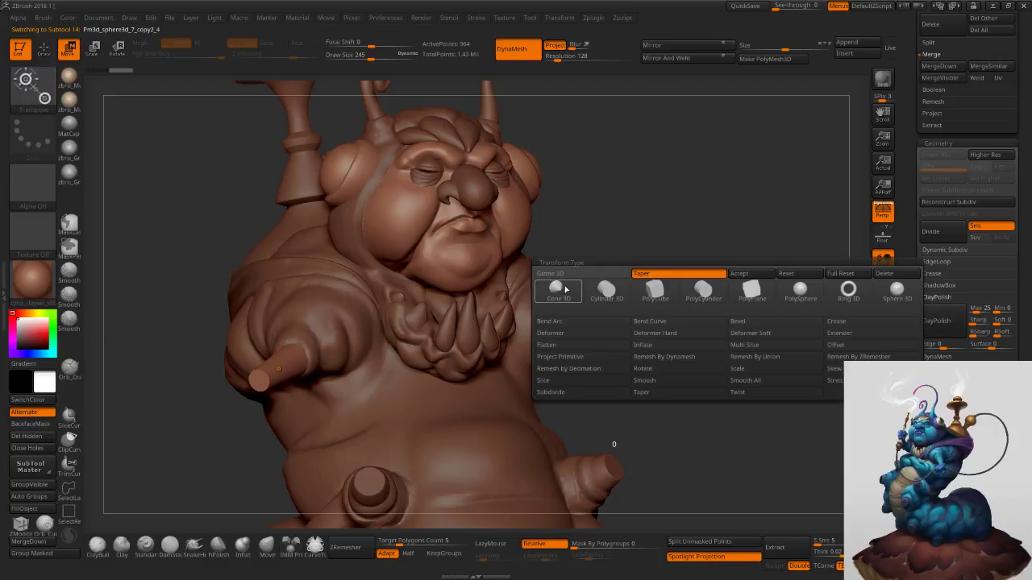
click(698, 274)
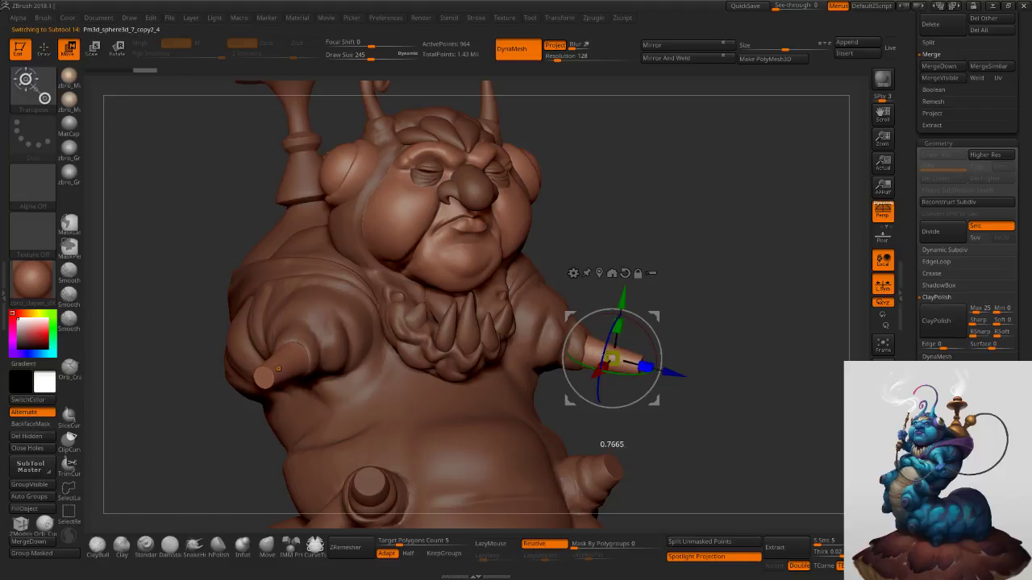
drag(672, 374, 665, 371)
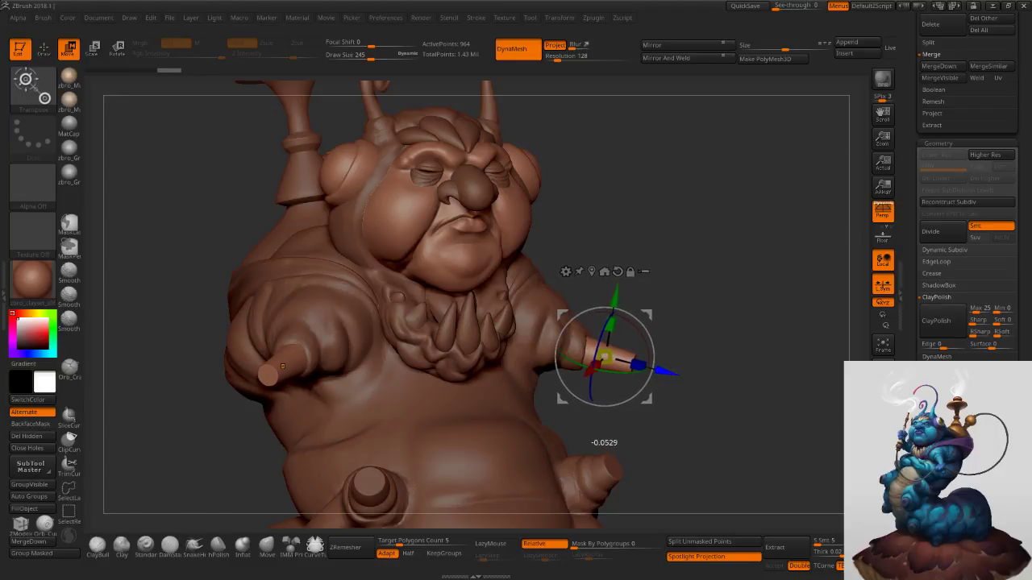
drag(751, 301, 698, 316)
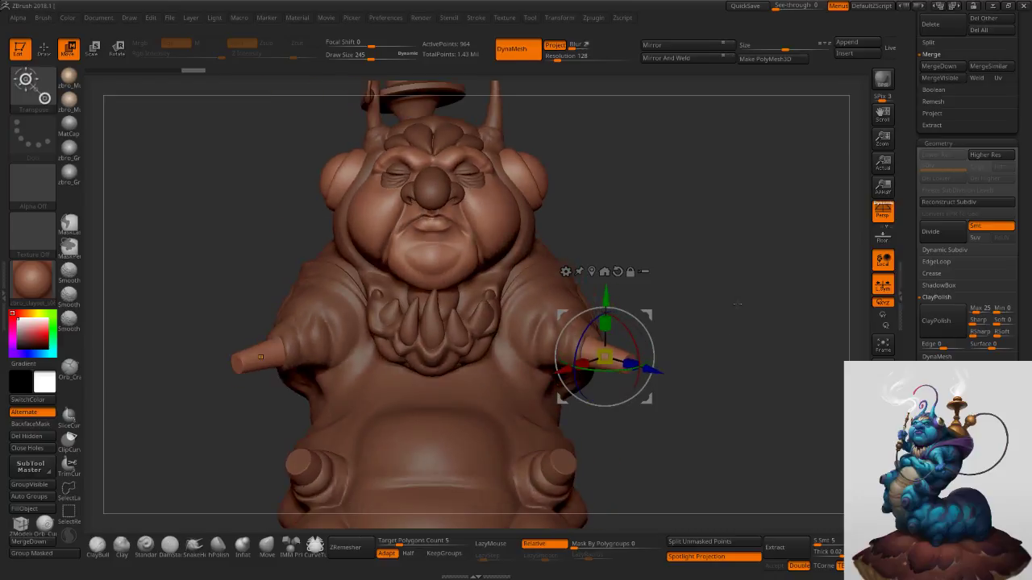
Choose the Move brush at size 143, then switch to IMM Primitives.
click(271, 546)
mouse_move(665, 368)
ctrl+right_down()
mouse_move(637, 328)
mouse_move(658, 333)
mouse_move(668, 383)
ctrl+right_up()
key(s)
drag(669, 384, 651, 387)
key(s)
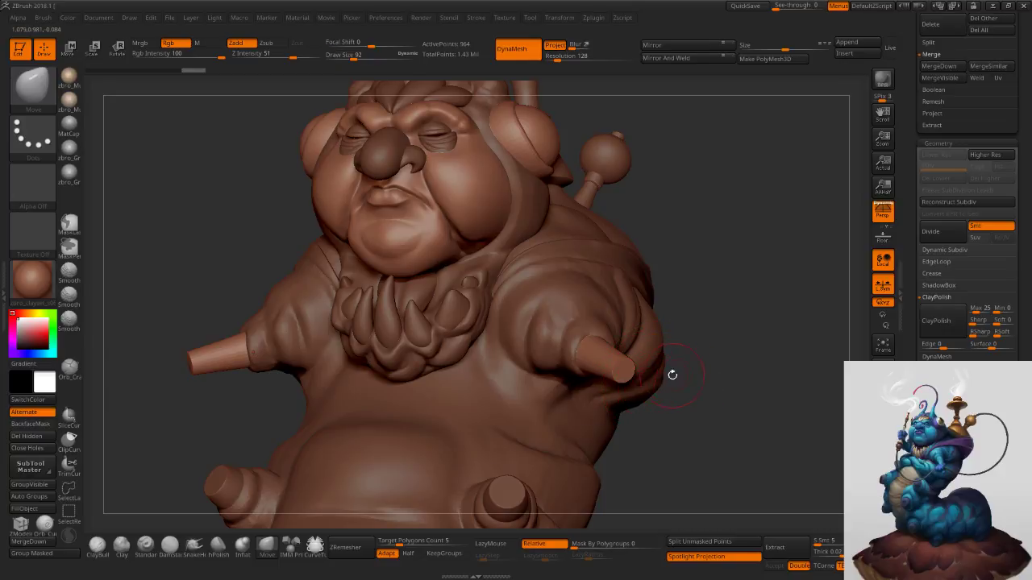
click(292, 548)
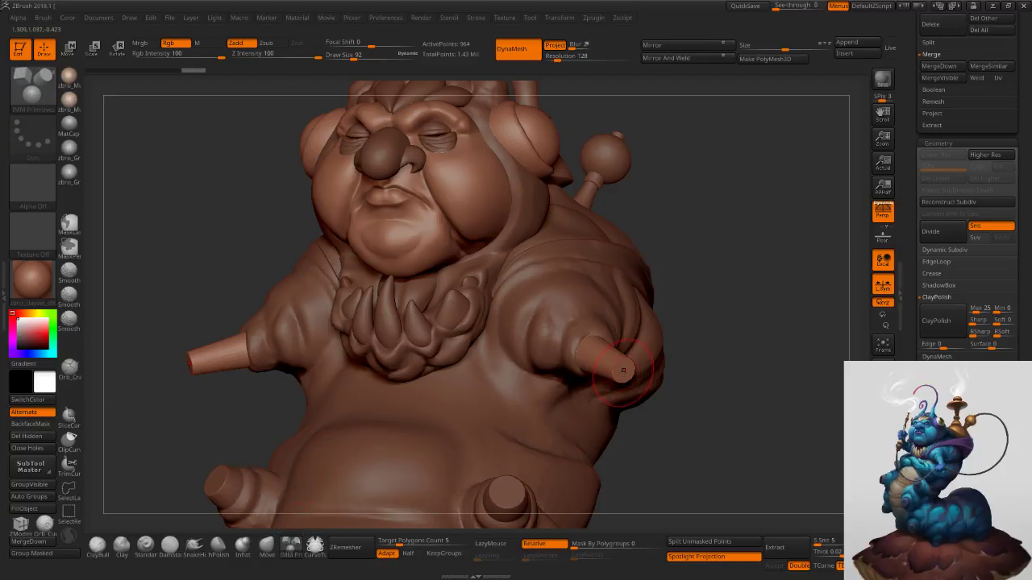
Draw a cube primitive at each arm stub's end and shrink it slightly.
key(m)
click(520, 409)
mouse_move(623, 372)
mouse_down()
mouse_move(643, 390)
mouse_move(635, 384)
mouse_up()
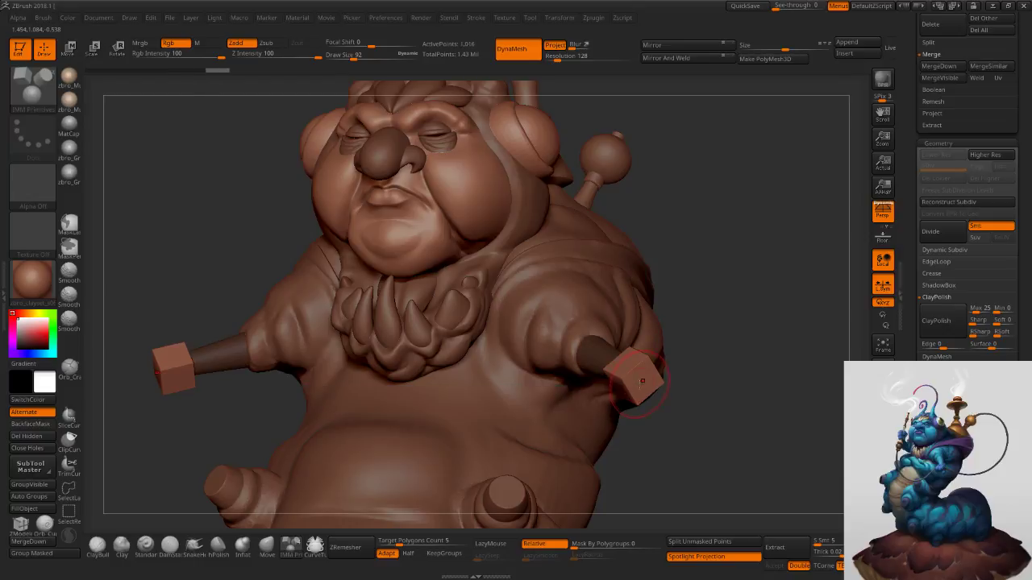
key(w)
drag(608, 346, 672, 465)
Tilt the cube on the arm stub with the gizmo.
drag(700, 407, 794, 353)
drag(738, 327, 694, 303)
ctrl+right_drag(694, 303, 690, 326)
drag(647, 336, 653, 340)
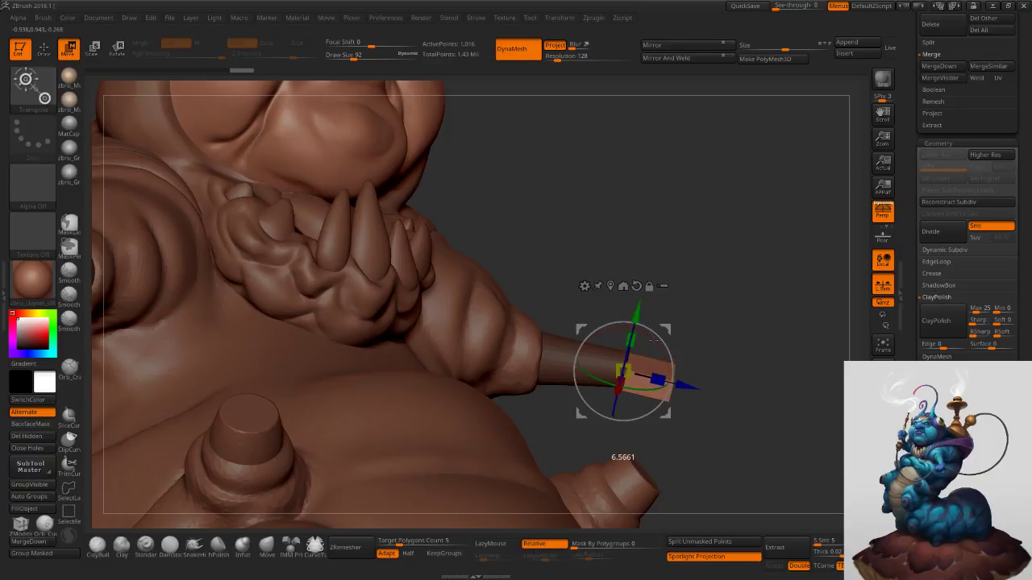
drag(725, 355, 663, 369)
With the Move brush at sizes 50 and 42, bevel and flatten the cube's corners.
click(267, 547)
ctrl+right_drag(633, 303, 636, 359)
key(s)
key(s)
drag(636, 361, 634, 361)
right_drag(633, 361, 629, 350)
drag(630, 351, 618, 361)
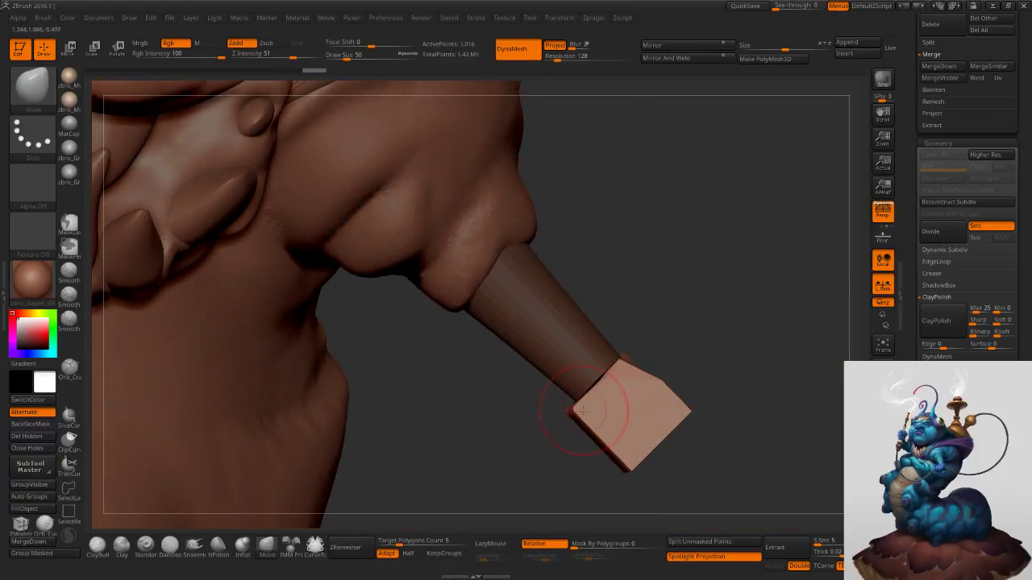
drag(578, 402, 590, 384)
key(s)
right_drag(590, 385, 566, 407)
drag(553, 416, 576, 386)
Nudge the stub's lower edge upward at brush size 62, then select the cube tip.
mouse_move(586, 379)
right_down()
mouse_move(556, 395)
mouse_move(583, 422)
mouse_move(531, 477)
right_up()
mouse_move(551, 387)
right_down()
mouse_move(532, 405)
mouse_move(527, 438)
right_up()
key(s)
drag(527, 438, 529, 438)
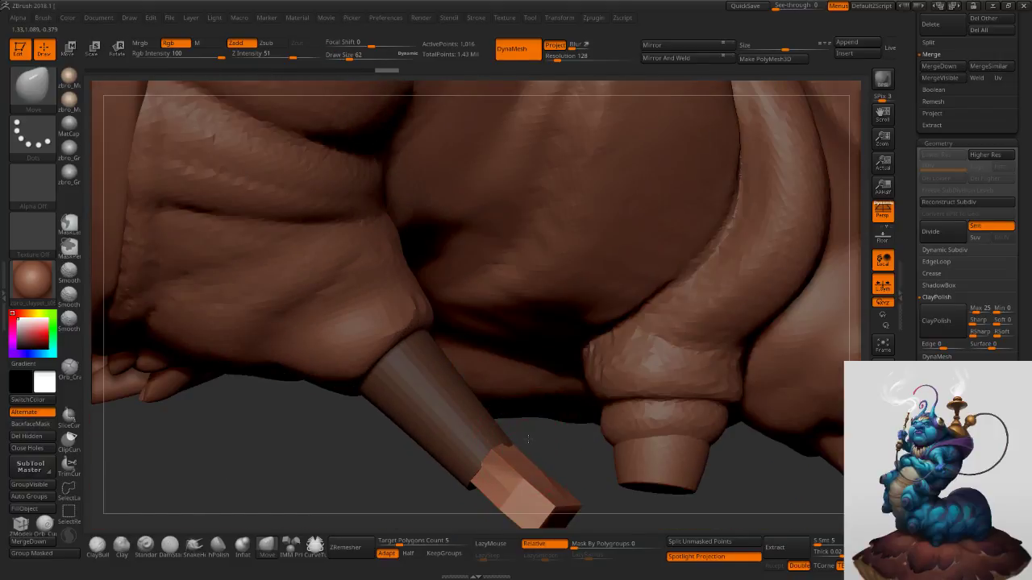
right_drag(545, 500, 516, 424)
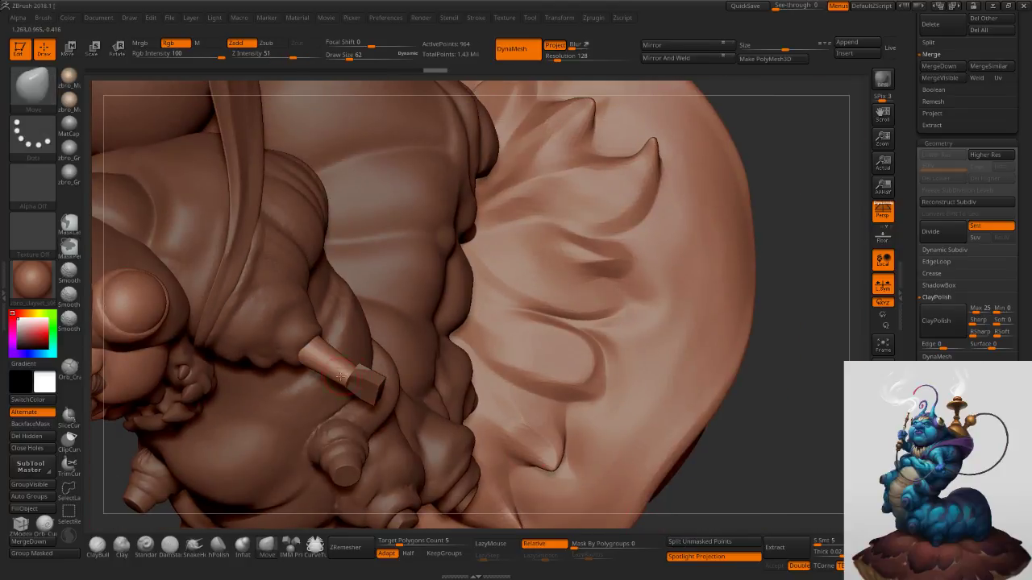
ctrl+right_drag(340, 376, 339, 377)
drag(345, 383, 355, 386)
key(bracketright)
key(bracketright)
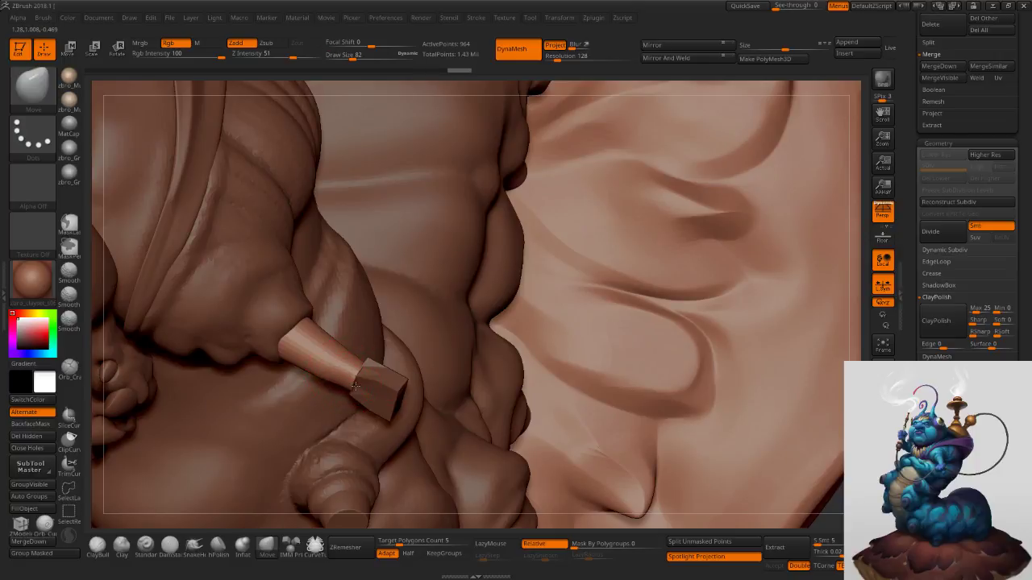
right_drag(370, 352, 322, 314)
ctrl+right_drag(370, 371, 376, 402)
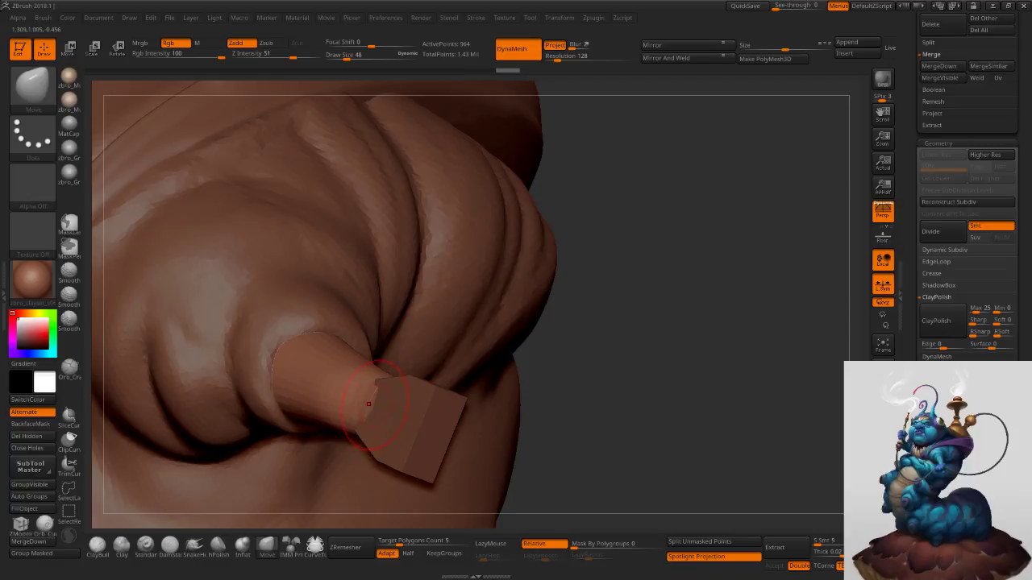
right_drag(390, 412, 431, 407)
alt+click(428, 407)
Nudge the cube tip's end and upper edge with the Move brush at sizes 45–53.
key(s)
drag(428, 406, 426, 406)
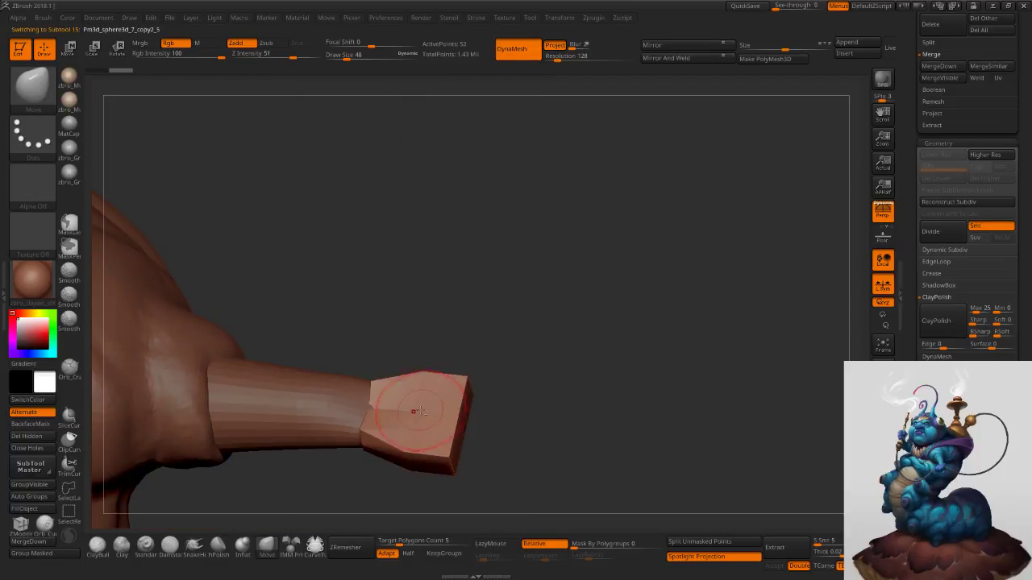
mouse_move(426, 405)
right_down()
mouse_move(414, 413)
mouse_move(479, 421)
mouse_move(466, 427)
right_up()
key(s)
drag(466, 427, 461, 456)
key(s)
drag(472, 381, 475, 378)
mouse_move(483, 367)
ctrl+right_down()
mouse_move(479, 280)
mouse_move(515, 279)
mouse_move(595, 304)
mouse_move(492, 359)
mouse_move(464, 395)
ctrl+right_up()
Lasso-mask the other arm's cube tip, invert the mask and slightly enlarge its end face.
key(s)
drag(447, 395, 463, 395)
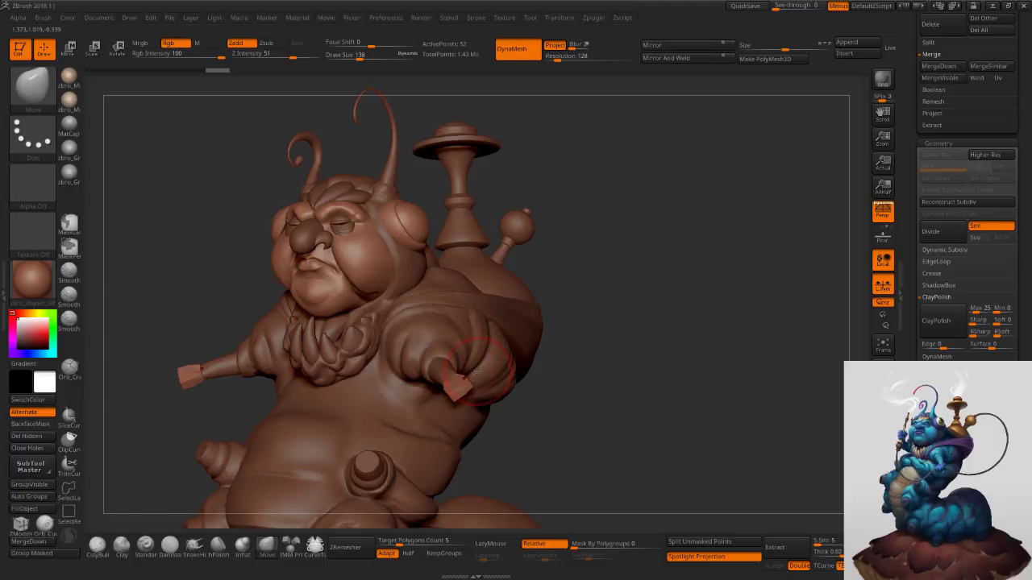
right_drag(479, 368, 521, 333)
ctrl+right_drag(520, 333, 556, 403)
right_drag(556, 403, 569, 359)
mouse_move(547, 334)
ctrl+mouse_down()
mouse_move(474, 401)
mouse_move(469, 423)
ctrl+mouse_up()
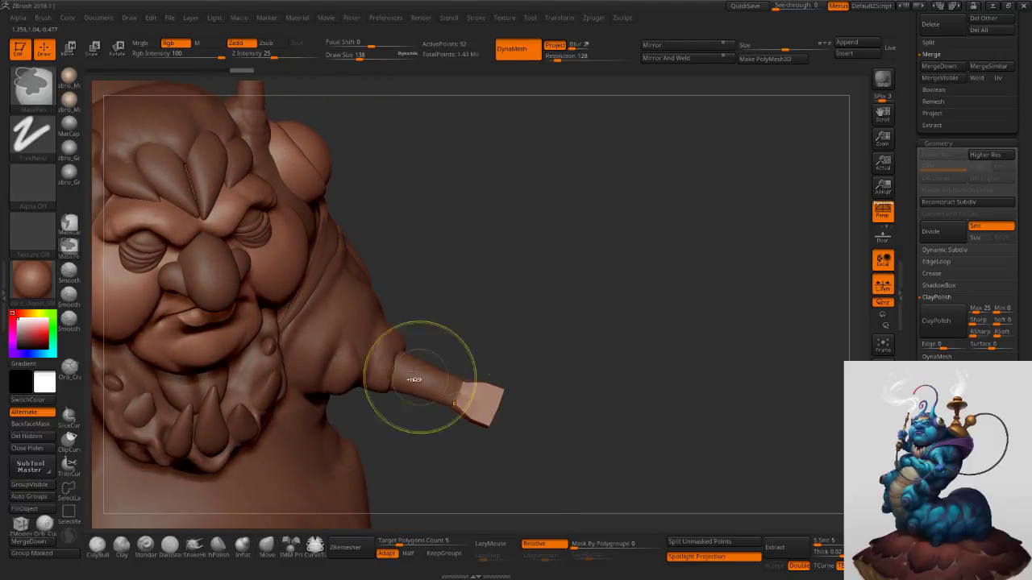
ctrl+click(69, 225)
mouse_move(596, 365)
ctrl+mouse_down()
mouse_move(489, 346)
mouse_move(454, 443)
mouse_move(516, 457)
ctrl+mouse_up()
ctrl+click(527, 417)
key(e)
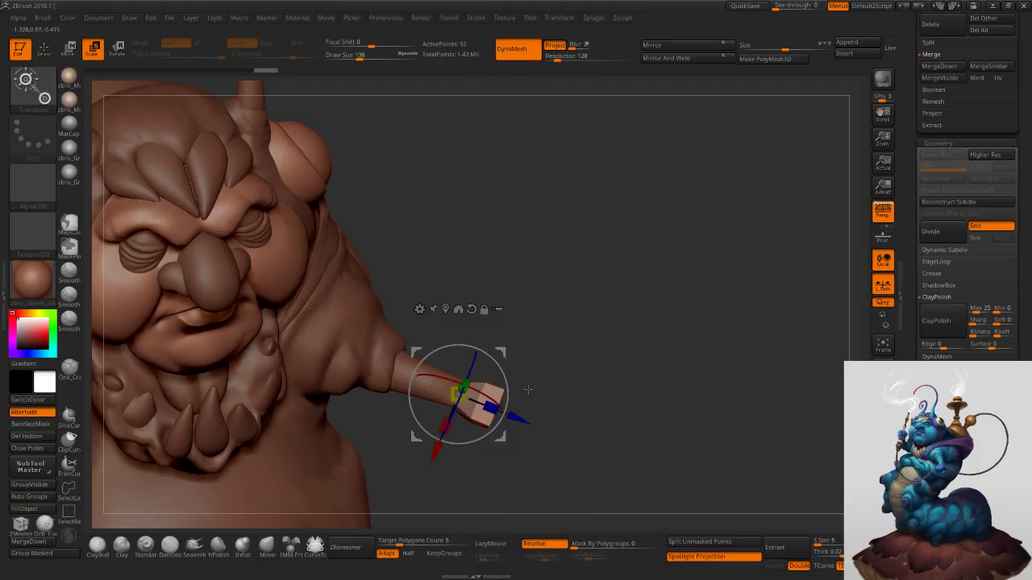
drag(462, 395, 517, 414)
Return to the Move brush at size 120 in a symmetric front view.
right_drag(542, 361, 569, 309)
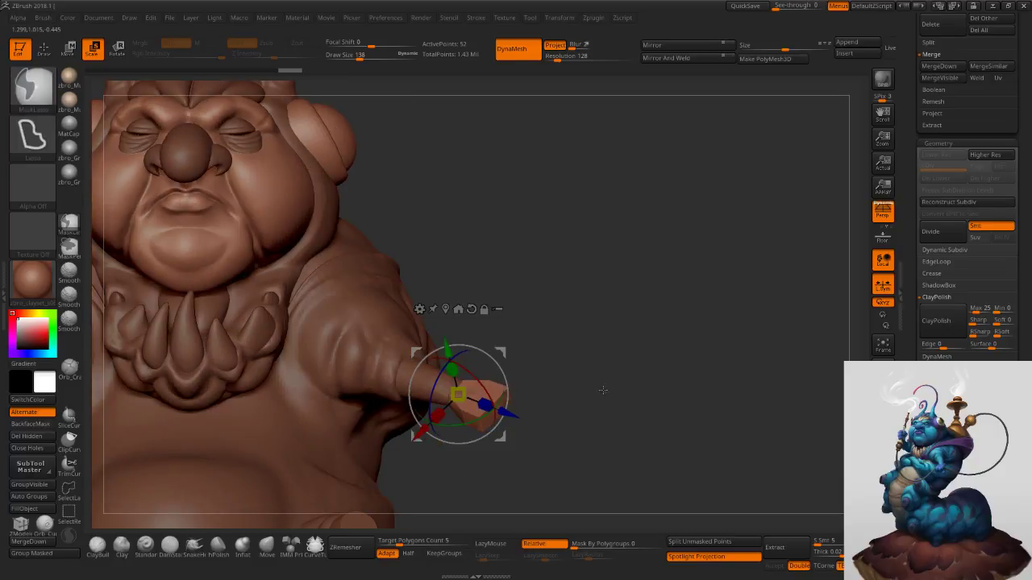
ctrl+right_drag(603, 390, 571, 310)
key(q)
mouse_move(633, 359)
right_down()
mouse_move(566, 363)
mouse_move(581, 368)
mouse_move(628, 312)
right_up()
key(s)
click(627, 315)
mouse_move(534, 325)
right_down()
mouse_move(587, 302)
mouse_move(565, 307)
right_up()
Create a Transpose Master TPoseMesh combining all subtools.
click(594, 17)
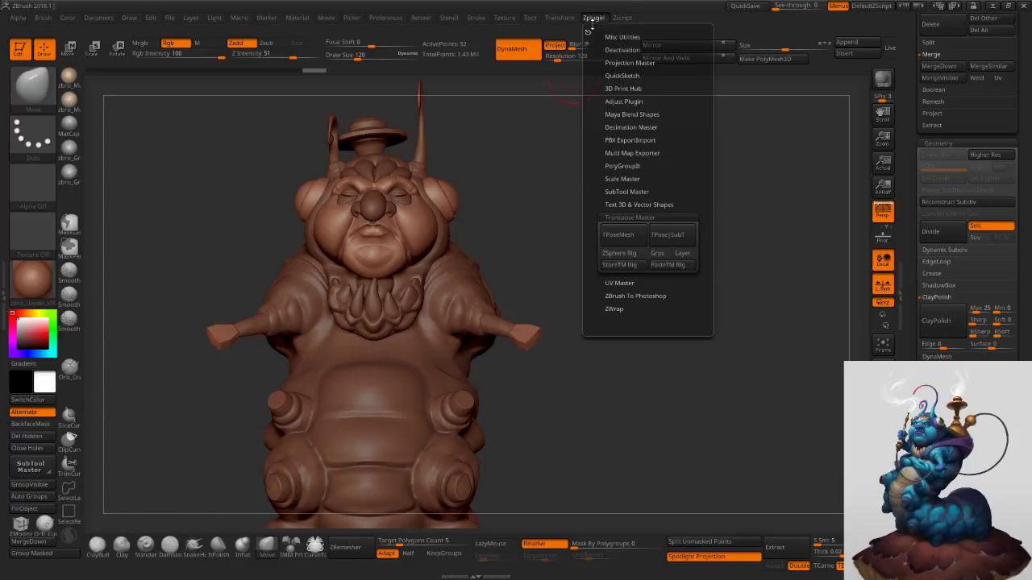
click(669, 247)
click(567, 169)
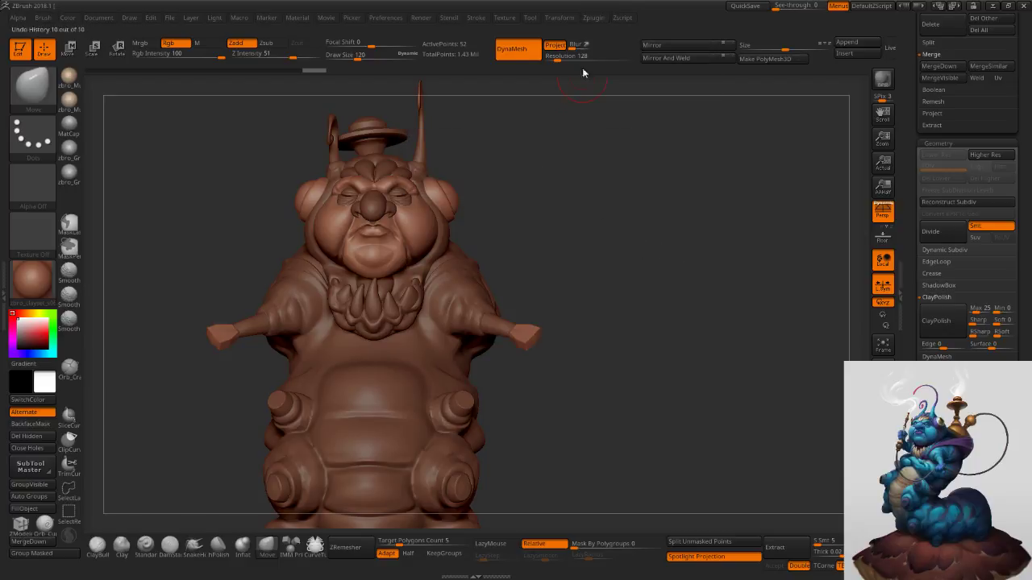
click(596, 18)
click(618, 235)
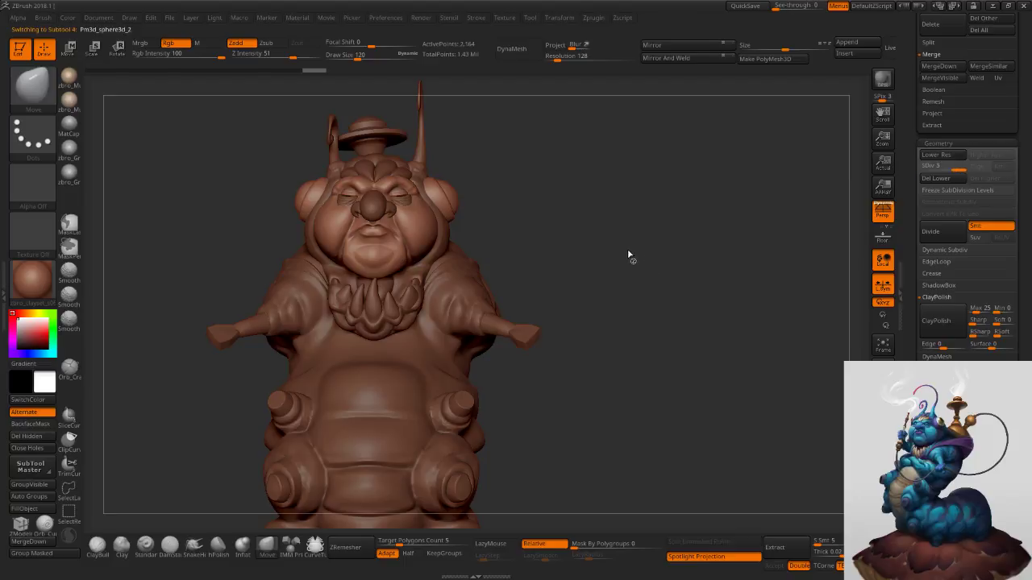
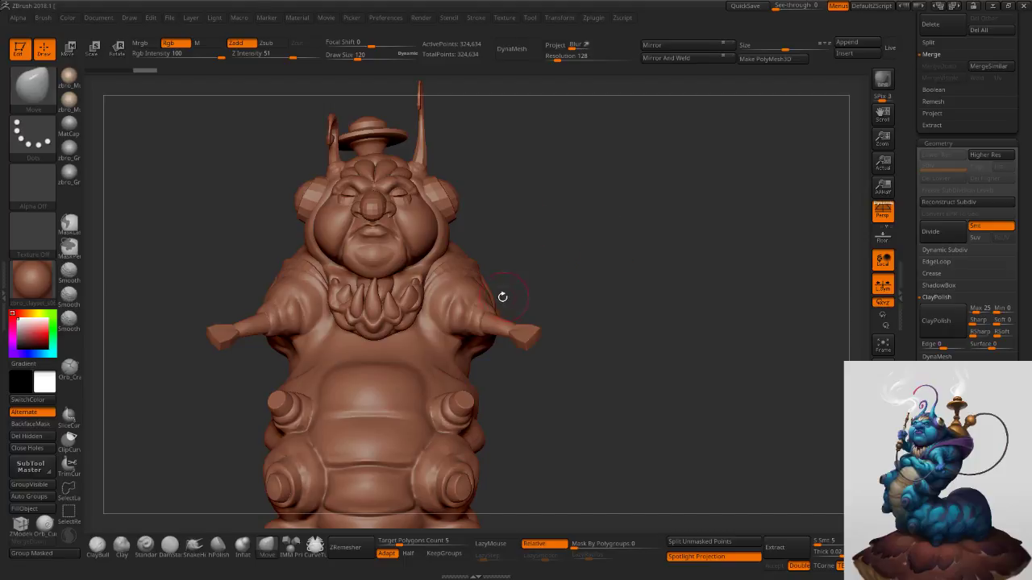
Orbit around the caterpillar and resize the brush to 221, then down to 172.
drag(665, 236, 671, 272)
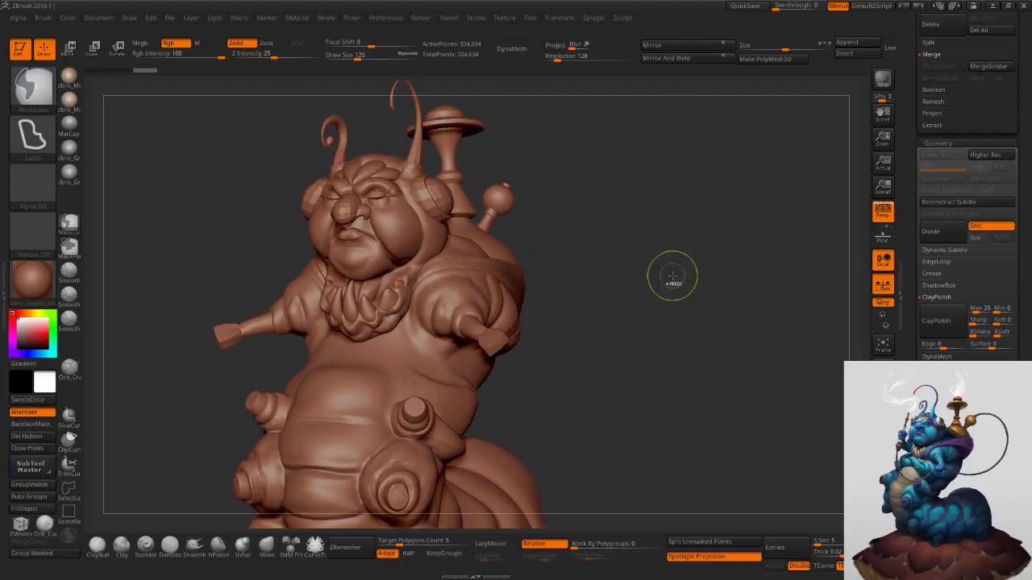
ctrl+right_drag(671, 271, 648, 253)
key(s)
drag(643, 267, 655, 267)
mouse_move(473, 288)
ctrl+right_down()
mouse_move(567, 273)
mouse_move(558, 277)
ctrl+right_up()
key(s)
drag(558, 276, 553, 275)
mouse_move(553, 274)
right_down()
mouse_move(549, 224)
mouse_move(533, 226)
right_up()
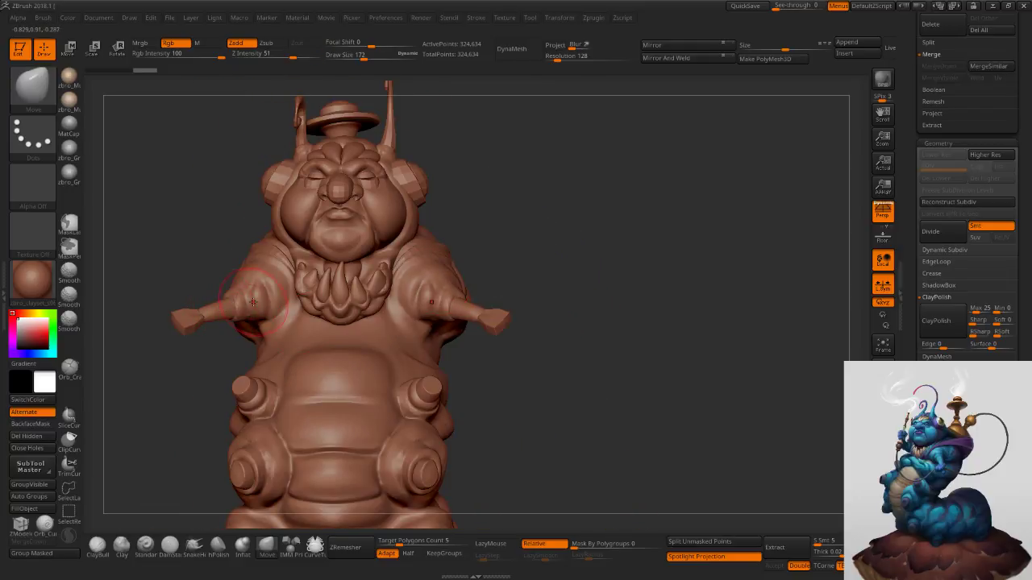
Lasso a mask around the stubby right arm.
right_drag(441, 298, 495, 303)
right_click(495, 303)
mouse_move(545, 290)
ctrl+mouse_down()
mouse_move(464, 240)
mouse_move(434, 250)
mouse_move(419, 299)
mouse_move(548, 352)
mouse_move(556, 343)
ctrl+mouse_up()
mouse_move(571, 279)
right_down()
mouse_move(508, 305)
mouse_move(552, 279)
mouse_move(323, 277)
right_up()
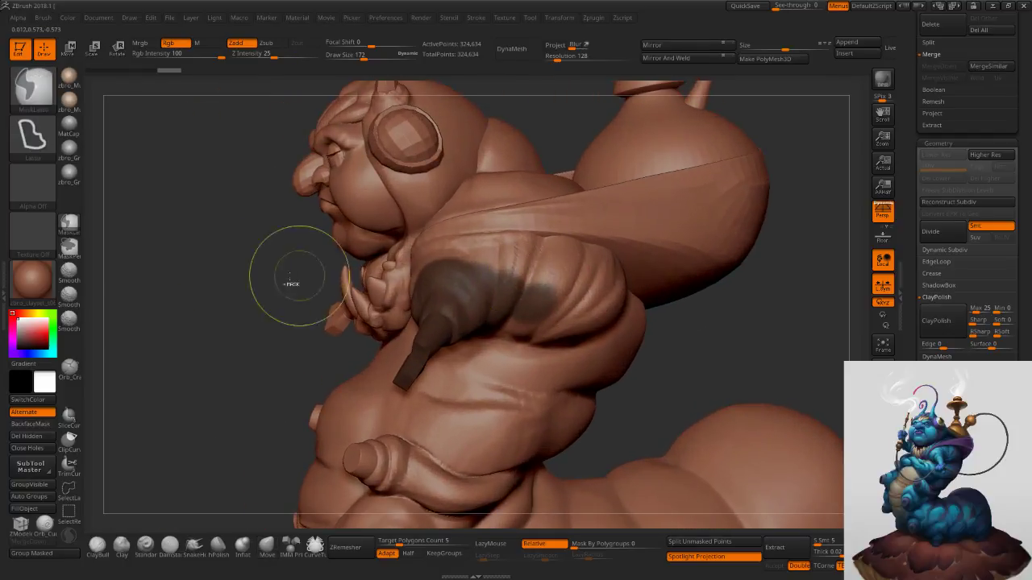
Switch to MaskPen at size 125 and soften the mask edge at the shoulder.
ctrl+click(71, 245)
ctrl+alt+drag(549, 272, 538, 275)
right_drag(523, 263, 534, 281)
key(s)
drag(534, 280, 528, 281)
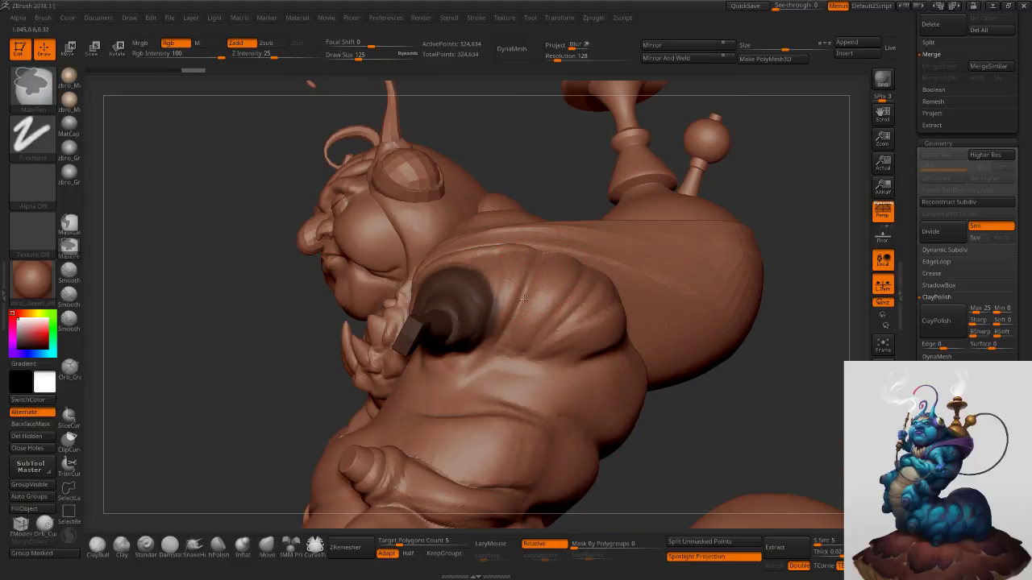
right_drag(502, 371, 529, 306)
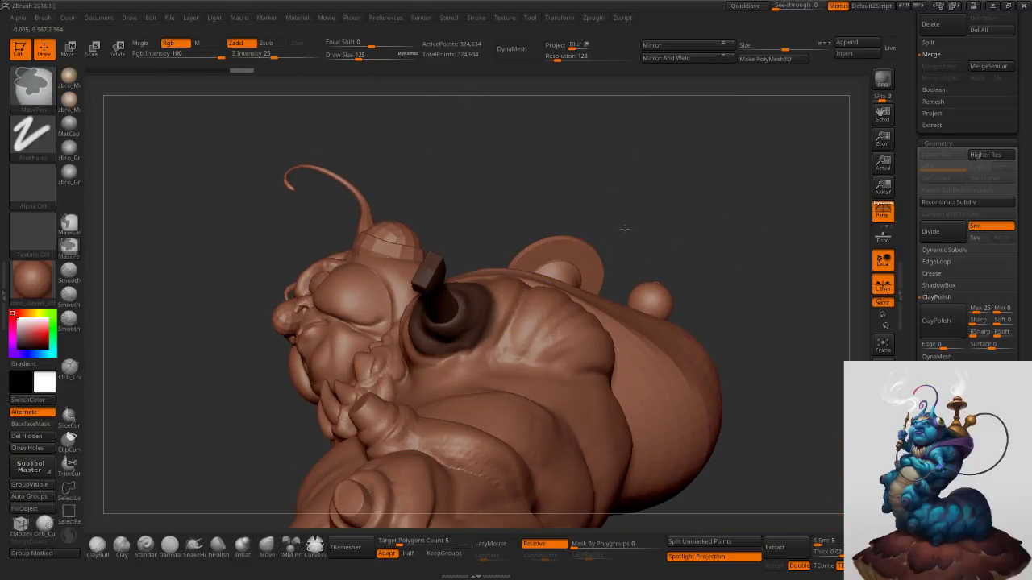
ctrl+click(624, 229)
ctrl+click(540, 312)
ctrl+click(622, 232)
ctrl+click(544, 318)
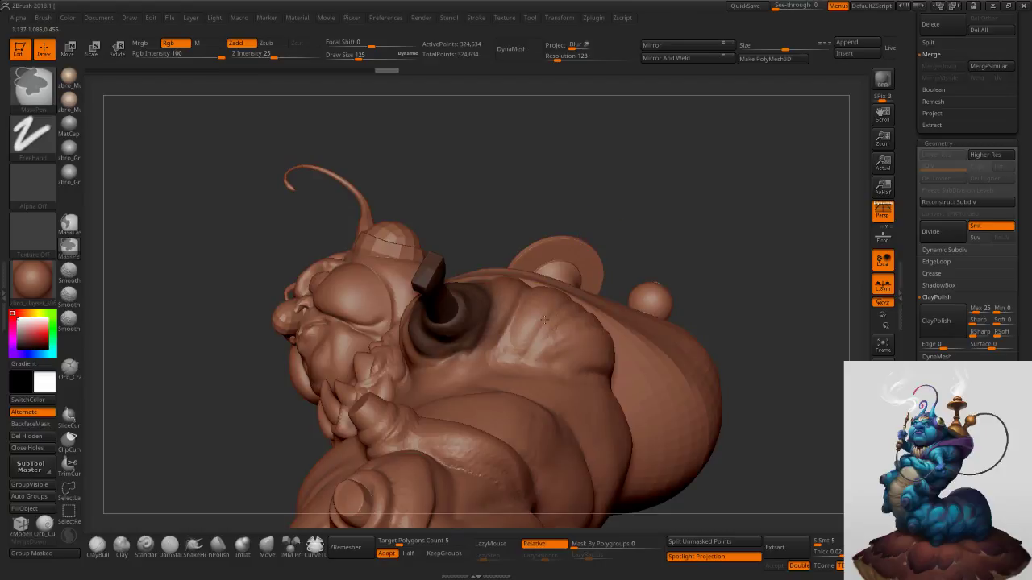
Soften the shoulder mask edge further and invert so only the right arm is free.
right_drag(592, 213, 578, 171)
ctrl+right_drag(593, 283, 621, 206)
mouse_move(621, 207)
right_down()
mouse_move(609, 256)
mouse_move(585, 249)
mouse_move(586, 292)
right_up()
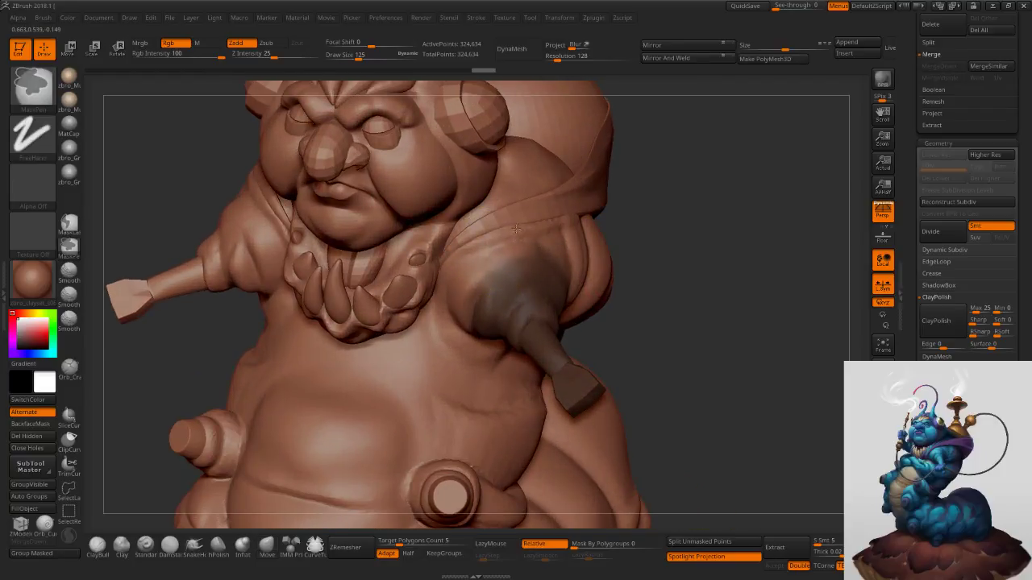
right_drag(645, 242, 566, 235)
right_drag(578, 356, 614, 390)
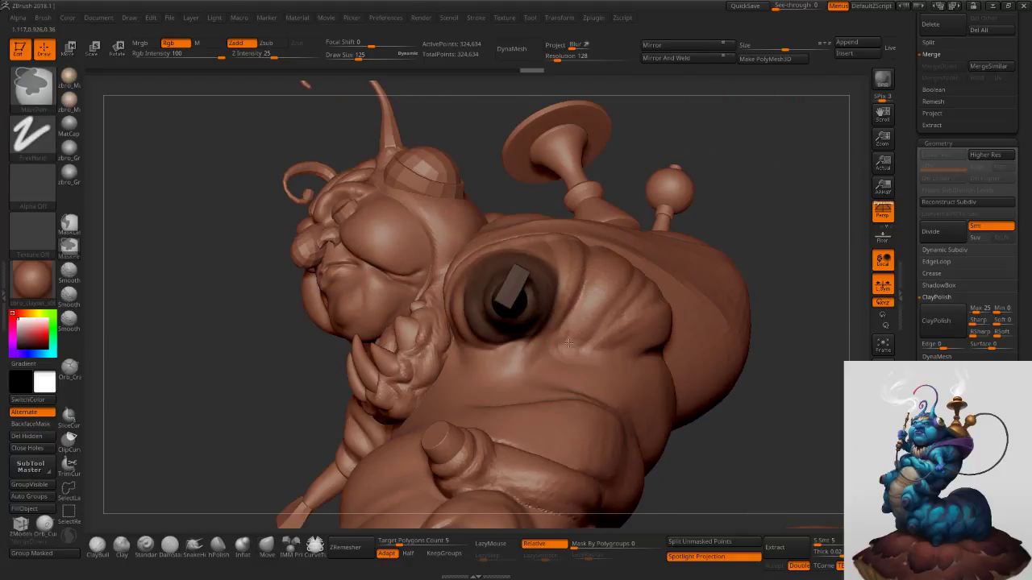
right_drag(419, 373, 465, 375)
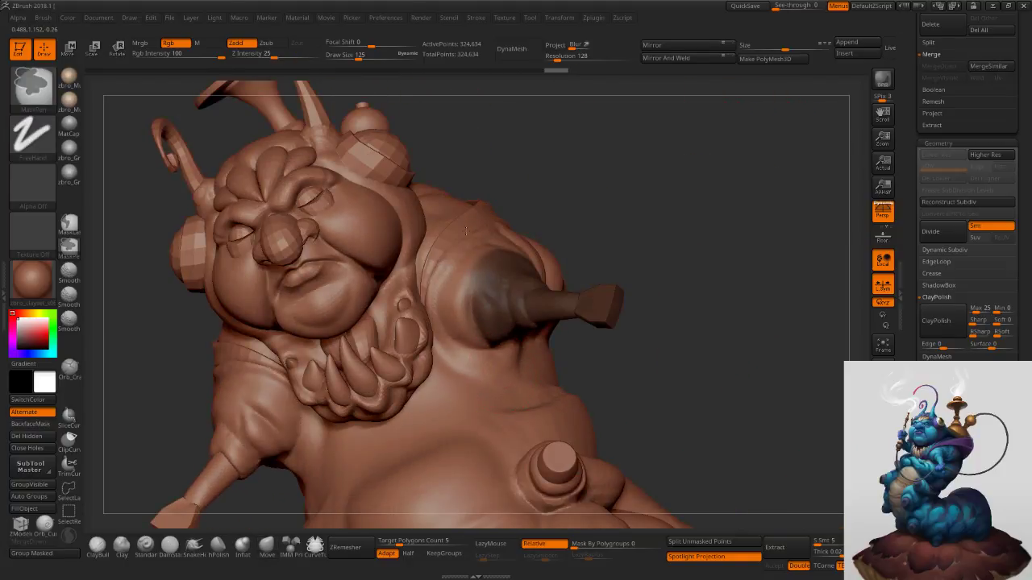
right_drag(535, 219, 506, 305)
ctrl+click(520, 235)
ctrl+click(523, 299)
ctrl+click(518, 302)
ctrl+click(605, 222)
right_drag(583, 265, 622, 212)
Set a Rotate transpose line from the right shoulder to the hand, pivoting at the shoulder joint.
key(r)
key(y)
drag(522, 284, 676, 353)
drag(691, 279, 625, 303)
drag(648, 414, 653, 416)
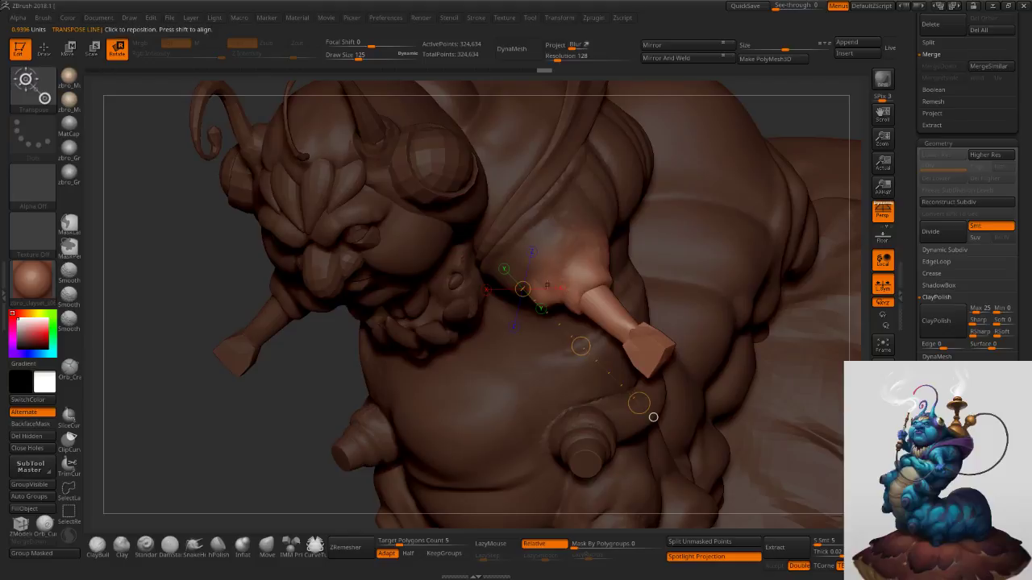
drag(526, 286, 555, 258)
mouse_move(556, 256)
right_down()
mouse_move(645, 172)
mouse_move(615, 212)
mouse_move(650, 175)
mouse_move(646, 221)
right_up()
mouse_move(705, 240)
right_down()
mouse_move(671, 256)
mouse_move(675, 293)
right_up()
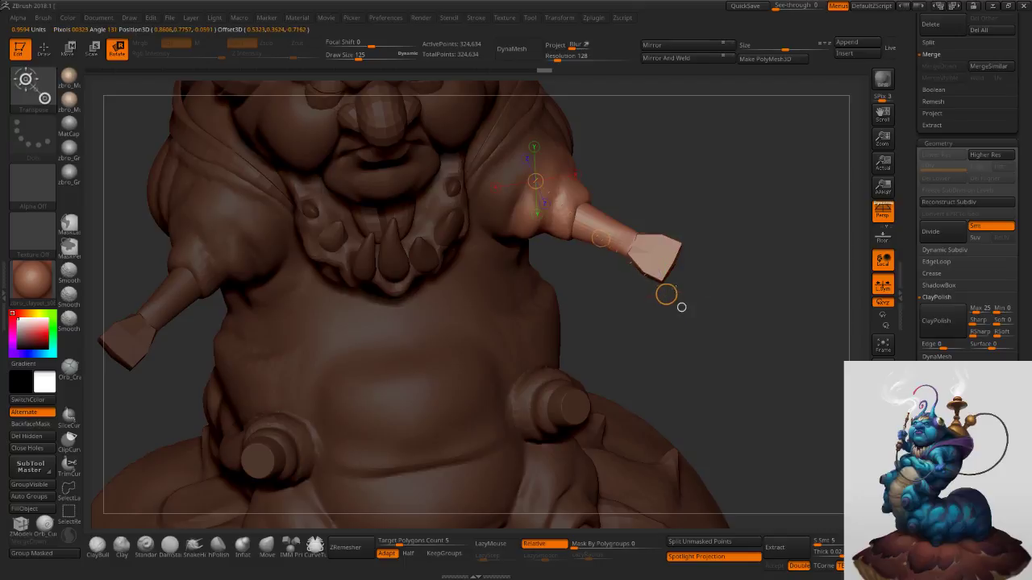
mouse_move(694, 254)
right_down()
mouse_move(715, 203)
mouse_move(728, 205)
mouse_move(731, 177)
mouse_move(718, 192)
mouse_move(720, 176)
right_up()
drag(718, 175, 671, 209)
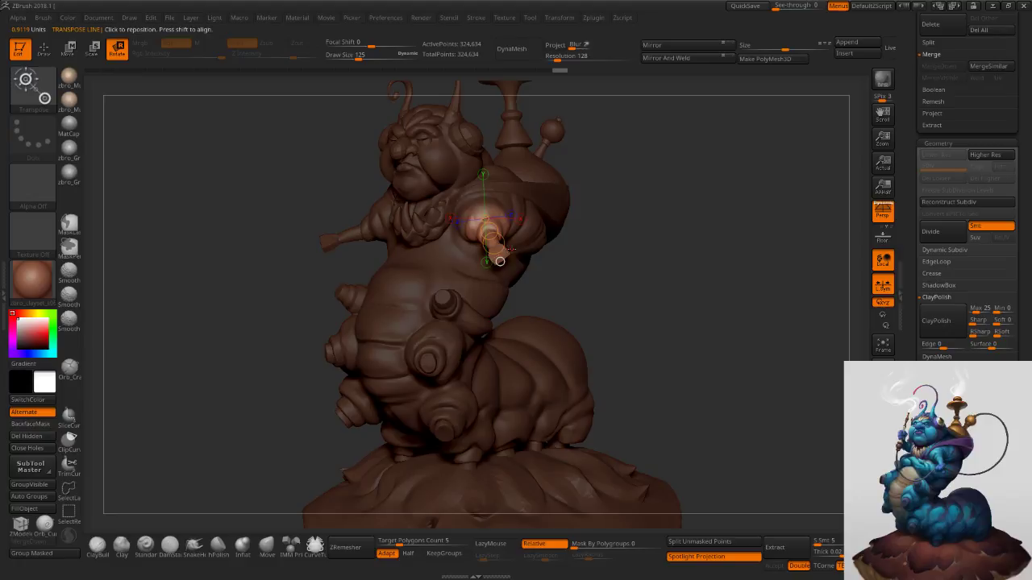
Swing the right arm down toward the belly and invert the mask to protect it.
drag(495, 244, 496, 244)
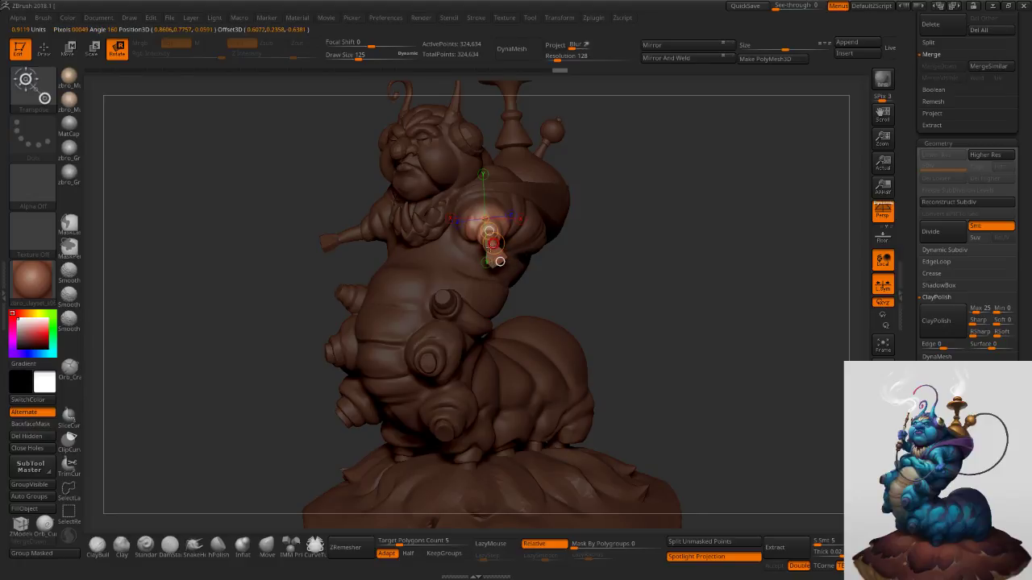
drag(492, 244, 495, 246)
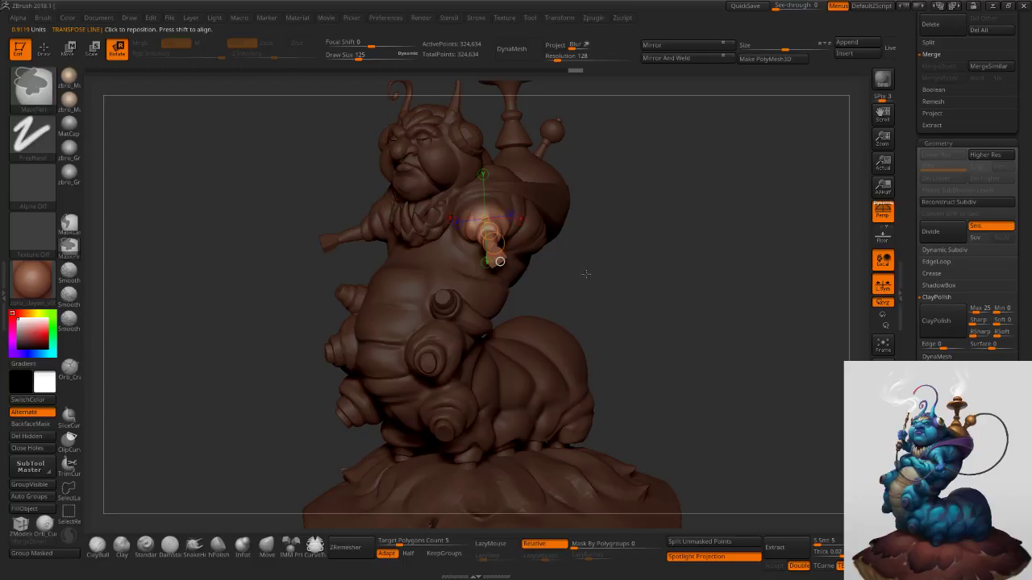
click(267, 549)
ctrl+click(554, 284)
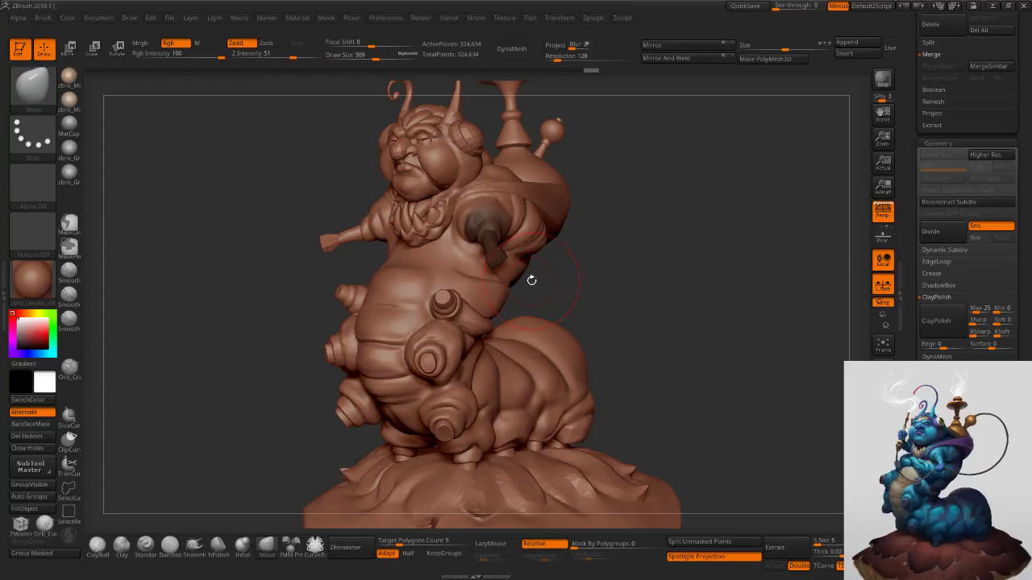
Undo the last strokes and resize the brush to 270, then 330.
key(s)
key(ctrl+z)
key(s)
drag(531, 276, 521, 278)
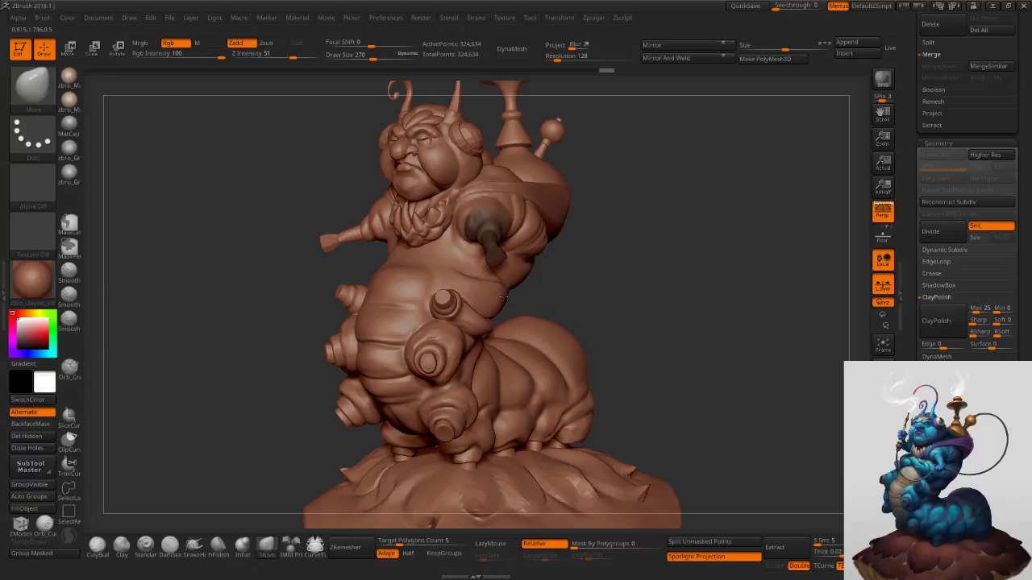
key(s)
drag(527, 272, 532, 270)
key(ctrl+z)
Isolate the hookah top, then unhide all the geometry again.
drag(566, 272, 542, 276)
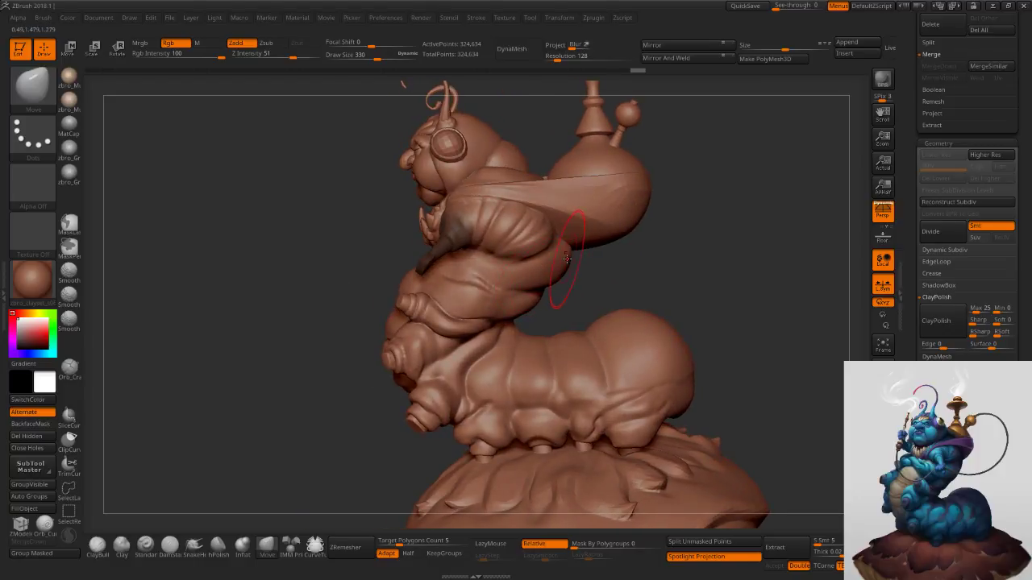
ctrl+shift+click(613, 158)
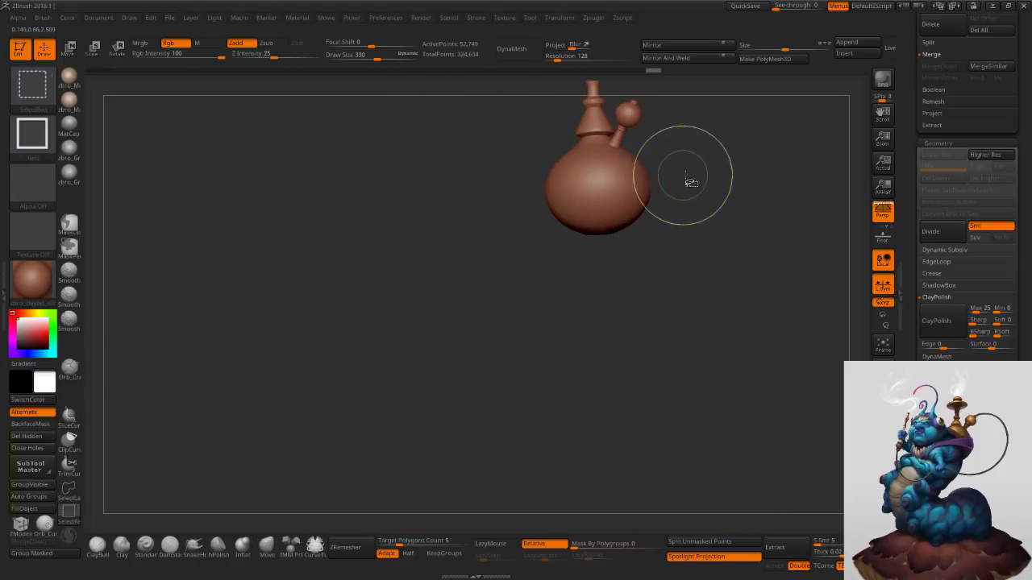
ctrl+shift+click(709, 171)
ctrl+shift+click(709, 172)
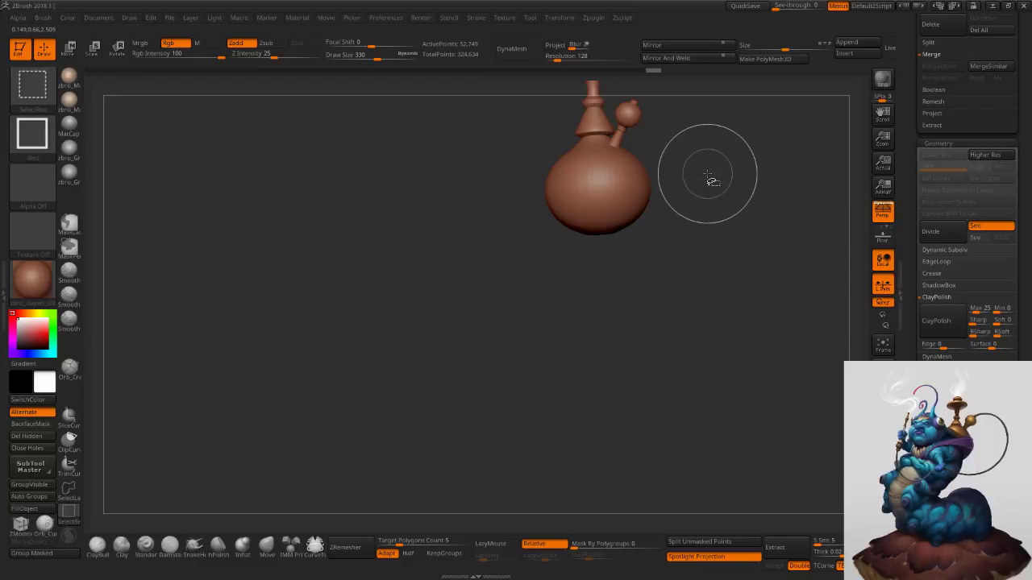
ctrl+shift+click(693, 213)
Shrink the brush to 182 and toggle the mask inversion from a front view.
mouse_move(558, 273)
mouse_down()
mouse_move(618, 275)
mouse_move(578, 283)
mouse_up()
right_drag(595, 280, 577, 278)
key(s)
drag(573, 276, 560, 274)
right_drag(558, 270, 640, 263)
ctrl+click(640, 264)
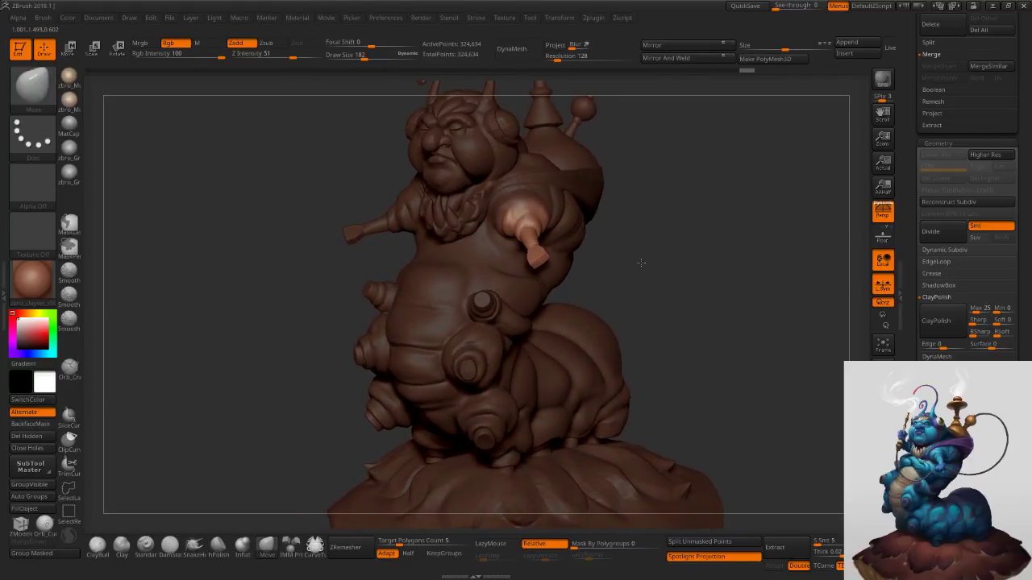
ctrl+click(640, 266)
Clear the old mask and lasso-mask the arm on the viewer's left.
ctrl+drag(320, 257, 326, 265)
right_drag(354, 255, 540, 256)
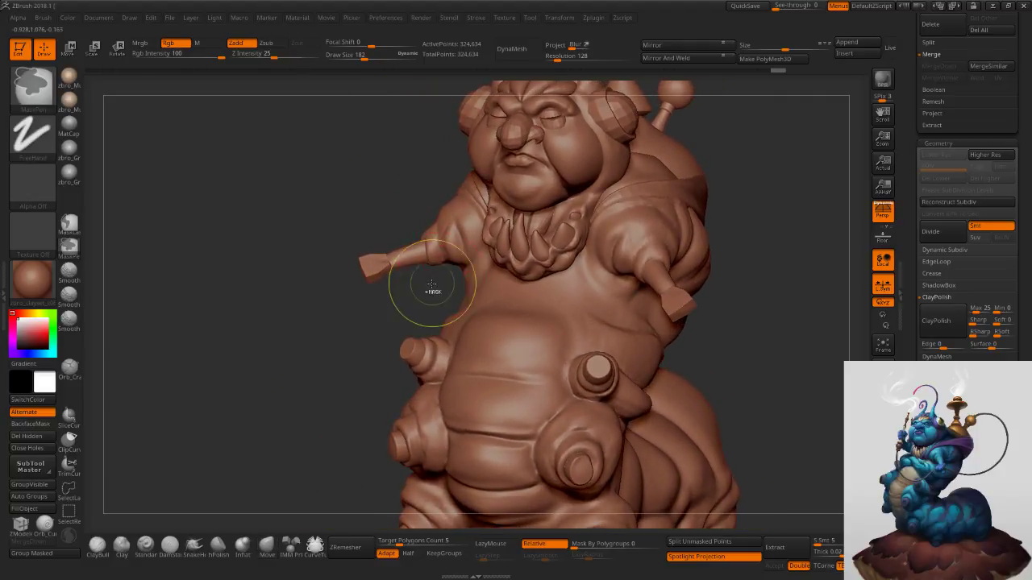
ctrl+drag(435, 263, 433, 245)
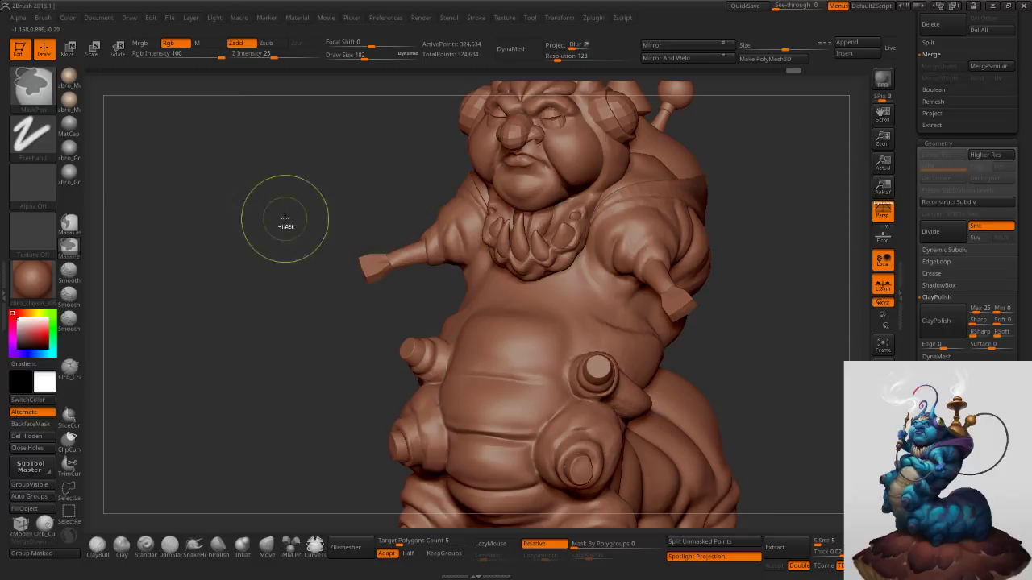
ctrl+click(70, 224)
mouse_move(455, 261)
ctrl+mouse_down()
mouse_move(363, 185)
mouse_move(354, 196)
ctrl+mouse_up()
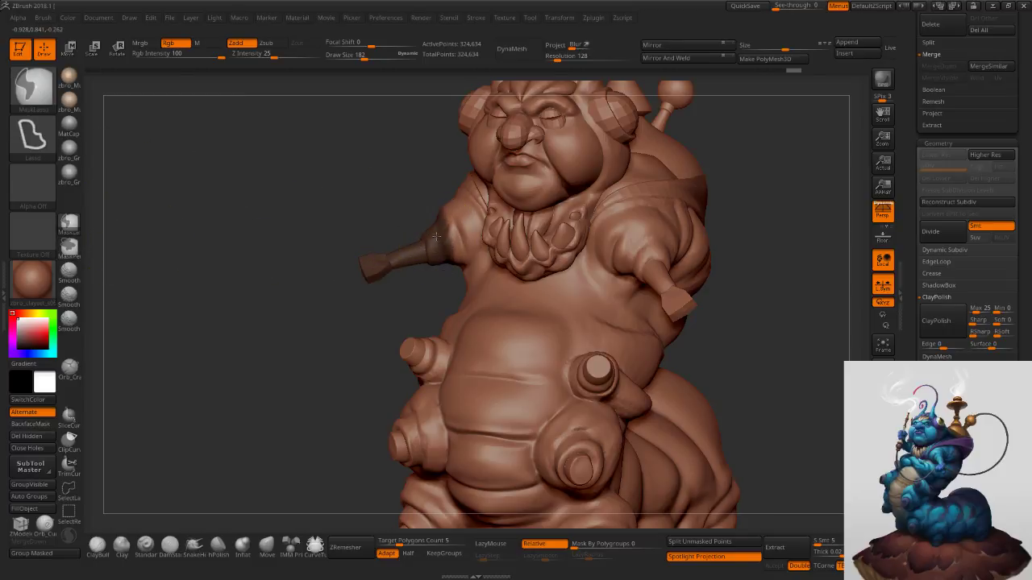
ctrl+click(422, 282)
Blur the shoulder mask edge and touch up the shoulder mask with MaskPen.
ctrl+click(438, 240)
mouse_move(438, 240)
right_down()
mouse_move(497, 210)
mouse_move(468, 216)
right_up()
ctrl+right_drag(396, 226, 439, 227)
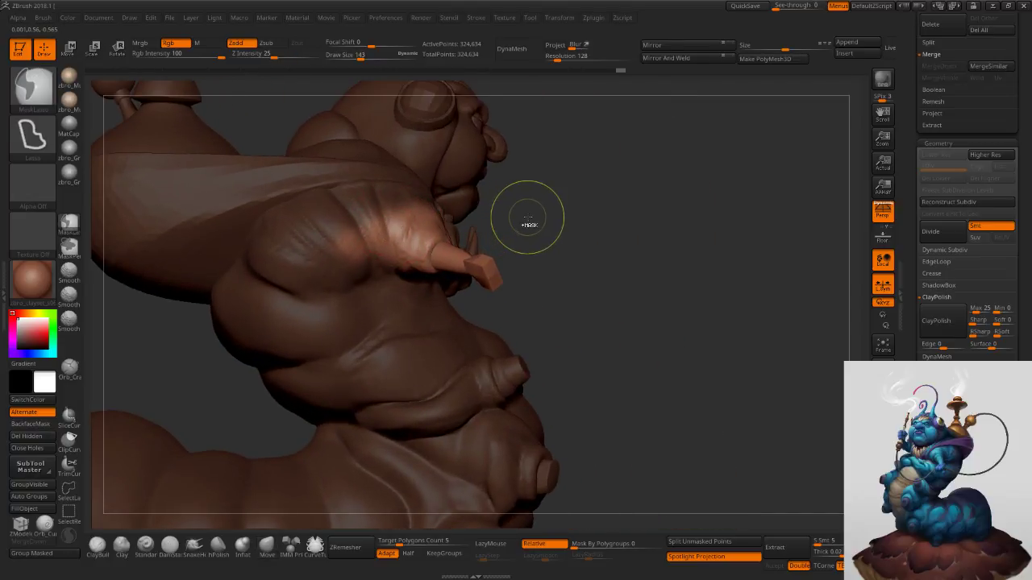
ctrl+click(525, 217)
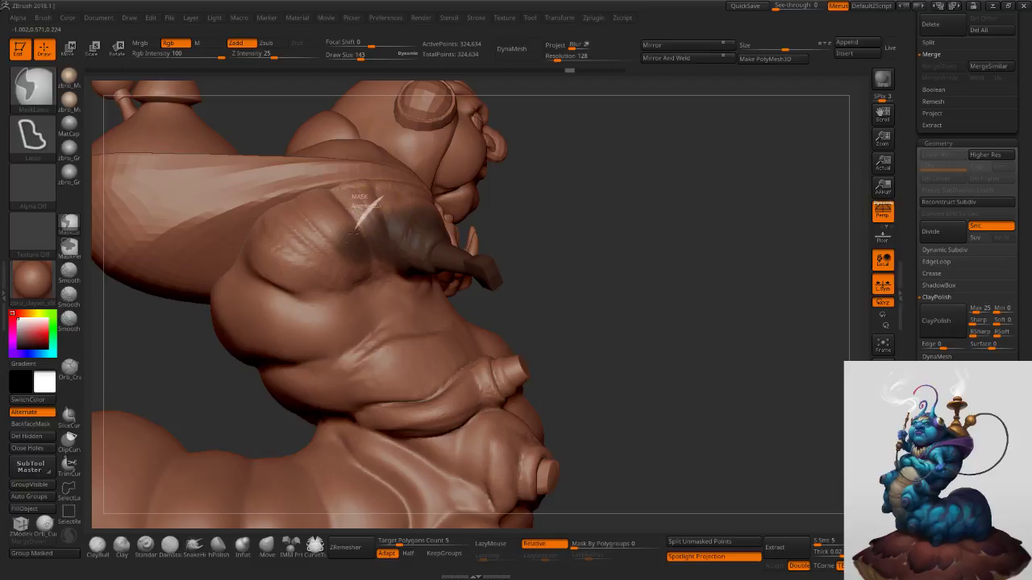
ctrl+drag(354, 273, 361, 271)
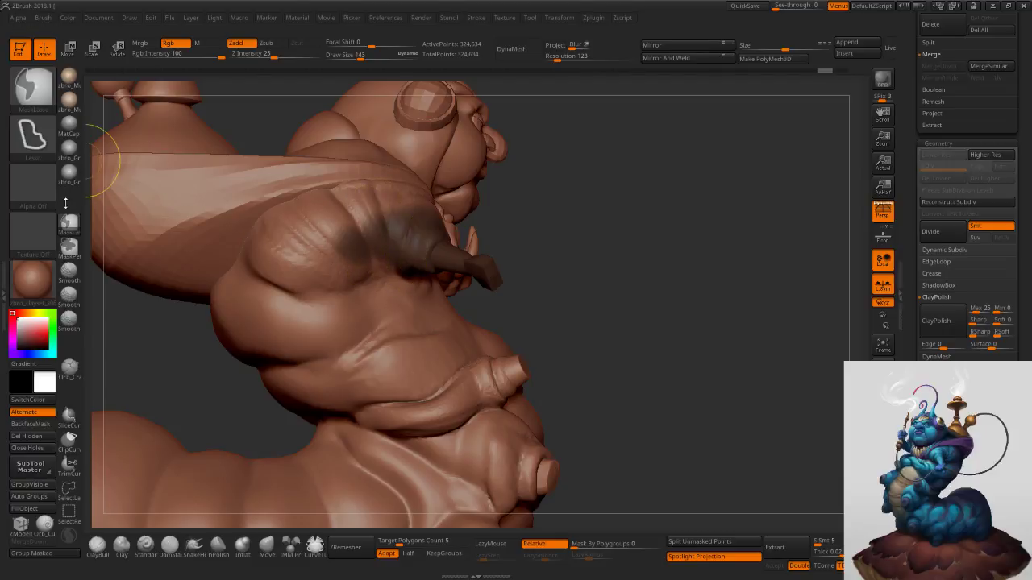
click(70, 247)
ctrl+alt+drag(360, 232, 333, 282)
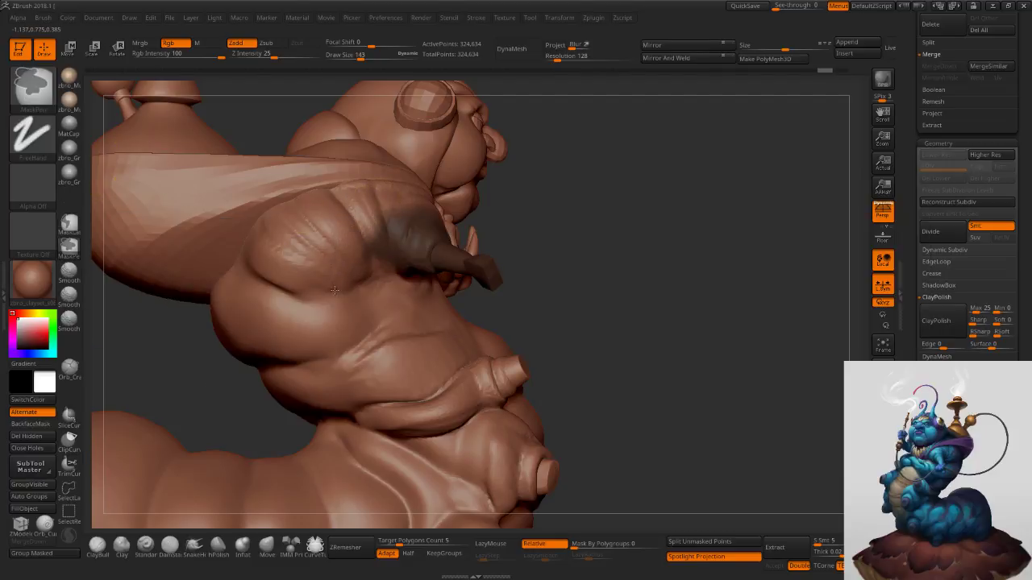
Shrink the brush to 92, then 62, and invert so only the left arm is free.
right_drag(372, 305, 369, 233)
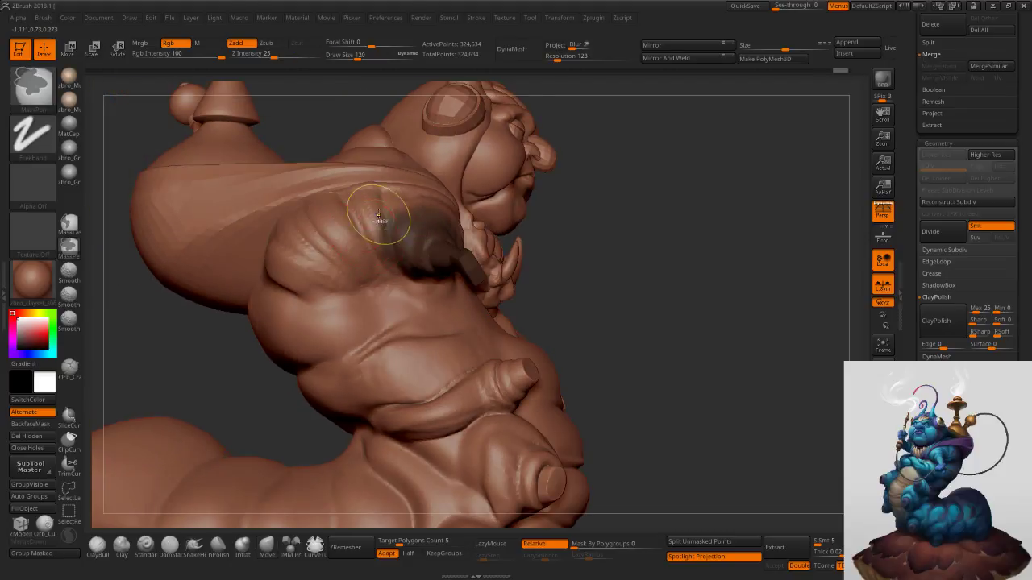
key(bracketleft)
right_drag(383, 289, 380, 216)
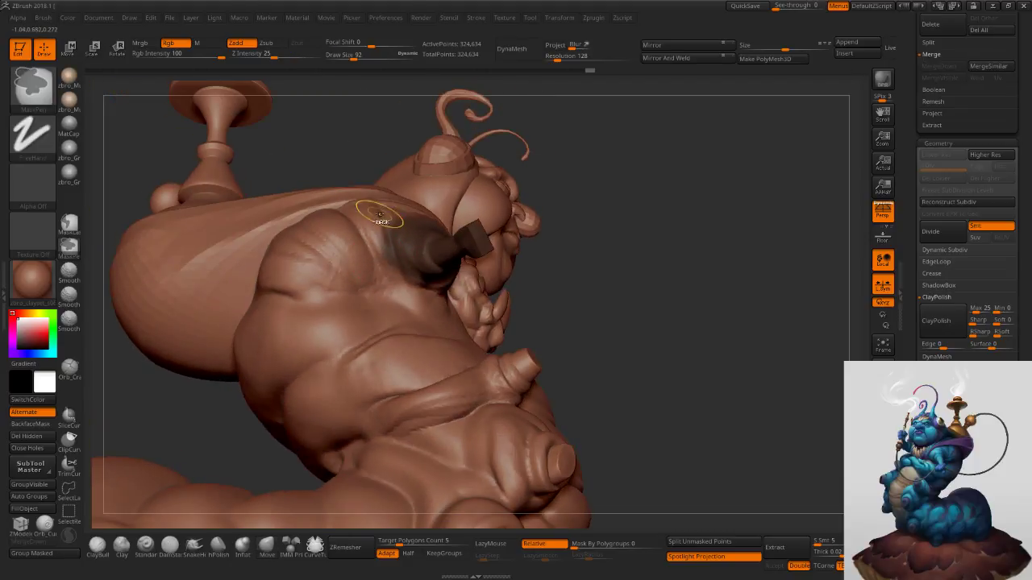
mouse_move(401, 172)
right_down()
mouse_move(370, 224)
mouse_move(332, 229)
mouse_move(384, 228)
right_up()
key(s)
drag(384, 227, 379, 227)
right_drag(379, 227, 396, 225)
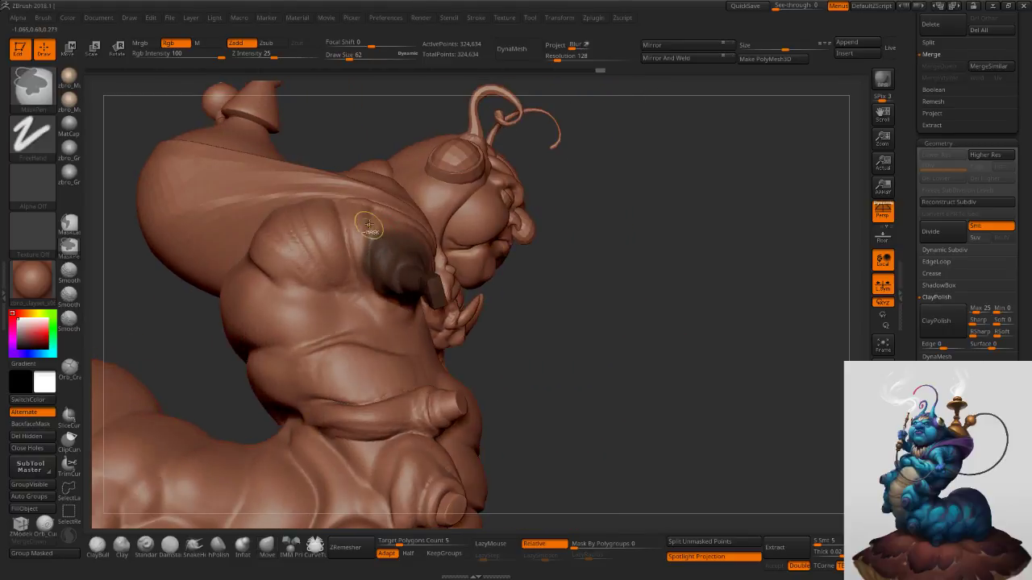
right_drag(405, 271, 371, 271)
ctrl+click(353, 305)
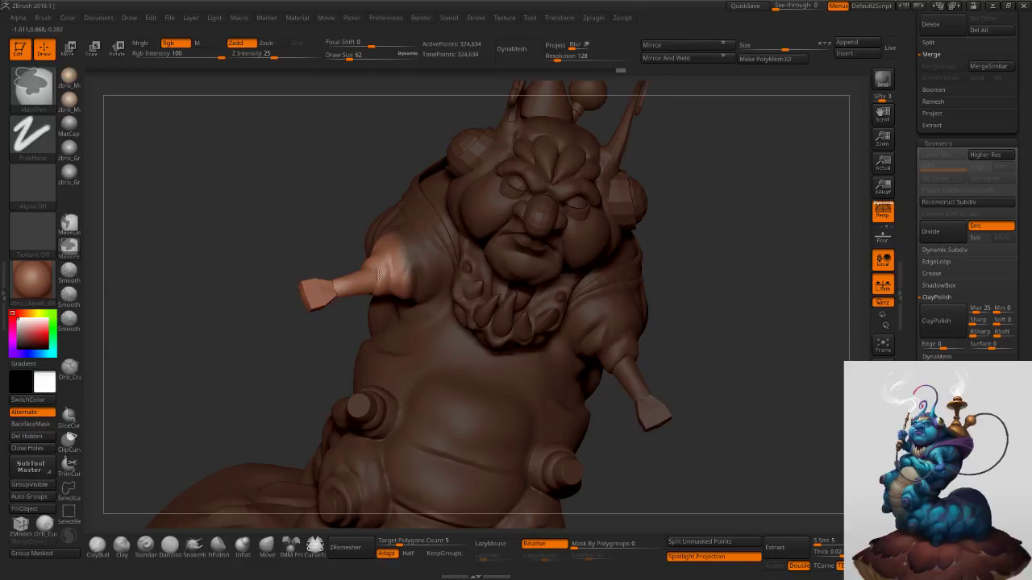
mouse_move(386, 272)
right_down()
mouse_move(374, 266)
mouse_move(424, 248)
mouse_move(403, 270)
right_up()
Draw a Rotate transpose line from the left shoulder along the arm.
key(r)
drag(412, 281, 368, 301)
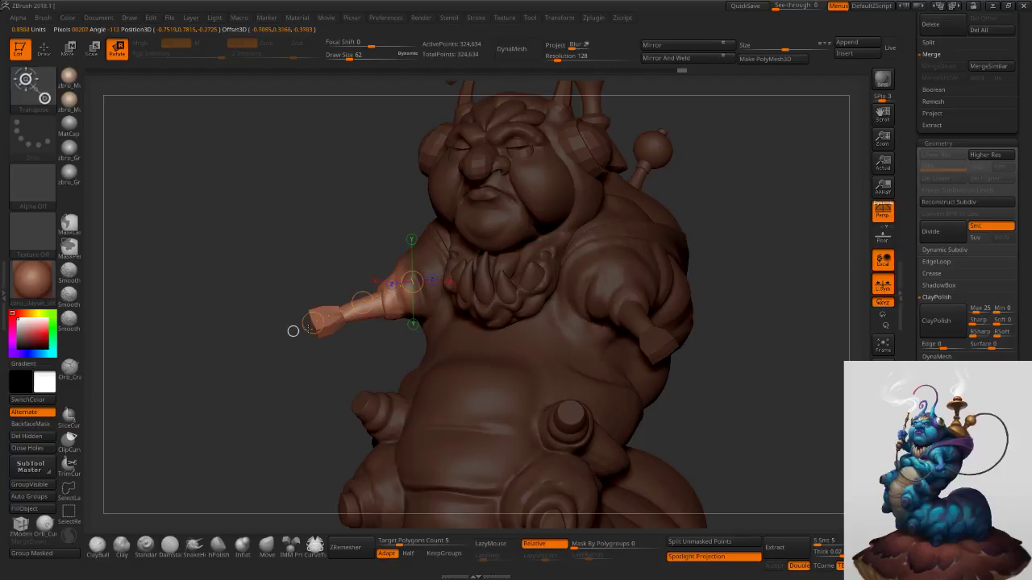
right_drag(383, 295, 419, 279)
drag(395, 250, 387, 267)
right_drag(495, 245, 516, 265)
drag(412, 251, 376, 264)
right_drag(452, 245, 431, 274)
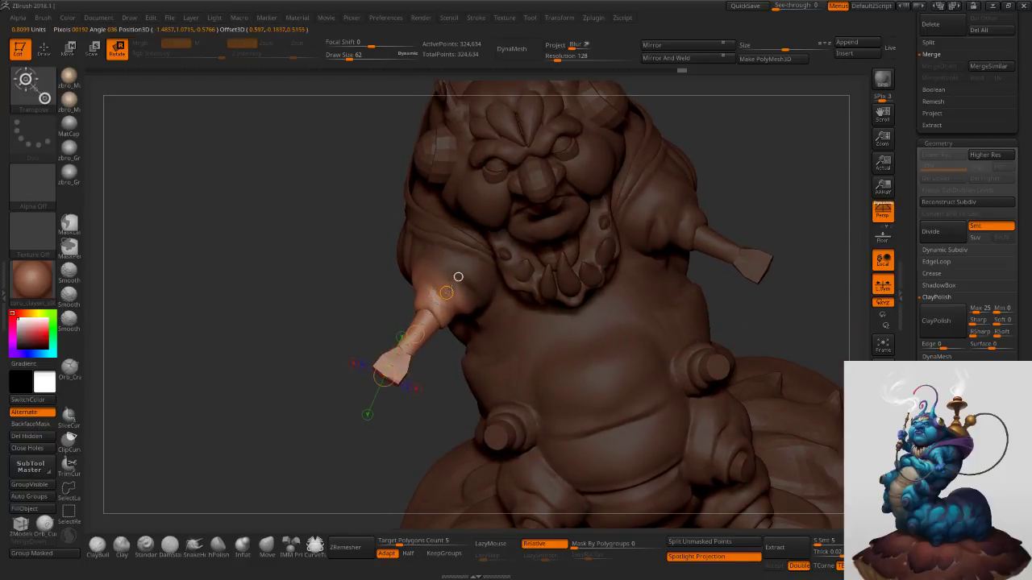
right_drag(514, 302, 513, 224)
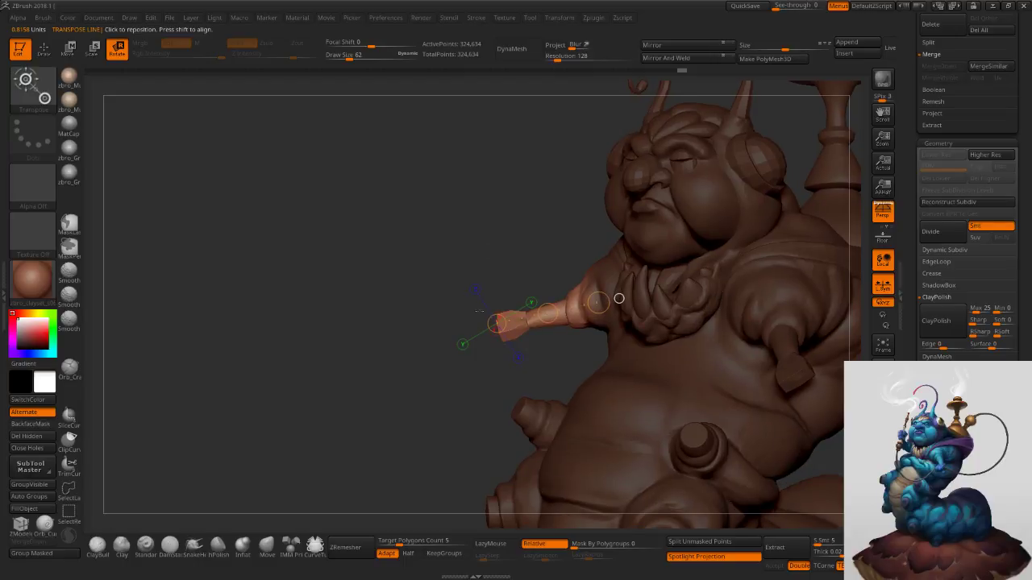
Swing the arm about the shoulder pivot, adjusting the pivot between rotations.
drag(497, 323, 503, 223)
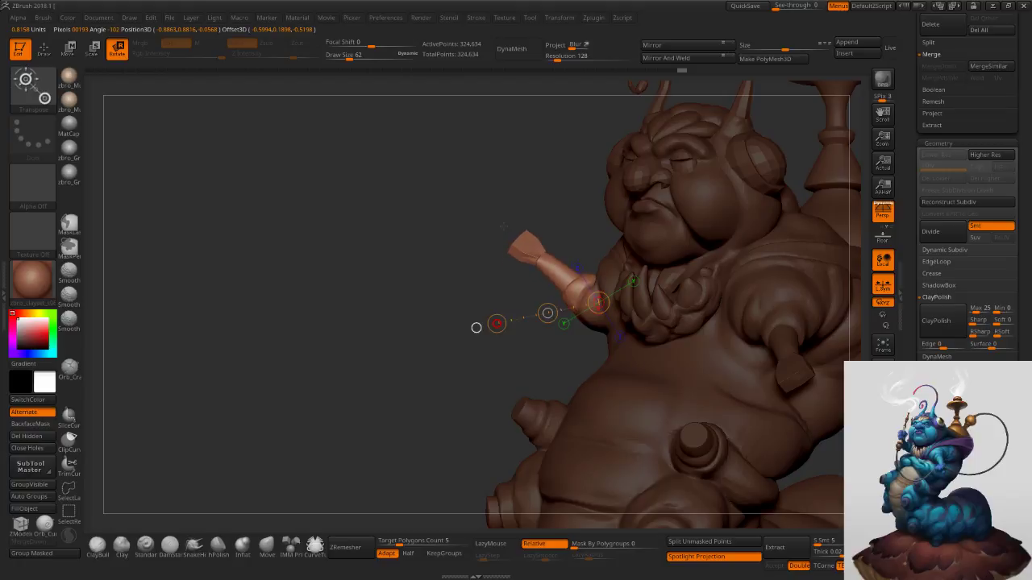
right_drag(504, 233, 529, 320)
drag(547, 298, 547, 298)
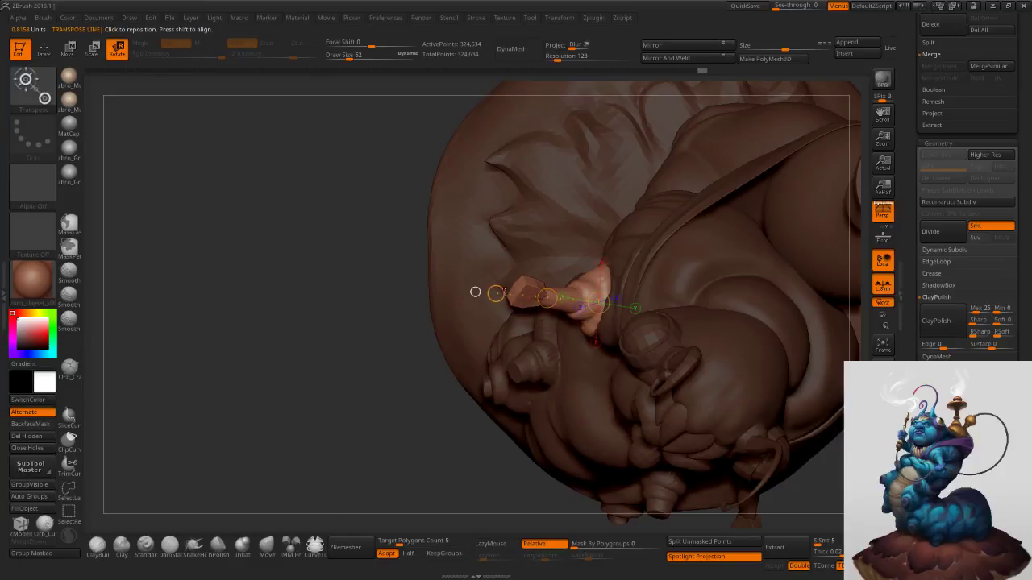
drag(495, 293, 518, 367)
Nudge the arm slightly outward with Move, then return to sculpting.
key(w)
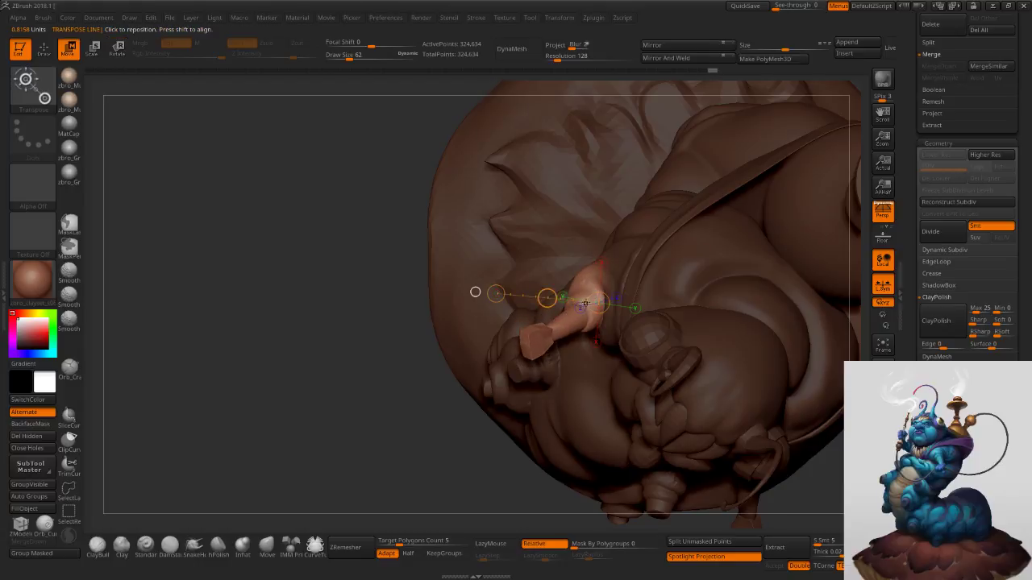
drag(548, 299, 535, 298)
right_drag(558, 290, 626, 180)
right_drag(557, 202, 620, 223)
drag(619, 223, 612, 231)
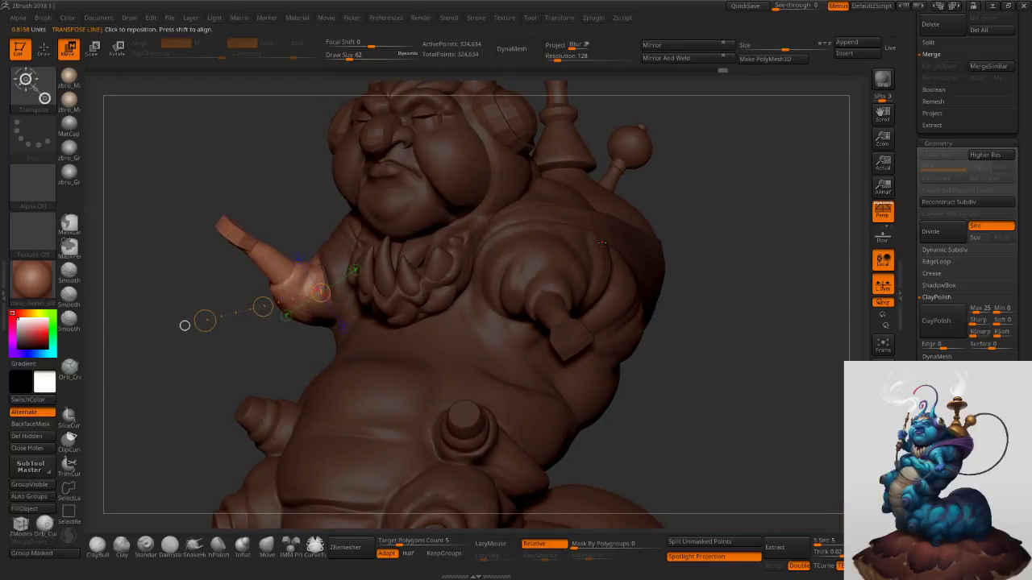
click(45, 50)
Set the brush size to 112 and isolate the two forearm pieces, hiding the rest.
key(s)
click(258, 249)
ctrl+shift+click(272, 257)
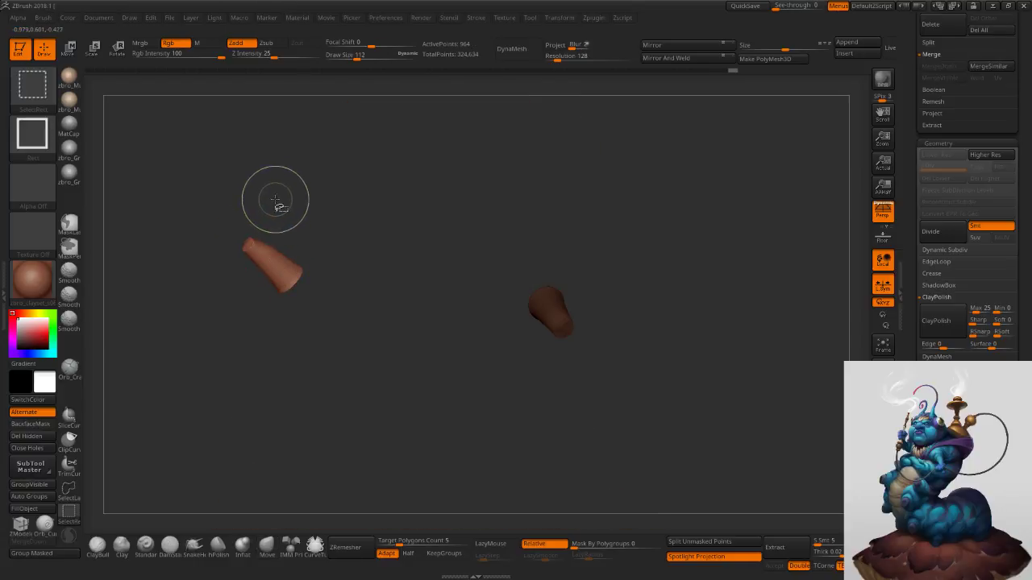
ctrl+shift+click(274, 211)
ctrl+shift+click(269, 197)
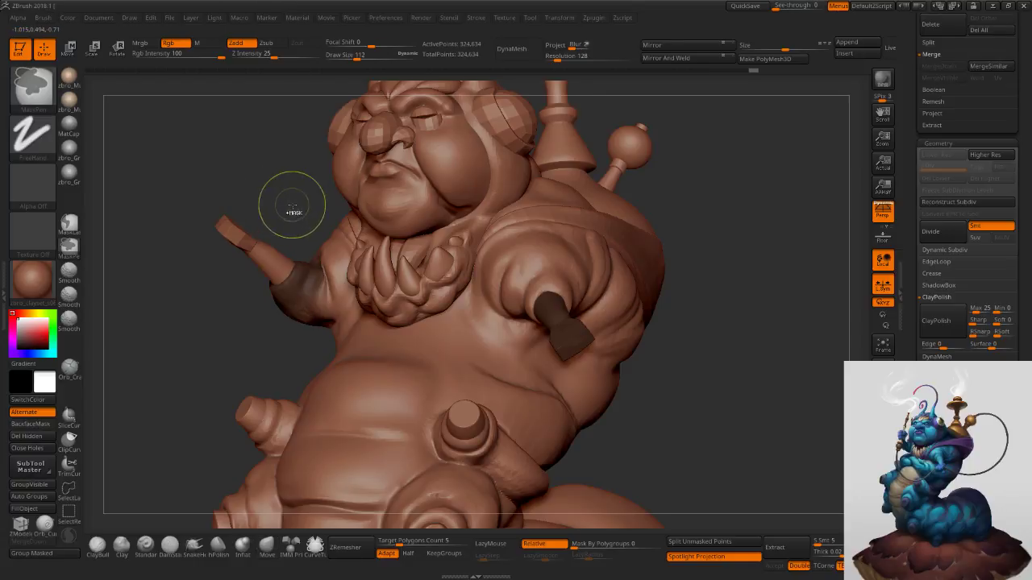
ctrl+right_drag(285, 207, 254, 160)
ctrl+drag(254, 161, 262, 185)
ctrl+shift+click(265, 248)
ctrl+shift+click(266, 249)
ctrl+shift+click(242, 239)
ctrl+shift+drag(245, 227, 264, 235)
Mask the raised forearm, show the whole model and invert the mask to free it.
ctrl+drag(493, 216, 392, 369)
ctrl+shift+click(528, 294)
ctrl+right_drag(576, 320, 462, 216)
ctrl+click(465, 236)
ctrl+shift+click(459, 256)
ctrl+right_drag(462, 258, 482, 366)
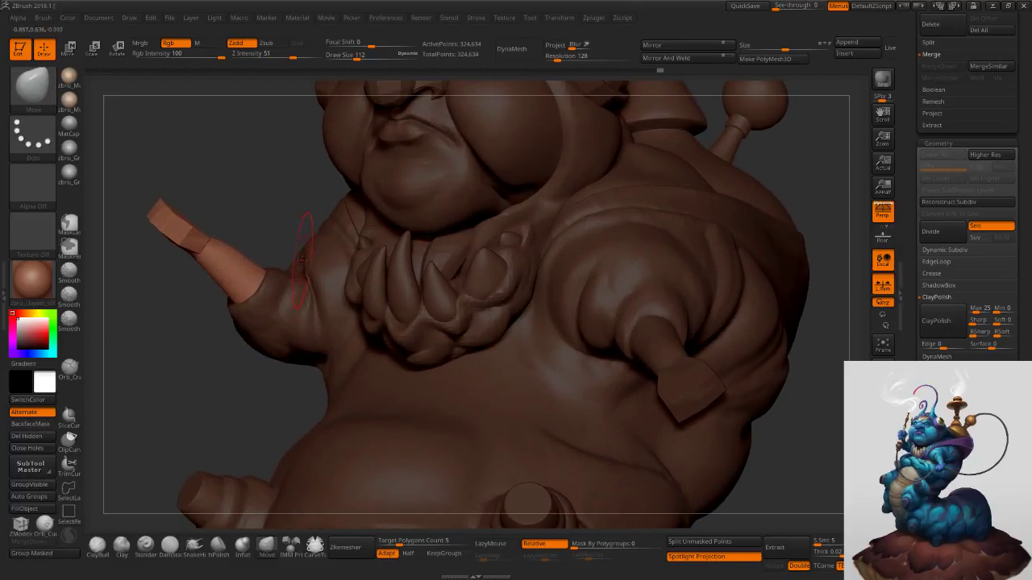
Rotate the unmasked forearm further upward with Transpose Rotate, undoing a trial scale.
key(r)
mouse_move(254, 287)
shift+mouse_down()
mouse_move(129, 202)
mouse_move(145, 204)
shift+mouse_up()
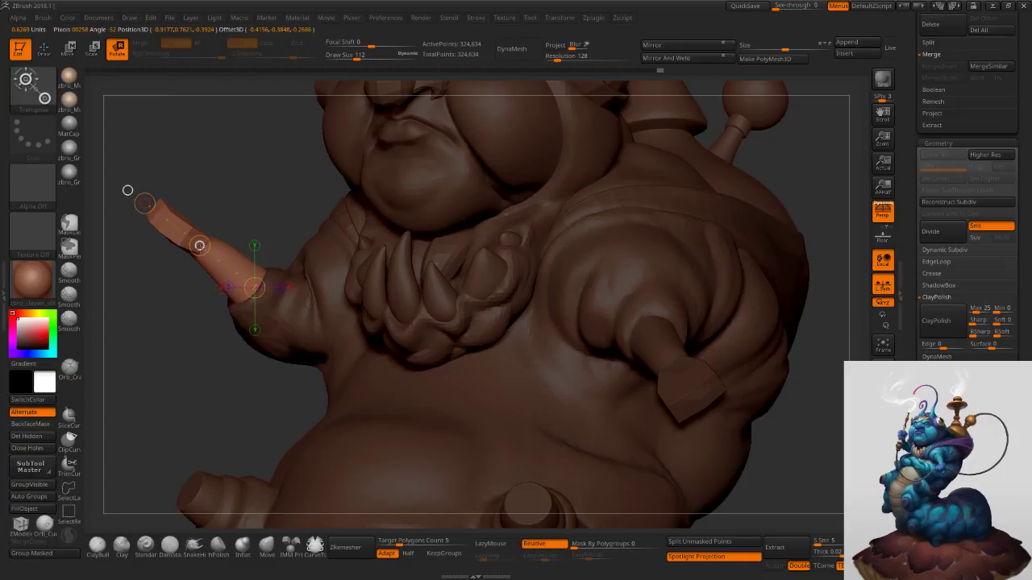
drag(239, 283, 335, 349)
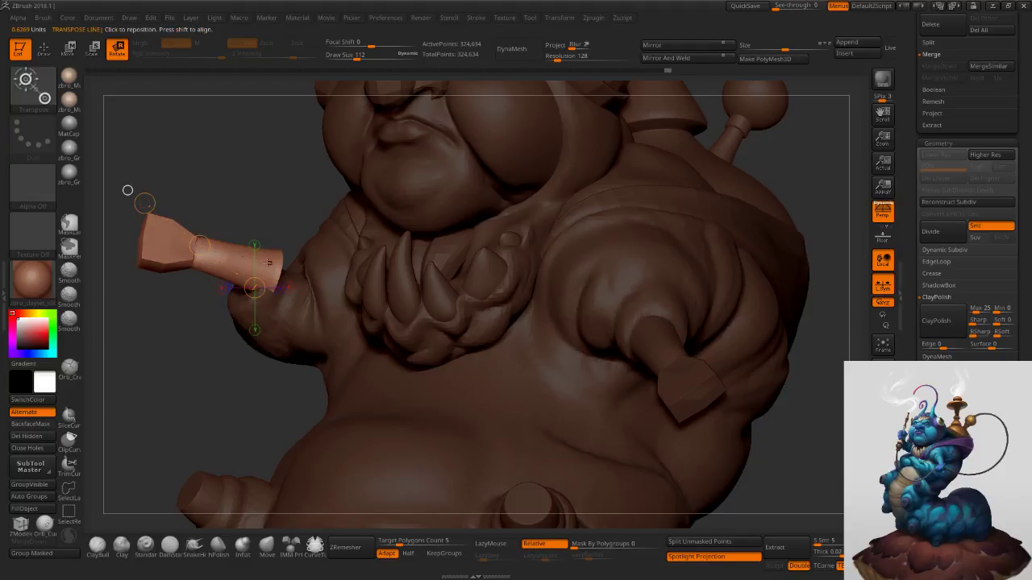
drag(145, 203, 205, 173)
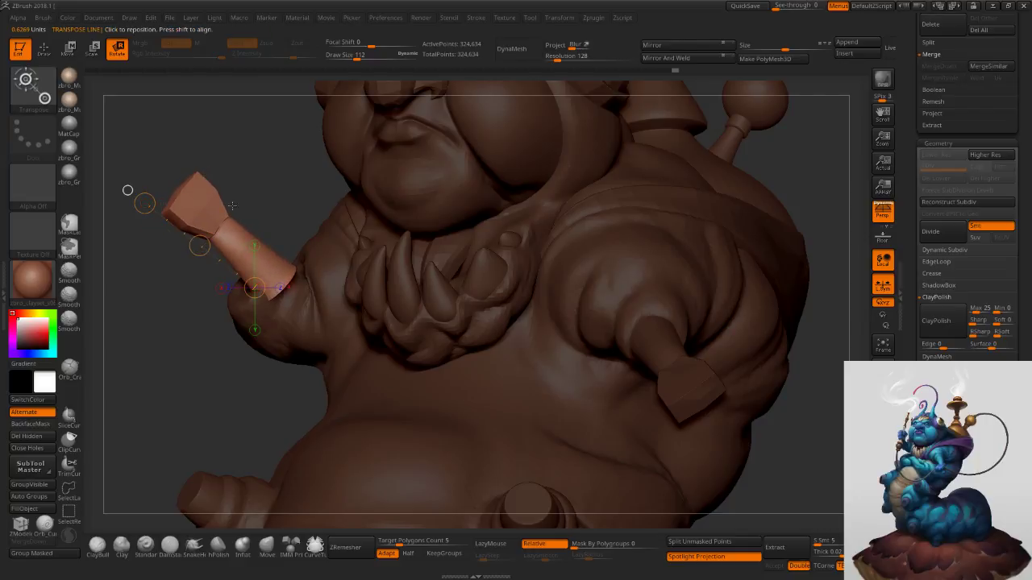
drag(266, 211, 300, 113)
key(e)
mouse_move(237, 247)
mouse_down()
mouse_move(289, 226)
mouse_move(241, 249)
mouse_up()
key(ctrl+z)
key(w)
key(r)
mouse_move(234, 303)
mouse_down()
mouse_move(127, 196)
mouse_move(138, 176)
mouse_move(184, 157)
mouse_up()
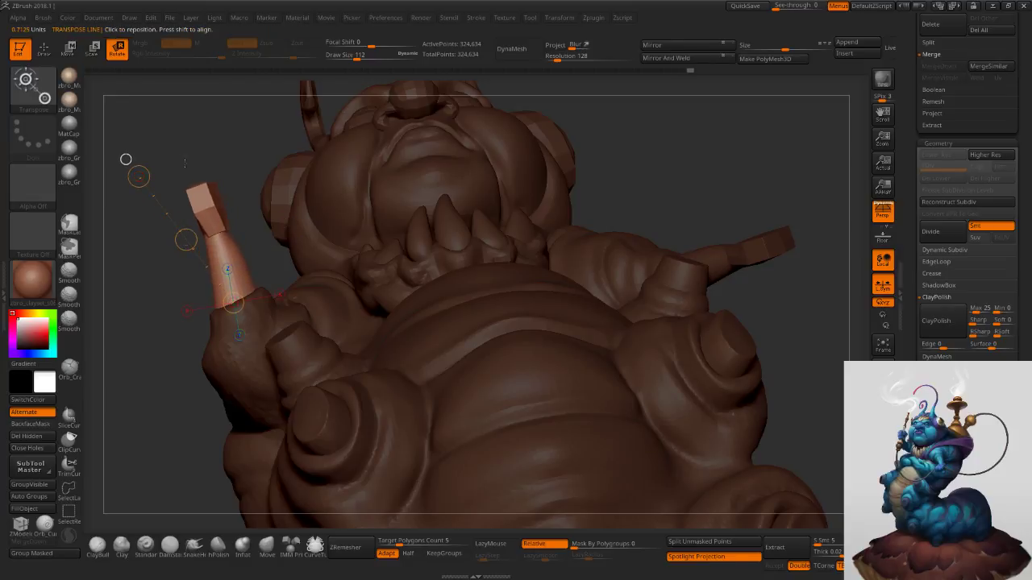
click(45, 58)
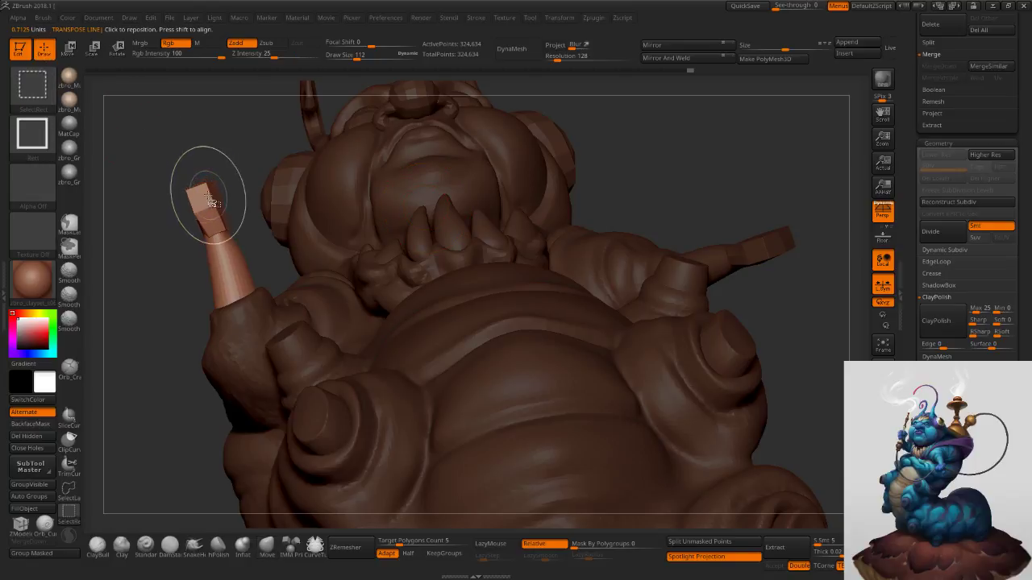
Isolate and mask the hand block at the arm tip, then rotate it to tilt outward.
ctrl+shift+click(211, 200)
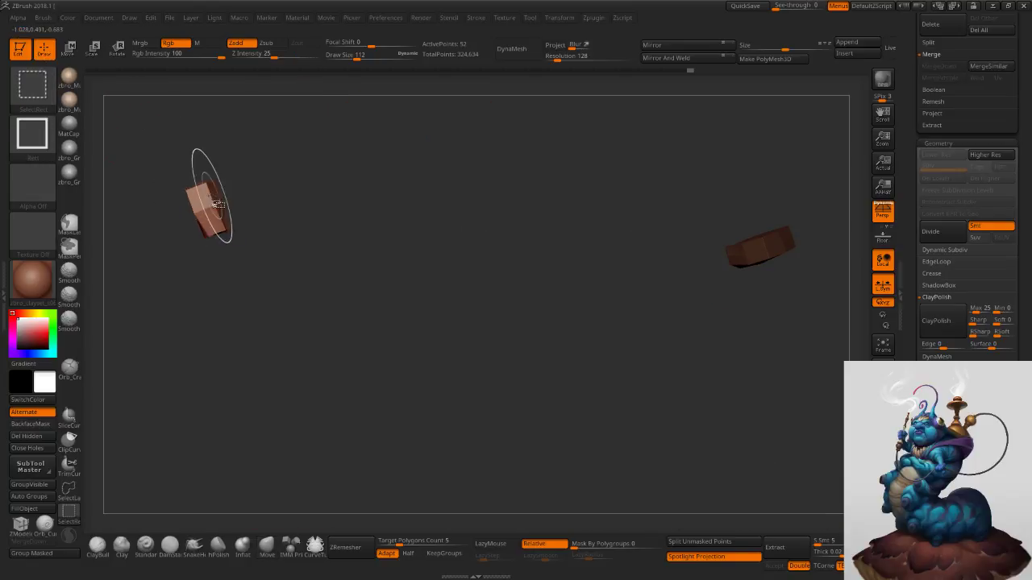
ctrl+shift+click(266, 194)
ctrl+shift+click(235, 256)
ctrl+shift+click(238, 254)
ctrl+drag(156, 192, 271, 330)
ctrl+shift+click(227, 222)
key(r)
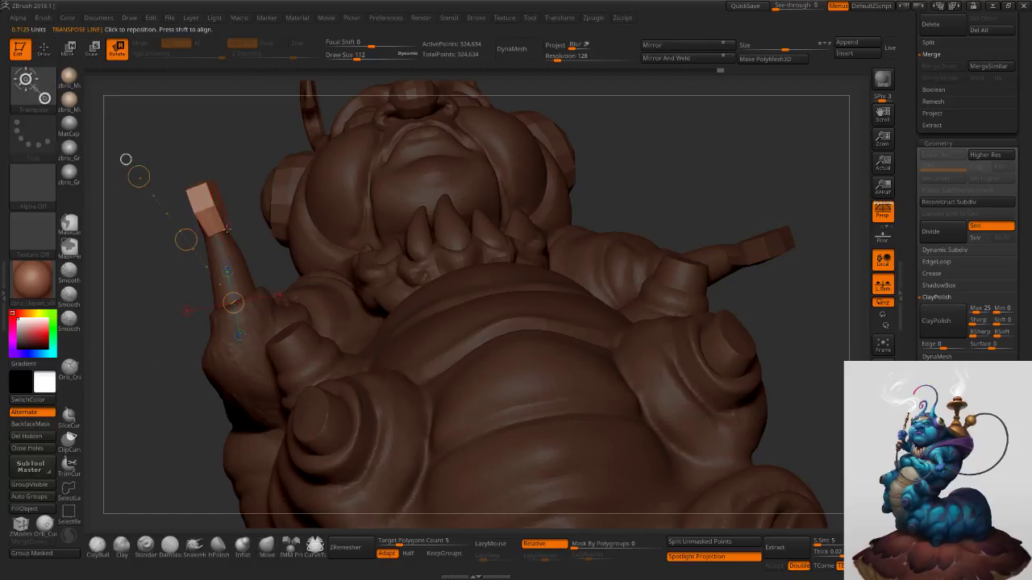
mouse_move(216, 232)
mouse_down()
mouse_move(183, 149)
mouse_move(218, 141)
mouse_up()
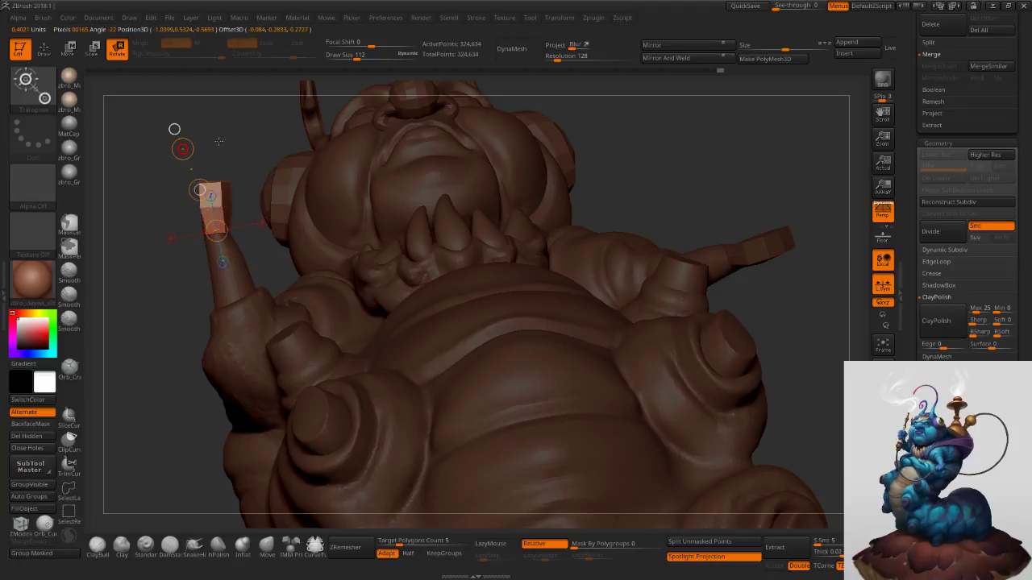
mouse_move(613, 137)
alt+mouse_down()
mouse_move(608, 89)
mouse_move(604, 170)
mouse_move(498, 177)
mouse_move(514, 177)
alt+mouse_up()
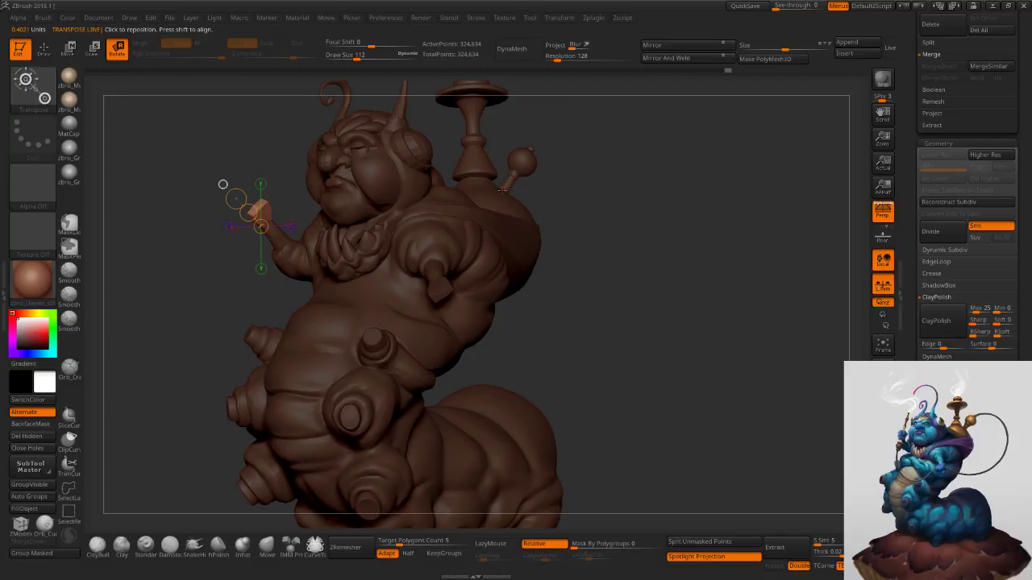
Clear the old mask from the whole model and isolate the two forearm cylinders.
key(q)
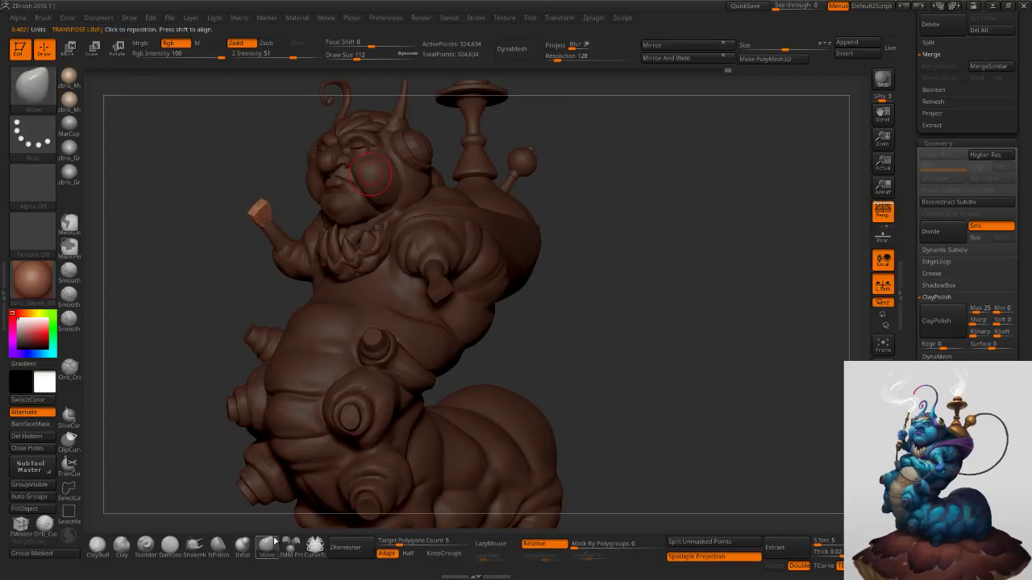
ctrl+right_drag(296, 272, 300, 283)
ctrl+drag(229, 293, 247, 314)
ctrl+shift+click(291, 254)
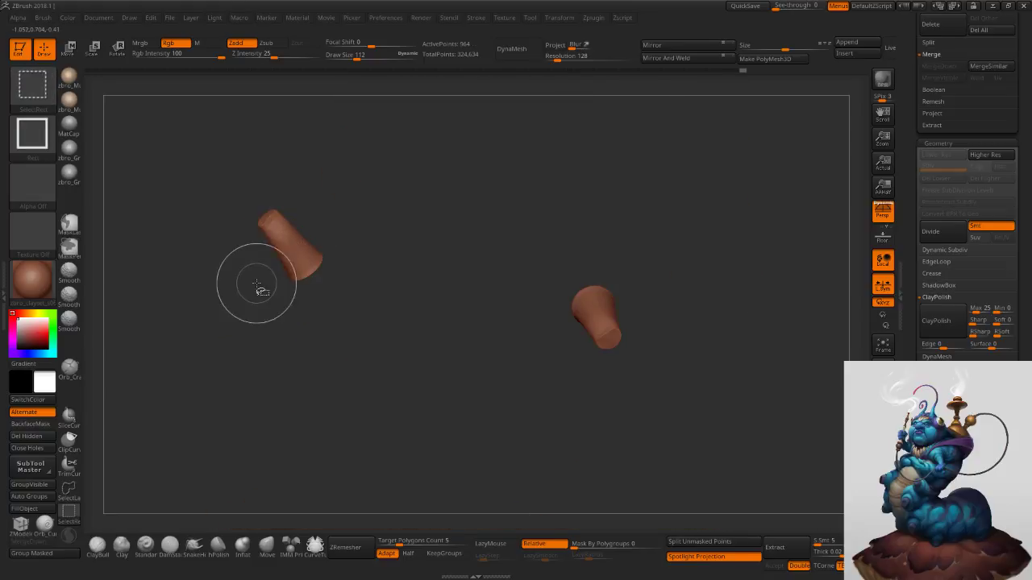
ctrl+shift+drag(508, 214, 682, 390)
key(ctrl+z)
ctrl+drag(511, 226, 715, 400)
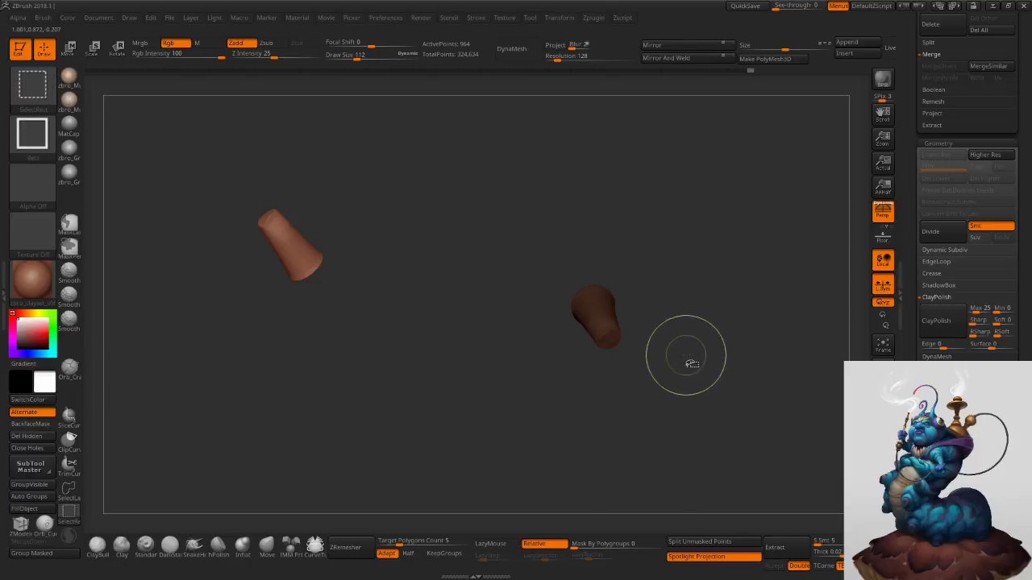
ctrl+shift+click(686, 356)
ctrl+click(626, 337)
ctrl+right_drag(626, 337, 645, 282)
ctrl+shift+click(643, 315)
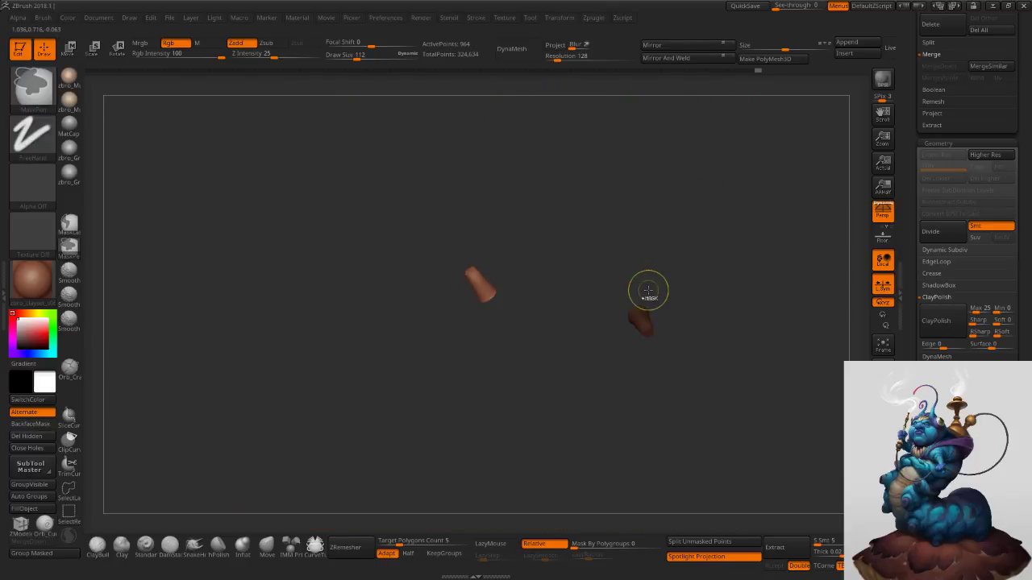
ctrl+shift+click(685, 266)
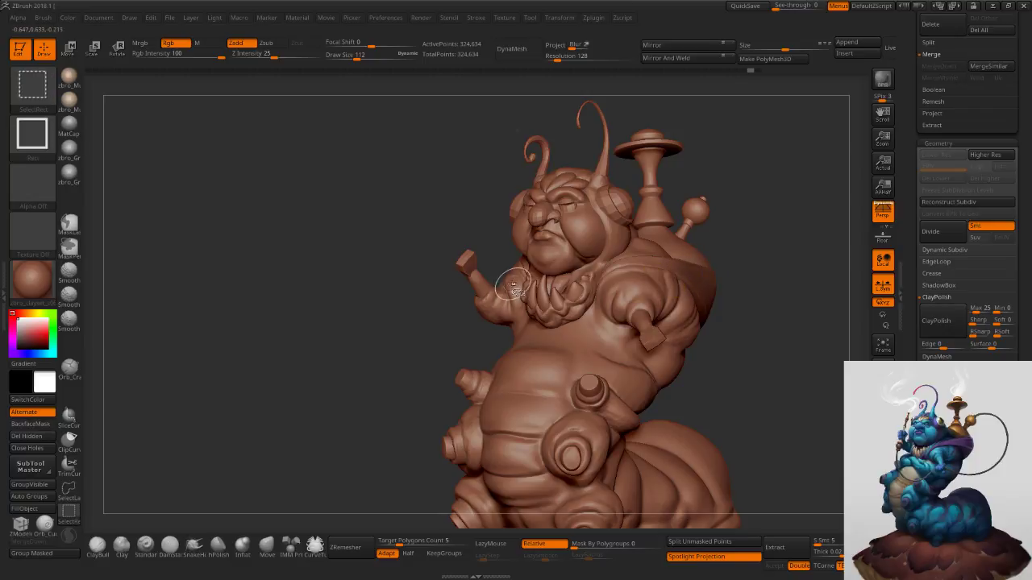
Mask the left forearm, show the full caterpillar and invert the mask to free the forearm.
ctrl+shift+click(481, 285)
ctrl+shift+drag(473, 321, 456, 352)
ctrl+shift+click(467, 268)
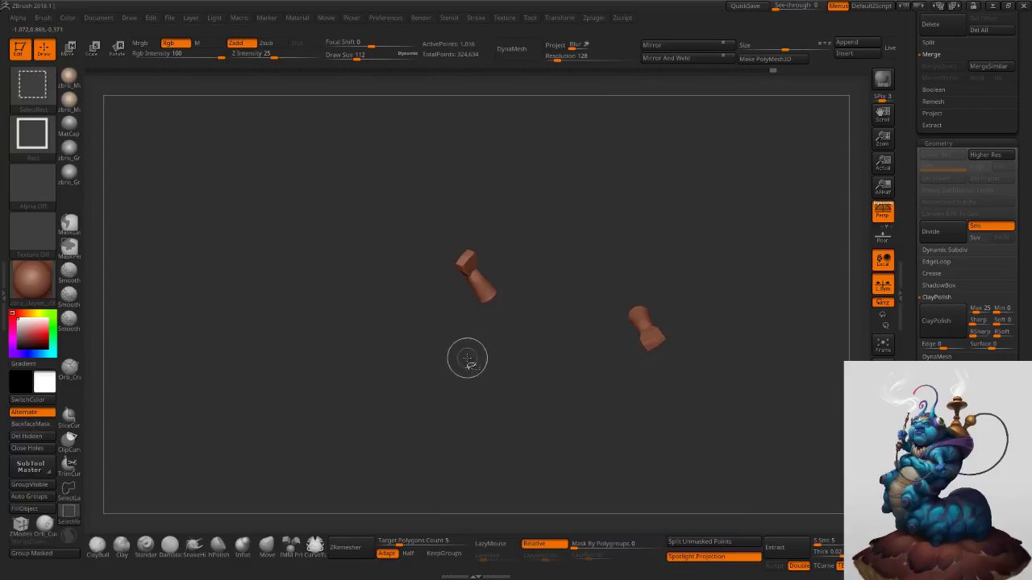
ctrl+drag(406, 207, 515, 324)
ctrl+shift+click(502, 352)
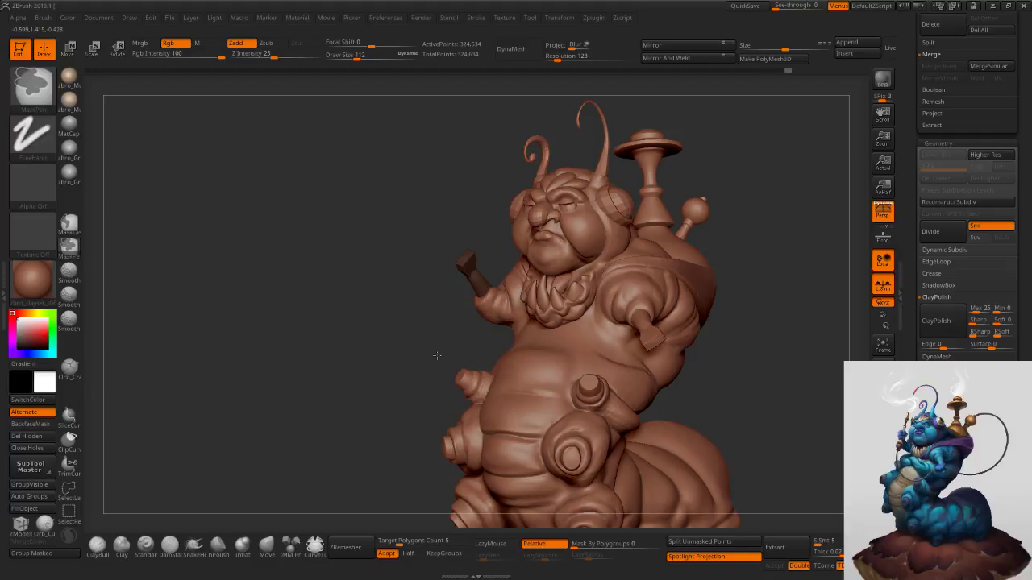
ctrl+click(443, 350)
Resize the Move brush and pull the forearm down and outward.
ctrl+right_drag(500, 309, 524, 317)
key(s)
drag(528, 315, 536, 316)
mouse_move(535, 354)
mouse_down()
mouse_move(524, 369)
mouse_move(498, 339)
mouse_up()
Invert the mask onto the forearm and reshape the shoulder with the Move brush at size 143.
key(s)
right_drag(513, 292, 637, 295)
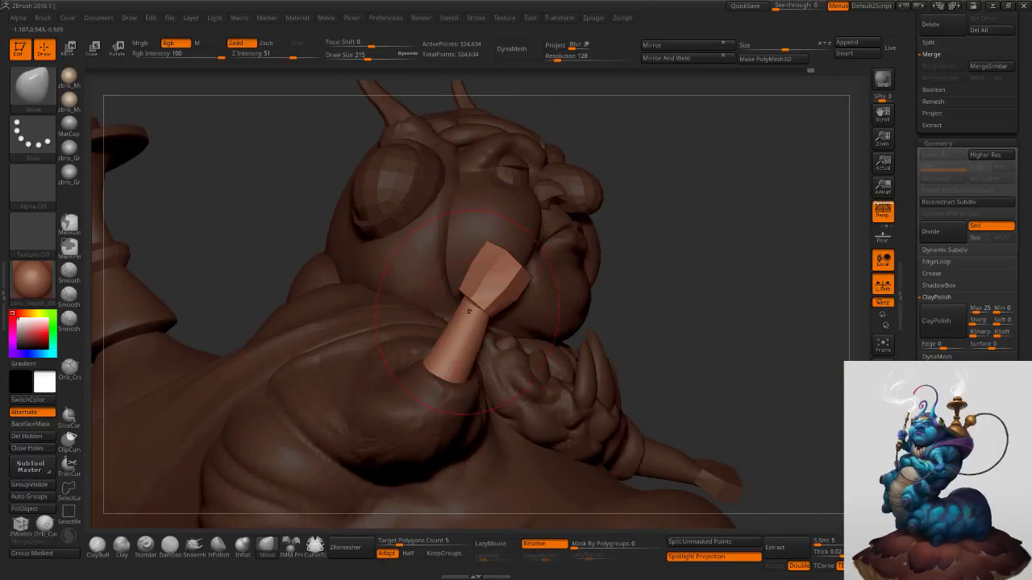
right_drag(441, 339, 484, 351)
key(s)
drag(454, 363, 406, 377)
ctrl+click(534, 342)
key(s)
right_drag(403, 362, 433, 349)
drag(384, 377, 359, 355)
Orbit through side and front views of the arm, resizing the brush from 193 down to 108.
key(s)
right_drag(427, 366, 384, 379)
key(s)
drag(384, 379, 380, 380)
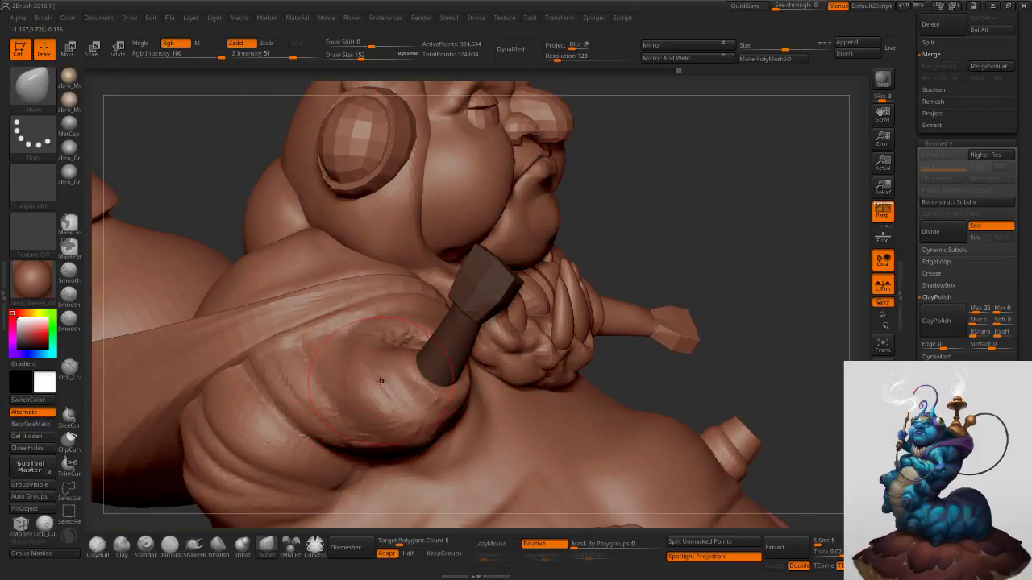
mouse_move(377, 373)
right_down()
mouse_move(387, 364)
mouse_move(421, 369)
mouse_move(337, 379)
right_up()
key(s)
drag(462, 399, 460, 399)
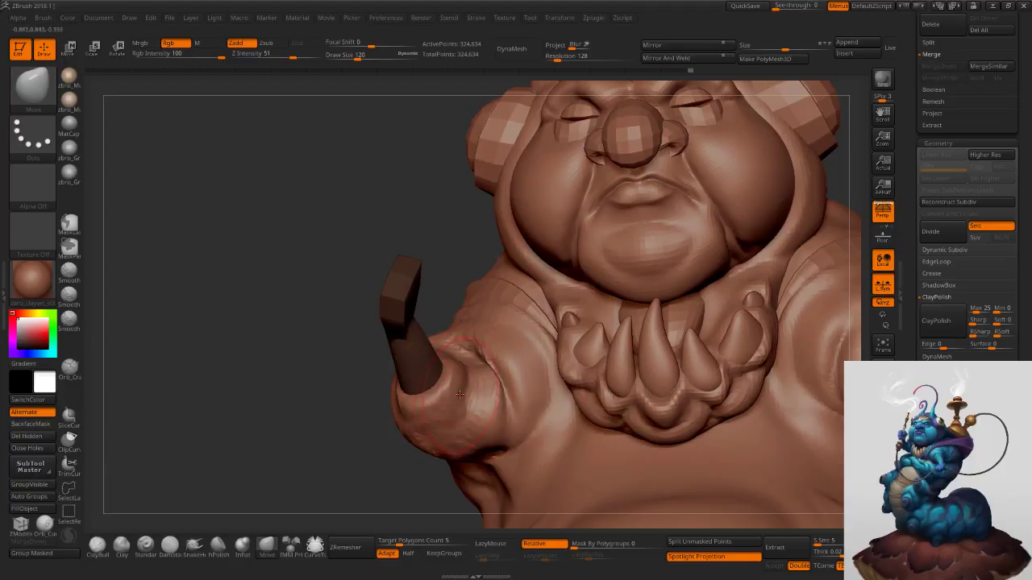
right_drag(460, 399, 432, 419)
key(s)
drag(453, 340, 449, 340)
right_drag(446, 313, 441, 333)
key(s)
drag(441, 333, 444, 333)
right_drag(395, 343, 419, 349)
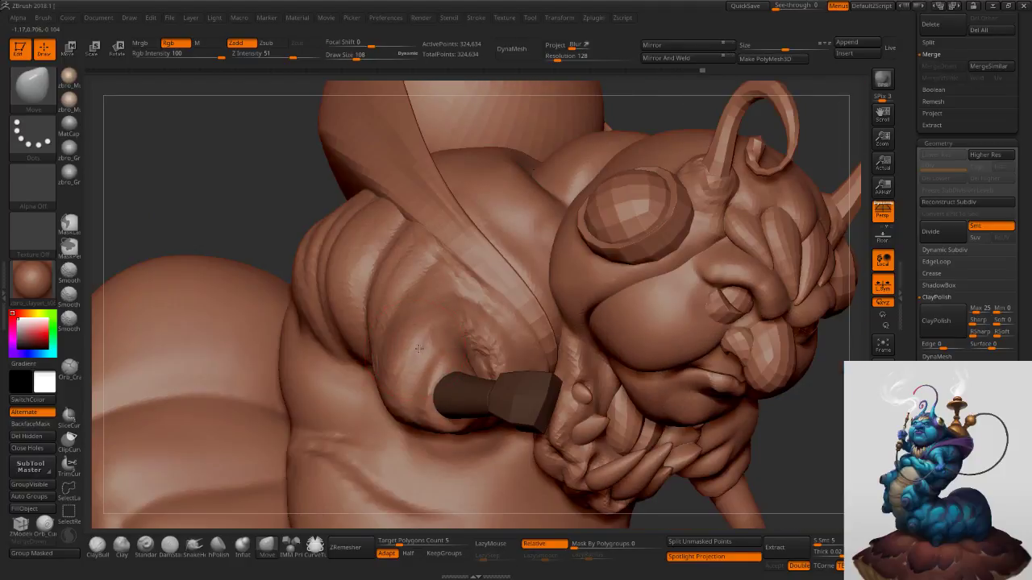
mouse_move(516, 342)
right_down()
mouse_move(490, 325)
mouse_move(508, 326)
right_up()
mouse_move(578, 333)
right_down()
mouse_move(545, 327)
mouse_move(587, 310)
mouse_move(568, 274)
right_up()
ctrl+right_drag(538, 319, 547, 371)
Zoom in on the arm and set the brush size through 104, 138 and 89.
key(s)
click(564, 377)
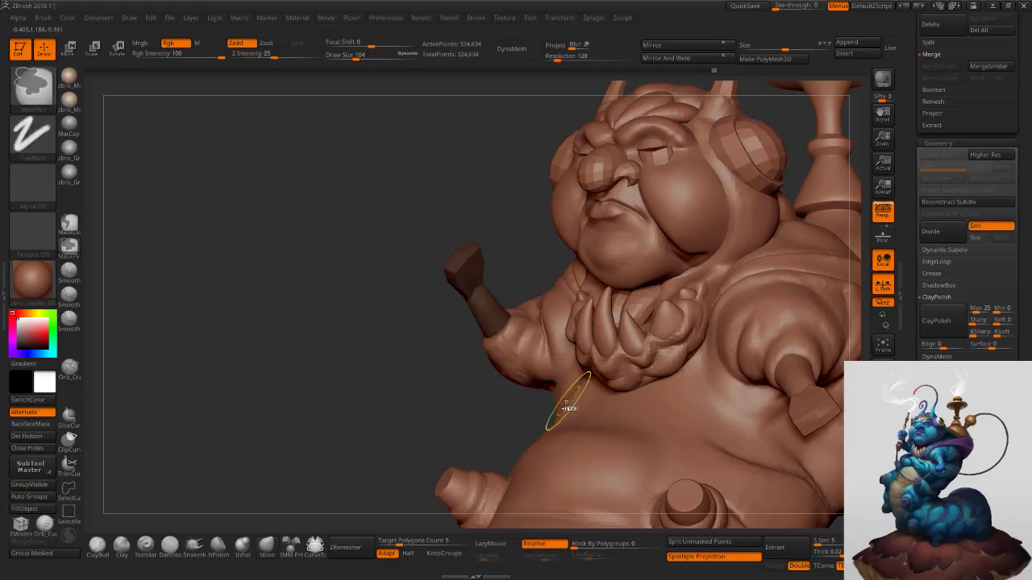
key(s)
click(573, 407)
key(s)
click(519, 373)
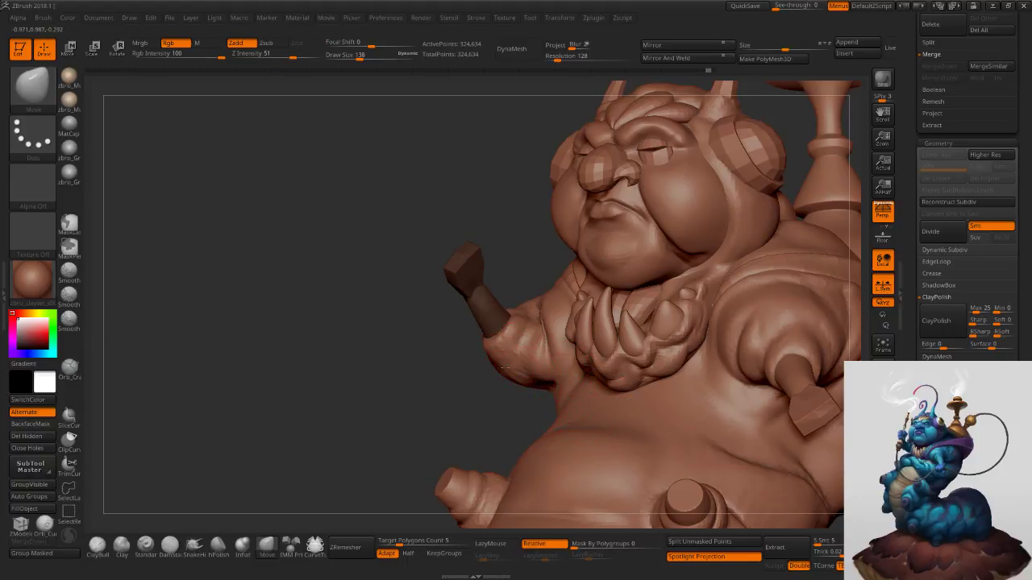
key(s)
click(500, 346)
Clear the mask from the arm and fit the whole caterpillar in view with F.
ctrl+drag(509, 276, 543, 295)
ctrl+right_drag(543, 295, 479, 254)
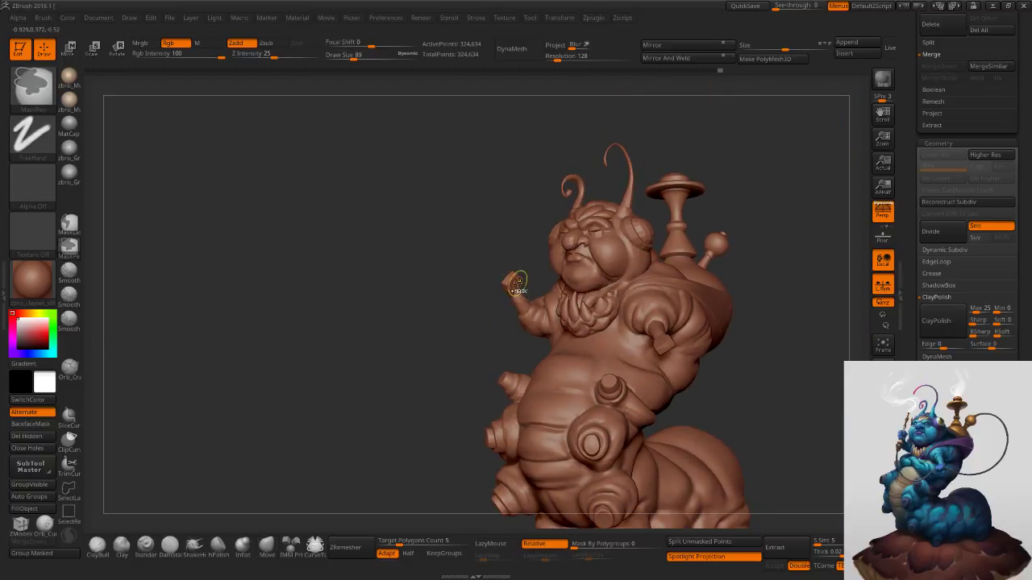
drag(737, 302, 727, 272)
key(f)
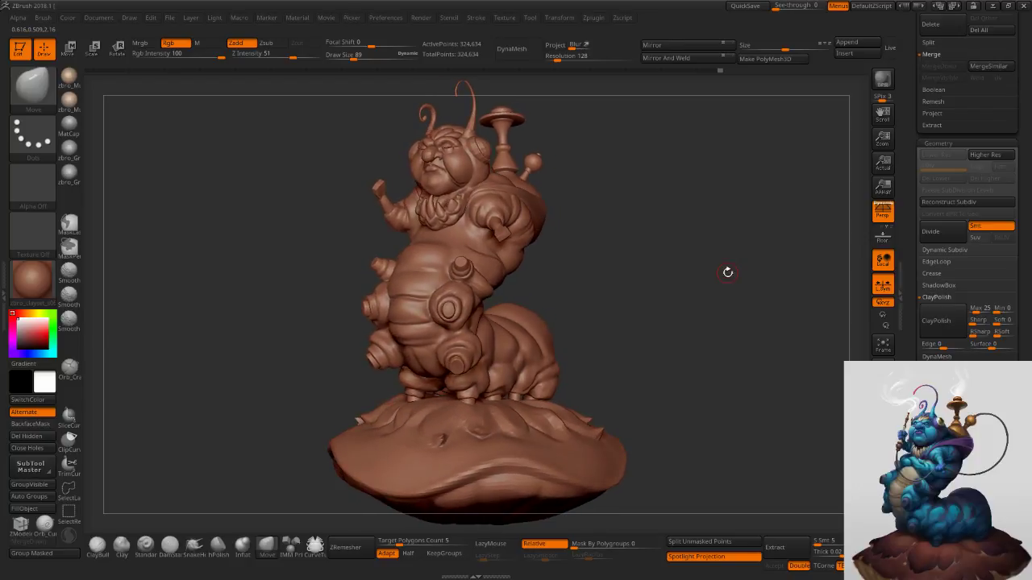
Run Transpose Master TPose|SubT to transfer the pose, then inspect the arm with brush sizes 59–108.
click(598, 19)
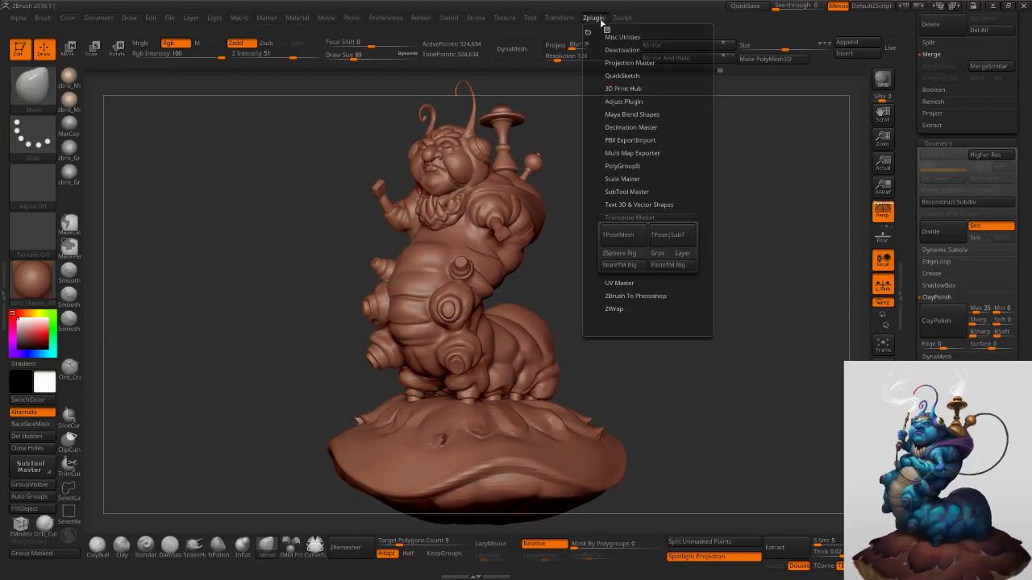
click(675, 233)
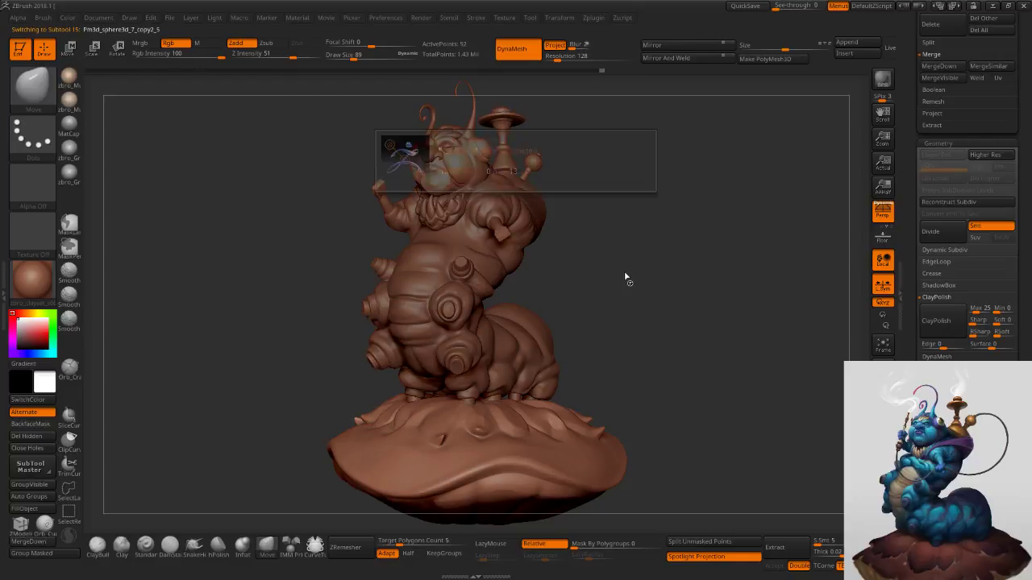
ctrl+right_drag(554, 251, 590, 294)
key(s)
drag(533, 254, 535, 254)
ctrl+right_drag(535, 253, 531, 263)
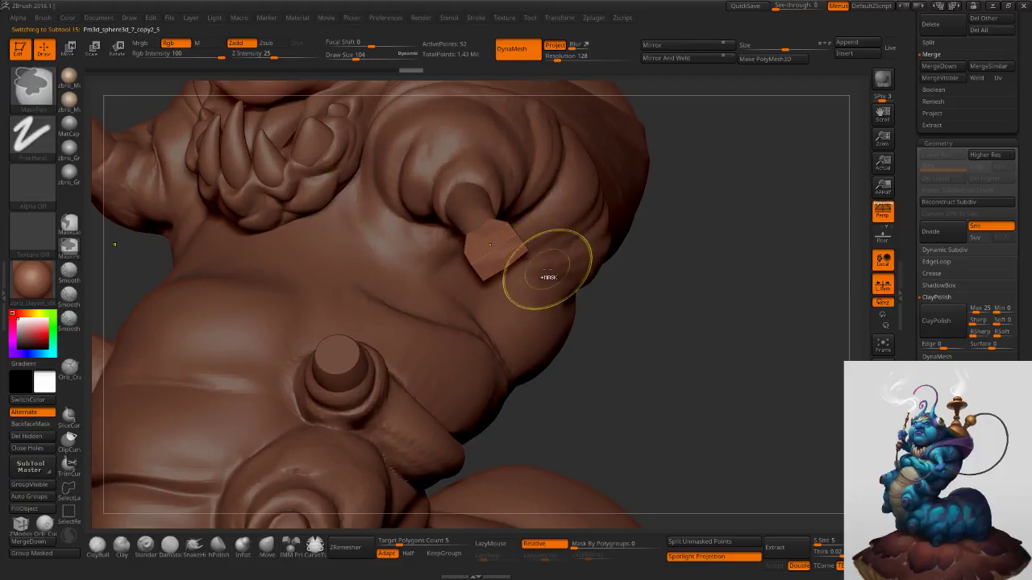
key(s)
drag(586, 294, 582, 294)
ctrl+right_drag(584, 292, 578, 254)
key(s)
drag(502, 247, 510, 247)
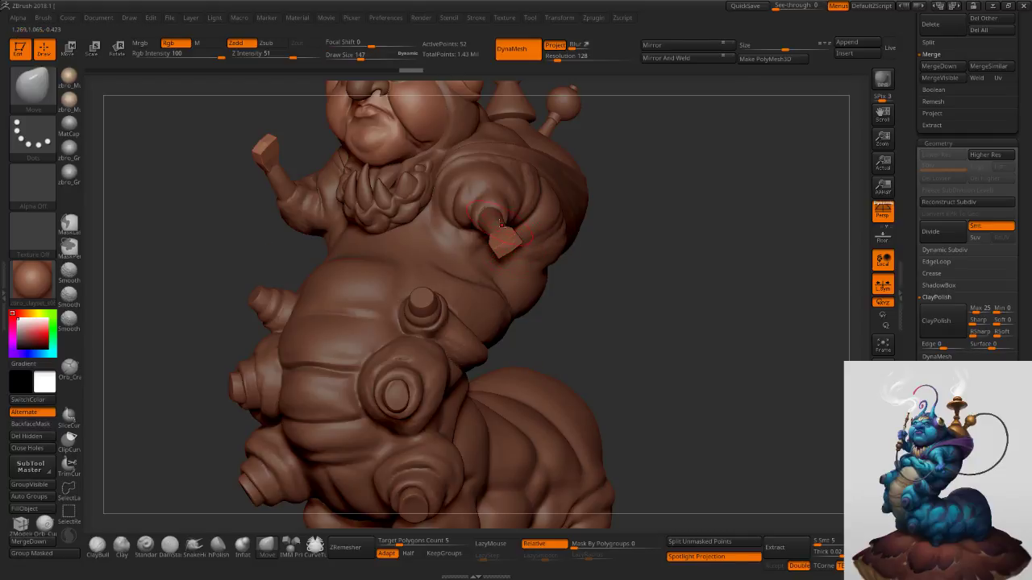
Make the forearms the active subtool and shrink the brush to 89.
alt+click(500, 225)
alt+right_drag(500, 226, 520, 256)
key(s)
drag(587, 247, 584, 246)
mouse_move(620, 248)
ctrl+right_down()
mouse_move(611, 238)
mouse_move(619, 300)
ctrl+right_up()
key(s)
drag(600, 244, 594, 243)
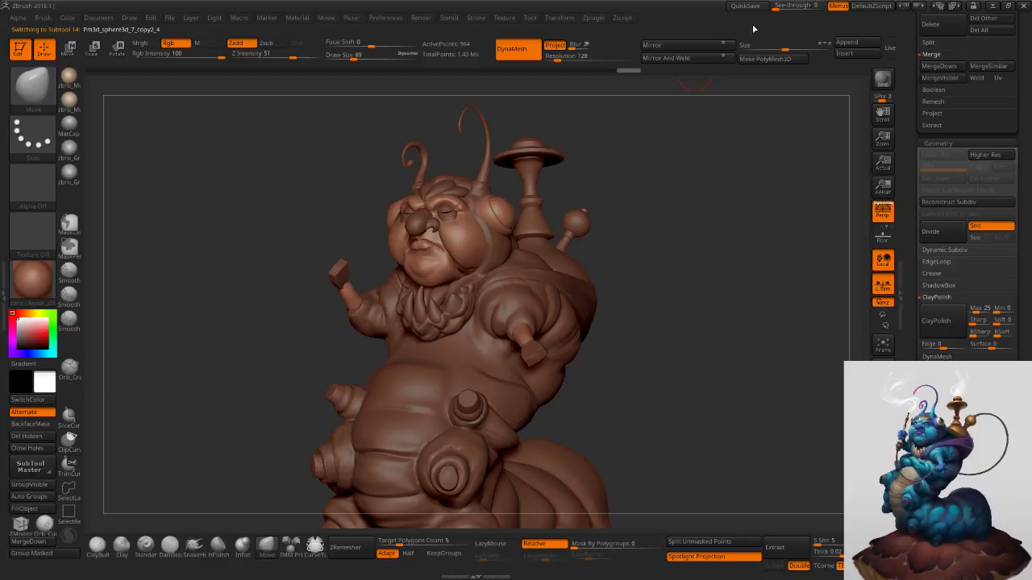
Enlarge the brush to 227 and make the hand blocks the active subtool.
key(s)
click(340, 272)
ctrl+right_drag(361, 293, 444, 75)
key(s)
click(347, 288)
key(s)
click(345, 284)
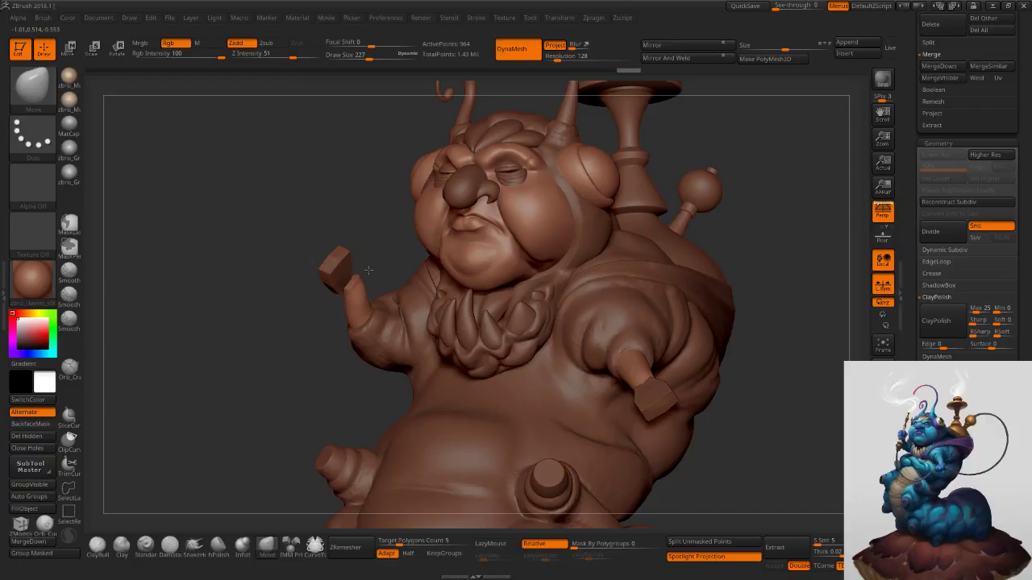
alt+click(345, 272)
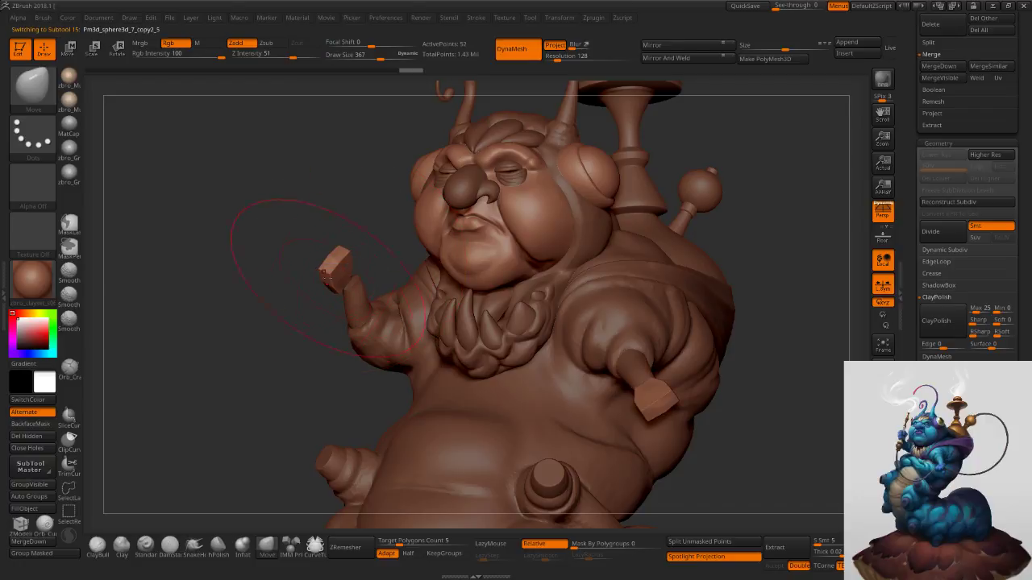
Orbit around both hand blocks from side and front views, adjusting the brush size along the way.
drag(354, 273, 335, 272)
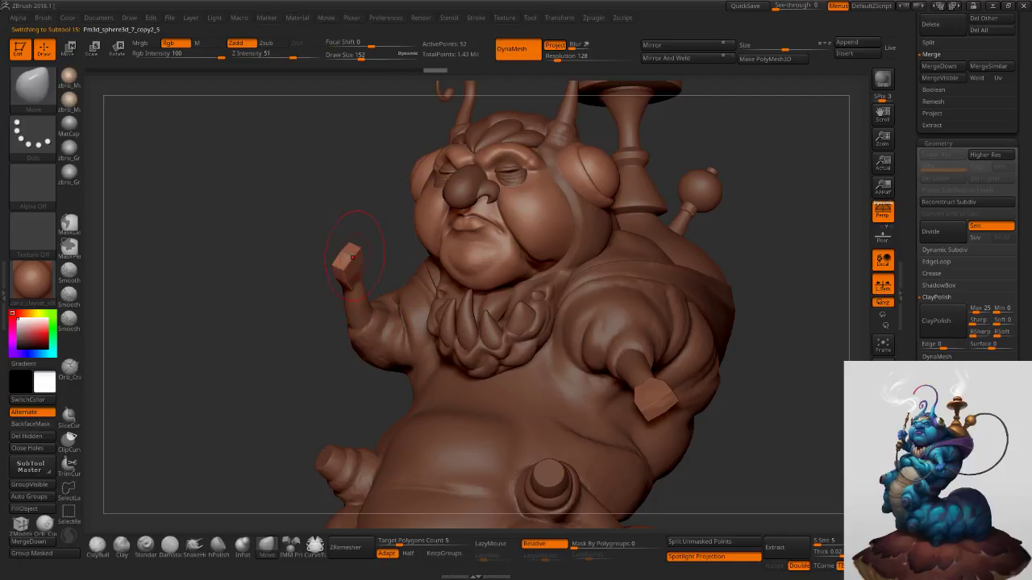
key(s)
click(357, 263)
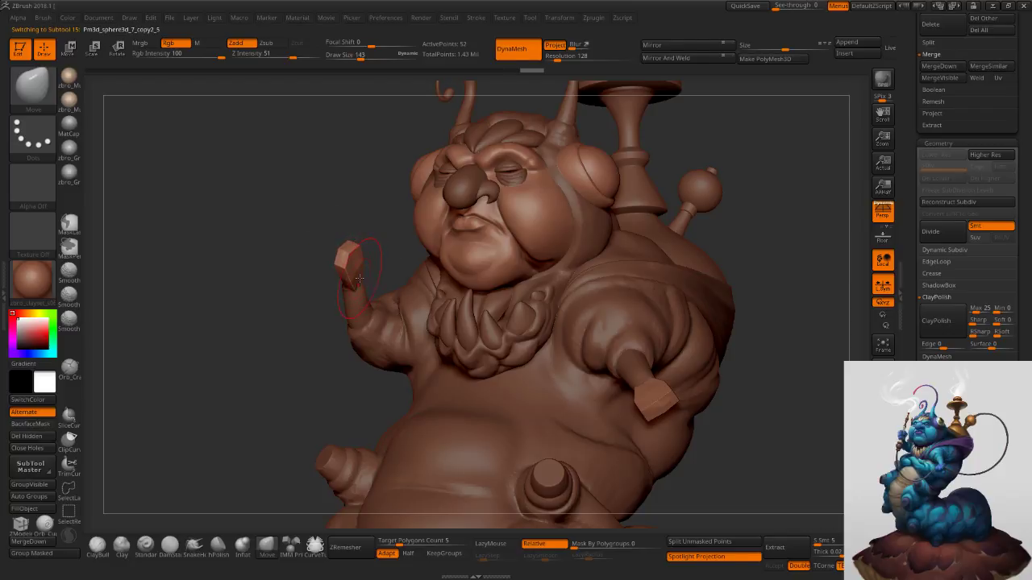
key(s)
mouse_move(357, 274)
mouse_down()
mouse_move(347, 274)
mouse_move(387, 251)
mouse_move(407, 258)
mouse_up()
ctrl+right_drag(407, 258, 401, 276)
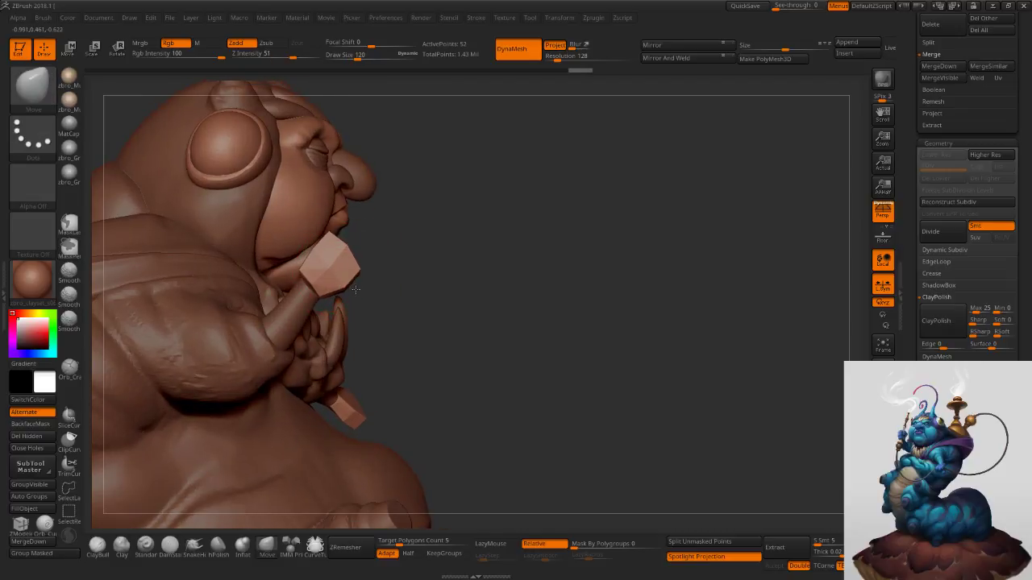
right_drag(317, 258, 321, 261)
key(bracketleft)
drag(424, 237, 339, 256)
key(s)
right_drag(329, 266, 332, 282)
key(s)
drag(329, 264, 325, 263)
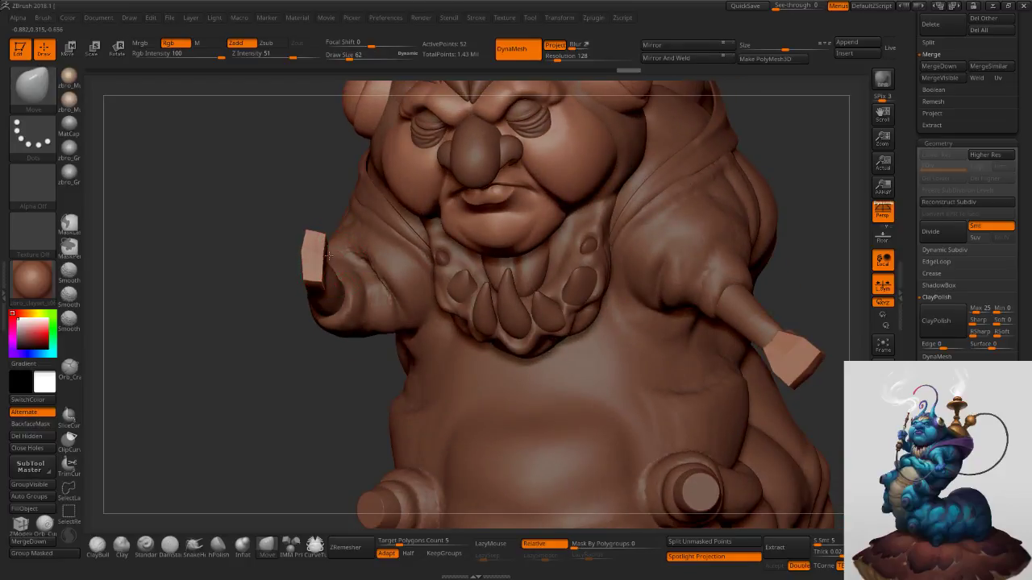
drag(279, 252, 324, 260)
right_drag(286, 274, 295, 264)
key(s)
drag(292, 265, 288, 265)
right_drag(286, 264, 275, 251)
drag(270, 256, 290, 284)
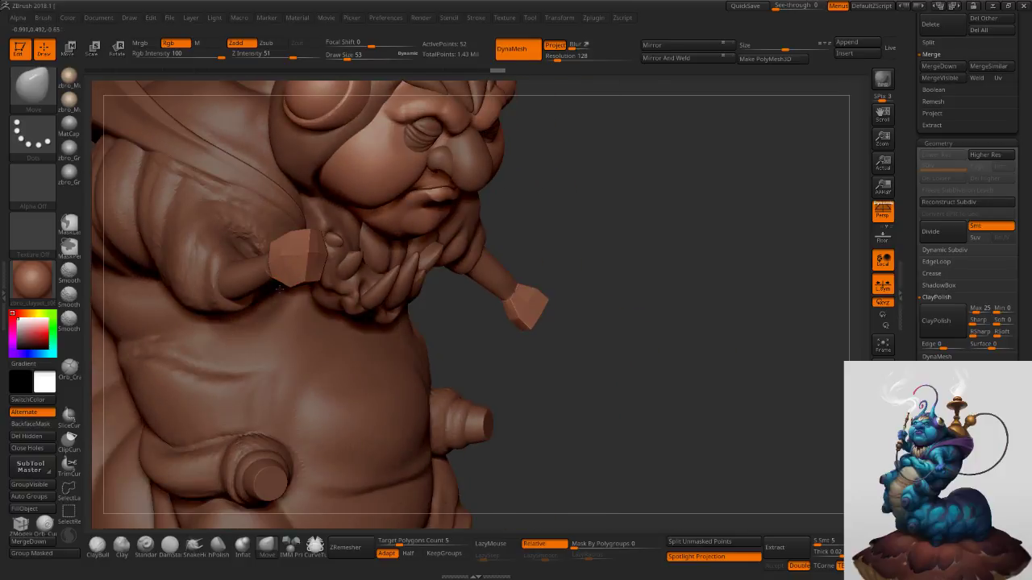
right_drag(305, 272, 287, 260)
key(s)
mouse_move(334, 245)
mouse_down()
mouse_move(322, 237)
mouse_move(313, 261)
mouse_up()
key(s)
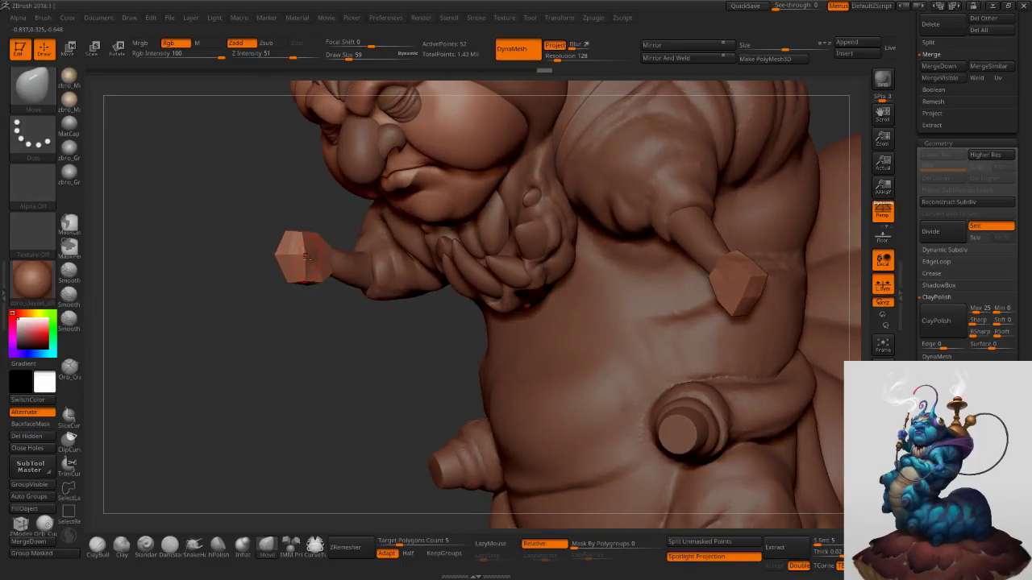
right_drag(308, 255, 343, 229)
Preview the hands one subdivision level up, step back down, and marquee-mask the left hand block.
key(d)
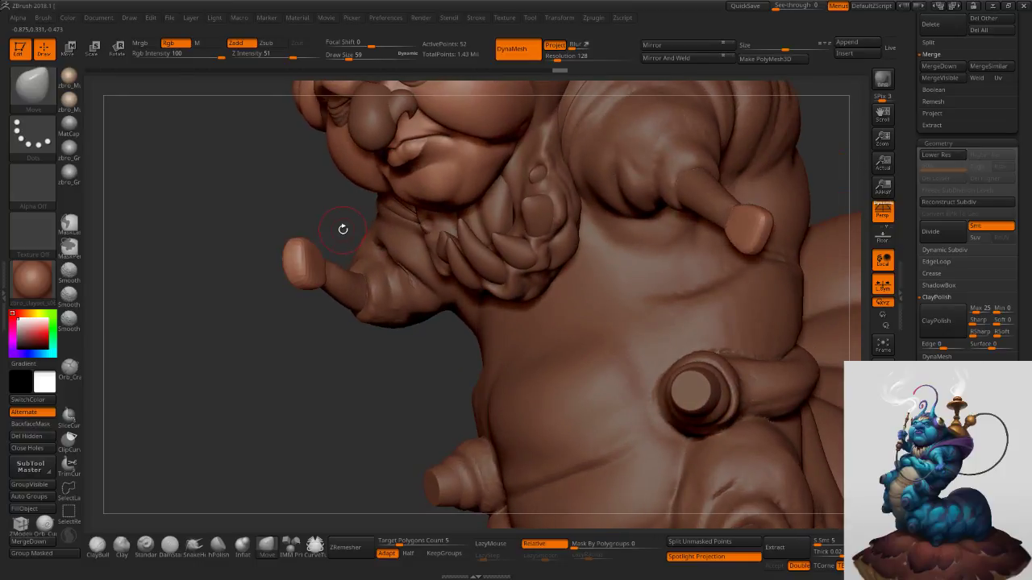
key(shift+d)
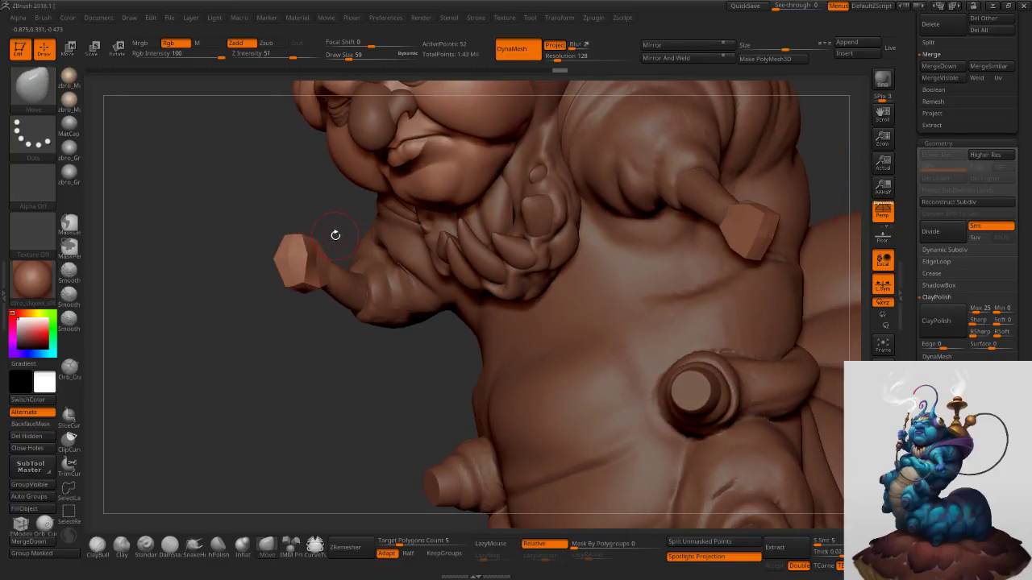
ctrl+right_drag(346, 254, 329, 253)
key(s)
drag(324, 249, 330, 249)
ctrl+drag(242, 217, 343, 312)
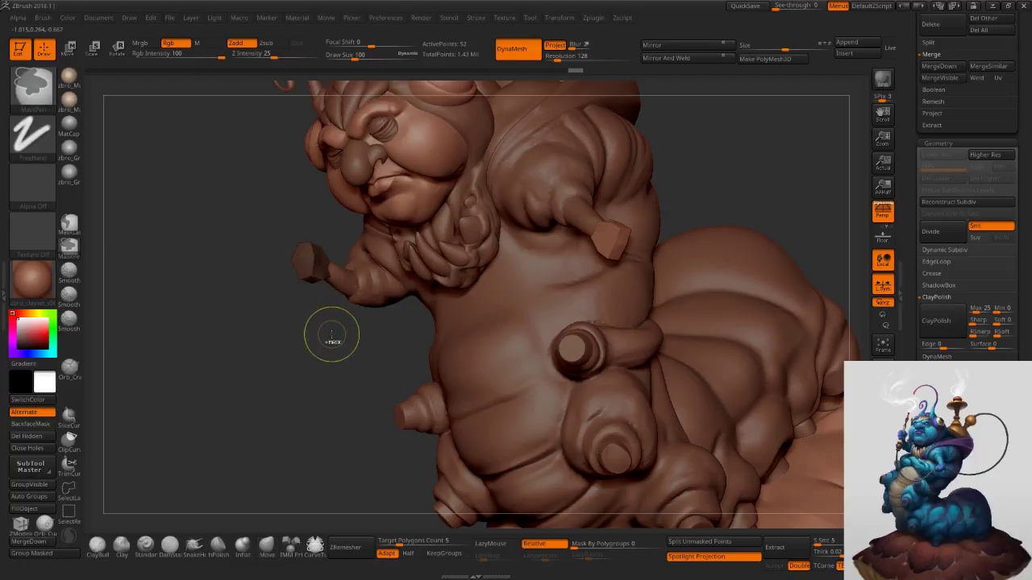
Split the unmasked left hand off, then mask and split off the left forearm.
click(685, 545)
alt+click(339, 280)
ctrl+drag(246, 204, 371, 325)
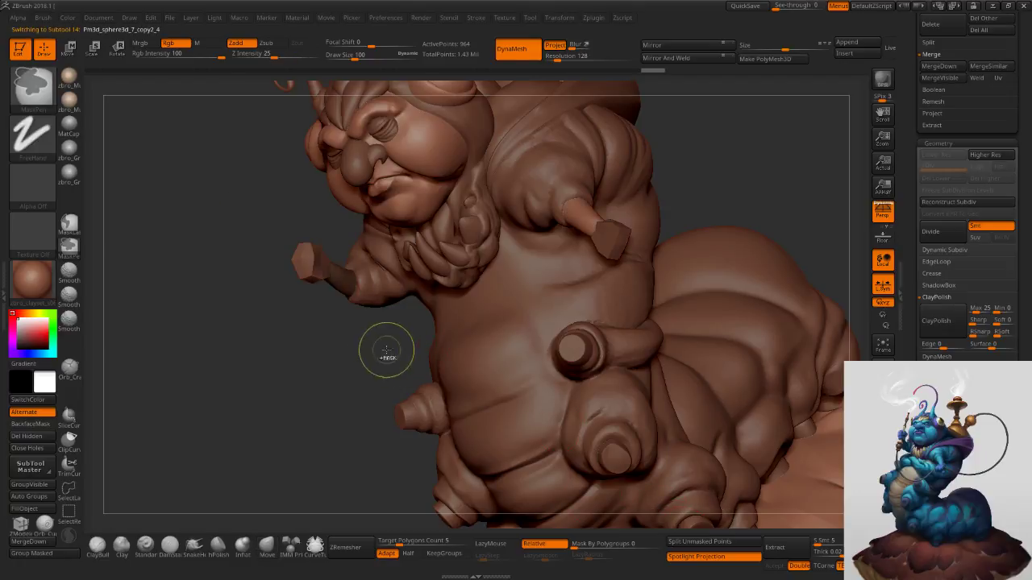
click(686, 542)
key(s)
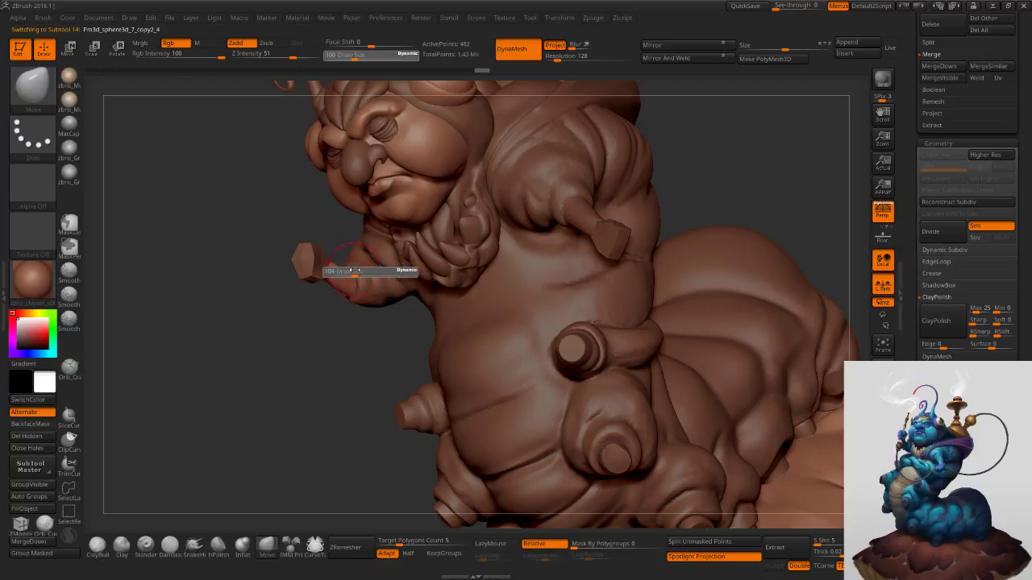
key(s)
drag(338, 272, 345, 271)
right_drag(345, 271, 320, 269)
key(s)
drag(332, 270, 327, 270)
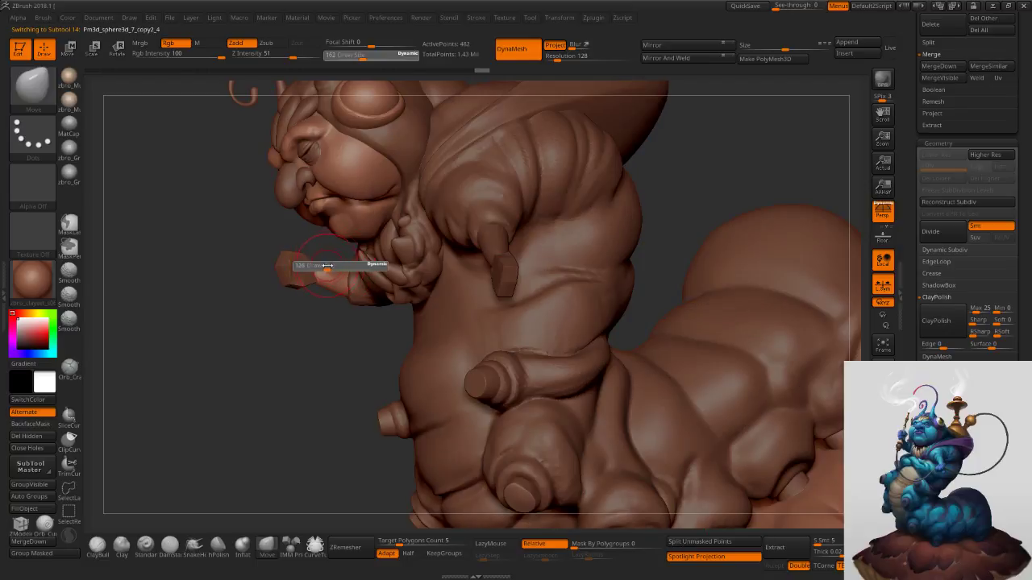
ctrl+right_drag(294, 261, 311, 290)
key(s)
drag(295, 267, 304, 254)
Subdivide the separated hand block once with Smt off and delete its lower level.
alt+click(291, 271)
key(s)
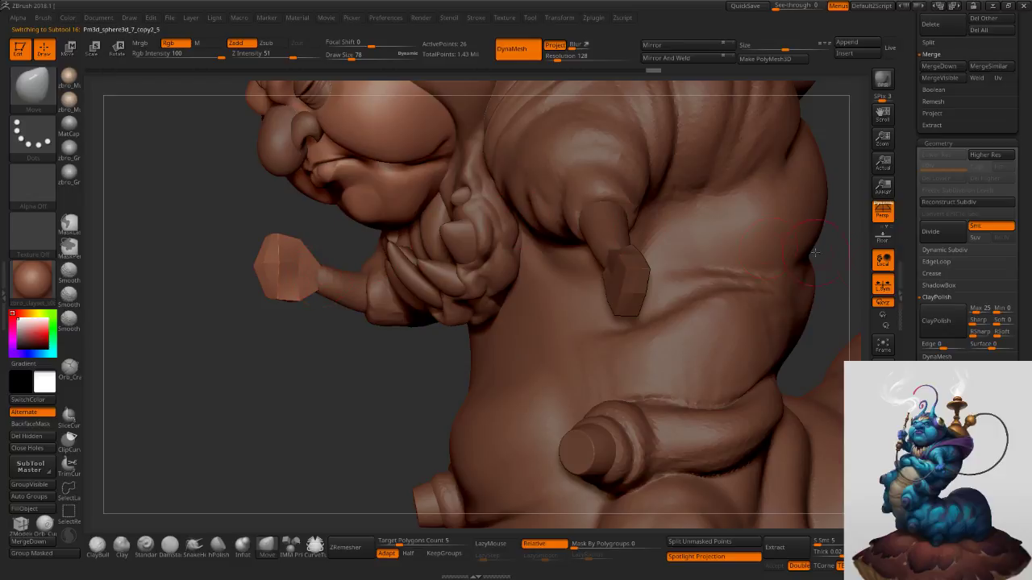
drag(908, 246, 906, 222)
click(981, 204)
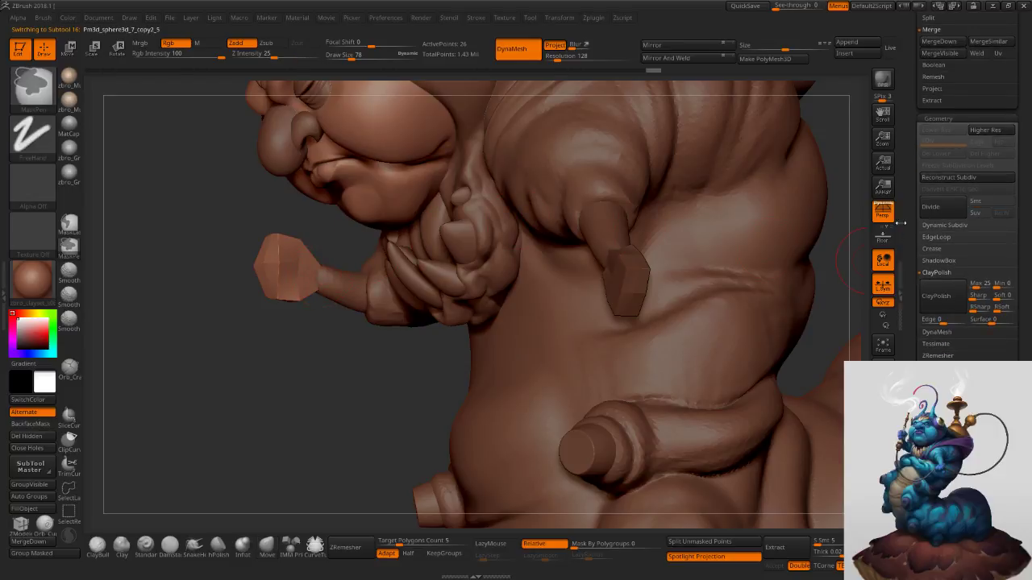
key(ctrl+d)
click(936, 154)
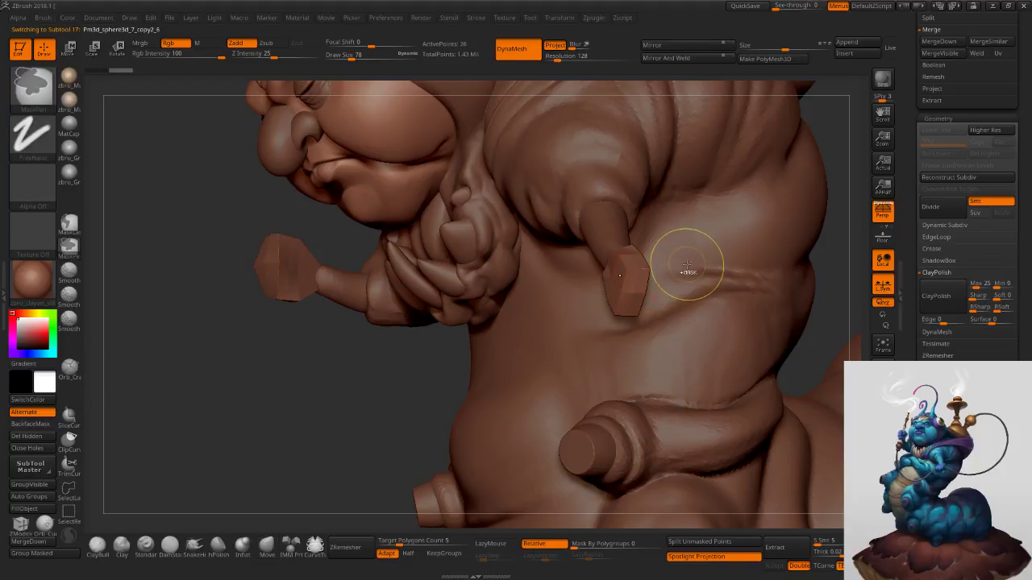
Pull the hand block's lower end down slightly while orbiting around it.
key(s)
key(s)
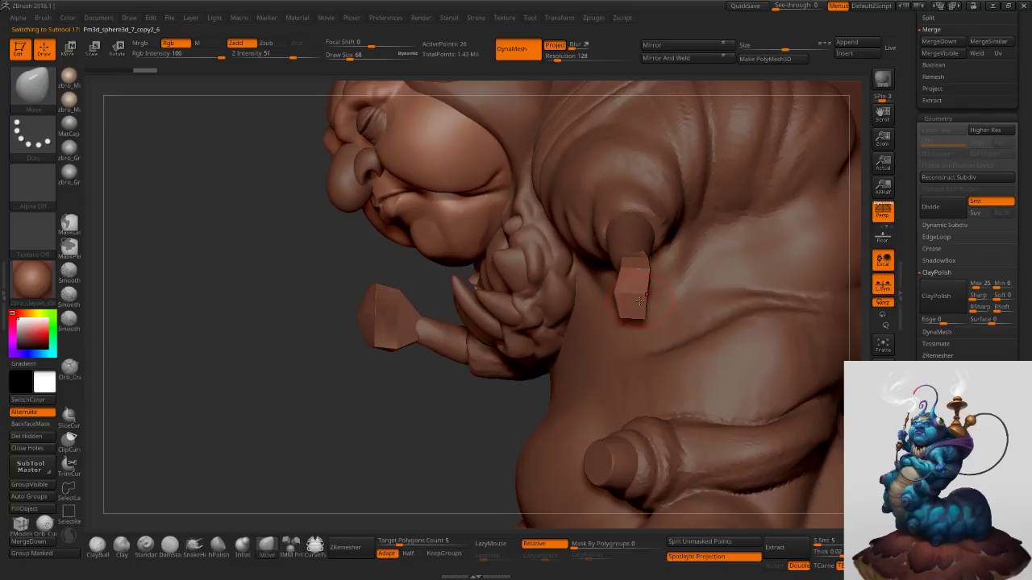
right_drag(654, 293, 643, 325)
drag(645, 324, 648, 335)
mouse_move(624, 335)
right_down()
mouse_move(677, 318)
mouse_move(686, 305)
right_up()
right_drag(581, 294, 662, 294)
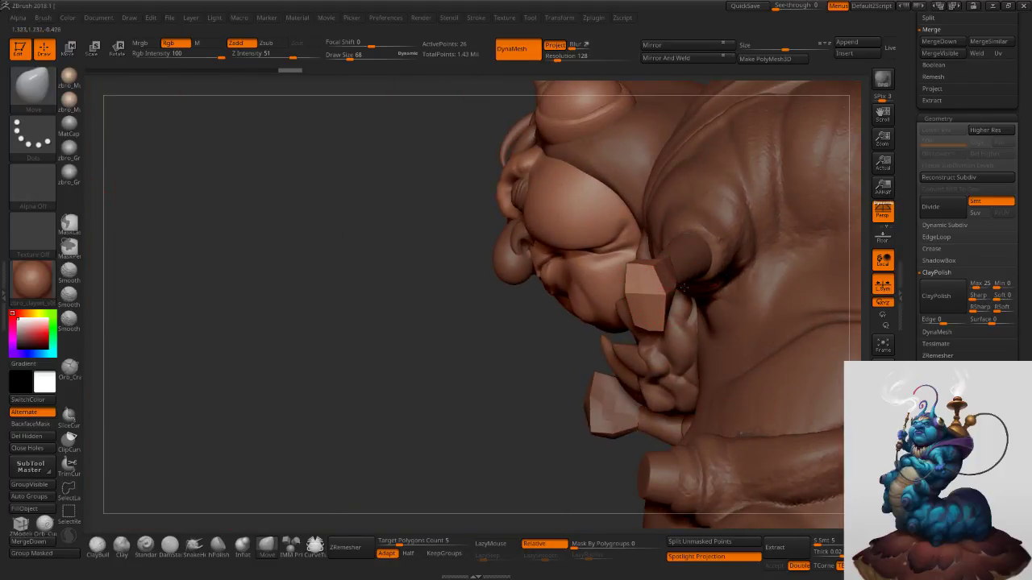
Divide the other hand block once with Smt off and delete its lower subdivision level.
click(979, 204)
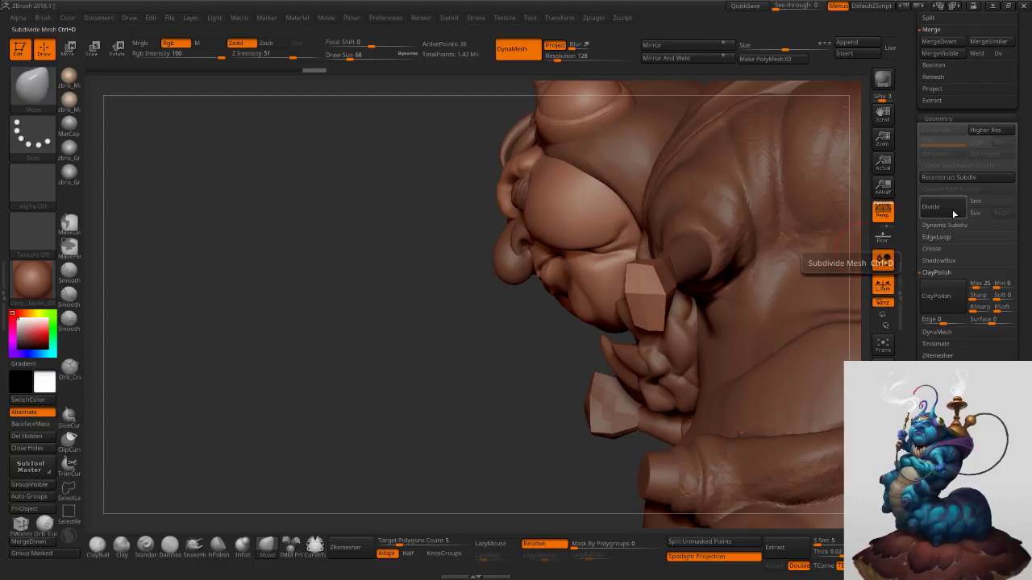
click(943, 210)
click(938, 157)
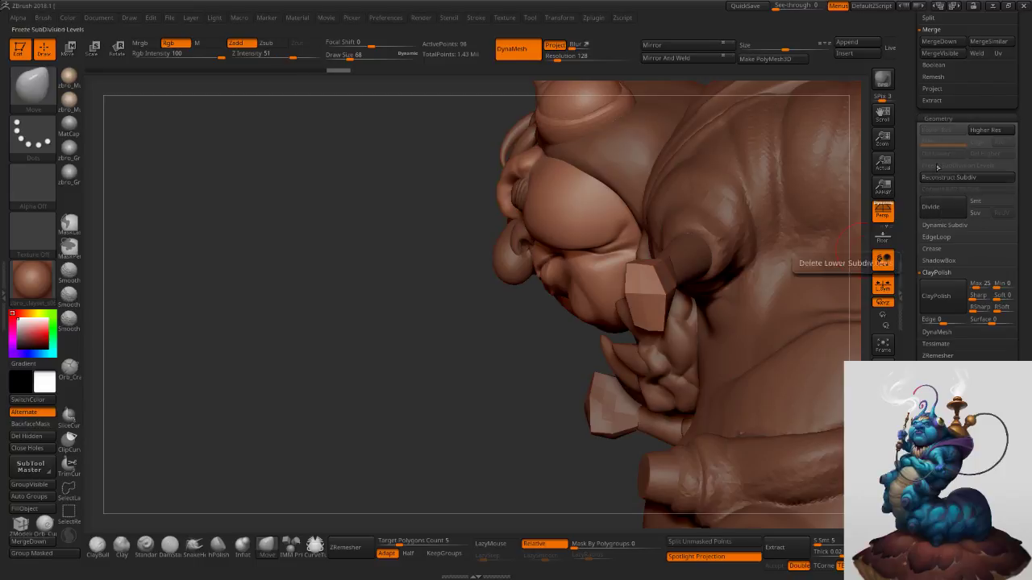
right_drag(649, 292, 782, 296)
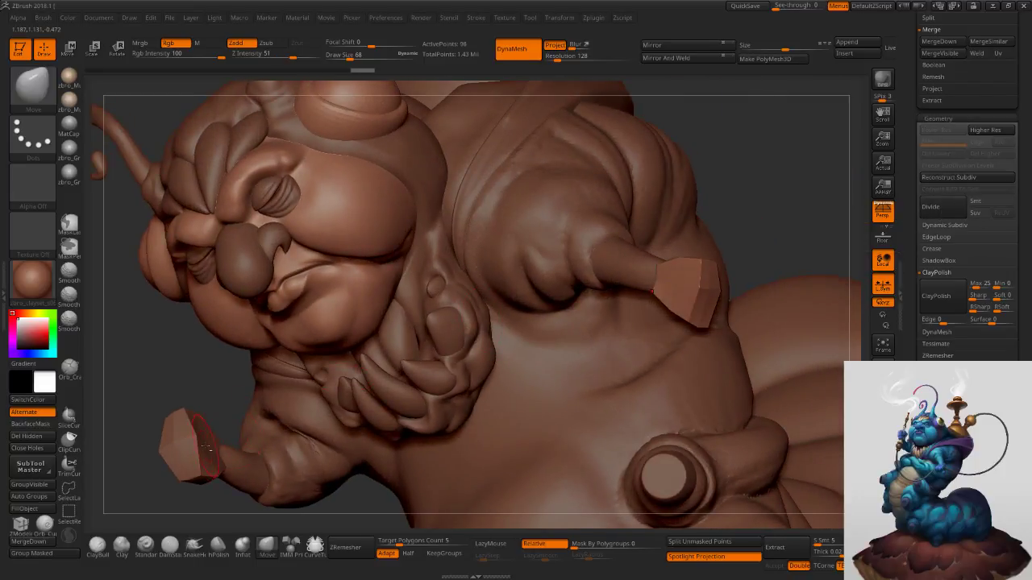
Preview the left-hand block subdivided, then drop it back to low resolution.
alt+click(207, 448)
key(ctrl+d)
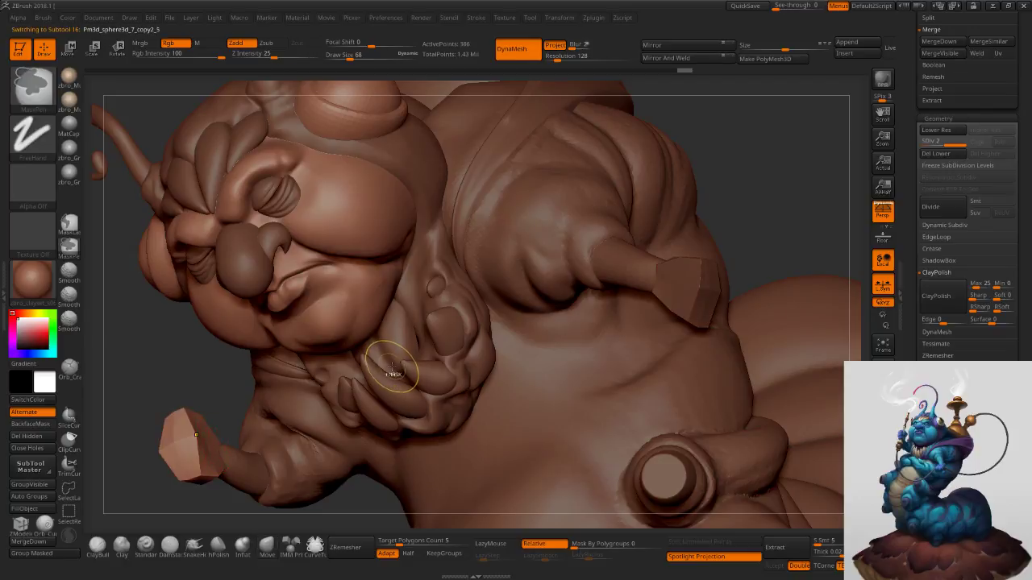
ctrl+right_drag(414, 370, 401, 338)
key(shift+d)
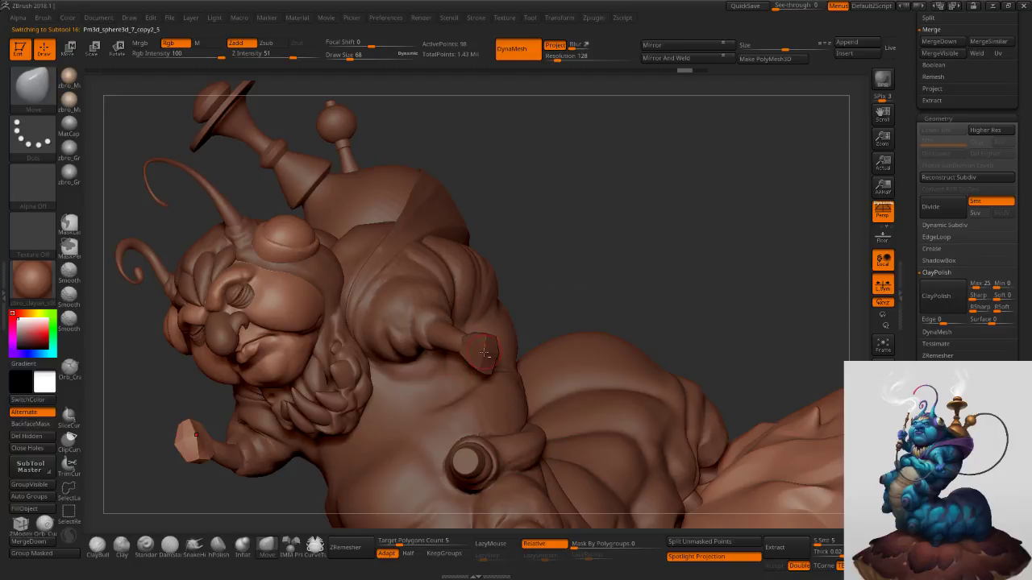
Give the right hand block a smoothed subdivision and frame the arm tip in three-quarter view.
click(978, 203)
key(ctrl+d)
drag(574, 296, 625, 311)
alt+drag(571, 367, 571, 289)
alt+drag(582, 431, 590, 334)
ctrl+right_drag(584, 347, 556, 427)
Tune the brush size between 21 and 108, settling on 50, with the arm pointing right.
key(s)
drag(532, 340, 527, 339)
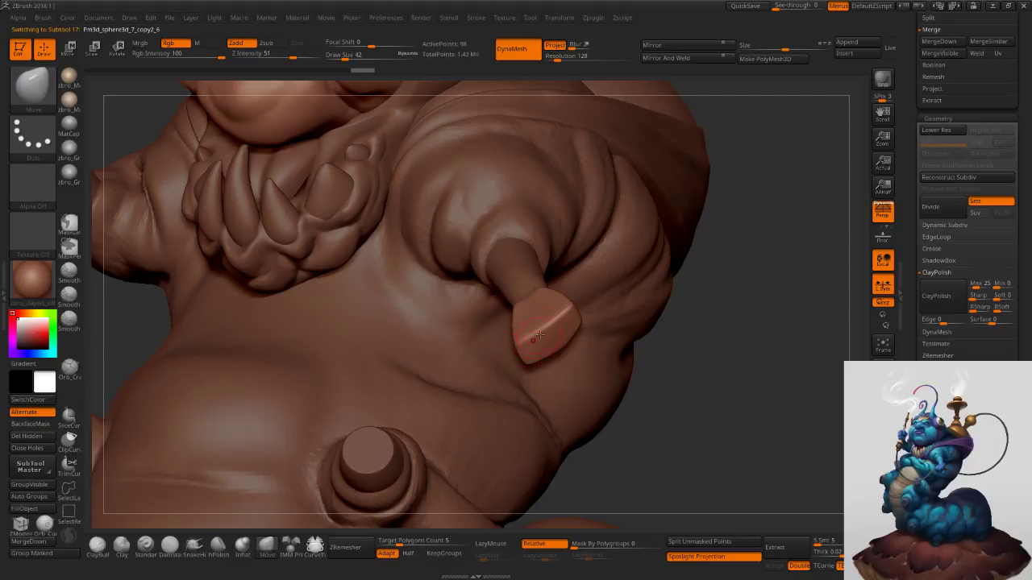
mouse_move(543, 337)
mouse_down()
mouse_move(566, 356)
mouse_move(548, 352)
mouse_up()
key(s)
key(s)
key(s)
drag(548, 349, 542, 348)
right_drag(561, 344, 626, 349)
key(s)
drag(533, 350, 541, 350)
key(s)
drag(520, 354, 512, 351)
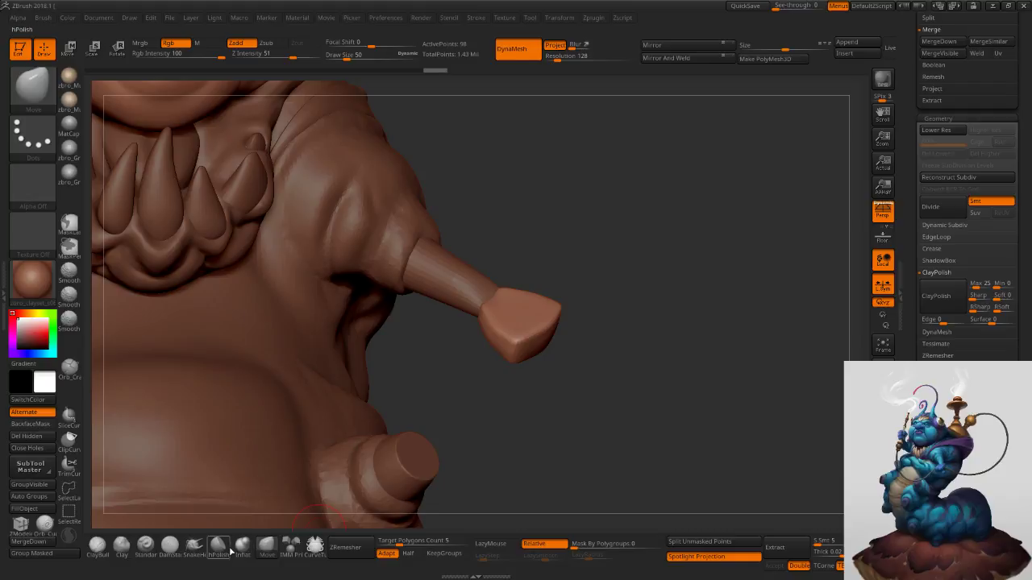
Insert a small cube at the arm tip with the IMM Primitives brush.
click(295, 548)
drag(549, 358, 535, 349)
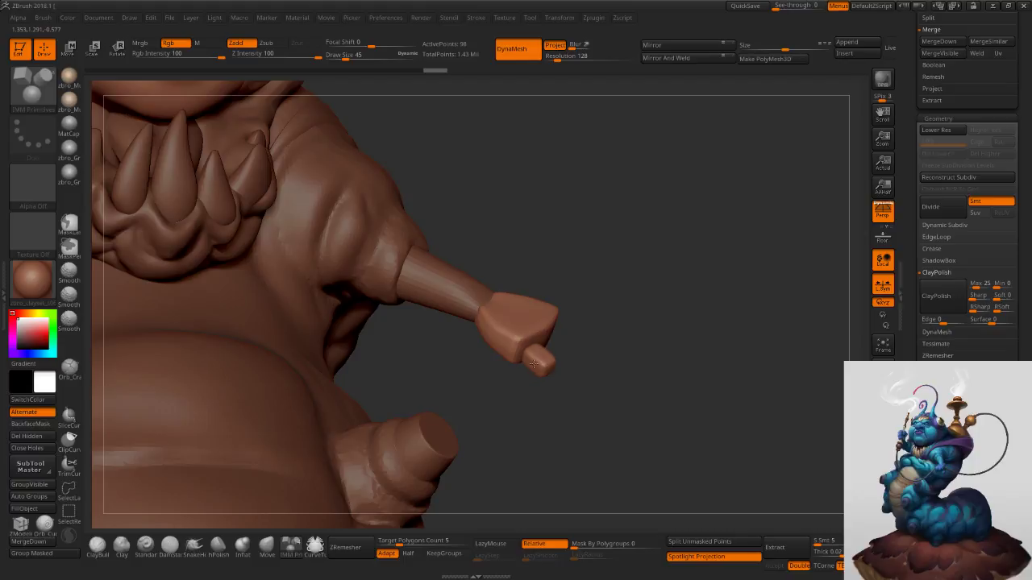
mouse_move(533, 365)
mouse_down()
mouse_move(563, 352)
mouse_move(563, 374)
mouse_up()
Drag the new cube into place just below the palm with the Move brush.
key(s)
click(274, 553)
drag(485, 406, 556, 379)
key(s)
drag(554, 362, 557, 361)
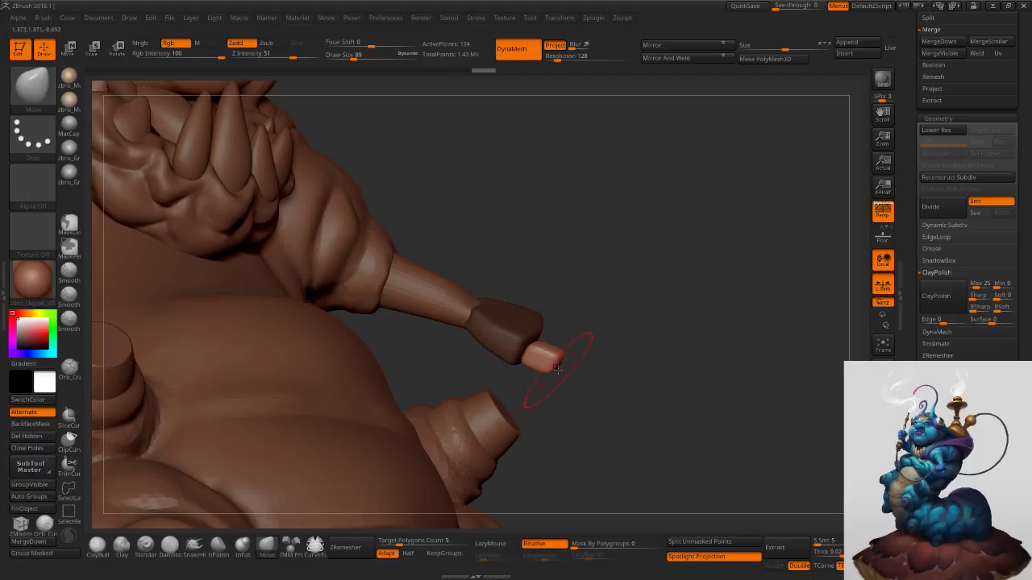
mouse_move(577, 372)
mouse_down()
mouse_move(595, 384)
mouse_move(583, 366)
mouse_move(633, 395)
mouse_up()
key(s)
drag(532, 355, 556, 375)
drag(601, 371, 563, 412)
Switch to Transpose Move and set a short action line at the fingertip.
key(s)
drag(540, 389, 535, 389)
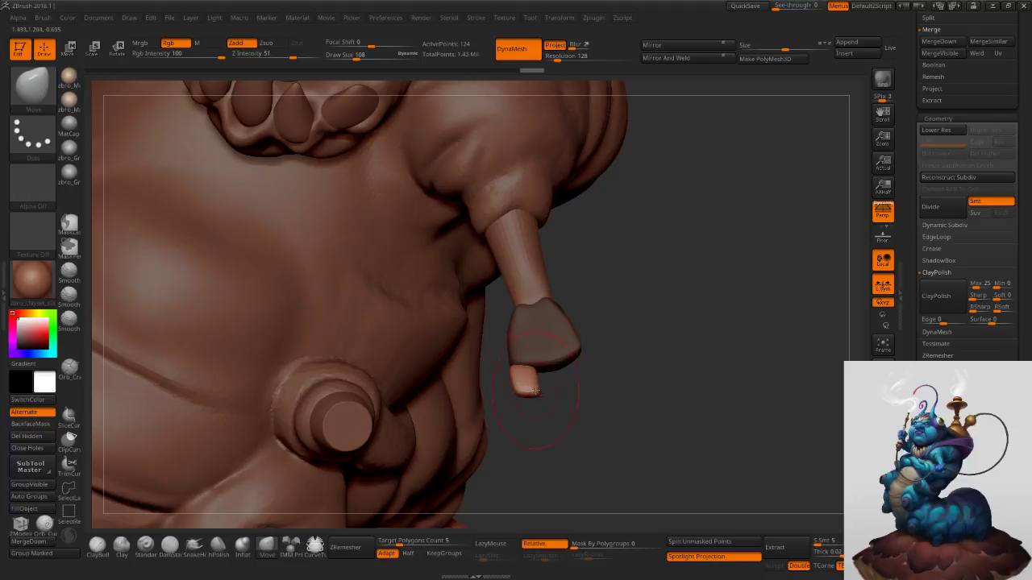
right_drag(547, 377, 550, 398)
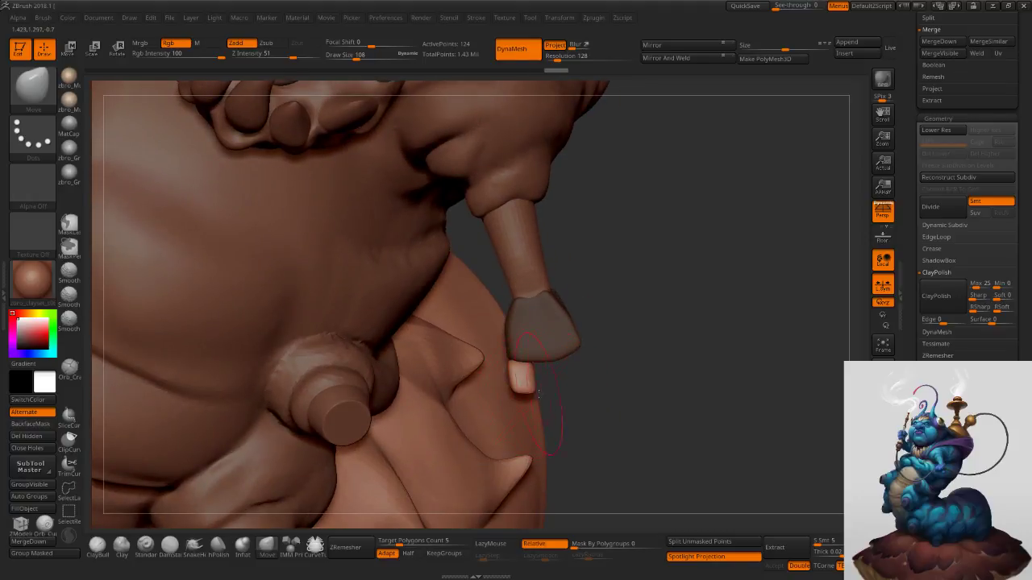
key(w)
mouse_move(600, 347)
mouse_down()
mouse_move(610, 312)
mouse_move(669, 318)
mouse_move(605, 331)
mouse_move(621, 339)
mouse_move(592, 385)
mouse_move(598, 404)
mouse_up()
drag(633, 360, 617, 381)
ctrl+right_drag(617, 381, 612, 403)
mouse_move(567, 401)
mouse_down()
mouse_move(609, 384)
mouse_move(588, 393)
mouse_up()
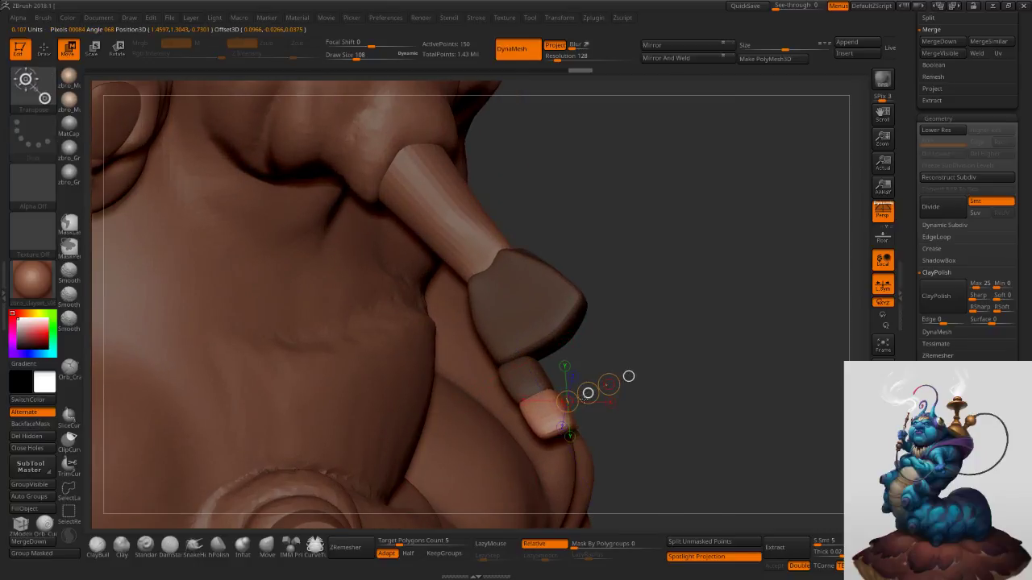
Switch to Transpose Rotate and place a short action line along the fingertip.
drag(663, 357, 674, 325)
key(r)
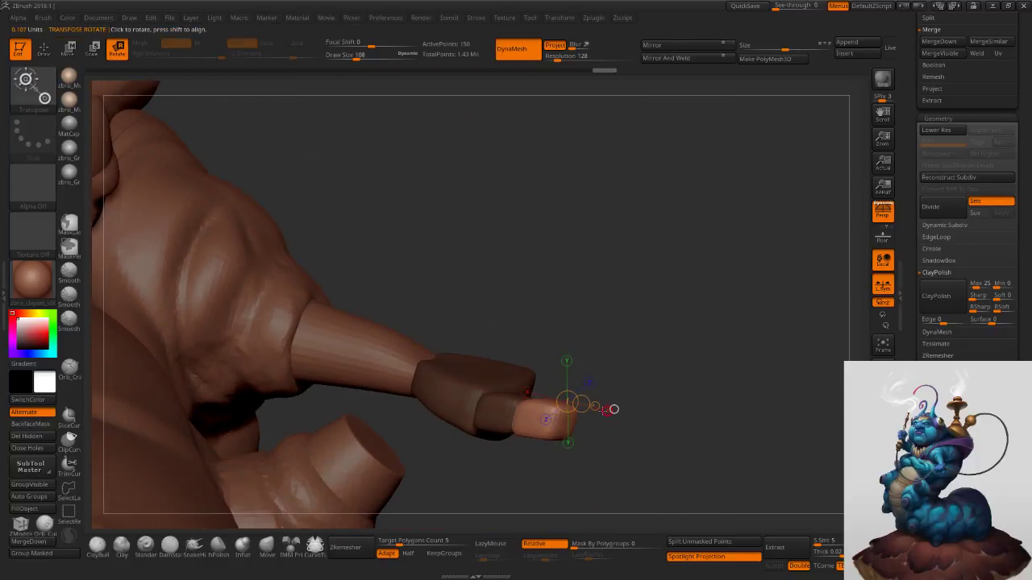
drag(514, 416, 584, 416)
drag(623, 381, 656, 390)
drag(545, 416, 578, 393)
drag(509, 393, 580, 394)
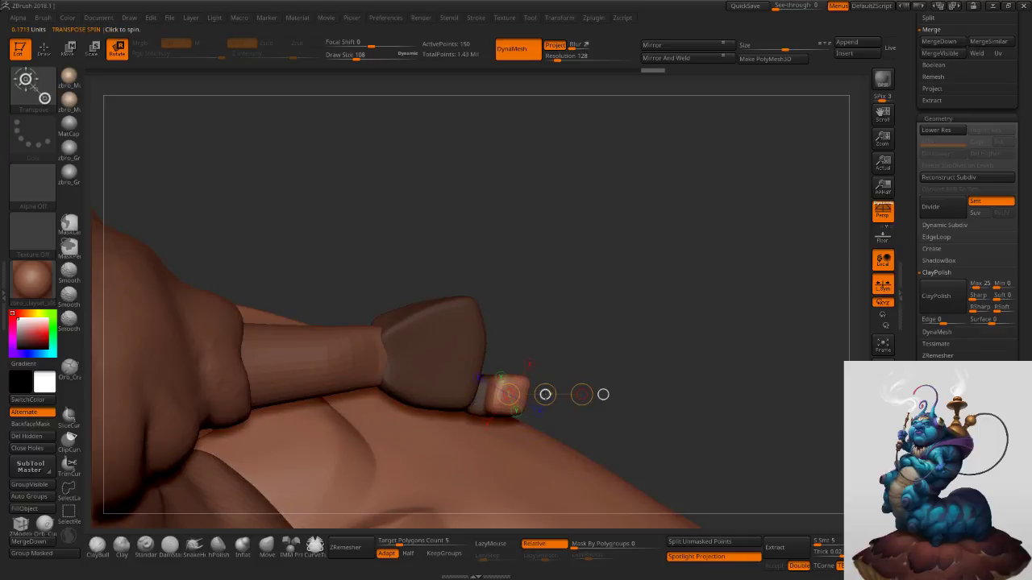
Try extruding the fingertip upward with Transpose Move, then undo the extrusion.
key(w)
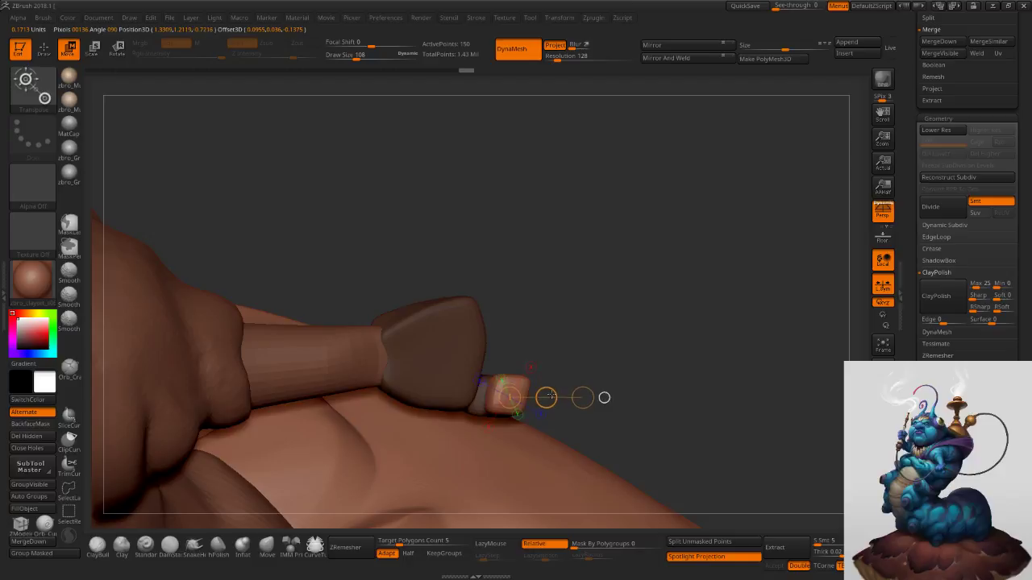
drag(546, 399, 546, 398)
drag(570, 335, 578, 249)
ctrl+drag(549, 400, 556, 353)
drag(663, 321, 515, 393)
key(ctrl+z)
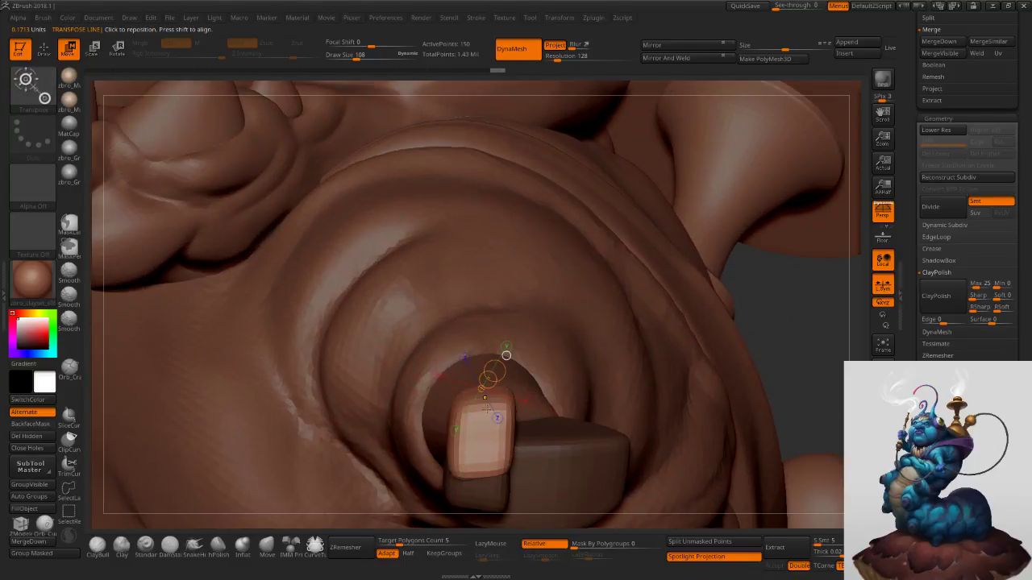
Rotate the fingertip back under the palm so the hand curls into a fist.
mouse_move(482, 442)
mouse_down()
mouse_move(487, 461)
mouse_move(489, 356)
mouse_up()
right_drag(490, 355, 611, 338)
key(r)
drag(747, 384, 755, 339)
drag(748, 256, 609, 353)
click(268, 547)
key(s)
drag(698, 356, 695, 356)
mouse_move(695, 355)
right_down()
mouse_move(698, 403)
mouse_move(695, 395)
right_up()
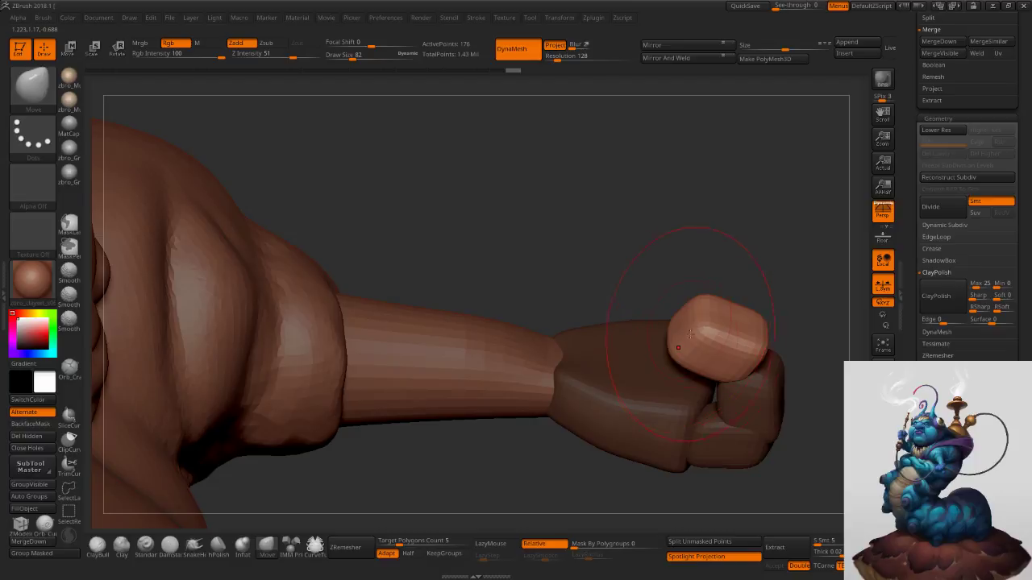
Push the curled fingertip down with the Move brush, shrinking the brush to 59.
right_drag(689, 331, 695, 305)
drag(699, 324, 705, 346)
right_drag(704, 346, 711, 316)
mouse_move(726, 343)
mouse_down()
mouse_move(732, 365)
mouse_move(765, 355)
mouse_up()
key(s)
mouse_move(761, 359)
right_down()
mouse_move(767, 368)
mouse_move(744, 323)
right_up()
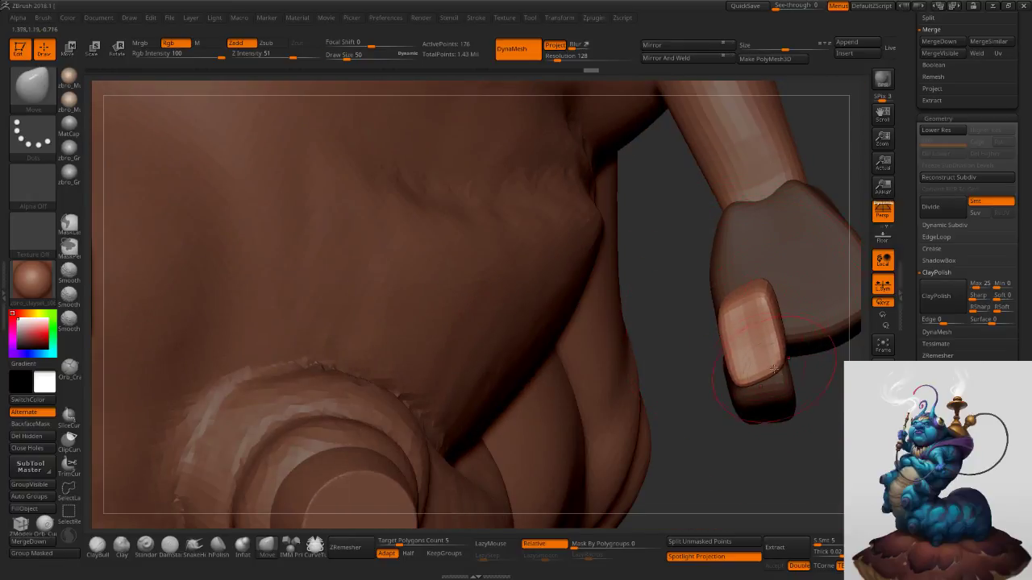
drag(768, 369, 756, 355)
Shift-smooth the fist surface, then clear the mask on the fist.
key(shift)
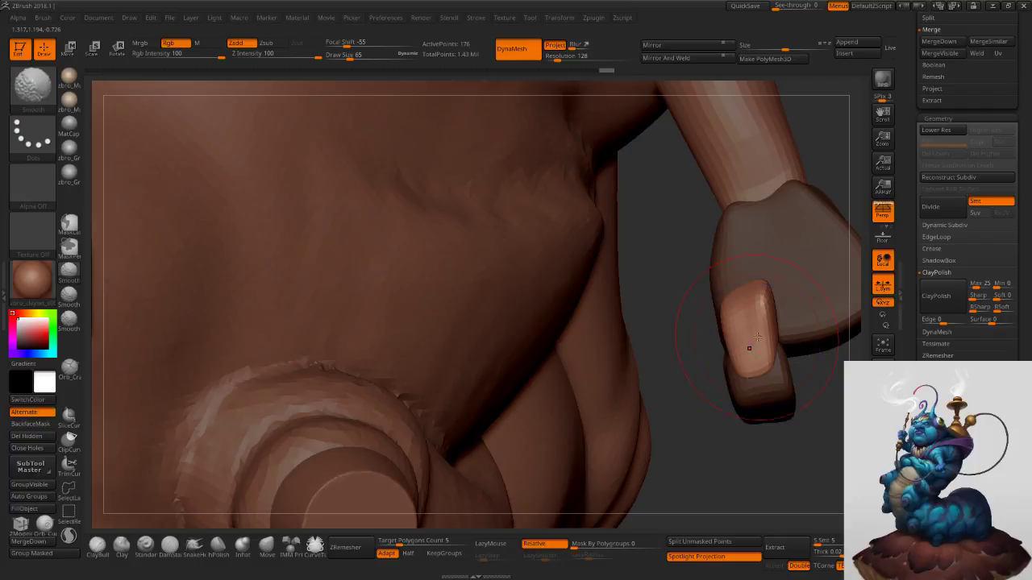
right_drag(749, 348, 772, 357)
key(shift)
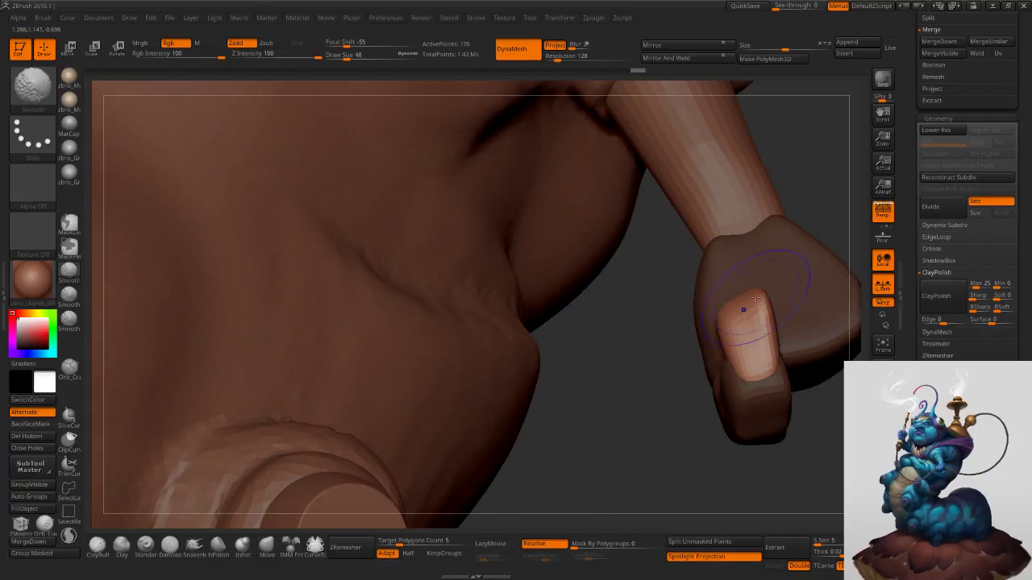
key(s)
mouse_move(744, 314)
right_down()
mouse_move(764, 323)
mouse_move(754, 326)
right_up()
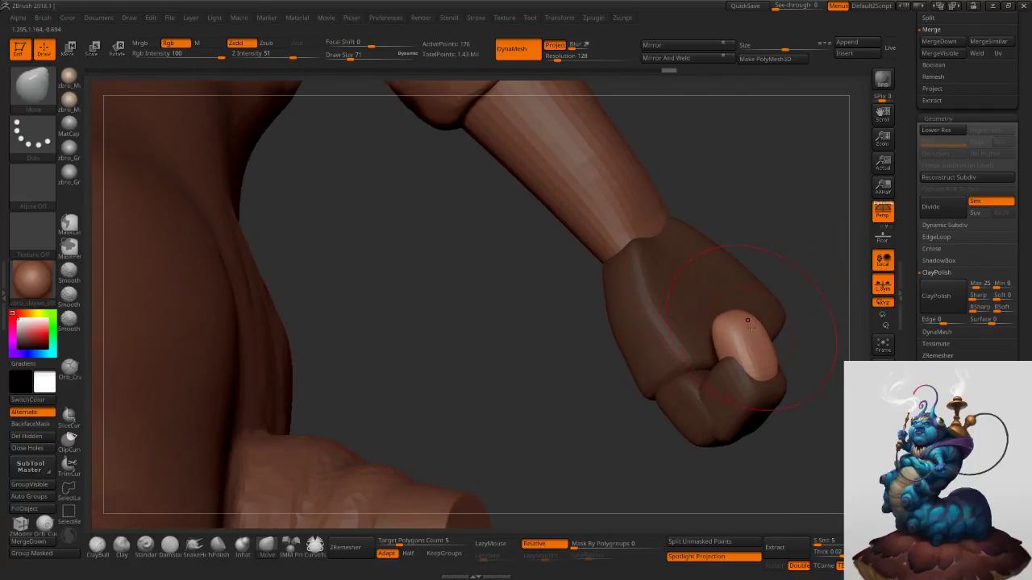
ctrl+right_drag(798, 381, 760, 296)
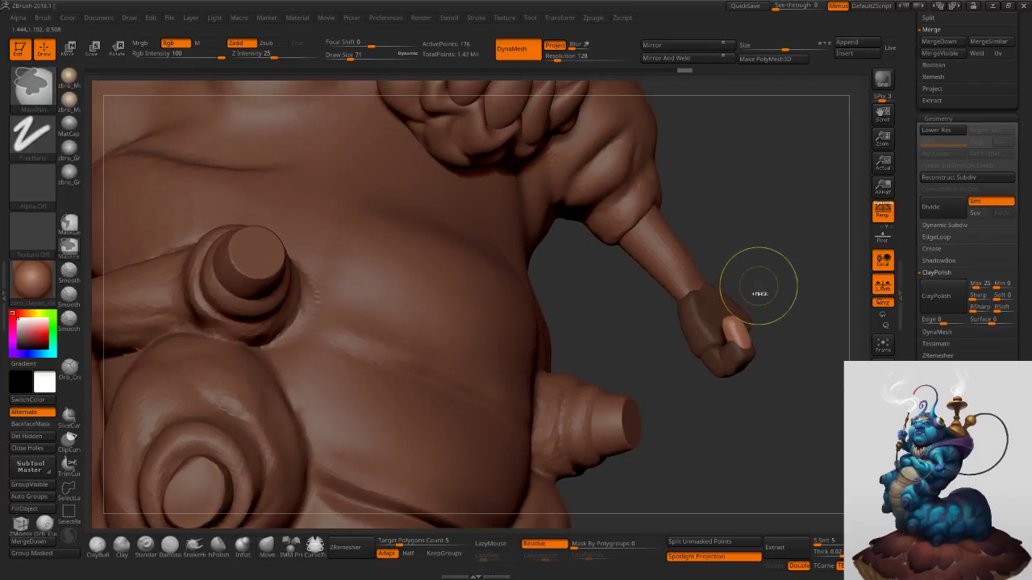
ctrl+drag(768, 297, 794, 322)
mouse_move(790, 326)
right_down()
mouse_move(757, 342)
mouse_move(765, 343)
right_up()
Mask the palm so only the thumb piece is free, with brush size 108.
ctrl+shift+click(749, 350)
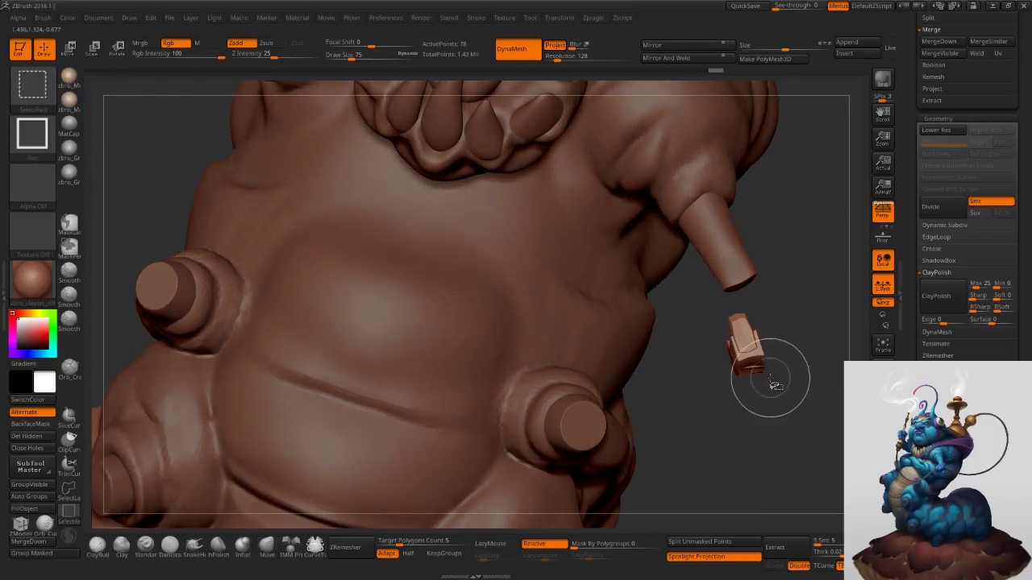
ctrl+click(769, 389)
ctrl+shift+click(776, 393)
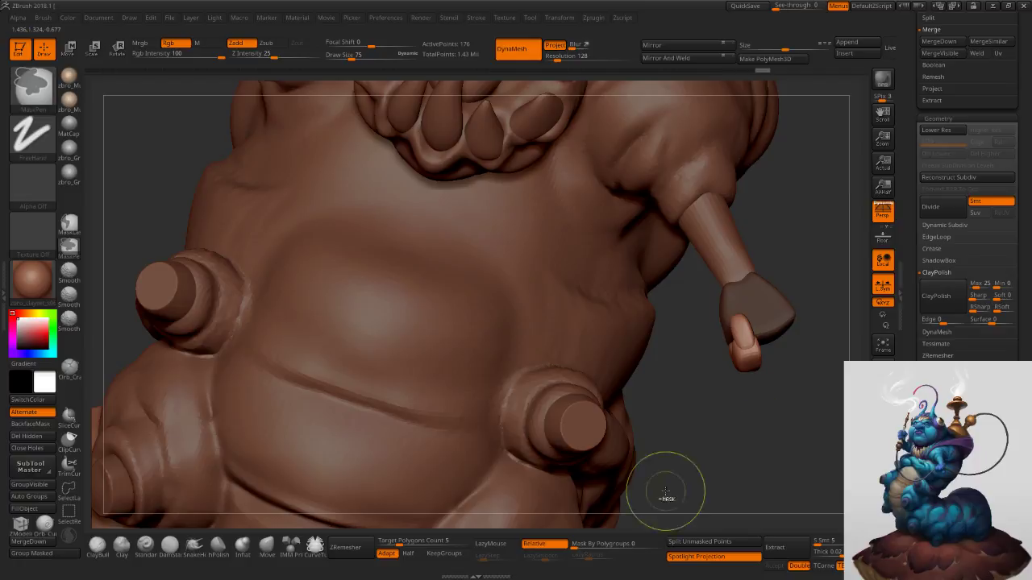
ctrl+click(721, 482)
alt+click(753, 363)
key(bracketright)
key(bracketright)
mouse_move(753, 363)
ctrl+right_down()
mouse_move(755, 382)
mouse_move(756, 295)
ctrl+right_up()
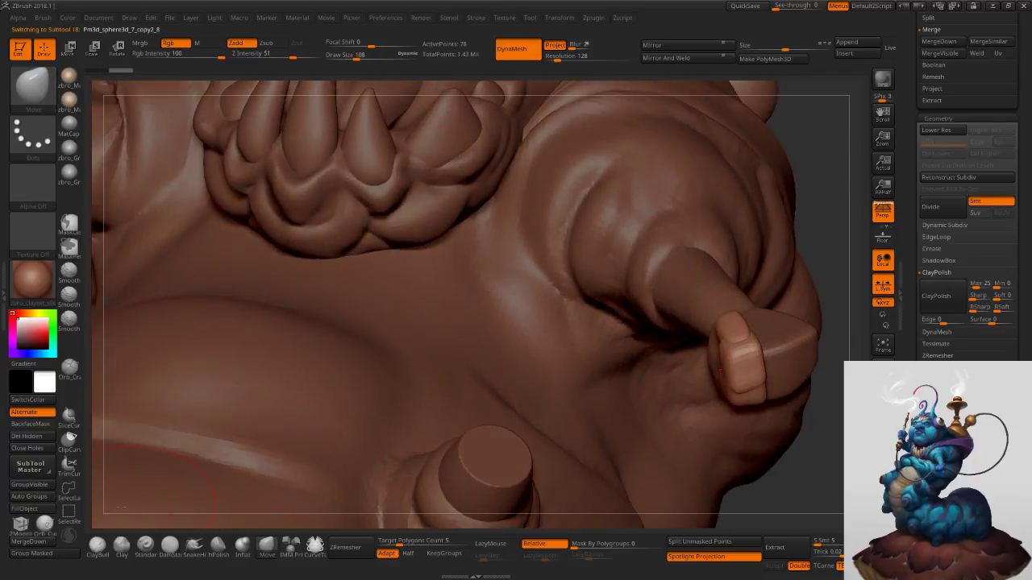
Try smoothing the thumb's segments, undo it, and set brush size to 59.
ctrl+right_drag(520, 366, 523, 397)
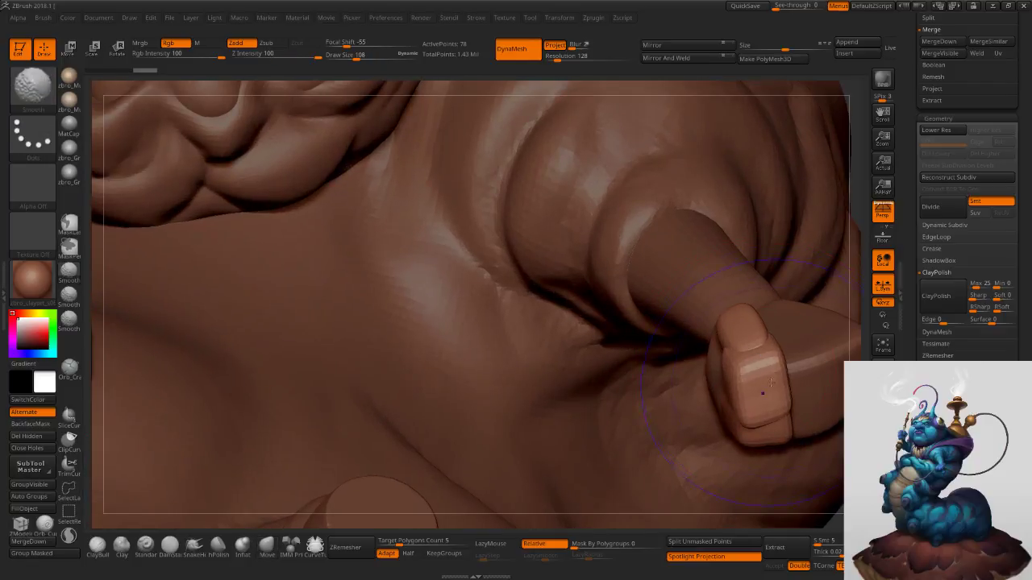
shift+drag(760, 379, 764, 392)
mouse_move(764, 393)
right_down()
mouse_move(838, 387)
mouse_move(770, 382)
right_up()
key(ctrl+z)
key(s)
drag(764, 388, 760, 385)
mouse_move(760, 385)
right_down()
mouse_move(753, 355)
mouse_move(689, 395)
mouse_move(676, 385)
right_up()
Mask one thumb block and invert so only the fingertip is free, brush size 96.
ctrl+shift+click(691, 396)
ctrl+click(774, 232)
ctrl+shift+click(785, 219)
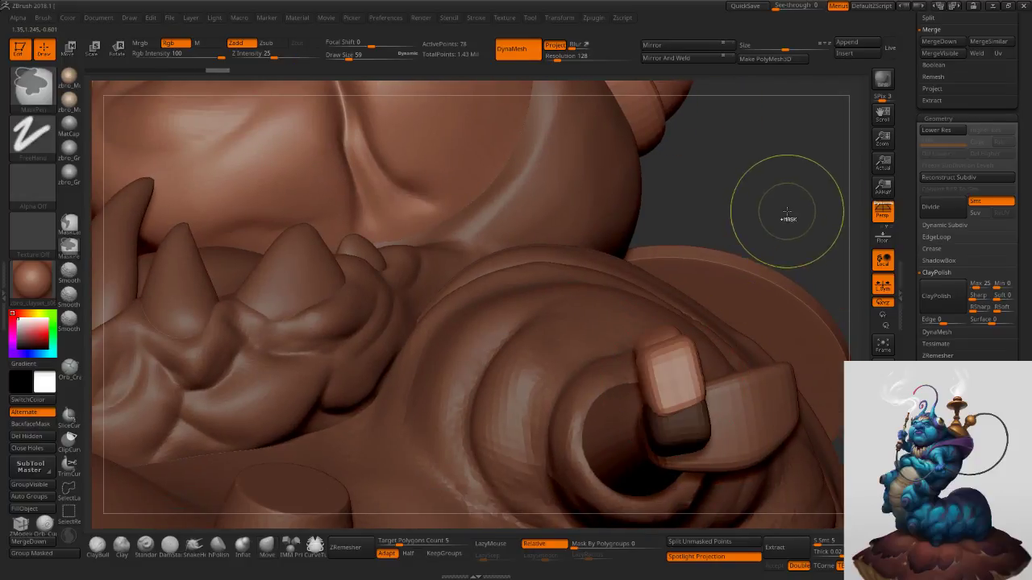
ctrl+click(788, 216)
key(s)
drag(676, 376, 675, 375)
ctrl+click(700, 332)
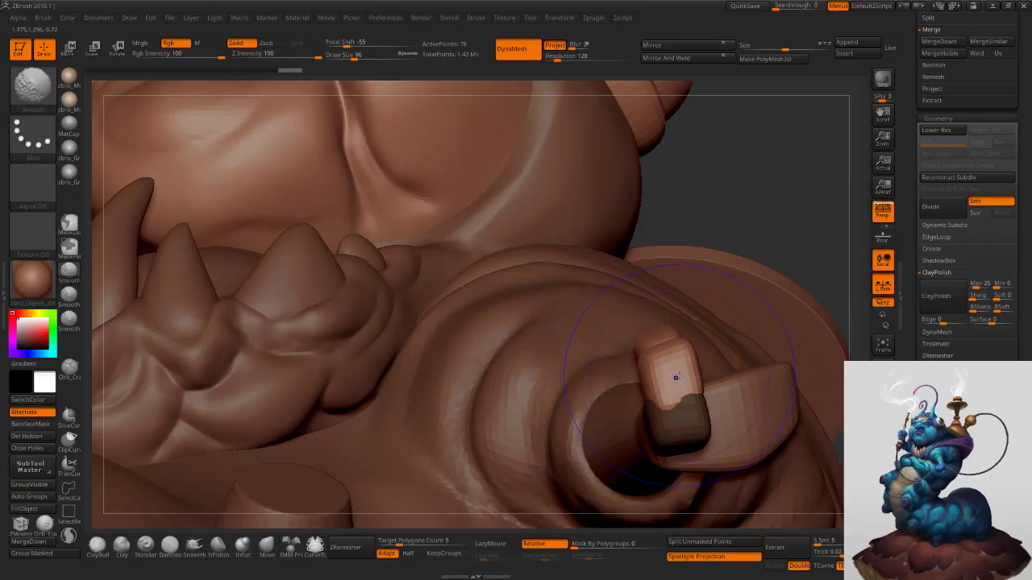
Smooth the unmasked fingertip and clear the mask, then undo the smoothing.
right_drag(675, 360, 716, 343)
mouse_move(743, 282)
ctrl+mouse_down()
mouse_move(744, 359)
mouse_move(676, 361)
ctrl+mouse_up()
key(ctrl+z)
key(ctrl+z)
key(ctrl+z)
key(s)
right_drag(676, 359, 659, 358)
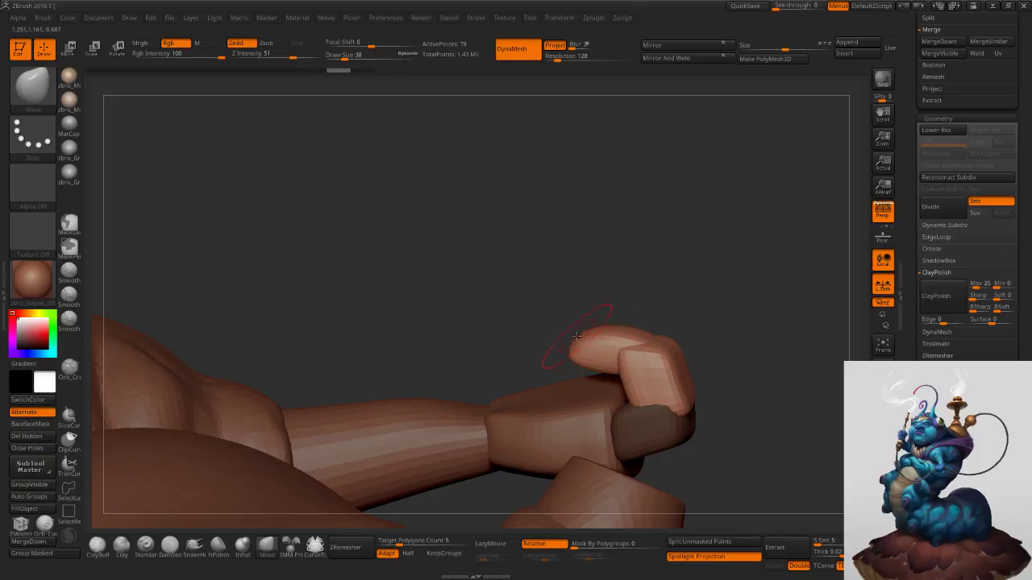
Reshape the finger with the Move brush at sizes 42 and then 50.
drag(571, 335, 575, 338)
right_drag(575, 338, 592, 395)
key(s)
drag(601, 325, 603, 325)
mouse_move(601, 299)
right_down()
mouse_move(613, 318)
mouse_move(596, 298)
right_up()
key(s)
drag(640, 331, 645, 312)
mouse_move(645, 312)
right_down()
mouse_move(556, 419)
mouse_move(499, 462)
right_up()
Reshape the finger's underside, adjusting brush size between 40 and 75.
mouse_move(530, 514)
right_down()
mouse_move(743, 269)
mouse_move(723, 286)
mouse_move(668, 288)
mouse_move(685, 318)
mouse_move(698, 254)
mouse_move(675, 266)
mouse_move(651, 341)
right_up()
key(s)
click(652, 342)
key(s)
drag(638, 341, 604, 362)
key(s)
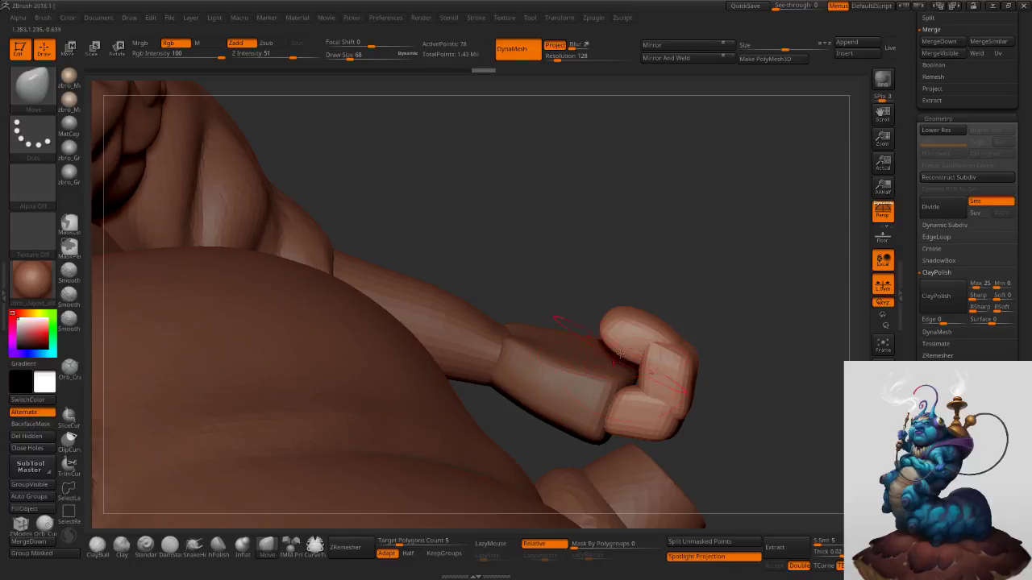
right_drag(687, 389, 693, 405)
key(s)
drag(693, 405, 690, 406)
right_drag(690, 406, 650, 474)
mouse_move(650, 474)
mouse_down()
mouse_move(637, 504)
mouse_move(626, 494)
mouse_up()
Select the fist subtool and push its lower-right corner up and inward.
mouse_move(588, 480)
right_down()
mouse_move(648, 408)
mouse_move(617, 404)
mouse_move(592, 427)
mouse_move(516, 423)
right_up()
alt+click(617, 404)
key(s)
drag(700, 388, 703, 416)
right_drag(701, 407, 700, 407)
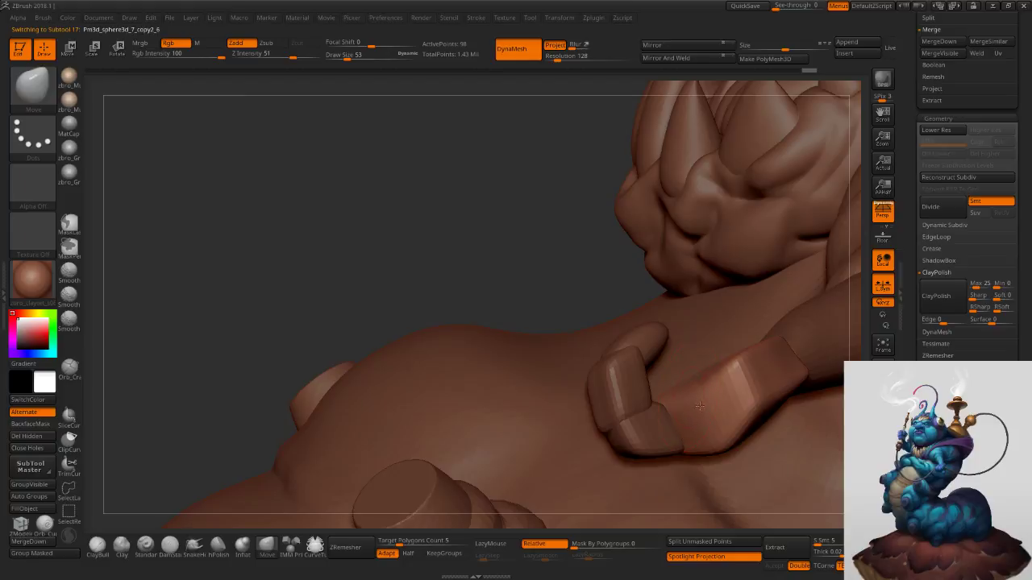
drag(717, 445, 710, 436)
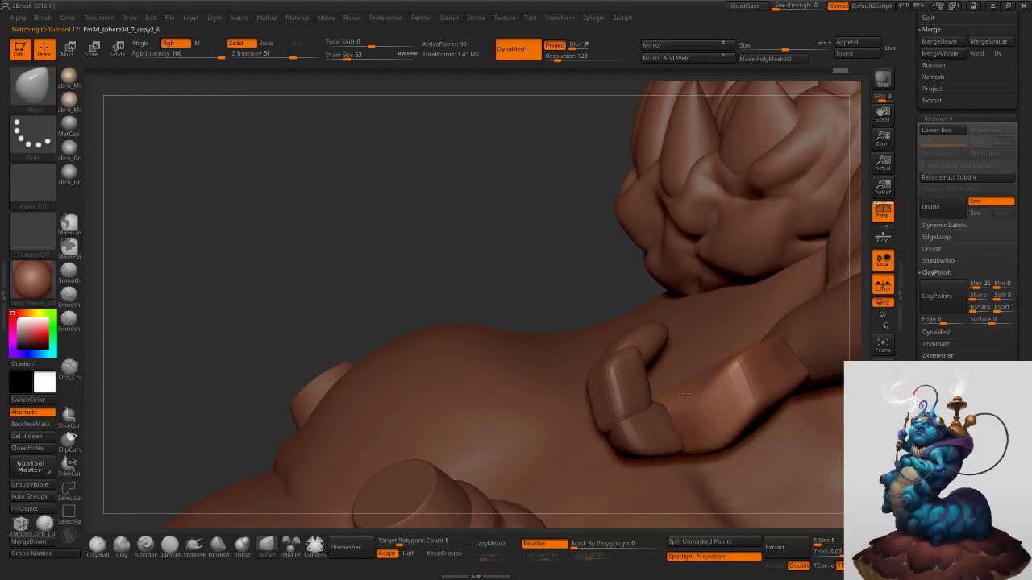
mouse_move(685, 394)
right_down()
mouse_move(692, 355)
mouse_move(700, 365)
right_up()
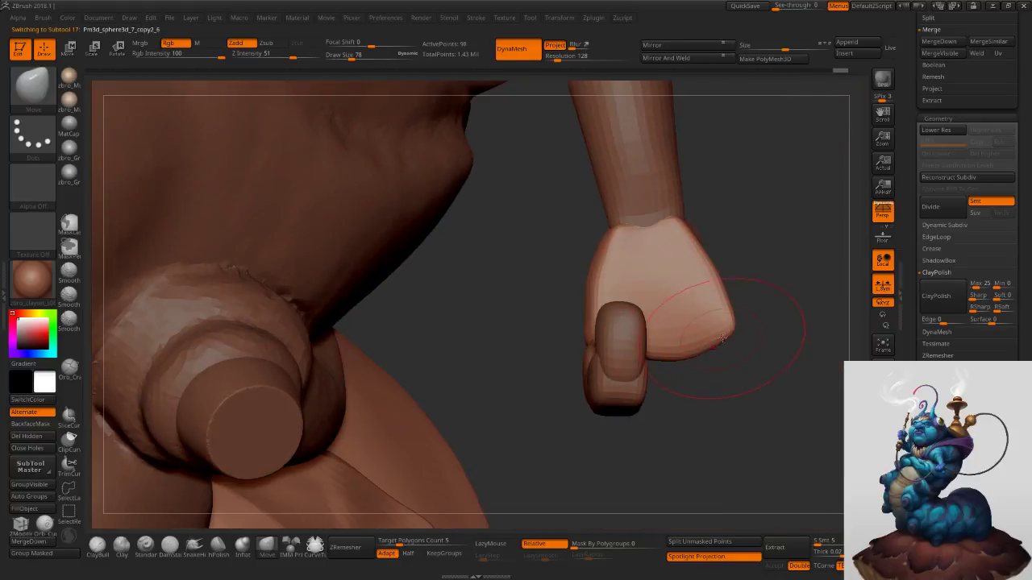
mouse_move(722, 337)
mouse_down()
mouse_move(706, 325)
mouse_move(713, 343)
mouse_up()
Duplicate the finger block to its right using Transpose Move.
key(s)
alt+click(639, 371)
key(w)
shift+drag(633, 362, 720, 360)
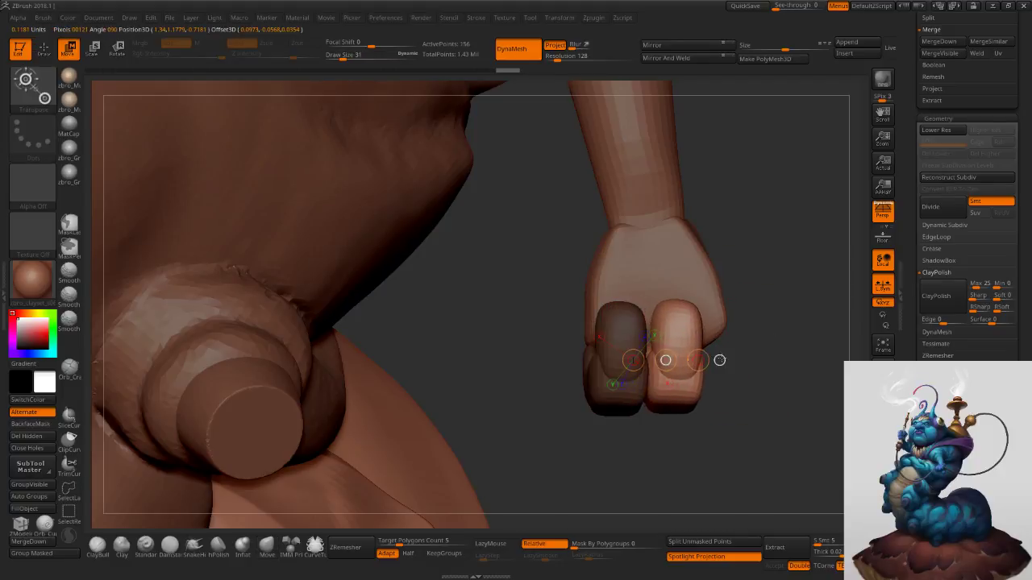
shift+drag(674, 327, 674, 439)
drag(742, 347, 733, 150)
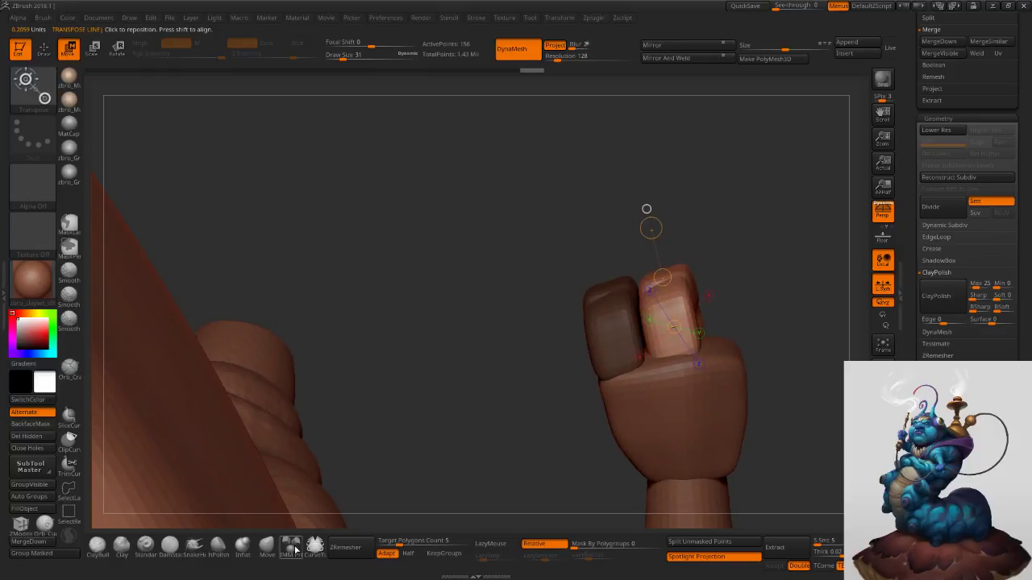
Shift the copied finger slightly left and down, then reshape its fingertip at brush size 48.
click(267, 547)
drag(498, 409, 299, 403)
key(w)
mouse_move(750, 165)
mouse_down()
mouse_move(773, 209)
mouse_move(725, 129)
mouse_move(697, 121)
mouse_up()
drag(669, 303, 781, 189)
drag(726, 246, 712, 254)
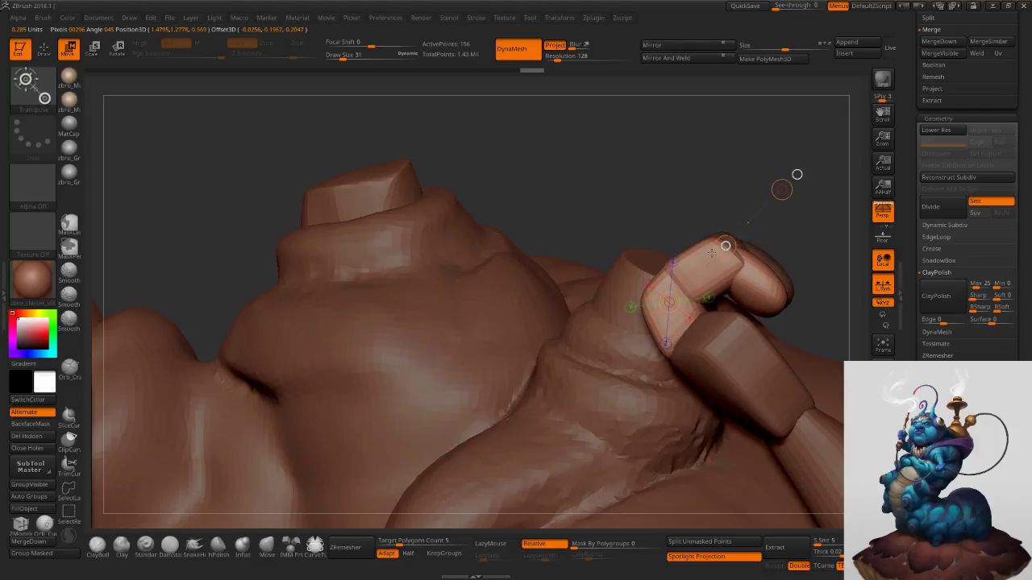
click(267, 548)
key(s)
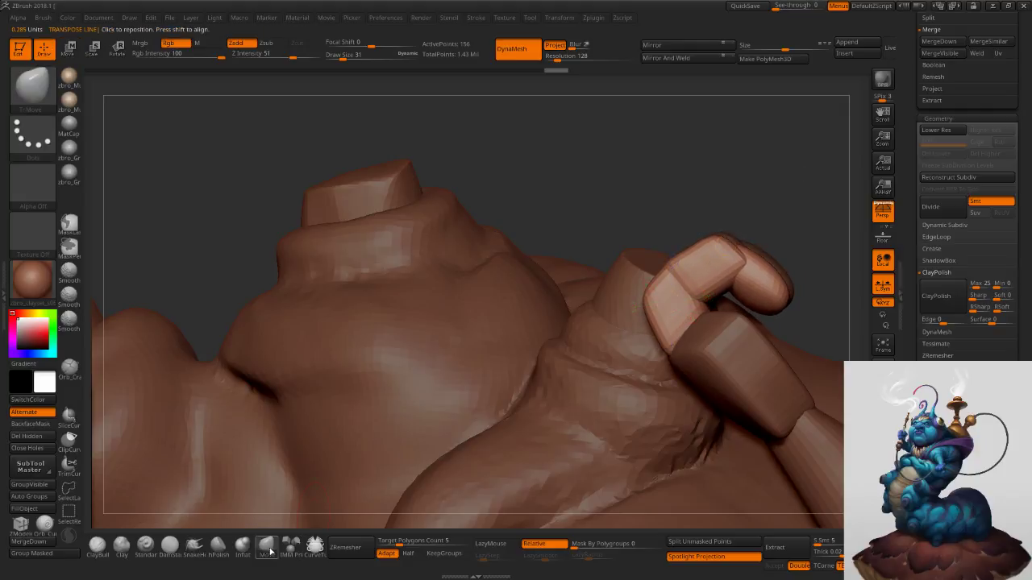
drag(764, 271, 748, 281)
key(s)
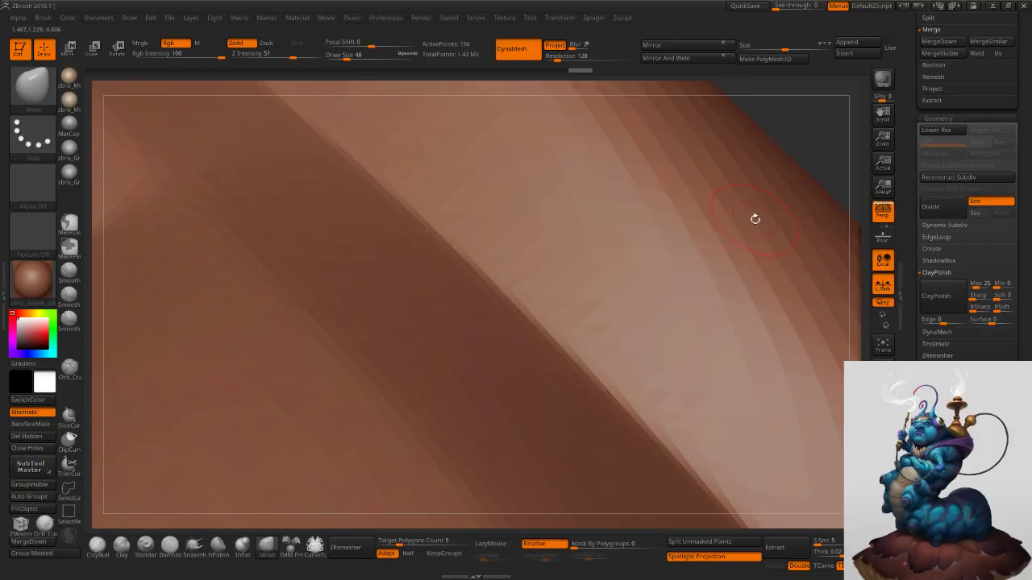
Rotate the right finger block into the fist, undoing an initial unwanted rotation.
key(r)
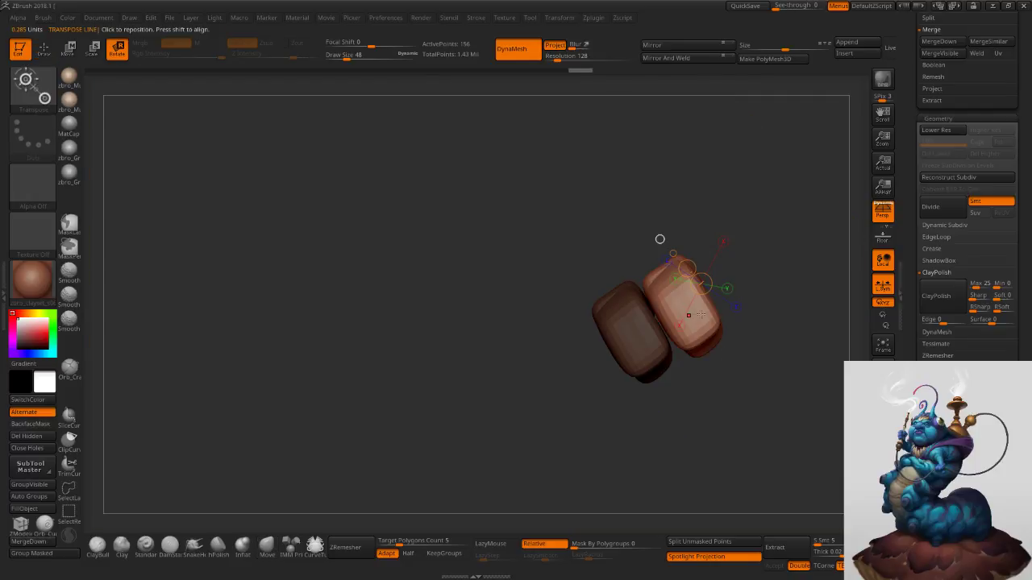
drag(703, 322, 654, 200)
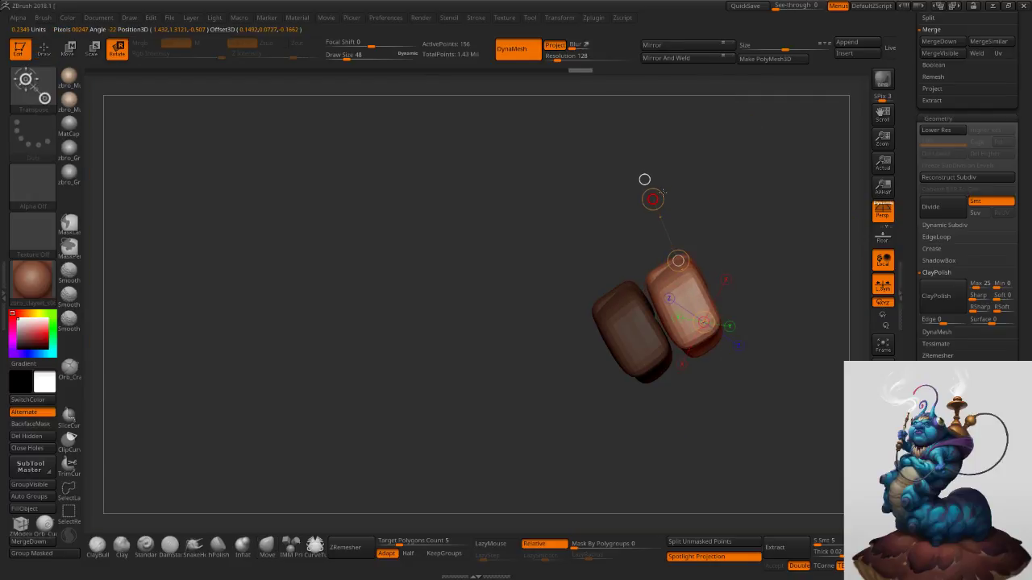
mouse_move(727, 275)
ctrl+mouse_down()
mouse_move(720, 252)
mouse_move(728, 276)
mouse_move(776, 248)
ctrl+mouse_up()
key(w)
key(ctrl+z)
key(r)
mouse_move(750, 302)
mouse_down()
mouse_move(707, 198)
mouse_move(727, 190)
mouse_up()
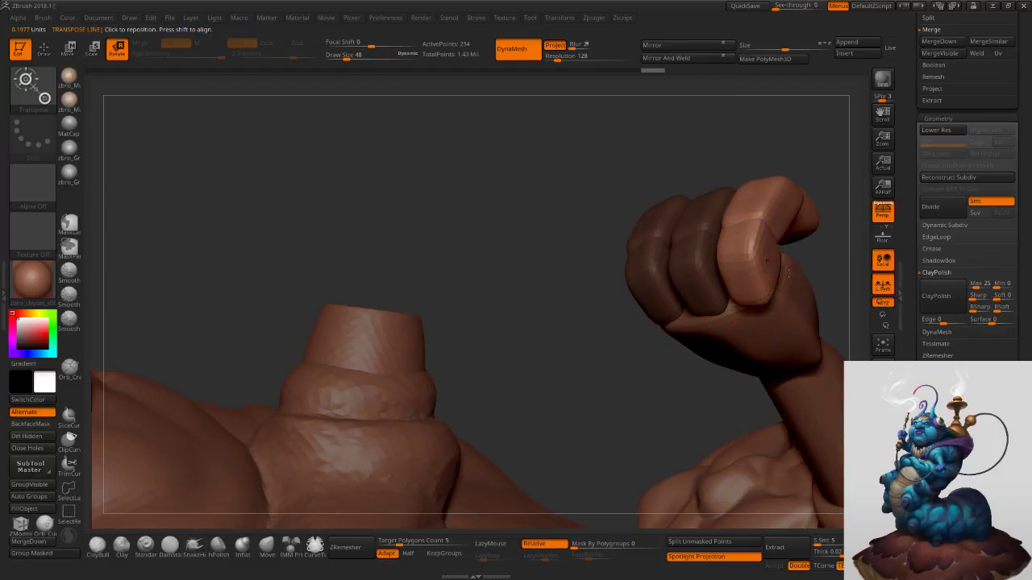
Rotate the finger counterclockwise to finish curling it over the palm.
alt+drag(788, 272, 696, 323)
mouse_move(510, 375)
mouse_down()
mouse_move(532, 373)
mouse_move(601, 285)
mouse_move(560, 267)
mouse_move(634, 249)
mouse_up()
drag(635, 328, 650, 272)
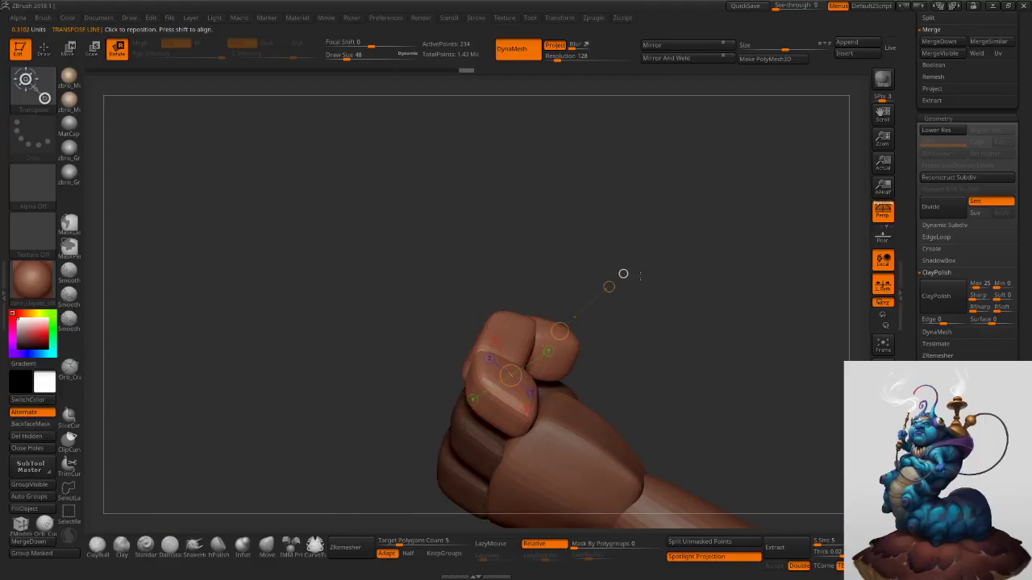
click(271, 557)
drag(403, 427, 412, 387)
key(s)
drag(551, 372, 558, 372)
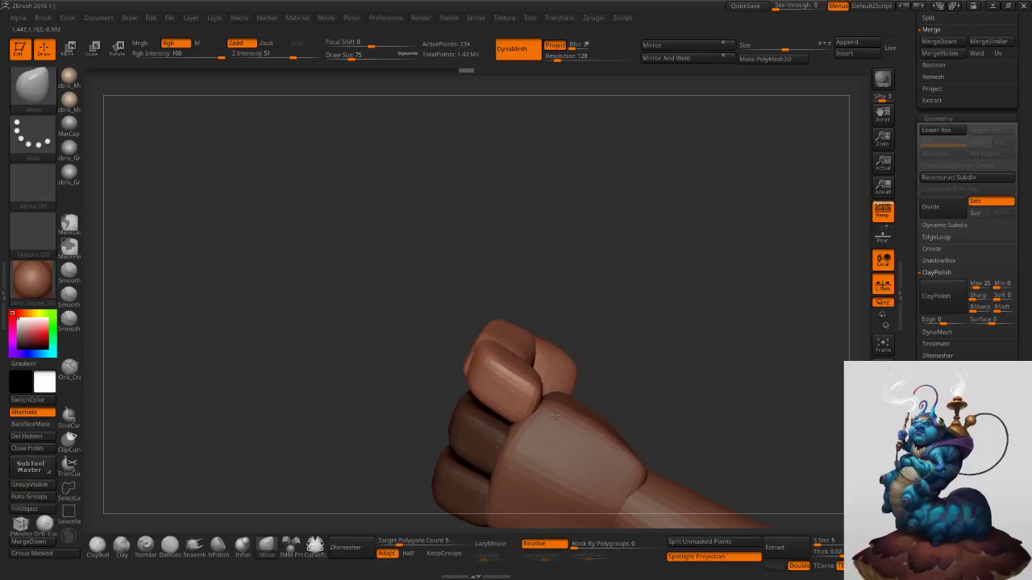
Split the first fist's unmasked fingers into their own separate piece with Split Unmasked Points.
mouse_move(521, 443)
ctrl+right_down()
mouse_move(604, 339)
mouse_move(613, 313)
mouse_move(602, 242)
mouse_move(640, 284)
ctrl+right_up()
mouse_move(642, 281)
right_down()
mouse_move(541, 251)
mouse_move(535, 305)
mouse_move(517, 233)
right_up()
key(s)
drag(518, 233, 530, 230)
right_drag(532, 230, 524, 290)
alt+right_drag(541, 179, 566, 350)
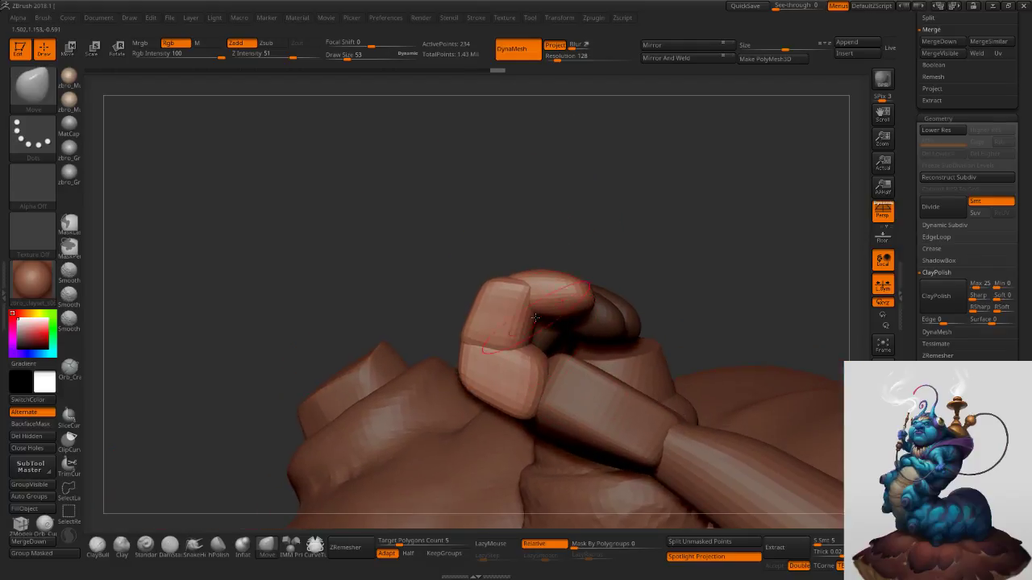
ctrl+shift+click(502, 304)
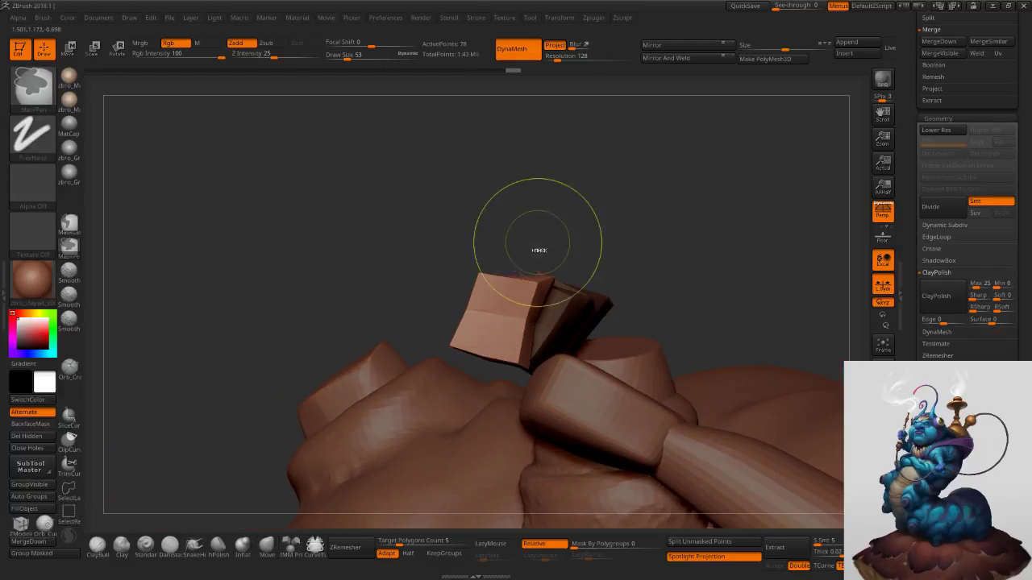
ctrl+shift+click(544, 205)
right_drag(497, 228, 495, 249)
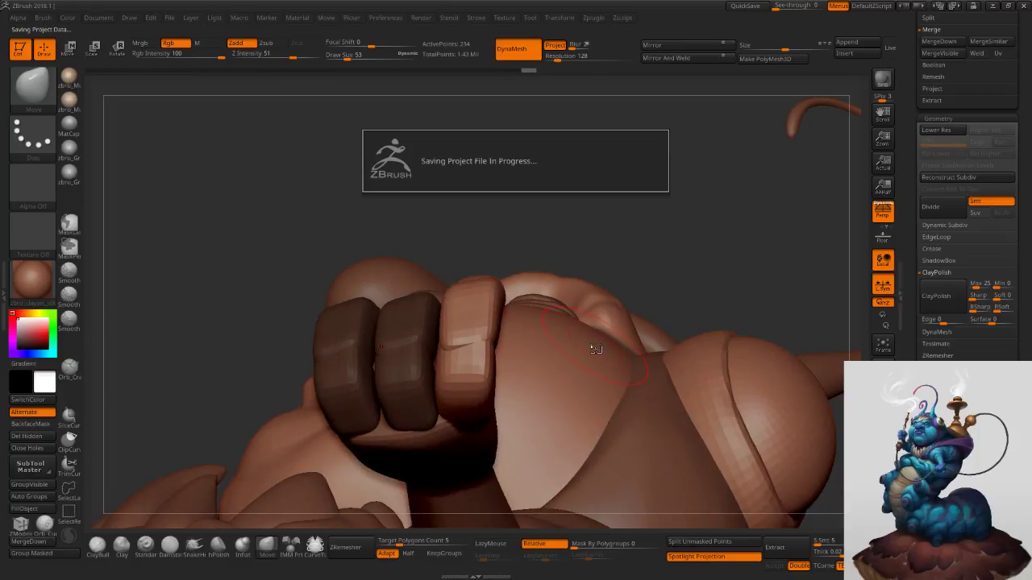
click(702, 542)
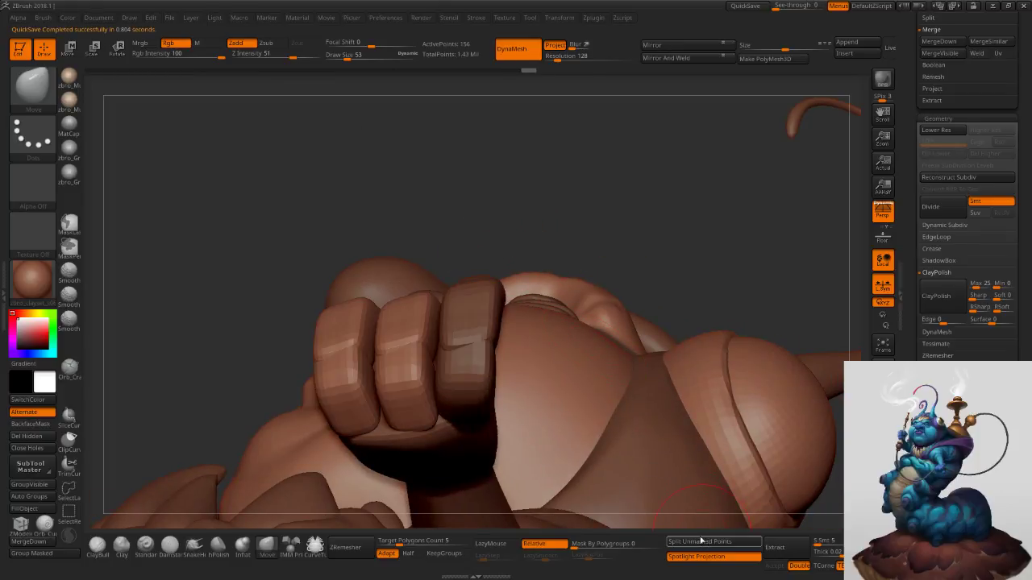
Select the third finger piece, Auto Group it, and mask all but the fingertip segment.
alt+click(468, 369)
right_drag(484, 302, 464, 322)
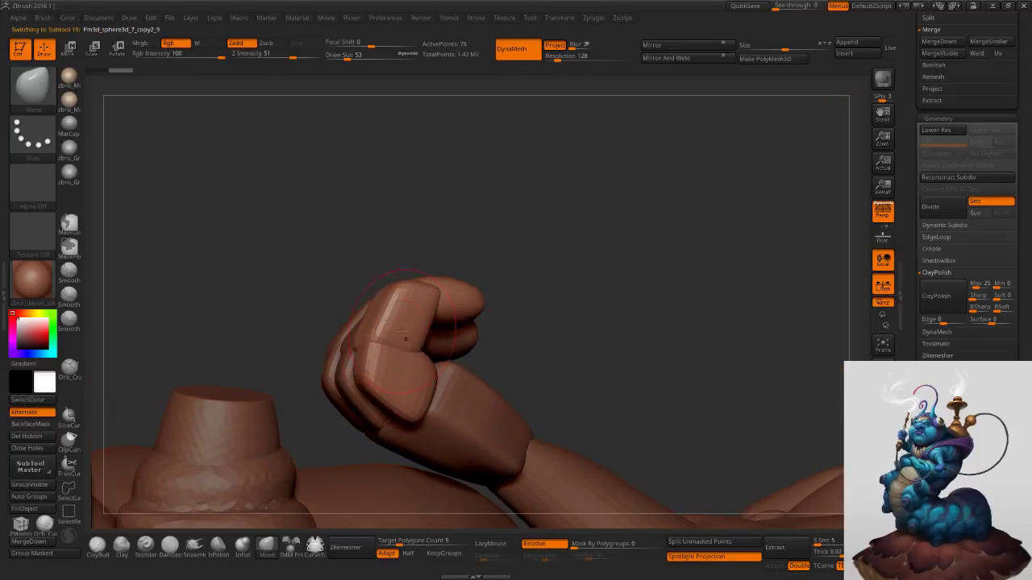
click(52, 499)
mouse_move(387, 214)
right_down()
mouse_move(351, 214)
mouse_move(403, 306)
mouse_move(427, 282)
mouse_move(420, 302)
right_up()
ctrl+shift+click(426, 320)
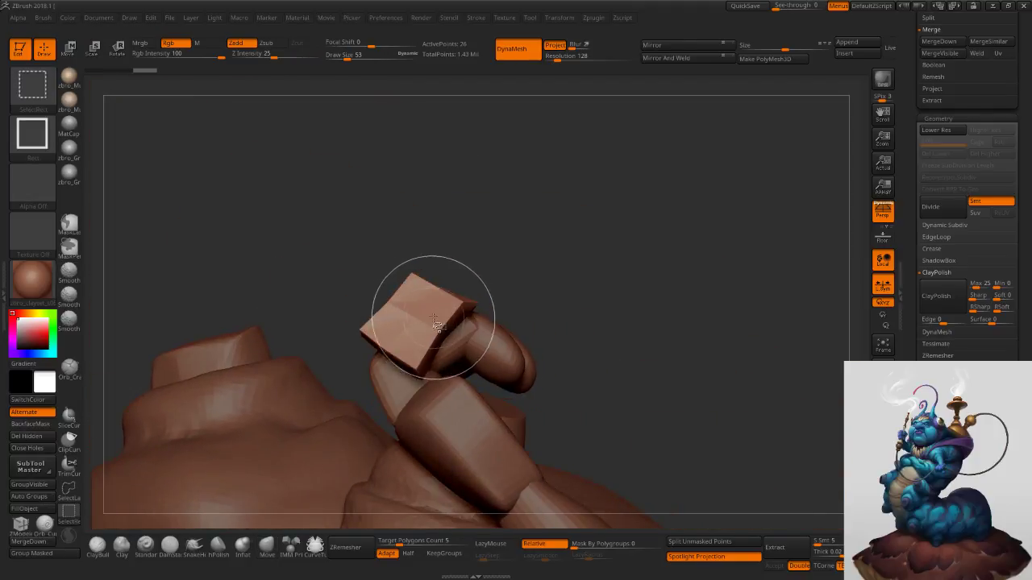
ctrl+click(520, 289)
ctrl+shift+click(531, 286)
ctrl+click(532, 284)
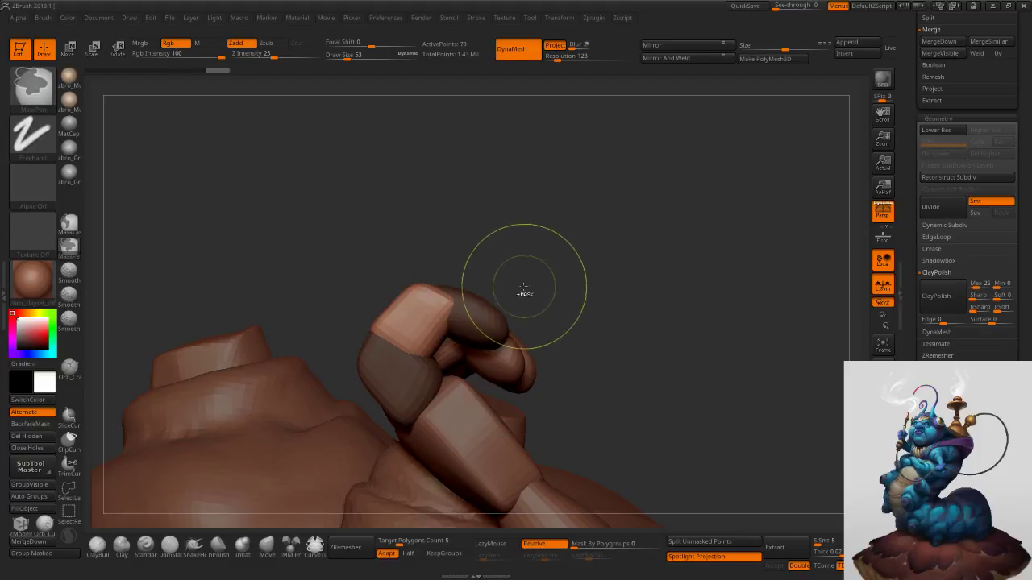
ctrl+shift+click(485, 310)
ctrl+click(544, 283)
ctrl+shift+click(559, 275)
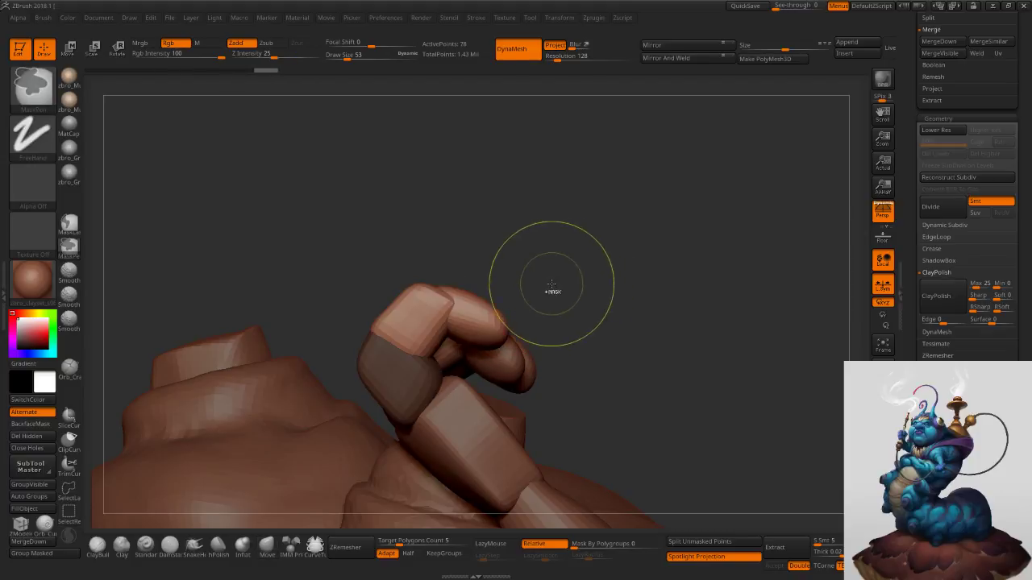
Rotate the fingertip about 45° down and shift it slightly right.
key(r)
drag(464, 266, 369, 244)
mouse_move(410, 295)
mouse_down()
mouse_move(473, 268)
mouse_move(411, 282)
mouse_move(420, 285)
mouse_up()
key(w)
drag(445, 222, 533, 299)
ctrl+right_drag(533, 299, 463, 285)
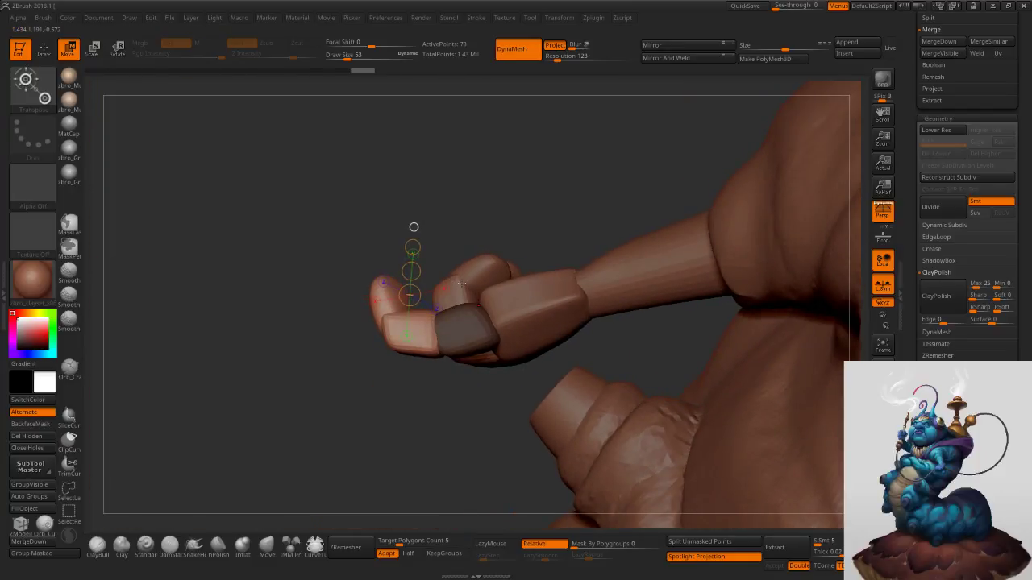
Invert the mask and rotate the finger down into the curl from its base.
ctrl+click(484, 206)
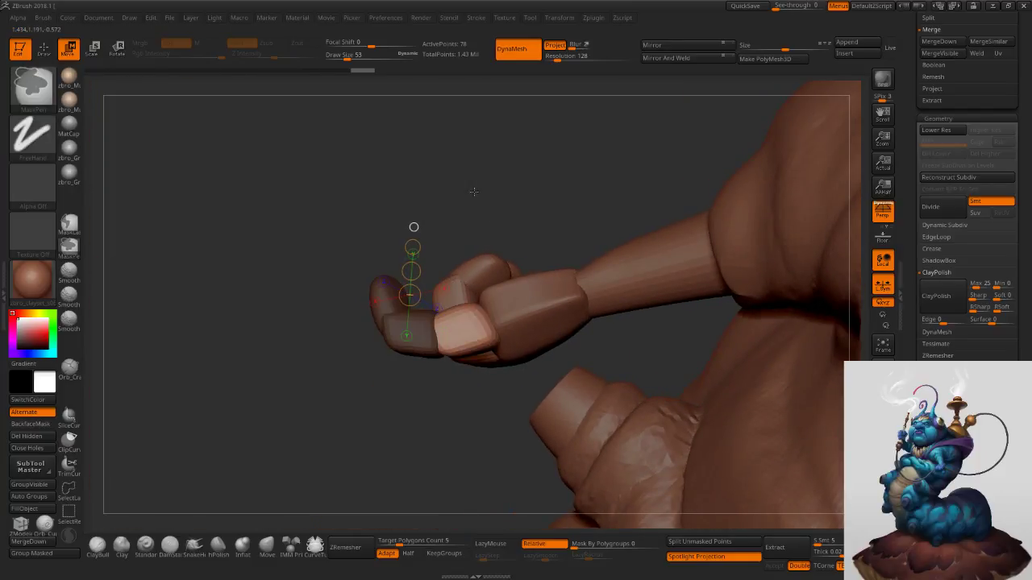
ctrl+drag(479, 197, 493, 224)
key(r)
mouse_move(490, 315)
shift+mouse_down()
mouse_move(347, 315)
mouse_move(342, 345)
shift+mouse_up()
key(w)
shift+drag(446, 344, 445, 246)
drag(445, 296, 451, 282)
drag(453, 199, 545, 228)
Set the Move brush size to 82 and rotate the finger further down into the fist.
right_drag(545, 229, 263, 564)
click(266, 546)
right_drag(556, 355, 419, 327)
key(s)
drag(418, 327, 423, 330)
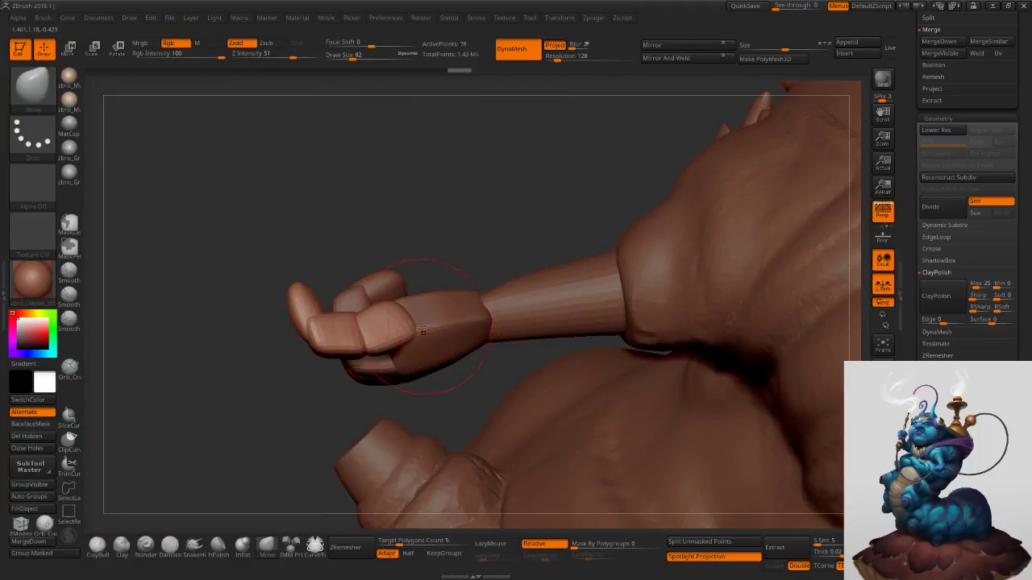
right_drag(411, 326, 435, 283)
key(r)
mouse_move(411, 313)
mouse_down()
mouse_move(281, 363)
mouse_move(196, 313)
mouse_move(211, 364)
mouse_up()
right_drag(266, 315, 509, 227)
drag(509, 227, 513, 228)
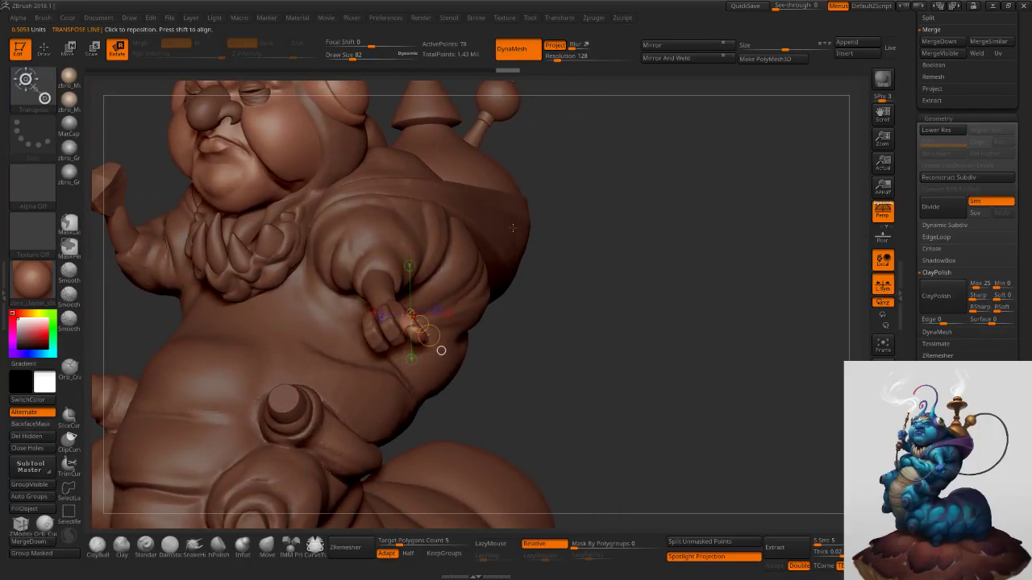
Select the palm piece and set the brush size to 65.
key(ctrl)
click(46, 57)
key(s)
mouse_move(365, 311)
alt+right_down()
mouse_move(449, 294)
mouse_move(448, 341)
alt+right_up()
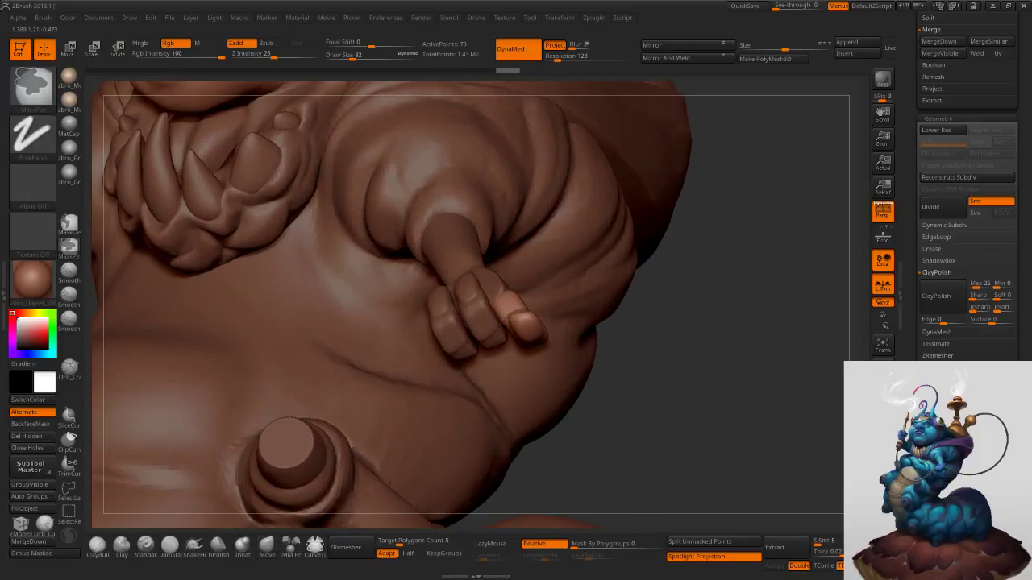
right_drag(497, 271, 434, 316)
alt+click(434, 328)
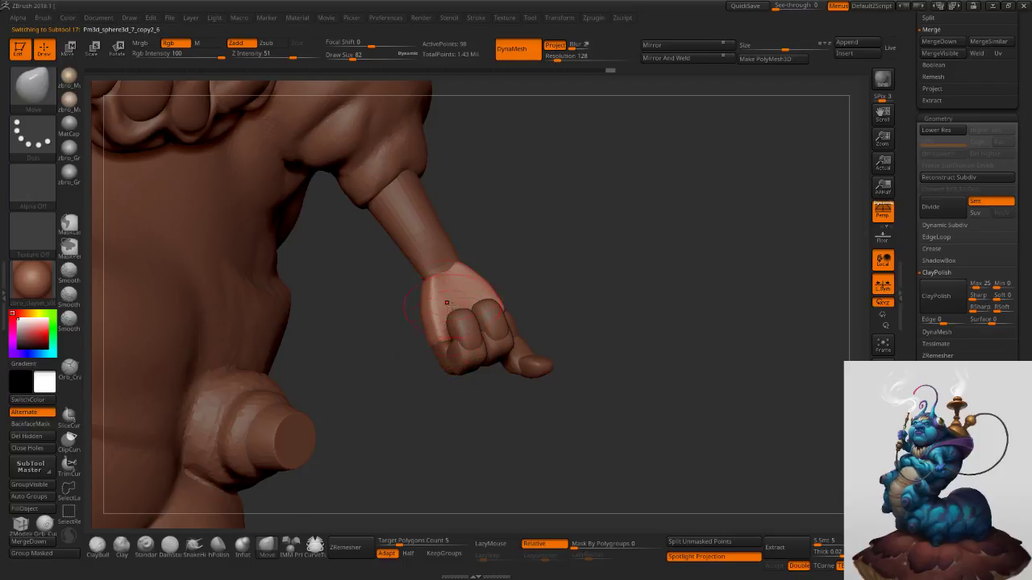
key(s)
mouse_move(514, 283)
mouse_down()
mouse_move(537, 285)
mouse_move(516, 282)
mouse_up()
key(s)
drag(514, 283, 505, 297)
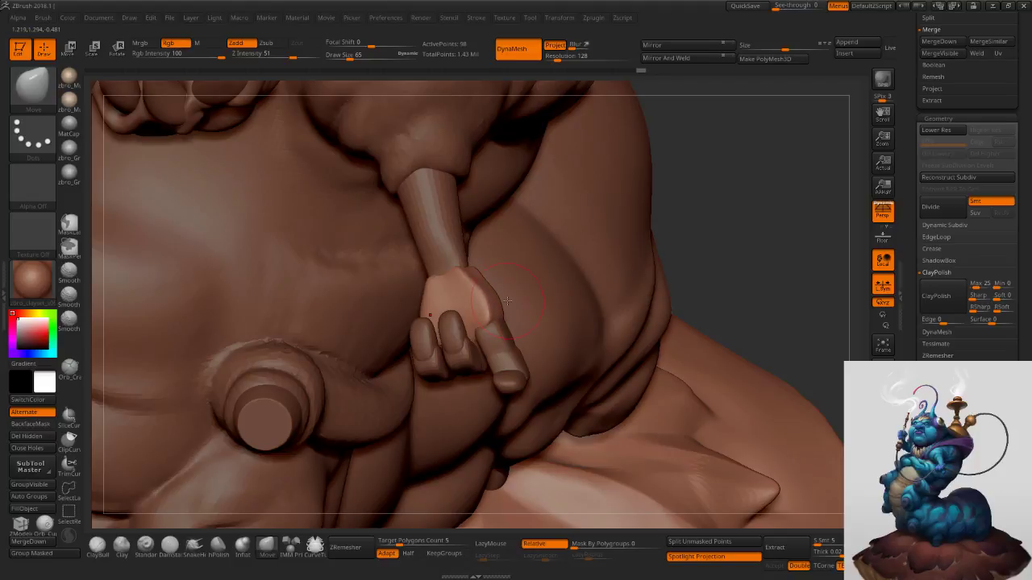
Select the finger piece and nudge it into place with Transpose Move.
alt+click(503, 338)
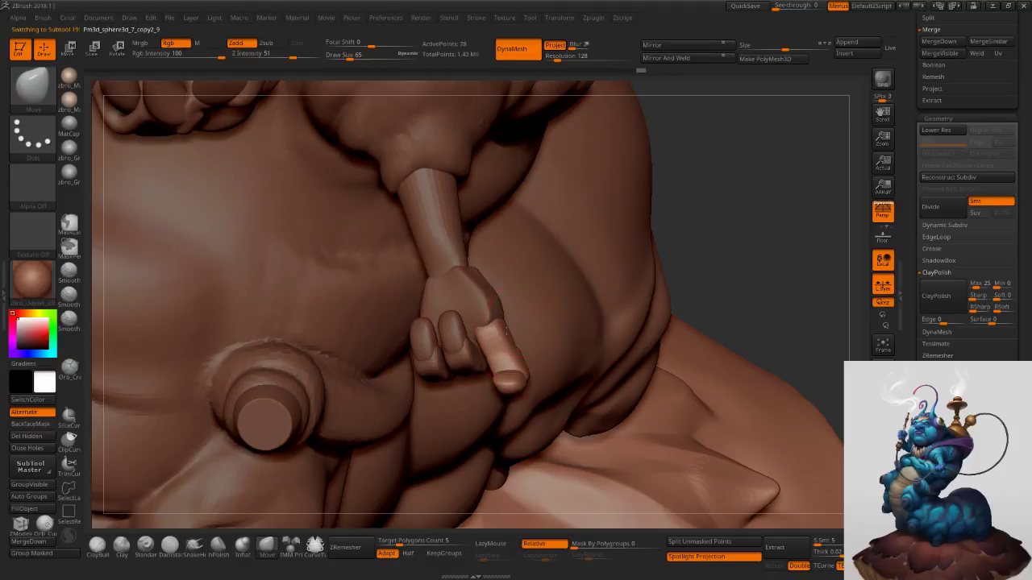
right_drag(511, 330, 482, 328)
key(w)
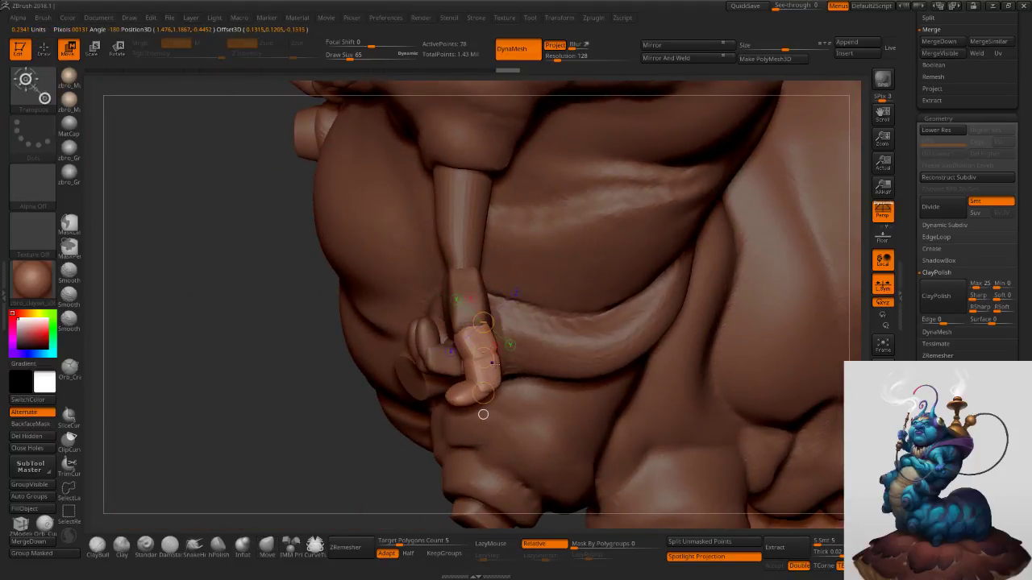
drag(470, 337, 479, 366)
drag(181, 502, 300, 511)
Reshape the fingertip with the Move brush at size 29.
click(267, 547)
ctrl+right_drag(452, 355, 508, 403)
key(s)
key(s)
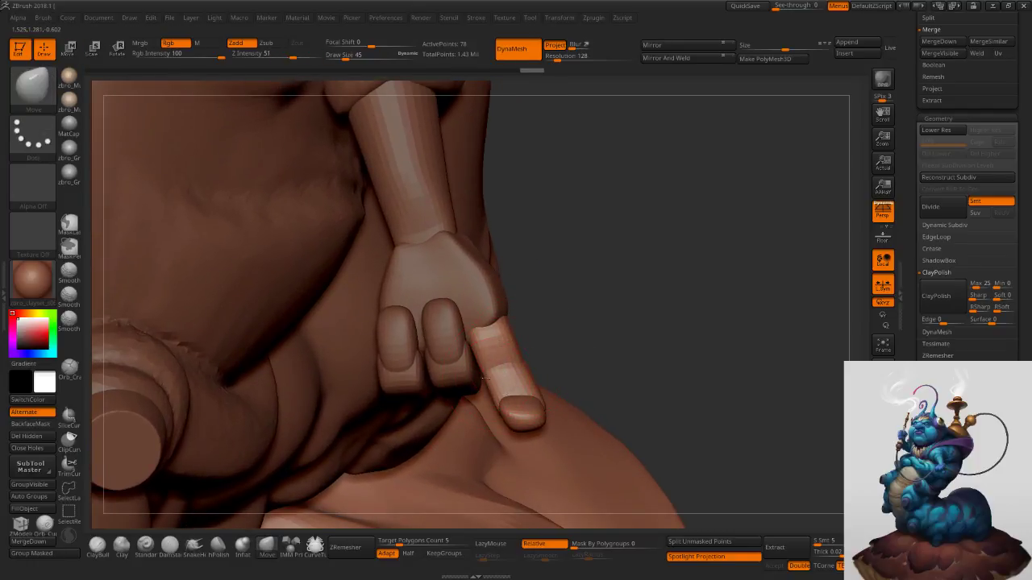
right_drag(510, 365, 545, 405)
drag(545, 417, 538, 415)
mouse_move(537, 414)
right_down()
mouse_move(553, 411)
mouse_move(522, 393)
mouse_move(521, 409)
mouse_move(515, 386)
mouse_move(474, 356)
mouse_move(480, 417)
mouse_move(545, 399)
mouse_move(493, 403)
right_up()
key(s)
click(521, 401)
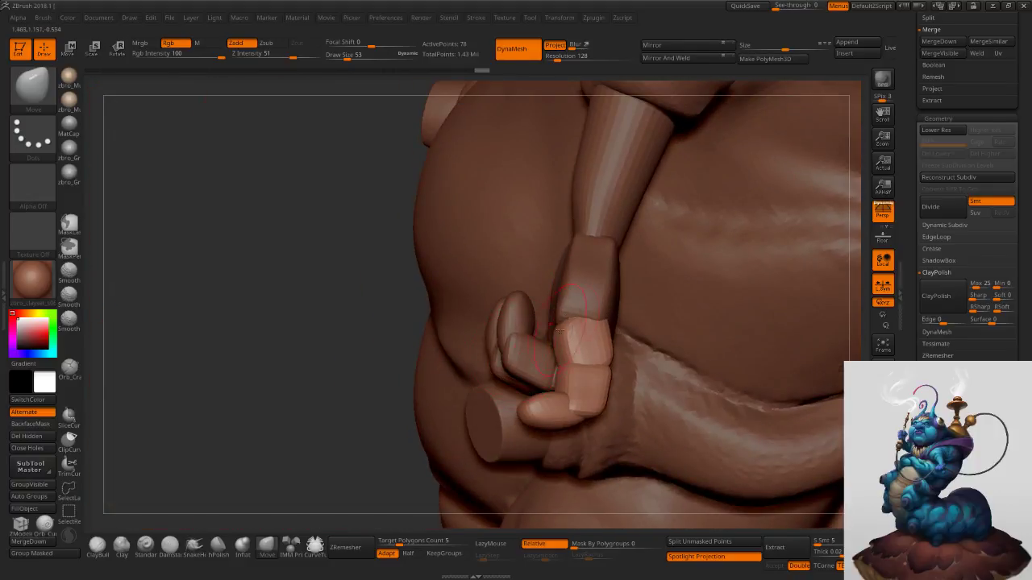
right_drag(606, 315, 673, 310)
mouse_move(673, 310)
ctrl+right_down()
mouse_move(642, 292)
mouse_move(617, 388)
ctrl+right_up()
click(295, 548)
Duplicate the finger, move the copy up-right, and spin it around its long axis.
mouse_move(625, 318)
ctrl+right_down()
mouse_move(626, 345)
mouse_move(642, 342)
mouse_move(634, 337)
ctrl+right_up()
key(w)
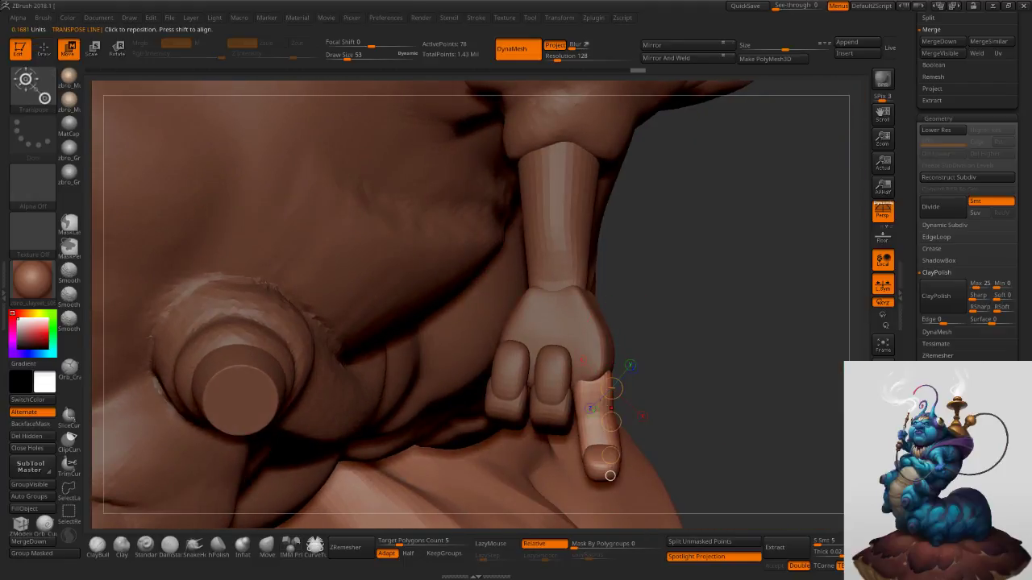
drag(602, 417, 638, 365)
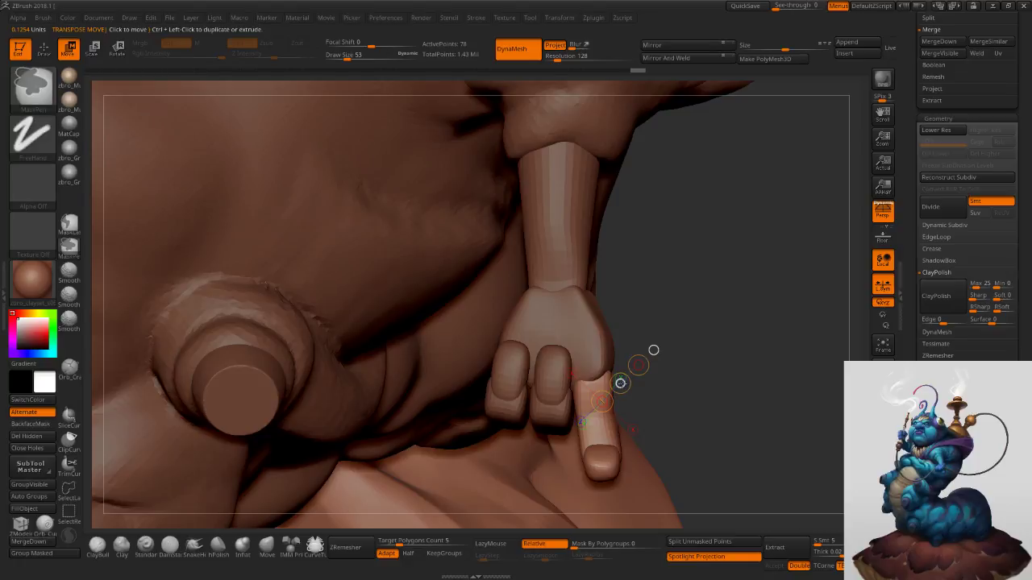
right_drag(619, 336, 651, 350)
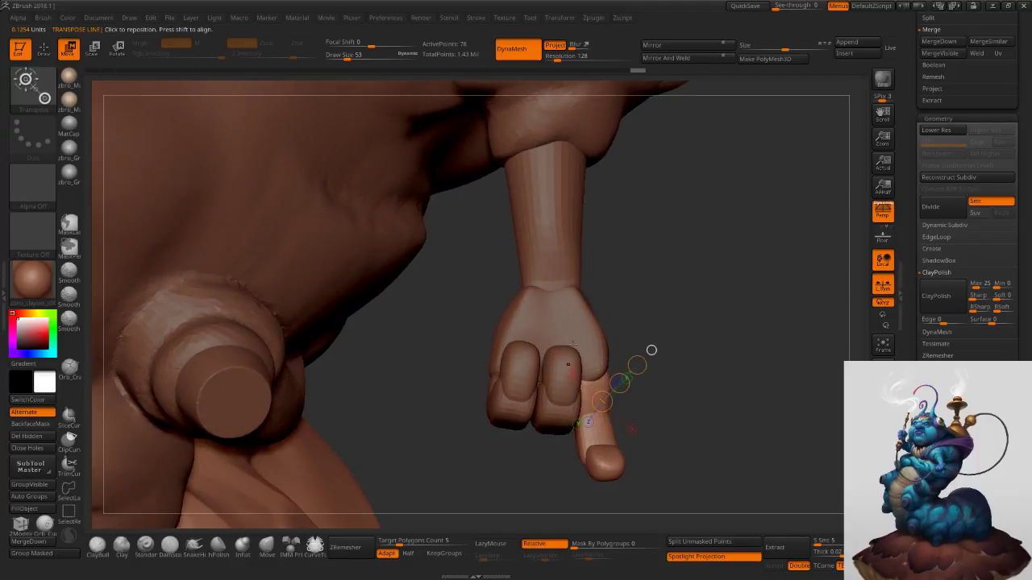
mouse_move(619, 383)
ctrl+mouse_down()
mouse_move(657, 302)
mouse_move(626, 417)
ctrl+mouse_up()
drag(626, 361, 605, 519)
drag(627, 360, 588, 498)
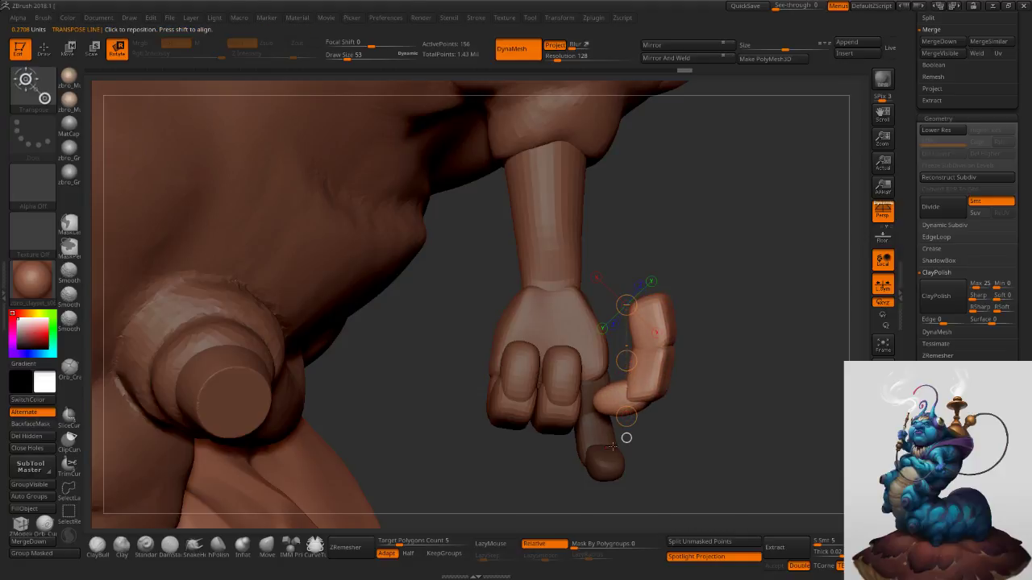
Rotate the duplicated finger in toward the fist.
drag(626, 307, 593, 314)
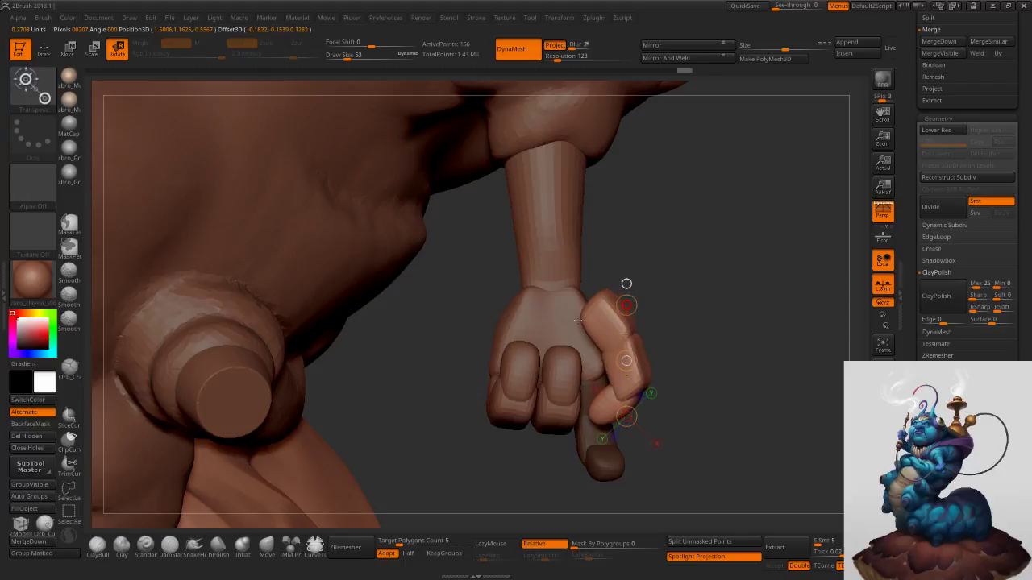
drag(654, 302, 619, 324)
right_drag(619, 325, 595, 329)
drag(610, 306, 639, 306)
right_drag(629, 305, 766, 295)
mouse_move(694, 303)
mouse_down()
mouse_move(671, 305)
mouse_move(682, 303)
mouse_up()
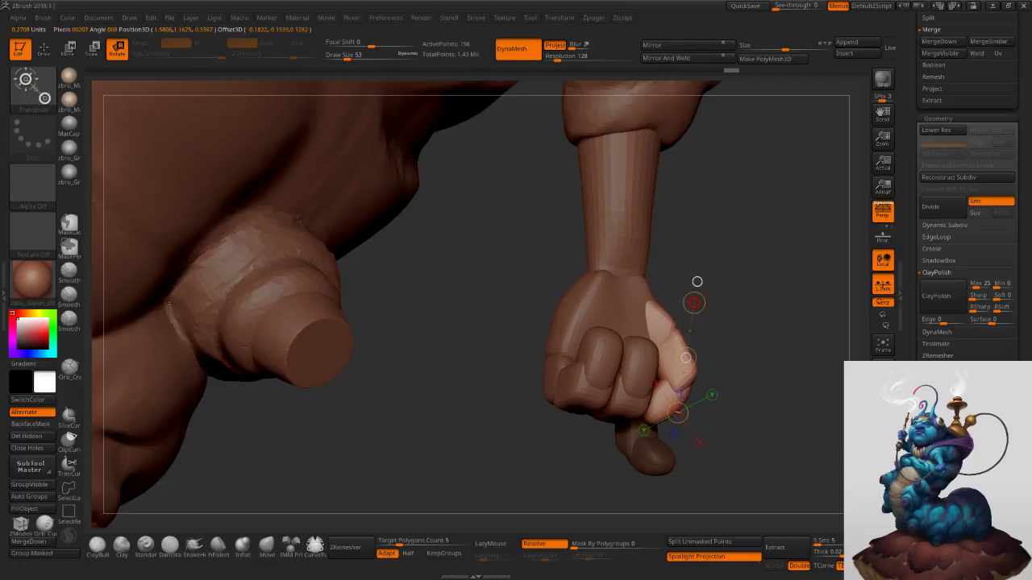
Set a new rotation axis down the finger and swing it up toward the palm.
right_drag(766, 362, 711, 341)
drag(670, 310, 672, 345)
right_drag(724, 409, 673, 387)
drag(660, 400, 631, 347)
right_drag(659, 483, 666, 311)
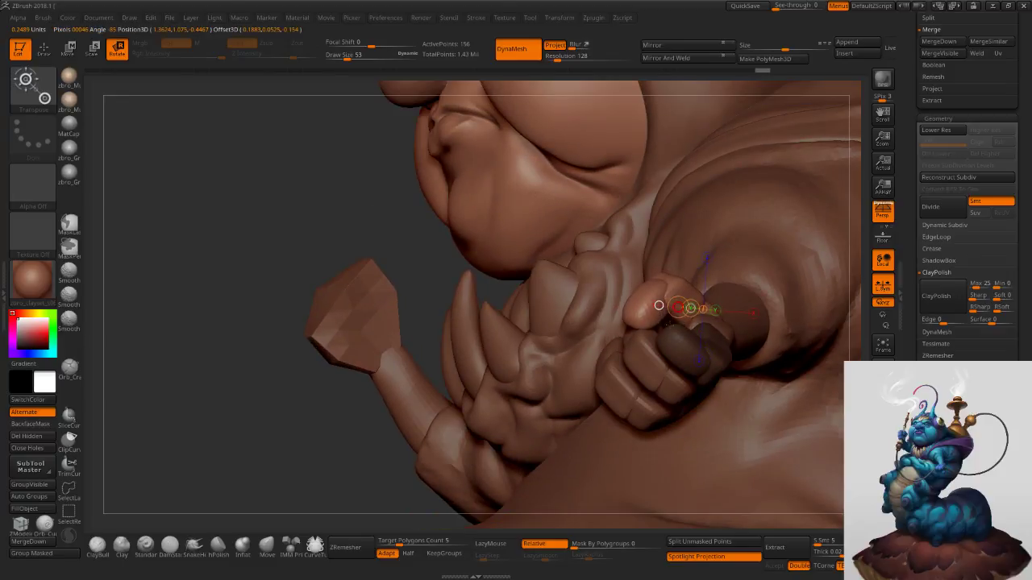
right_drag(663, 316, 649, 499)
Pull the finger into a tighter curl with a smaller Move brush.
click(266, 546)
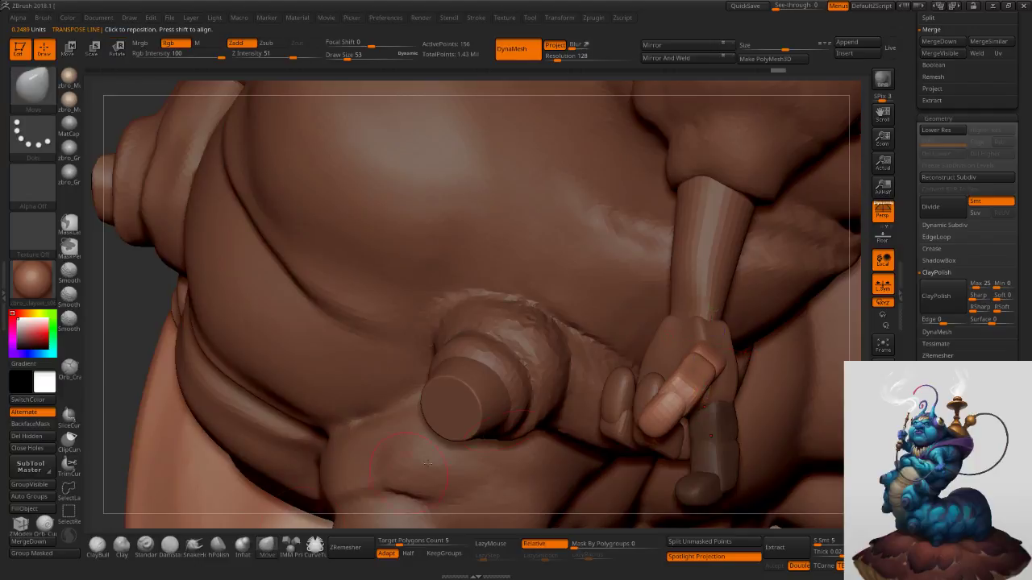
click(240, 546)
right_drag(705, 377, 645, 377)
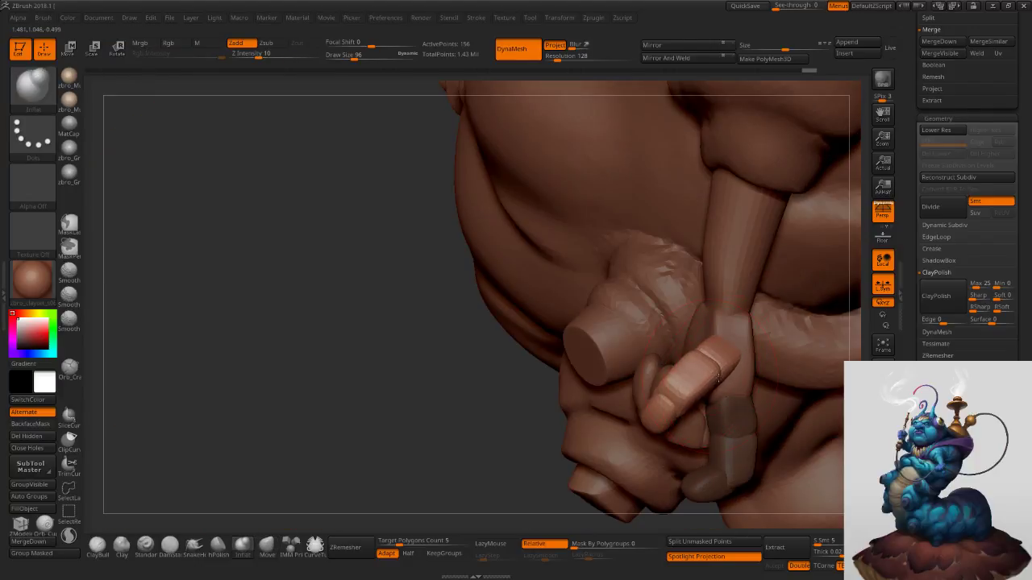
mouse_move(712, 354)
right_down()
mouse_move(794, 355)
mouse_move(695, 364)
mouse_move(698, 387)
right_up()
click(267, 547)
mouse_move(698, 386)
right_down()
mouse_move(730, 372)
mouse_move(687, 363)
mouse_move(727, 364)
right_up()
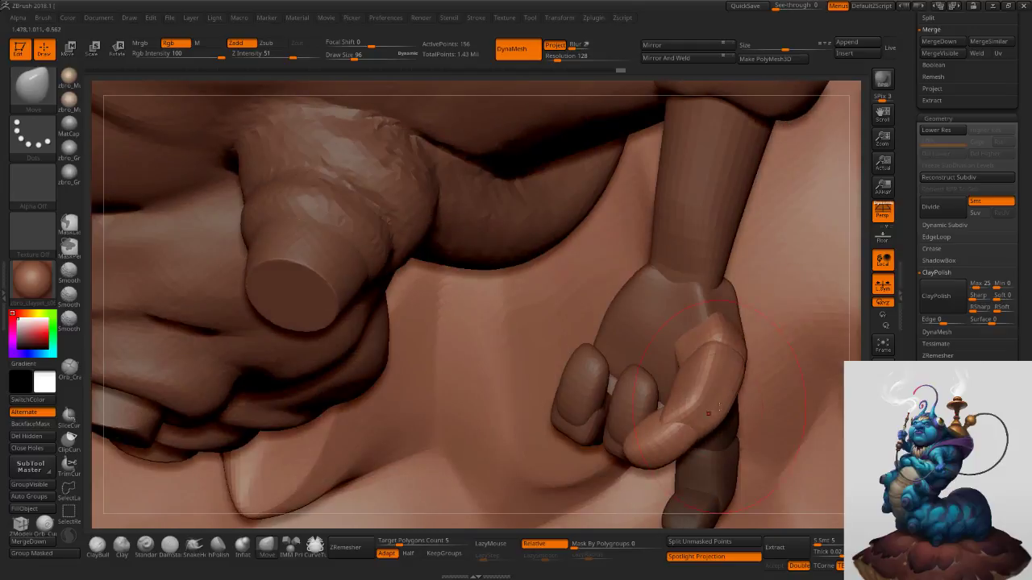
key(s)
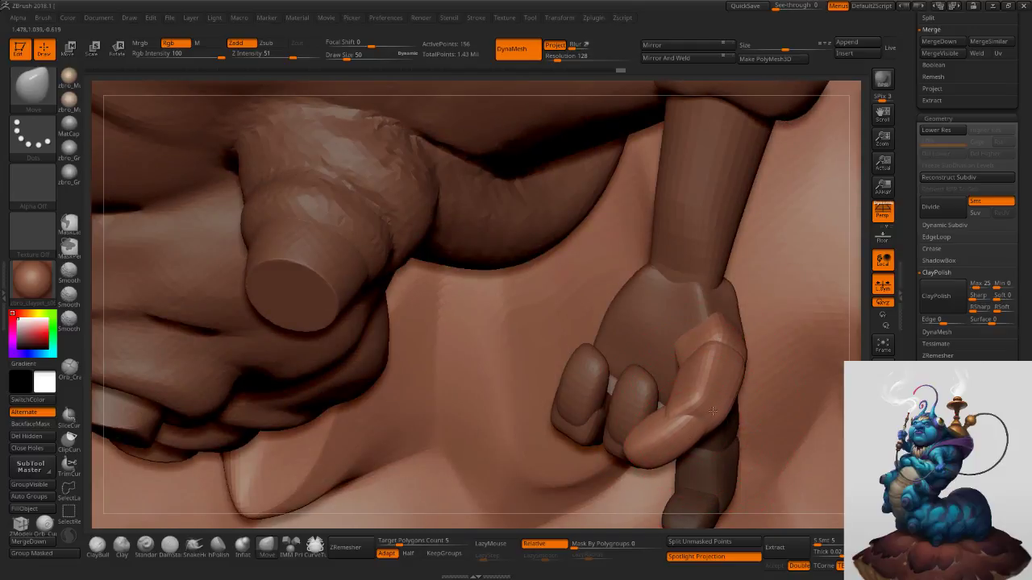
mouse_move(716, 409)
right_down()
mouse_move(687, 416)
mouse_move(703, 410)
right_up()
drag(700, 405, 690, 409)
right_drag(690, 410, 694, 489)
drag(687, 467, 695, 461)
right_drag(694, 461, 730, 403)
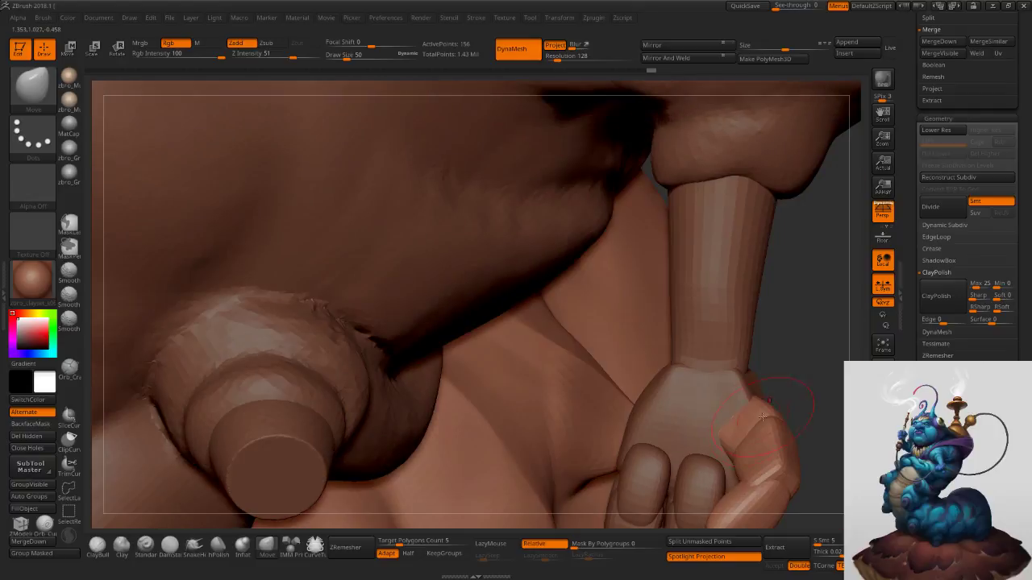
Isolate the wanted finger piece and remove the rest with Del Hidden.
ctrl+shift+click(761, 417)
ctrl+shift+drag(795, 356, 804, 374)
alt+right_drag(759, 350, 690, 308)
ctrl+shift+click(719, 338)
ctrl+shift+click(694, 367)
ctrl+shift+drag(758, 318, 779, 362)
mouse_move(745, 348)
ctrl+right_down()
mouse_move(721, 327)
mouse_move(738, 379)
ctrl+right_up()
click(28, 436)
Adjust the brush size and nudge the finger's shape against the palm.
key(s)
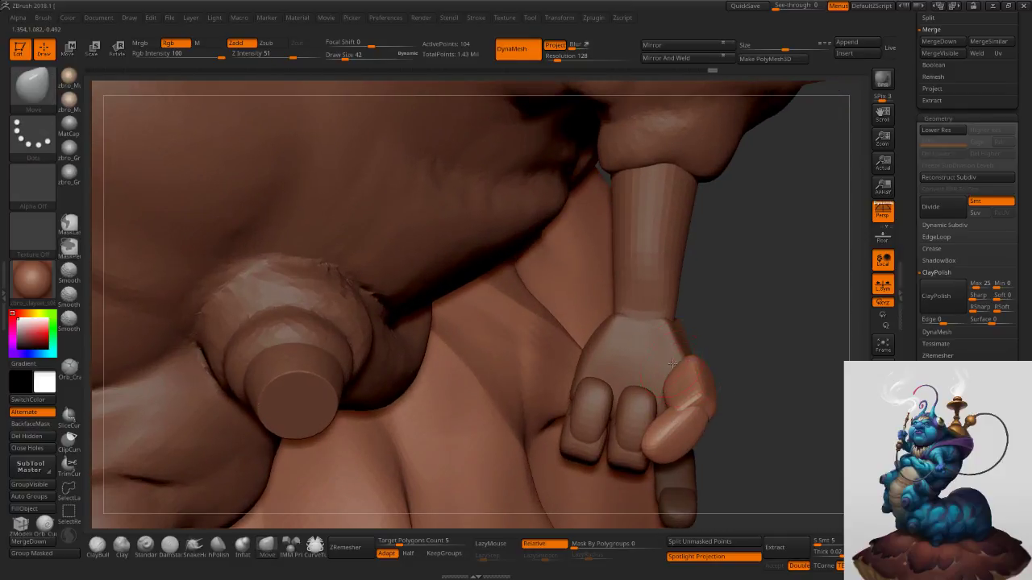
drag(648, 345, 653, 348)
right_drag(750, 355, 564, 354)
key(s)
right_drag(704, 374, 729, 375)
key(s)
drag(726, 384, 728, 384)
right_drag(728, 385, 781, 389)
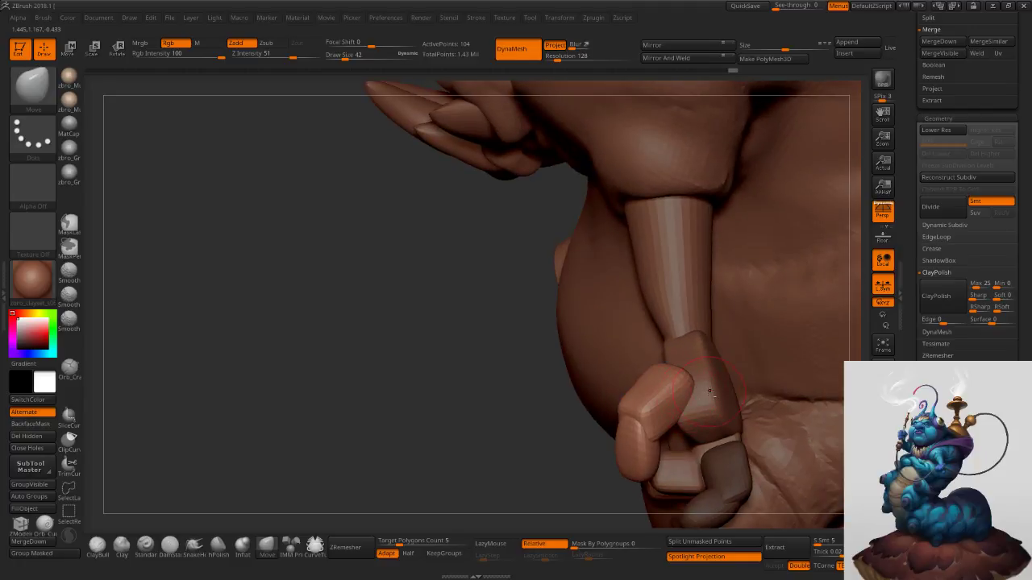
Select the palm piece, shrink the brush, then undo the palm change.
alt+click(706, 390)
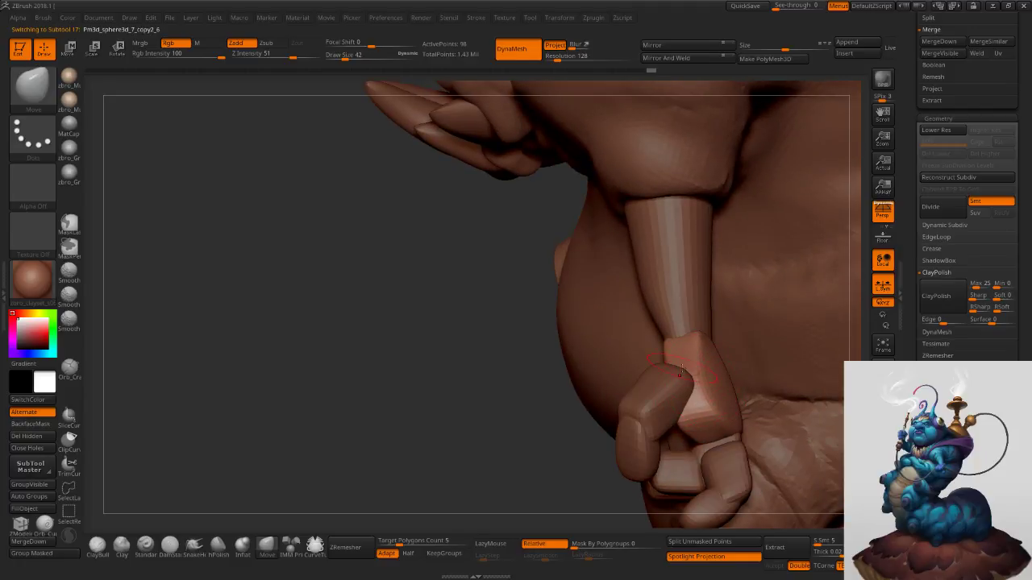
mouse_move(698, 390)
right_down()
mouse_move(701, 407)
mouse_move(683, 424)
right_up()
key(bracketleft)
right_drag(698, 390, 637, 348)
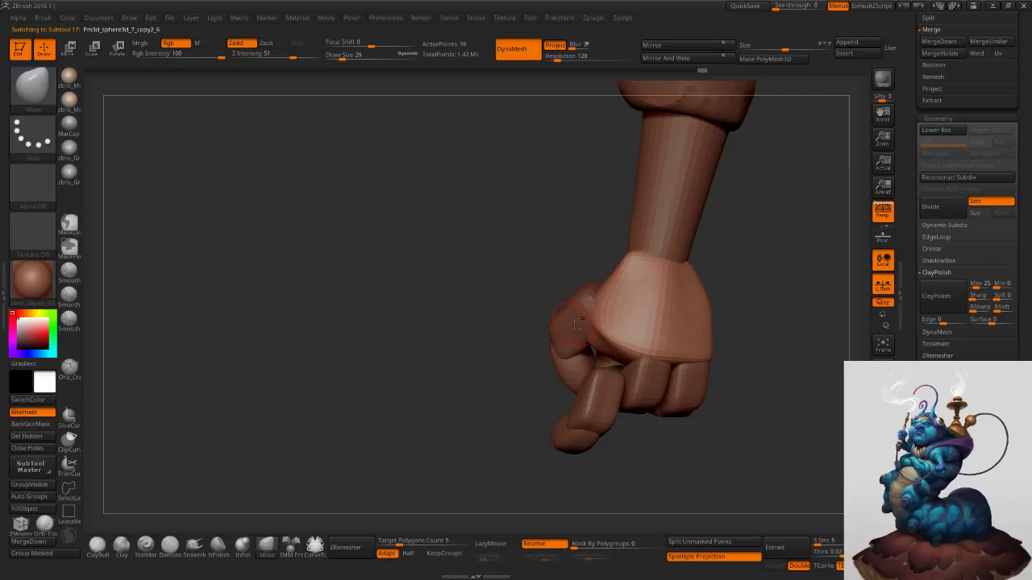
right_drag(576, 342, 657, 364)
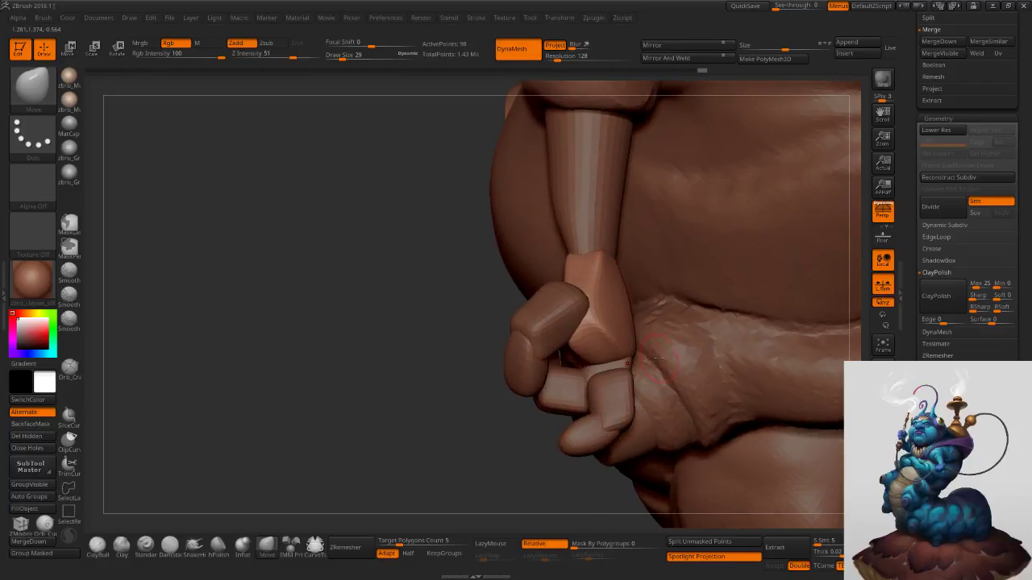
key(ctrl+z)
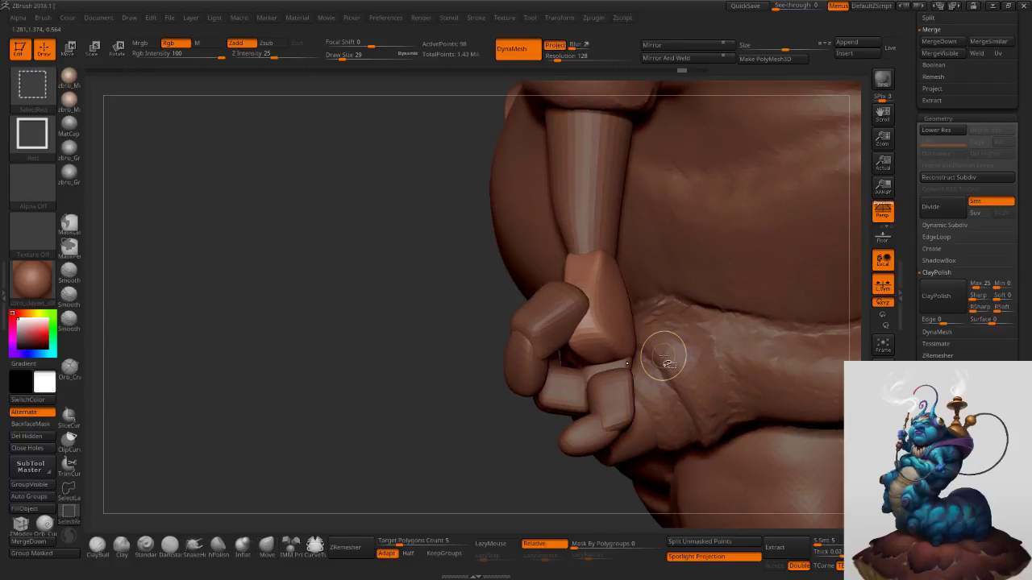
Select the thumb-and-finger subtool 19 and undo it back to its faceted finger shape.
key(ctrl+shift+z)
alt+click(556, 316)
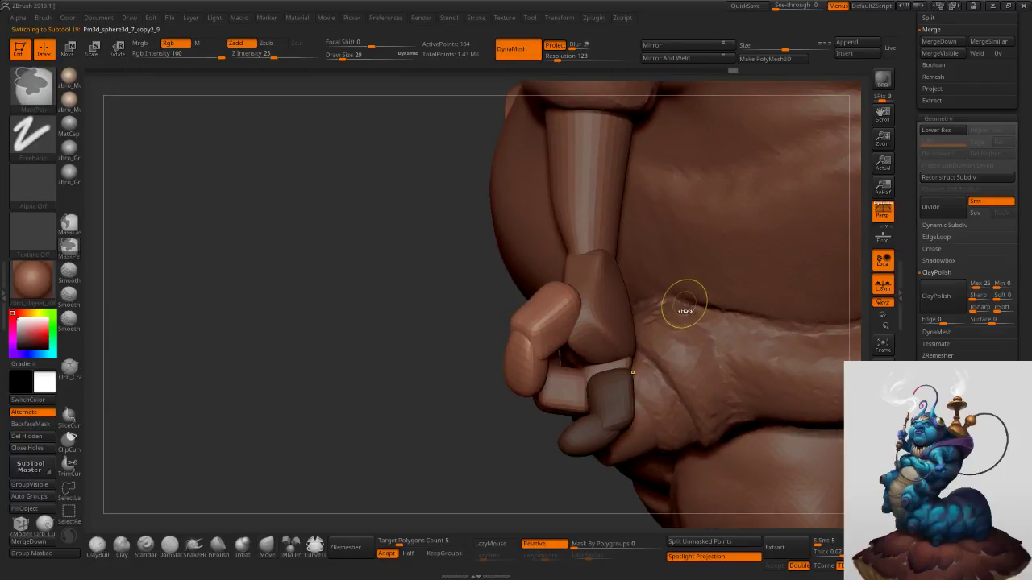
key(ctrl+z)
key(ctrl+z)
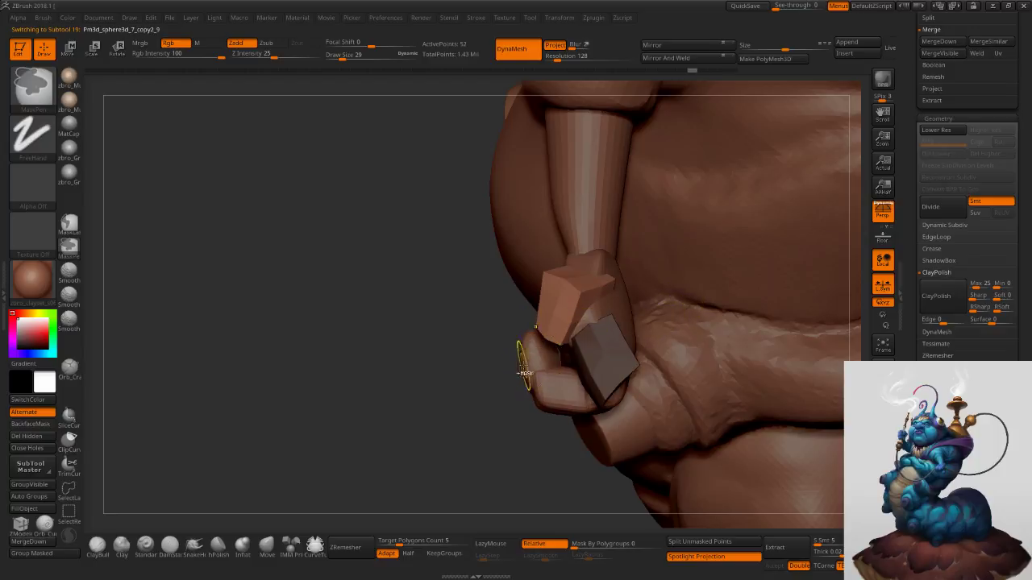
drag(509, 374, 633, 329)
right_drag(633, 330, 618, 333)
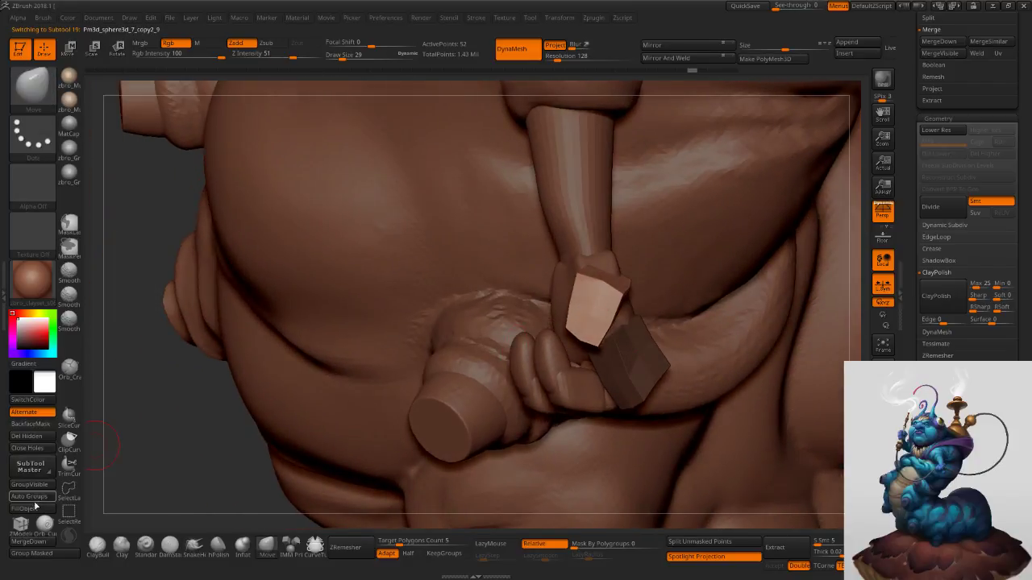
right_drag(628, 304, 556, 309)
Isolate the wanted finger polygroups and remove the rest with Del Hidden.
ctrl+drag(436, 349, 486, 406)
ctrl+shift+click(453, 374)
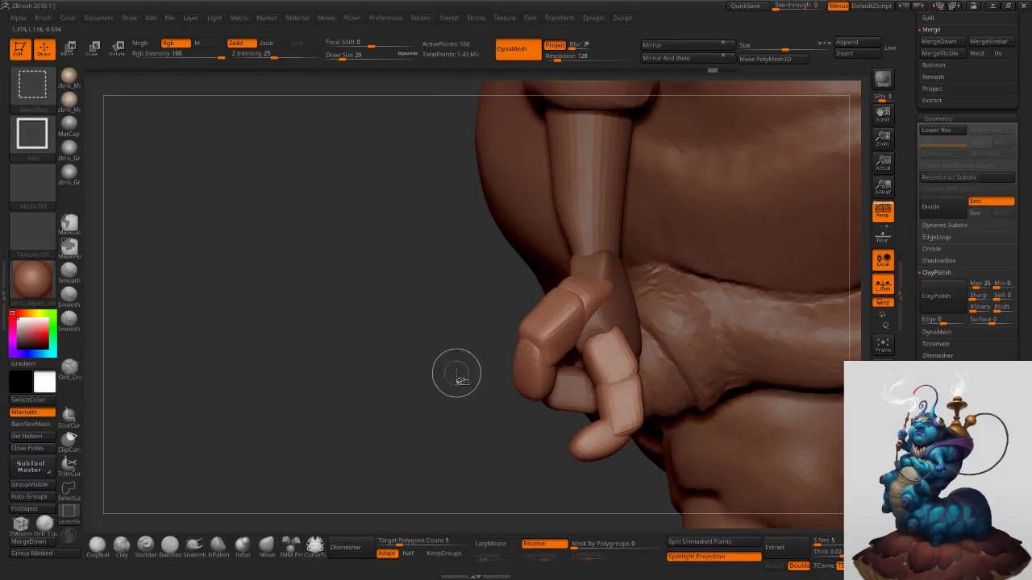
ctrl+shift+click(595, 296)
ctrl+shift+drag(425, 372, 438, 393)
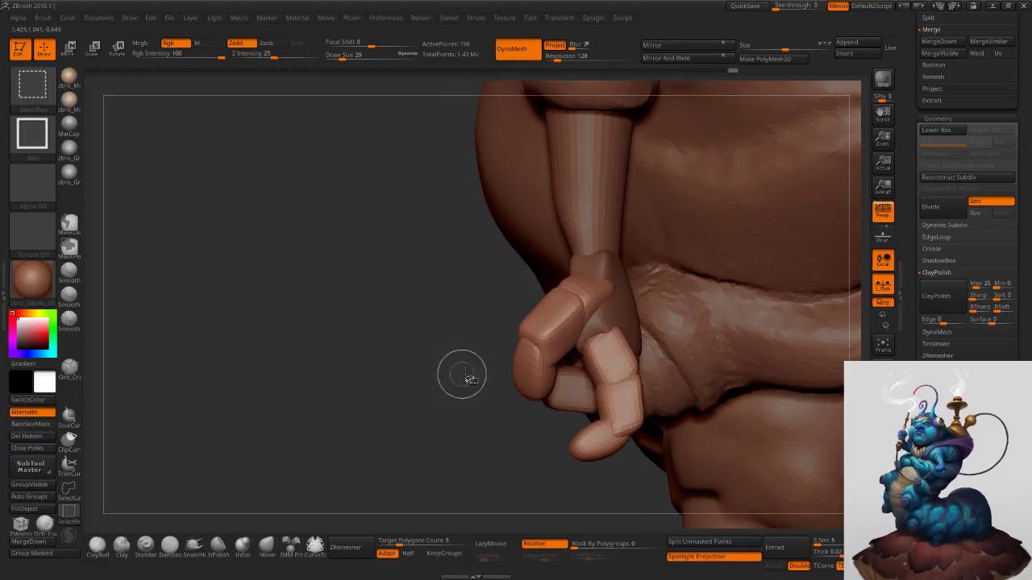
ctrl+shift+click(606, 287)
ctrl+shift+click(424, 393)
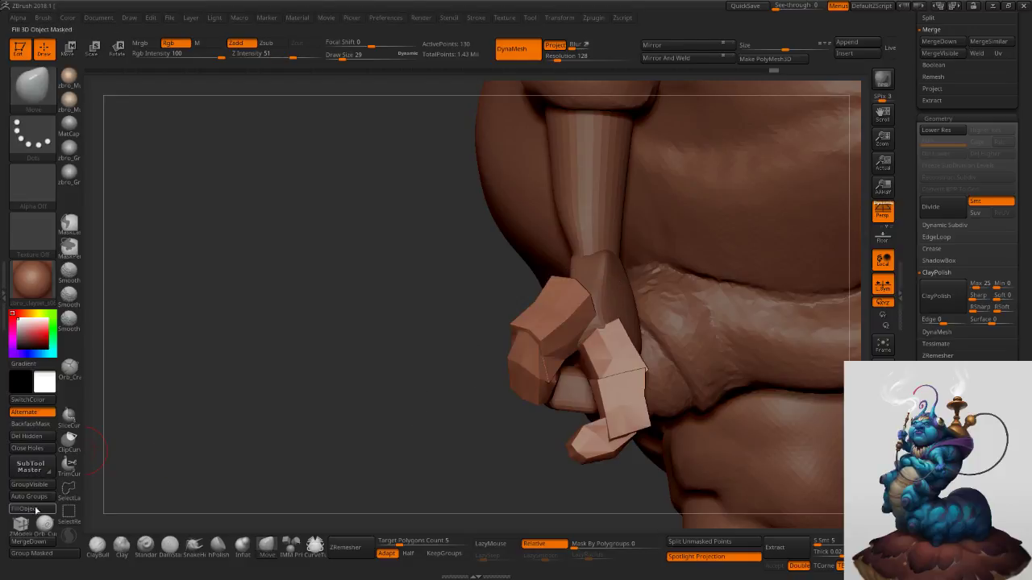
click(35, 439)
Mask and unmask the upper finger segments and fingertips, then show the full hand.
drag(378, 357, 278, 357)
key(s)
drag(573, 301, 576, 302)
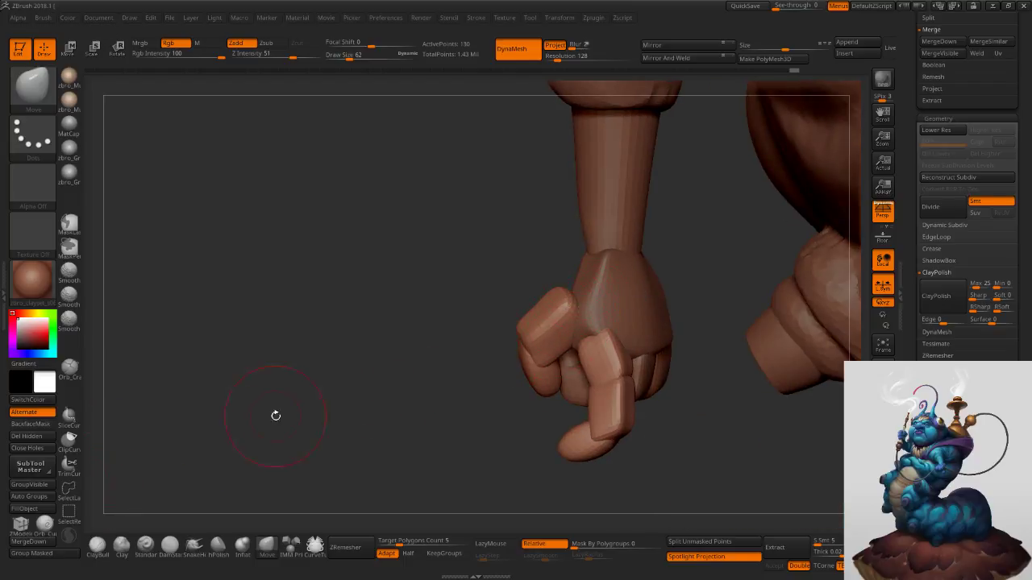
ctrl+shift+click(604, 357)
ctrl+shift+drag(671, 410, 674, 440)
ctrl+shift+click(603, 436)
ctrl+click(692, 417)
ctrl+shift+click(697, 423)
ctrl+shift+click(627, 421)
ctrl+shift+click(678, 436)
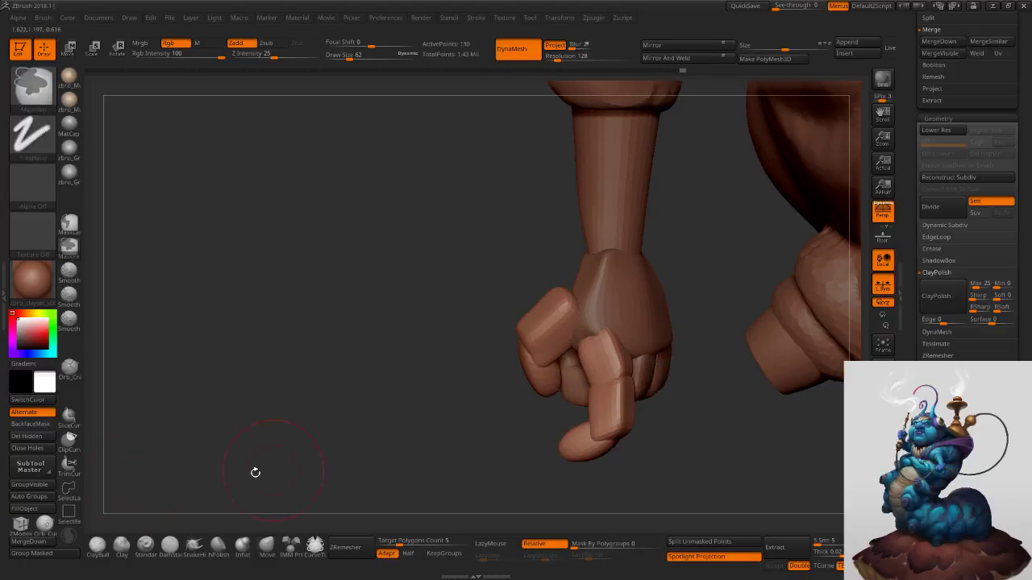
Mask the finger pieces so that only the thumb is free to move.
click(42, 500)
ctrl+shift+click(610, 434)
ctrl+shift+drag(650, 405, 741, 395)
ctrl+shift+click(598, 441)
ctrl+shift+click(610, 388)
ctrl+click(695, 397)
ctrl+shift+click(700, 391)
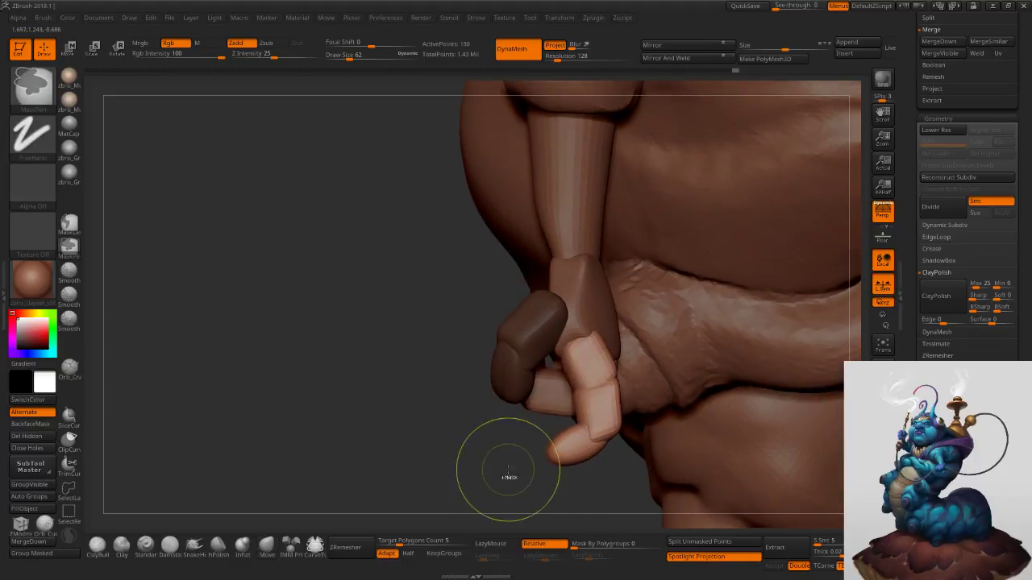
ctrl+click(526, 472)
Reshape the base of the thumb with the Move brush.
mouse_move(582, 309)
right_down()
mouse_move(542, 302)
mouse_move(545, 353)
mouse_move(535, 332)
mouse_move(559, 323)
right_up()
key(s)
click(543, 353)
key(s)
click(519, 330)
key(s)
click(539, 311)
drag(528, 313, 507, 294)
Move the thumb into shape from the back of the hand.
mouse_move(510, 296)
right_down()
mouse_move(598, 319)
mouse_move(591, 385)
right_up()
key(s)
click(590, 350)
drag(587, 388, 595, 384)
mouse_move(595, 384)
right_down()
mouse_move(630, 352)
mouse_move(625, 370)
right_up()
Inspect the fist closely, then view the whole caterpillar from the front and three-quarter angles.
key(s)
click(634, 353)
key(s)
click(598, 372)
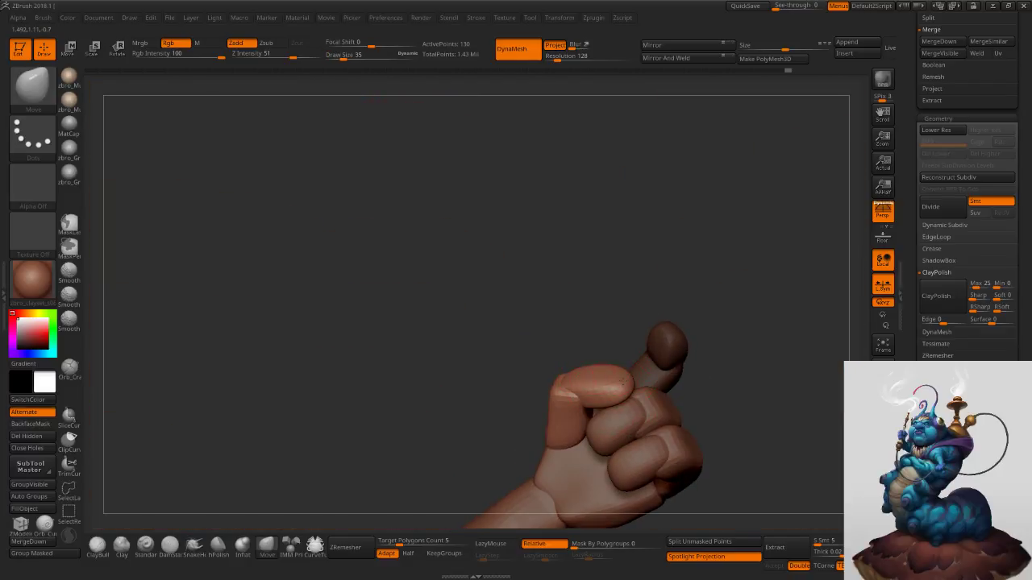
mouse_move(614, 366)
mouse_down()
mouse_move(624, 379)
mouse_move(555, 388)
mouse_move(565, 395)
mouse_move(556, 407)
mouse_move(613, 435)
mouse_up()
mouse_move(662, 416)
ctrl+right_down()
mouse_move(643, 448)
mouse_move(626, 453)
mouse_move(639, 484)
mouse_move(630, 359)
mouse_move(648, 357)
mouse_move(611, 372)
ctrl+right_up()
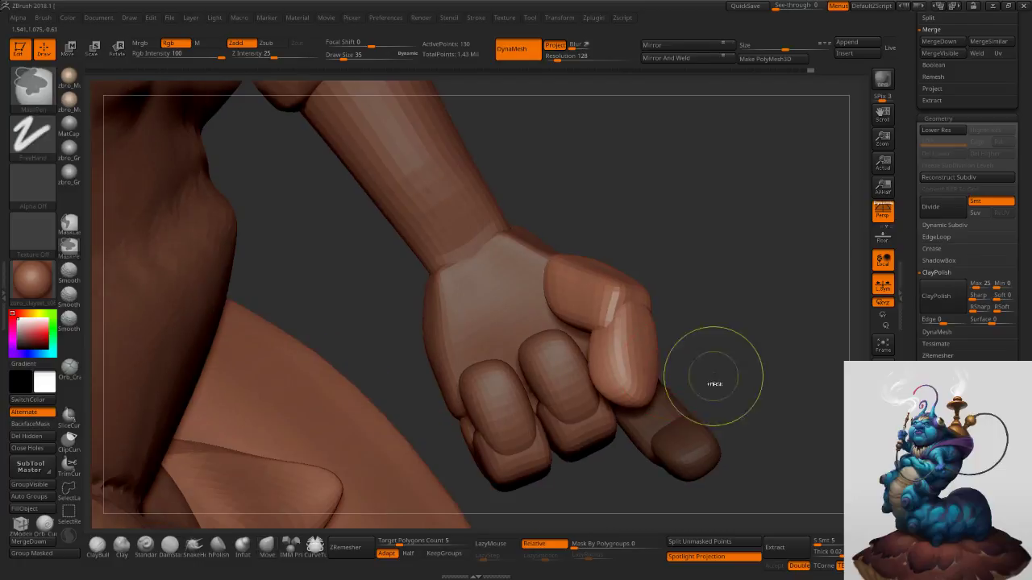
mouse_move(709, 379)
right_down()
mouse_move(636, 267)
mouse_move(650, 251)
right_up()
mouse_move(735, 325)
ctrl+right_down()
mouse_move(725, 283)
mouse_move(676, 287)
mouse_move(710, 283)
ctrl+right_up()
alt+drag(755, 302, 684, 283)
ctrl+right_drag(650, 312, 739, 413)
Switch to the other hand's finger piece and split it into separate polygroups.
key(s)
drag(547, 367, 553, 375)
key(s)
mouse_move(566, 347)
right_down()
mouse_move(578, 363)
mouse_move(552, 370)
mouse_move(582, 379)
right_up()
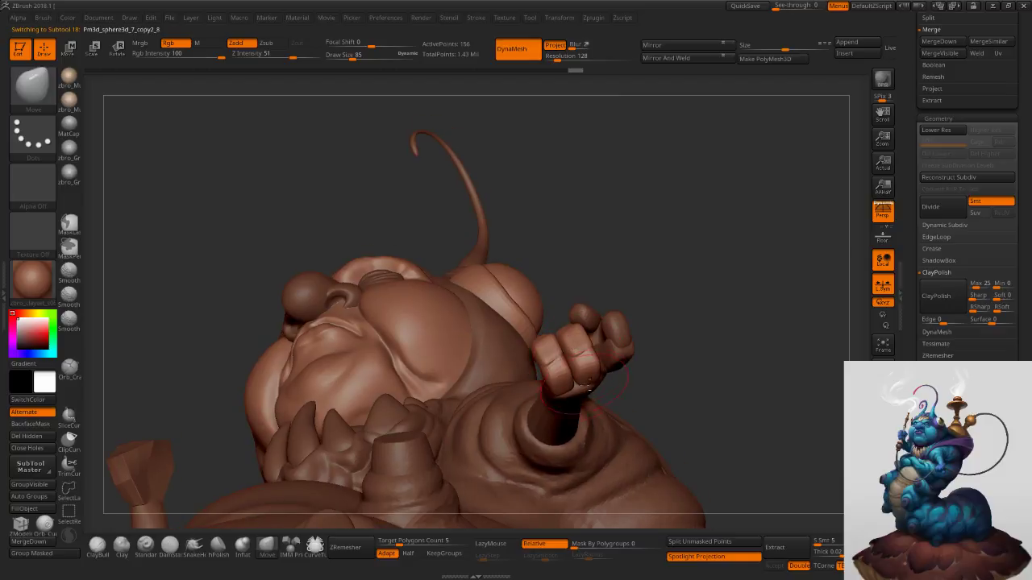
key([)
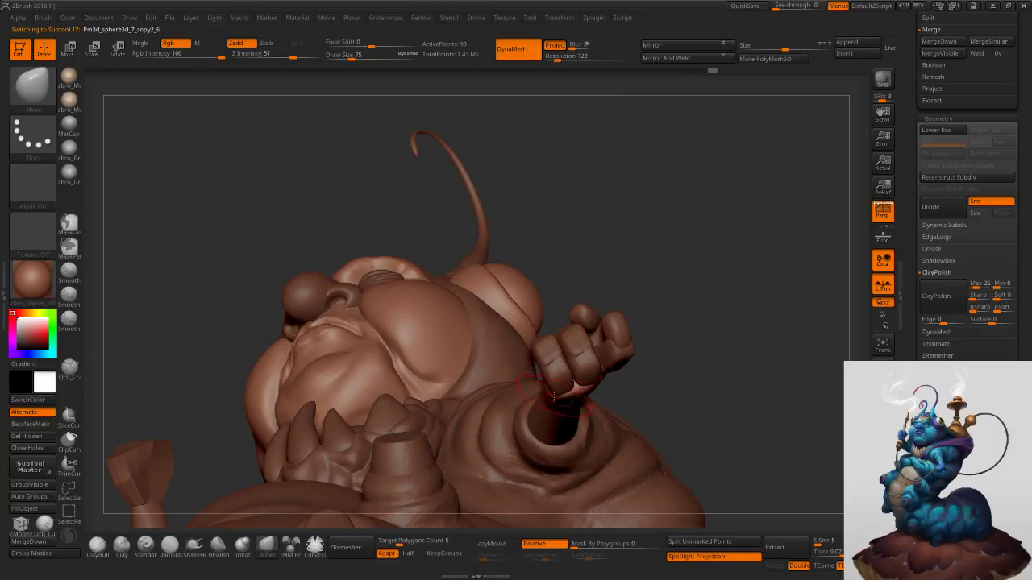
key(s)
click(557, 388)
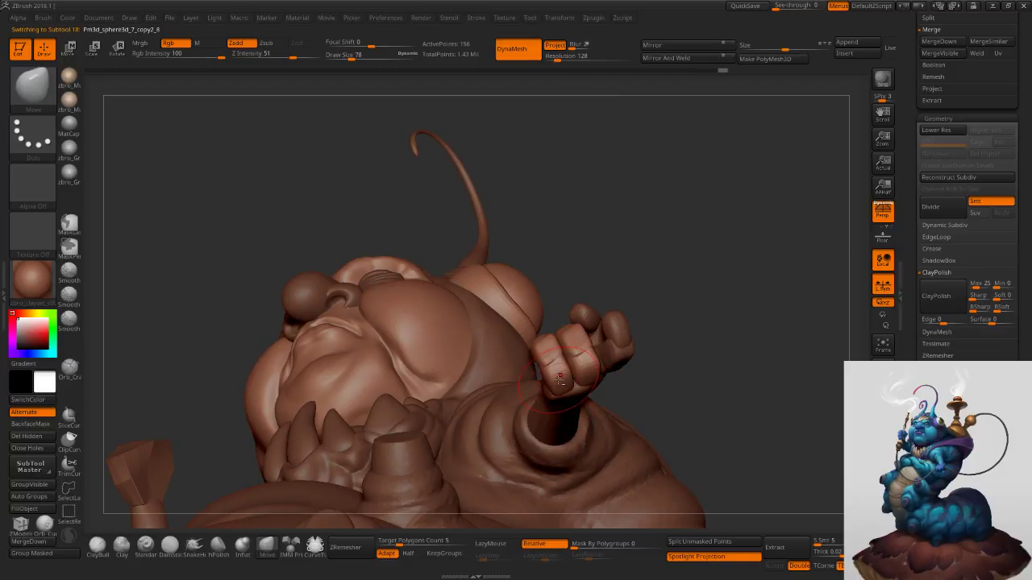
alt+click(560, 372)
ctrl+shift+click(559, 374)
ctrl+shift+click(663, 324)
click(35, 503)
Mask the middle finger, then scale the other fingers narrower along an action line.
ctrl+right_drag(405, 375, 518, 369)
ctrl+shift+click(555, 375)
ctrl+shift+click(554, 375)
ctrl+shift+click(553, 374)
ctrl+shift+click(548, 372)
ctrl+click(523, 334)
ctrl+shift+click(530, 334)
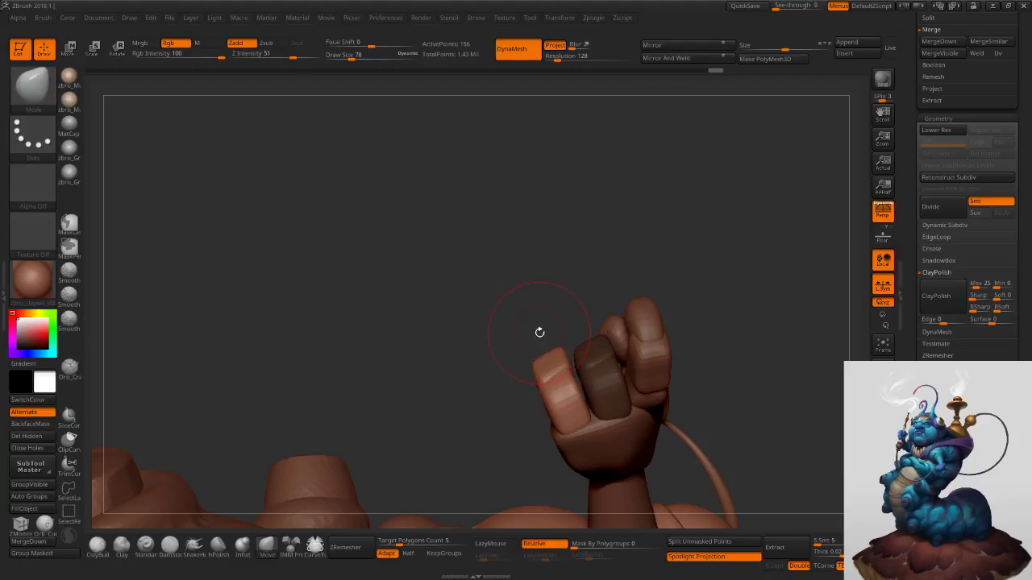
key(e)
drag(572, 419, 532, 327)
mouse_move(579, 390)
mouse_down()
mouse_move(624, 370)
mouse_move(600, 381)
mouse_up()
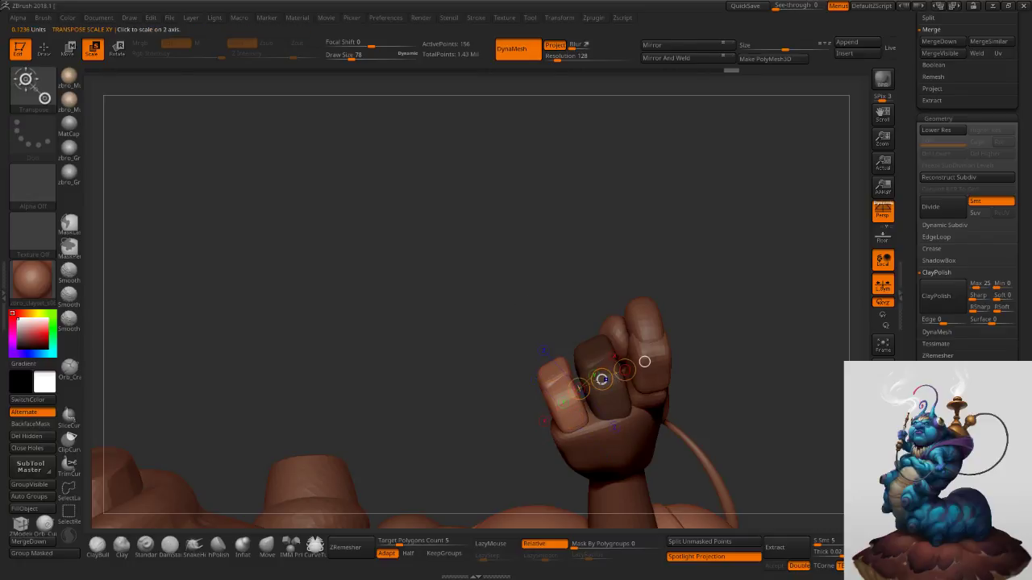
drag(476, 310, 721, 318)
click(274, 549)
Clear the mask from the dark finger and review the torso, head and hookah.
mouse_move(618, 403)
right_down()
mouse_move(606, 421)
mouse_move(556, 387)
mouse_move(556, 258)
right_up()
right_drag(556, 258, 638, 297)
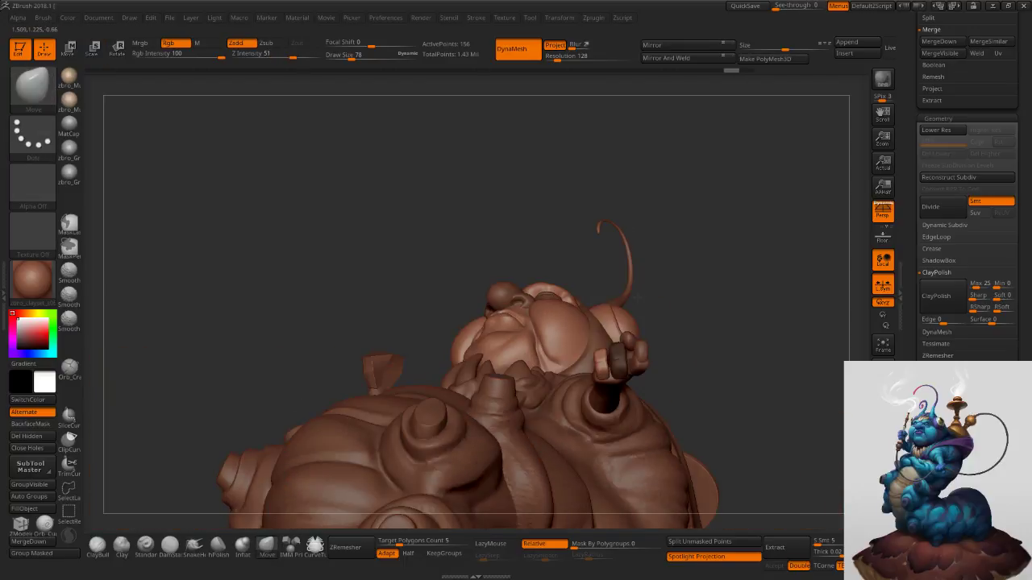
drag(638, 297, 726, 282)
right_drag(687, 255, 704, 296)
drag(704, 295, 744, 344)
key(ctrl)
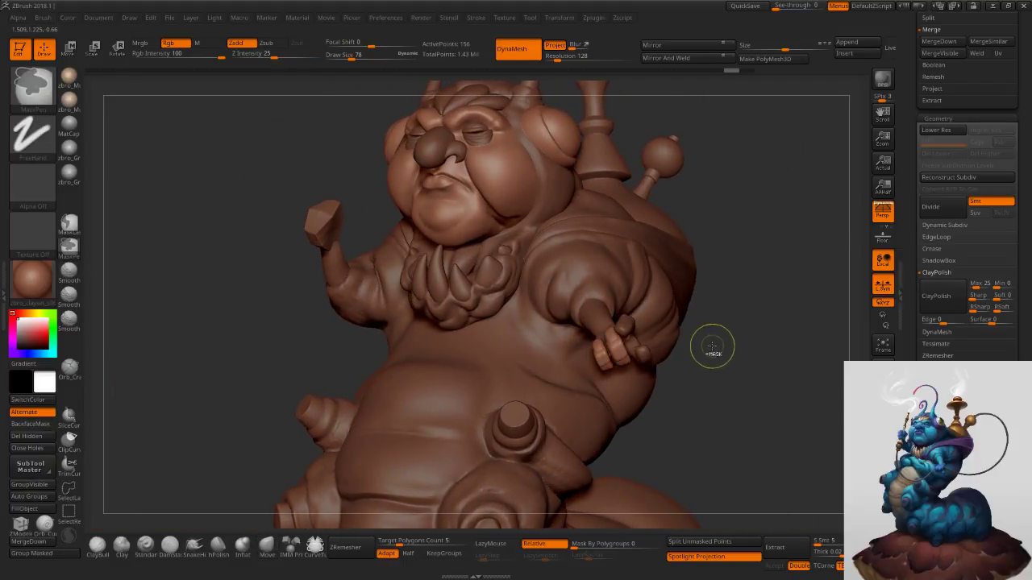
mouse_move(758, 323)
ctrl+right_down()
mouse_move(701, 273)
mouse_move(698, 286)
mouse_move(651, 266)
ctrl+right_up()
drag(680, 293, 682, 293)
key(ctrl)
ctrl+right_drag(554, 289, 620, 324)
key(s)
click(673, 322)
alt+right_drag(476, 282, 571, 377)
Set the brush size to 82 and make the finger piece active in a front view.
alt+click(361, 261)
key(s)
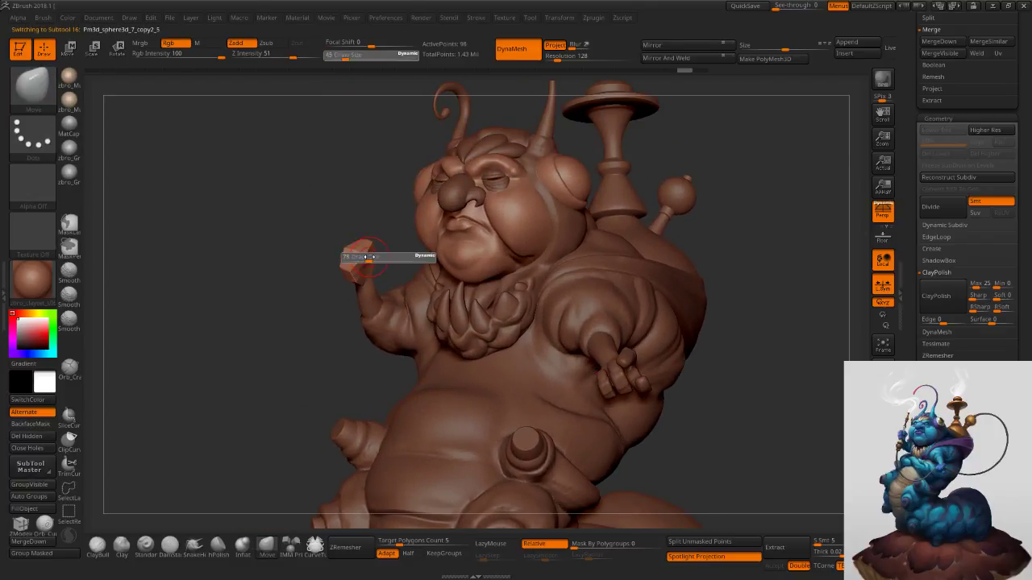
drag(369, 257, 370, 257)
alt+click(634, 387)
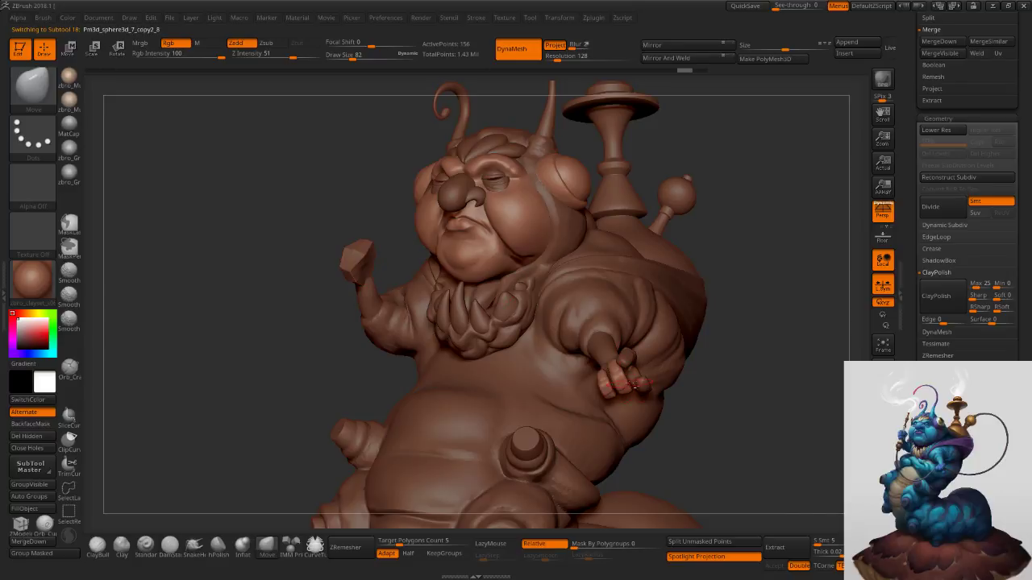
drag(714, 318, 860, 276)
drag(911, 232, 902, 346)
drag(923, 242, 924, 225)
mouse_move(935, 200)
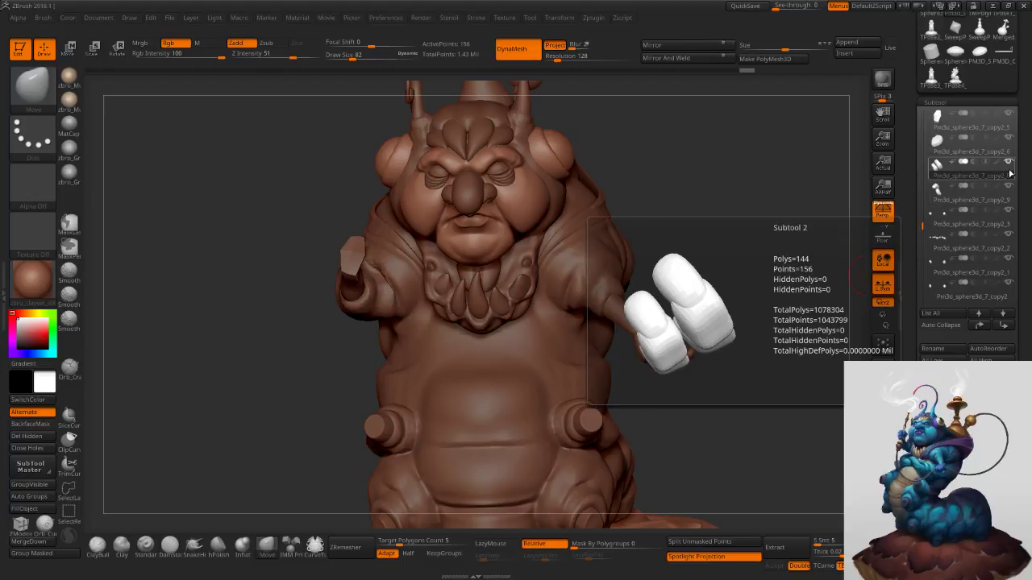
Show only the finger pieces and combine them into a new tool with Merge Visible.
shift+click(1008, 163)
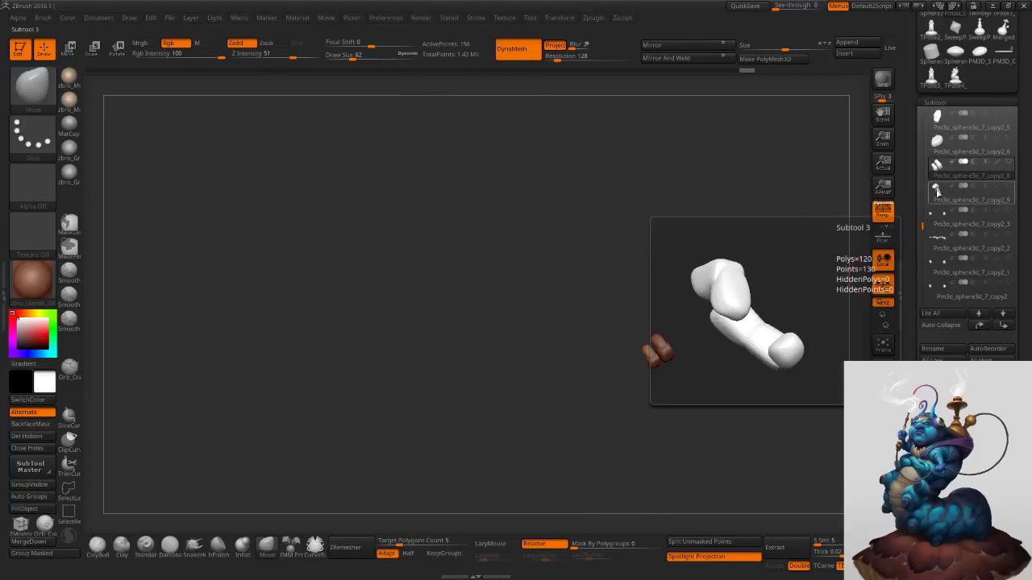
click(1009, 189)
click(1009, 165)
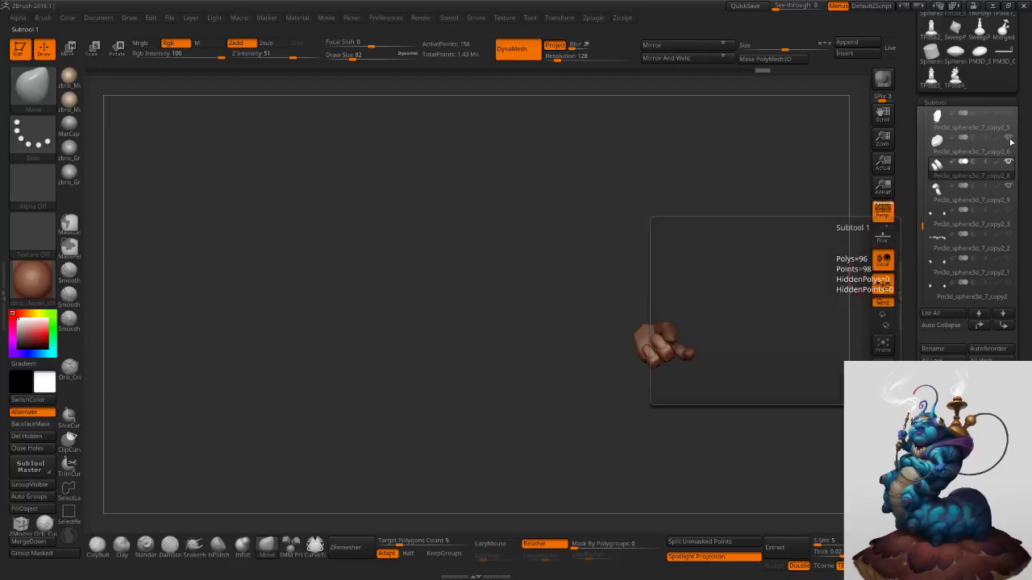
mouse_move(687, 263)
mouse_down()
mouse_move(719, 251)
mouse_move(627, 253)
mouse_move(619, 194)
mouse_move(637, 260)
mouse_move(689, 287)
mouse_move(682, 293)
mouse_move(678, 280)
mouse_up()
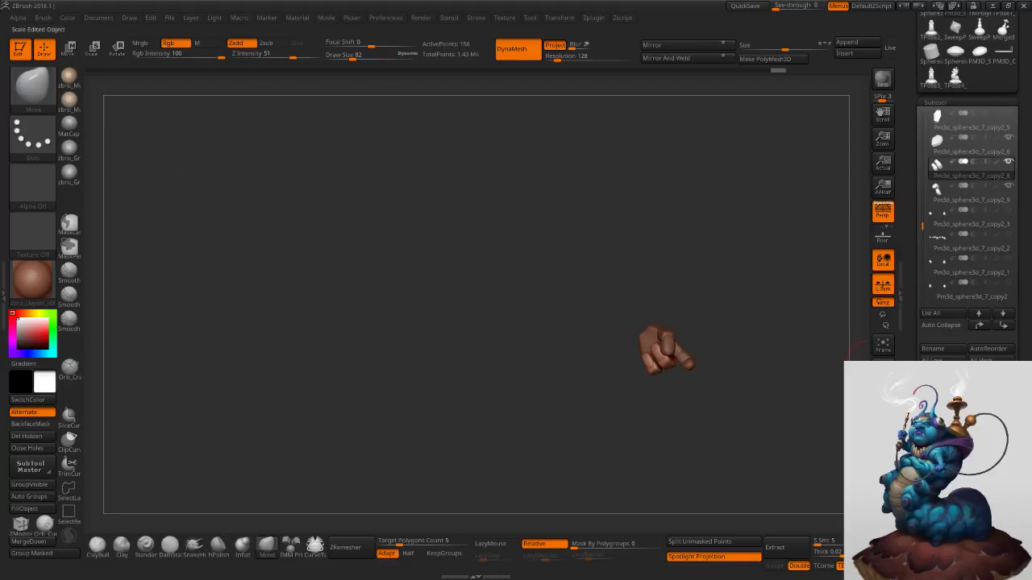
drag(905, 407, 905, 350)
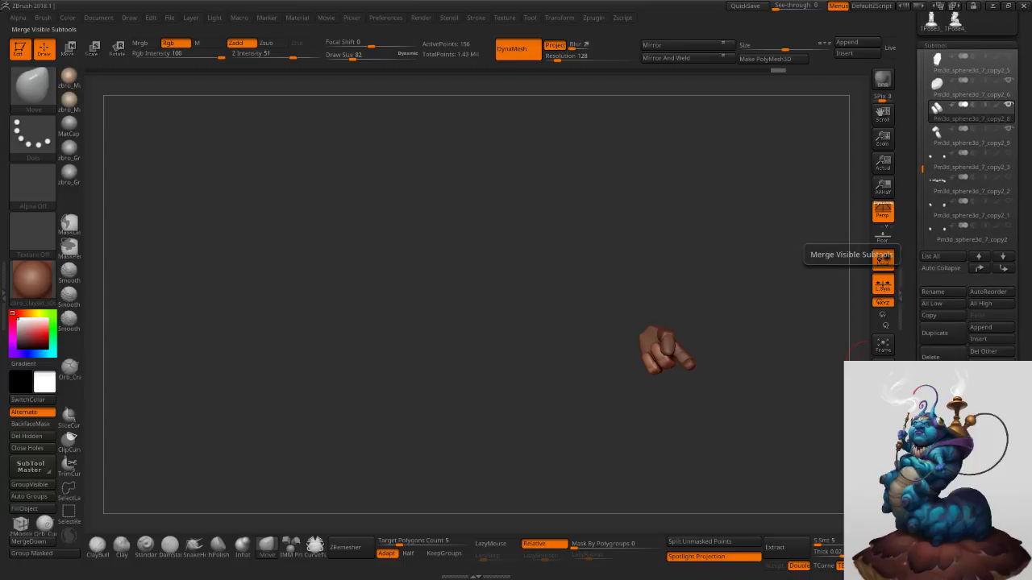
click(883, 258)
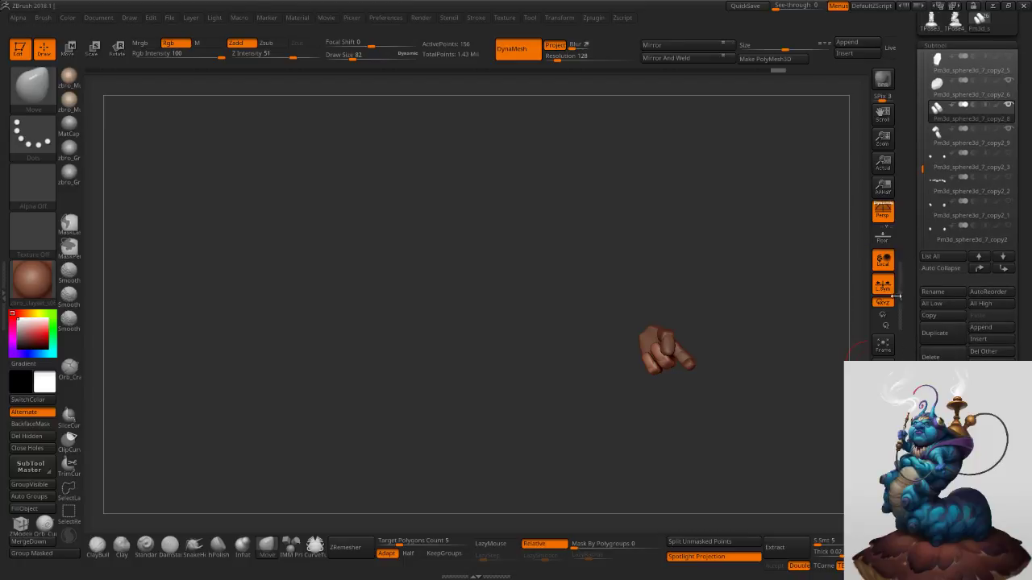
MergeDown the hand block twice, confirming each merge, then turn on Solo for the hands.
shift+click(1008, 106)
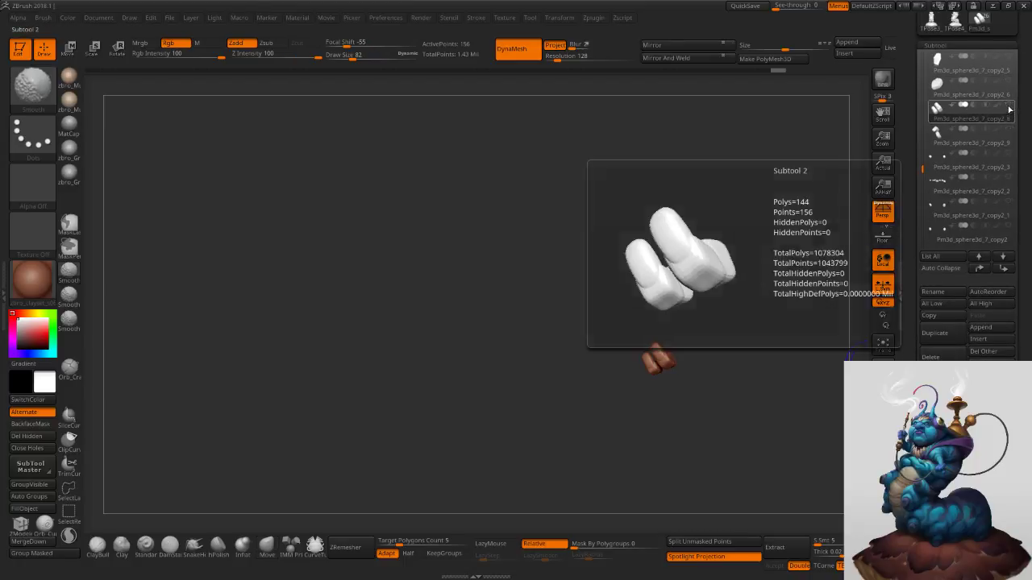
shift+click(1008, 109)
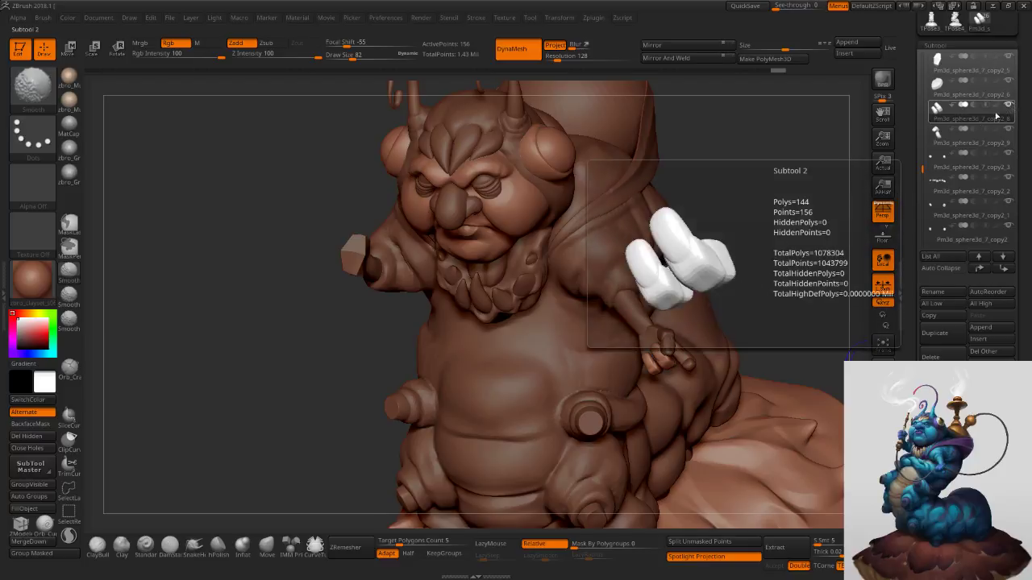
alt+click(357, 252)
drag(682, 244, 690, 228)
drag(911, 87, 904, 130)
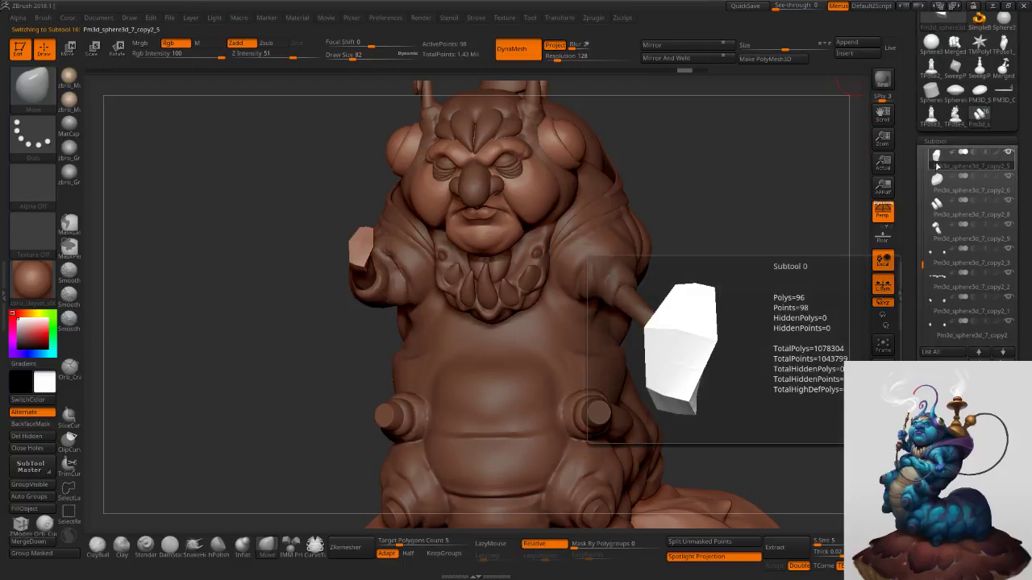
click(944, 497)
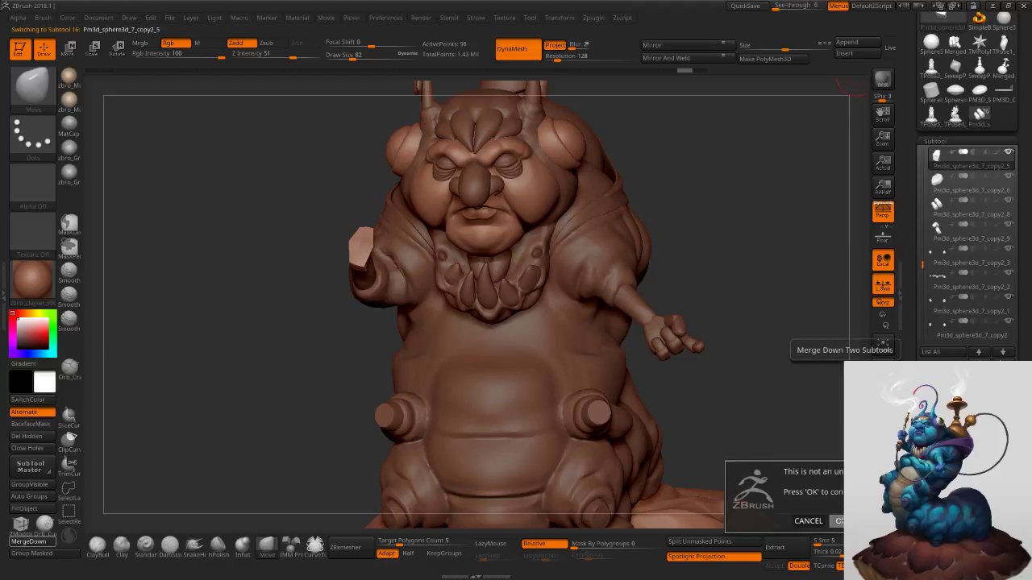
click(838, 521)
click(943, 497)
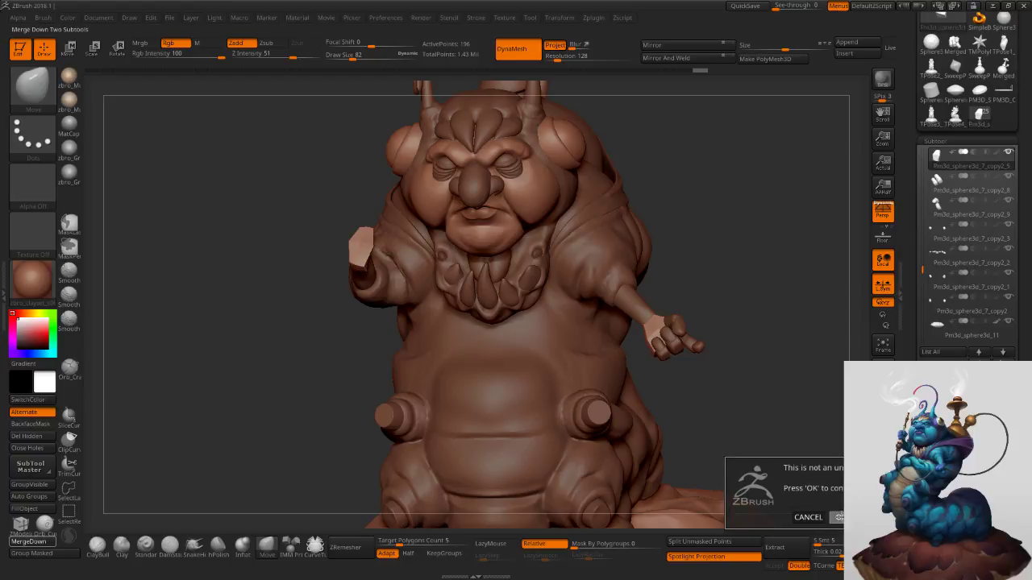
click(840, 516)
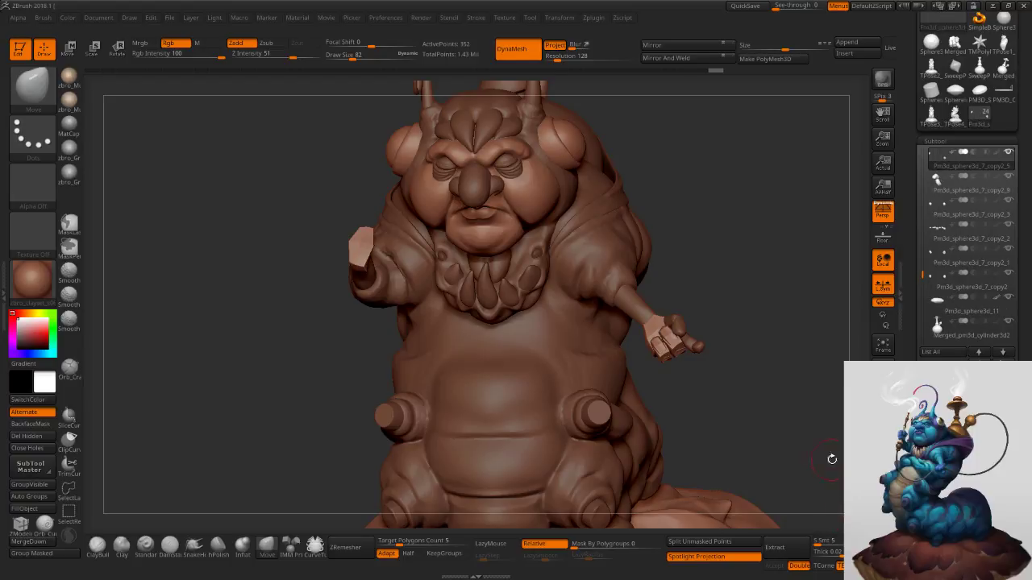
click(883, 494)
drag(752, 376, 704, 325)
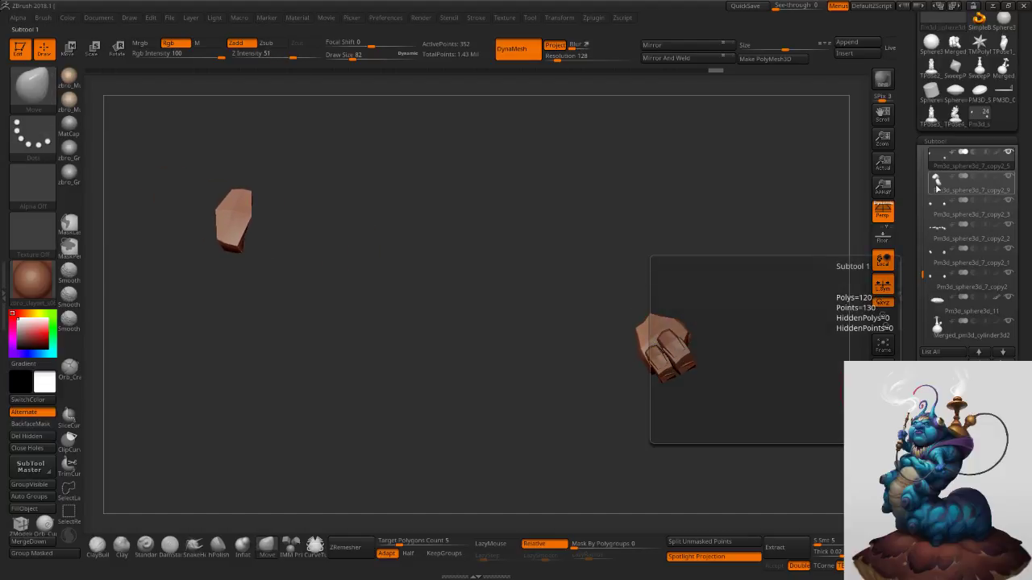
MergeDown the next piece into the hand block, set brush size 104, and preview it smoothed.
click(933, 185)
click(934, 161)
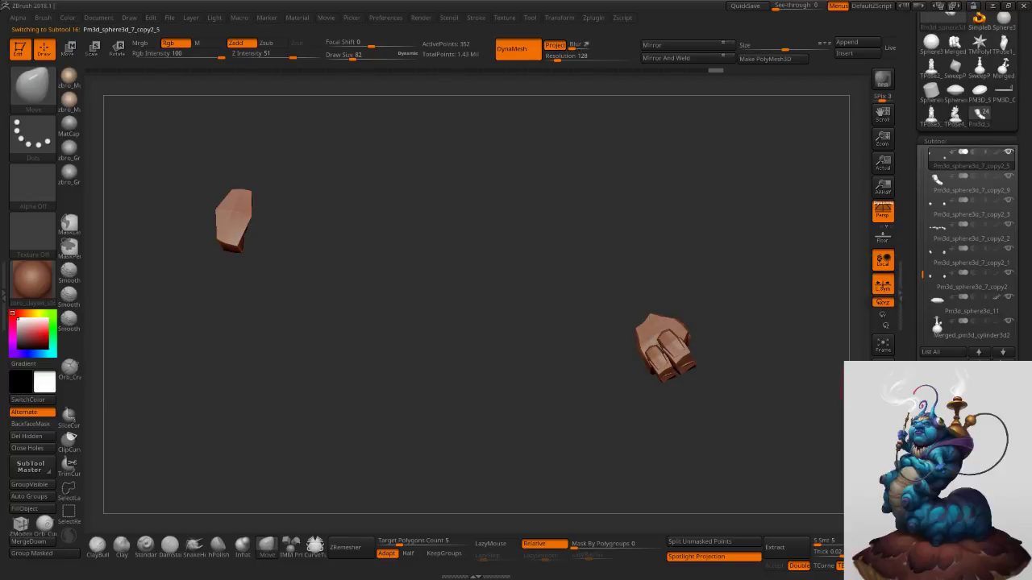
click(28, 542)
click(839, 513)
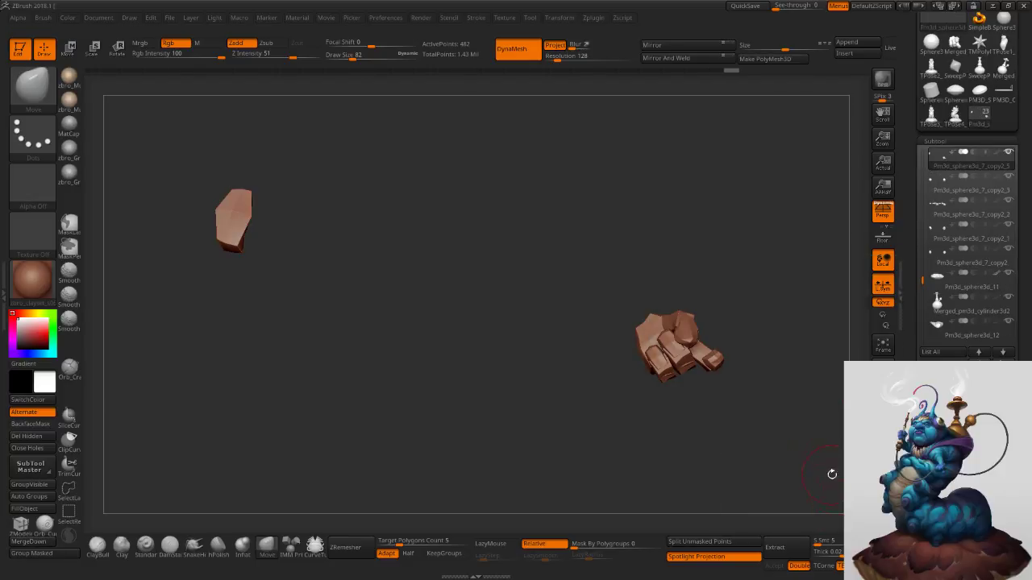
key(s)
drag(720, 337, 723, 335)
key(d)
click(872, 501)
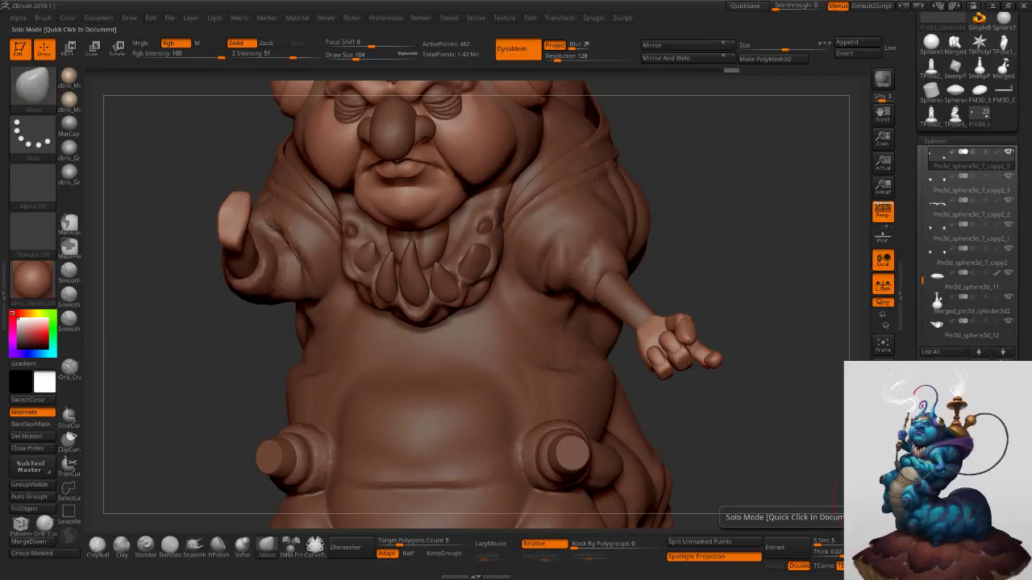
ctrl+right_drag(771, 411, 758, 326)
drag(759, 327, 751, 327)
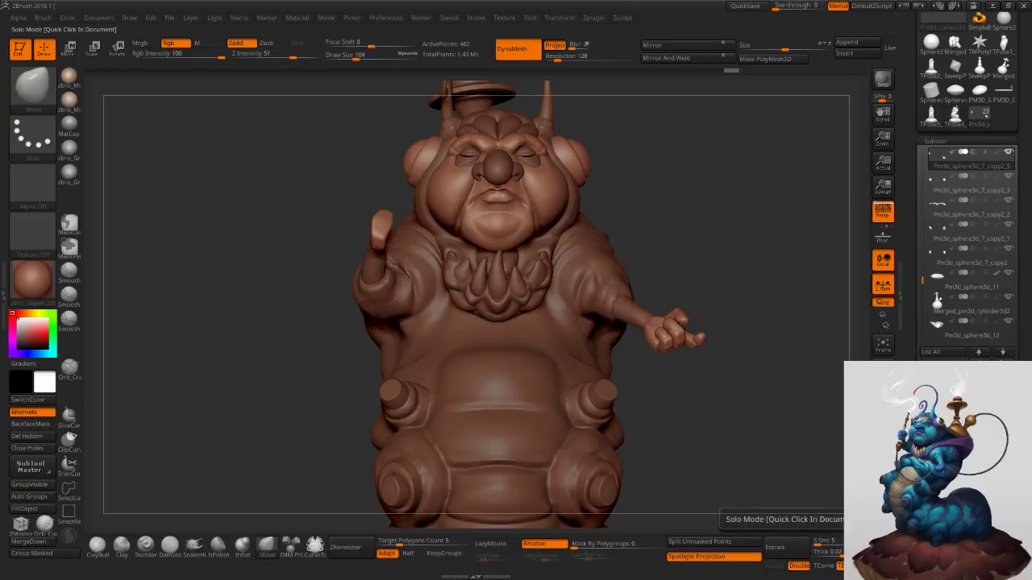
Delete the blocky left hand using Solo, box-hide and Del Hidden.
click(878, 502)
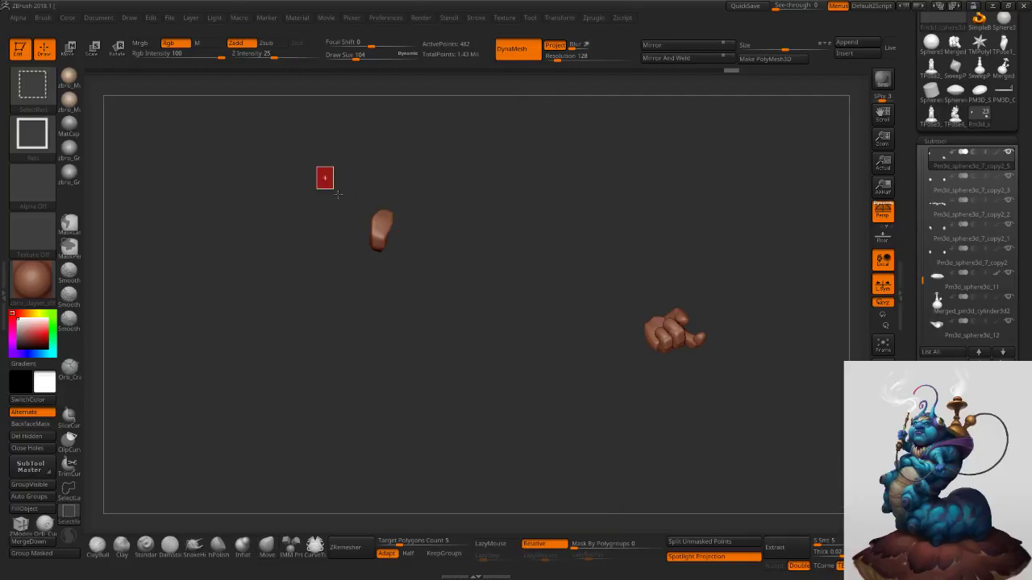
ctrl+alt+shift+drag(318, 168, 435, 324)
click(45, 435)
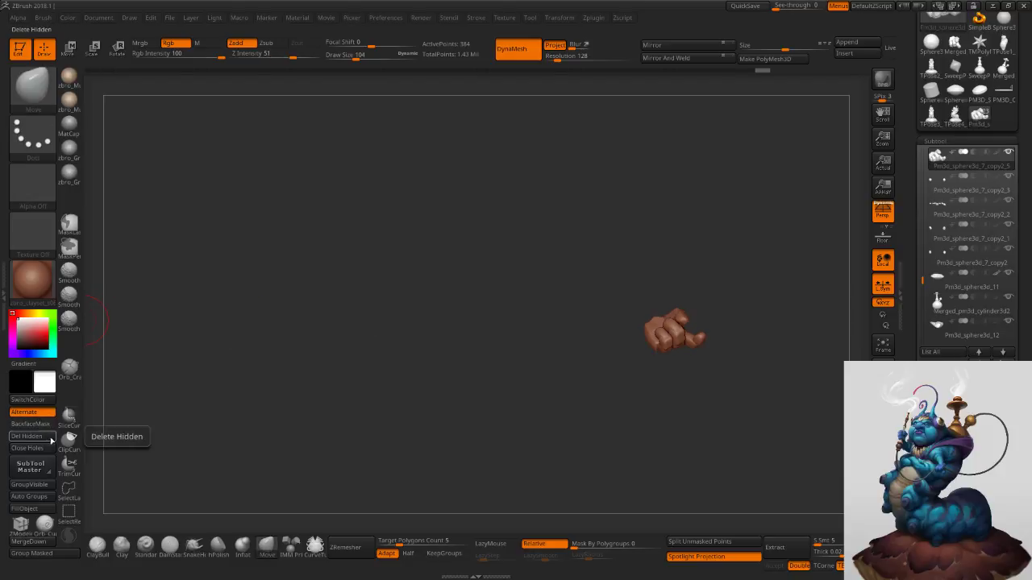
click(878, 500)
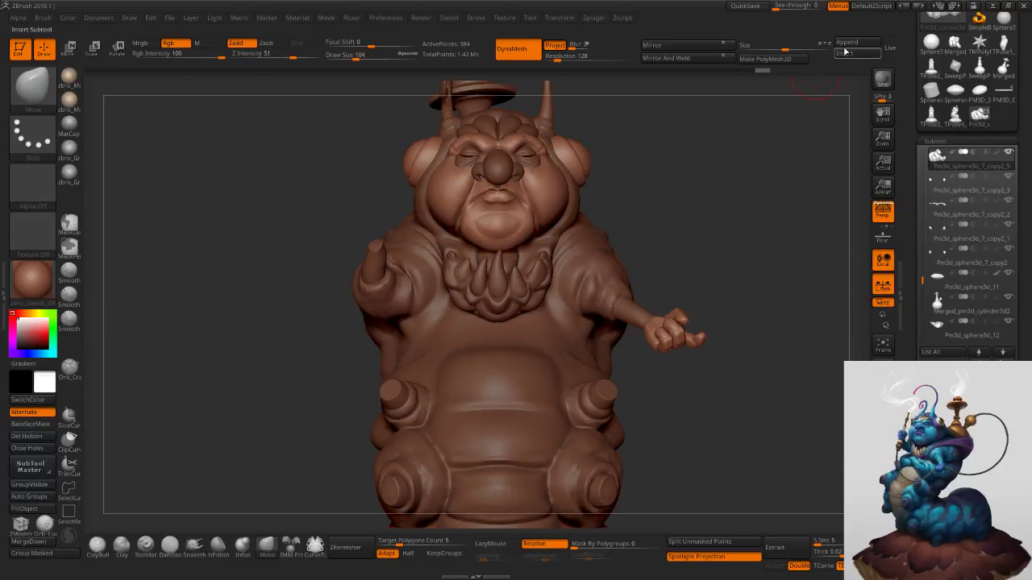
Insert Merged_Pm3d as a new subtool and position it at the outstretched arm.
click(845, 52)
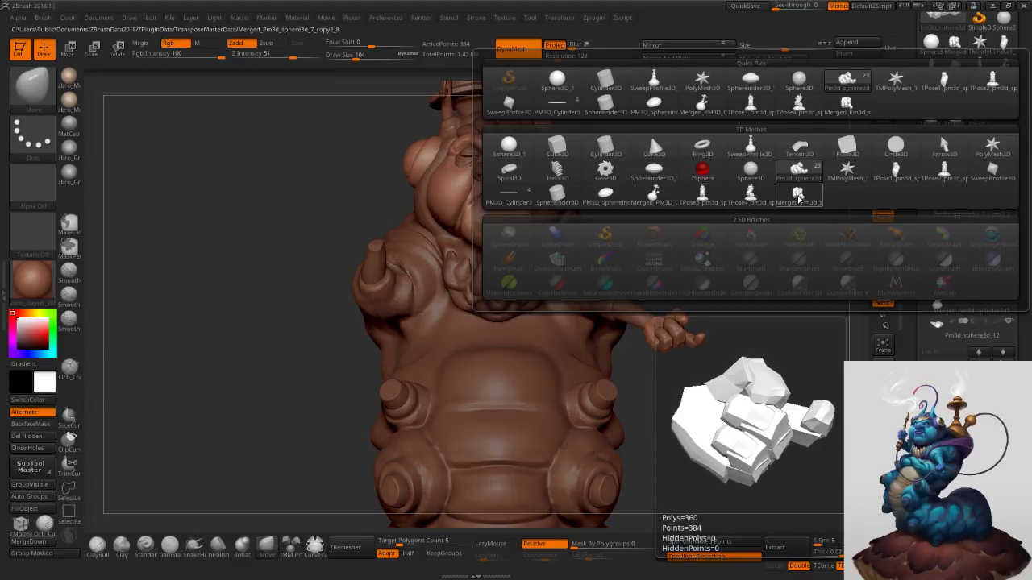
click(799, 195)
click(853, 53)
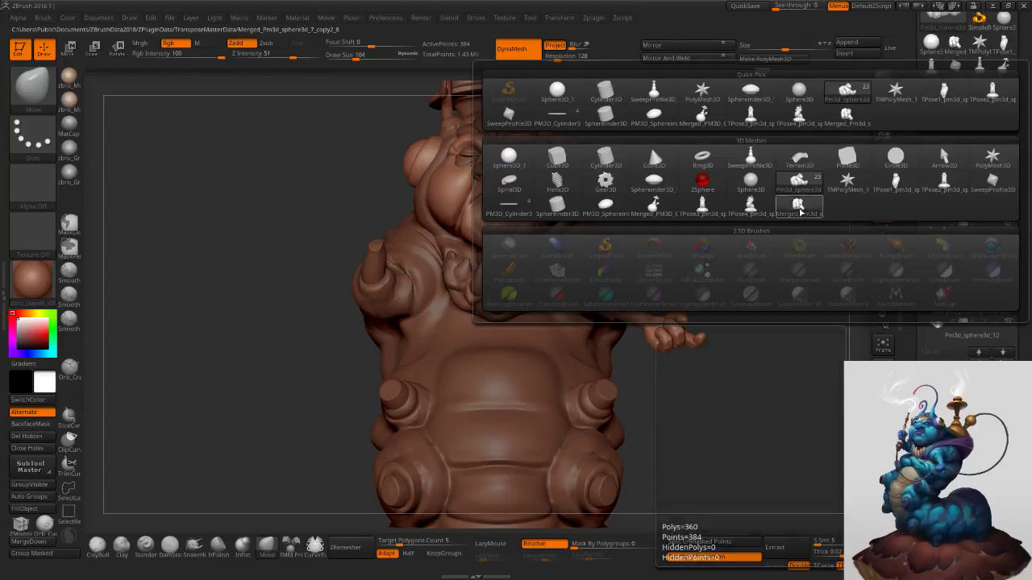
click(801, 212)
key(w)
drag(689, 318, 446, 320)
key(ctrl+z)
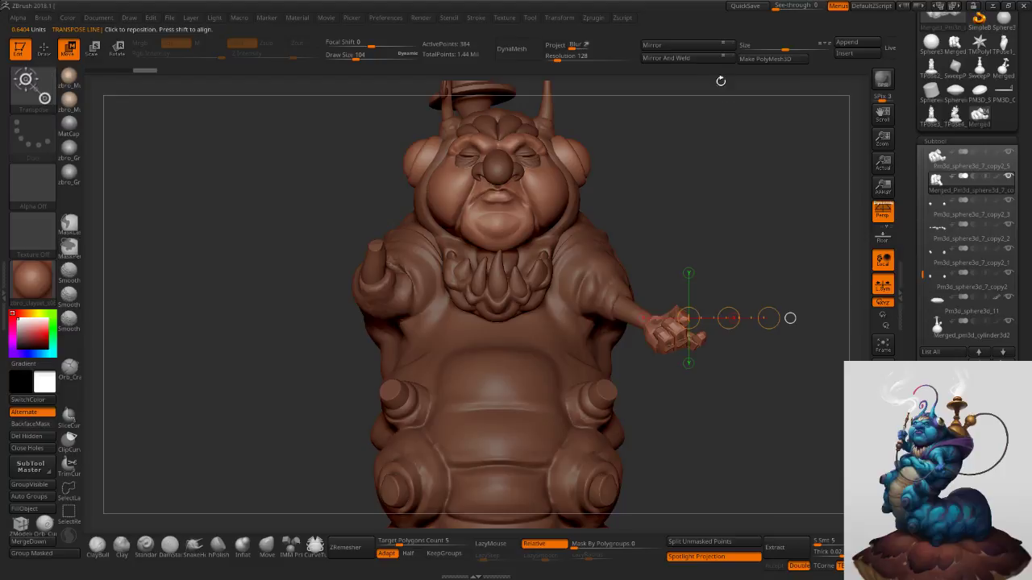
Set the gizmo's move axis at the wrist and rotate the fist about 75° counter-clockwise.
click(669, 49)
mouse_move(282, 201)
alt+mouse_down()
mouse_move(282, 258)
mouse_move(496, 259)
alt+mouse_up()
key(d)
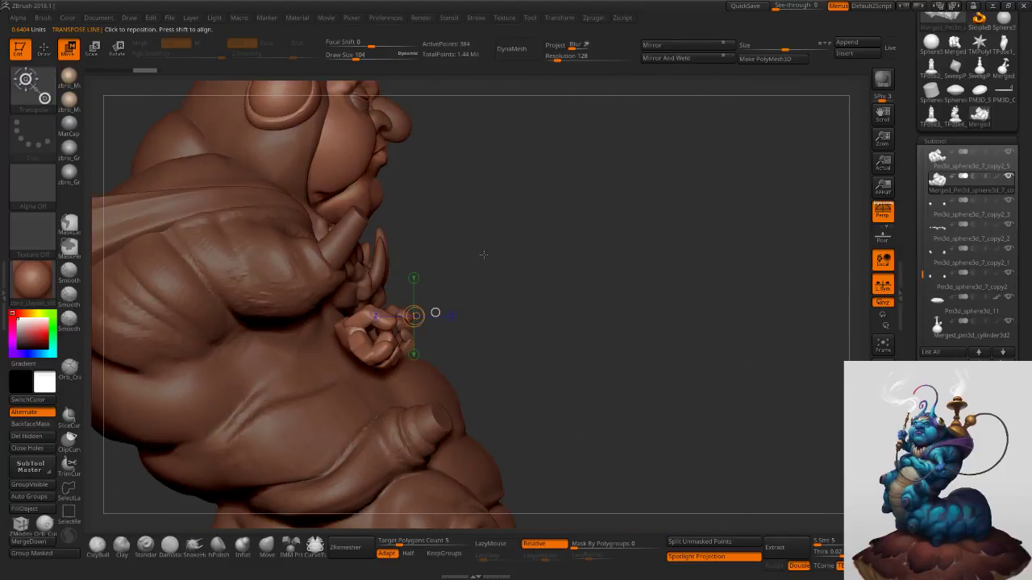
mouse_move(342, 321)
mouse_down()
mouse_move(491, 387)
mouse_move(460, 409)
mouse_up()
shift+drag(323, 344, 458, 363)
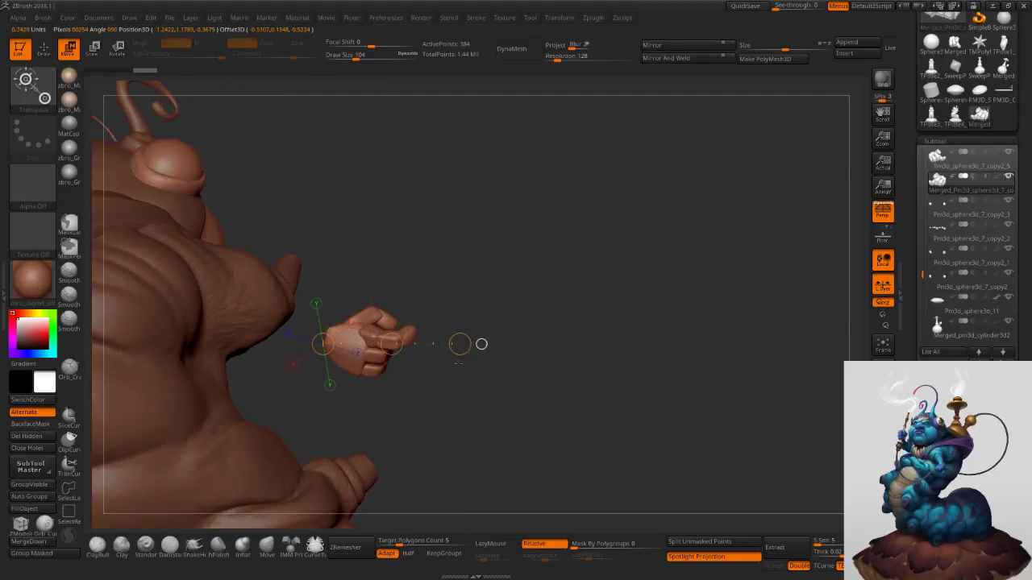
drag(477, 408, 444, 433)
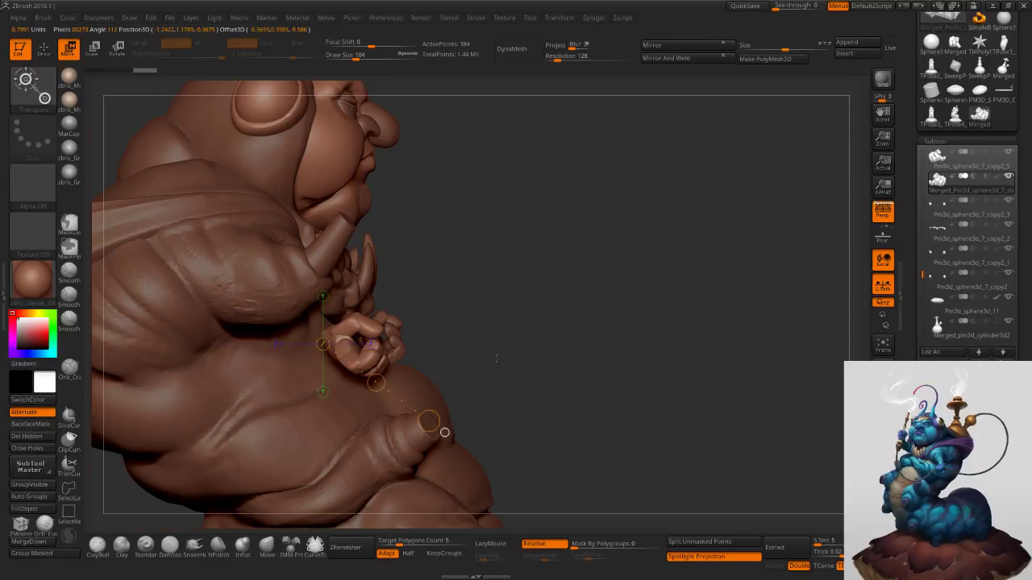
drag(453, 367, 500, 314)
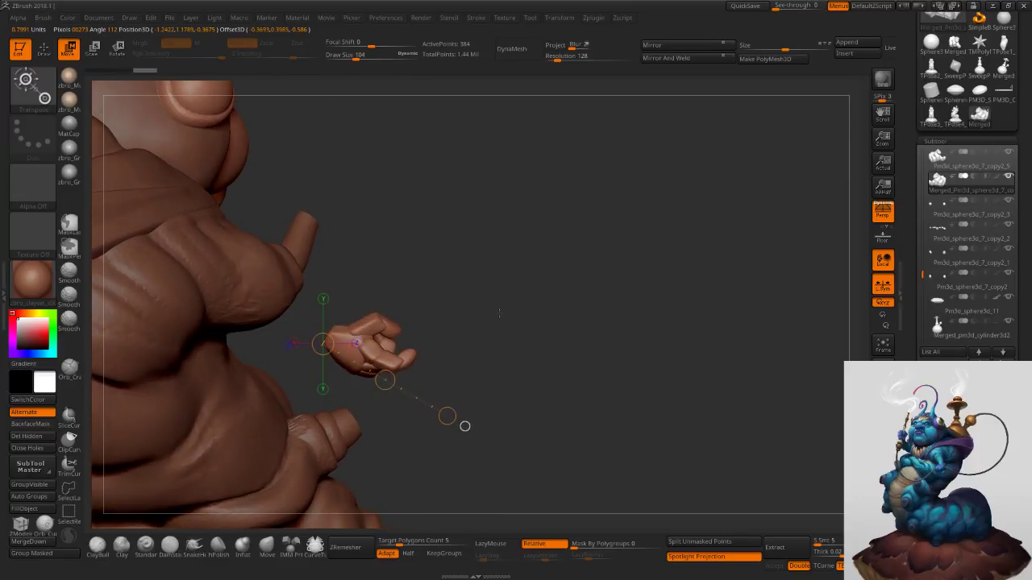
key(y)
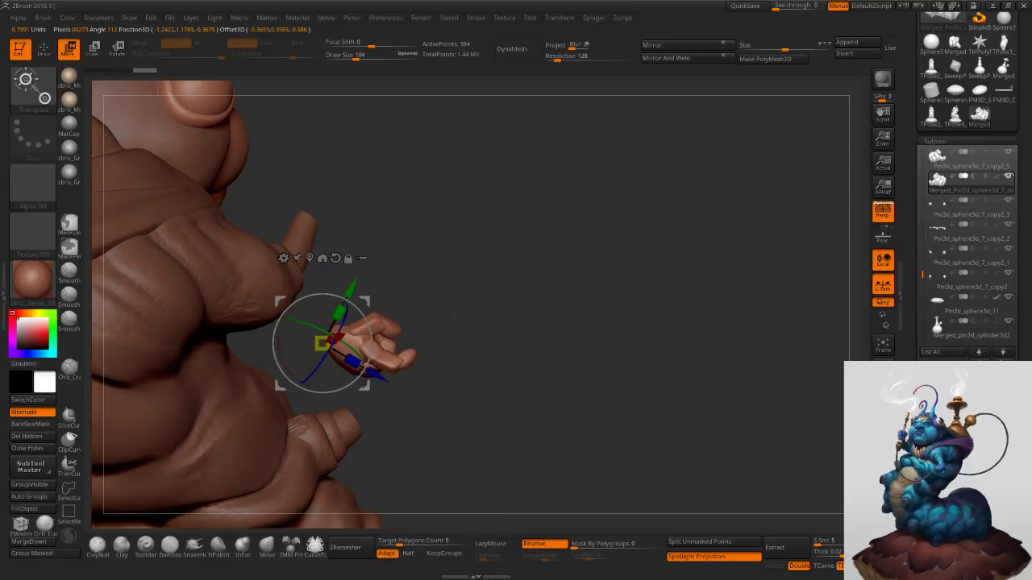
drag(363, 320, 427, 200)
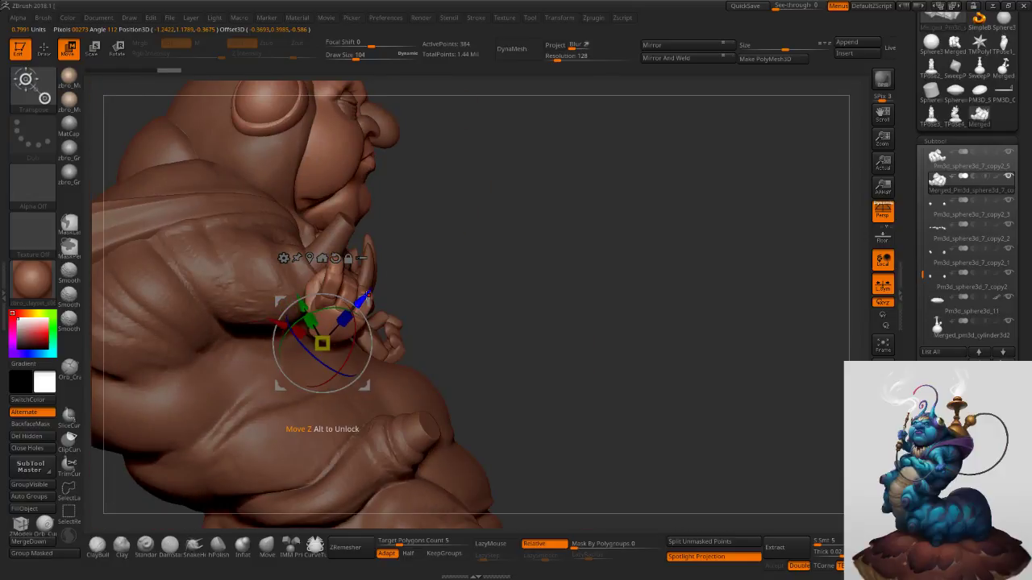
Raise the hand toward the face and rotate it on screen into an upright pose.
drag(364, 300, 383, 194)
drag(477, 200, 425, 181)
right_drag(493, 182, 444, 183)
drag(444, 184, 447, 181)
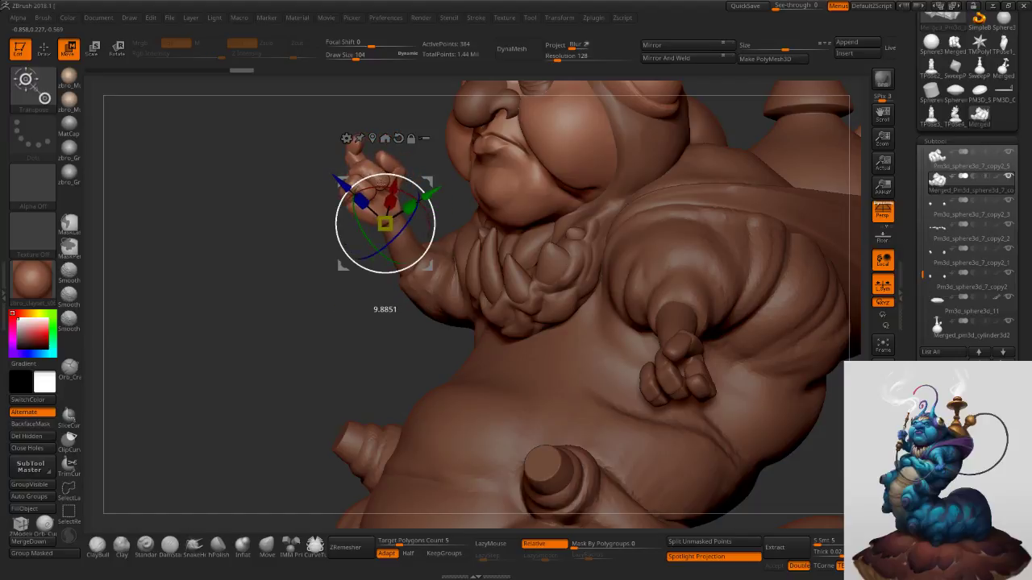
right_drag(407, 173, 474, 175)
drag(407, 172, 439, 179)
right_drag(431, 201, 588, 194)
click(44, 49)
Hide the finger's fingertip and base polygroups to isolate the finger pieces.
ctrl+right_drag(441, 154, 456, 206)
ctrl+shift+click(453, 165)
ctrl+shift+drag(517, 159, 501, 186)
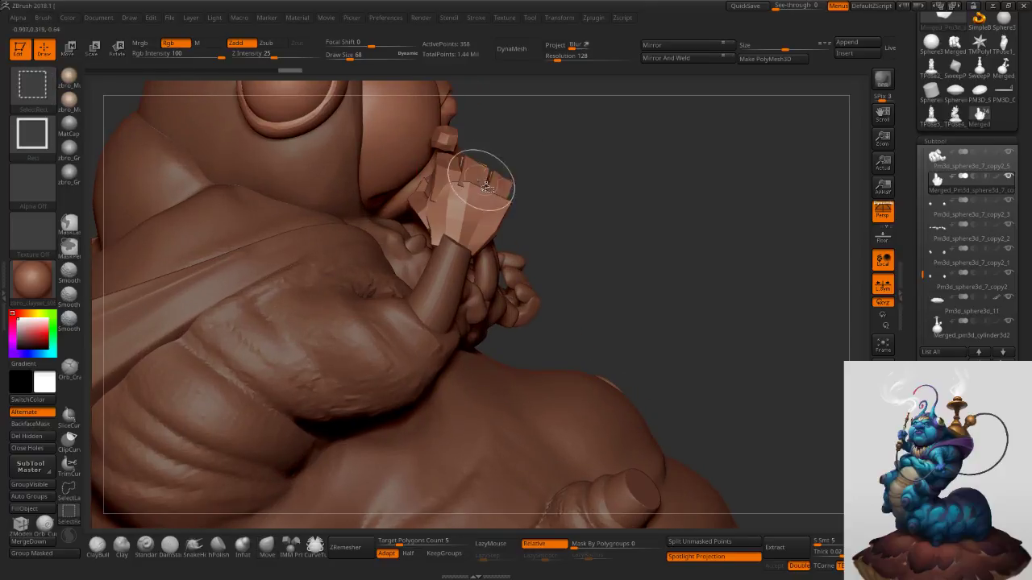
ctrl+shift+click(447, 148)
right_drag(505, 142, 572, 148)
ctrl+shift+click(455, 188)
mouse_move(536, 167)
ctrl+shift+mouse_down()
mouse_move(559, 212)
mouse_move(499, 289)
ctrl+shift+mouse_up()
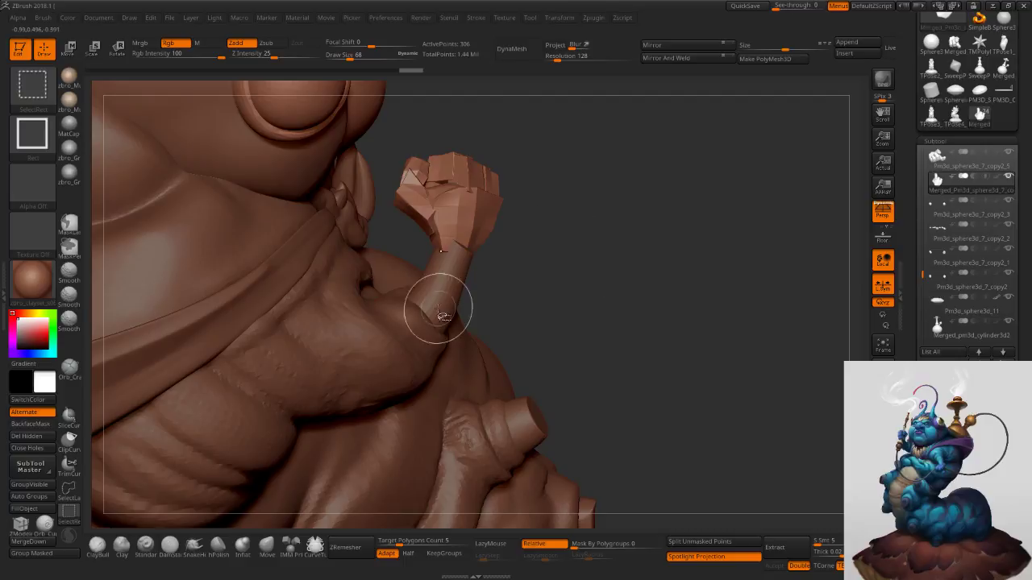
right_drag(518, 186, 453, 169)
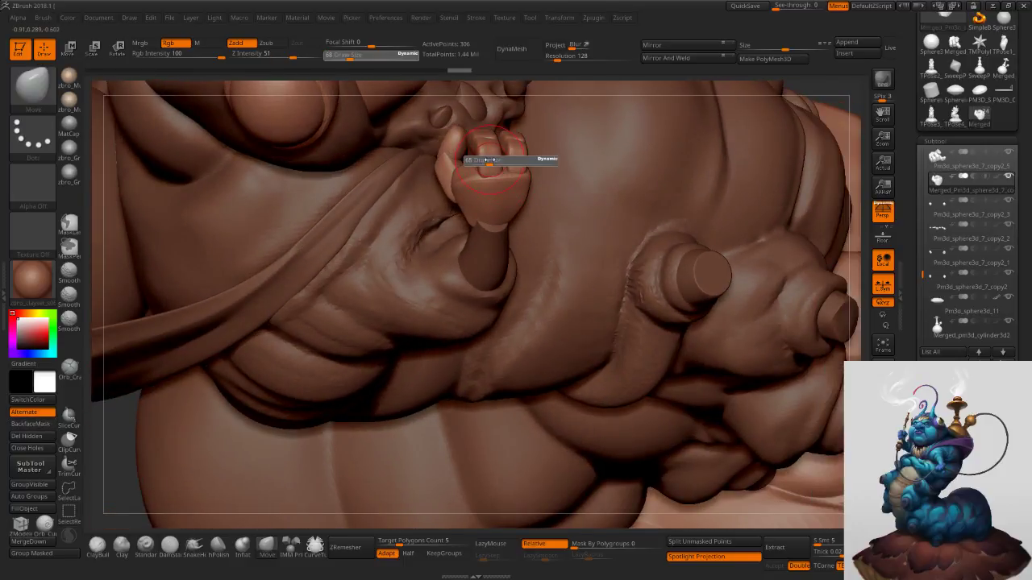
With brush size 62, mask the visible hand, then show all so the finger stays unmasked.
drag(489, 160, 488, 160)
right_drag(540, 194, 468, 330)
ctrl+shift+drag(438, 344, 447, 363)
ctrl+right_drag(448, 363, 451, 270)
right_drag(493, 201, 492, 153)
ctrl+shift+click(489, 145)
ctrl+click(417, 245)
ctrl+shift+click(417, 253)
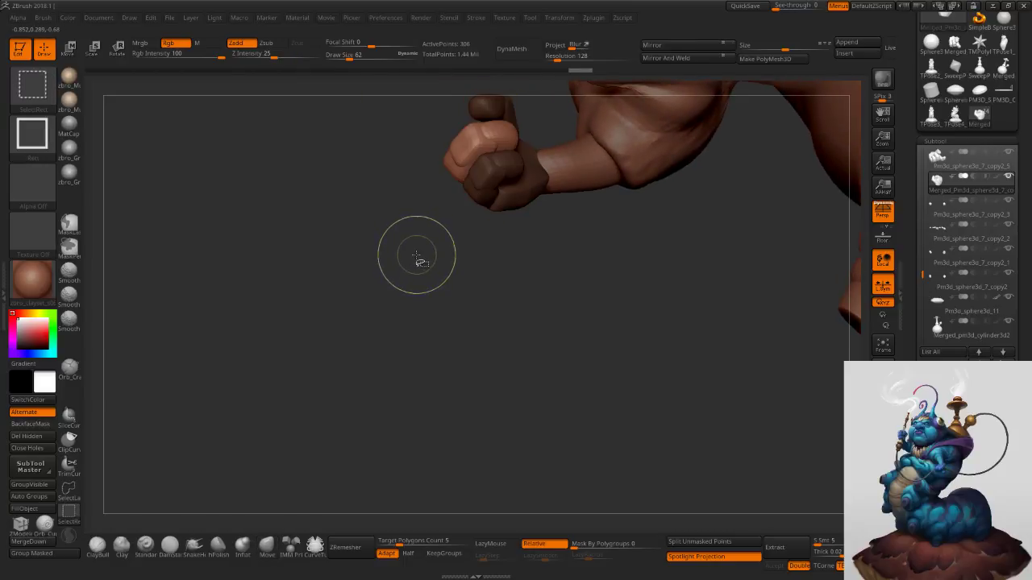
right_drag(424, 254, 631, 285)
Draw a Transpose pivot line down the unmasked finger piece.
key(w)
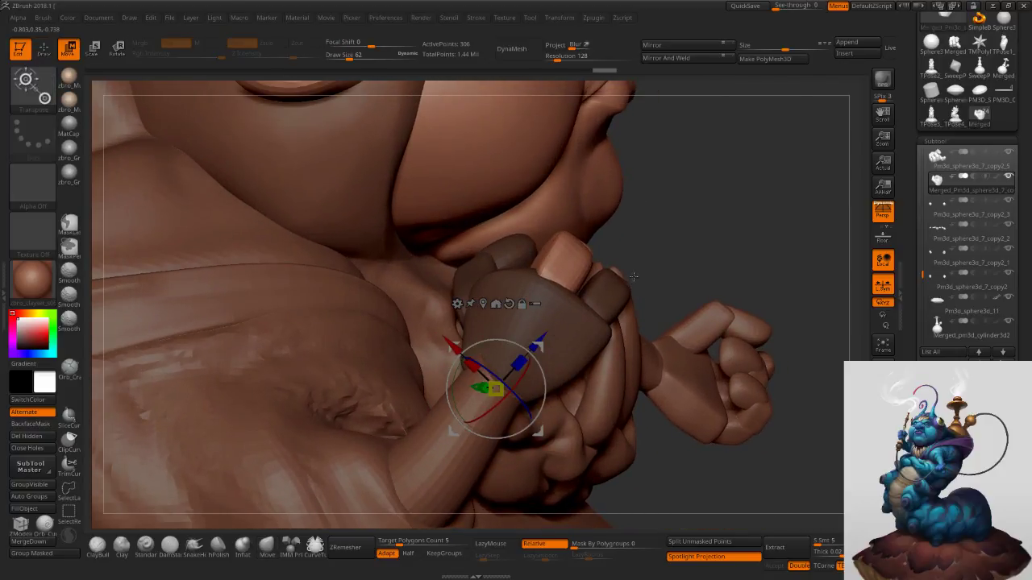
key(y)
mouse_move(572, 257)
mouse_down()
mouse_move(596, 279)
mouse_move(616, 224)
mouse_up()
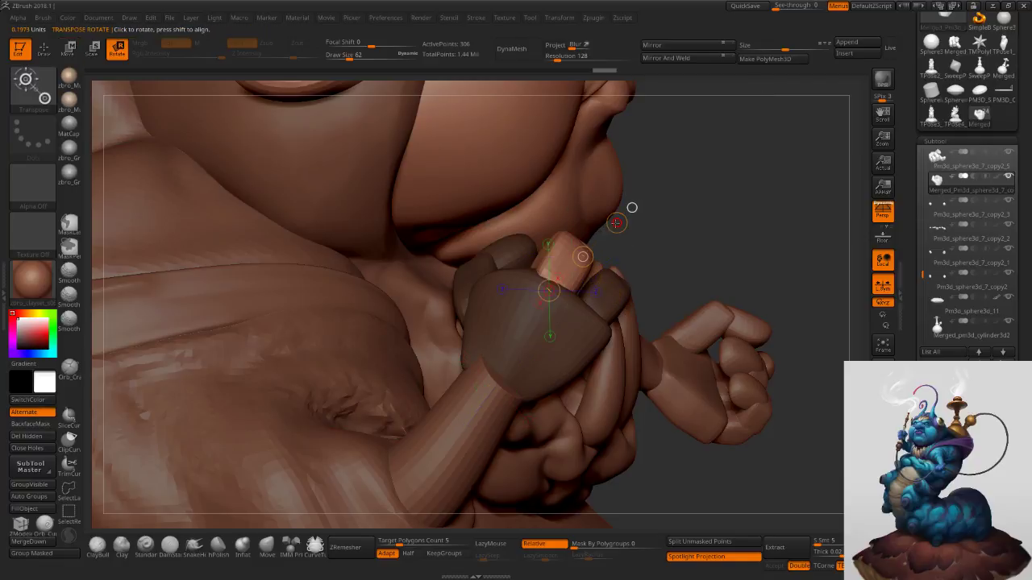
shift+drag(591, 283, 621, 313)
shift+drag(569, 271, 582, 279)
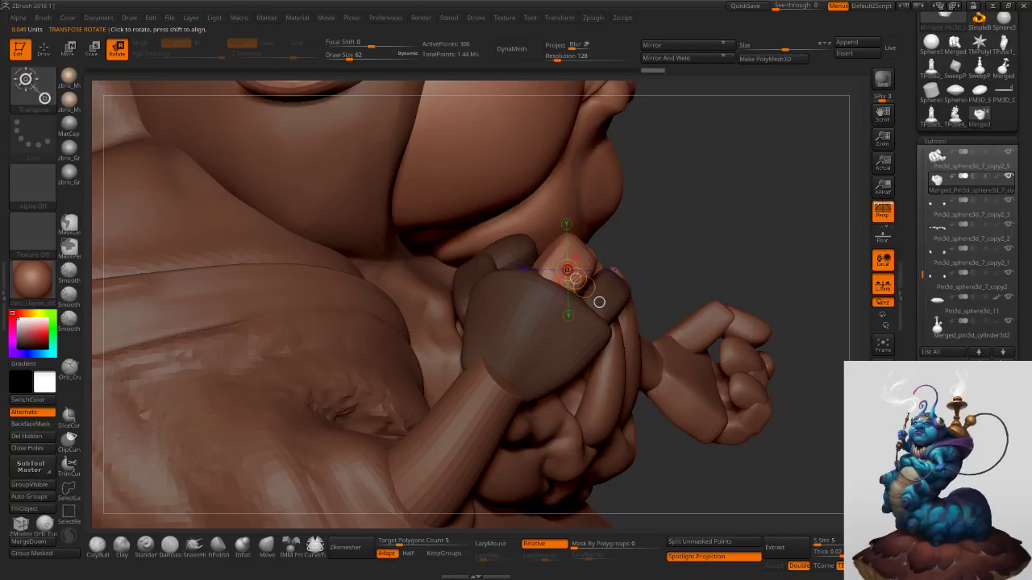
key(w)
Duplicate the finger piece, pull the copy up-left and tilt it into the fist.
ctrl+drag(584, 287, 577, 216)
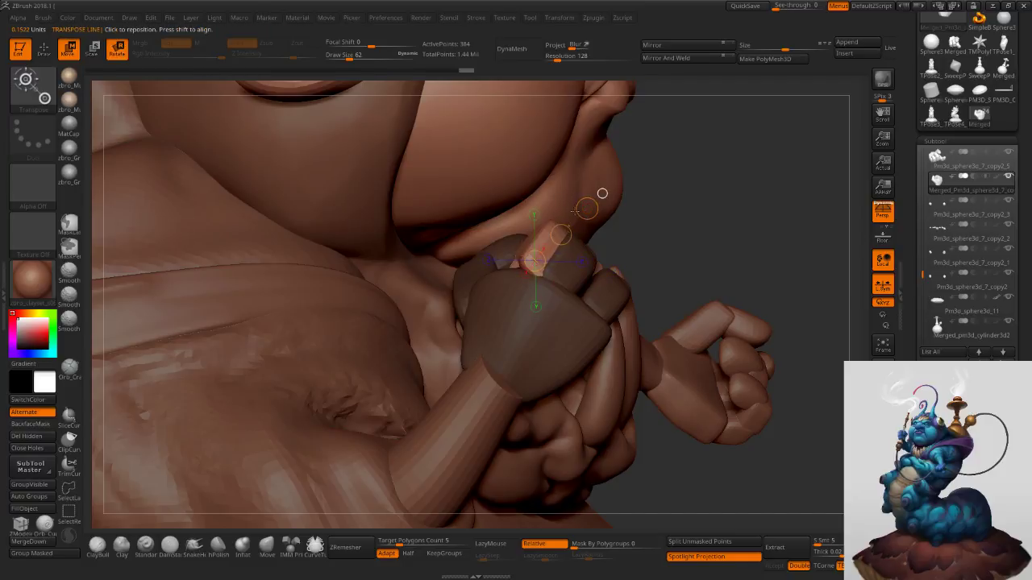
drag(583, 208, 547, 235)
right_drag(596, 220, 623, 264)
key(w)
right_drag(563, 311, 527, 263)
click(535, 259)
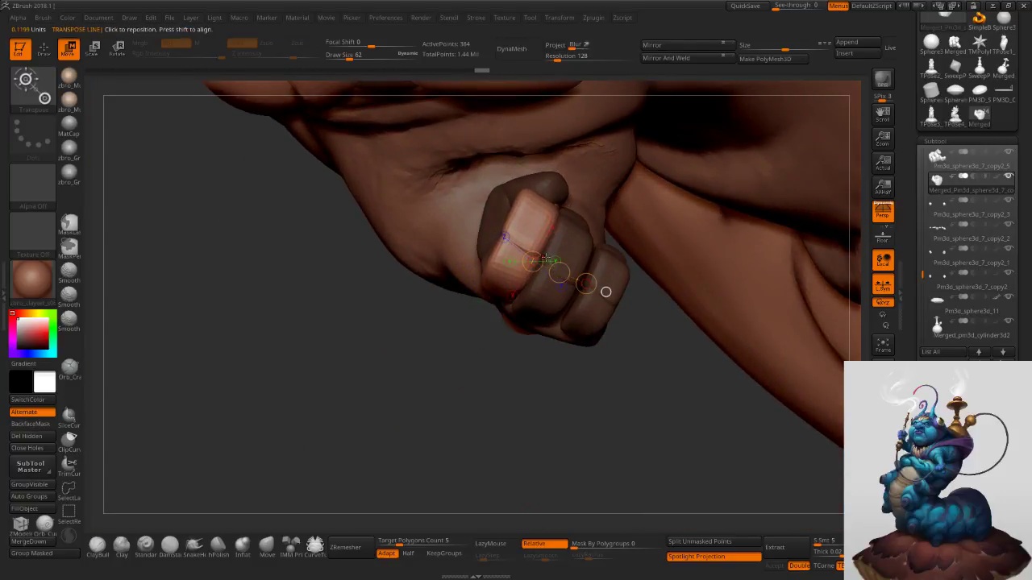
right_drag(607, 229, 581, 268)
drag(580, 269, 663, 287)
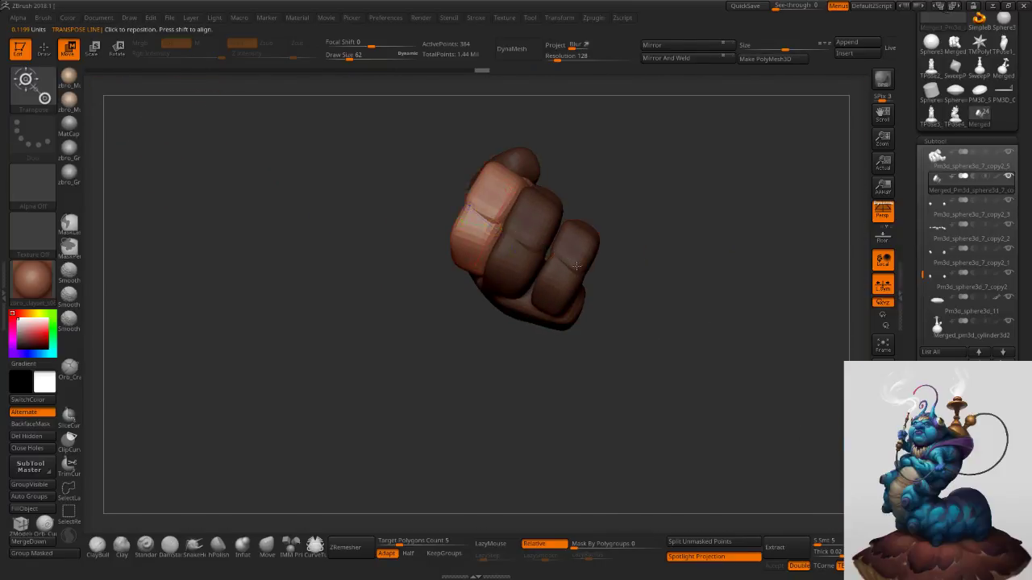
drag(596, 274, 556, 284)
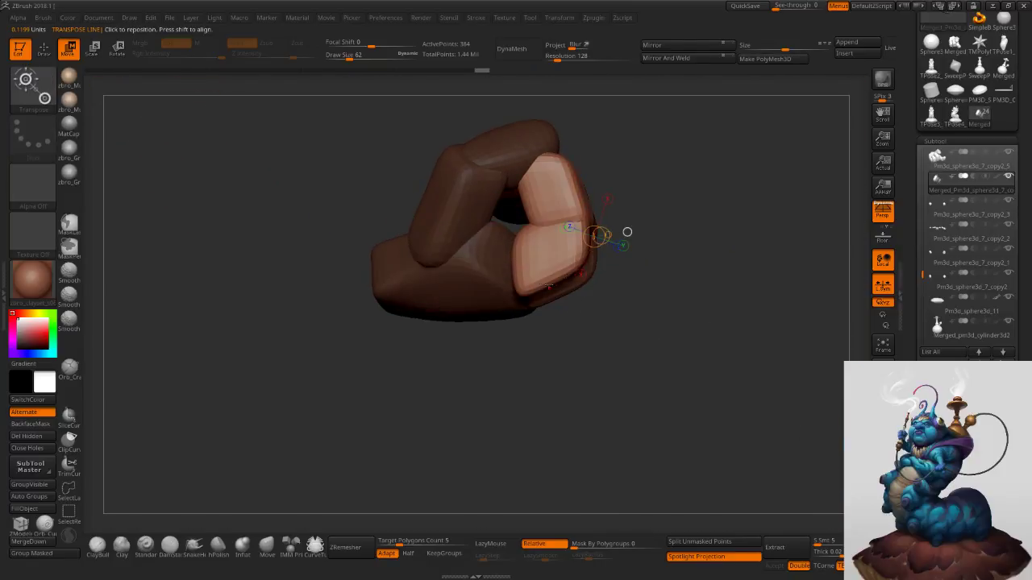
Return to sculpting and clear the mask from the fist.
click(267, 546)
alt+drag(621, 242, 614, 334)
ctrl+drag(614, 334, 624, 341)
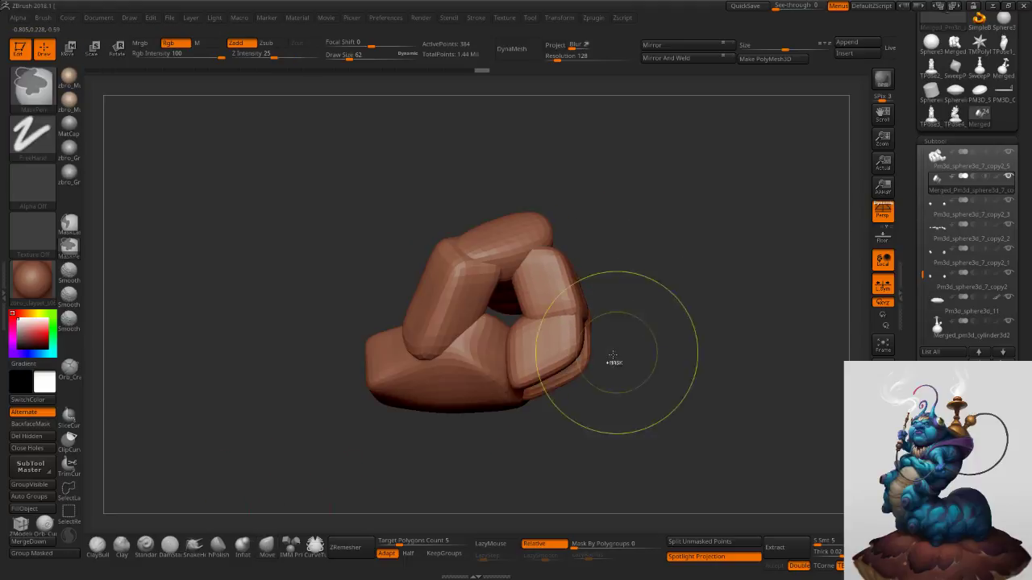
Enlarge the brush to 112 and inspect the fist's finger polygroups.
click(33, 497)
key(s)
drag(516, 289, 535, 290)
mouse_move(554, 279)
right_down()
mouse_move(530, 276)
mouse_move(546, 257)
mouse_move(516, 253)
mouse_move(559, 267)
right_up()
key(bracketleft)
key(bracketleft)
key(bracketleft)
ctrl+shift+click(557, 260)
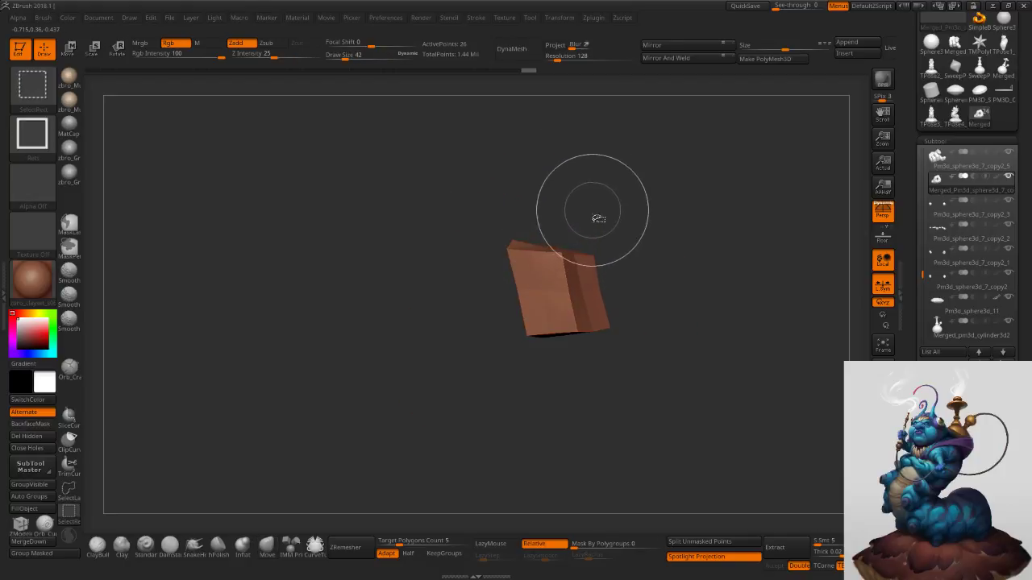
ctrl+shift+click(592, 211)
Mask the fist while leaving the upper and lower thumb pieces unmasked.
ctrl+shift+click(462, 265)
ctrl+shift+drag(430, 241, 427, 251)
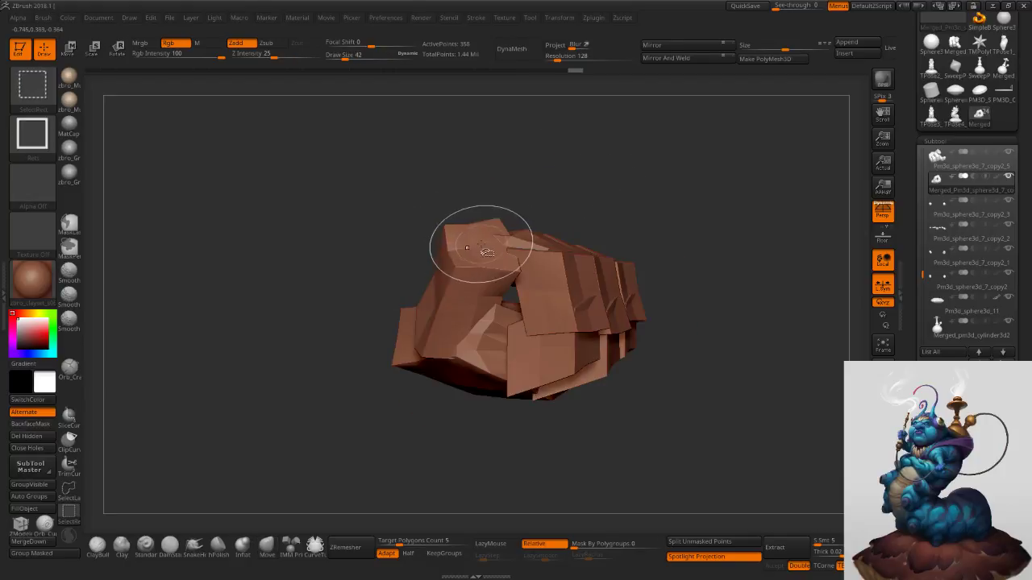
ctrl+shift+click(461, 253)
ctrl+click(578, 182)
ctrl+shift+click(593, 185)
mouse_move(634, 199)
right_down()
mouse_move(636, 214)
mouse_move(636, 203)
right_up()
Rotate the thumb slightly left about a pivot line drawn from its base.
key(r)
mouse_move(448, 343)
mouse_down()
mouse_move(499, 216)
mouse_move(481, 208)
mouse_up()
right_drag(481, 208, 564, 231)
right_drag(498, 220, 444, 237)
drag(412, 225, 409, 229)
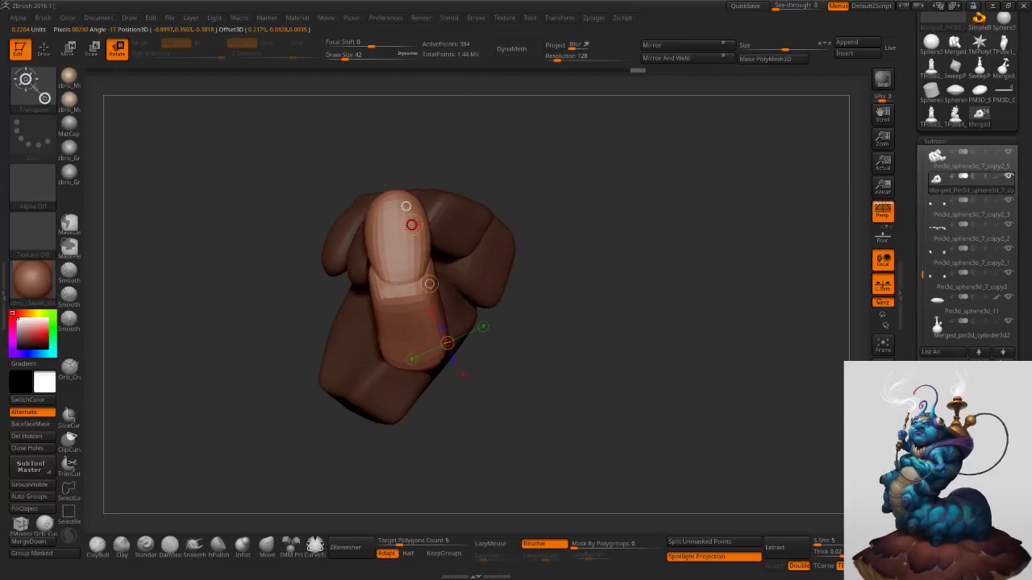
right_drag(407, 227, 481, 190)
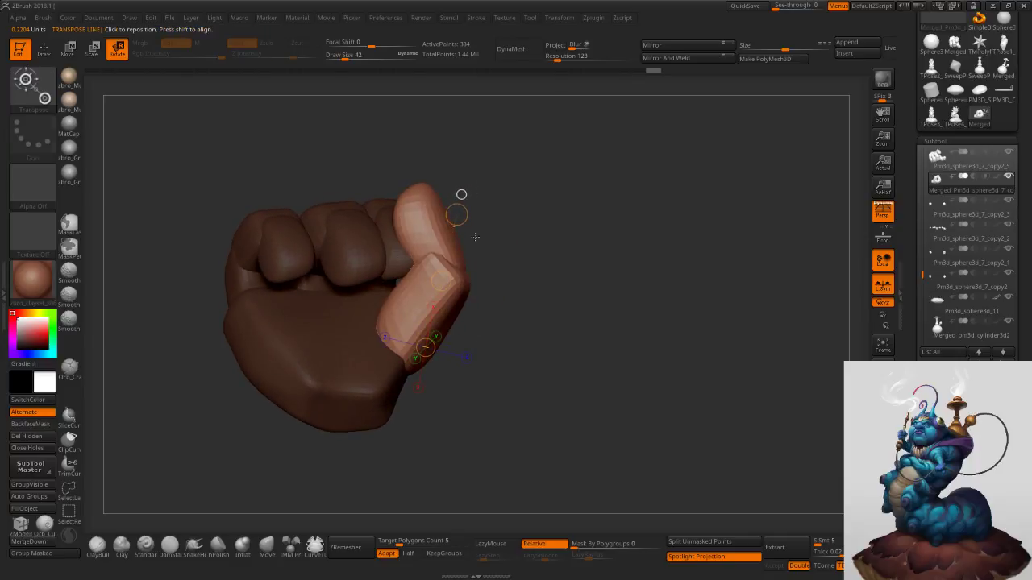
Clear the mask and start hiding finger polygroups, undoing an accidental thumb-tip hide.
ctrl+drag(536, 263, 552, 276)
click(44, 50)
mouse_move(348, 241)
right_down()
mouse_move(349, 286)
mouse_move(403, 353)
mouse_move(419, 271)
right_up()
ctrl+shift+click(419, 271)
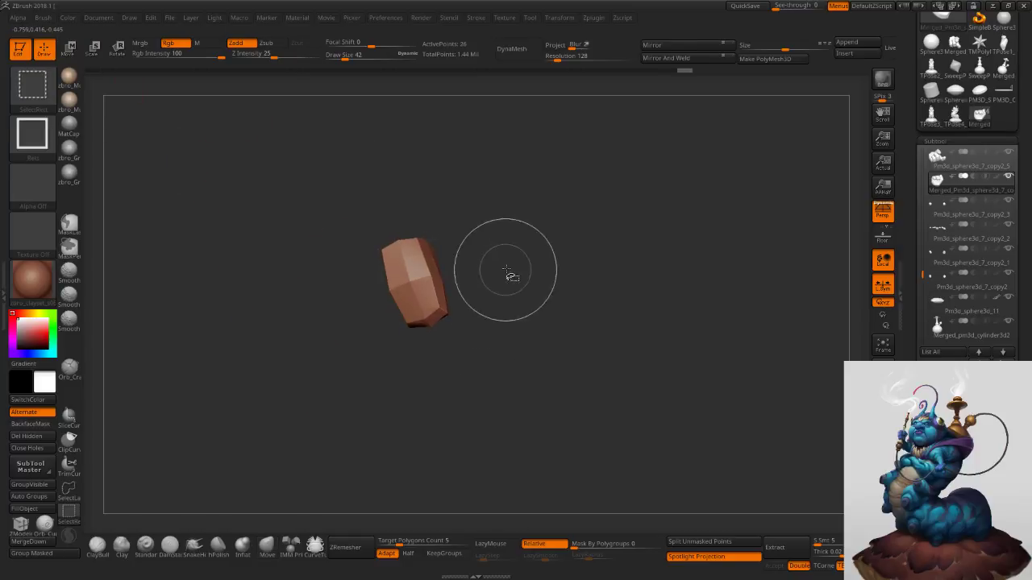
ctrl+shift+drag(502, 272, 540, 280)
ctrl+shift+click(474, 278)
key(ctrl+z)
right_drag(431, 226, 391, 256)
Hide the finger segments, mask the palm and thumb, then unhide the fingers unmasked.
ctrl+shift+click(390, 258)
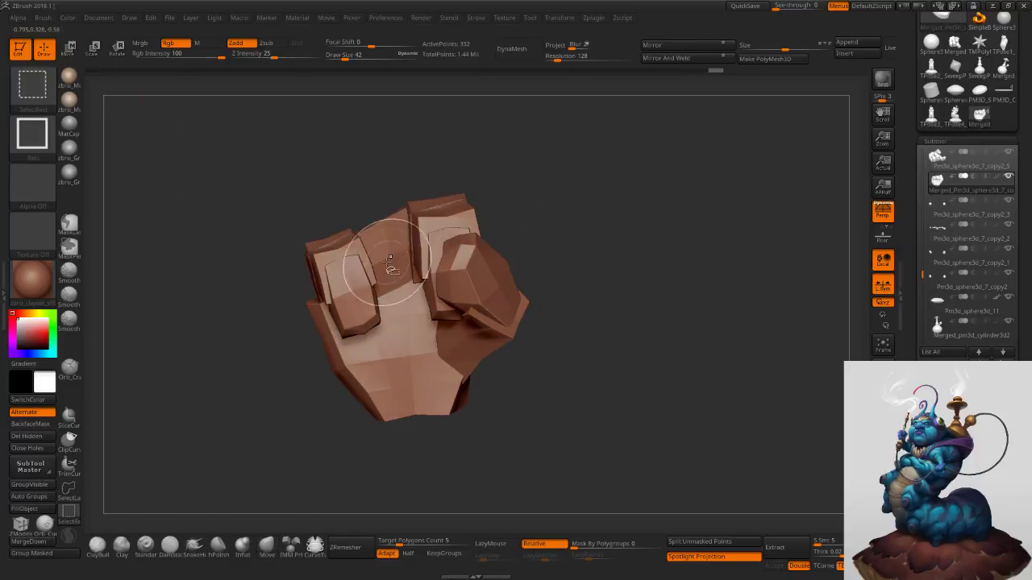
ctrl+shift+click(355, 296)
ctrl+shift+click(339, 270)
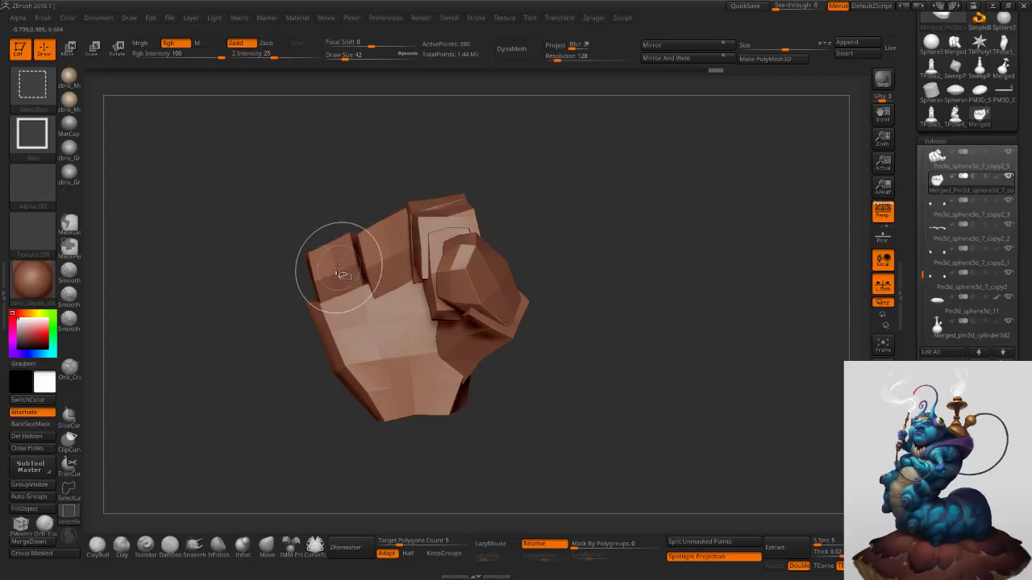
ctrl+alt+shift+click(439, 228)
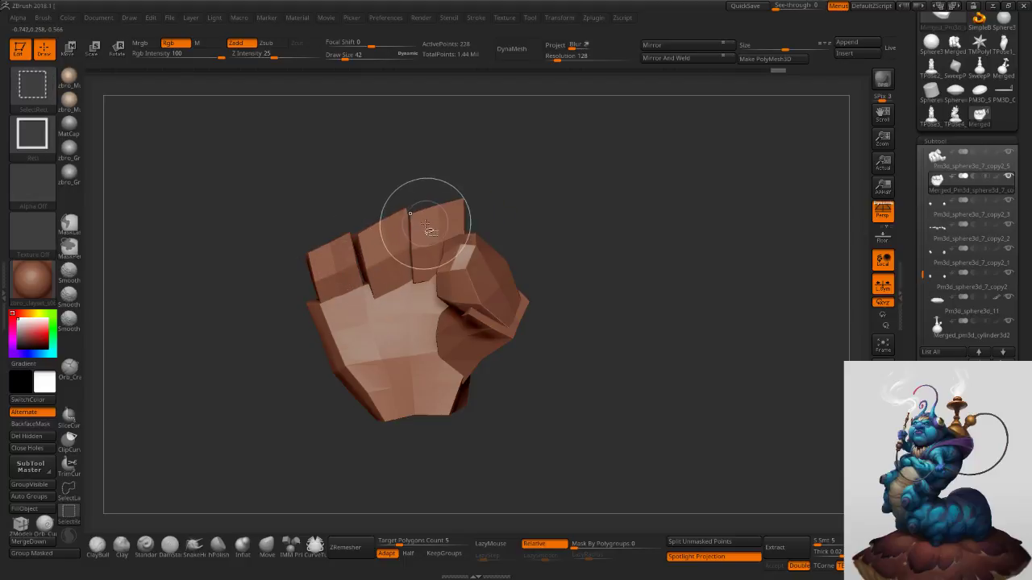
ctrl+click(512, 207)
ctrl+shift+click(524, 203)
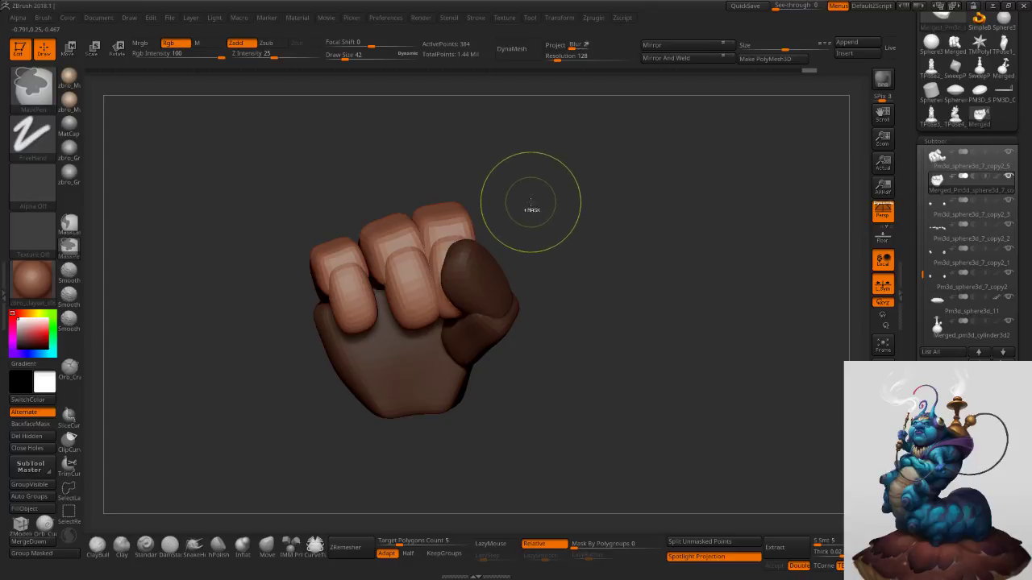
Rotate the unmasked finger segments about the middle knuckle to curl them.
key(r)
drag(377, 236, 387, 256)
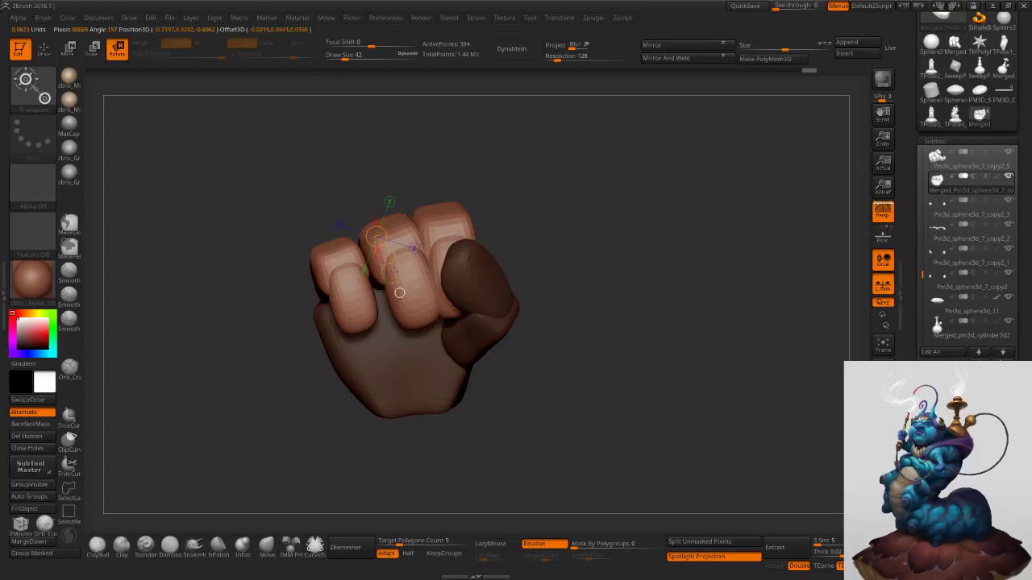
drag(413, 327, 403, 330)
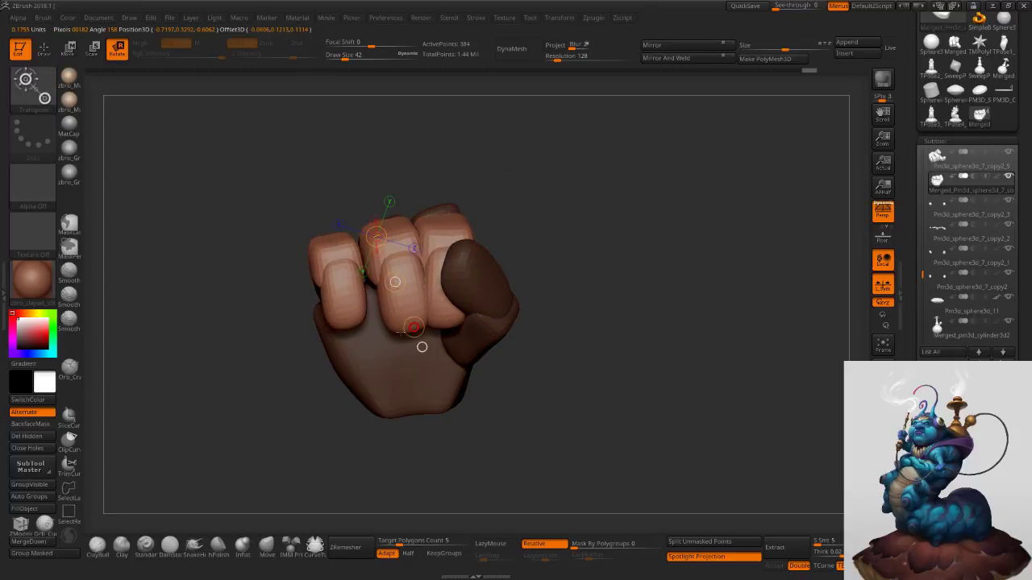
right_drag(436, 295, 523, 227)
Push the curled fingers into shape with brush size 68, then clear the mask.
click(274, 548)
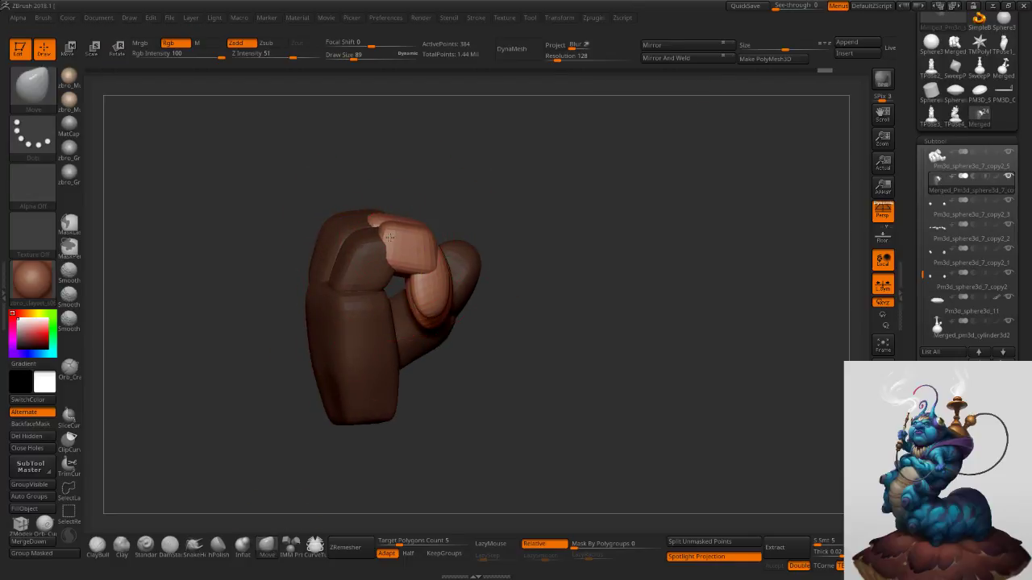
drag(384, 250, 382, 252)
right_drag(383, 252, 451, 234)
alt+right_drag(363, 193, 580, 266)
key(s)
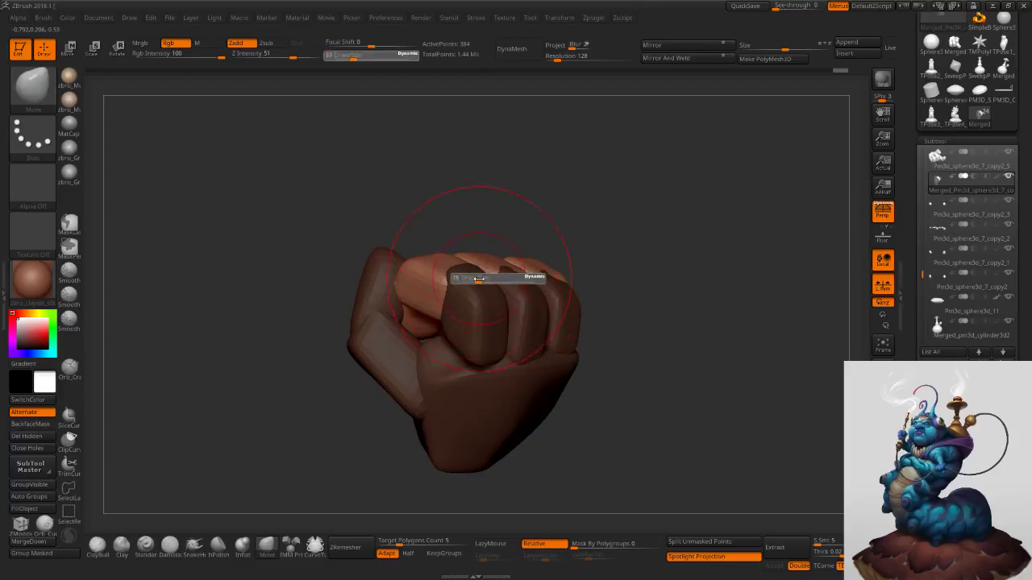
drag(453, 279, 450, 279)
right_drag(450, 279, 458, 272)
drag(447, 255, 445, 252)
mouse_move(446, 252)
right_down()
mouse_move(467, 256)
mouse_move(525, 226)
mouse_move(505, 240)
mouse_move(550, 283)
right_up()
ctrl+drag(549, 278, 560, 287)
key(shift+d)
Try a pivot line across the middle finger, then clear the mask and resume sculpting.
ctrl+shift+click(425, 251)
ctrl+shift+click(424, 250)
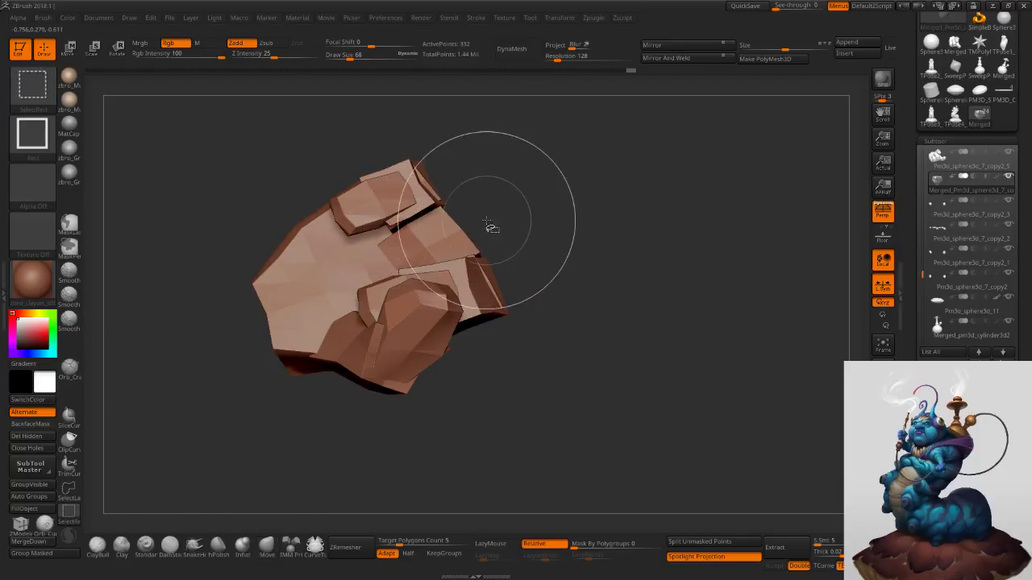
ctrl+shift+click(508, 224)
key(r)
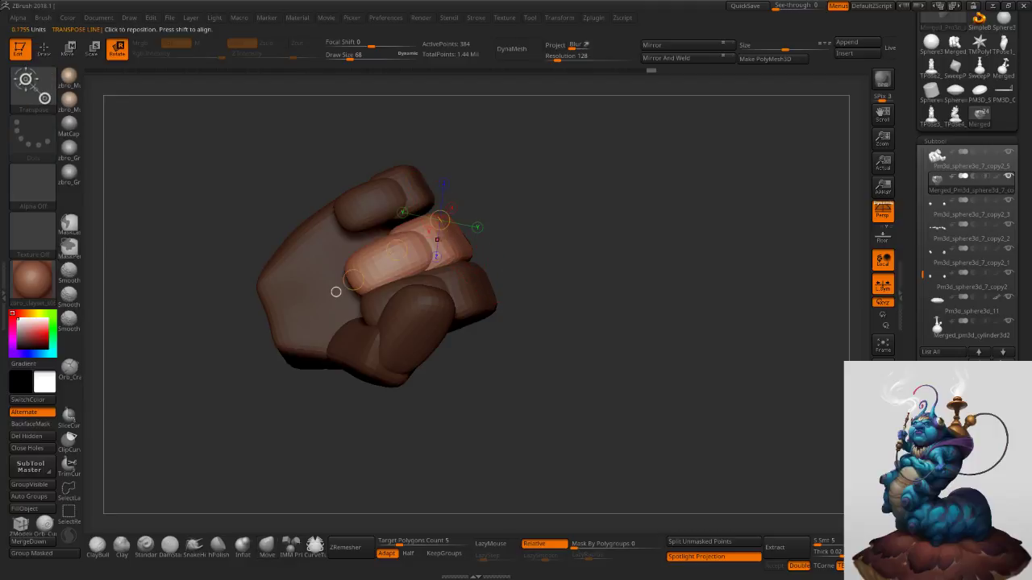
drag(366, 275, 332, 285)
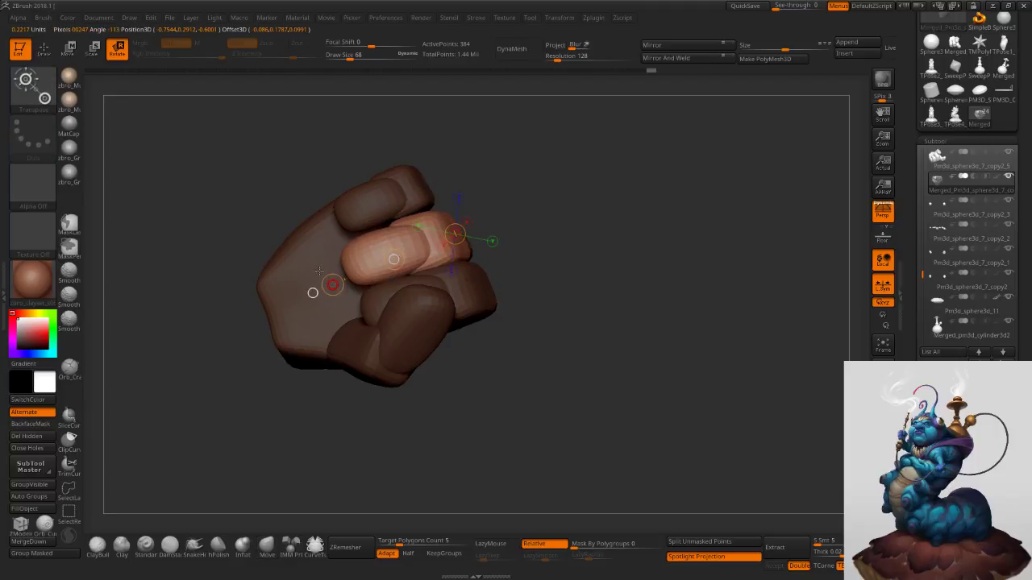
ctrl+drag(556, 251, 595, 278)
drag(628, 257, 555, 171)
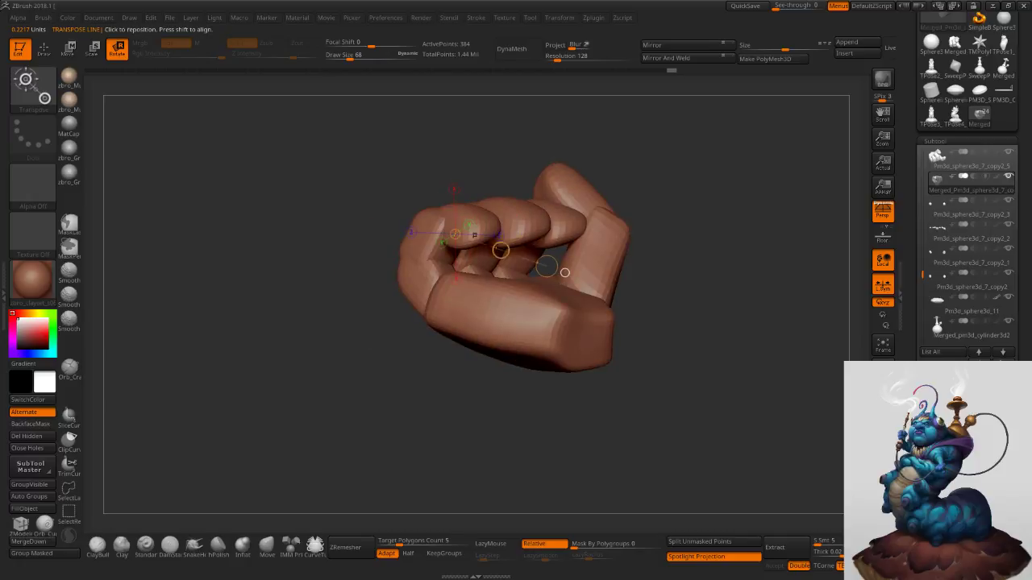
key(q)
Mask the finger beside the thumb and invert the mask so only it is free.
ctrl+shift+click(535, 228)
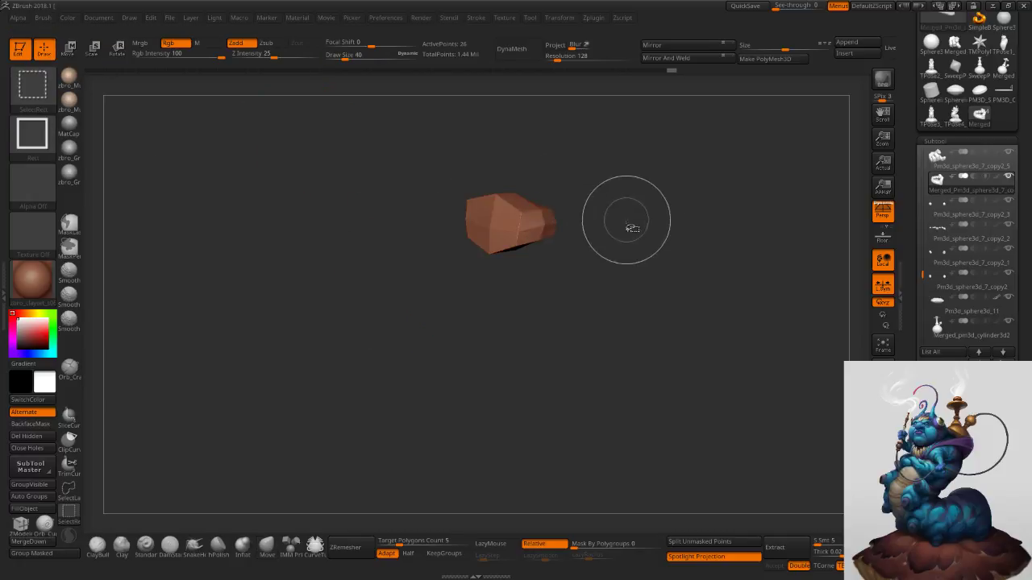
ctrl+shift+click(604, 223)
drag(663, 182, 675, 194)
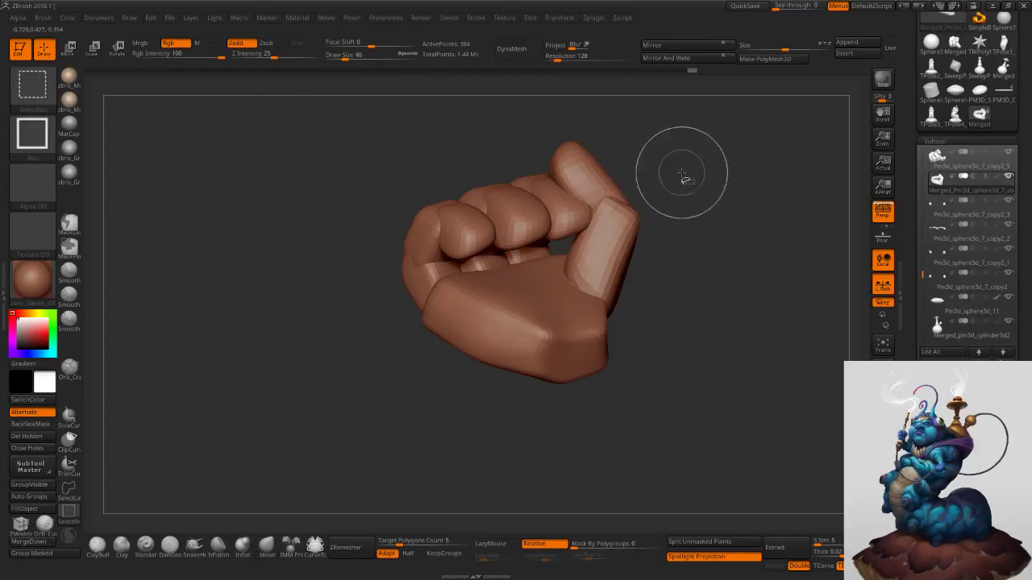
ctrl+shift+click(577, 221)
ctrl+click(661, 208)
ctrl+shift+click(669, 204)
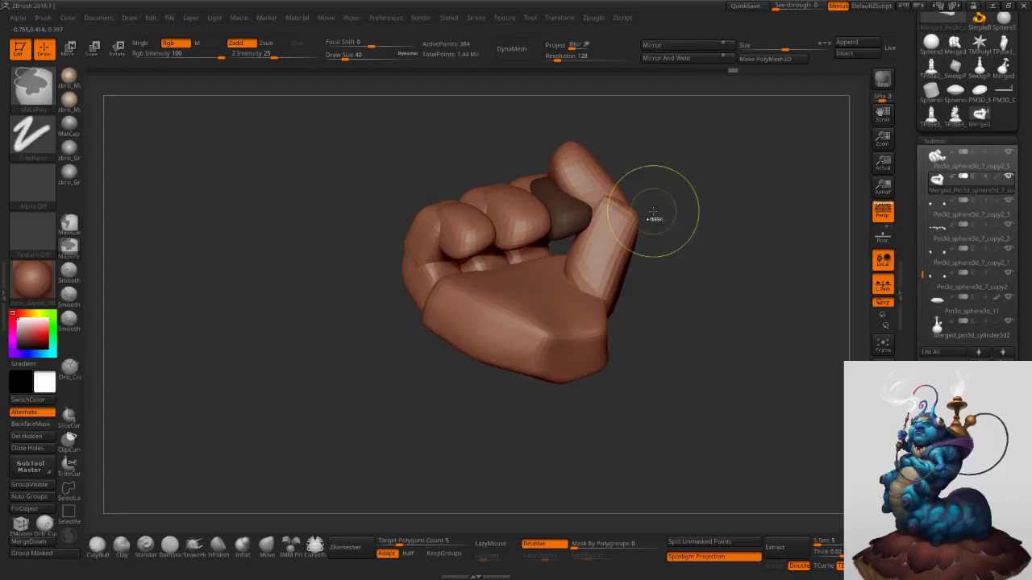
ctrl+click(663, 220)
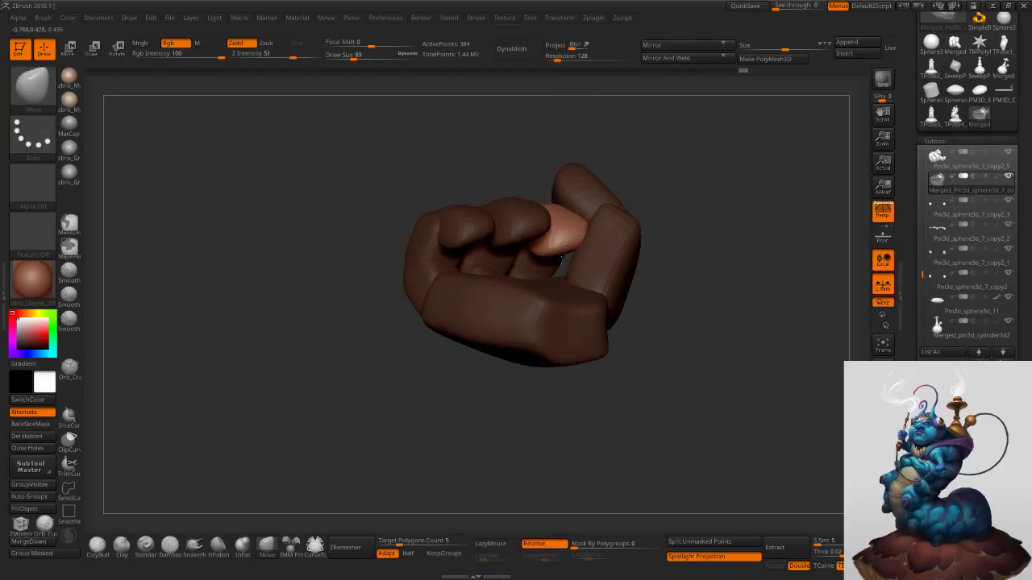
Nudge that fingertip into place with the brush reduced to 33, then clear the mask.
drag(562, 259, 556, 266)
mouse_move(677, 250)
mouse_down()
mouse_move(556, 242)
mouse_move(673, 242)
mouse_up()
key(bracketleft)
key(bracketleft)
key(s)
drag(515, 265, 496, 249)
key(bracketleft)
key(bracketleft)
right_drag(524, 305, 505, 289)
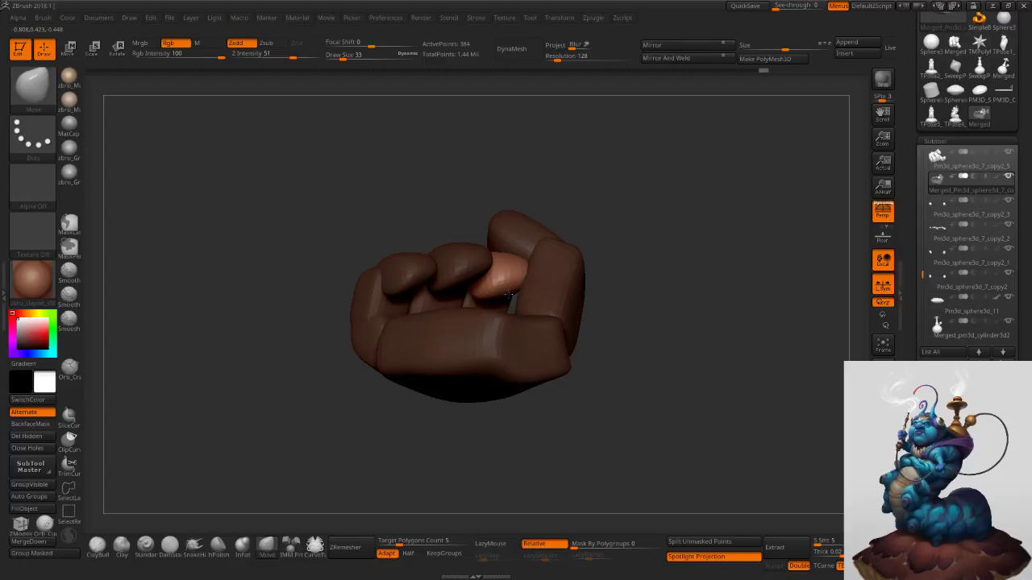
ctrl+right_drag(634, 280, 611, 245)
ctrl+drag(610, 245, 688, 346)
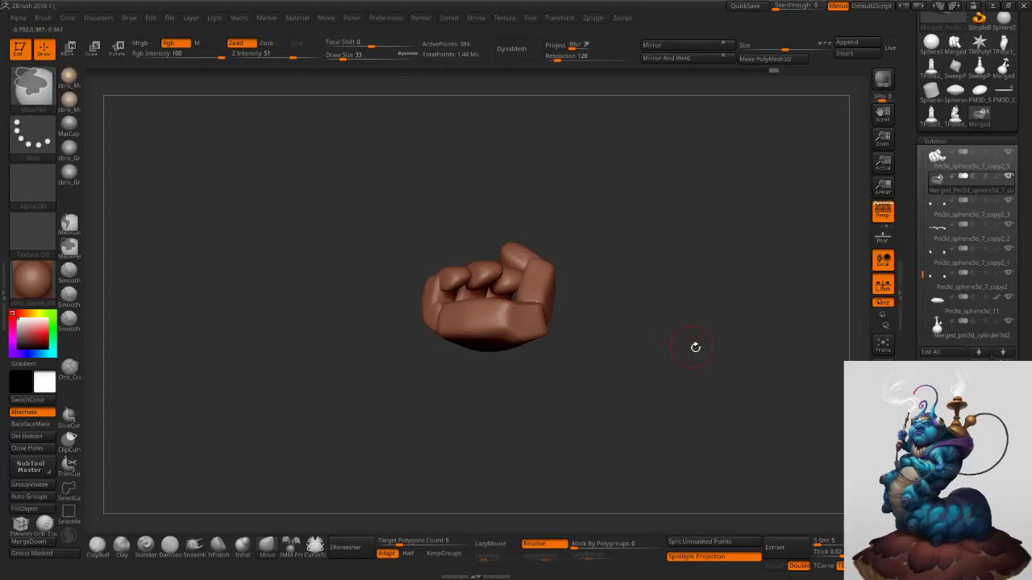
Turn Solo off and orbit to a front view of the caterpillar's upper body.
click(883, 491)
ctrl+right_drag(662, 382, 698, 295)
right_drag(686, 243, 709, 272)
drag(711, 263, 712, 260)
right_drag(713, 260, 706, 268)
ctrl+right_drag(591, 280, 593, 342)
mouse_move(393, 247)
right_down()
mouse_move(417, 245)
mouse_move(397, 242)
right_up()
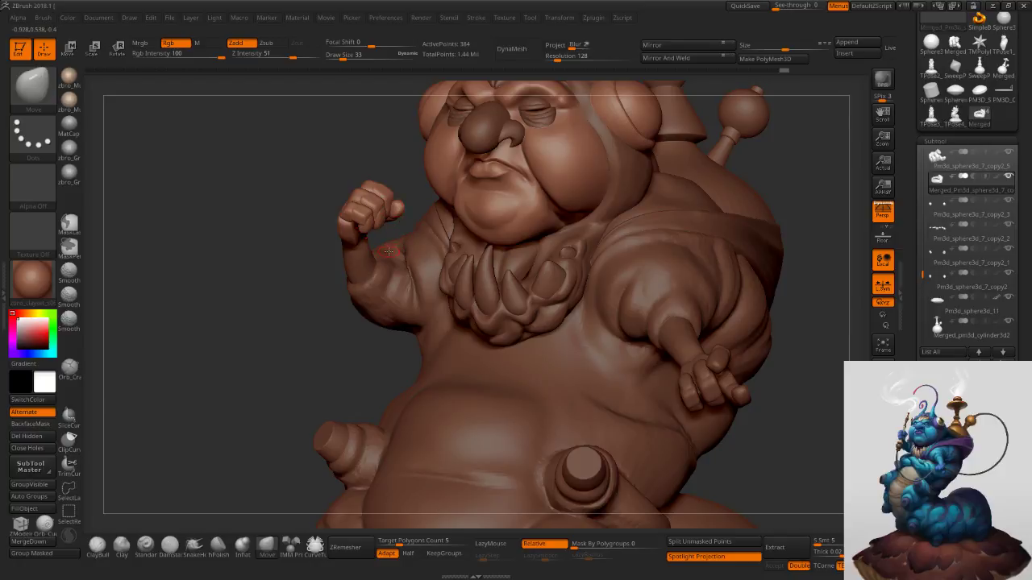
With the 3D Gizmo, move the raised fist down-left and unlock and reposition its pivot.
key(r)
right_drag(347, 213, 365, 268)
key(y)
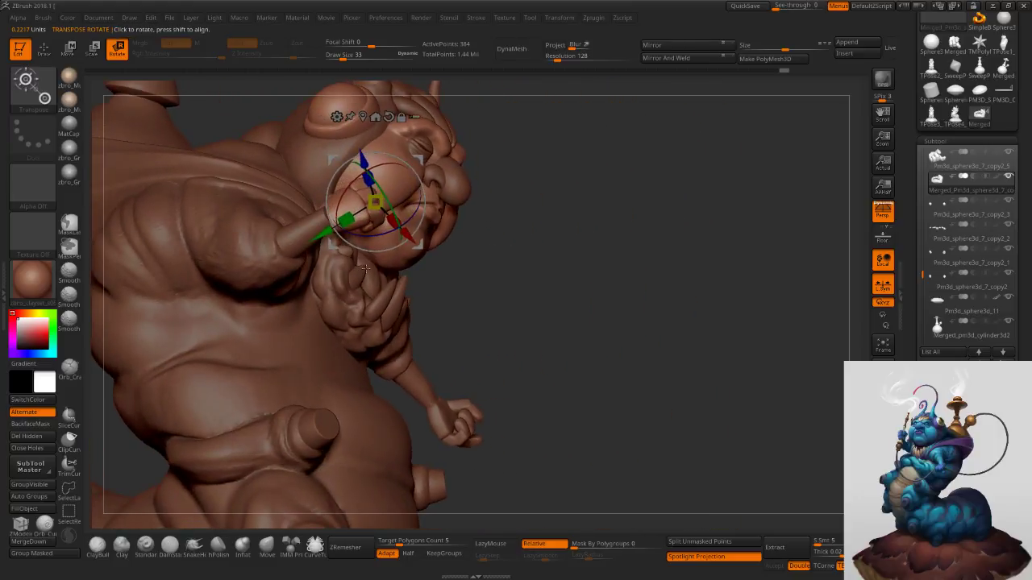
drag(330, 229, 291, 252)
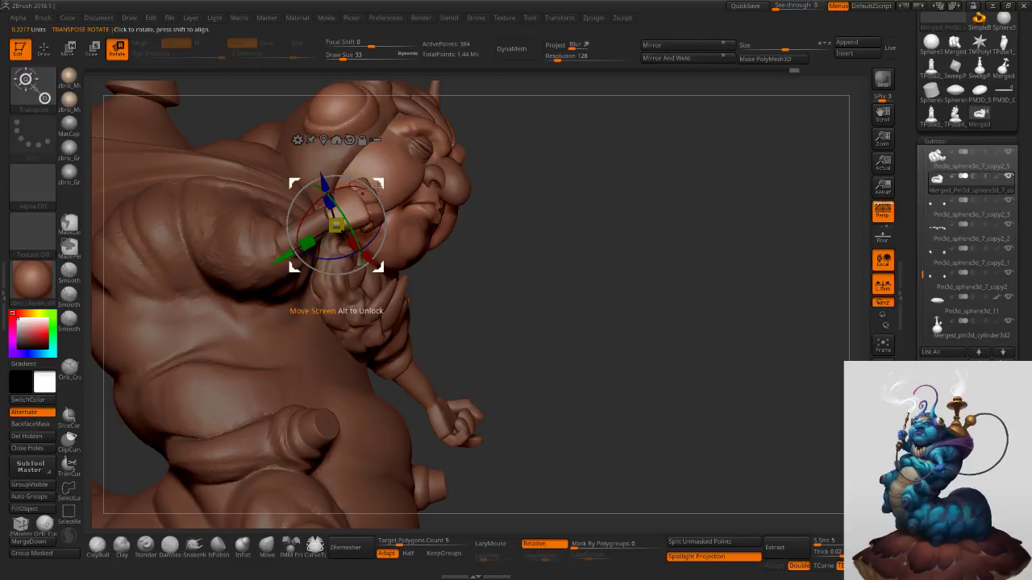
alt+drag(292, 184, 287, 175)
Rotate the fist clockwise and nudge it onto the raised wrist, checking from low front views.
drag(621, 234, 385, 222)
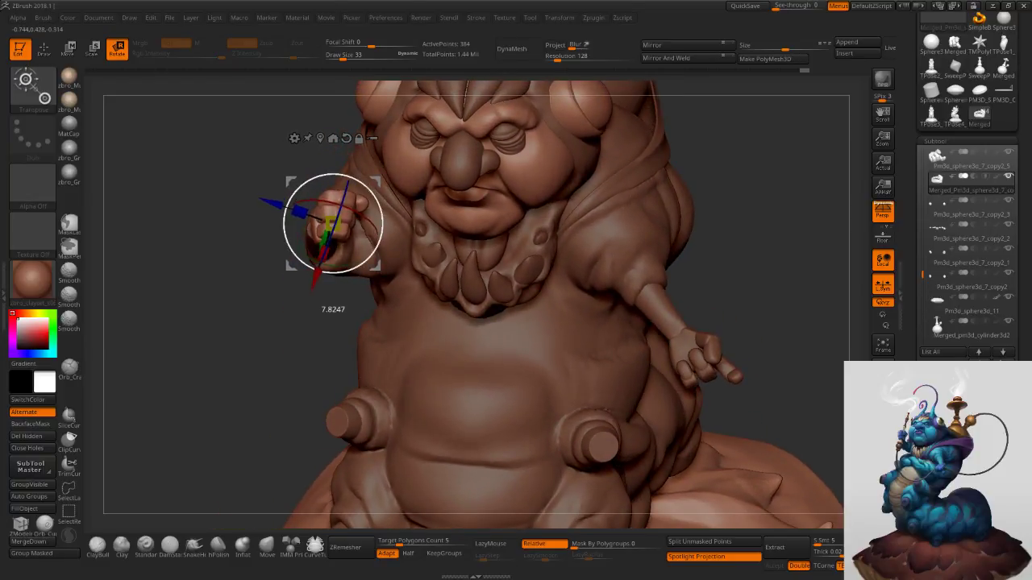
drag(364, 183, 365, 185)
mouse_move(542, 270)
mouse_down()
mouse_move(561, 196)
mouse_move(582, 201)
mouse_move(472, 208)
mouse_up()
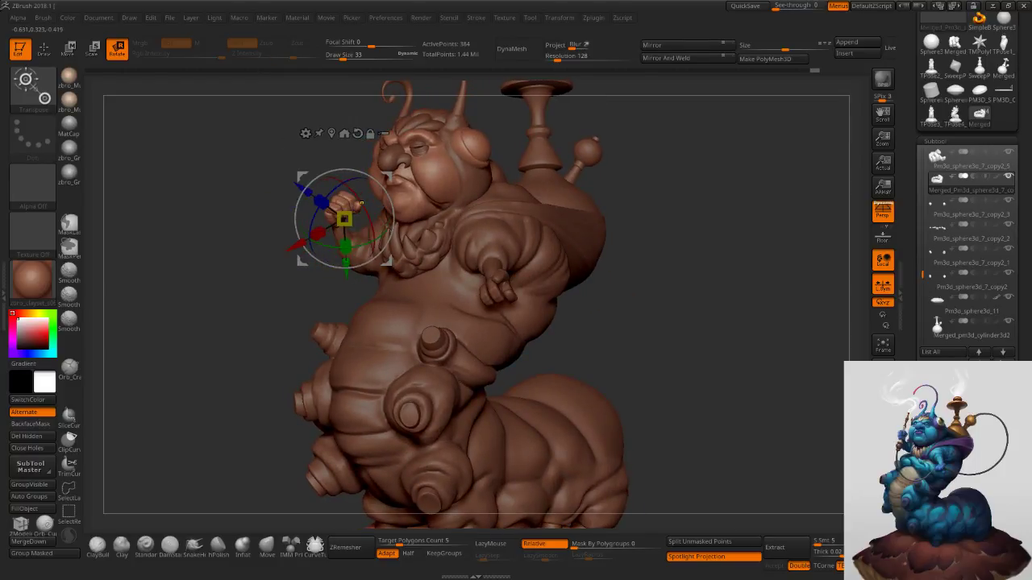
right_drag(470, 213, 516, 206)
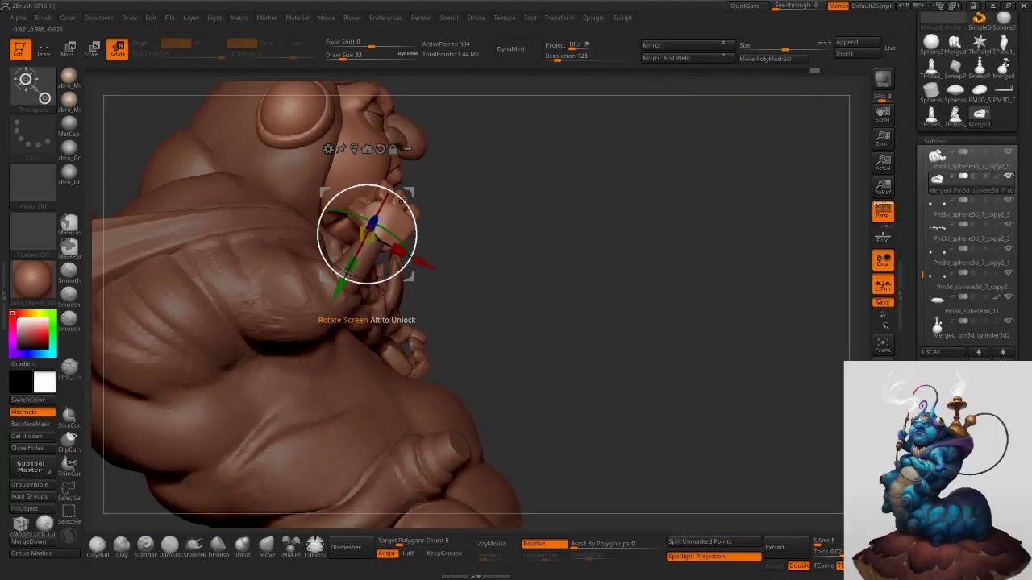
mouse_move(399, 200)
mouse_down()
mouse_move(412, 215)
mouse_move(411, 185)
mouse_up()
right_drag(487, 201, 439, 218)
drag(398, 201, 386, 200)
right_drag(429, 197, 396, 196)
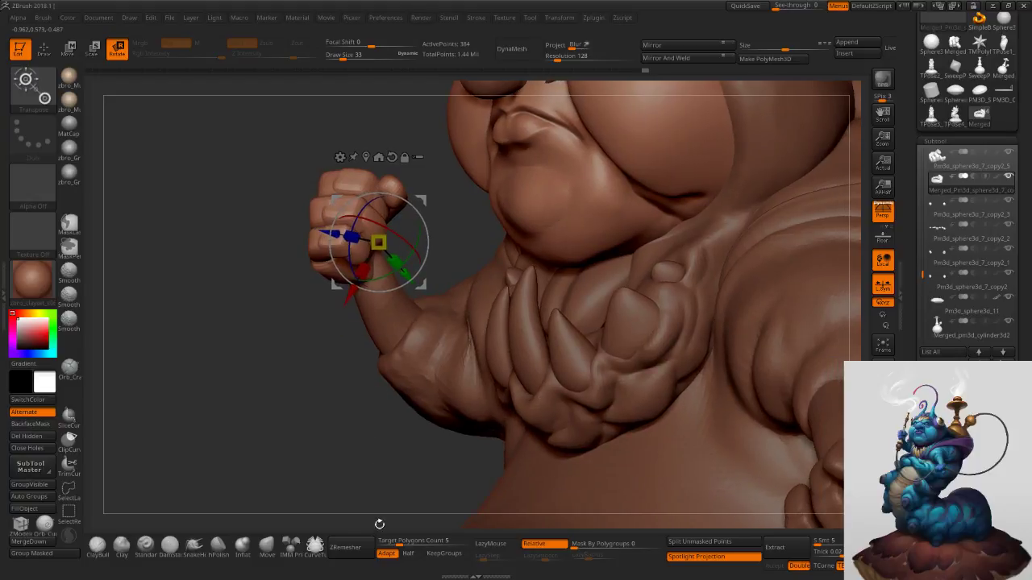
Switch to the Move brush and select the raised forearm subtool.
click(274, 553)
right_drag(429, 315, 427, 248)
alt+click(380, 280)
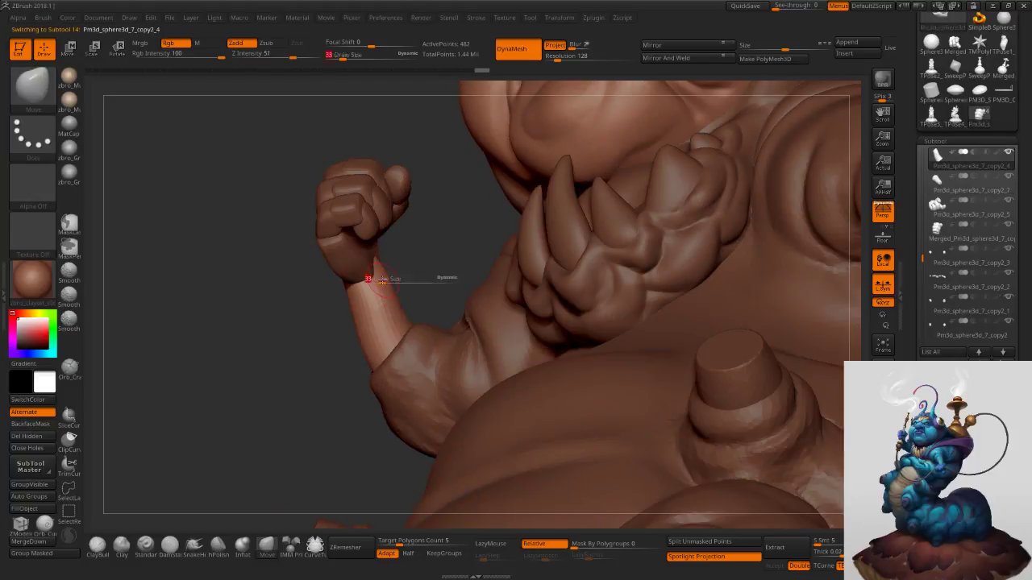
Push the raised forearm's protruding edge inward with Move, then undo the stroke.
drag(383, 277, 370, 279)
right_drag(304, 292, 332, 288)
key(ctrl+z)
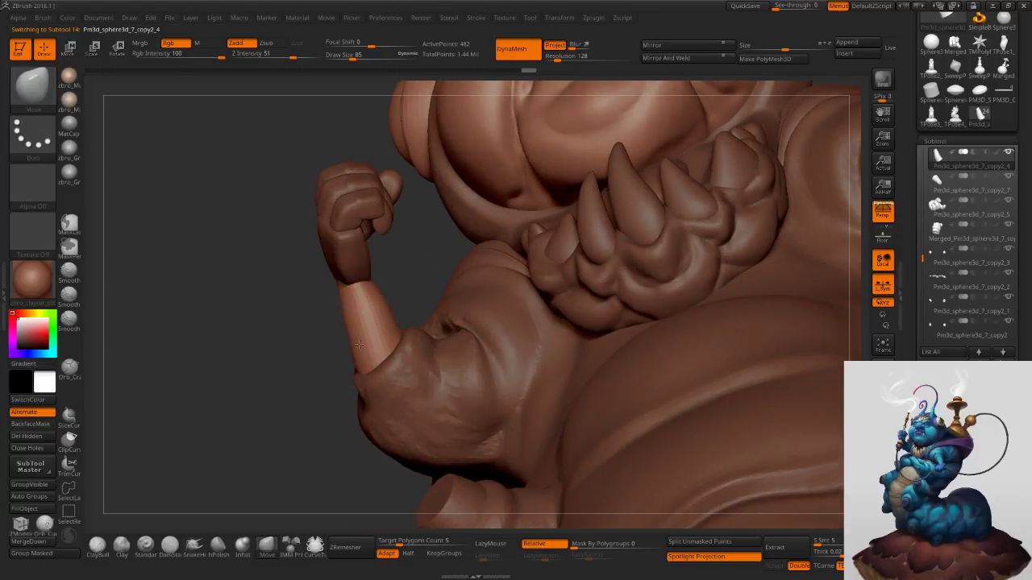
Switch to DamStandard with Draw Size 42 and lazy radius 1.
click(170, 549)
key(s)
click(345, 324)
right_drag(336, 341, 390, 309)
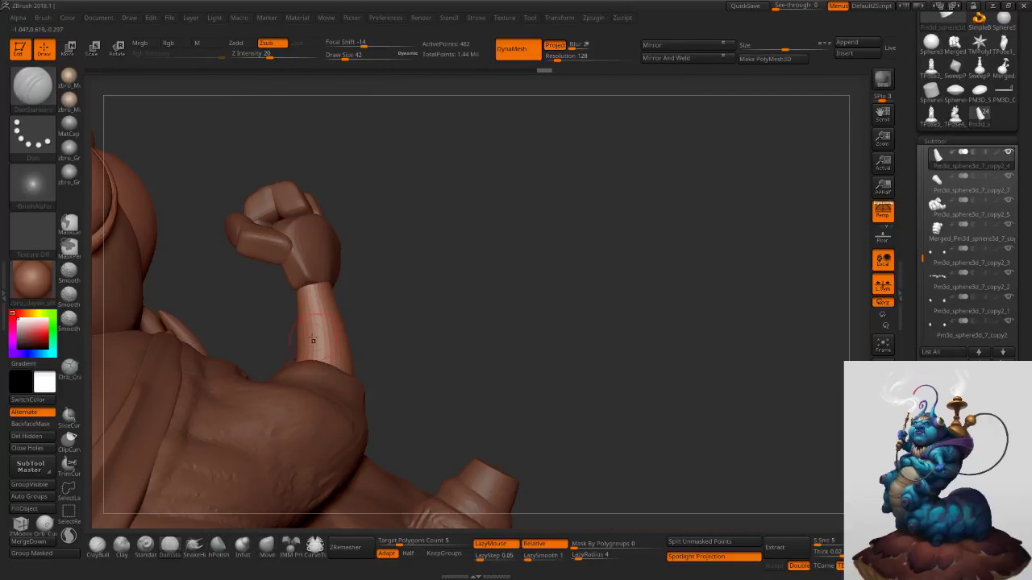
drag(396, 328, 343, 331)
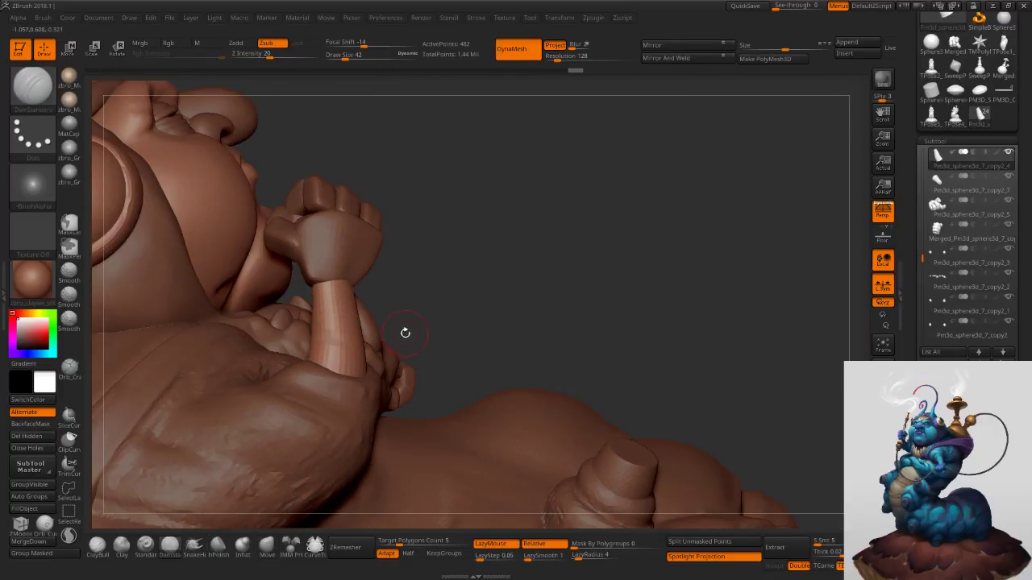
drag(589, 555, 560, 556)
Select the lower forearm subtool and zoom in on its side.
drag(422, 344, 290, 345)
drag(348, 322, 272, 361)
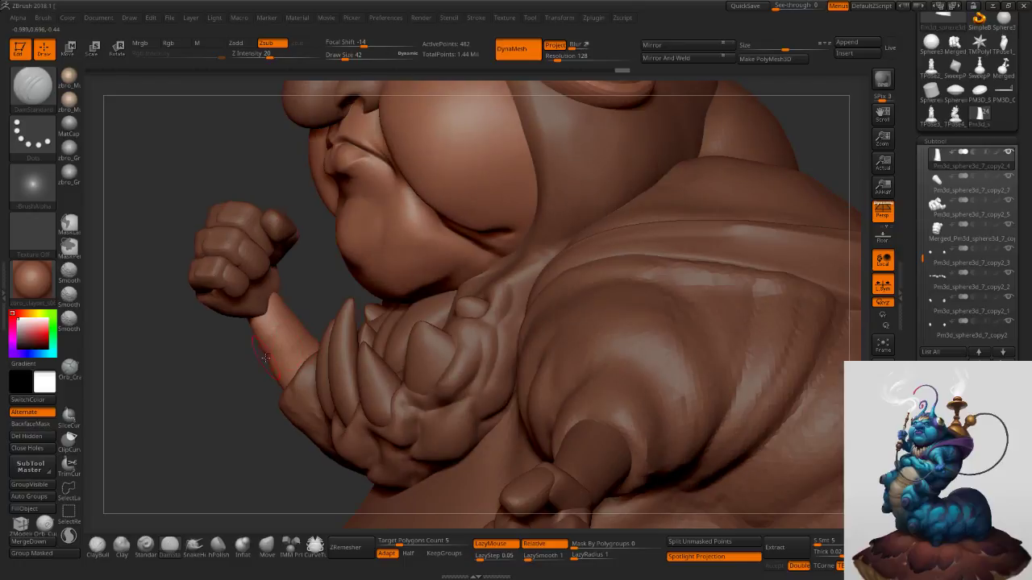
ctrl+right_drag(585, 346, 577, 282)
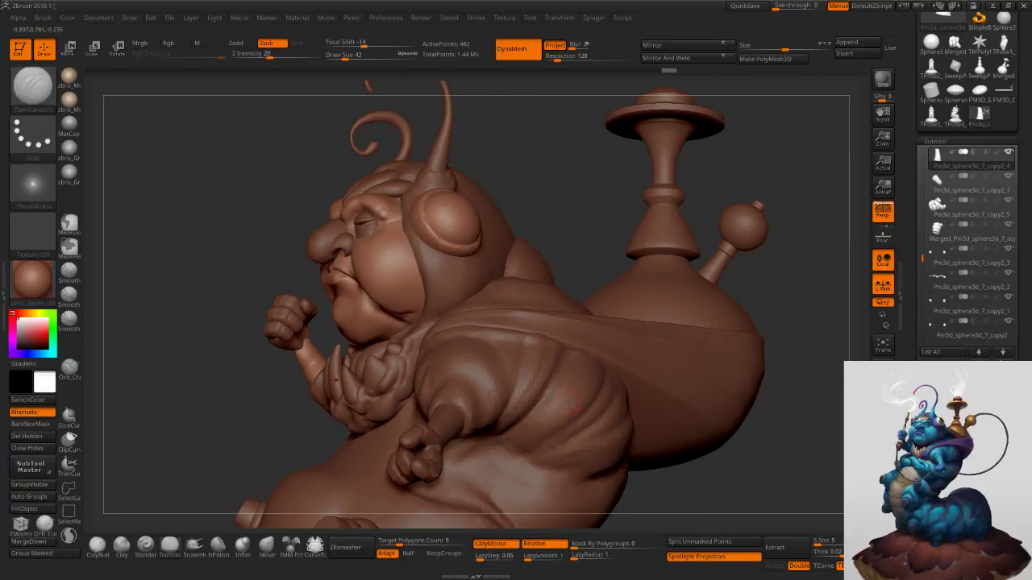
alt+click(461, 420)
mouse_move(467, 420)
right_down()
mouse_move(407, 419)
mouse_move(449, 342)
mouse_move(452, 391)
mouse_move(440, 351)
right_up()
key(s)
drag(440, 347, 442, 346)
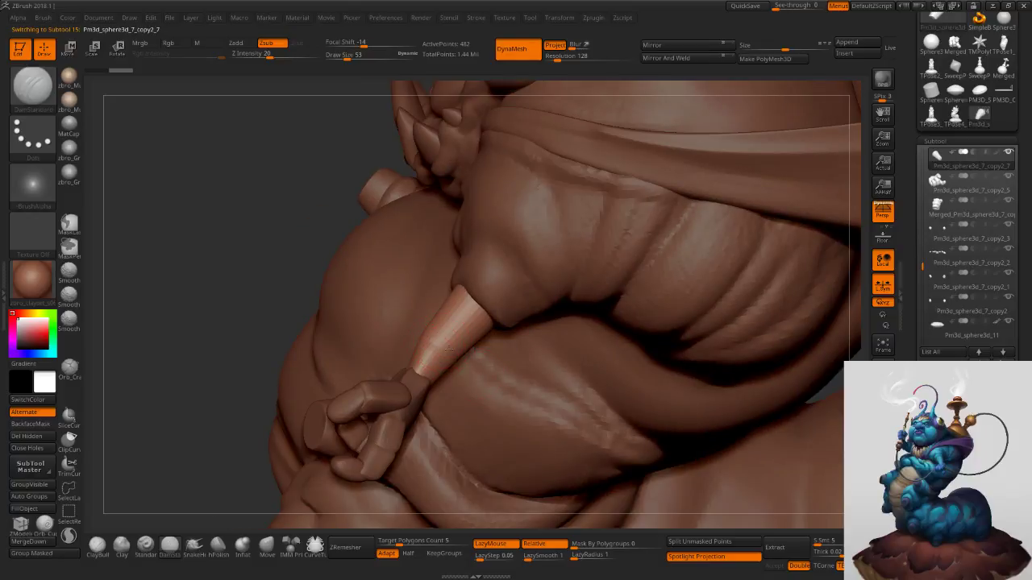
Solo the lower forearm and deepen the crease across it with DamStandard.
right_drag(469, 333, 413, 303)
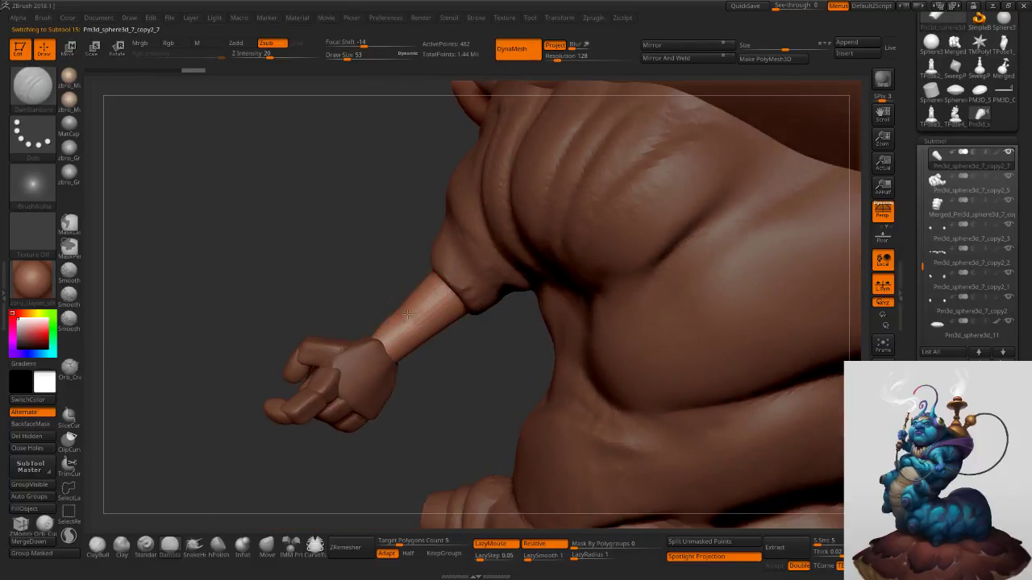
right_drag(460, 385, 423, 322)
click(882, 490)
drag(418, 326, 433, 332)
right_drag(456, 321, 444, 307)
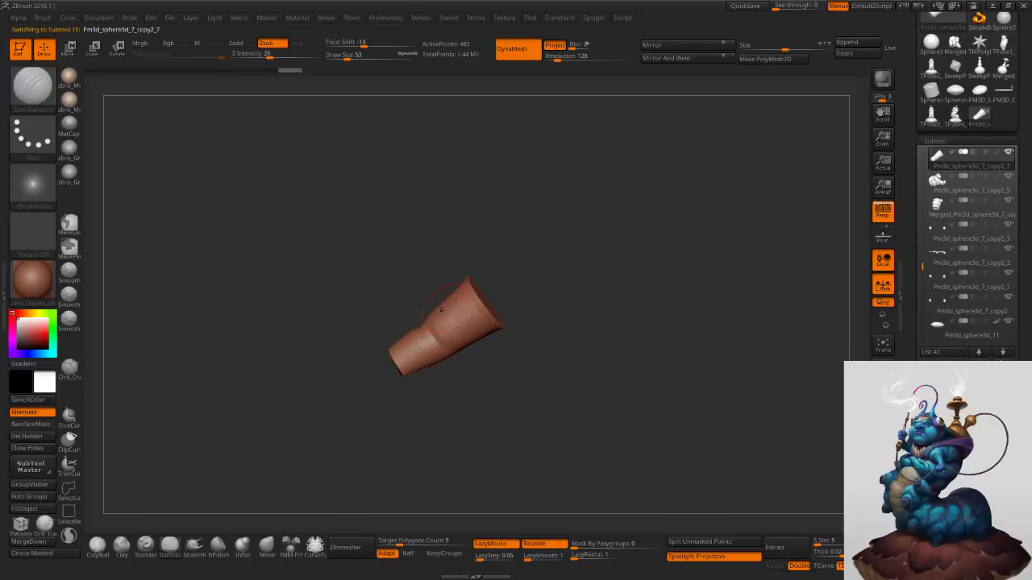
right_drag(496, 380, 451, 277)
right_drag(493, 373, 472, 304)
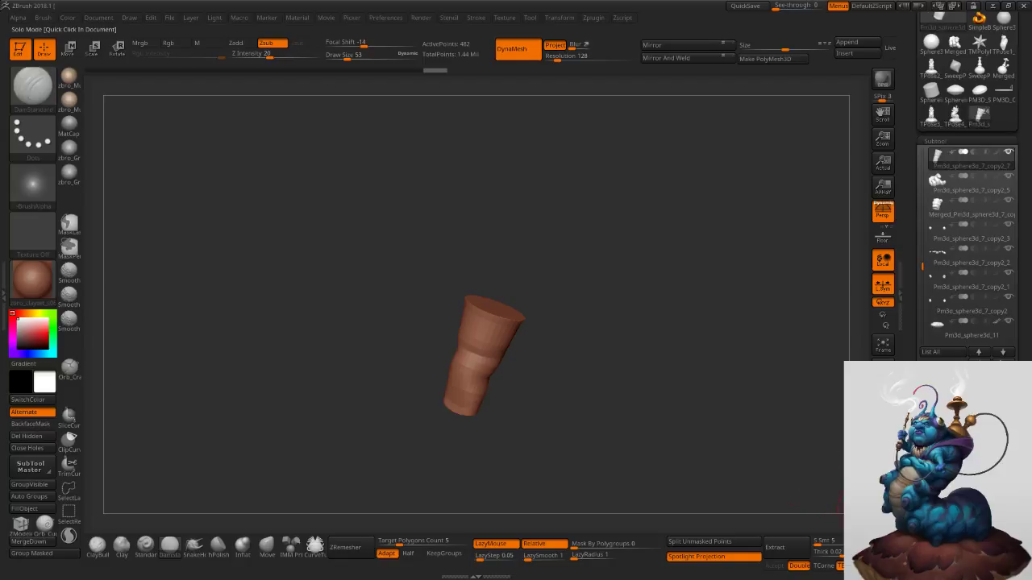
Turn Solo off, frame the whole caterpillar, and zoom toward the torso and raised arm.
click(874, 506)
key(f)
key(f)
mouse_move(771, 384)
right_down()
mouse_move(759, 279)
mouse_move(753, 288)
mouse_move(785, 286)
mouse_move(757, 295)
mouse_move(776, 262)
mouse_move(778, 346)
right_up()
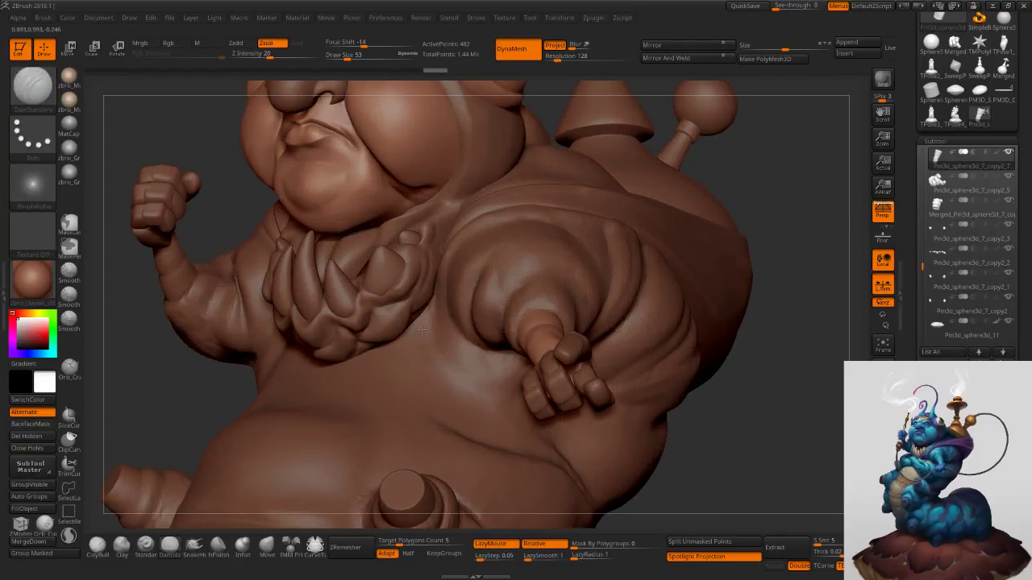
alt+right_drag(677, 310, 806, 322)
Select the raised forearm and switch to the Inflat brush at Draw Size 42.
alt+click(324, 301)
key(s)
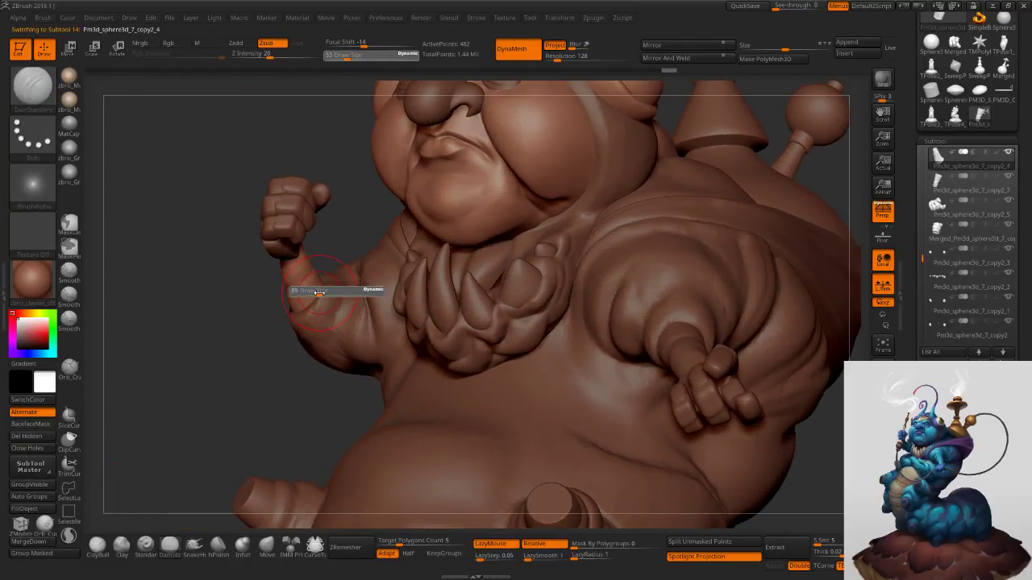
drag(320, 292, 319, 294)
click(242, 544)
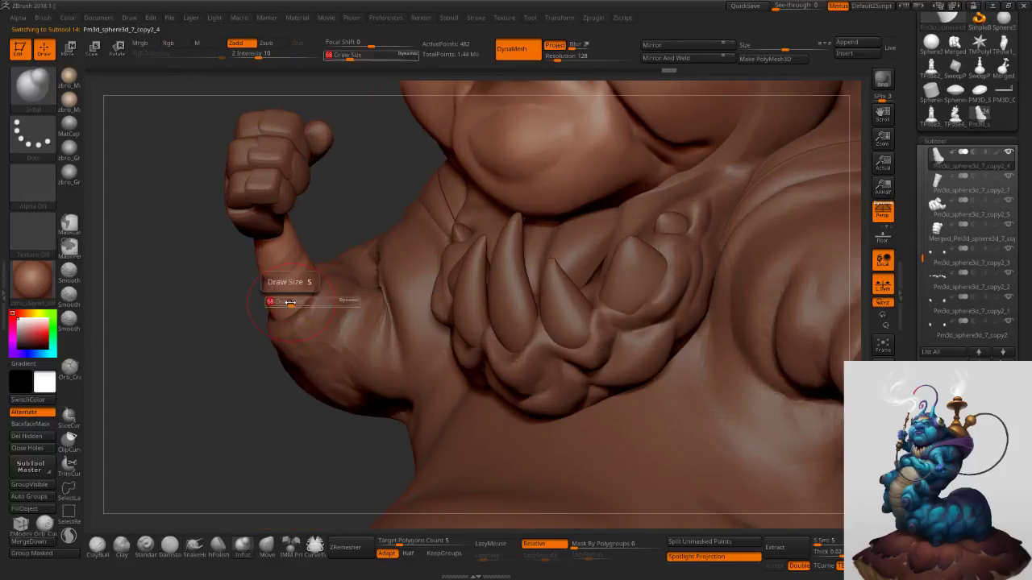
drag(291, 302, 284, 304)
key(s)
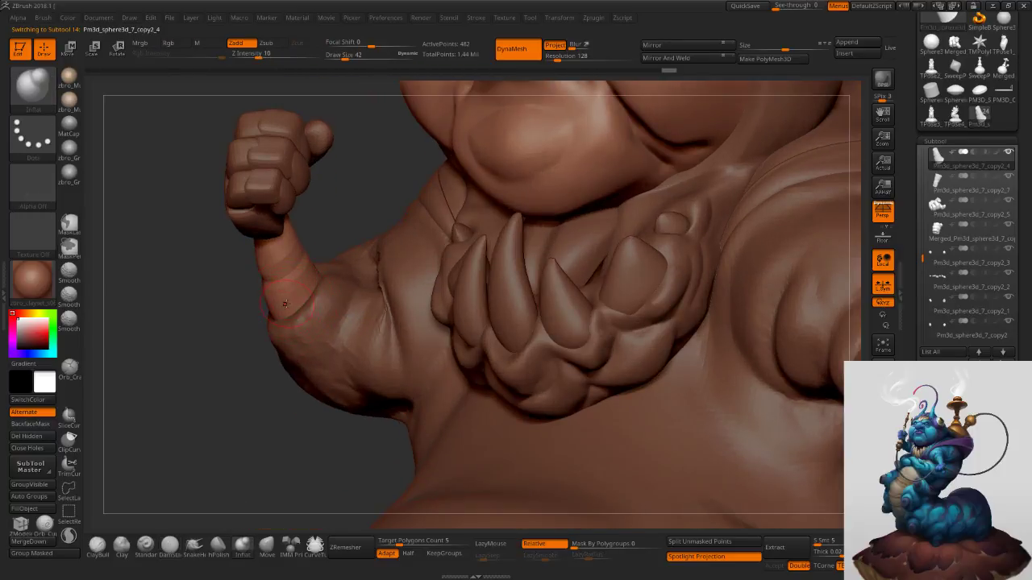
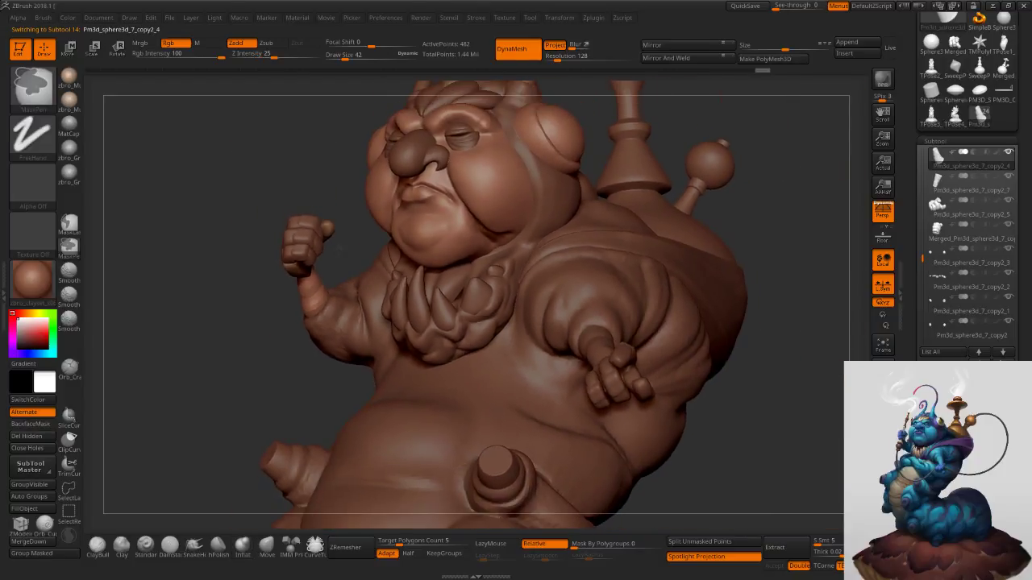
Orbit the caterpillar to a low view looking up at its front.
drag(325, 215, 539, 237)
drag(618, 241, 601, 247)
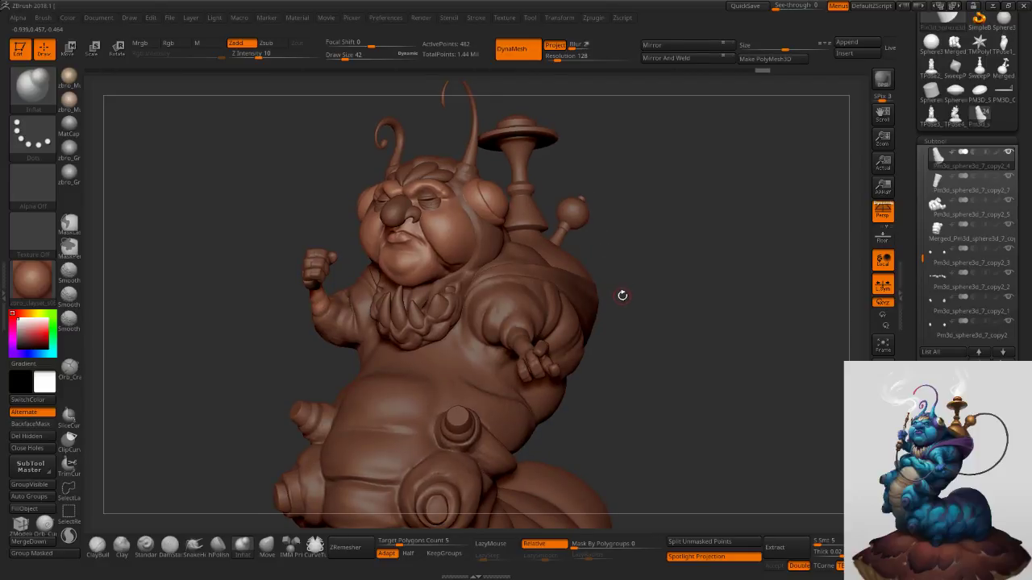
mouse_move(624, 298)
mouse_down()
mouse_move(634, 298)
mouse_move(620, 291)
mouse_move(620, 265)
mouse_up()
mouse_move(306, 229)
right_down()
mouse_move(353, 207)
mouse_move(344, 274)
right_up()
Enter Rotate transpose mode with an action line and start an axis on the raised arm.
key(r)
key(y)
key(y)
key(y)
click(319, 233)
Draw the rotation transpose line along the raised arm from elbow to fist.
click(308, 310)
drag(309, 310, 308, 244)
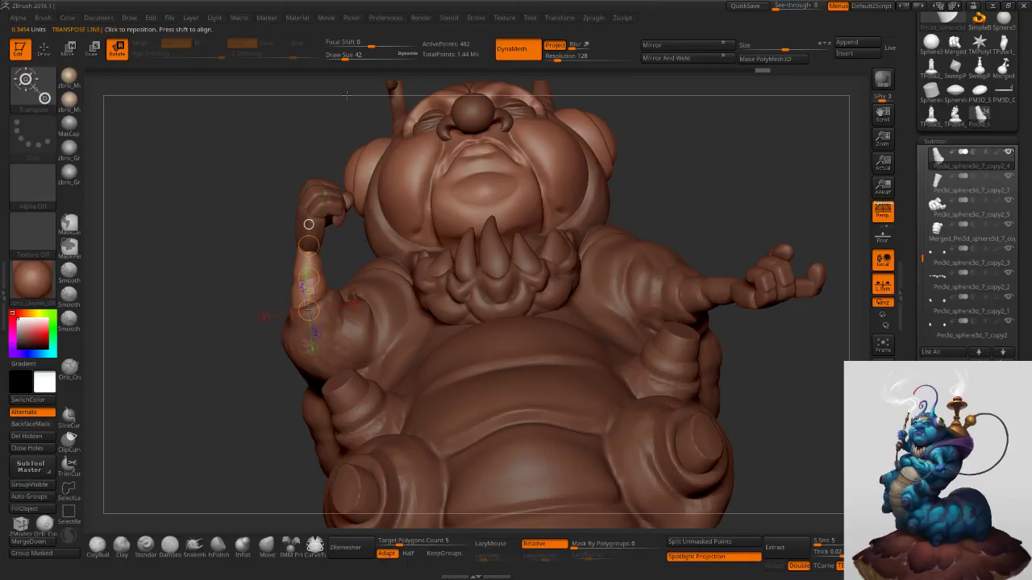
click(44, 50)
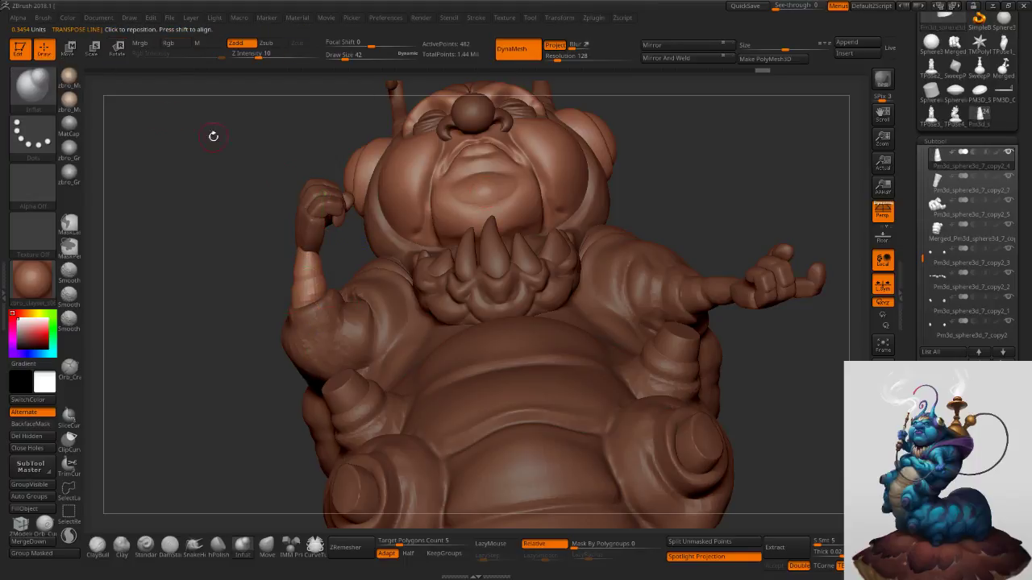
key(r)
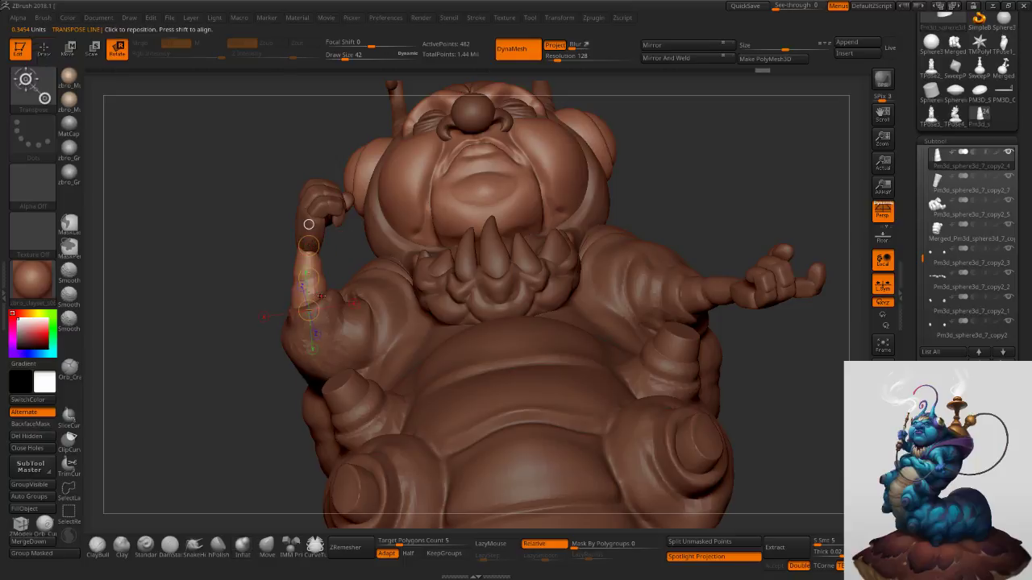
drag(327, 286, 356, 280)
mouse_move(307, 309)
mouse_down()
mouse_move(309, 194)
mouse_move(286, 195)
mouse_up()
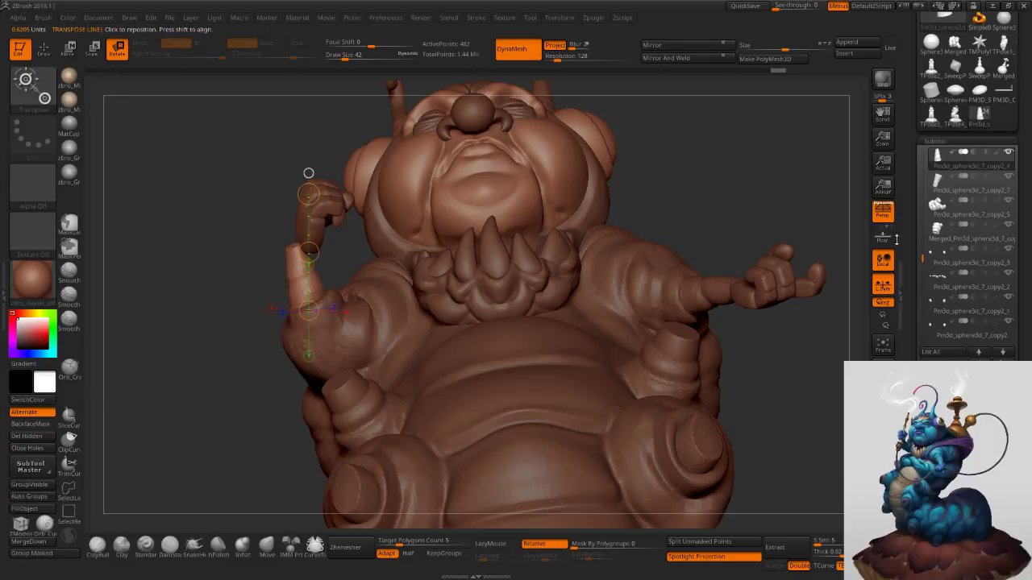
Select the raised-hand subtool and orbit out to a three-quarter view showing legs and base.
click(935, 233)
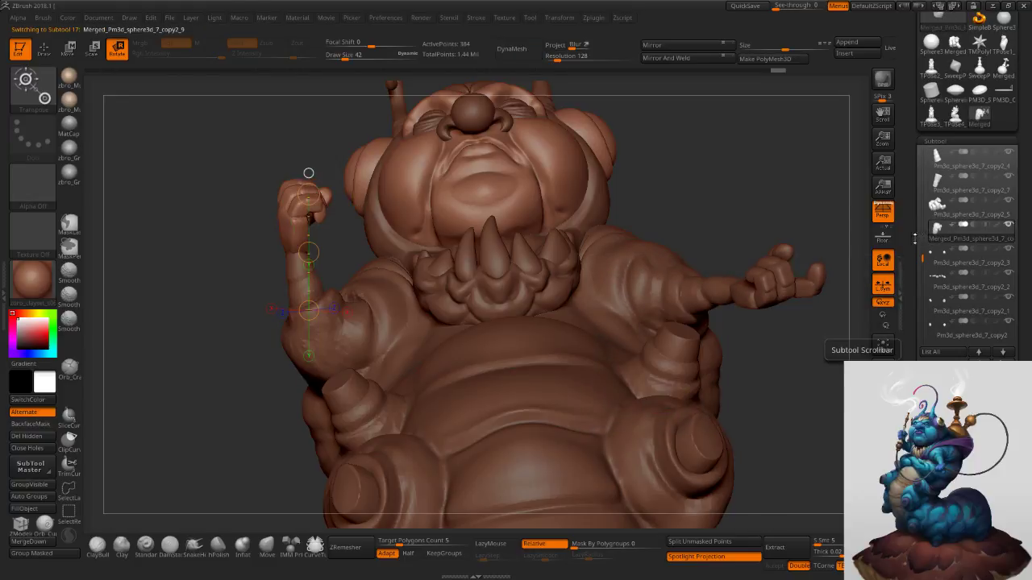
drag(797, 227, 749, 217)
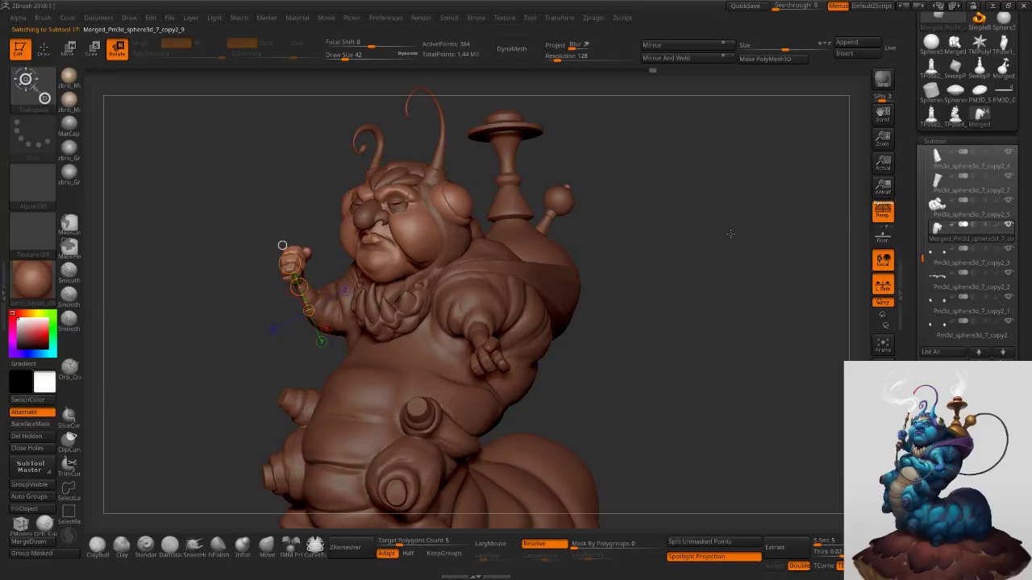
mouse_move(729, 238)
ctrl+right_down()
mouse_move(728, 252)
mouse_move(709, 241)
mouse_move(703, 208)
ctrl+right_up()
drag(706, 208, 716, 233)
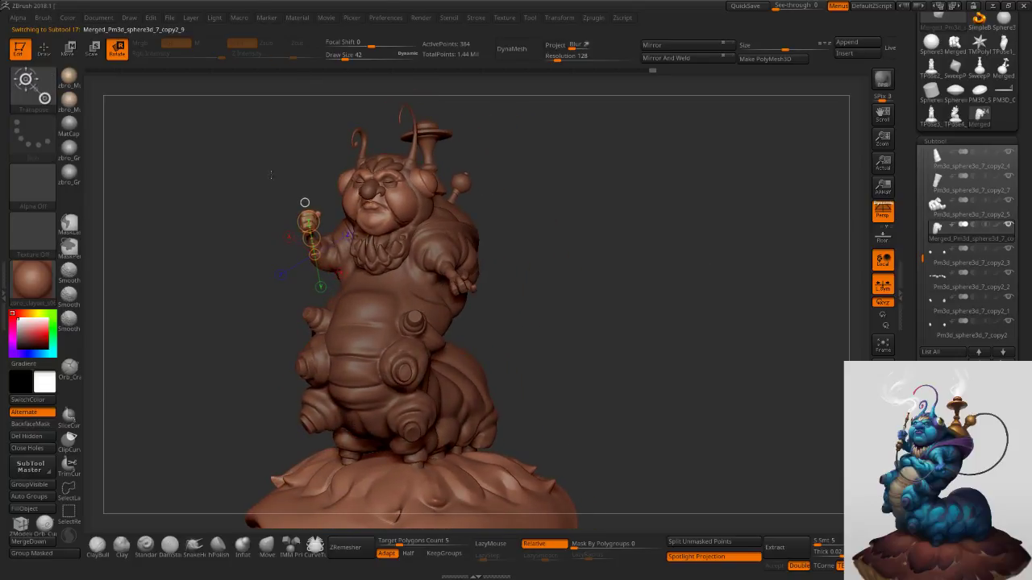
Back in sculpting, enlarge the brush to about 152, select the forearm subtool and choose Inflat.
click(48, 55)
key(s)
click(587, 224)
ctrl+drag(303, 253, 304, 260)
ctrl+right_drag(303, 258, 304, 300)
alt+click(307, 238)
key(s)
click(307, 238)
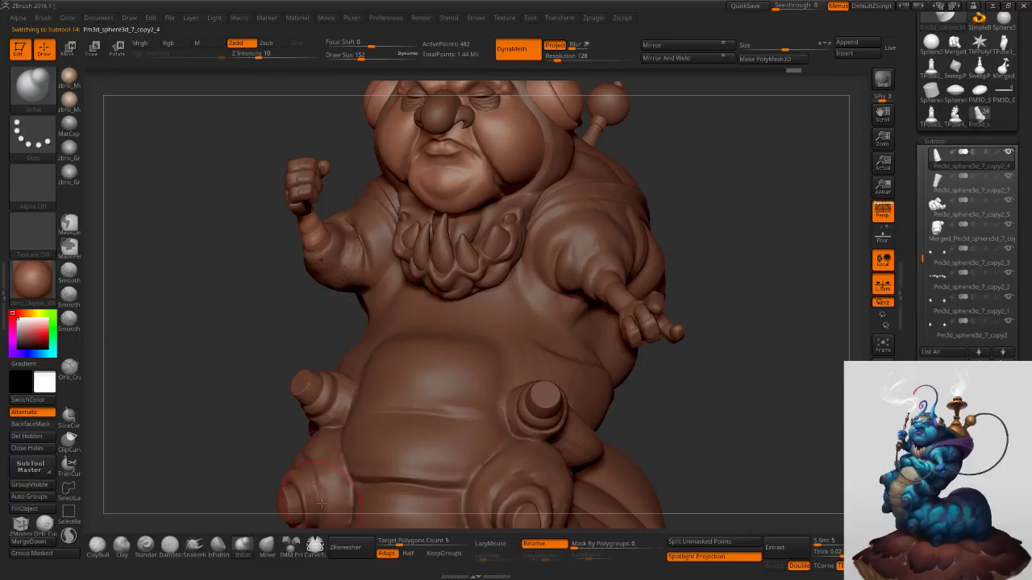
Pull the forearm slightly outward with the Move brush at Draw Size 167.
click(273, 552)
key(s)
click(302, 234)
drag(302, 233, 303, 241)
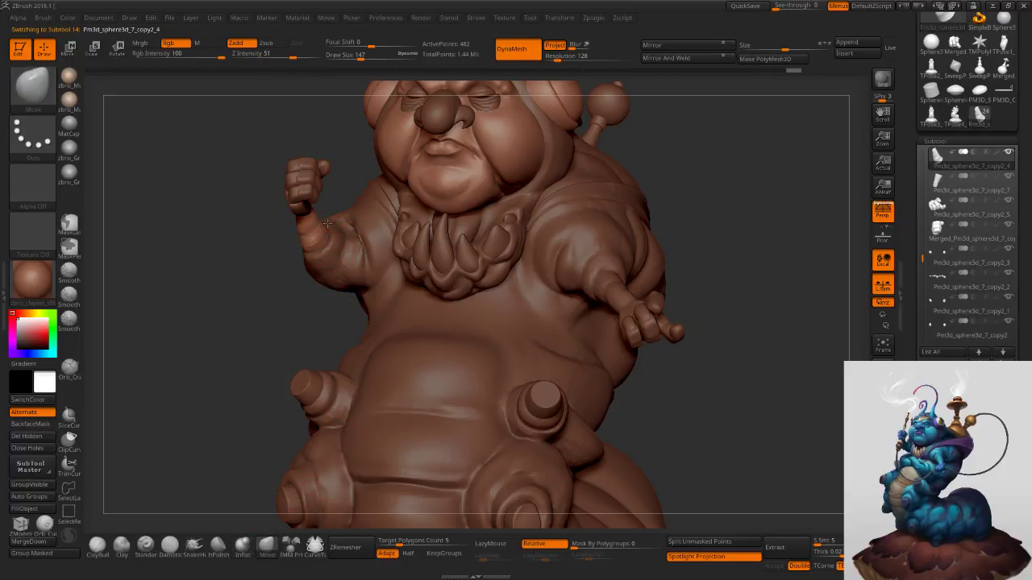
Select the right forearm subtool and inflate part of its surface with the Inflat brush.
key(b)
key(i)
key(n)
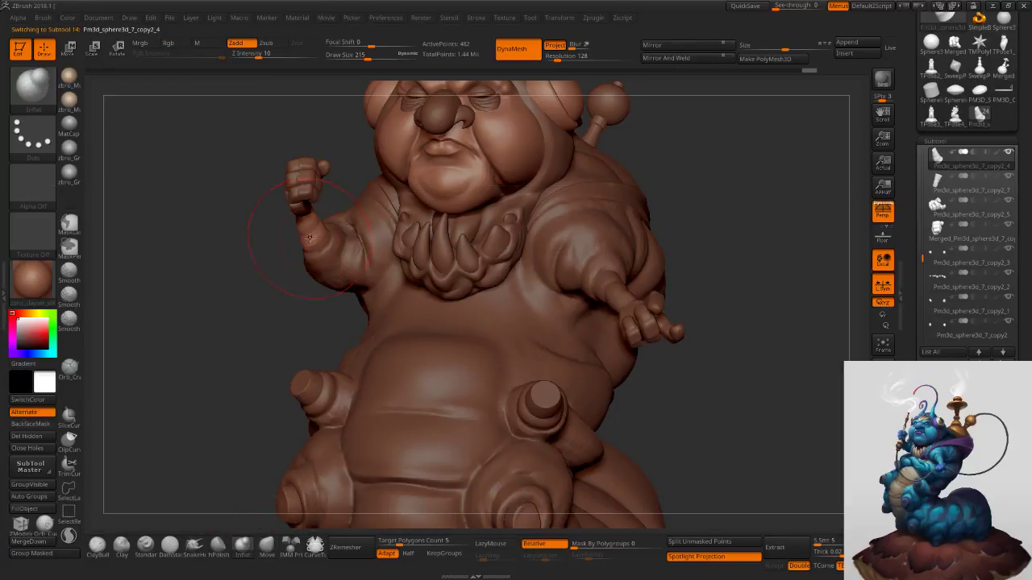
alt+click(620, 288)
key(s)
right_drag(621, 297, 618, 295)
mouse_move(610, 280)
mouse_down()
mouse_move(640, 271)
mouse_move(617, 280)
mouse_up()
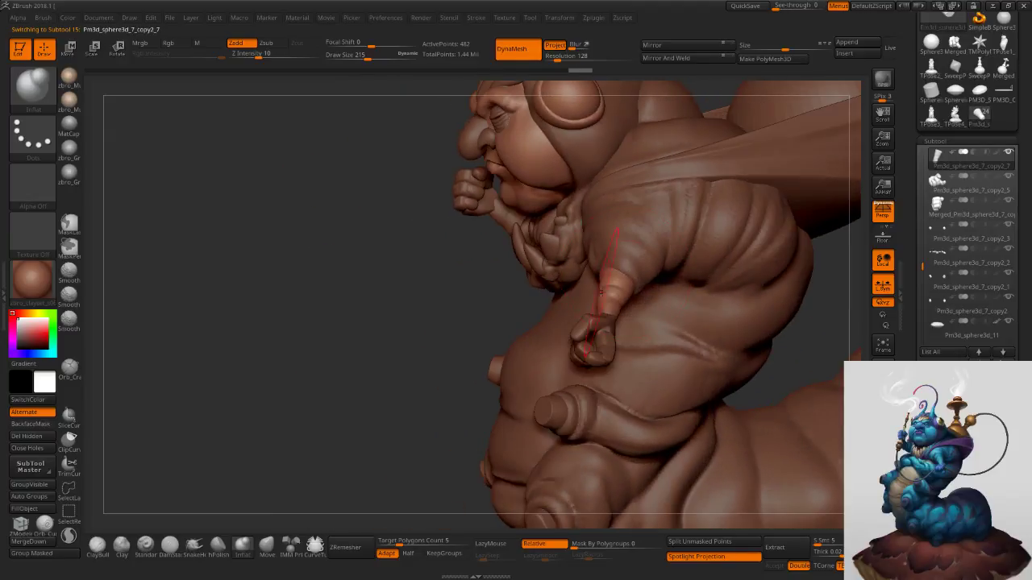
Try inserting an IMM Primitives shape on the arm, then undo it.
click(295, 549)
right_drag(636, 262, 622, 284)
mouse_move(625, 283)
mouse_down()
mouse_move(630, 291)
mouse_move(611, 301)
mouse_up()
key(ctrl+z)
Return to the Move brush at Draw Size 134 and orbit in on the upper body.
click(266, 548)
key(s)
mouse_move(630, 309)
right_down()
mouse_move(663, 295)
mouse_move(650, 281)
mouse_move(670, 228)
mouse_move(679, 221)
mouse_move(720, 235)
right_up()
key(s)
drag(719, 236, 717, 236)
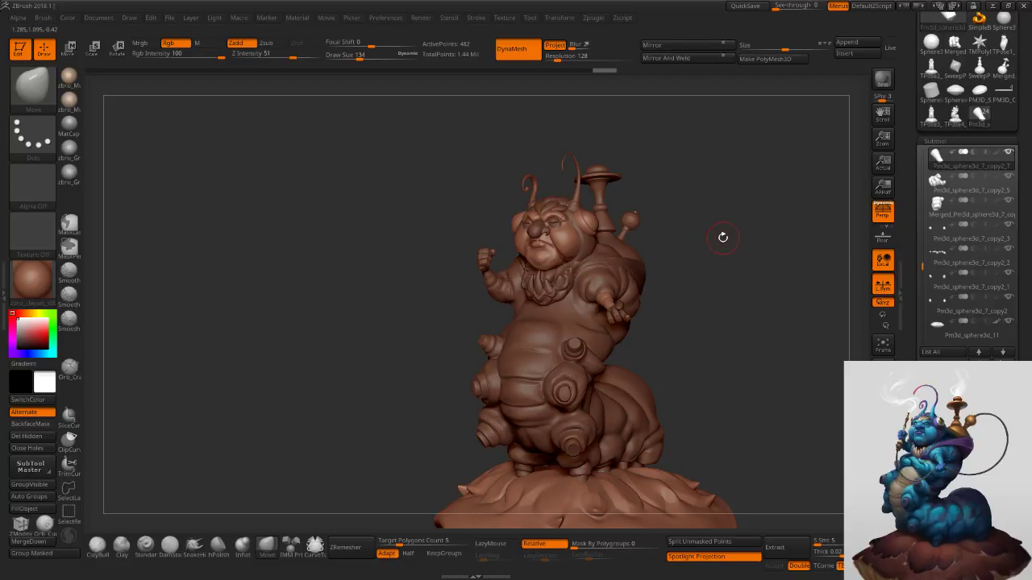
mouse_move(714, 238)
ctrl+right_down()
mouse_move(699, 240)
mouse_move(732, 255)
mouse_move(725, 262)
ctrl+right_up()
Raise the Move brush Draw Size to 215 with the model turned more frontal.
key(s)
drag(459, 249, 465, 248)
key(s)
drag(427, 216, 435, 214)
right_drag(419, 214, 445, 213)
key(s)
drag(444, 214, 441, 213)
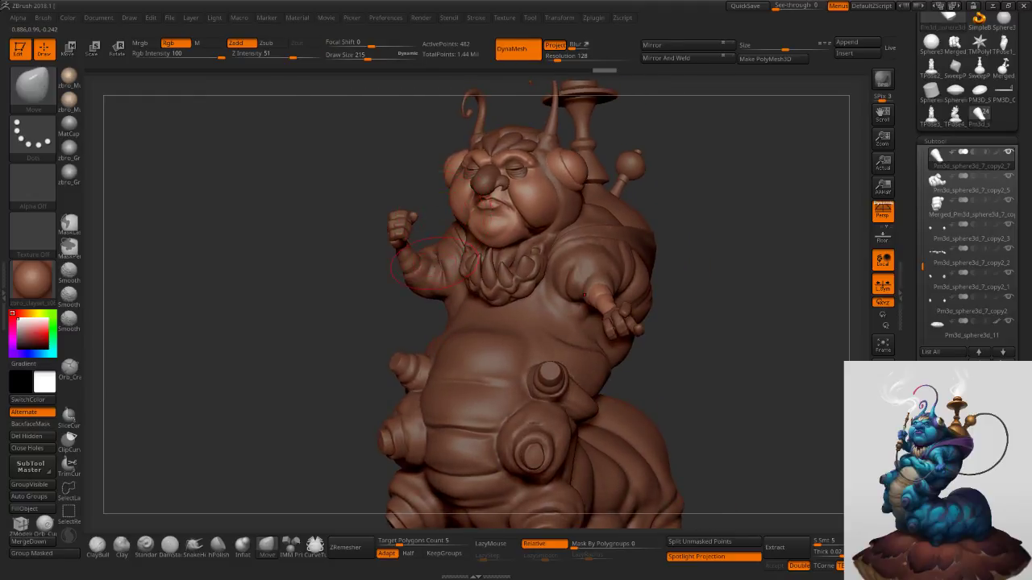
click(593, 17)
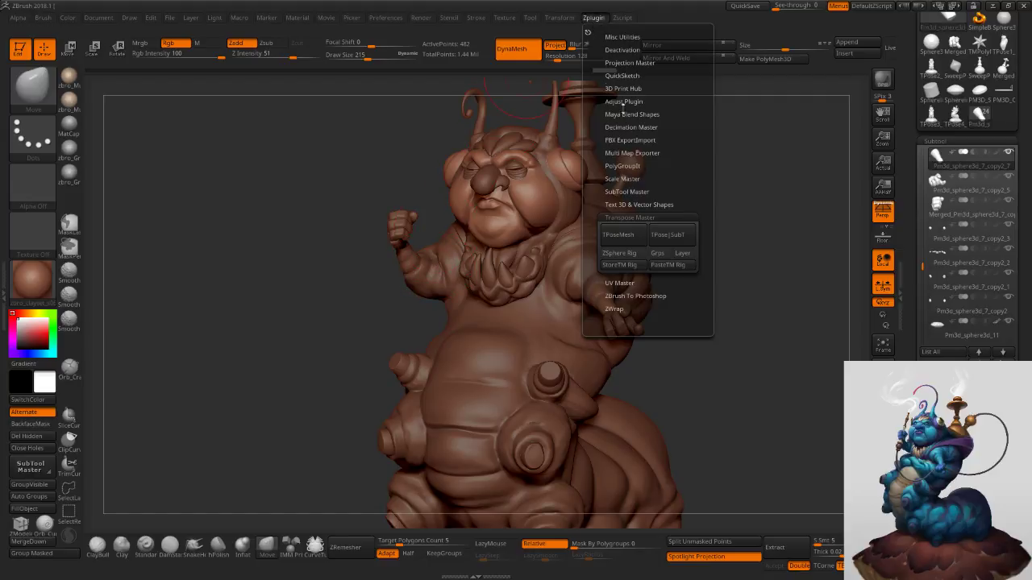
Merge the subtools into one posable mesh with Transpose Master TPoseMesh.
click(627, 233)
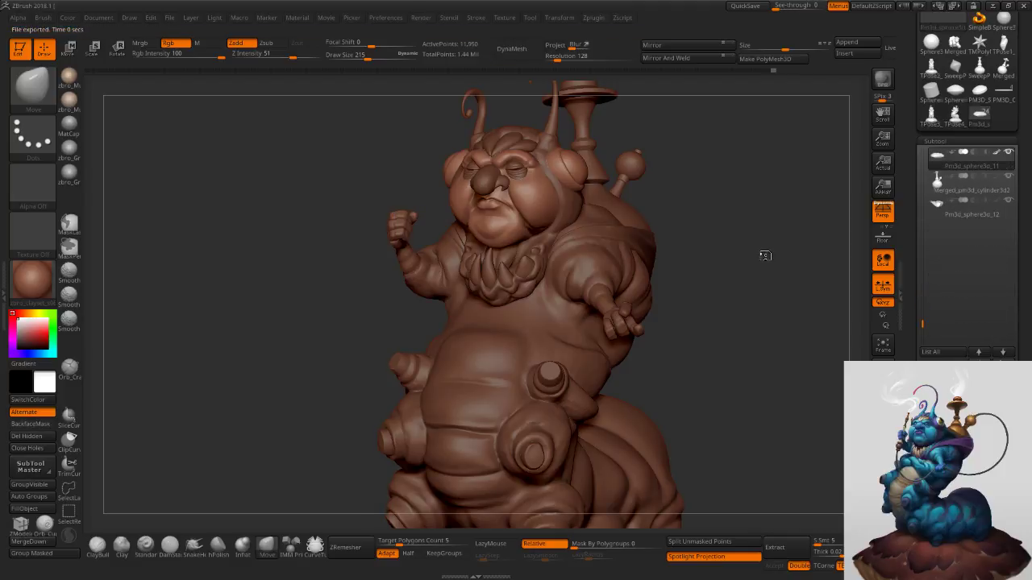
key(s)
drag(419, 234, 384, 209)
mouse_move(385, 209)
ctrl+right_down()
mouse_move(409, 250)
mouse_move(416, 245)
ctrl+right_up()
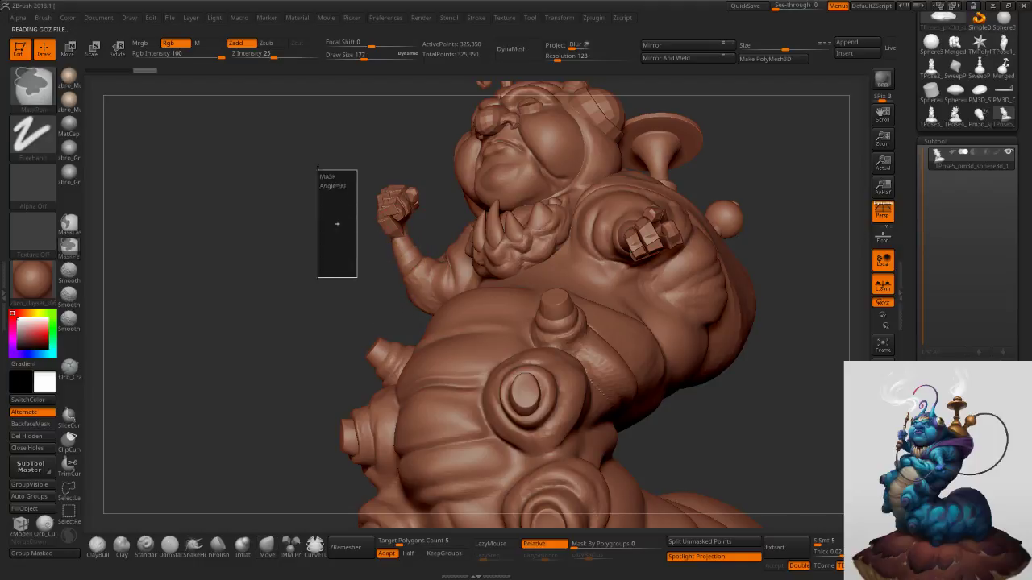
Lasso-mask around the raised fist and down the arm with MaskLasso.
ctrl+click(69, 224)
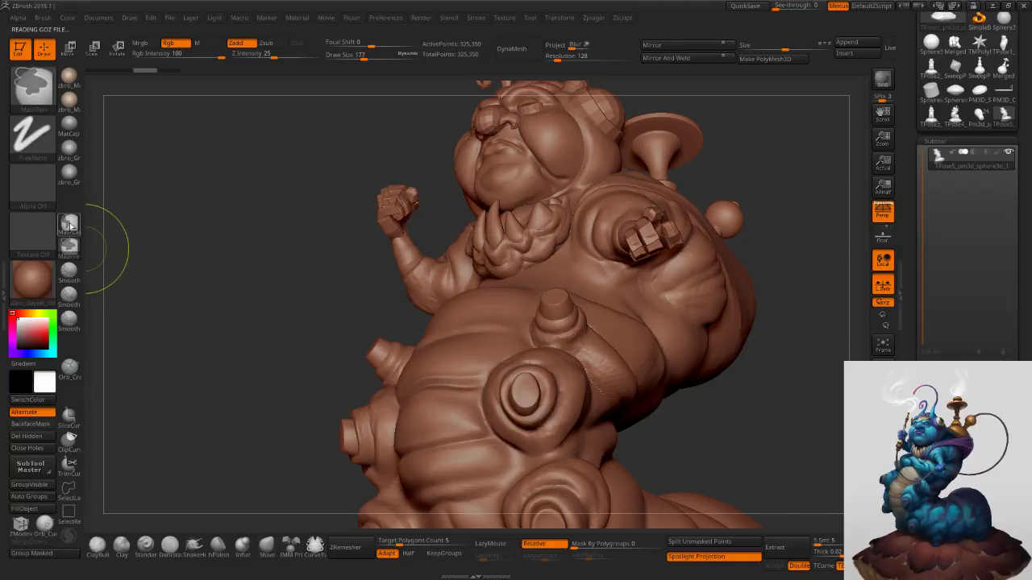
mouse_move(284, 255)
ctrl+mouse_down()
mouse_move(393, 132)
mouse_move(434, 206)
mouse_move(424, 315)
ctrl+mouse_up()
mouse_move(304, 311)
mouse_down()
mouse_move(478, 211)
mouse_move(484, 235)
mouse_move(464, 229)
mouse_up()
key(s)
click(382, 266)
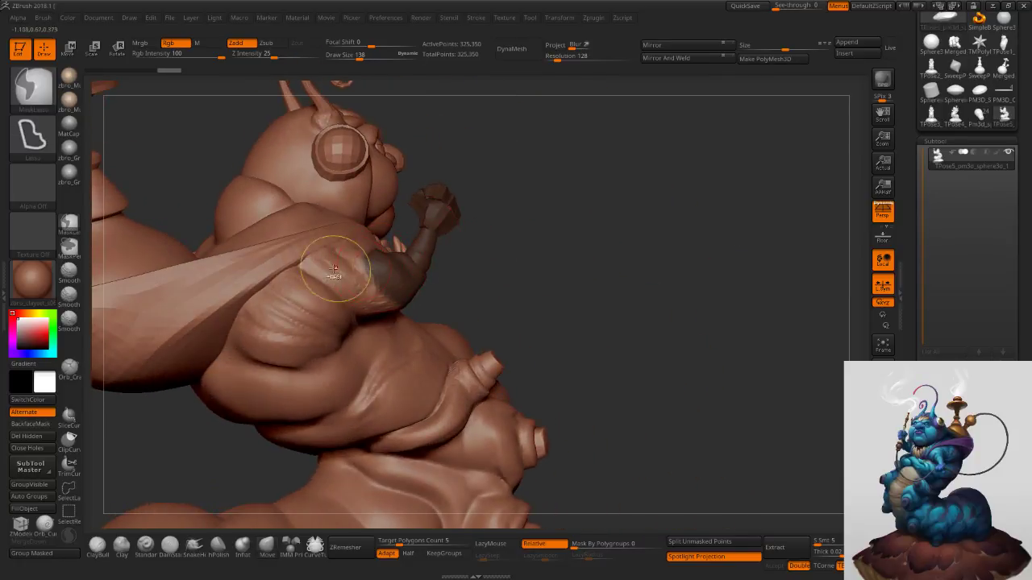
Unmask the upper arm with MaskPen, touch up the elbow, and invert the mask.
ctrl+click(69, 248)
mouse_move(387, 241)
ctrl+right_down()
mouse_move(403, 278)
mouse_move(337, 290)
ctrl+right_up()
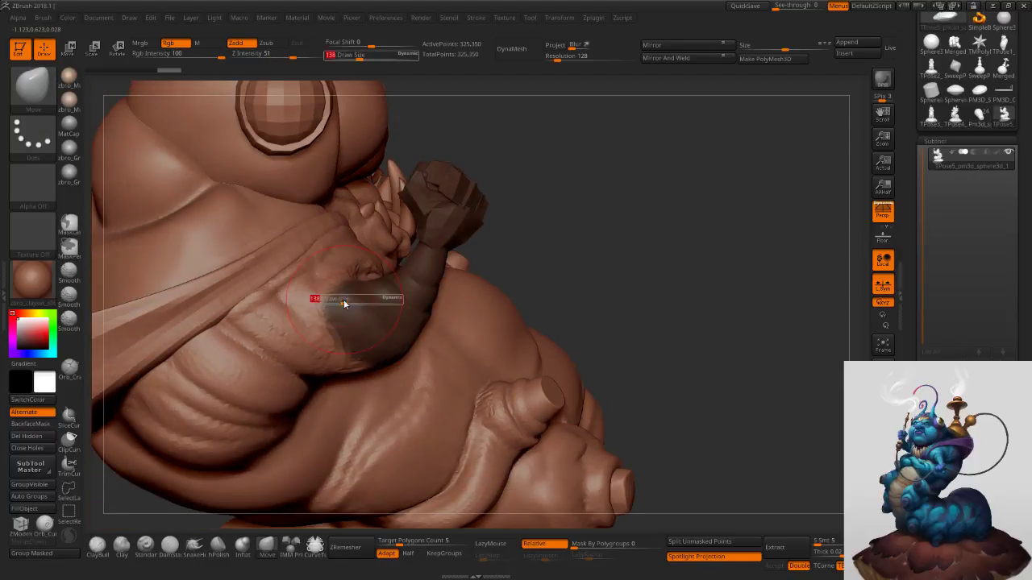
ctrl+alt+drag(337, 291, 356, 352)
right_drag(363, 355, 509, 387)
mouse_move(390, 356)
ctrl+alt+mouse_down()
mouse_move(401, 391)
mouse_move(442, 393)
ctrl+alt+mouse_up()
right_drag(483, 392, 271, 354)
ctrl+alt+drag(424, 340, 428, 325)
ctrl+click(376, 360)
Rotate the forearm and fist along an elbow-to-fist axis and move them into position.
mouse_move(507, 320)
right_down()
mouse_move(519, 310)
mouse_move(471, 314)
mouse_move(537, 304)
right_up()
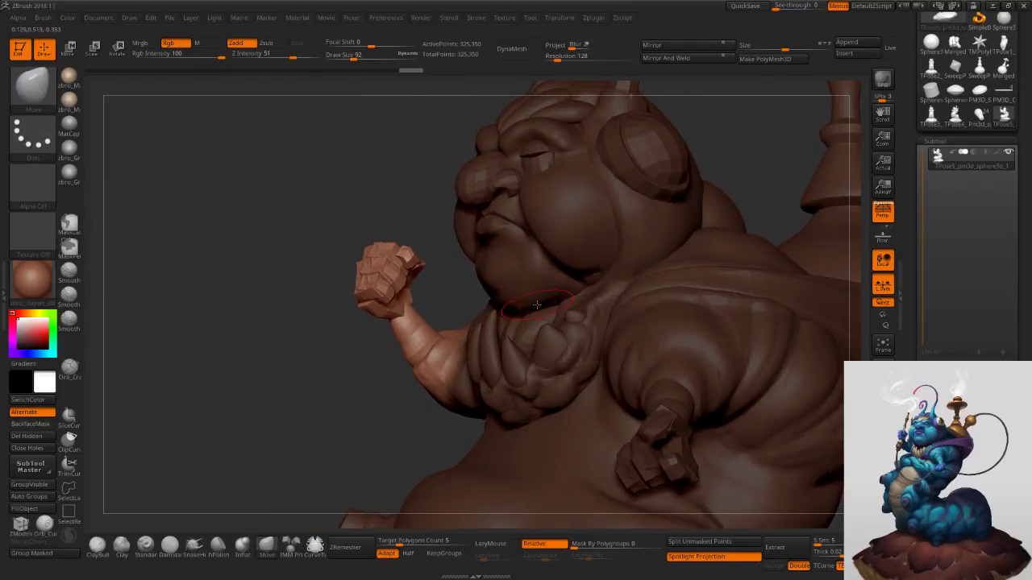
key(r)
mouse_move(443, 366)
mouse_down()
mouse_move(305, 229)
mouse_move(330, 209)
mouse_up()
key(w)
mouse_move(430, 325)
mouse_down()
mouse_move(476, 307)
mouse_move(462, 308)
mouse_up()
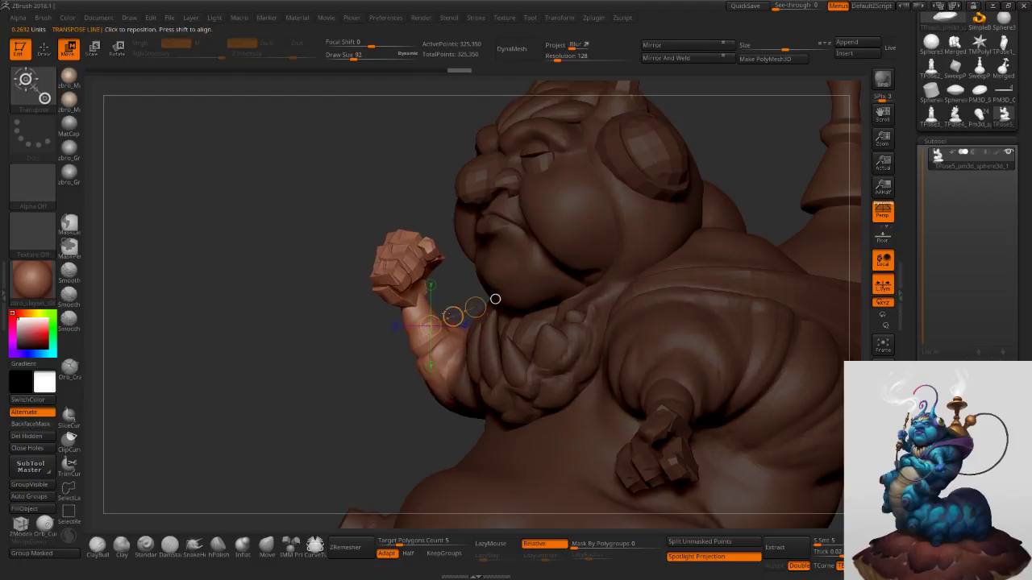
Clear the mask from the whole body and turn the caterpillar to face front.
click(45, 50)
alt+drag(274, 266, 306, 193)
mouse_move(387, 242)
mouse_down()
mouse_move(621, 248)
mouse_move(654, 264)
mouse_up()
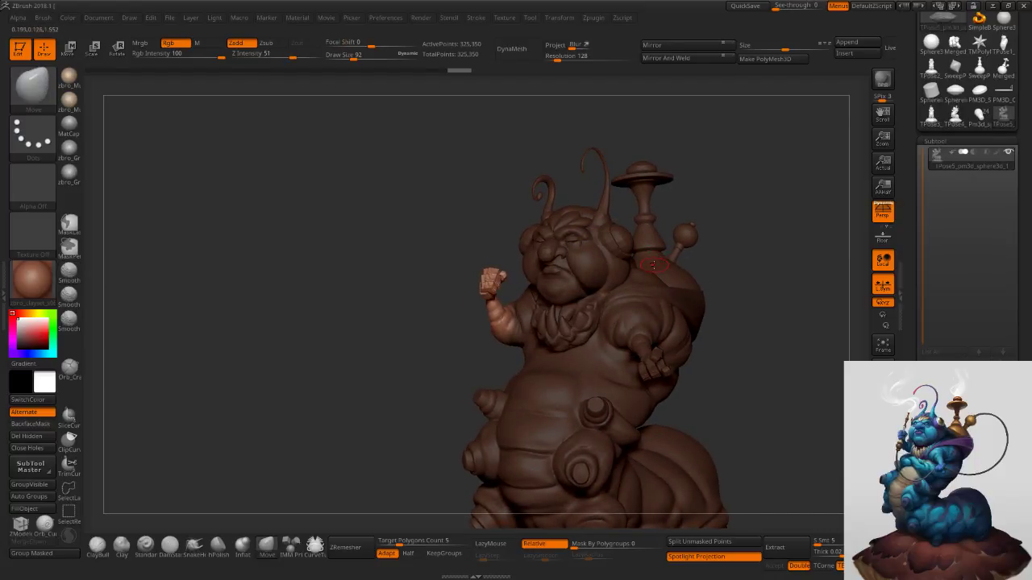
drag(758, 271, 769, 288)
right_drag(682, 237, 683, 207)
click(593, 19)
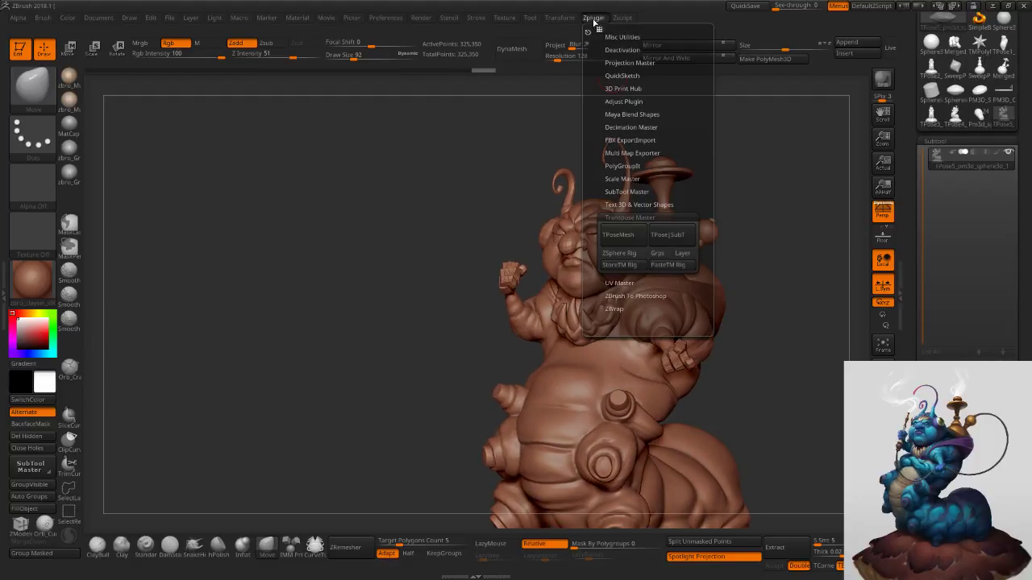
Transfer the pose back with TPose|SubT and select the Pm3d_sphere3d_8 antenna subtool.
click(668, 235)
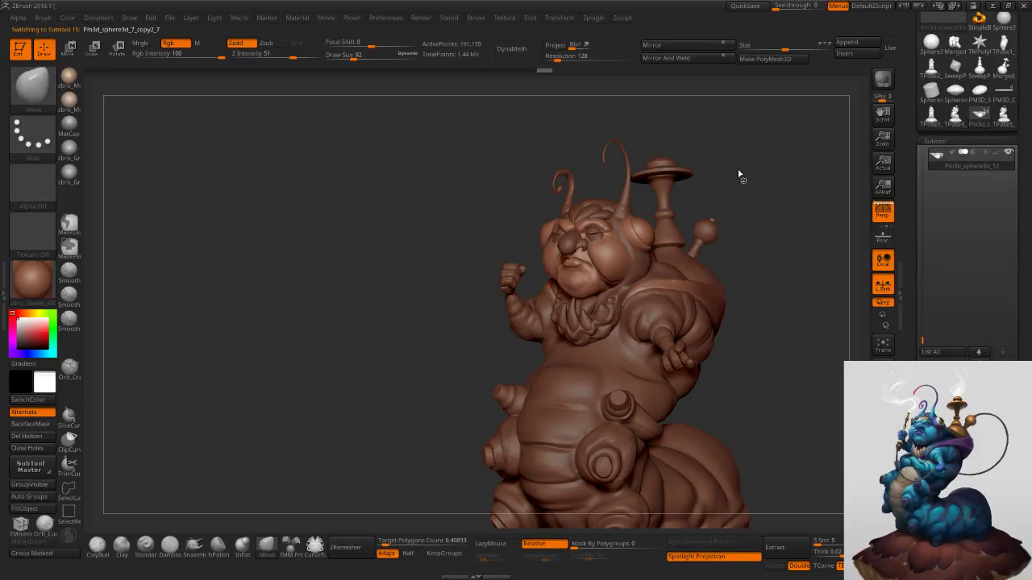
ctrl+right_drag(647, 173, 609, 255)
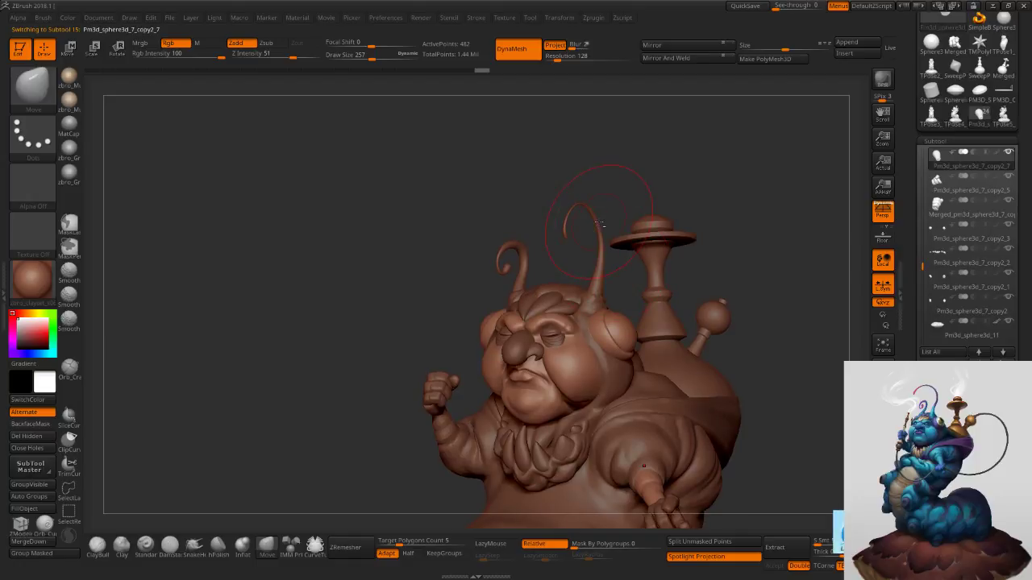
alt+click(606, 240)
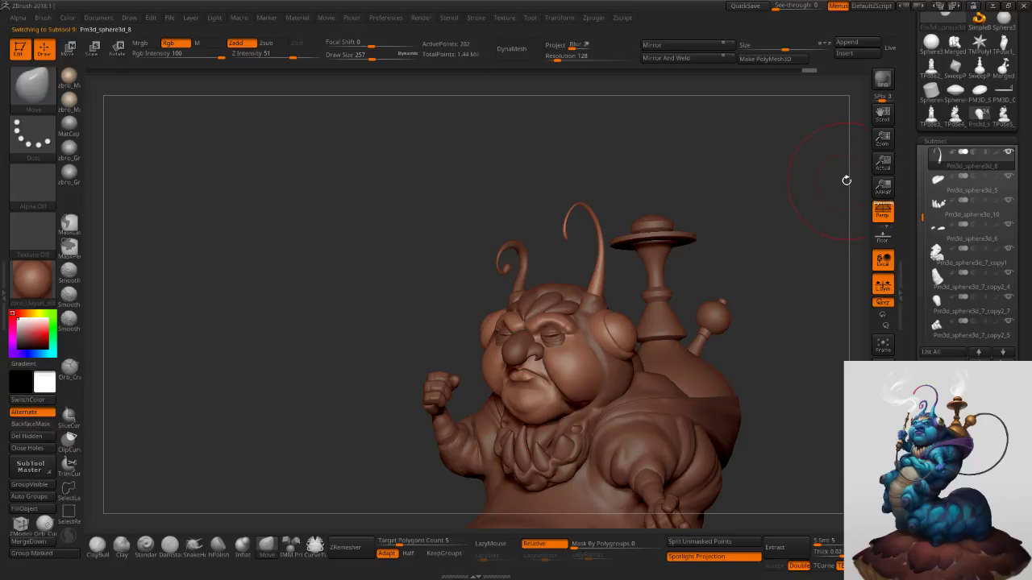
Turn to side profile, quick-save the sculpt, and set the brush to about 289.
drag(749, 223, 377, 226)
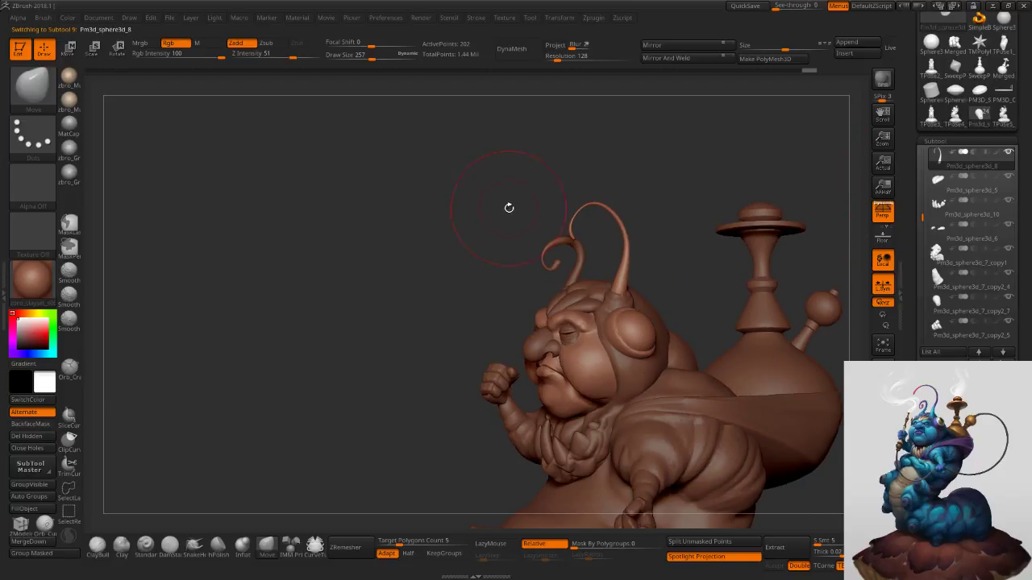
click(742, 7)
key(s)
drag(601, 205, 605, 205)
mouse_move(605, 205)
ctrl+right_down()
mouse_move(609, 158)
mouse_move(619, 238)
mouse_move(595, 217)
ctrl+right_up()
key(shift)
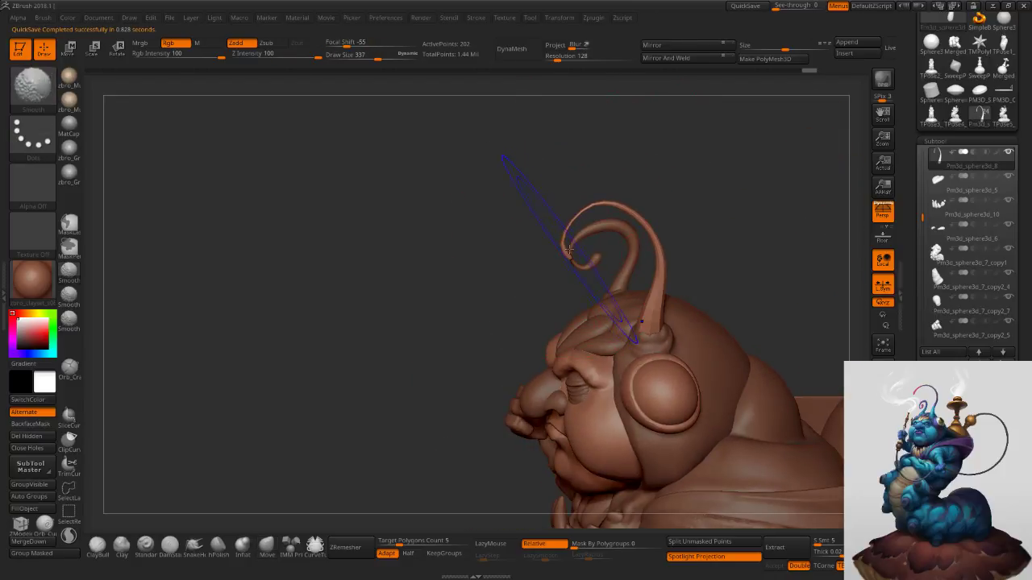
key(s)
mouse_move(569, 235)
mouse_down()
mouse_move(523, 223)
mouse_move(474, 314)
mouse_up()
Subdivide the faceted antenna and bring the Inflat brush down to Draw Size 198.
click(242, 551)
key(s)
key(d)
key(s)
drag(568, 216, 563, 218)
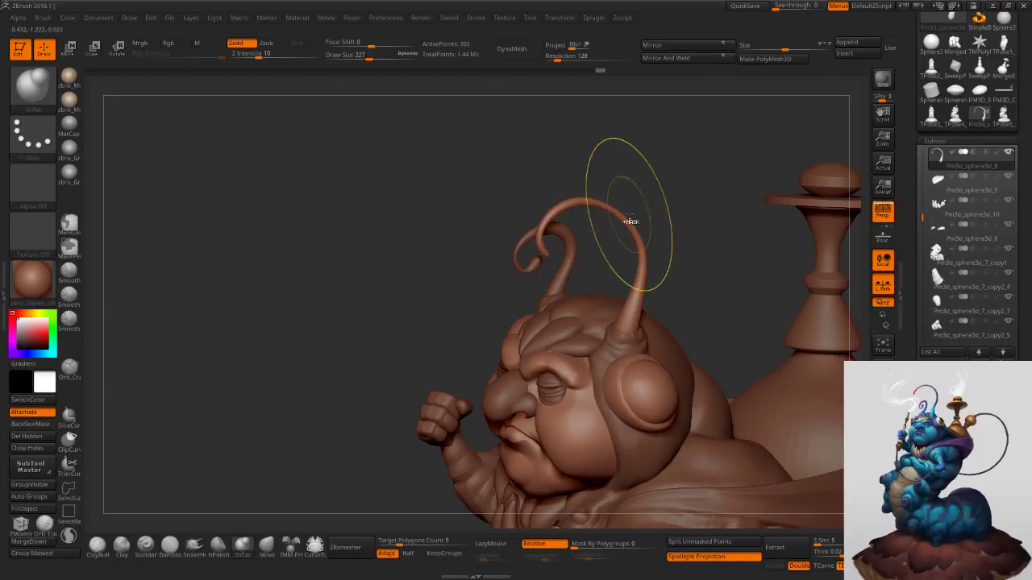
drag(632, 212, 611, 213)
drag(556, 258, 551, 258)
Reshape the front antenna's curve with the Move brush at Draw Size 198.
click(270, 547)
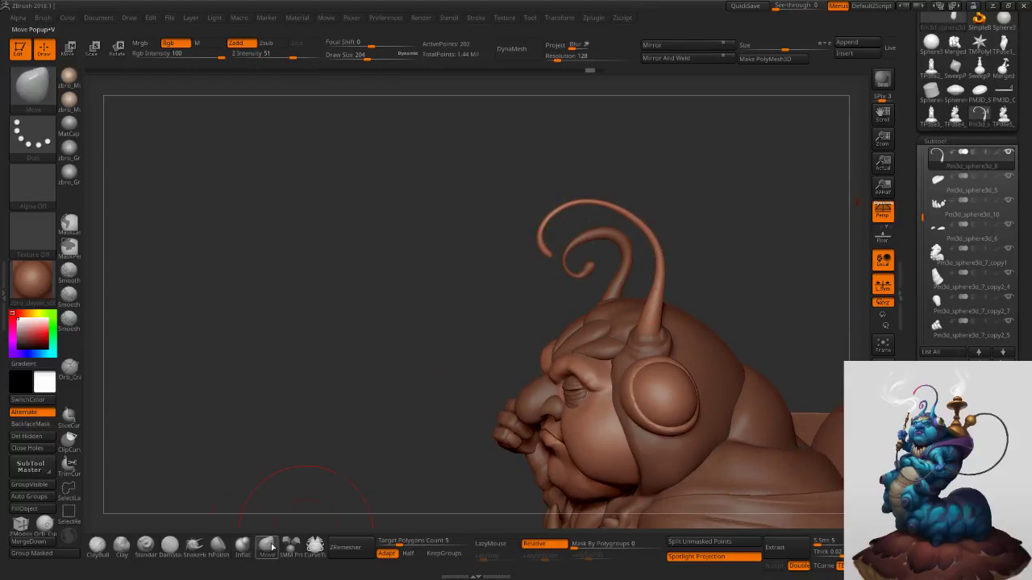
key(s)
drag(626, 207, 623, 208)
key(s)
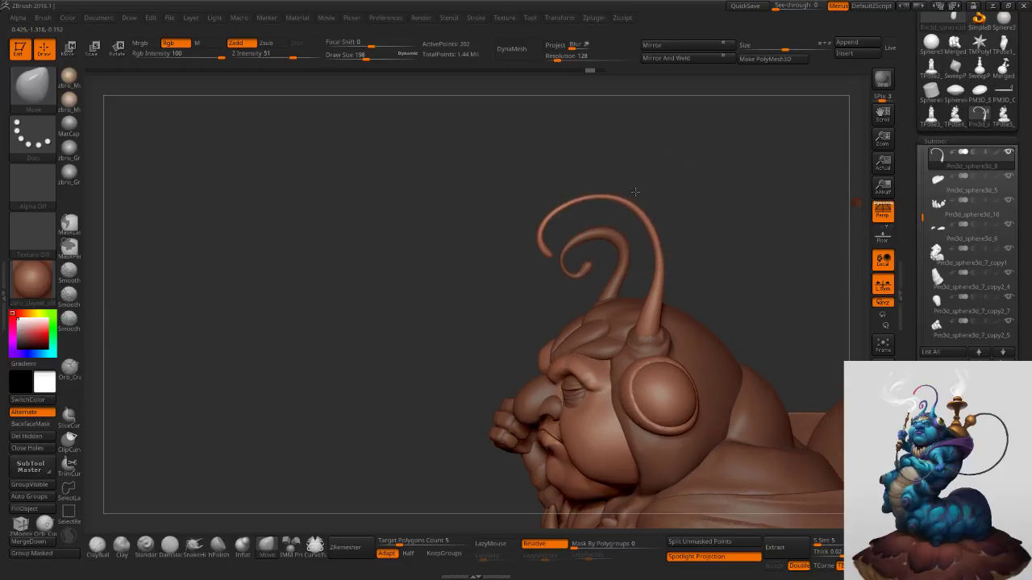
drag(659, 221, 667, 217)
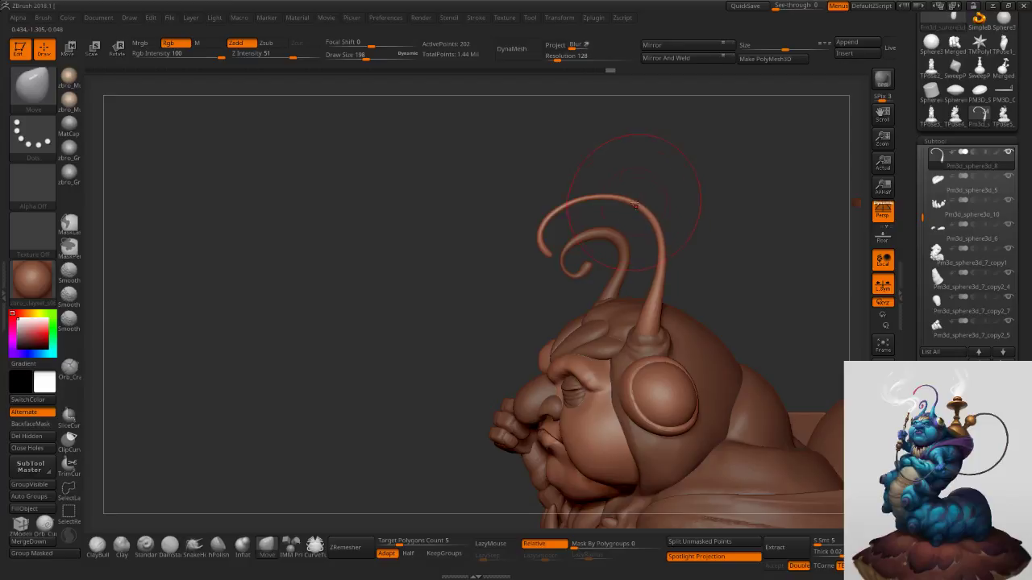
Reshape the front antenna's stem at Draw Size 188, then 172, undoing one stroke.
key(s)
drag(653, 281, 631, 290)
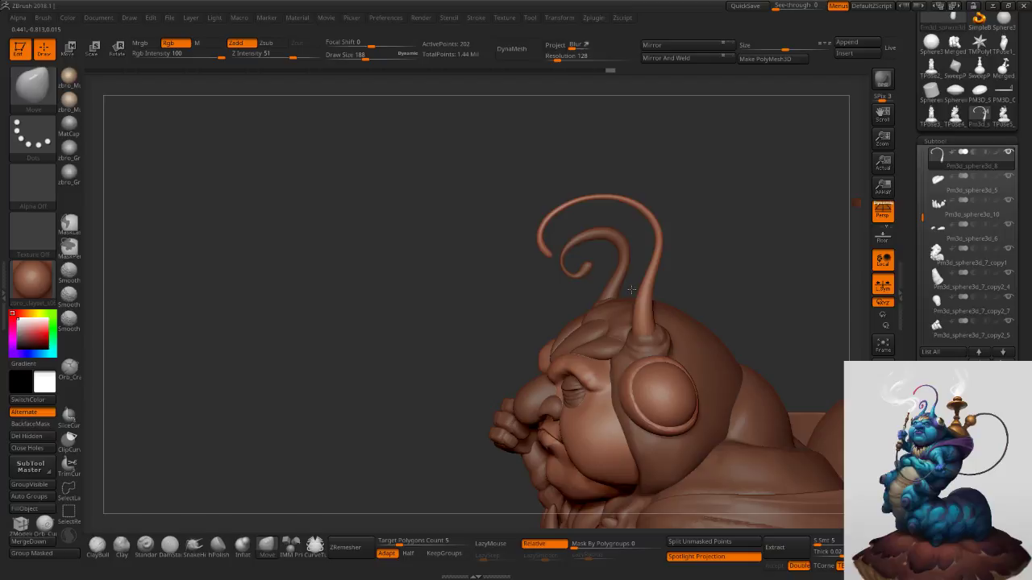
mouse_move(691, 274)
ctrl+right_down()
mouse_move(674, 223)
mouse_move(693, 221)
mouse_move(689, 209)
mouse_move(690, 295)
mouse_move(661, 288)
ctrl+right_up()
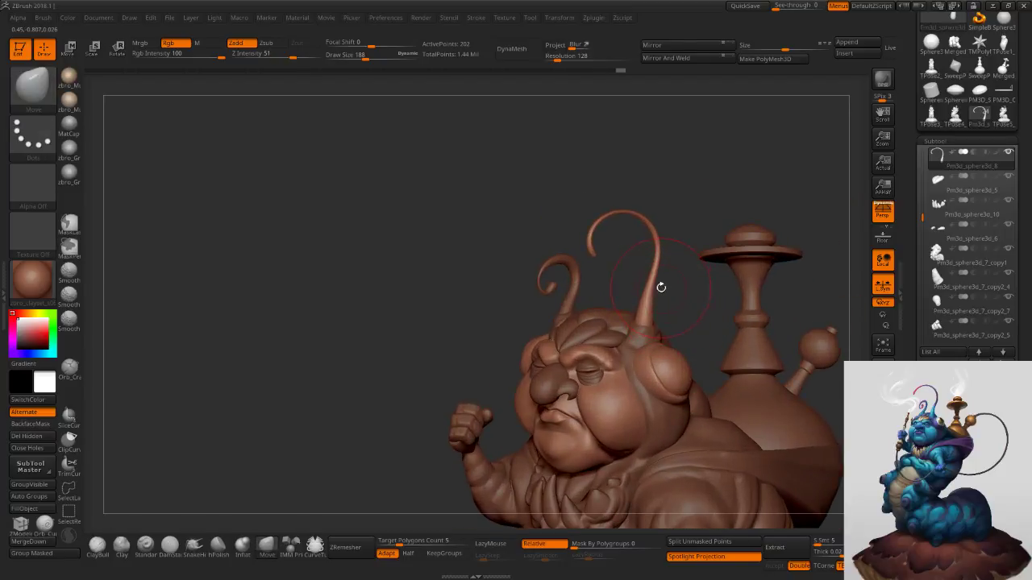
drag(651, 272, 642, 277)
key(s)
click(652, 290)
key(ctrl+z)
ctrl+right_drag(646, 288, 647, 301)
drag(648, 291, 642, 290)
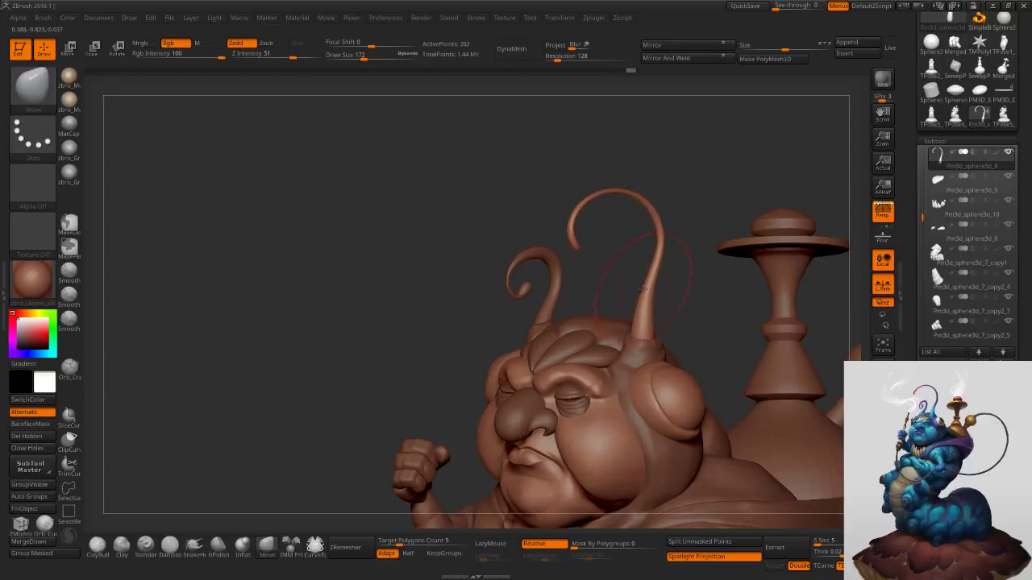
Frame the whole model and orbit to view the front and right side.
key(f)
right_drag(687, 251, 724, 272)
drag(724, 272, 720, 264)
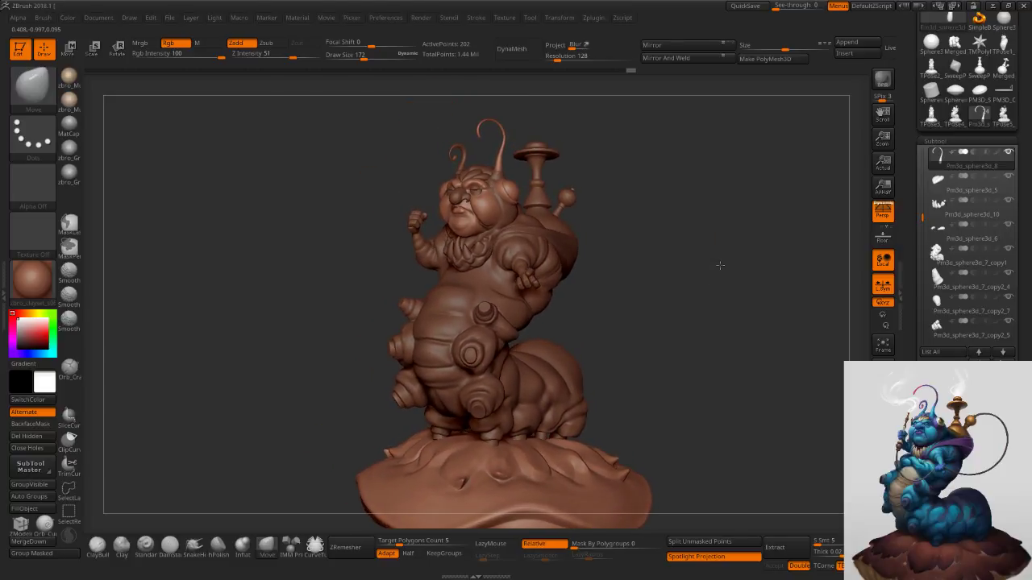
Select the Pm3d_sphere3d_7_copy1 torso subtool and reduce the brush to Draw Size 112.
ctrl+right_drag(602, 268, 595, 340)
alt+right_drag(456, 274, 523, 244)
alt+click(410, 338)
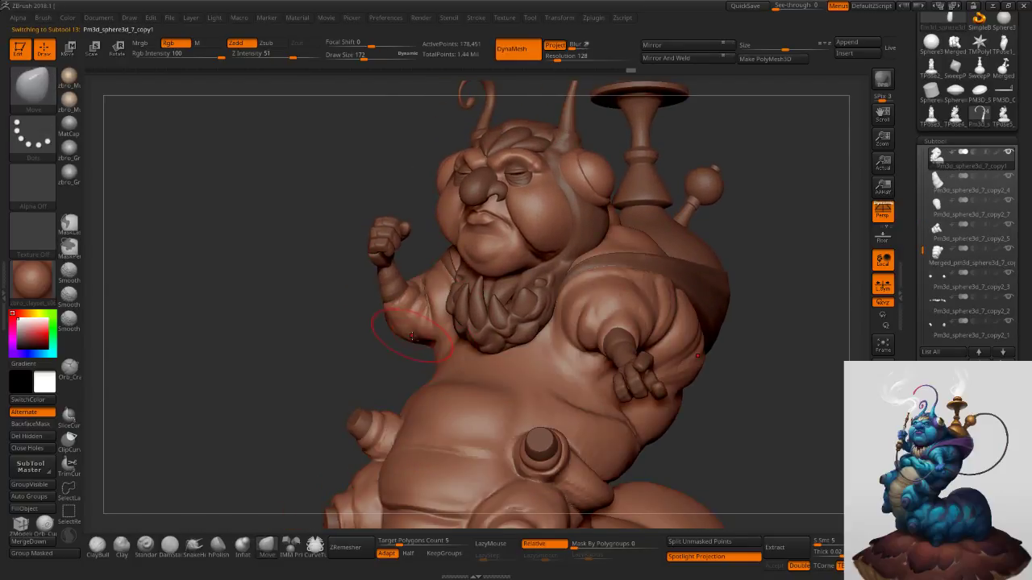
key(bracketleft)
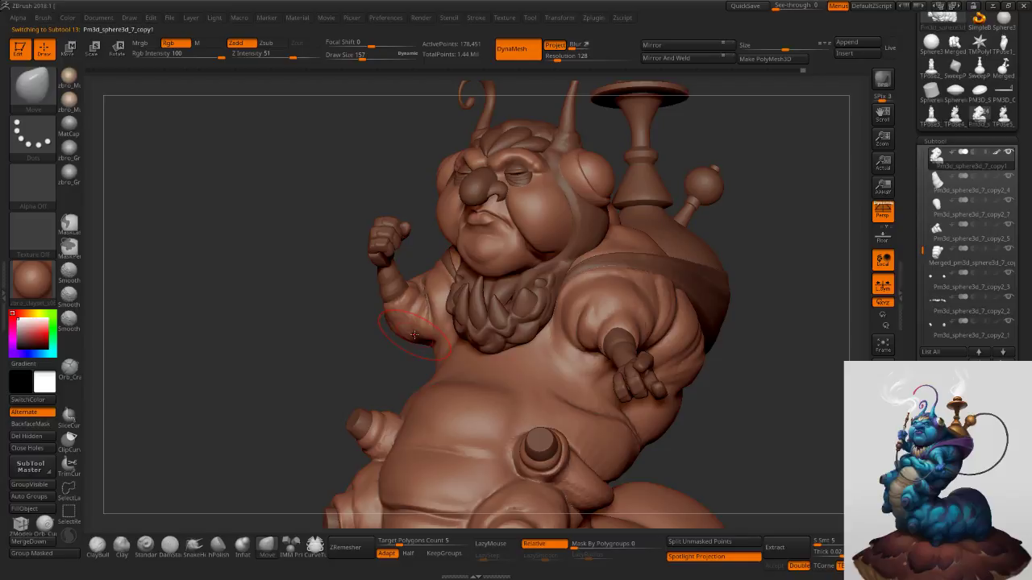
key(bracketleft)
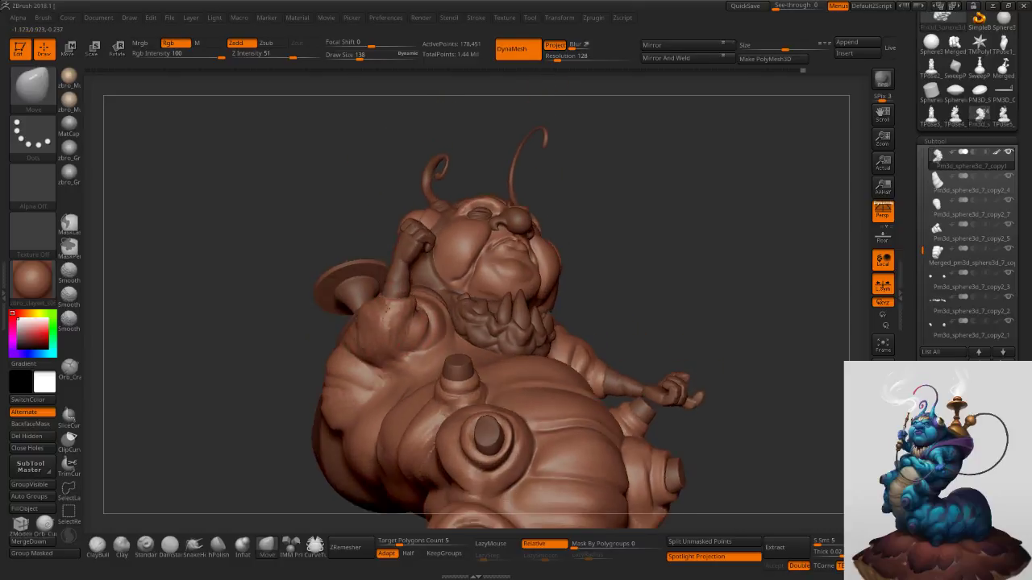
key(bracketleft)
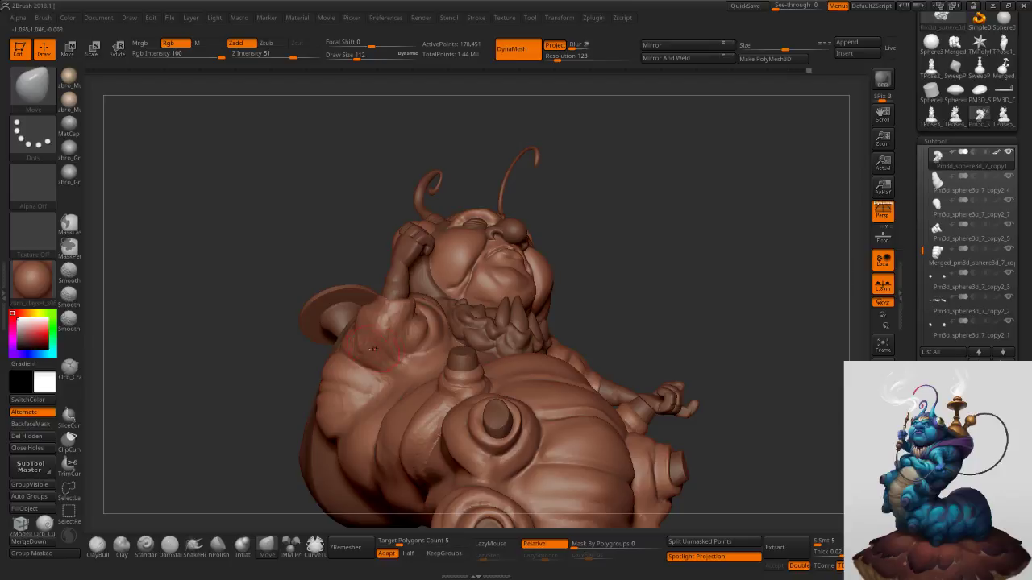
Orbit around the caterpillar from side and rear views down to its base.
mouse_move(362, 349)
right_down()
mouse_move(367, 327)
mouse_move(415, 290)
mouse_move(418, 263)
right_up()
key(bracketright)
mouse_move(368, 402)
ctrl+right_down()
mouse_move(364, 371)
mouse_move(394, 395)
mouse_move(394, 367)
mouse_move(516, 356)
mouse_move(585, 297)
ctrl+right_up()
right_drag(659, 276, 644, 279)
mouse_move(657, 327)
alt+right_down()
mouse_move(679, 265)
mouse_move(677, 226)
alt+right_up()
right_drag(661, 280, 659, 291)
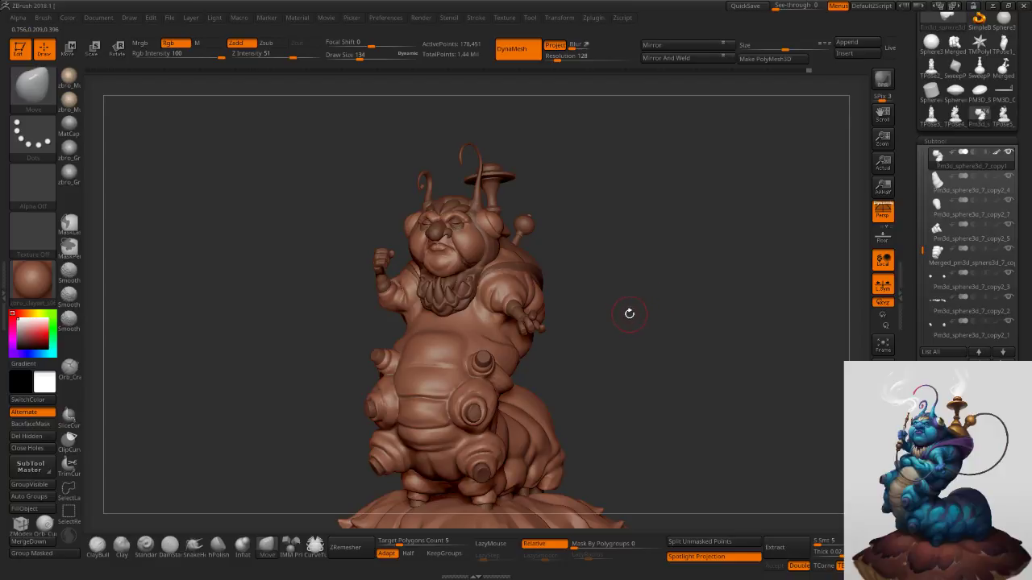
mouse_move(585, 290)
ctrl+right_down()
mouse_move(564, 241)
mouse_move(666, 227)
ctrl+right_up()
Reduce the brush to Draw Size 68, view the hookah on the back, and open Subtool Append.
key(s)
drag(666, 225, 660, 220)
right_drag(661, 218, 648, 249)
key(s)
drag(648, 248, 642, 247)
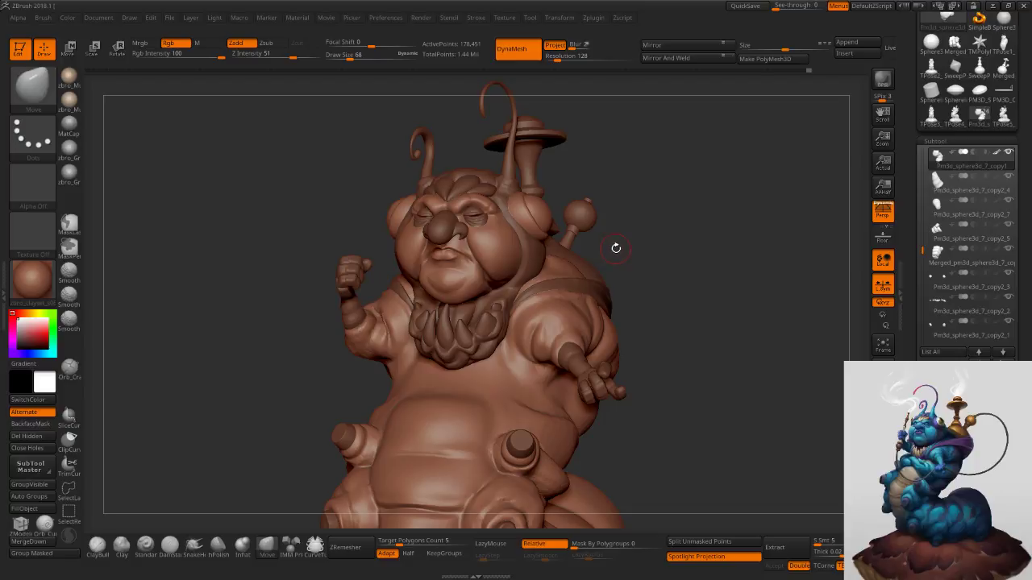
right_drag(700, 253, 697, 253)
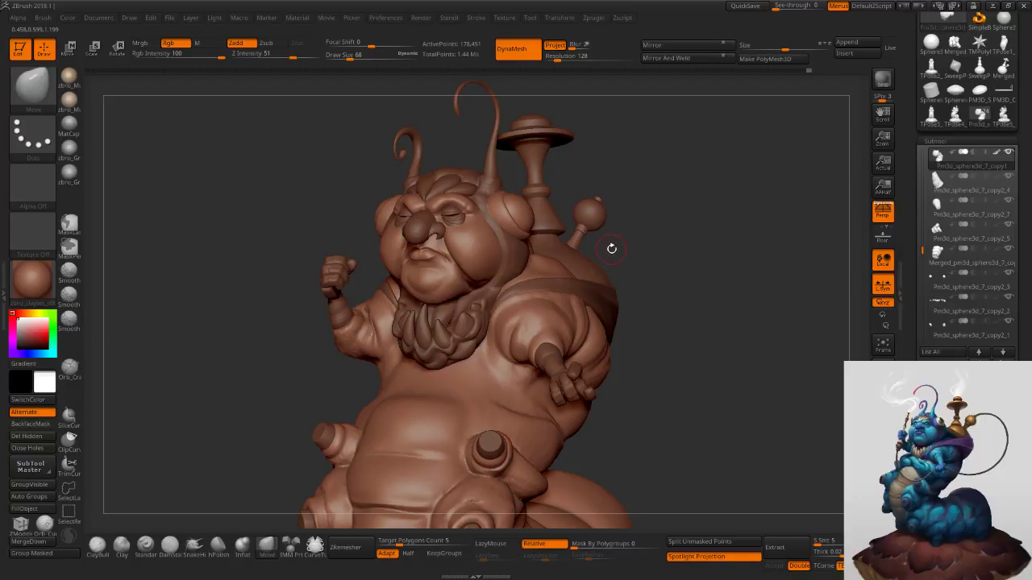
click(848, 43)
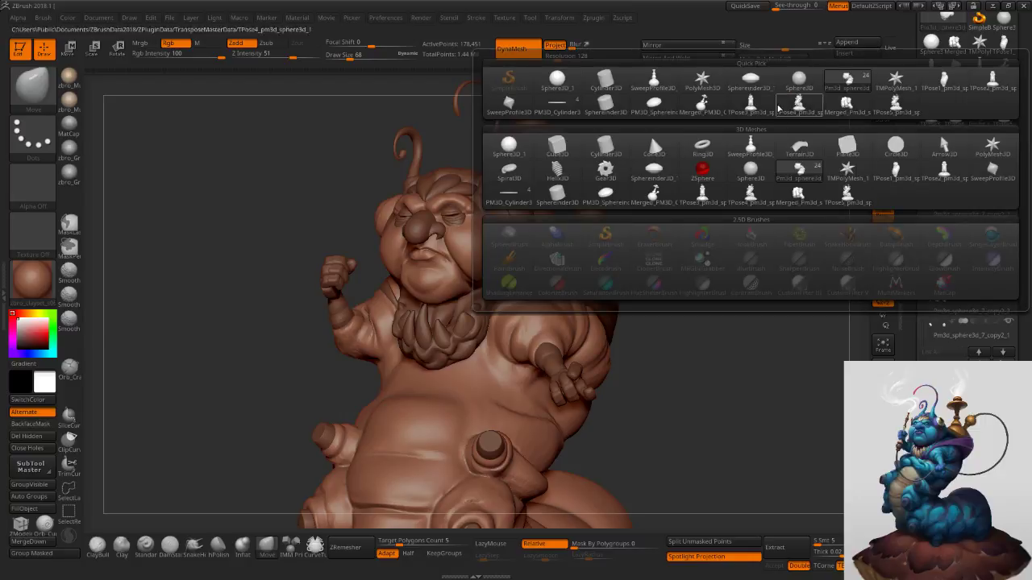
Append a new ZSphere and select the ZSphere1 subtool.
click(706, 178)
ctrl+right_drag(701, 218, 647, 212)
drag(923, 246, 924, 307)
click(937, 253)
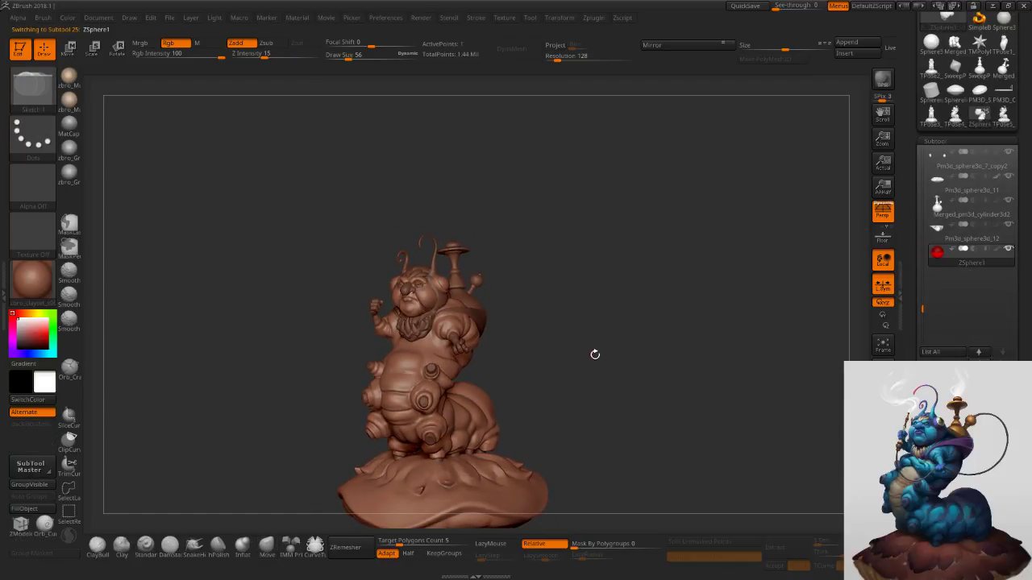
Move the red ZSphere down onto the hookah and shrink it to a small ball.
key(w)
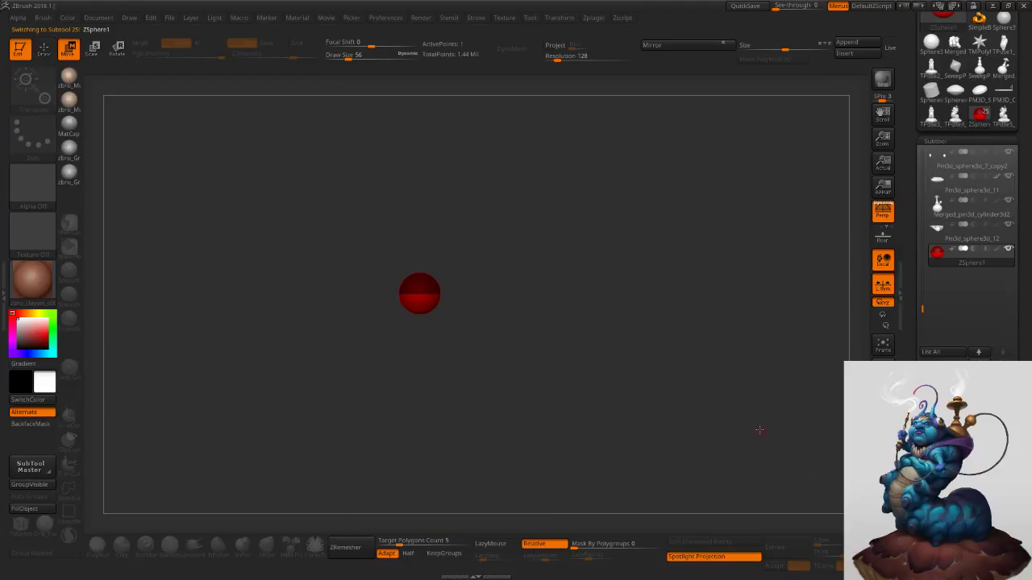
drag(419, 297, 499, 255)
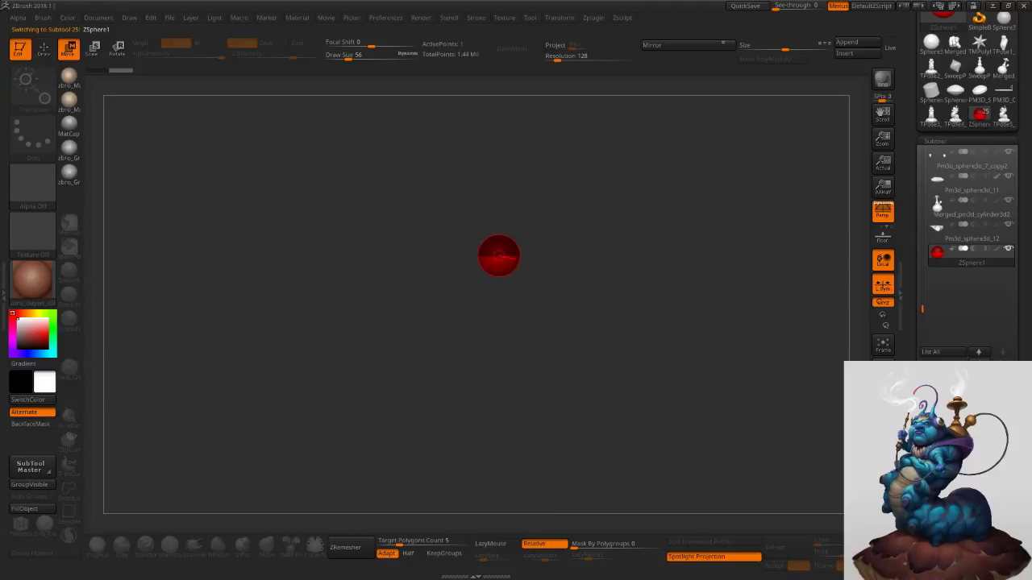
alt+drag(560, 357, 574, 452)
drag(638, 183, 564, 199)
key(e)
drag(593, 242, 505, 119)
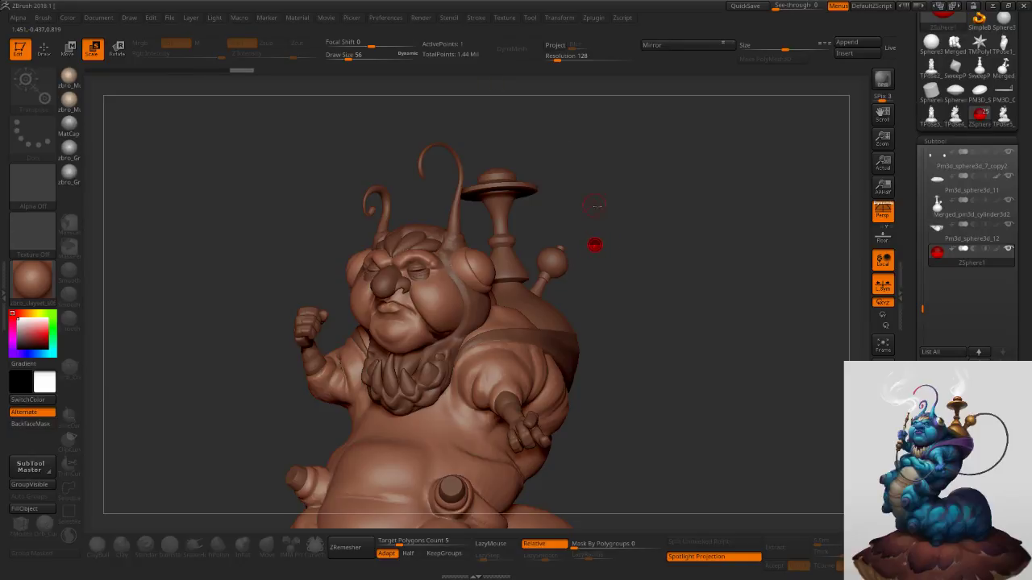
Check the small ZSphere's placement on the hookah's round knob from top and front views.
drag(631, 193, 632, 236)
drag(591, 177, 605, 359)
drag(611, 282, 610, 316)
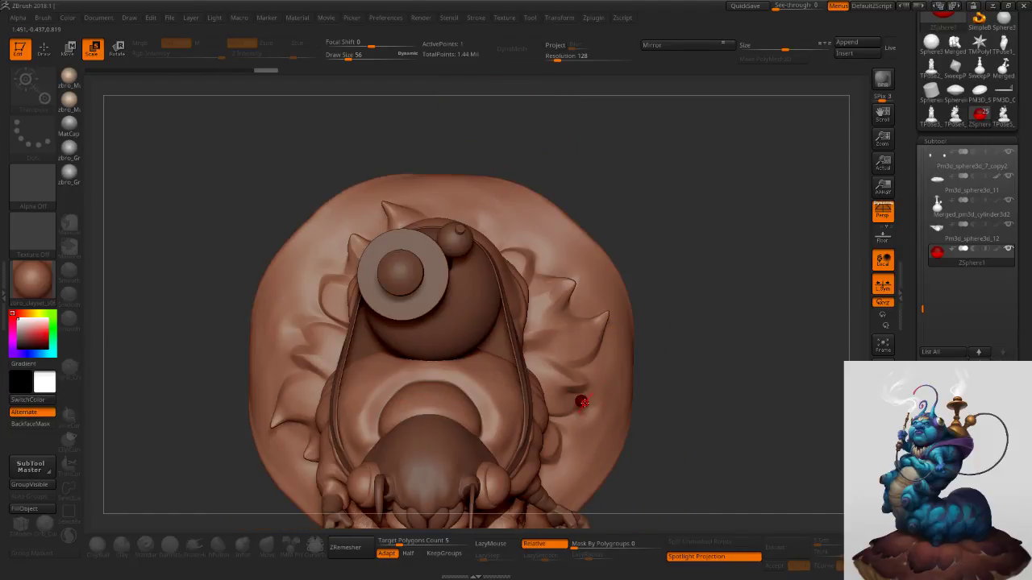
key(w)
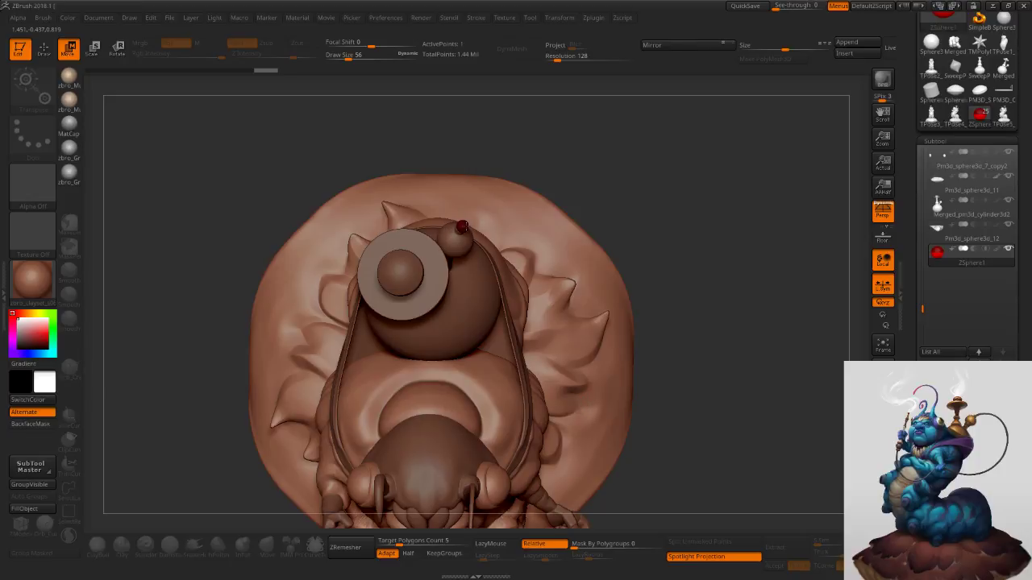
right_drag(528, 262, 515, 194)
mouse_move(491, 311)
ctrl+right_down()
mouse_move(578, 320)
mouse_move(521, 326)
mouse_move(343, 267)
ctrl+right_up()
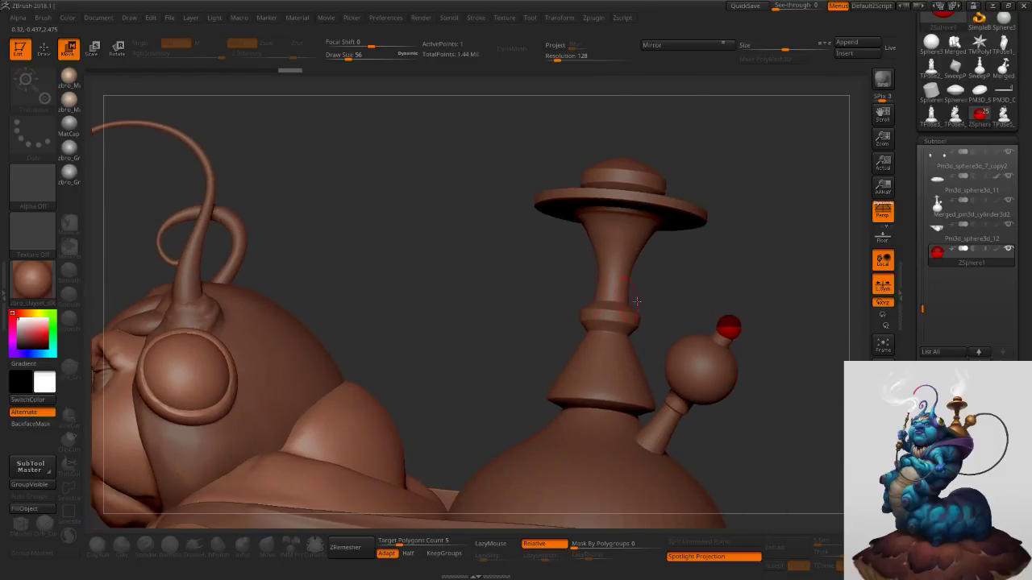
alt+right_drag(776, 302, 403, 254)
ctrl+right_drag(697, 251, 571, 234)
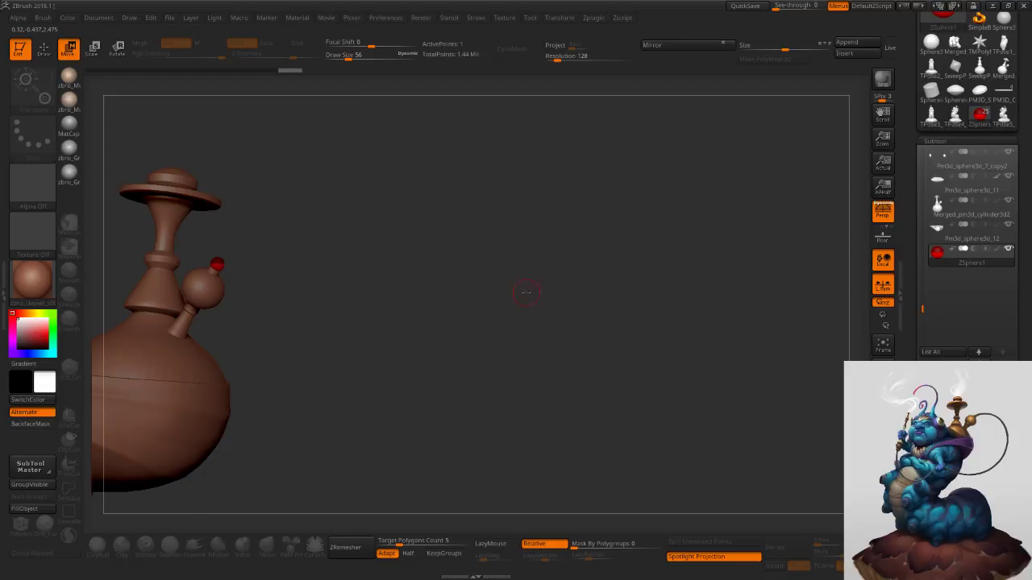
alt+right_drag(528, 291, 697, 296)
right_drag(540, 275, 639, 270)
alt+right_drag(638, 270, 569, 274)
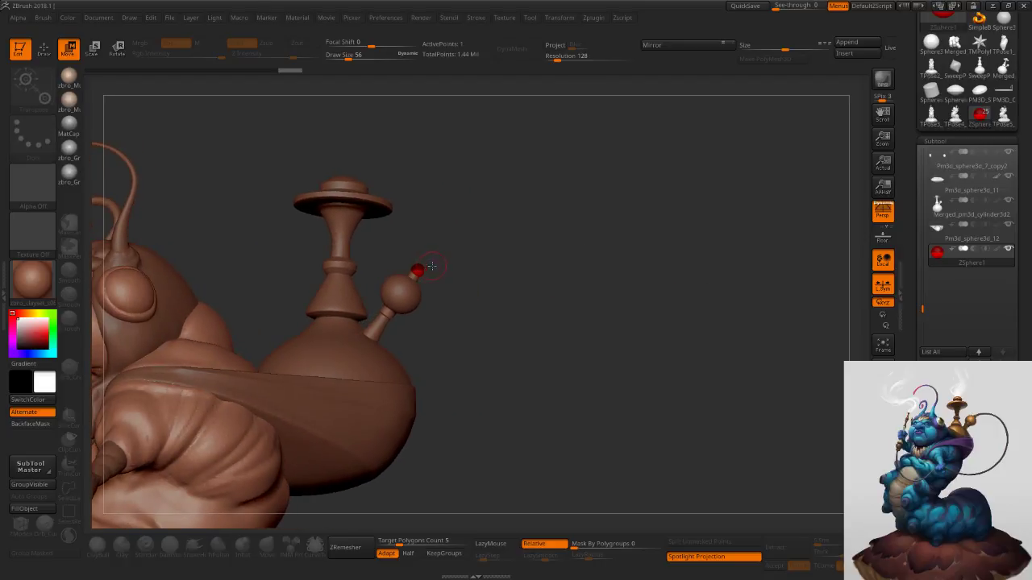
key(q)
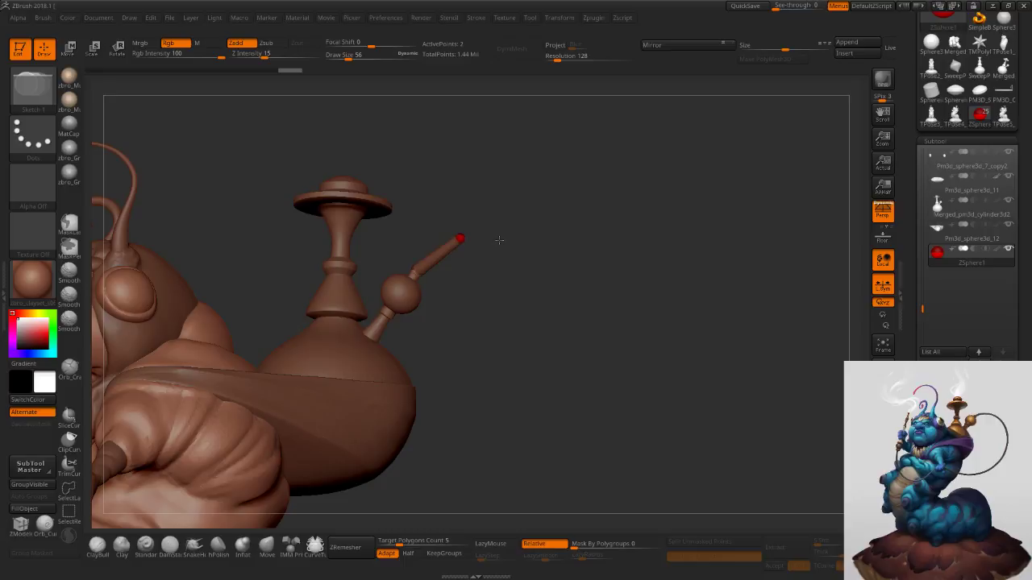
Undo the extended ZSphere arm and a trial sphere drawn from the knob.
key(ctrl+z)
ctrl+right_drag(499, 247, 504, 307)
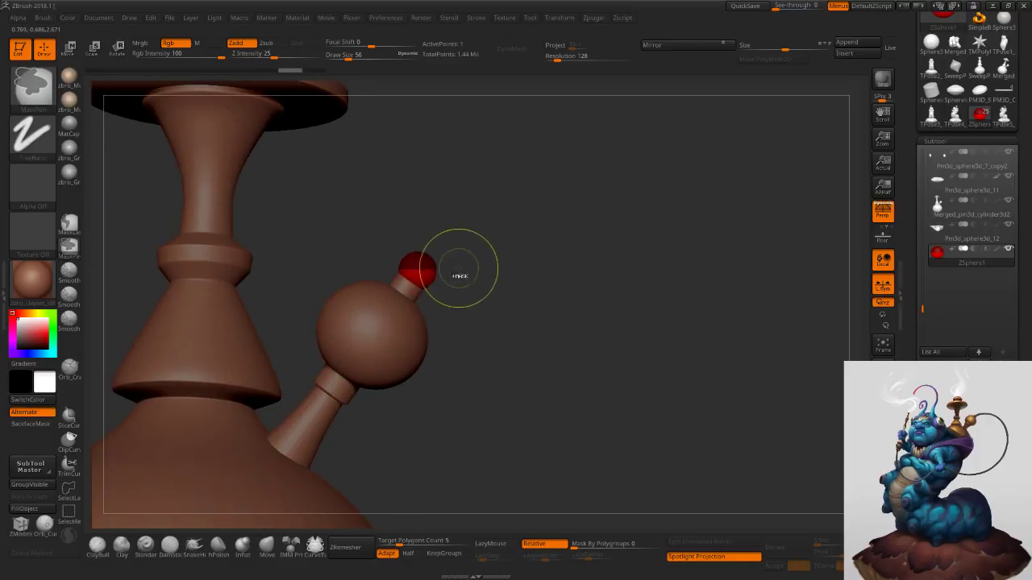
mouse_move(425, 262)
mouse_down()
mouse_move(459, 239)
mouse_move(442, 239)
mouse_move(434, 267)
mouse_up()
key(ctrl+z)
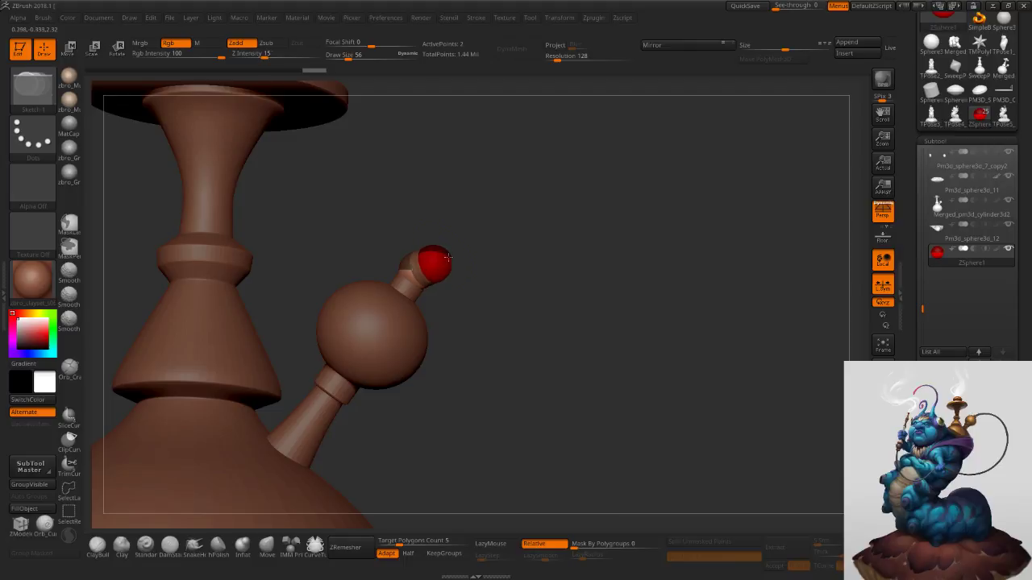
Set the draw size to 13 and pull the knob's ZSphere into a pipe extending right.
key(w)
key(s)
mouse_move(495, 259)
mouse_down()
mouse_move(484, 260)
mouse_move(606, 223)
mouse_up()
ctrl+right_drag(600, 228, 581, 269)
drag(653, 269, 629, 272)
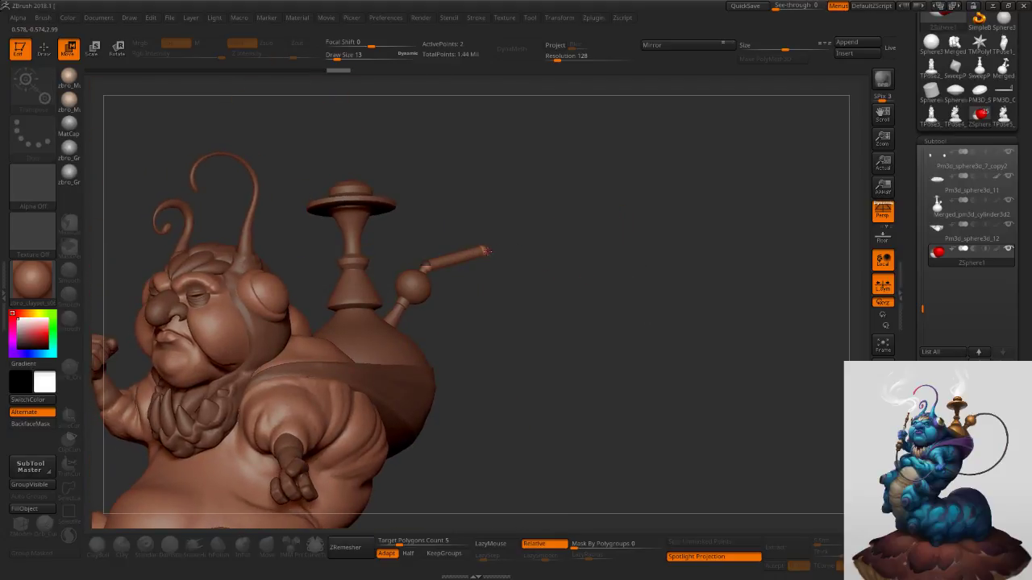
drag(483, 251, 568, 262)
Insert four ZSpheres along the pipe.
key(q)
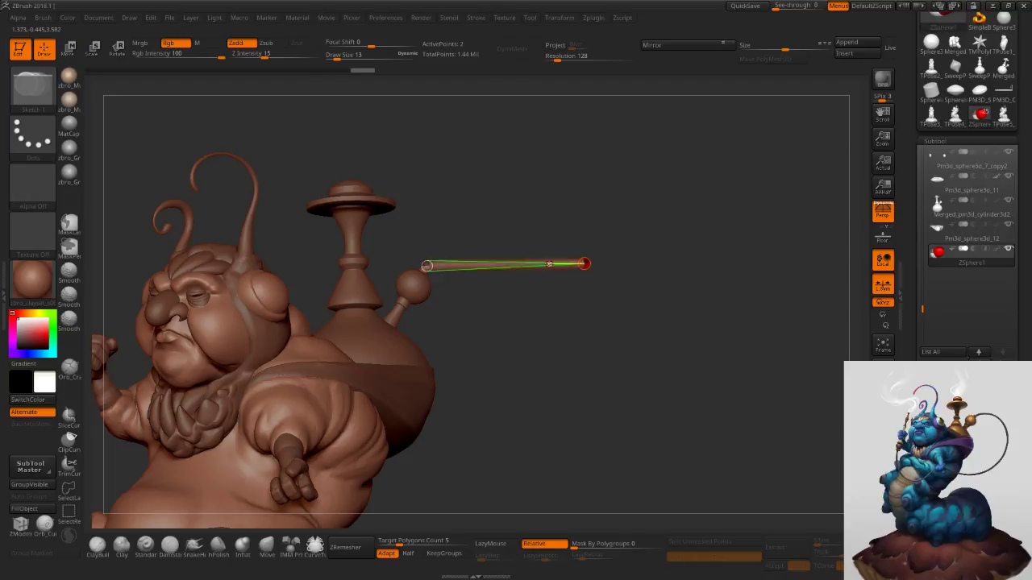
click(466, 267)
click(490, 266)
click(519, 265)
click(541, 263)
Bend the pipe by dropping its end and swinging the last segment outward.
key(w)
drag(588, 265, 670, 408)
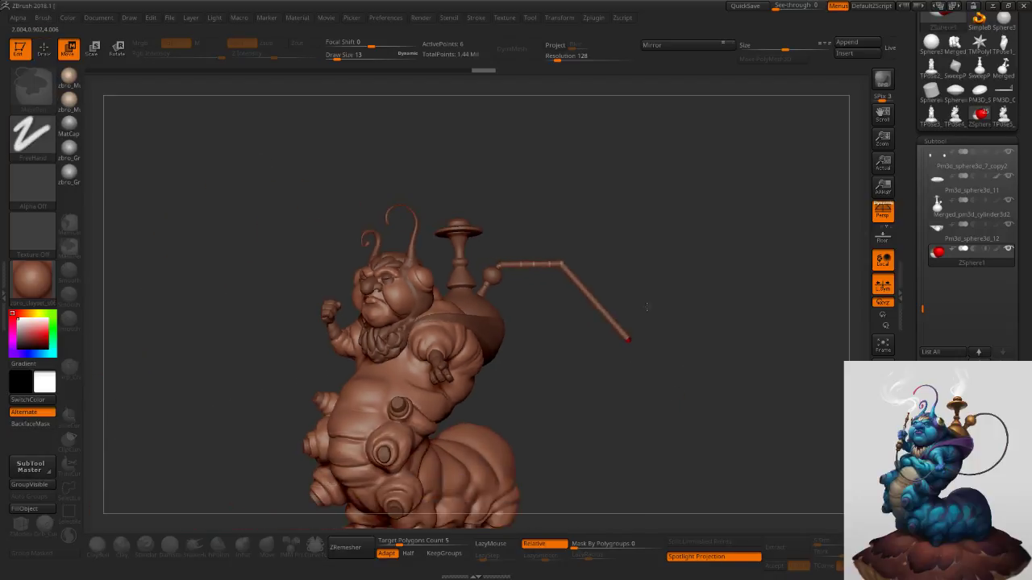
ctrl+right_drag(647, 307, 643, 292)
drag(562, 266, 597, 291)
drag(626, 336, 550, 416)
key(ctrl+z)
drag(621, 348, 595, 395)
drag(571, 330, 552, 295)
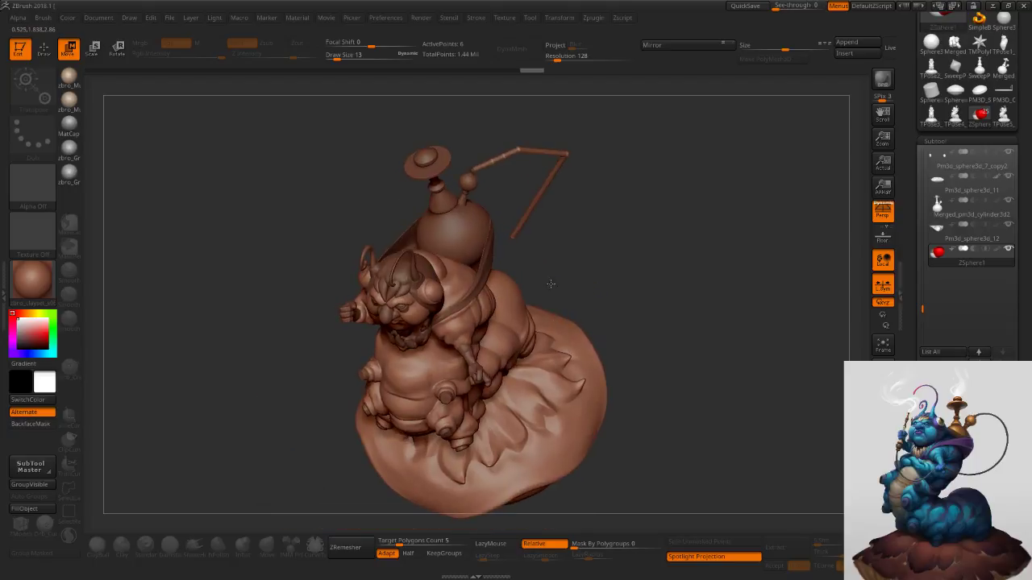
drag(512, 236, 589, 258)
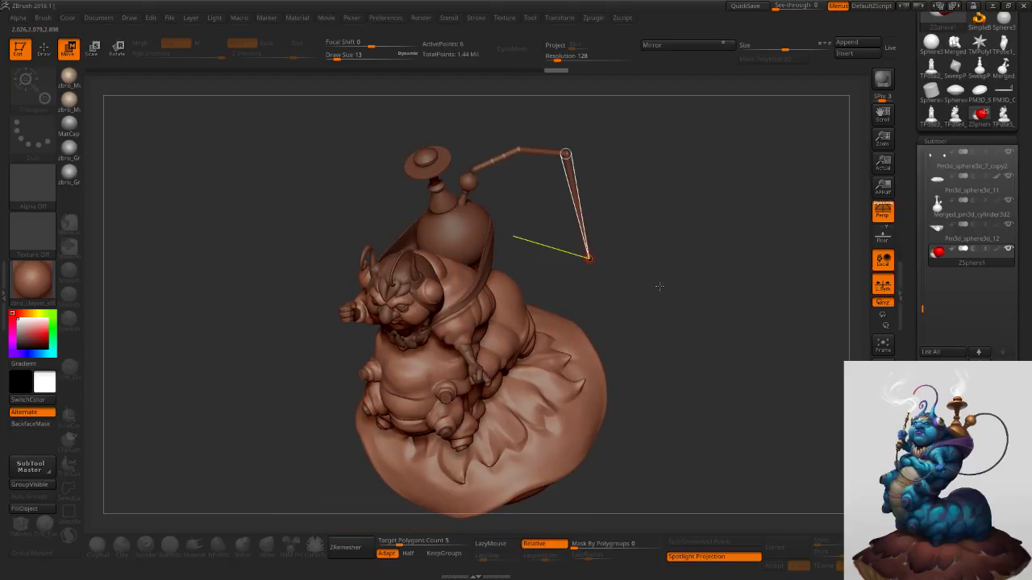
Turn off perspective and, from the top, pull the pipe's end far down.
click(882, 219)
shift+drag(679, 255, 681, 242)
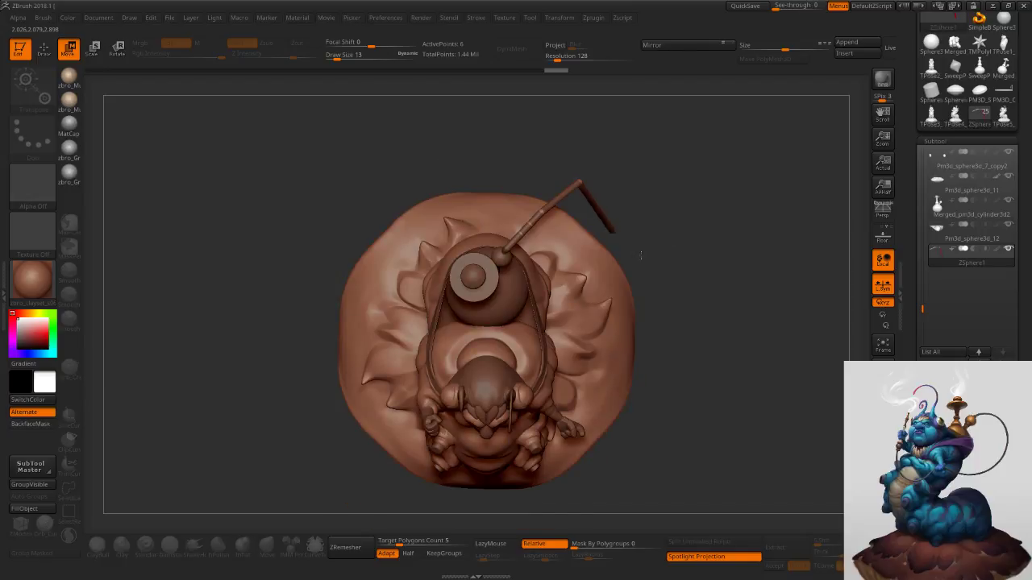
drag(611, 230, 642, 267)
drag(579, 182, 542, 212)
drag(644, 269, 653, 362)
drag(641, 324, 639, 323)
drag(651, 387, 656, 447)
Insert two ZSpheres on the last segment and move the pipe's end left.
key(q)
click(643, 331)
click(649, 402)
key(w)
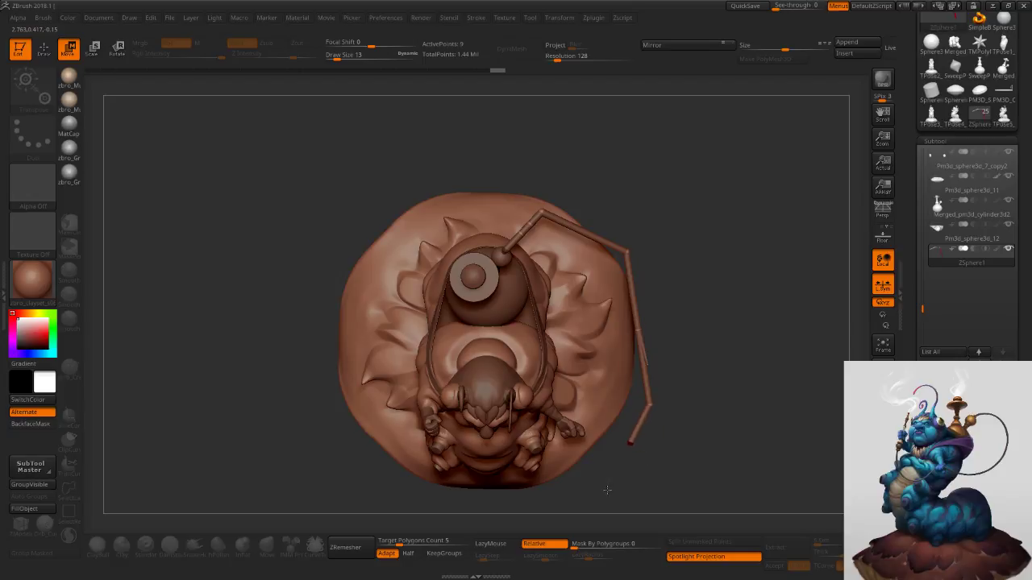
key(e)
key(w)
drag(611, 455, 505, 463)
right_drag(669, 392, 646, 300)
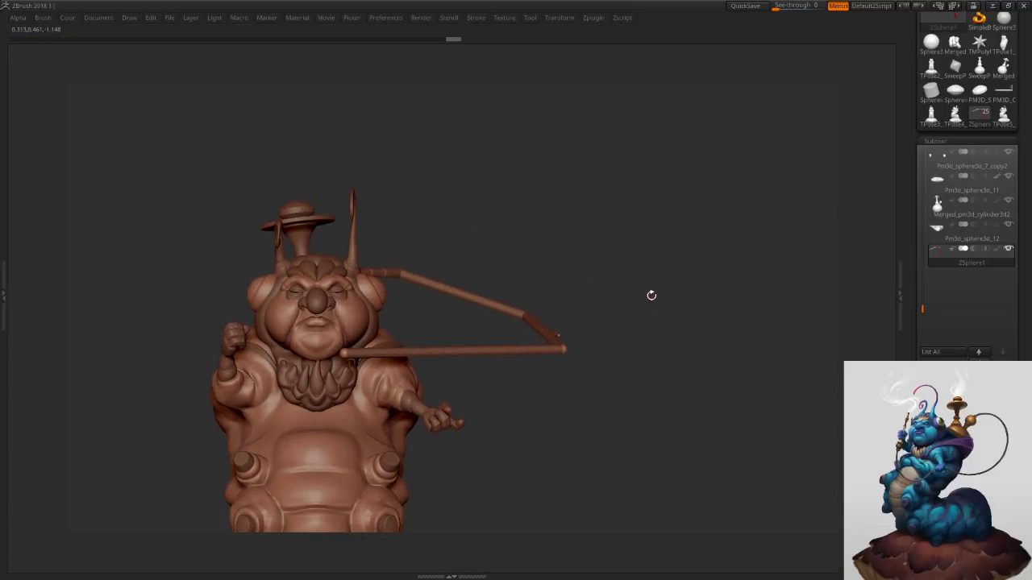
Insert four new joints along the middle of the hose.
key(q)
key(w)
right_drag(677, 332, 633, 338)
drag(461, 348, 501, 345)
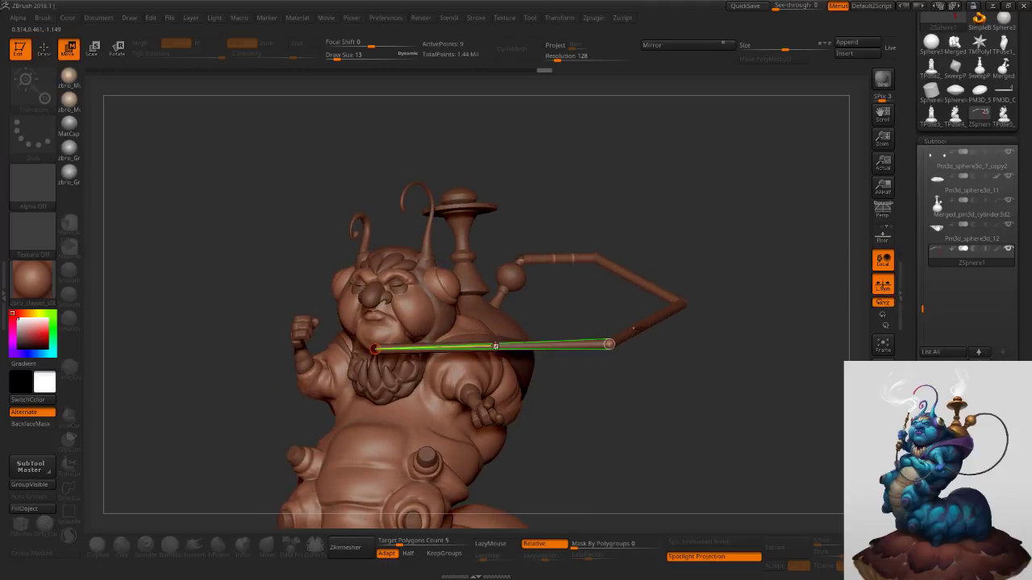
key(q)
click(463, 348)
click(504, 347)
click(543, 346)
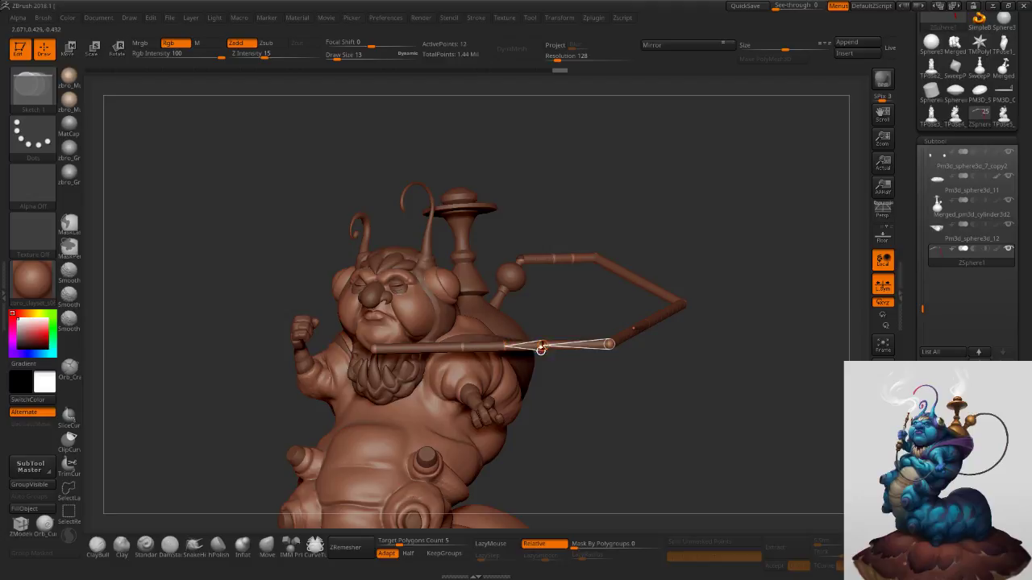
key(w)
key(q)
click(423, 348)
key(w)
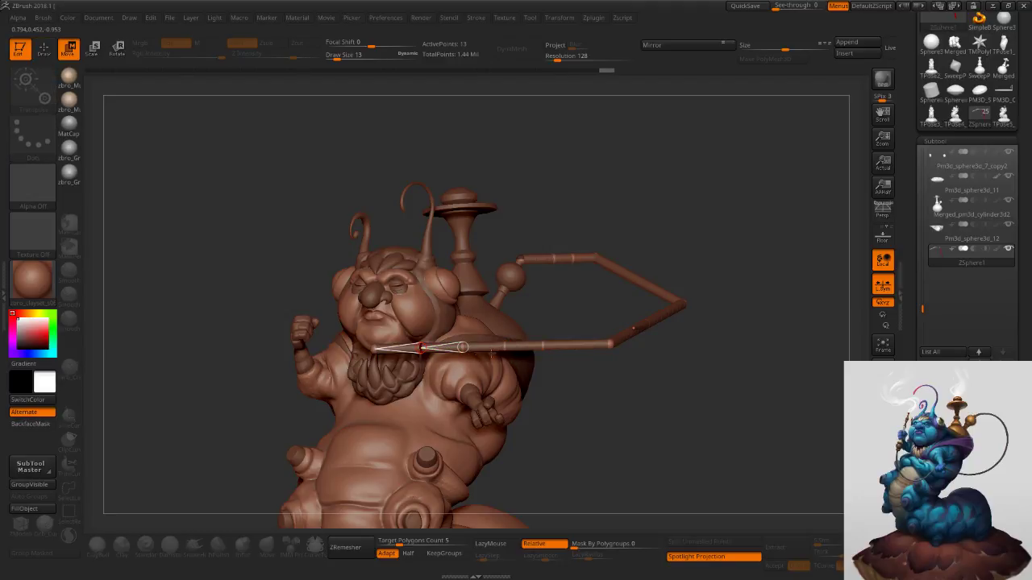
Pull two hose joints down into a V and fit them around the hand.
drag(503, 347, 487, 413)
drag(462, 349, 474, 419)
right_drag(491, 423, 564, 476)
ctrl+right_drag(532, 395, 532, 459)
drag(489, 460, 481, 434)
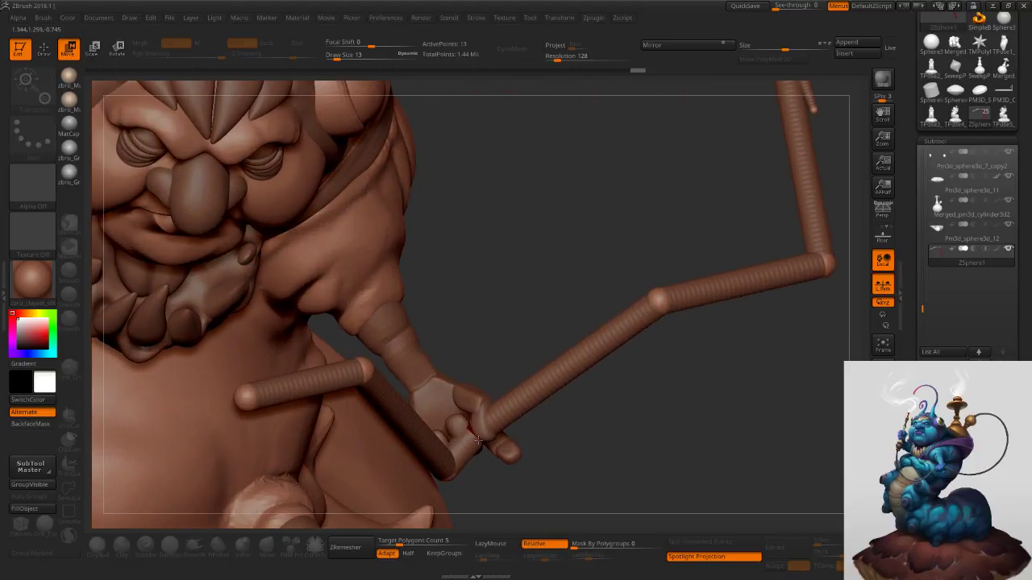
drag(440, 469, 425, 443)
right_drag(484, 500, 431, 466)
drag(429, 469, 433, 486)
drag(486, 444, 504, 455)
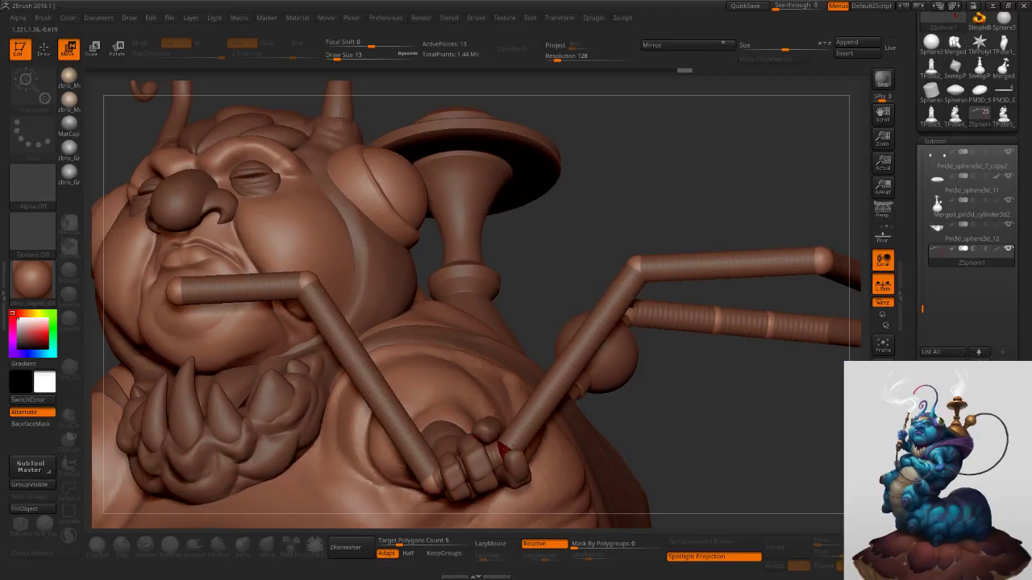
Bend the hose's middle joint into an elbow that extends downward.
key(q)
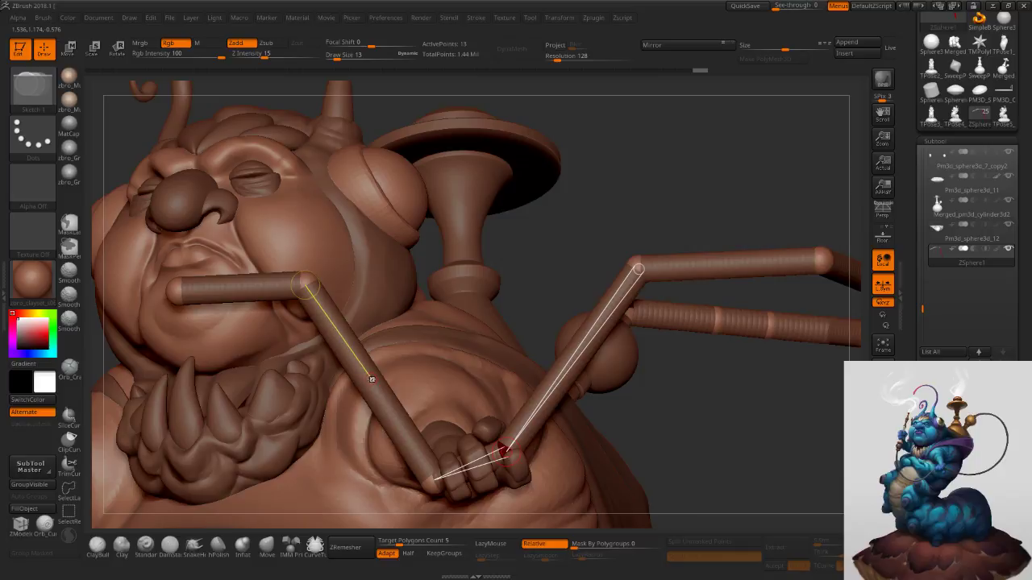
key(w)
drag(369, 379, 317, 437)
ctrl+right_drag(319, 438, 413, 333)
drag(349, 340, 350, 389)
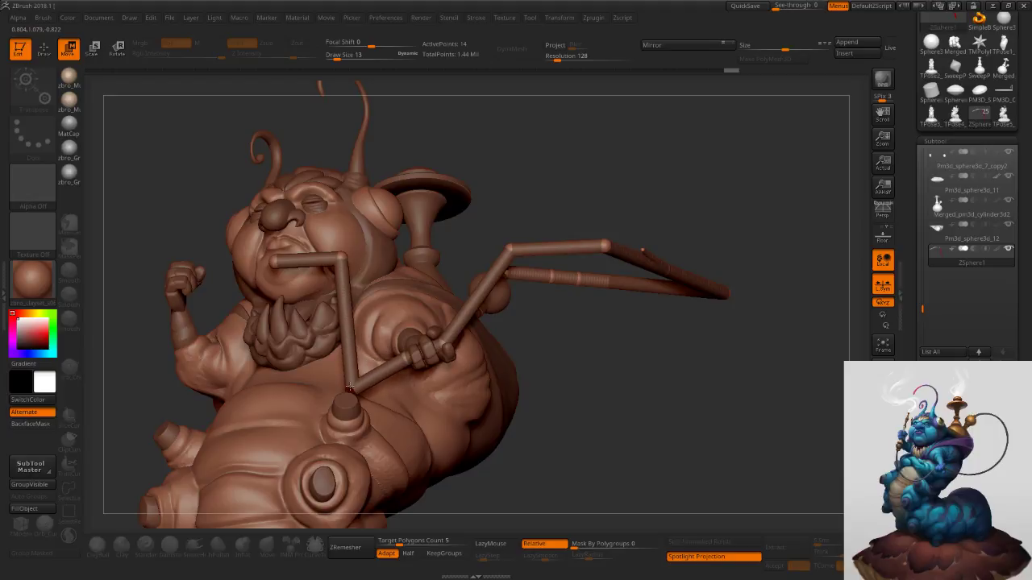
right_drag(350, 385, 359, 480)
right_drag(376, 395, 275, 394)
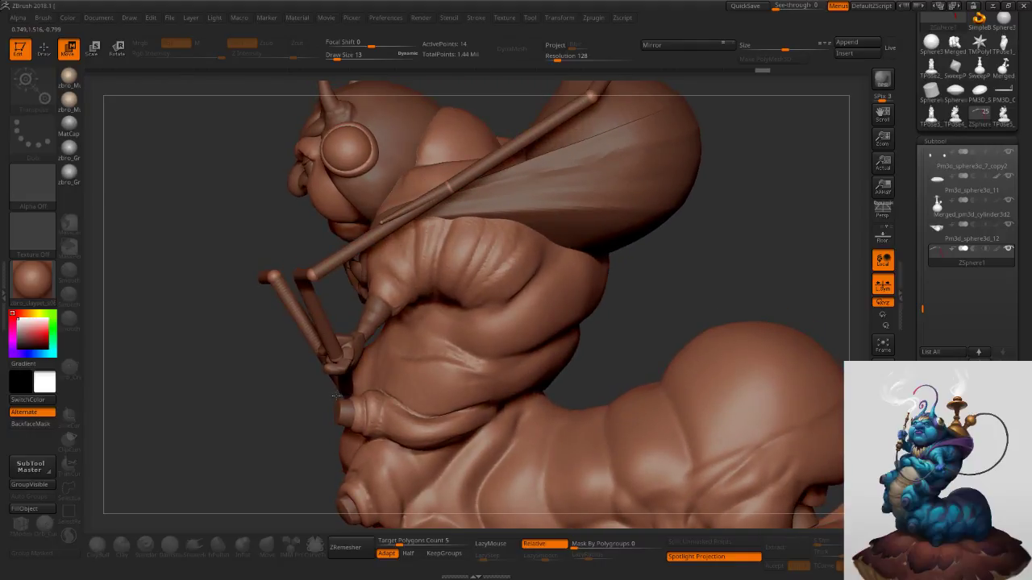
Drop the hose straight down from the neck and set its top end on the raised arm.
right_drag(342, 389, 427, 395)
drag(344, 390, 346, 385)
drag(320, 272, 293, 358)
drag(202, 315, 213, 427)
drag(303, 323, 303, 293)
drag(208, 387, 242, 286)
drag(320, 279, 287, 332)
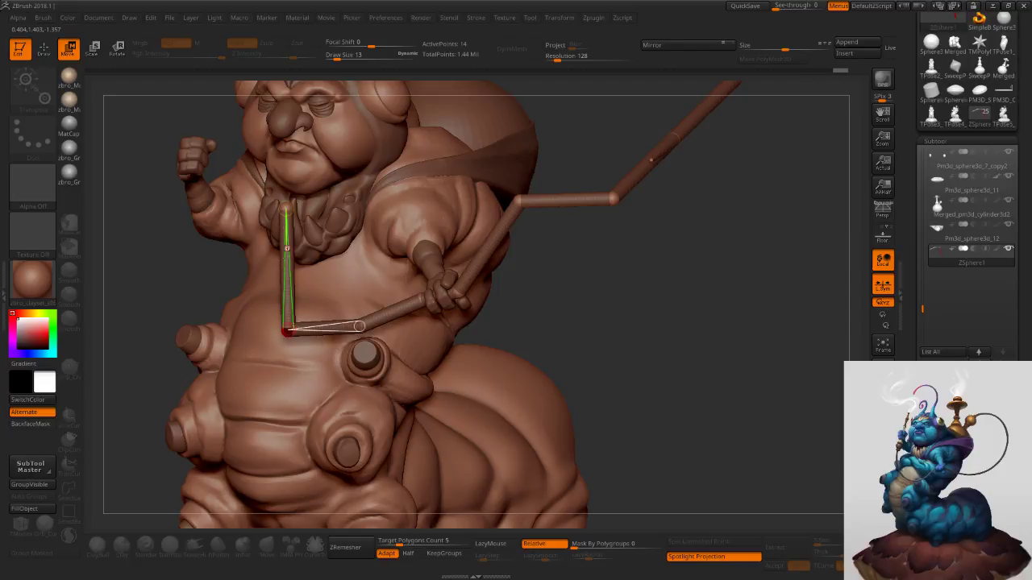
drag(286, 208, 191, 225)
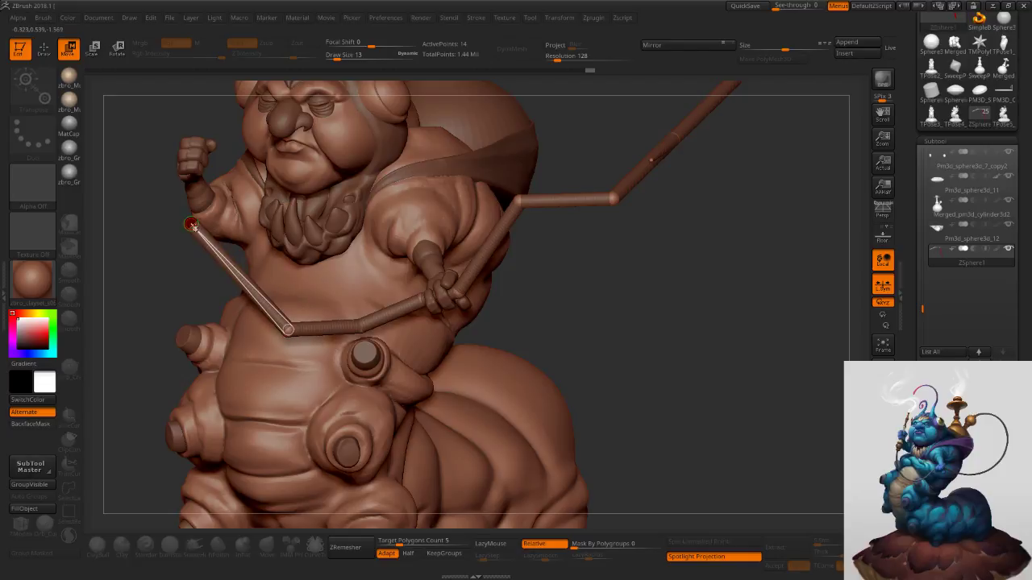
Bend the hose chain down through the lower hand.
mouse_move(524, 270)
ctrl+right_down()
mouse_move(534, 231)
mouse_move(538, 291)
ctrl+right_up()
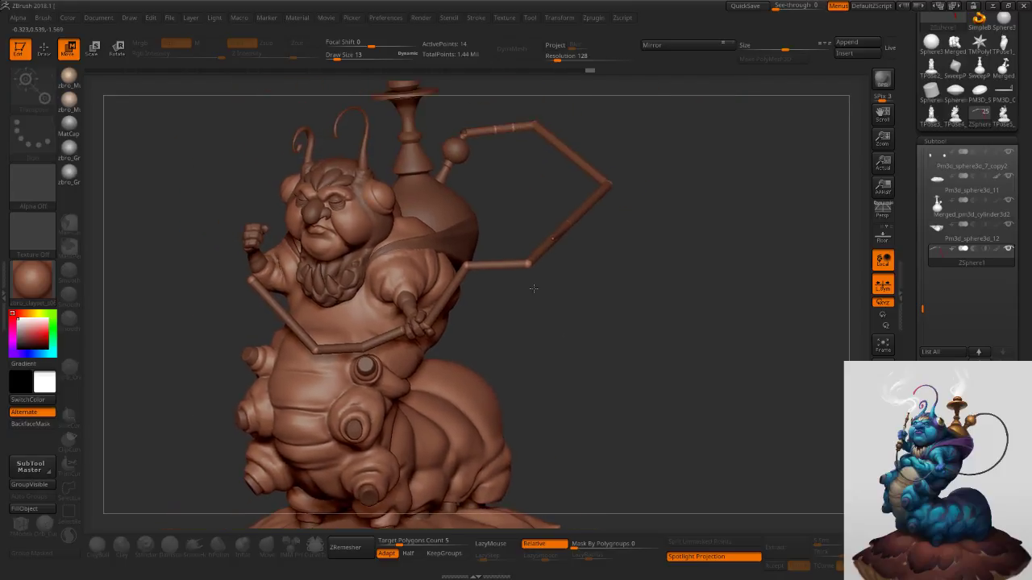
right_drag(467, 273, 464, 270)
drag(464, 266, 503, 312)
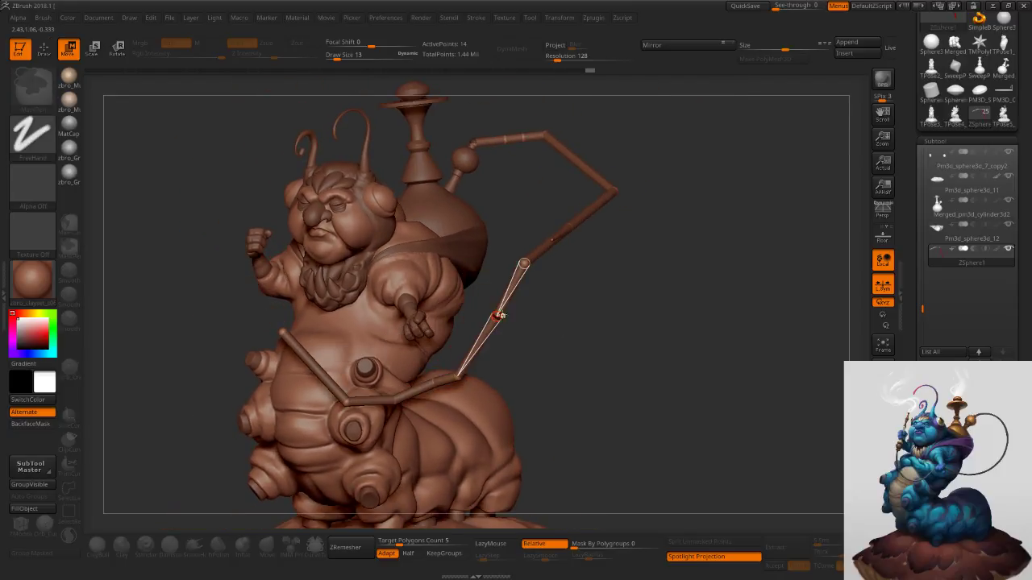
key(ctrl+z)
drag(464, 264, 547, 305)
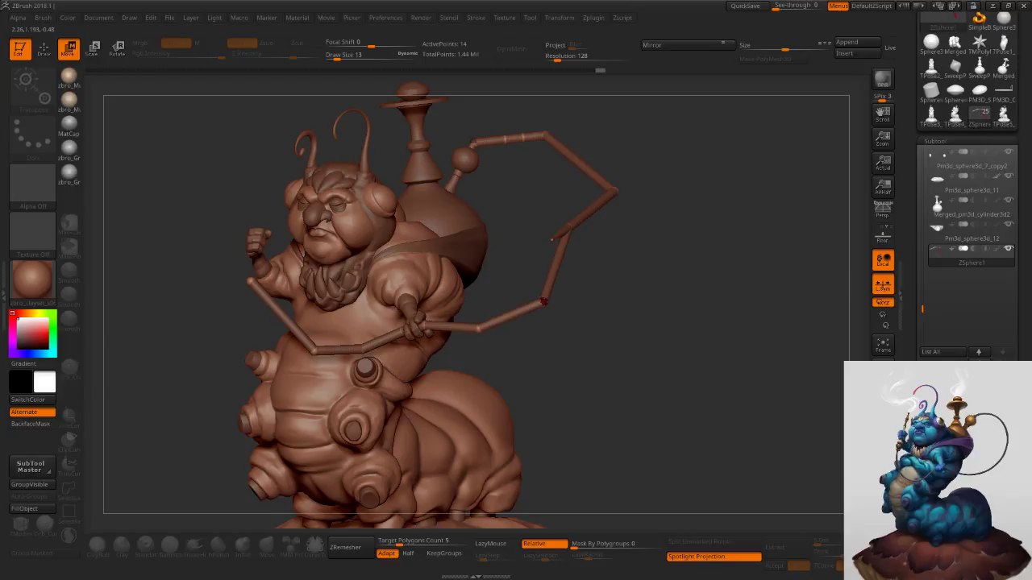
right_drag(612, 258, 597, 205)
Delete the stray short branch off the hose and pull a joint outward.
key(q)
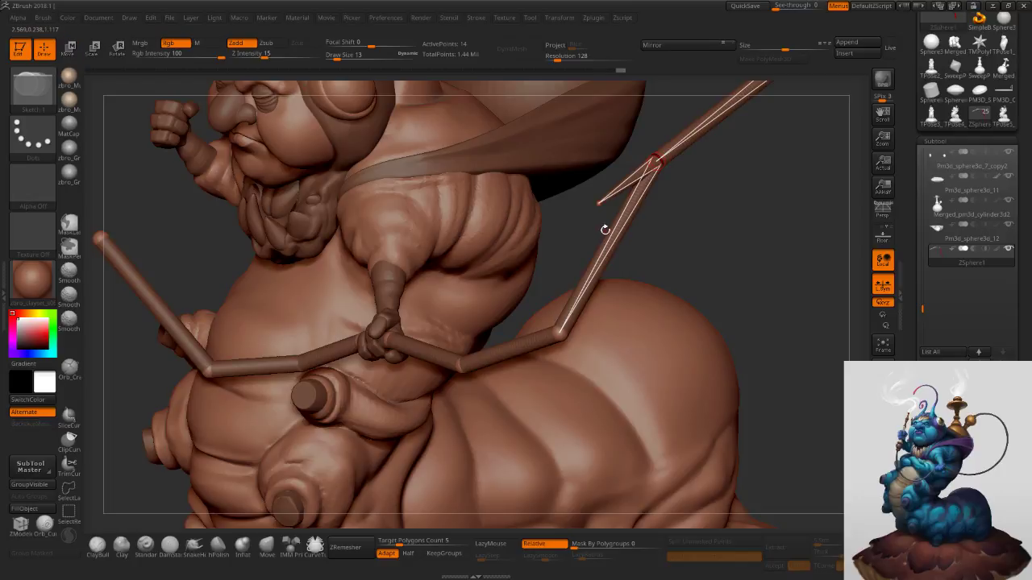
alt+click(601, 207)
key(w)
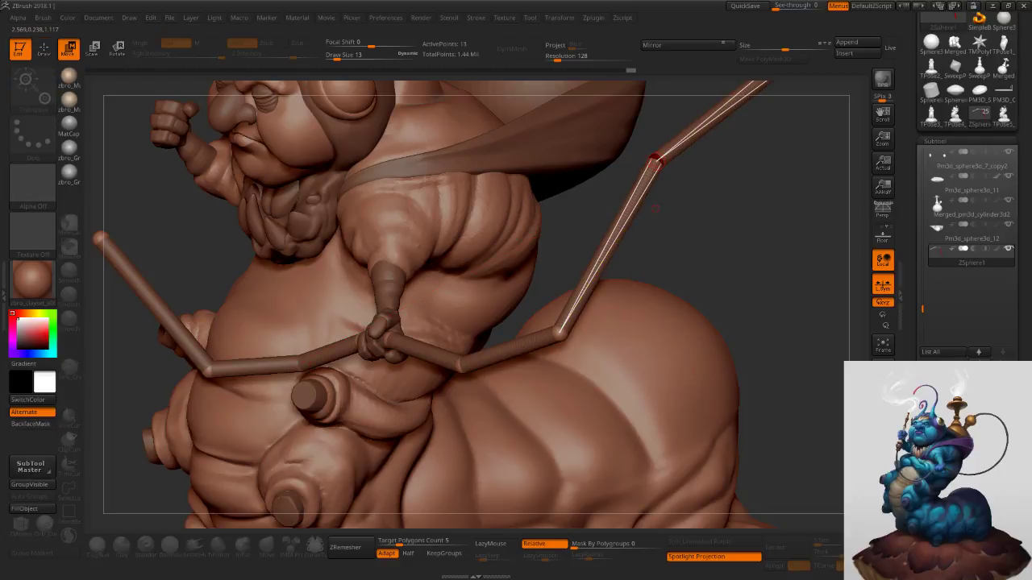
drag(656, 165, 707, 209)
Straighten the hose from the hand upward and settle that joint lower.
ctrl+right_drag(730, 223, 708, 235)
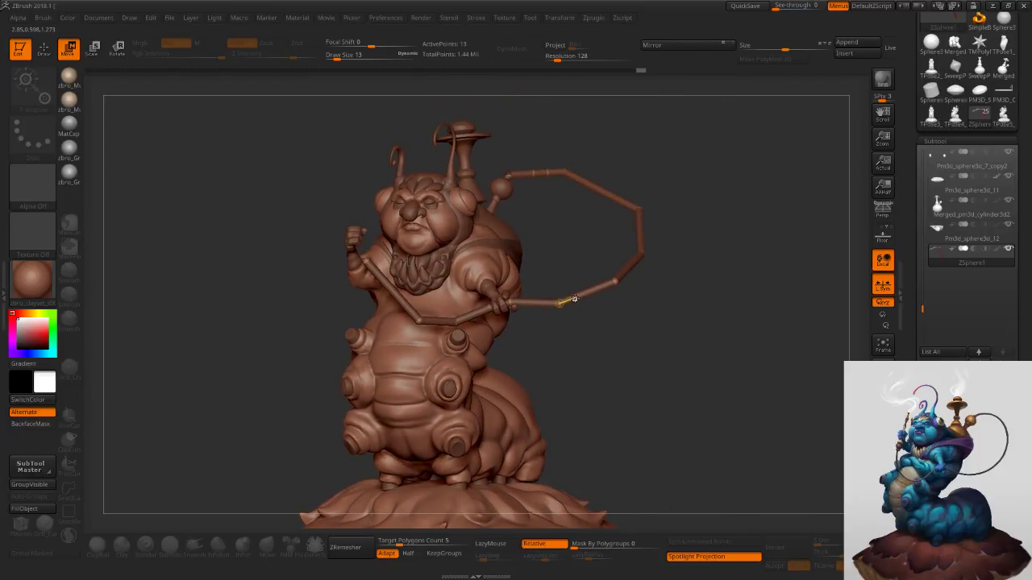
right_drag(612, 282, 587, 296)
drag(611, 282, 594, 267)
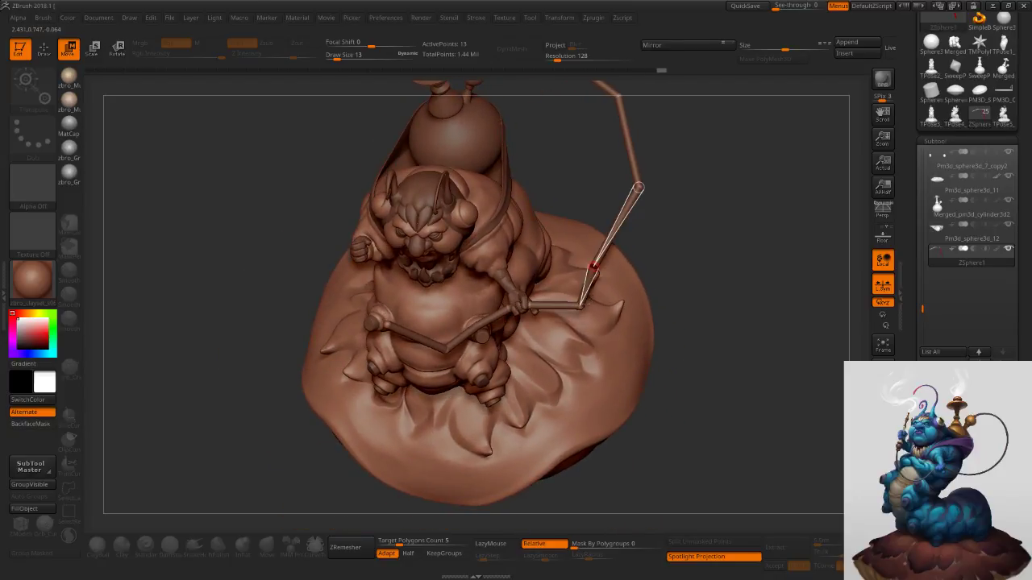
drag(582, 306, 569, 291)
key(ctrl+z)
key(ctrl+z)
ctrl+right_drag(579, 304, 582, 316)
drag(580, 313, 553, 272)
alt+right_drag(694, 301, 647, 479)
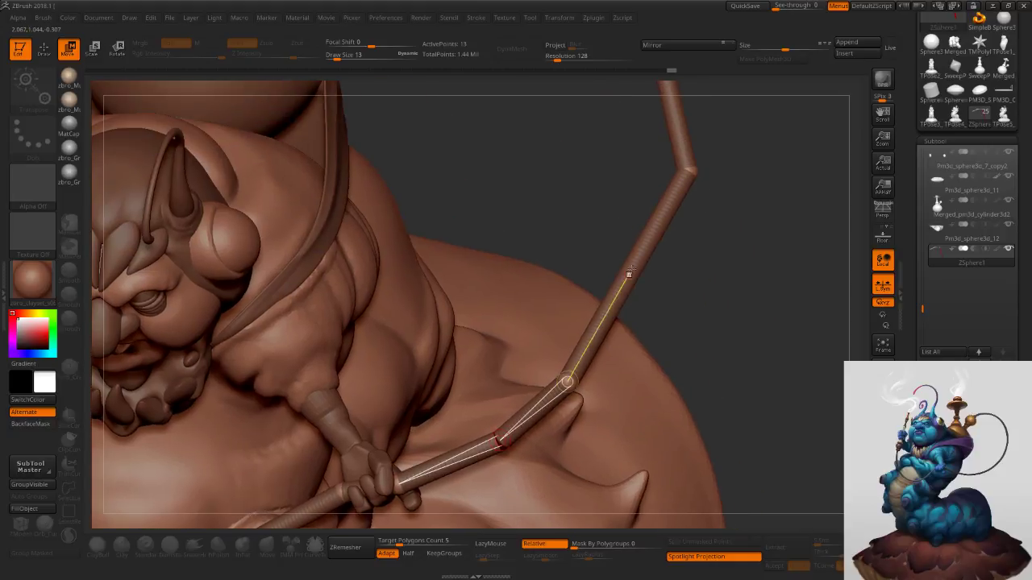
Move the upper hose joint left, undoing unwanted bends of the upper link.
drag(694, 175, 649, 168)
ctrl+right_drag(699, 220, 349, 161)
alt+right_drag(348, 161, 463, 263)
drag(448, 275, 438, 282)
key(ctrl+z)
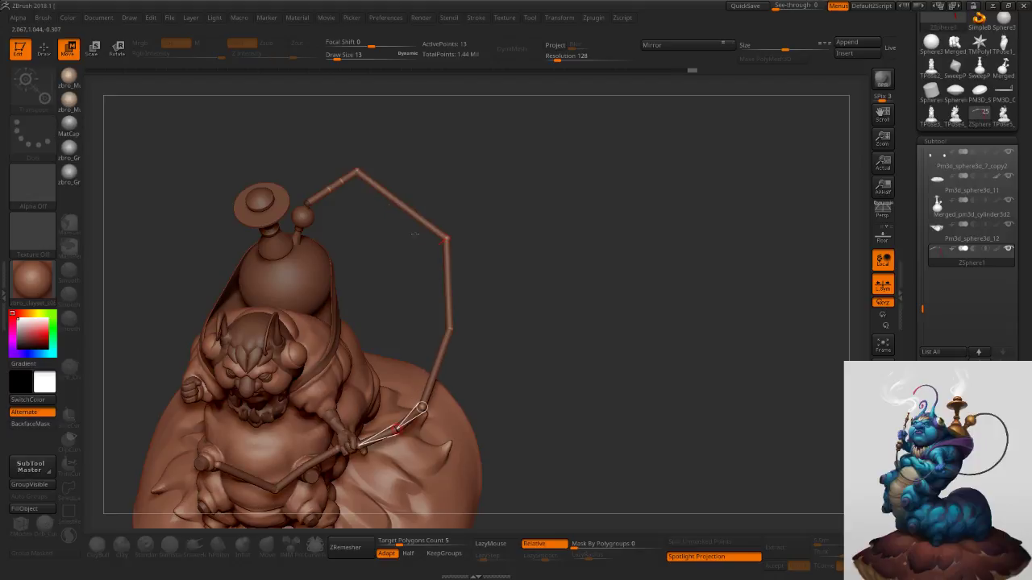
drag(359, 173, 395, 197)
key(ctrl+z)
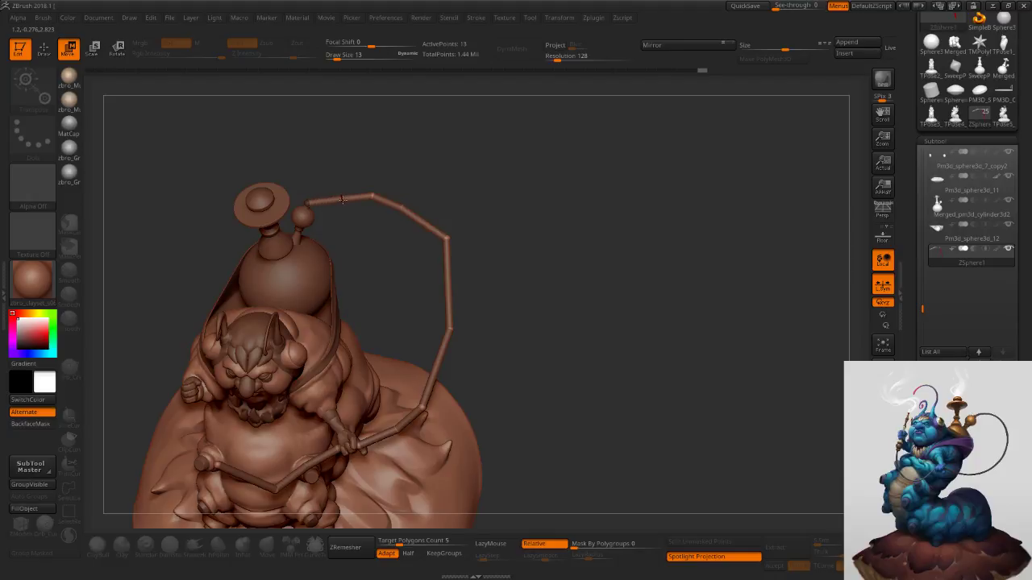
mouse_move(435, 189)
mouse_down()
mouse_move(424, 156)
mouse_move(467, 145)
mouse_move(436, 175)
mouse_up()
drag(339, 190, 369, 192)
key(ctrl+z)
key(ctrl+z)
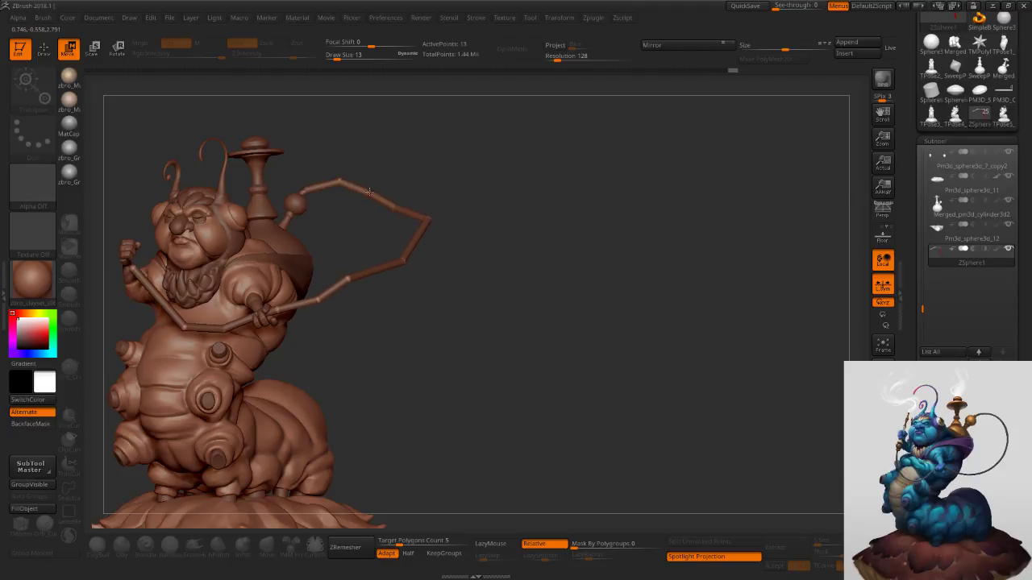
key(ctrl+z)
Nudge the hose joints into a smooth, rounded loop.
ctrl+right_drag(388, 186, 396, 202)
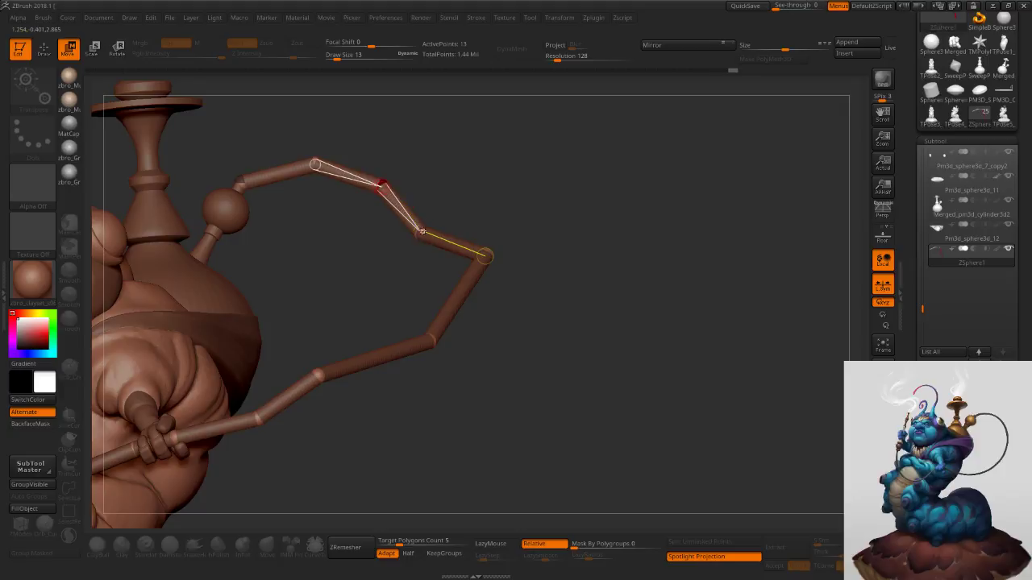
drag(421, 234, 434, 206)
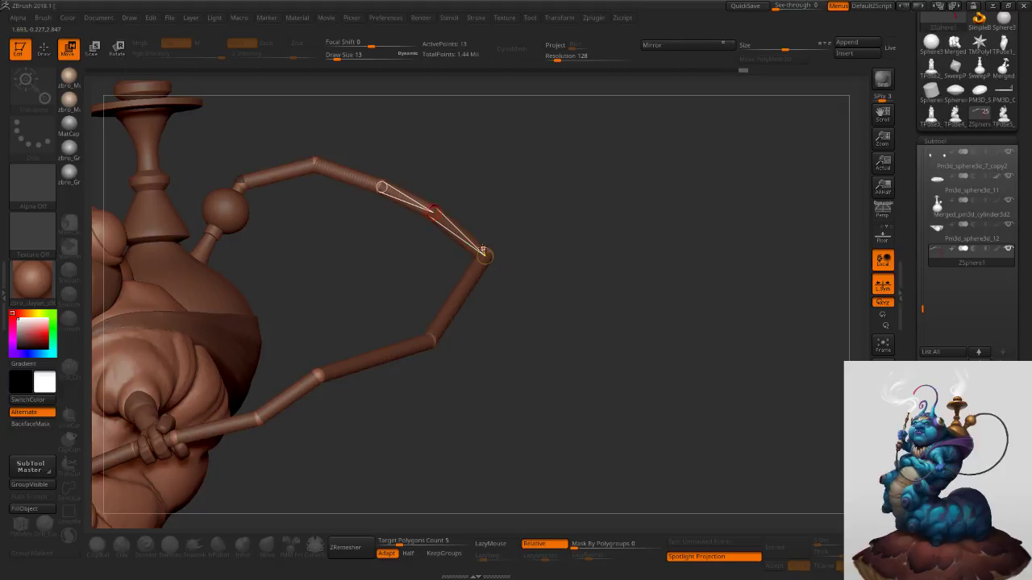
drag(486, 255, 475, 263)
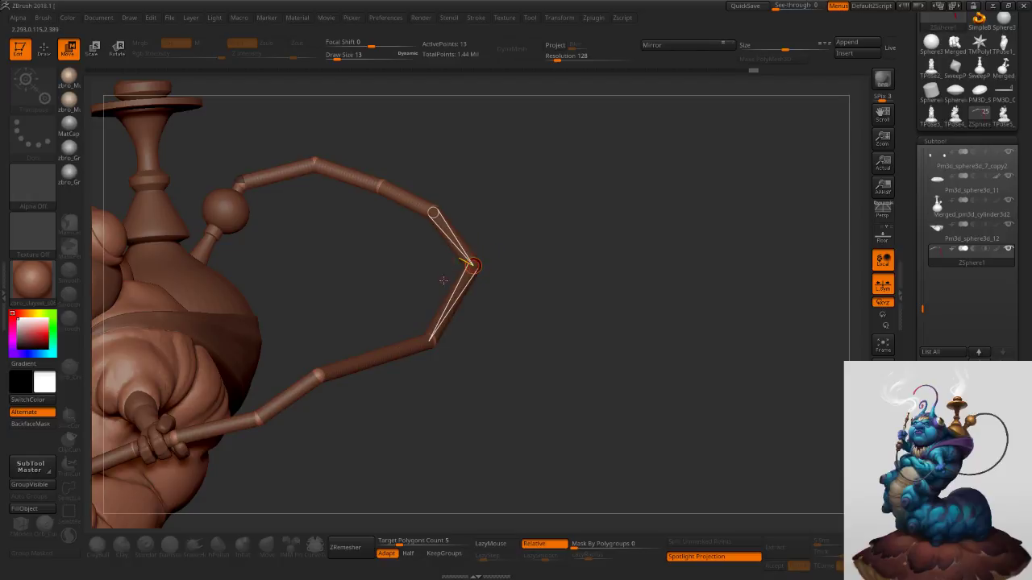
drag(473, 266, 467, 266)
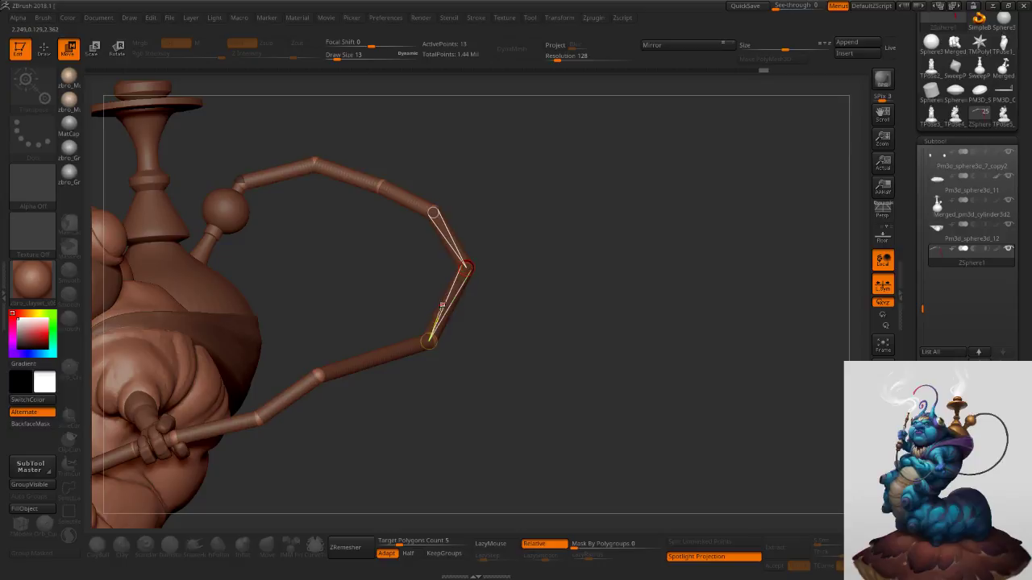
drag(319, 375, 335, 400)
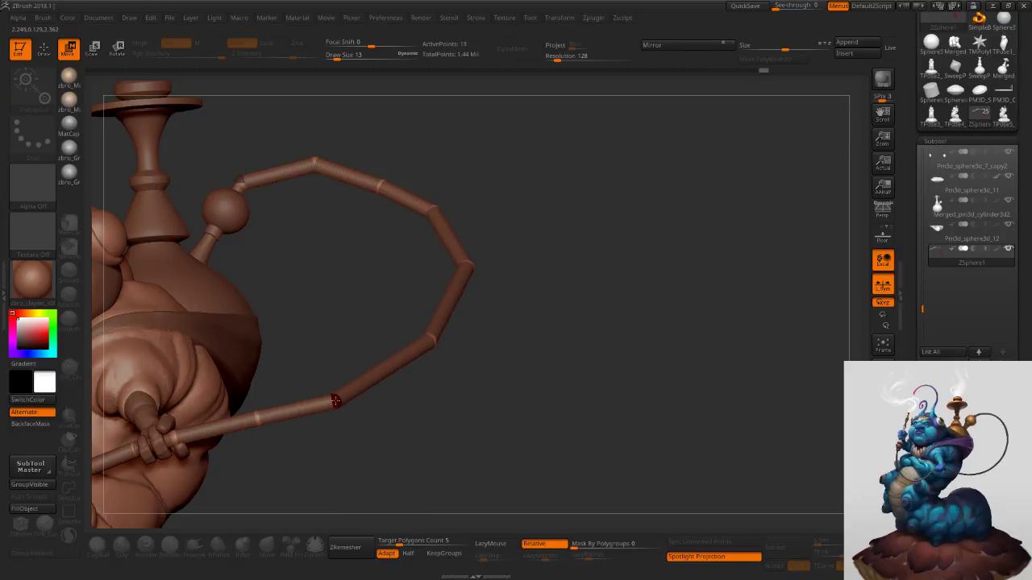
drag(427, 342, 425, 344)
drag(465, 266, 462, 267)
ctrl+right_drag(518, 279, 548, 230)
ctrl+right_drag(175, 288, 320, 307)
Insert two new joints into the hose and bend that segment down and left.
key(q)
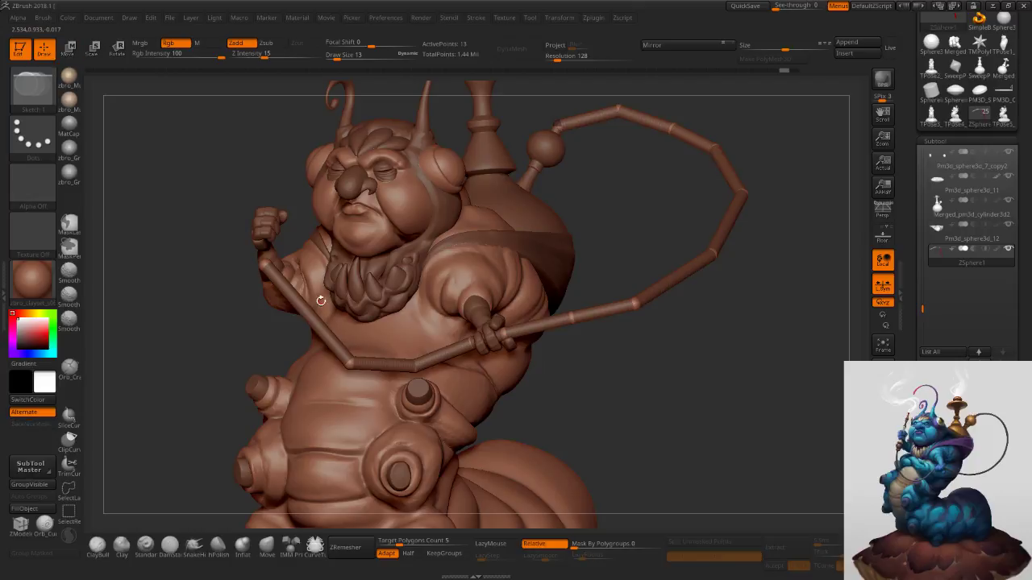
click(311, 318)
click(292, 301)
key(w)
drag(311, 318, 299, 342)
drag(351, 364, 350, 367)
Reposition the hose's upper joints so its end rests on the raised fist.
drag(387, 331, 332, 313)
drag(350, 367, 372, 332)
drag(313, 272, 327, 268)
drag(331, 312, 338, 174)
drag(230, 198, 353, 188)
drag(340, 295, 331, 309)
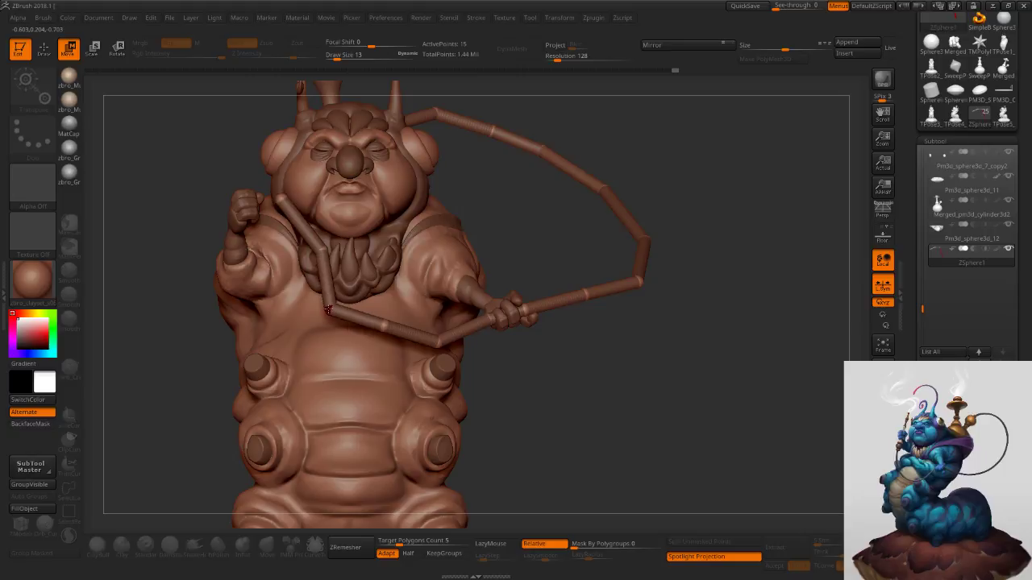
drag(322, 248, 294, 271)
drag(282, 200, 248, 224)
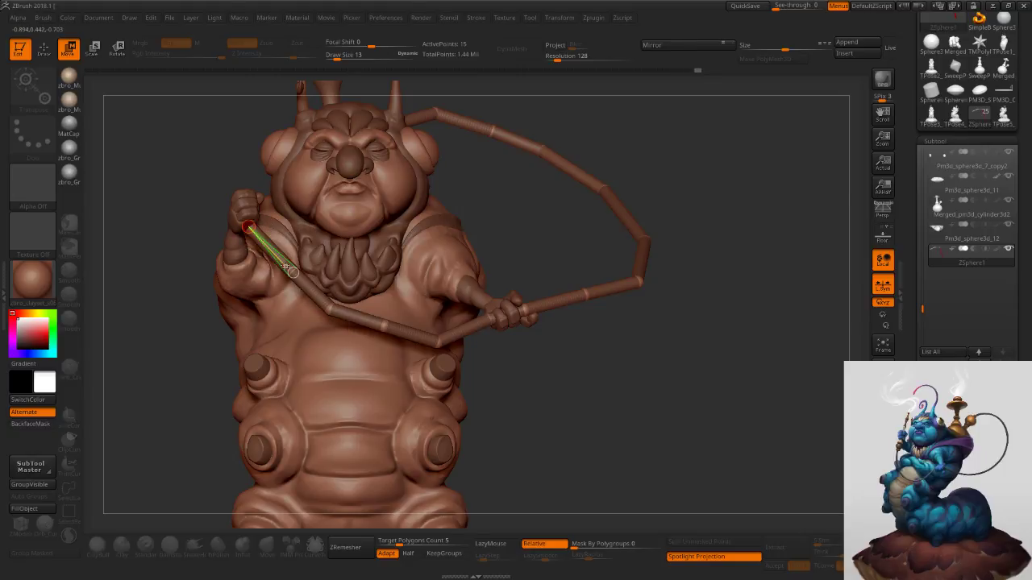
drag(294, 272, 318, 328)
drag(384, 328, 382, 357)
Nudge the hose end closer to the fist, checking it from several angles.
drag(556, 371, 476, 358)
right_drag(453, 326, 481, 332)
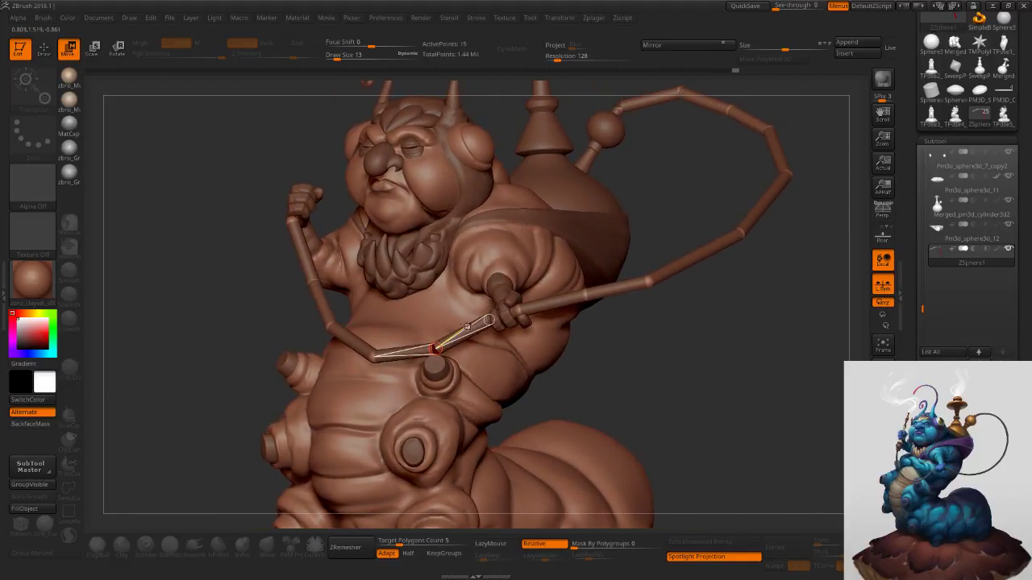
mouse_move(631, 371)
ctrl+right_down()
mouse_move(610, 356)
mouse_move(717, 355)
mouse_move(727, 435)
ctrl+right_up()
alt+right_drag(388, 120, 466, 232)
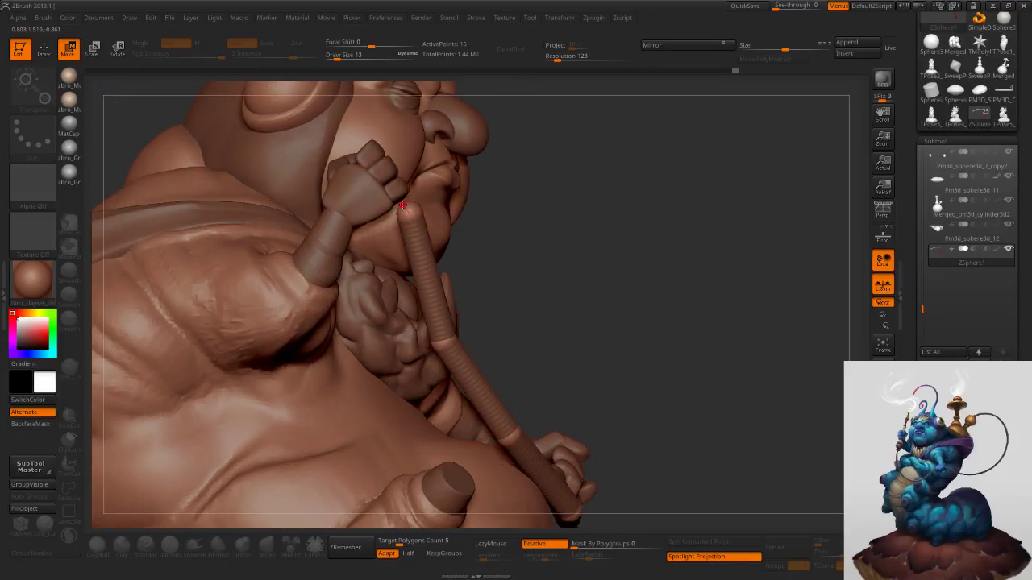
drag(407, 206, 386, 222)
right_drag(494, 219, 352, 204)
drag(403, 219, 419, 216)
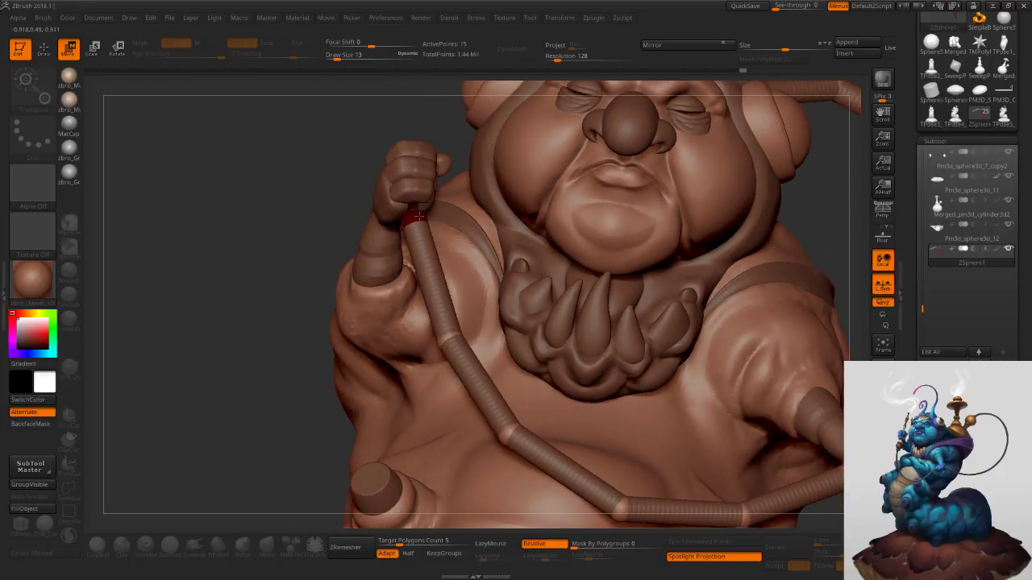
mouse_move(423, 224)
ctrl+right_down()
mouse_move(420, 165)
mouse_move(439, 168)
mouse_move(401, 207)
mouse_move(409, 228)
ctrl+right_up()
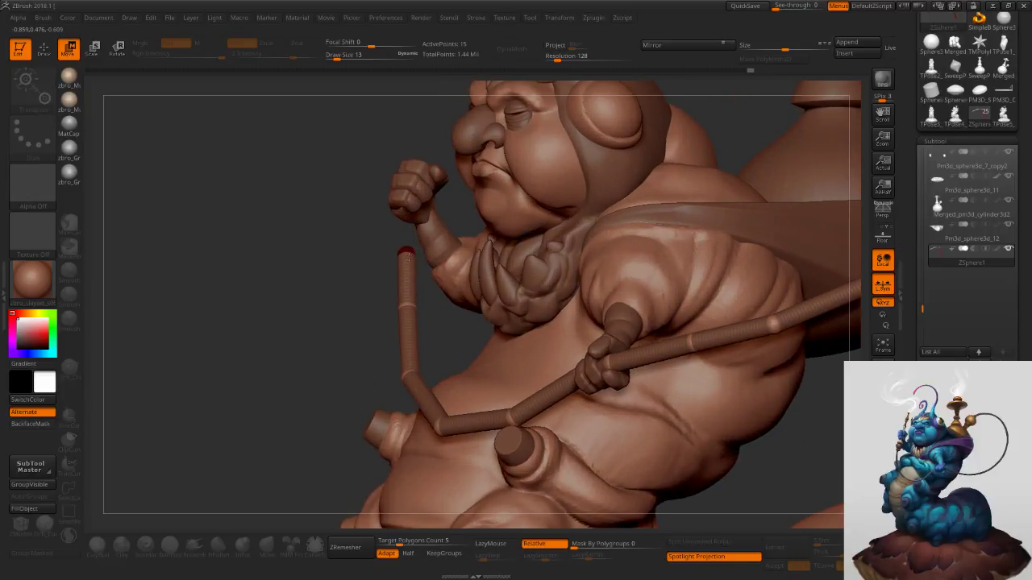
right_drag(403, 304, 446, 311)
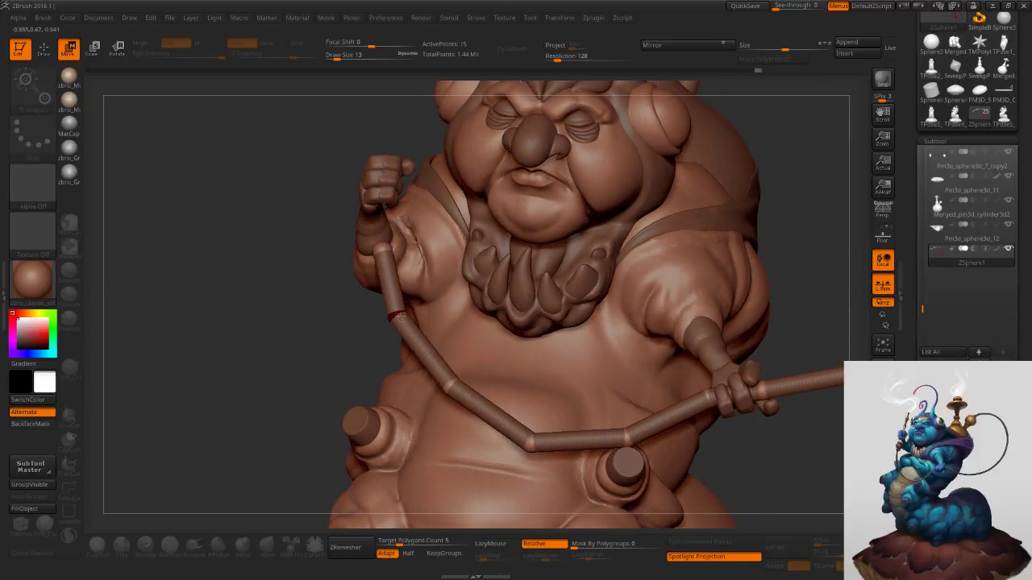
Shift the hose's upper joints left and down, undoing one bad adjustment.
drag(384, 249, 375, 255)
drag(395, 317, 390, 324)
drag(451, 386, 437, 396)
key(ctrl+z)
right_drag(464, 366, 599, 258)
Lower the hose joint beside the hand so the hose runs level from it.
right_drag(741, 282, 615, 355)
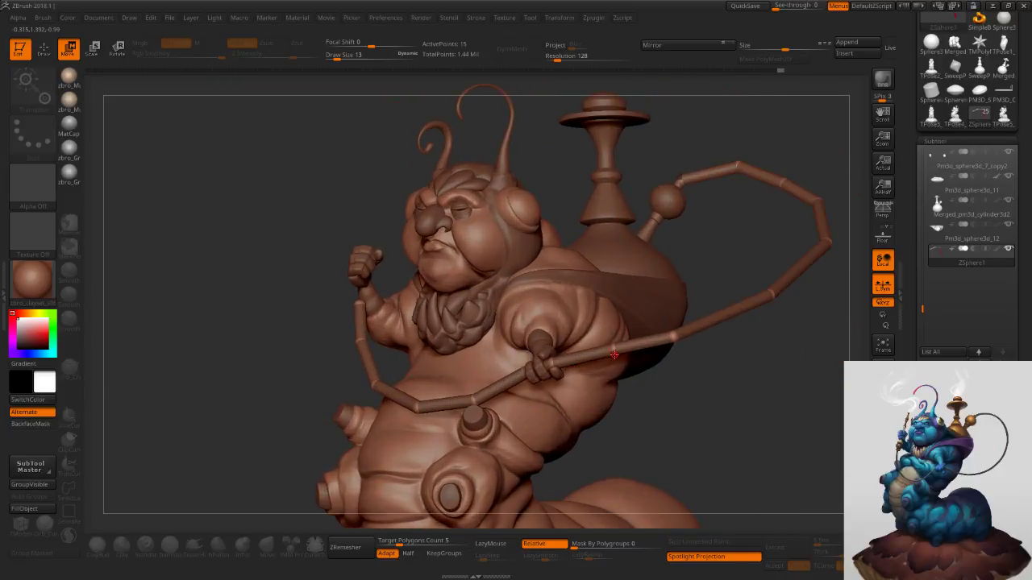
drag(614, 350, 618, 365)
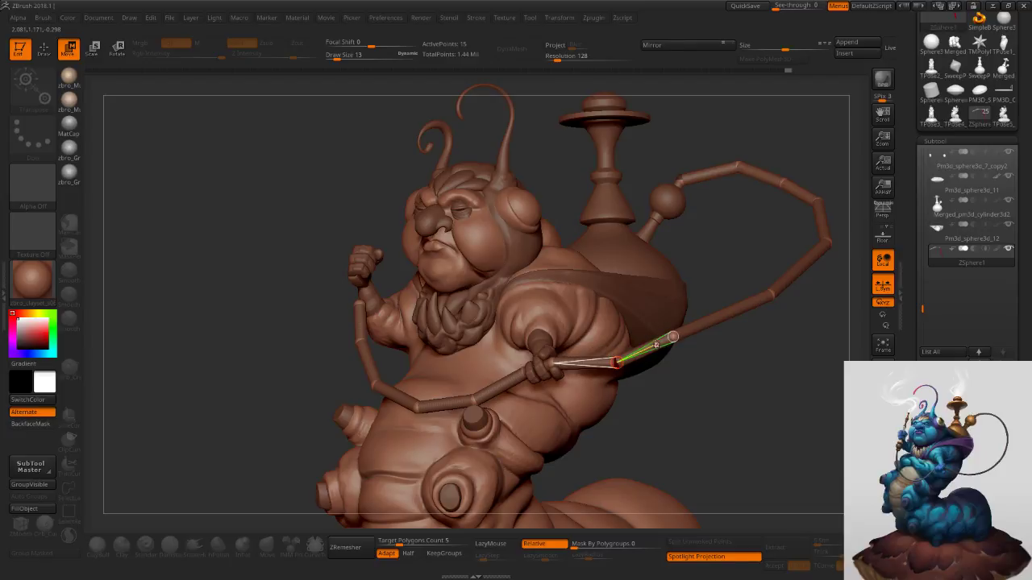
drag(674, 343, 611, 383)
key(ctrl+z)
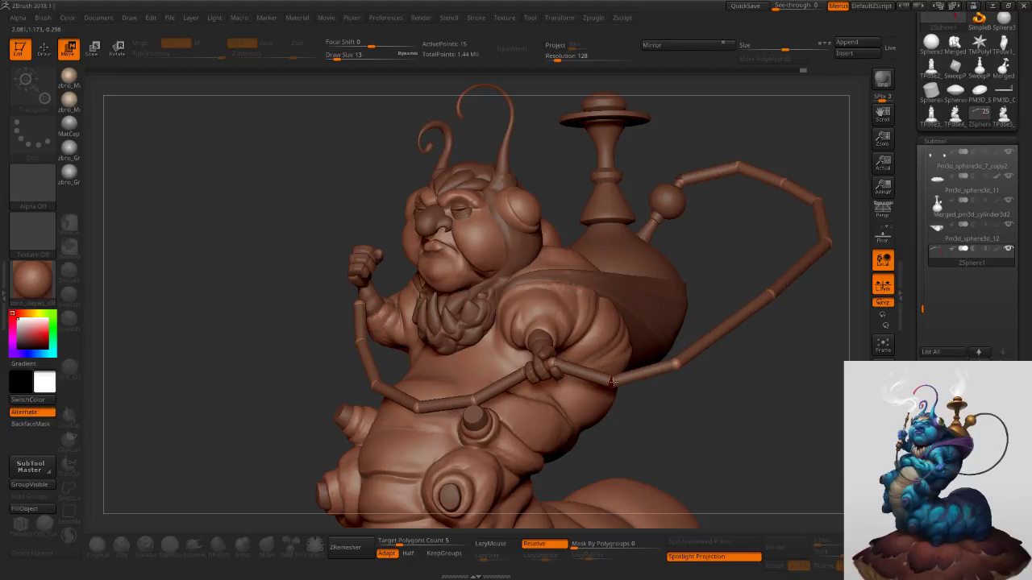
drag(676, 365, 671, 386)
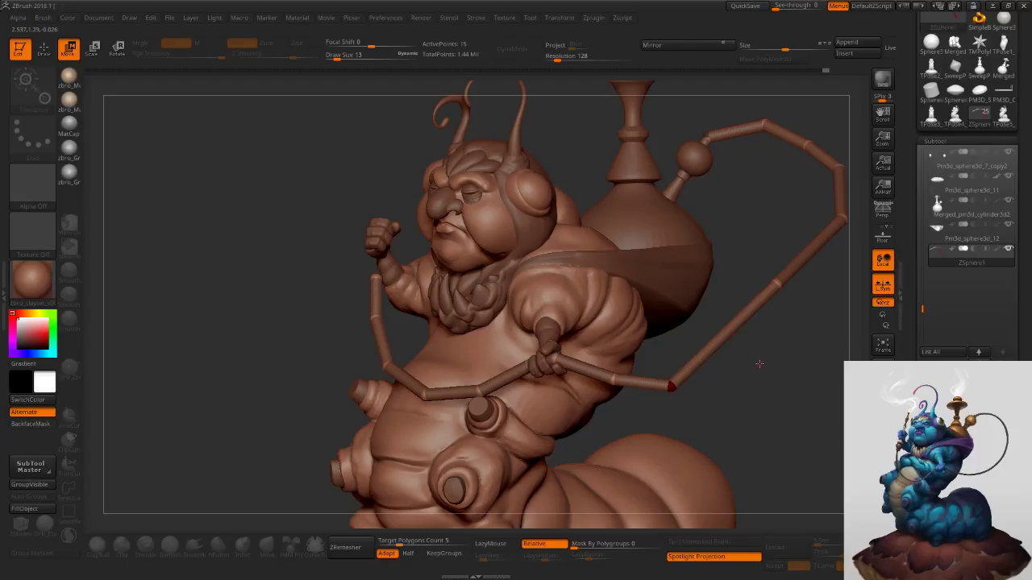
drag(759, 364, 767, 369)
mouse_move(767, 329)
mouse_down()
mouse_move(736, 311)
mouse_move(757, 300)
mouse_move(746, 290)
mouse_move(743, 378)
mouse_up()
Insert an extra joint into the hose and straighten the bend around it.
key(q)
click(725, 335)
key(w)
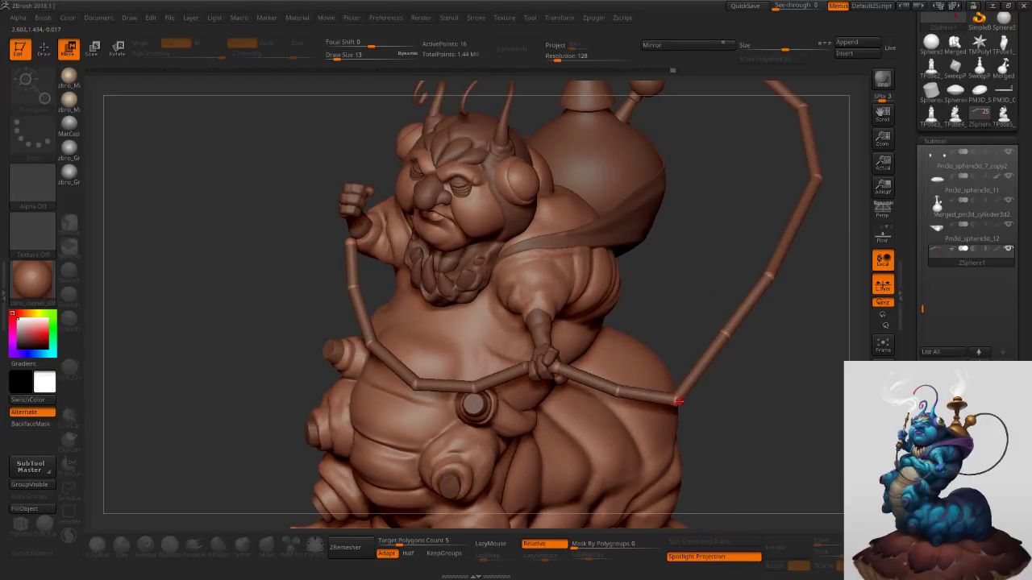
drag(678, 401, 720, 342)
drag(745, 282, 777, 214)
mouse_move(790, 236)
ctrl+right_down()
mouse_move(761, 240)
mouse_move(729, 213)
mouse_move(757, 238)
mouse_move(683, 224)
ctrl+right_up()
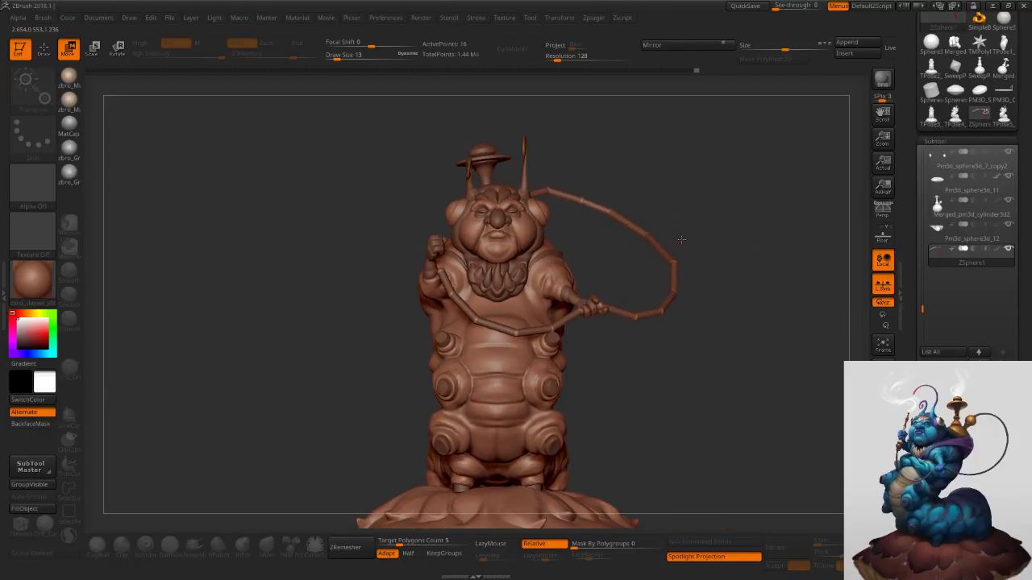
mouse_move(726, 227)
alt+right_down()
mouse_move(649, 253)
mouse_move(650, 285)
alt+right_up()
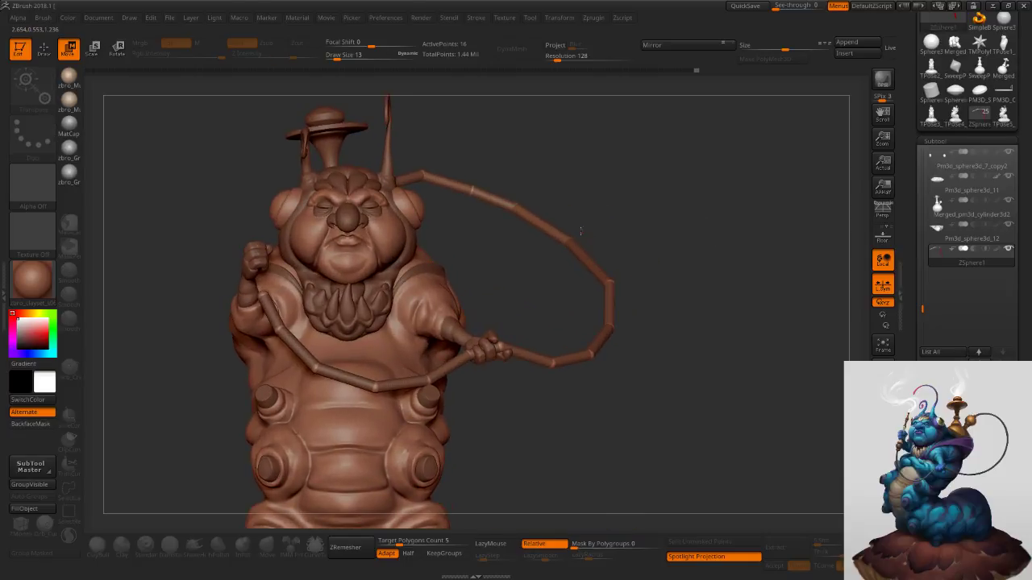
Mask the hose run from the hand and swing the upper loop joints left and down.
ctrl+drag(180, 218, 518, 452)
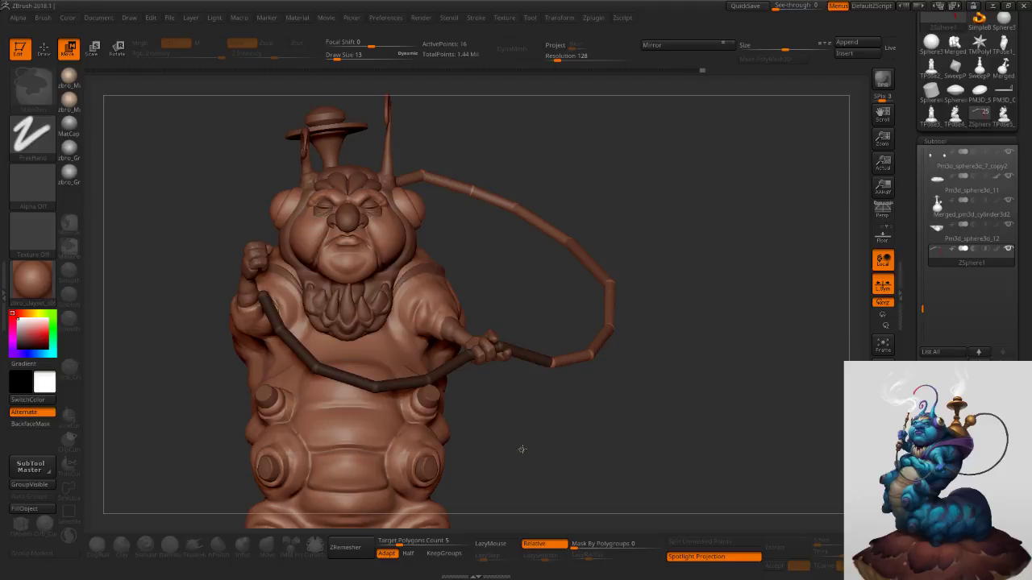
click(610, 283)
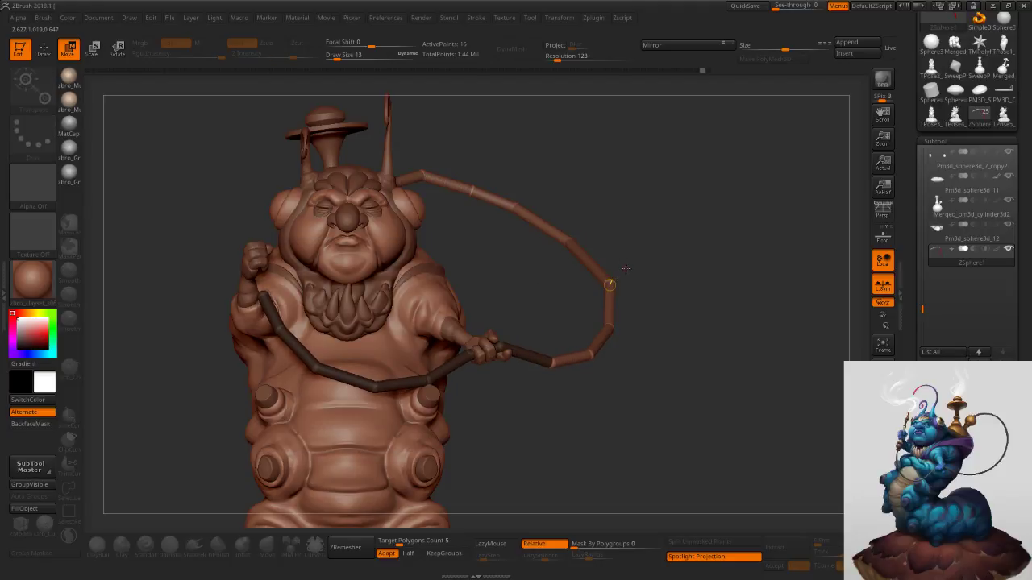
drag(611, 281, 593, 290)
drag(568, 238, 545, 256)
drag(514, 209, 463, 200)
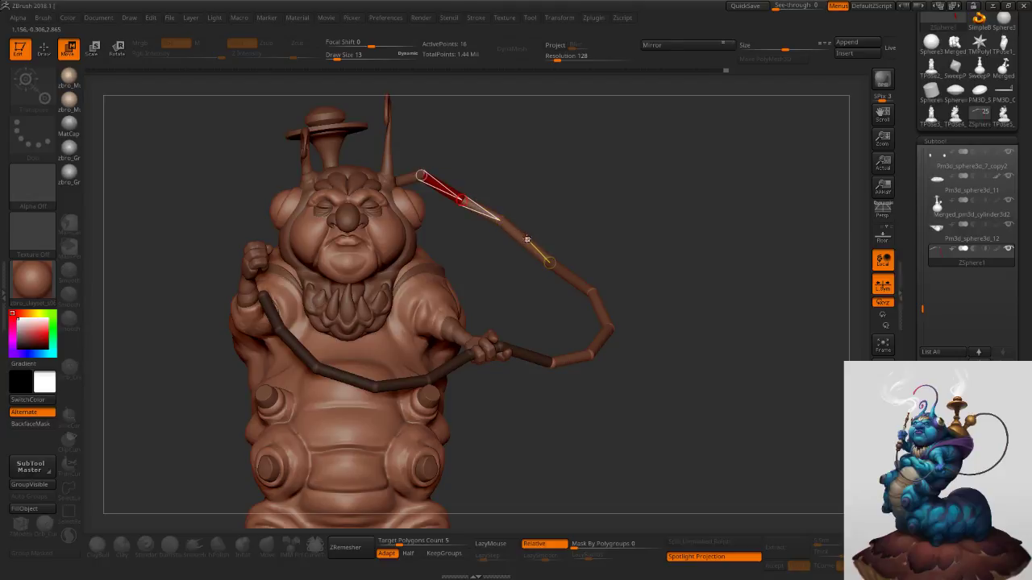
drag(528, 243, 483, 270)
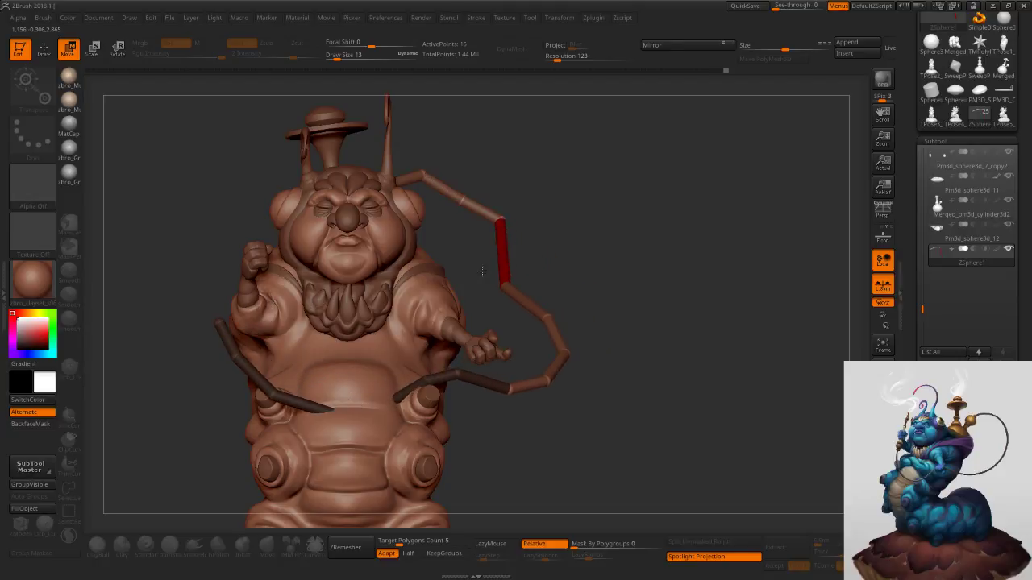
key(ctrl+z)
key(ctrl+z)
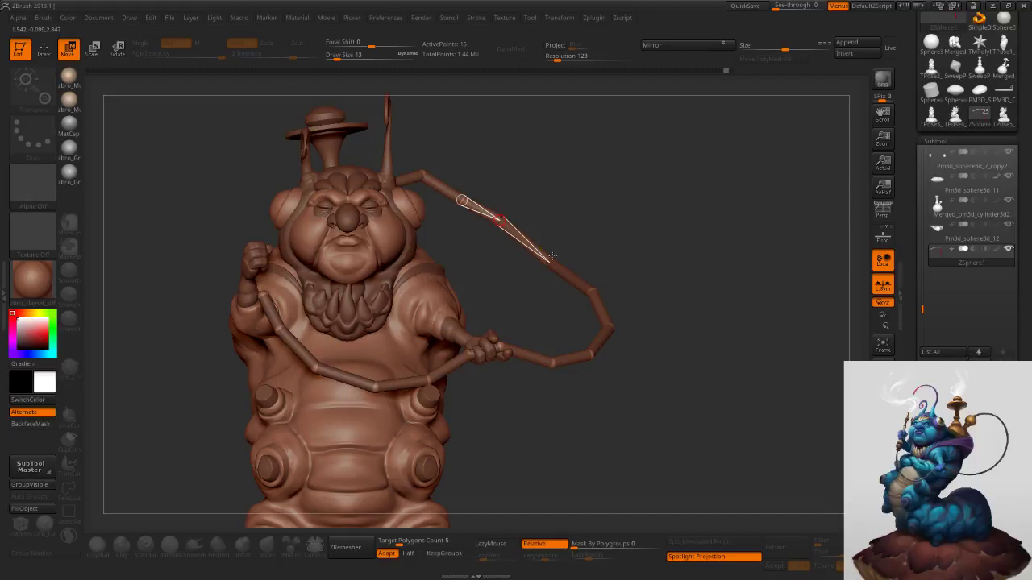
drag(636, 219, 588, 270)
mouse_move(620, 220)
mouse_down()
mouse_move(522, 209)
mouse_move(484, 186)
mouse_move(556, 227)
mouse_move(567, 246)
mouse_up()
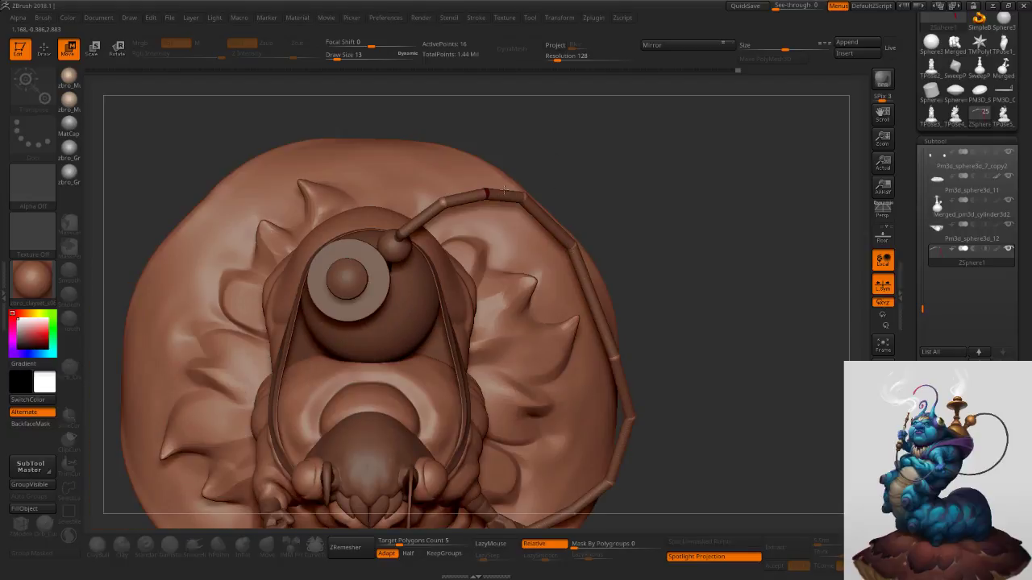
Pull the loop joints and the low hose joint left to straighten the run.
drag(439, 201, 509, 198)
drag(575, 246, 543, 249)
click(615, 356)
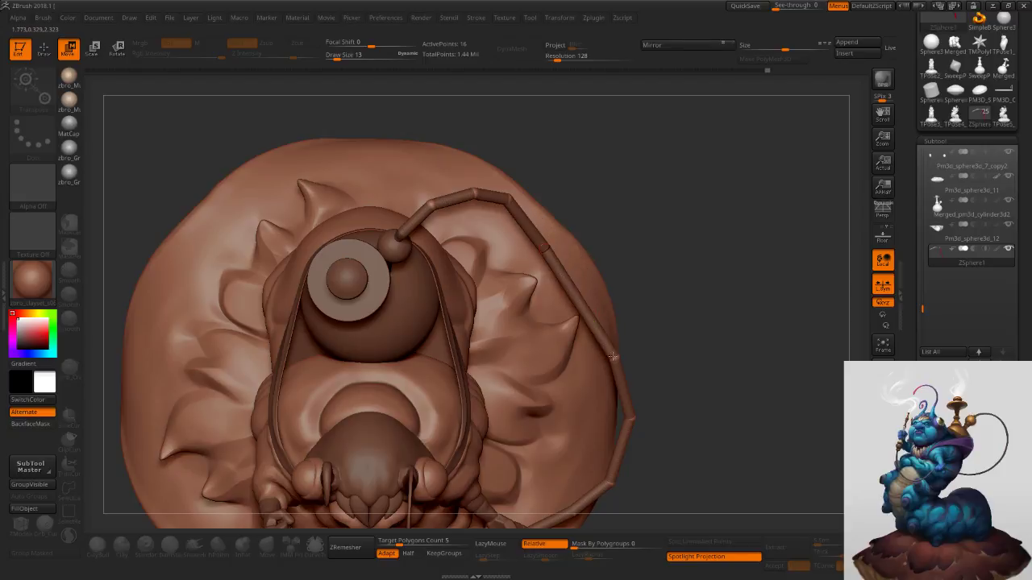
drag(617, 357, 585, 360)
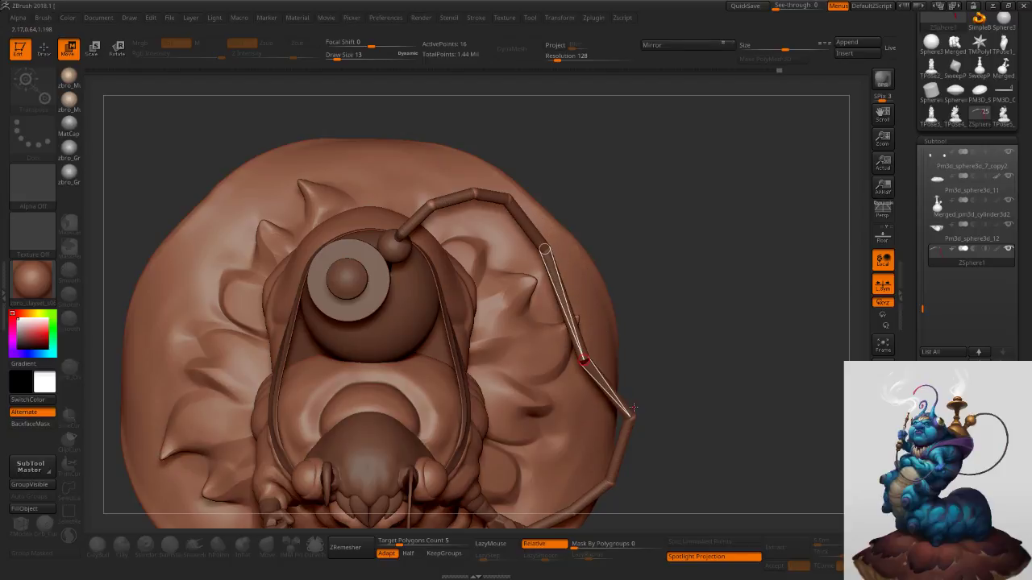
drag(630, 418, 603, 419)
Adjust a loop joint while reviewing the hose from three-quarter, front and side views.
alt+drag(658, 389, 652, 283)
drag(652, 283, 639, 229)
drag(700, 278, 669, 289)
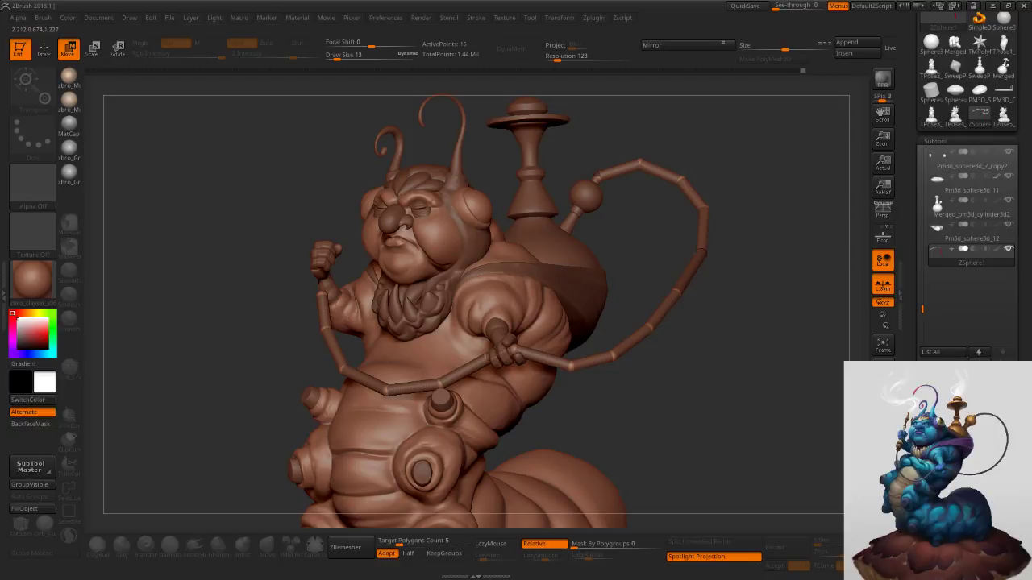
drag(698, 252, 701, 253)
ctrl+right_drag(764, 317, 751, 277)
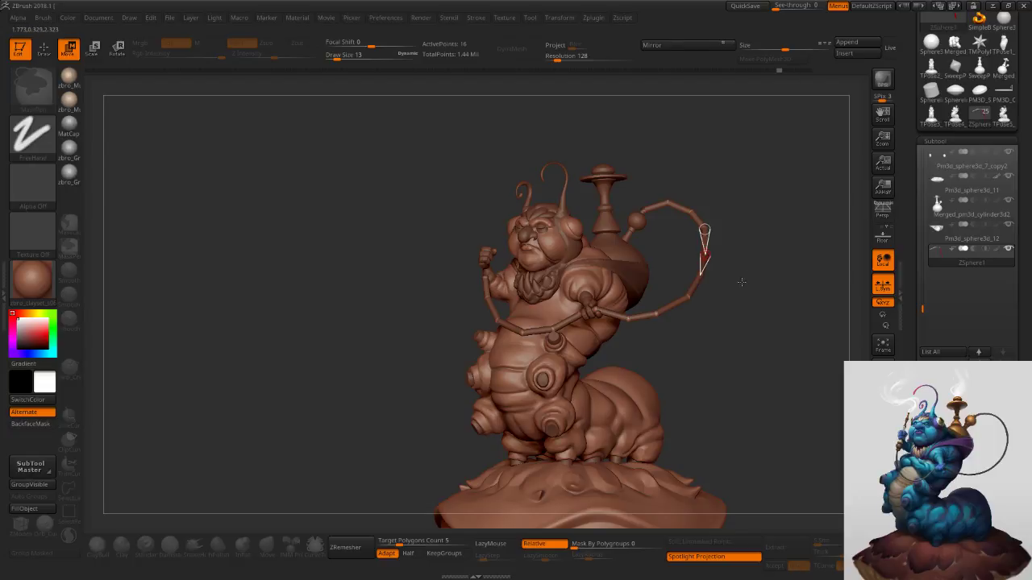
mouse_move(731, 310)
right_down()
mouse_move(732, 280)
mouse_move(762, 276)
right_up()
ctrl+right_drag(762, 276, 770, 311)
drag(705, 249, 714, 244)
right_drag(740, 257, 703, 263)
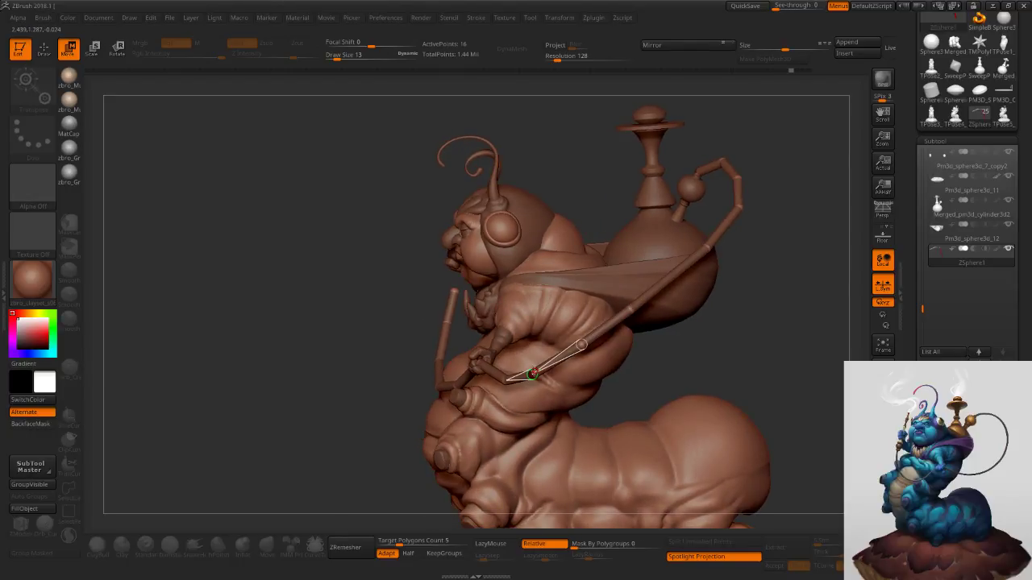
right_drag(532, 373, 600, 358)
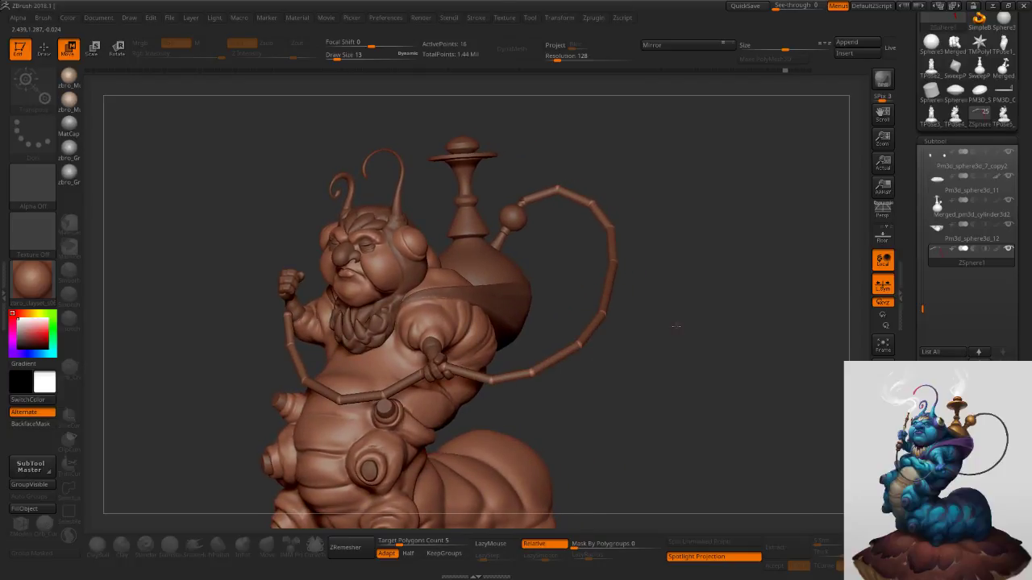
Preview the adaptive skin and set Density to 1 and DynaMesh Resolution to 0.
key(a)
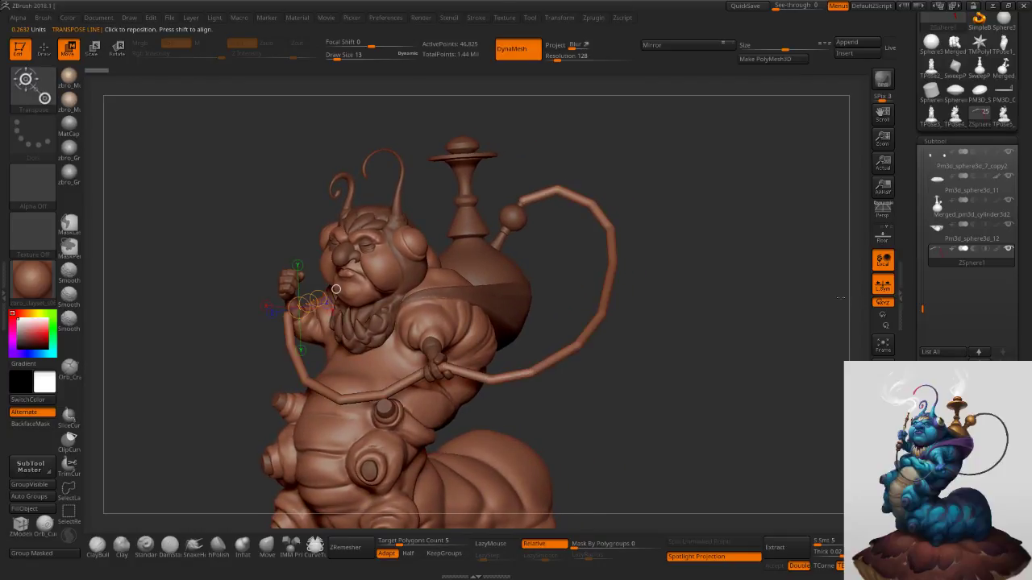
drag(904, 340, 916, 218)
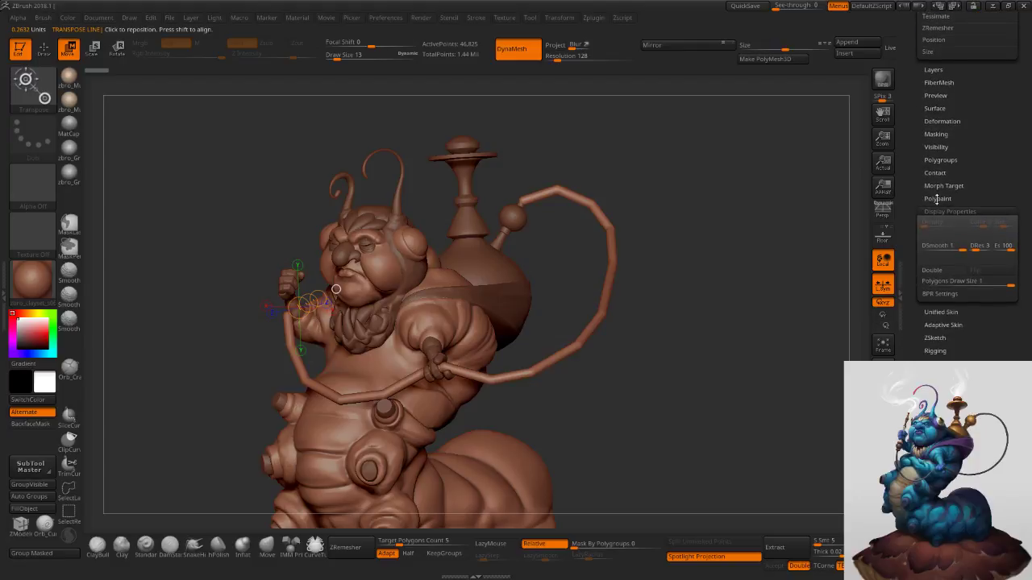
click(935, 325)
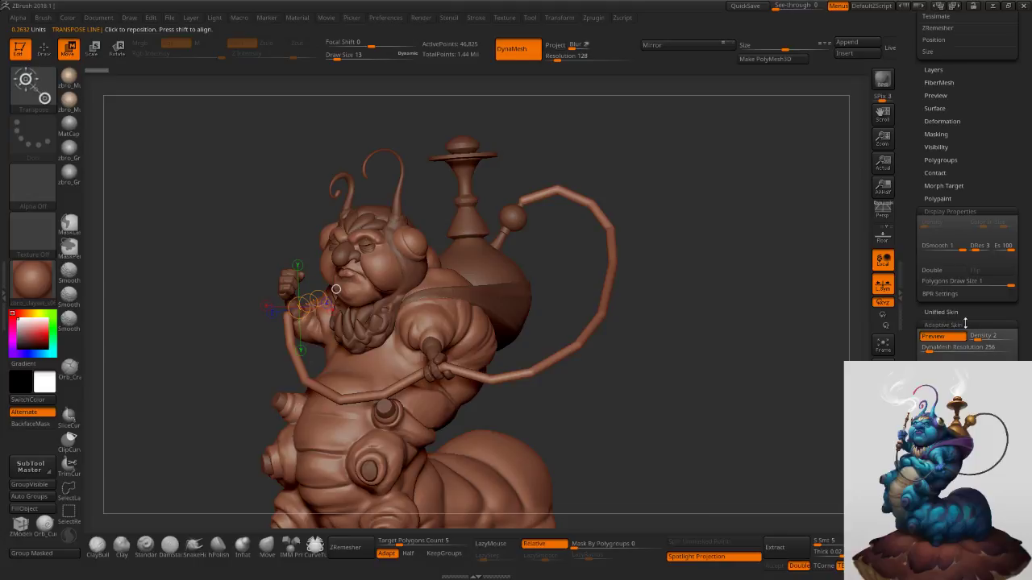
drag(976, 337, 909, 349)
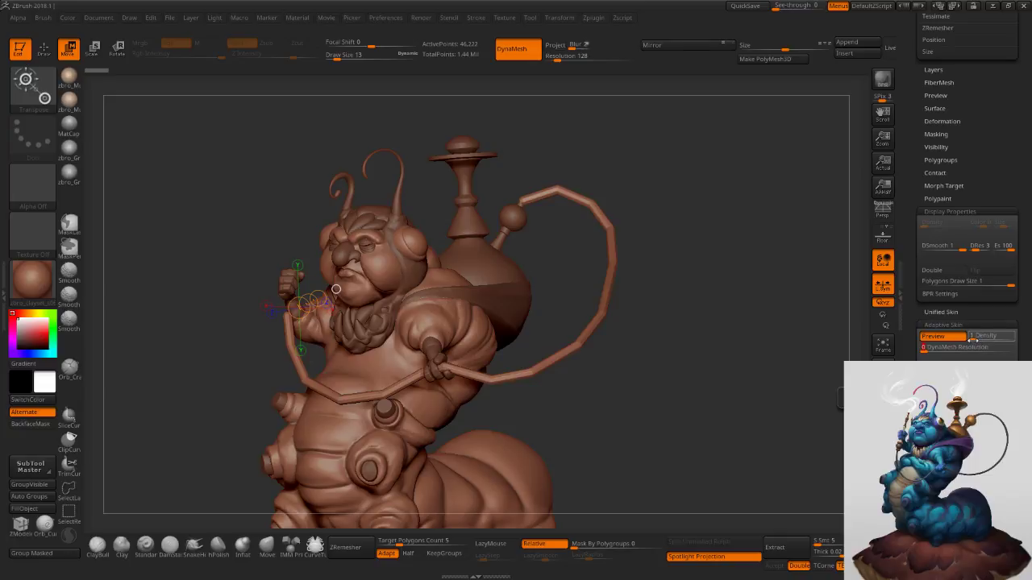
click(975, 338)
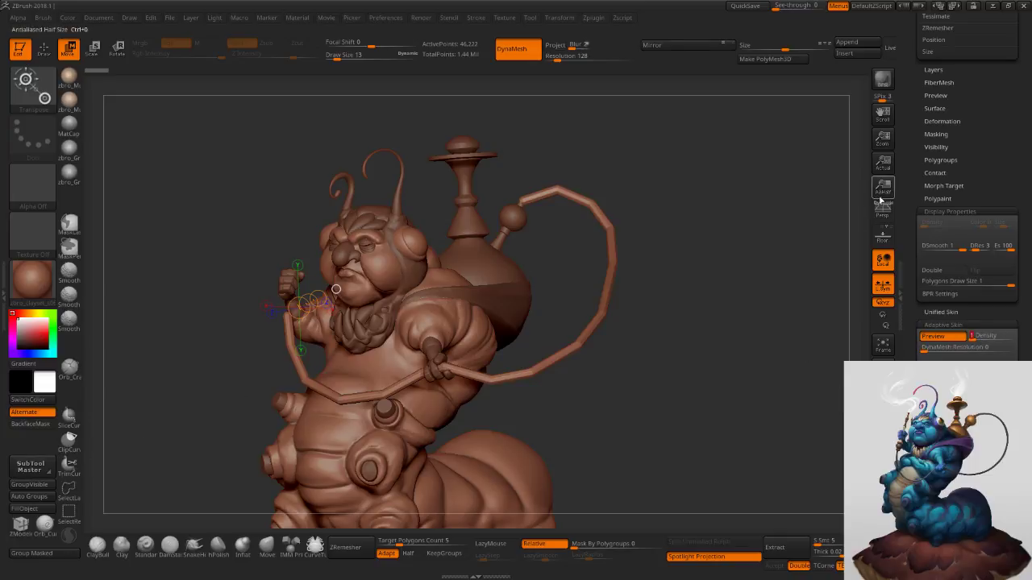
drag(921, 206, 919, 355)
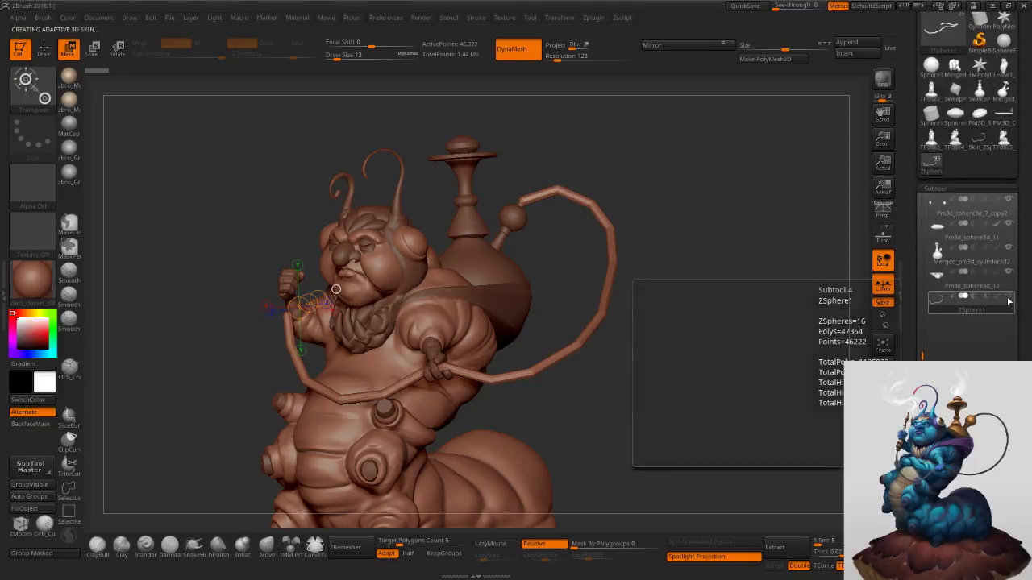
drag(906, 136, 911, 218)
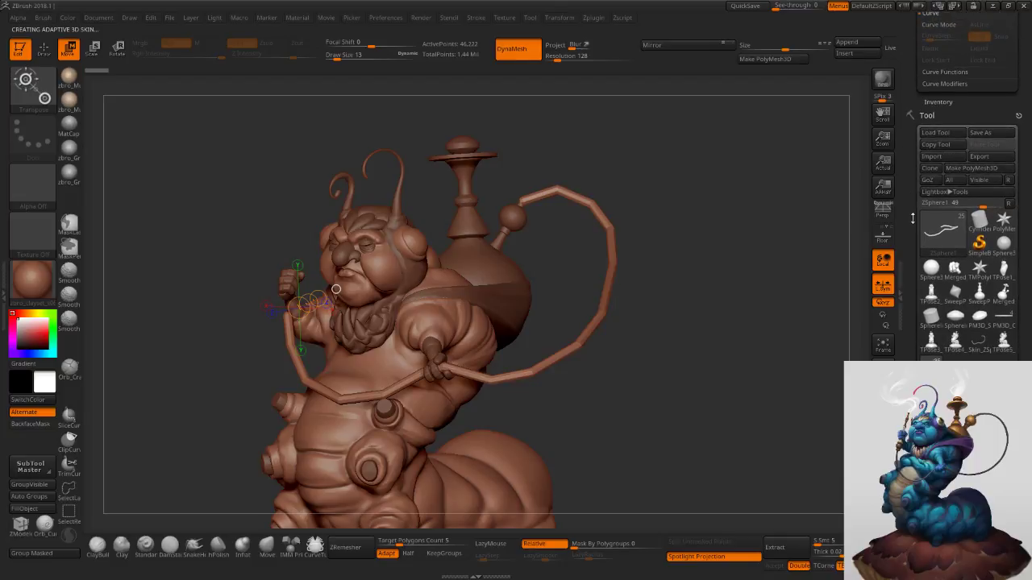
Generate the hose skin as a new subtool and view it in Solo.
click(851, 46)
click(885, 203)
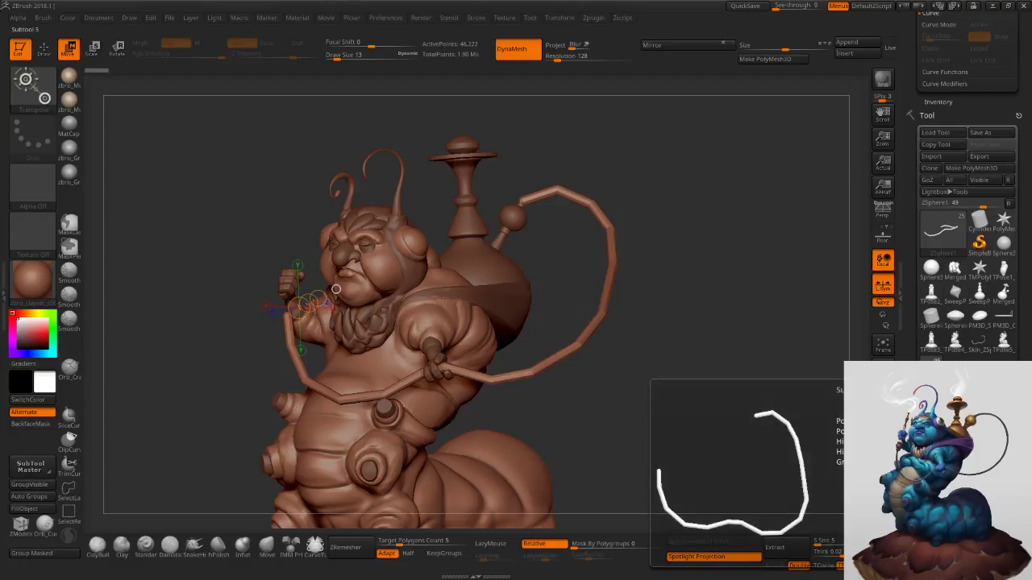
key(ctrl)
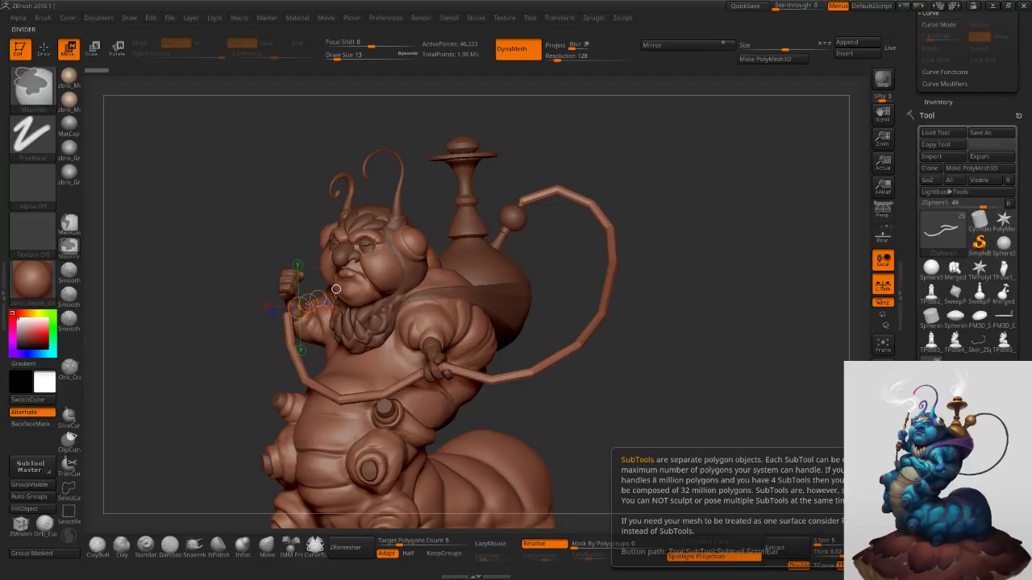
click(955, 487)
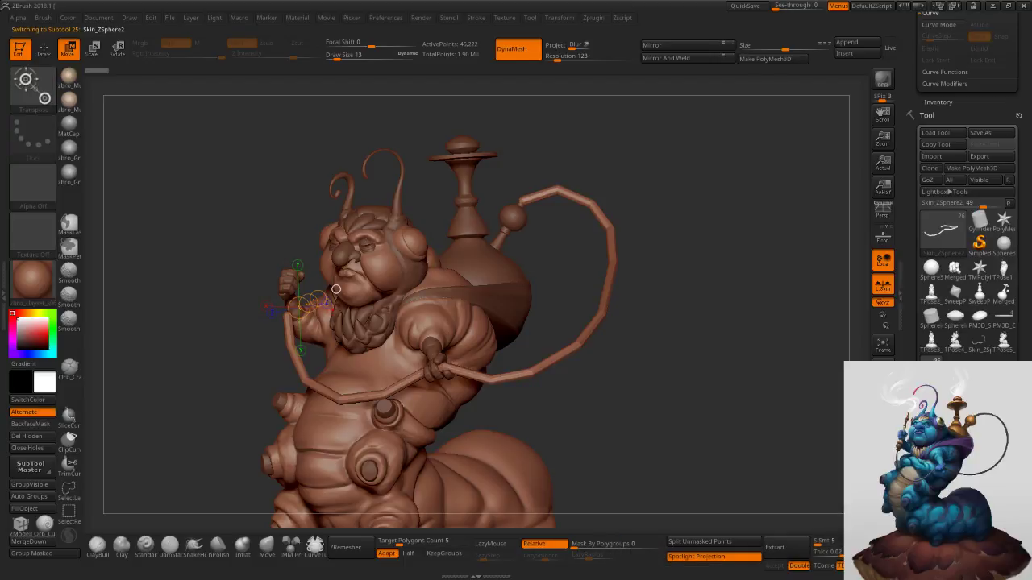
click(882, 502)
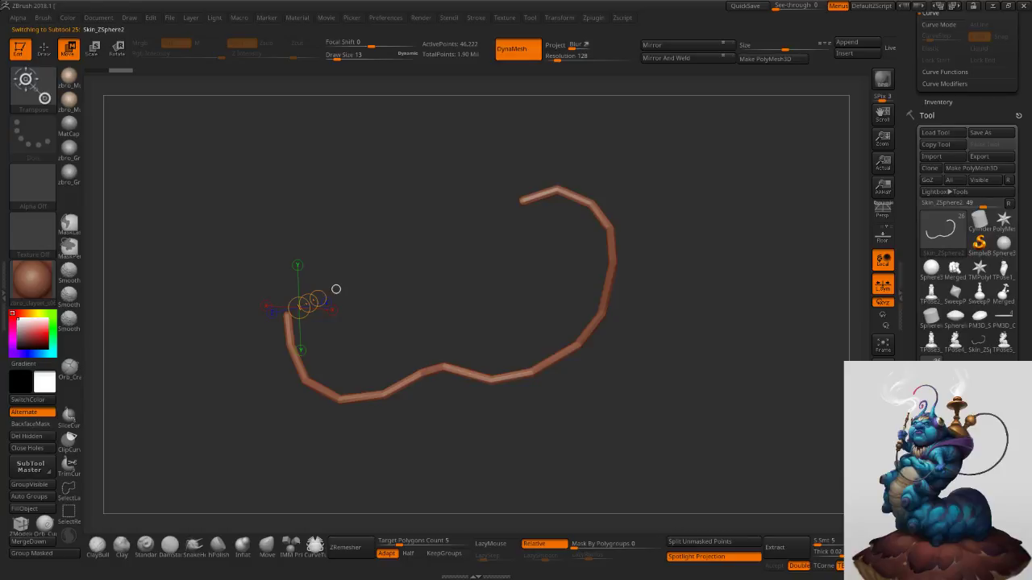
key(shift+alt+s)
key(shift+alt+s)
Make ZSphere1 the active subtool and preview it skinned with PolyFrame on.
drag(911, 571, 908, 244)
click(971, 205)
scroll(911, 330, down, 1)
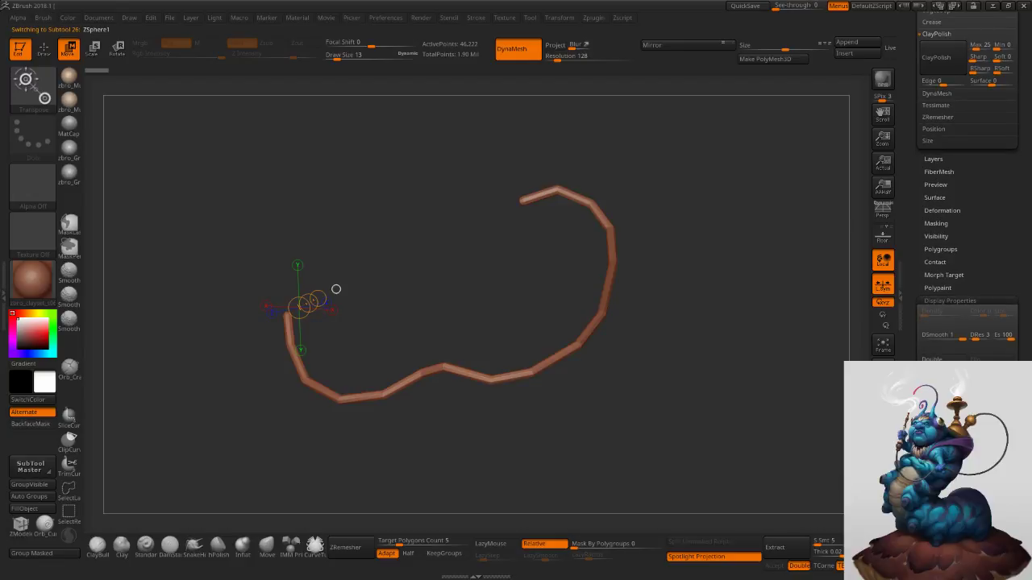
drag(915, 256, 912, 492)
key(shift+f)
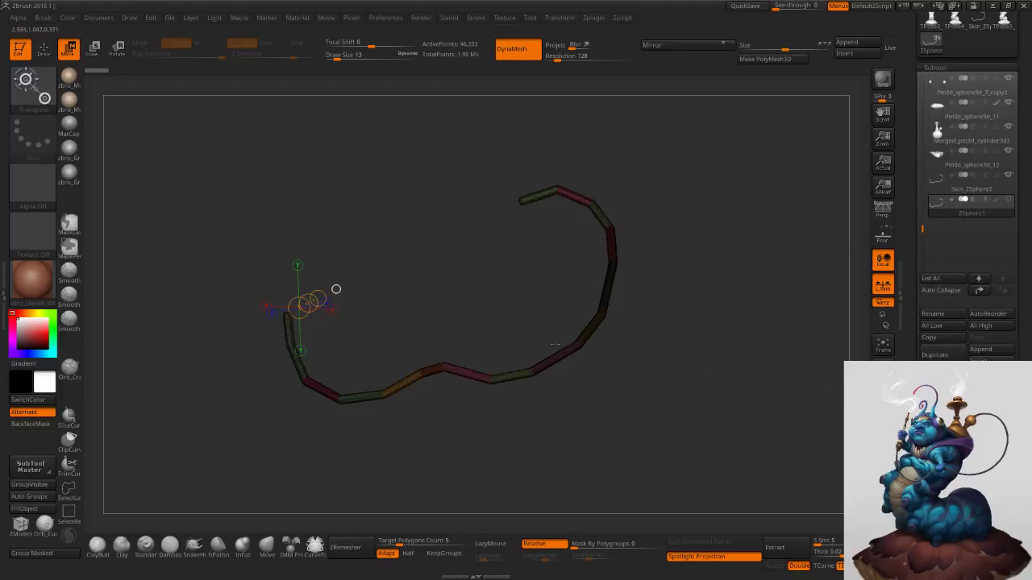
key(a)
Delete the old Skin_ZSphere2 subtool from the SubTool list.
alt+drag(633, 338, 508, 319)
drag(908, 537, 901, 33)
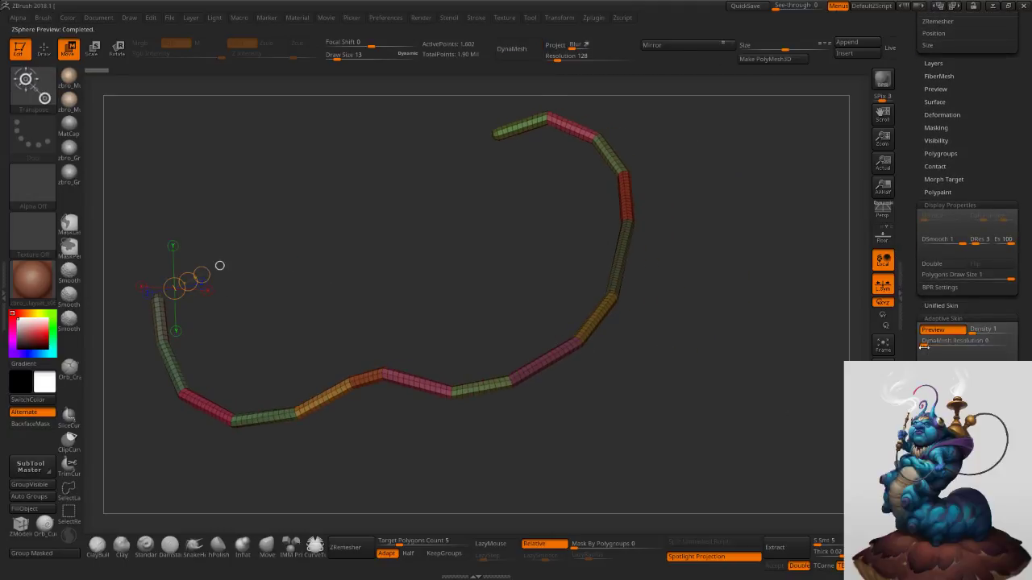
drag(915, 274, 915, 322)
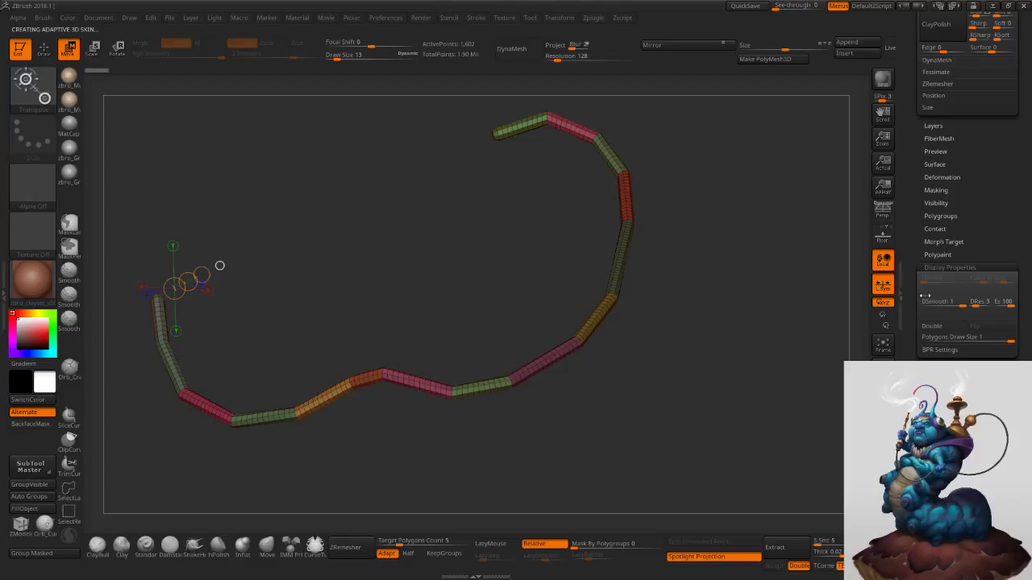
drag(908, 232, 910, 395)
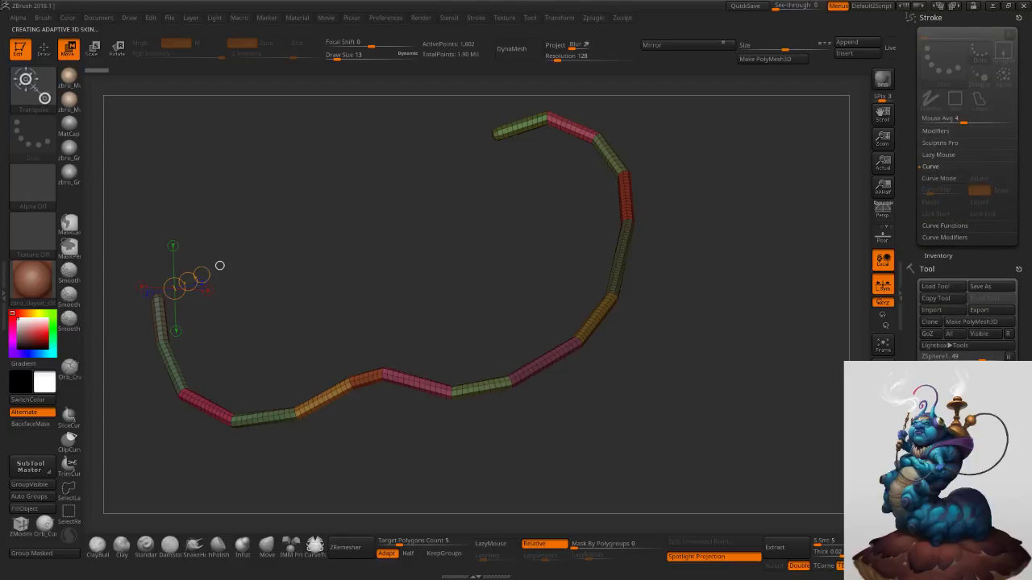
drag(910, 556, 910, 374)
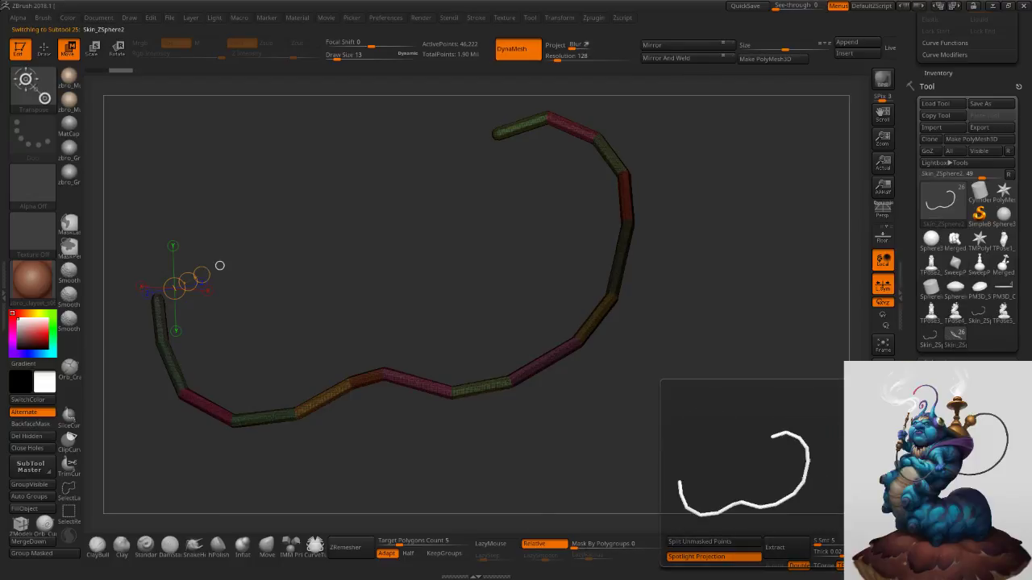
click(944, 446)
Confirm removing Skin_ZSphere2 and append Skin_ZSphere3 as a new subtool.
click(843, 475)
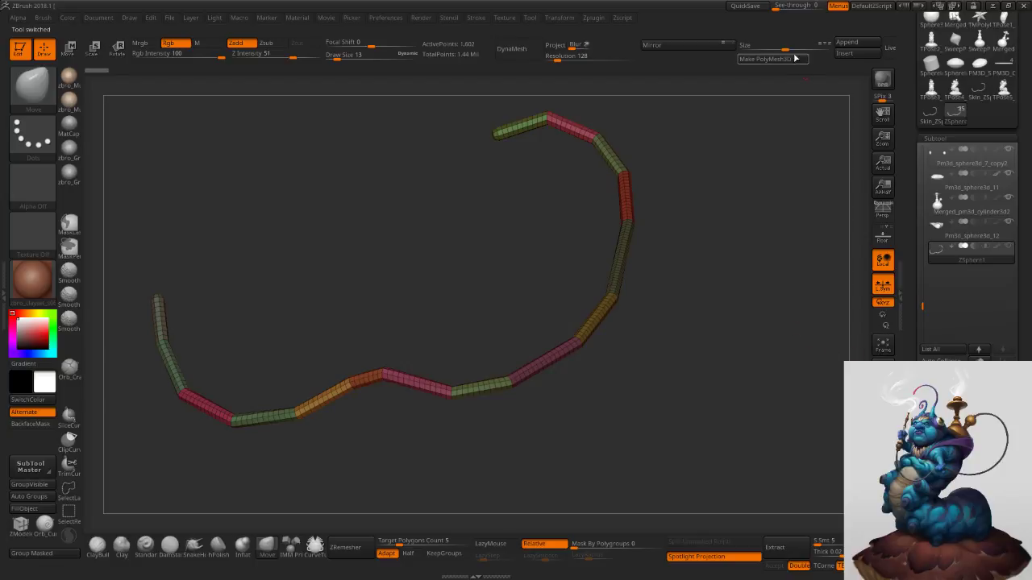
click(842, 45)
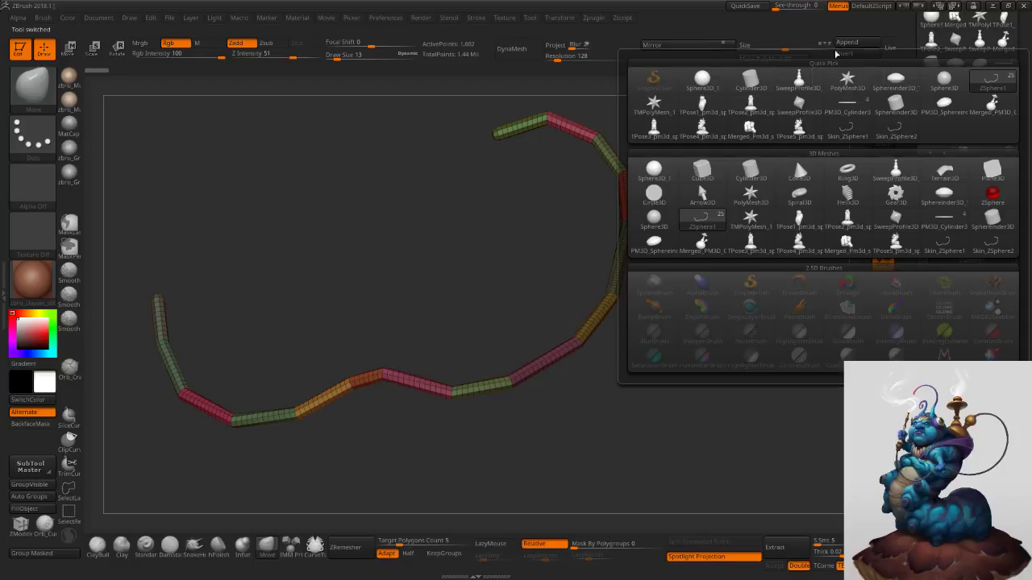
click(990, 258)
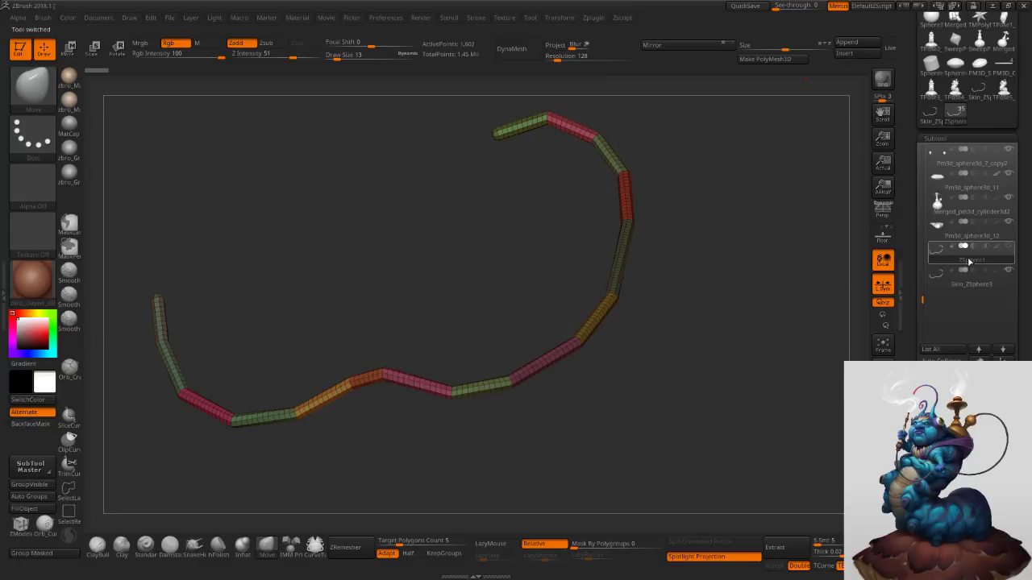
click(935, 278)
click(941, 452)
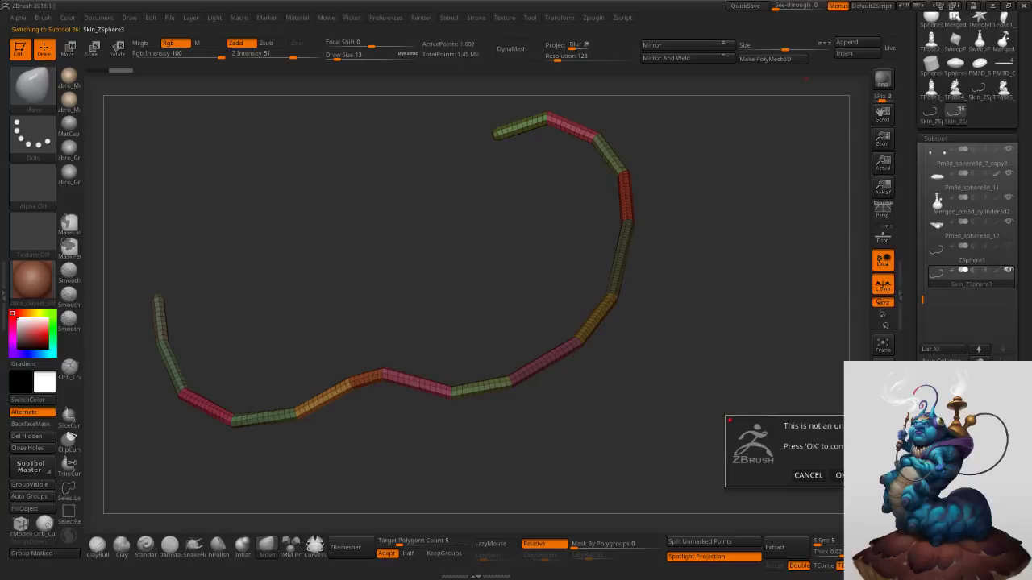
click(831, 475)
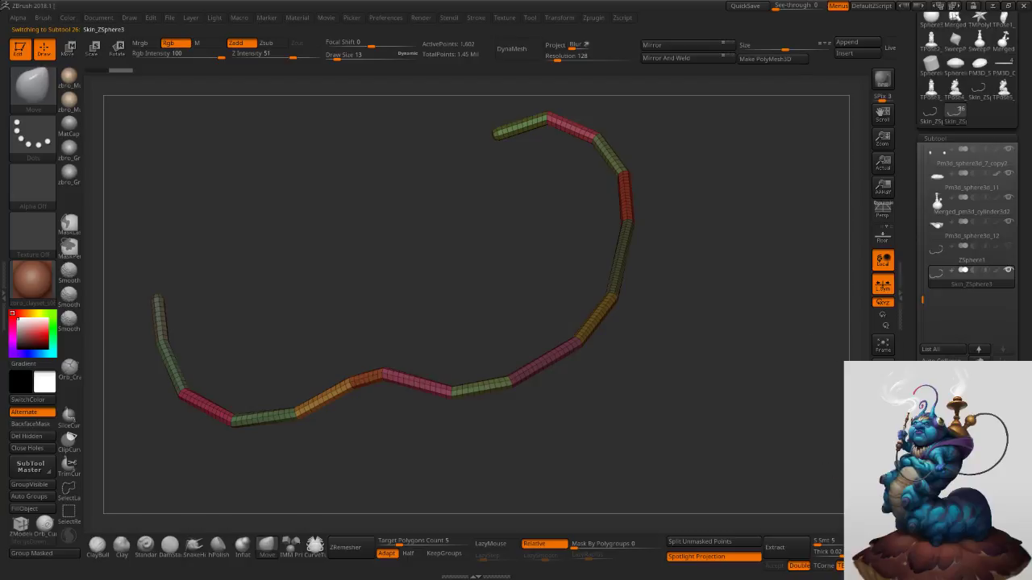
Delete the leftover ZSphere1 chain and turn off PolyFrame.
click(937, 250)
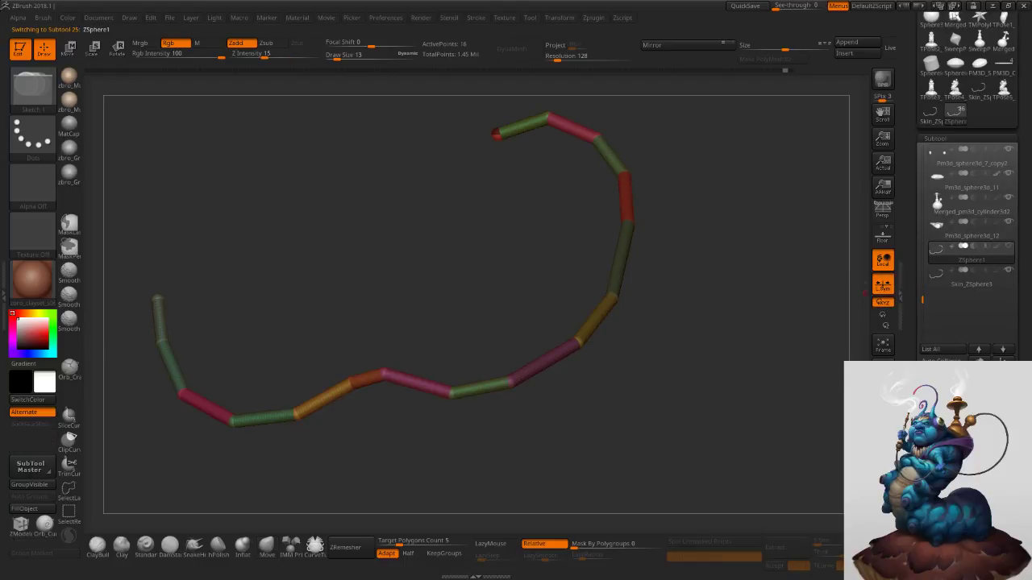
click(943, 451)
click(837, 474)
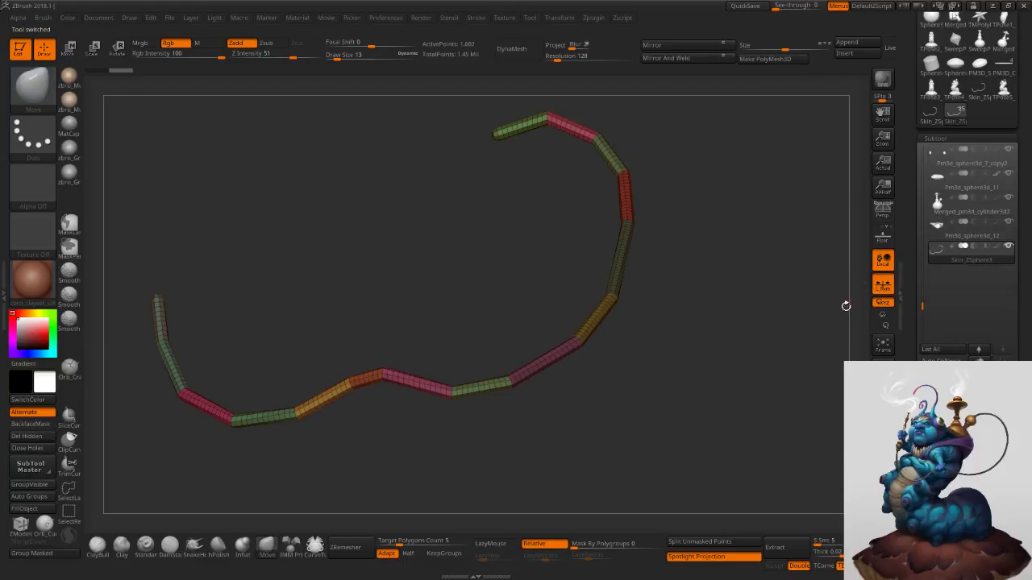
key(shift+f)
Set the brush size to 172 and turn Solo off to show the whole caterpillar.
key(s)
mouse_move(719, 317)
mouse_down()
mouse_move(746, 320)
mouse_move(725, 281)
mouse_move(736, 279)
mouse_up()
click(880, 500)
drag(915, 556, 892, 337)
scroll(892, 323, down, 5)
scroll(892, 323, down, 3)
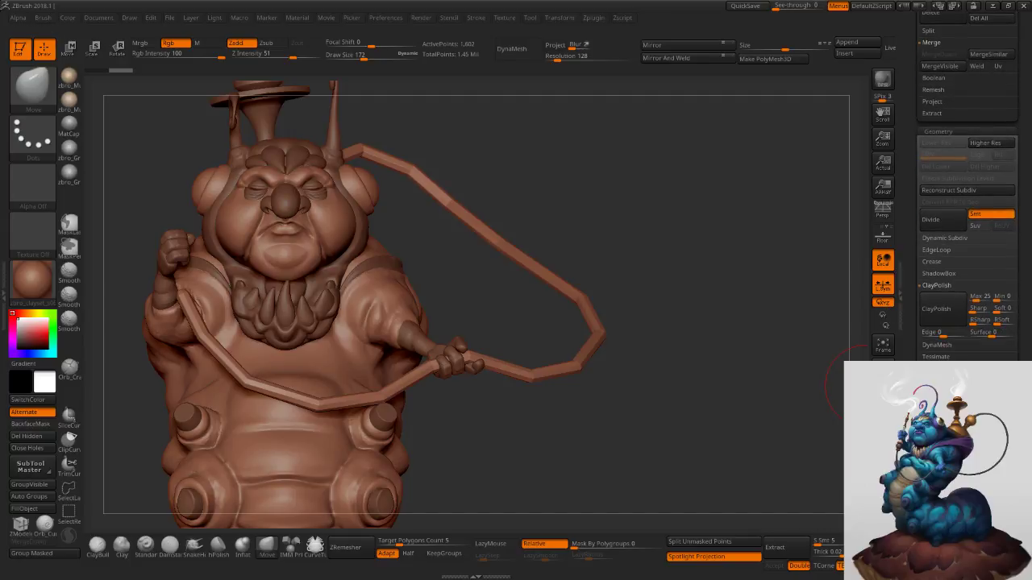
scroll(892, 323, down, 3)
Smooth the new hose with Deformation > Polish.
drag(822, 425, 820, 375)
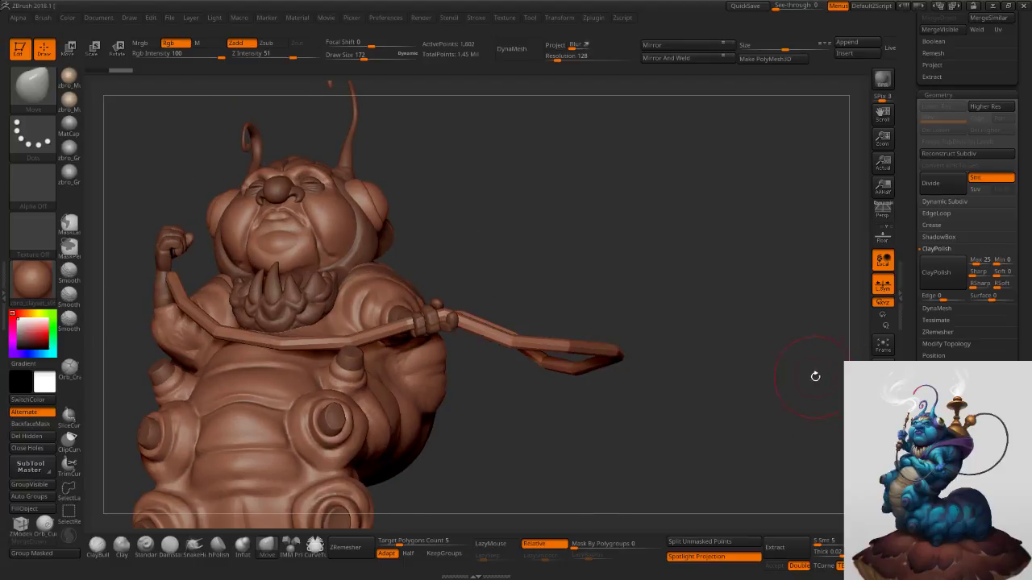
mouse_move(749, 280)
right_down()
mouse_move(732, 331)
mouse_move(709, 301)
mouse_move(728, 299)
mouse_move(666, 330)
right_up()
mouse_move(666, 328)
mouse_down()
mouse_move(724, 307)
mouse_move(784, 325)
mouse_up()
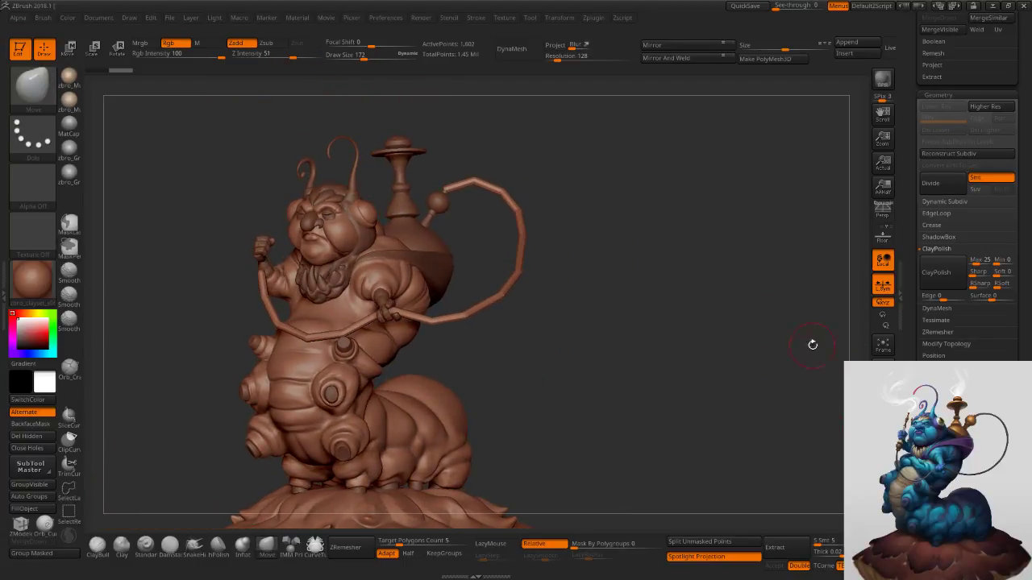
drag(921, 532, 945, 307)
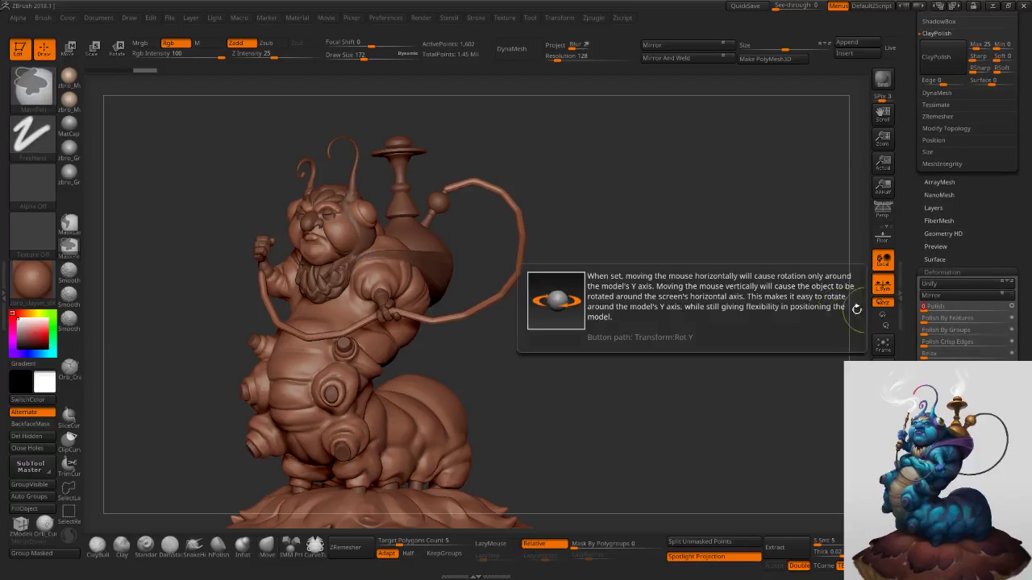
mouse_move(608, 223)
ctrl+right_down()
mouse_move(674, 253)
mouse_move(601, 263)
ctrl+right_up()
key(ctrl+z)
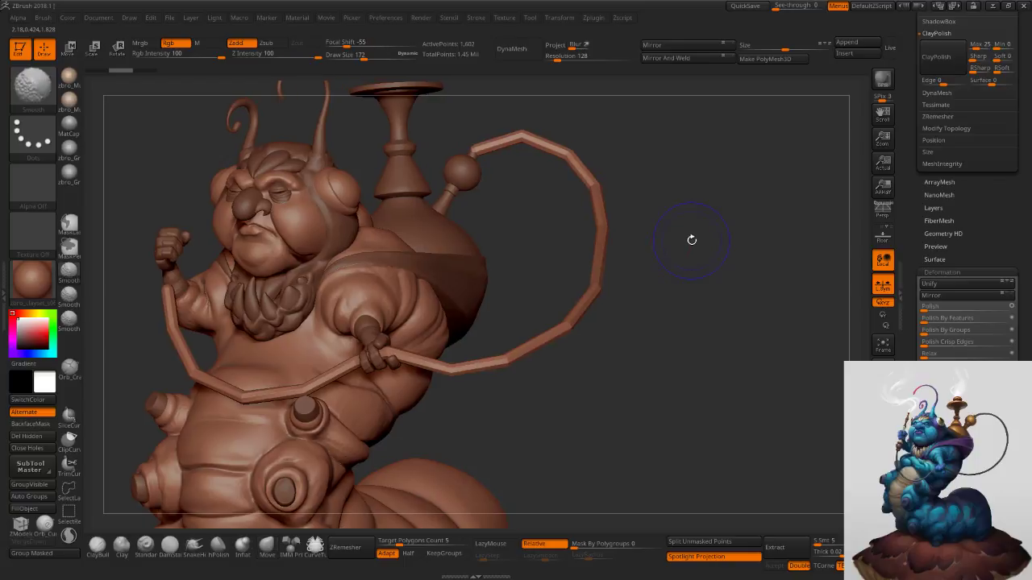
drag(928, 307, 1023, 315)
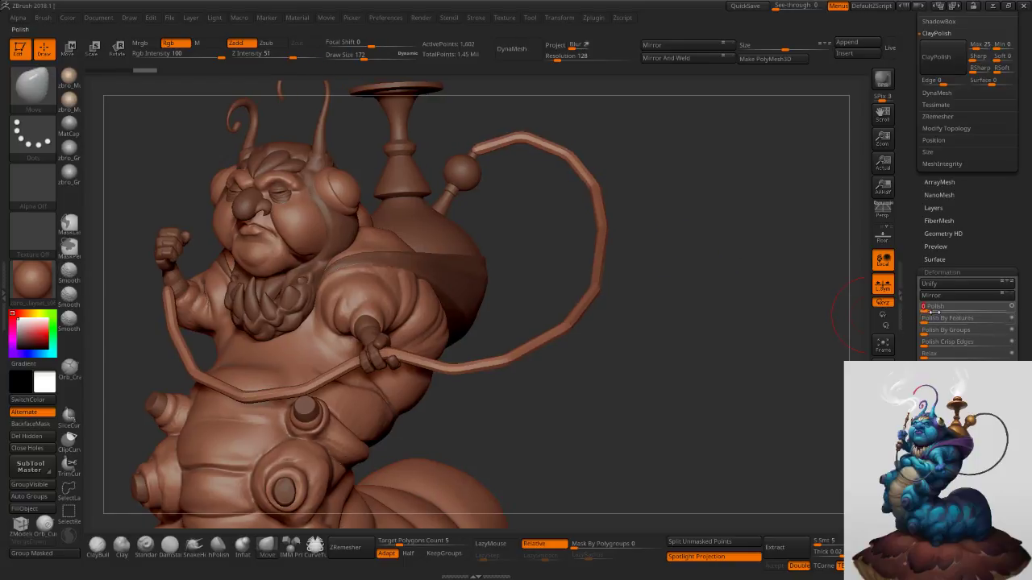
key(s)
Reduce the Move brush to 134 and pull the hose loop into a smoother arc.
mouse_move(501, 132)
ctrl+right_down()
mouse_move(515, 141)
mouse_move(520, 201)
ctrl+right_up()
key(s)
drag(517, 202, 500, 203)
key(ctrl+z)
key(s)
key(s)
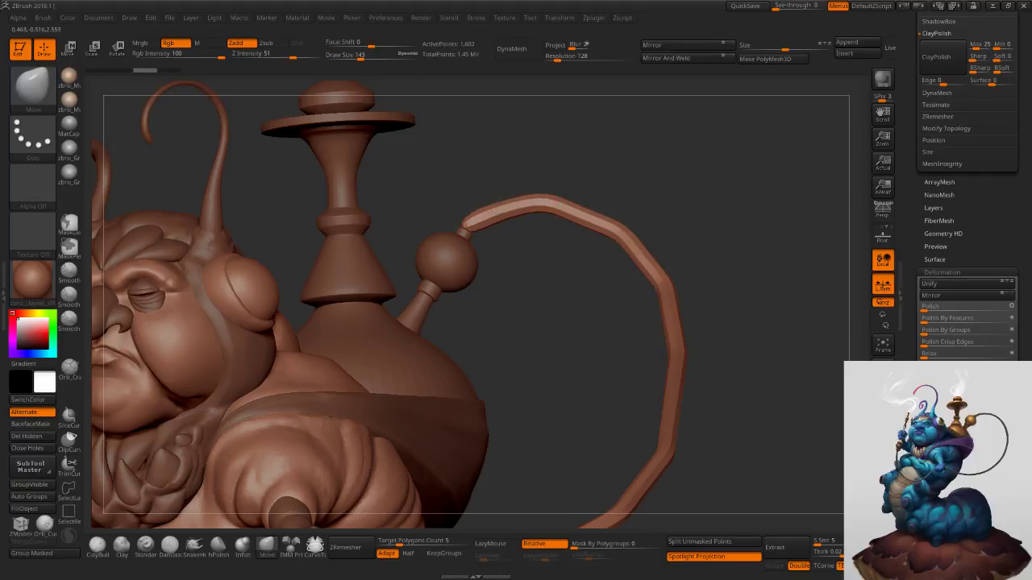
drag(590, 214, 593, 207)
drag(644, 250, 648, 246)
Enlarge the Move brush to 209, then 251, and pull the hose bend right.
mouse_move(677, 312)
alt+right_down()
mouse_move(660, 256)
mouse_move(655, 264)
alt+right_up()
key(s)
drag(654, 263, 657, 263)
right_drag(654, 264, 663, 272)
drag(654, 256, 661, 256)
alt+right_drag(667, 360, 653, 281)
key(s)
drag(654, 281, 655, 299)
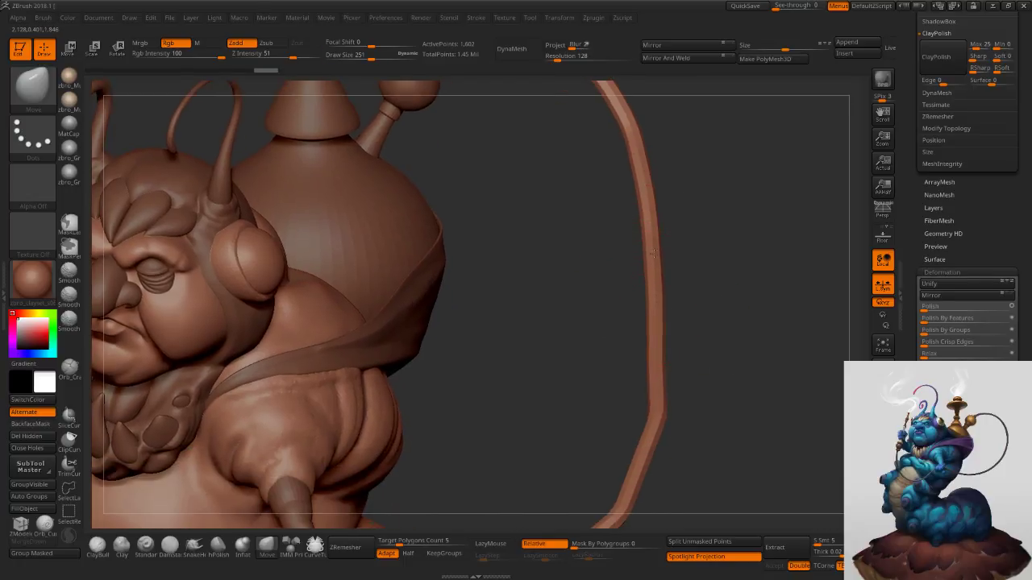
alt+right_drag(657, 407, 652, 329)
key(s)
drag(650, 283, 653, 282)
right_drag(653, 350, 640, 329)
drag(639, 329, 649, 337)
Curve the hose's straight section, its lower bend and the part beside the hand with Move brush sizes 245, 227 and 189.
alt+right_drag(650, 339, 666, 267)
drag(589, 367, 601, 383)
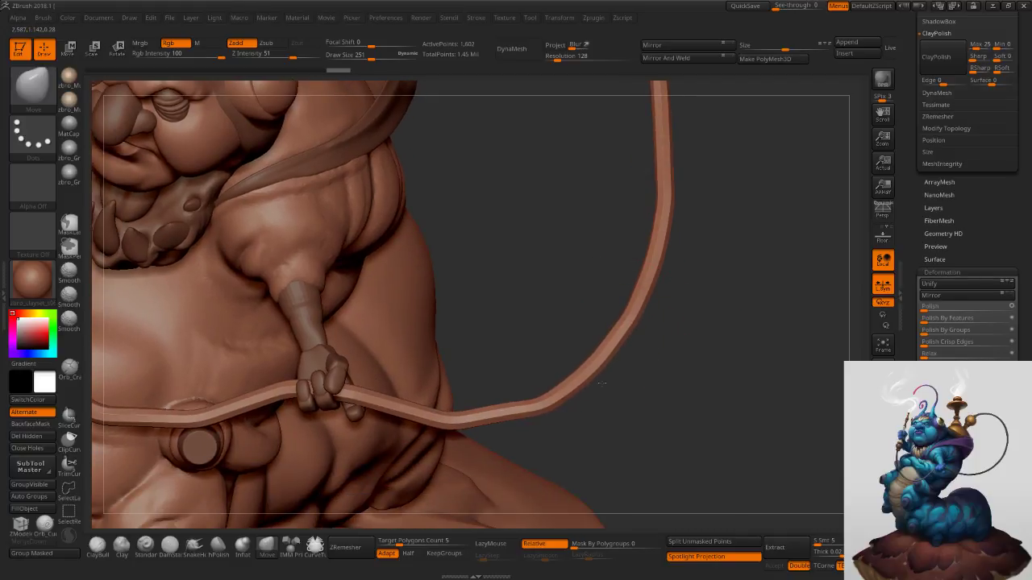
key(s)
click(492, 419)
mouse_move(493, 419)
mouse_down()
mouse_move(500, 437)
mouse_move(501, 427)
mouse_up()
key(s)
click(499, 437)
mouse_move(503, 425)
alt+right_down()
mouse_move(593, 357)
mouse_move(520, 346)
mouse_move(573, 347)
mouse_move(580, 358)
alt+right_up()
key(s)
click(504, 355)
drag(503, 352, 492, 365)
Pull the hose's lower and left bends downward using Move brush sizes 209 and 245.
mouse_move(385, 361)
alt+right_down()
mouse_move(516, 329)
mouse_move(440, 324)
alt+right_up()
key(s)
click(455, 329)
key(s)
click(440, 326)
drag(430, 333, 414, 350)
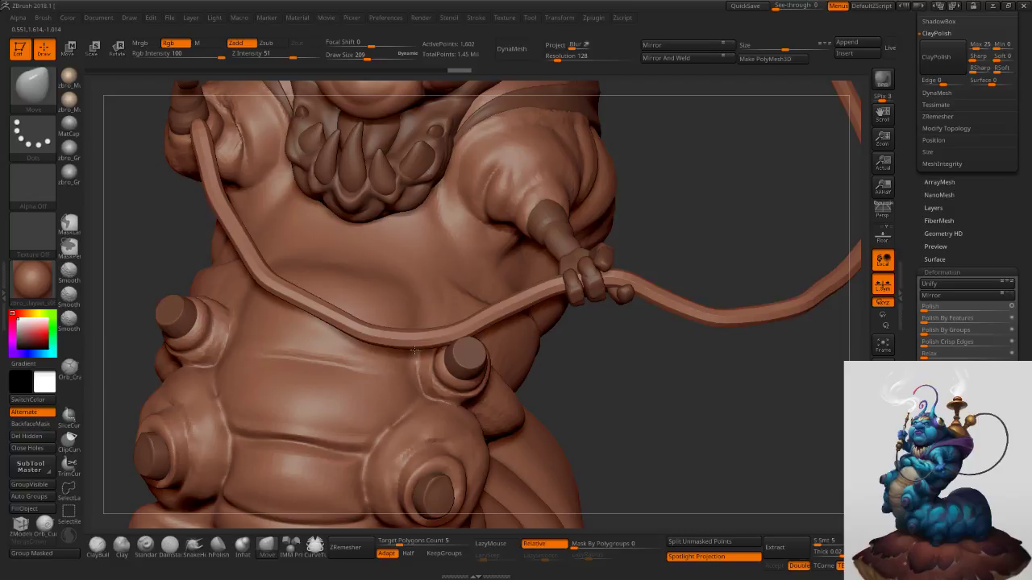
key(s)
click(320, 312)
right_drag(342, 314, 310, 311)
drag(311, 313, 298, 337)
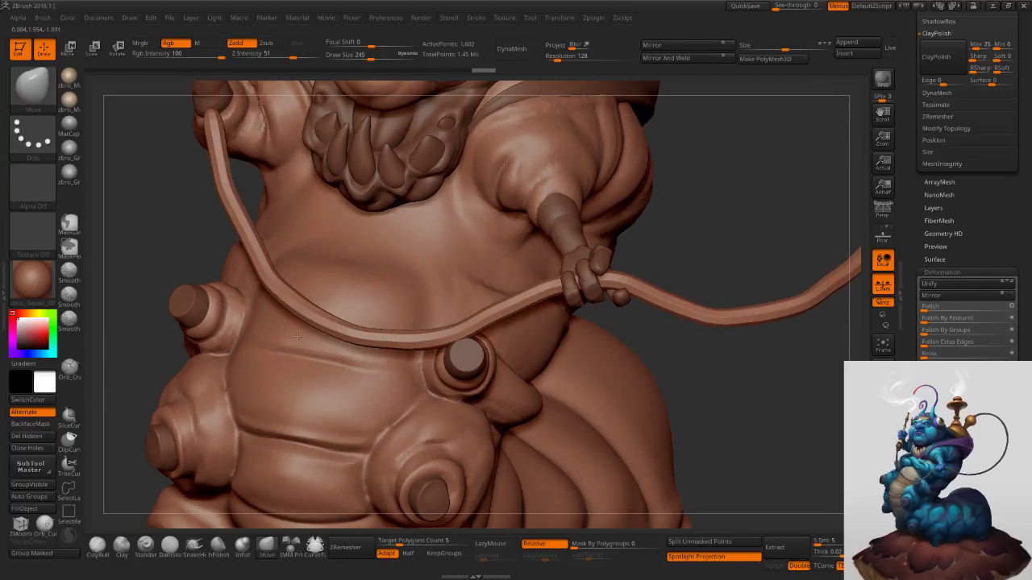
Pull the hose's left section up and leftward, nudging it with a 198 brush.
alt+right_drag(319, 312, 411, 400)
drag(335, 329, 323, 316)
drag(316, 251, 307, 250)
key(s)
click(309, 253)
drag(328, 322, 323, 326)
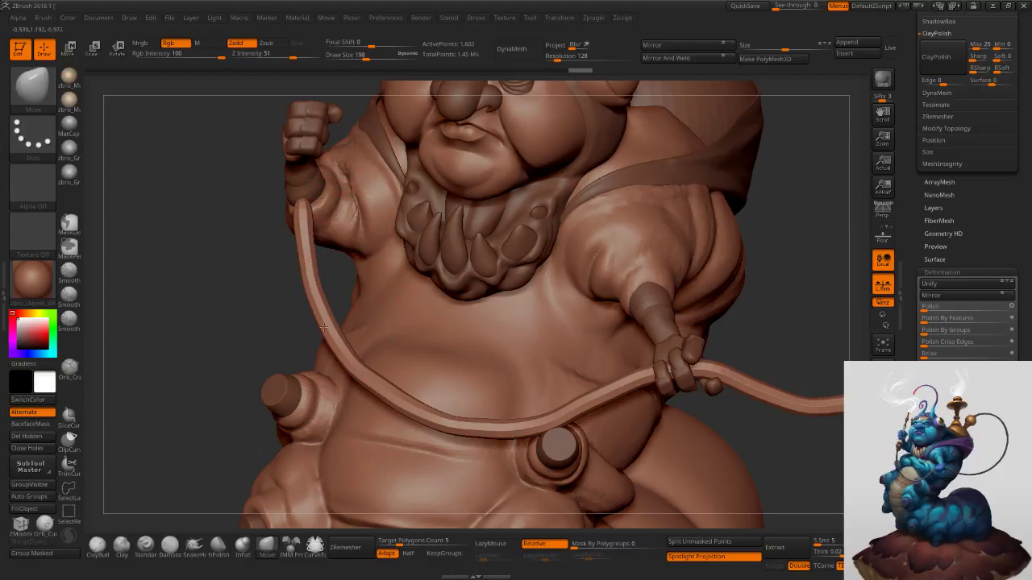
Smooth the hose with repeated Deformation > Polish drags, checking from a zoomed-out view.
drag(924, 310, 1016, 311)
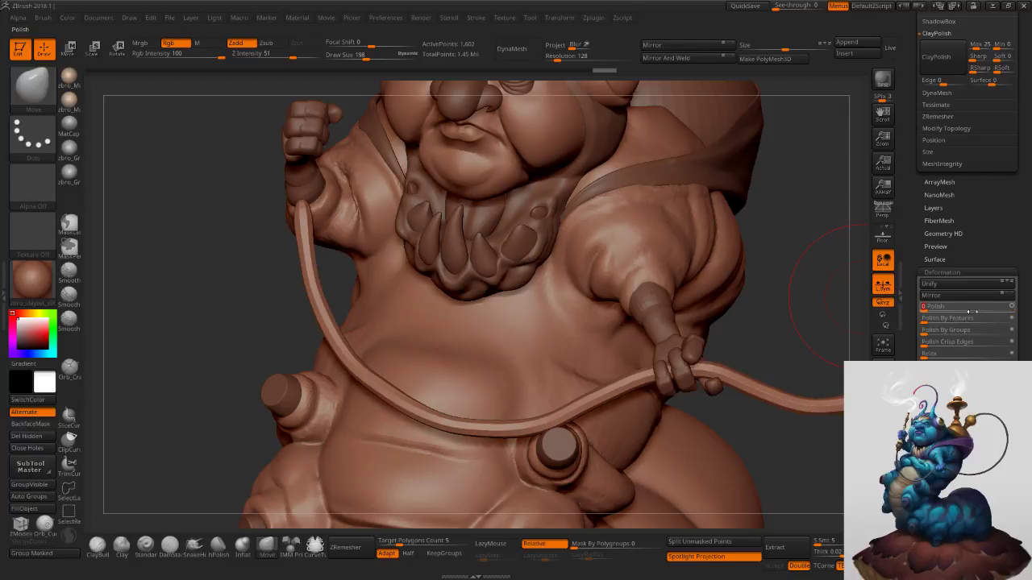
drag(926, 308, 1019, 309)
mouse_move(776, 286)
ctrl+right_down()
mouse_move(740, 264)
mouse_move(728, 356)
ctrl+right_up()
mouse_move(637, 242)
ctrl+right_down()
mouse_move(742, 355)
mouse_move(629, 235)
ctrl+right_up()
mouse_move(676, 271)
right_down()
mouse_move(649, 314)
mouse_move(684, 291)
right_up()
drag(925, 309, 934, 310)
Enlarge the Move brush to about 577, undo a stroke, and finish pulling the hose.
key(s)
mouse_move(688, 308)
mouse_down()
mouse_move(658, 313)
mouse_move(637, 363)
mouse_move(651, 350)
mouse_move(689, 348)
mouse_move(637, 350)
mouse_move(642, 363)
mouse_up()
key(s)
key(ctrl+z)
key(bracketright)
key(s)
drag(635, 364, 643, 362)
With a 695 Move brush, bend the hose's long straight section downward, checking front and side views.
key(s)
drag(571, 385, 571, 409)
key(s)
click(669, 347)
drag(670, 347, 670, 369)
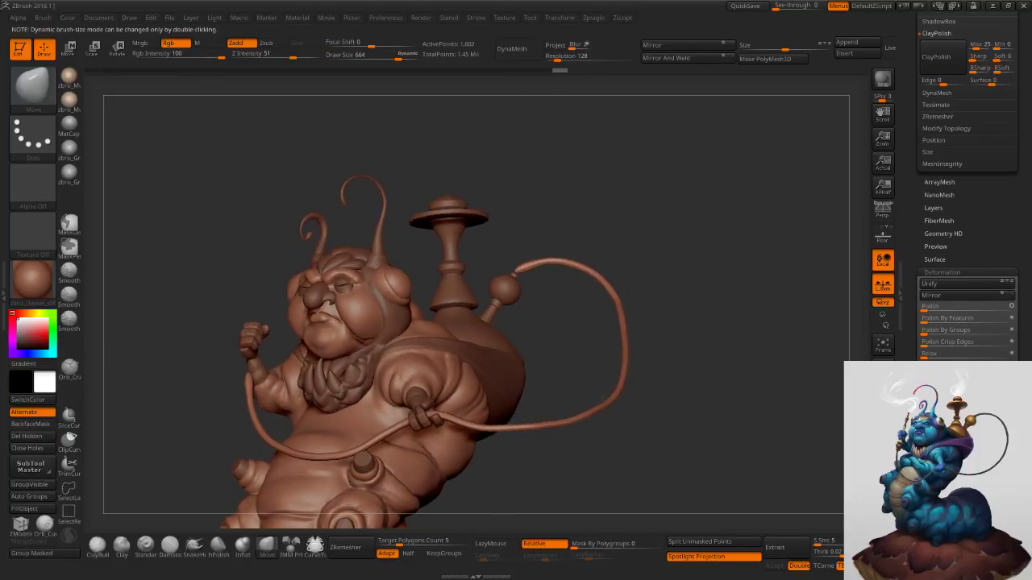
right_drag(677, 378, 656, 383)
drag(591, 410, 593, 403)
key(s)
mouse_move(644, 409)
right_down()
mouse_move(583, 413)
mouse_move(634, 392)
mouse_move(642, 359)
right_up()
click(577, 414)
mouse_move(648, 315)
right_down()
mouse_move(670, 340)
mouse_move(640, 284)
right_up()
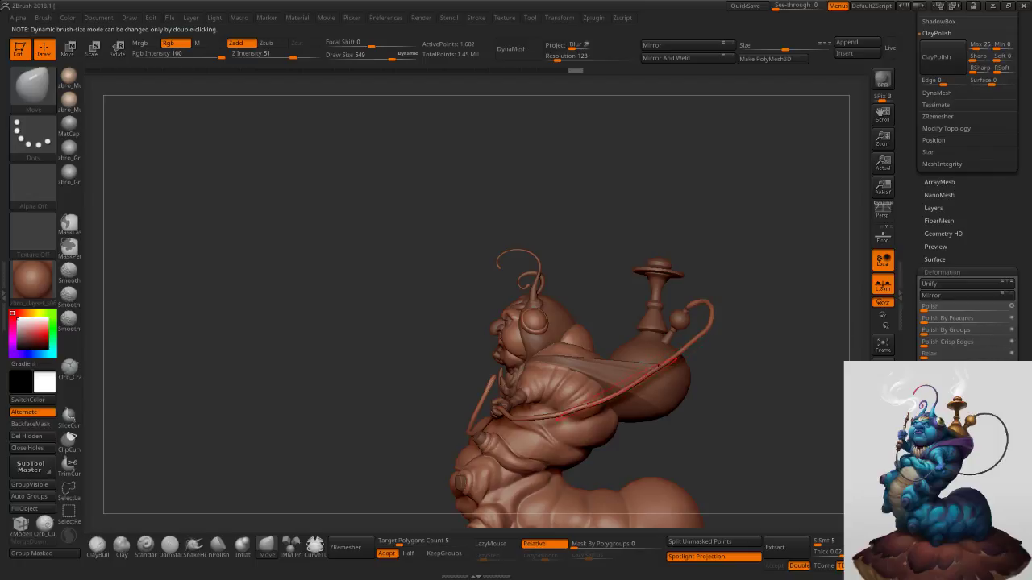
mouse_move(650, 364)
right_down()
mouse_move(659, 374)
mouse_move(632, 384)
right_up()
Raise the brush size to 1000 and pull the hose's right part down-right.
key(s)
mouse_move(633, 384)
mouse_down()
mouse_move(644, 387)
mouse_move(639, 429)
mouse_up()
key(s)
key(s)
mouse_move(694, 375)
mouse_down()
mouse_move(683, 375)
mouse_move(688, 362)
mouse_move(694, 375)
mouse_move(706, 345)
mouse_up()
mouse_move(702, 345)
mouse_down()
mouse_move(723, 341)
mouse_move(706, 352)
mouse_move(703, 374)
mouse_up()
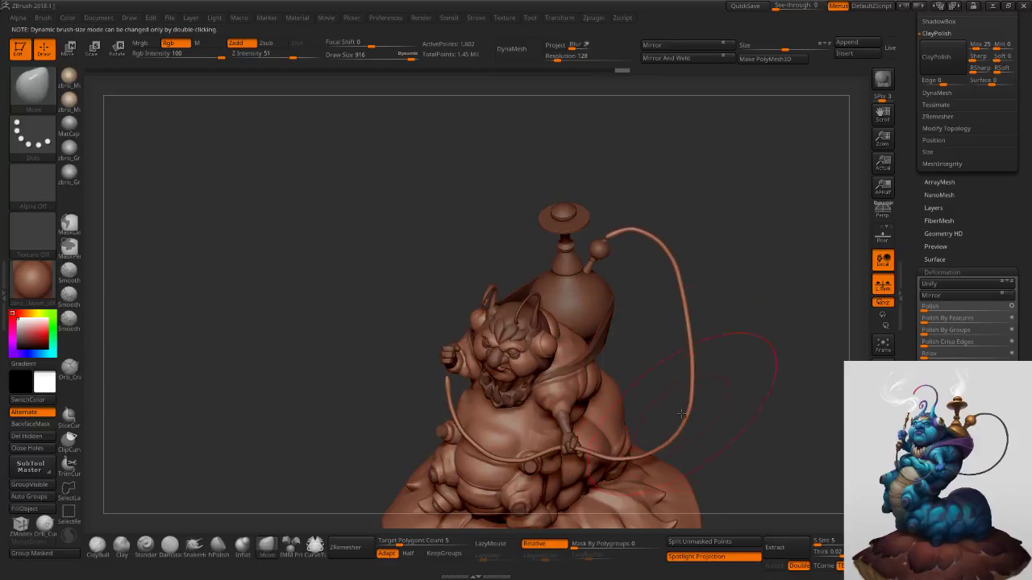
mouse_move(670, 434)
mouse_down()
mouse_move(647, 410)
mouse_move(675, 410)
mouse_up()
Nudge the hose from a top-down view with a 531 brush, undoing one edit.
key(s)
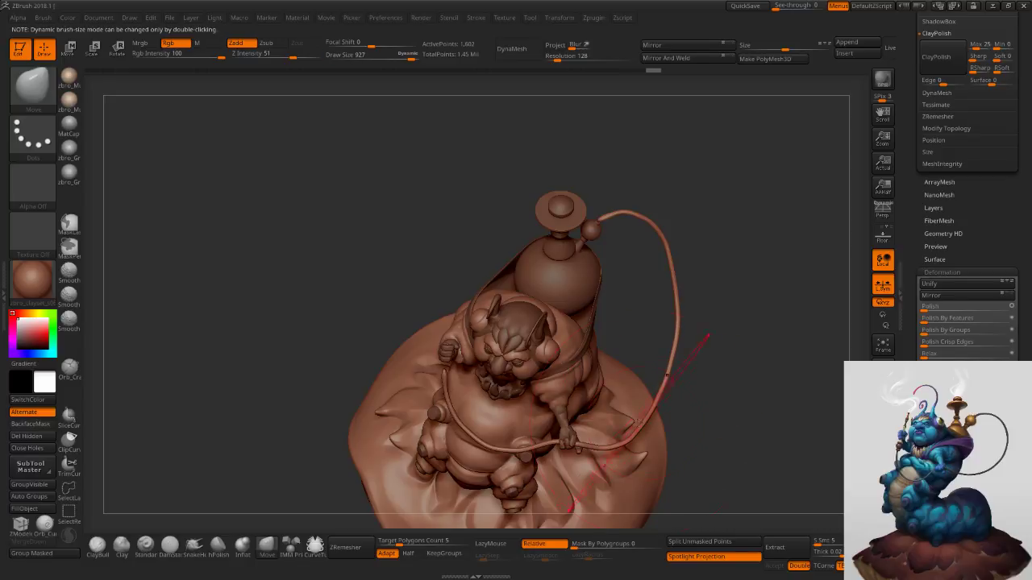
right_drag(641, 424, 626, 449)
drag(626, 449, 628, 450)
key(s)
ctrl+right_drag(627, 445, 641, 460)
key(s)
mouse_move(642, 461)
mouse_down()
mouse_move(618, 461)
mouse_move(598, 441)
mouse_move(608, 448)
mouse_up()
key(ctrl+z)
drag(654, 406, 648, 398)
Pull the hose downward from a three-quarter view with brush sizes 374 and 389.
right_drag(651, 394, 702, 318)
alt+right_drag(699, 405, 657, 361)
key(s)
drag(627, 381, 597, 368)
right_drag(635, 368, 573, 367)
mouse_move(556, 367)
mouse_down()
mouse_move(552, 387)
mouse_move(596, 370)
mouse_up()
key(s)
right_drag(630, 387, 600, 381)
mouse_move(598, 374)
mouse_down()
mouse_move(599, 388)
mouse_move(597, 377)
mouse_up()
Polish the hose smooth, then shrink the brush from 323 down to 209.
drag(926, 308, 1005, 307)
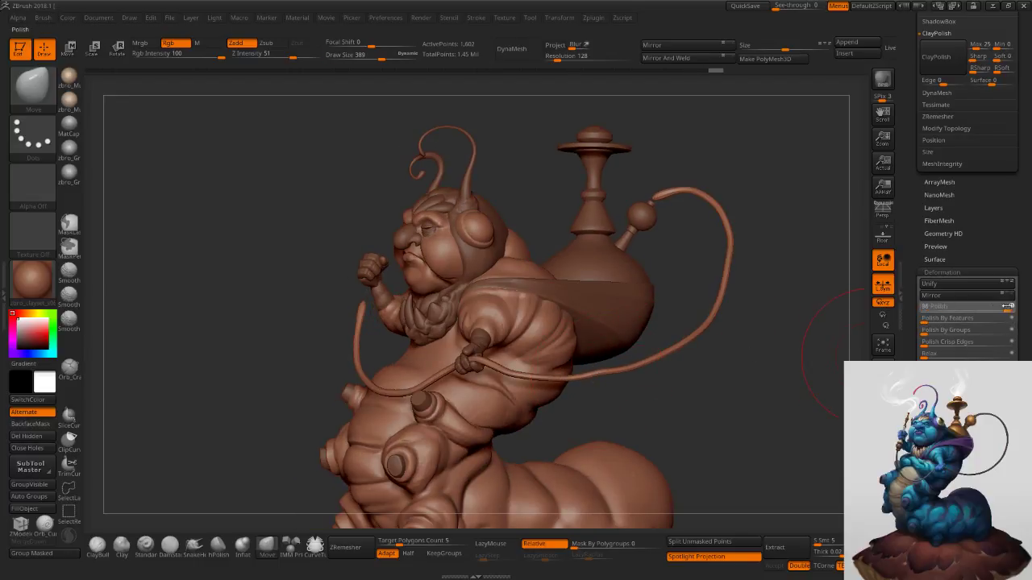
key(bracketleft)
right_drag(708, 352, 718, 350)
key(s)
drag(690, 357, 686, 357)
ctrl+right_drag(684, 360, 620, 398)
key(s)
drag(619, 399, 613, 398)
Nudge the hose near the hand and reframe the whole hookah hose.
right_drag(613, 398, 577, 393)
drag(606, 379, 604, 387)
mouse_move(604, 403)
ctrl+right_down()
mouse_move(637, 310)
mouse_move(766, 290)
mouse_move(700, 308)
ctrl+right_up()
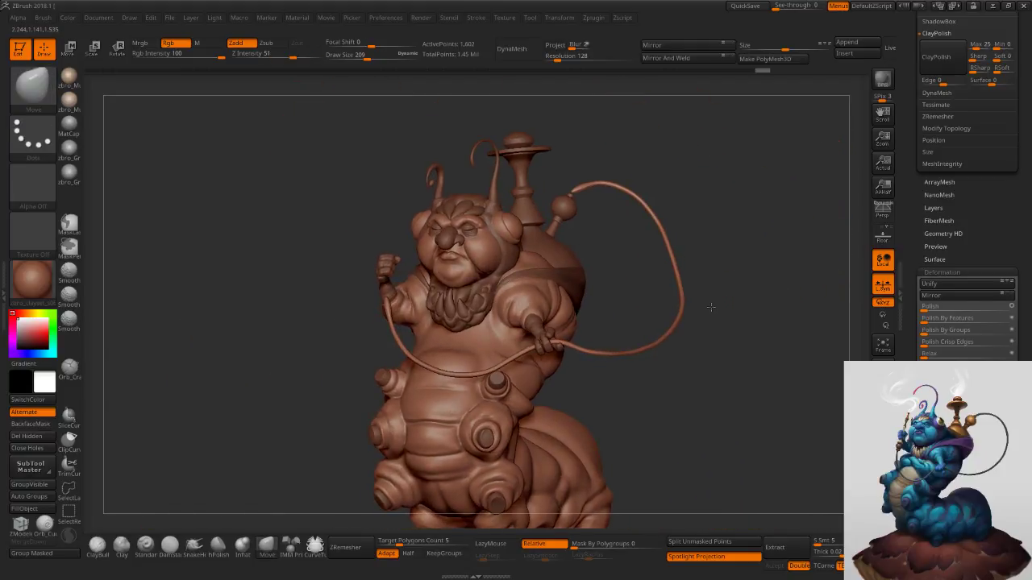
ctrl+right_drag(668, 157, 617, 138)
alt+right_drag(616, 137, 625, 327)
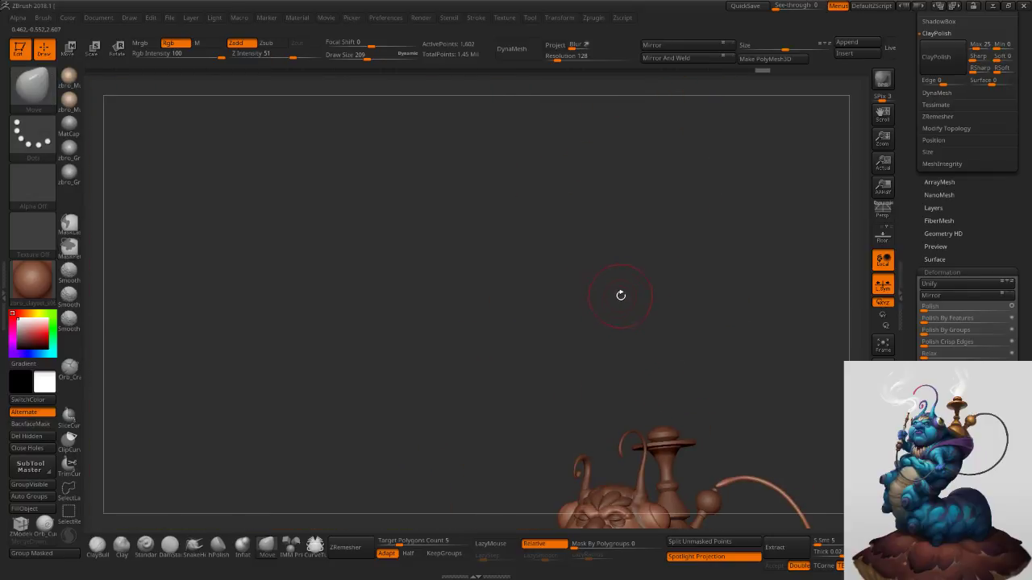
Seat the hose tip into the hookah ball's spout with a 143 Move brush, smoothing with Shift.
key(f)
alt+right_drag(613, 220, 564, 311)
mouse_move(548, 259)
ctrl+right_down()
mouse_move(551, 276)
mouse_move(593, 311)
ctrl+right_up()
key(s)
drag(548, 257, 532, 256)
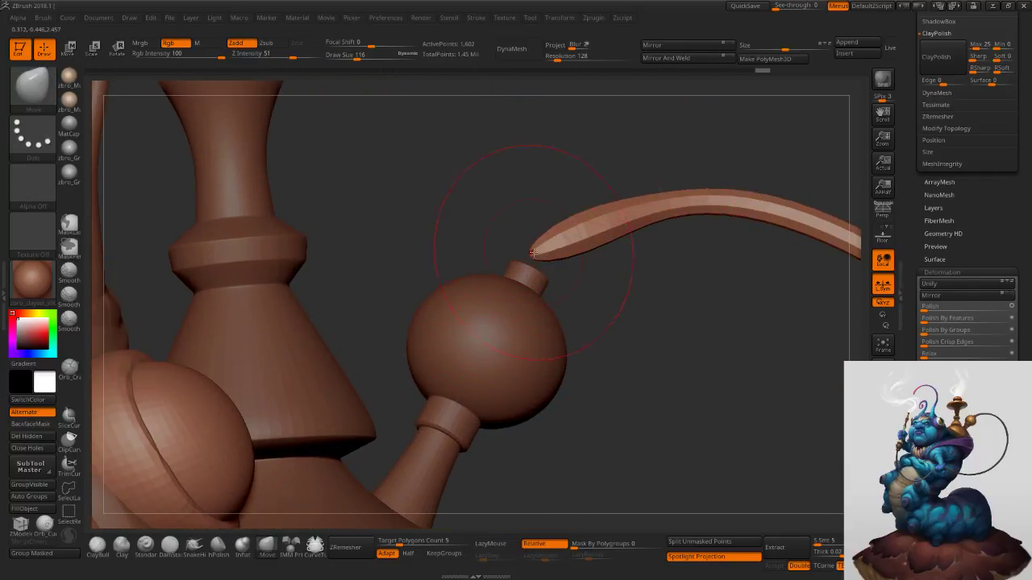
key(shift)
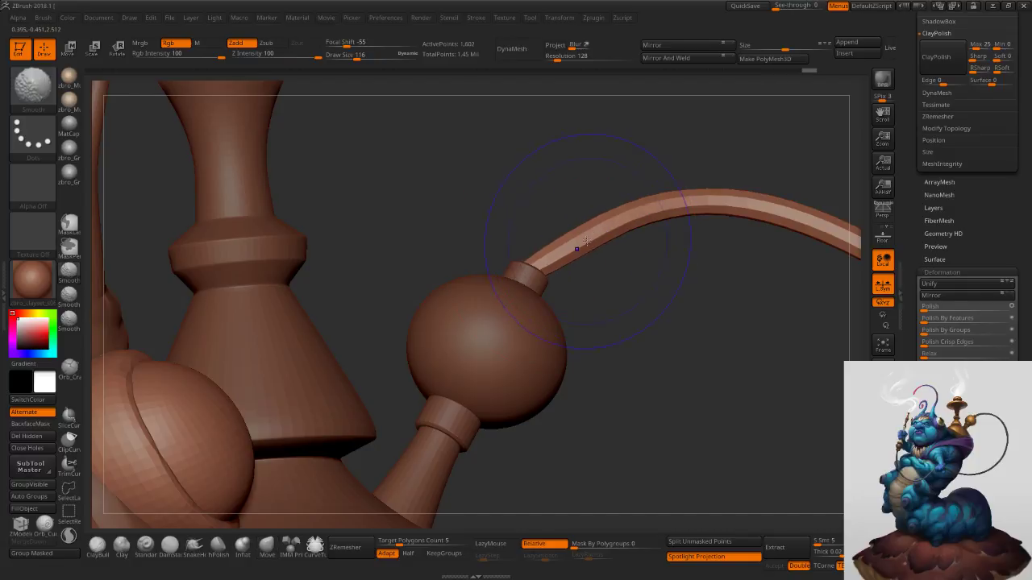
key(s)
drag(567, 257, 566, 257)
key(s)
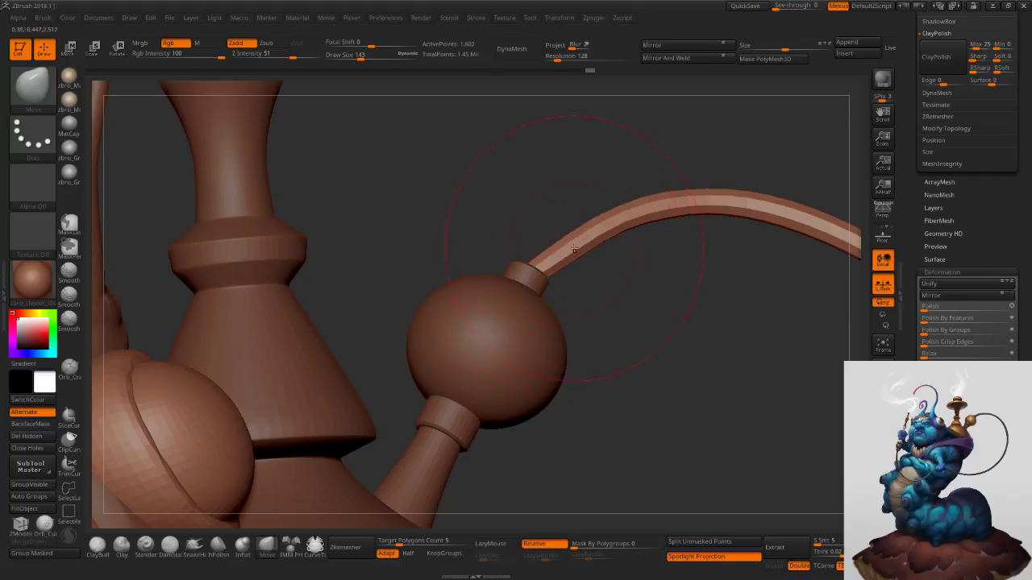
Orbit around the ball and tube to check the joint, then frame the whole model.
right_drag(579, 245, 476, 355)
mouse_move(606, 216)
alt+right_down()
mouse_move(603, 303)
mouse_move(621, 228)
alt+right_up()
drag(621, 228, 610, 230)
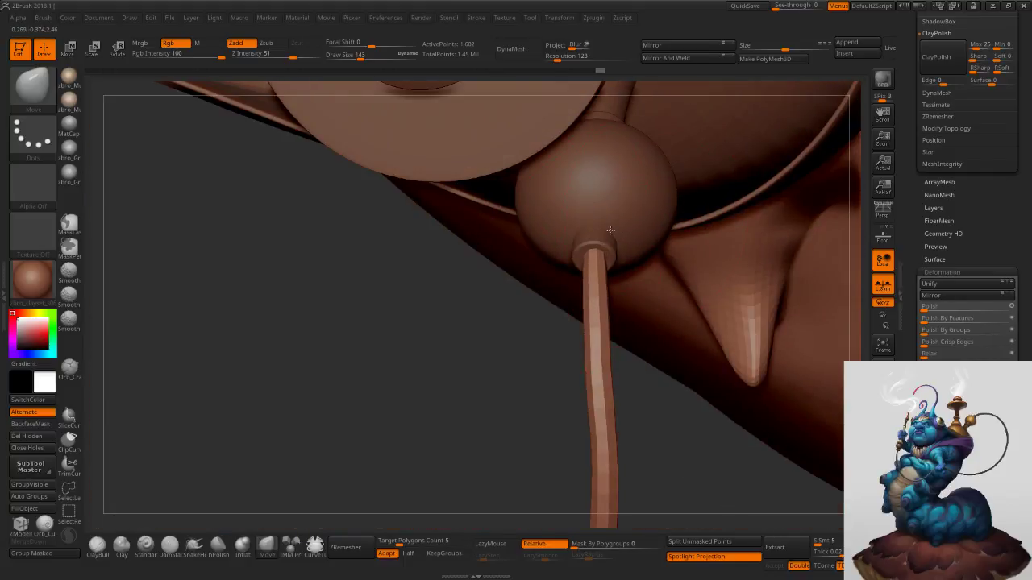
mouse_move(603, 252)
right_down()
mouse_move(663, 278)
mouse_move(668, 293)
mouse_move(608, 274)
mouse_move(557, 302)
mouse_move(571, 216)
mouse_move(621, 244)
right_up()
key(f)
key(f)
key(f)
With a 452 Move brush, pull the hose's lower curve down and left over the belly.
key(s)
mouse_move(619, 229)
mouse_down()
mouse_move(631, 226)
mouse_move(591, 225)
mouse_up()
key(s)
ctrl+right_drag(385, 269, 395, 278)
drag(394, 278, 387, 294)
right_drag(414, 219, 387, 210)
Smooth the hose tip with a 283 brush, then undo the smoothing.
key(s)
drag(367, 175, 357, 175)
right_drag(401, 263, 394, 264)
alt+right_drag(375, 170, 413, 278)
key(s)
mouse_move(416, 280)
mouse_down()
mouse_move(389, 275)
mouse_move(391, 288)
mouse_move(392, 246)
mouse_up()
key(ctrl+z)
key(s)
key(ctrl+z)
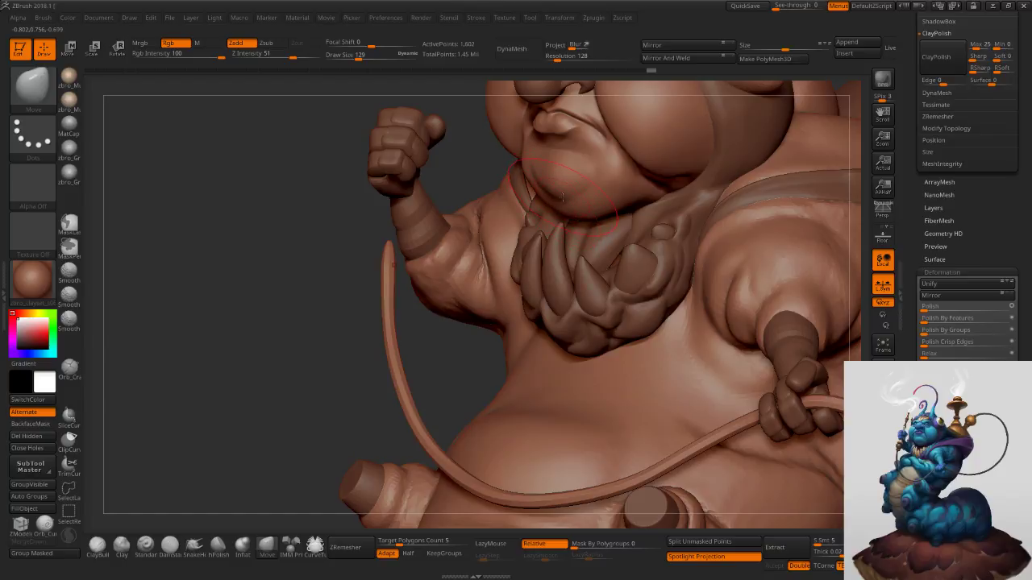
Zoom out to show the whole caterpillar and base.
ctrl+right_drag(626, 289, 514, 231)
alt+right_drag(585, 290, 513, 232)
ctrl+right_drag(635, 294, 603, 256)
right_drag(659, 318, 702, 319)
Close the stroke settings and select the CurveLathe brush from the brush library.
drag(905, 192, 912, 259)
scroll(913, 258, up, 4)
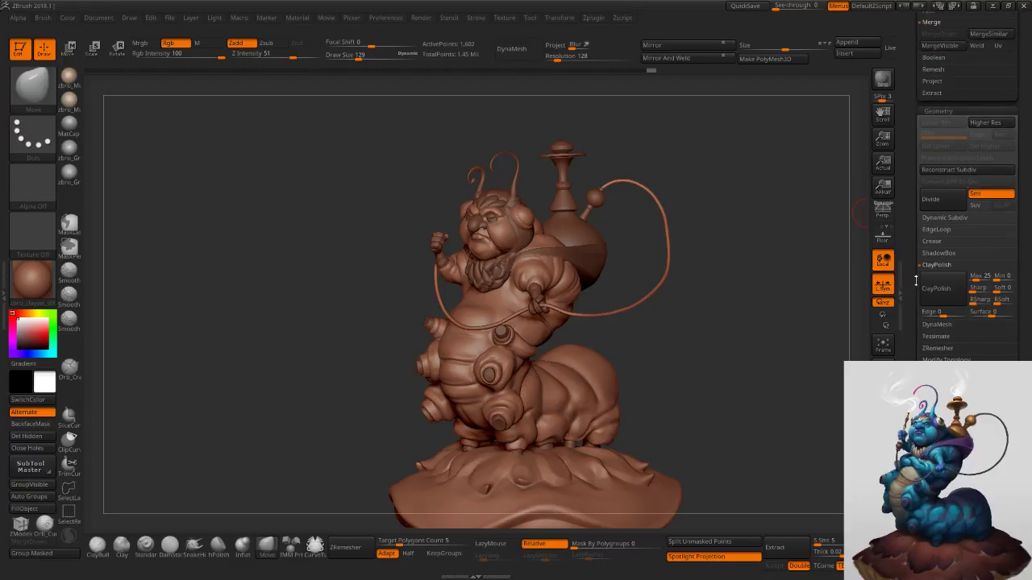
scroll(916, 280, up, 12)
scroll(910, 343, up, 10)
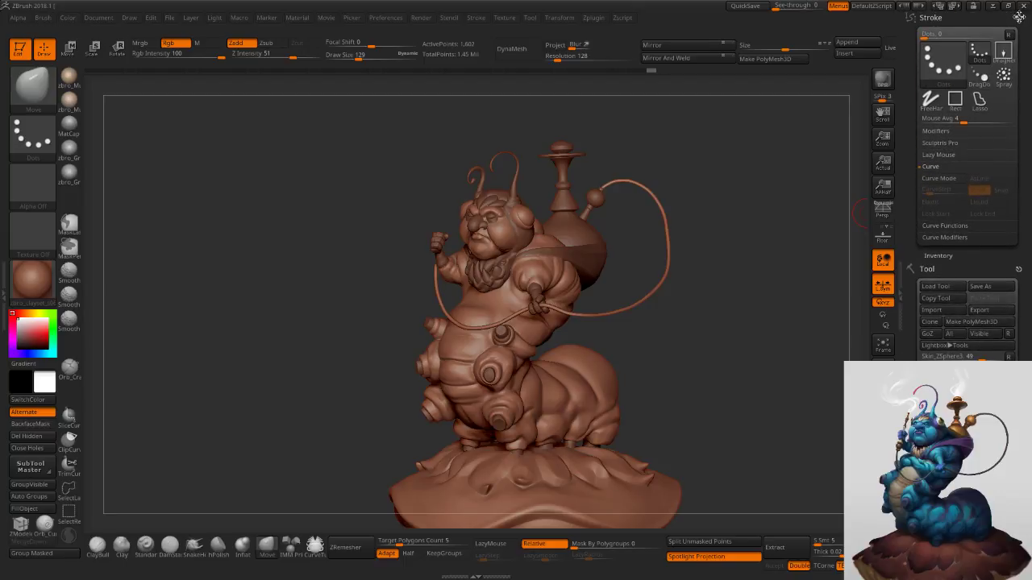
click(1019, 17)
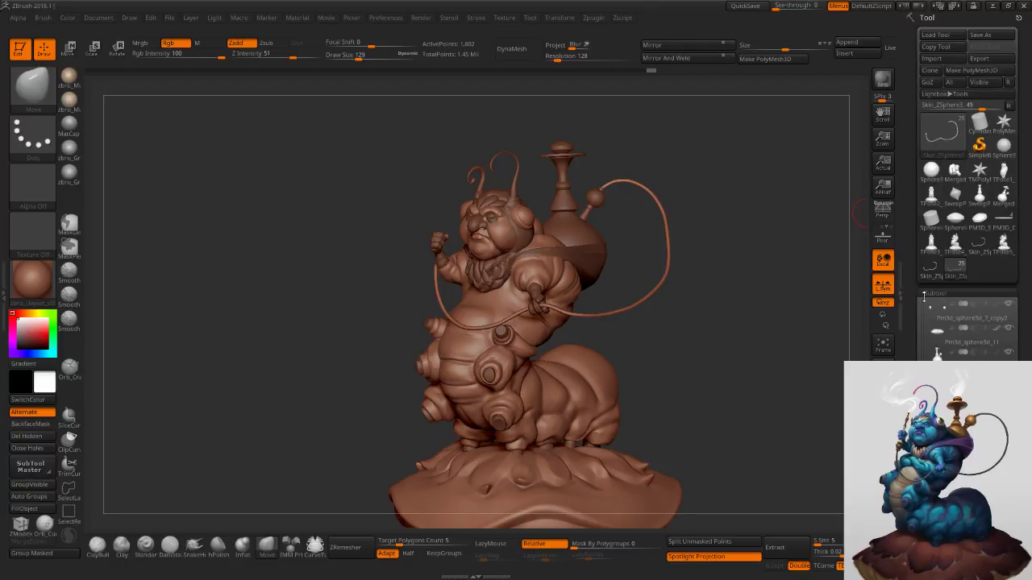
drag(913, 296, 906, 233)
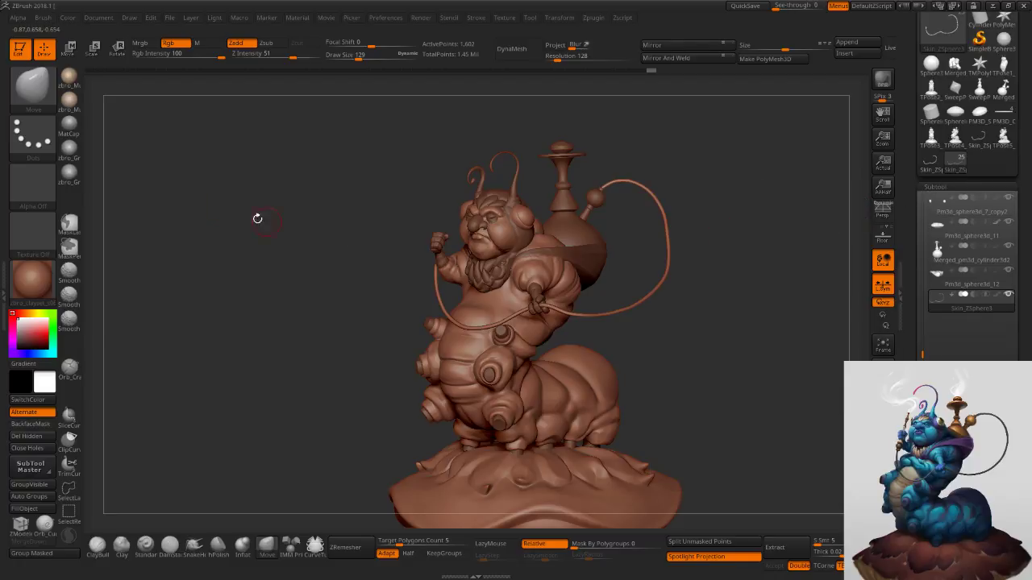
click(33, 85)
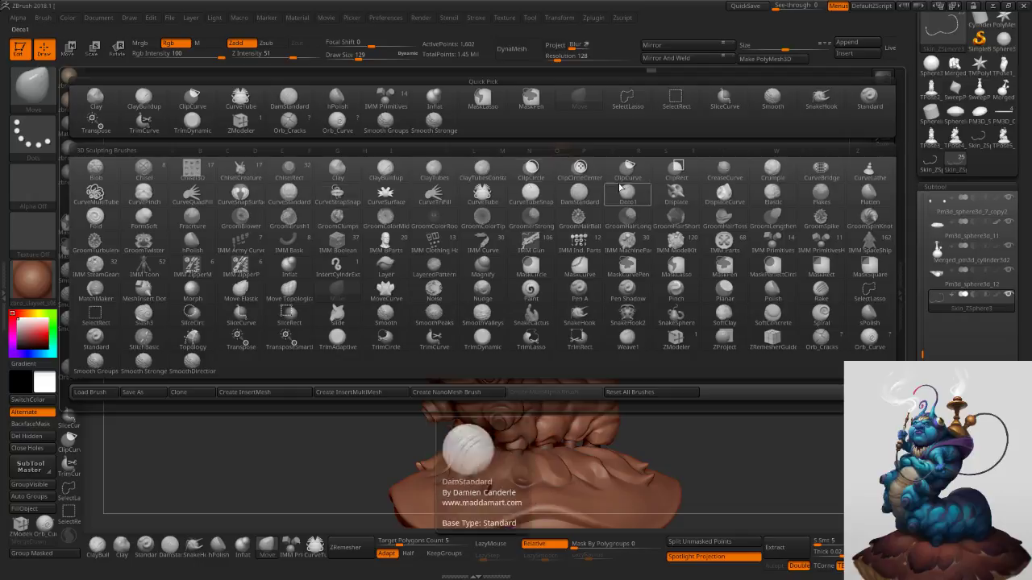
click(869, 171)
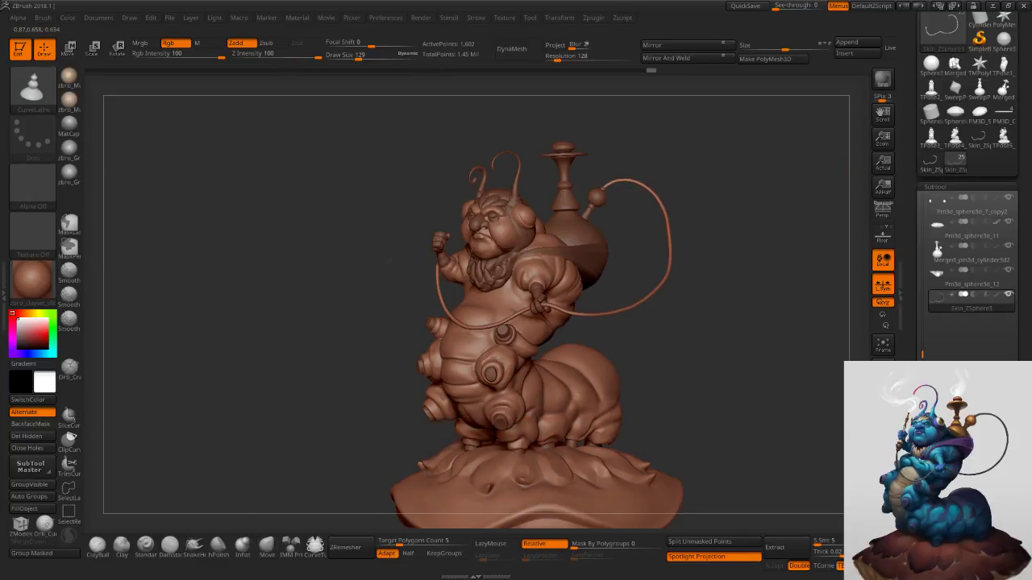
alt+drag(377, 261, 435, 250)
Append a PM3D_Cube3D subtool and move it up above the caterpillar's head.
click(847, 45)
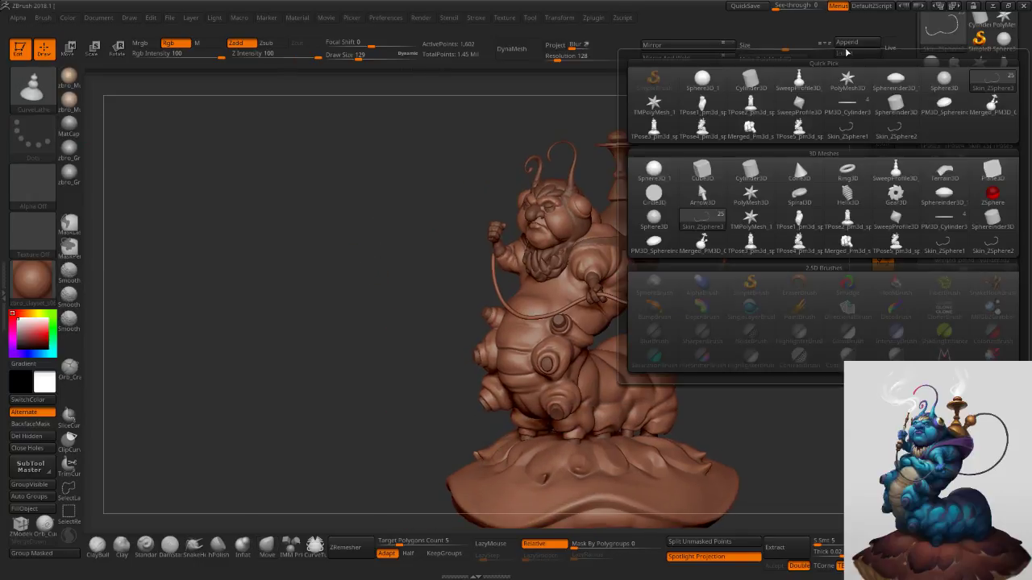
click(703, 174)
shift+drag(735, 164, 744, 148)
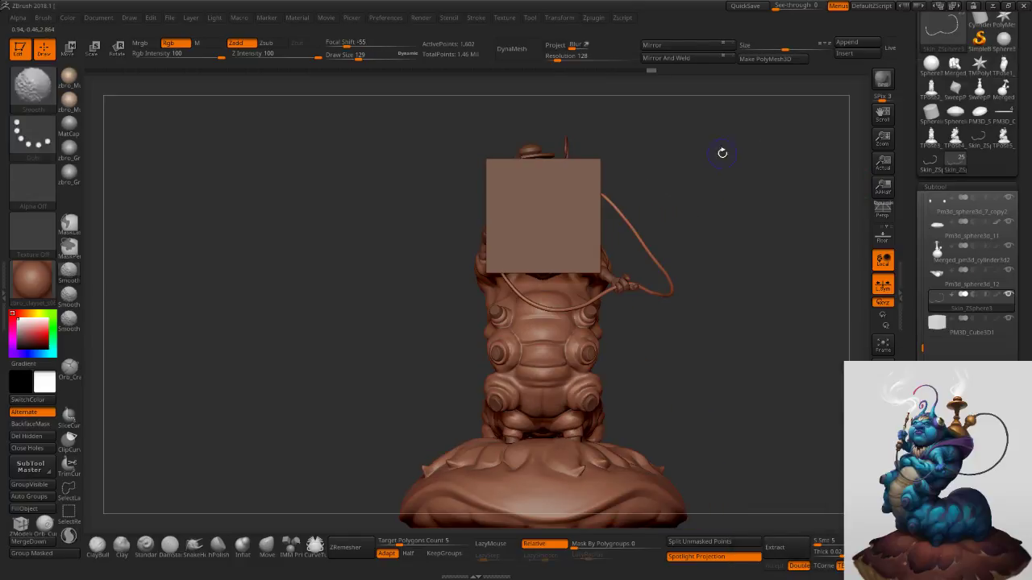
alt+click(589, 197)
key(w)
alt+drag(675, 198, 656, 301)
shift+drag(552, 318, 552, 202)
drag(552, 260, 552, 181)
alt+right_drag(657, 161, 644, 270)
ctrl+right_drag(645, 270, 669, 218)
right_drag(670, 218, 663, 238)
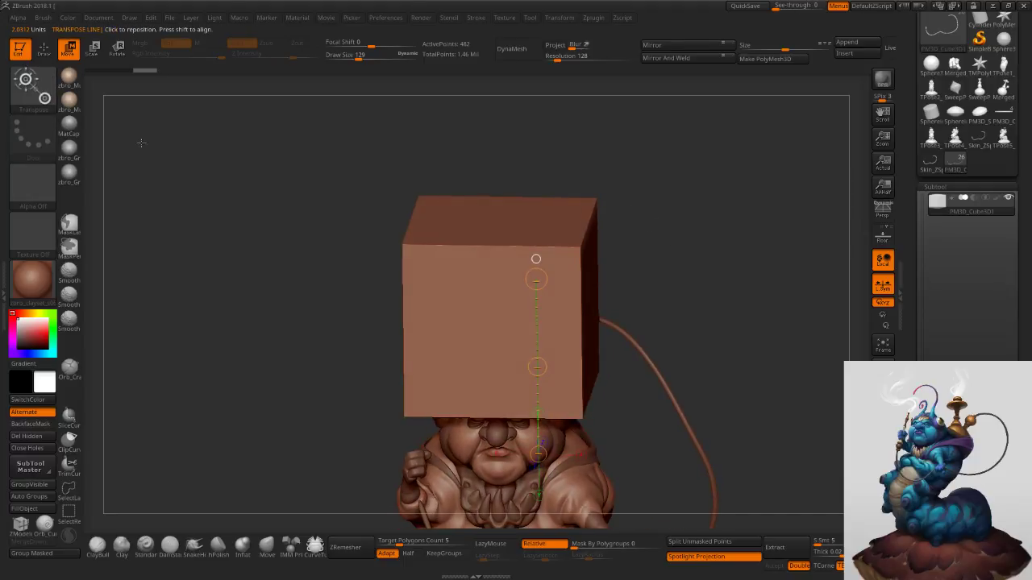
Return to drawing with the CurveLathe brush in a front view, with brush size 89.
click(44, 50)
shift+drag(495, 170, 495, 149)
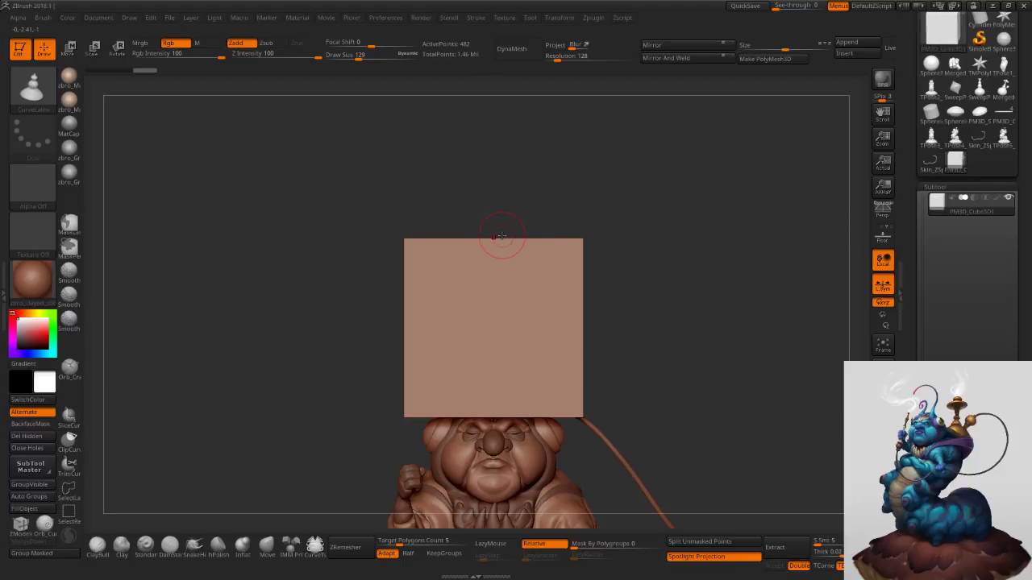
mouse_move(507, 227)
alt+right_down()
mouse_move(485, 266)
mouse_move(485, 310)
alt+right_up()
key(s)
drag(482, 303, 481, 303)
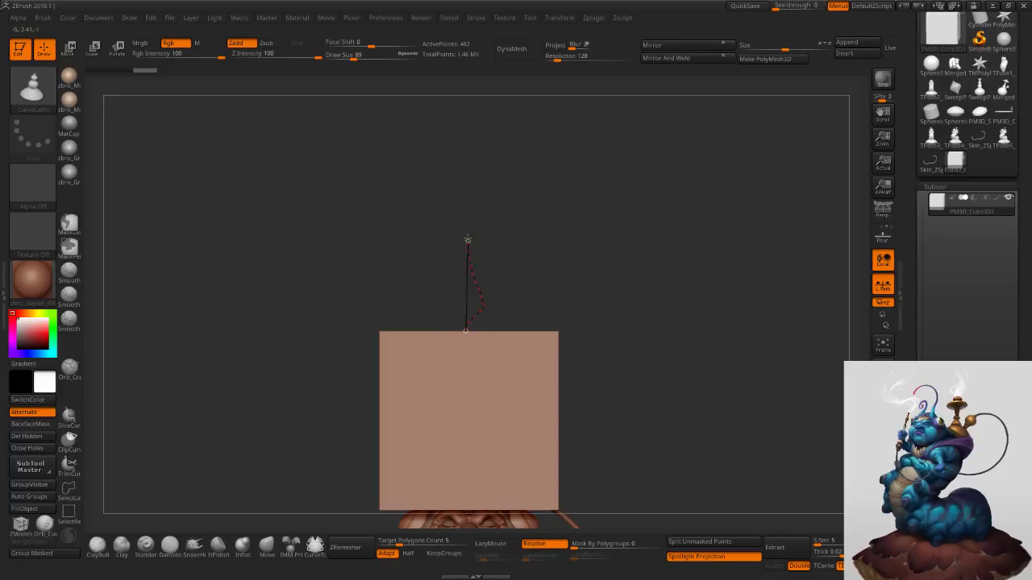
Draw a vertical CurveLathe profile upward from the cube's top to generate the lathed mesh.
drag(485, 185, 474, 107)
alt+drag(525, 143, 511, 188)
ctrl+right_drag(510, 231, 525, 253)
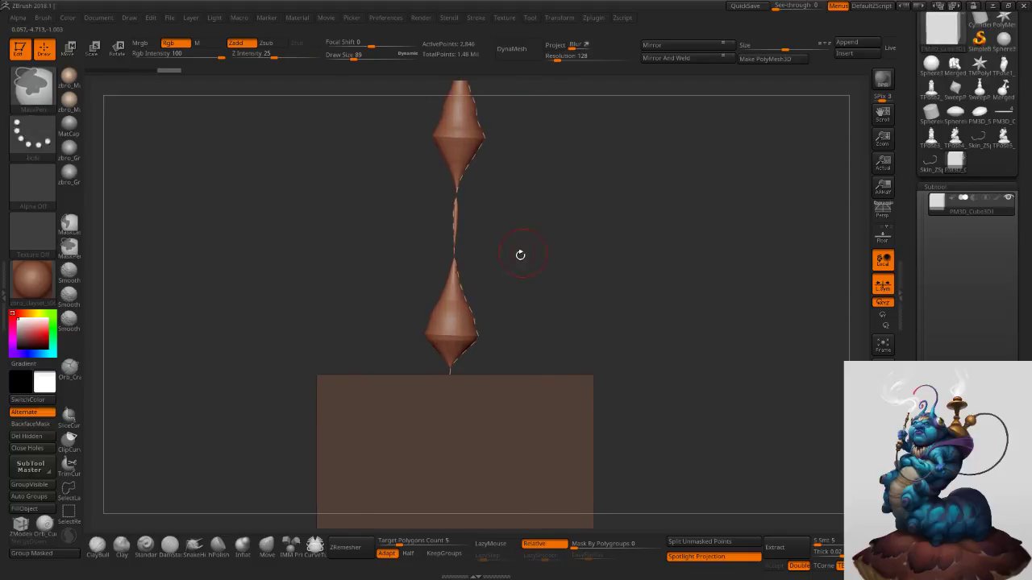
Widen the bottom bulb, the neck into a stem and the upper bulge, then set brush size 82.
drag(476, 335, 484, 334)
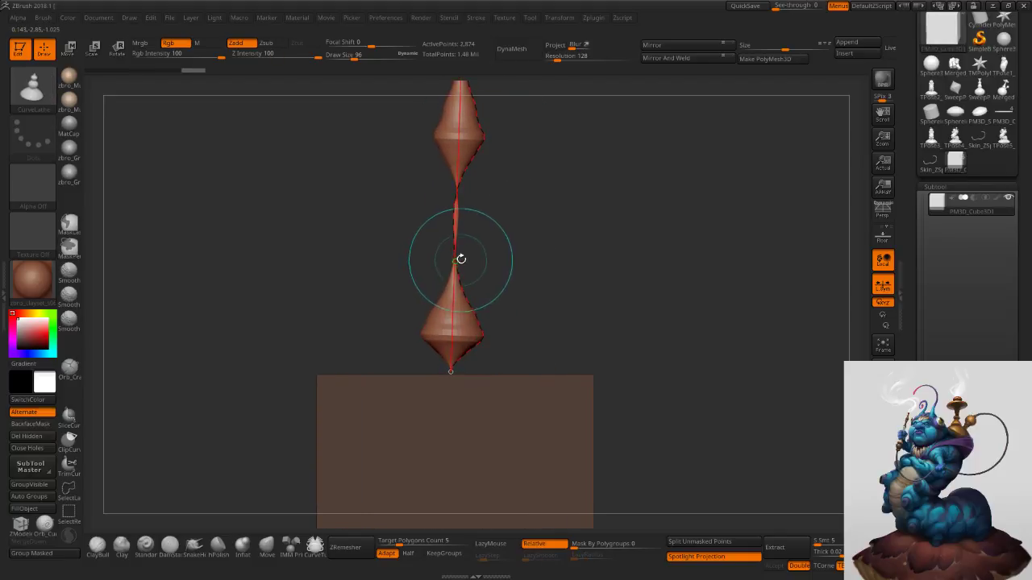
drag(455, 258, 462, 257)
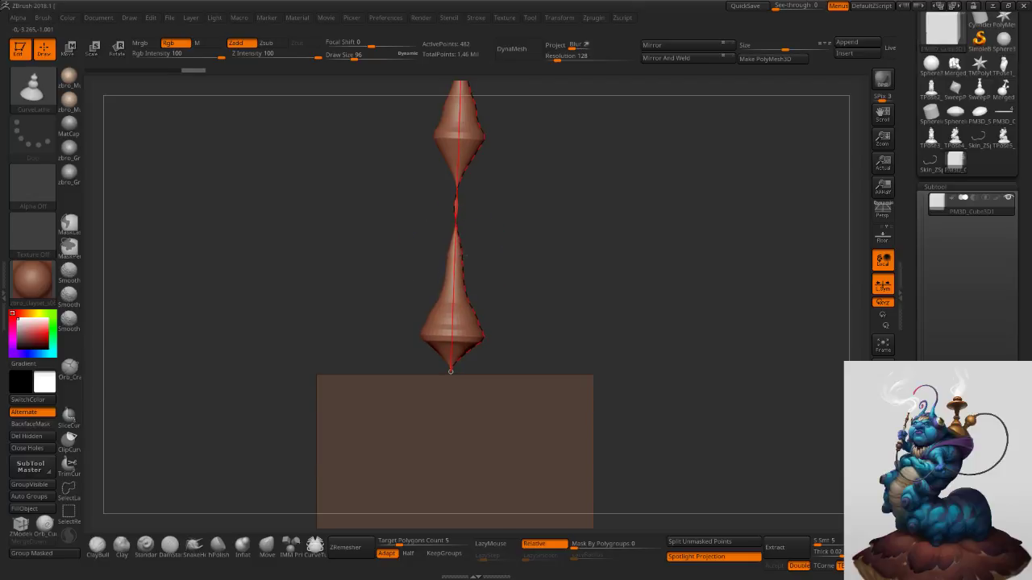
drag(455, 209, 460, 208)
alt+right_drag(484, 182, 483, 264)
mouse_move(482, 223)
mouse_down()
mouse_move(489, 242)
mouse_move(501, 230)
mouse_up()
key(s)
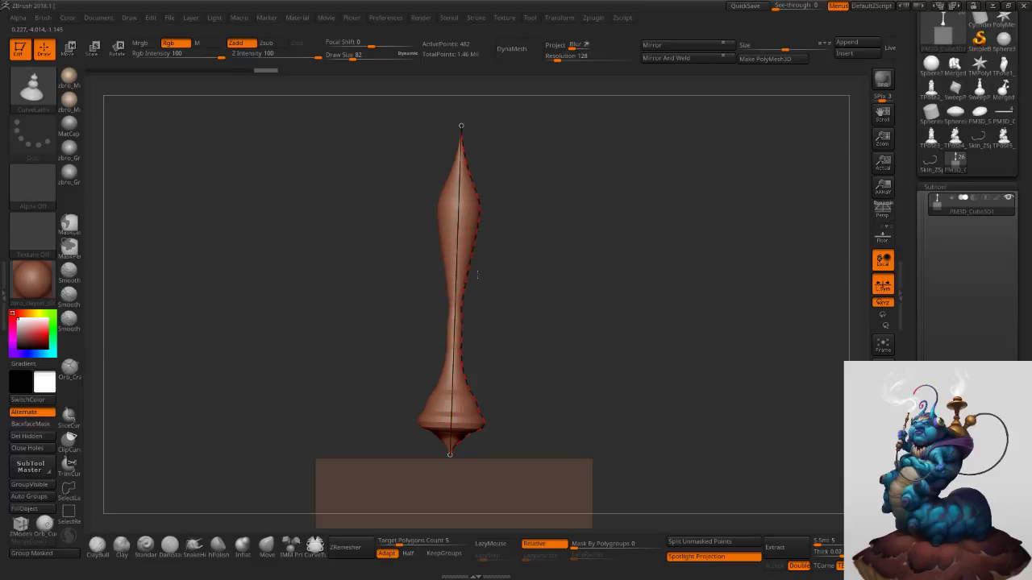
Smooth and pull out the lower profile, set brush size 45, and undo the edit.
shift+drag(480, 317, 498, 362)
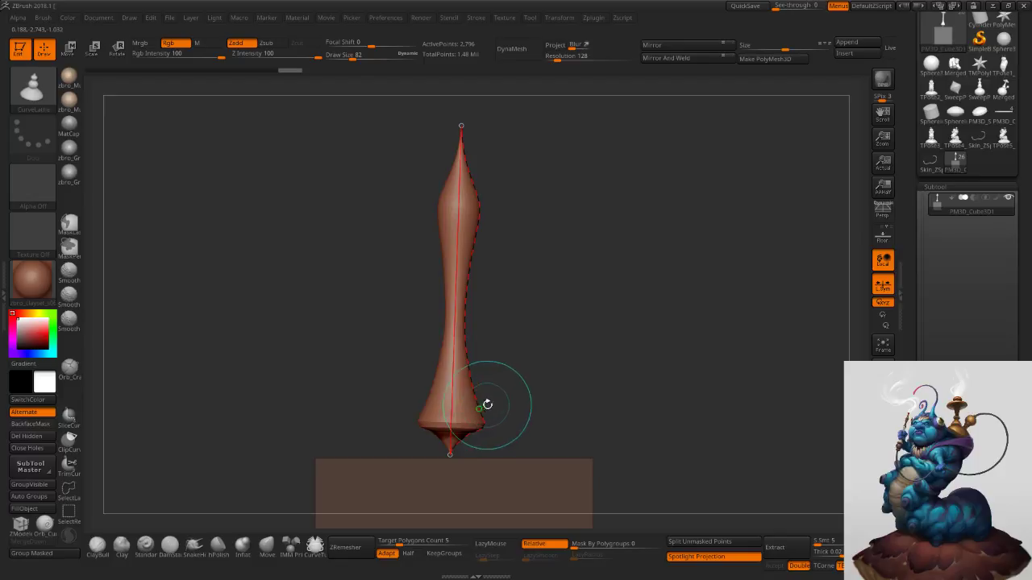
alt+drag(522, 273, 524, 337)
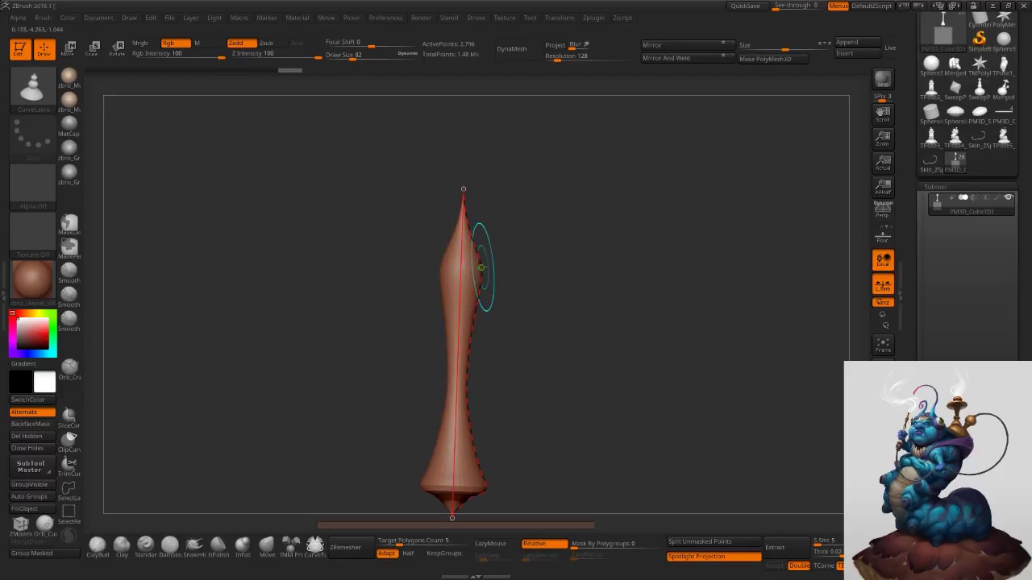
drag(482, 267, 492, 274)
key(s)
click(485, 270)
key(ctrl+z)
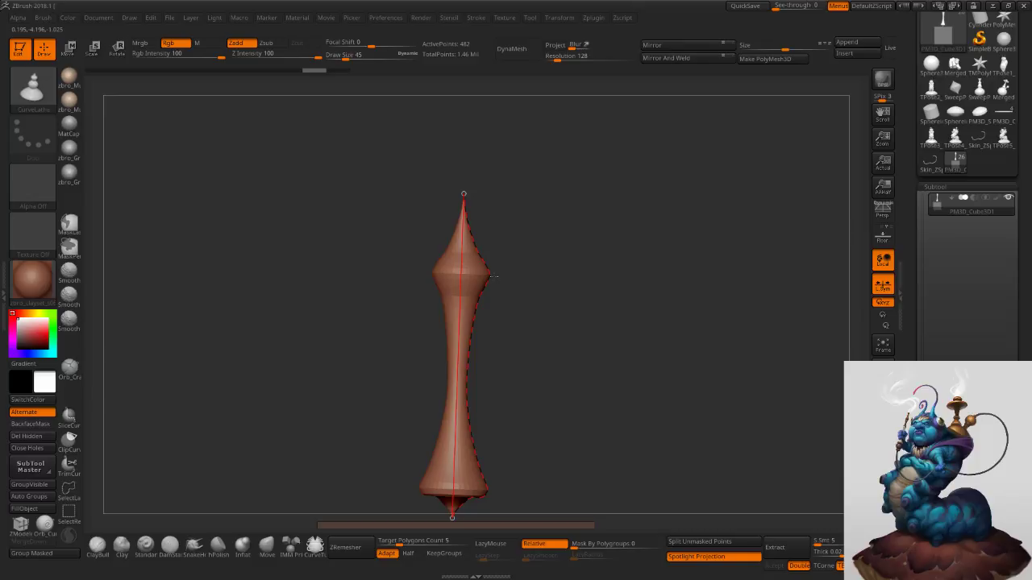
Try moving and straightening the profile's top point, undoing each attempt.
drag(464, 194, 457, 178)
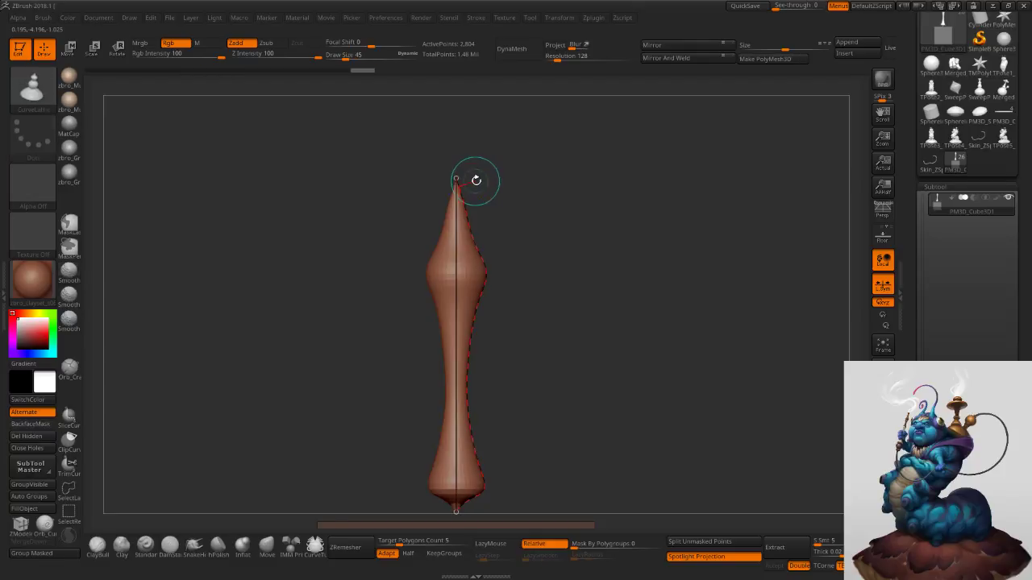
key(ctrl+z)
key(s)
mouse_move(512, 191)
ctrl+right_down()
mouse_move(553, 223)
mouse_move(526, 229)
ctrl+right_up()
mouse_move(463, 192)
mouse_down()
mouse_move(454, 168)
mouse_move(467, 165)
mouse_move(457, 174)
mouse_move(464, 163)
mouse_move(448, 167)
mouse_move(446, 150)
mouse_move(501, 151)
mouse_up()
key(ctrl+z)
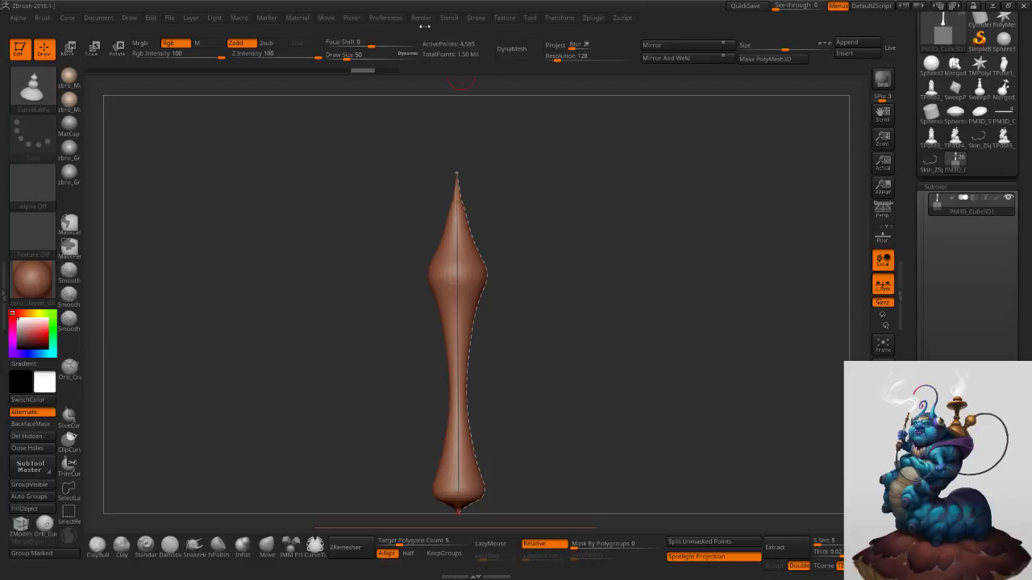
drag(909, 106, 910, 188)
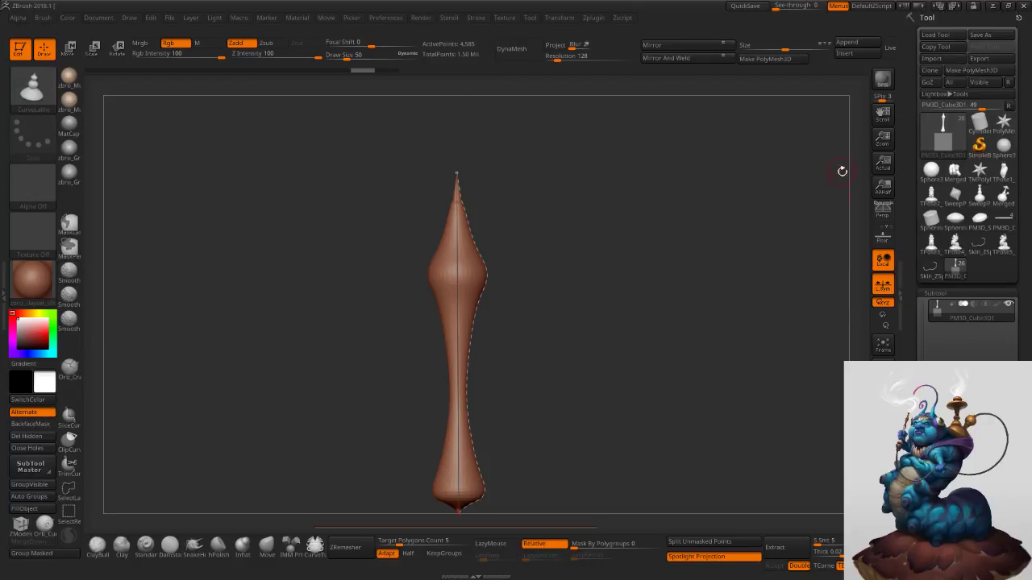
Check the lazy mouse settings, expand the curve settings, and set brush size to 45.
mouse_move(475, 24)
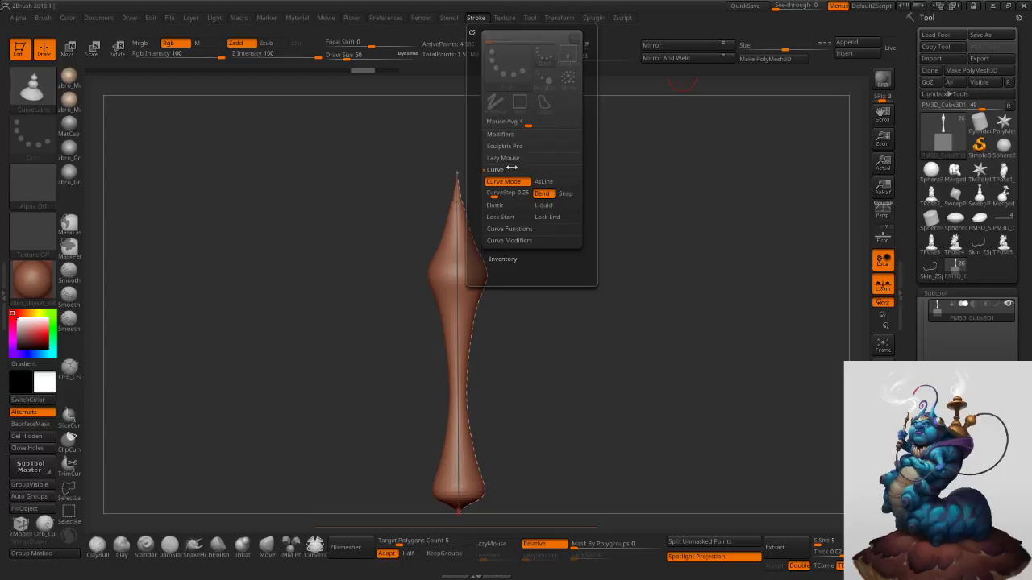
click(505, 158)
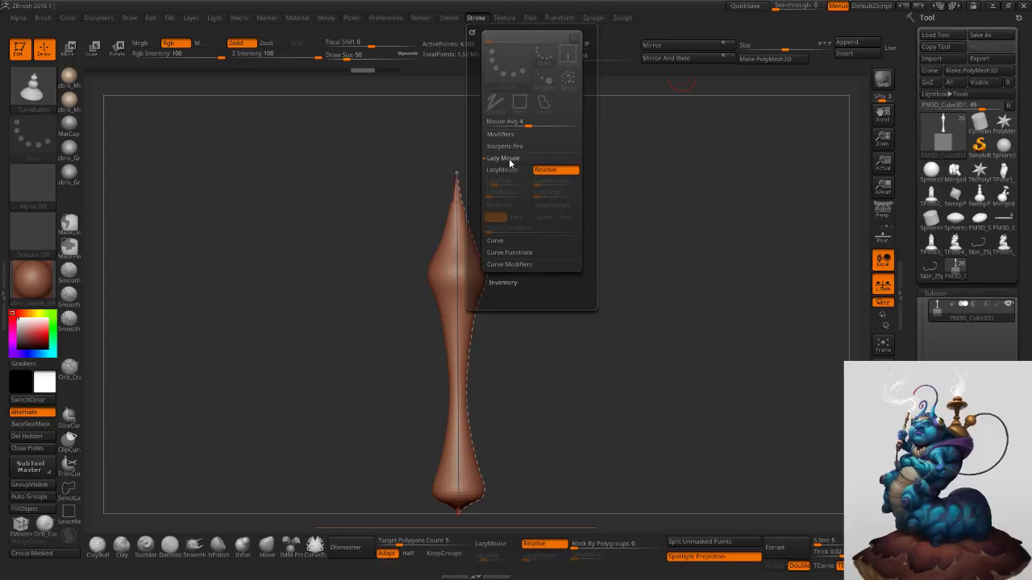
click(505, 158)
click(503, 170)
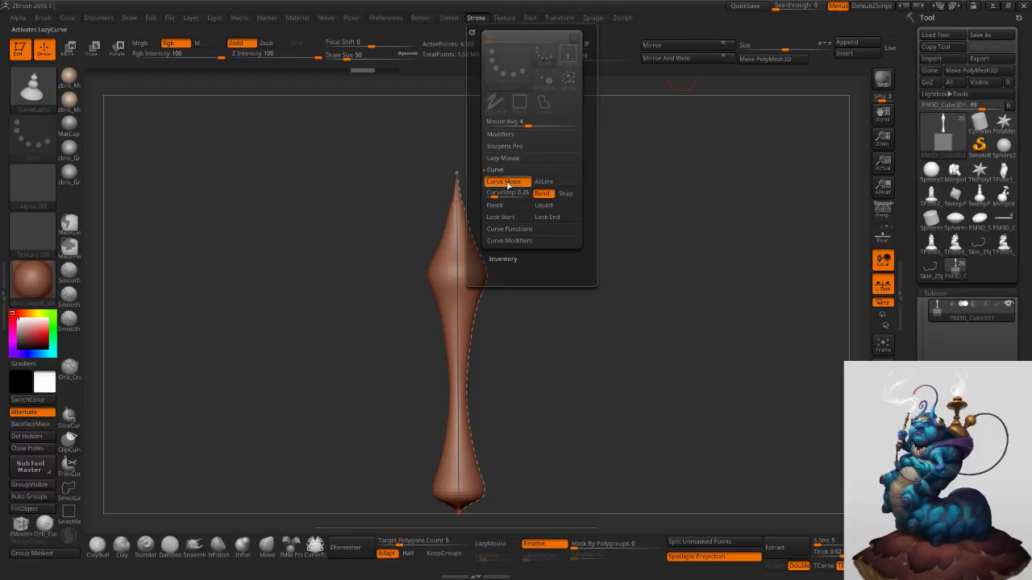
key(bracketleft)
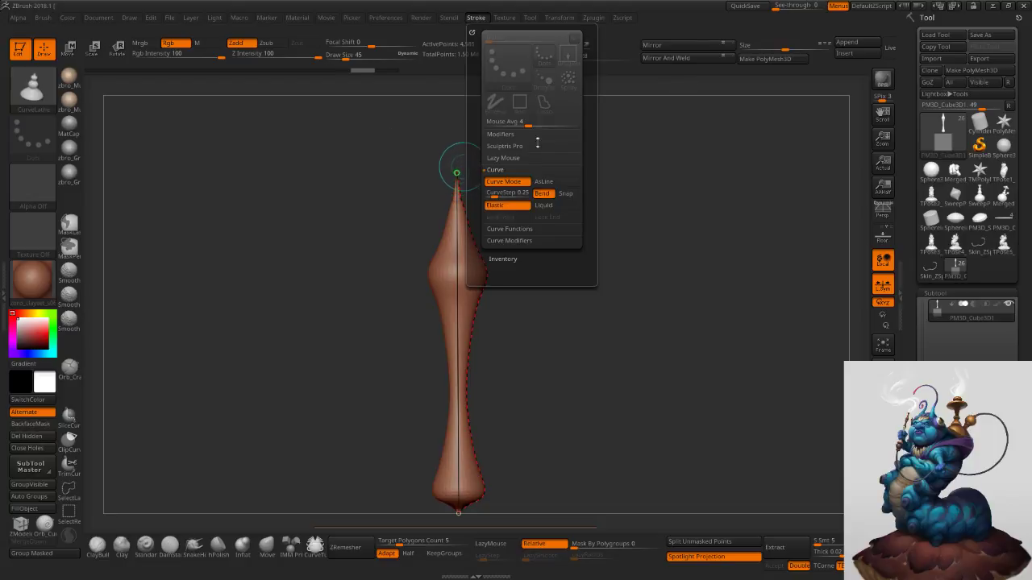
Stretch the lathed piece taller to a sharp point and reposition the lathe axis's top end.
mouse_move(456, 173)
mouse_down()
mouse_move(447, 131)
mouse_move(437, 157)
mouse_move(410, 102)
mouse_up()
shift+click(434, 119)
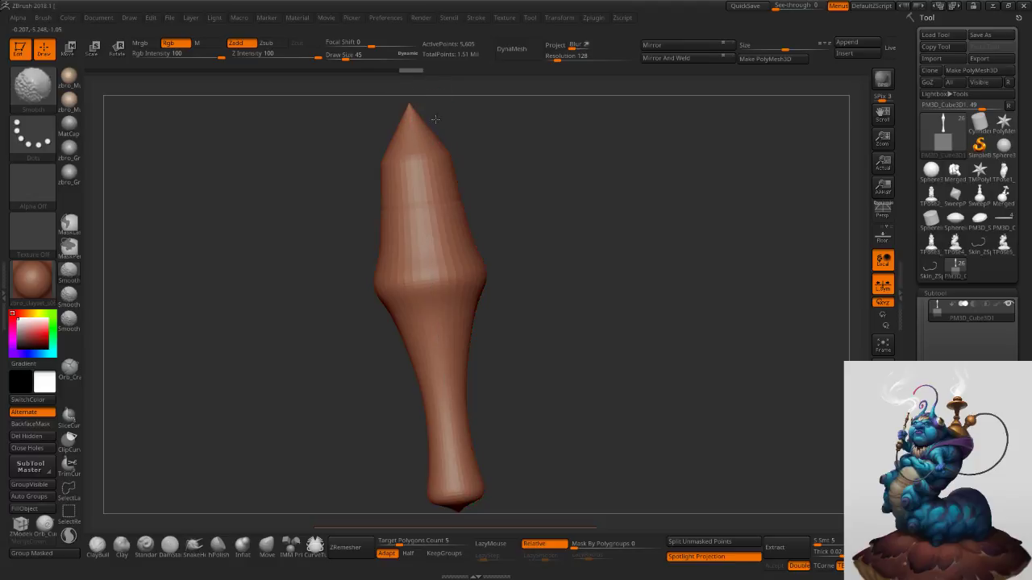
shift+drag(409, 102, 452, 153)
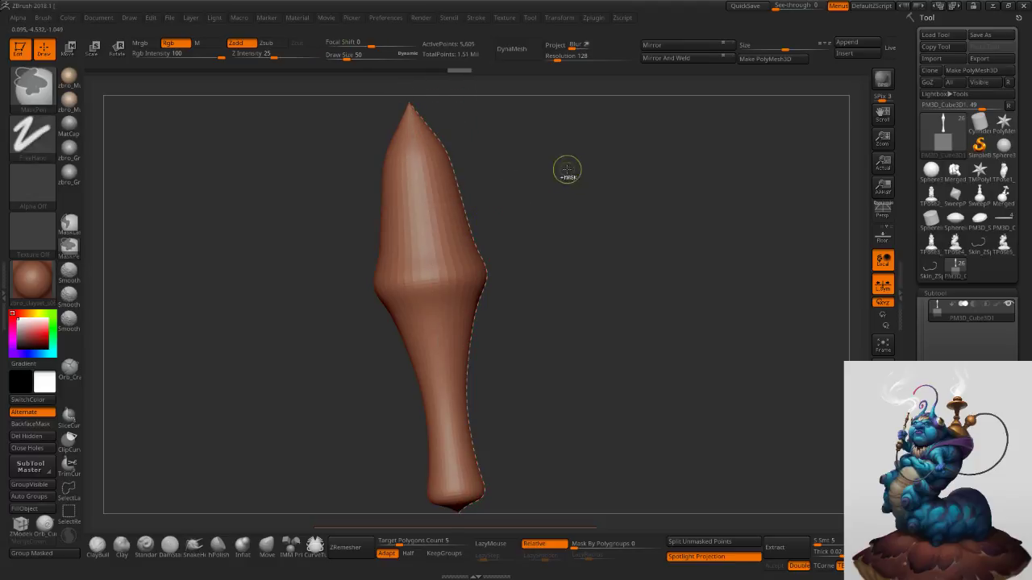
key(ctrl+z)
key(ctrl+z)
key(ctrl+z)
key(ctrl+shift+z)
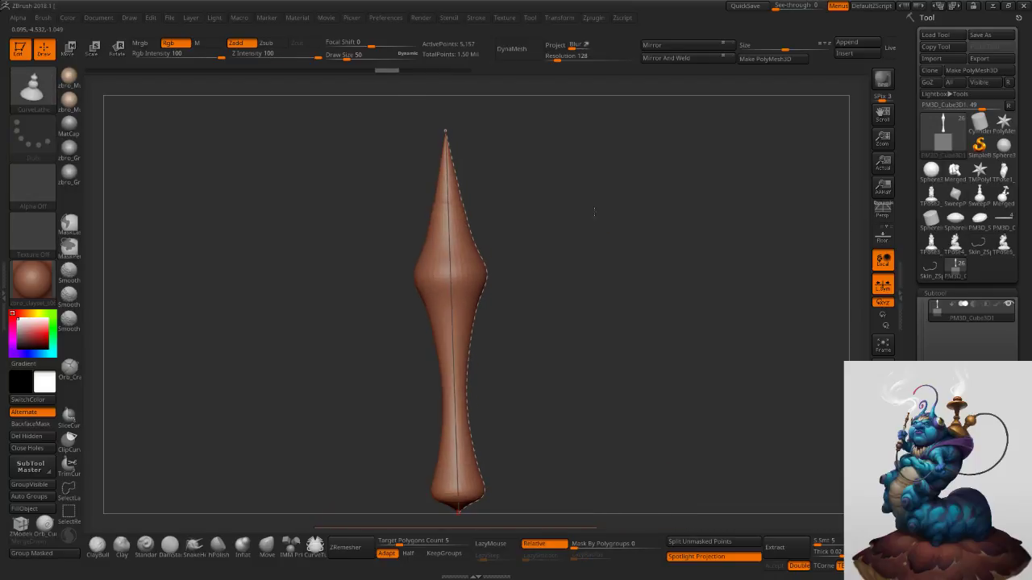
mouse_move(445, 131)
mouse_down()
mouse_move(401, 157)
mouse_move(404, 231)
mouse_up()
mouse_move(563, 247)
mouse_down()
mouse_move(553, 272)
mouse_move(577, 256)
mouse_move(539, 240)
mouse_move(489, 240)
mouse_move(551, 246)
mouse_move(542, 240)
mouse_up()
key(ctrl+z)
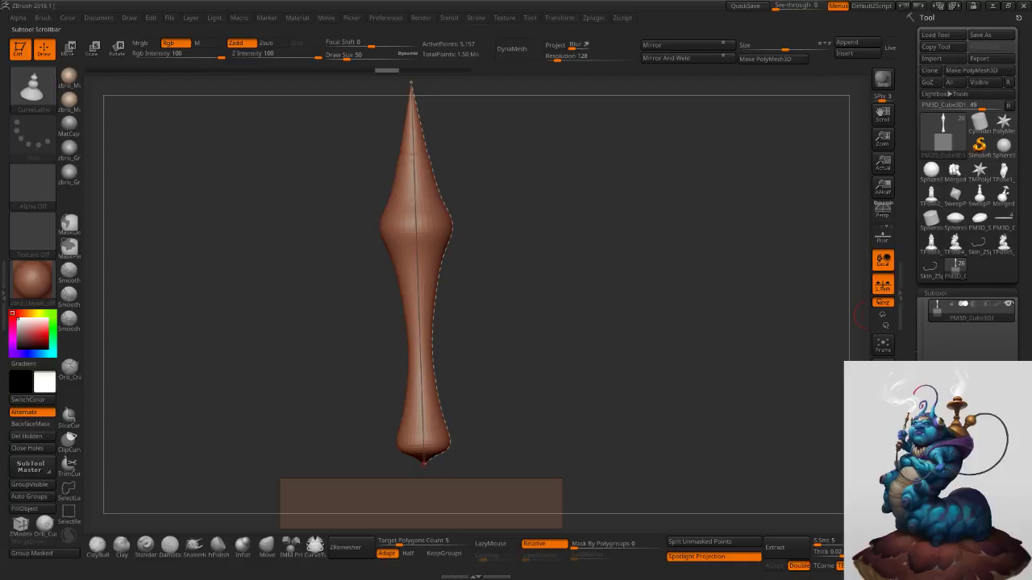
Delete the lathed spindle subtool and confirm with OK.
drag(921, 576, 921, 362)
click(936, 395)
click(837, 421)
click(838, 422)
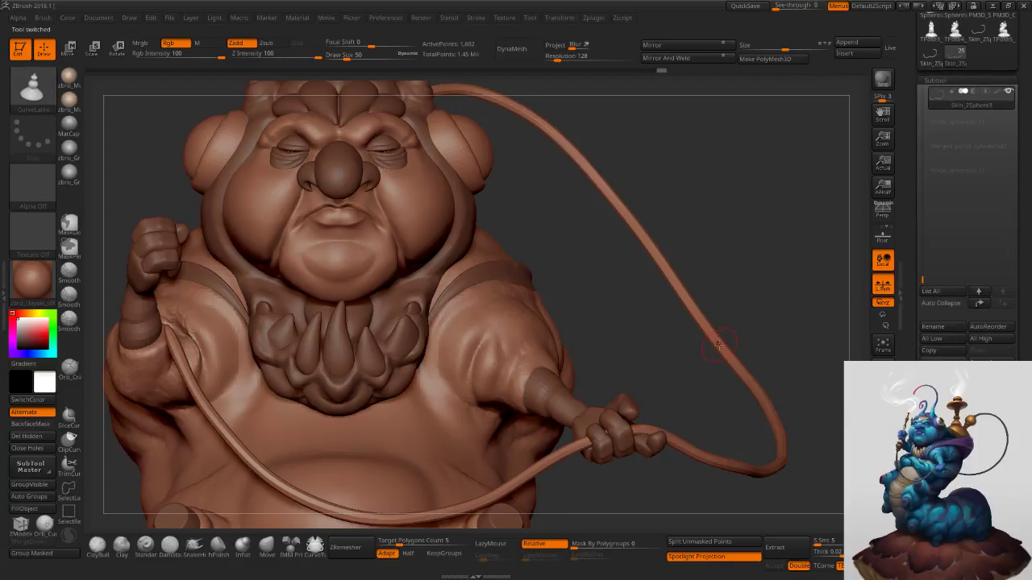
Frame the caterpillar sculpt and bring up the Tool palette's quick picker.
key(f)
alt+drag(749, 333, 736, 407)
mouse_move(909, 219)
mouse_down()
mouse_move(917, 269)
mouse_move(898, 223)
mouse_move(895, 176)
mouse_up()
drag(896, 262, 919, 265)
drag(910, 177, 904, 322)
click(951, 141)
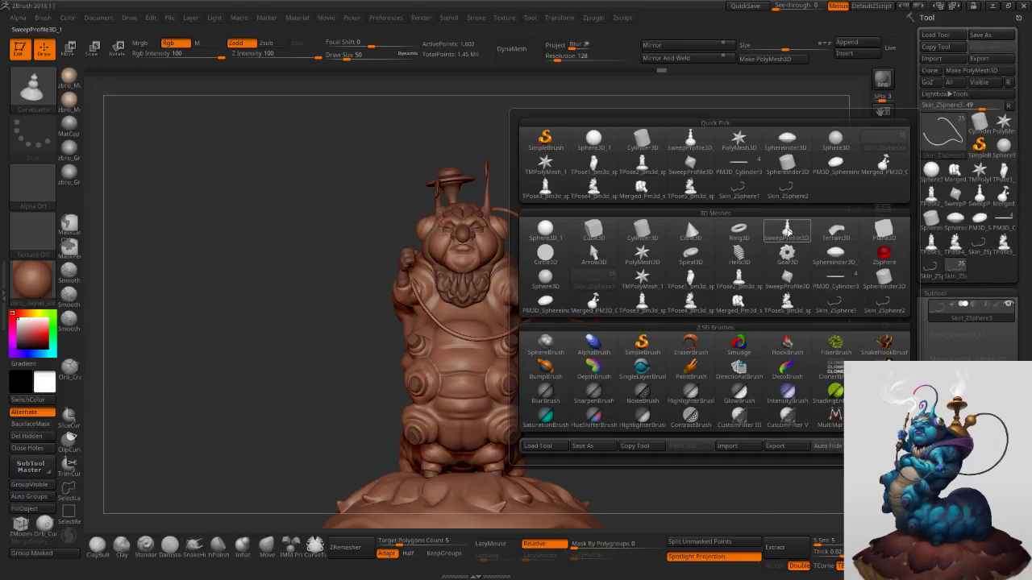
Start a SweepProfile3D mesh, reset its S Profile curve to a straight cone, and add a control point.
click(789, 231)
drag(914, 329, 880, 133)
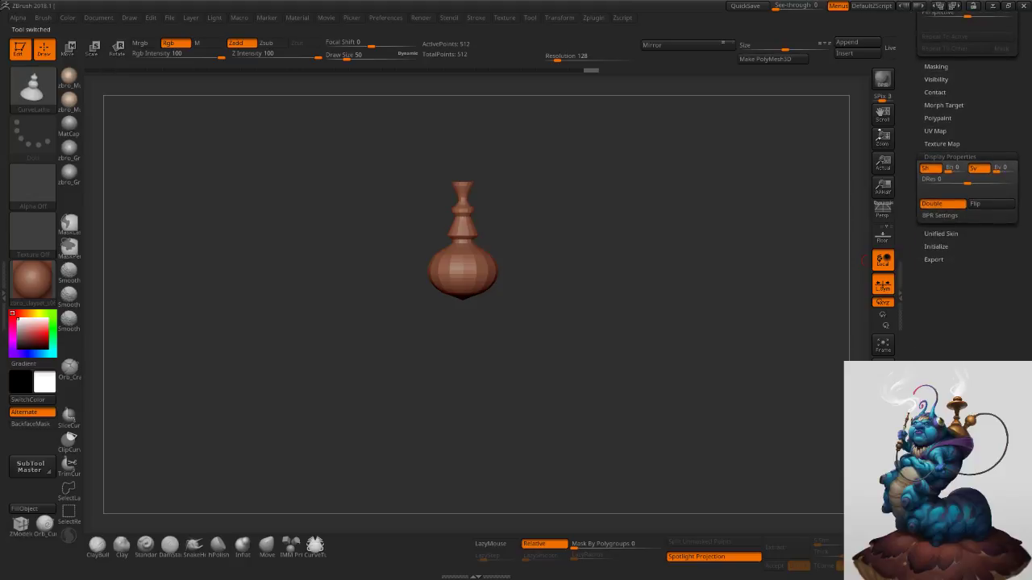
click(935, 246)
ctrl+right_drag(590, 258, 742, 302)
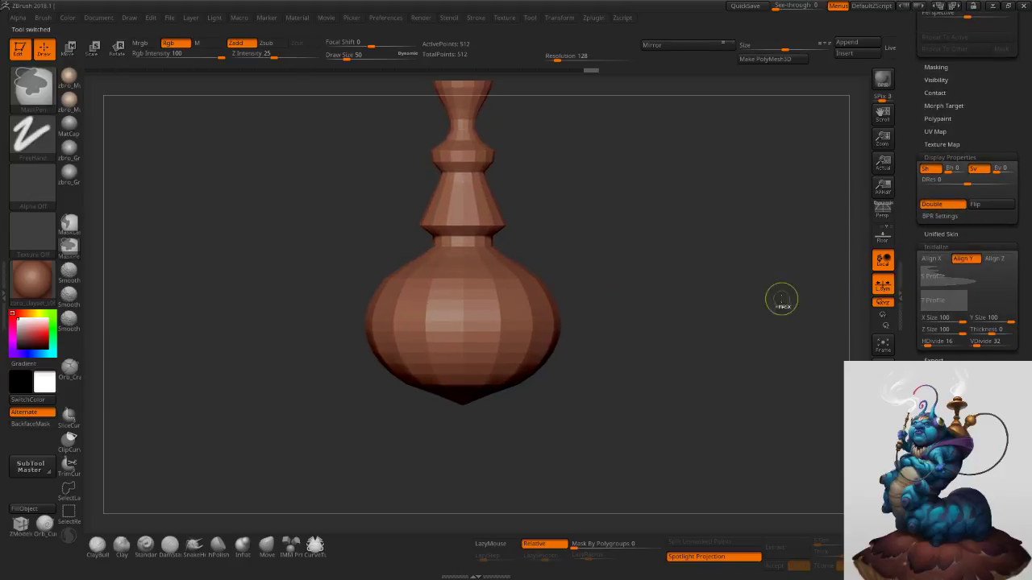
click(932, 283)
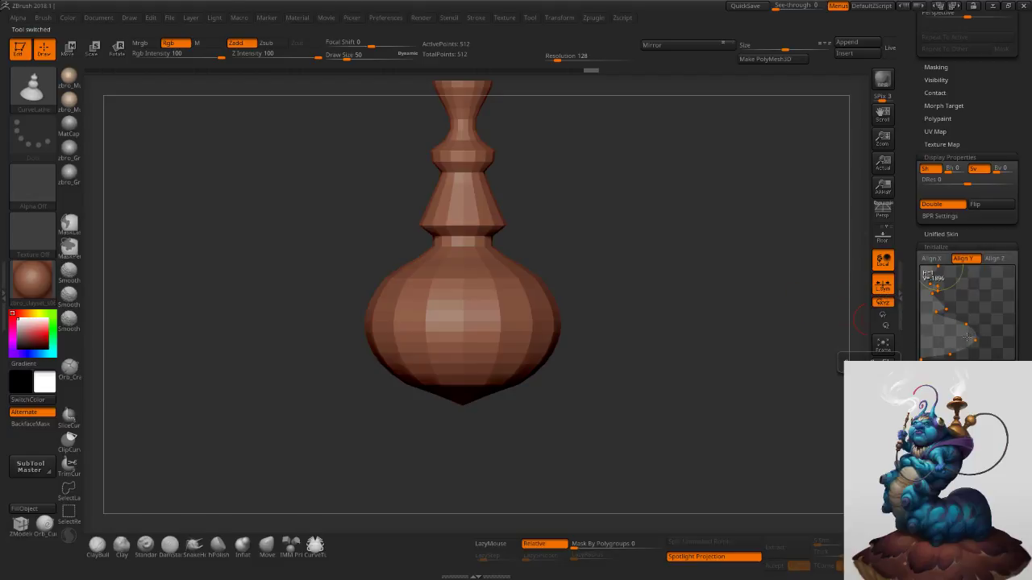
click(960, 387)
ctrl+right_drag(769, 311, 740, 363)
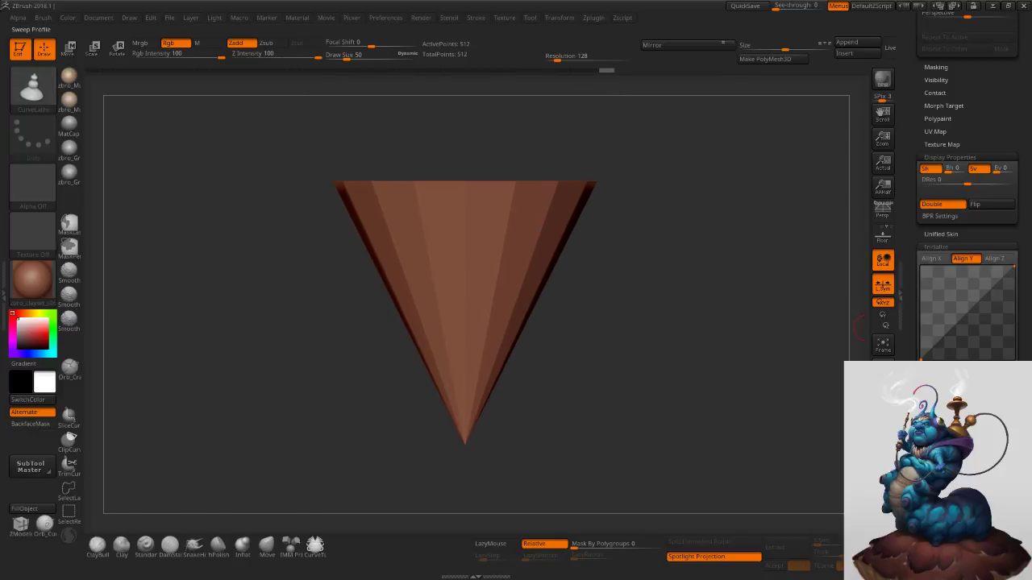
click(936, 344)
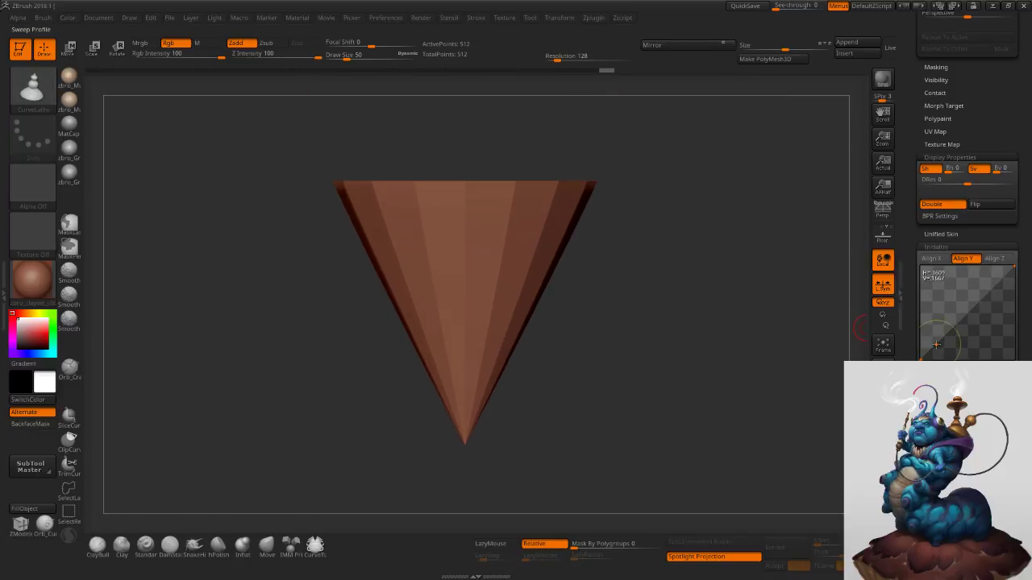
Drag S Profile points to bow the sides into a bowl, pinch the neck, and flare the stem and base.
mouse_move(936, 345)
mouse_down()
mouse_move(950, 341)
mouse_move(923, 345)
mouse_up()
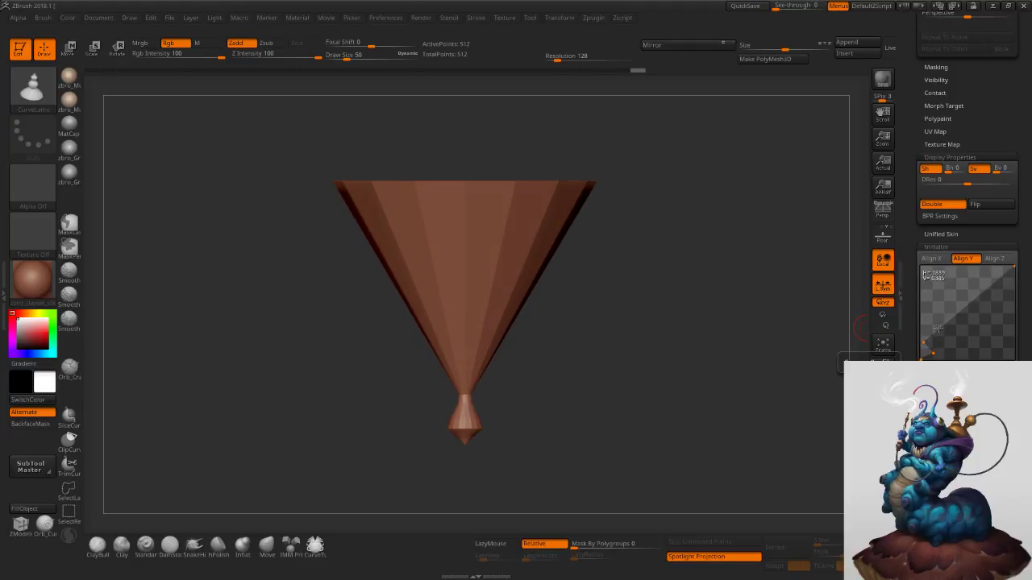
drag(937, 329, 940, 349)
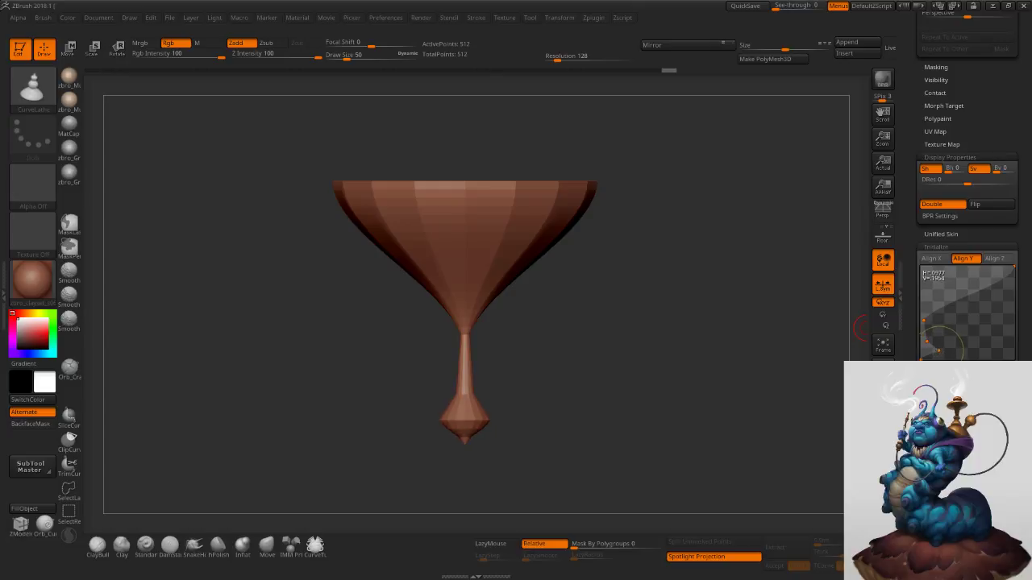
drag(926, 341, 927, 319)
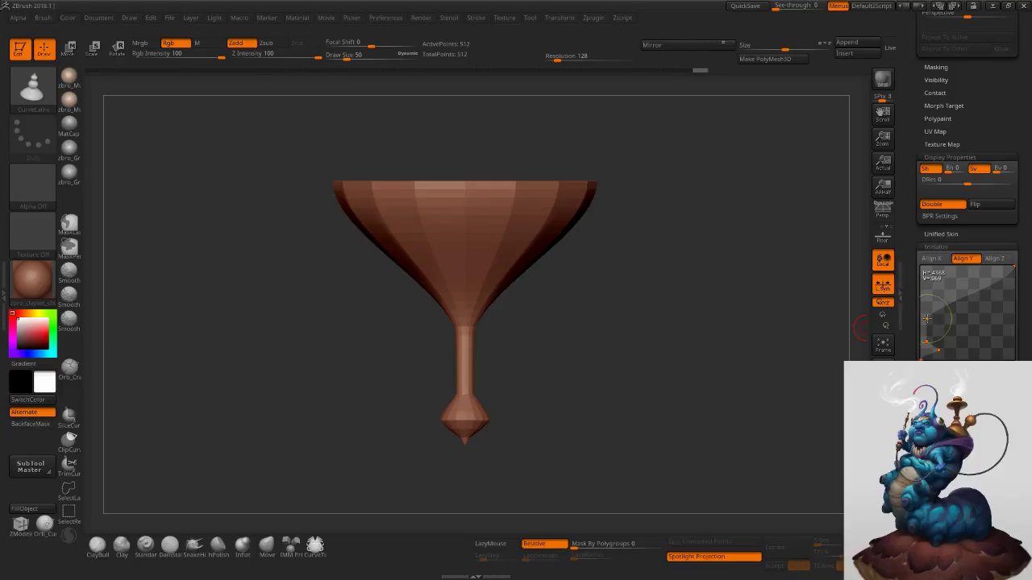
drag(926, 342, 934, 303)
drag(927, 337, 941, 350)
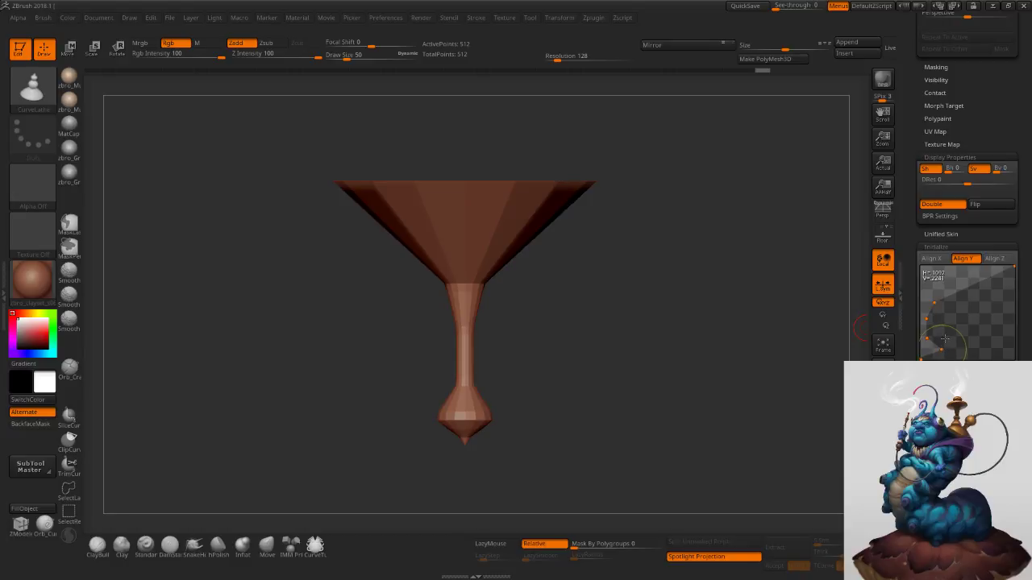
mouse_move(921, 359)
mouse_down()
mouse_move(971, 356)
mouse_move(948, 348)
mouse_move(925, 359)
mouse_up()
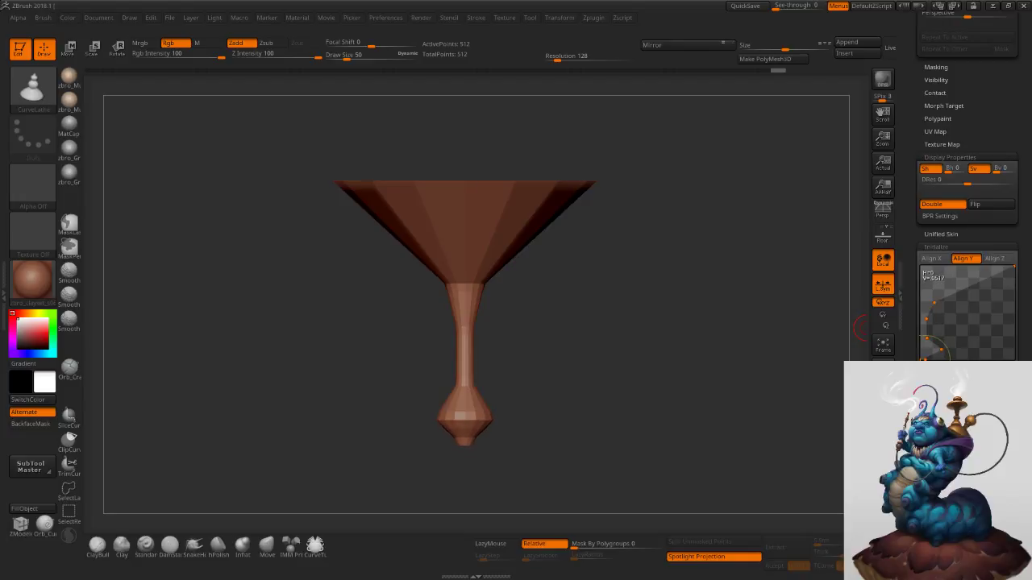
Lower the stem bulge, swell the waist, and adjust the tip and shoulder width on the S Profile.
mouse_move(941, 351)
mouse_down()
mouse_move(924, 320)
mouse_move(934, 294)
mouse_move(958, 287)
mouse_move(926, 278)
mouse_move(958, 274)
mouse_move(949, 270)
mouse_move(926, 284)
mouse_move(923, 326)
mouse_move(937, 353)
mouse_up()
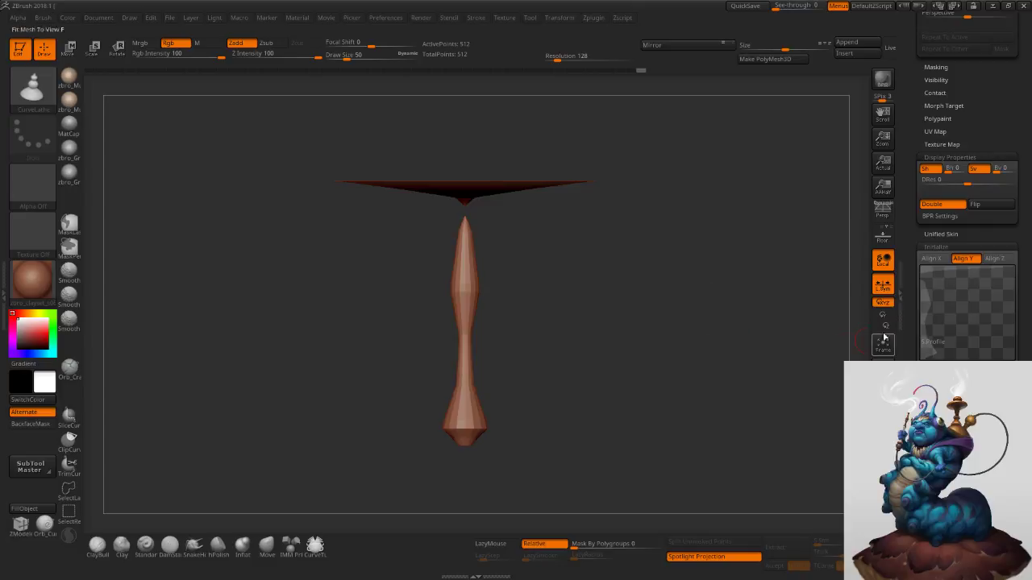
drag(926, 320, 945, 248)
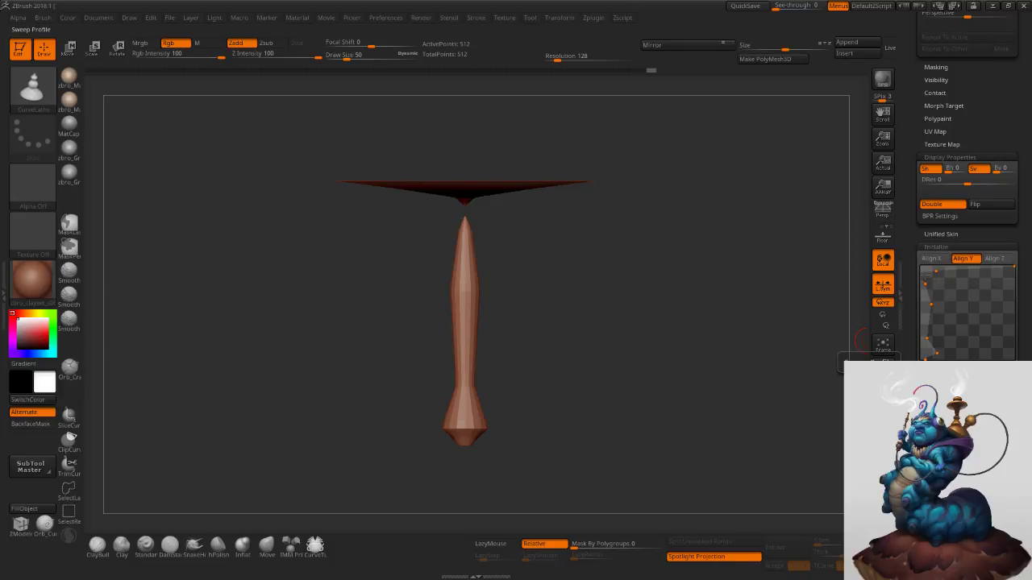
mouse_move(925, 283)
mouse_down()
mouse_move(965, 278)
mouse_move(941, 274)
mouse_move(936, 307)
mouse_move(939, 293)
mouse_up()
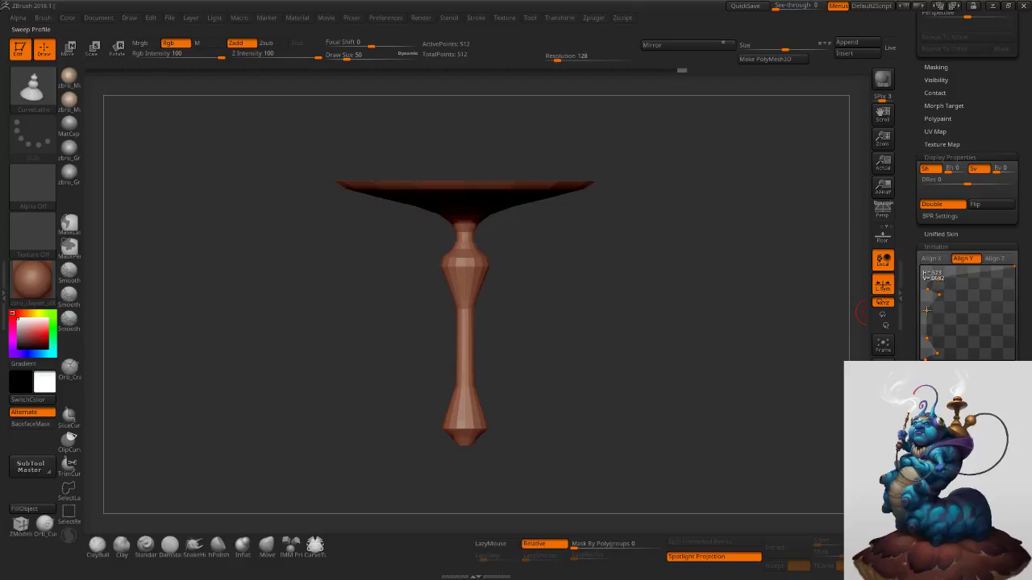
Bulge the stem's middle and slim the neck below the plate, then switch to a Cylinder3D tool.
drag(935, 311, 1029, 319)
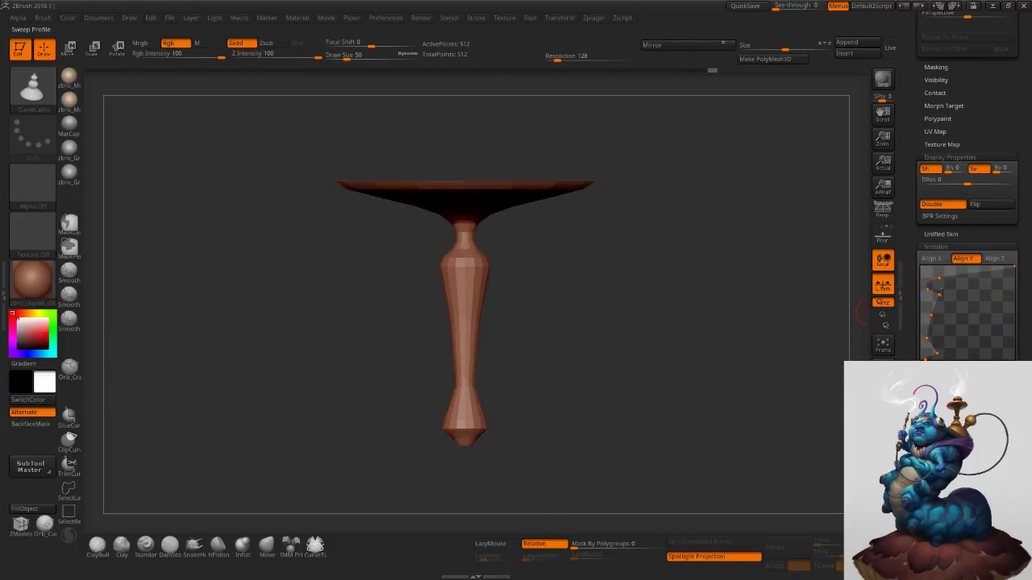
mouse_move(928, 288)
mouse_down()
mouse_move(936, 278)
mouse_move(926, 274)
mouse_up()
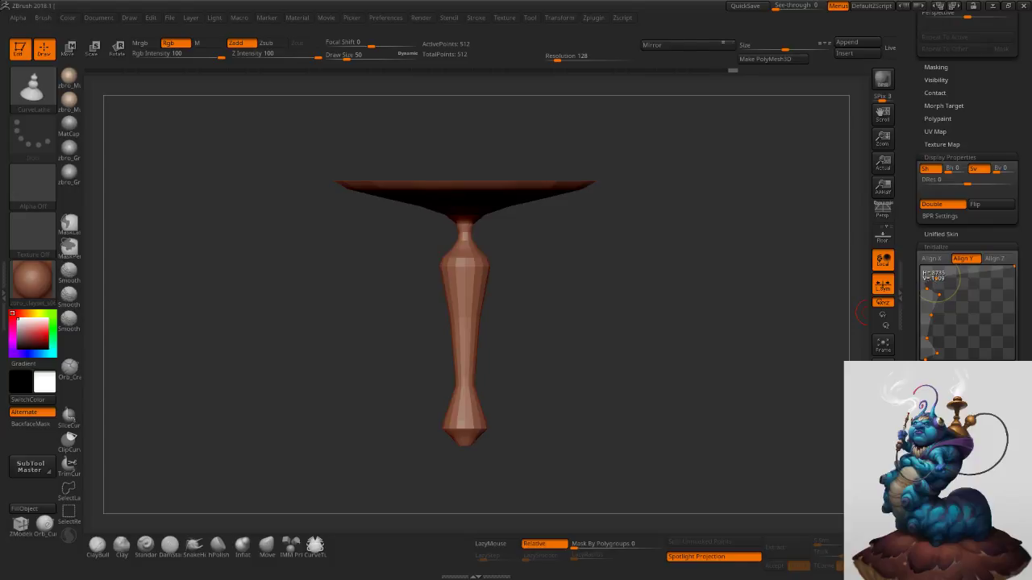
drag(909, 240, 921, 452)
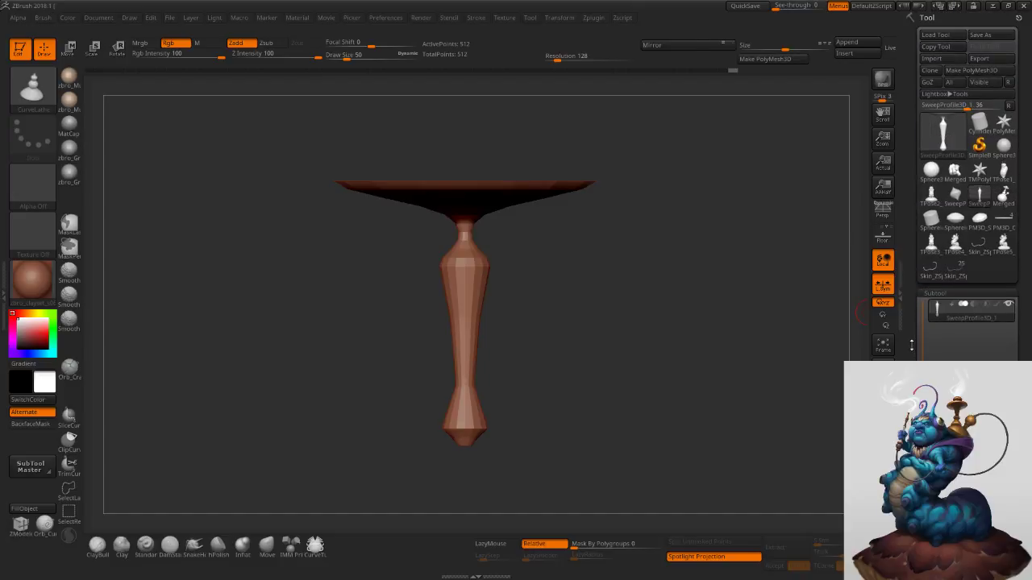
click(943, 130)
click(685, 217)
Convert the cylinder to a PolyMesh3D and bring up the Gizmo manipulator.
key(w)
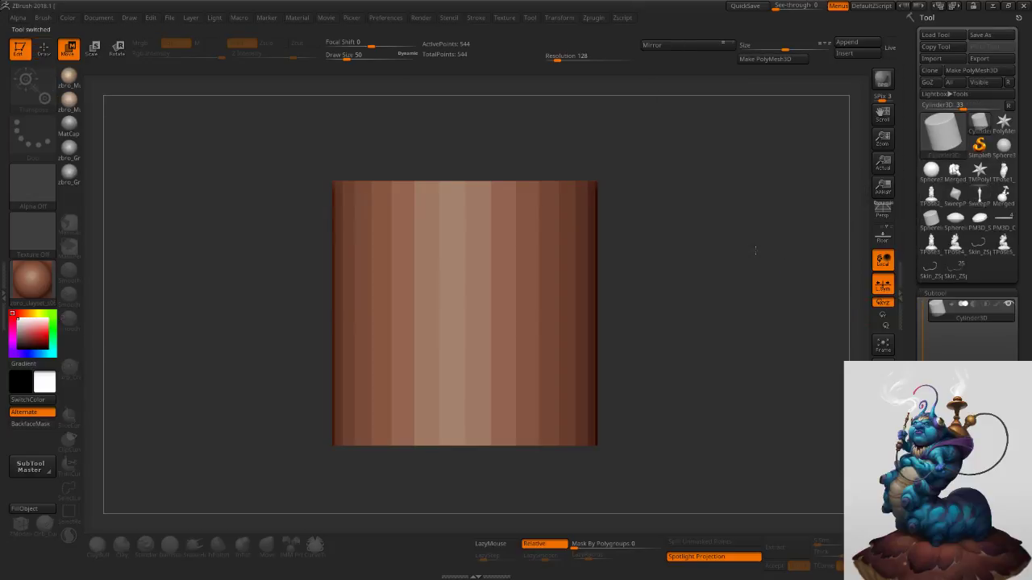
click(765, 59)
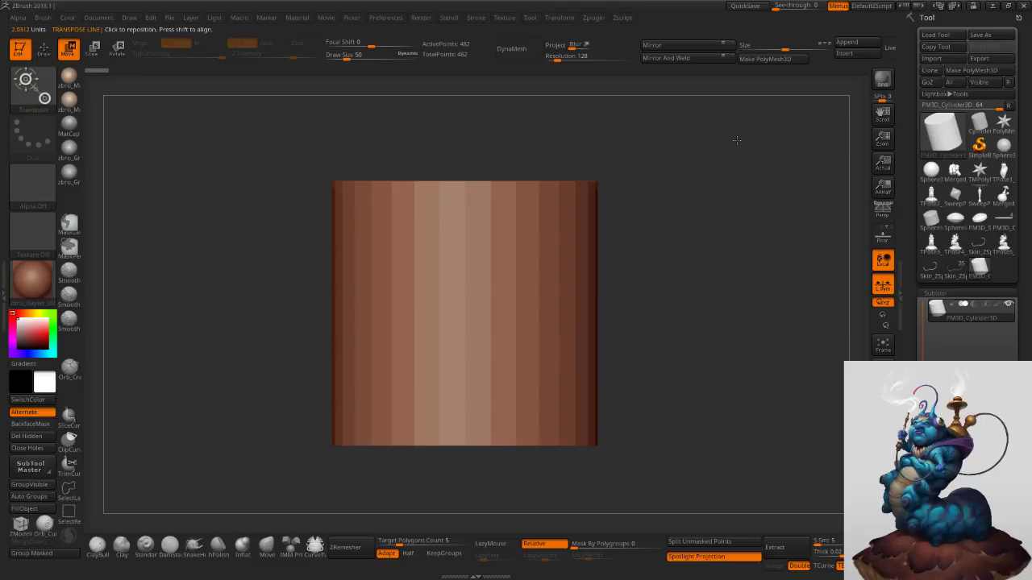
ctrl+right_drag(729, 286, 703, 249)
key(q)
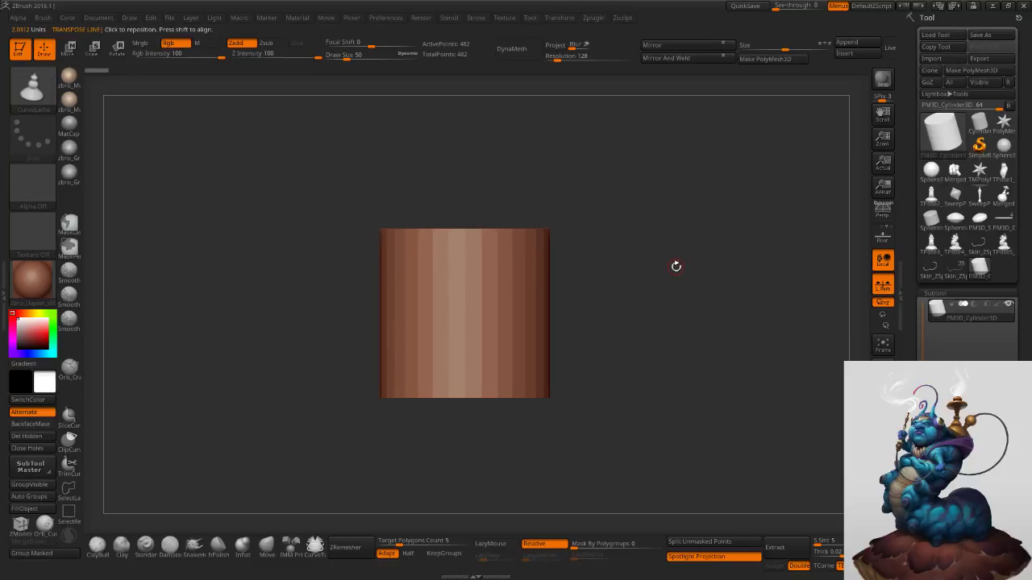
key(e)
key(w)
key(y)
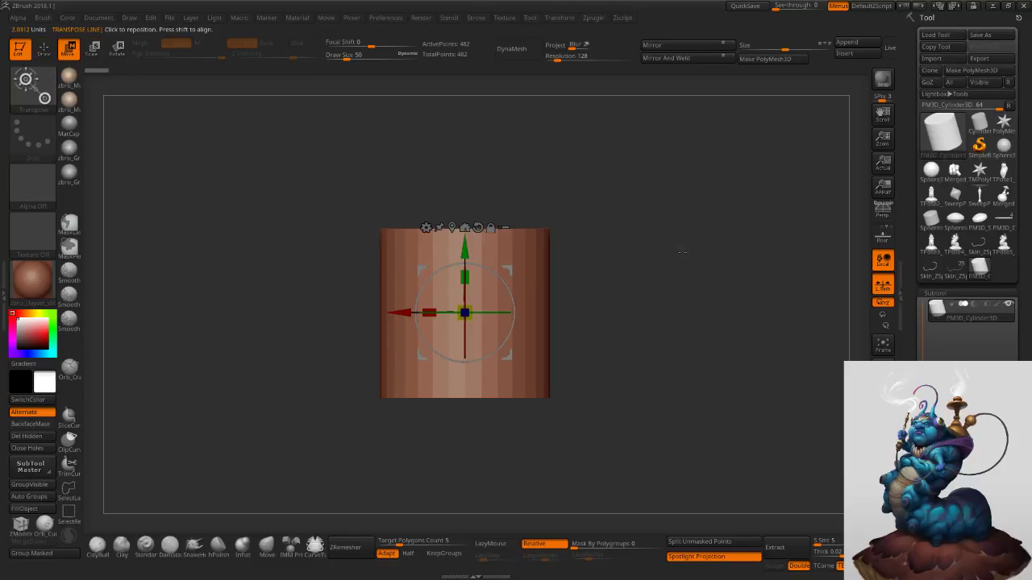
Stretch the cylinder vertically and scale it down into a tall, slim tube, with Polyframe shown.
drag(465, 277, 449, 145)
key(f)
key(shift+f)
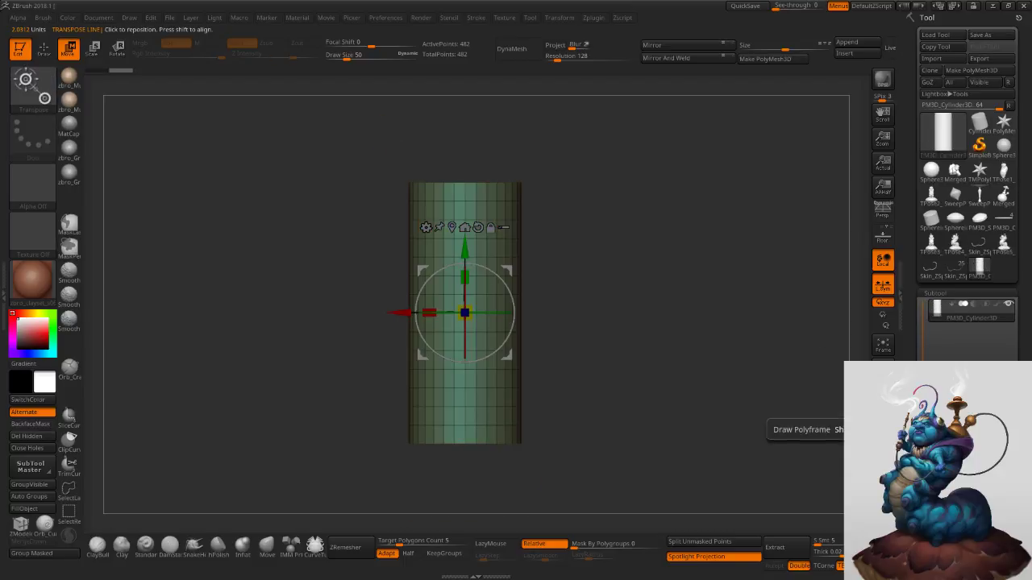
mouse_move(678, 289)
mouse_down()
mouse_move(680, 326)
mouse_move(688, 279)
mouse_up()
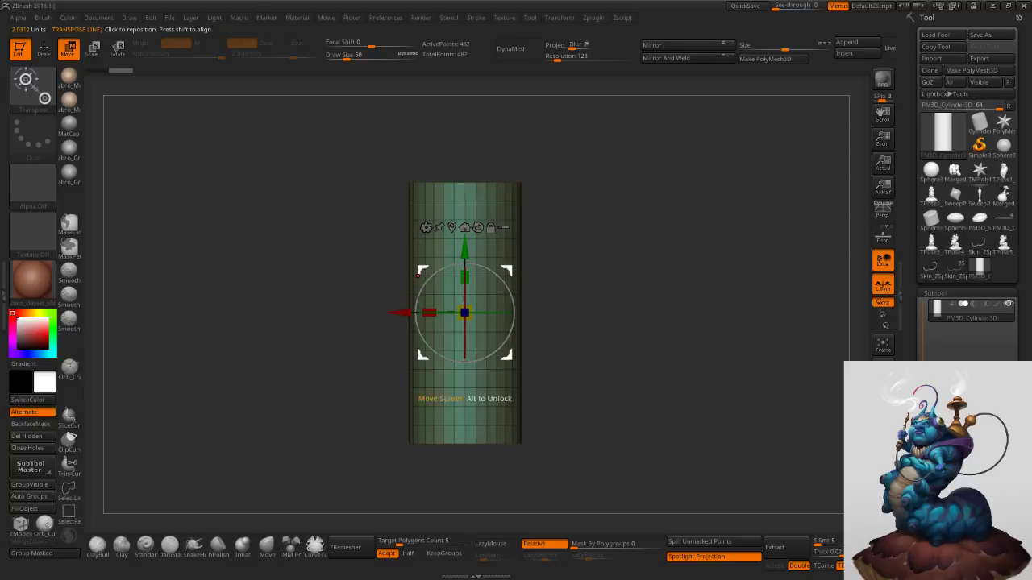
drag(464, 277, 466, 232)
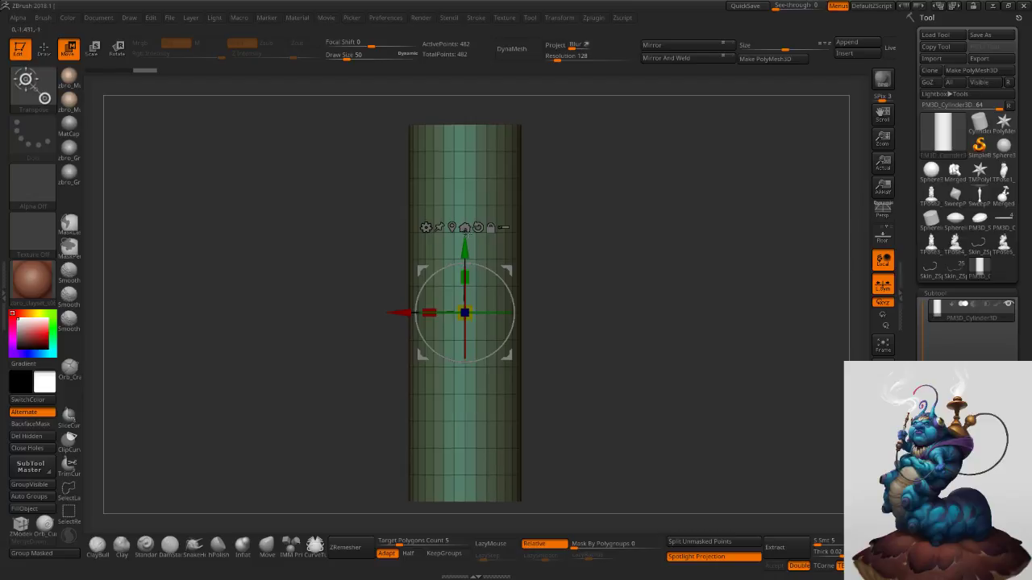
drag(460, 318, 427, 352)
drag(464, 278, 461, 215)
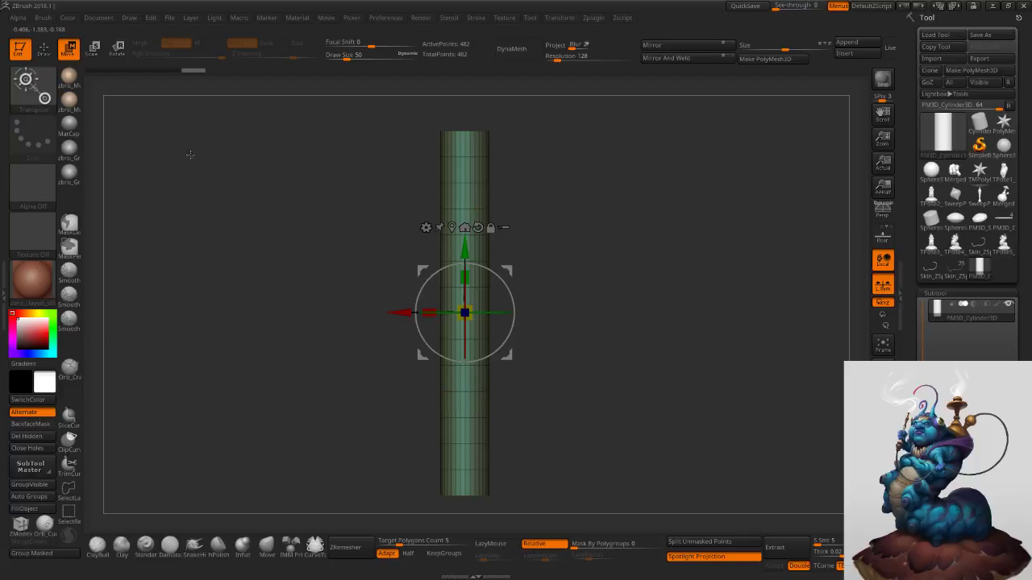
click(43, 49)
click(68, 49)
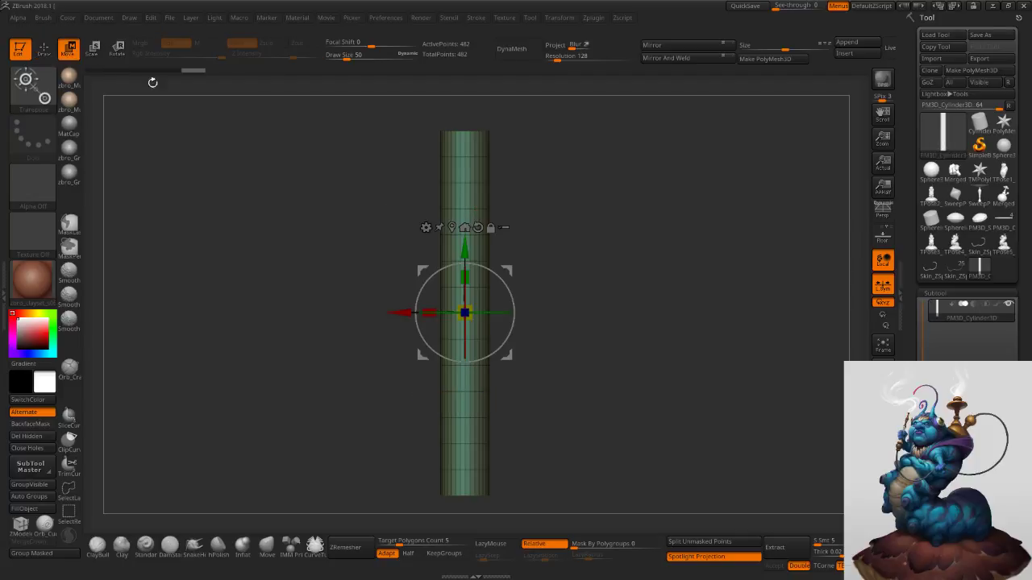
Apply the gizmo's Taper deformer and flare the cylinder's top and bottom ends outward.
click(508, 226)
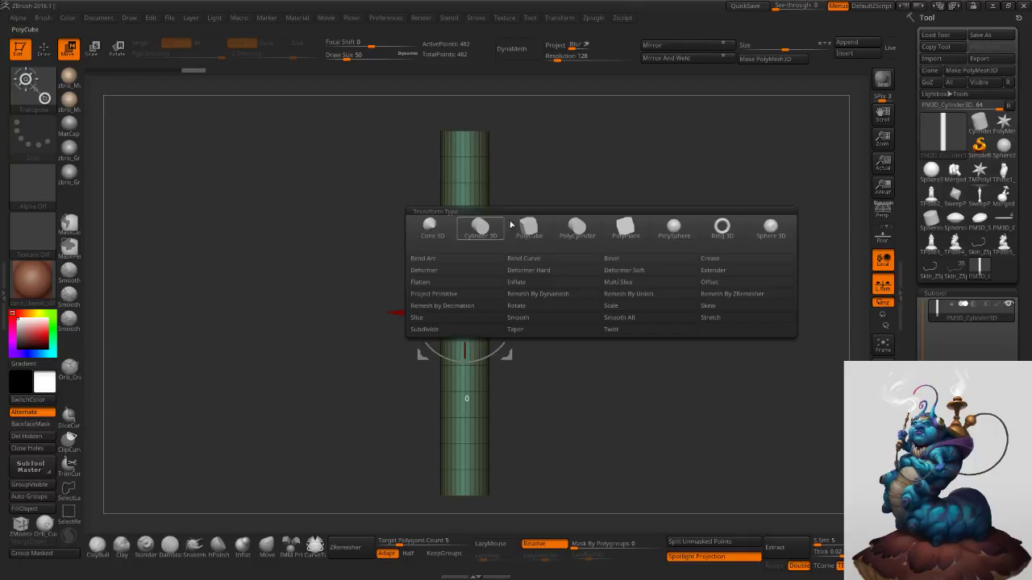
click(562, 329)
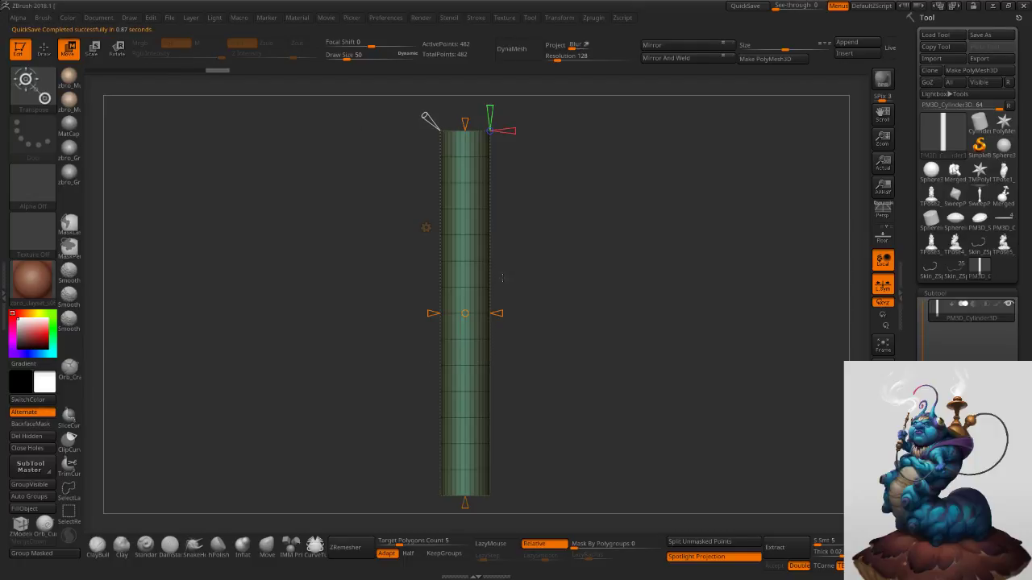
drag(465, 122, 464, 93)
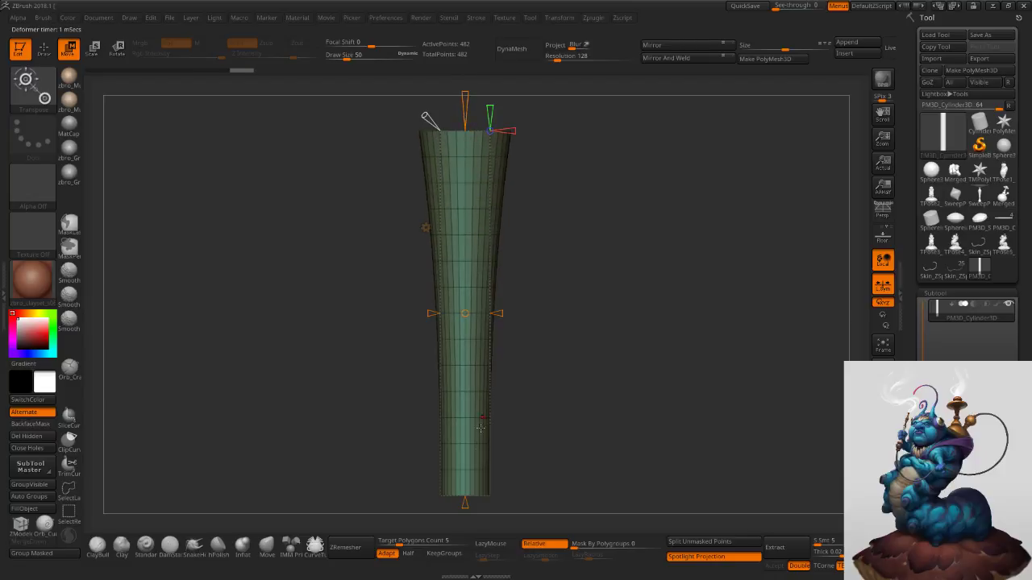
drag(466, 504, 465, 529)
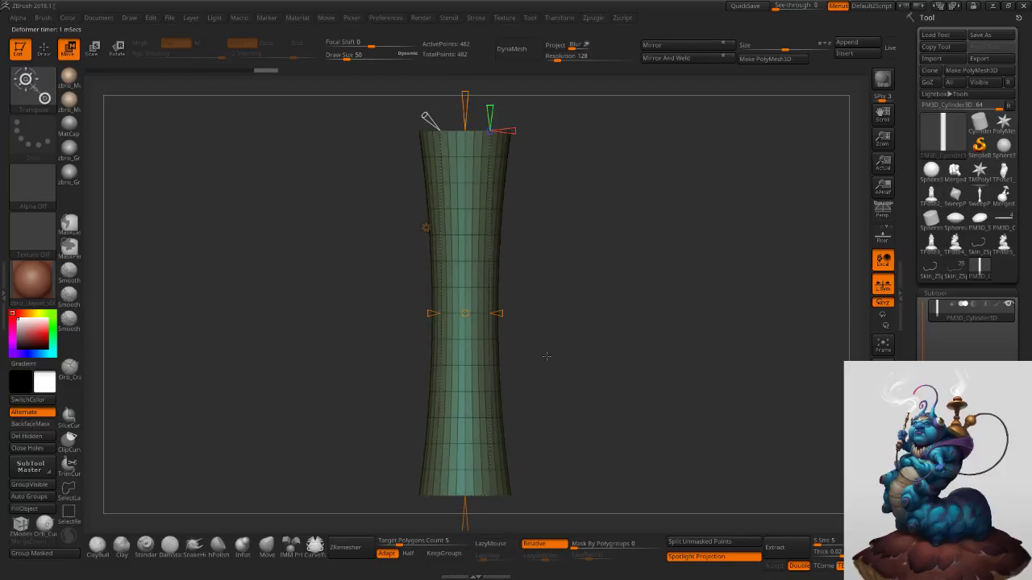
alt+drag(603, 341, 599, 276)
mouse_move(599, 319)
mouse_down()
mouse_move(631, 295)
mouse_move(631, 336)
mouse_move(601, 324)
mouse_up()
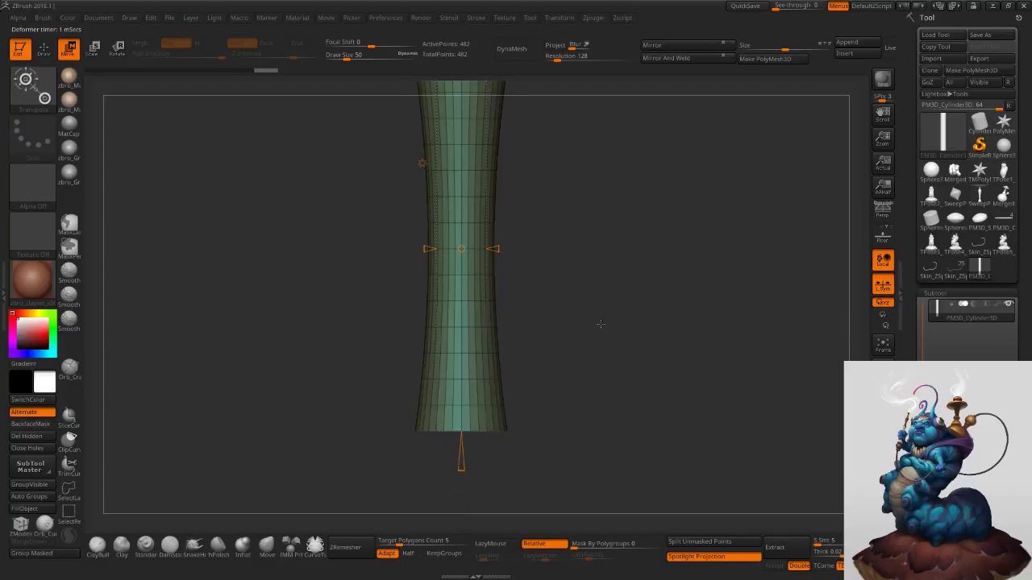
Mask and invert the cylinder's bottom ring, then accept the taper to bake it in.
click(47, 52)
ctrl+drag(560, 416, 363, 478)
ctrl+click(548, 432)
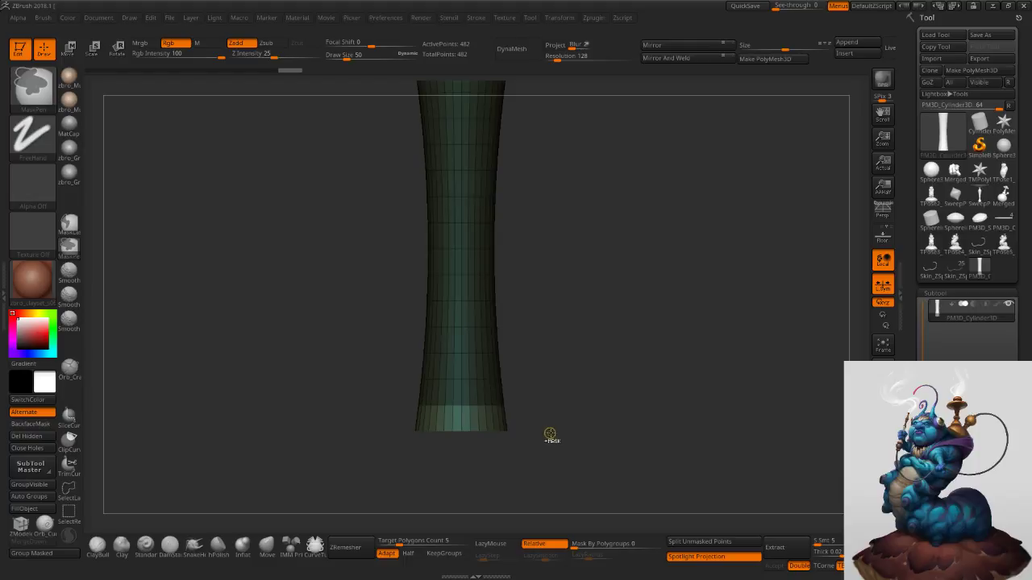
key(w)
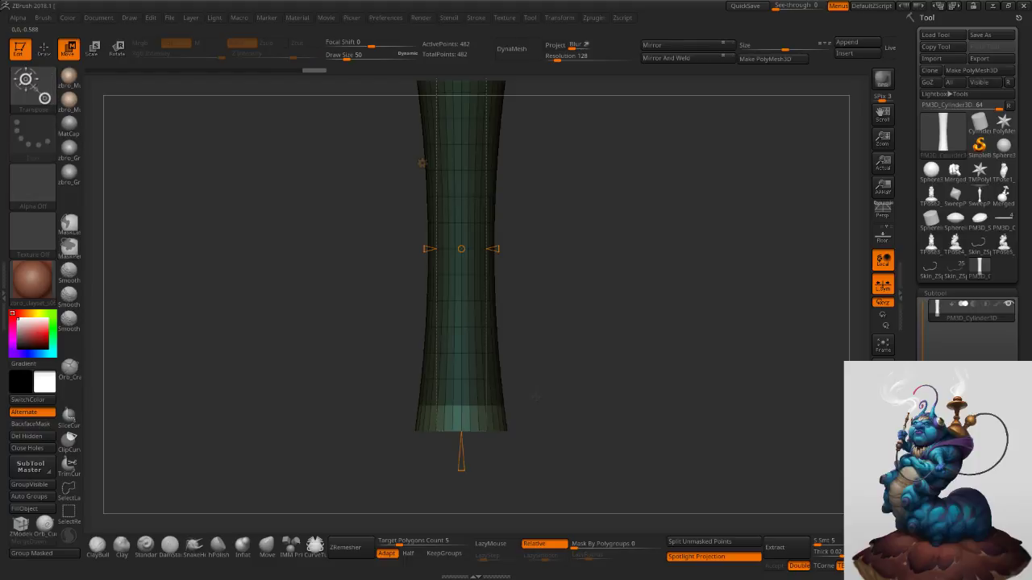
alt+drag(569, 273, 586, 417)
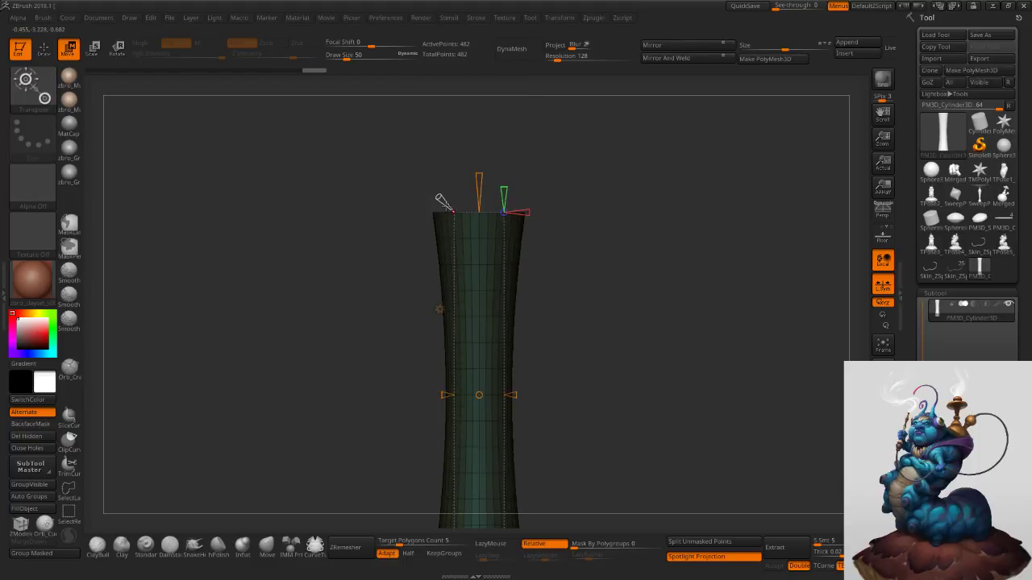
click(440, 309)
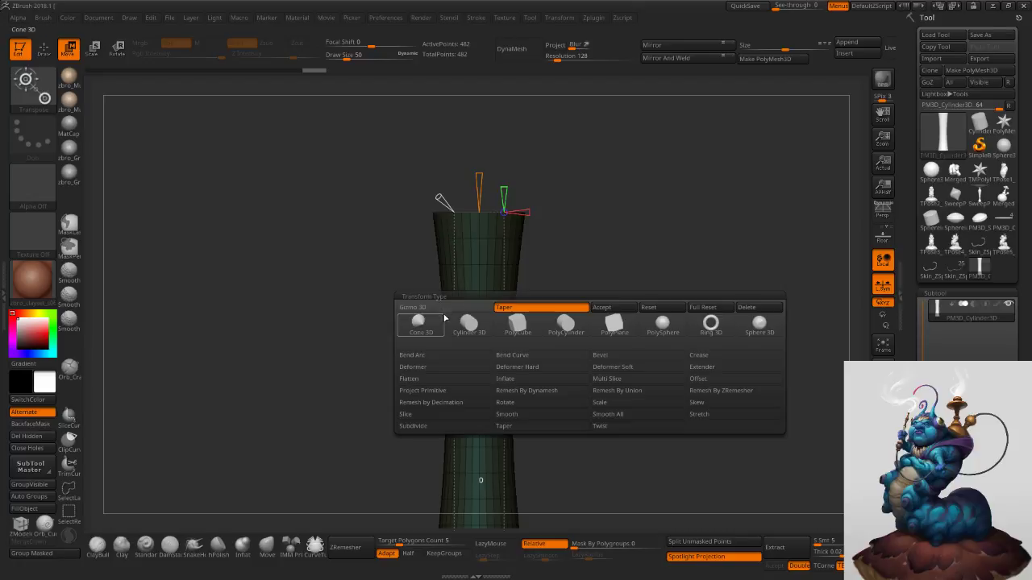
click(603, 310)
alt+drag(658, 309, 635, 185)
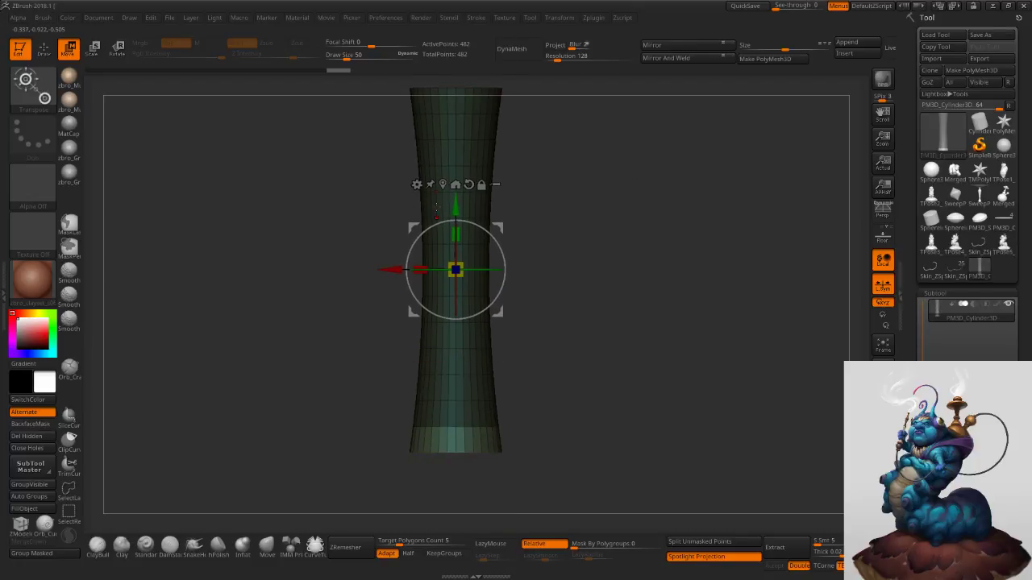
Move the gizmo to the bottom ring, scale it inward into a narrow foot, and fine-tune its height.
click(28, 529)
click(24, 532)
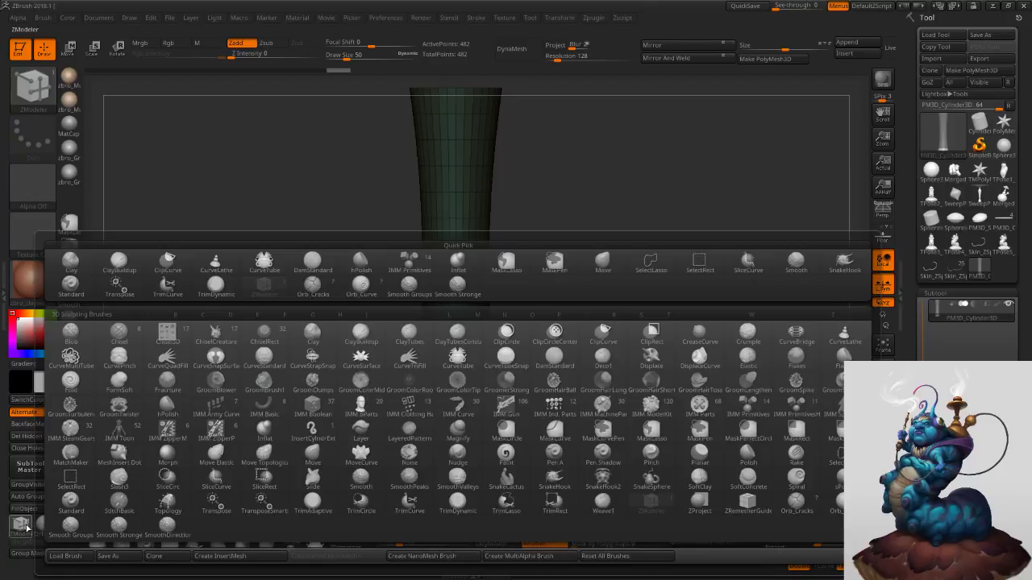
key(w)
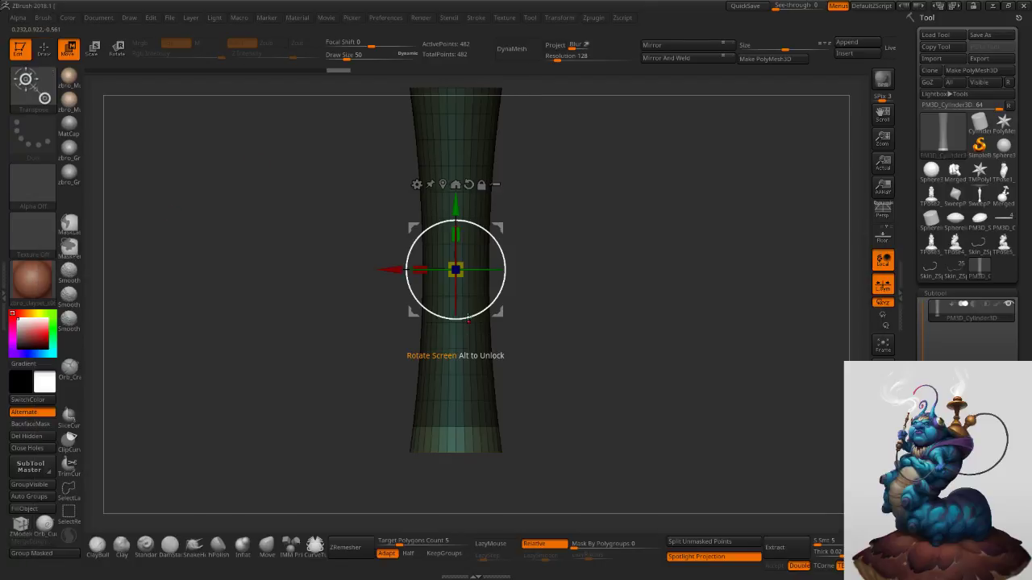
alt+drag(460, 203, 453, 386)
drag(460, 449, 447, 463)
drag(457, 391, 457, 383)
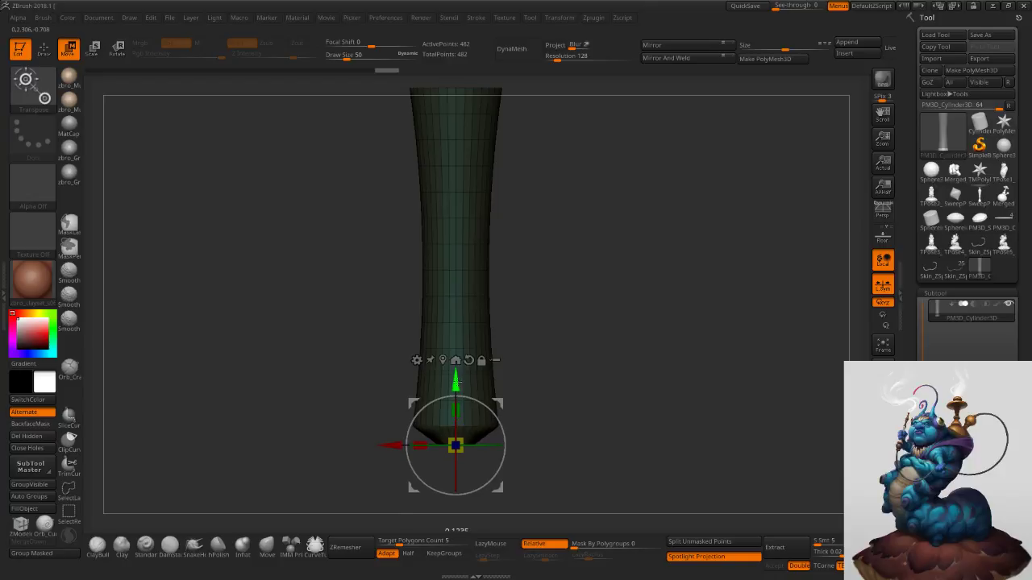
drag(456, 382, 456, 379)
drag(460, 440, 471, 430)
drag(457, 382, 456, 381)
Clear the mask from the cylinder and reframe the view.
mouse_move(564, 332)
ctrl+right_down()
mouse_move(579, 343)
mouse_move(555, 328)
ctrl+right_up()
ctrl+drag(556, 338, 584, 370)
ctrl+right_drag(536, 355, 565, 322)
alt+right_drag(587, 282, 574, 309)
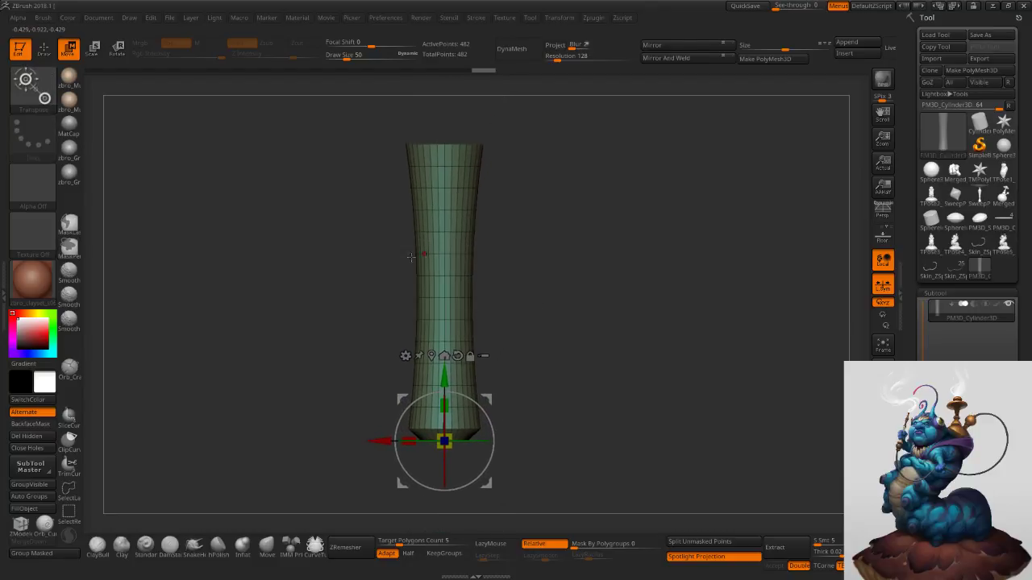
click(45, 53)
click(73, 53)
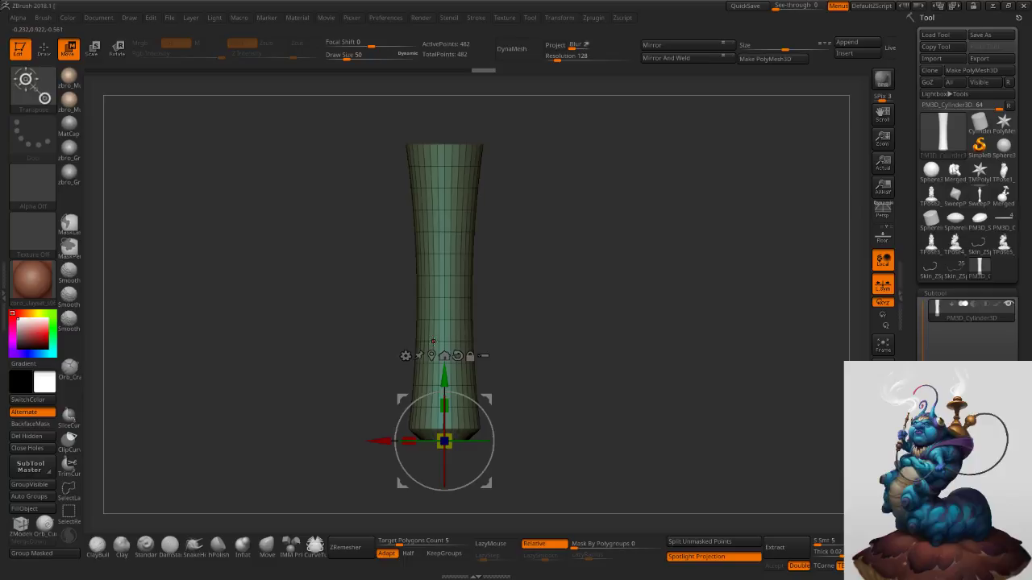
Recentre the gizmo and reapply Taper, flaring the cylinder's top and bottom wider.
click(406, 355)
click(432, 359)
click(407, 208)
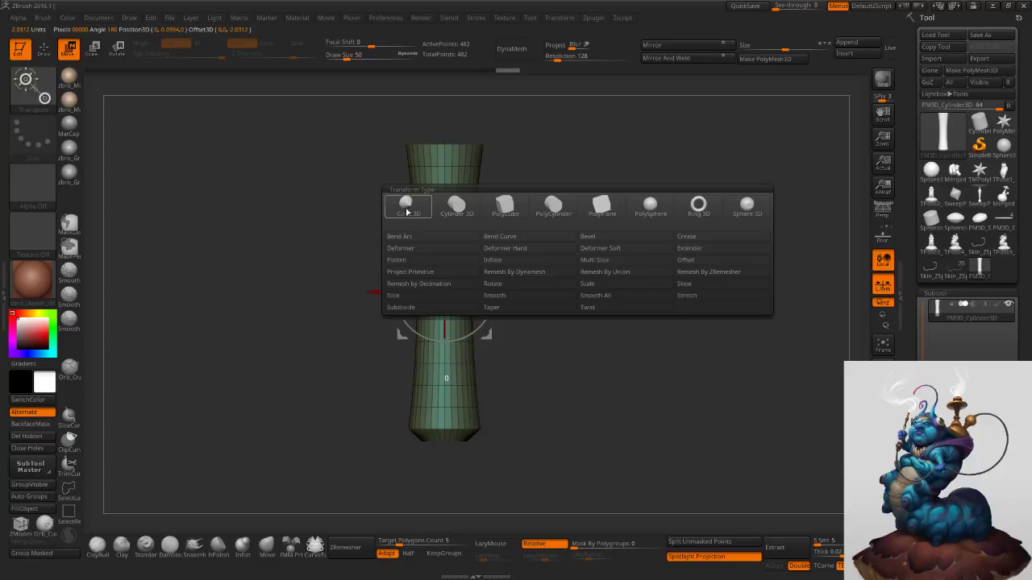
click(406, 207)
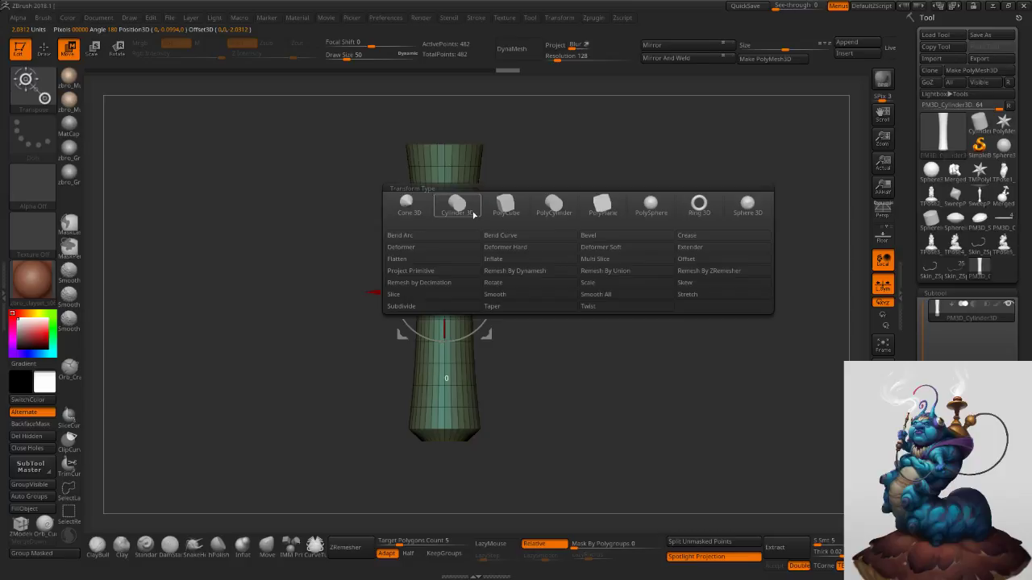
click(484, 295)
drag(445, 138, 445, 120)
drag(445, 448, 449, 474)
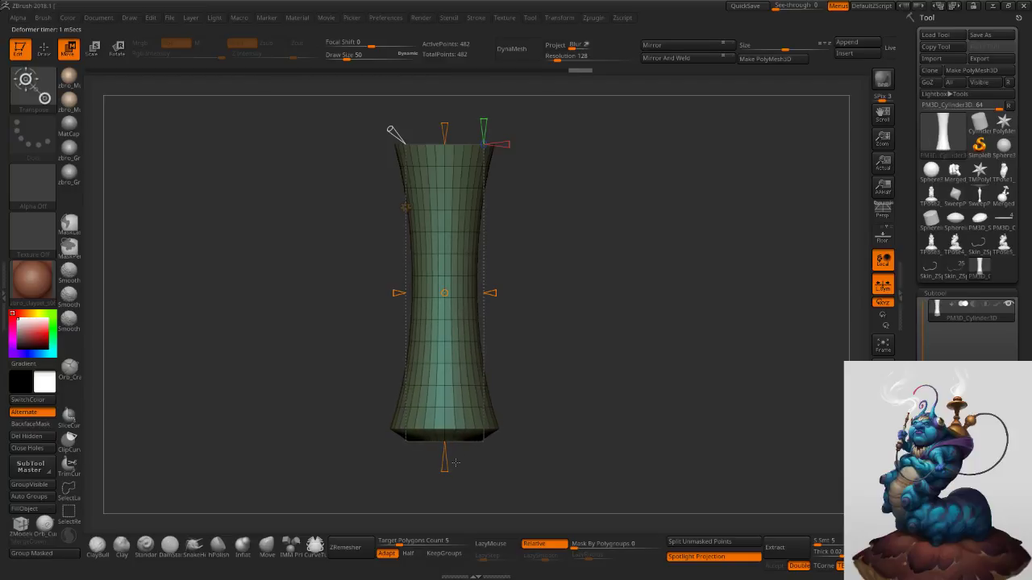
Stretch the whole cylinder taller with the Y scale handle.
key(w)
drag(444, 256, 444, 228)
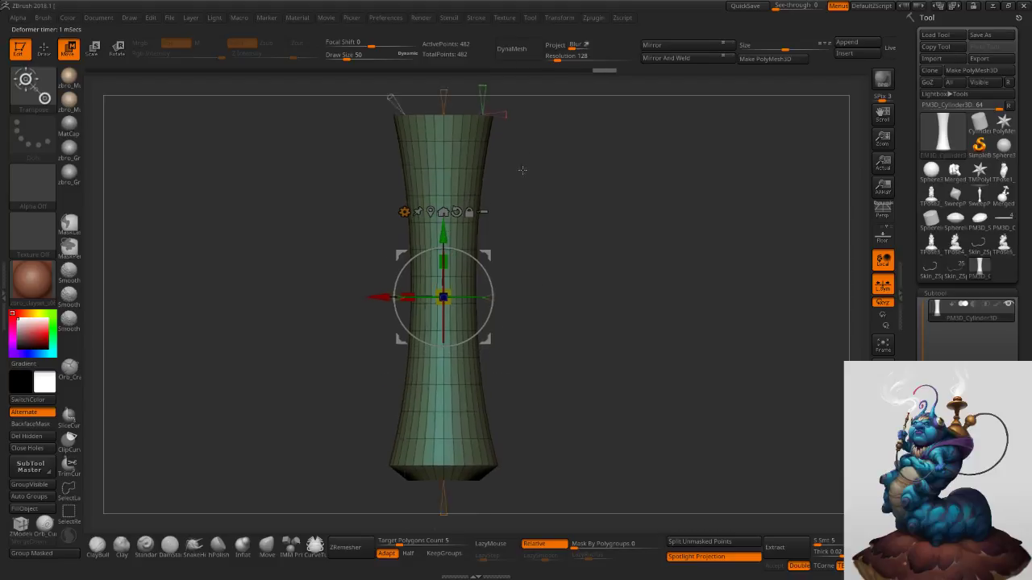
alt+drag(519, 151, 500, 247)
mouse_move(509, 196)
mouse_down()
mouse_move(511, 243)
mouse_move(512, 185)
mouse_up()
click(44, 49)
Bevel the cylinder's top rim with ZModeler's Bevel using the EdgeLoop Complete target.
mouse_move(415, 191)
alt+mouse_down()
mouse_move(474, 101)
mouse_move(477, 242)
alt+mouse_up()
ctrl+right_drag(452, 266, 435, 278)
key(space)
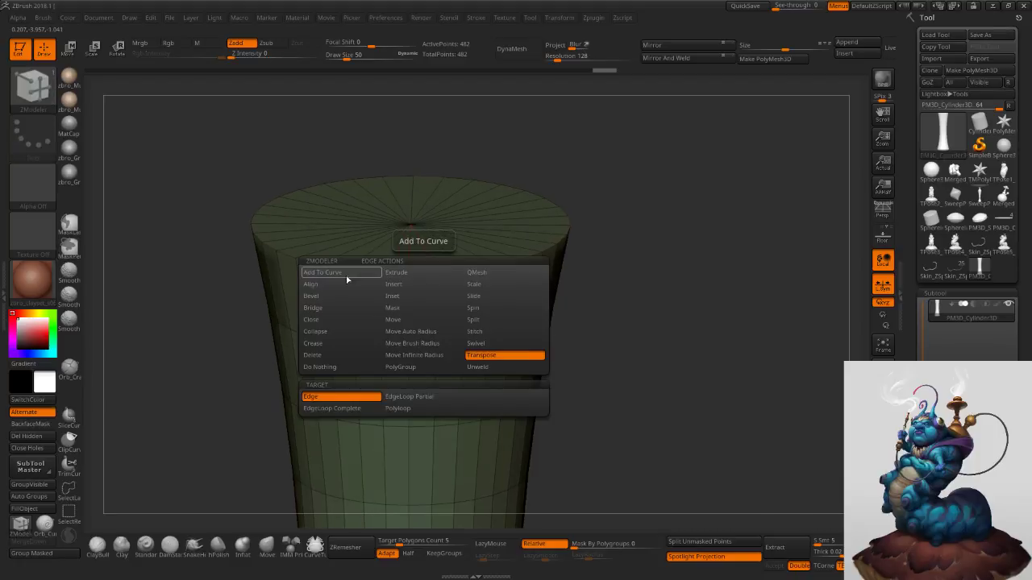
click(338, 295)
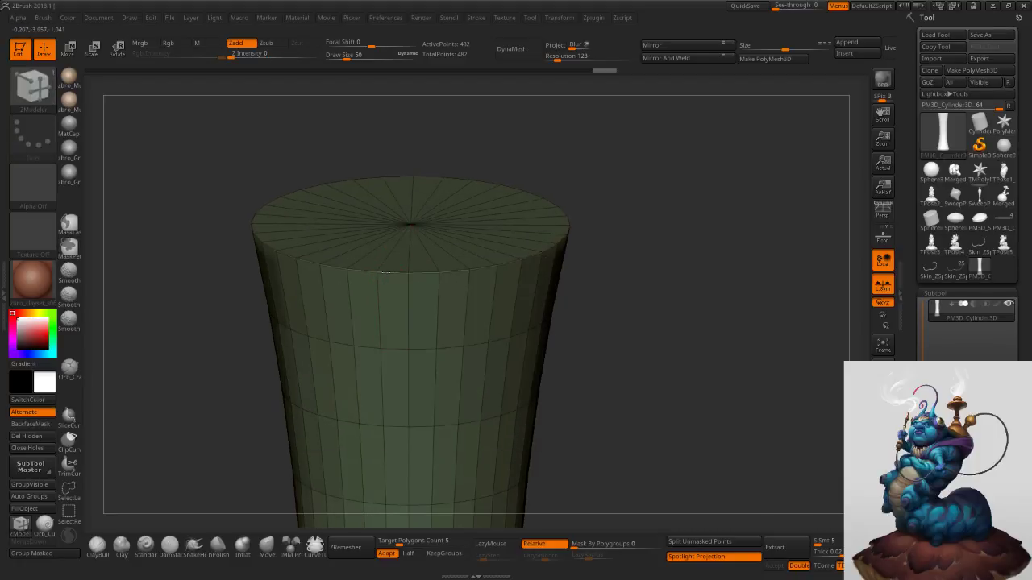
click(394, 275)
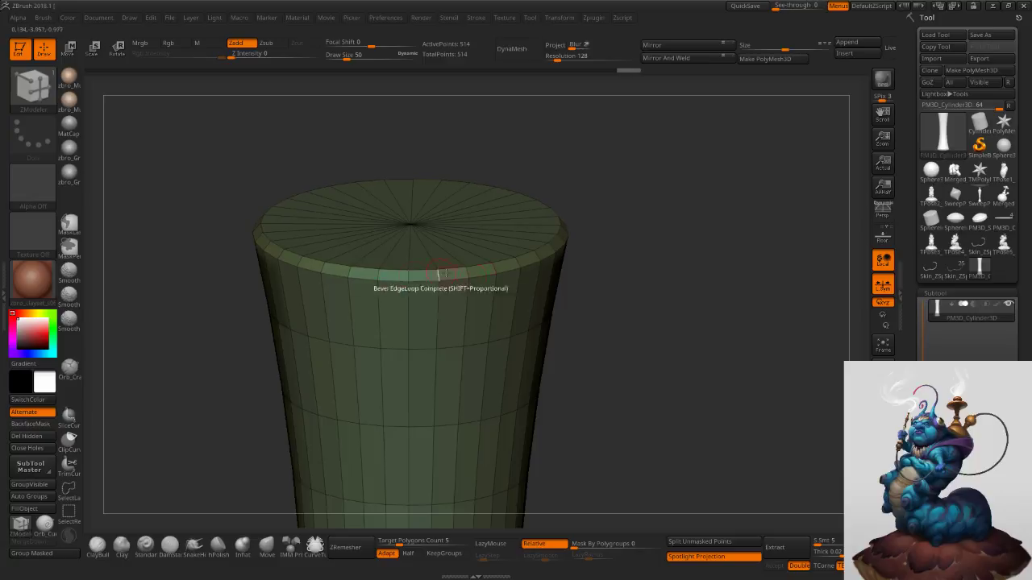
Duplicate the cylinder as a second subtool, PM3D_Cylinder3D1.
ctrl+right_drag(525, 316, 532, 275)
drag(552, 312, 554, 292)
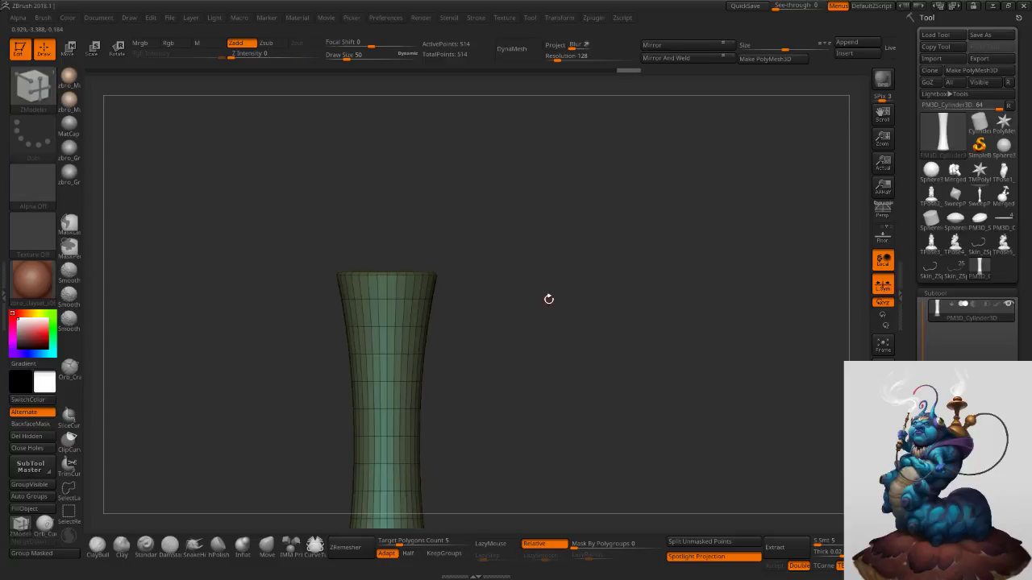
ctrl+right_drag(594, 351, 524, 313)
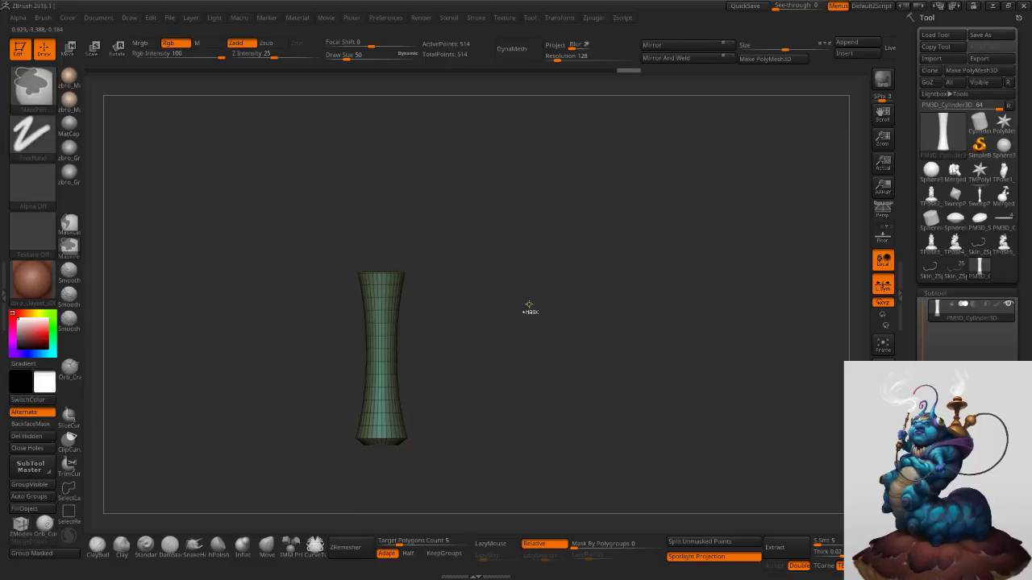
key(ctrl+shift)
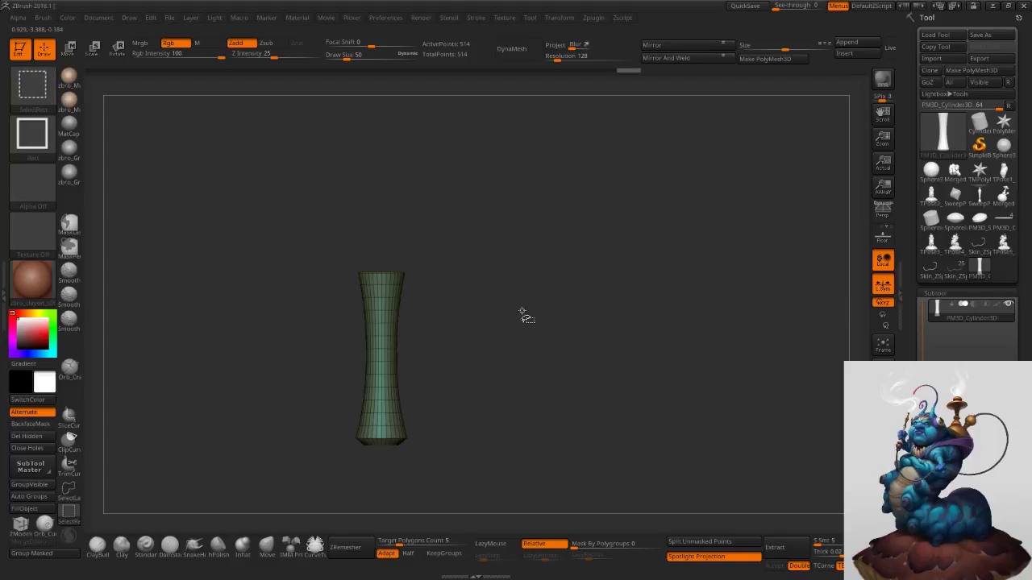
key(ctrl+shift+d)
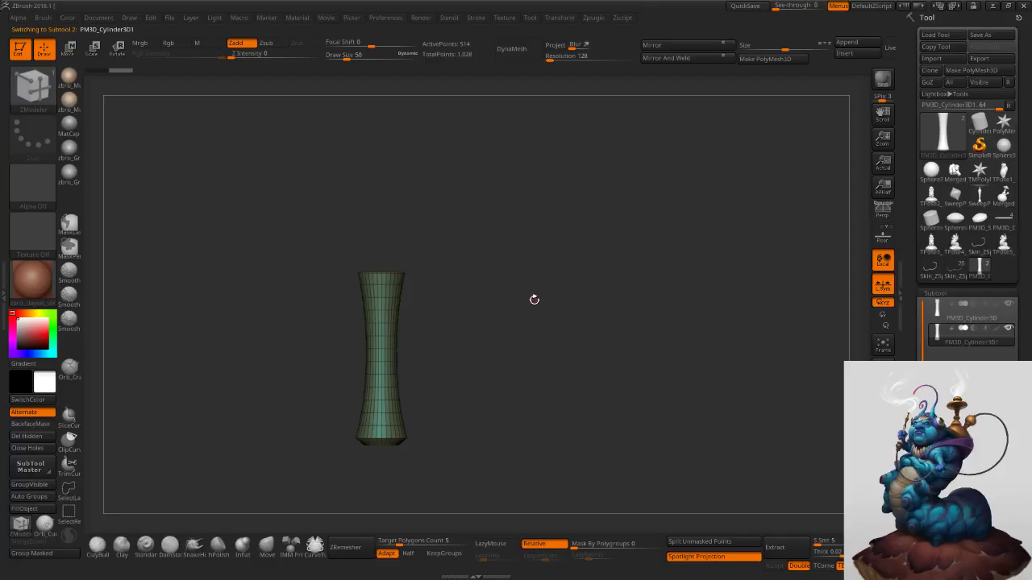
key(w)
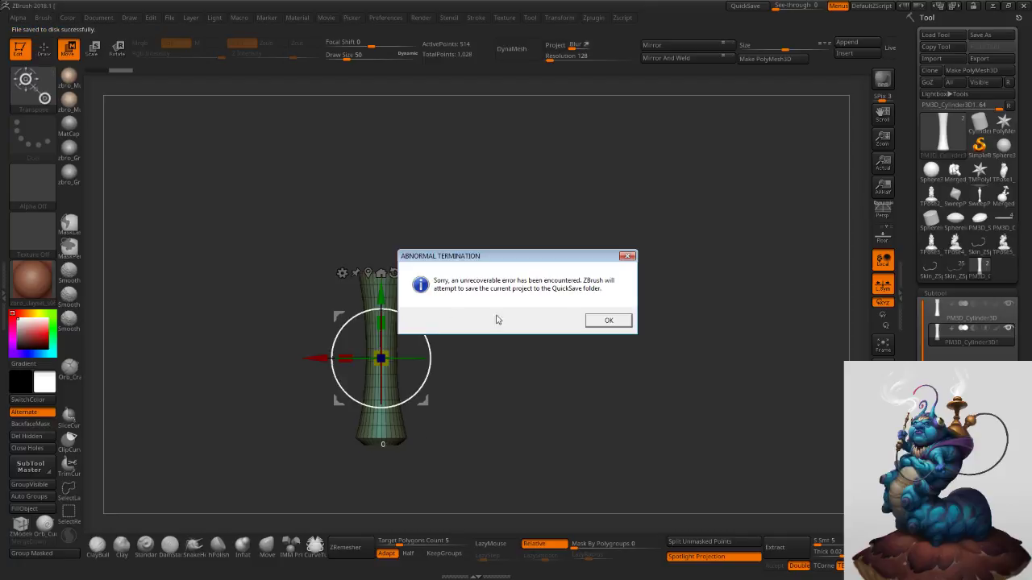
Acknowledge the Abnormal Termination error and close the crashed ZBrush.
click(605, 321)
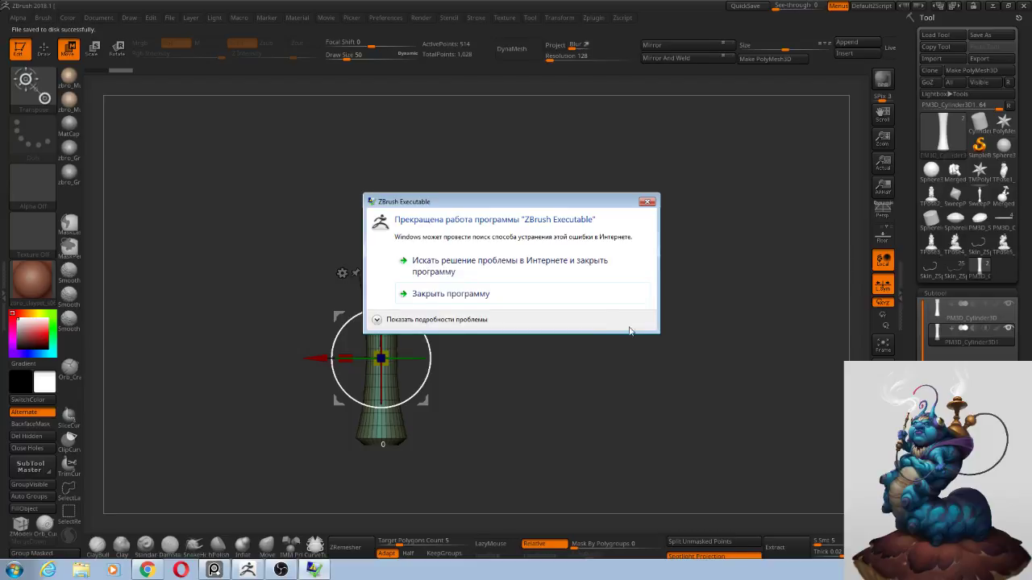
click(599, 300)
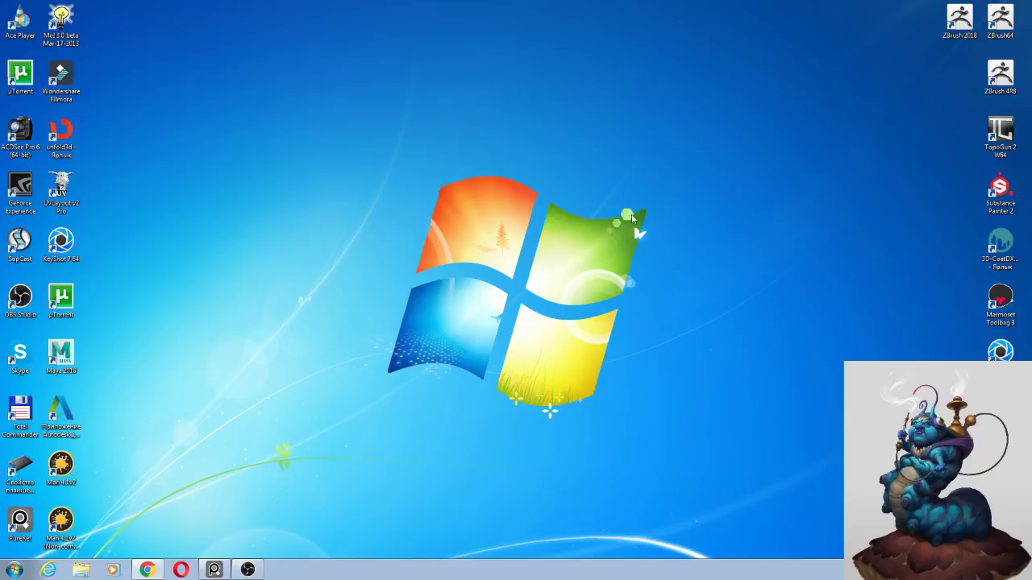
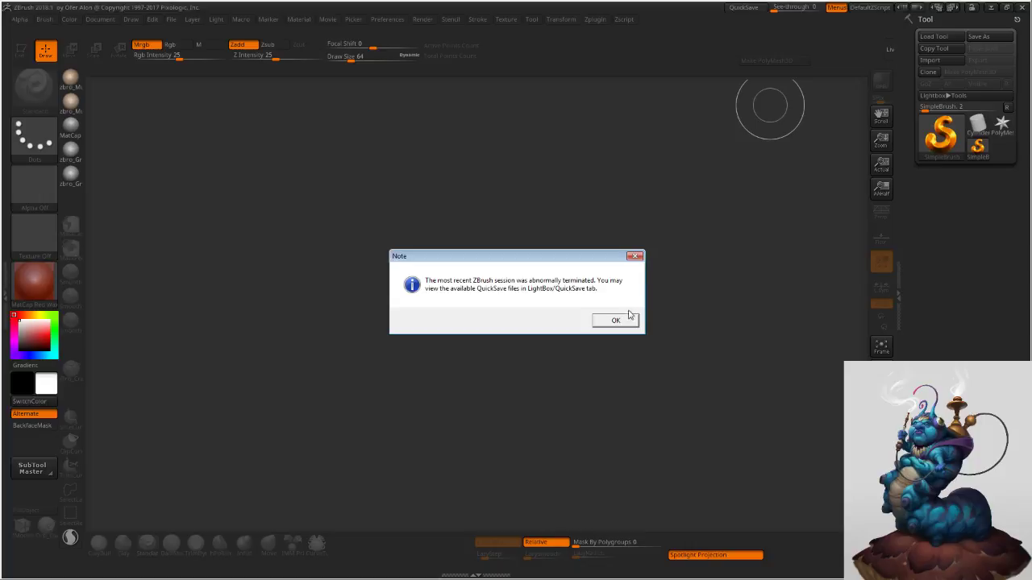
Dismiss the crash notice and reload Recovered_Tool and the QS_3307 QuickSave project.
click(627, 320)
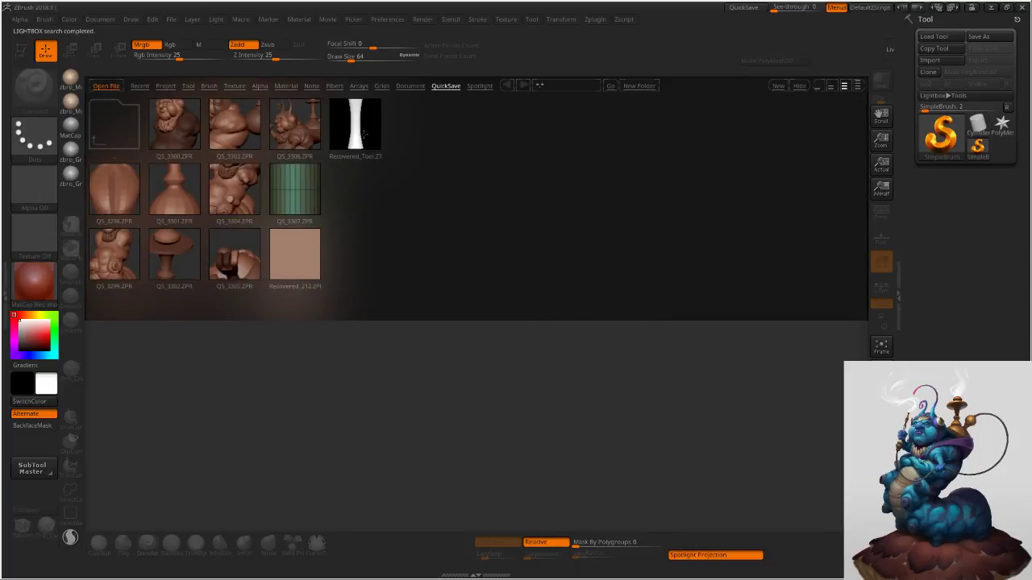
double_click(364, 137)
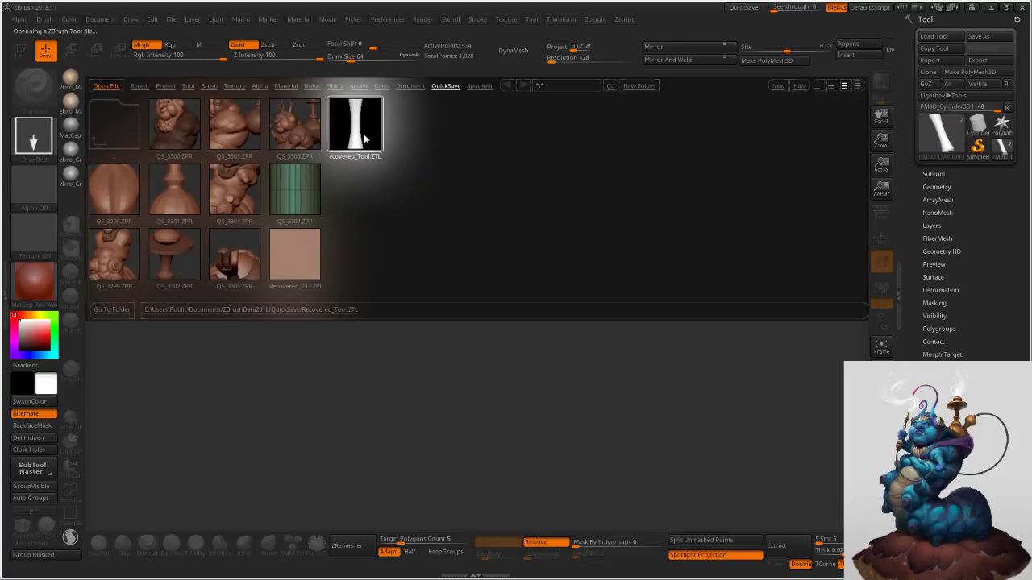
double_click(304, 193)
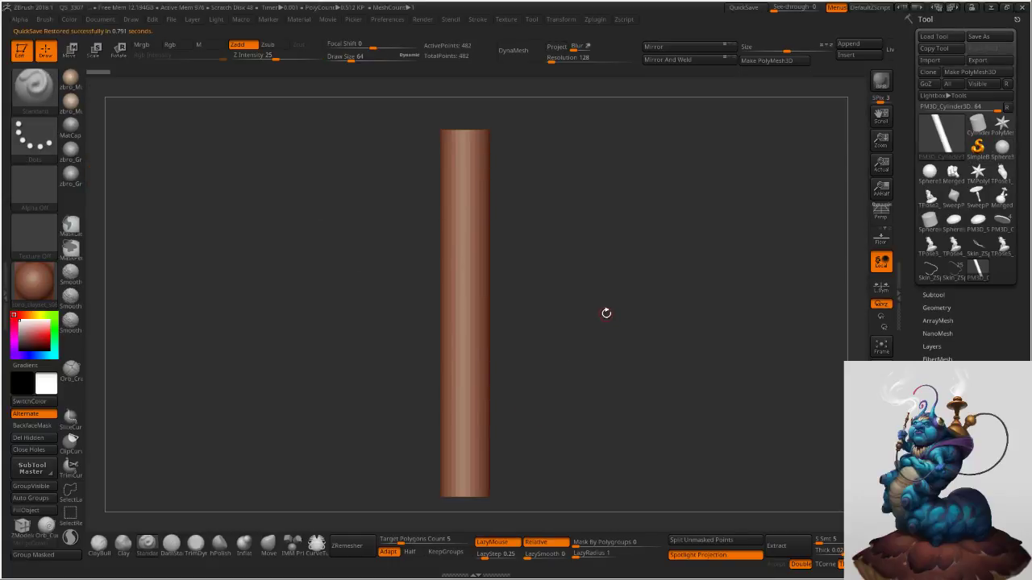
Make Skin_ZSphere3, the caterpillar with hookah, the active tool in place of the cylinder.
click(1006, 7)
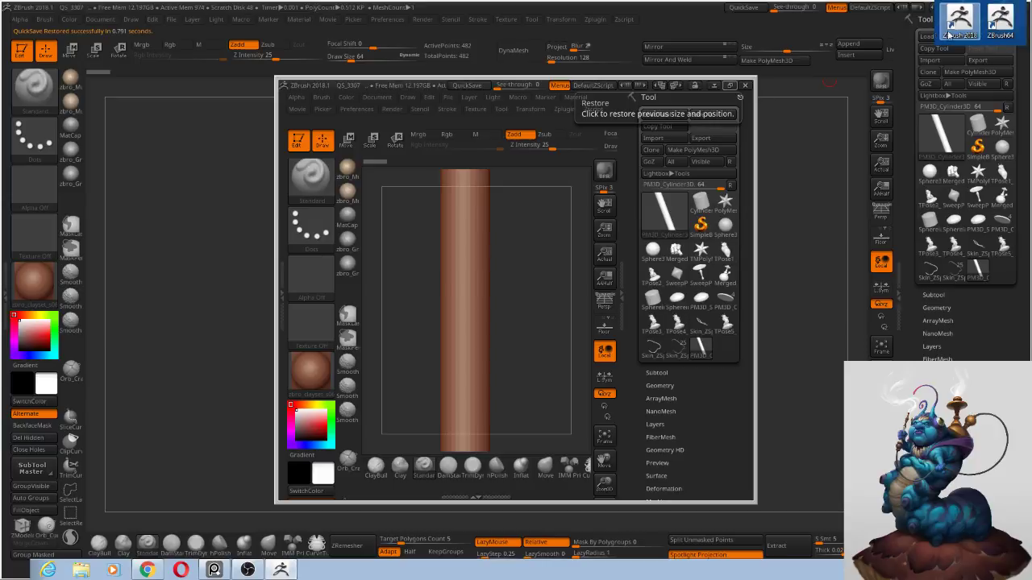
click(729, 84)
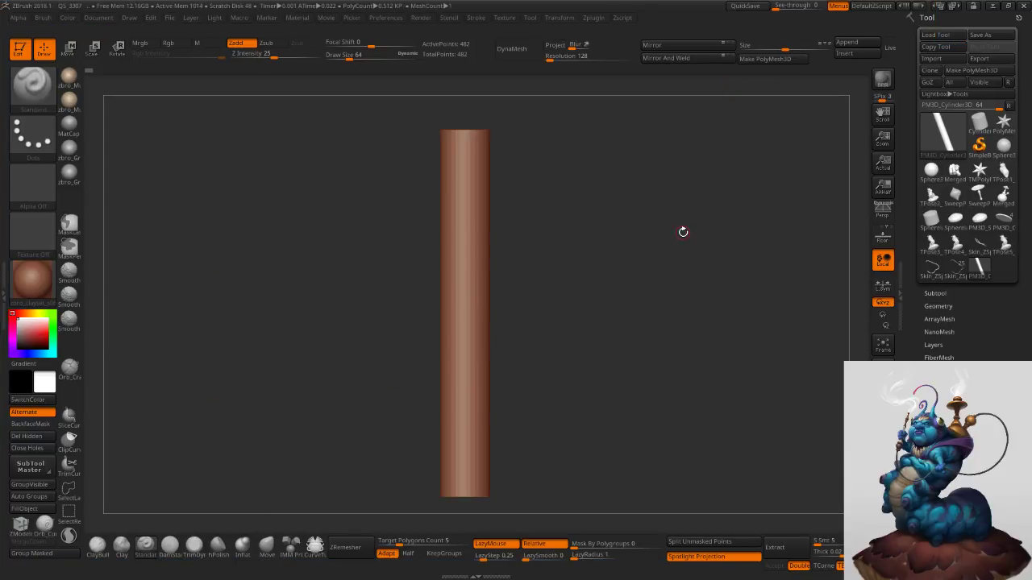
drag(682, 237, 689, 261)
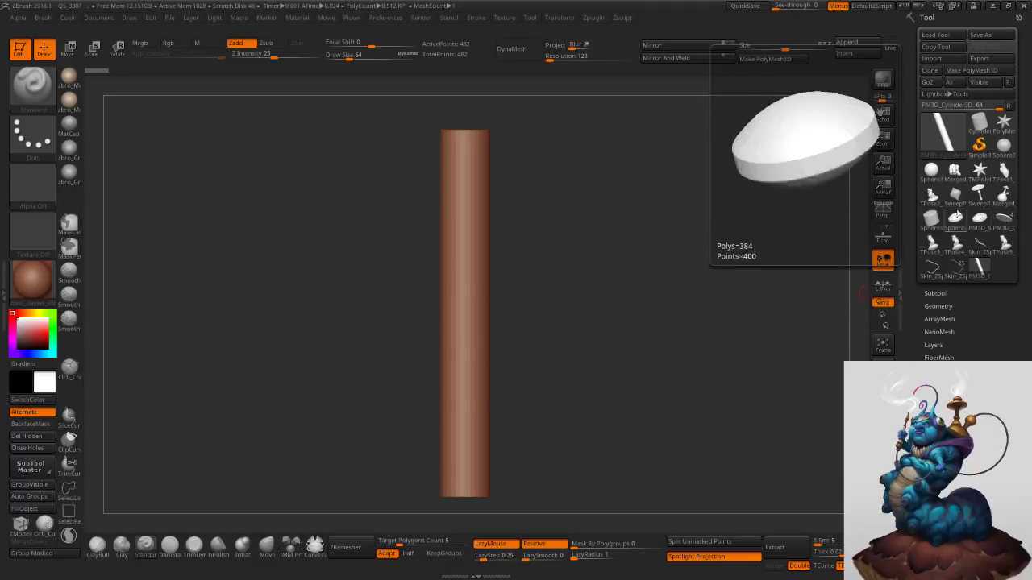
click(956, 267)
mouse_move(689, 308)
mouse_down()
mouse_move(677, 294)
mouse_move(669, 306)
mouse_up()
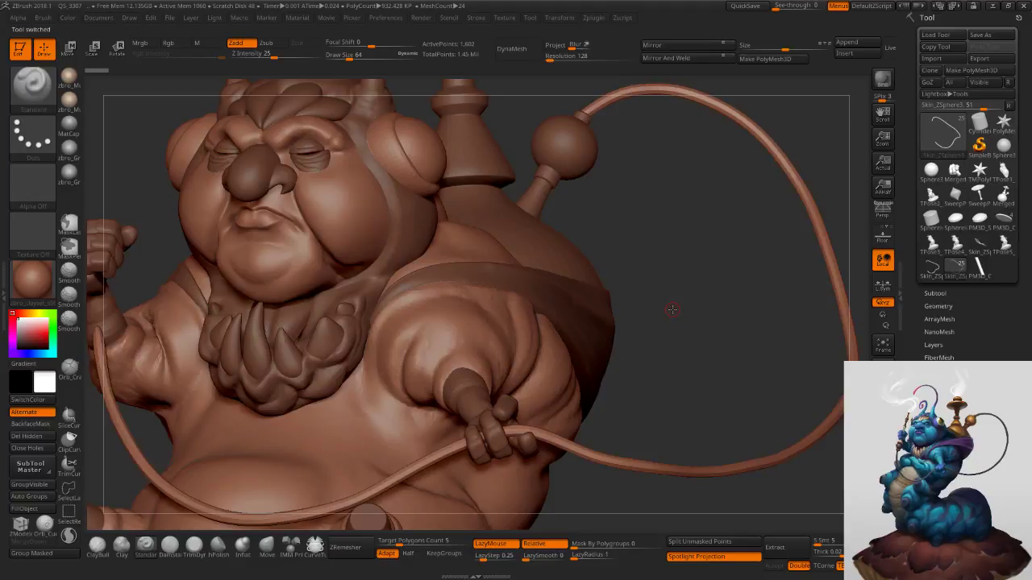
Frame the caterpillar and save the project as '1' in a new folder '1' on D:.
key(f)
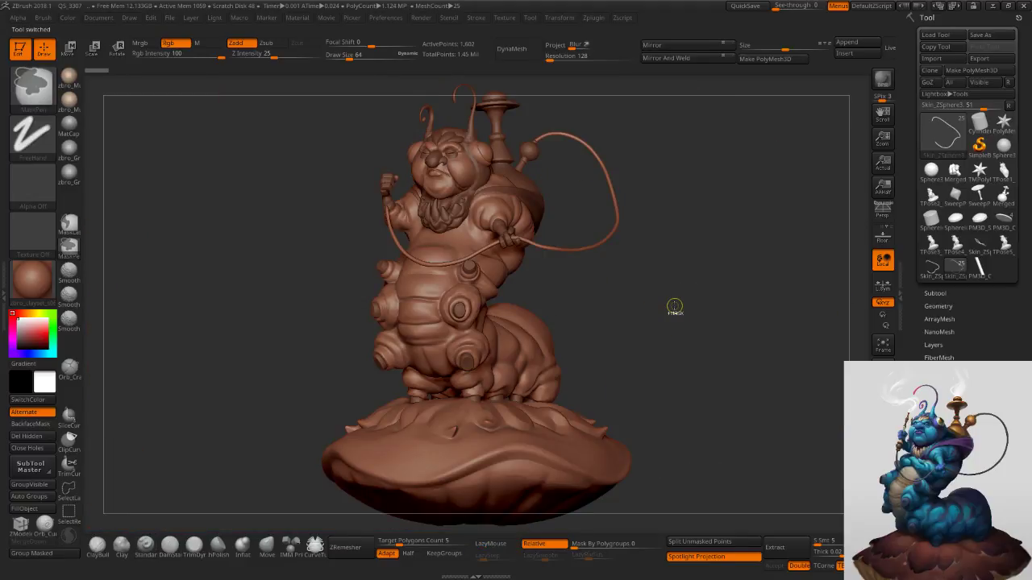
key(ctrl+s)
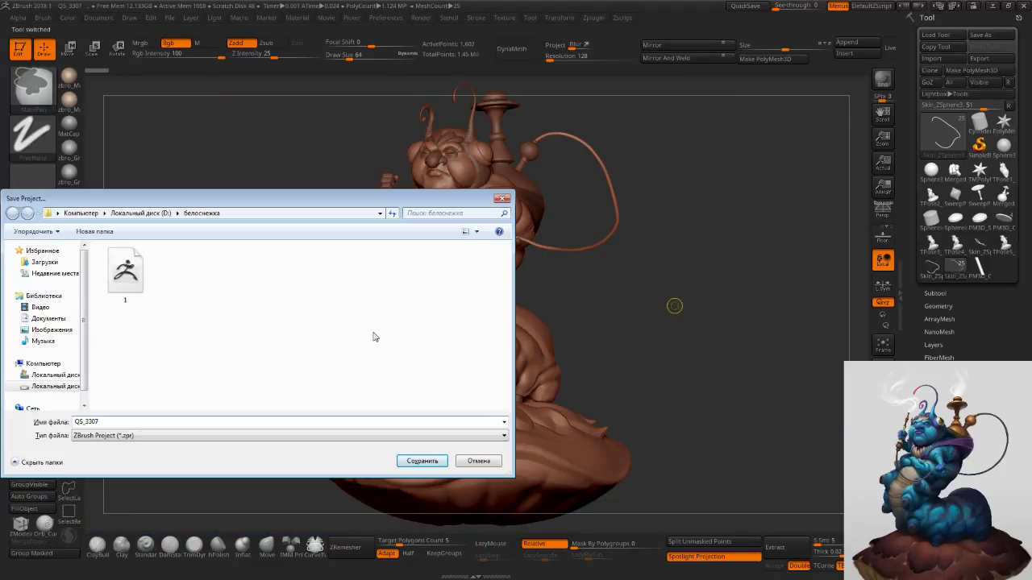
key(BackSpace)
right_click(412, 342)
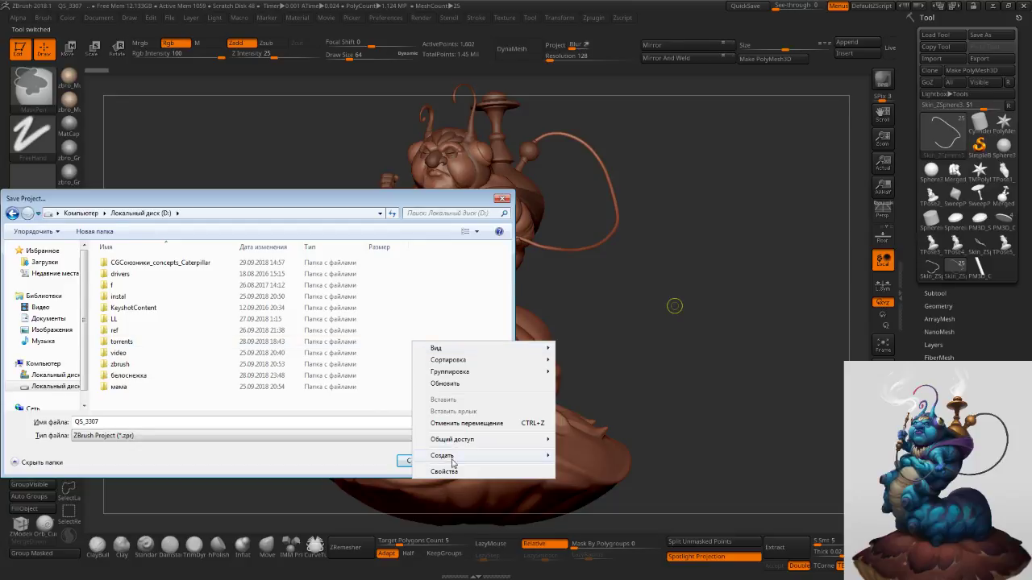
mouse_move(452, 456)
click(595, 462)
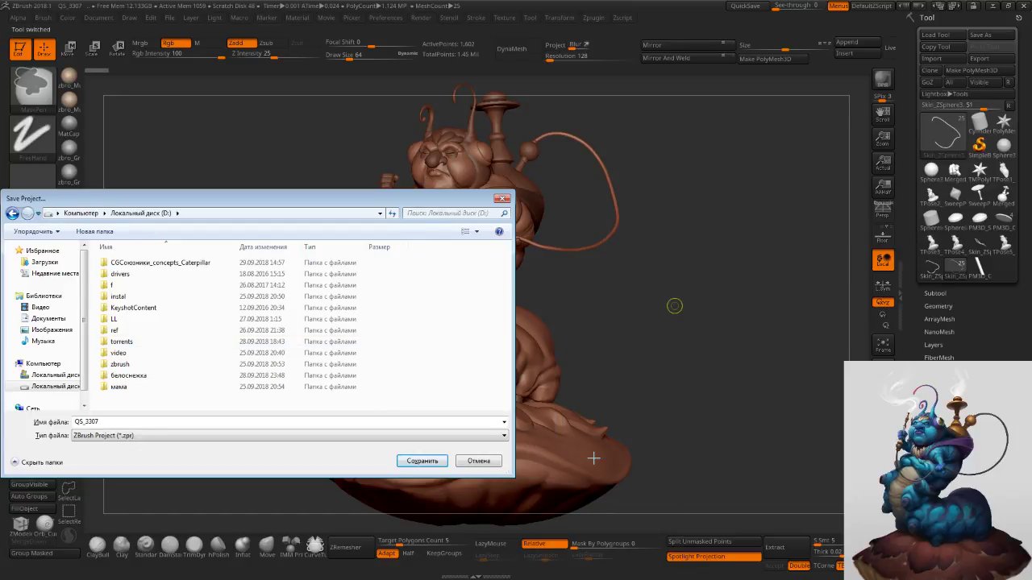
text(1)
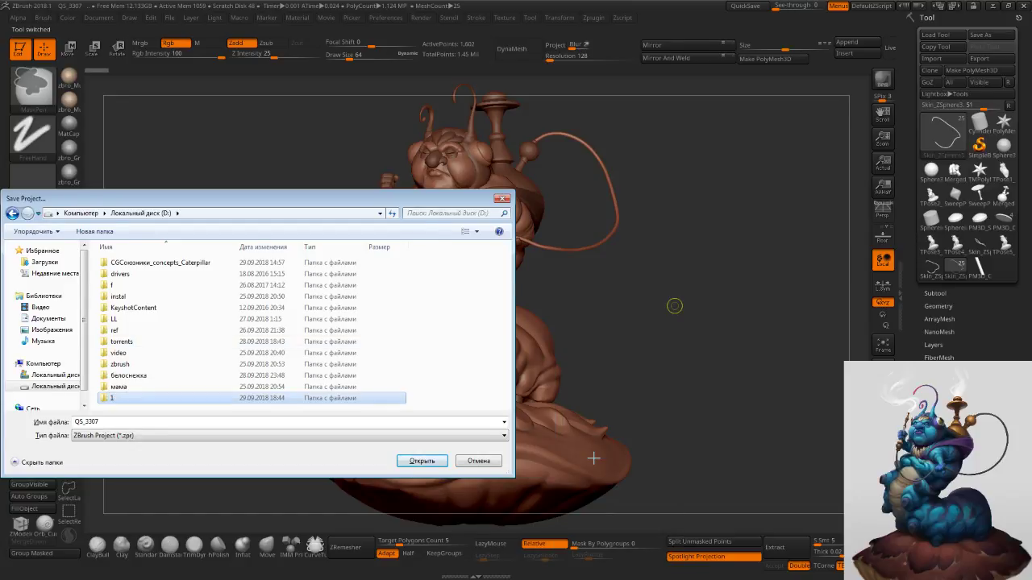
key(Return)
key(Return)
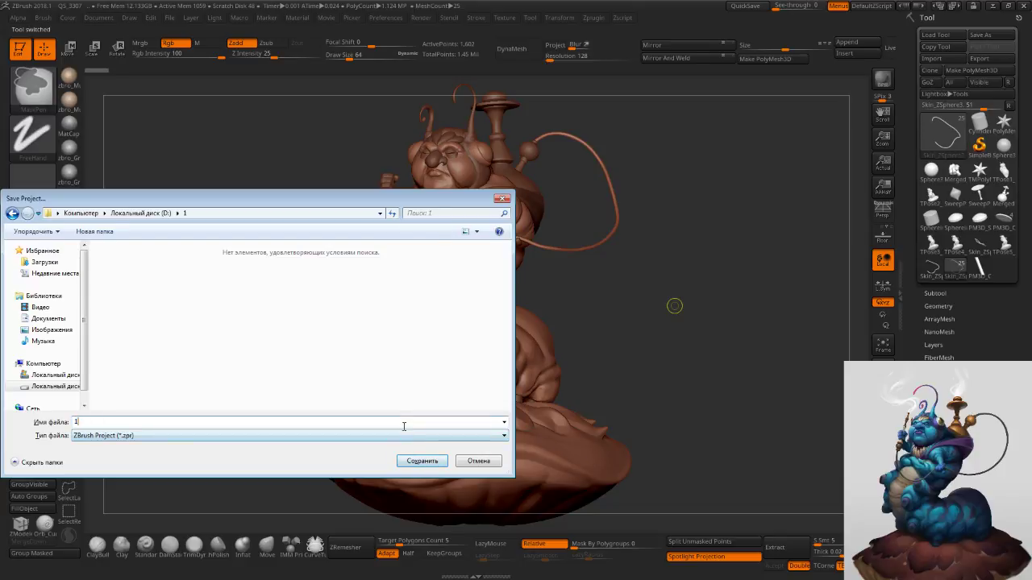
click(422, 461)
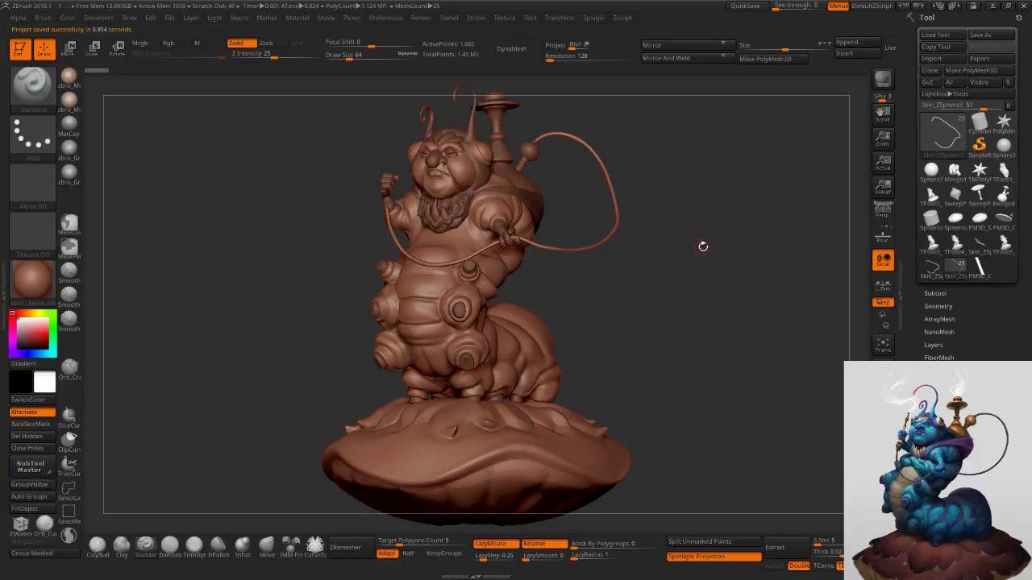
Load the hourglass-shaped Recovered_Tool.ZTL from QuickSave and frame it in view.
click(976, 267)
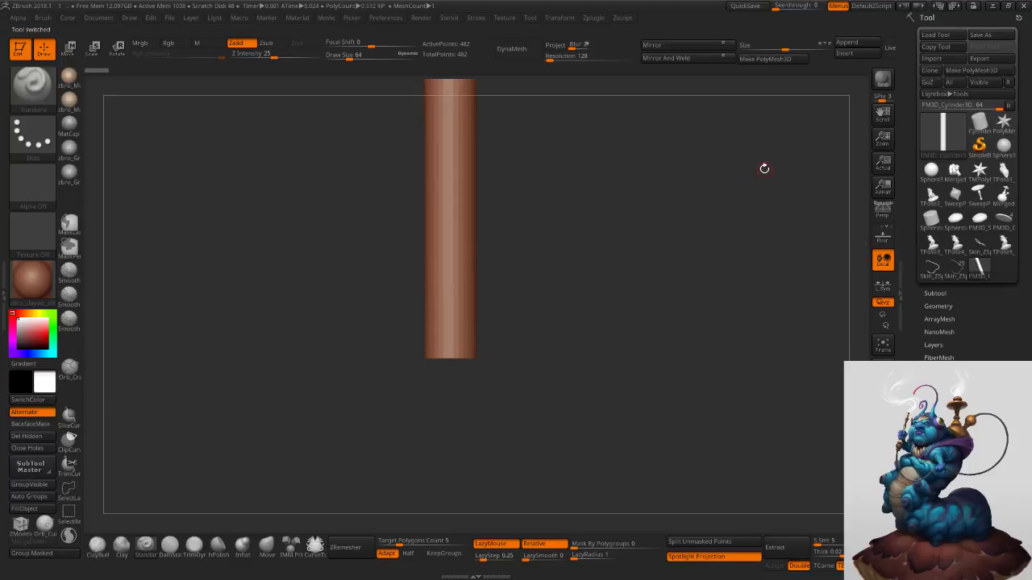
alt+drag(765, 168, 750, 272)
key(comma)
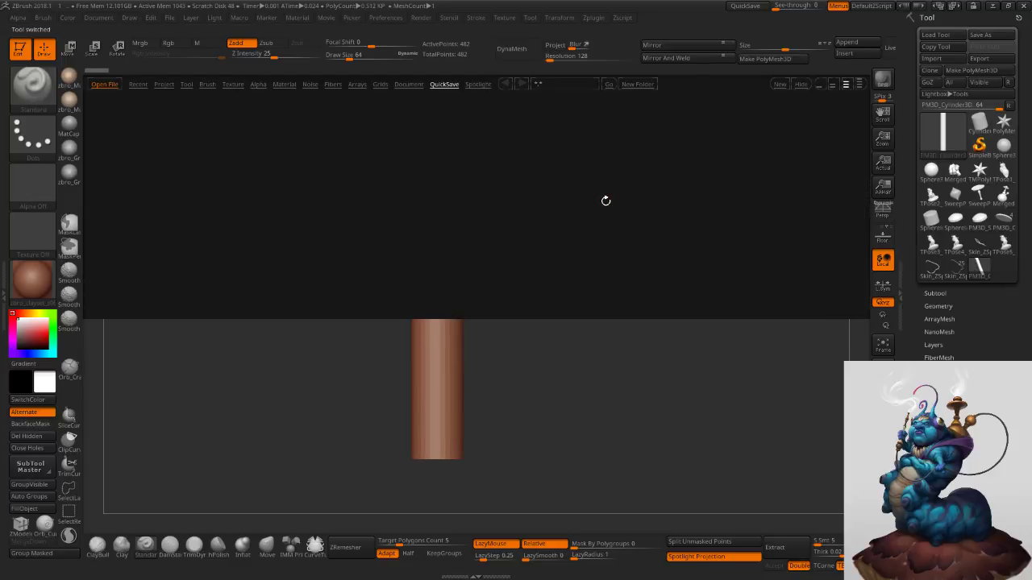
double_click(361, 136)
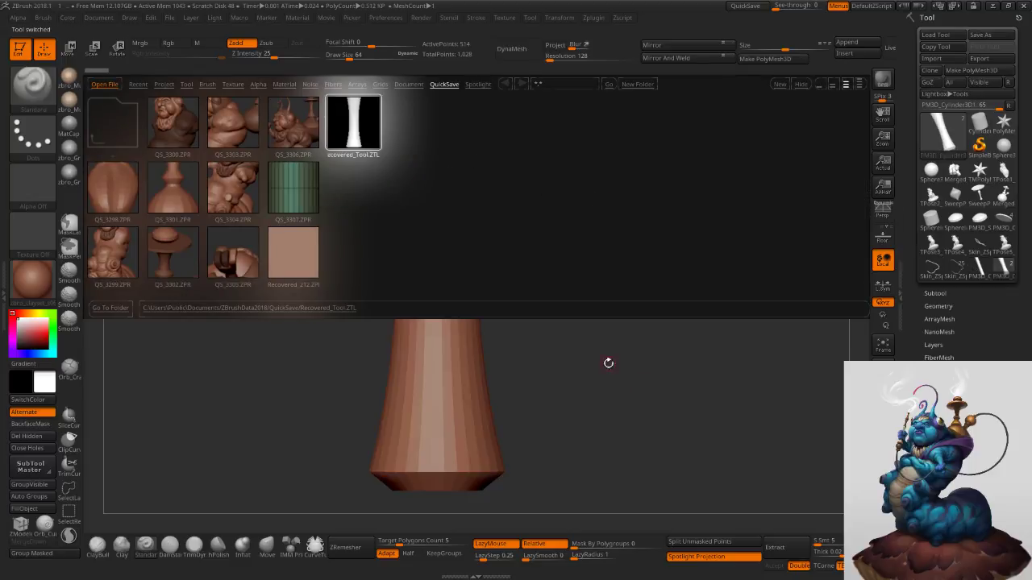
key(f)
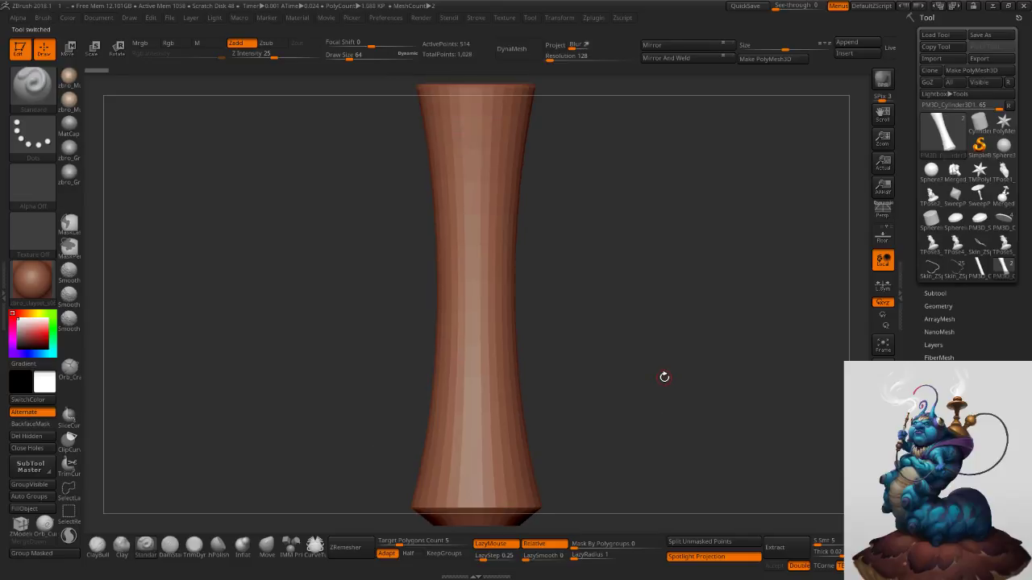
ctrl+right_drag(648, 266, 816, 310)
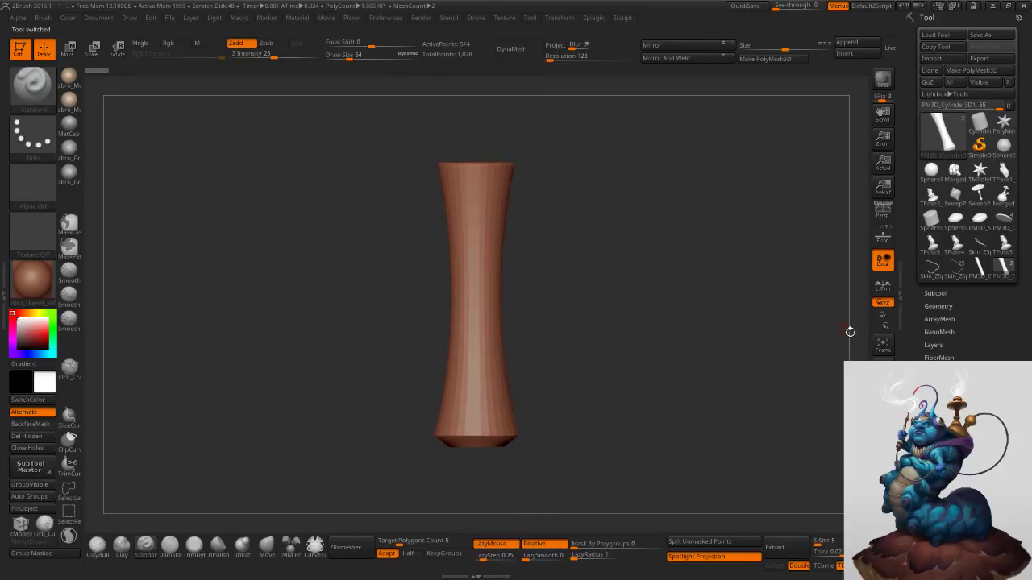
With PolyF on, rotate the PM3D_Cylinder3D1 subtool 180° upside down.
key(shift+f)
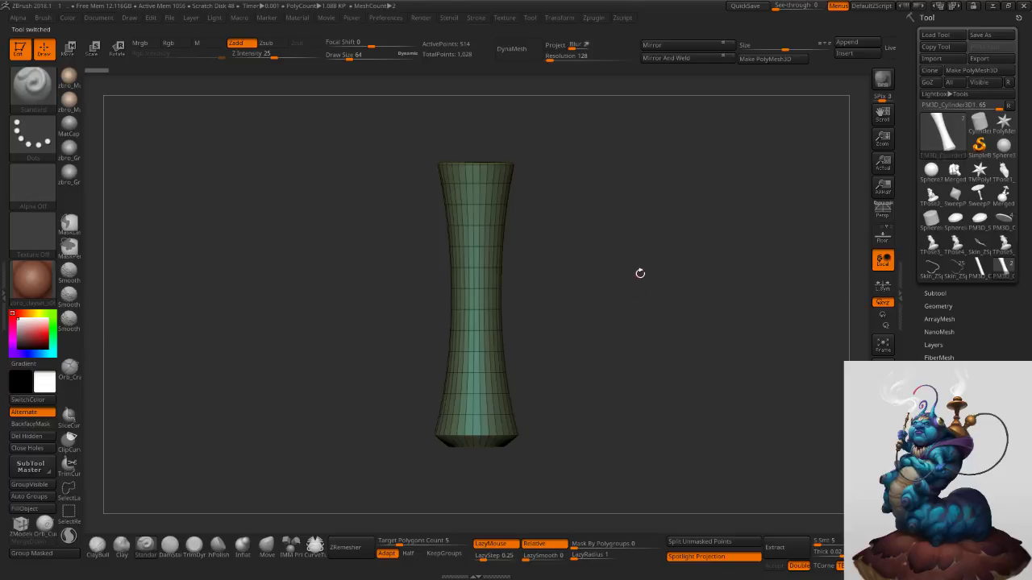
click(934, 293)
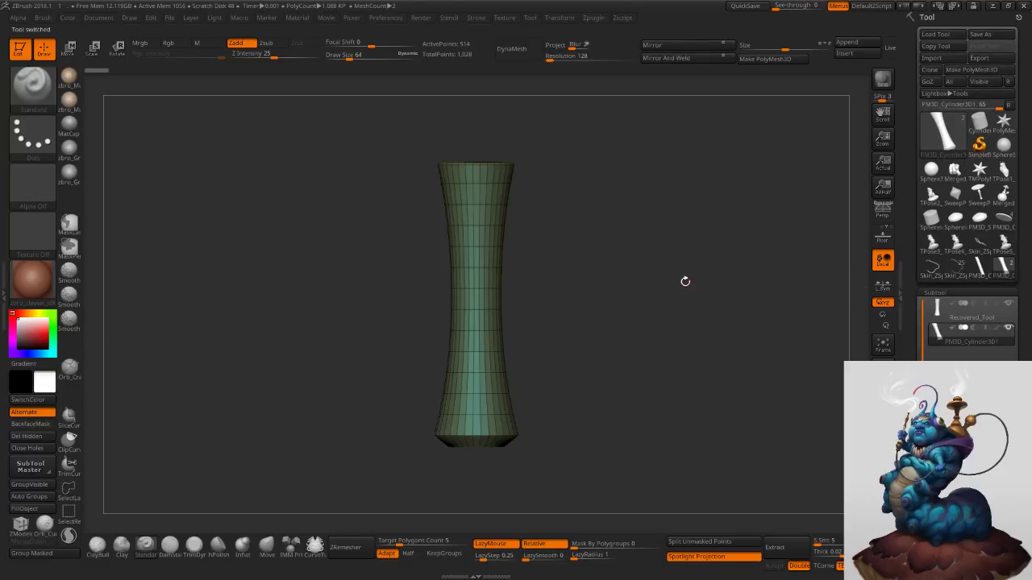
key(r)
ctrl+drag(511, 270, 435, 342)
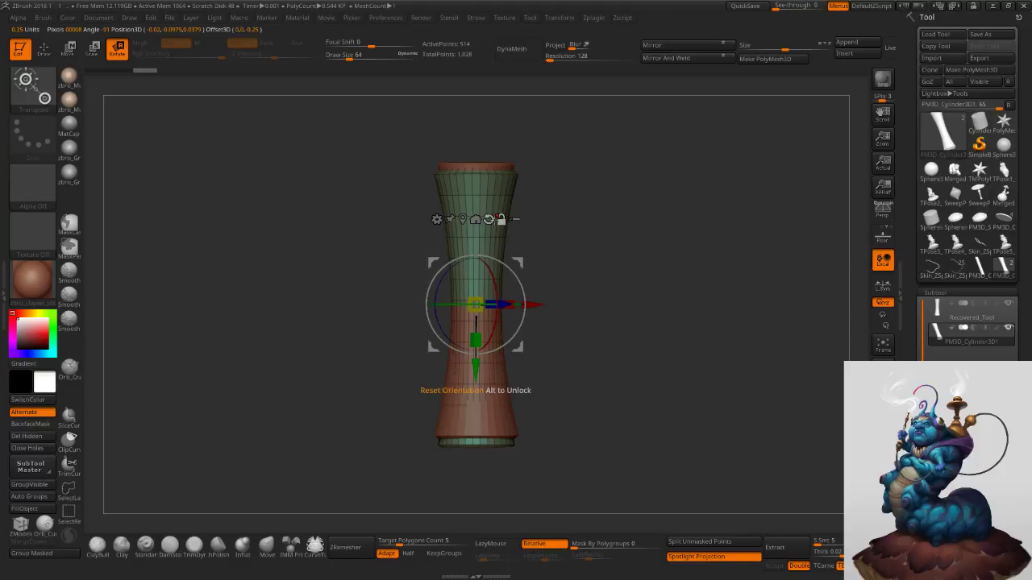
In front view, move the active cylinder up above the other piece.
click(475, 219)
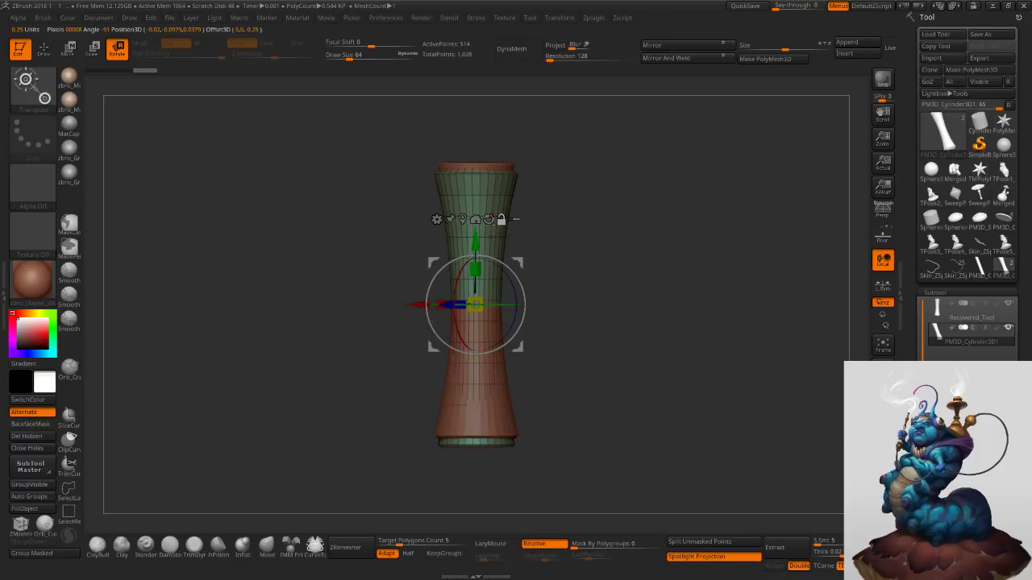
shift+right_drag(584, 226, 576, 229)
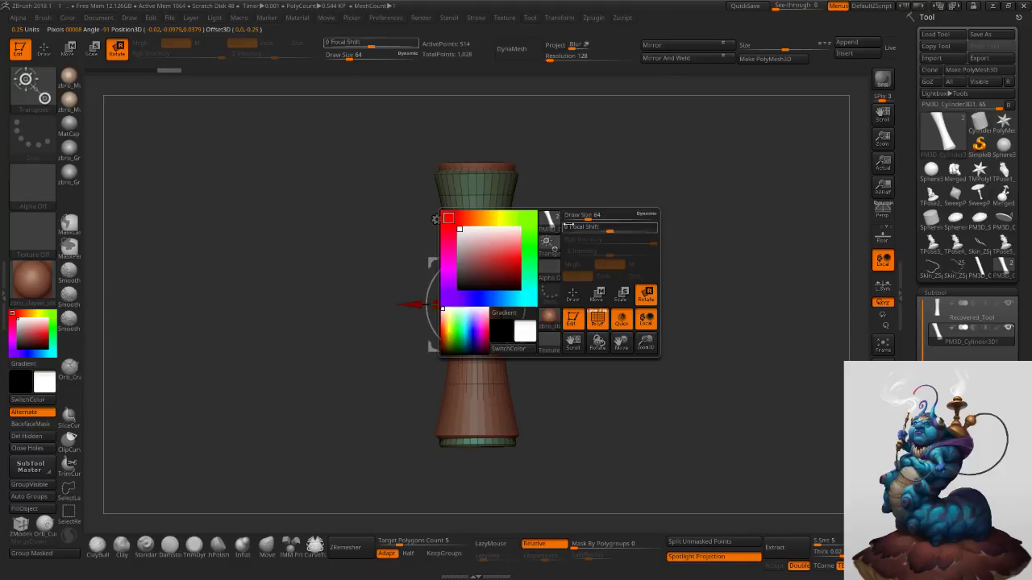
drag(479, 236, 478, 39)
alt+right_drag(573, 143, 571, 305)
drag(474, 239, 475, 116)
key(ctrl+z)
ctrl+right_drag(610, 233, 562, 199)
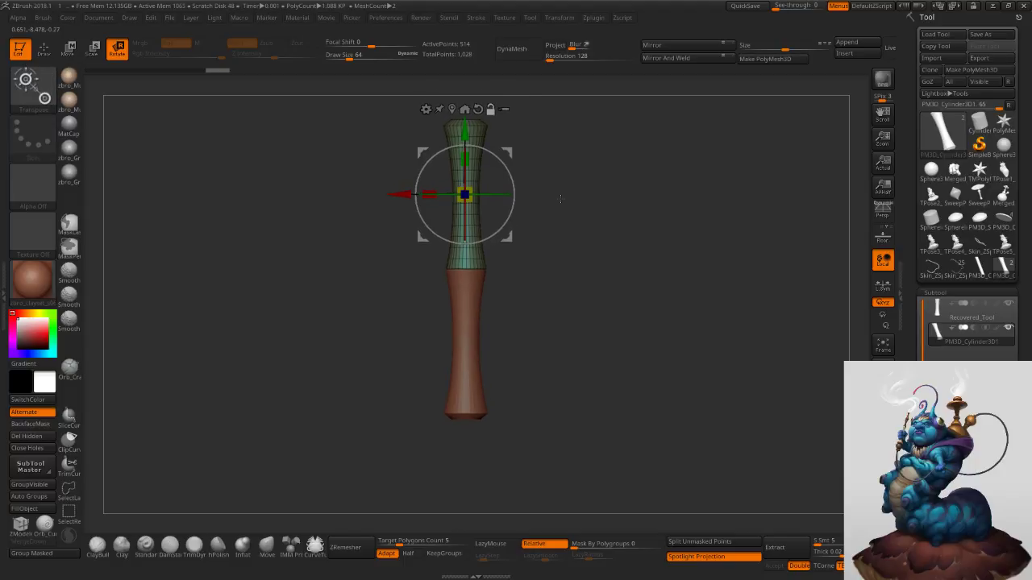
Set brush size 685, then Taper the lower cylinder: narrower top, flared bottom.
click(45, 54)
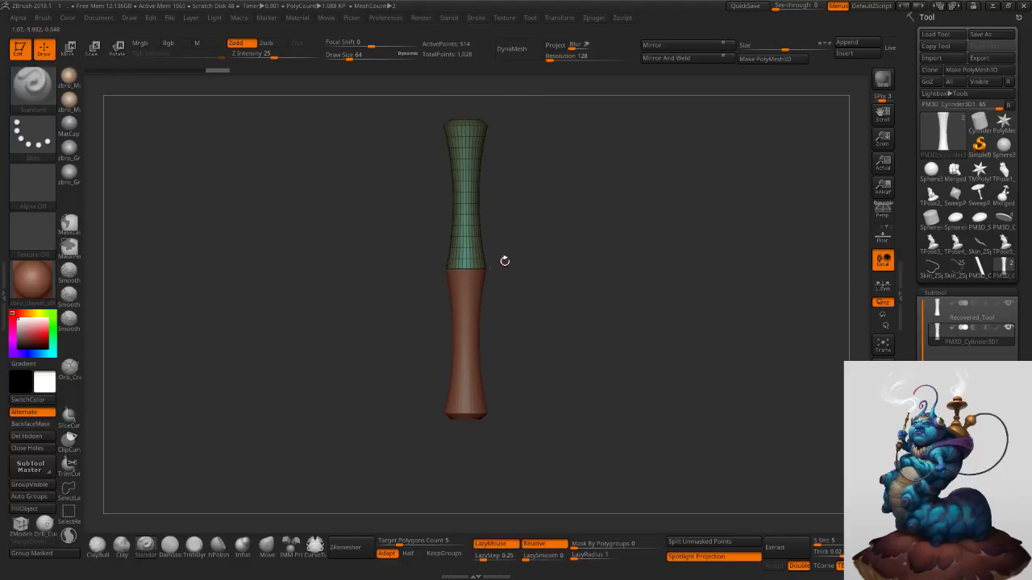
key(s)
drag(568, 254, 570, 253)
alt+click(470, 289)
key(w)
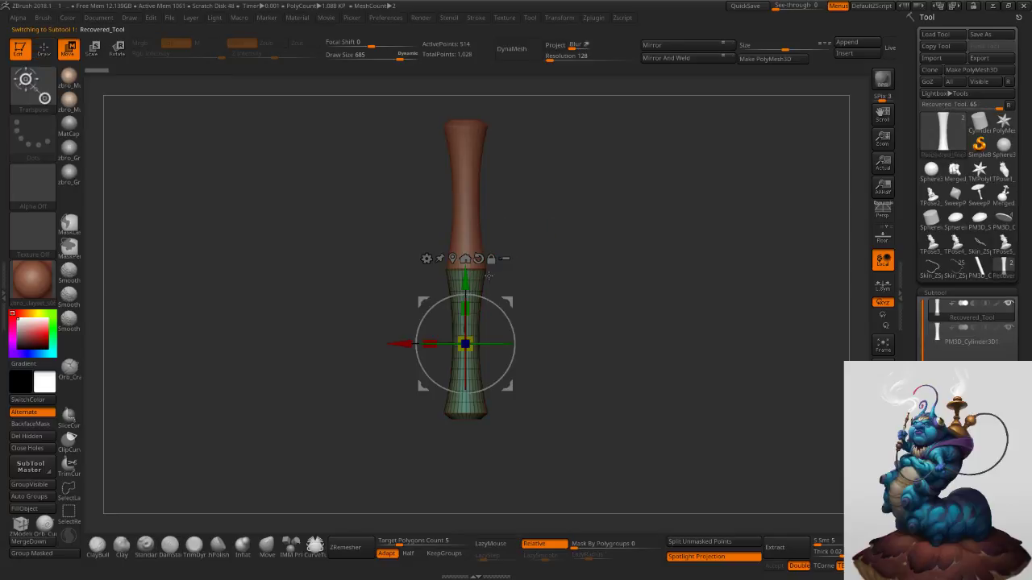
click(453, 260)
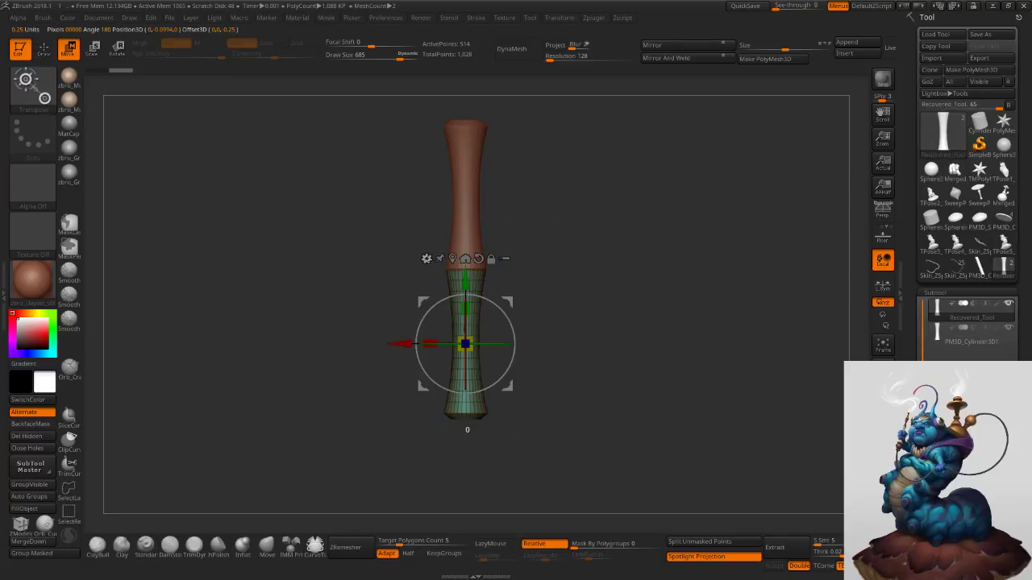
click(427, 258)
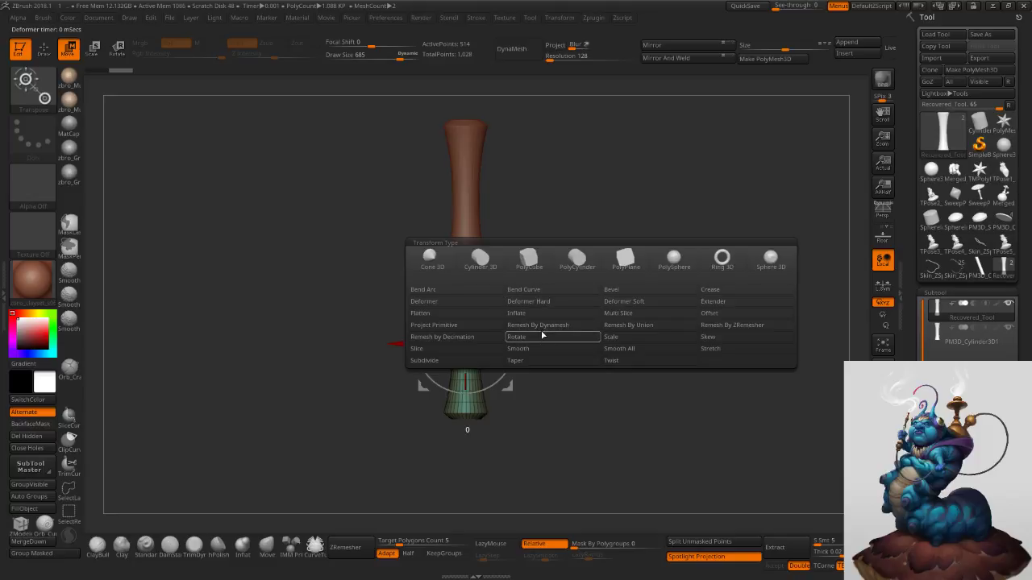
click(539, 362)
ctrl+right_drag(532, 351, 509, 216)
mouse_move(466, 184)
mouse_down()
mouse_move(466, 213)
mouse_move(466, 200)
mouse_up()
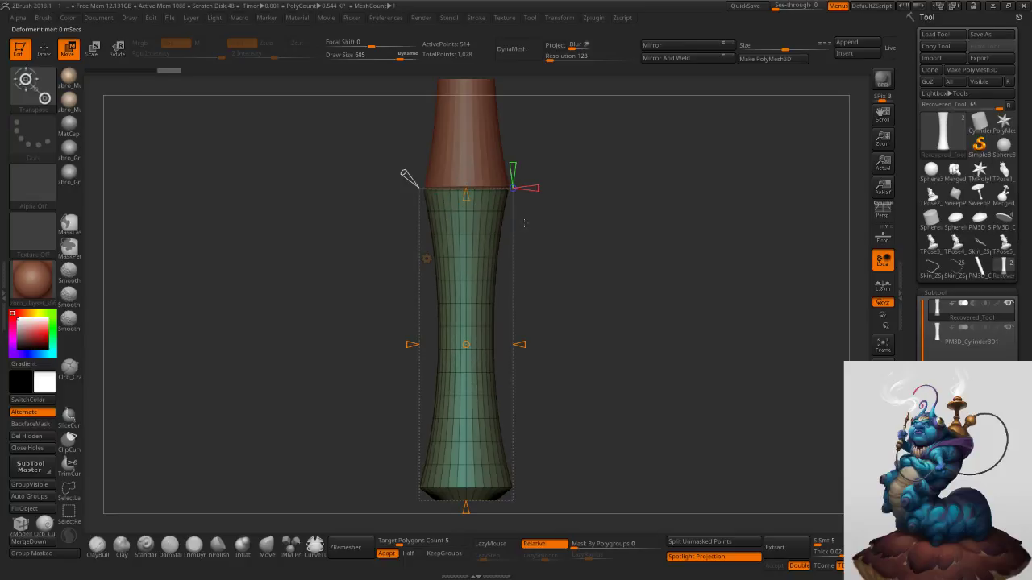
ctrl+right_drag(603, 253, 551, 184)
drag(457, 371, 453, 405)
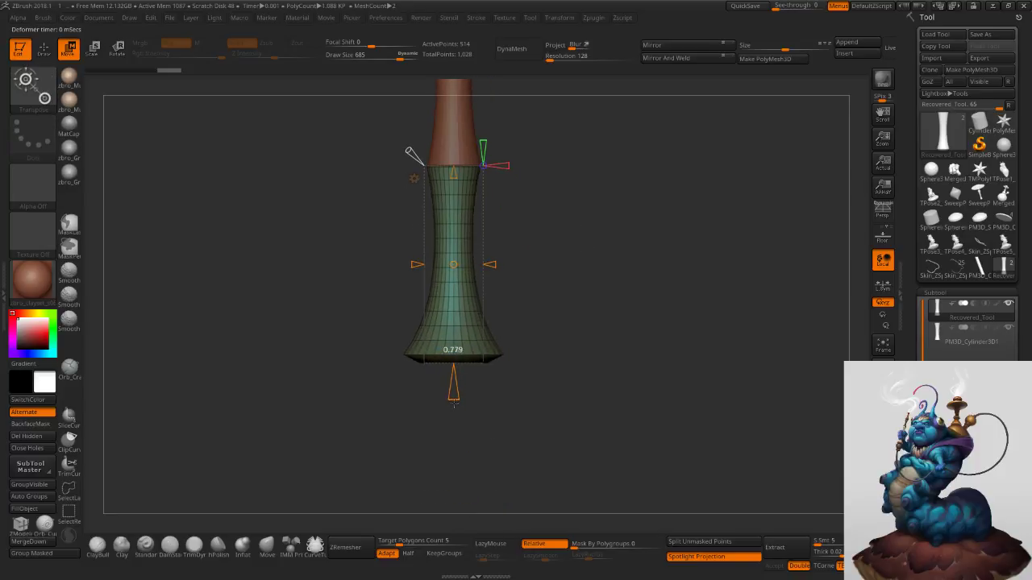
Stretch the lower cylinder about 20% taller and nudge it into place.
key(w)
mouse_move(453, 229)
mouse_down()
mouse_move(453, 202)
mouse_move(454, 233)
mouse_up()
ctrl+right_drag(515, 246, 552, 224)
drag(456, 260, 452, 252)
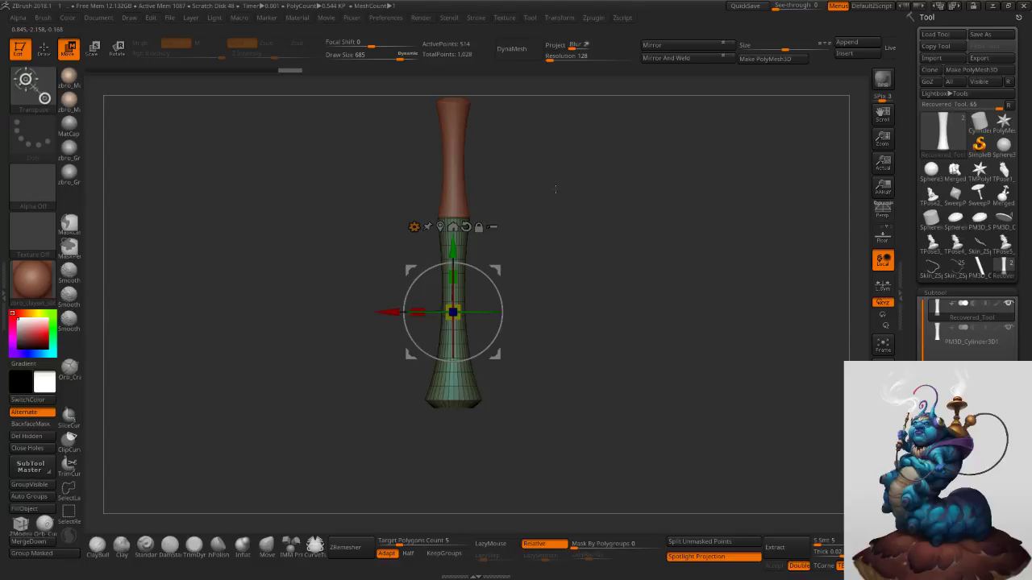
alt+drag(556, 190, 554, 212)
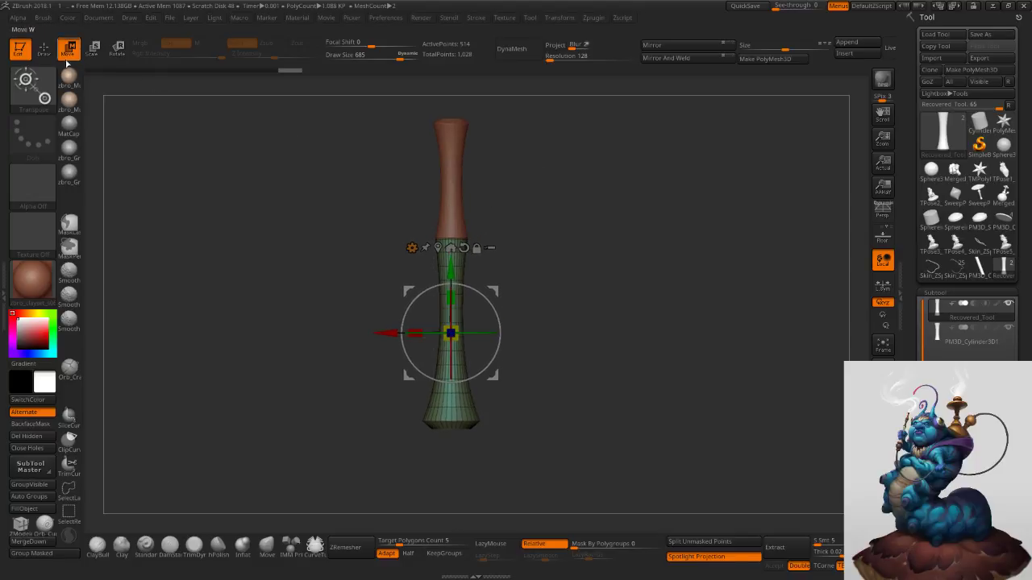
Try resizing the upper and lower cylinders, undoing both changes.
key(q)
alt+click(450, 177)
key(w)
ctrl+right_drag(550, 166, 548, 204)
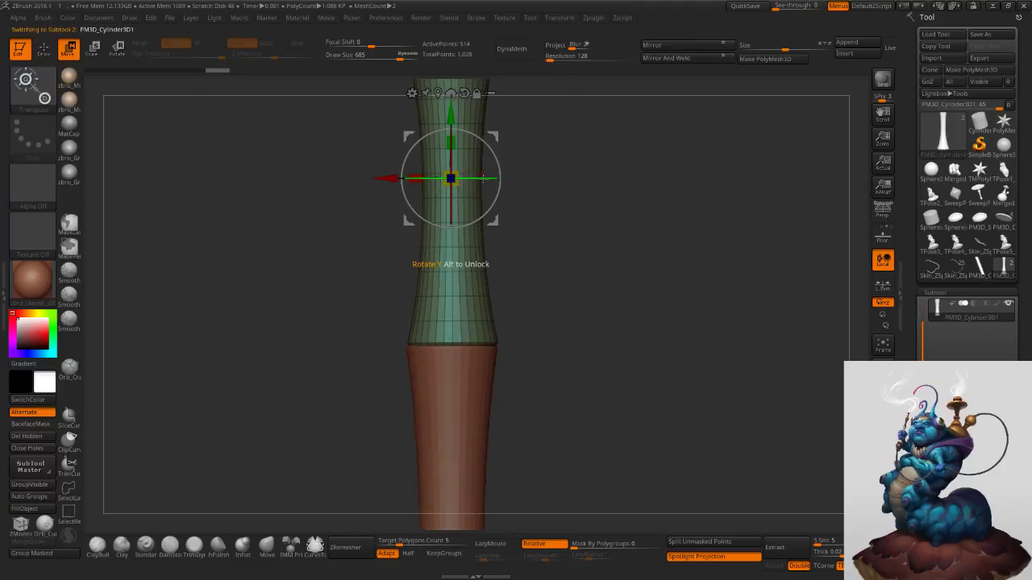
mouse_move(456, 175)
mouse_down()
mouse_move(446, 187)
mouse_move(453, 176)
mouse_up()
key(ctrl+z)
ctrl+right_drag(602, 292, 527, 290)
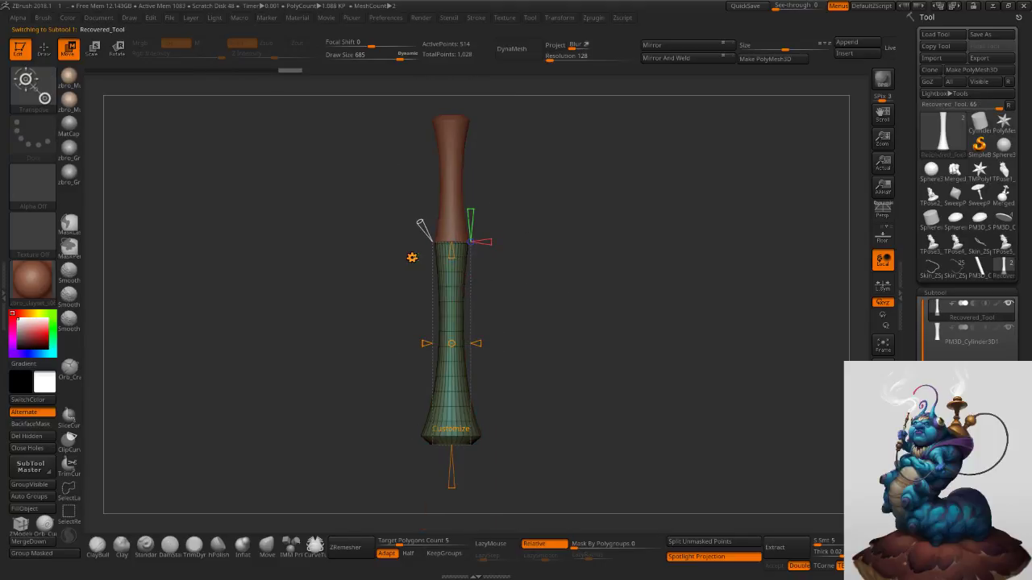
drag(454, 476, 453, 446)
key(ctrl+z)
Apply the Taper deformer to the lower cylinder and flare out its base.
click(412, 258)
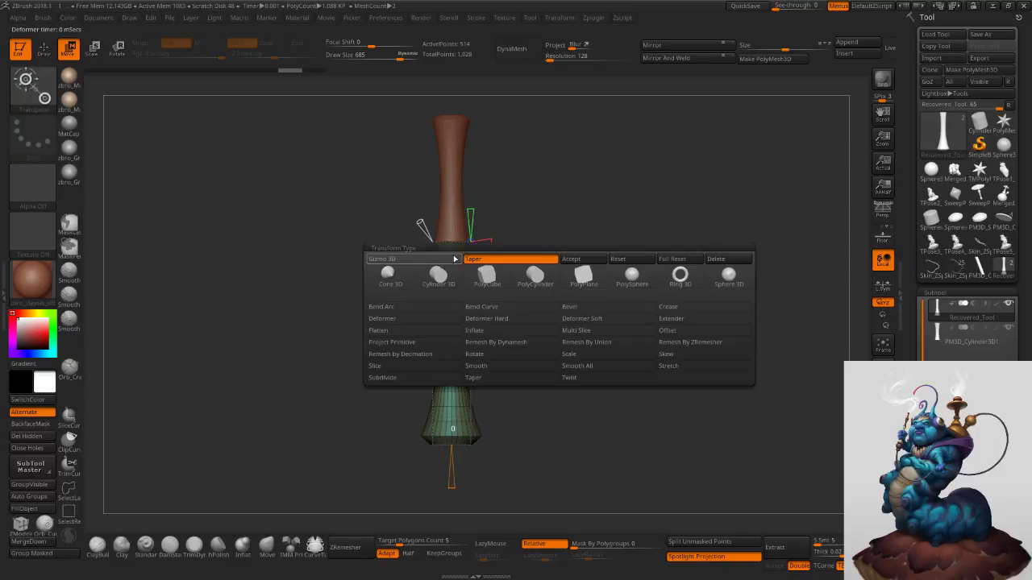
click(589, 260)
click(413, 257)
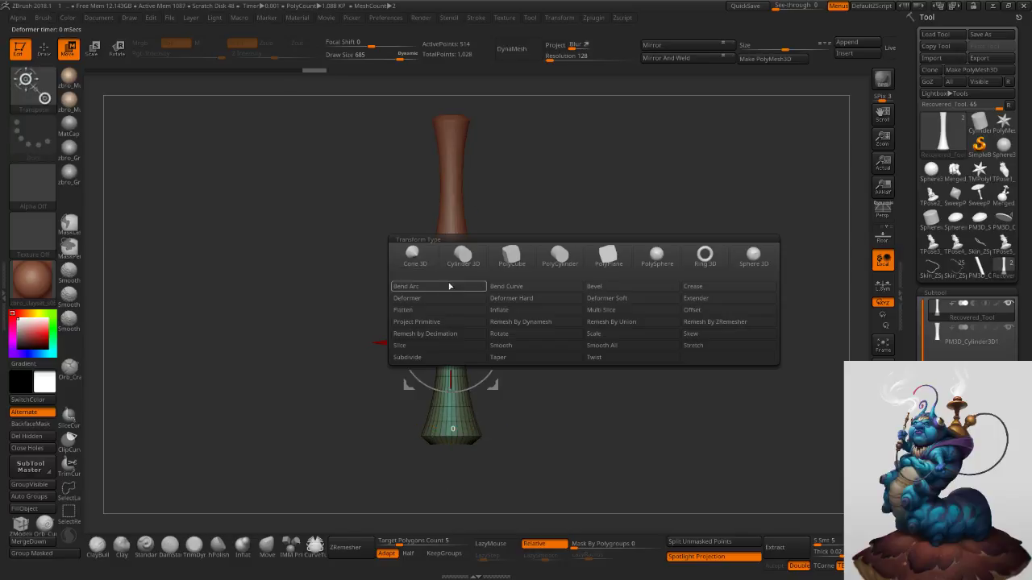
click(516, 352)
drag(451, 452, 453, 465)
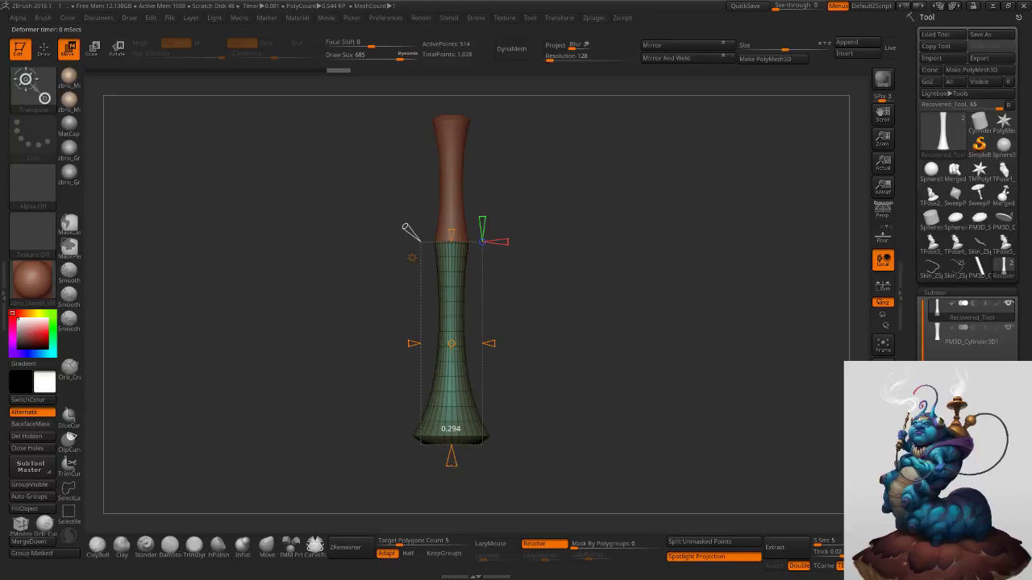
drag(456, 465, 455, 465)
click(45, 52)
key(w)
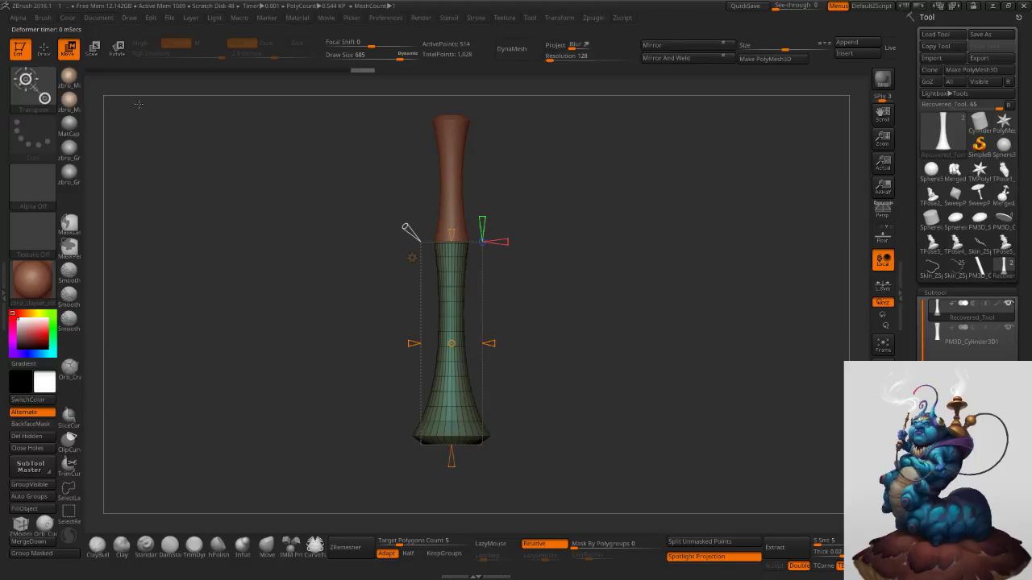
key(q)
Stretch the green lower cylinder taller and frame the whole stem.
click(73, 54)
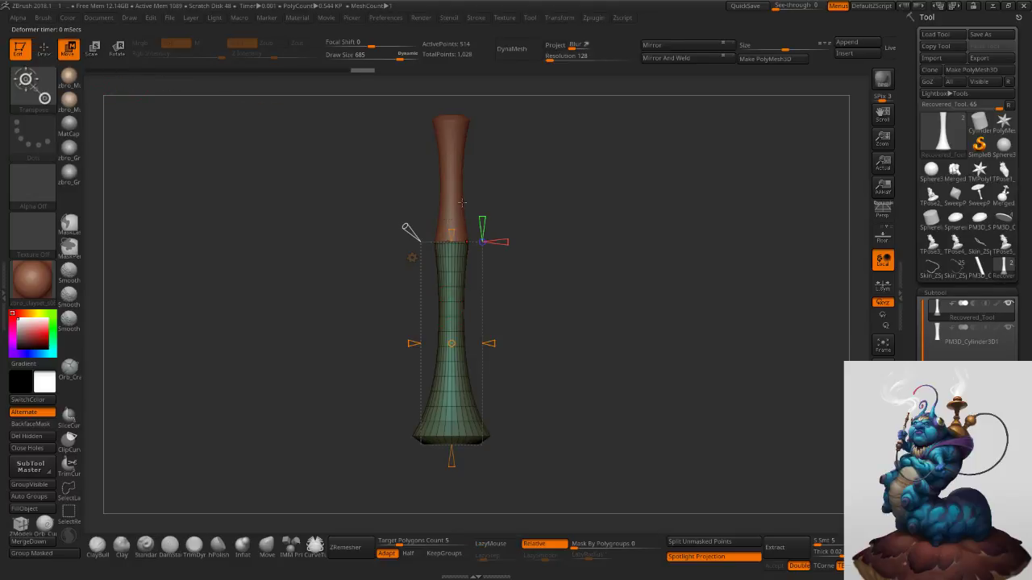
click(412, 258)
click(587, 262)
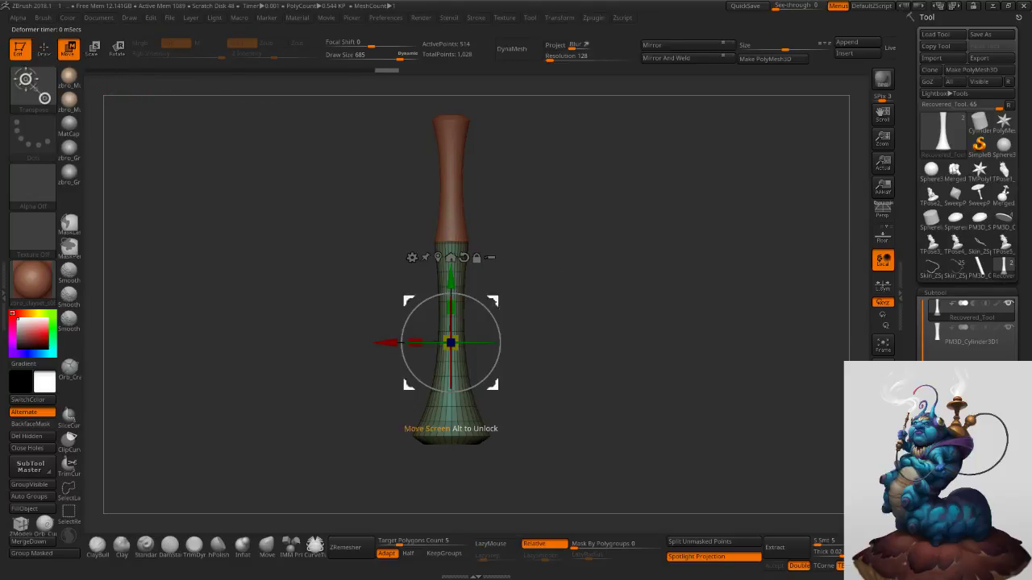
drag(451, 308, 456, 287)
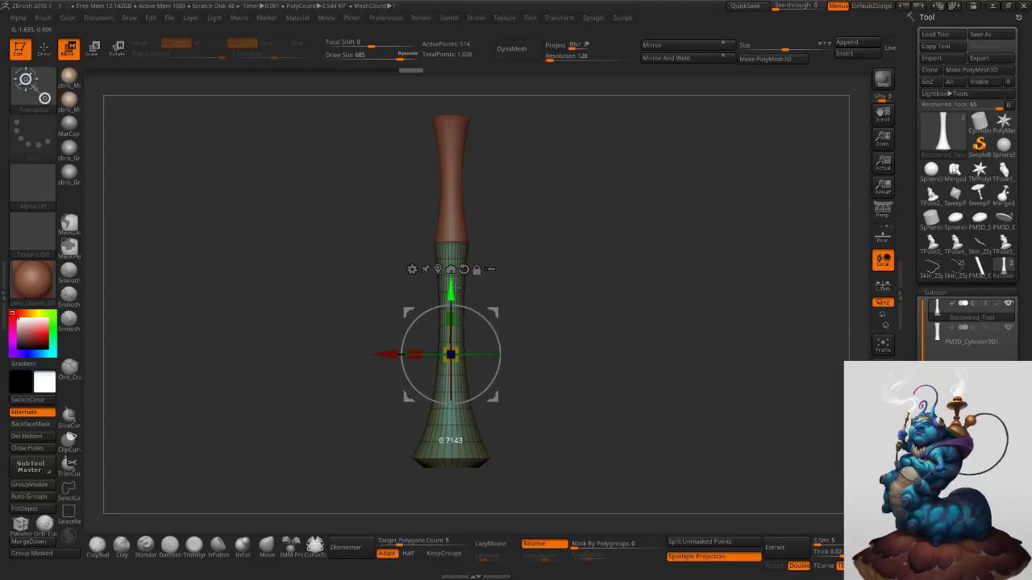
ctrl+right_drag(484, 203, 597, 411)
mouse_move(545, 191)
right_down()
mouse_move(543, 207)
mouse_move(553, 185)
mouse_move(532, 200)
mouse_move(486, 184)
right_up()
alt+right_drag(522, 315, 492, 148)
click(45, 50)
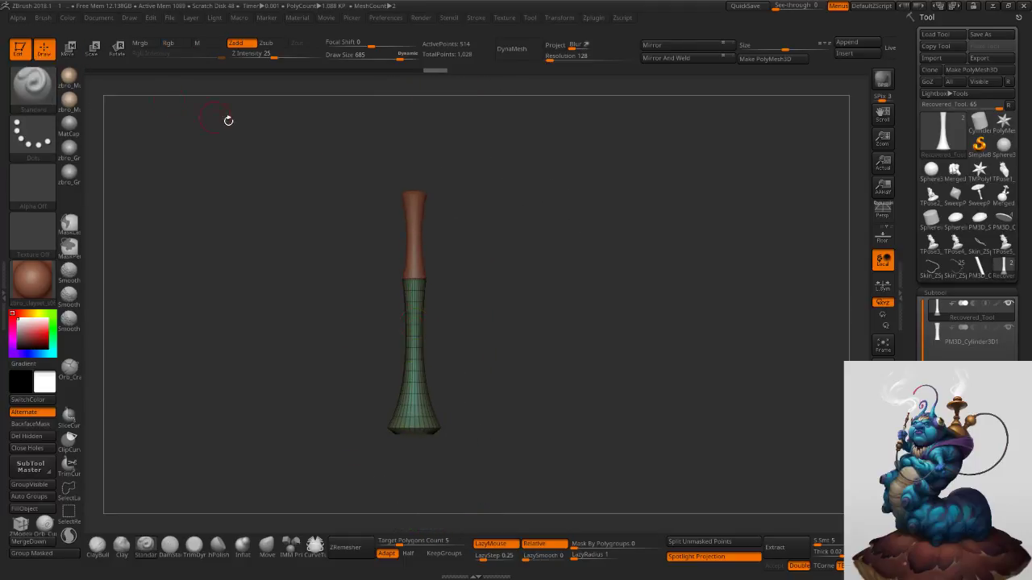
Set brush size 963, append a Sphere3D and move it down the stem.
key(s)
drag(549, 250, 561, 250)
click(847, 42)
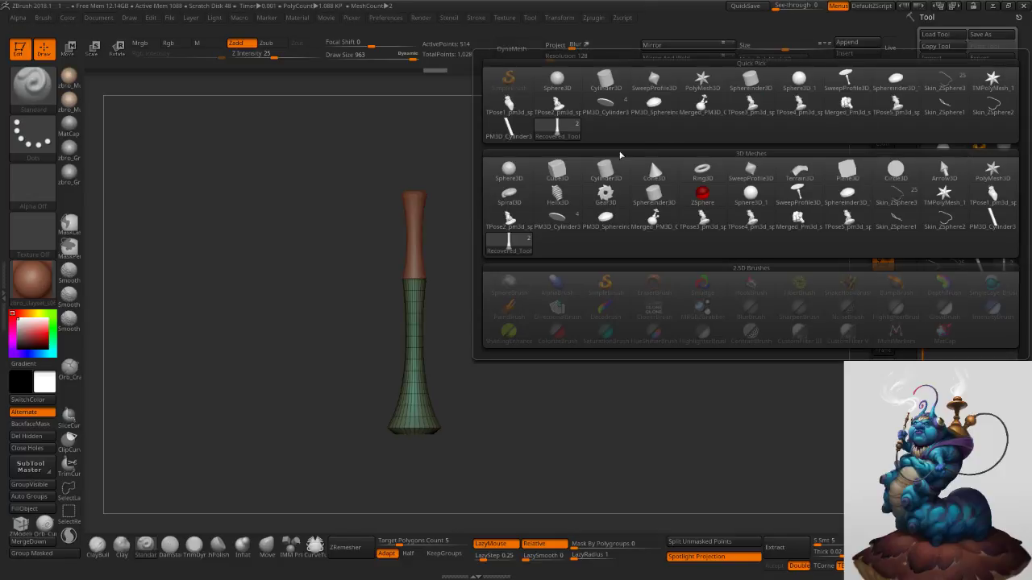
click(514, 175)
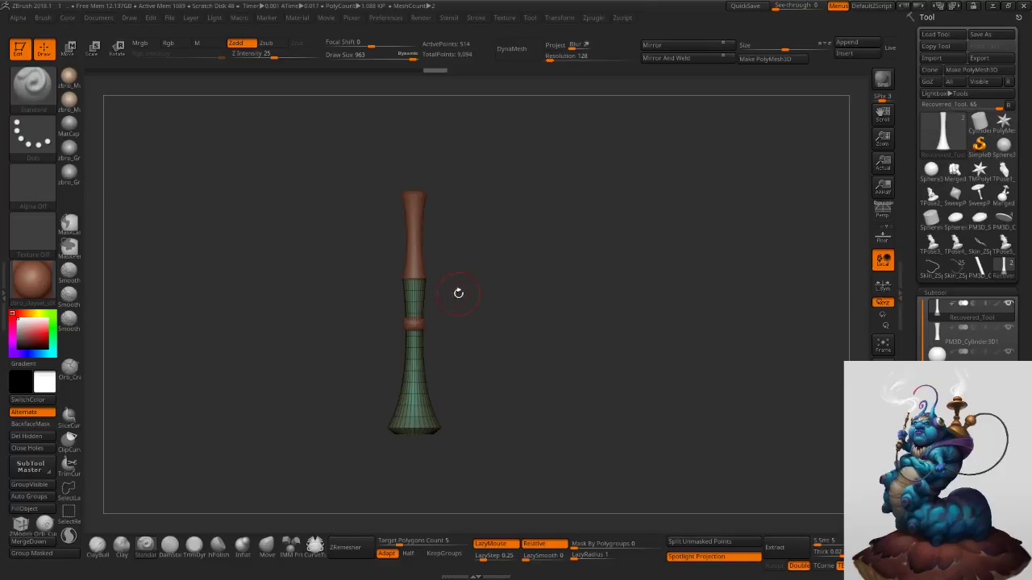
alt+drag(455, 297, 459, 248)
alt+click(442, 261)
key(w)
drag(437, 200, 447, 314)
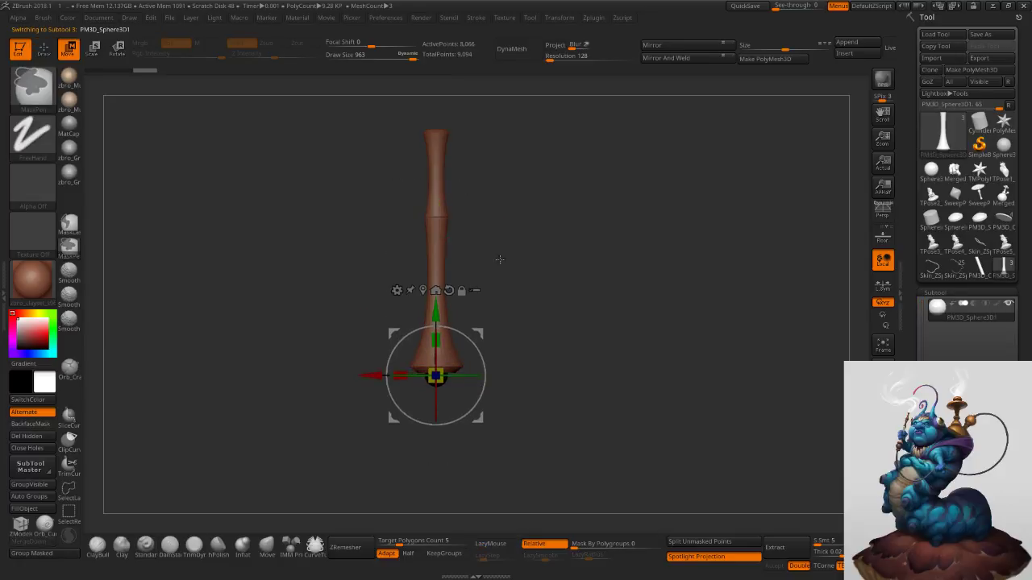
Enlarge the sphere and lower it to sit at the stem's base.
ctrl+right_drag(495, 263, 541, 320)
drag(440, 371, 509, 372)
drag(436, 305, 436, 339)
mouse_move(502, 290)
right_down()
mouse_move(502, 231)
mouse_move(595, 270)
mouse_move(666, 276)
mouse_move(599, 278)
mouse_move(597, 265)
mouse_move(513, 200)
right_up()
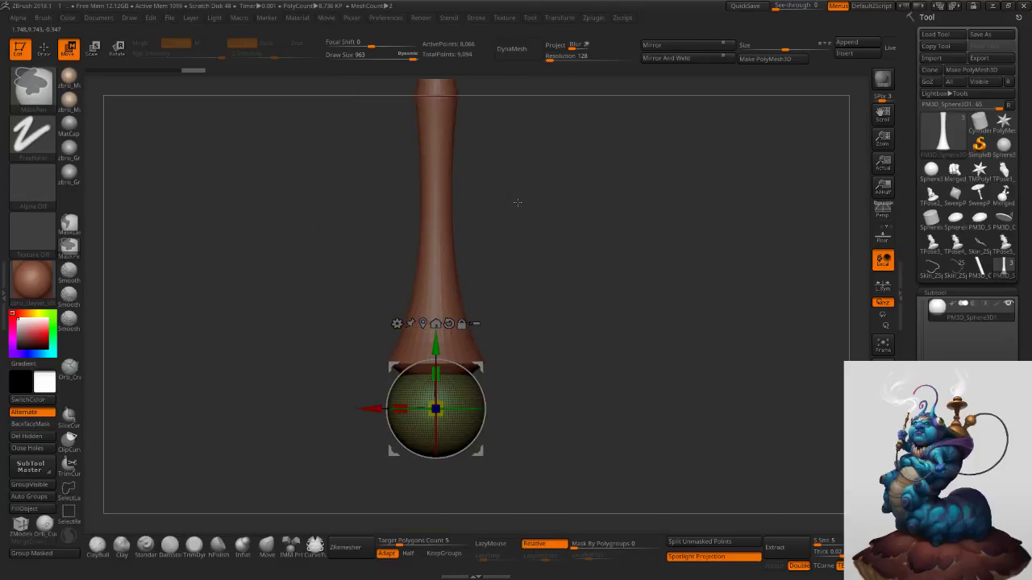
click(45, 50)
ctrl+right_drag(485, 284, 525, 303)
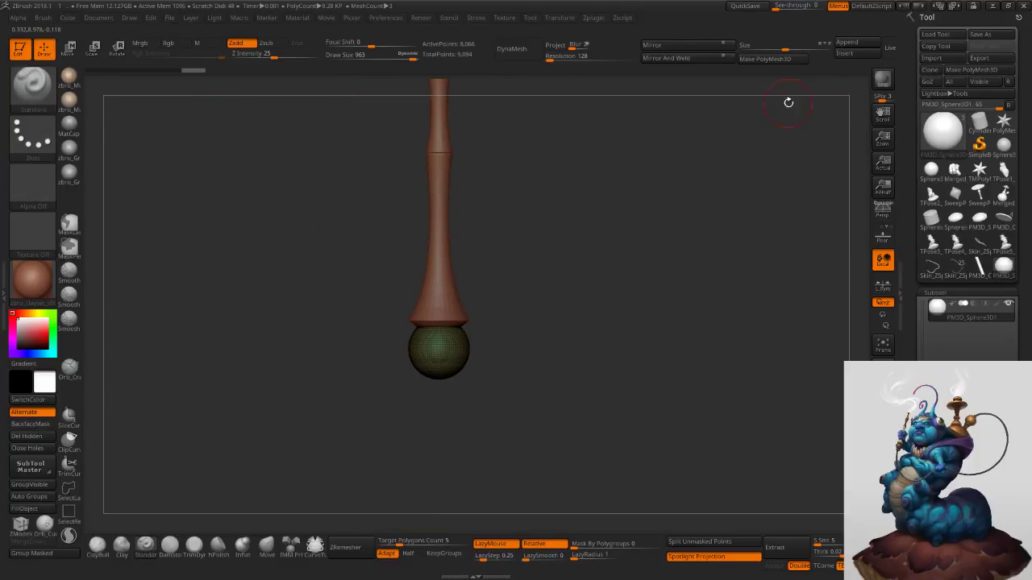
Append a Cylinder3D and position it just below the sphere.
click(847, 43)
click(607, 173)
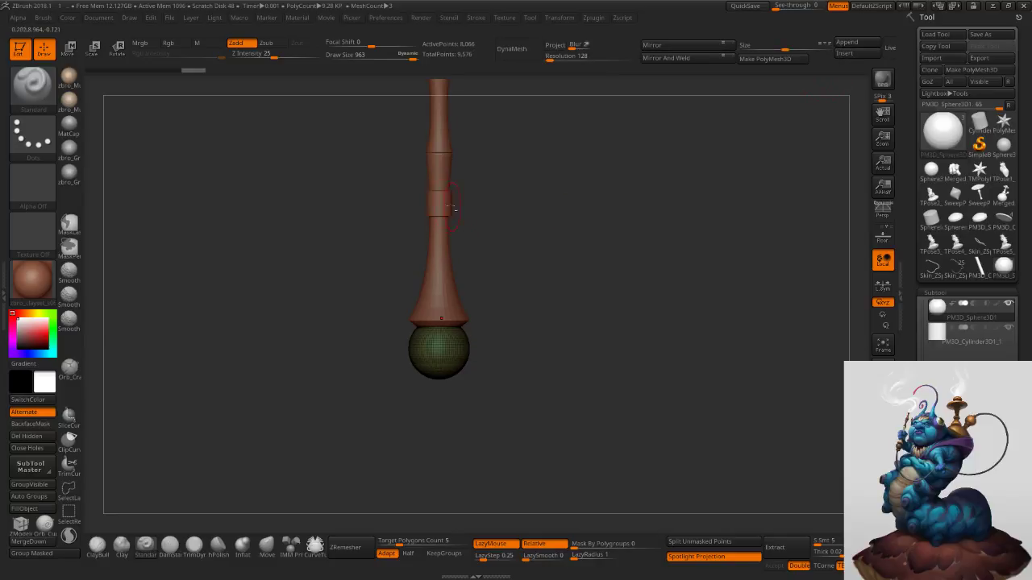
alt+click(448, 205)
key(w)
drag(439, 138, 438, 319)
ctrl+right_drag(524, 285, 616, 271)
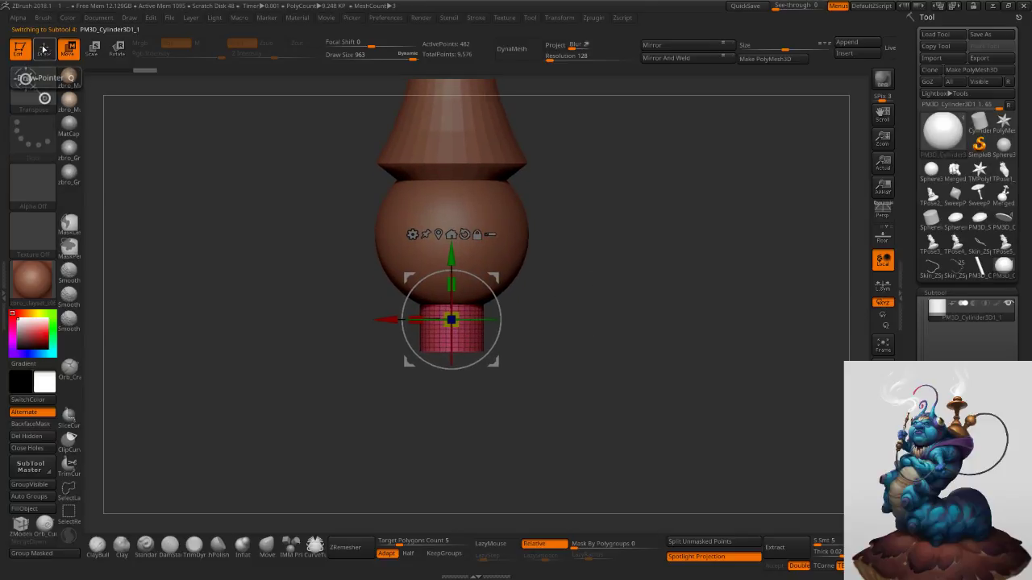
Taper the base cylinder to flare outward, then shrink it slightly.
click(413, 235)
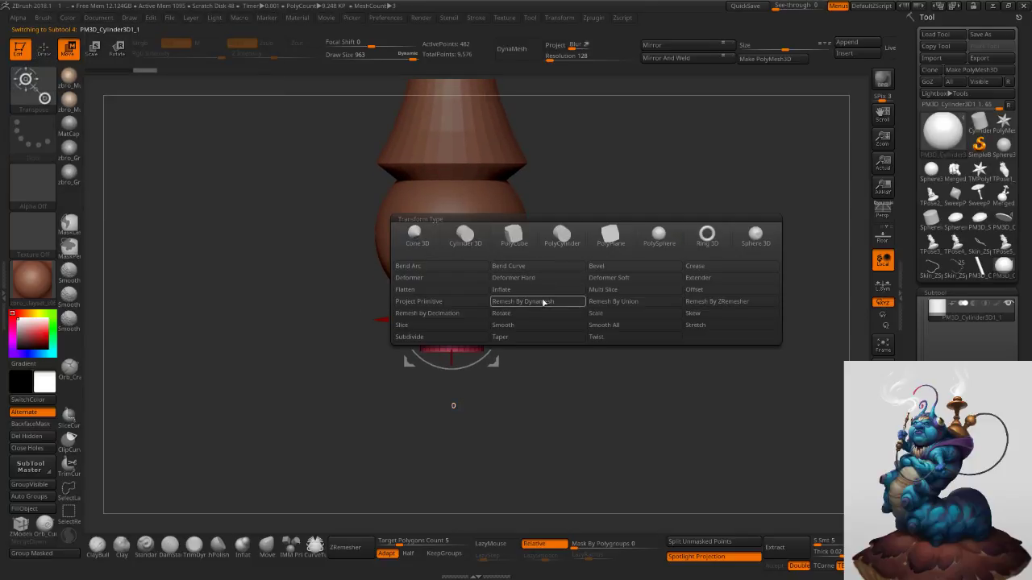
click(539, 332)
drag(451, 361, 452, 375)
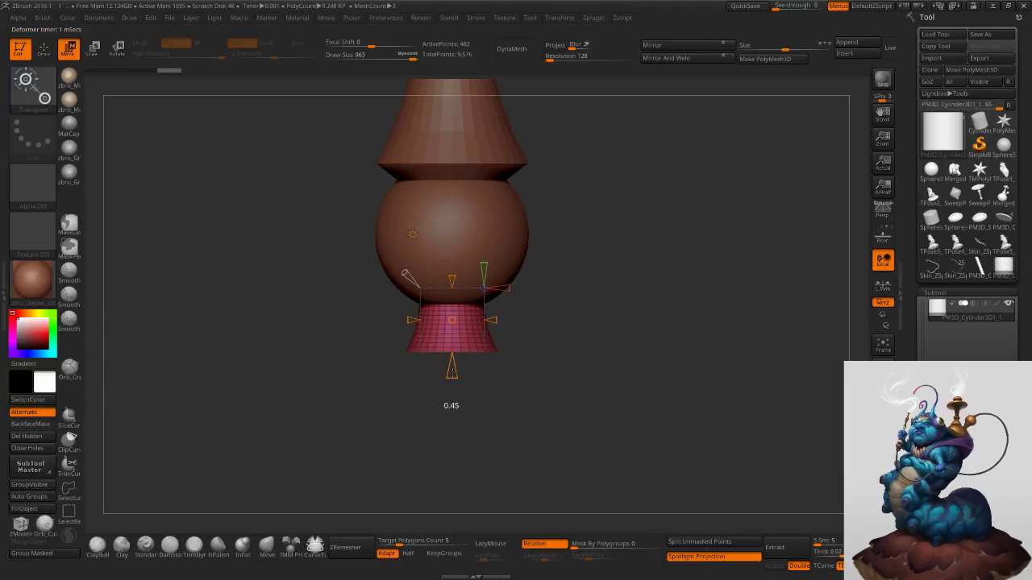
drag(406, 274, 413, 281)
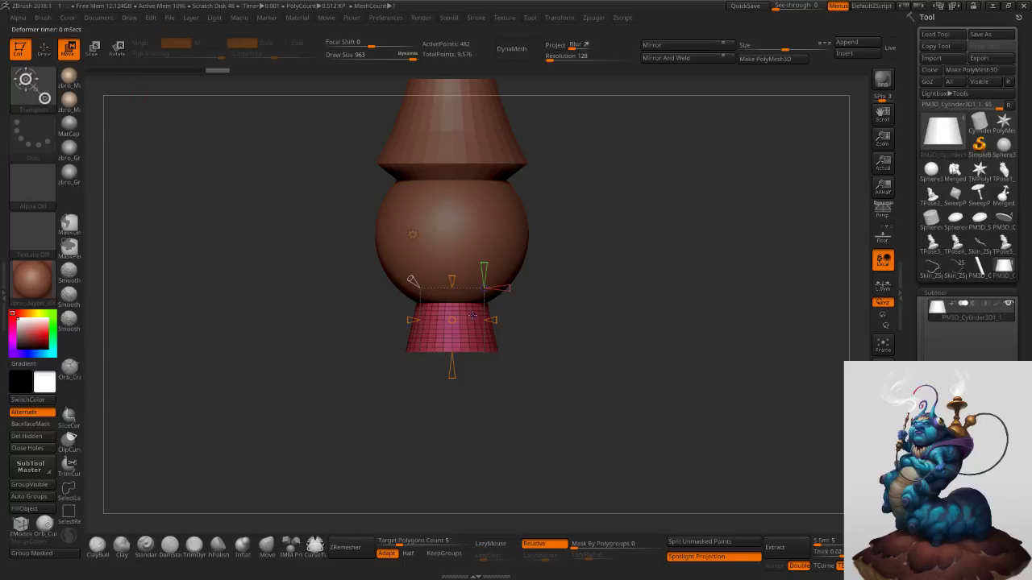
click(413, 235)
click(574, 241)
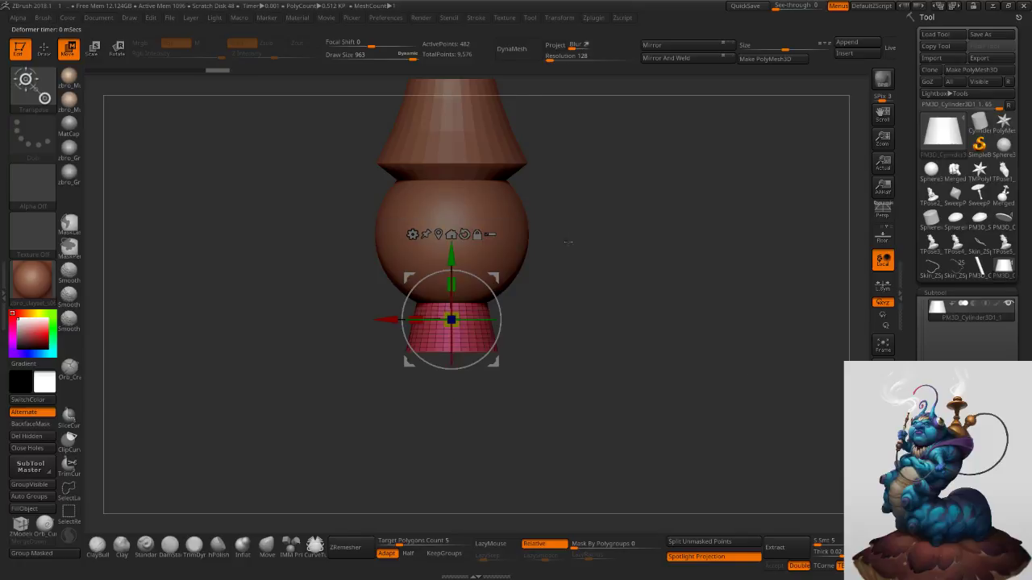
drag(448, 248, 453, 226)
drag(455, 295, 456, 293)
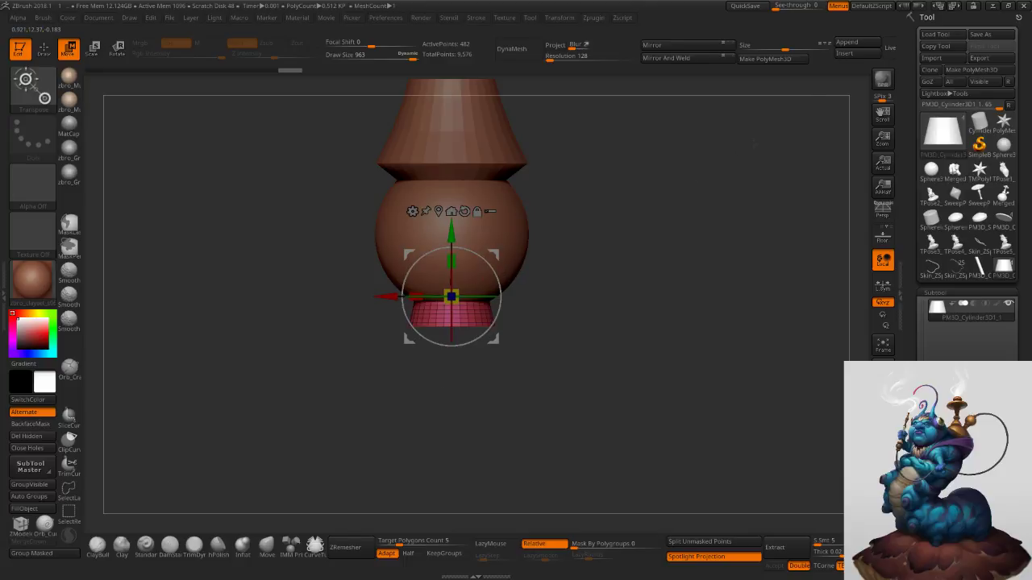
Append another cylinder, flatten it into a disc at the base, then undo.
click(854, 43)
click(603, 168)
ctrl+right_drag(625, 245, 565, 251)
alt+click(460, 161)
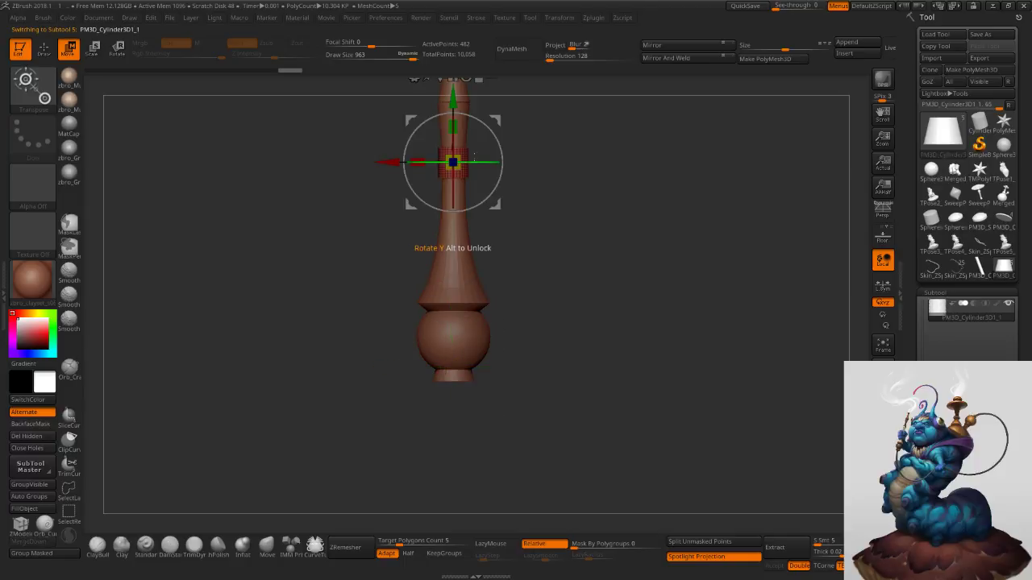
drag(453, 142, 453, 144)
drag(453, 98, 470, 320)
ctrl+right_drag(528, 314, 594, 323)
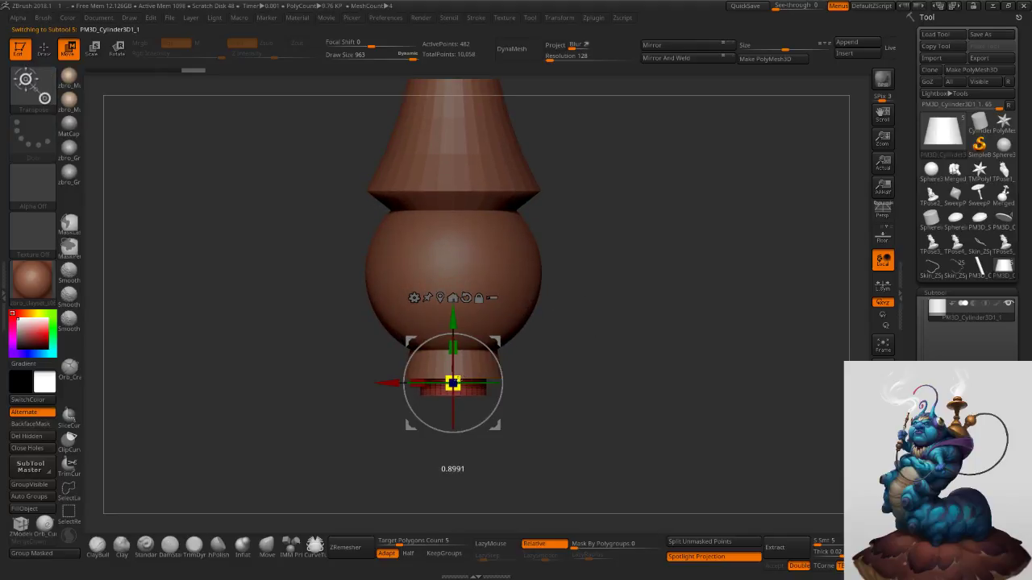
drag(453, 320, 453, 322)
ctrl+right_drag(486, 316, 559, 322)
alt+right_drag(577, 220, 582, 344)
key(ctrl+z)
key(ctrl+z)
key(ctrl+z)
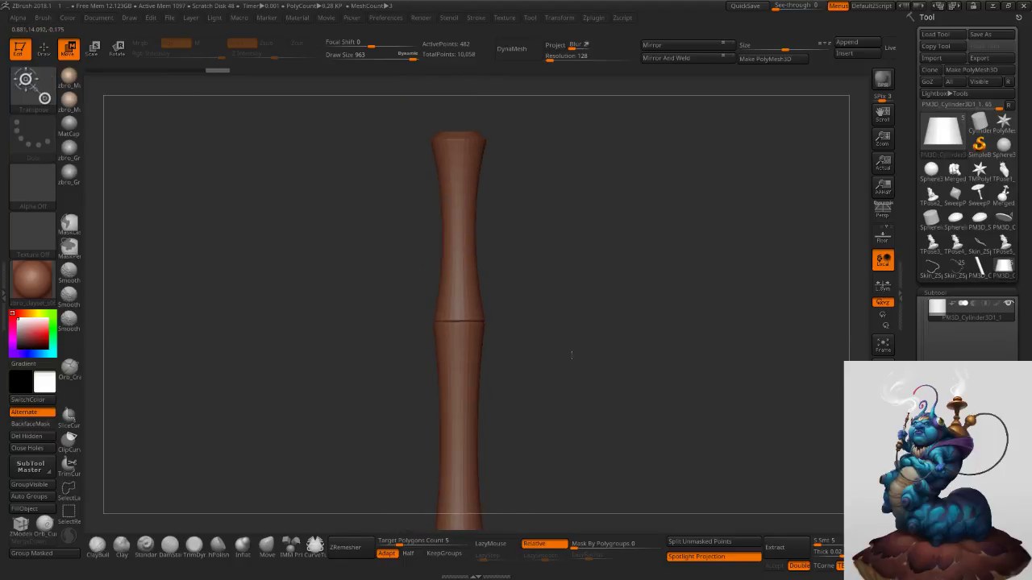
Duplicate the upper stem piece, flip it upside down, move it above the stem and shrink it to about 0.85.
key(ctrl+z)
key(ctrl+z)
key(ctrl+z)
key(ctrl+z)
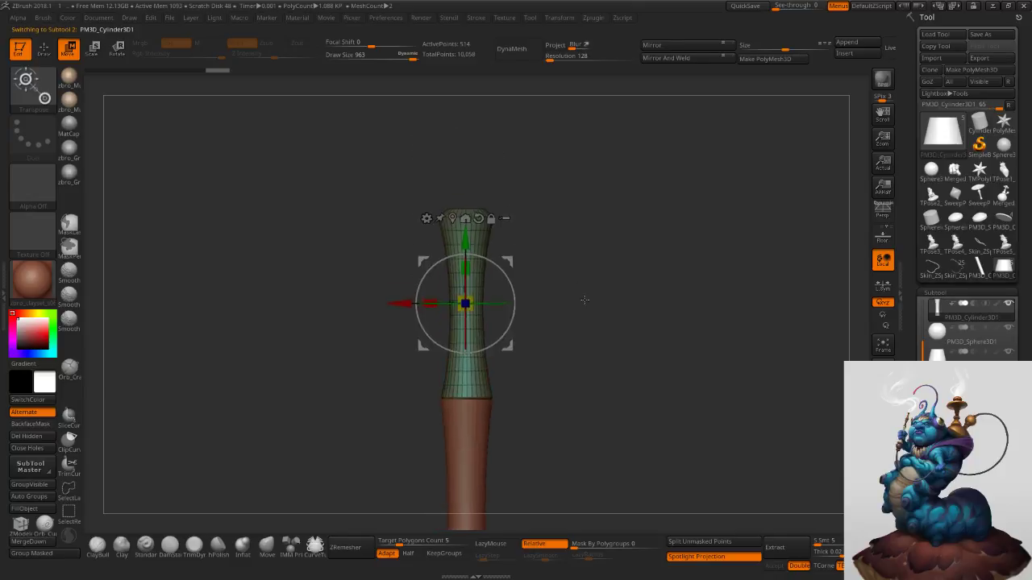
key(ctrl+shift)
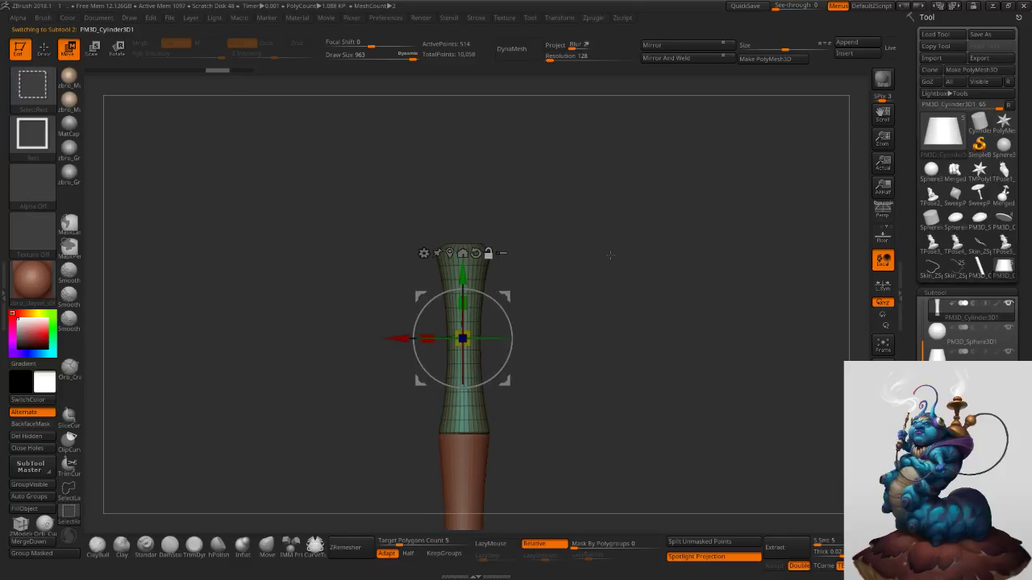
key(ctrl+shift+d)
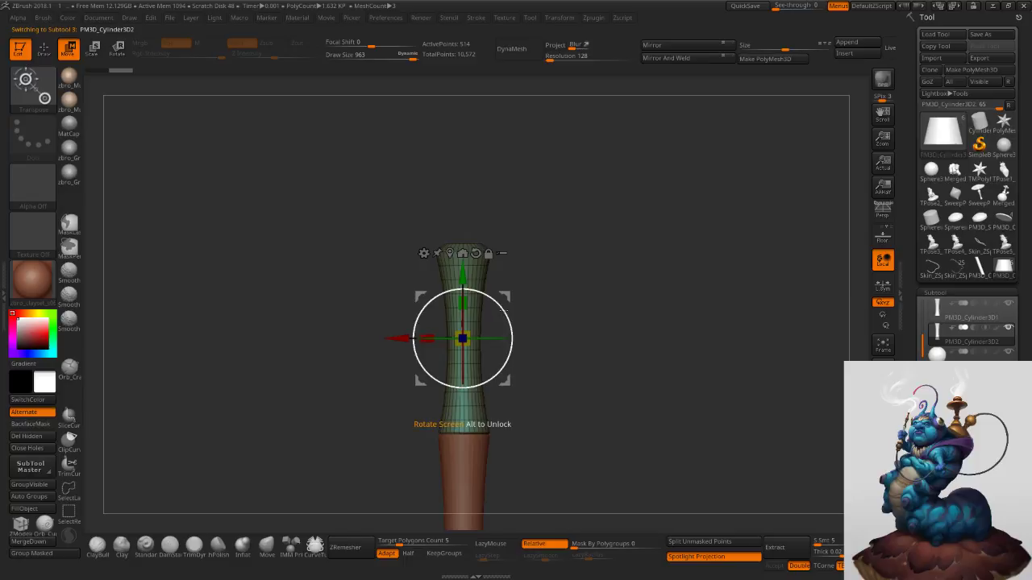
shift+drag(504, 310, 422, 366)
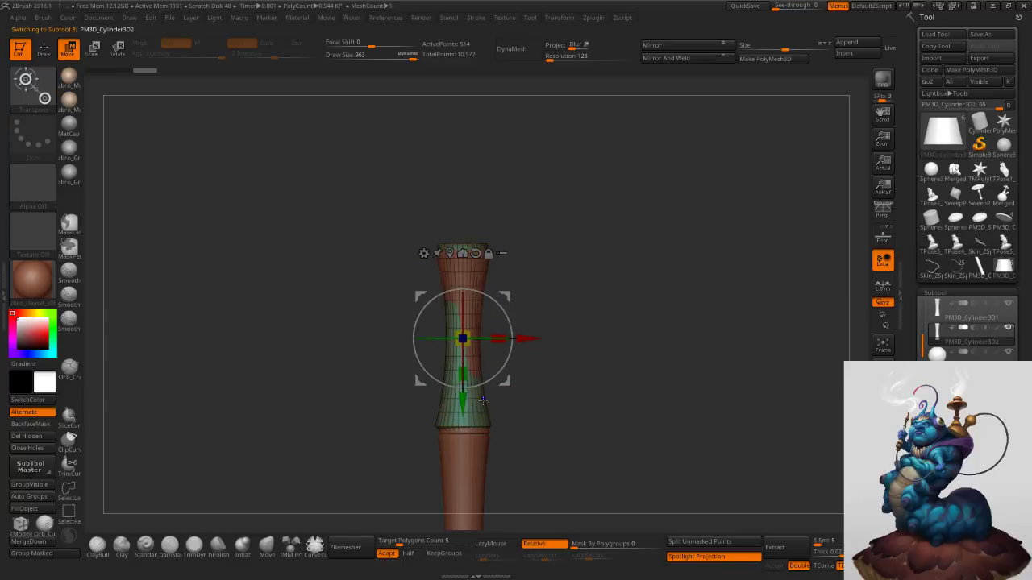
drag(482, 397, 448, 212)
alt+drag(548, 243, 547, 404)
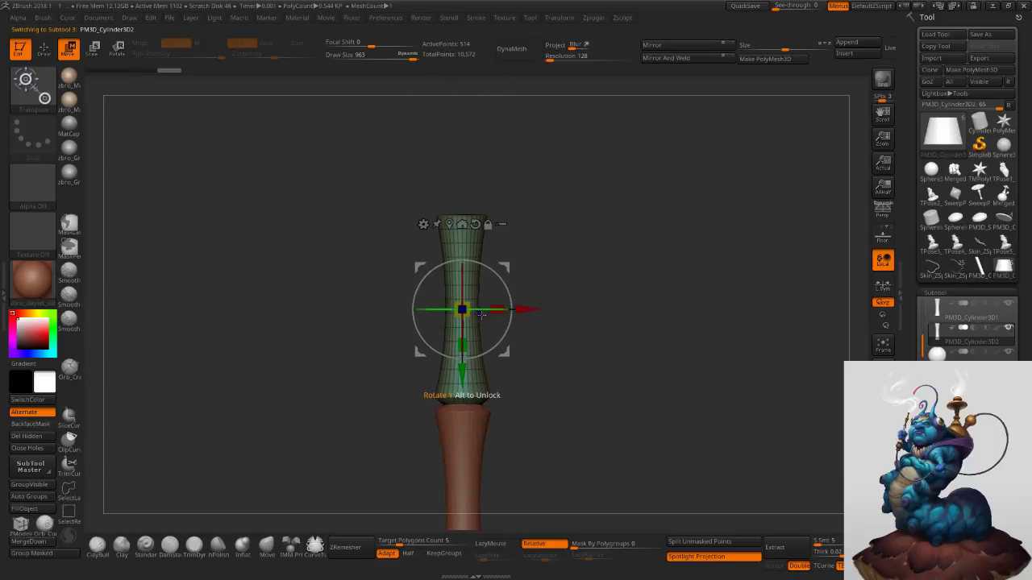
drag(462, 309, 456, 314)
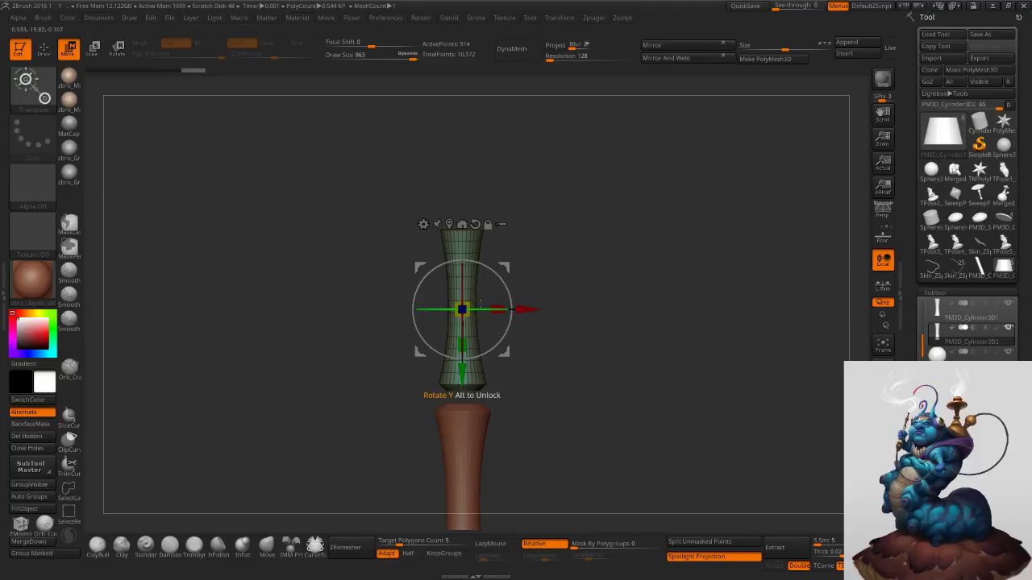
drag(462, 362, 461, 373)
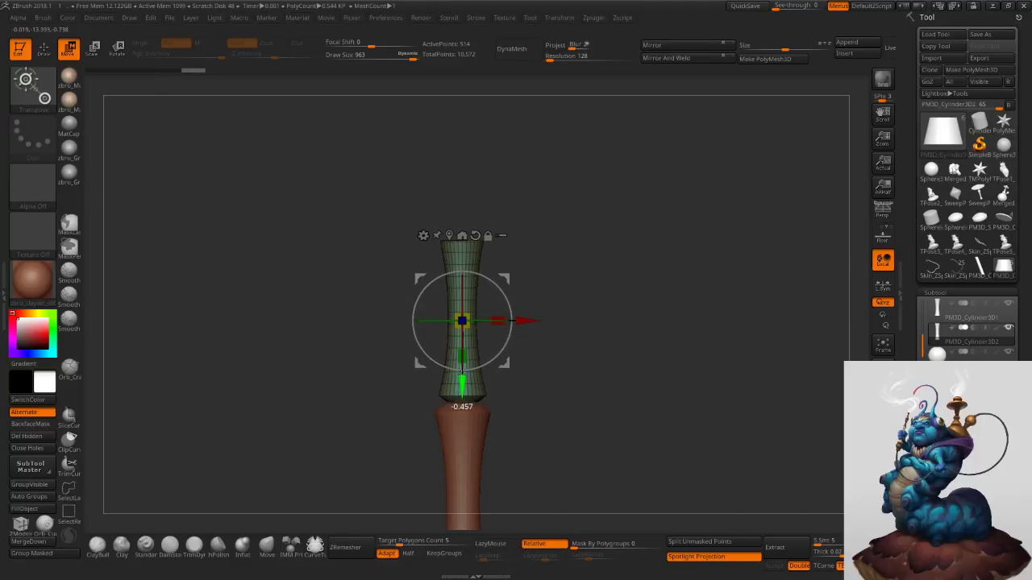
Mask all but the cylinder's top and widen the top into a flare.
drag(627, 279, 557, 286)
ctrl+right_drag(547, 295, 604, 330)
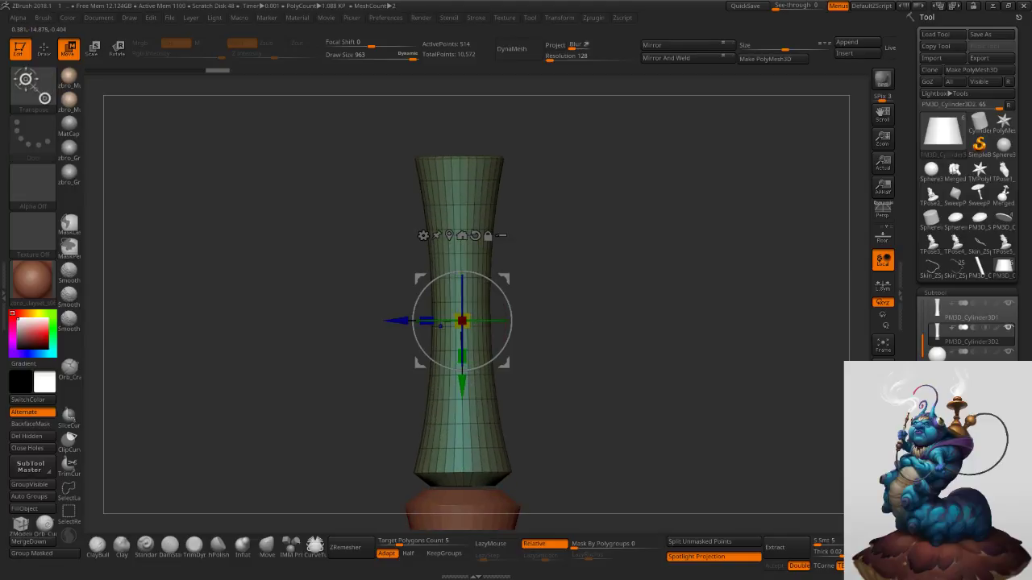
drag(462, 383, 462, 387)
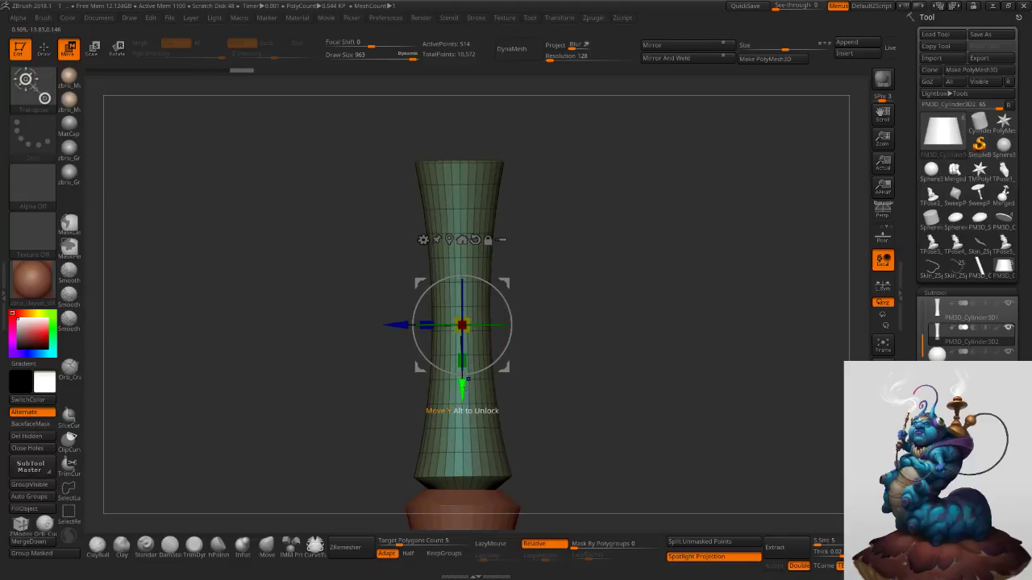
alt+right_drag(578, 251, 576, 315)
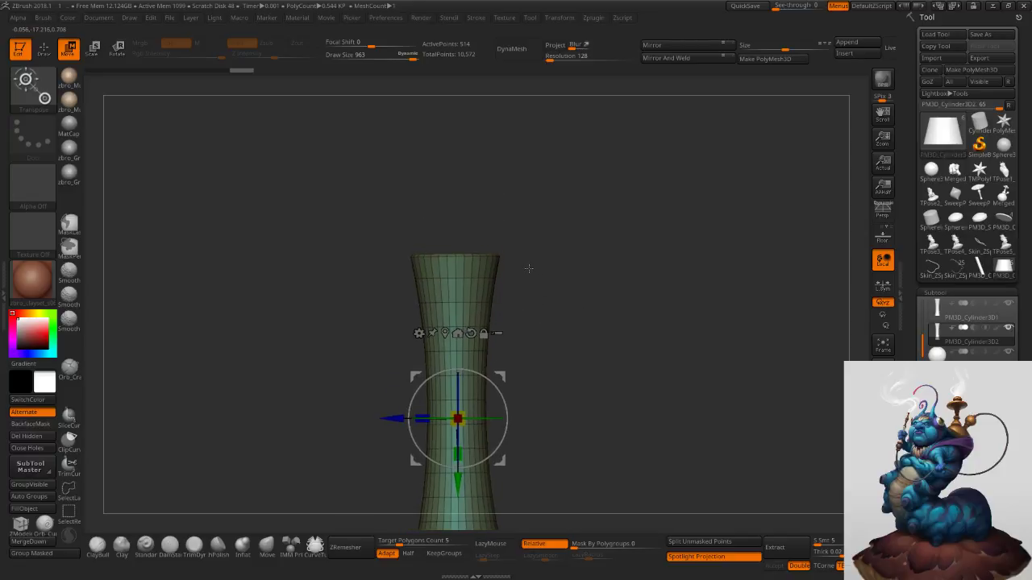
ctrl+drag(529, 269, 371, 300)
ctrl+click(546, 292)
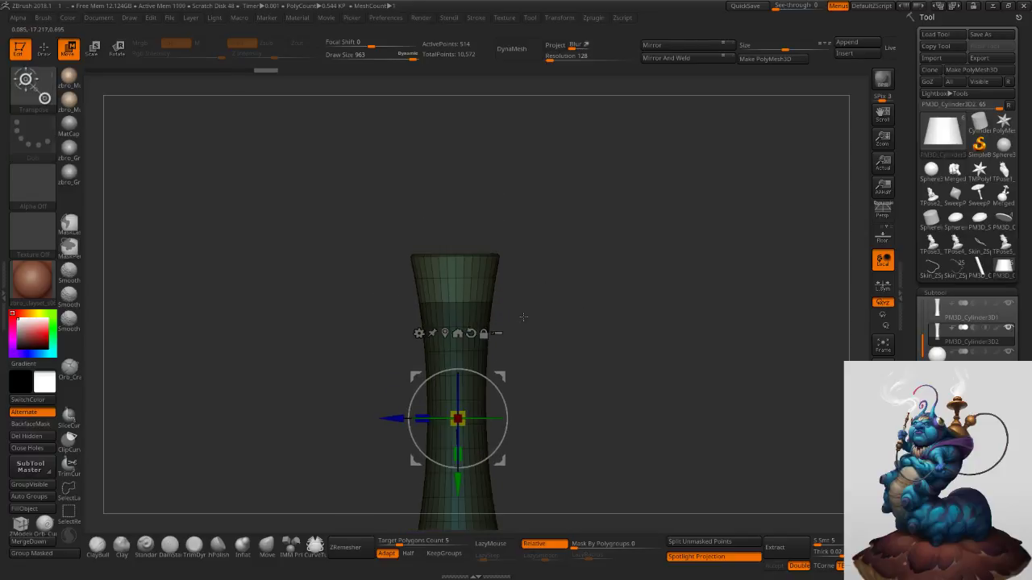
alt+drag(458, 484, 429, 344)
drag(463, 275, 466, 271)
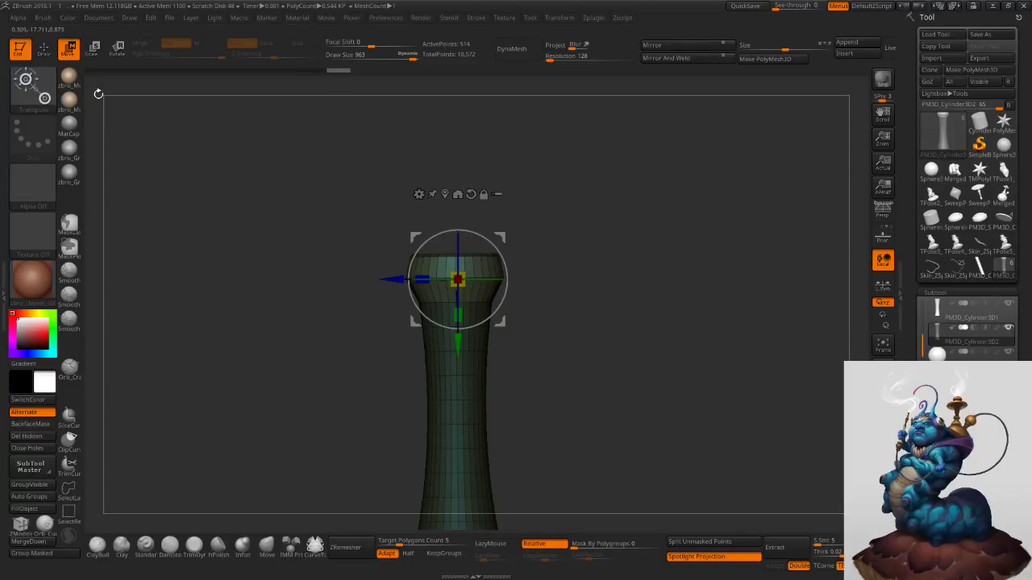
Free only the cylinder's top row and pull it upward to extend the flared tip.
key(q)
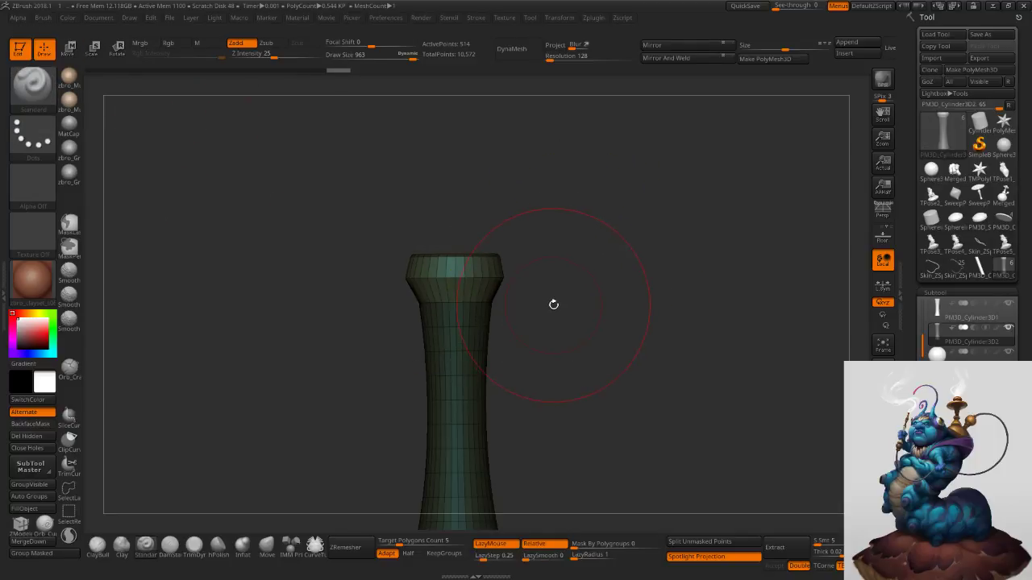
key(w)
ctrl+drag(556, 309, 599, 361)
ctrl+drag(372, 296, 528, 313)
ctrl+click(578, 305)
drag(458, 337, 450, 329)
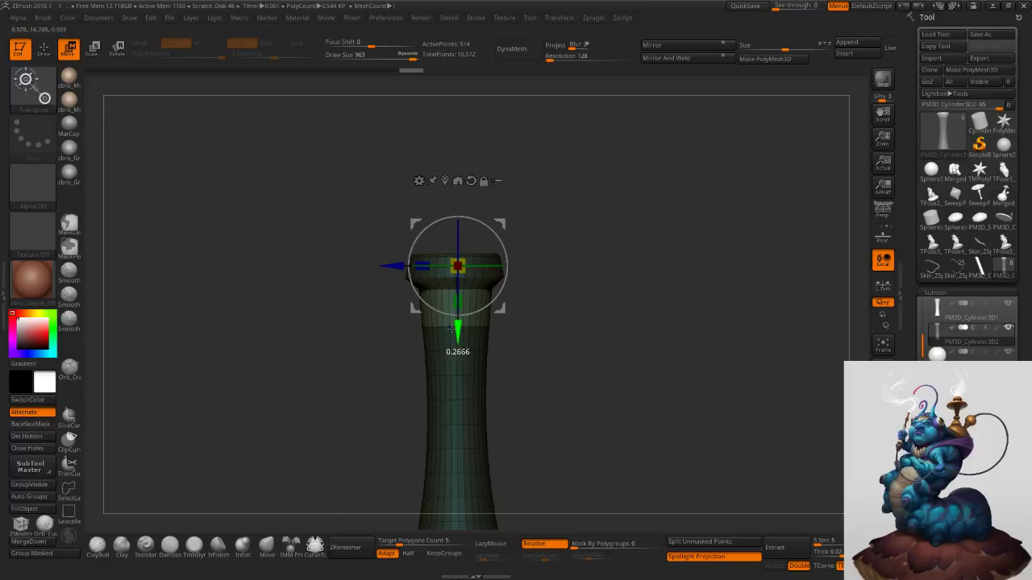
click(46, 49)
ctrl+drag(595, 249, 650, 345)
ctrl+right_drag(679, 344, 529, 274)
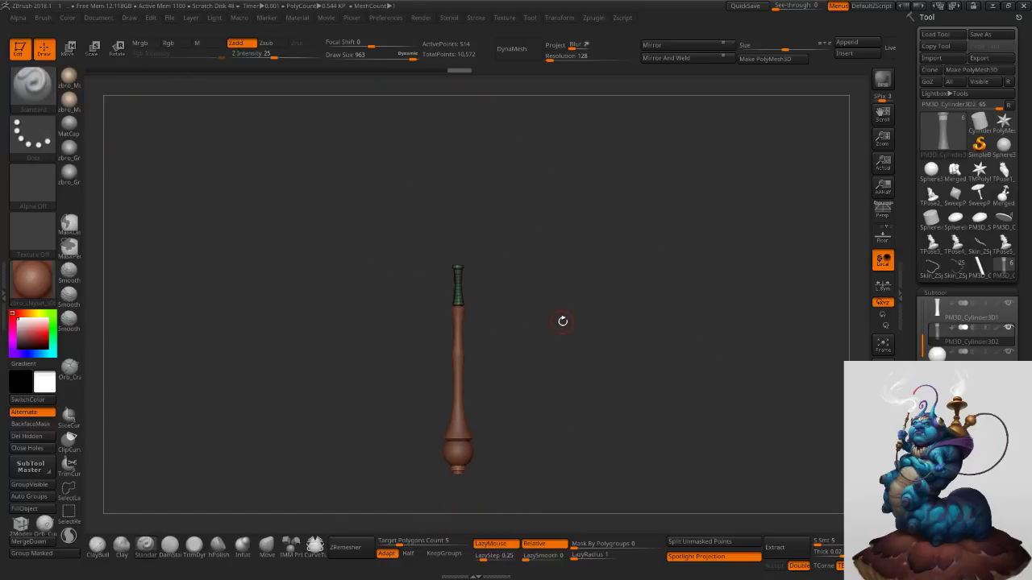
mouse_move(548, 357)
alt+right_down()
mouse_move(493, 306)
mouse_move(506, 329)
mouse_move(486, 286)
alt+right_up()
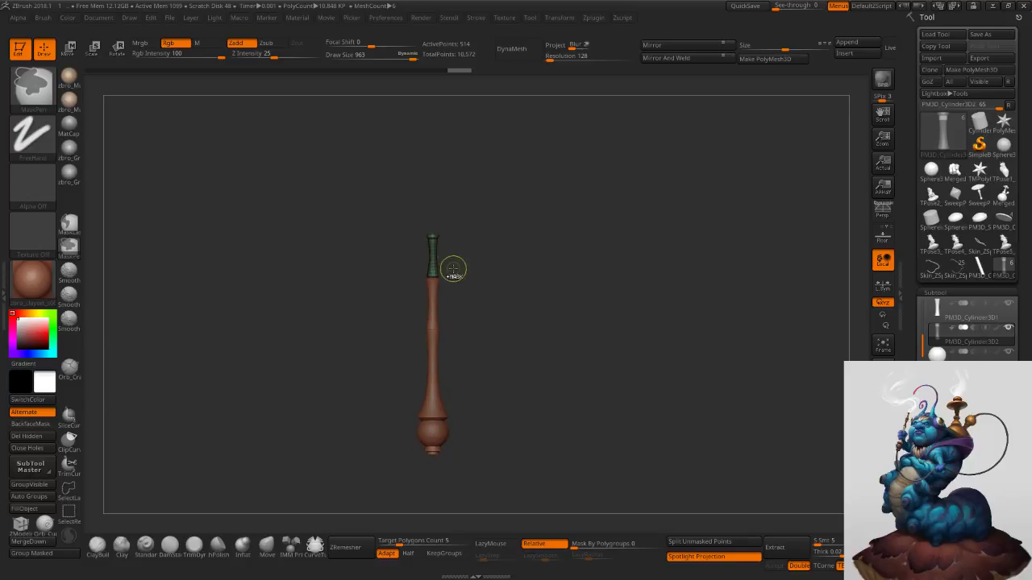
Shrink the mouthpiece uniformly and lower it onto the top of the pipe.
ctrl+right_drag(457, 274, 530, 341)
key(w)
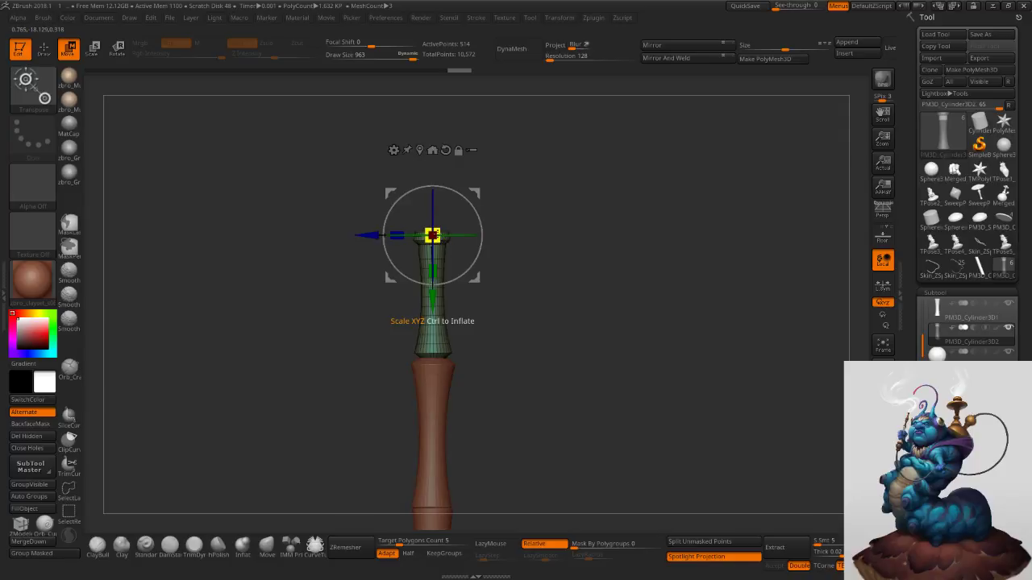
drag(437, 236, 428, 224)
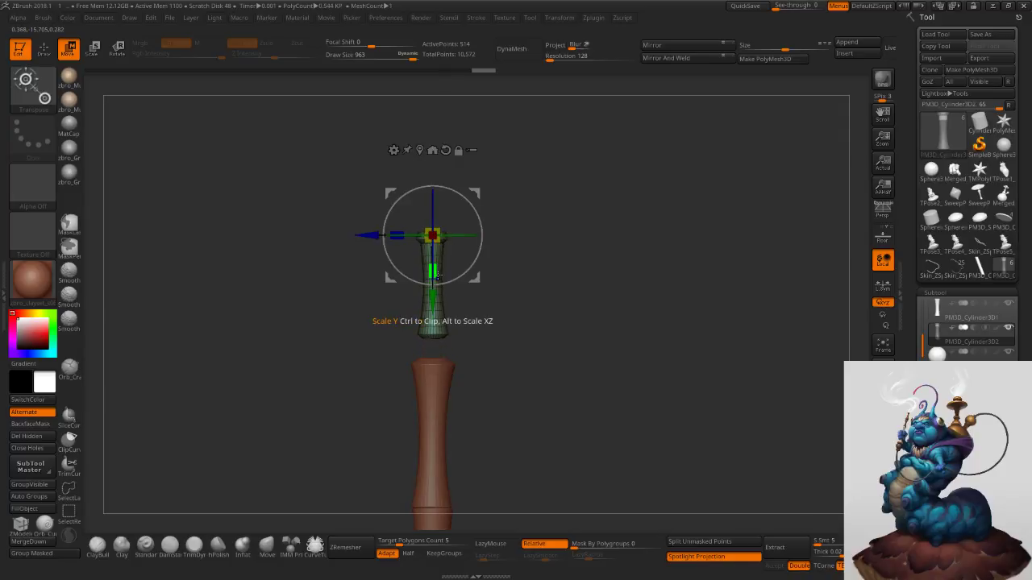
drag(433, 300, 433, 319)
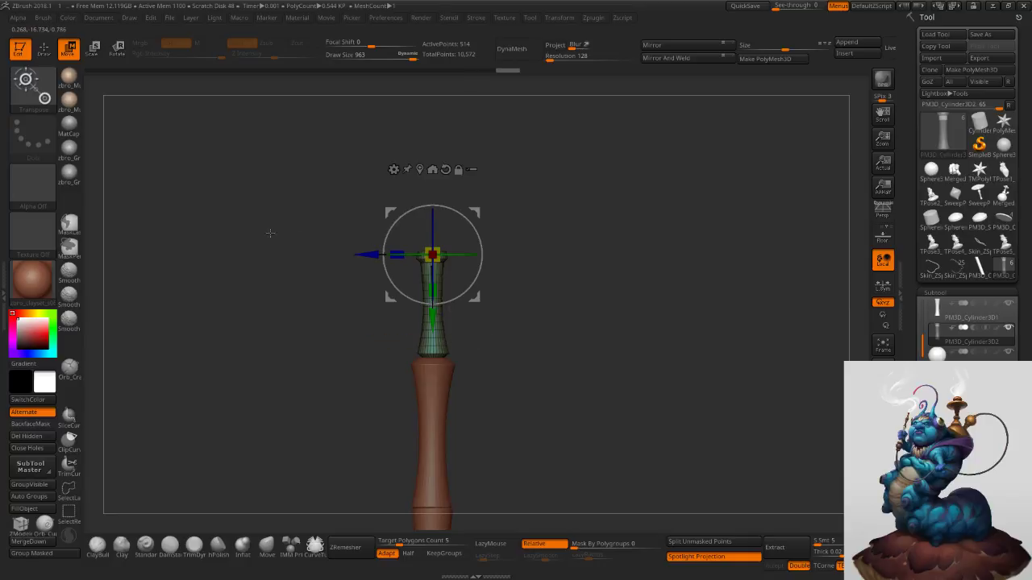
click(44, 49)
mouse_move(520, 343)
ctrl+right_down()
mouse_move(490, 272)
mouse_move(463, 253)
ctrl+right_up()
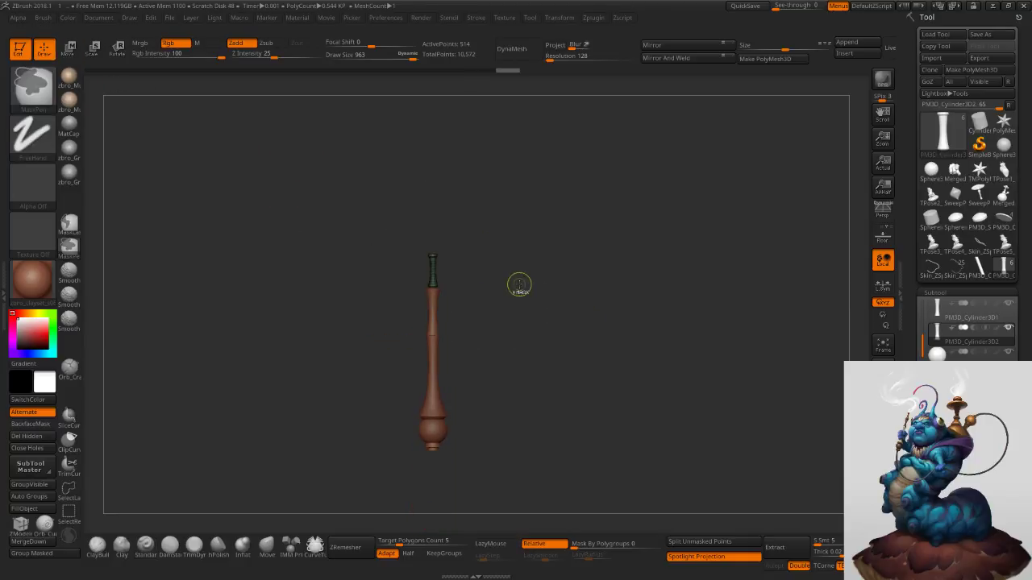
mouse_move(706, 374)
mouse_down()
mouse_move(721, 380)
mouse_move(675, 380)
mouse_move(664, 369)
mouse_up()
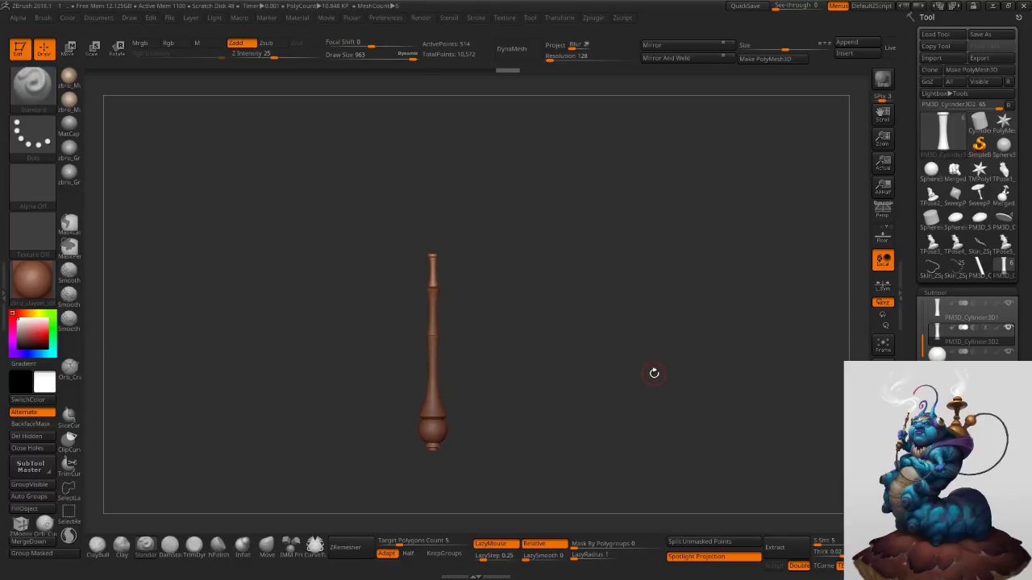
ctrl+right_drag(452, 333, 516, 388)
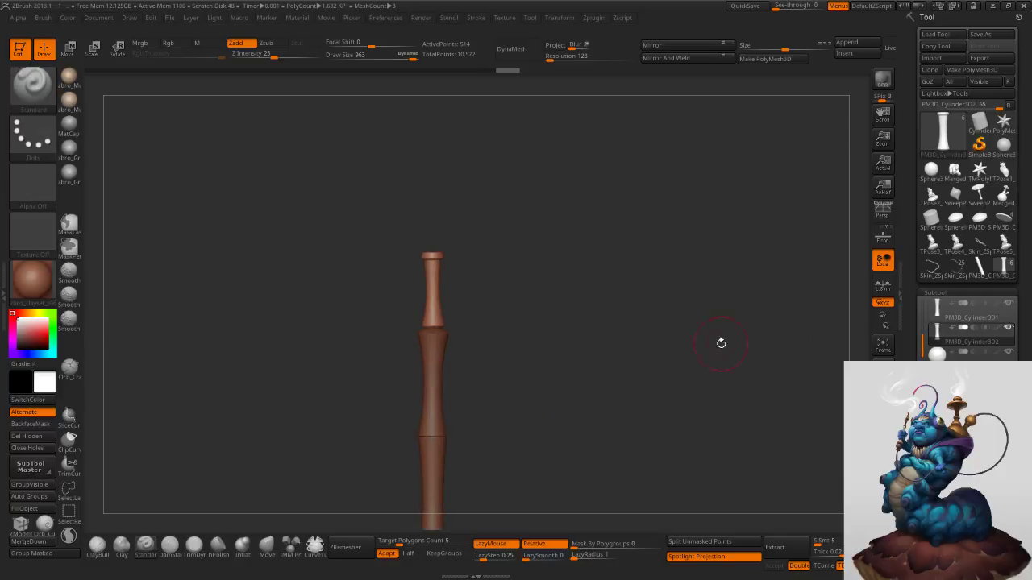
drag(907, 574, 893, 361)
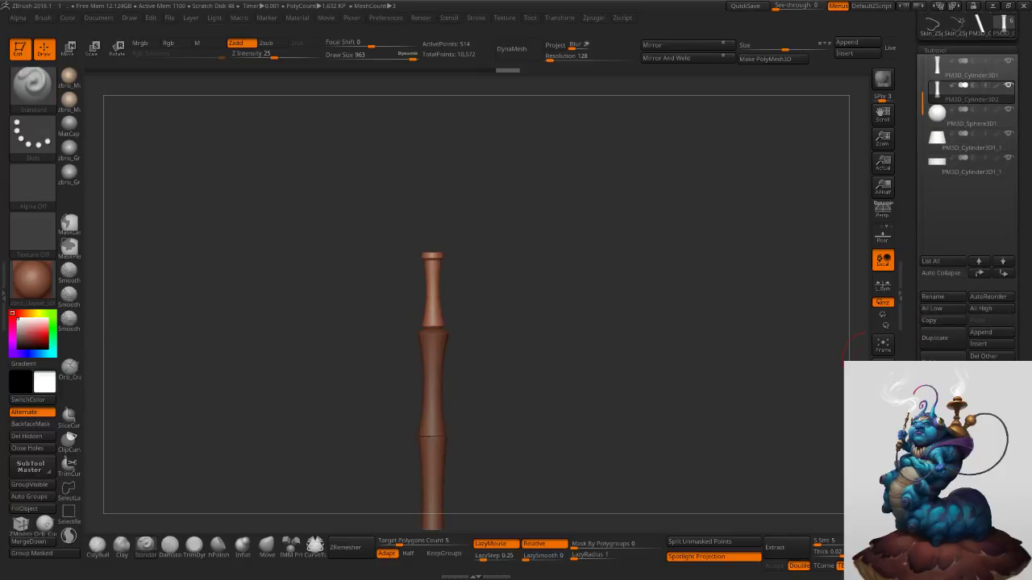
Select the merged stick and mask everything except a softened band around its middle joint.
scroll(968, 241, up, 5)
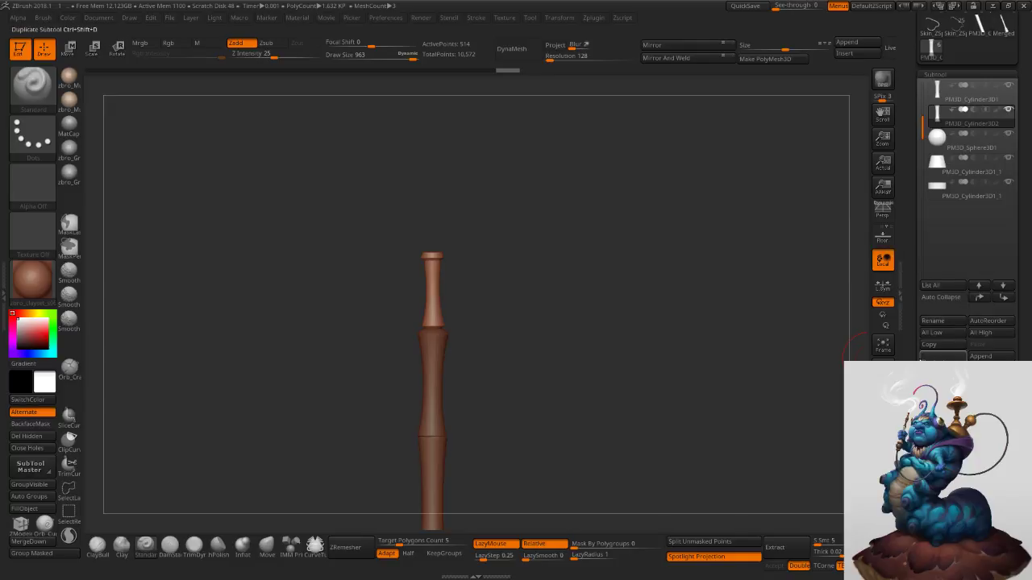
click(1005, 274)
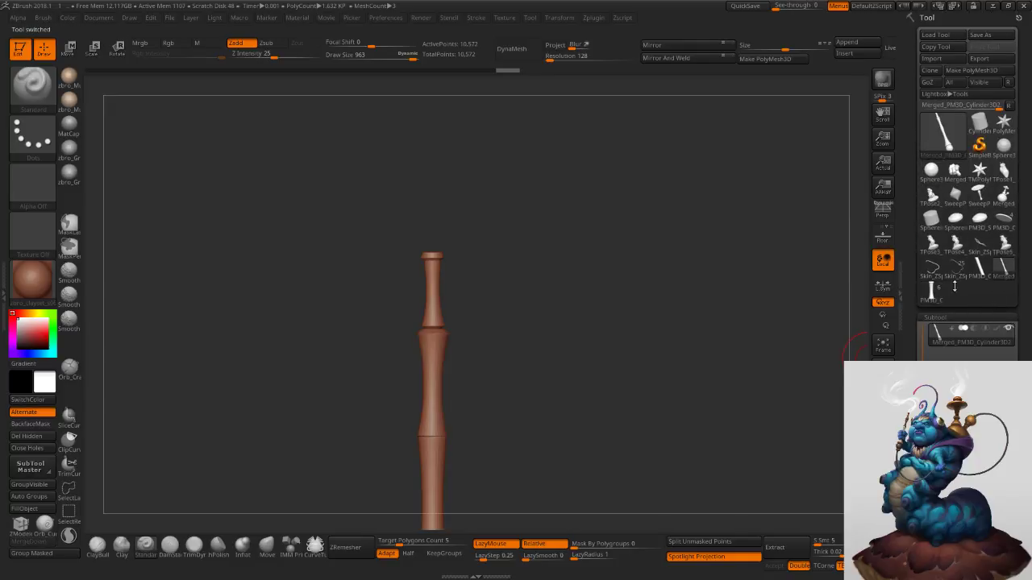
ctrl+right_drag(464, 288, 549, 348)
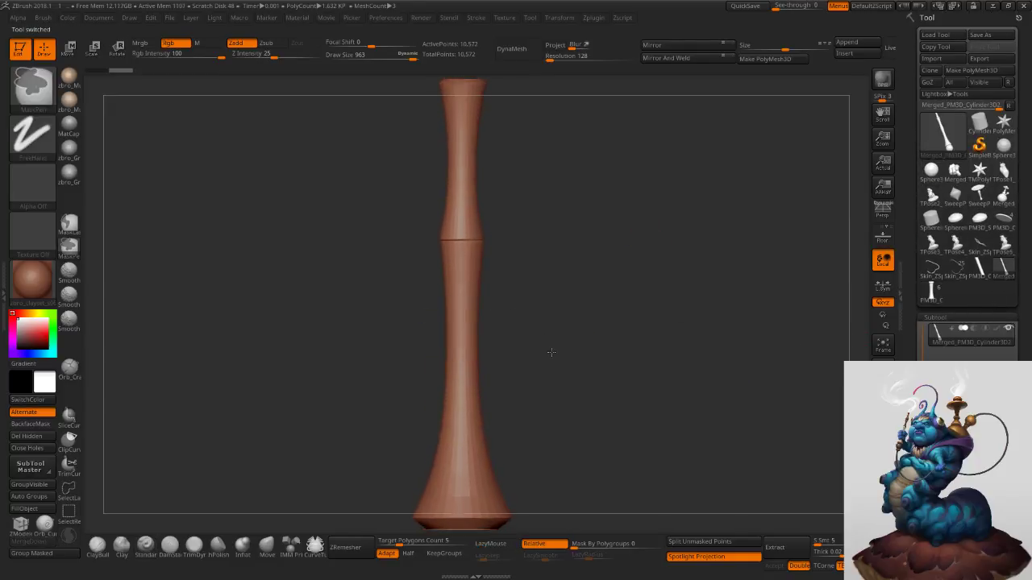
ctrl+drag(368, 196, 545, 300)
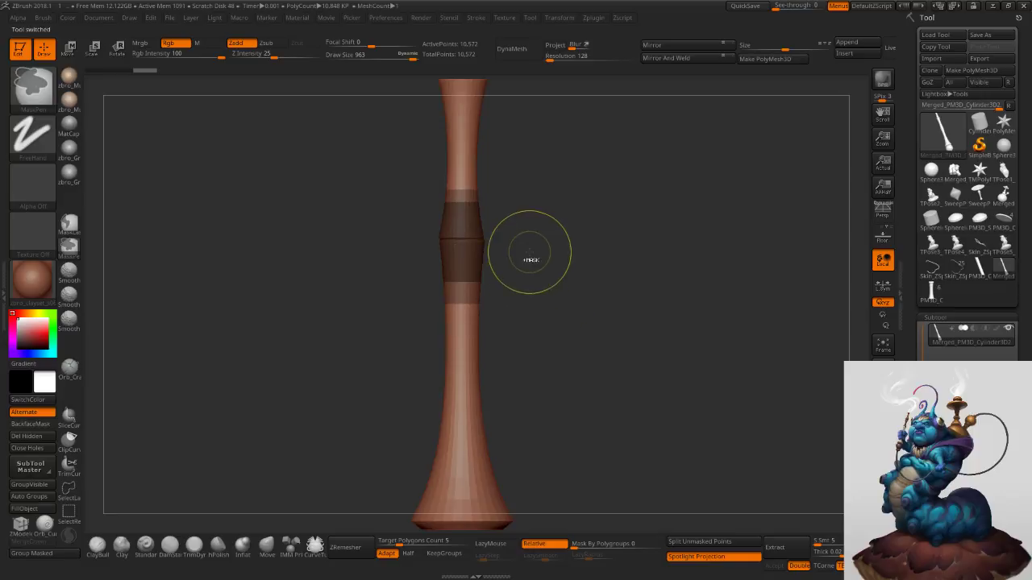
ctrl+drag(529, 250, 565, 295)
ctrl+drag(401, 201, 537, 292)
ctrl+click(471, 252)
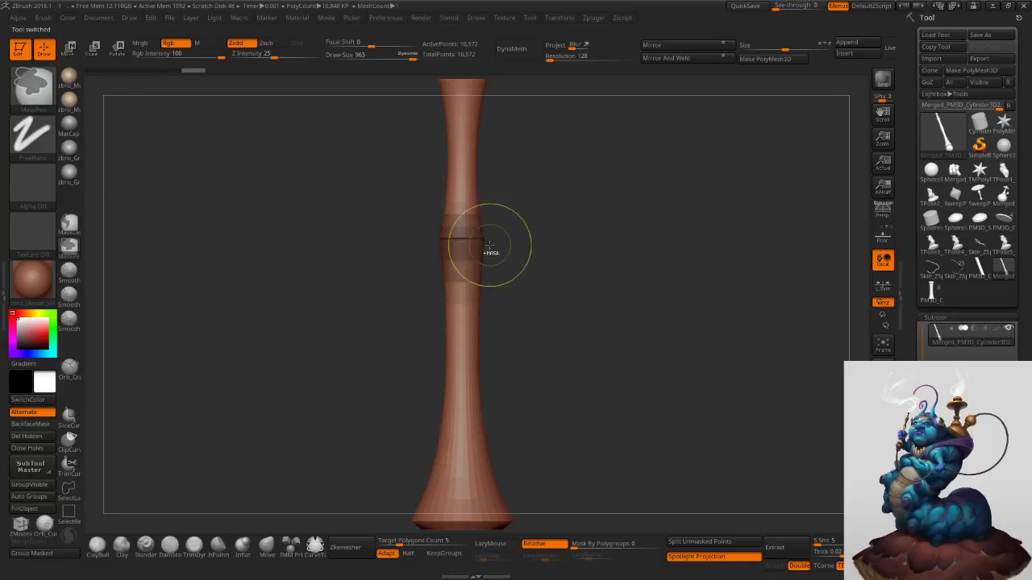
ctrl+drag(515, 243, 555, 279)
ctrl+drag(404, 195, 522, 281)
ctrl+drag(378, 200, 501, 284)
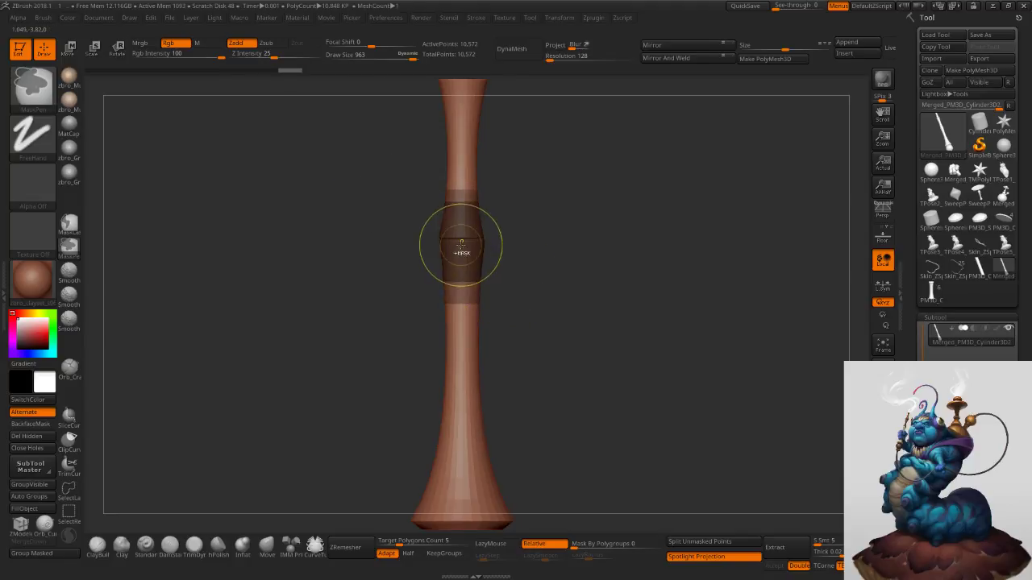
ctrl+click(502, 239)
ctrl+click(482, 246)
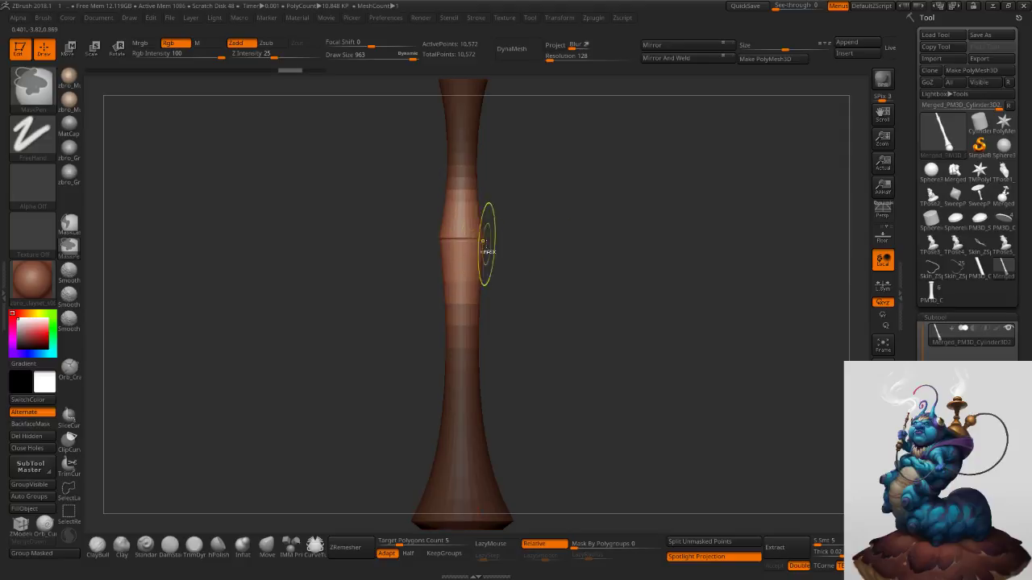
ctrl+click(512, 231)
ctrl+click(550, 258)
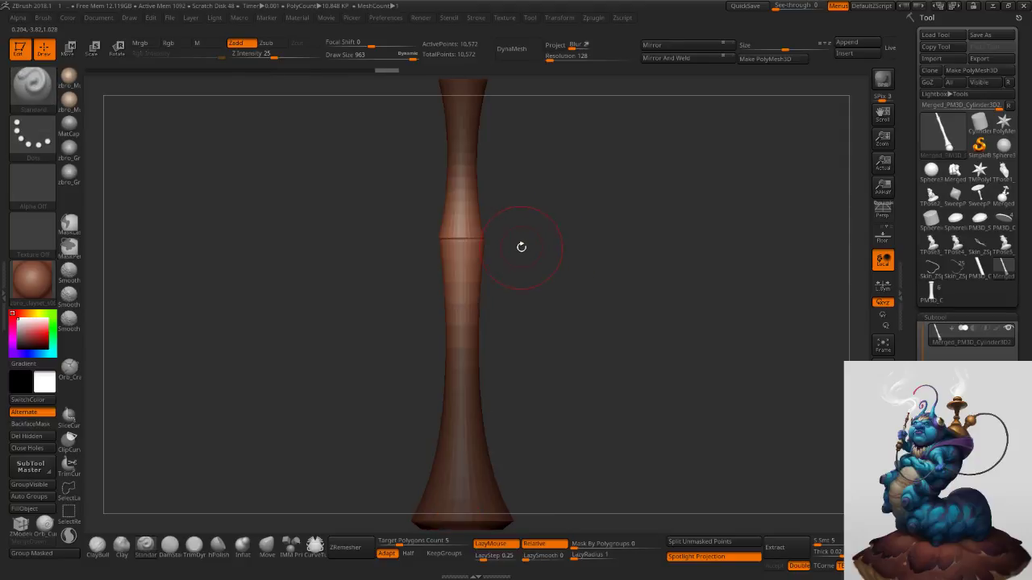
Move the free band up the stick and widen it into a slight bulge.
key(w)
drag(461, 261, 445, 175)
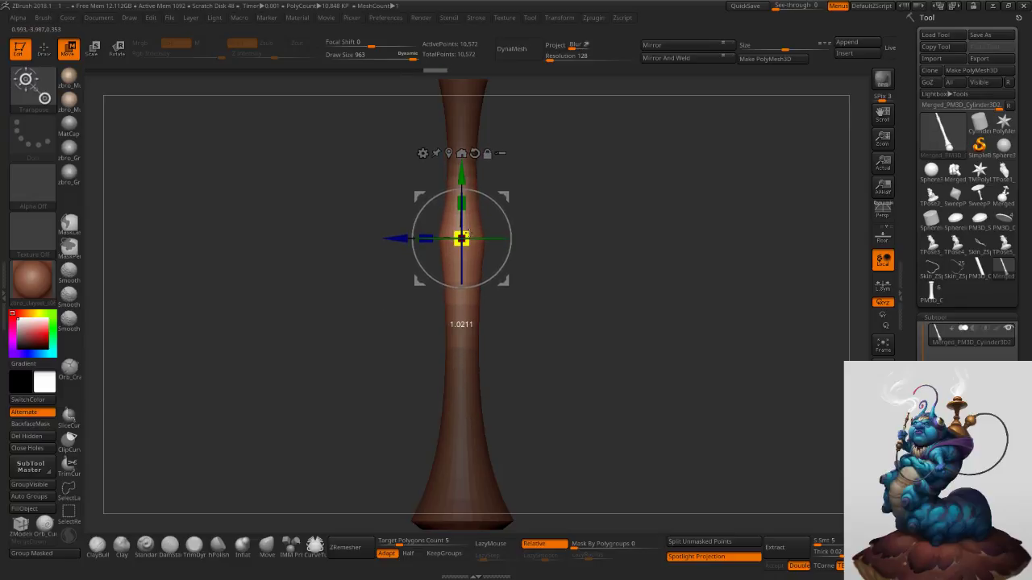
key(ctrl+z)
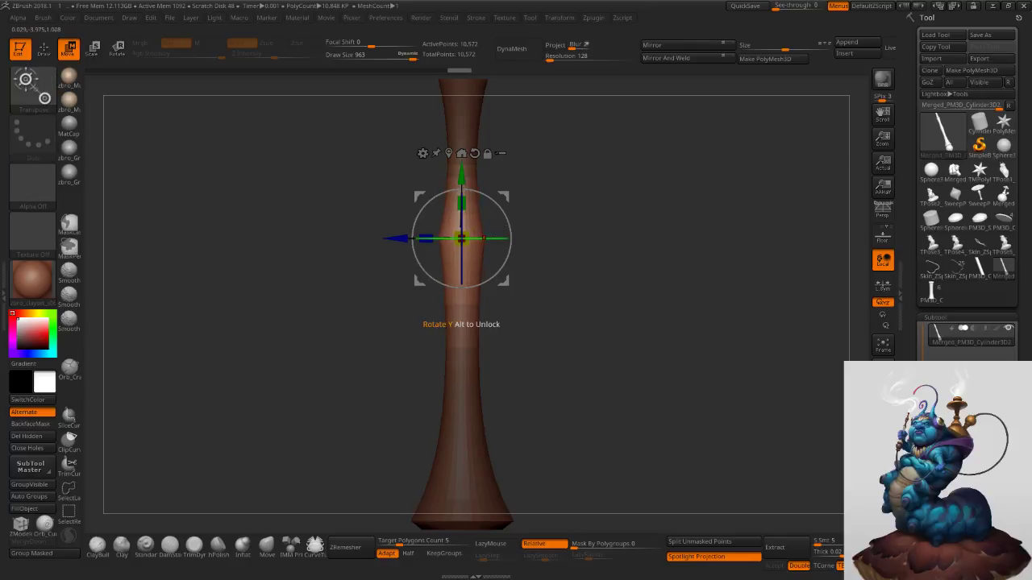
mouse_move(466, 232)
mouse_down()
mouse_move(514, 217)
mouse_move(481, 227)
mouse_up()
key(ctrl+z)
drag(558, 192, 556, 250)
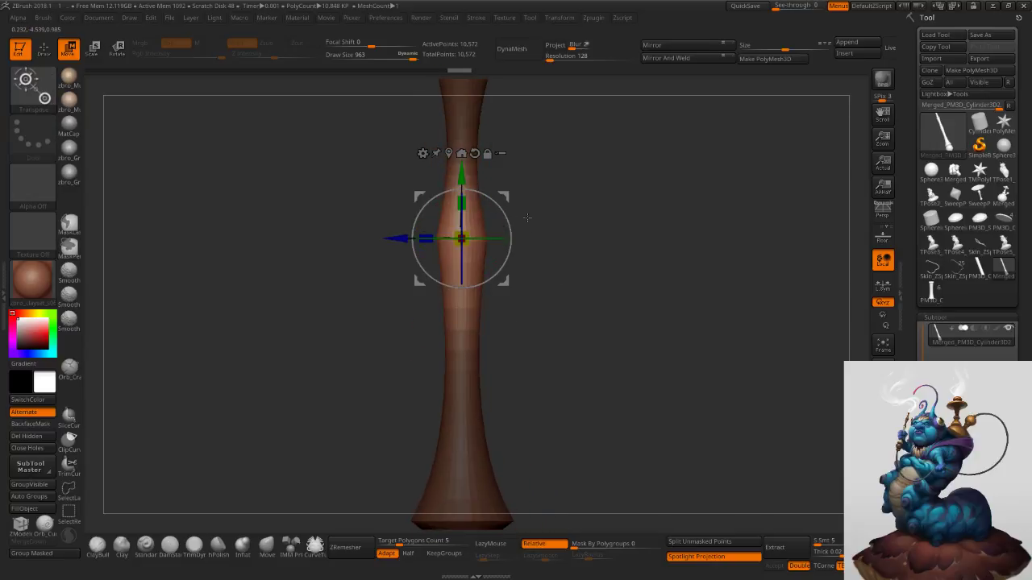
click(46, 52)
ctrl+drag(637, 290, 672, 322)
mouse_move(673, 323)
ctrl+right_down()
mouse_move(619, 279)
mouse_move(615, 258)
ctrl+right_up()
Clear the mask, scale the whole stick down to a tiny size, and select the caterpillar skin.
key(ctrl+z)
key(ctrl+shift)
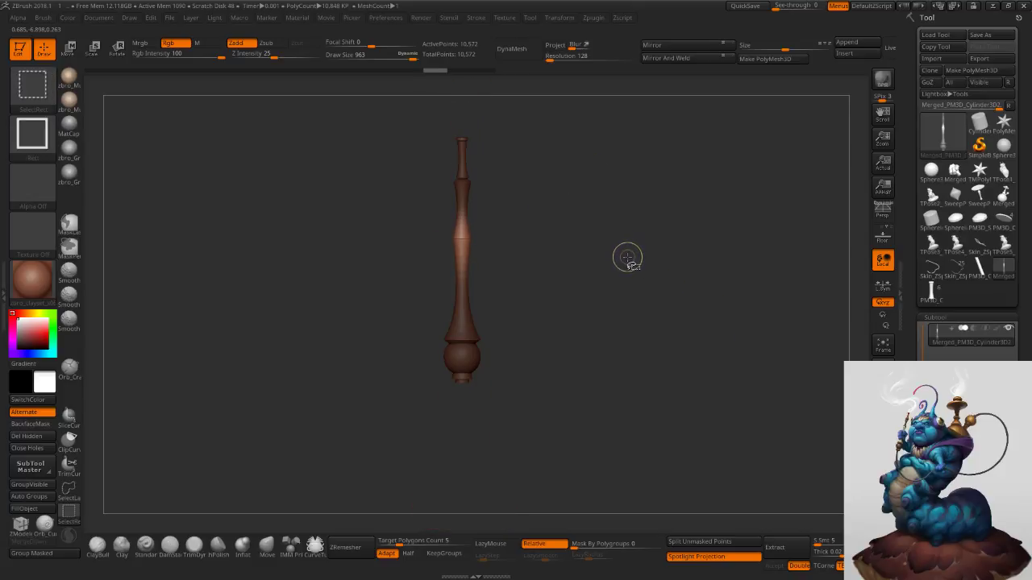
ctrl+drag(602, 245, 645, 304)
mouse_move(666, 306)
right_down()
mouse_move(649, 289)
mouse_move(644, 301)
right_up()
shift+drag(643, 301, 654, 263)
key(w)
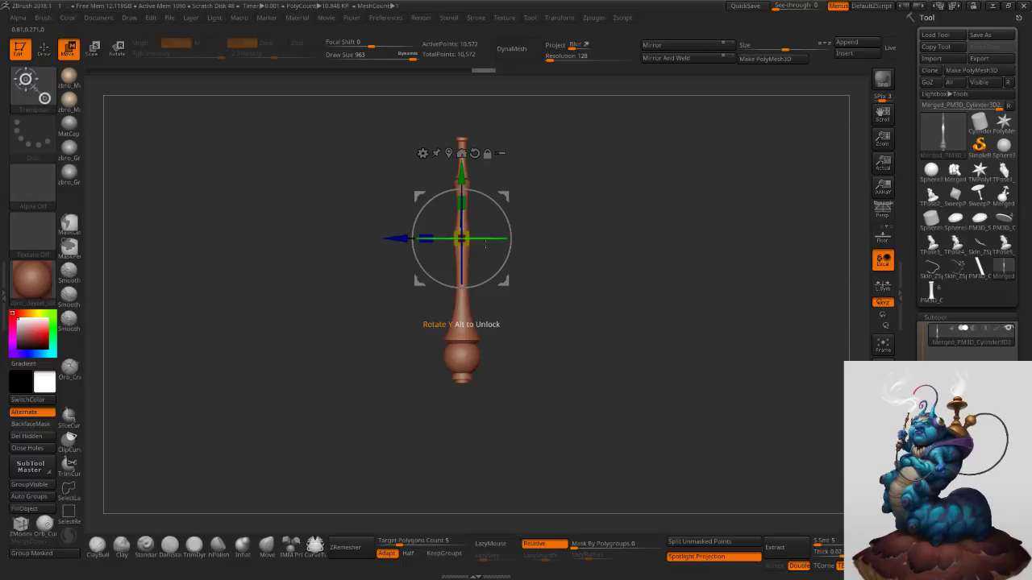
mouse_move(463, 240)
mouse_down()
mouse_move(452, 272)
mouse_move(464, 254)
mouse_up()
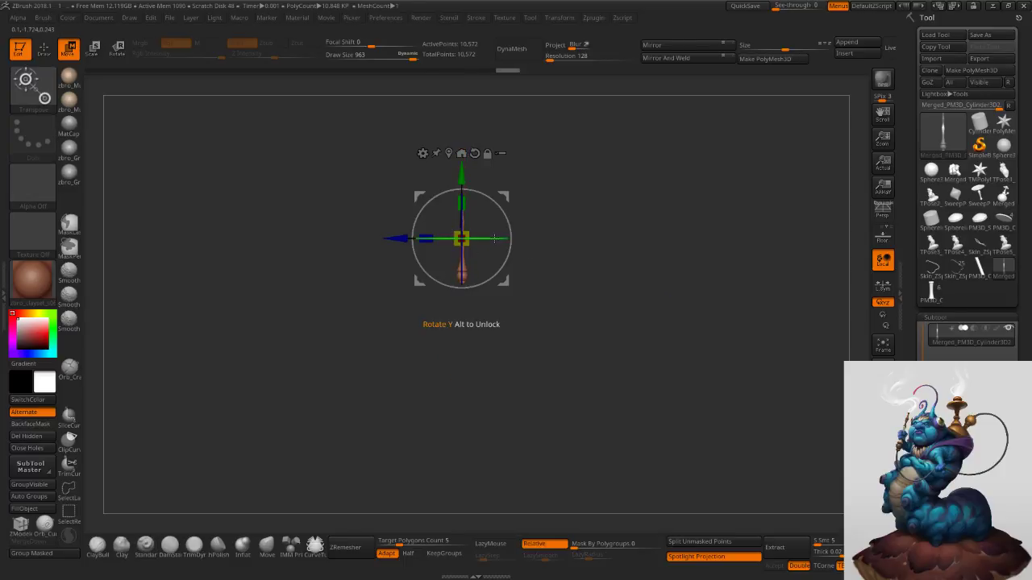
click(960, 273)
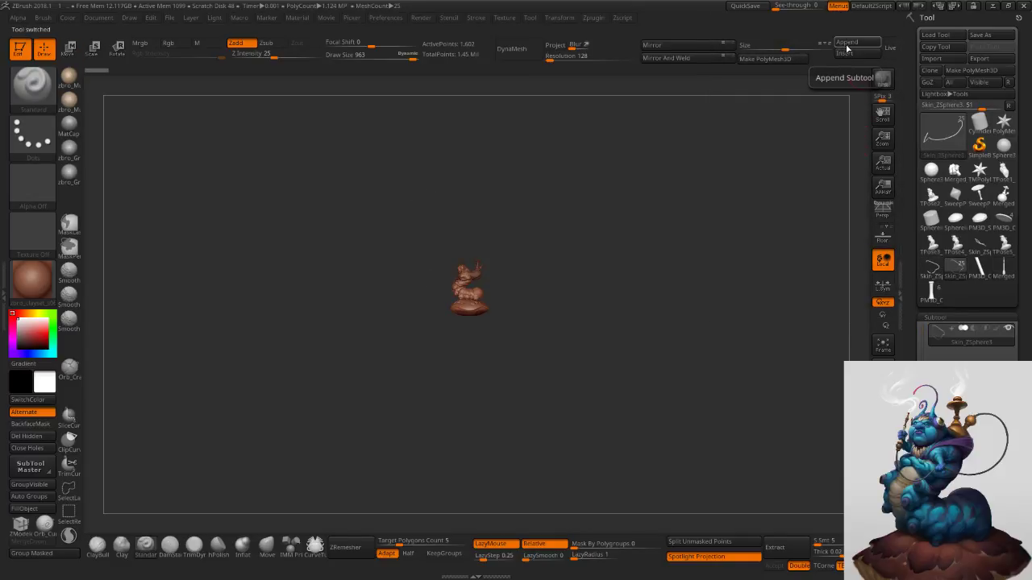
Append Merged_PM3D_Cylinder3D as a new subtool and shrink it to pipe size.
click(846, 43)
click(945, 232)
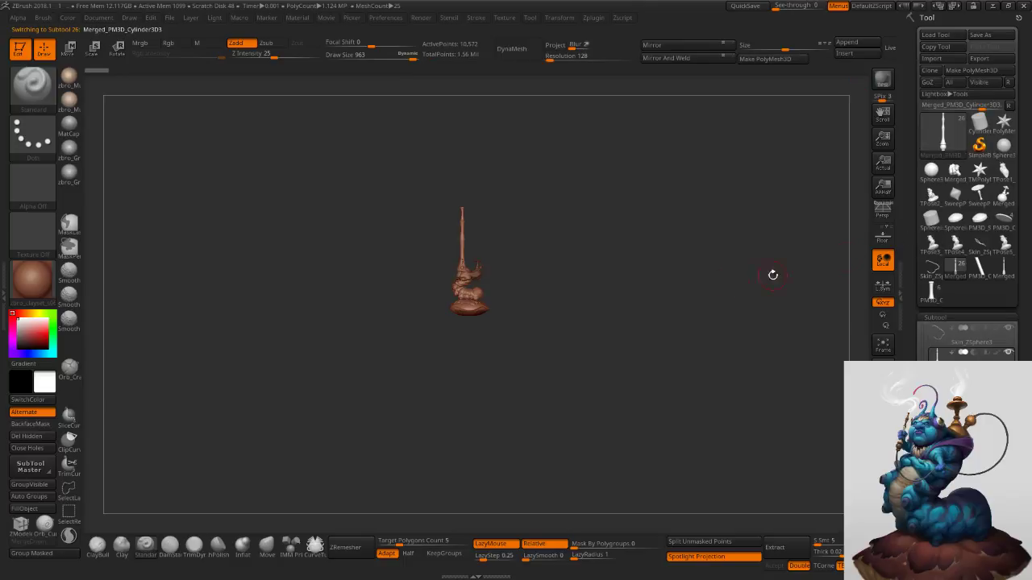
key(w)
drag(450, 180, 443, 197)
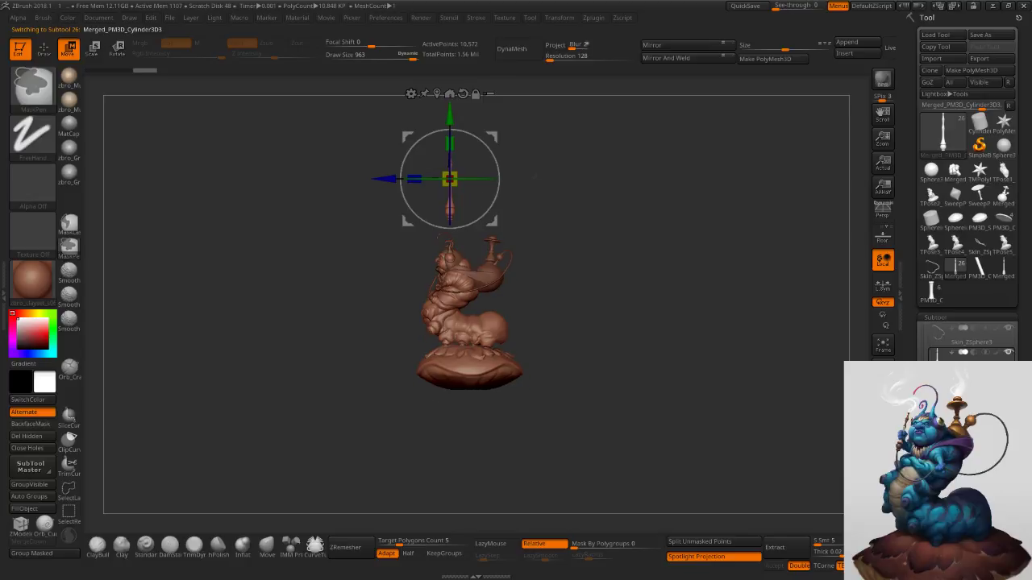
ctrl+right_drag(534, 172, 555, 245)
drag(451, 178, 446, 187)
Move the small pipe down beside and into the caterpillar's hand.
drag(494, 134, 439, 336)
right_drag(445, 318, 509, 326)
alt+right_drag(509, 327, 553, 231)
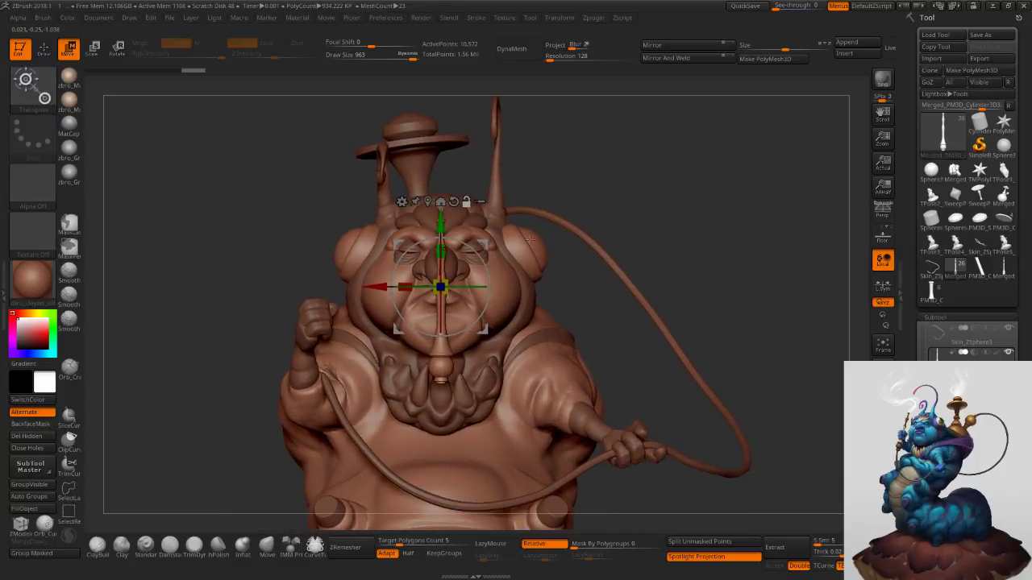
drag(488, 240, 370, 242)
right_drag(480, 245, 676, 195)
drag(514, 201, 395, 215)
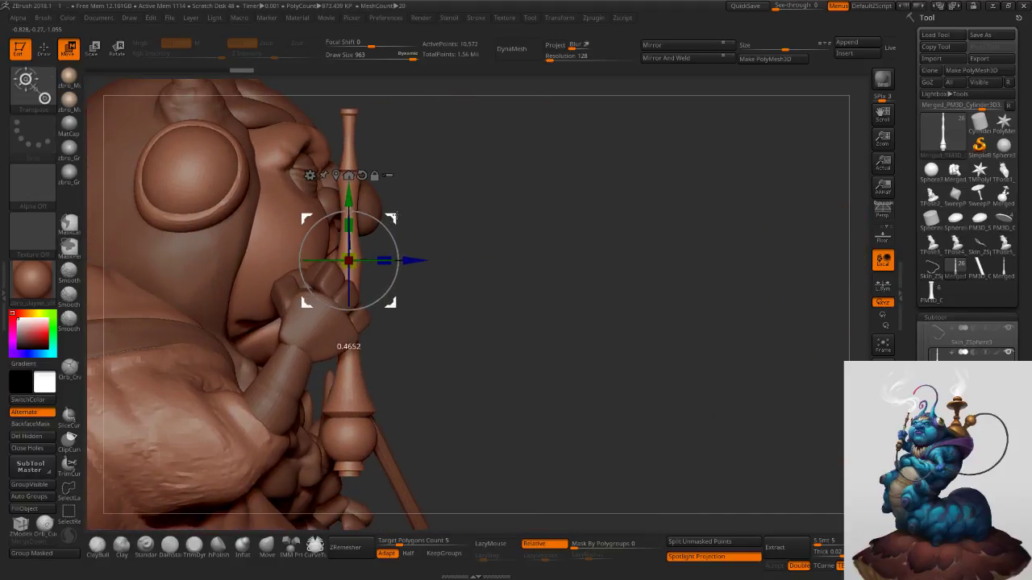
ctrl+right_drag(493, 237, 427, 211)
Tilt the pipe counterclockwise in side profile so it stands upright beside the face.
right_drag(521, 207, 540, 346)
drag(353, 251, 352, 256)
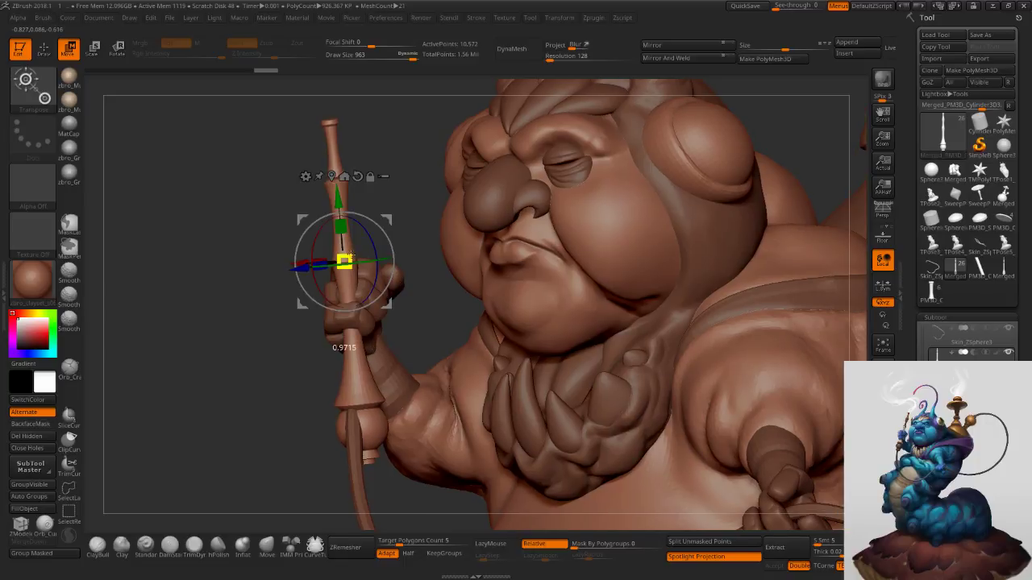
right_drag(352, 256, 447, 243)
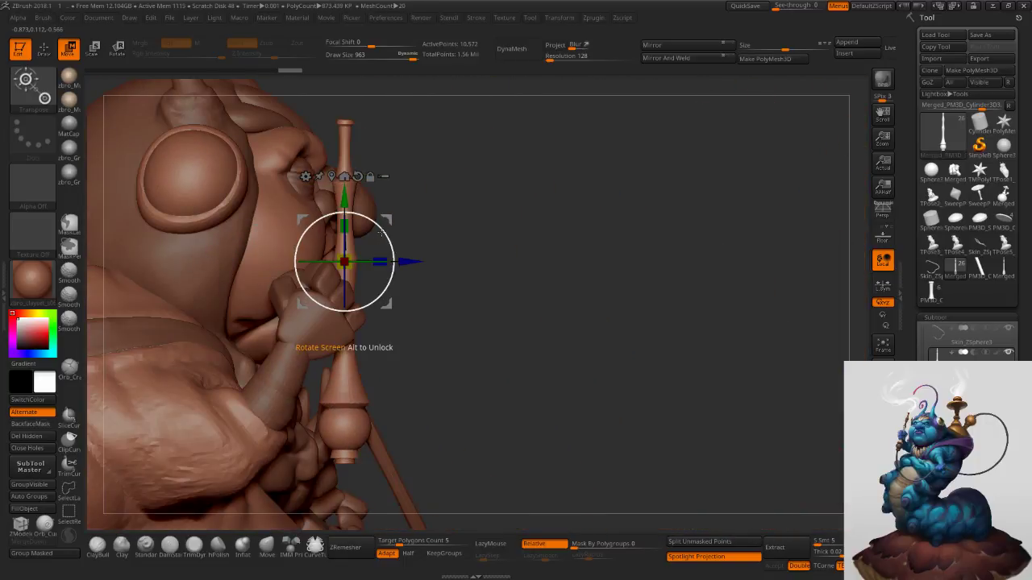
mouse_move(381, 232)
mouse_down()
mouse_move(363, 220)
mouse_move(367, 231)
mouse_up()
right_drag(401, 227, 484, 315)
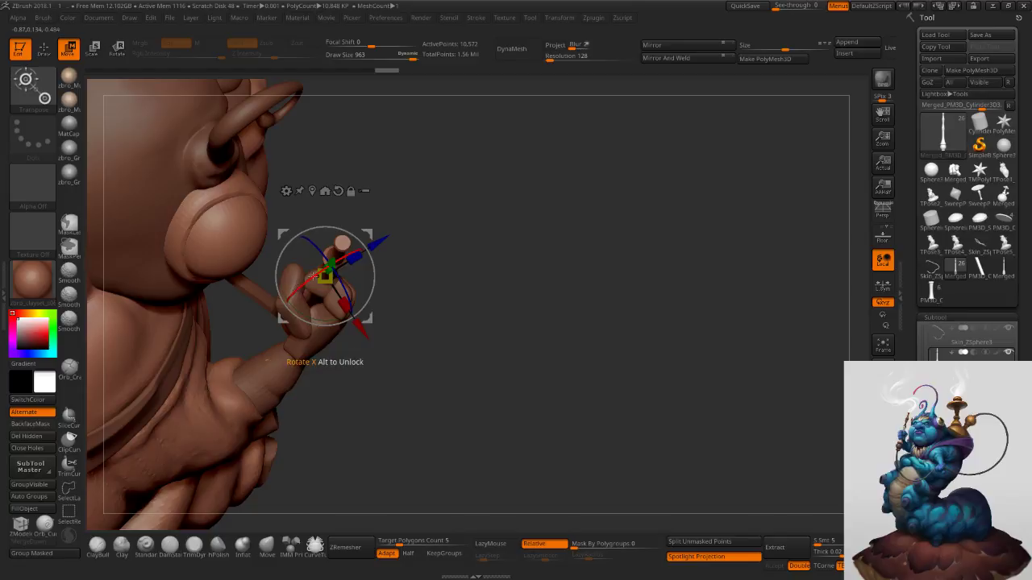
drag(353, 264, 353, 268)
From a side view of the head, rotate the pipe in the screen plane toward the mouth.
drag(428, 283, 425, 187)
right_drag(410, 232, 393, 348)
drag(394, 348, 371, 340)
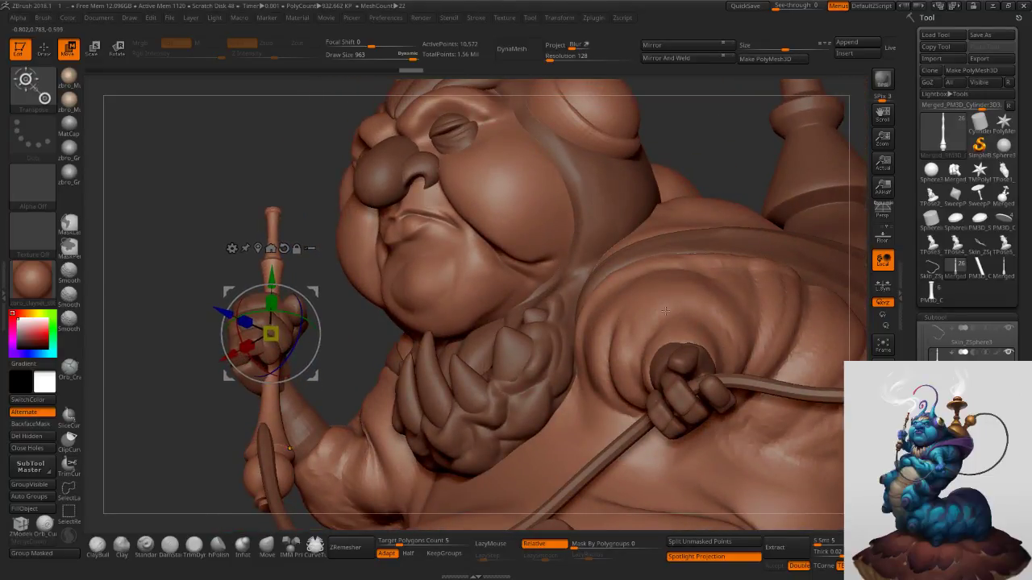
ctrl+right_drag(666, 311, 589, 265)
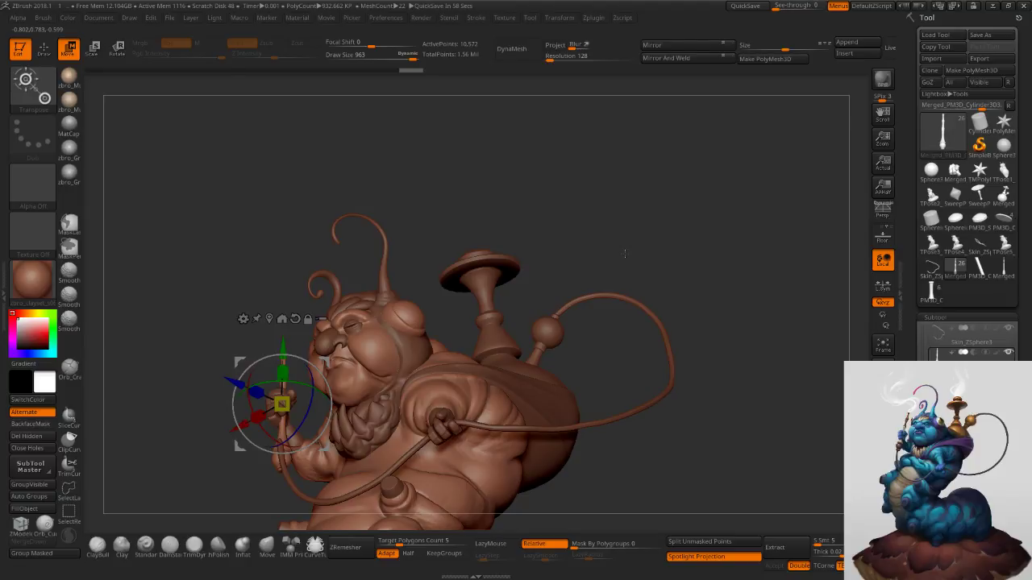
right_drag(587, 261, 460, 314)
ctrl+right_drag(250, 350, 415, 364)
right_drag(310, 317, 429, 311)
drag(298, 283, 306, 274)
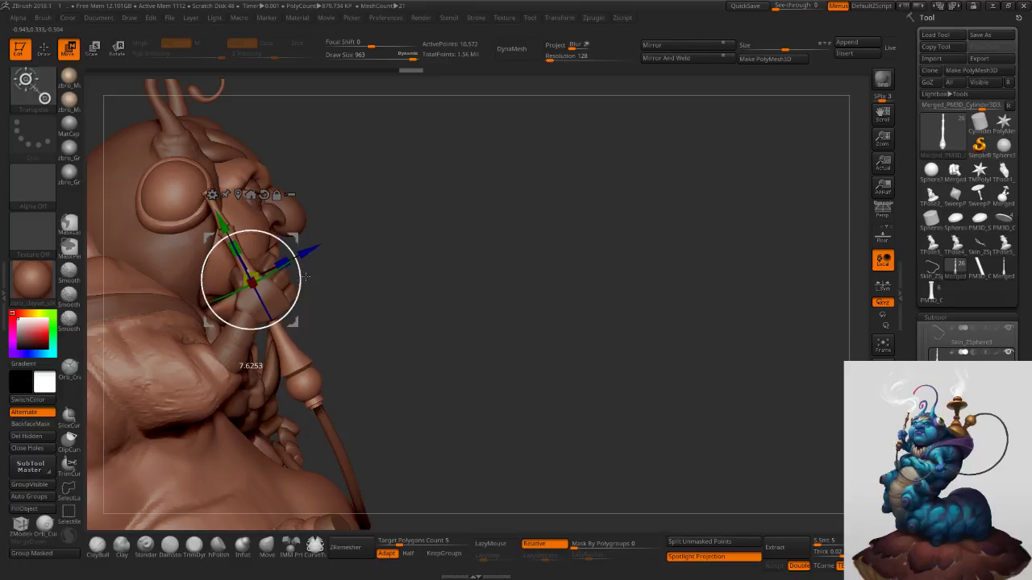
Slide the pipe up through the hand until its tip reaches the lips.
right_drag(467, 295, 366, 244)
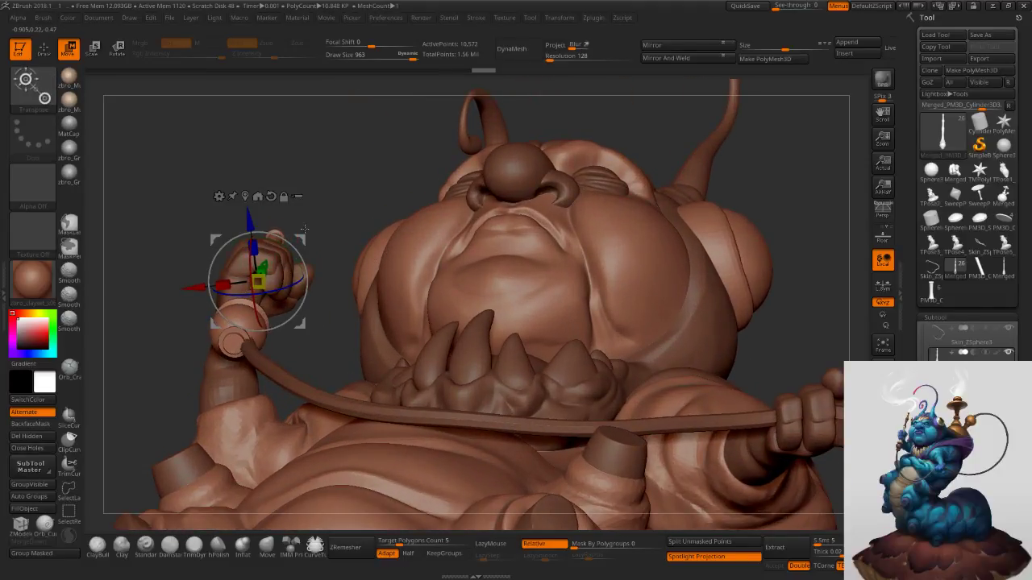
drag(307, 226, 307, 228)
mouse_move(307, 227)
right_down()
mouse_move(231, 241)
mouse_move(297, 241)
right_up()
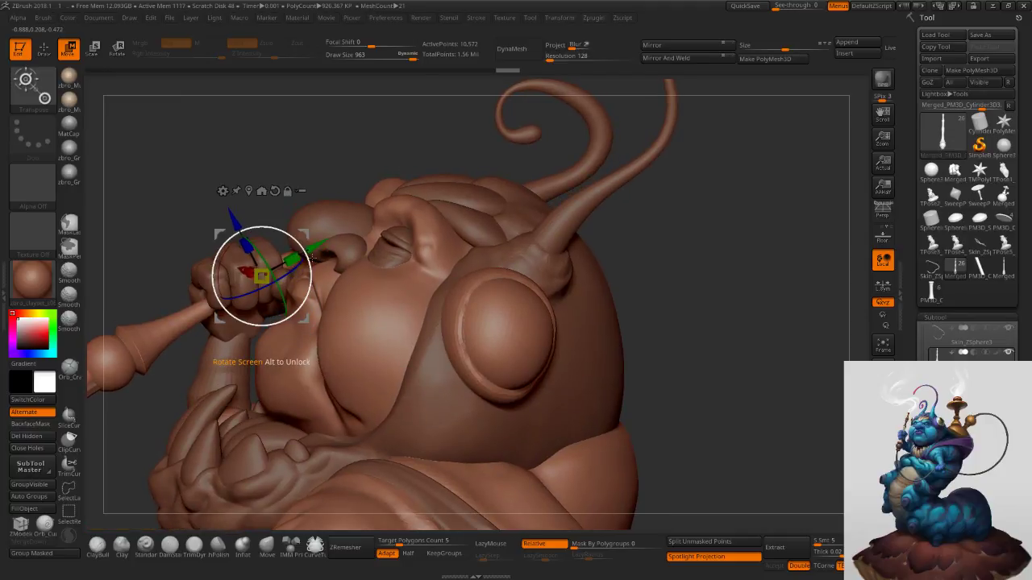
drag(317, 245, 337, 207)
drag(268, 205, 264, 199)
drag(354, 136, 285, 197)
Check the pipe's angle at the lips from three-quarter and side views.
click(45, 50)
mouse_move(396, 329)
ctrl+right_down()
mouse_move(364, 262)
mouse_move(389, 253)
ctrl+right_up()
key(s)
drag(551, 235, 532, 232)
alt+right_drag(532, 232, 621, 226)
ctrl+right_drag(366, 234, 379, 311)
key(r)
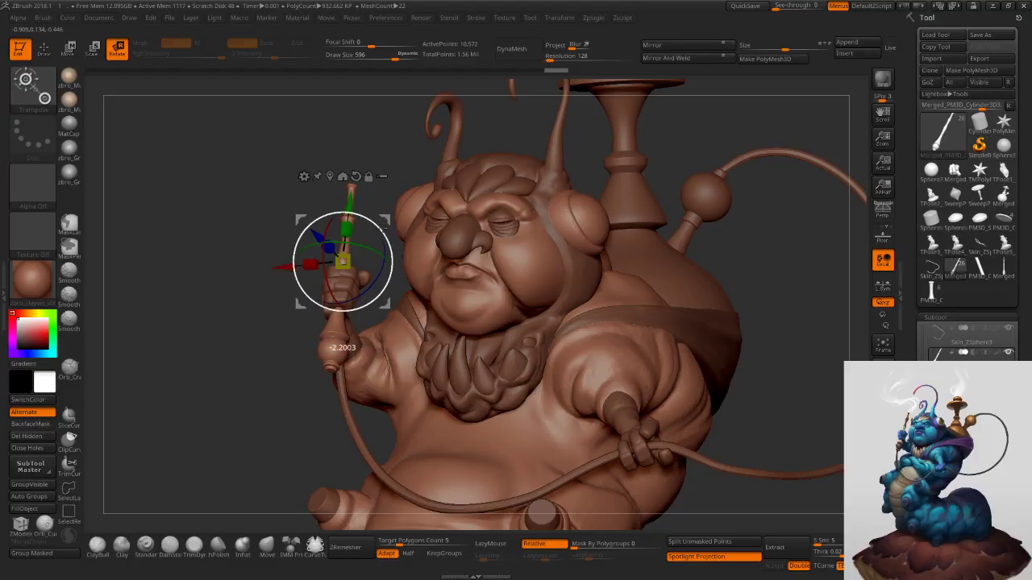
right_drag(484, 238, 391, 242)
drag(391, 243, 392, 245)
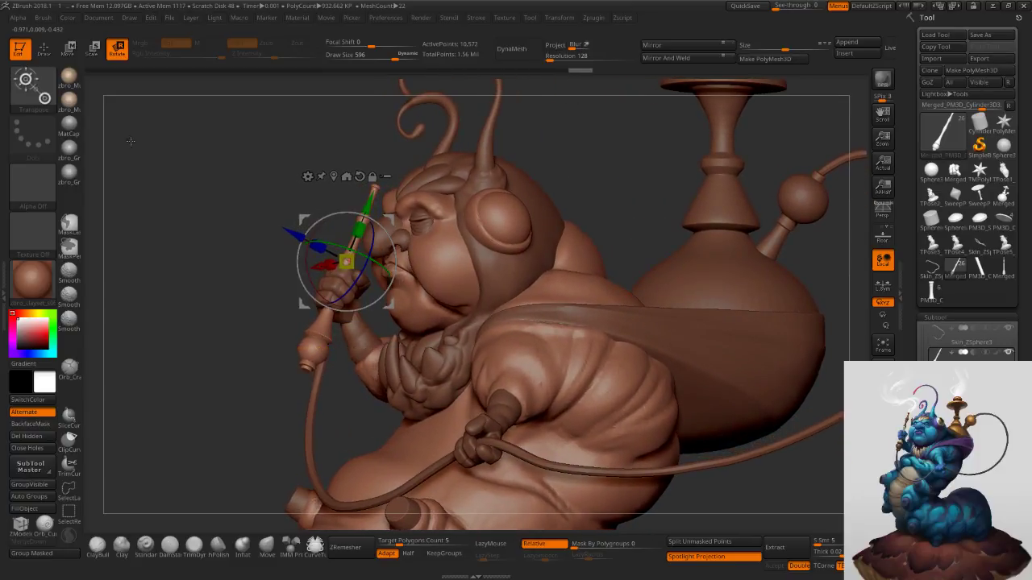
click(48, 53)
Select the hose subtool and pick the Move brush at a smaller size.
alt+click(312, 386)
mouse_move(270, 367)
mouse_down()
mouse_move(369, 364)
mouse_move(335, 368)
mouse_move(326, 382)
mouse_up()
key(s)
click(269, 544)
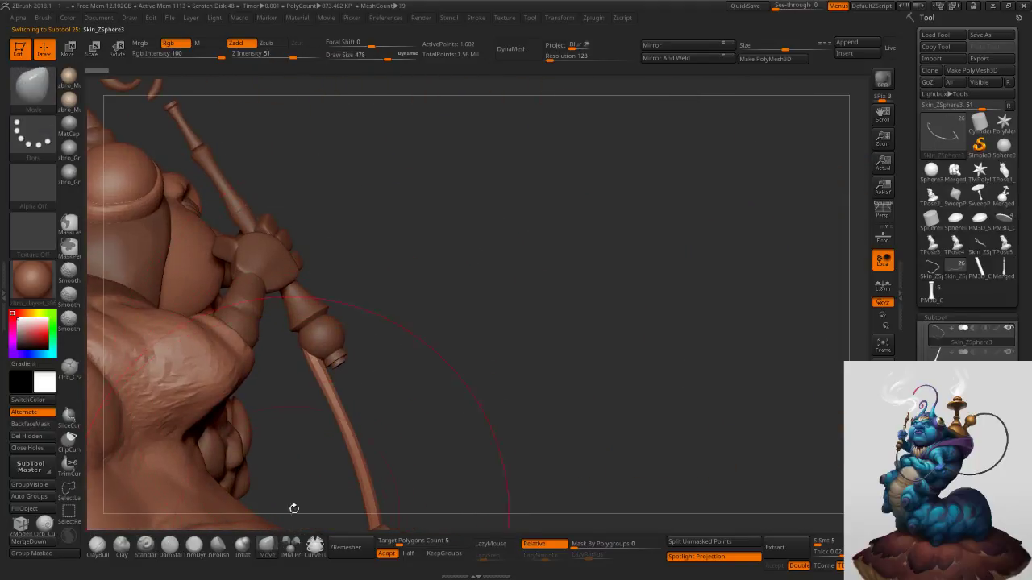
Pull the hose end onto the mouthpiece, smooth it at size 221, and bulge its middle at 188.
mouse_move(313, 359)
mouse_down()
mouse_move(352, 357)
mouse_move(323, 345)
mouse_move(346, 355)
mouse_up()
key(s)
mouse_move(378, 338)
right_down()
mouse_move(316, 344)
mouse_move(343, 385)
right_up()
key(s)
mouse_move(346, 390)
mouse_down()
mouse_move(337, 390)
mouse_move(346, 380)
mouse_move(353, 409)
mouse_up()
alt+right_drag(355, 413, 352, 319)
right_drag(358, 363, 344, 362)
key(s)
drag(340, 379, 336, 378)
drag(332, 440, 327, 442)
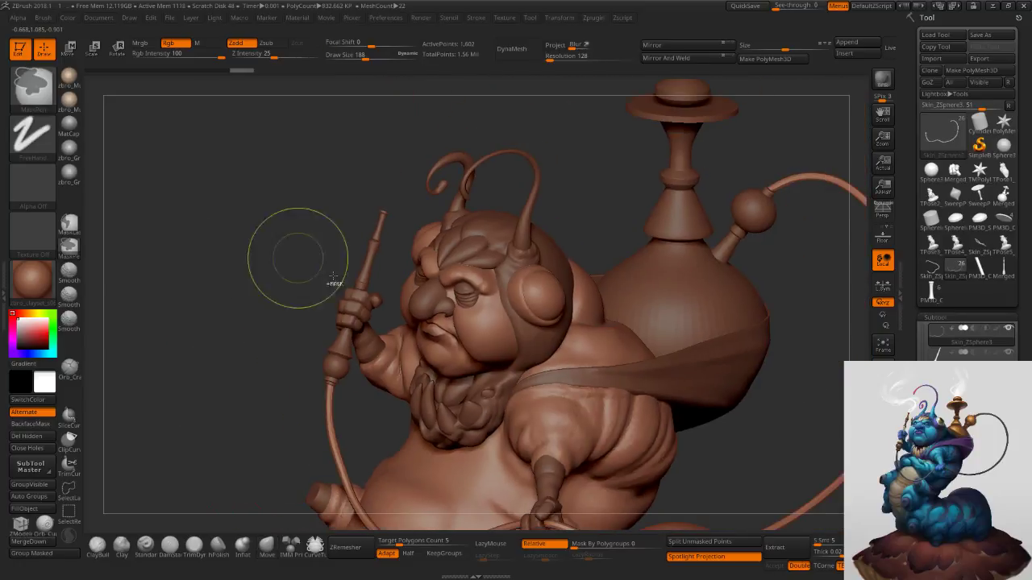
Turn on perspective view and open the Save Project dialog with project name 1.
drag(295, 247, 480, 258)
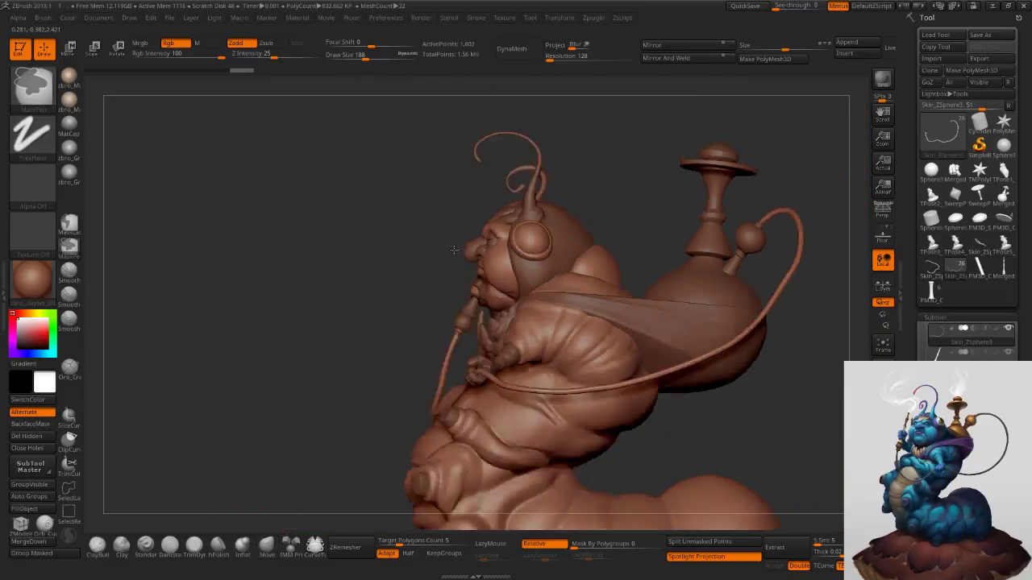
mouse_move(355, 255)
mouse_down()
mouse_move(419, 255)
mouse_move(338, 255)
mouse_up()
click(883, 213)
drag(768, 237, 778, 232)
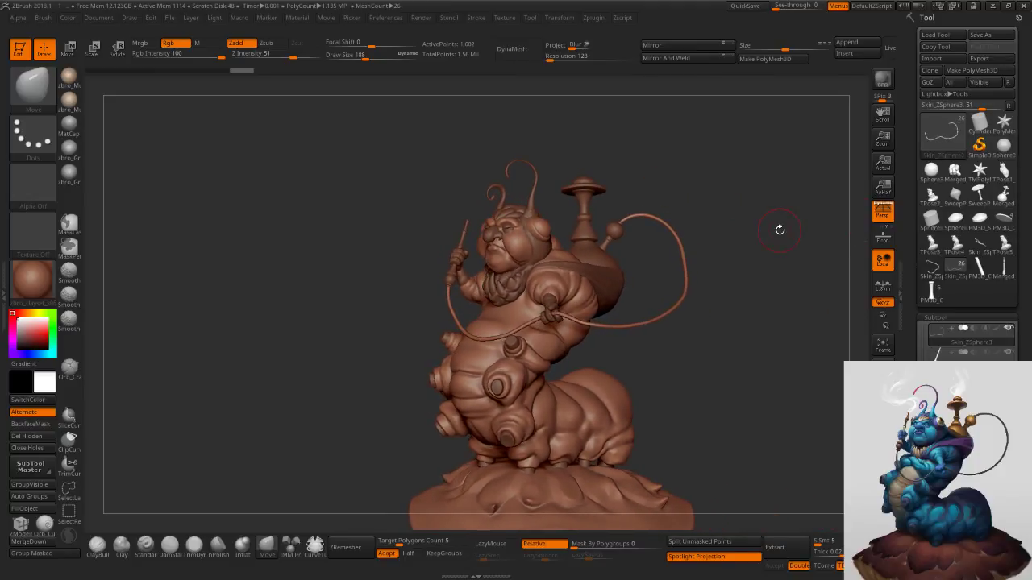
key(ctrl+s)
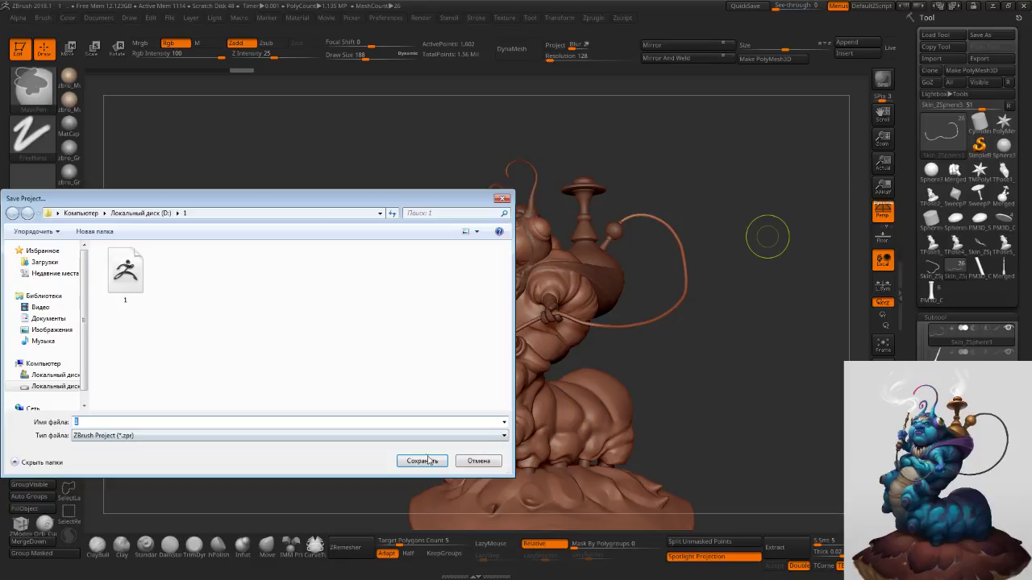
Save the project and zoom in on the belly and hose with the brush enlarged to 276.
click(421, 461)
mouse_move(732, 299)
mouse_down()
mouse_move(743, 299)
mouse_move(694, 283)
mouse_move(684, 318)
mouse_move(669, 317)
mouse_up()
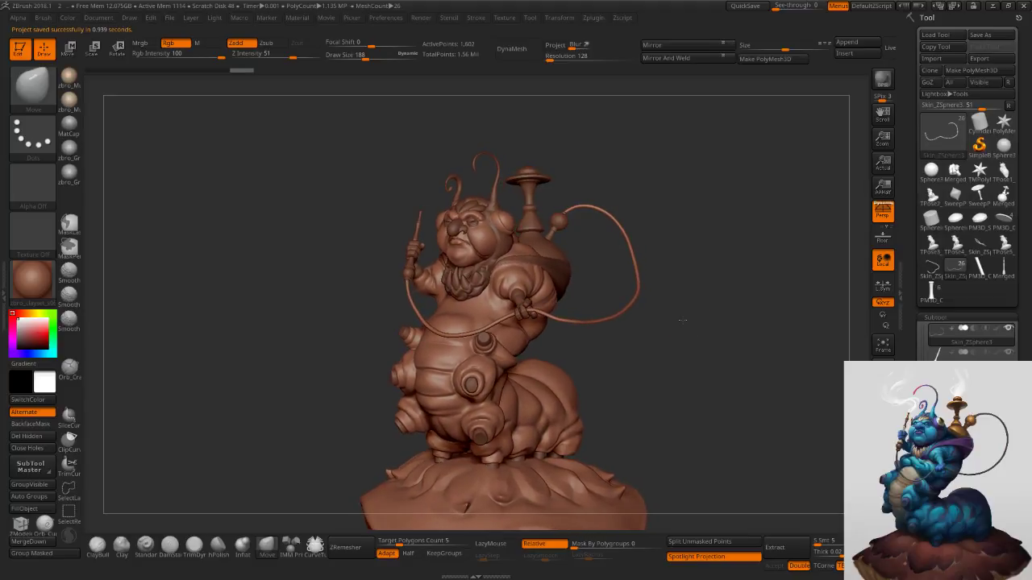
ctrl+right_drag(668, 317, 456, 407)
key(])
key(])
key(])
key(])
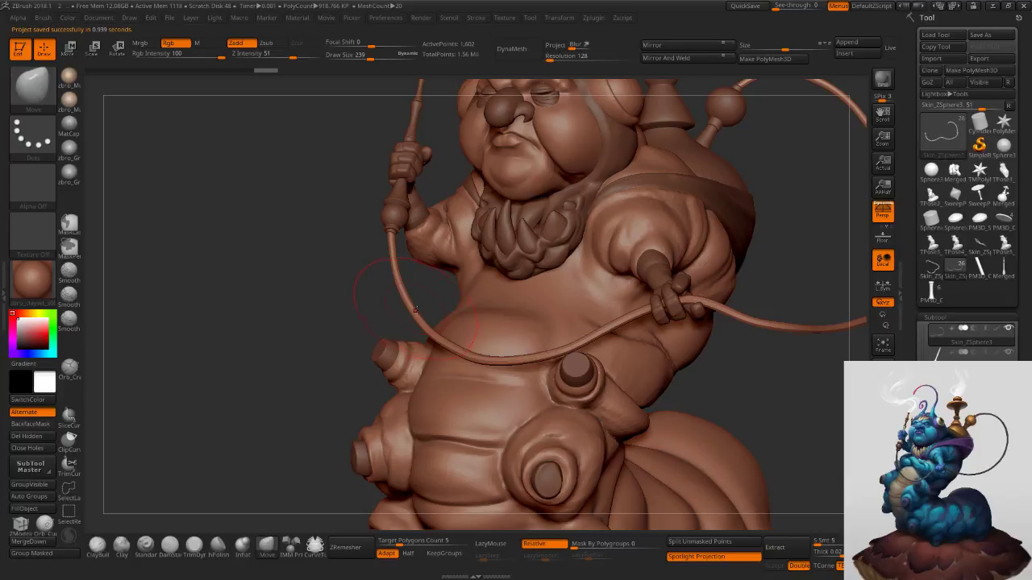
key(])
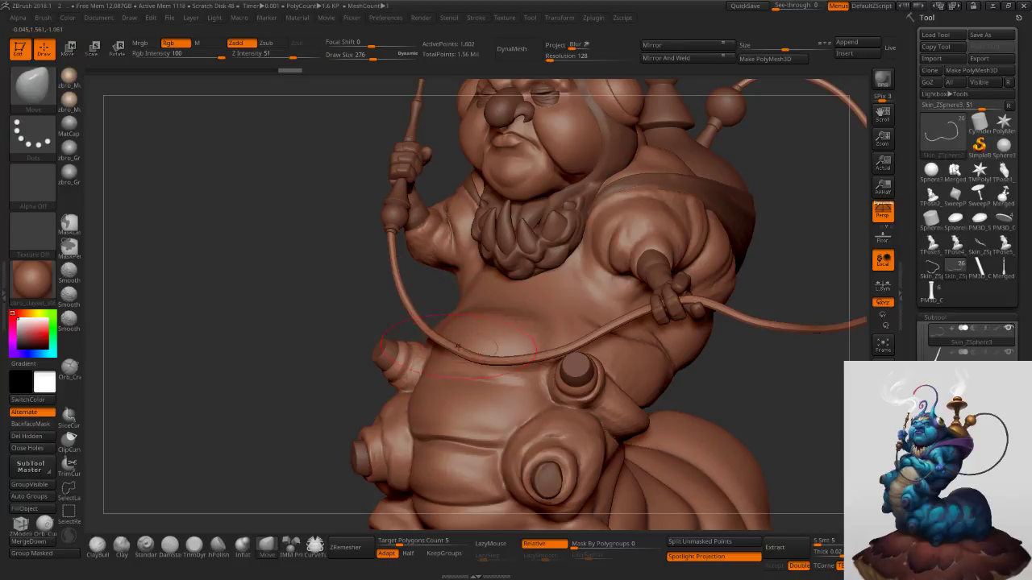
Pull the hose curve across the belly with the Move brush, redoing the stroke at size 251.
drag(456, 352, 453, 358)
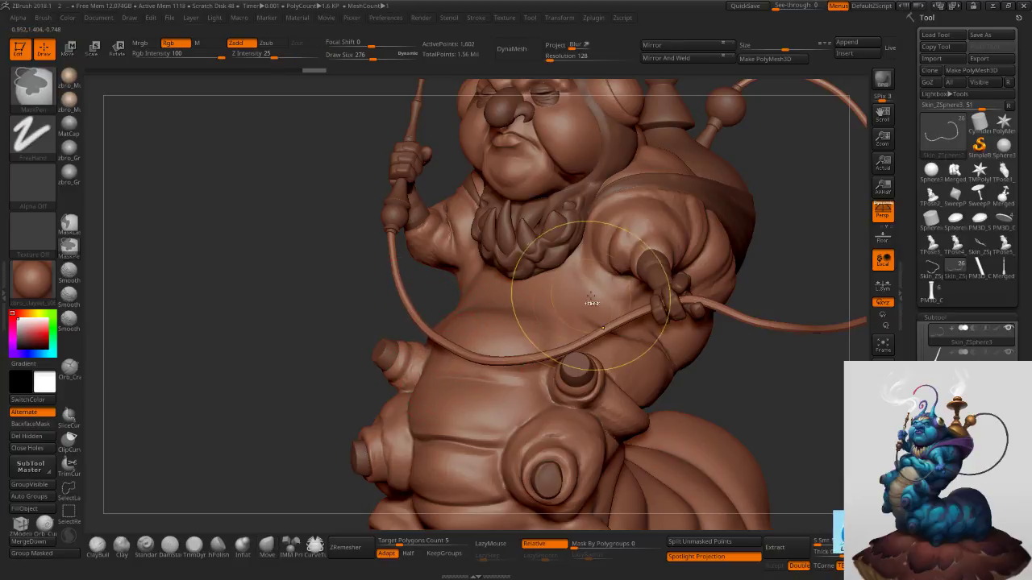
key(ctrl+z)
key(ctrl+z)
key(s)
click(448, 318)
key(s)
click(467, 355)
mouse_move(481, 346)
mouse_down()
mouse_move(492, 400)
mouse_move(445, 346)
mouse_up()
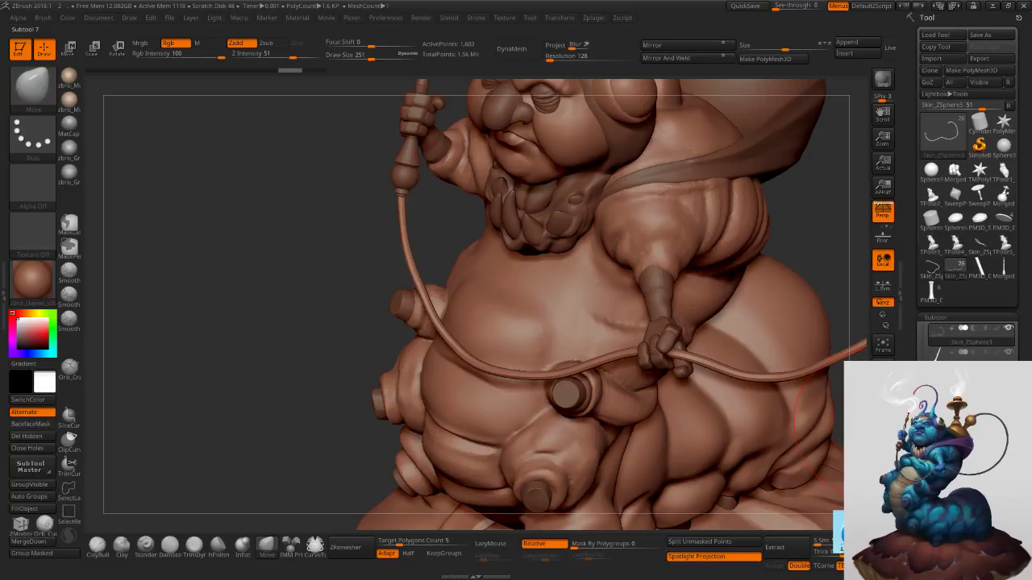
Orbit around the whole model, then zoom in on the head.
shift+drag(266, 294, 304, 272)
ctrl+right_drag(352, 287, 315, 253)
drag(412, 291, 445, 286)
key(f)
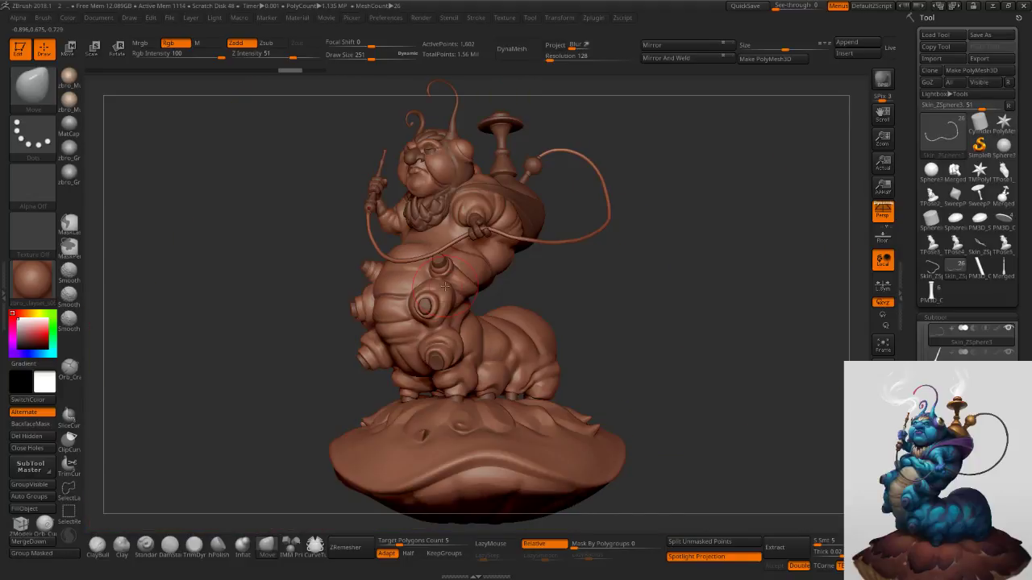
drag(663, 296, 668, 303)
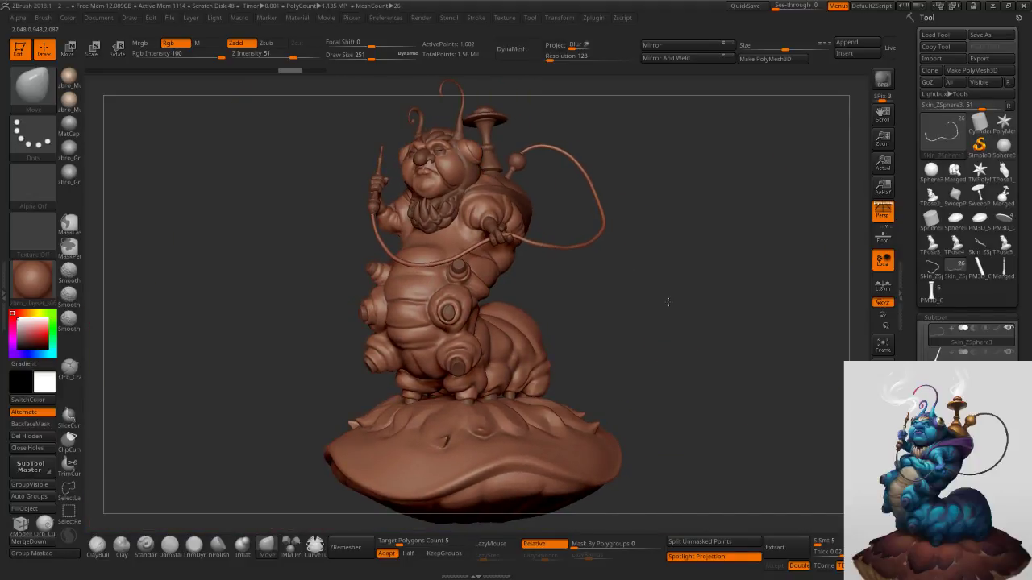
right_drag(666, 289, 665, 309)
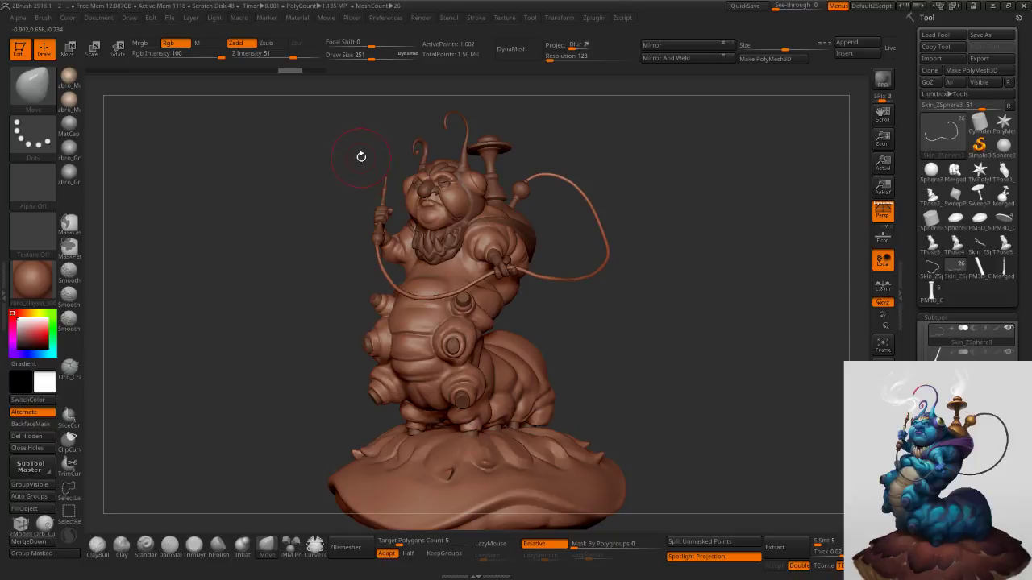
mouse_move(427, 160)
ctrl+right_down()
mouse_move(453, 189)
mouse_move(432, 314)
mouse_move(428, 284)
ctrl+right_up()
Mask the left antenna, invert the mask, and Transpose-rotate its curl.
alt+click(432, 254)
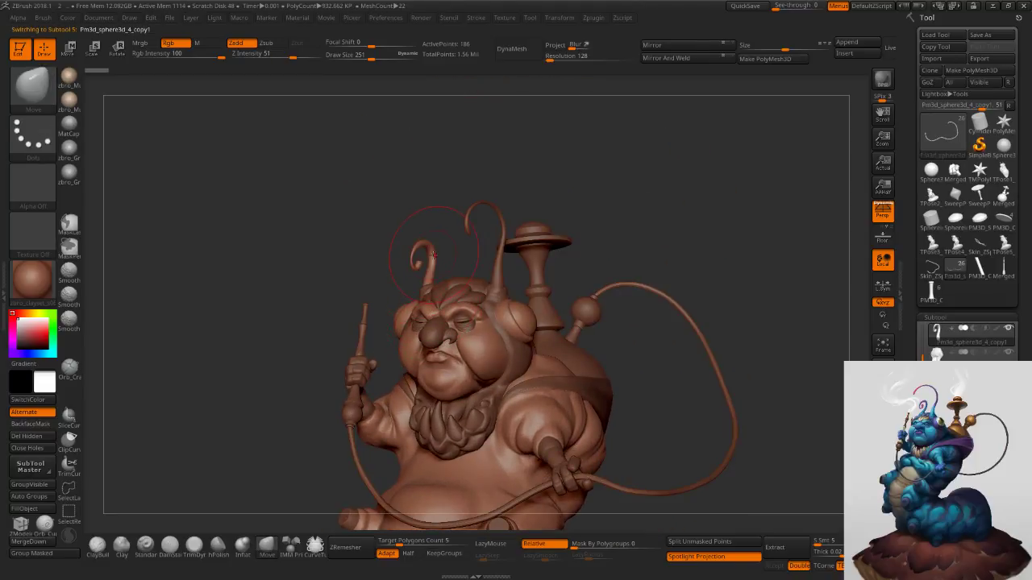
key(s)
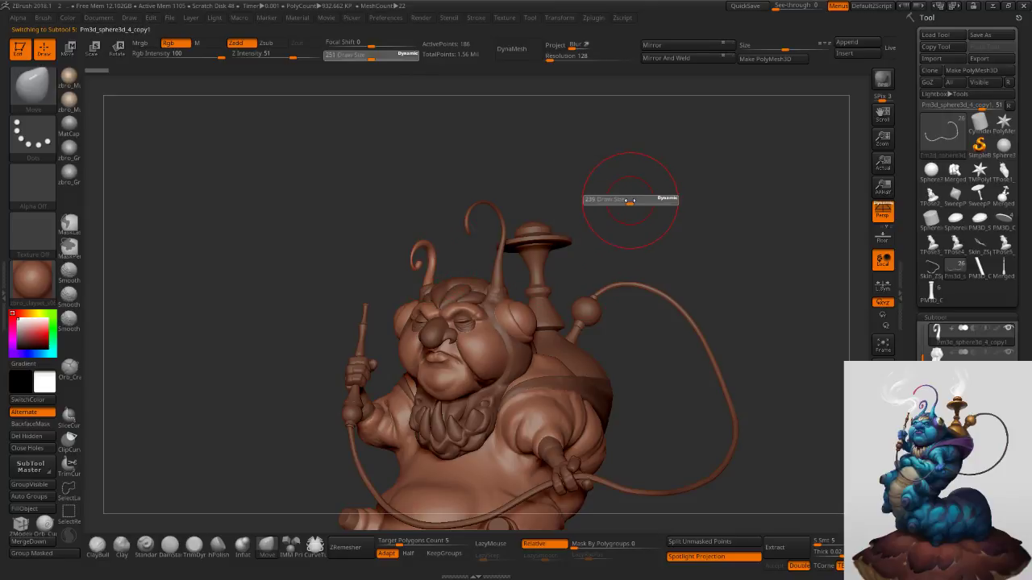
drag(631, 201, 629, 200)
ctrl+right_drag(454, 251, 470, 256)
alt+right_drag(470, 256, 474, 316)
key(s)
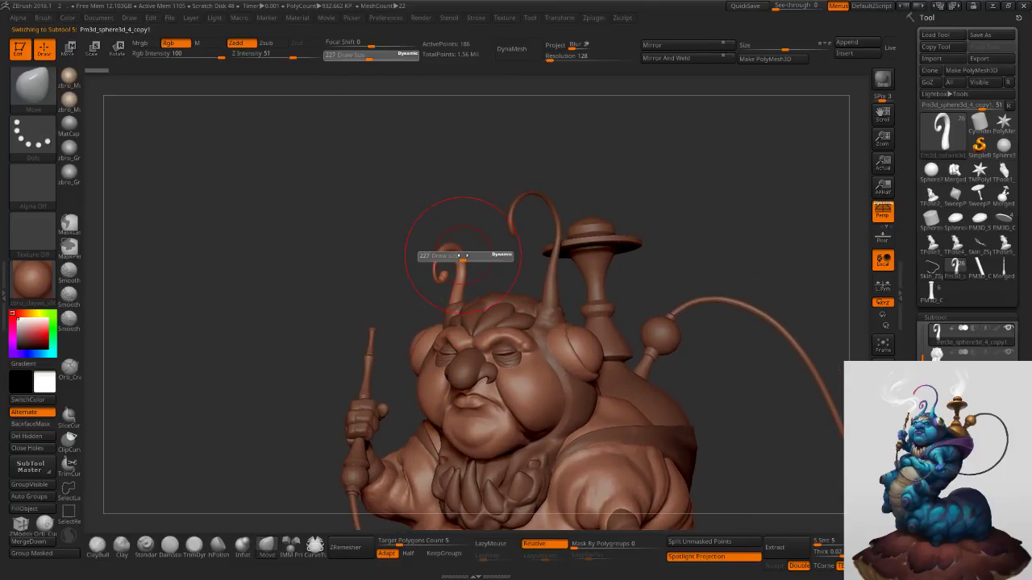
click(464, 256)
mouse_move(396, 209)
ctrl+mouse_down()
mouse_move(475, 277)
mouse_move(478, 293)
ctrl+mouse_up()
ctrl+click(461, 275)
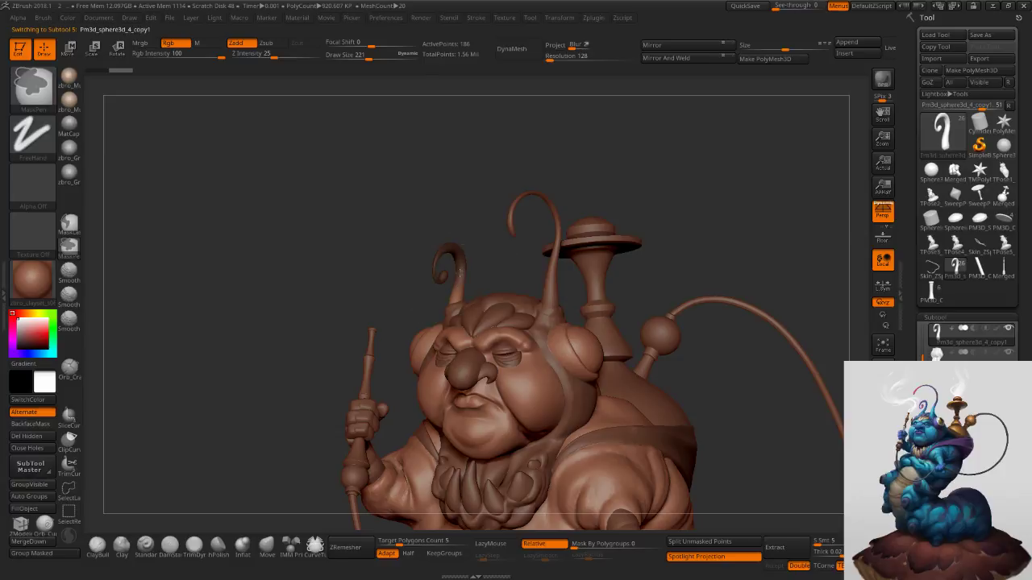
ctrl+click(478, 255)
key(r)
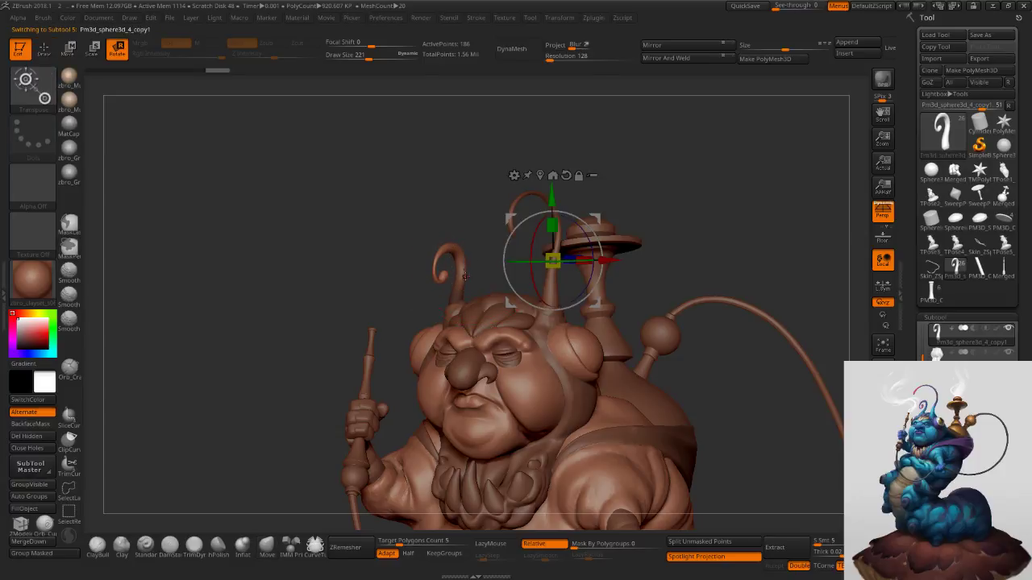
key(y)
shift+drag(460, 277, 460, 199)
drag(460, 237, 494, 214)
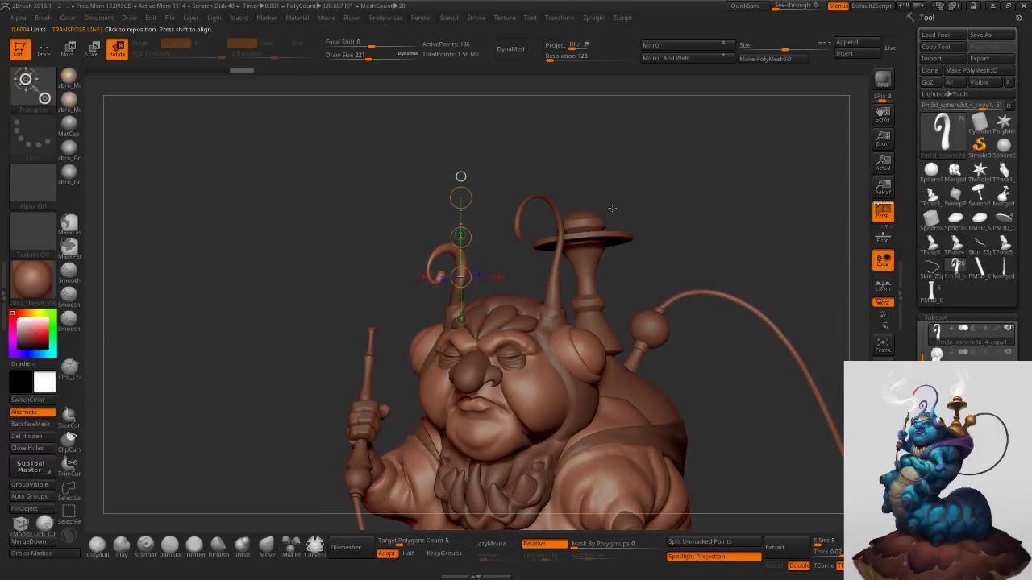
Mask the right antenna's curl, invert it, and spin the curl around a vertical axis.
key(ctrl)
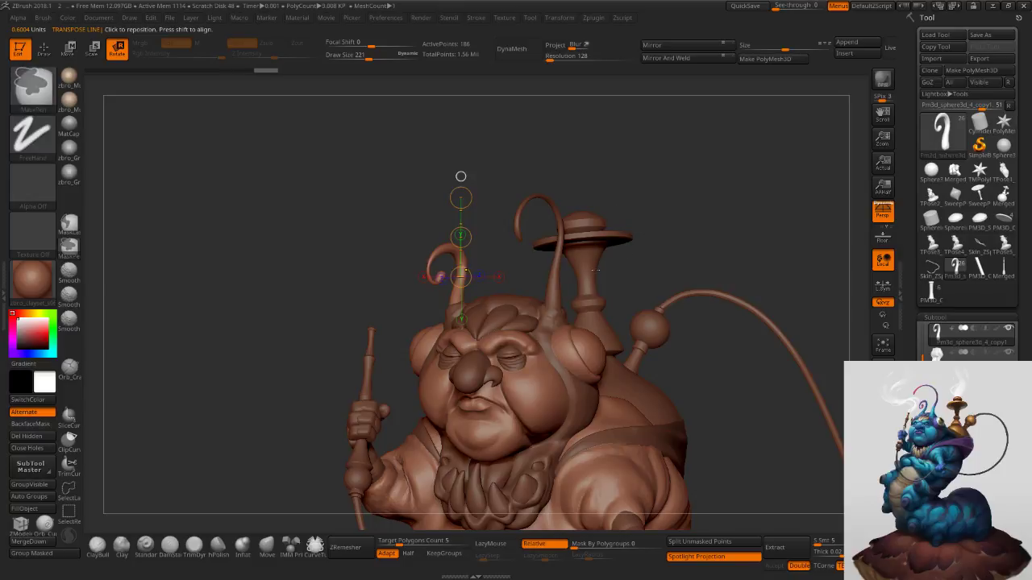
alt+click(557, 265)
ctrl+drag(500, 264, 592, 141)
click(561, 237)
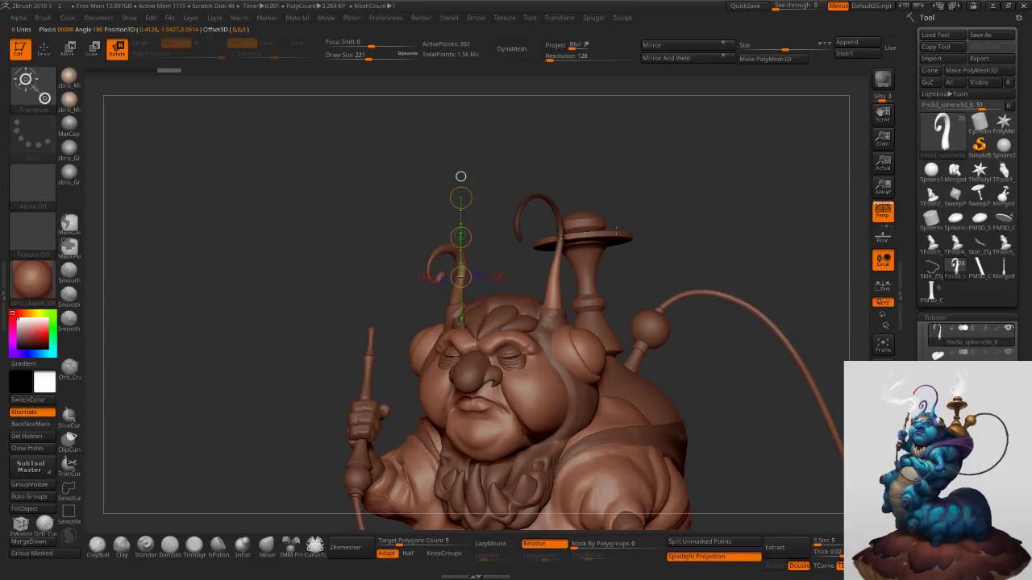
ctrl+click(608, 236)
shift+drag(559, 274, 558, 135)
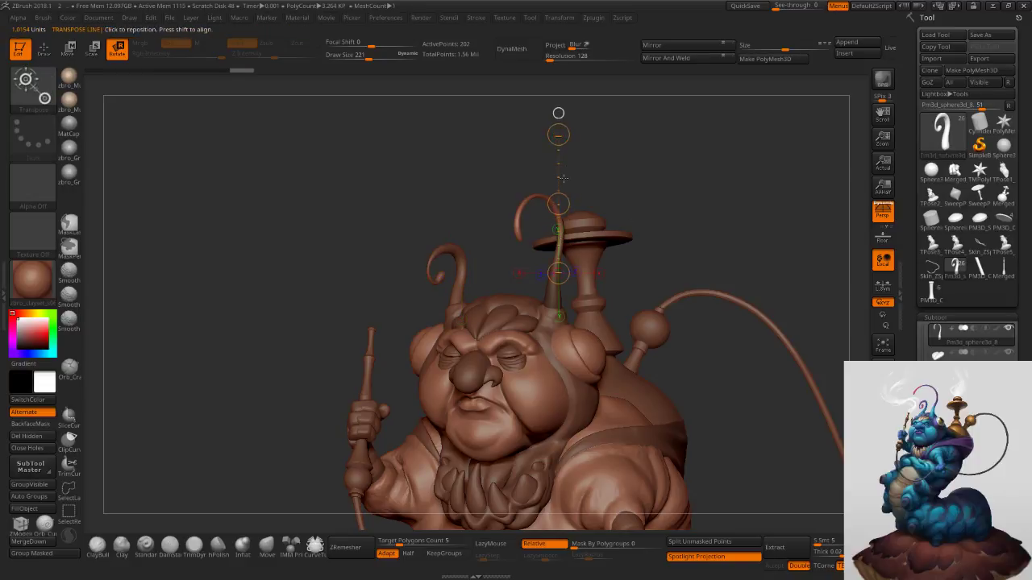
drag(558, 204, 559, 204)
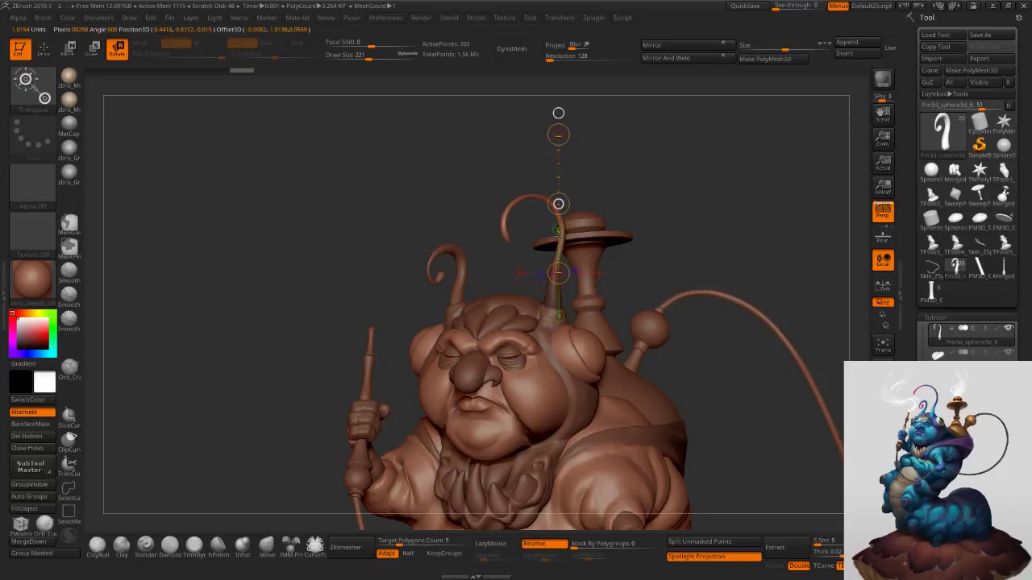
ctrl+right_drag(562, 240, 473, 293)
Pull the left antenna up and to the right with the Move brush.
key(q)
ctrl+right_drag(483, 256, 469, 273)
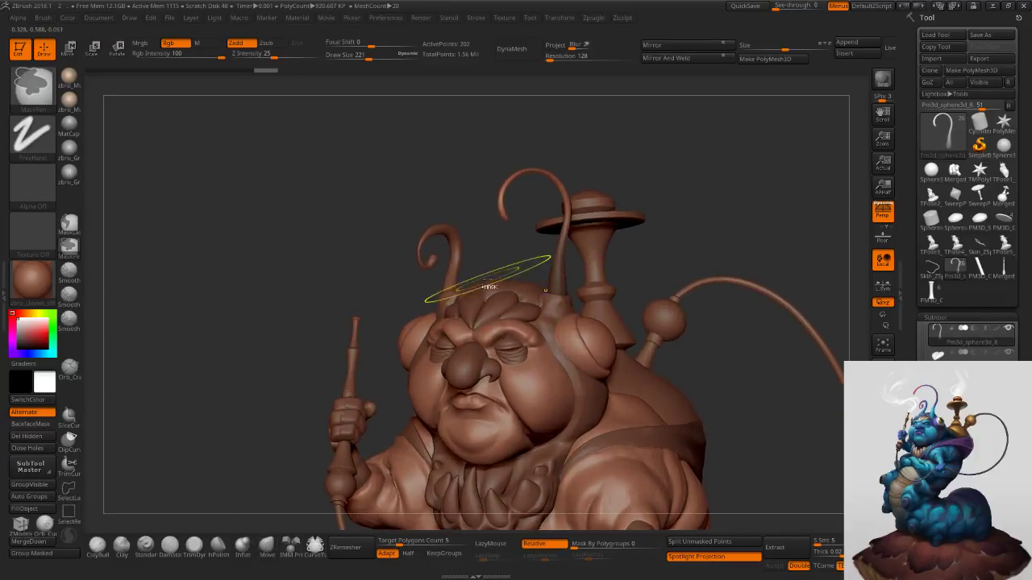
key(s)
alt+click(456, 253)
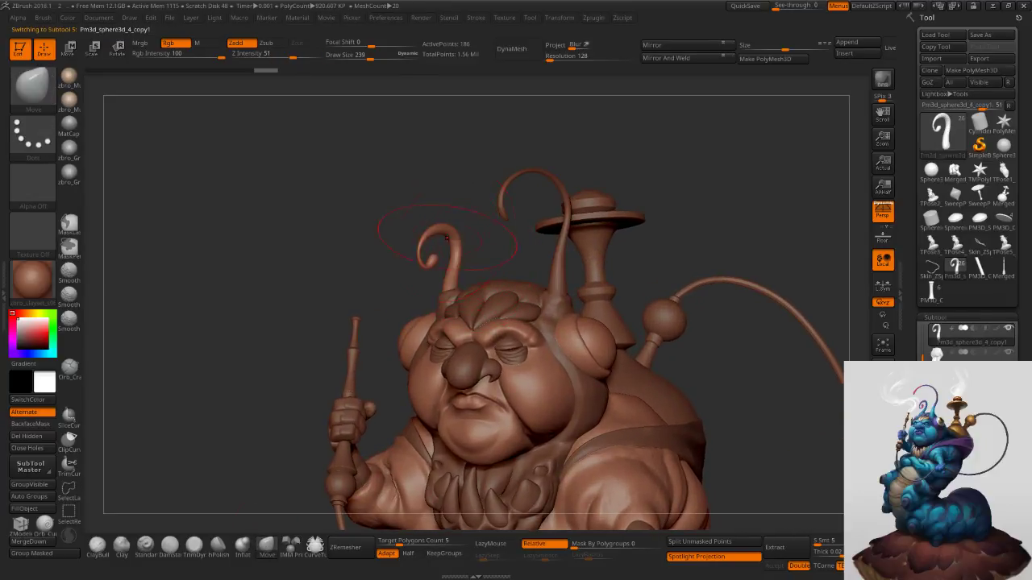
mouse_move(456, 226)
mouse_down()
mouse_move(478, 220)
mouse_move(465, 246)
mouse_move(474, 241)
mouse_move(448, 250)
mouse_up()
key(s)
Pull the right antenna's tip into shape with the Move brush at size 359.
key(s)
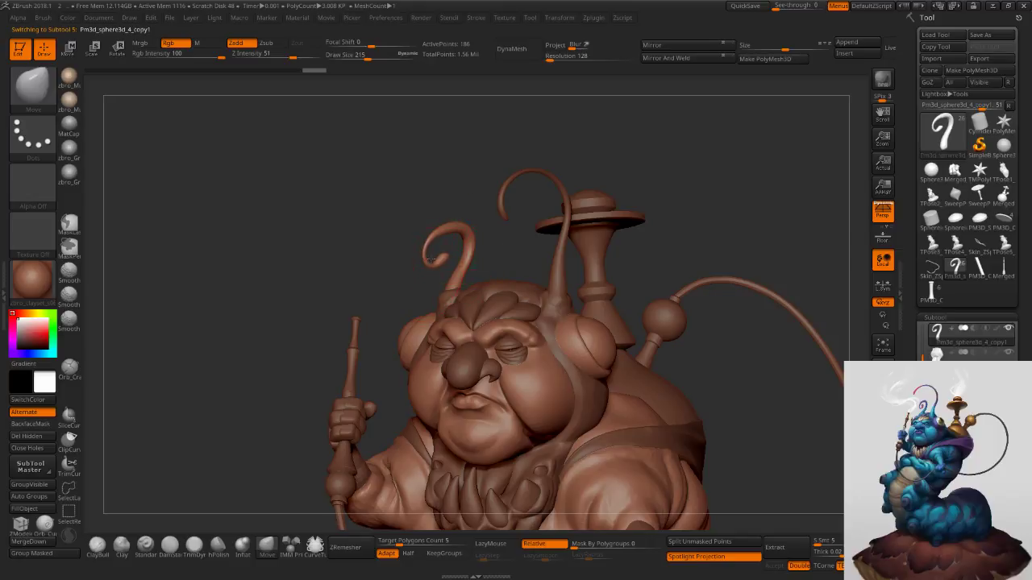
alt+click(567, 240)
key(s)
key(s)
drag(571, 253, 568, 253)
key(s)
drag(531, 201, 539, 201)
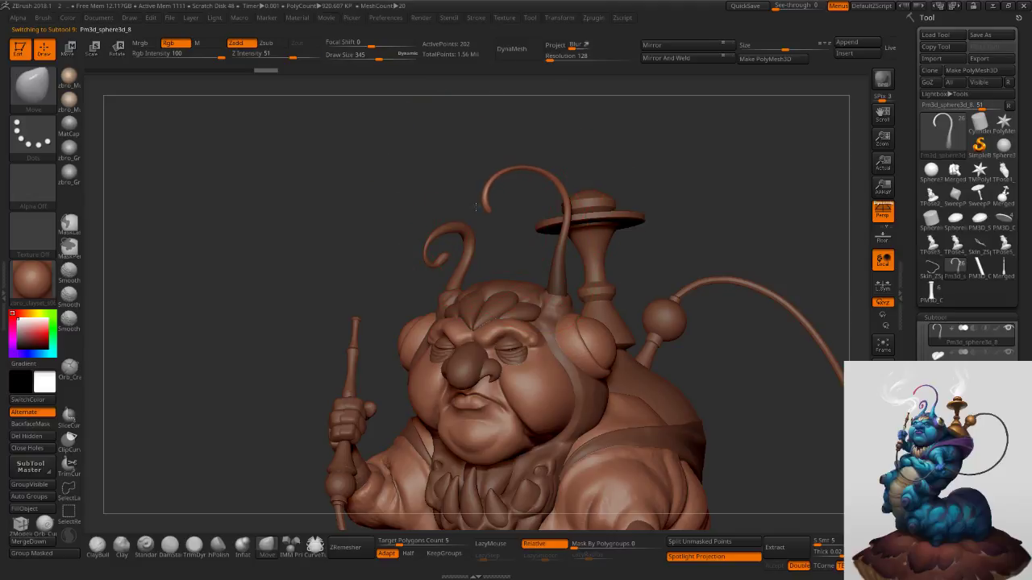
drag(481, 207, 483, 204)
mouse_move(532, 215)
mouse_down()
mouse_move(448, 214)
mouse_move(487, 213)
mouse_up()
key(s)
drag(515, 171, 519, 172)
mouse_move(518, 172)
right_down()
mouse_move(617, 221)
mouse_move(619, 234)
mouse_move(598, 228)
right_up()
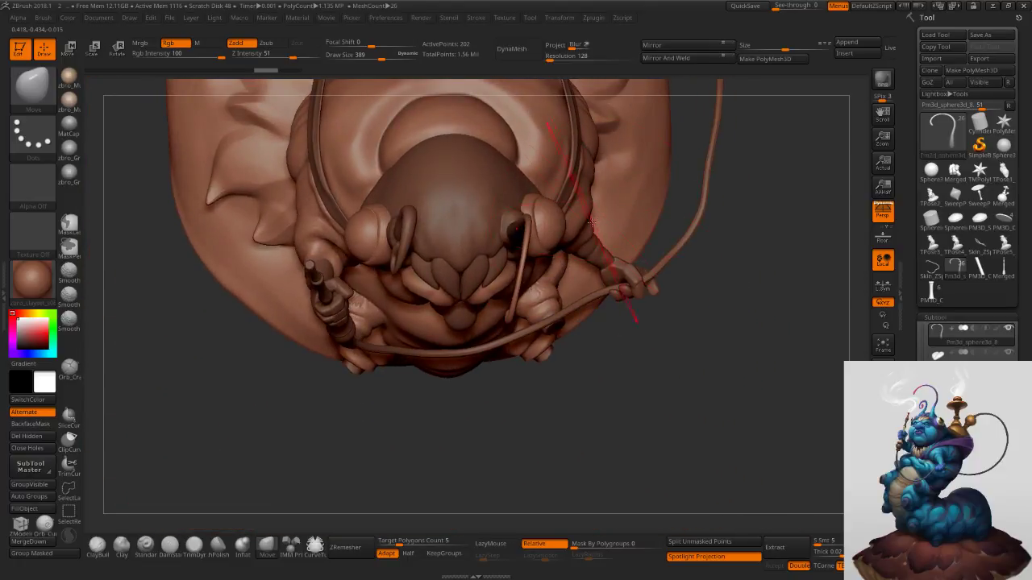
Rotate the right antenna from its base along a downward Transpose axis.
key(r)
mouse_move(529, 214)
mouse_down()
mouse_move(518, 243)
mouse_move(518, 417)
mouse_move(434, 395)
mouse_move(436, 433)
mouse_up()
right_drag(566, 374, 574, 179)
drag(573, 178, 435, 198)
click(53, 54)
key(s)
mouse_move(499, 118)
alt+mouse_down()
mouse_move(497, 199)
mouse_move(443, 214)
alt+mouse_up()
key(s)
key(s)
drag(454, 216, 427, 203)
ctrl+right_drag(422, 200, 414, 251)
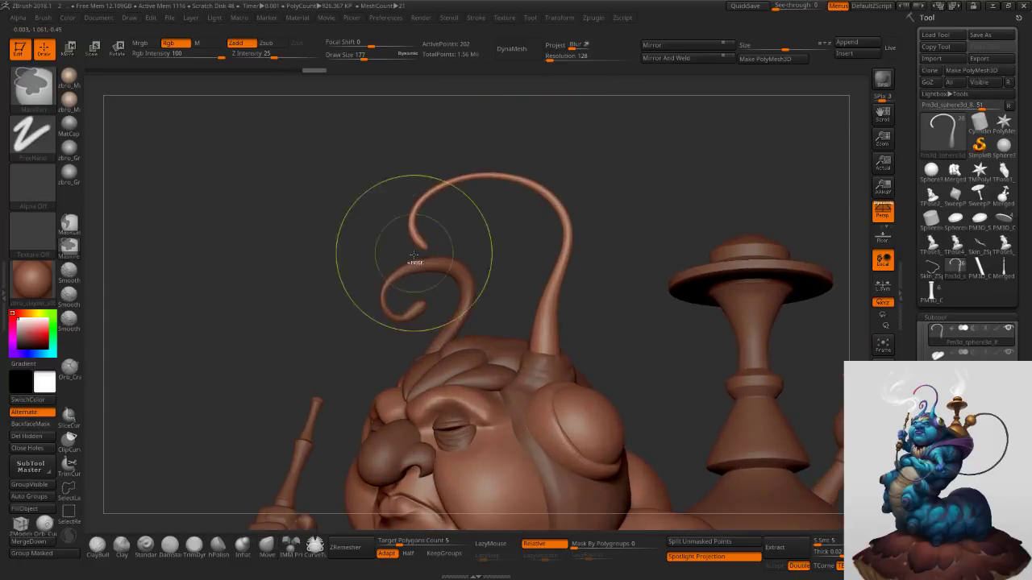
Mask all but the right antenna's tip and rotate the tip to the left.
key(w)
ctrl+right_drag(432, 213, 428, 245)
ctrl+drag(417, 200, 409, 216)
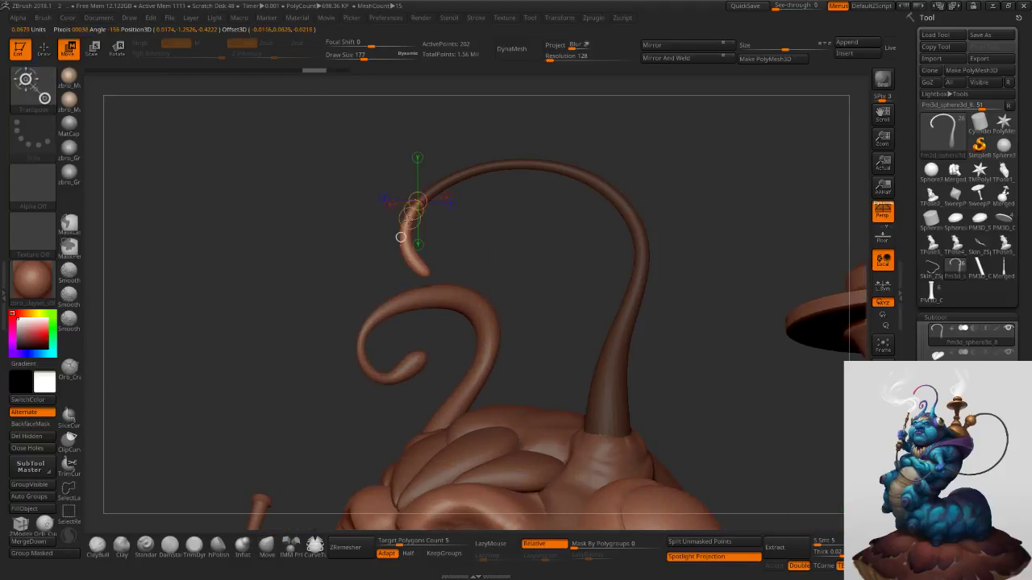
key(r)
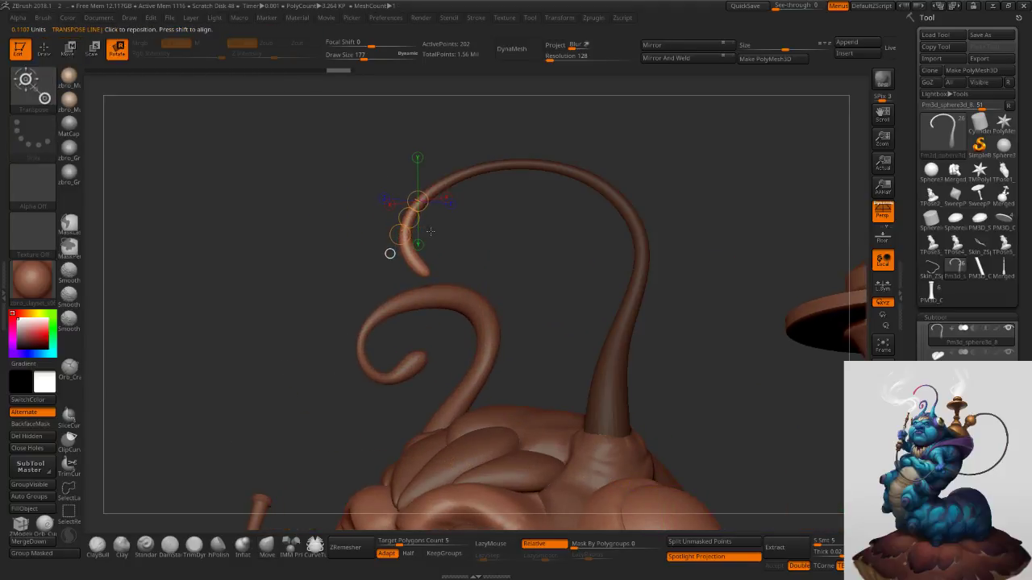
mouse_move(412, 203)
mouse_down()
mouse_move(424, 312)
mouse_move(386, 300)
mouse_up()
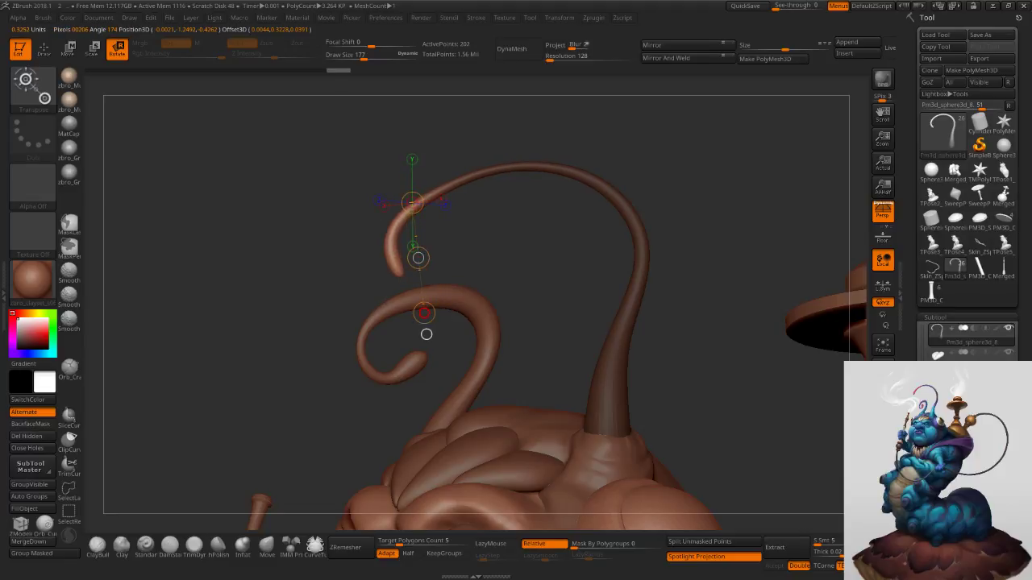
ctrl+drag(396, 233, 402, 270)
ctrl+click(440, 212)
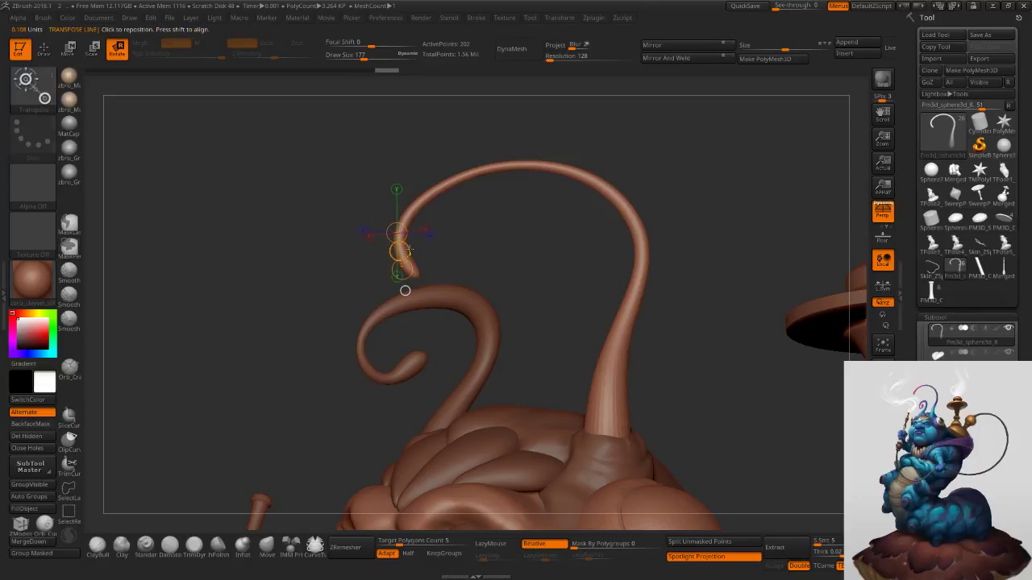
drag(618, 202, 657, 171)
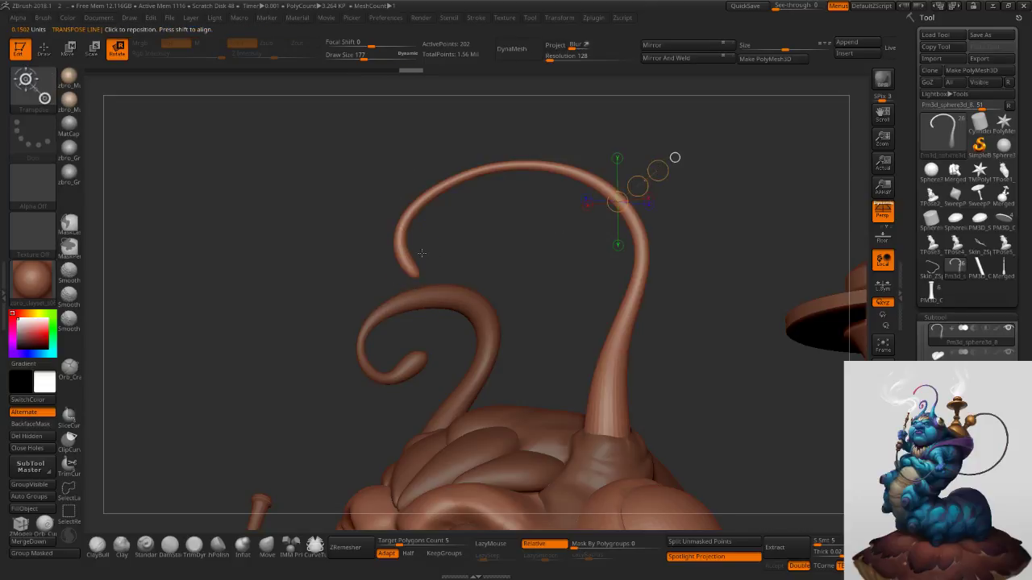
drag(395, 239, 441, 321)
mouse_move(397, 238)
ctrl+mouse_down()
mouse_move(404, 252)
mouse_move(378, 248)
mouse_move(397, 244)
ctrl+mouse_up()
ctrl+right_drag(427, 207, 426, 262)
ctrl+drag(388, 233, 373, 260)
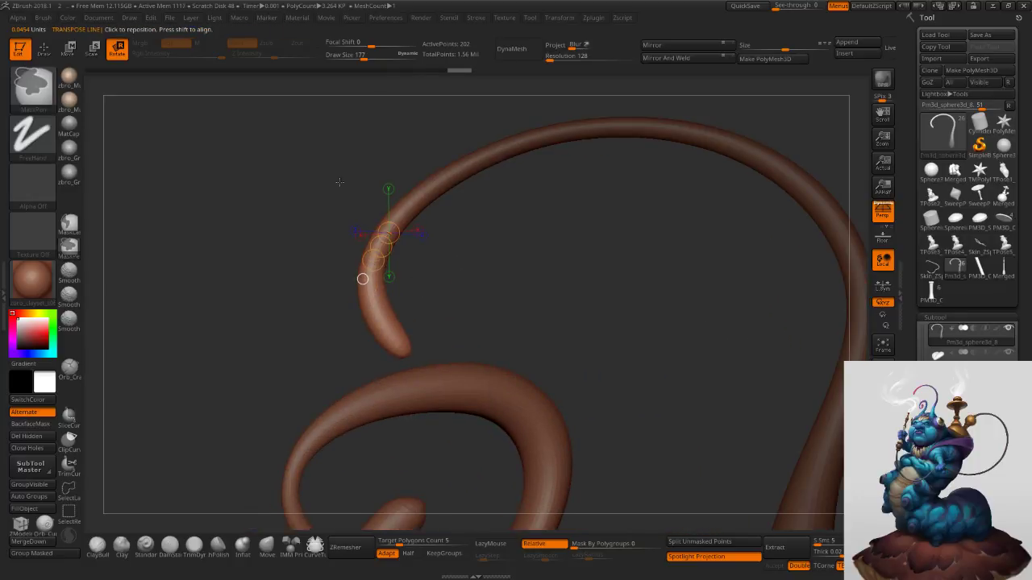
Return to the Move brush and shrink its draw size from 112 down to about 56.
click(44, 49)
ctrl+right_drag(414, 330, 379, 285)
key(s)
click(387, 278)
key(s)
click(388, 285)
key(bracketleft)
key(s)
click(383, 289)
Nudge the antenna tip left with a size-89 brush, then reframe on the head and hookah.
key(s)
click(382, 285)
drag(380, 279, 375, 282)
key(bracketleft)
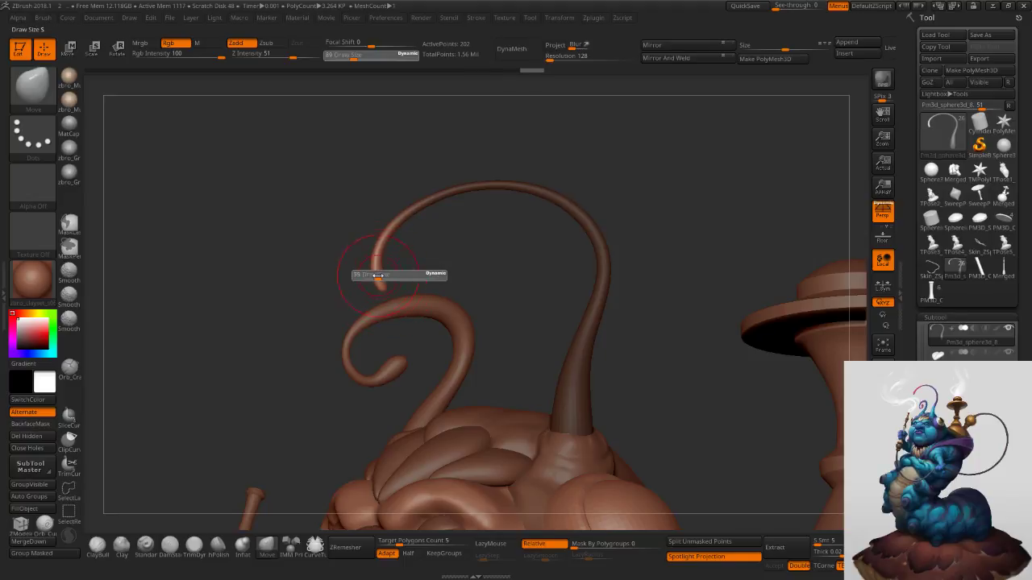
ctrl+right_drag(389, 259, 517, 180)
right_drag(488, 218, 529, 217)
right_drag(530, 218, 523, 216)
drag(523, 216, 549, 192)
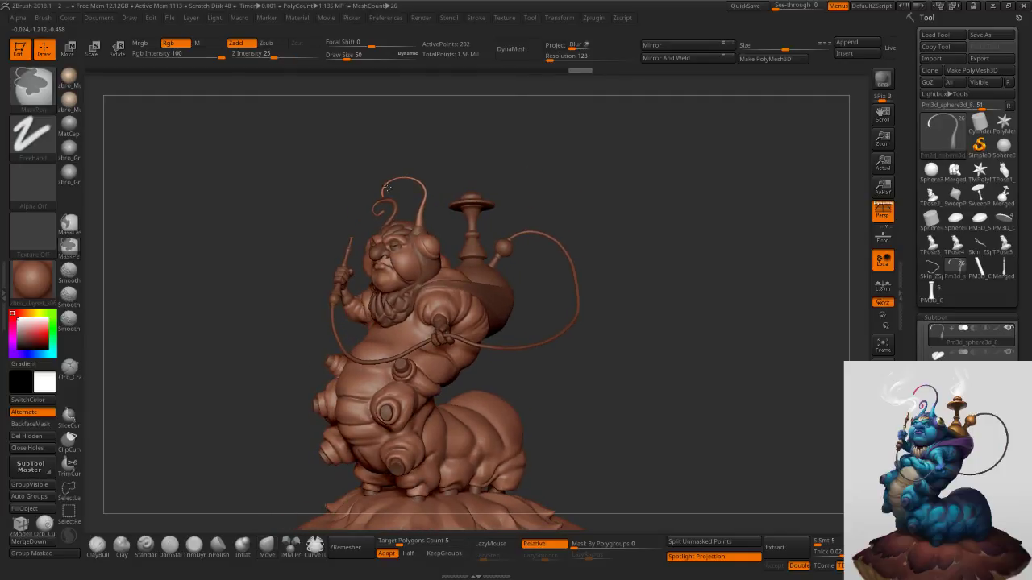
ctrl+right_drag(548, 195, 539, 230)
key(s)
click(460, 173)
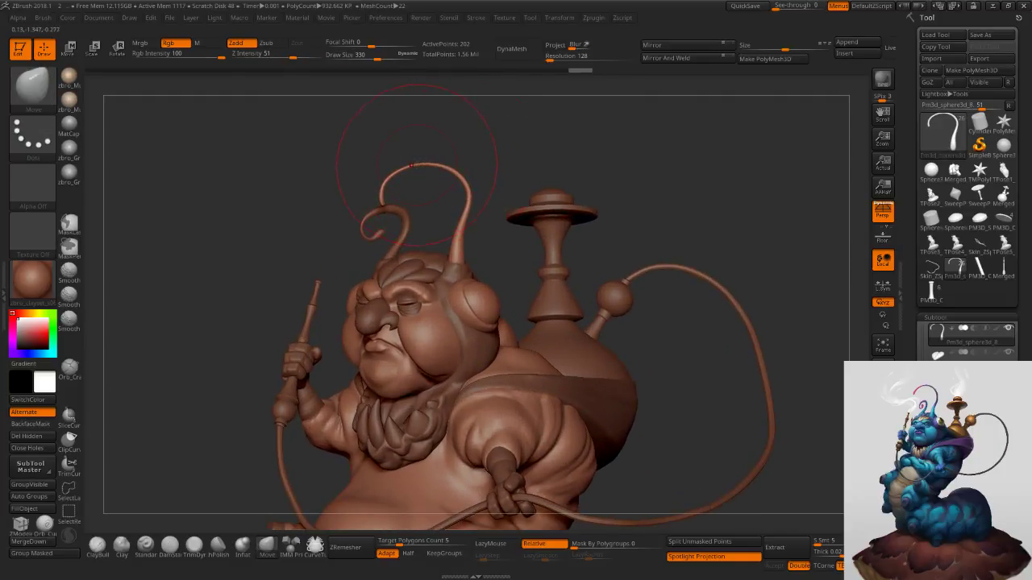
Mask and invert the tall antenna's tip, then Transpose-move it upward.
mouse_move(331, 133)
ctrl+mouse_down()
mouse_move(456, 189)
mouse_move(495, 226)
ctrl+mouse_up()
ctrl+click(464, 236)
ctrl+click(482, 196)
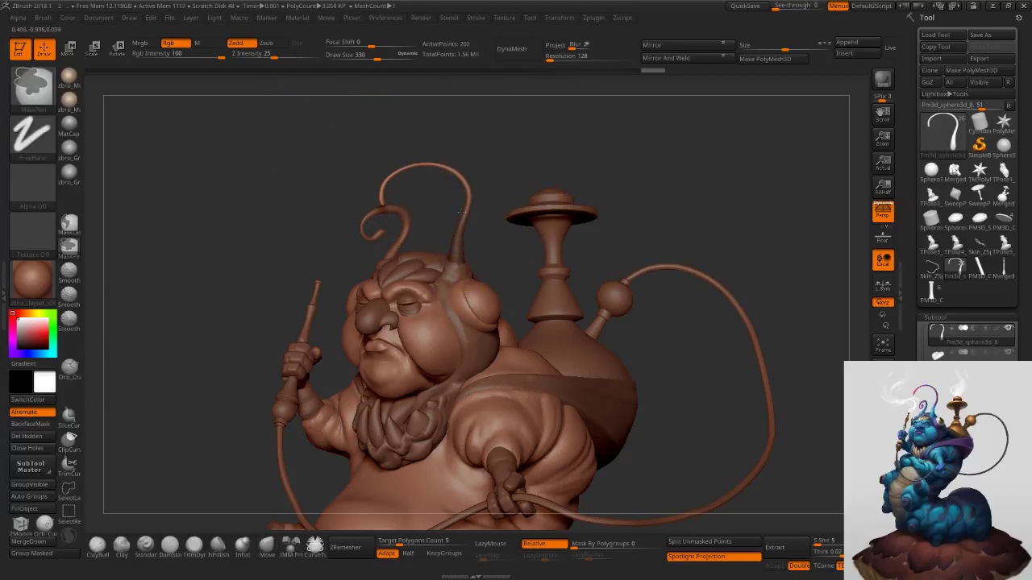
key(w)
shift+drag(445, 166, 445, 85)
drag(445, 126, 444, 106)
mouse_move(535, 139)
ctrl+mouse_down()
mouse_move(546, 187)
mouse_move(521, 169)
mouse_move(542, 170)
ctrl+mouse_up()
Nudge the antenna tip into shape with the Move brush at size 138.
click(267, 548)
key(s)
drag(456, 171, 449, 143)
key(s)
key(s)
drag(395, 178, 382, 179)
mouse_move(378, 179)
ctrl+right_down()
mouse_move(409, 224)
mouse_move(420, 262)
ctrl+right_up()
Thin the antenna tip with Inflat at size 120 and pull its curve upward.
key(s)
drag(389, 178, 386, 178)
right_drag(382, 177, 378, 178)
mouse_move(378, 178)
mouse_down()
mouse_move(387, 181)
mouse_move(375, 190)
mouse_move(395, 157)
mouse_move(378, 179)
mouse_up()
click(243, 546)
key(s)
mouse_move(418, 139)
mouse_down()
mouse_move(404, 140)
mouse_move(404, 129)
mouse_move(462, 109)
mouse_up()
click(269, 547)
ctrl+right_drag(599, 224, 508, 145)
Frame the whole character and mushroom, with the brush set to 182.
key(f)
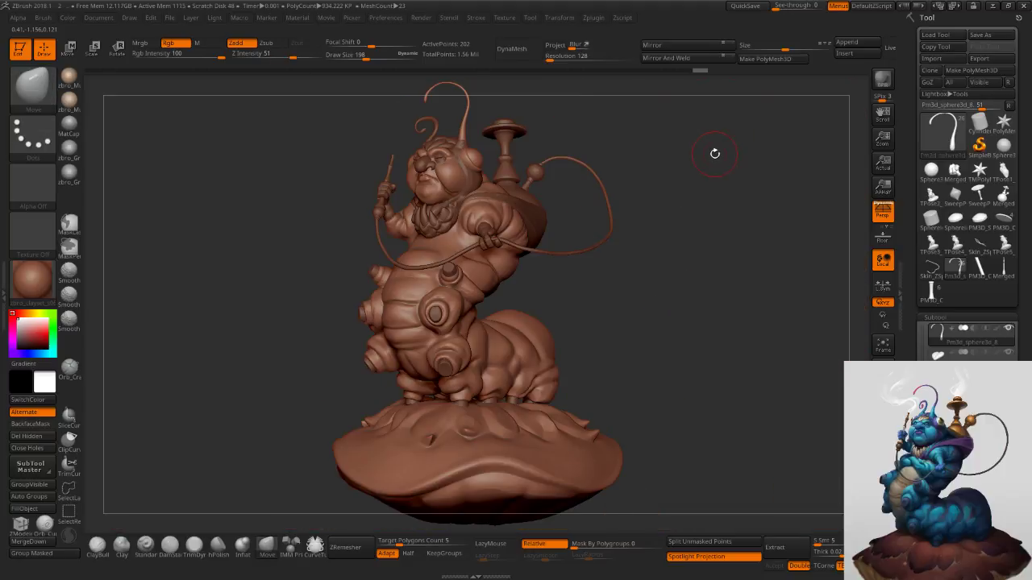
mouse_move(710, 183)
right_down()
mouse_move(719, 176)
mouse_move(708, 171)
mouse_move(721, 193)
right_up()
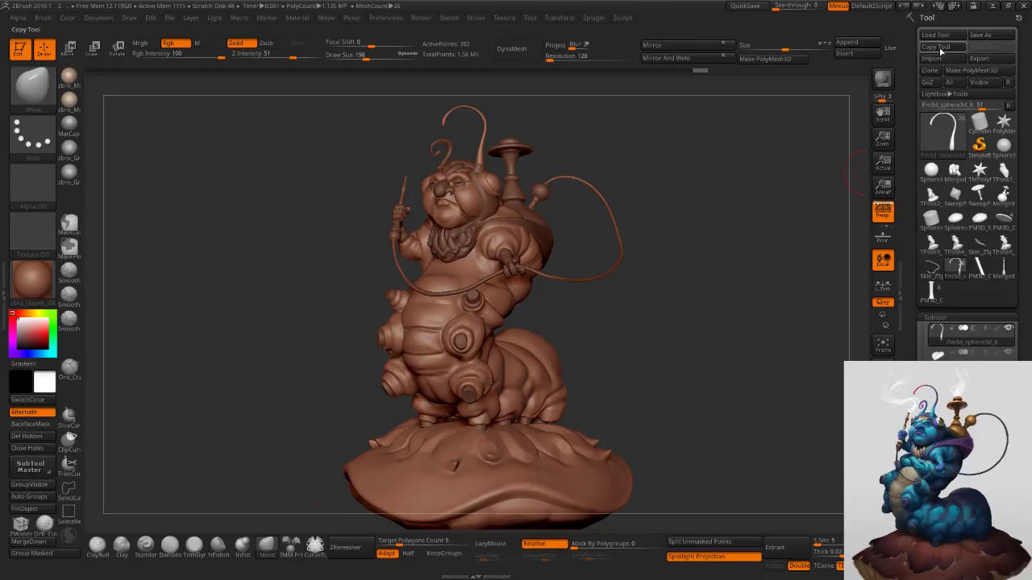
key(alt+Tab)
key(alt+Tab)
key(alt+Tab)
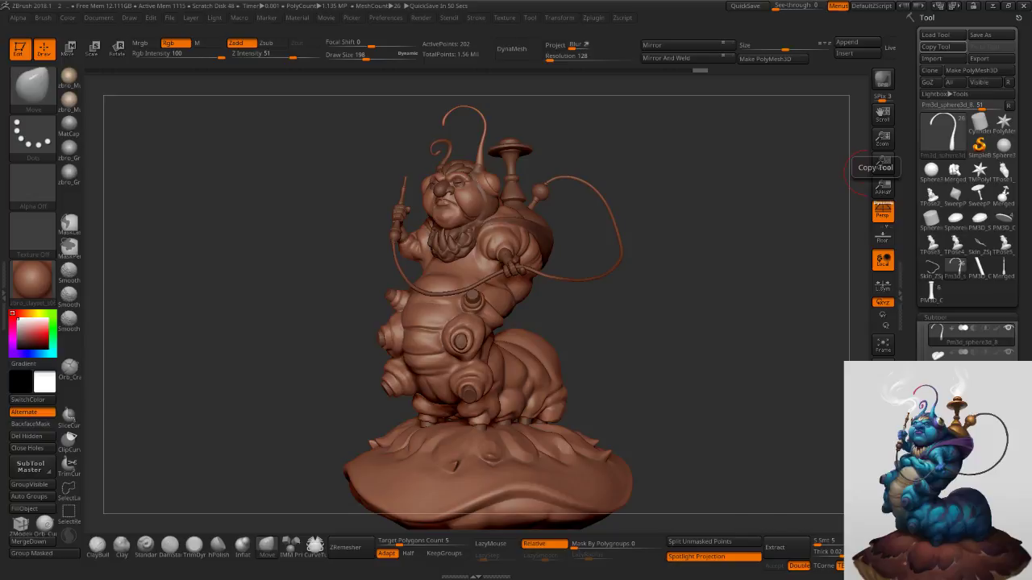
key(s)
click(678, 271)
drag(705, 239, 712, 237)
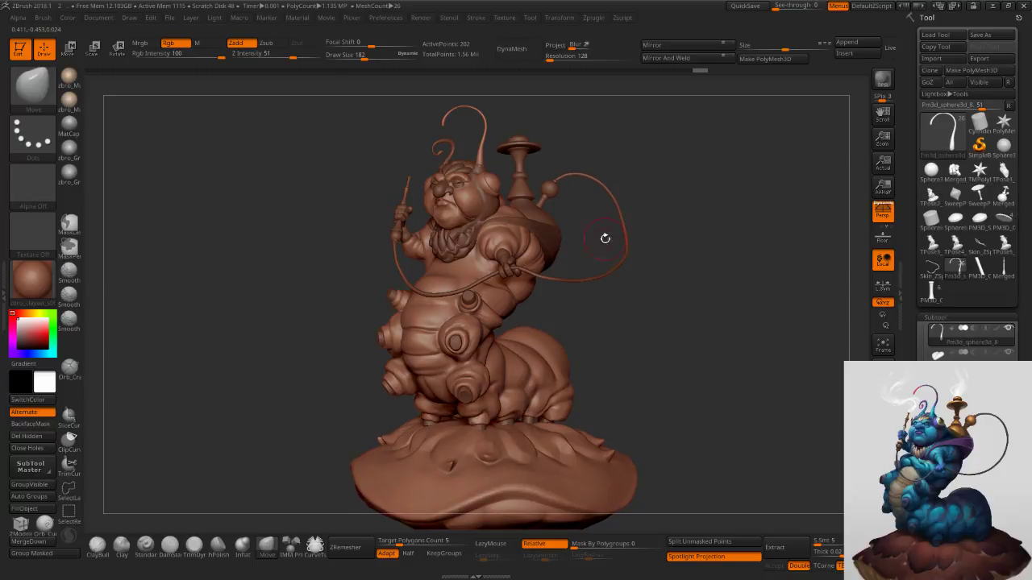
Zoom toward the hookah, bring the draw size down to 50, and select CurveTube.
mouse_move(588, 221)
ctrl+right_down()
mouse_move(564, 175)
mouse_move(576, 170)
ctrl+right_up()
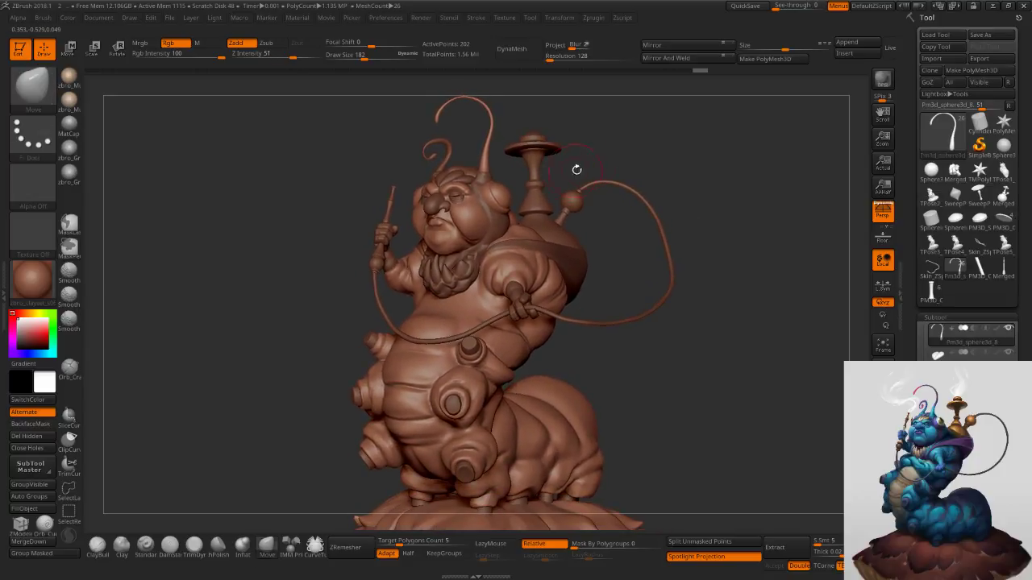
key(s)
click(619, 145)
mouse_move(458, 225)
alt+right_down()
mouse_move(482, 251)
mouse_move(483, 273)
alt+right_up()
key(s)
click(469, 247)
key(s)
click(395, 262)
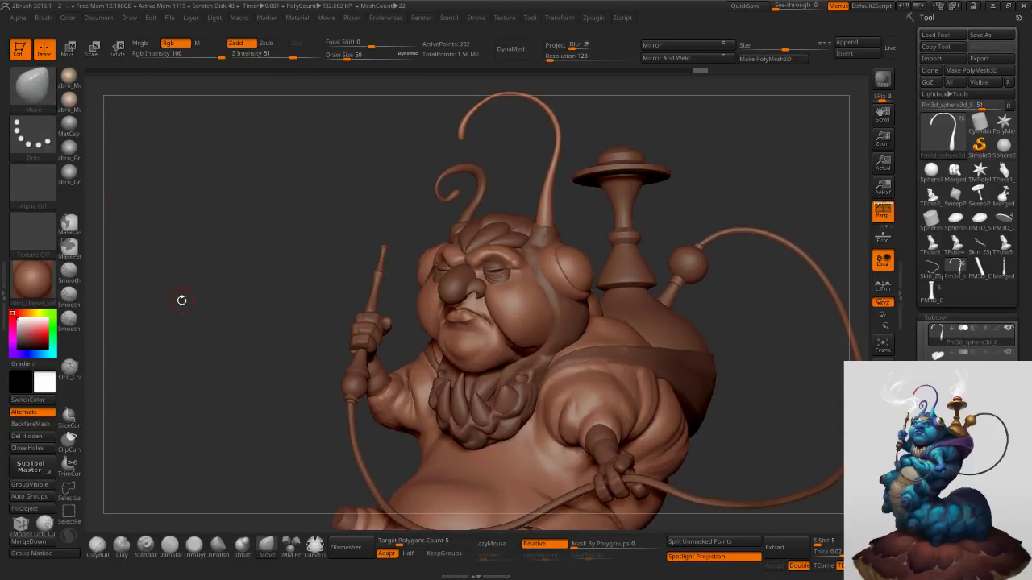
click(317, 550)
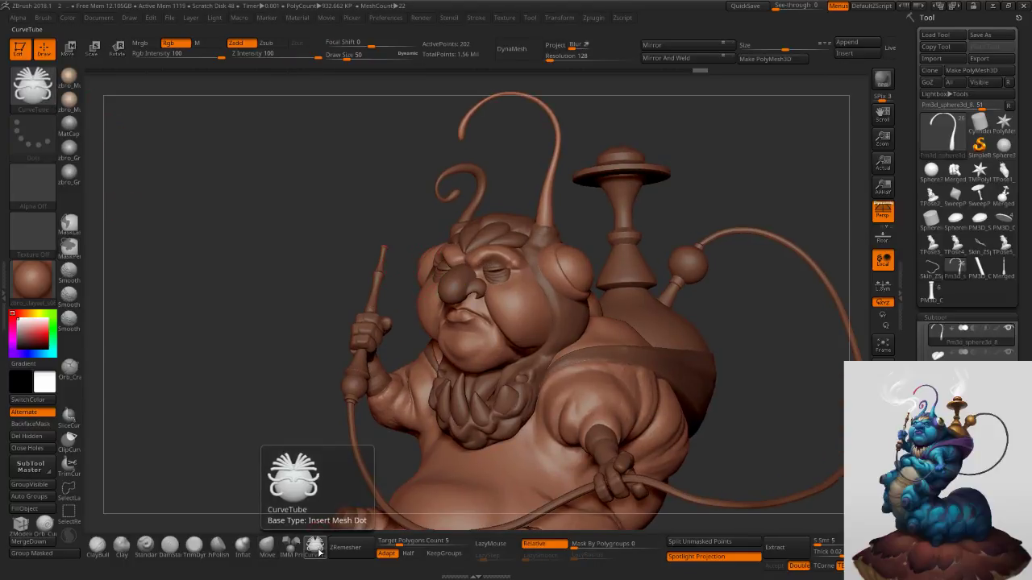
Dock the Stroke palette beside the Tool palette and expand its Curve Functions and Curve Falloff settings.
click(320, 553)
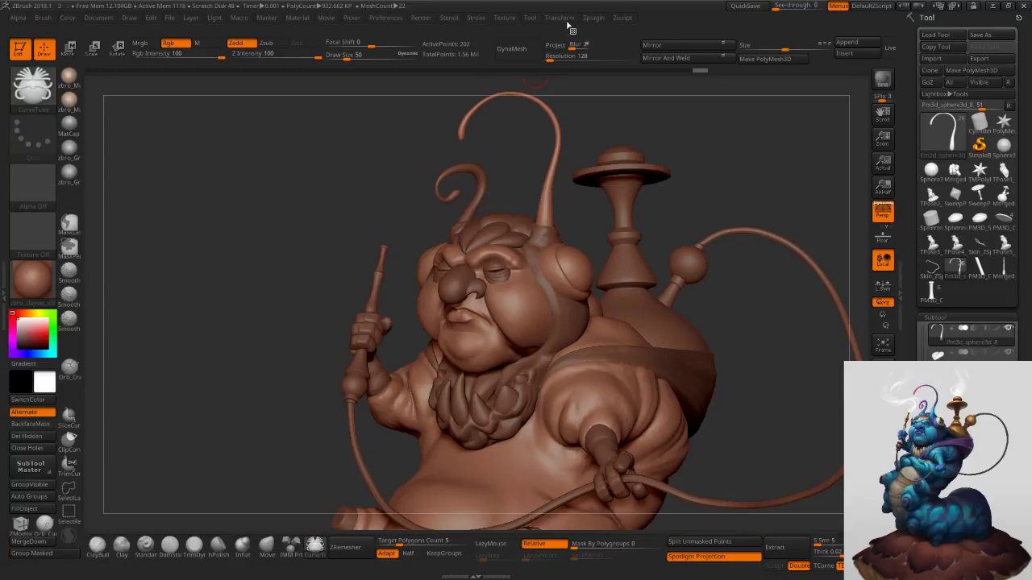
click(592, 18)
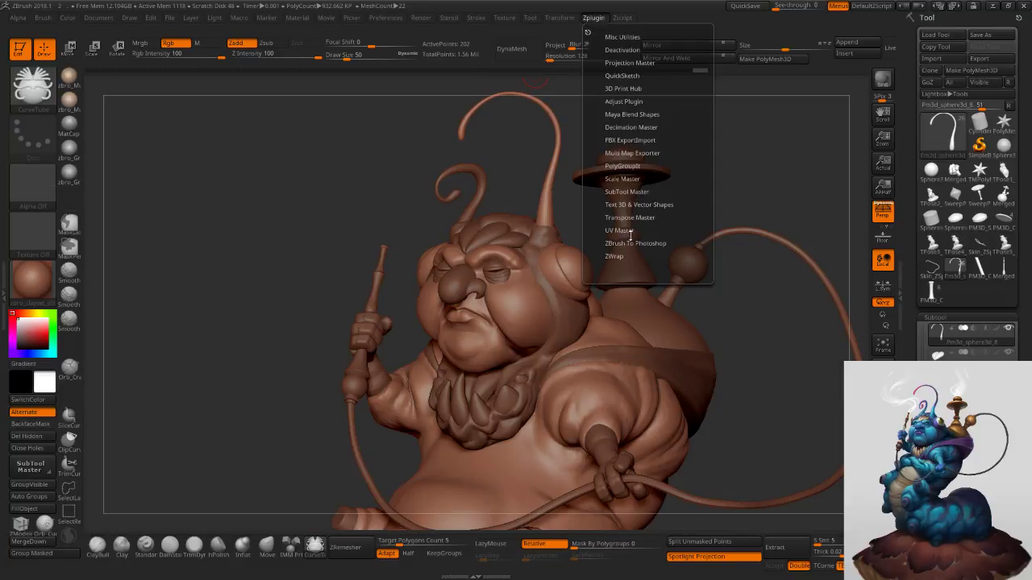
click(476, 18)
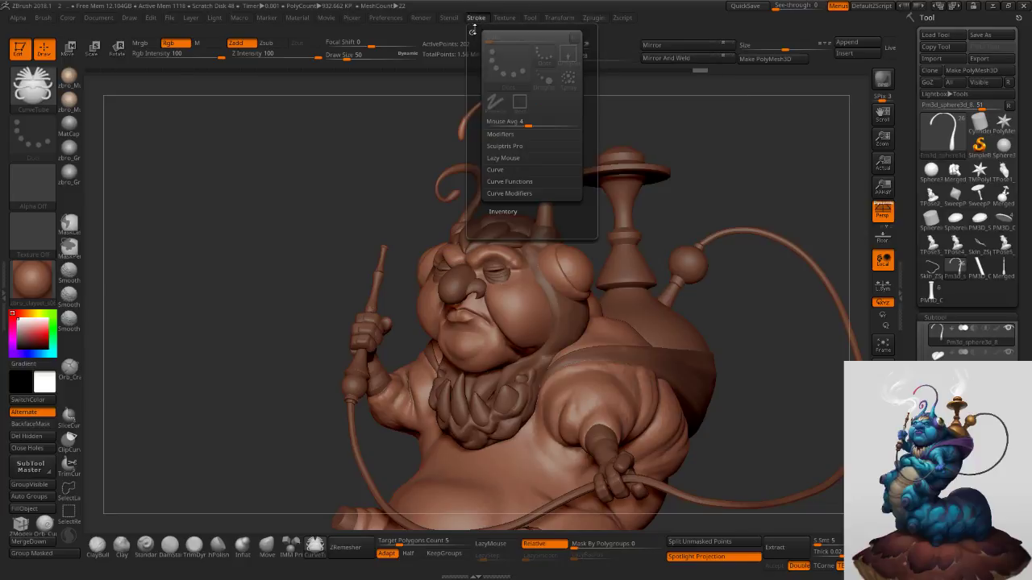
click(473, 34)
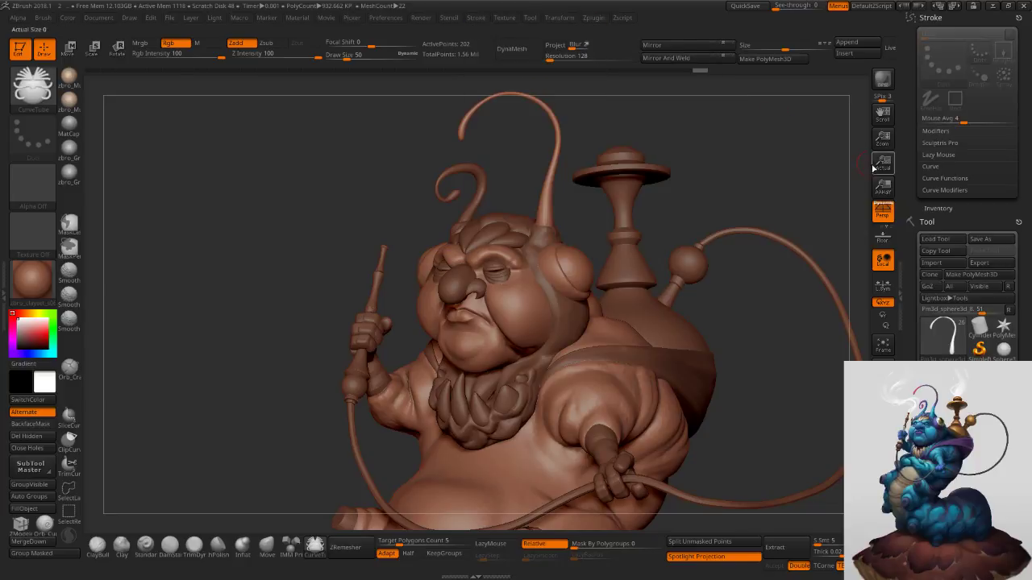
click(935, 178)
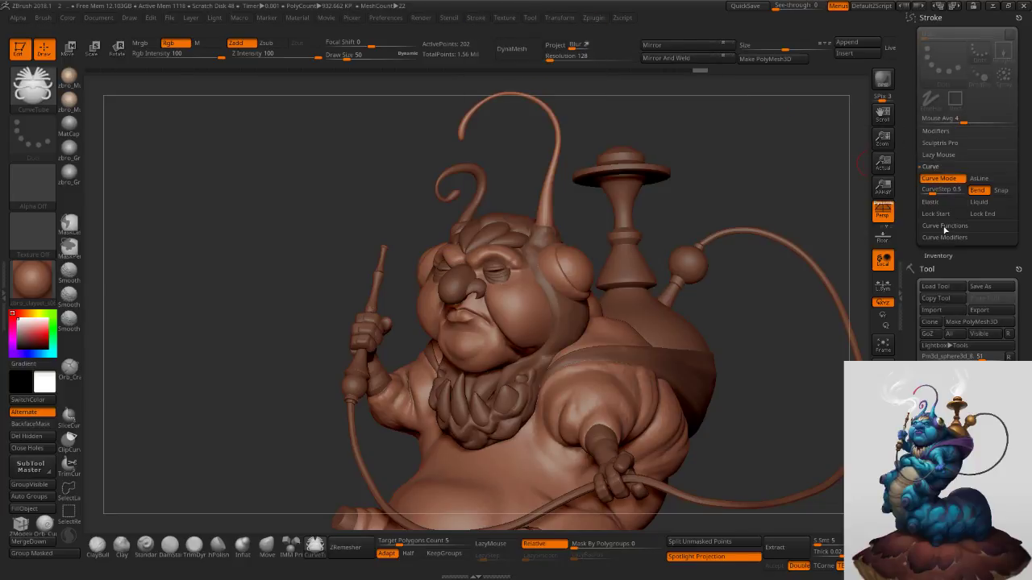
click(944, 262)
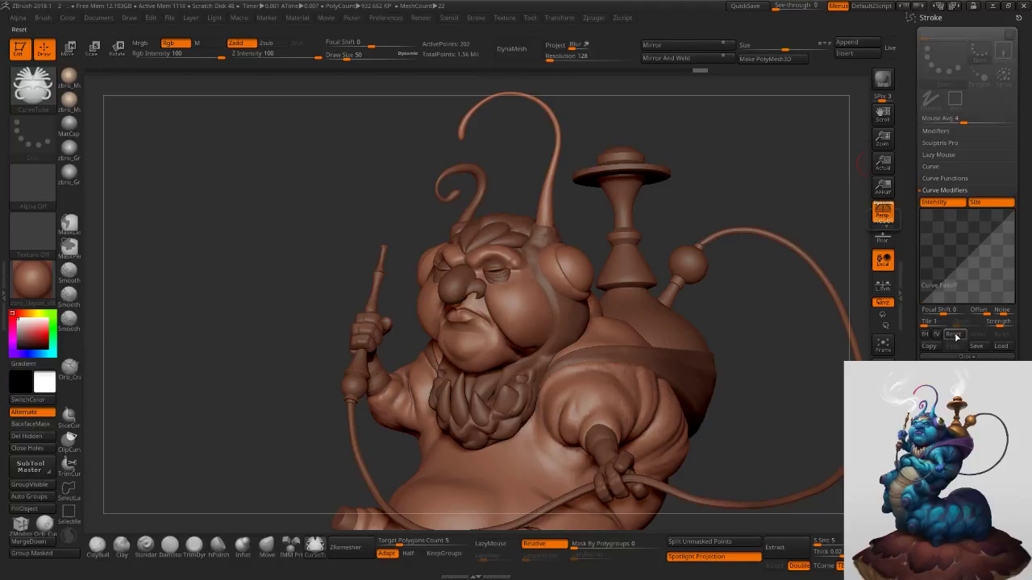
Flip the Curve Falloff and add points to shape it into a bell.
click(936, 334)
drag(964, 257, 978, 245)
drag(923, 212, 926, 303)
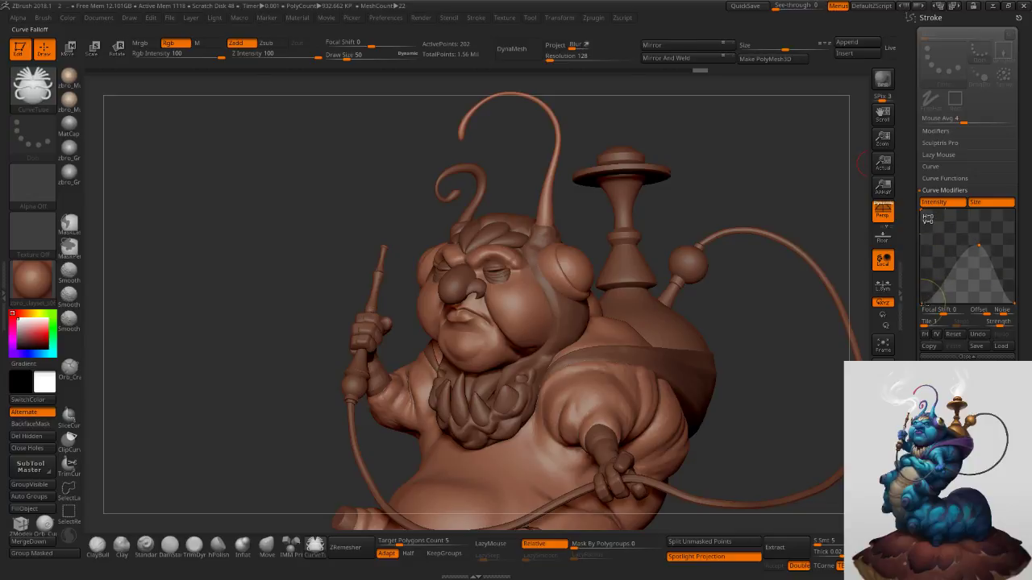
drag(977, 245, 919, 301)
drag(1014, 303, 1016, 301)
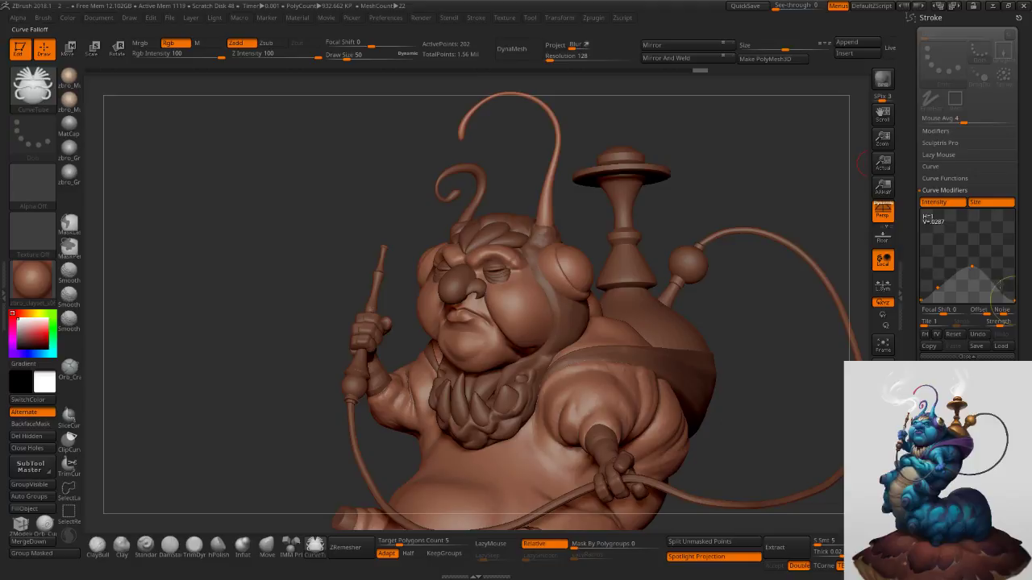
drag(998, 279, 1003, 285)
drag(398, 234, 395, 237)
Raise draw size to 82, round off the falloff bell, and make the pipe rod the active subtool.
key(s)
key(s)
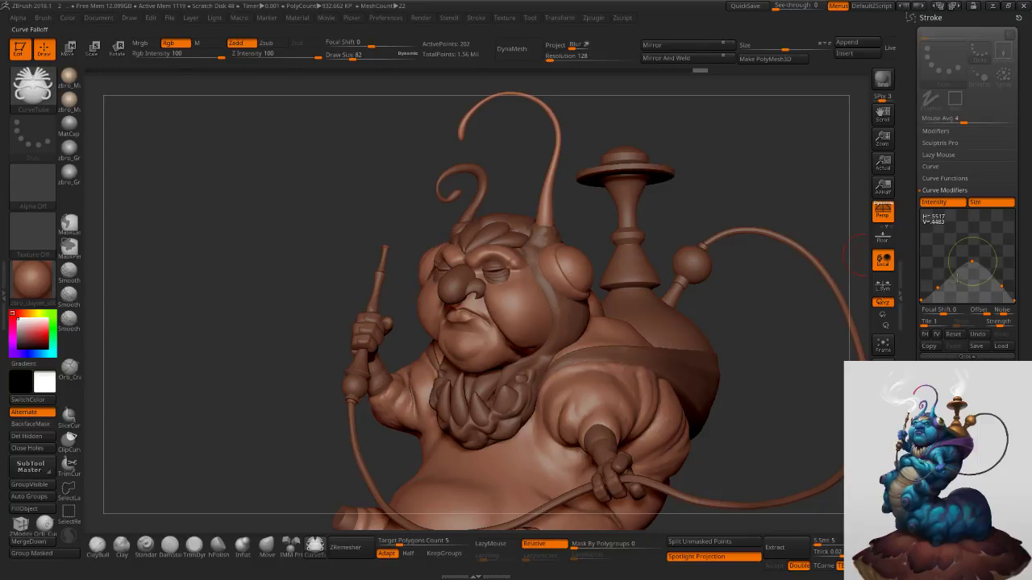
drag(938, 288, 931, 283)
drag(1001, 287, 998, 277)
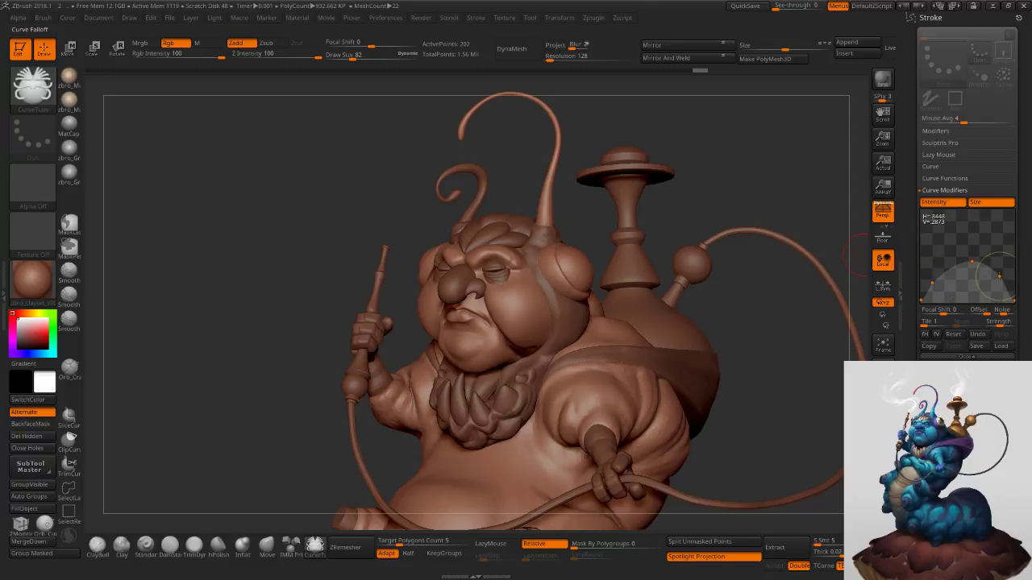
right_drag(395, 233, 347, 243)
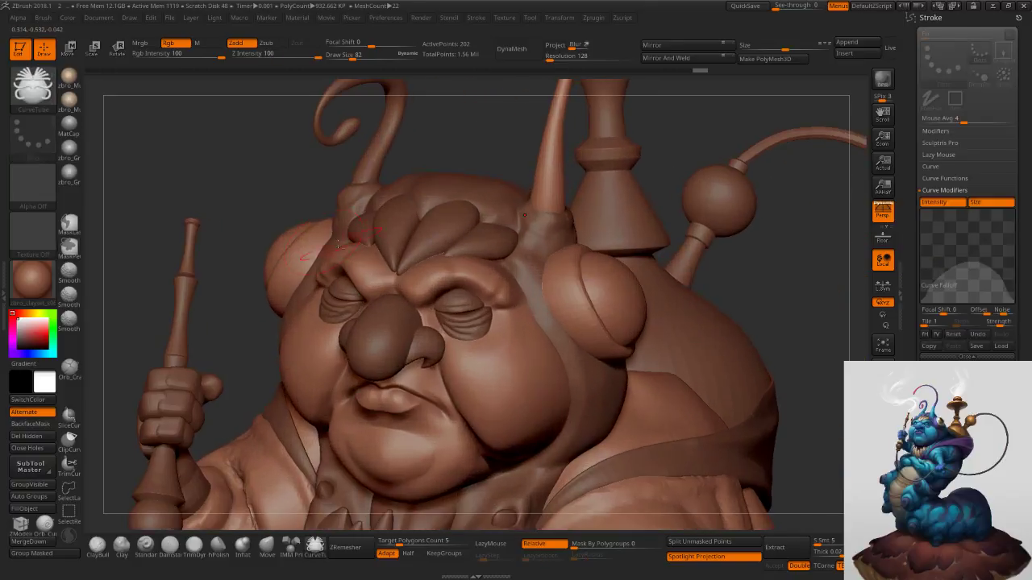
alt+click(186, 225)
At draw size 53, draw a CurveTube stroke rising from the pipe tip.
mouse_move(203, 195)
alt+right_down()
mouse_move(295, 271)
mouse_move(329, 261)
alt+right_up()
key(s)
drag(319, 262, 309, 261)
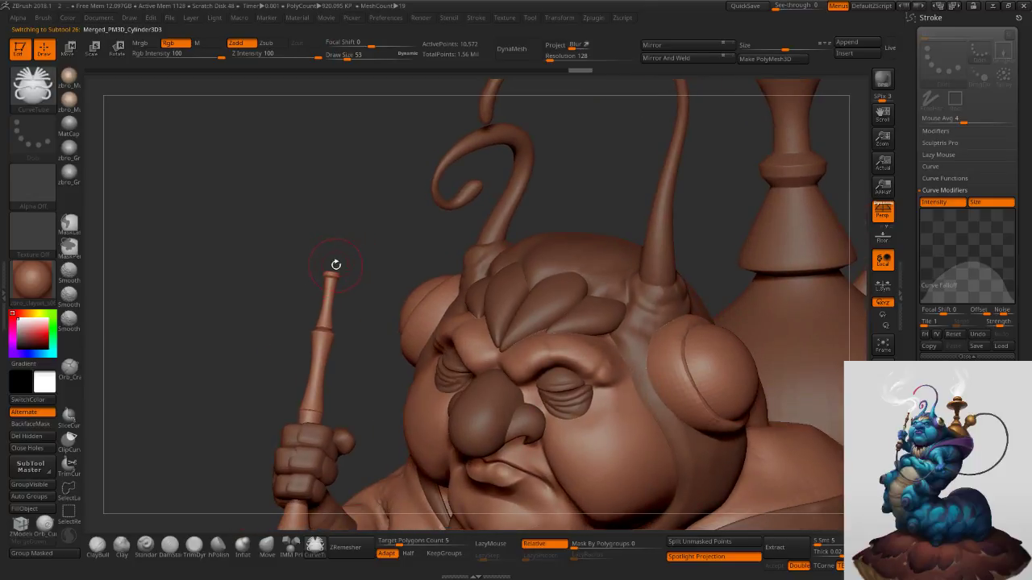
mouse_move(336, 261)
right_down()
mouse_move(319, 222)
mouse_move(379, 177)
mouse_move(351, 171)
right_up()
drag(350, 172, 364, 245)
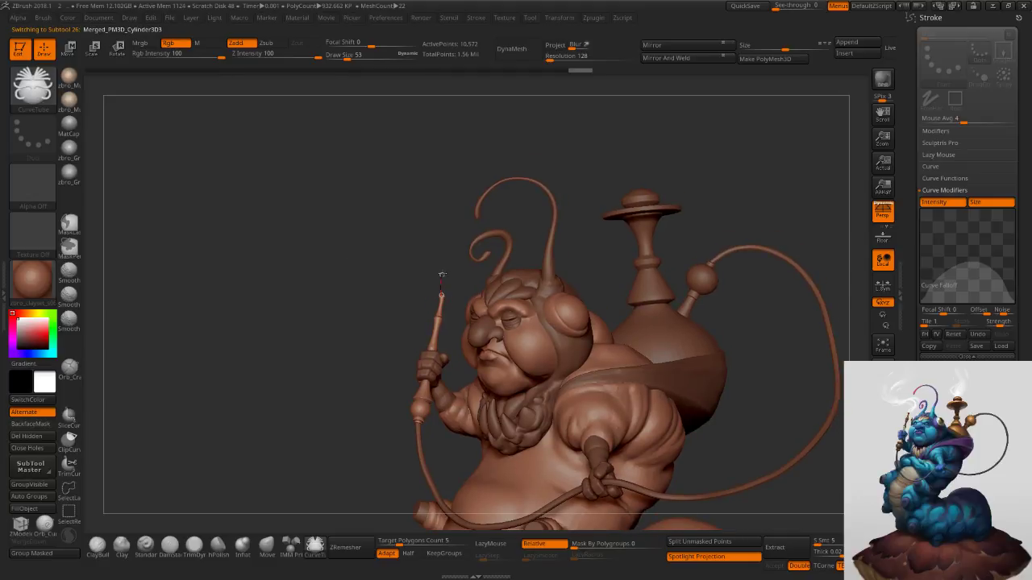
drag(451, 267, 466, 262)
key(ctrl+z)
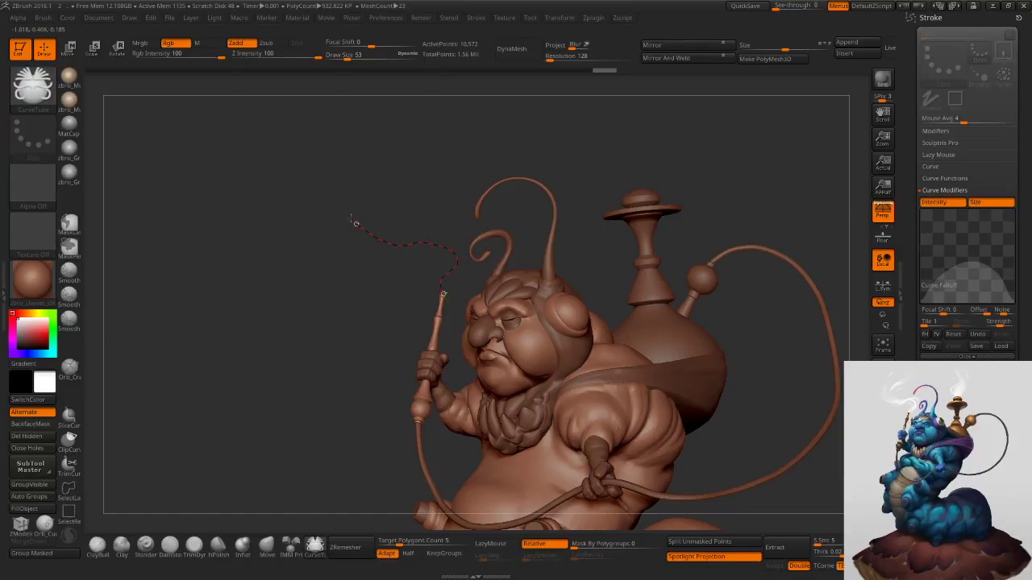
drag(398, 132, 398, 132)
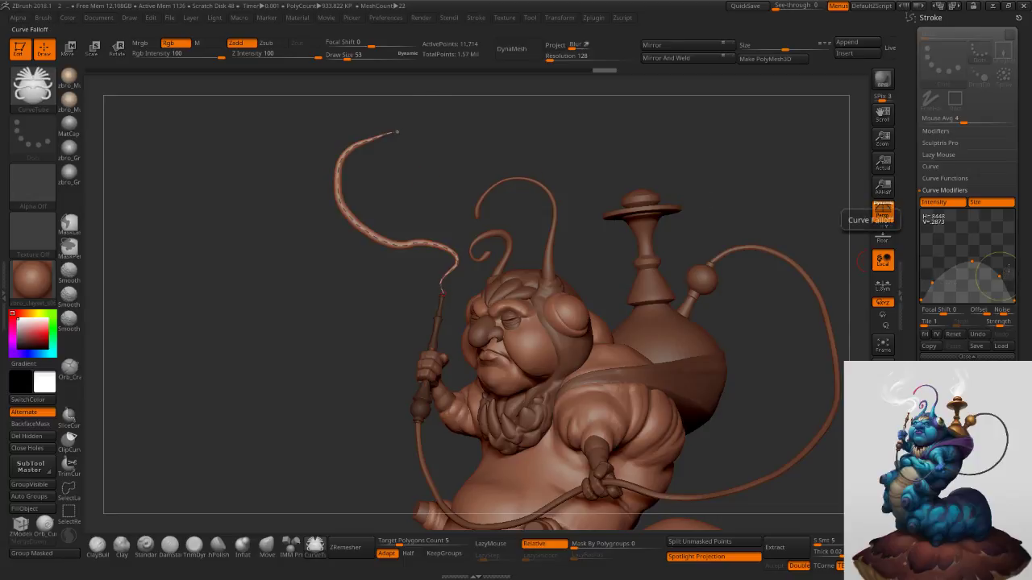
Raise the falloff curve's right end and middle, and set draw size to 193 for a flaring tube.
drag(1000, 275, 996, 243)
drag(1015, 299, 1016, 224)
click(382, 238)
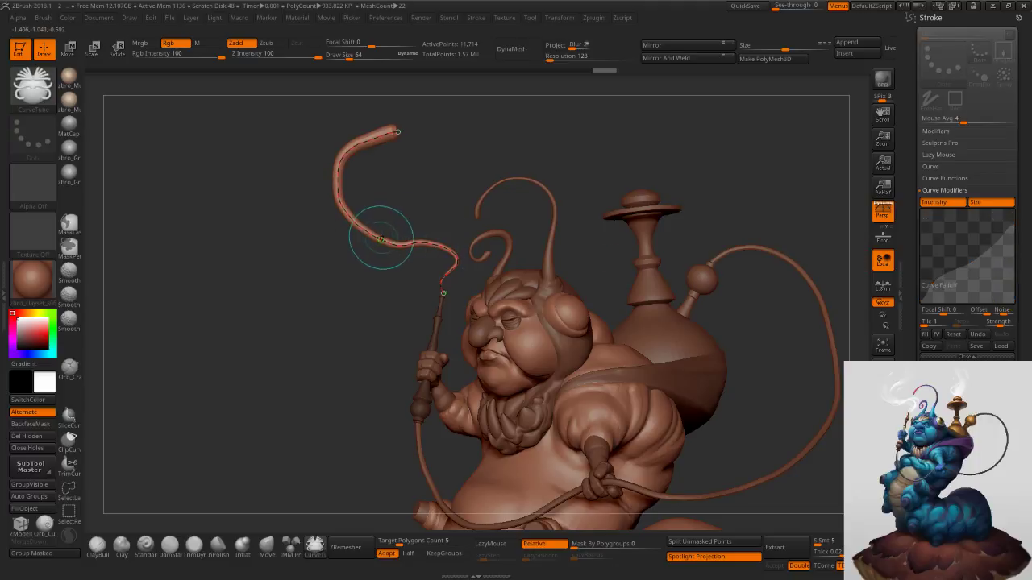
drag(970, 259, 1014, 218)
click(388, 240)
key(s)
drag(429, 202, 446, 201)
click(381, 234)
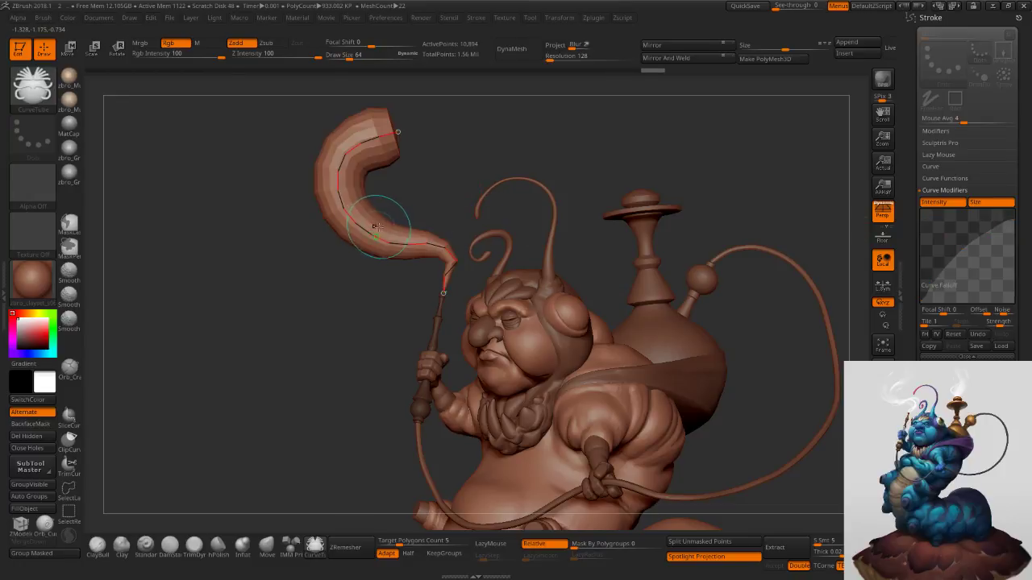
Enable Curve Elastic mode and pull the tube's lower bend.
drag(943, 278, 939, 276)
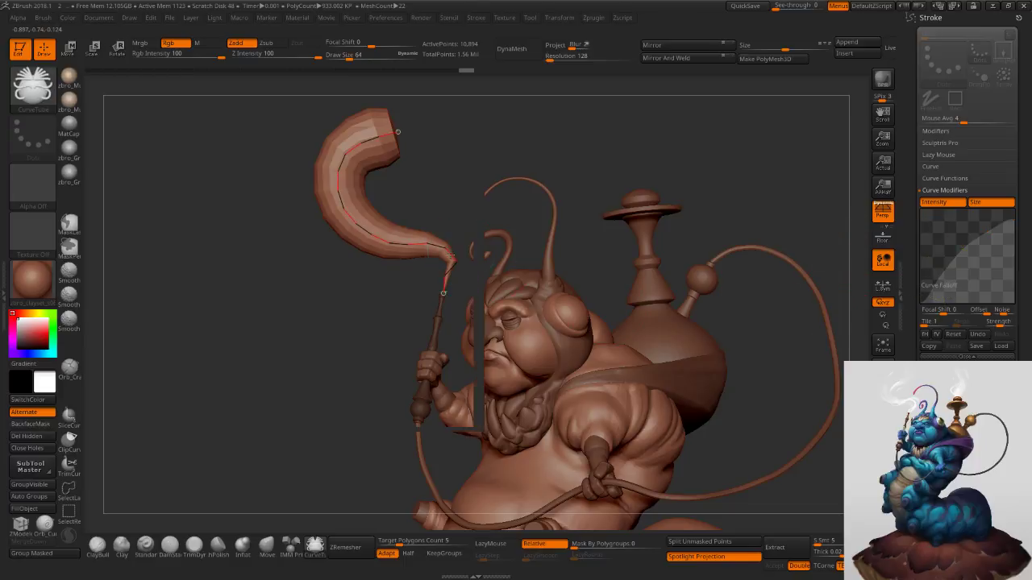
drag(461, 265, 462, 265)
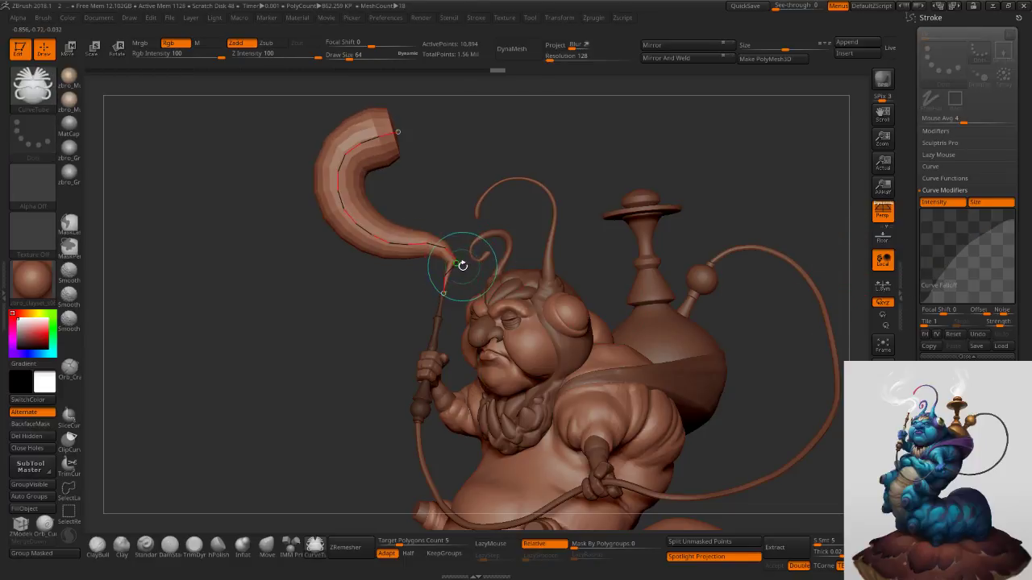
click(933, 166)
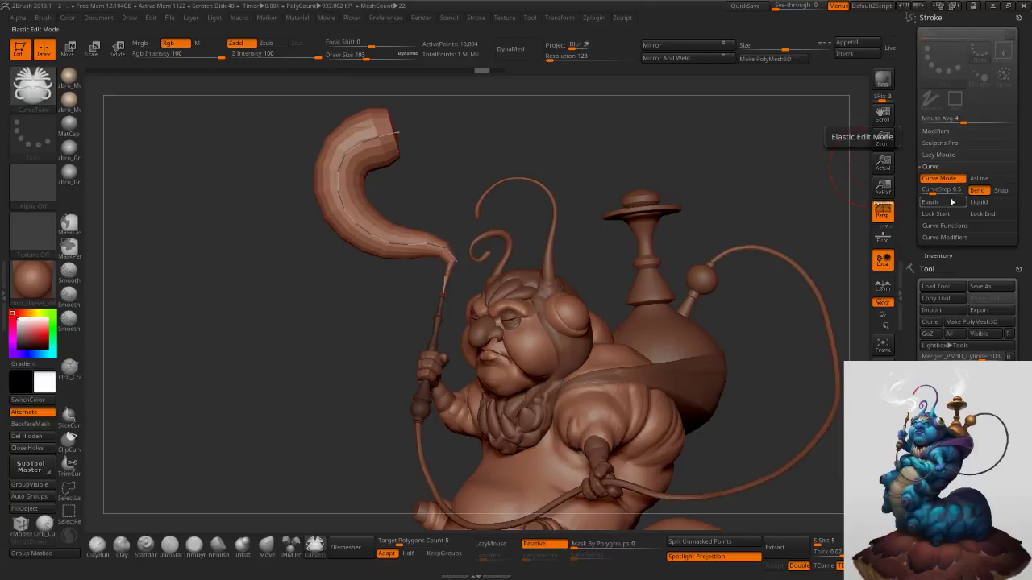
click(948, 208)
drag(461, 258, 470, 279)
drag(464, 279, 460, 276)
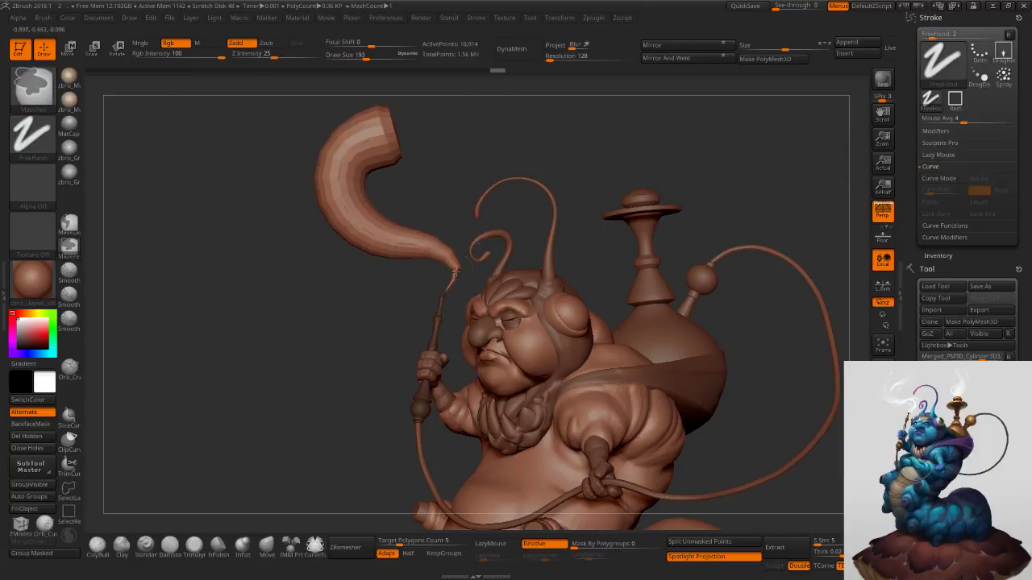
Snap the tube's end onto the pipe tip and reshape its bends, undoing the last pull.
ctrl+right_drag(460, 276, 473, 294)
key(s)
mouse_move(468, 285)
mouse_down()
mouse_move(424, 328)
mouse_move(467, 299)
mouse_move(476, 318)
mouse_move(424, 326)
mouse_up()
drag(457, 251, 469, 242)
drag(390, 227, 399, 224)
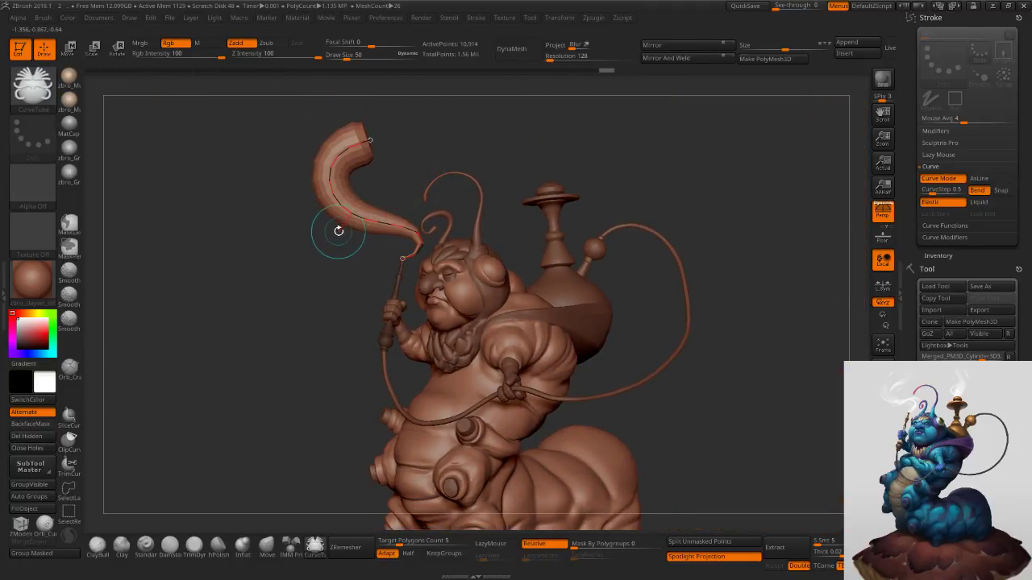
key(s)
mouse_move(336, 193)
mouse_down()
mouse_move(313, 216)
mouse_move(340, 203)
mouse_move(345, 239)
mouse_move(399, 213)
mouse_up()
key(s)
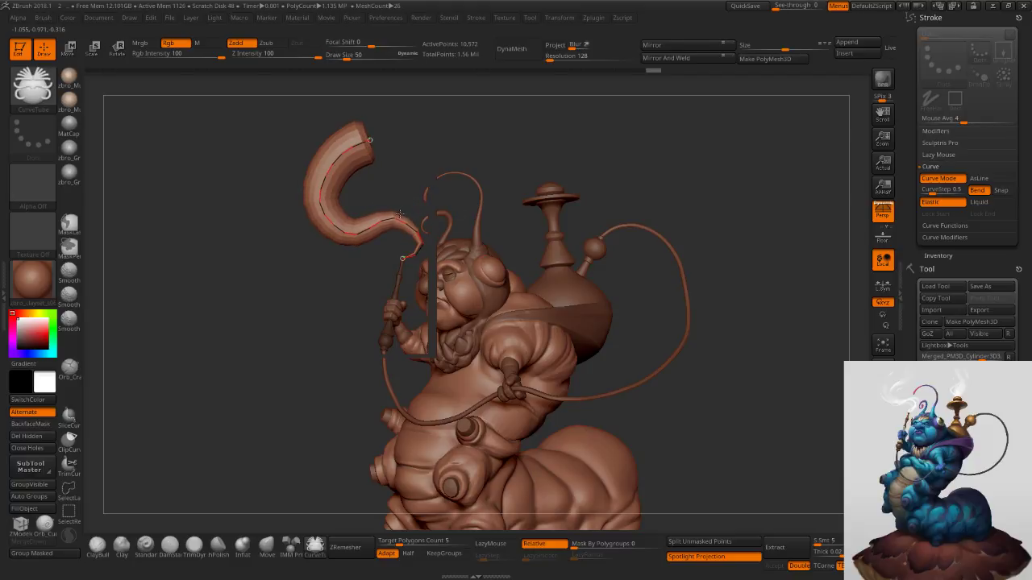
mouse_move(368, 143)
mouse_down()
mouse_move(366, 132)
mouse_move(349, 161)
mouse_move(368, 150)
mouse_up()
key(ctrl+z)
key(ctrl+z)
With Solo on, split the tube from the pipe into its own subtool, then turn Solo off.
drag(668, 163, 680, 168)
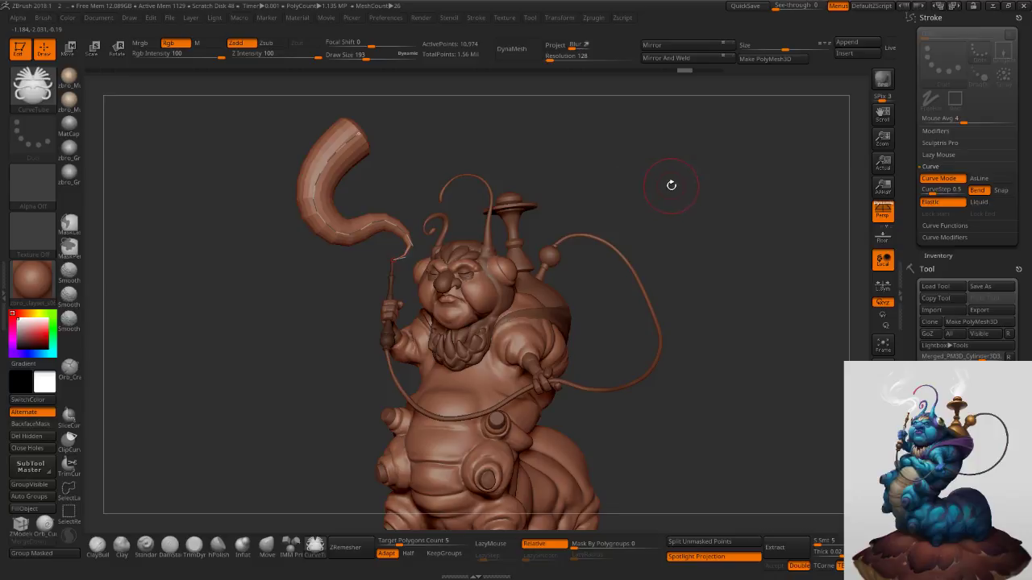
click(883, 492)
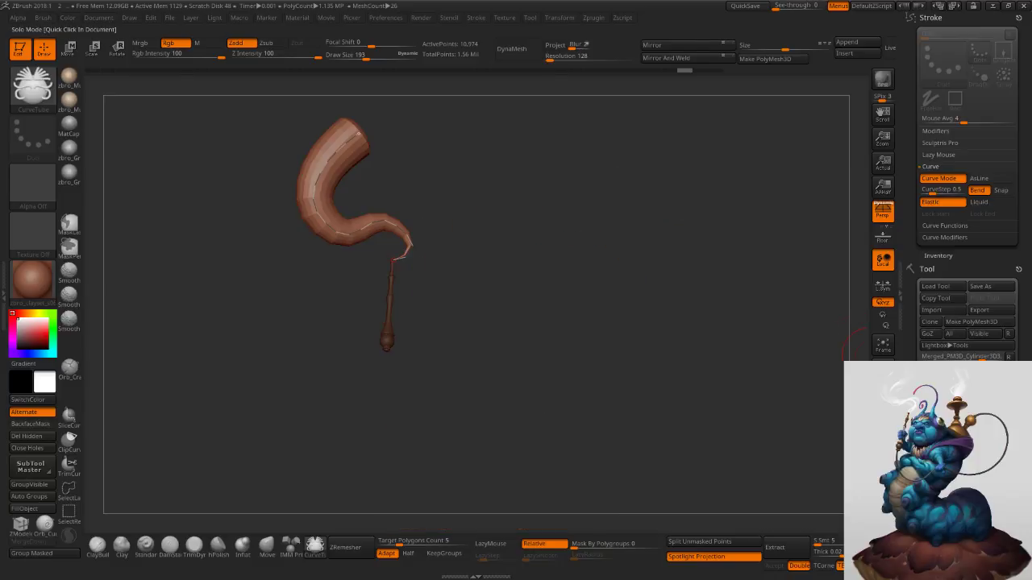
click(709, 543)
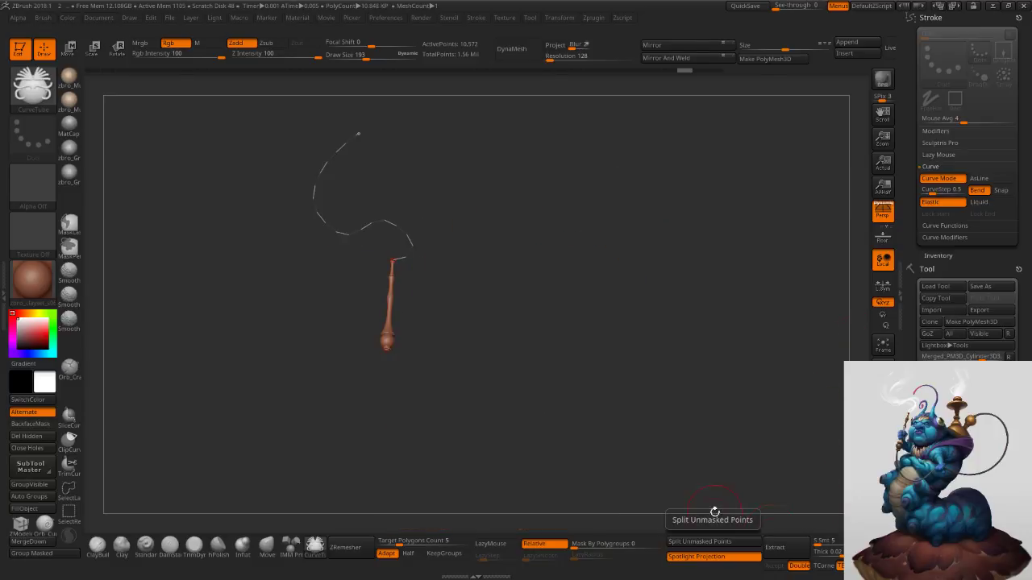
click(883, 491)
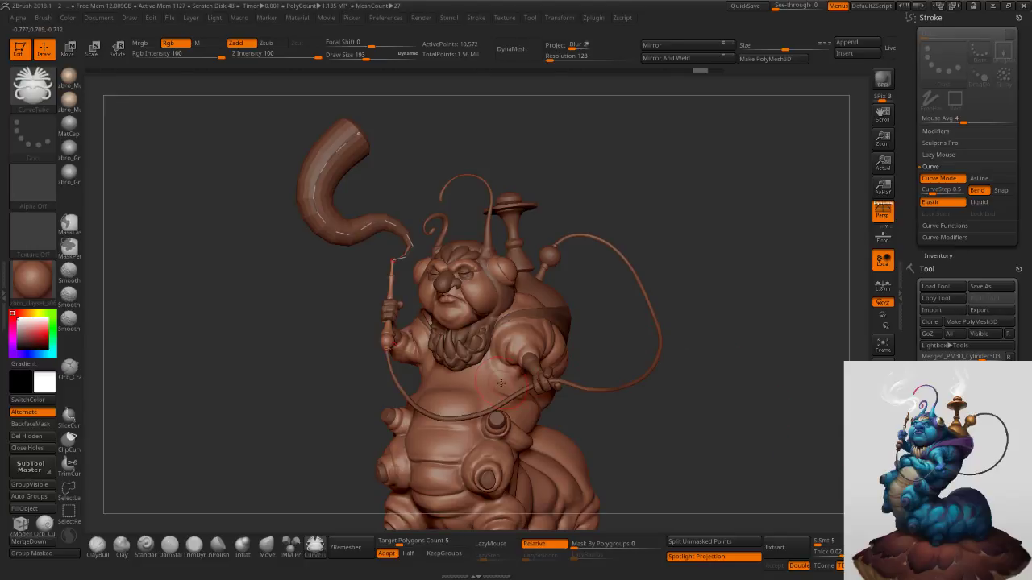
alt+drag(642, 239, 644, 329)
drag(542, 258, 537, 270)
mouse_move(537, 271)
right_down()
mouse_move(545, 264)
mouse_move(574, 315)
right_up()
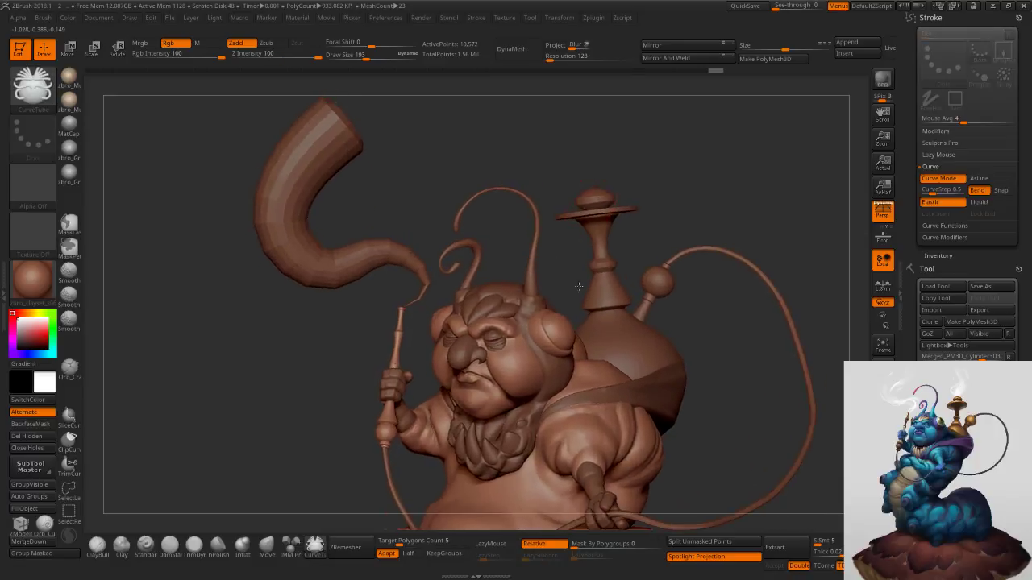
Draw a tube rising from the hookah top, bend it left, and snap its tip onto the cap.
alt+right_drag(592, 202, 575, 319)
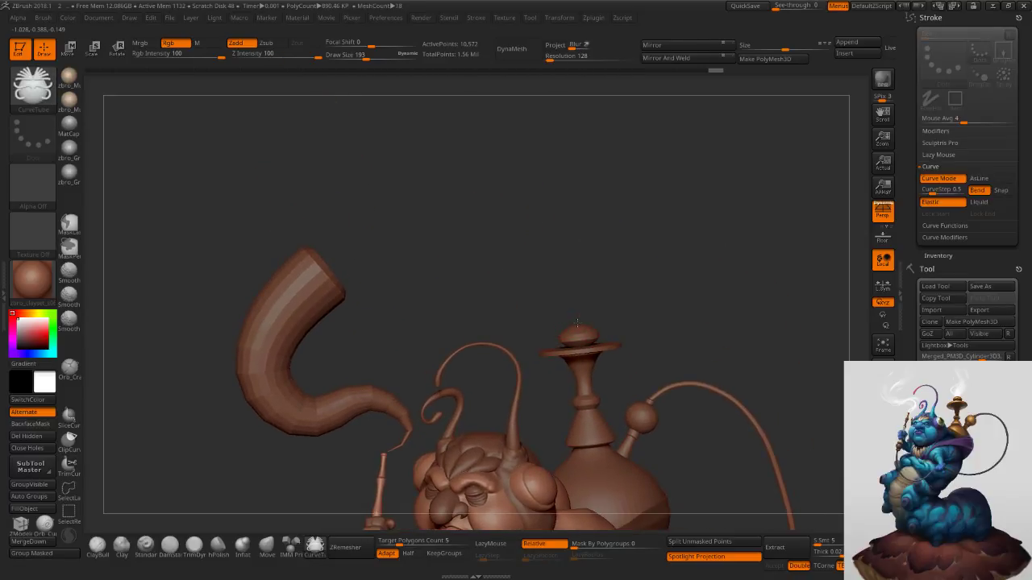
drag(572, 209, 552, 151)
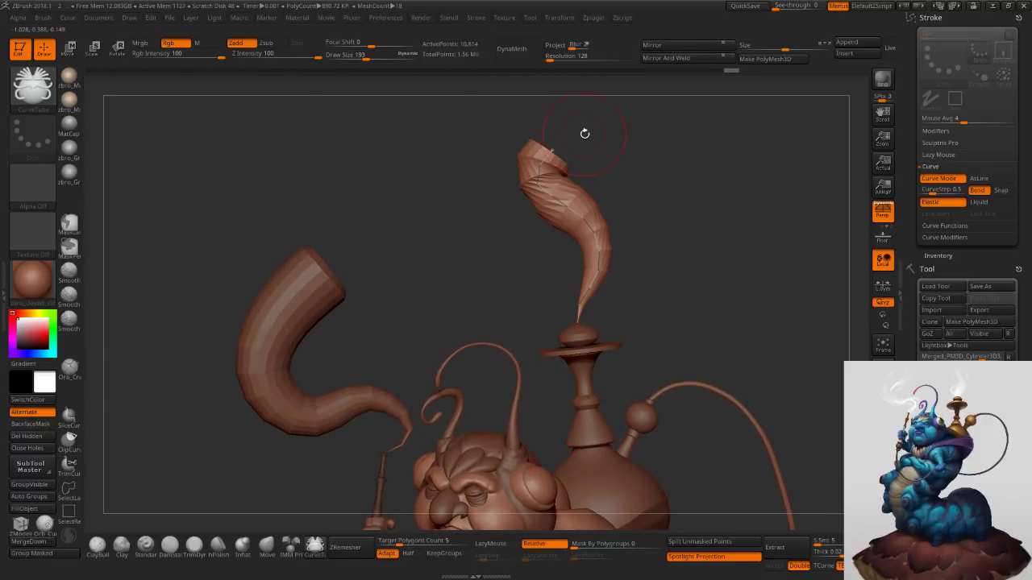
mouse_move(591, 222)
mouse_down()
mouse_move(567, 232)
mouse_move(545, 206)
mouse_move(537, 210)
mouse_up()
drag(598, 264, 592, 263)
drag(654, 249, 564, 259)
ctrl+right_drag(649, 267, 739, 391)
drag(619, 388, 644, 392)
Lower the draw size to 138 and then to 78.
ctrl+right_drag(766, 225, 711, 297)
drag(711, 298, 714, 309)
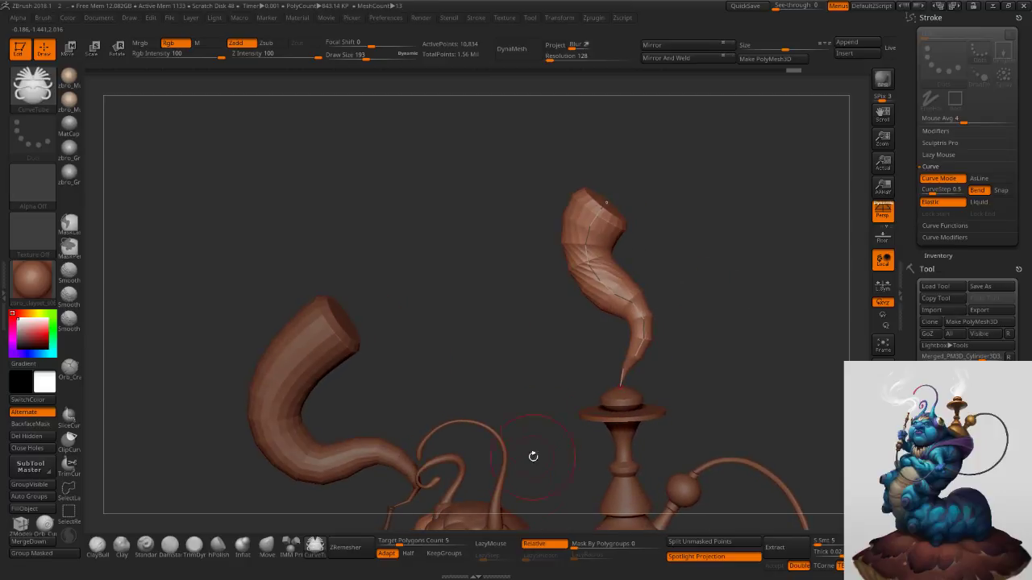
drag(556, 441, 560, 360)
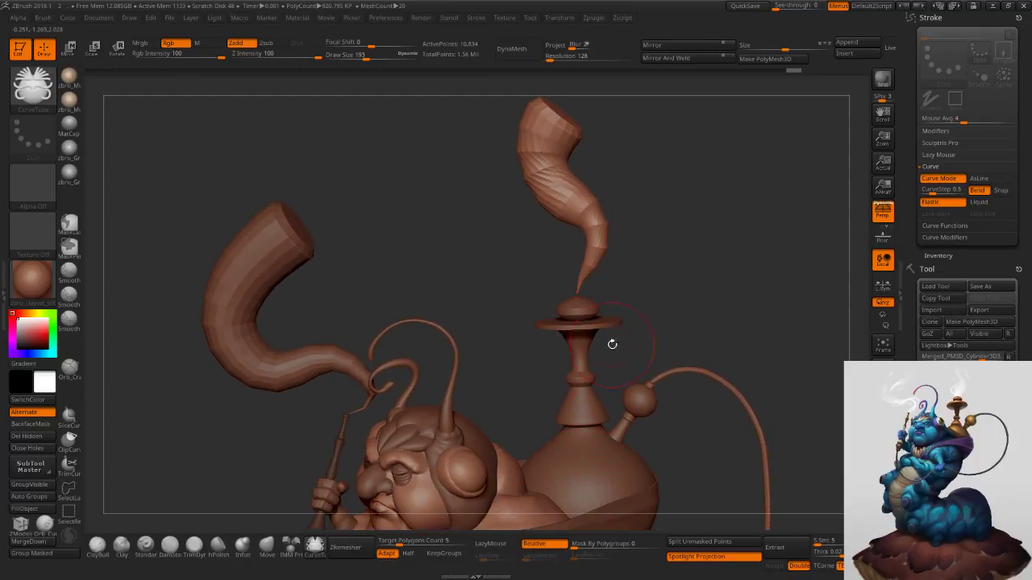
key(s)
click(616, 207)
key(s)
click(674, 246)
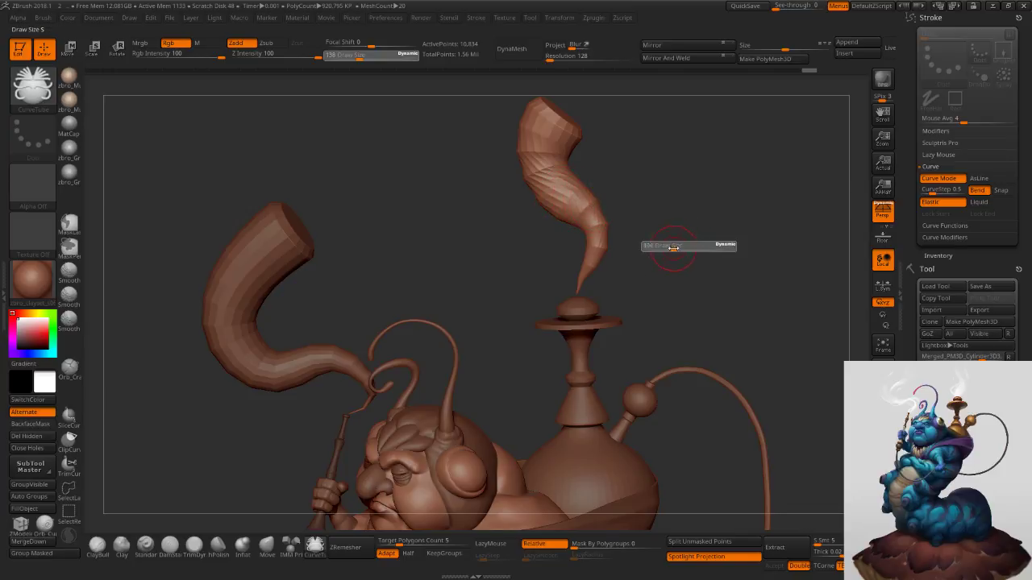
ctrl+right_drag(675, 249, 840, 389)
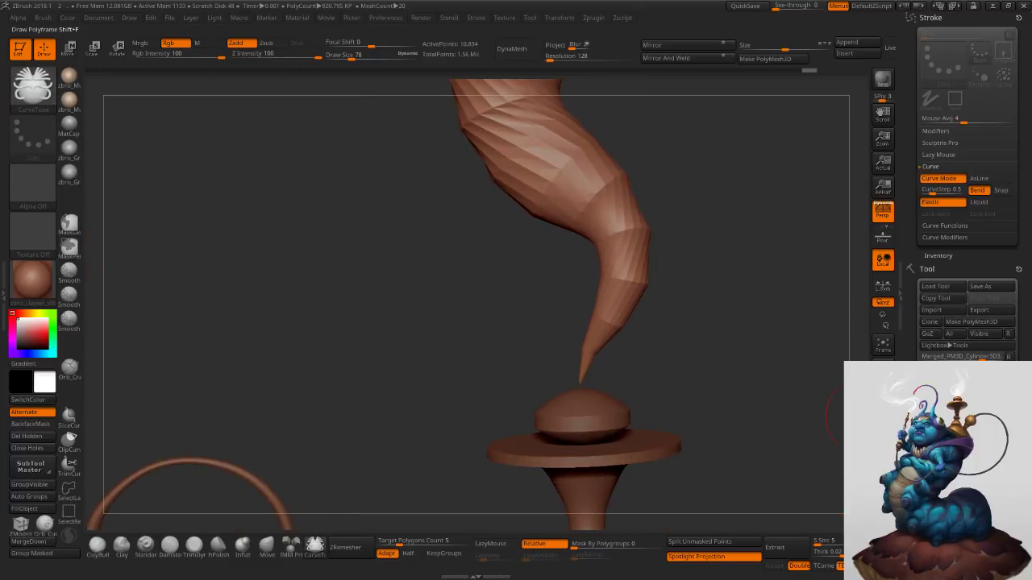
Show the wireframe, reduce draw size to 48 then 27, and hide the tube's pointed tip.
key(shift+f)
mouse_move(682, 355)
ctrl+right_down()
mouse_move(687, 467)
mouse_move(655, 379)
ctrl+right_up()
key(s)
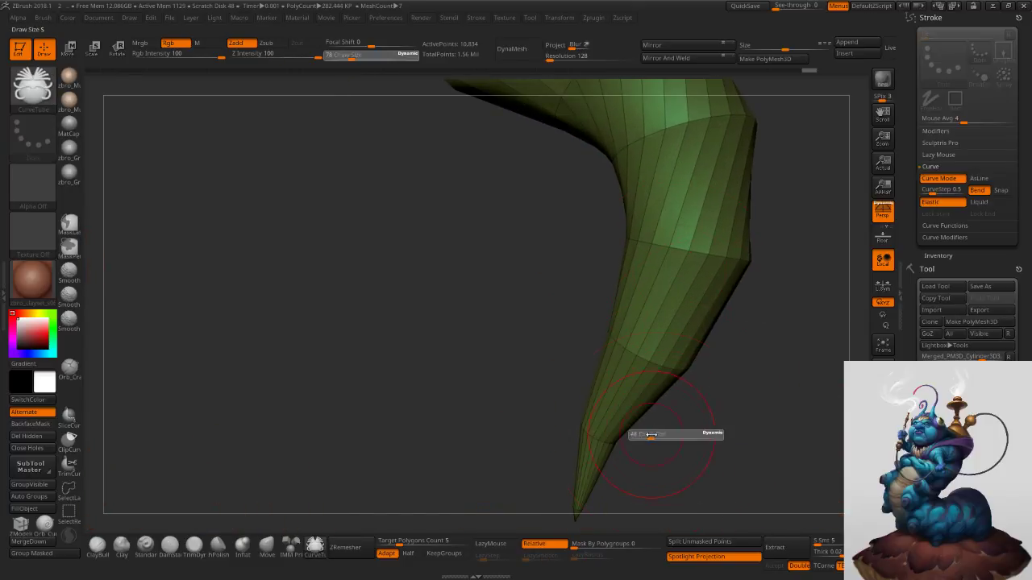
drag(653, 436, 652, 435)
alt+right_drag(651, 436, 633, 279)
ctrl+right_drag(572, 361, 629, 421)
mouse_move(629, 421)
alt+right_down()
mouse_move(597, 293)
mouse_move(607, 238)
alt+right_up()
key(s)
drag(562, 395, 558, 395)
ctrl+alt+shift+drag(434, 375, 515, 401)
right_drag(656, 376, 619, 345)
Lasso-isolate a thin sliver of the horn, then invert visibility to show the open horn.
alt+right_drag(637, 209, 528, 310)
ctrl+right_drag(528, 310, 557, 371)
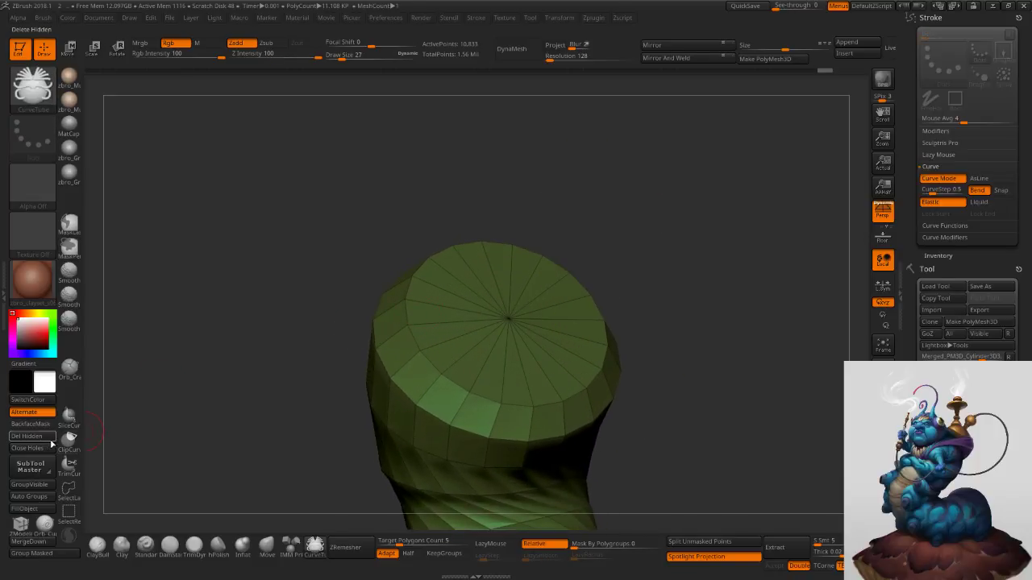
right_drag(475, 337, 550, 276)
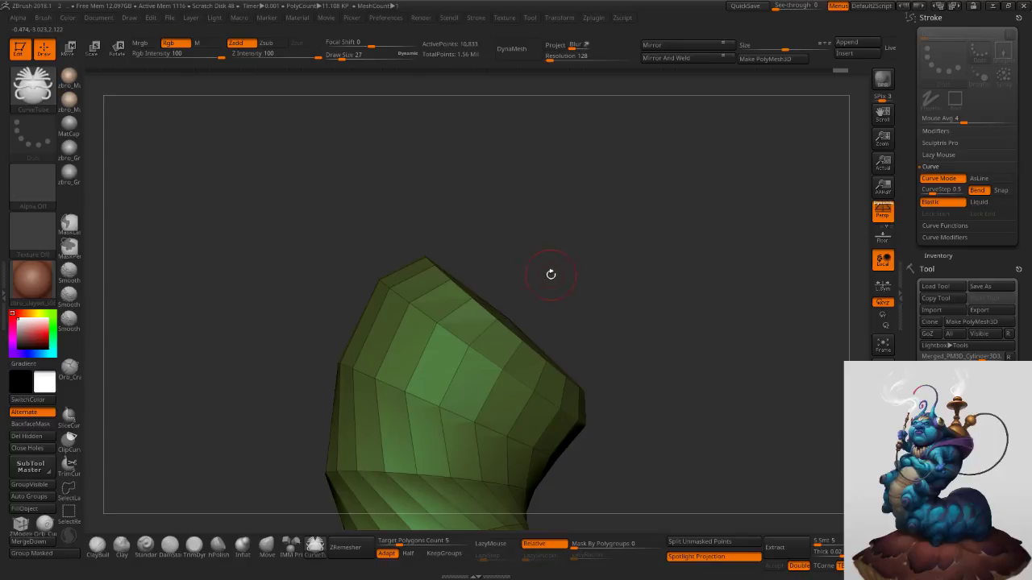
key(ctrl)
key(ctrl+shift)
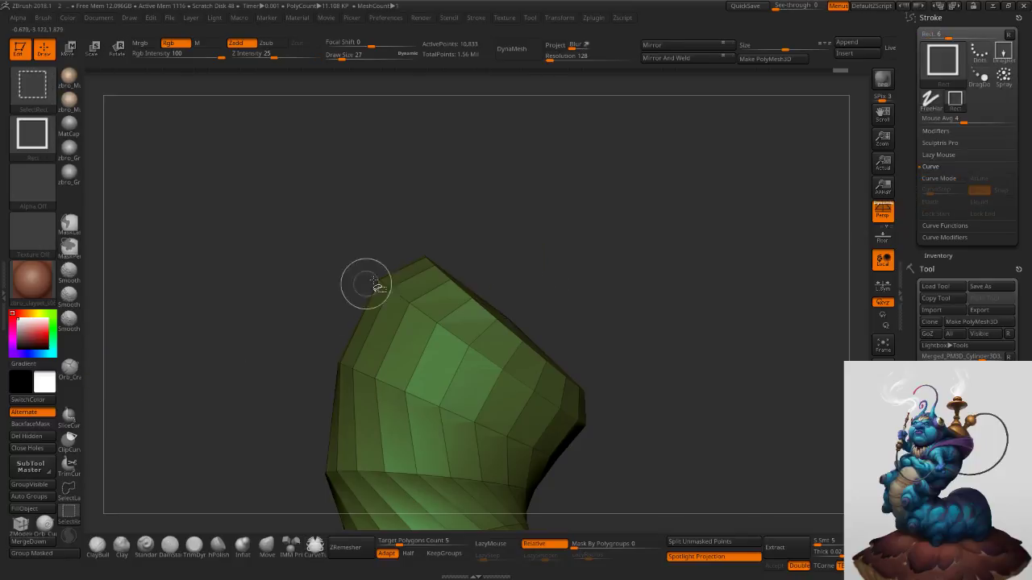
ctrl+shift+click(68, 490)
mouse_move(536, 194)
ctrl+shift+mouse_down()
mouse_move(399, 216)
mouse_move(596, 407)
ctrl+shift+mouse_up()
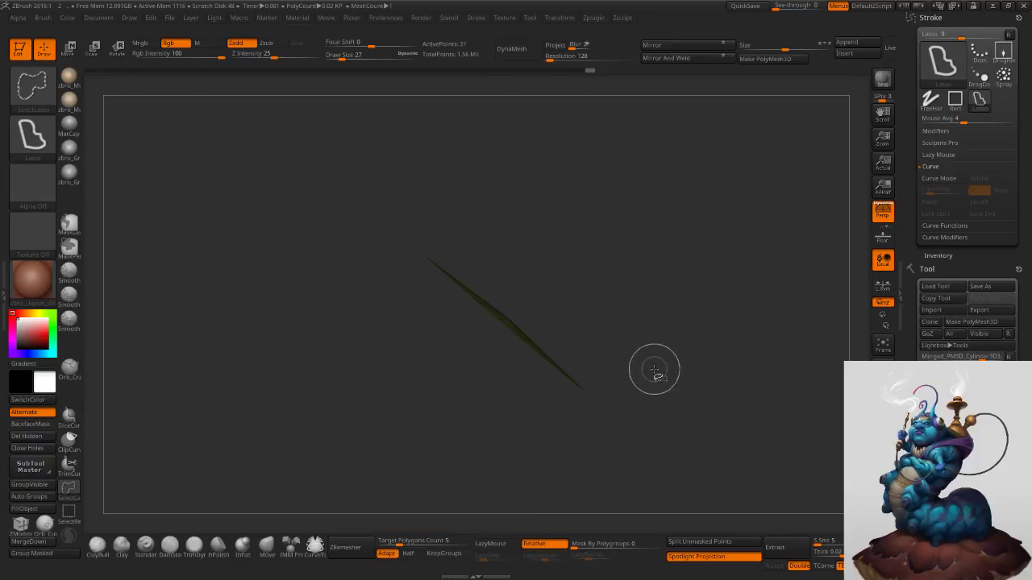
drag(657, 292, 681, 325)
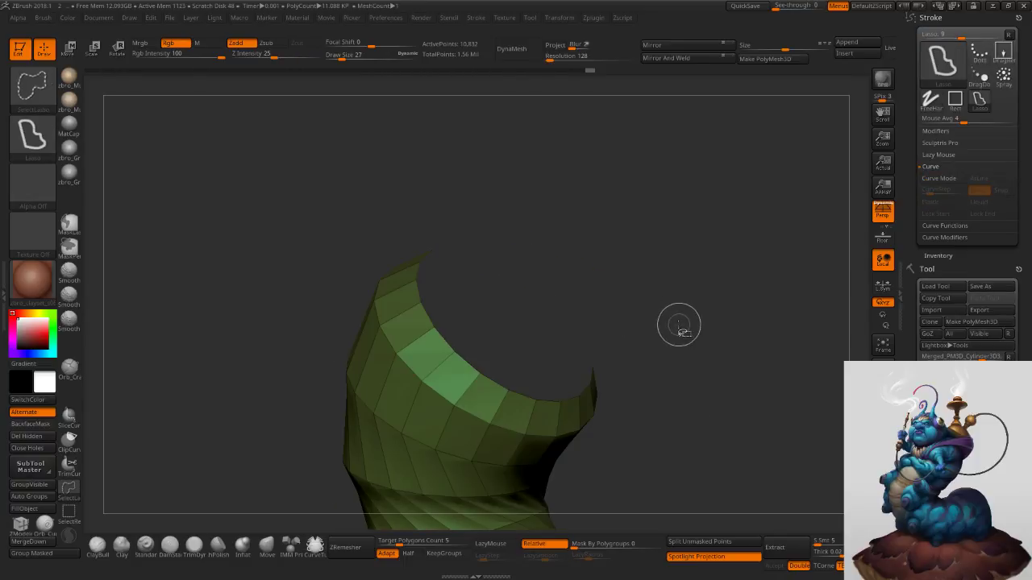
Undo the extra tube geometry and rotate the horn to check its flared rim.
drag(287, 389, 574, 292)
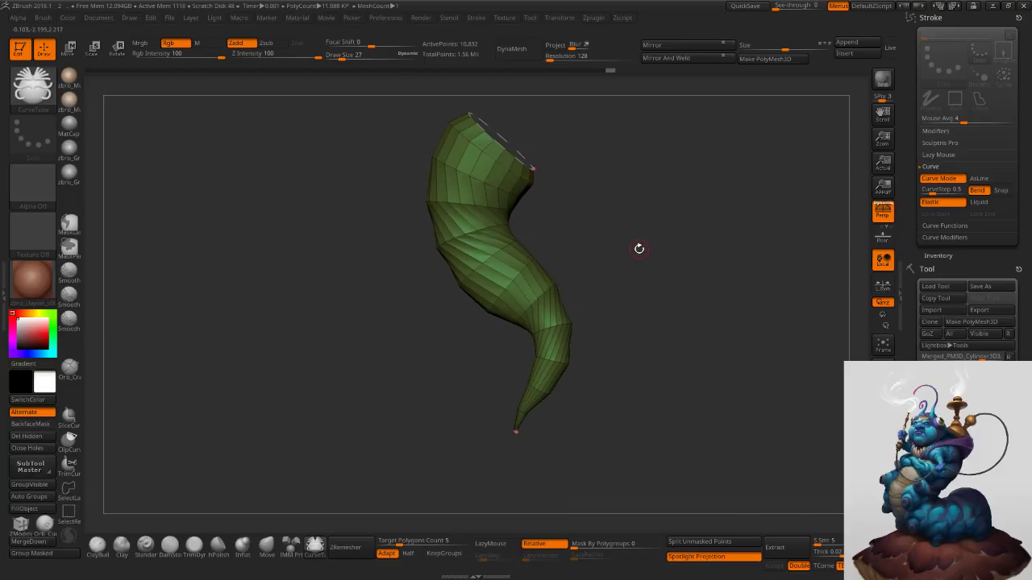
drag(643, 245, 657, 224)
key(ctrl+d)
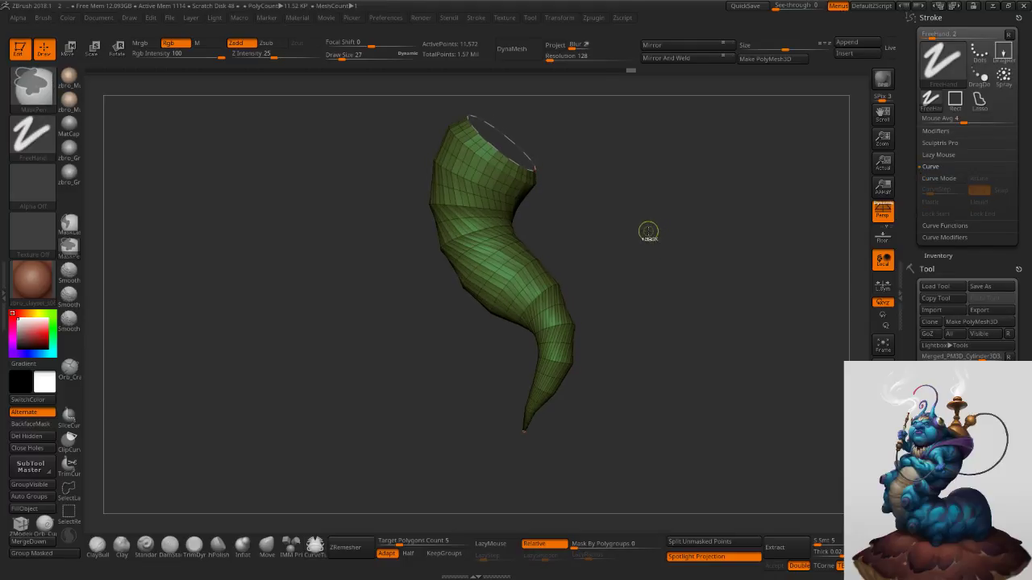
key(ctrl+z)
ctrl+right_drag(632, 244, 651, 245)
drag(635, 239, 629, 280)
key(ctrl)
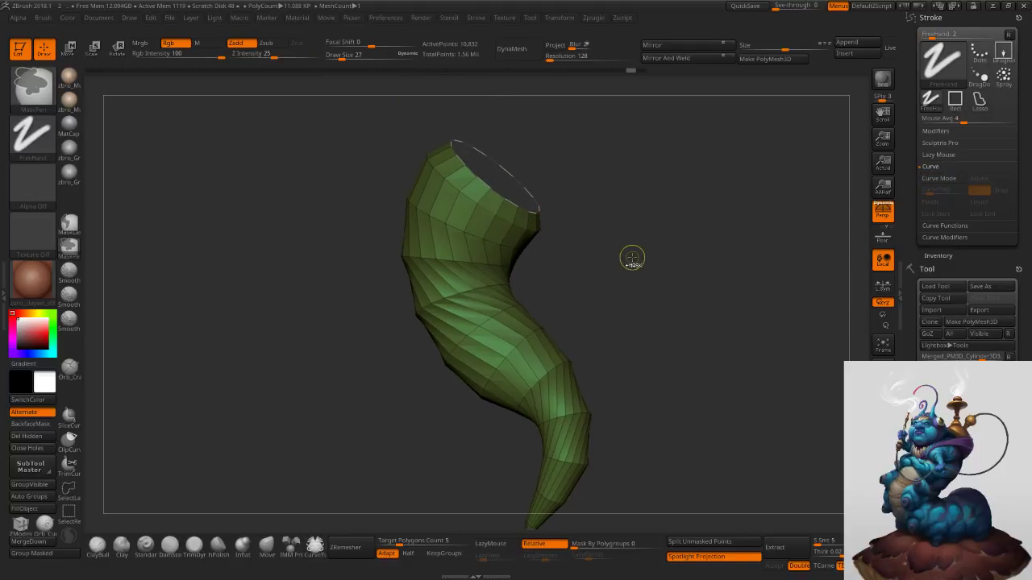
key(ctrl+z)
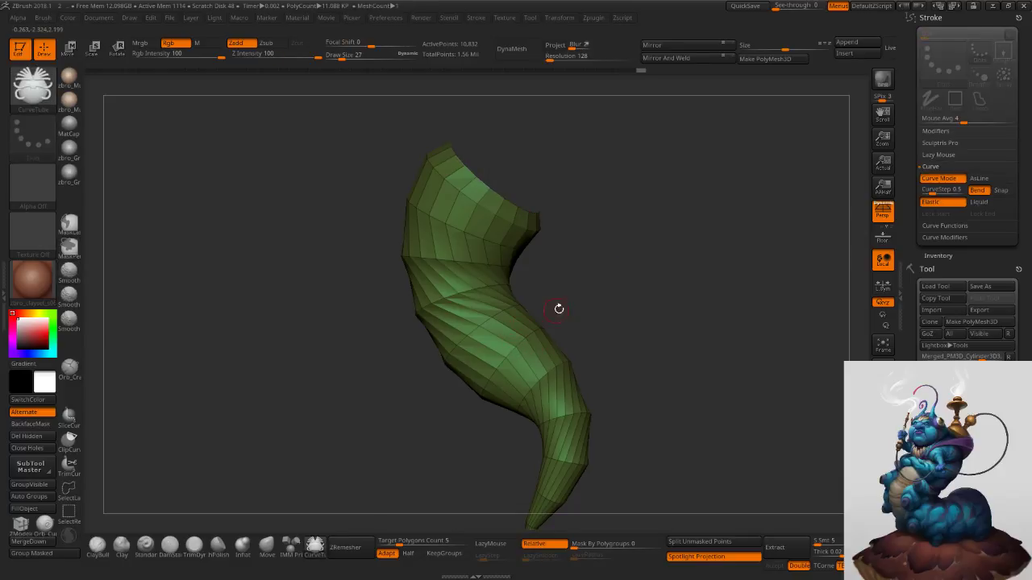
mouse_move(620, 267)
mouse_down()
mouse_move(602, 288)
mouse_move(618, 255)
mouse_up()
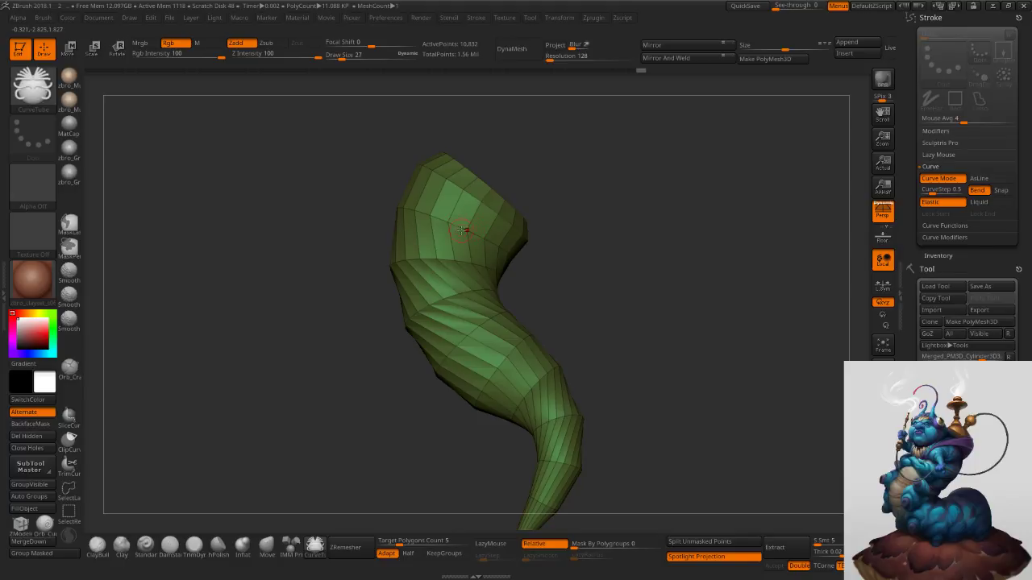
Lasso-hide alternating polygon loops all around the horn.
key(ctrl+shift)
ctrl+shift+click(463, 223)
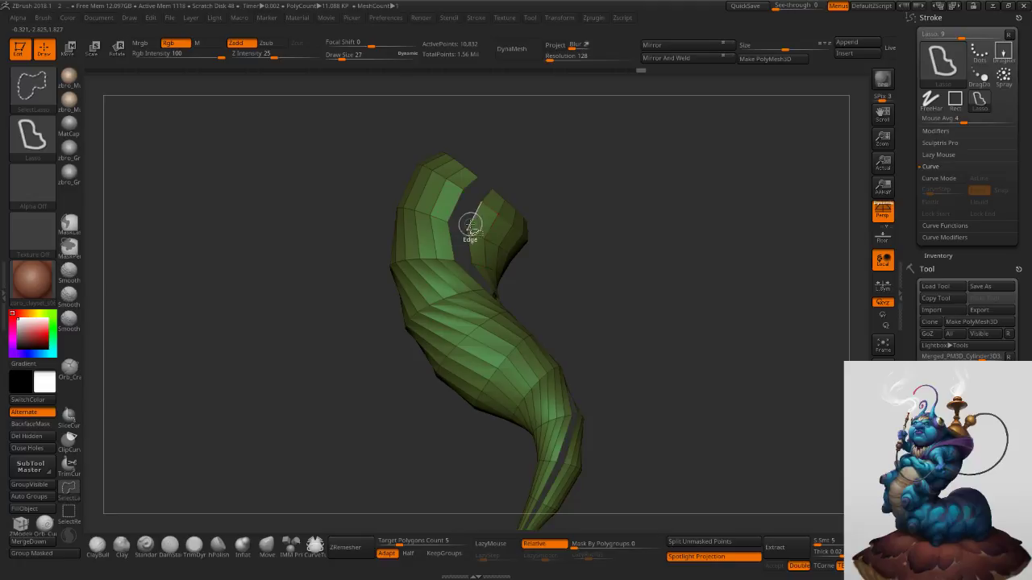
drag(534, 209, 592, 208)
ctrl+shift+click(433, 175)
drag(520, 198, 553, 313)
ctrl+shift+click(492, 266)
drag(557, 274, 524, 286)
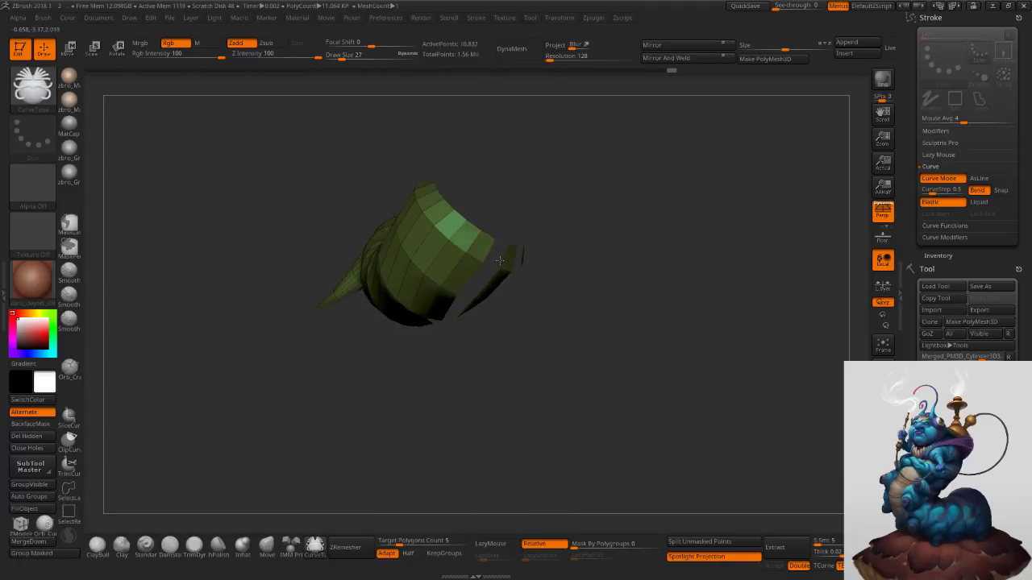
ctrl+shift+click(459, 245)
drag(504, 216, 508, 256)
ctrl+shift+click(490, 278)
ctrl+shift+click(463, 260)
ctrl+shift+click(485, 297)
ctrl+shift+click(462, 270)
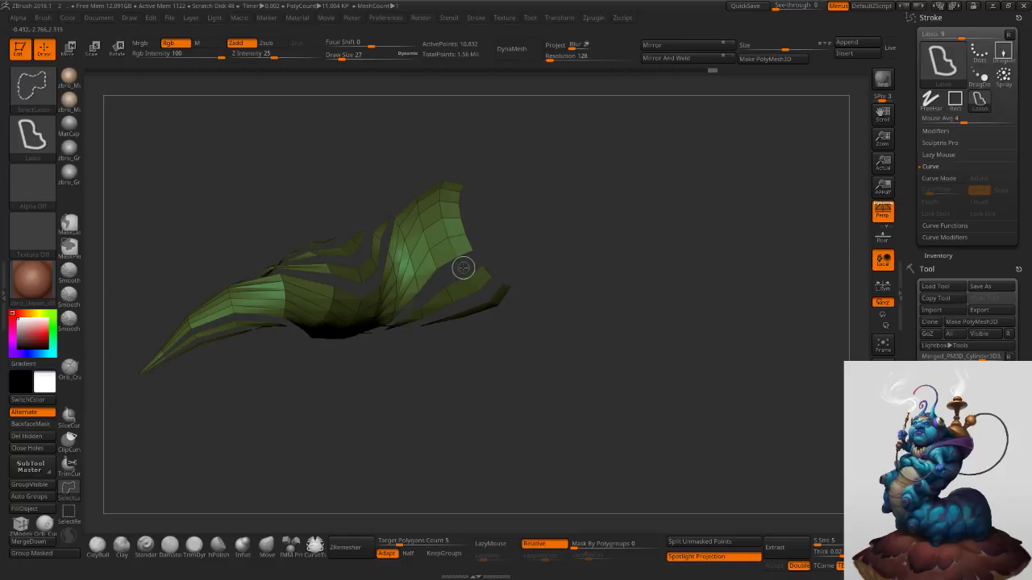
ctrl+shift+click(455, 224)
drag(477, 203, 458, 228)
ctrl+shift+click(441, 200)
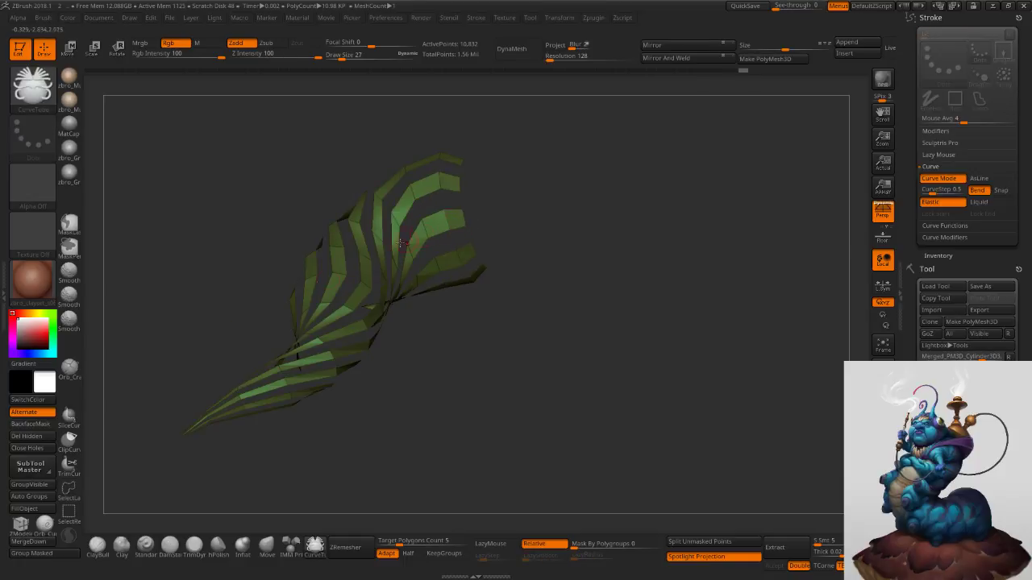
Delete the hidden loops and generate border curves with Frame Mesh.
click(44, 436)
ctrl+right_drag(514, 364, 544, 281)
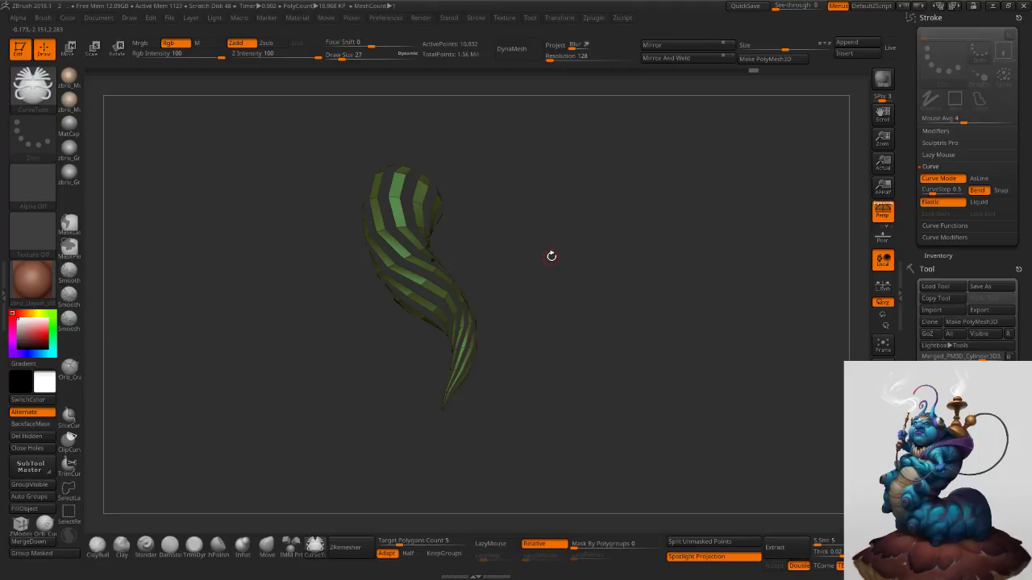
key(ctrl+f)
mouse_move(538, 250)
mouse_down()
mouse_move(603, 240)
mouse_move(653, 269)
mouse_up()
Pull the Curve Modifiers size falloff down into a dip and set draw size to 50.
key(s)
drag(909, 199, 907, 178)
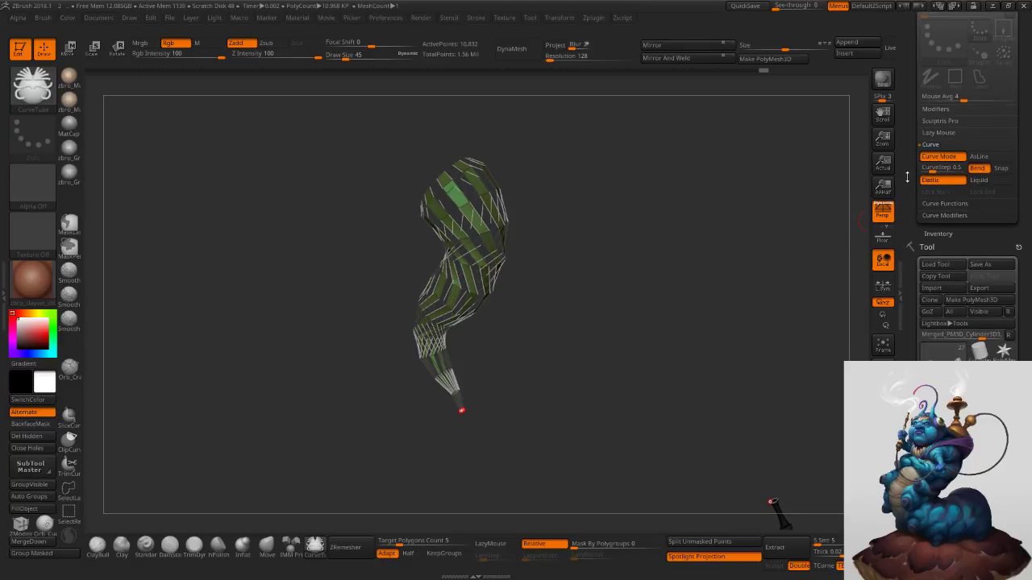
click(944, 204)
click(945, 240)
drag(988, 209, 993, 244)
drag(1015, 198, 1009, 275)
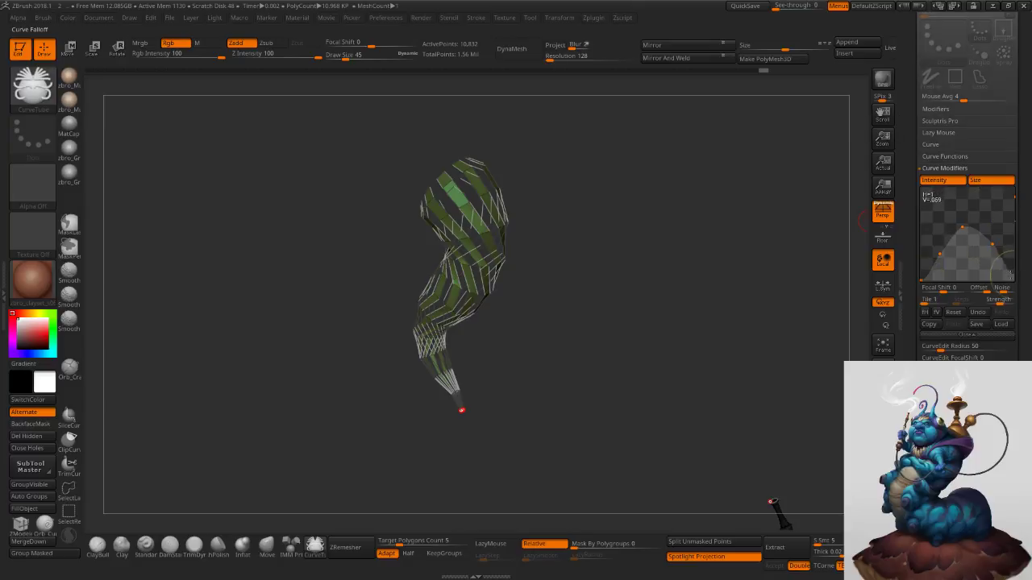
drag(963, 228, 945, 270)
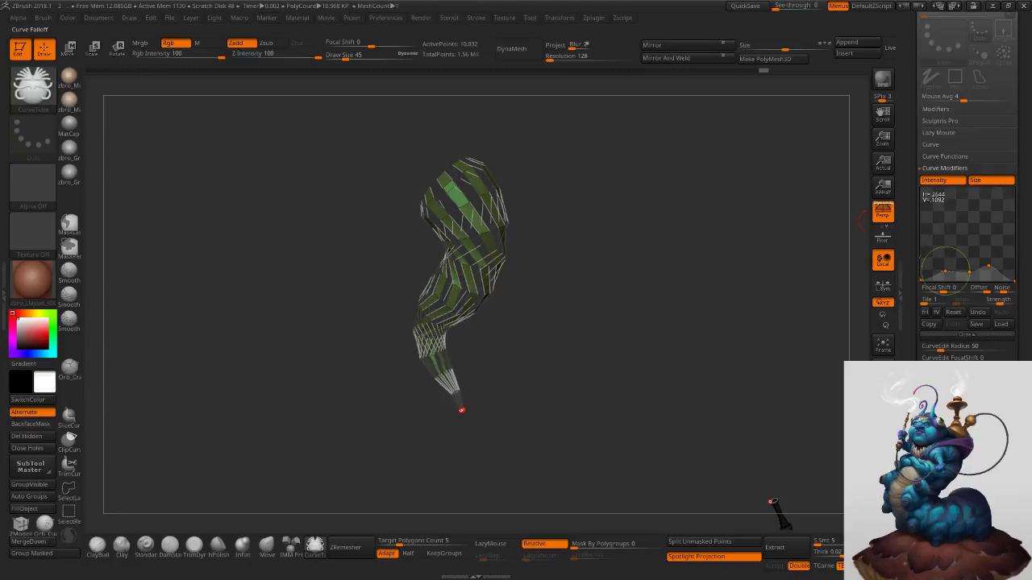
key(s)
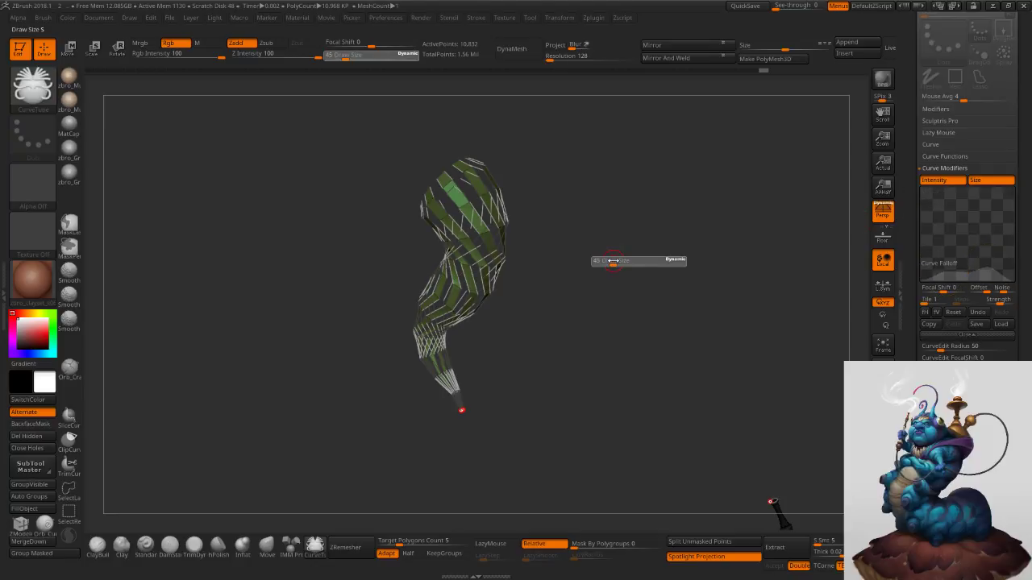
drag(613, 260, 614, 260)
Build a test tube along one strip border curve, then undo it.
ctrl+right_drag(573, 269, 621, 286)
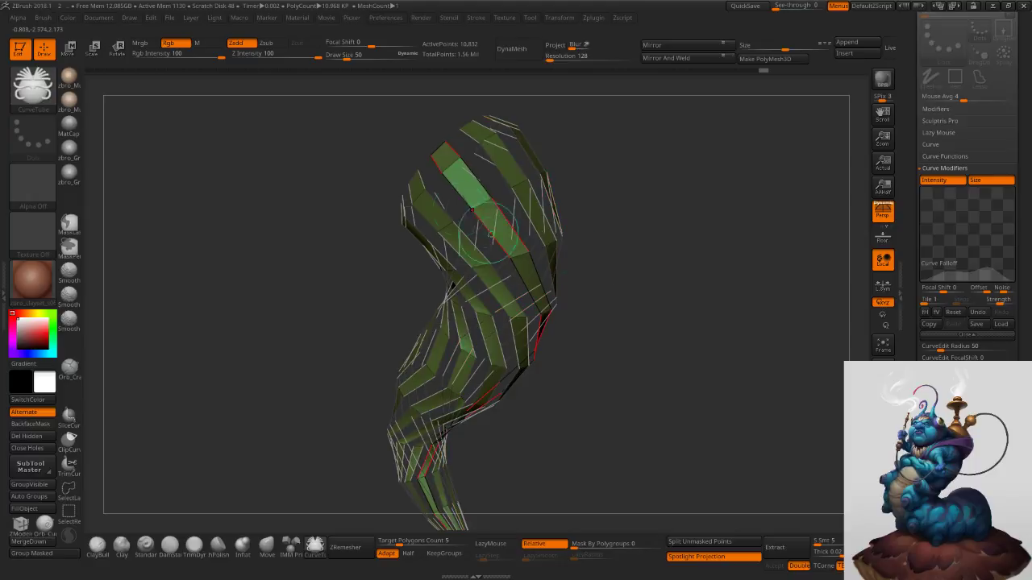
ctrl+right_drag(494, 171, 564, 167)
right_drag(666, 161, 637, 176)
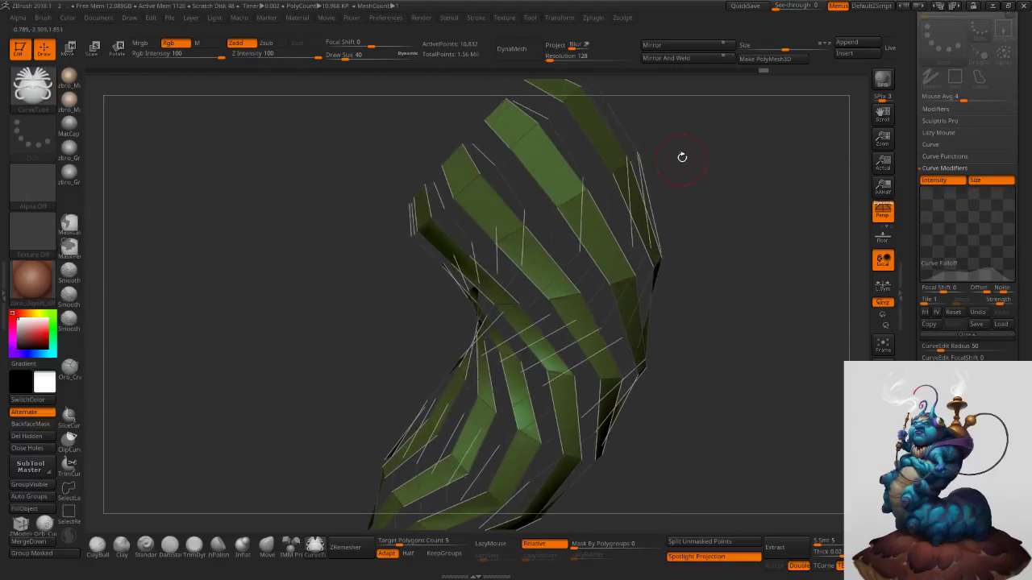
click(539, 186)
key(ctrl+z)
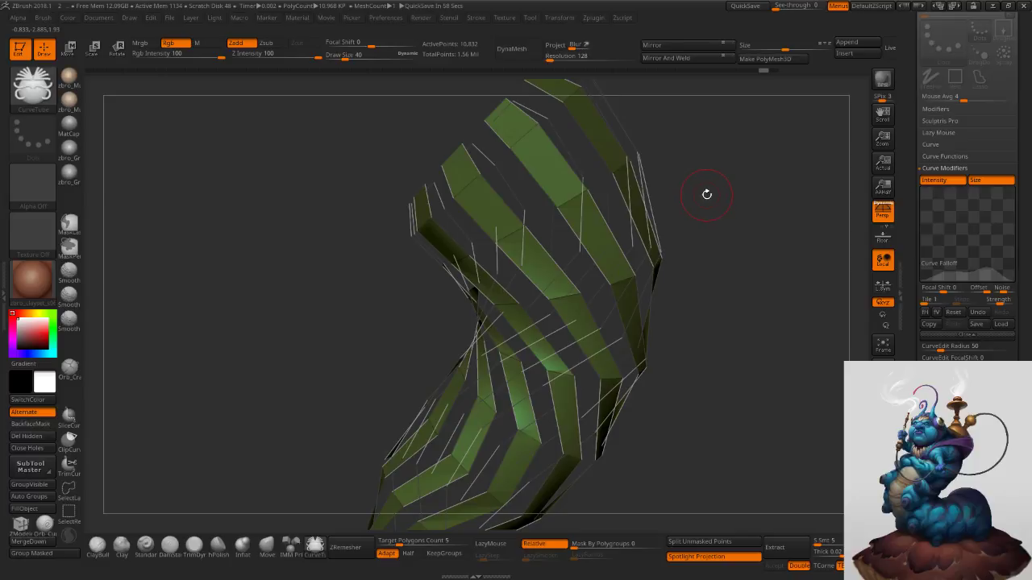
Undo back past the strip deletion to restore the unbroken horn.
mouse_move(750, 269)
ctrl+right_down()
mouse_move(733, 260)
mouse_move(728, 235)
mouse_move(741, 237)
mouse_move(719, 235)
mouse_move(745, 240)
mouse_move(730, 243)
ctrl+right_up()
key(ctrl+z)
key(ctrl+z)
key(ctrl+z)
key(ctrl+z)
key(ctrl+z)
key(ctrl+z)
key(ctrl+z)
key(ctrl+z)
key(ctrl+z)
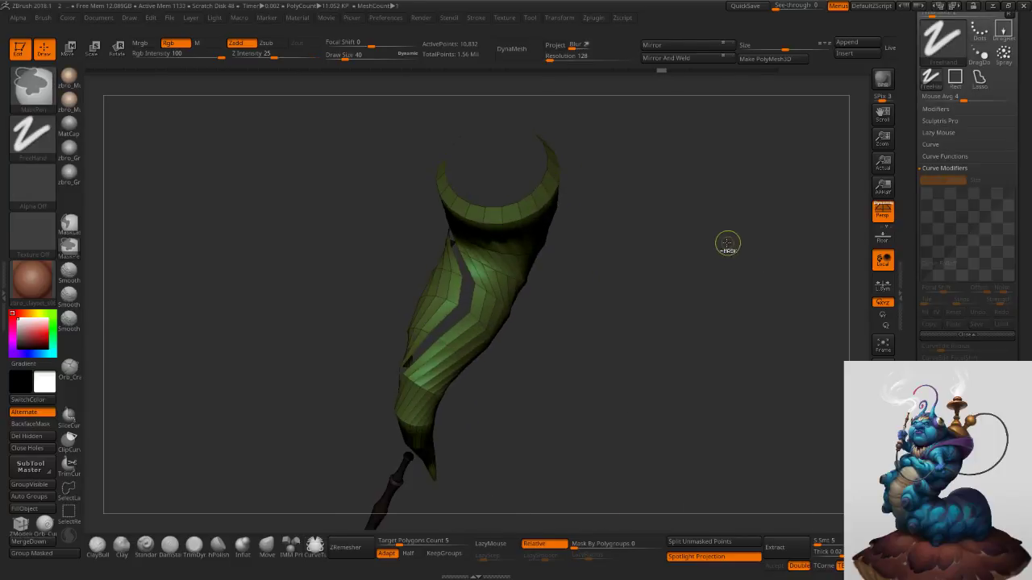
drag(729, 242, 717, 242)
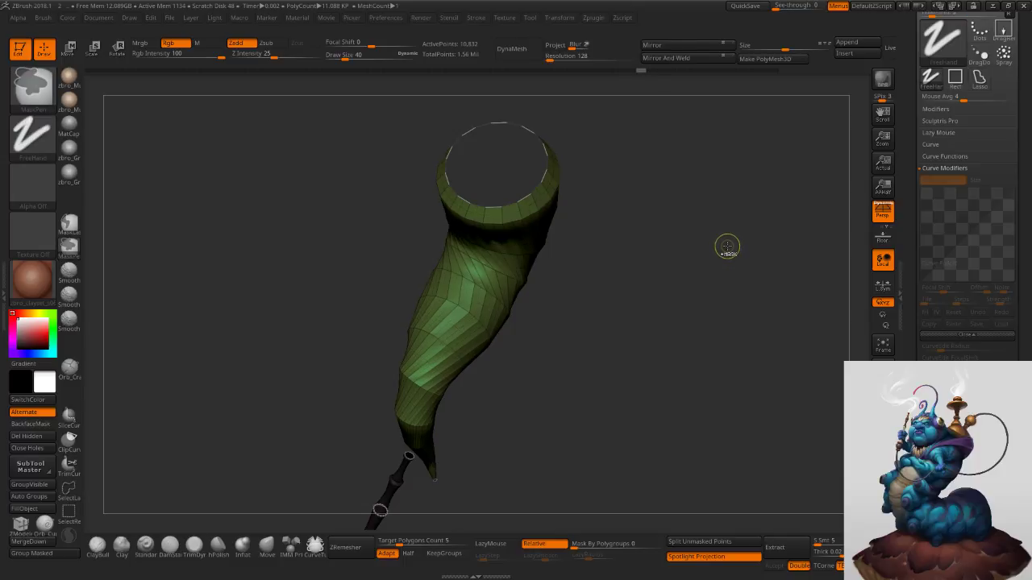
mouse_move(728, 246)
mouse_down()
mouse_move(715, 233)
mouse_move(612, 285)
mouse_move(590, 239)
mouse_up()
key(ctrl+shift+z)
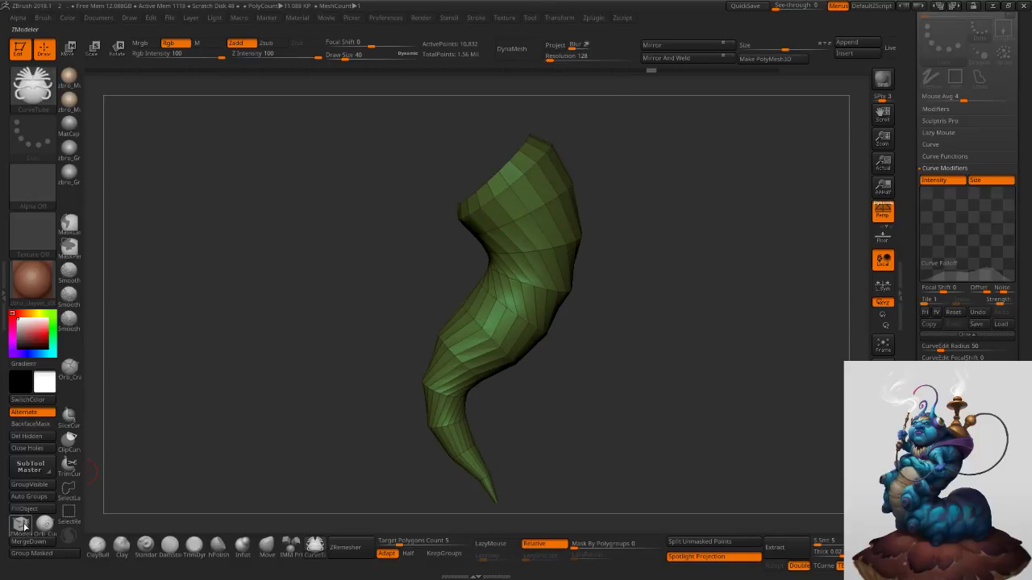
Switch to ZModeler and set the edge action to Crease with EdgeLoop Partial.
click(21, 525)
ctrl+right_drag(501, 284, 549, 235)
right_click(522, 240)
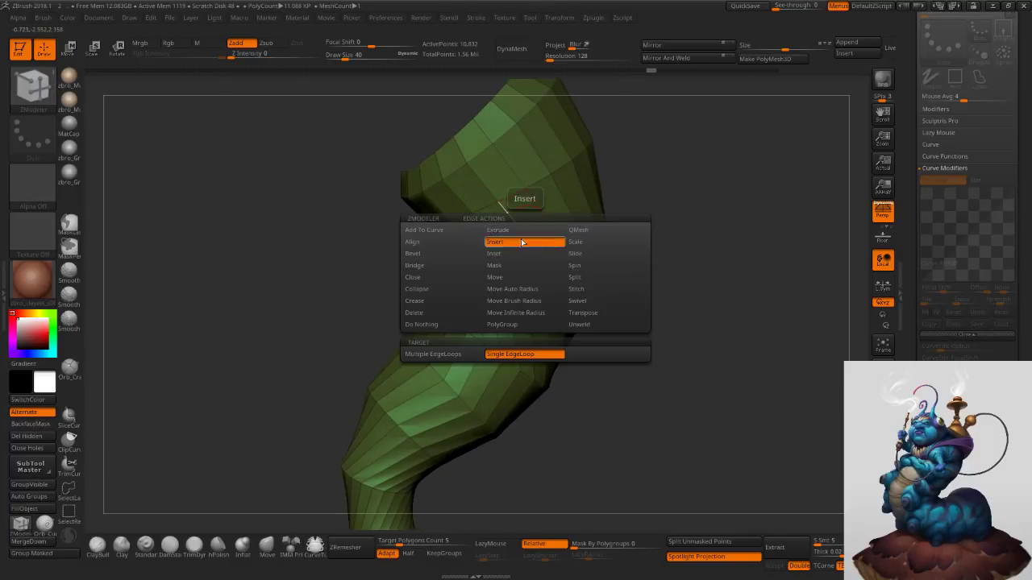
click(453, 303)
click(514, 356)
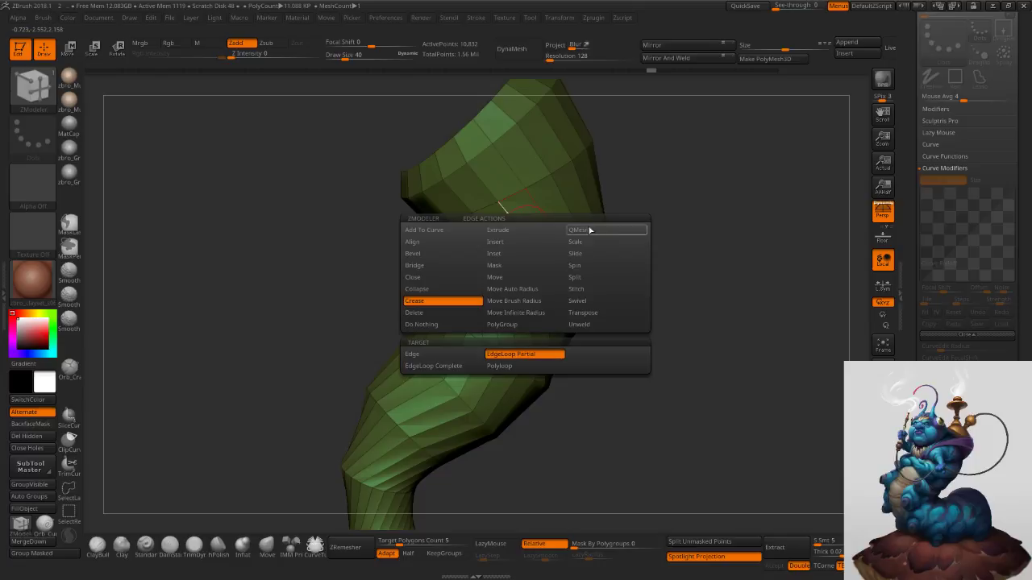
Crease two partial edge loops on the horn, then frame its edges with guide curves.
right_drag(578, 206, 599, 186)
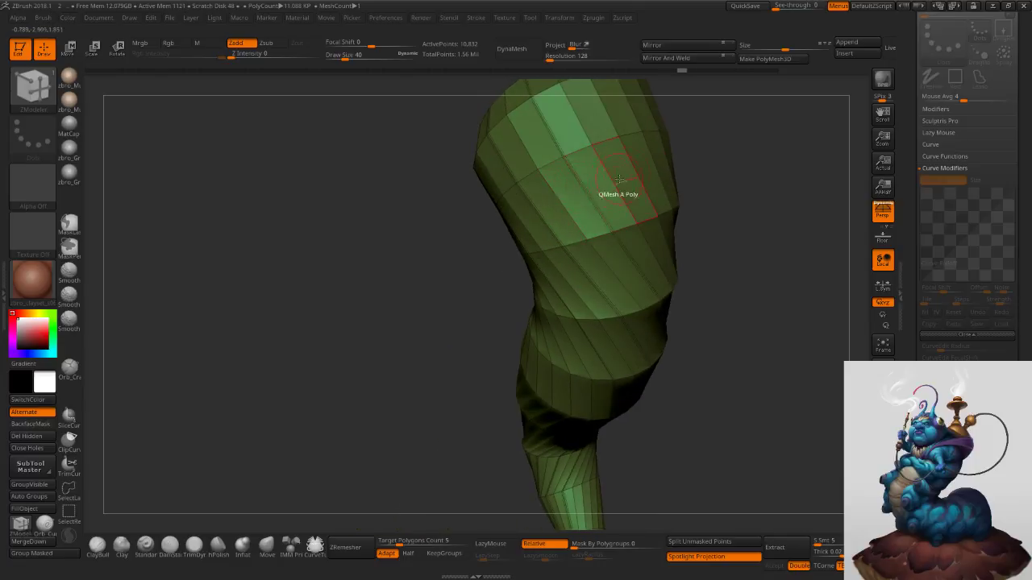
alt+drag(694, 159, 556, 265)
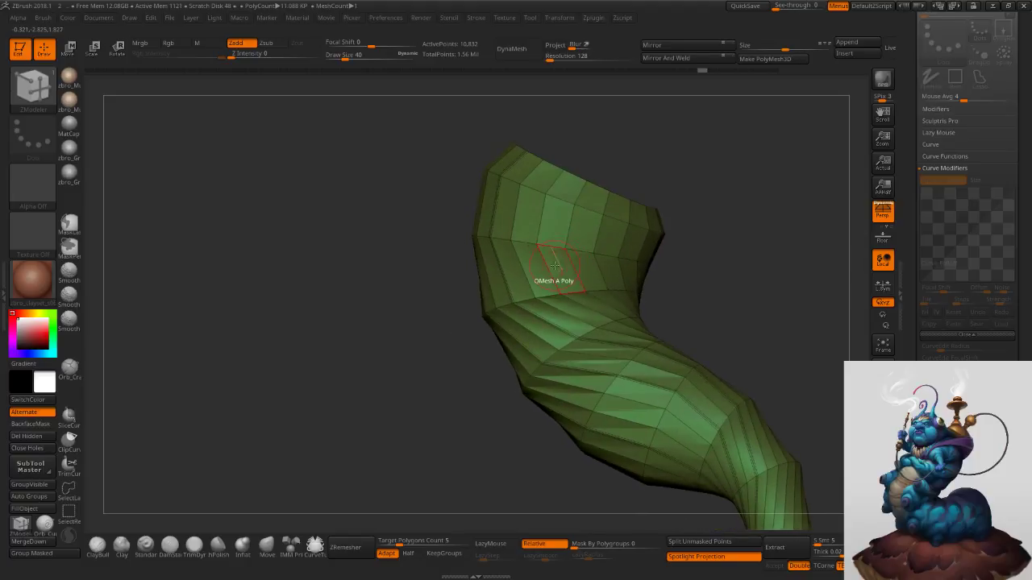
click(614, 256)
right_drag(614, 256, 637, 230)
click(623, 264)
right_drag(786, 323, 753, 237)
key(ctrl+shift+z)
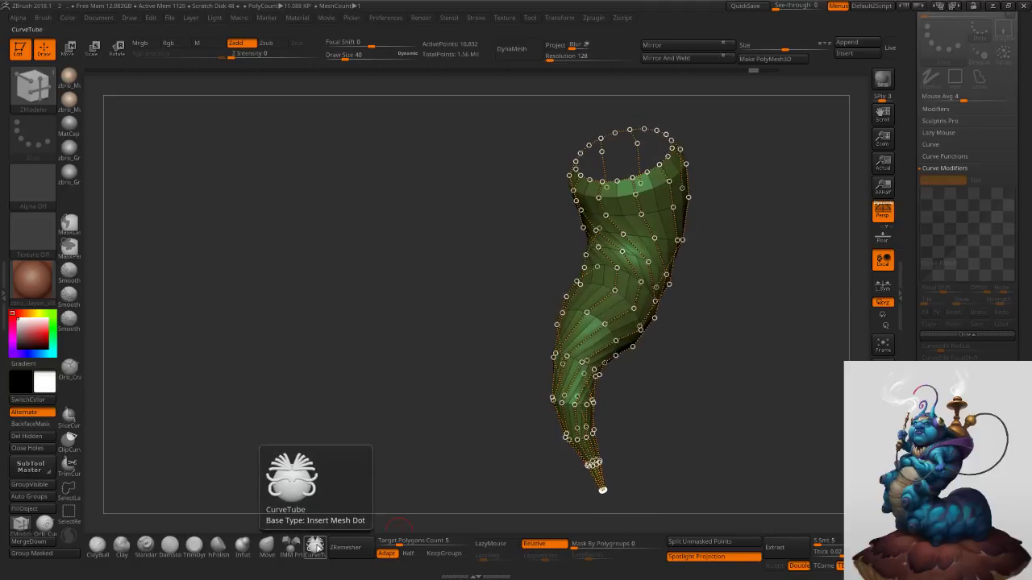
With CurveTube and the wireframe hidden, create a first tube on the horn at draw size 56.
click(315, 547)
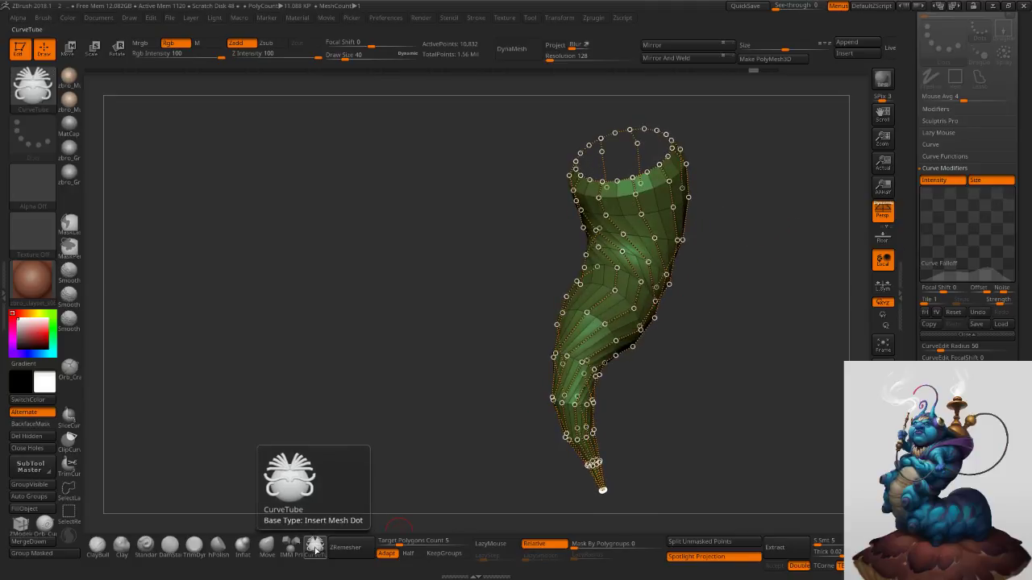
mouse_move(742, 270)
ctrl+right_down()
mouse_move(765, 313)
mouse_move(792, 268)
ctrl+right_up()
key(shift+f)
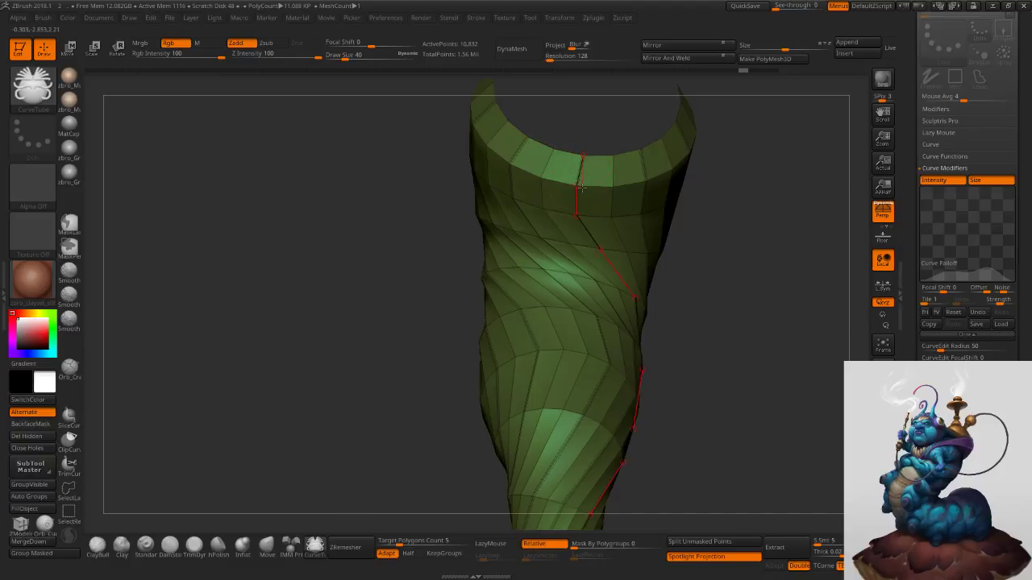
click(581, 187)
key(shift+f)
mouse_move(721, 207)
right_down()
mouse_move(760, 218)
mouse_move(707, 223)
right_up()
key(s)
click(711, 226)
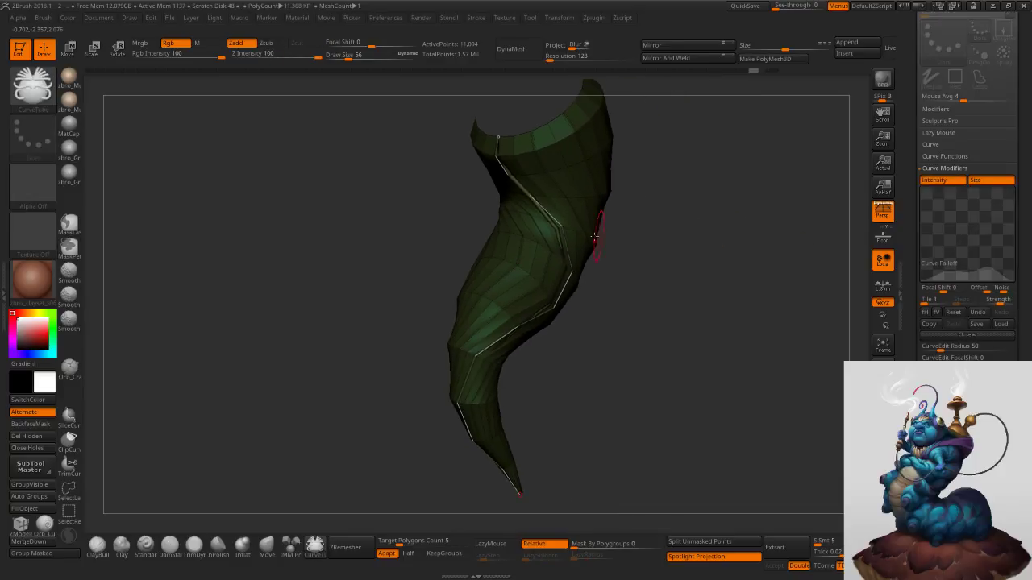
Thicken the first tube to draw size 62, then 68, and add a bulge to its Curve Falloff.
shift+drag(553, 234, 560, 226)
key(s)
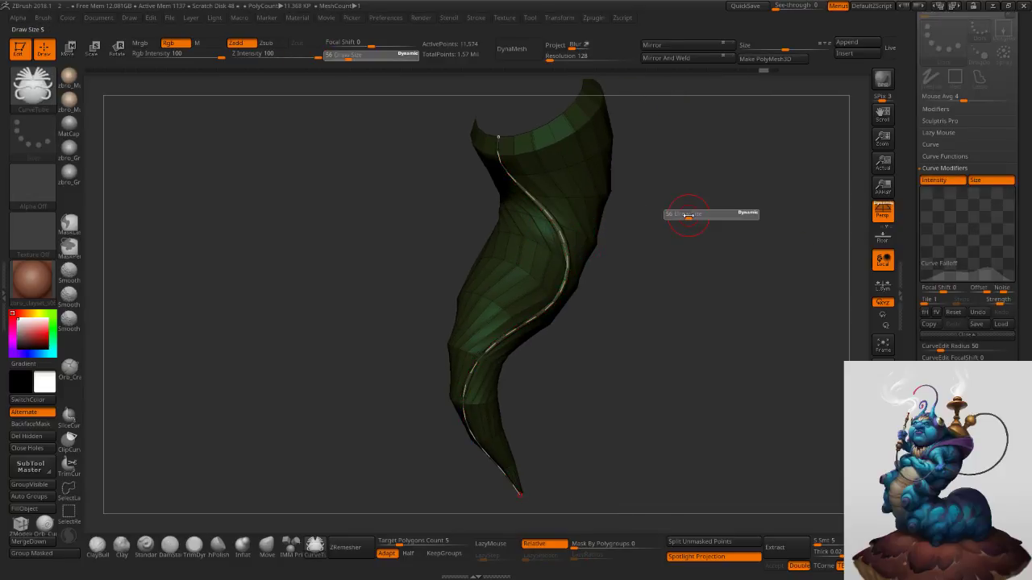
click(689, 215)
click(562, 241)
mouse_move(634, 231)
right_down()
mouse_move(671, 205)
mouse_move(751, 216)
right_up()
key(s)
click(677, 211)
click(500, 326)
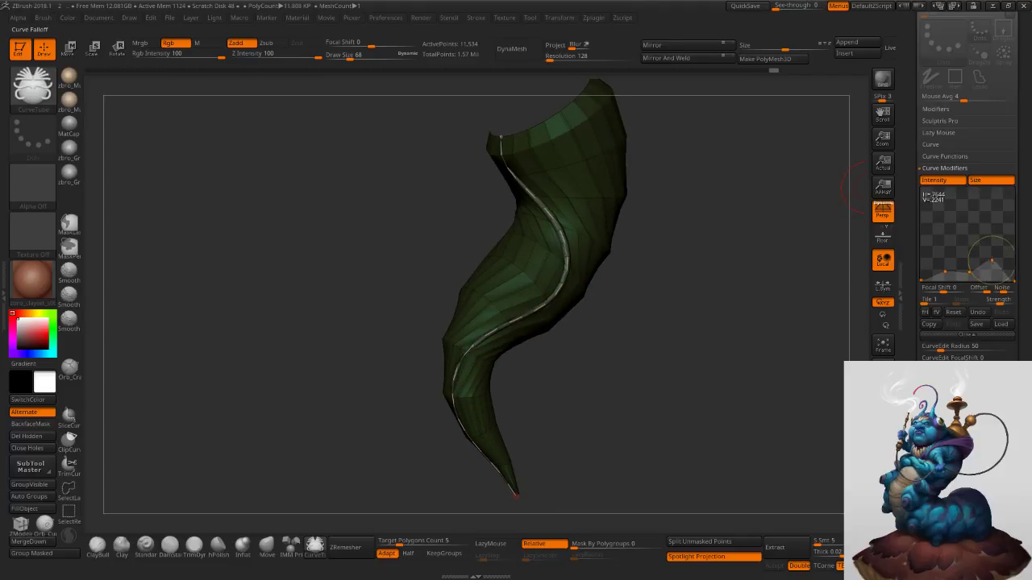
drag(1003, 271, 1009, 269)
click(570, 232)
Rebuild the first tube thinner at draw size 50.
drag(656, 237, 673, 235)
alt+drag(672, 317, 648, 236)
alt+drag(661, 202, 674, 316)
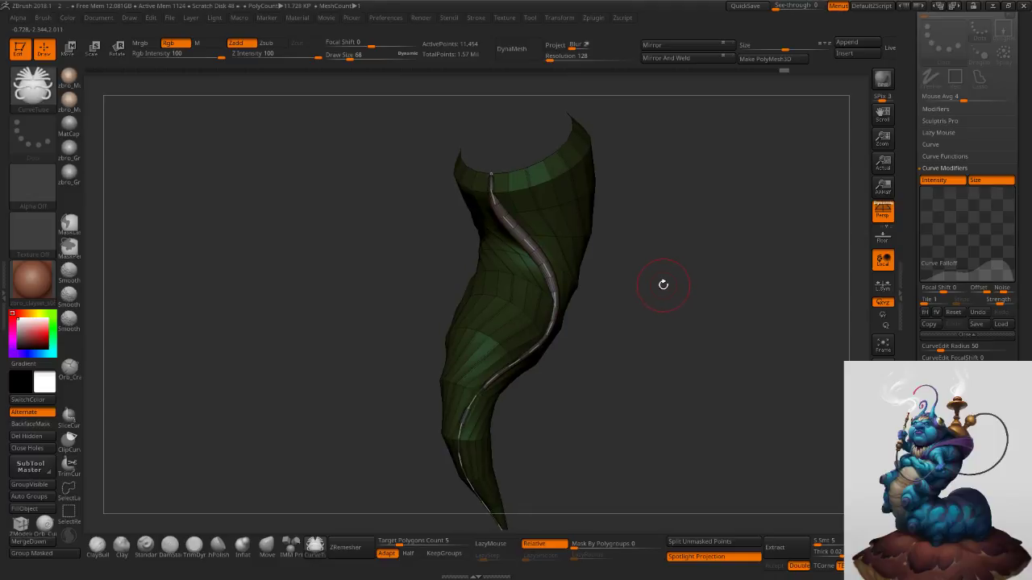
key(s)
drag(672, 265, 668, 265)
click(552, 276)
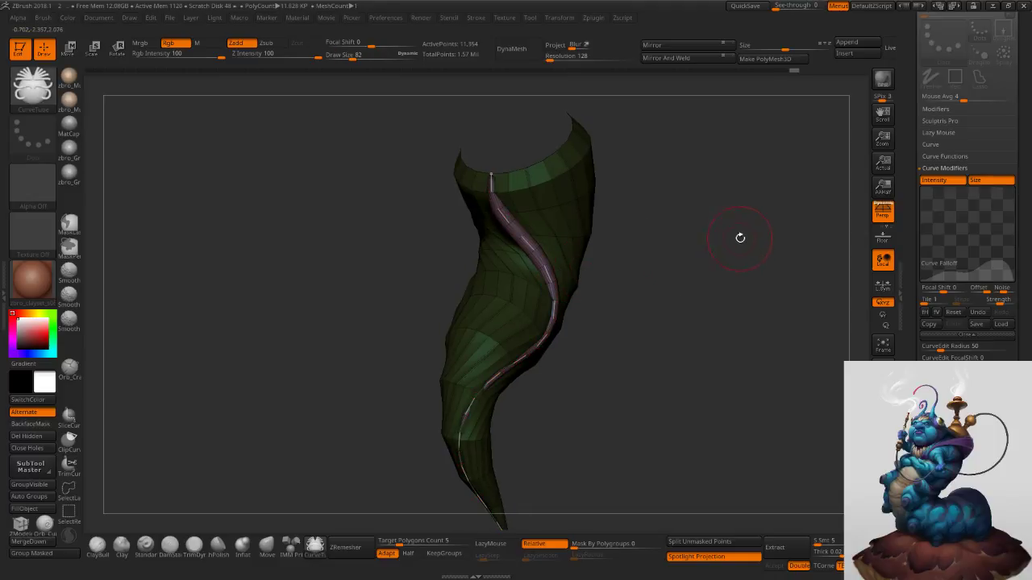
Draw a second tube along the horn, shrink it from 82 to 50, then undo it.
drag(741, 237, 718, 242)
mouse_move(655, 231)
mouse_down()
mouse_move(657, 222)
mouse_move(650, 242)
mouse_up()
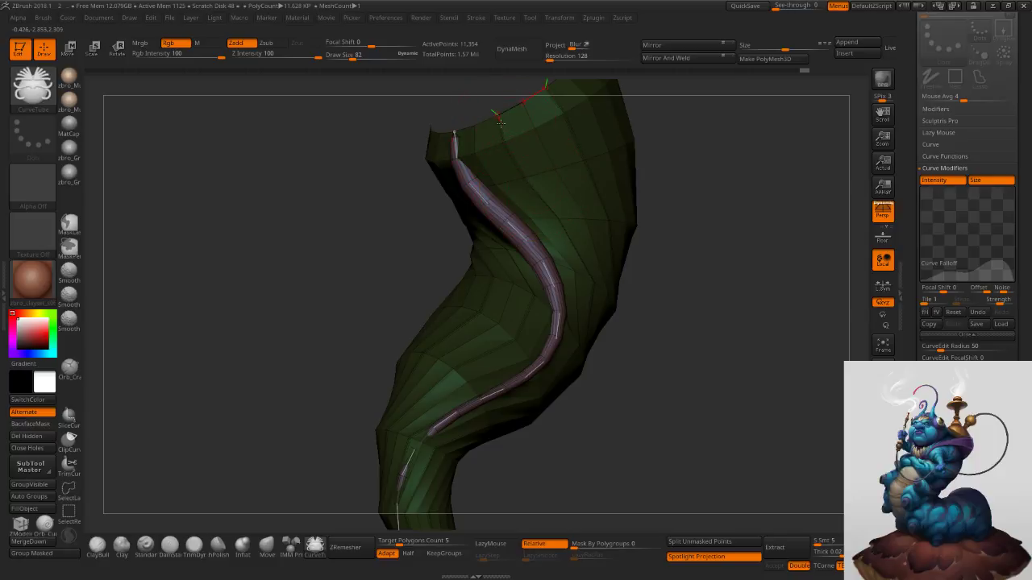
drag(506, 137, 508, 139)
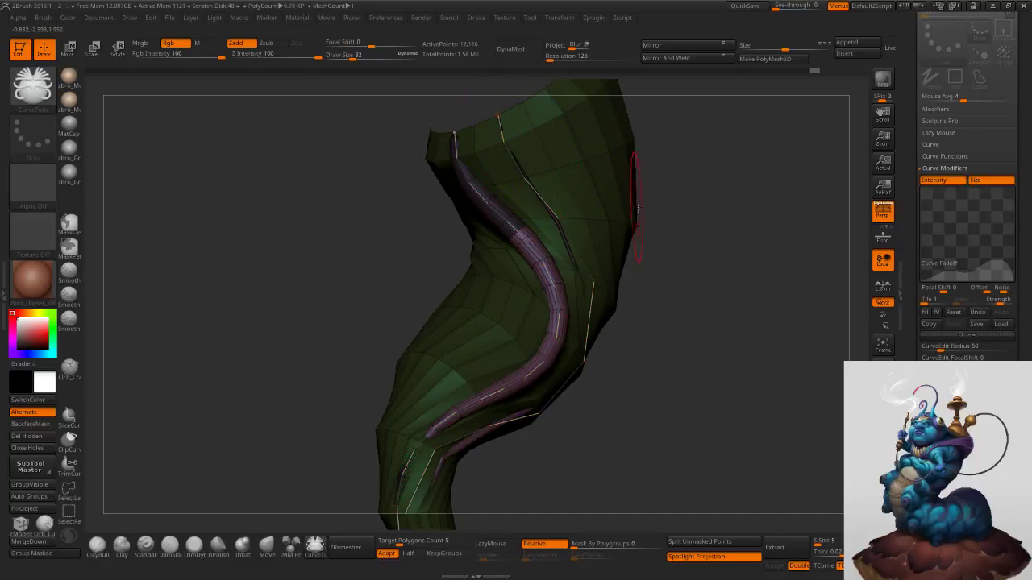
key(s)
drag(721, 232, 715, 231)
click(499, 114)
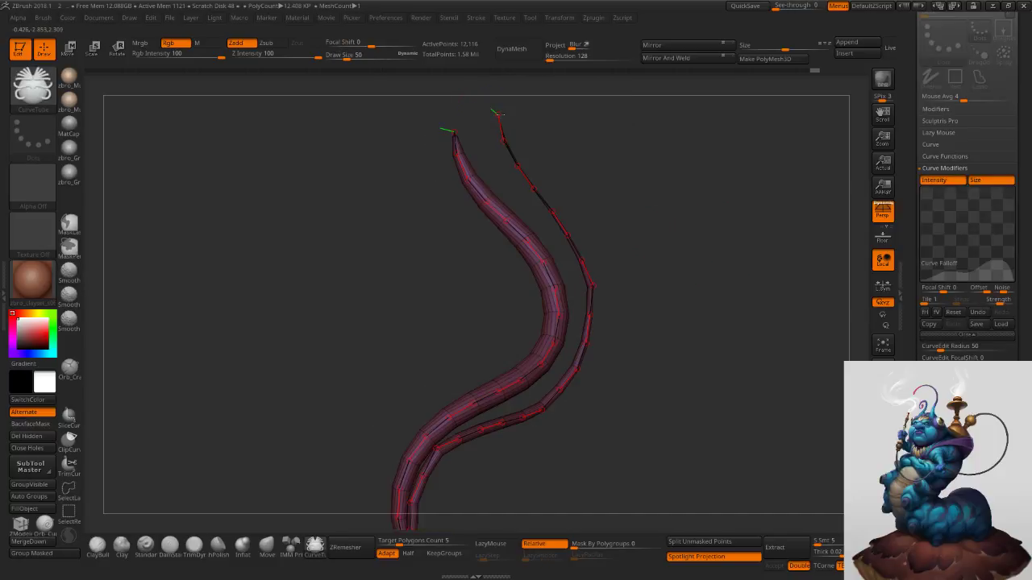
mouse_move(691, 246)
ctrl+right_down()
mouse_move(677, 236)
mouse_move(675, 267)
mouse_move(660, 264)
ctrl+right_up()
key(ctrl+z)
key(ctrl+z)
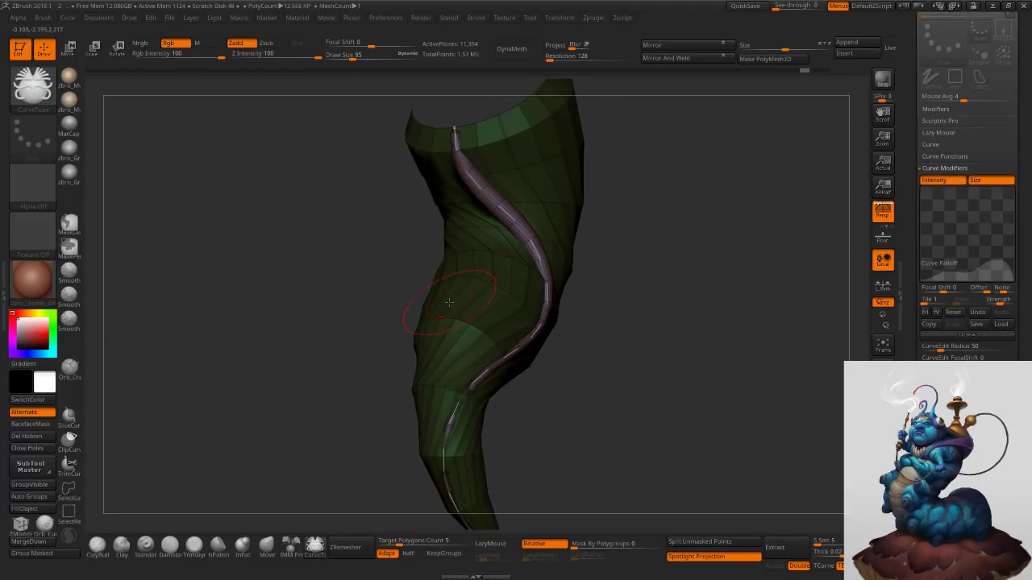
Draw a new tube along the horn's edge and rebuild it smoothly at the larger size.
right_drag(566, 283, 624, 253)
drag(633, 258, 632, 201)
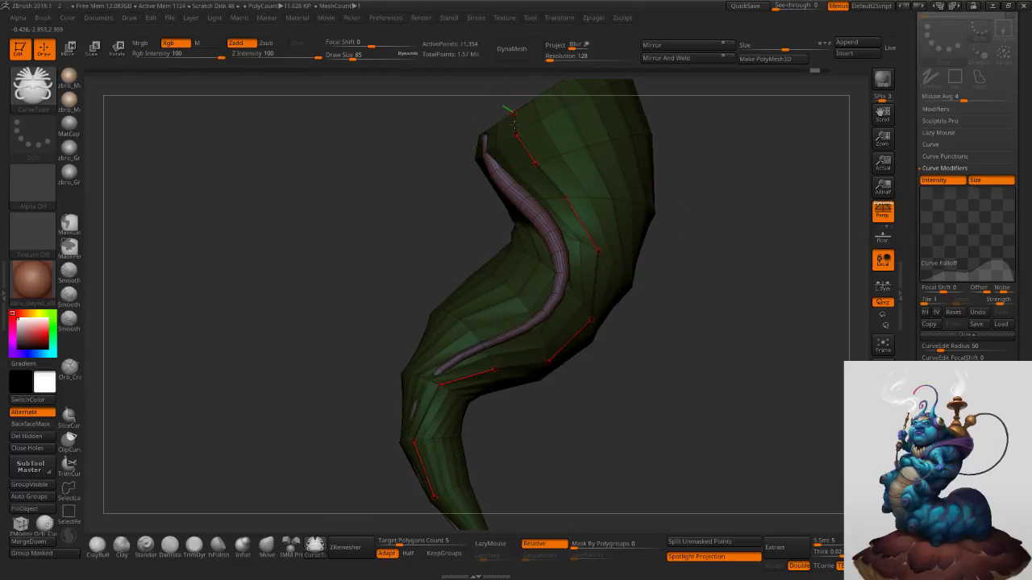
shift+drag(514, 129, 524, 135)
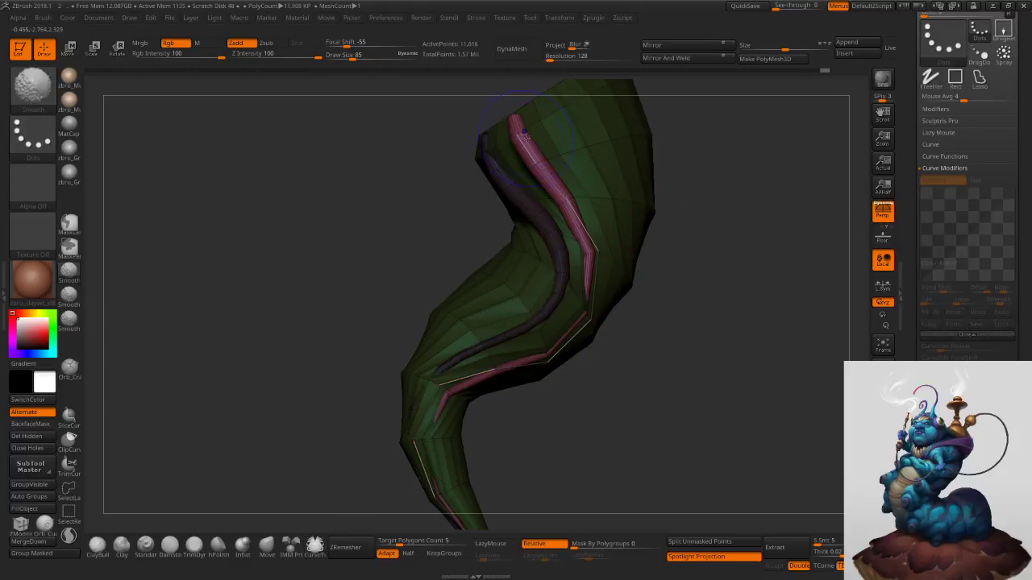
click(595, 250)
drag(651, 263, 500, 290)
click(438, 304)
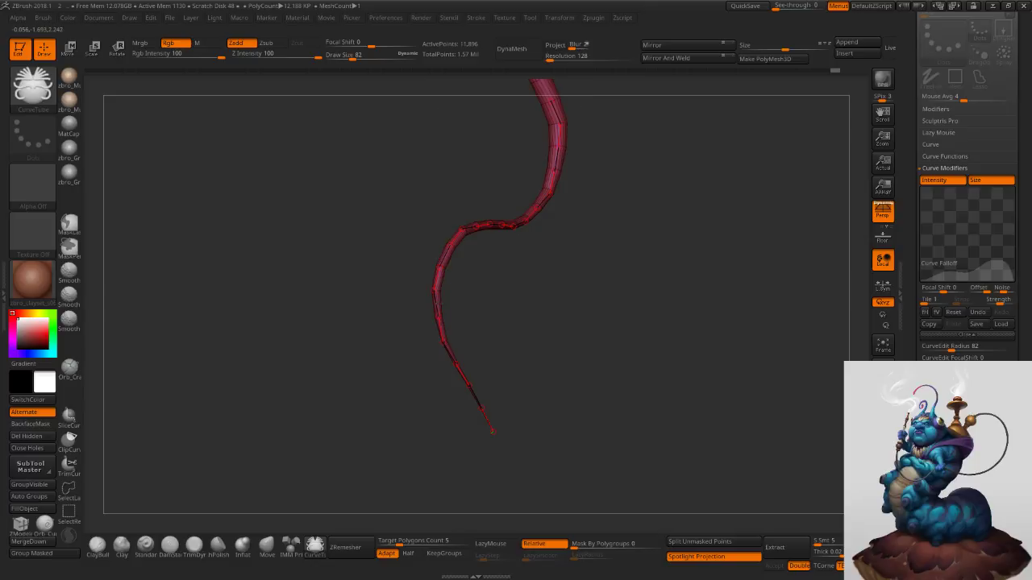
Reshape the tube by dragging its tip left and pulling its end, then commit the red tube.
alt+drag(621, 230, 700, 344)
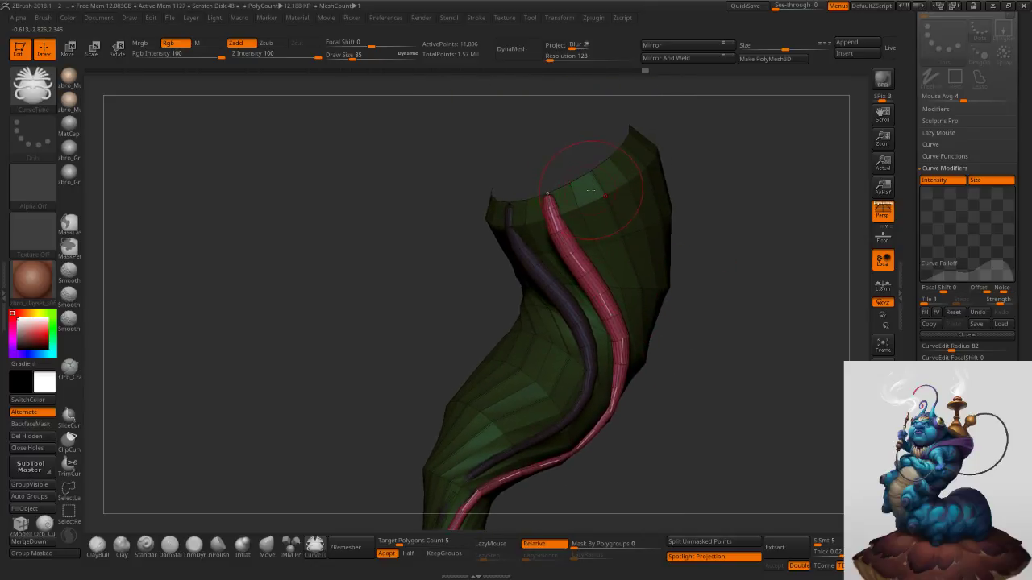
drag(584, 163, 508, 184)
drag(481, 177, 604, 202)
alt+drag(616, 246, 591, 128)
click(446, 266)
Draw another red tube up the horn, adjust its tip, and commit it.
drag(595, 245, 710, 226)
alt+drag(709, 177, 722, 387)
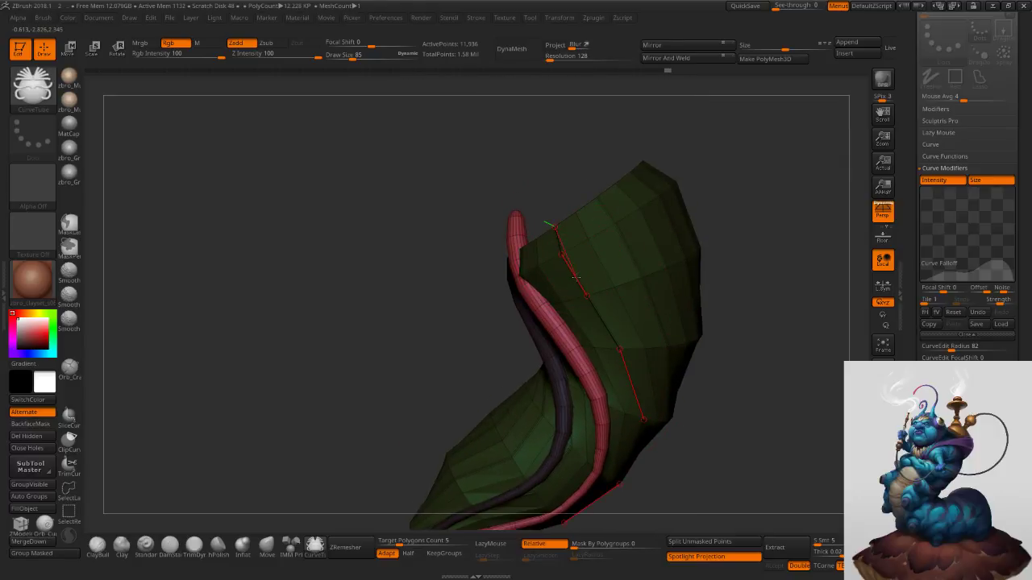
drag(575, 277, 560, 524)
mouse_move(587, 191)
mouse_down()
mouse_move(557, 195)
mouse_move(544, 212)
mouse_up()
ctrl+right_drag(565, 207, 584, 162)
mouse_move(613, 211)
right_down()
mouse_move(555, 183)
mouse_move(560, 201)
mouse_move(571, 191)
mouse_move(564, 234)
right_up()
click(556, 213)
Turn the next drawn curve into a red tube and pull its tip upward.
click(557, 220)
drag(518, 181, 513, 166)
right_drag(609, 165, 528, 166)
alt+right_drag(527, 166, 560, 239)
drag(559, 239, 566, 179)
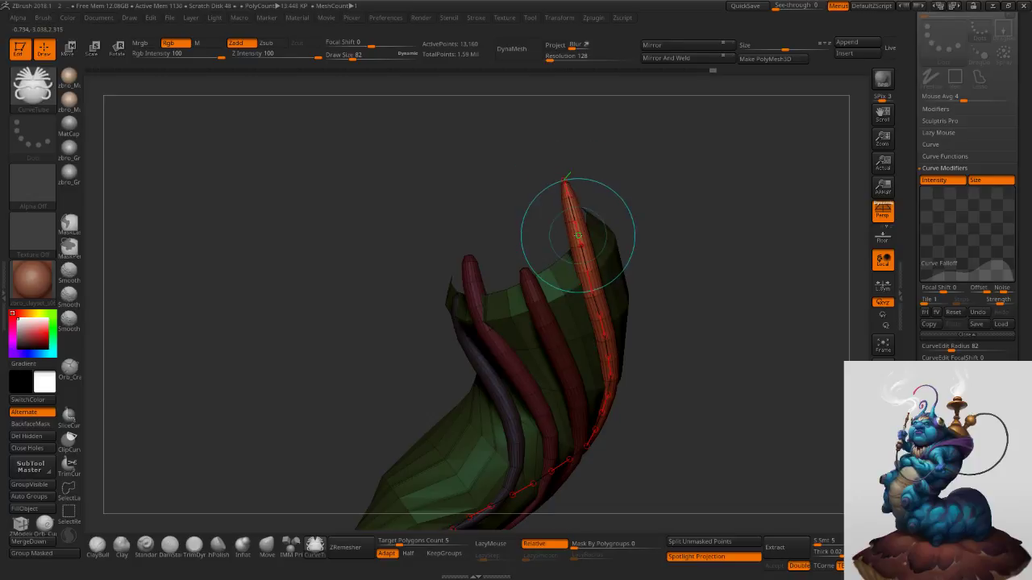
Isolate the red tube briefly, then show the shell and other tubes again.
ctrl+shift+click(580, 234)
ctrl+shift+click(644, 253)
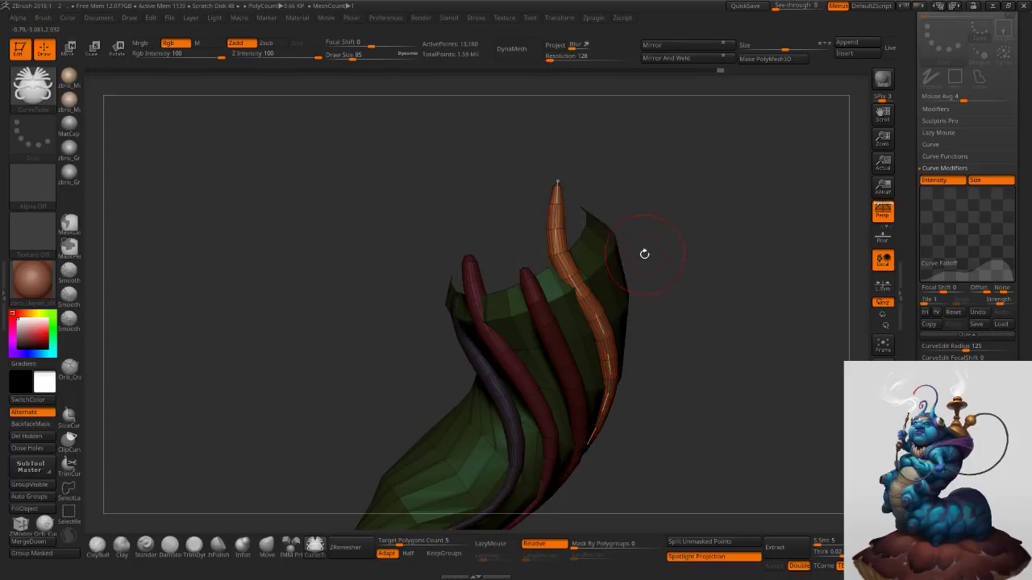
drag(661, 234, 534, 218)
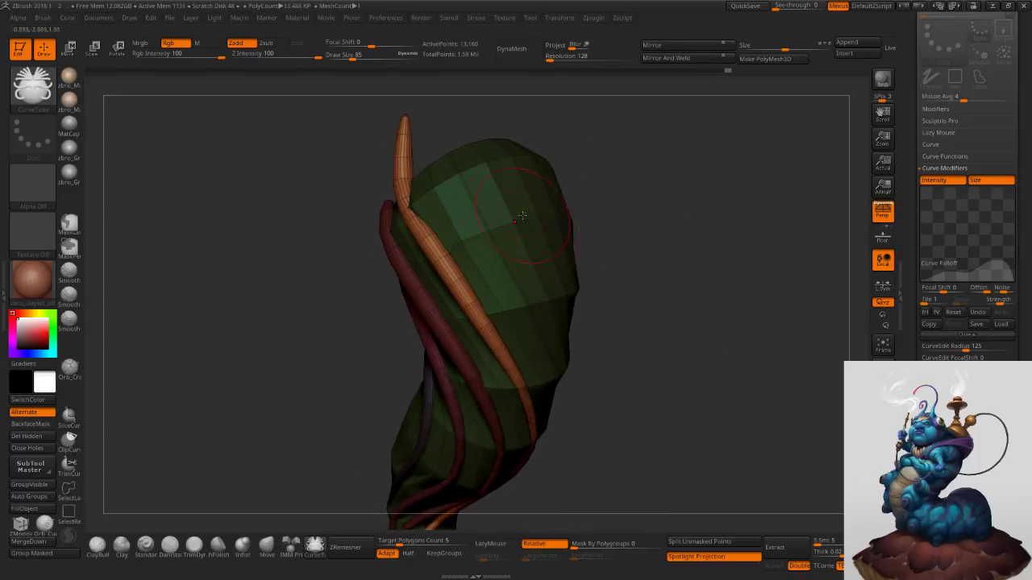
Create an orange tube along the curve, bend its upper part left, and make it thinner.
click(463, 189)
alt+drag(481, 140, 481, 194)
key(s)
drag(490, 253, 480, 273)
key(s)
drag(547, 239, 541, 239)
click(482, 264)
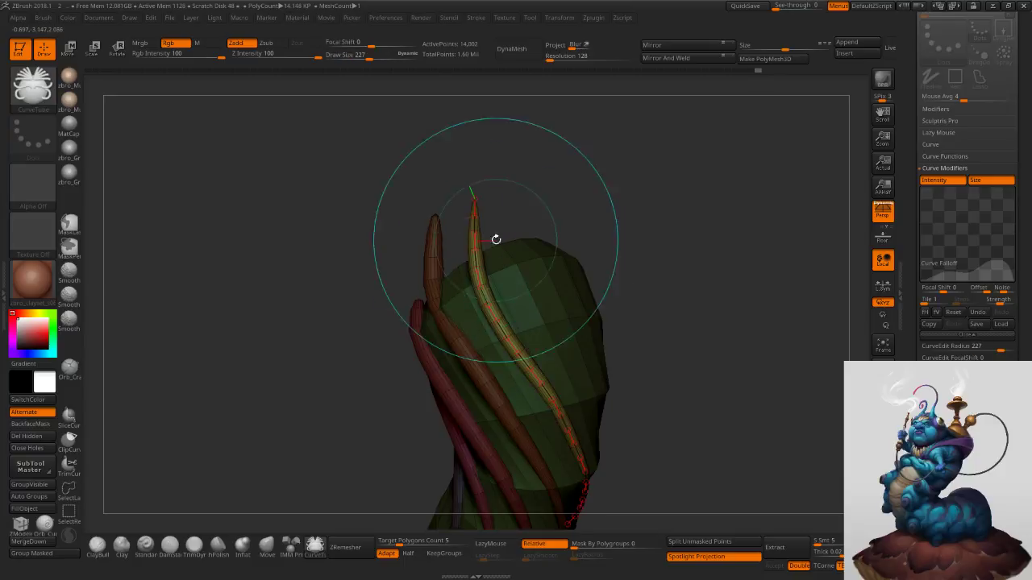
Raise the orange tube's size from 227 to 251, regenerate it thicker, and re-bend it.
right_drag(525, 241, 500, 240)
key(s)
drag(501, 240, 503, 241)
key(s)
click(479, 259)
key(s)
click(470, 246)
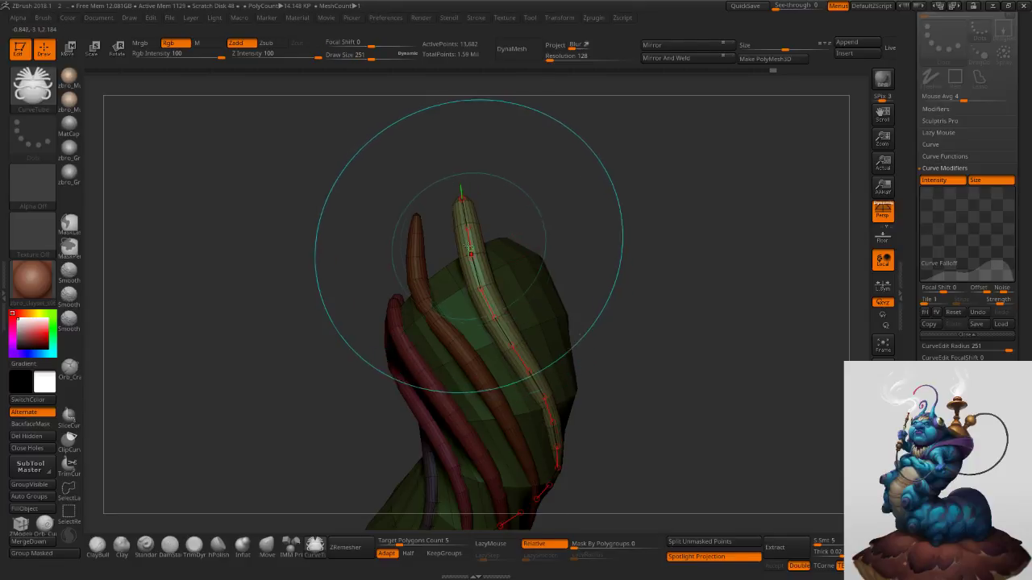
click(462, 244)
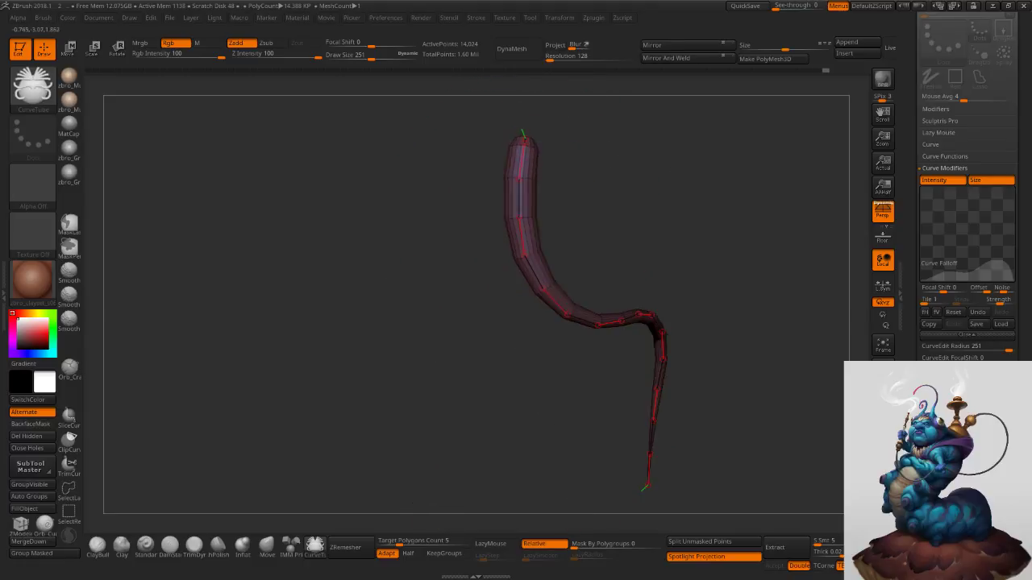
drag(543, 208, 692, 150)
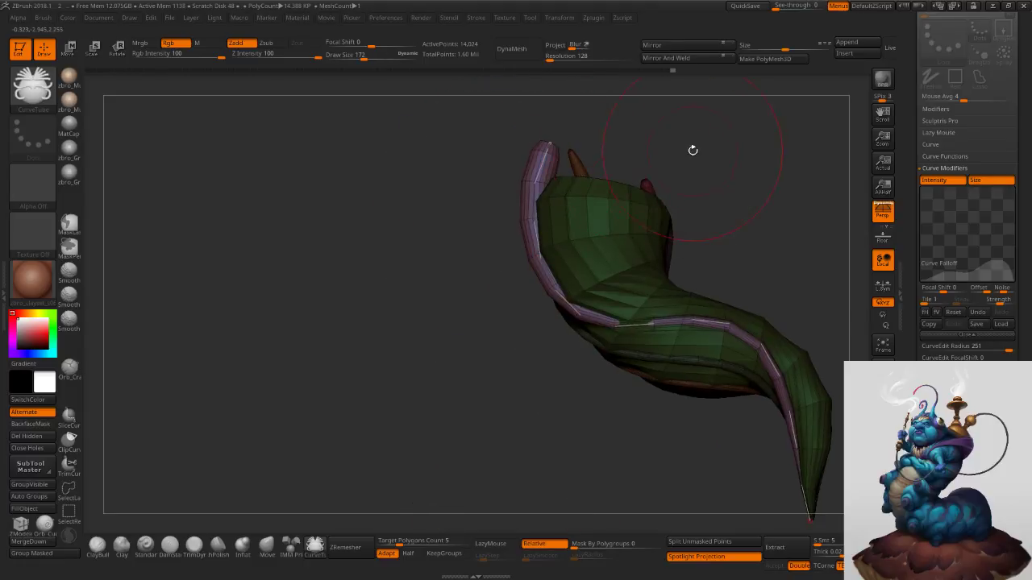
Rebuild the pink tube at size 251 and pull its tip upward to lengthen it.
click(571, 219)
key(ctrl+z)
click(574, 221)
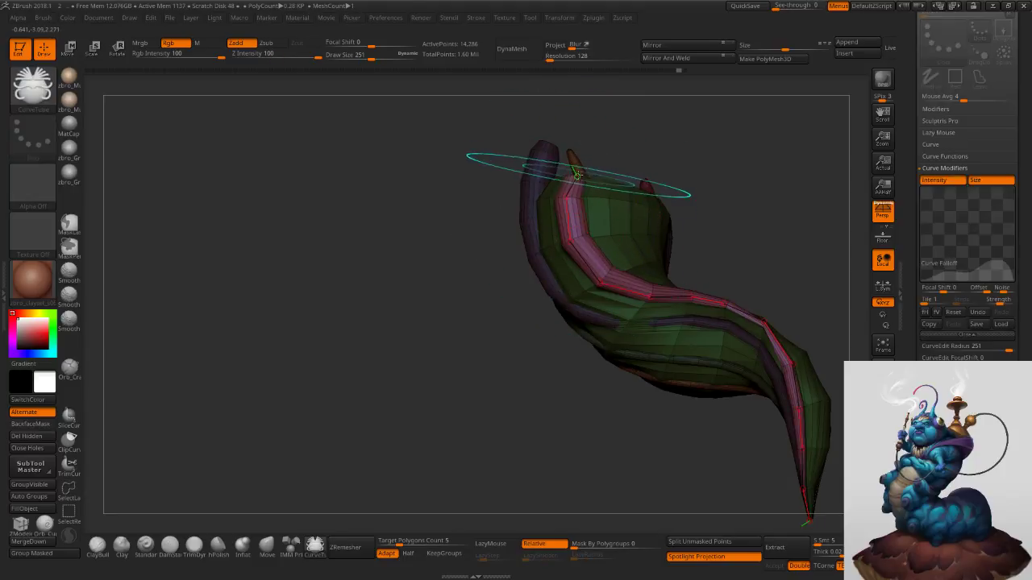
drag(577, 175, 588, 144)
mouse_move(674, 290)
alt+right_down()
mouse_move(575, 262)
mouse_move(548, 344)
alt+right_up()
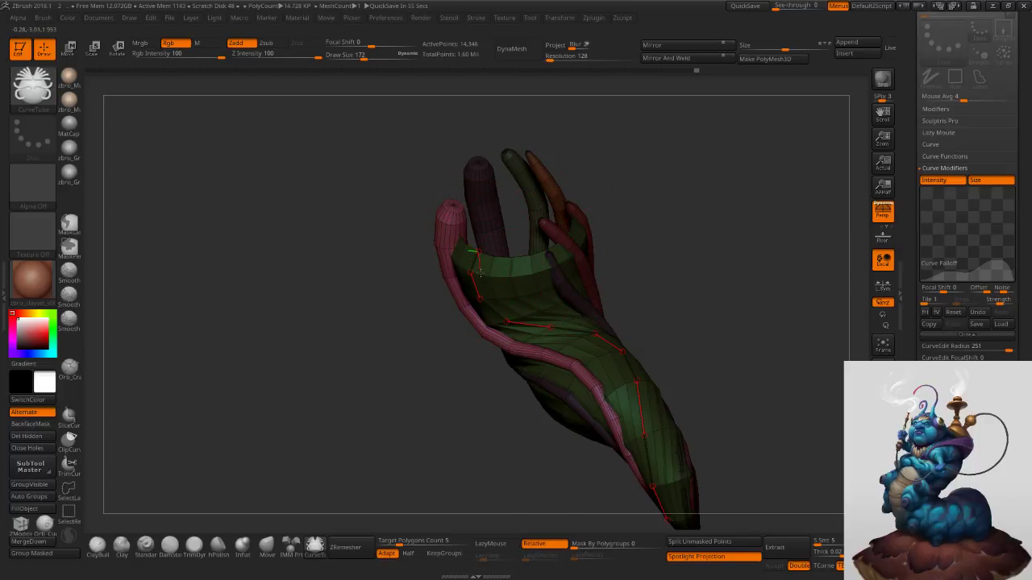
Draw a new tube up the guide, stretch its tip upward, and commit it.
drag(481, 273, 480, 266)
right_drag(507, 258, 486, 253)
drag(483, 251, 489, 223)
right_drag(553, 237, 479, 269)
click(487, 256)
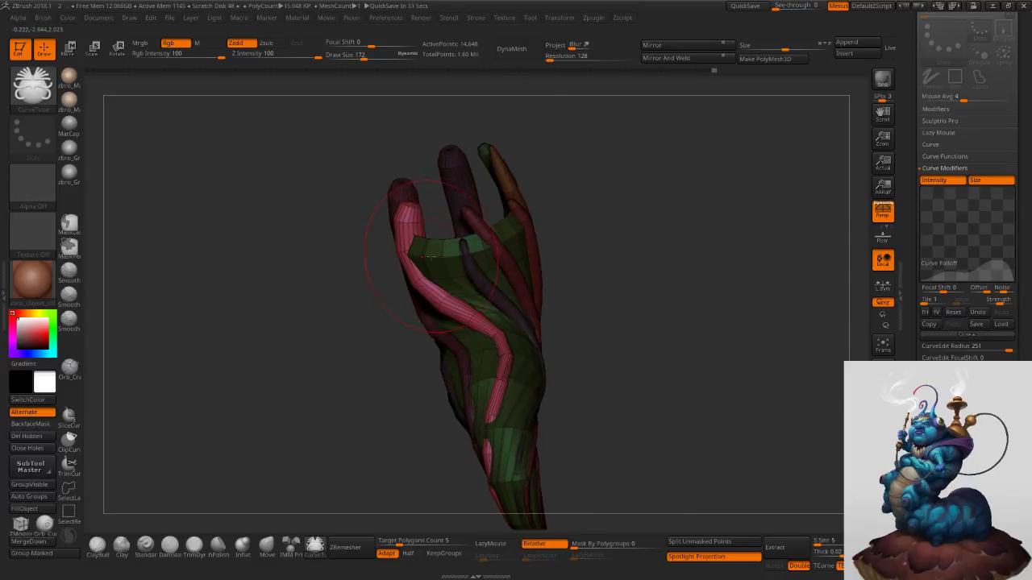
Add another tube with its tip pulled up, rebuilding it at size 251.
drag(428, 258, 427, 240)
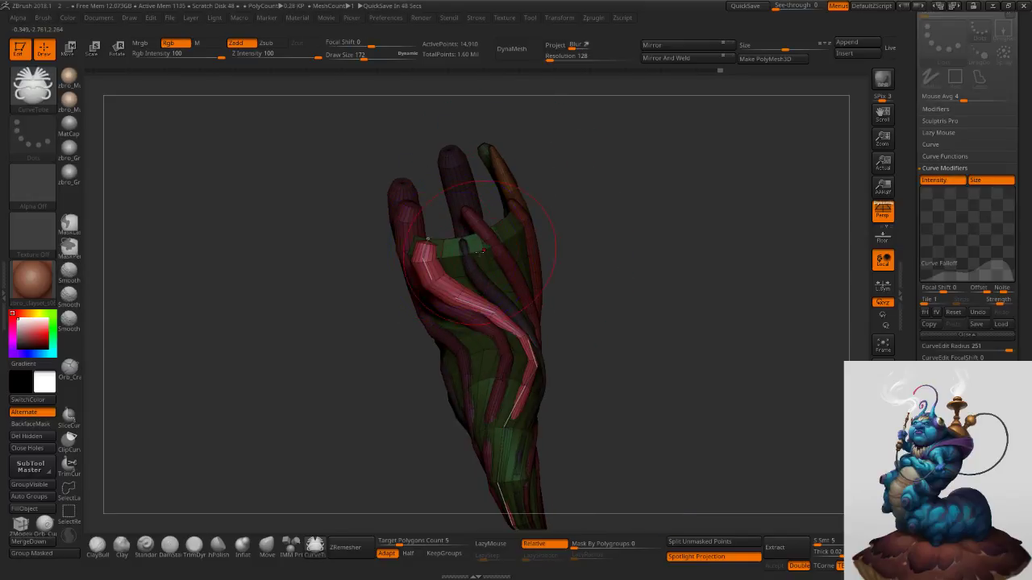
right_drag(444, 252, 456, 248)
drag(426, 247, 441, 192)
right_drag(532, 166, 531, 244)
click(523, 243)
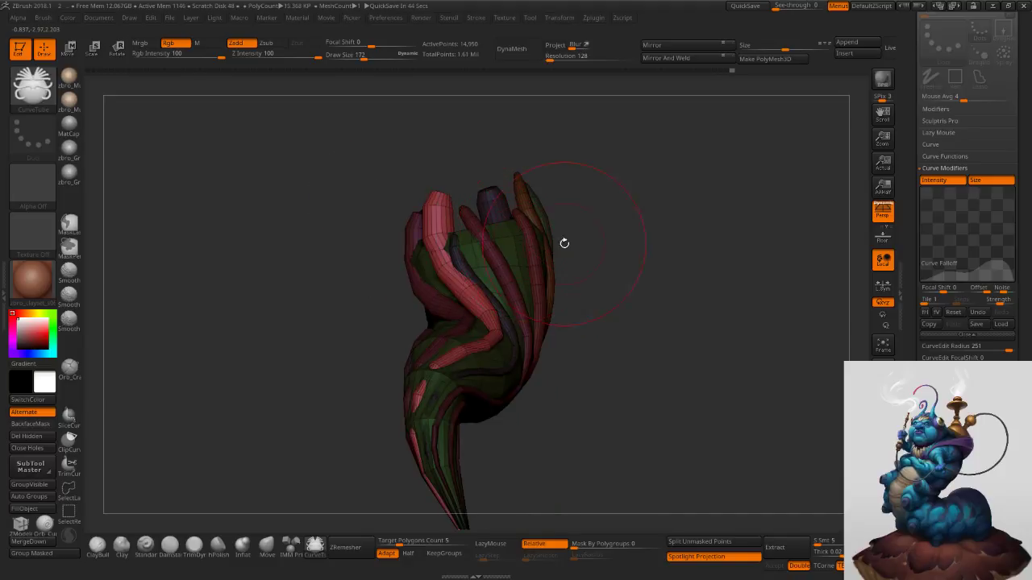
key(ctrl+z)
key(s)
drag(608, 245, 615, 245)
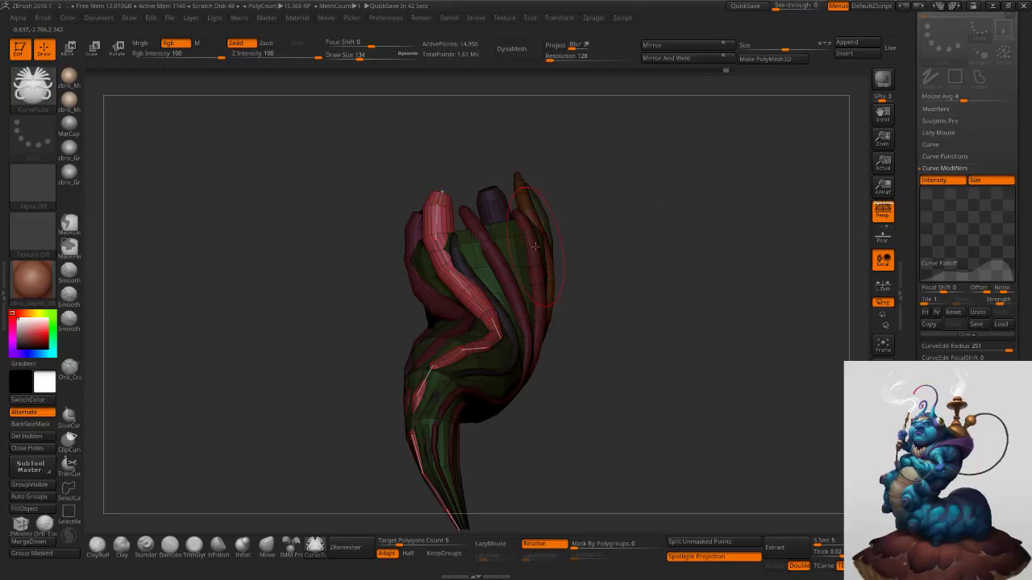
click(431, 234)
right_drag(484, 242, 602, 272)
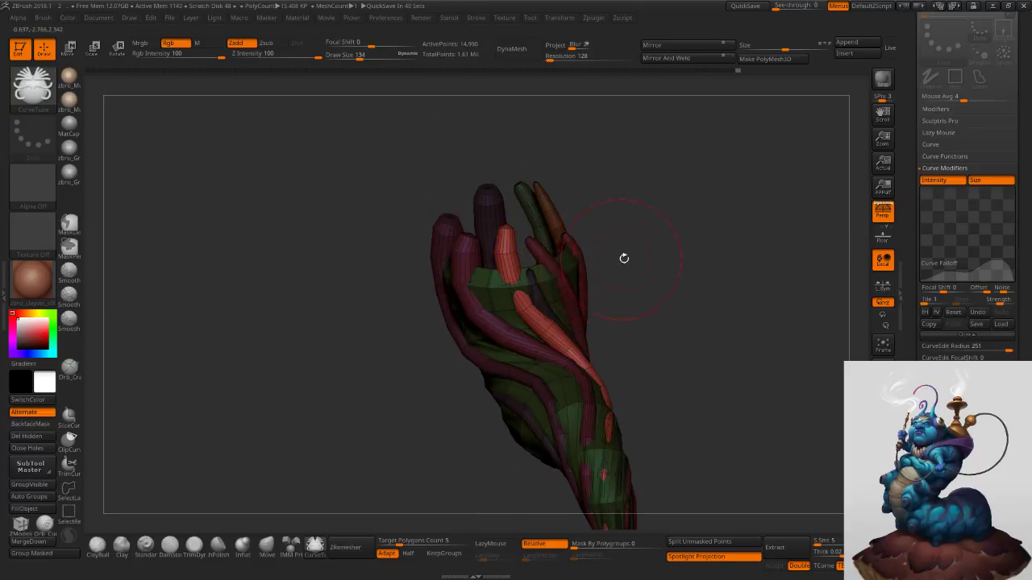
Turn off the wireframe and group colours, then lasso-hide a ring of the guide shell.
key(shift+f)
alt+right_drag(856, 482, 835, 365)
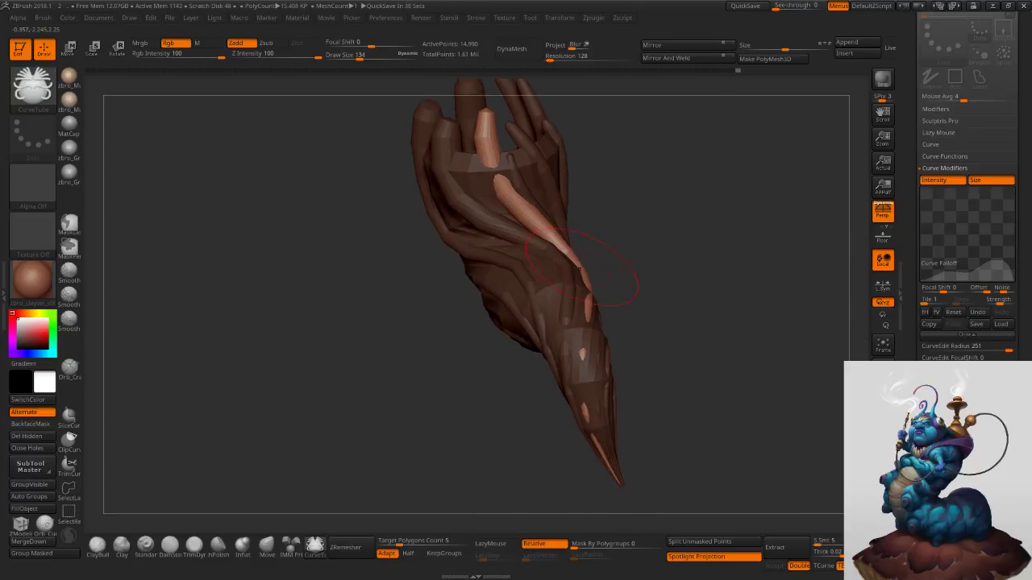
right_drag(587, 284, 592, 295)
ctrl+drag(633, 294, 645, 308)
ctrl+shift+click(549, 286)
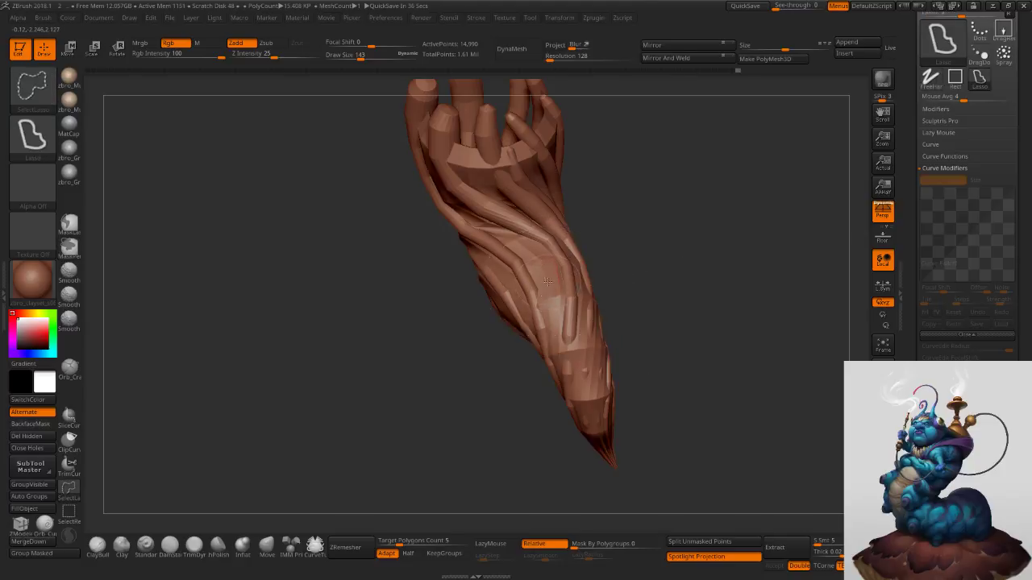
Hide the guide shell so only the tubes remain, and enable dynamic subdivision.
ctrl+shift+click(552, 295)
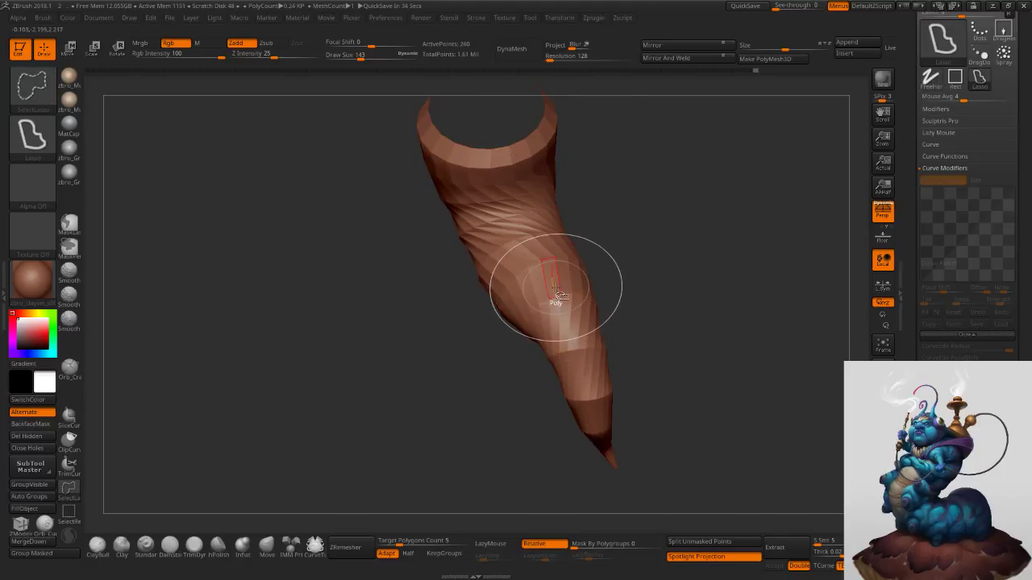
ctrl+shift+click(645, 262)
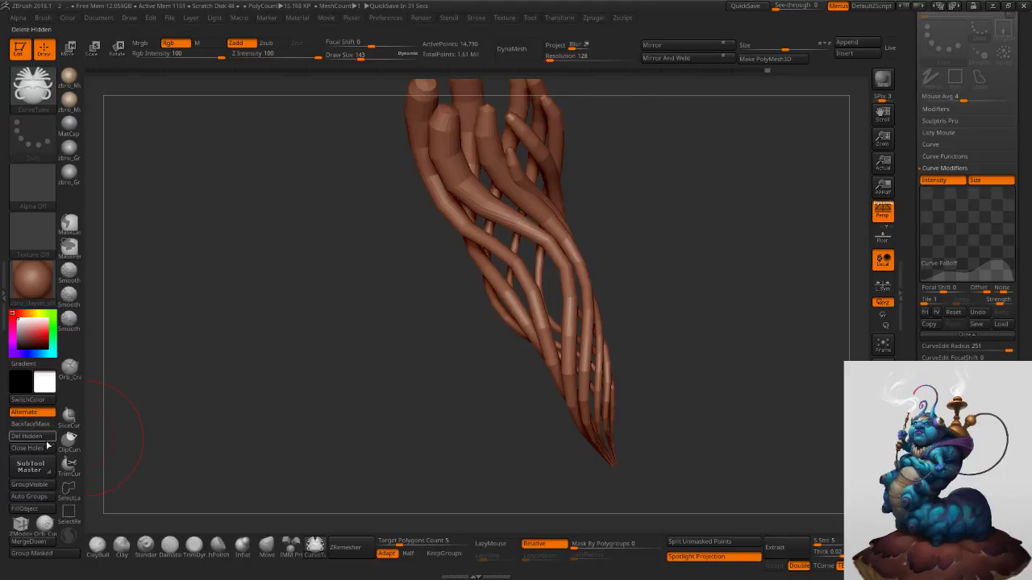
key(d)
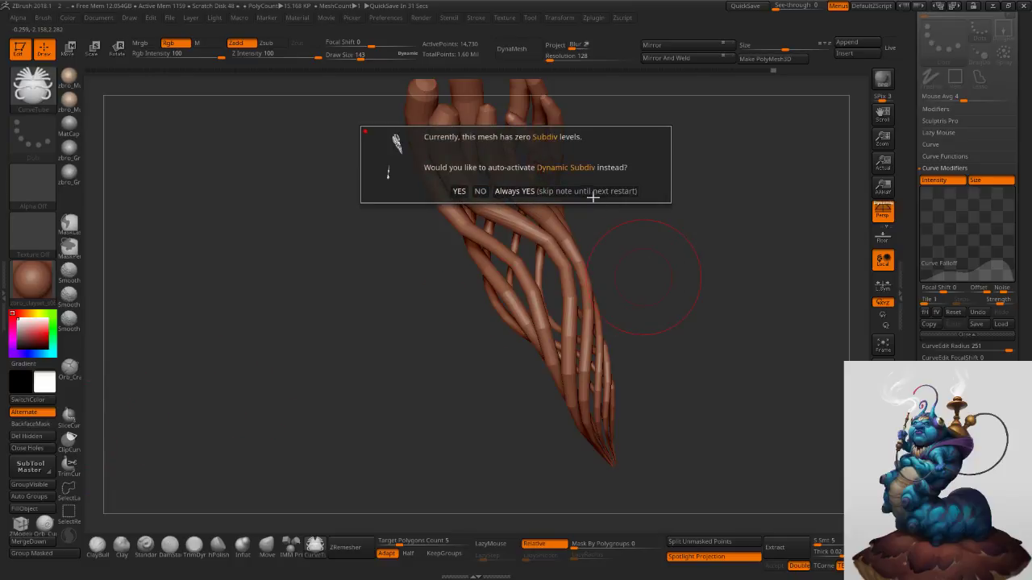
click(587, 192)
Show the other model parts again and nudge the middle strands with a 359-size Move brush.
alt+drag(754, 367, 762, 318)
click(880, 449)
mouse_move(801, 398)
ctrl+right_down()
mouse_move(728, 326)
mouse_move(805, 456)
ctrl+right_up()
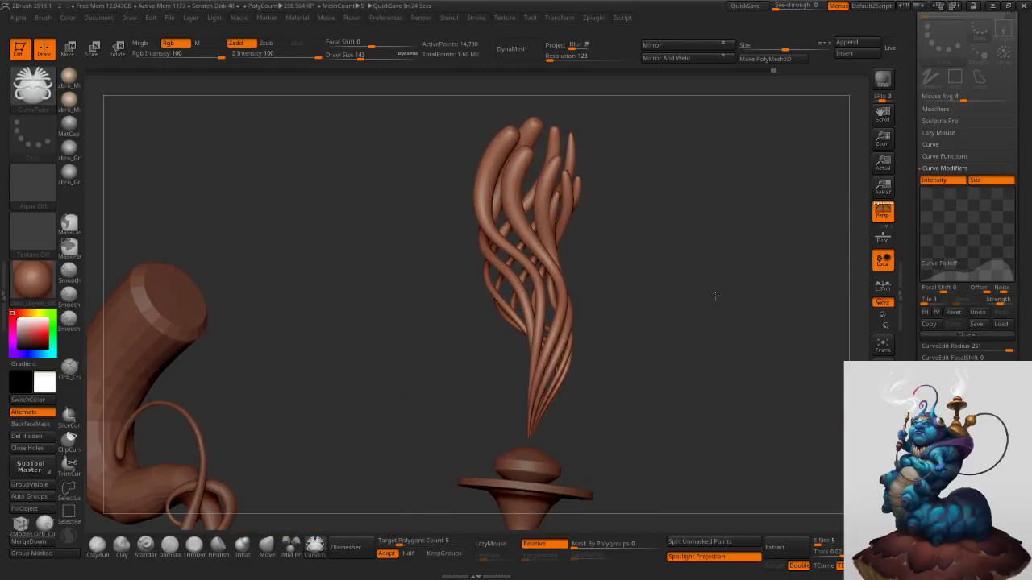
alt+right_drag(717, 279, 726, 353)
key(s)
click(711, 351)
click(268, 548)
key(s)
click(528, 347)
drag(542, 337, 543, 342)
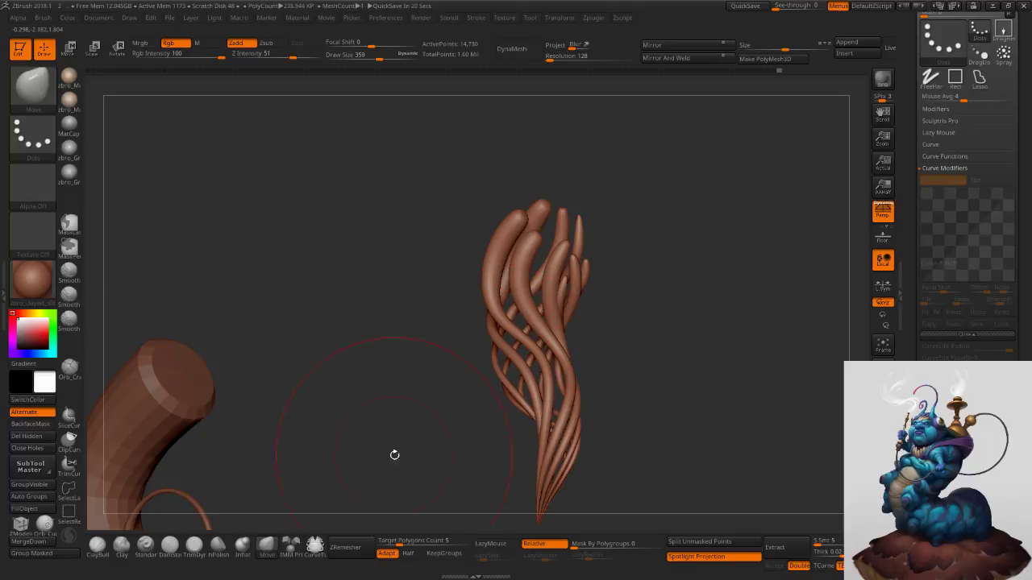
Thicken the lower, middle and upper strands with the Inflat brush at size 397.
click(248, 547)
key(s)
click(554, 375)
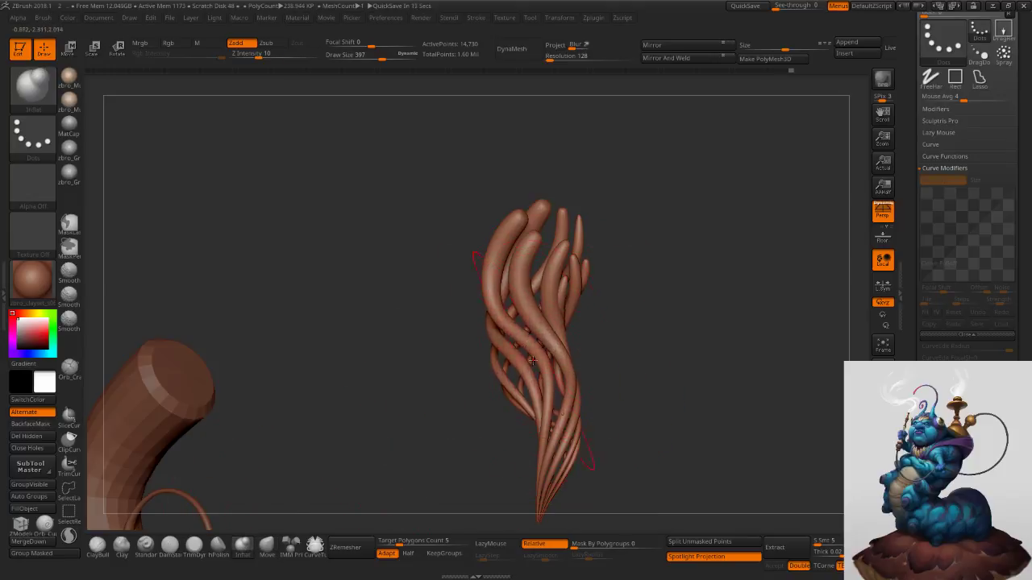
mouse_move(520, 374)
mouse_down()
mouse_move(539, 391)
mouse_move(564, 384)
mouse_up()
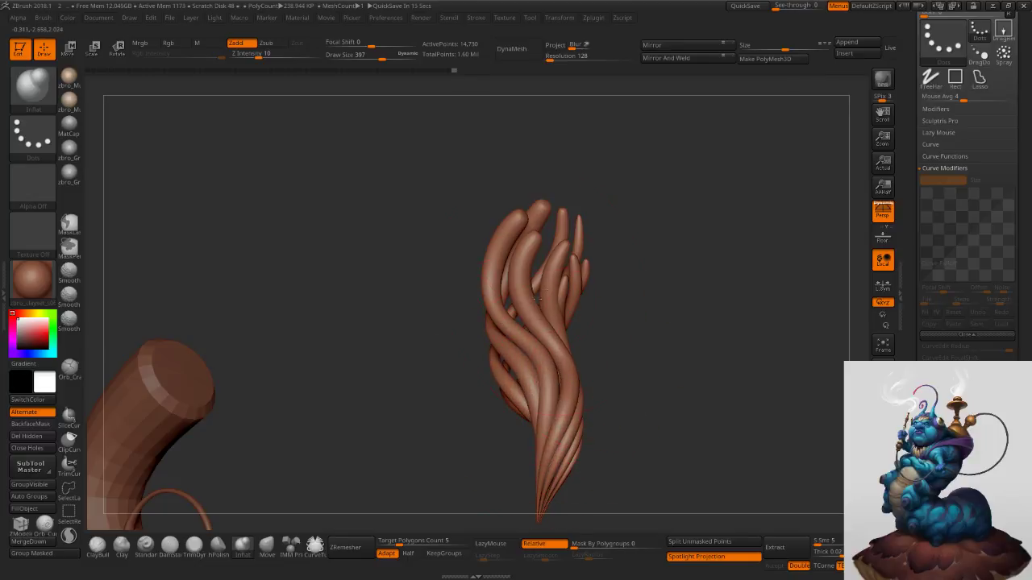
drag(541, 250, 540, 279)
Set the Move brush's Mask By Polygroups to 100 and pull the upper strands up-right.
click(268, 546)
key(s)
drag(595, 238, 582, 242)
drag(648, 545, 677, 547)
key(s)
drag(611, 227, 605, 228)
mouse_move(539, 238)
mouse_down()
mouse_move(576, 225)
mouse_move(587, 191)
mouse_up()
Pull the left and top strand tips to the right, resizing the brush between strokes.
key(s)
drag(520, 221, 526, 221)
drag(524, 218, 584, 211)
key(s)
key(s)
mouse_move(542, 194)
mouse_down()
mouse_move(587, 211)
mouse_move(574, 230)
mouse_up()
key(s)
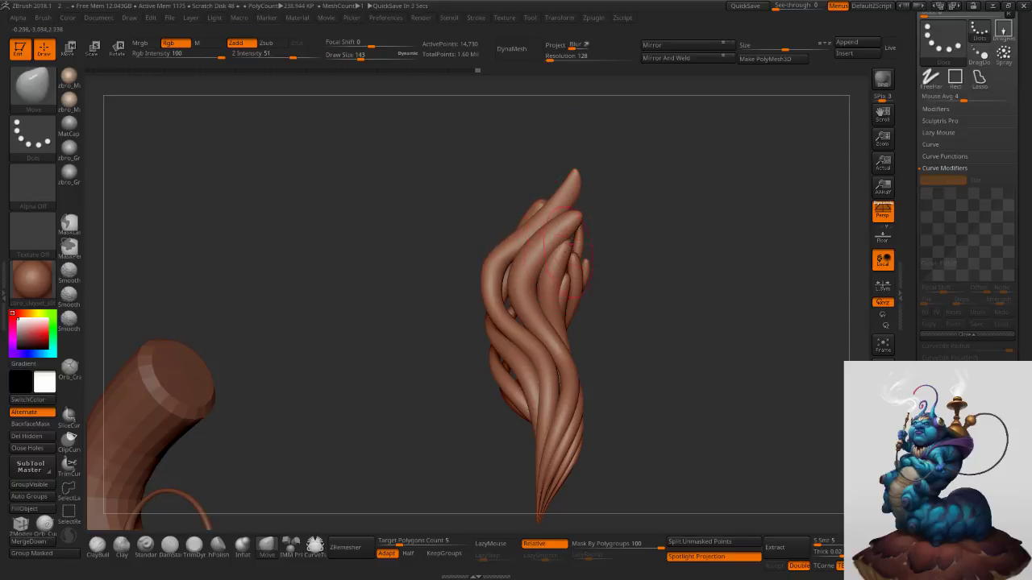
key(s)
click(499, 265)
Pull the left and inner strands' tips up and to the right, orbiting to check.
mouse_move(500, 266)
mouse_down()
mouse_move(512, 279)
mouse_move(482, 285)
mouse_move(493, 287)
mouse_up()
key(s)
key(s)
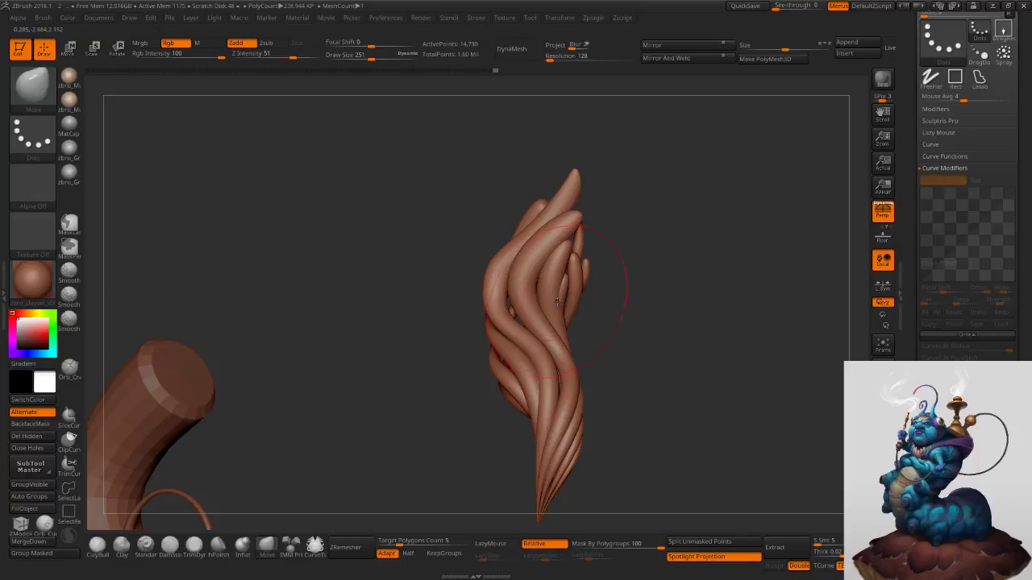
drag(566, 244, 612, 234)
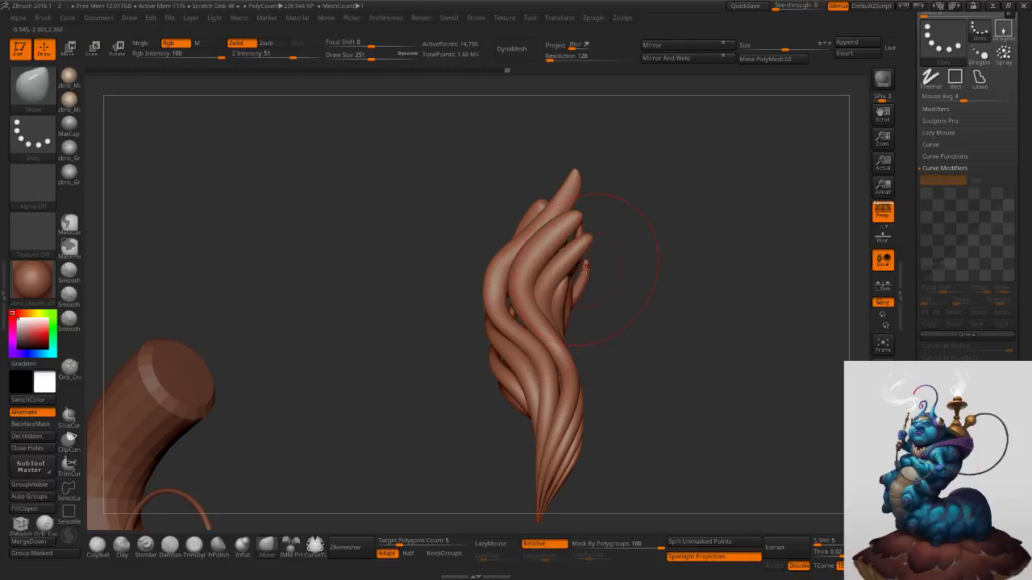
drag(556, 256, 569, 253)
mouse_move(570, 253)
right_down()
mouse_move(602, 272)
mouse_move(603, 246)
mouse_move(604, 332)
right_up()
drag(572, 291, 544, 283)
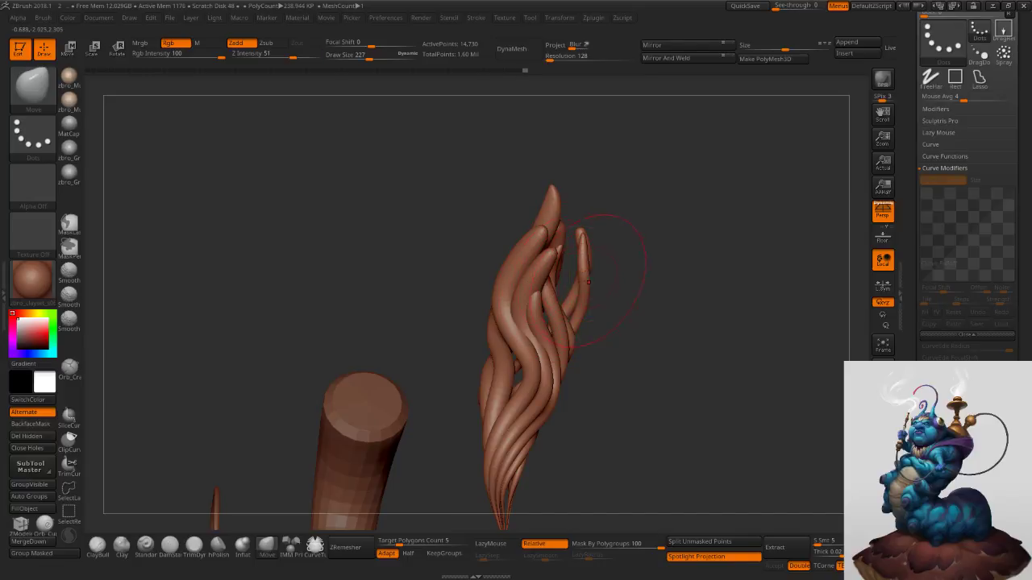
Pull the right strand progressively to the left with brush sizes 204 and 188.
key(s)
drag(589, 252, 585, 252)
right_drag(586, 251, 555, 249)
drag(576, 256, 553, 261)
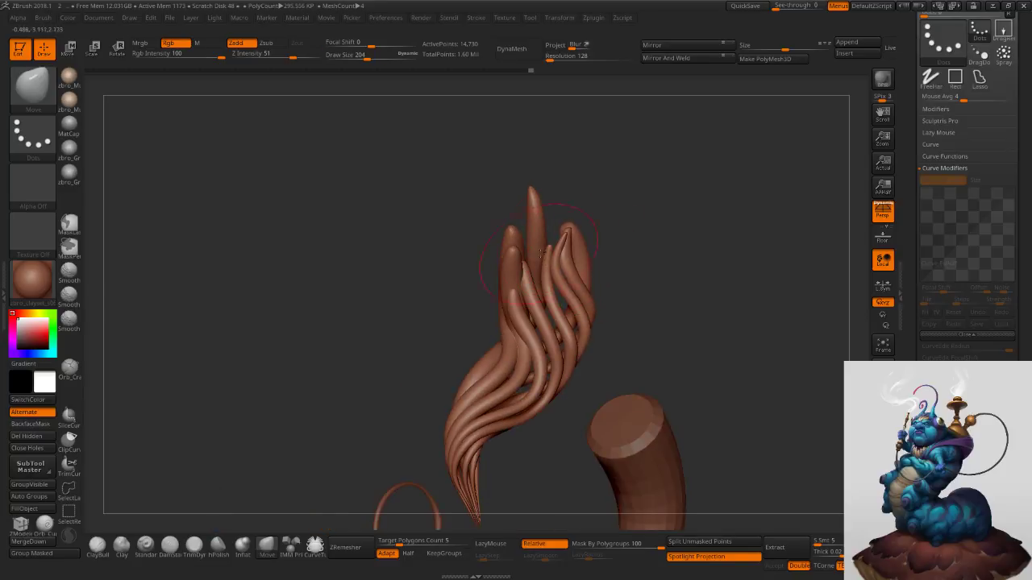
right_drag(535, 256, 566, 255)
key(s)
drag(603, 260, 564, 259)
right_drag(536, 259, 583, 253)
Pull the front strand's tip up-right and its middle to the left, nudging nearby strands.
drag(572, 231, 595, 216)
key(s)
mouse_move(621, 254)
mouse_down()
mouse_move(568, 287)
mouse_move(595, 297)
mouse_up()
right_drag(642, 271, 624, 273)
key(s)
drag(622, 275, 610, 290)
mouse_move(691, 284)
right_down()
mouse_move(664, 291)
mouse_move(636, 317)
mouse_move(649, 321)
right_up()
key(s)
drag(624, 332, 635, 332)
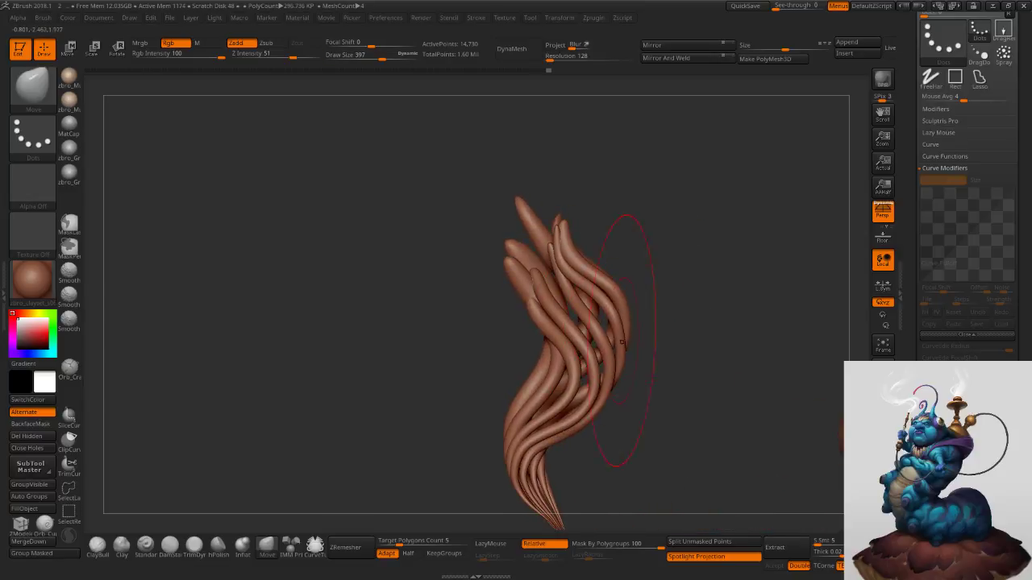
Thicken the central strands with the Inflat brush, then undo those strokes.
click(244, 546)
key(s)
drag(588, 379, 567, 386)
right_drag(569, 386, 623, 387)
key(ctrl+z)
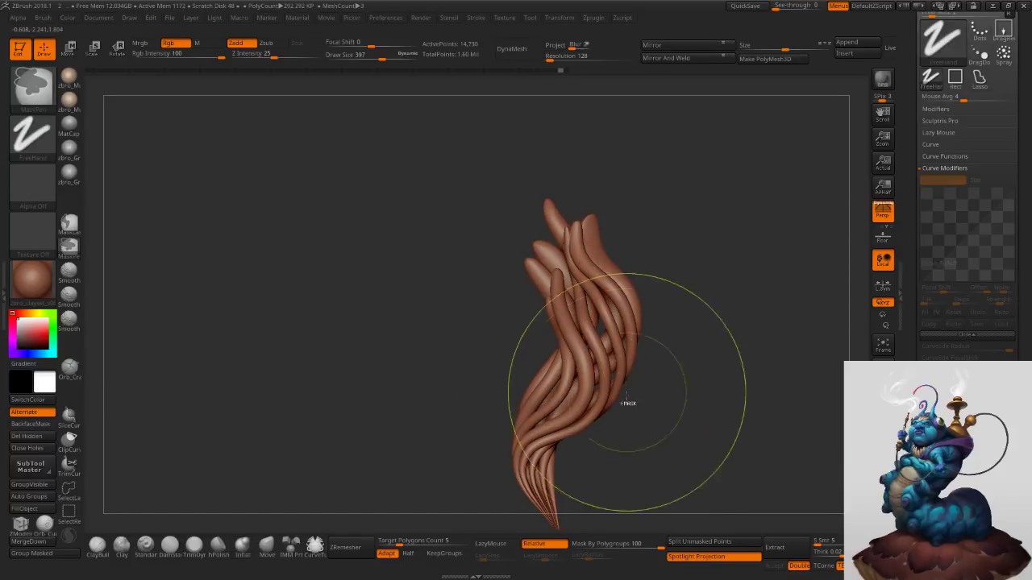
key(ctrl+z)
Set Mask By Polygroups to 0 and inflate the central strands with a 558-size brush.
drag(637, 543, 569, 544)
key(s)
mouse_move(606, 374)
mouse_down()
mouse_move(619, 374)
mouse_move(558, 390)
mouse_up()
right_drag(700, 368, 620, 354)
drag(586, 349, 558, 316)
right_drag(598, 347, 520, 366)
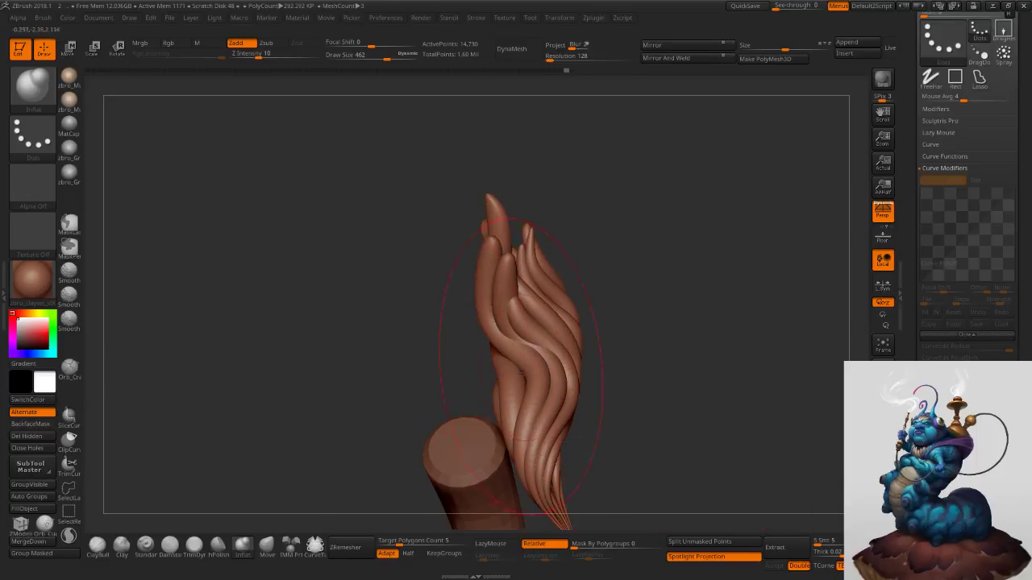
drag(503, 425, 521, 407)
mouse_move(681, 452)
alt+right_down()
mouse_move(691, 316)
mouse_move(640, 309)
alt+right_up()
key(s)
drag(583, 370, 523, 395)
click(278, 555)
Lay a vertical transform line at the plume base, then return to sculpting.
key(s)
key(s)
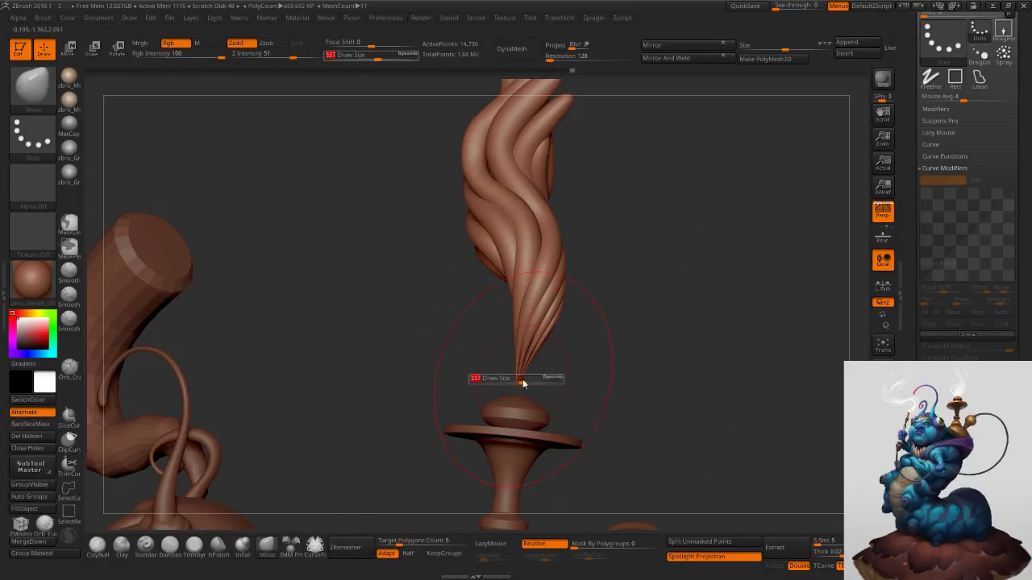
key(w)
shift+drag(532, 320, 533, 440)
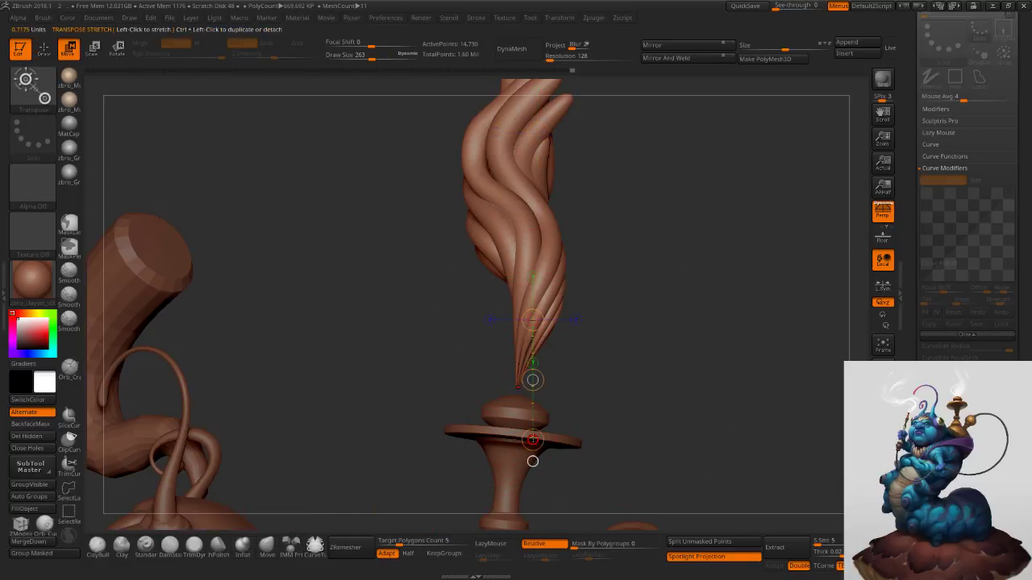
key(s)
mouse_move(537, 379)
mouse_down()
mouse_move(549, 375)
mouse_move(493, 377)
mouse_move(522, 413)
mouse_move(525, 393)
mouse_up()
key(q)
Set Mask By Polygroups to 100 with a brush around 300 and view the whole caterpillar.
key(s)
key(s)
drag(524, 342, 510, 311)
key(s)
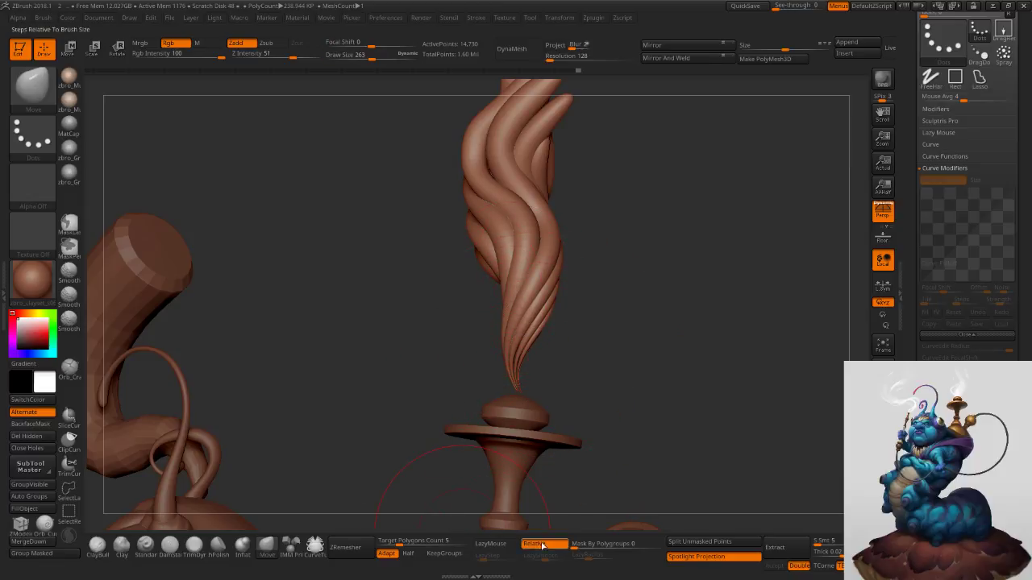
drag(624, 540, 667, 543)
key(s)
drag(510, 250, 515, 251)
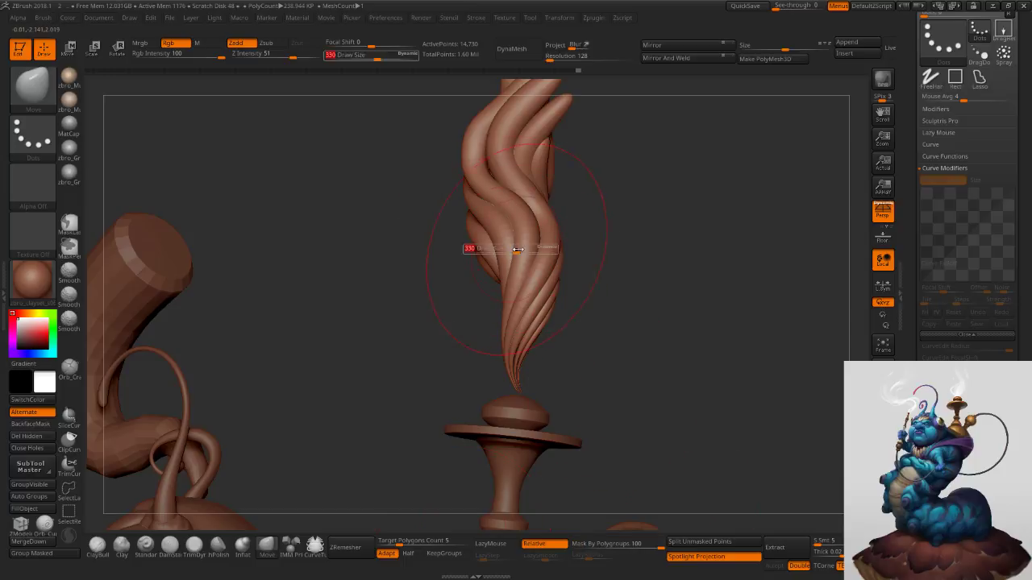
ctrl+right_drag(575, 257, 530, 233)
mouse_move(551, 306)
alt+right_down()
mouse_move(543, 201)
mouse_move(592, 255)
mouse_move(595, 318)
alt+right_up()
key(s)
Pull the lower strands left and right, undoing and redoing, then pull the front strand left.
drag(487, 253, 417, 253)
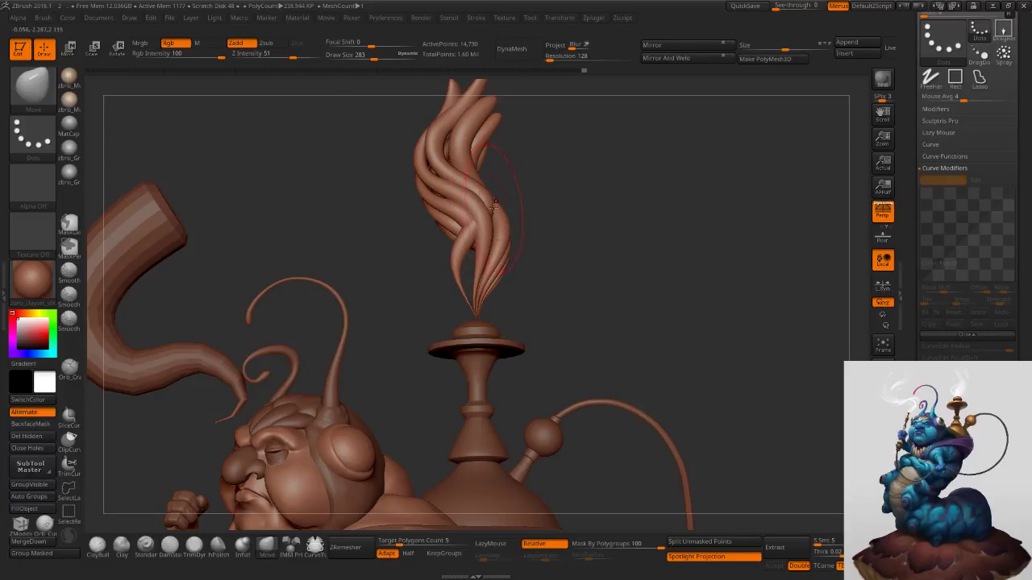
drag(494, 202, 531, 192)
key(ctrl+z)
key(ctrl+z)
key(ctrl+z)
key(ctrl+z)
key(ctrl+shift+z)
key(ctrl+shift+z)
key(ctrl+shift+z)
mouse_move(588, 216)
mouse_down()
mouse_move(498, 220)
mouse_move(540, 200)
mouse_move(531, 200)
mouse_up()
key(s)
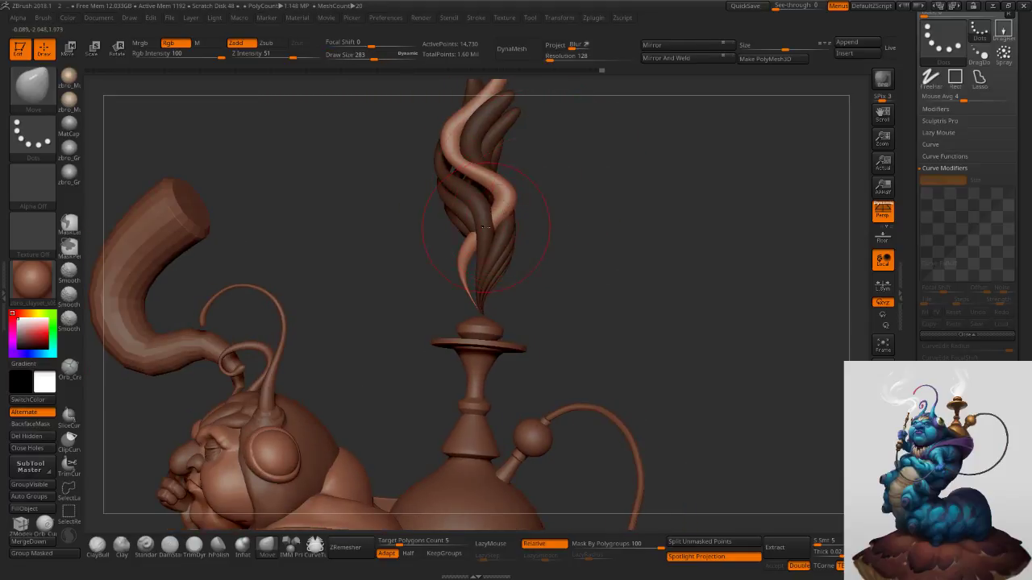
key(s)
mouse_move(467, 155)
mouse_down()
mouse_move(440, 157)
mouse_move(451, 154)
mouse_up()
Clear the mask on the plume and reframe the view, shrinking the brush to 193.
ctrl+right_drag(582, 205, 580, 230)
ctrl+drag(580, 230, 588, 244)
mouse_move(558, 200)
alt+right_down()
mouse_move(599, 252)
mouse_move(626, 221)
mouse_move(567, 290)
alt+right_up()
key(s)
drag(506, 274, 455, 264)
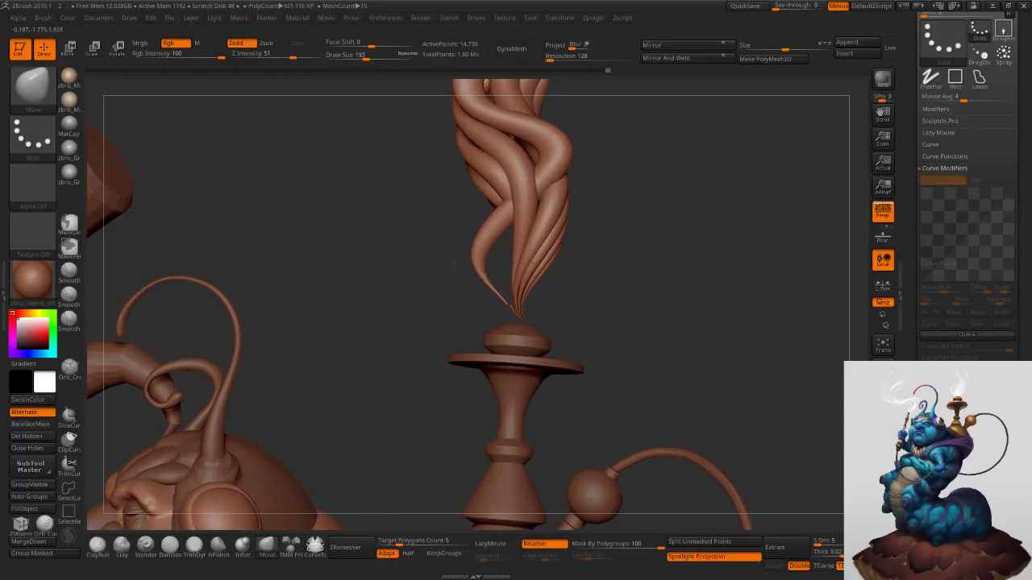
right_drag(519, 274, 507, 273)
ctrl+right_drag(507, 274, 503, 302)
Resize the Move brush from 167 up to 374 while viewing the character and hookah.
key(s)
drag(504, 301, 520, 297)
mouse_move(649, 300)
ctrl+right_down()
mouse_move(581, 230)
mouse_move(545, 266)
ctrl+right_up()
key(s)
click(546, 267)
key(s)
drag(506, 280, 516, 283)
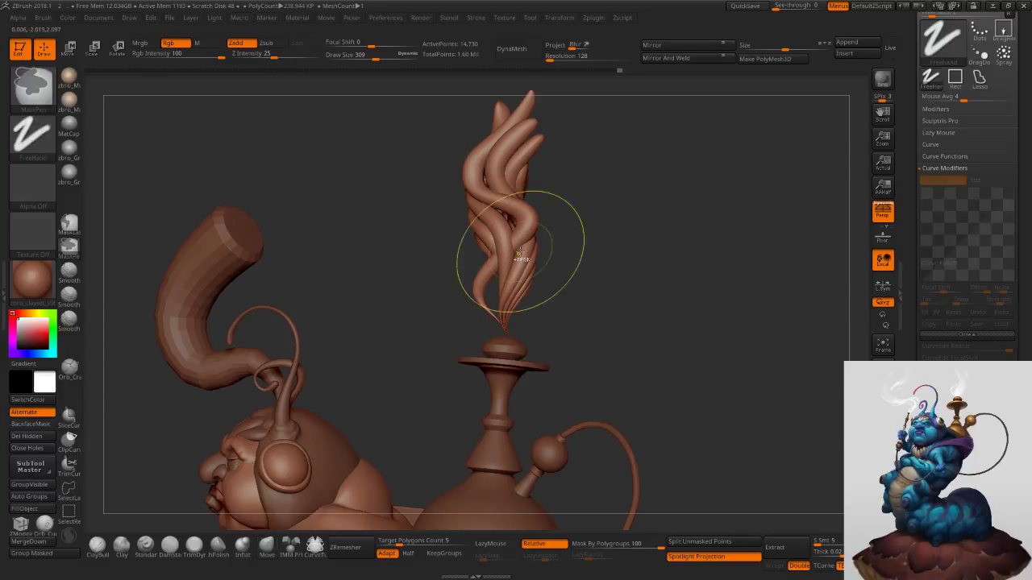
Try hiding strands freehand, then switch to SelectRect and isolate one plume strand.
ctrl+right_drag(521, 256, 507, 249)
ctrl+shift+click(472, 237)
ctrl+shift+click(606, 228)
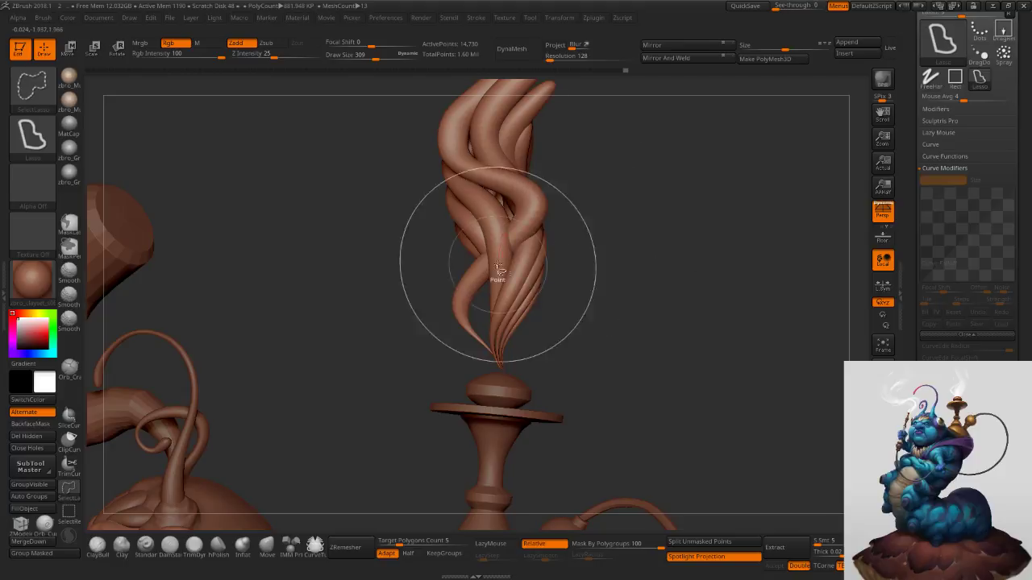
click(69, 510)
ctrl+shift+click(469, 226)
ctrl+shift+drag(606, 264, 647, 286)
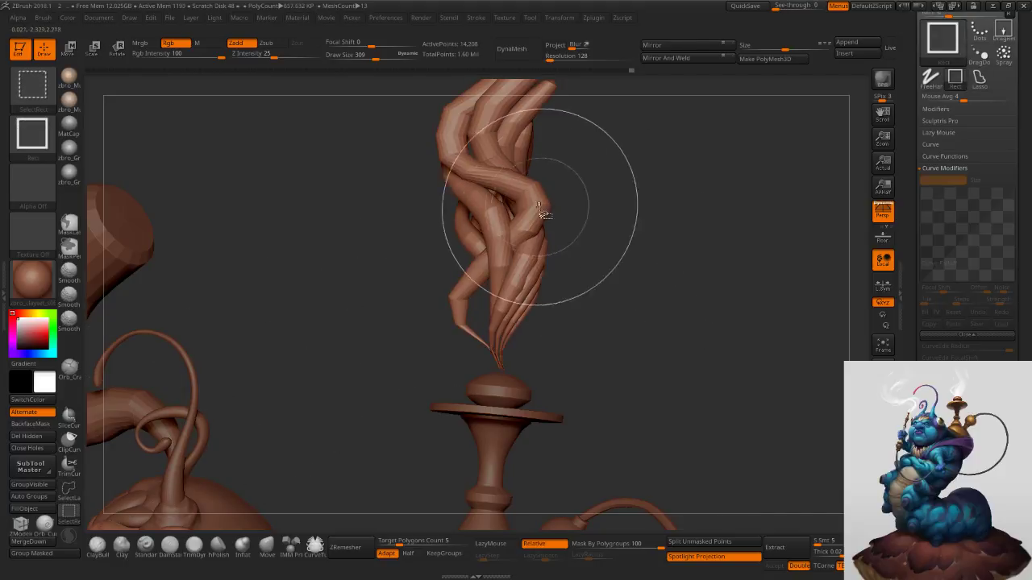
Hide two more plume strands, delete them with Del Hidden, and frame the whole model.
alt+right_drag(574, 171, 567, 258)
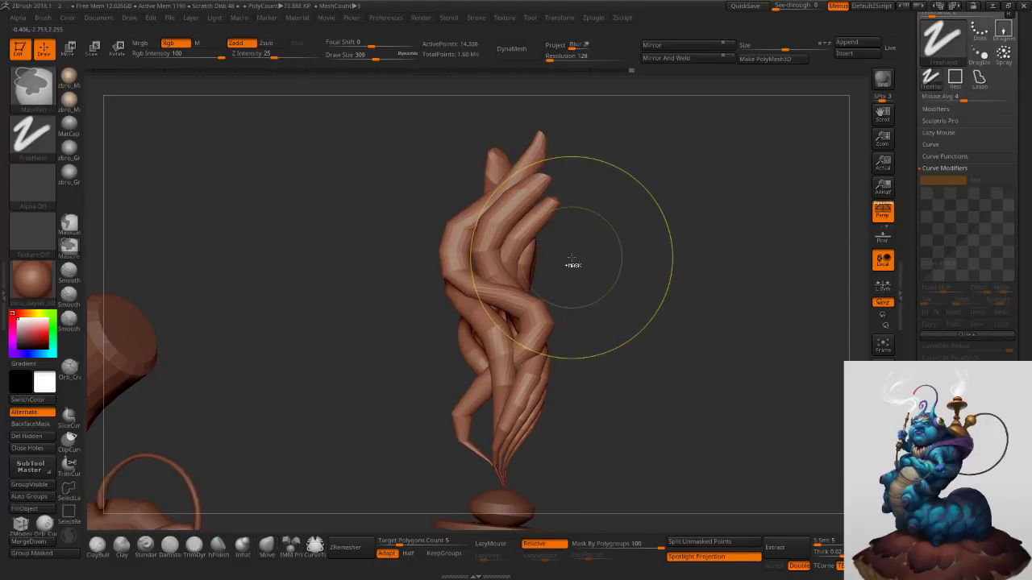
ctrl+shift+click(532, 427)
ctrl+shift+click(532, 428)
ctrl+right_drag(670, 323, 632, 274)
alt+right_drag(626, 325, 621, 216)
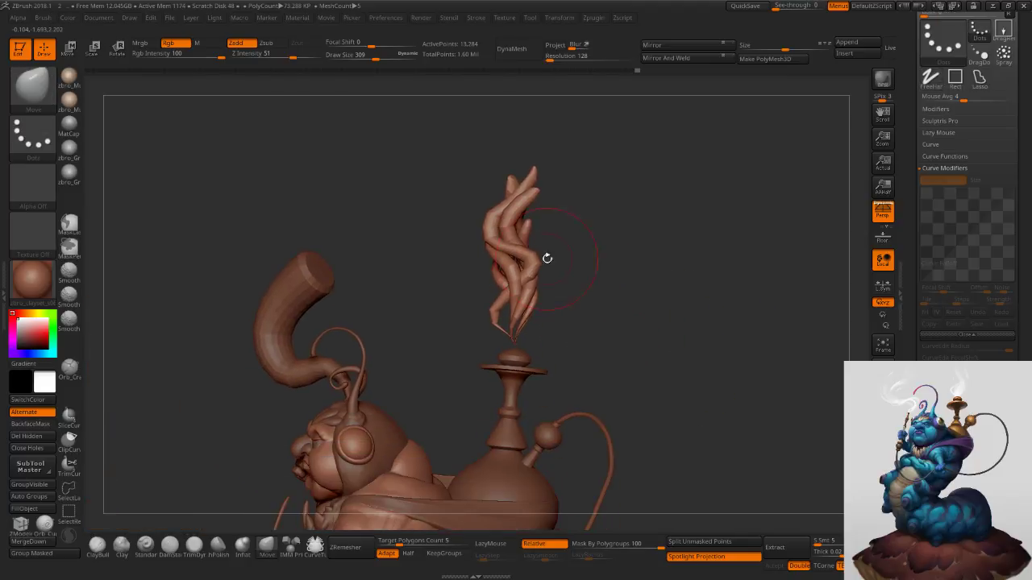
click(42, 438)
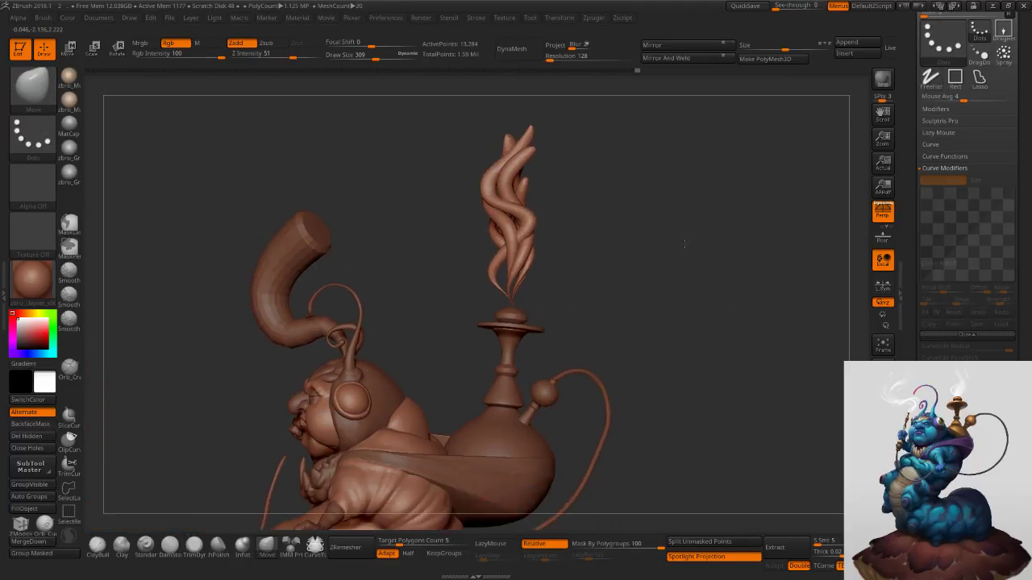
key(f)
key(f)
key(f)
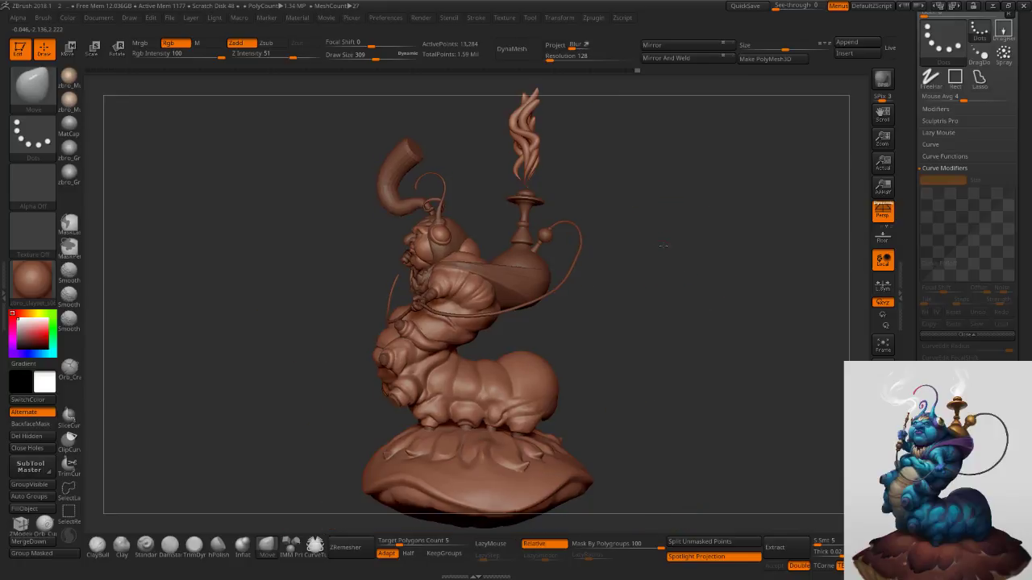